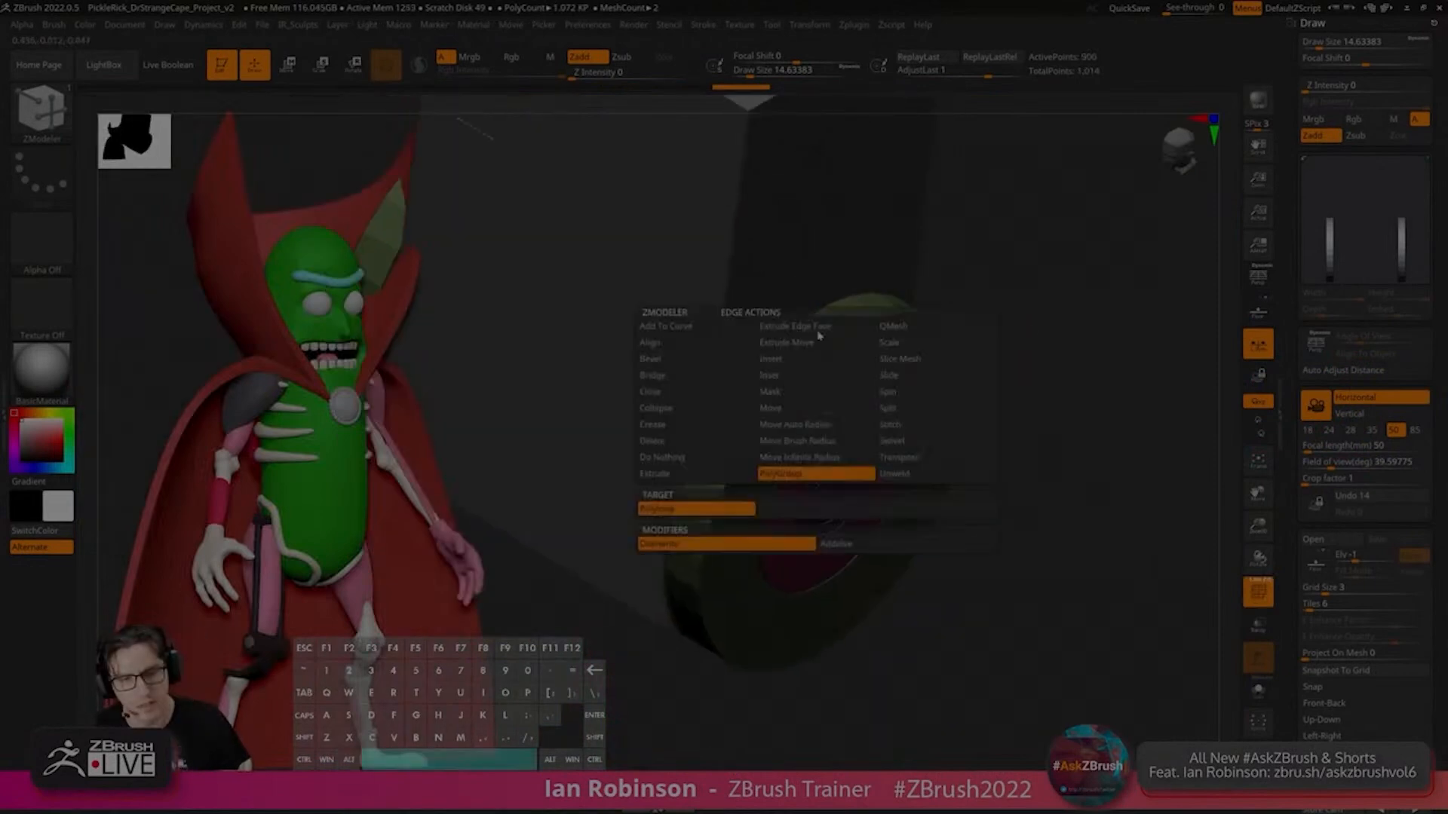
key(space)
click(671, 370)
key(space)
alt+right_drag(724, 311, 860, 422)
key(space)
click(827, 302)
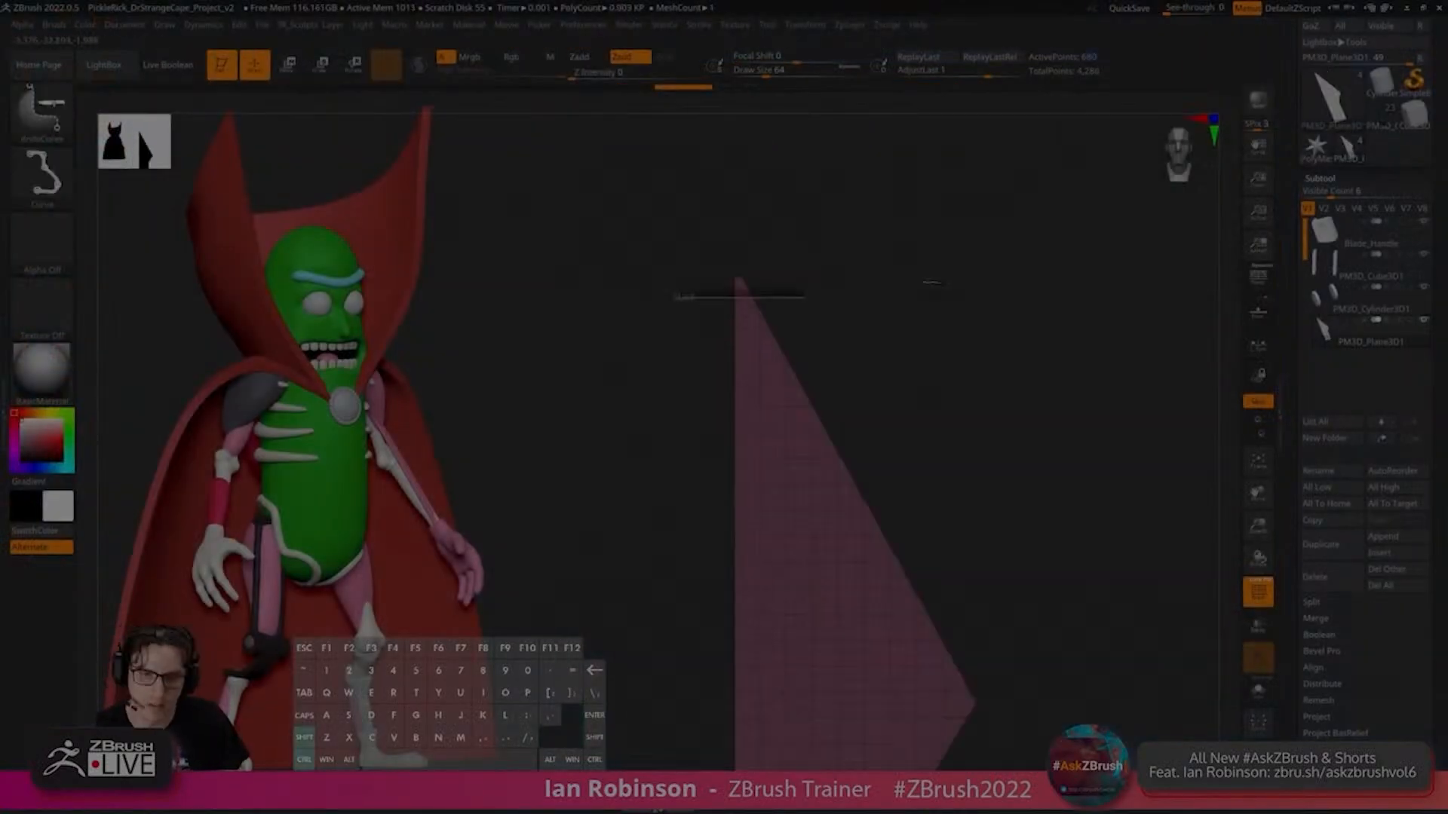
drag(985, 301, 980, 331)
click(1327, 352)
click(1341, 496)
drag(980, 407, 1018, 423)
click(1325, 188)
click(1325, 448)
click(1325, 472)
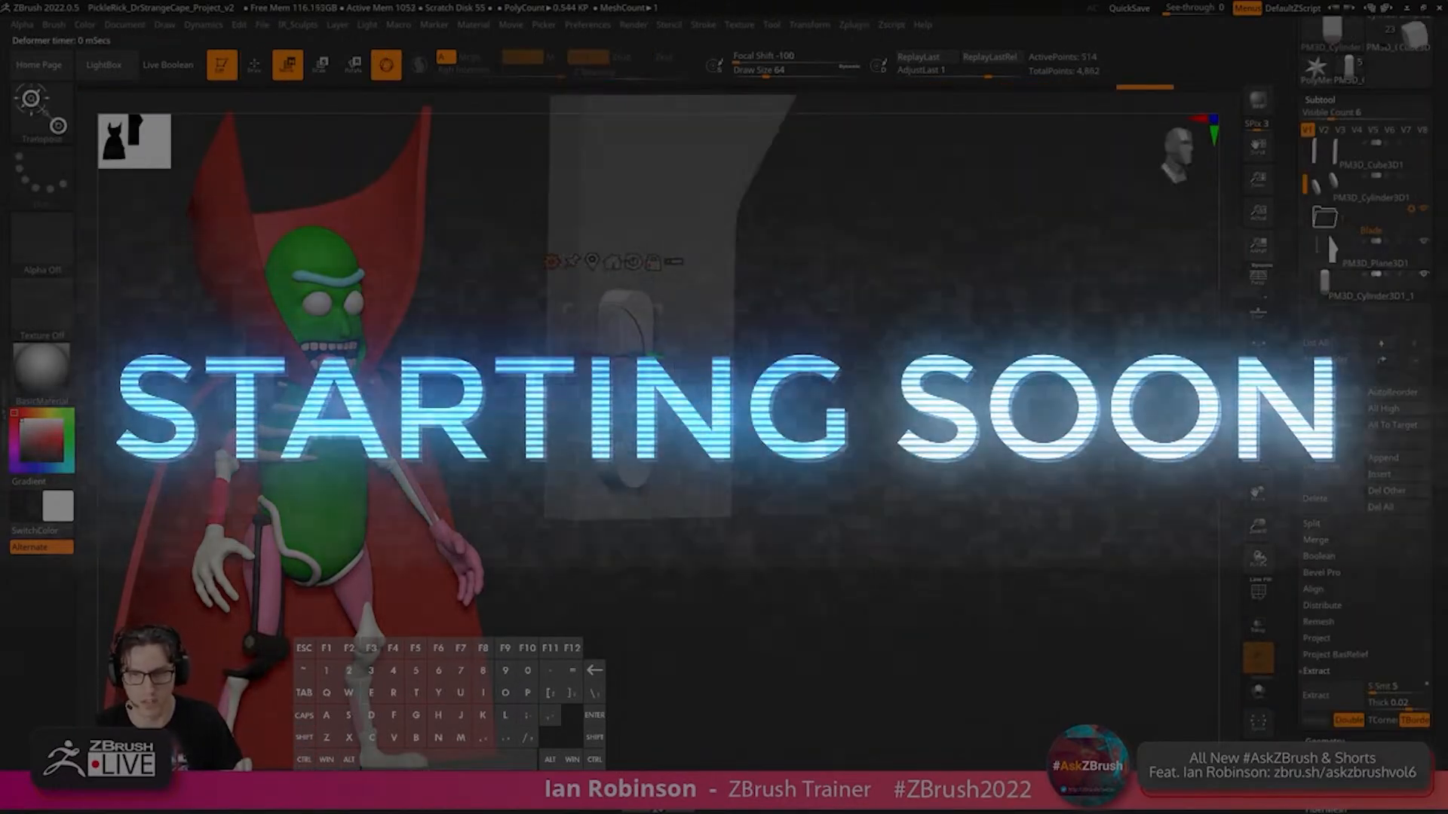
drag(806, 293, 874, 340)
click(168, 65)
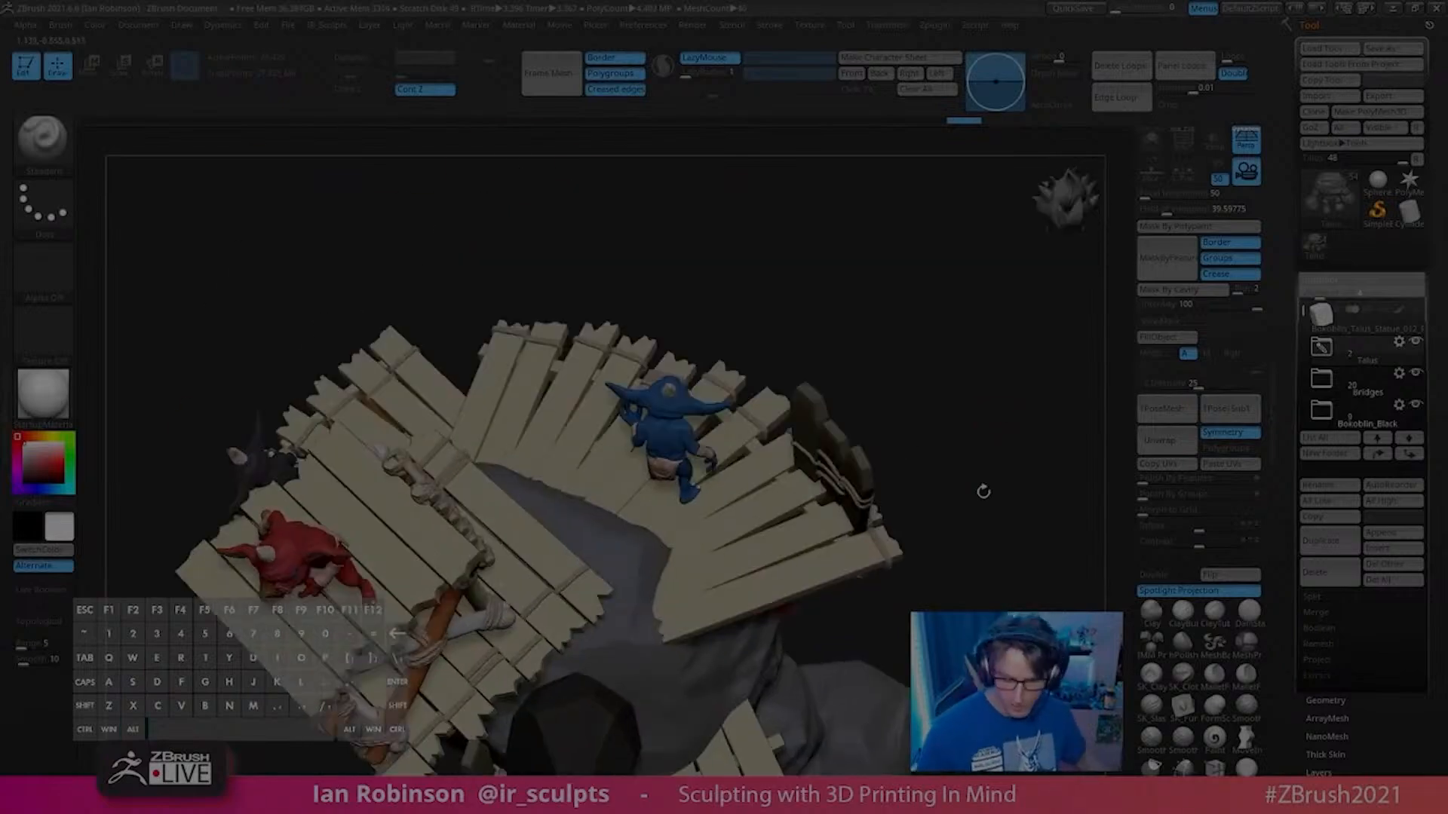
key(space)
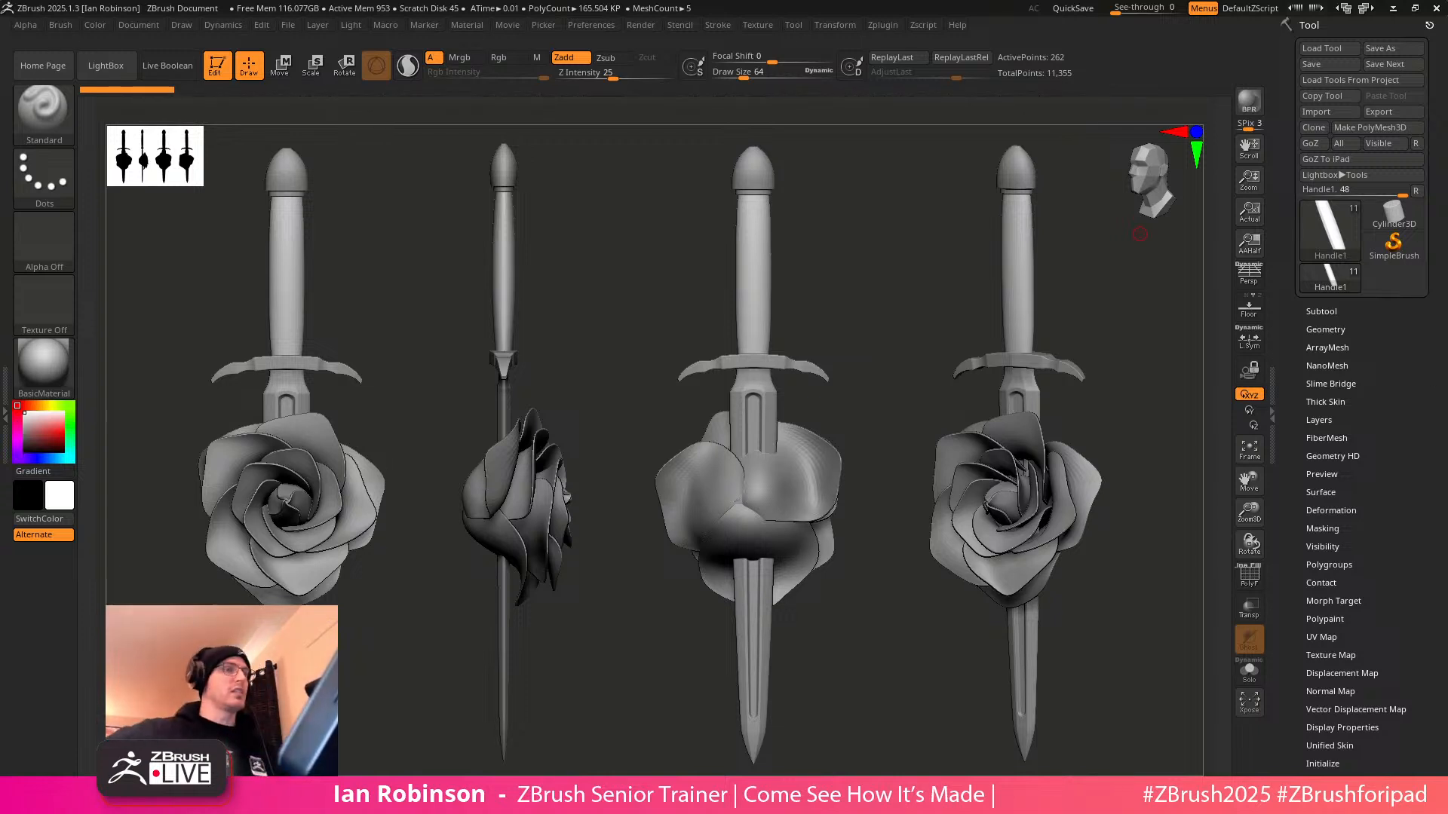
Clear the extra dagger snapshots from the canvas and turn the dagger model to a side view
shift+drag(889, 310, 896, 310)
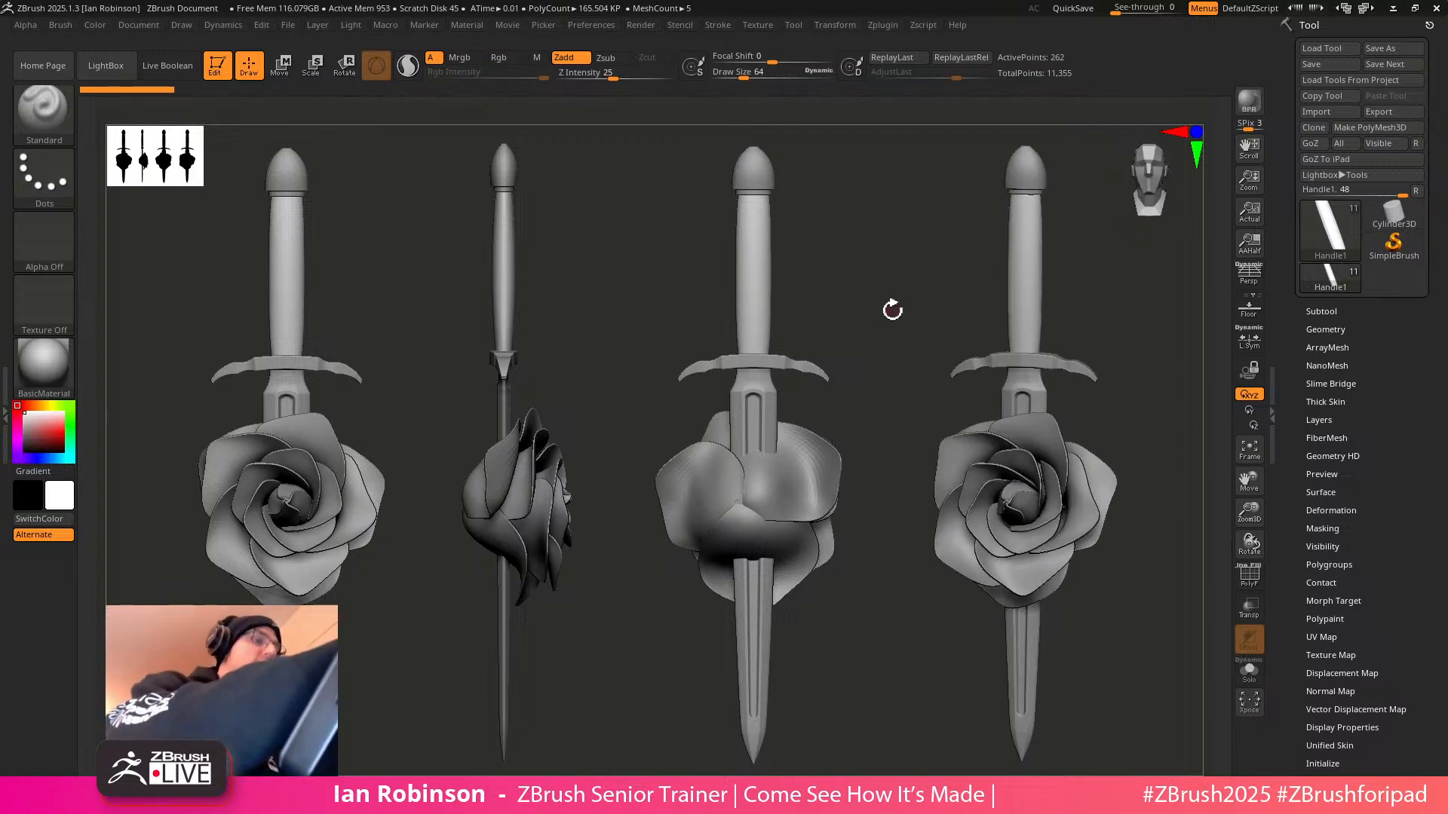
ctrl+shift+click(1035, 383)
drag(946, 350, 883, 431)
drag(772, 484, 818, 443)
drag(789, 507, 790, 432)
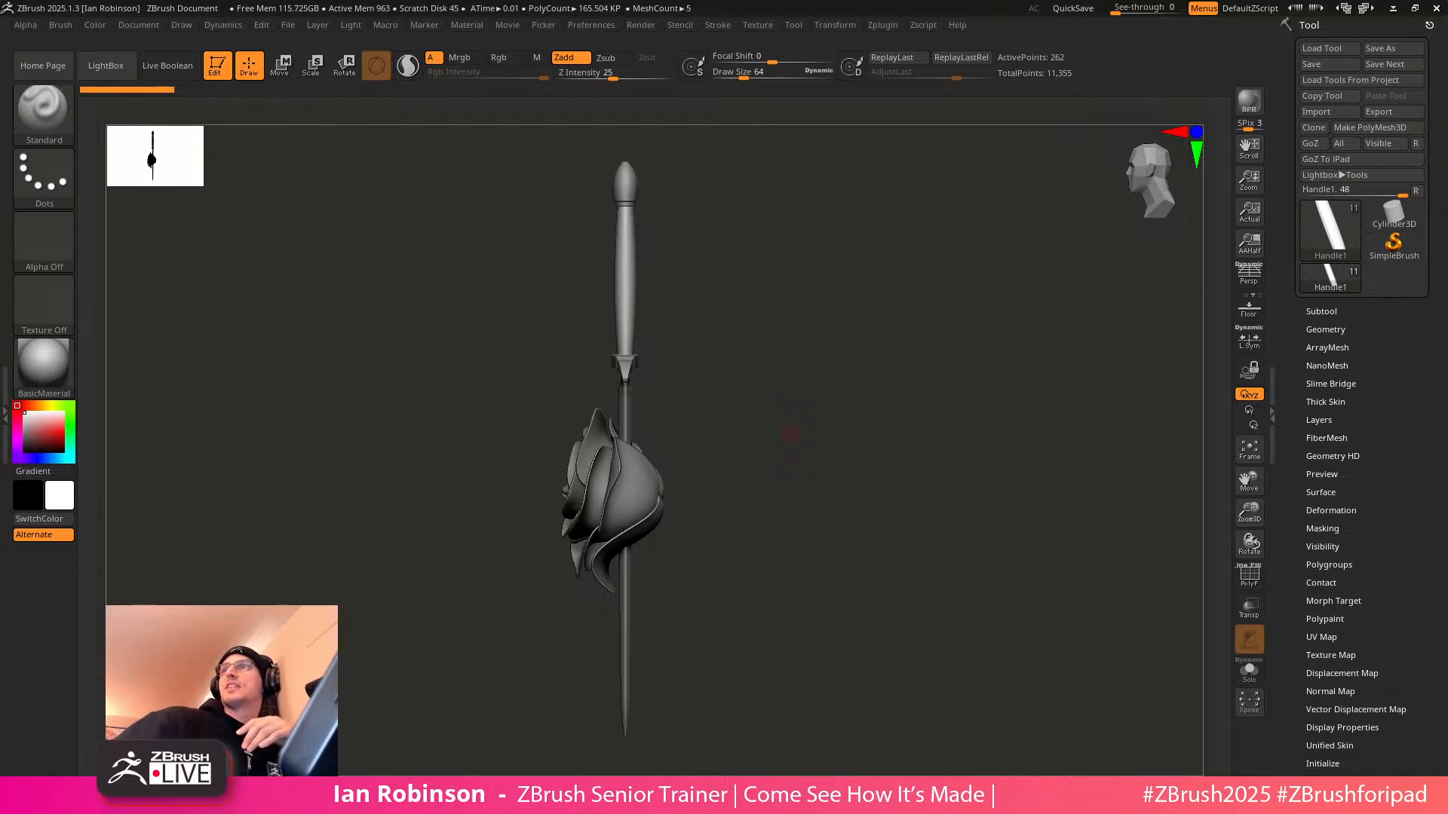
Bring the screen annotation toolbar onto the ZBrush canvas beside the dagger and choose its pen tool
drag(1447, 257, 1220, 189)
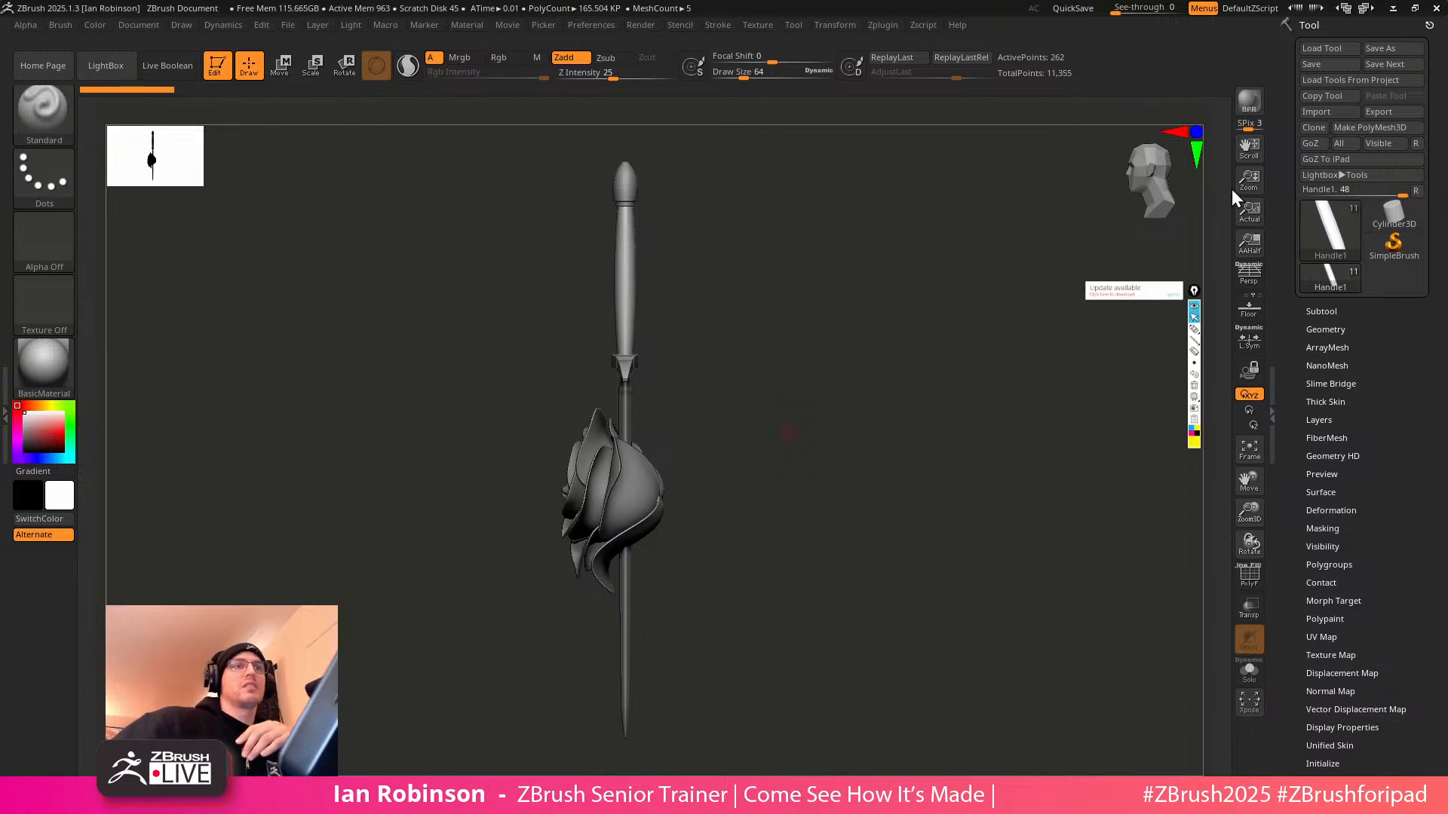
drag(1191, 292, 1169, 268)
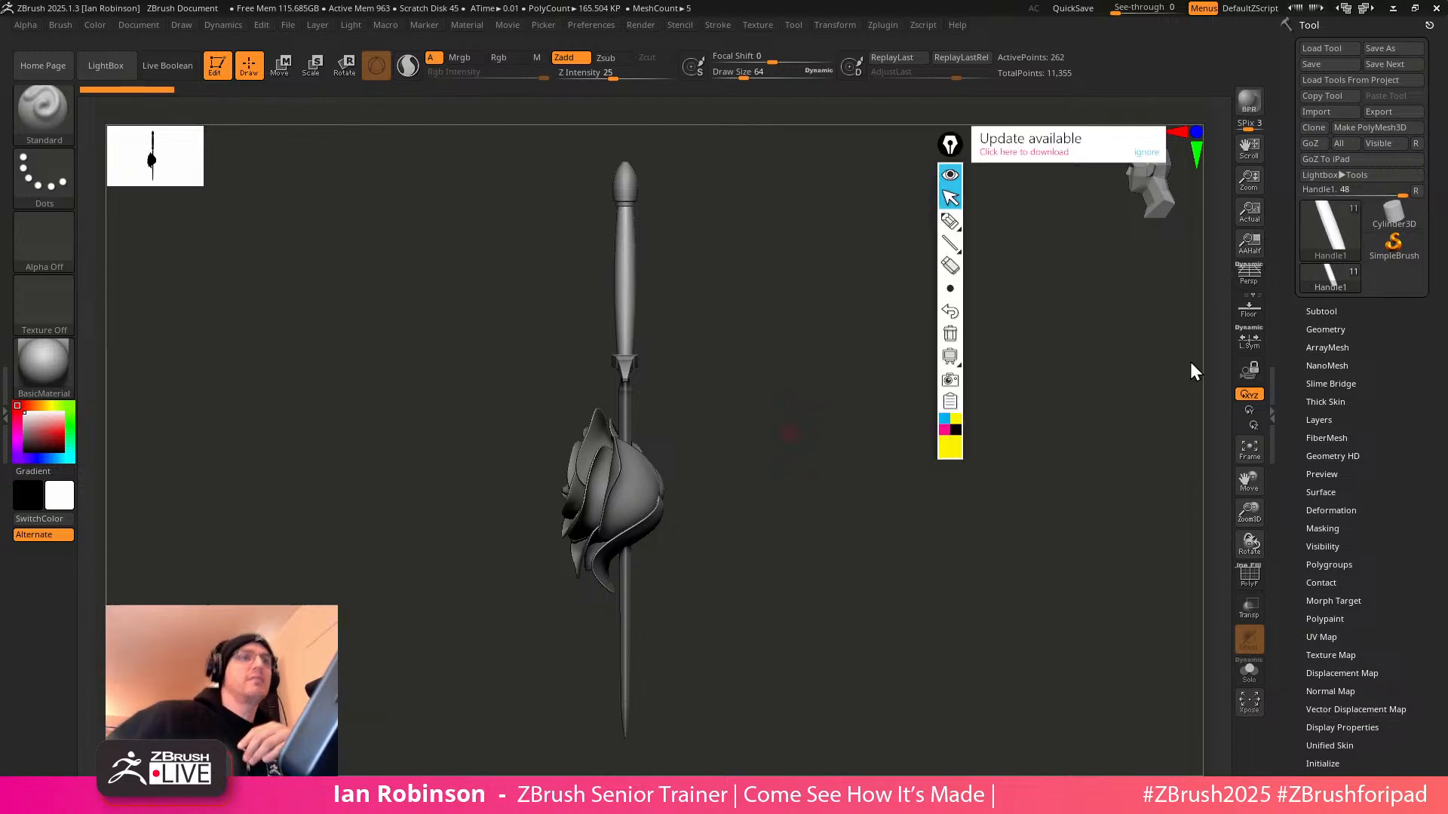
drag(953, 155, 1118, 205)
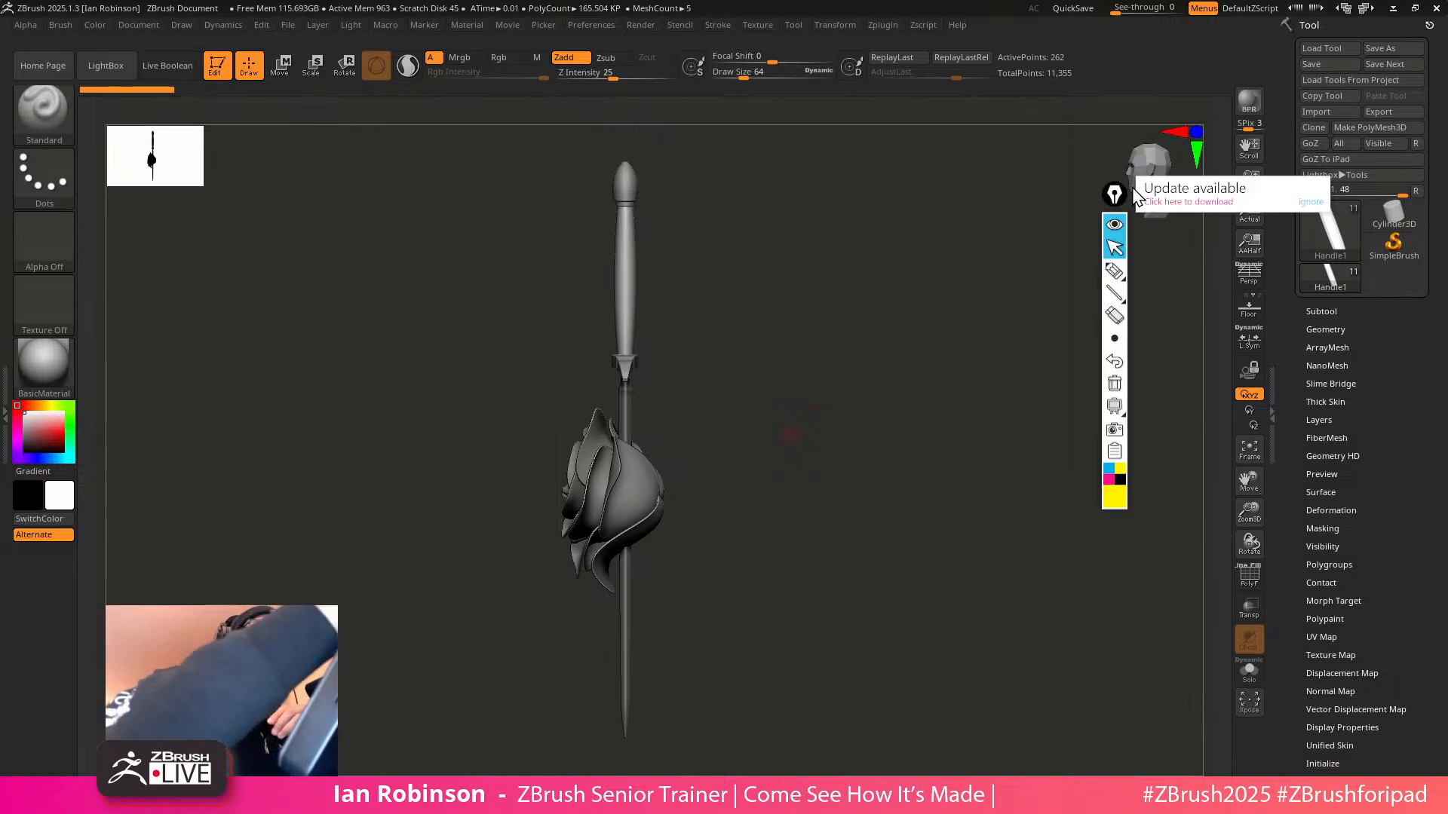
click(1113, 275)
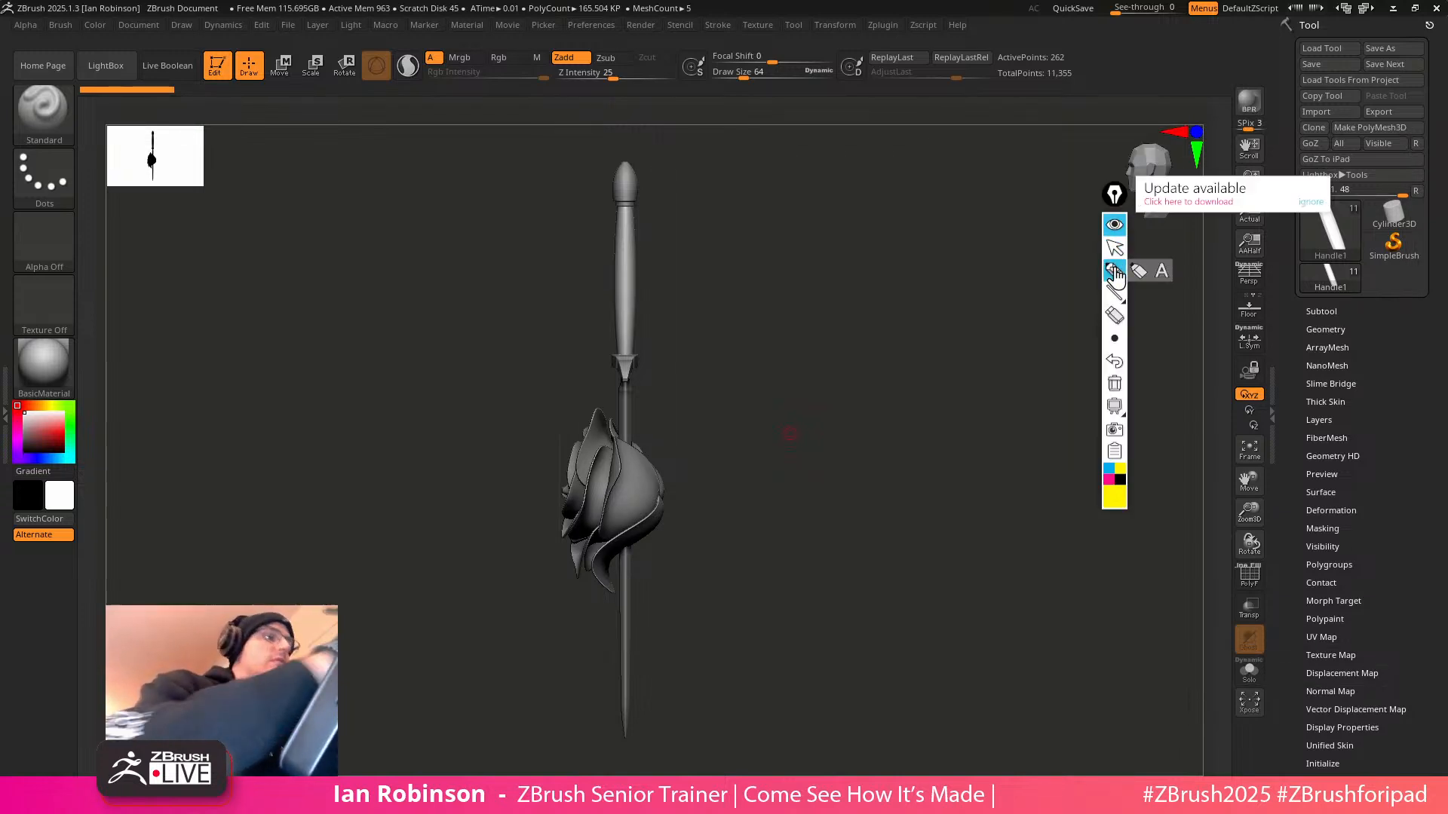
Sketch a trial yellow curve rising from the back of the rose and clear it
mouse_move(660, 491)
mouse_down()
mouse_move(789, 389)
mouse_move(718, 341)
mouse_up()
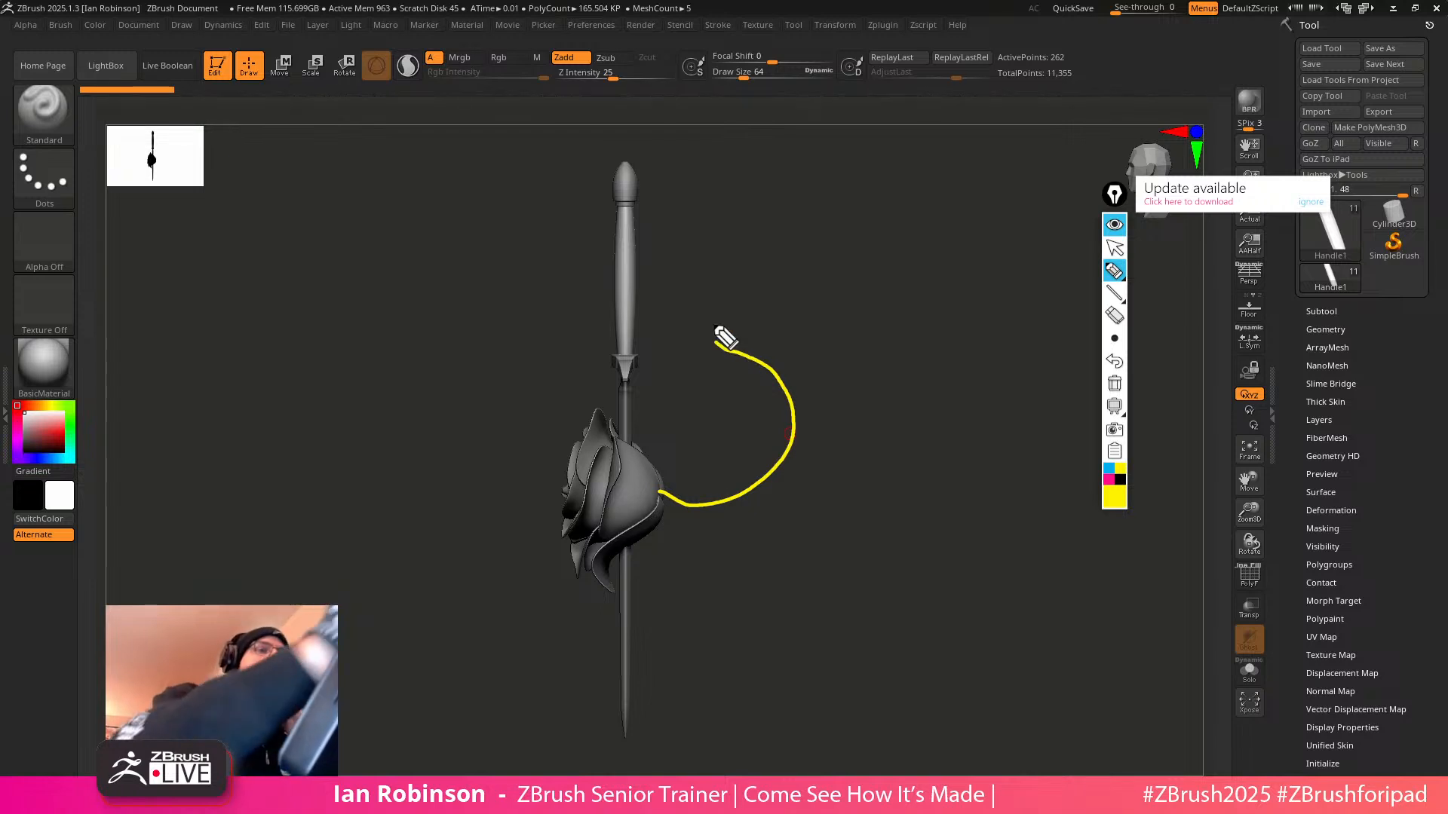
click(1114, 383)
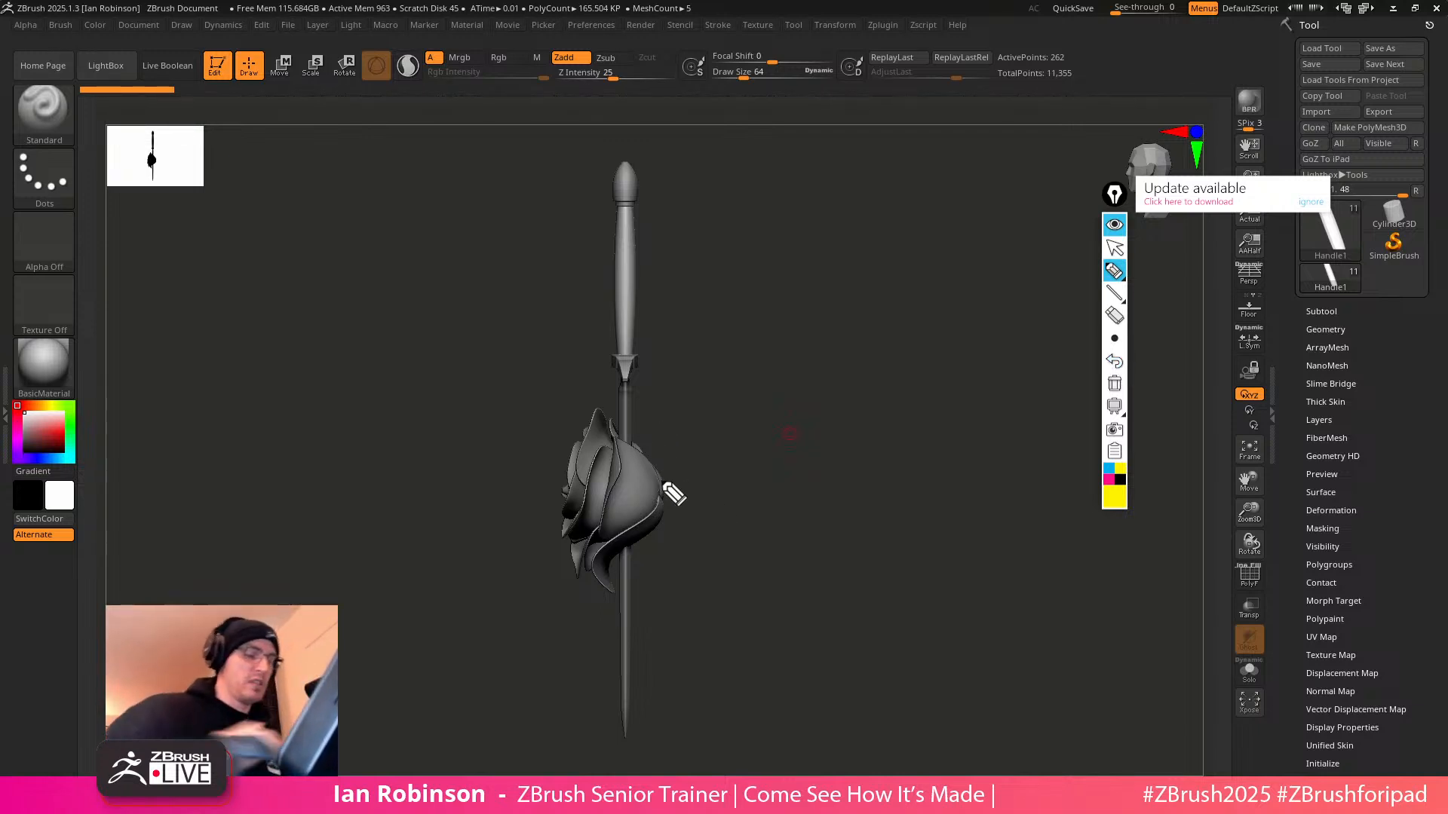
Hide the annotation tools and lay out snapshots of the dagger's front and side views next to each other on the canvas
click(1114, 224)
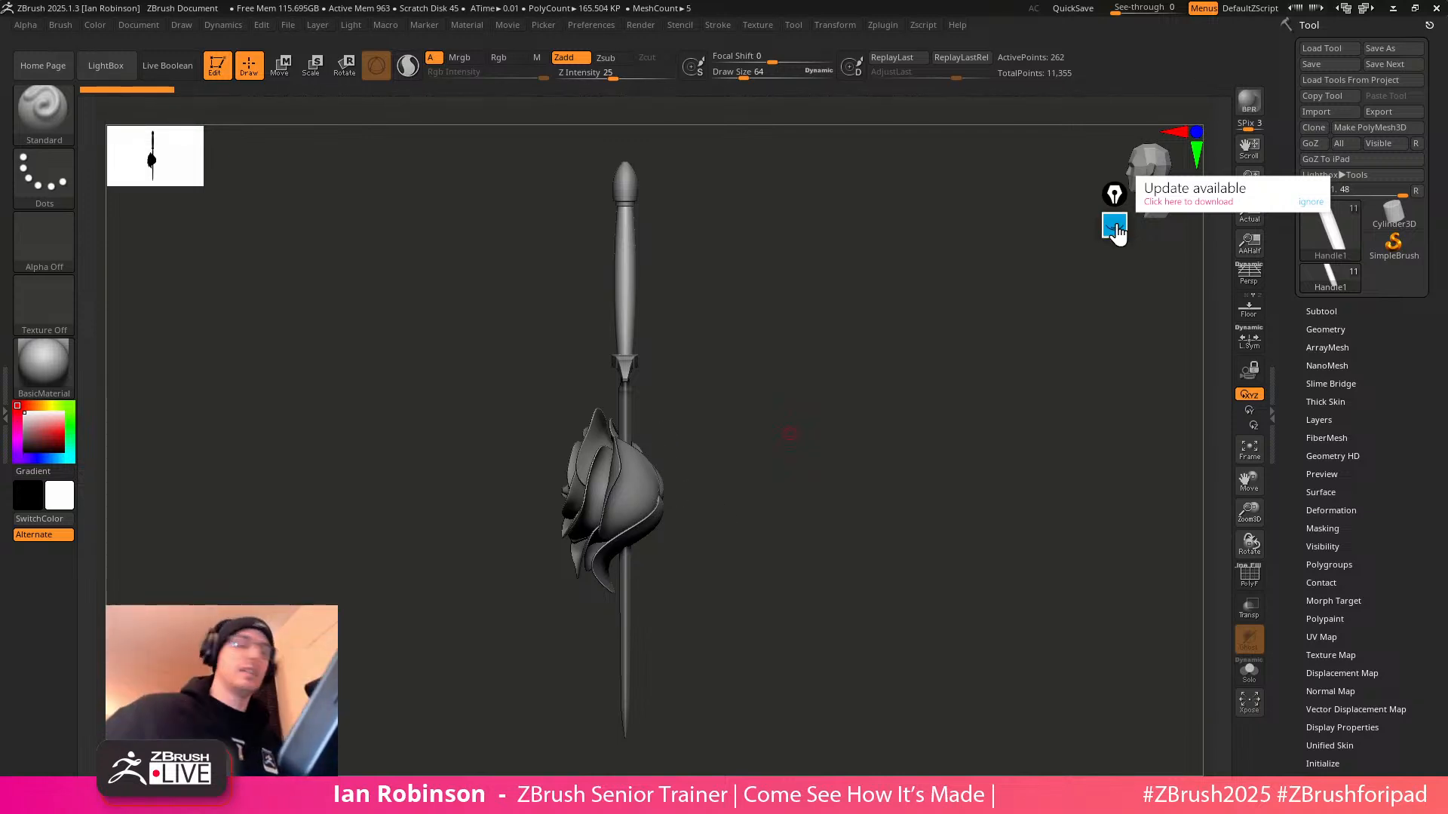
drag(750, 445, 869, 410)
key(shift+s)
alt+drag(869, 410, 1012, 424)
key(shift+s)
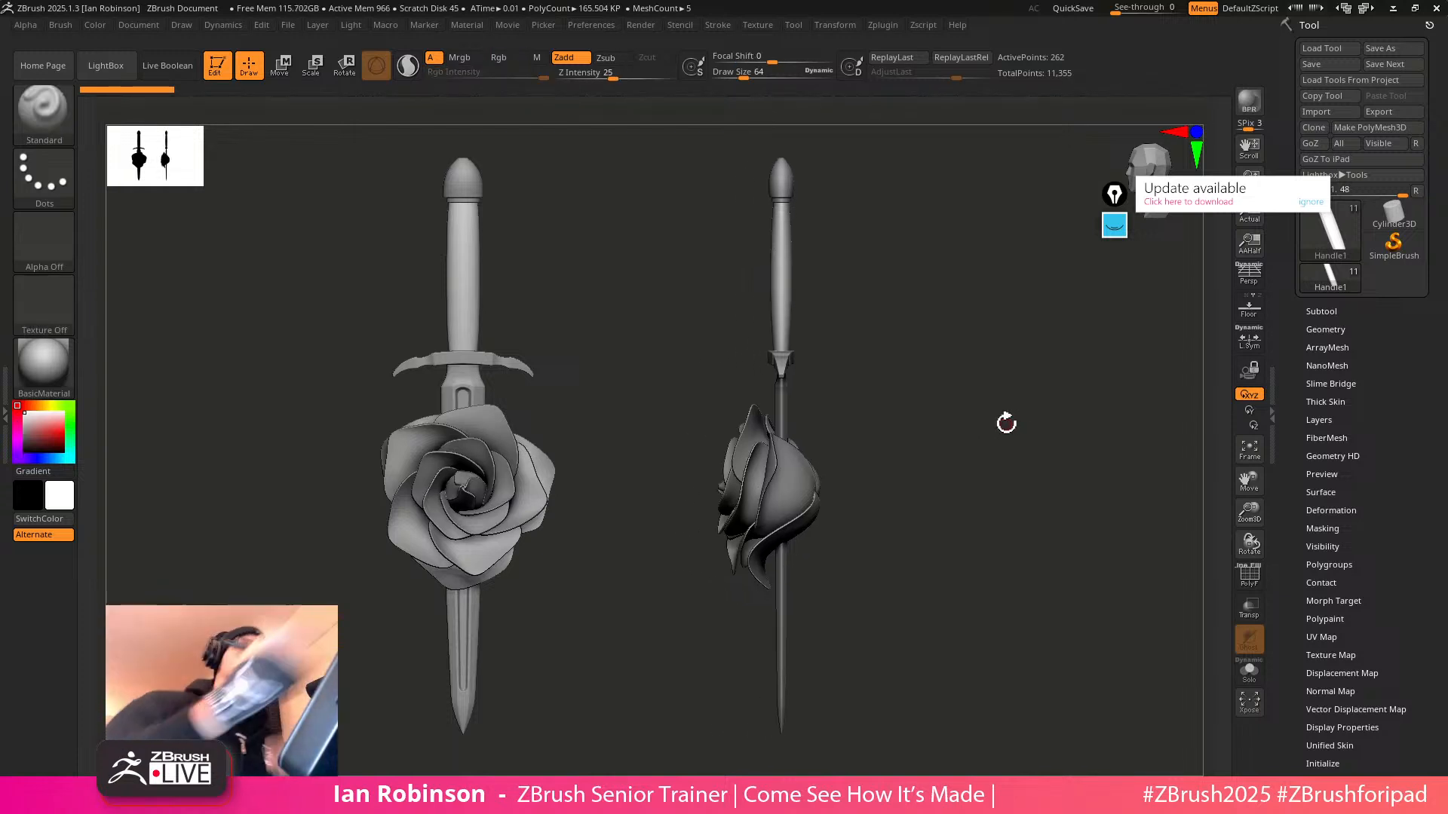
Show the annotation tools and sketch a yellow vine curving from the side-view rose's back down to the blade tip
click(1114, 224)
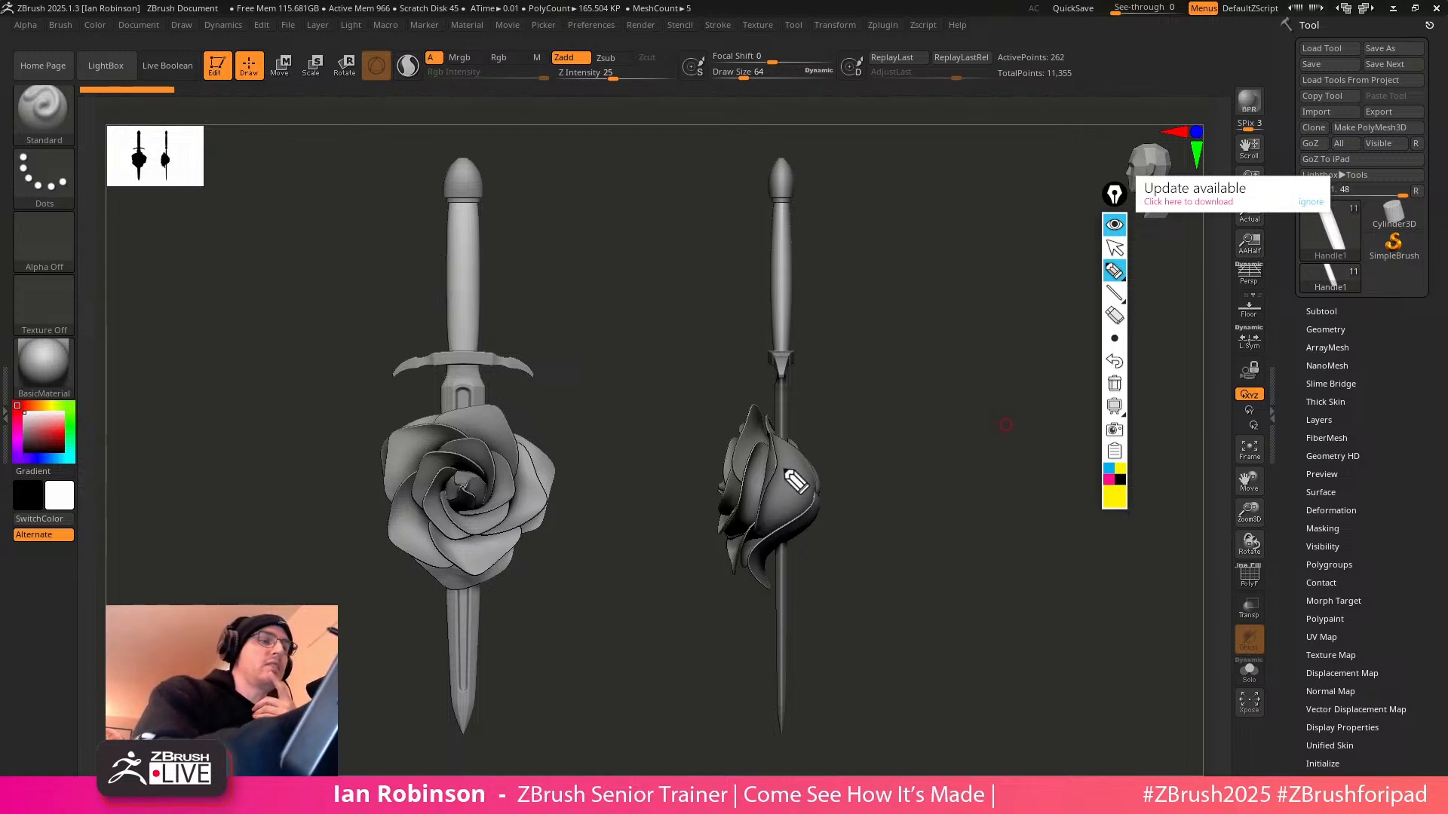
mouse_move(618, 348)
mouse_down()
mouse_move(705, 415)
mouse_move(700, 367)
mouse_up()
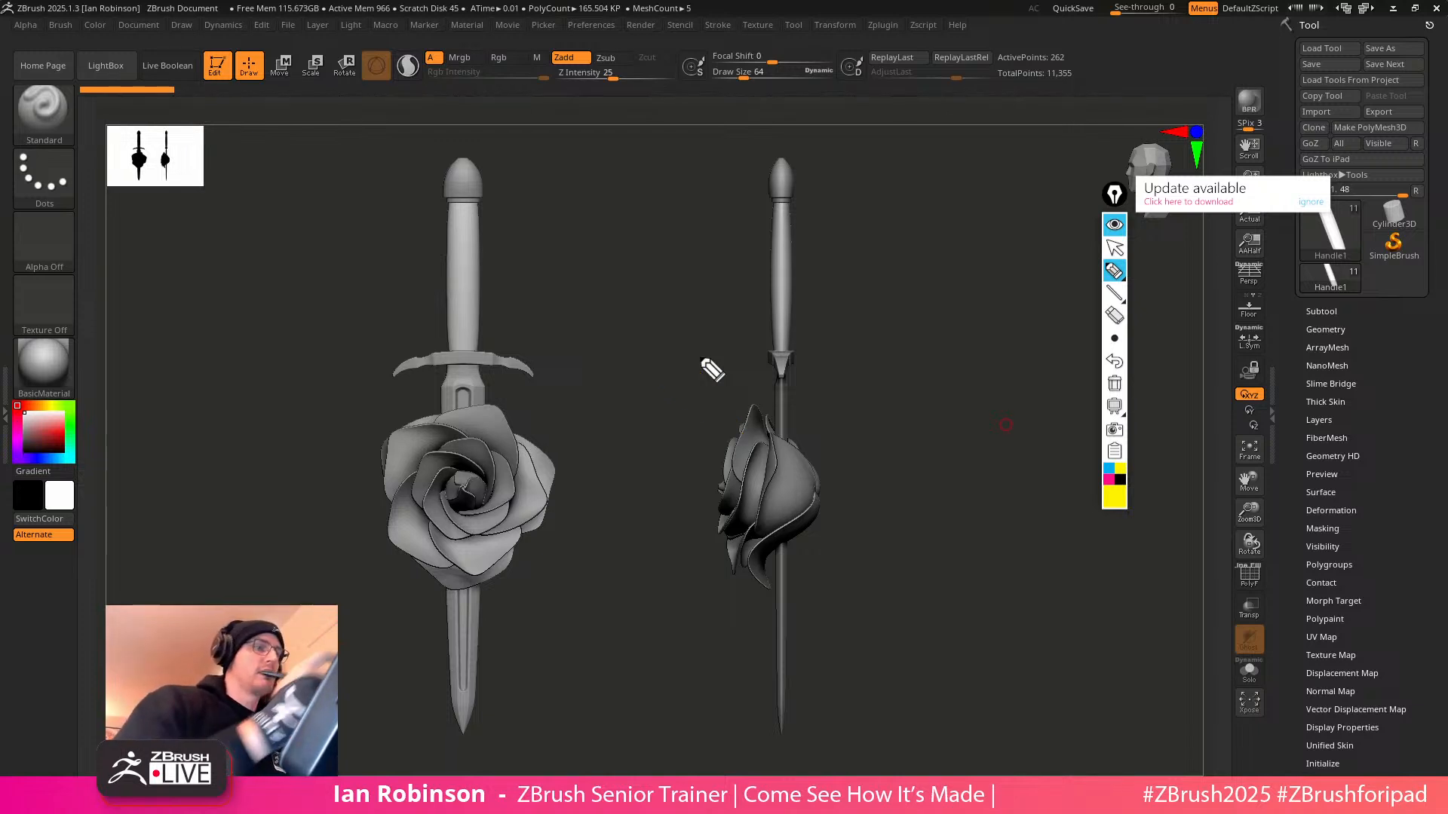
mouse_move(815, 492)
mouse_down()
mouse_move(857, 554)
mouse_move(823, 634)
mouse_move(773, 651)
mouse_move(783, 708)
mouse_up()
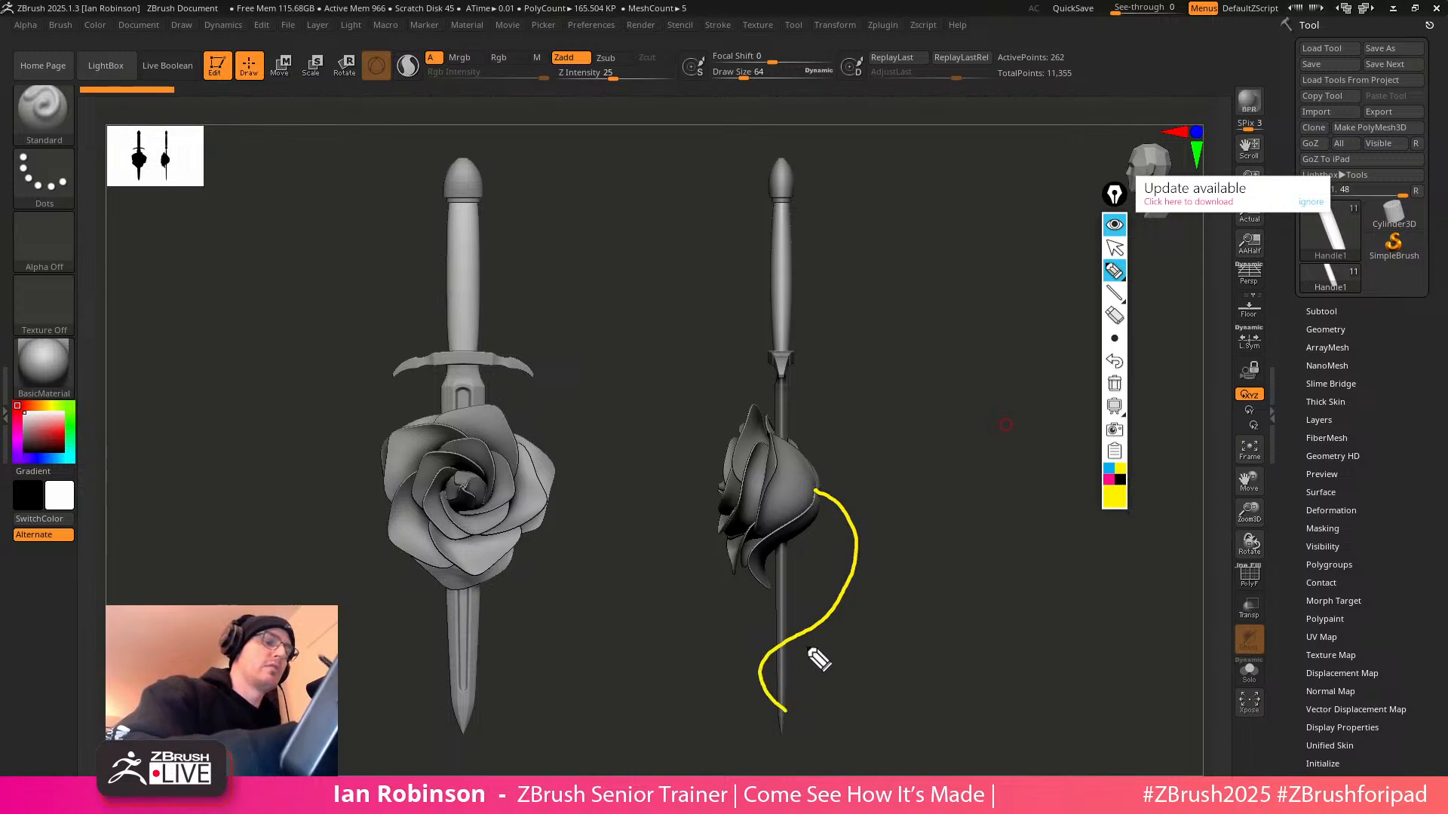
click(1114, 315)
drag(814, 669, 795, 663)
key(ctrl+z)
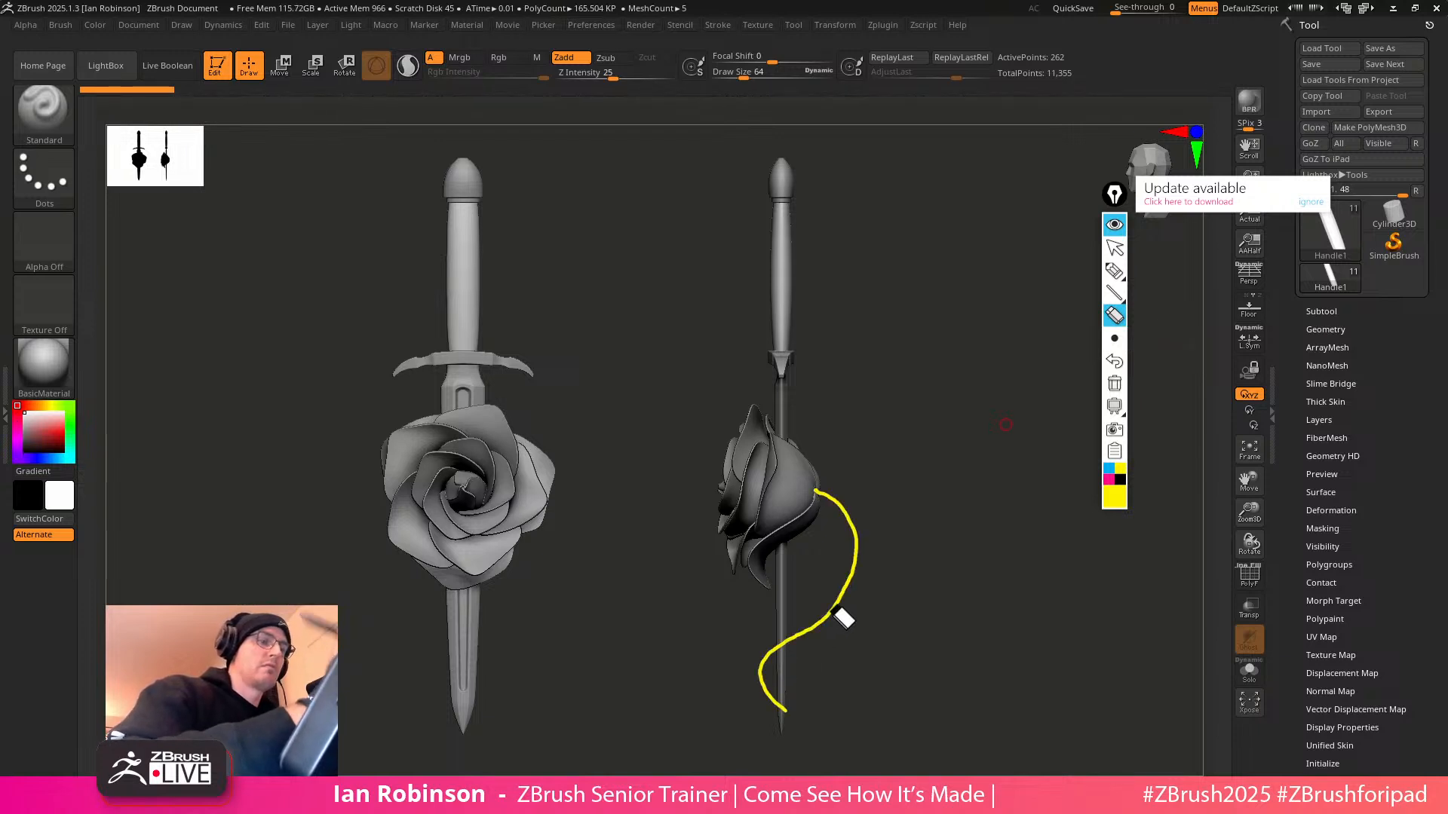
click(1115, 270)
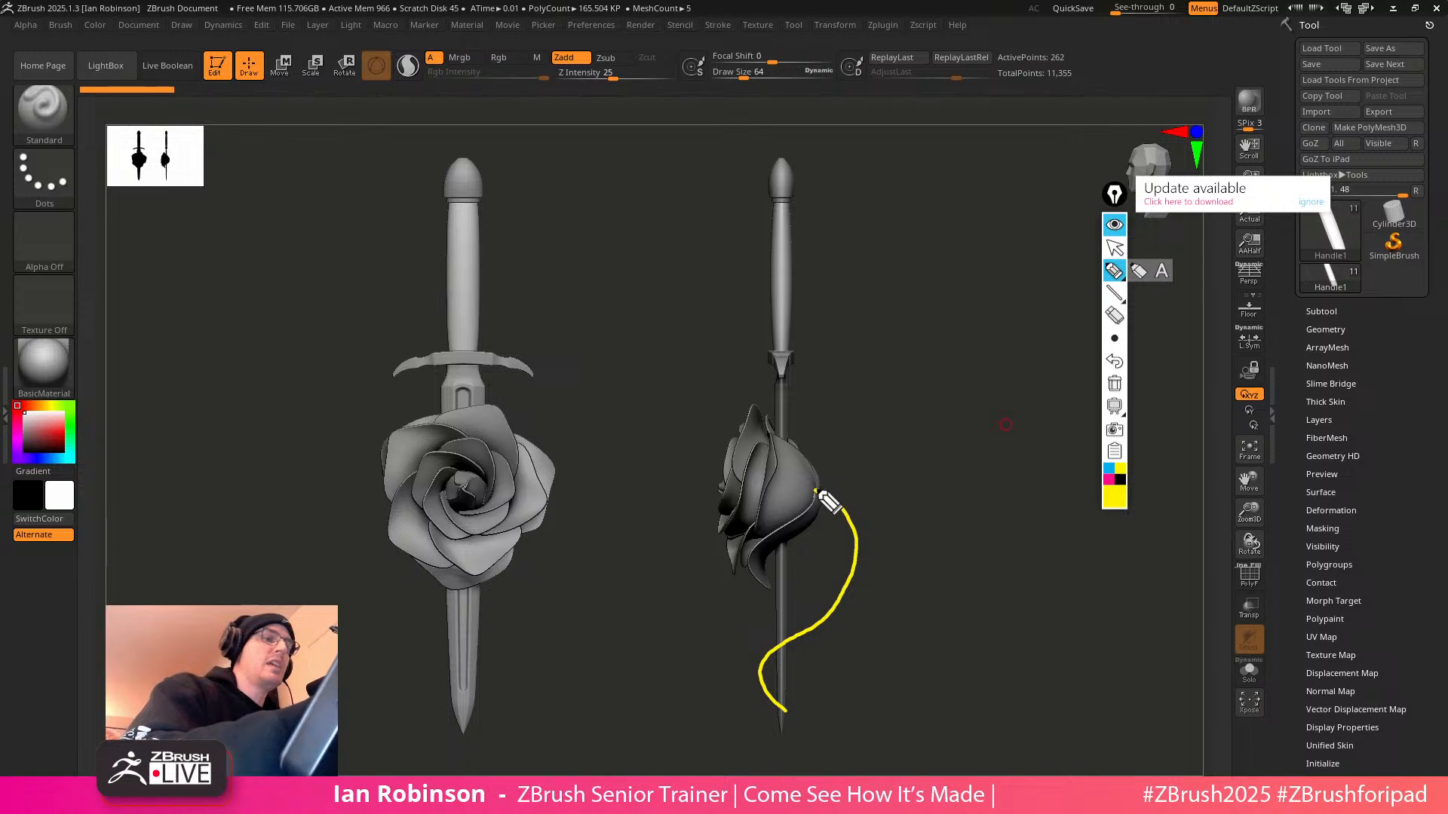
drag(819, 494, 844, 435)
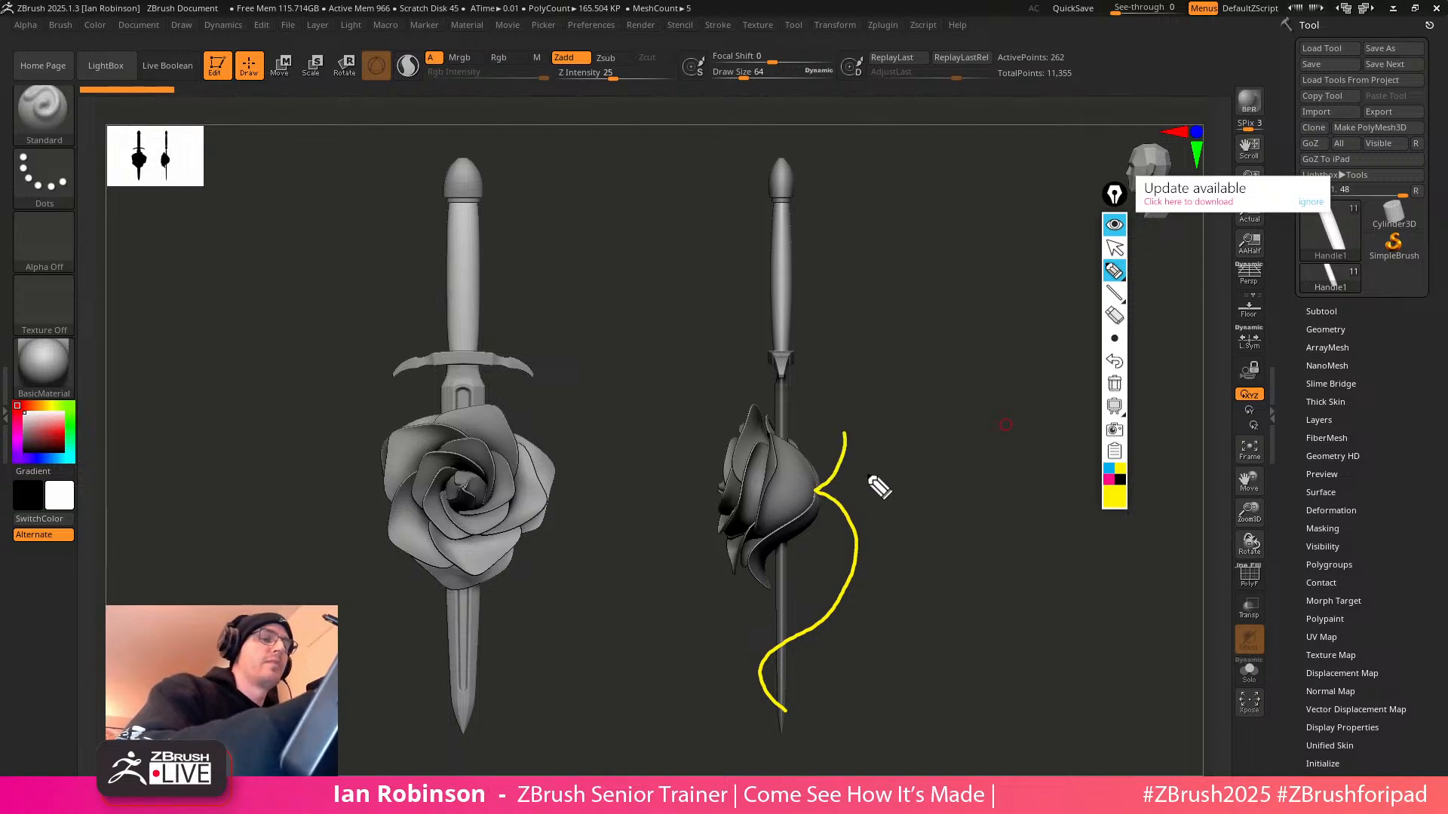
key(ctrl+z)
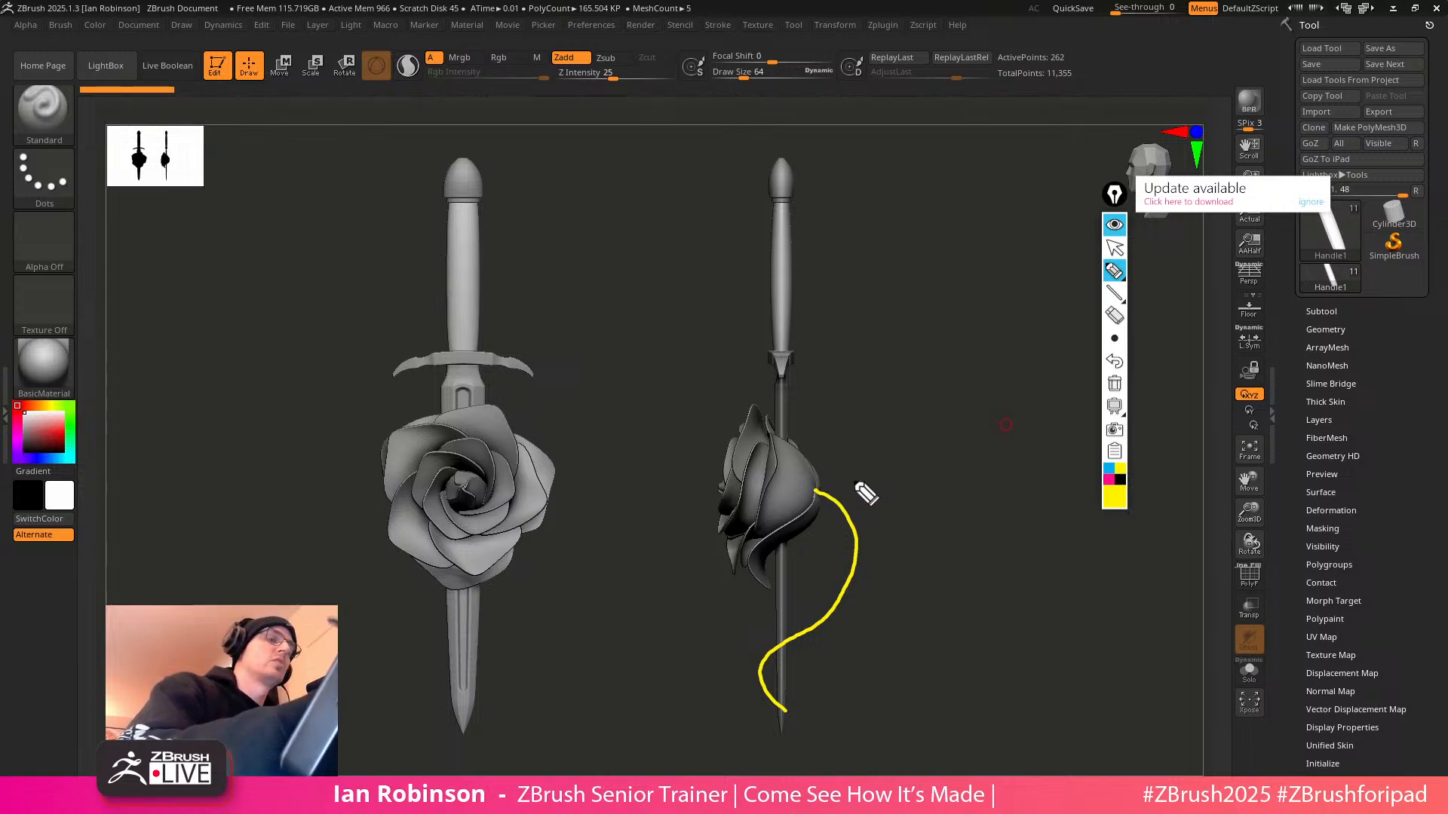
mouse_move(786, 711)
mouse_down()
mouse_move(833, 680)
mouse_move(850, 612)
mouse_move(806, 577)
mouse_move(748, 456)
mouse_move(724, 451)
mouse_up()
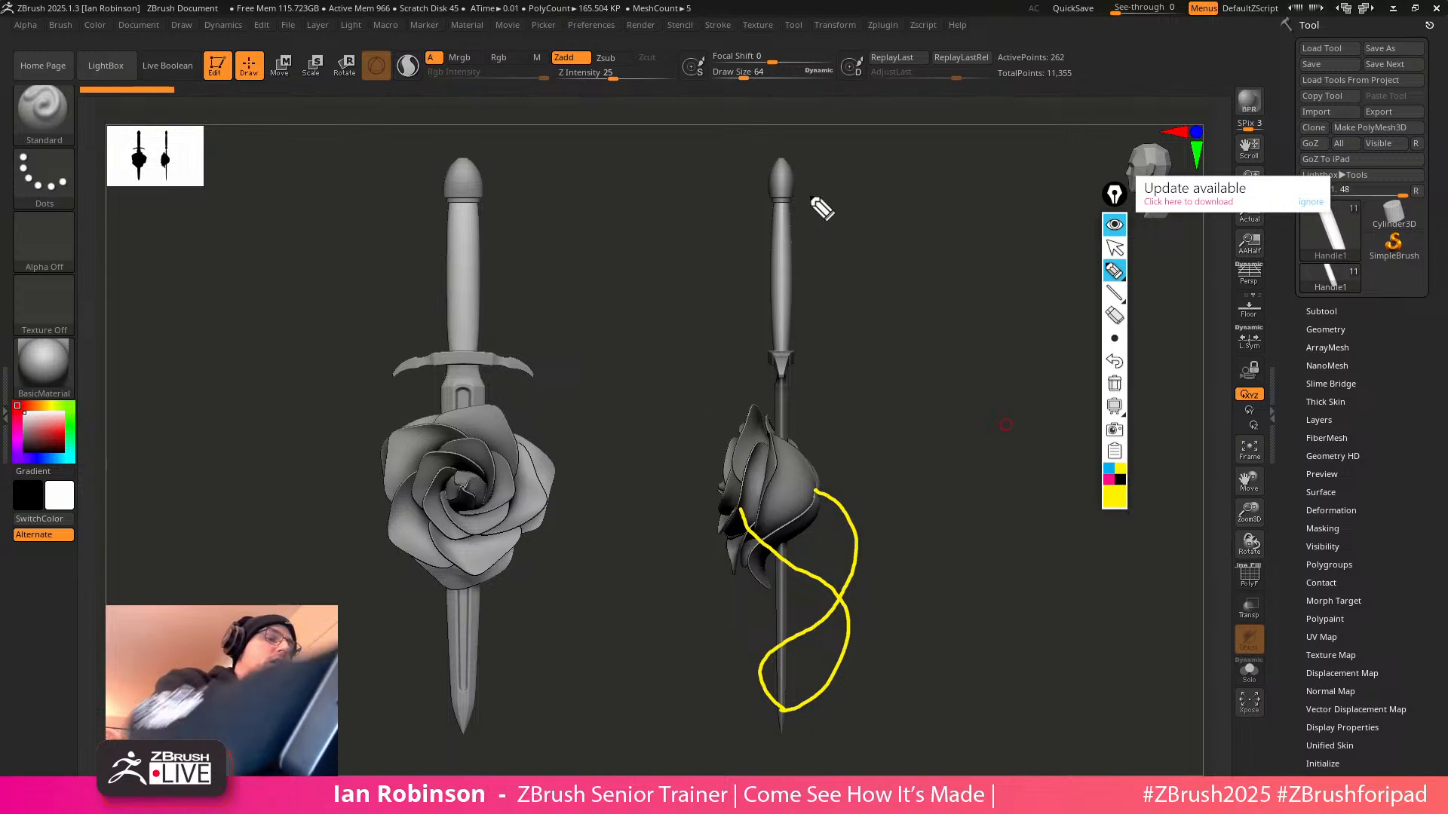
key(ctrl+z)
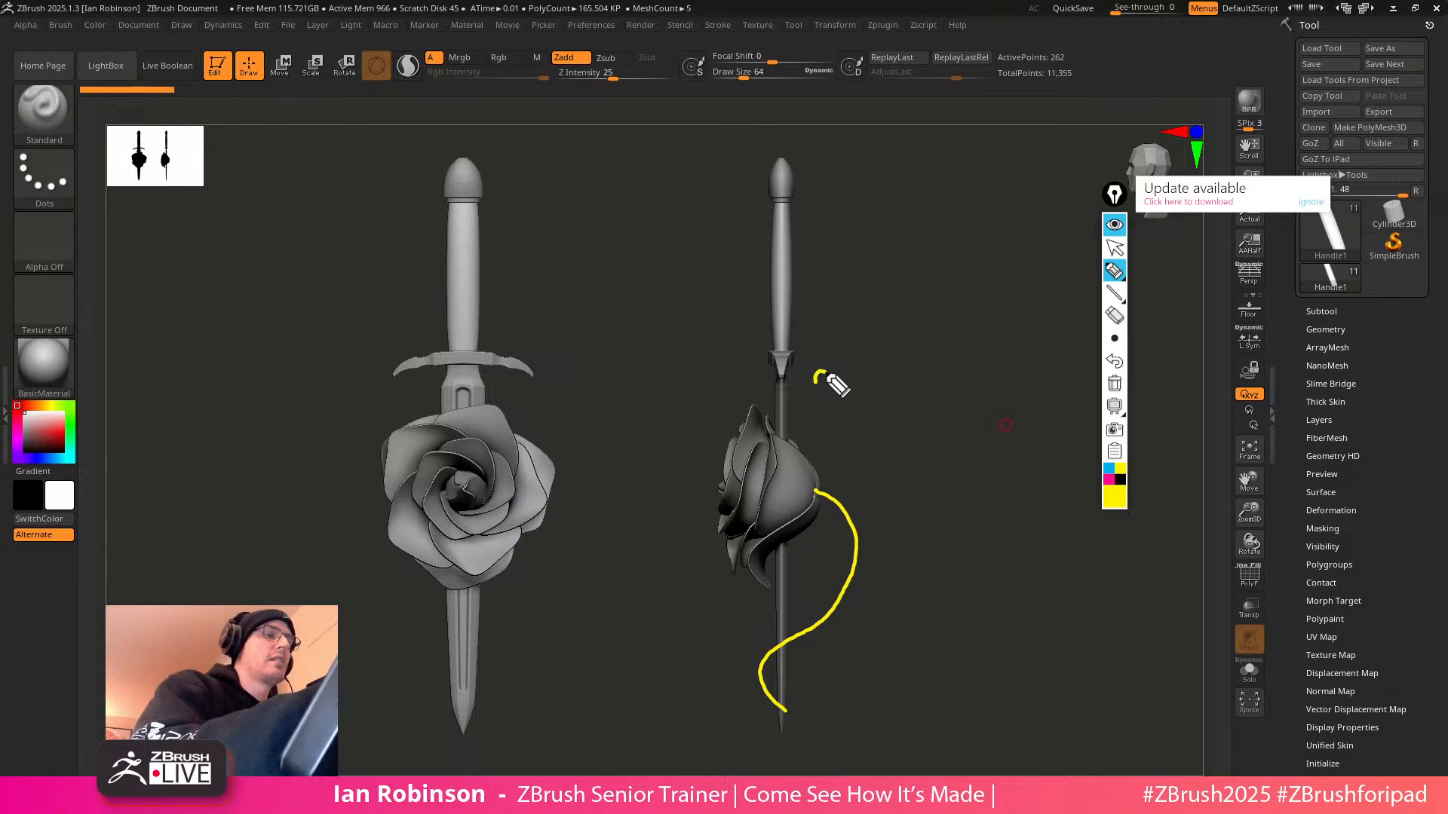
Sketch a second rose behind the side-view dagger with a vine winding up the handle, redrawing the vine's end past the pommel
mouse_move(827, 384)
mouse_down()
mouse_move(839, 407)
mouse_move(833, 381)
mouse_move(862, 407)
mouse_move(830, 384)
mouse_move(829, 422)
mouse_move(867, 394)
mouse_move(838, 432)
mouse_move(815, 420)
mouse_move(824, 400)
mouse_move(838, 449)
mouse_move(879, 418)
mouse_move(833, 460)
mouse_move(761, 398)
mouse_move(817, 226)
mouse_move(745, 285)
mouse_up()
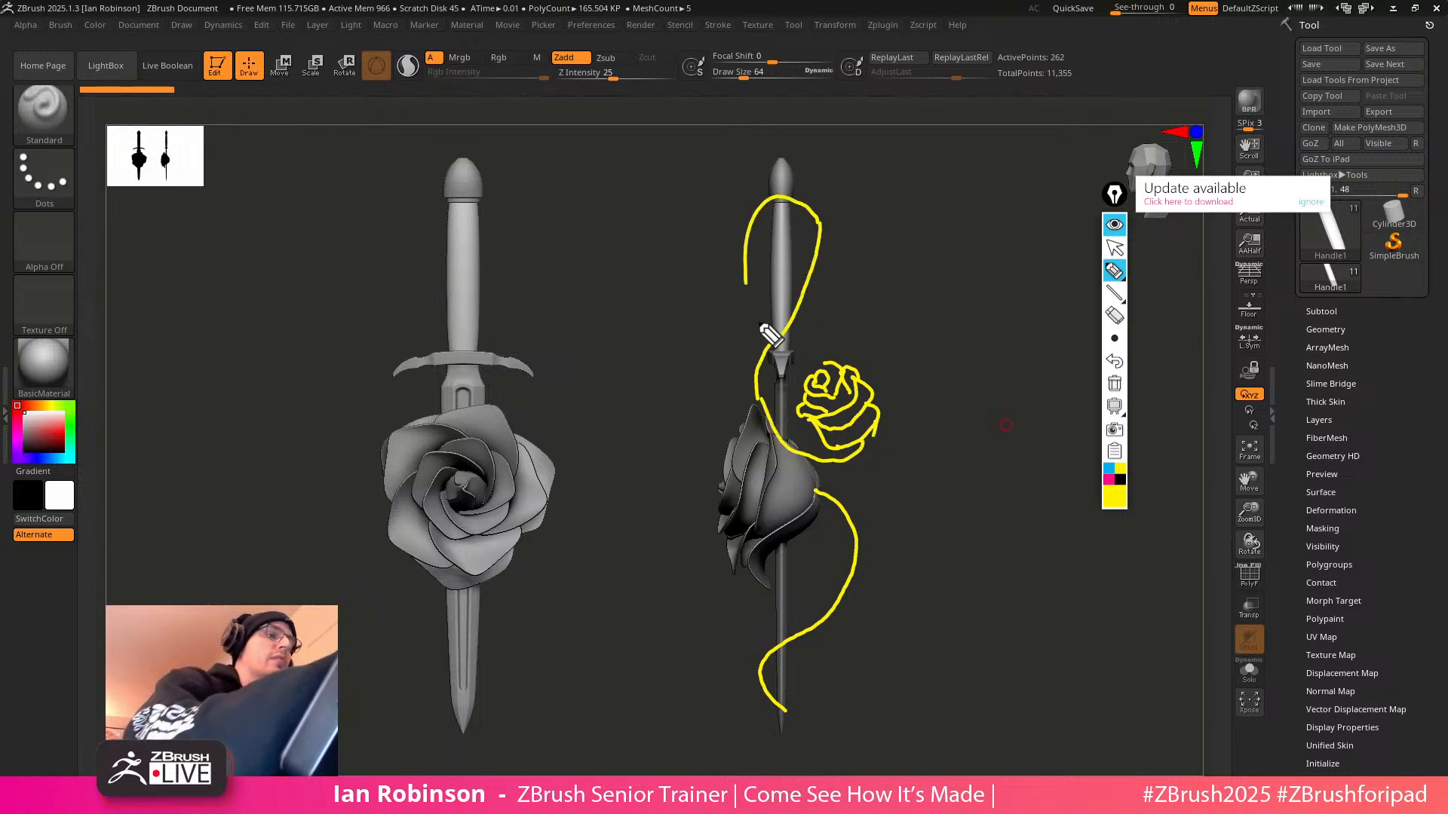
key(ctrl+z)
mouse_move(818, 230)
mouse_down()
mouse_move(797, 144)
mouse_move(822, 168)
mouse_up()
Add small thorns along the upper and lower vines of the side-view sketch
drag(814, 242, 806, 235)
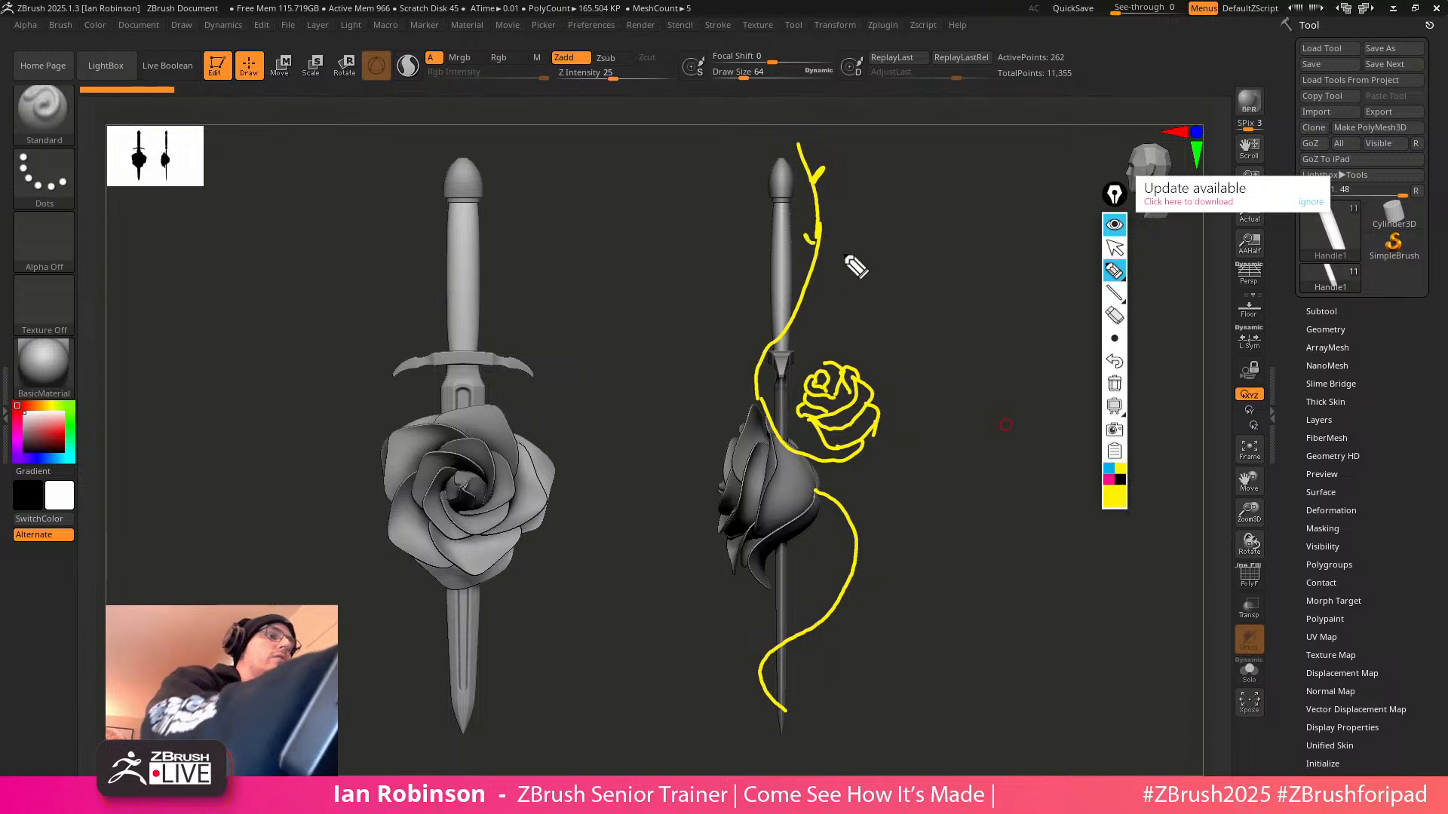
drag(810, 296, 821, 287)
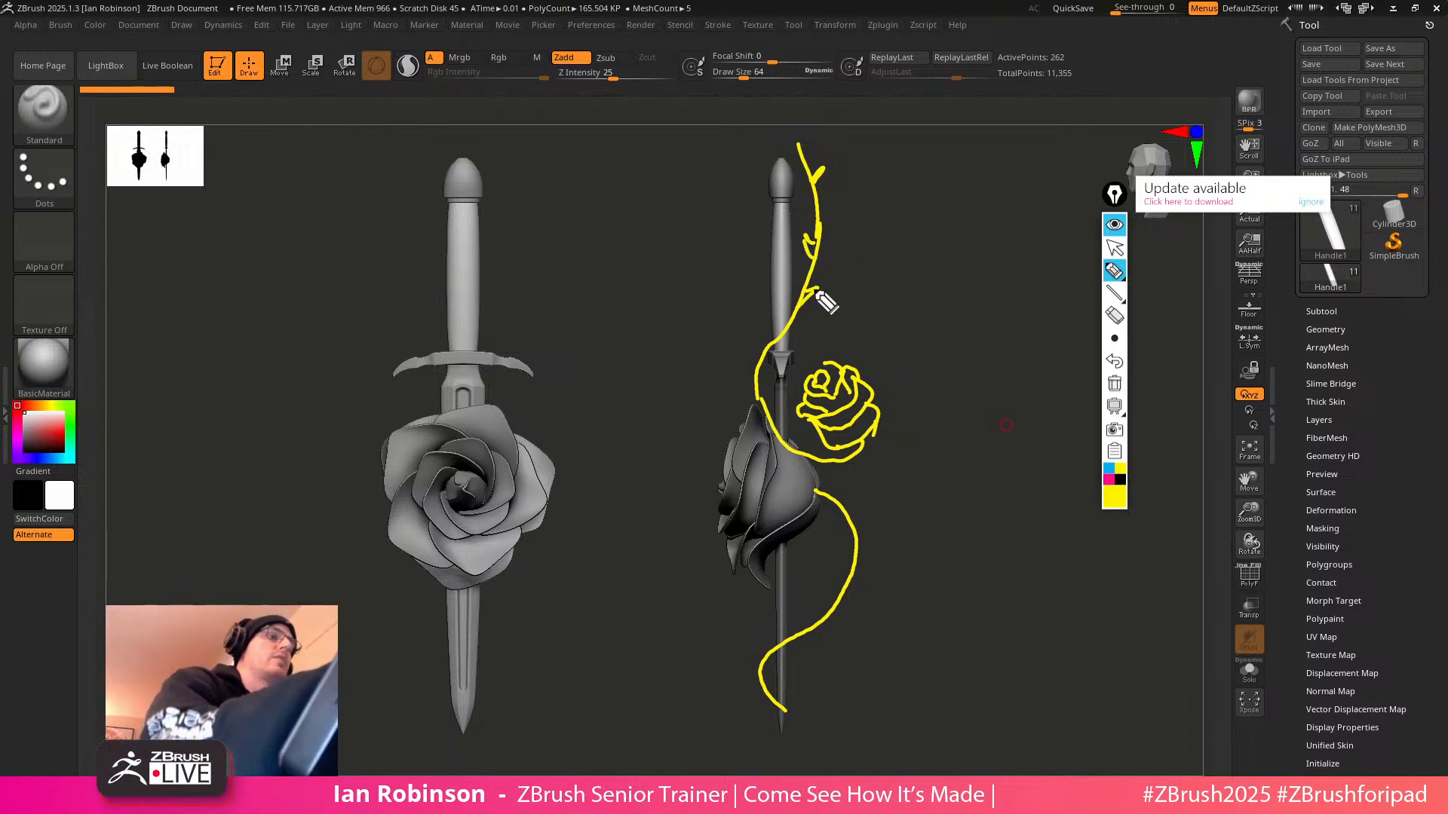
drag(772, 348, 763, 331)
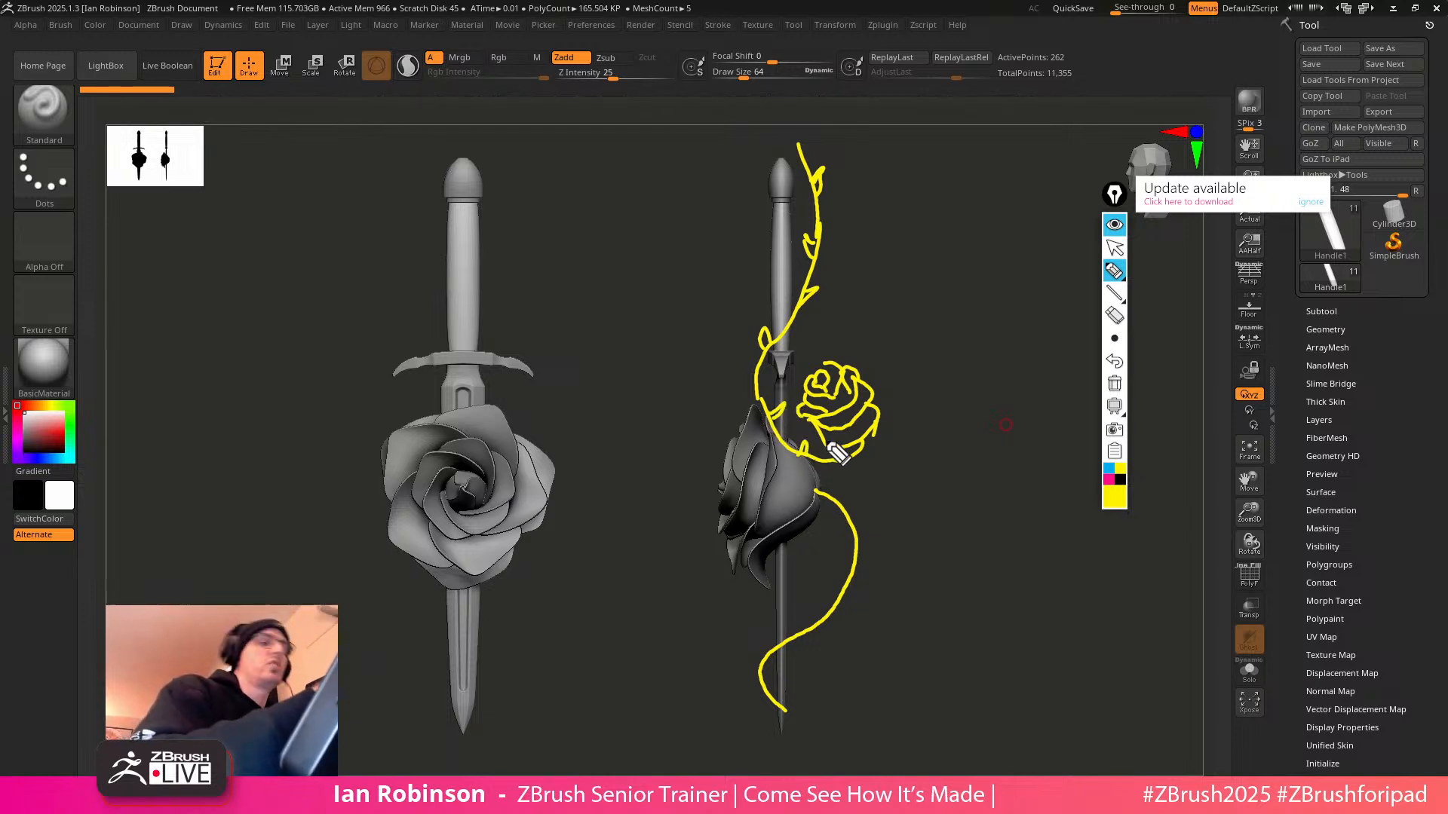
mouse_move(839, 504)
mouse_down()
mouse_move(848, 491)
mouse_move(846, 609)
mouse_move(799, 626)
mouse_up()
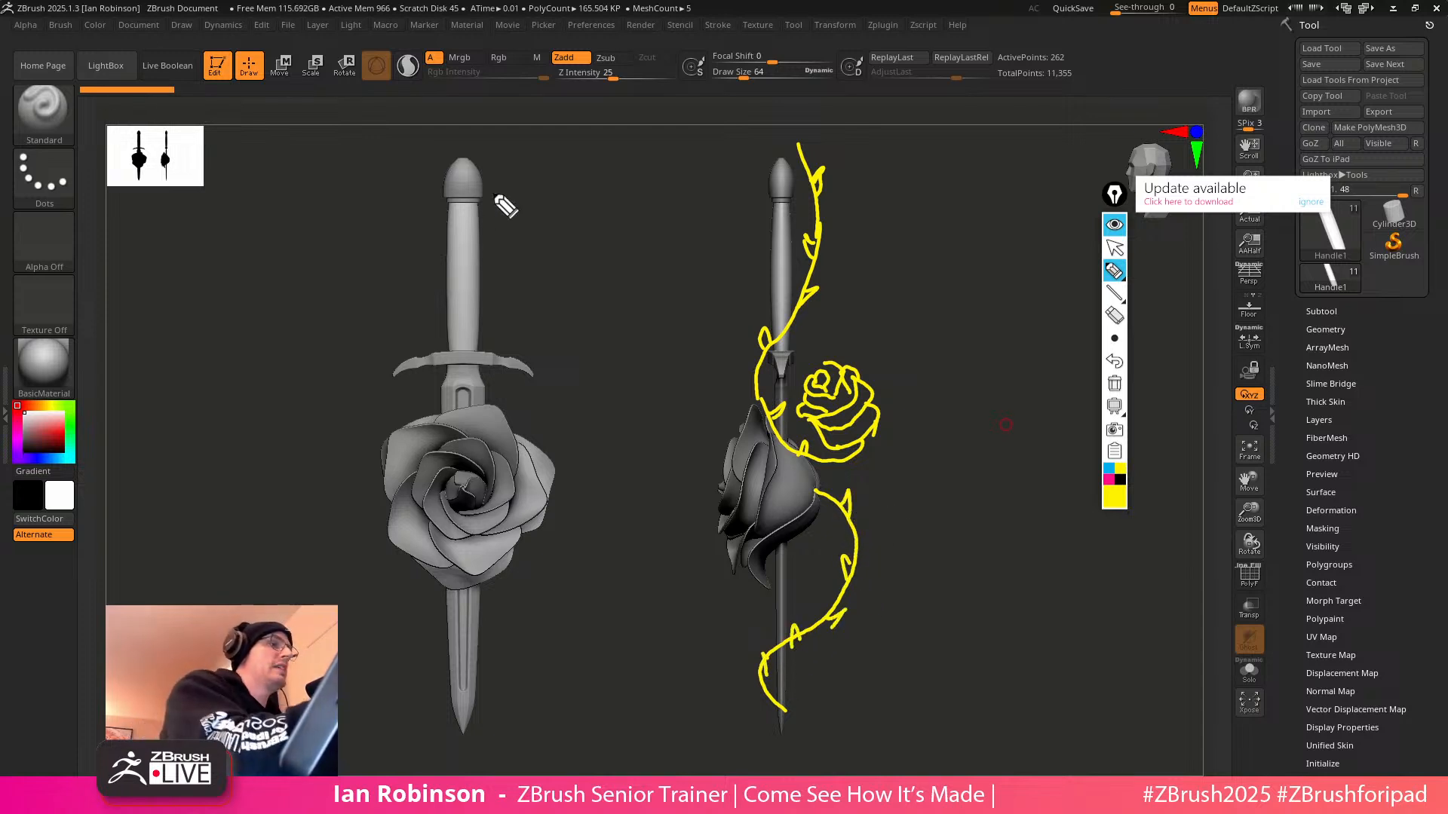
Sketch the vine around the front-view dagger, above and below the rose, and add thorns to its upper part
mouse_move(498, 178)
mouse_down()
mouse_move(388, 302)
mouse_move(430, 407)
mouse_up()
mouse_move(534, 556)
mouse_down()
mouse_move(531, 604)
mouse_move(445, 673)
mouse_move(423, 669)
mouse_up()
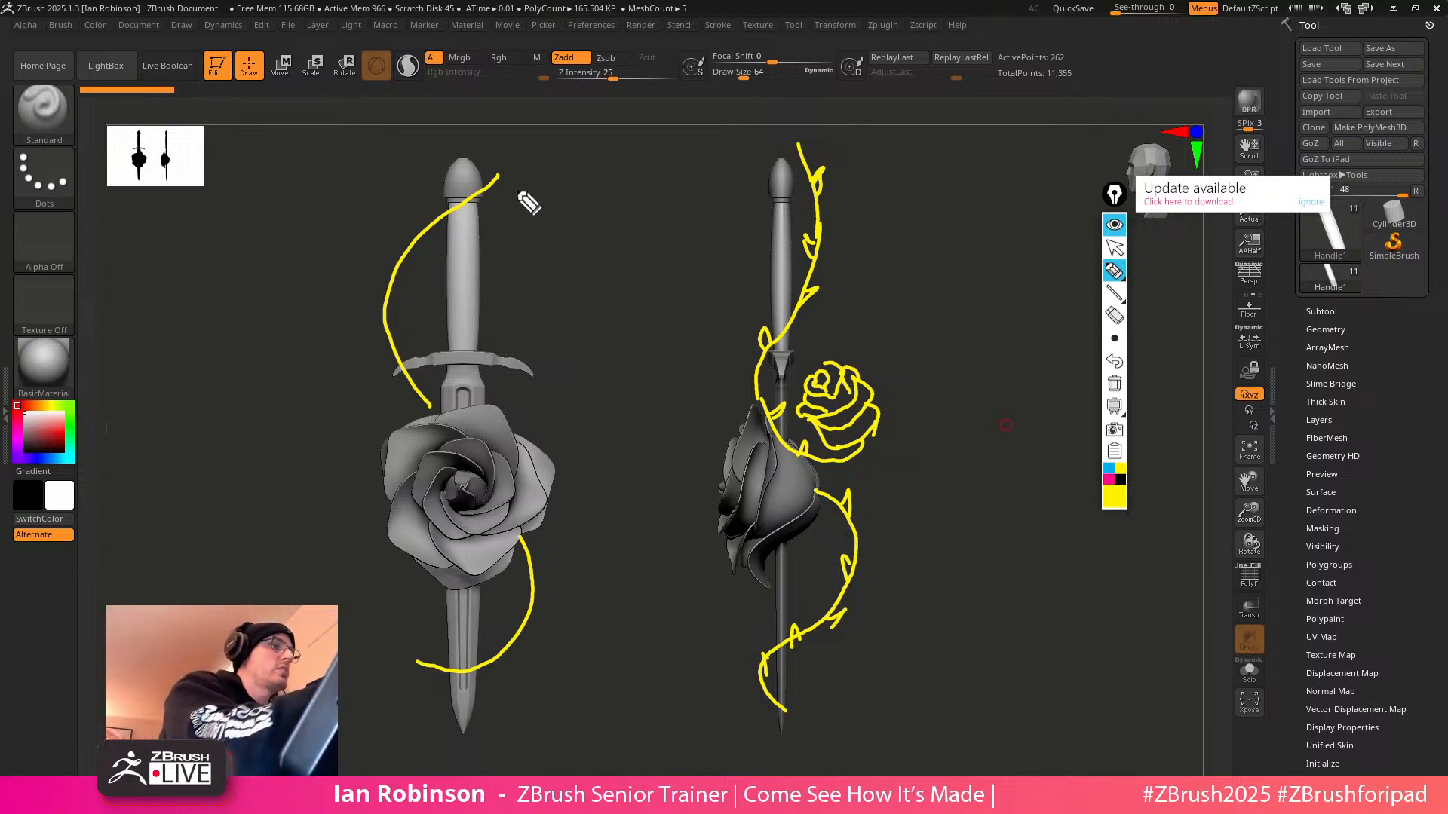
drag(393, 271, 402, 262)
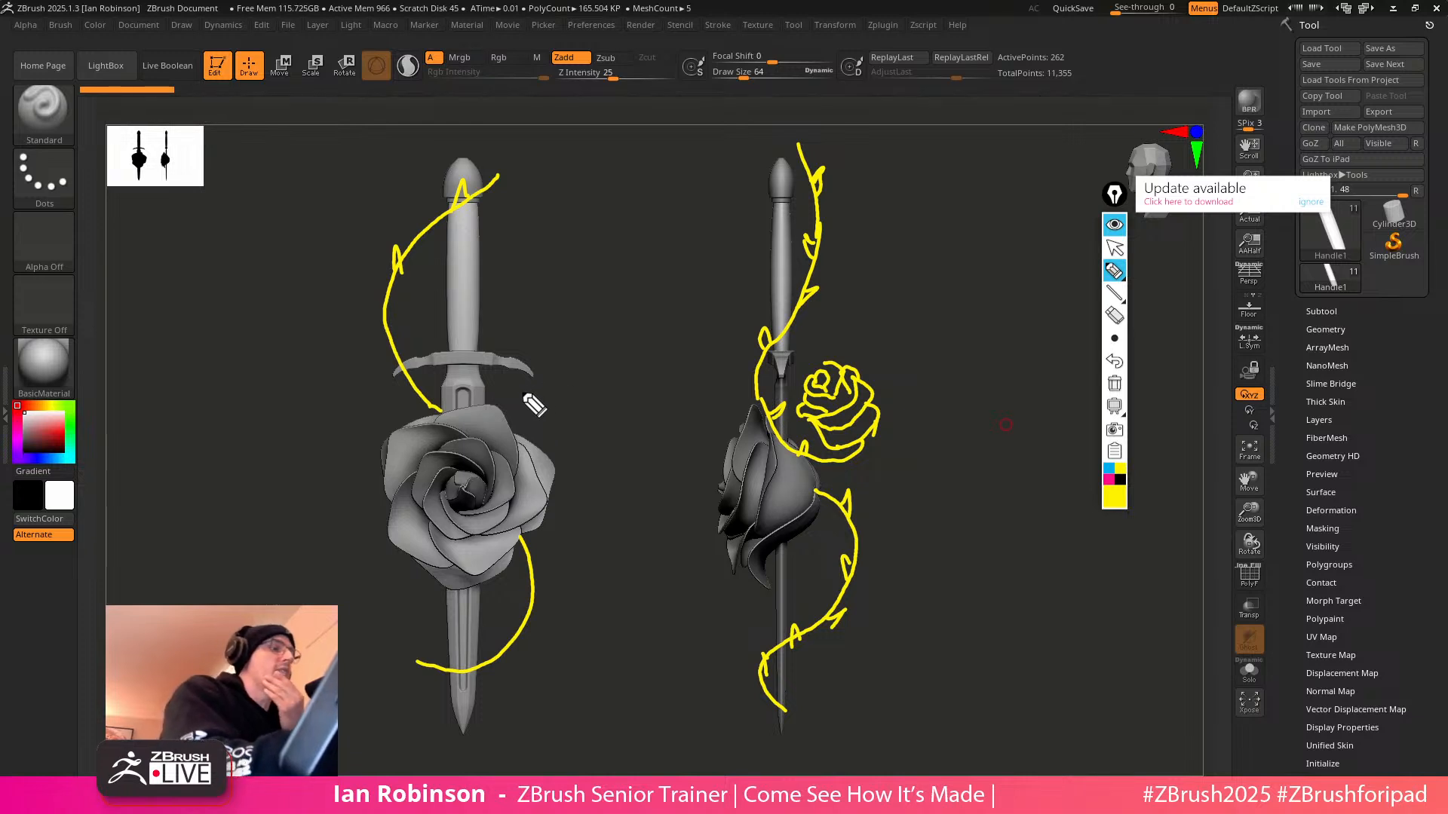
Change the pen colour to magenta and outline the sketched second rose in the side view
mouse_move(874, 326)
mouse_down()
mouse_move(799, 482)
mouse_move(866, 329)
mouse_up()
click(1115, 360)
click(1108, 479)
mouse_move(878, 343)
mouse_down()
mouse_move(844, 494)
mouse_move(908, 362)
mouse_move(867, 343)
mouse_up()
Draw magenta arrows from the outlined rose to spots above and below the front-view rose, and mark both spots with an X
mouse_move(745, 359)
mouse_down()
mouse_move(596, 331)
mouse_move(554, 361)
mouse_move(601, 383)
mouse_up()
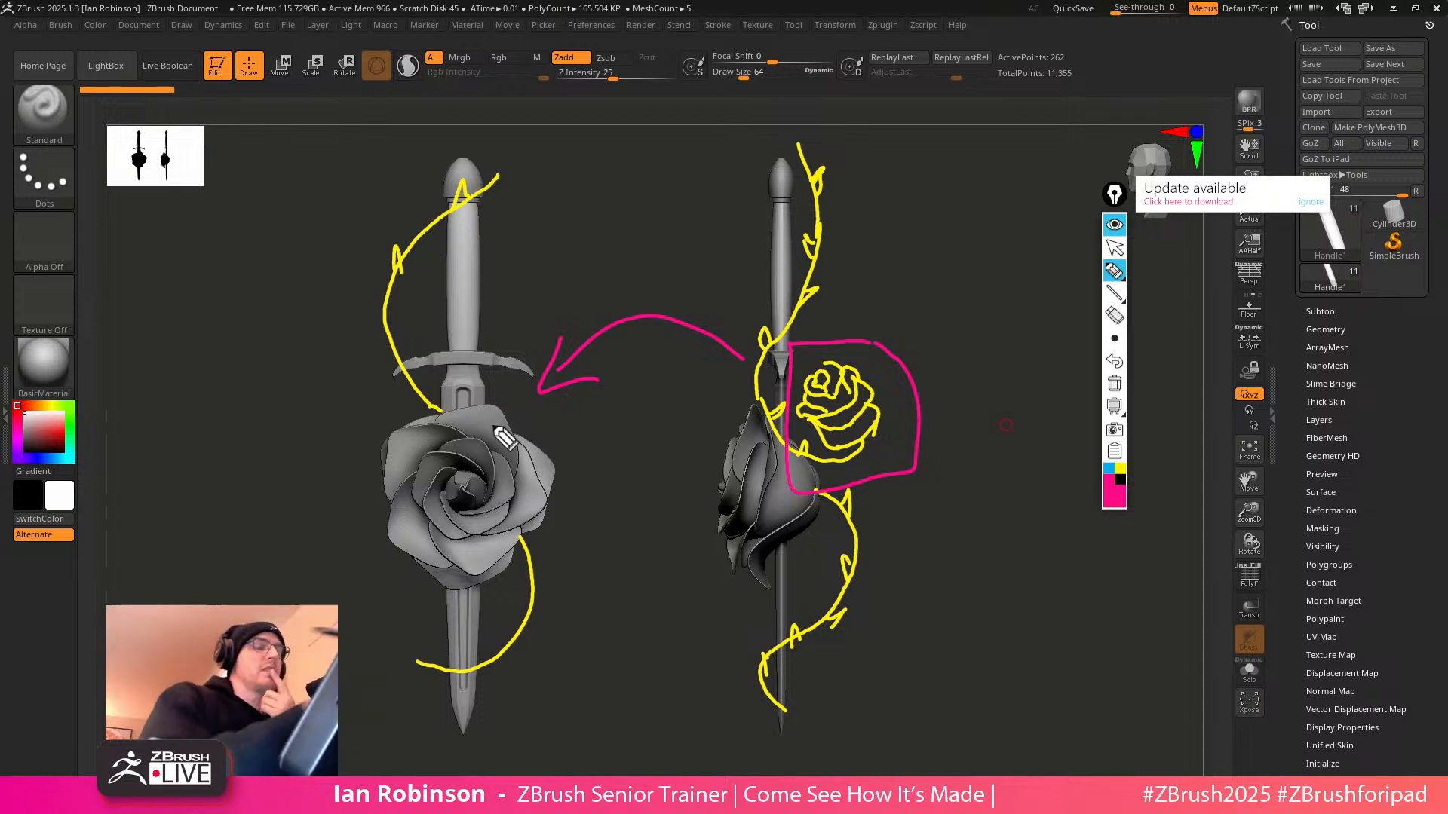
mouse_move(791, 491)
mouse_down()
mouse_move(769, 524)
mouse_move(405, 608)
mouse_move(439, 619)
mouse_up()
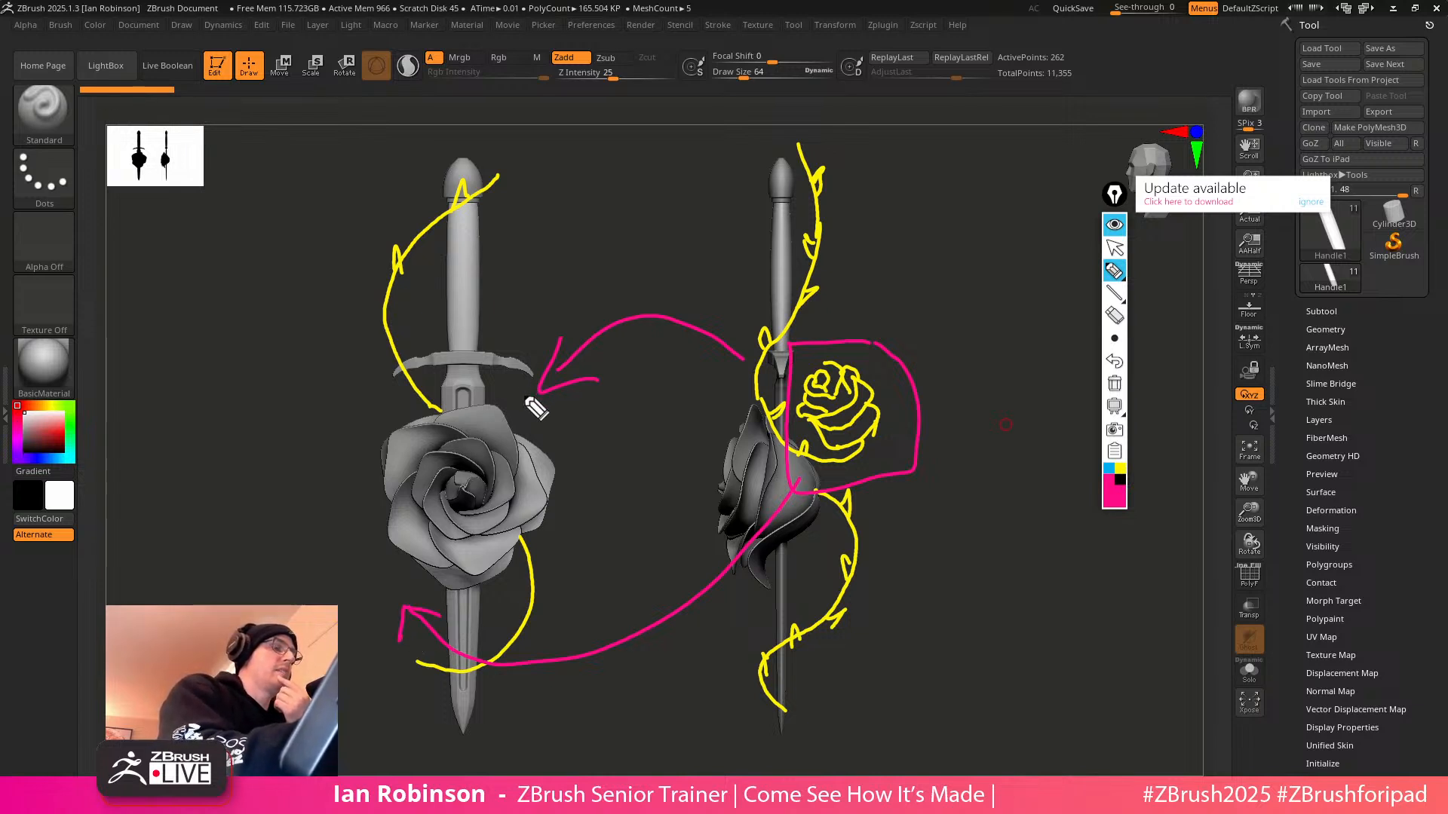
drag(515, 386, 538, 412)
drag(537, 384, 519, 422)
drag(384, 554, 407, 581)
drag(399, 553, 371, 611)
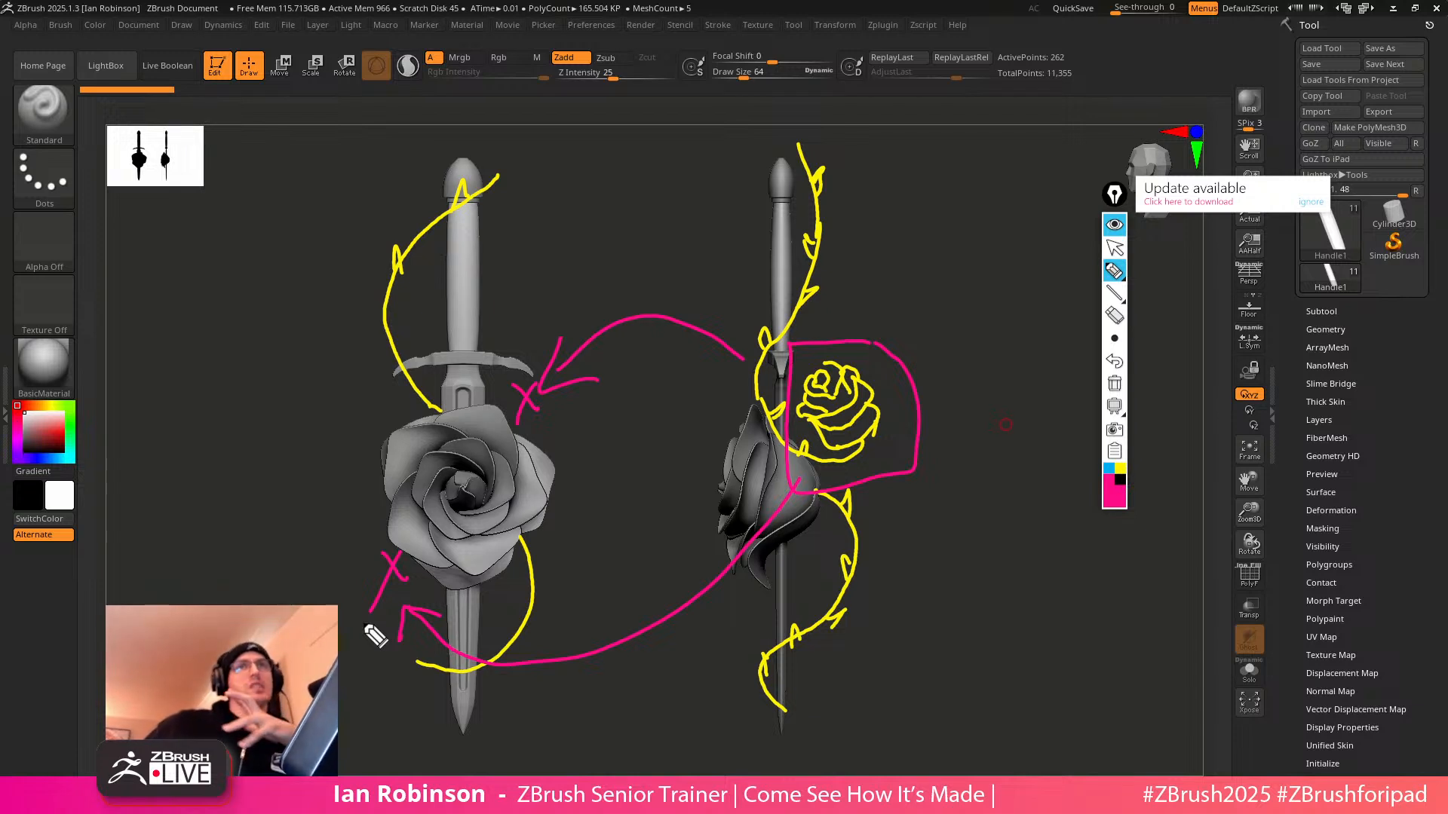
Hide the annotations to view the bare dagger, and show them again
click(1114, 225)
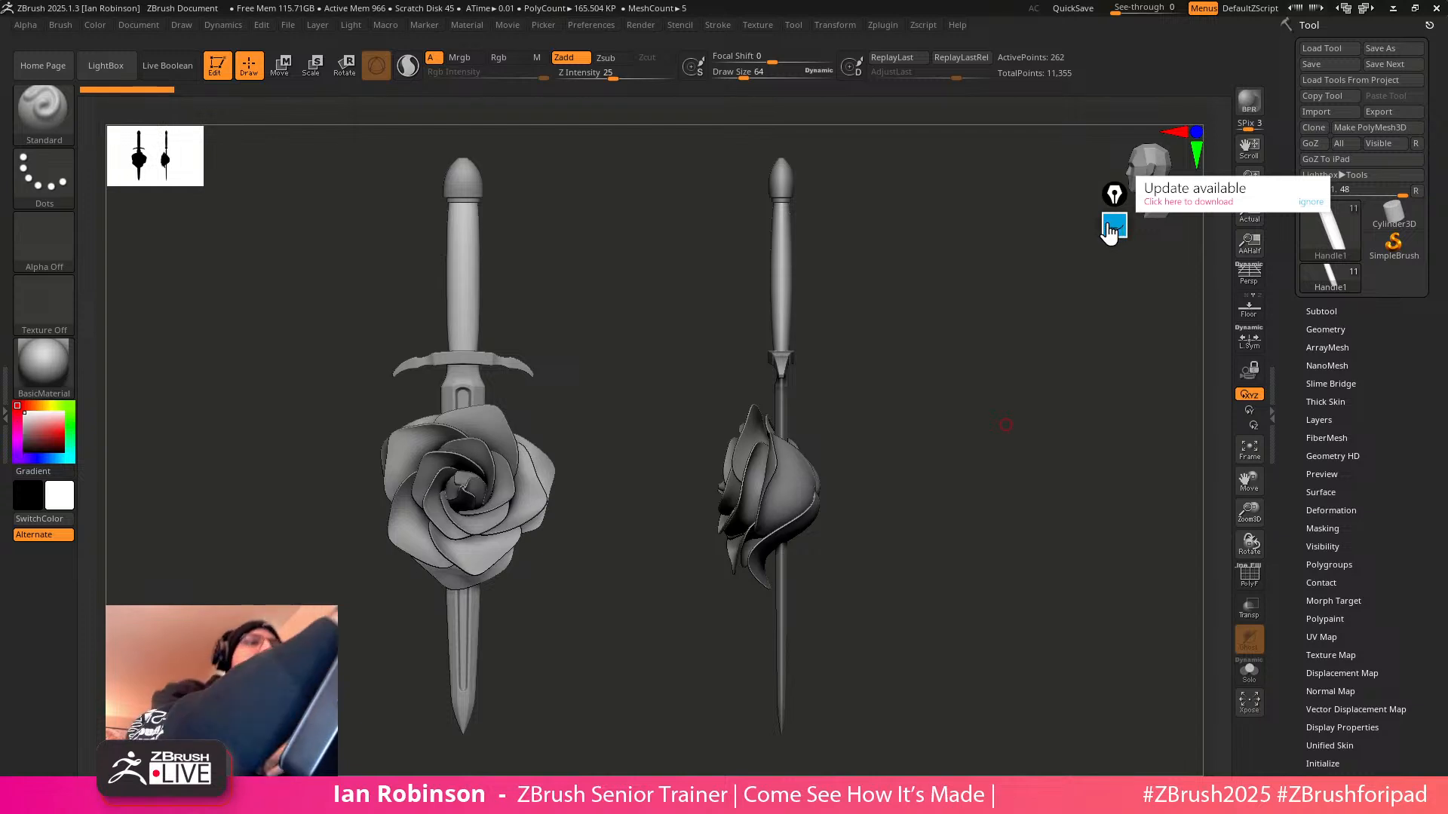
click(1114, 226)
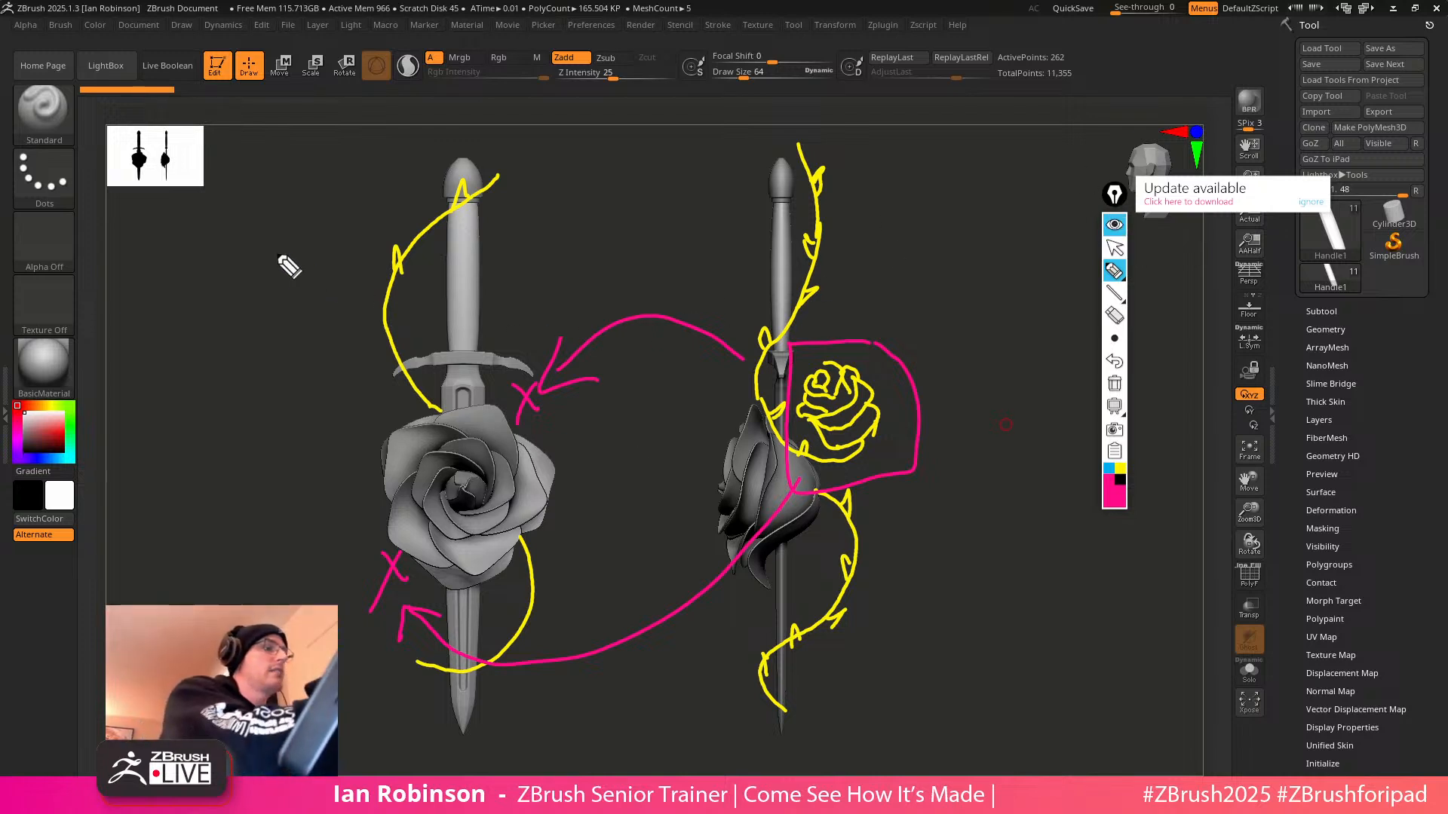
drag(274, 196, 266, 601)
drag(957, 177, 973, 544)
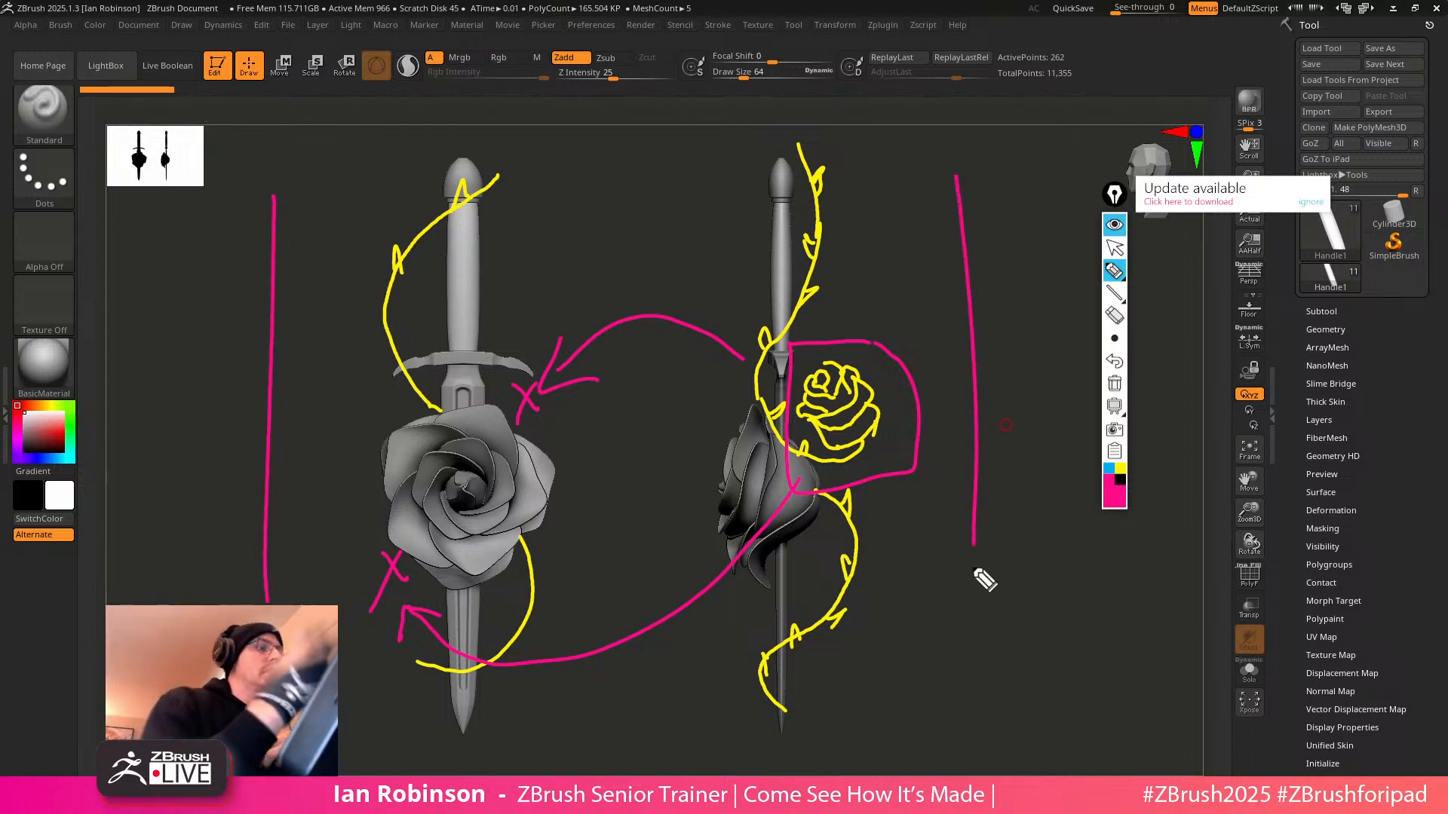
key(ctrl+z)
key(ctrl+z)
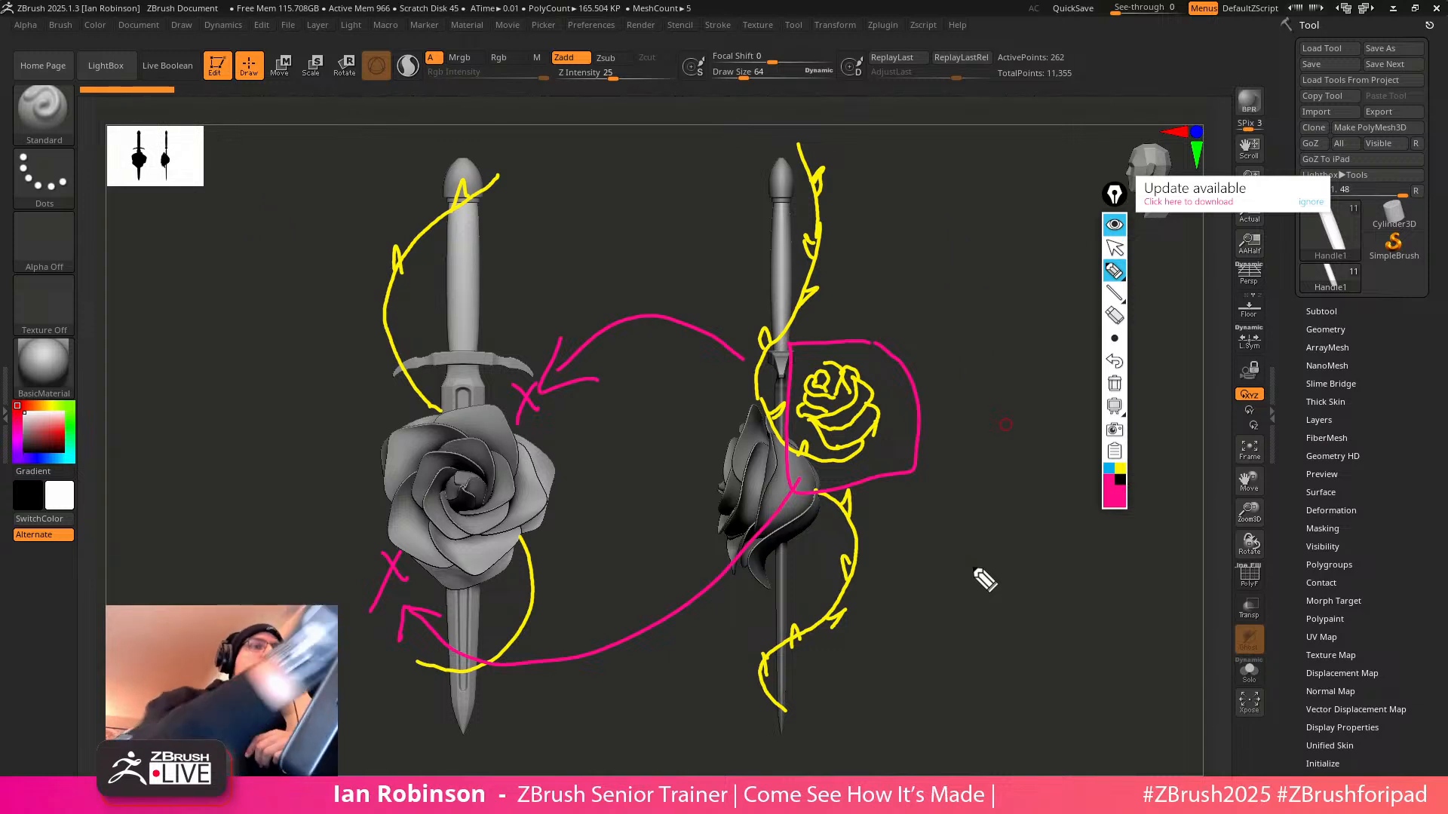
Hide the annotations, clear the duplicate dagger views from the canvas, and centre the whole dagger in a single front view
click(1114, 226)
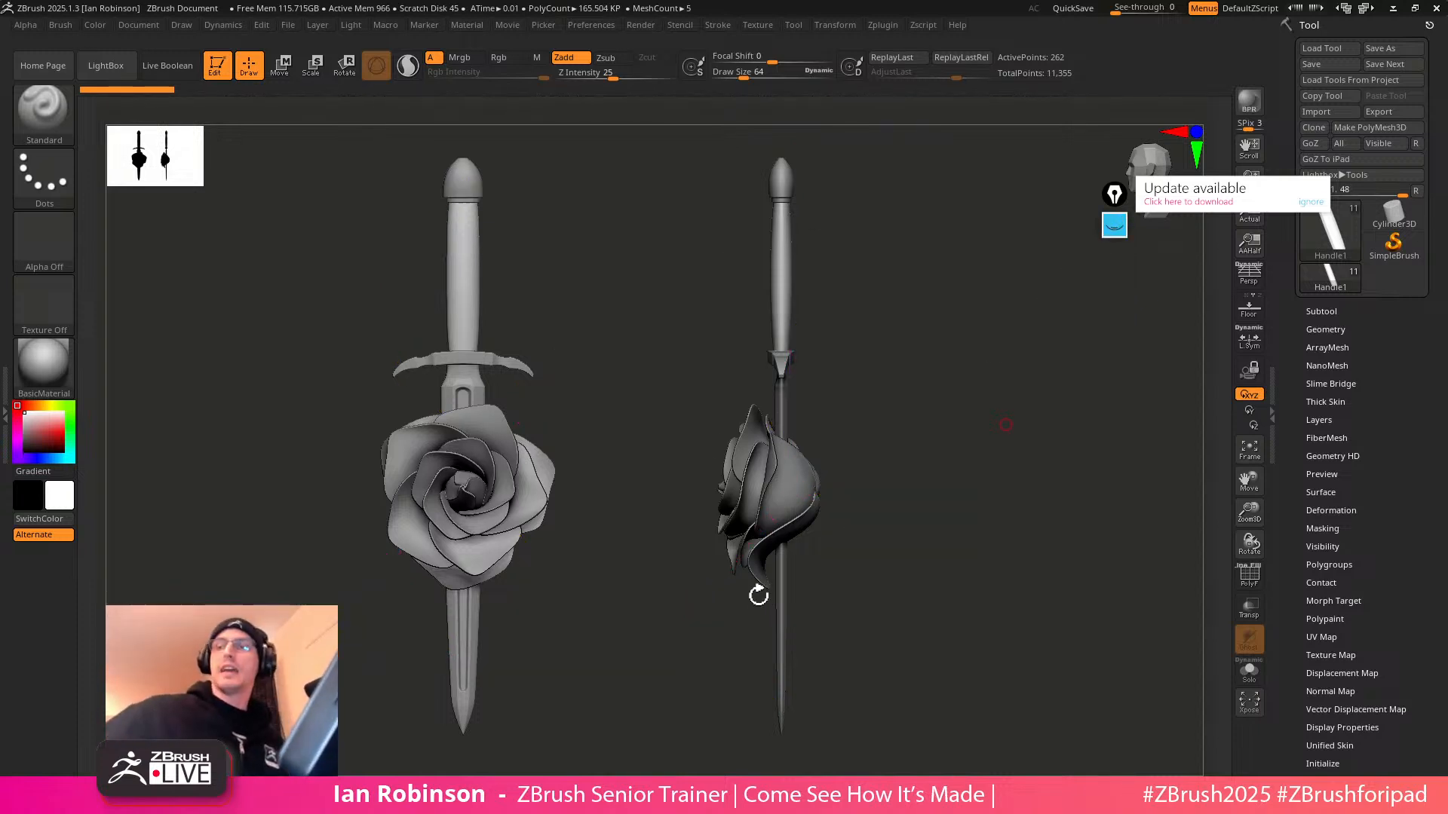
drag(926, 404, 799, 523)
key(ctrl+n)
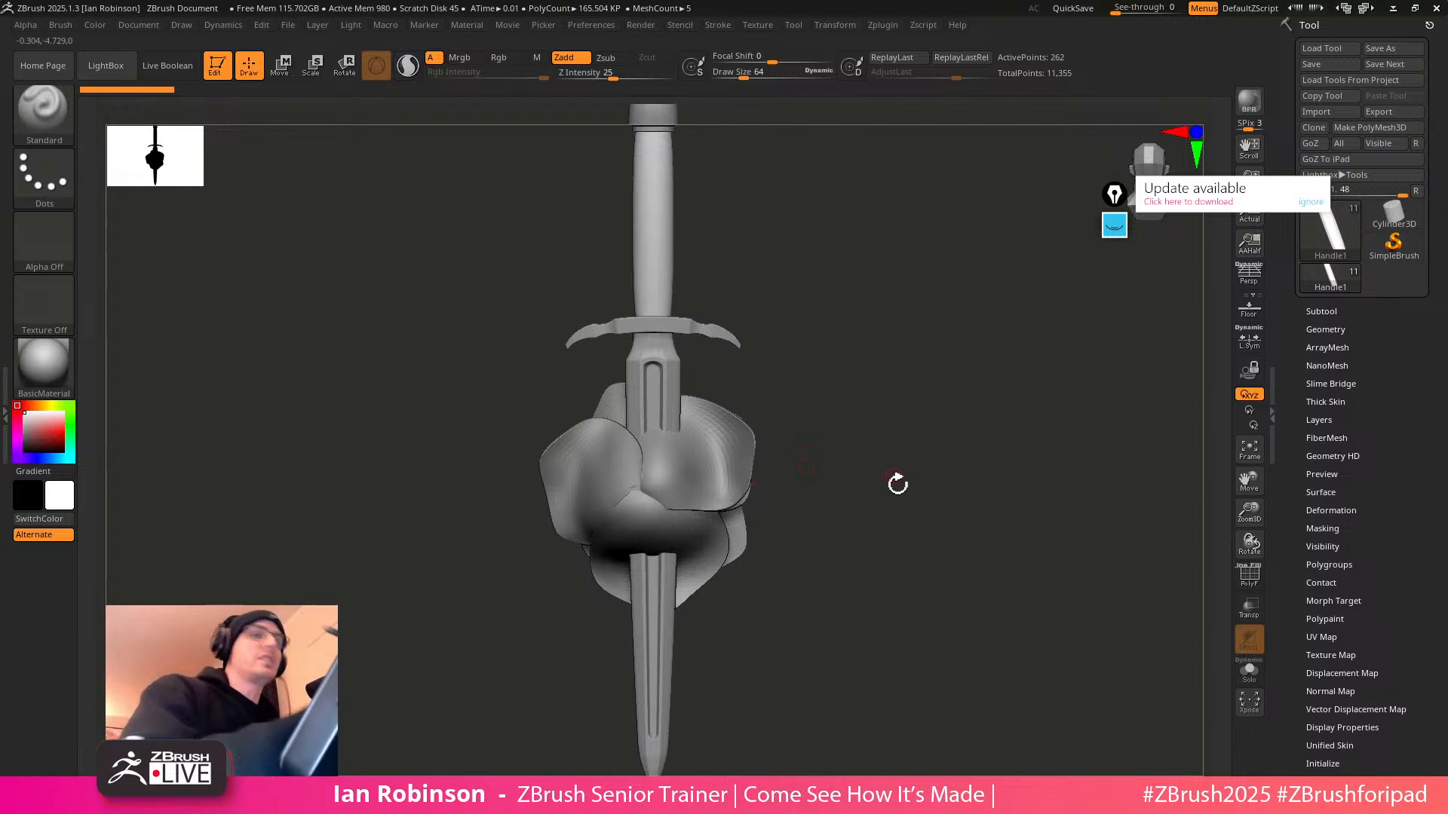
alt+drag(893, 472, 904, 473)
shift+drag(859, 520, 890, 517)
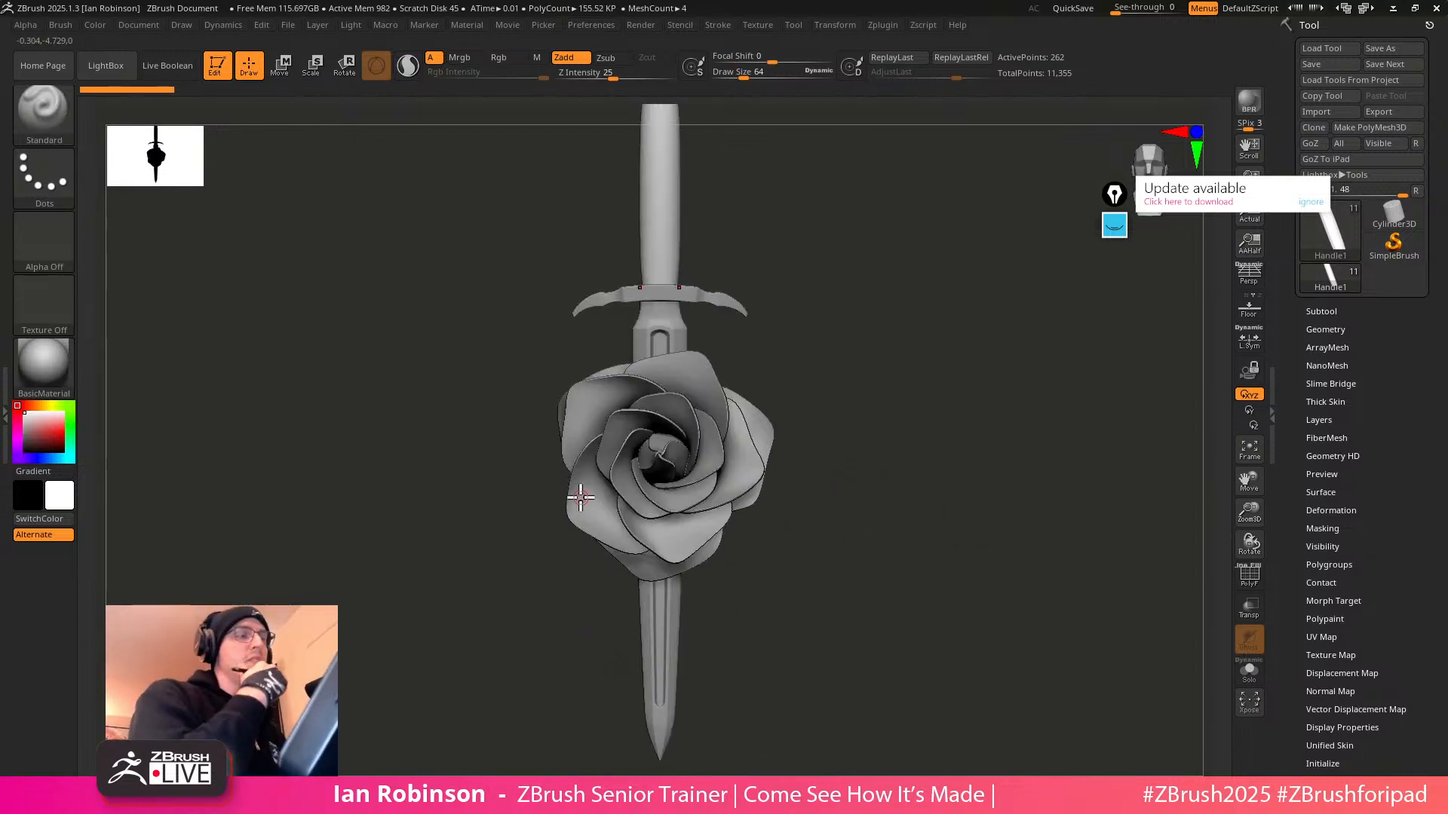
drag(916, 453, 887, 422)
Show the annotations again and erase all of them
click(1114, 225)
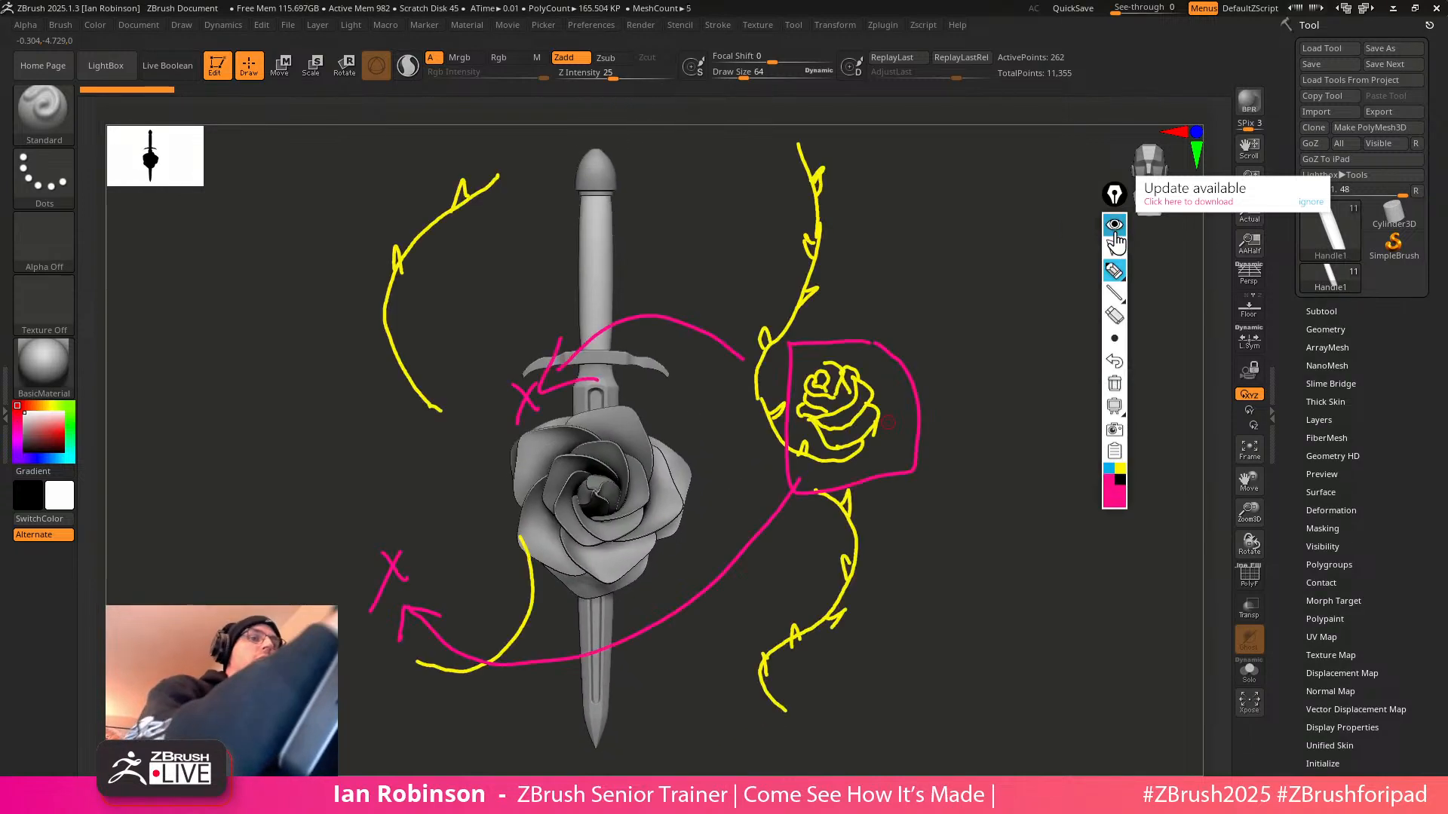
click(1114, 405)
click(1114, 408)
click(1115, 383)
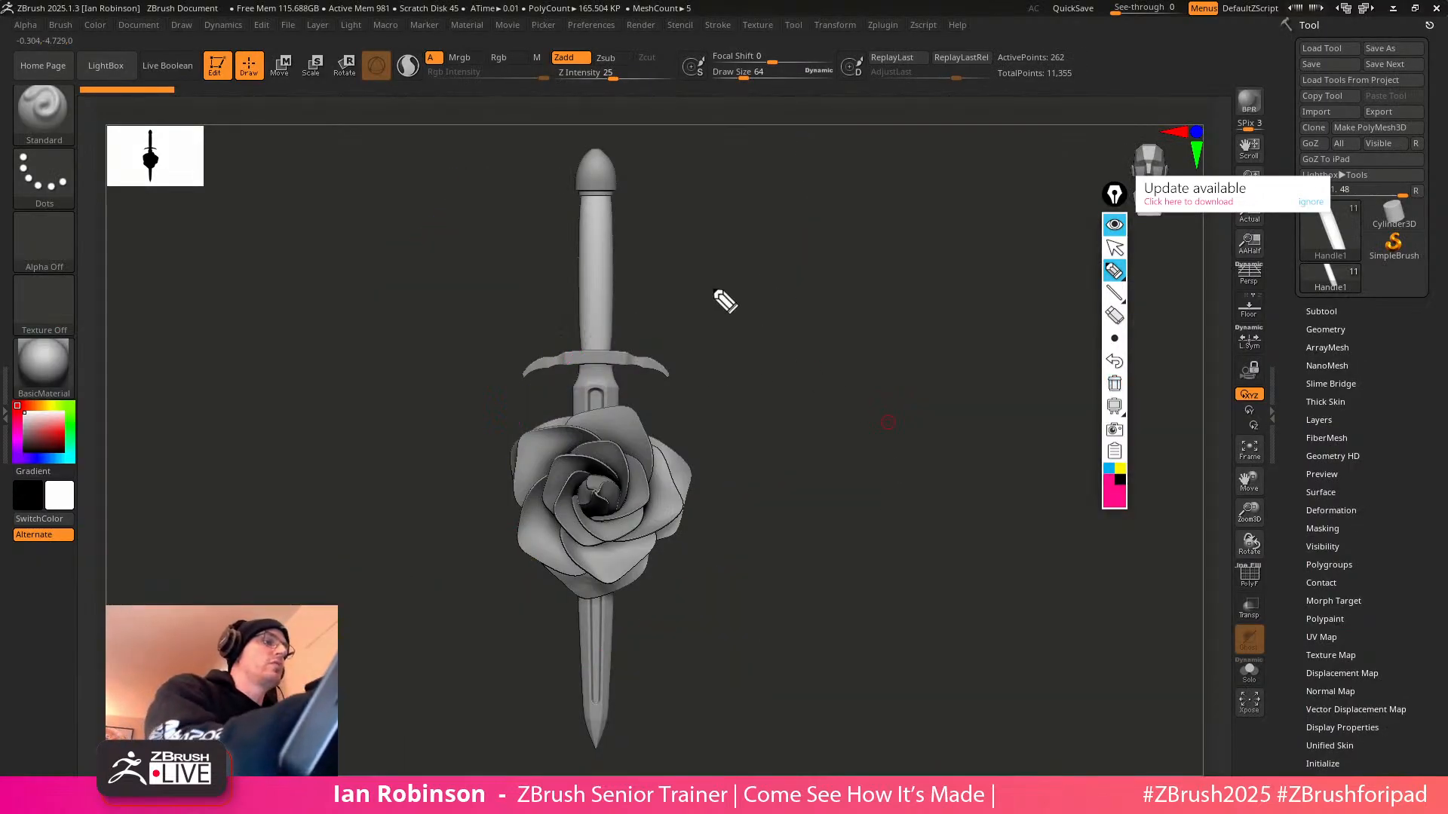
Outline the crossguard area in magenta and draw an arrow pointing at it
mouse_move(484, 336)
mouse_down()
mouse_move(496, 397)
mouse_move(709, 332)
mouse_move(480, 339)
mouse_up()
mouse_move(535, 147)
mouse_down()
mouse_move(557, 235)
mouse_move(662, 232)
mouse_up()
key(ctrl+z)
mouse_move(773, 281)
mouse_down()
mouse_move(676, 344)
mouse_move(733, 346)
mouse_up()
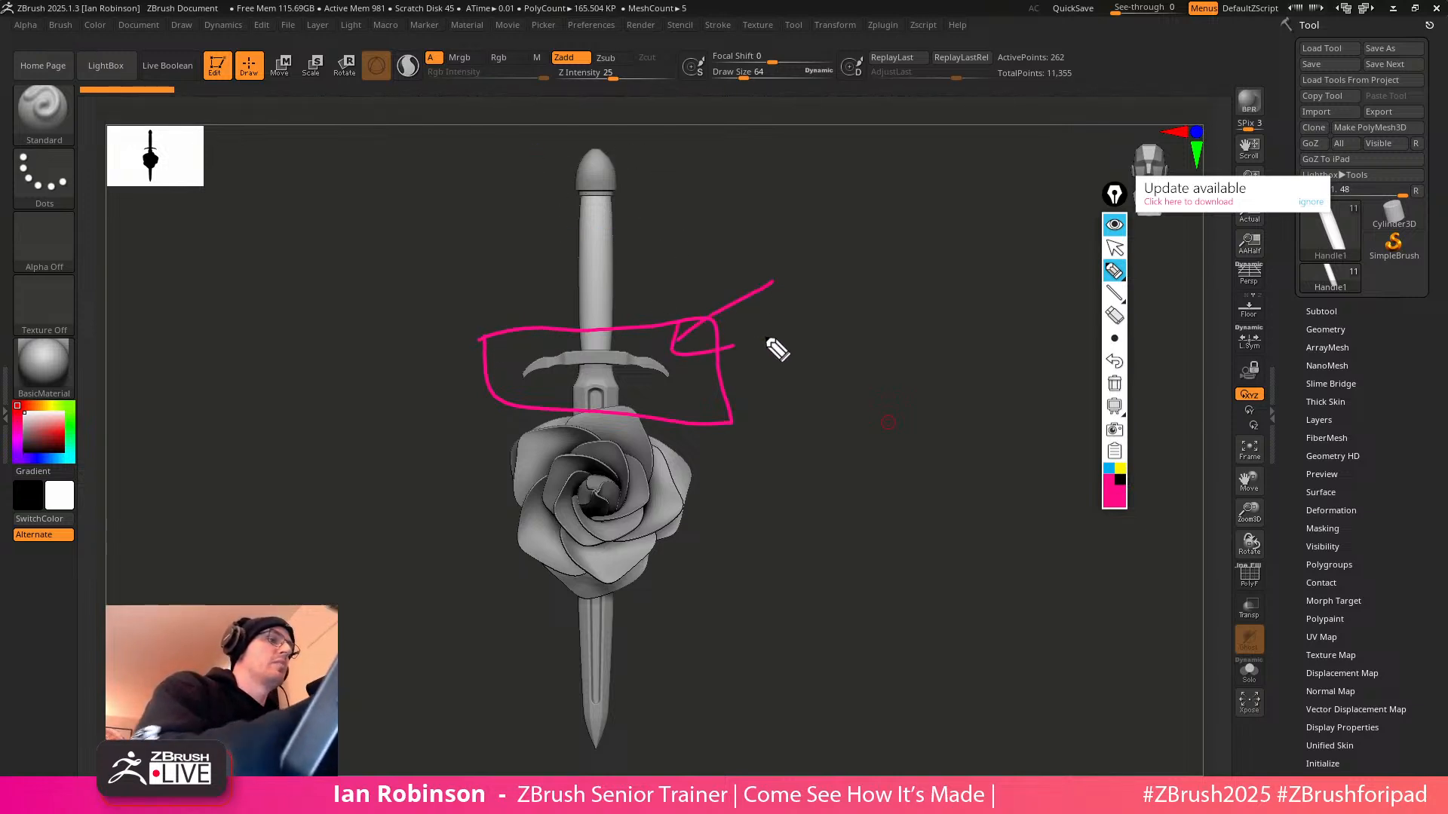
Draw a magenta arrow pointing at the blade below the rose and trace the blade's edges down to the tip
drag(684, 681, 635, 626)
drag(633, 658, 682, 628)
mouse_move(578, 627)
mouse_down()
mouse_move(588, 690)
mouse_move(617, 626)
mouse_up()
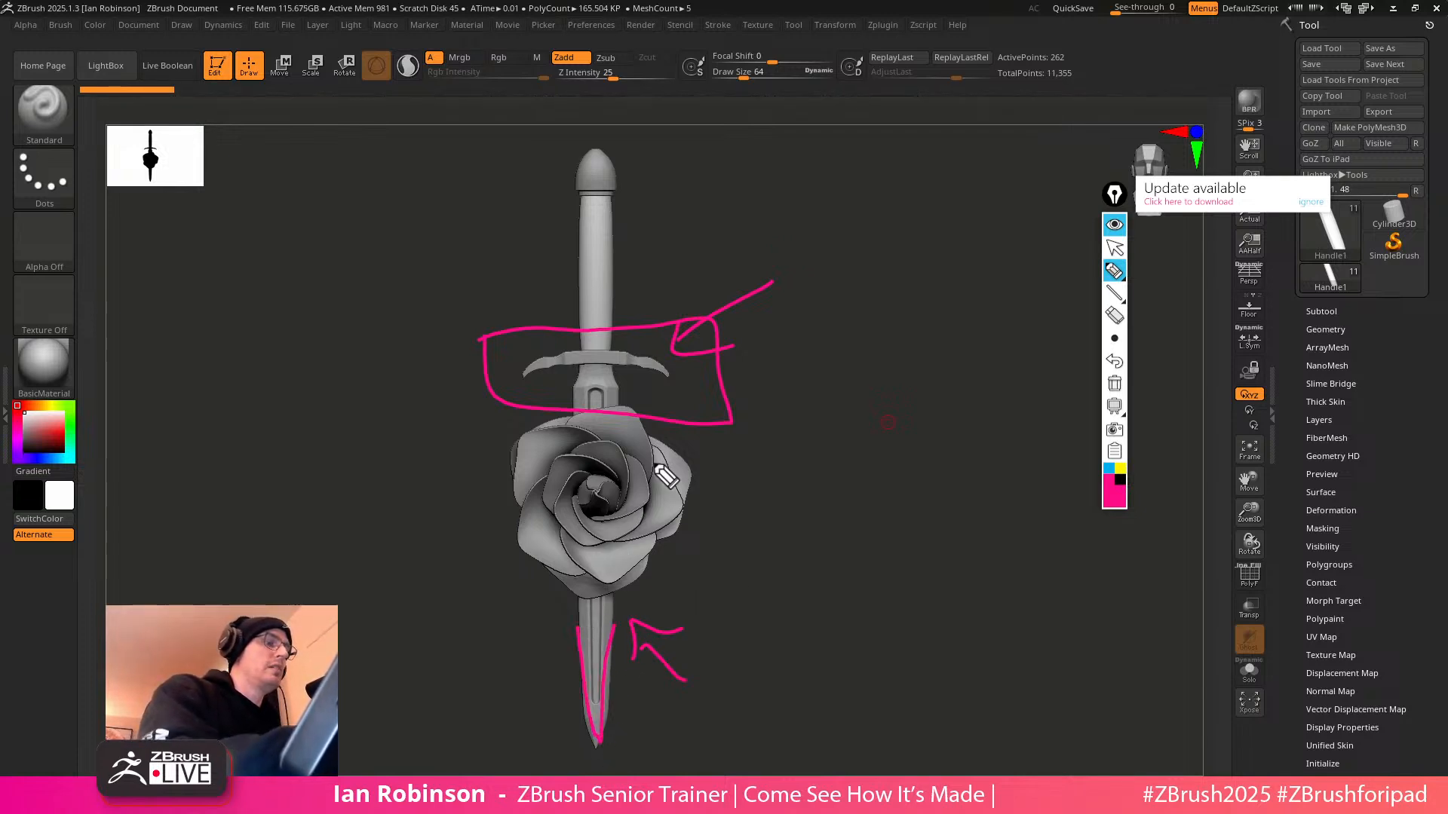
mouse_move(497, 403)
mouse_down()
mouse_move(575, 620)
mouse_move(699, 438)
mouse_up()
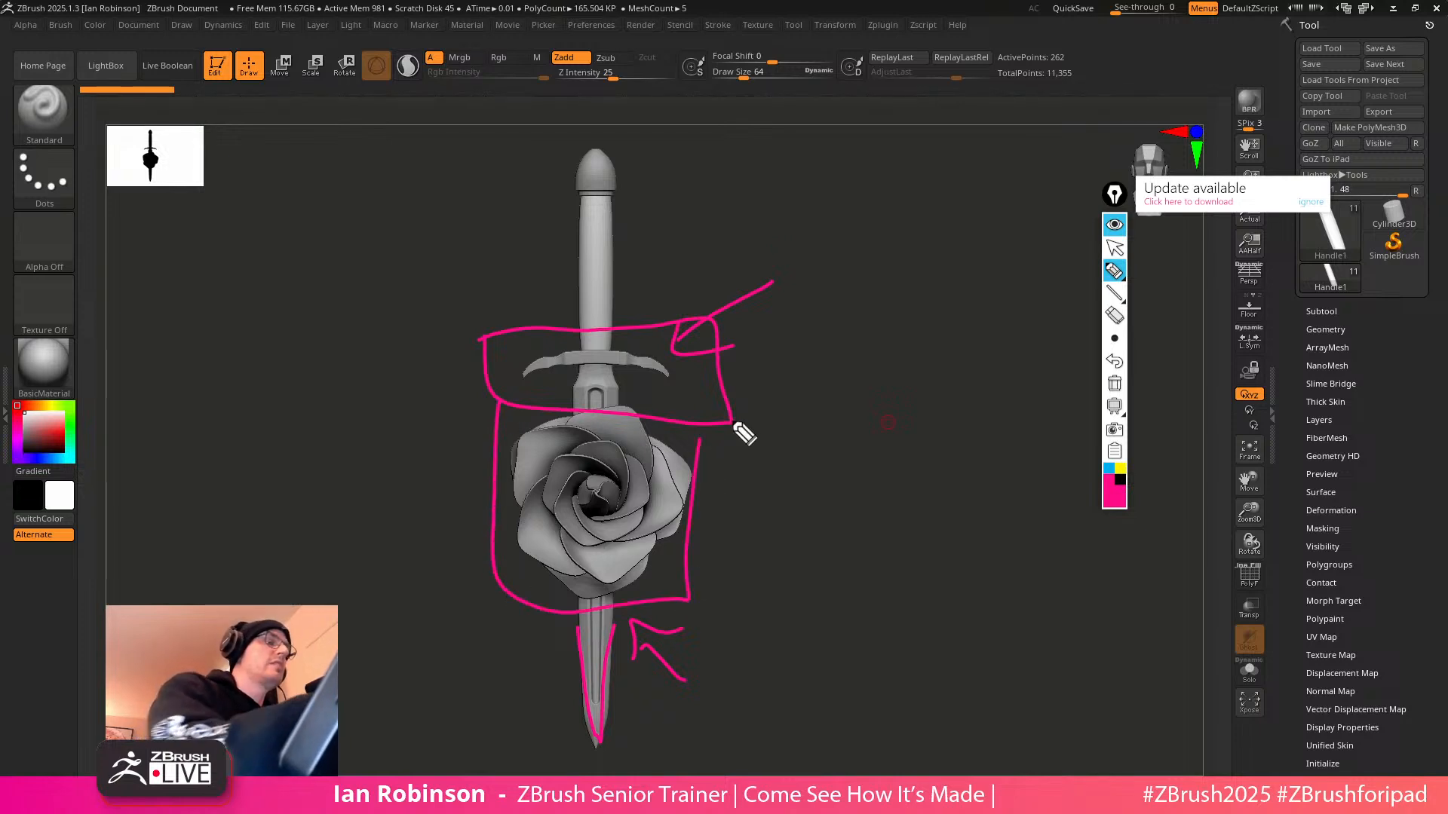
mouse_move(613, 198)
mouse_down()
mouse_move(575, 231)
mouse_move(581, 287)
mouse_up()
mouse_move(614, 282)
mouse_down()
mouse_move(581, 311)
mouse_move(577, 353)
mouse_up()
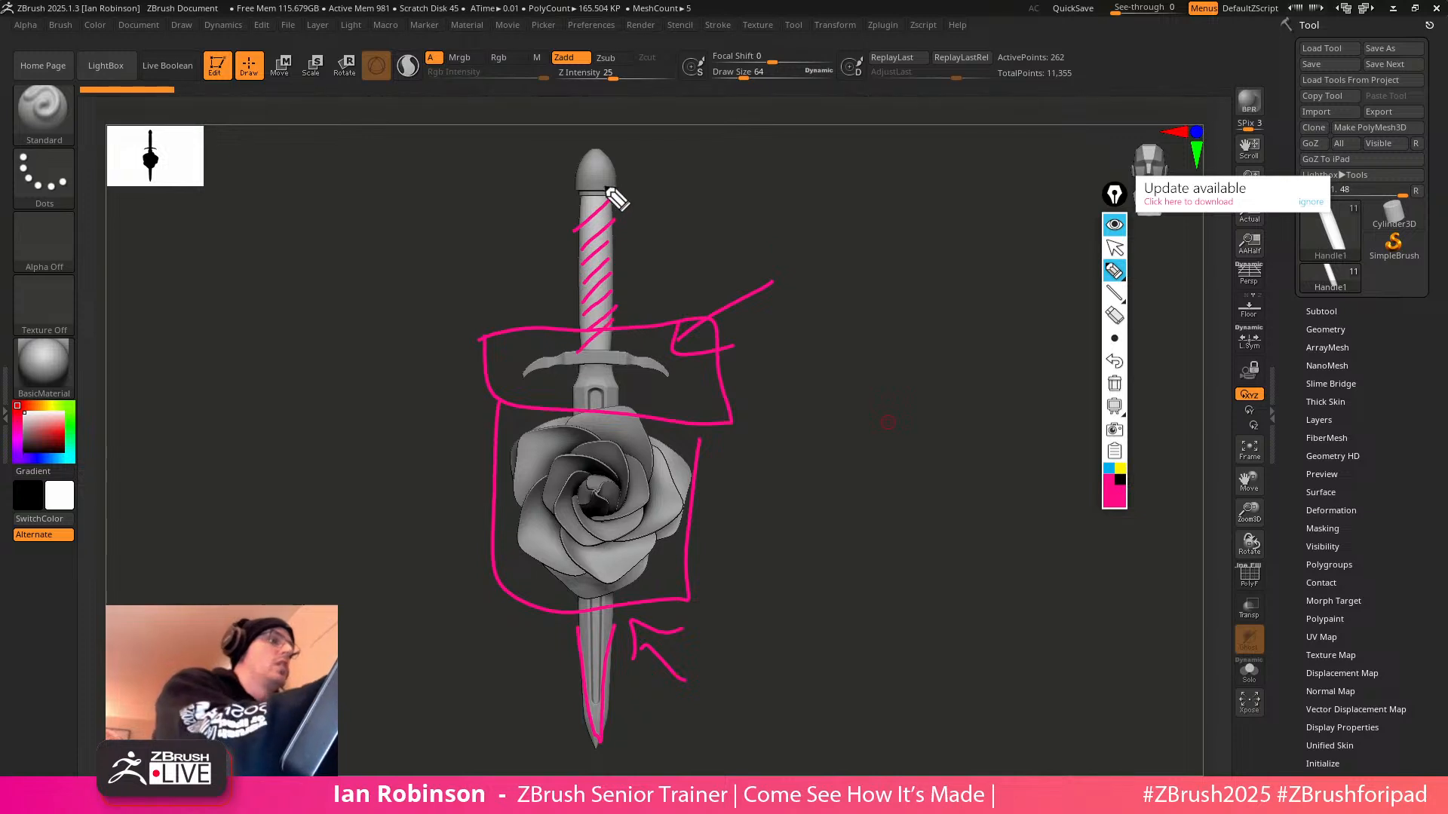
key(ctrl+z)
key(ctrl+z)
key(ctrl+z)
key(ctrl+z)
key(ctrl+z)
key(ctrl+z)
key(ctrl+z)
key(ctrl+z)
key(ctrl+z)
Sketch a ridged wrap around the dagger's handle and add a column of short dashes beside it
mouse_move(579, 198)
mouse_down()
mouse_move(610, 211)
mouse_move(609, 196)
mouse_move(593, 231)
mouse_move(609, 210)
mouse_move(618, 230)
mouse_move(585, 246)
mouse_move(617, 254)
mouse_move(582, 273)
mouse_move(614, 267)
mouse_move(584, 323)
mouse_move(622, 333)
mouse_move(597, 338)
mouse_move(622, 337)
mouse_move(607, 348)
mouse_move(617, 336)
mouse_up()
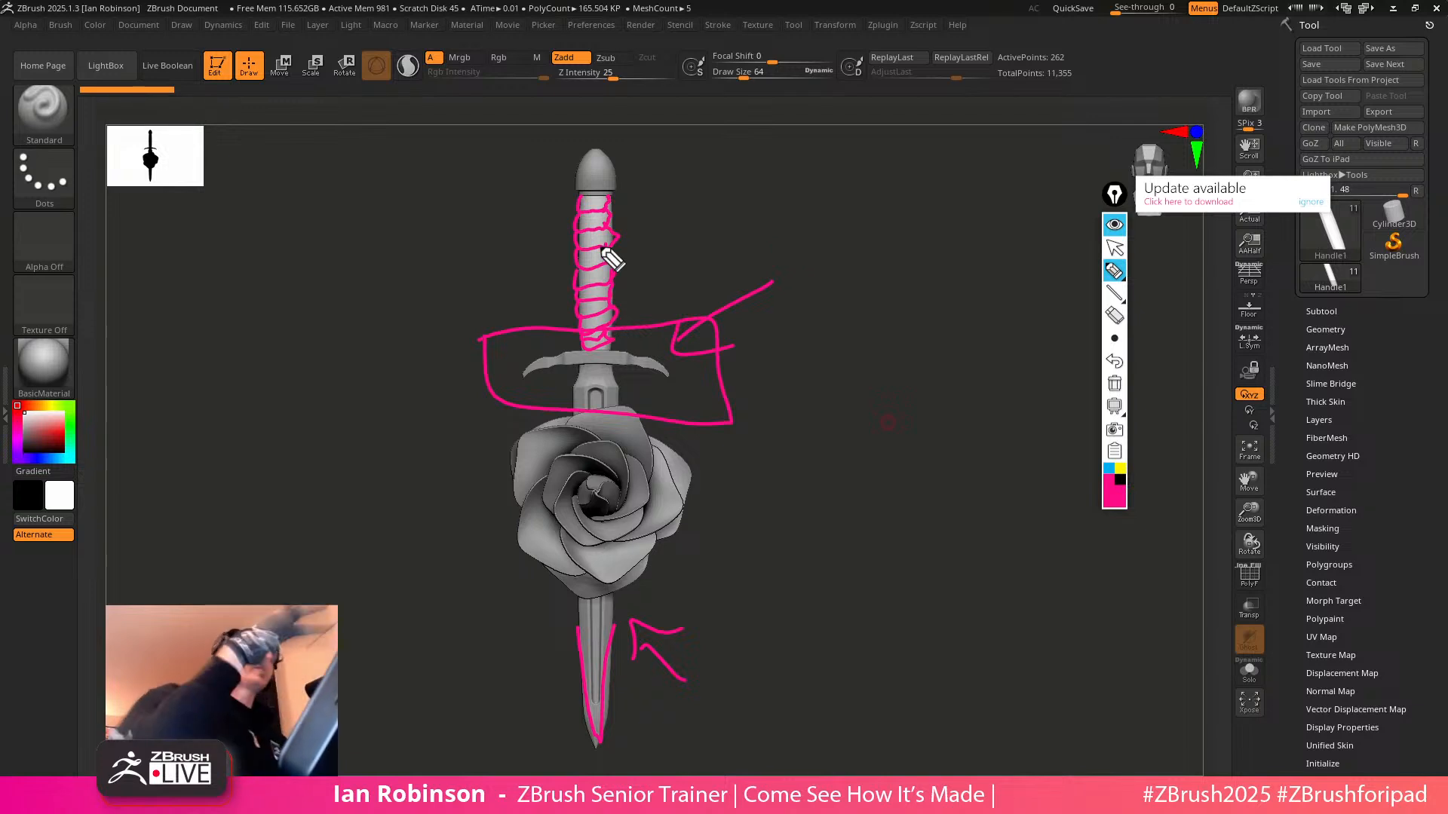
drag(632, 192, 626, 263)
drag(637, 269, 631, 290)
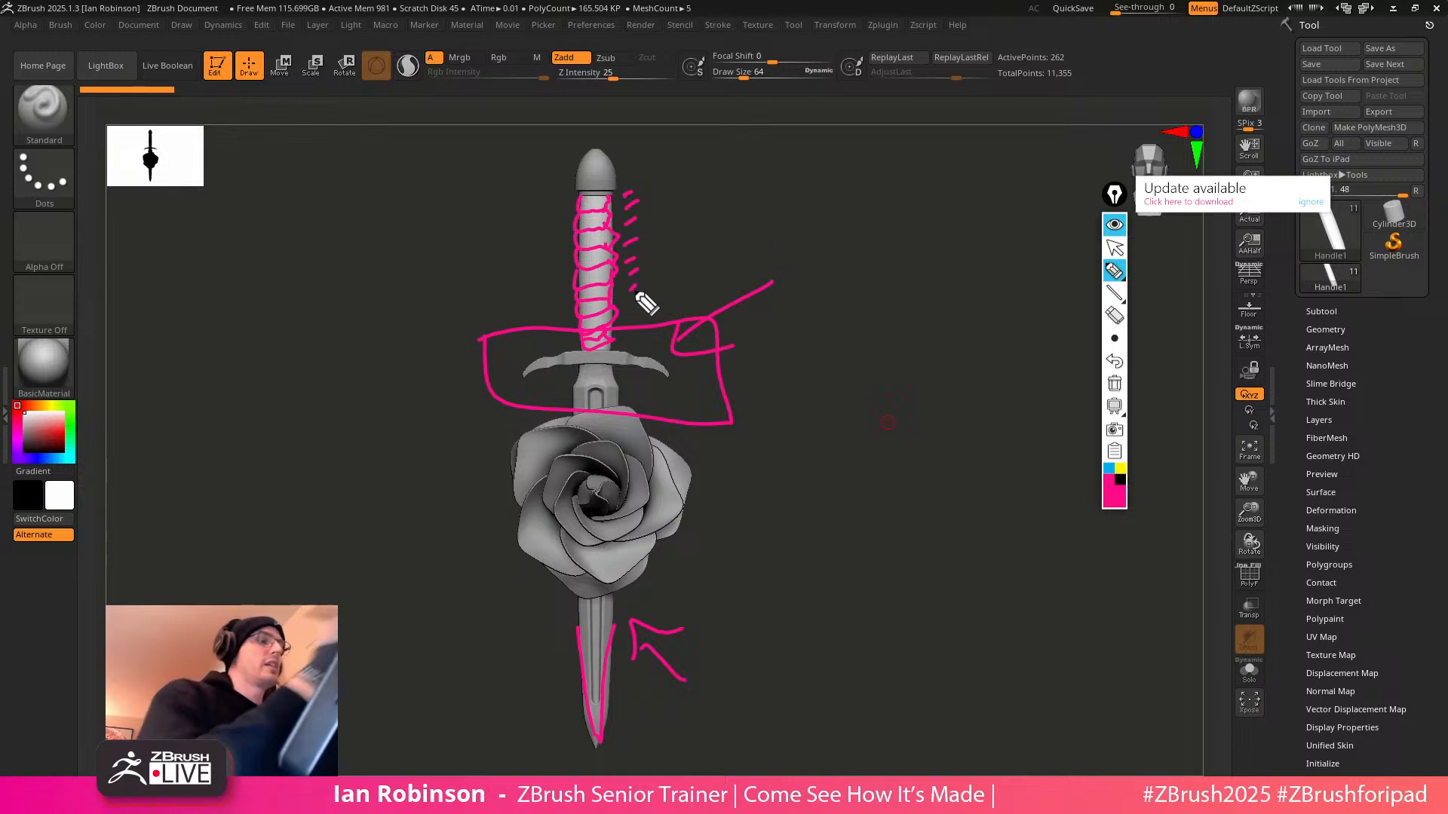
Undo the dashes and the last handle wrap strokes, and erase all remaining annotations
key(ctrl+z)
key(ctrl+z)
key(ctrl+z)
key(ctrl+z)
key(ctrl+z)
key(ctrl+z)
key(ctrl+z)
key(ctrl+z)
key(ctrl+z)
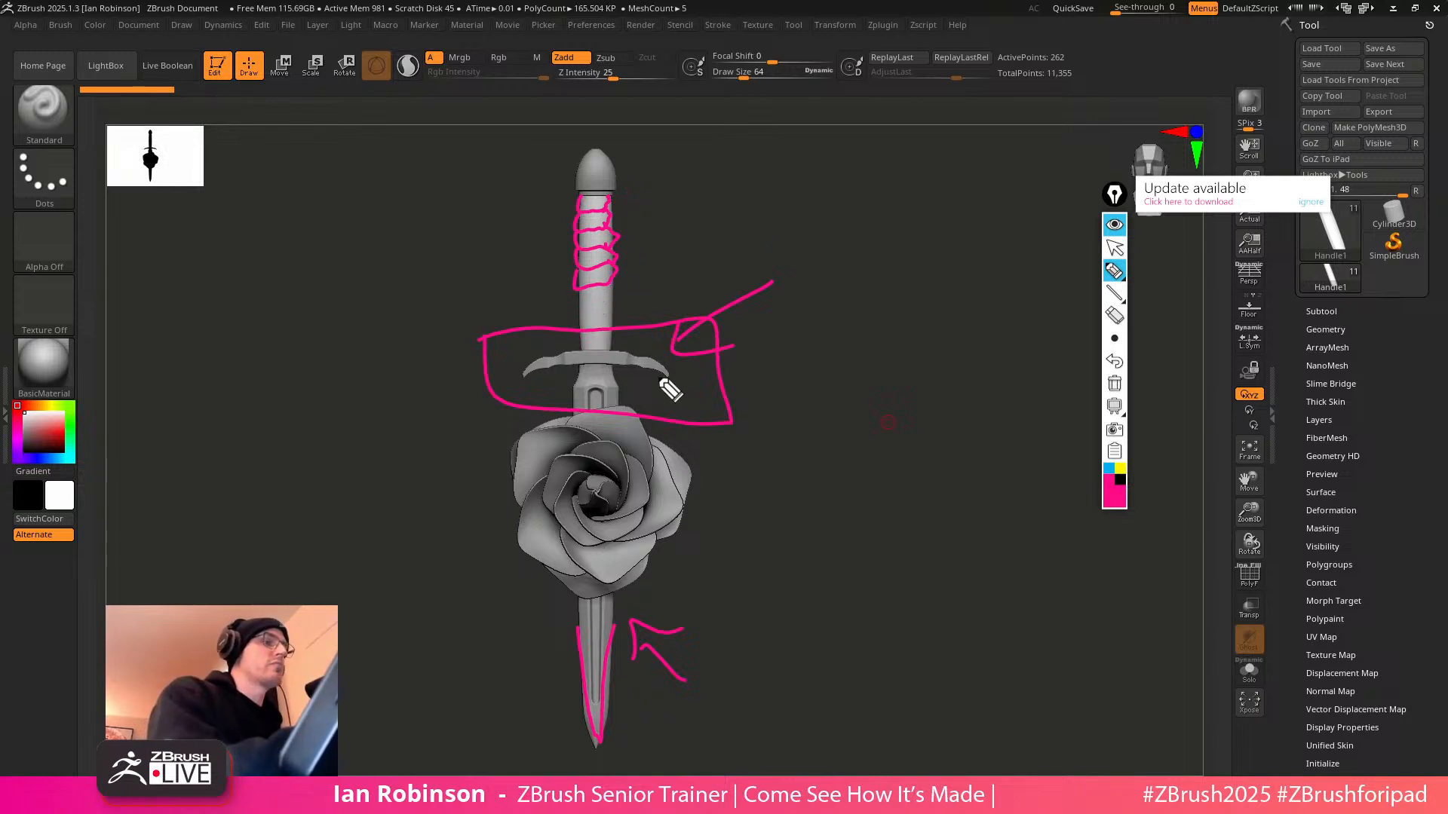
click(1115, 383)
Draw an arrow to the crossguard's end and outline two spots, one beside the crossguard and one diagonally opposite below the rose
mouse_move(709, 310)
mouse_down()
mouse_move(670, 337)
mouse_move(691, 349)
mouse_up()
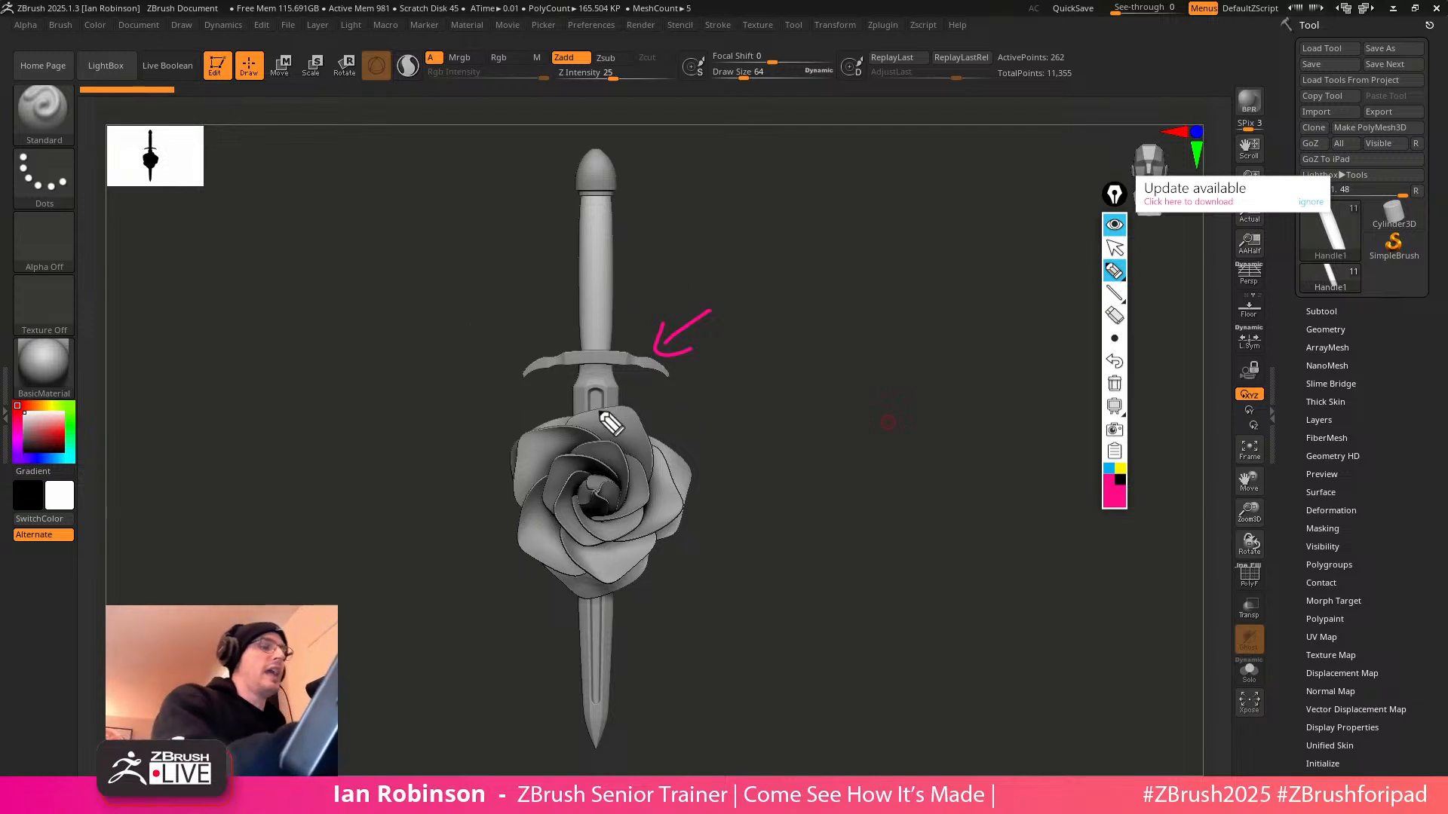
mouse_move(664, 354)
mouse_down()
mouse_move(663, 437)
mouse_move(656, 353)
mouse_up()
drag(500, 609, 481, 669)
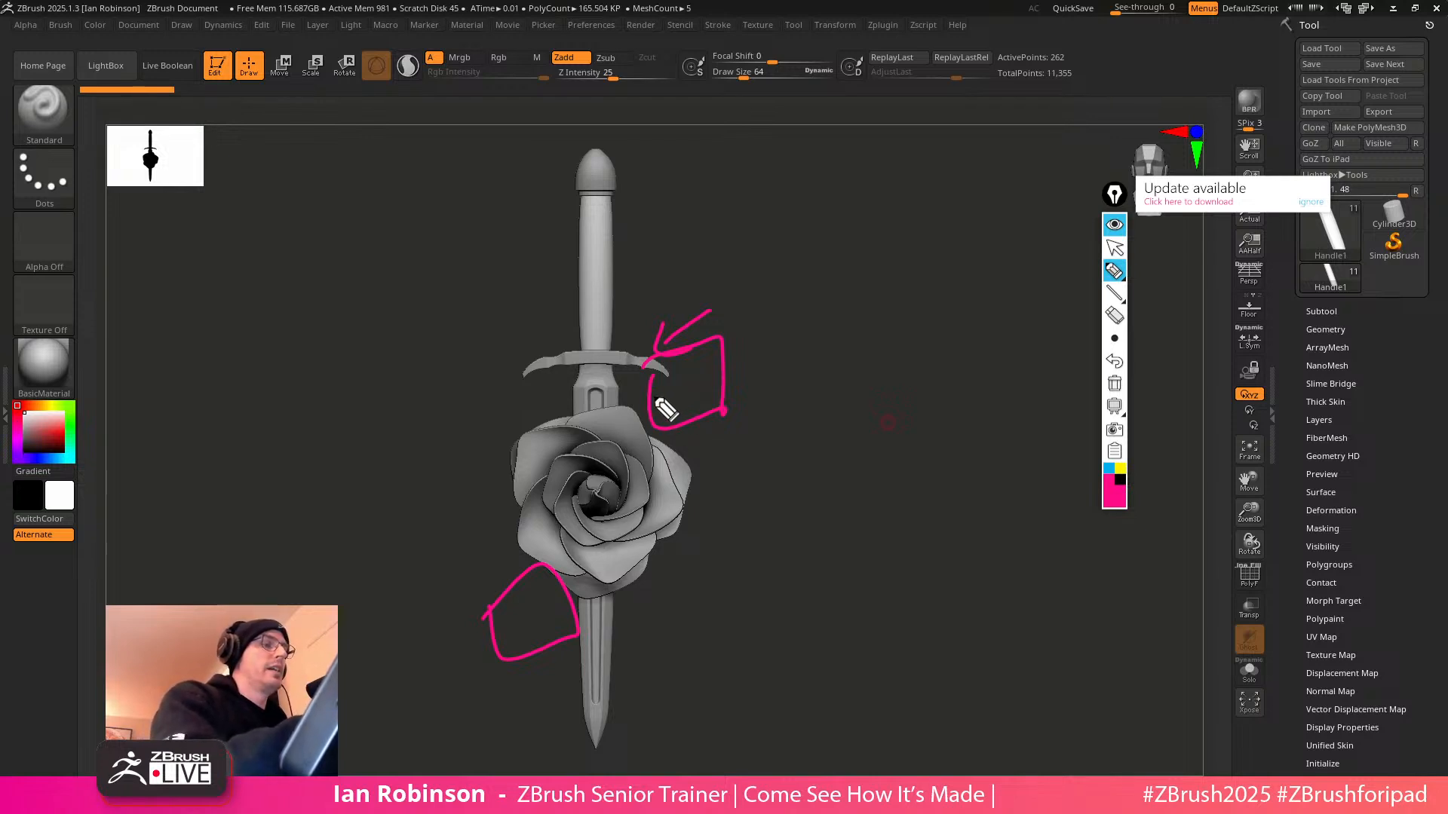
Sketch a vine curving around the handle above the rose and another around the blade below it, adding two thorns to the lower vine
mouse_move(520, 490)
mouse_down()
mouse_move(648, 286)
mouse_move(562, 179)
mouse_up()
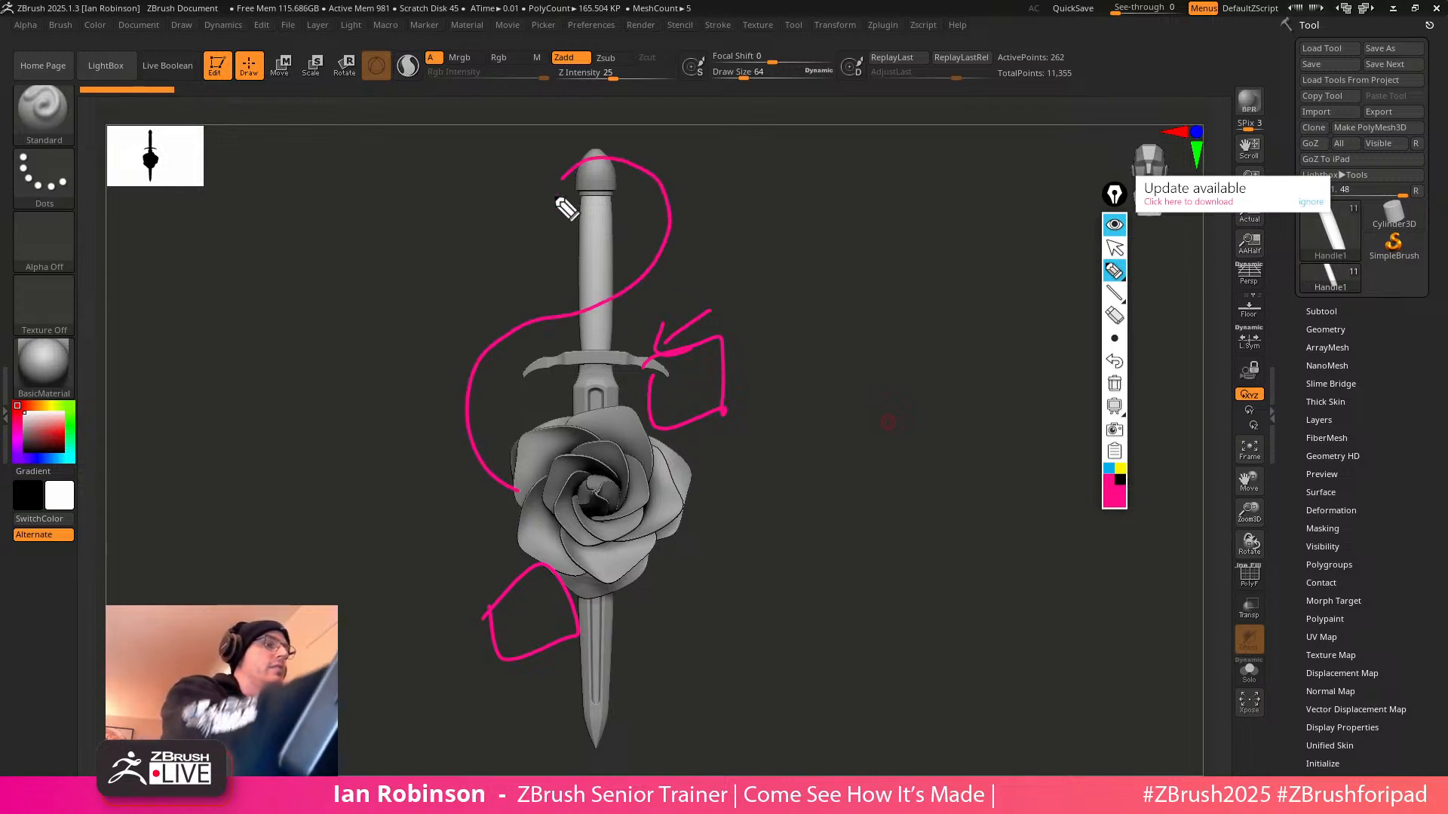
drag(644, 553, 537, 729)
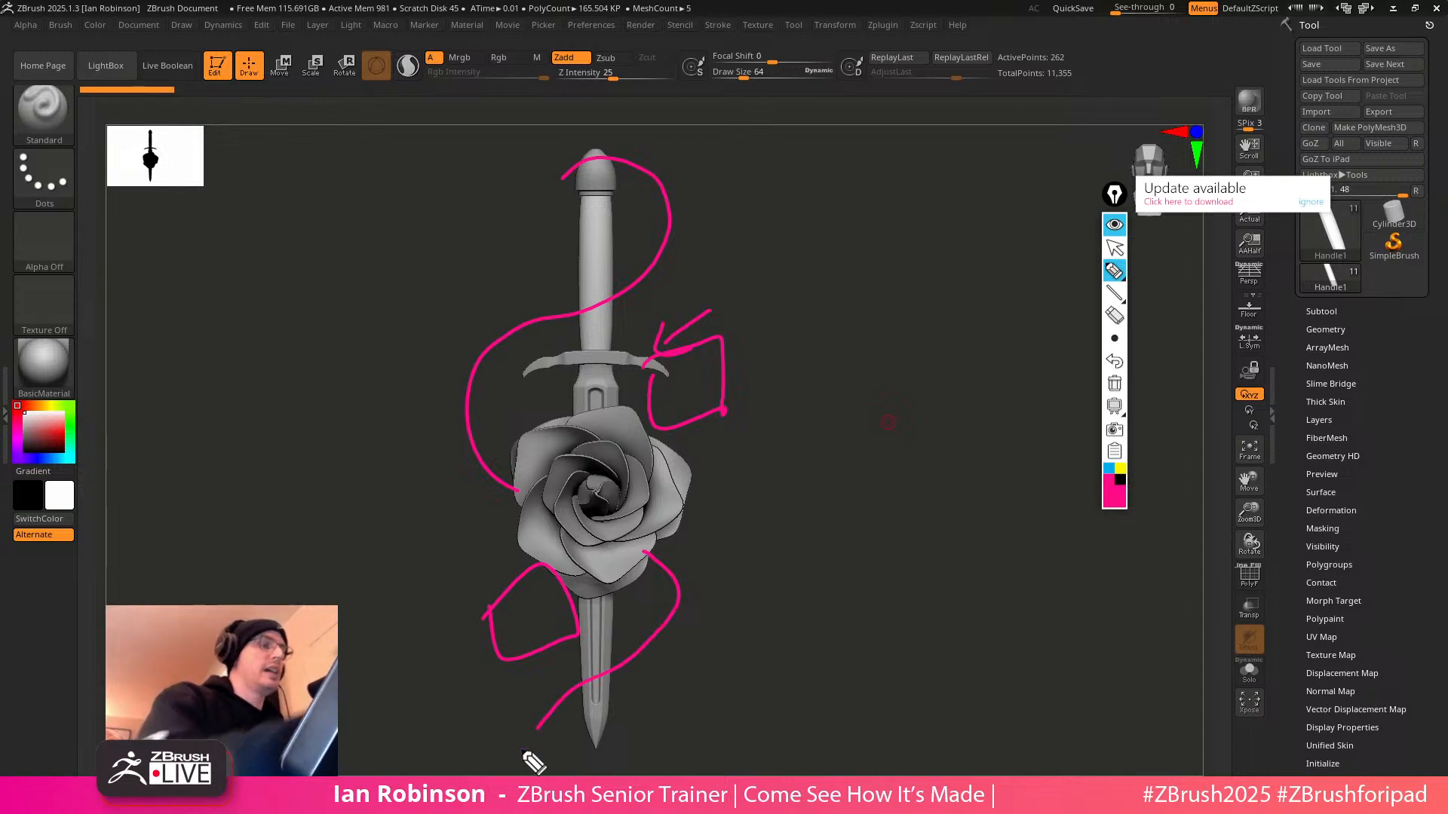
key(ctrl+z)
mouse_move(665, 550)
mouse_down()
mouse_move(687, 574)
mouse_move(558, 769)
mouse_up()
drag(685, 571, 703, 590)
drag(669, 635, 654, 662)
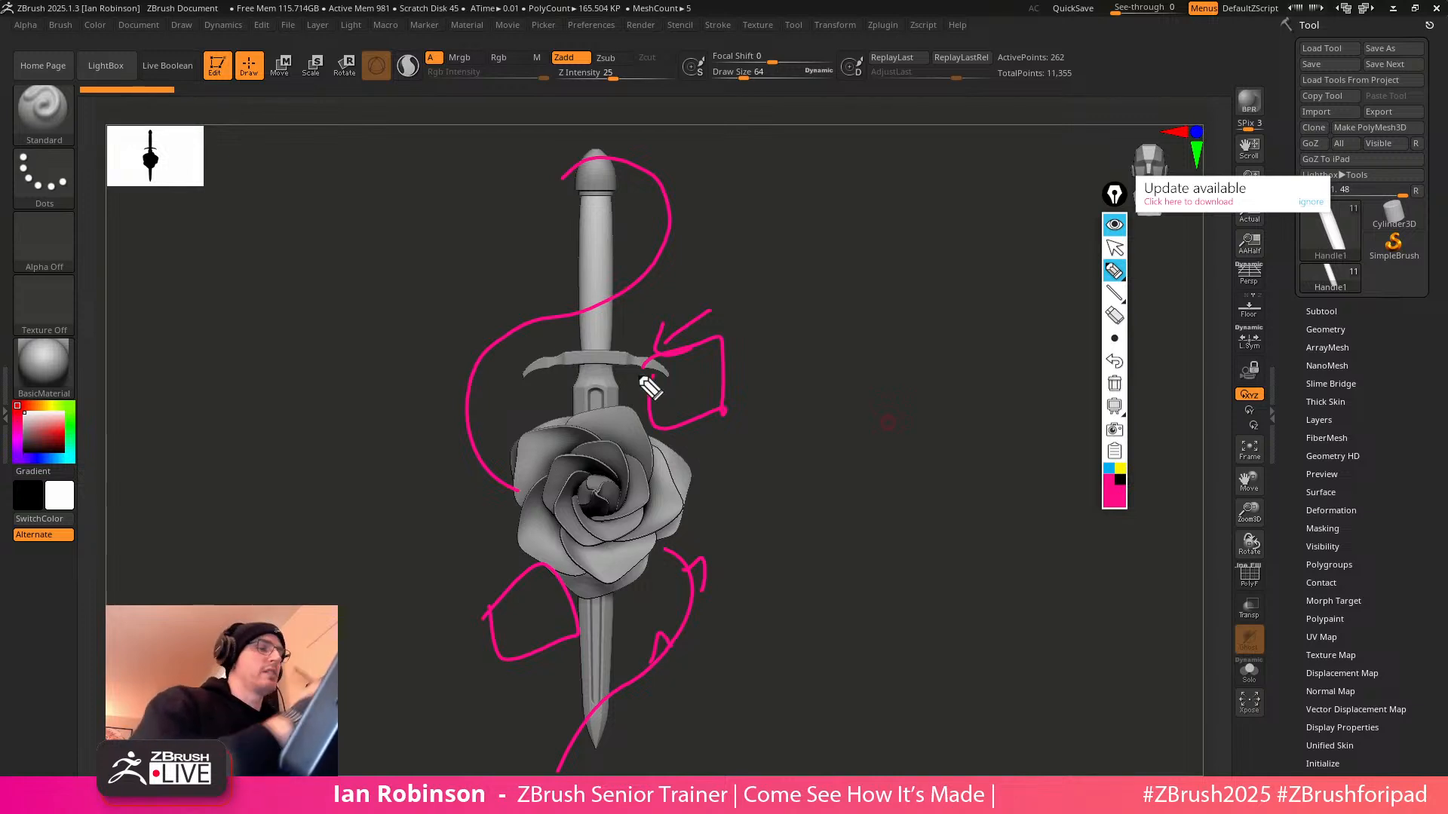
Branch the vine across the dagger below the crossguard, and extend the vines across the rose to connect the upper and lower parts
drag(477, 384, 642, 371)
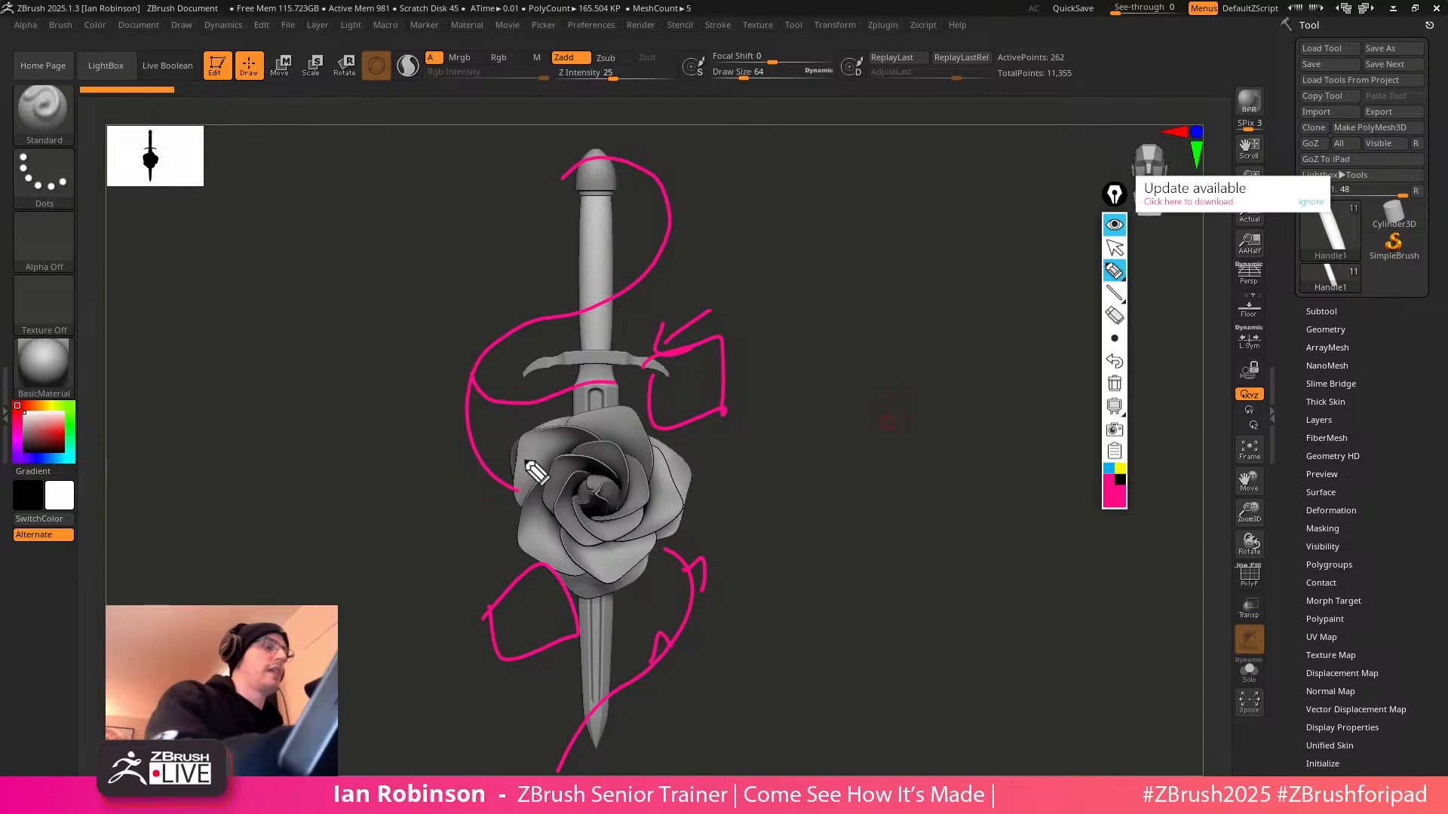
drag(457, 402, 530, 580)
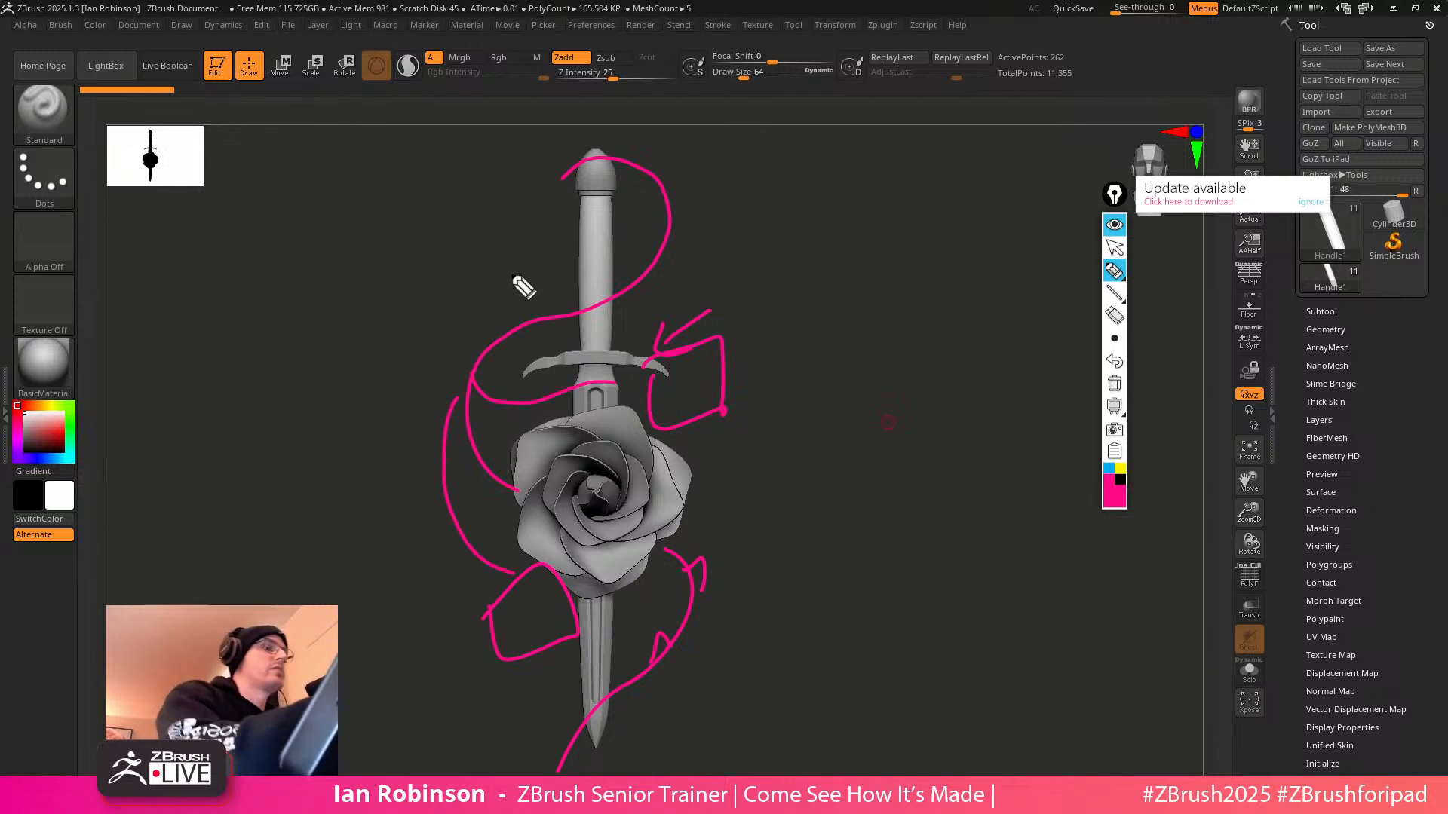
key(ctrl+z)
drag(669, 564, 517, 598)
key(ctrl+z)
mouse_move(670, 555)
mouse_down()
mouse_move(638, 540)
mouse_move(504, 594)
mouse_up()
key(ctrl+z)
key(ctrl+z)
mouse_move(668, 552)
mouse_down()
mouse_move(565, 530)
mouse_move(511, 589)
mouse_up()
drag(653, 547, 482, 463)
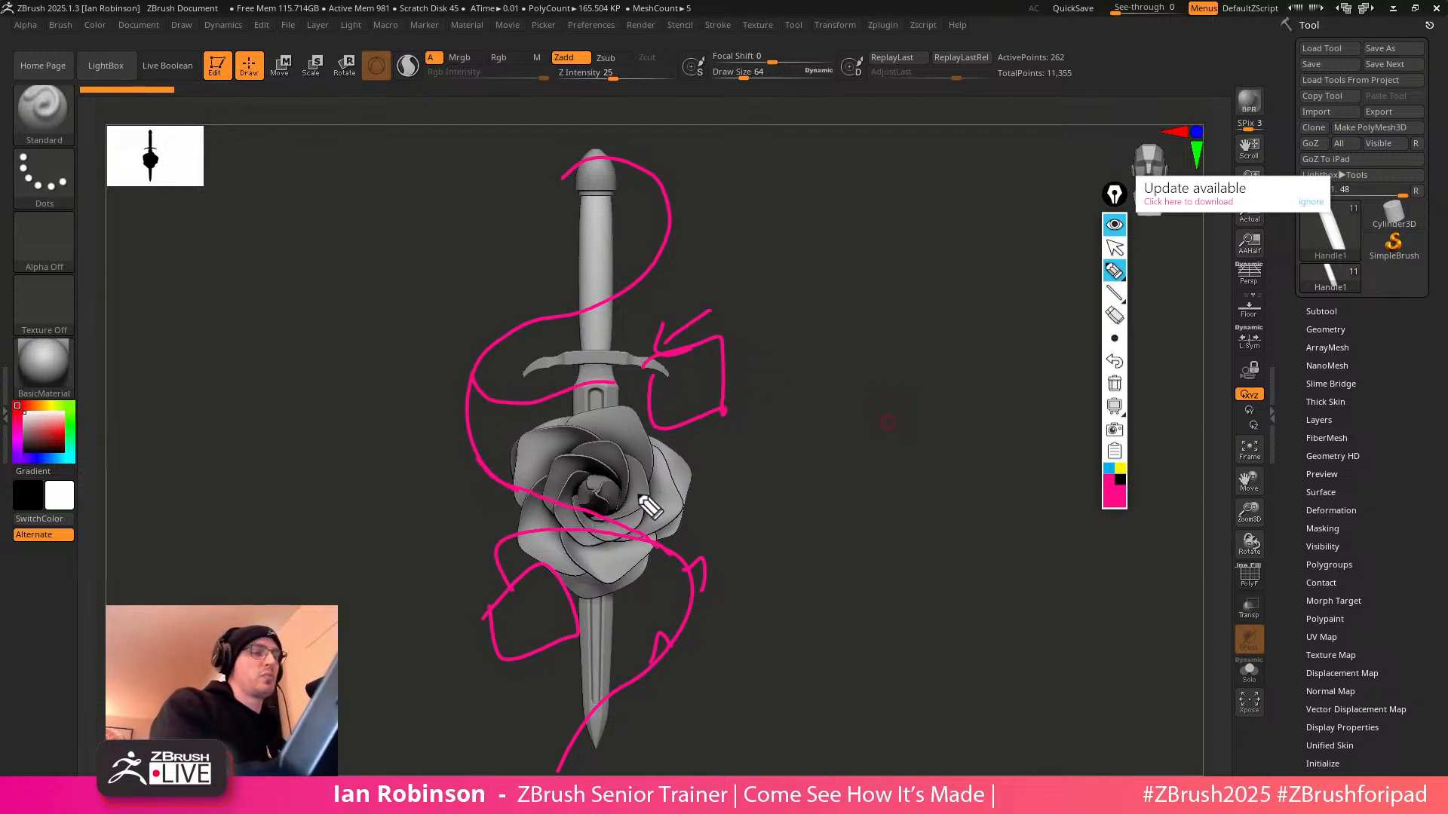
Handwrite the note "BACK SIDE" beside the rose and draw a box around it
drag(832, 511, 778, 503)
mouse_move(777, 471)
mouse_down()
mouse_move(795, 490)
mouse_move(780, 497)
mouse_up()
drag(799, 496, 818, 495)
drag(802, 488, 843, 486)
drag(846, 462, 864, 487)
mouse_move(814, 520)
mouse_down()
mouse_move(788, 558)
mouse_move(844, 545)
mouse_up()
mouse_move(760, 591)
mouse_down()
mouse_move(889, 411)
mouse_move(746, 579)
mouse_up()
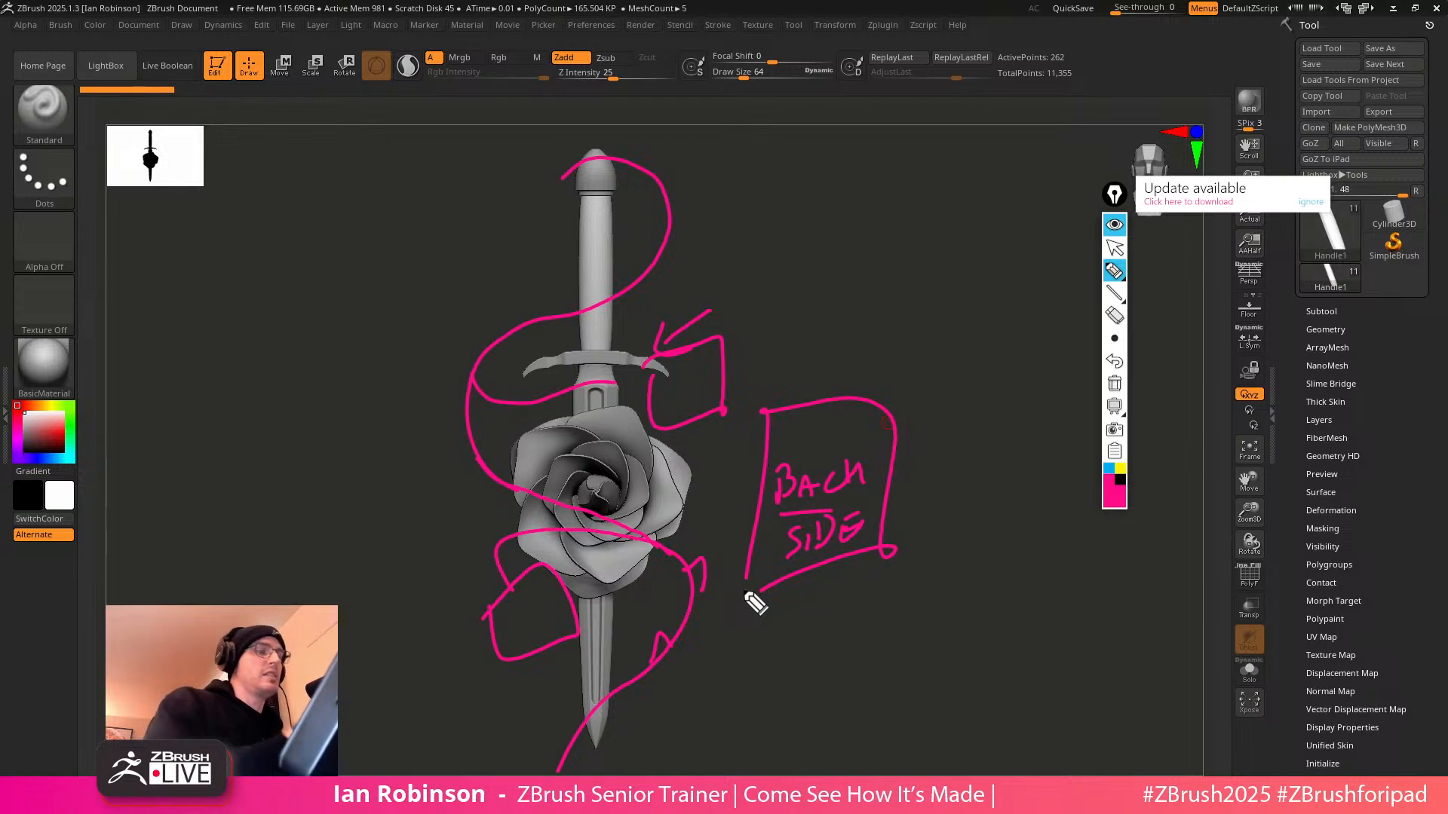
Draw lines from the boxed note to both outlined spots and to a loop around the middle of the rose
drag(763, 453, 699, 403)
drag(747, 564, 554, 614)
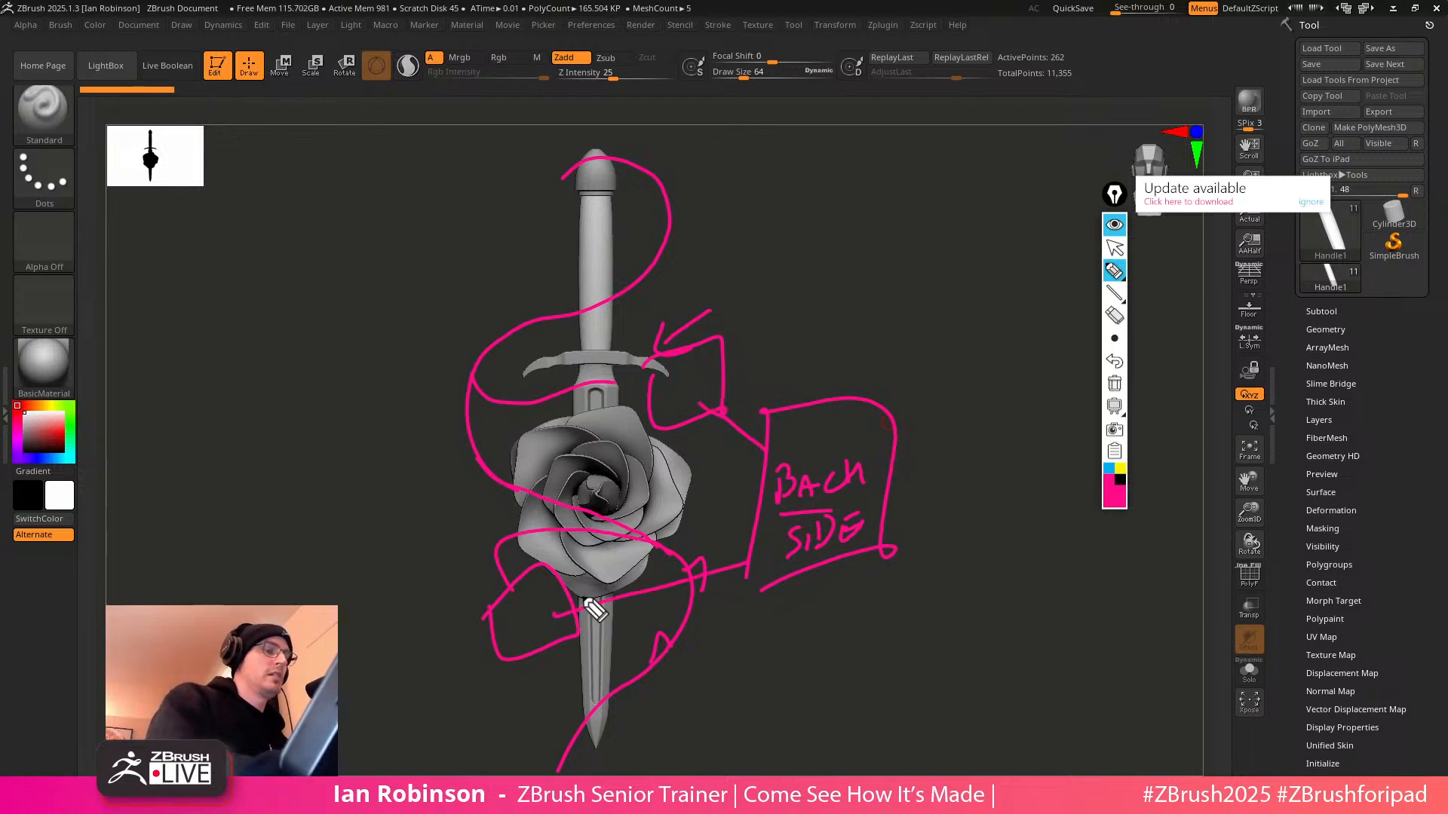
mouse_move(758, 499)
mouse_down()
mouse_move(610, 484)
mouse_move(636, 581)
mouse_move(689, 502)
mouse_up()
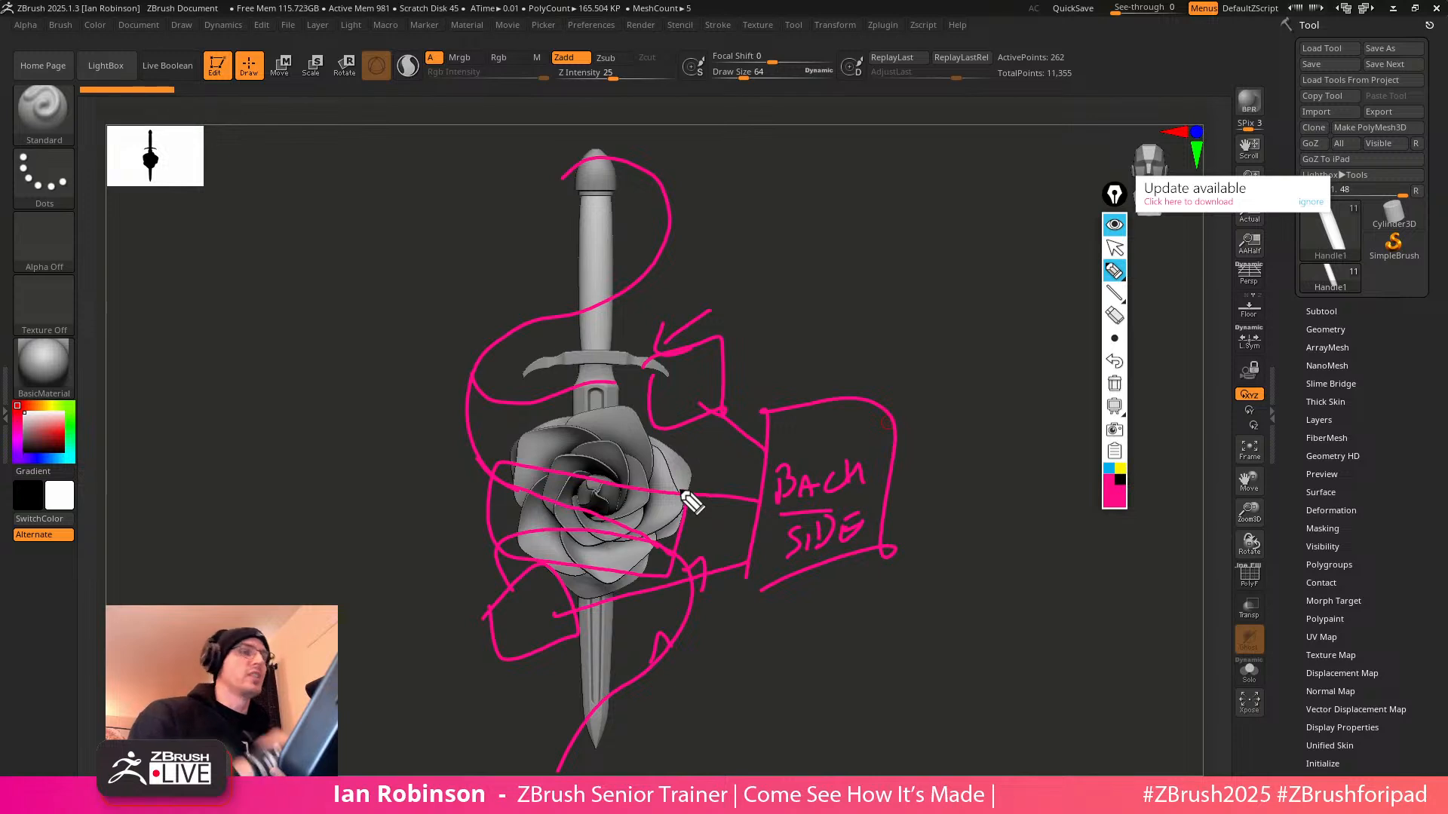
Hide the annotations and double the document size, accepting the resize
click(1114, 225)
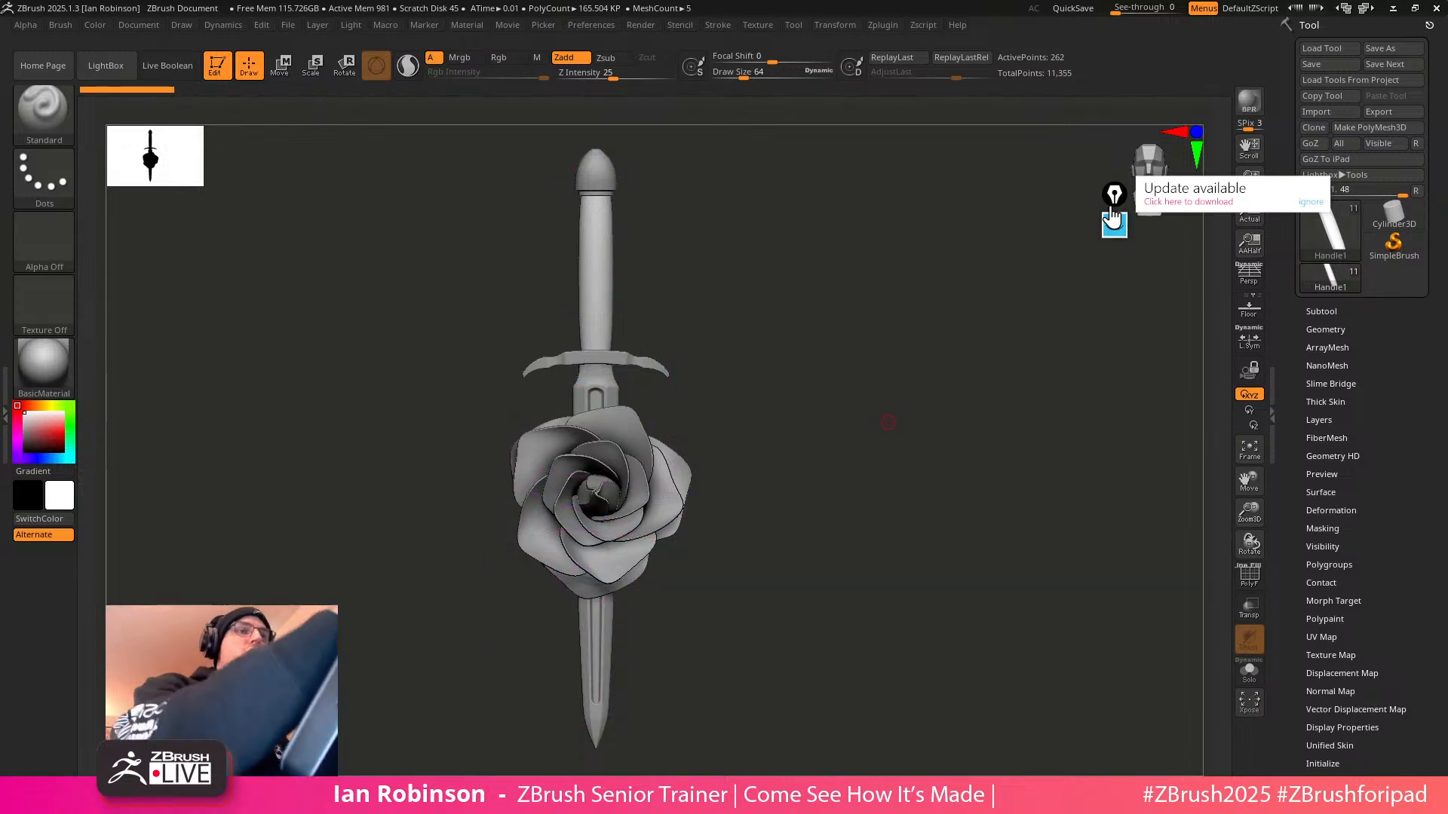
drag(882, 320, 886, 316)
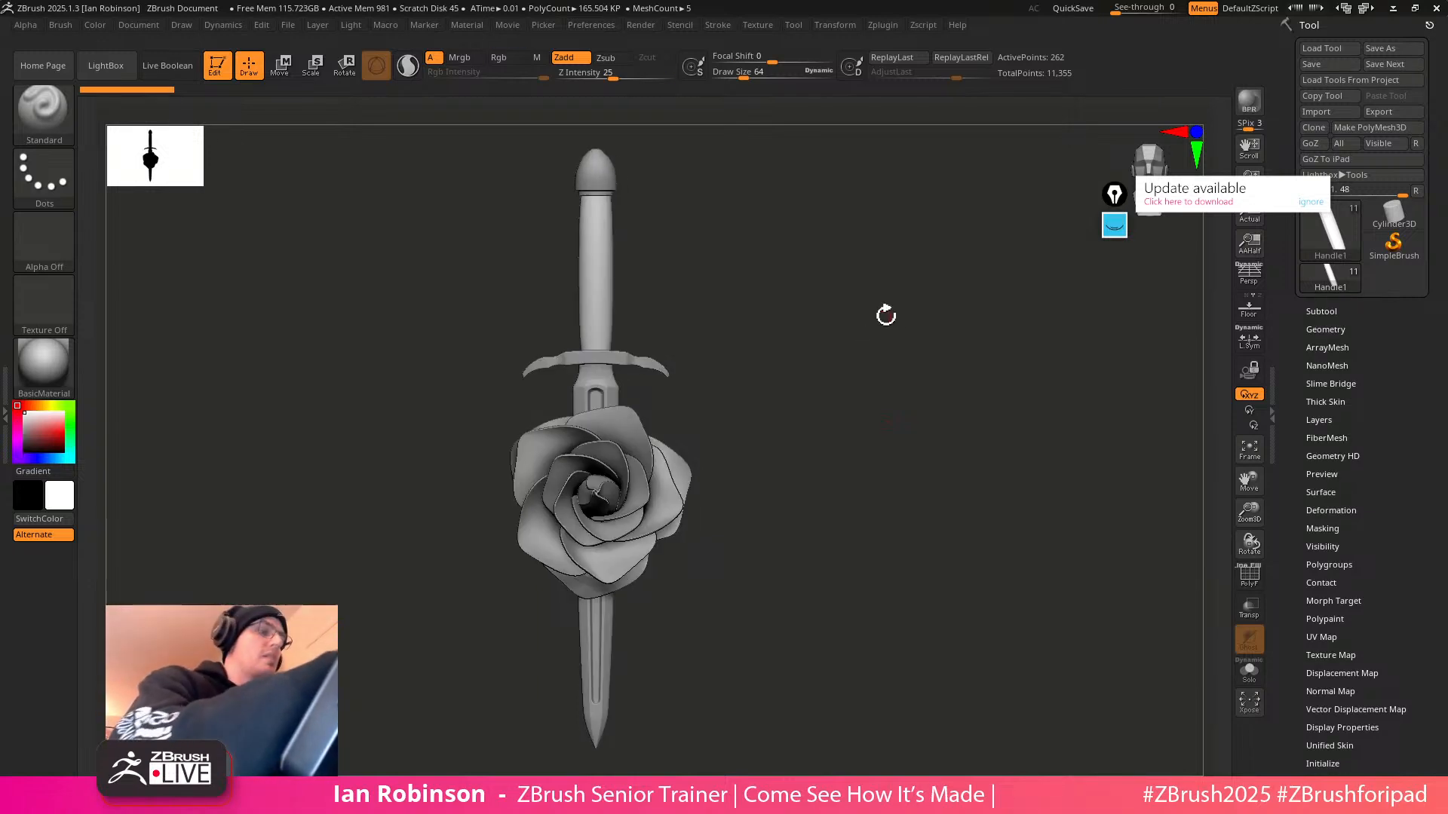
key(comma)
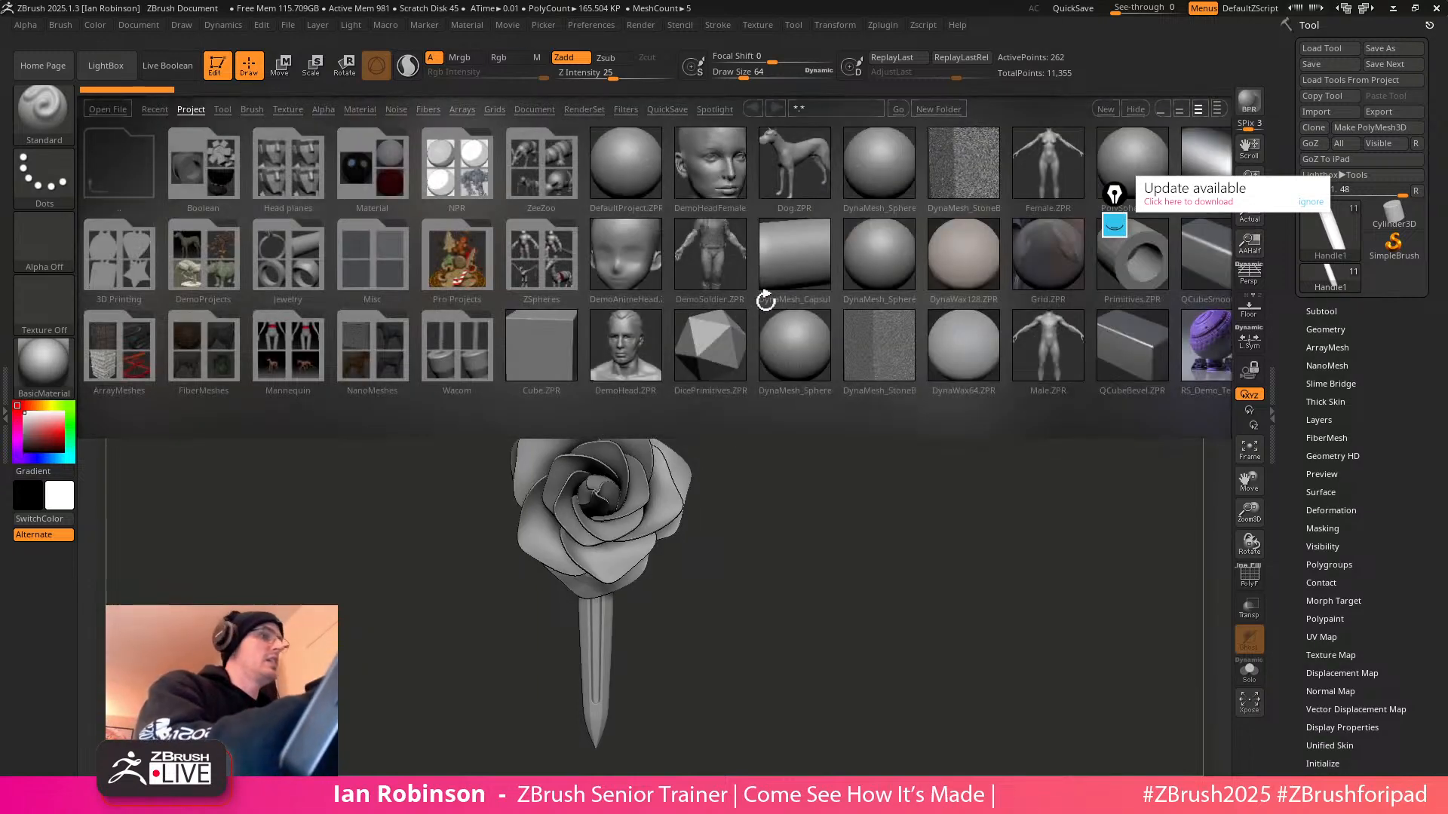
key(comma)
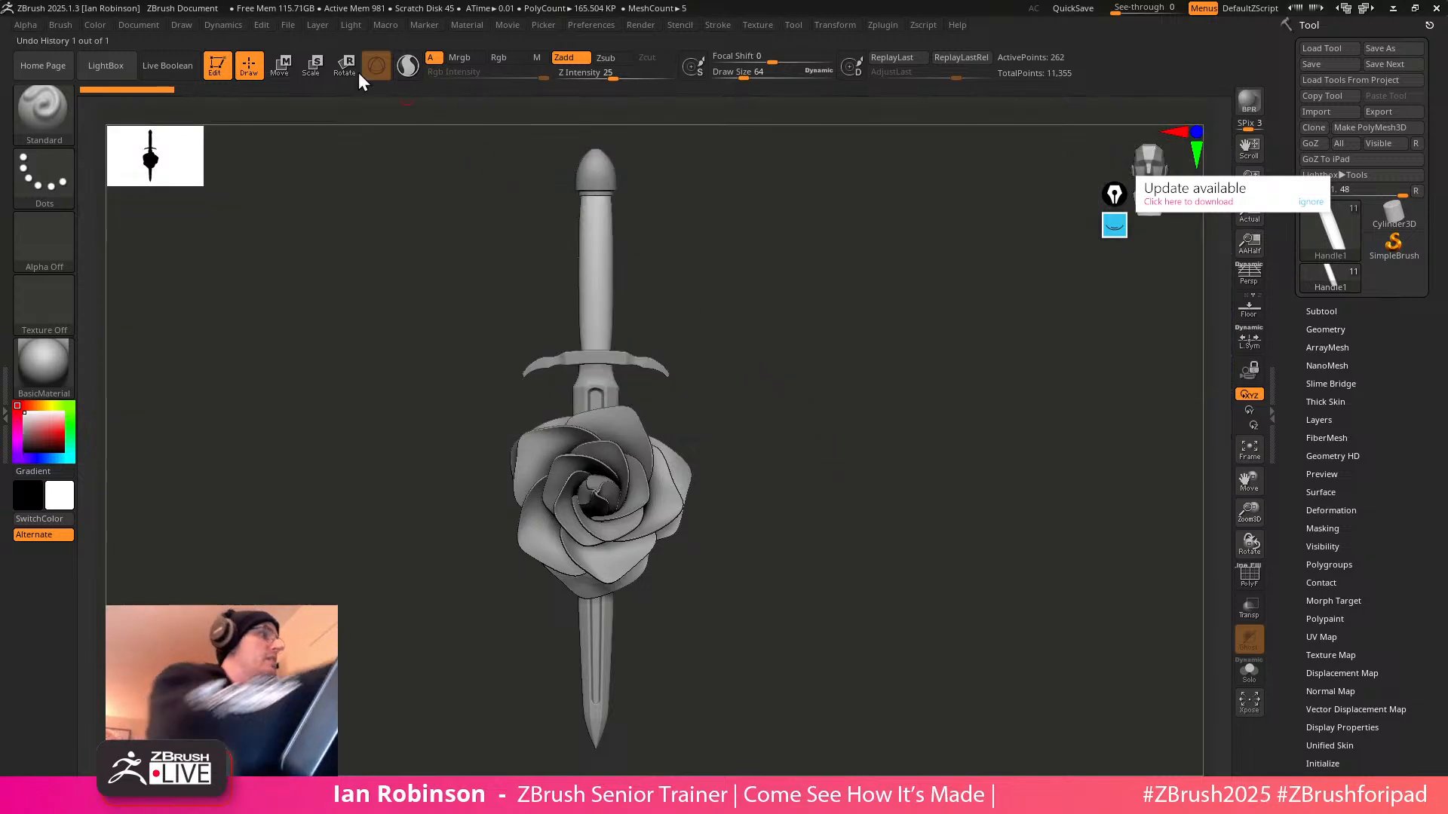
mouse_move(180, 29)
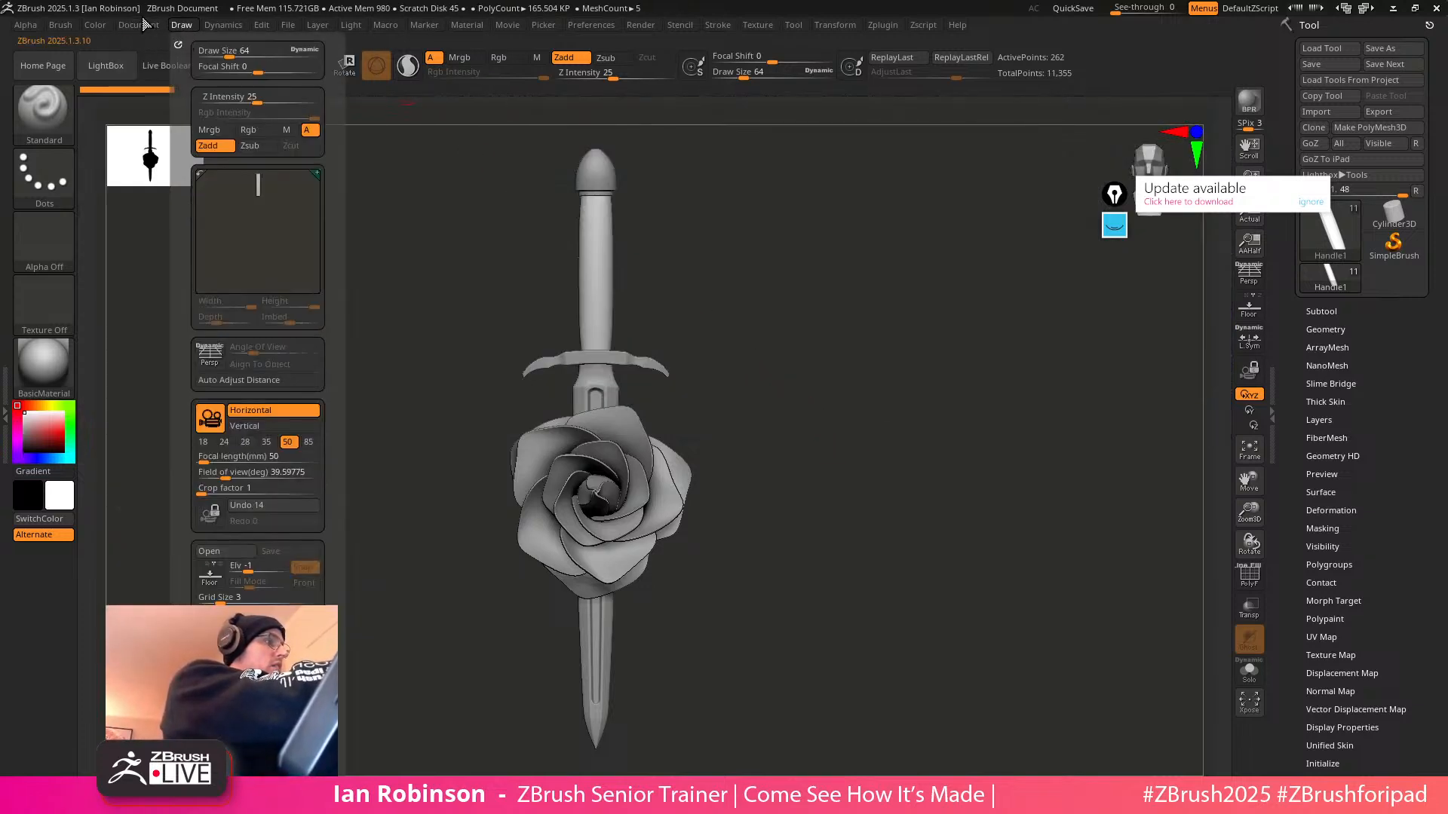
click(226, 332)
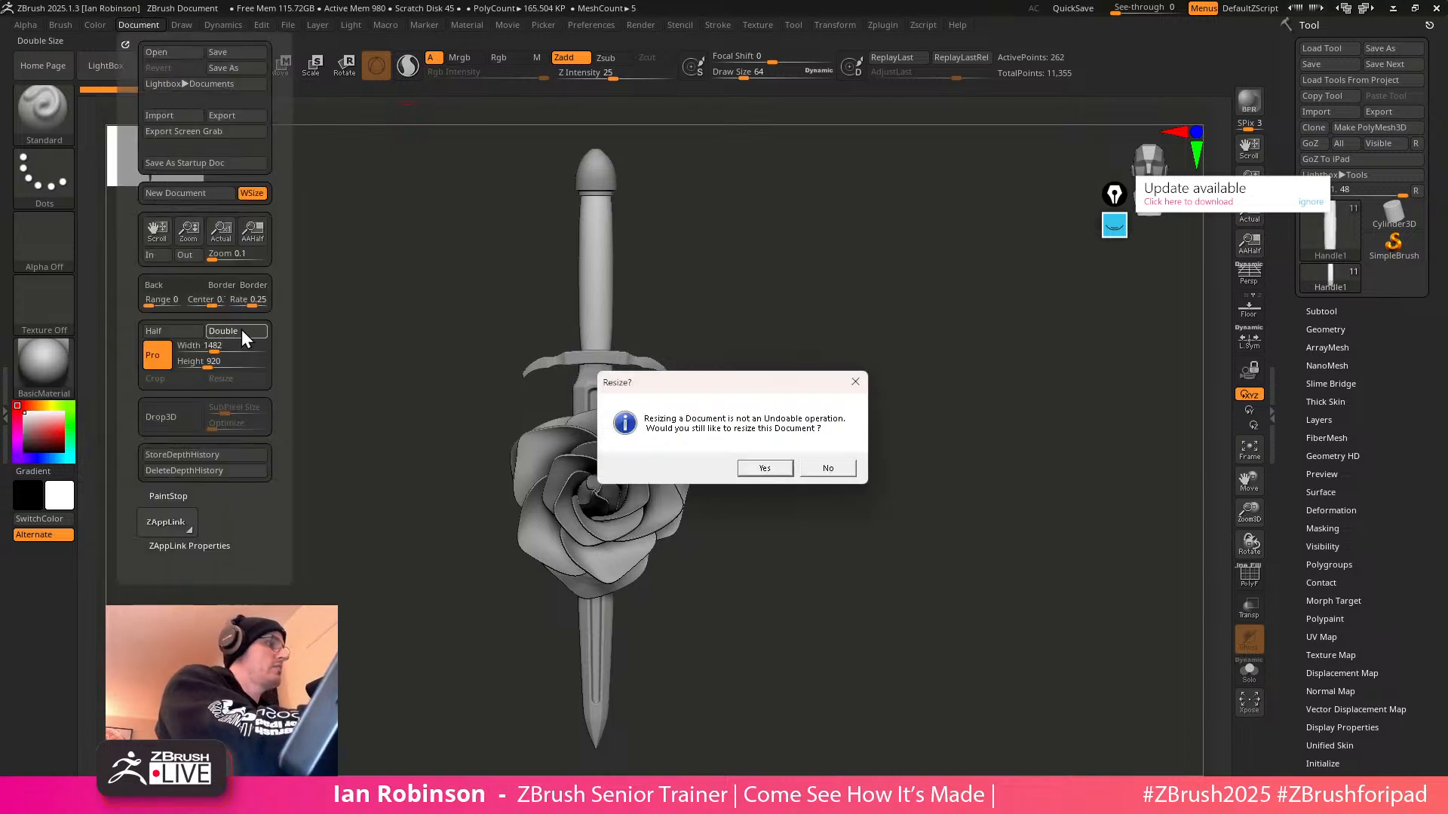
click(777, 469)
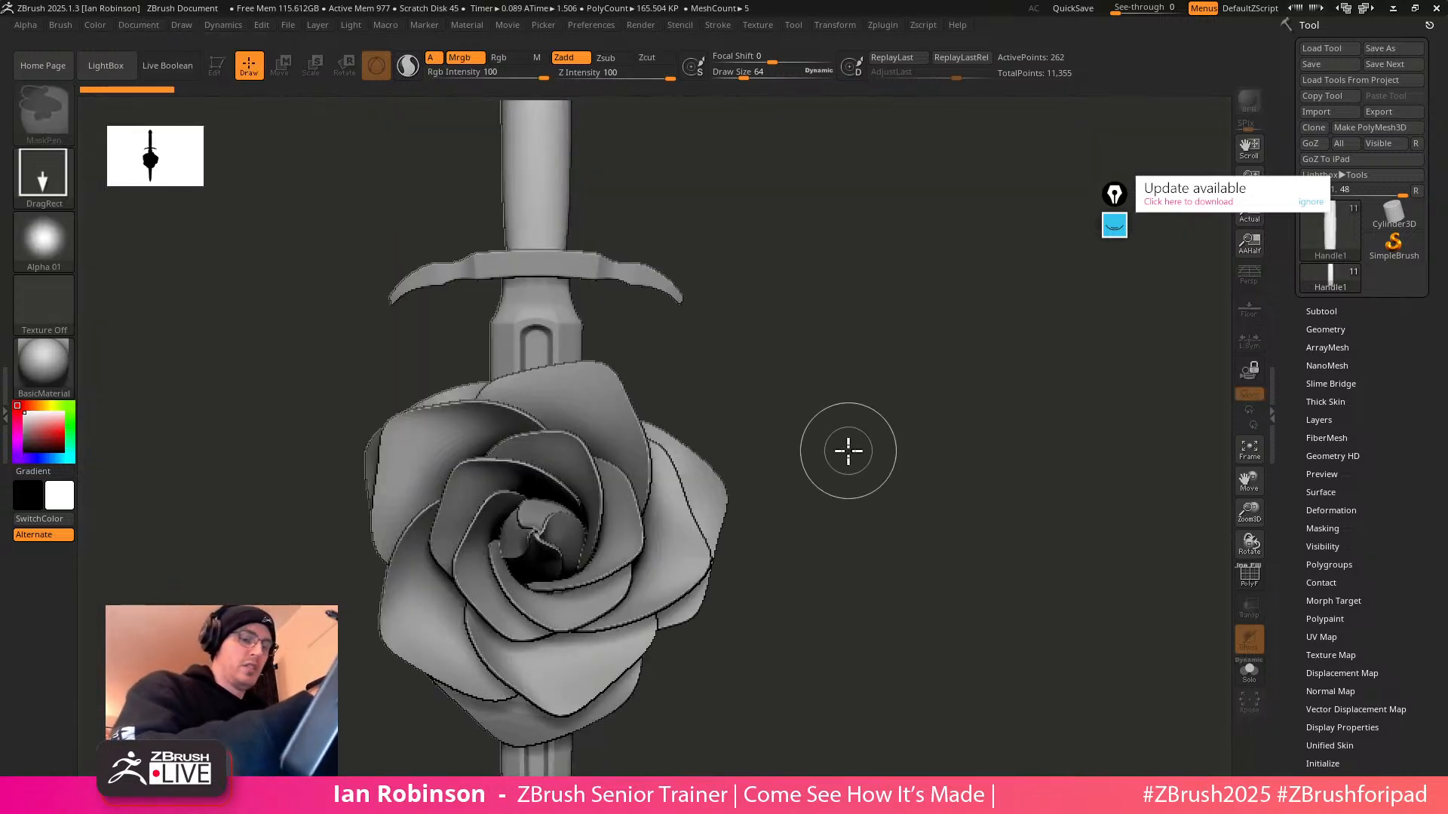
Clear the enlarged canvas, redraw the dagger model in edit mode, and fit the dagger in view
key(ctrl+n)
drag(660, 423, 667, 604)
key(t)
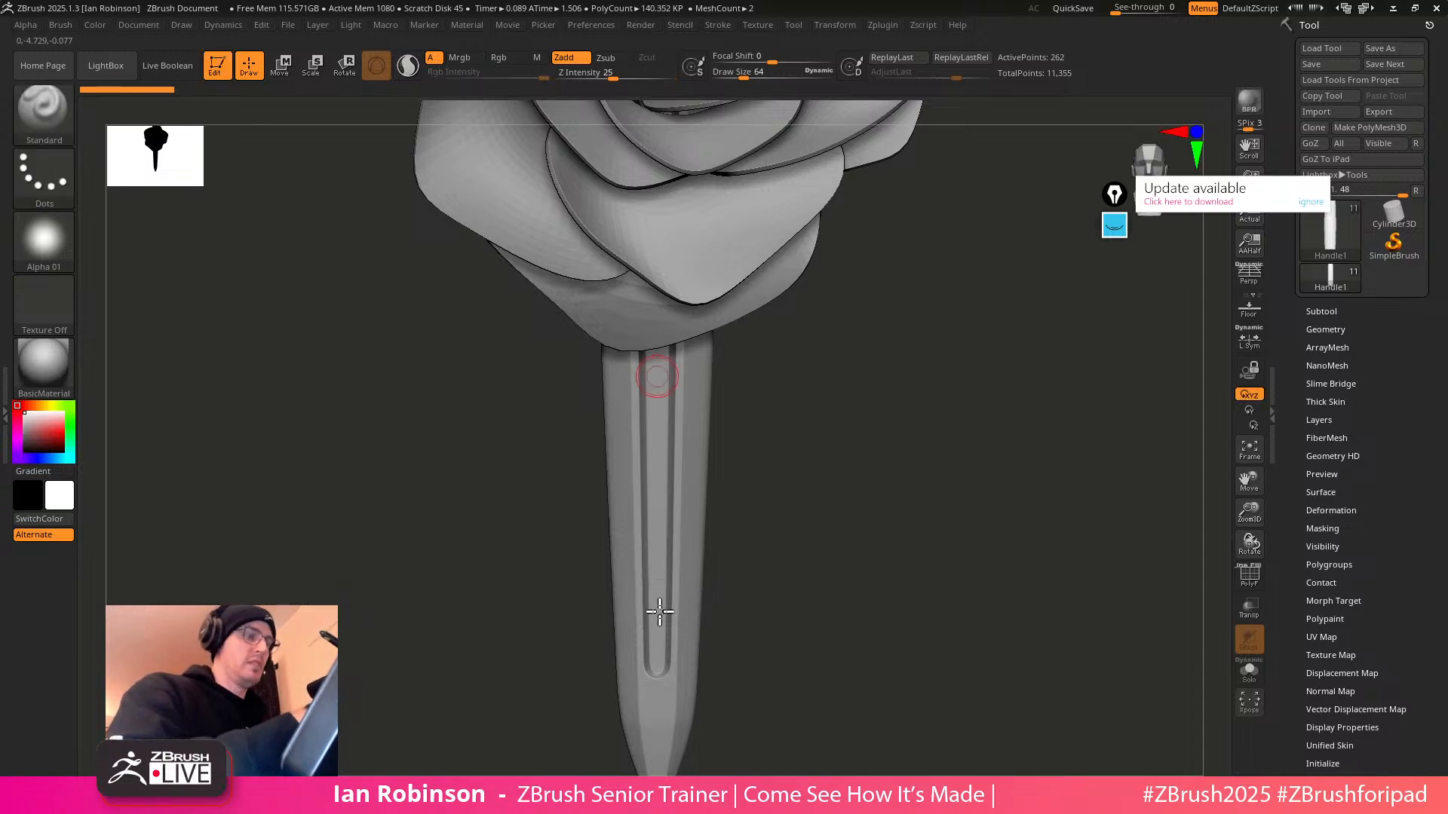
alt+drag(864, 384, 904, 372)
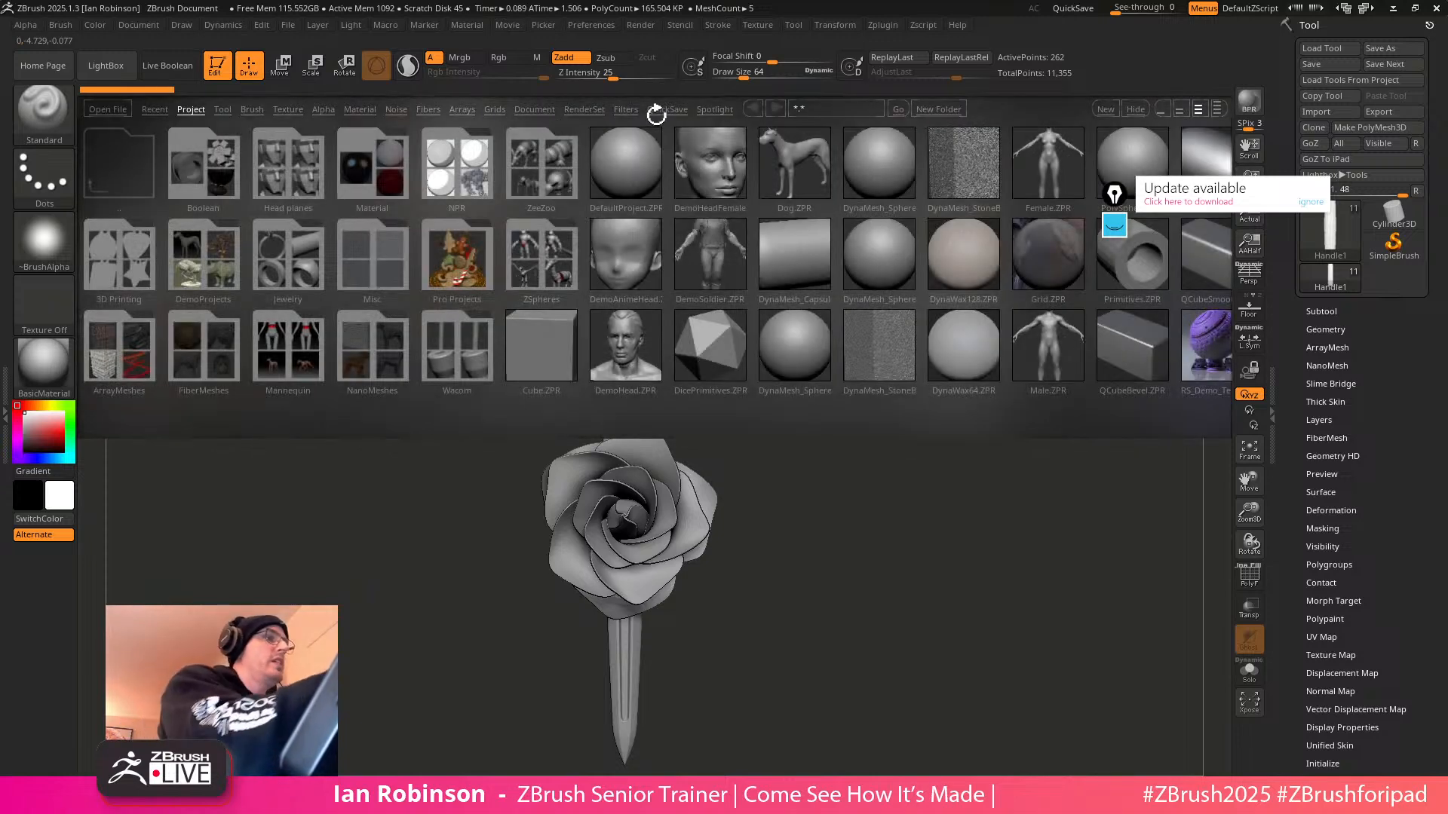
Try black-and-white filter presets on the dagger, including B&W Thin Outline, B&W Anime04 and B&W Diagonal Lines01
click(626, 109)
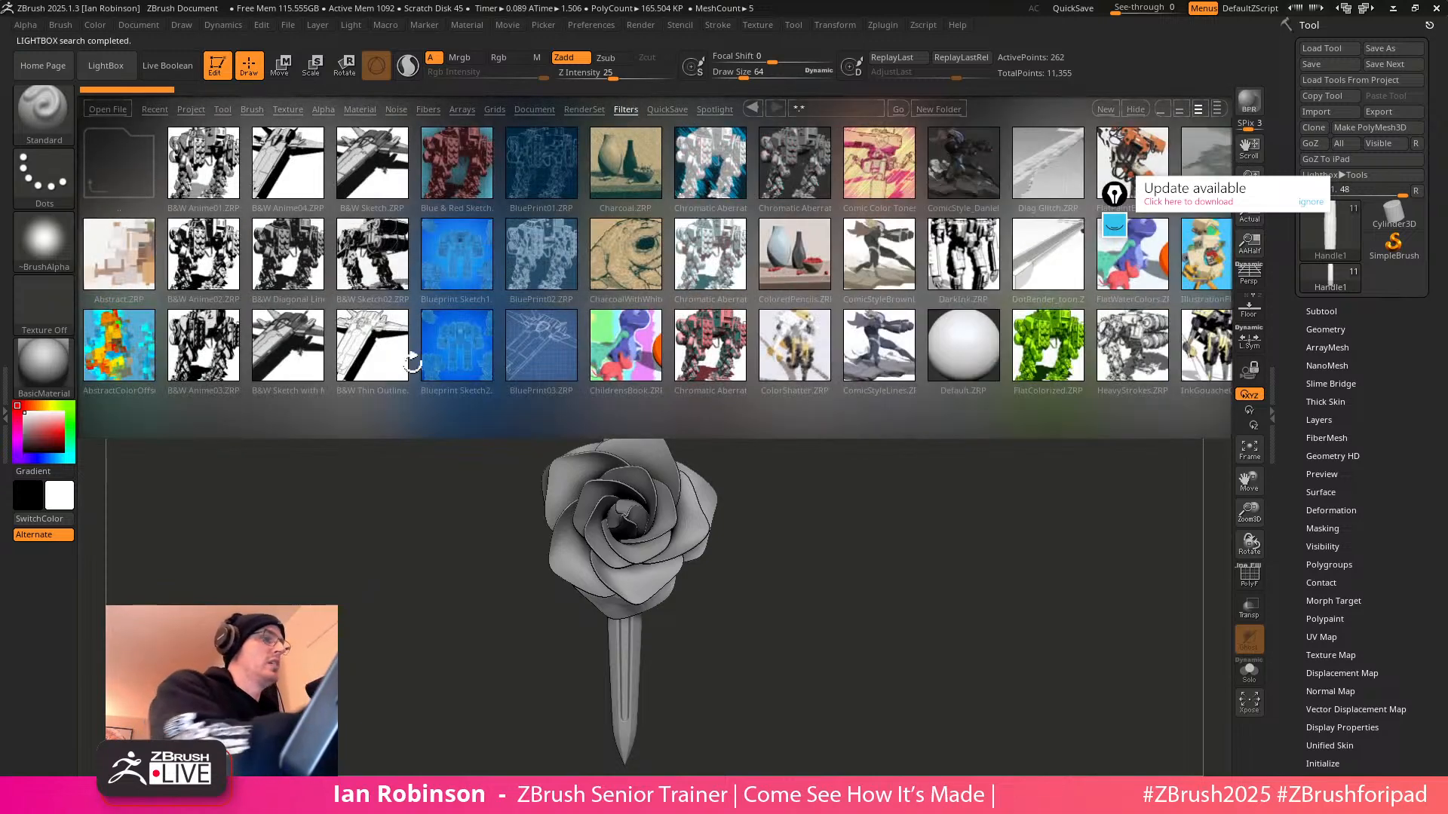
double_click(387, 343)
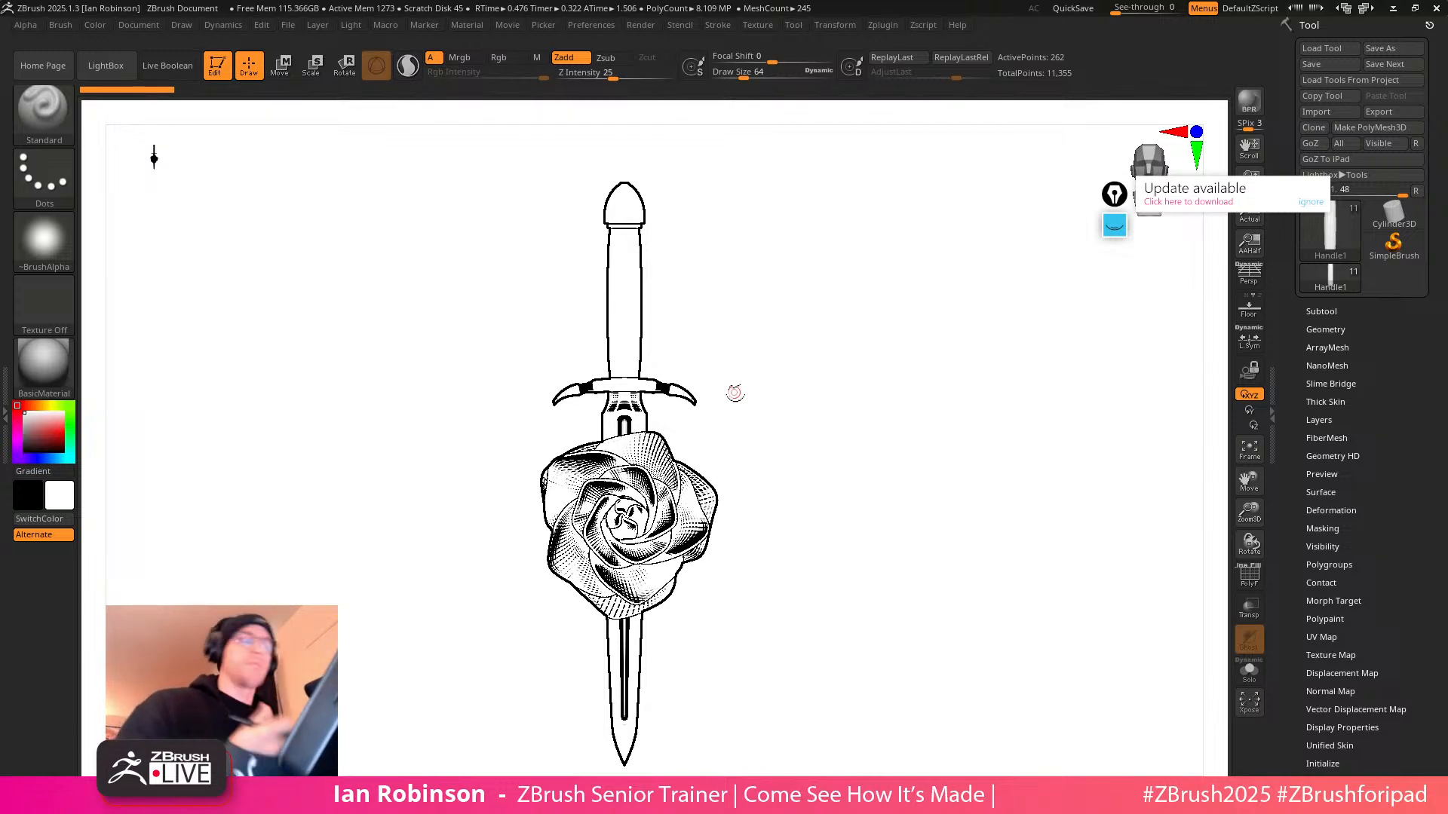
key(comma)
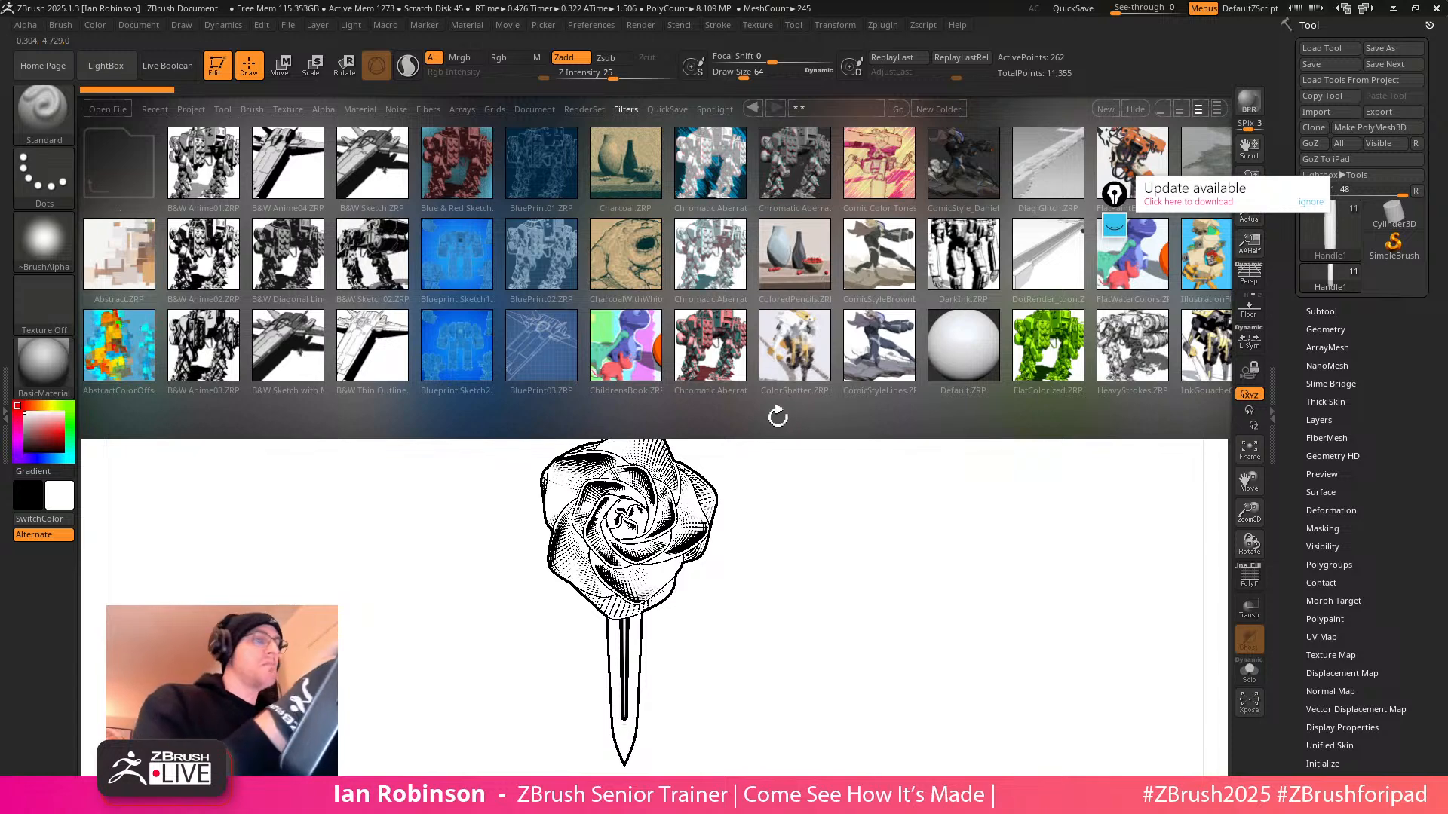
double_click(380, 167)
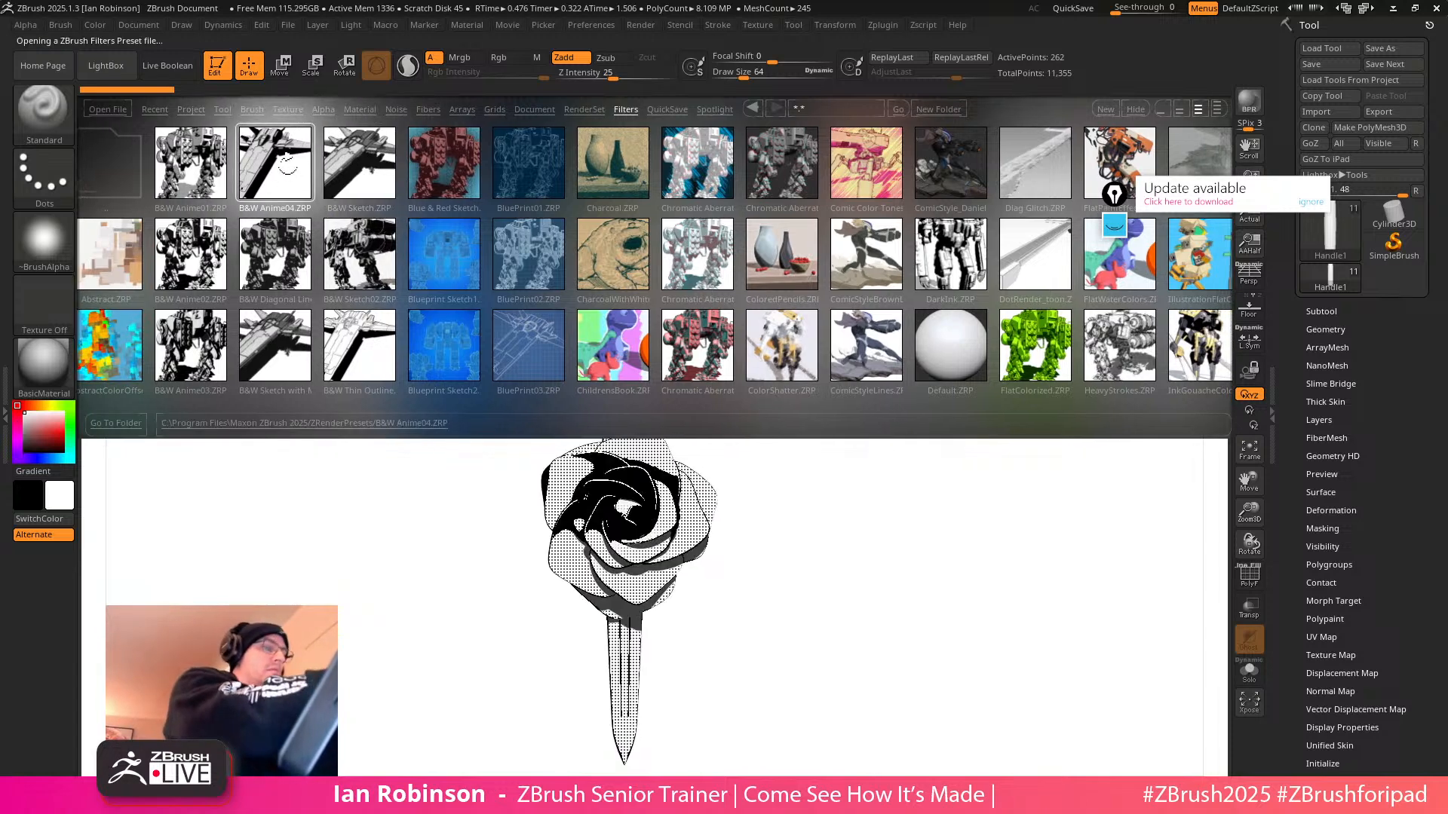
click(286, 254)
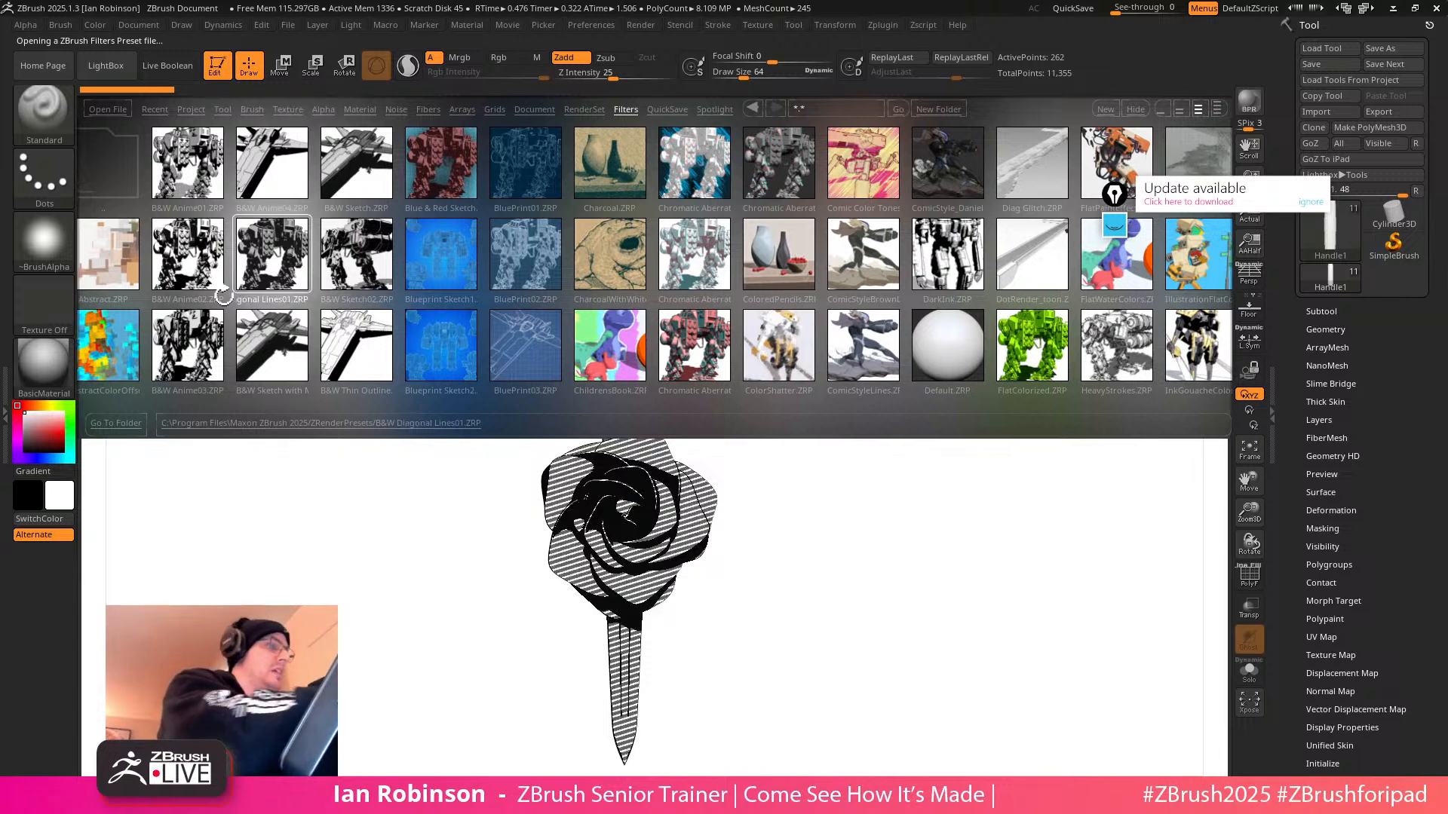
click(223, 264)
click(194, 346)
click(347, 338)
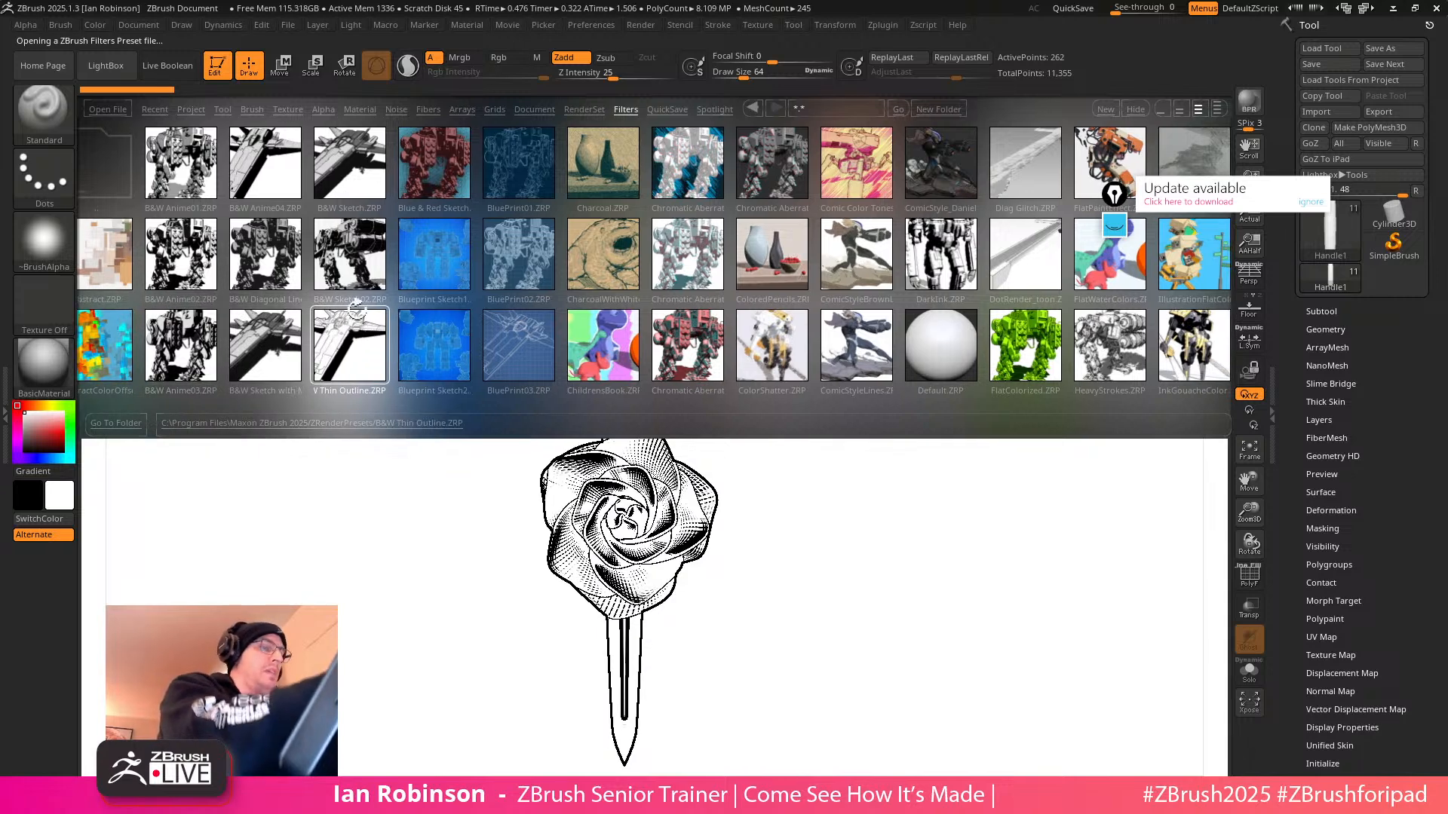
click(269, 332)
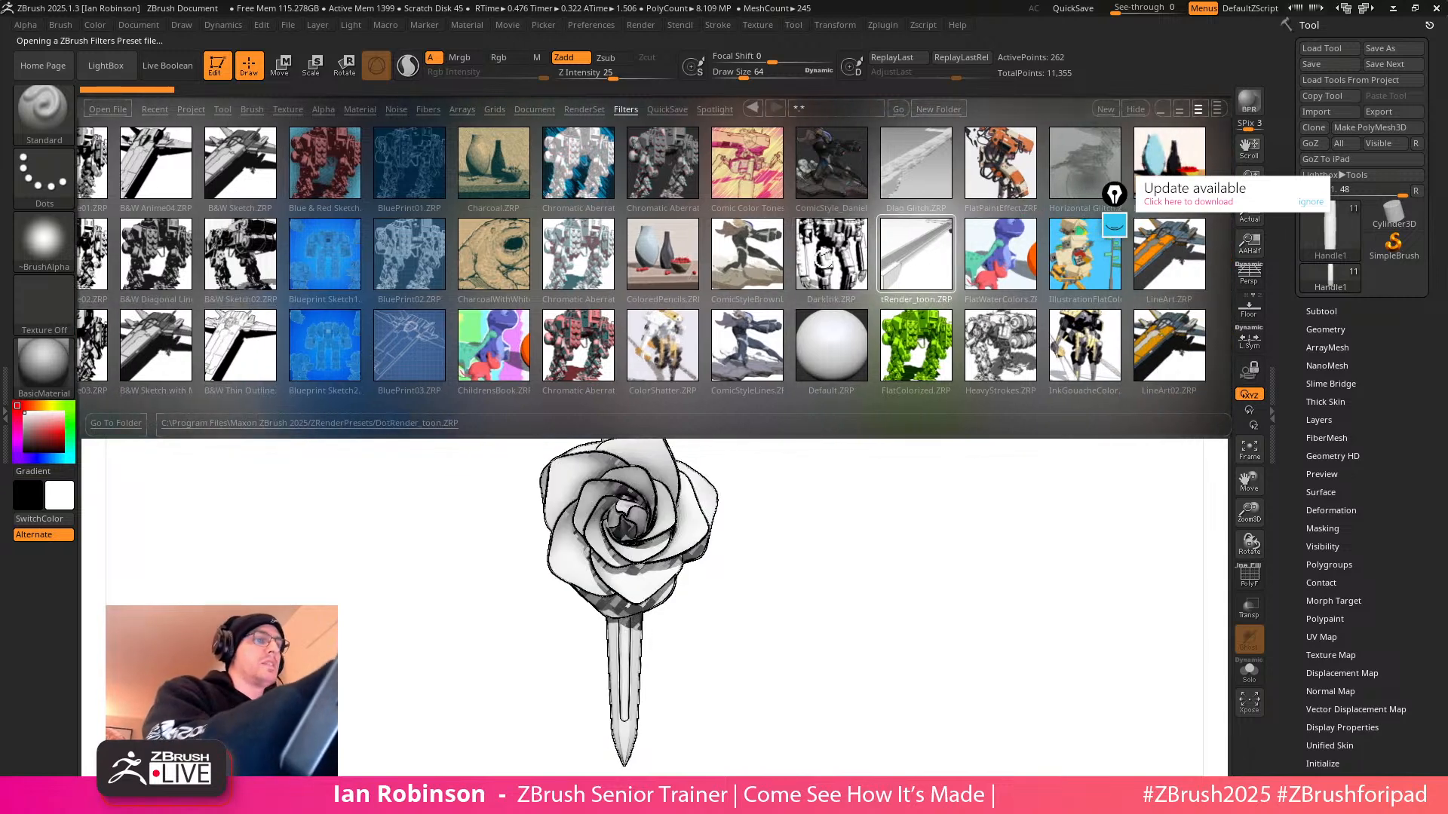
Try the DarkInk, FlatPaintEffect and LineArt02 filter presets, and view the whole dagger with LineArt02 applied
click(833, 261)
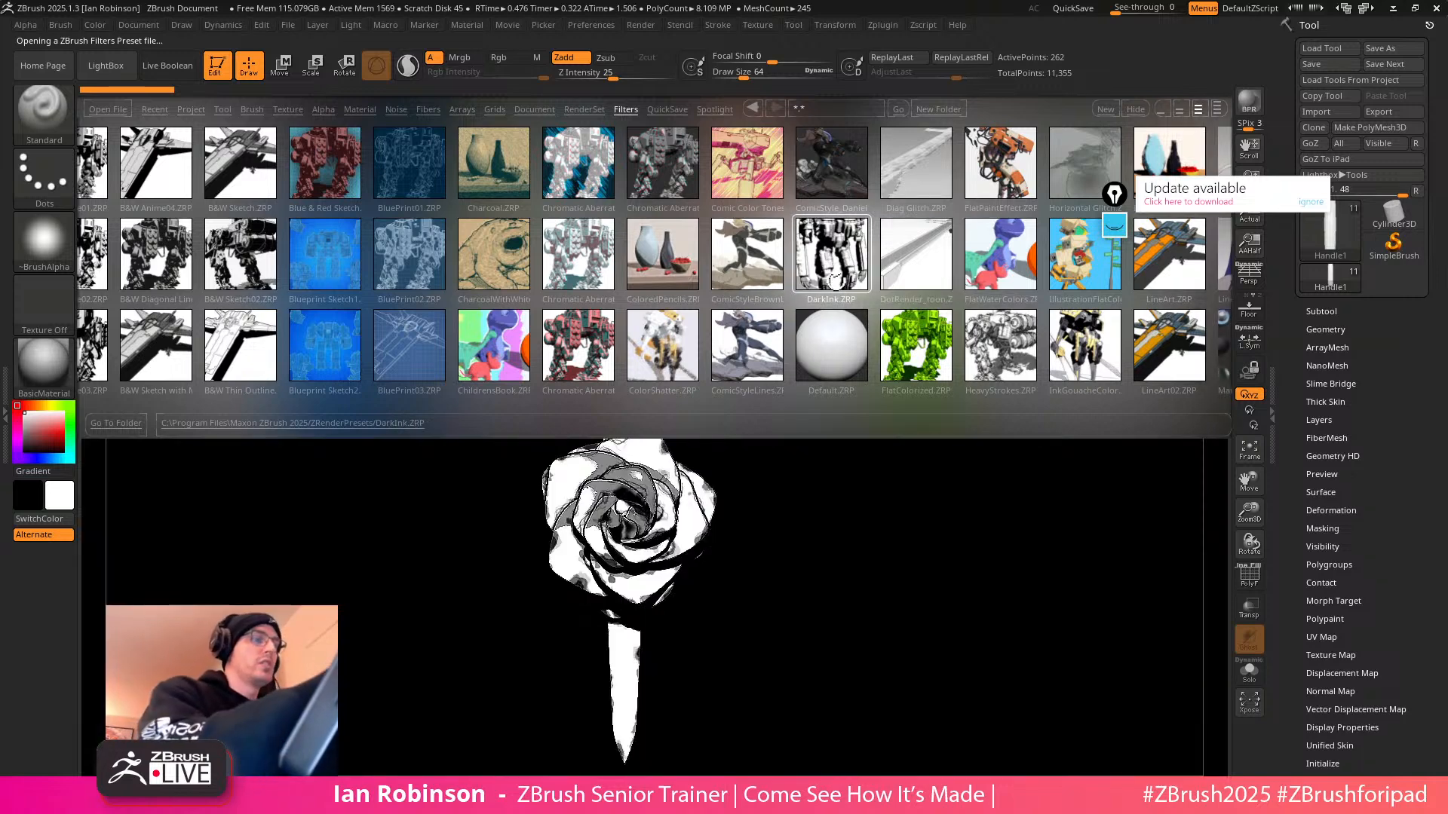
click(1010, 181)
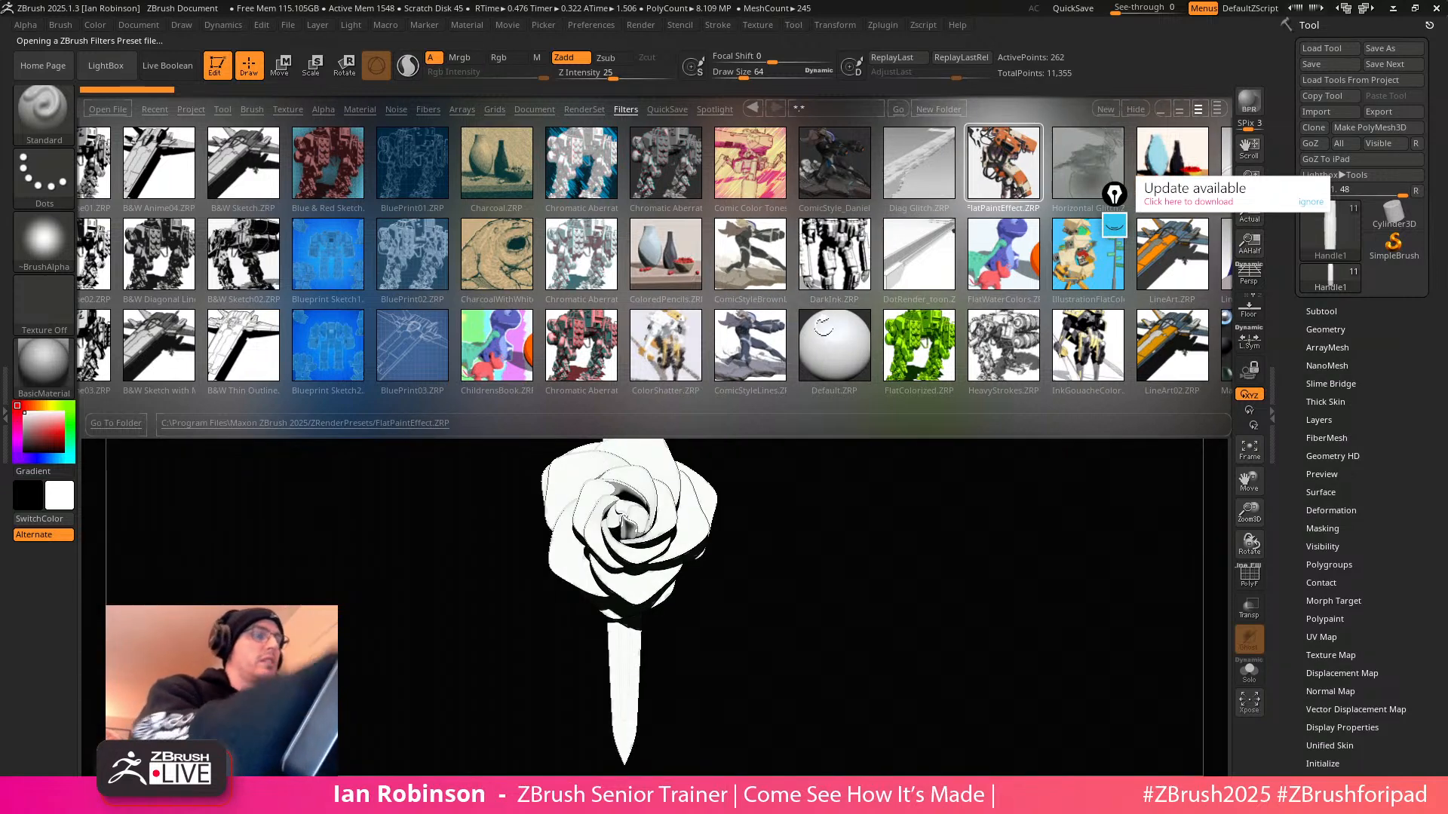
click(1165, 352)
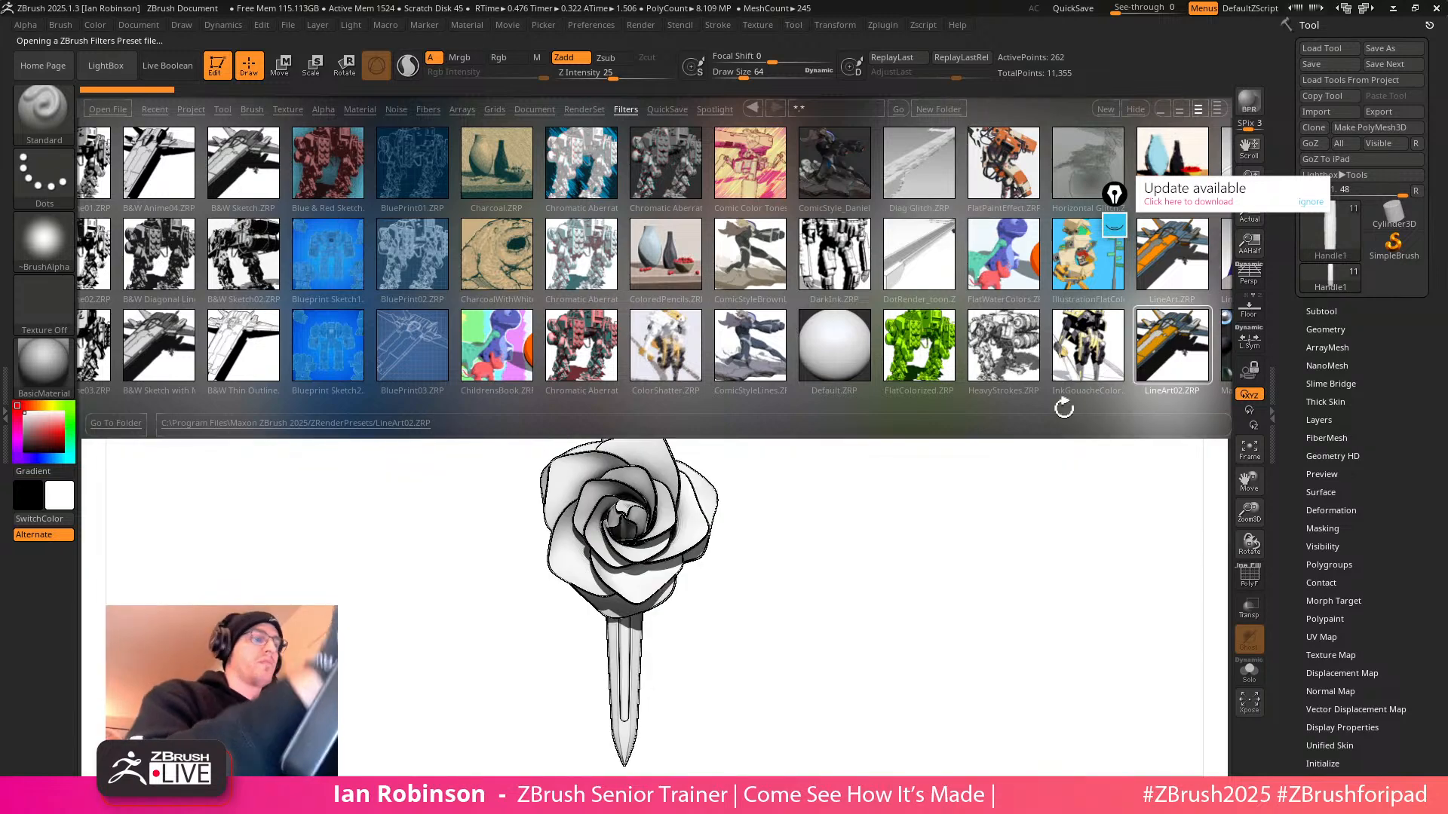
key(comma)
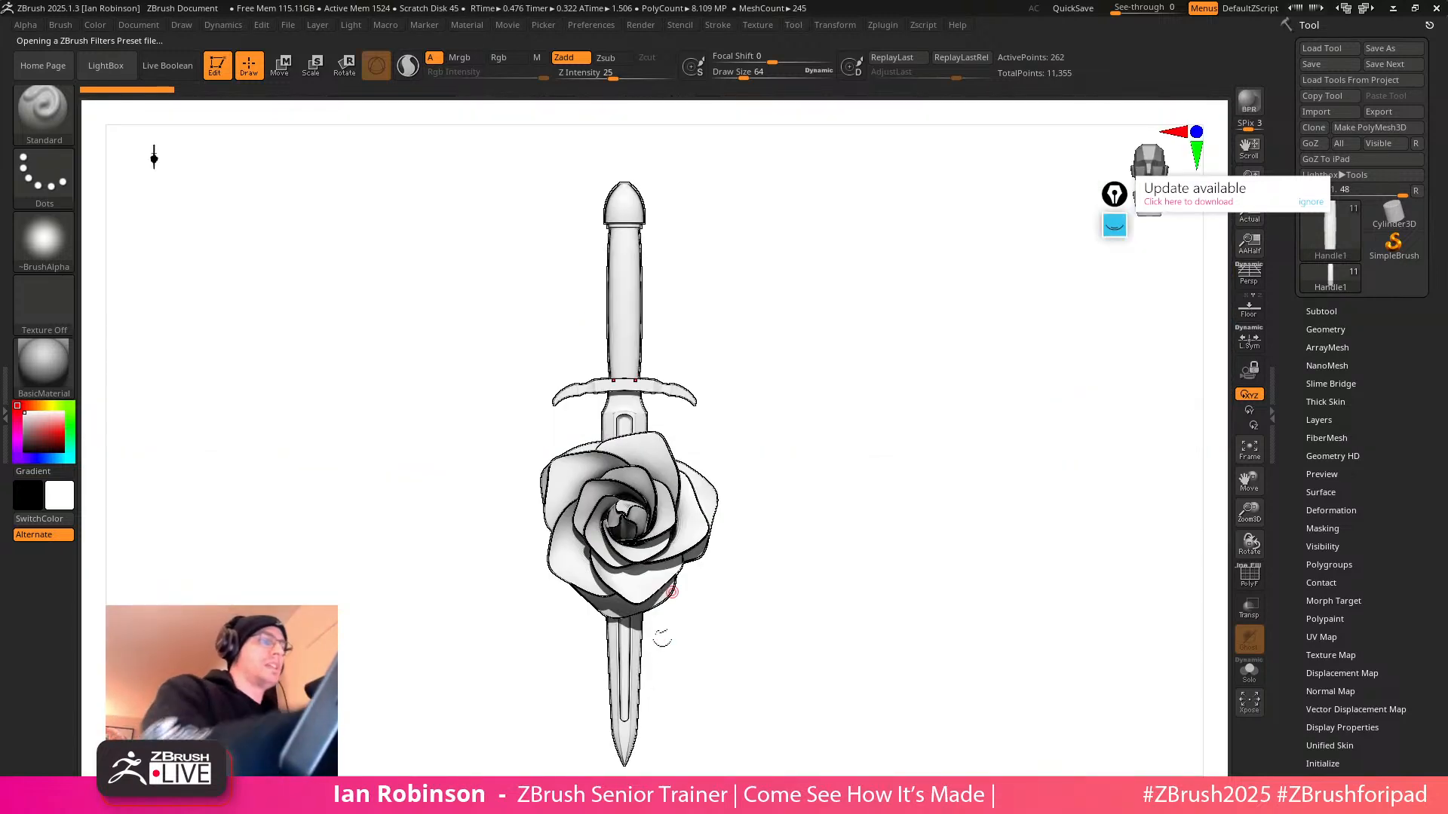
alt+drag(773, 342, 782, 327)
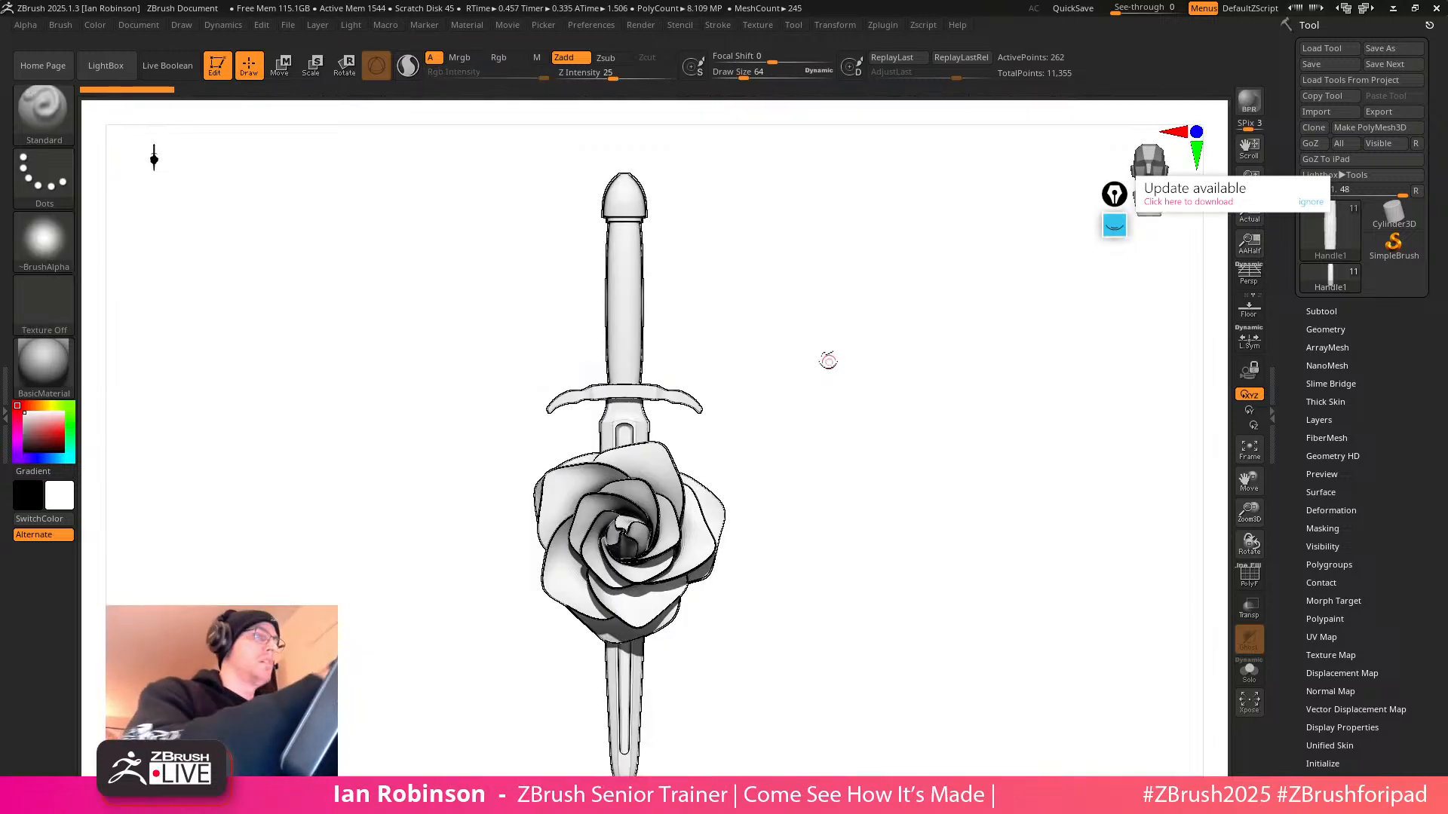
Restore the Default filter preset and halve the document size, accepting the resize
key(comma)
double_click(963, 345)
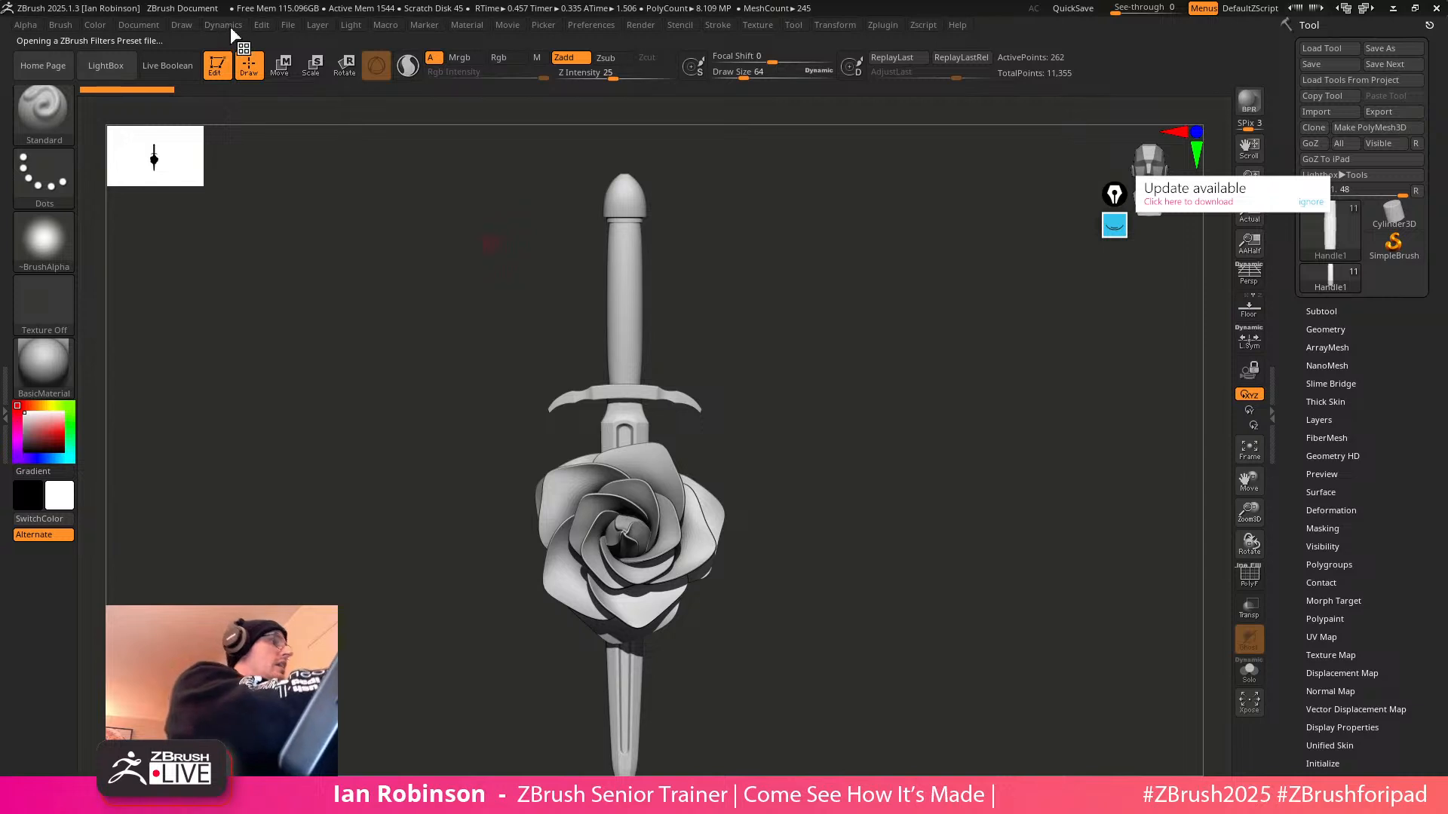
click(138, 24)
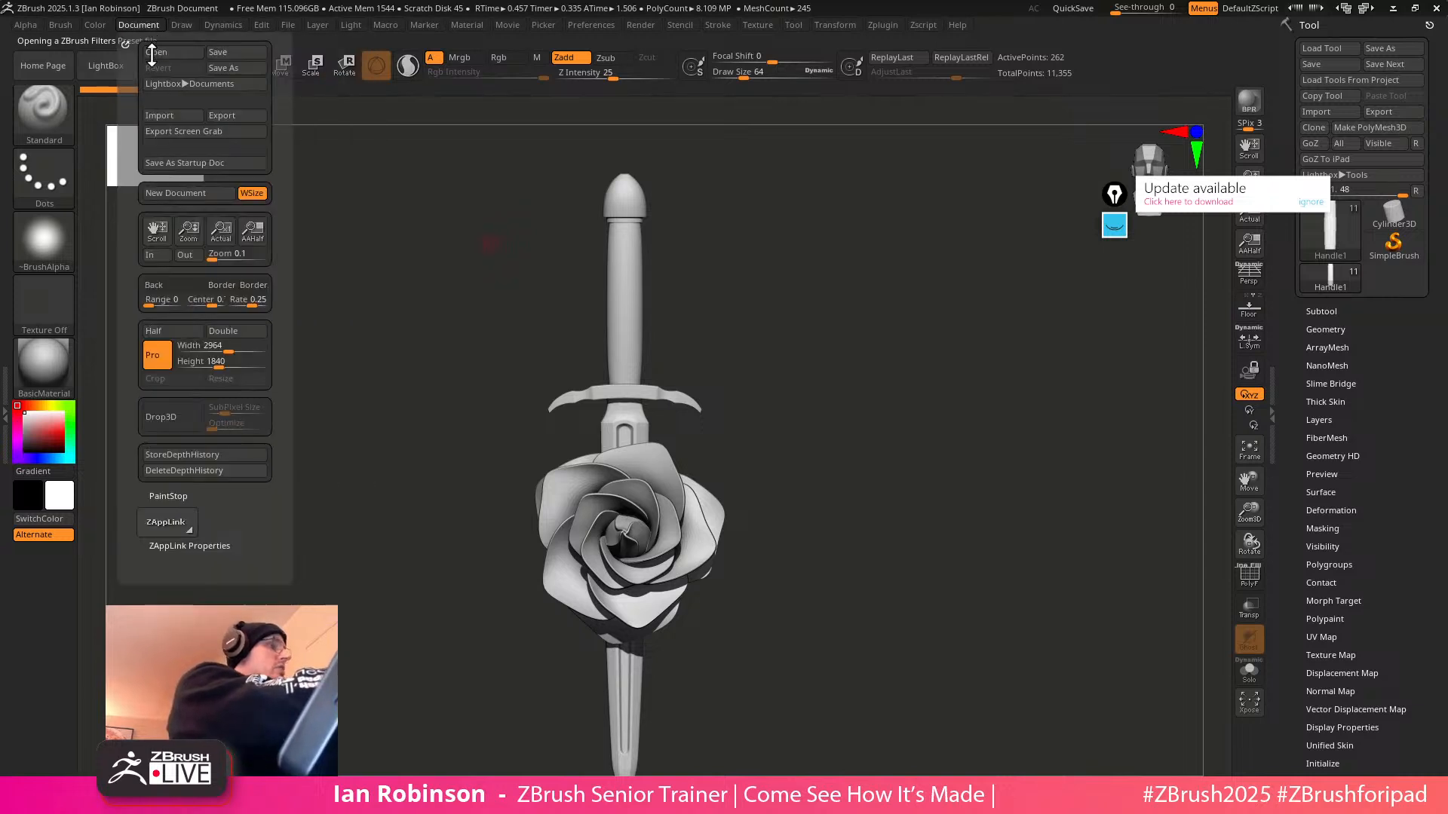
click(194, 333)
click(770, 473)
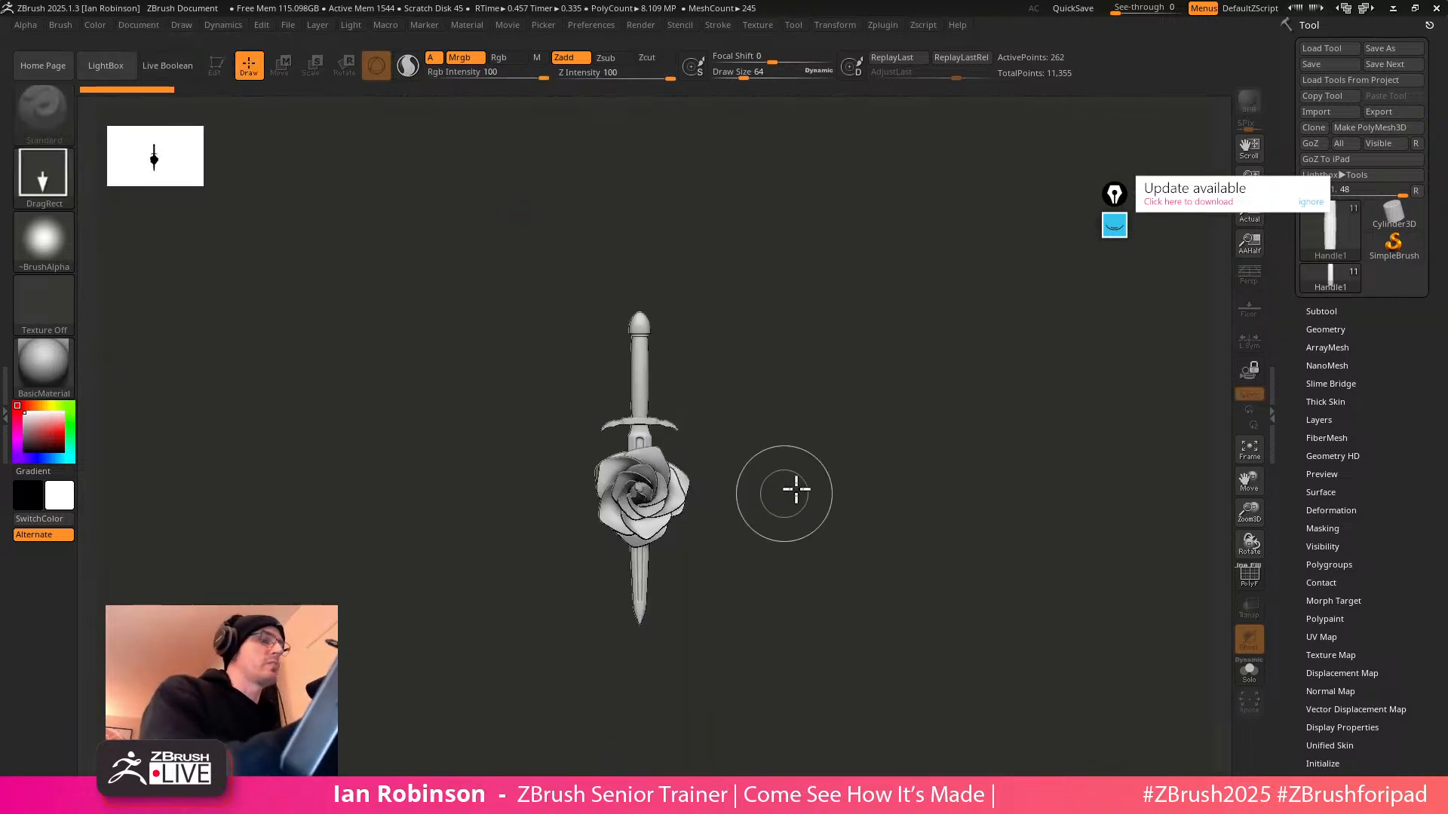
Clear the reduced canvas, redraw the dagger in edit mode, and frame it at an angled side view
key(ctrl+n)
shift+drag(678, 452, 687, 564)
key(t)
key(f)
drag(909, 452, 893, 491)
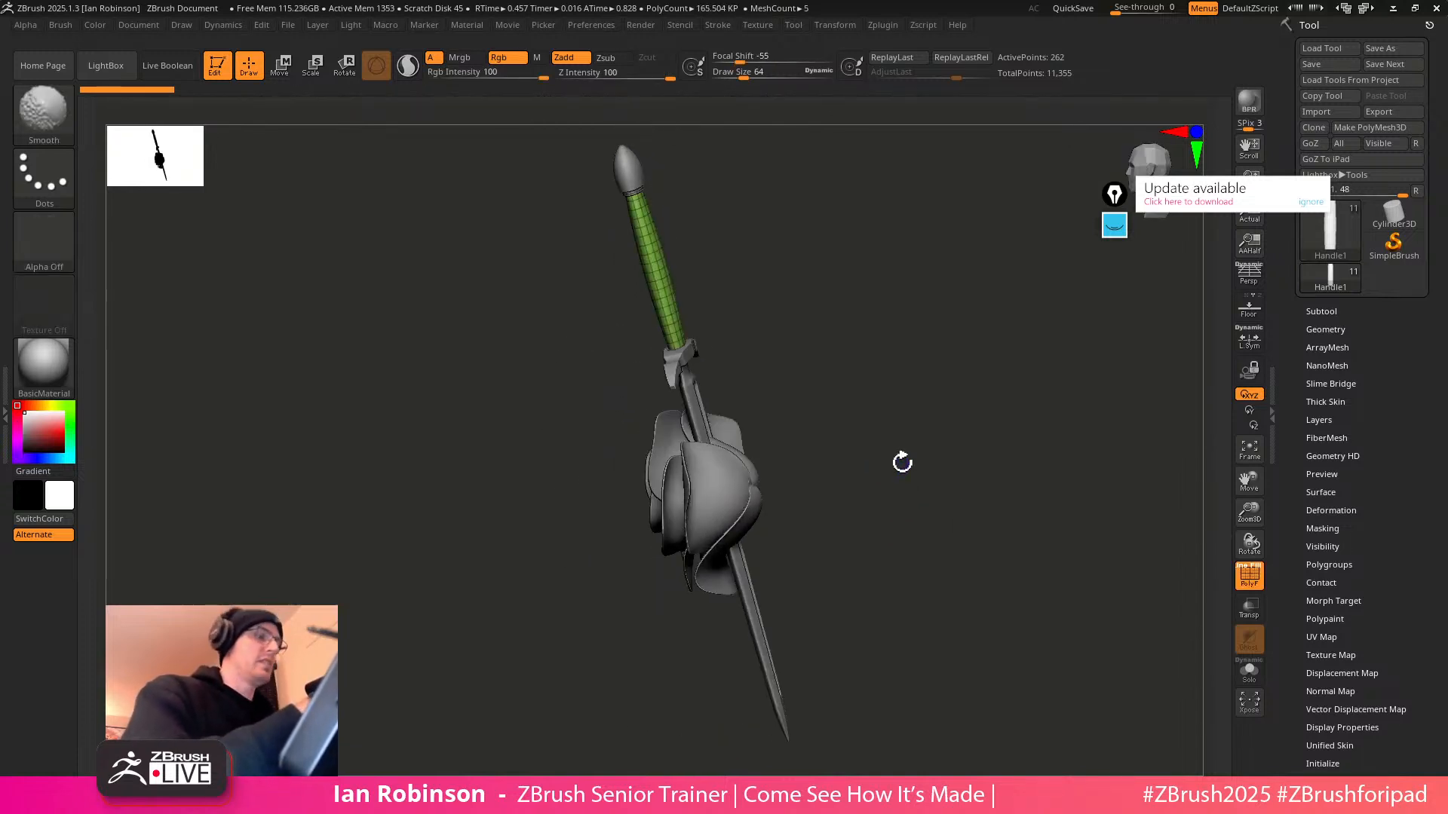
Examine the document's width and height settings and view the dagger from the front with free canvas space beside it
click(181, 25)
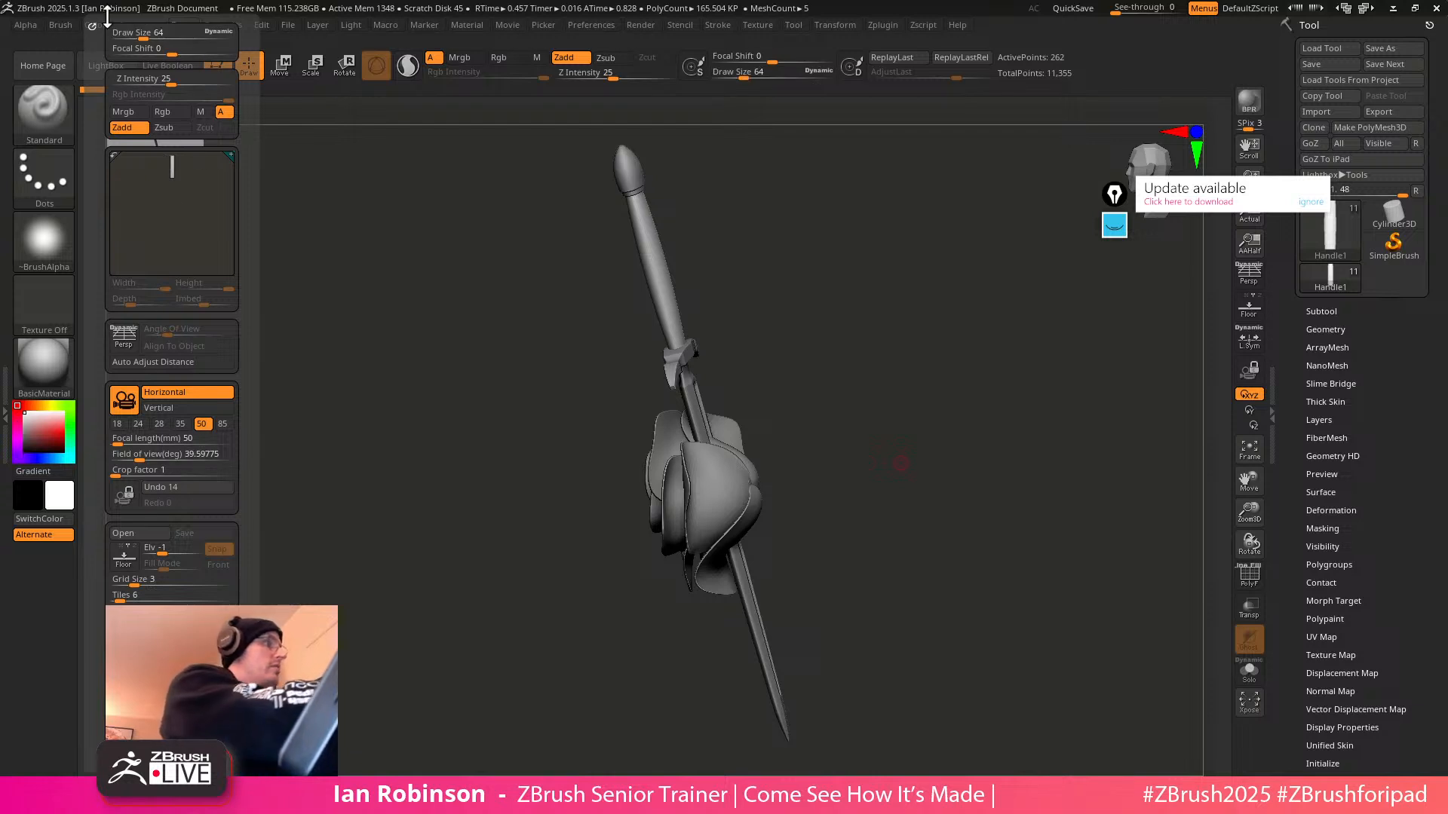
click(140, 26)
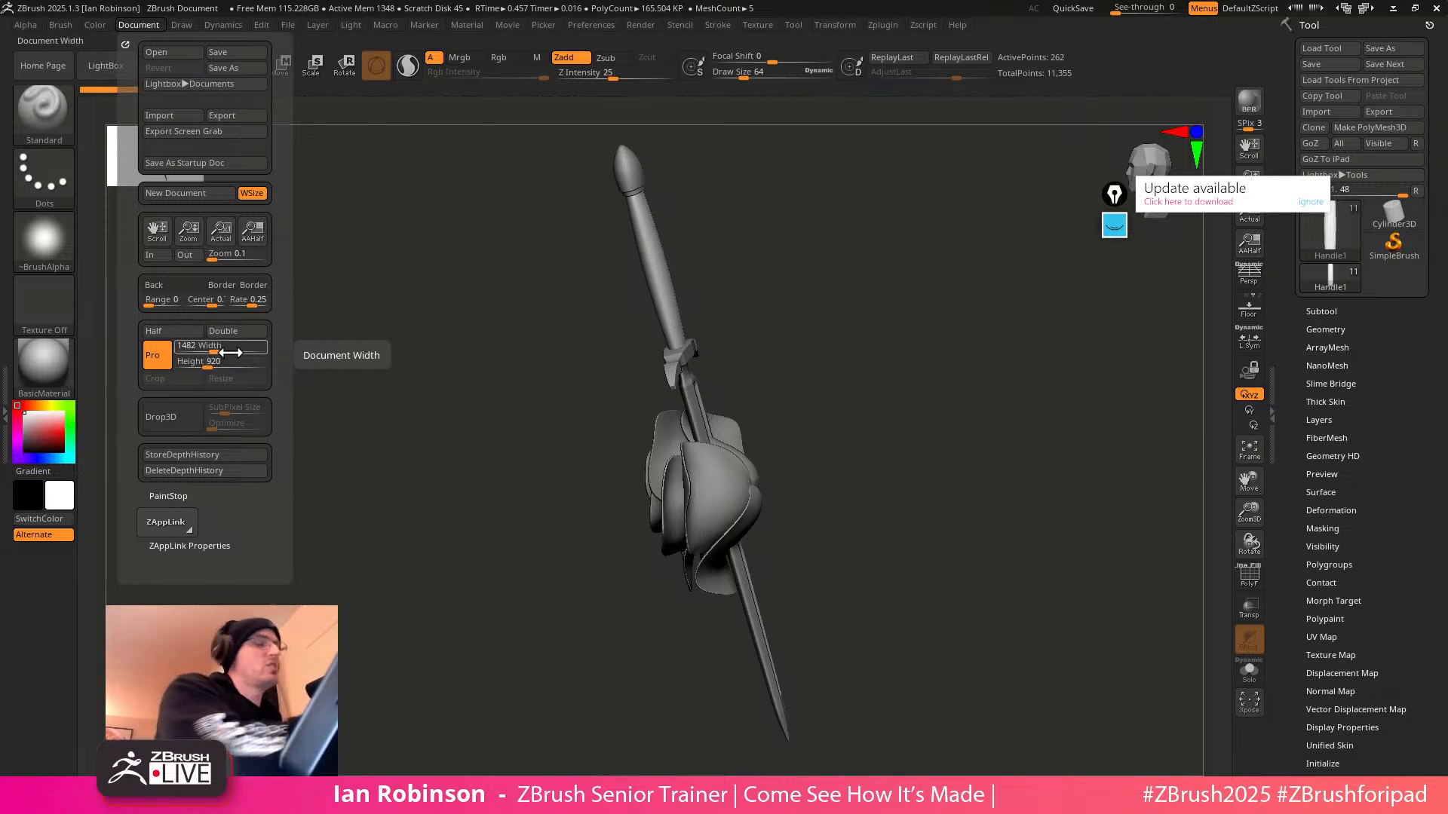
drag(879, 510, 876, 488)
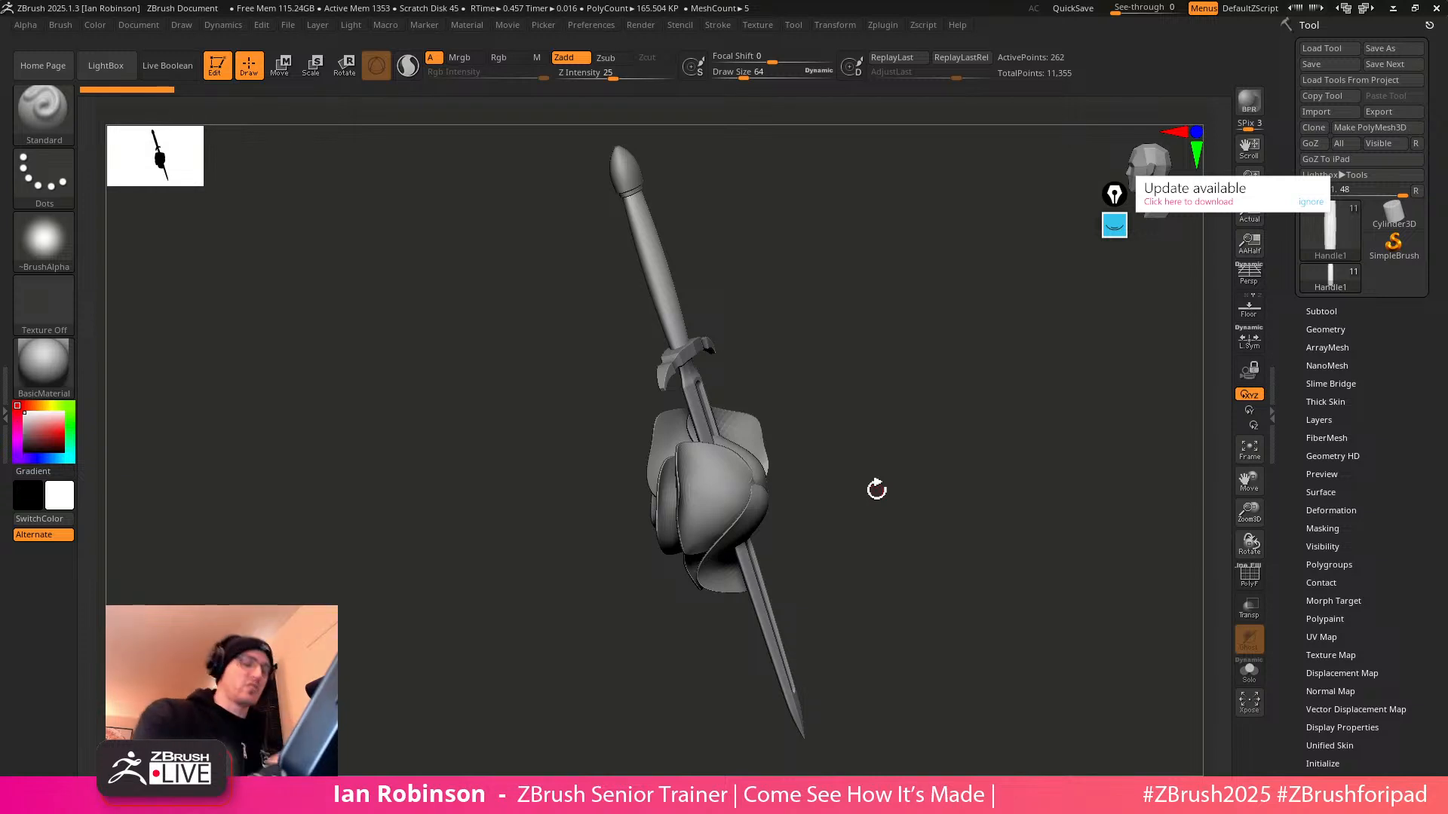
shift+drag(876, 490, 932, 447)
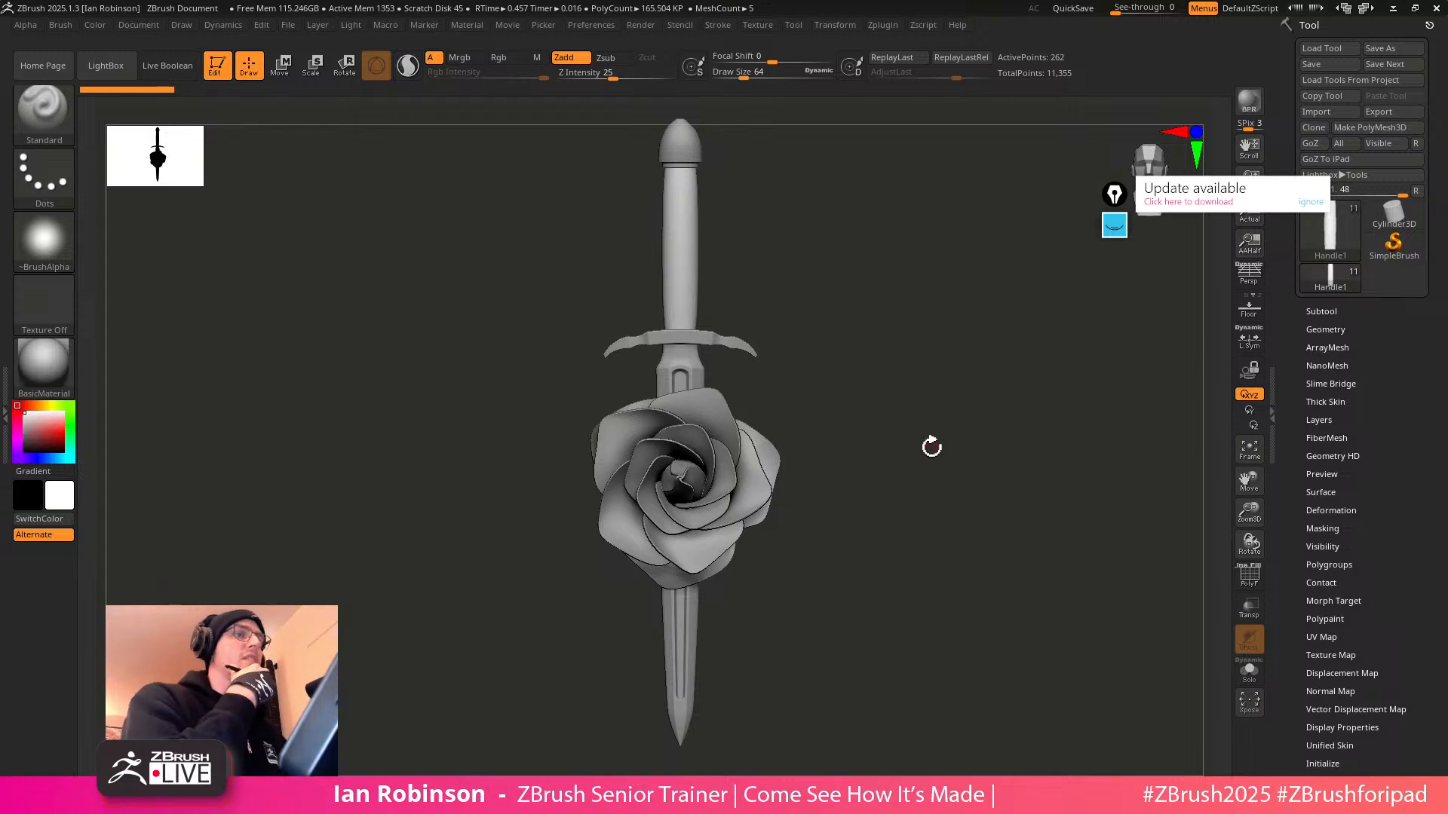
alt+drag(932, 446, 711, 484)
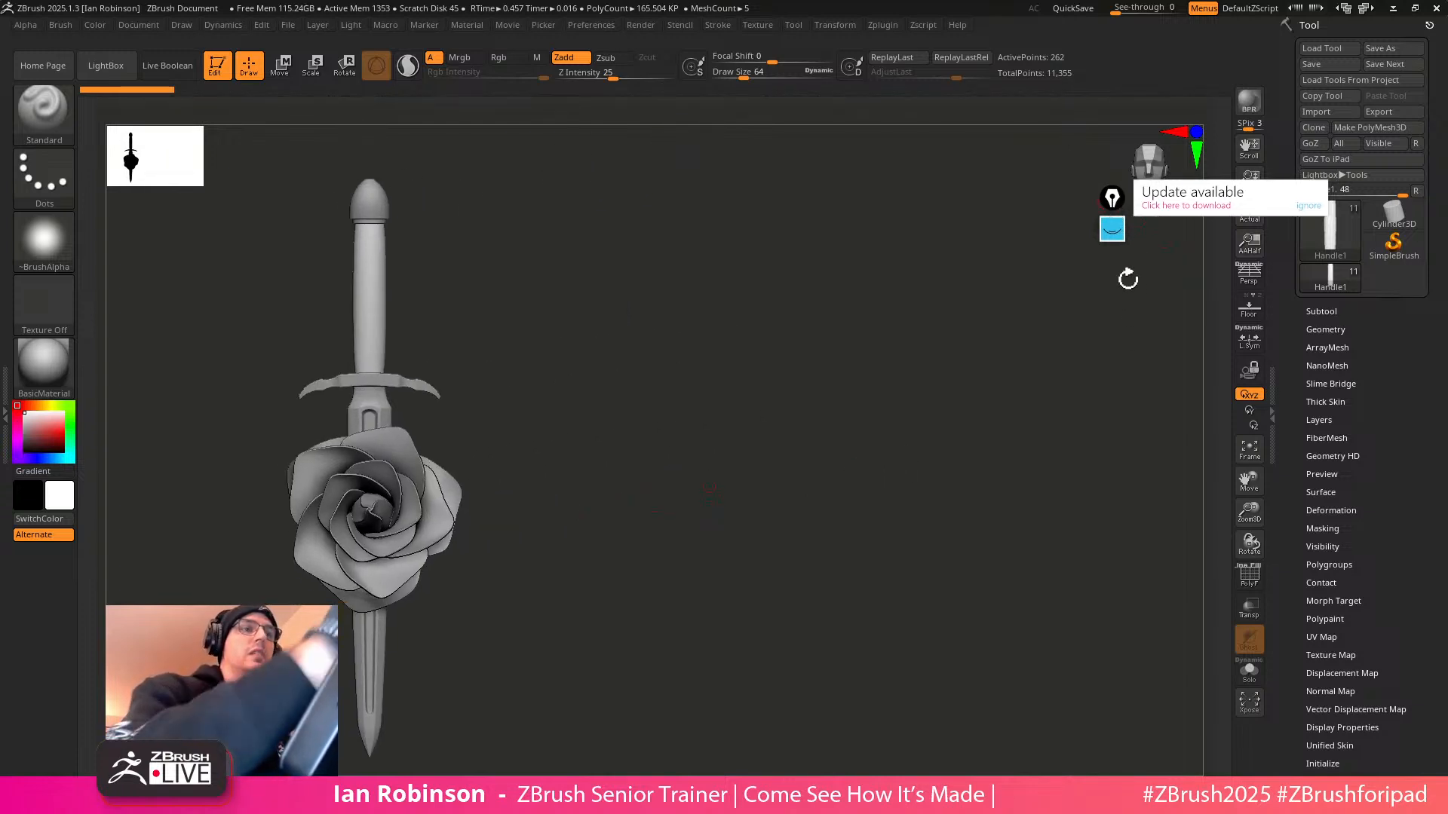
Show the sketched annotations again and close the screen annotation tool
click(1114, 225)
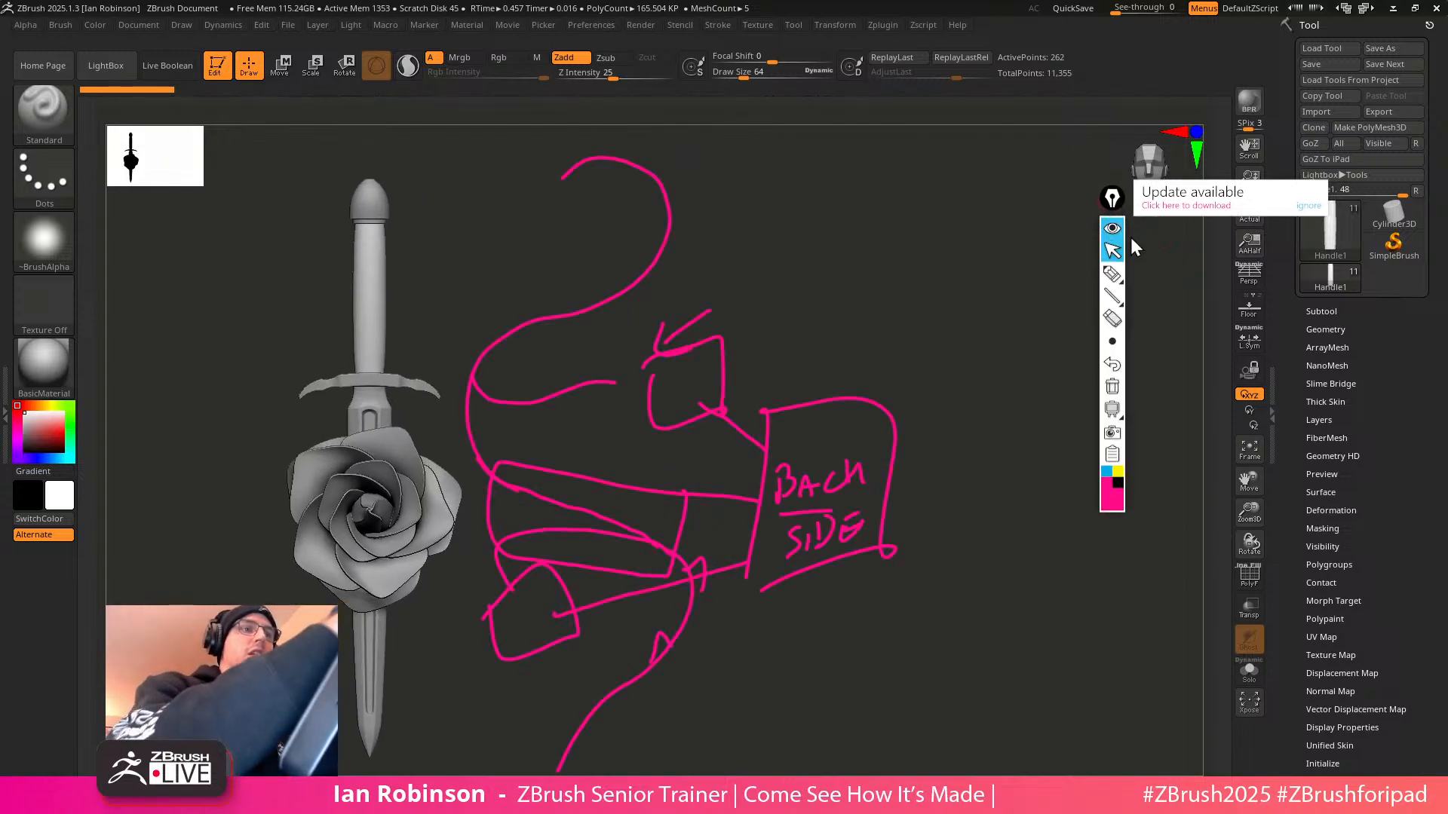
right_click(1114, 469)
click(1158, 502)
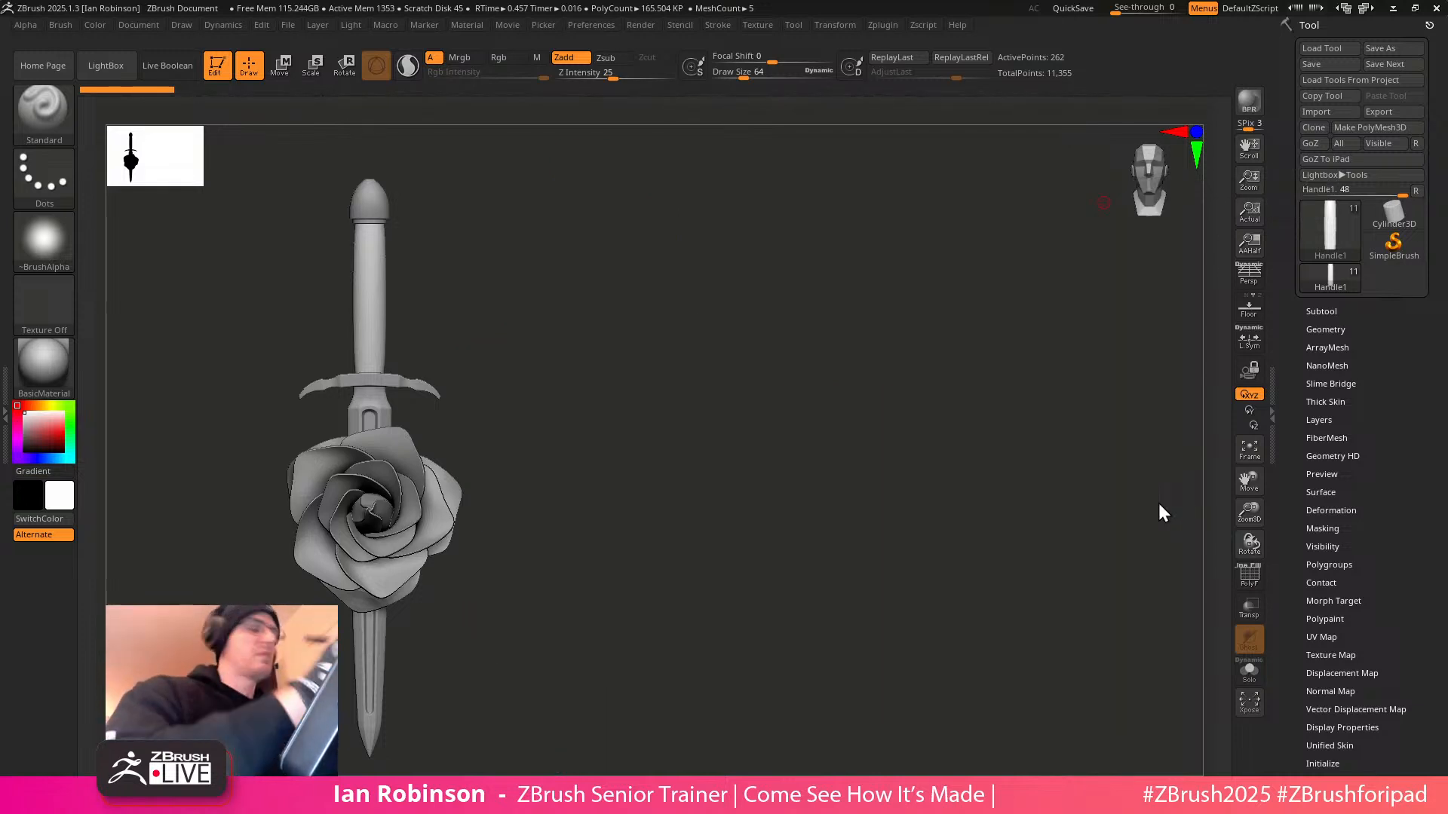
Open the dagger model's subtool list and collapse the Dagger folder
click(1324, 311)
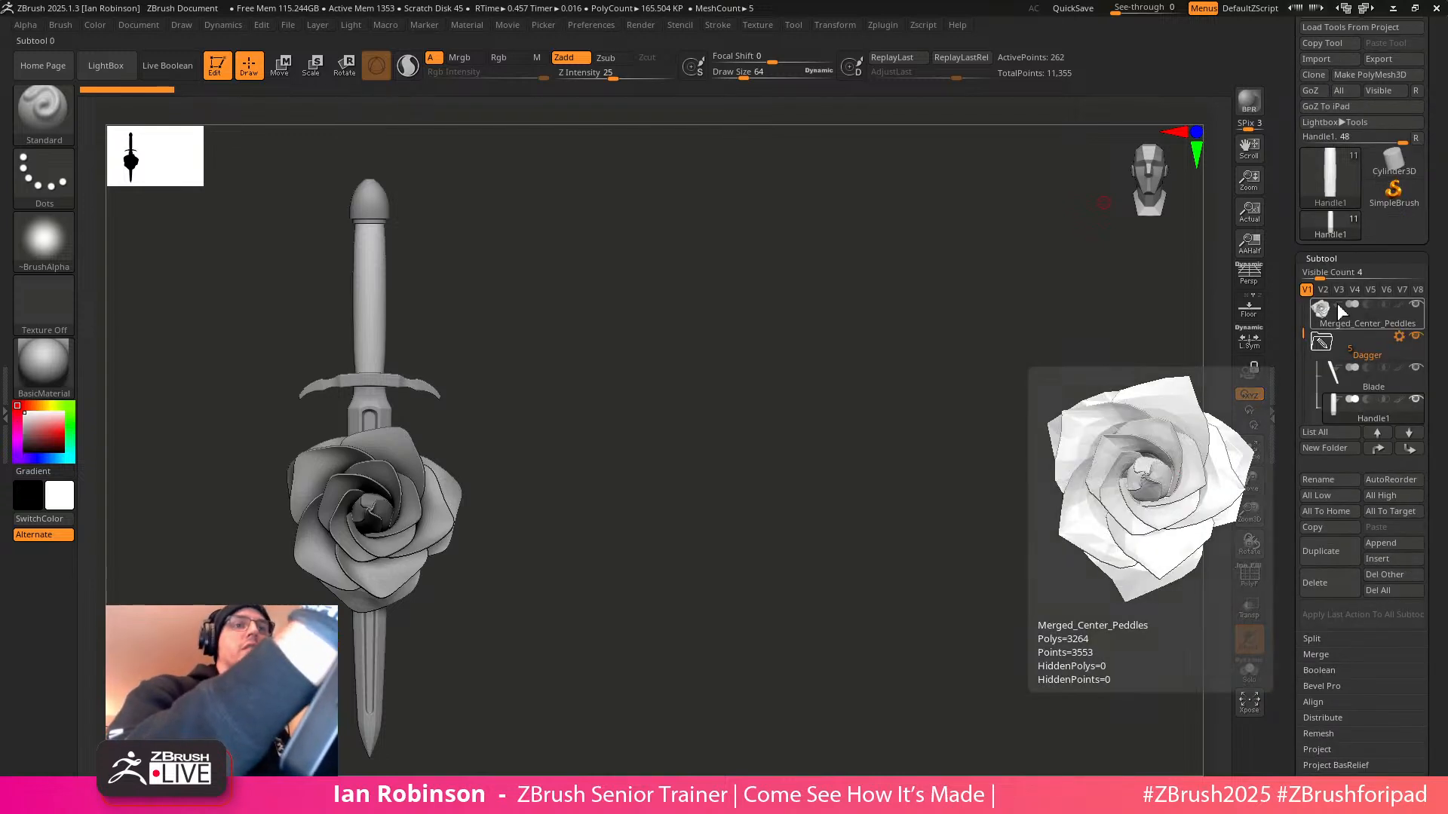
drag(1324, 310, 1331, 257)
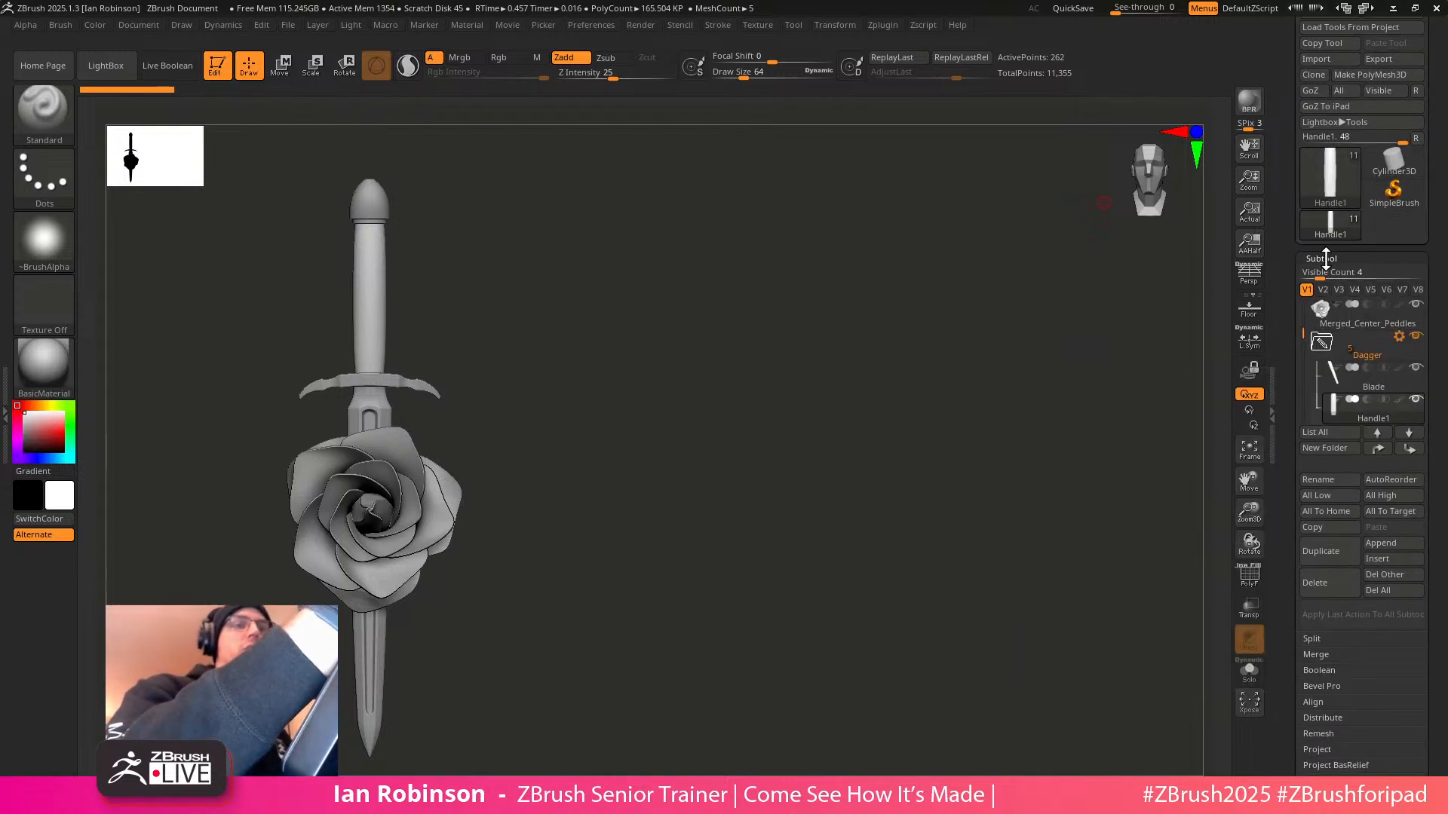
click(1327, 343)
Switch from the dagger to SimpleBrush, accepting the exit from edit mode, and clear the canvas
click(1392, 184)
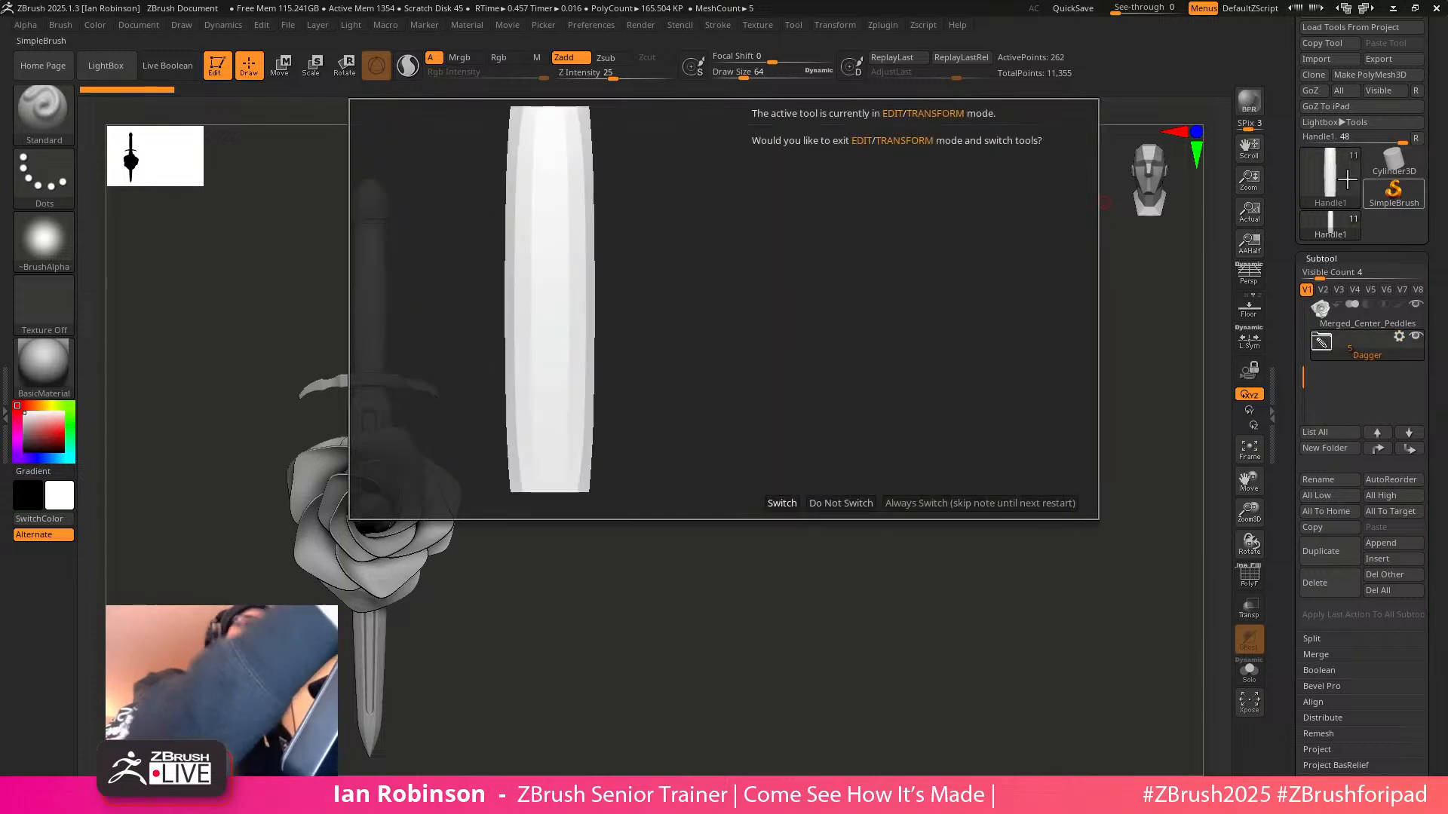
click(784, 503)
key(ctrl+n)
Draw a Plane3D on the canvas, enter edit mode, and convert the plane to a PolyMesh3D
click(1330, 192)
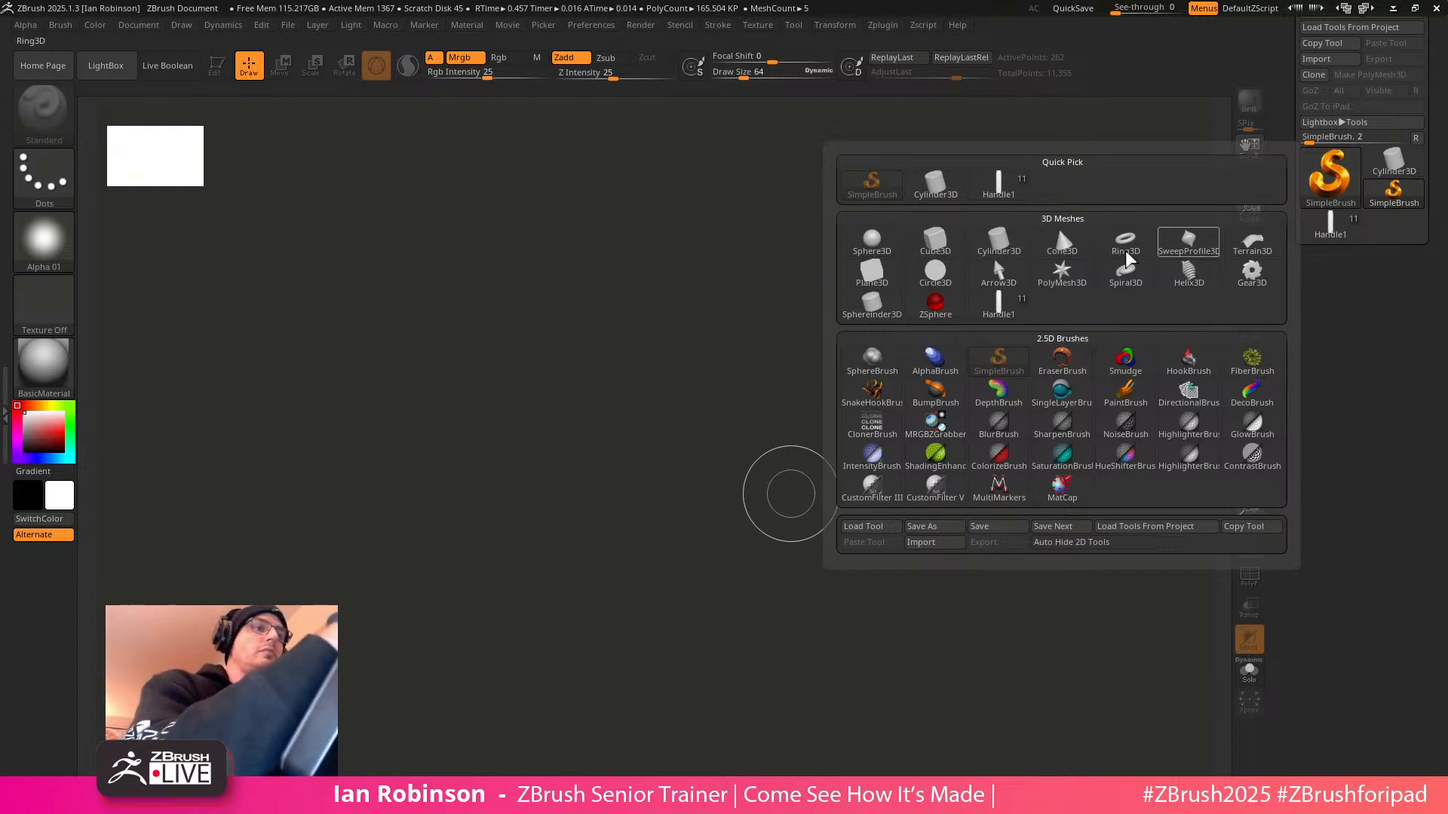
click(872, 272)
drag(657, 441, 662, 646)
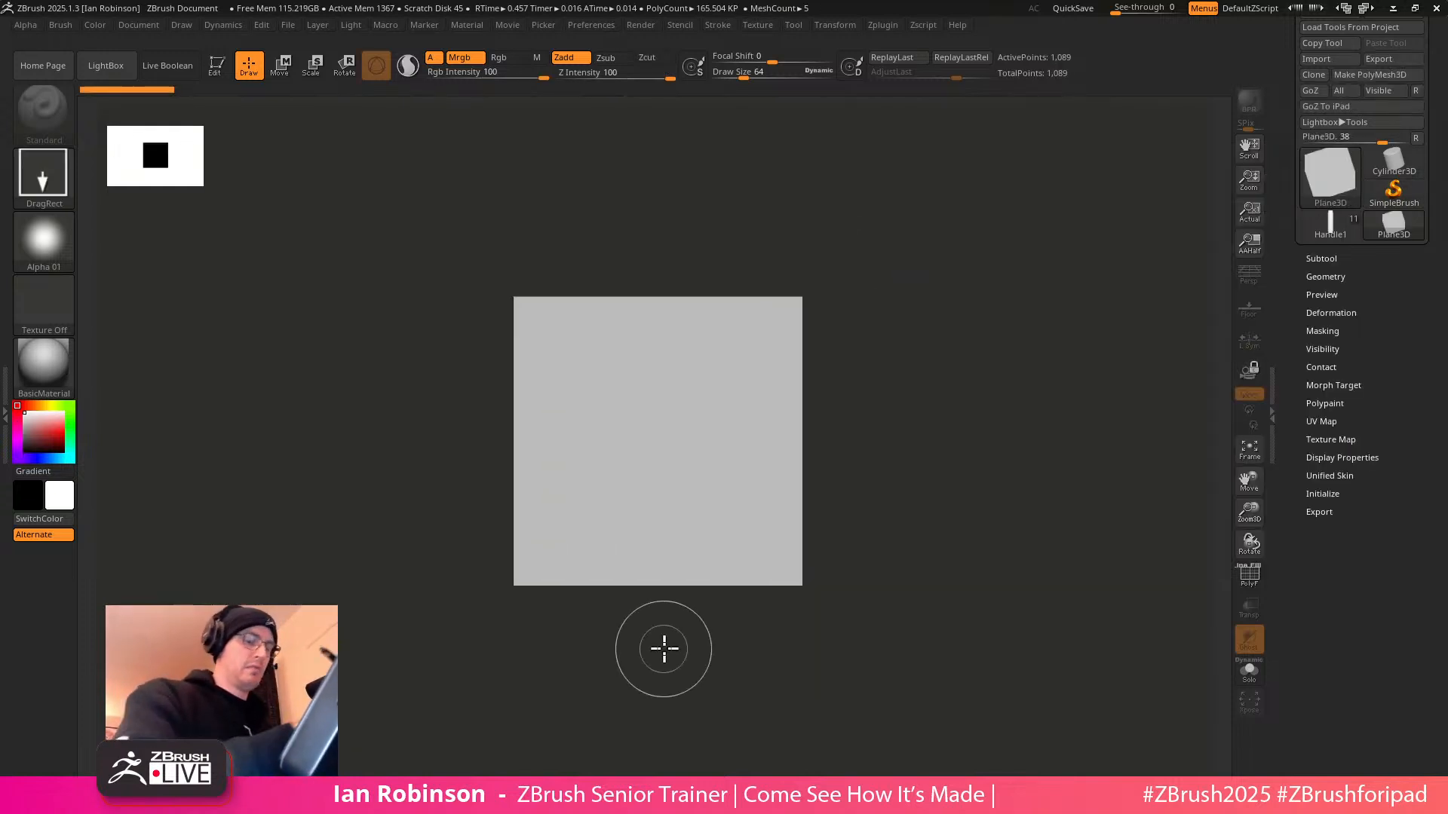
key(t)
mouse_move(928, 480)
ctrl+right_down()
mouse_move(932, 501)
mouse_move(956, 452)
mouse_move(965, 462)
ctrl+right_up()
click(1378, 76)
key(shift+f)
key(shift+f)
ctrl+right_drag(966, 462, 971, 454)
Unlock the document proportions and resize the document to 1028 by 1028, accepting the resize
click(178, 25)
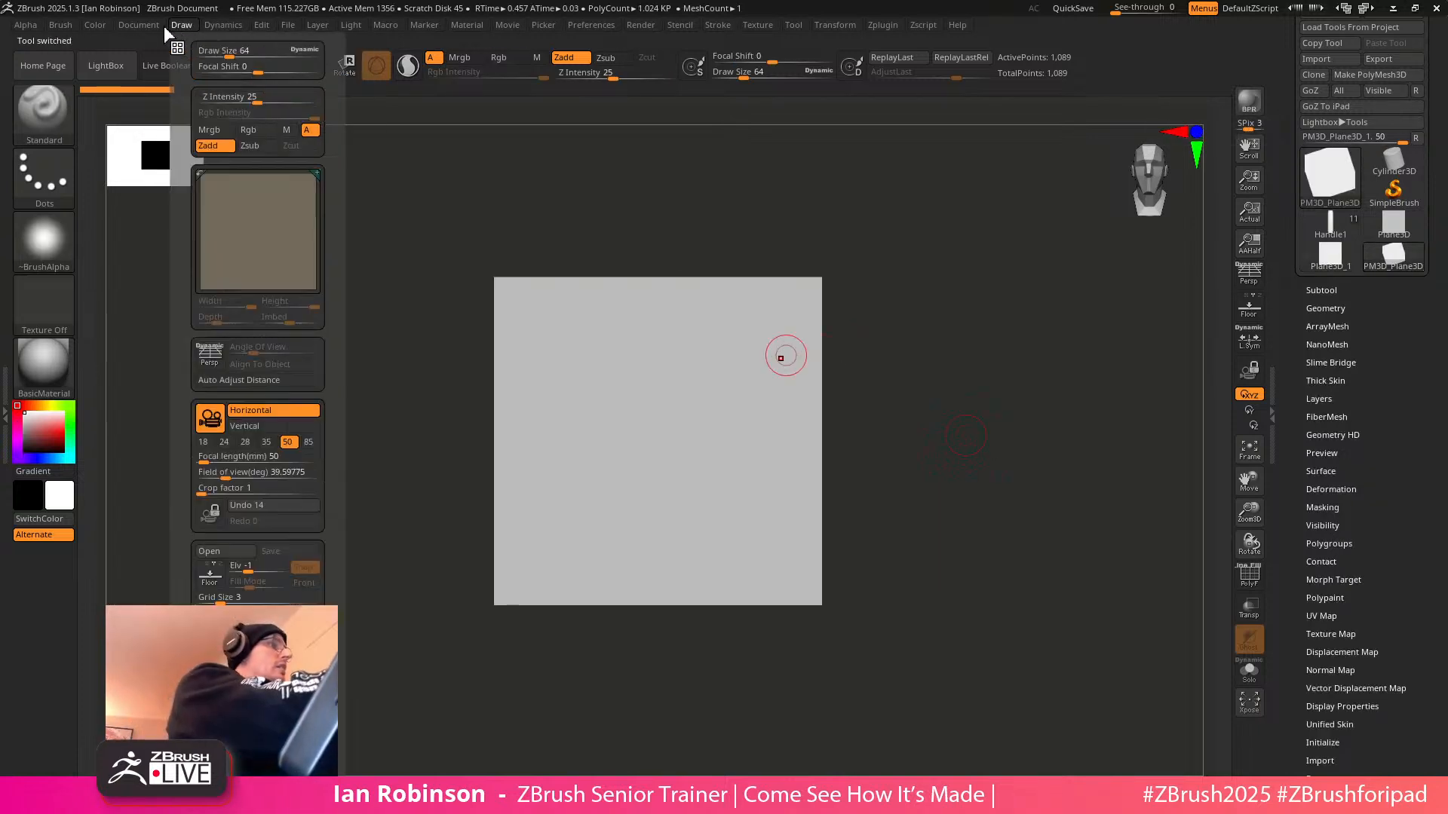
click(140, 26)
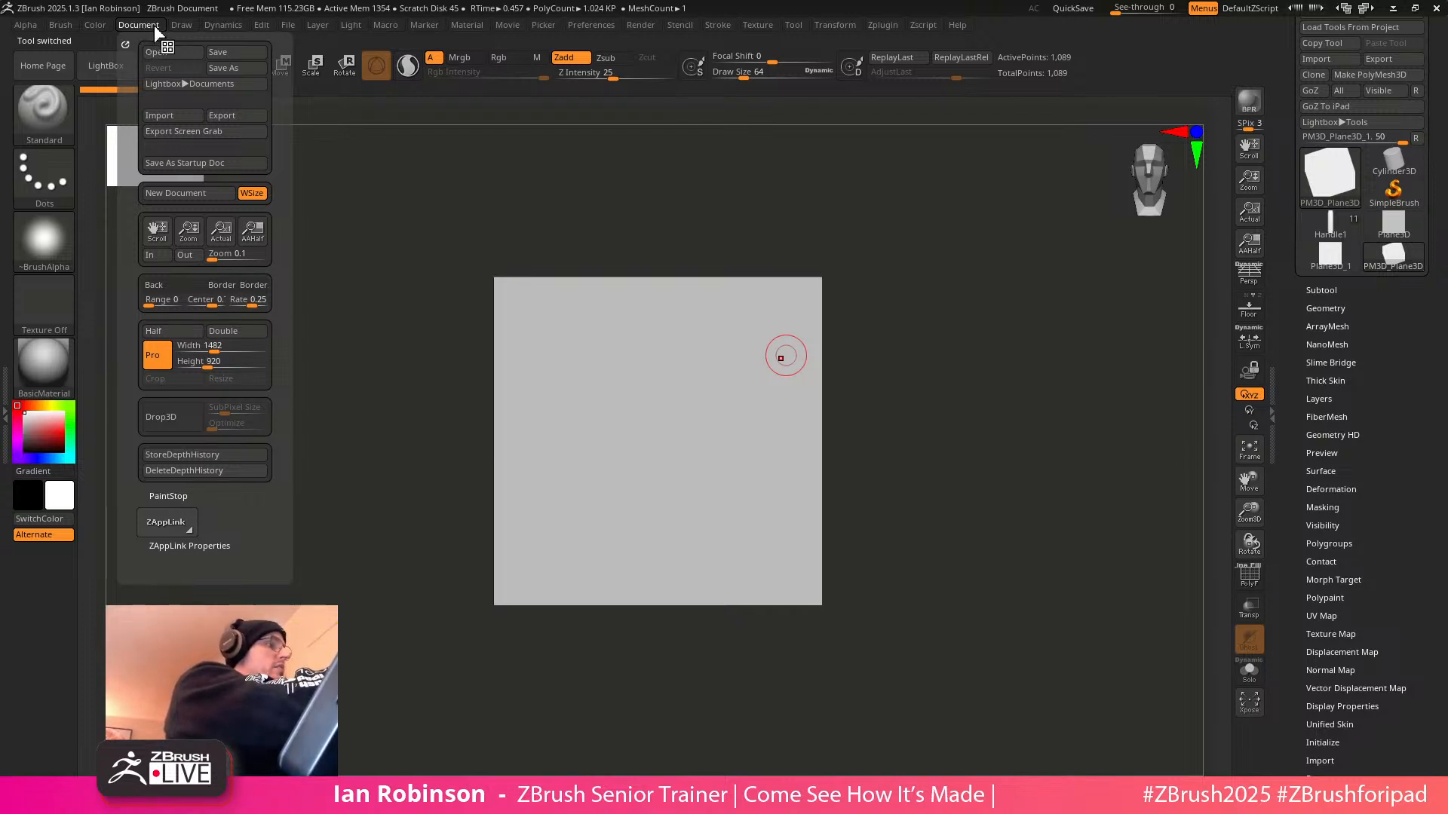
click(160, 355)
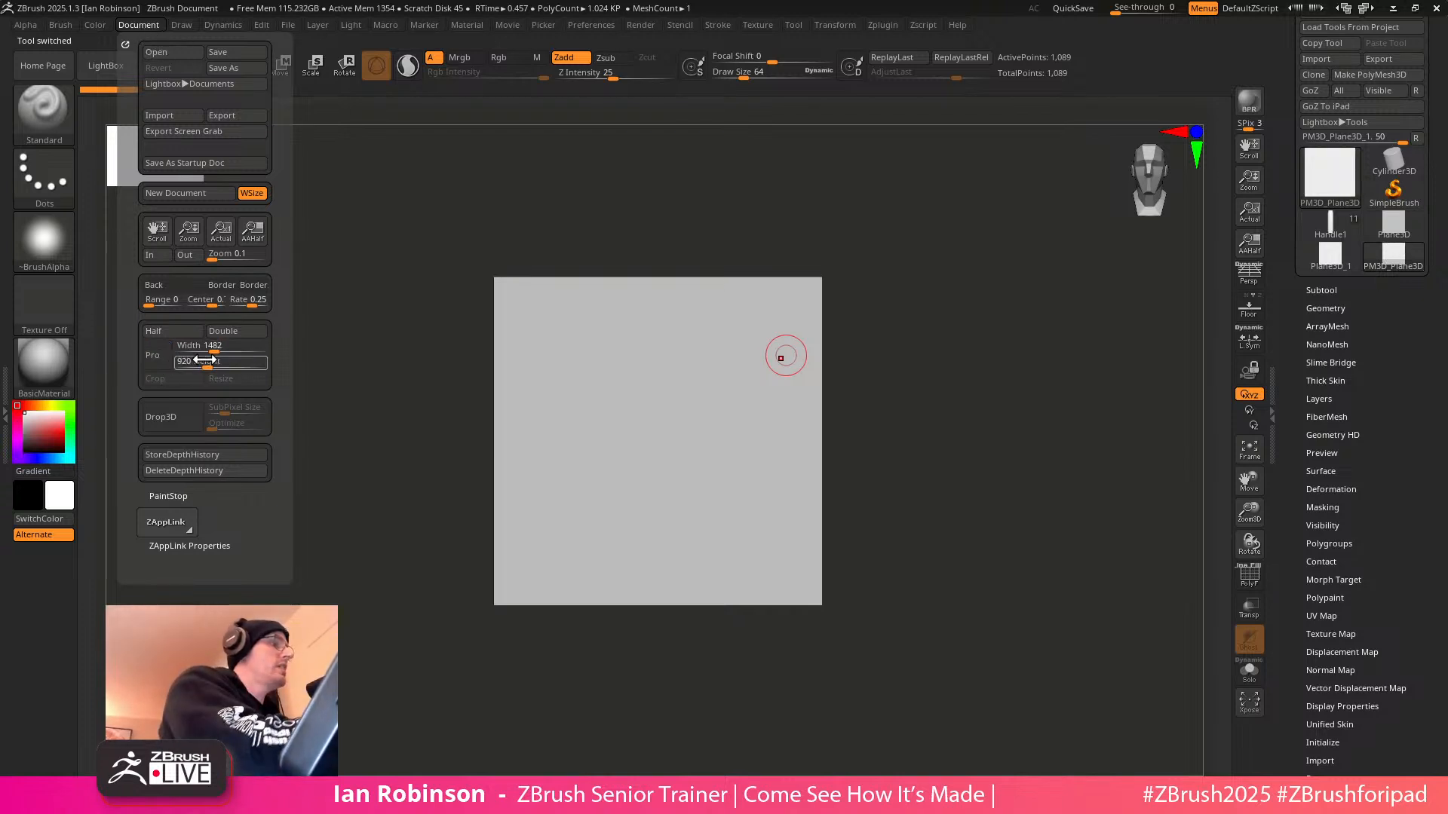
click(229, 347)
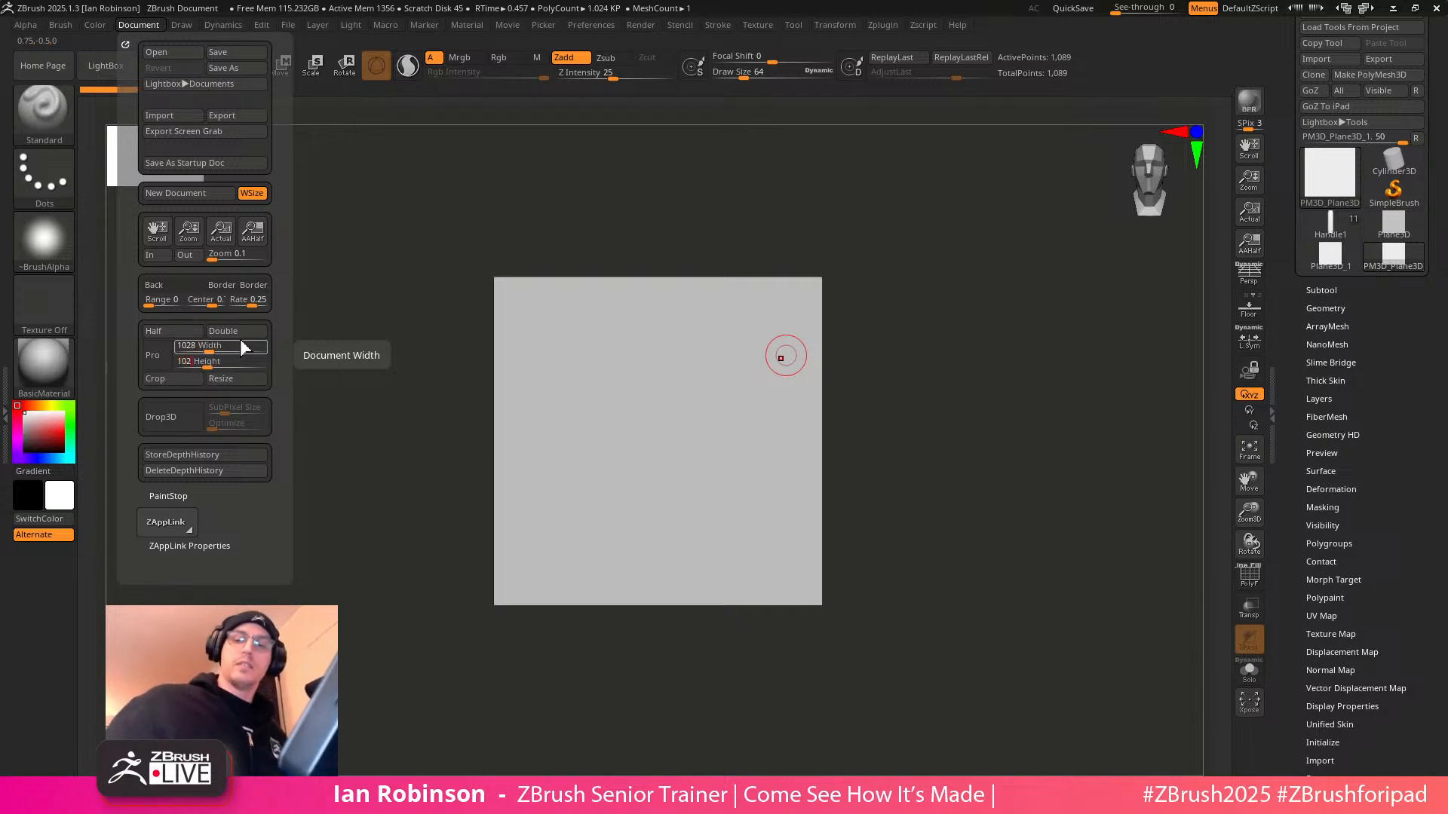
click(244, 385)
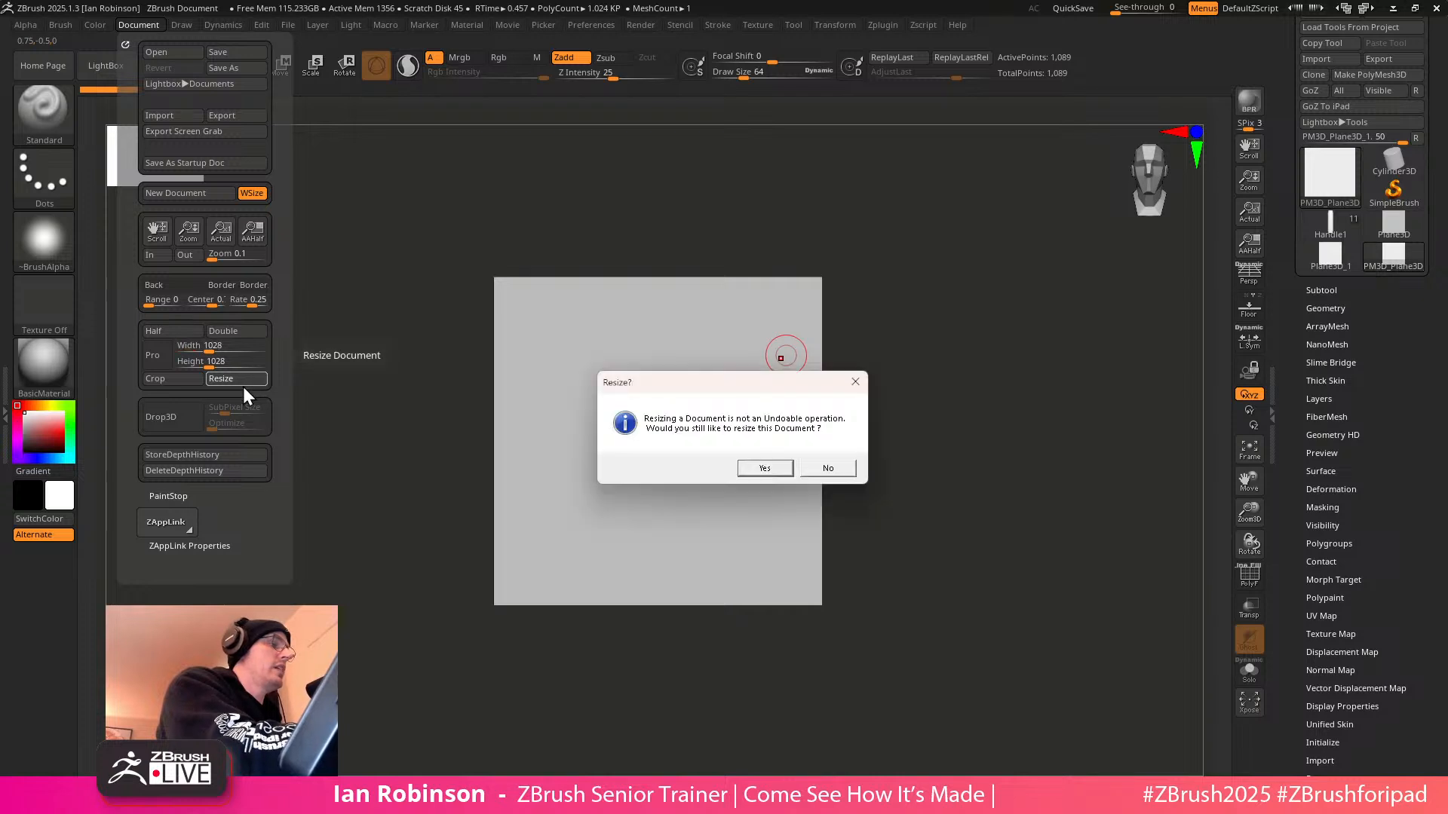
click(777, 468)
Clear the resized canvas, redraw the plane on it in edit mode, and frame the plane in the document
key(ctrl+n)
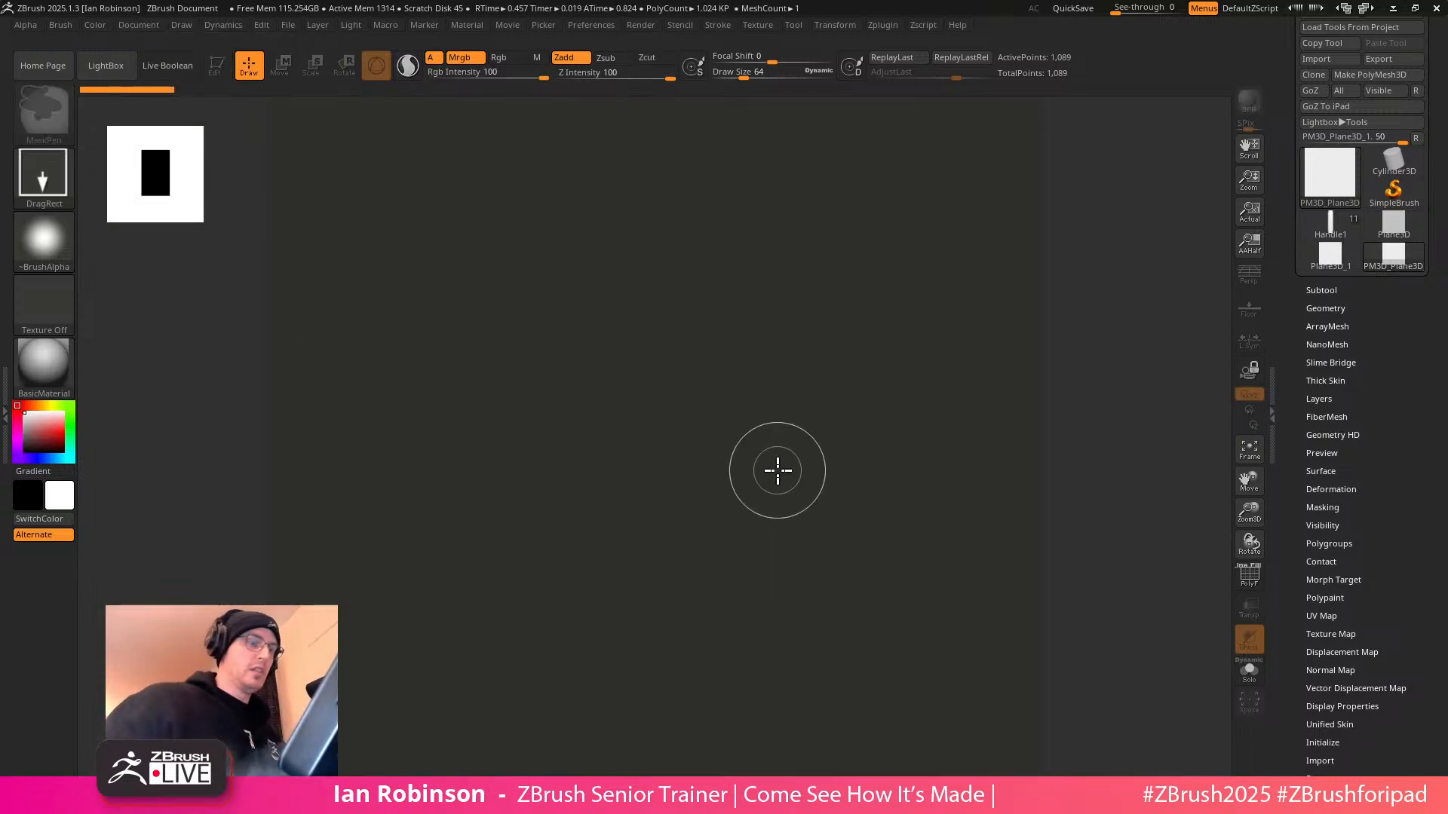
drag(692, 430, 698, 575)
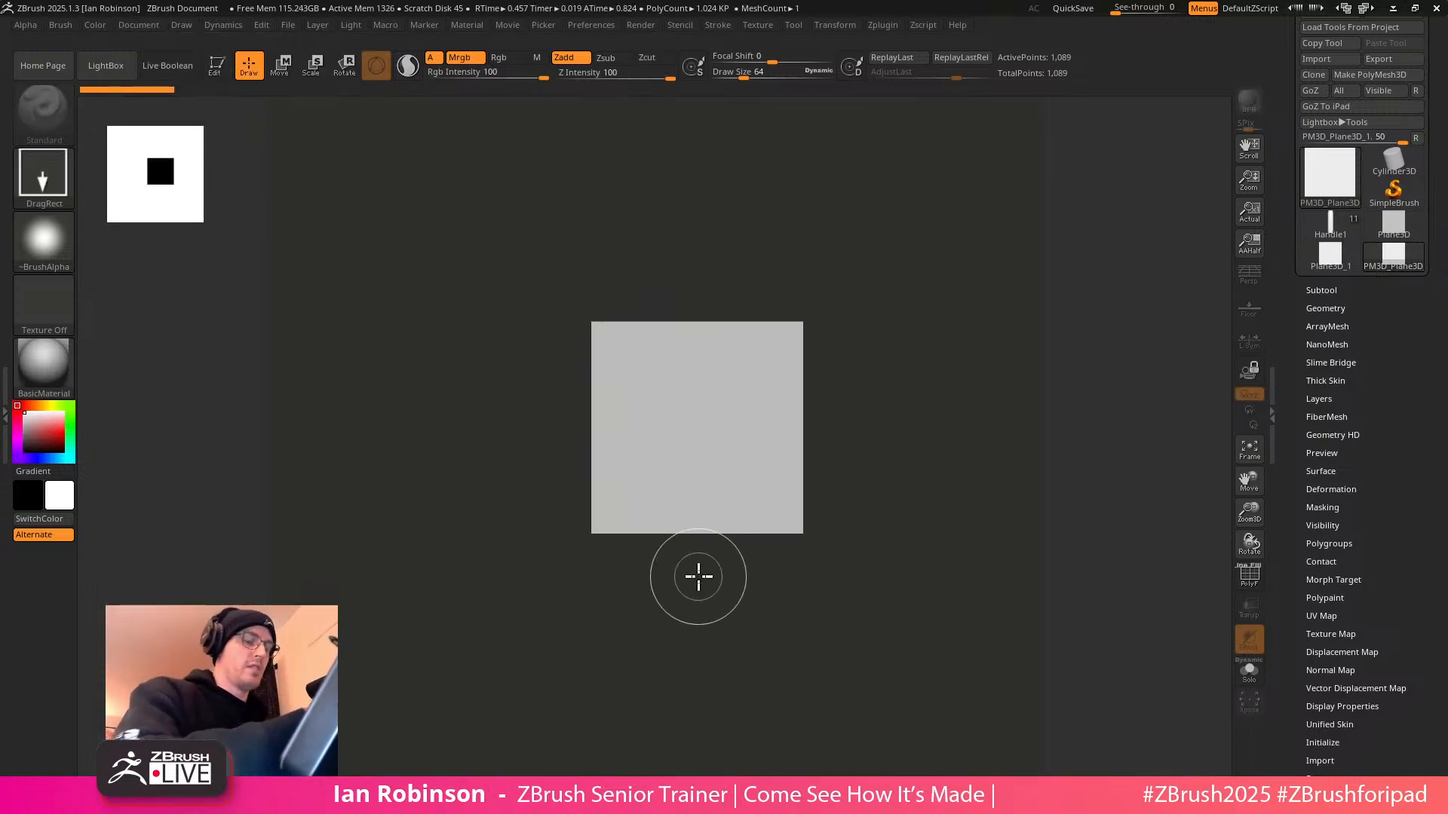
key(t)
ctrl+right_drag(1098, 414, 1088, 372)
key(shift+f)
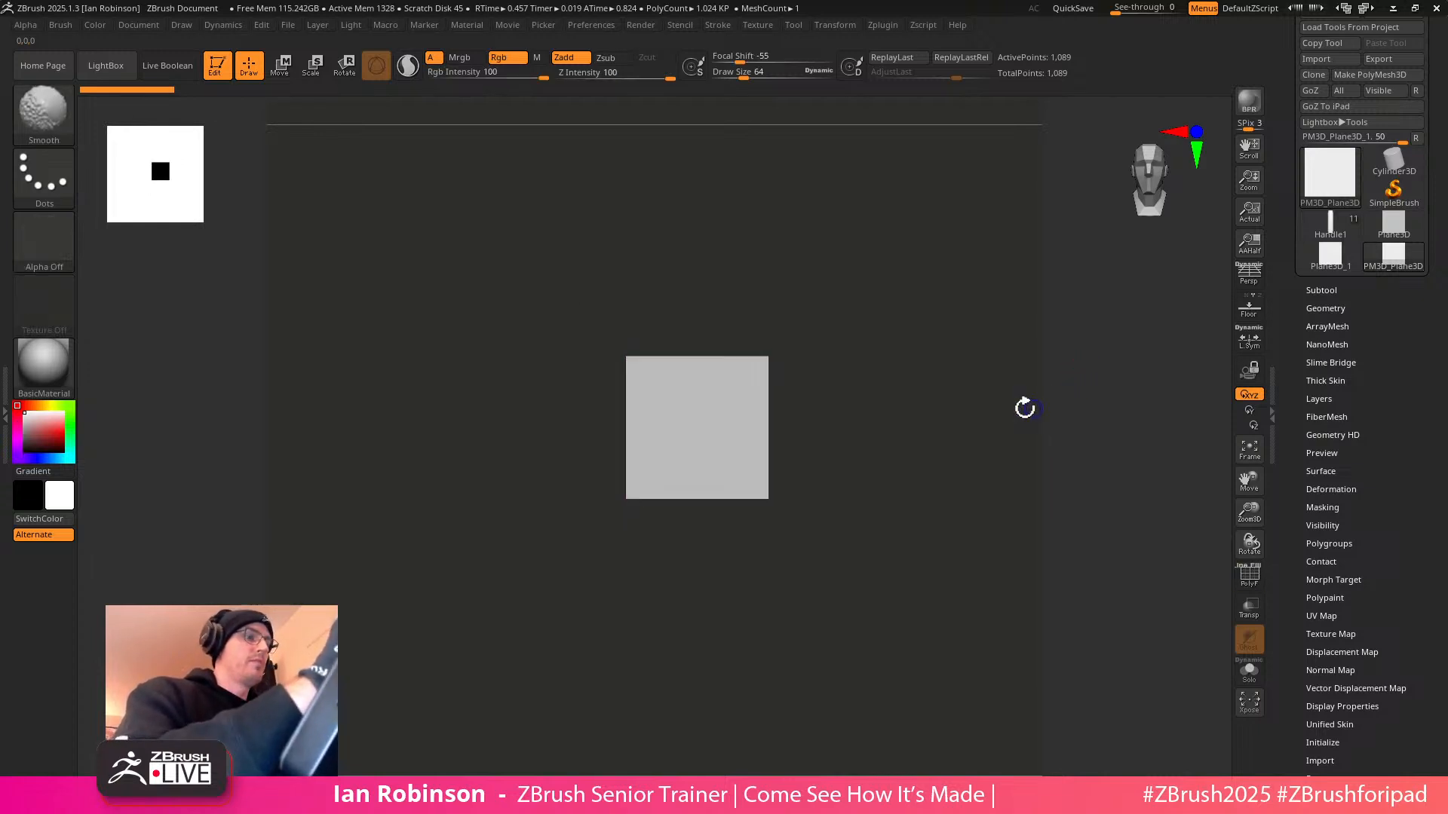
key(shift+f)
key(f)
ctrl+right_drag(1095, 488, 1112, 410)
key(f)
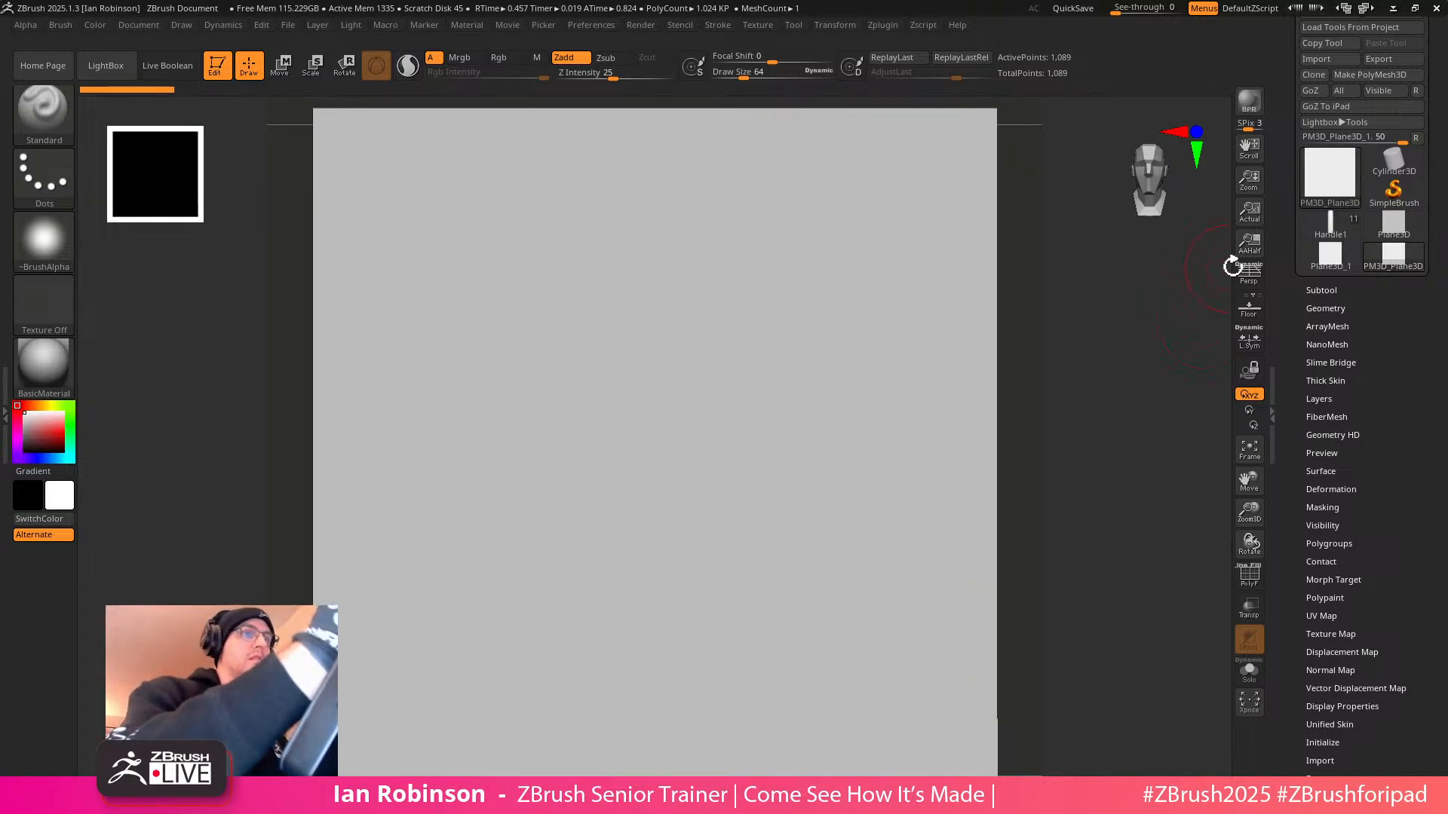
Set the document background colour to black so the canvas area stands out around the plane
drag(1252, 516, 1246, 486)
drag(1252, 182, 1237, 133)
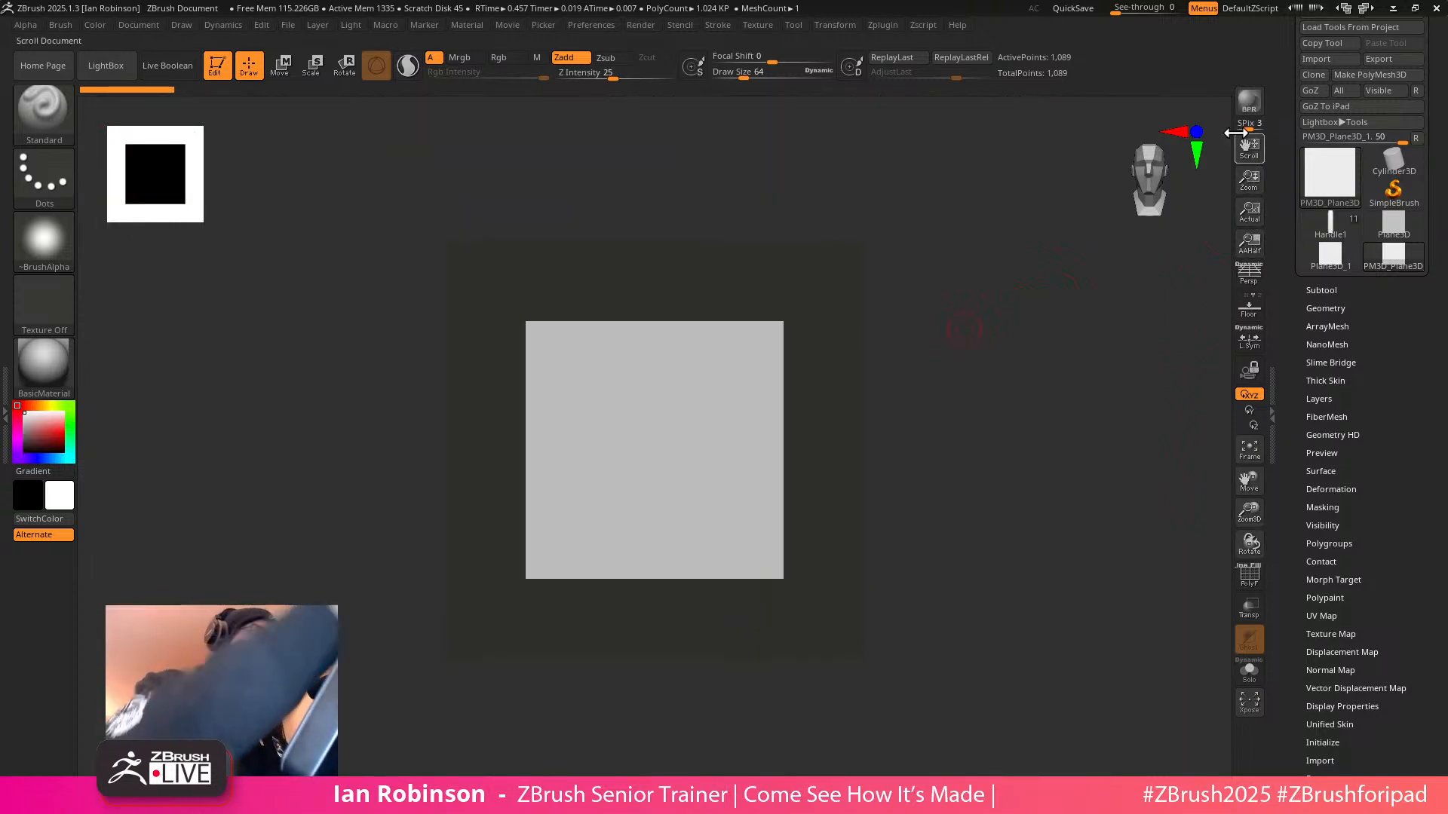
key(0)
key(shift+f)
key(shift+f)
drag(1249, 181, 1249, 174)
alt+drag(960, 487, 941, 451)
key(f)
click(139, 25)
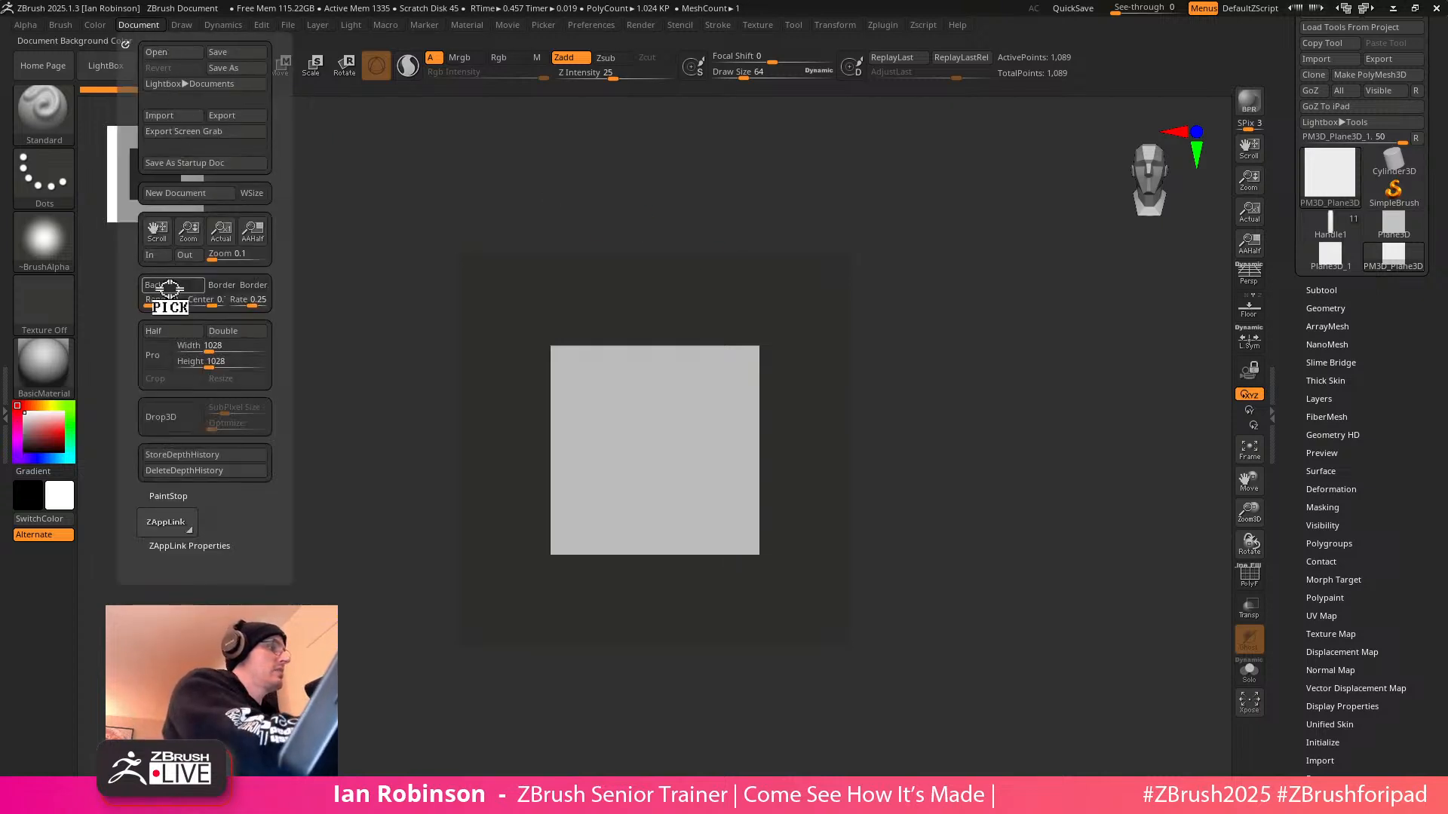
drag(154, 285, 28, 496)
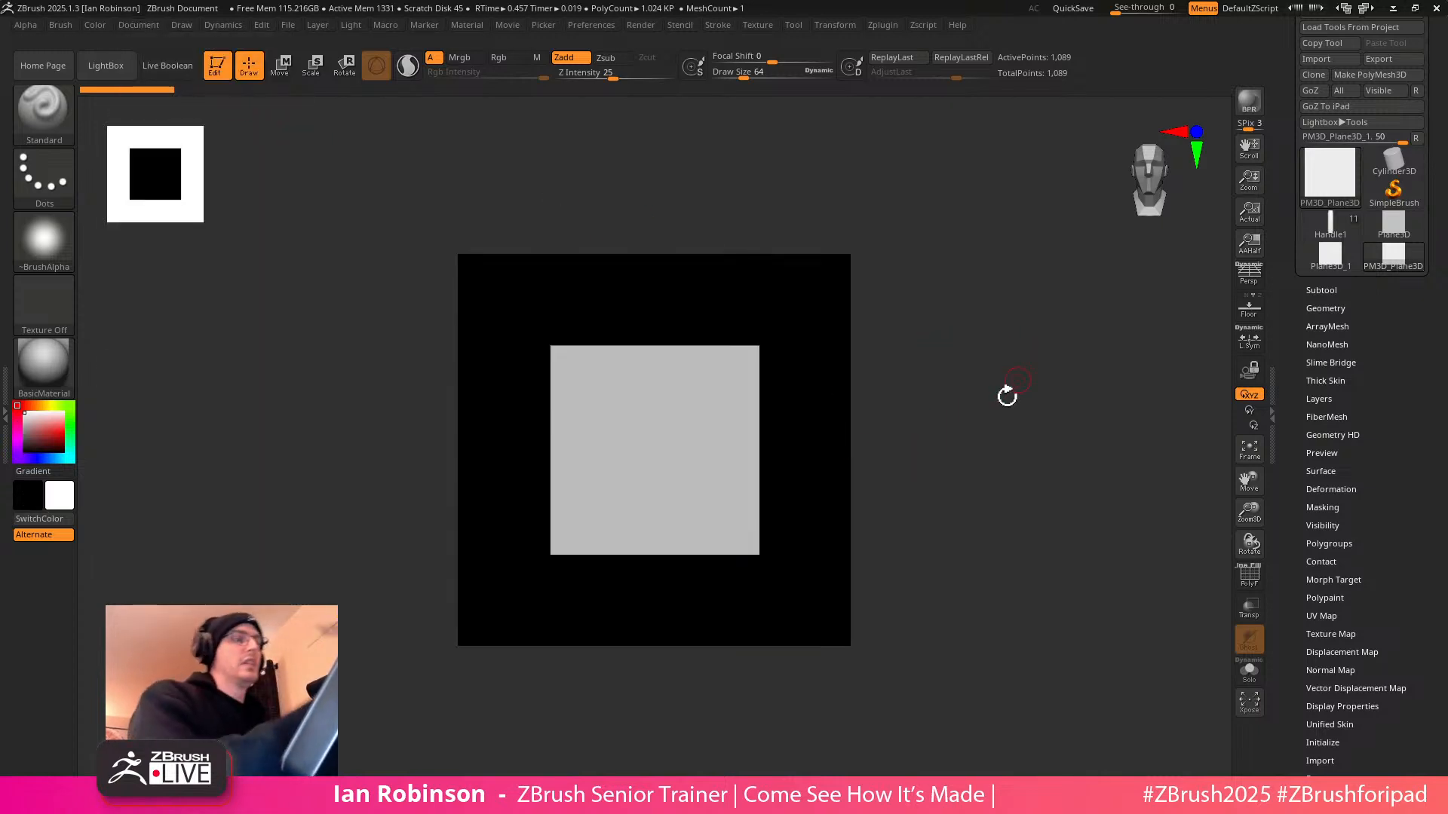
Fit the plane exactly to the document edges, check it with the polyframe, and lock the camera
drag(1252, 190, 1253, 176)
click(1248, 214)
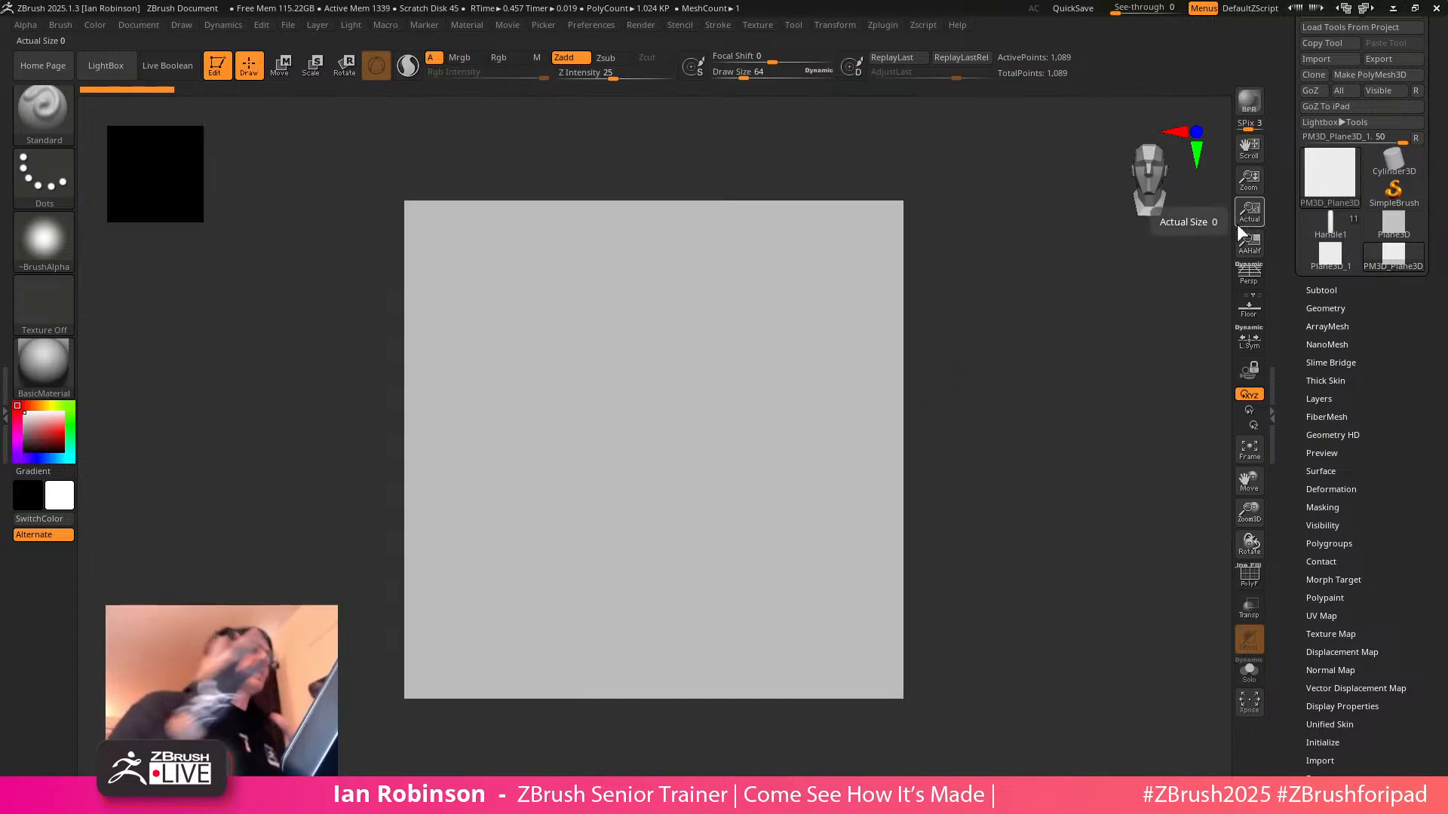
key(shift+f)
key(shift+f)
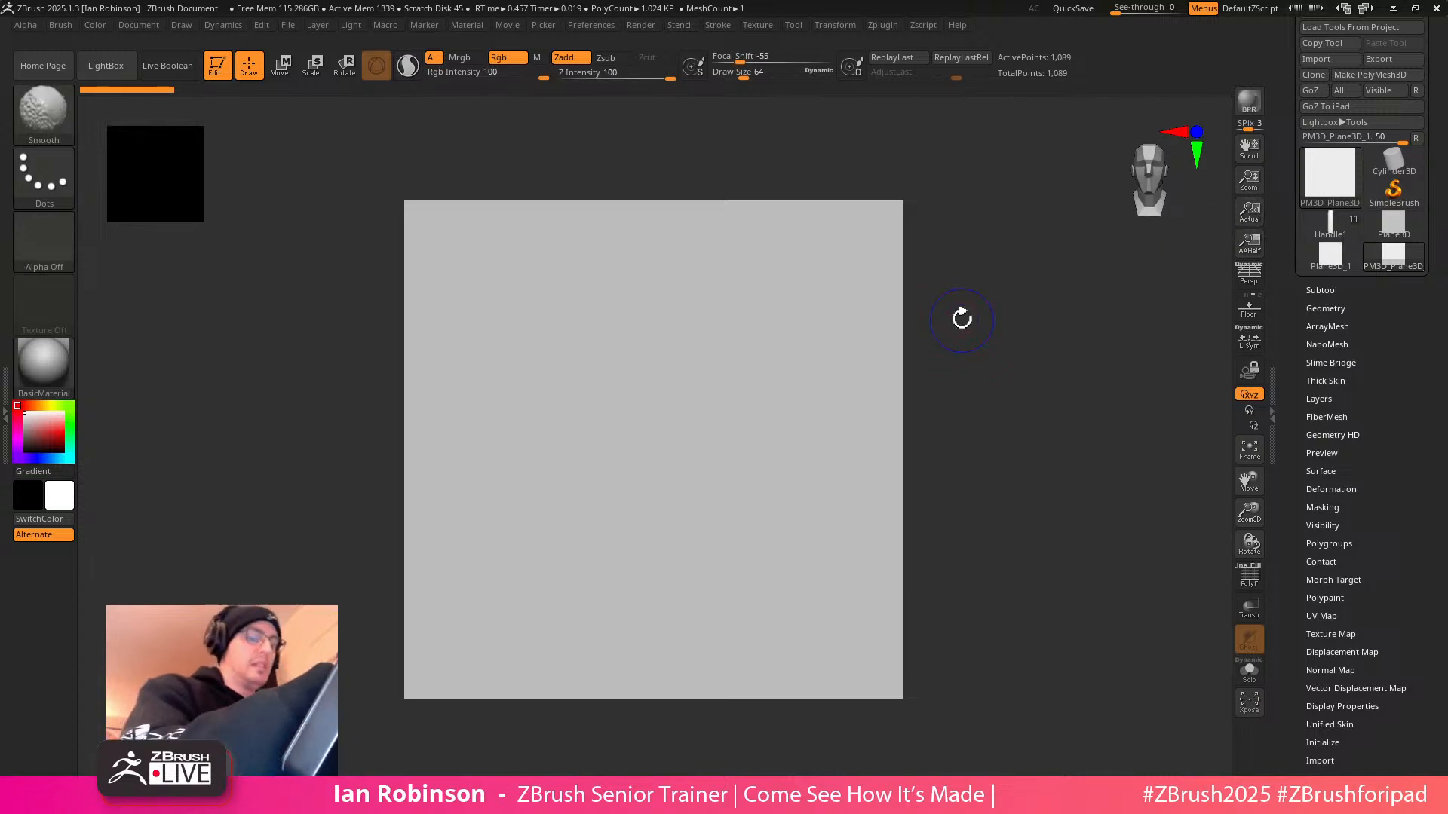
key(shift+f)
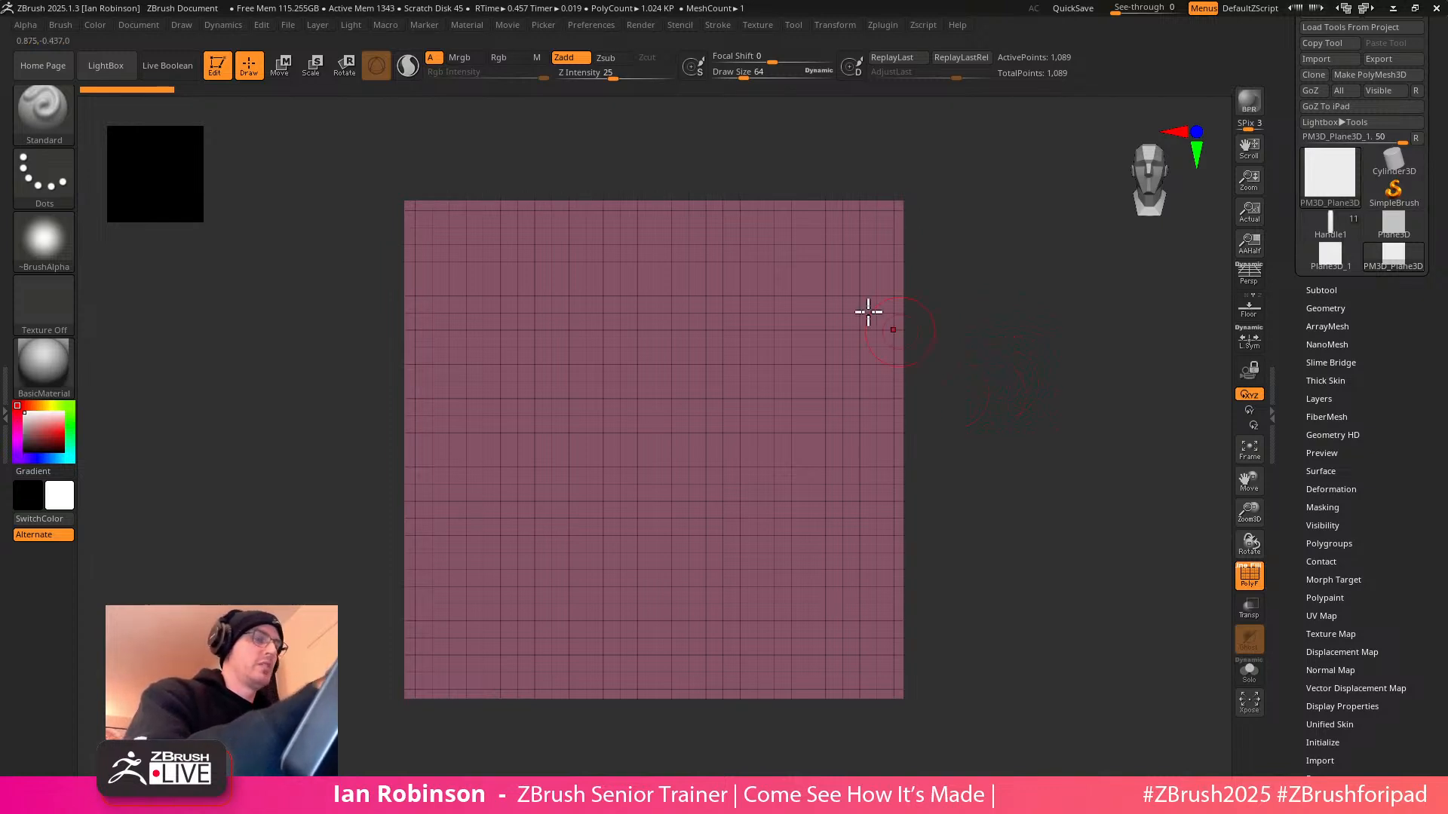
click(1252, 366)
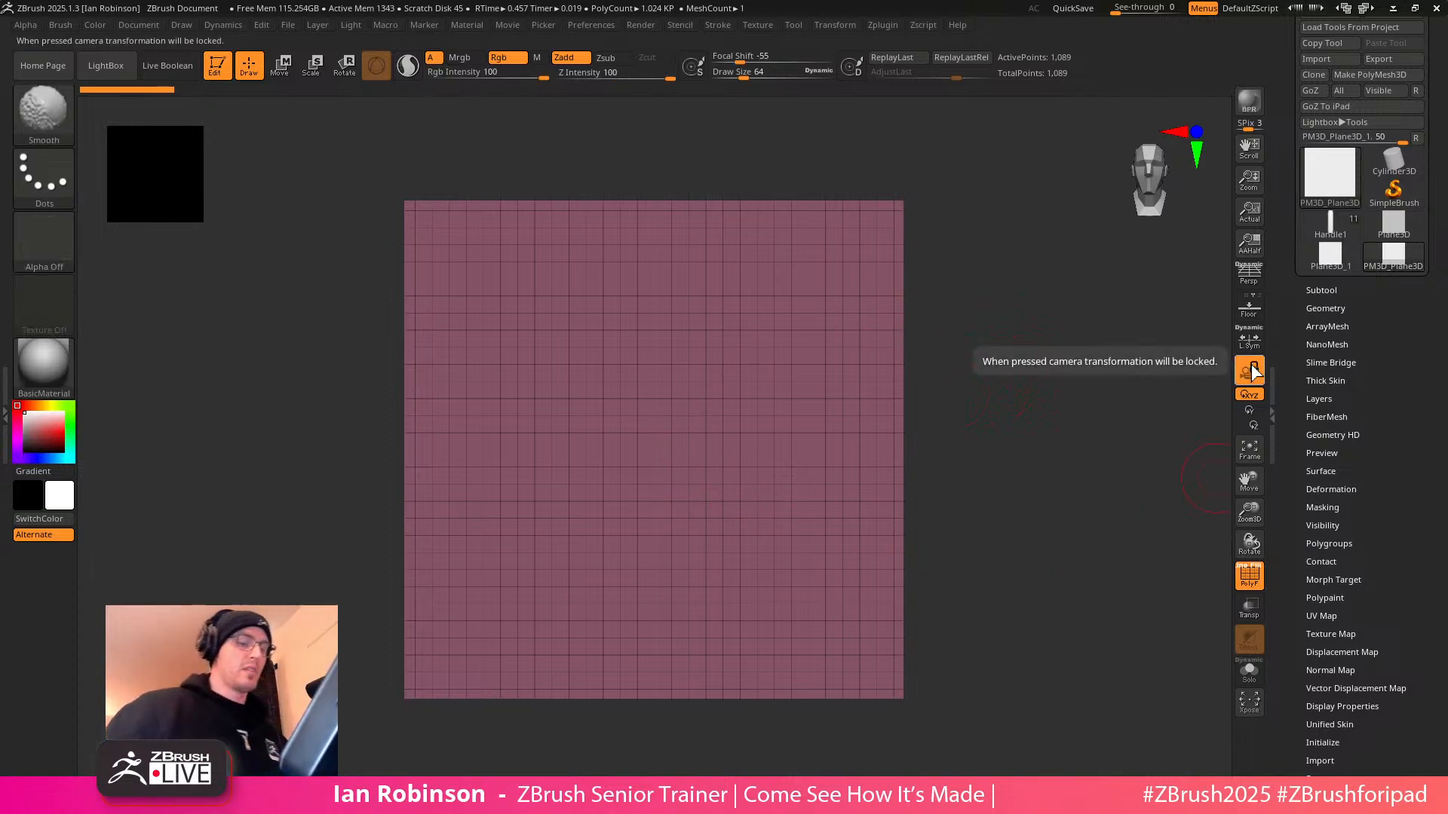
key(shift+f)
Test a Standard brush stroke on the plane, undo it, and subdivide the plane five times
mouse_move(622, 373)
mouse_down()
mouse_move(595, 436)
mouse_move(686, 365)
mouse_move(863, 381)
mouse_move(939, 357)
mouse_up()
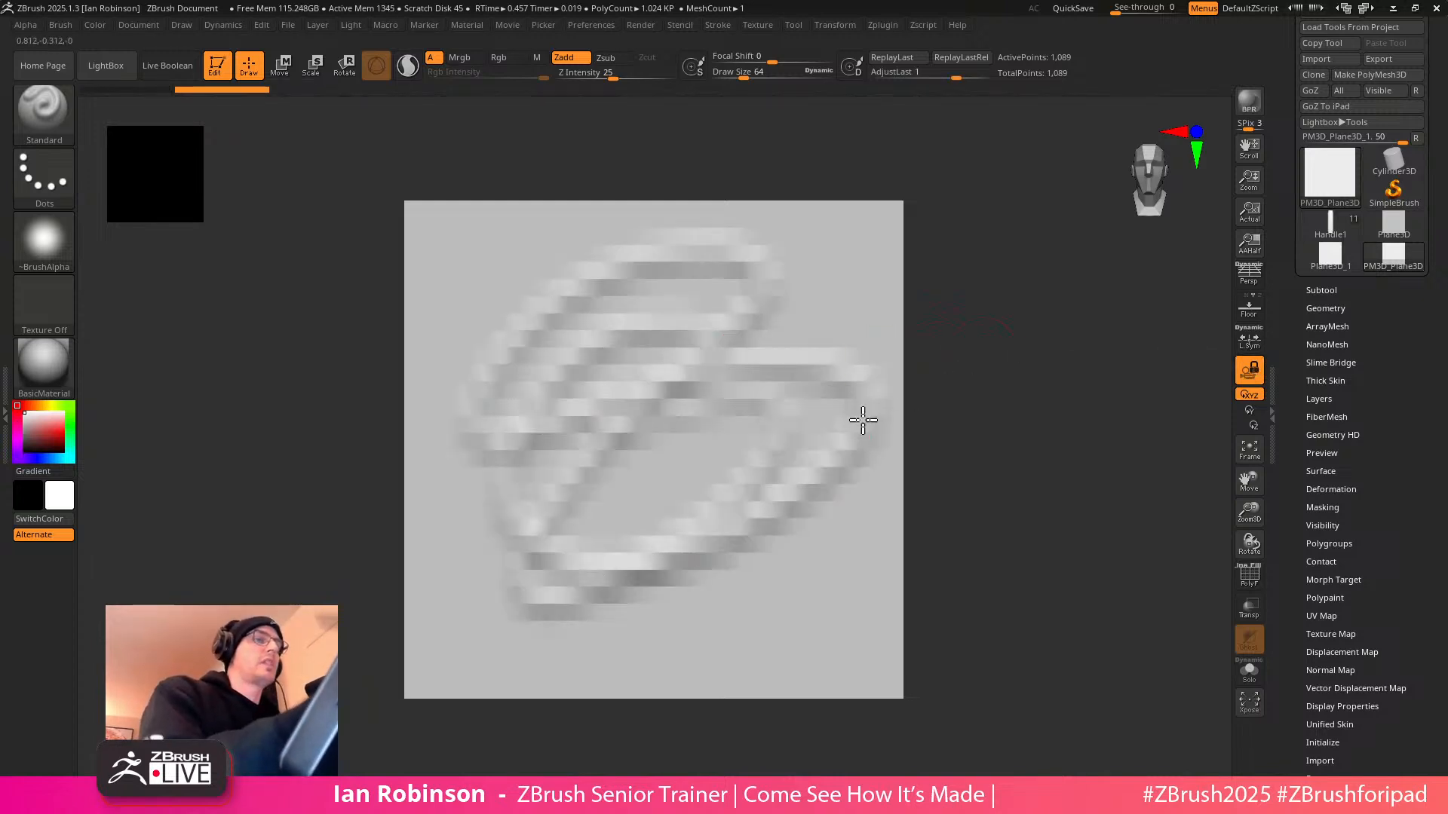
key(ctrl+z)
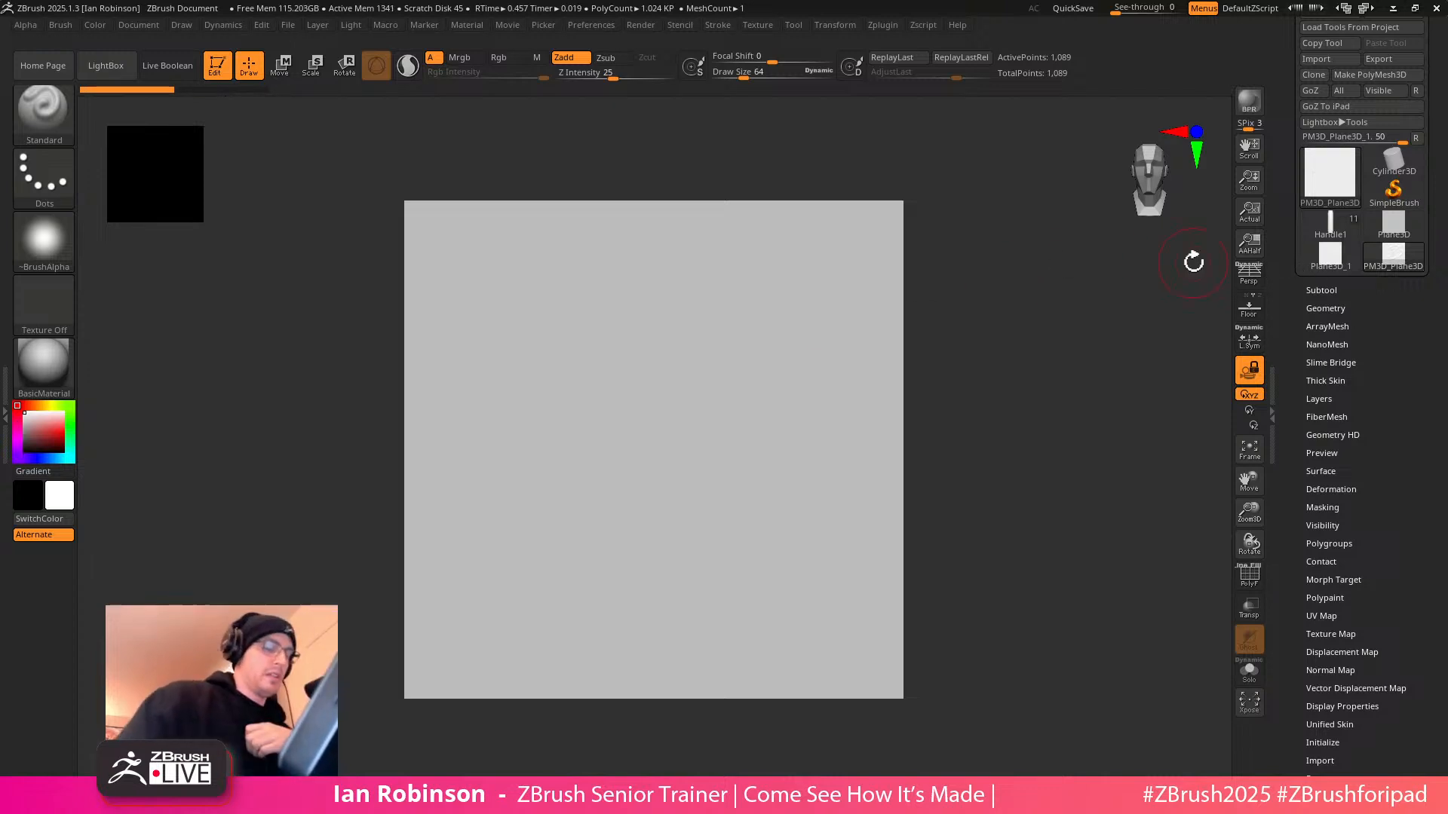
key(ctrl+d)
key(ctrl+d)
key(ctrl+d)
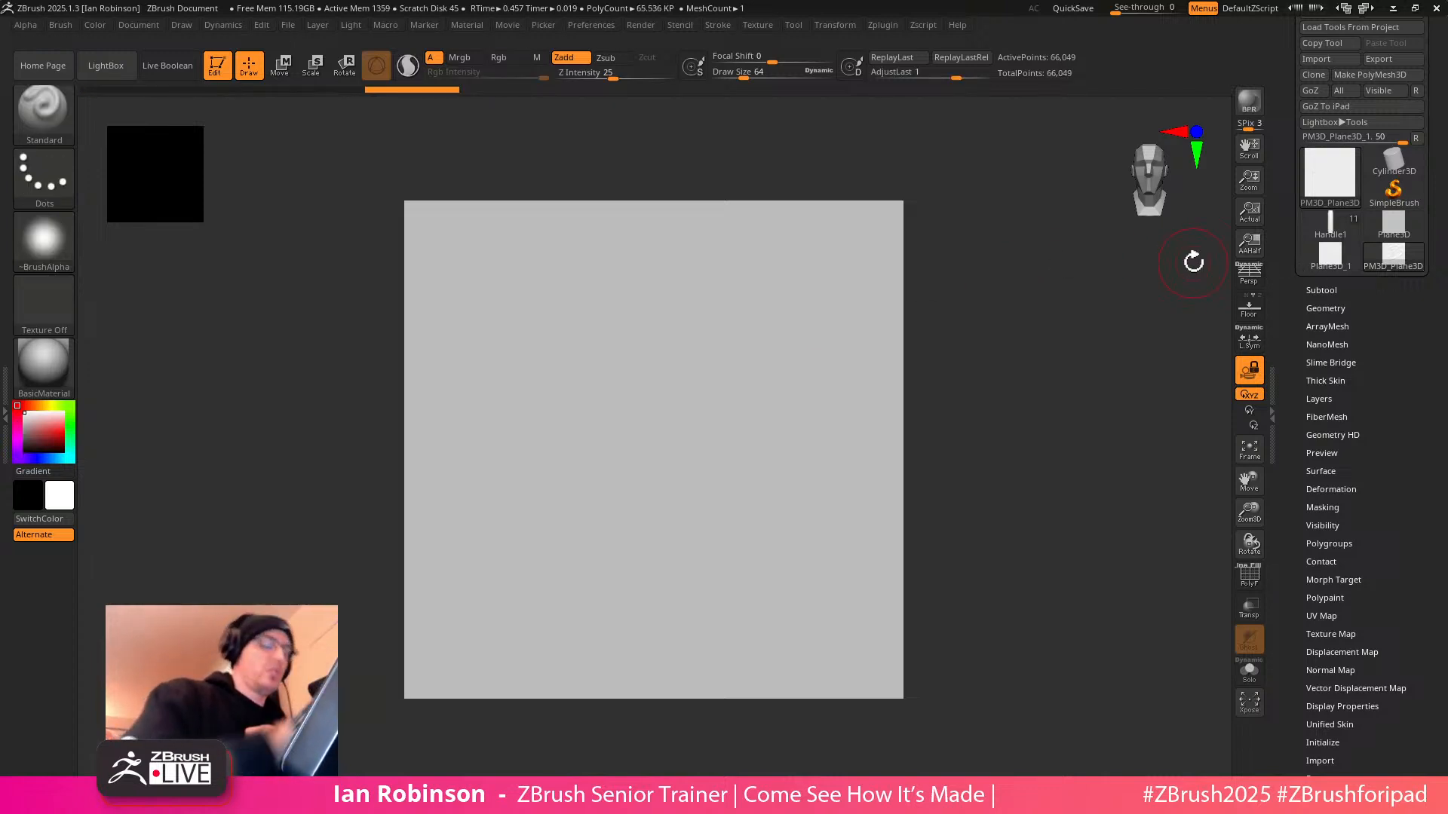
key(ctrl+d)
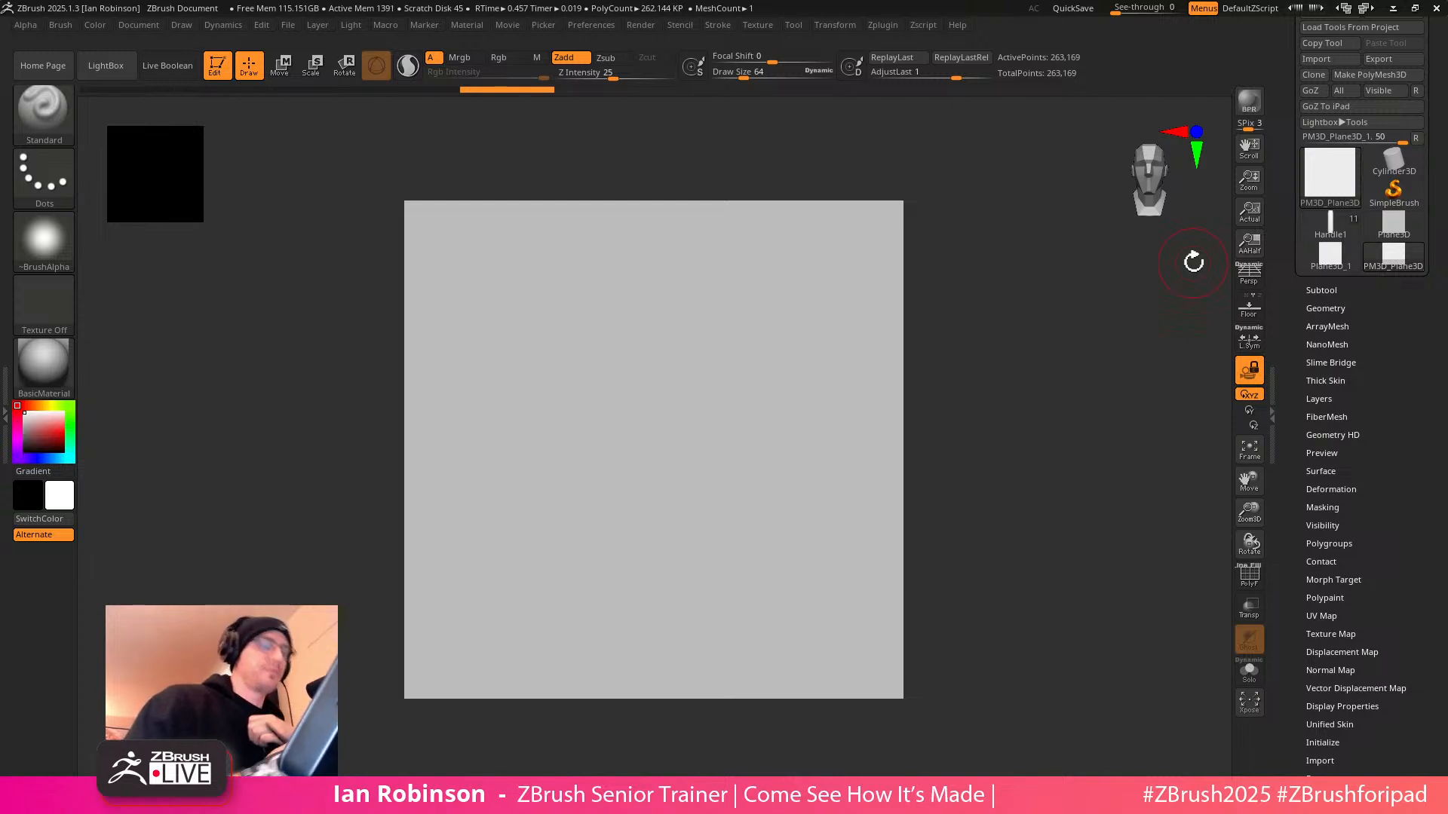
key(ctrl+d)
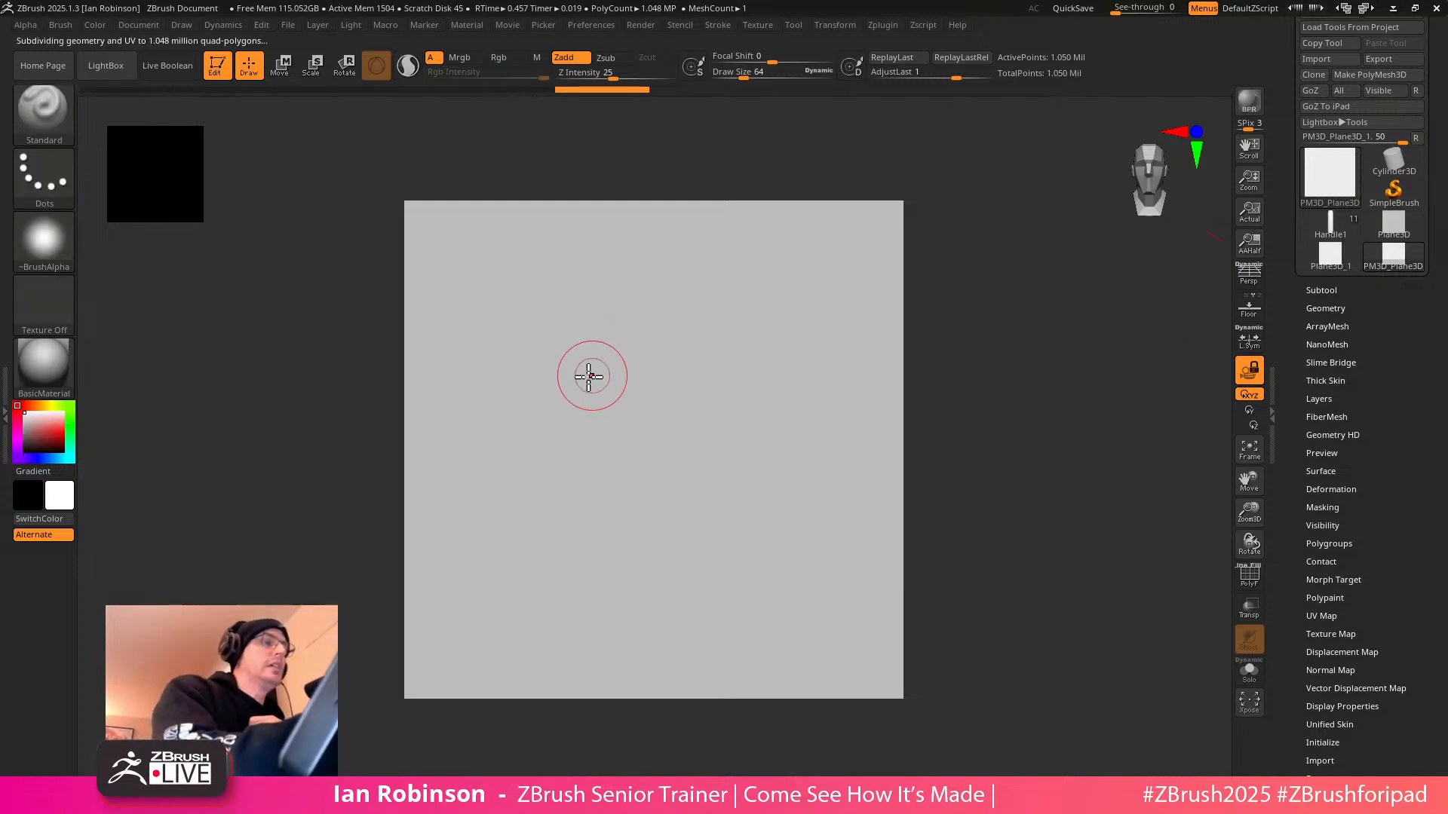
Try Standard brush strokes running off two opposite sides of the subdivided plane, and undo them
drag(591, 372, 904, 323)
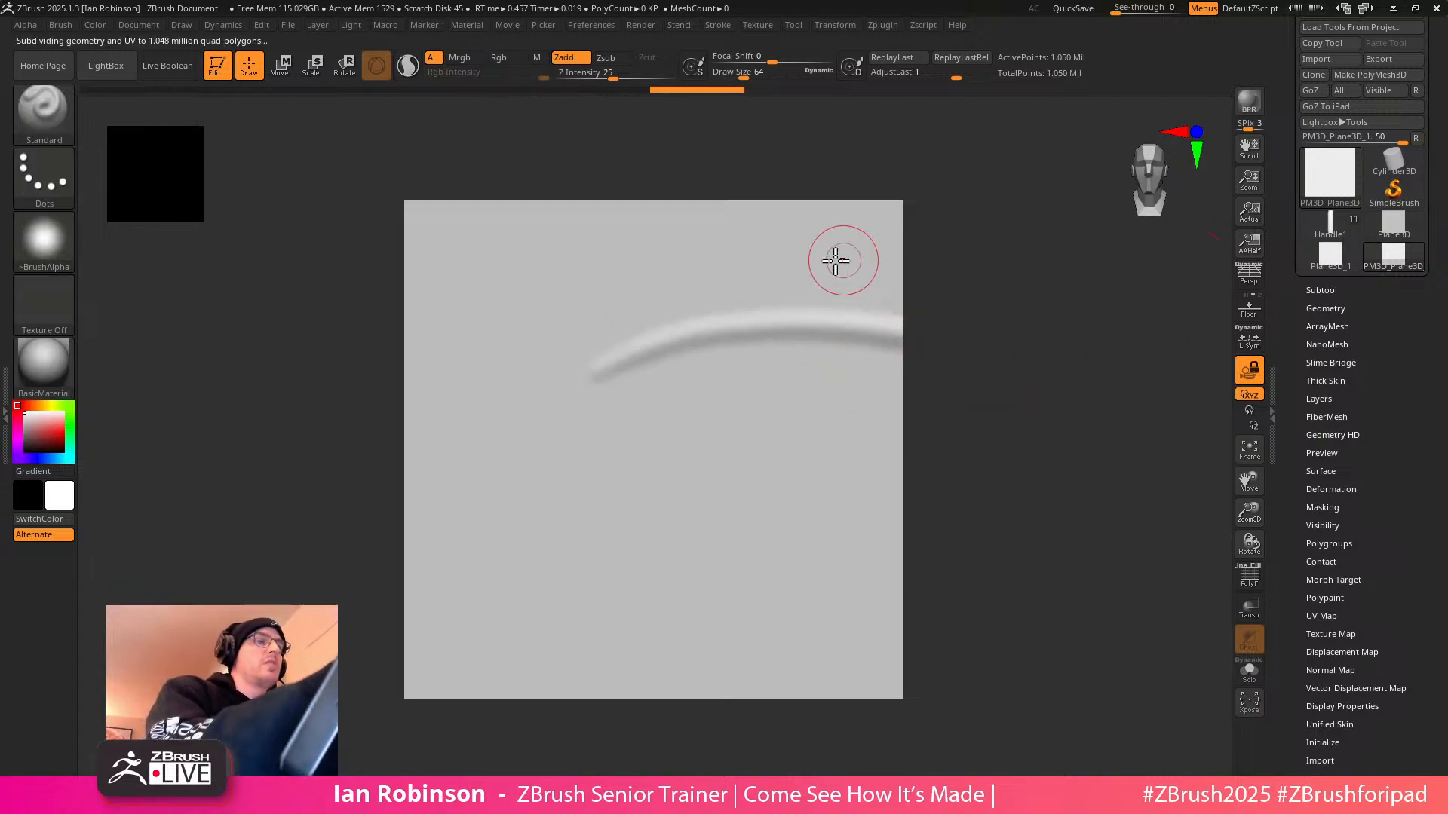
drag(465, 556, 407, 588)
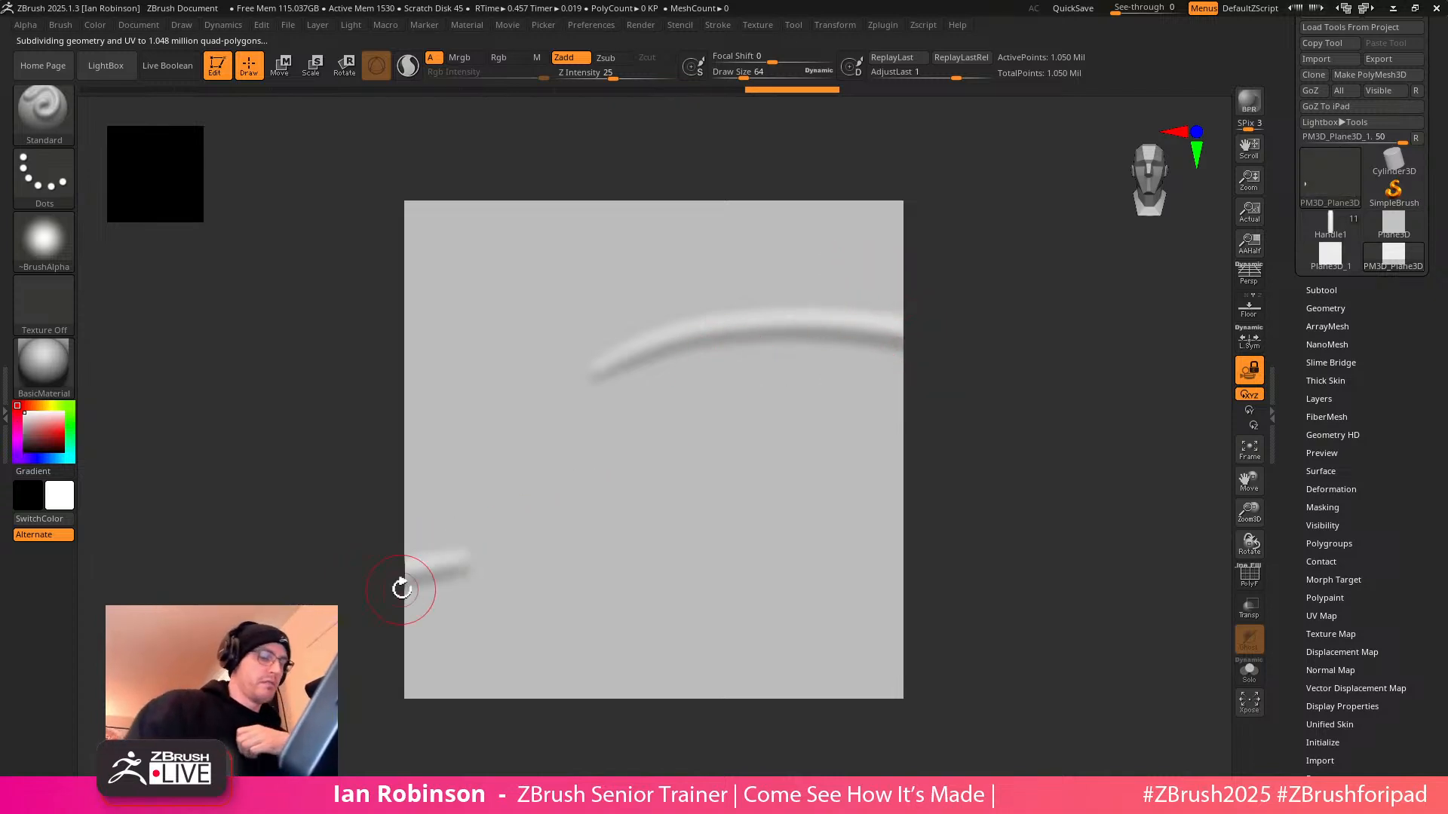
key(ctrl+z)
key(ctrl+z)
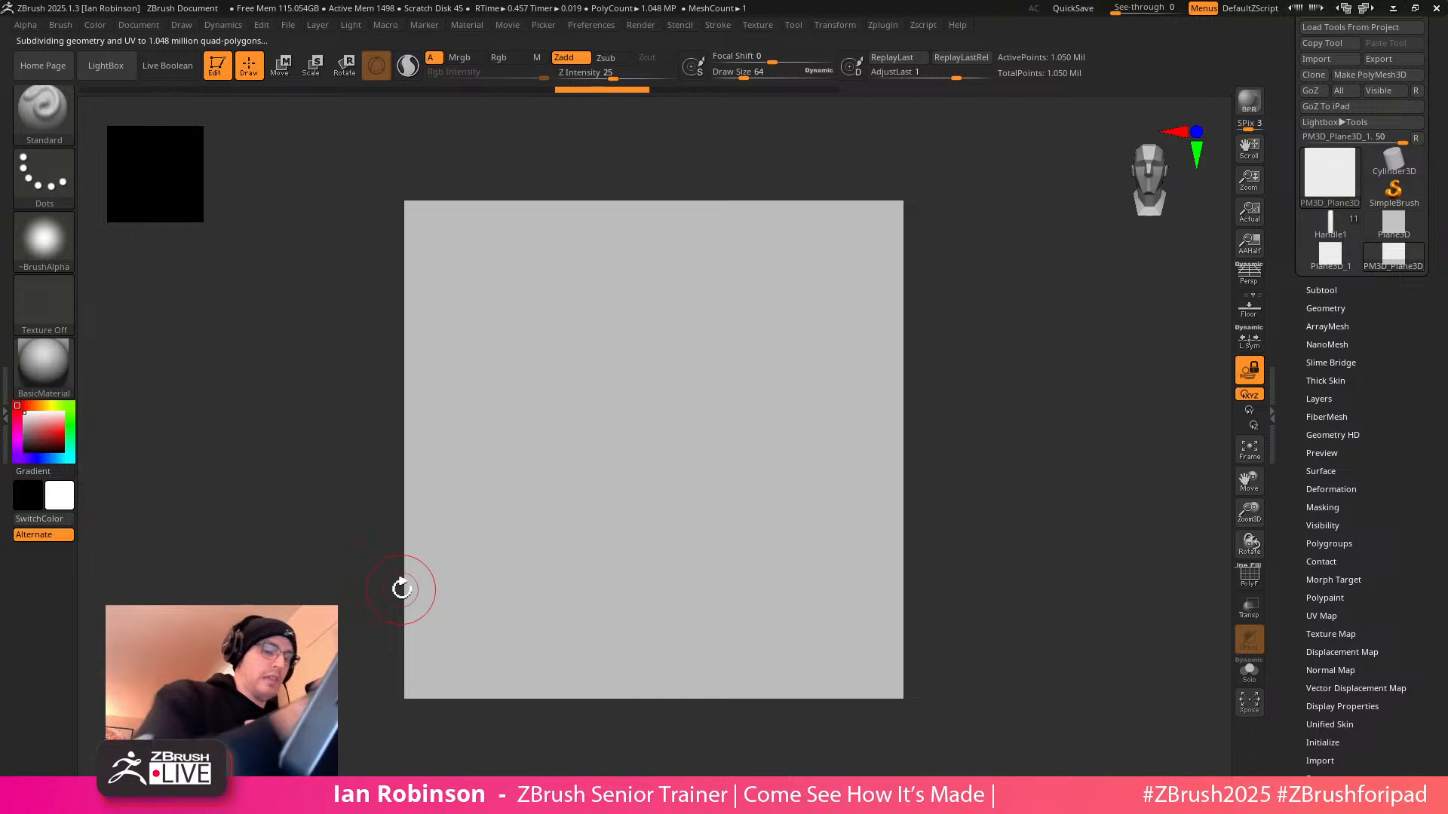
Dock the Brush palette, expand its Curve settings, and set the Standard brush's WrapMode to 1
click(98, 24)
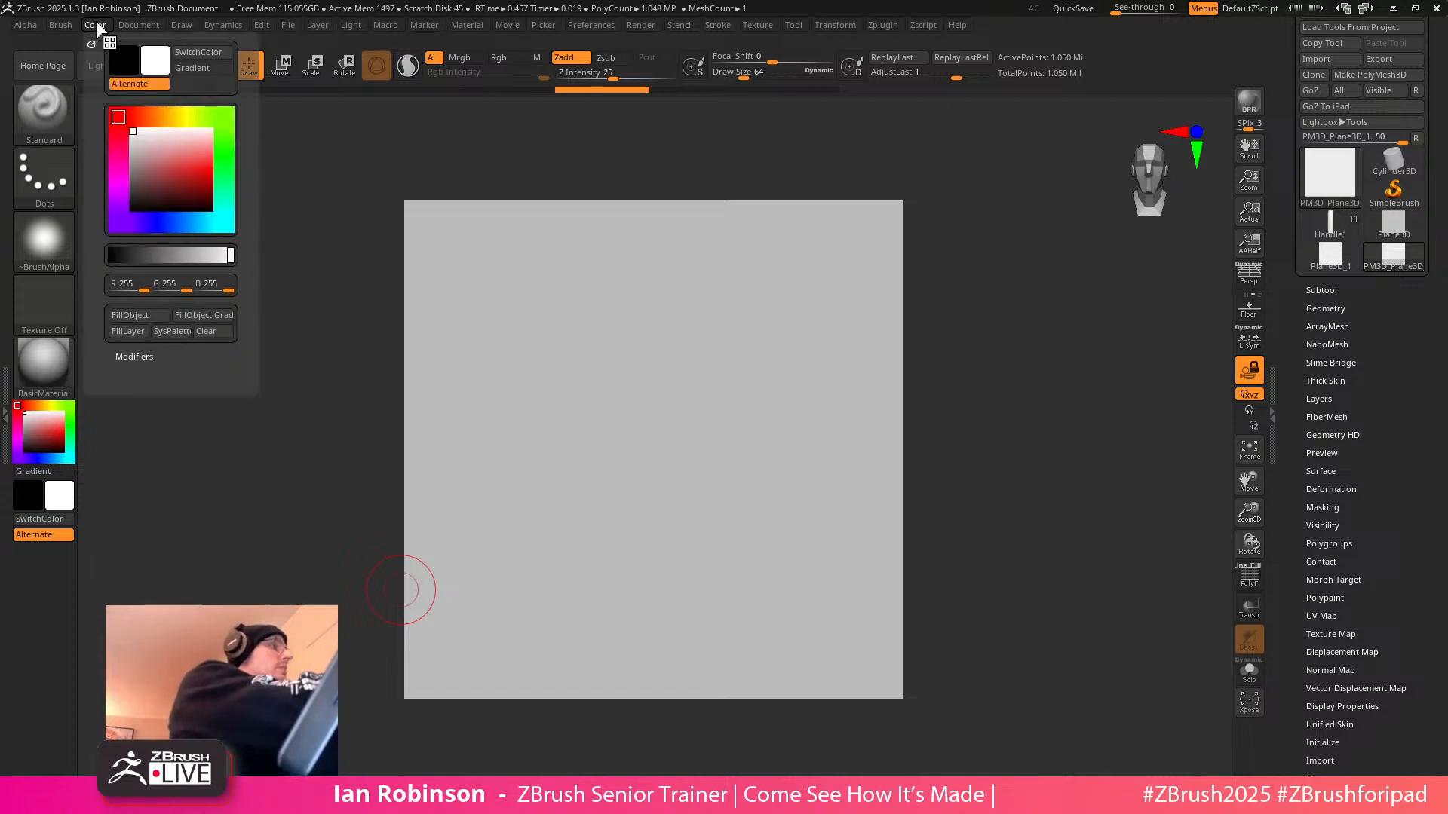
click(58, 43)
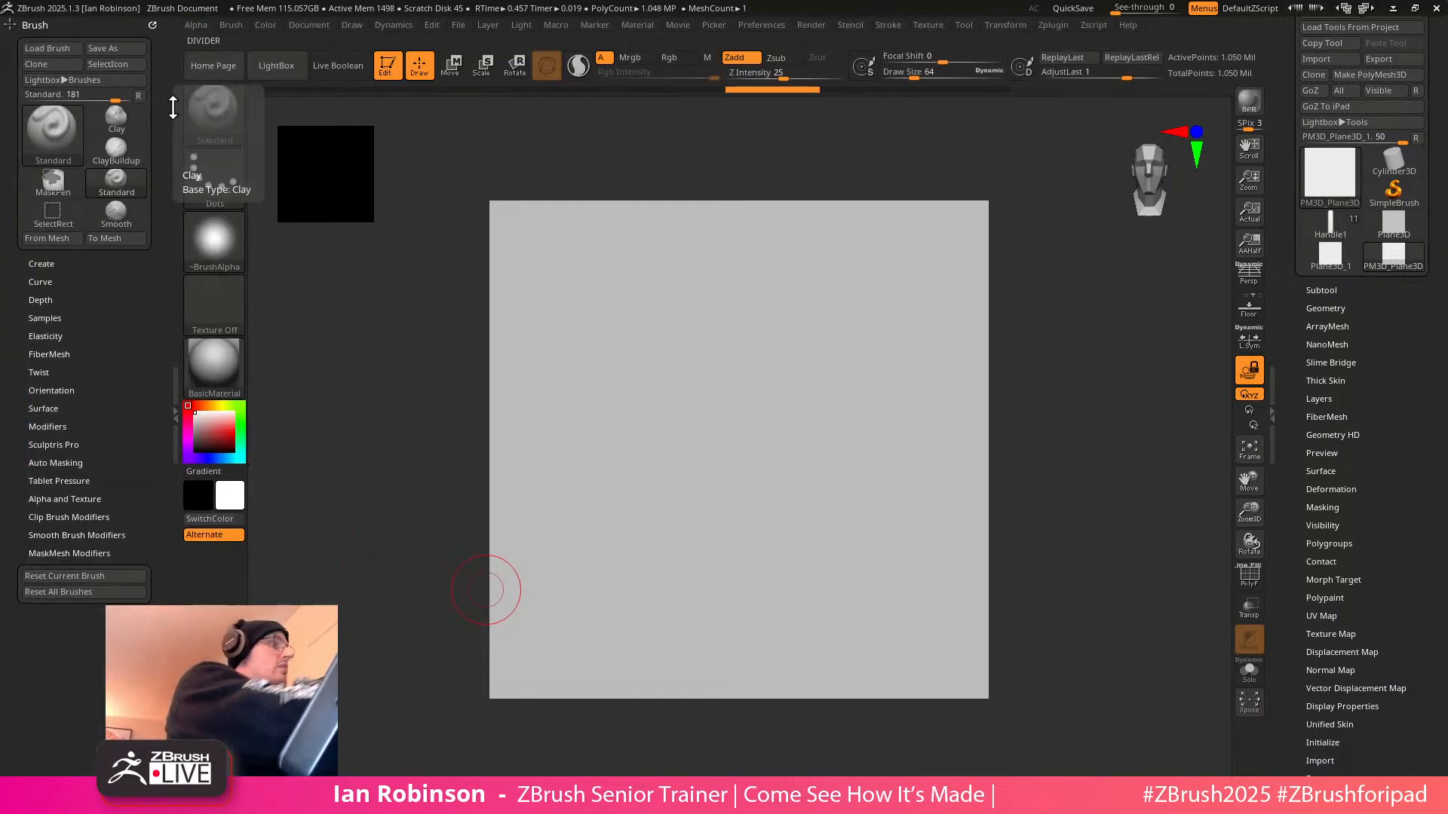
click(87, 283)
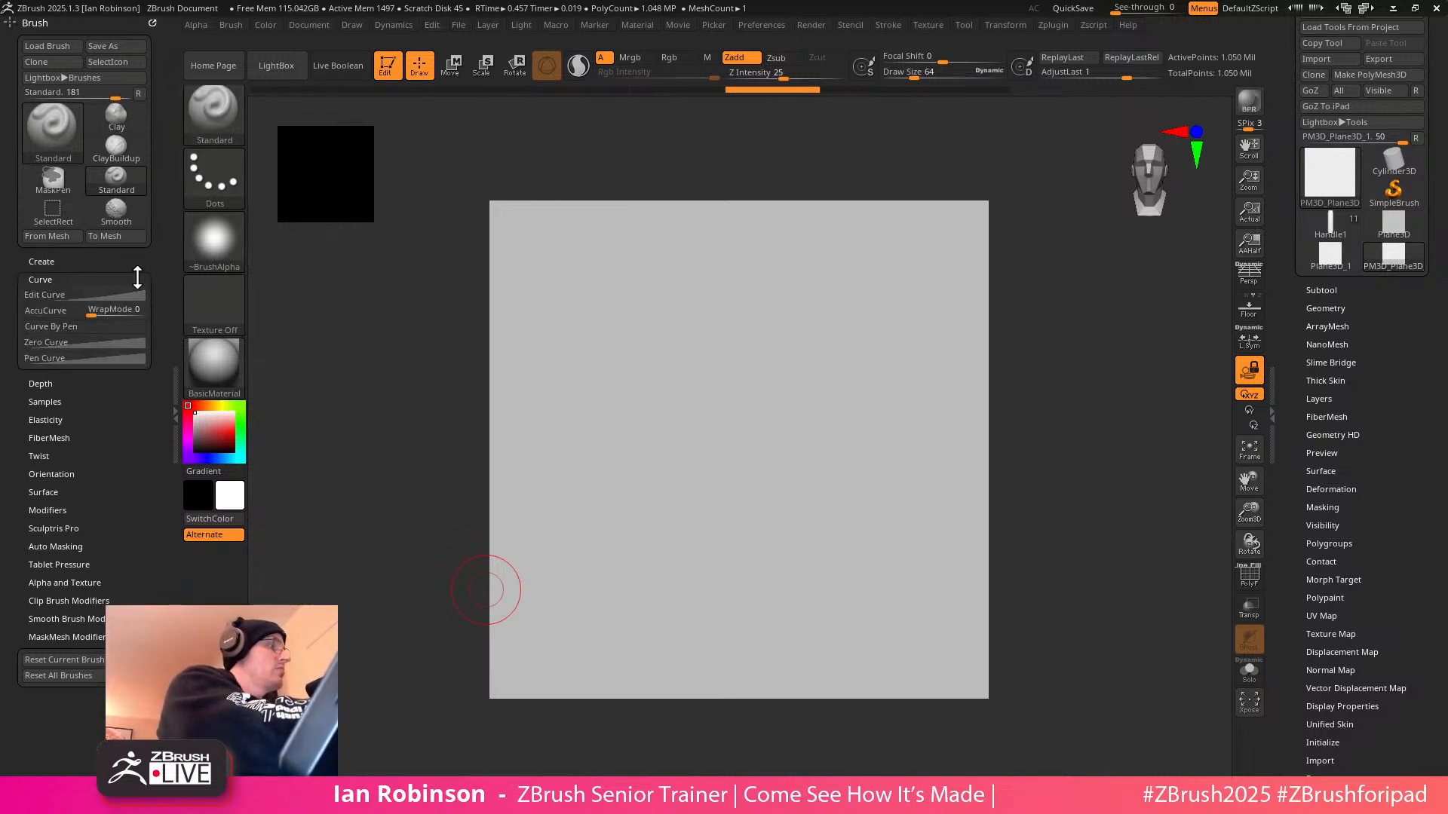
drag(102, 314, 105, 312)
Sculpt test strokes that run off the plane's side and upper edges, and undo them
drag(705, 332, 1331, 363)
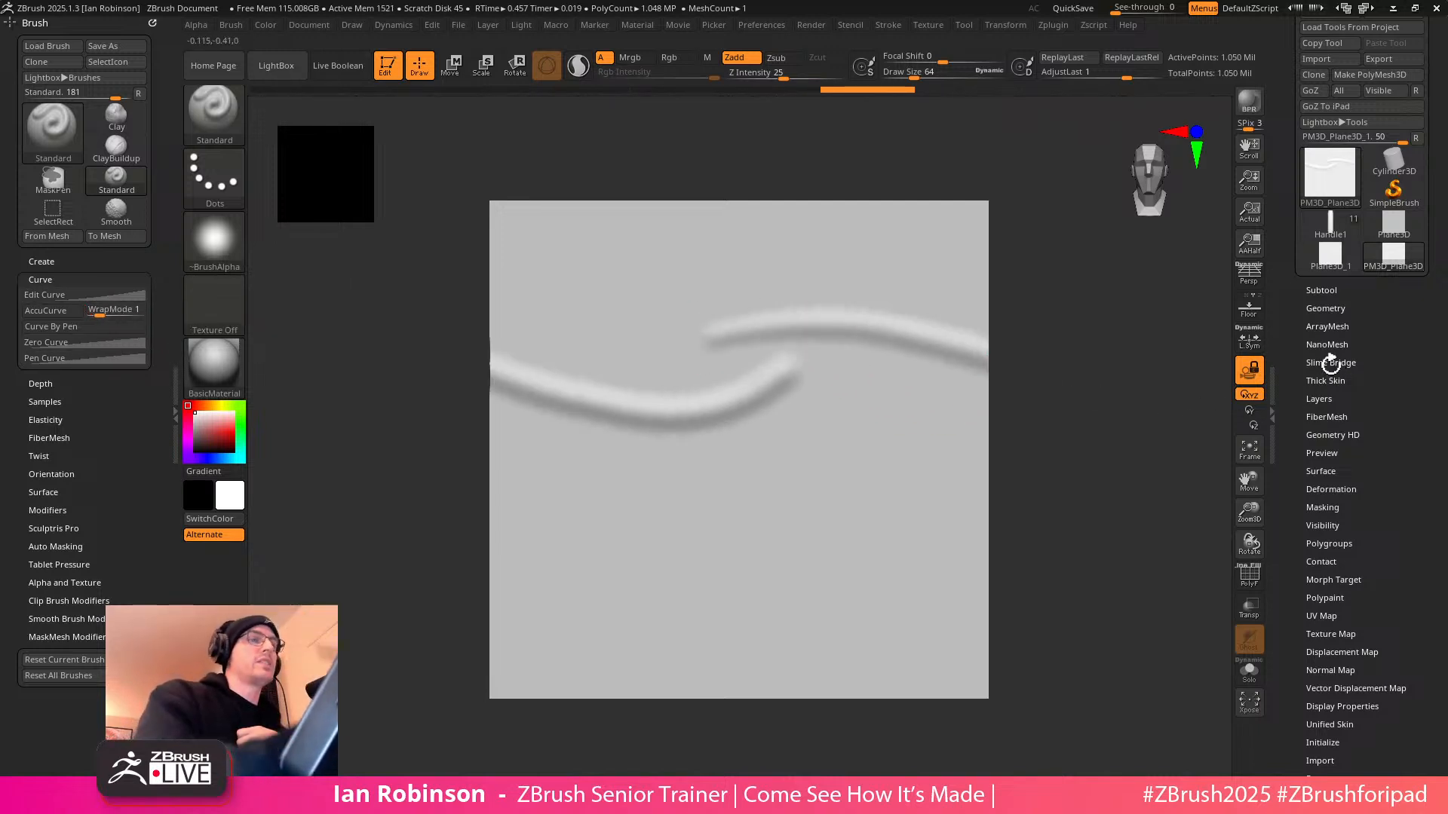
mouse_move(685, 514)
mouse_down()
mouse_move(912, 501)
mouse_move(1290, 504)
mouse_move(1307, 516)
mouse_up()
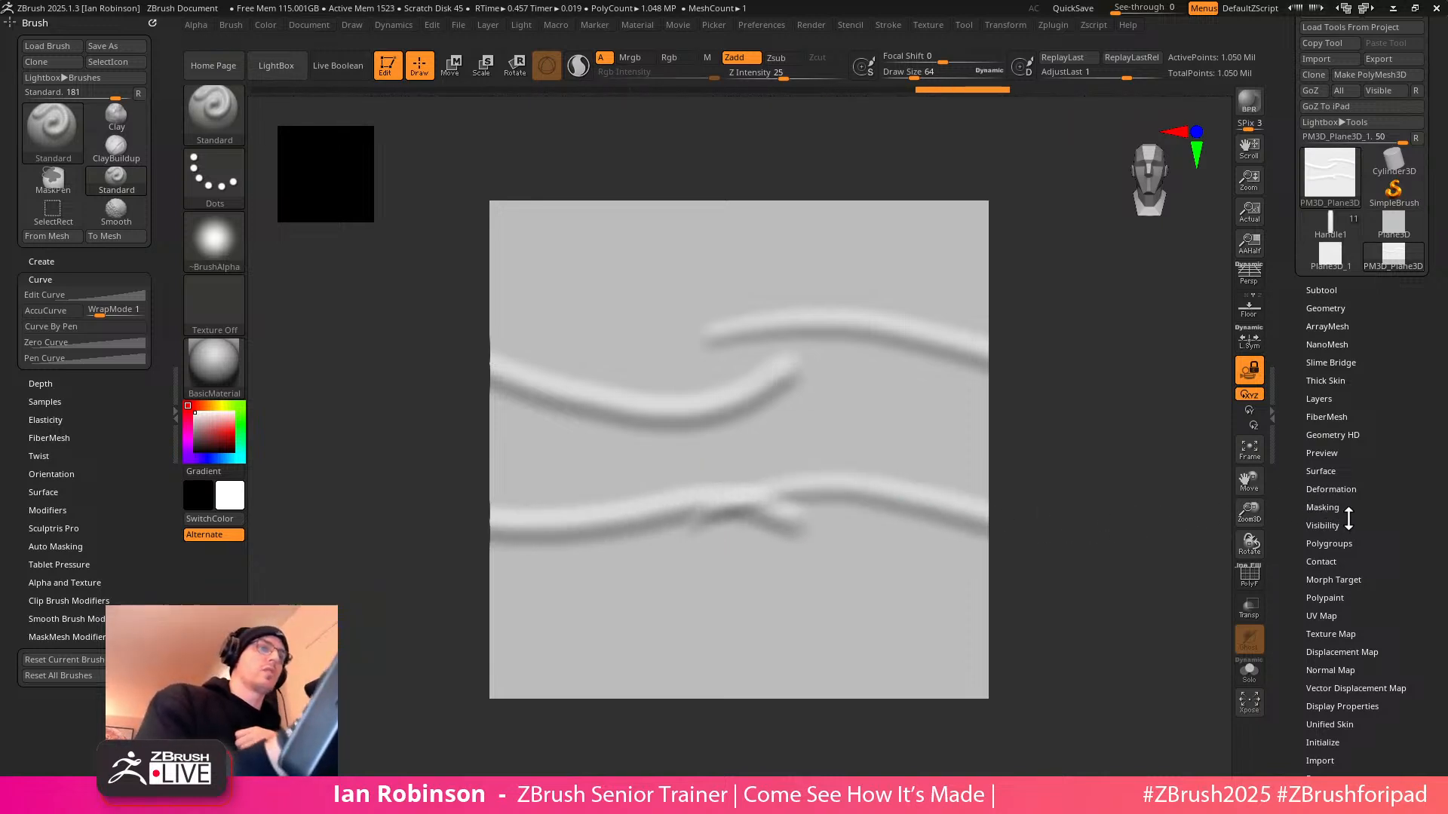
drag(718, 135, 735, 26)
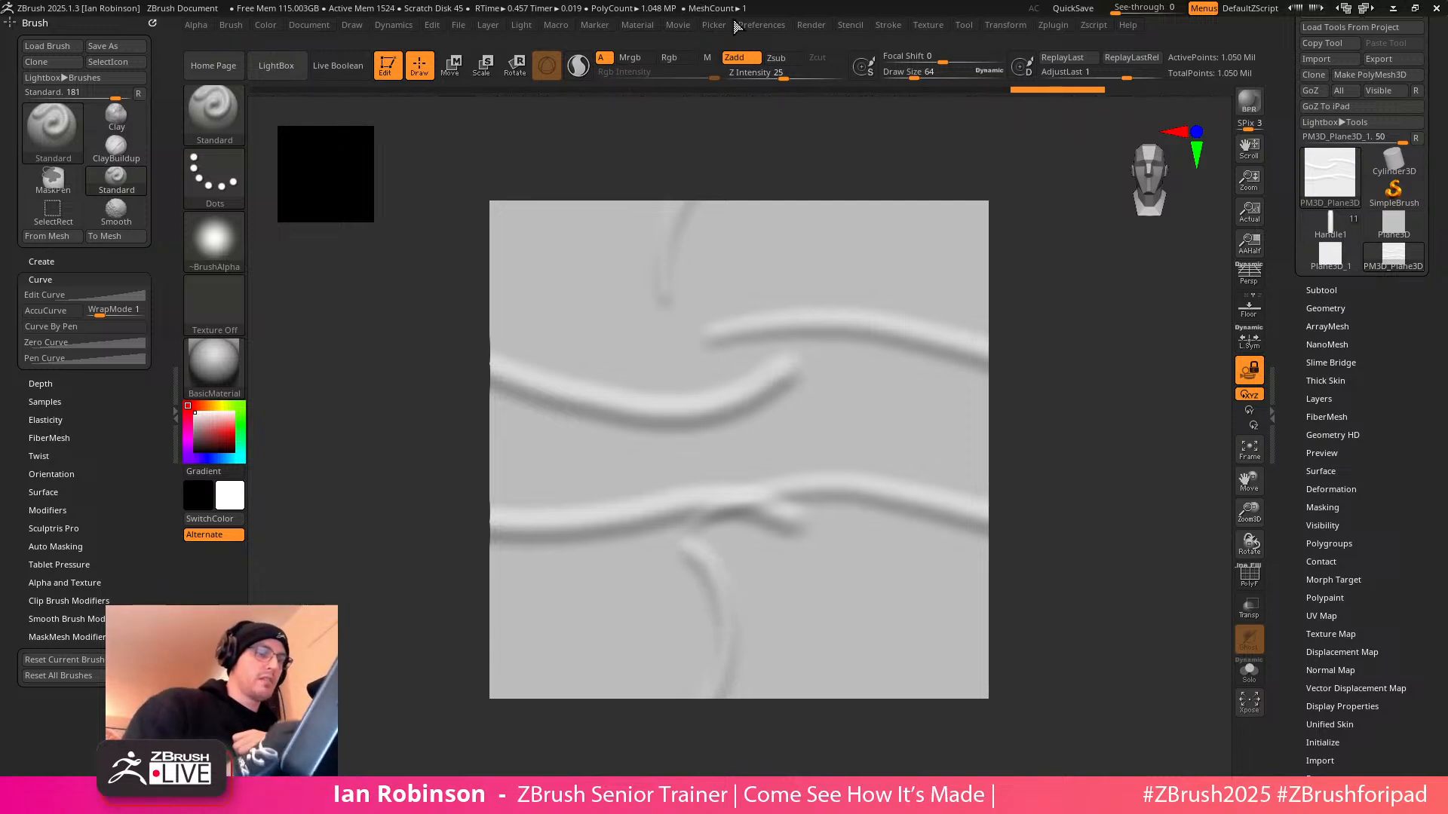
key(ctrl+z)
key(ctrl+z)
key(ctrl+z)
Set Z Intensity to 44 and sculpt wavy strokes that wrap across the plane's edges
drag(784, 76, 802, 77)
drag(677, 357, 1286, 326)
drag(716, 498, 1231, 557)
mouse_move(741, 271)
mouse_down()
mouse_move(744, 136)
mouse_move(487, 83)
mouse_move(333, 109)
mouse_up()
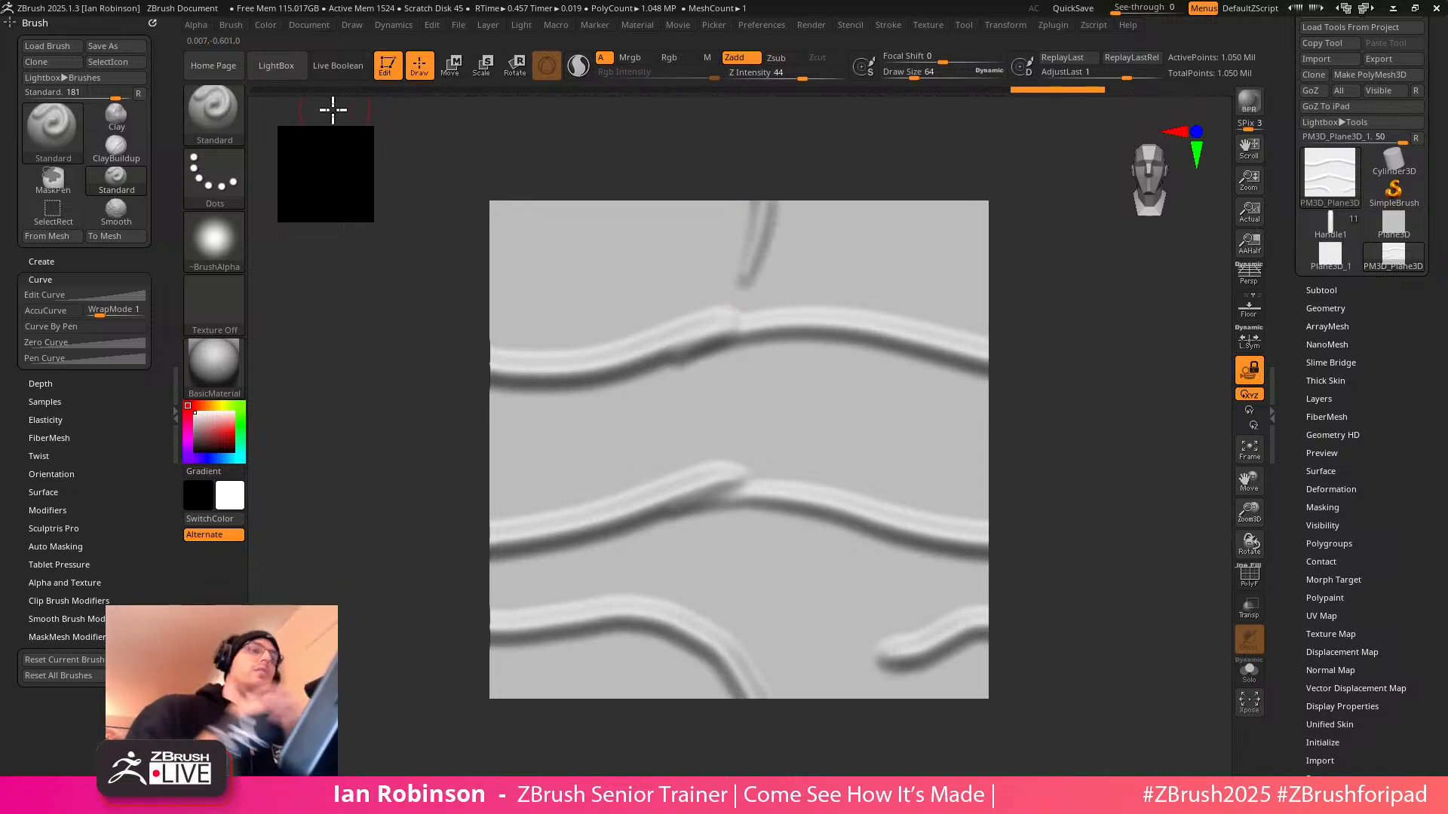
Set the Standard brush's WrapMode to 2 and undo the wavy strokes on the plane
drag(103, 313, 111, 313)
key(ctrl+z)
key(ctrl+z)
key(ctrl+z)
Sculpt crossing horizontal and vertical test strokes past the plane's edges with WrapMode 2, and undo them
mouse_move(705, 369)
mouse_down()
mouse_move(973, 385)
mouse_move(1251, 316)
mouse_move(1350, 337)
mouse_up()
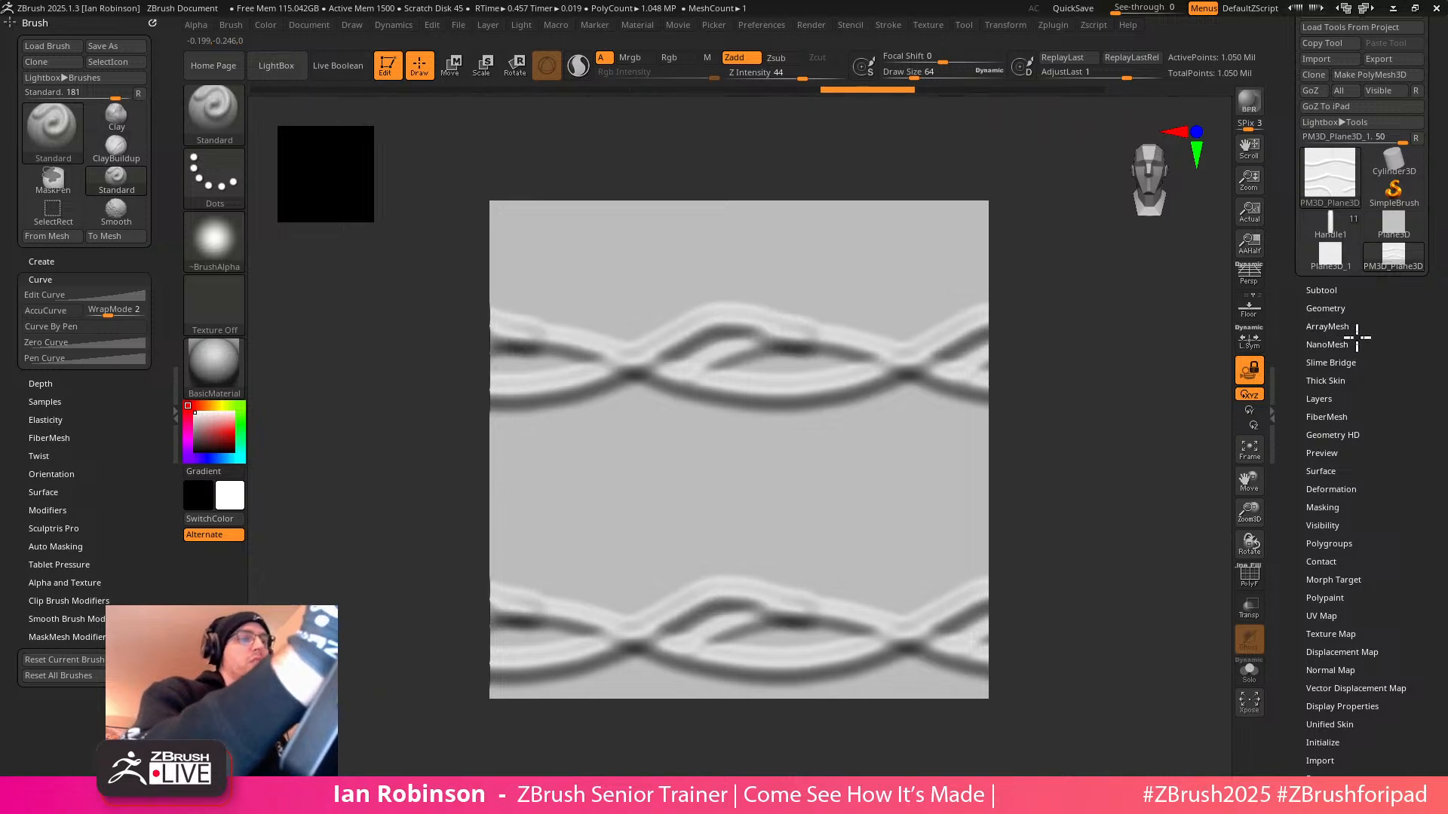
drag(843, 292, 834, 6)
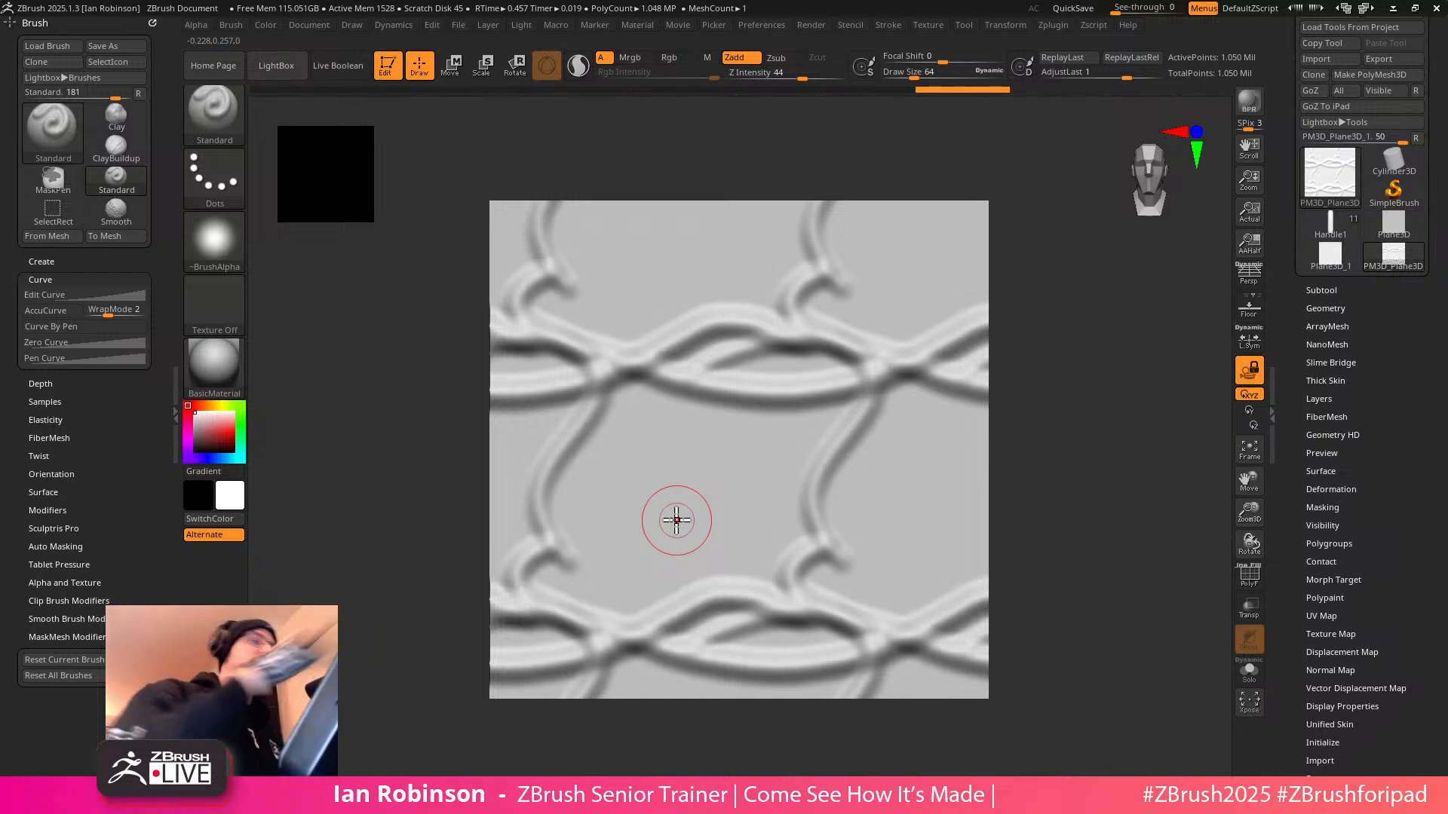
key(ctrl+z)
key(ctrl+z)
Zoom the document out with the camera unlocked, relock it, and try a wrapping stroke before undoing it
click(1249, 369)
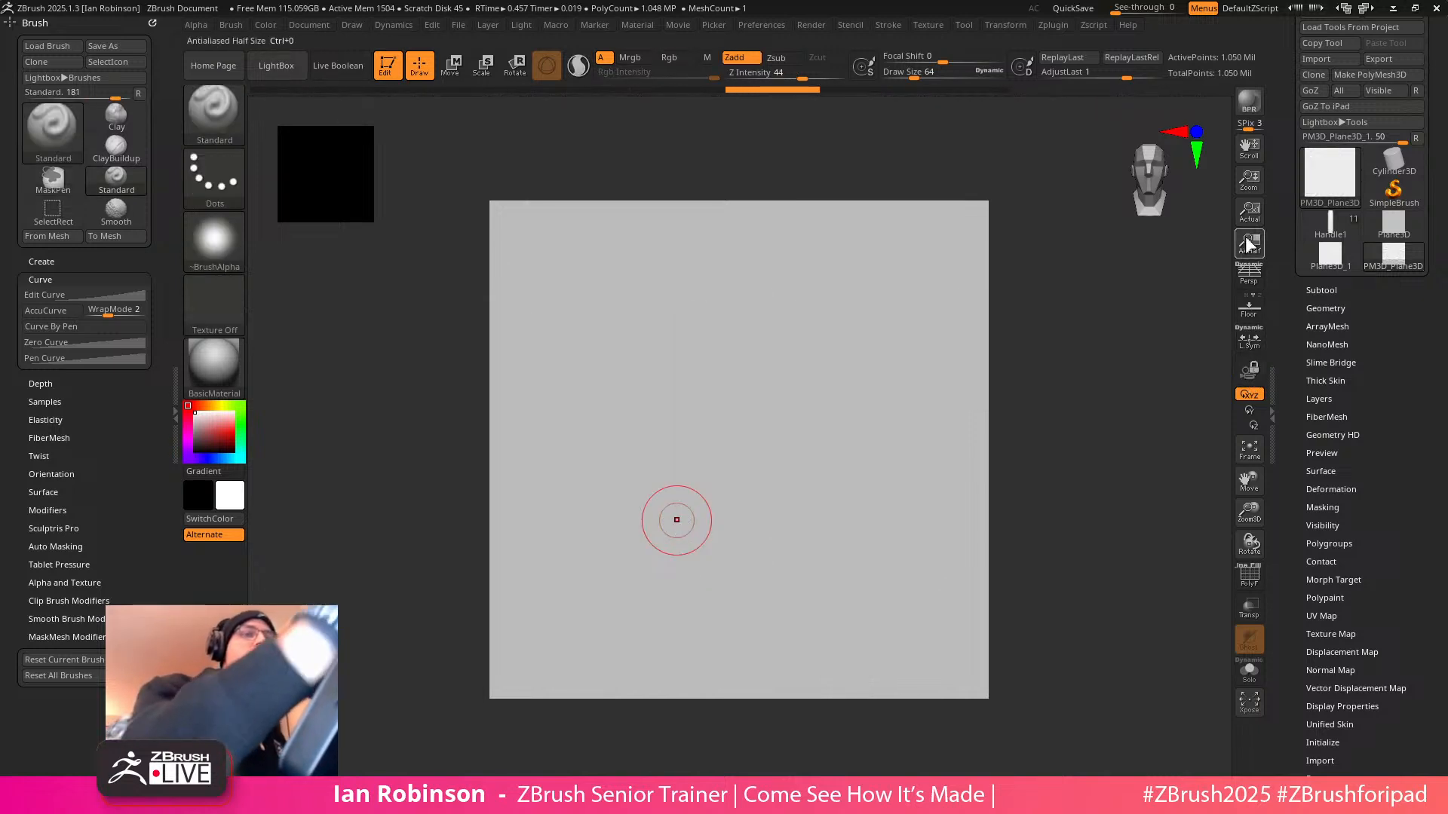
drag(1248, 181, 1235, 148)
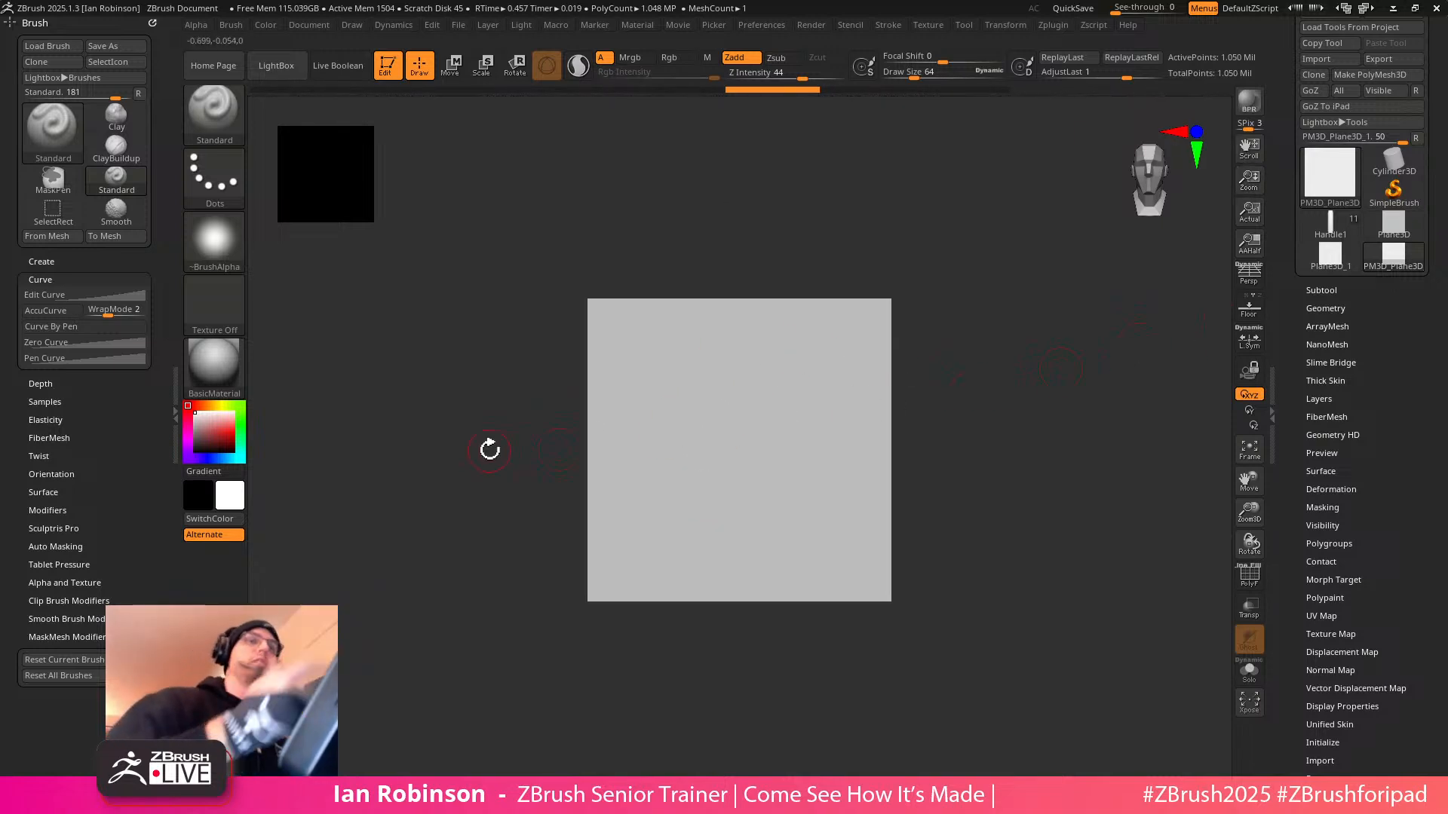
click(1249, 370)
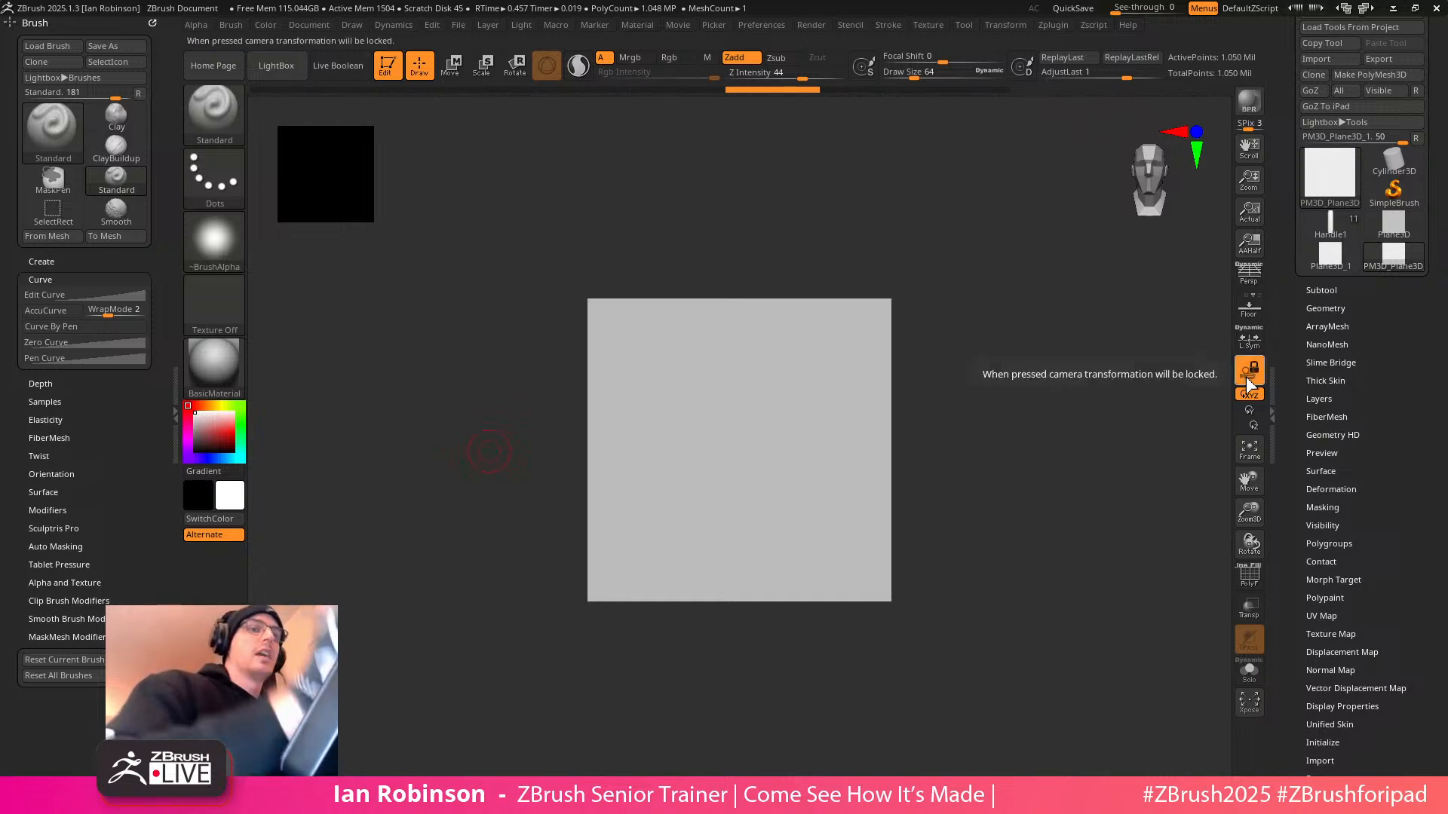
mouse_move(781, 381)
mouse_down()
mouse_move(1169, 303)
mouse_move(1269, 372)
mouse_up()
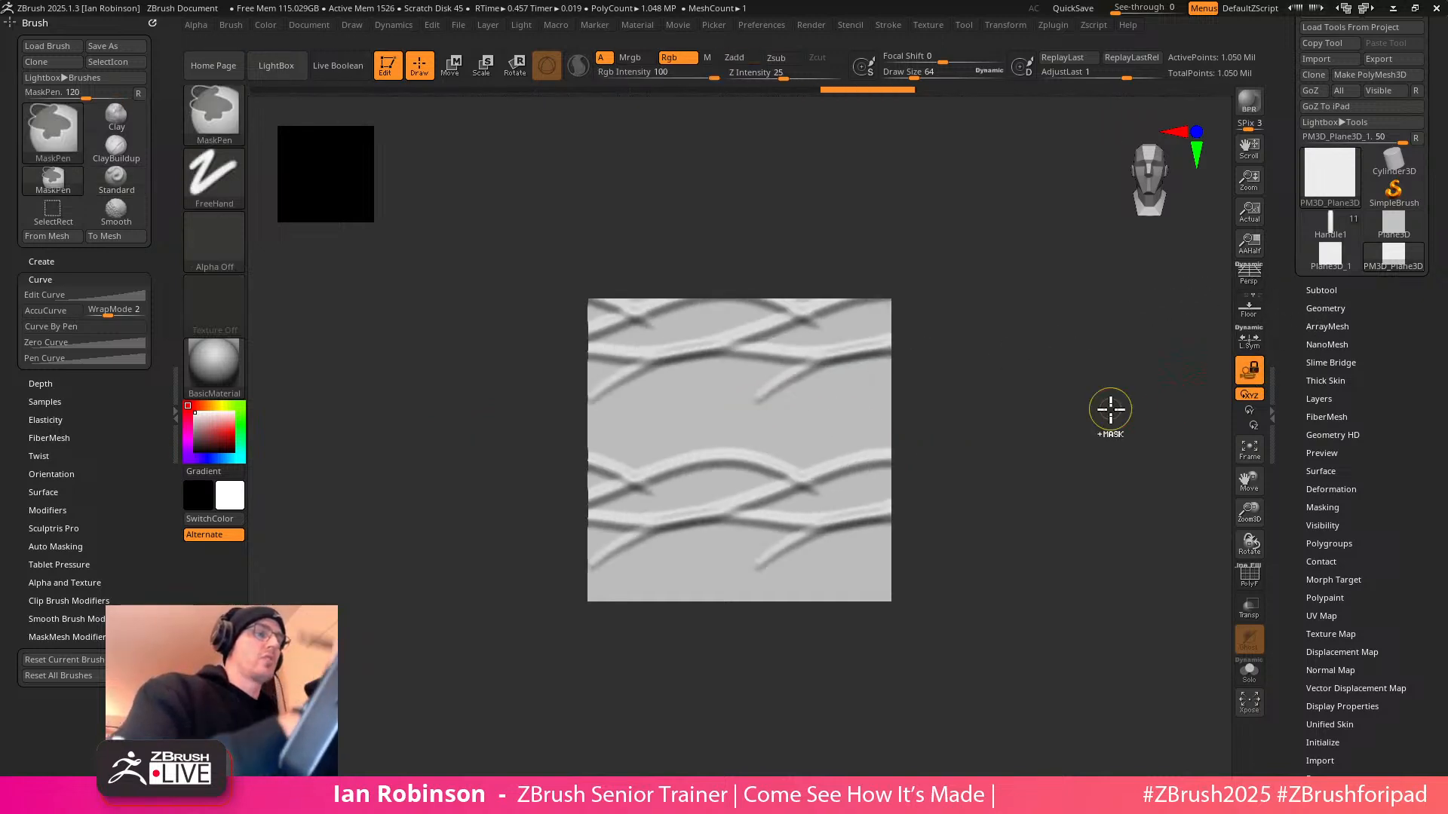
key(ctrl+z)
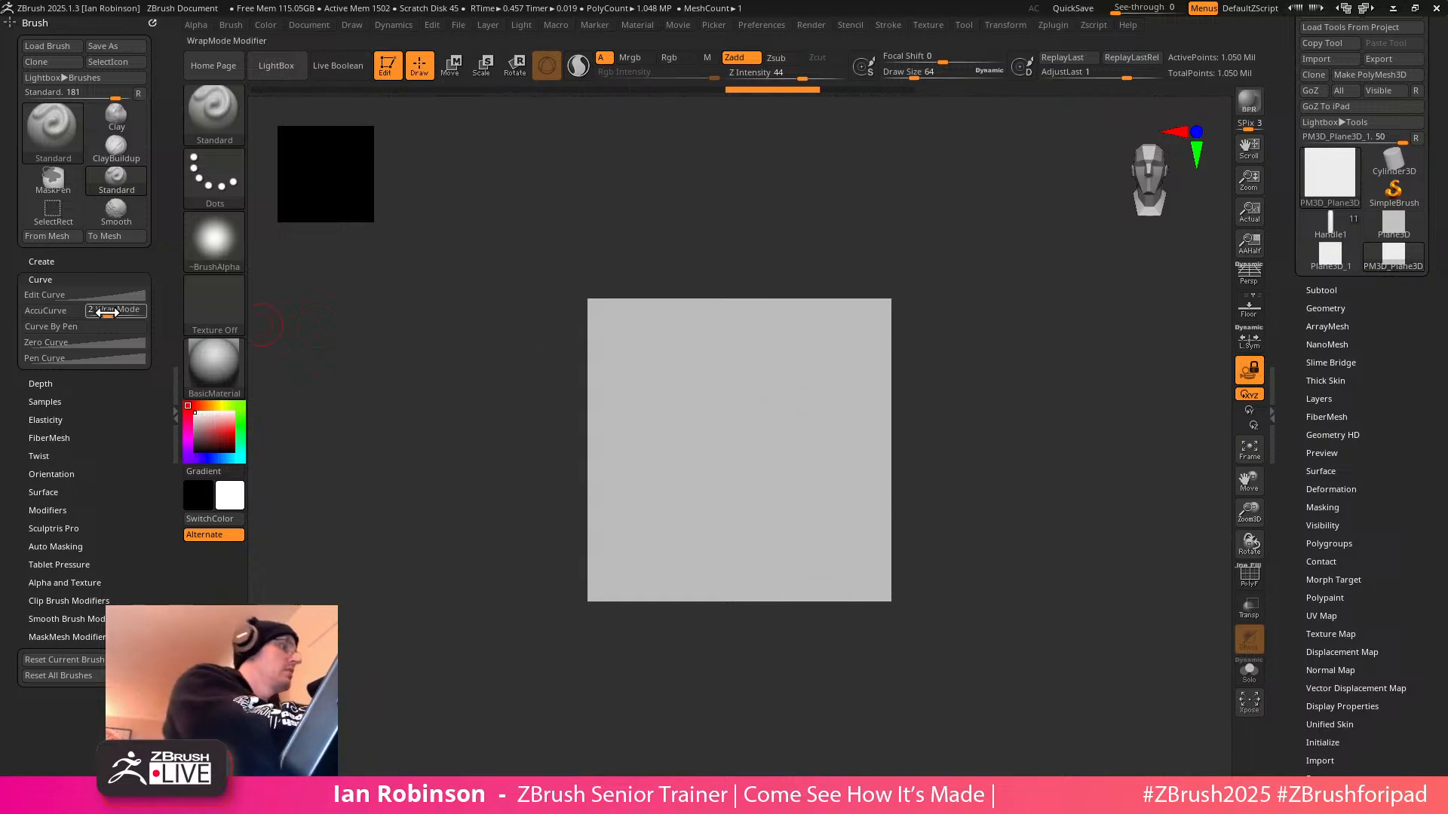
Switch to the DamStandard brush at a draw size of about 121 and set its WrapMode to 1
drag(99, 309, 88, 309)
key(b)
key(d)
key(s)
key(s)
drag(862, 388, 976, 388)
click(100, 342)
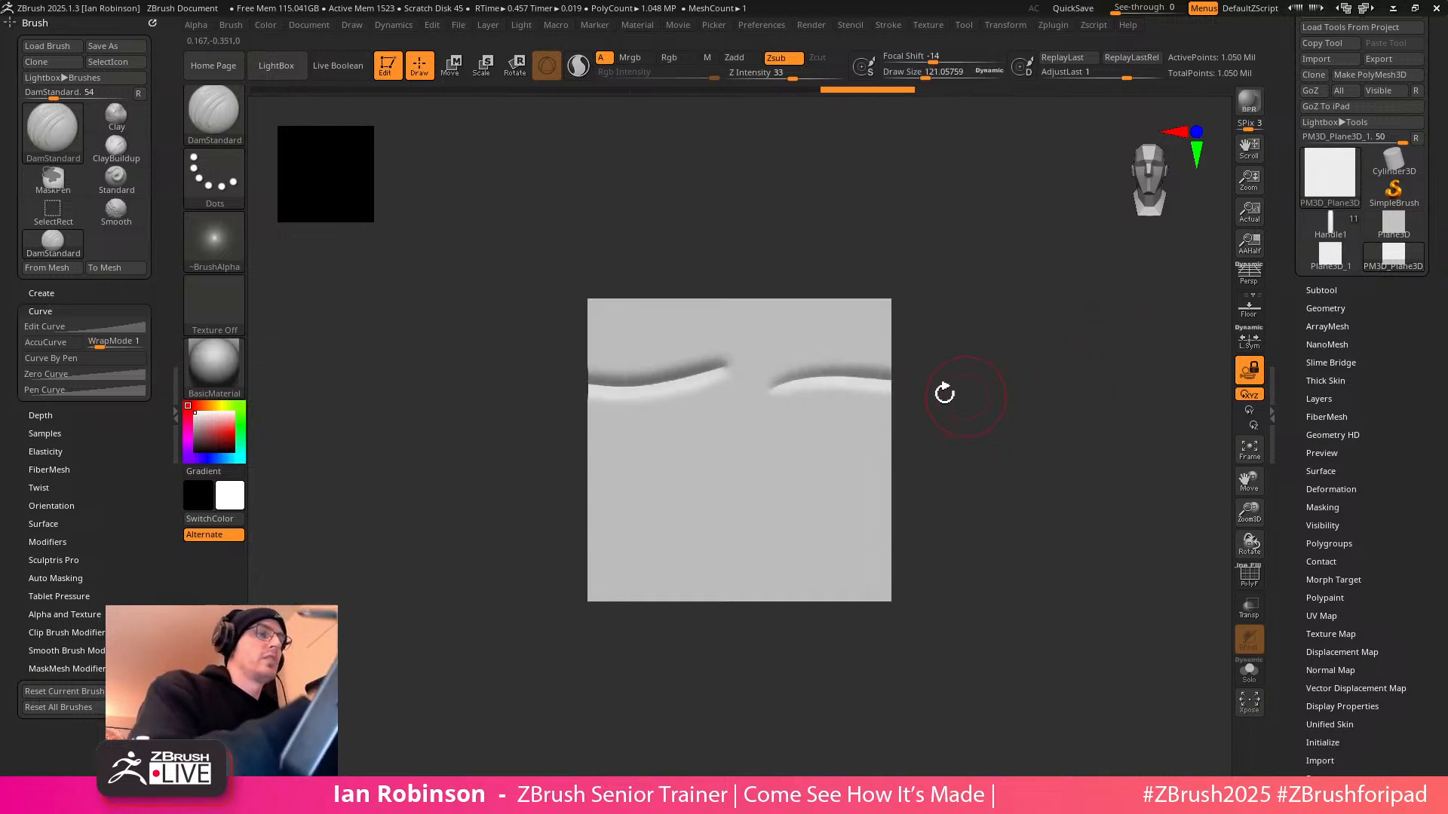
Carve wavy horizontal grooves, some past the plane's side edges, and short vertical grooves running past its upper edge
drag(779, 443, 1131, 423)
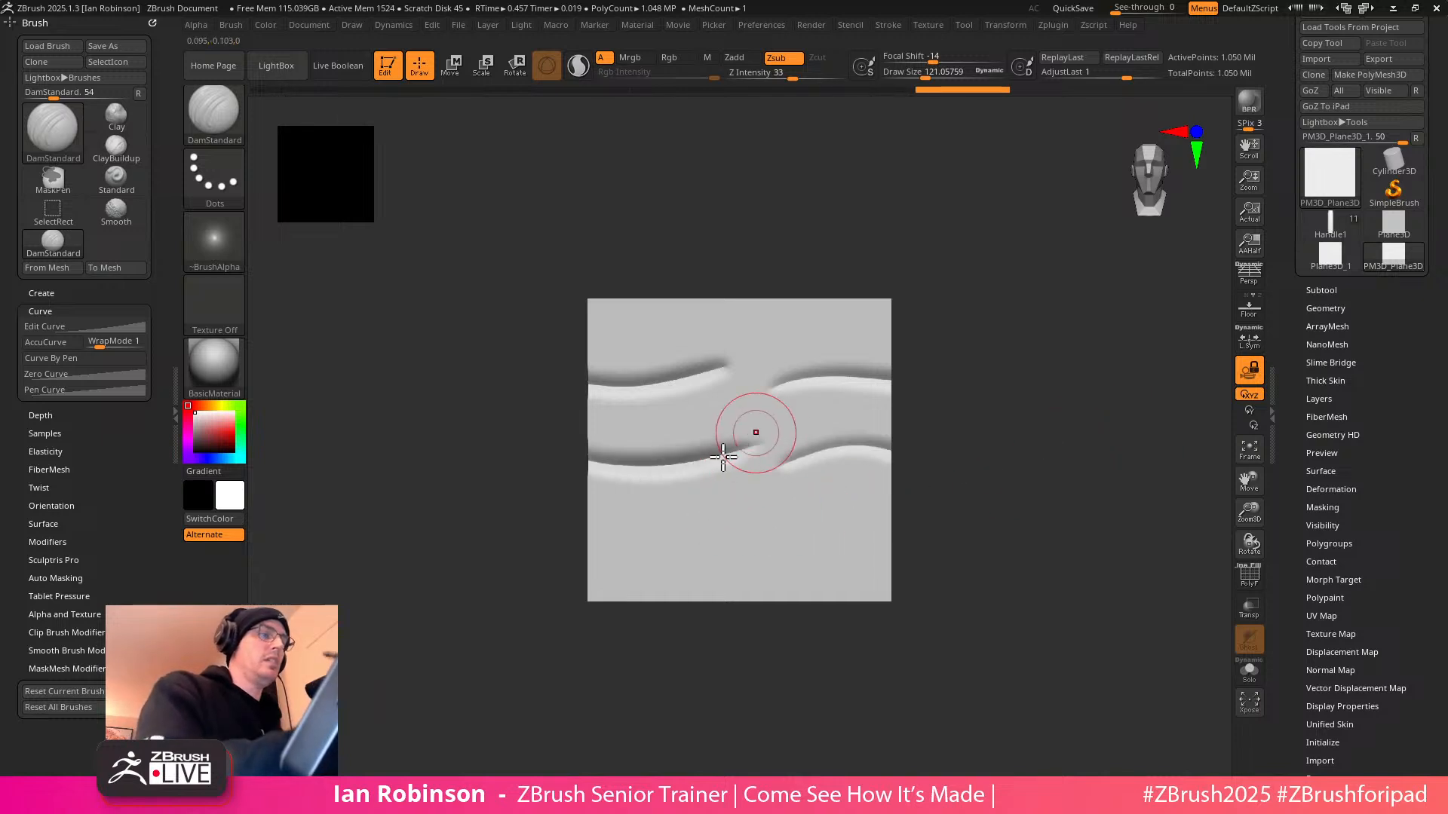
drag(680, 413, 960, 397)
mouse_move(642, 521)
mouse_down()
mouse_move(784, 518)
mouse_move(875, 492)
mouse_up()
click(735, 556)
drag(789, 559, 986, 537)
drag(671, 327, 733, 143)
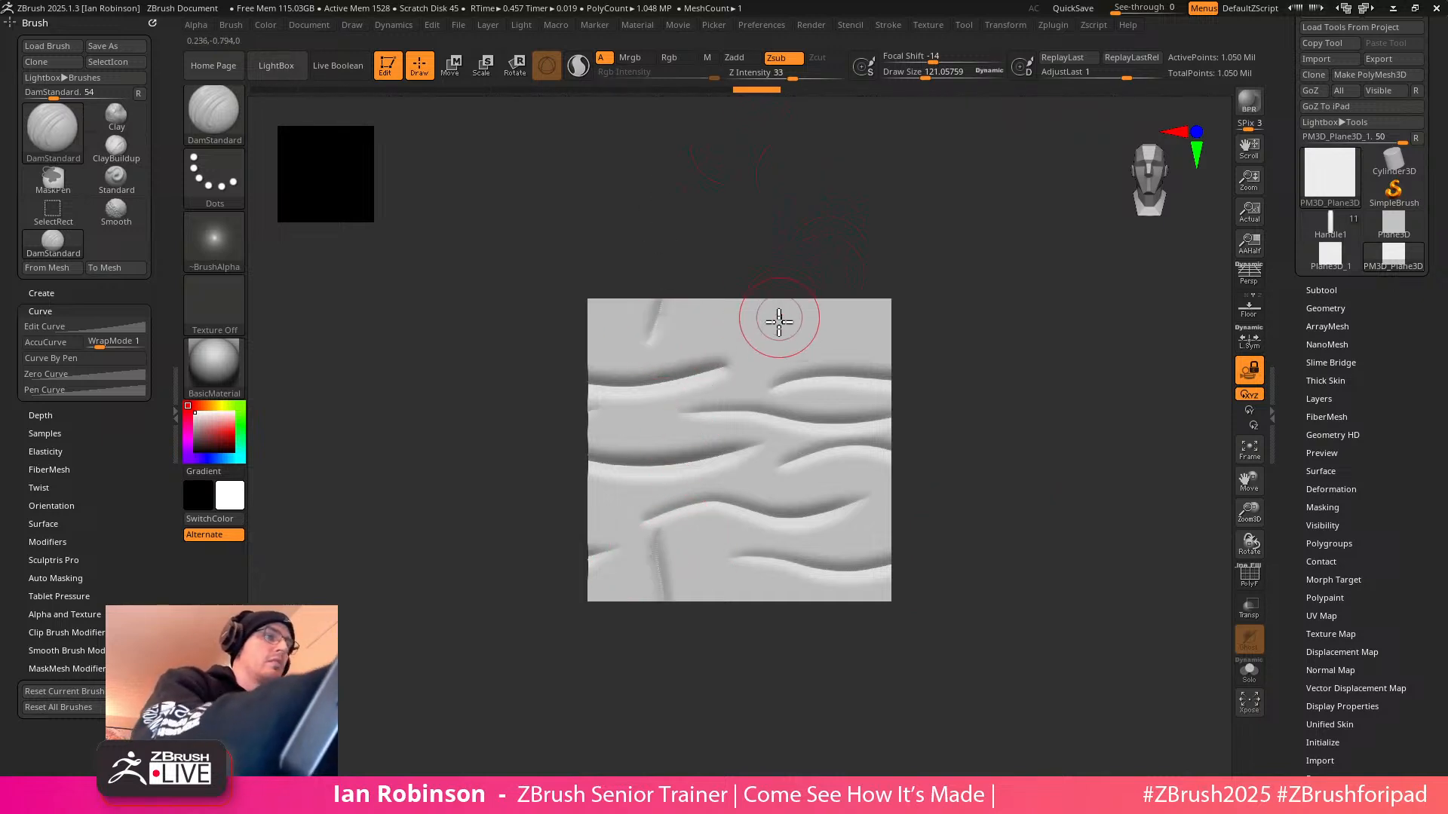
drag(782, 324, 805, 215)
drag(840, 326, 876, 215)
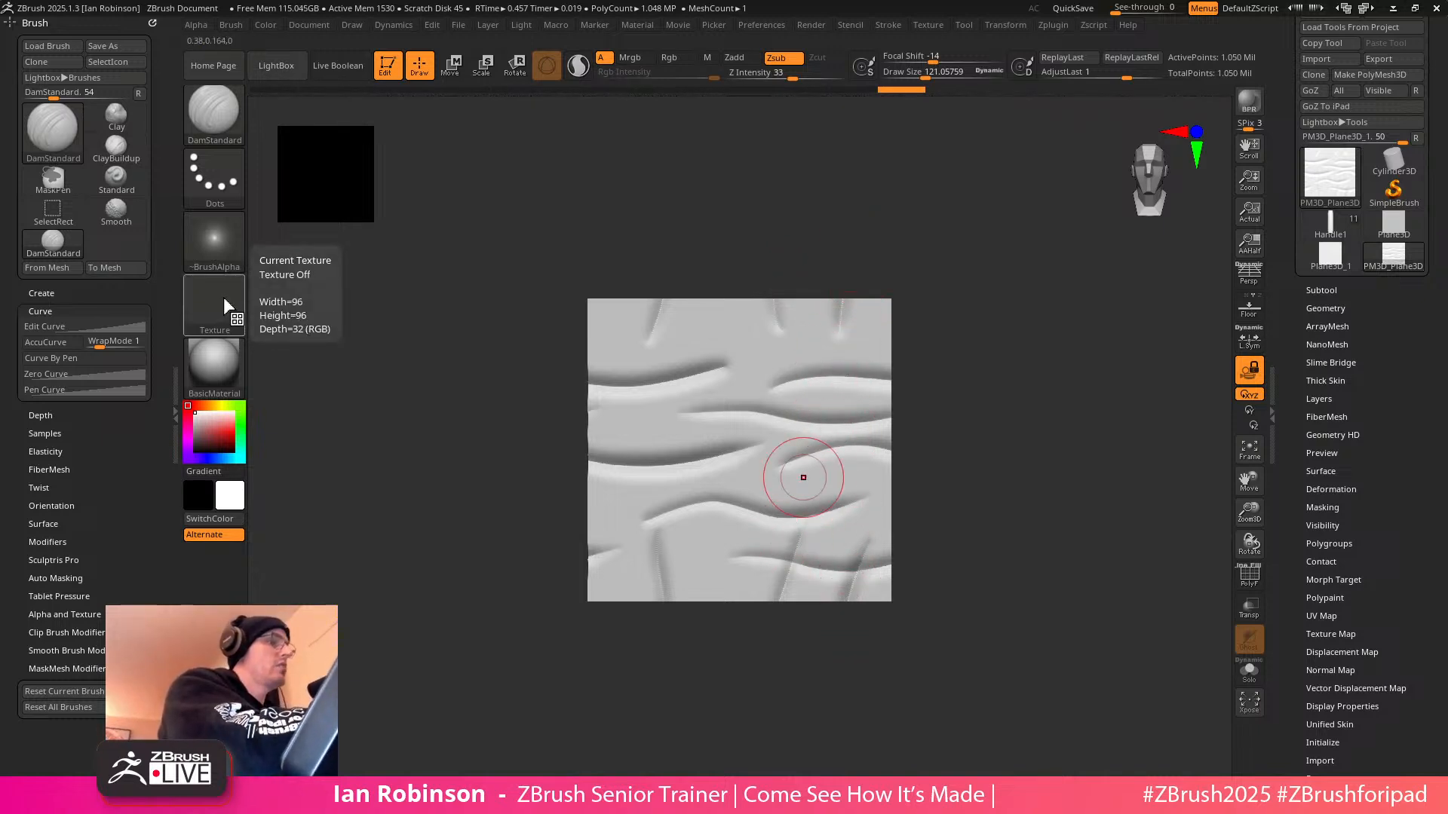
Grab the sculpted plane from the document as a new alpha with GrabDoc
click(234, 243)
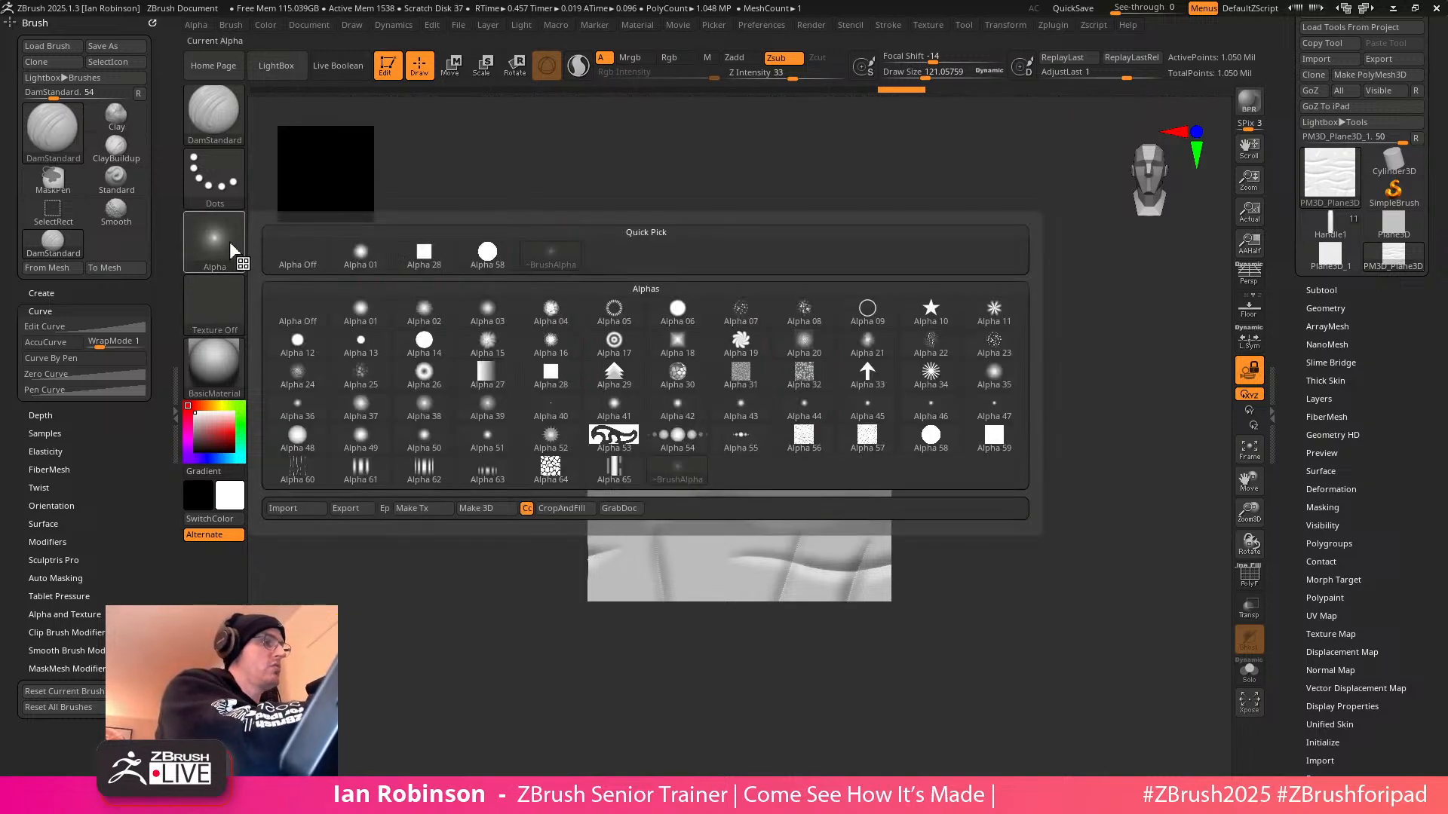
click(619, 508)
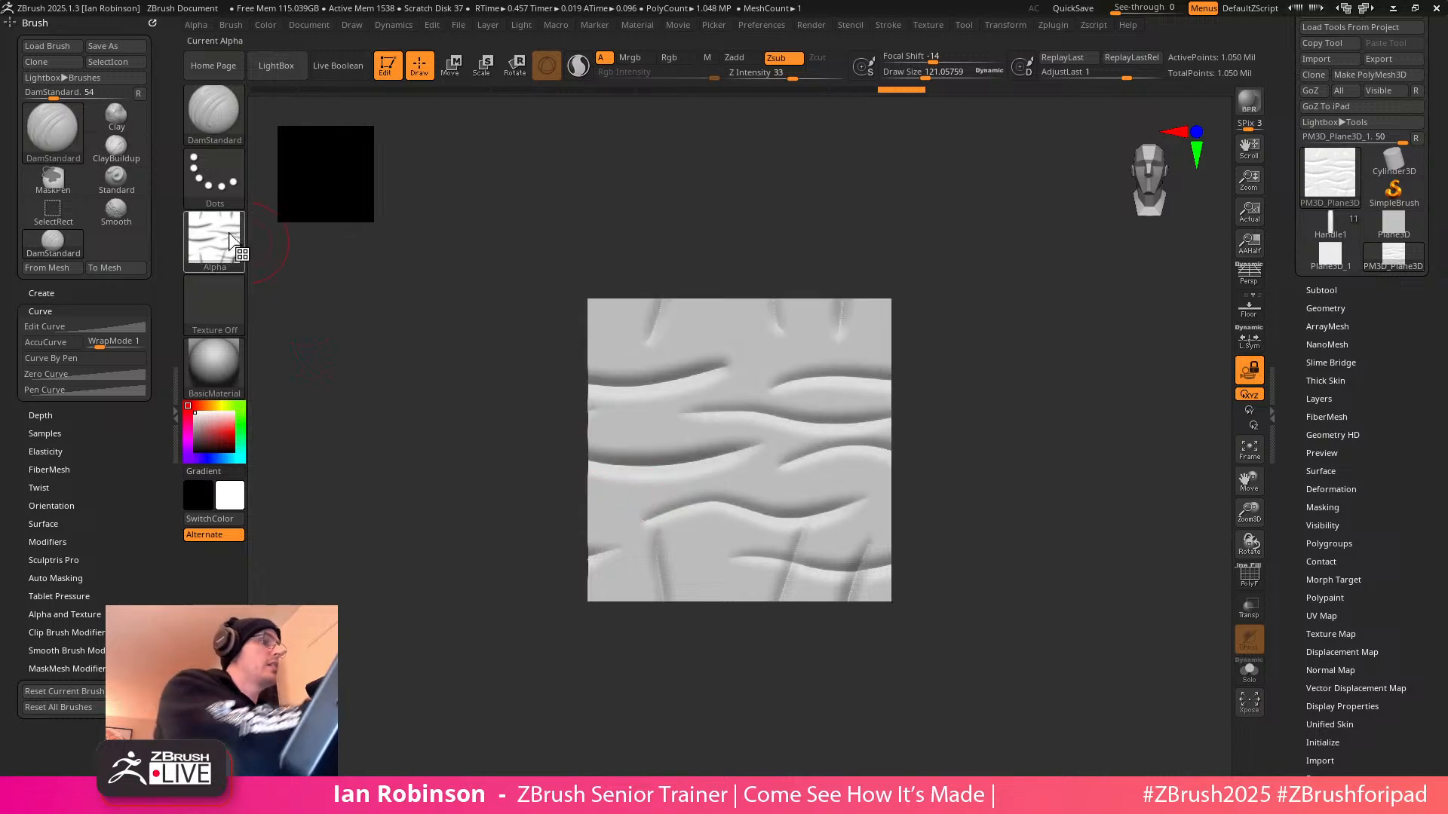
mouse_move(231, 240)
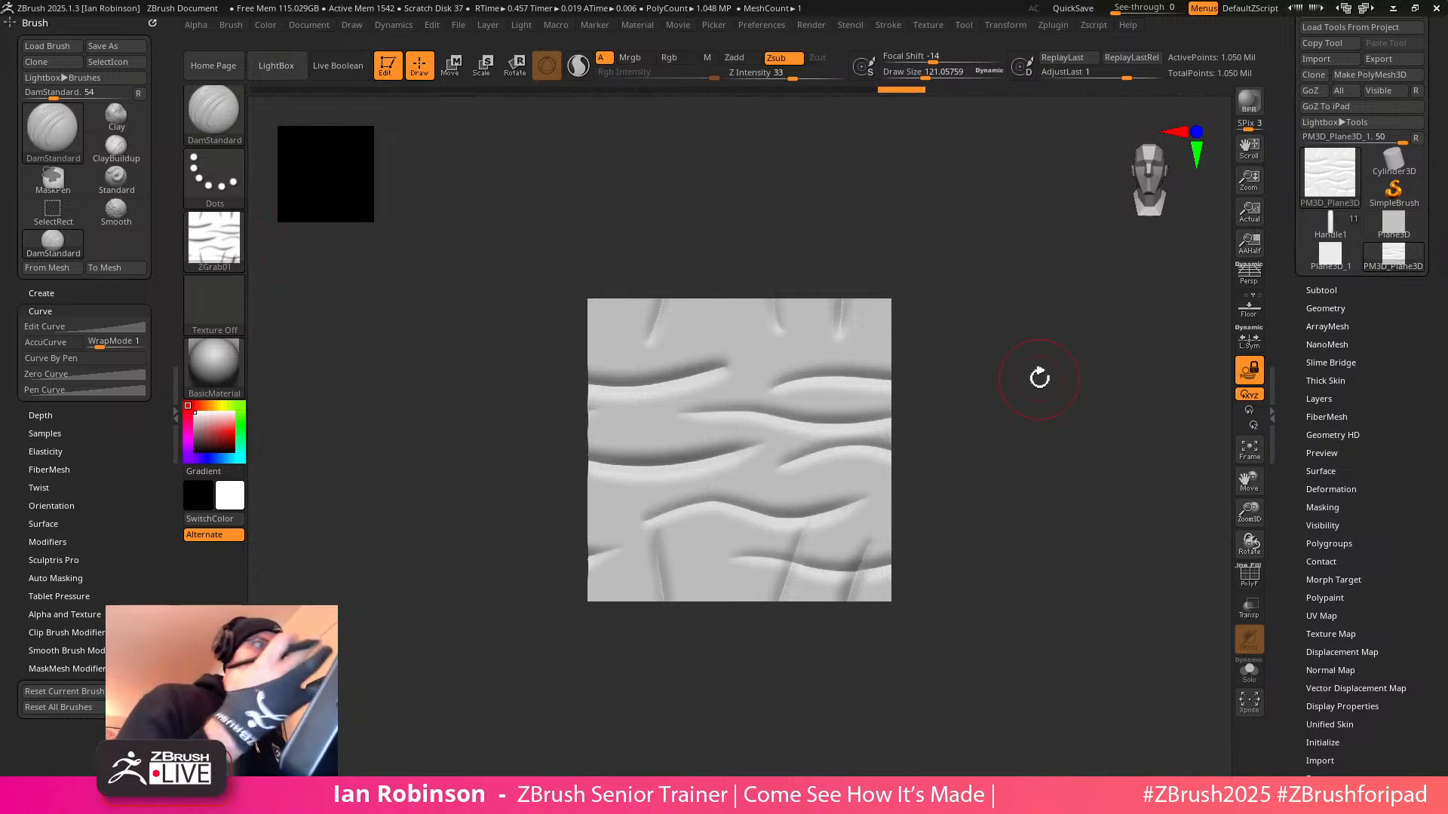
Export the grabbed alpha to the Desktop as a Photoshop file named Alpha_tile_1
click(215, 239)
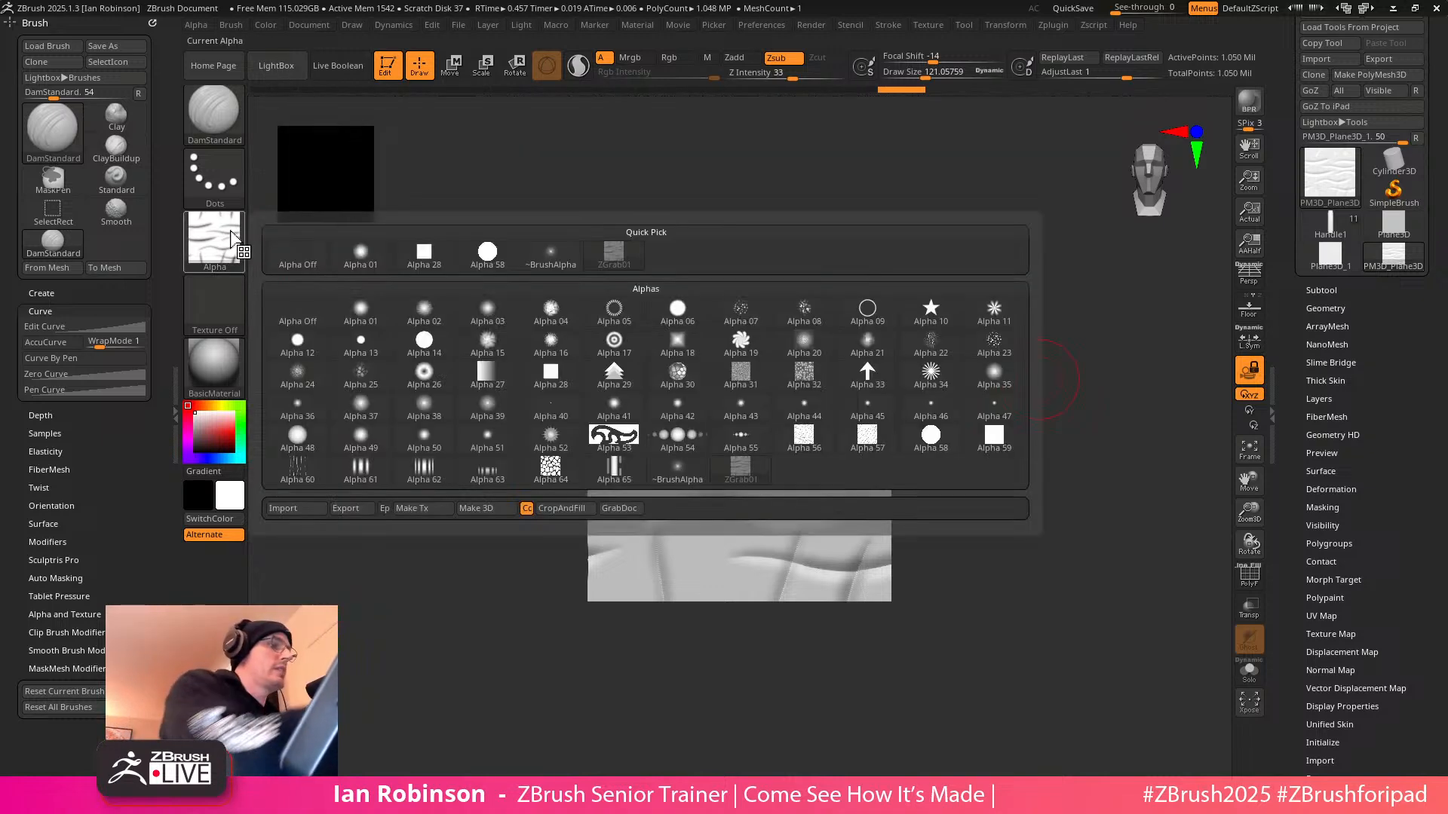
click(351, 509)
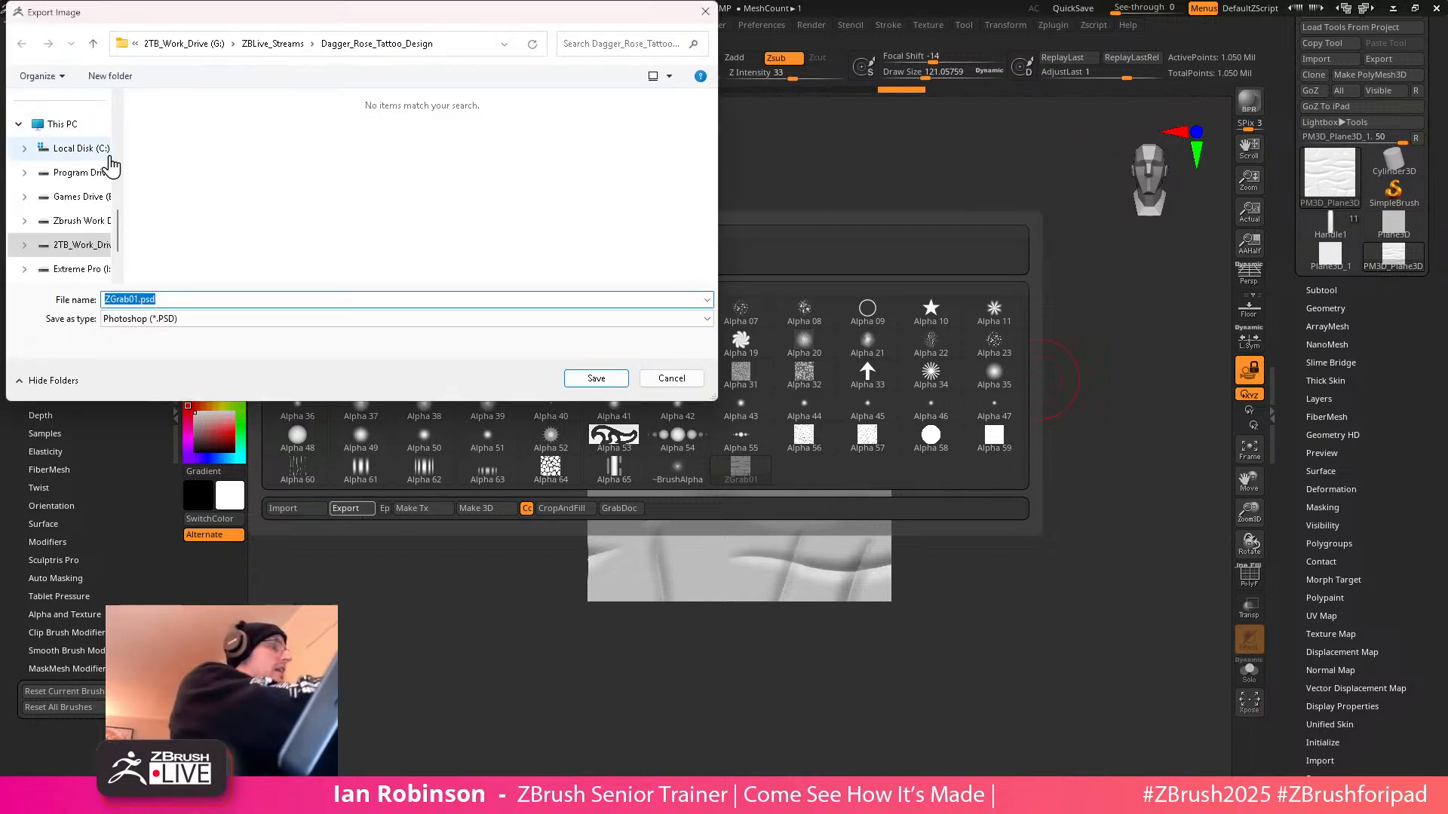
scroll(75, 151, up, 5)
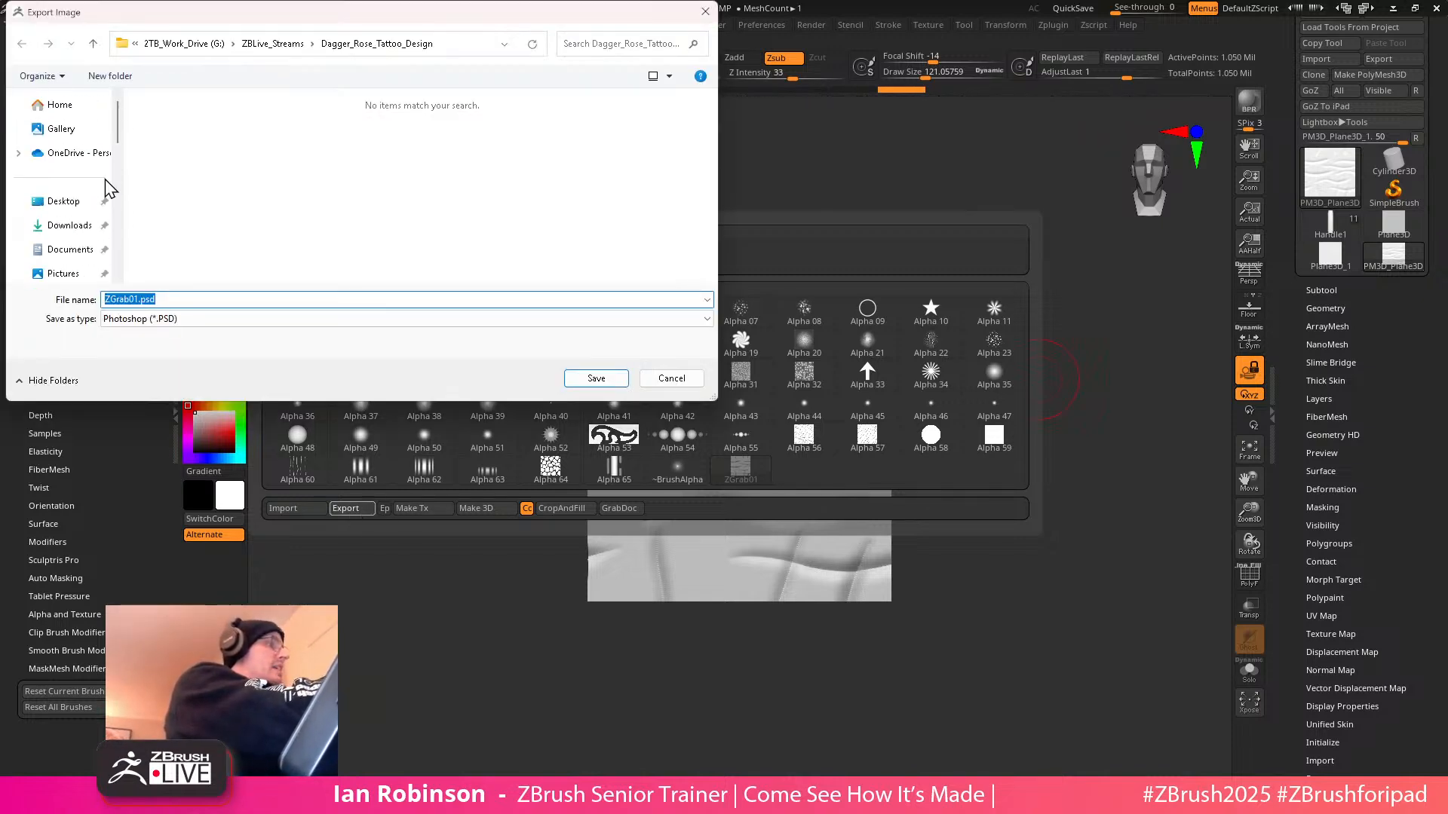
click(68, 201)
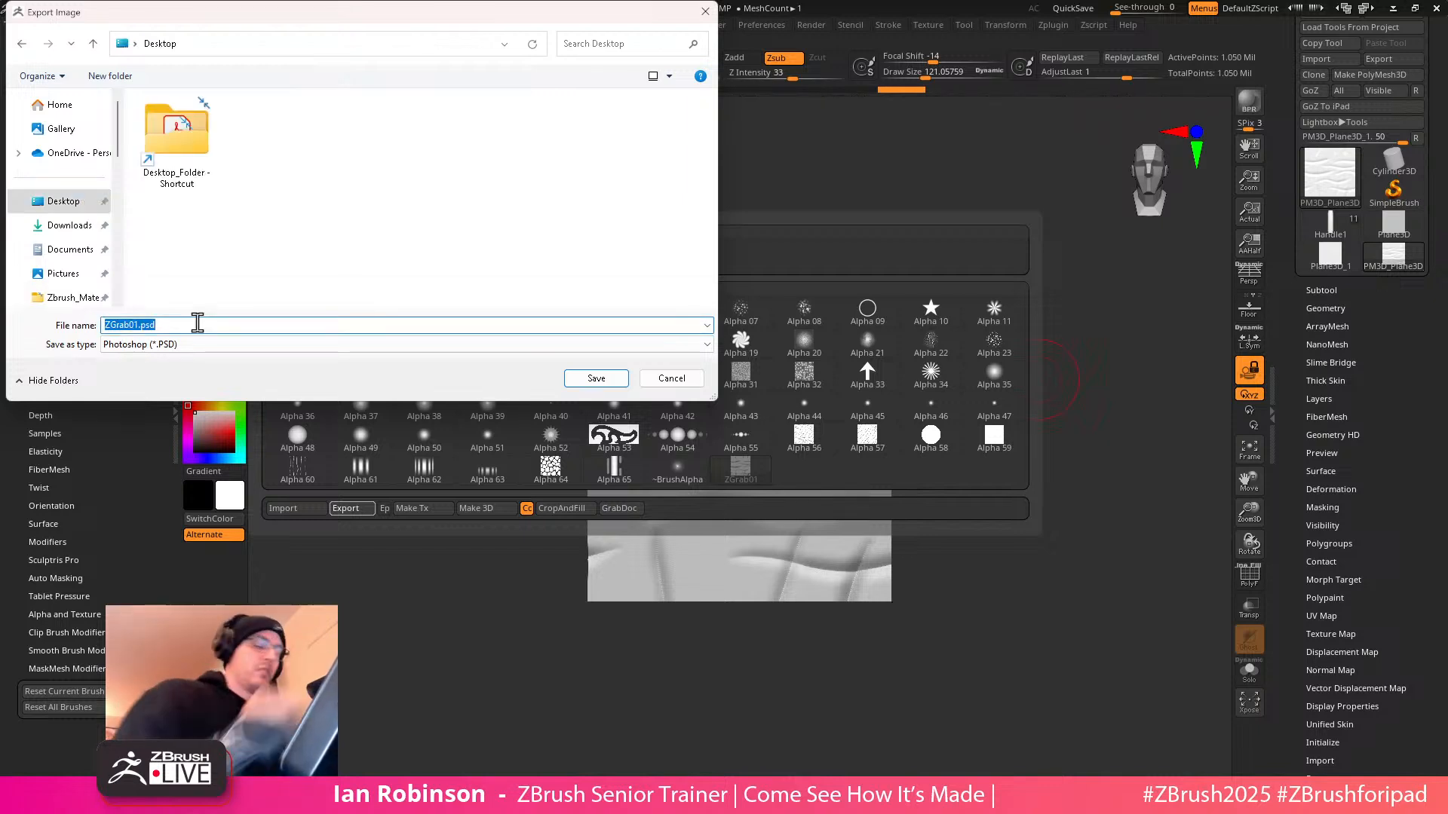
text(Alpha_tile_1)
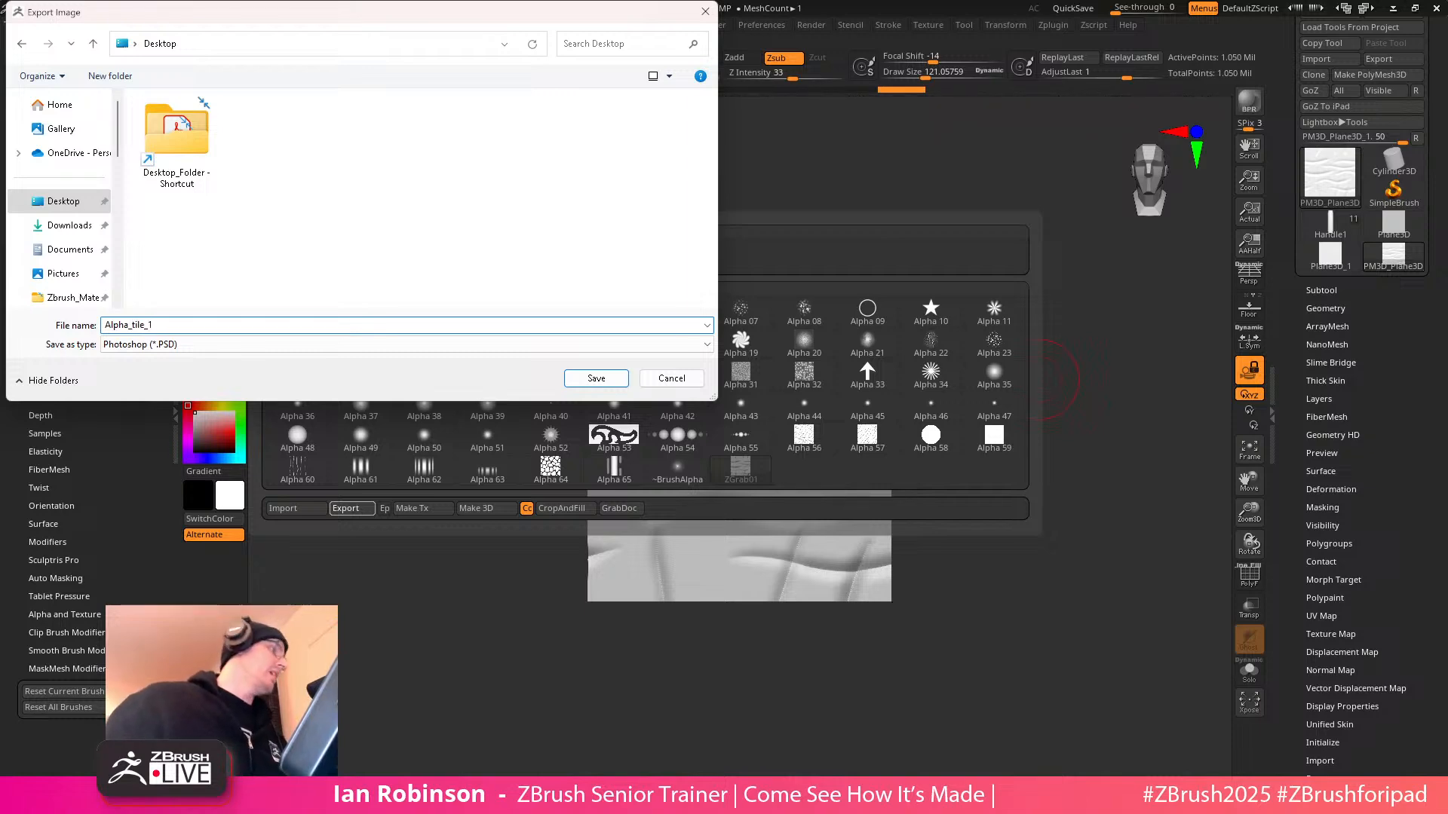
key(Return)
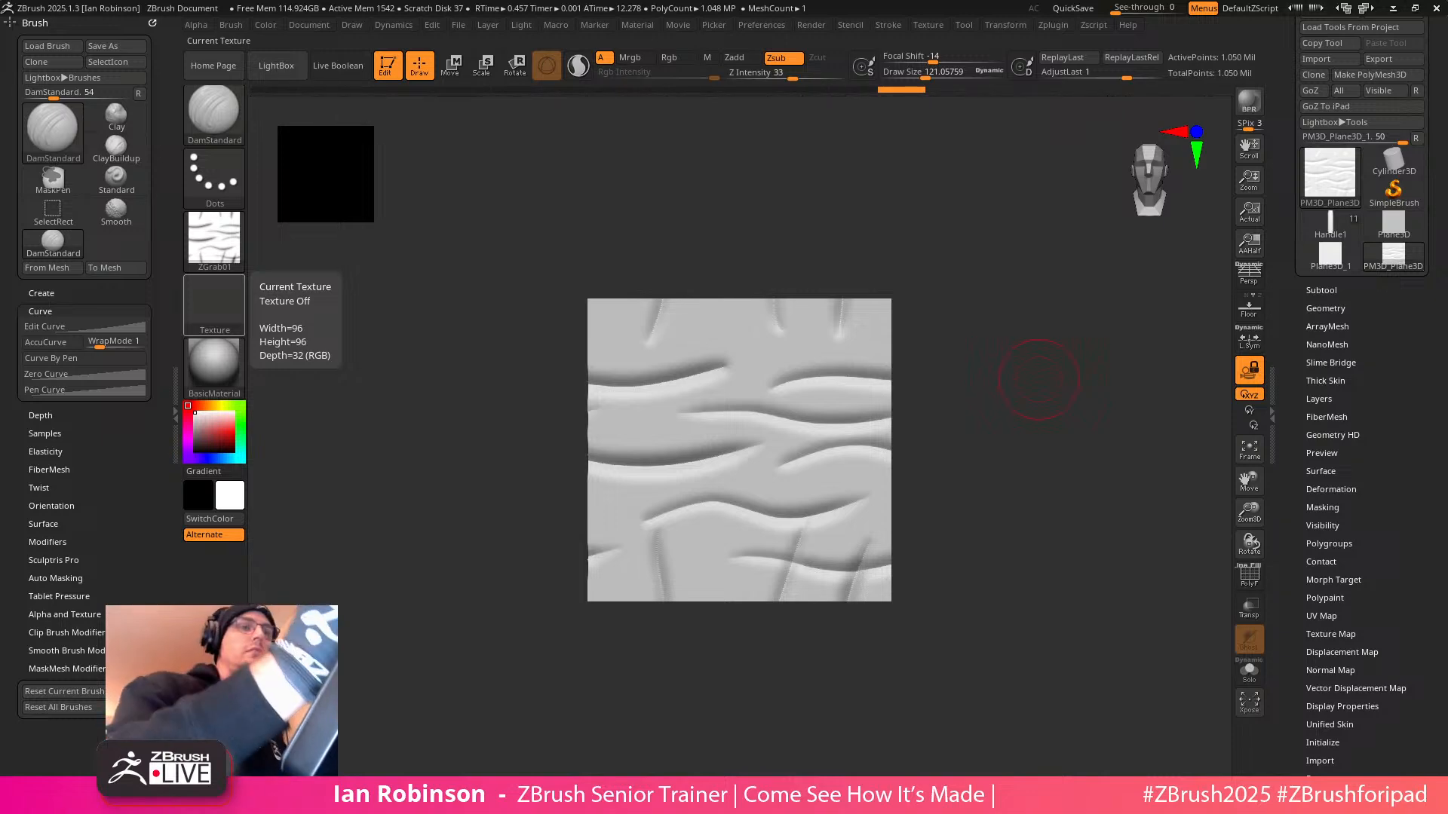
Open DefaultProject.ZPR without saving the current project, unlock the camera, and shrink the sphere in view
key(comma)
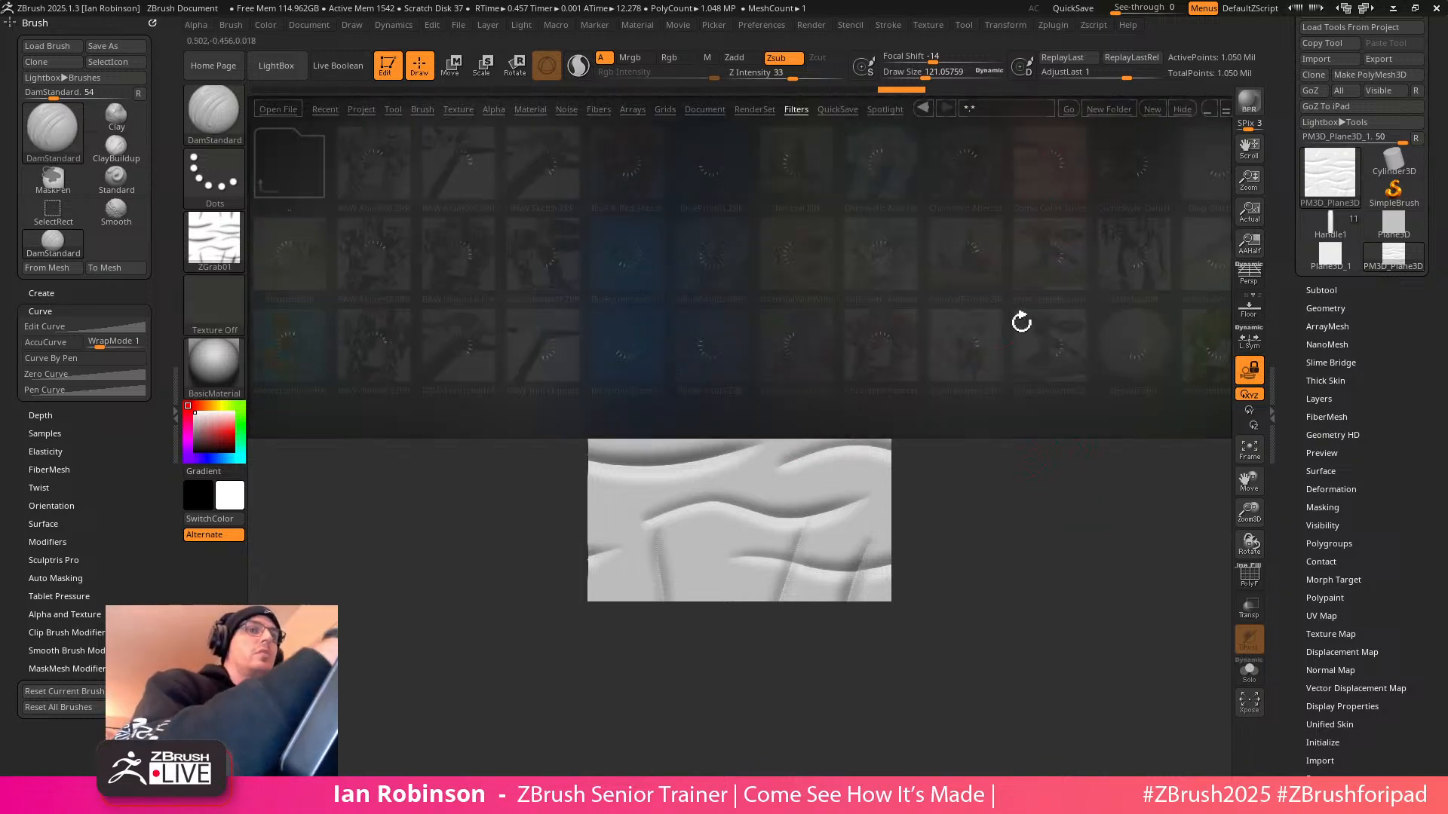
click(356, 111)
double_click(817, 202)
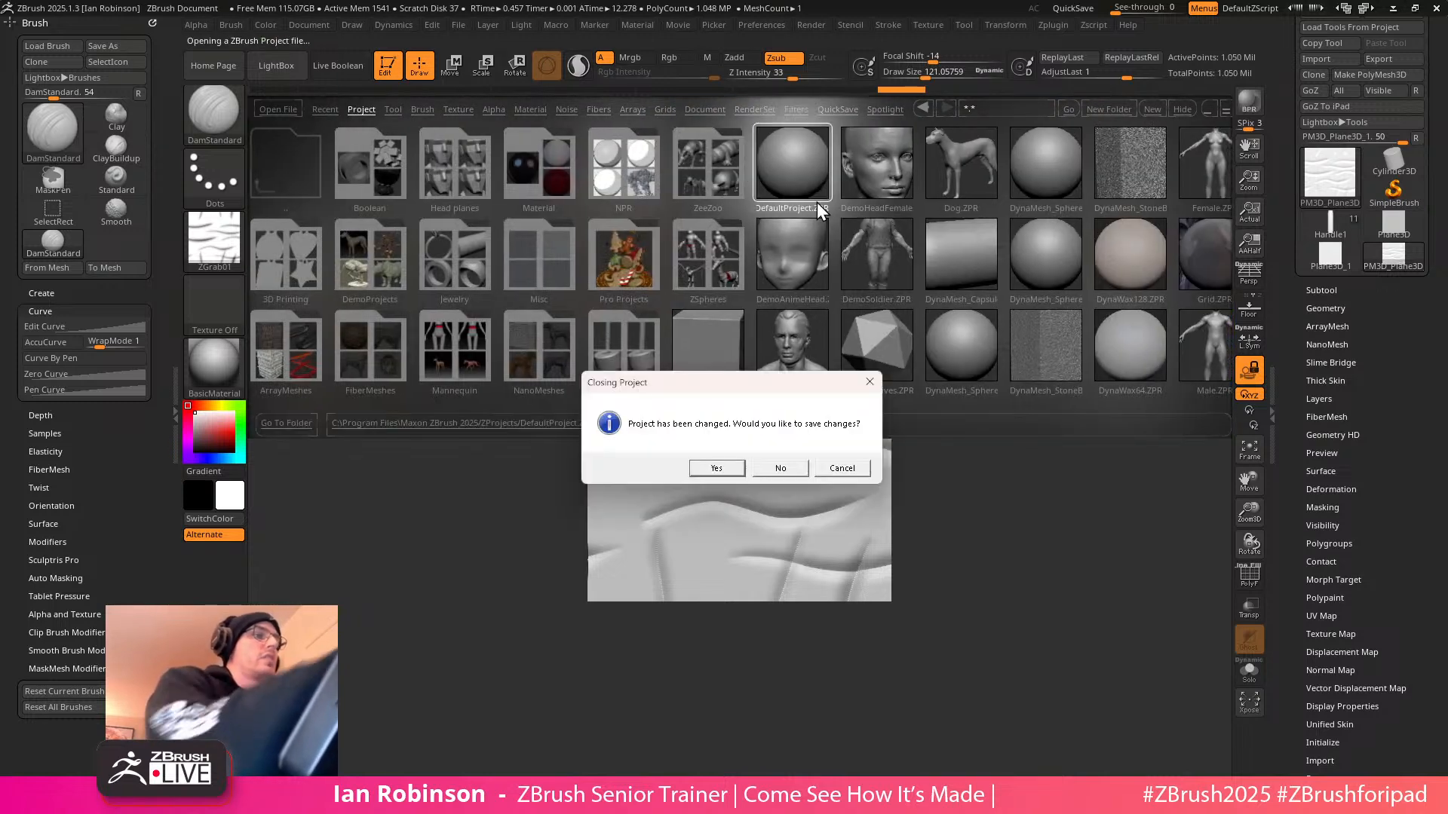
click(781, 467)
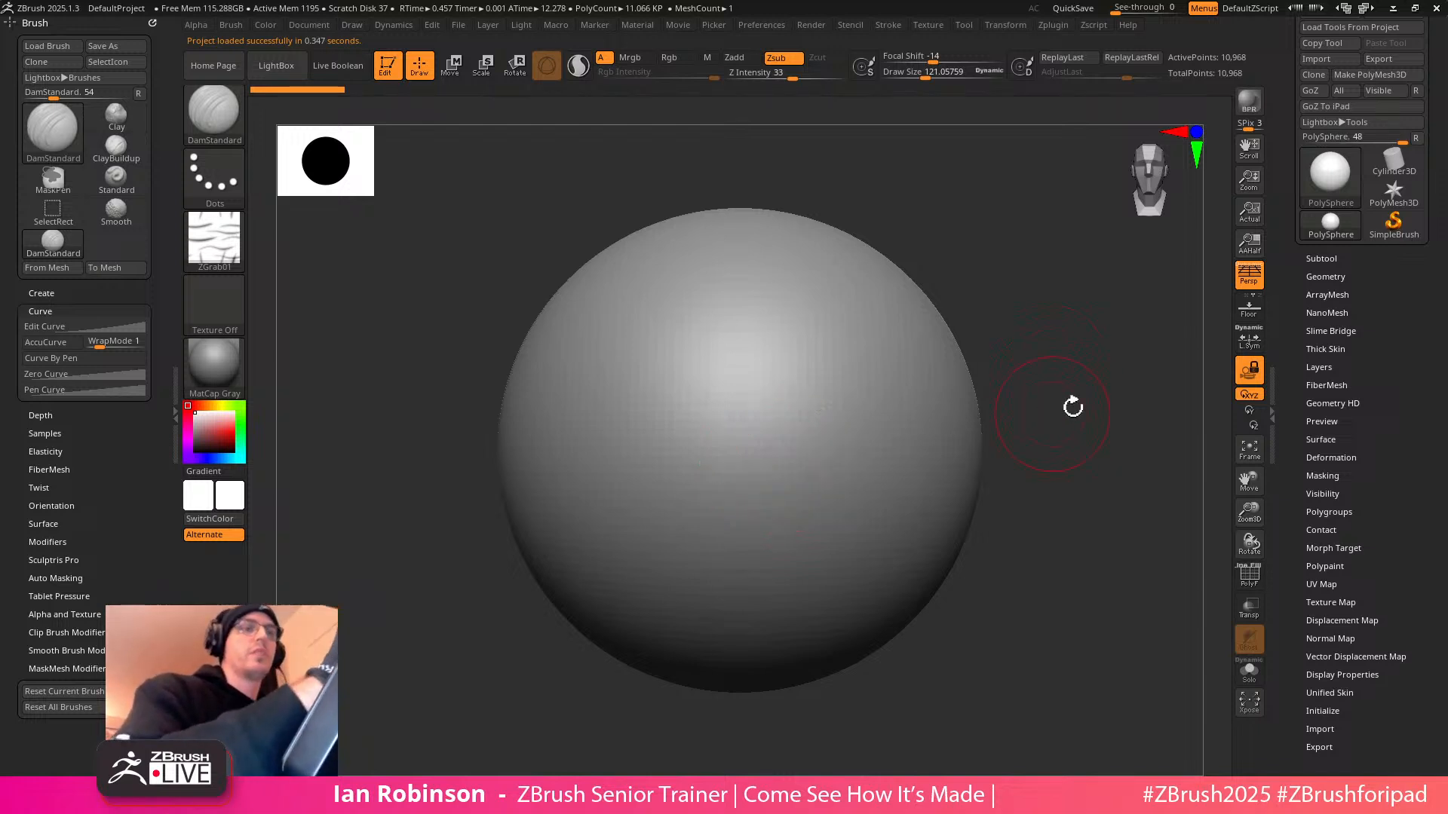
click(1250, 371)
alt+drag(1079, 491, 1049, 449)
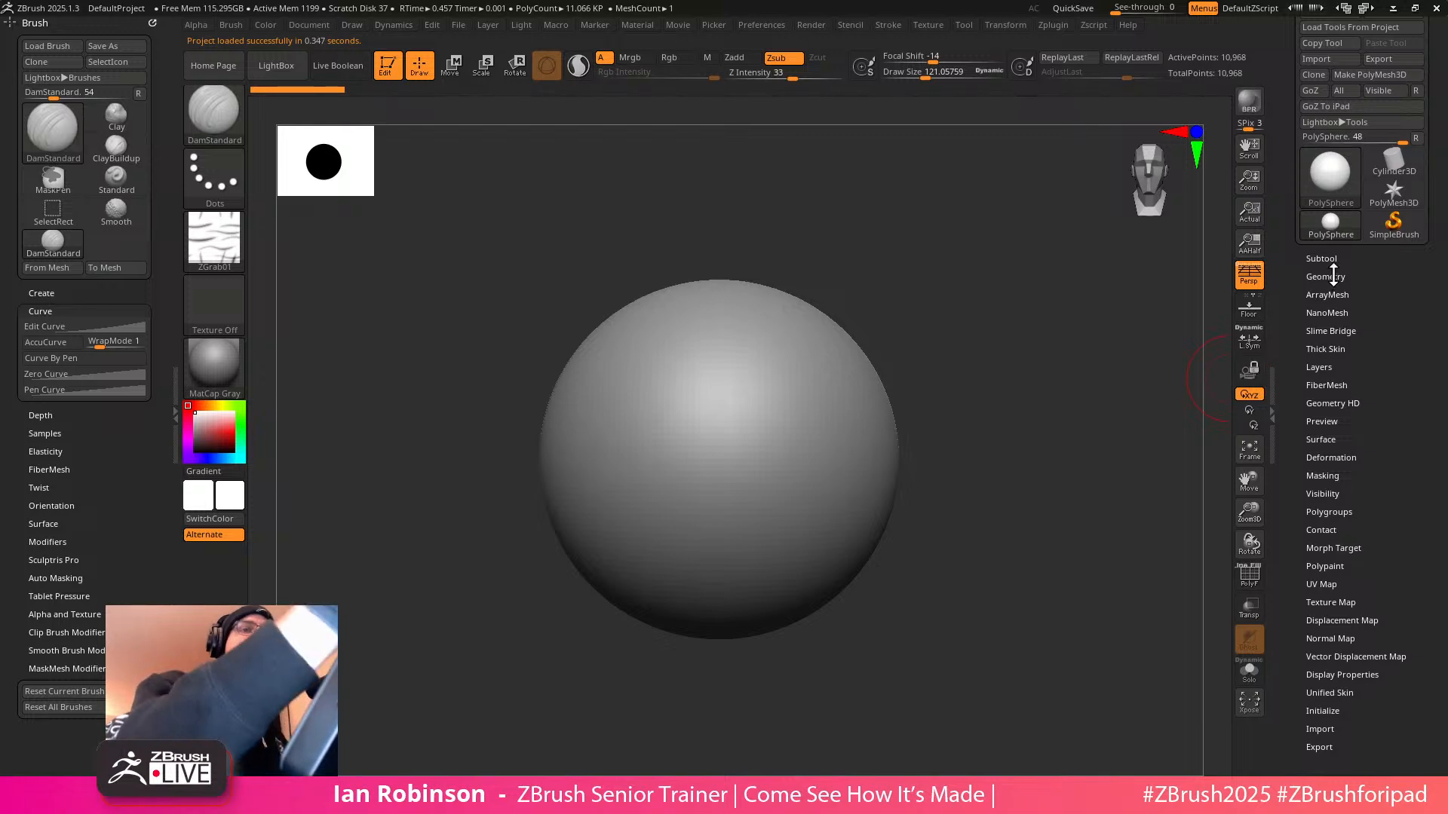
Append a cube as a new subtool to the PolySphere
key(comma)
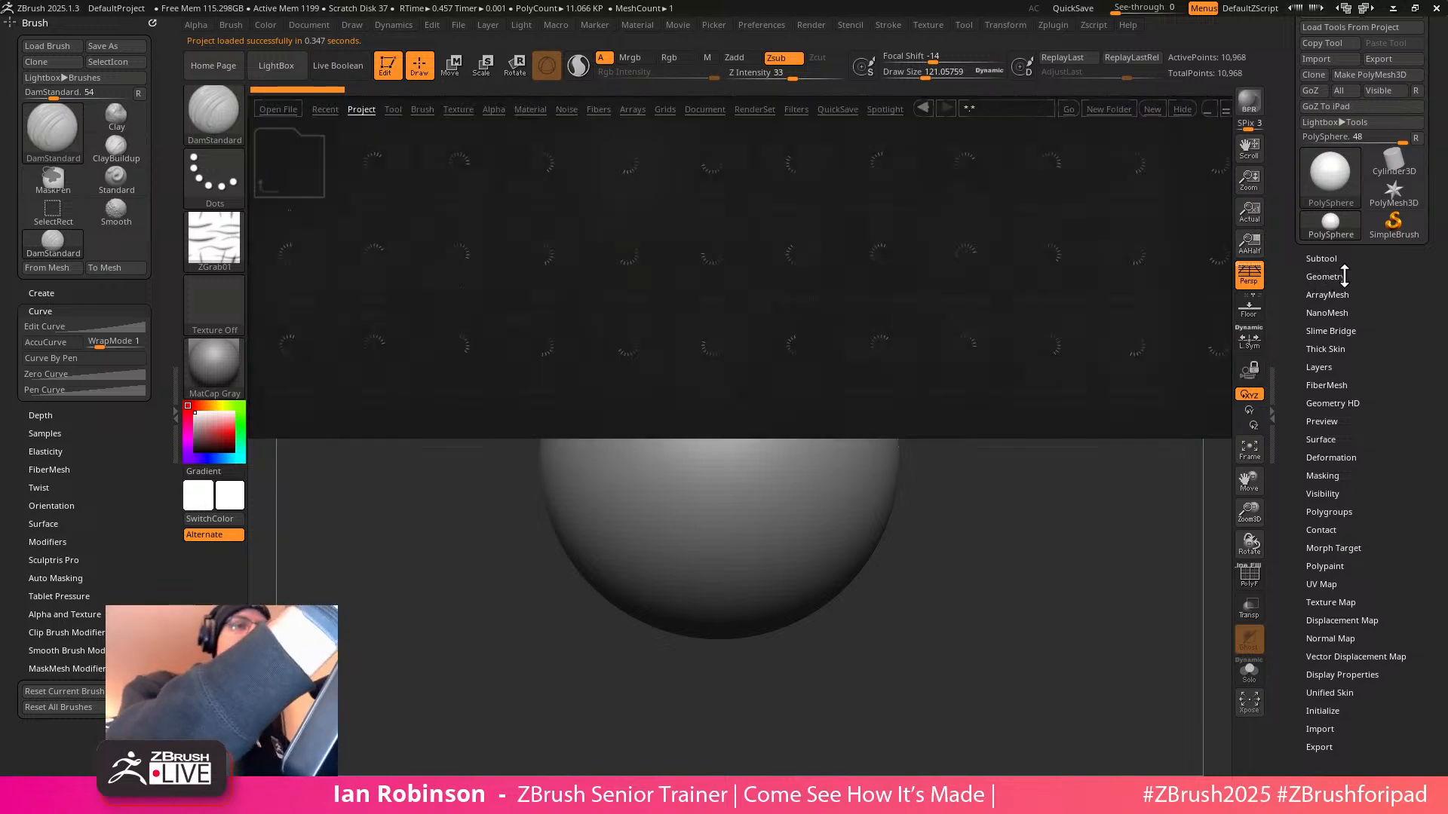
key(comma)
click(1327, 260)
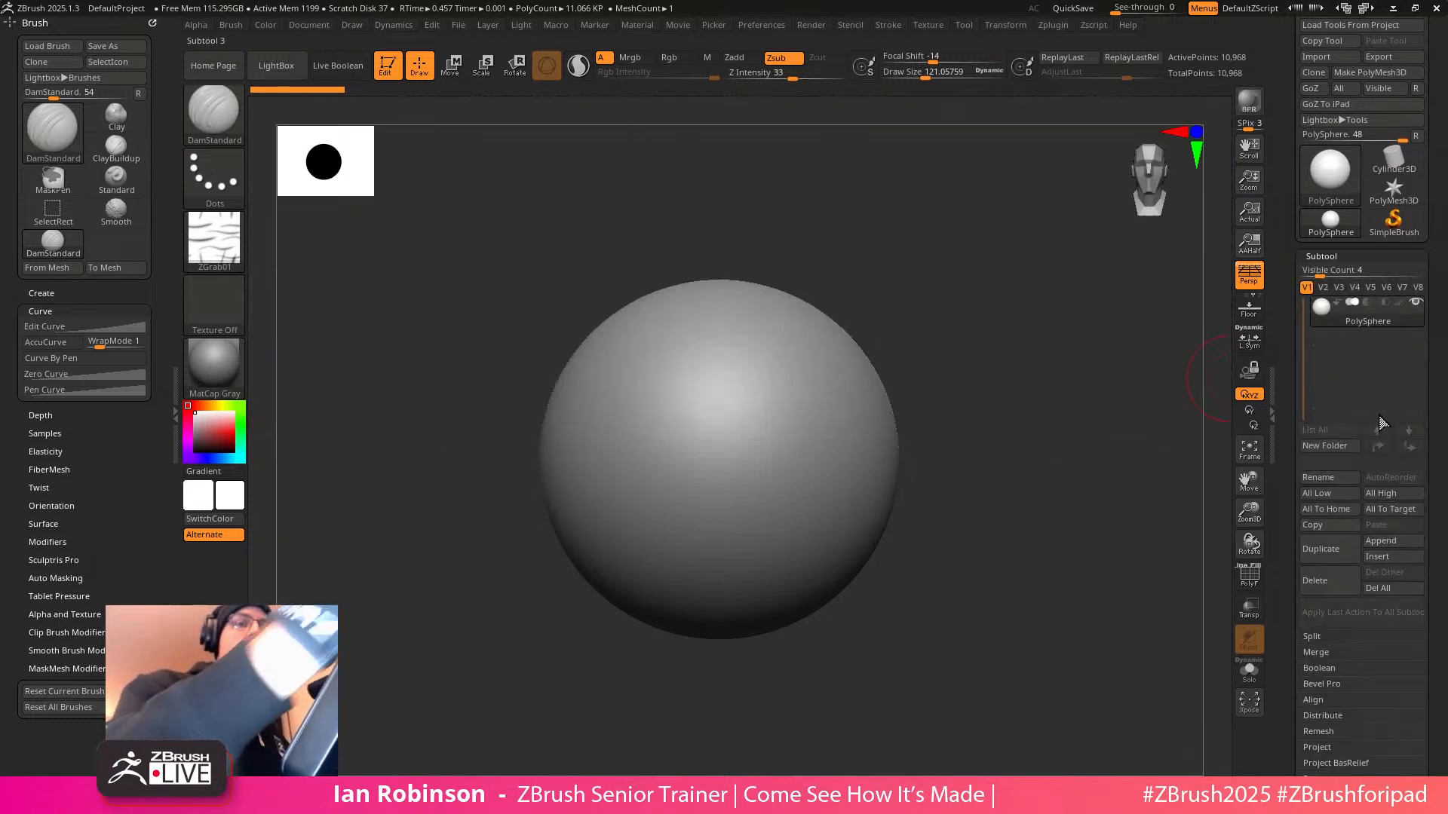
click(1384, 560)
click(999, 524)
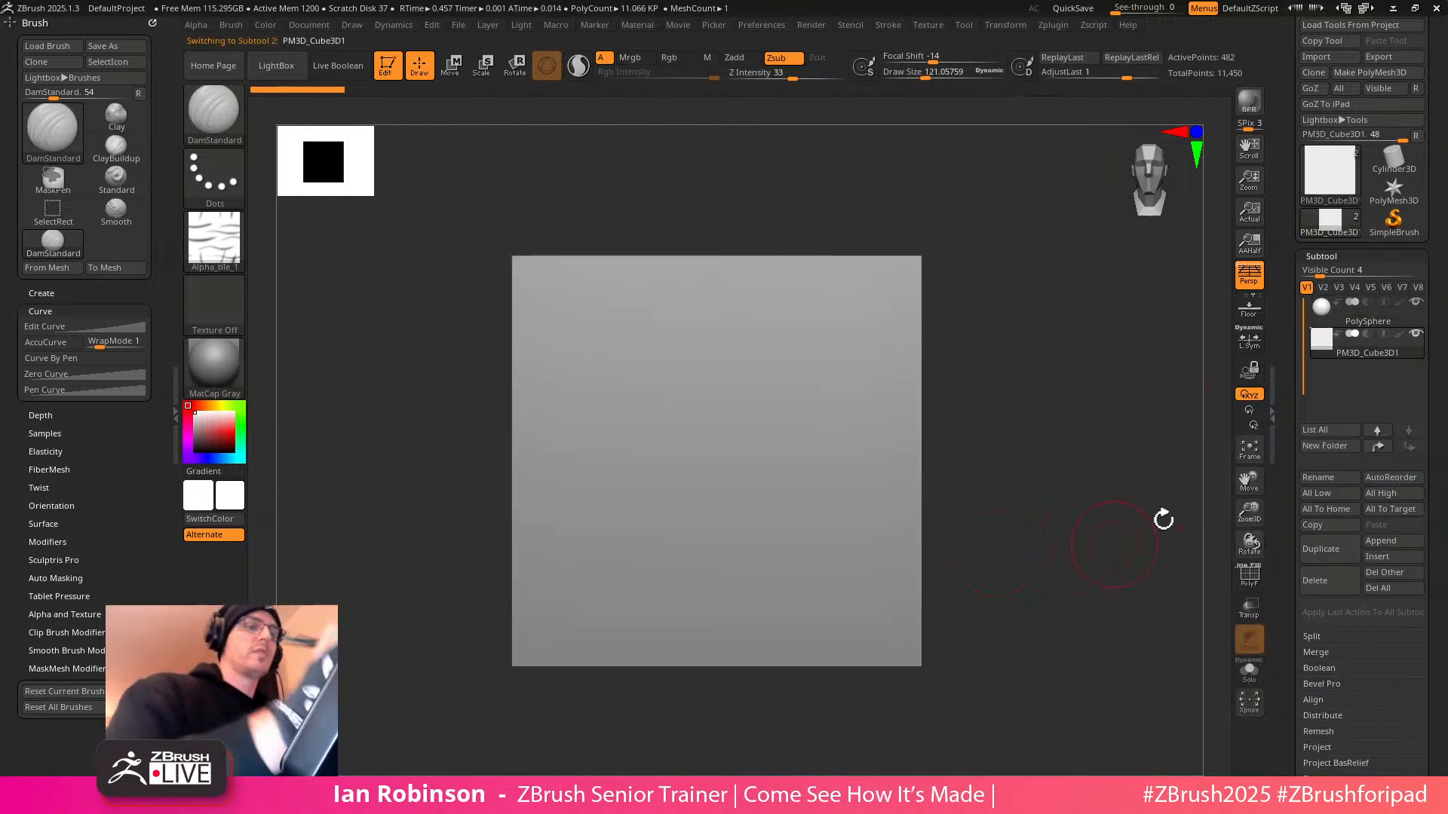
Isolate the cube with Solo, show its PolyFrame, and turn off perspective
click(1248, 682)
drag(1068, 526, 1074, 533)
key(shift+f)
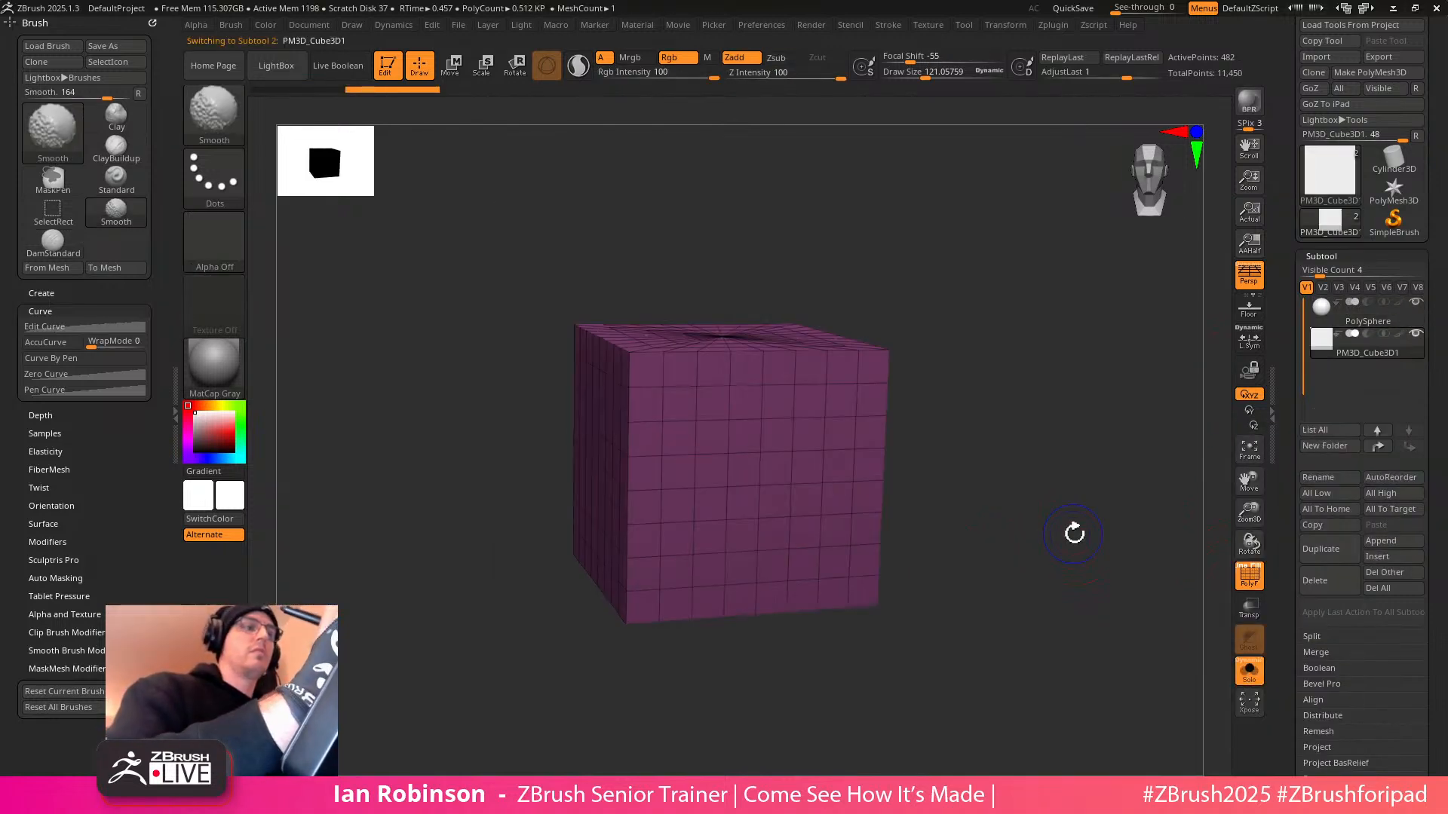
drag(1115, 461, 1154, 423)
click(1249, 275)
Open NoiseMaker for the cube's surface and load Alpha_tile_1.psd as the noise alpha
click(1326, 257)
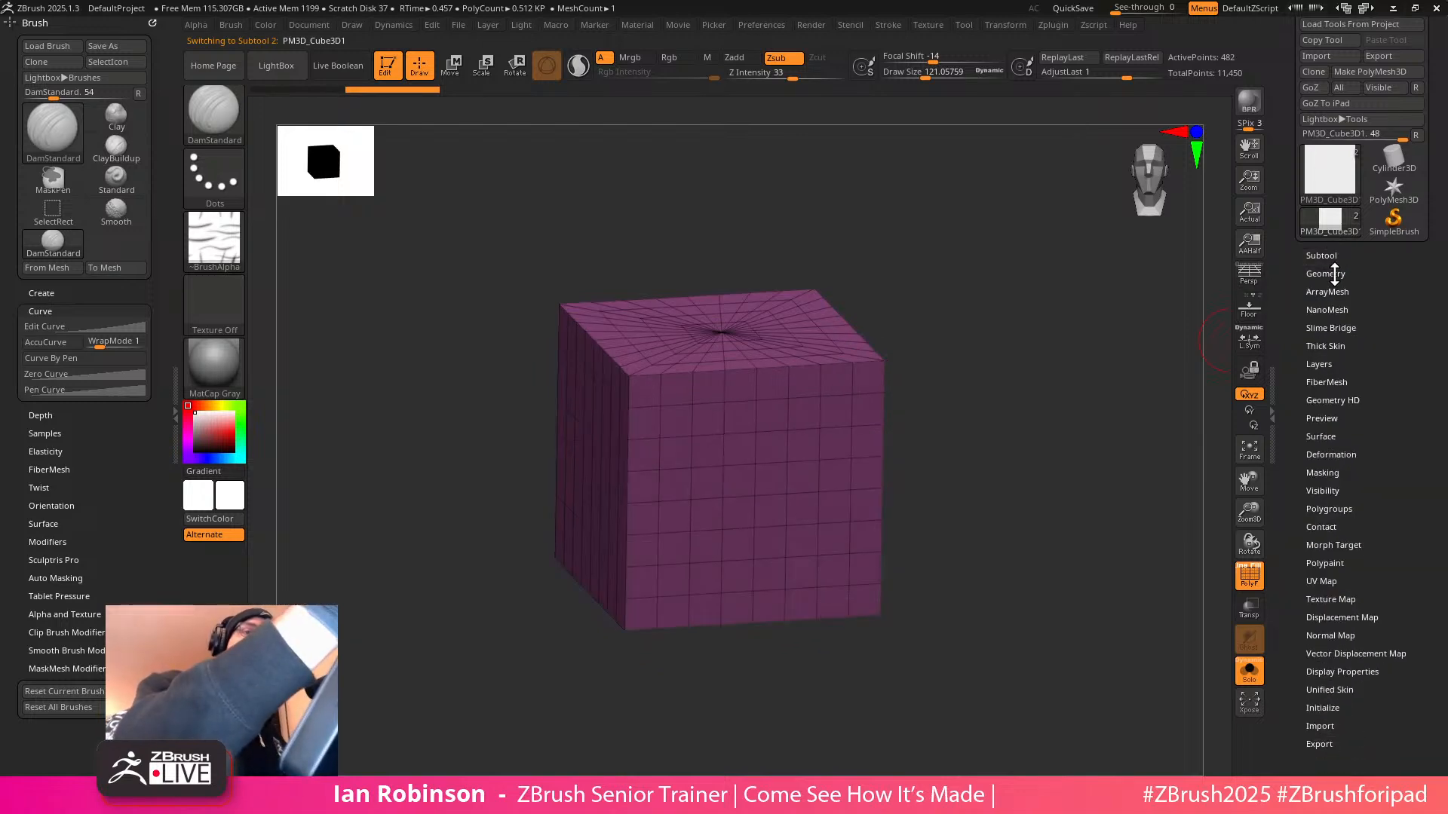
click(1321, 437)
click(1349, 514)
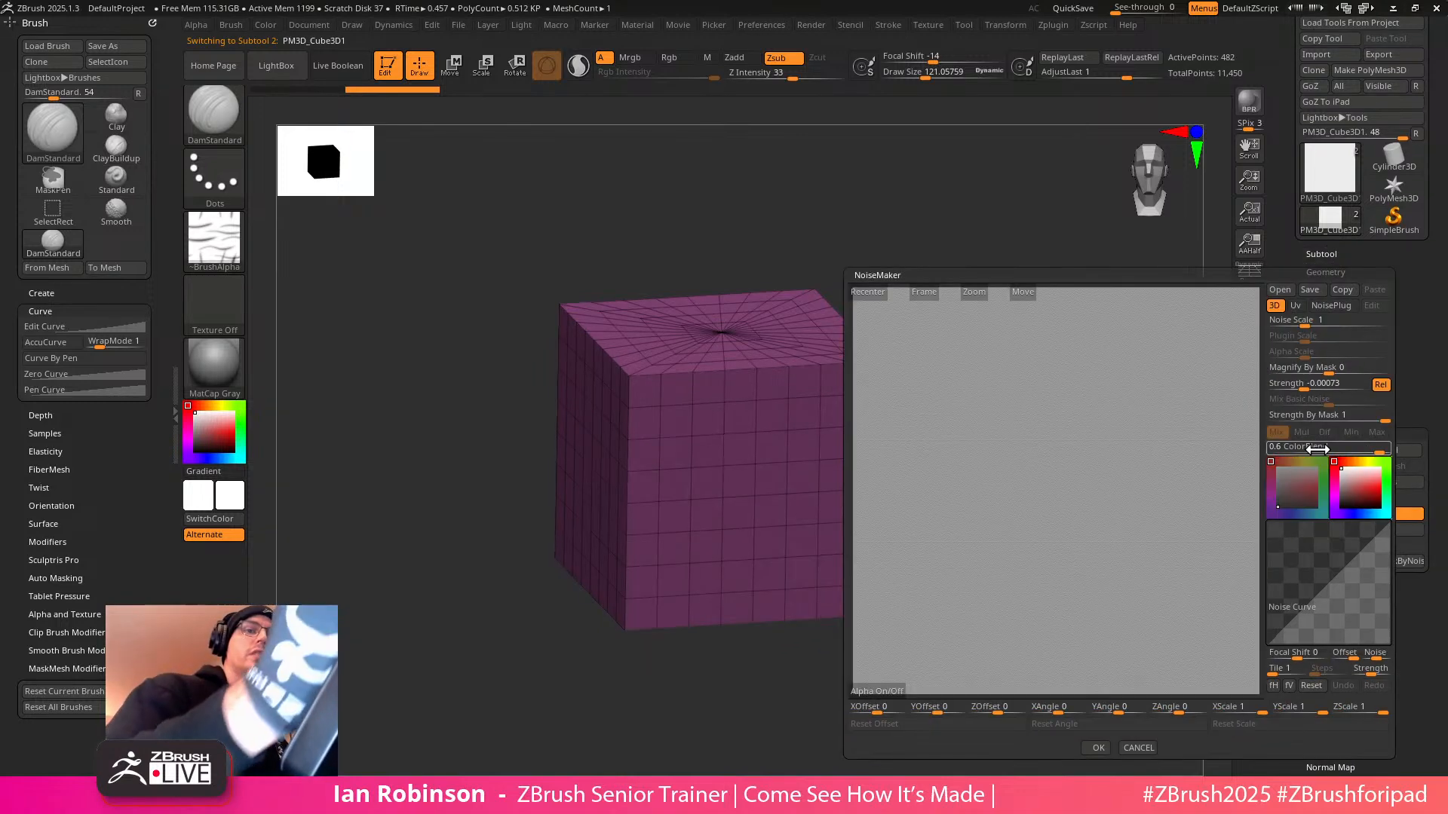
alt+drag(1165, 509, 1002, 477)
drag(1005, 468, 1170, 475)
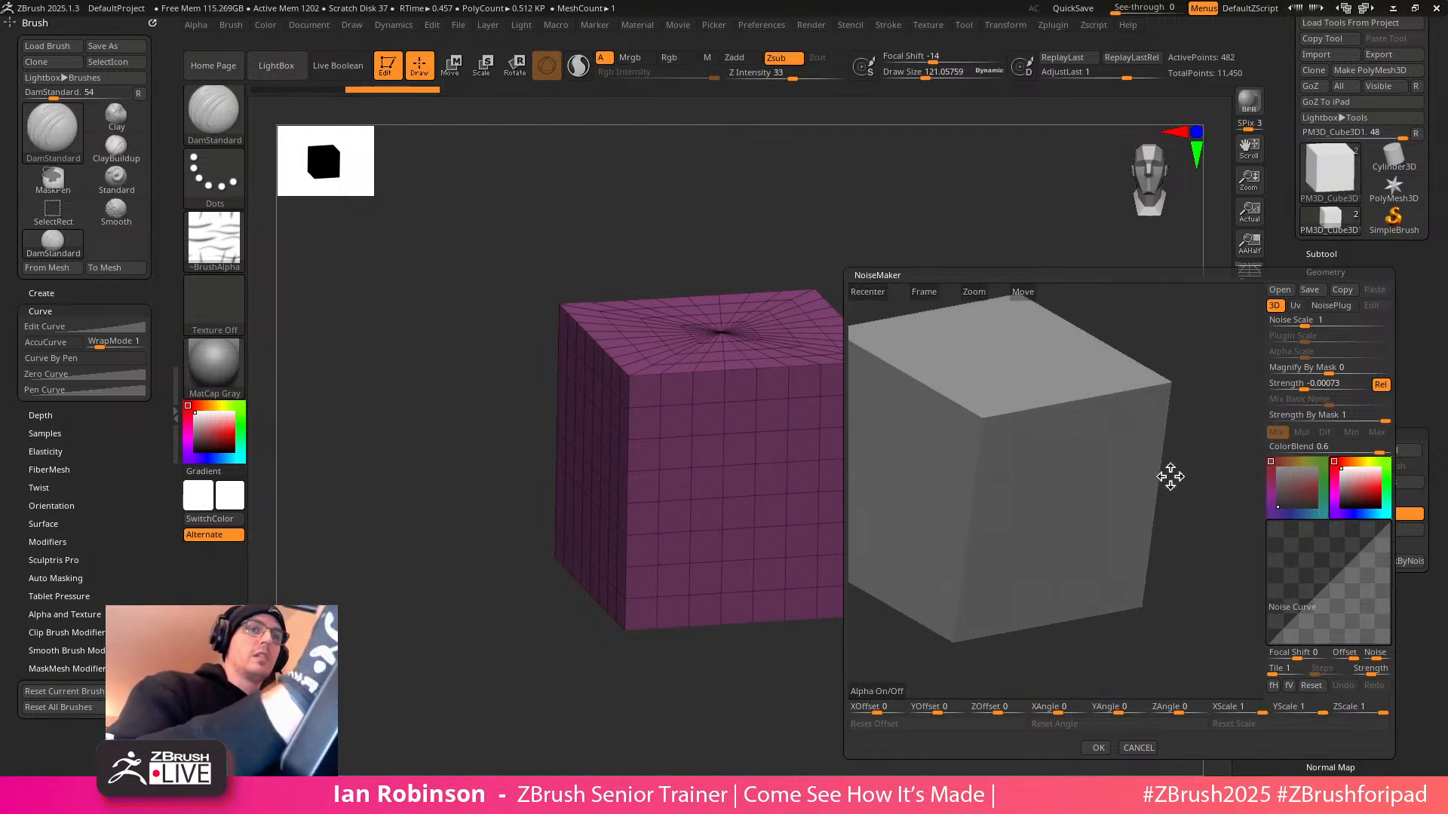
click(881, 691)
click(286, 160)
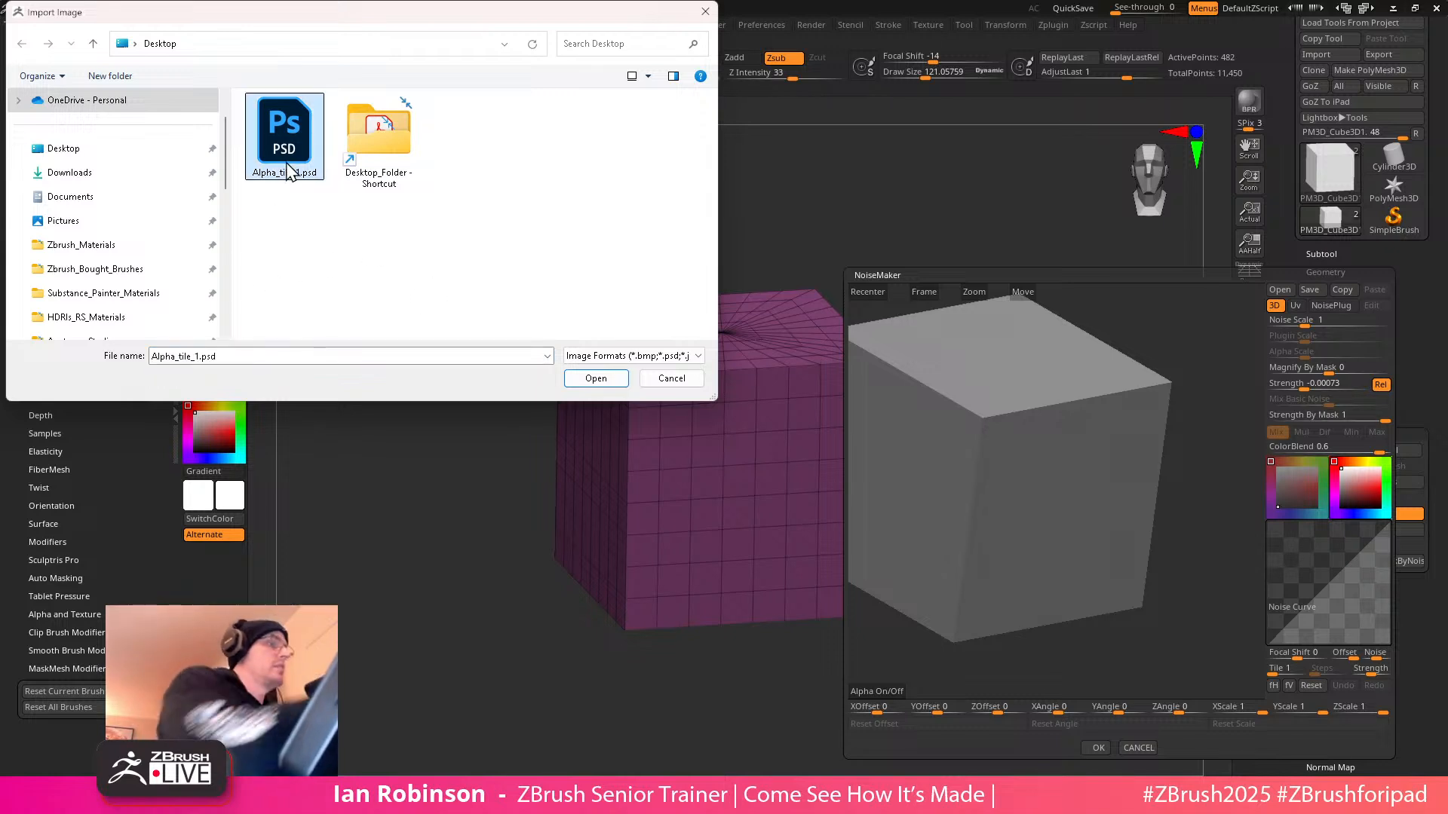
click(596, 378)
Set the Noise Scale to 0.40768, Mix Basic Noise to 0, and Strength to -0.02263
drag(1188, 551, 1191, 516)
click(1297, 326)
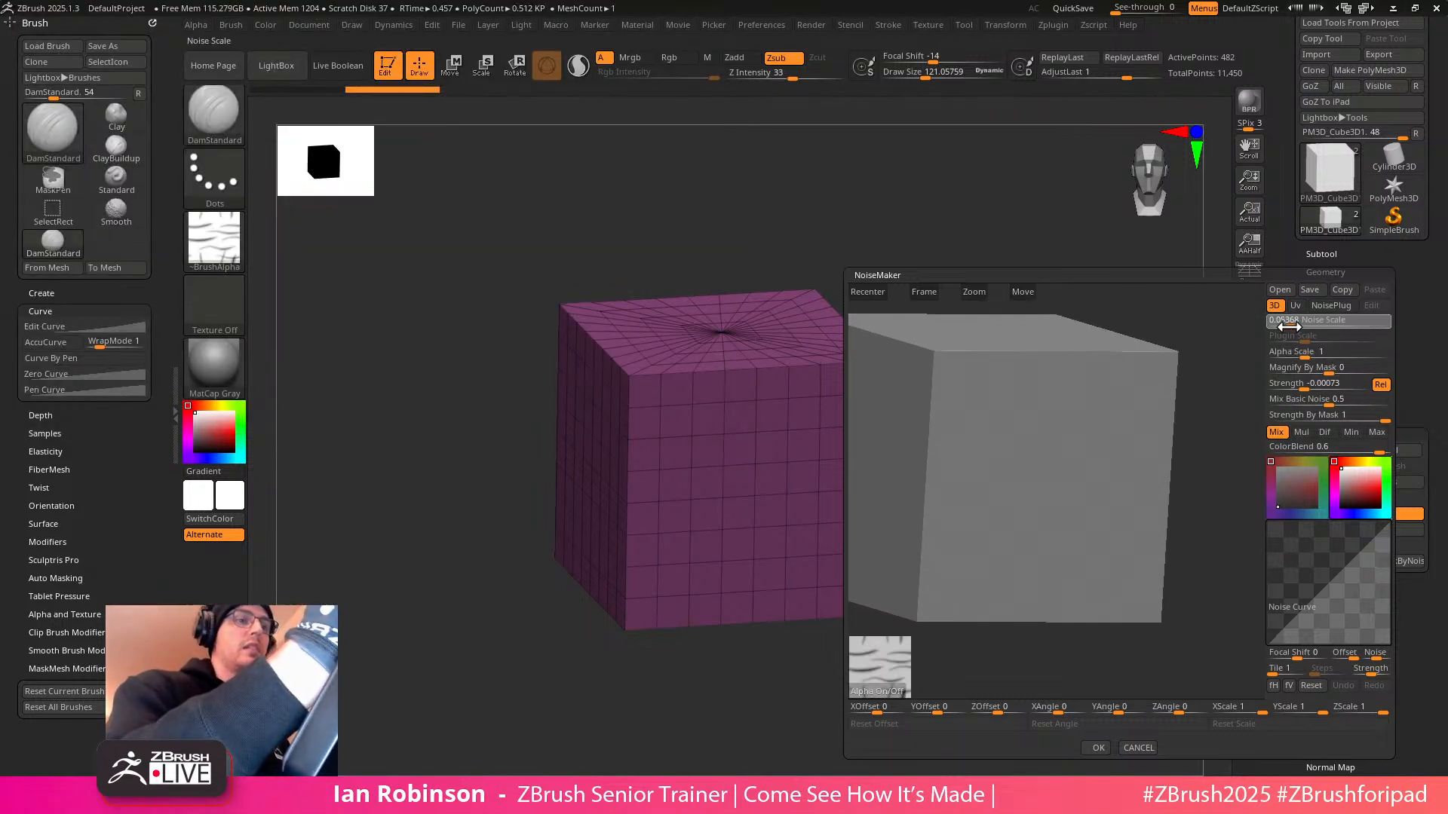
drag(1327, 402, 1240, 415)
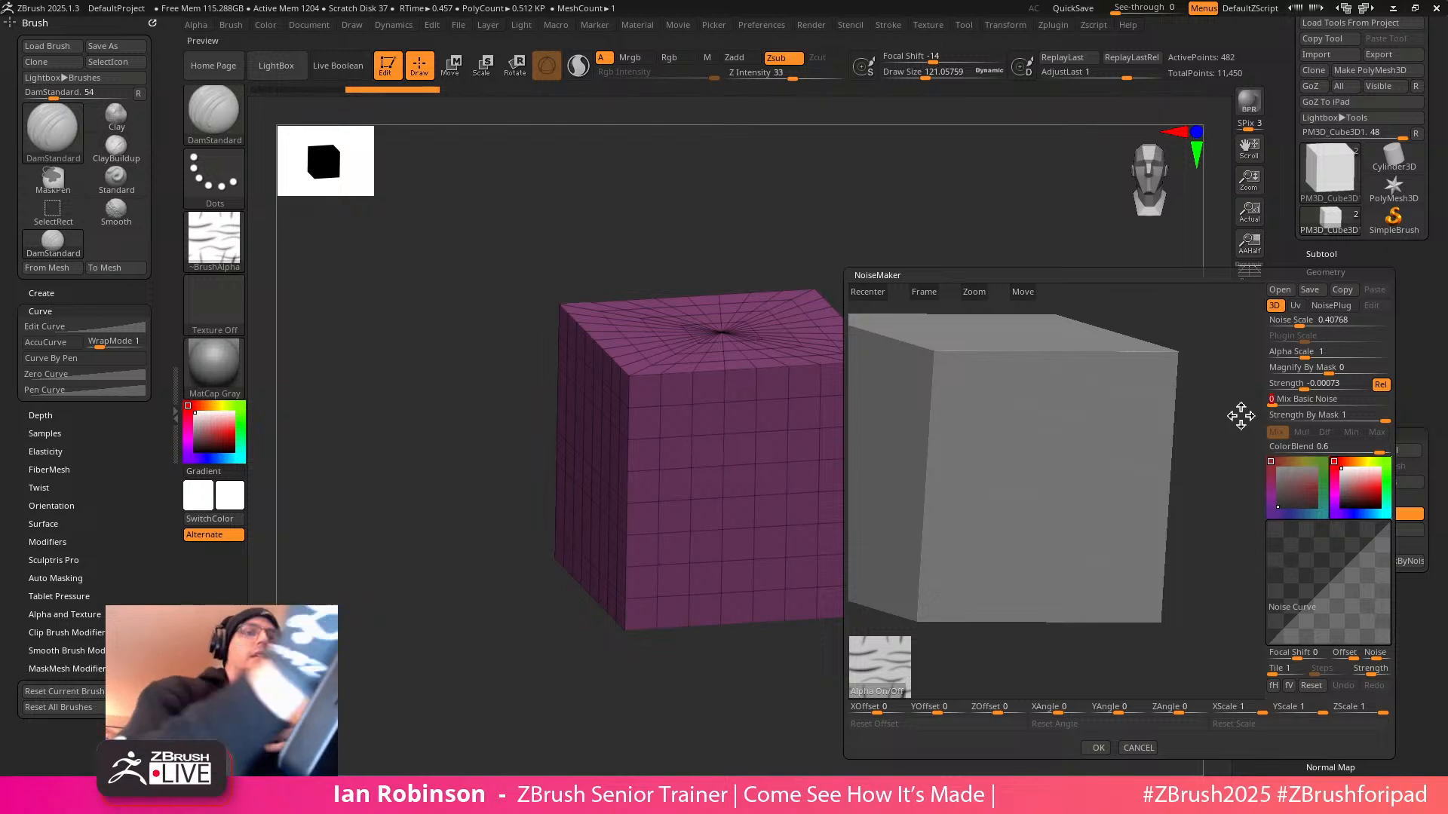
click(1300, 386)
drag(1295, 386, 1292, 390)
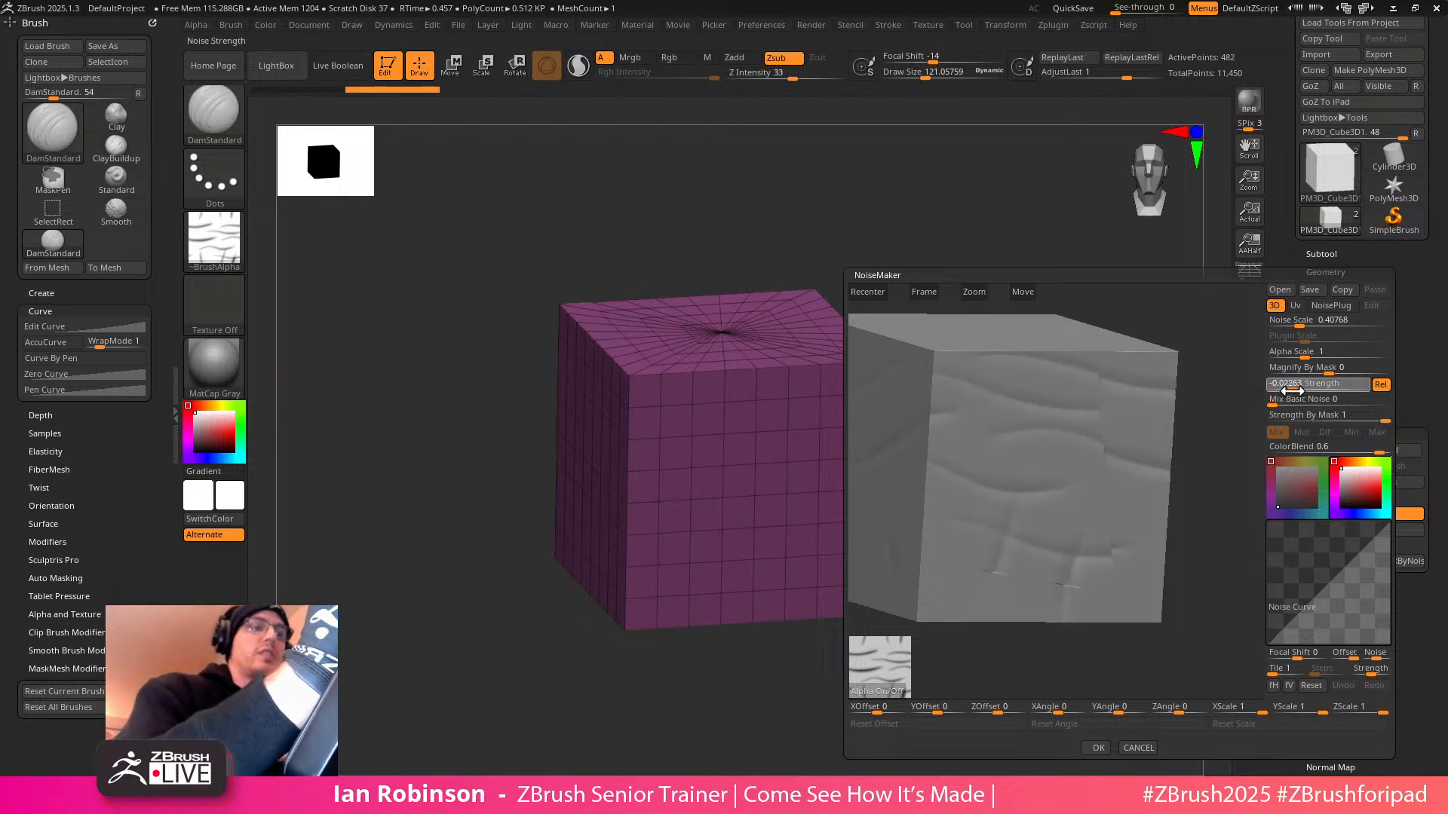
Switch the noise to UV projection, lower Alpha Scale to 0.02753, make Strength more negative, and accept the noise
click(1295, 306)
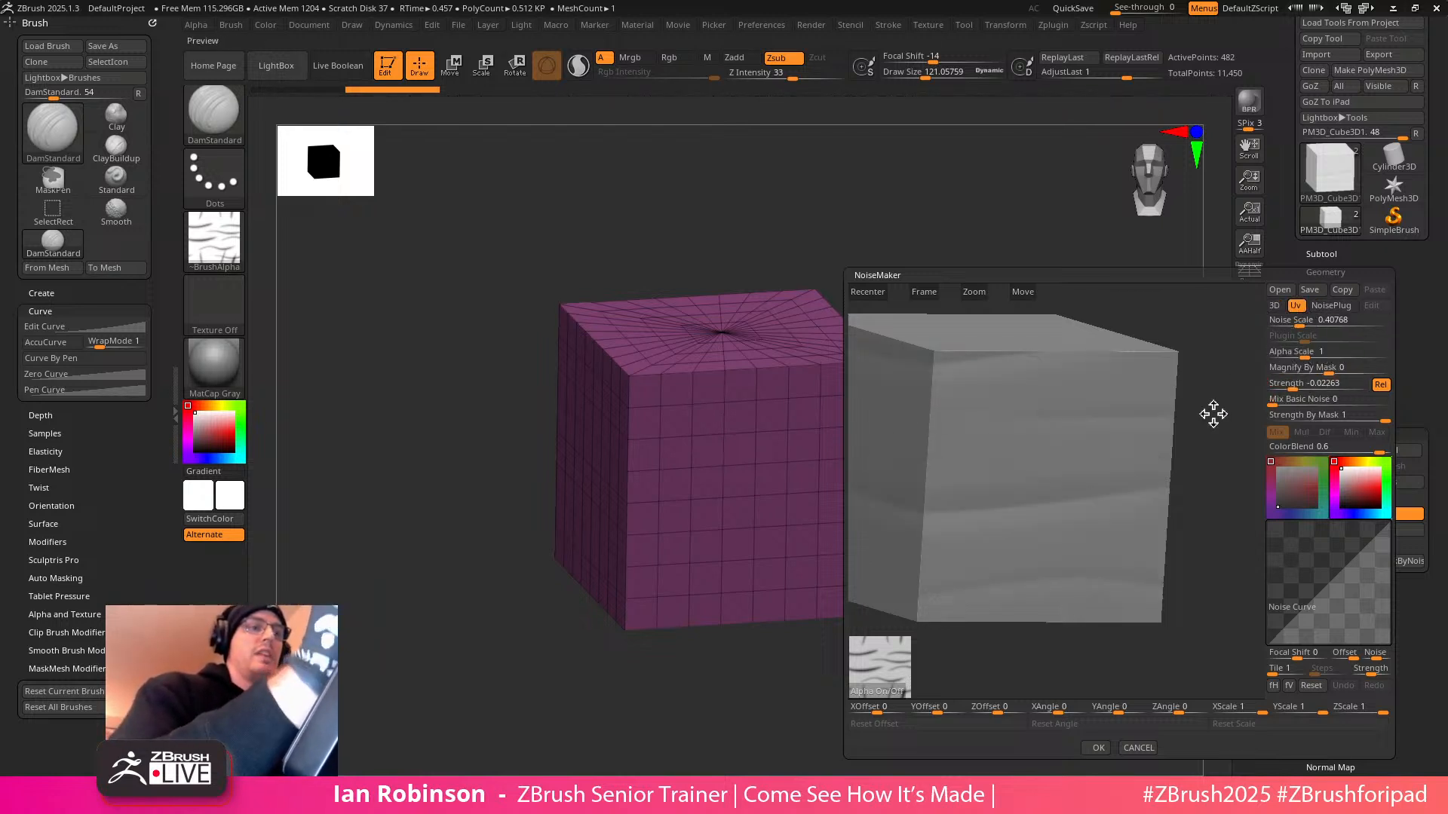
drag(1219, 423, 1203, 466)
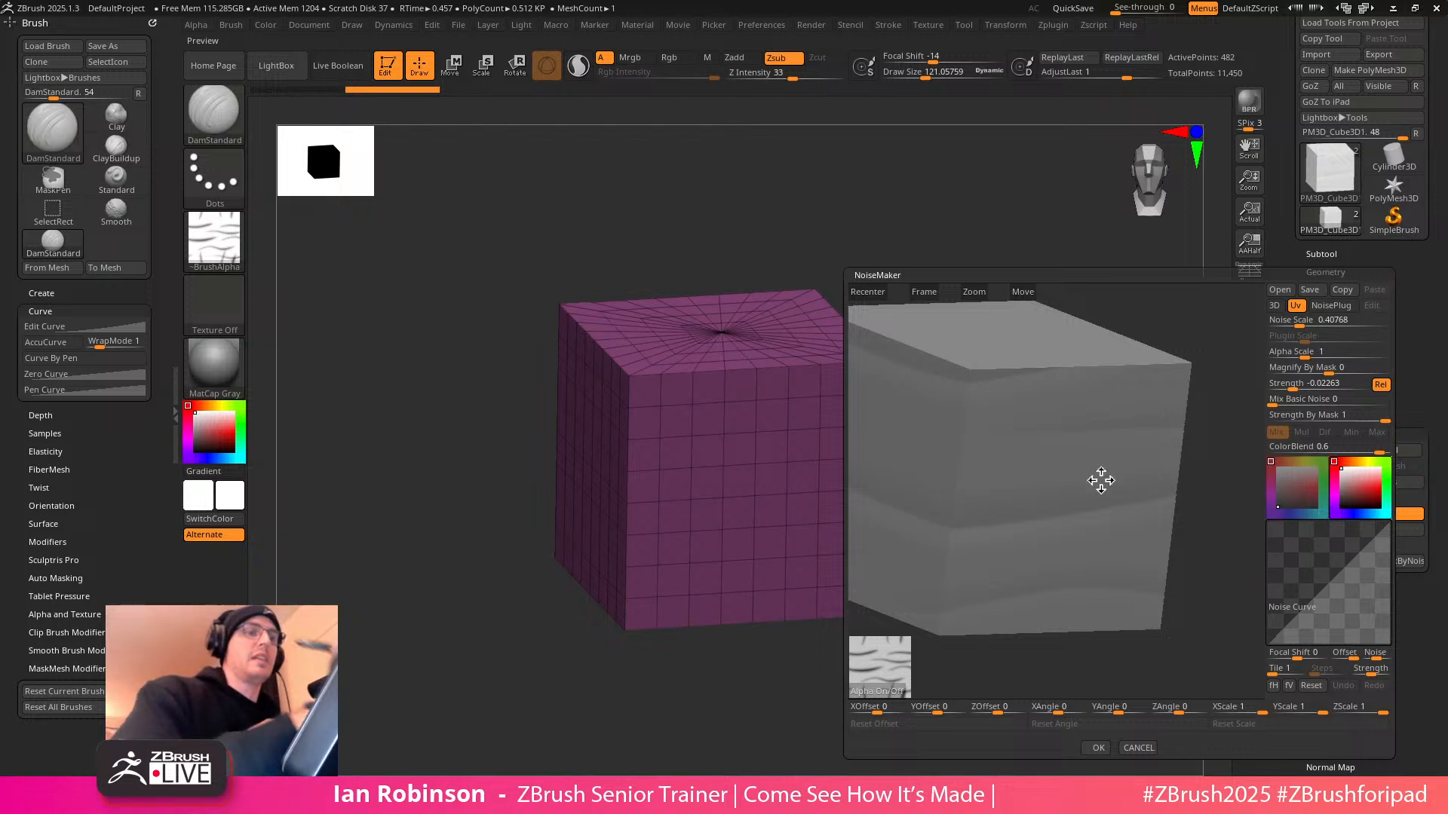
drag(1316, 353, 1286, 358)
drag(1217, 452, 1209, 442)
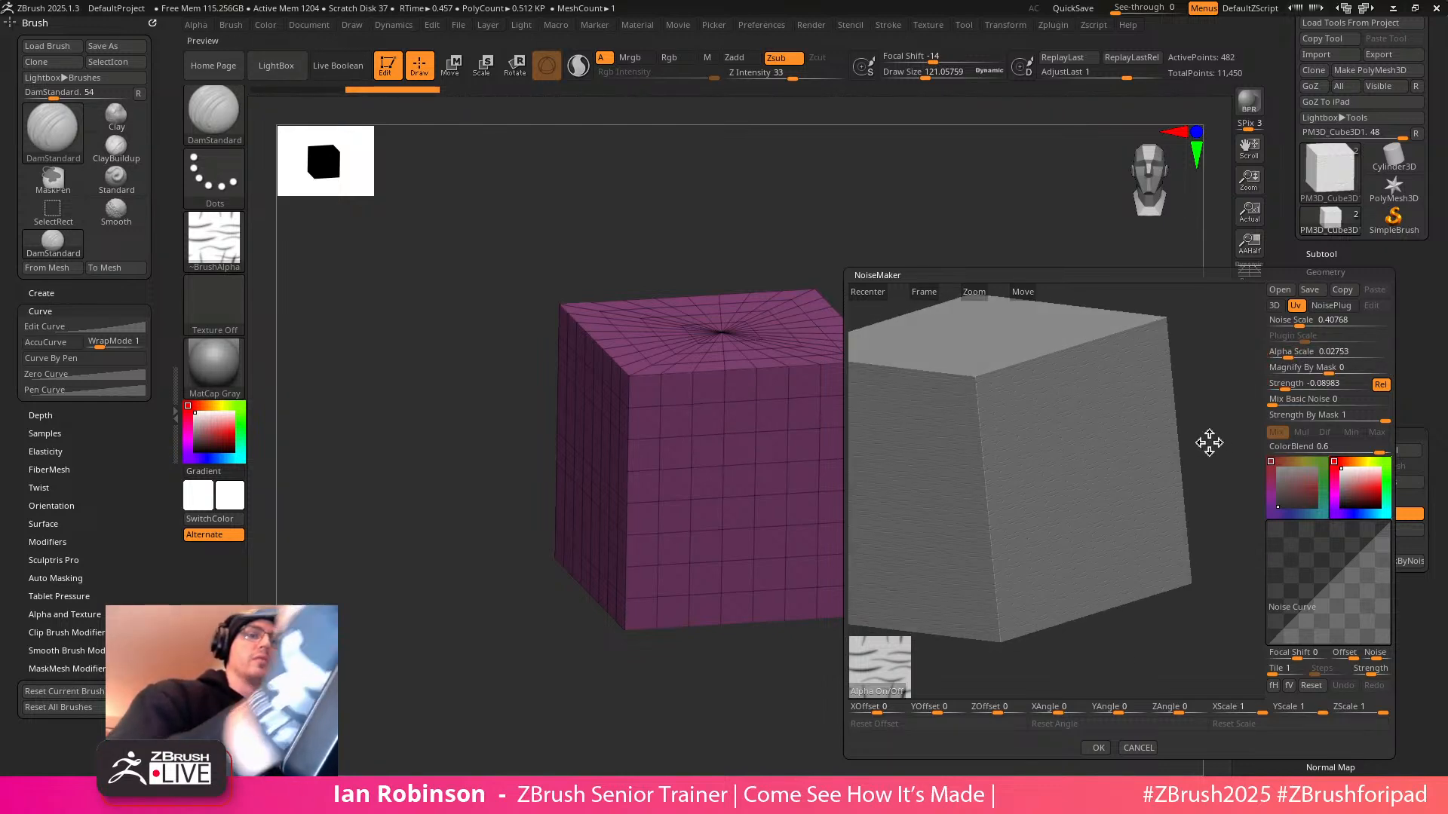
drag(1286, 386, 1264, 389)
click(1097, 748)
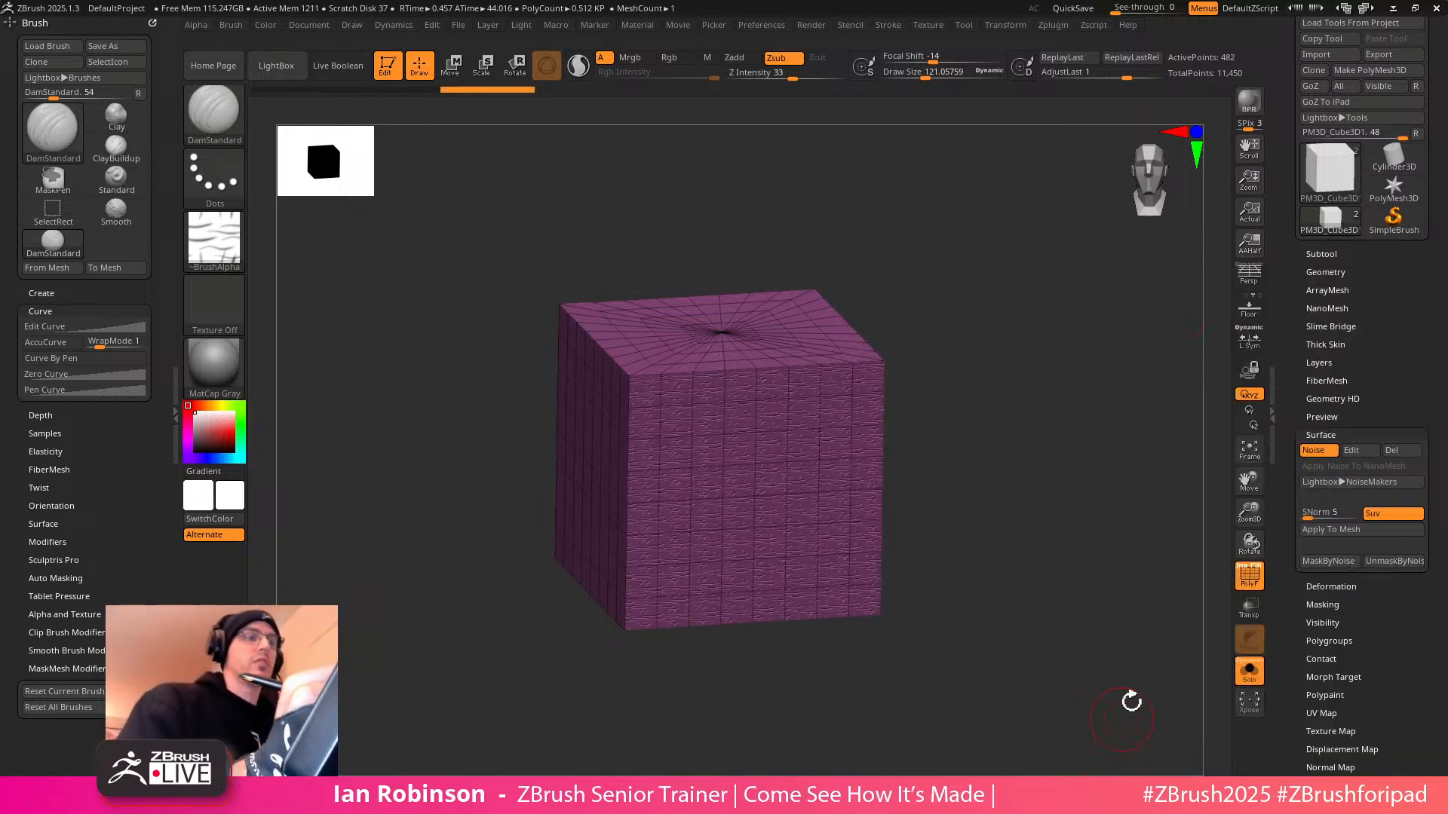
Turn off the cube's surface noise and hide its PolyFrame
click(1325, 448)
mouse_move(1052, 475)
shift+mouse_down()
mouse_move(1057, 432)
mouse_move(1030, 457)
shift+mouse_up()
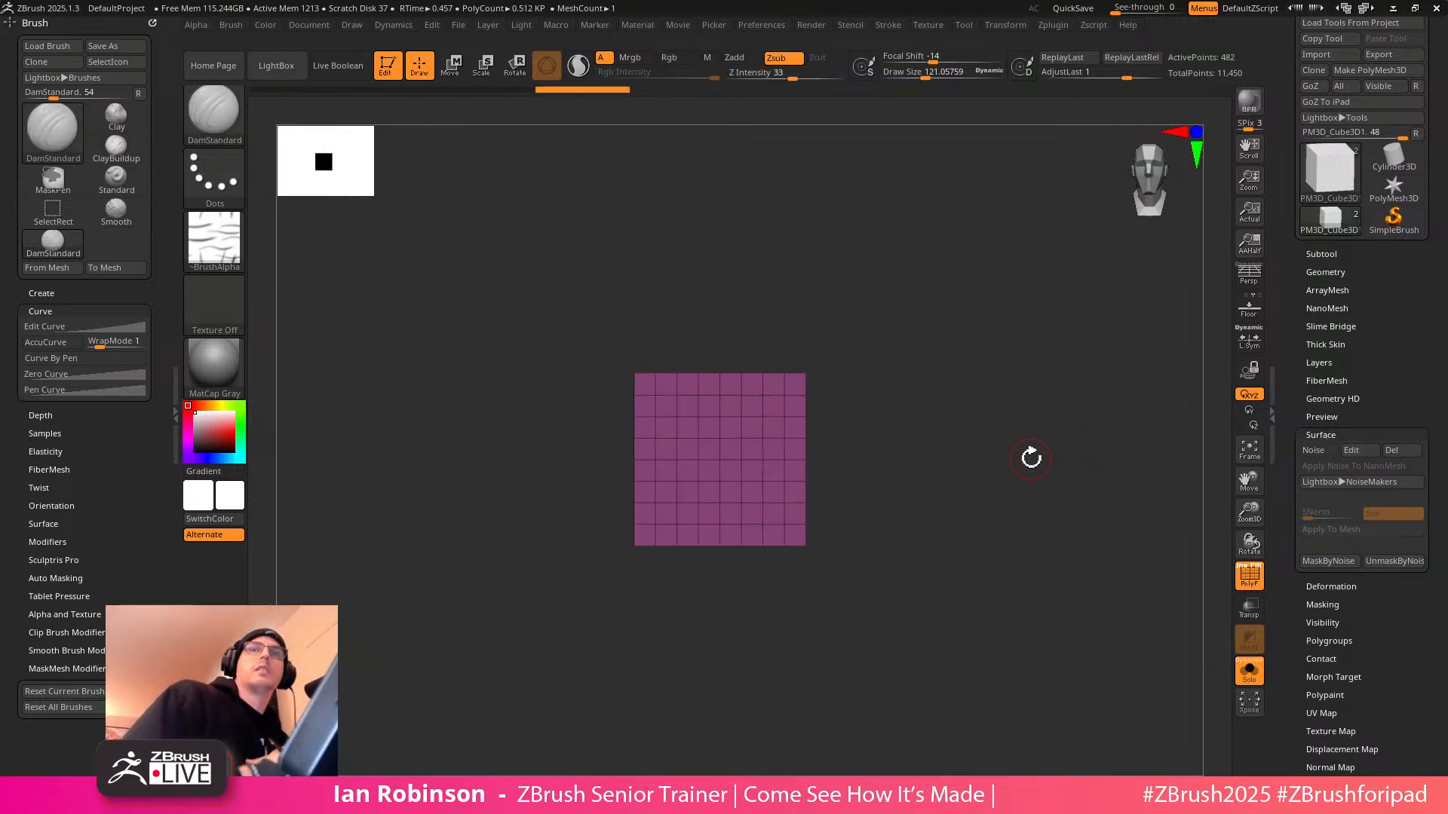
drag(1030, 458, 1000, 420)
key(shift+f)
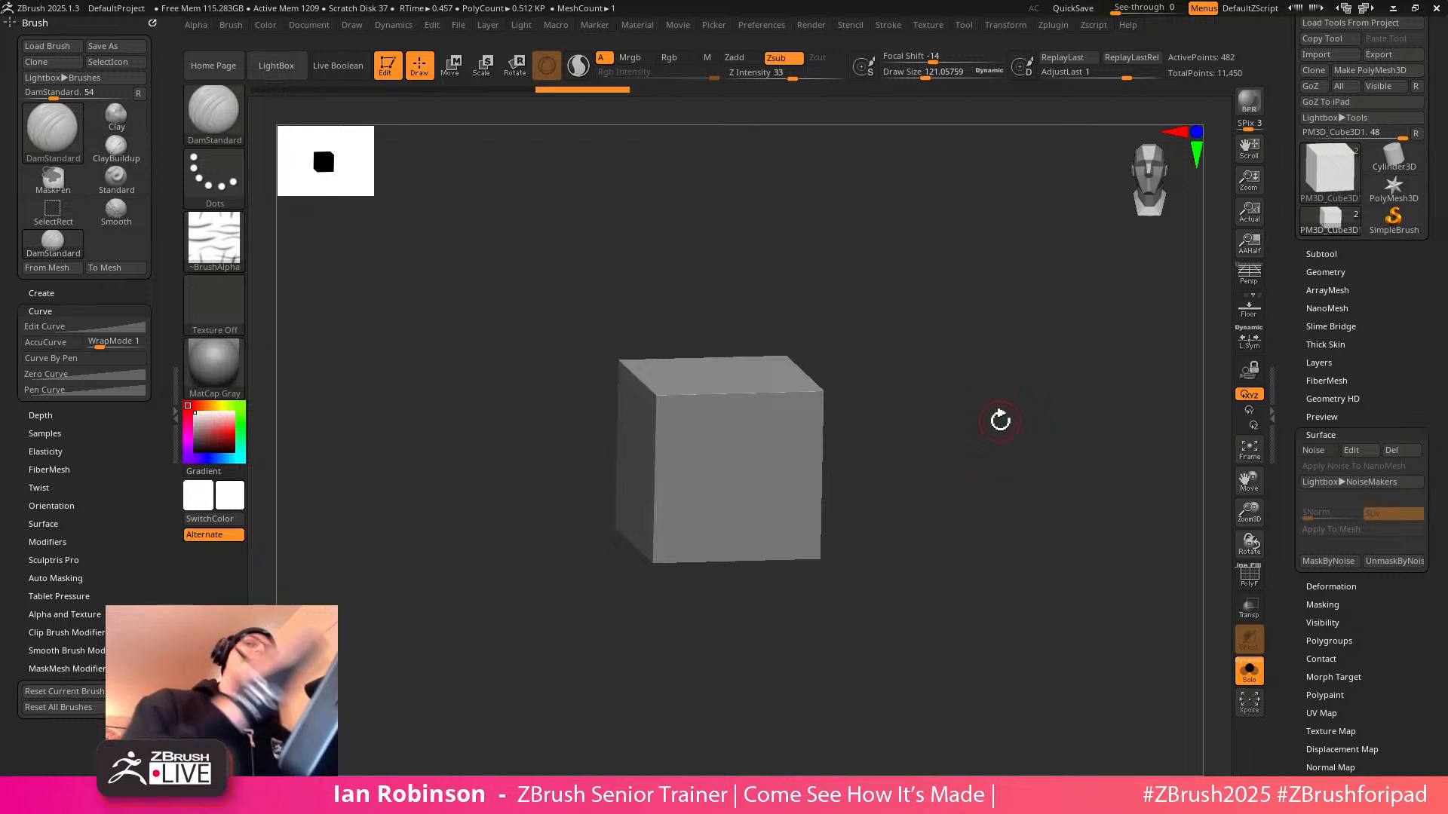
drag(1000, 420, 1002, 395)
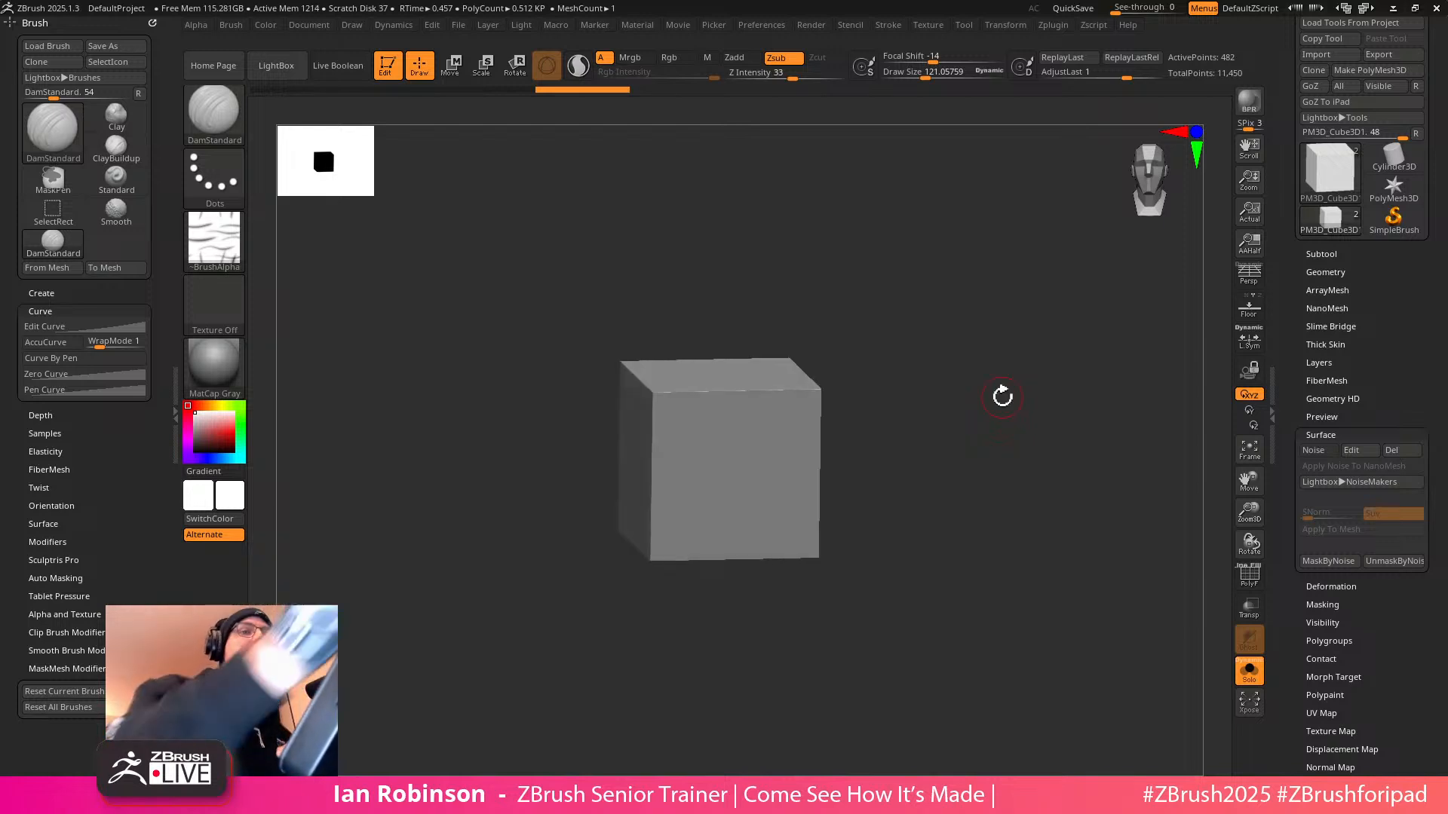
Append a Plane3D as a new subtool, select it and view it straight from the front
click(1331, 255)
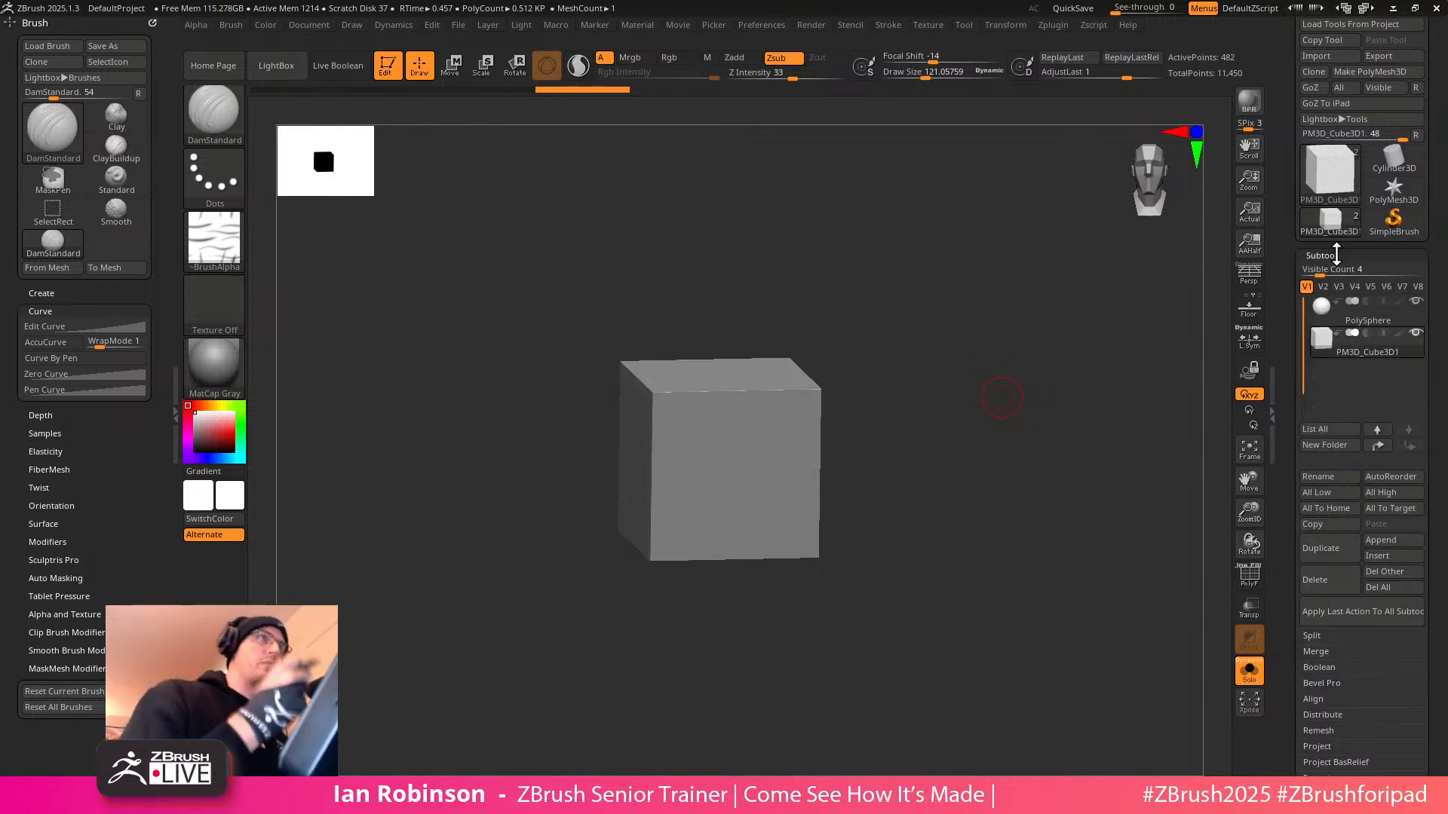
click(1377, 555)
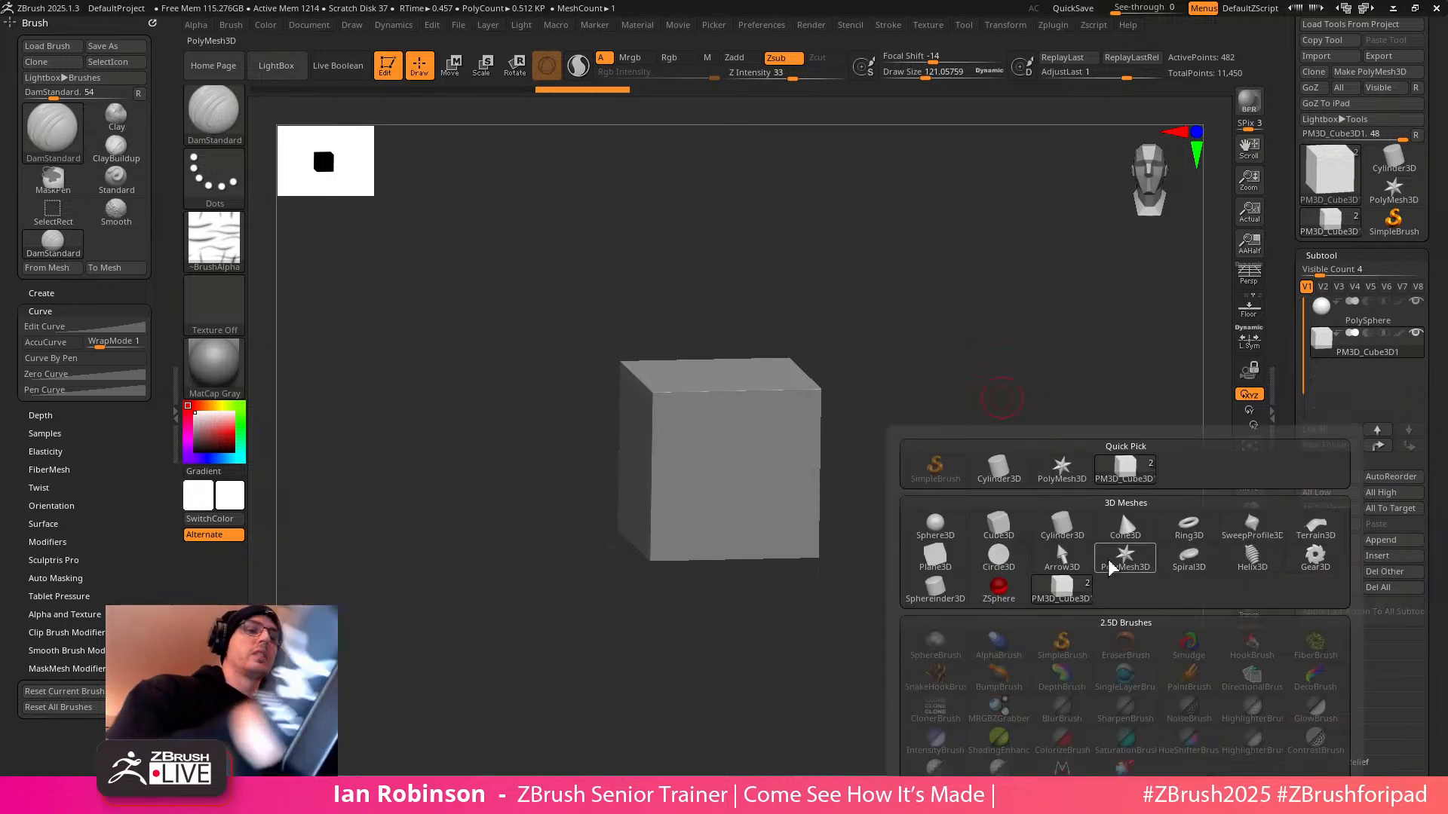
click(934, 558)
shift+drag(966, 494, 1041, 509)
key(shift+f)
key(shift+f)
key(shift+f)
key(shift+f)
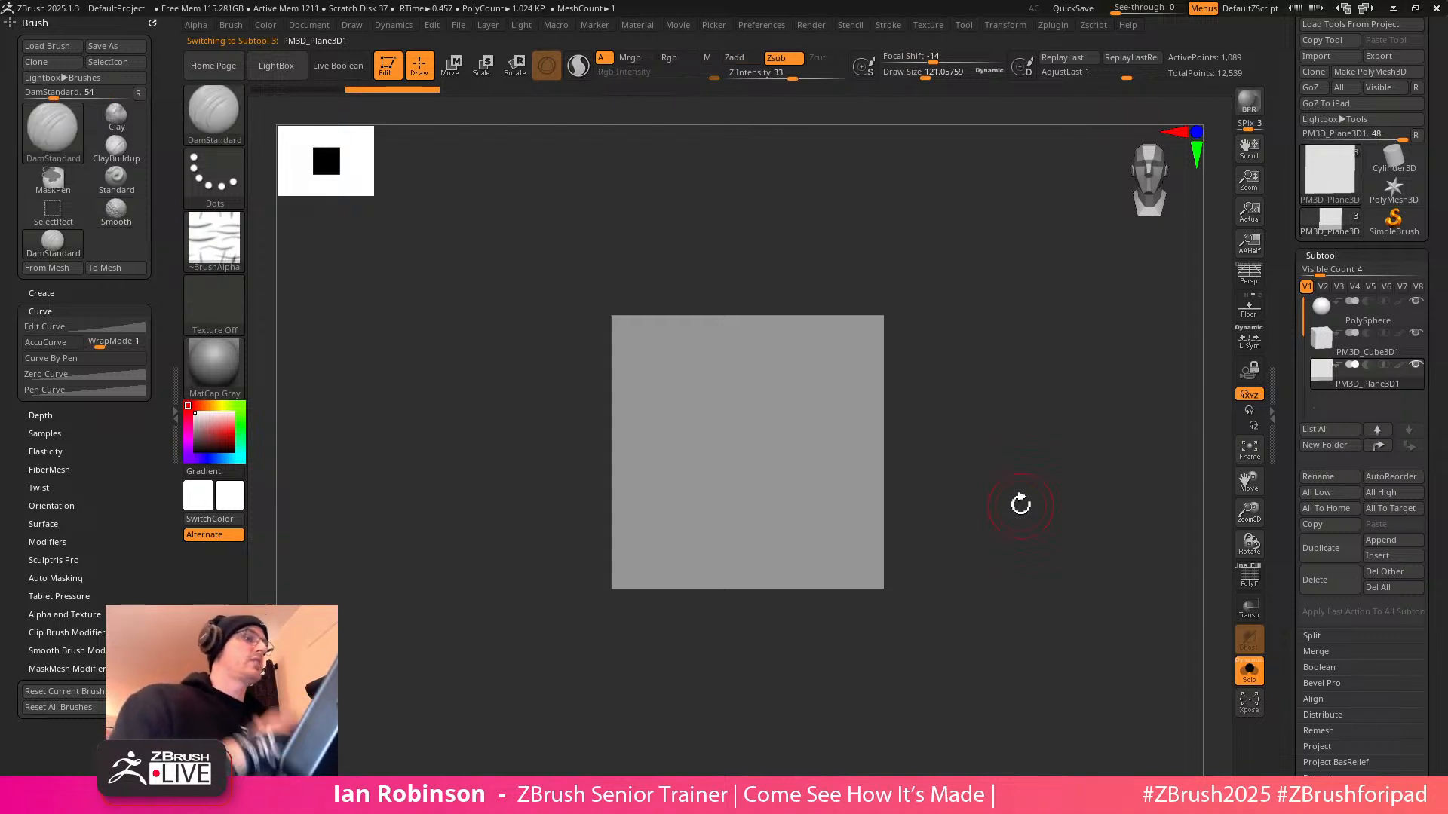
alt+drag(1020, 504, 1024, 422)
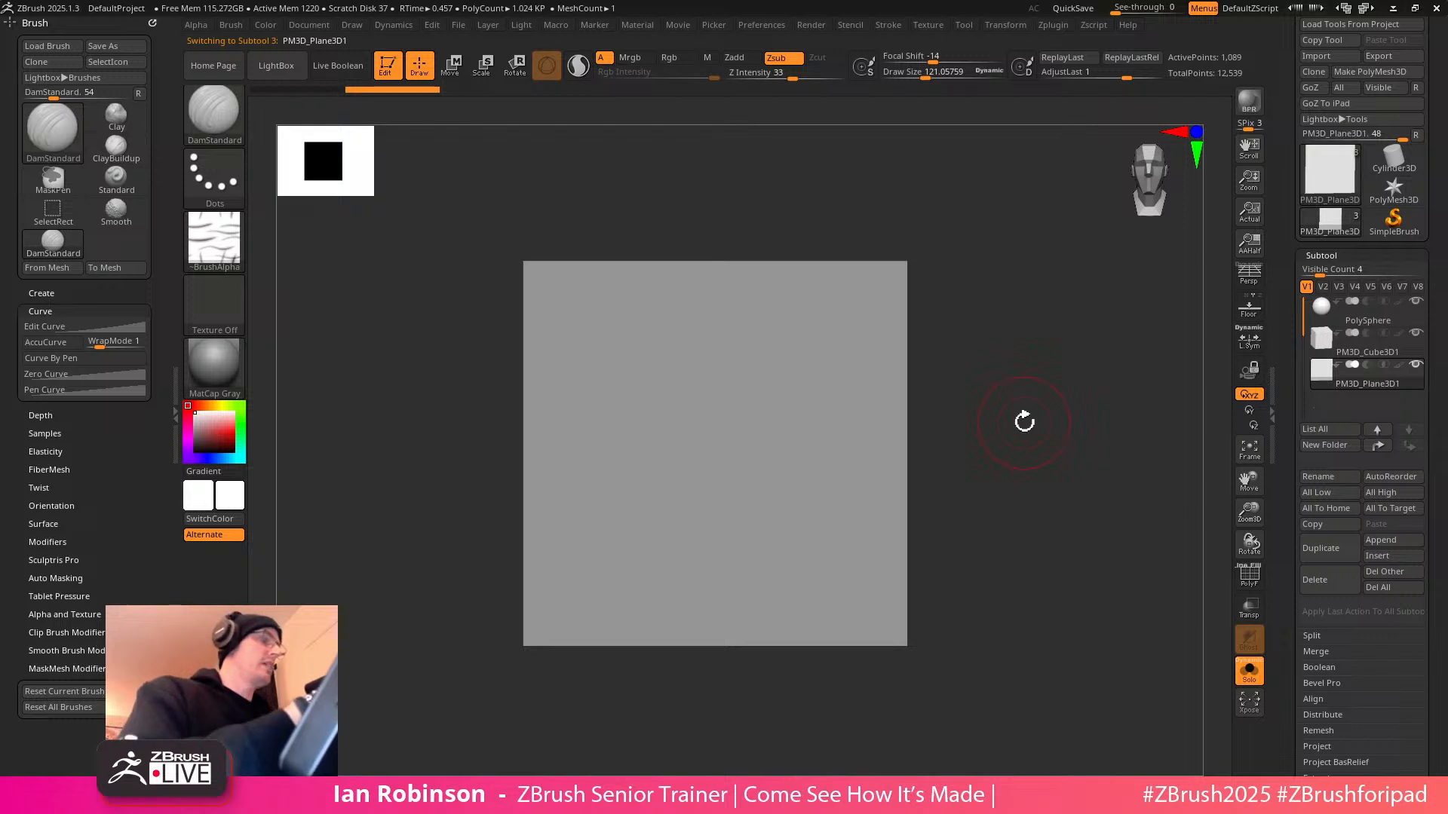
click(309, 25)
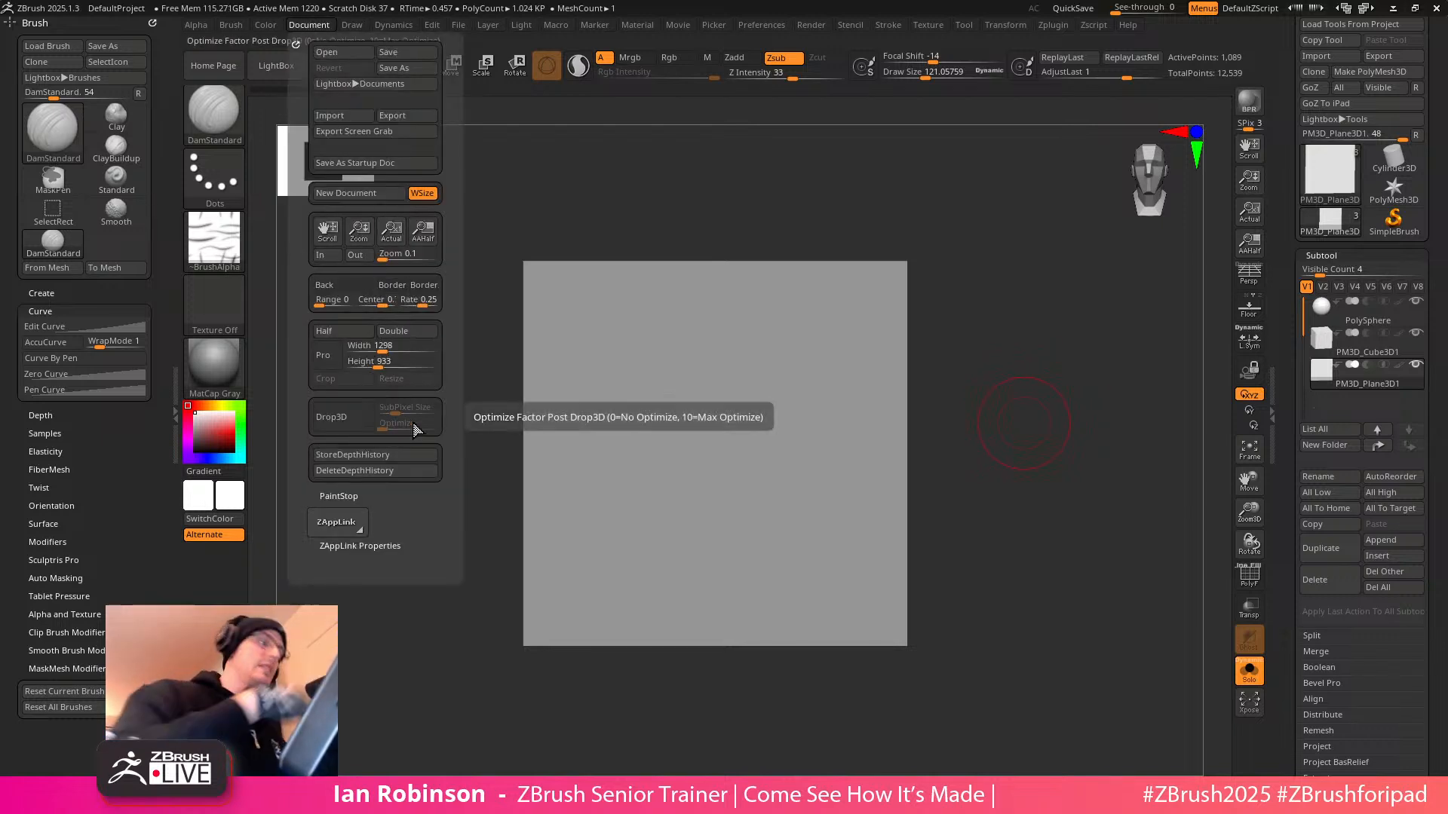
alt+drag(978, 404, 973, 369)
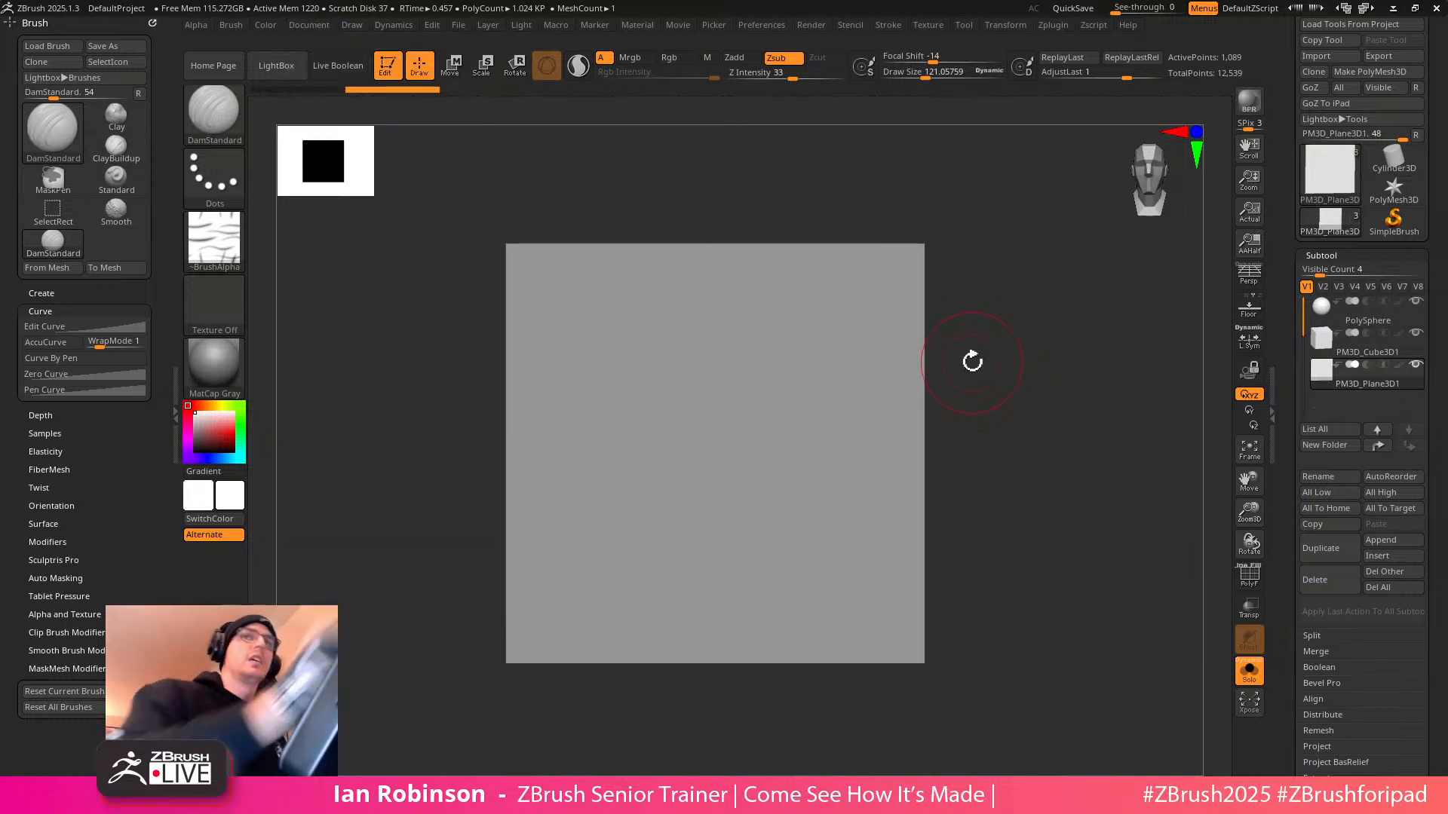
mouse_move(1031, 365)
alt+mouse_down()
mouse_move(1047, 365)
mouse_move(1049, 385)
alt+mouse_up()
Collapse the brush curve settings and load the IMM Bricks brush from the Insert IMM folder of the Lightbox brushes
click(59, 309)
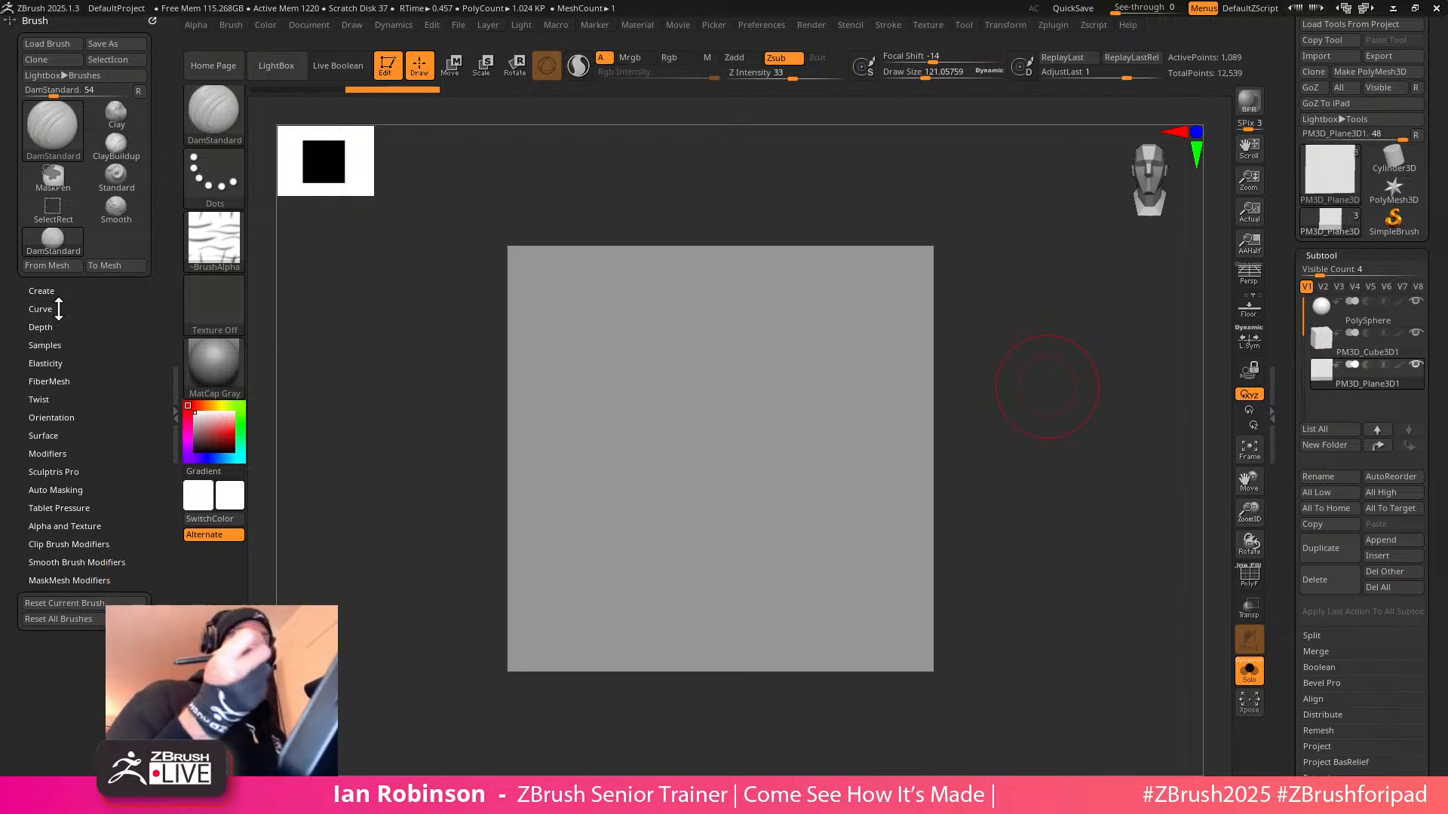
key(comma)
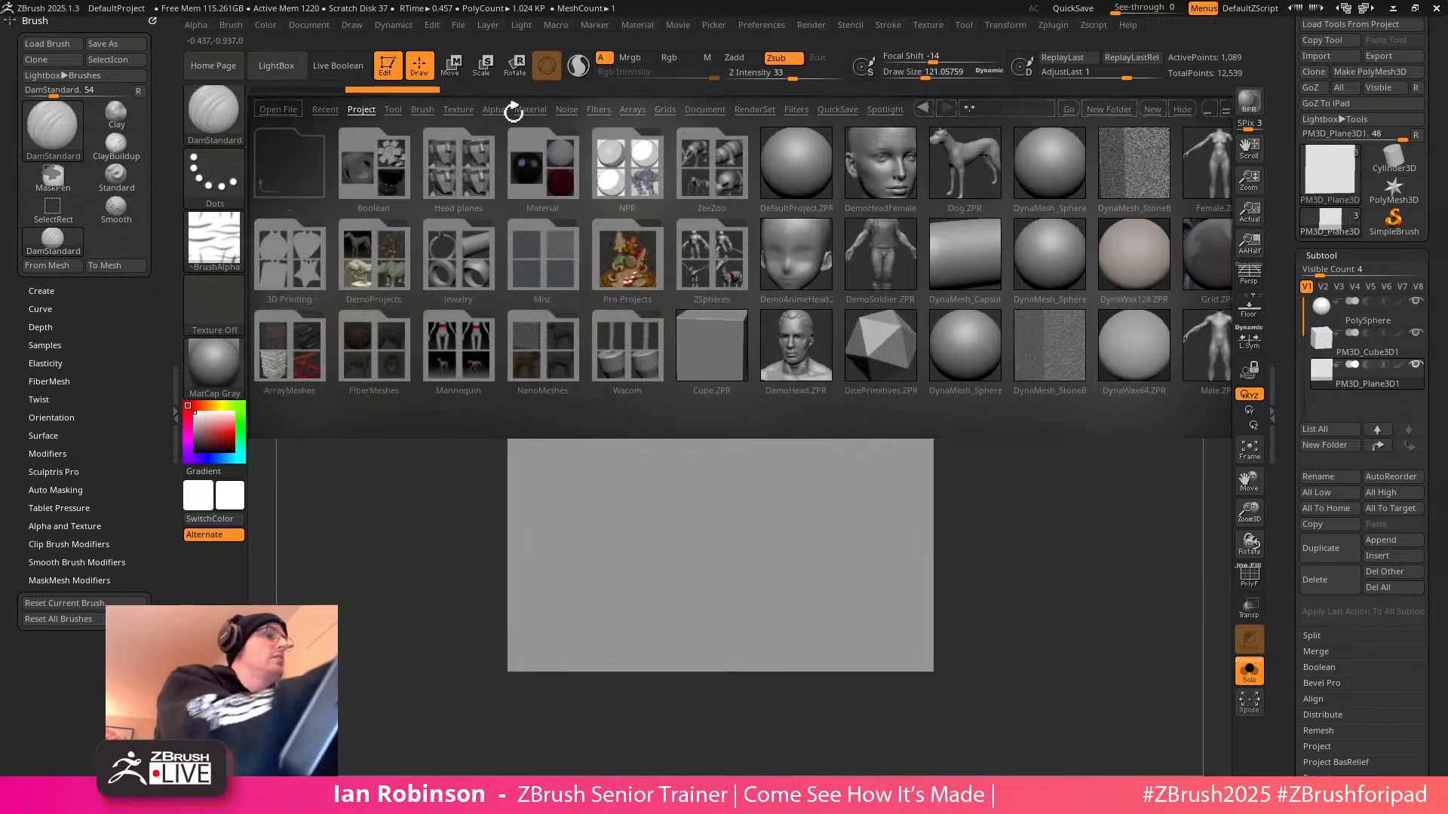
click(424, 109)
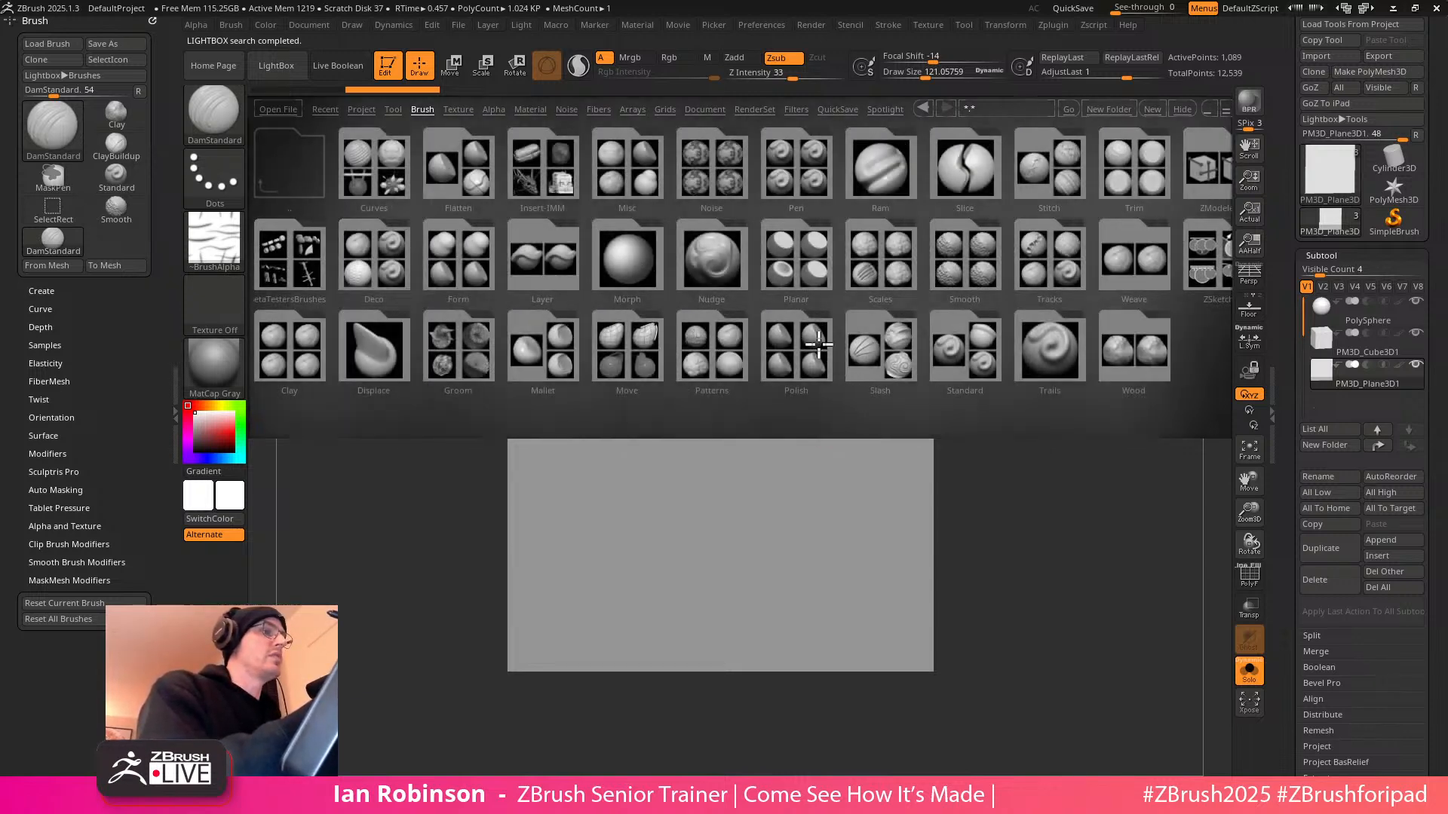
click(562, 159)
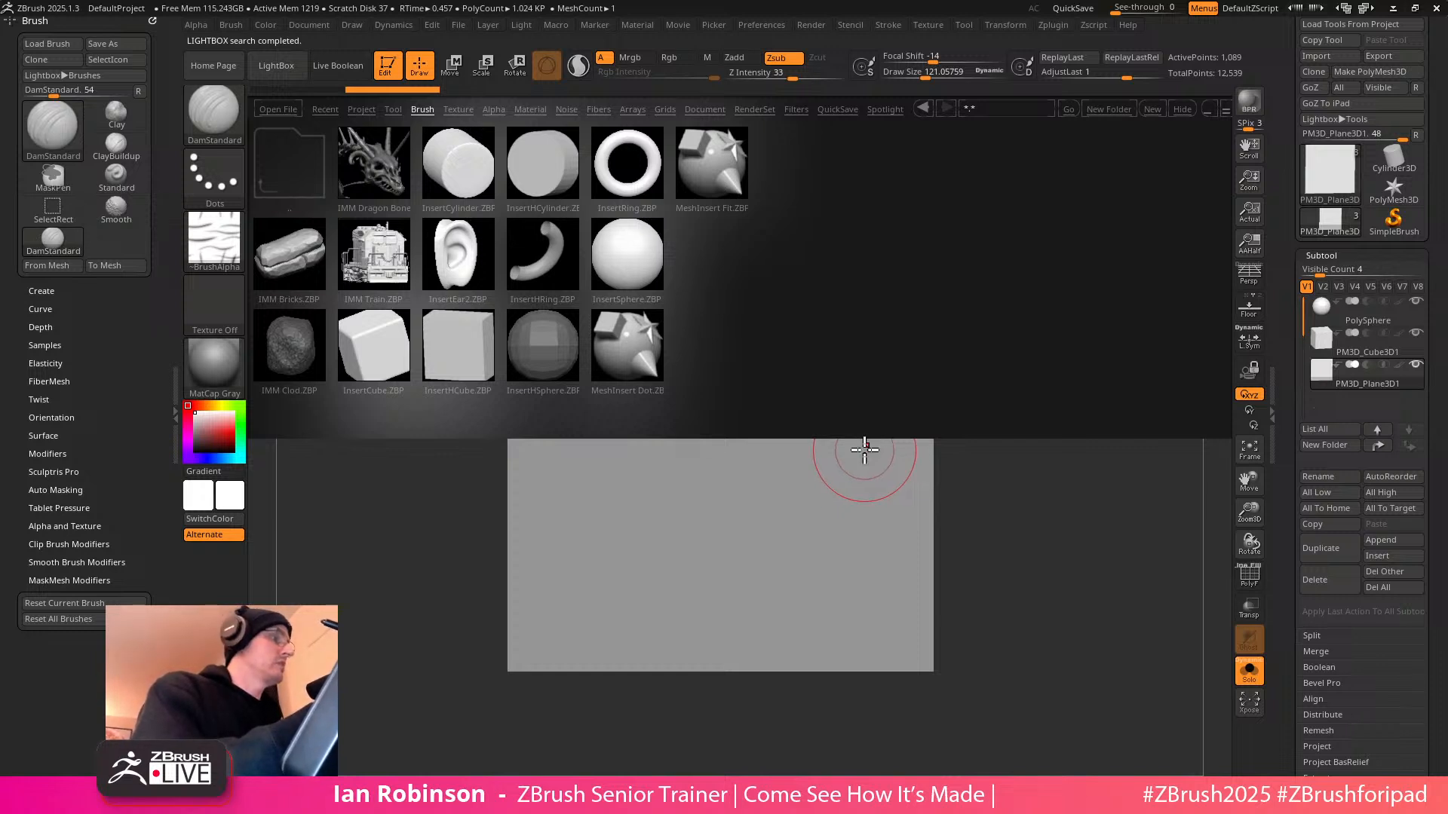
double_click(305, 252)
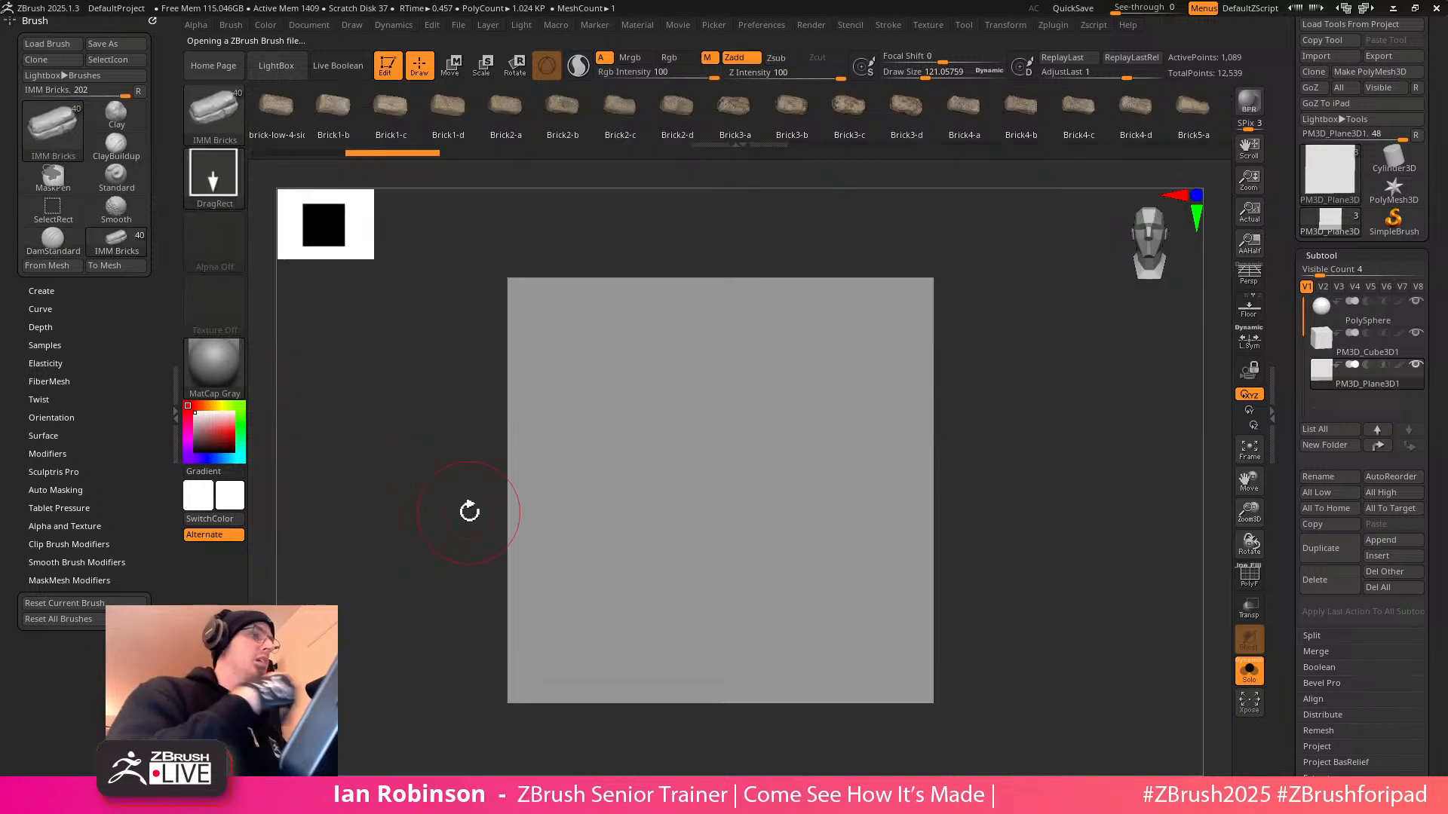
drag(871, 127, 817, 132)
alt+drag(1012, 343, 967, 306)
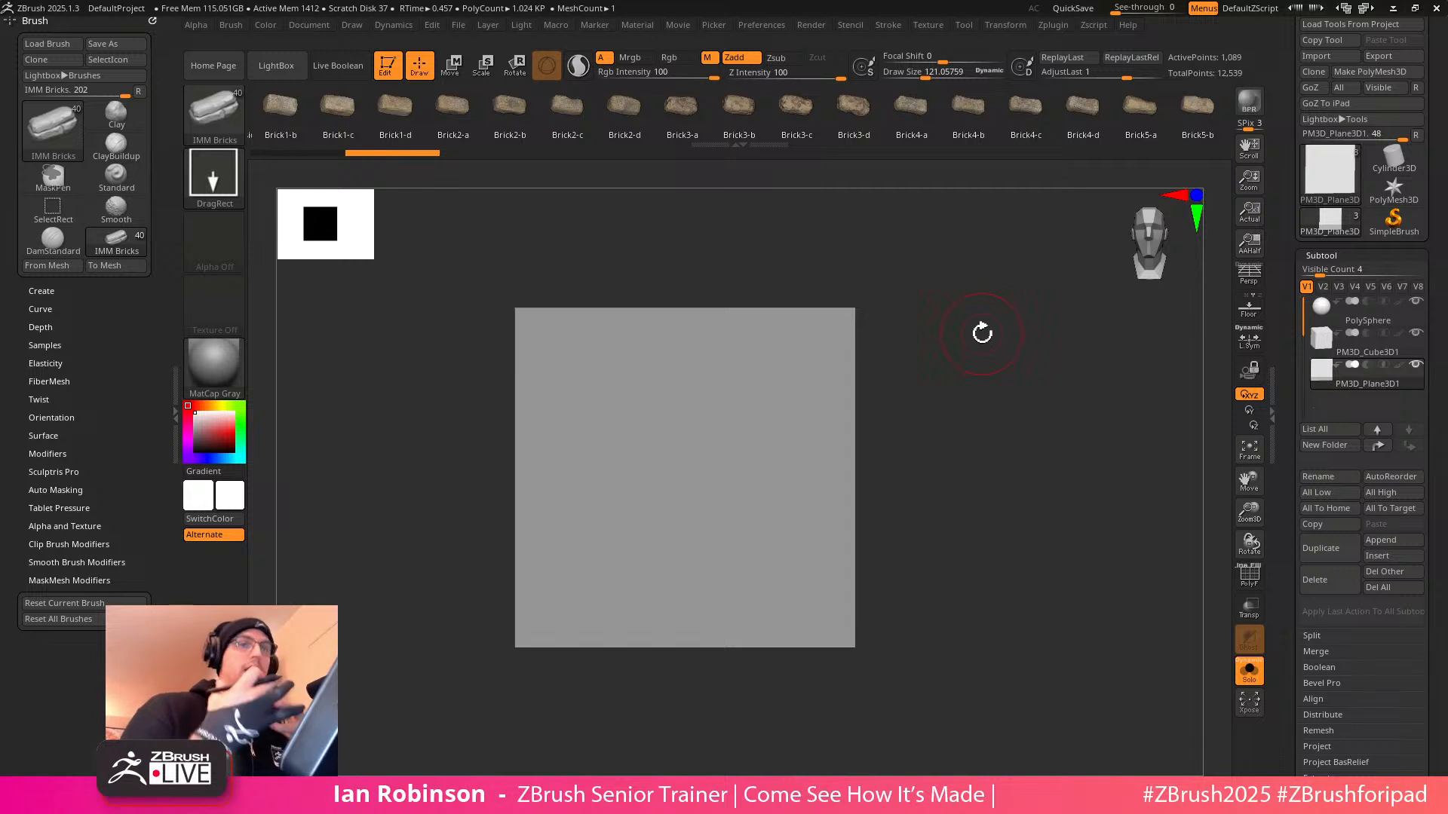
Put the plane subtool into a new subtool folder named Alpha
key(ctrl+g)
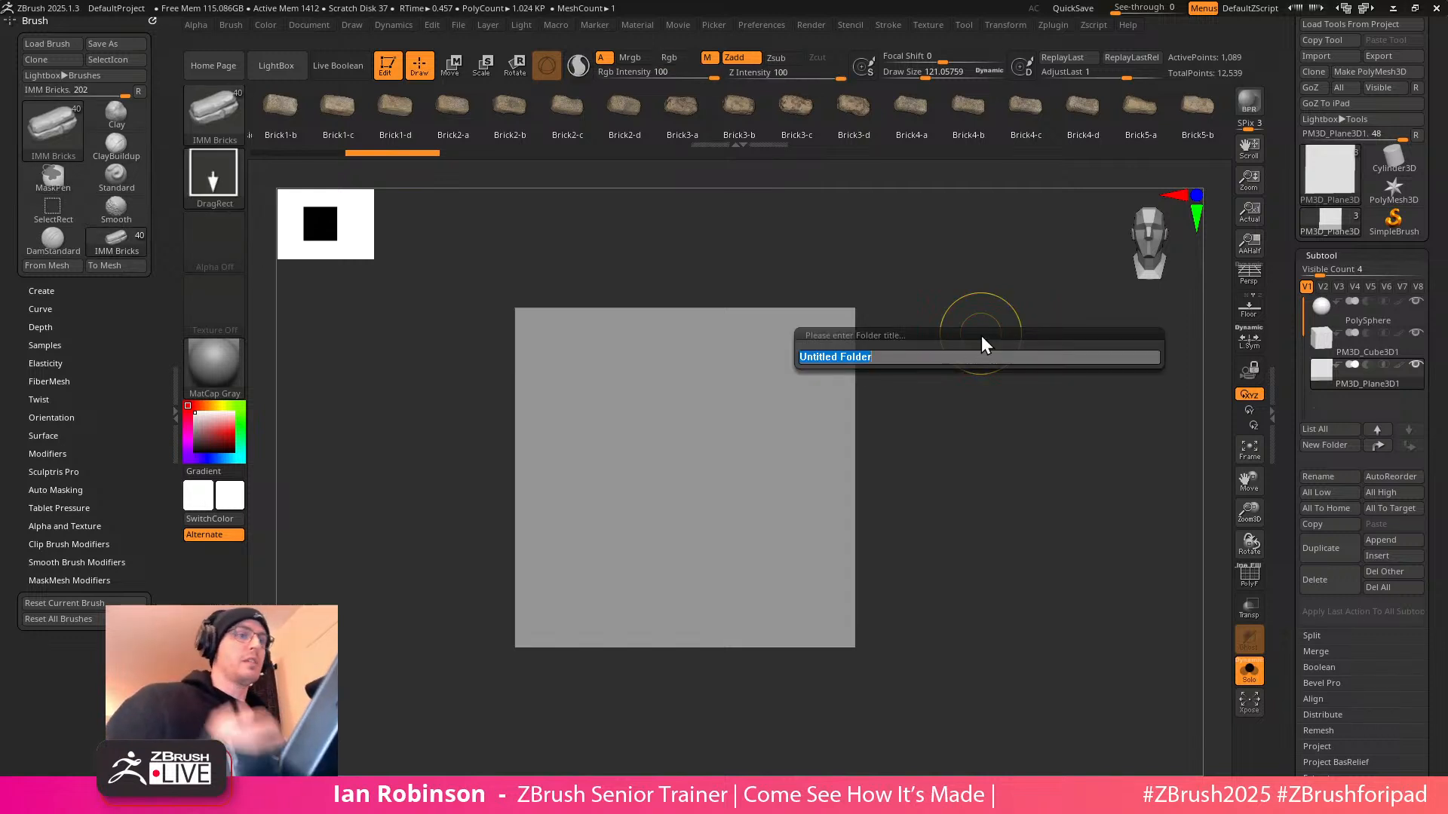
text(Alpha)
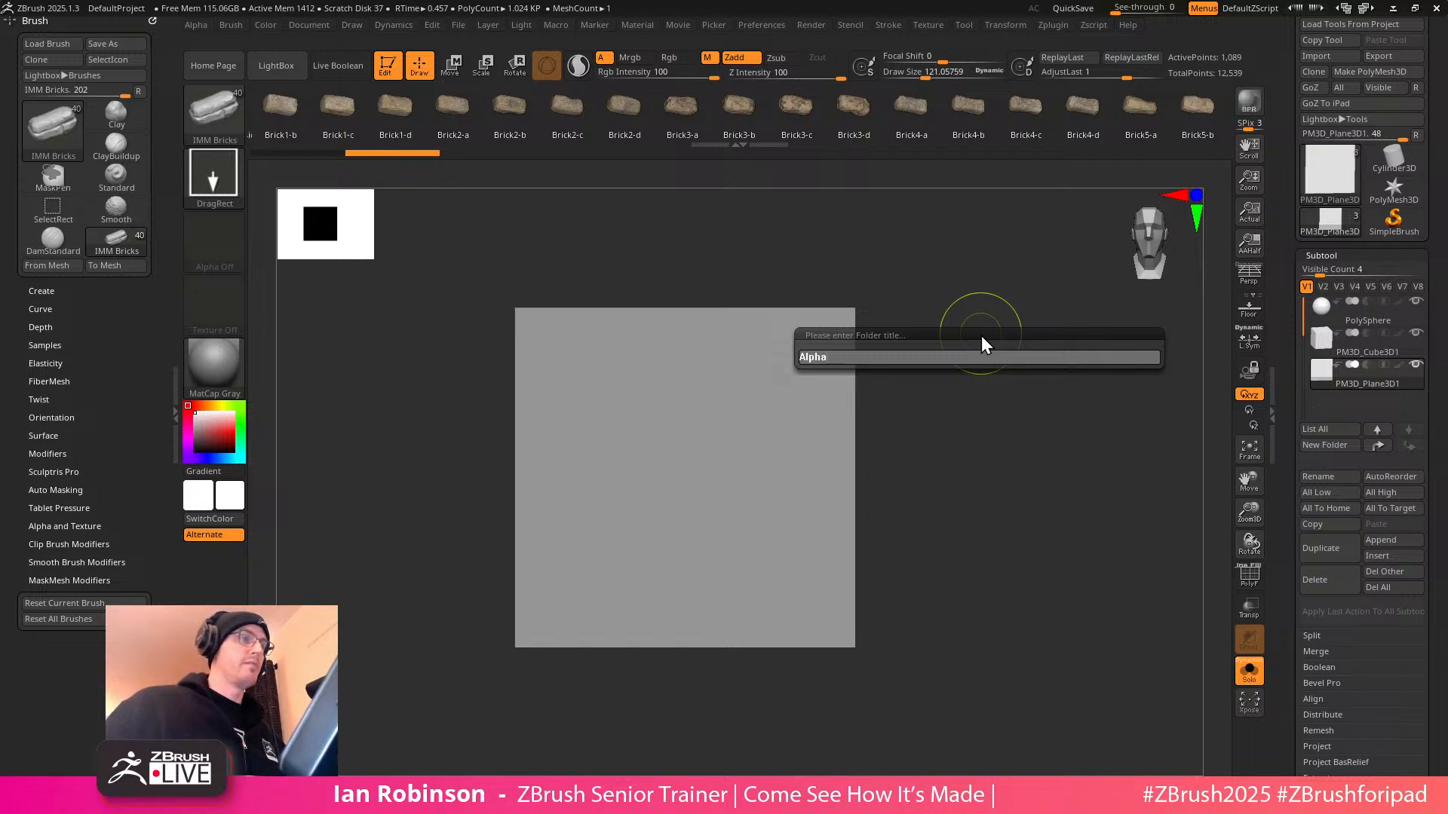
key(Return)
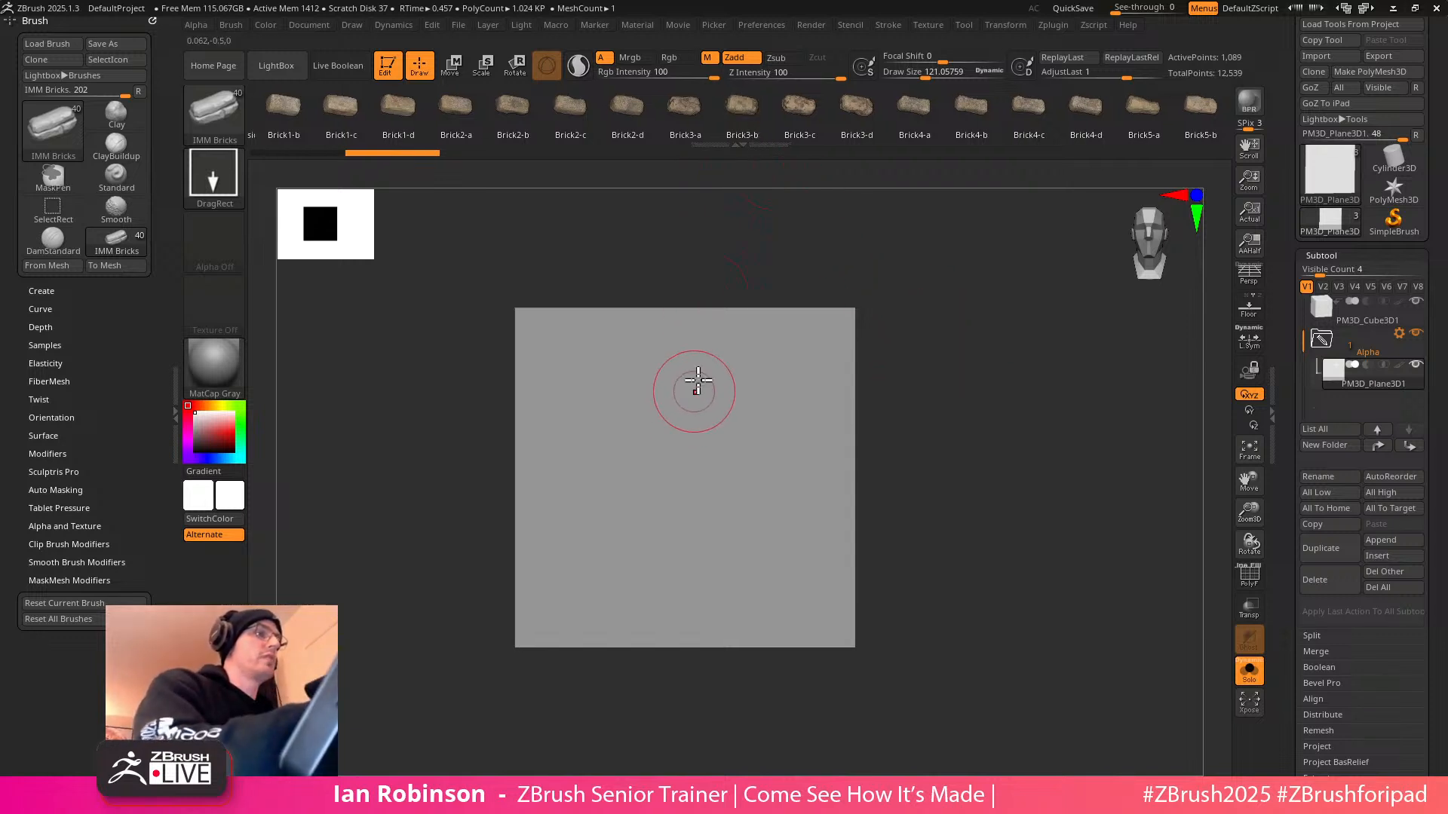
Insert a Brick3-b mesh onto the plane, slightly above its centre
click(748, 118)
ctrl+right_drag(908, 311, 920, 340)
drag(712, 428, 711, 493)
Turn off Solo and keep only the Alpha folder's subtools visible
click(1249, 671)
shift+click(1415, 332)
click(1415, 332)
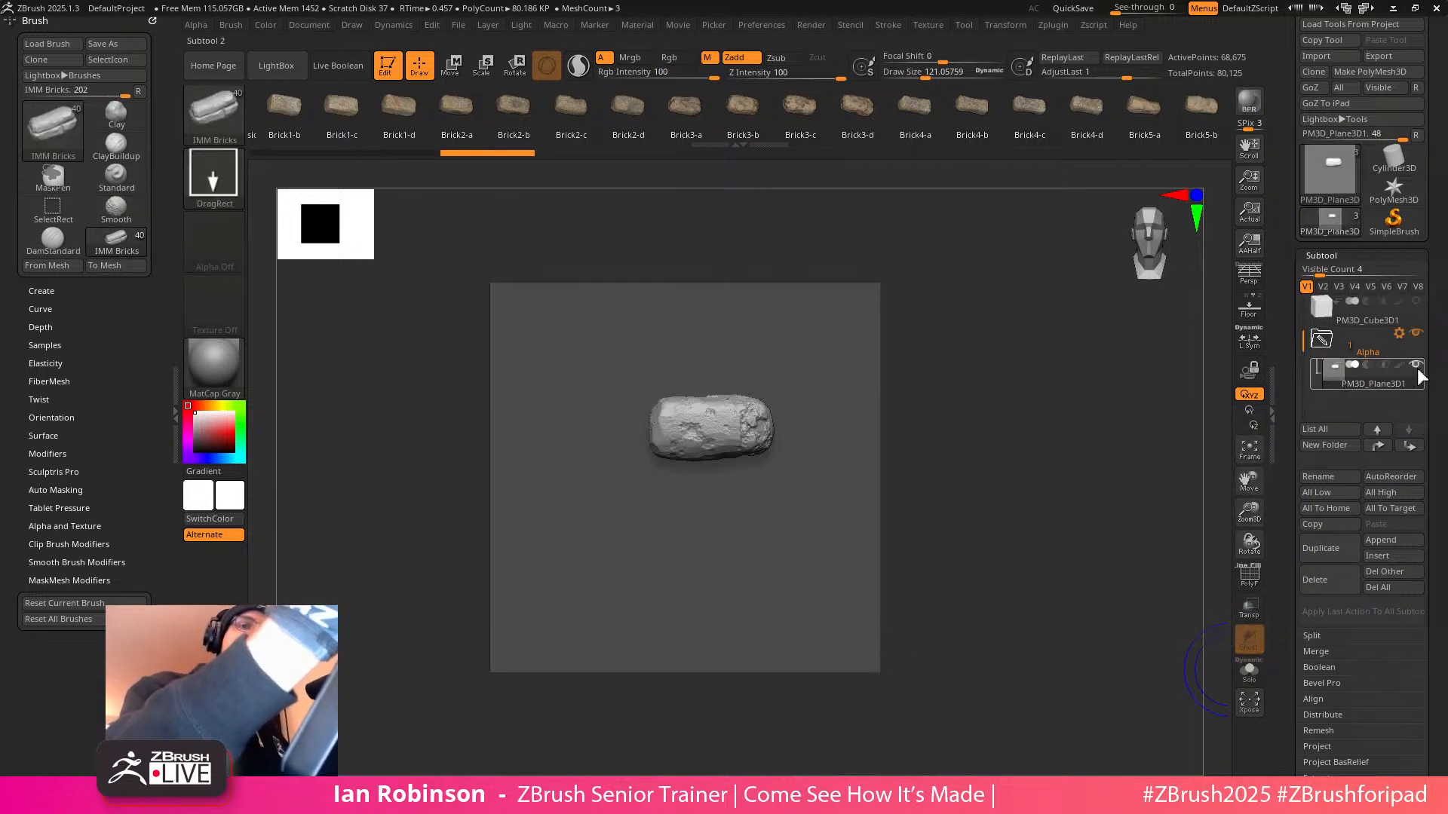
Split the inserted brick off the plane into its own subtool using Split Unmasked Points
ctrl+right_drag(999, 372, 1050, 431)
key(w)
ctrl+right_drag(1050, 432, 1164, 466)
click(1311, 635)
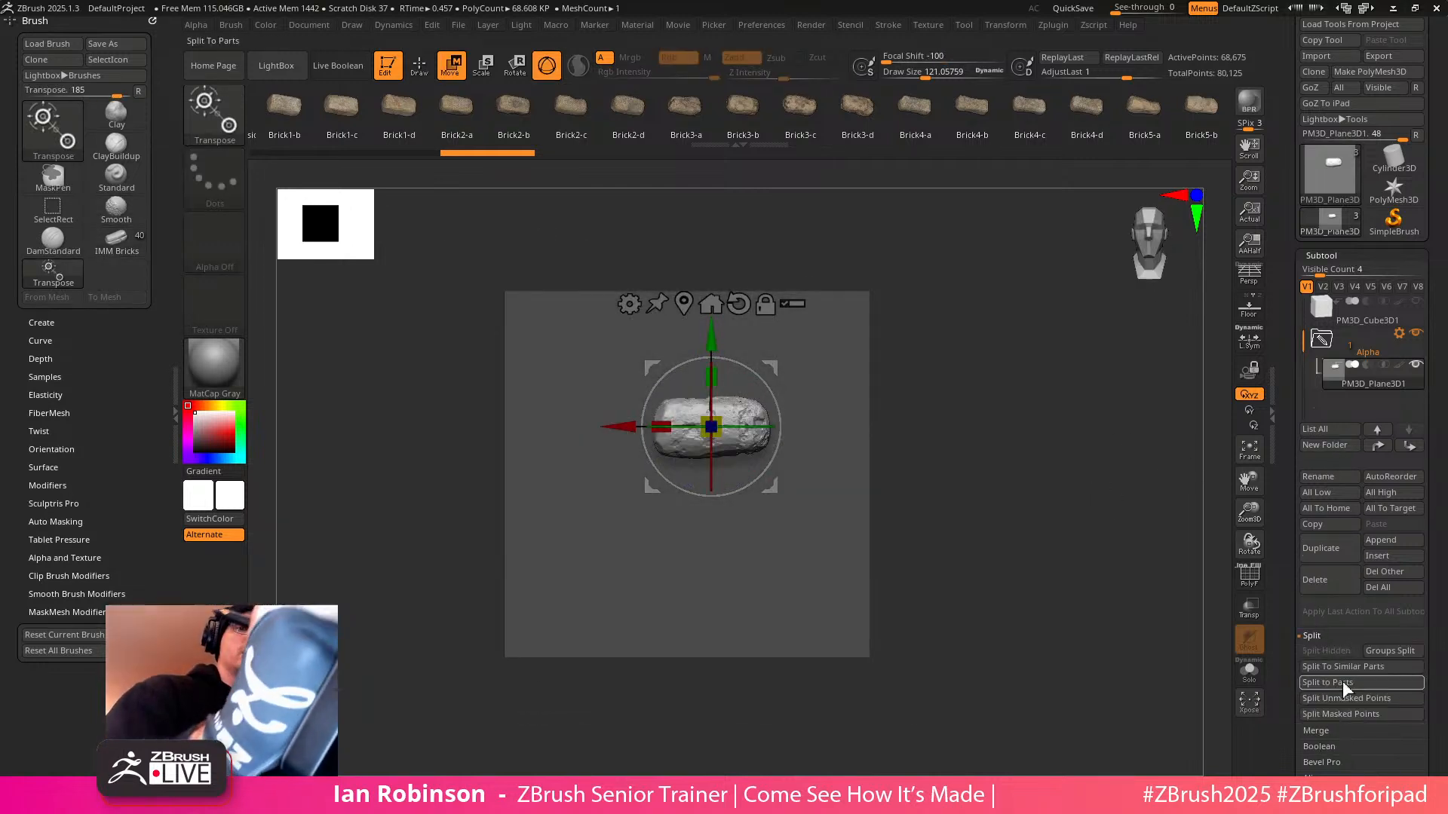
click(1340, 702)
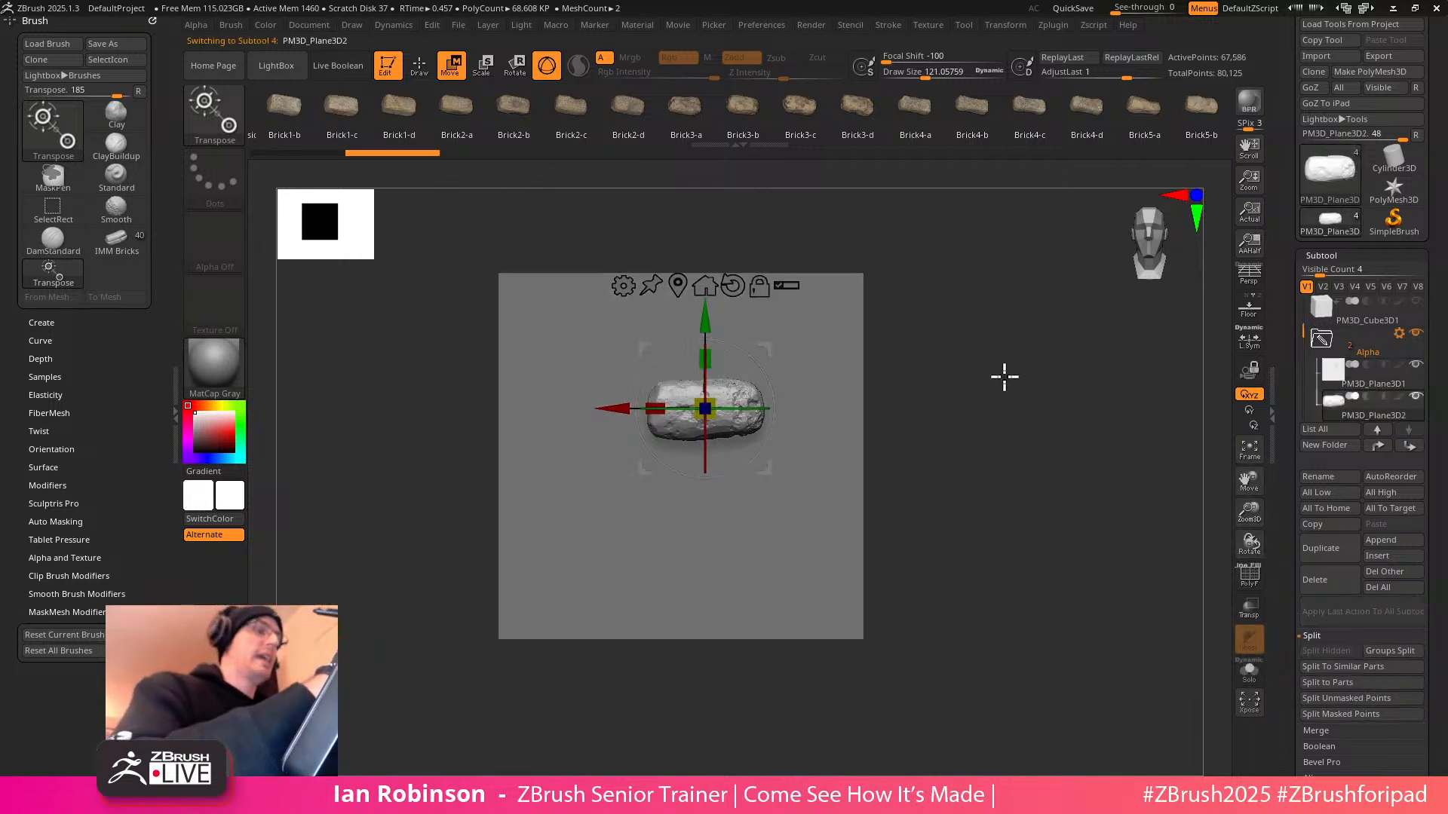
Move the brick to the world centre with the gizmo so it sits in the middle of the plane, and return to the front view
ctrl+right_drag(999, 376, 998, 414)
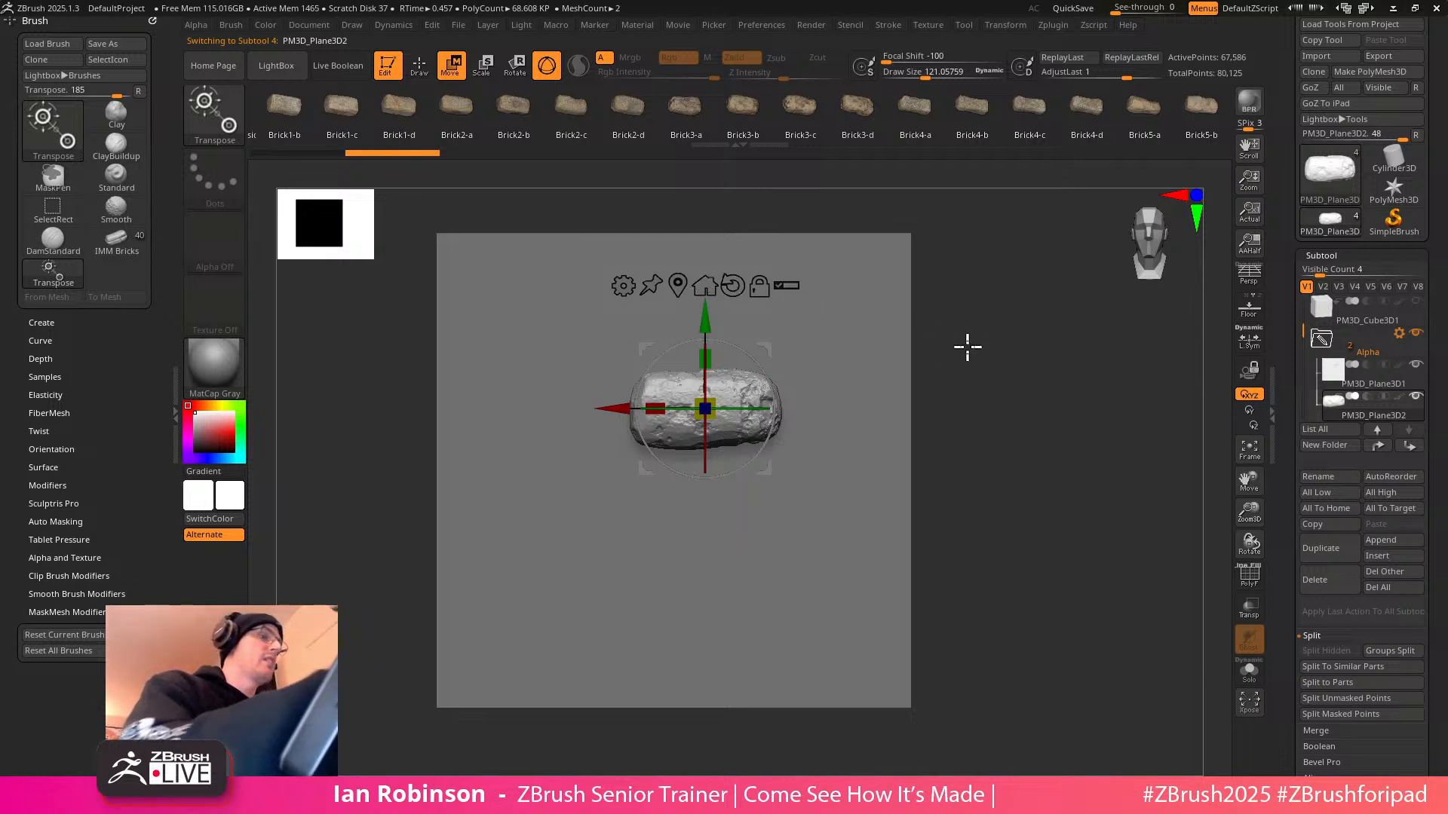
alt+right_drag(857, 417, 905, 465)
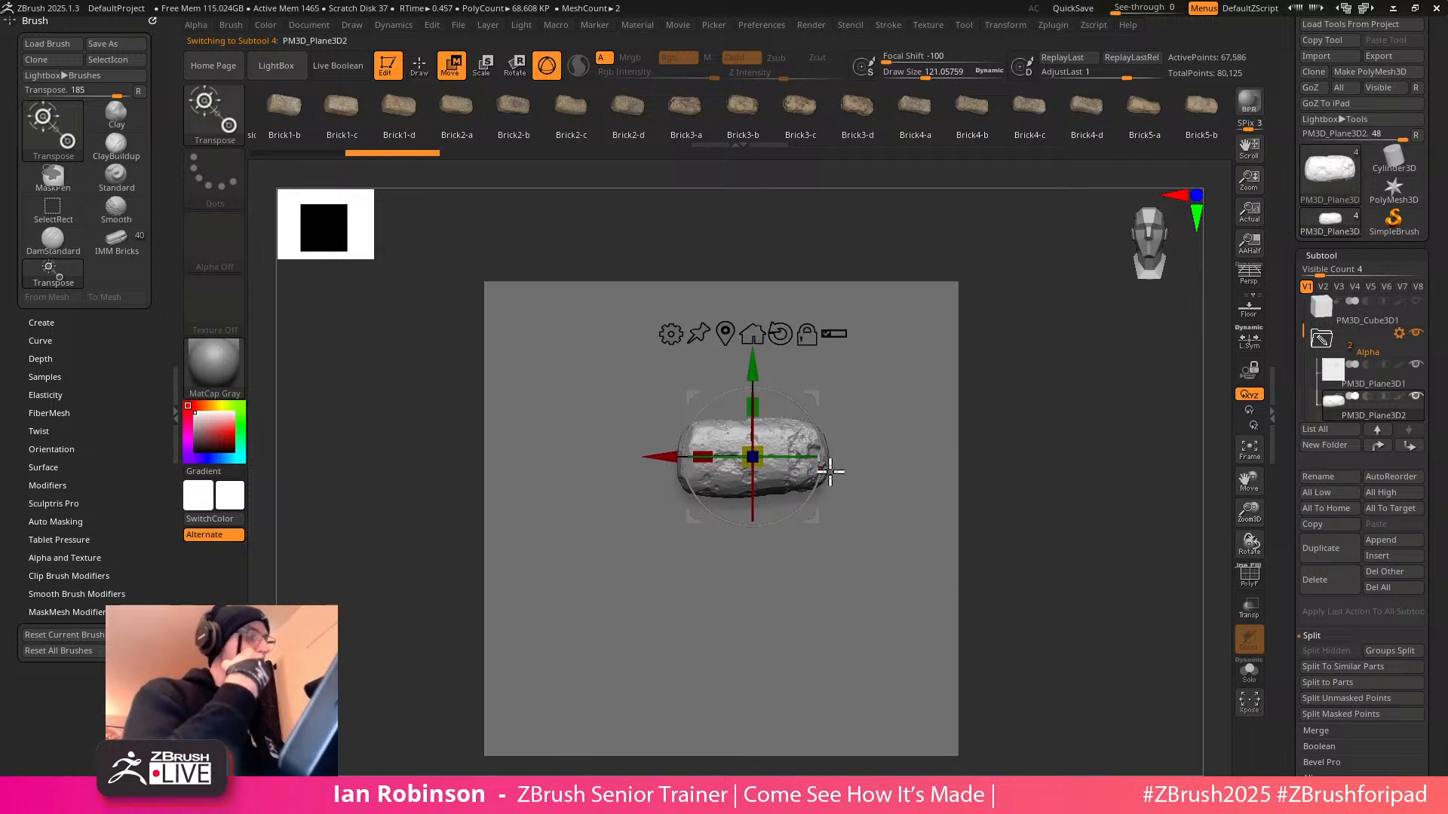
mouse_move(1049, 423)
alt+right_down()
mouse_move(1033, 423)
mouse_move(1042, 408)
alt+right_up()
click(732, 337)
drag(1044, 462, 795, 484)
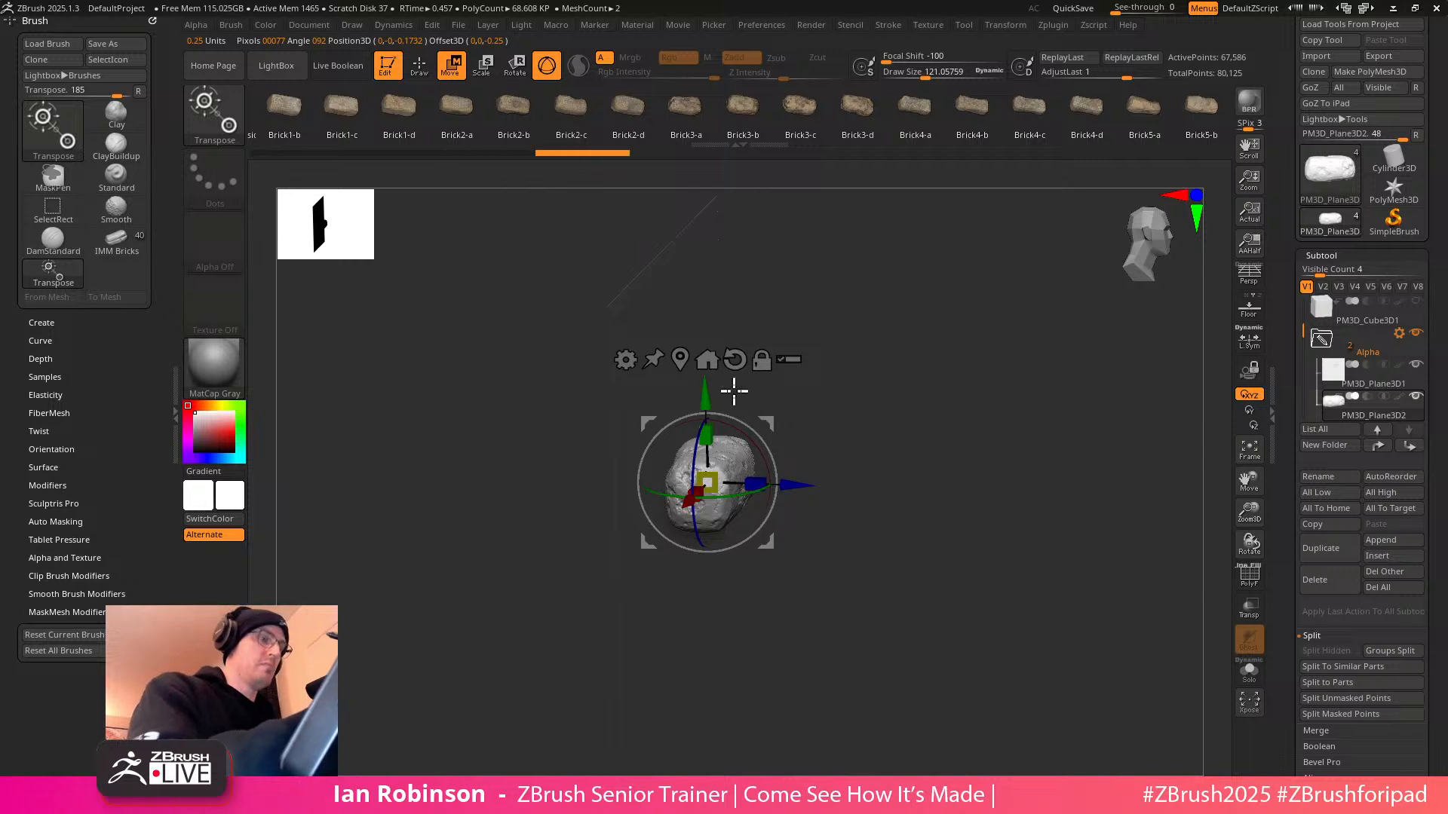
alt+click(685, 356)
alt+click(693, 350)
click(709, 360)
shift+drag(972, 408, 934, 407)
key(q)
key(w)
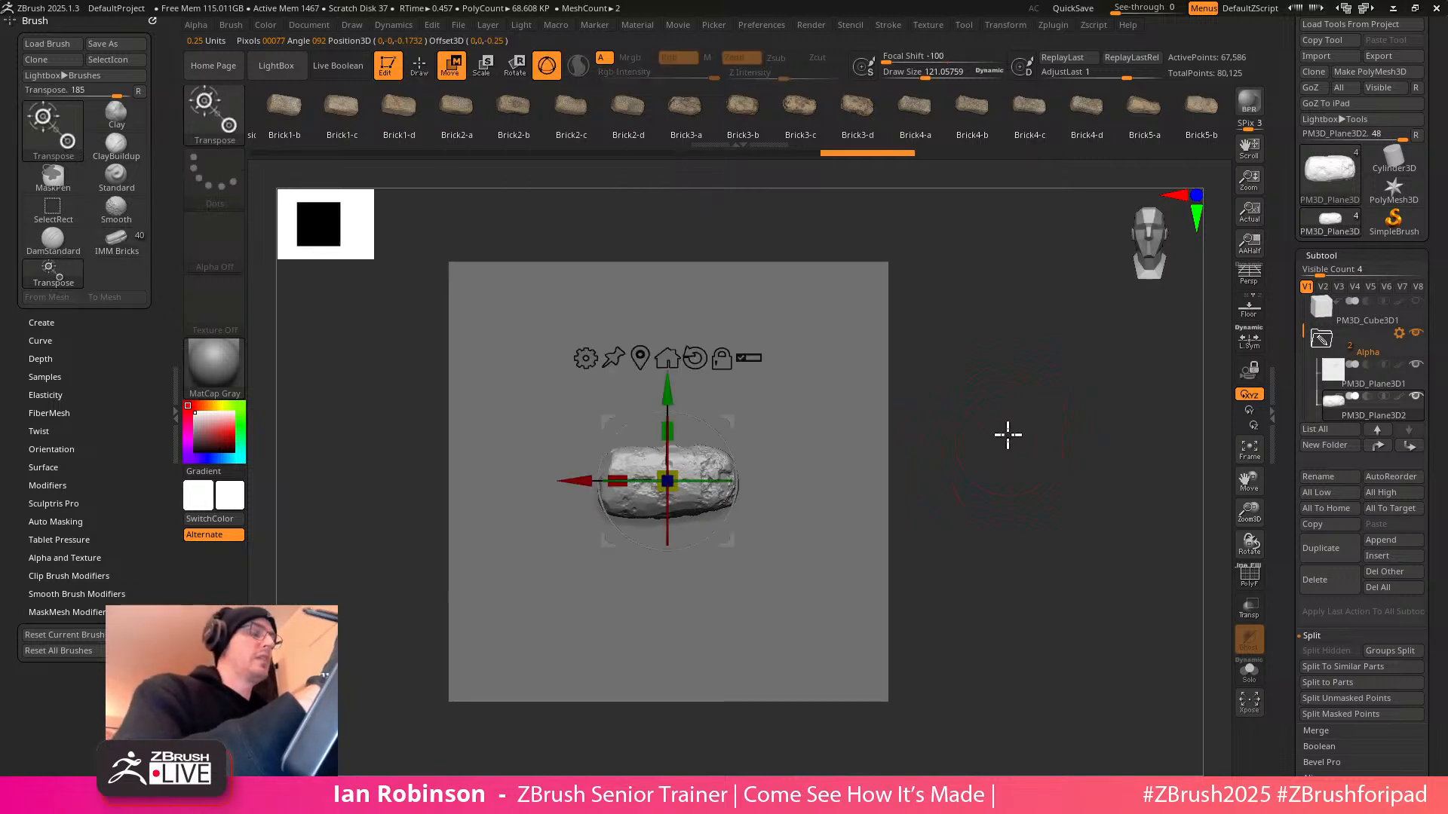
Apply the Offset deformation along Y only, moving the brick's centre up onto the plane's top edge
click(1324, 256)
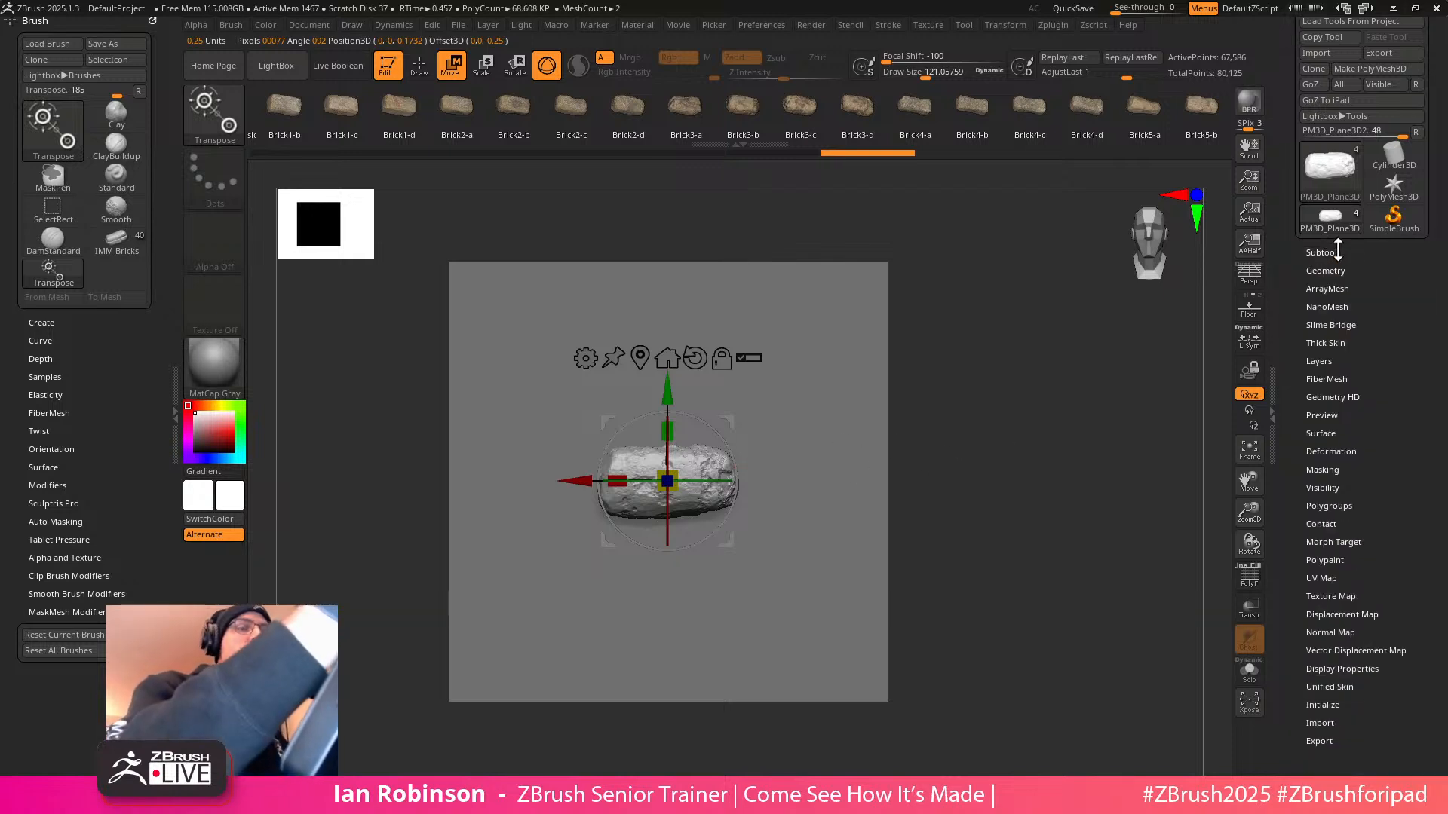
click(1334, 457)
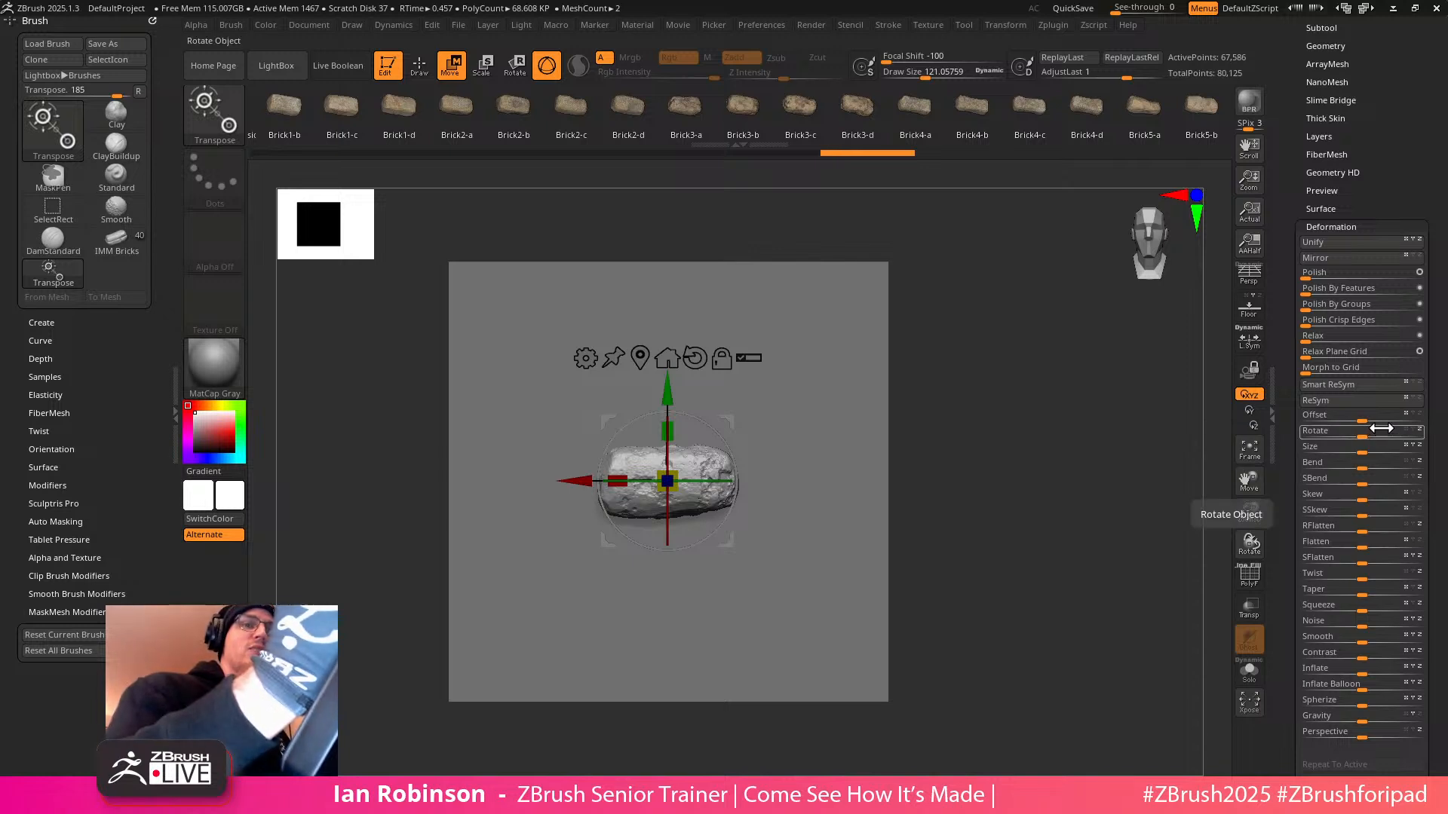
drag(1364, 423, 1296, 420)
key(ctrl+z)
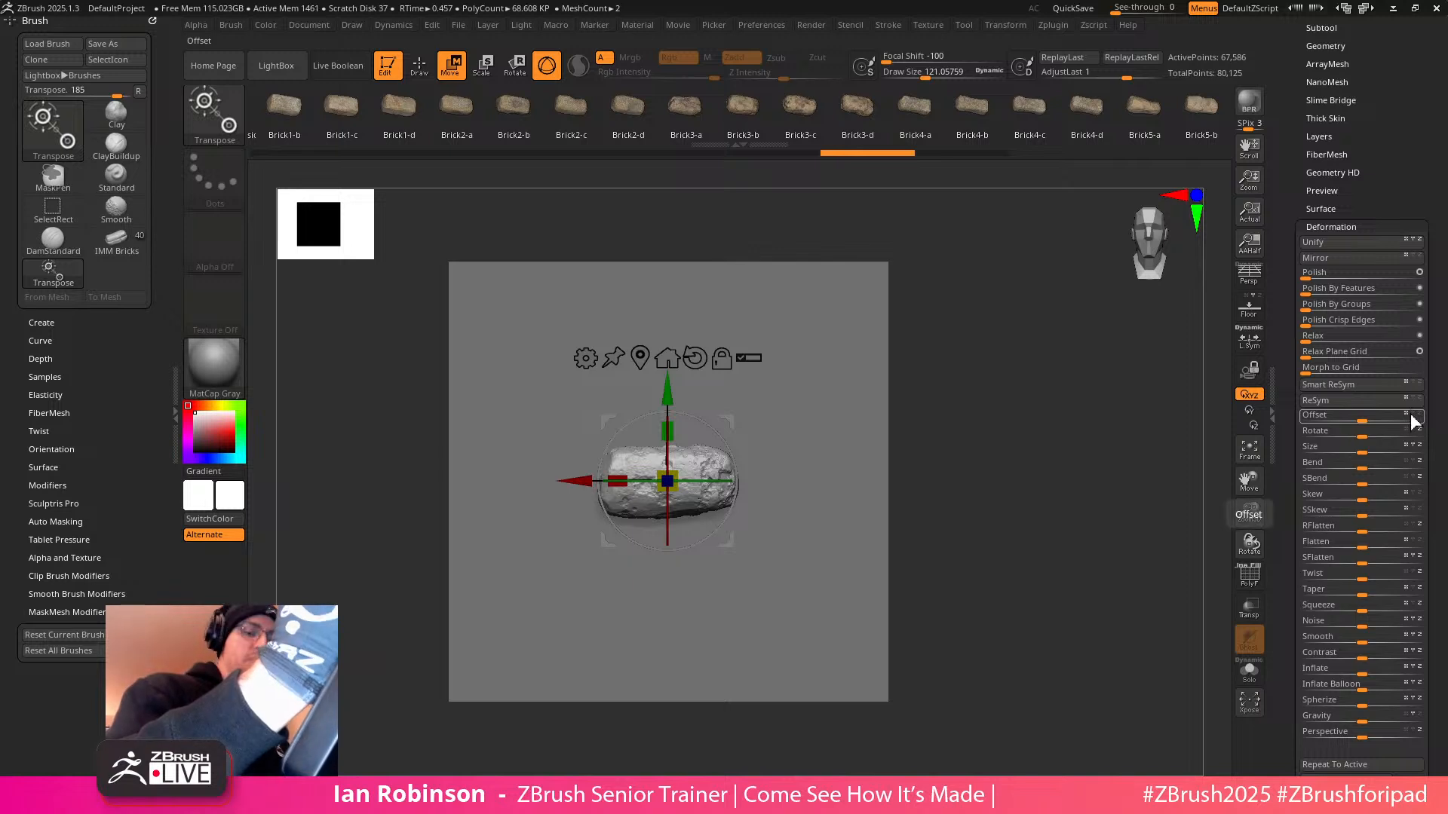
key(z)
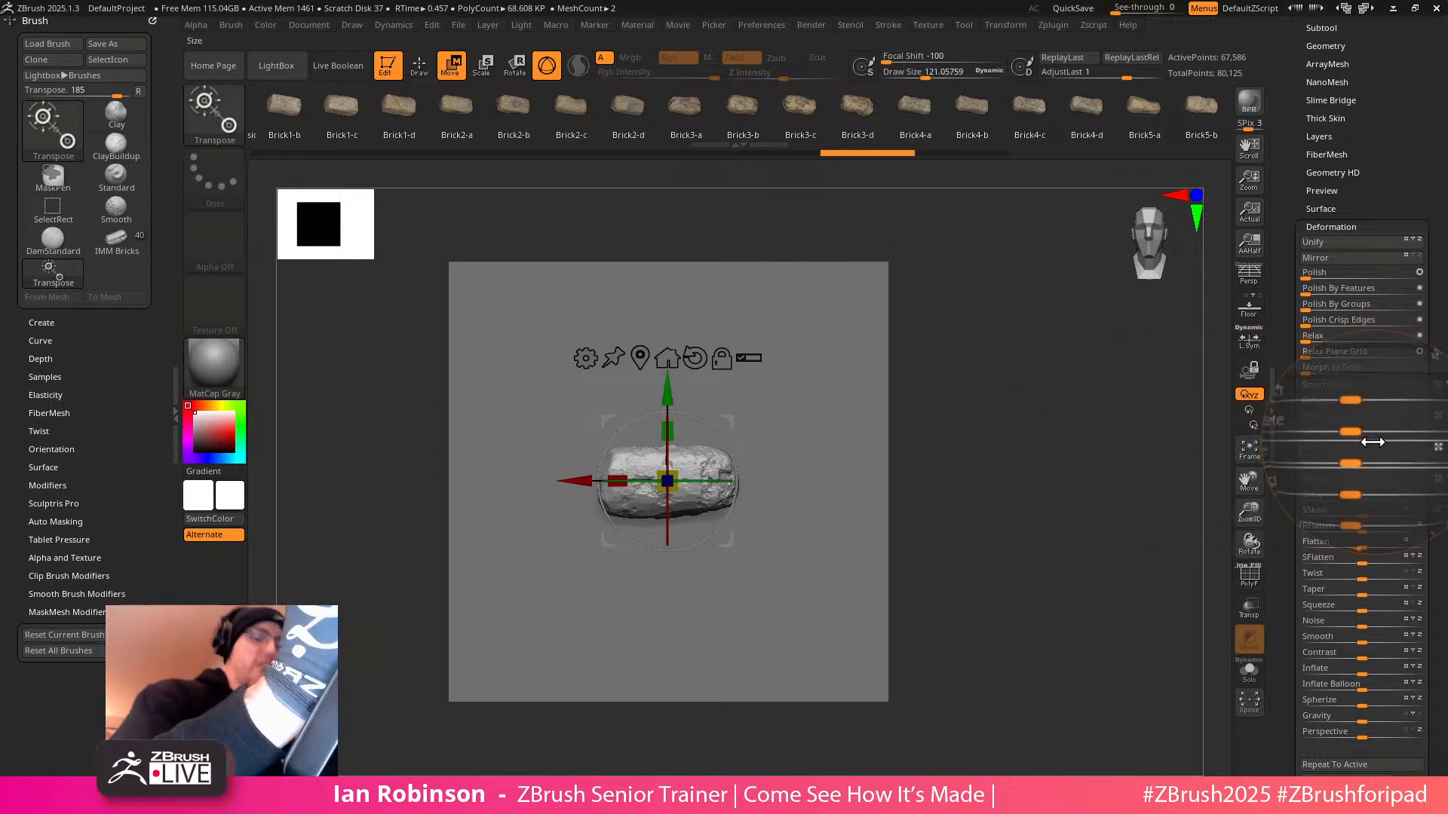
drag(1354, 416, 1291, 427)
Restrict Offset to the X axis and move the brick onto the plane's top-left corner, then return to Draw mode
click(1405, 416)
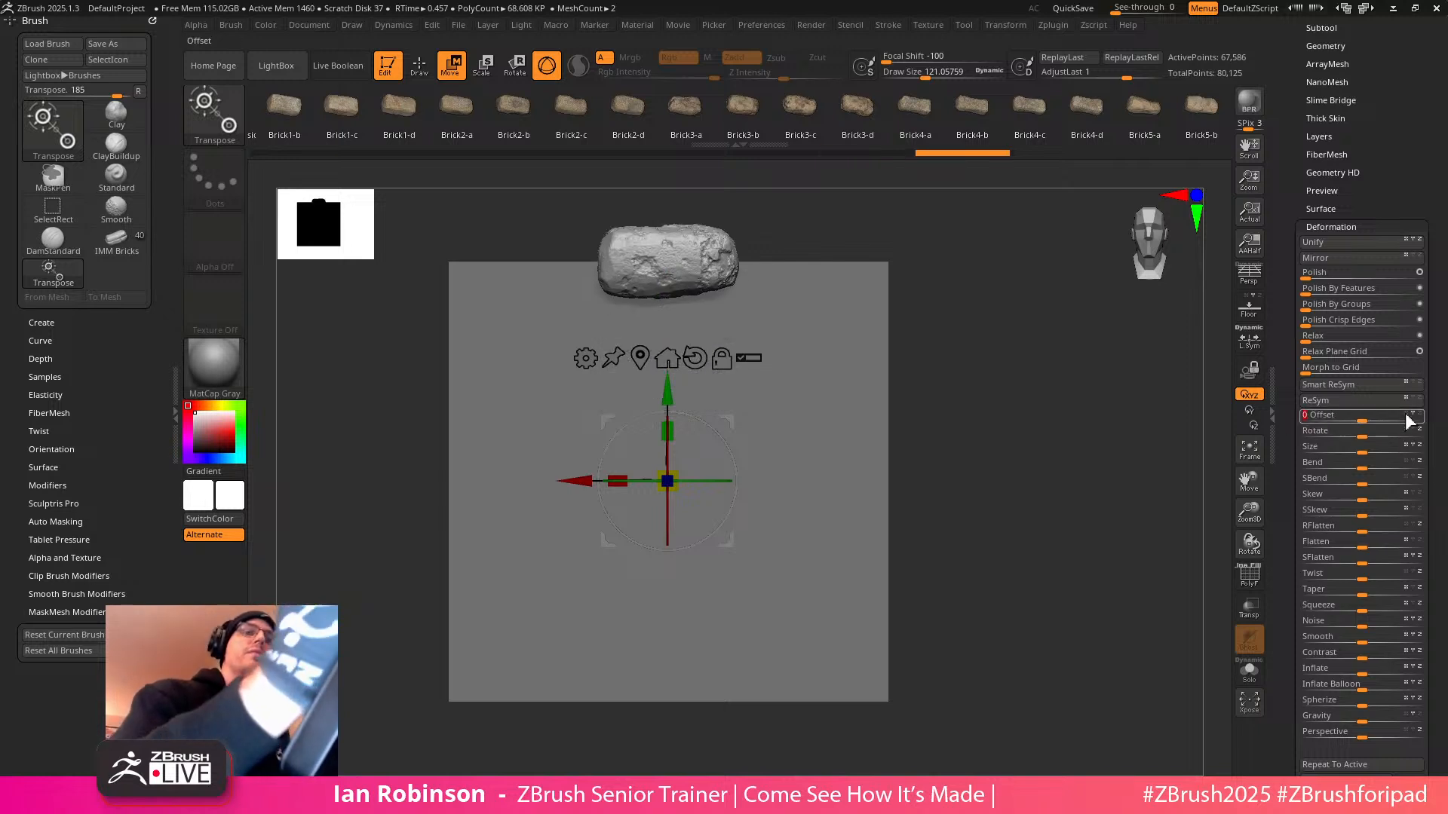
click(1406, 414)
click(1412, 414)
drag(1360, 419, 1280, 423)
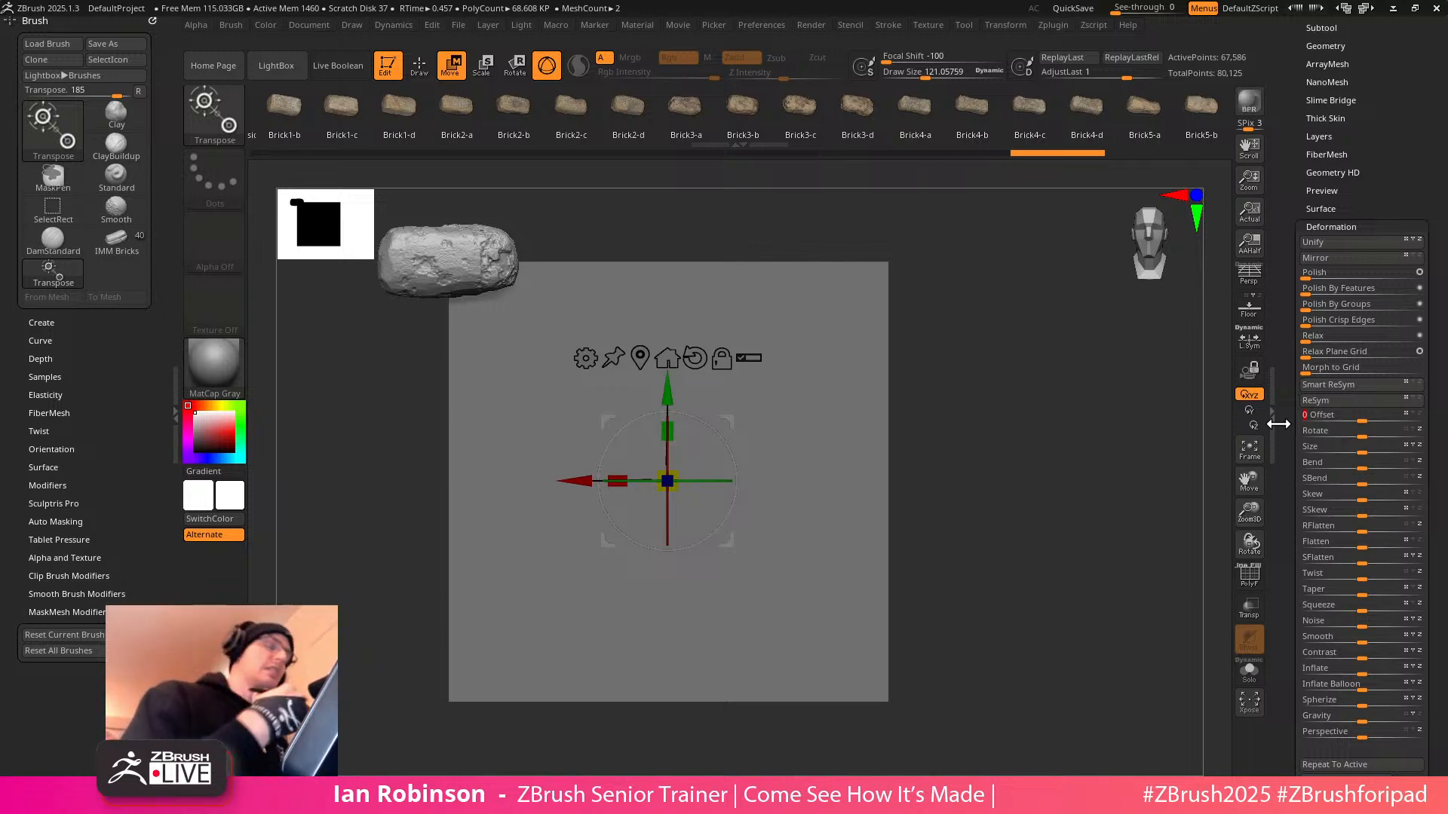
key(q)
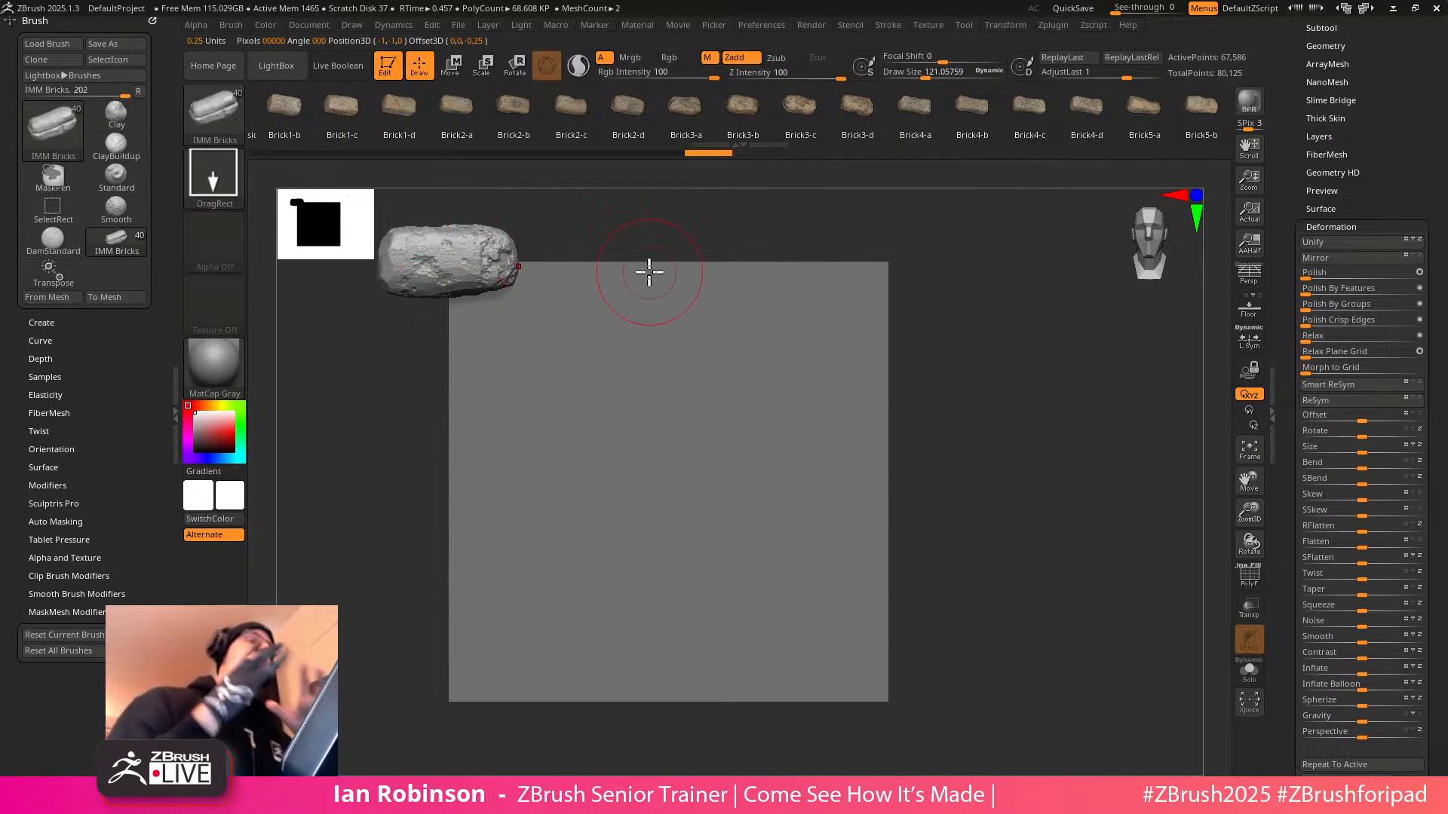
Duplicate the corner brick subtool inside the Alpha folder
drag(1396, 184, 1392, 242)
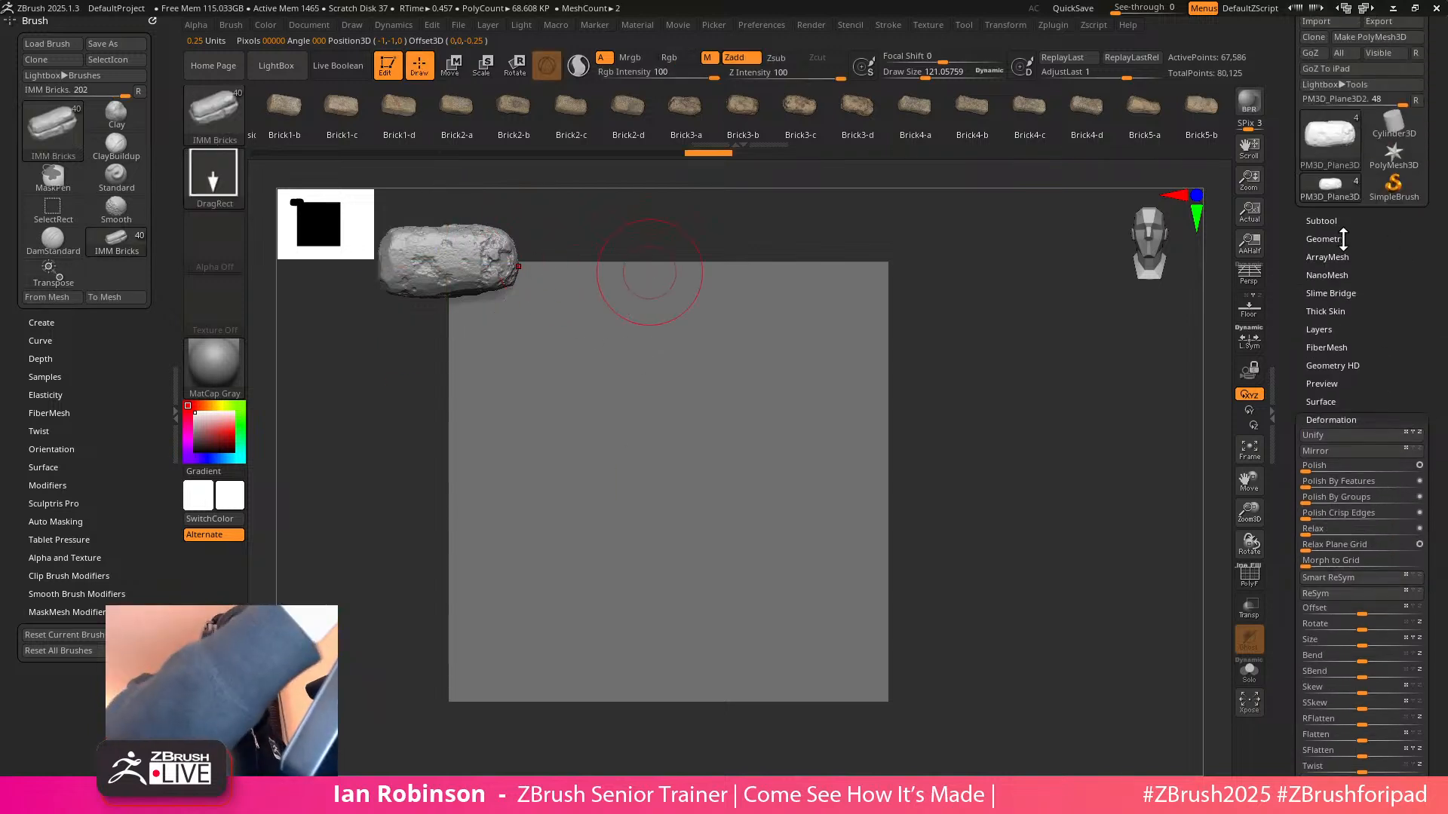
click(1342, 223)
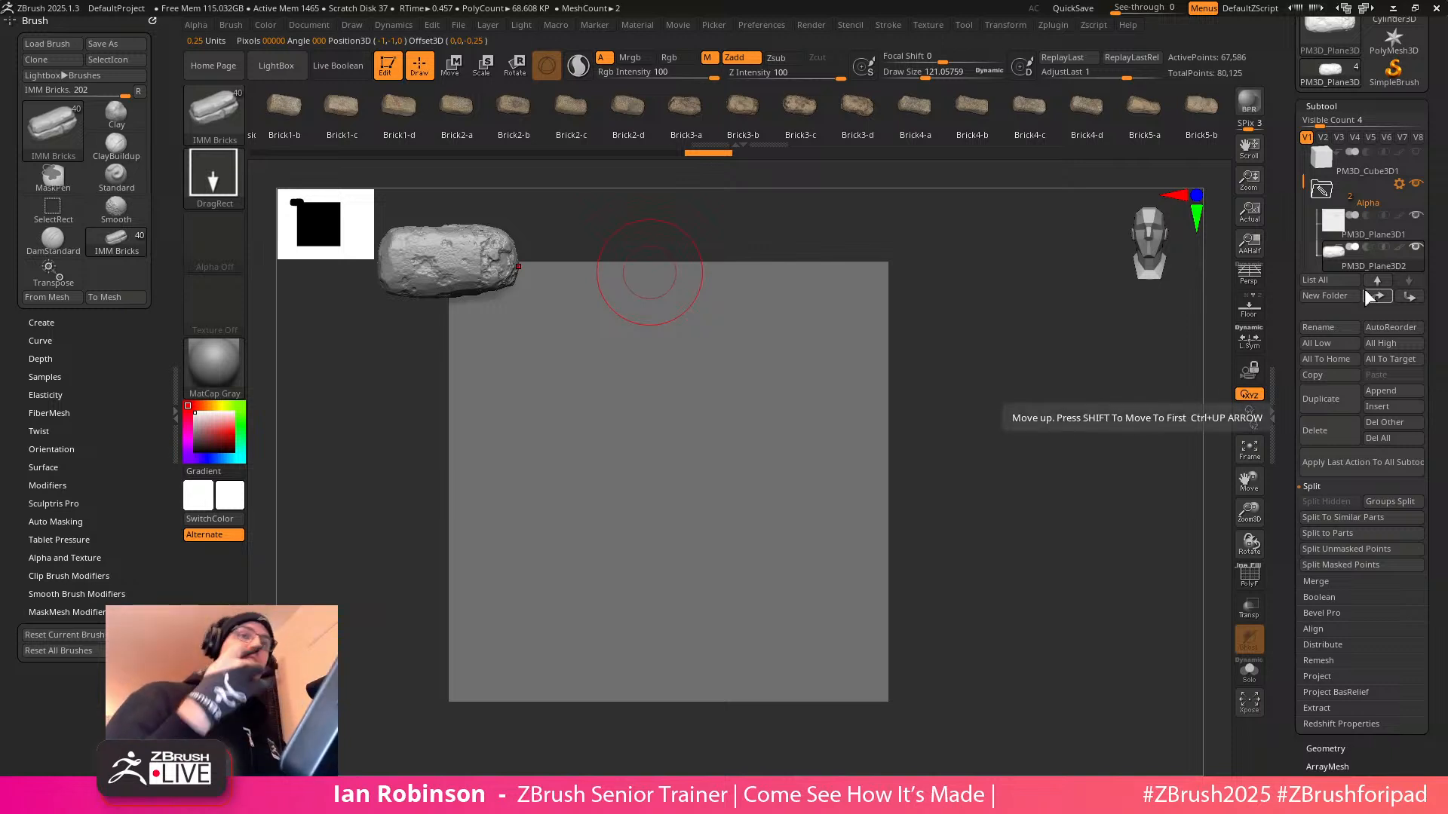
key(ctrl+shift)
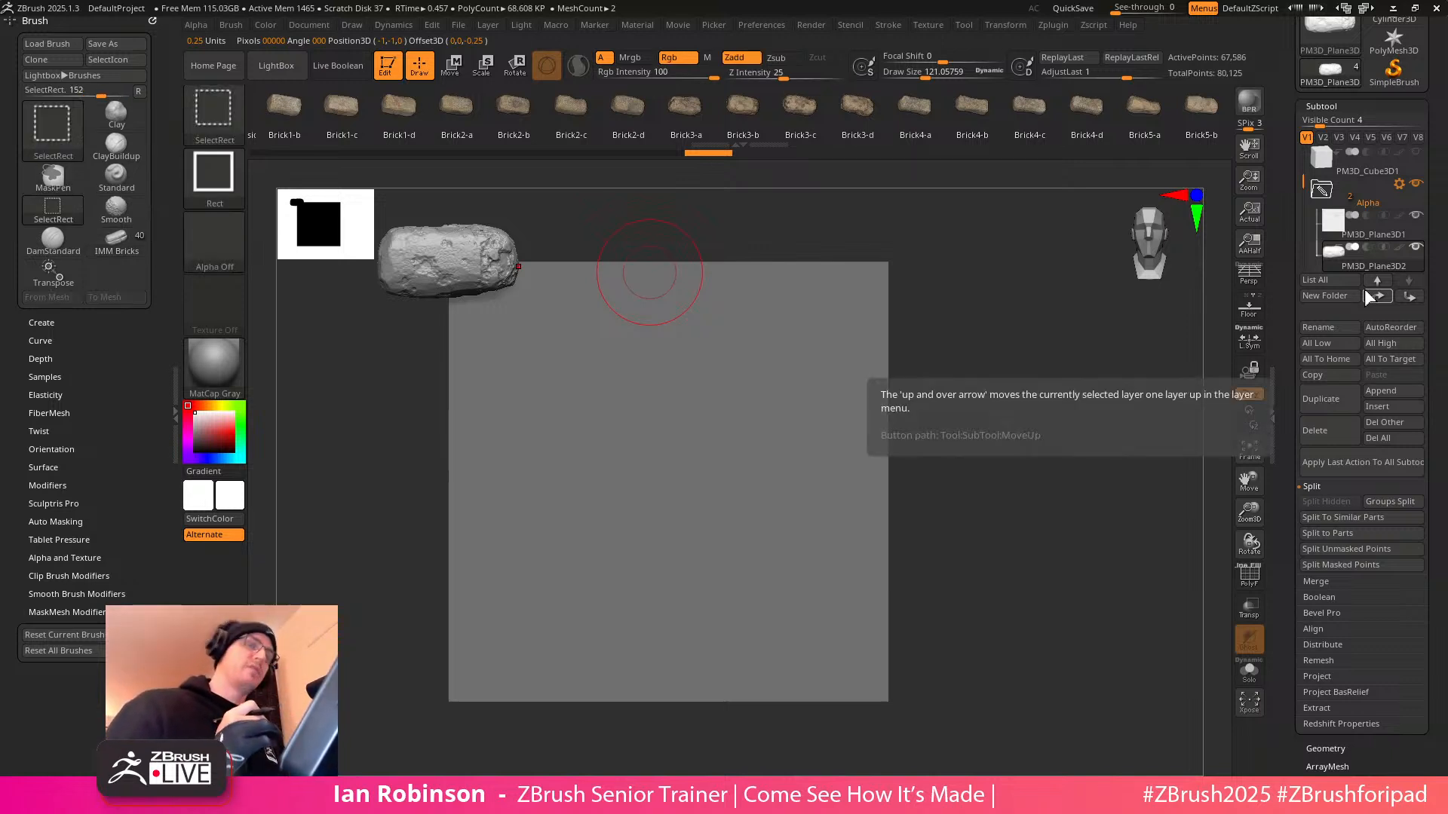
key(ctrl+shift+d)
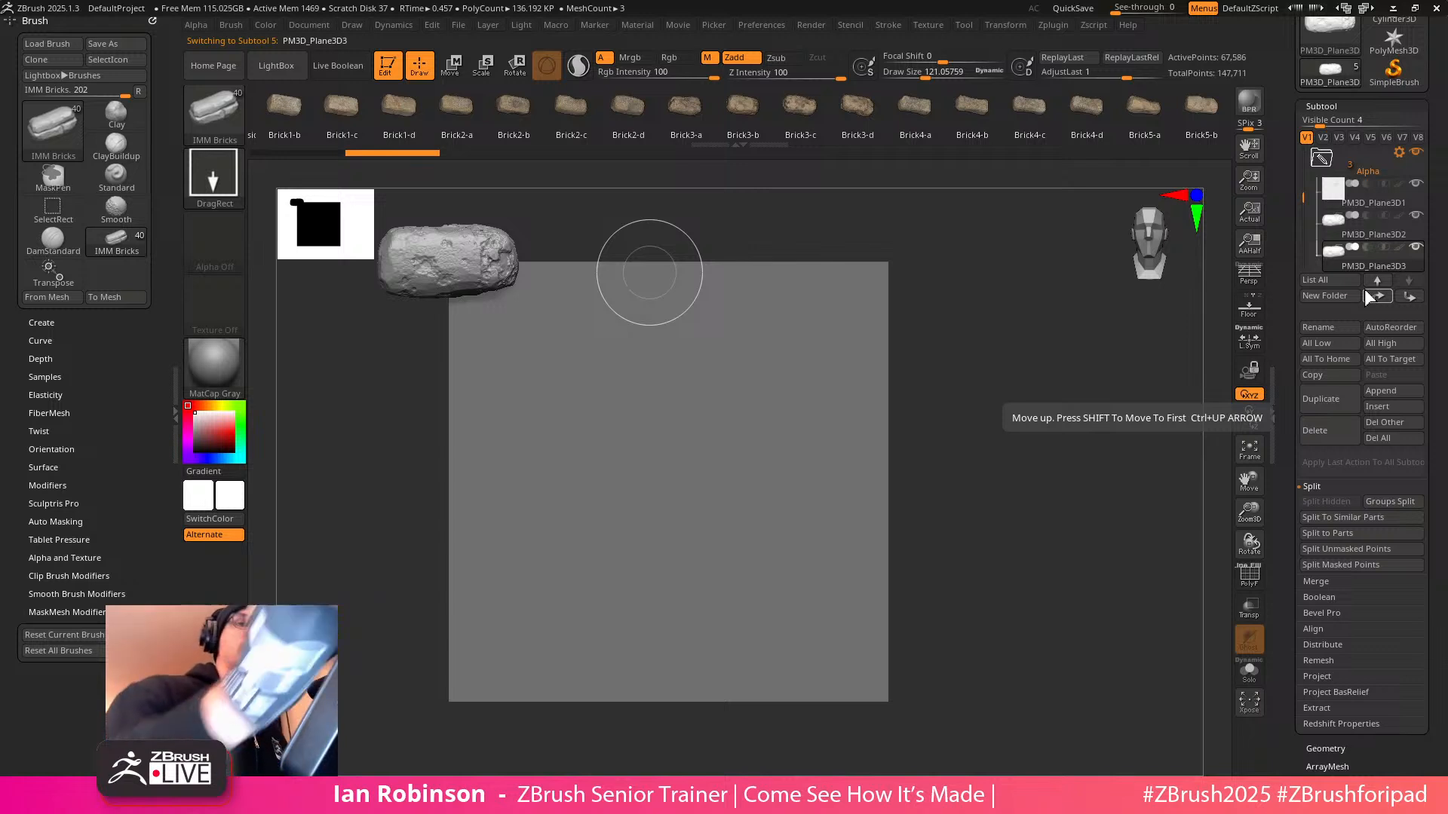
Offset the duplicate brick along X onto the plane's top-right corner
click(1327, 105)
click(1358, 305)
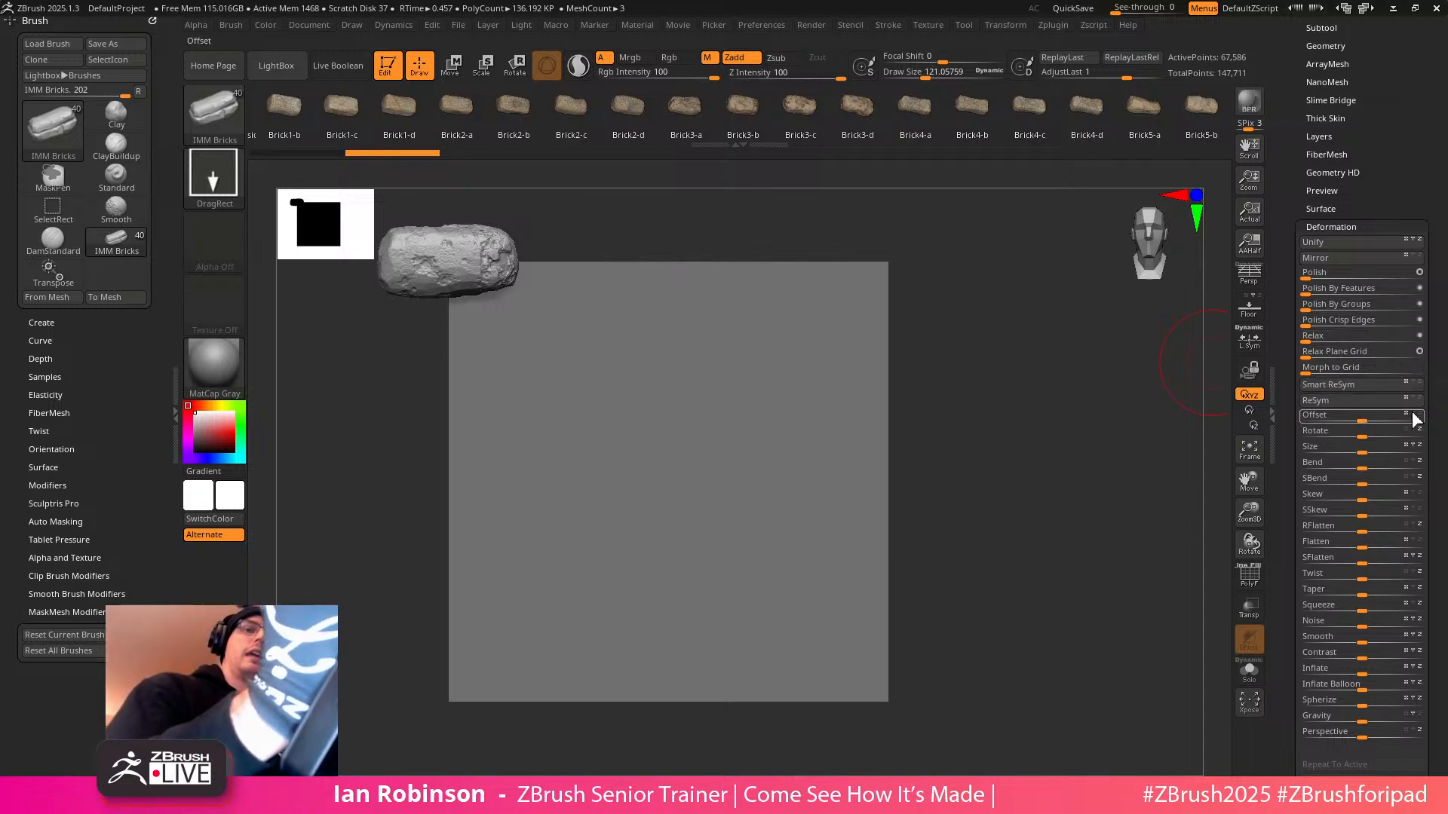
mouse_move(1413, 420)
mouse_down()
mouse_move(1372, 420)
mouse_move(1425, 413)
mouse_up()
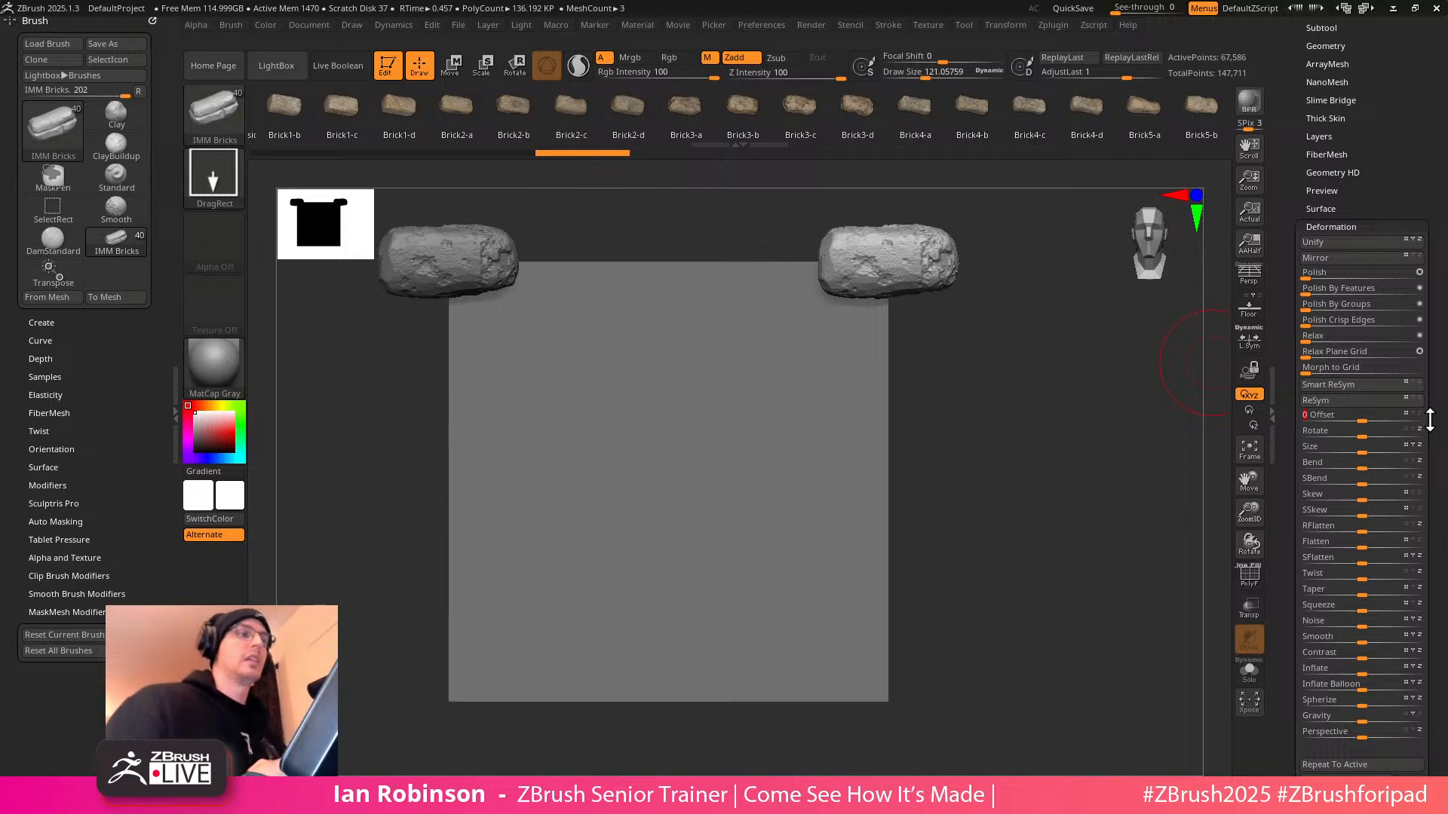
Merge the top-left and top-right corner bricks into one subtool and duplicate the merged pair
drag(1383, 184, 1383, 232)
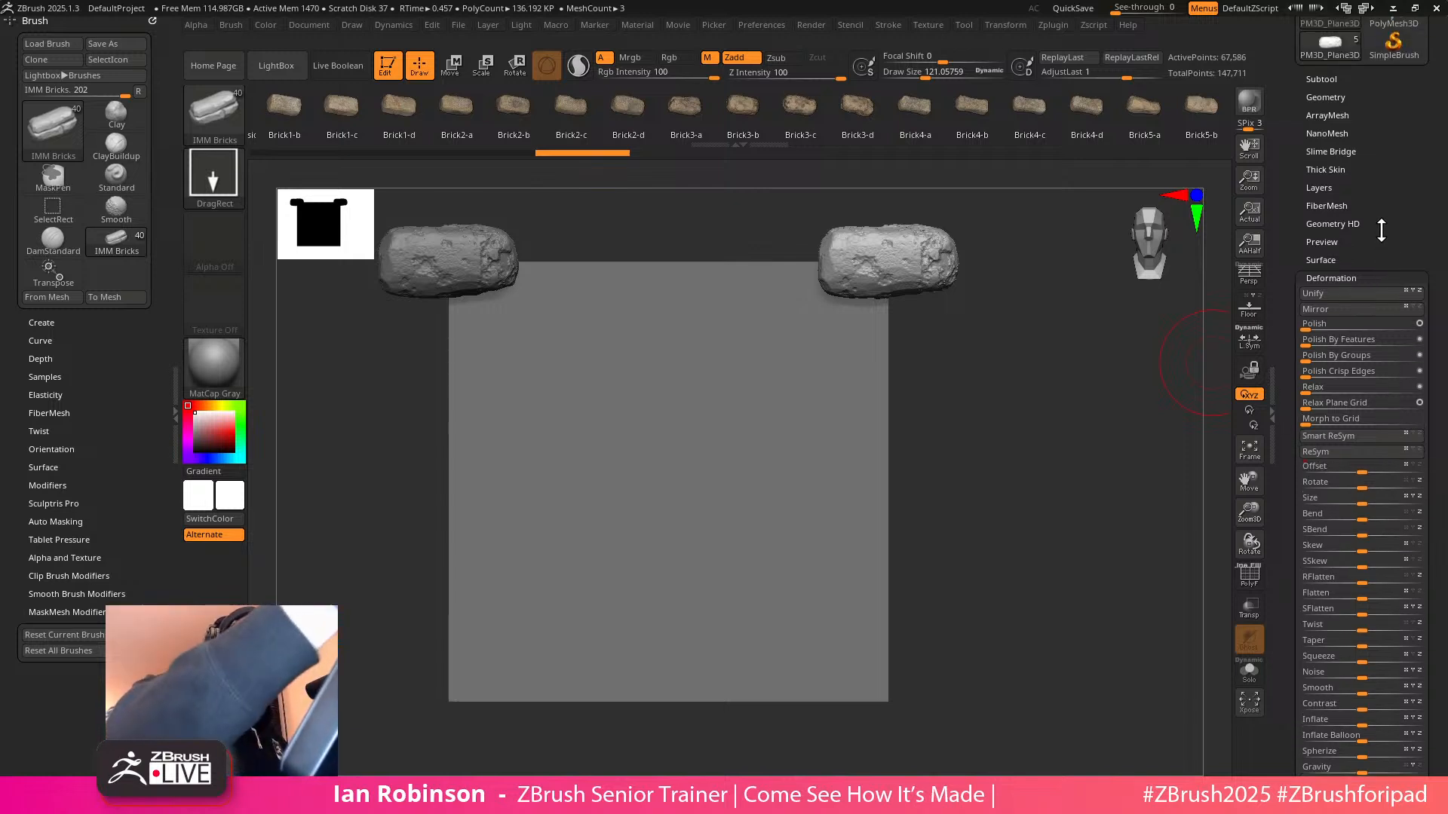
click(1337, 75)
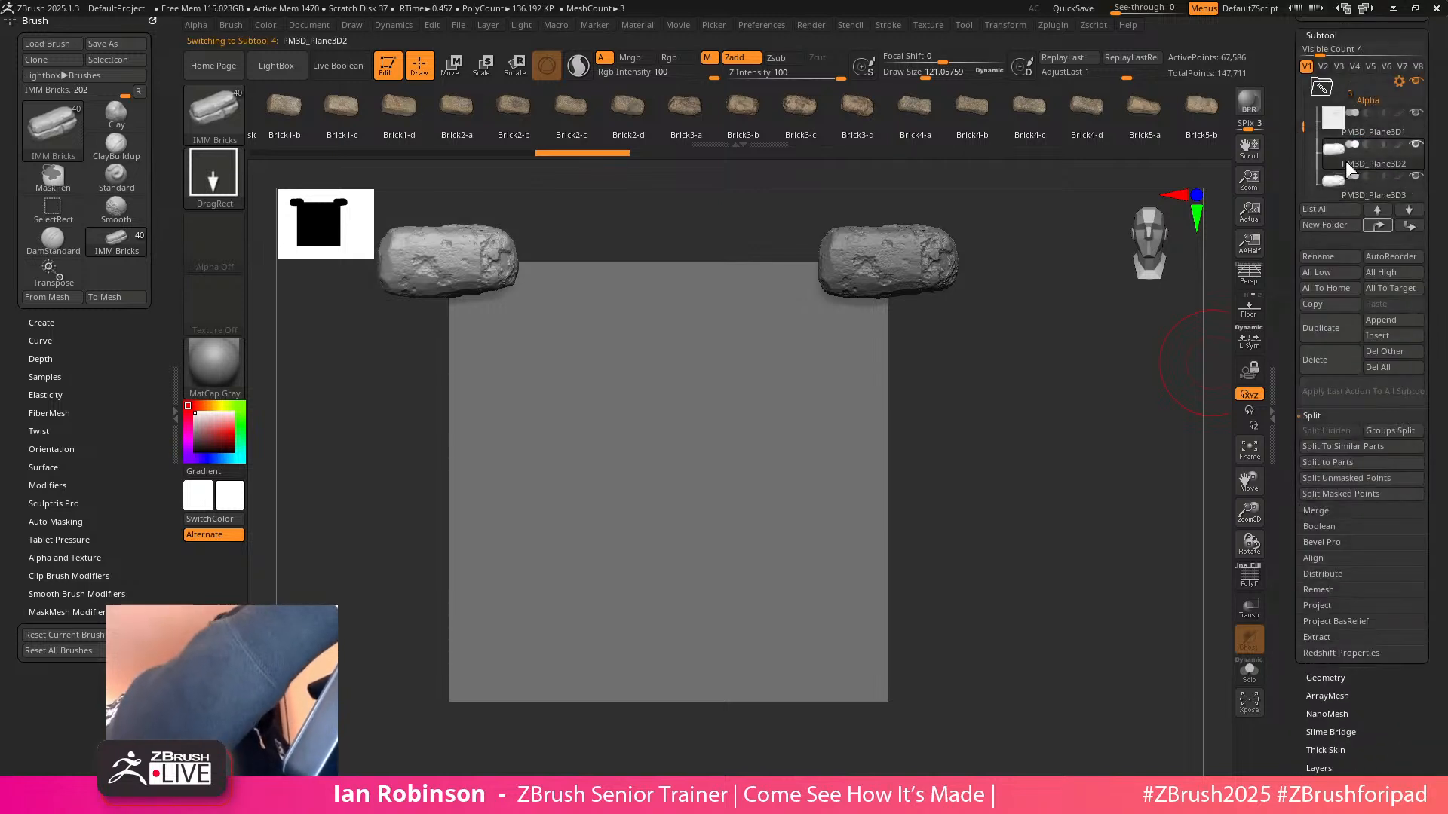
click(1350, 170)
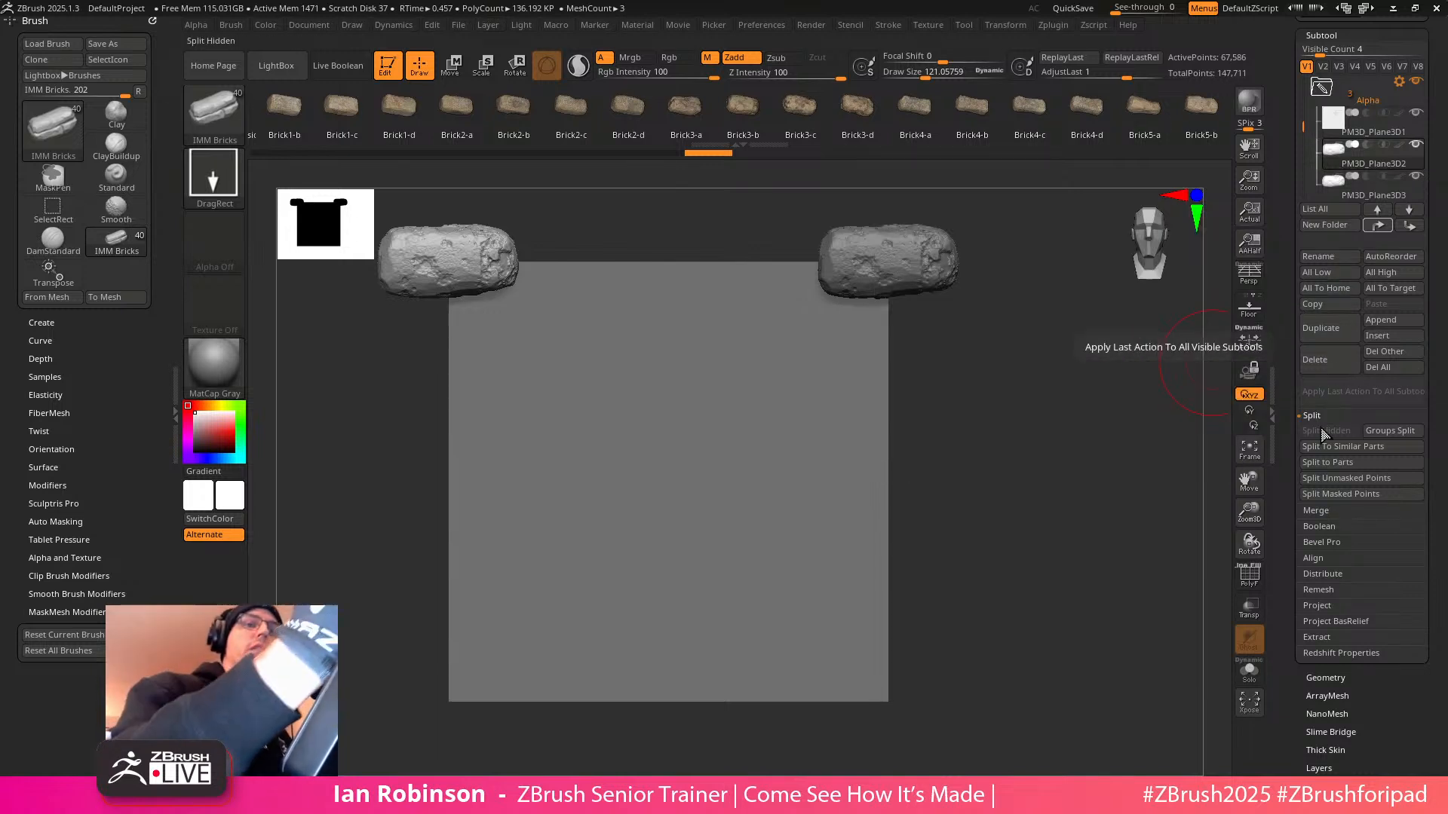
click(1327, 510)
click(1327, 447)
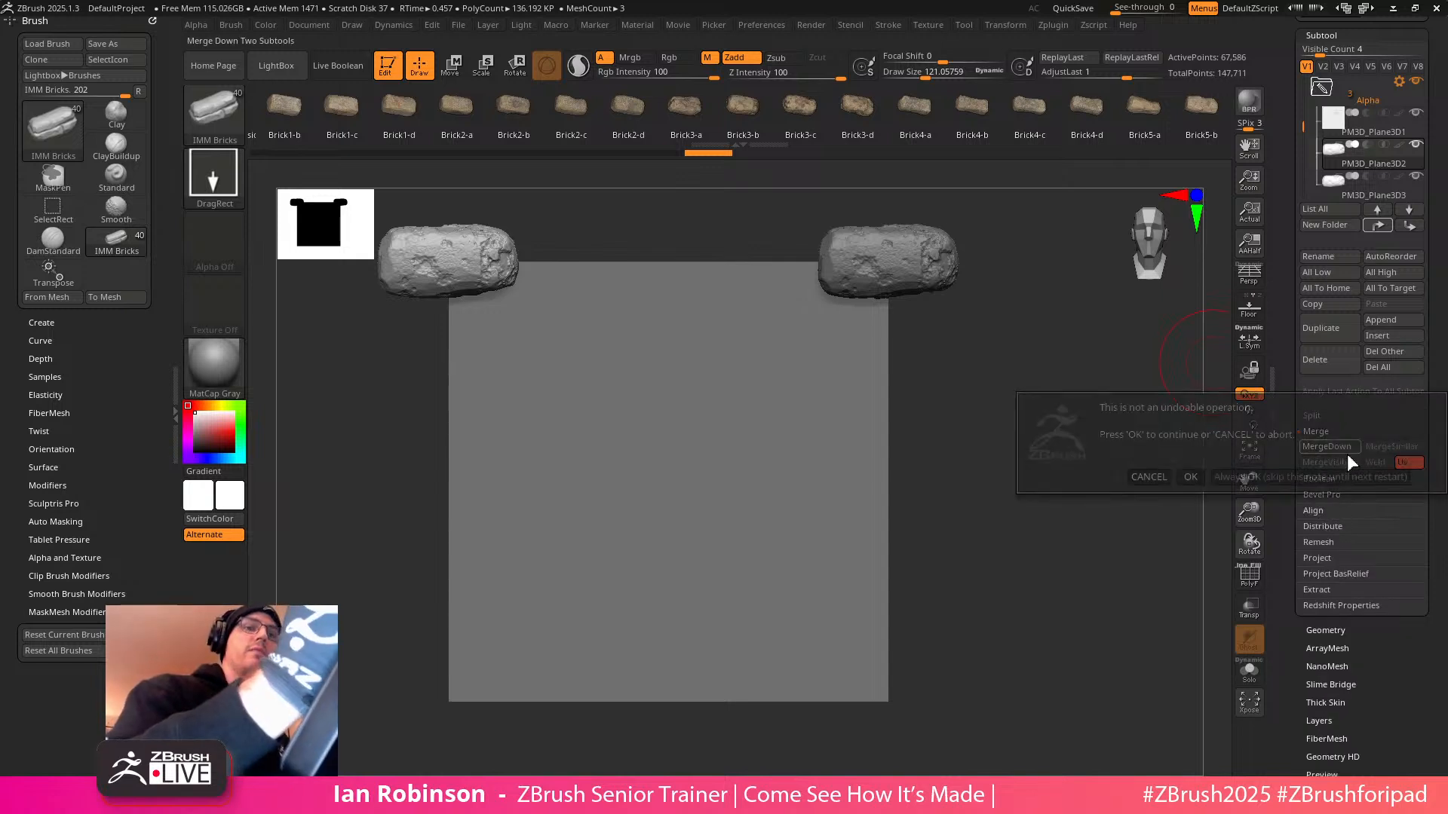
click(1190, 475)
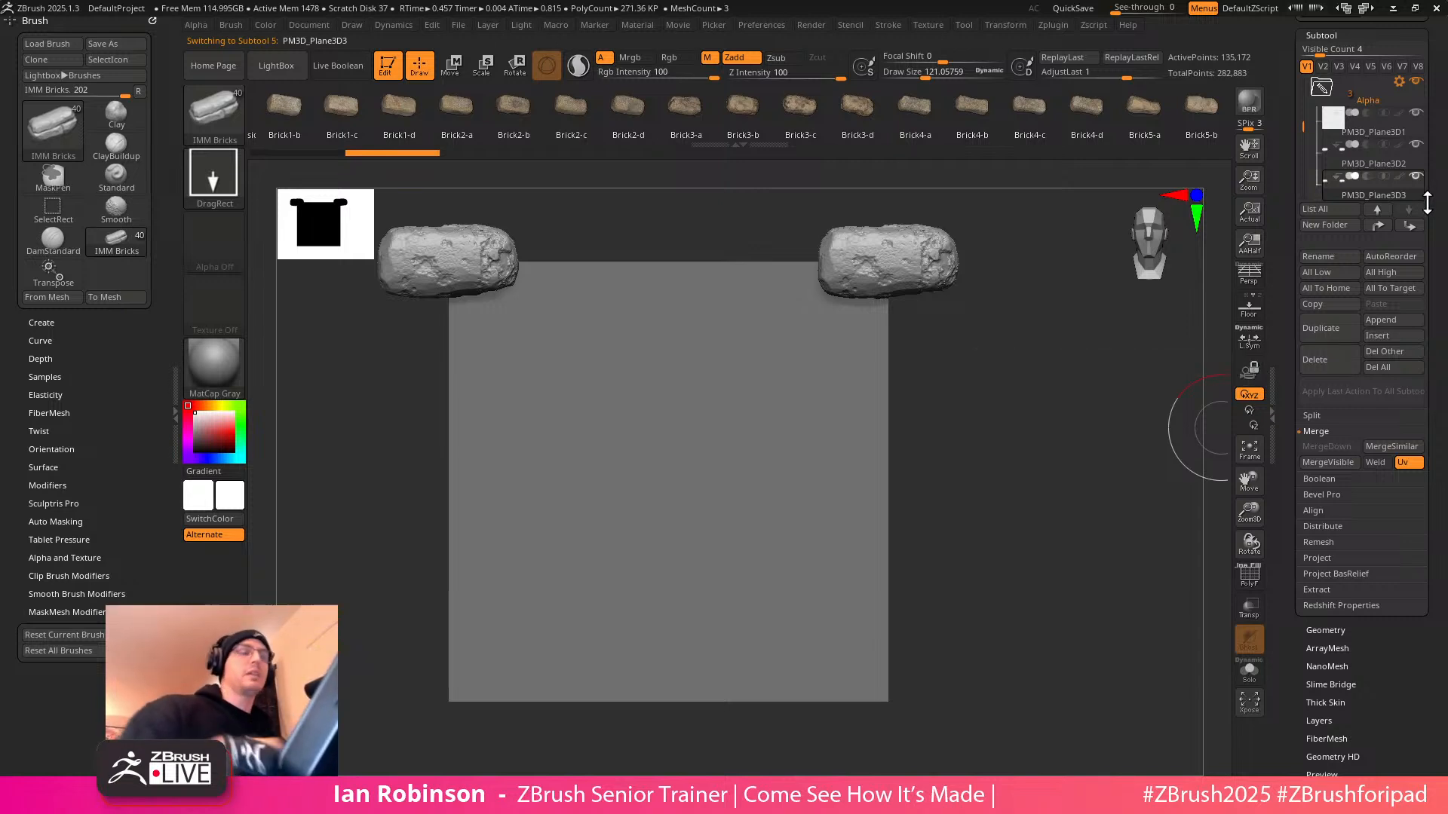
Restrict Offset to the Y axis and move the duplicated brick pair down onto the plane's bottom corners
scroll(1368, 582, down, 5)
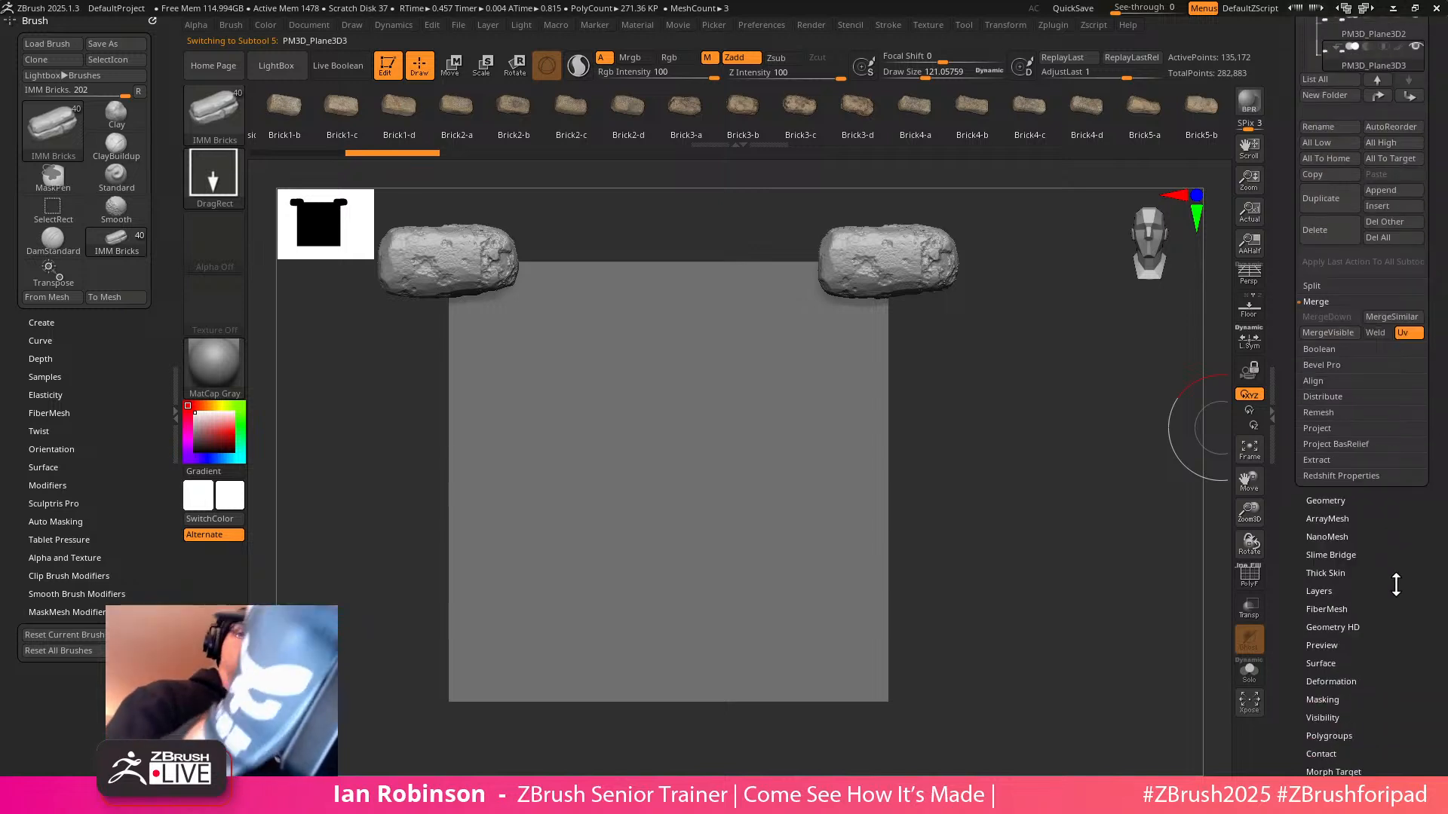
click(1350, 552)
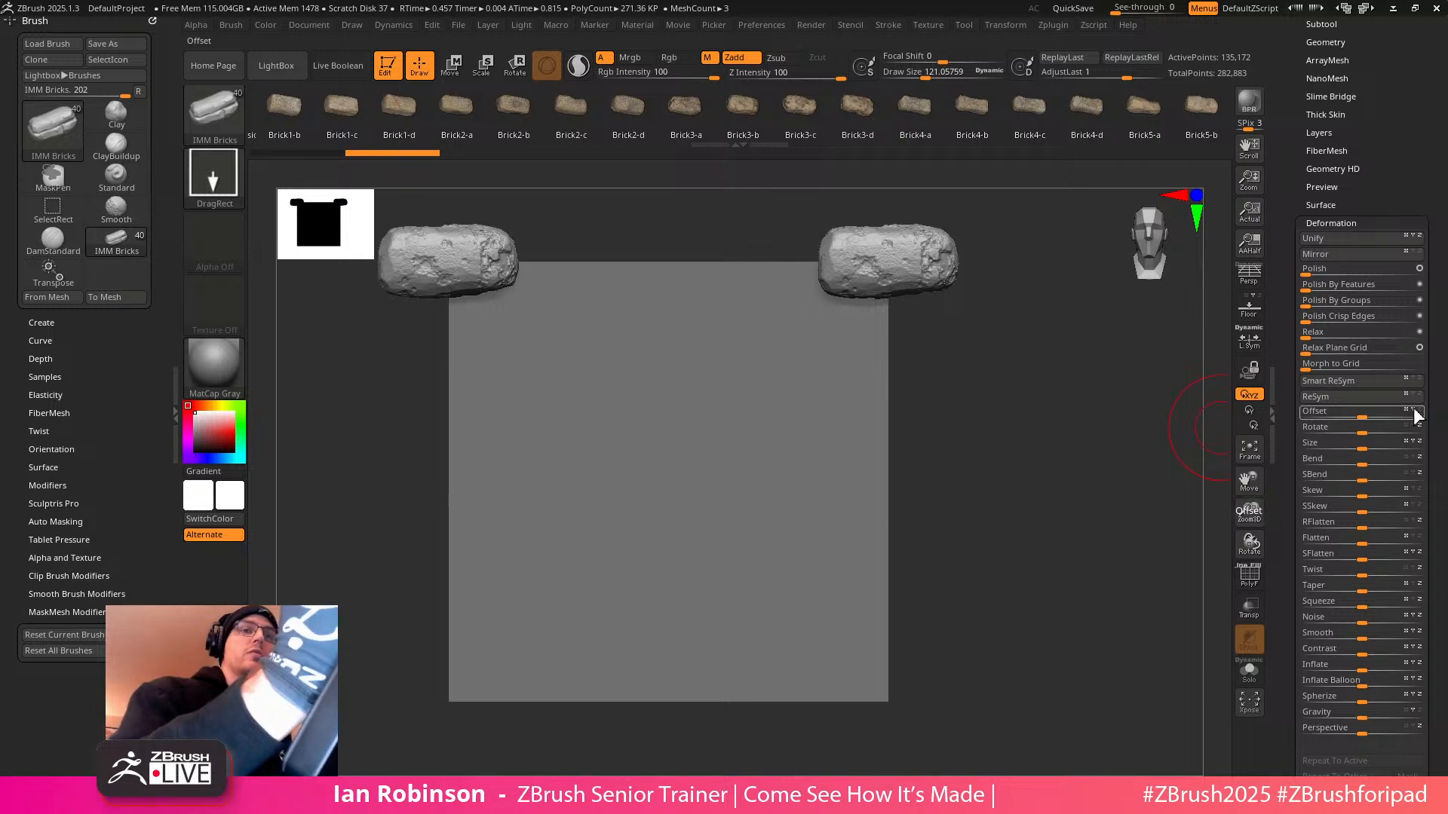
drag(1367, 417, 1433, 413)
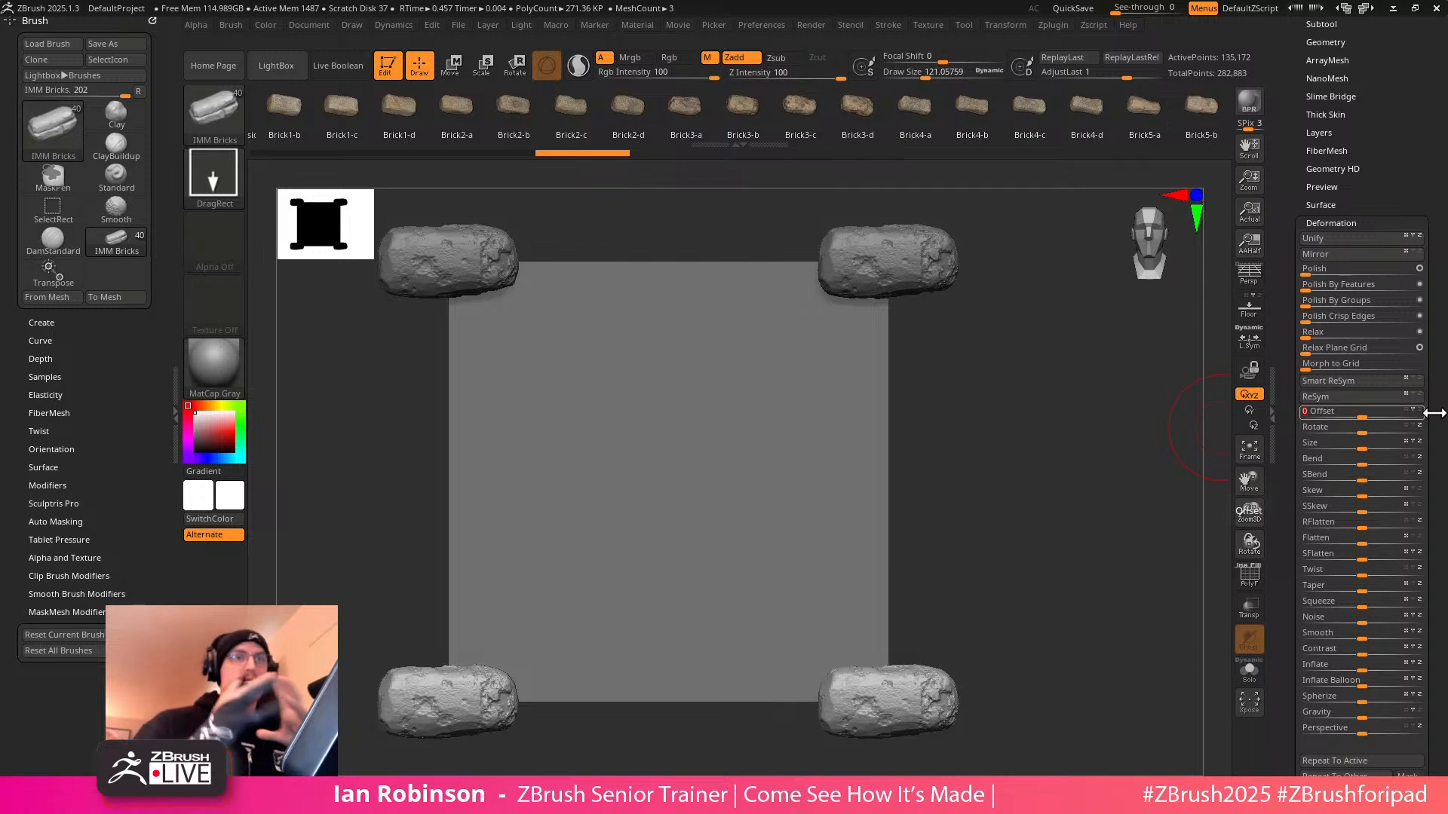
Merge the top brick pair down with the bottom pair into a single subtool, accepting the non-undoable operation
drag(1389, 165, 1382, 268)
click(1327, 129)
click(1372, 219)
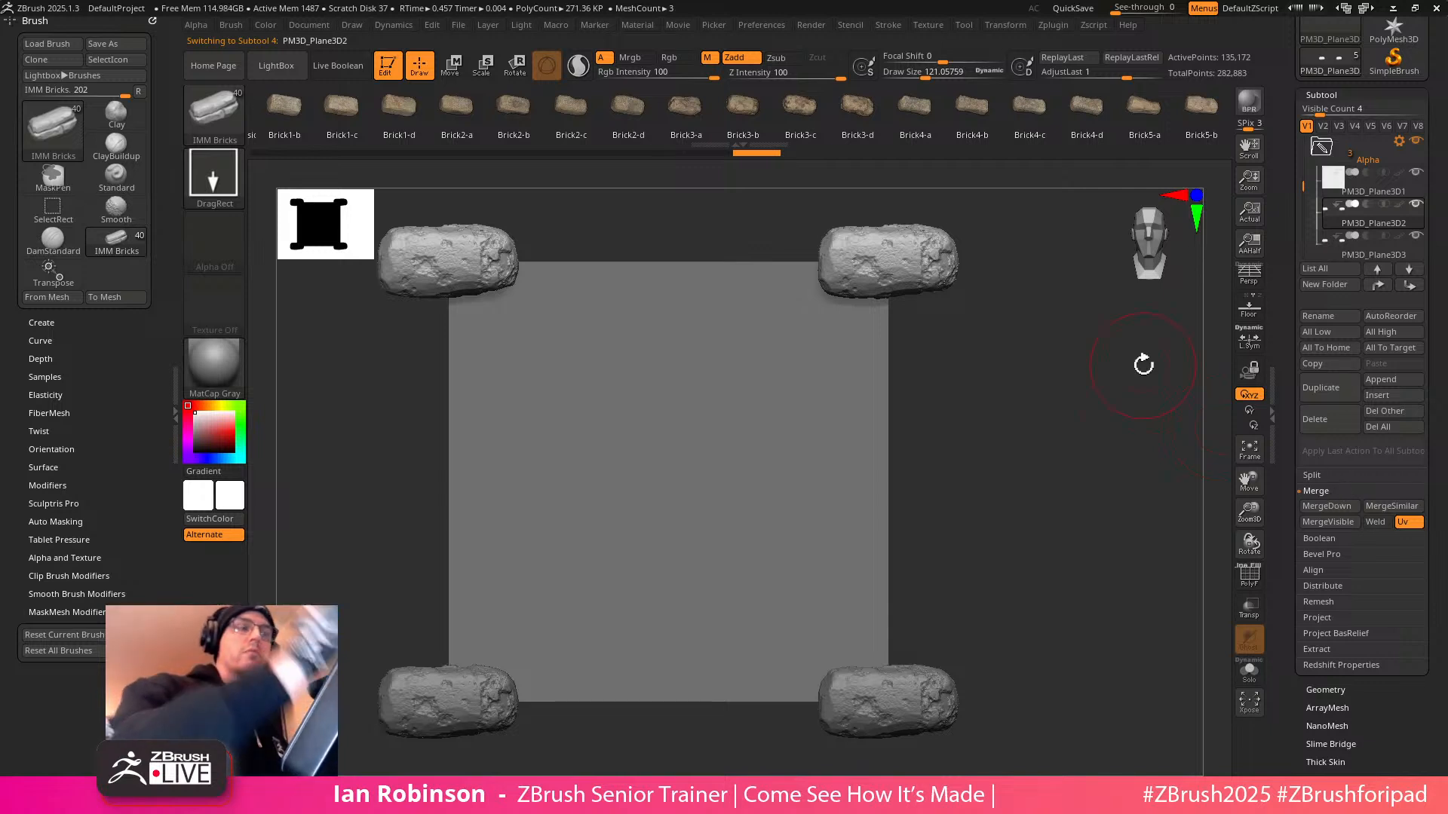
click(1325, 511)
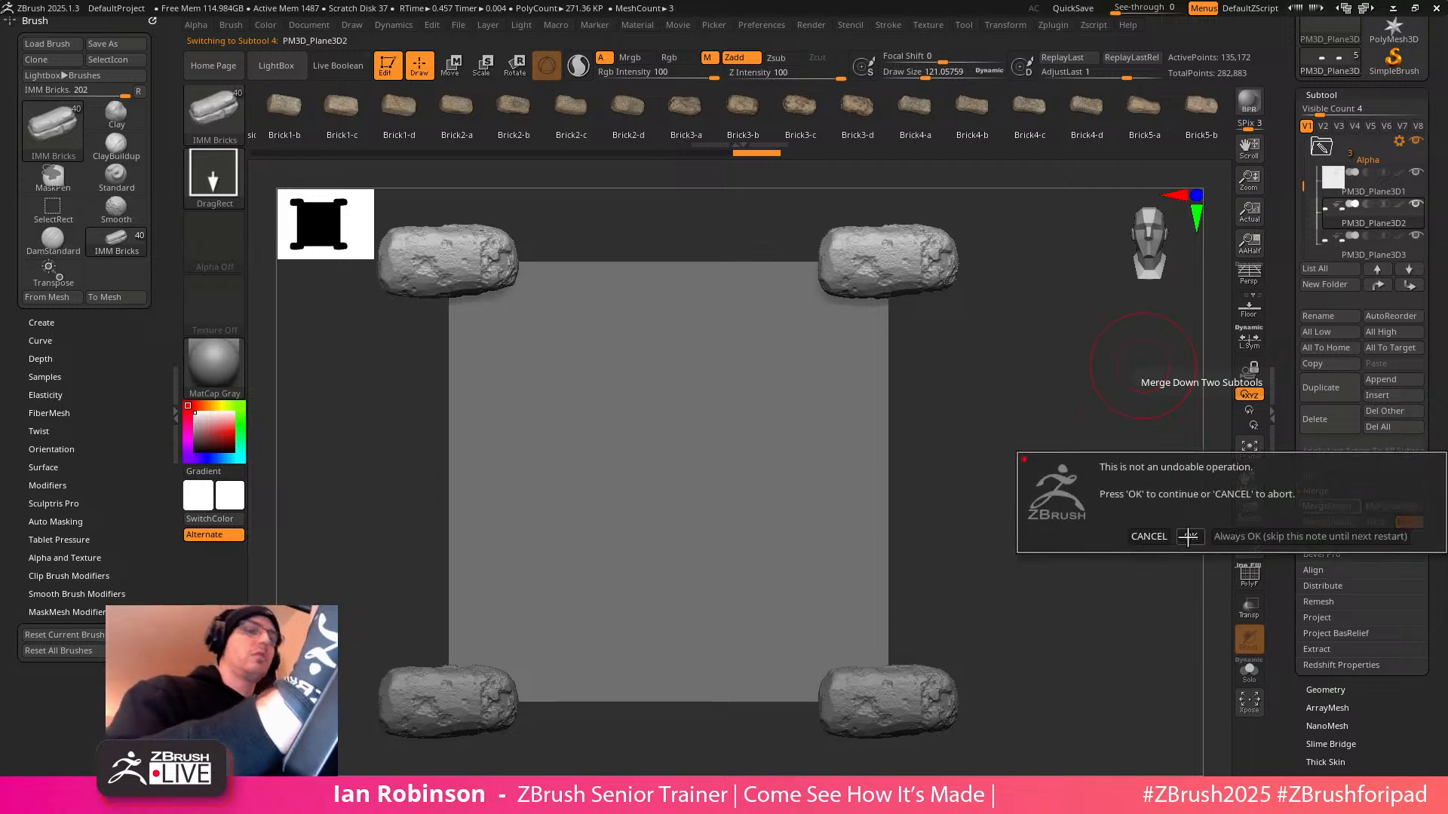
click(1192, 534)
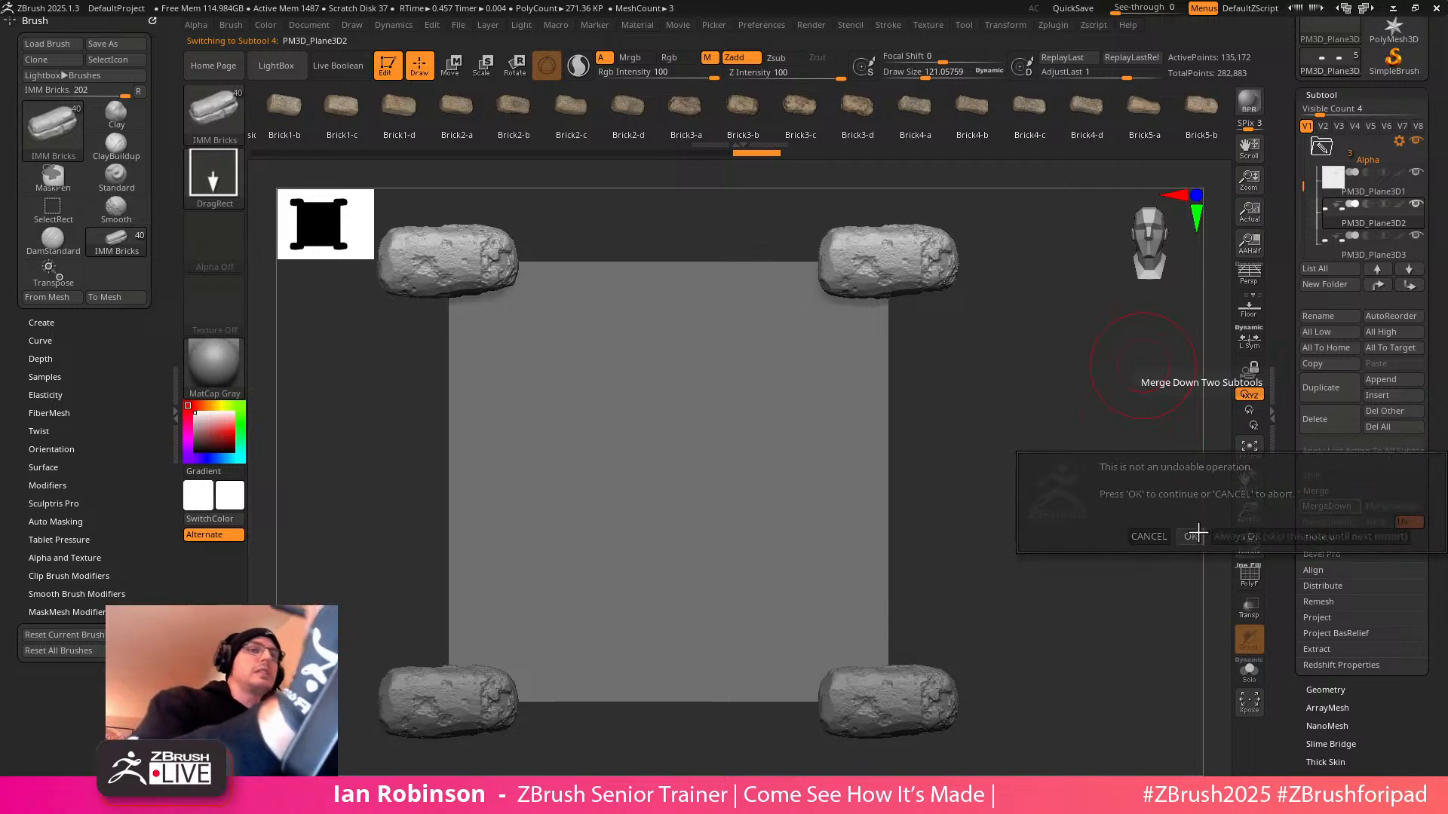
Rename the merged corner bricks subtool as 4_Corners
click(1324, 314)
text(4_Corners)
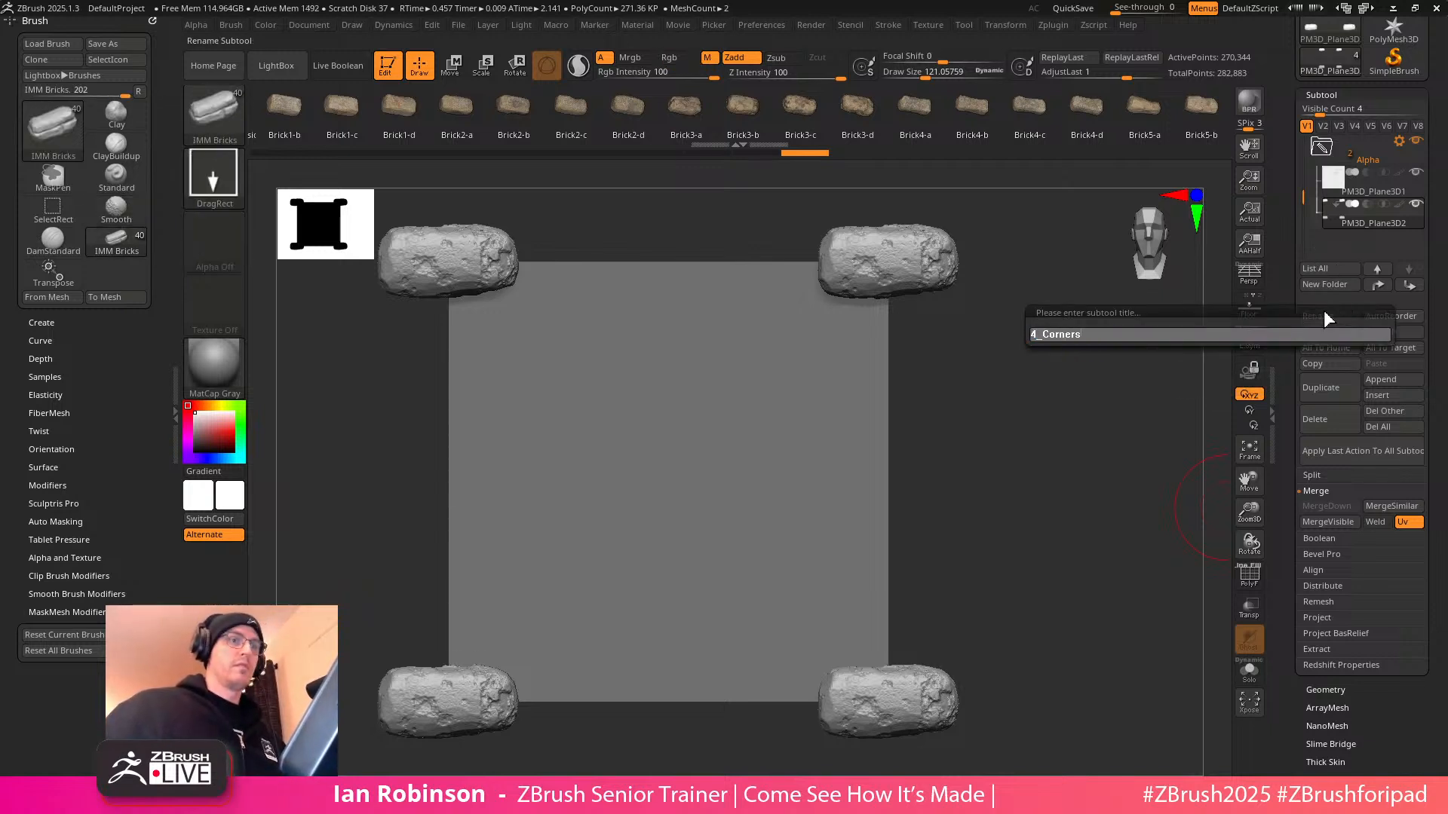
key(Return)
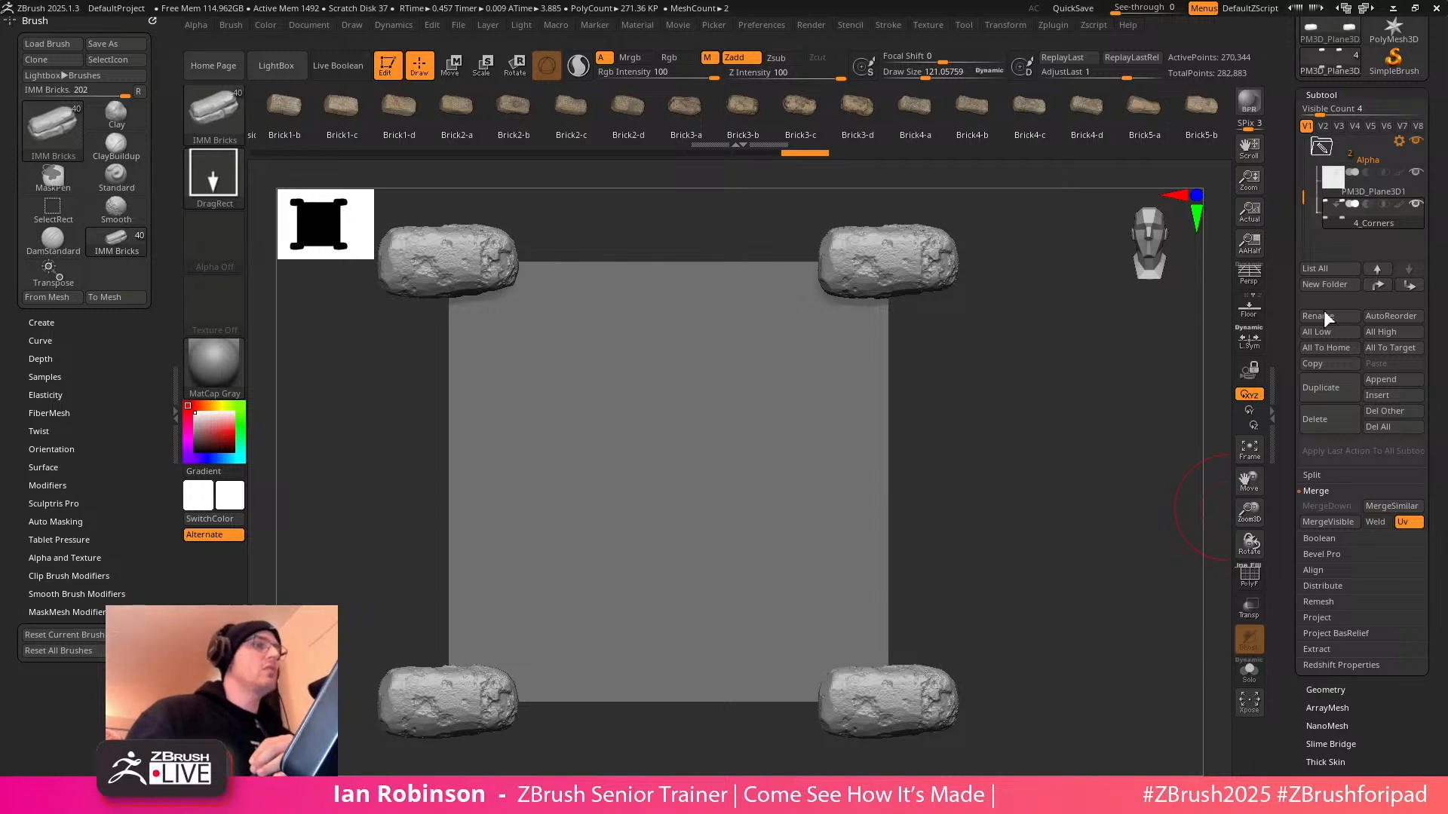
Insert a Brick1-d mesh from the IMM Bricks brush in the middle of the plane
drag(987, 113, 531, 153)
drag(772, 115, 980, 128)
drag(581, 116, 887, 125)
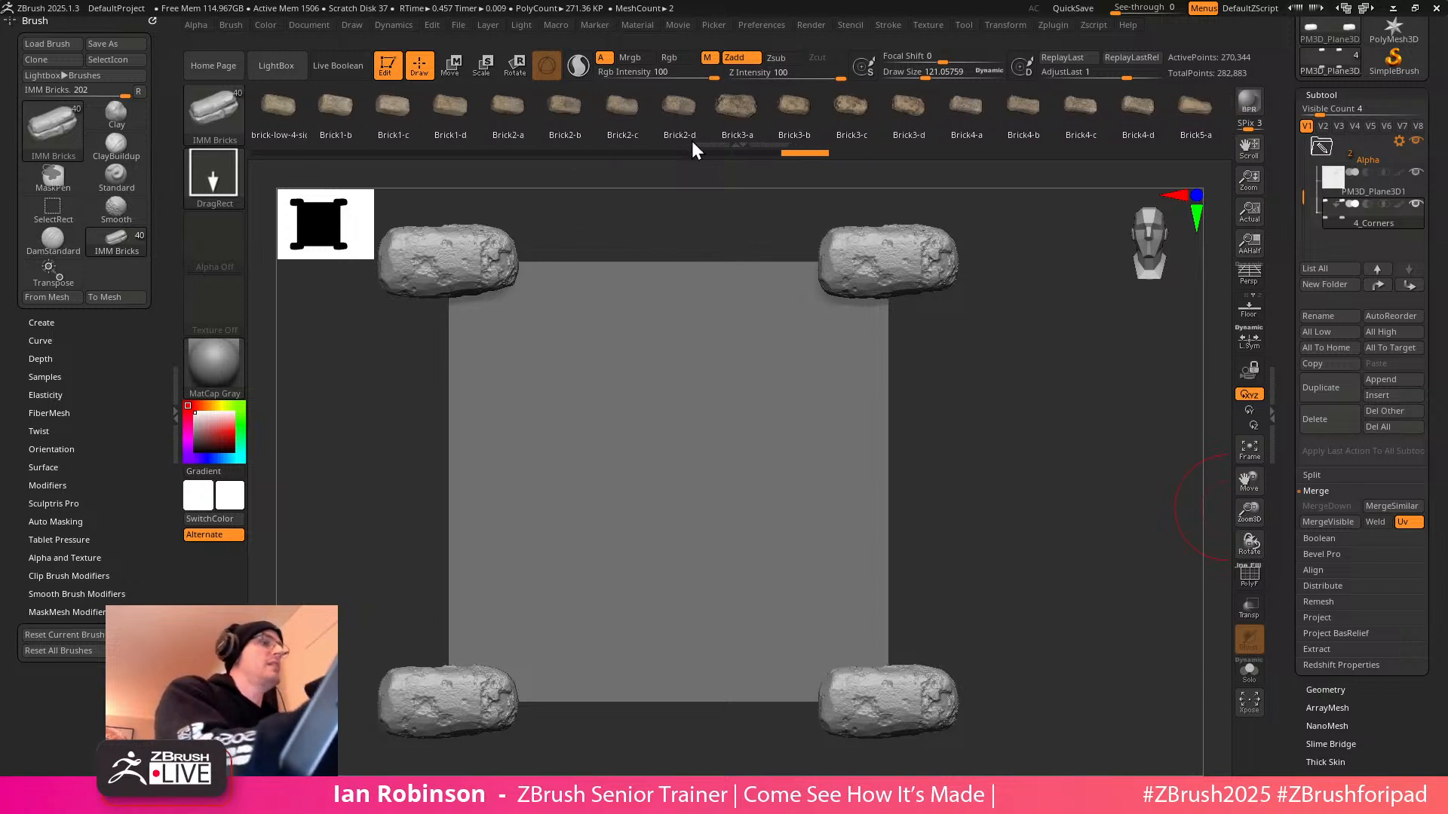
click(462, 105)
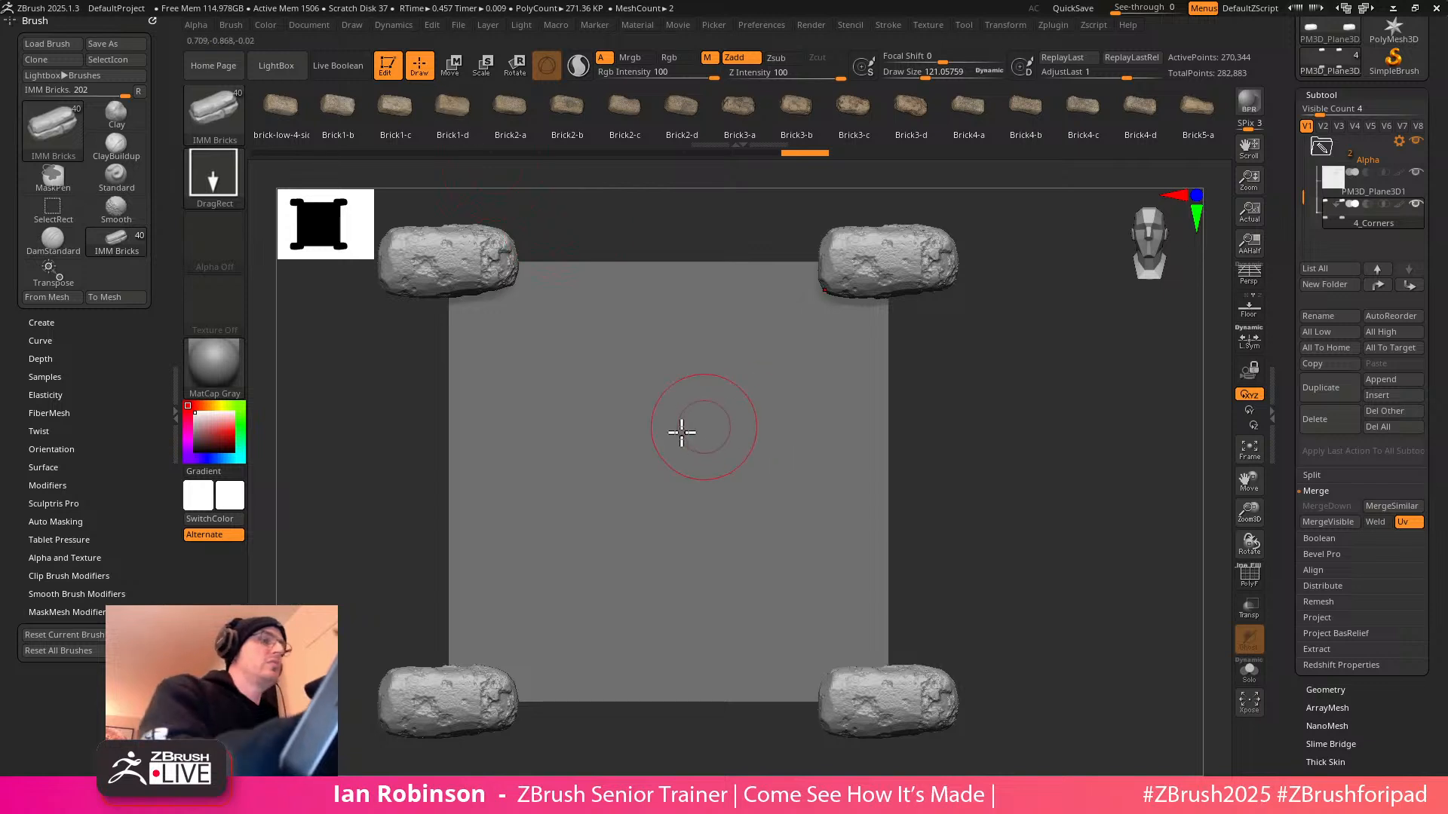
drag(685, 436, 685, 500)
key(w)
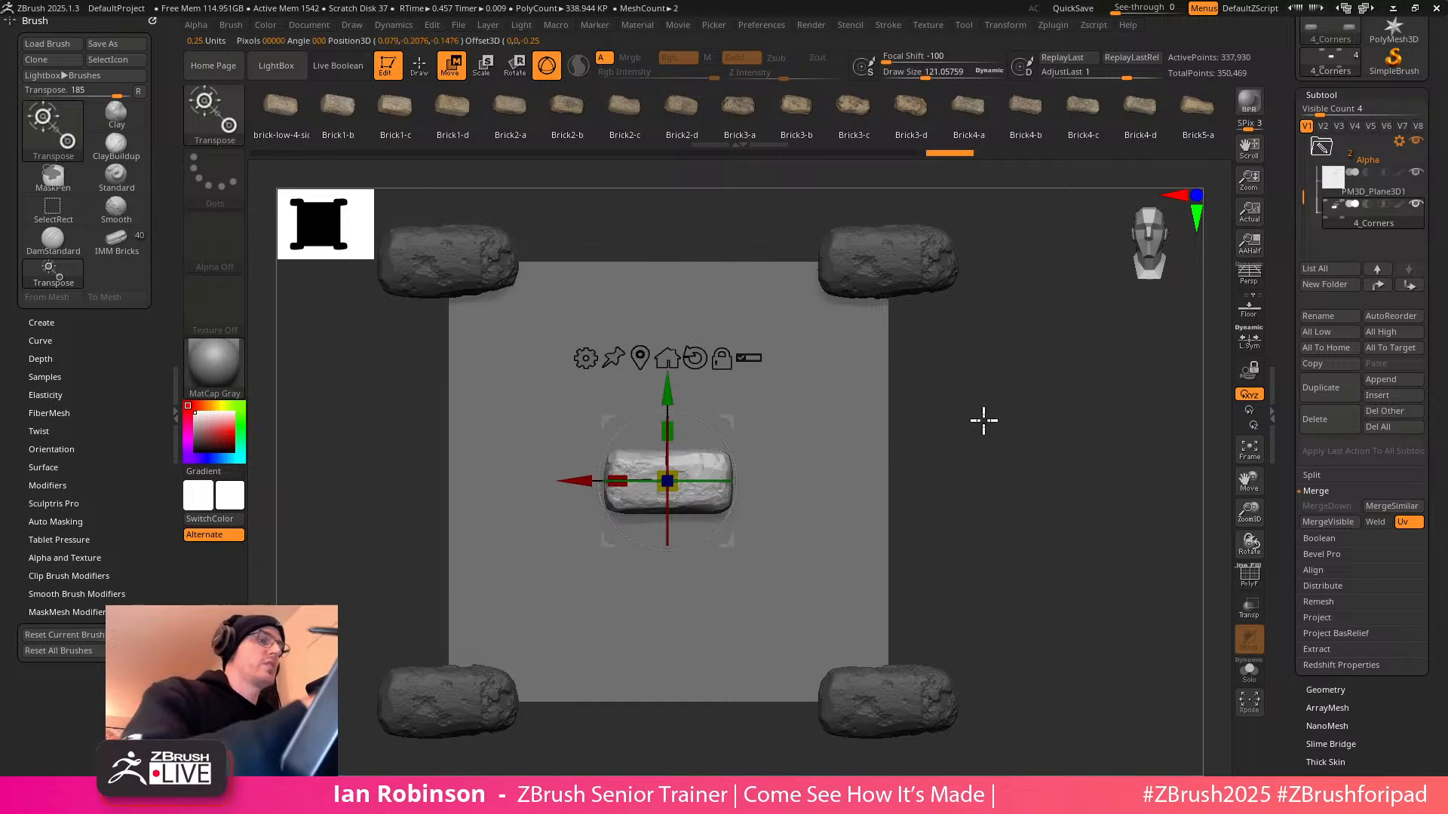
mouse_move(993, 455)
mouse_down()
mouse_move(1011, 462)
mouse_move(1006, 444)
mouse_up()
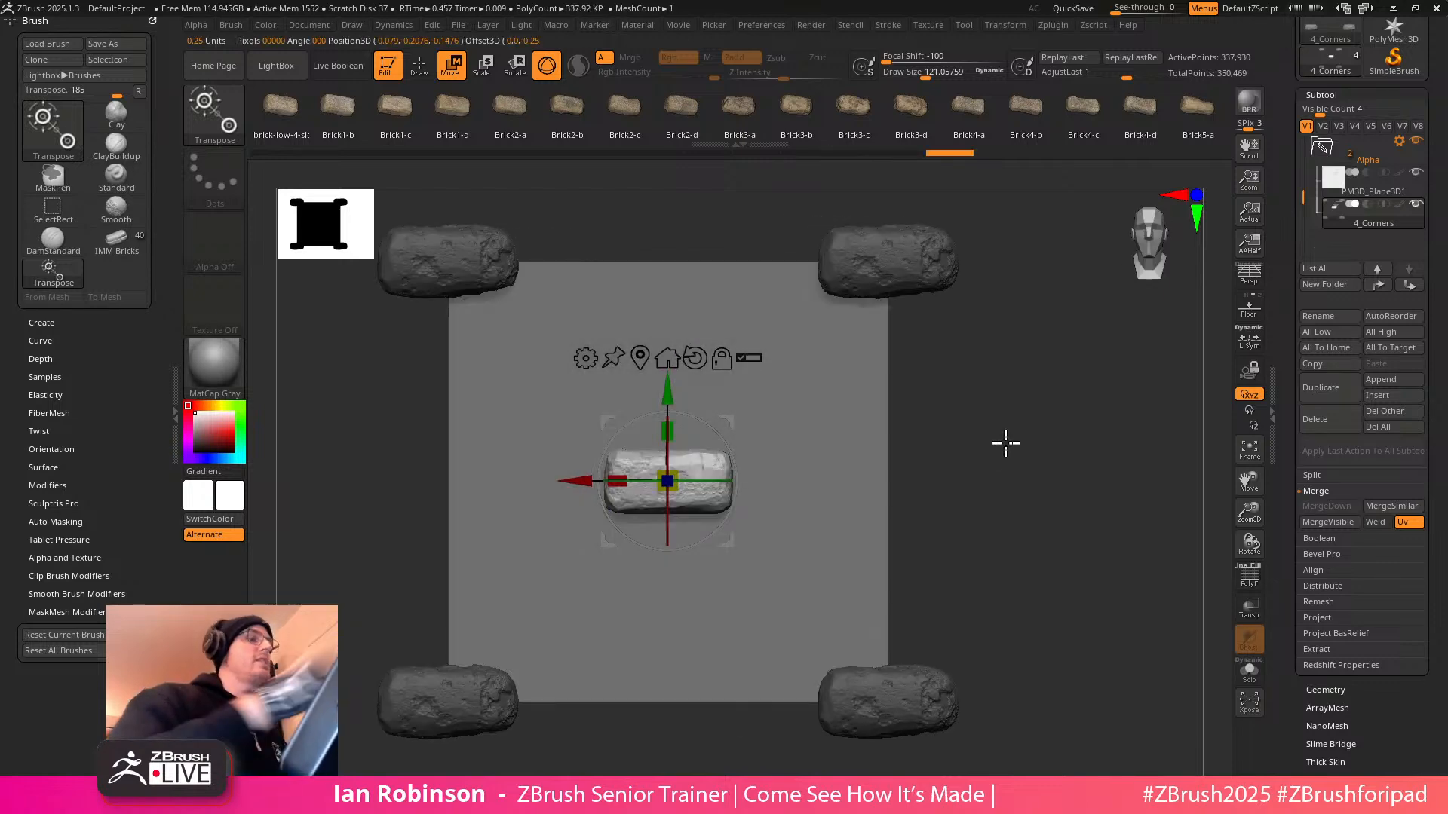
key(q)
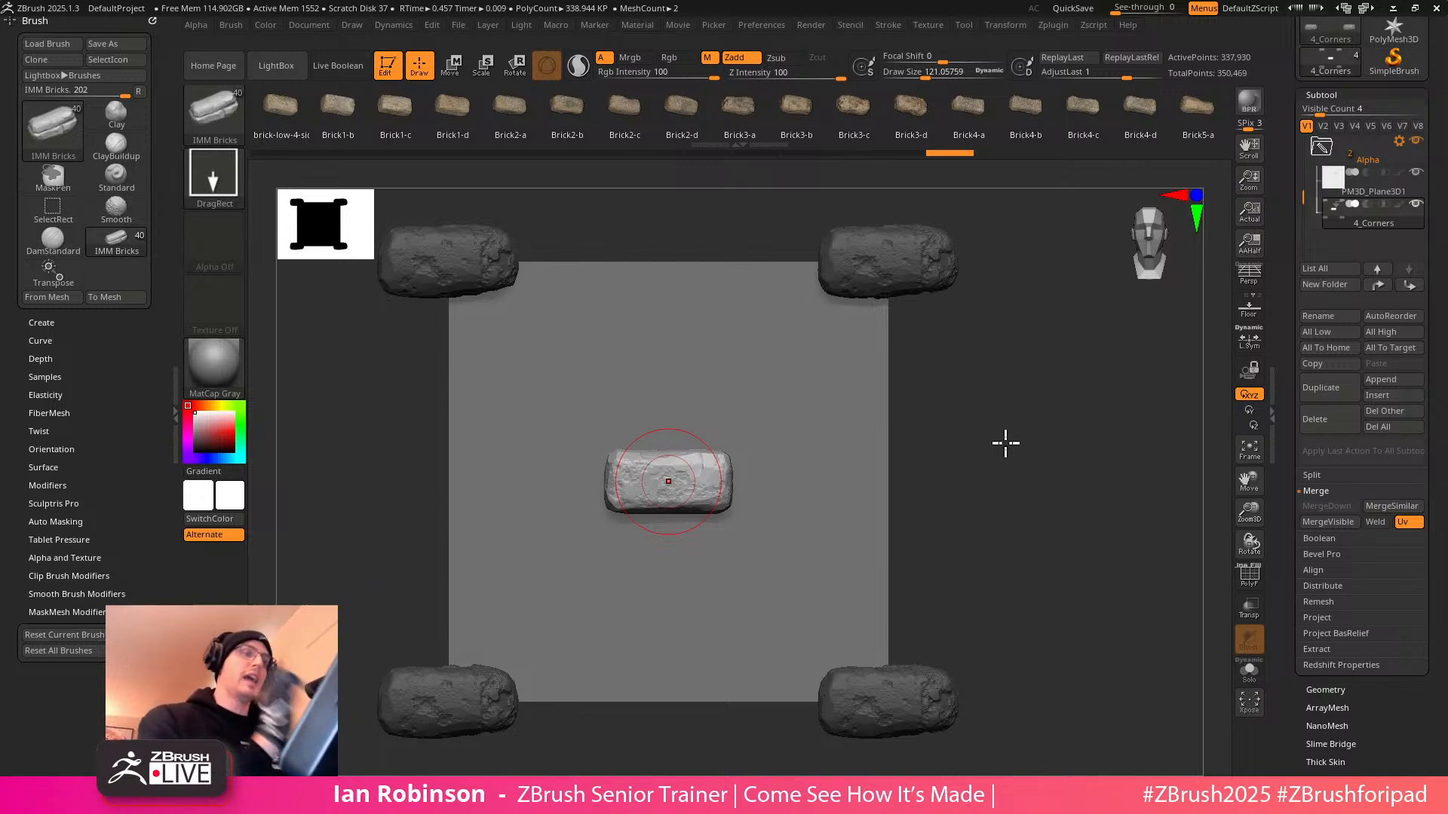
Try moving the centre brick to the plane's left edge and copying it upward into a column between the corner bricks
key(w)
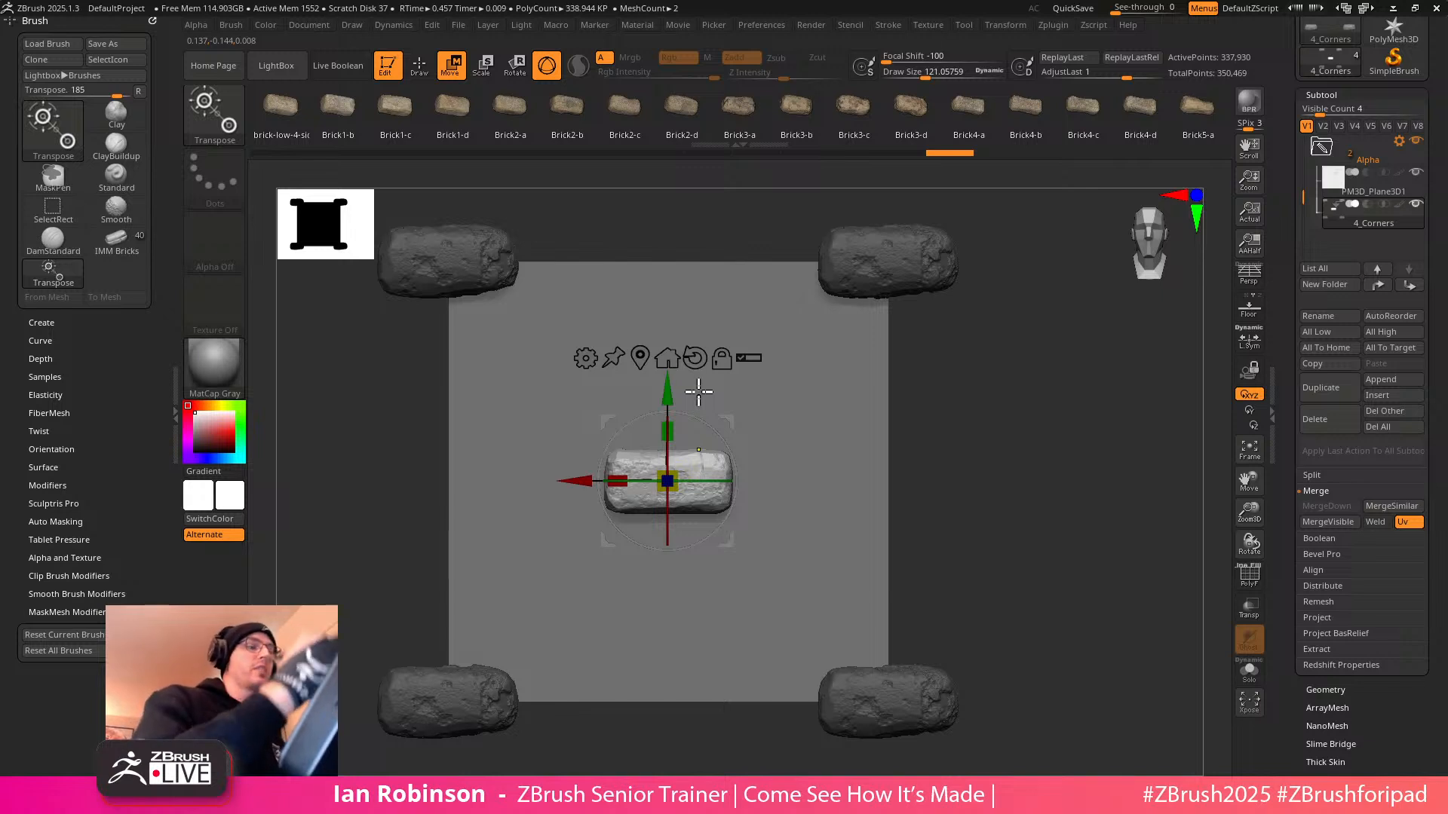
drag(667, 388, 668, 534)
drag(564, 626, 381, 628)
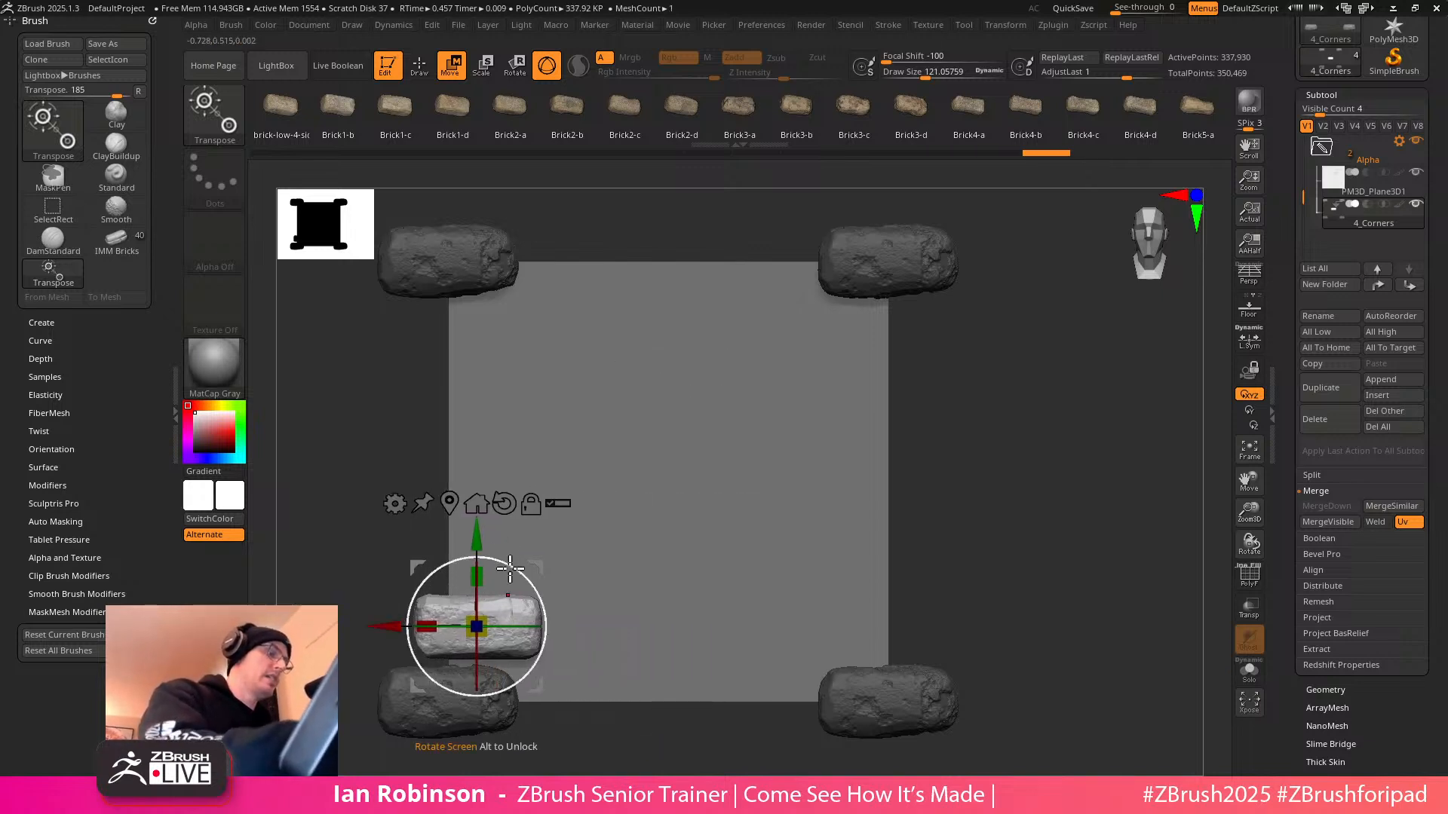
drag(528, 569, 532, 567)
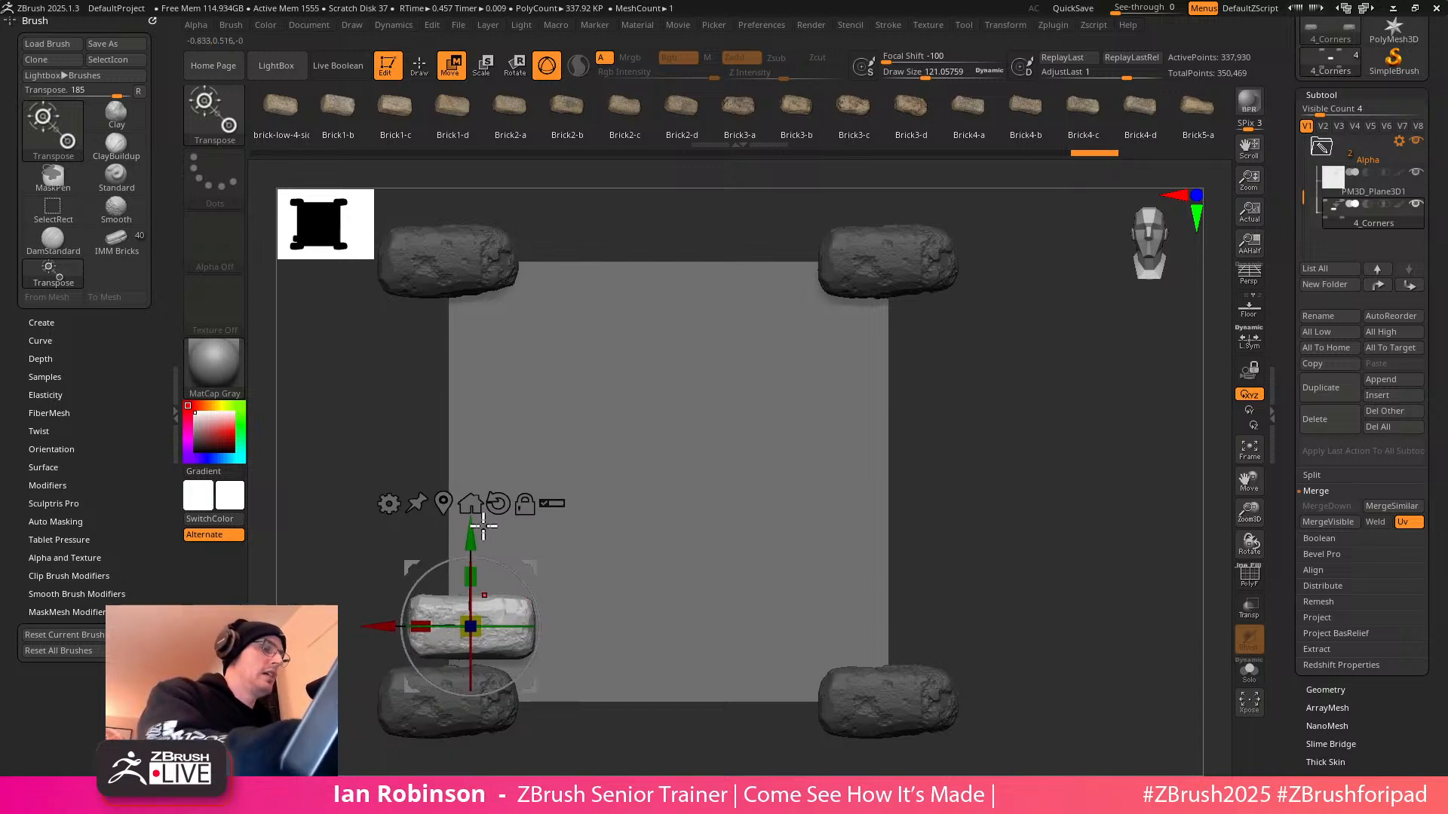
ctrl+drag(471, 528, 480, 236)
key(q)
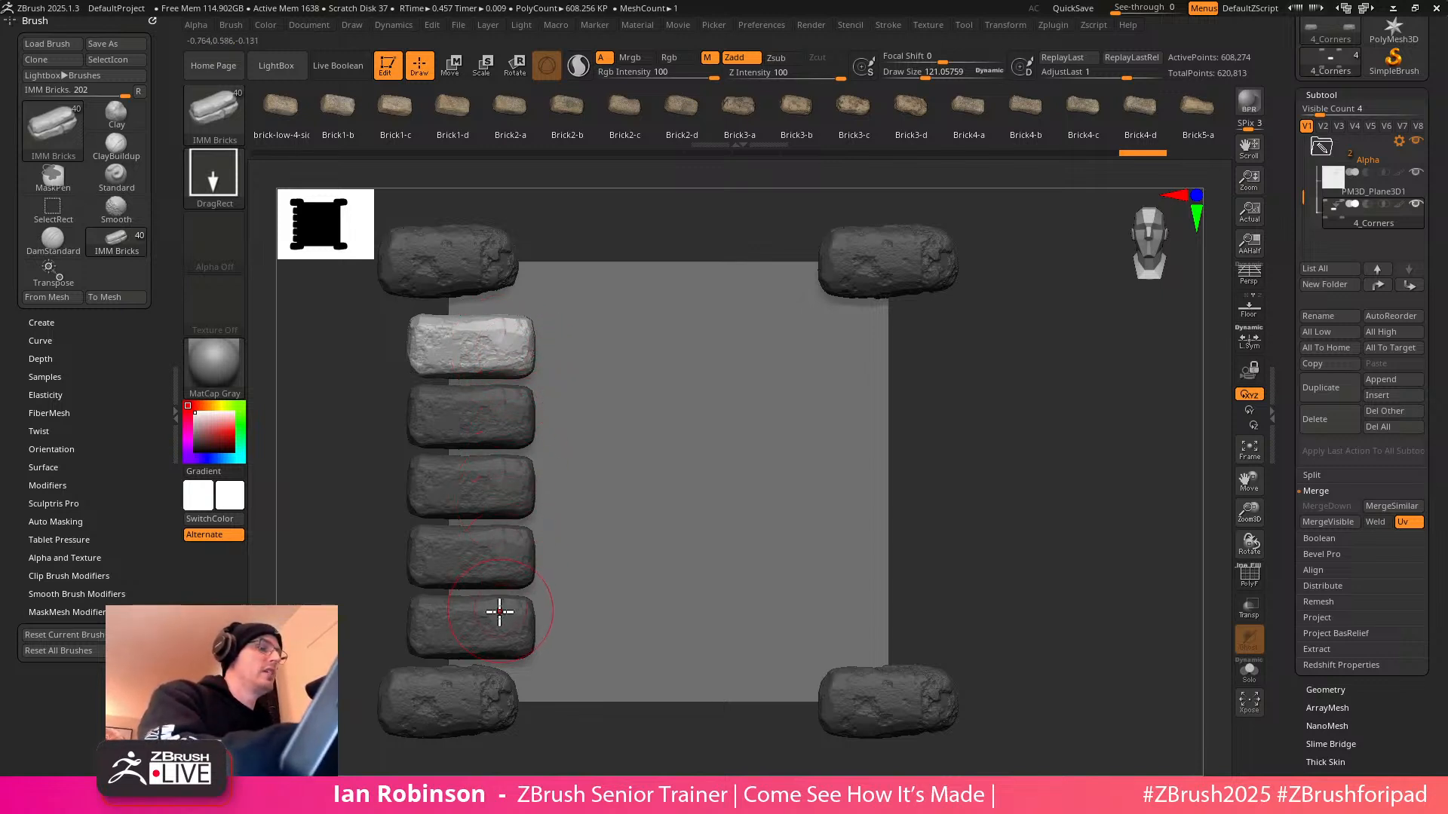
key(ctrl)
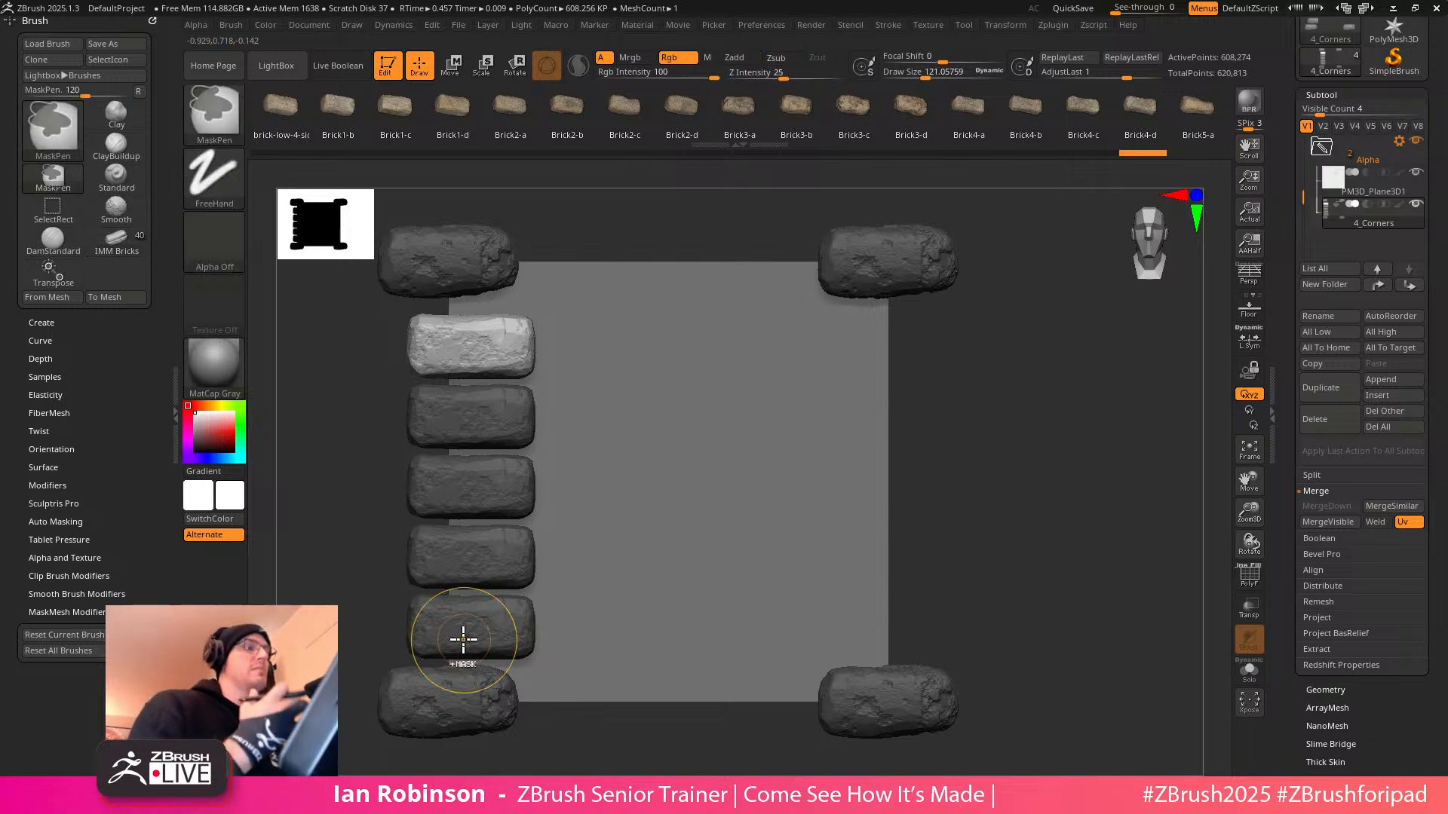
Undo the brick column copies and moves back to the single brick in the plane's centre
key(ctrl+z)
key(ctrl+z)
key(ctrl+z)
key(ctrl+z)
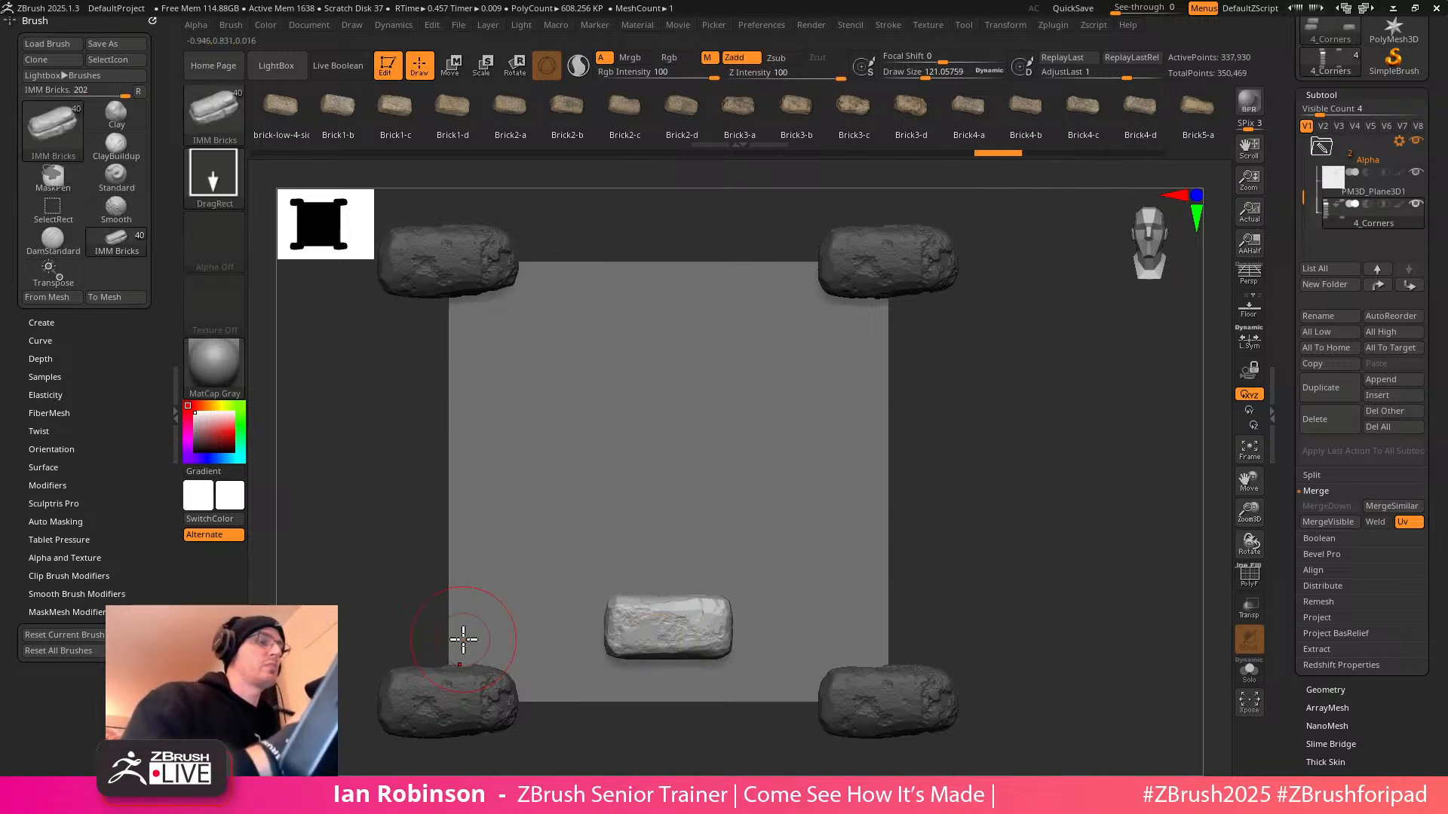
key(ctrl+z)
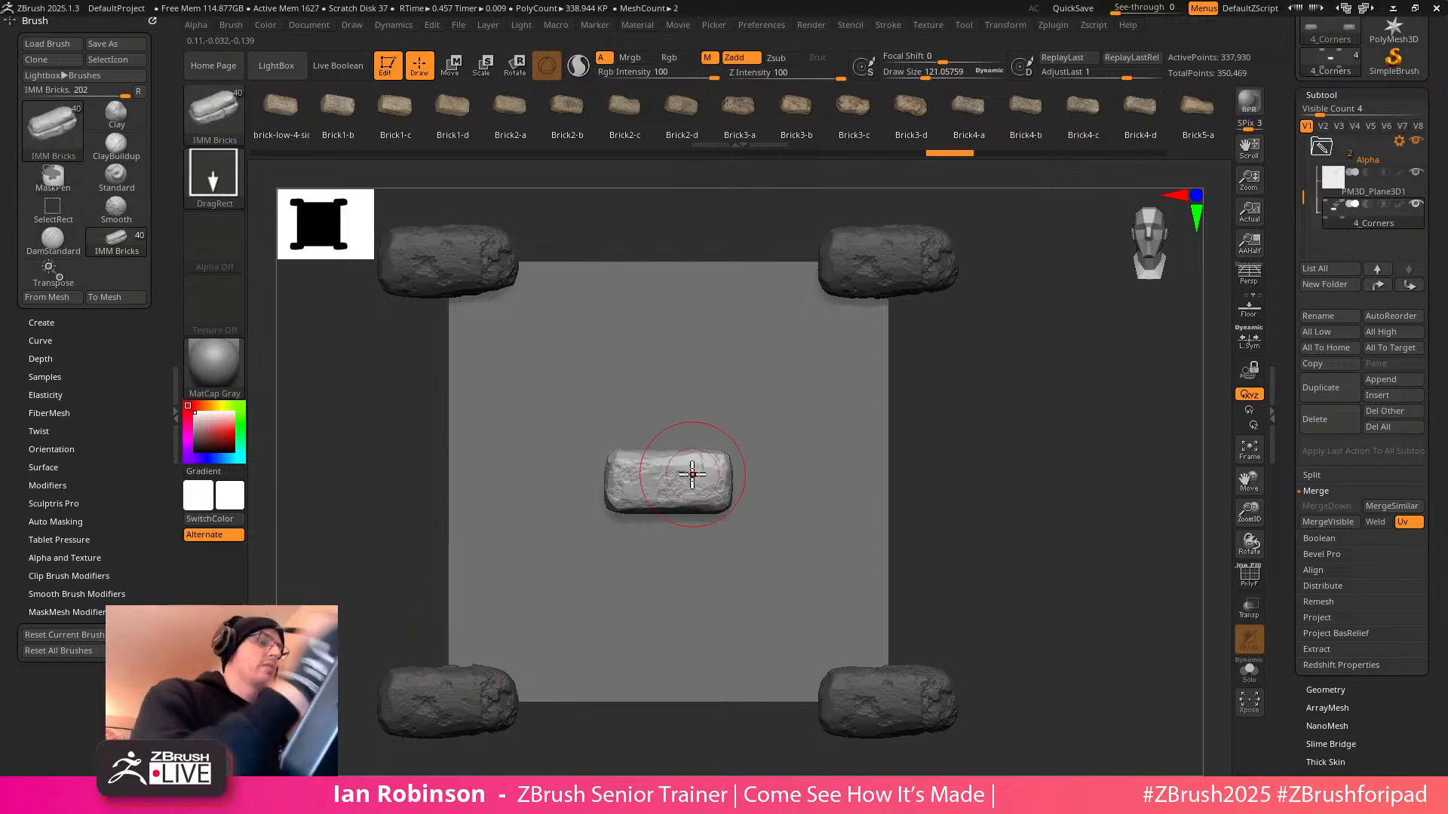
Copy the centre brick to its left and right to form a row of three, then clear the mask
key(w)
ctrl+drag(581, 478, 439, 517)
drag(601, 495, 466, 457)
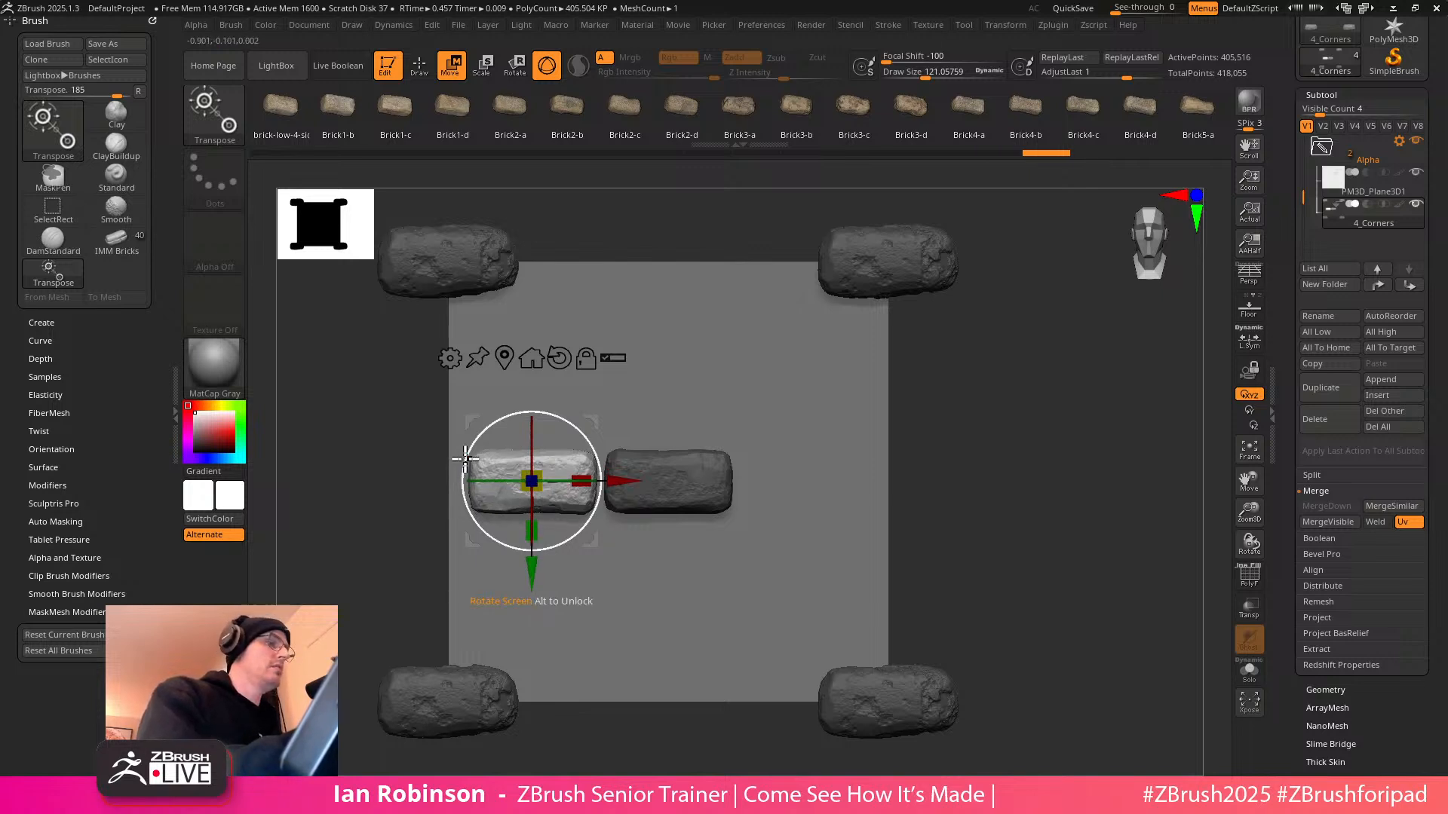
drag(465, 457, 465, 457)
drag(614, 480, 897, 482)
drag(808, 513, 819, 286)
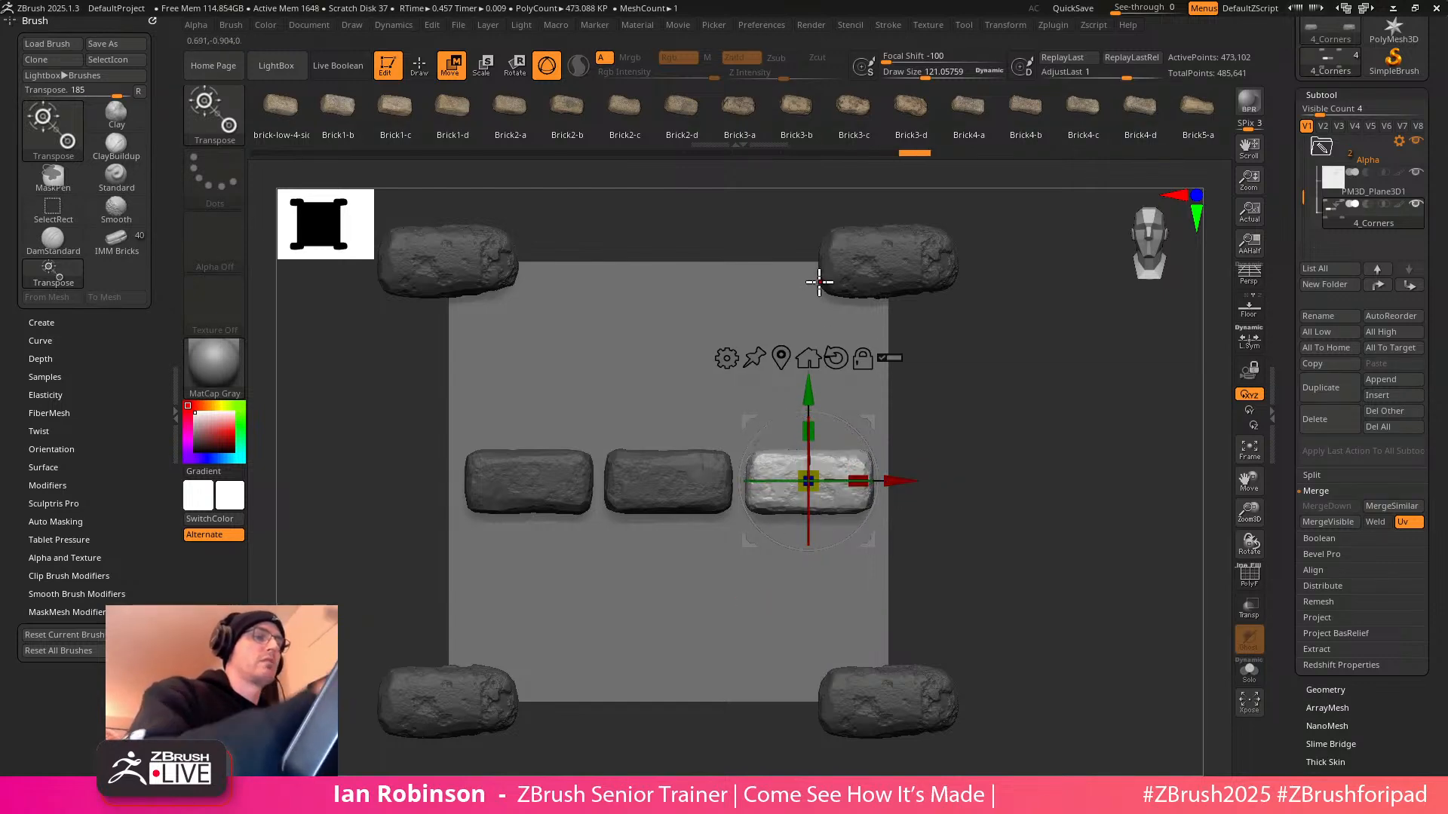
key(q)
mouse_move(897, 482)
mouse_down()
mouse_move(1002, 484)
mouse_move(1008, 433)
mouse_move(1029, 581)
mouse_up()
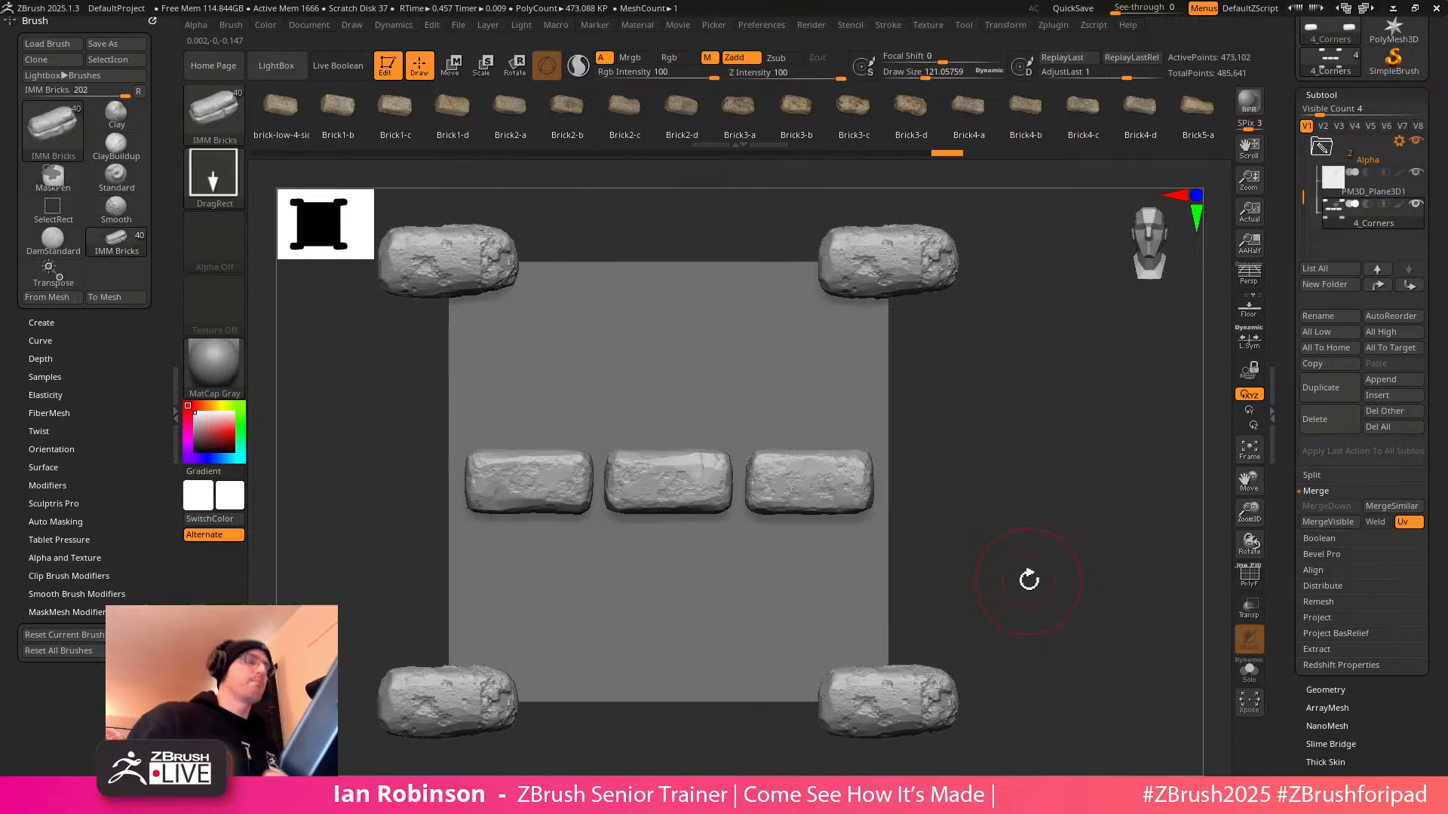
key(w)
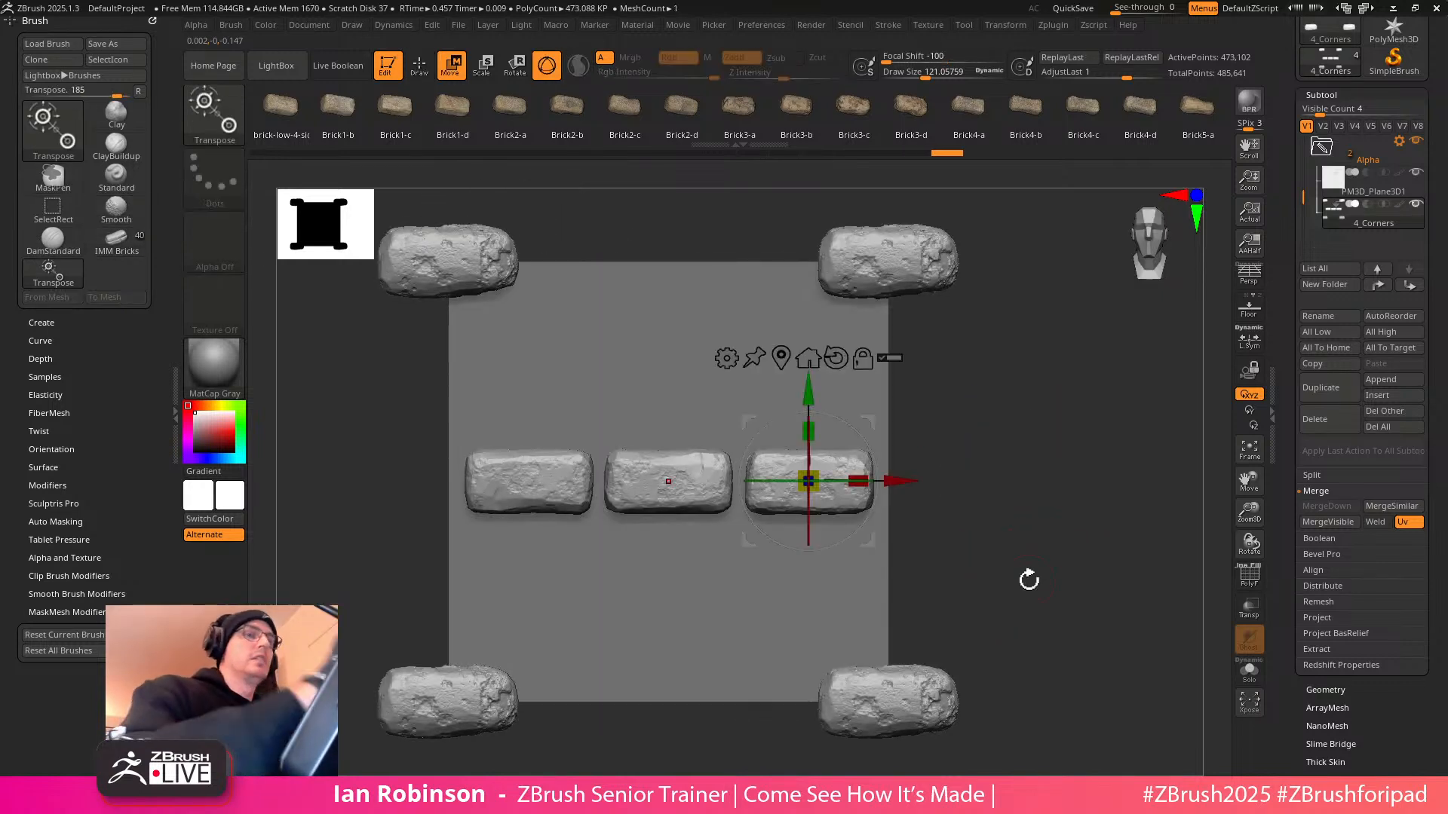
key(q)
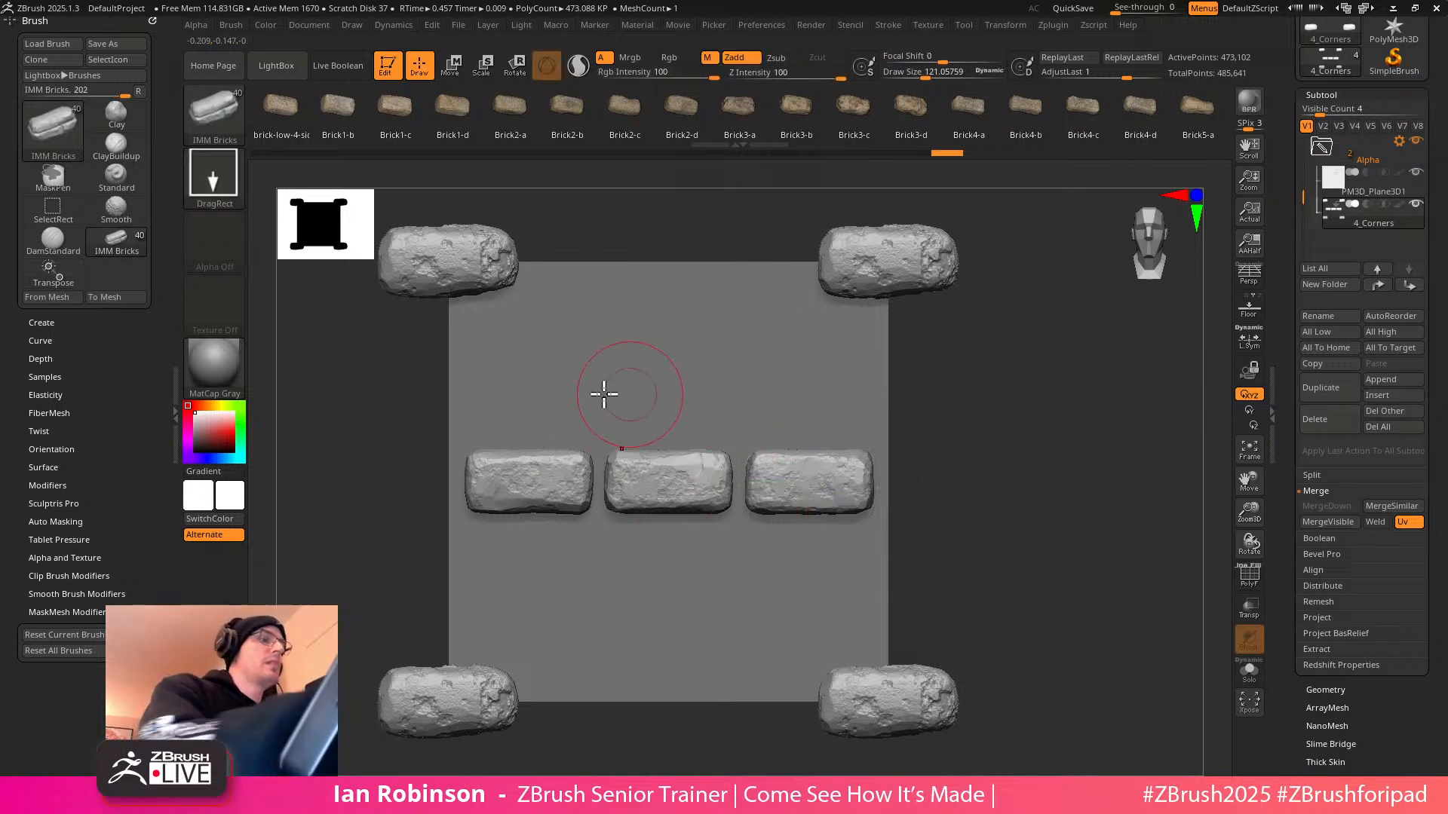
Insert a Brick1-c mesh above the middle brick, scale it up slightly and lower it closer to the row
click(392, 106)
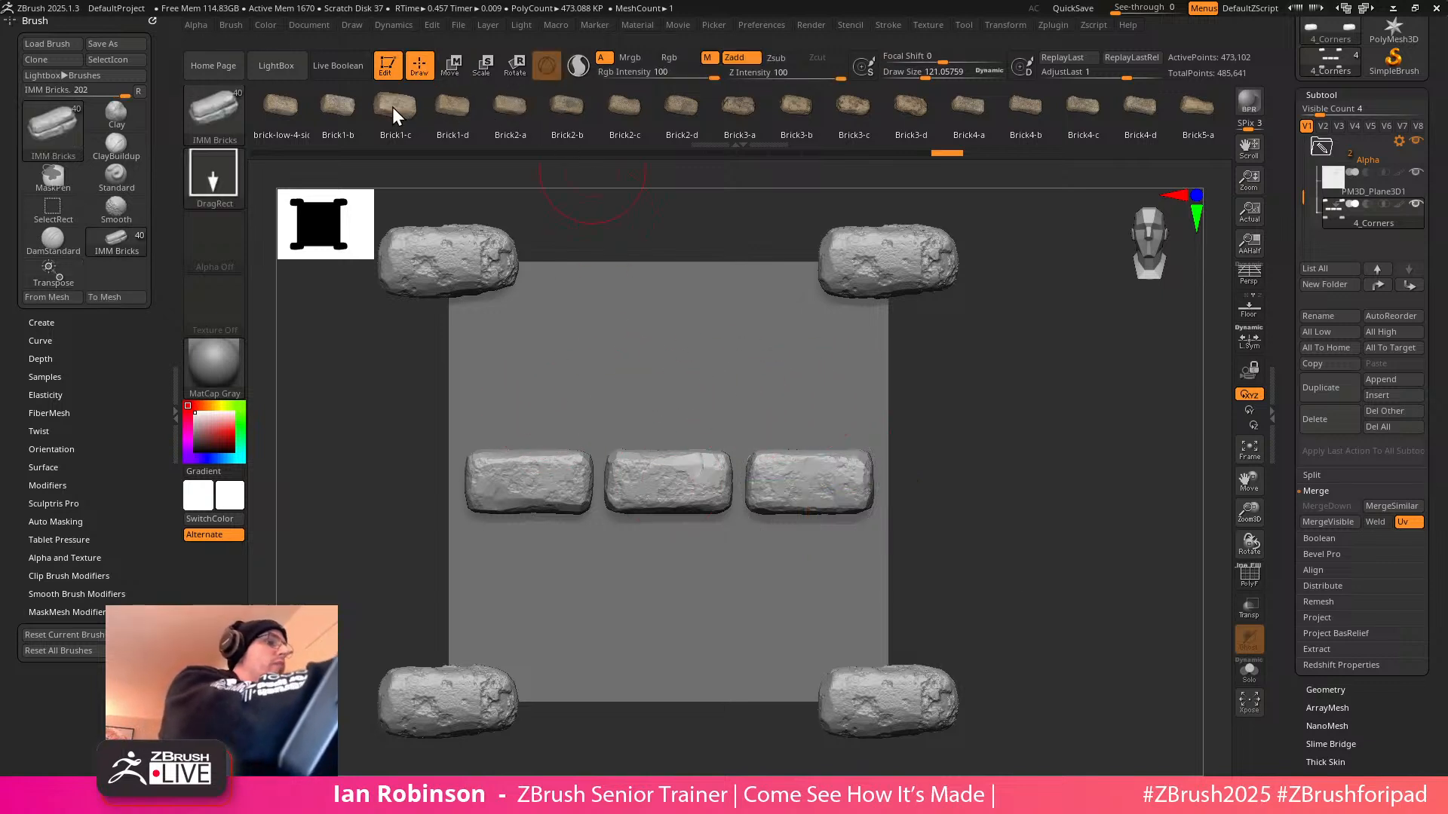
drag(666, 399, 666, 465)
key(w)
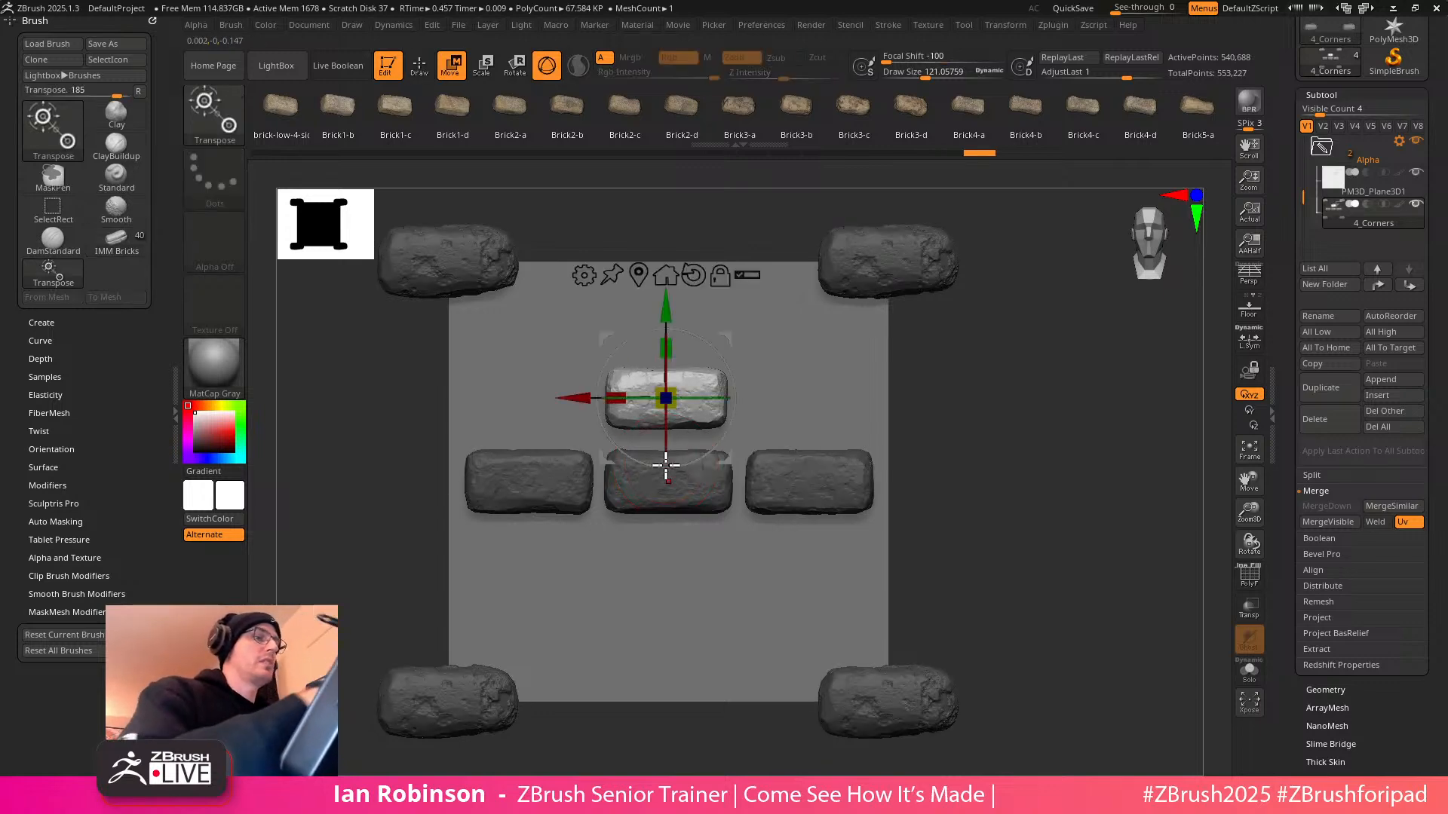
mouse_move(732, 336)
mouse_down()
mouse_move(672, 337)
mouse_move(732, 334)
mouse_up()
ctrl+right_drag(996, 361, 978, 404)
drag(667, 397, 678, 386)
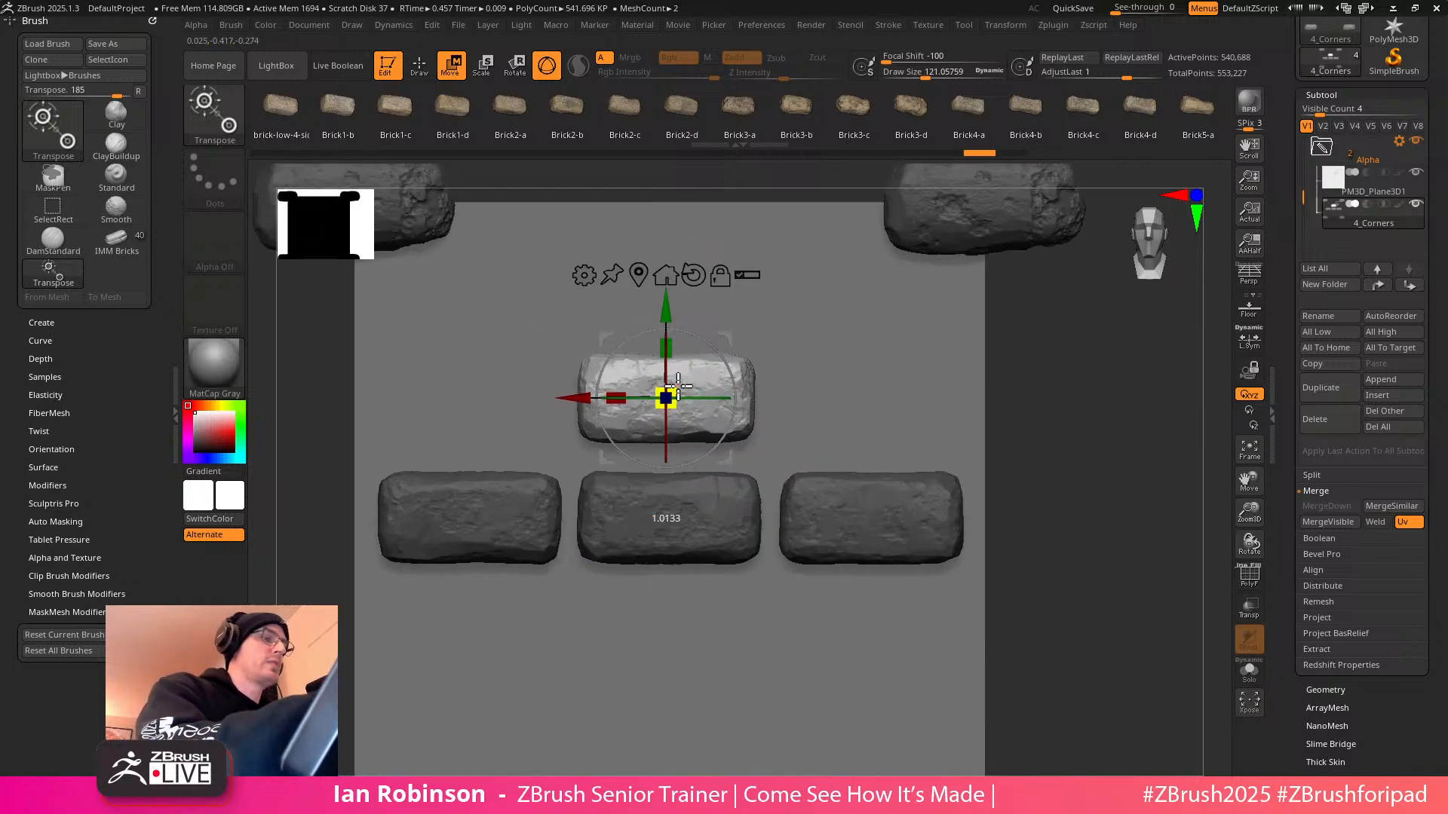
drag(666, 314, 667, 327)
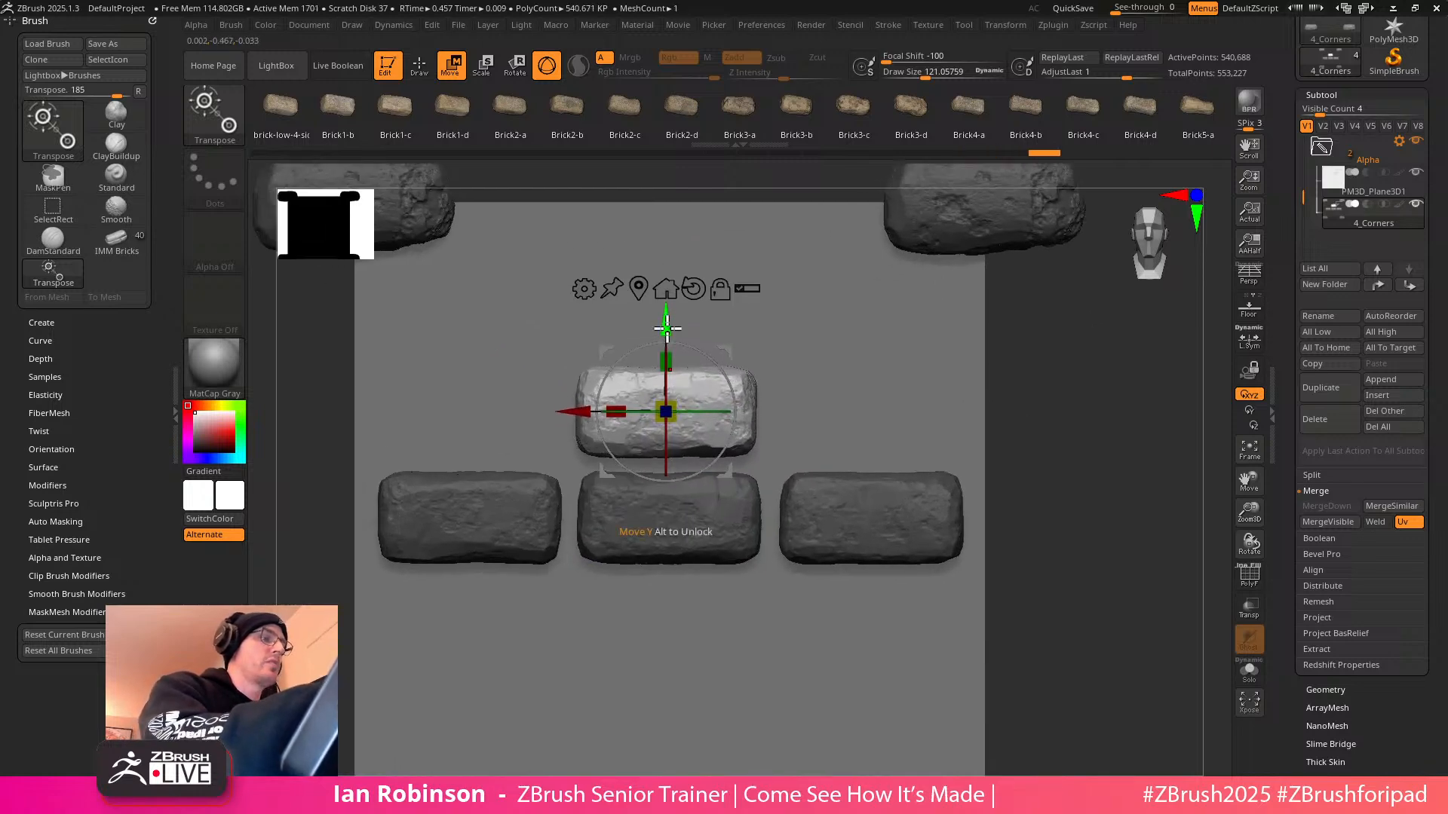
Copy the Brick1-c mesh straight up along Y to stack a second brick above it
ctrl+right_drag(1063, 392, 1059, 368)
ctrl+drag(667, 314, 676, 221)
drag(572, 314, 569, 365)
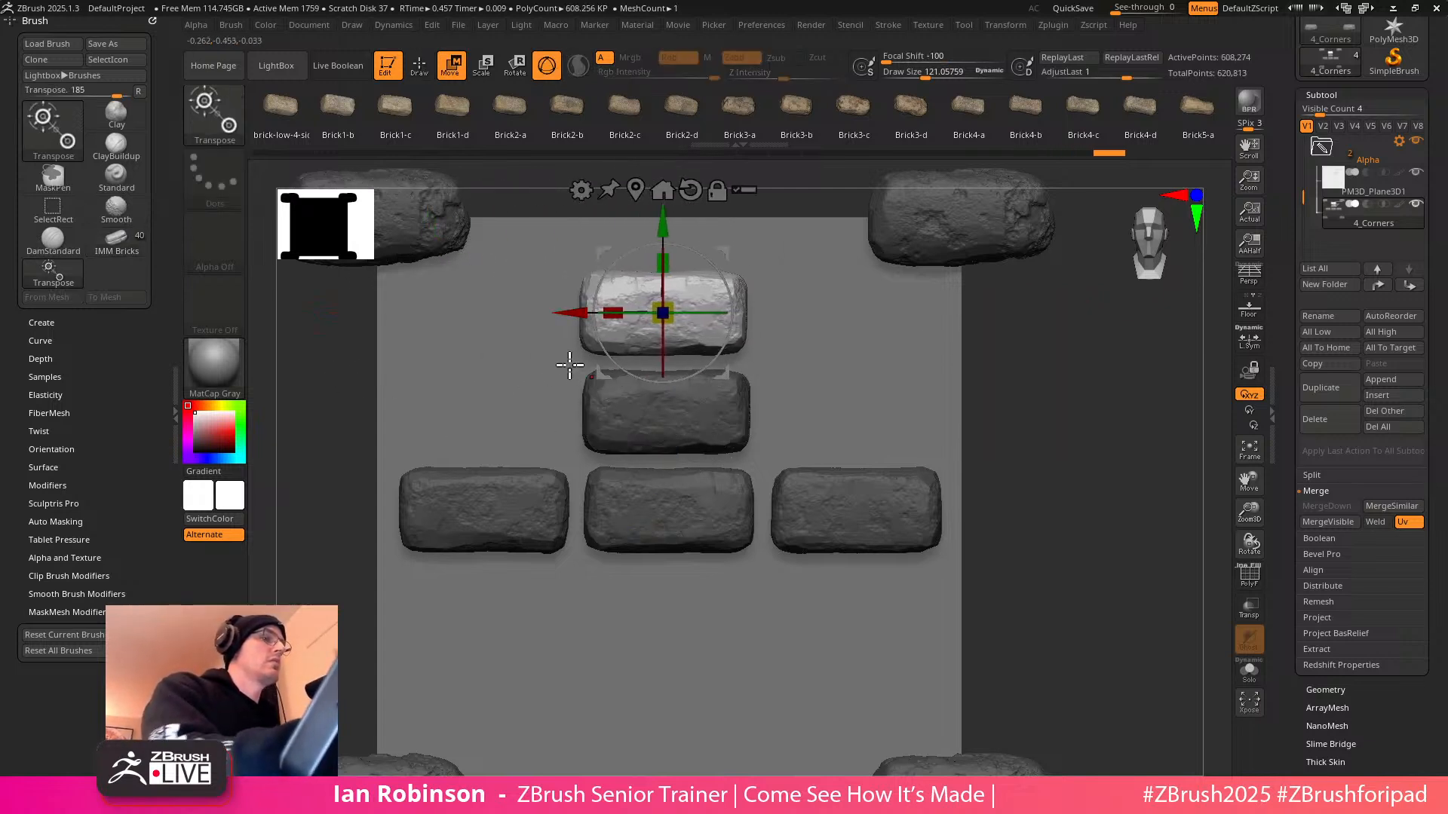
Undo the last brick copy and split the unmasked single brick into its own subtool
key(ctrl+z)
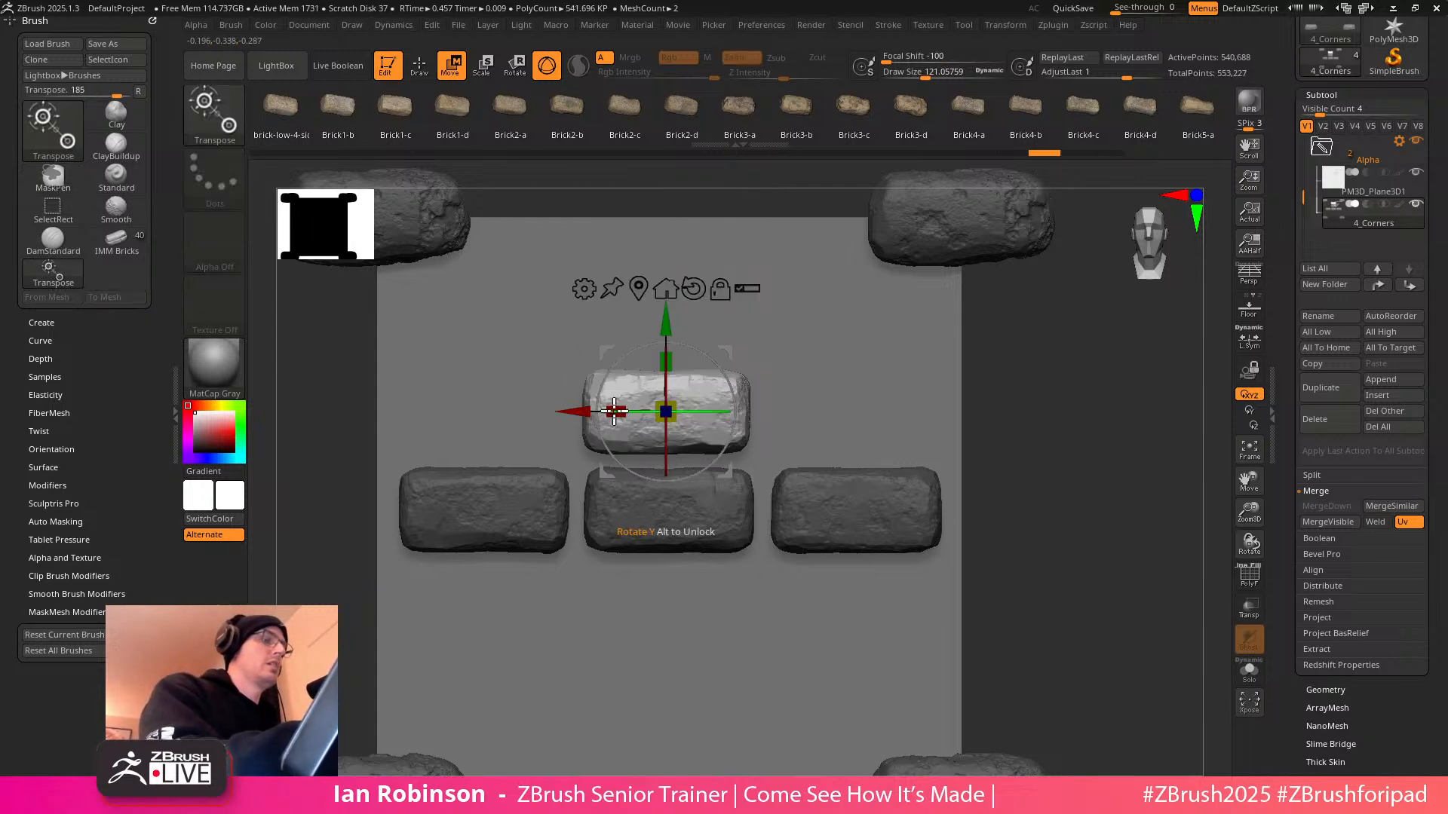
key(q)
alt+drag(1137, 440, 1088, 428)
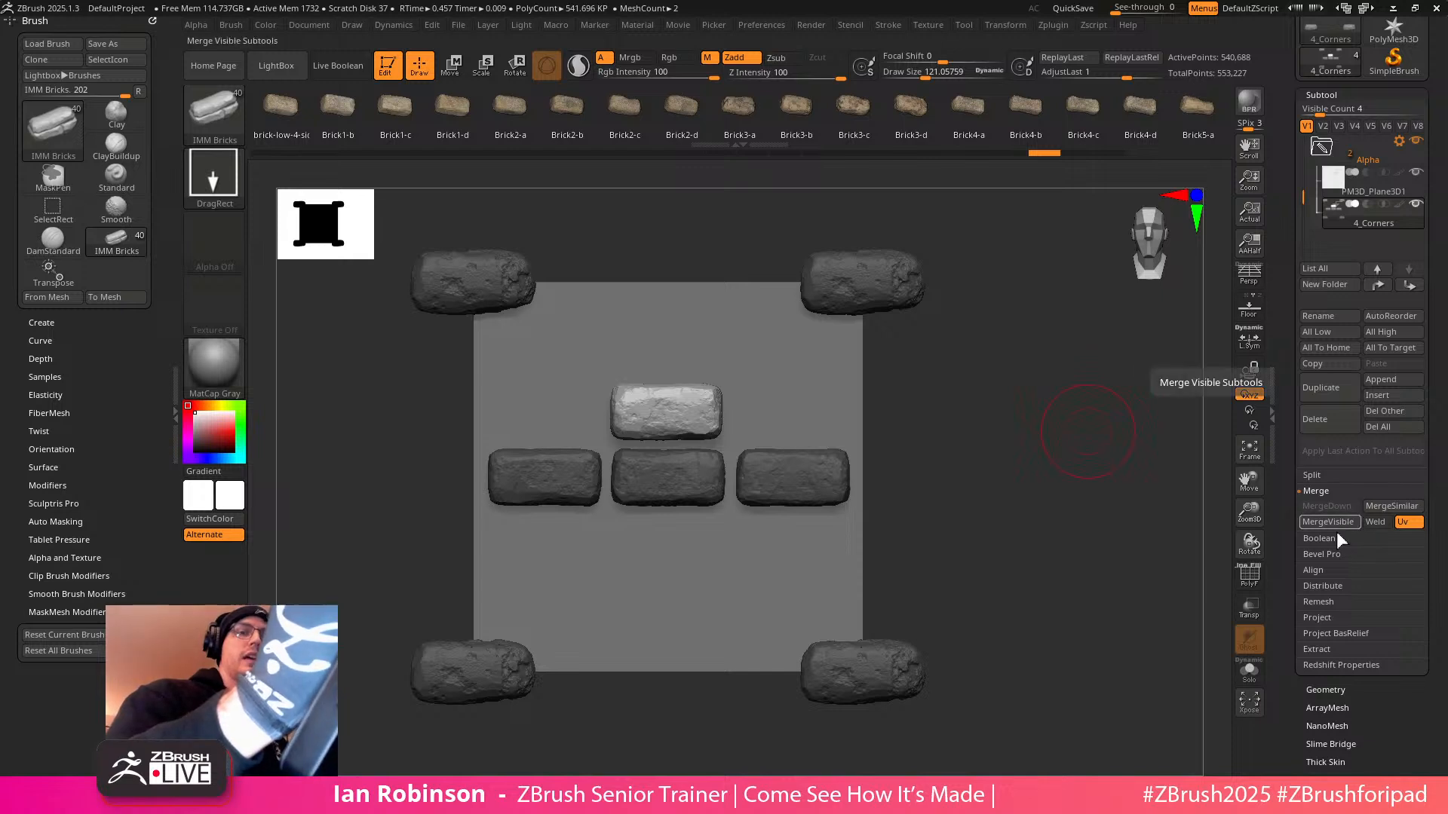
click(1327, 475)
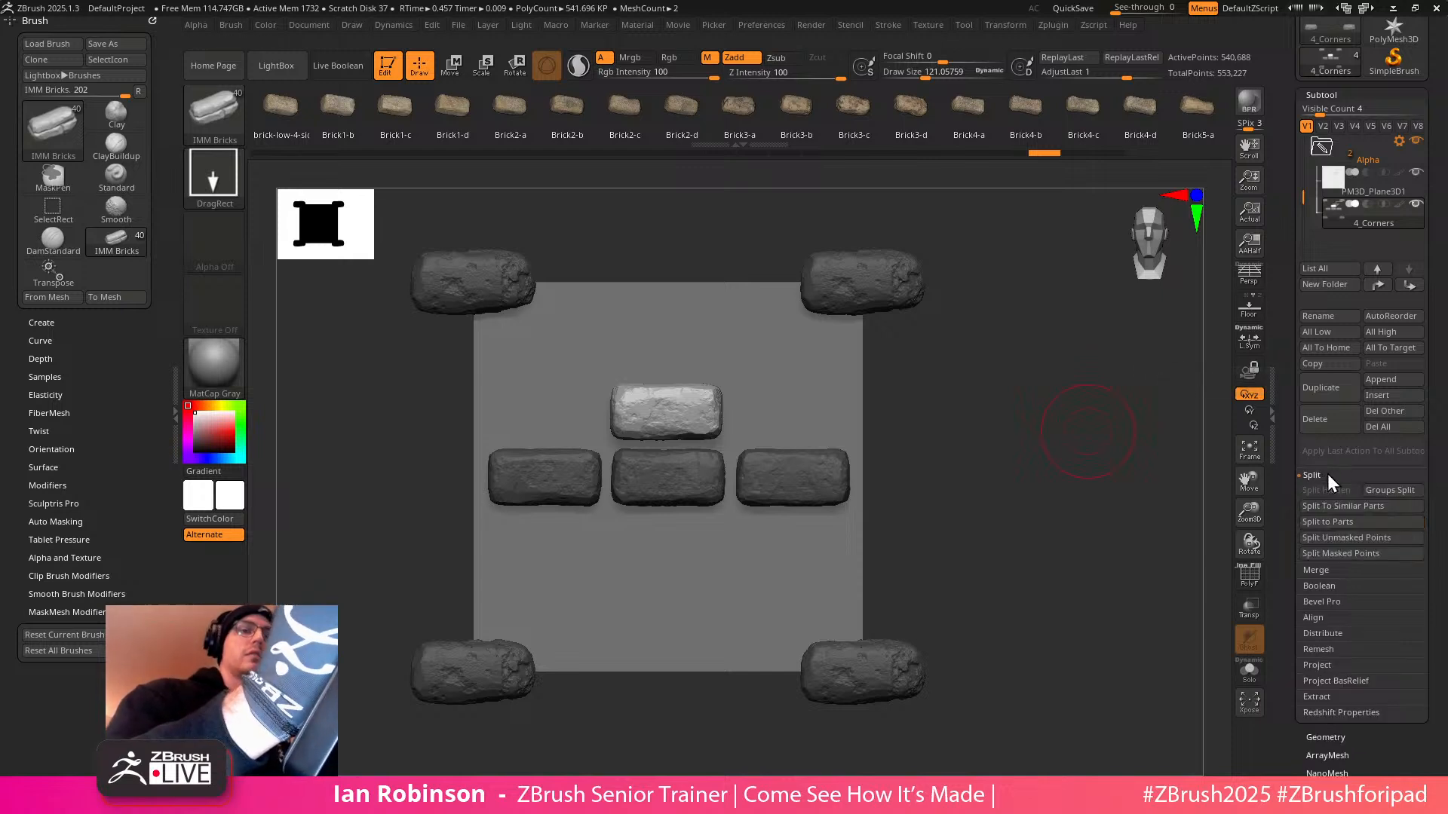
click(1352, 537)
click(1345, 246)
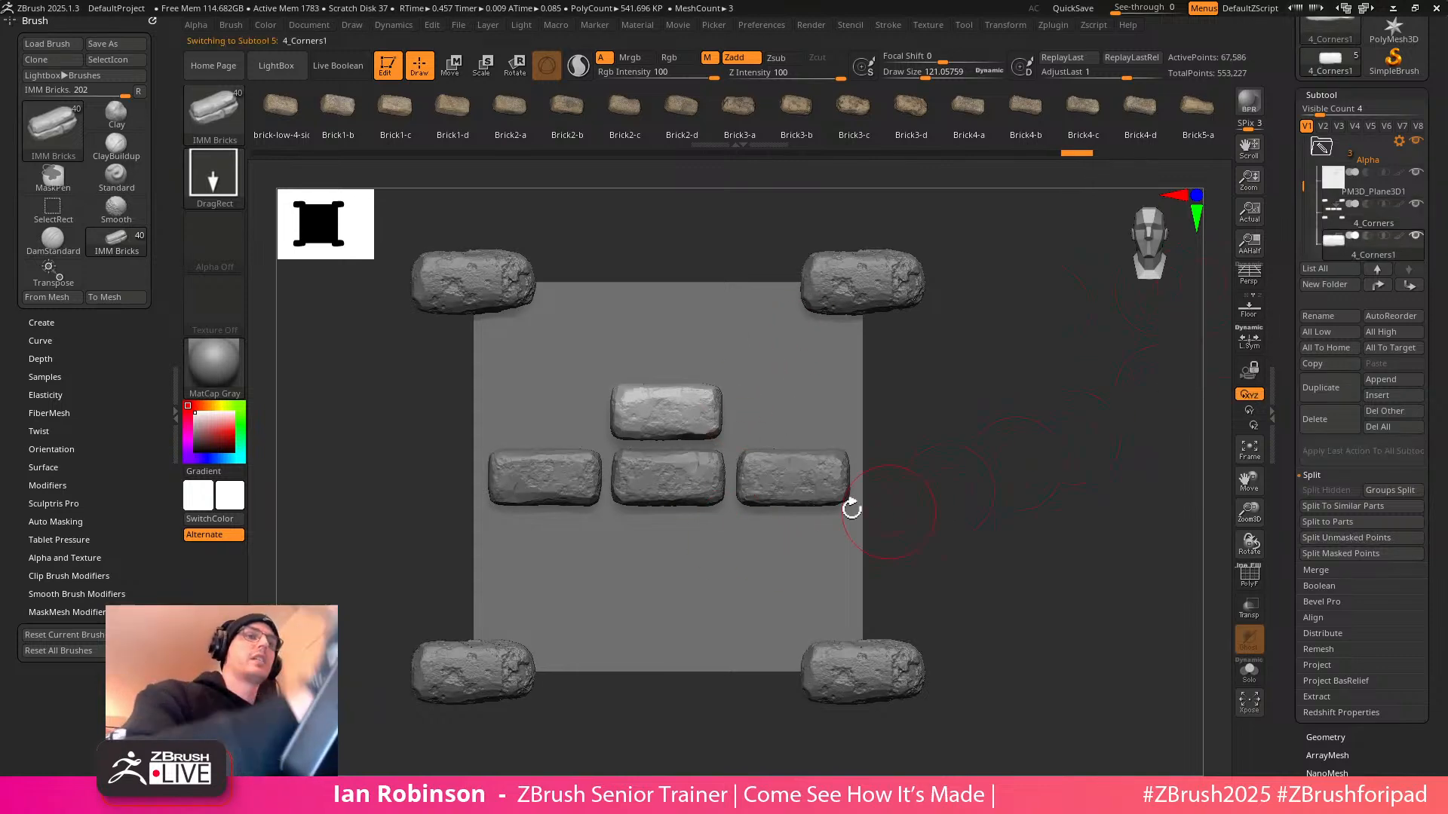
Centre the split brick on the world origin and raise it along Y above the row's middle brick, aligned with it in depth
key(w)
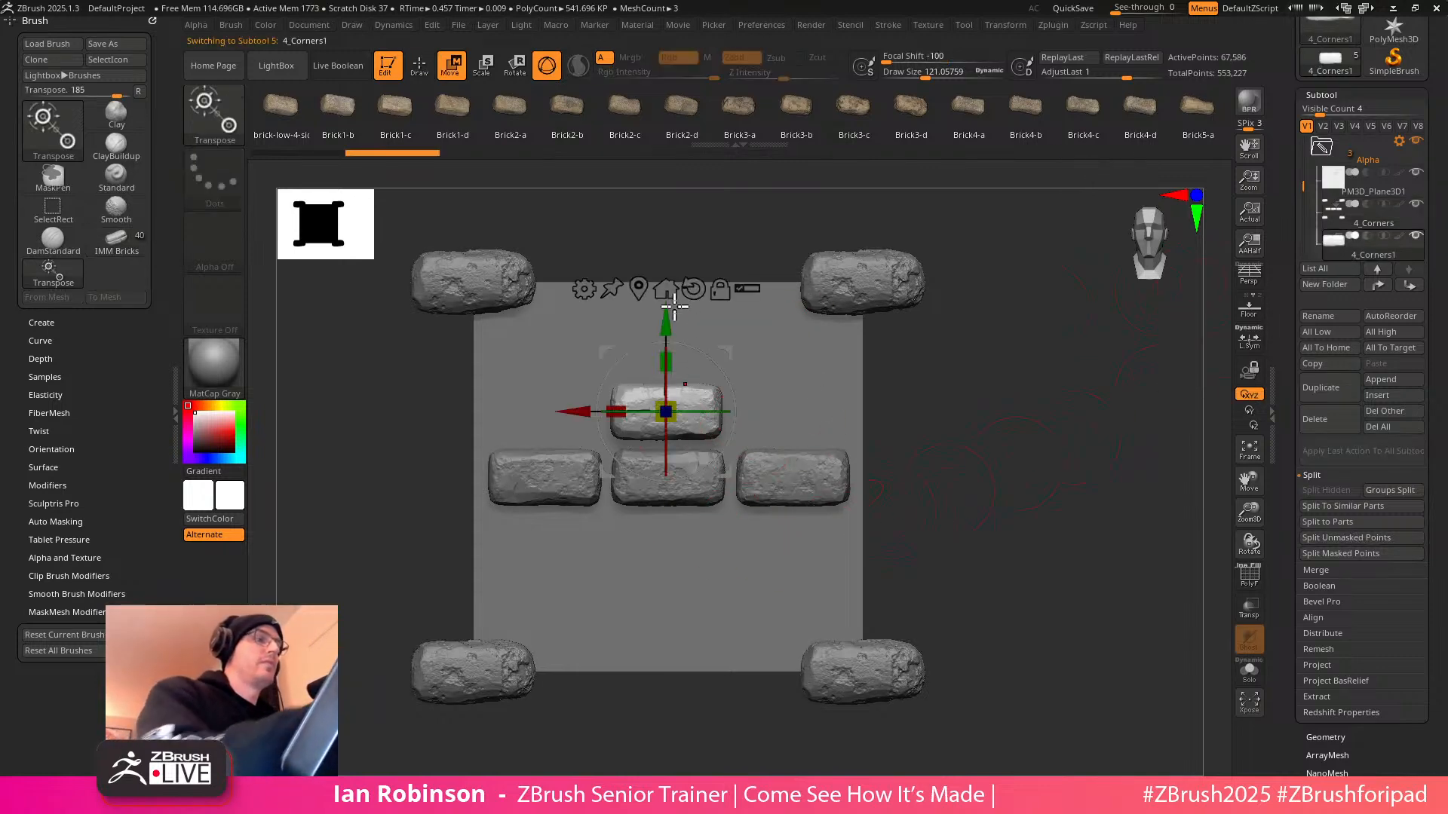
click(668, 291)
drag(669, 380, 674, 324)
drag(962, 411, 1020, 414)
click(641, 287)
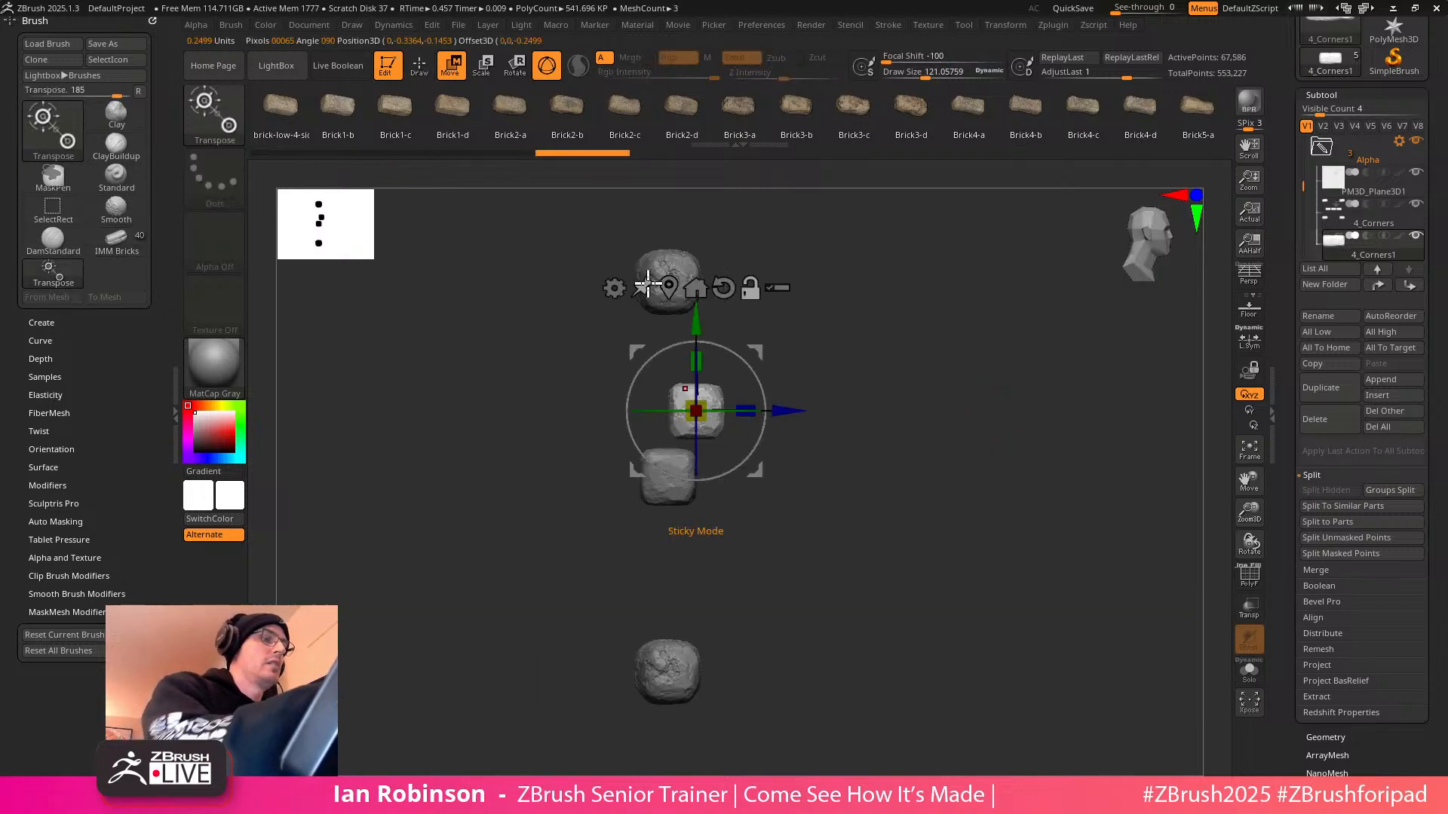
click(698, 290)
drag(671, 381, 668, 314)
shift+drag(1027, 320, 982, 320)
ctrl+right_drag(982, 319, 1035, 420)
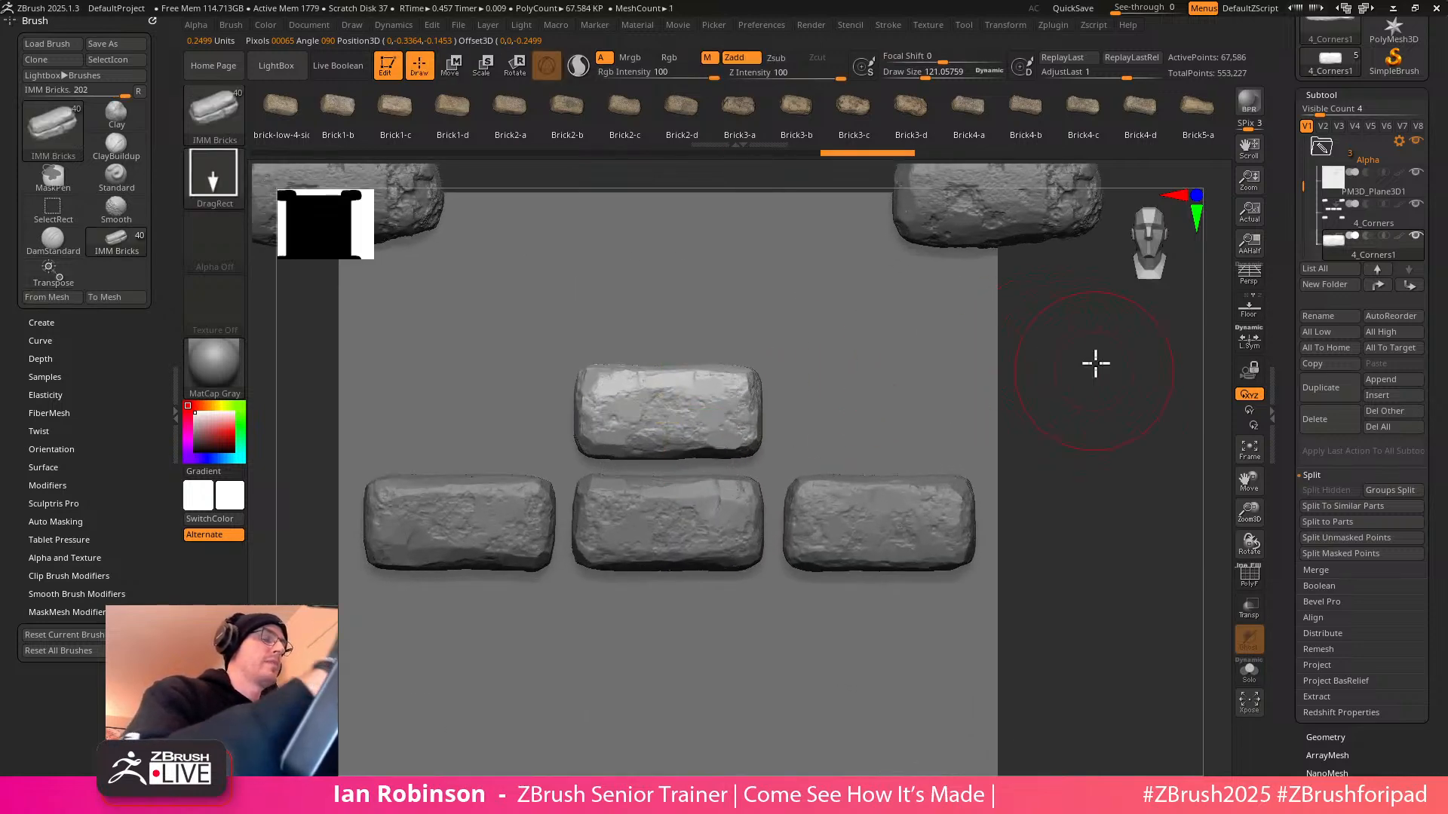
Try to shift the upper brick along X onto the plane's left edge with the gizmo
ctrl+right_drag(1092, 369, 1062, 360)
key(q)
ctrl+right_drag(937, 388, 1061, 430)
click(1323, 94)
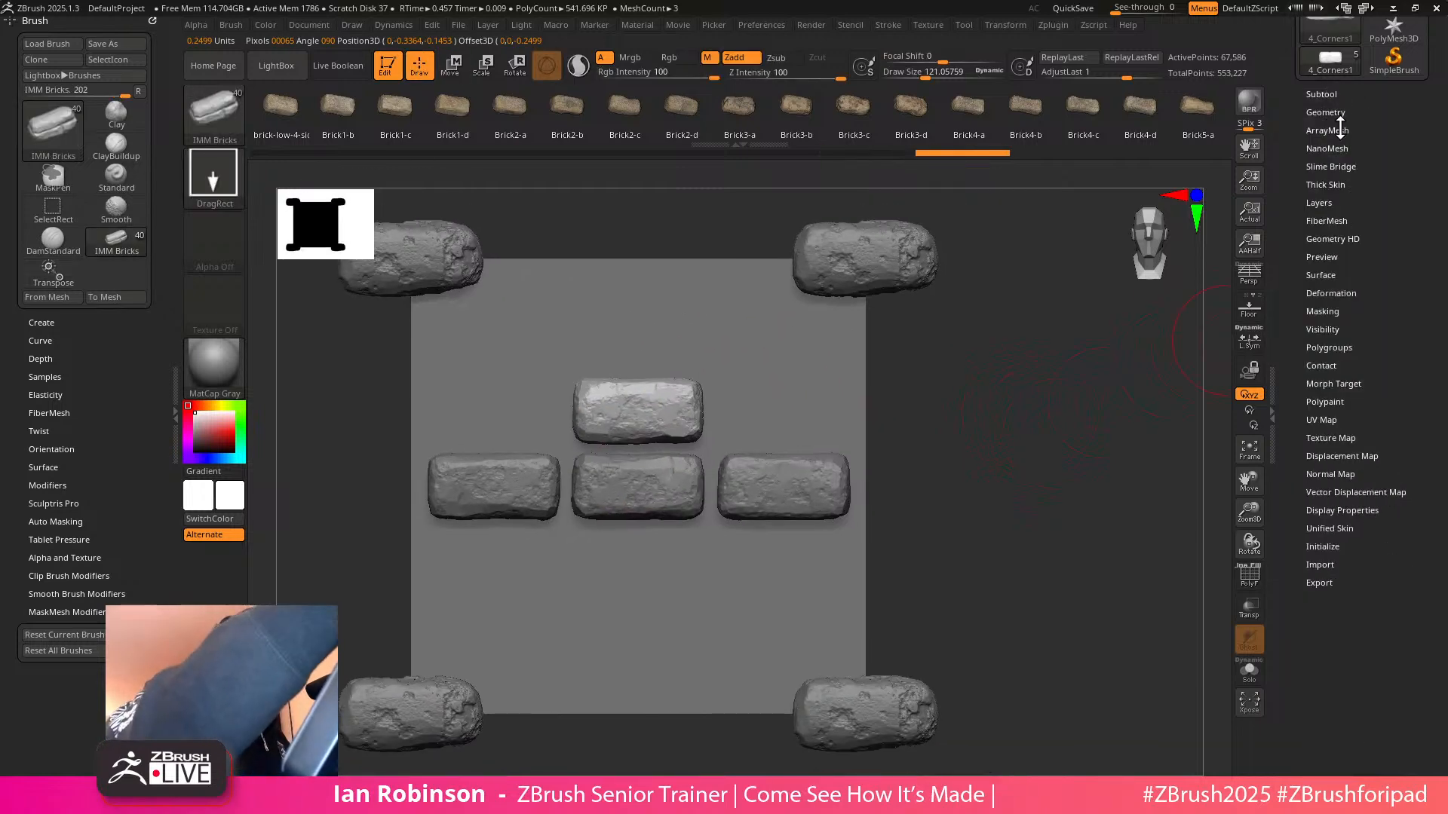
key(w)
drag(550, 412, 316, 488)
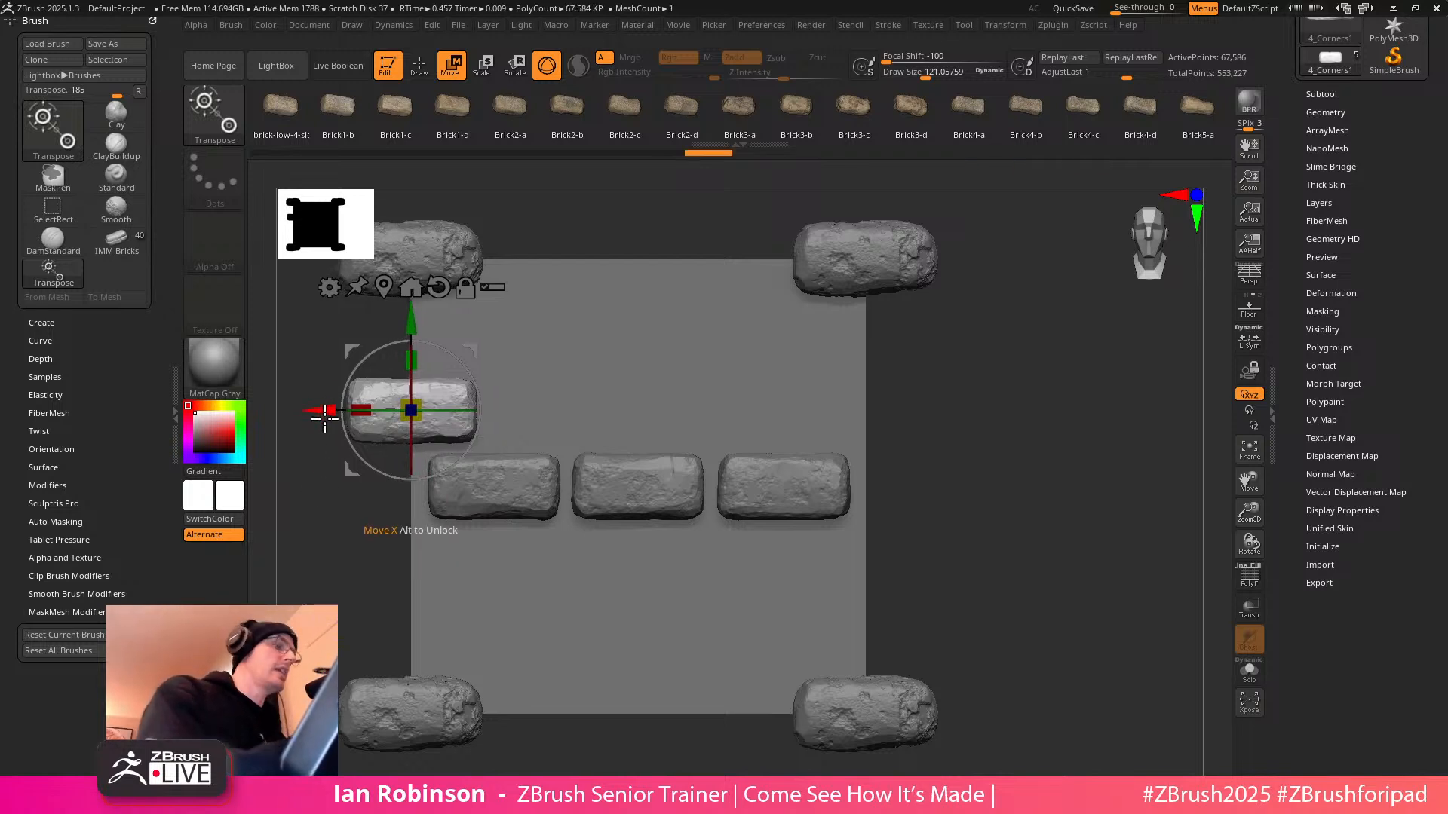
key(ctrl+z)
key(q)
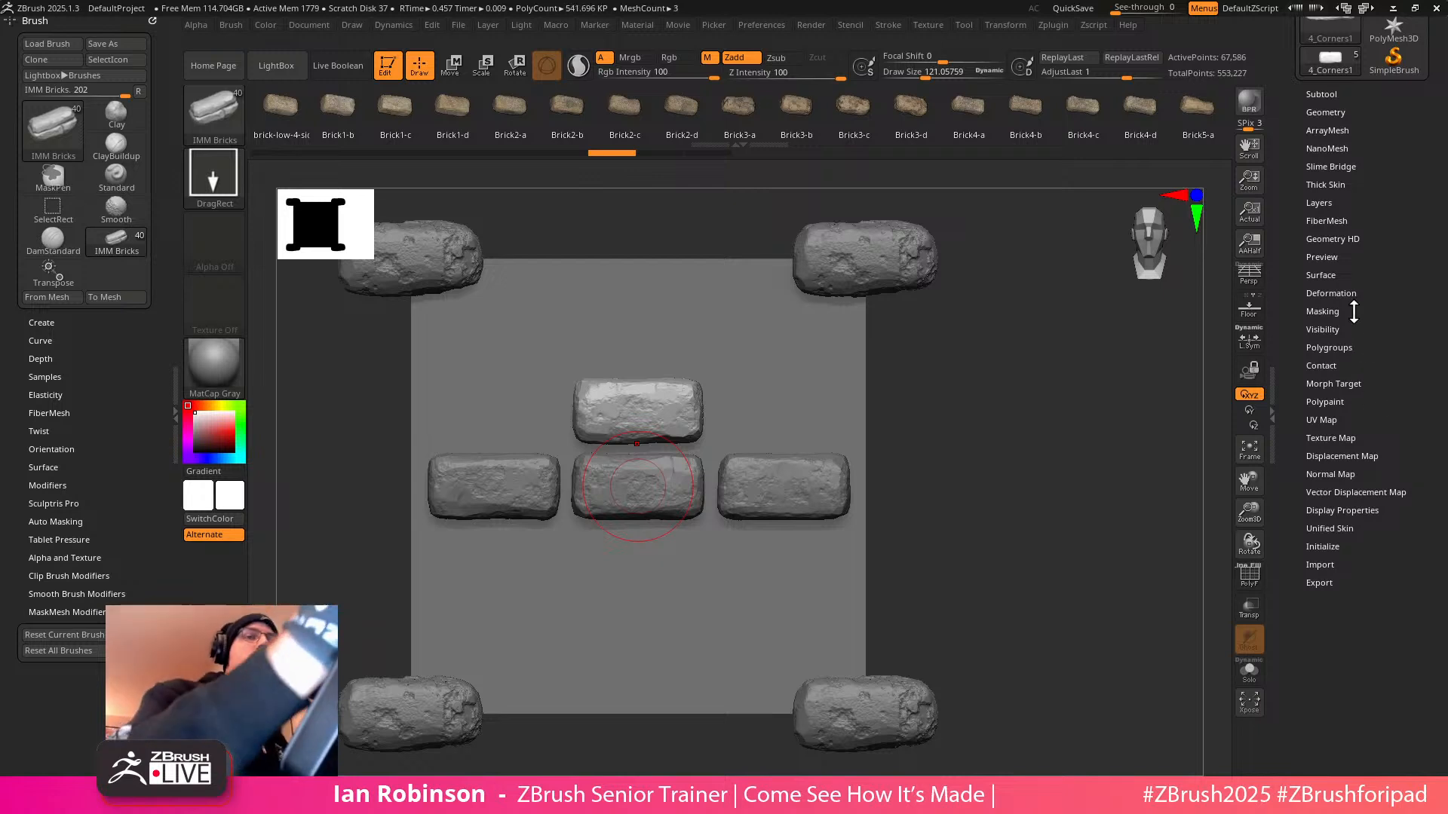
Use the Offset deformation on X to place the brick on the plane's left edge and a duplicate of it on the right edge
drag(1346, 294, 1349, 288)
click(1344, 287)
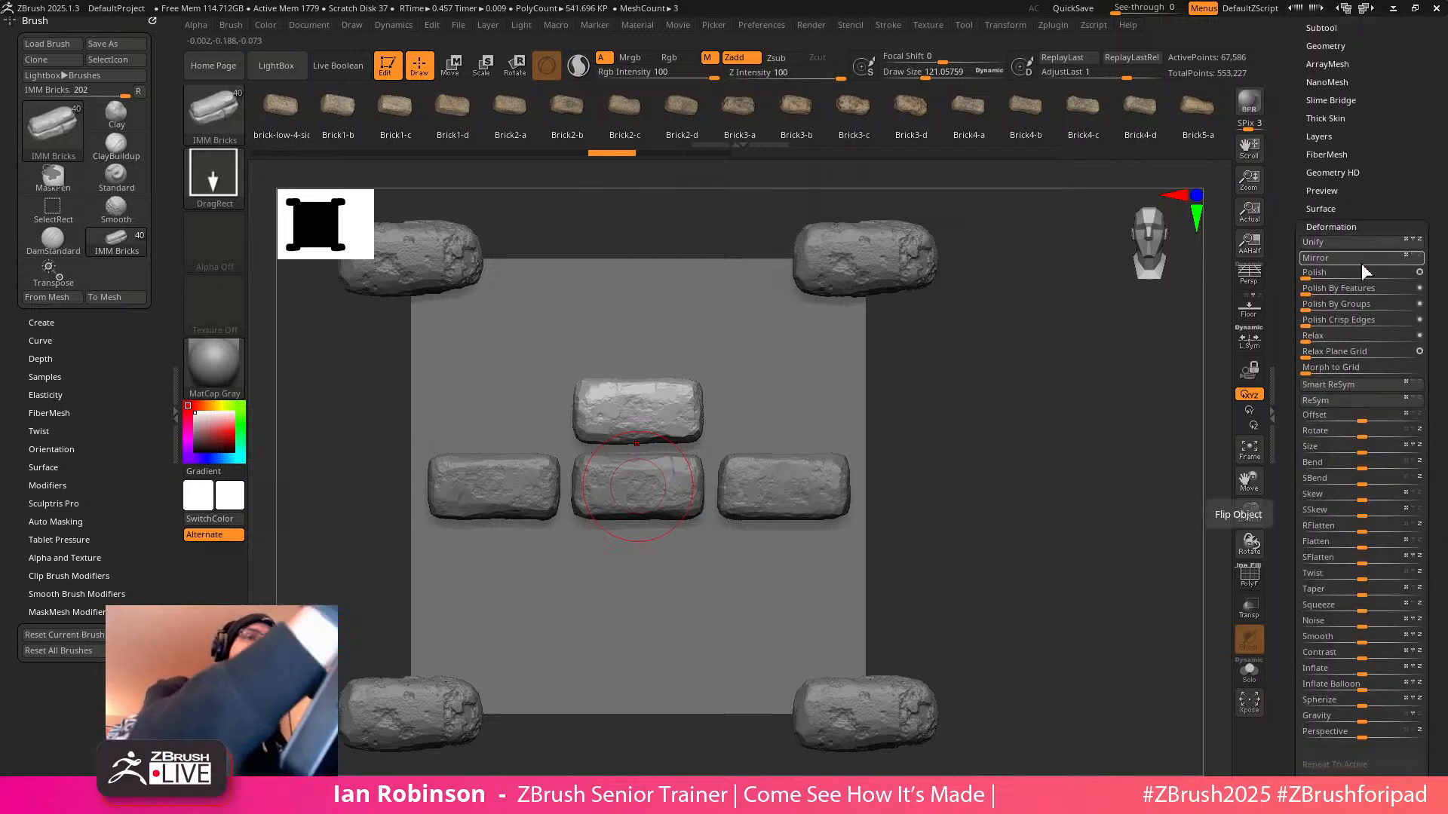
drag(1363, 419, 1281, 424)
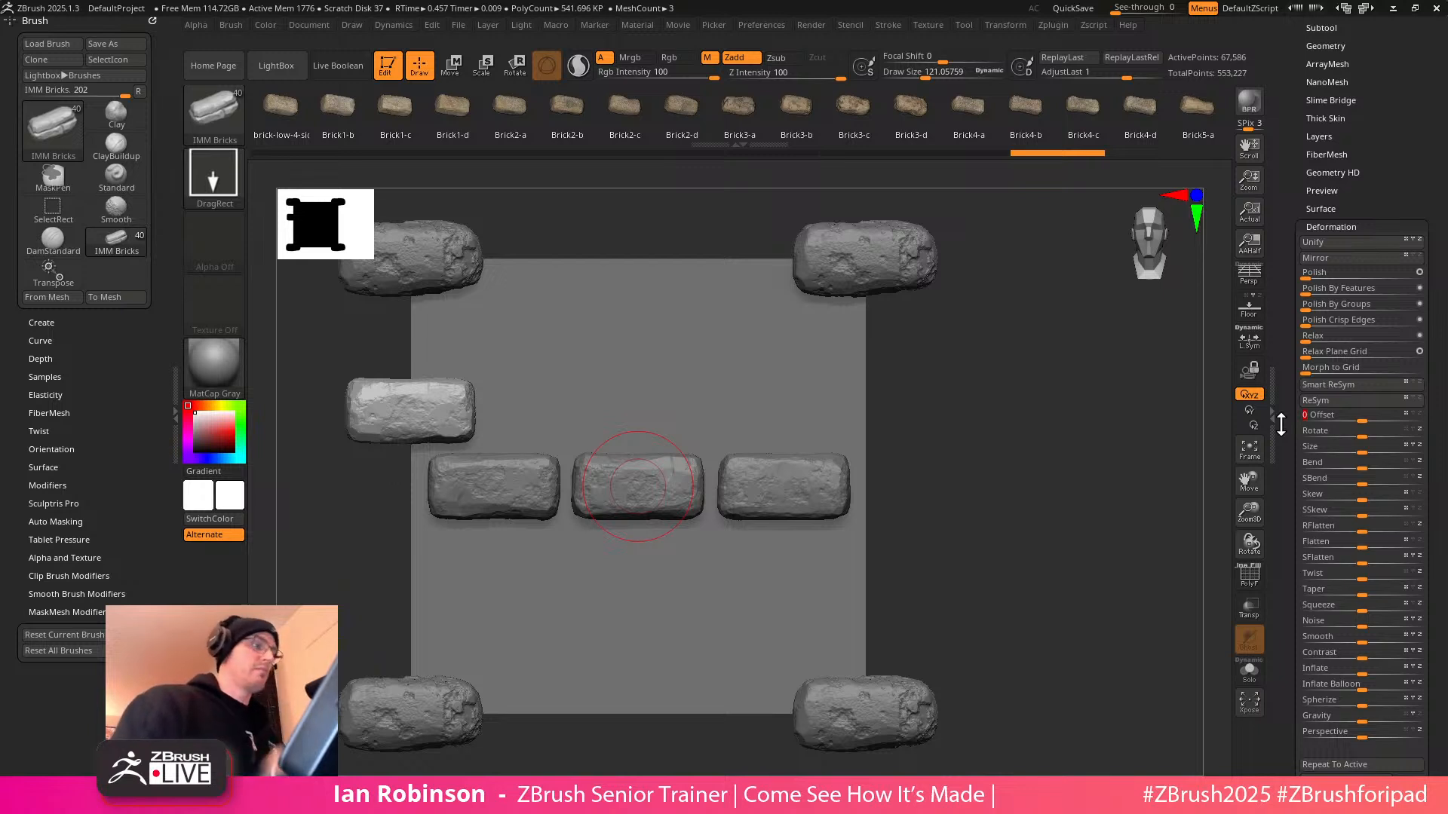
key(ctrl+shift+d)
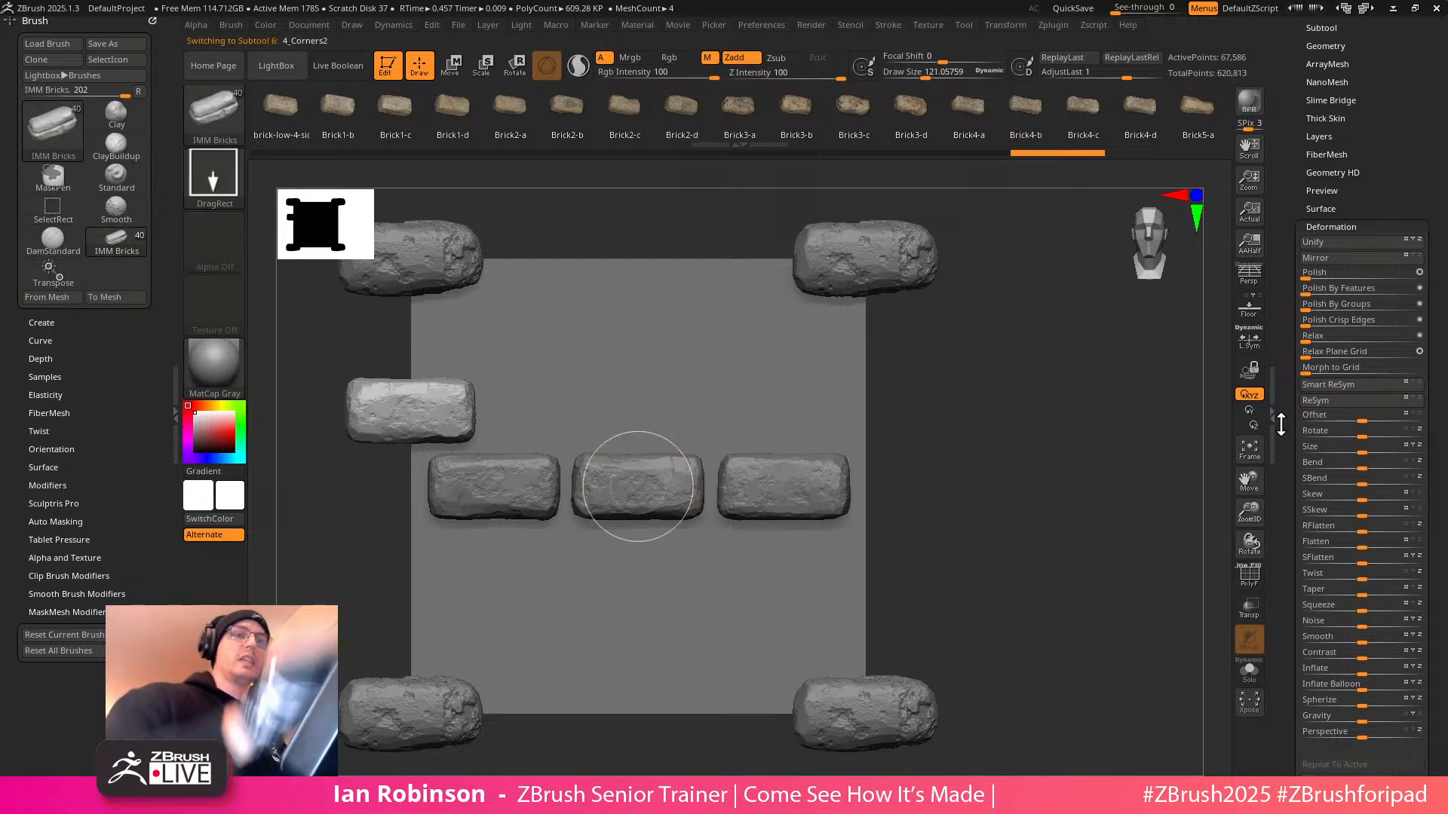
drag(1374, 419, 1434, 421)
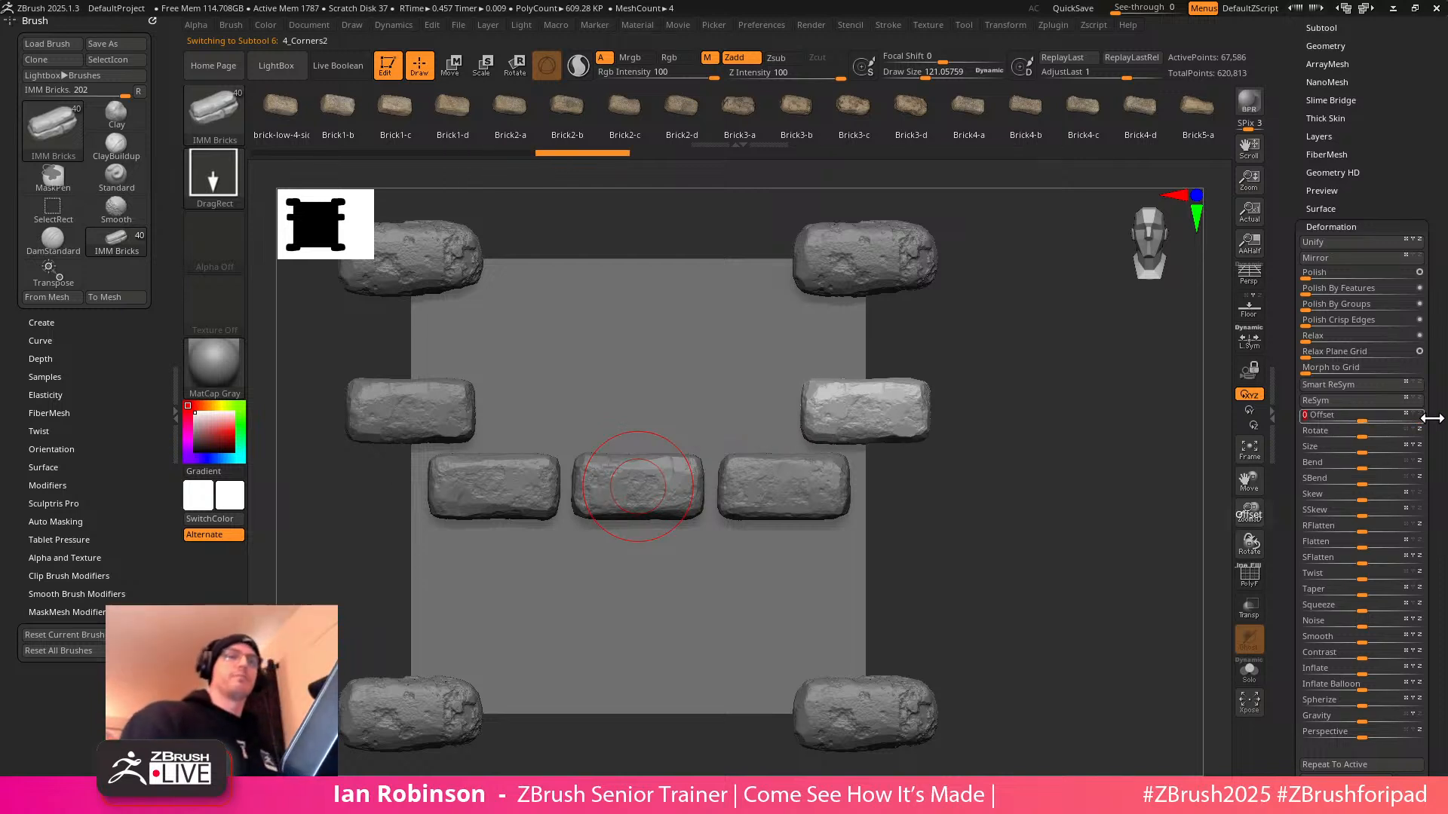
Copy the right edge brick twice along X to fill the upper row, making the copy beside the left edge brick wider
key(w)
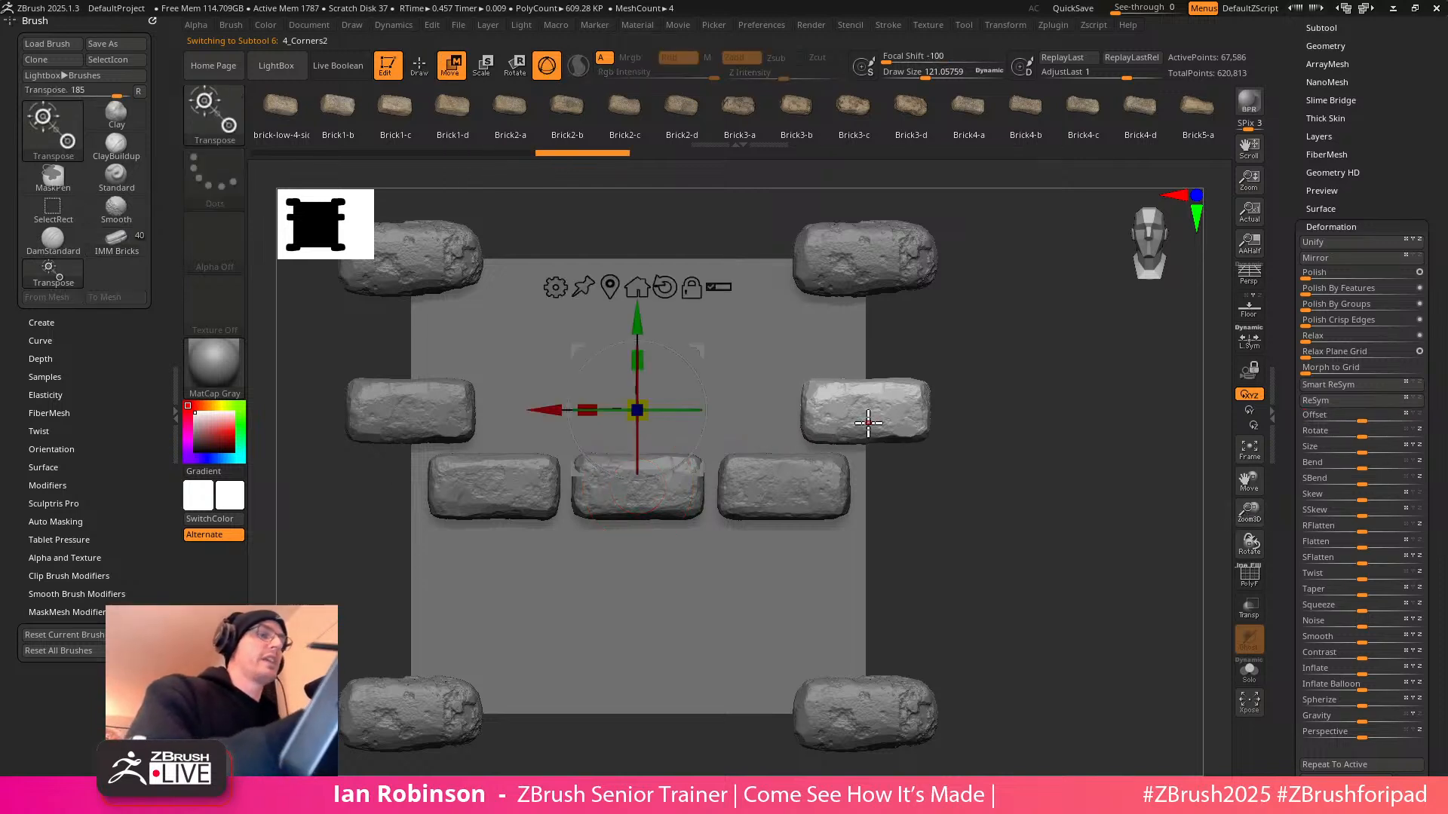
click(611, 287)
ctrl+drag(779, 411, 635, 452)
drag(772, 411, 672, 393)
mouse_move(812, 414)
ctrl+mouse_down()
mouse_move(662, 415)
mouse_move(637, 371)
mouse_move(507, 348)
mouse_move(492, 372)
mouse_move(501, 409)
mouse_move(516, 407)
mouse_move(486, 411)
ctrl+mouse_up()
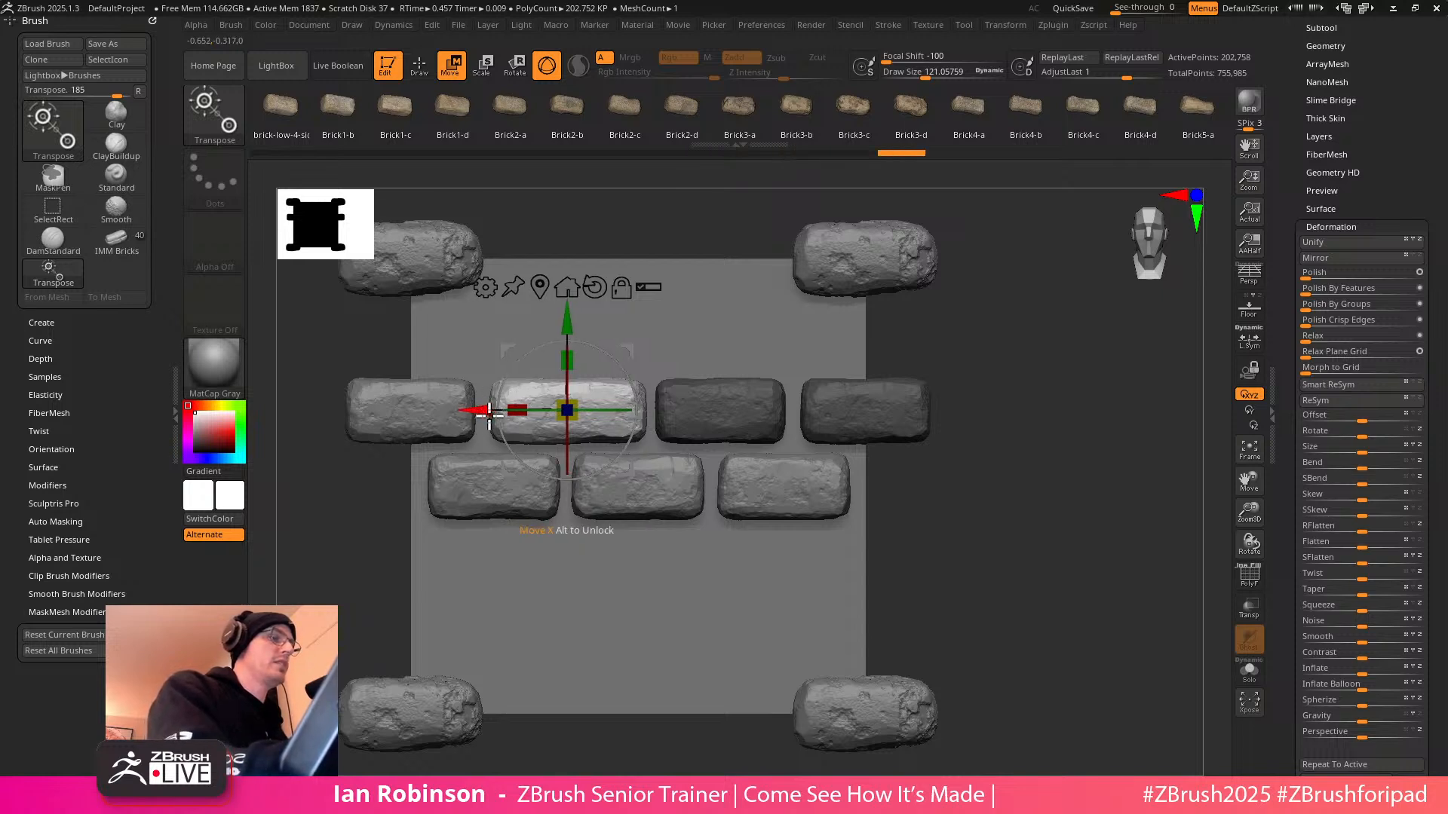
Isolate the upper row's third brick with a mask, adjust it slightly along X to even the gaps, and clear the mask
key(q)
ctrl+drag(1048, 396, 1006, 377)
ctrl+drag(714, 508, 694, 509)
mouse_move(1025, 359)
ctrl+mouse_down()
mouse_move(1016, 413)
mouse_move(794, 478)
mouse_move(749, 475)
mouse_move(646, 523)
ctrl+mouse_up()
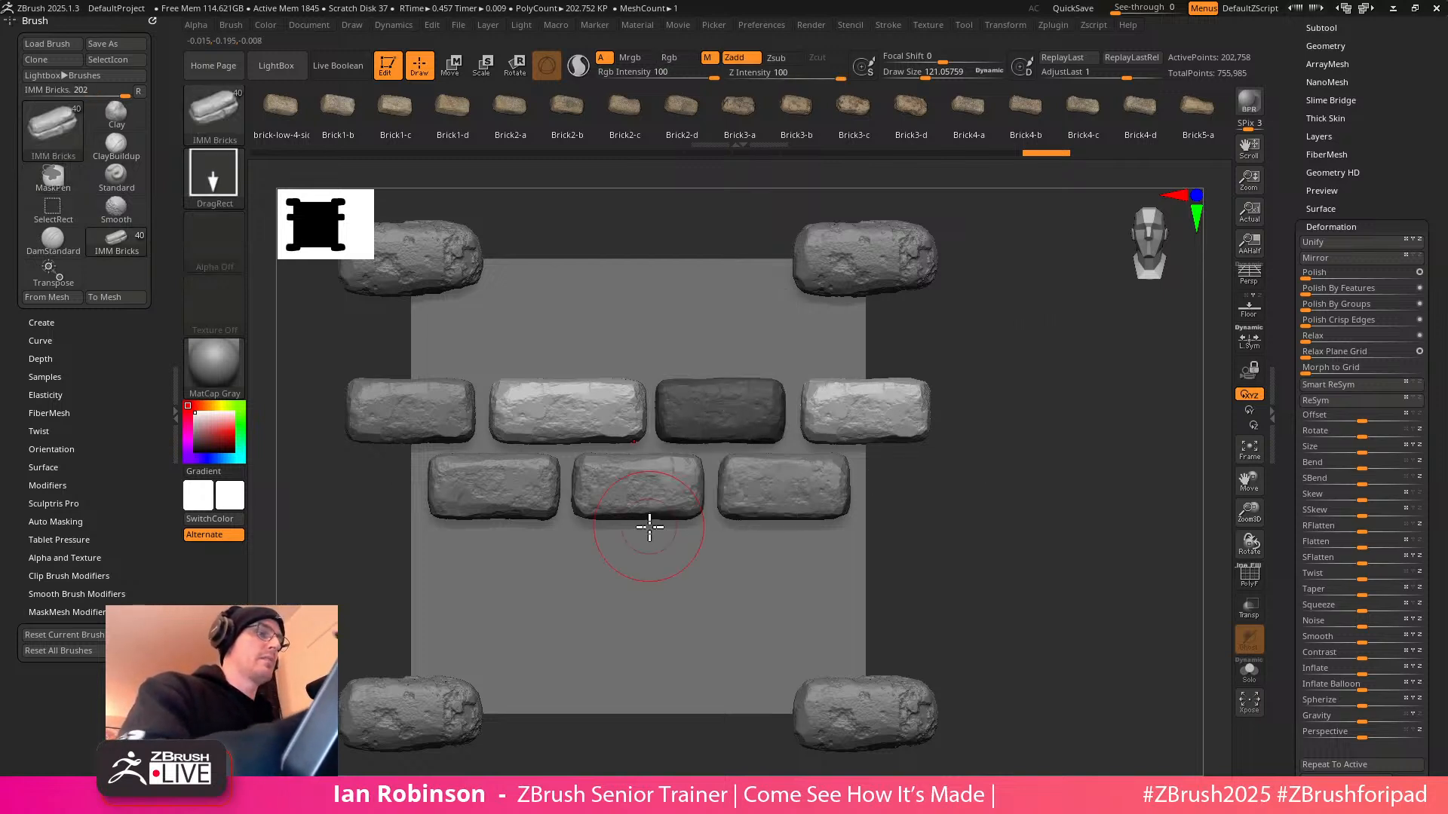
key(w)
click(716, 414)
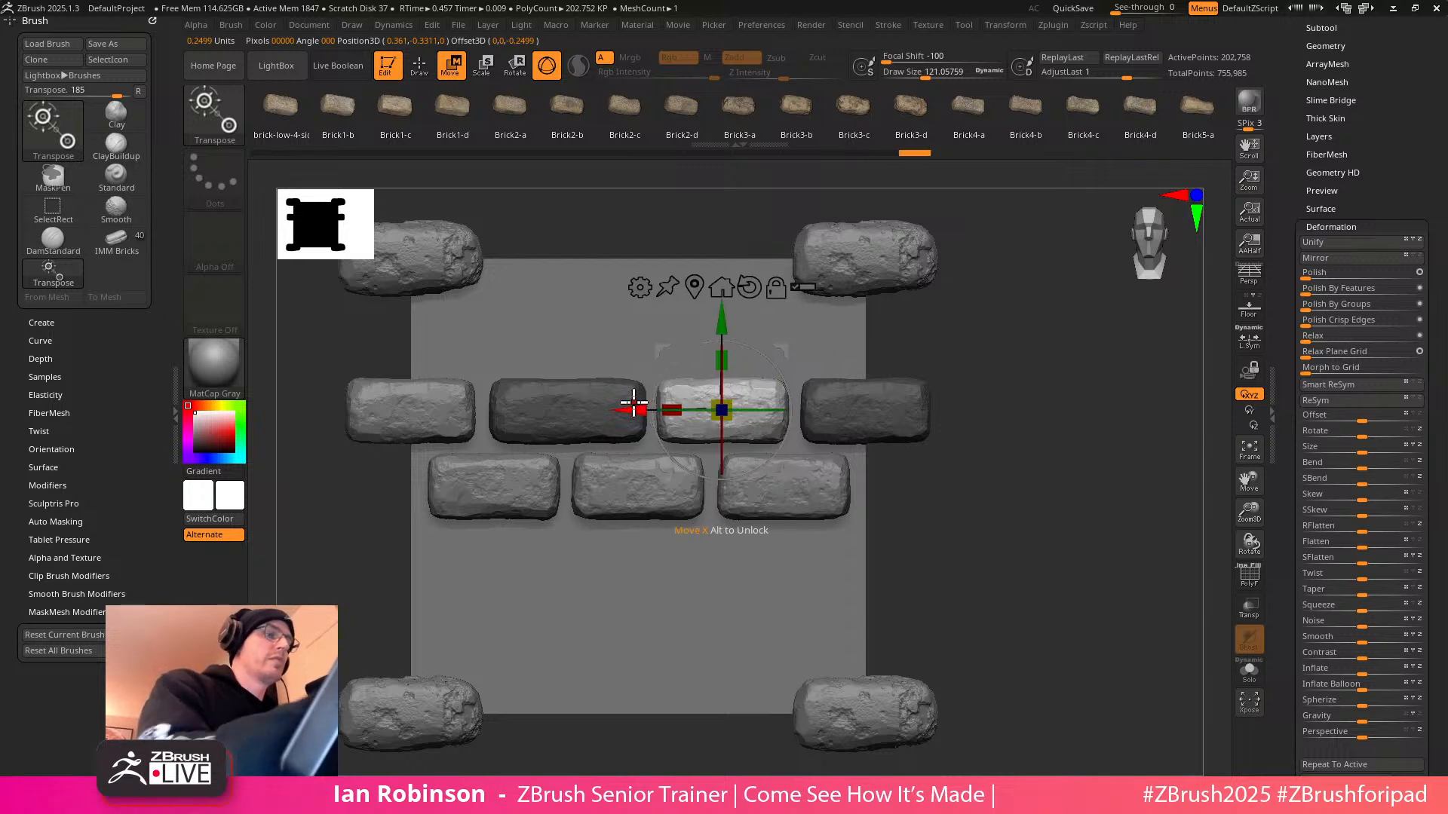
key(q)
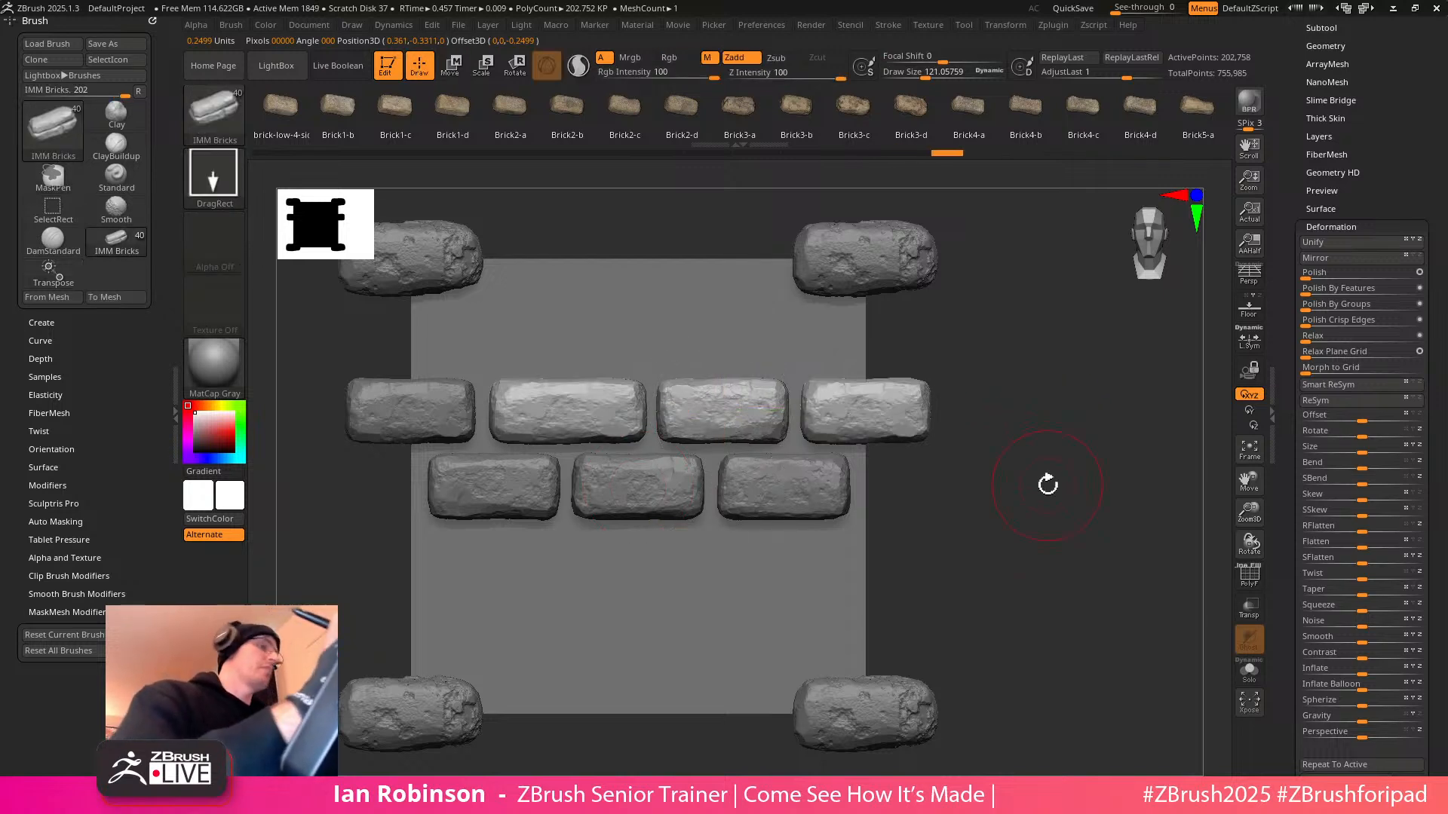
Isolate the lower row of three bricks with an inverted mask and copy it up along Y above the four-brick row
alt+click(831, 491)
ctrl+drag(1063, 401, 296, 602)
ctrl+click(983, 485)
key(w)
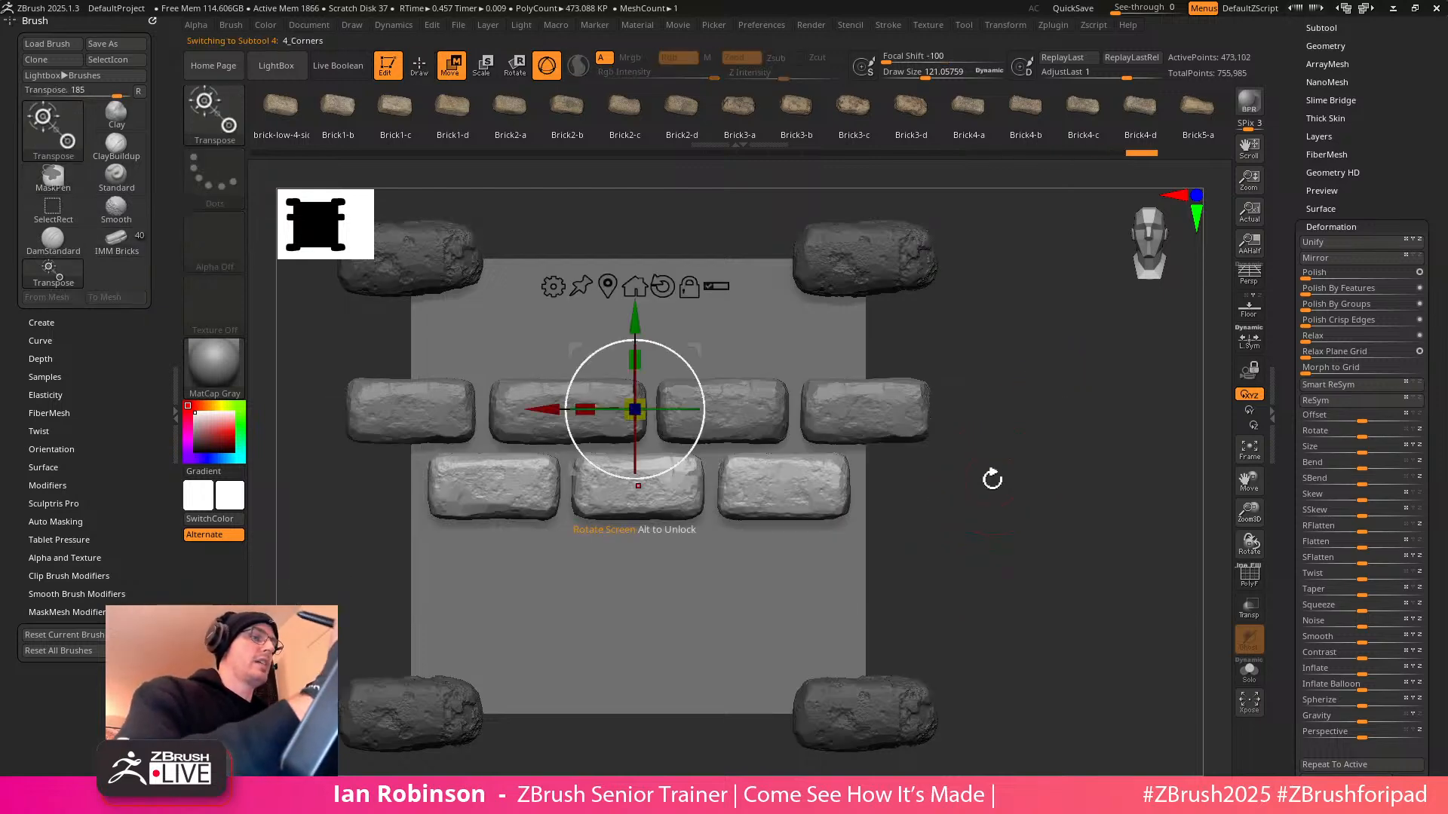
mouse_move(652, 341)
ctrl+mouse_down()
mouse_move(650, 161)
mouse_move(637, 173)
ctrl+mouse_up()
key(ctrl+z)
key(q)
mouse_move(973, 467)
mouse_down()
mouse_move(1041, 443)
mouse_move(1015, 491)
mouse_move(1094, 495)
mouse_move(1097, 390)
mouse_up()
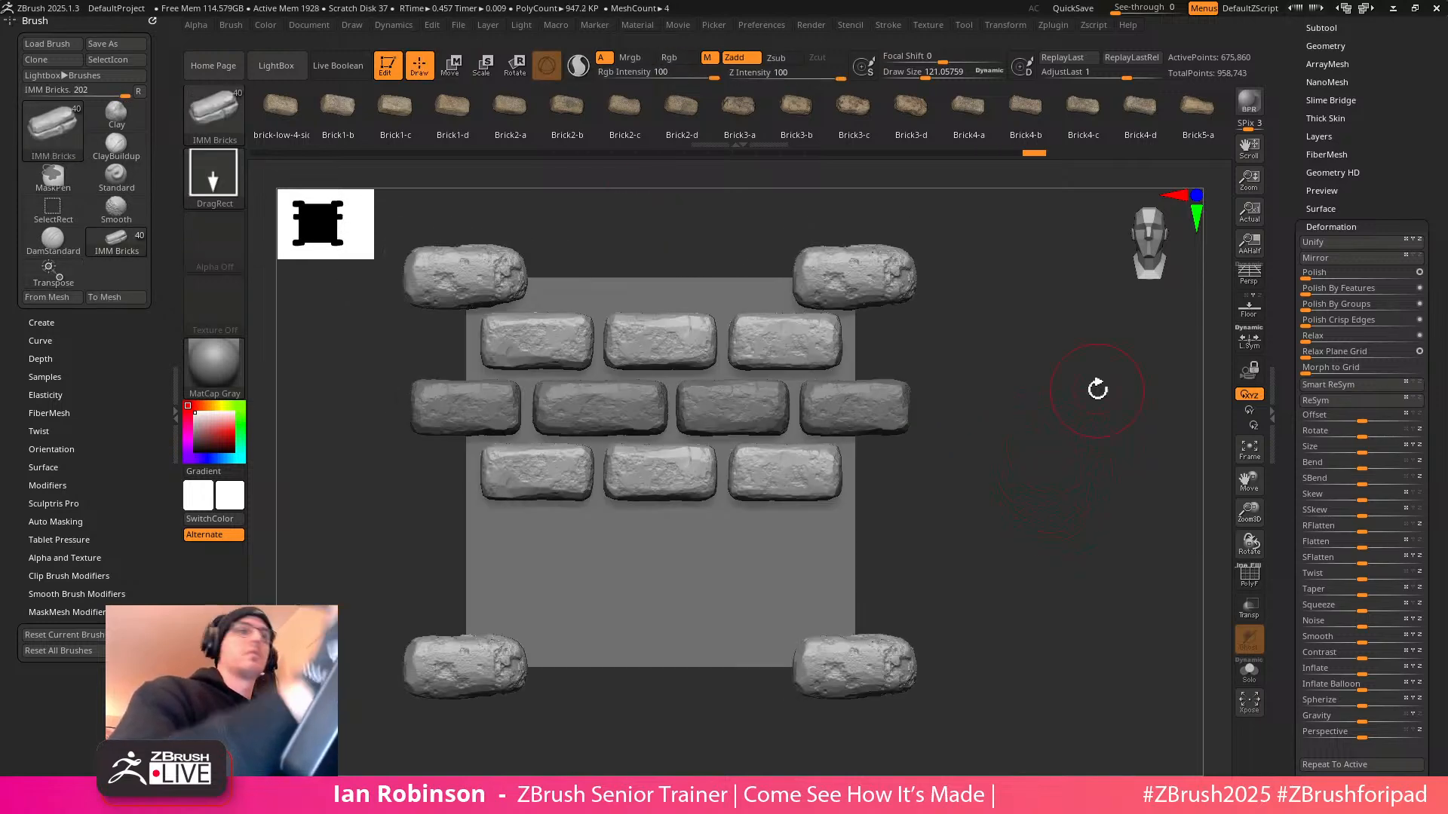
Restore the mask around the uppermost three-brick row and copy it down along Y to just above the lower corner bricks
key(w)
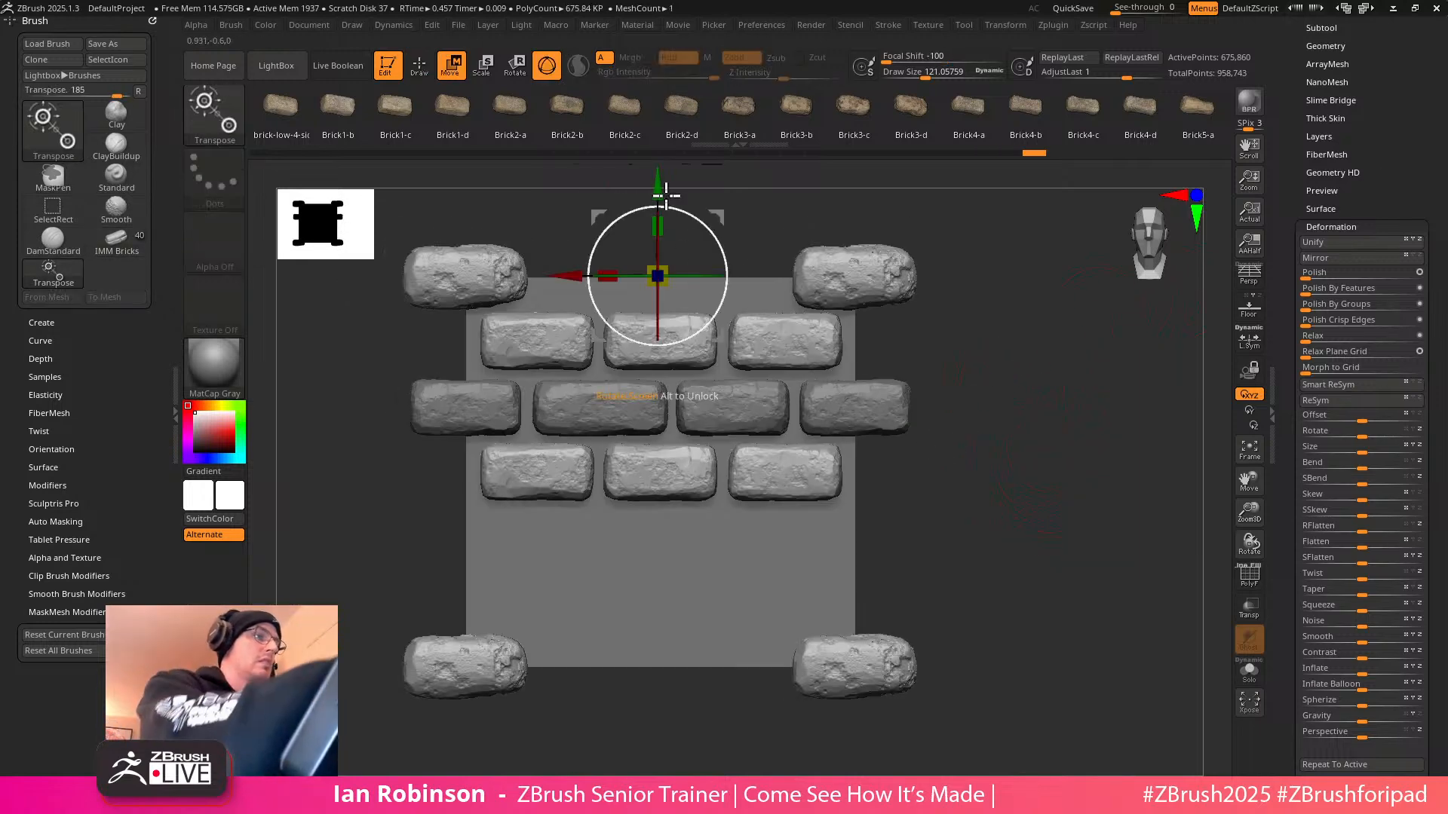
ctrl+drag(657, 188, 678, 343)
key(ctrl+z)
key(ctrl+z)
ctrl+drag(658, 188, 677, 443)
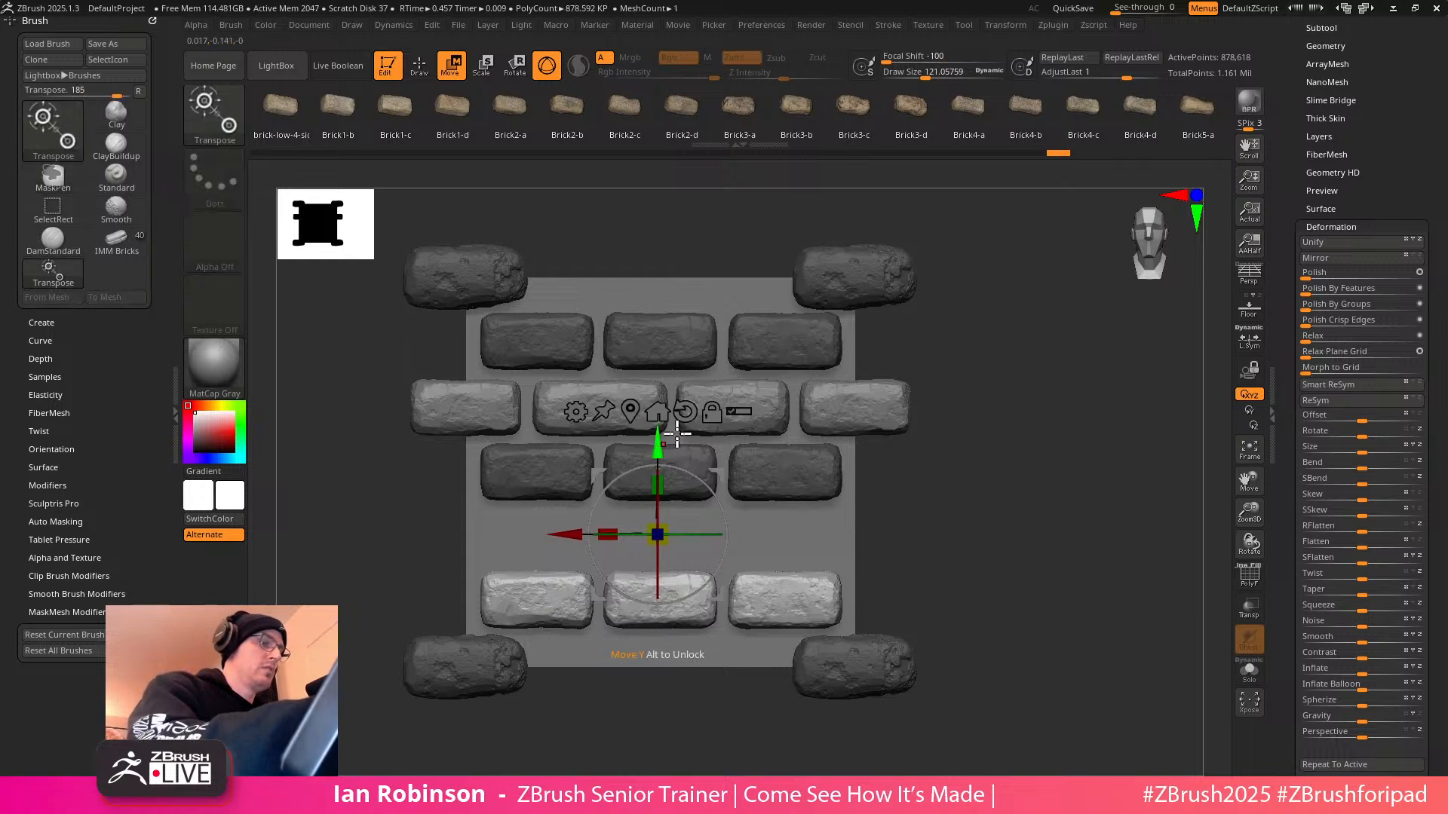
key(q)
ctrl+drag(969, 433, 999, 452)
Clear the mask on the four-brick row and merge its two subtools into one
alt+click(890, 409)
mouse_move(1035, 351)
ctrl+mouse_down()
mouse_move(575, 437)
mouse_move(532, 464)
ctrl+mouse_up()
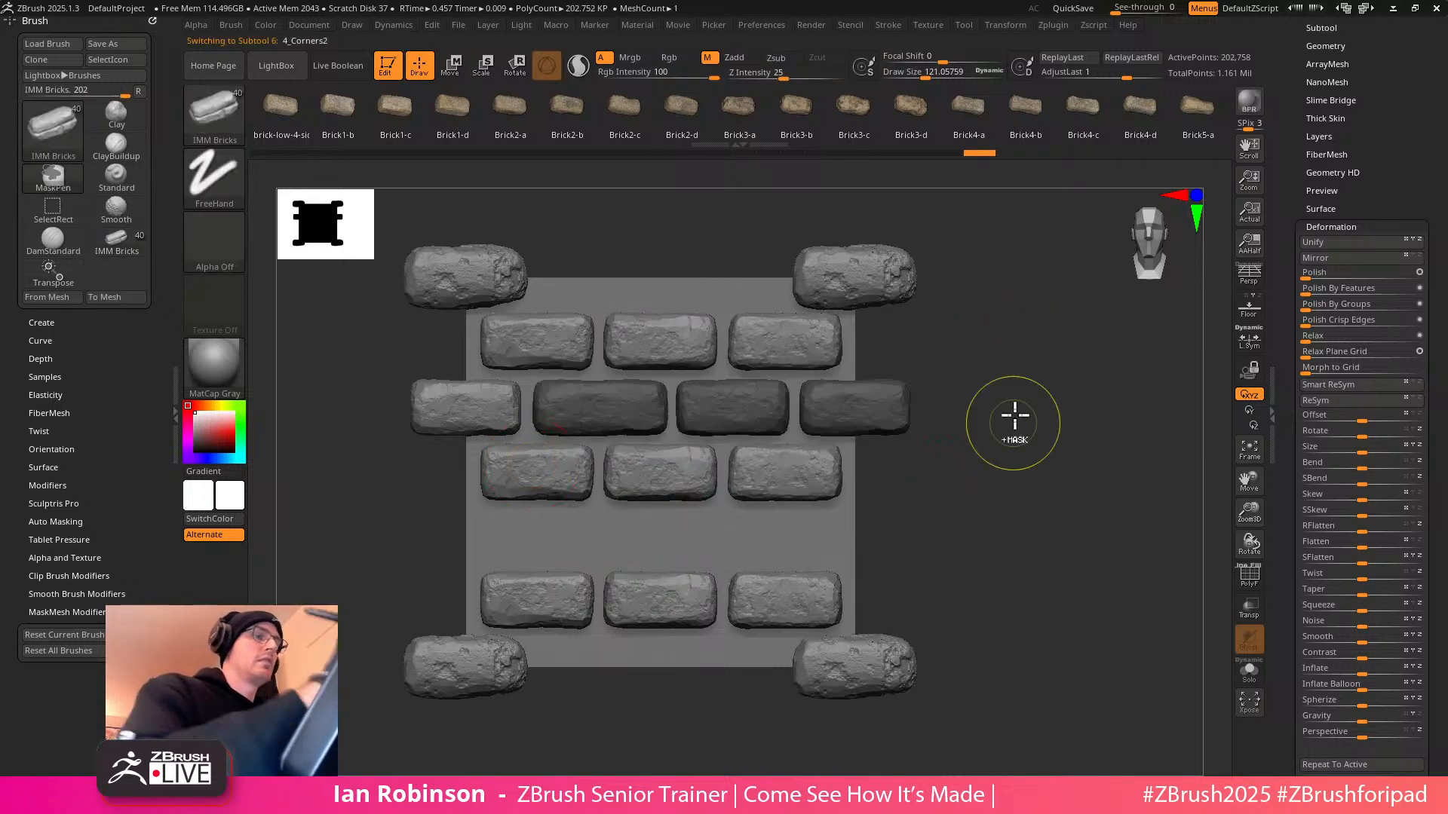
drag(891, 401, 895, 395)
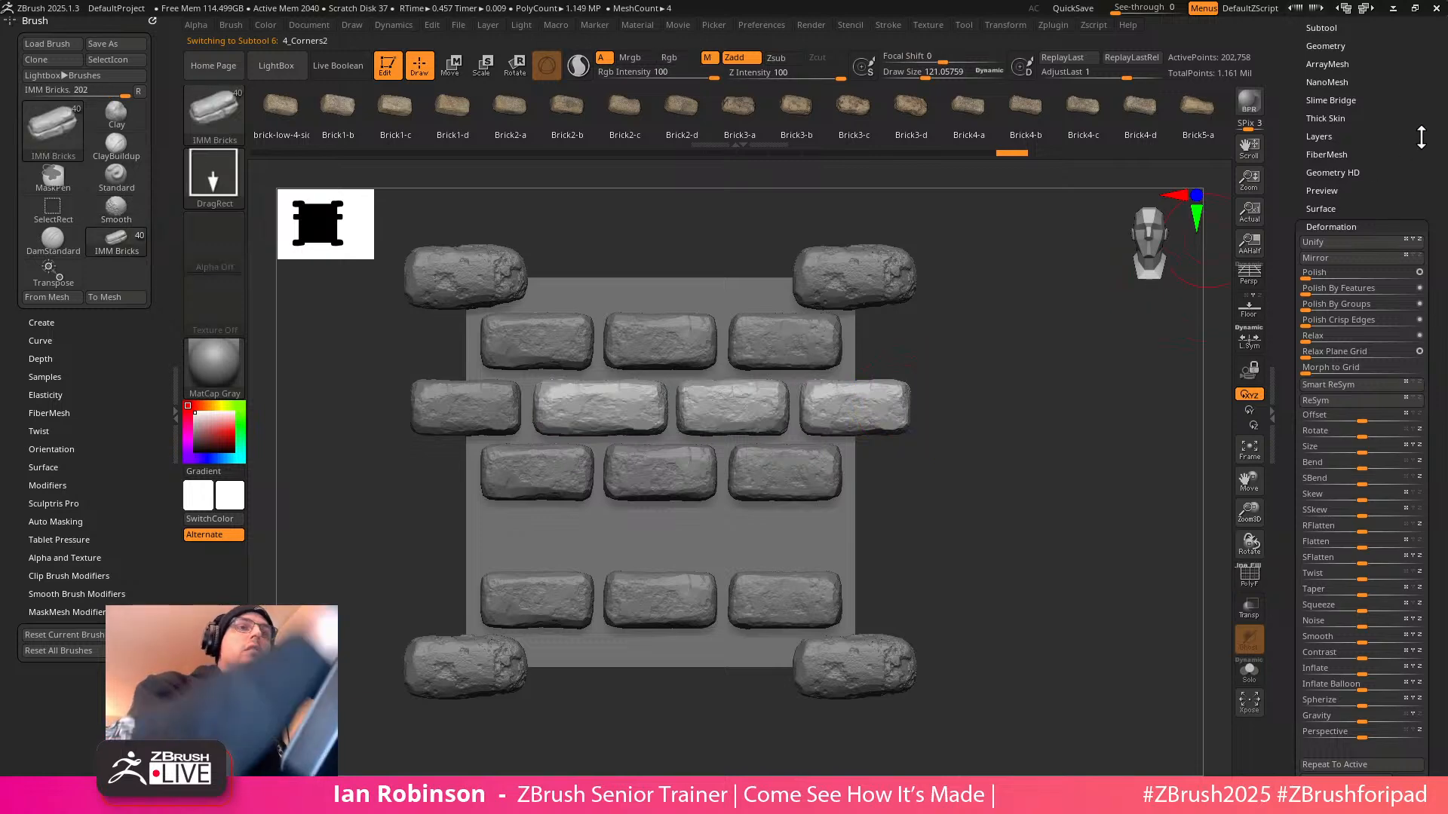
drag(1335, 37, 1334, 226)
click(1324, 218)
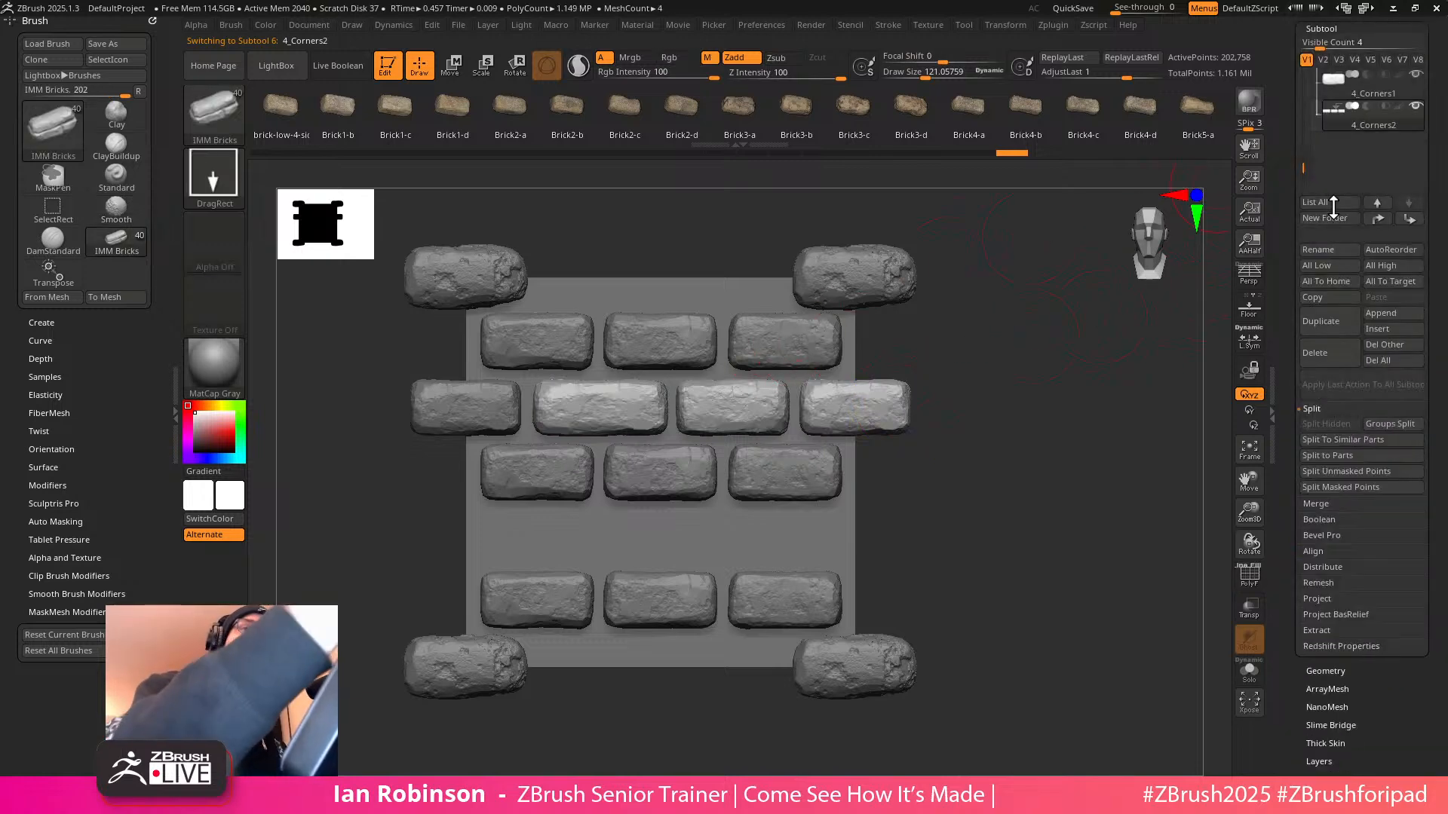
click(1403, 89)
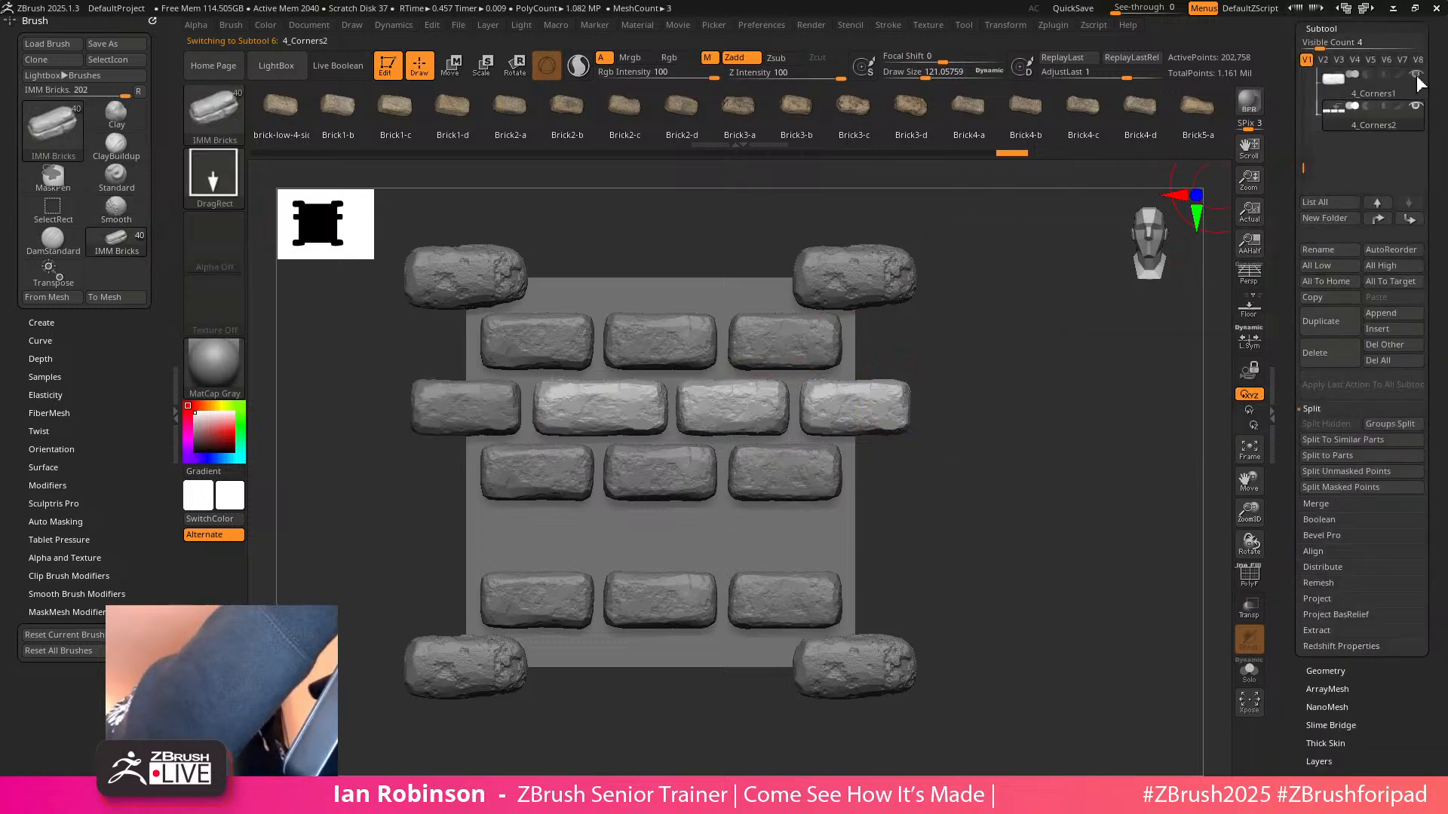
click(1327, 504)
click(1333, 441)
click(1194, 469)
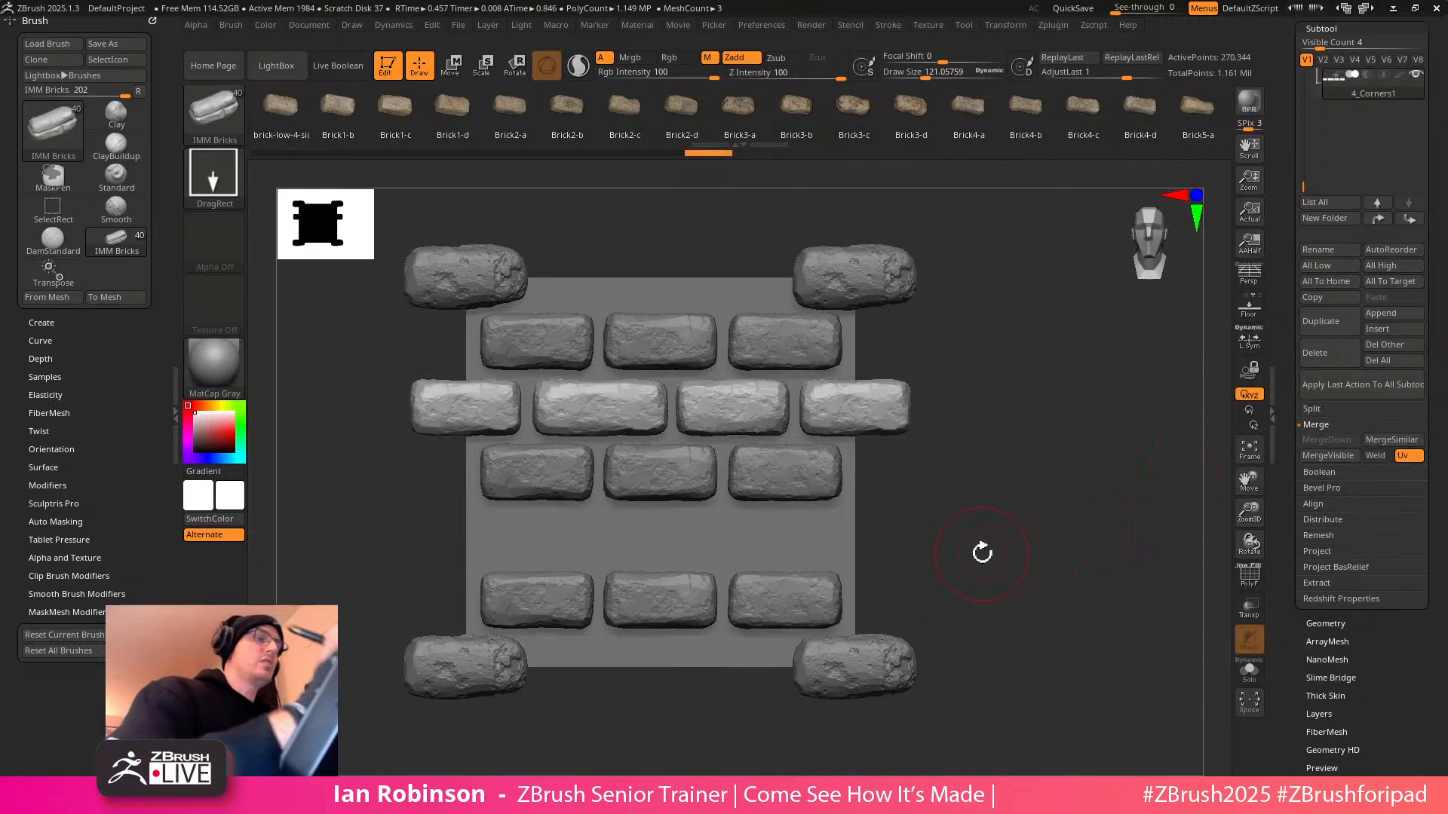
Copy the merged four-brick row down along Y into the gap between the two lower three-brick rows
key(w)
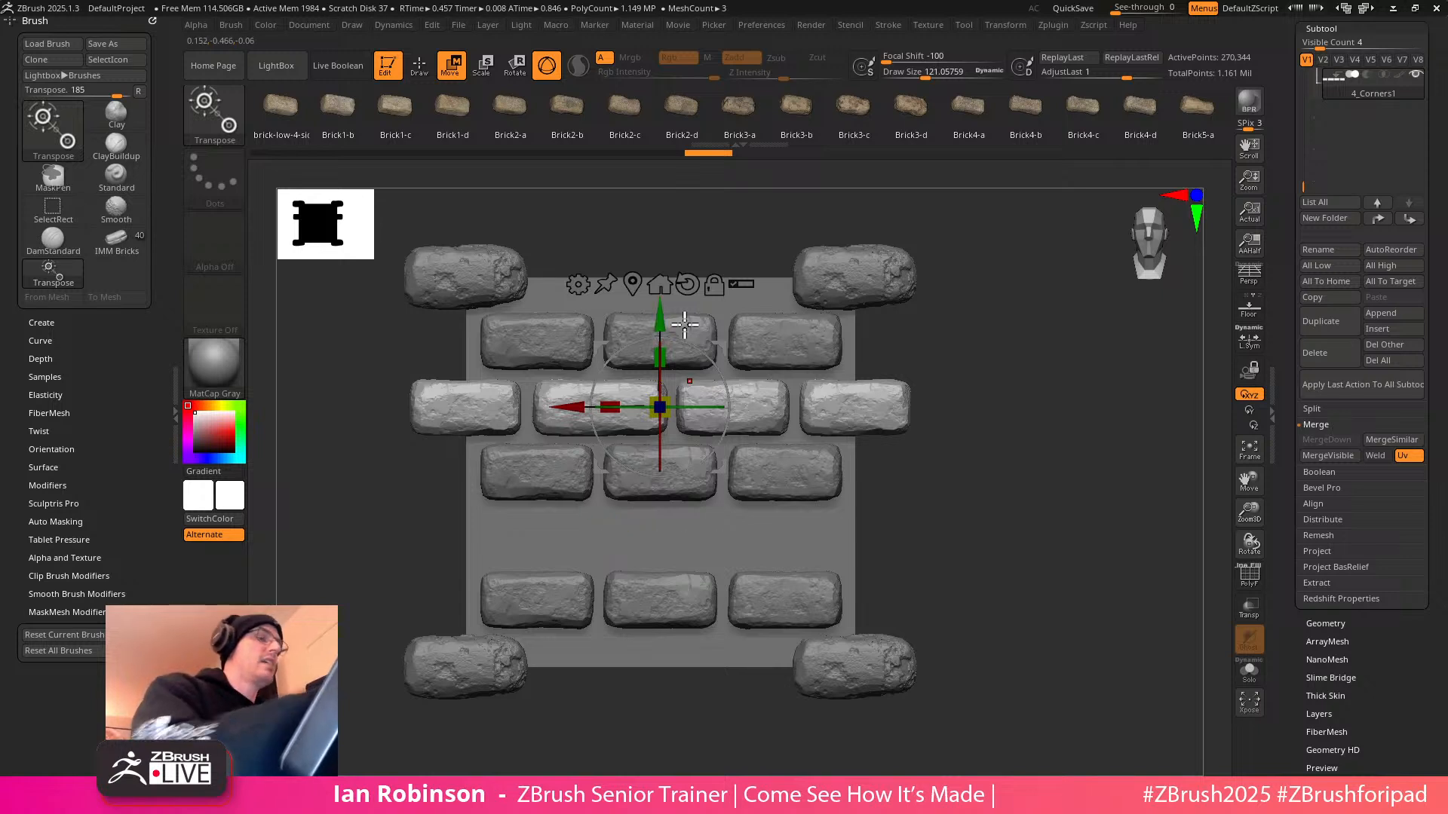
ctrl+drag(659, 322, 658, 445)
key(q)
mouse_move(1059, 484)
alt+mouse_down()
mouse_move(1037, 466)
mouse_move(1001, 475)
mouse_move(1051, 458)
alt+mouse_up()
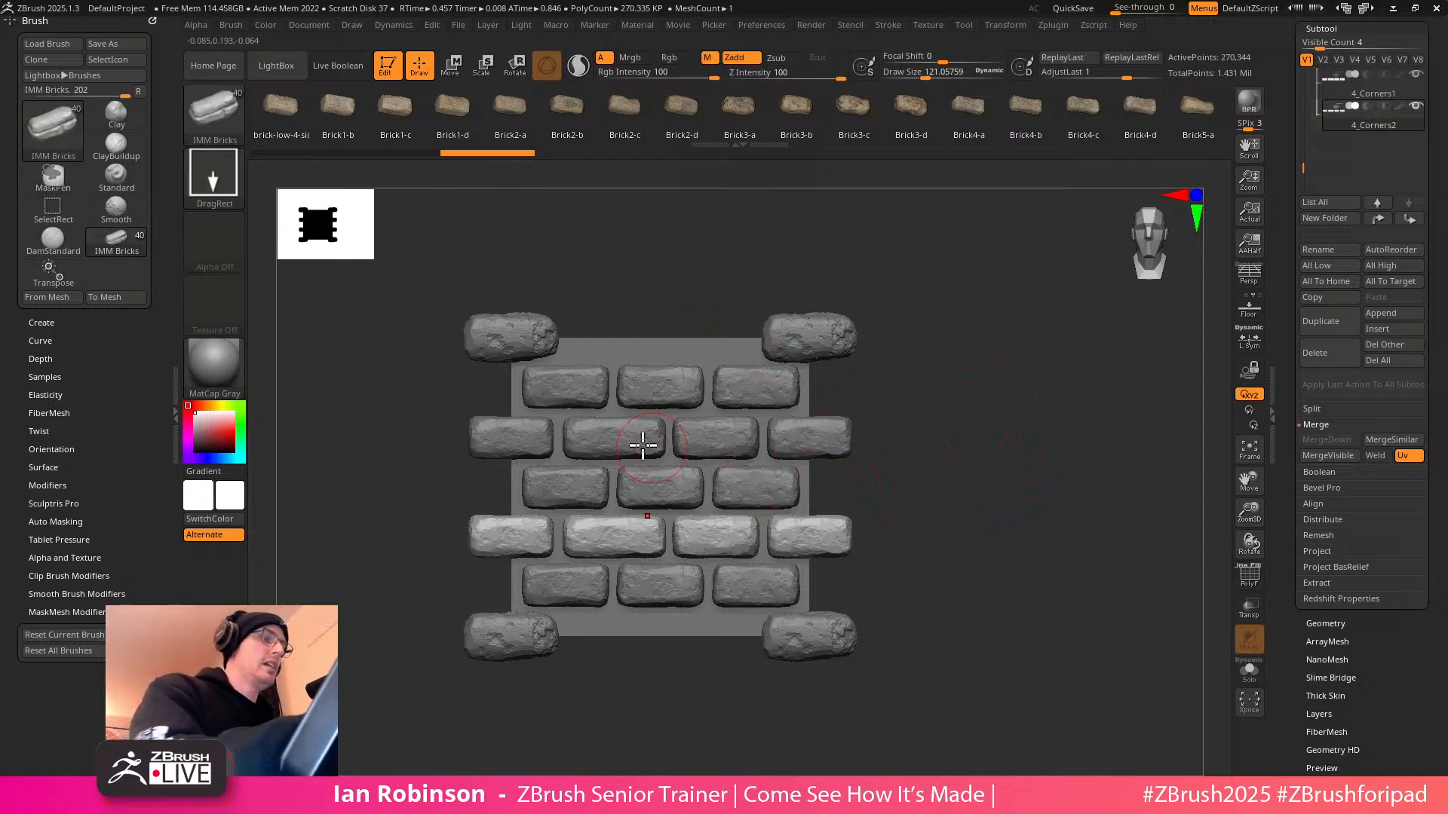
Isolate the two middle bricks of the upper four-brick row with an inverted mask and copy them up along Y above the corner bricks
alt+click(661, 433)
mouse_move(948, 335)
ctrl+mouse_down()
mouse_move(850, 491)
mouse_move(663, 501)
mouse_move(559, 536)
mouse_move(556, 520)
ctrl+mouse_up()
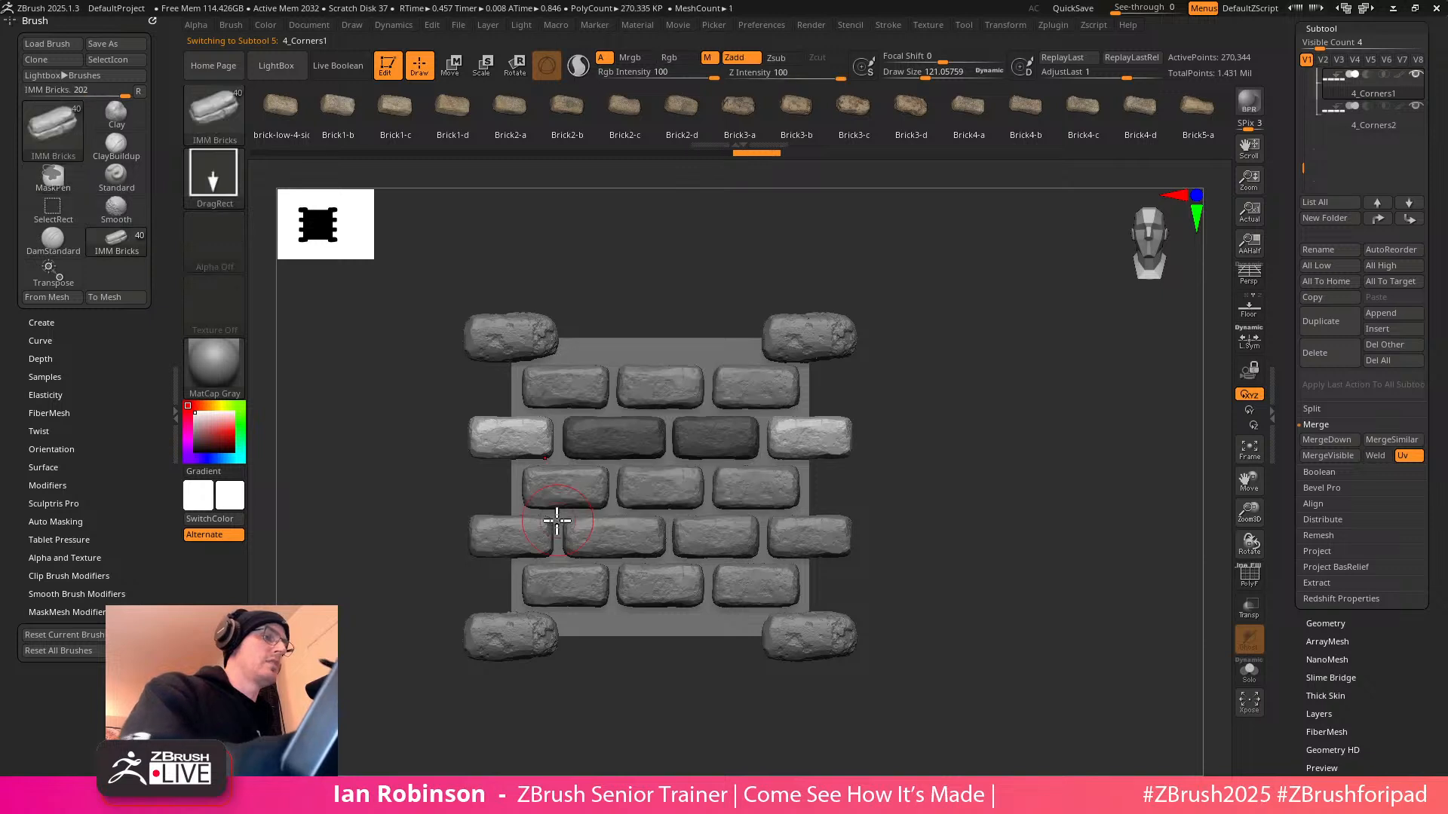
ctrl+click(997, 462)
key(e)
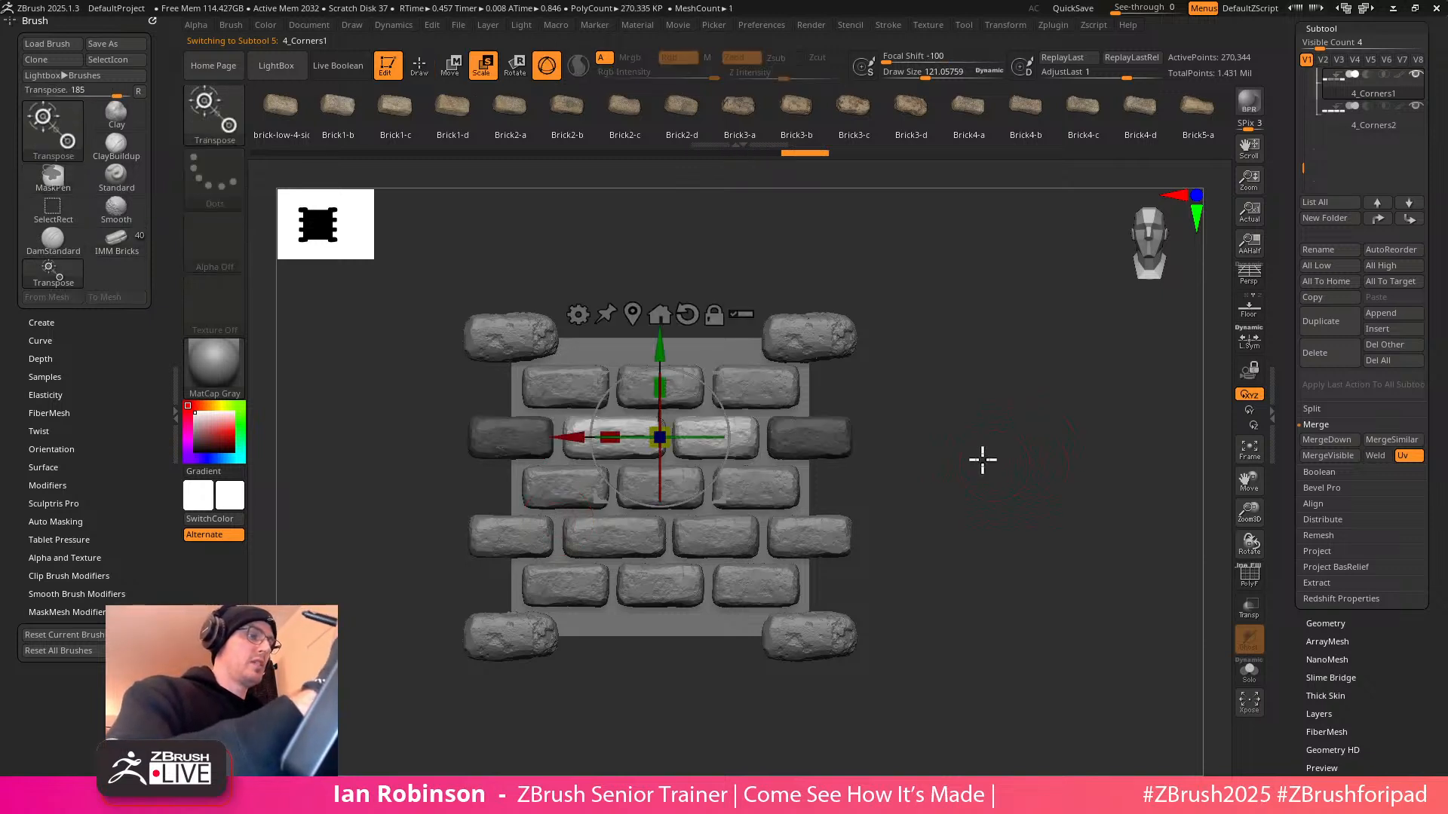
ctrl+drag(666, 361, 666, 209)
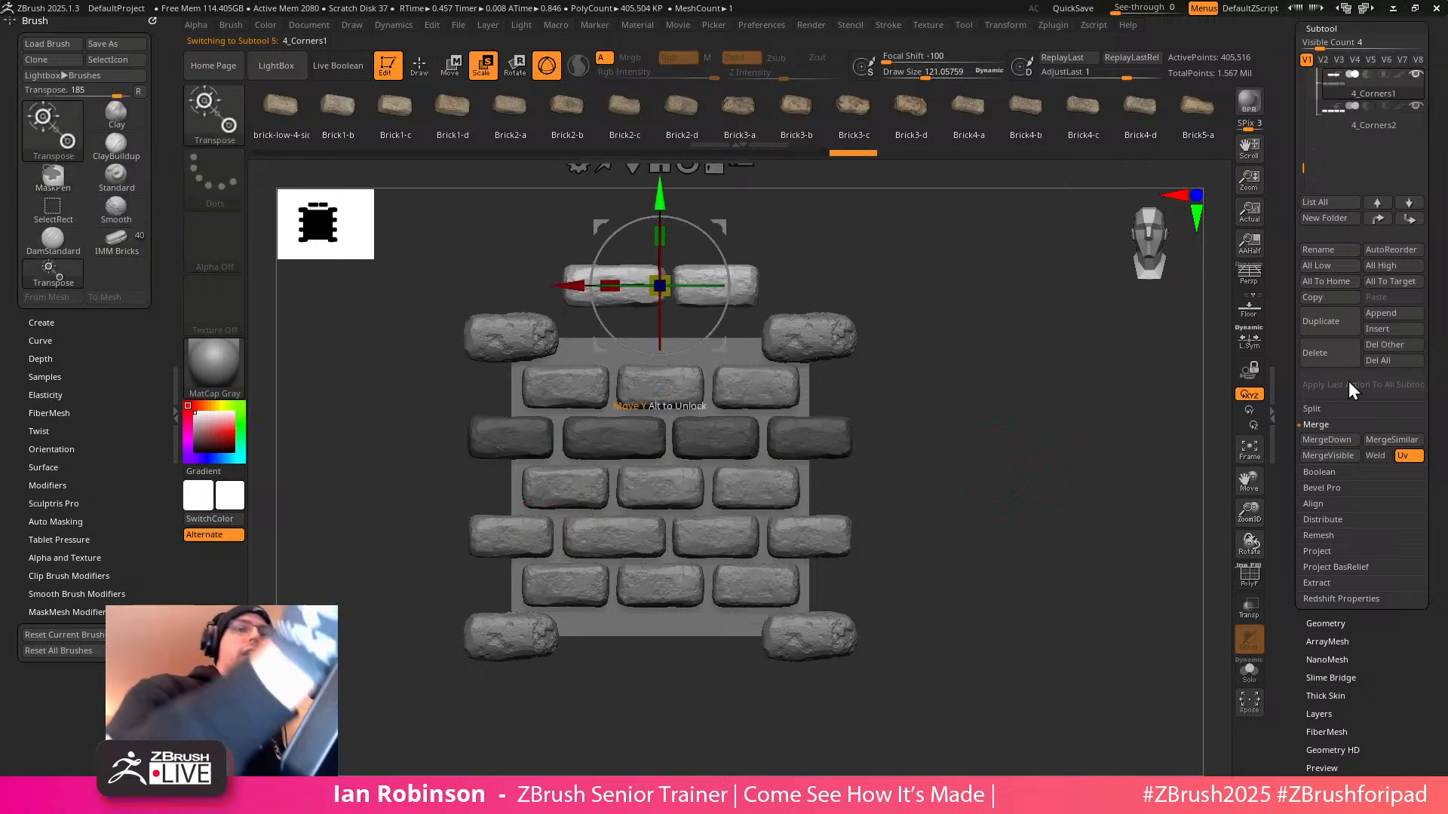
Split the unmasked pair of copied bricks above the corners into its own subtool
click(1329, 408)
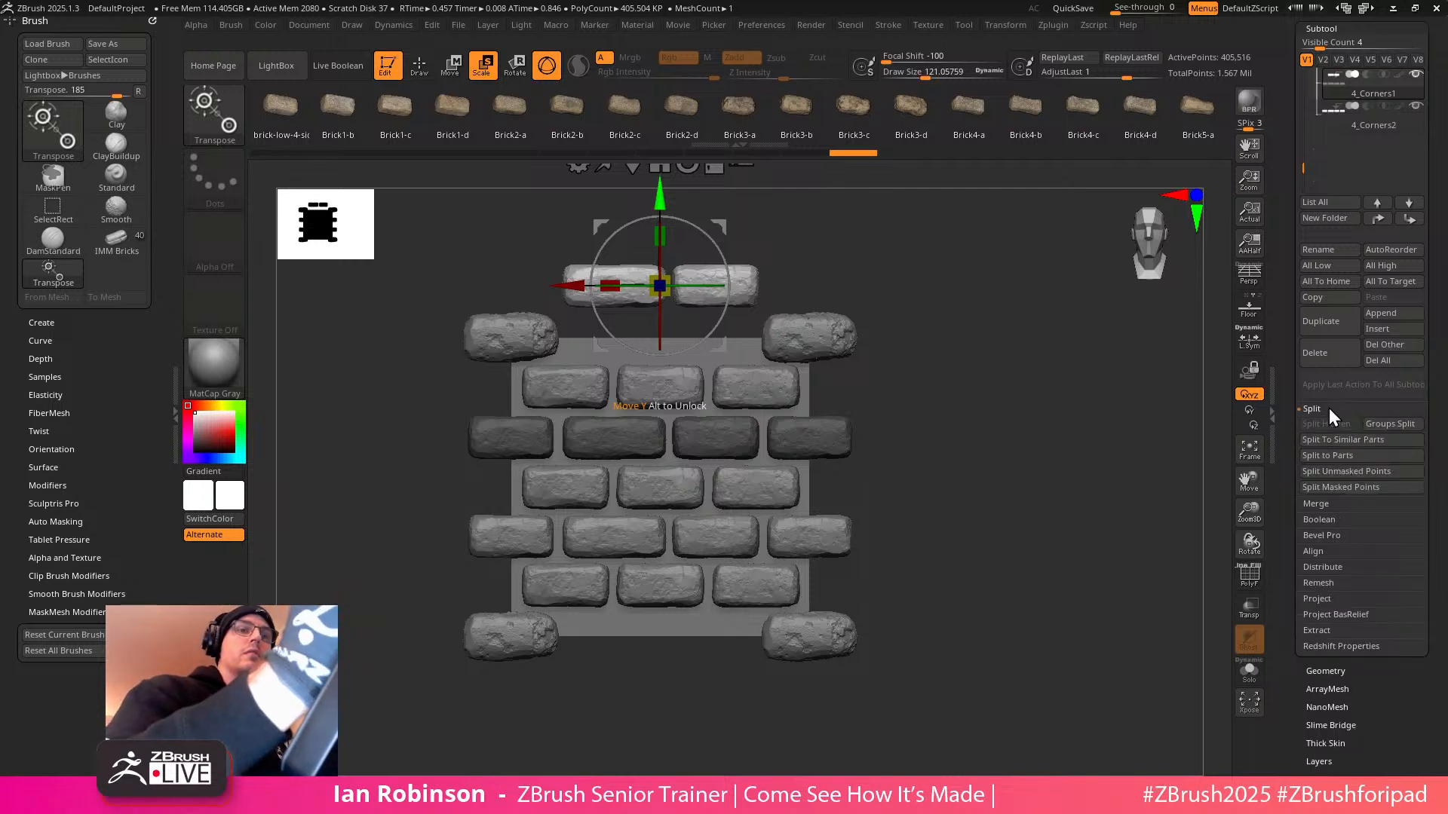
click(1355, 471)
click(654, 271)
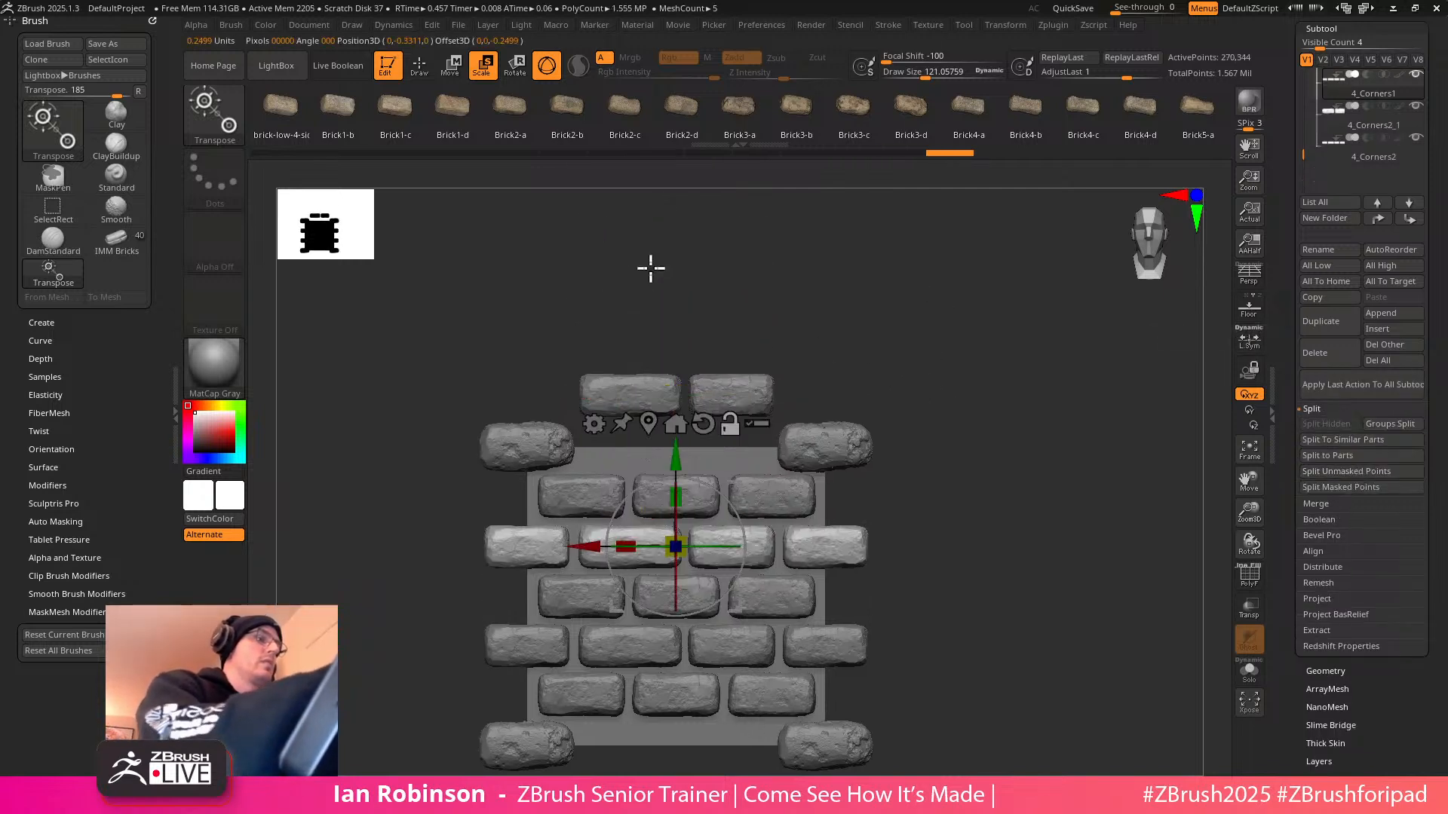
Select the split brick pair above the corners and send it to the scene's centre with the gizmo
alt+click(743, 383)
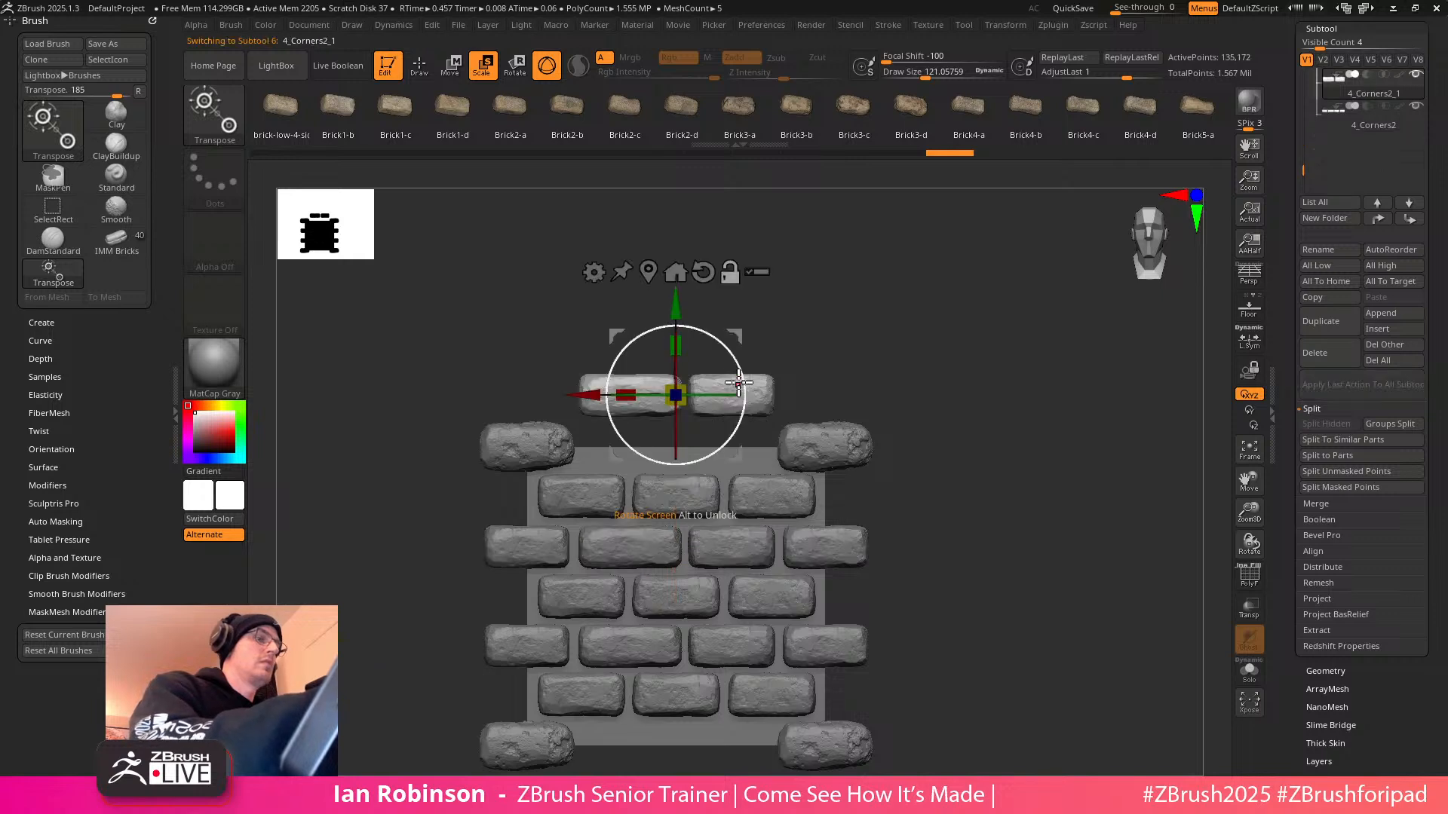
click(676, 271)
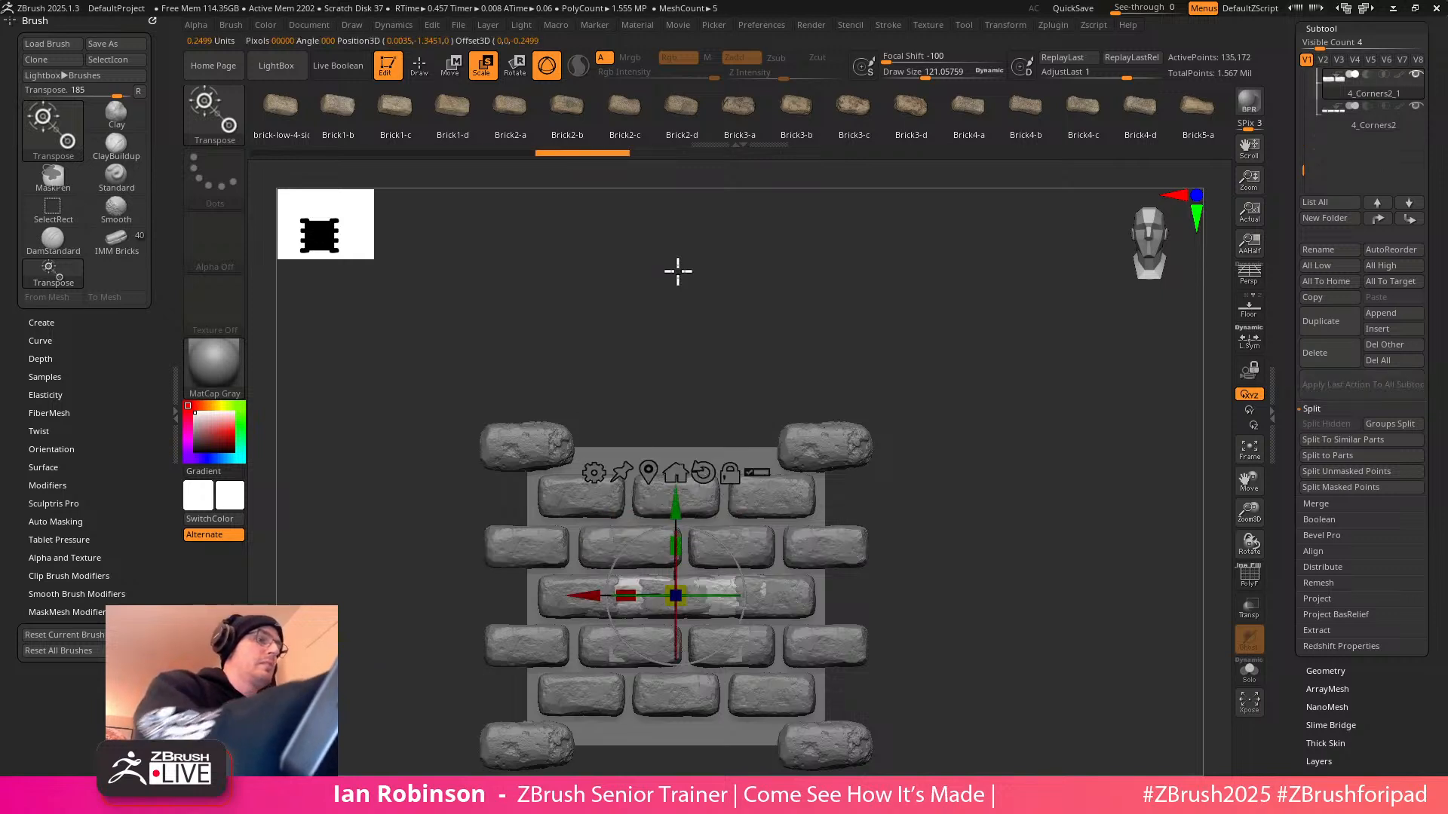
scroll(1437, 424, down, 5)
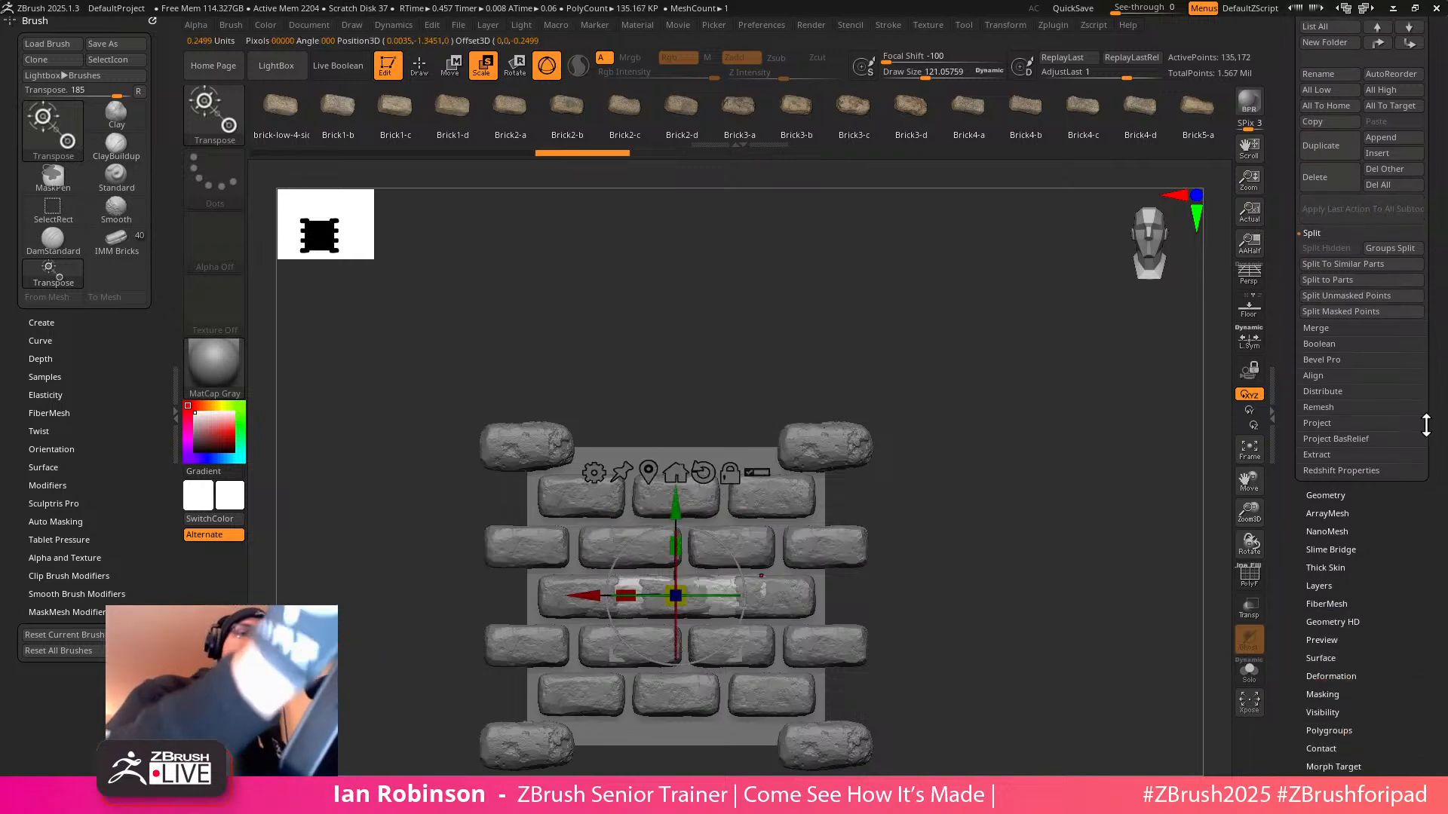
key(w)
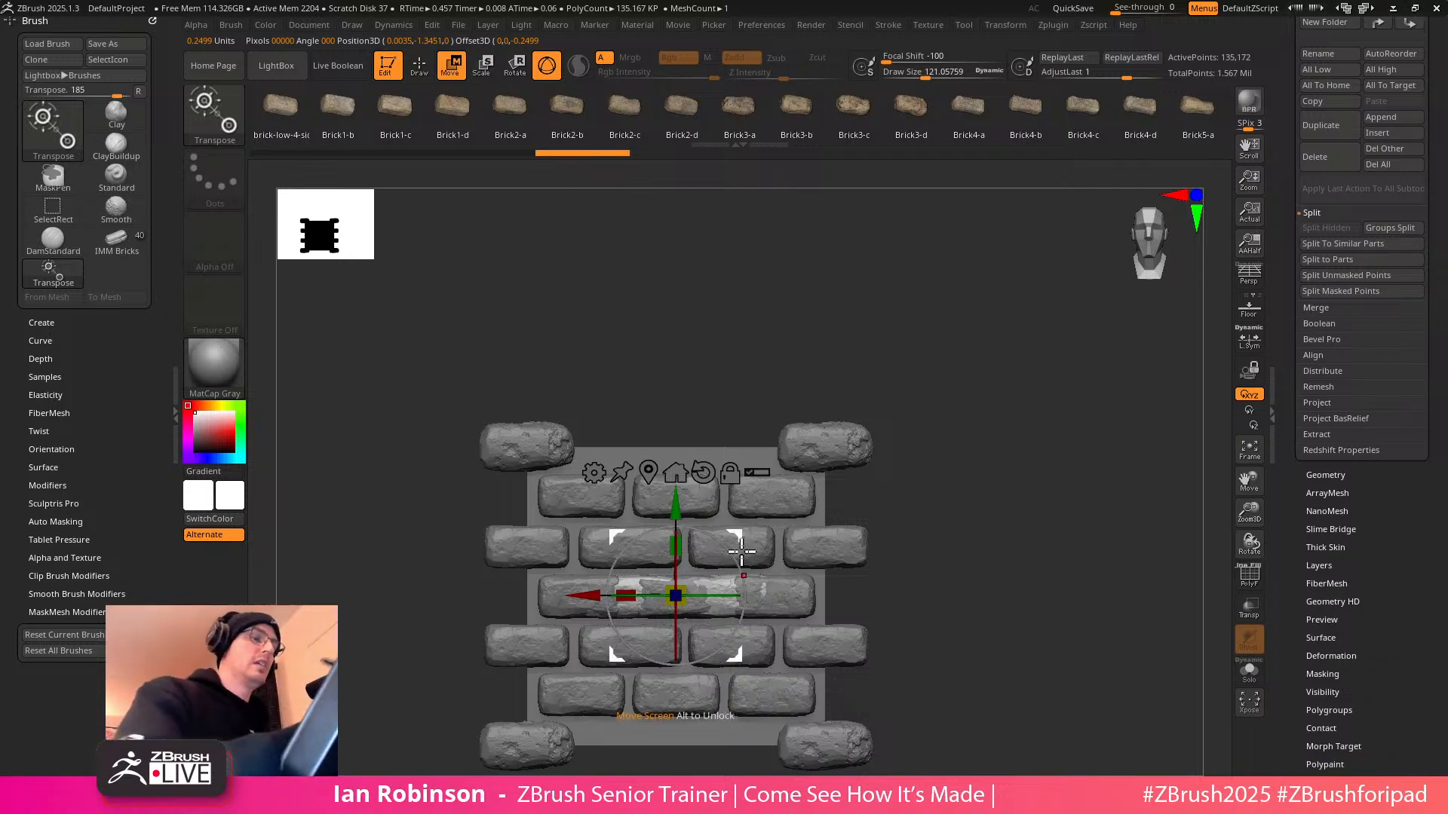
shift+drag(736, 557, 629, 625)
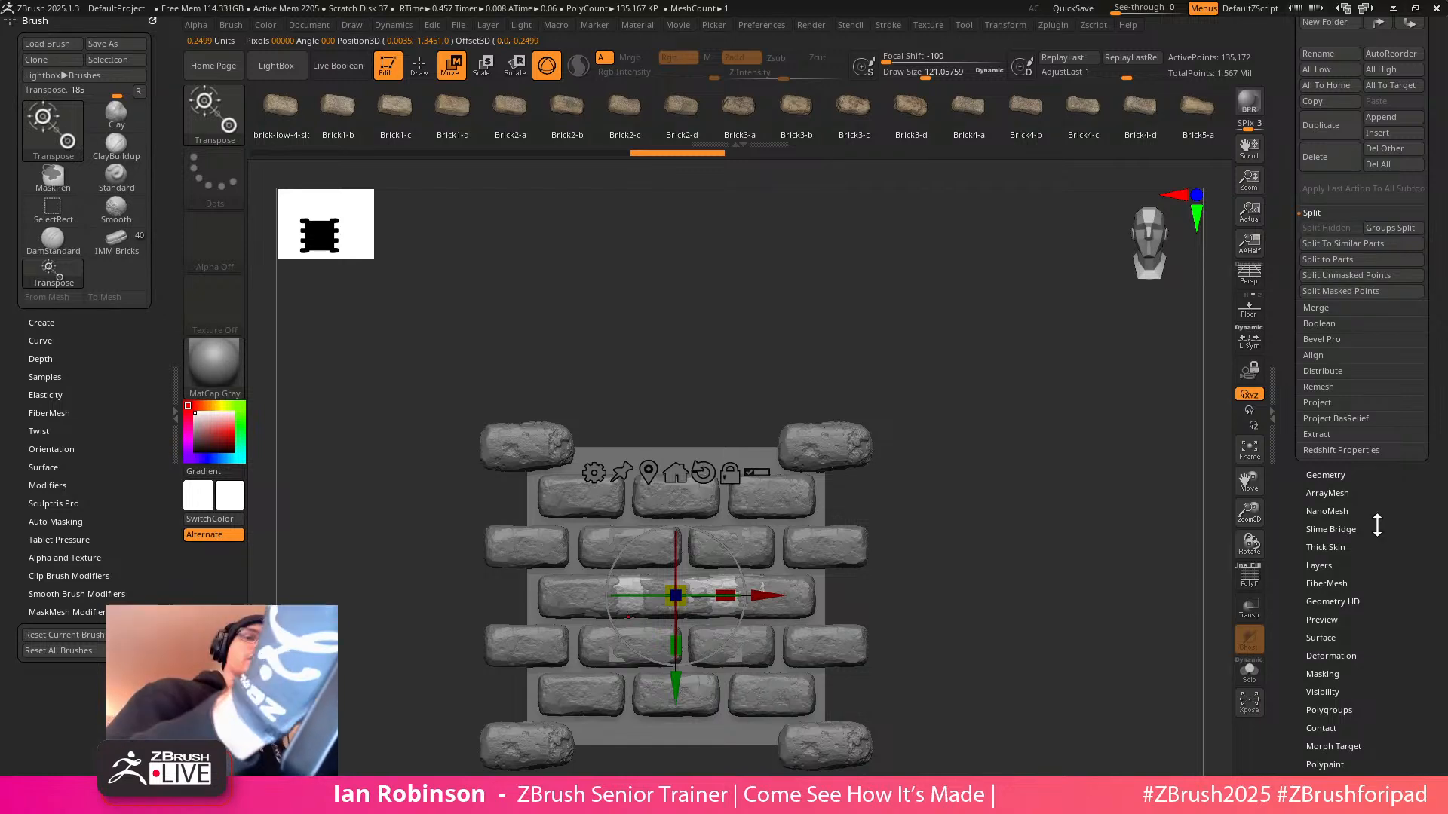
Offset the centred brick pair along Y into the lower corner row, and offset a duplicate into the upper corner row
drag(1376, 527, 1377, 478)
click(1347, 595)
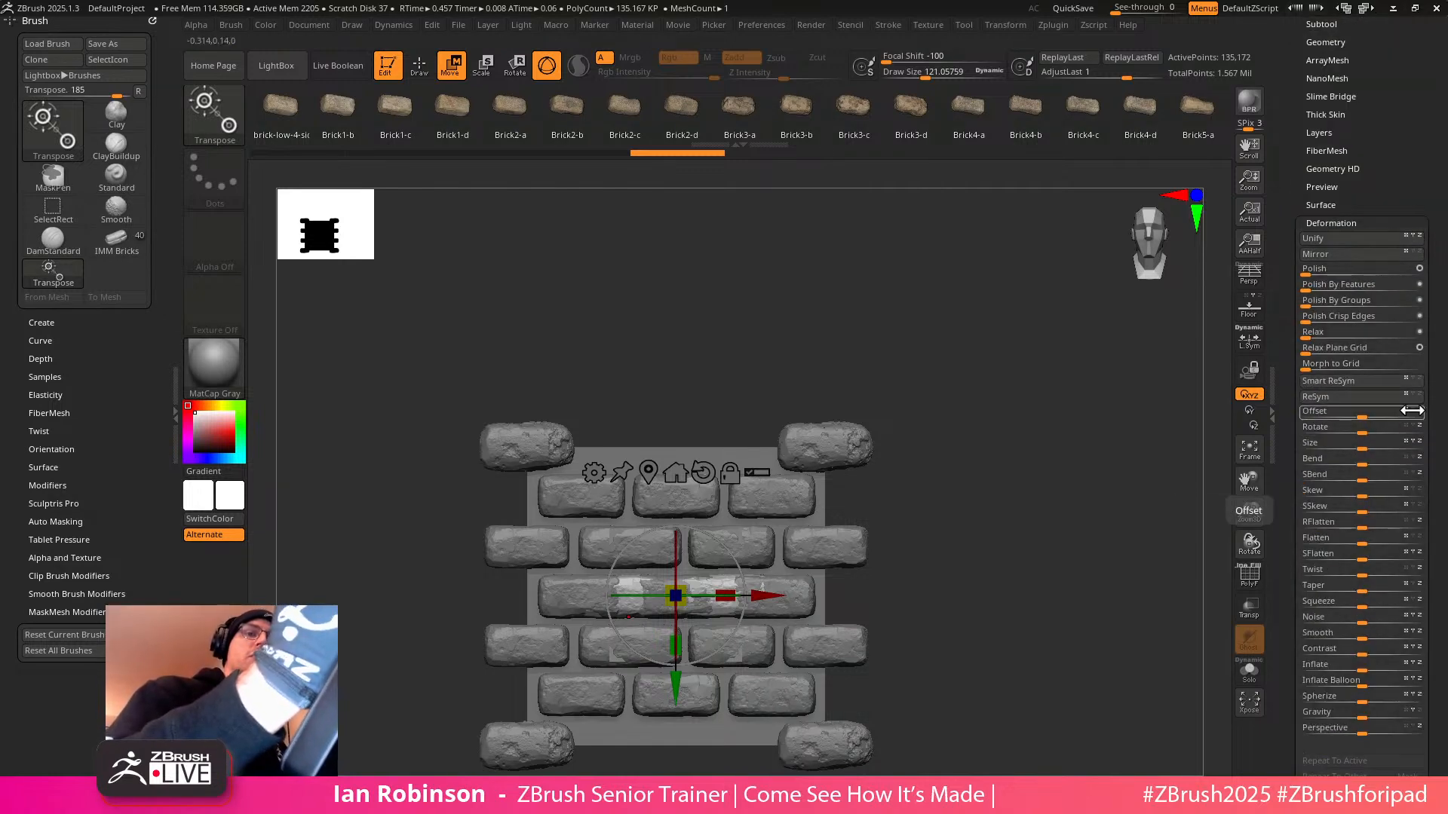
mouse_move(1408, 416)
mouse_down()
mouse_move(1389, 413)
mouse_move(1430, 409)
mouse_up()
key(ctrl+shift+d)
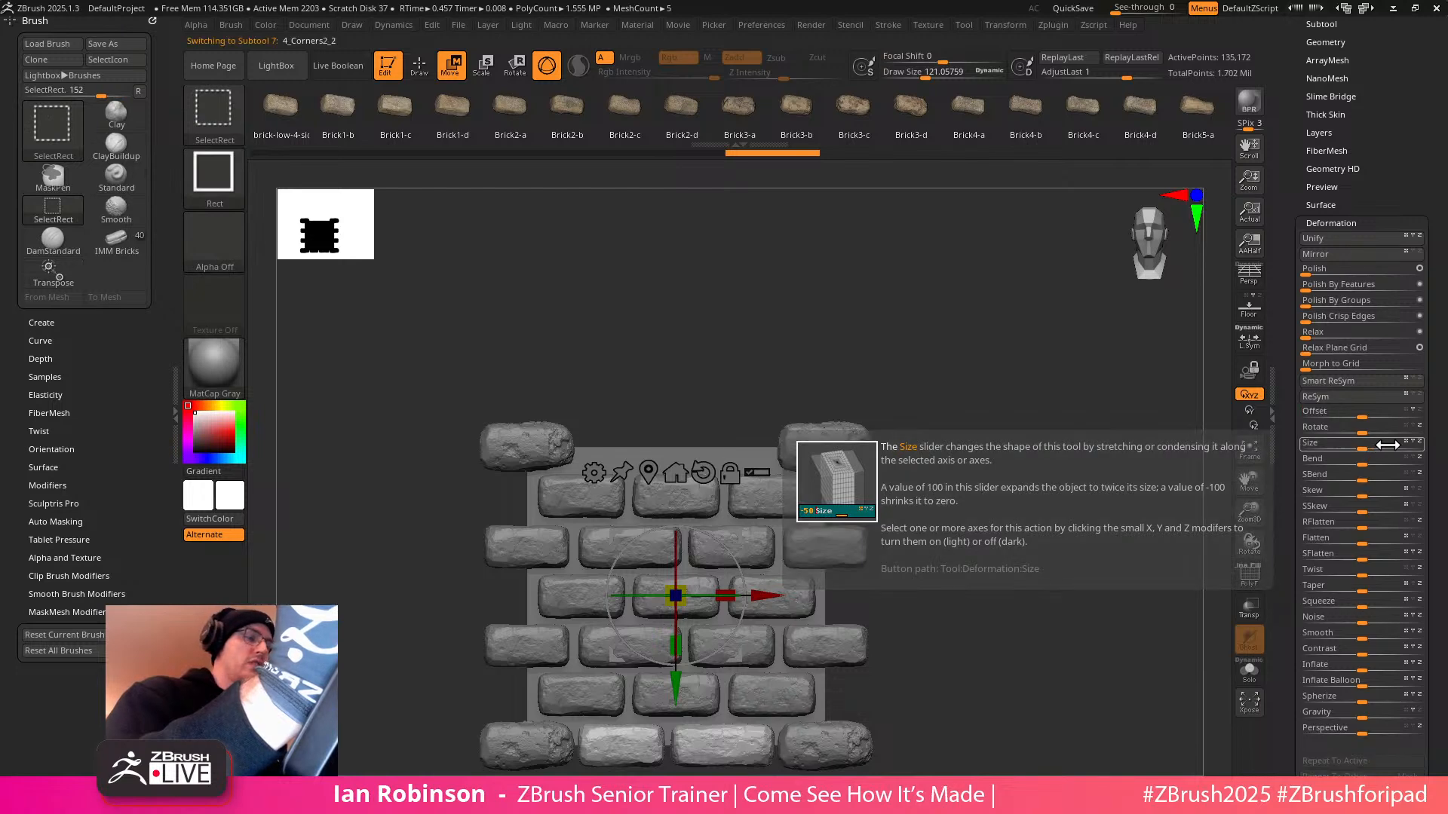
drag(1369, 421, 1269, 418)
Return to Draw mode and save the tool on the Desktop under a file name beginning with Repeating_Tile_Brick_
key(q)
mouse_move(969, 528)
ctrl+right_down()
mouse_move(986, 428)
mouse_move(1034, 478)
mouse_move(1090, 469)
ctrl+right_up()
drag(1398, 143, 1372, 257)
click(1370, 237)
click(1361, 269)
mouse_move(1027, 423)
ctrl+right_down()
mouse_move(1013, 427)
mouse_move(1029, 401)
ctrl+right_up()
drag(1421, 298, 1396, 373)
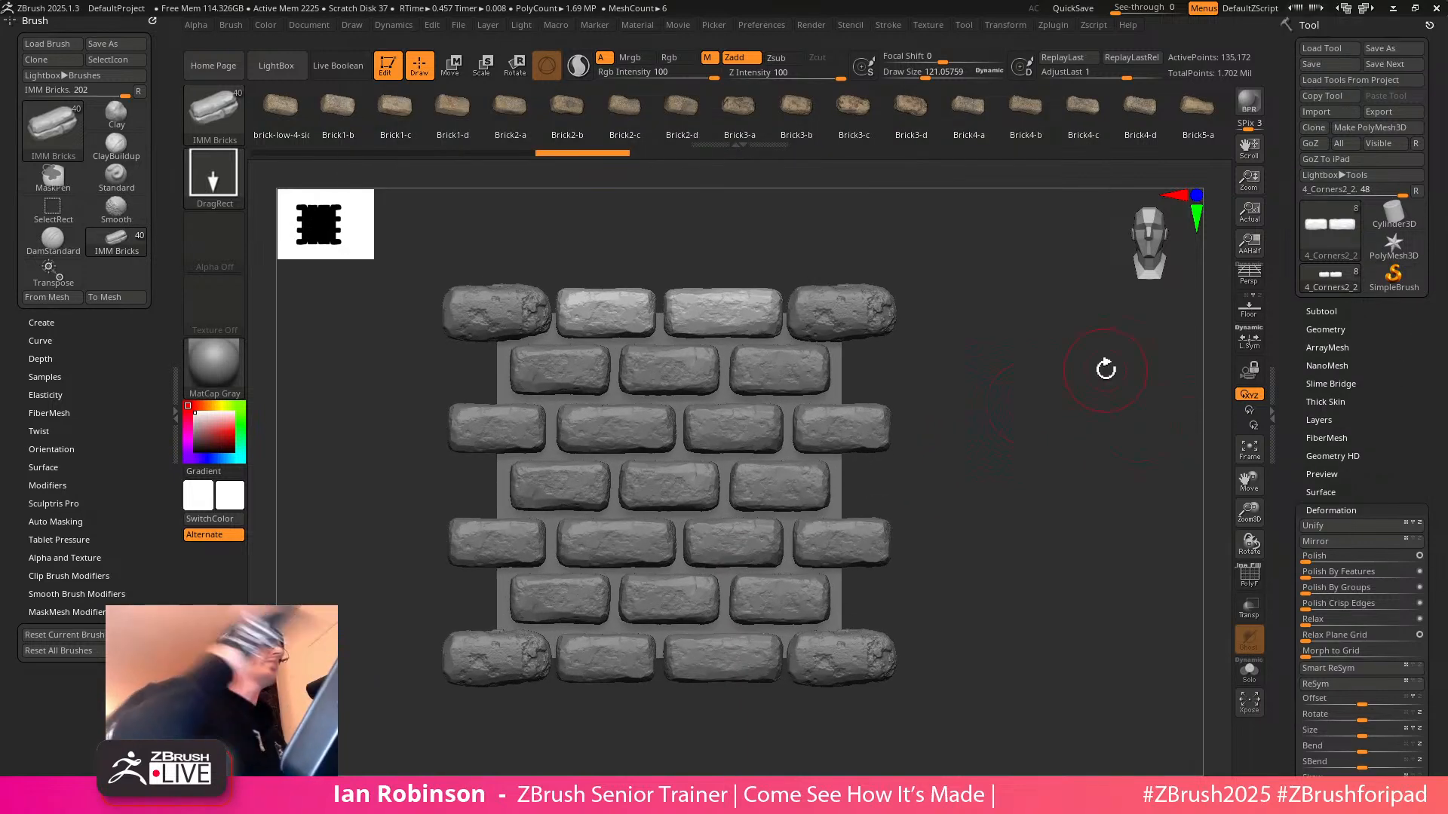
click(1393, 48)
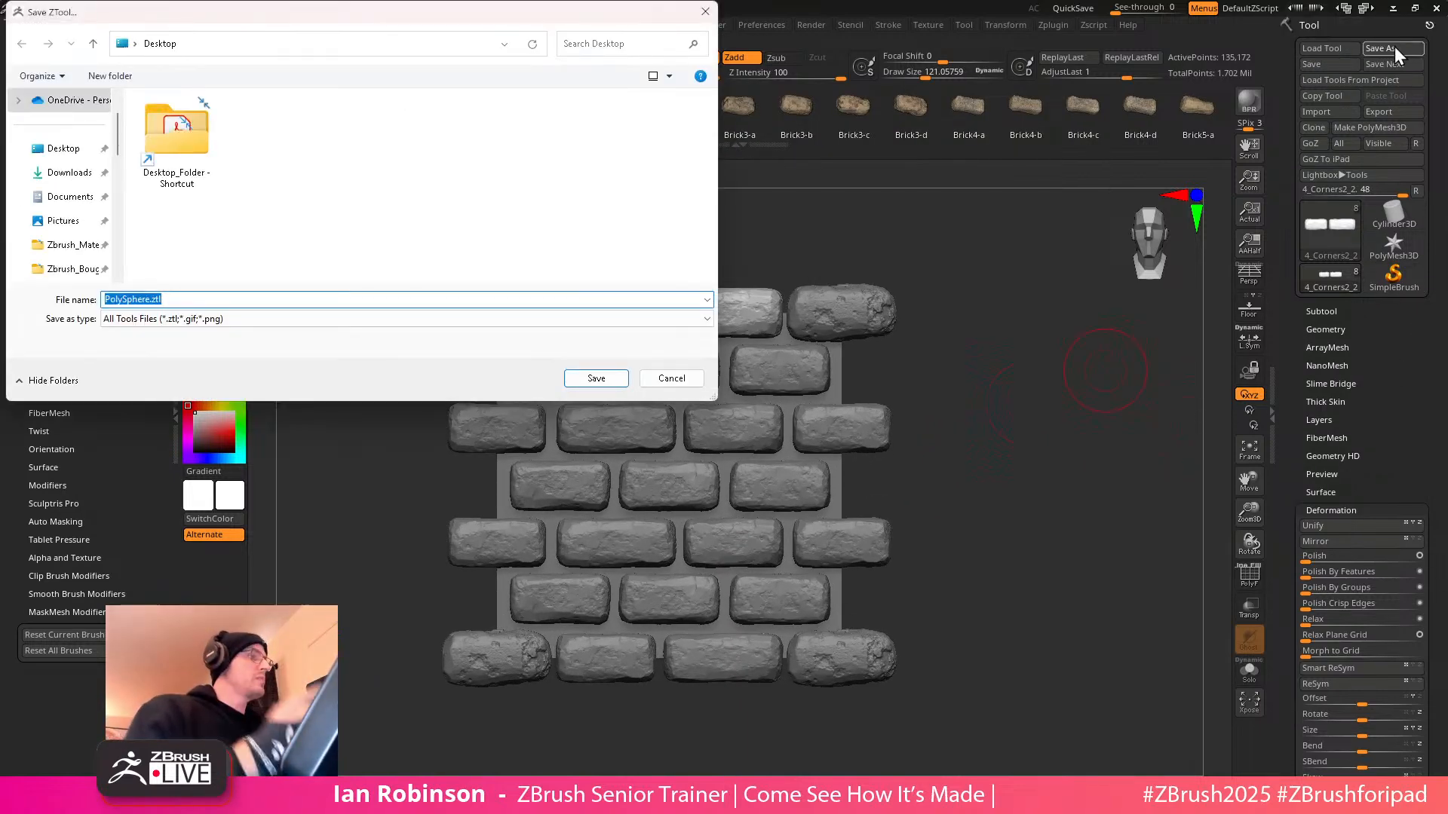
text(Repa)
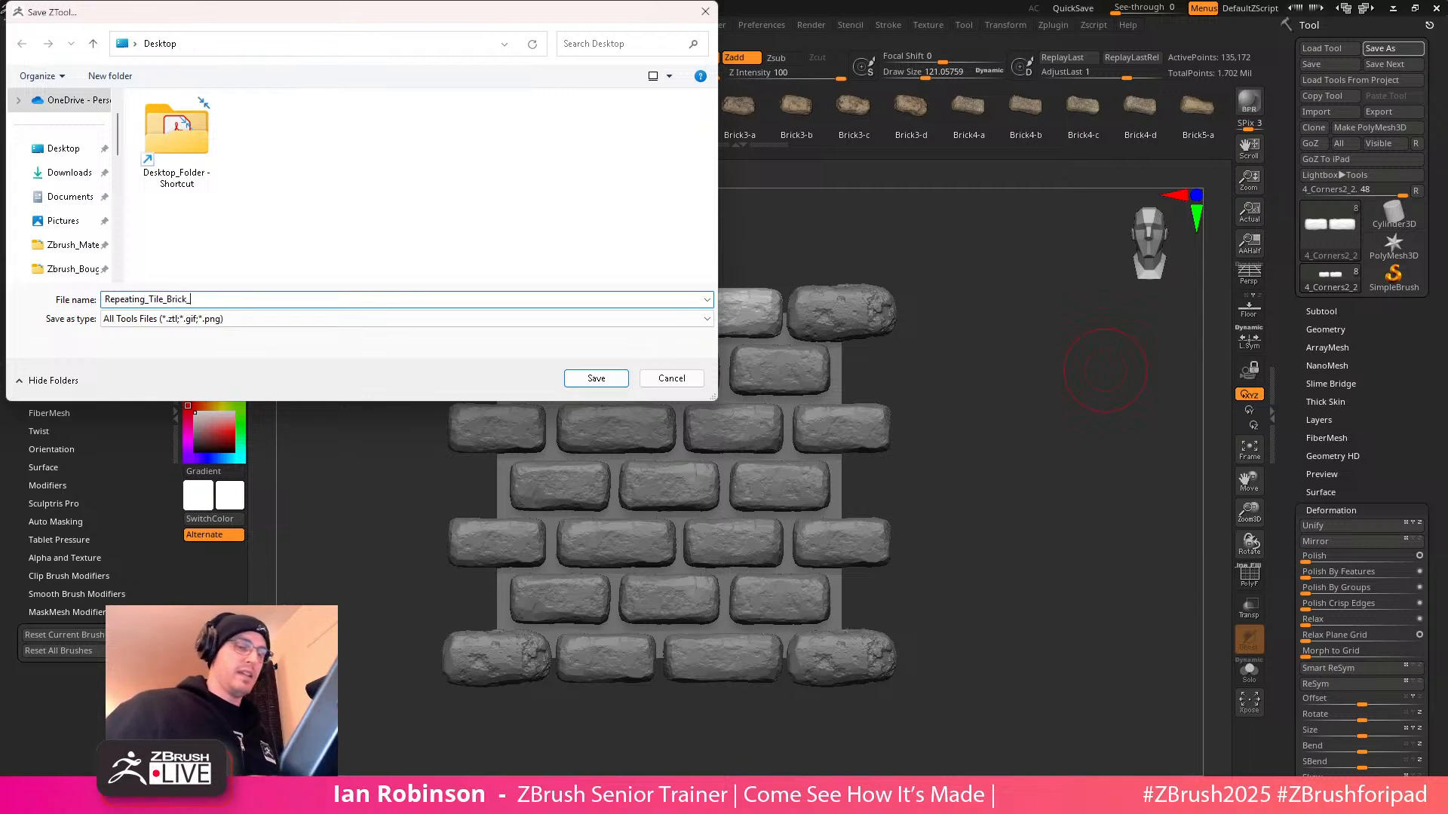
key(Return)
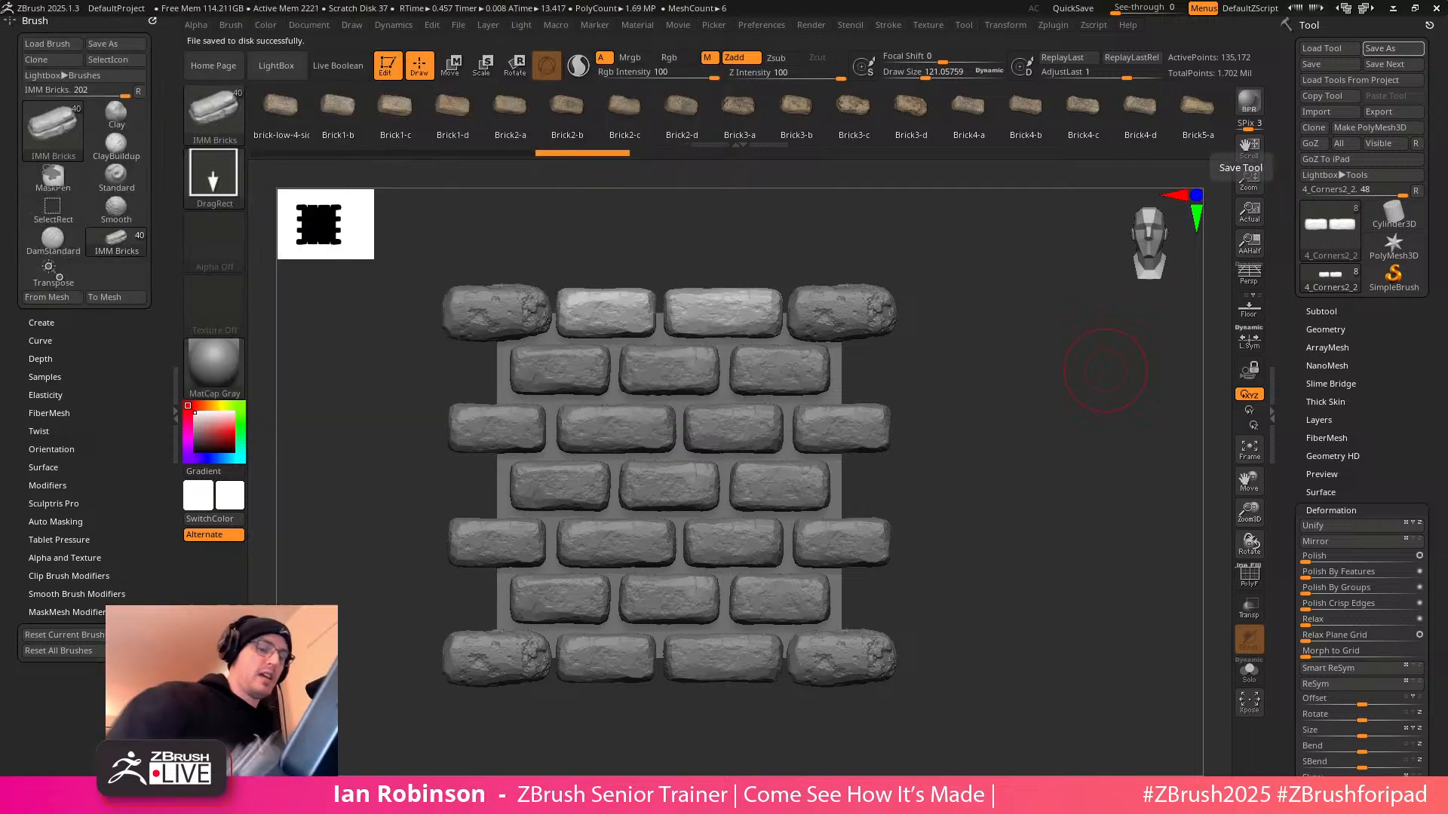
Switch the active brush from IMM Bricks to Move
key(b)
key(m)
key(v)
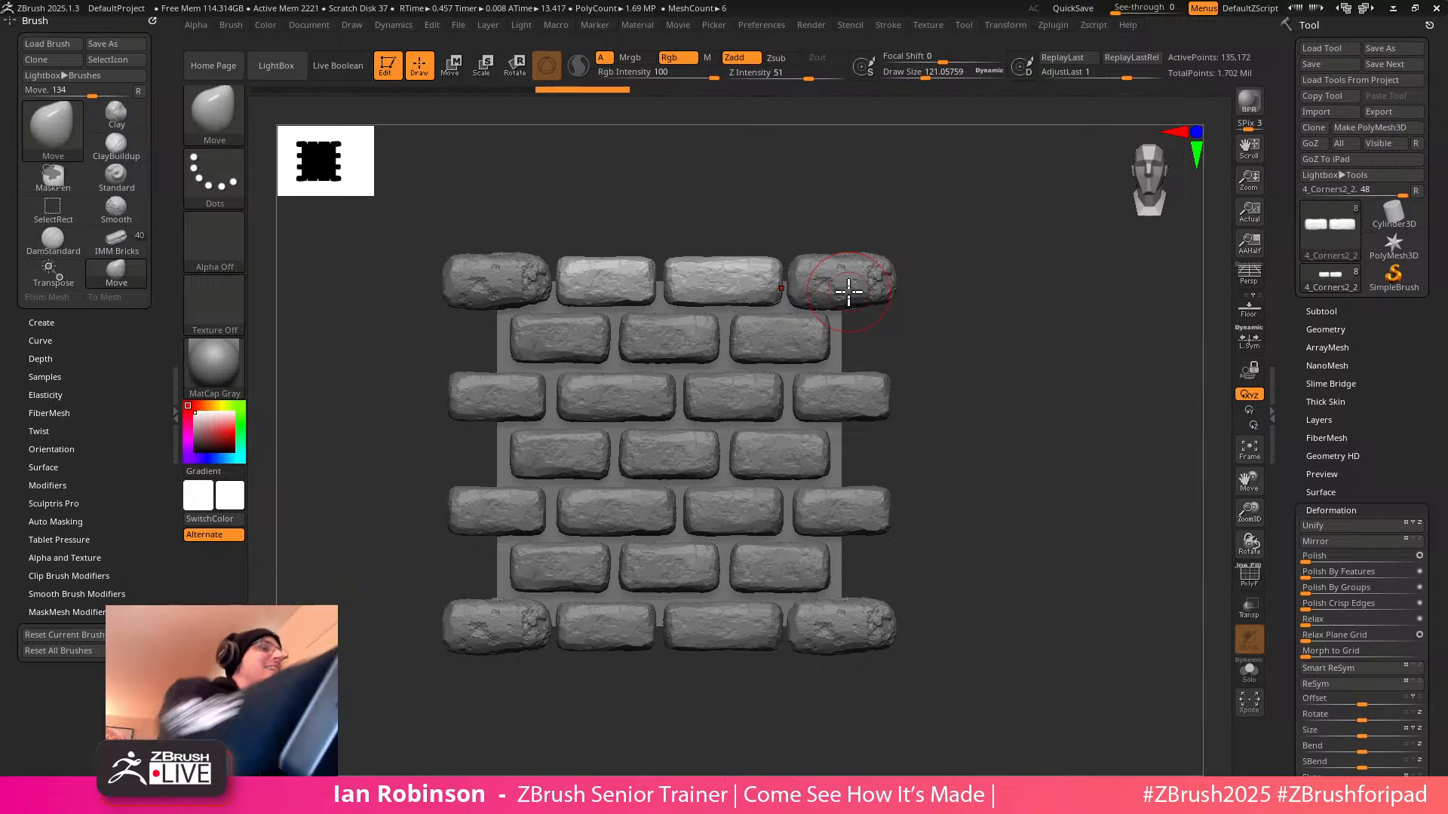
Resize the document to a width and height of 2048 pixels
click(352, 24)
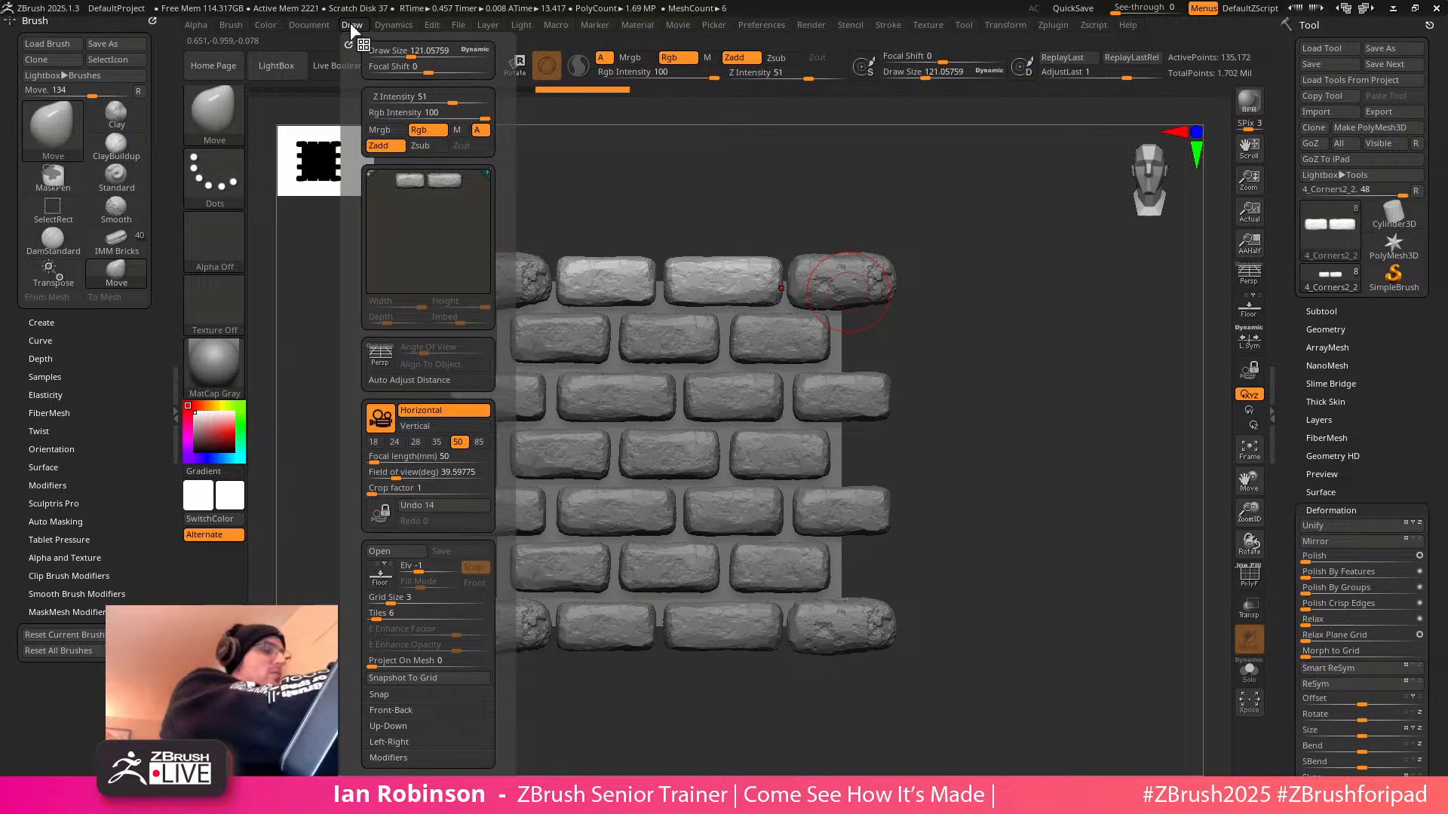
click(309, 25)
click(381, 345)
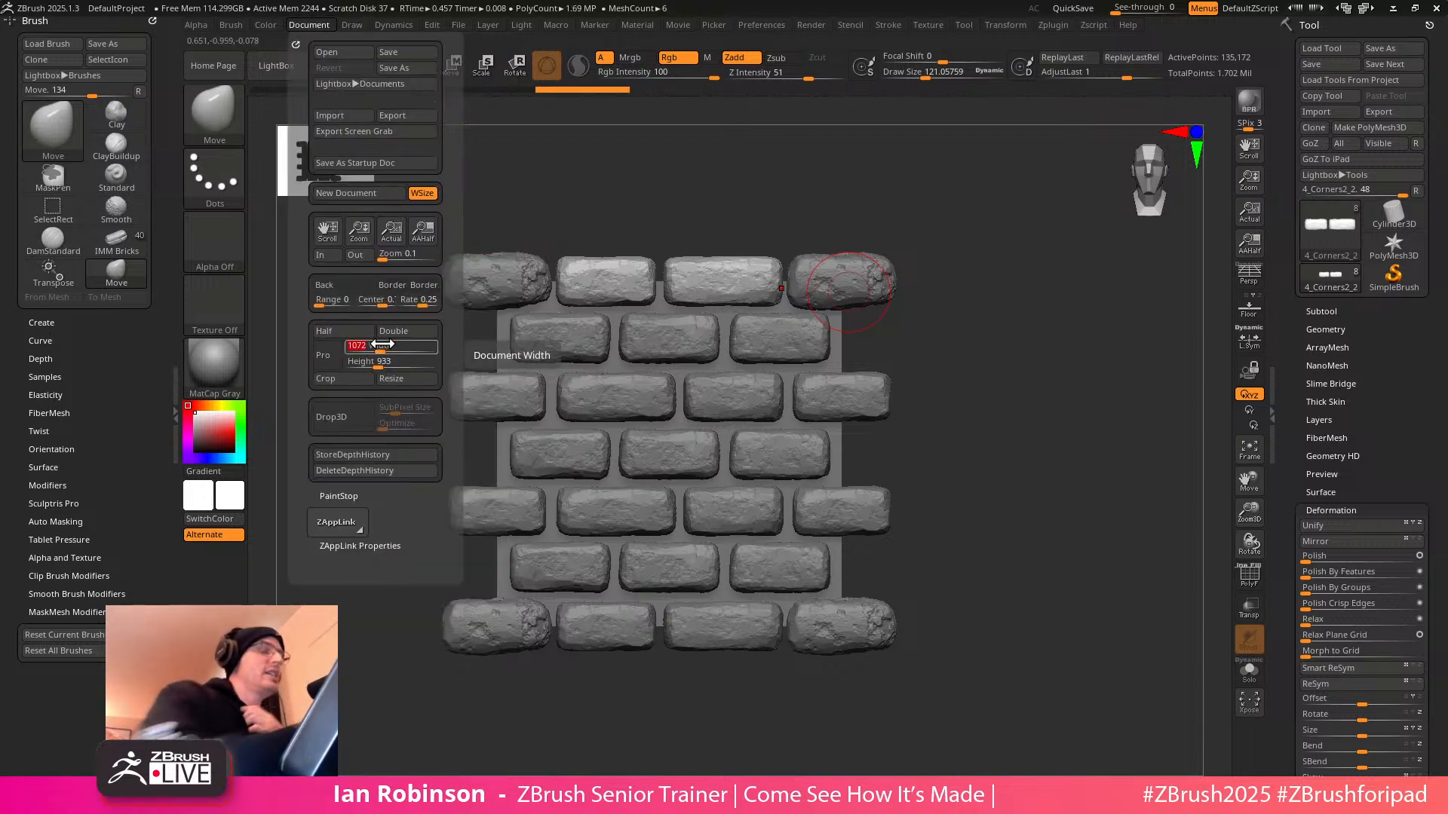
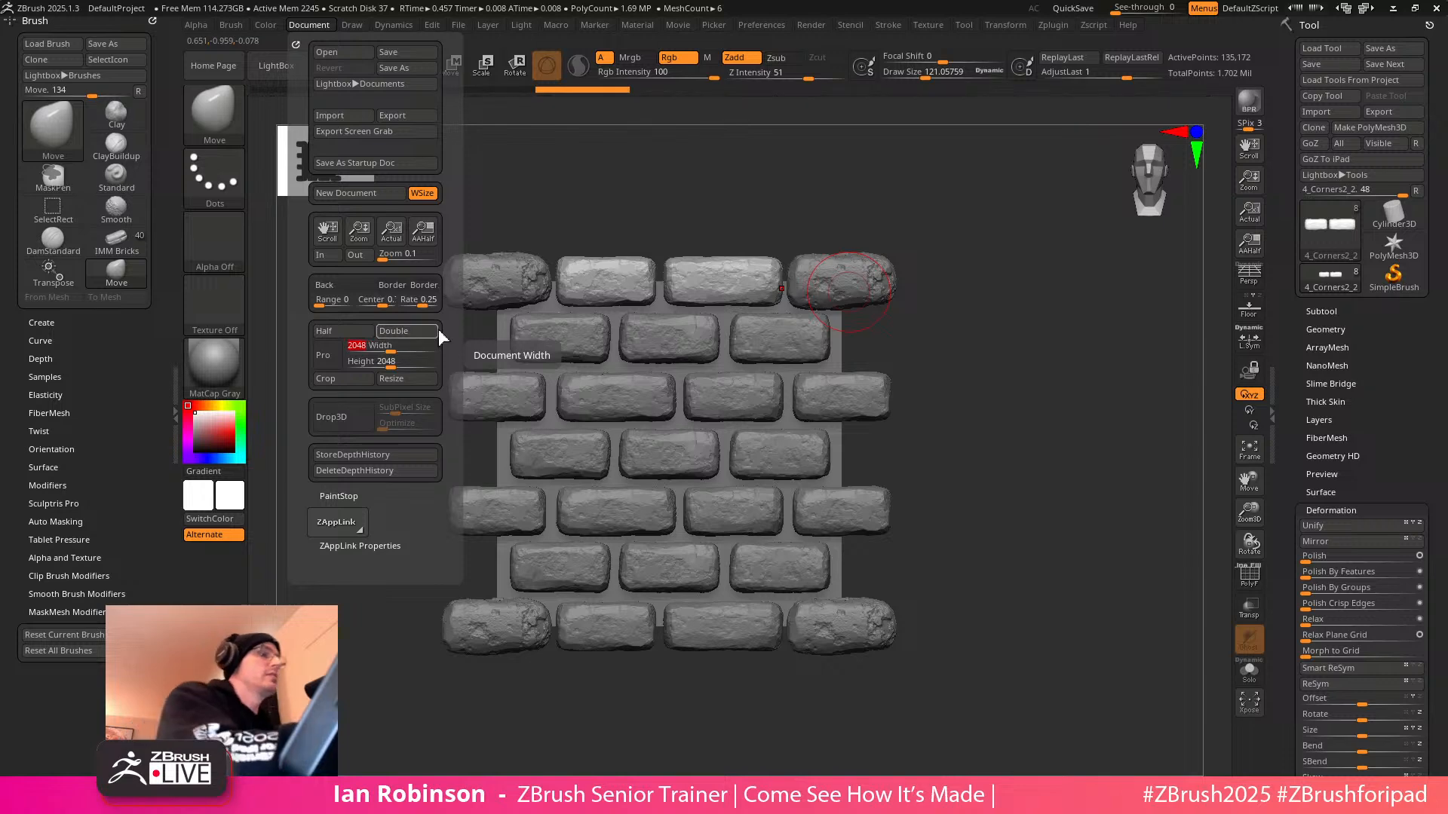
click(411, 381)
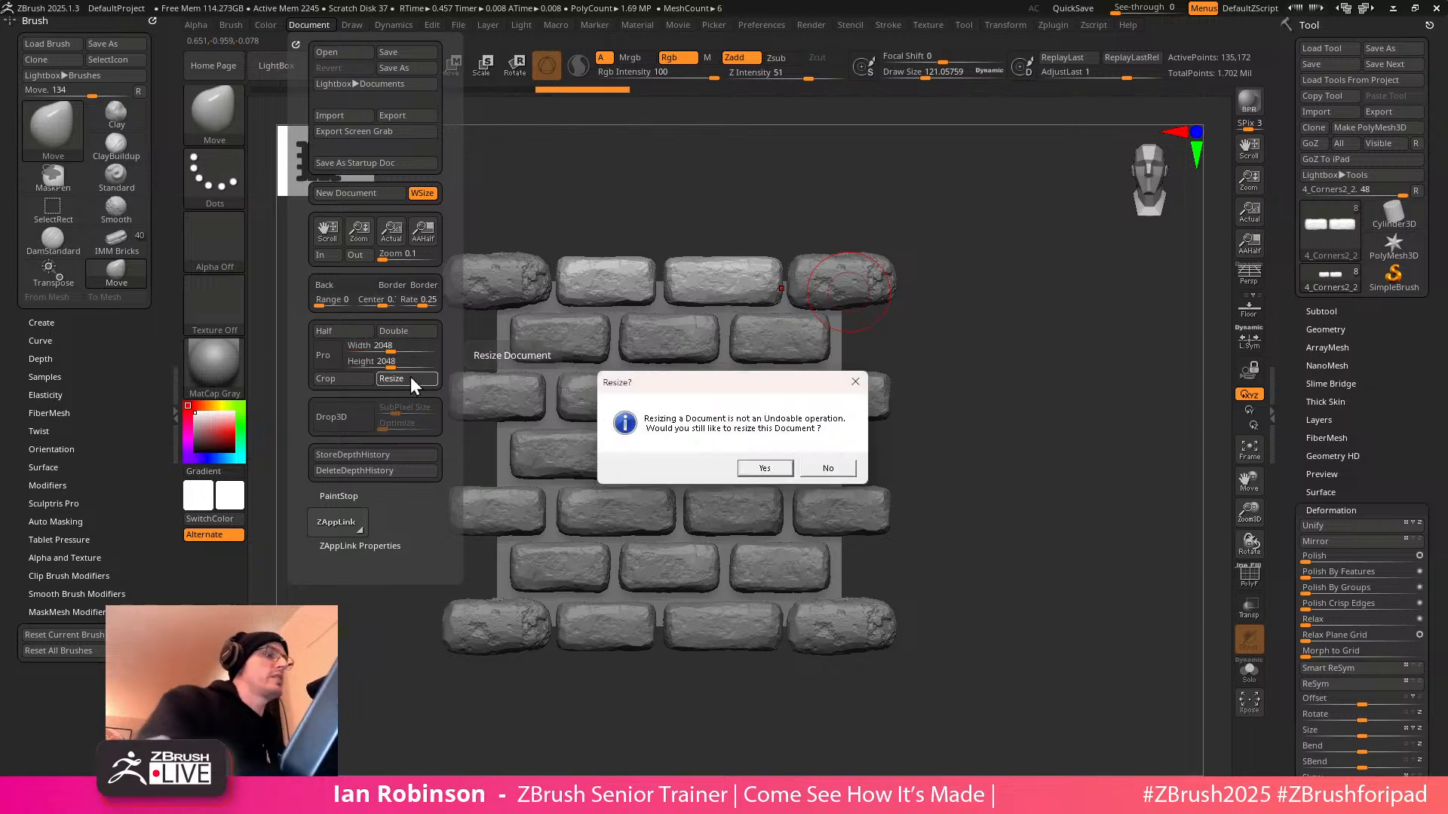
click(764, 468)
Clear the canvas, redraw the brick tool upright in the middle of the document and enter Edit mode
key(ctrl+n)
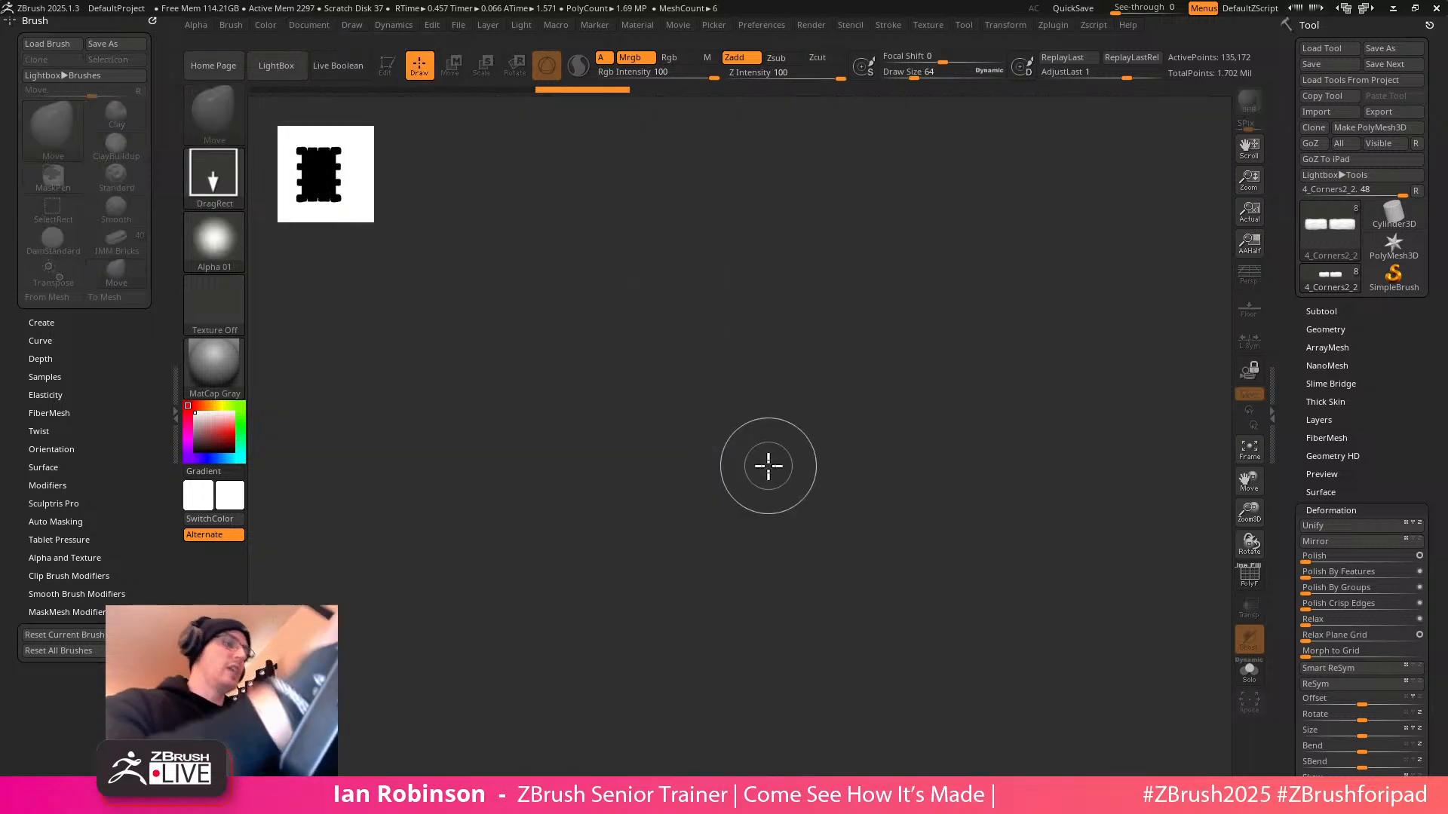
drag(760, 450, 739, 622)
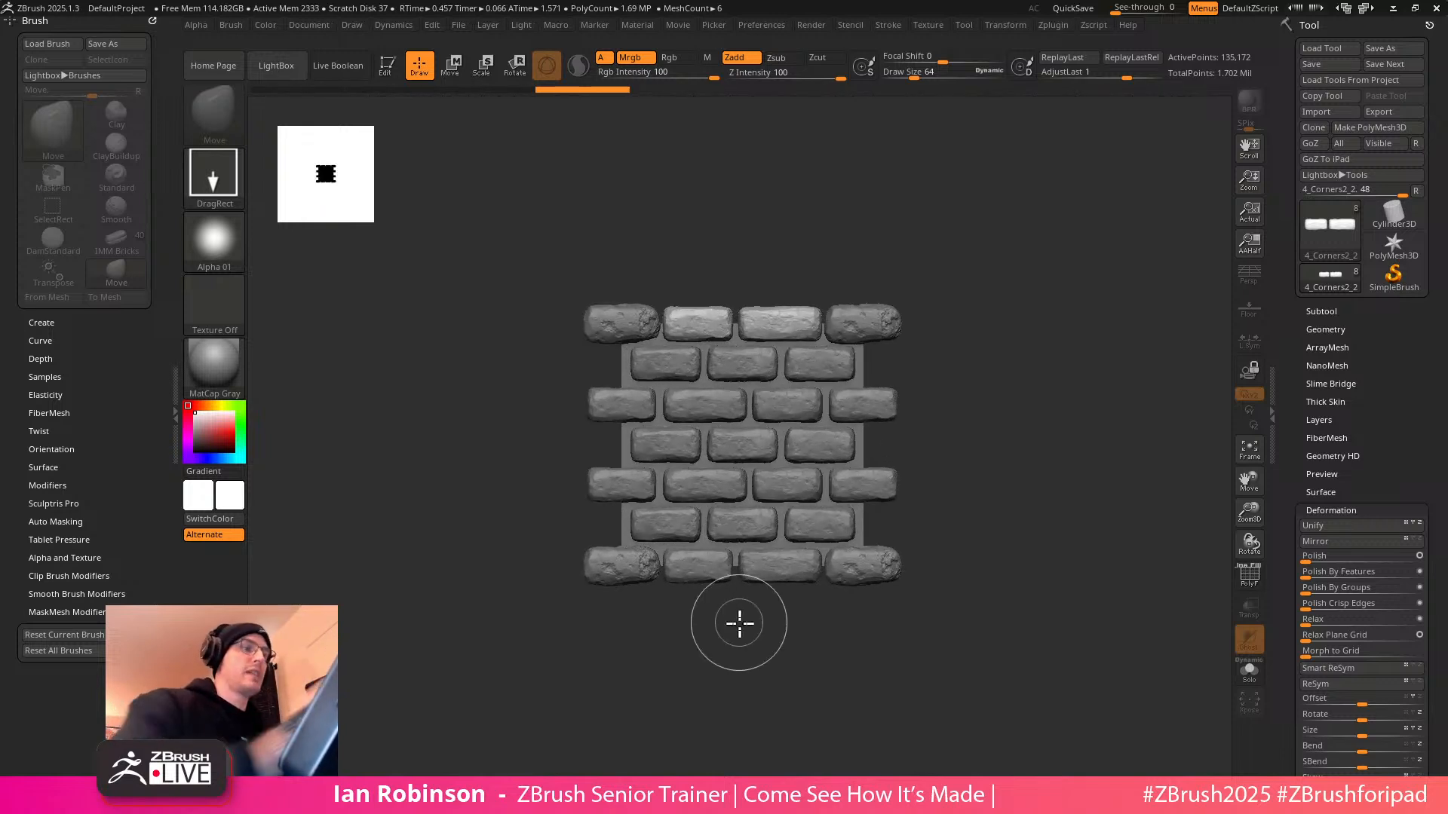
key(t)
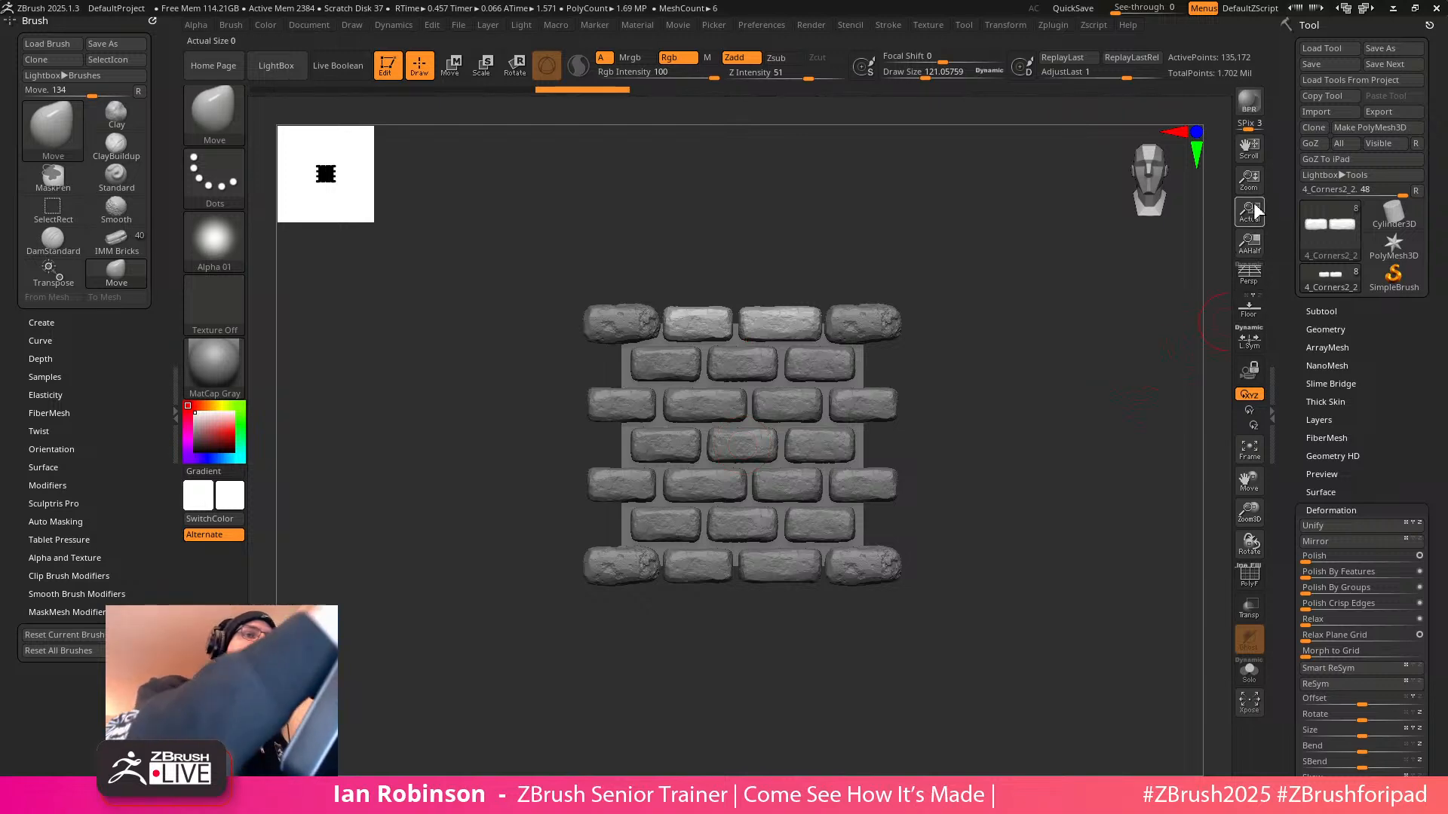
drag(1248, 179, 1161, 84)
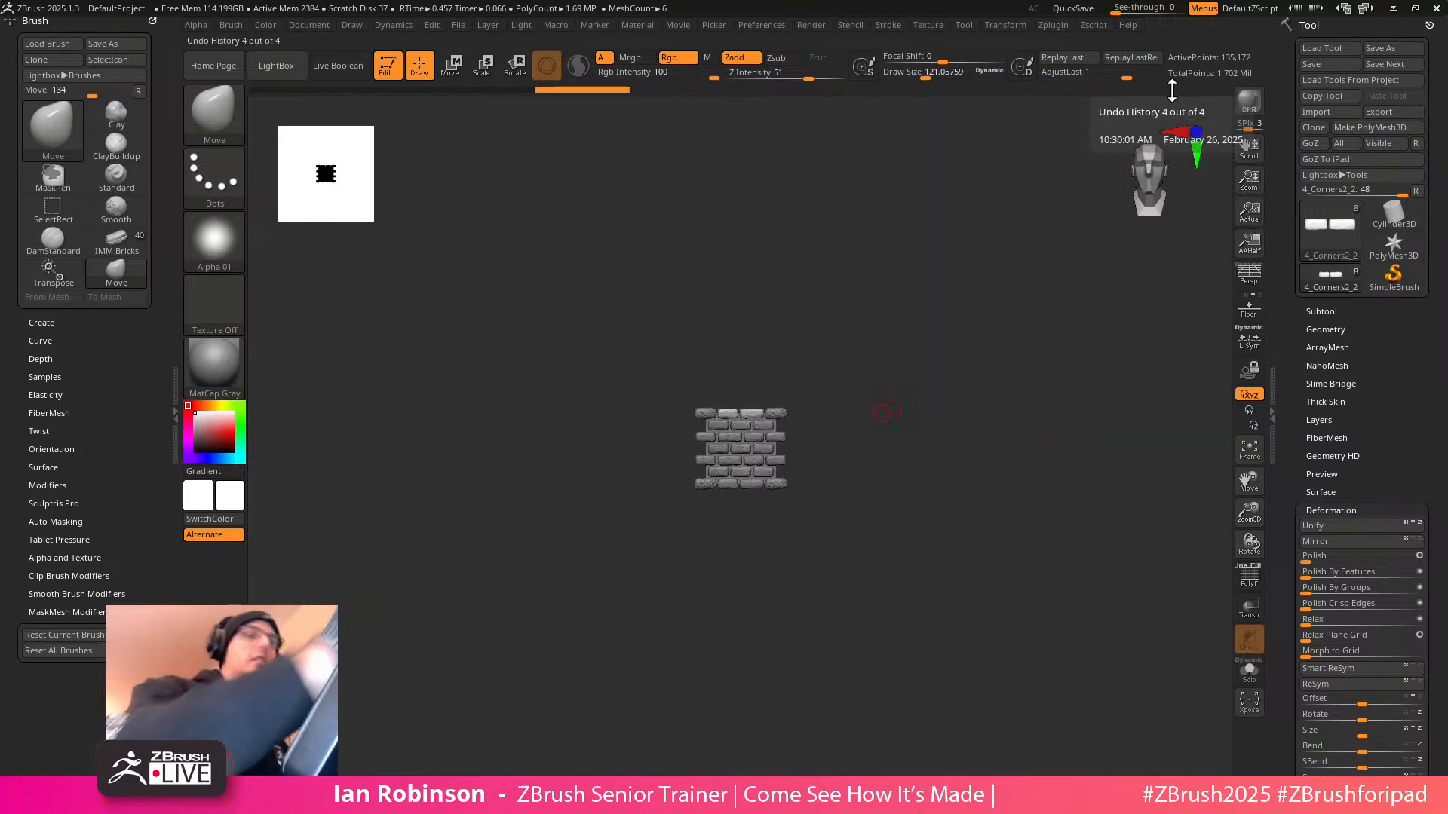
Select the plane subtool PM3D_Plane3D1 and frame it so that it fills the whole square document
click(1343, 309)
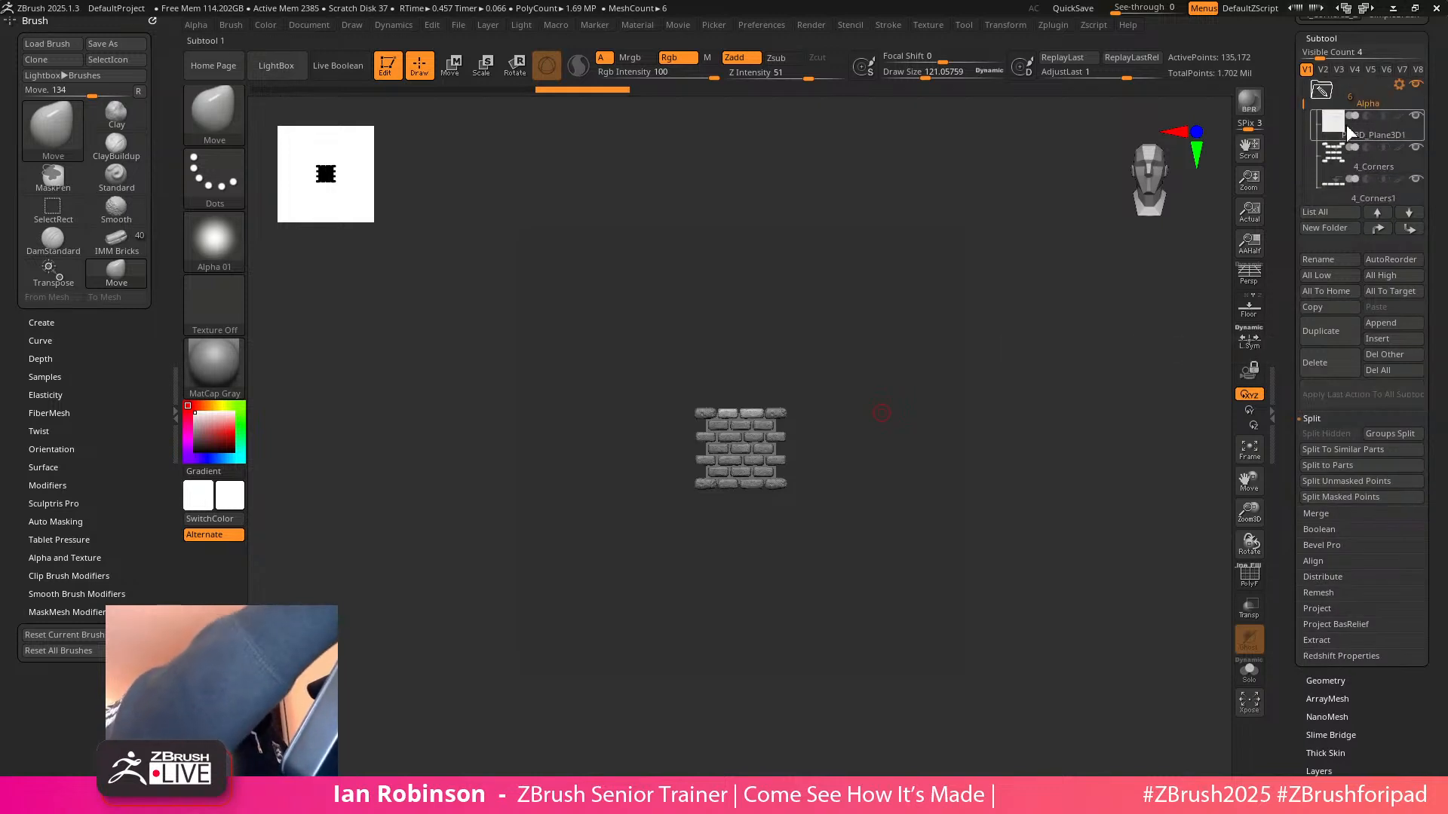
click(1331, 134)
key(shift+f)
key(shift+f)
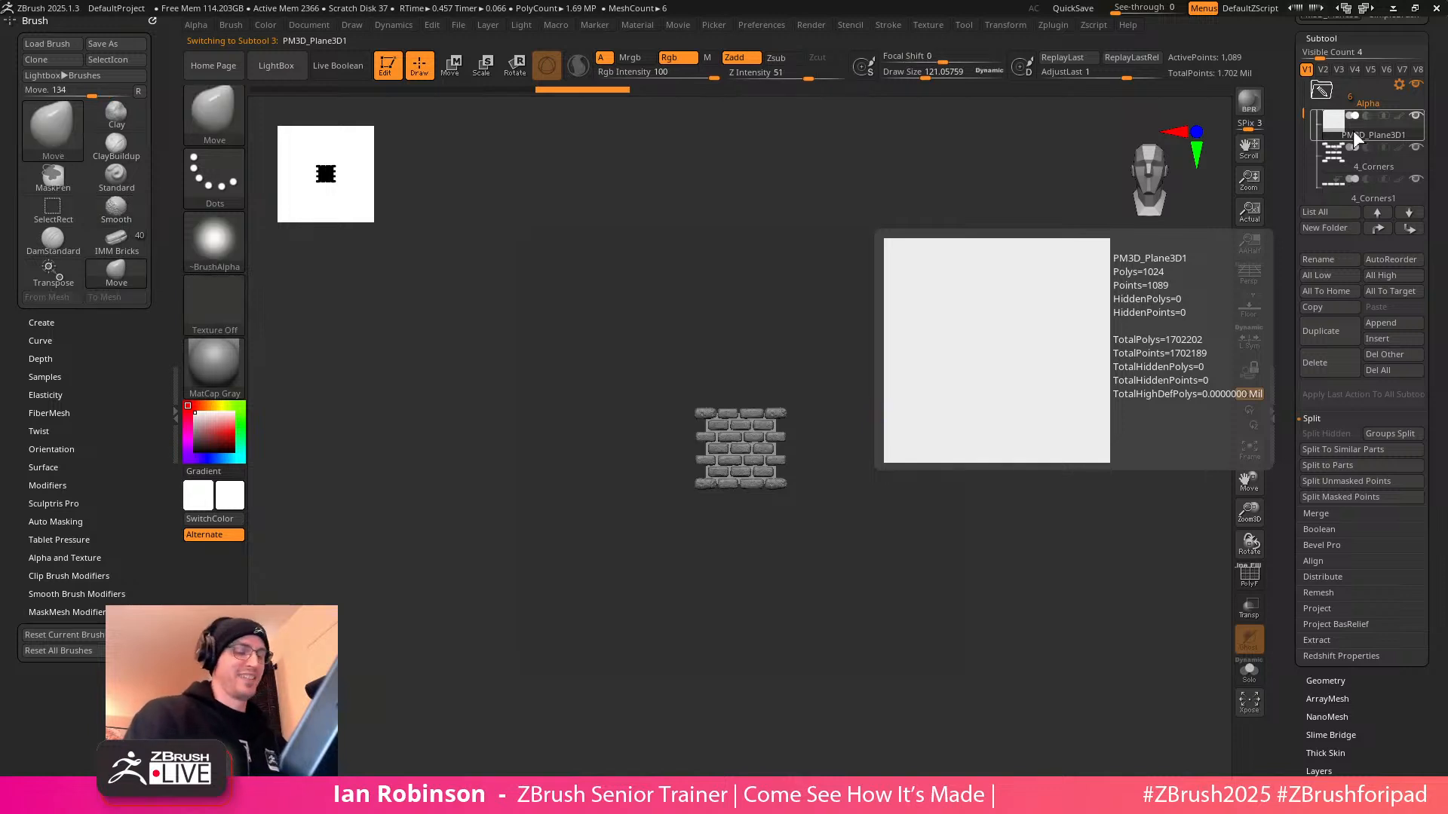
key(f)
key(f)
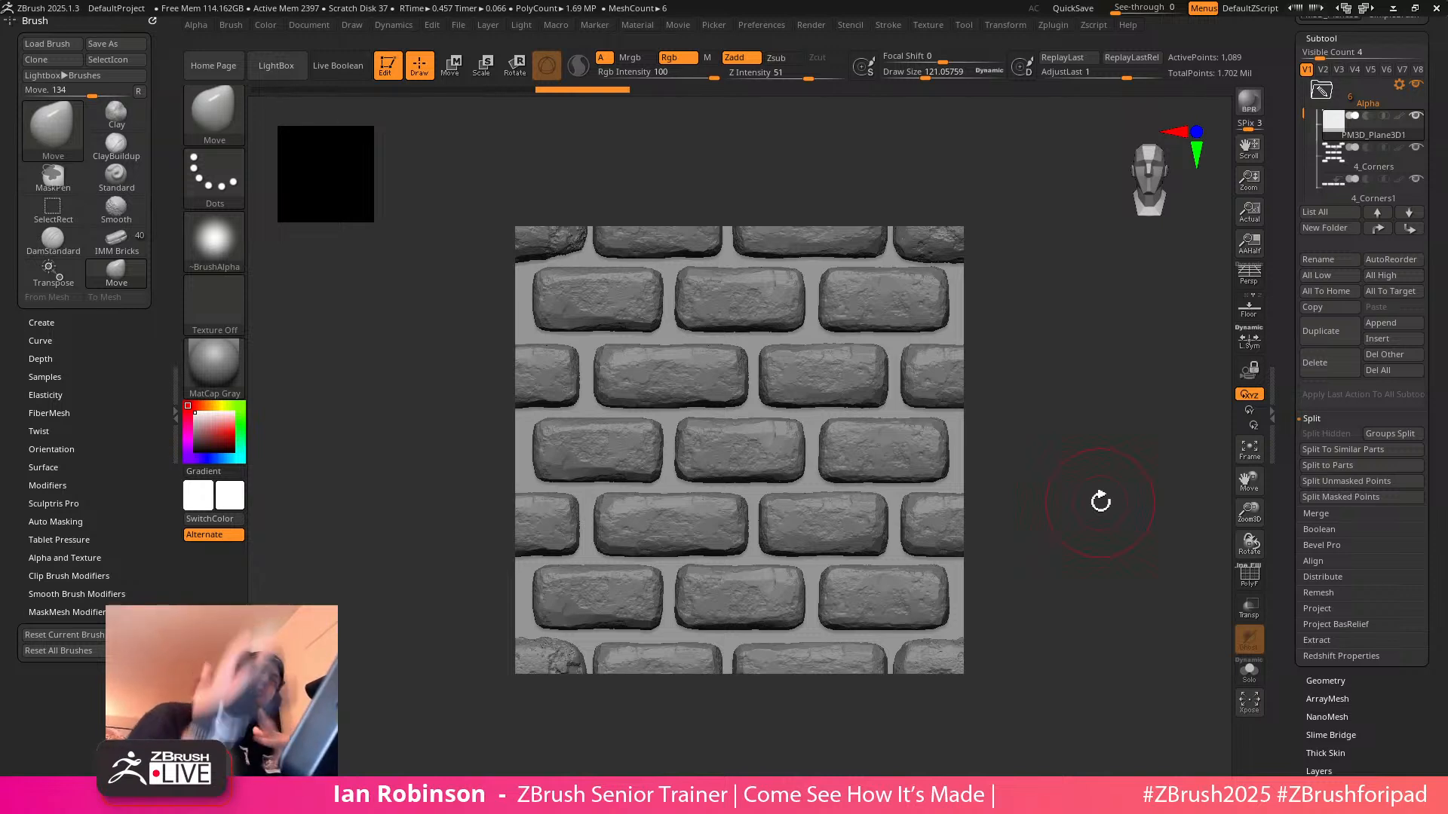
Capture the framed brick pattern as a new alpha with GrabDoc
click(214, 241)
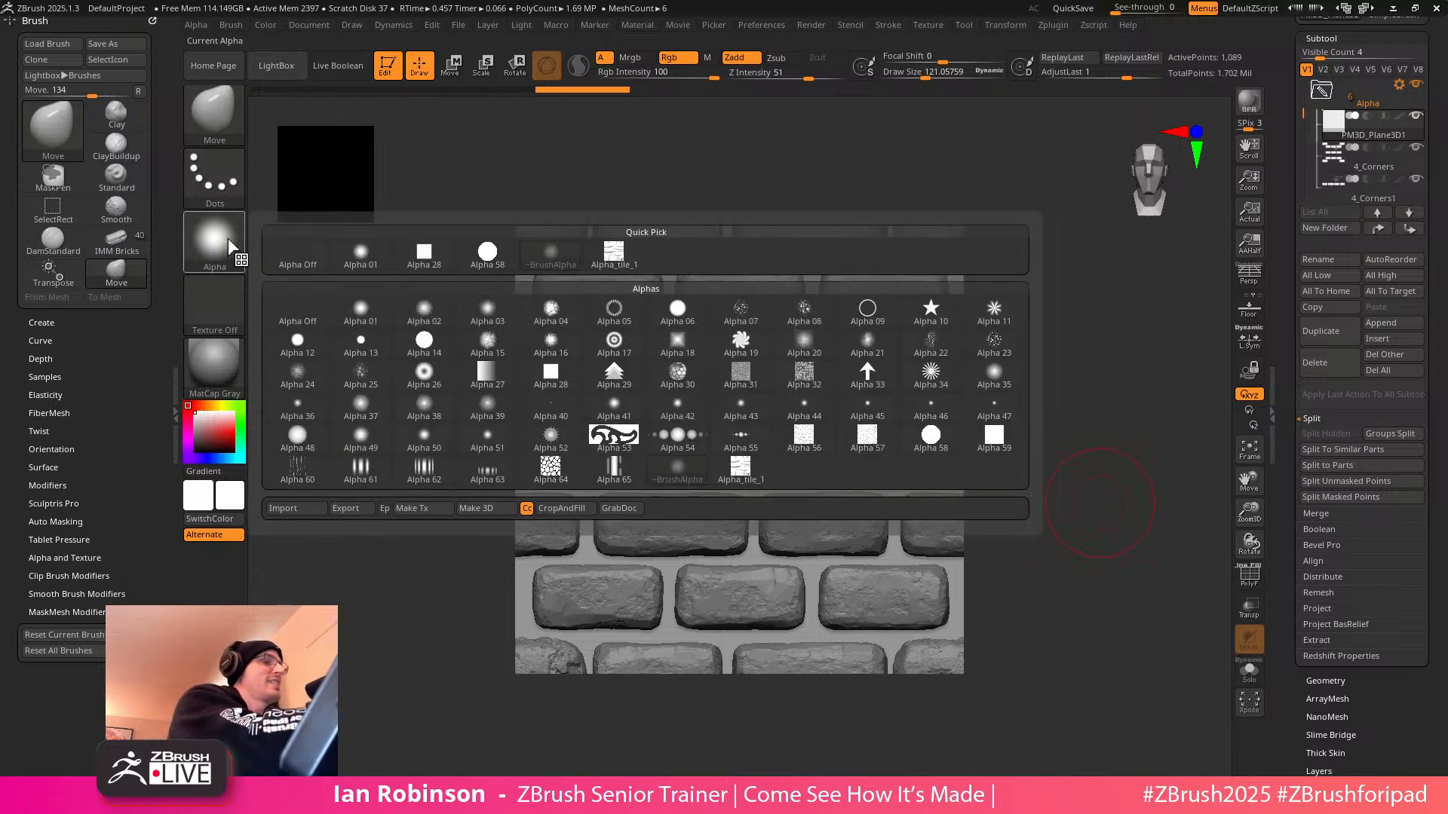
click(620, 508)
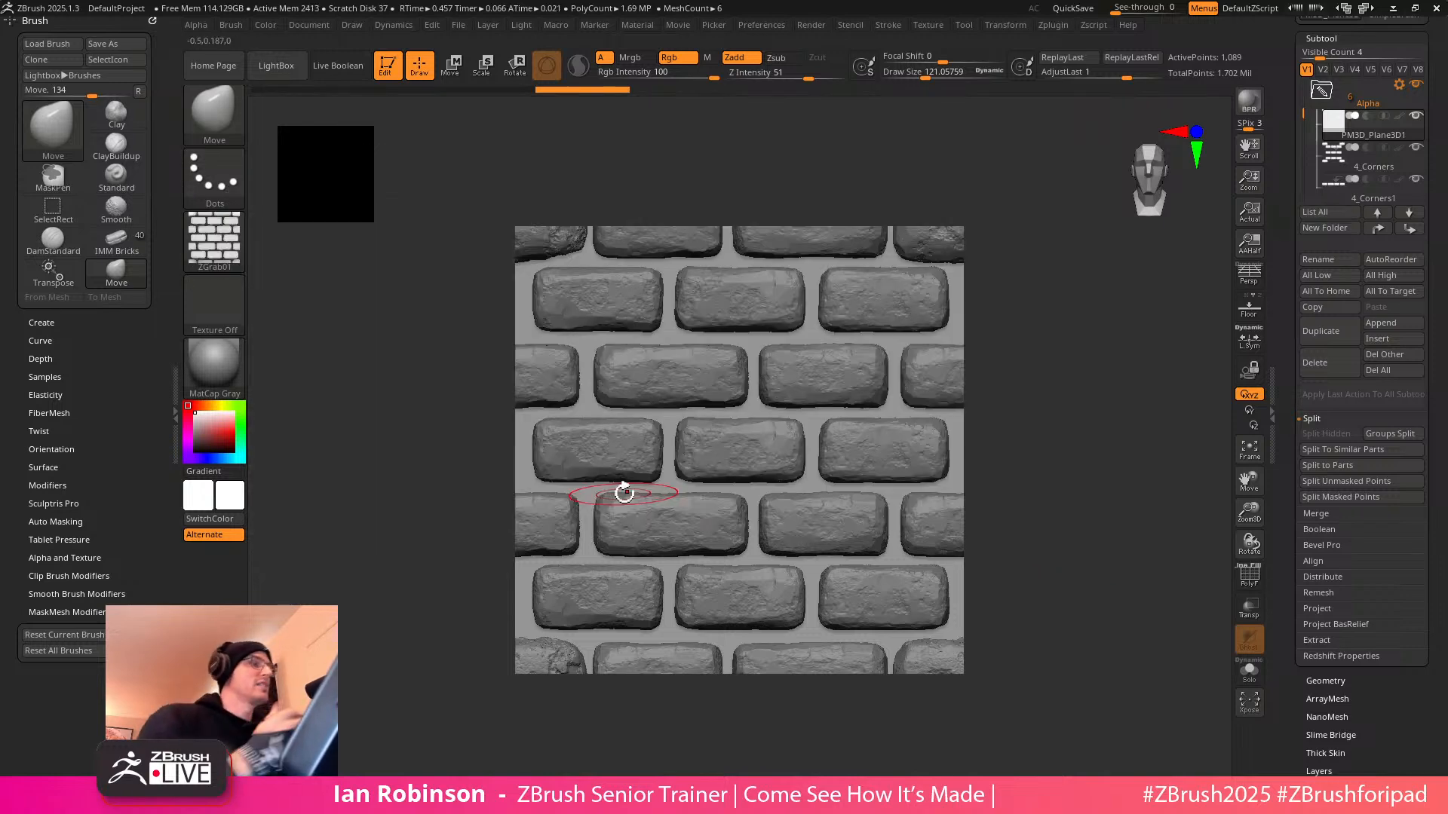
mouse_move(215, 234)
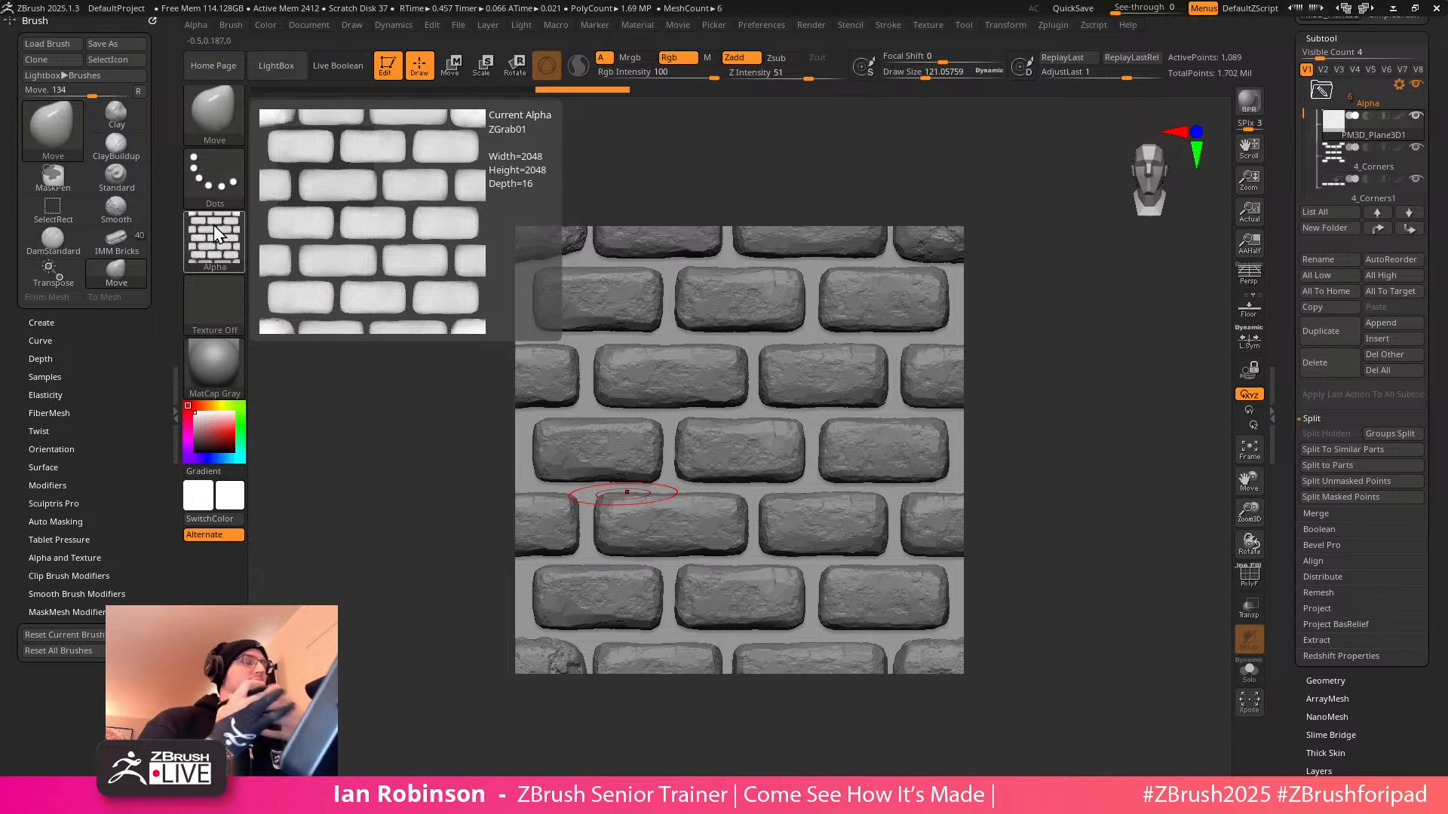
Isolate the plane subtool in Solo mode and show its polyframe
mouse_move(1063, 415)
alt+mouse_down()
mouse_move(1056, 395)
mouse_move(1037, 411)
alt+mouse_up()
click(1248, 675)
key(f)
key(shift+f)
key(f)
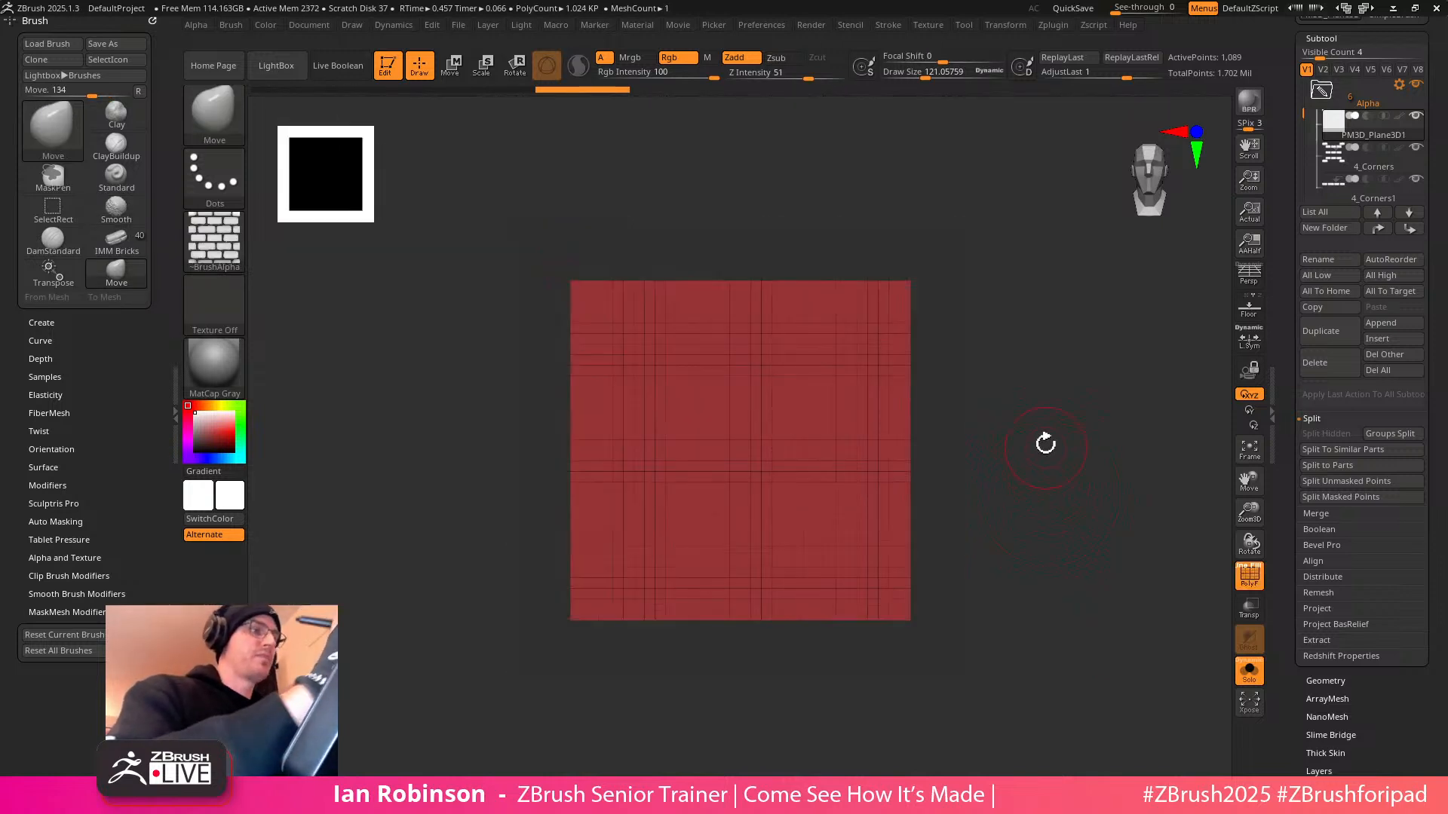
key(shift+f)
key(shift+f)
Delete the plane's existing UVs
scroll(1438, 330, down, 5)
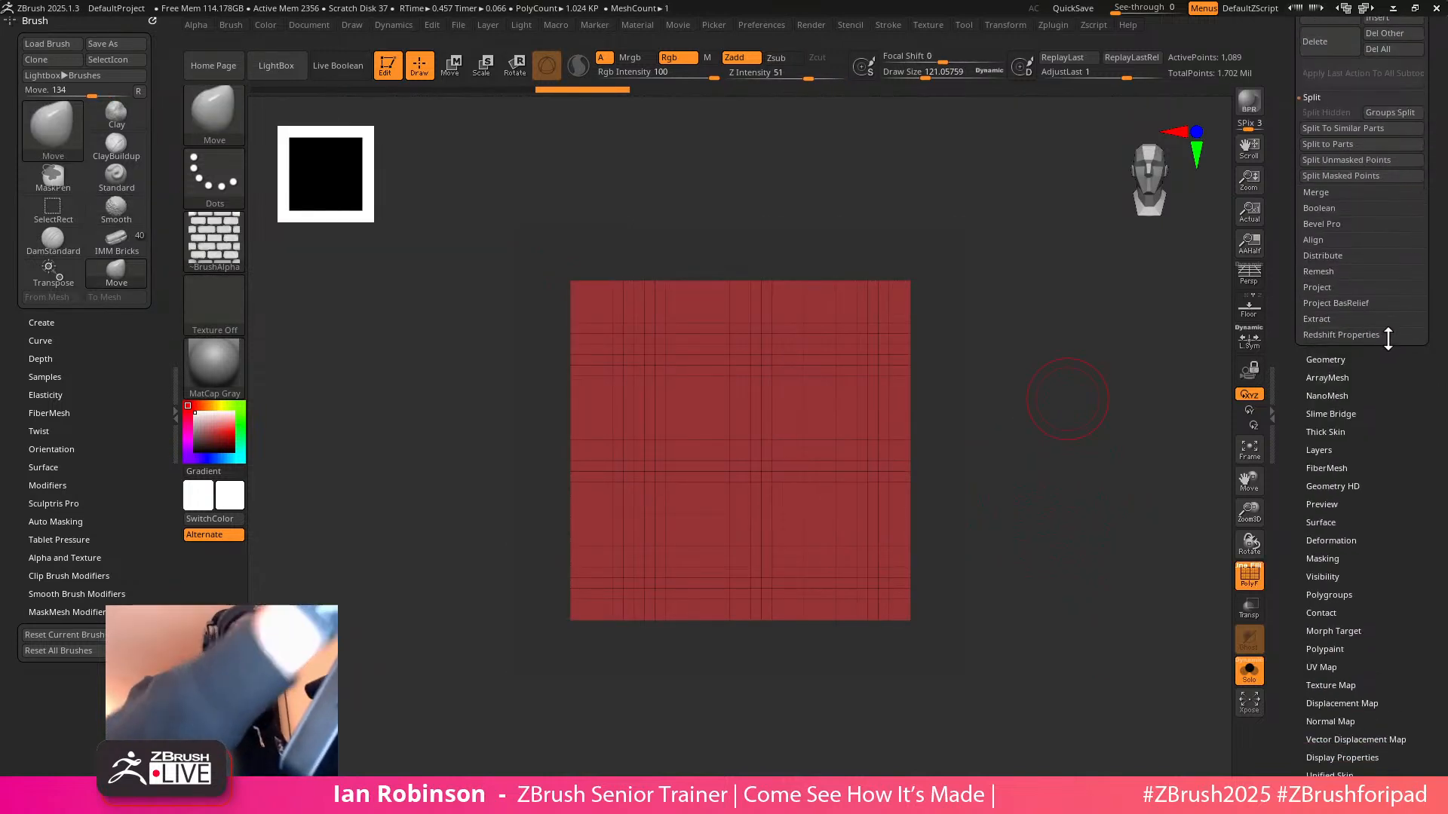
key(shift+f)
key(shift+f)
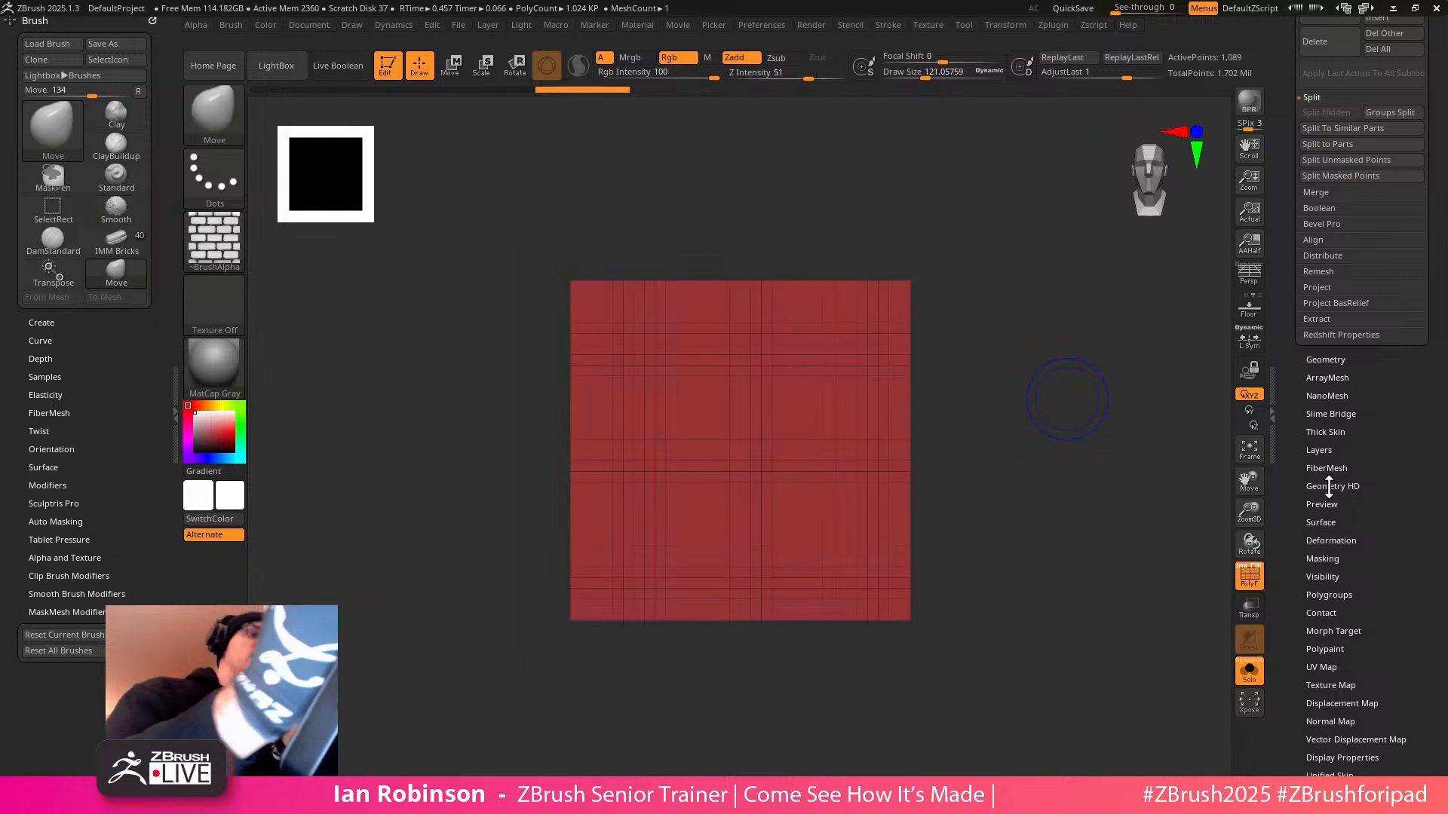
scroll(1344, 611, down, 5)
click(1321, 349)
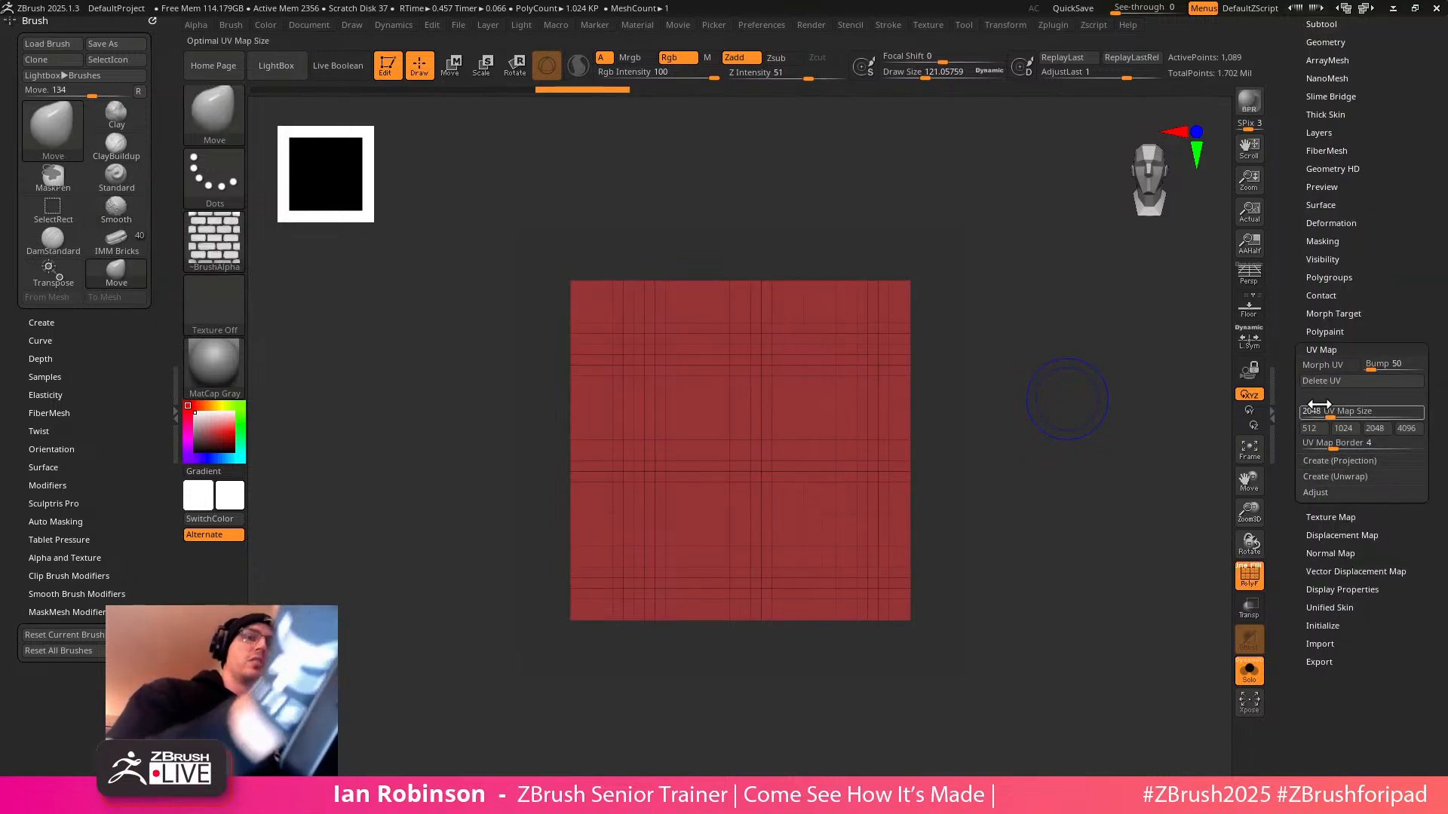
click(1341, 365)
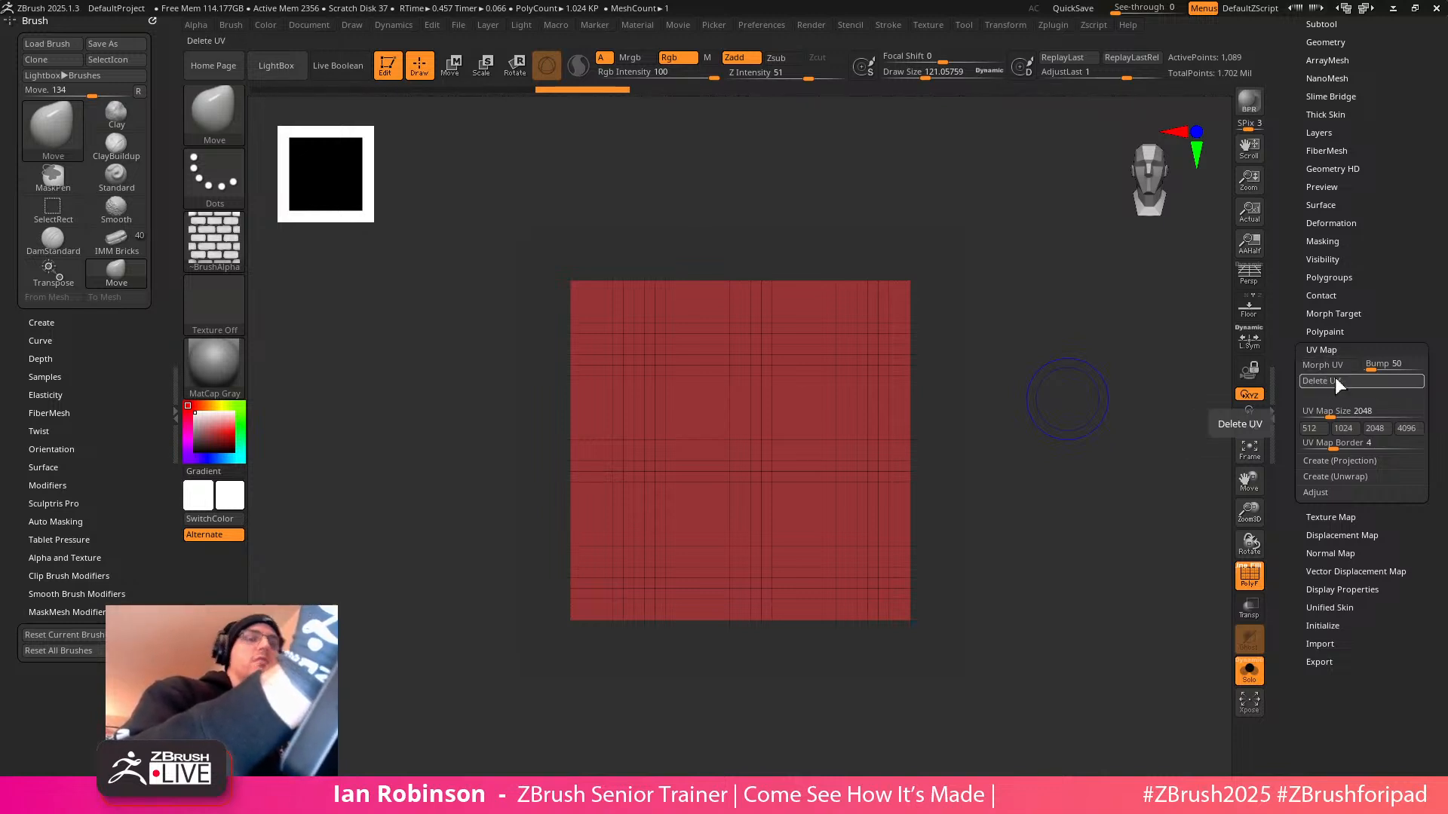
click(1336, 387)
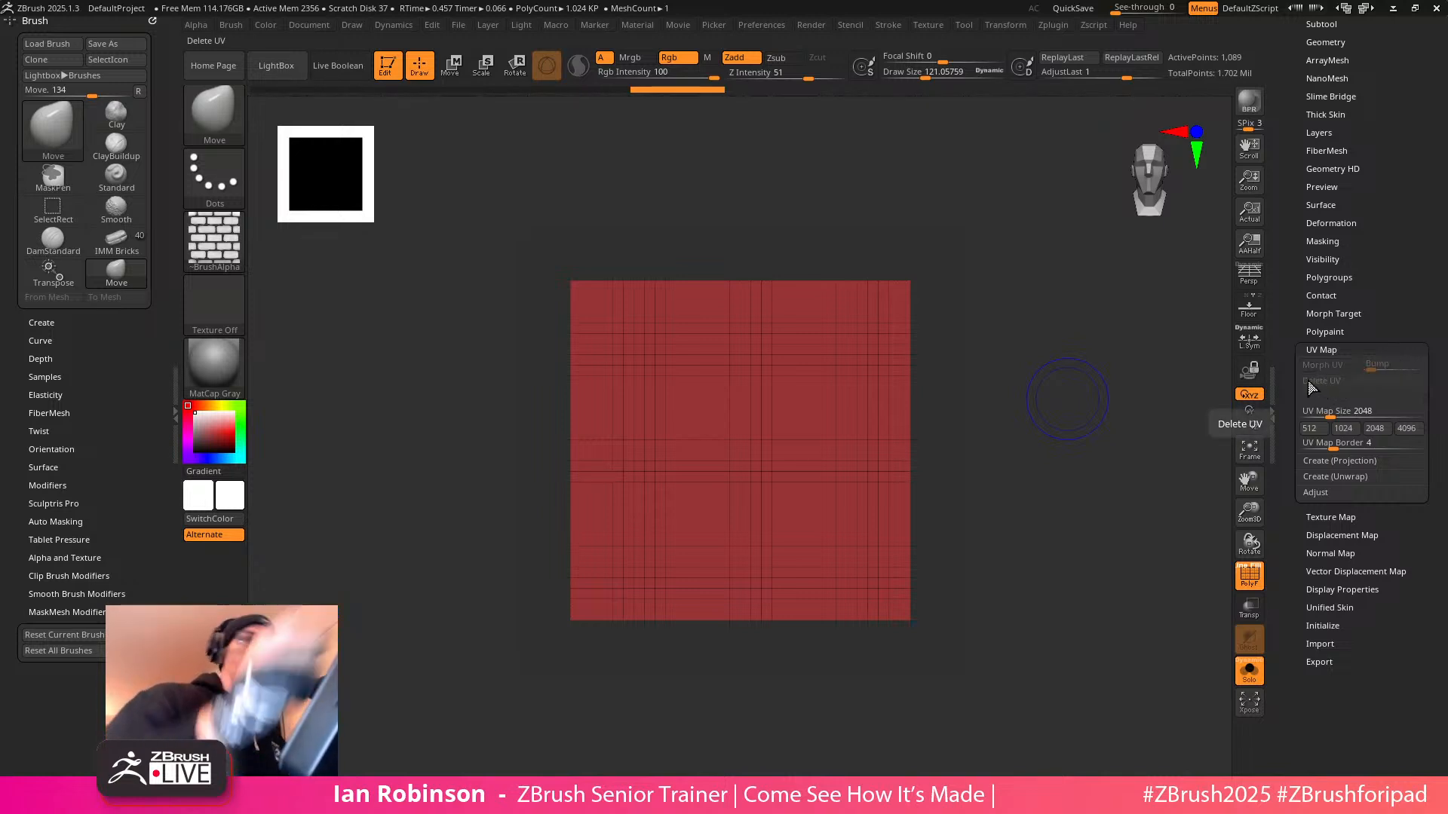
Reconstruct the plane's lower subdivision levels down to the lowest and delete the higher levels
scroll(1343, 233, up, 3)
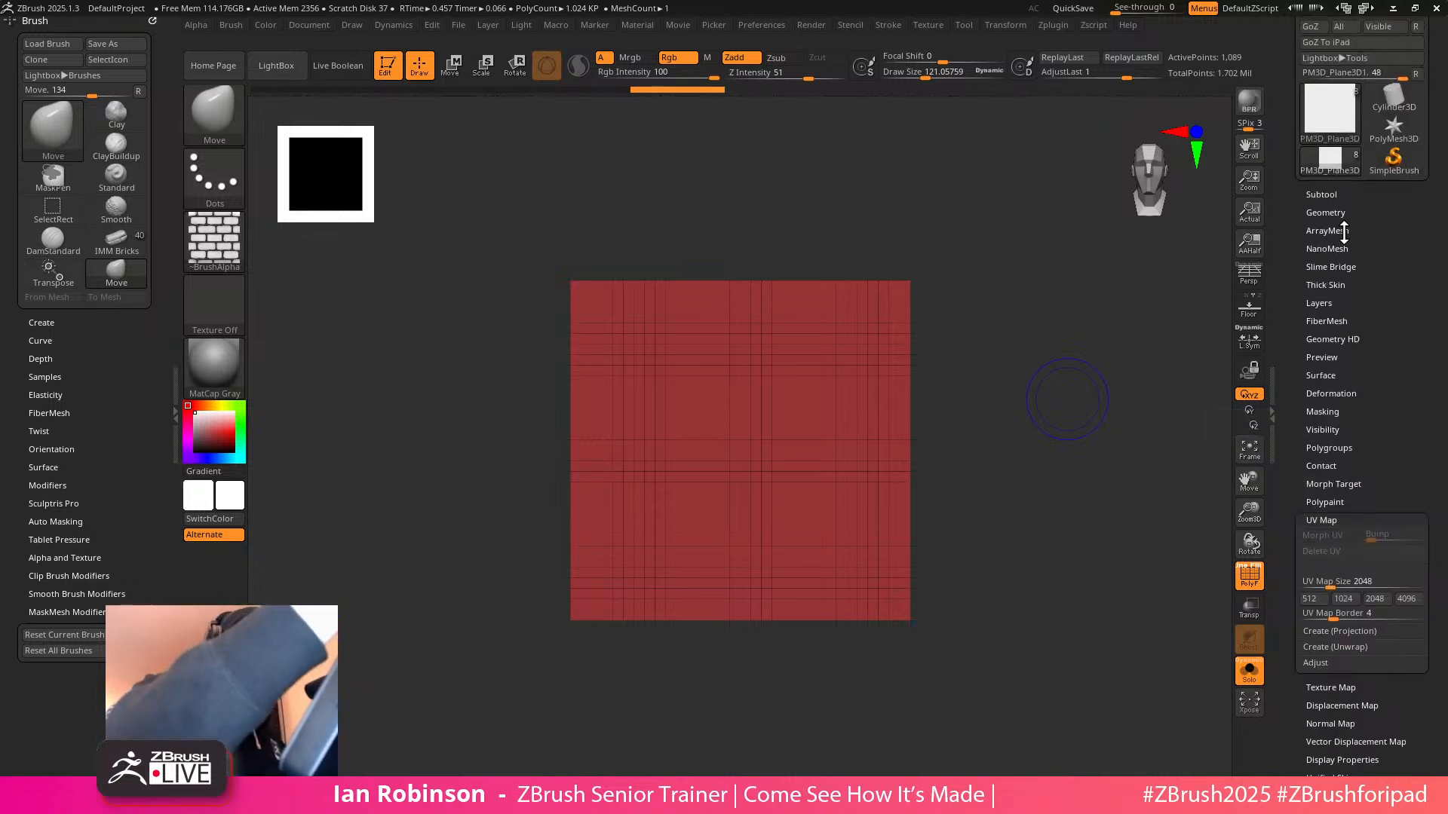
click(1342, 211)
click(1348, 320)
click(1348, 321)
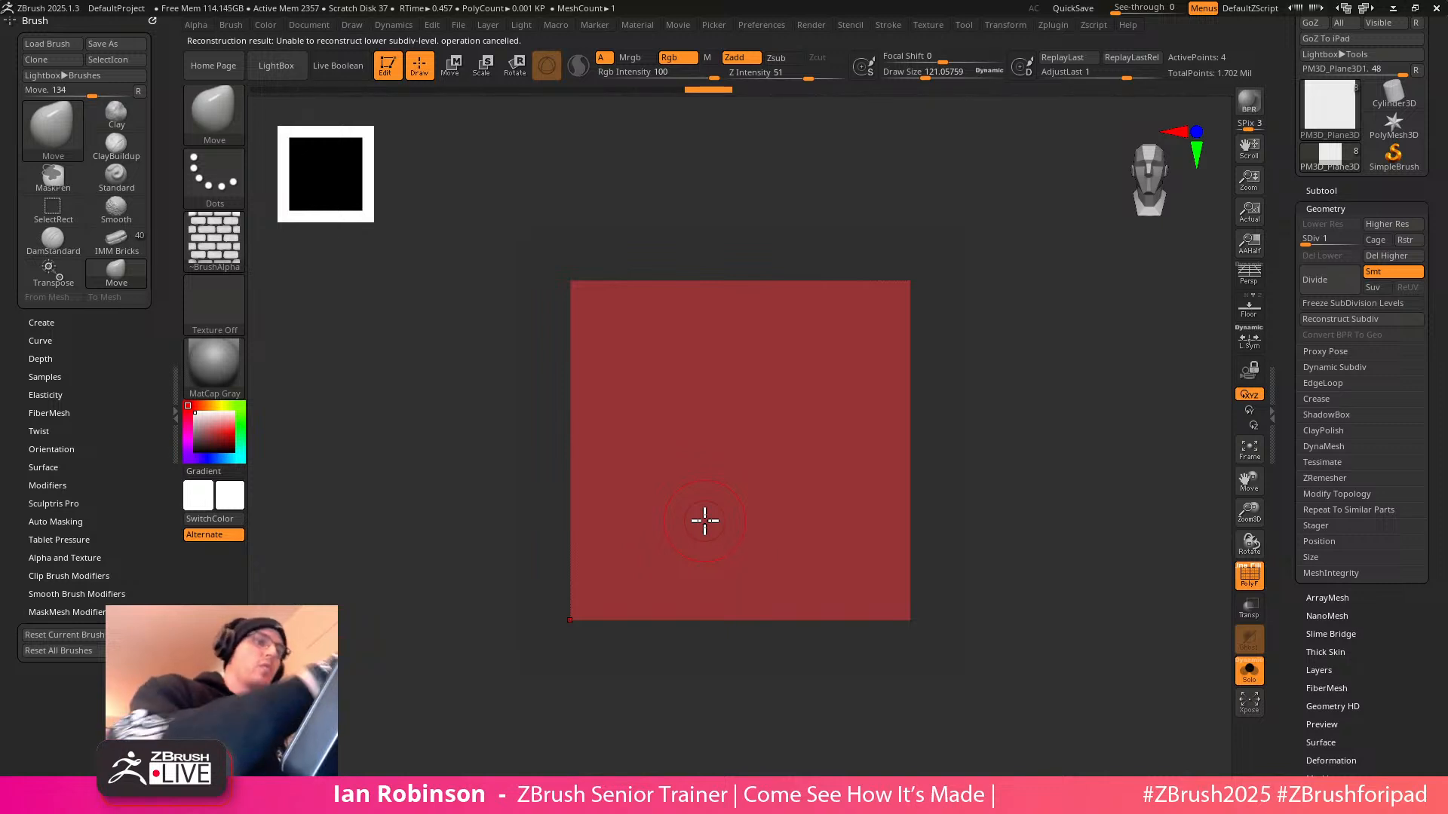
click(1391, 257)
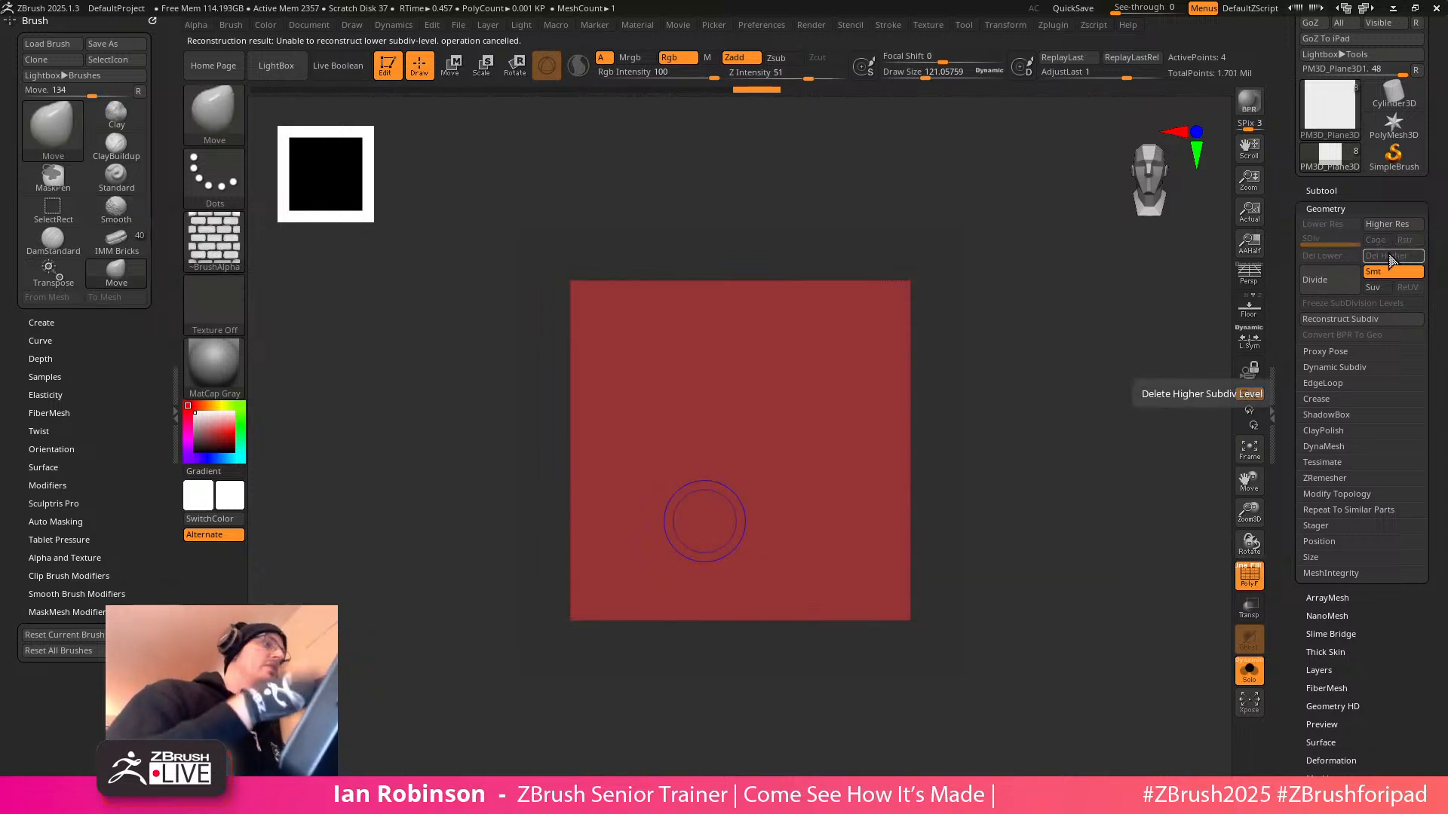
Unwrap the plane with UV Master, keeping symmetry on, to give it new UVs
scroll(1380, 485, down, 5)
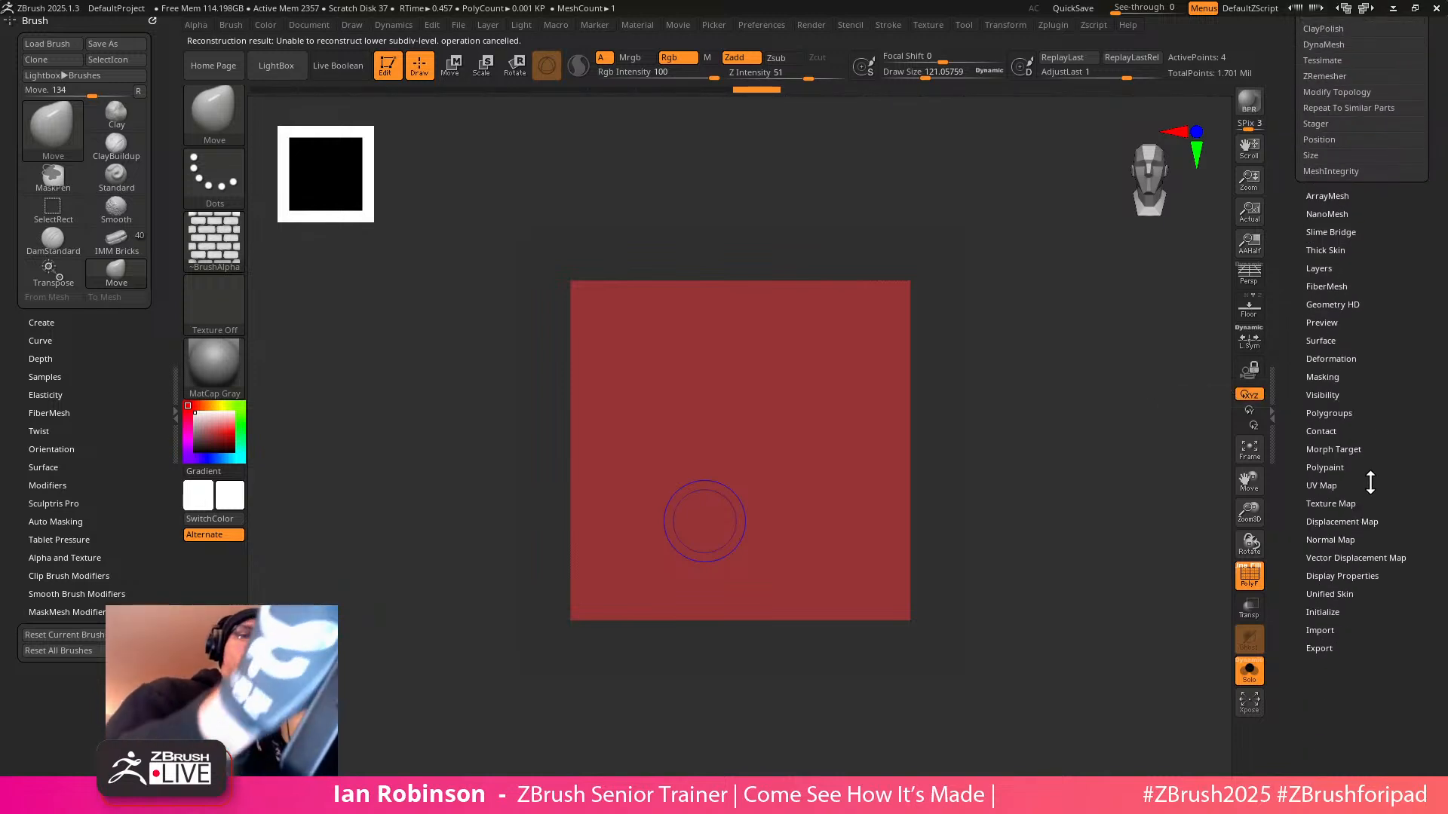
click(1054, 25)
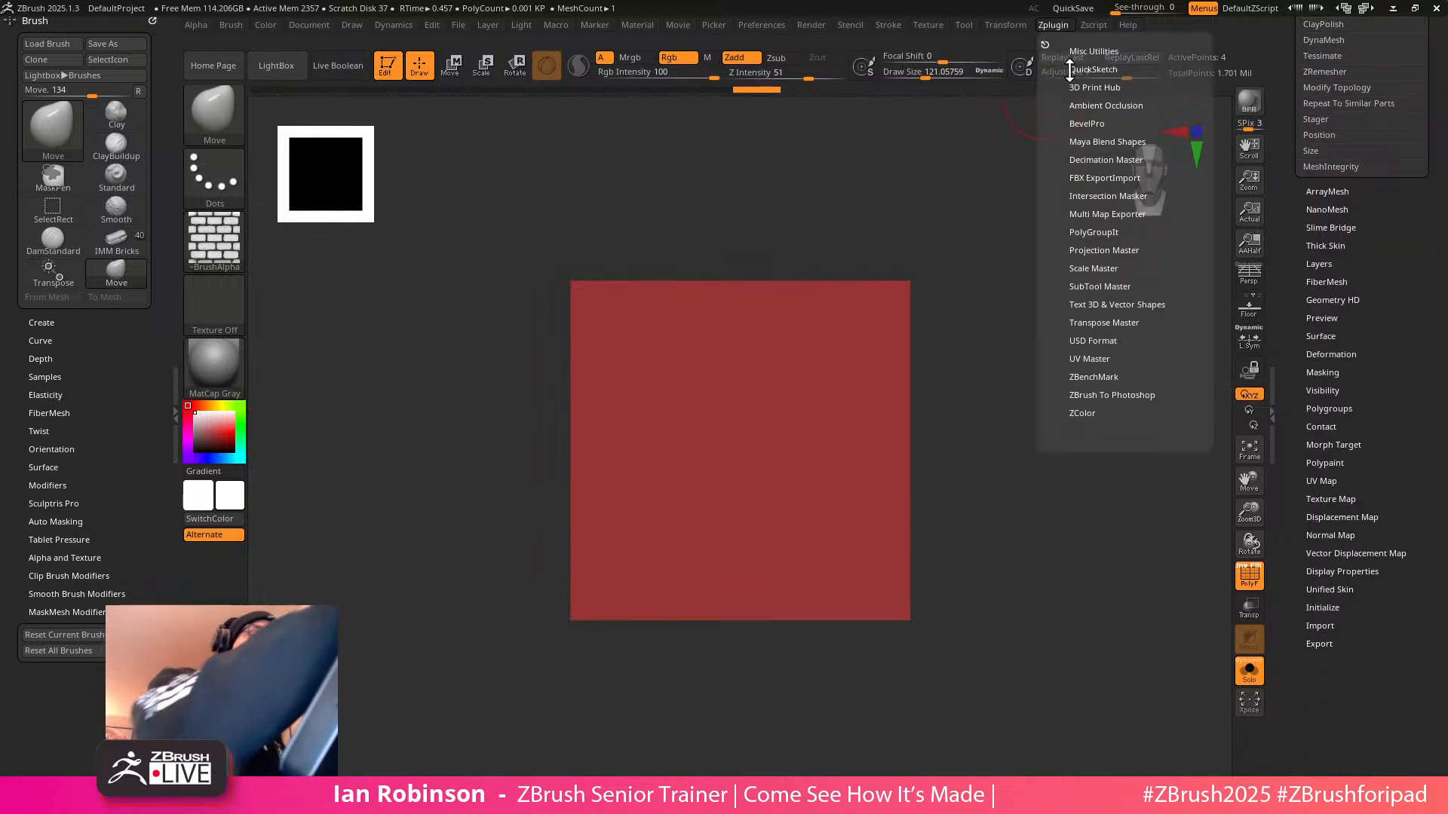
click(1097, 358)
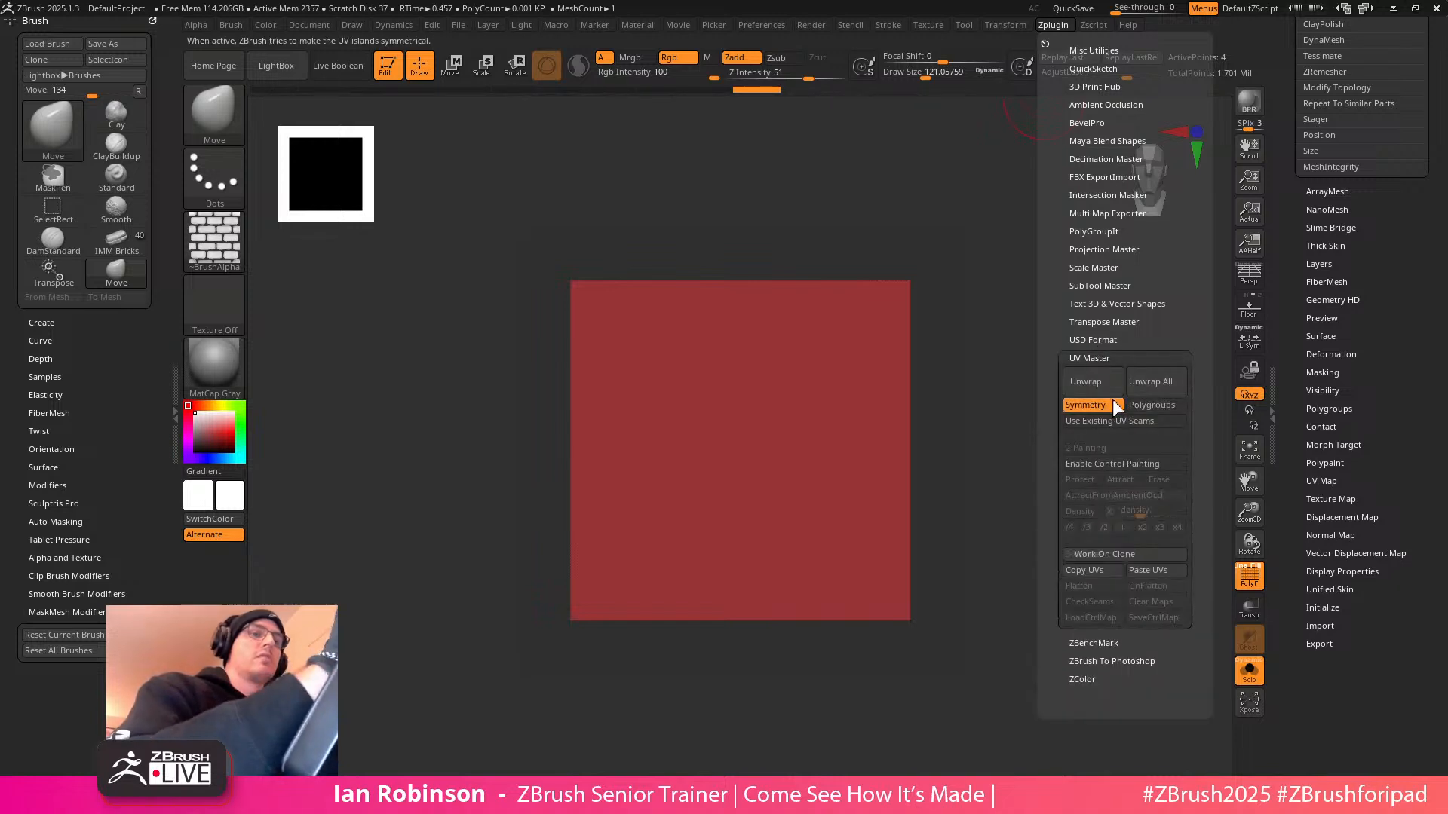
click(1101, 383)
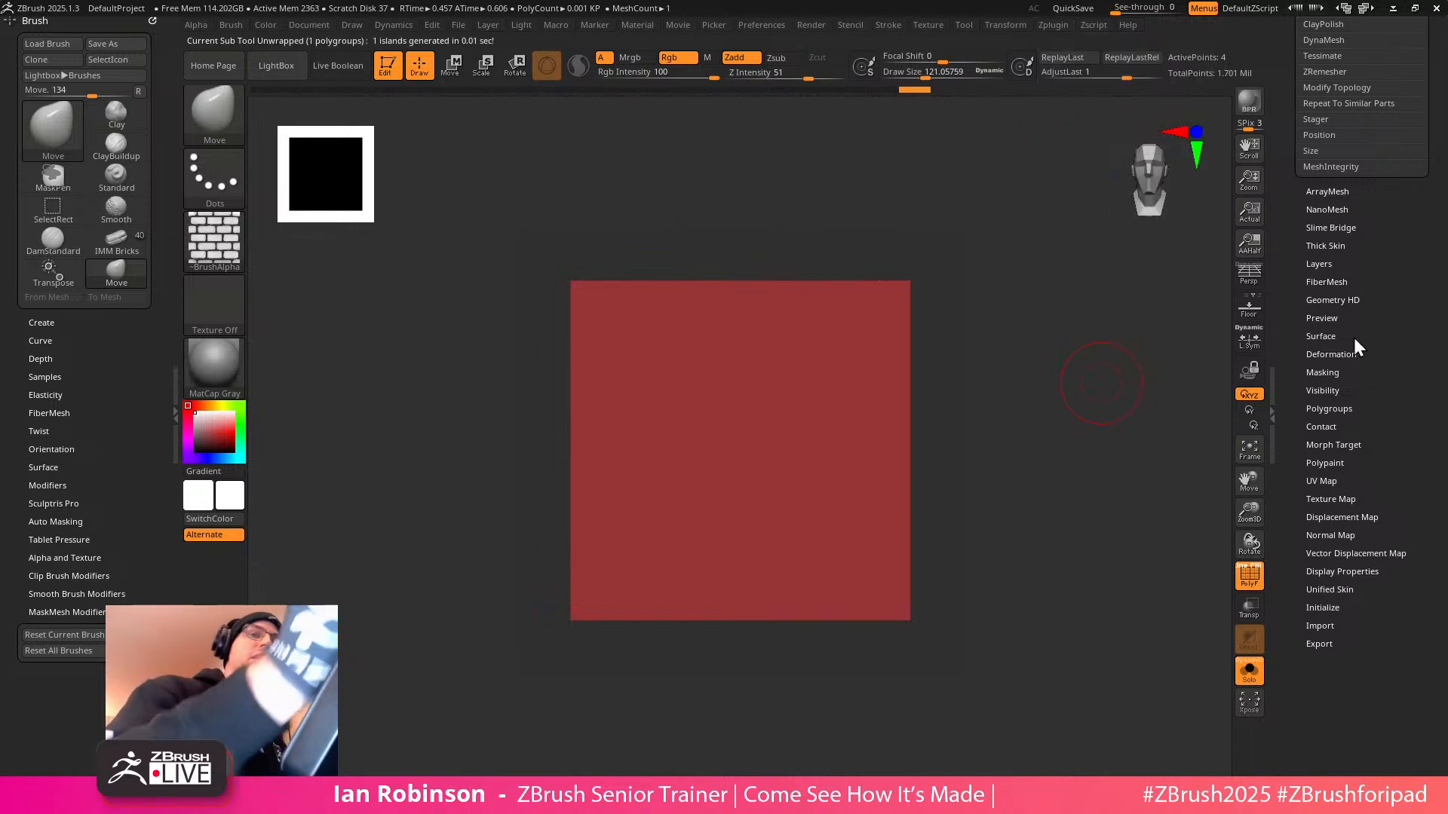
Turn off subdivision smoothing, divide the plane four times and delete its lower subdivision levels
drag(1370, 263, 1351, 373)
key(ctrl+d)
key(ctrl+z)
drag(1391, 327, 1392, 385)
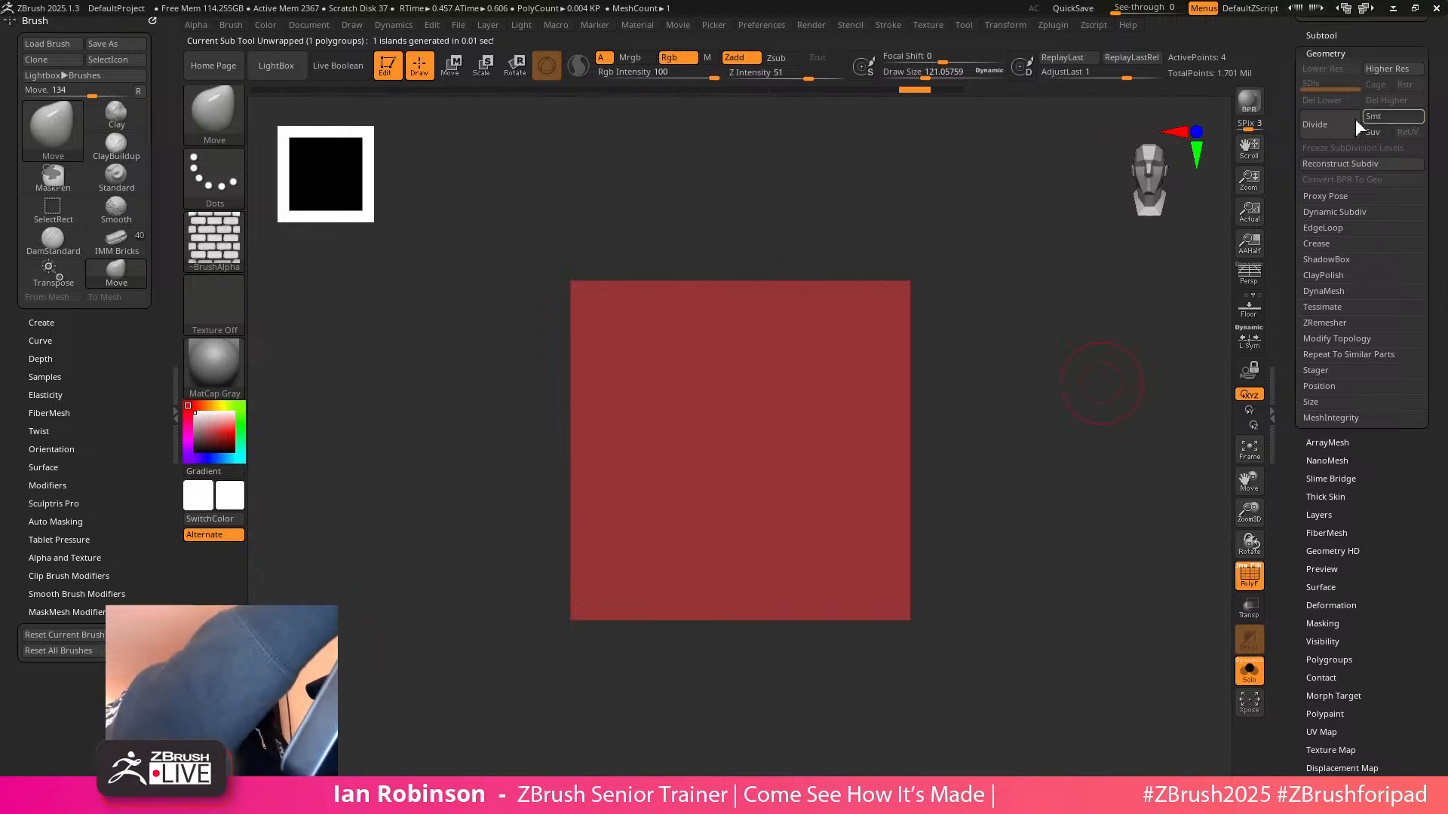
click(1330, 127)
click(1331, 125)
click(1339, 101)
Frame the plane in the viewport, lock the camera and hide the polyframe
key(shift+f)
key(shift+f)
mouse_move(1039, 342)
alt+mouse_down()
mouse_move(1041, 407)
mouse_move(1024, 343)
alt+mouse_up()
key(f)
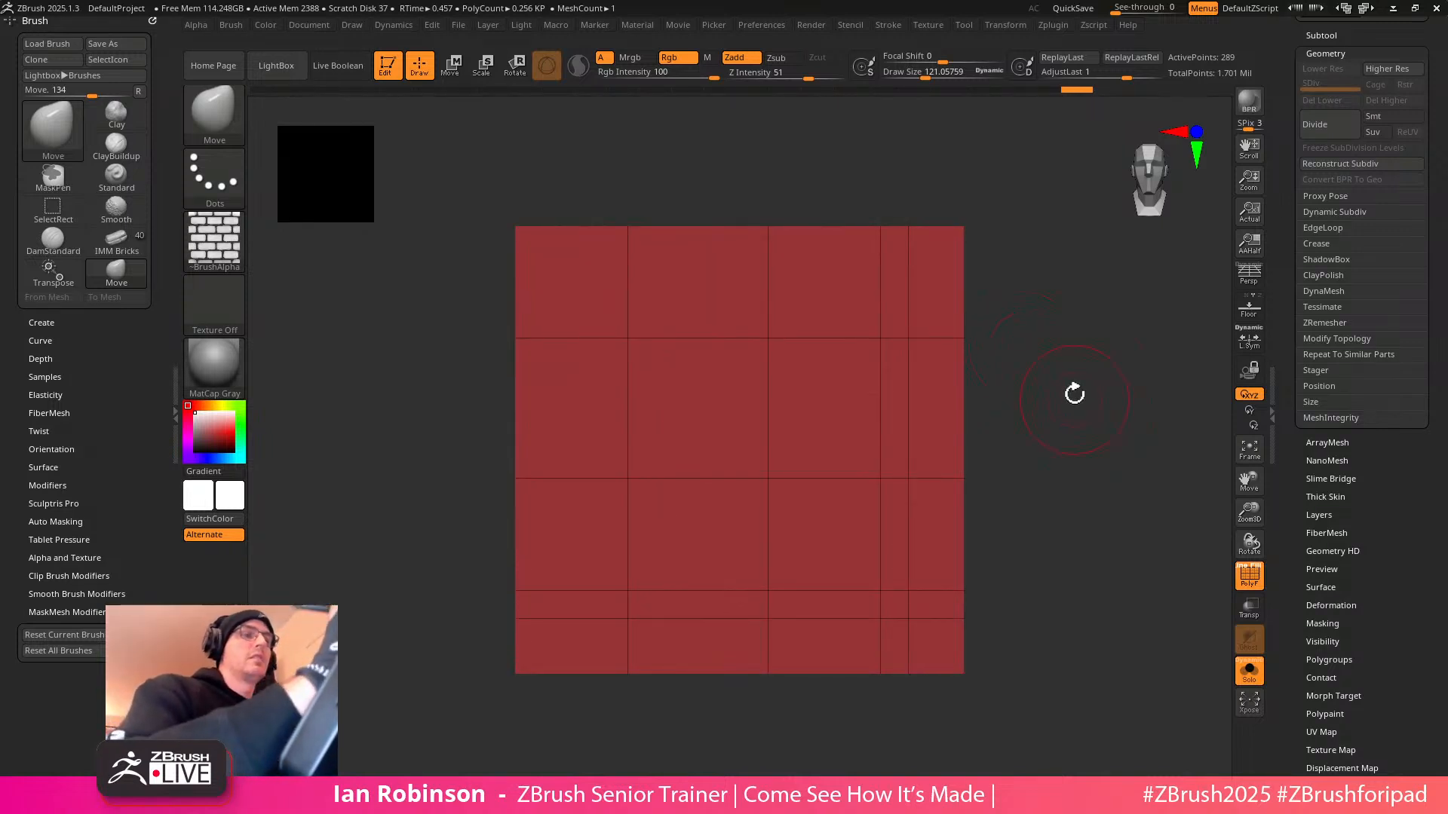
click(1249, 370)
key(shift+f)
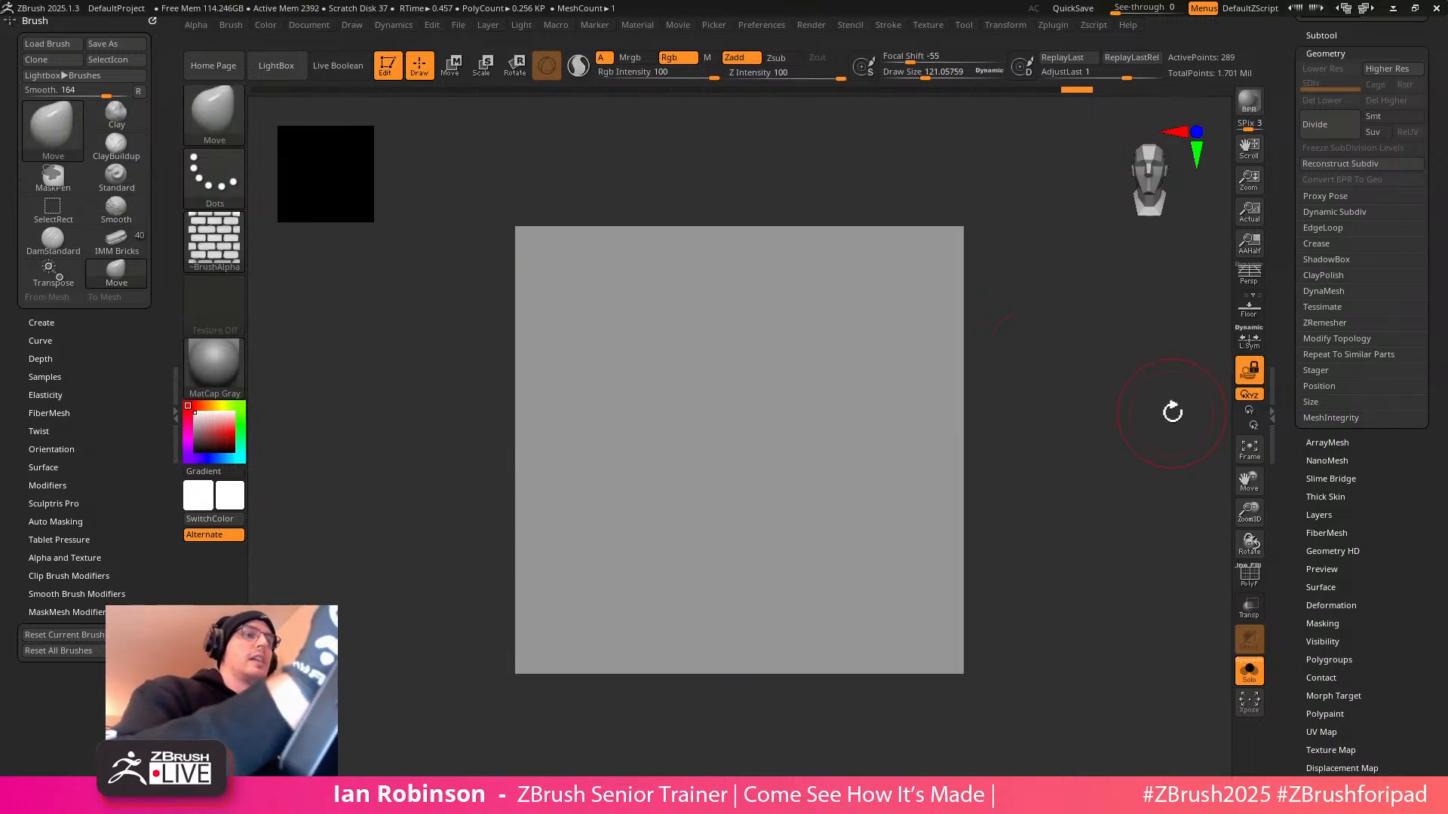
scroll(1333, 485, down, 2)
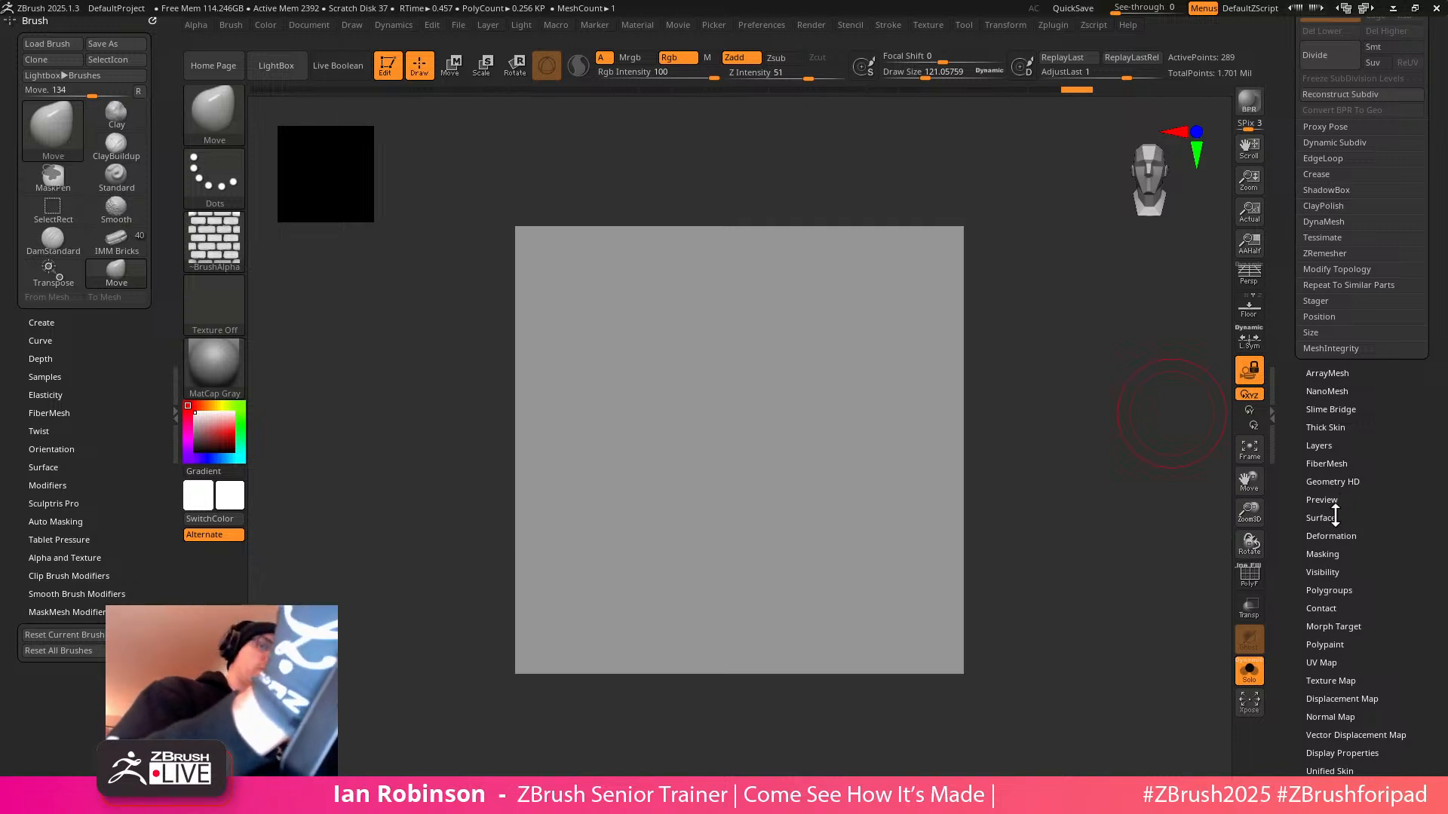
click(1320, 518)
click(1332, 211)
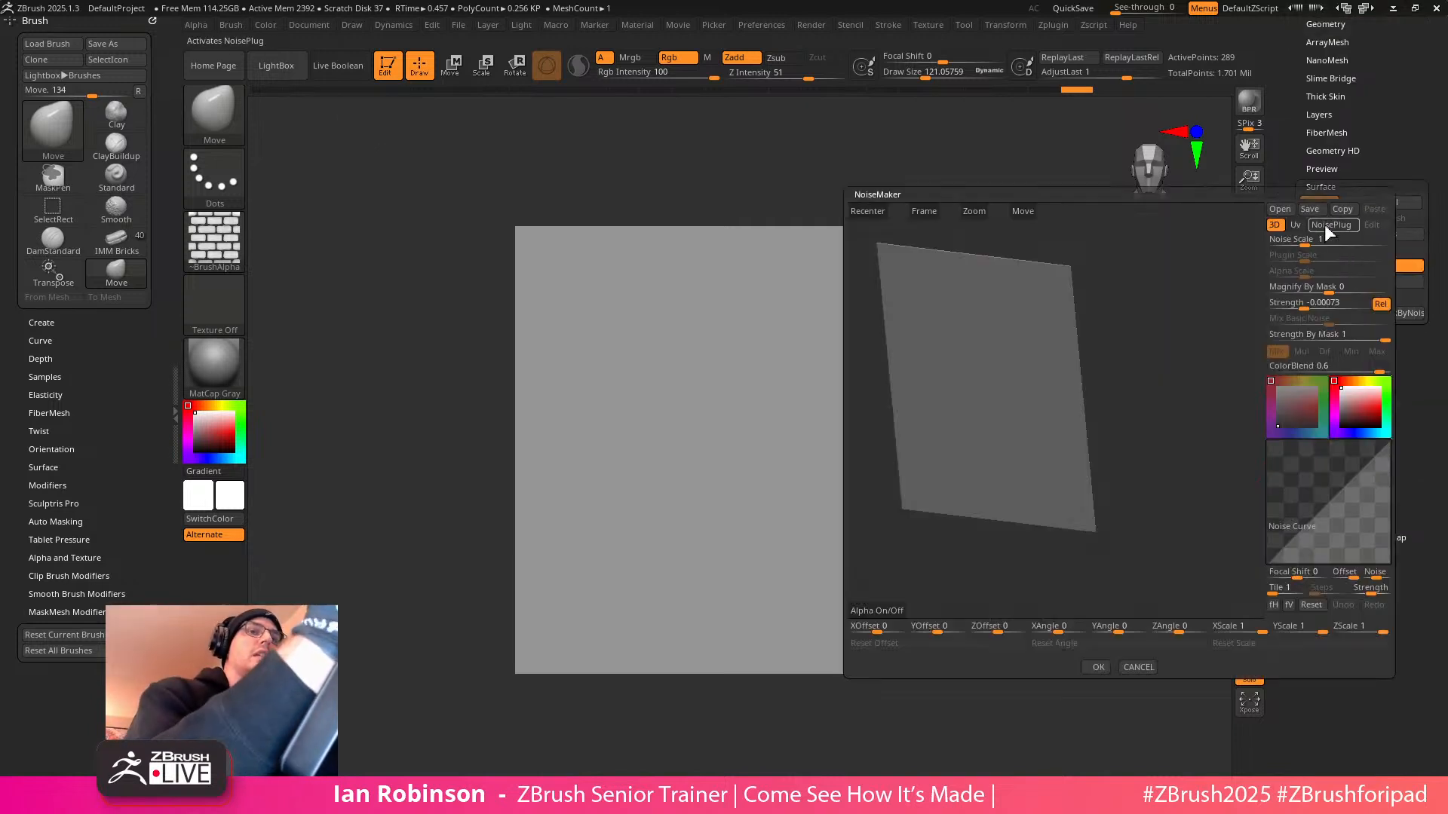
click(1145, 665)
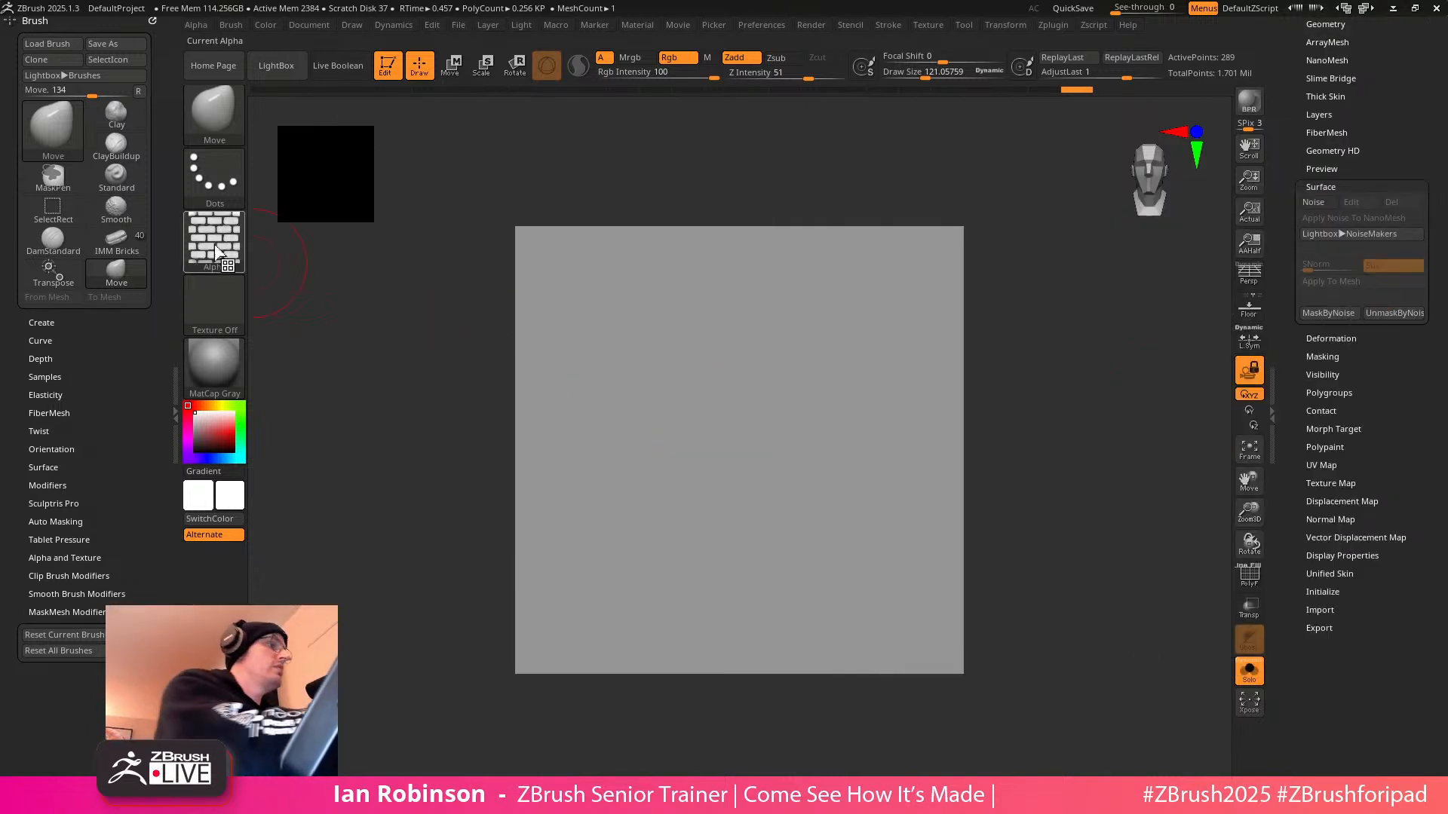
Export the current brick brush alpha to the Desktop as a PSD file named Bricks_Tile
click(214, 239)
click(358, 509)
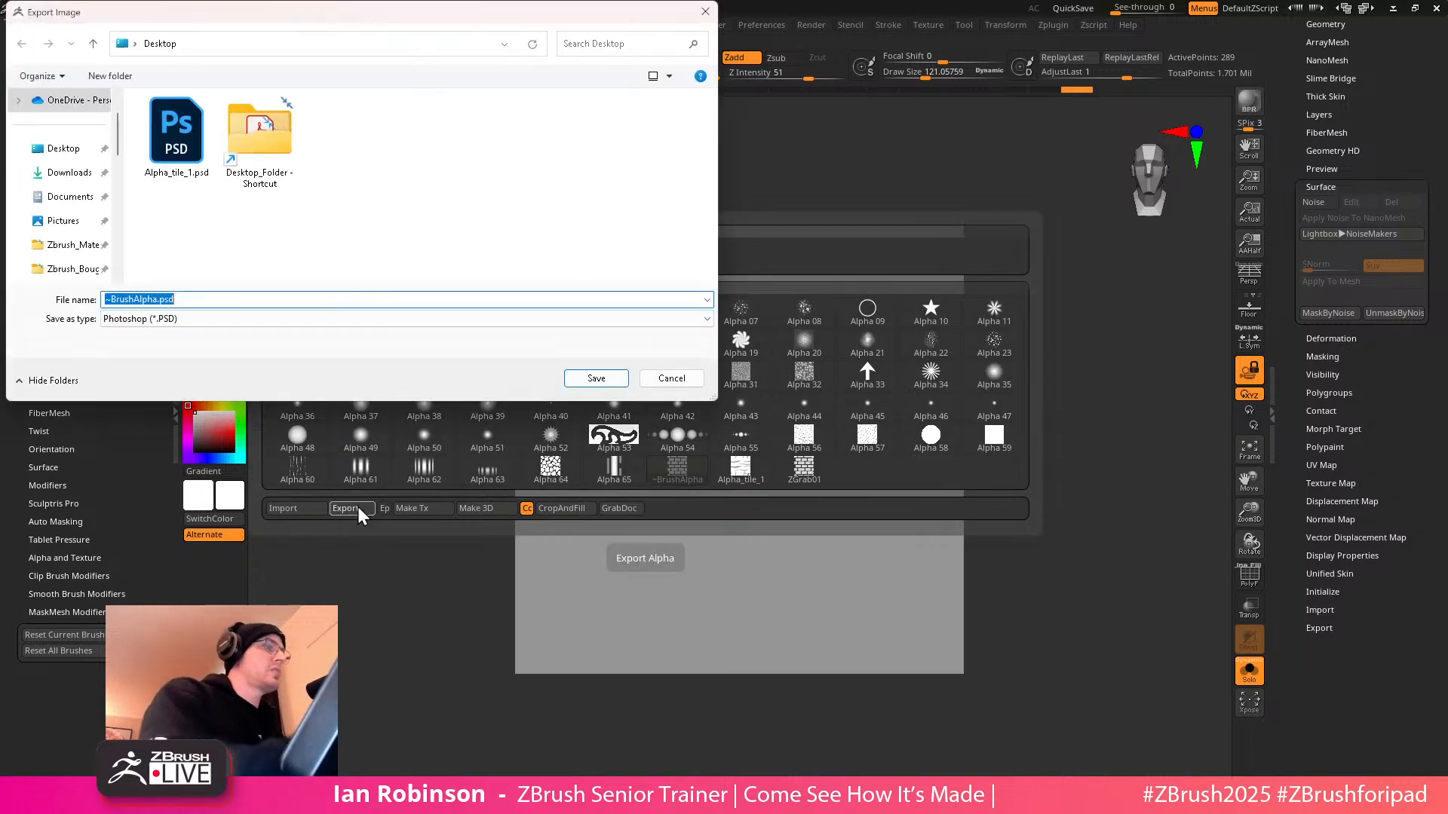
text(Bricks)
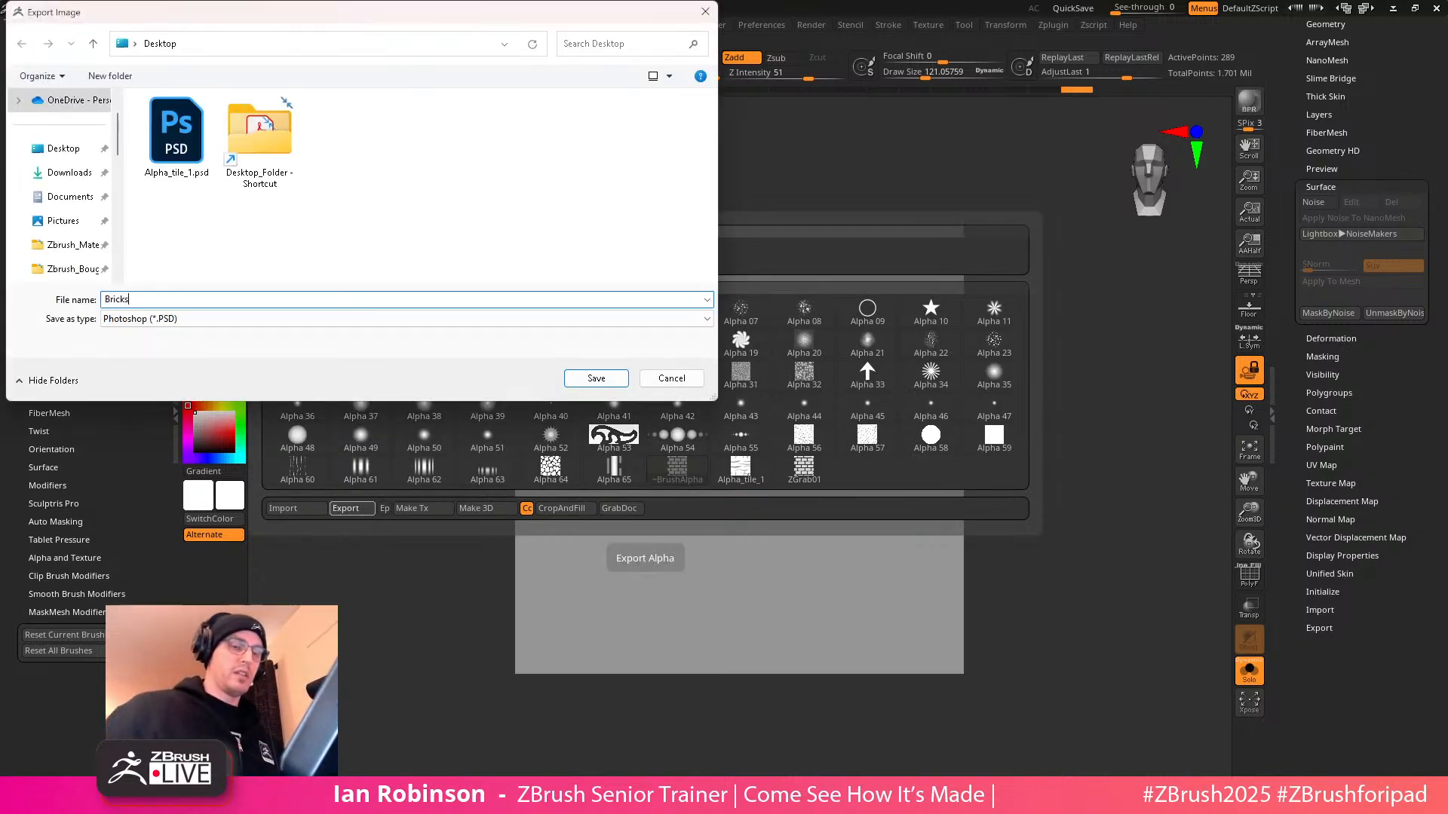
text(_Tile)
key(Return)
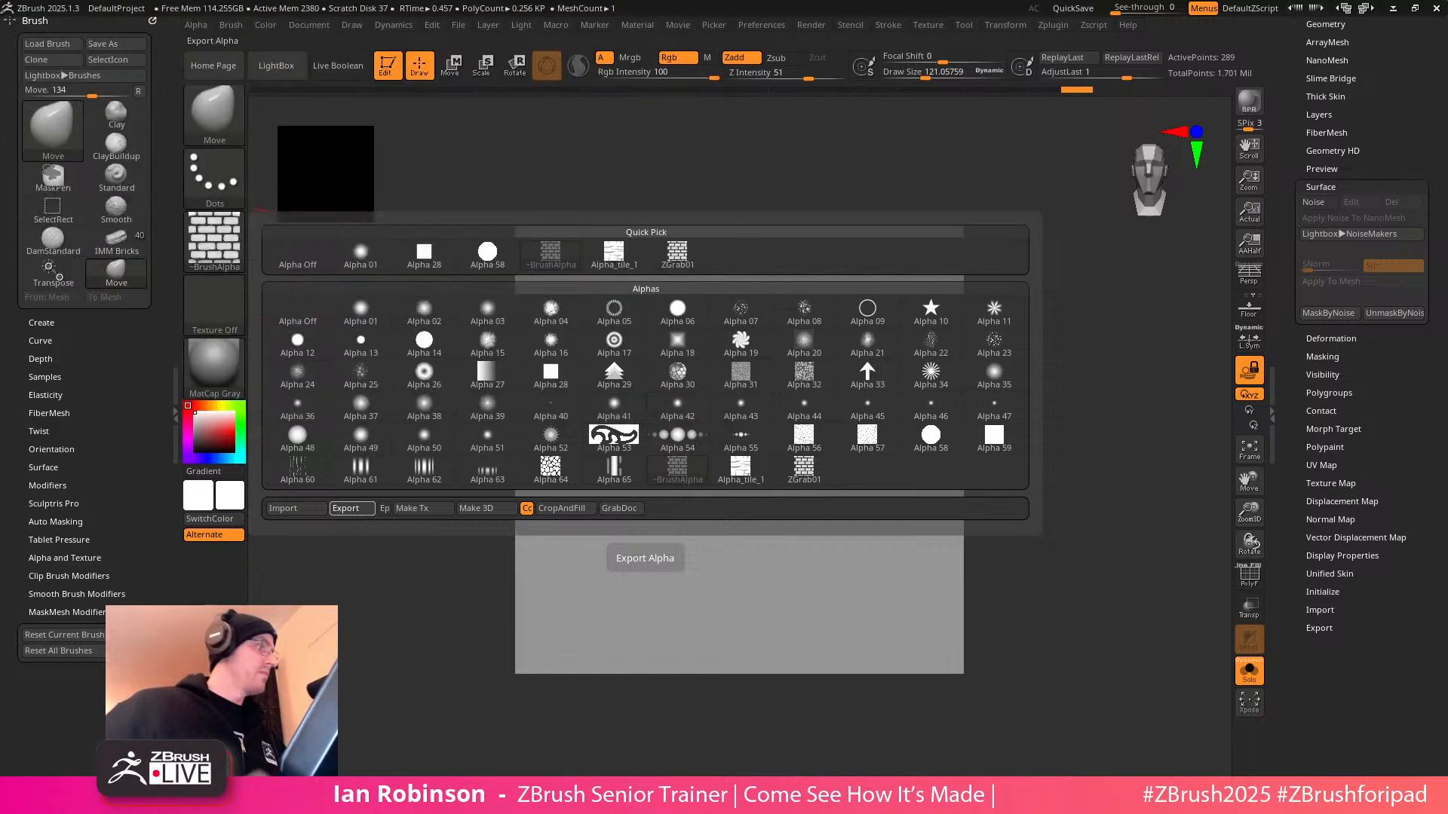
Add surface noise to the plane in NoiseMaker and load Bricks_Tile.psd as its alpha
click(1314, 202)
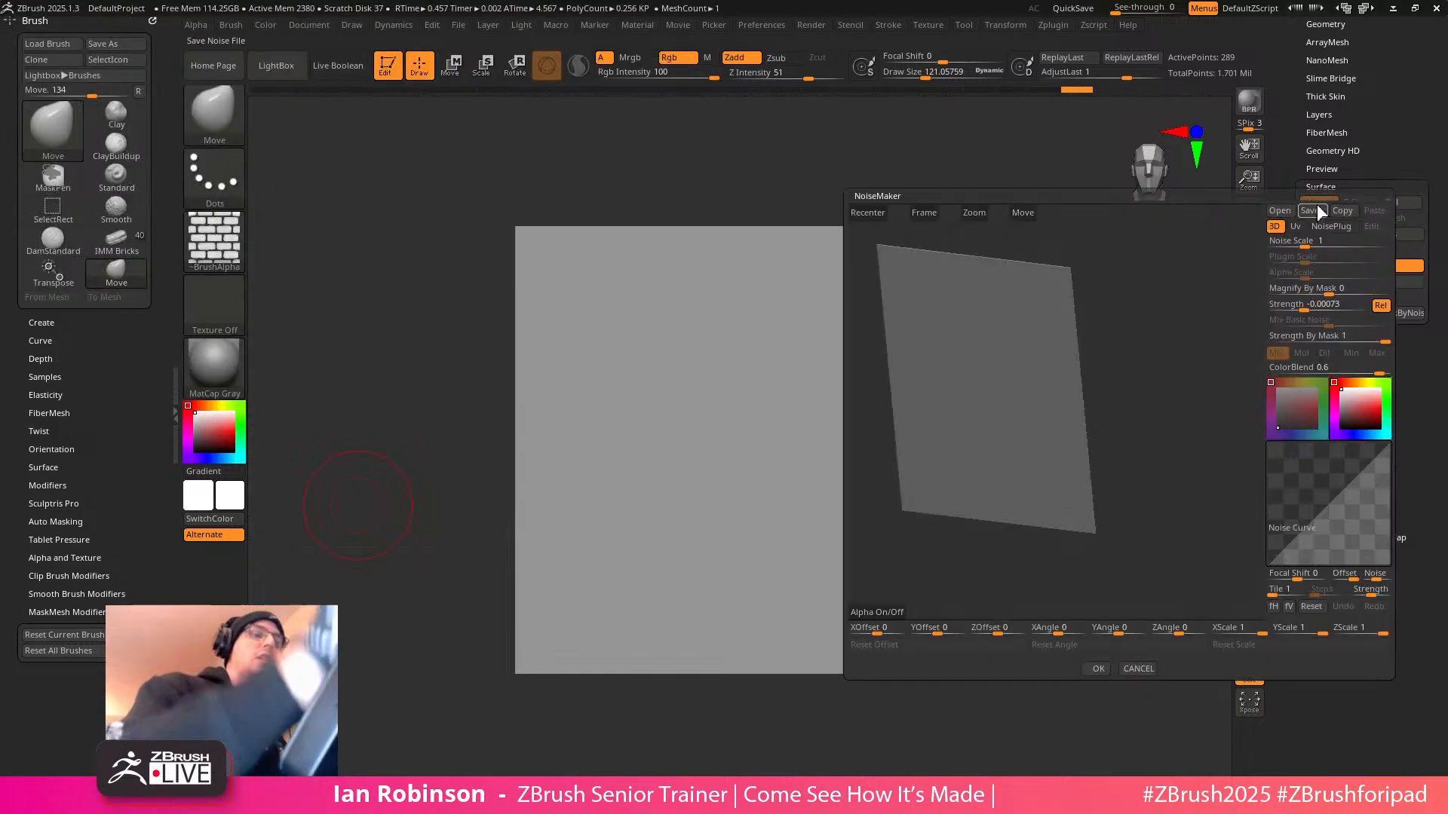
drag(1134, 377, 1206, 410)
click(881, 612)
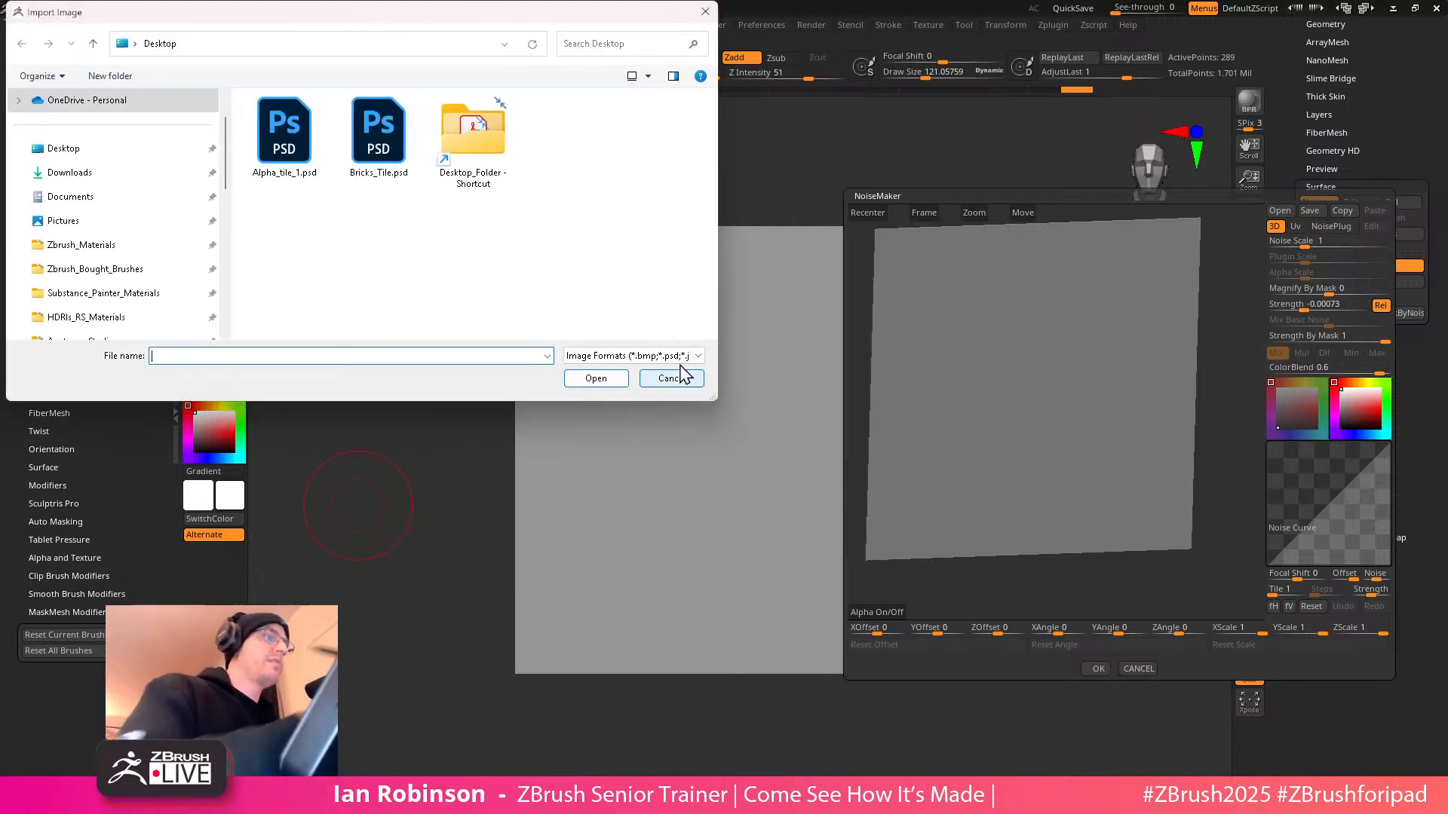
click(380, 137)
click(579, 376)
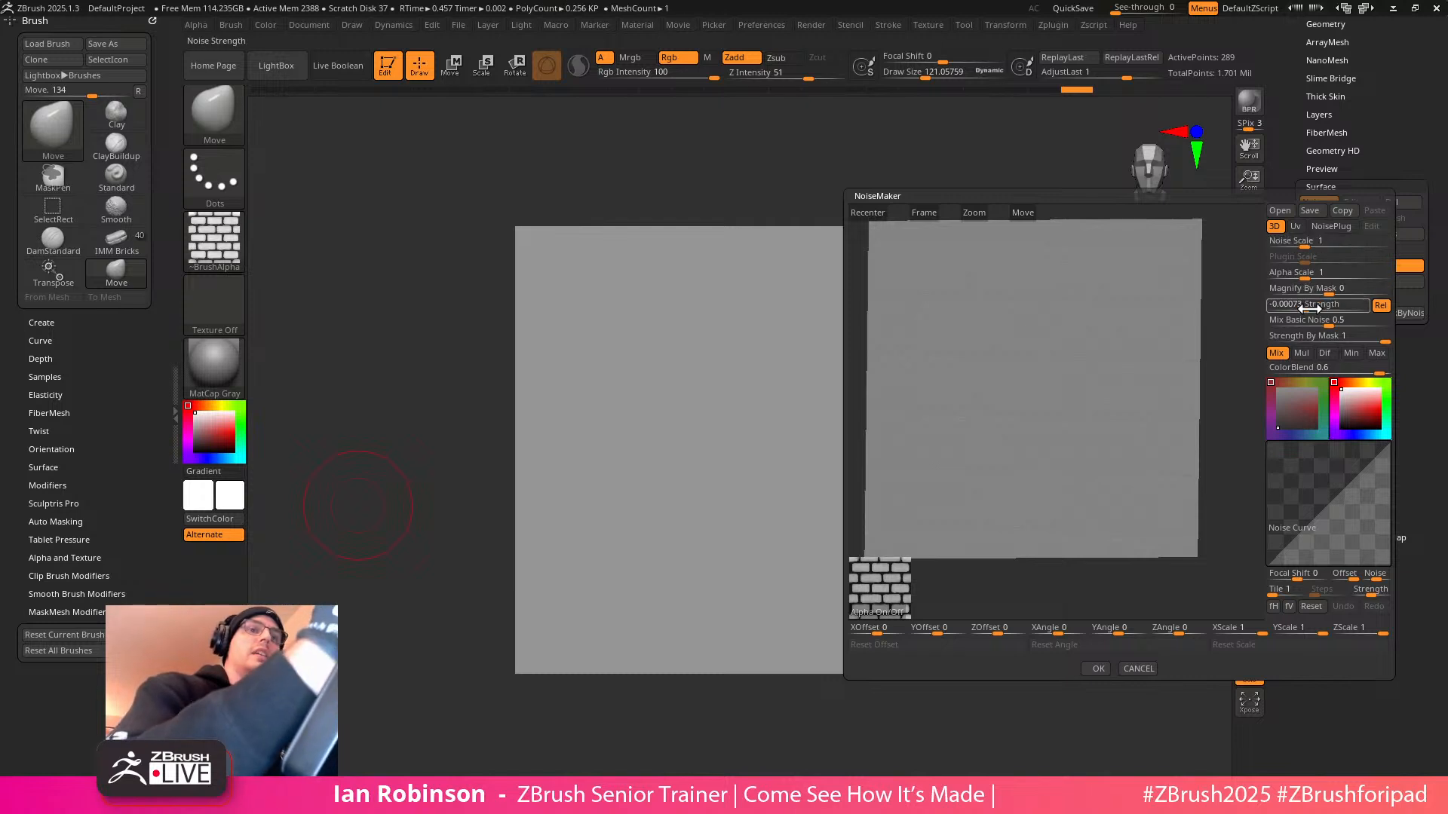
Set the noise's Mix Basic Noise to 0, Alpha Scale to 0.16384 and Strength to -0.03566
drag(1327, 323, 1296, 307)
drag(1306, 274, 1290, 279)
alt+drag(1233, 328, 1229, 343)
alt+drag(1067, 397, 1101, 497)
alt+drag(1080, 423, 1039, 417)
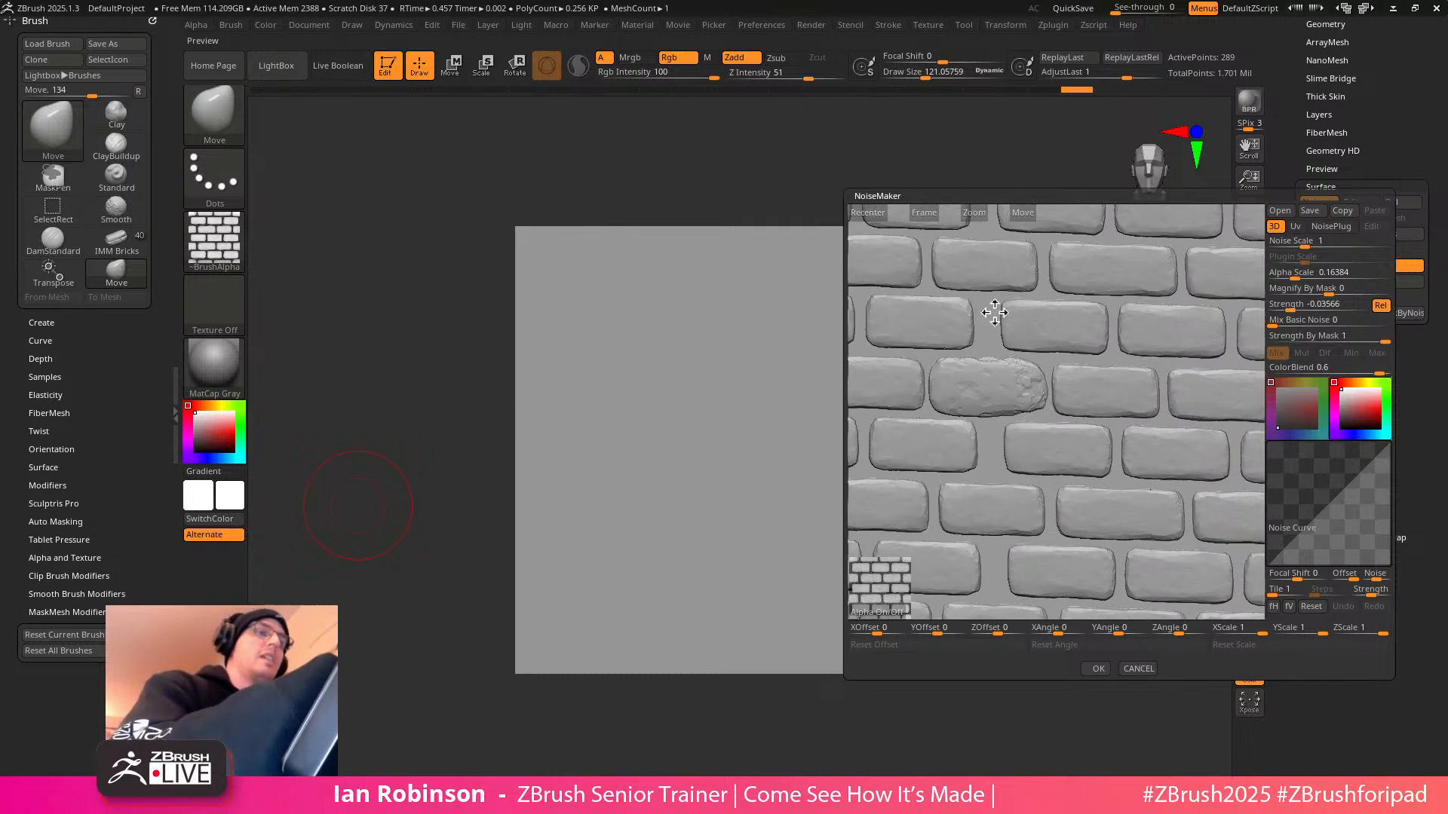
alt+drag(1002, 341, 1071, 461)
Set the brick noise Strength to -0.12734, accept the noise on the plane and turn off the camera lock
drag(1289, 306, 1282, 306)
alt+drag(1183, 343, 1129, 432)
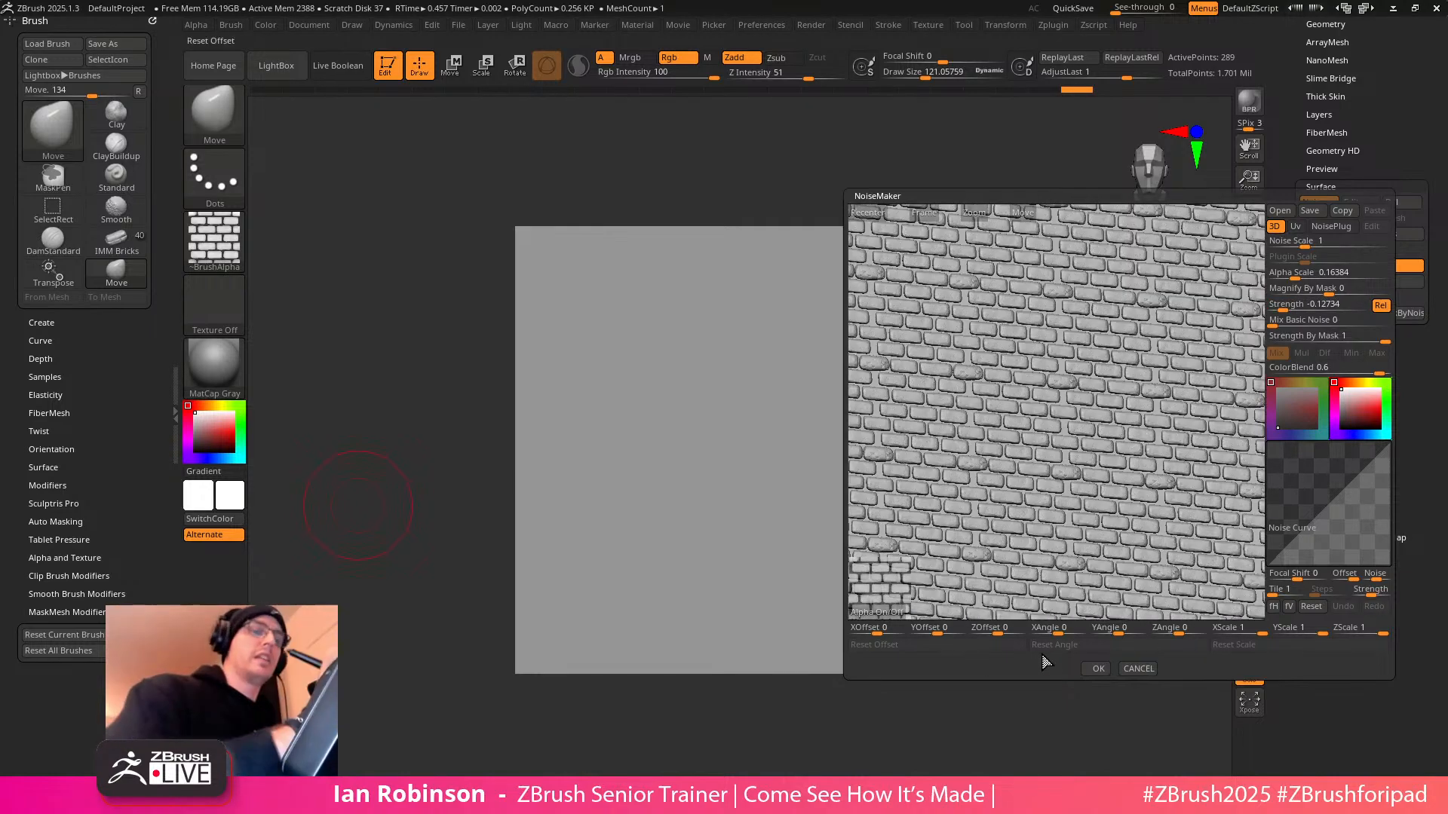
click(1098, 668)
click(1250, 375)
drag(1066, 455, 1028, 420)
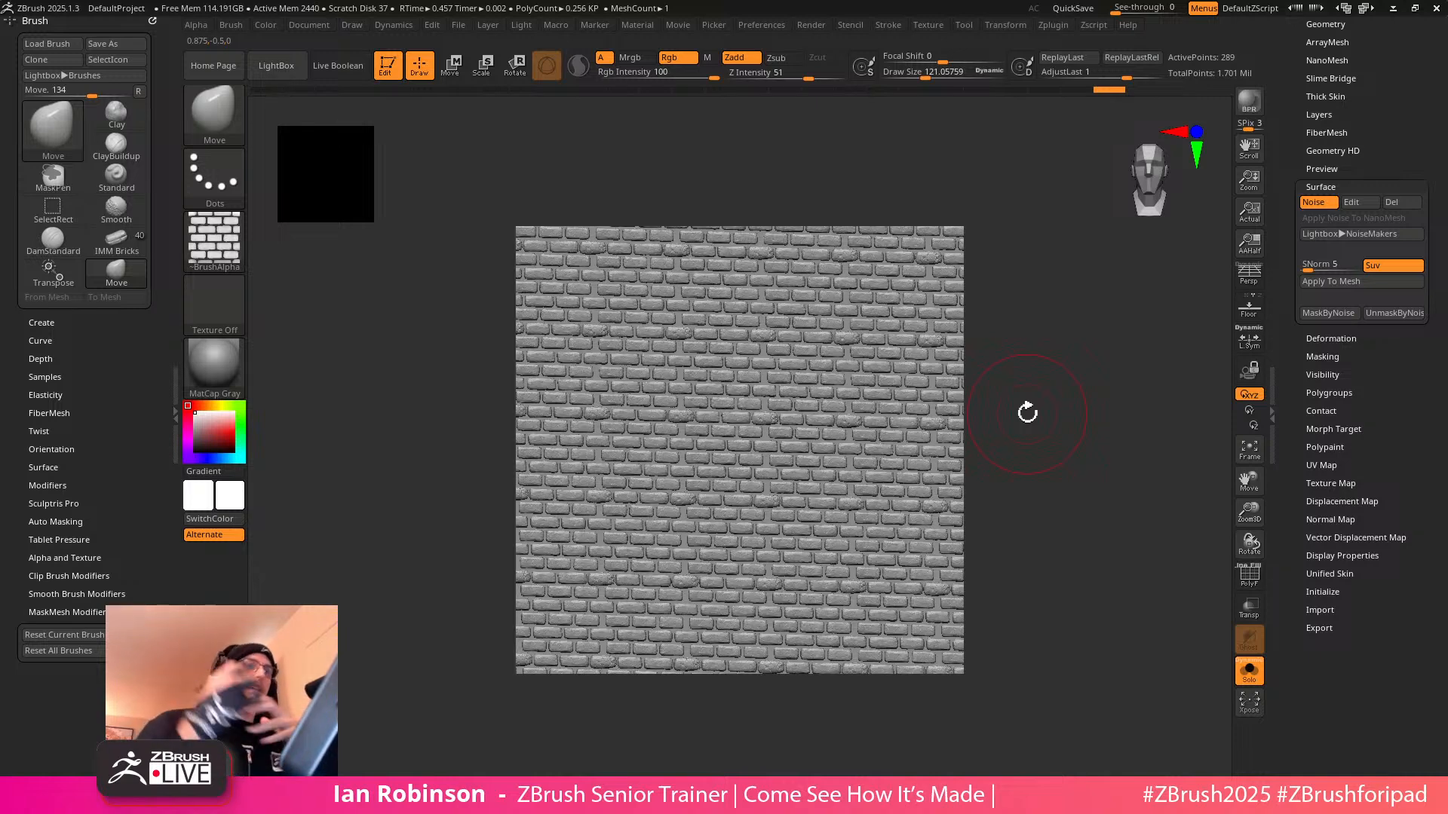
Set the draw size to about 49 and try the Move brush on the brick-covered plane
mouse_move(823, 457)
mouse_down()
mouse_move(794, 489)
mouse_move(755, 476)
mouse_up()
key(s)
drag(961, 344, 998, 392)
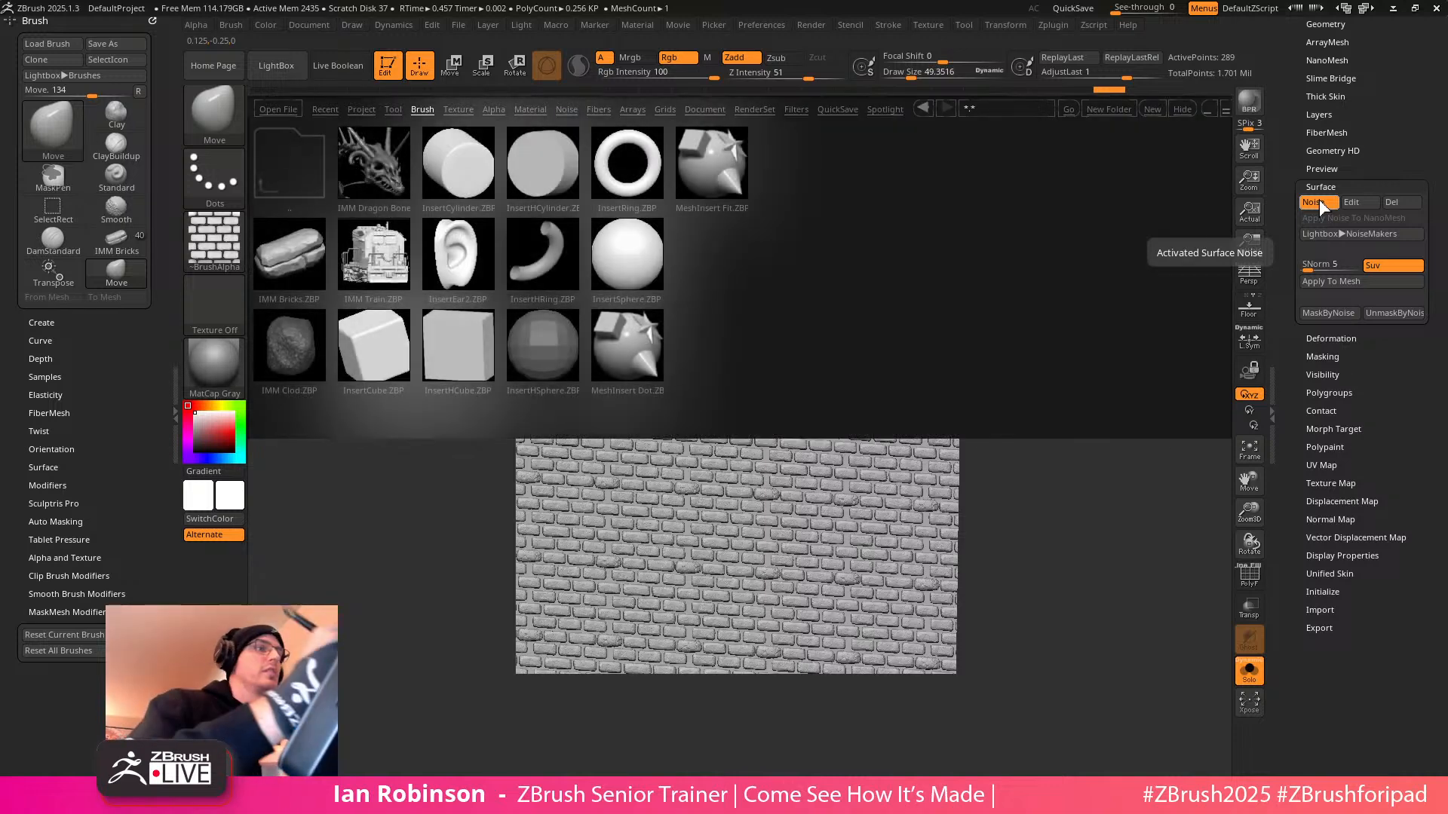
Load the PolySphere starter project from LightBox in place of the brick plane
click(362, 110)
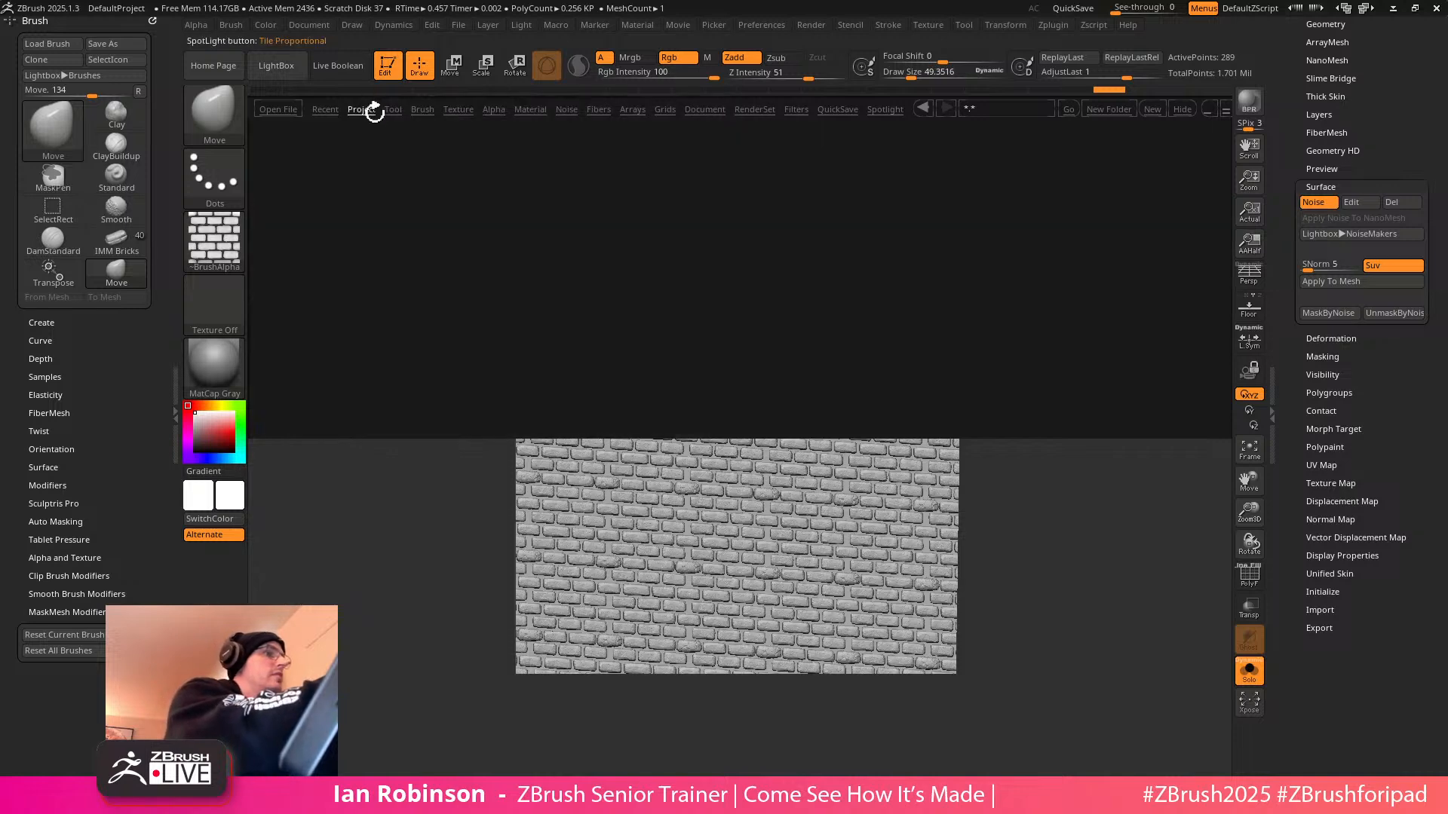
double_click(828, 178)
click(781, 468)
scroll(1379, 120, up, 5)
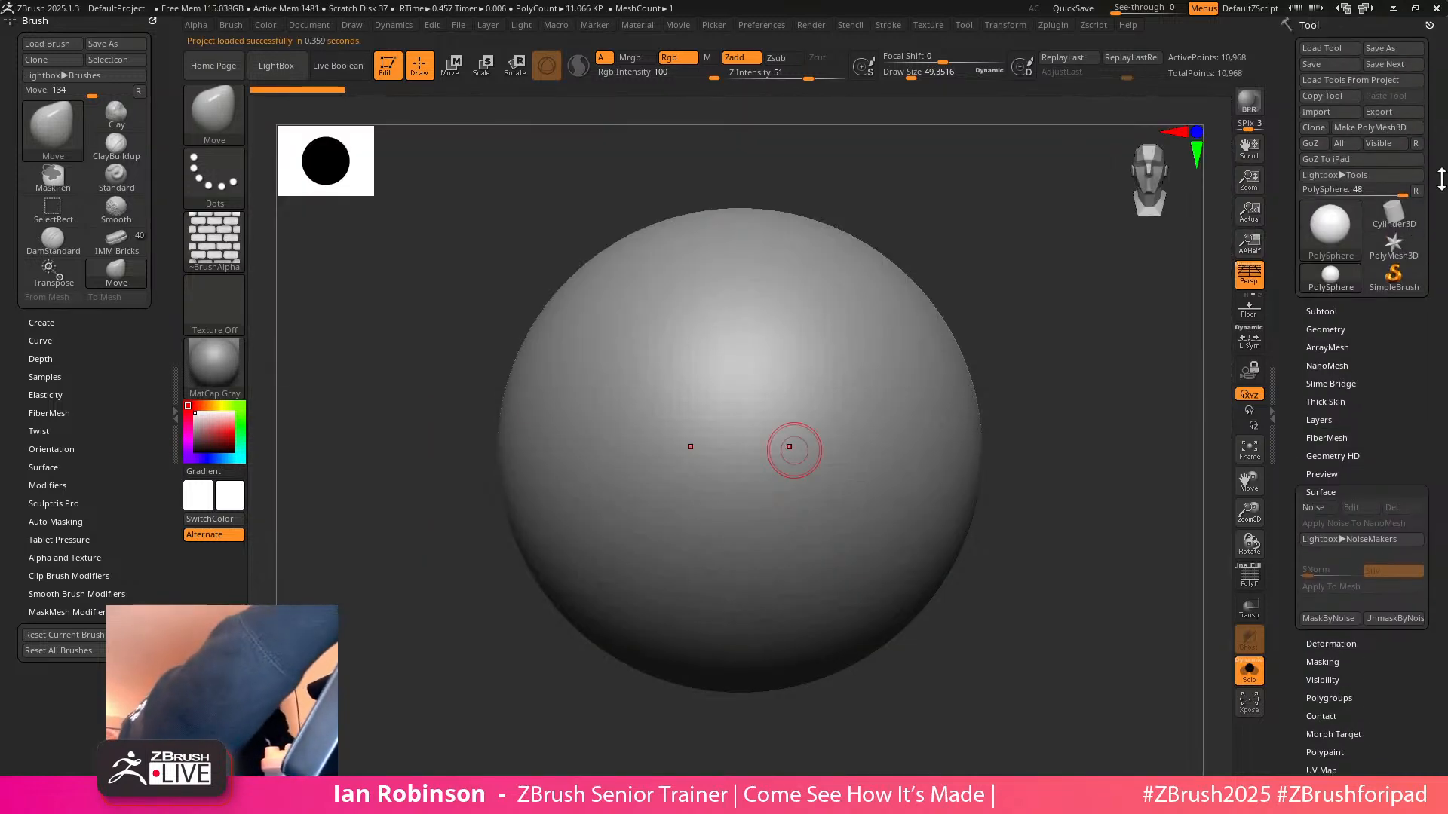
Load the tool Dagger_Rose_002.ztl from the ZBLive_Streams > Dagger_Rose_Tattoo_Design folder on the 2TB_Work_Drive (G:)
click(1350, 47)
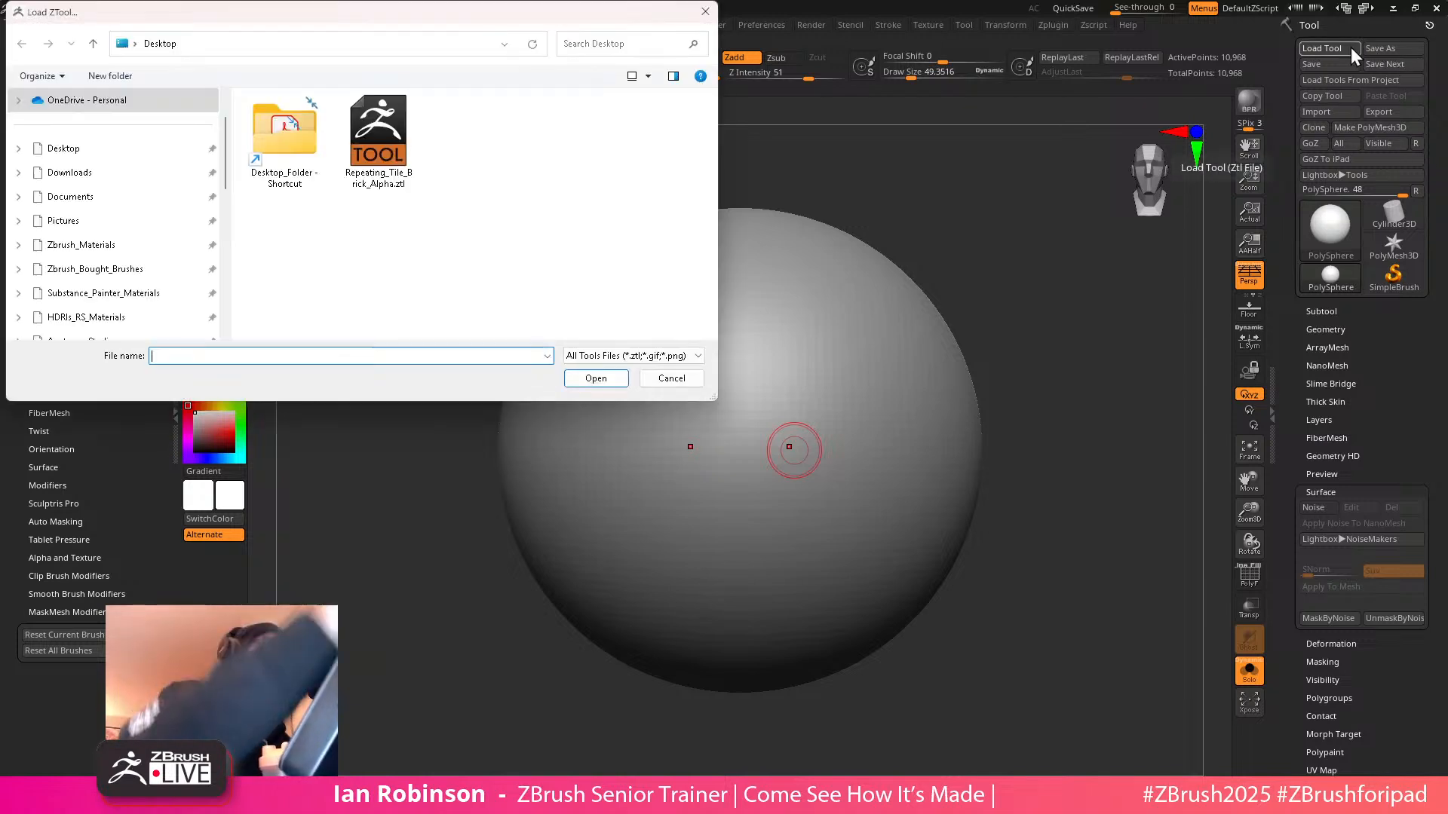
drag(222, 189, 217, 260)
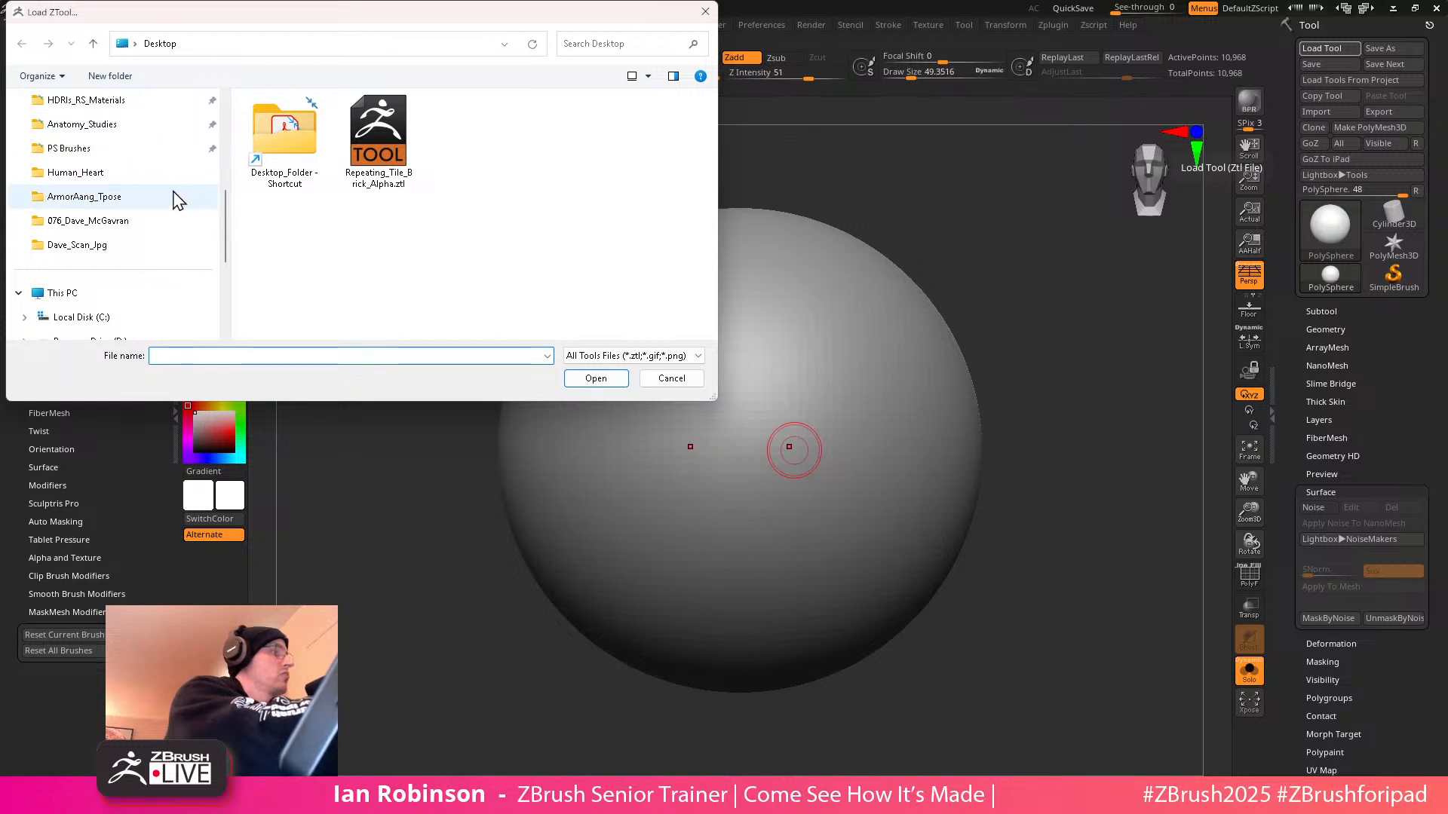
drag(236, 209, 224, 275)
click(150, 173)
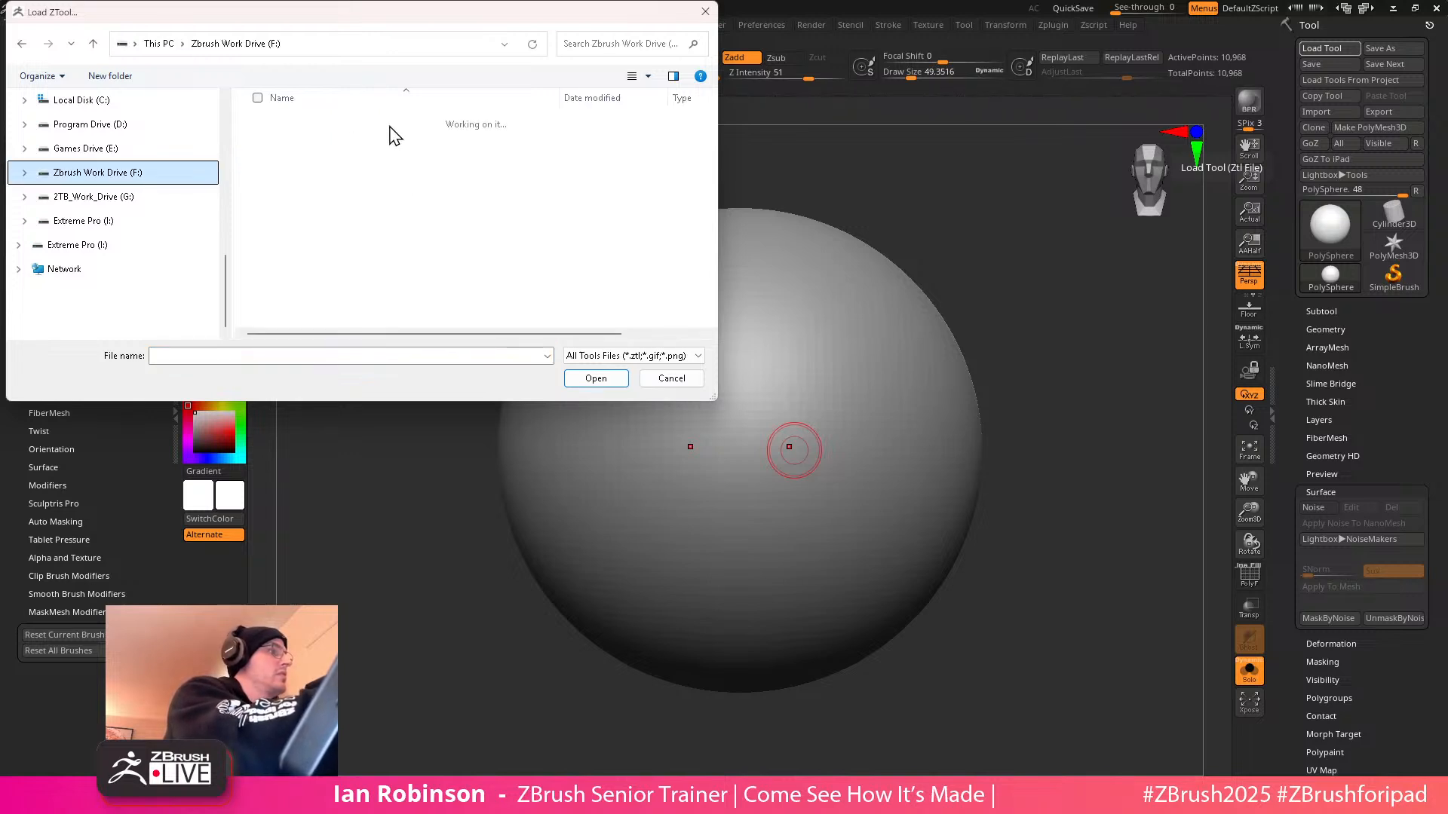
click(150, 197)
double_click(392, 161)
click(407, 130)
double_click(401, 129)
click(467, 139)
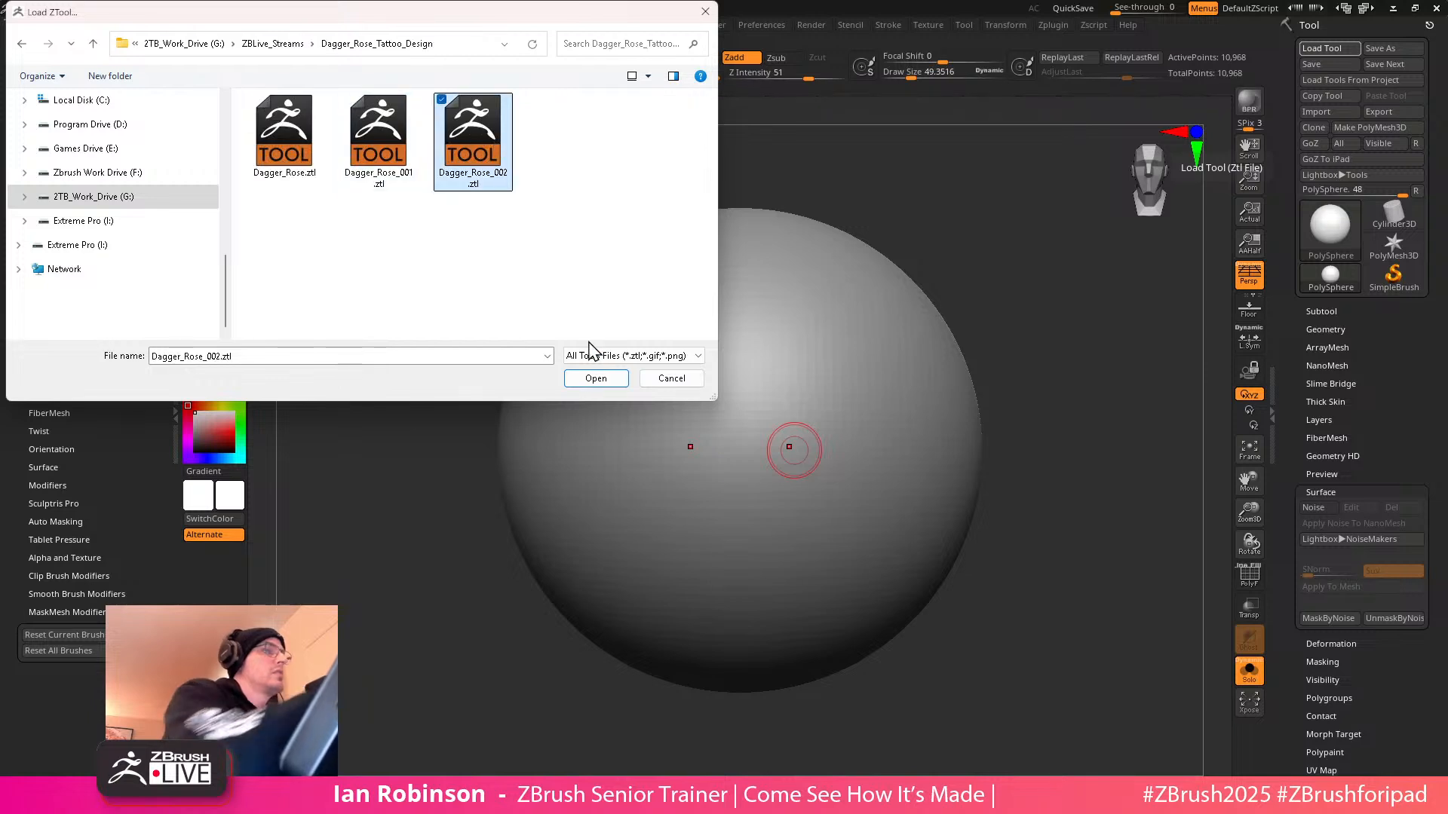
click(596, 378)
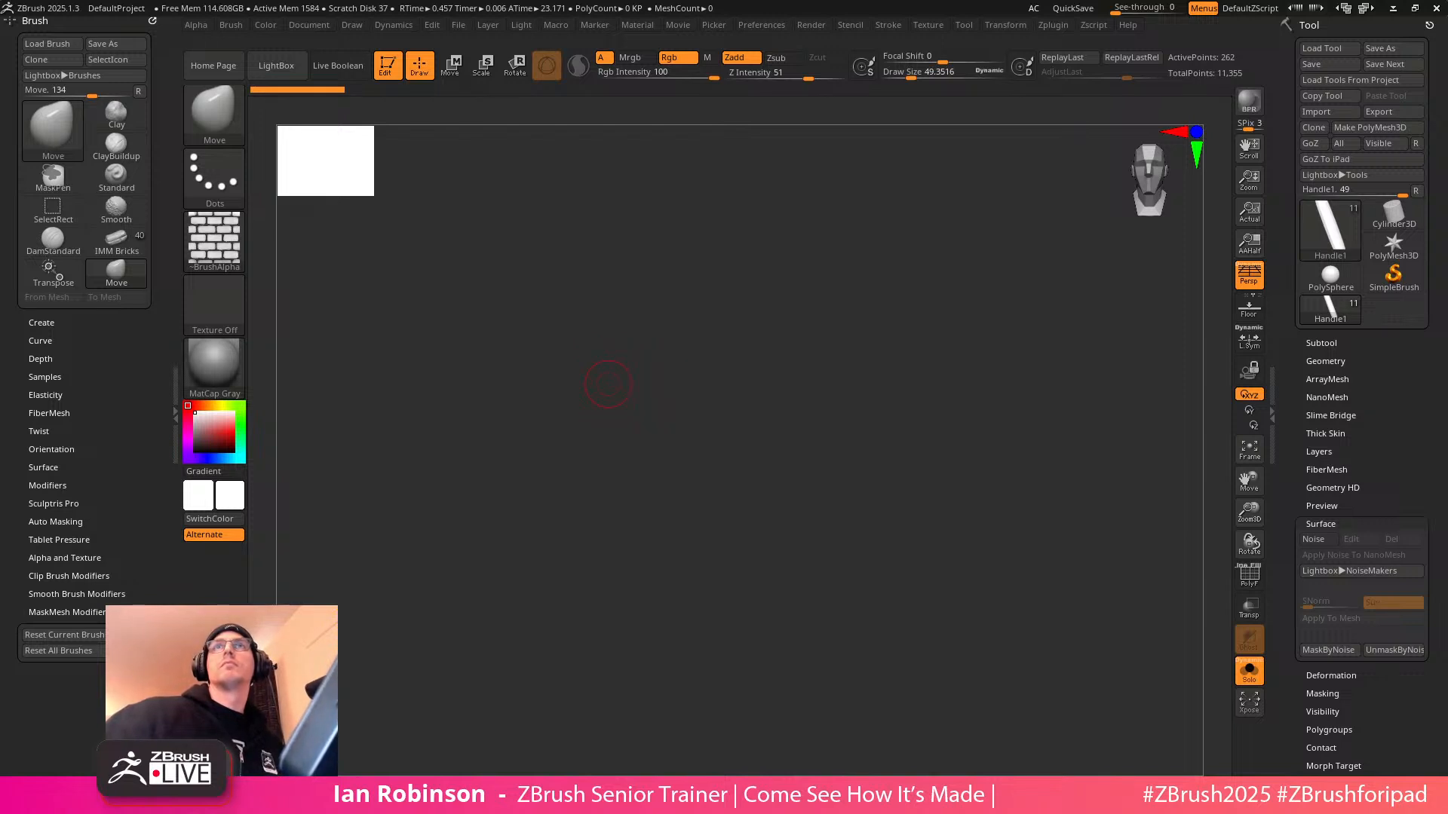
mouse_move(1447, 32)
mouse_down()
mouse_move(1412, 16)
mouse_move(1291, 18)
mouse_move(1447, 34)
mouse_move(1447, 11)
mouse_up()
click(1222, 34)
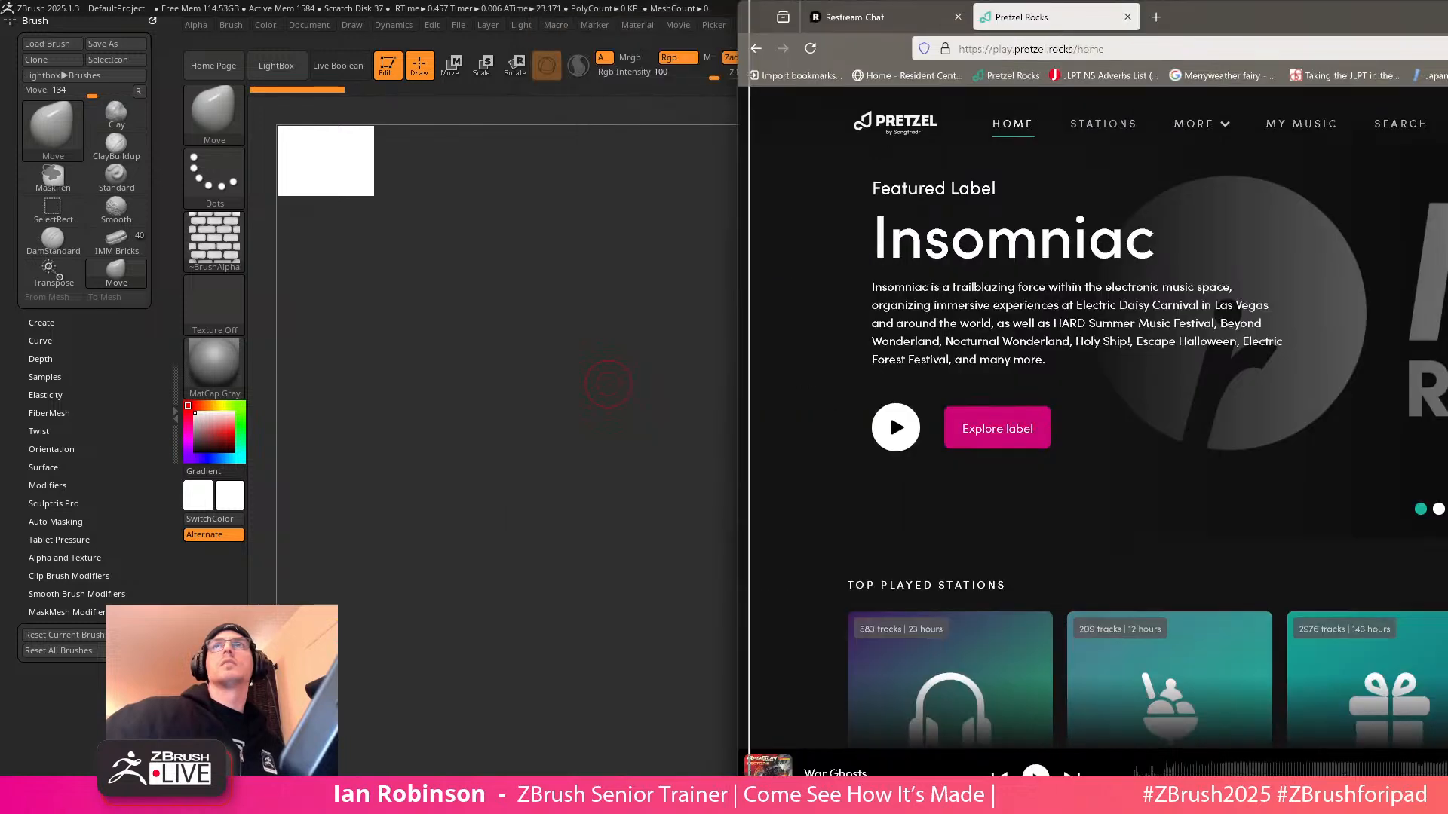
click(609, 384)
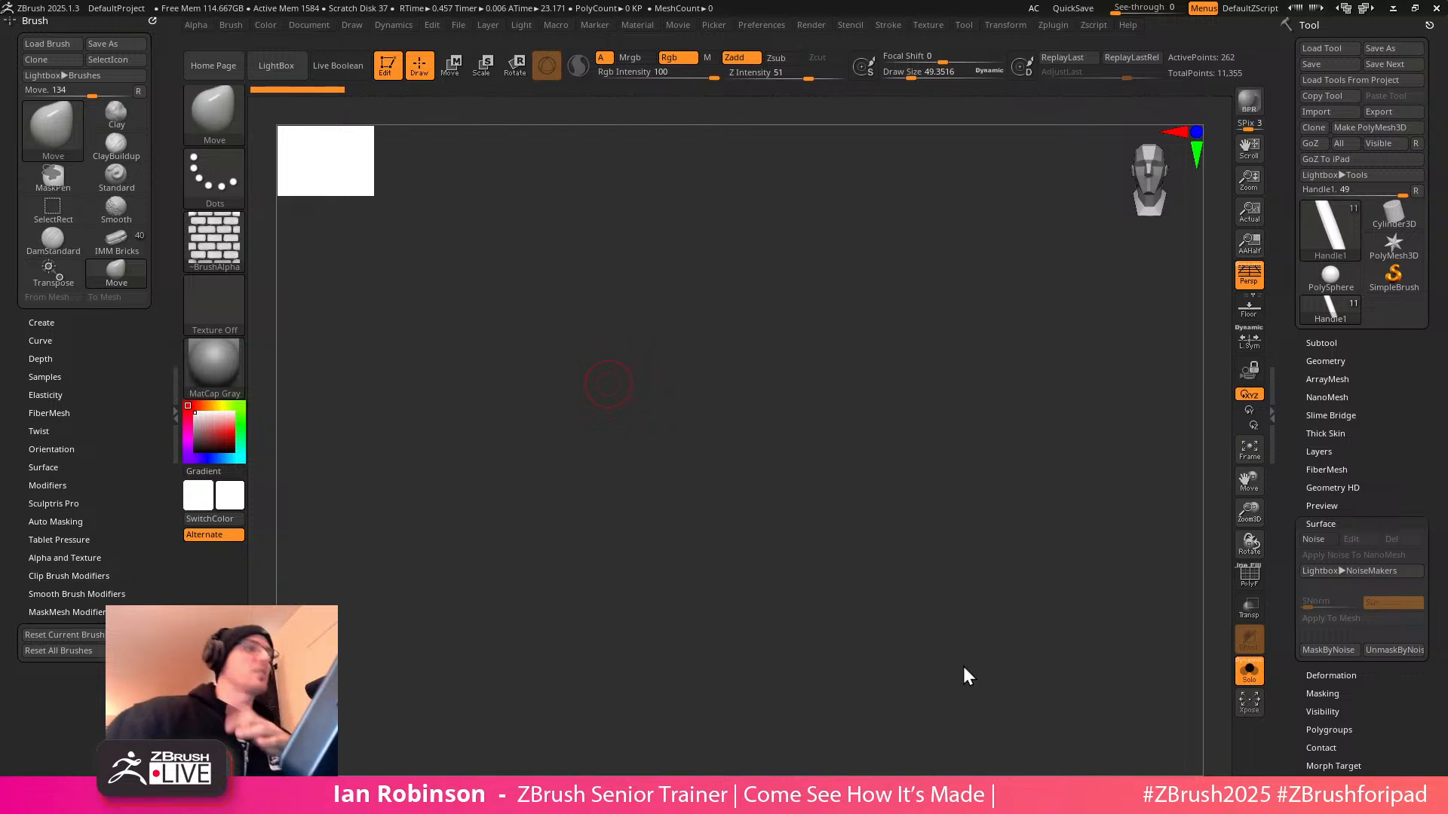
Turn off Solo mode and frame the complete dagger and rose model
drag(734, 358, 759, 485)
drag(760, 573, 771, 381)
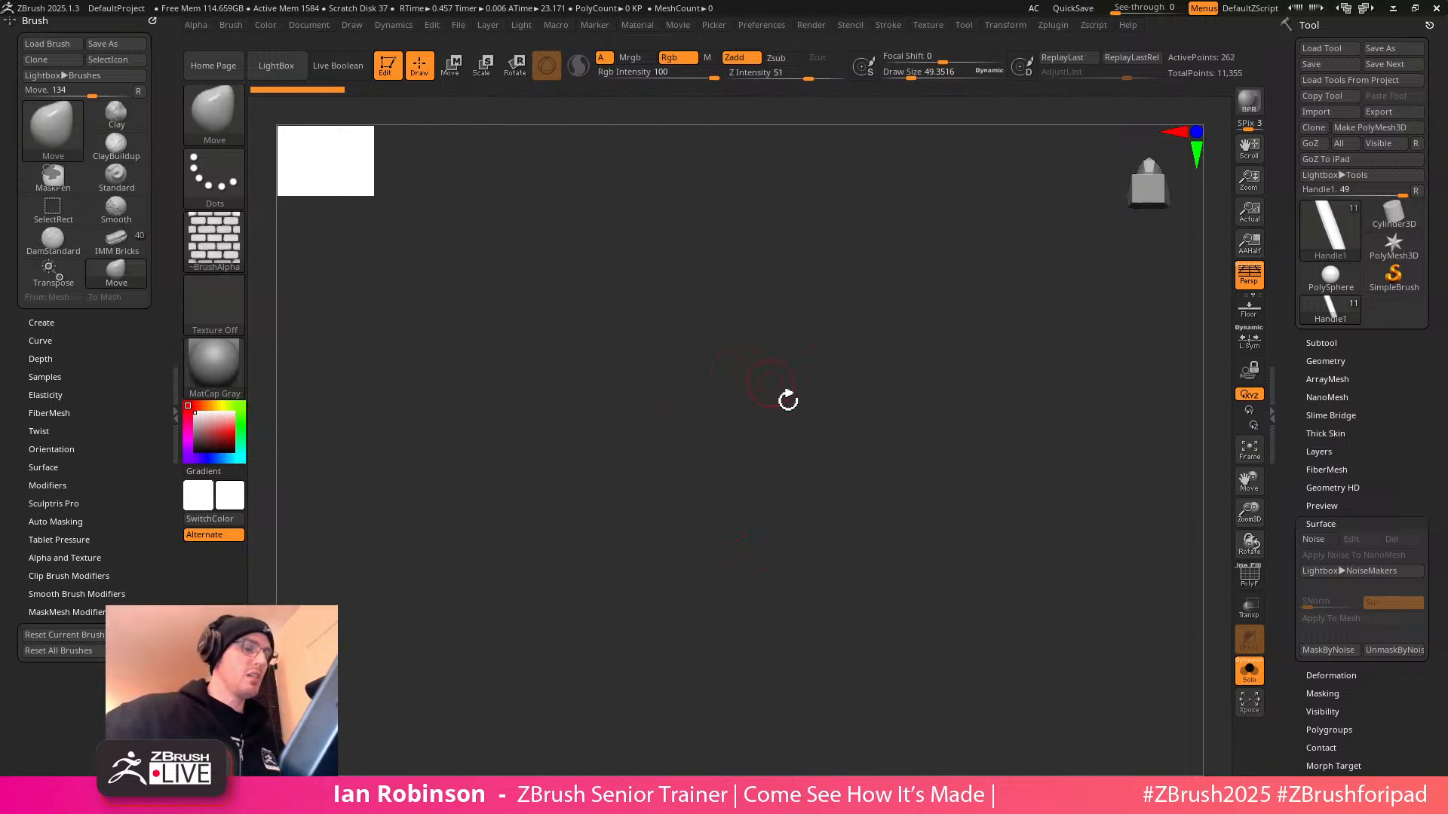
key(t)
key(Escape)
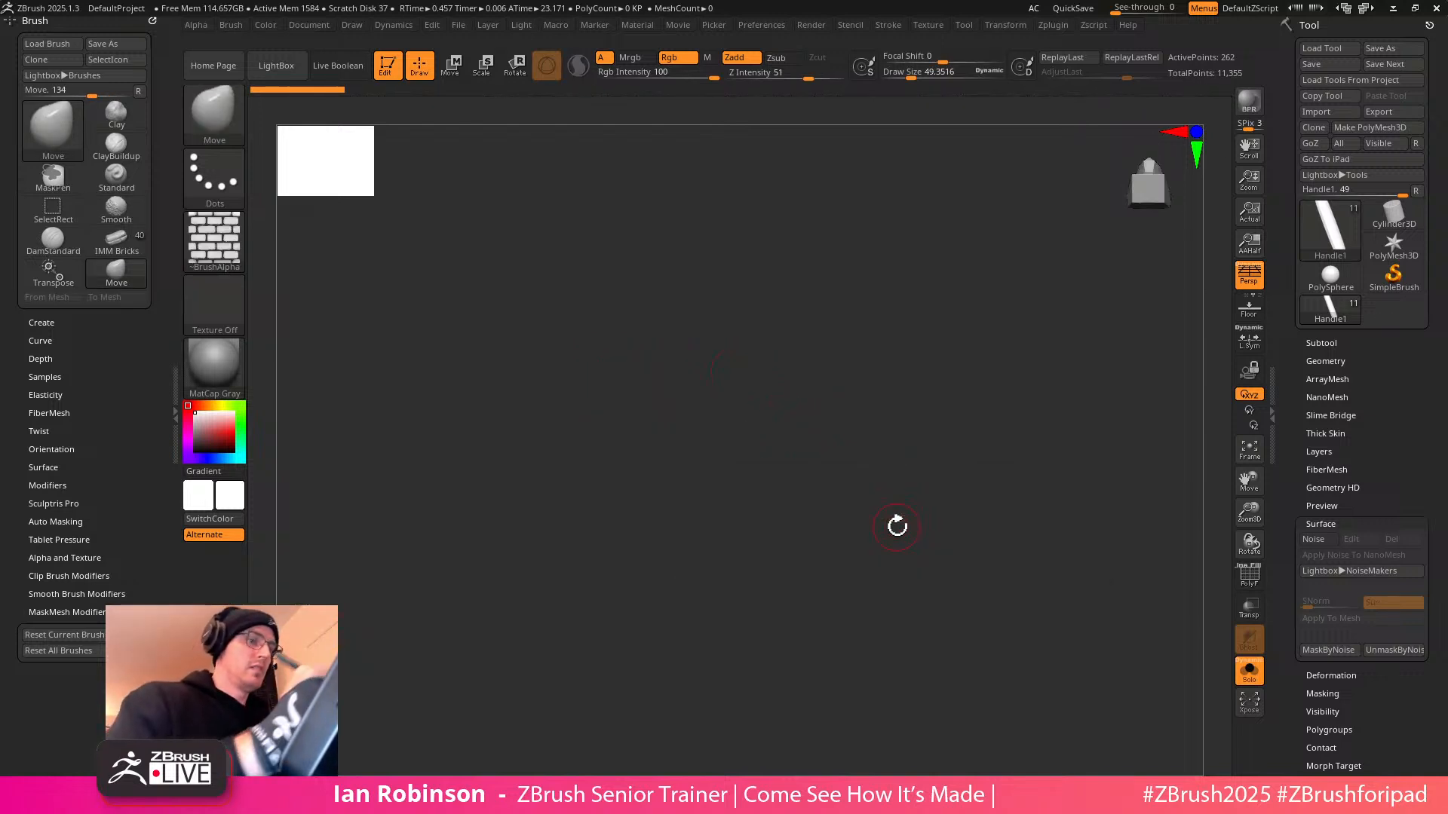
key(f)
alt+drag(897, 526, 882, 343)
click(1250, 678)
mouse_move(973, 490)
alt+mouse_down()
mouse_move(976, 575)
mouse_move(967, 565)
mouse_move(937, 585)
mouse_move(937, 284)
mouse_move(961, 494)
mouse_move(978, 485)
mouse_move(966, 472)
alt+mouse_up()
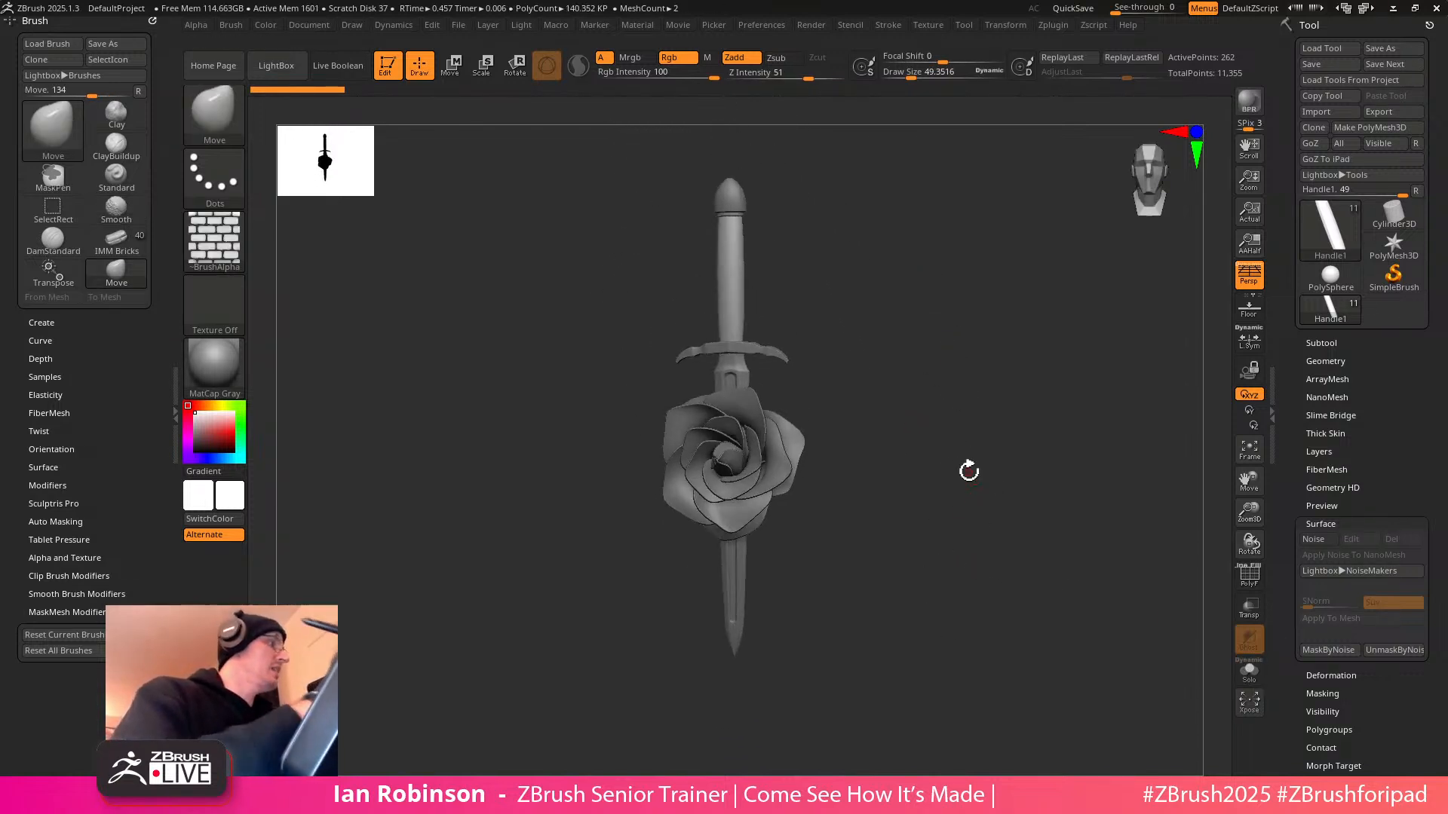
Collapse the brush palette tray and enlarge the dagger and rose in the canvas
click(171, 385)
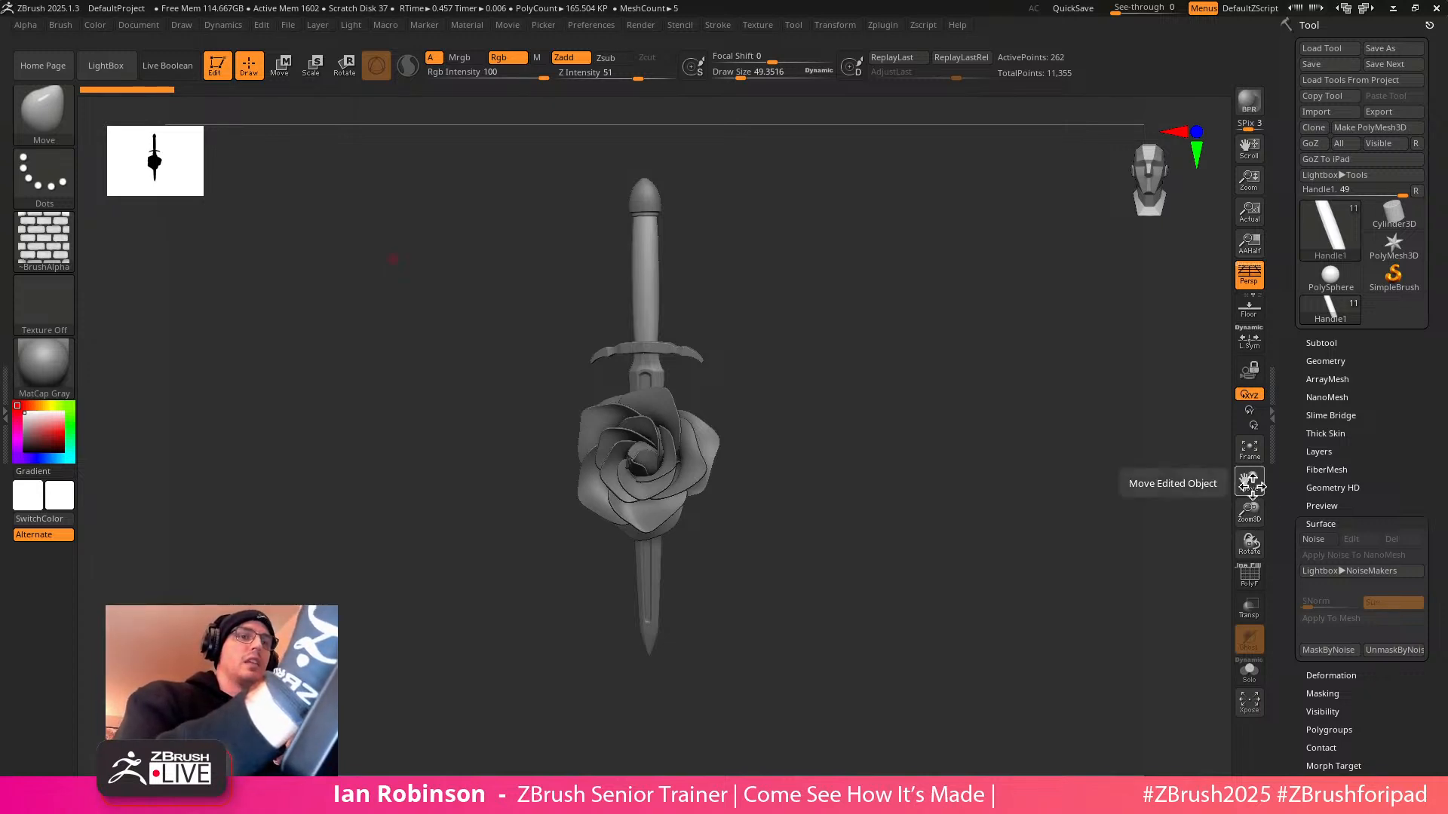
drag(1250, 510, 1250, 502)
drag(1249, 182, 1246, 202)
Remove the brick alpha from the Move brush by setting the alpha to Alpha Off
mouse_move(64, 243)
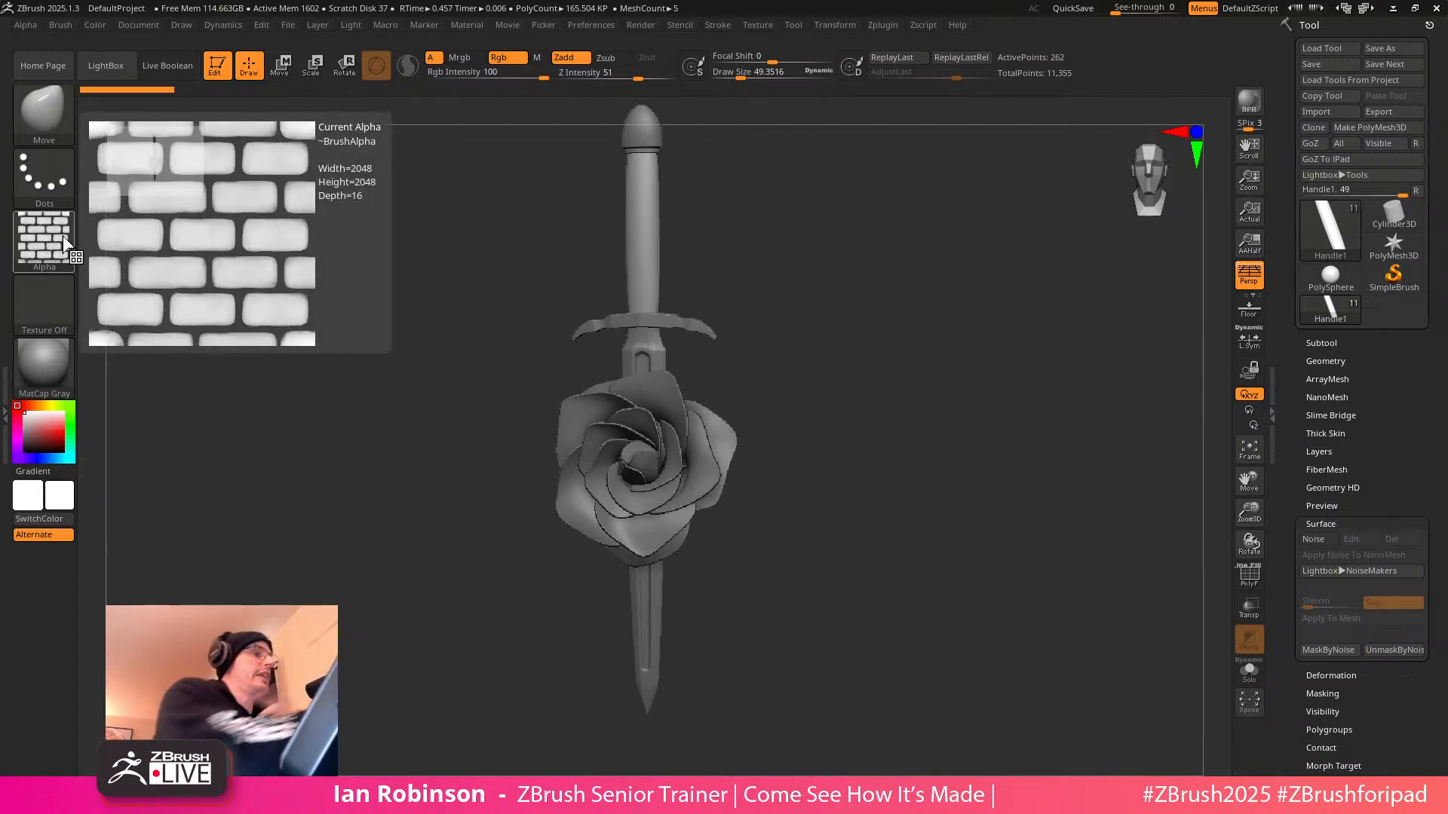
click(65, 243)
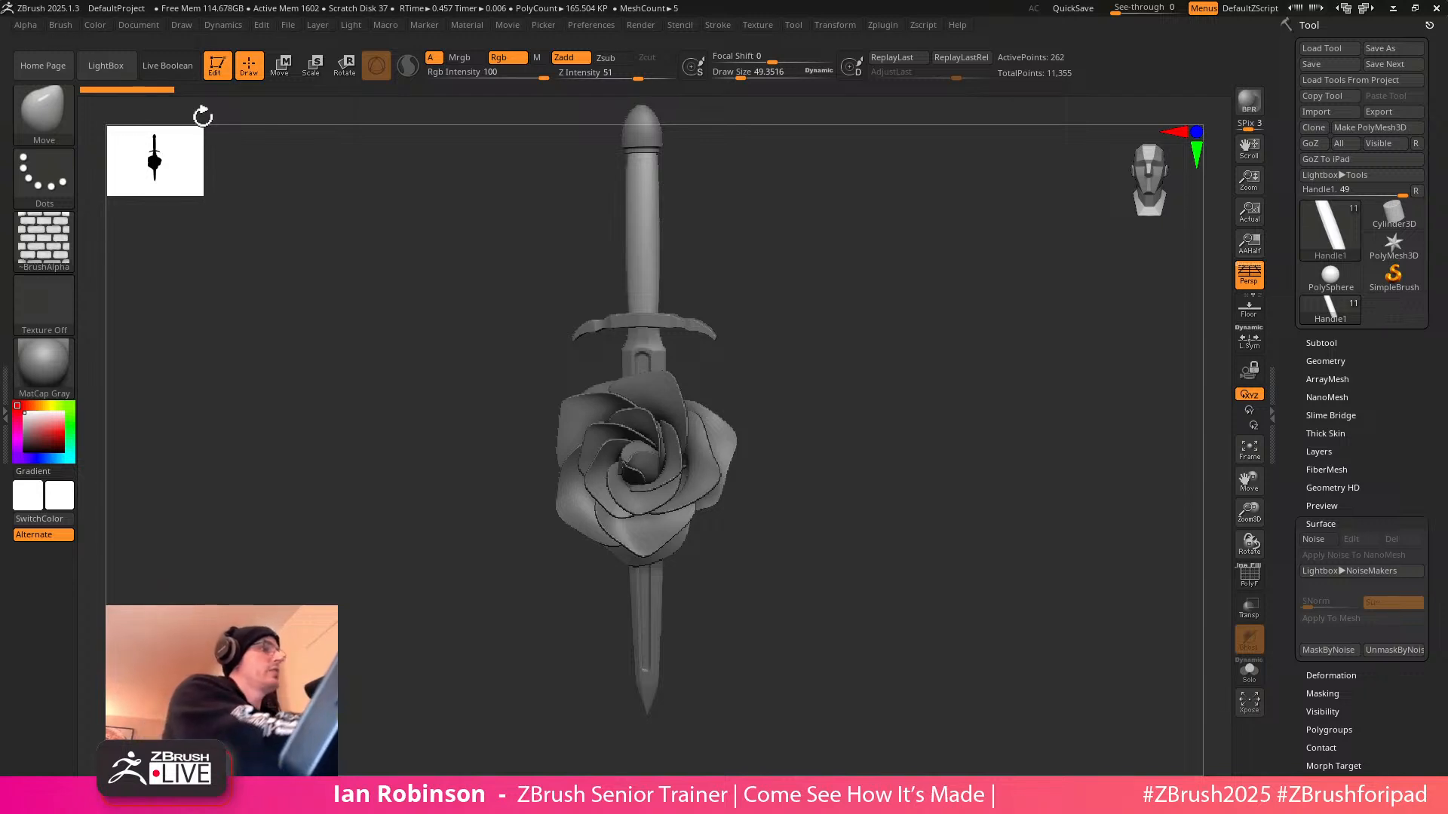
click(69, 264)
mouse_move(654, 439)
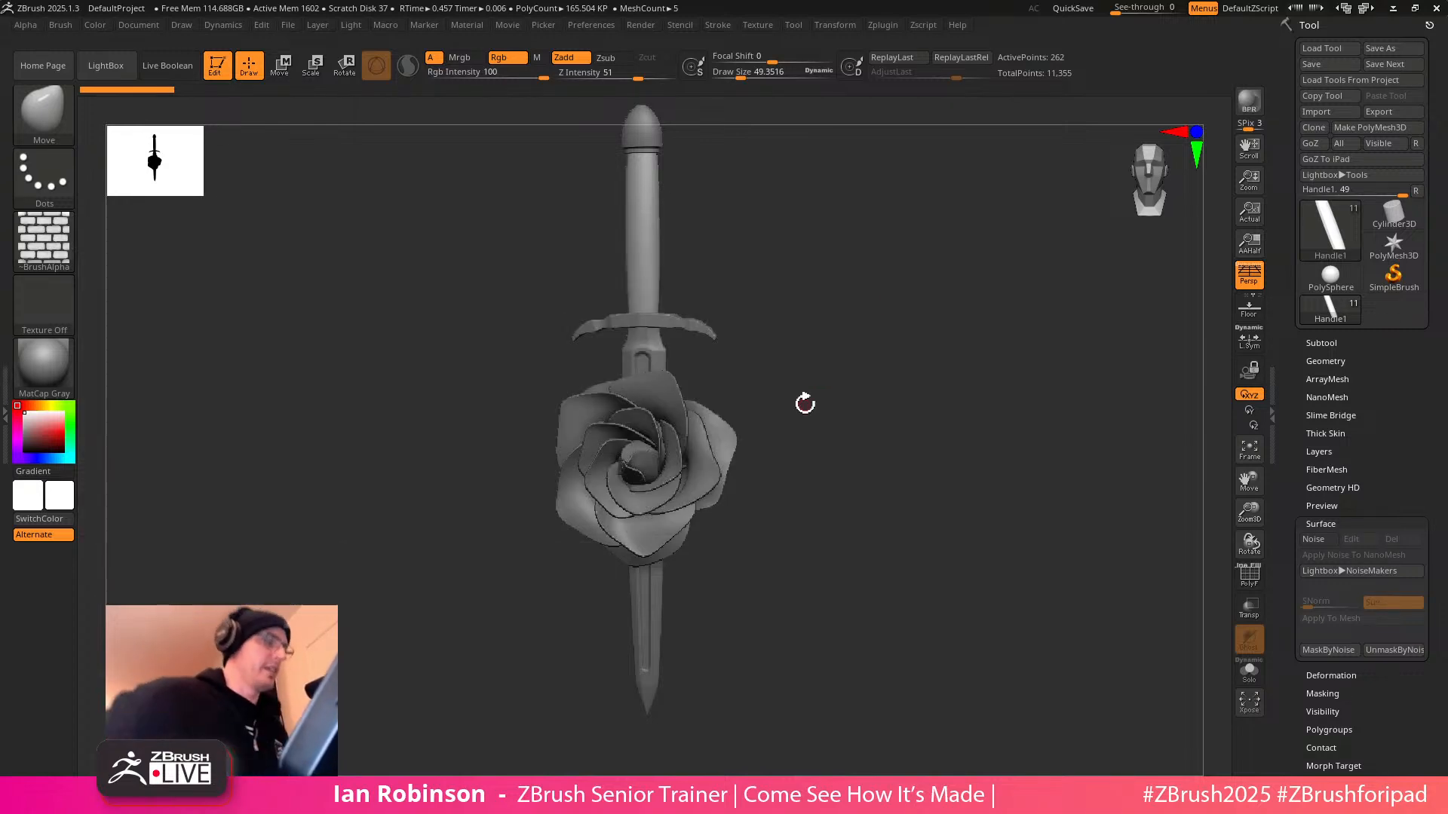
click(44, 241)
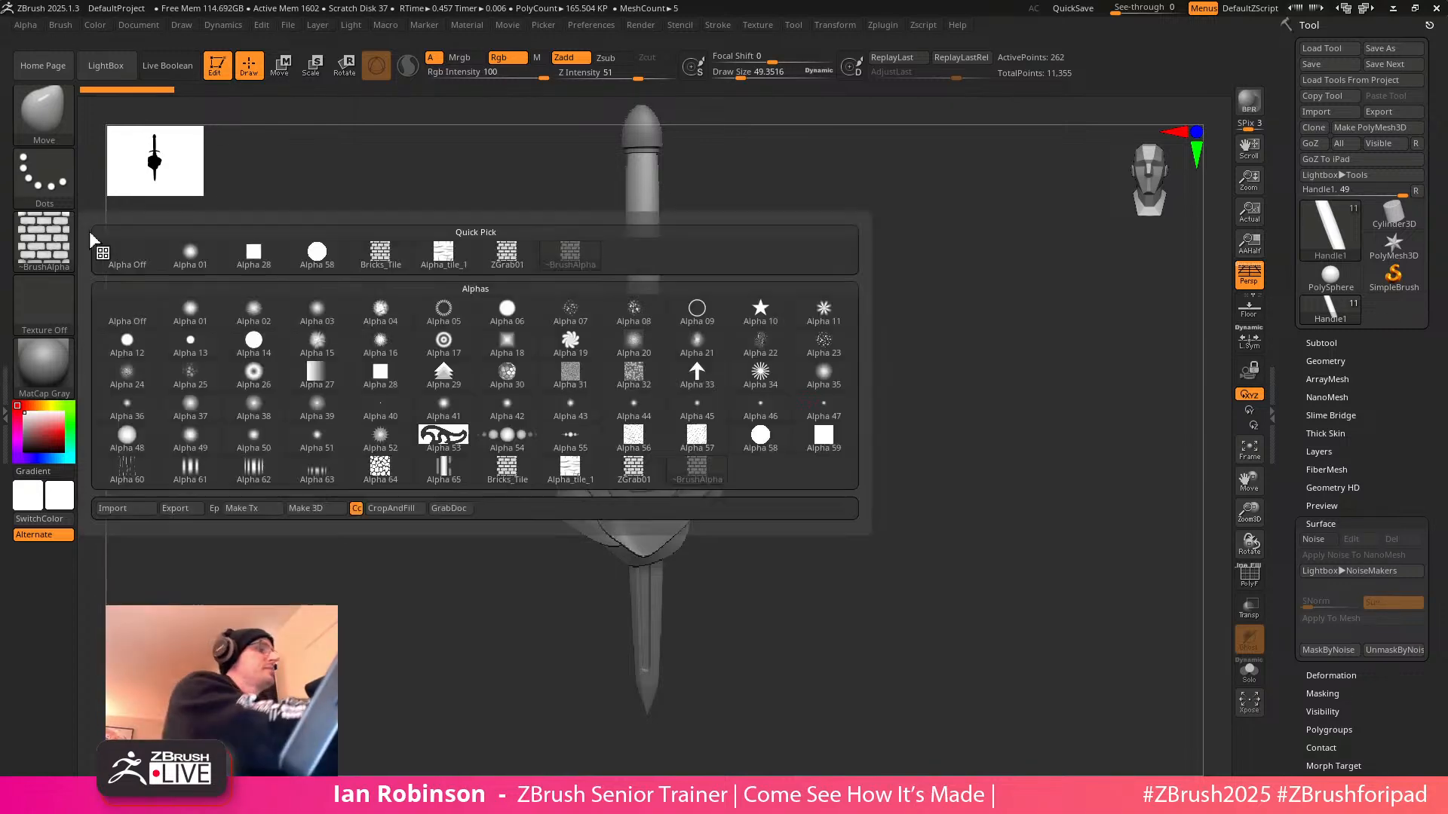
click(126, 257)
drag(916, 411, 683, 306)
click(151, 25)
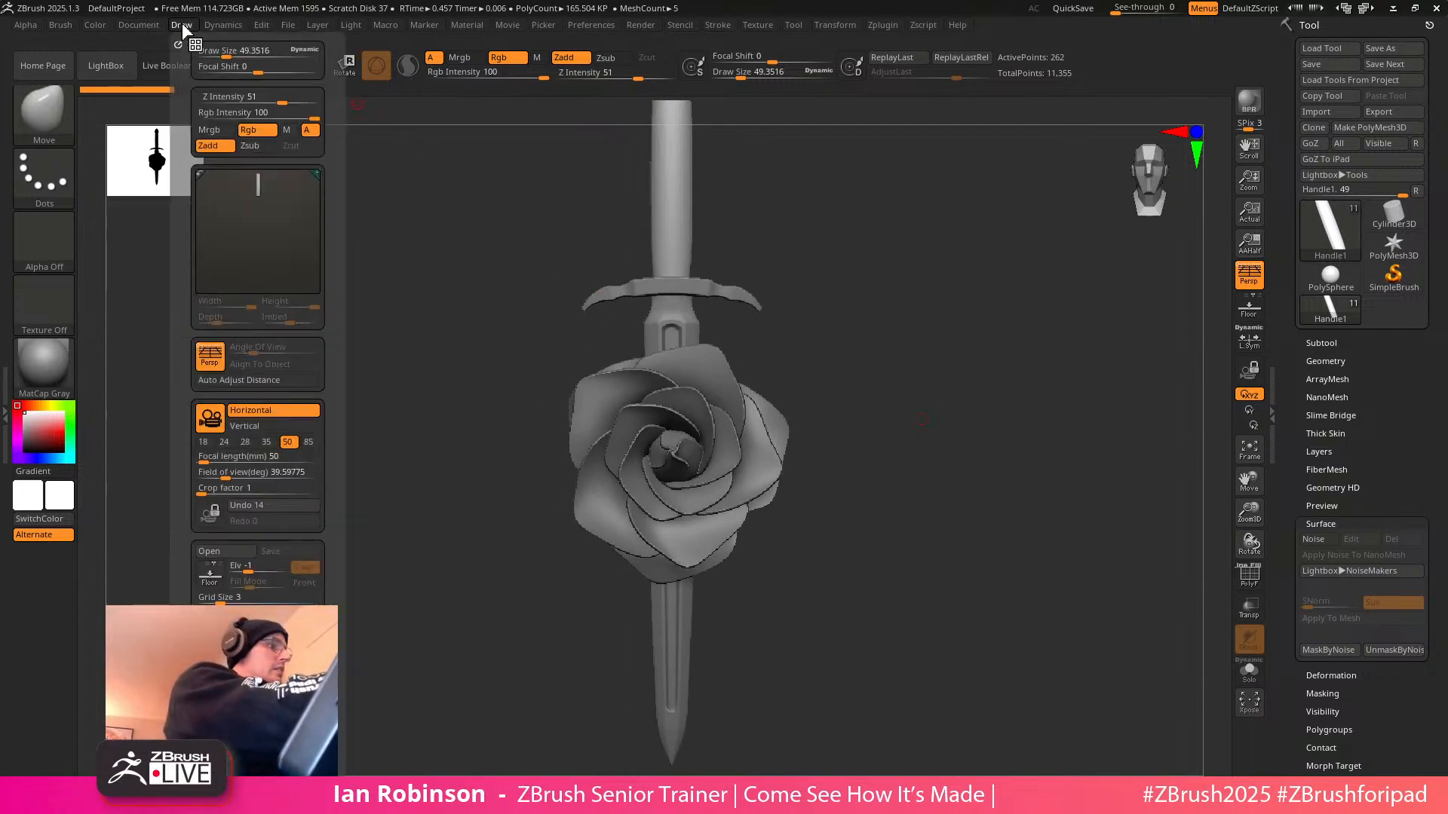
Open the subtool list with the model seen from the side and collapse the Dagger folder
drag(890, 400, 906, 463)
click(1321, 343)
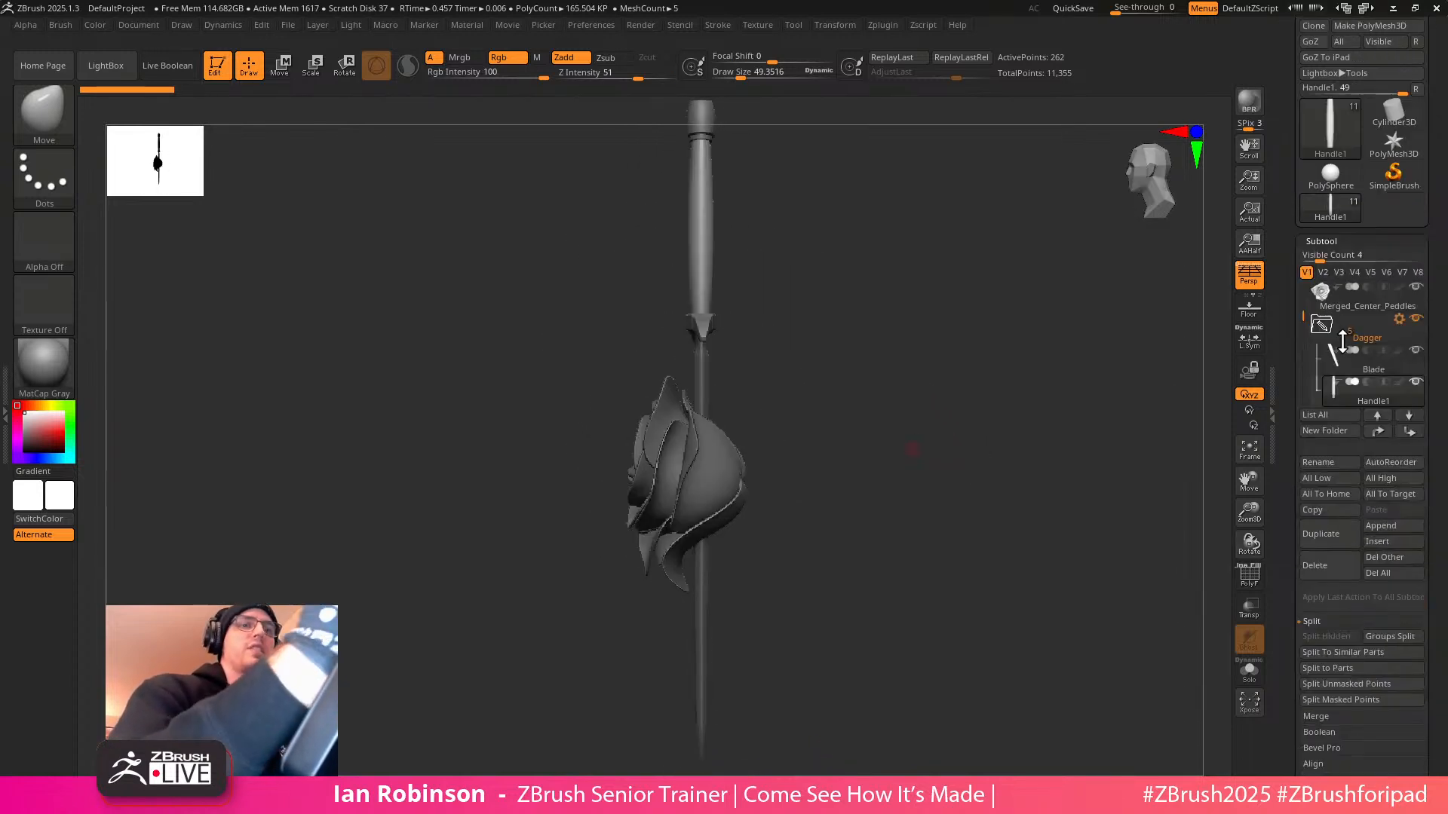
scroll(1321, 301, down, 2)
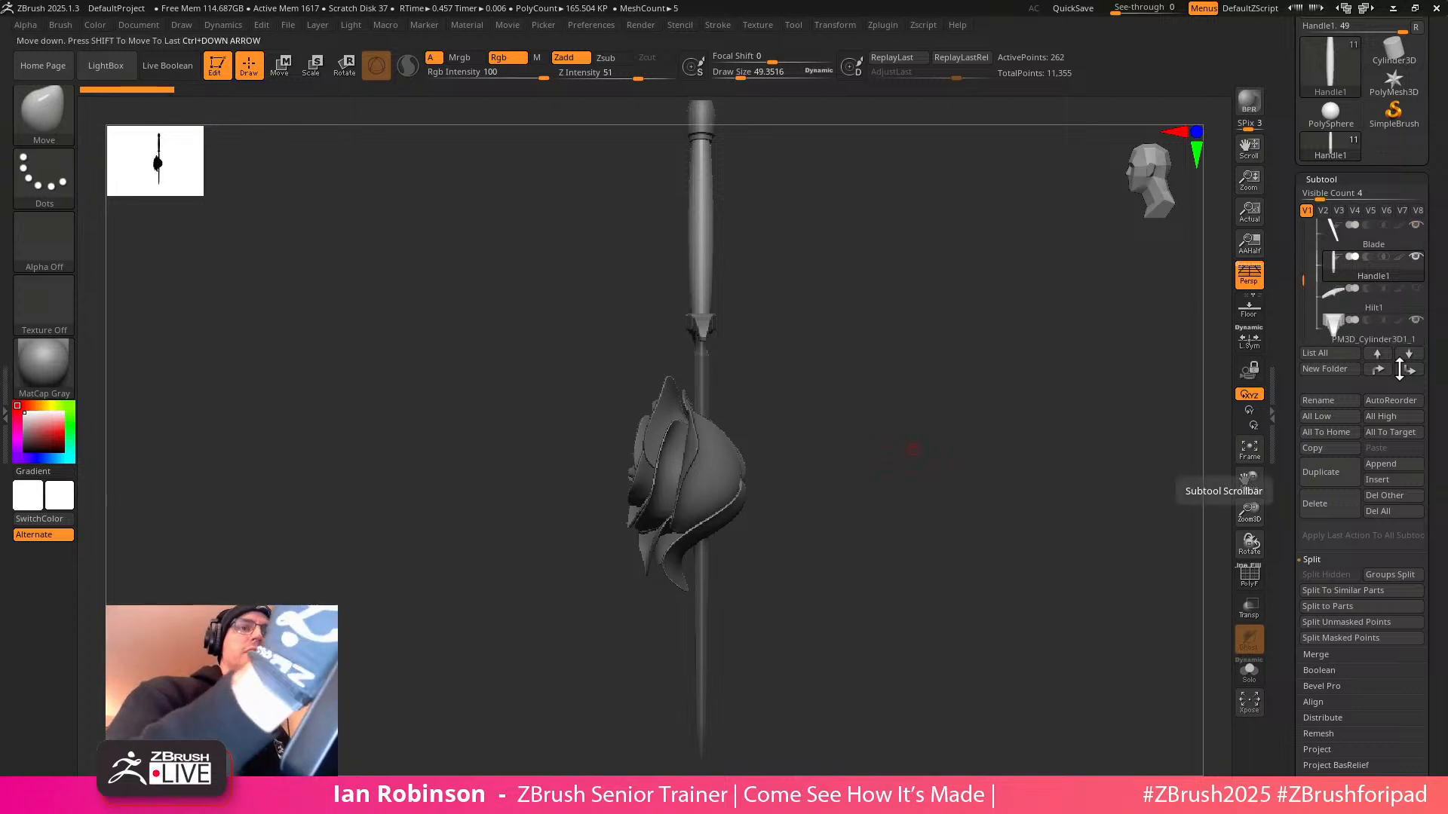
mouse_move(1307, 287)
mouse_down()
mouse_move(1309, 317)
mouse_move(1307, 260)
mouse_up()
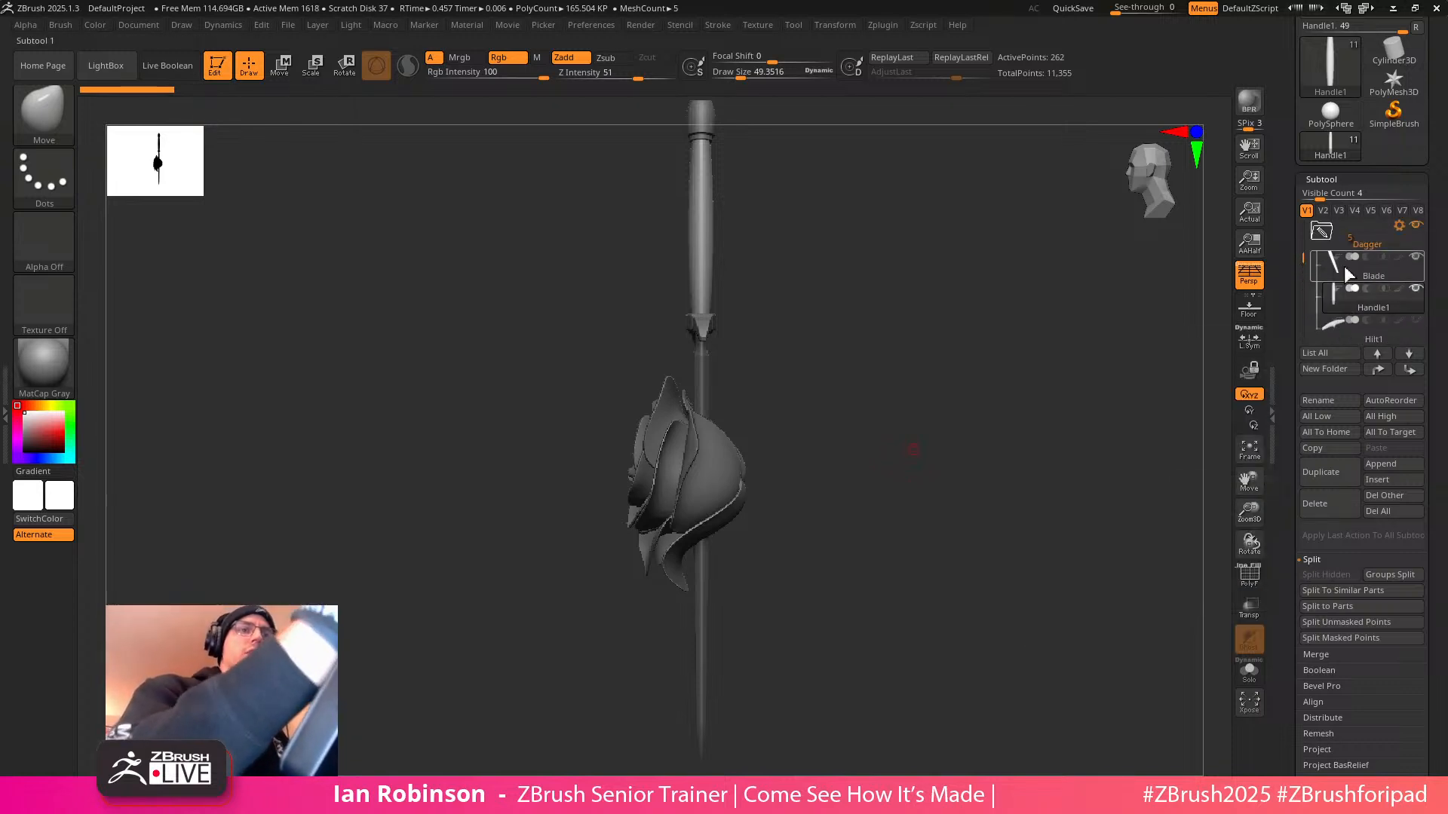
click(1325, 234)
drag(1306, 312, 1305, 282)
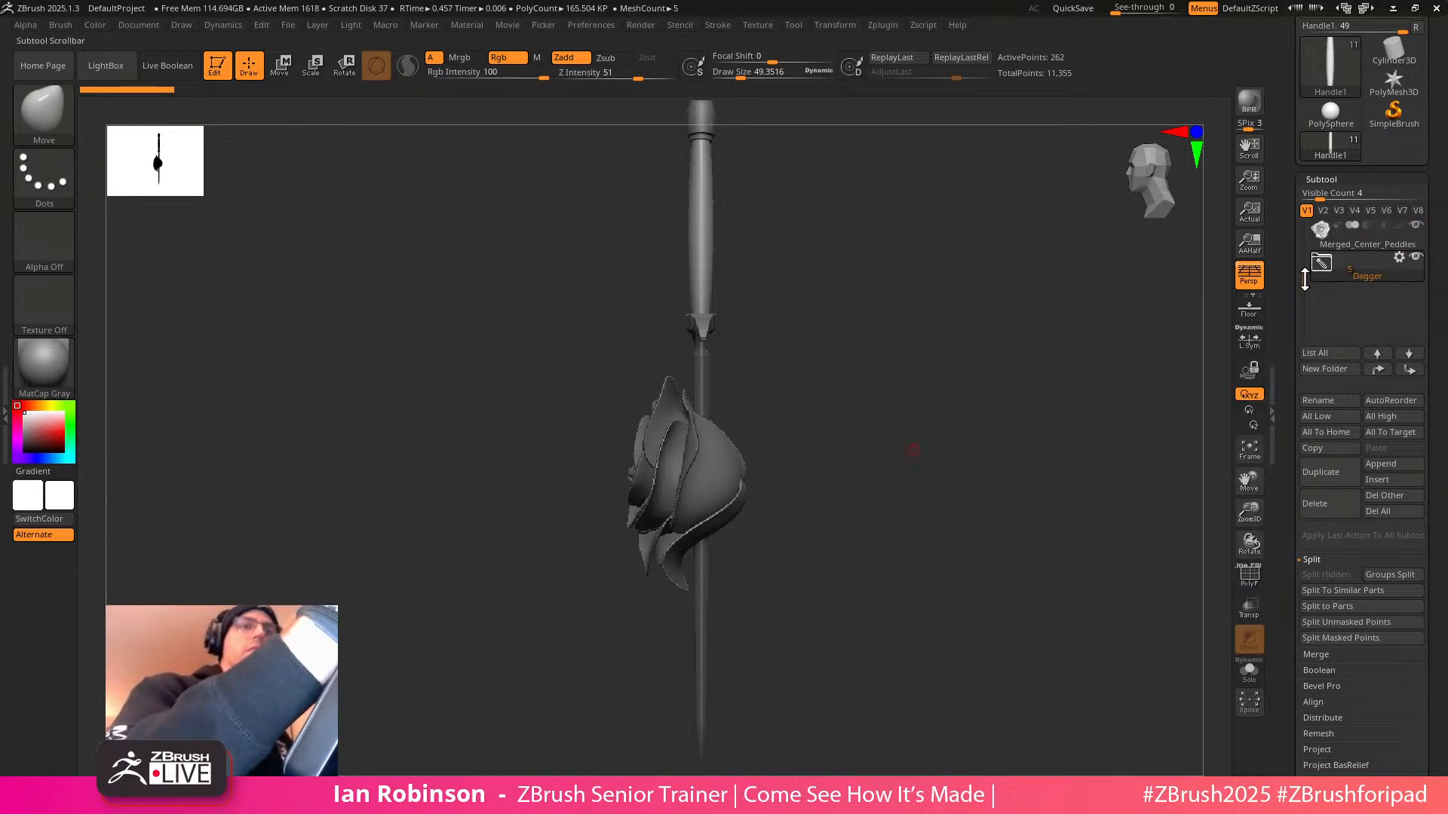
Insert a ZSphere subtool directly below Merged_Center_Peddles and switch to Move mode
click(1358, 243)
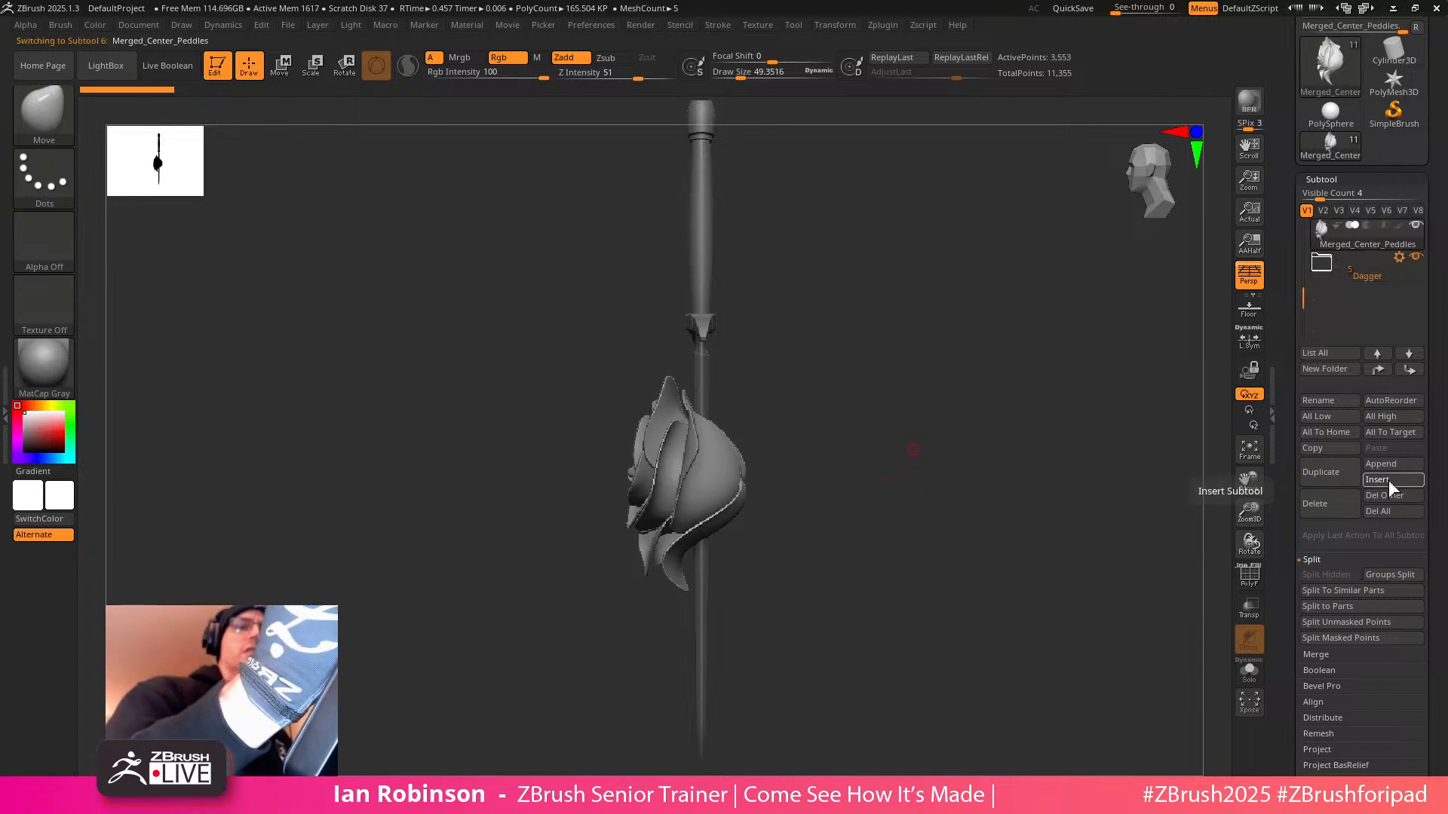
click(1393, 481)
click(1188, 598)
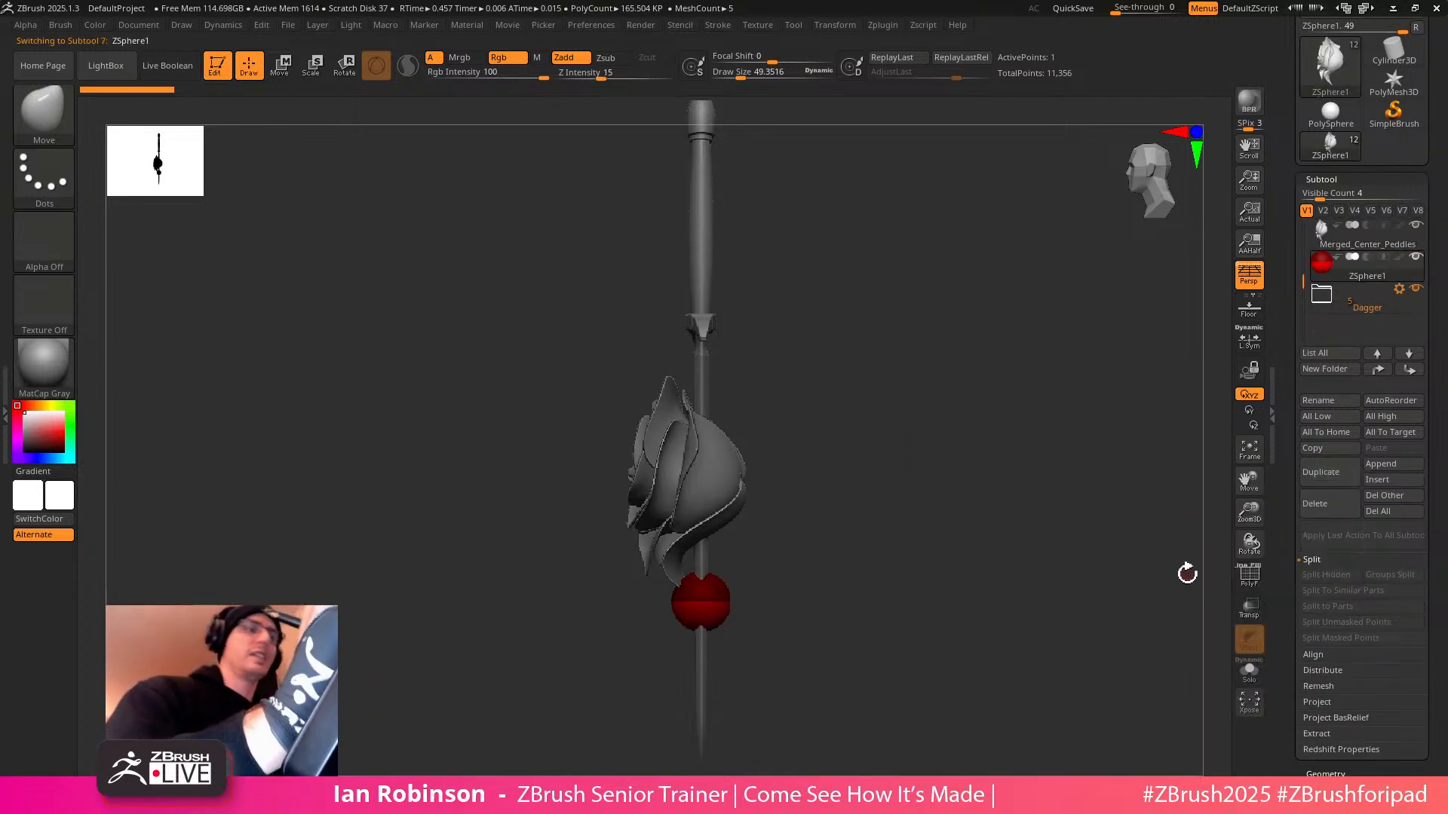
key(w)
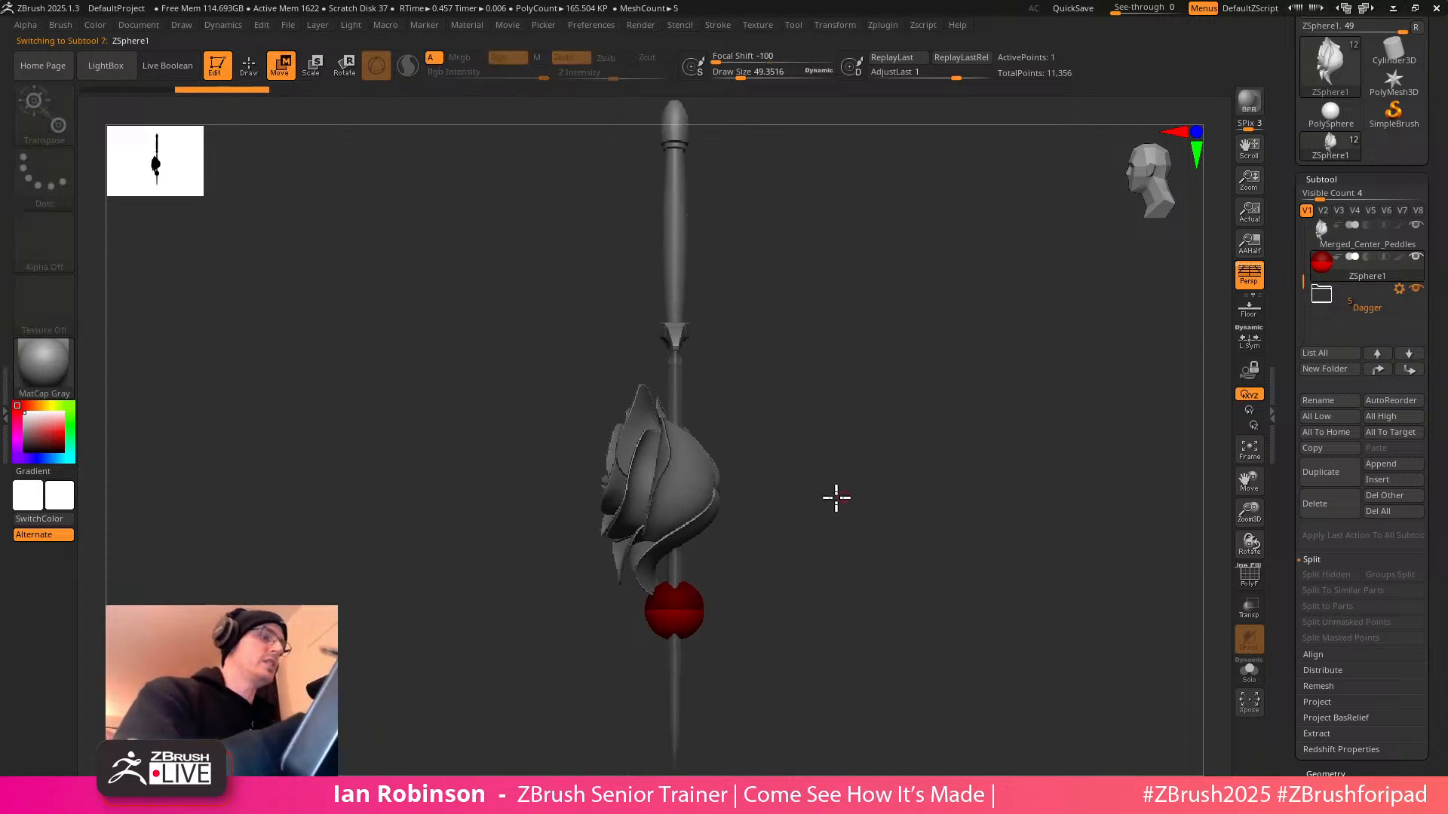
Move the ZSphere off the dagger's blade to a spot just behind the base of the rose
shift+drag(883, 518, 917, 513)
drag(823, 534, 797, 544)
drag(686, 621, 690, 383)
drag(864, 470, 818, 461)
drag(686, 374, 719, 424)
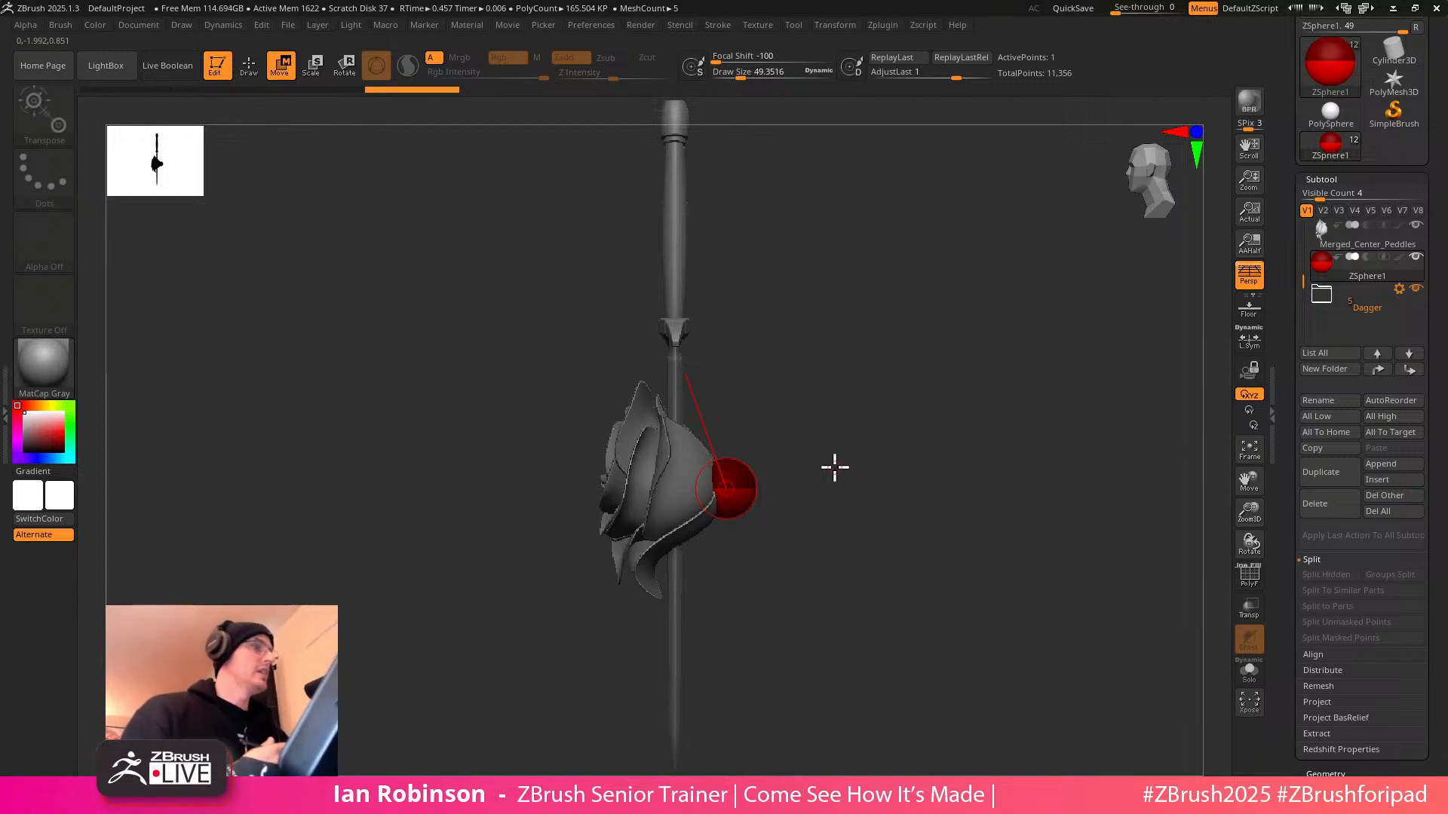
key(q)
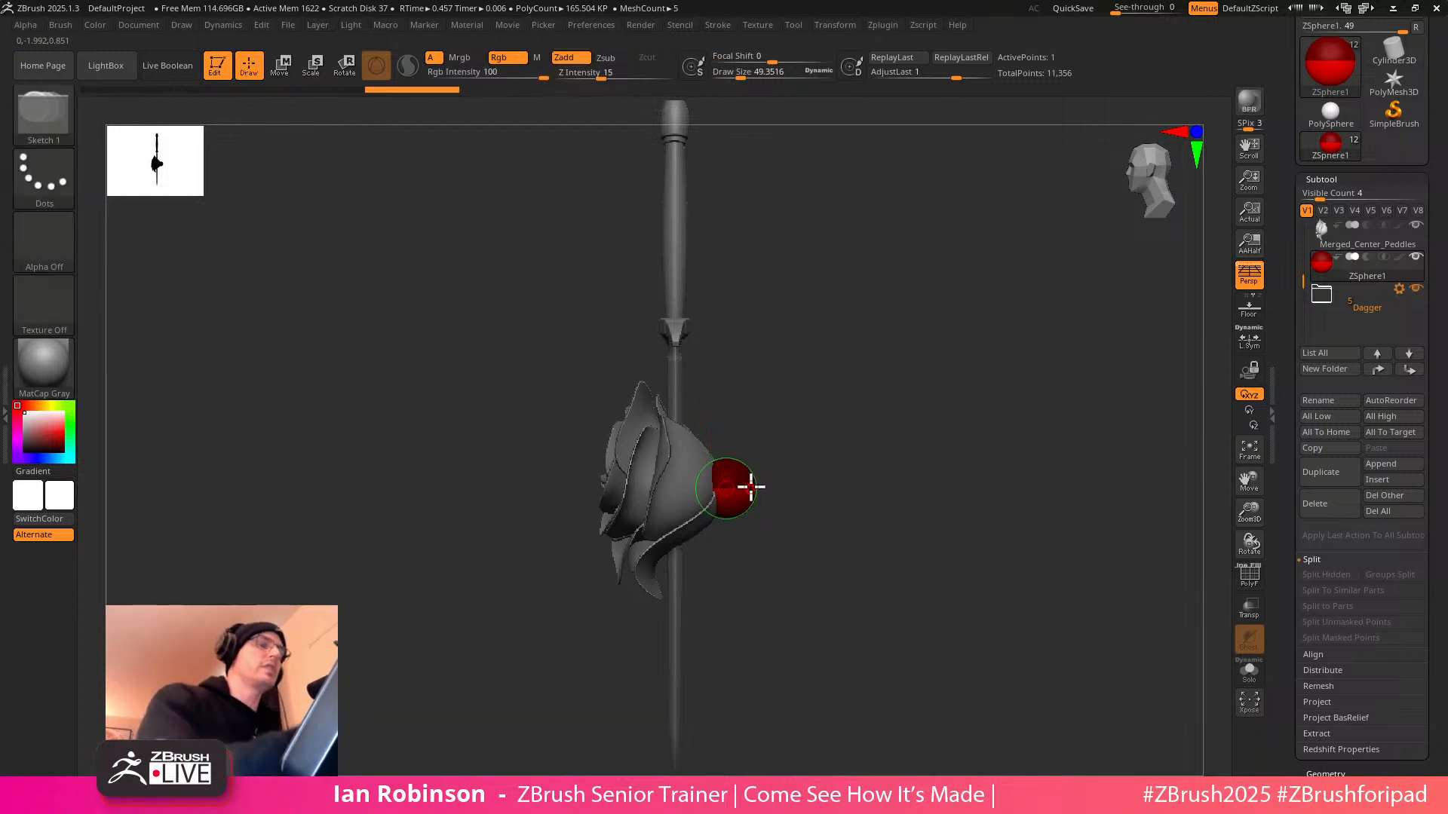
drag(754, 485, 772, 511)
key(ctrl+z)
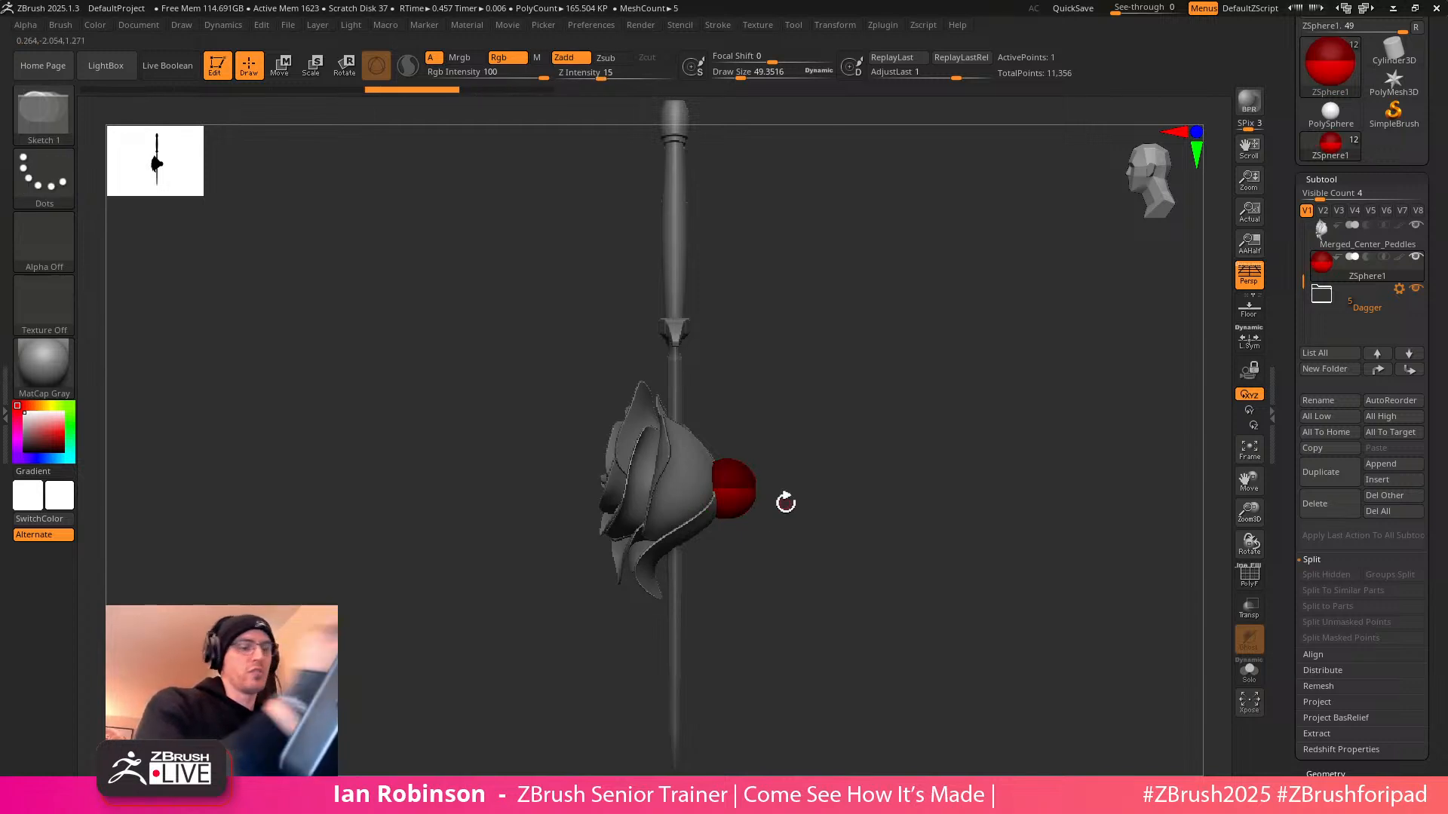
Pull the ZSphere clear of the rose's back and adjust its size
key(w)
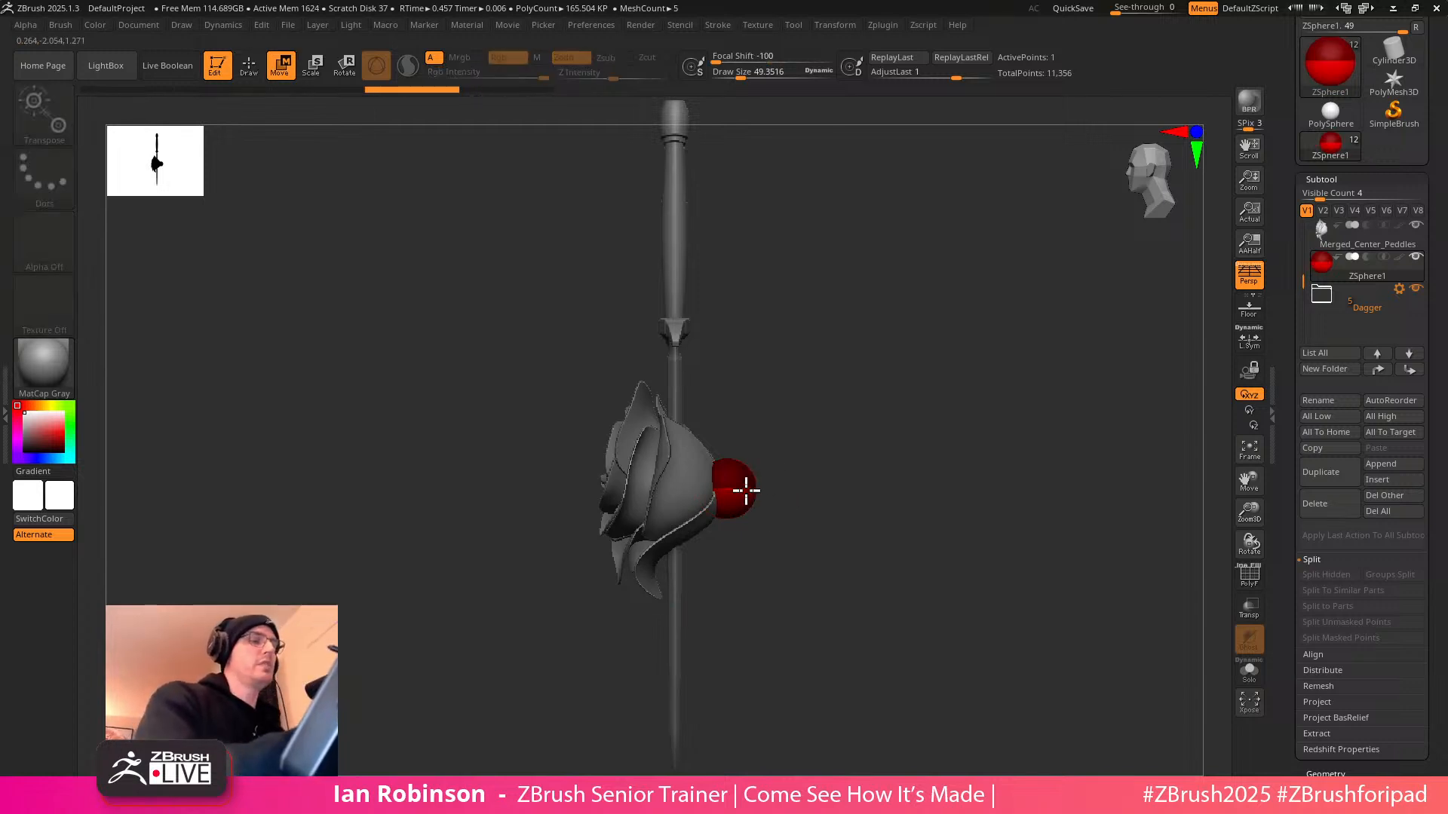
drag(746, 491, 777, 477)
key(e)
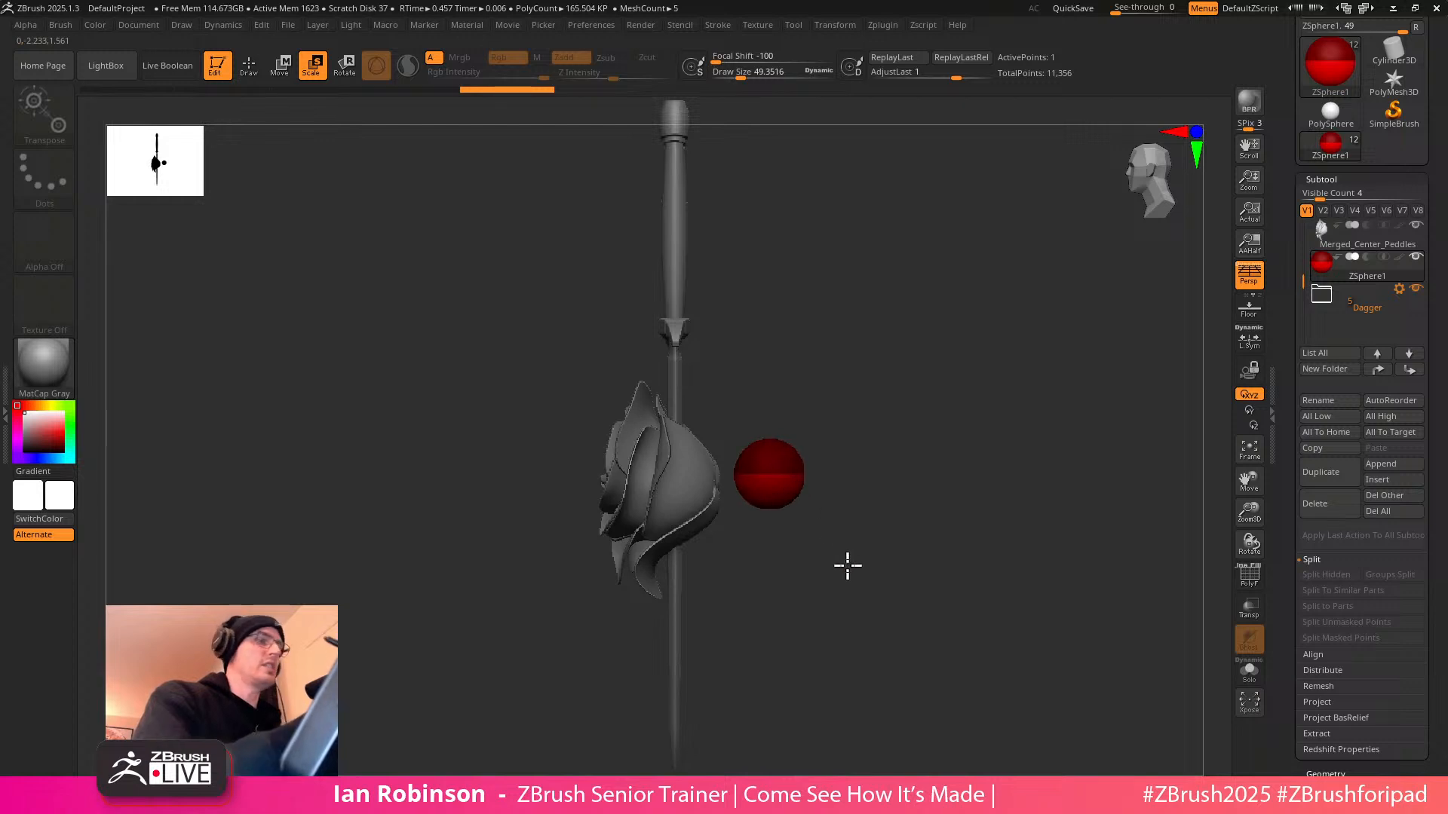
key(r)
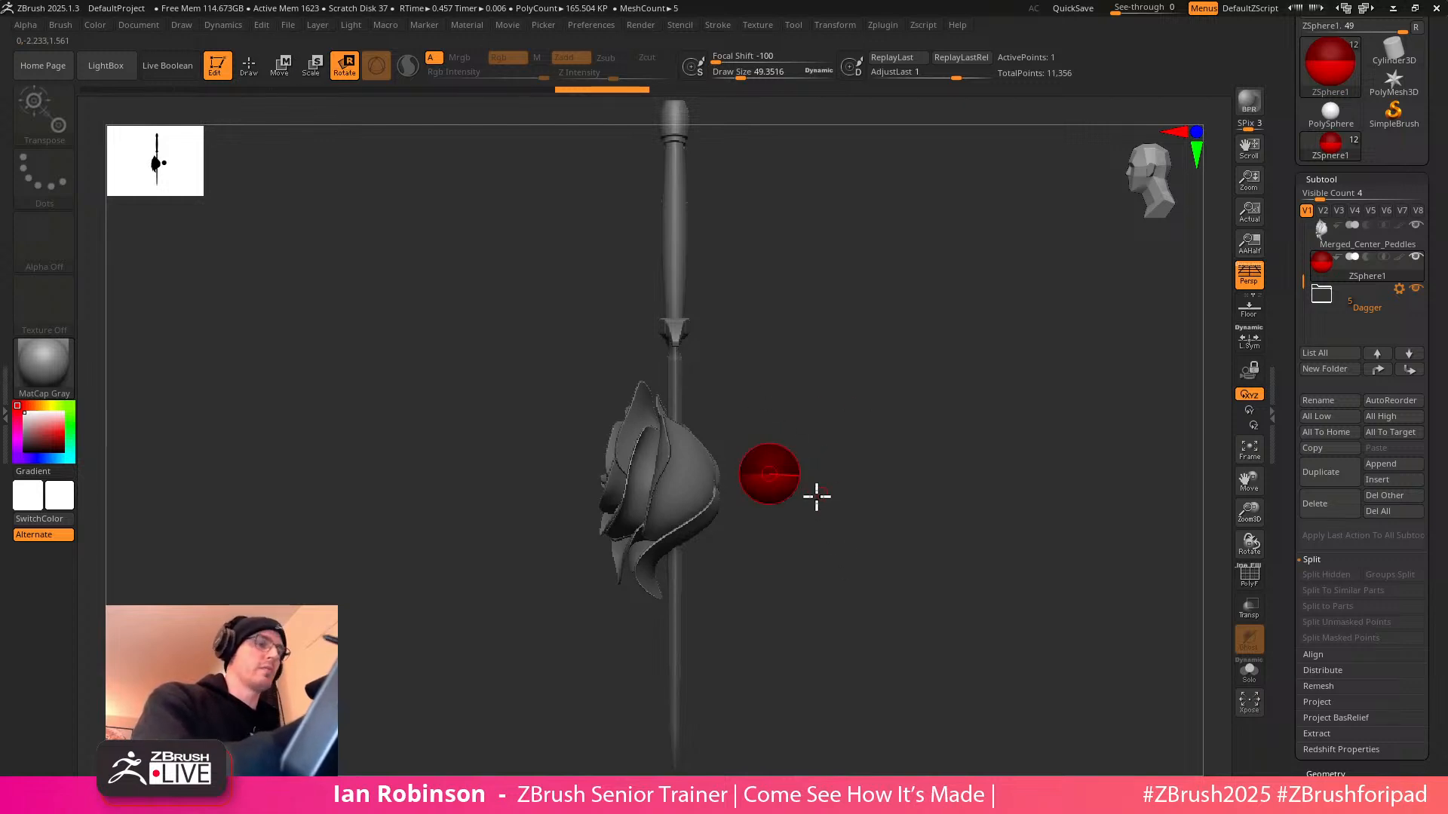
key(w)
drag(788, 485, 783, 483)
Shrink the ZSphere and seat it against the centre of the rose's back, where the petals meet
drag(868, 456, 721, 519)
key(e)
key(w)
shift+drag(805, 483, 719, 502)
drag(887, 460, 959, 443)
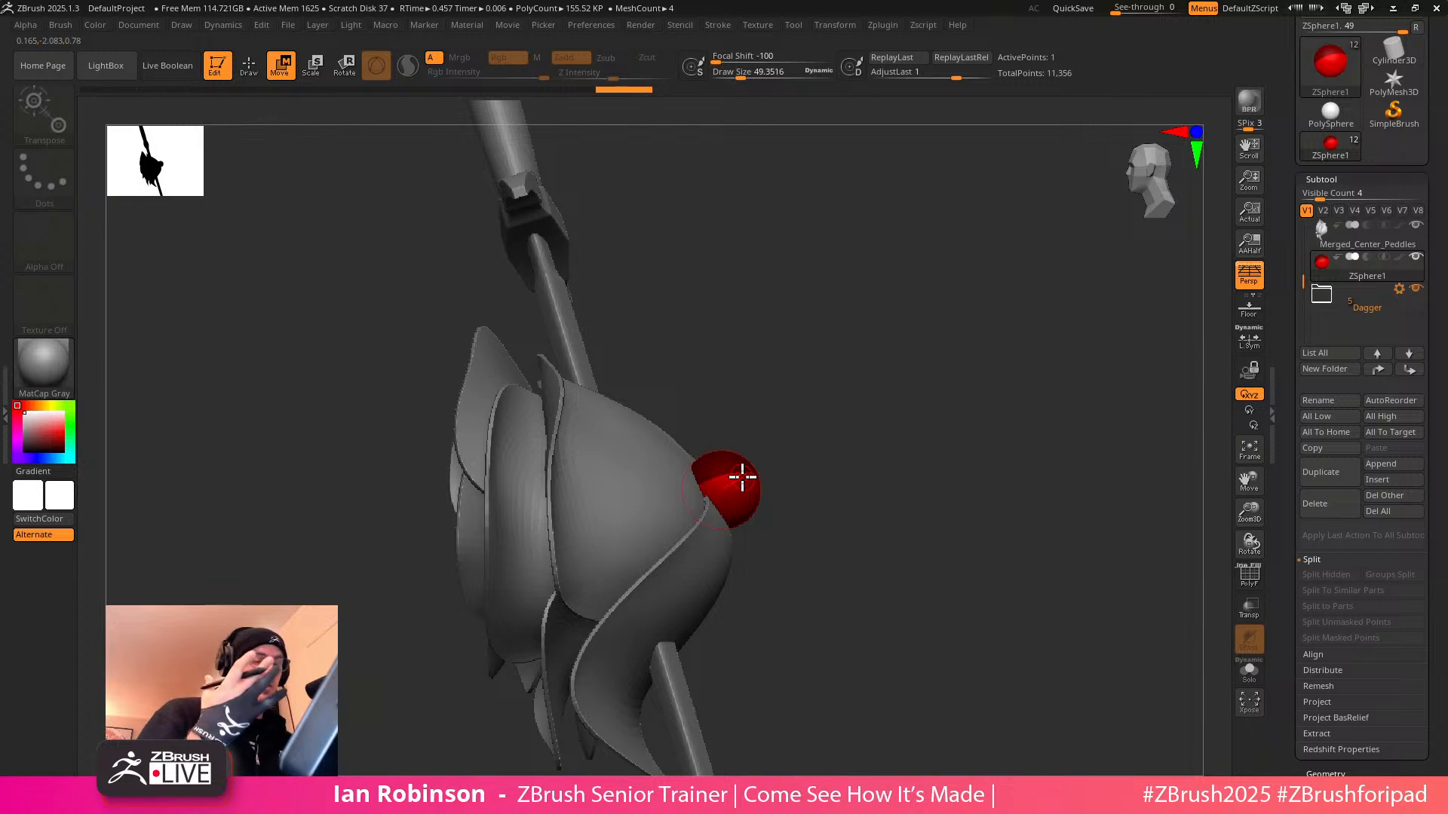
drag(873, 493, 869, 449)
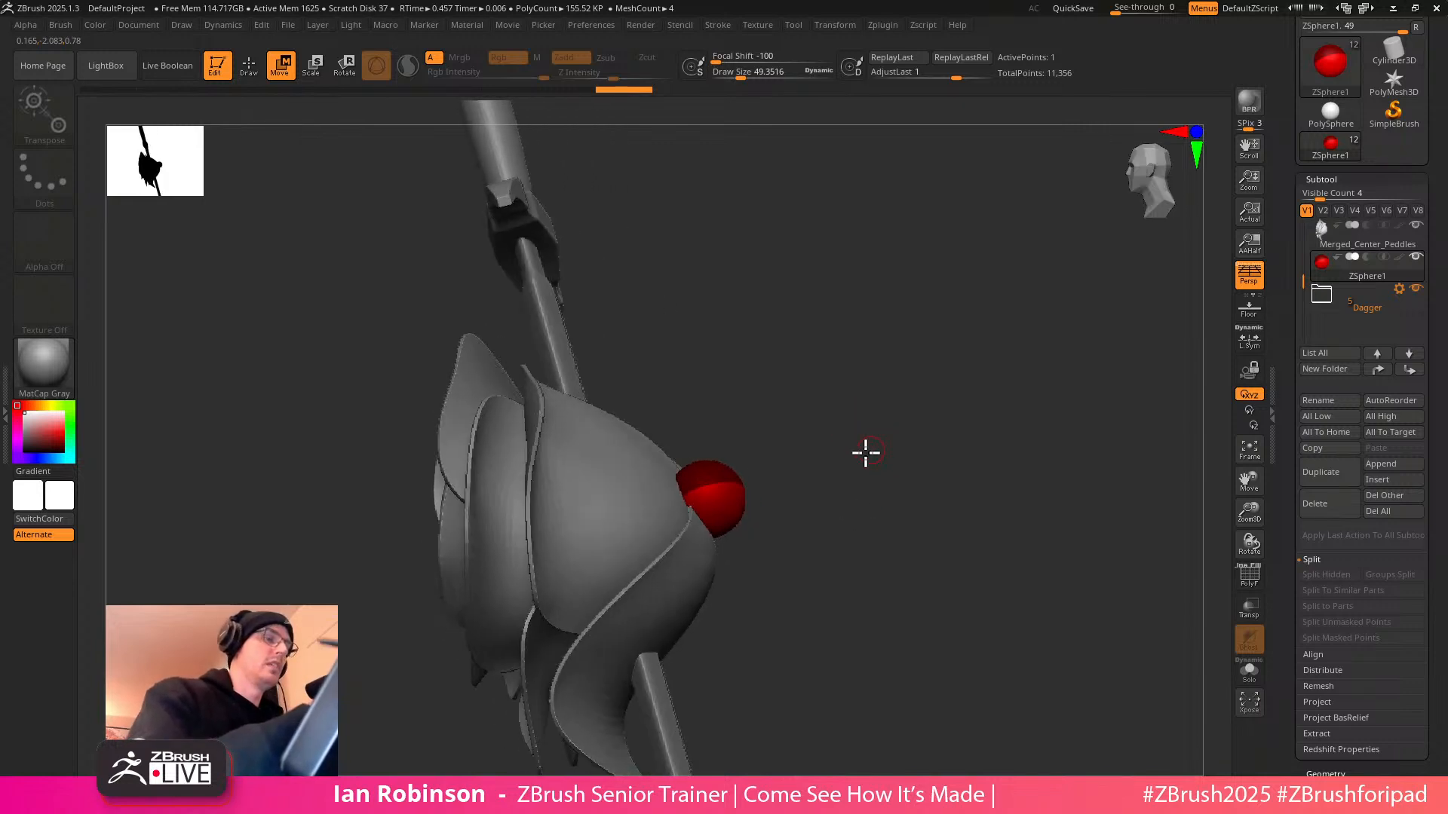
key(e)
key(w)
drag(776, 430, 896, 480)
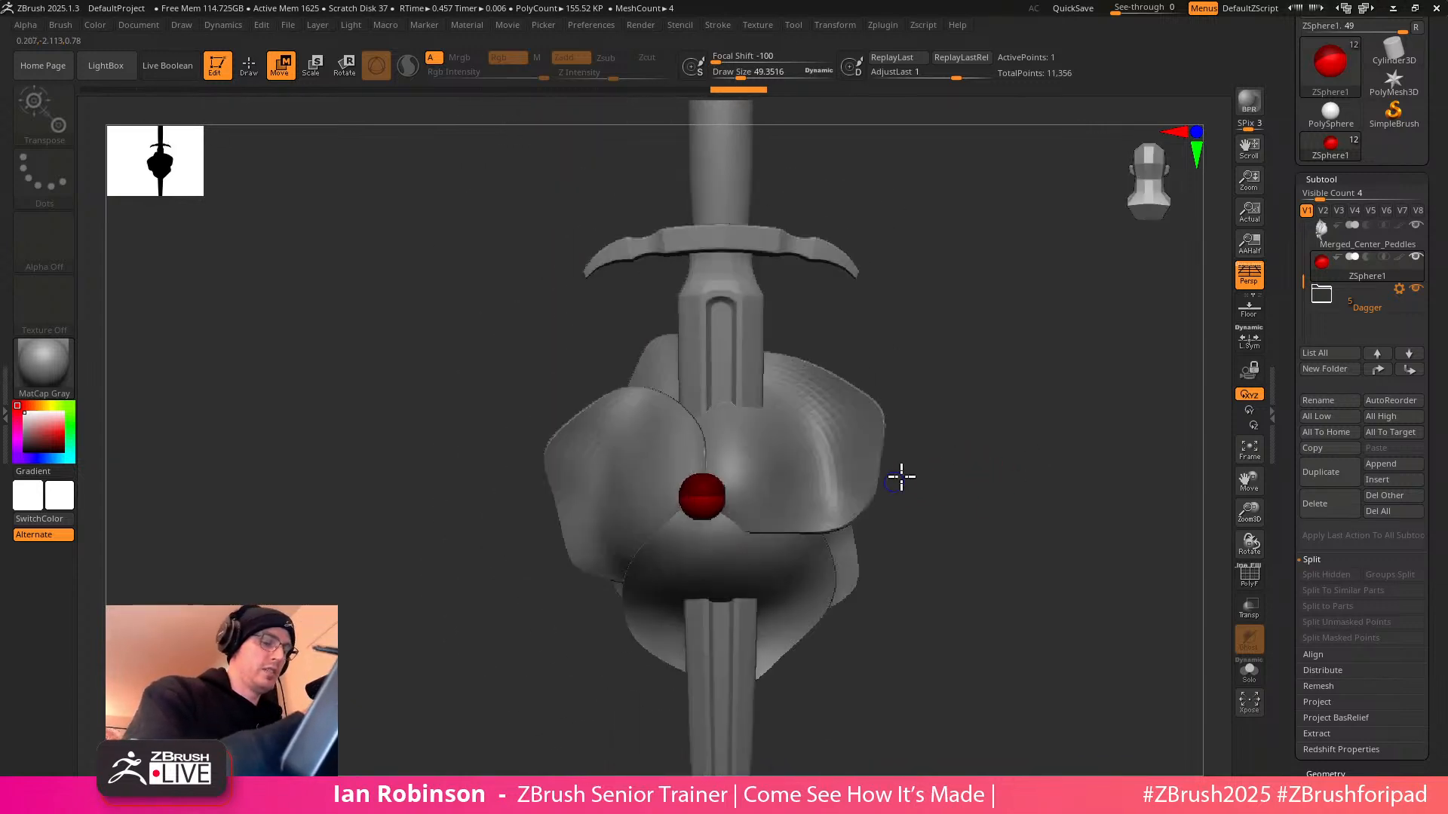
Draw a child ZSphere on the root sphere and pull it straight out behind the rose to start the stem
key(q)
drag(700, 499, 696, 514)
drag(963, 491, 1013, 472)
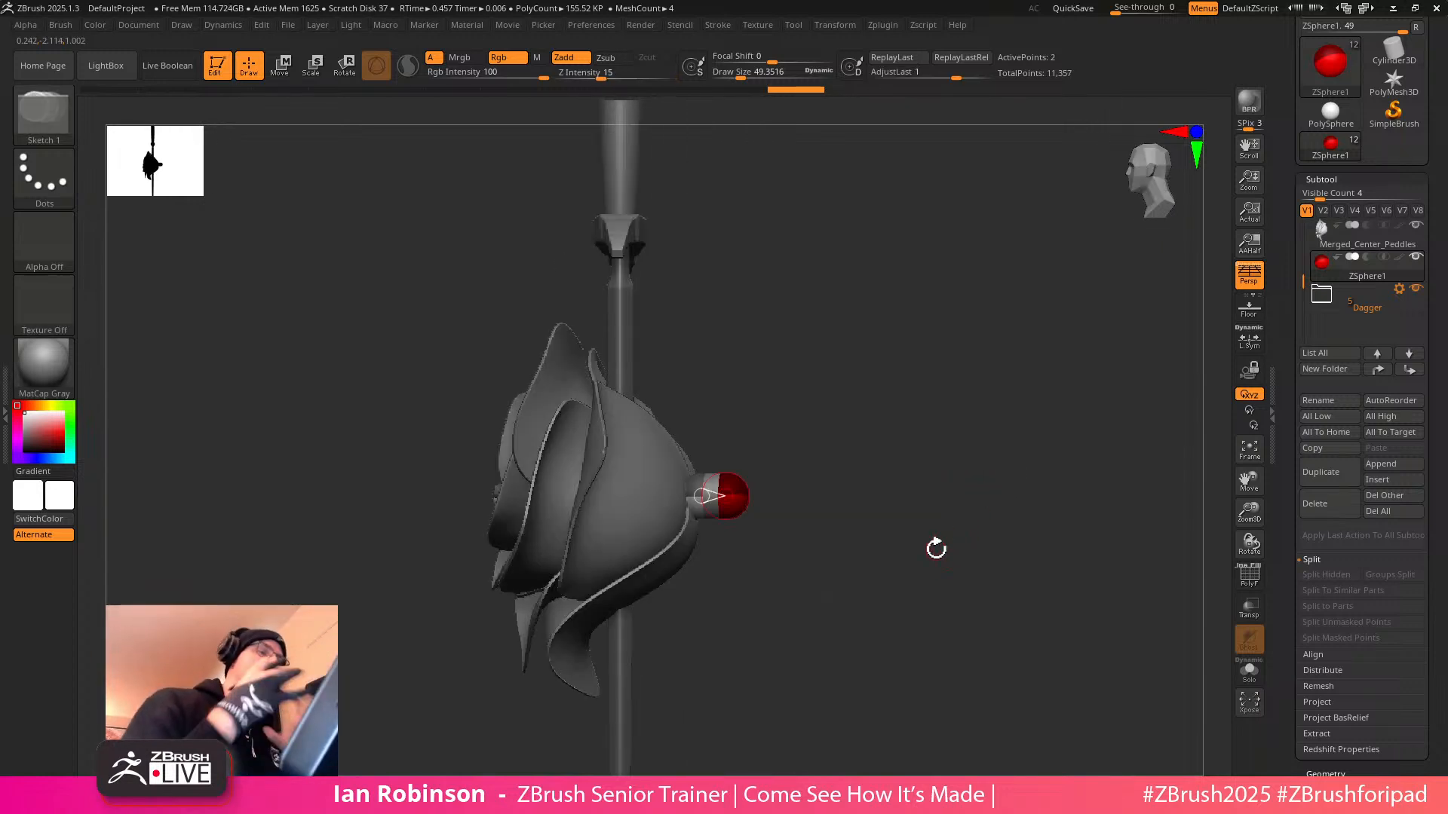
key(w)
alt+drag(893, 475, 863, 513)
drag(758, 495, 867, 520)
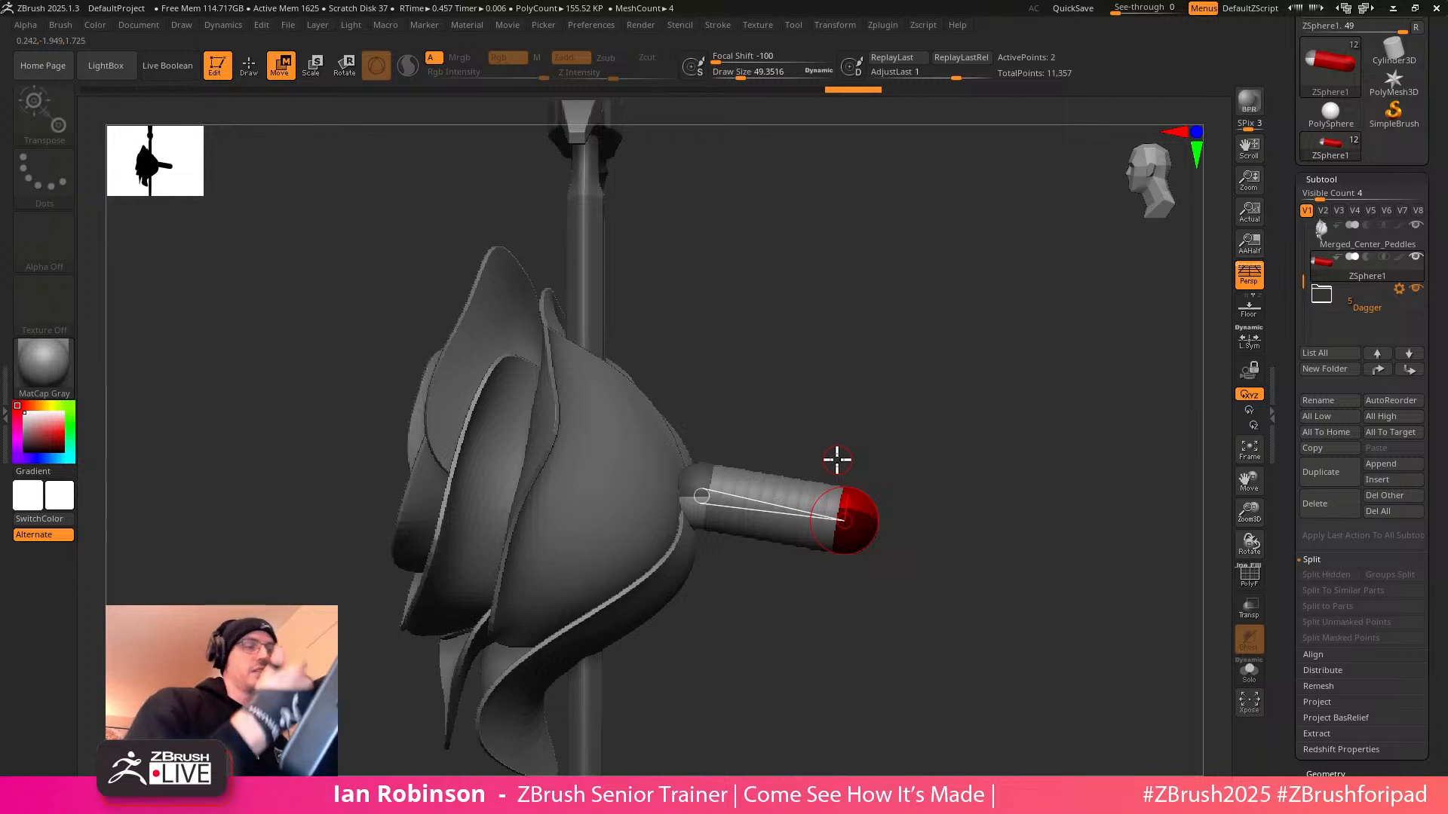
Shrink the stem's end ZSphere slightly and move it diagonally down past the rose, to one side of the blade
key(e)
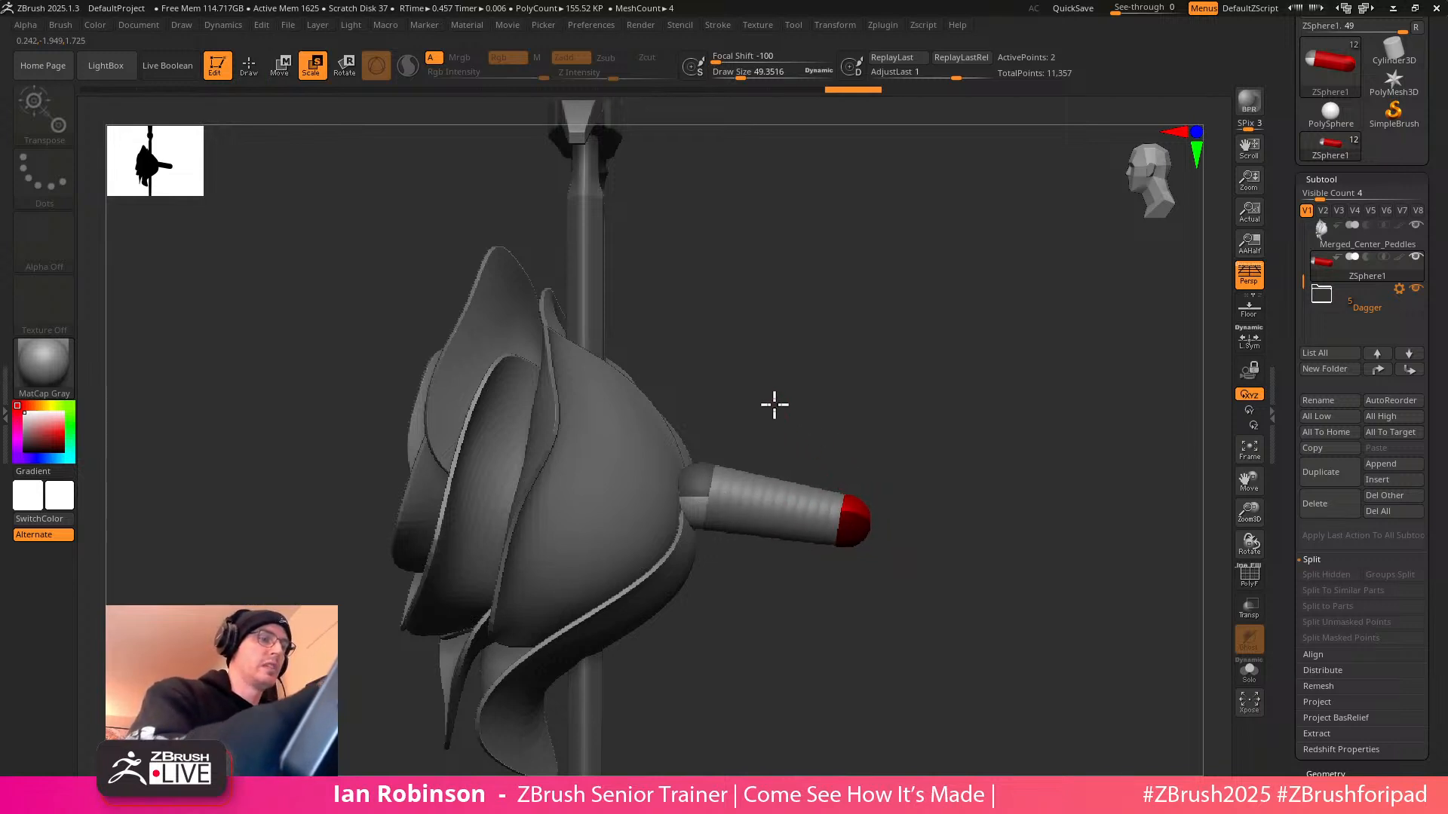
drag(952, 465, 888, 343)
drag(837, 417, 843, 422)
key(w)
drag(785, 381, 696, 669)
drag(807, 573, 712, 621)
drag(609, 647, 800, 536)
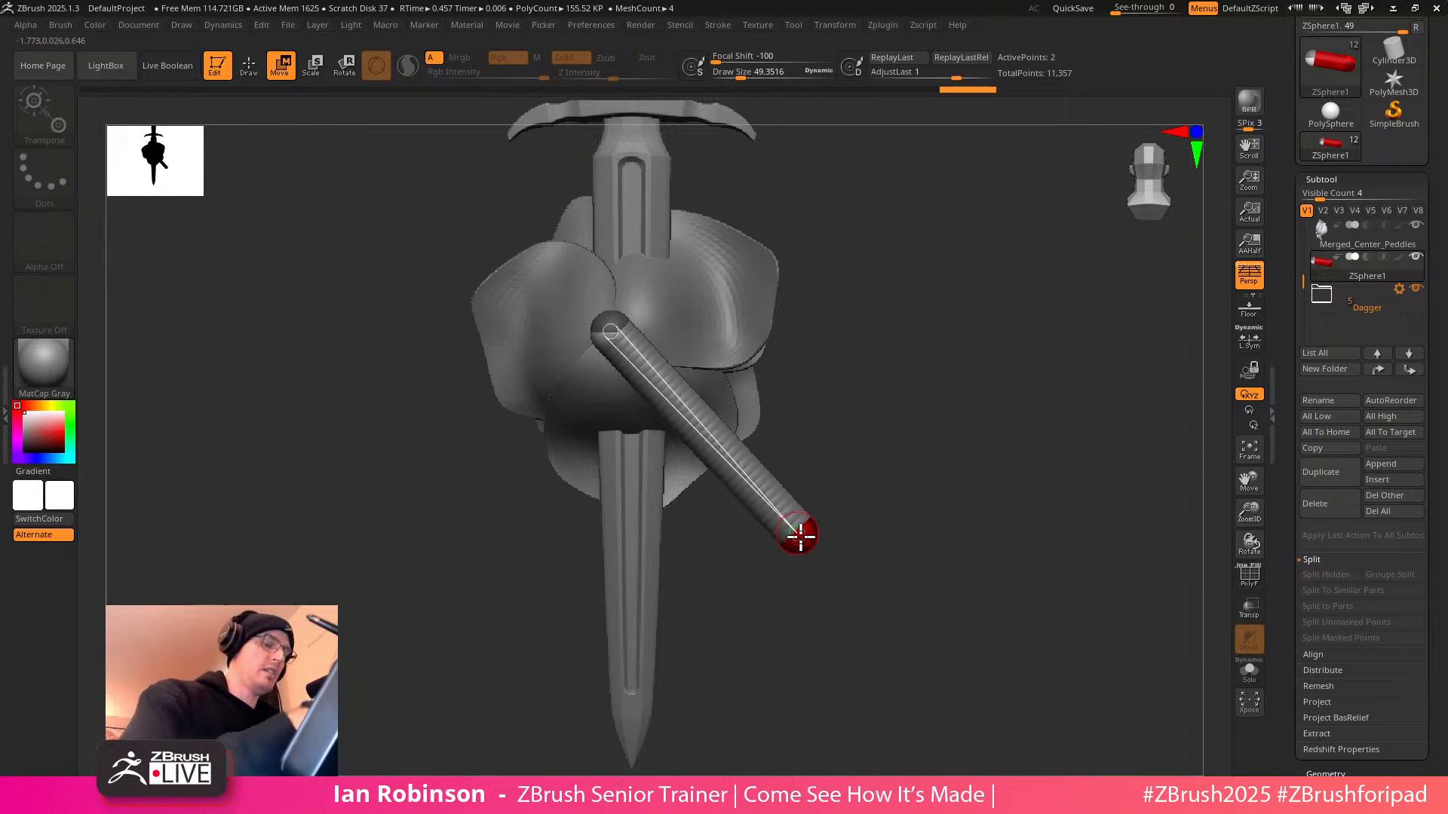
Insert a ZSphere midway along the stem and pull it away from the rose to bend the stem
click(719, 426)
drag(720, 430, 756, 390)
drag(853, 382, 881, 392)
drag(760, 389, 919, 436)
drag(760, 397, 740, 472)
Insert a ZSphere between the root and the bend and pull it outward from the rose's back
key(q)
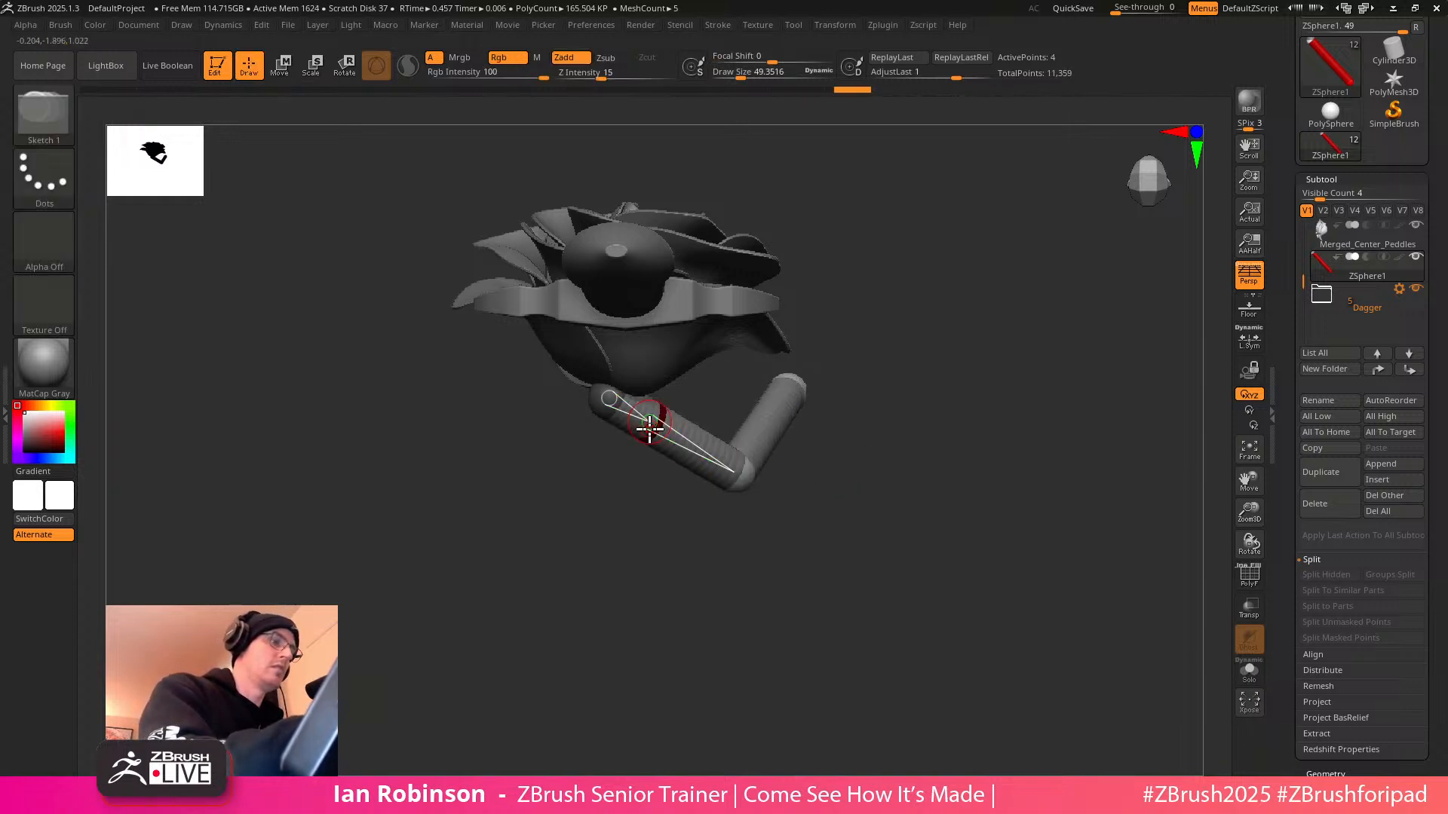
key(w)
drag(656, 427, 621, 463)
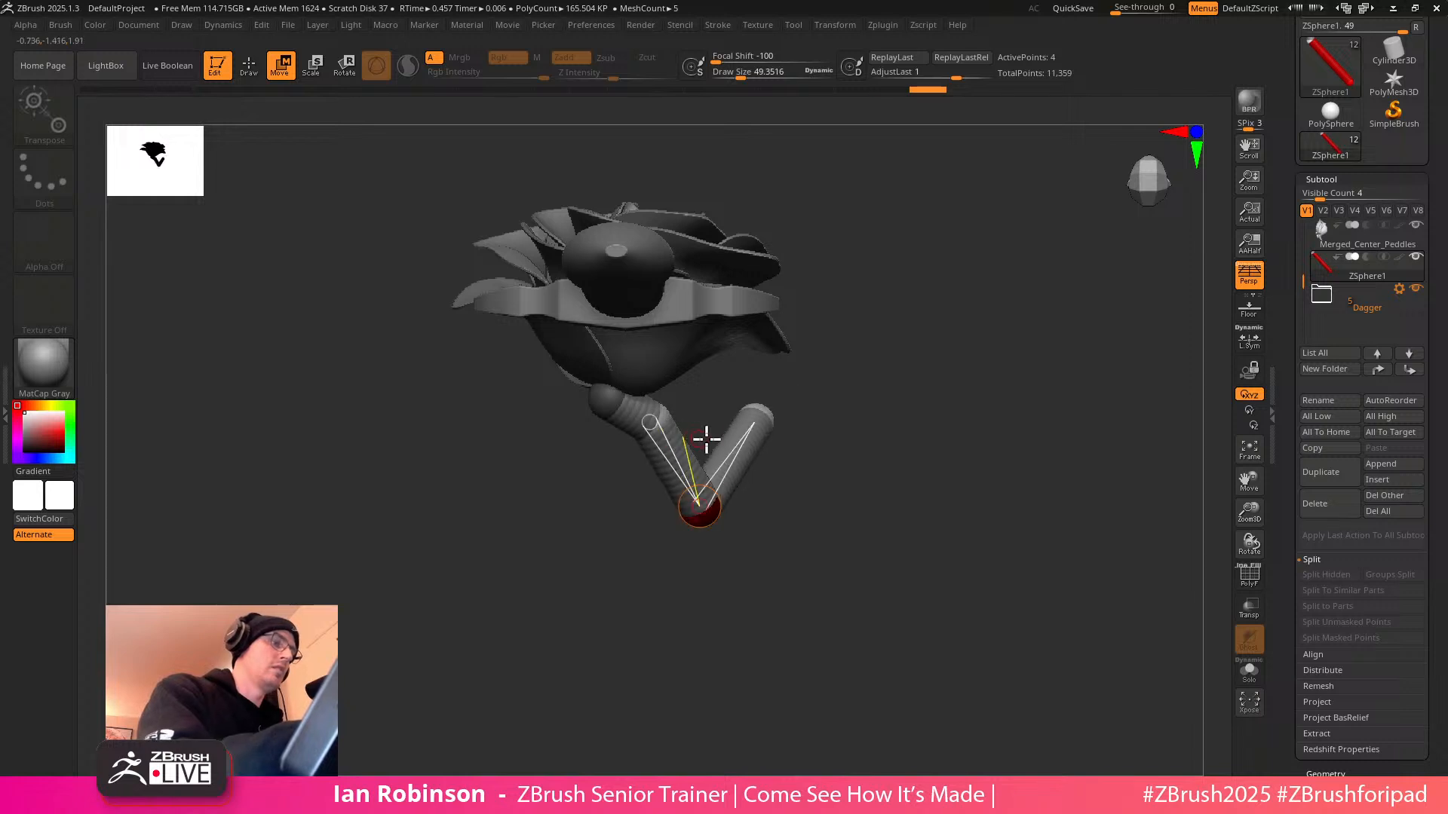
key(ctrl+z)
drag(663, 413, 648, 444)
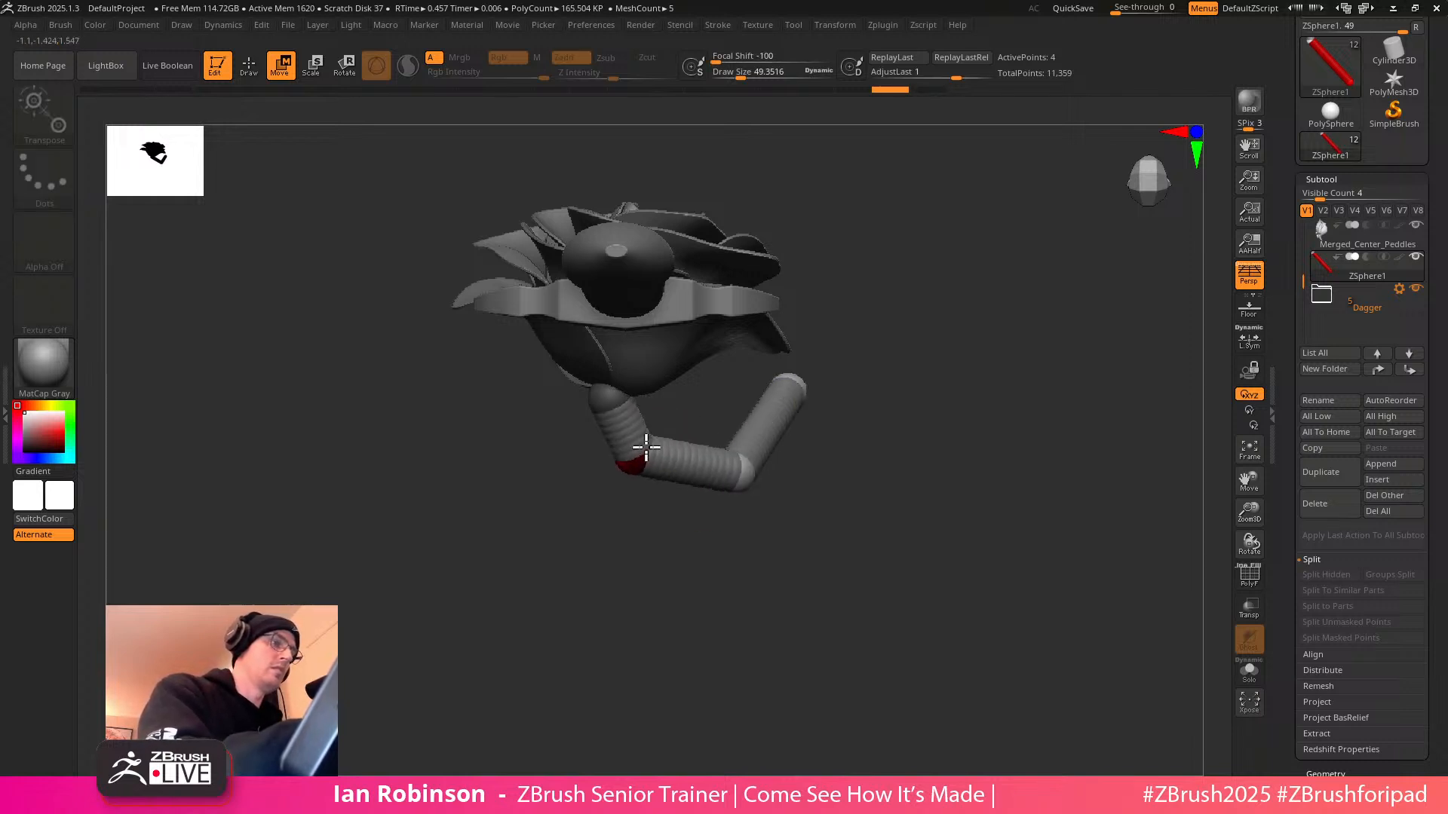
Reposition the stem's two middle joints so it curves out from the rose's back and around its side
drag(634, 497, 711, 443)
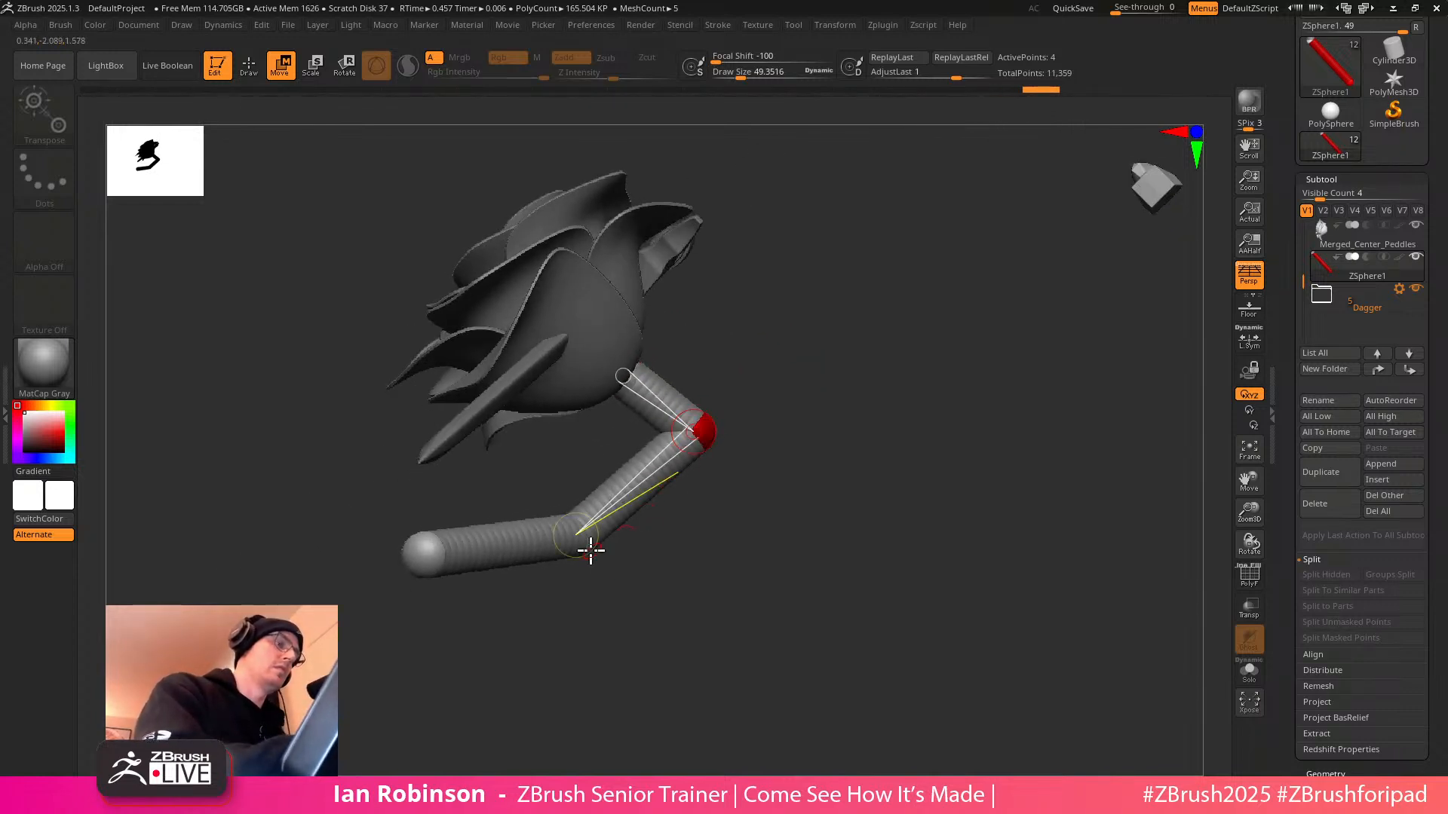
drag(591, 549, 595, 559)
drag(668, 516, 788, 457)
drag(784, 534, 757, 487)
drag(627, 422, 561, 377)
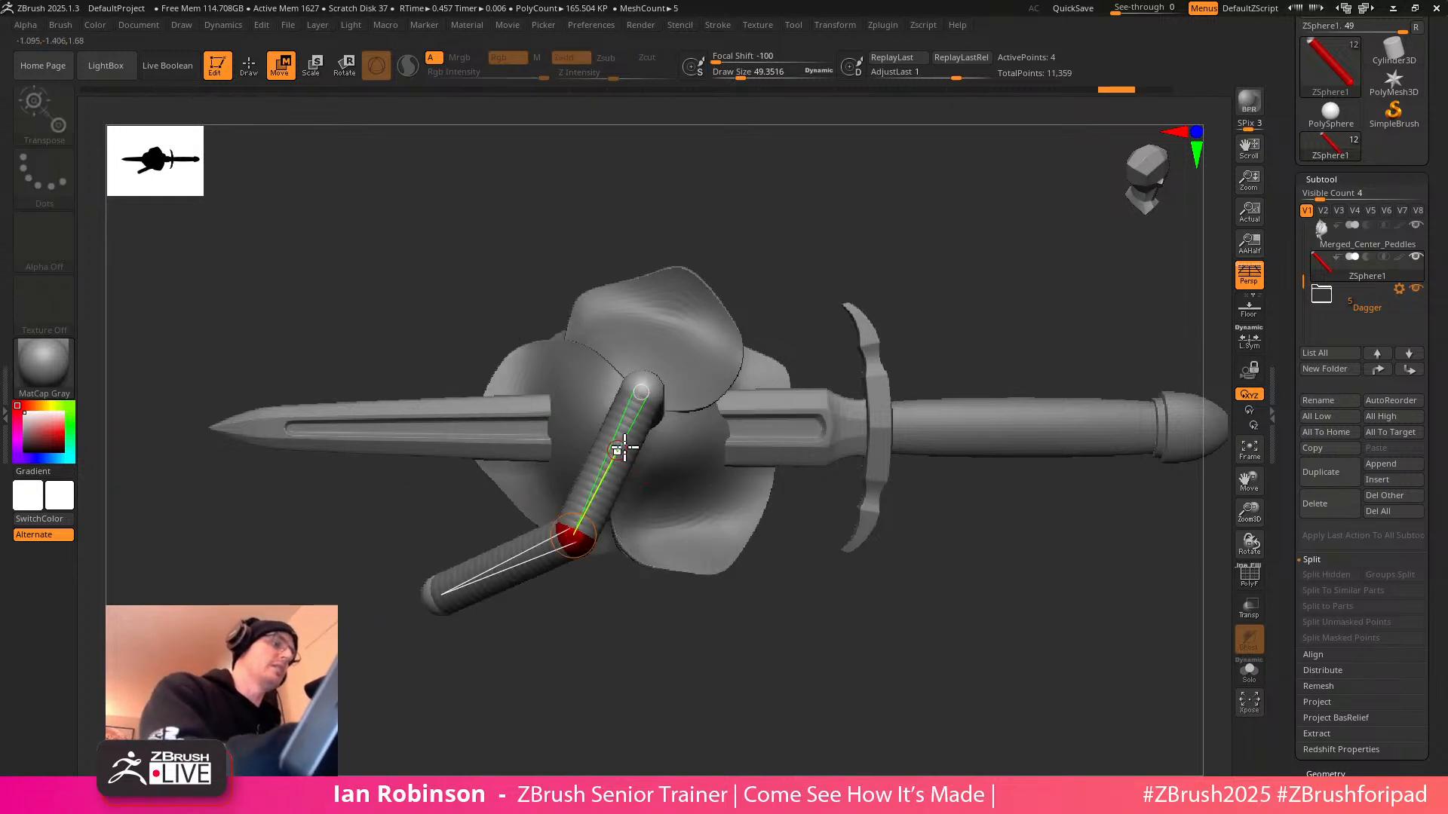
drag(623, 450, 628, 452)
Adjust the stem's end ZSphere and middle joints to round out the curve beside the dagger's blade
mouse_move(919, 518)
mouse_down()
mouse_move(962, 550)
mouse_move(919, 517)
mouse_up()
drag(448, 603, 433, 572)
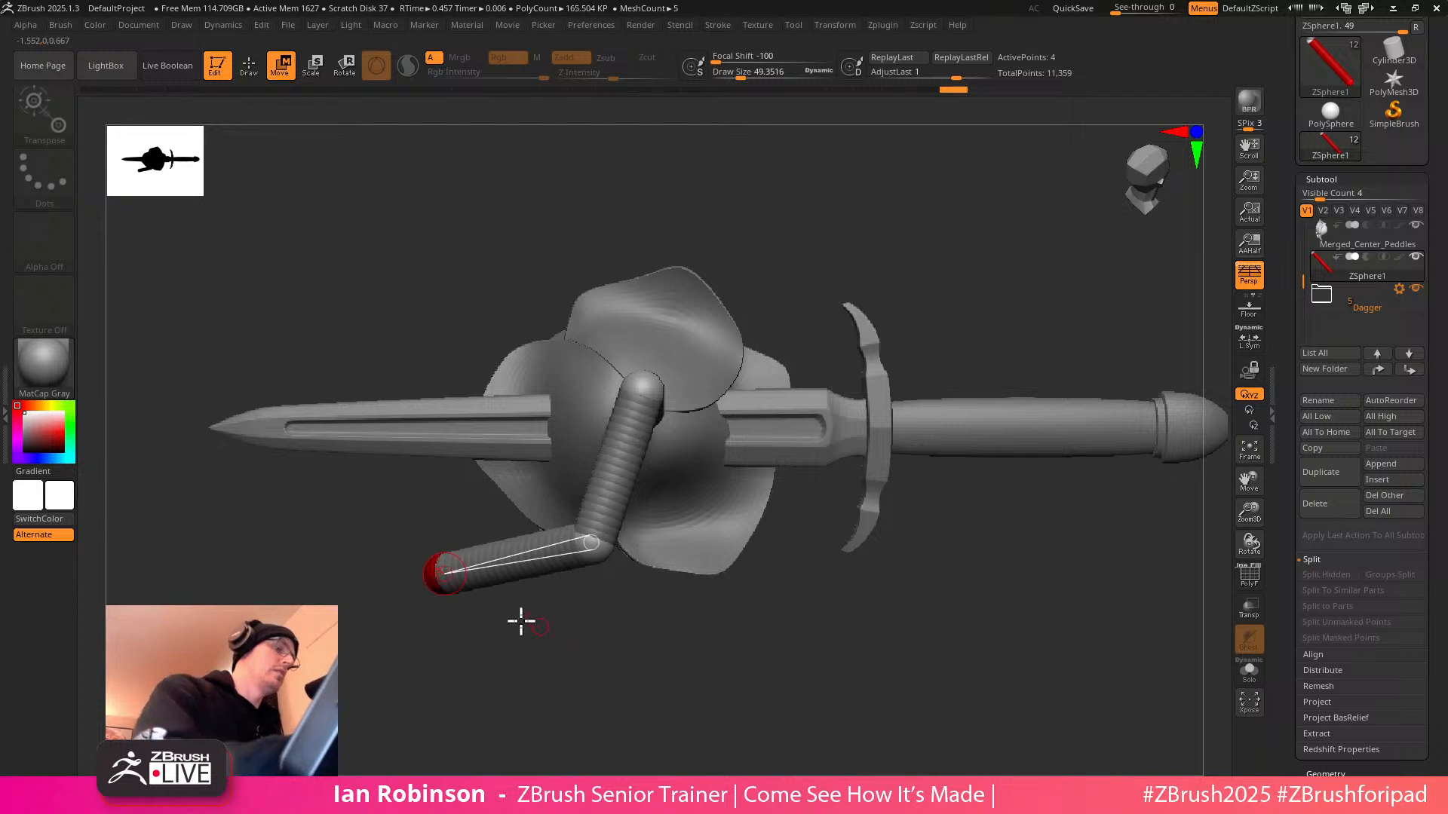
drag(571, 647, 662, 652)
drag(514, 581, 494, 553)
mouse_move(637, 647)
mouse_down()
mouse_move(685, 672)
mouse_move(654, 587)
mouse_up()
drag(592, 440, 587, 469)
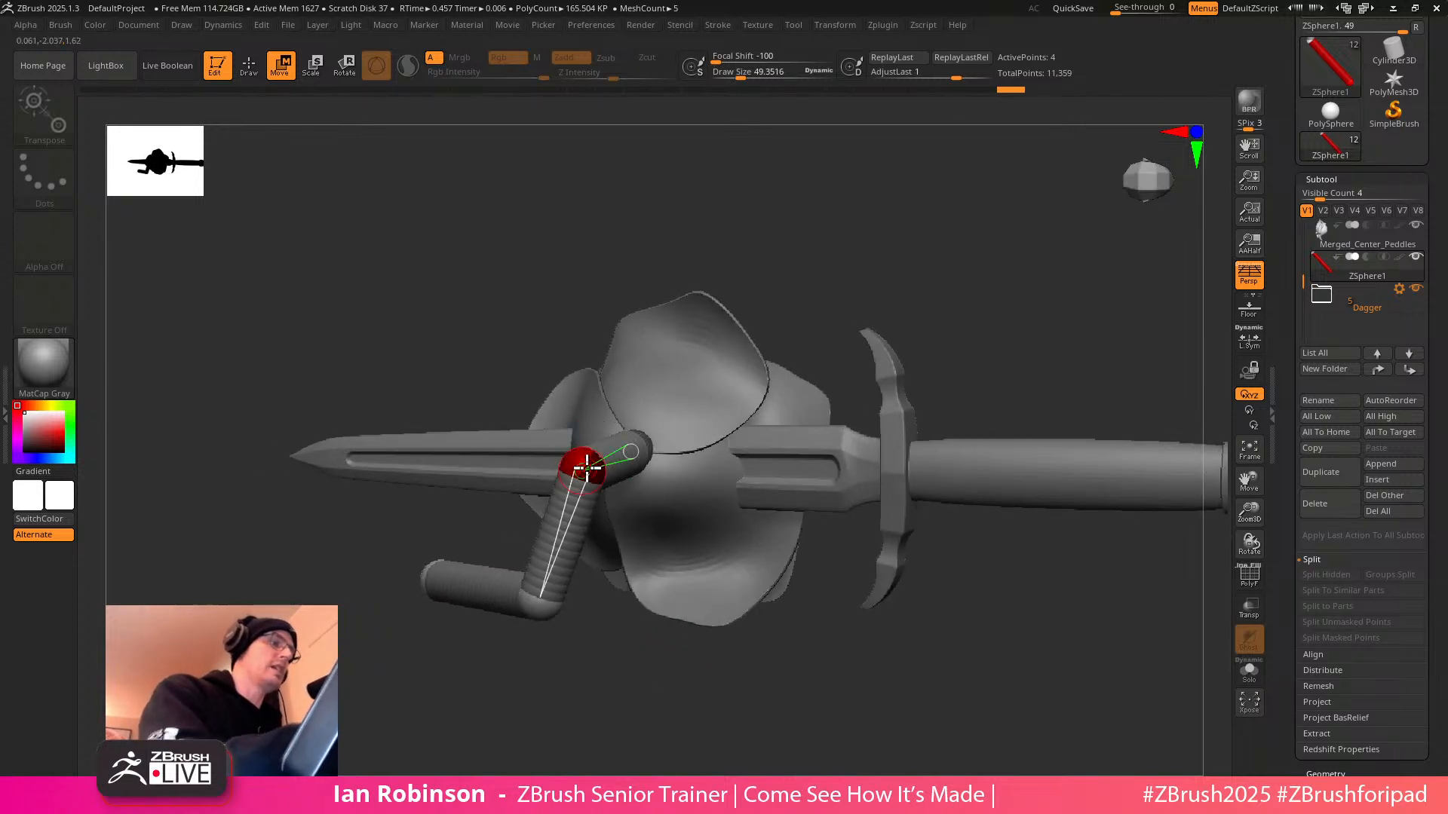
drag(545, 608, 535, 622)
mouse_move(655, 669)
mouse_down()
mouse_move(601, 672)
mouse_move(576, 653)
mouse_up()
drag(669, 453, 653, 461)
Move the stem's end ZSphere down so the last segment hangs beside the rose, roughly parallel to the blade
drag(649, 606, 920, 483)
mouse_move(664, 656)
mouse_down()
mouse_move(729, 620)
mouse_move(847, 604)
mouse_up()
drag(668, 635, 653, 590)
drag(897, 573, 1054, 559)
drag(902, 539, 803, 564)
drag(687, 598, 687, 601)
drag(875, 547, 935, 490)
drag(684, 601, 679, 669)
drag(973, 544, 1051, 530)
drag(752, 630, 779, 678)
shift+drag(863, 623, 879, 591)
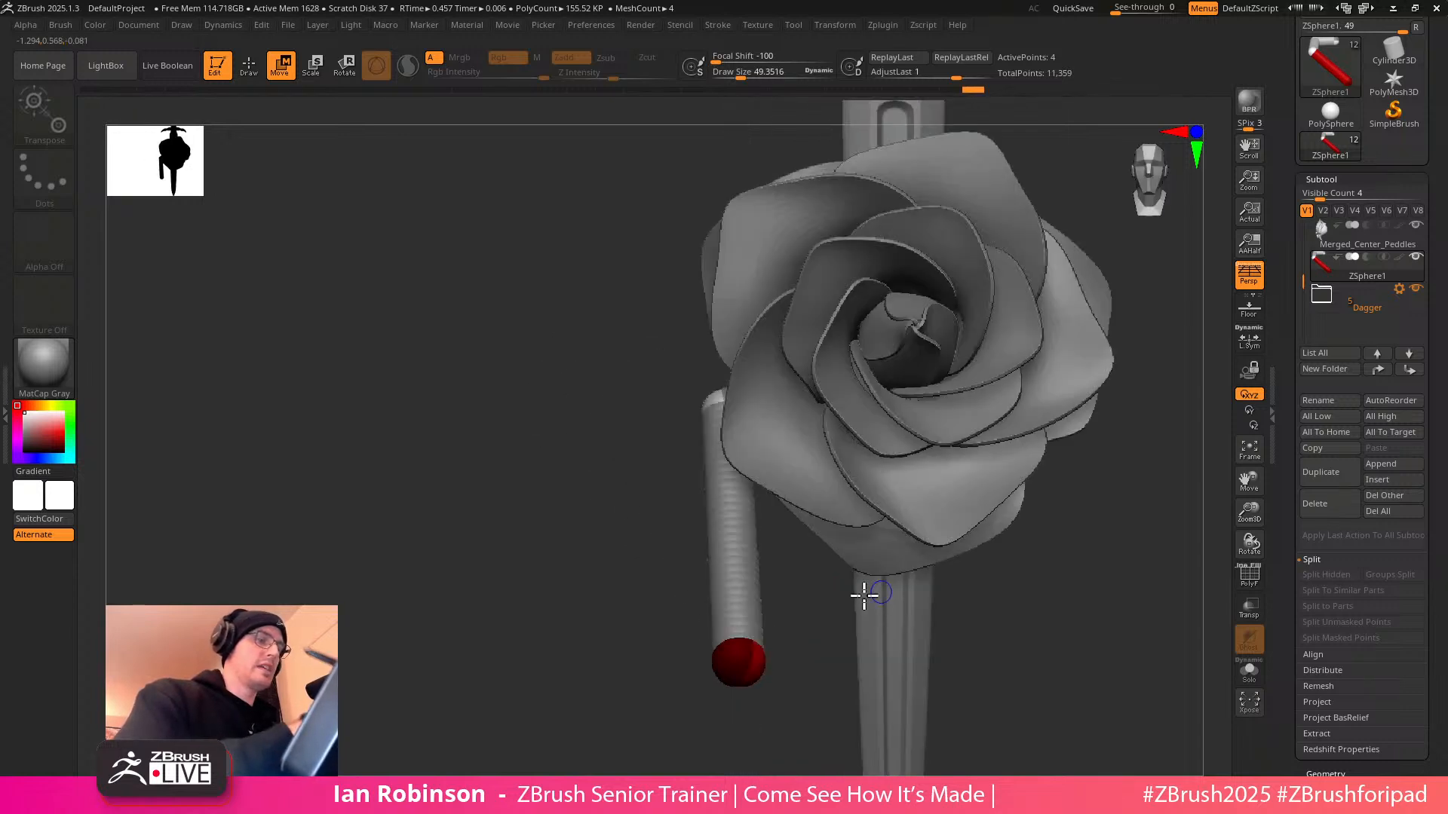
Insert a ZSphere near the lower end of the hanging segment and pull it toward the blade
key(q)
click(751, 567)
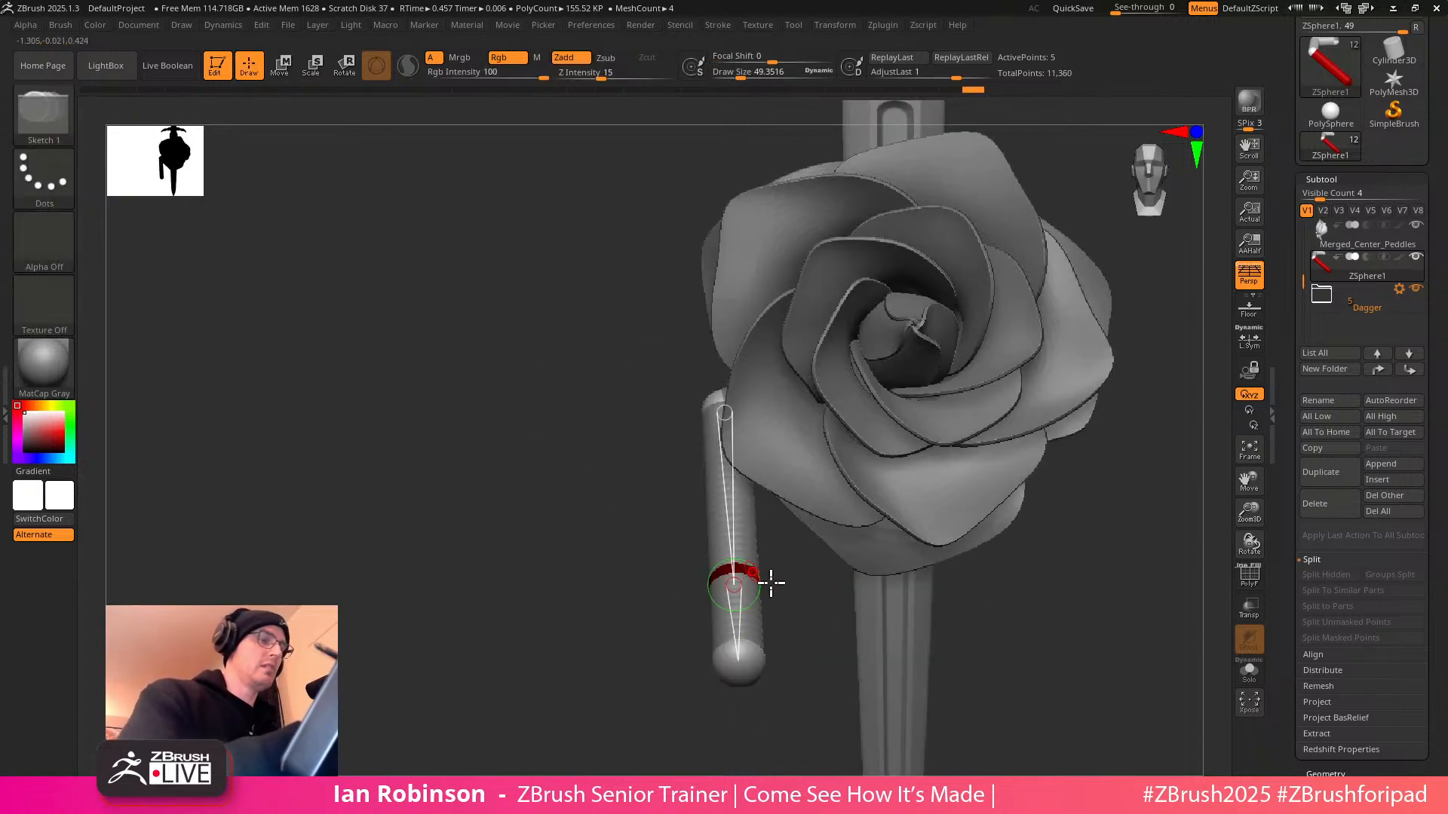
key(w)
mouse_move(745, 575)
mouse_down()
mouse_move(800, 578)
mouse_move(806, 595)
mouse_up()
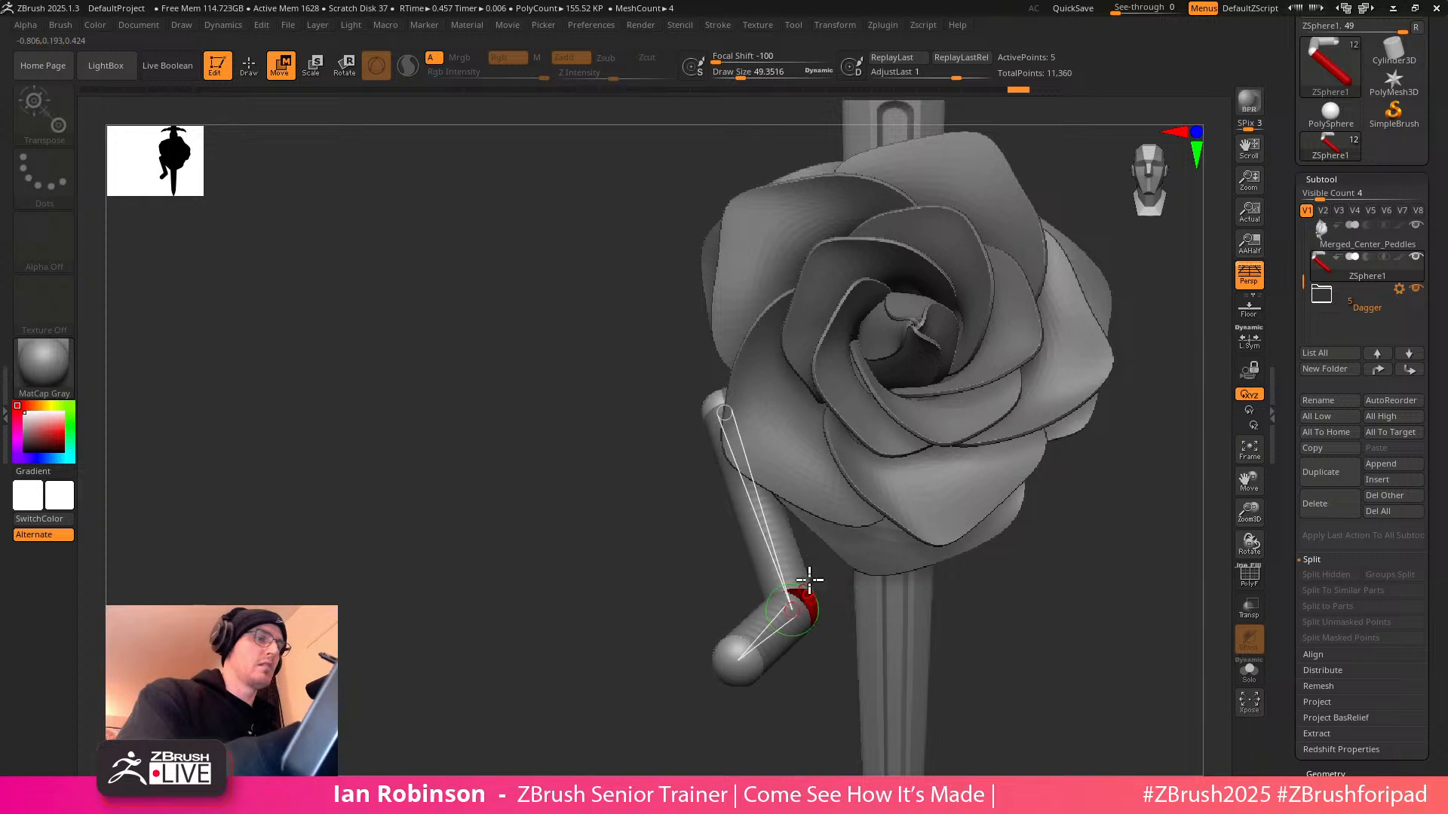
Reposition the side and lower stem joints so the stem turns back toward the blade below the rose
drag(713, 405, 705, 433)
drag(785, 668, 1041, 541)
drag(786, 569, 792, 582)
drag(712, 436, 708, 474)
drag(708, 603, 959, 573)
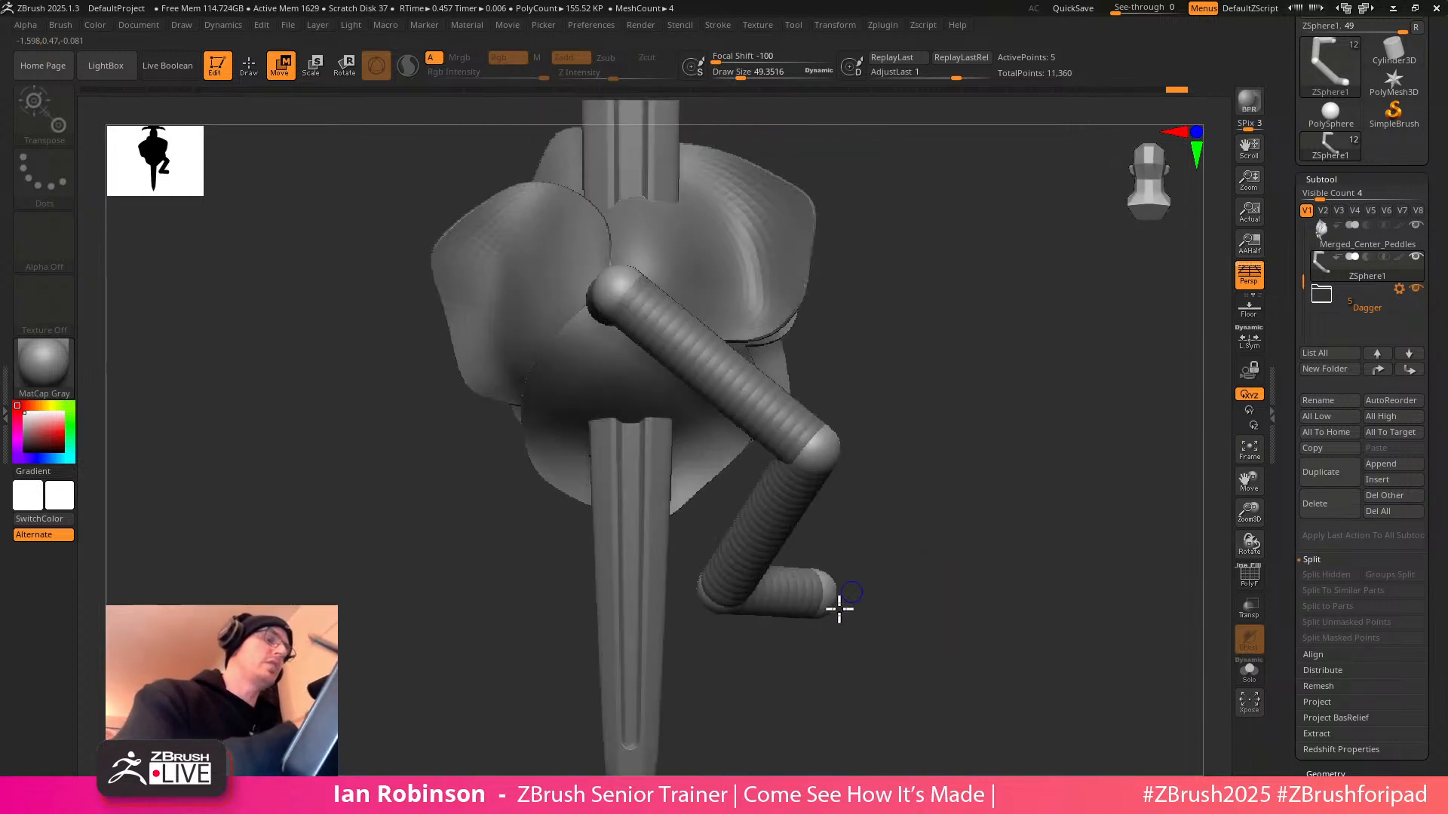
drag(834, 602, 834, 608)
drag(724, 610, 731, 625)
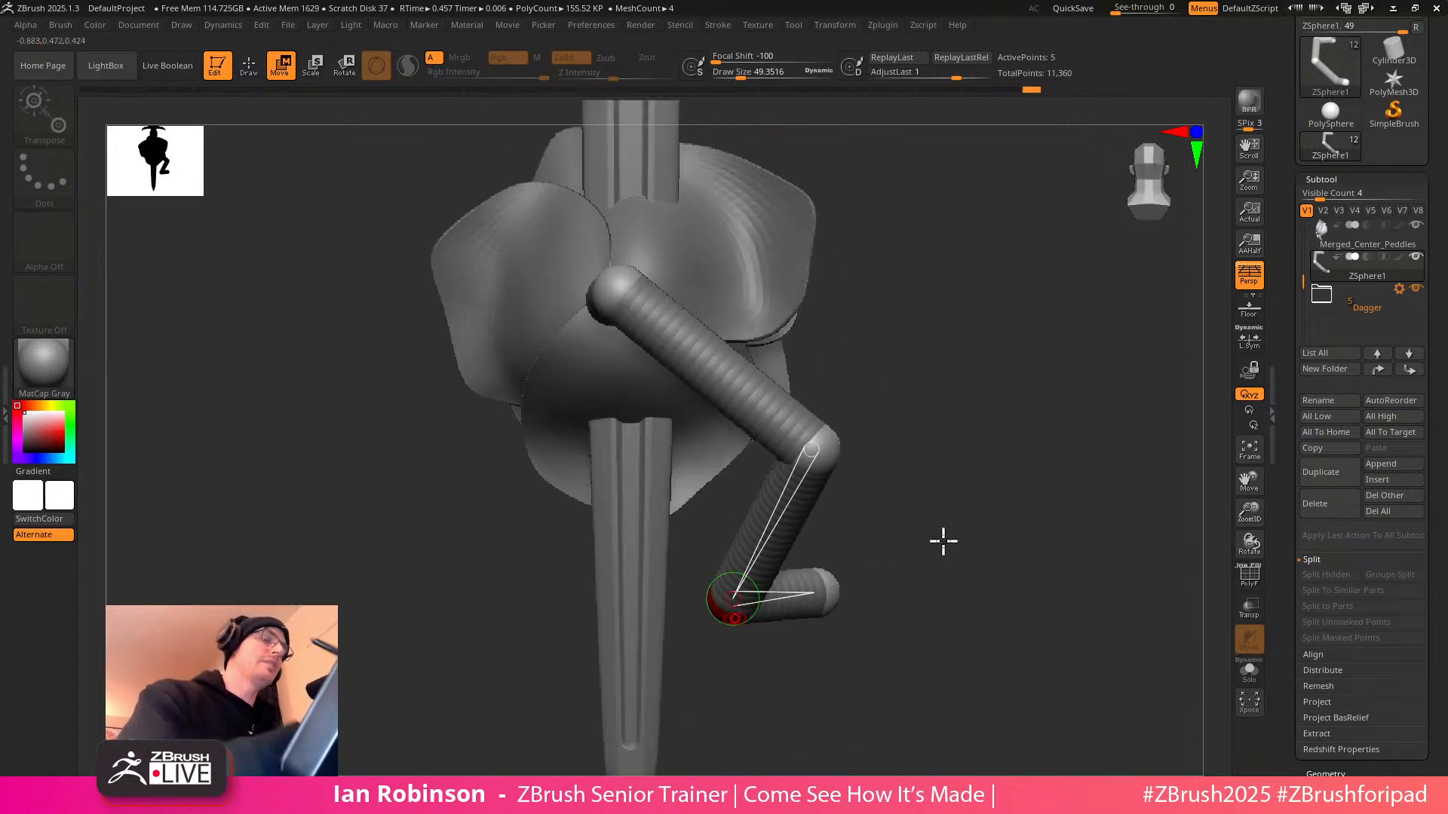
alt+drag(946, 534, 943, 518)
drag(827, 439, 829, 435)
mouse_move(944, 522)
alt+mouse_down()
mouse_move(960, 445)
mouse_move(966, 526)
alt+mouse_up()
mouse_move(921, 626)
mouse_down()
mouse_move(941, 511)
mouse_move(804, 618)
mouse_up()
Insert a ZSphere in the middle of the stem's long side segment and pull it outward to smooth the curve
key(q)
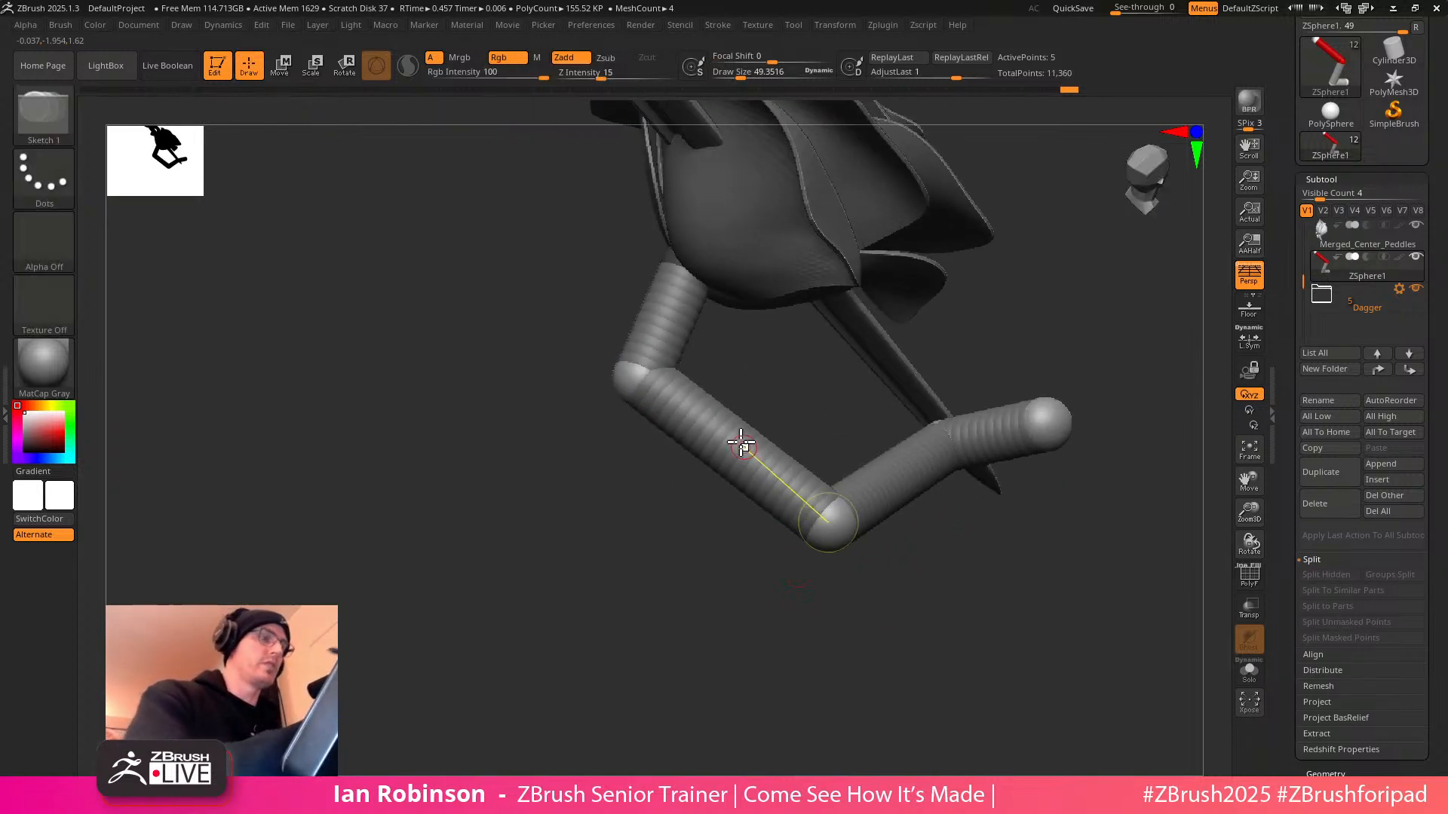
click(742, 447)
key(w)
drag(737, 449, 683, 507)
mouse_move(841, 605)
mouse_down()
mouse_move(791, 640)
mouse_move(861, 505)
mouse_move(889, 581)
mouse_up()
Insert a ZSphere on the segment after the outer bend and shift it to round the stem beside the rose
key(q)
click(862, 510)
key(w)
drag(849, 501, 838, 491)
drag(946, 547, 948, 520)
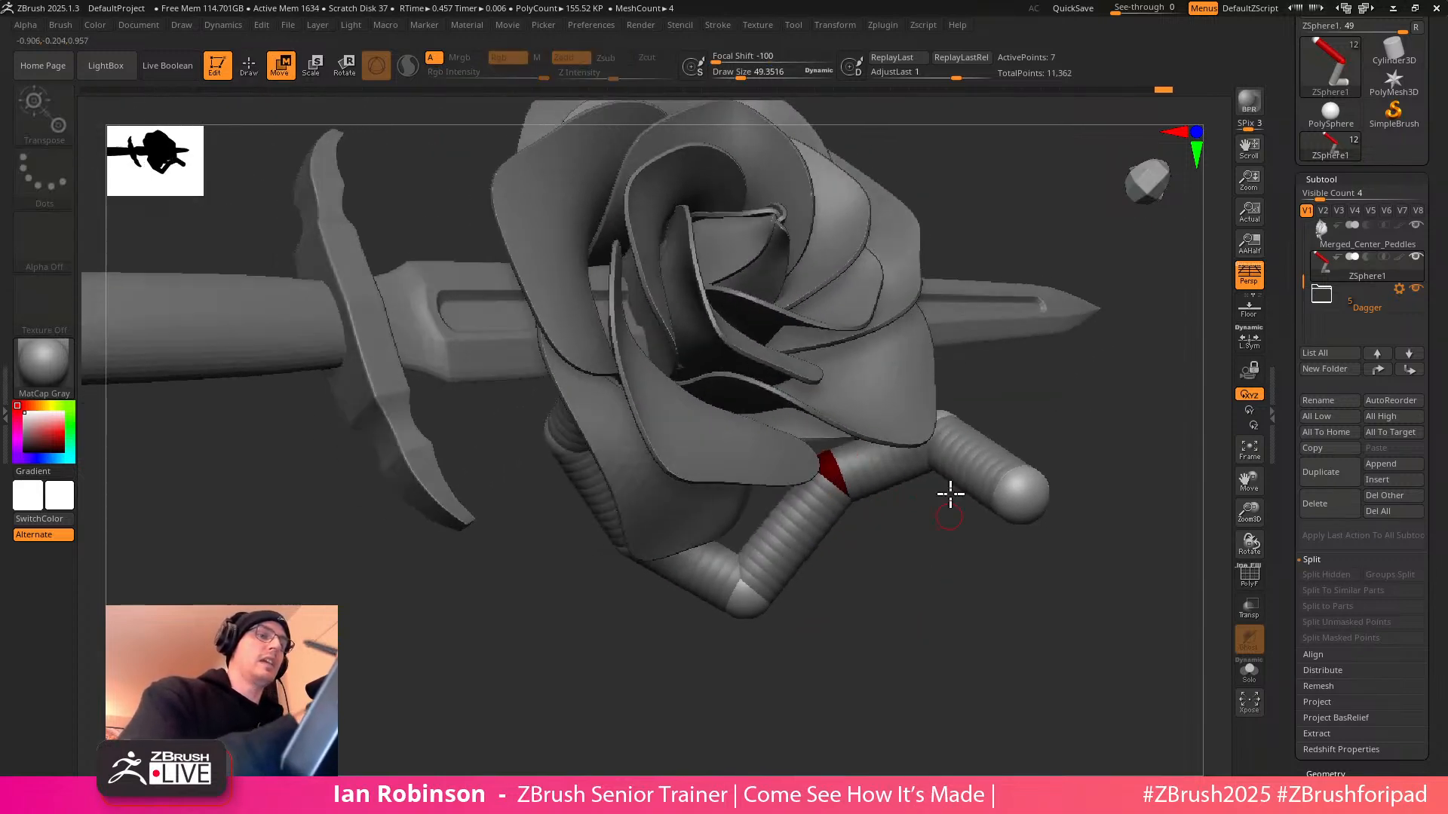
Scale down the ZSpheres along the part of the stem nearest the rose's back
drag(950, 628, 1082, 485)
key(e)
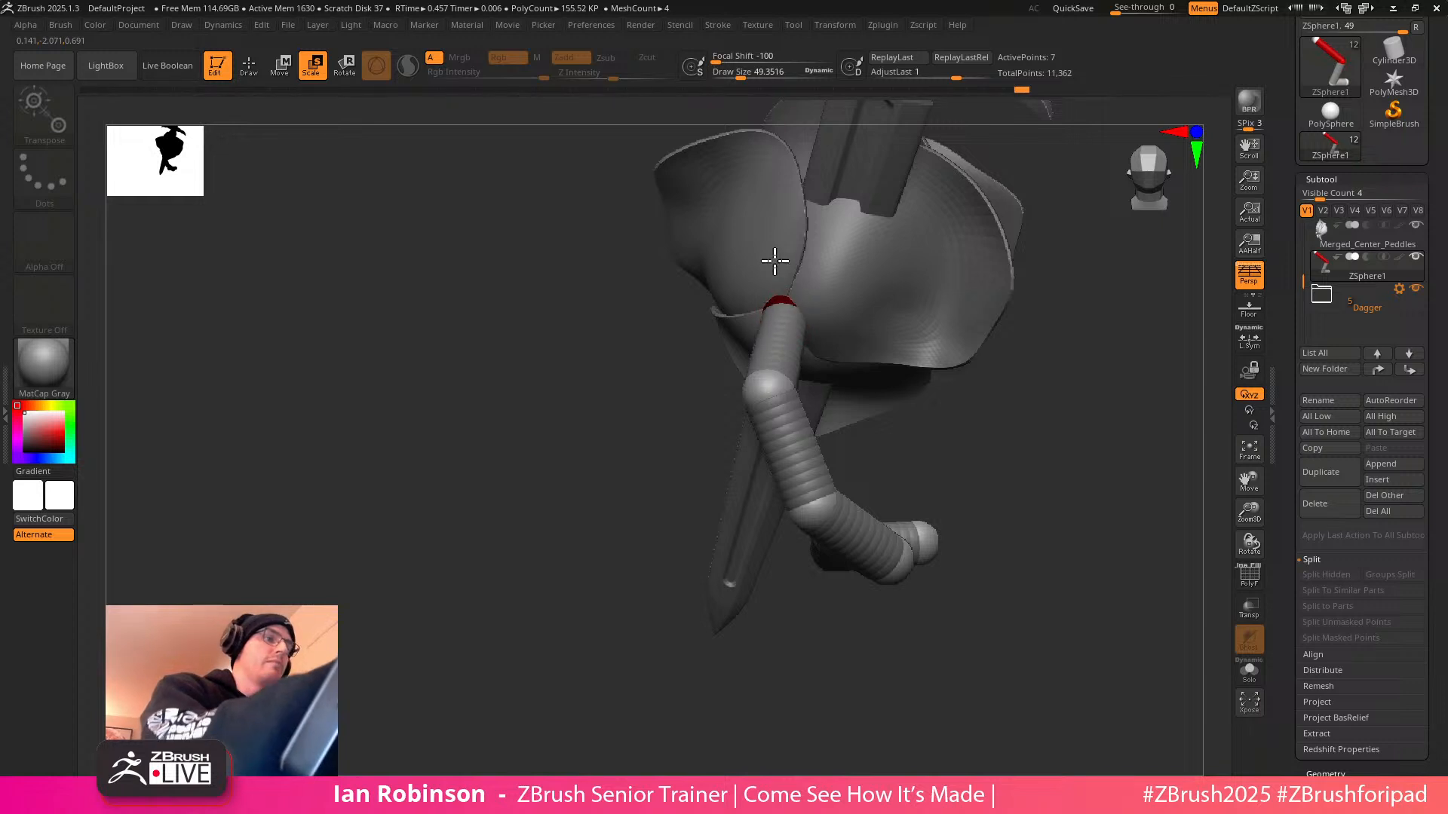
click(775, 383)
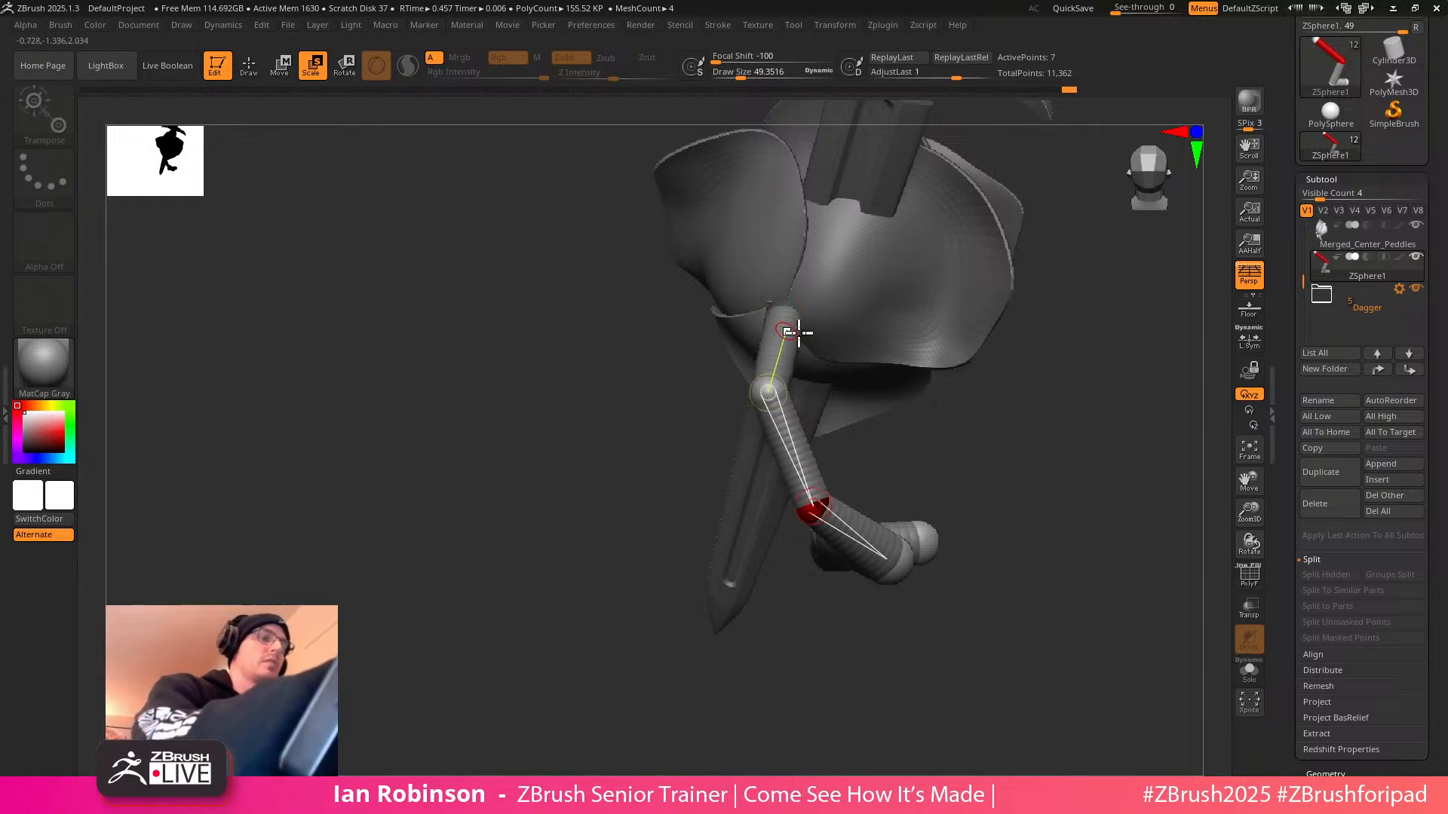
drag(785, 333, 986, 437)
drag(898, 413, 856, 515)
drag(915, 349, 889, 539)
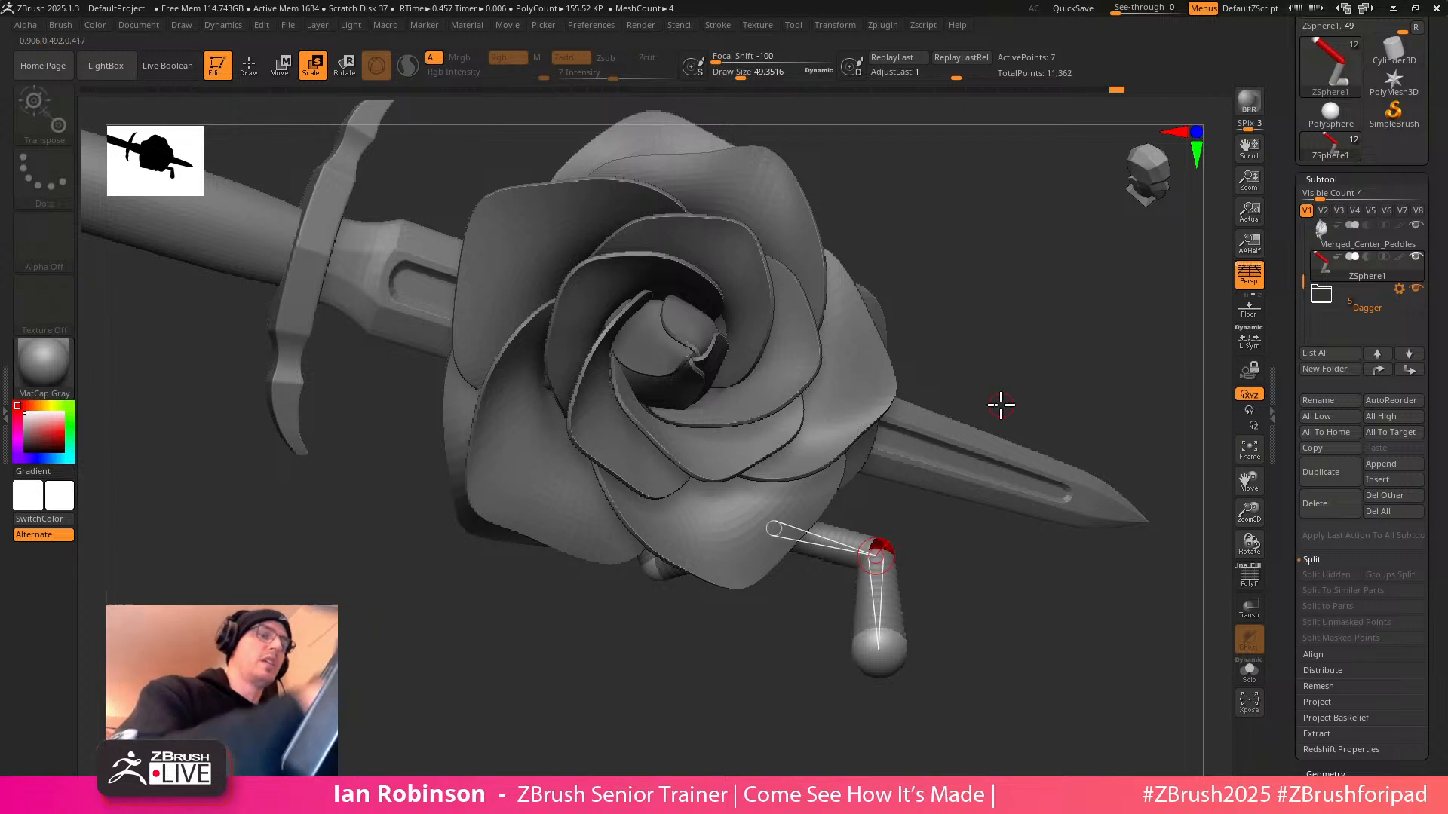
Scale down the ZSpheres at the free end of the stem to thin it
drag(1001, 404, 921, 534)
click(846, 584)
click(865, 481)
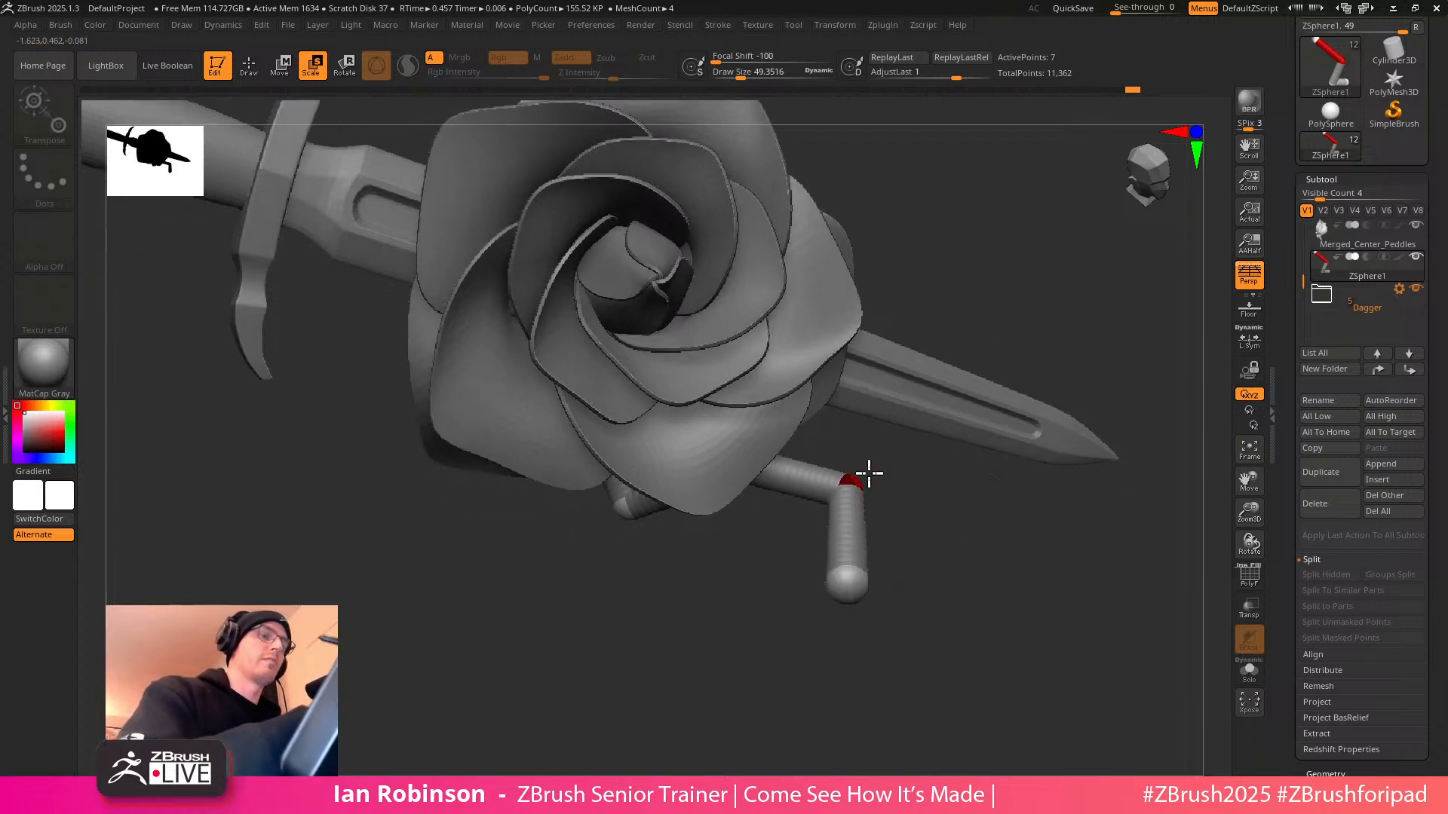
click(855, 578)
drag(895, 550, 936, 452)
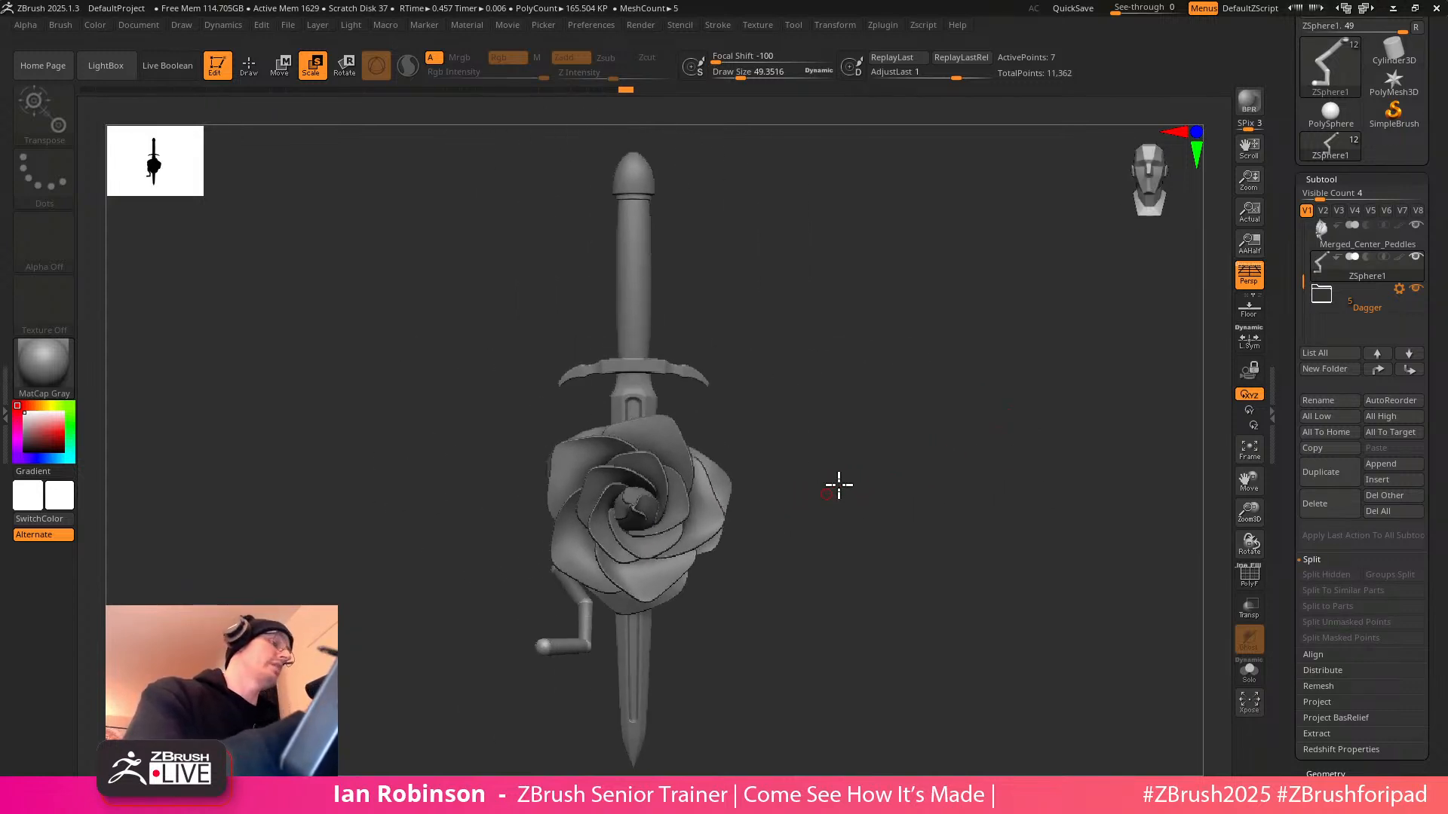
Draw a child ZSphere on the stem's first joint behind the rose to start a side branch
drag(742, 542, 902, 435)
key(w)
drag(646, 414, 671, 383)
drag(1093, 403, 844, 462)
drag(1093, 403, 830, 461)
drag(1123, 384, 761, 441)
drag(678, 479, 923, 389)
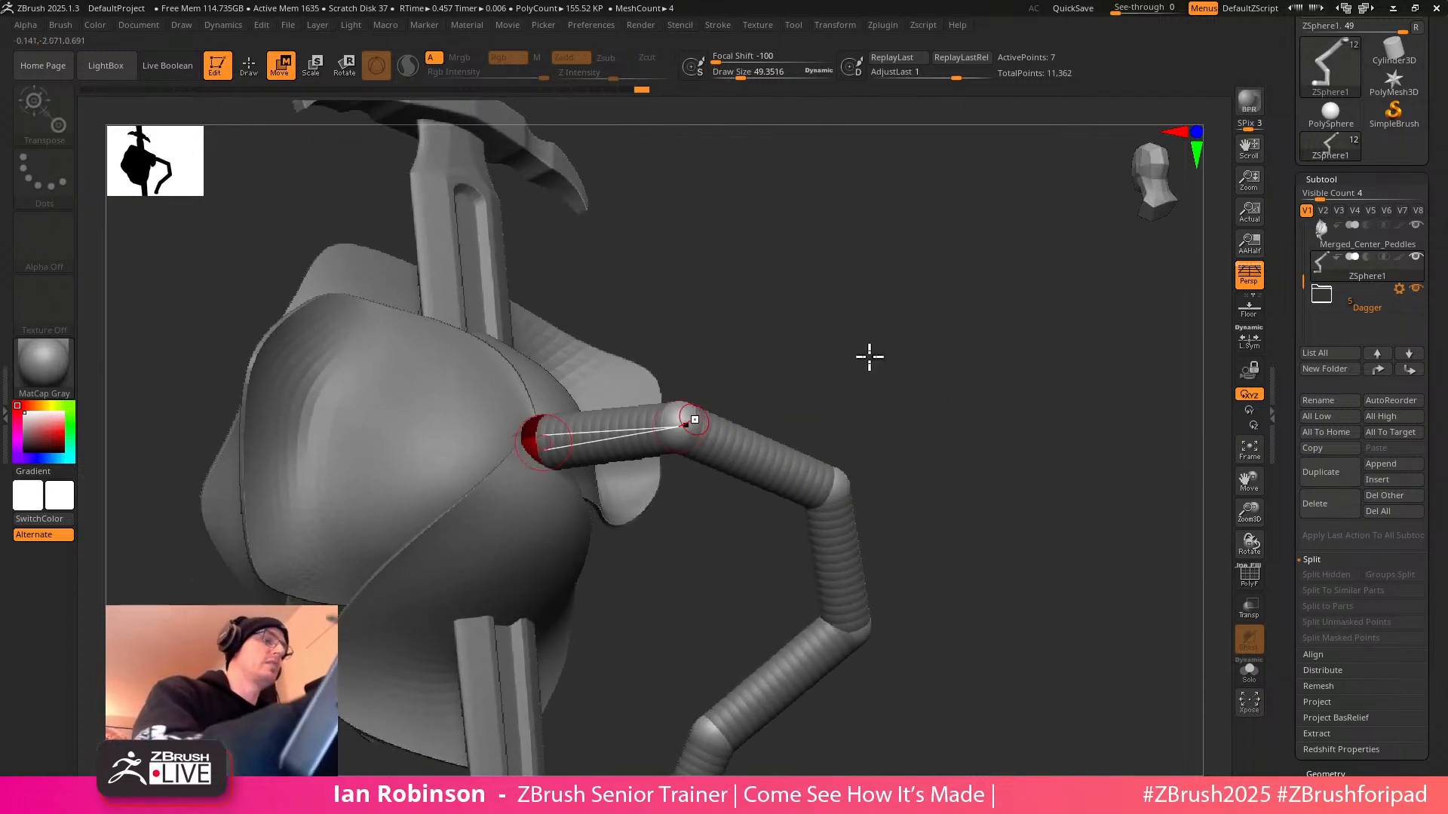
drag(817, 365, 828, 375)
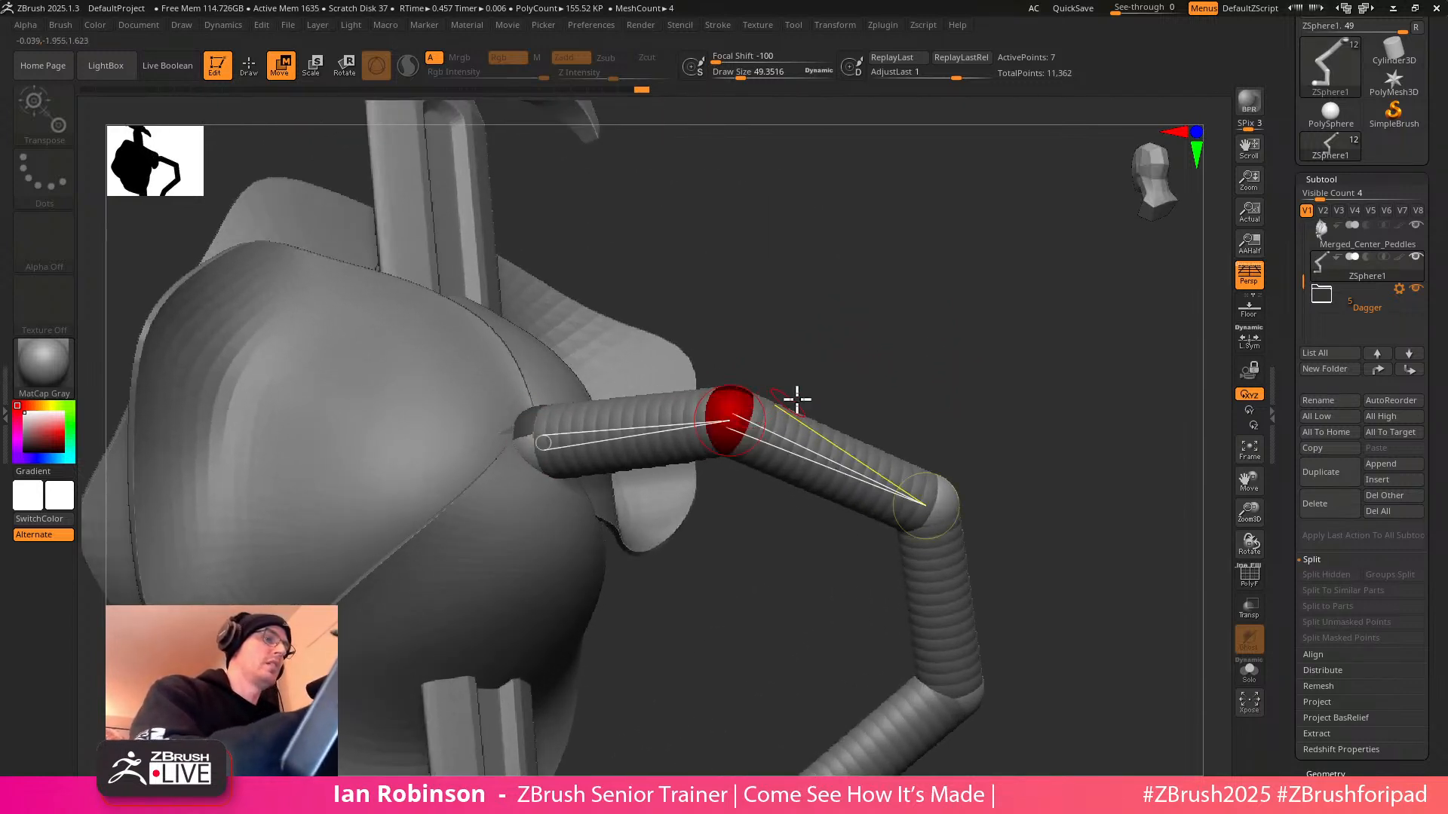
key(q)
drag(730, 411, 731, 420)
drag(980, 430, 959, 374)
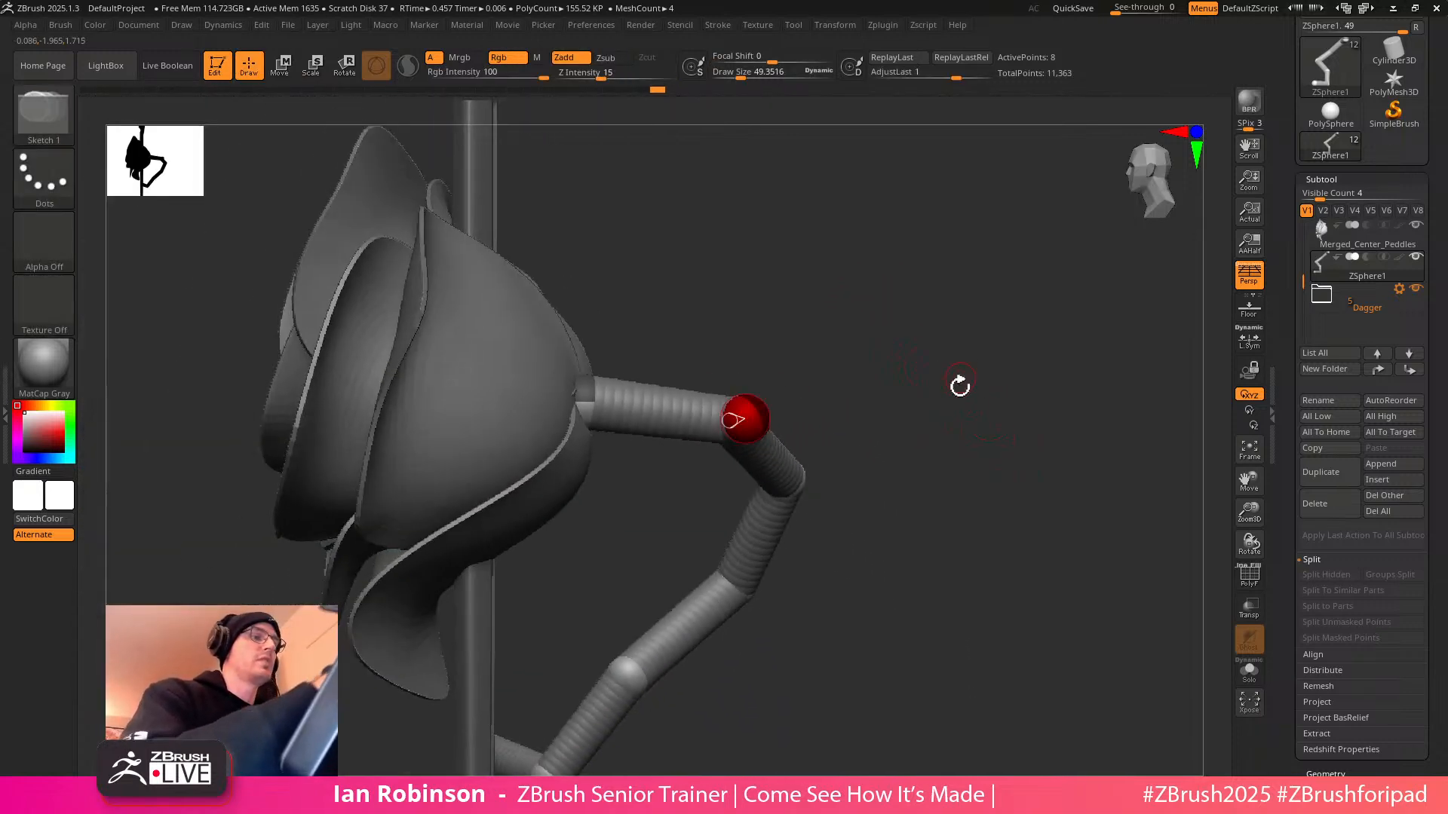
Move the side branch's end ZSphere up and outward beside the rose, extending the branch toward the dagger guard
key(w)
drag(829, 433, 849, 343)
drag(766, 399, 808, 264)
drag(939, 290, 879, 332)
alt+drag(1043, 260, 955, 414)
drag(663, 459, 551, 352)
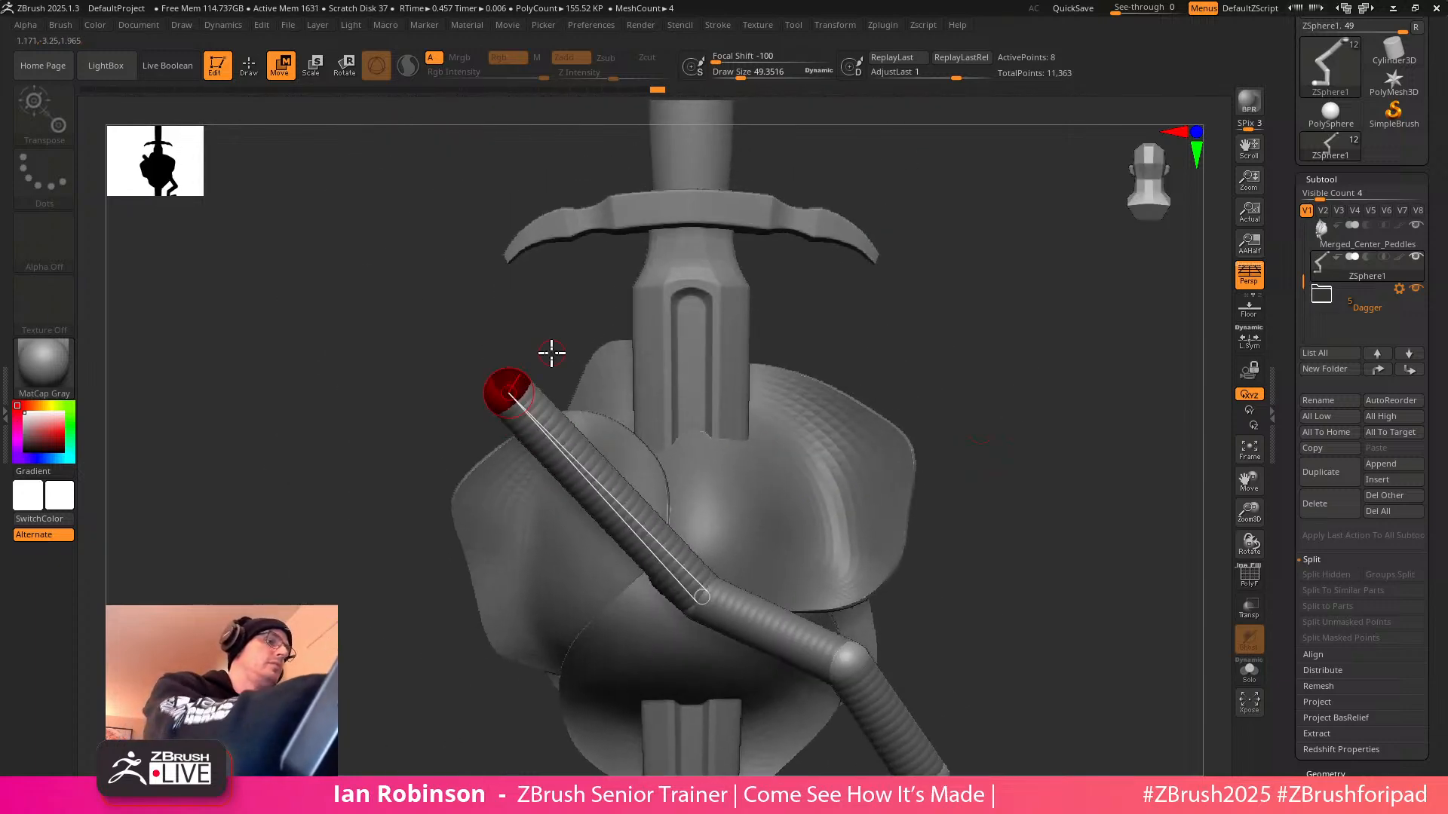
drag(927, 326, 762, 392)
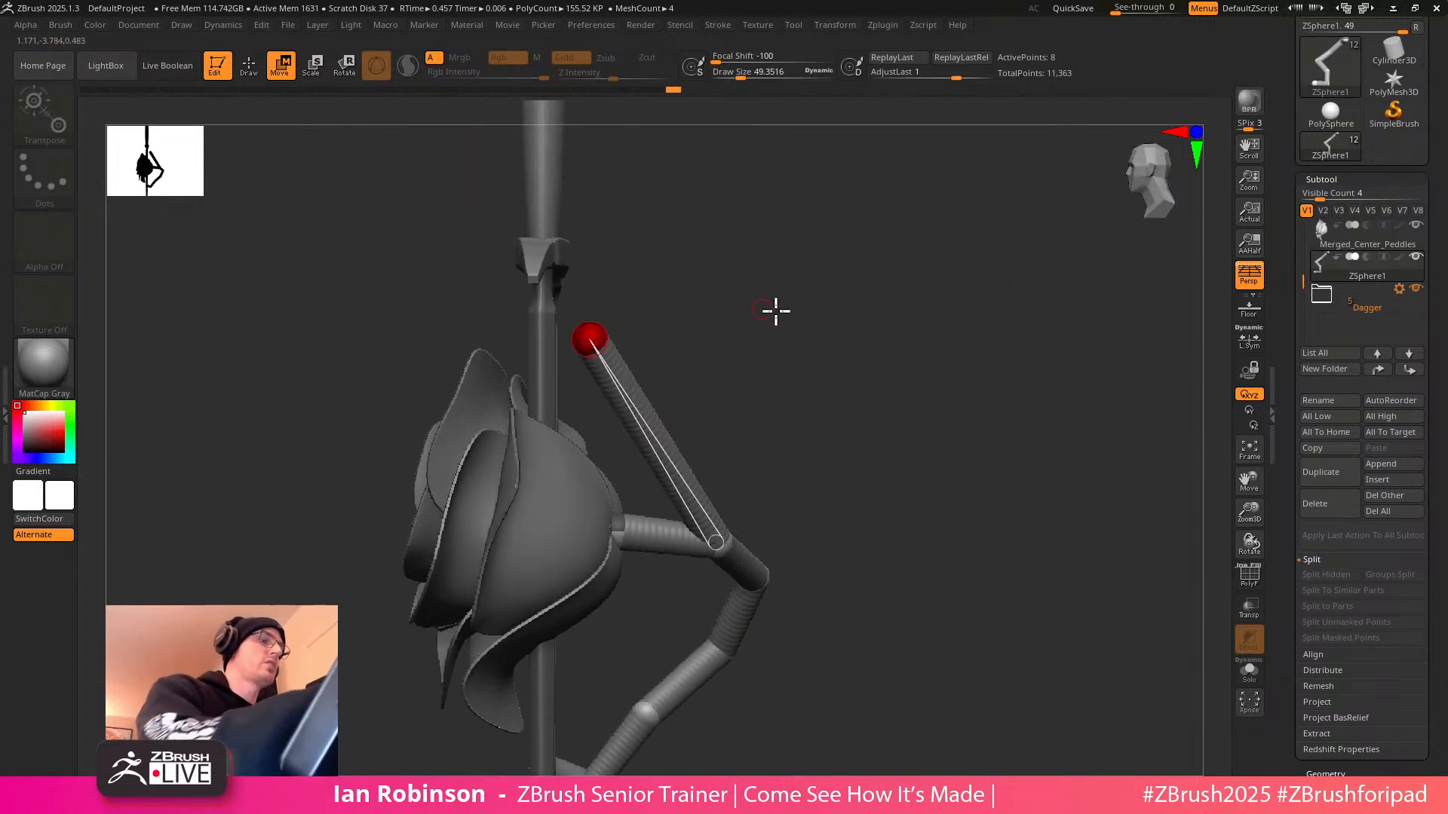
Insert a ZSphere midway along the side branch and pull it outward so the branch bends toward the guard
drag(636, 331, 747, 369)
mouse_move(645, 386)
mouse_down()
mouse_move(585, 382)
mouse_move(536, 323)
mouse_move(867, 386)
mouse_move(985, 350)
mouse_move(933, 411)
mouse_move(923, 475)
mouse_up()
key(q)
key(w)
drag(662, 430, 585, 473)
drag(759, 447, 549, 452)
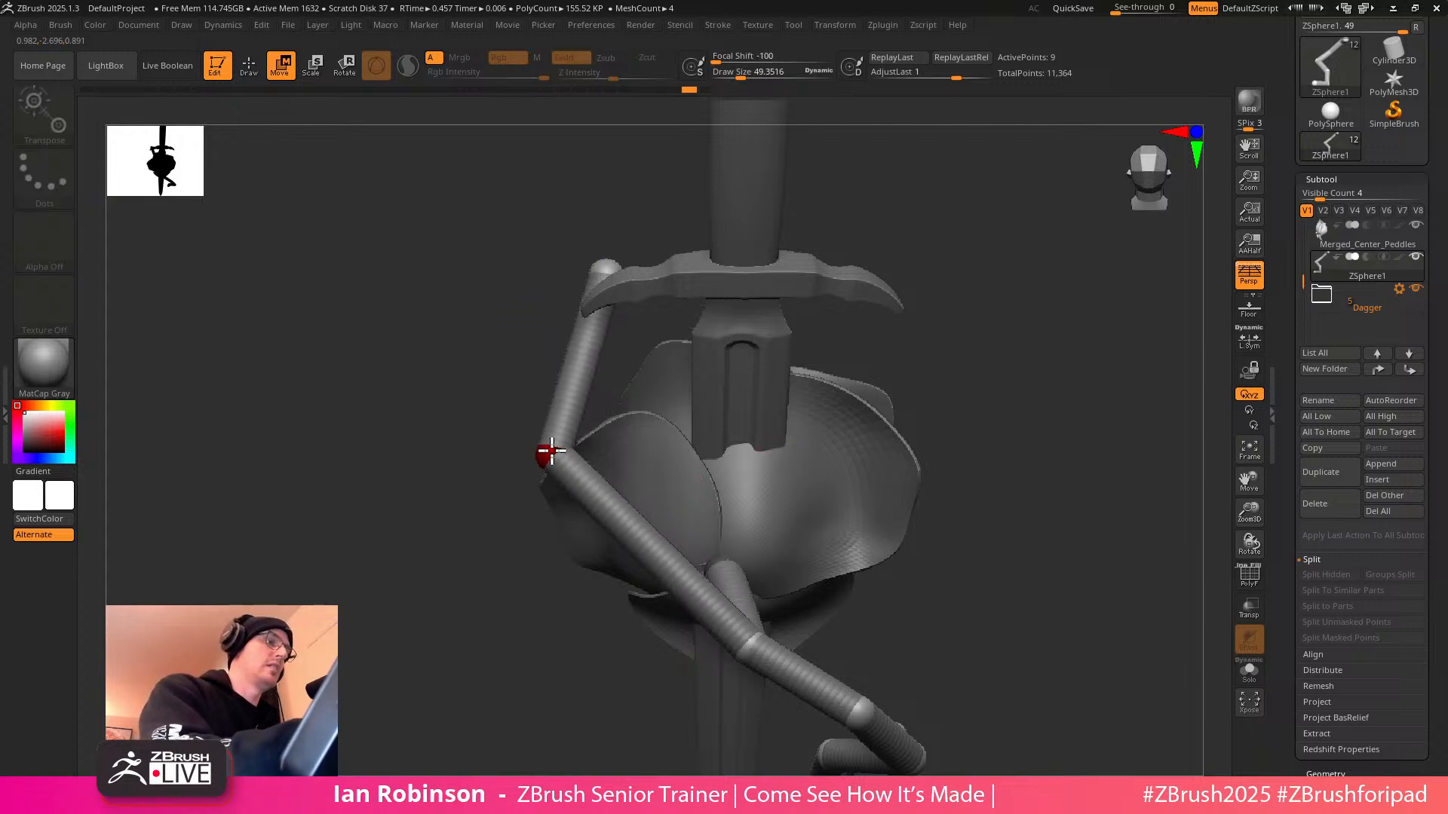
drag(956, 202, 952, 293)
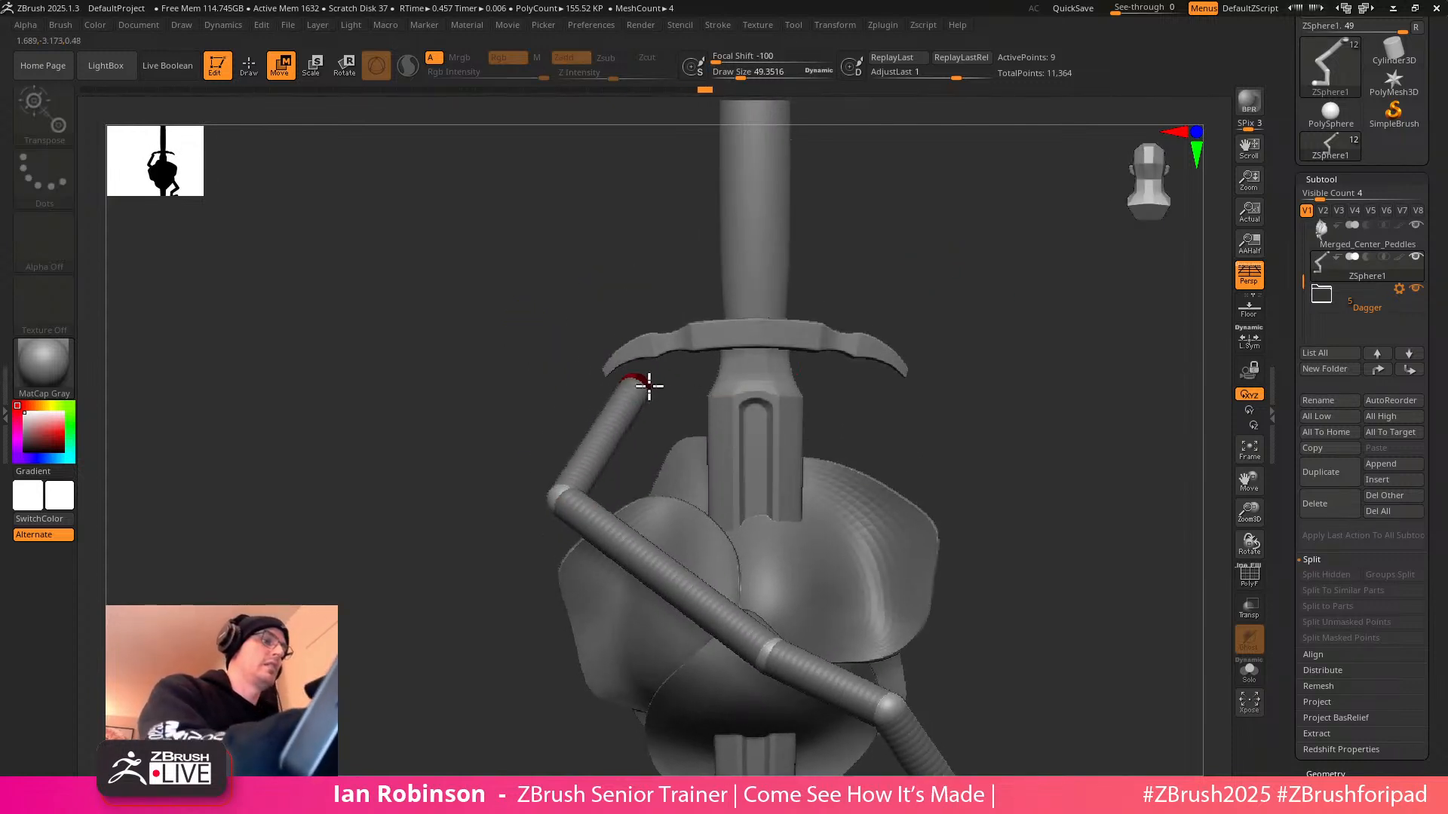
Move the branch's end ZSphere across the front of the dagger to the opposite side of the grip
drag(659, 473, 908, 437)
drag(640, 351, 527, 249)
drag(886, 331, 1012, 382)
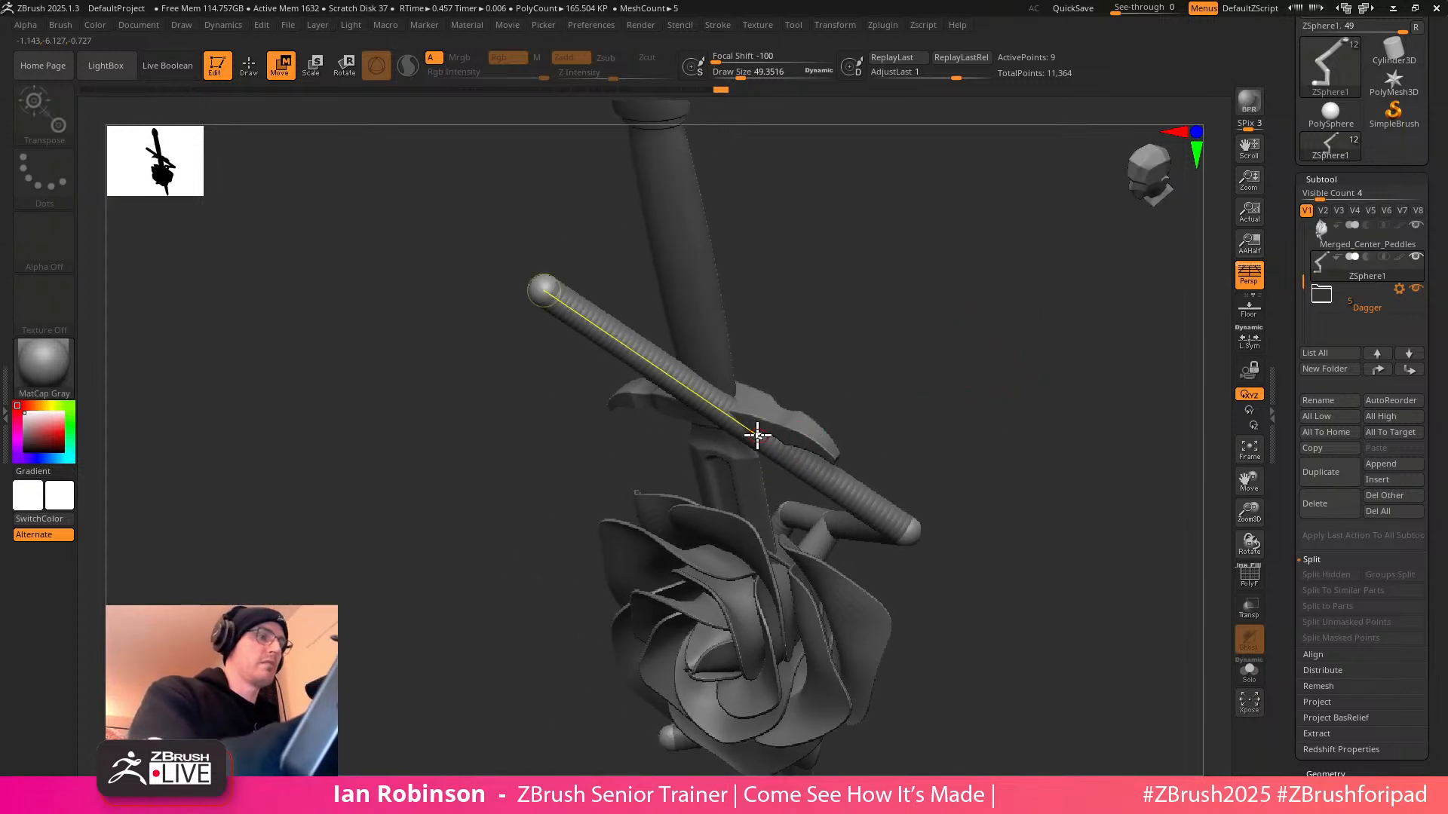
Insert a ZSphere where the branch crosses in front of the guard and lower it to bend the branch
key(q)
key(w)
drag(753, 439, 730, 490)
drag(927, 369, 1014, 393)
mouse_move(943, 430)
mouse_down()
mouse_move(973, 472)
mouse_move(879, 617)
mouse_move(889, 604)
mouse_move(726, 672)
mouse_move(859, 533)
mouse_move(834, 540)
mouse_up()
mouse_move(831, 615)
alt+mouse_down()
mouse_move(776, 630)
mouse_move(852, 631)
alt+mouse_up()
Insert ZSpheres around the branch's outer bend beside the guard and shift them to round the turn
key(q)
click(913, 453)
key(w)
drag(895, 472, 916, 524)
drag(1039, 525, 965, 469)
drag(843, 601, 809, 684)
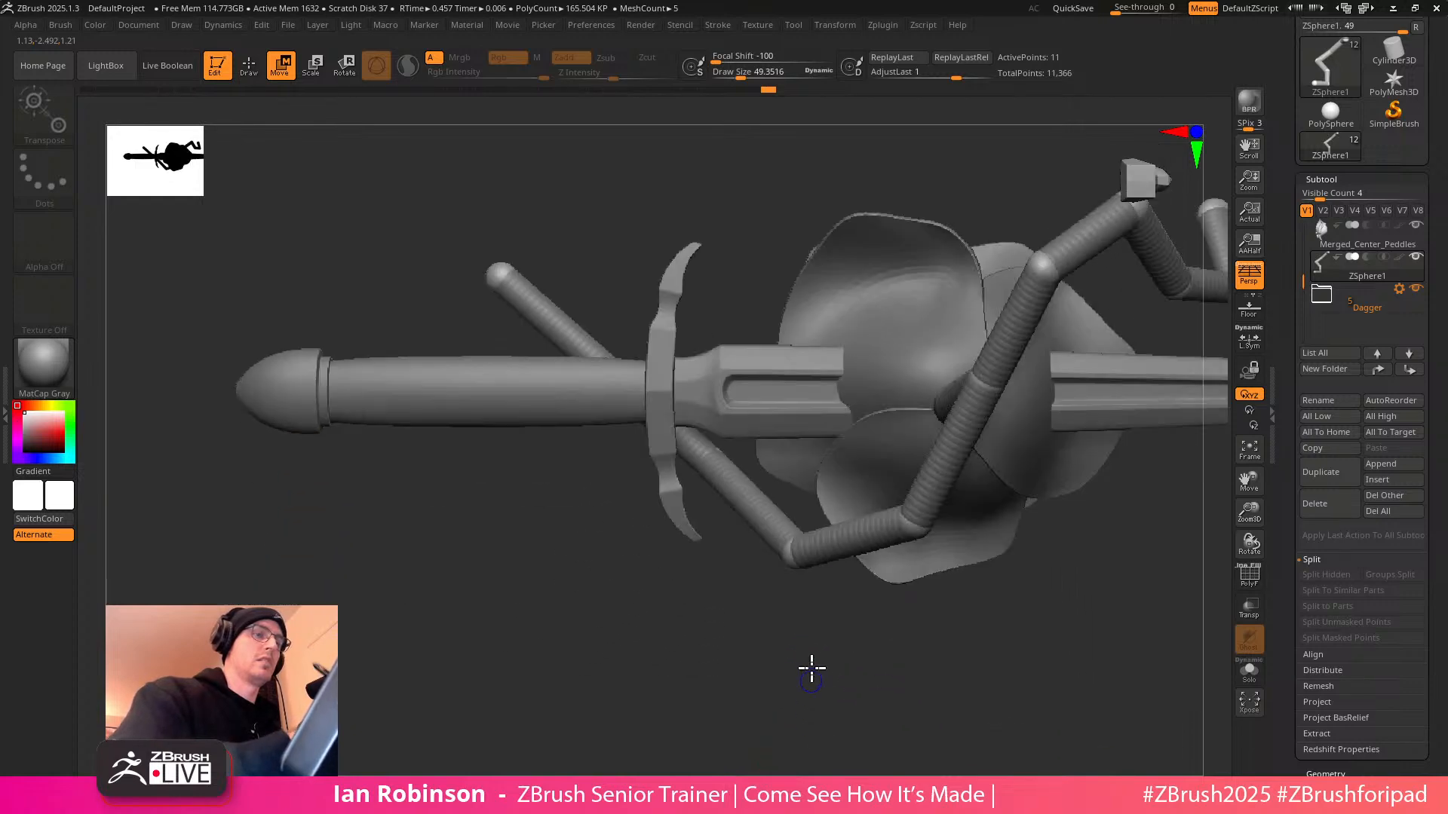
drag(796, 556, 800, 562)
click(743, 505)
drag(731, 576, 958, 417)
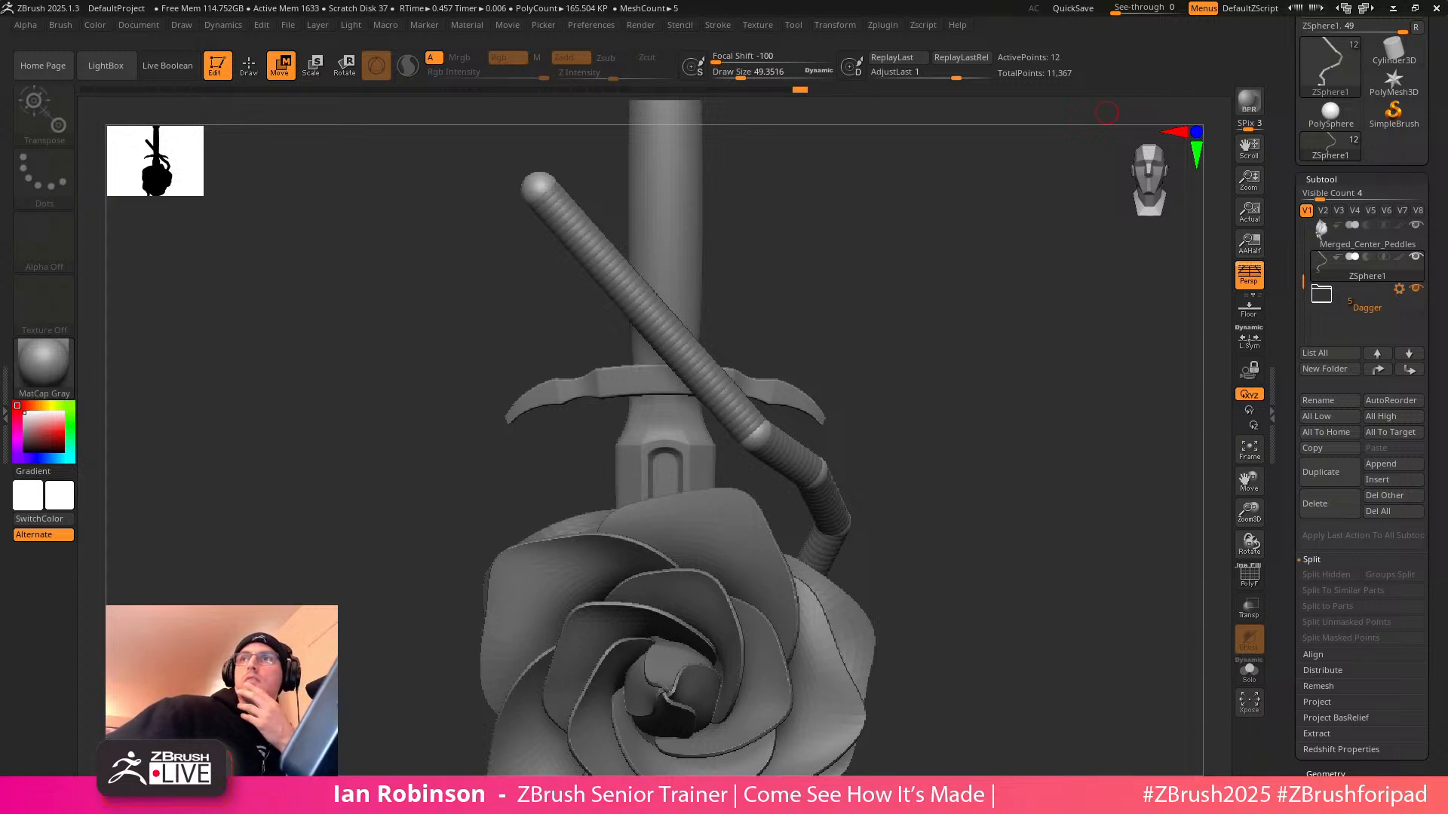
drag(1447, 226, 964, 174)
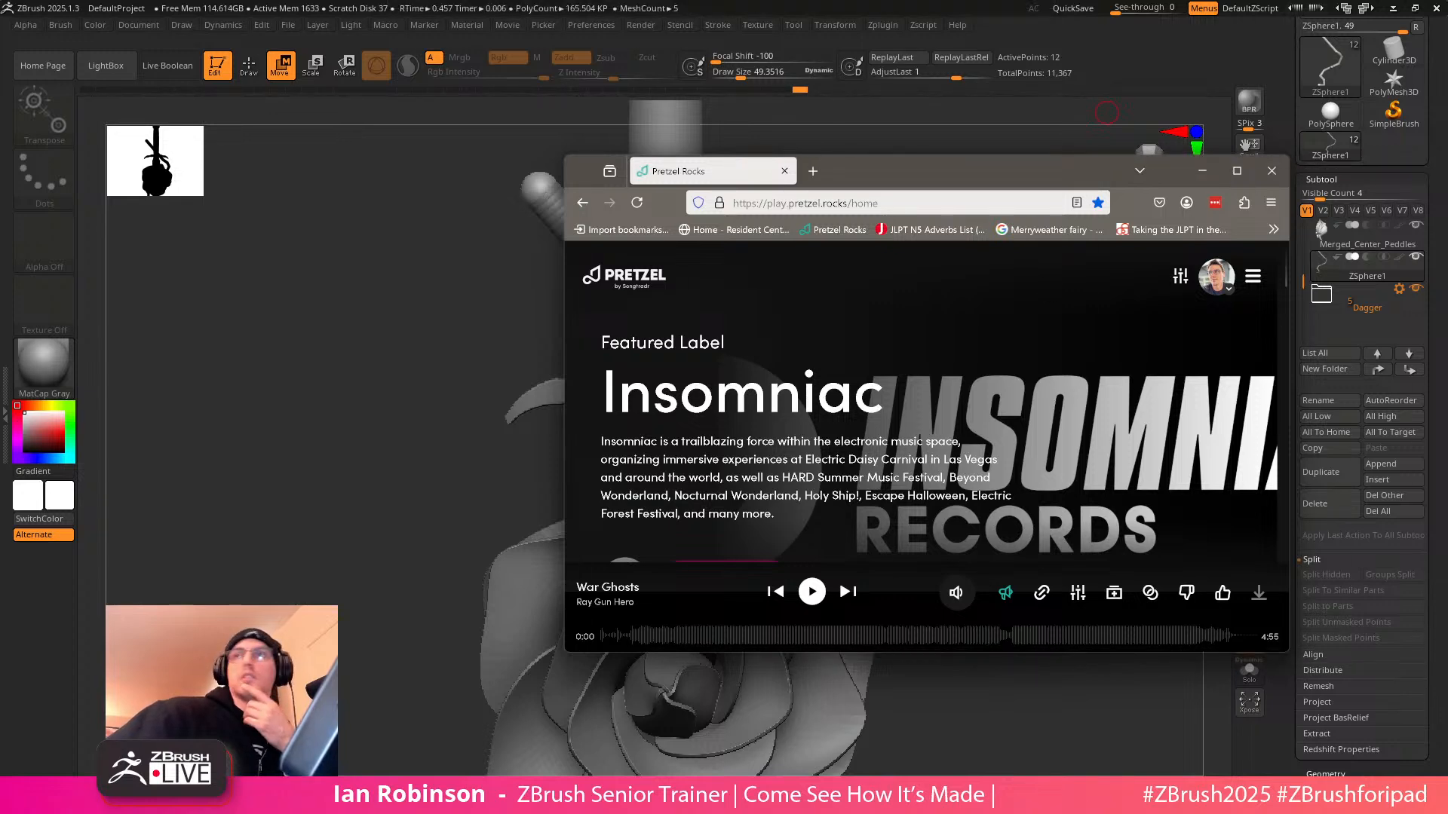
key(alt+Tab)
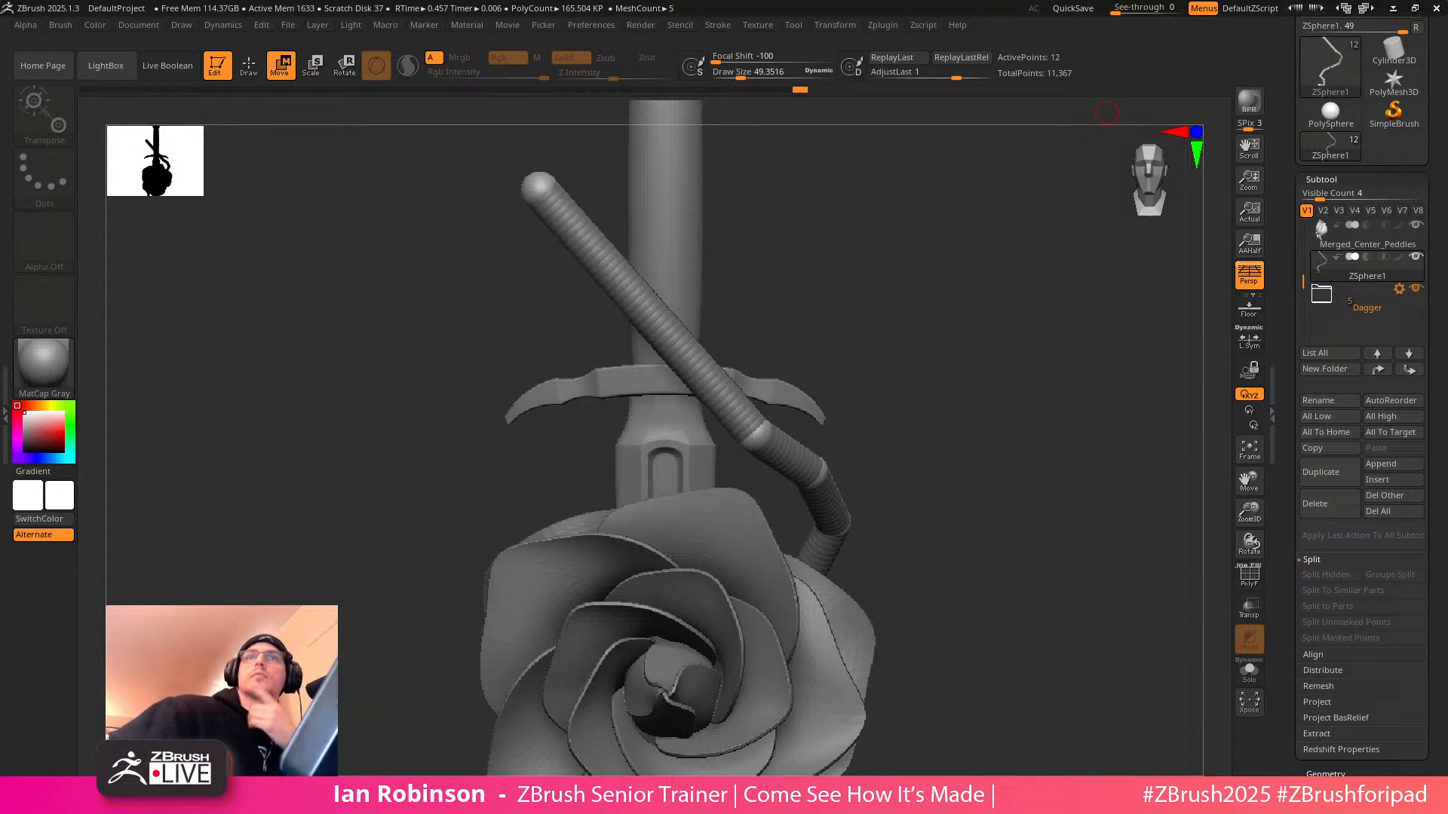
Insert a ZSphere on the branch segment crossing the grip, then reposition it and the end ZSphere beyond the grip
alt+drag(937, 433, 975, 400)
key(q)
click(689, 394)
key(w)
drag(779, 398, 649, 422)
drag(584, 253, 648, 243)
drag(972, 261, 983, 333)
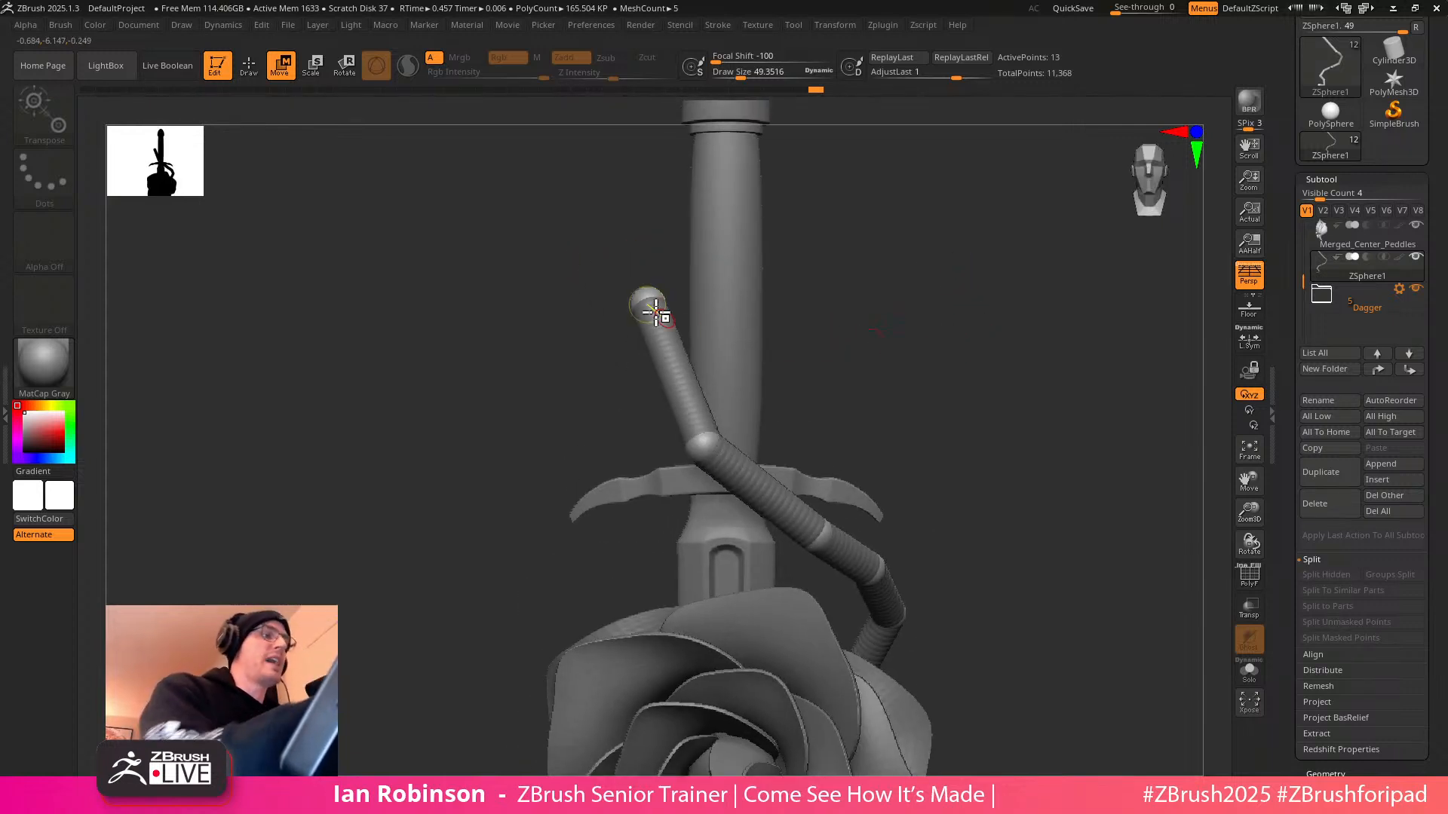
drag(666, 321, 562, 326)
drag(717, 432, 679, 424)
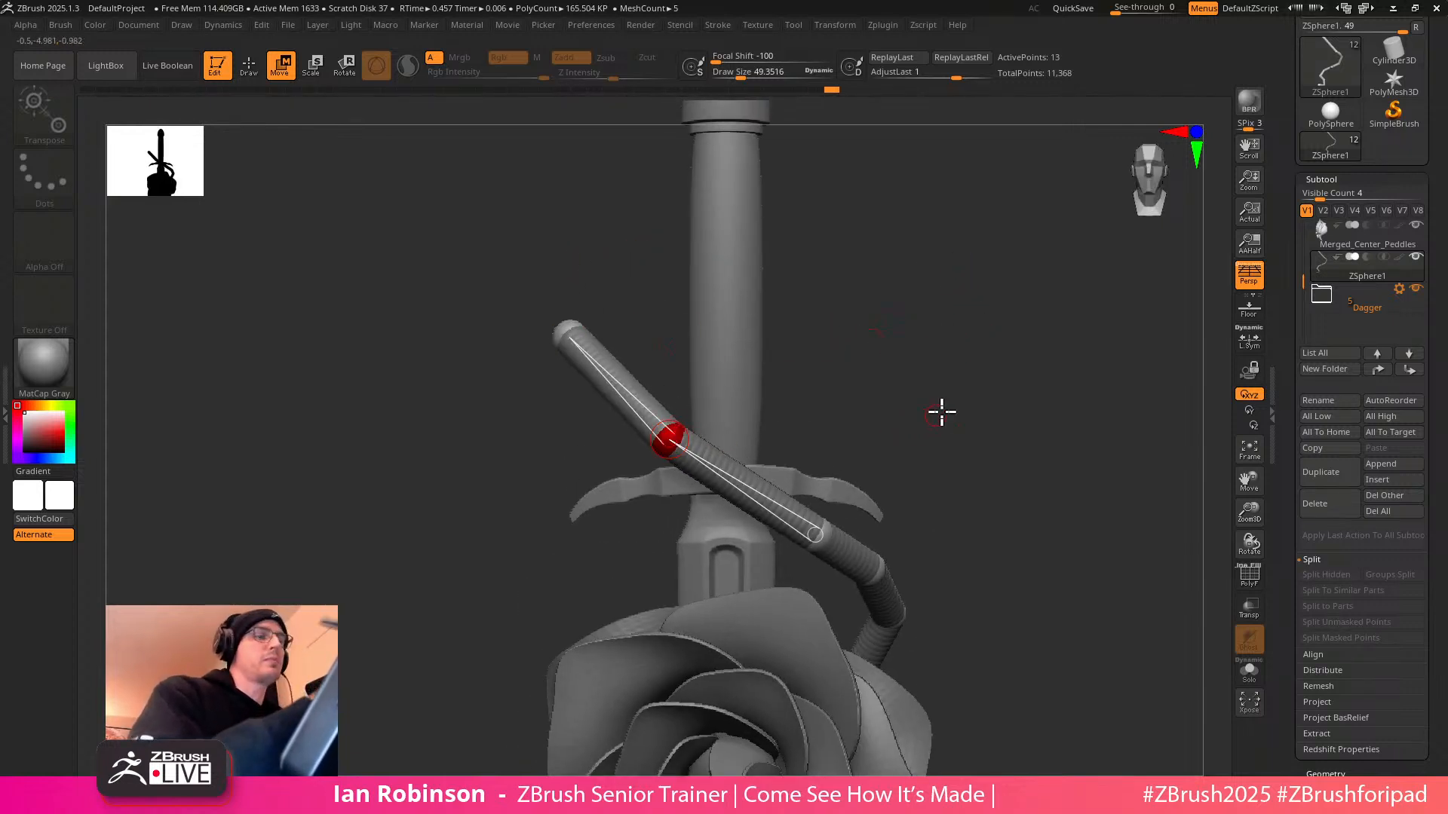
Swing the branch end behind the grip and insert a ZSphere on its last segment to bend it outward
alt+drag(950, 432, 910, 417)
drag(769, 513, 740, 506)
drag(961, 407, 922, 465)
drag(833, 254, 930, 227)
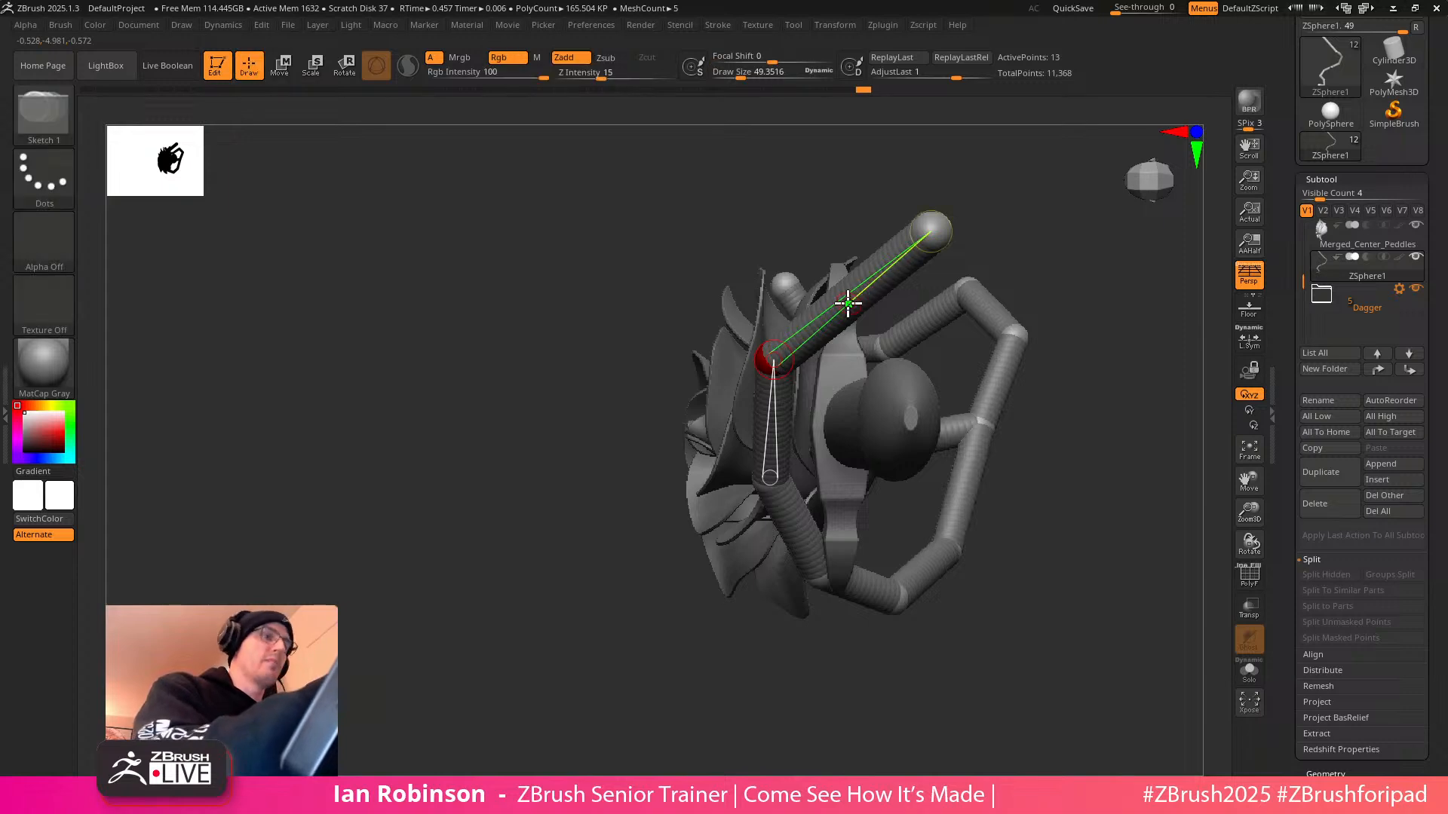
drag(855, 302, 826, 268)
drag(1022, 264, 1042, 364)
Reposition the joints above the guard and the branch end so the branch curves back toward the grip
drag(860, 485, 852, 486)
alt+drag(1069, 483, 993, 487)
drag(882, 543, 877, 540)
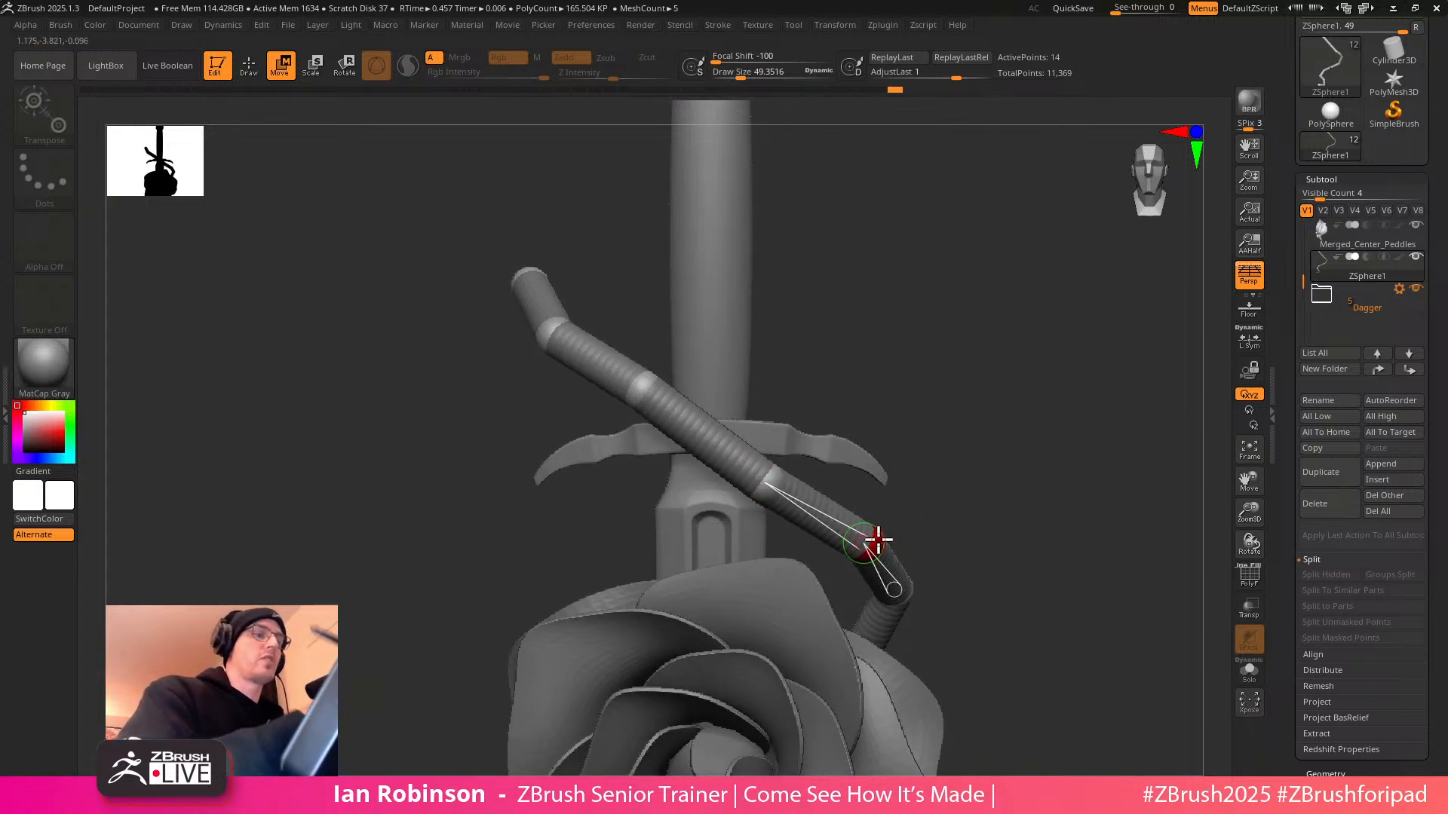
drag(643, 389, 630, 404)
drag(533, 284, 592, 263)
mouse_move(564, 311)
mouse_down()
mouse_move(589, 300)
mouse_move(617, 241)
mouse_move(586, 321)
mouse_up()
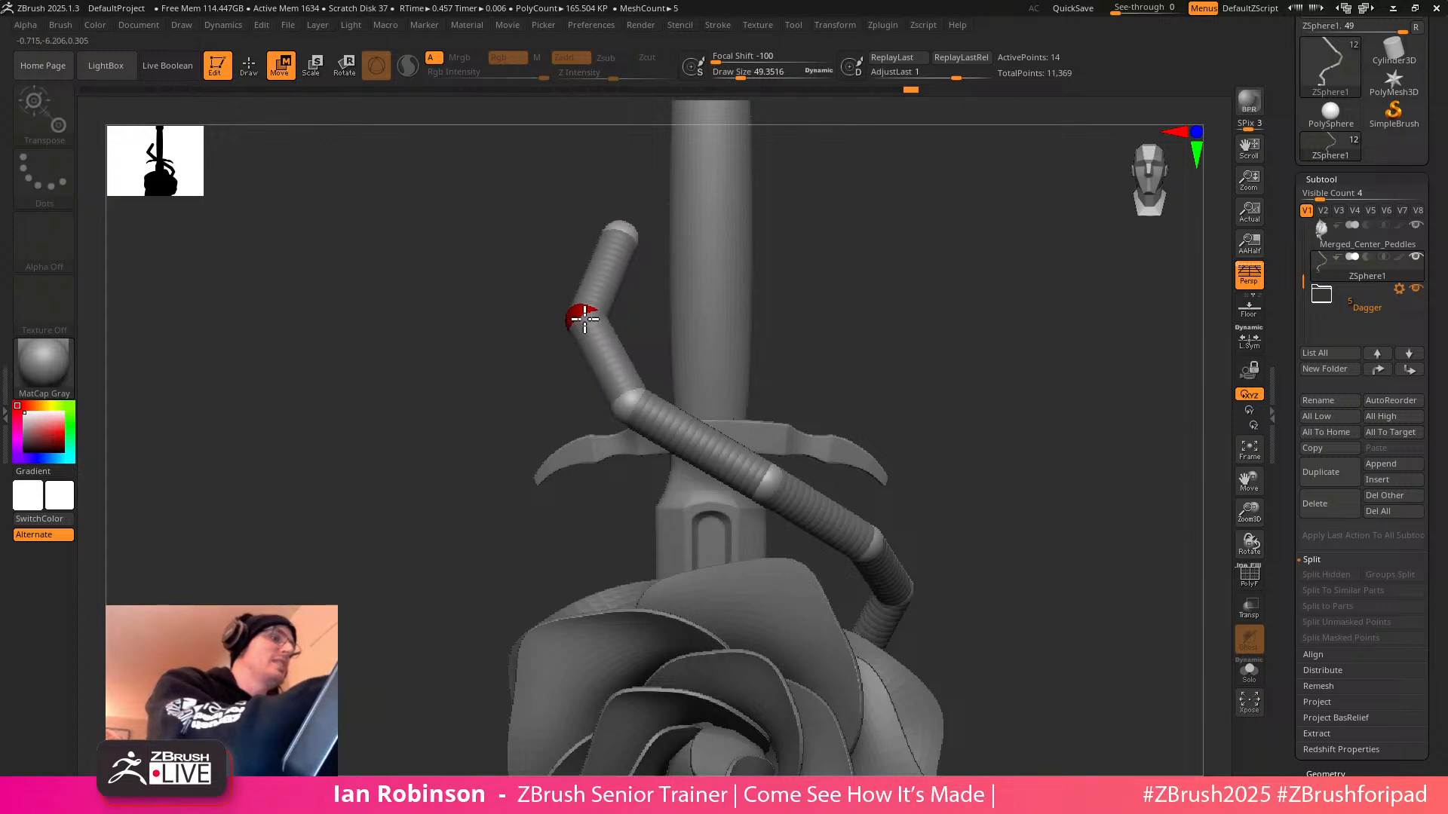
drag(623, 240, 664, 216)
Fine-tune the branch joints from several angles so the branch wraps evenly around the guard and lower grip
drag(1003, 240, 943, 501)
drag(682, 481, 724, 474)
drag(609, 416, 648, 409)
drag(920, 333, 965, 336)
shift+drag(799, 351, 905, 326)
drag(559, 554, 569, 556)
mouse_move(623, 424)
mouse_down()
mouse_move(643, 448)
mouse_move(627, 415)
mouse_up()
drag(707, 377, 716, 392)
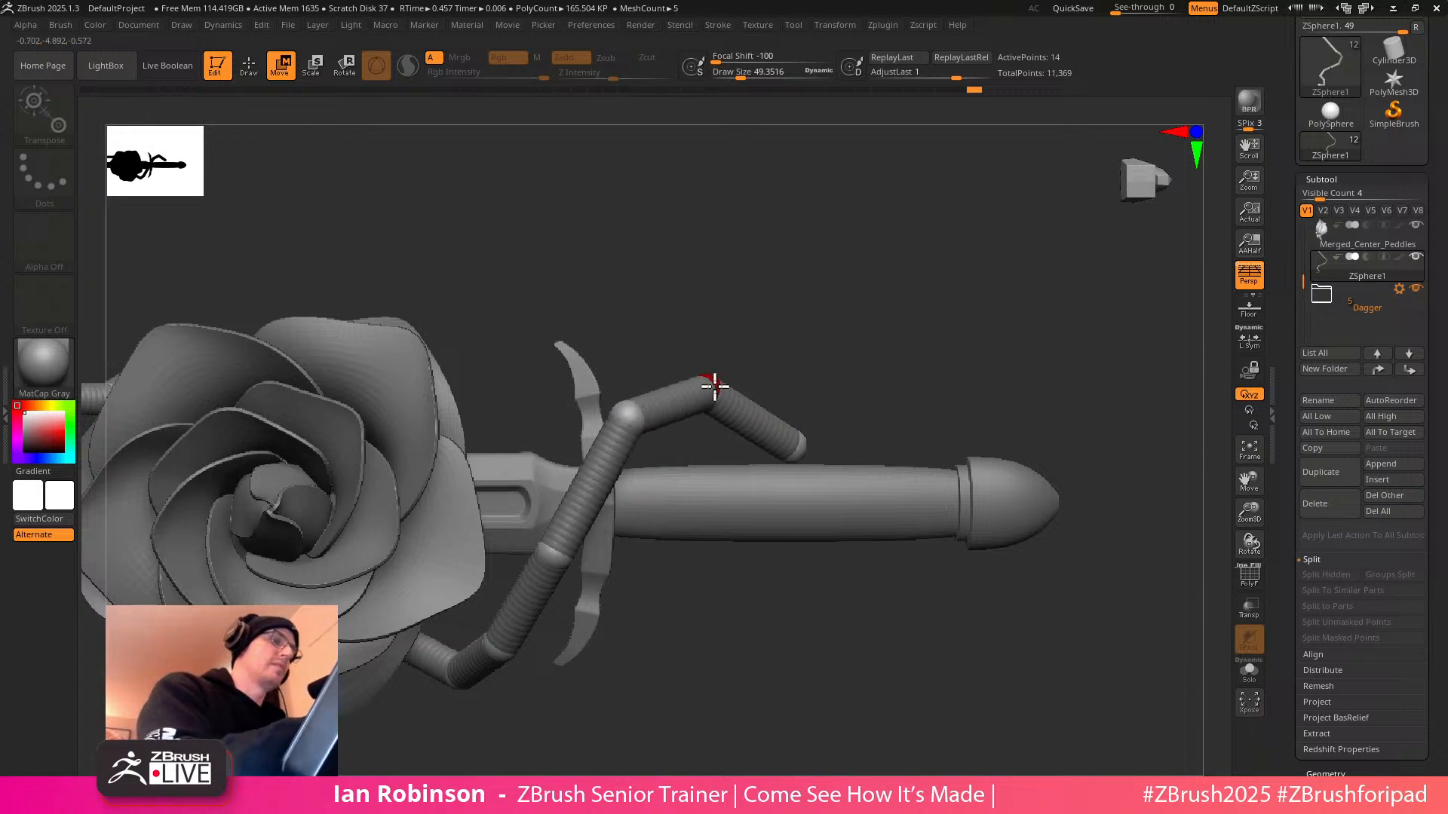
drag(800, 436, 811, 451)
drag(556, 559, 565, 560)
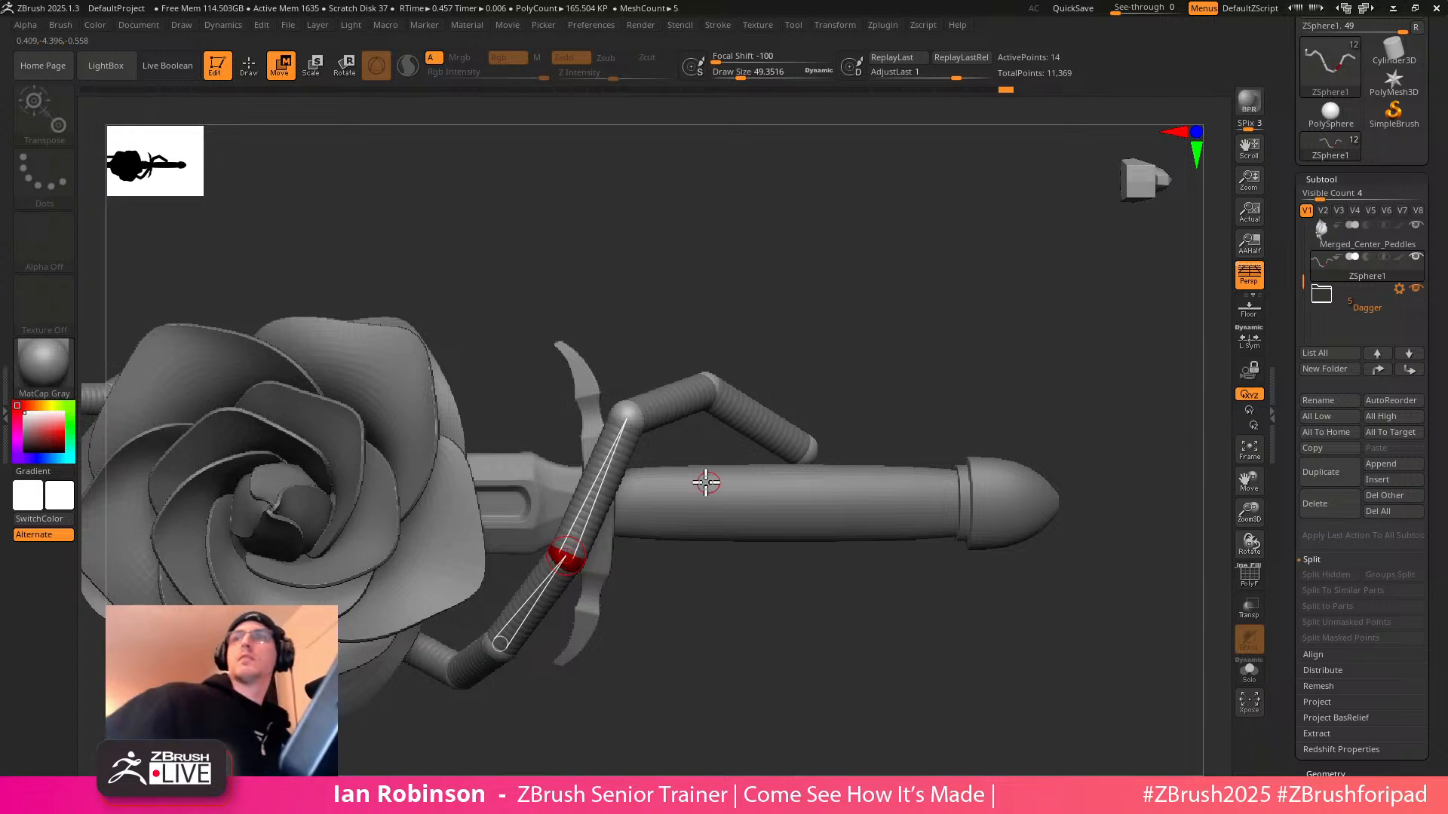
Extend the branch's end ZSphere diagonally across the back of the grip to beyond the pommel
drag(1014, 389, 792, 649)
drag(1072, 362, 833, 430)
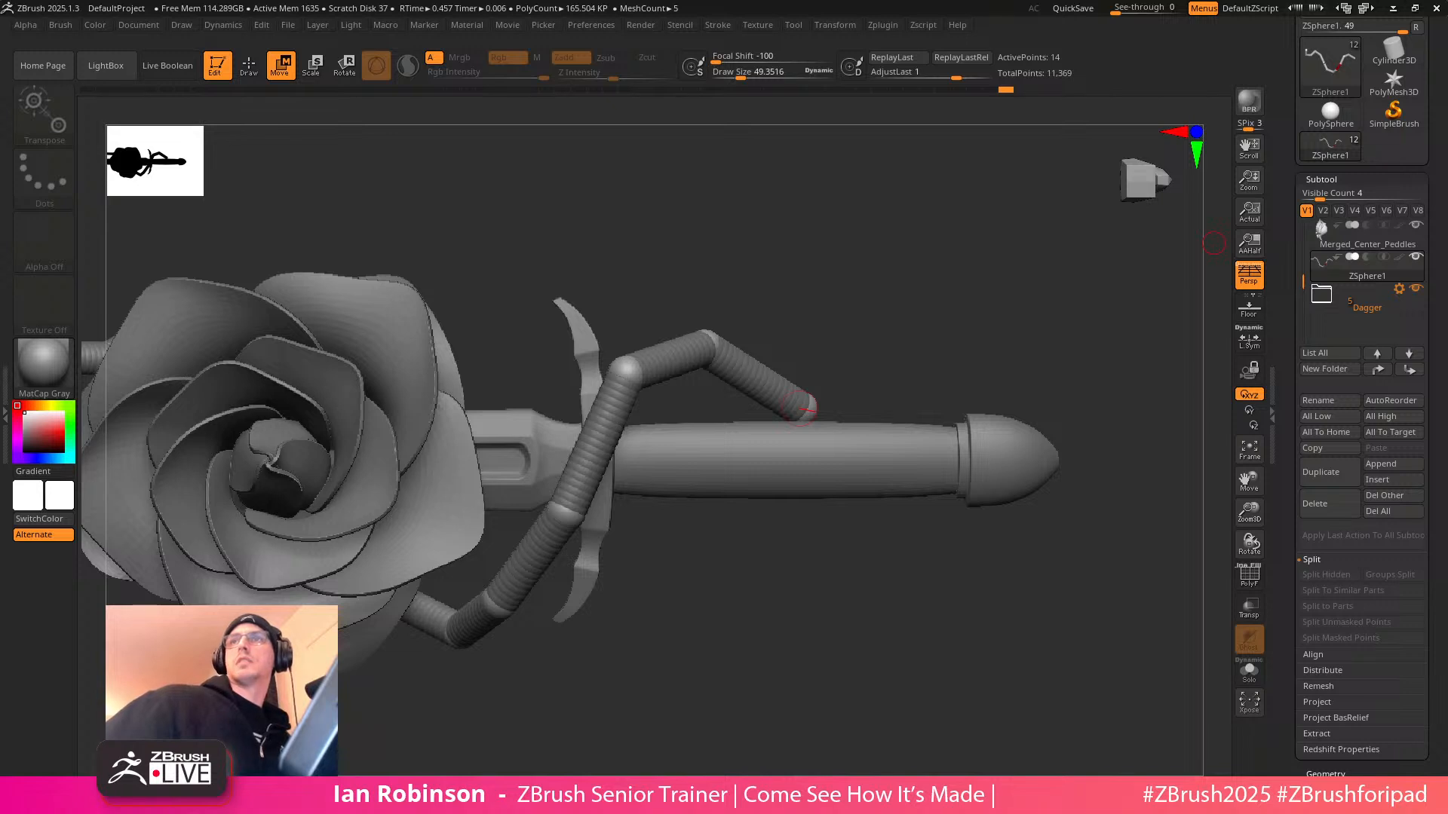
right_drag(801, 407, 934, 361)
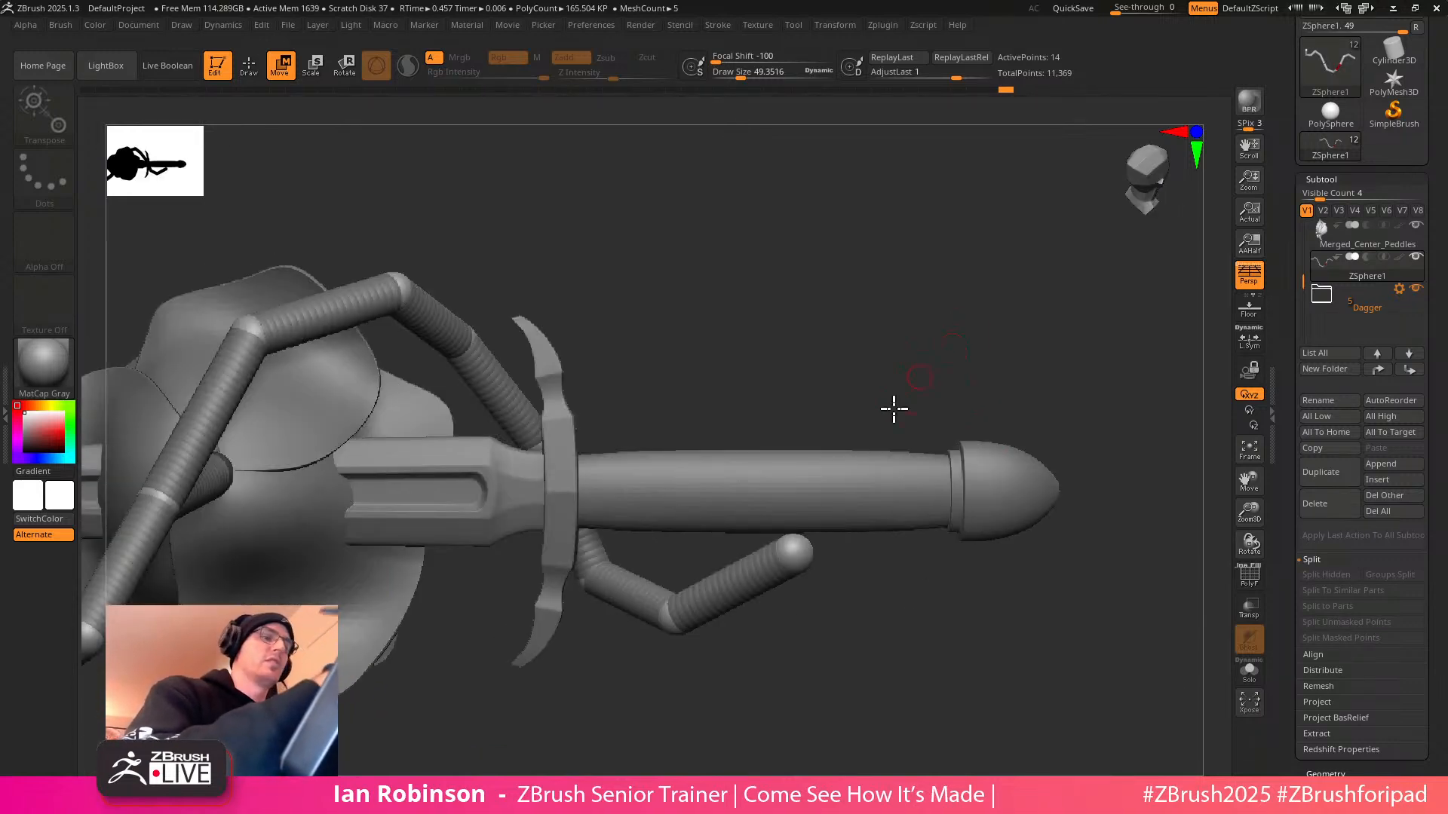
drag(805, 551, 1107, 257)
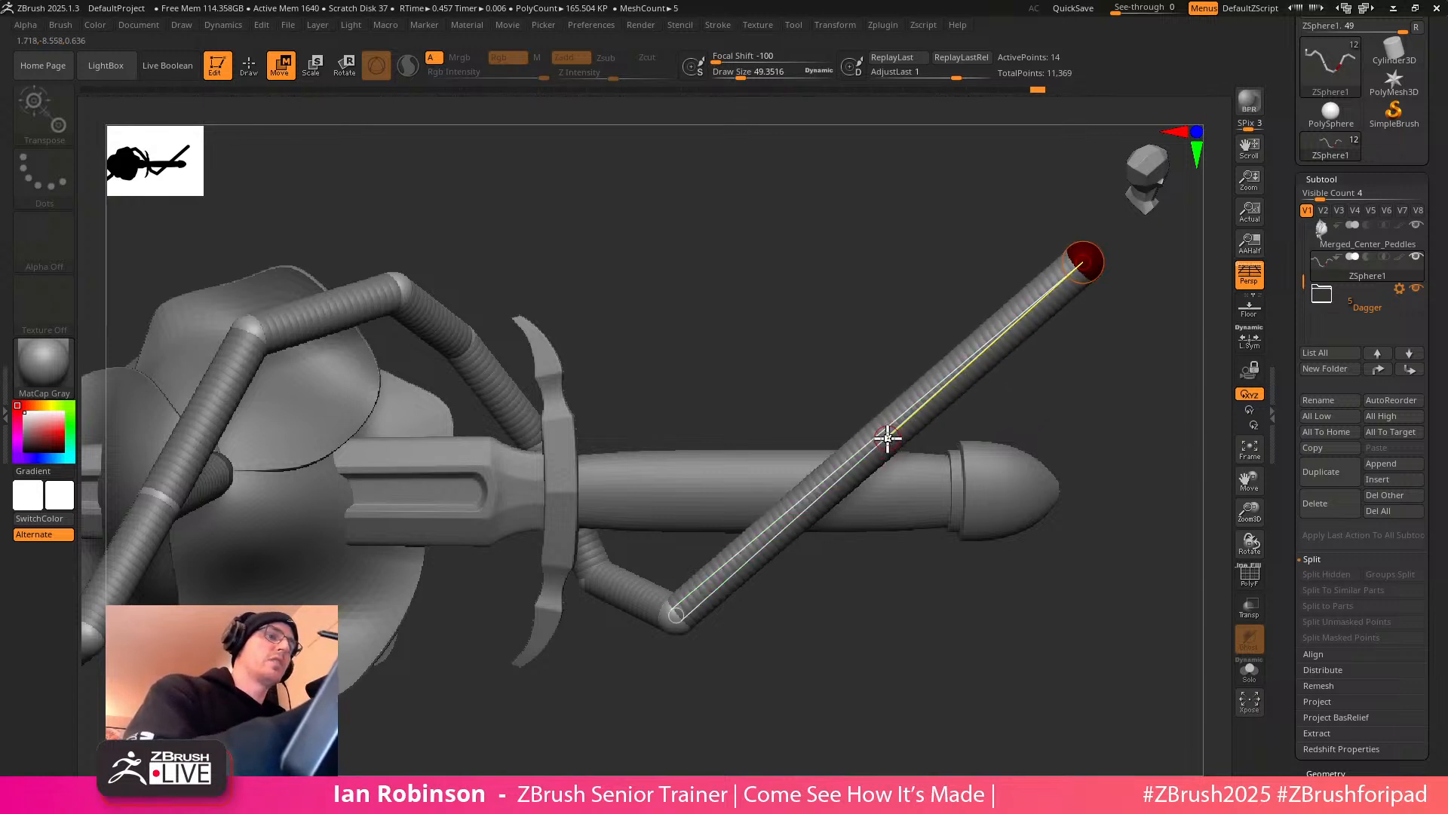
Insert a ZSphere on the extended segment behind the grip and adjust the branch end
mouse_move(887, 435)
mouse_down()
mouse_move(827, 368)
mouse_move(909, 430)
mouse_up()
key(q)
key(ctrl+z)
key(w)
drag(832, 367, 908, 515)
mouse_move(1099, 285)
mouse_down()
mouse_move(1053, 256)
mouse_move(1104, 245)
mouse_up()
Insert a ZSphere near the branch's free end, shift it to bend the branch, and move the tip farther out
key(q)
click(1018, 358)
key(w)
drag(1018, 357, 960, 316)
drag(1098, 252, 1138, 258)
drag(1114, 347, 759, 475)
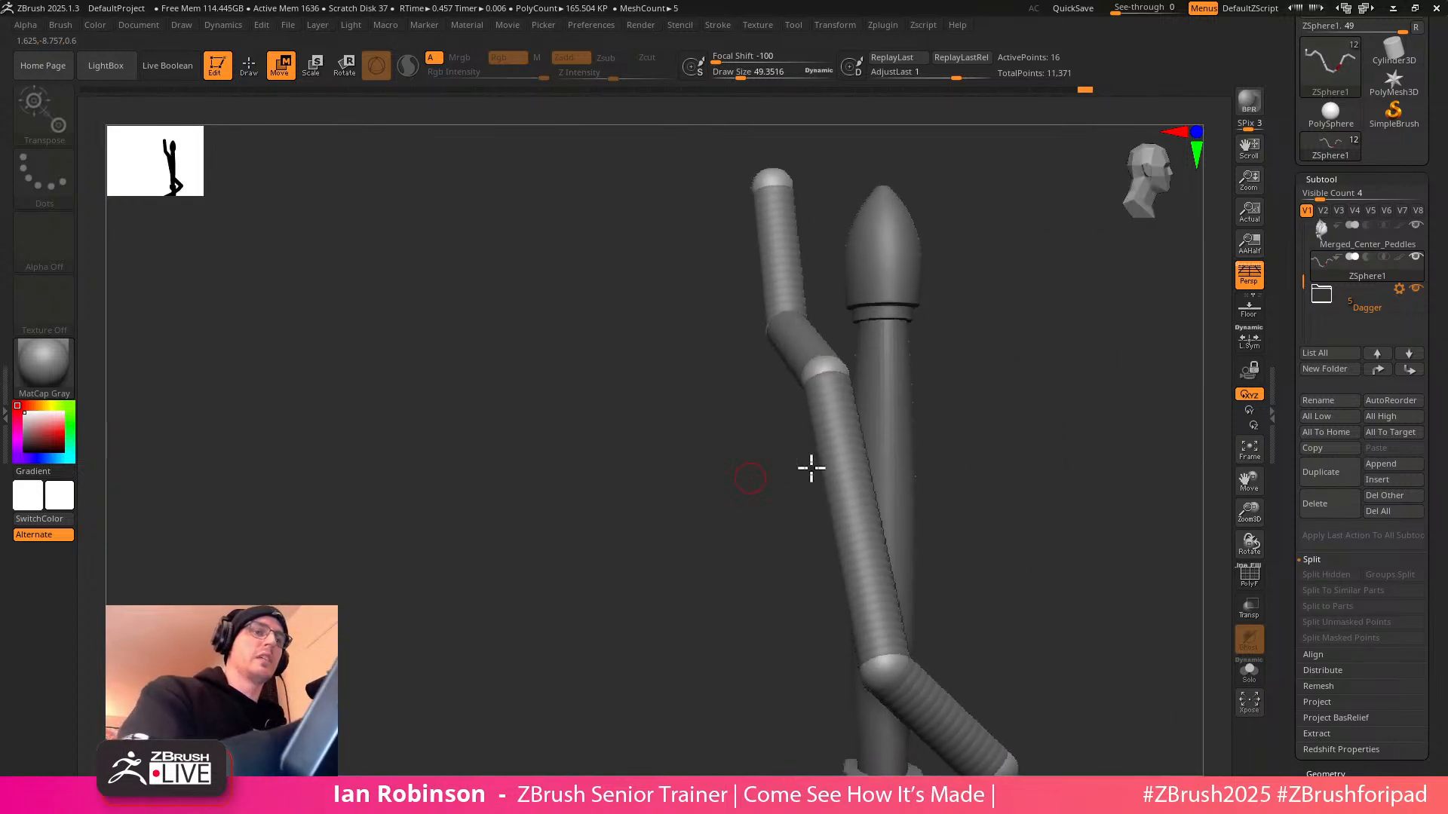
Move the joint behind the upper grip away from the dagger and shift the branch tip past the pommel
drag(832, 372, 750, 381)
drag(774, 179, 972, 141)
mouse_move(747, 409)
mouse_down()
mouse_move(753, 472)
mouse_move(753, 391)
mouse_move(737, 405)
mouse_up()
mouse_move(966, 389)
mouse_down()
mouse_move(1080, 382)
mouse_move(1115, 323)
mouse_up()
Insert a ZSphere on the long segment beside the grip, shift it to smooth the curve, and preview the skin
key(q)
click(834, 484)
key(w)
drag(846, 473, 898, 437)
drag(1005, 459, 966, 531)
key(a)
key(a)
alt+drag(798, 463, 944, 438)
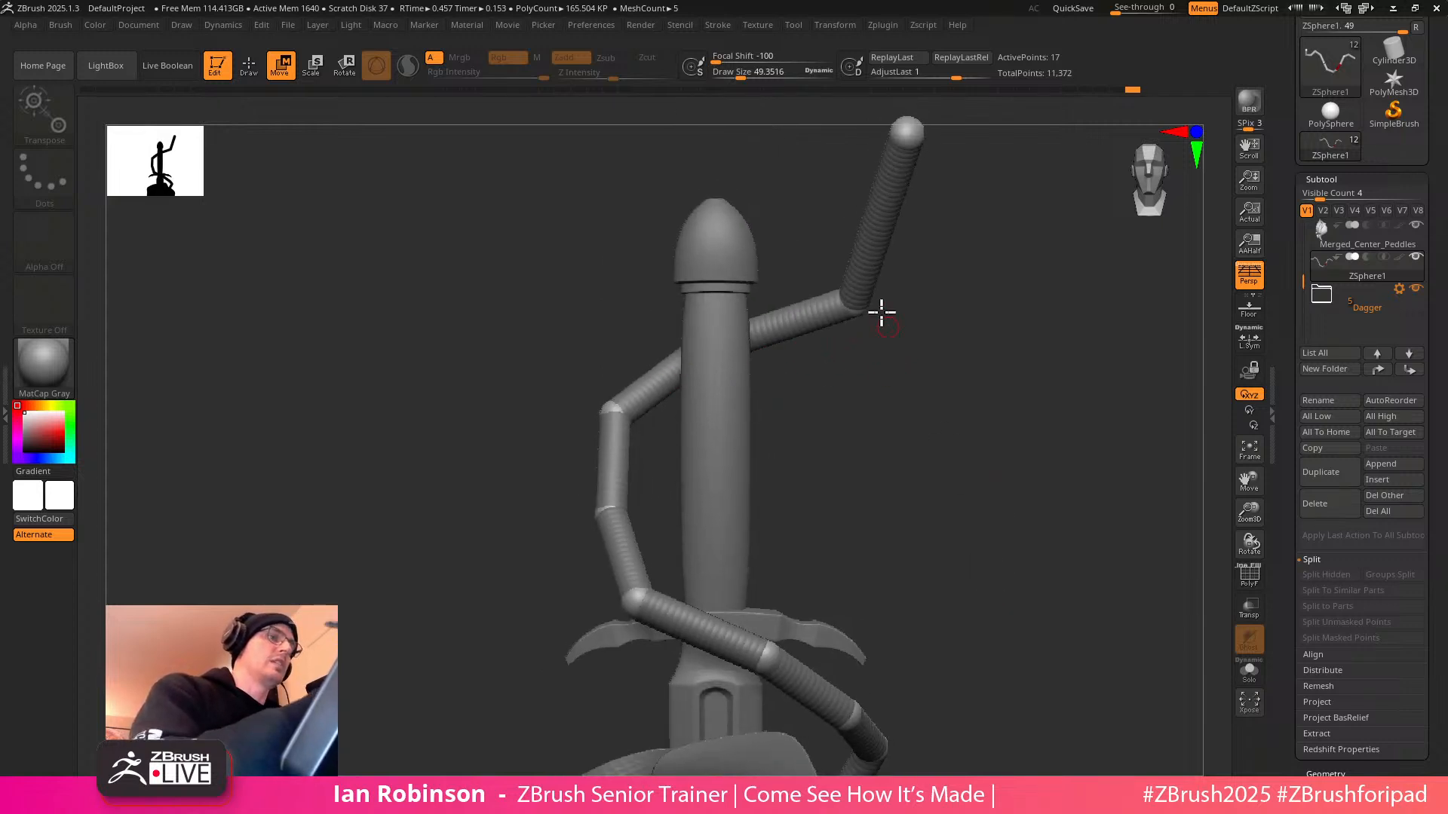
Move the branch tip inward above the pommel, insert ZSpheres on the last two segments, and bow the upper one outward
alt+drag(931, 207, 938, 310)
drag(912, 236, 813, 193)
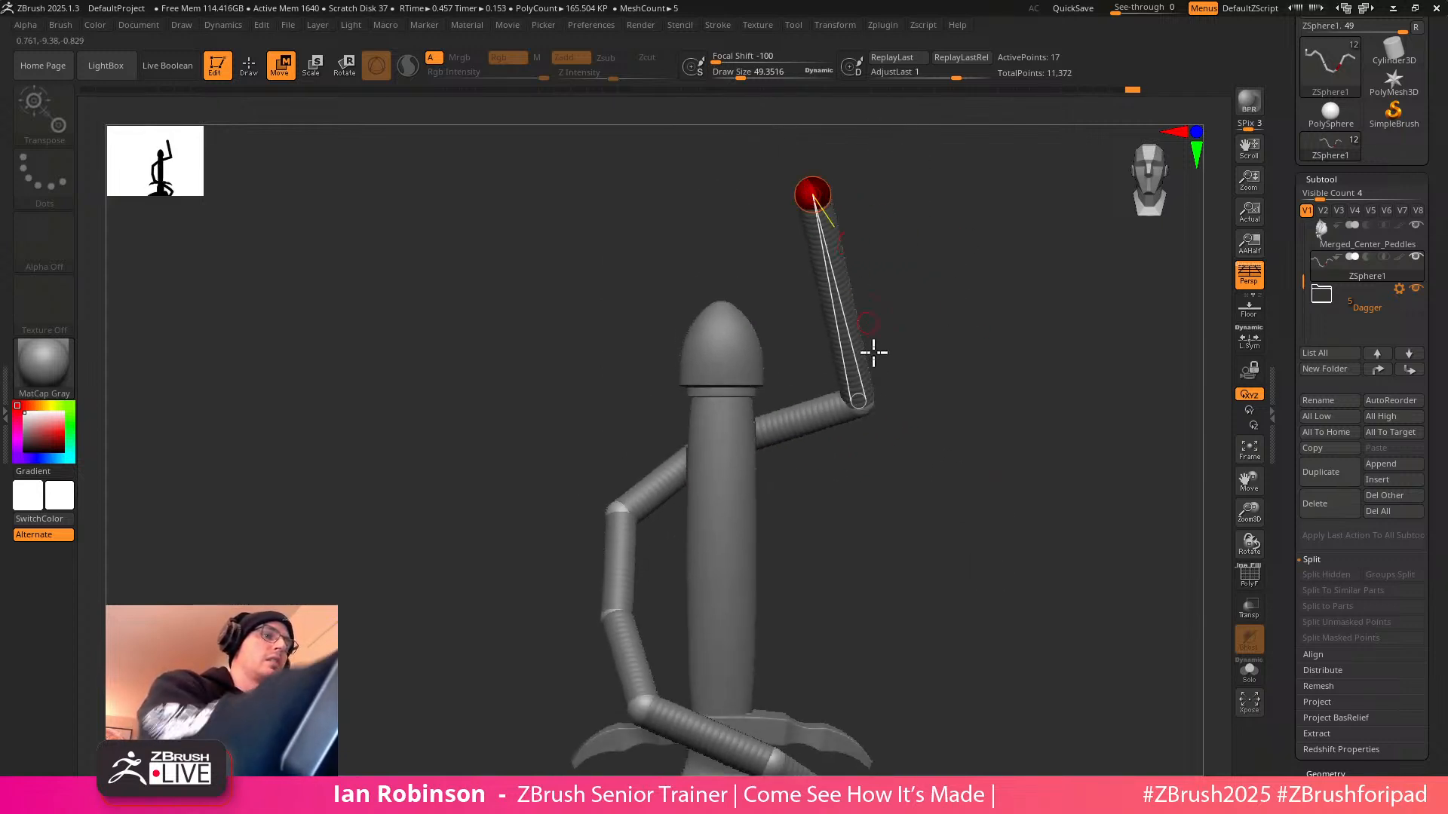
key(q)
click(781, 414)
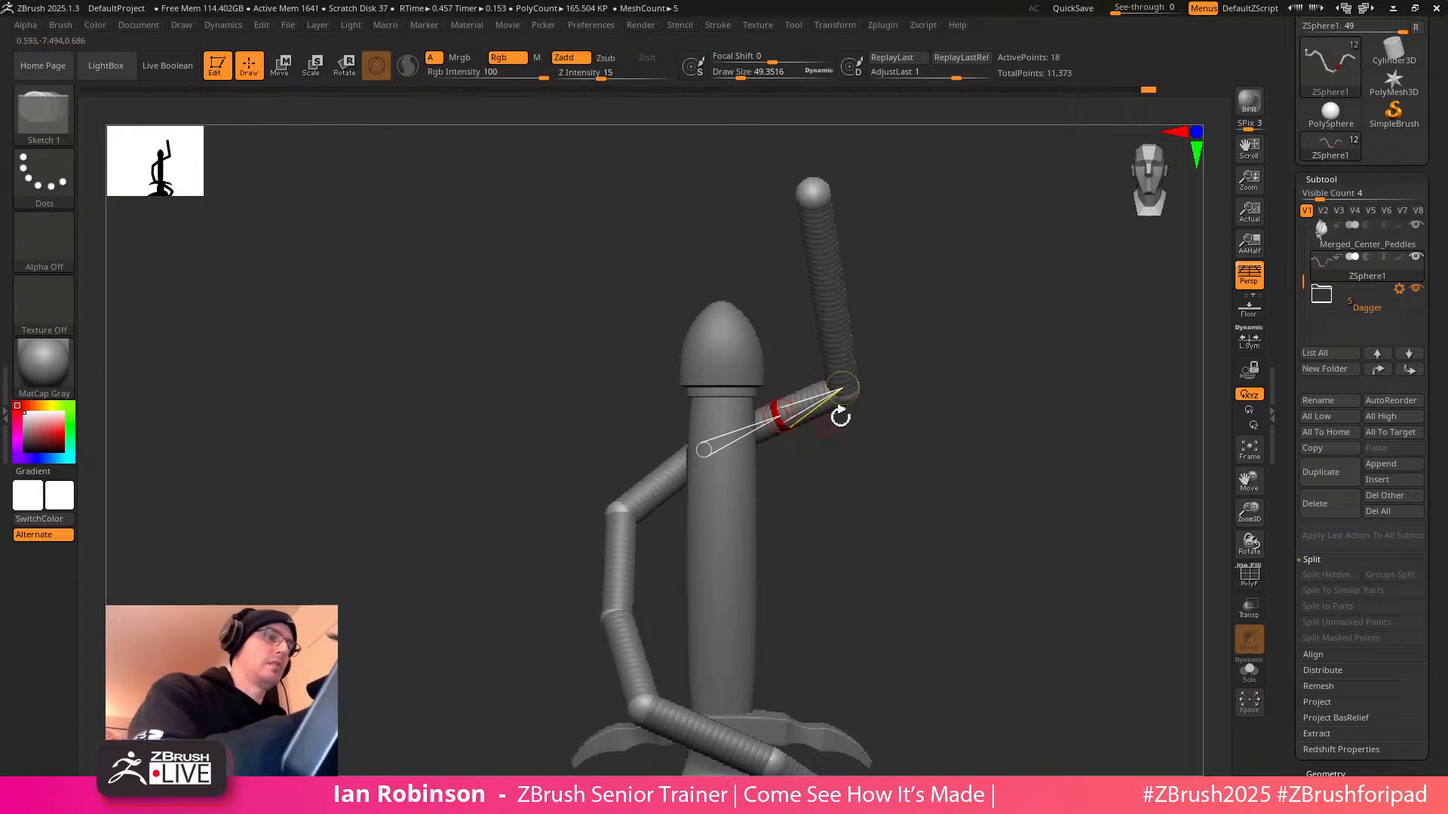
click(836, 300)
key(w)
drag(835, 300, 862, 291)
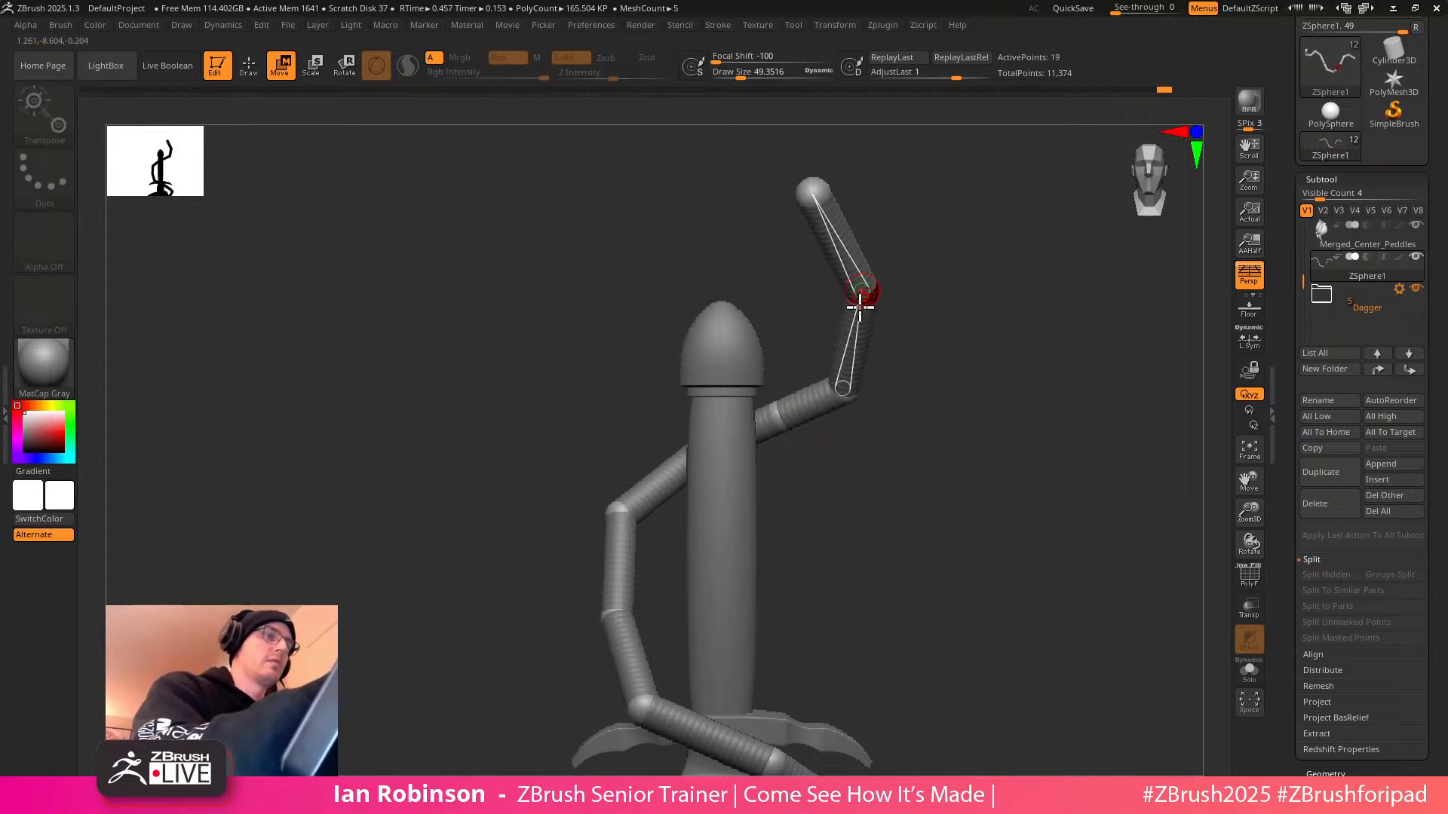
Adjust the upper joints and tip from behind the dagger to smooth the curve beside the pommel
drag(818, 452, 850, 480)
drag(771, 424, 762, 435)
drag(714, 390, 732, 372)
drag(709, 293, 724, 288)
drag(750, 223, 790, 209)
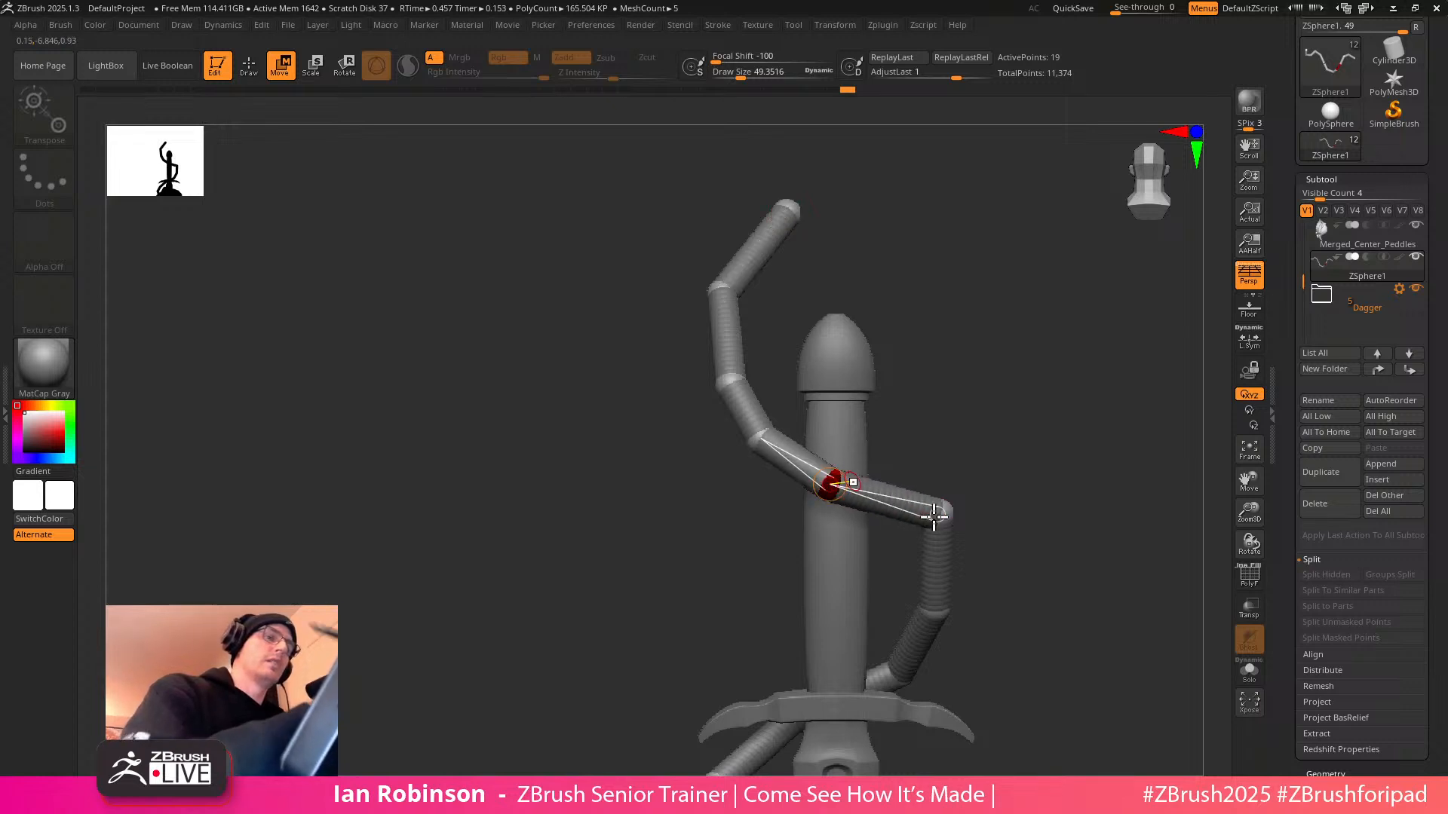
Move the mid-grip joint inward, then insert a ZSphere on the segment below it and shift that outward
drag(944, 515, 912, 508)
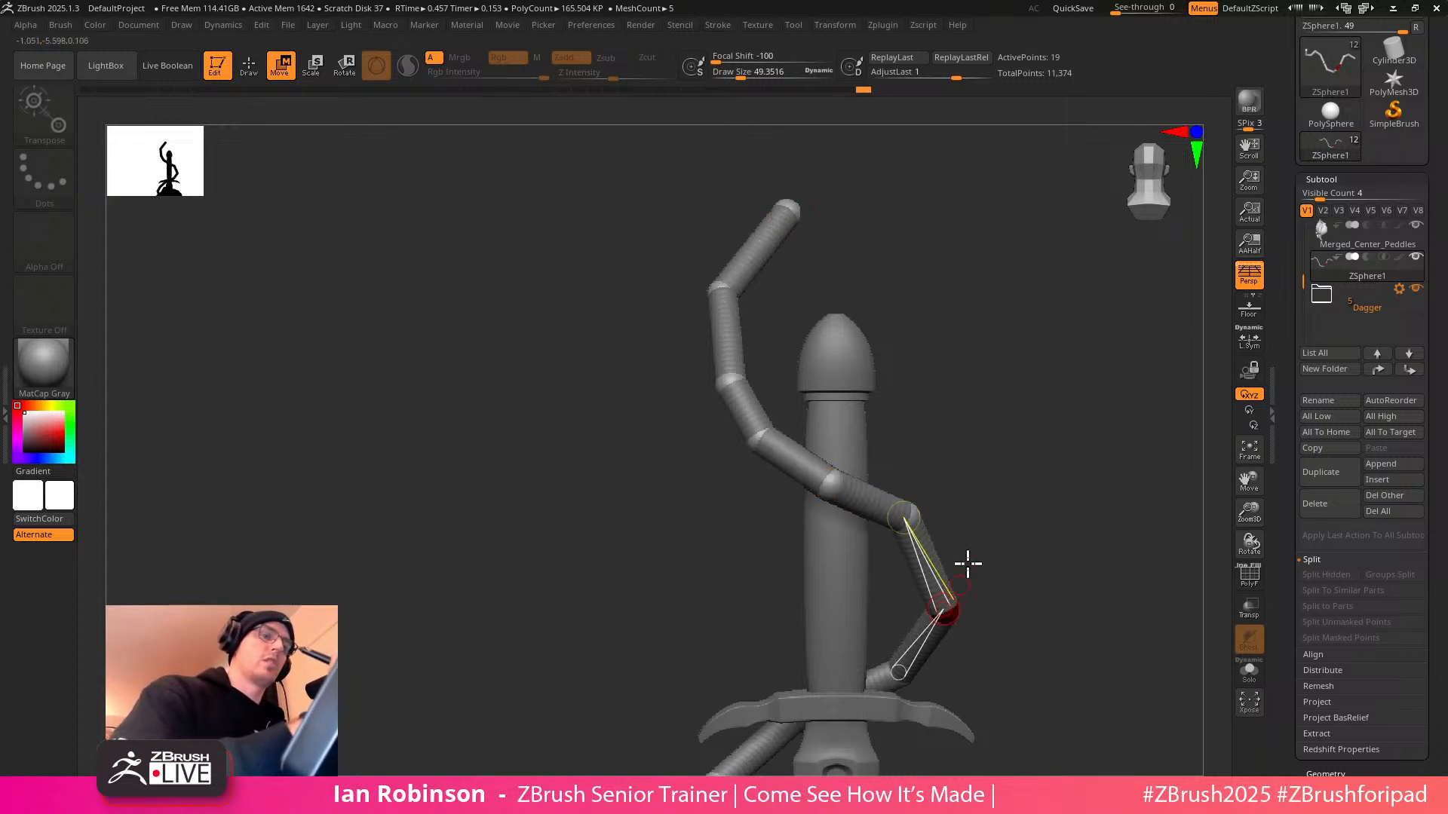
click(928, 569)
drag(927, 569, 947, 563)
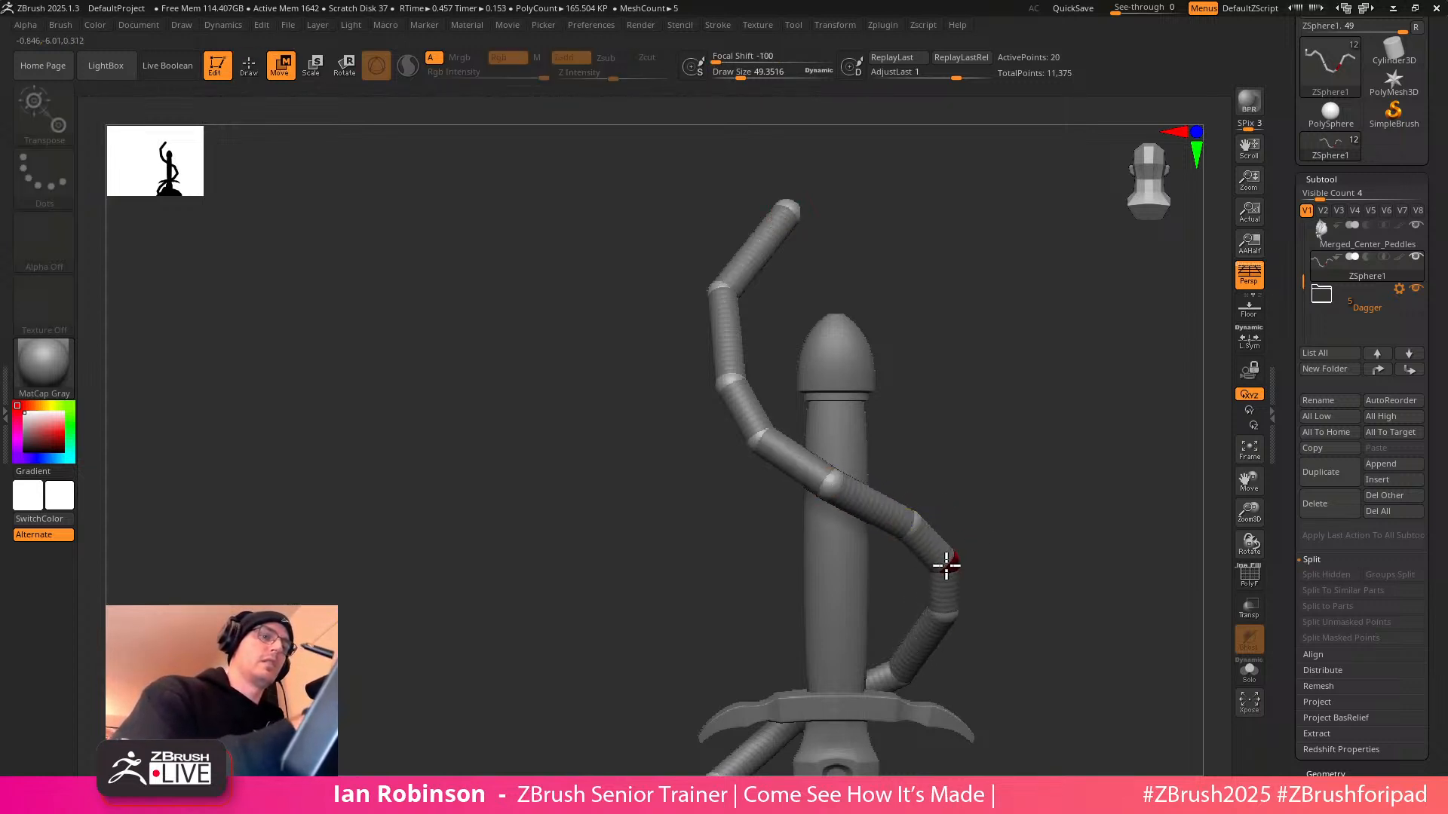
key(q)
click(872, 503)
key(w)
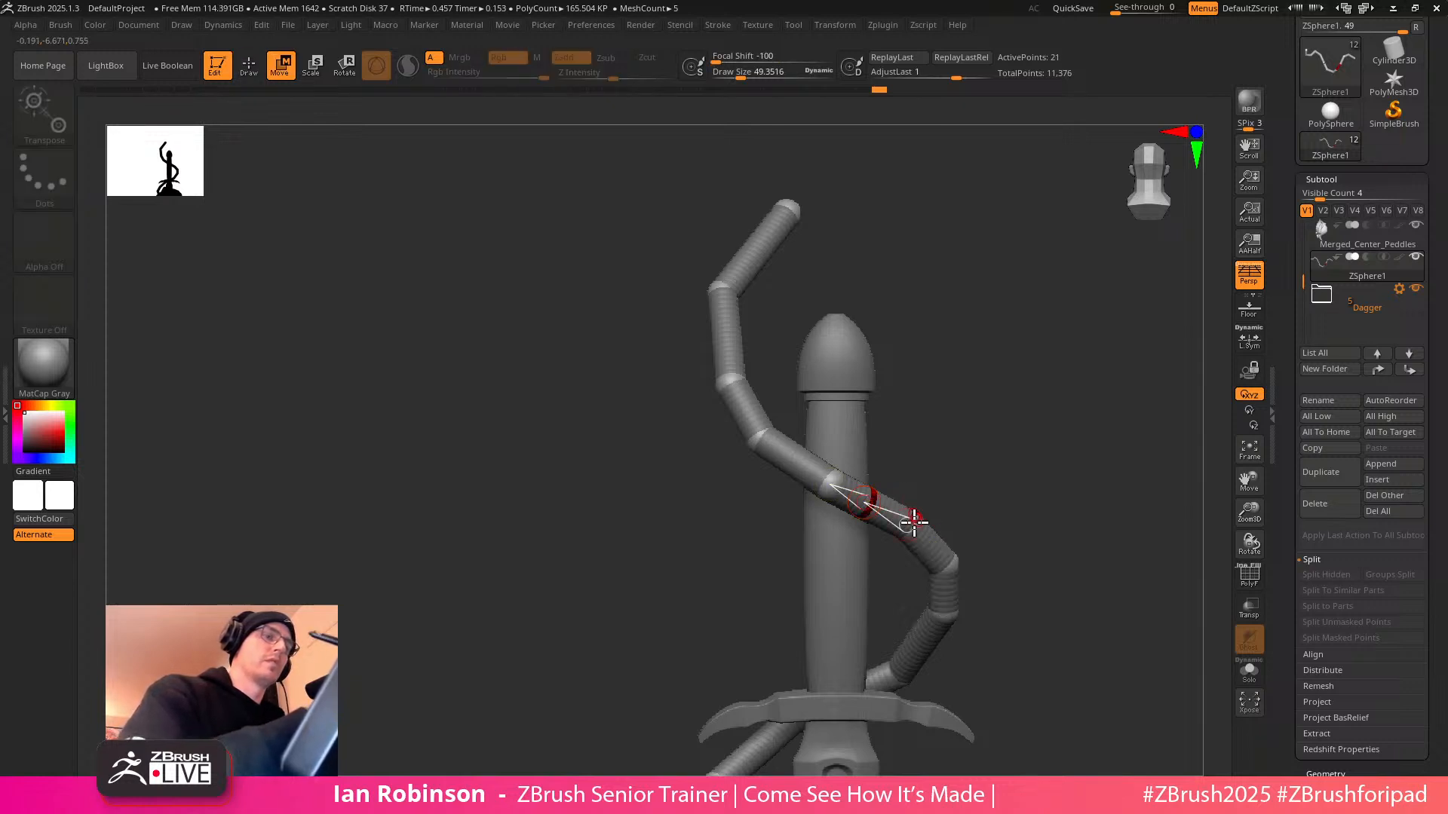
key(ctrl+z)
Reposition the joints wrapping behind and beside the grip to keep the branch close to the dagger
drag(917, 522, 980, 490)
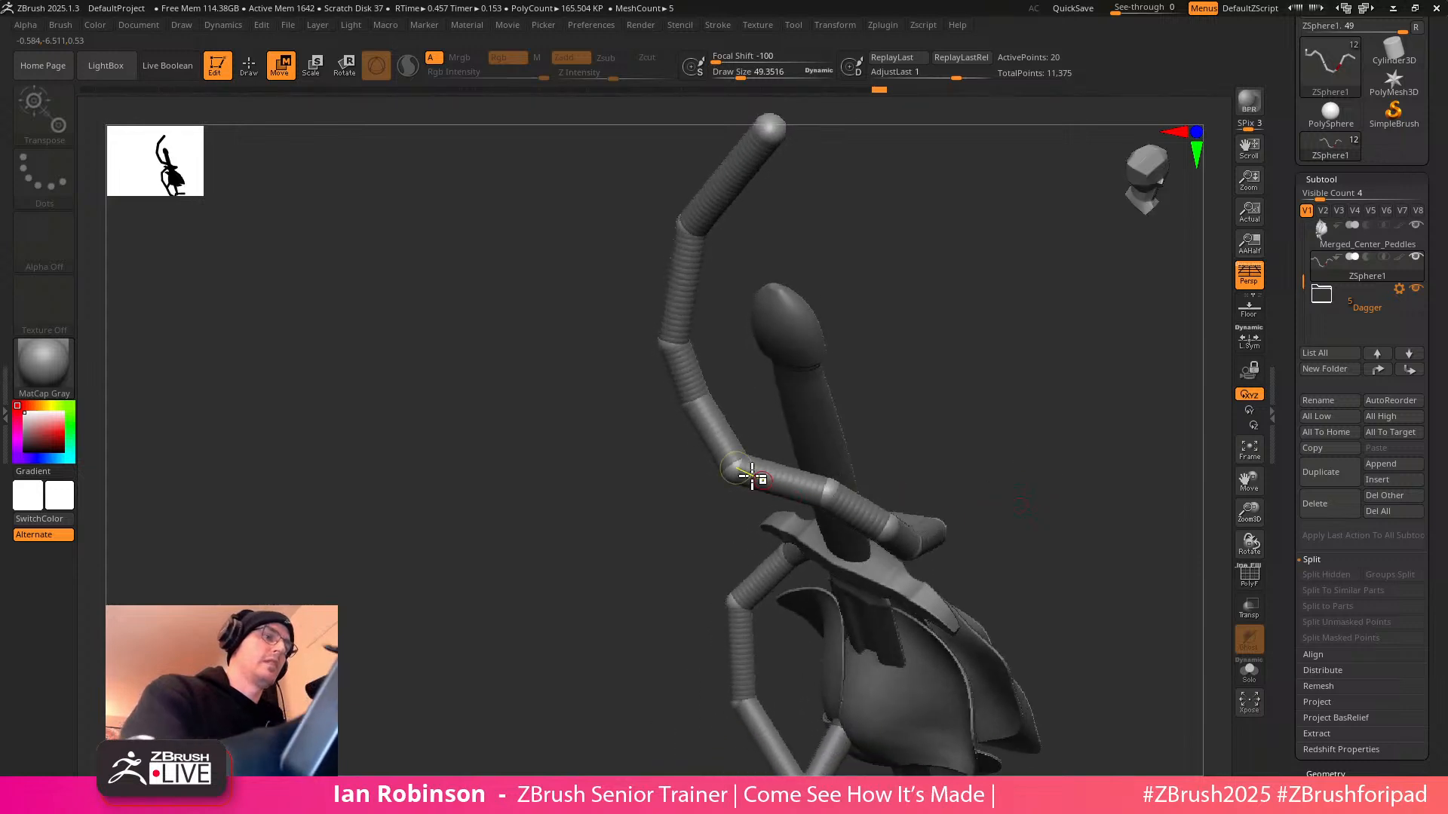
drag(747, 465, 741, 462)
drag(935, 434, 1070, 369)
mouse_move(783, 443)
mouse_down()
mouse_move(776, 420)
mouse_move(805, 408)
mouse_move(766, 415)
mouse_move(790, 415)
mouse_up()
alt+drag(954, 513, 909, 503)
drag(836, 552, 851, 580)
mouse_move(911, 532)
mouse_down()
mouse_move(1028, 475)
mouse_move(984, 475)
mouse_up()
Insert a ZSphere on the branch segment just above the guard and shift it outward with its neighbouring joint
key(q)
click(796, 518)
key(w)
drag(779, 517, 762, 526)
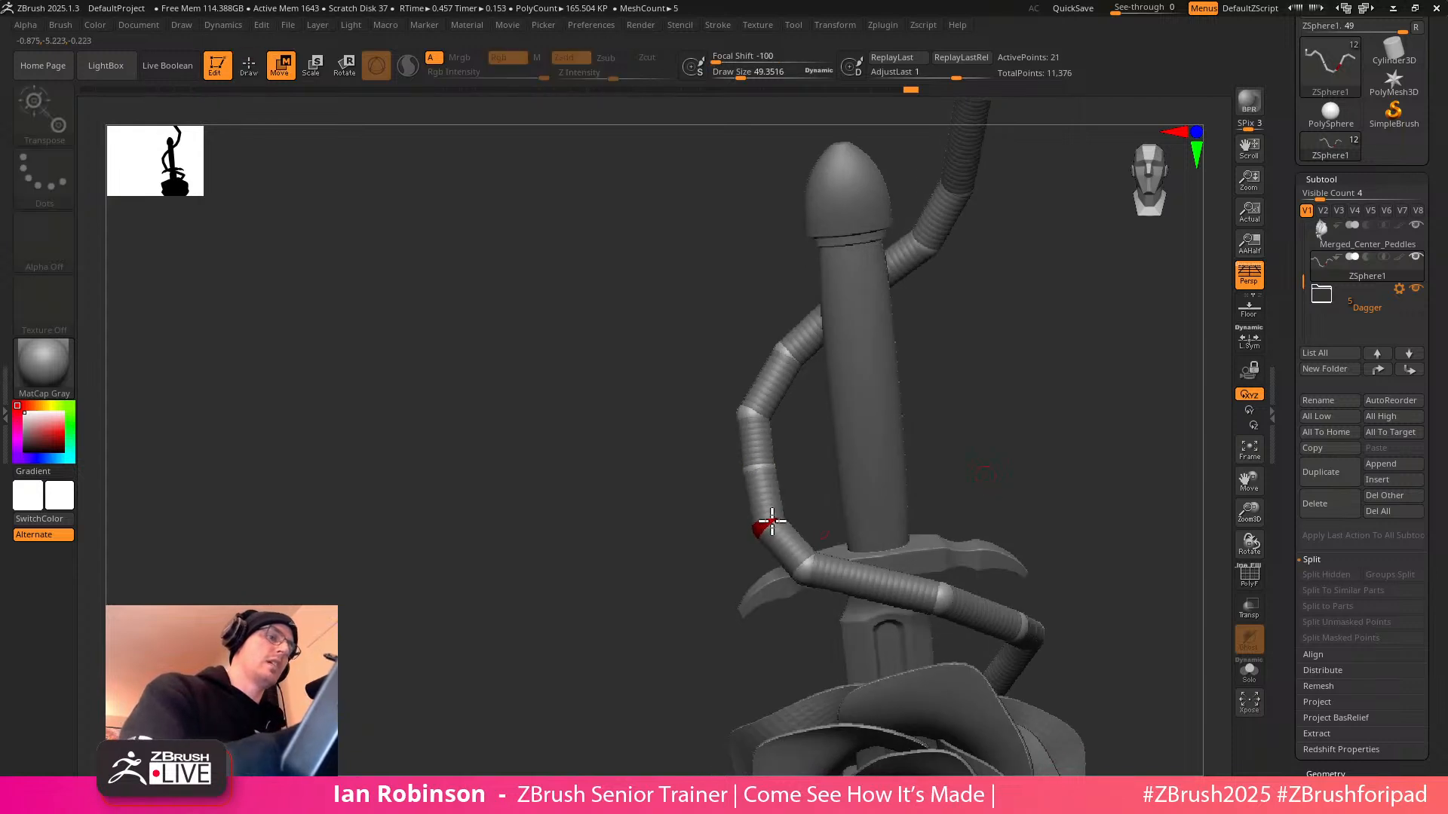
drag(751, 467, 747, 468)
Insert a ZSphere on the segment crossing the front of the guard and lower it slightly to round the curve
mouse_move(980, 411)
mouse_down()
mouse_move(1058, 424)
mouse_move(929, 473)
mouse_up()
key(q)
click(821, 501)
click(823, 502)
key(w)
drag(824, 503, 820, 511)
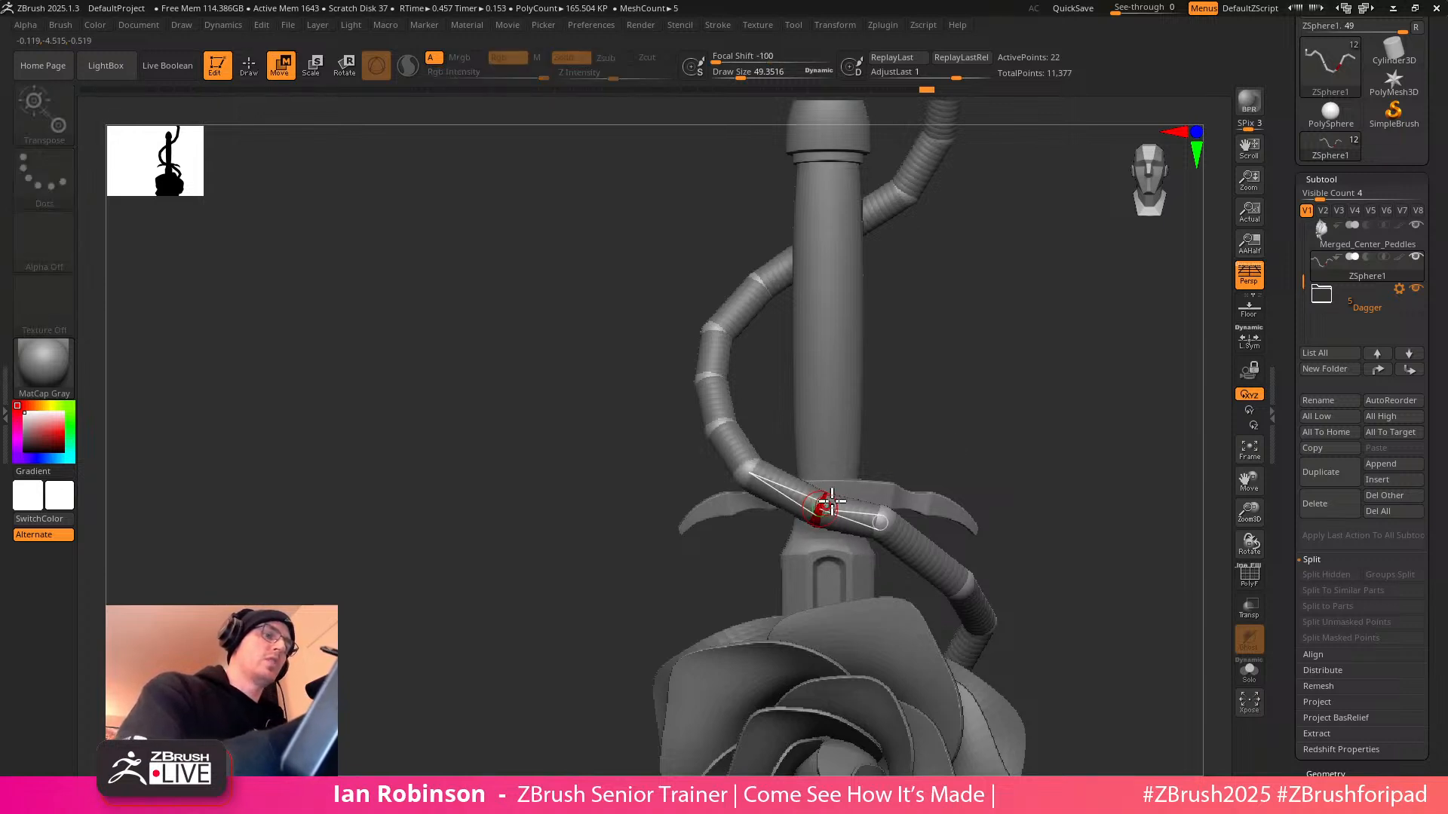
Insert a ZSphere on the segment between the guard and the rose and adjust the nearby joints to smooth it
alt+drag(1050, 457, 988, 420)
key(q)
click(858, 514)
key(w)
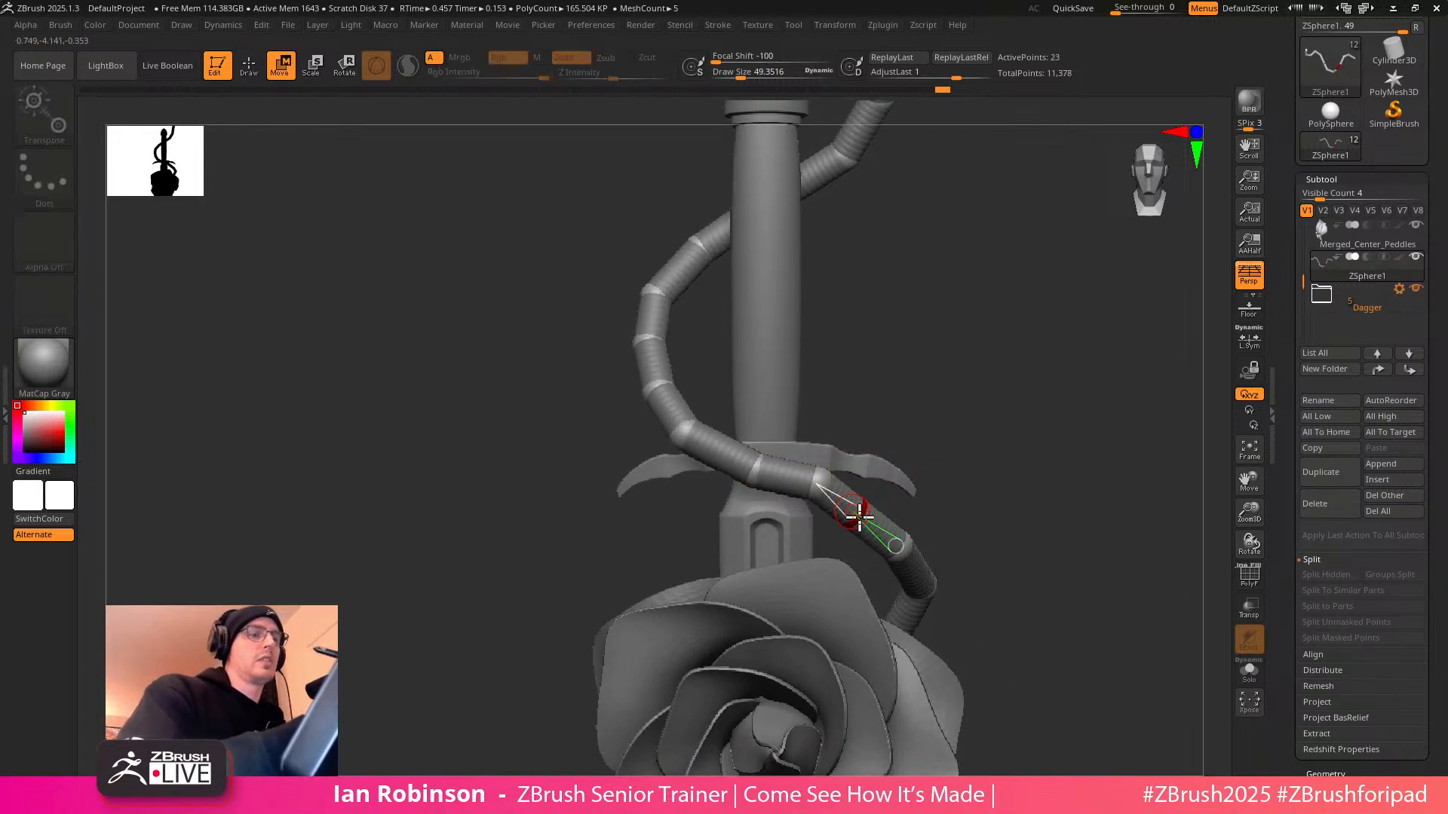
alt+drag(1028, 503, 1053, 440)
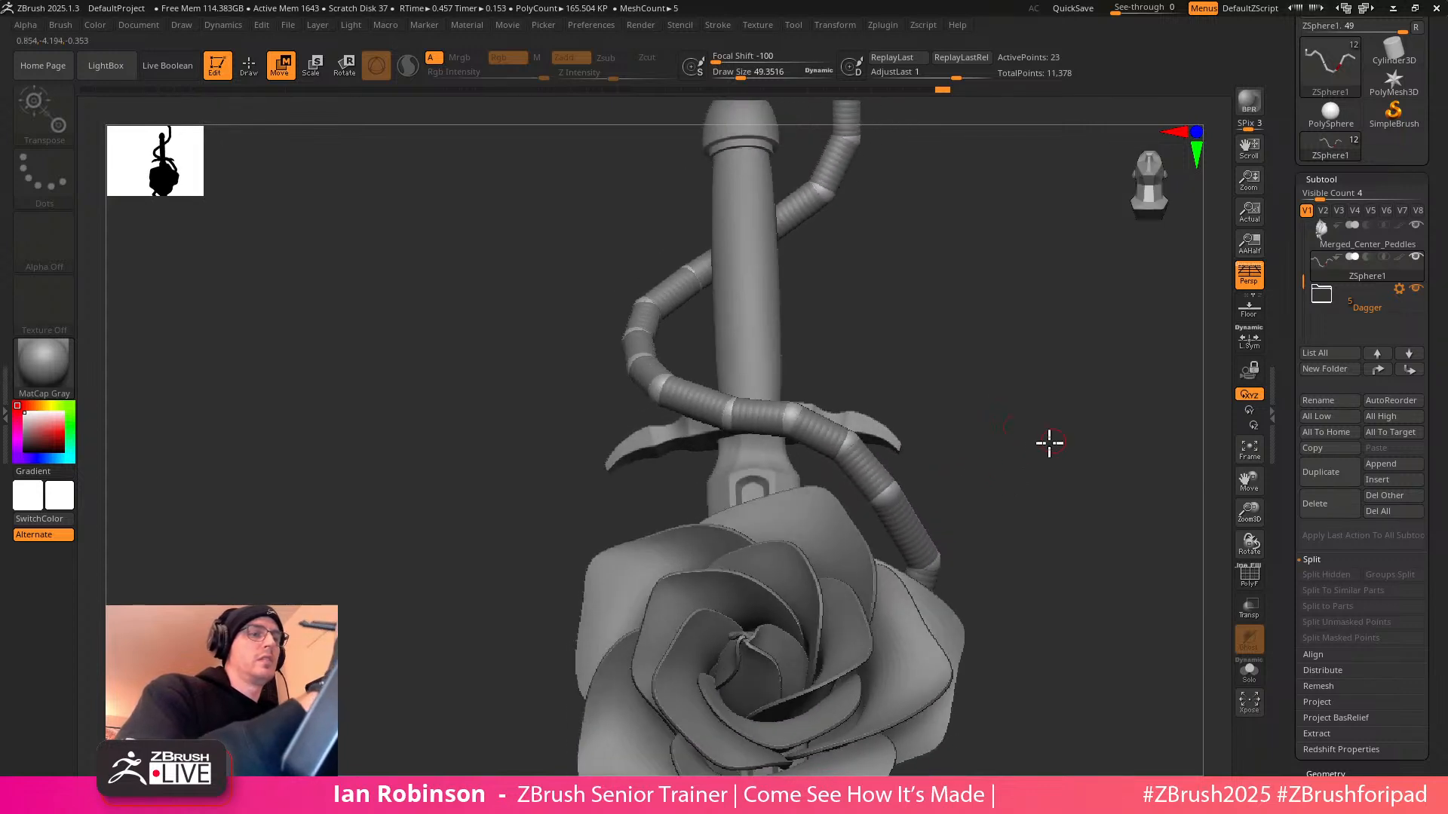
drag(872, 460, 816, 437)
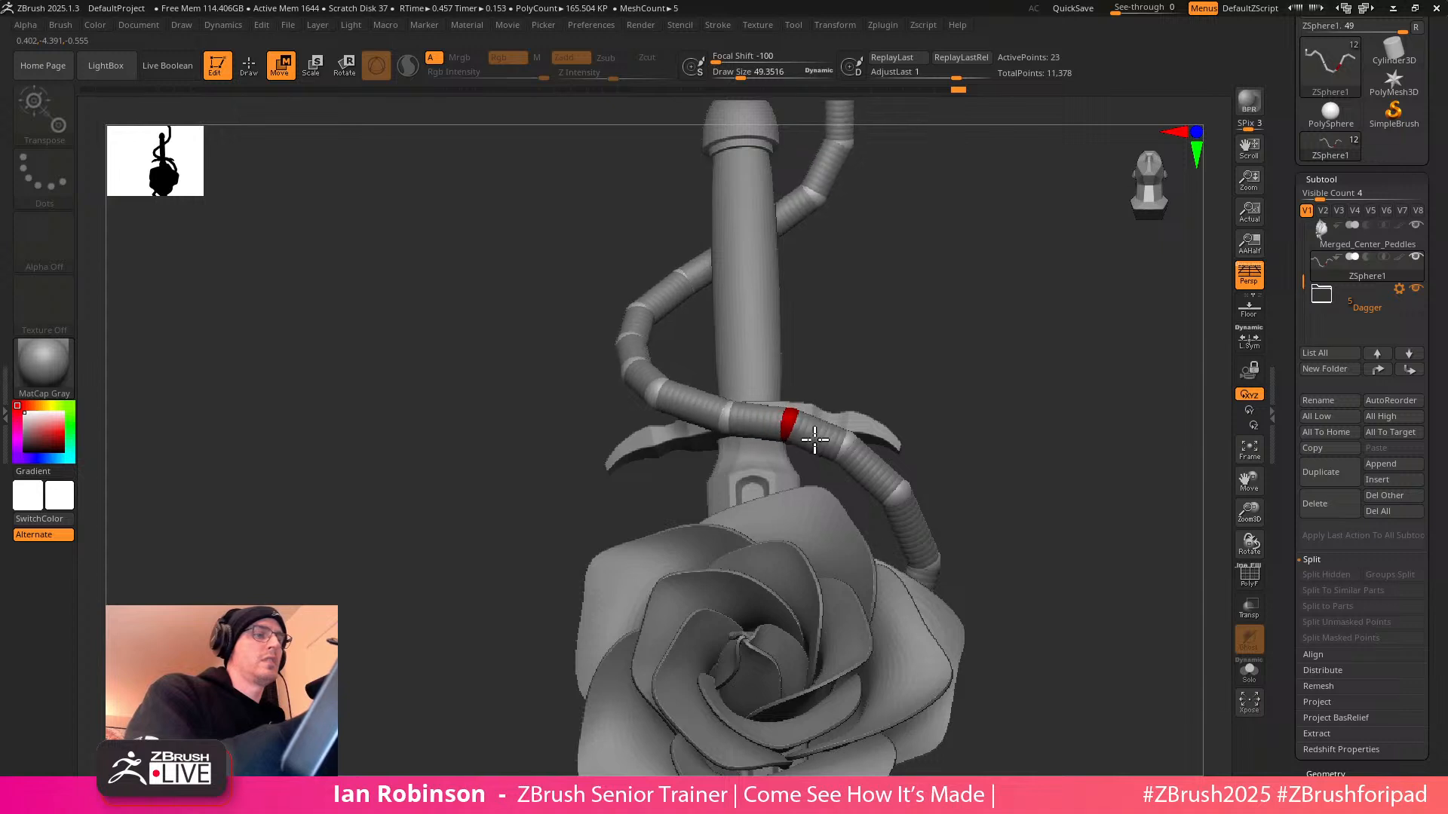
Insert a ZSphere on the branch segment beside the rose's upper edge and shift it outward to round the bend
alt+drag(989, 430, 948, 394)
drag(957, 464, 944, 464)
key(q)
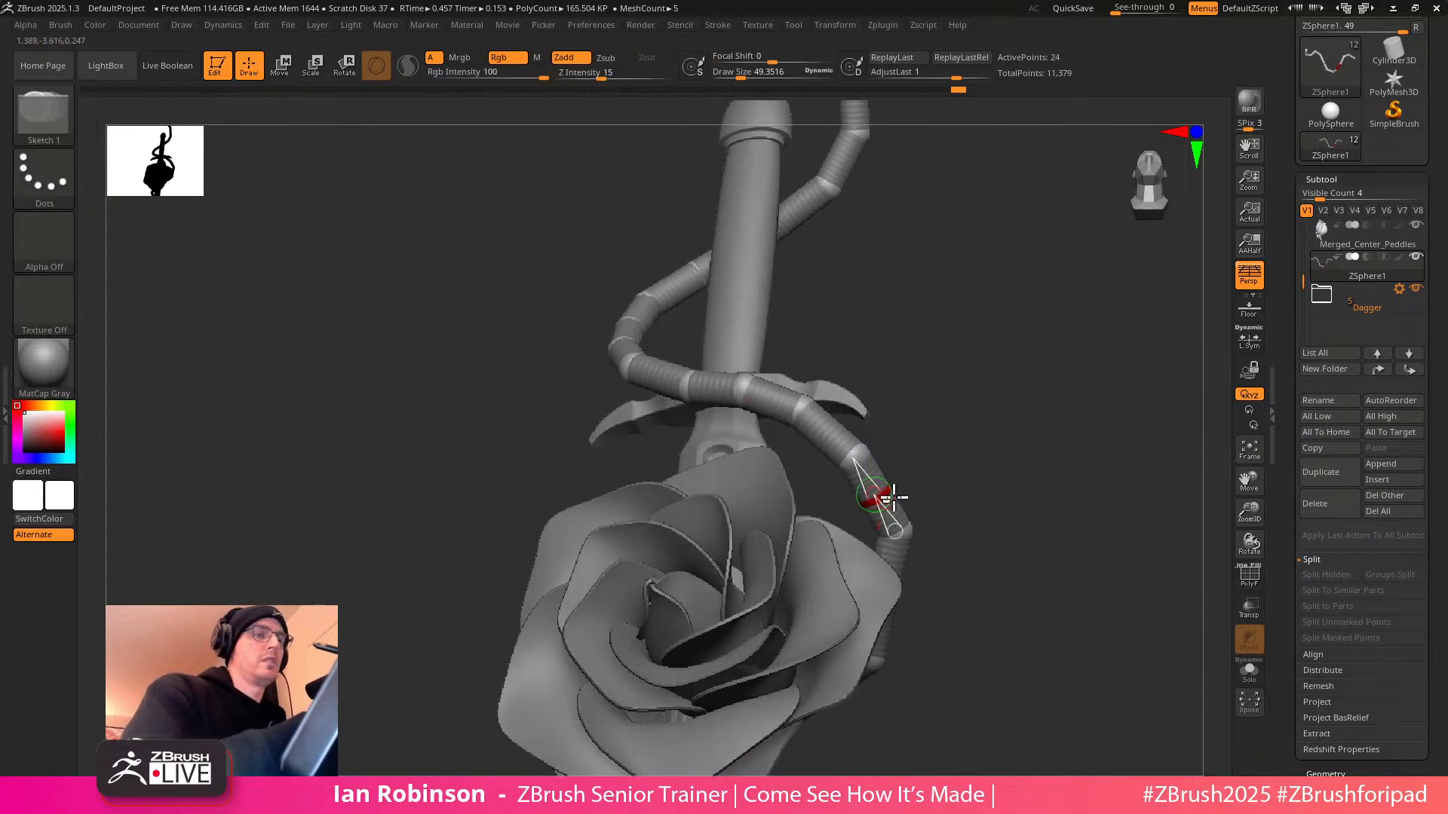
key(w)
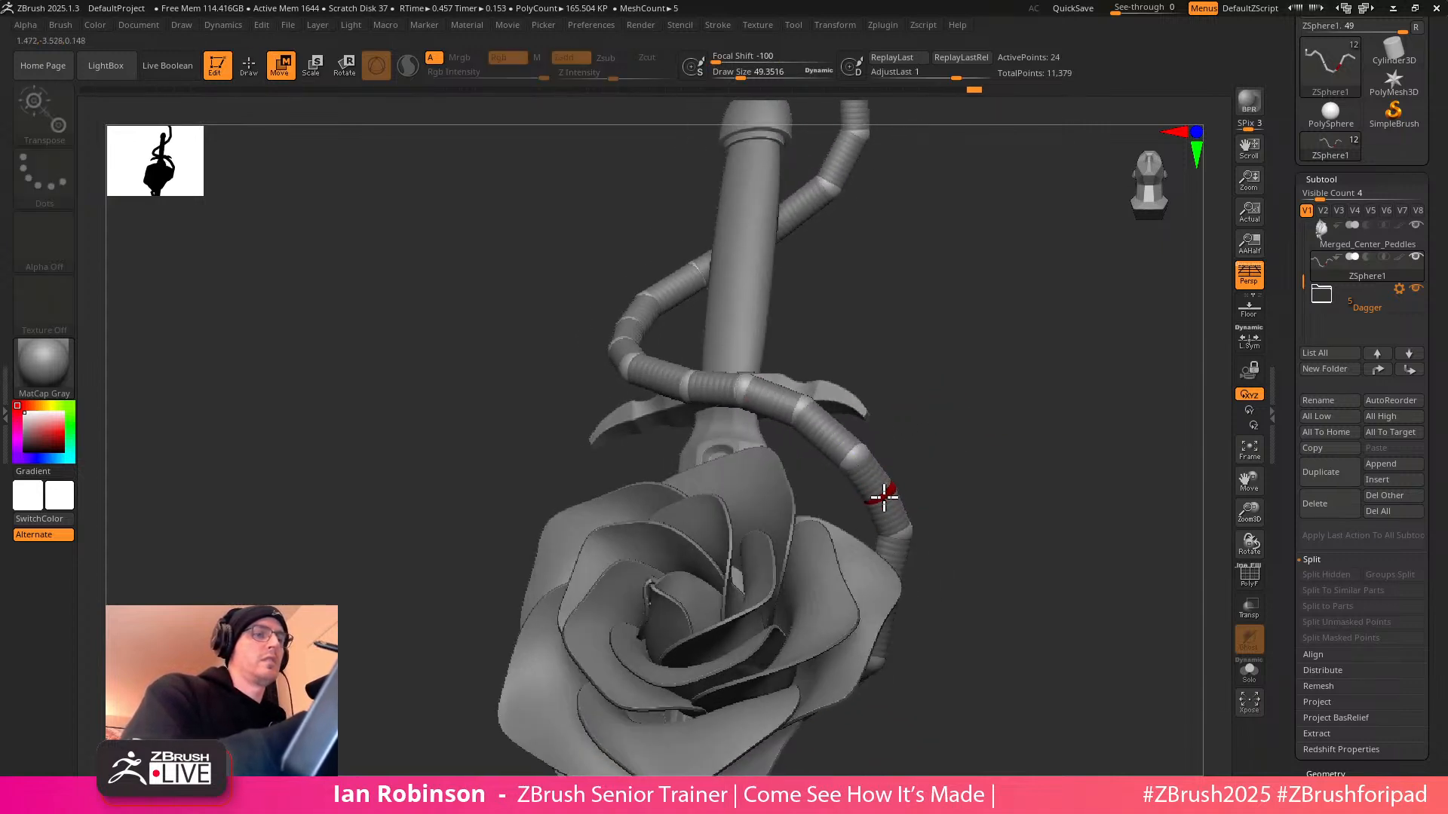
drag(932, 517, 942, 498)
Insert further ZSpheres on the branch segments passing behind the rose to smooth the curve
right_drag(868, 504, 1067, 462)
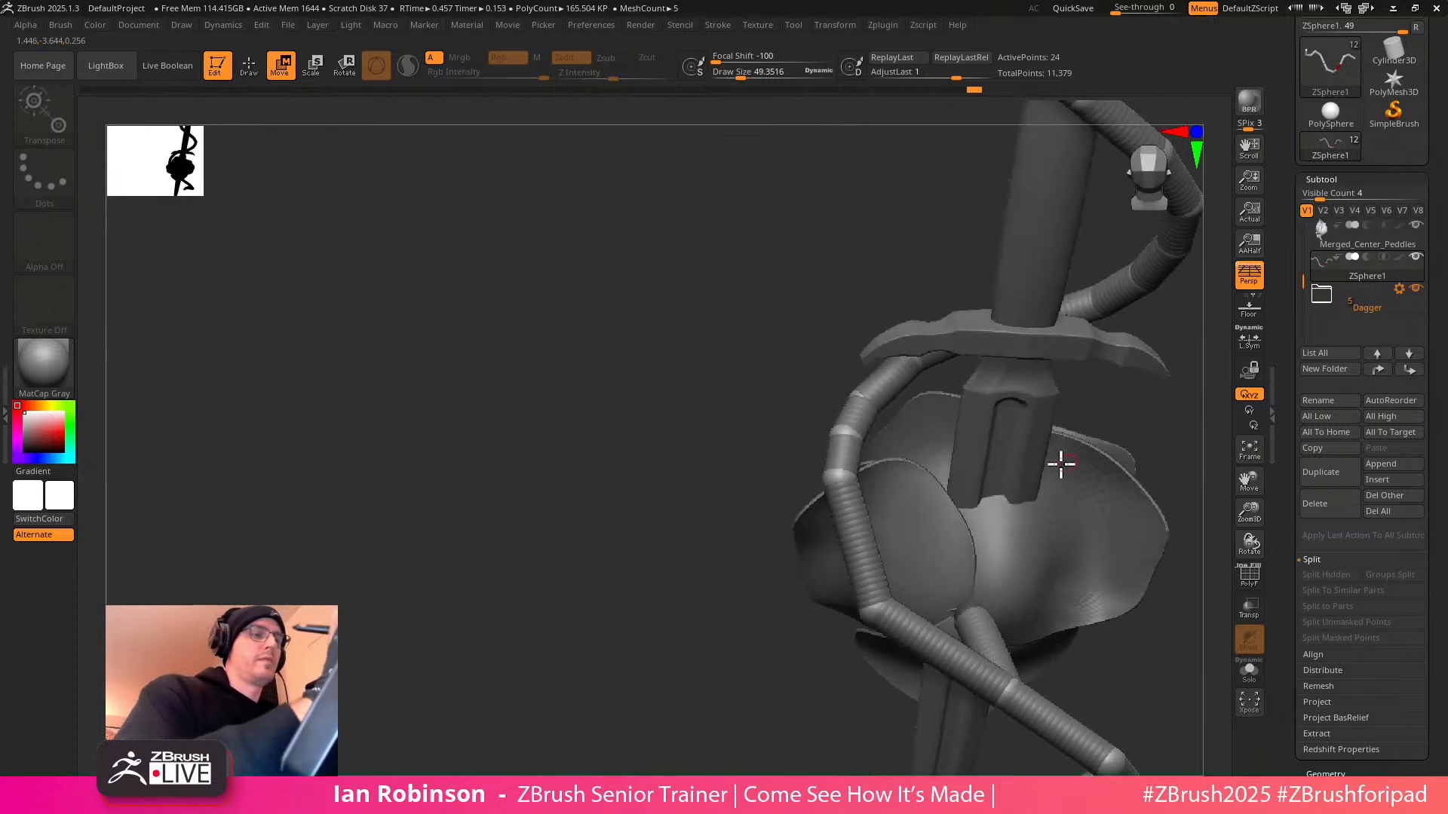
click(861, 538)
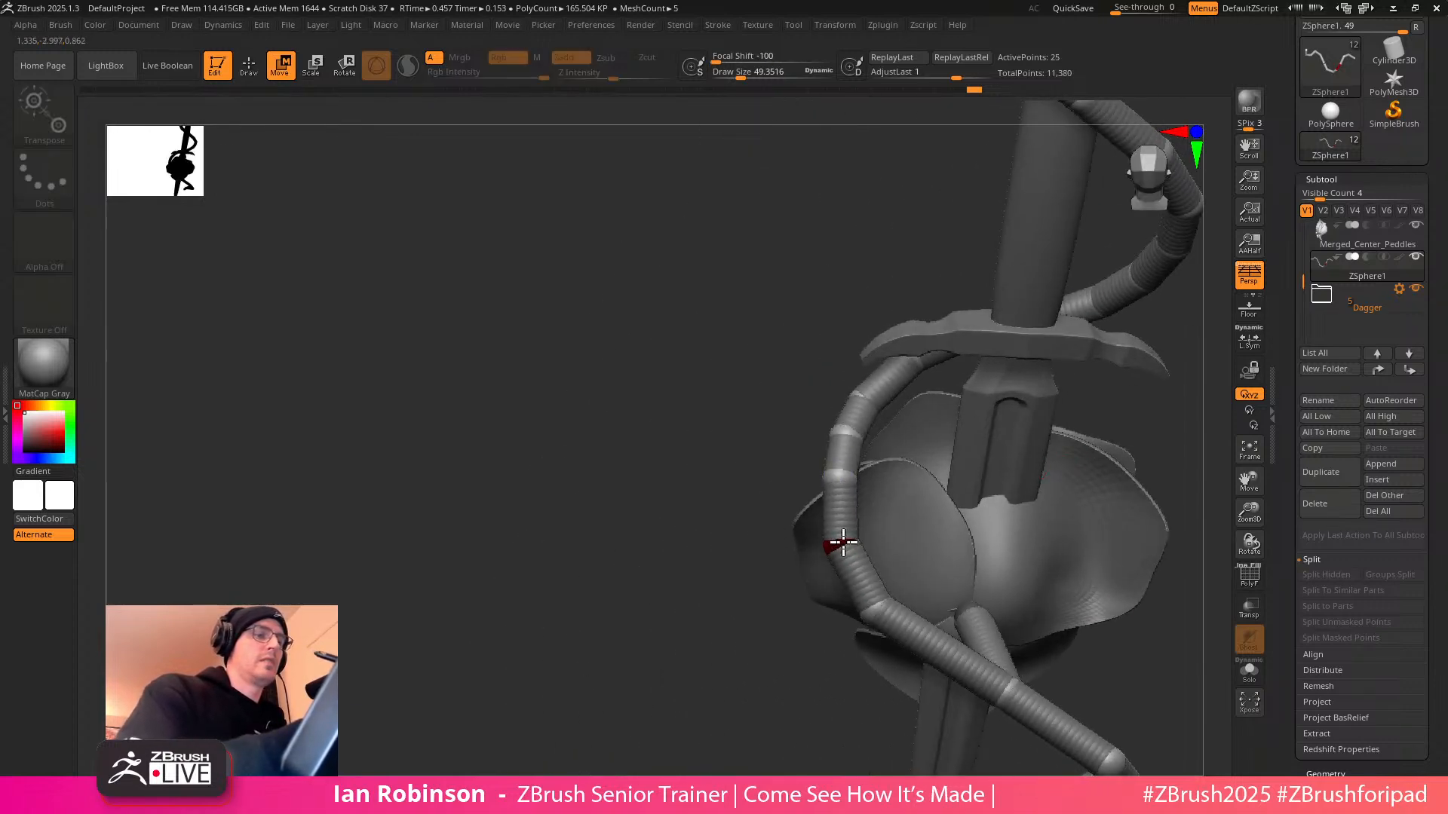
right_drag(866, 557, 988, 510)
click(847, 556)
drag(900, 536, 930, 636)
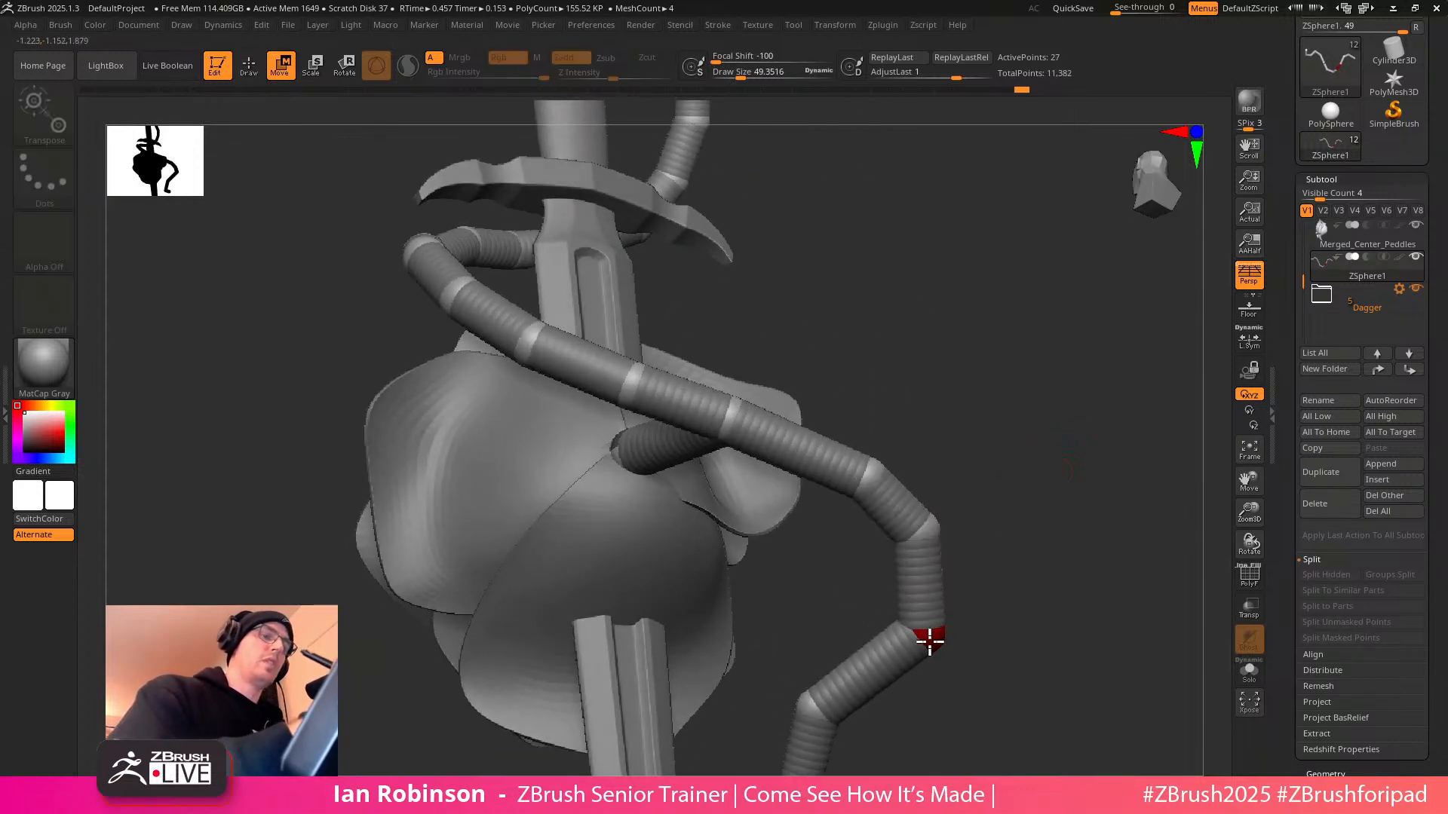
Insert a ZSphere on the segment just past the rose's stem junction and pull the neighbouring bend joints inward
key(q)
click(795, 446)
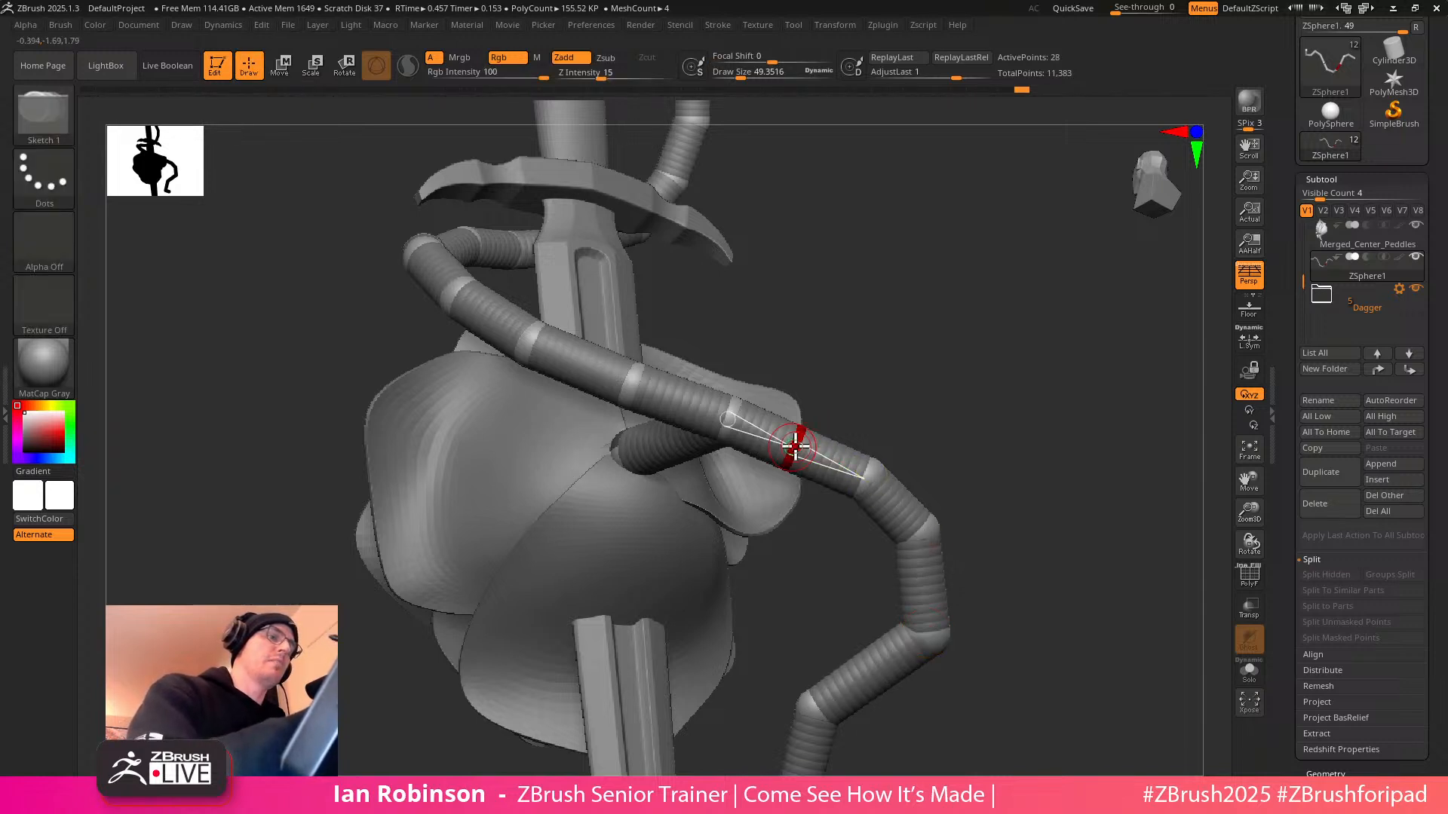
key(w)
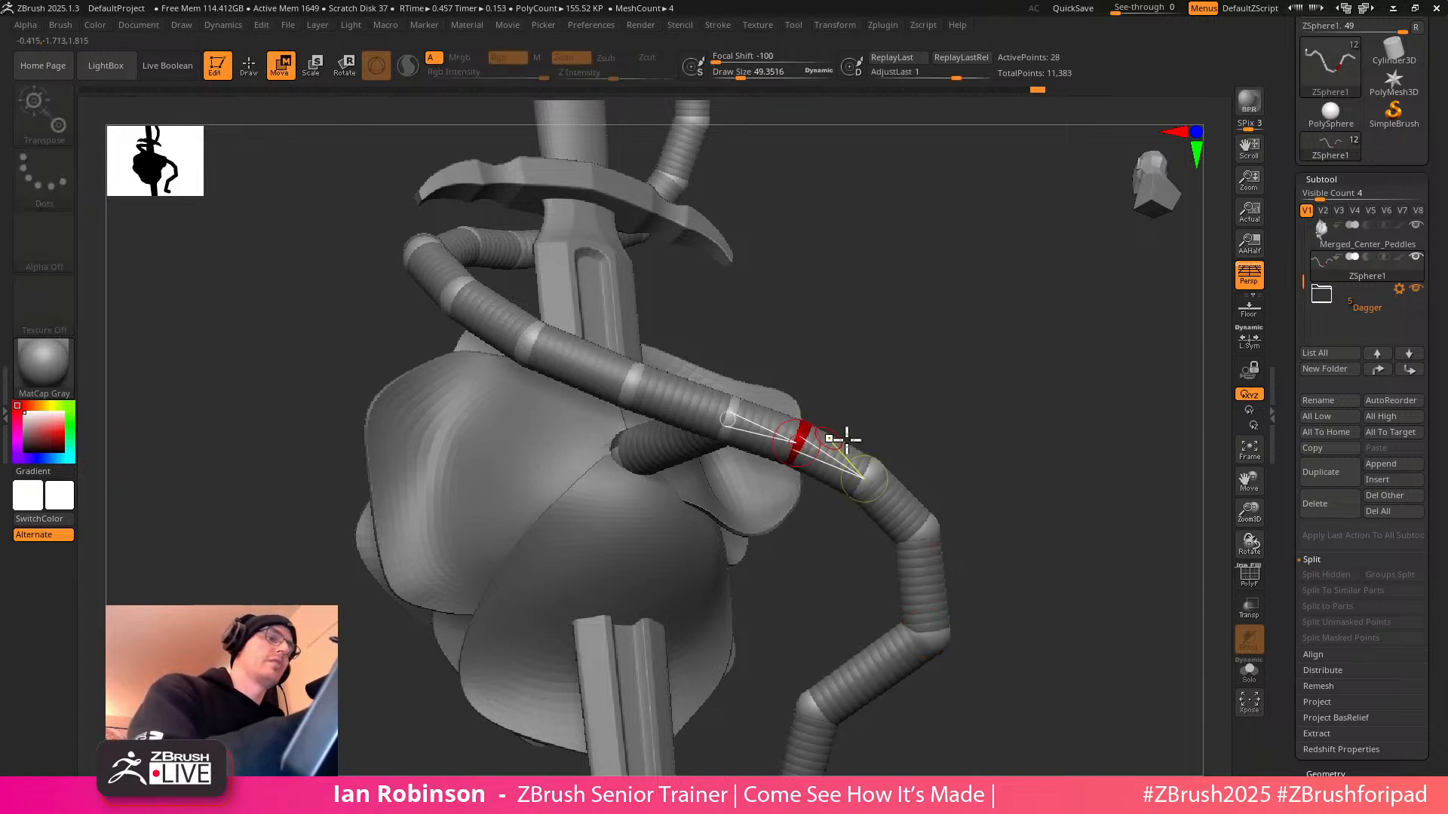
drag(921, 531, 914, 539)
drag(934, 634, 925, 639)
Reposition the joint in the lower branch beside the blade to soften its sharp bend
alt+drag(1009, 584, 976, 441)
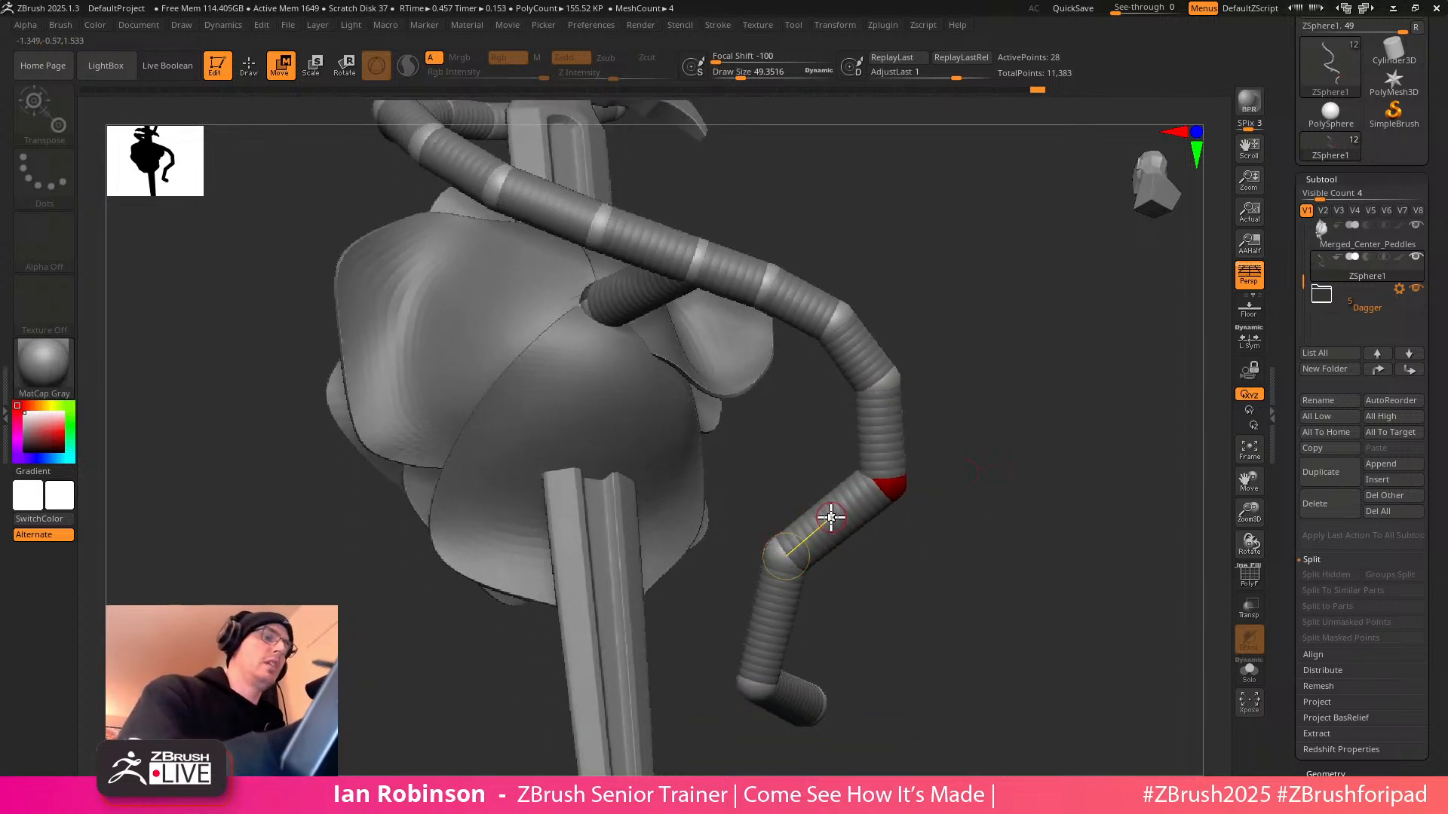
drag(794, 562, 900, 535)
drag(962, 501, 900, 500)
drag(1006, 453, 970, 453)
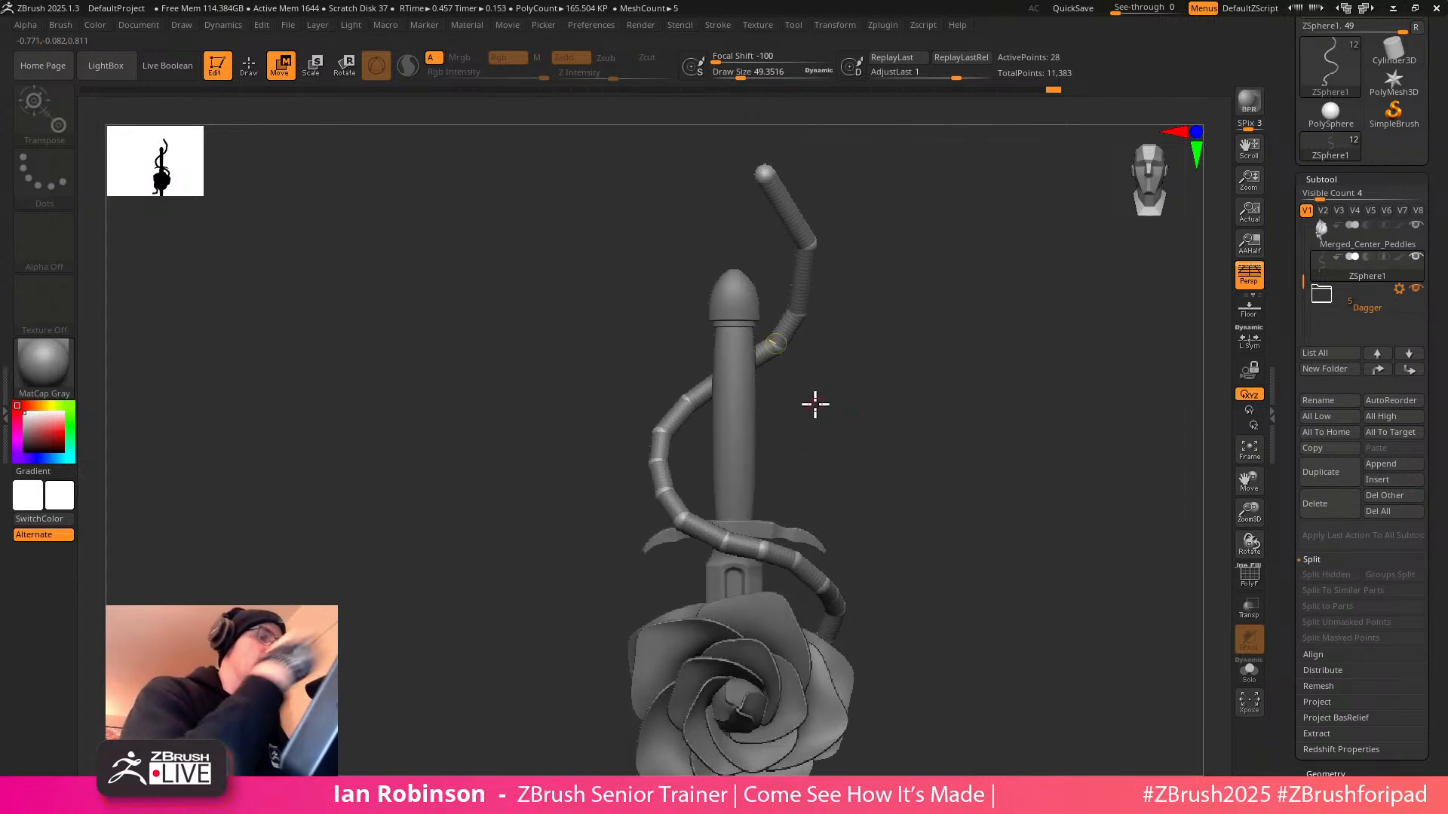
Delete the ZSpheres at the branch's upper end one by one, shortening it to just beside the grip
alt+drag(905, 498, 937, 327)
drag(897, 475, 876, 501)
drag(862, 301, 1021, 473)
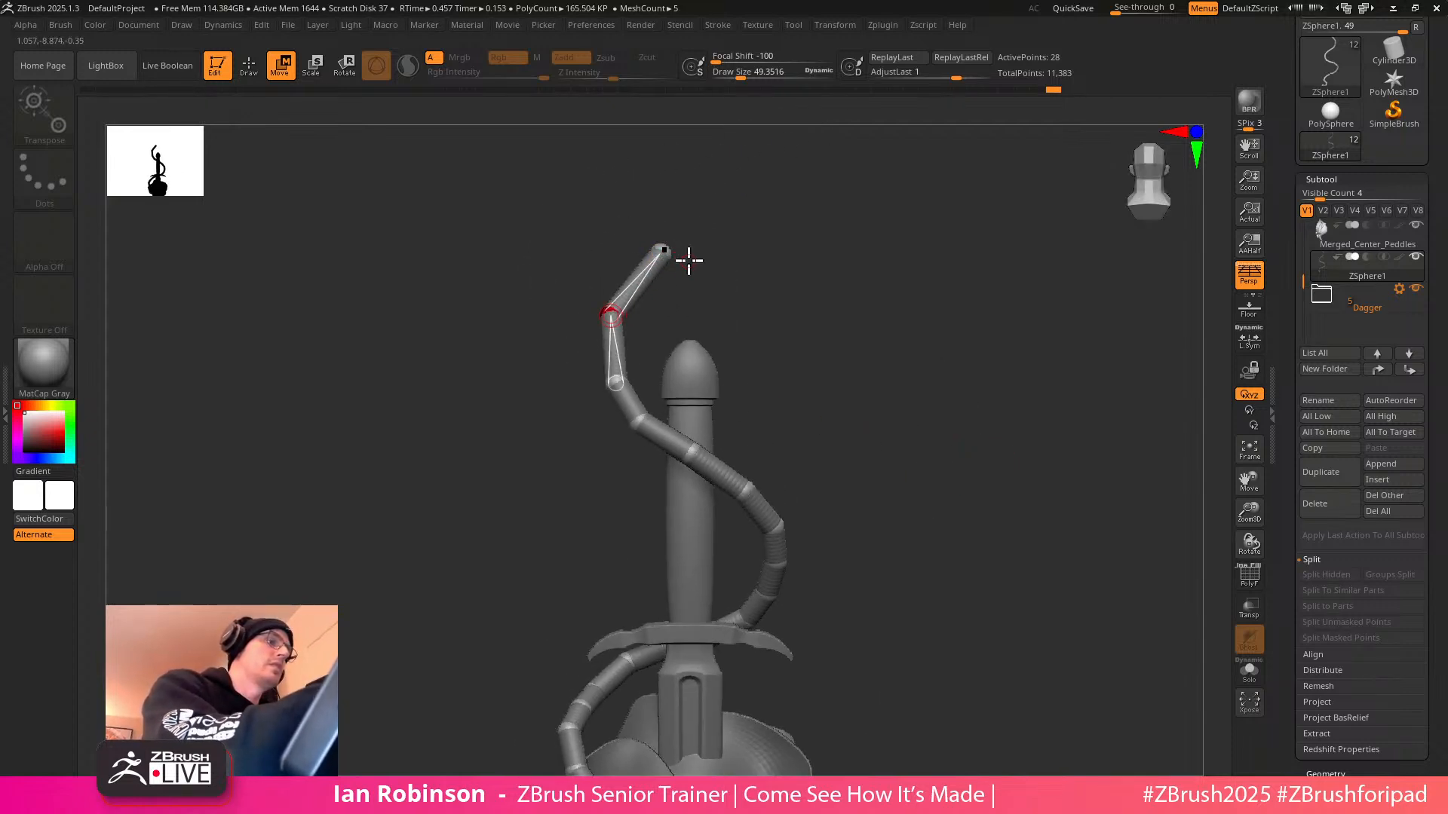
key(q)
alt+click(664, 248)
alt+click(610, 316)
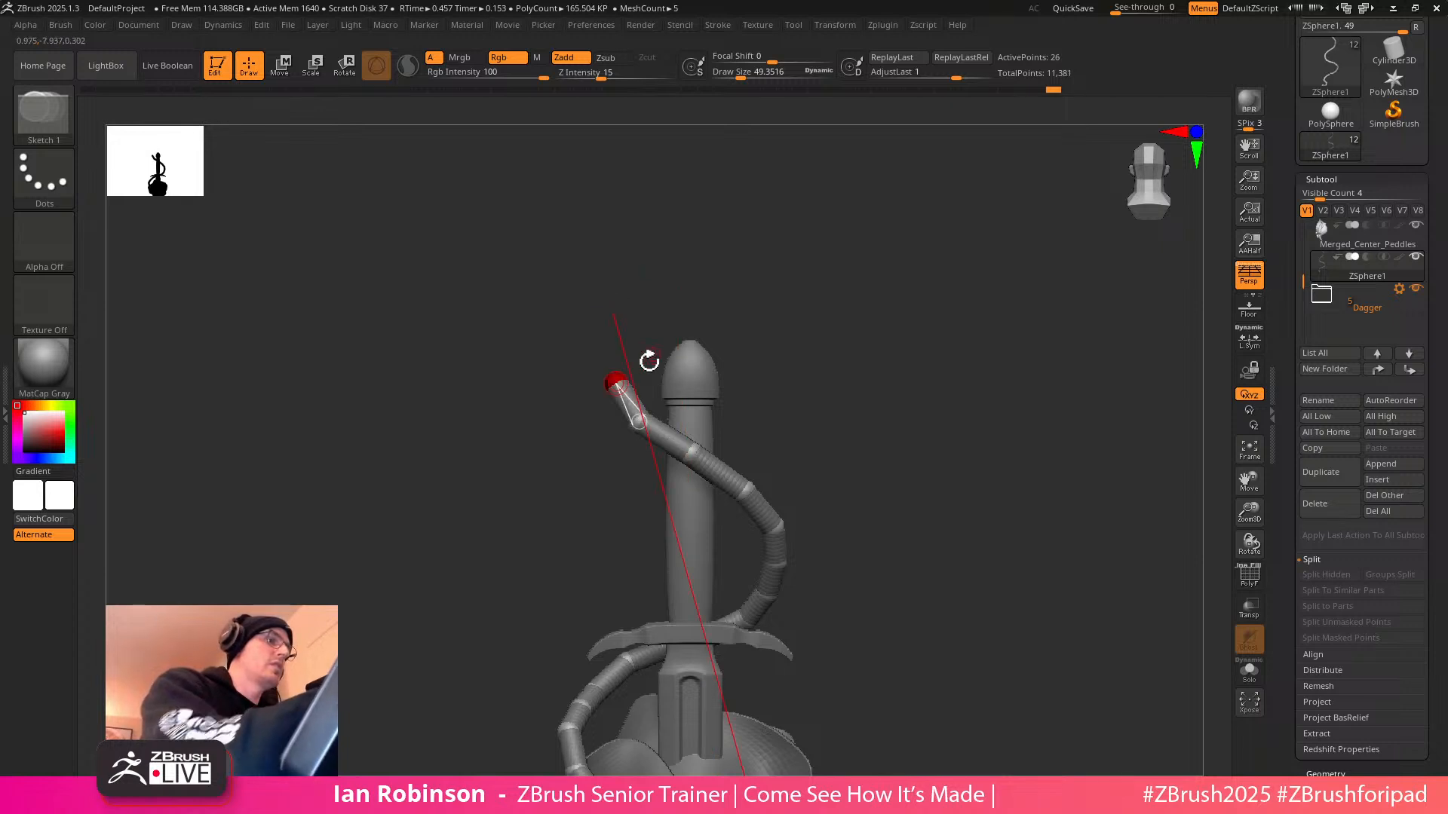
alt+click(620, 377)
alt+click(638, 415)
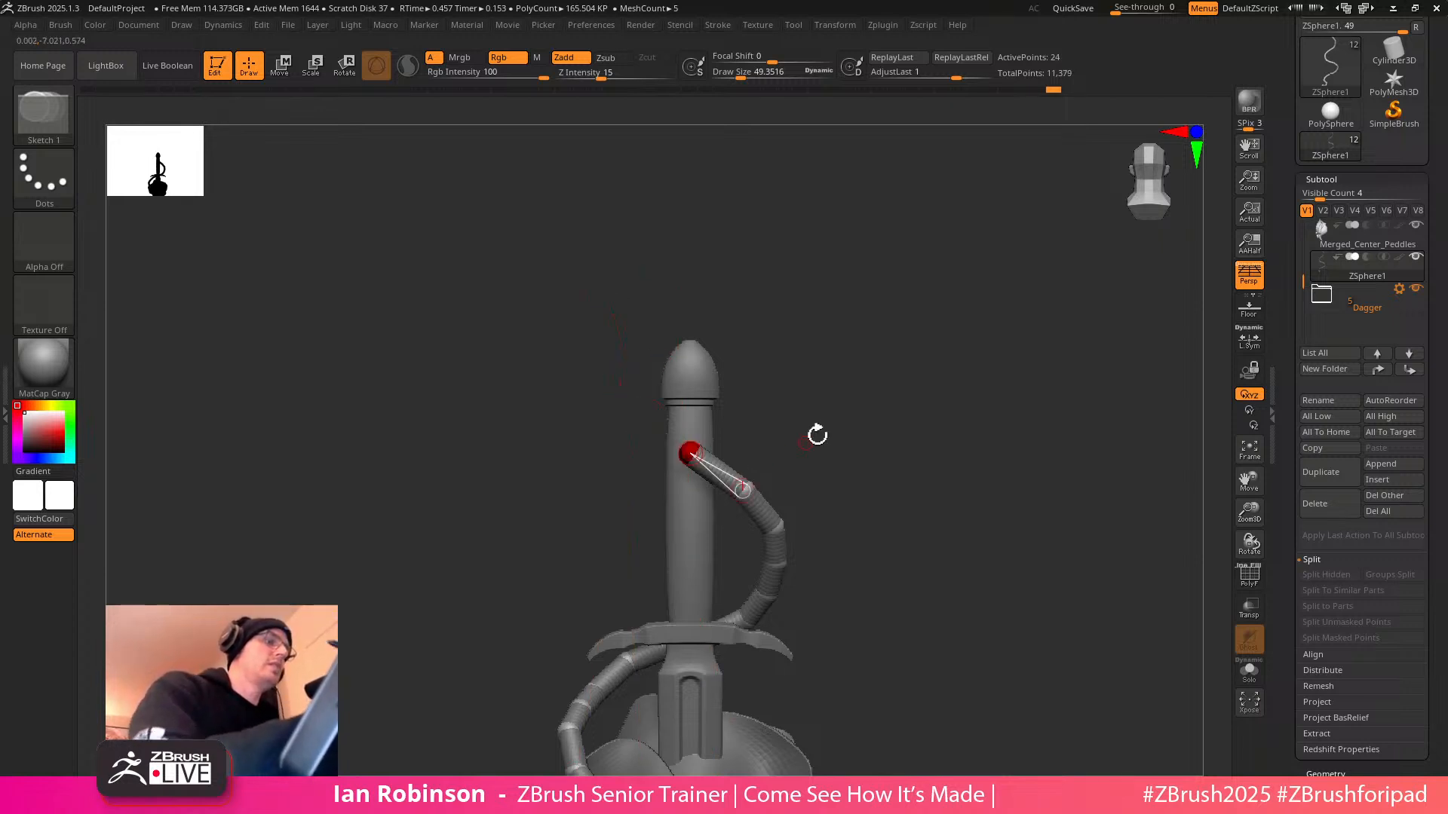
drag(801, 442, 875, 474)
alt+click(707, 462)
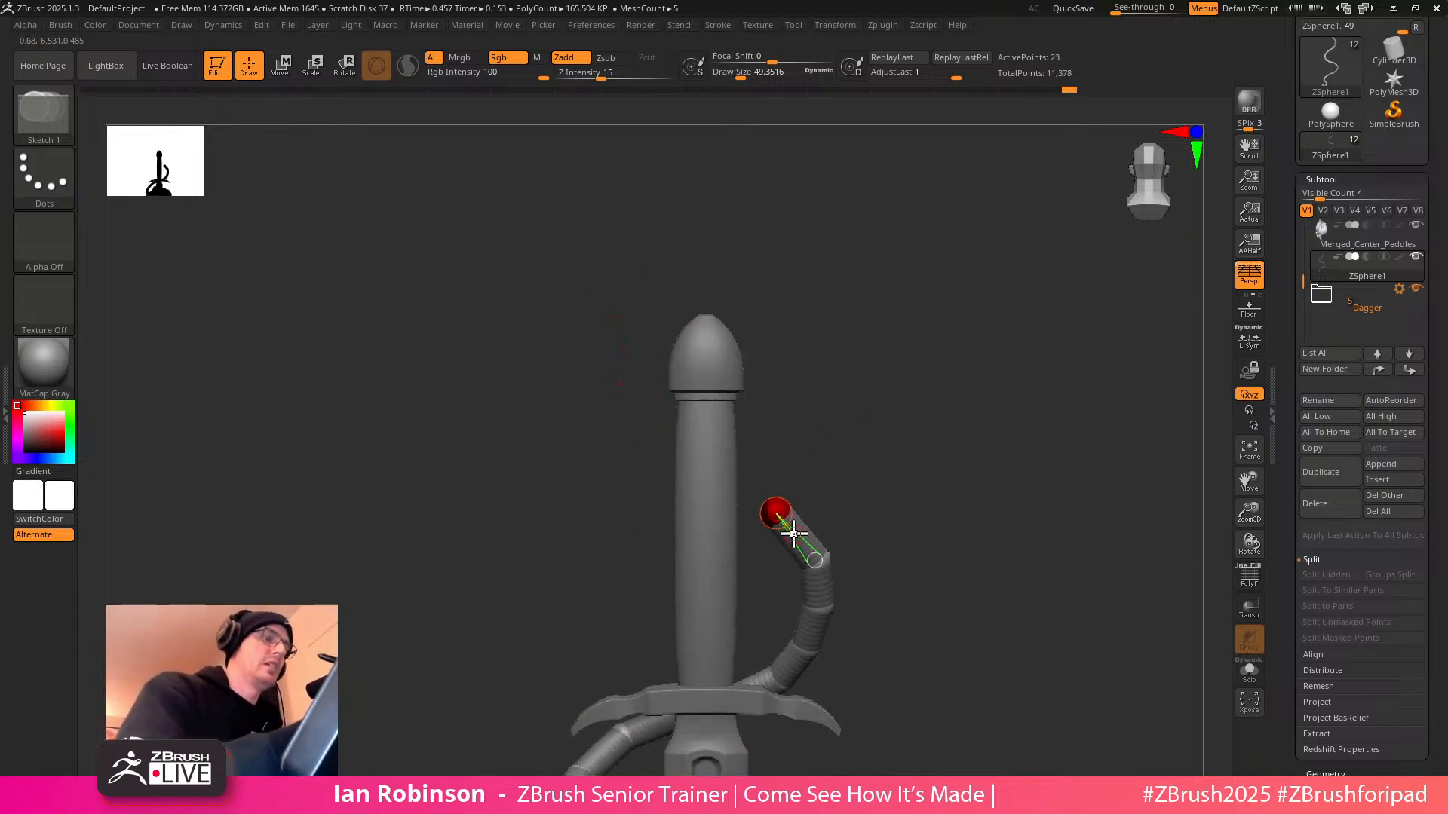
Pull the shortened branch end across behind the grip and reposition its adjacent joints to wrap closer to the dagger
key(w)
mouse_move(788, 530)
mouse_down()
mouse_move(766, 517)
mouse_move(689, 536)
mouse_move(656, 491)
mouse_move(635, 505)
mouse_up()
drag(811, 564, 797, 498)
drag(871, 424, 827, 423)
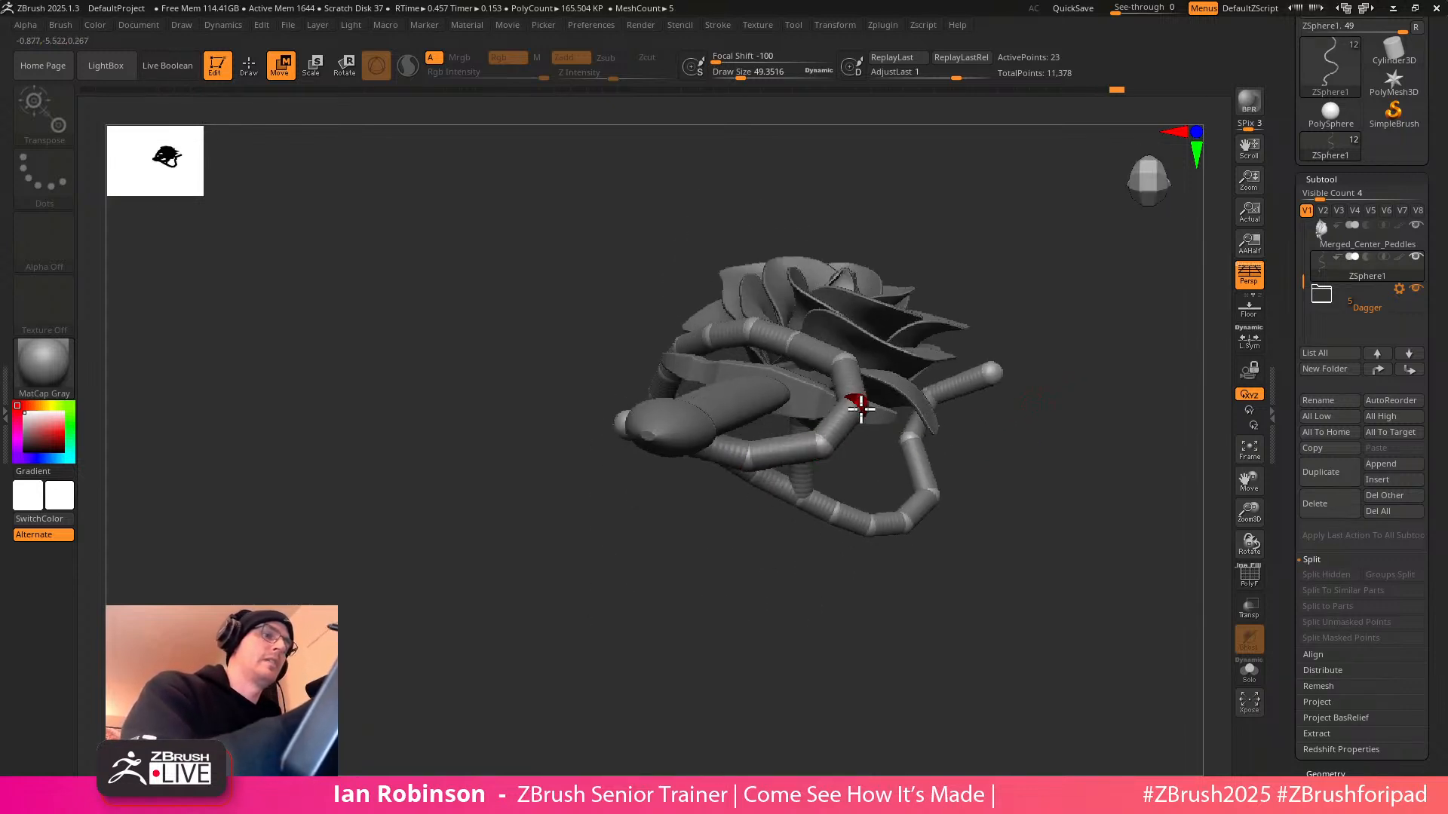
drag(867, 478, 663, 517)
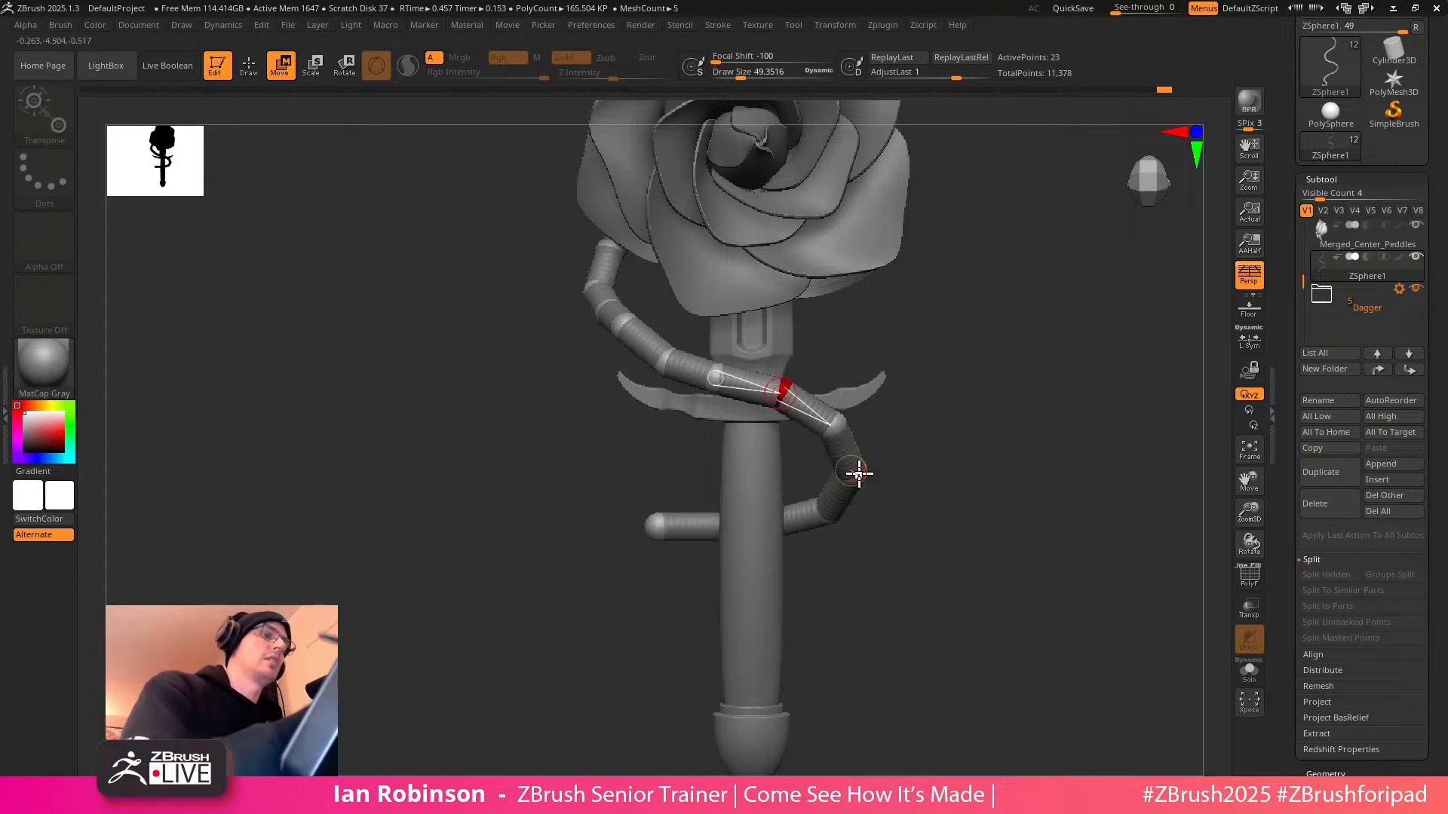
drag(875, 480, 971, 472)
Insert ZSpheres on the branch segments curving from the guard around the side of the grip
key(q)
click(838, 432)
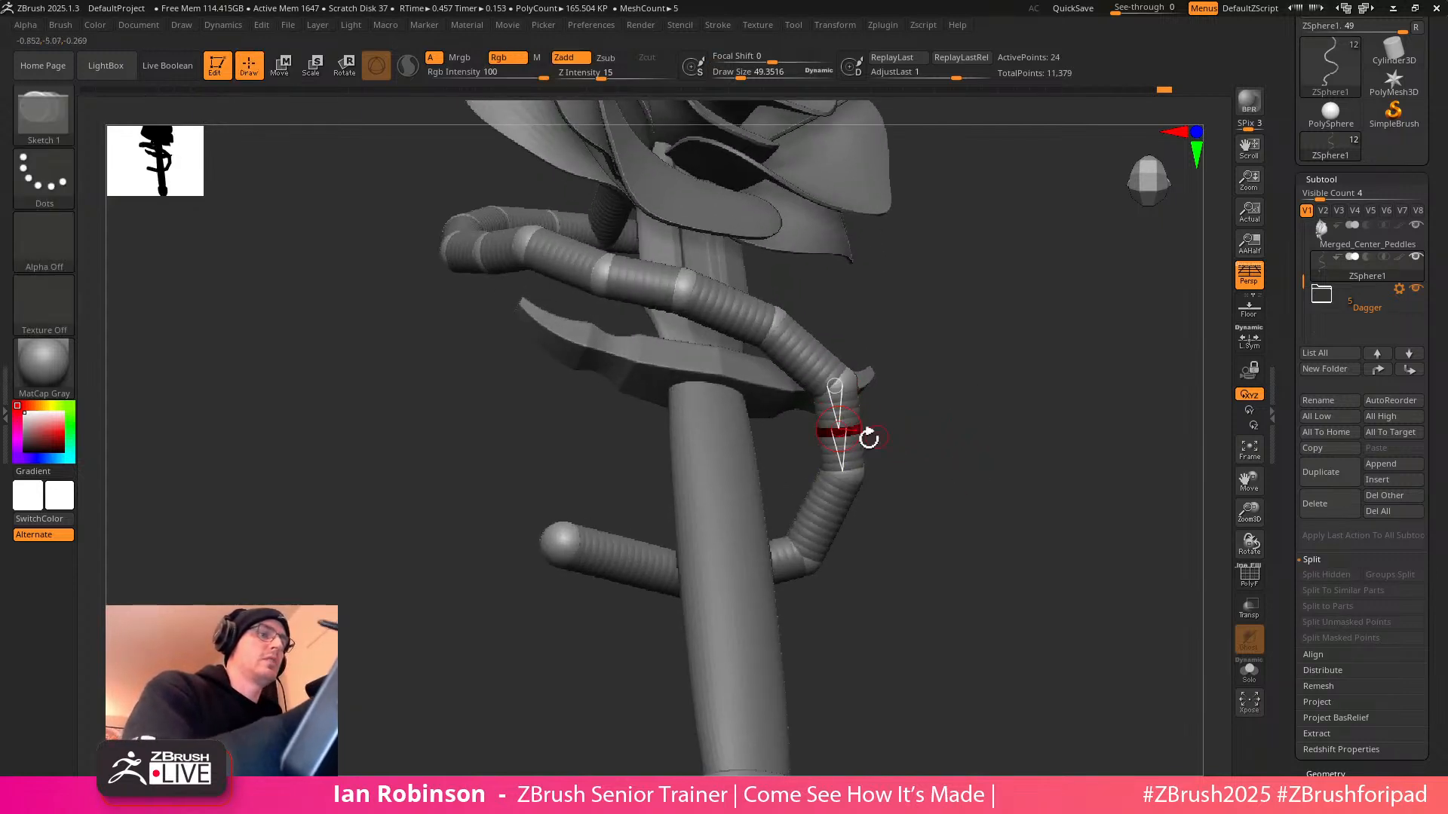
key(w)
key(q)
click(833, 519)
key(w)
key(q)
click(806, 355)
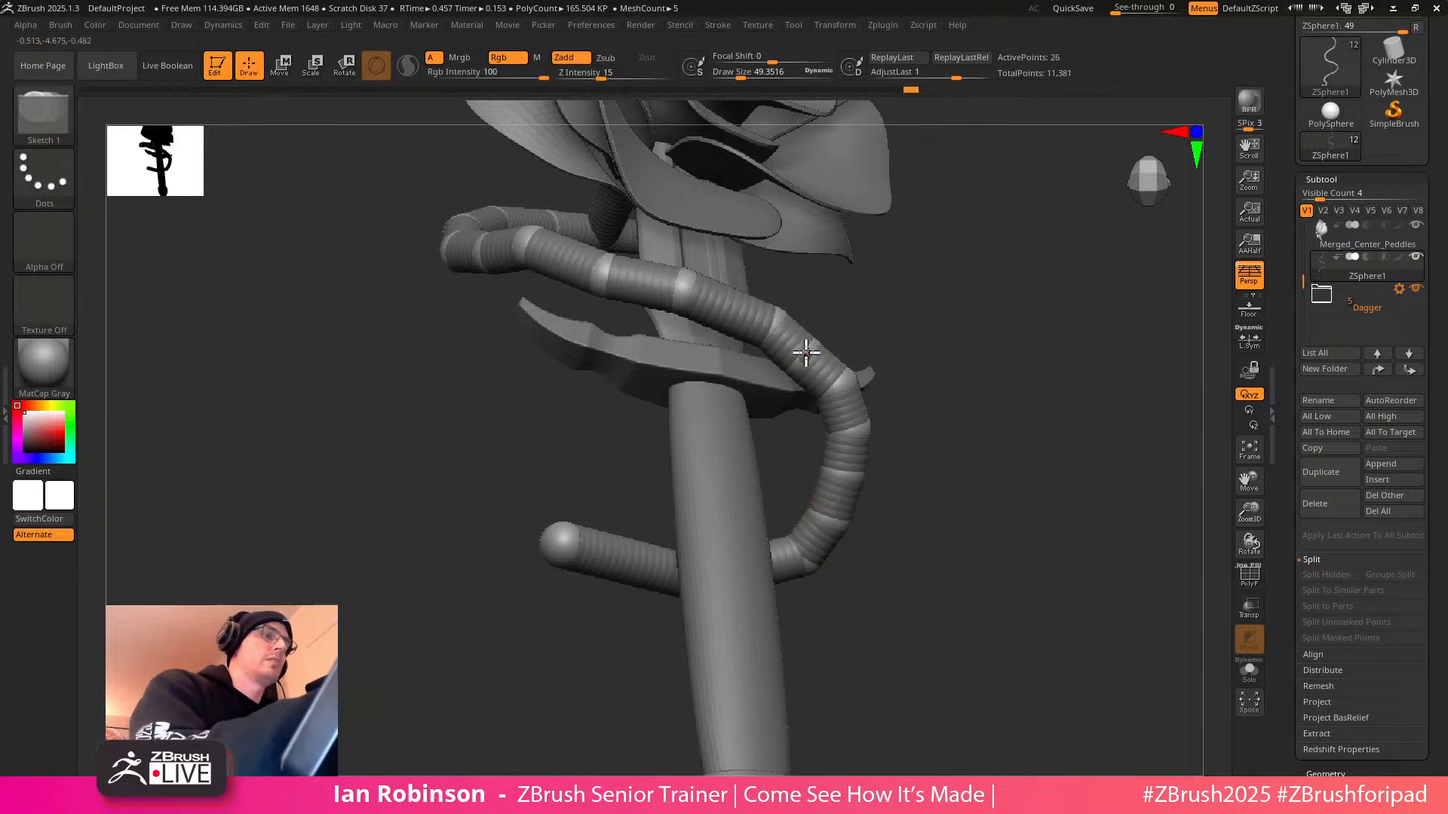
key(ctrl+z)
Insert ZSpheres on the end segments wrapping the grip and reposition them to round the coil
key(w)
mouse_move(955, 418)
mouse_down()
mouse_move(895, 485)
mouse_move(969, 510)
mouse_move(766, 566)
mouse_move(866, 614)
mouse_move(674, 570)
mouse_move(640, 630)
mouse_up()
key(q)
click(757, 546)
key(w)
drag(550, 519, 599, 441)
key(q)
click(662, 531)
key(w)
drag(666, 534, 617, 561)
Reposition the lower branch joints below the rose so the branch bends gradually toward the blade
drag(632, 659, 872, 435)
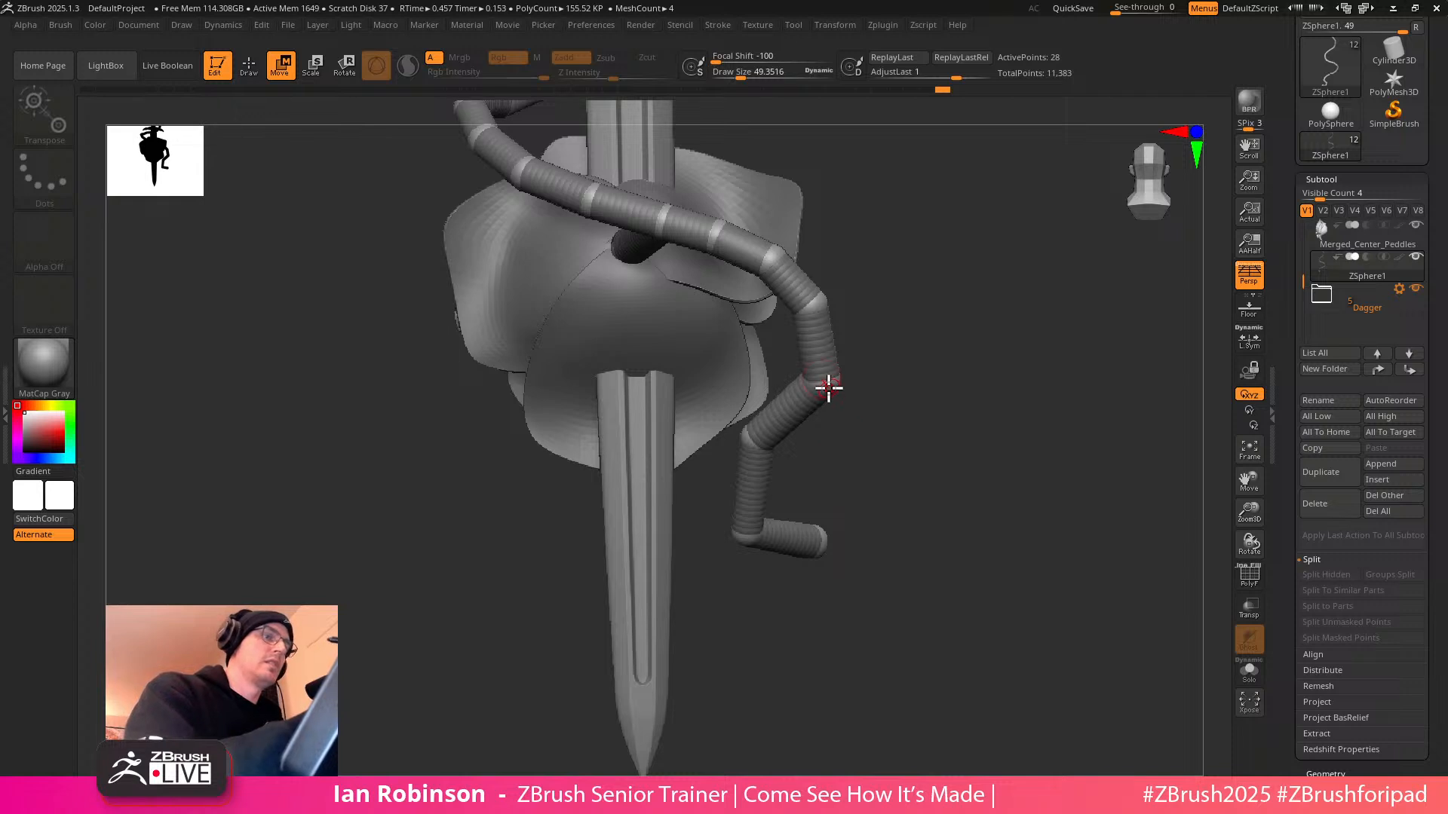
drag(819, 389, 798, 427)
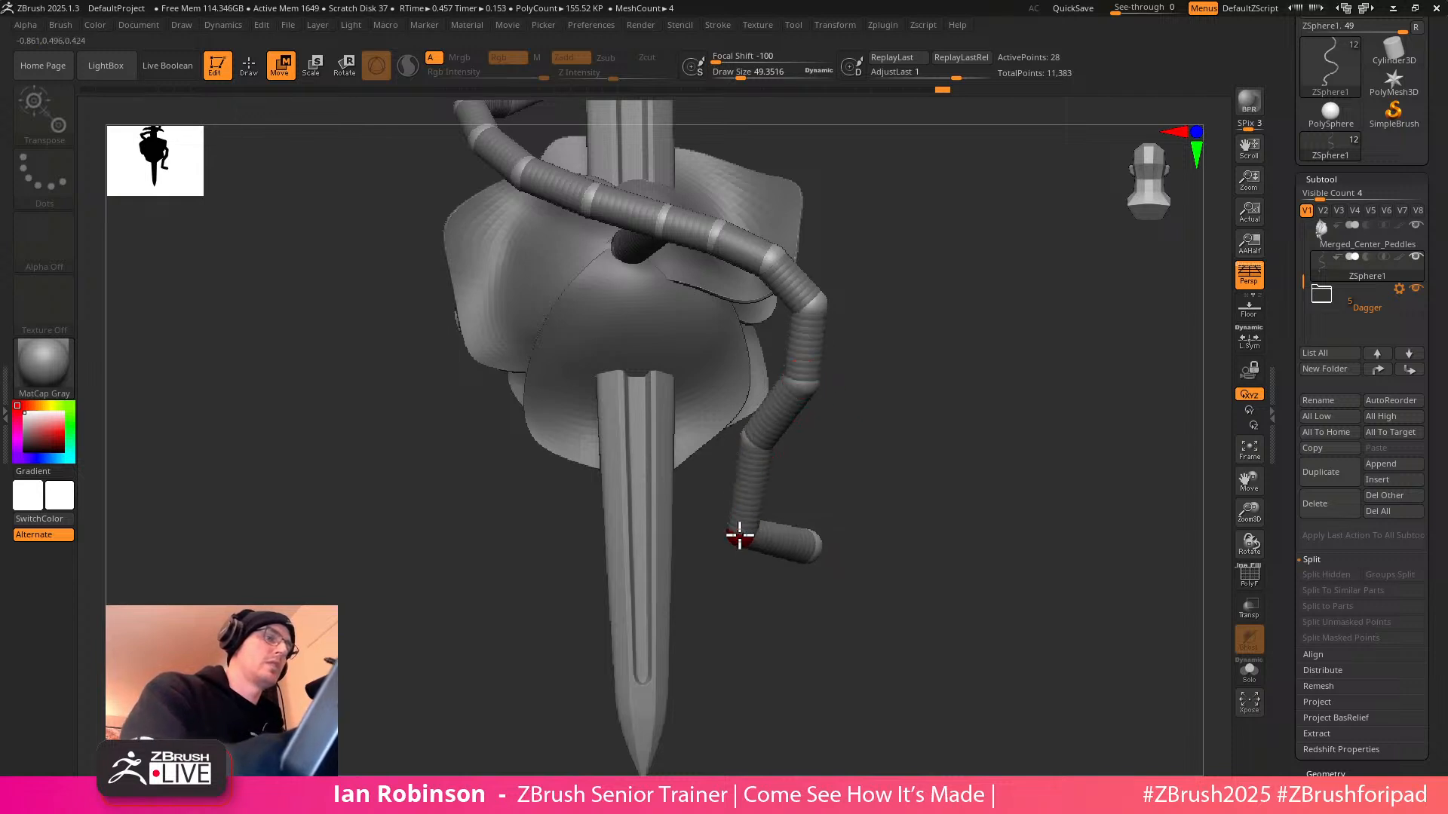
drag(886, 561, 810, 632)
drag(834, 538, 824, 420)
drag(772, 465, 852, 459)
drag(1016, 434, 1124, 365)
drag(810, 457, 1028, 498)
Insert a ZSphere near the lower branch end and move the surrounding joints into a smooth arc toward the blade
drag(931, 604, 791, 595)
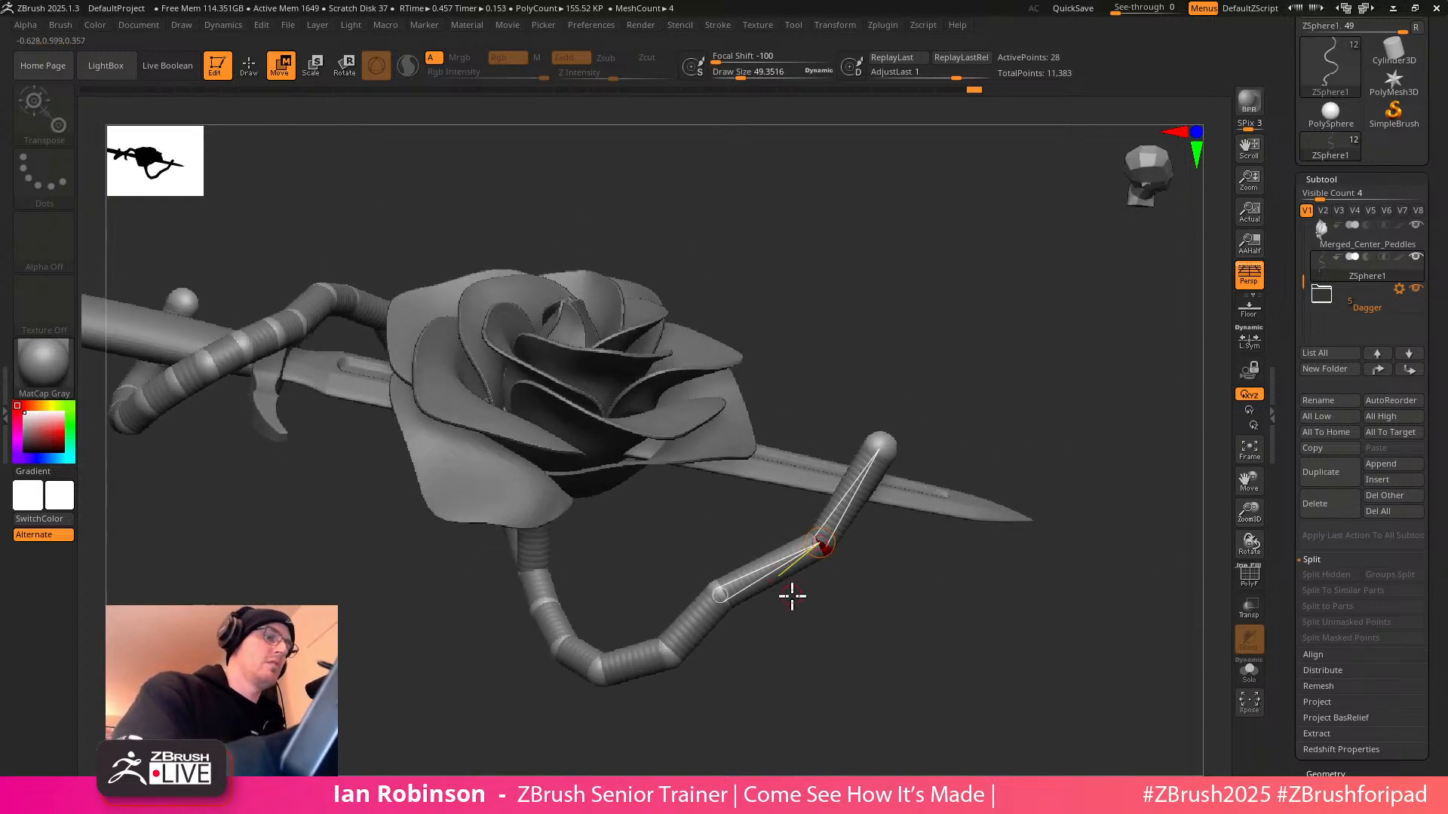
key(q)
click(773, 580)
key(w)
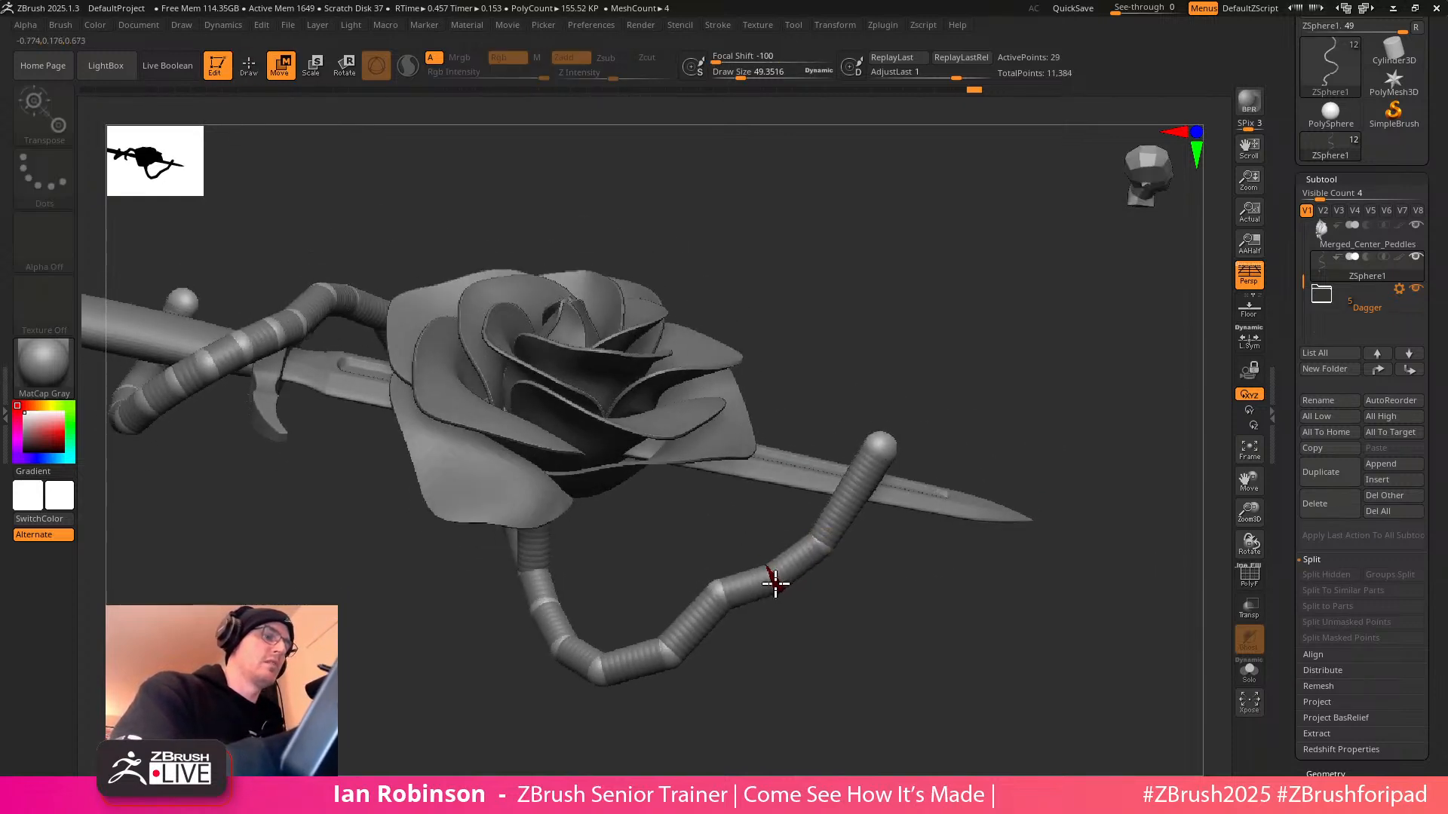
drag(739, 596, 730, 616)
drag(806, 562, 804, 533)
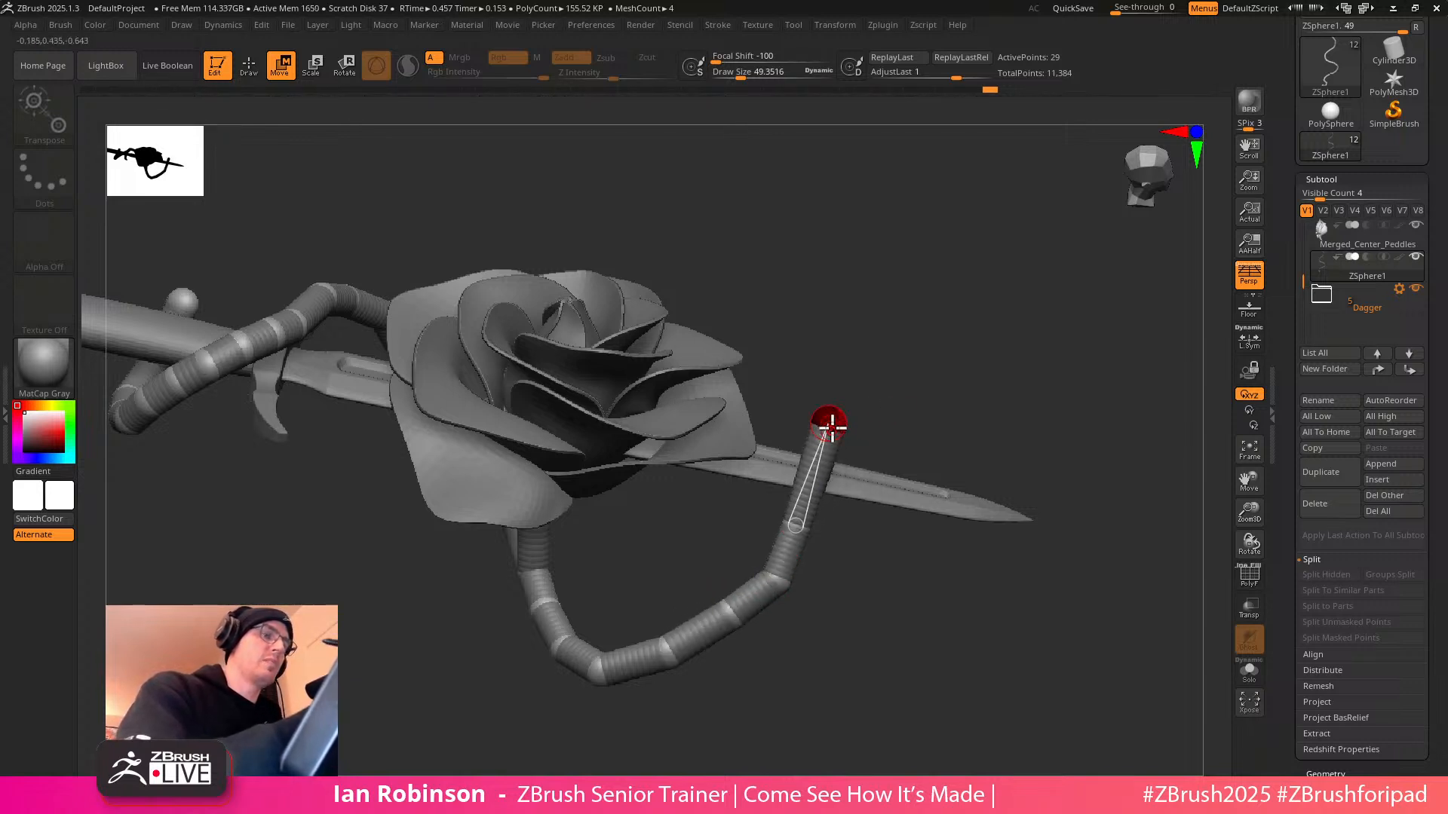
Reposition the lower branch tip and its neighbouring joint so the end curls around the blade
drag(935, 402, 811, 430)
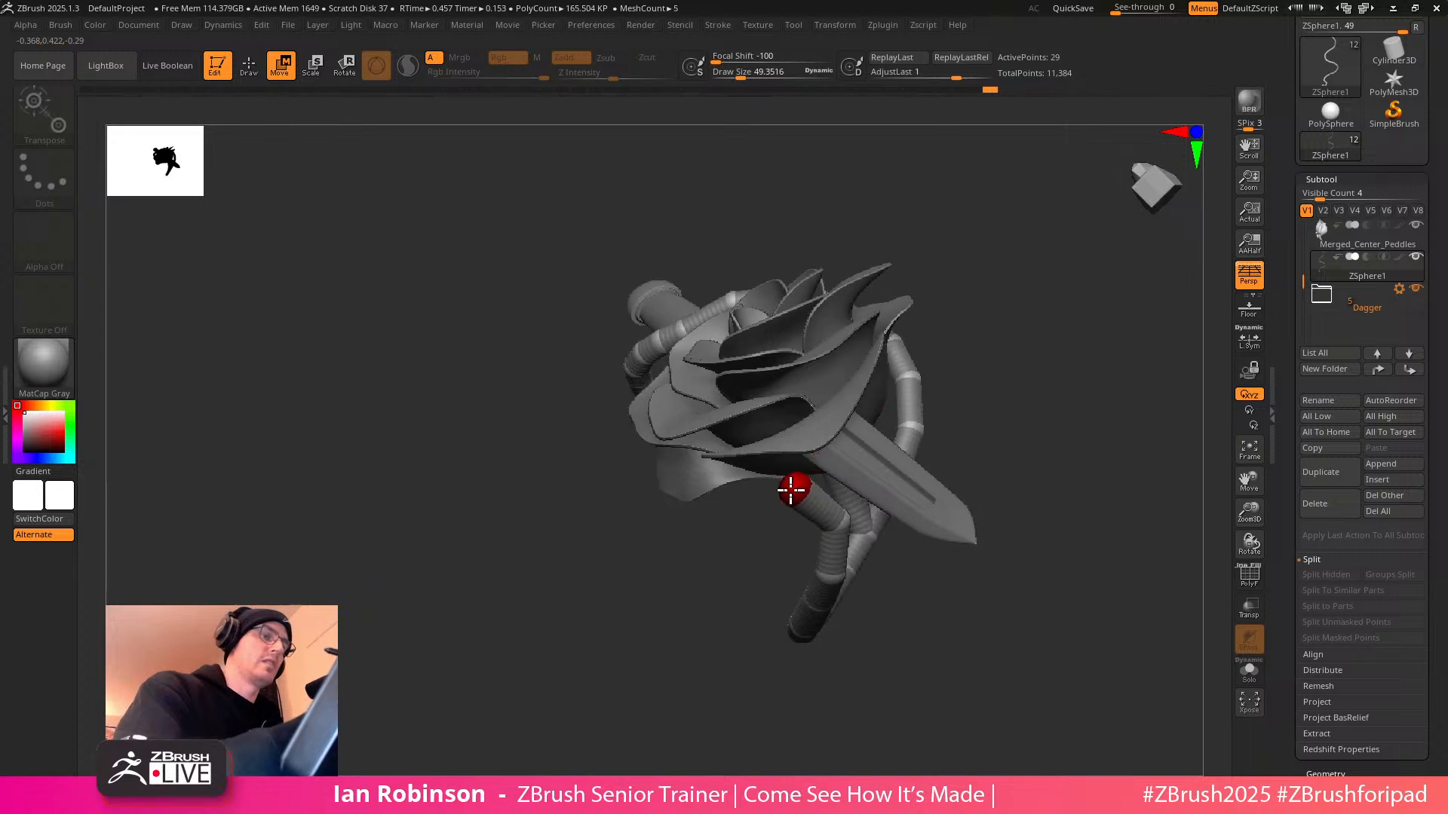
drag(807, 494, 824, 517)
drag(868, 569, 814, 583)
drag(815, 658, 845, 454)
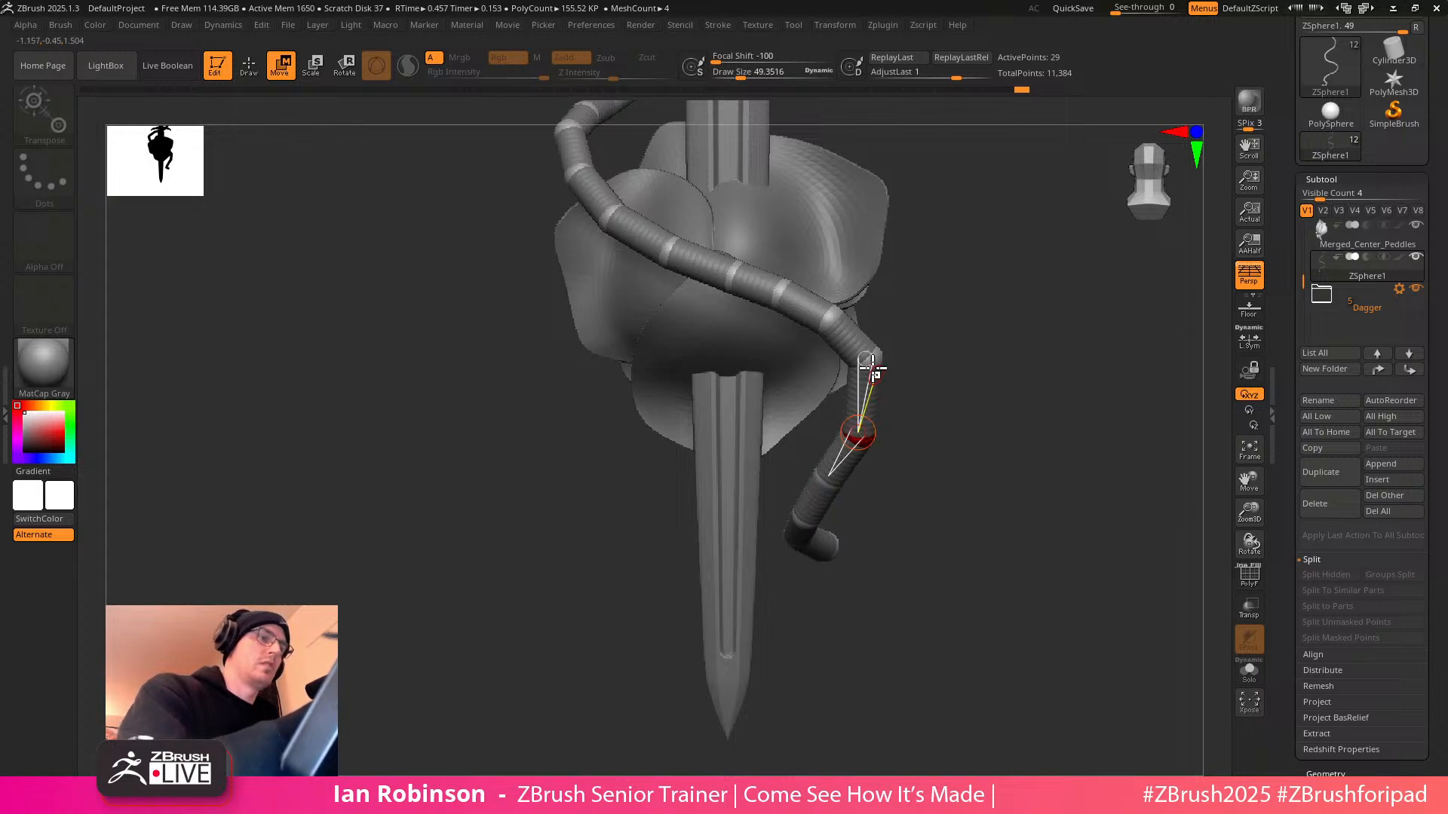
key(Tab)
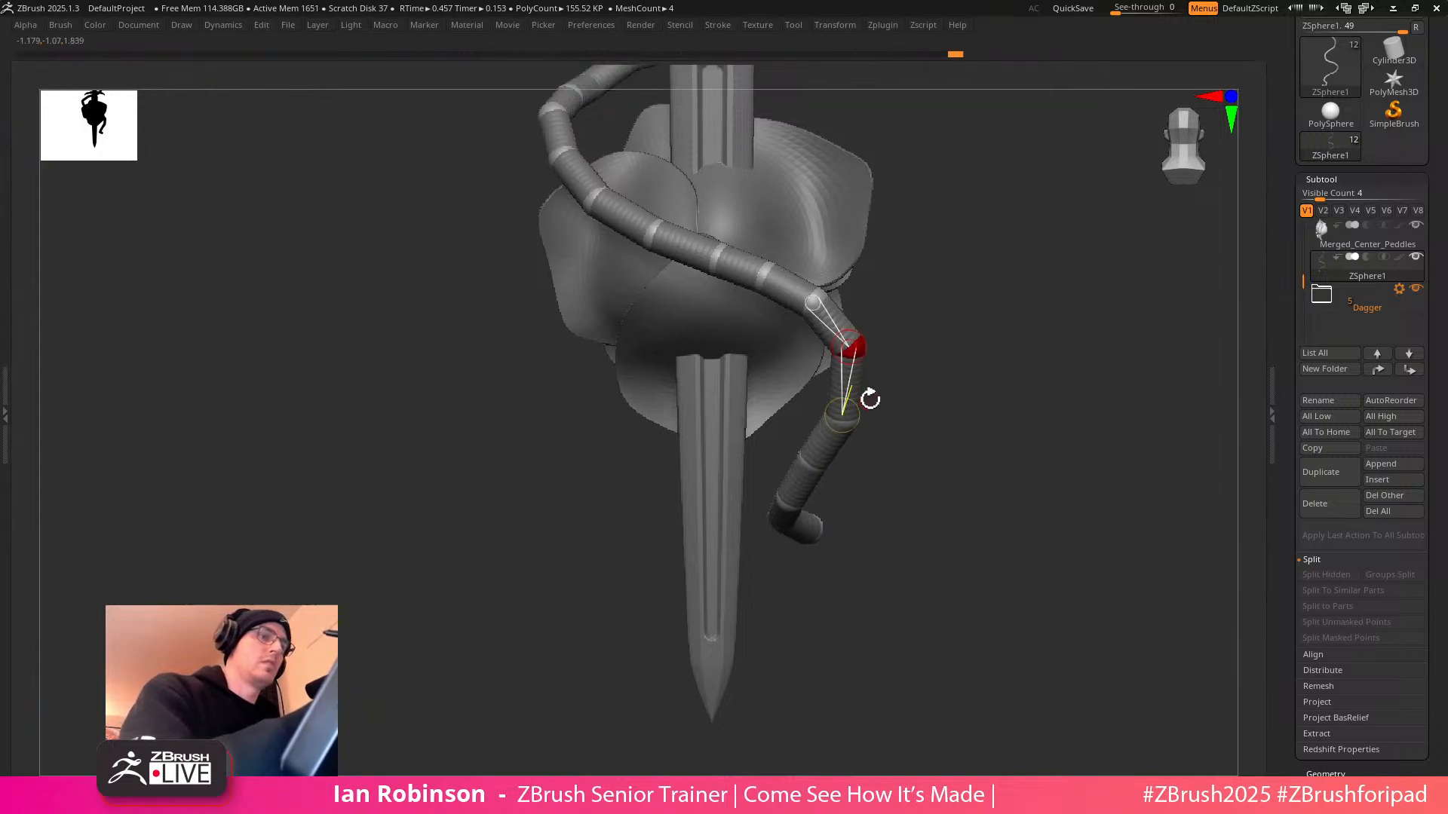
key(Tab)
mouse_move(911, 401)
mouse_down()
mouse_move(875, 419)
mouse_move(973, 433)
mouse_up()
key(w)
key(ctrl+z)
key(w)
Move the stem junction joint and the two joints below it outward to even out the curve behind the rose
drag(878, 367, 1027, 634)
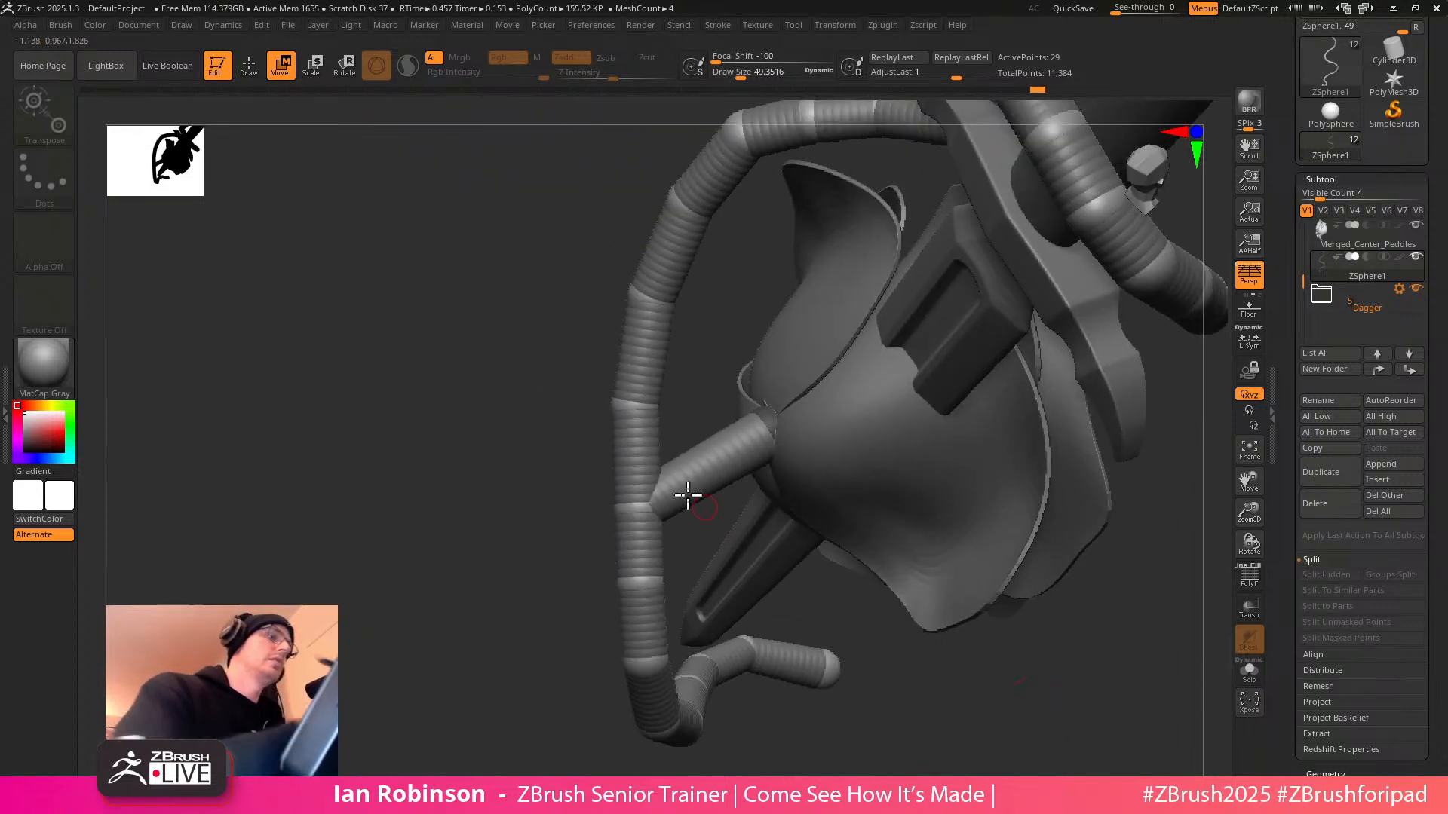
drag(643, 506, 626, 530)
drag(645, 585, 630, 619)
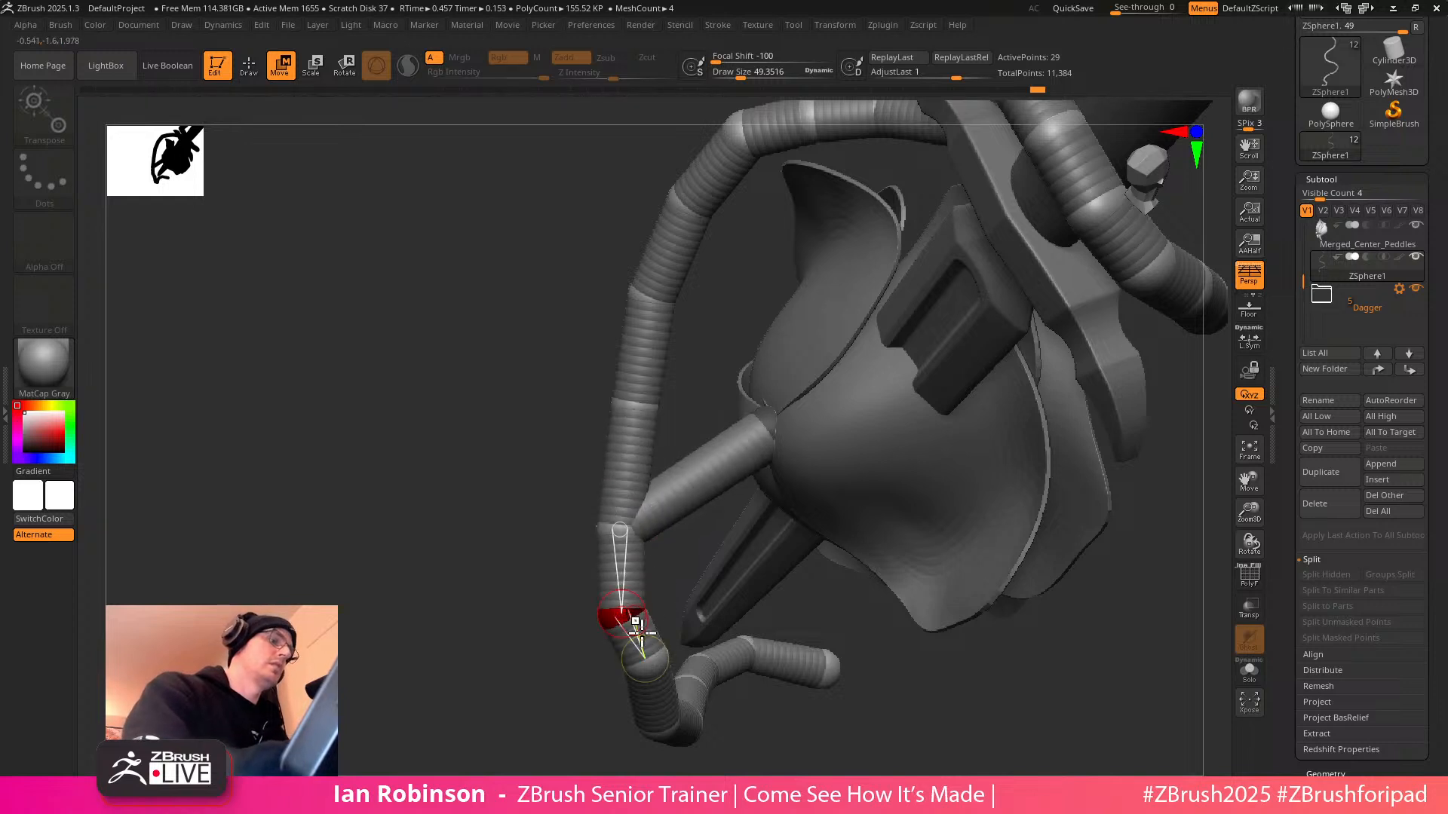
drag(653, 678, 649, 711)
Insert a ZSphere on the short stem joining the rose to the branch, bend it slightly and adjust the stem's thickness
mouse_move(898, 739)
mouse_down()
mouse_move(879, 647)
mouse_move(748, 414)
mouse_move(703, 362)
mouse_up()
key(q)
click(712, 376)
key(w)
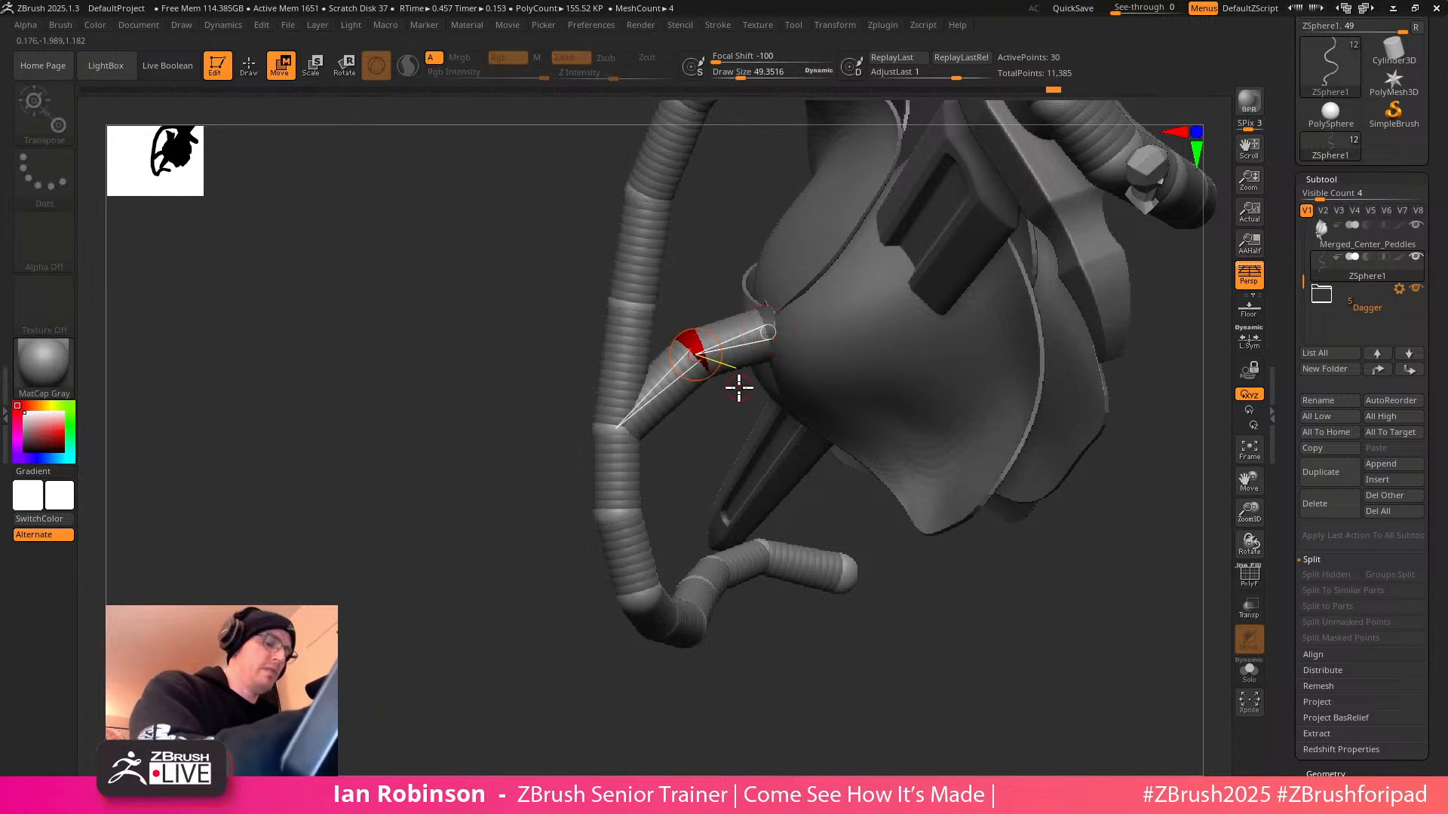
key(e)
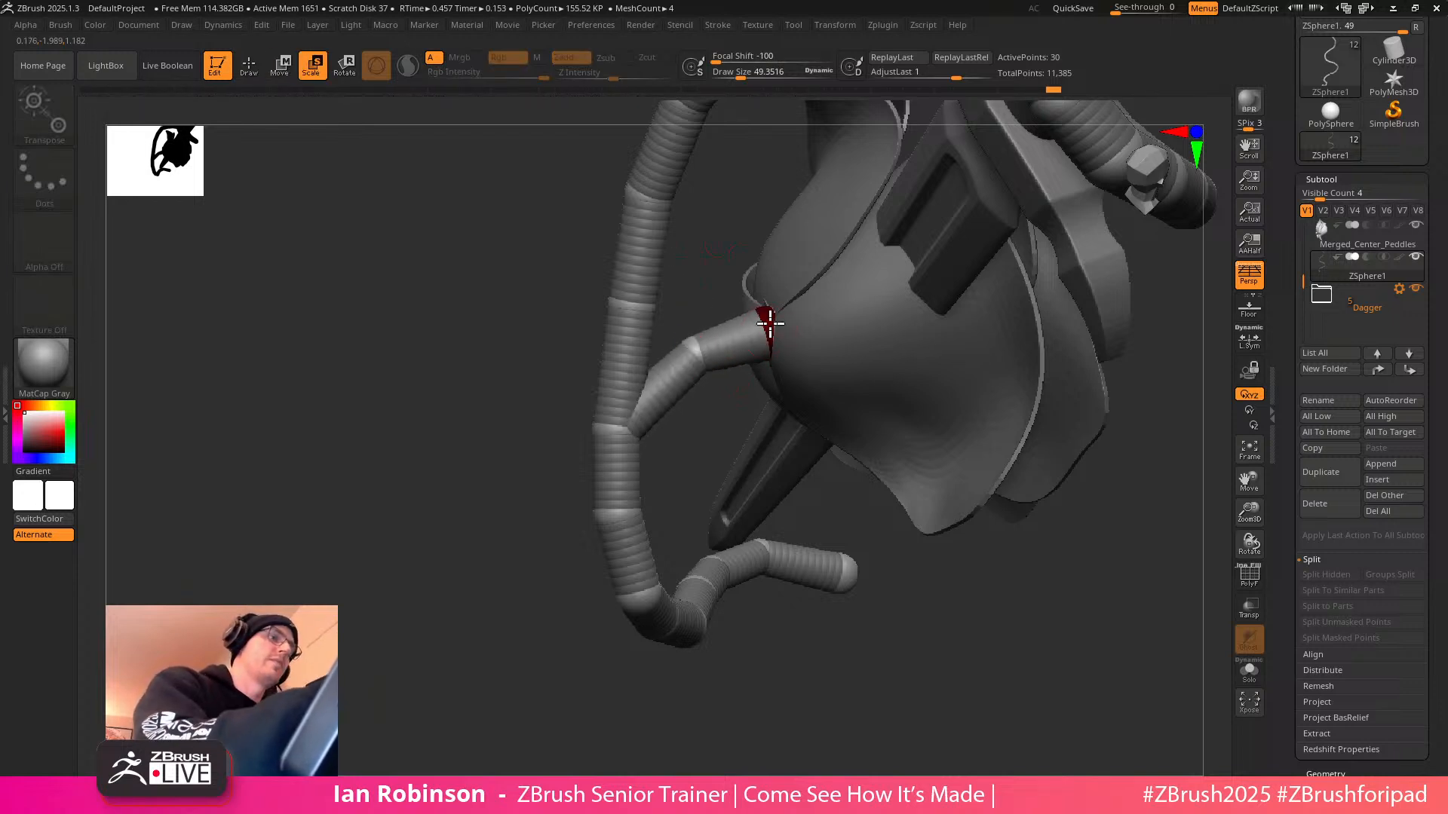
mouse_move(709, 386)
alt+mouse_down()
mouse_move(698, 407)
mouse_move(733, 398)
mouse_move(746, 368)
mouse_move(715, 360)
alt+mouse_up()
key(a)
mouse_move(1079, 478)
mouse_down()
mouse_move(1089, 491)
mouse_move(1093, 472)
mouse_move(1025, 498)
mouse_move(1070, 481)
mouse_move(1014, 456)
mouse_move(998, 501)
mouse_move(1040, 507)
mouse_move(988, 546)
mouse_move(1067, 533)
mouse_move(1079, 504)
mouse_move(979, 504)
mouse_move(921, 436)
mouse_up()
key(q)
key(a)
key(w)
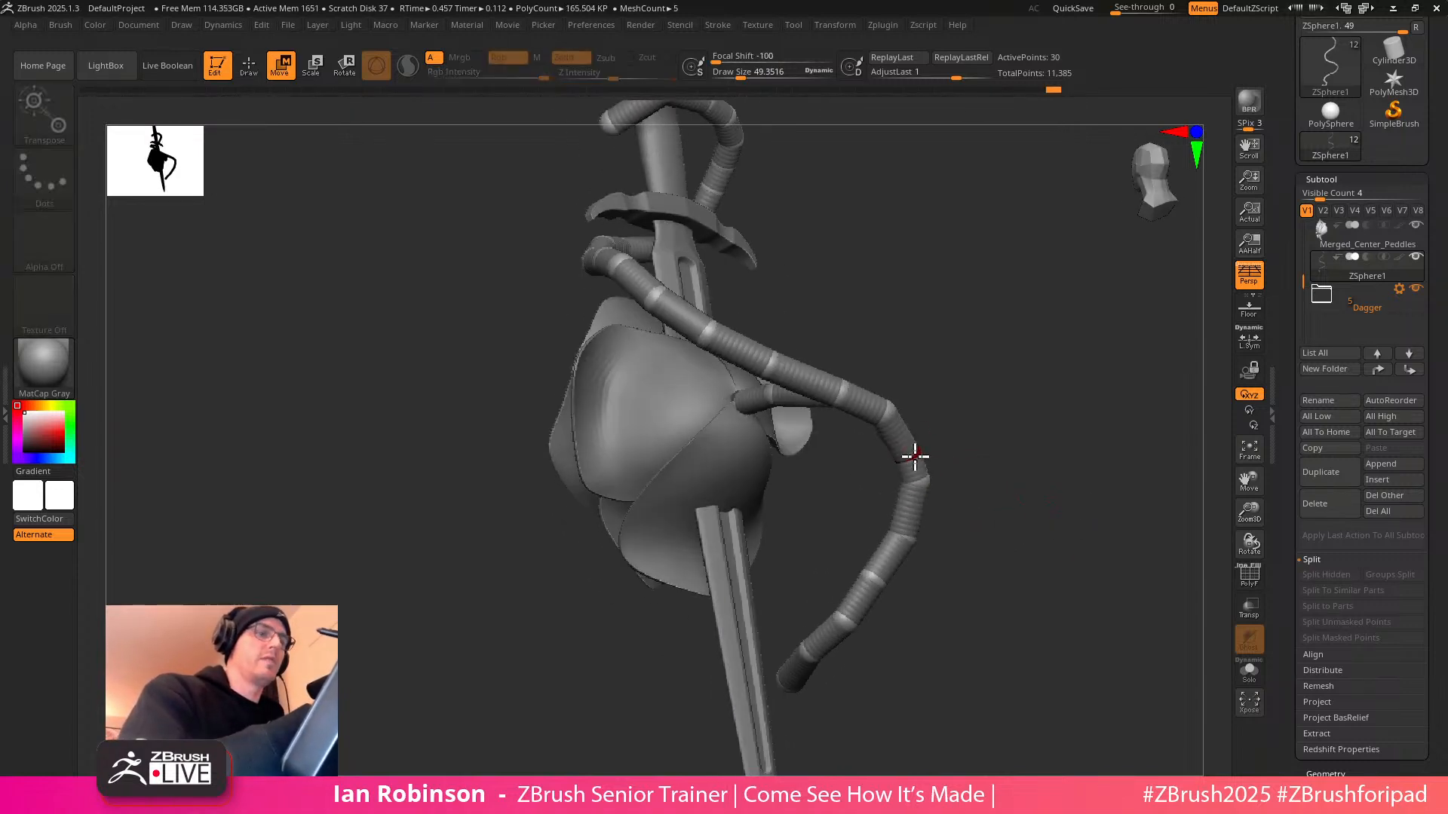
Reposition the lower branch joints and tip to form an even arc from the stem junction down around the blade
drag(908, 502, 892, 548)
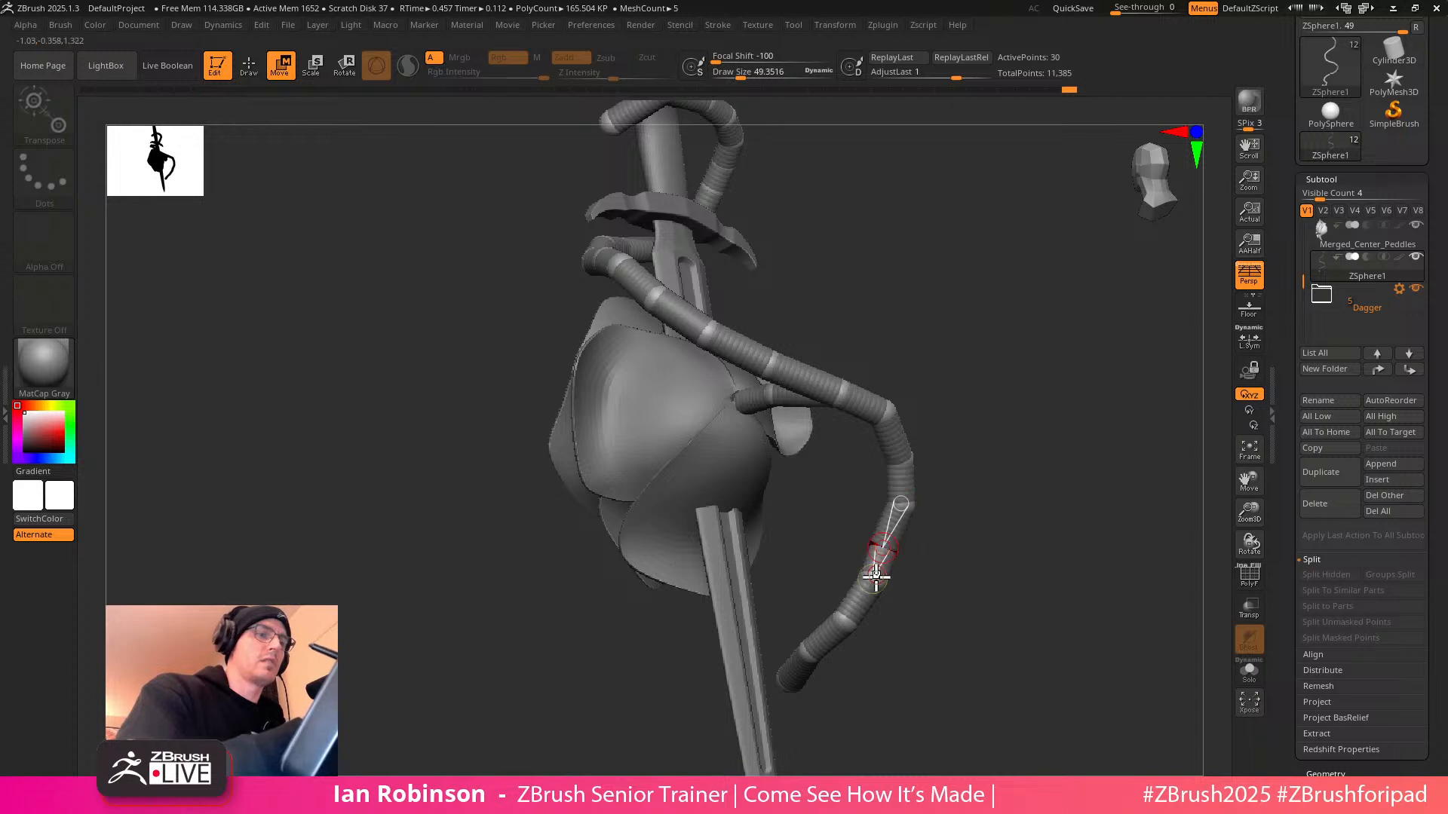
drag(903, 635, 923, 643)
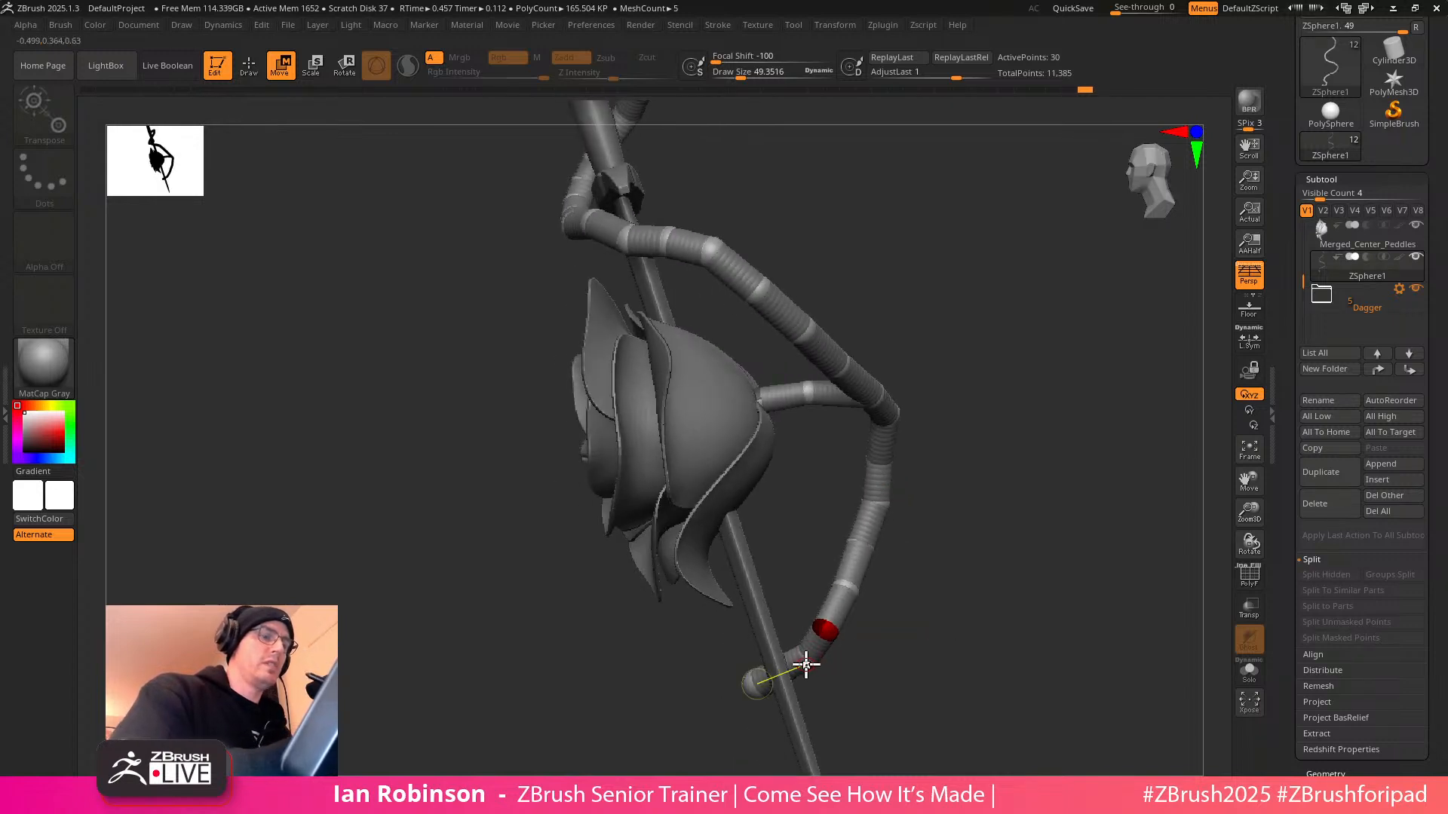
drag(757, 683, 748, 667)
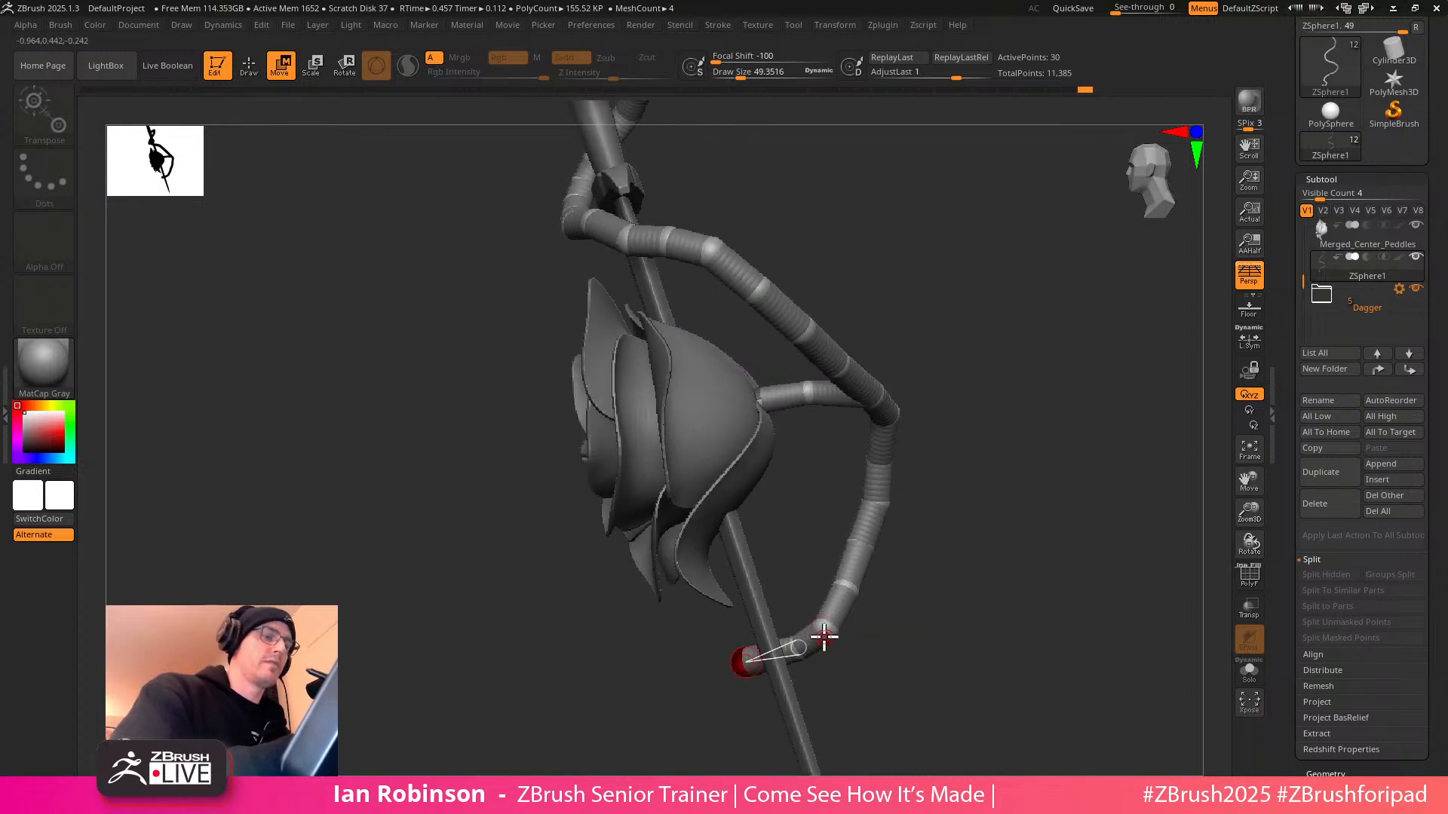
drag(881, 503, 844, 500)
drag(848, 554, 881, 515)
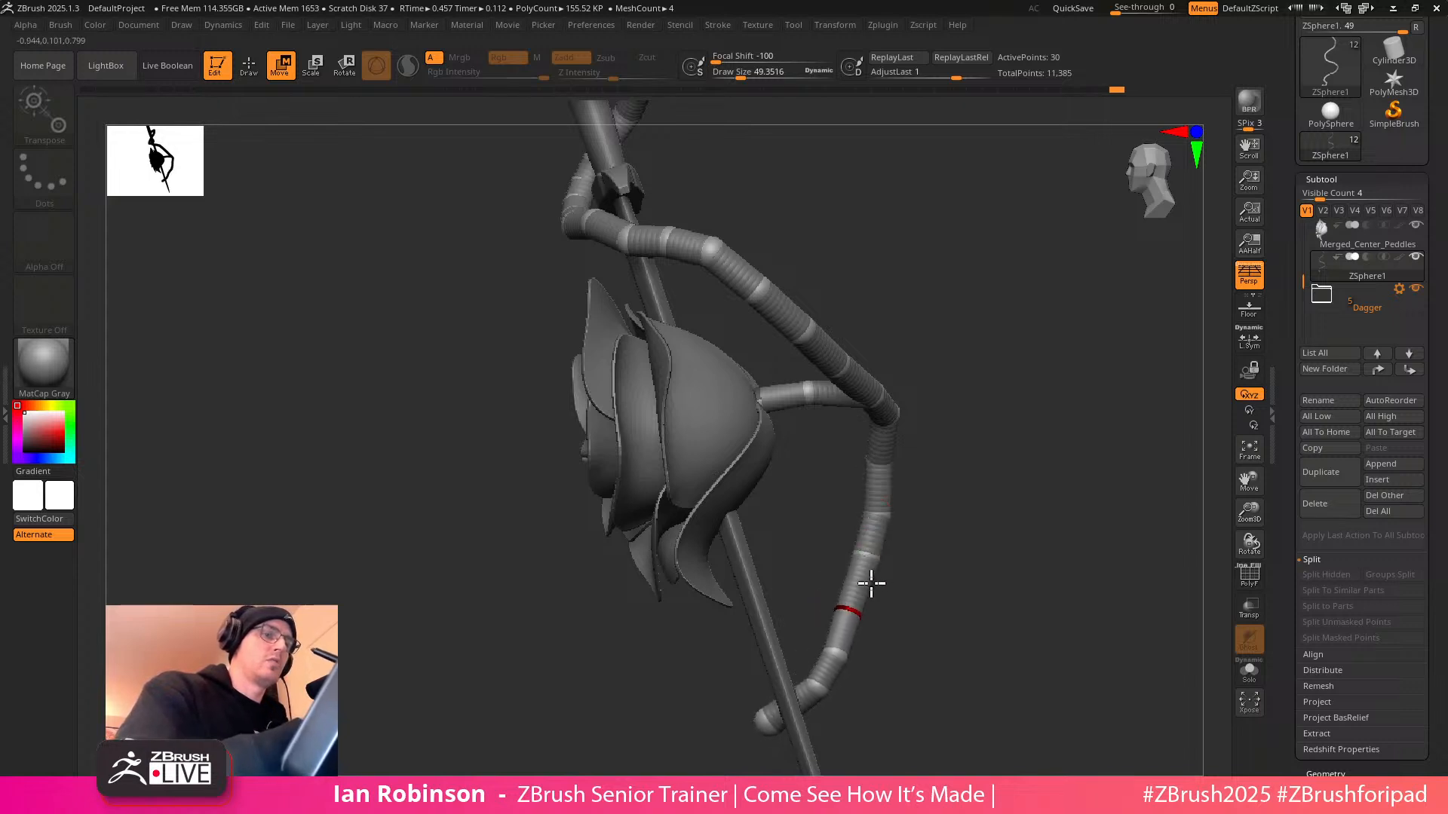
drag(916, 451, 985, 426)
mouse_move(931, 403)
mouse_down()
mouse_move(880, 411)
mouse_move(1060, 462)
mouse_move(950, 536)
mouse_move(1011, 520)
mouse_move(992, 550)
mouse_move(1011, 564)
mouse_move(917, 478)
mouse_move(1002, 472)
mouse_move(988, 455)
mouse_move(710, 573)
mouse_move(693, 544)
mouse_move(729, 575)
mouse_move(821, 527)
mouse_move(804, 556)
mouse_up()
drag(928, 553, 763, 581)
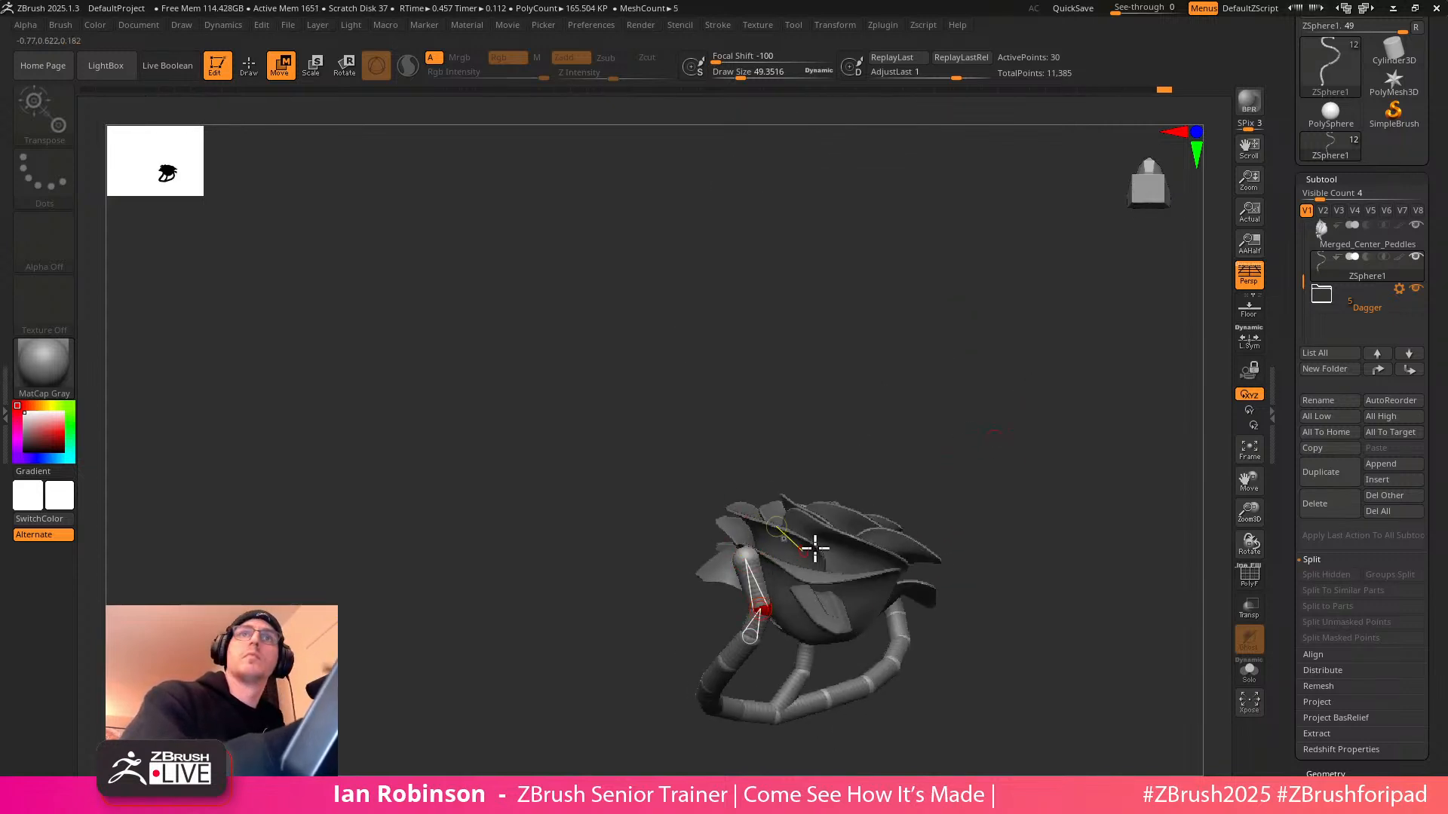
Reposition the joint near the lower branch tip and extend the tip with another ZSphere to complete the curl around the blade
alt+drag(1010, 430, 1042, 443)
drag(754, 627, 729, 655)
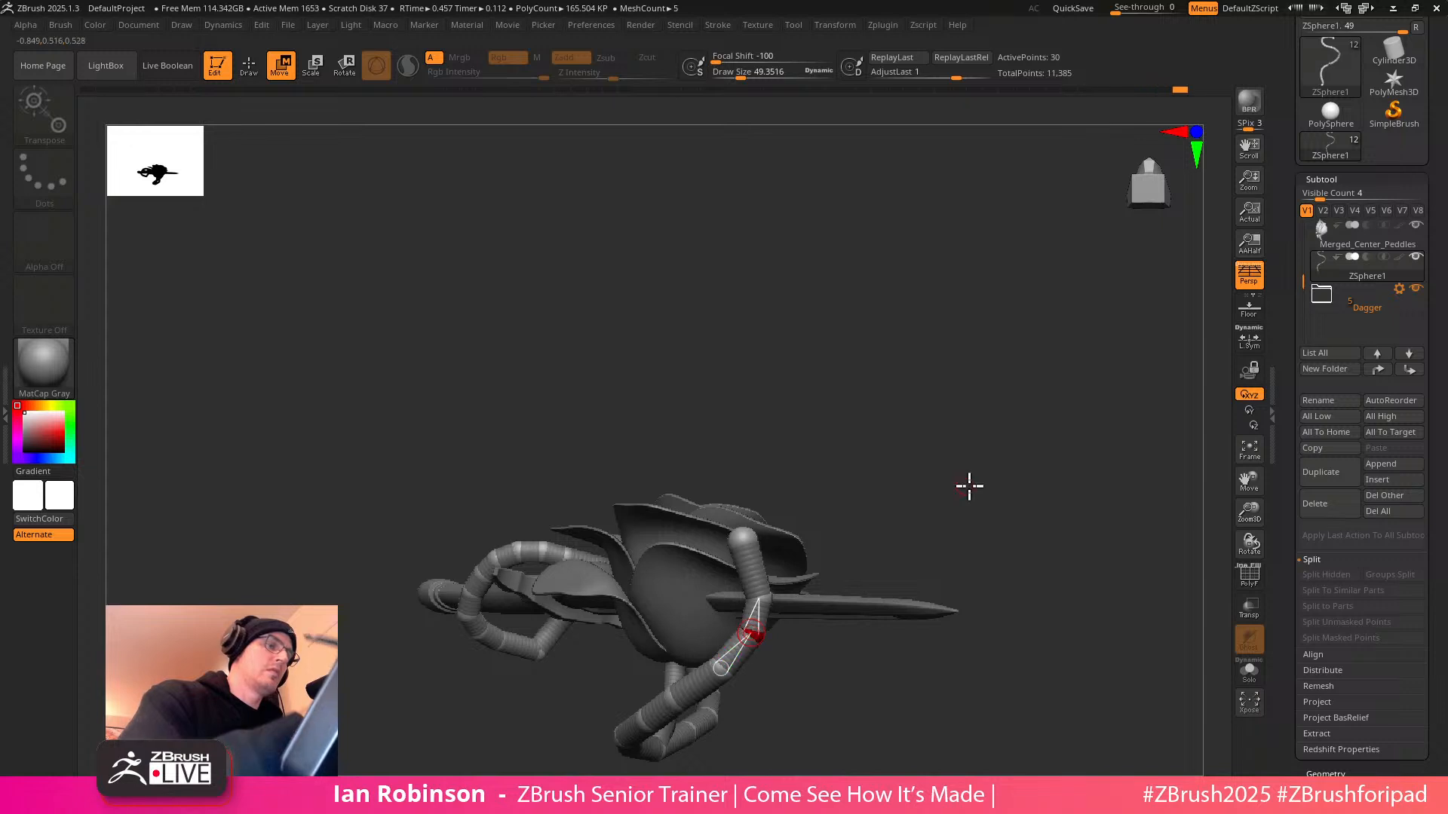
key(q)
key(e)
drag(745, 537, 725, 456)
mouse_move(808, 432)
mouse_down()
mouse_move(976, 451)
mouse_move(953, 453)
mouse_move(1008, 511)
mouse_move(1022, 630)
mouse_up()
drag(436, 487, 437, 463)
key(q)
mouse_move(1014, 346)
mouse_down()
mouse_move(979, 249)
mouse_move(1066, 327)
mouse_up()
drag(939, 672, 1120, 419)
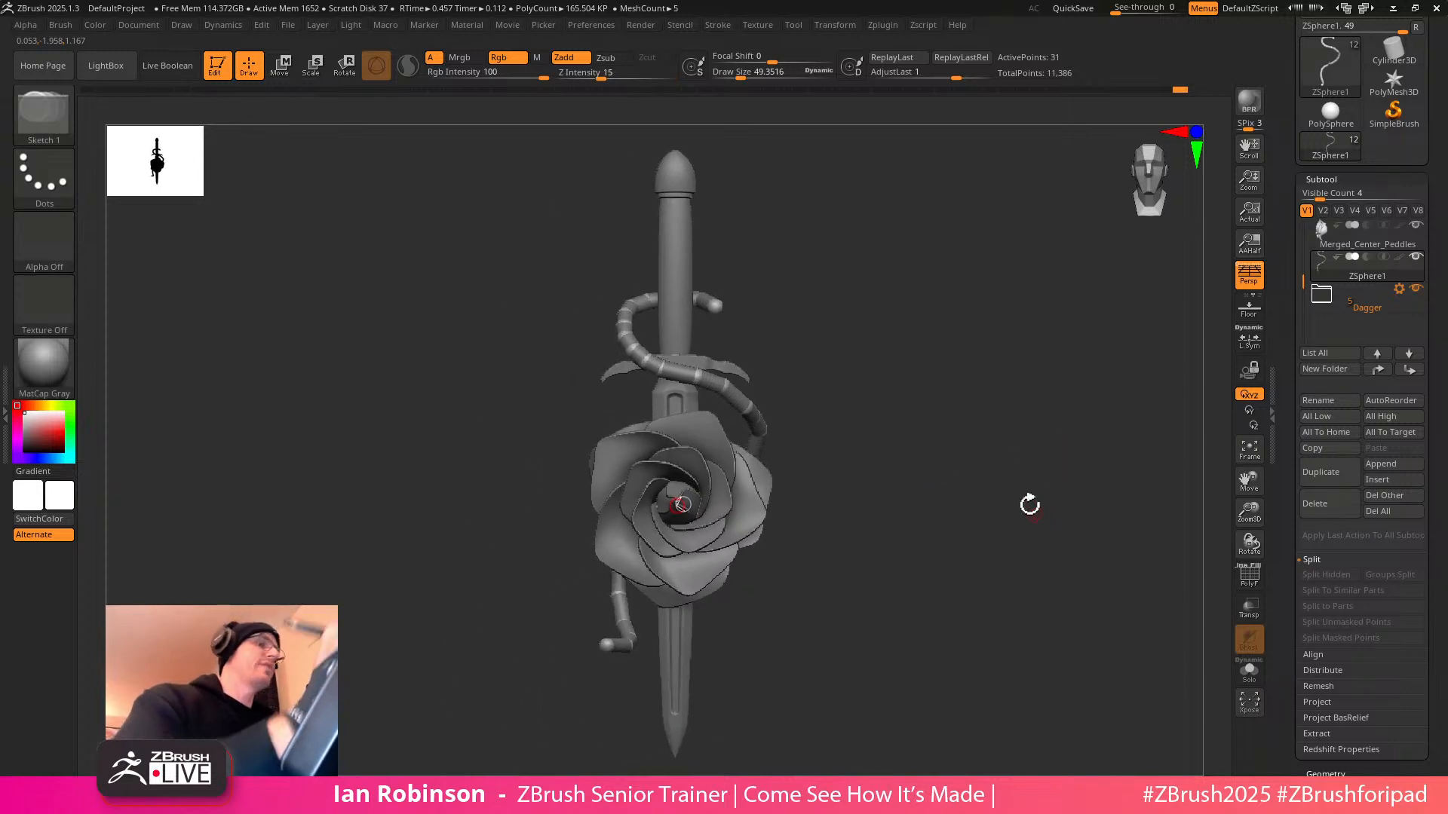
Save the tool as Dagger_Rose_002.ztl, overwriting the existing file
drag(1431, 191, 1431, 355)
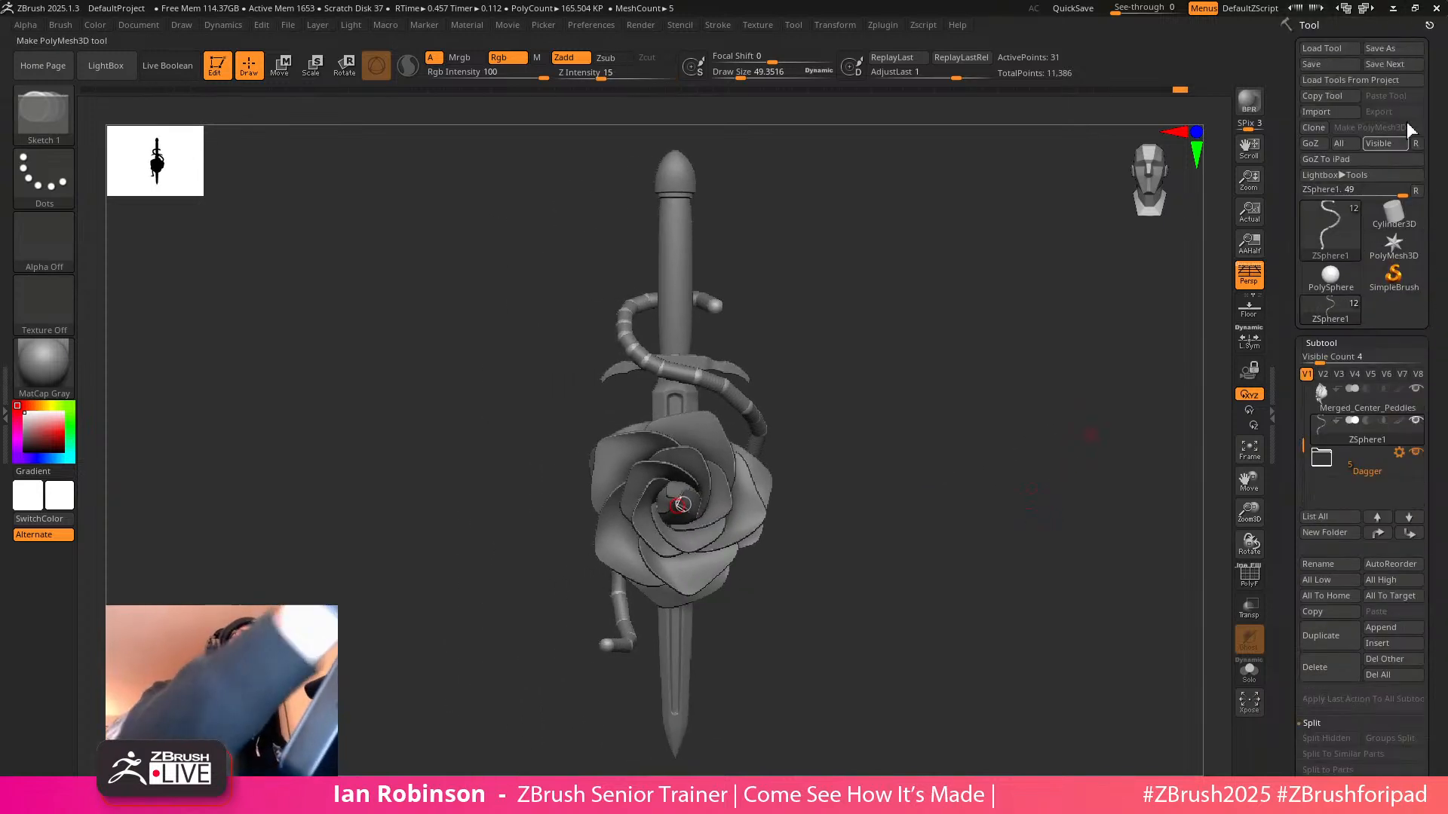
click(1391, 48)
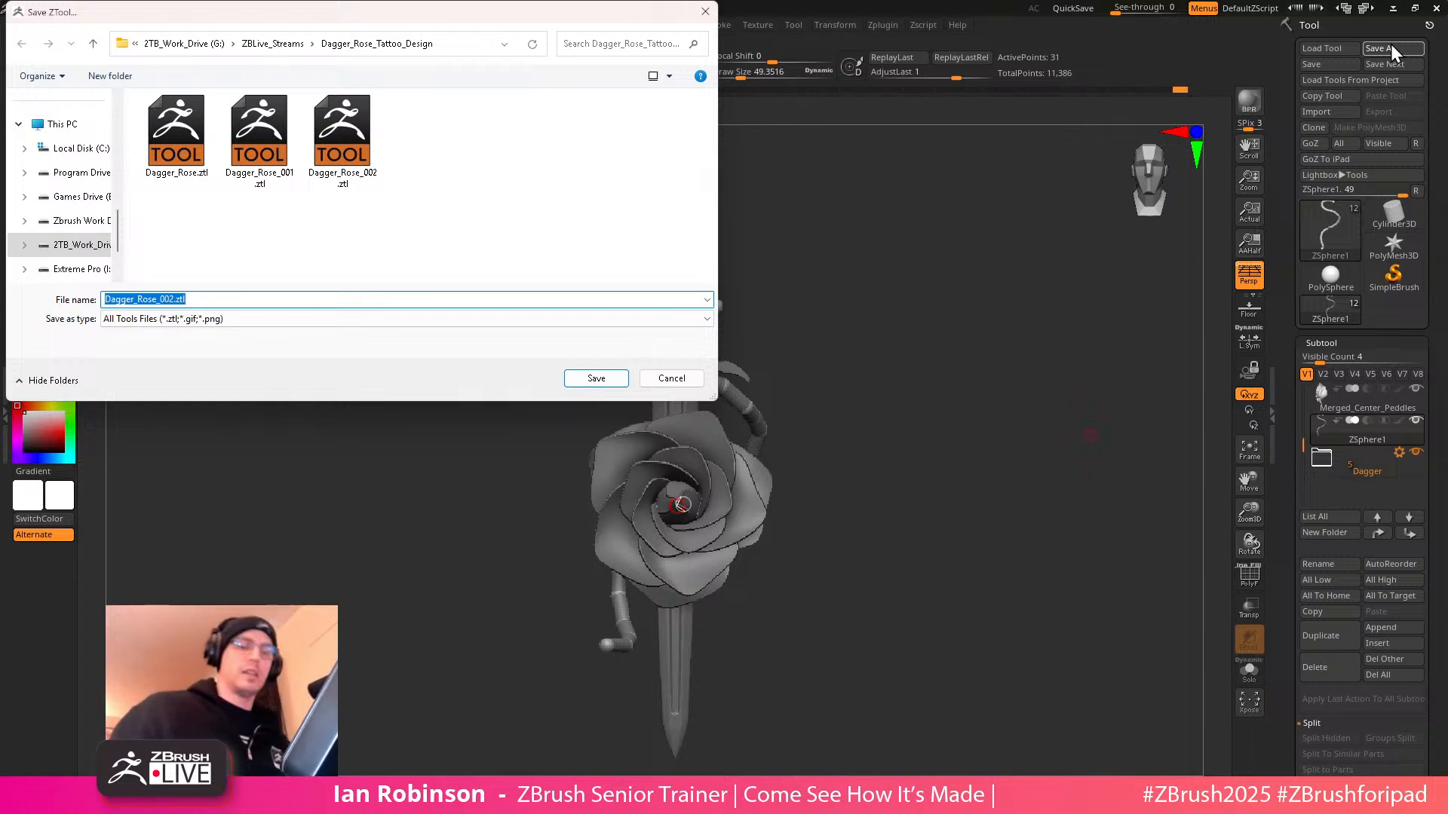
key(Return)
key(Return)
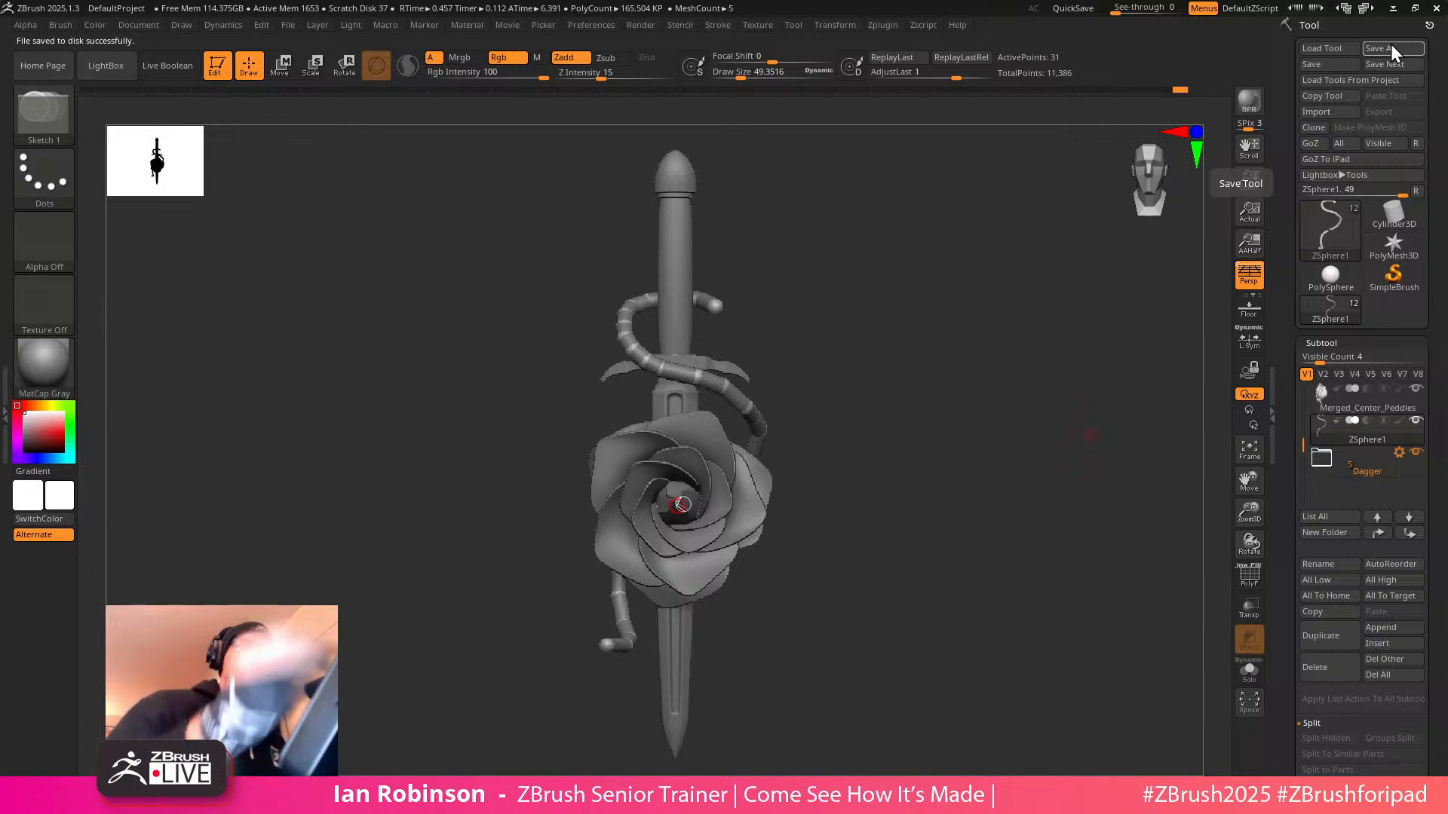
Duplicate the Merged_Center_Peddles rose, shrink the copy and place it beside the dagger's grip
drag(911, 430, 912, 513)
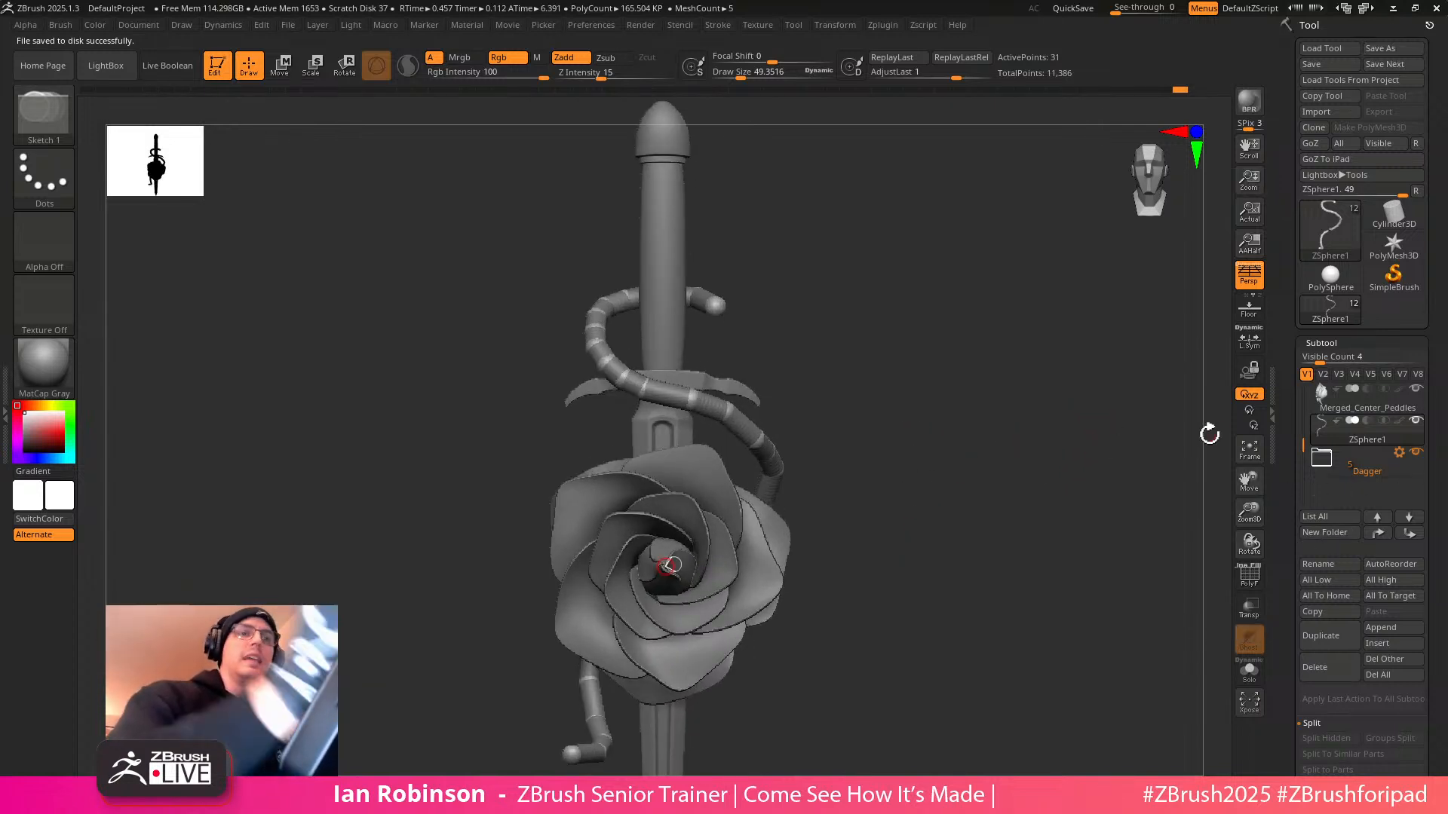
click(1331, 401)
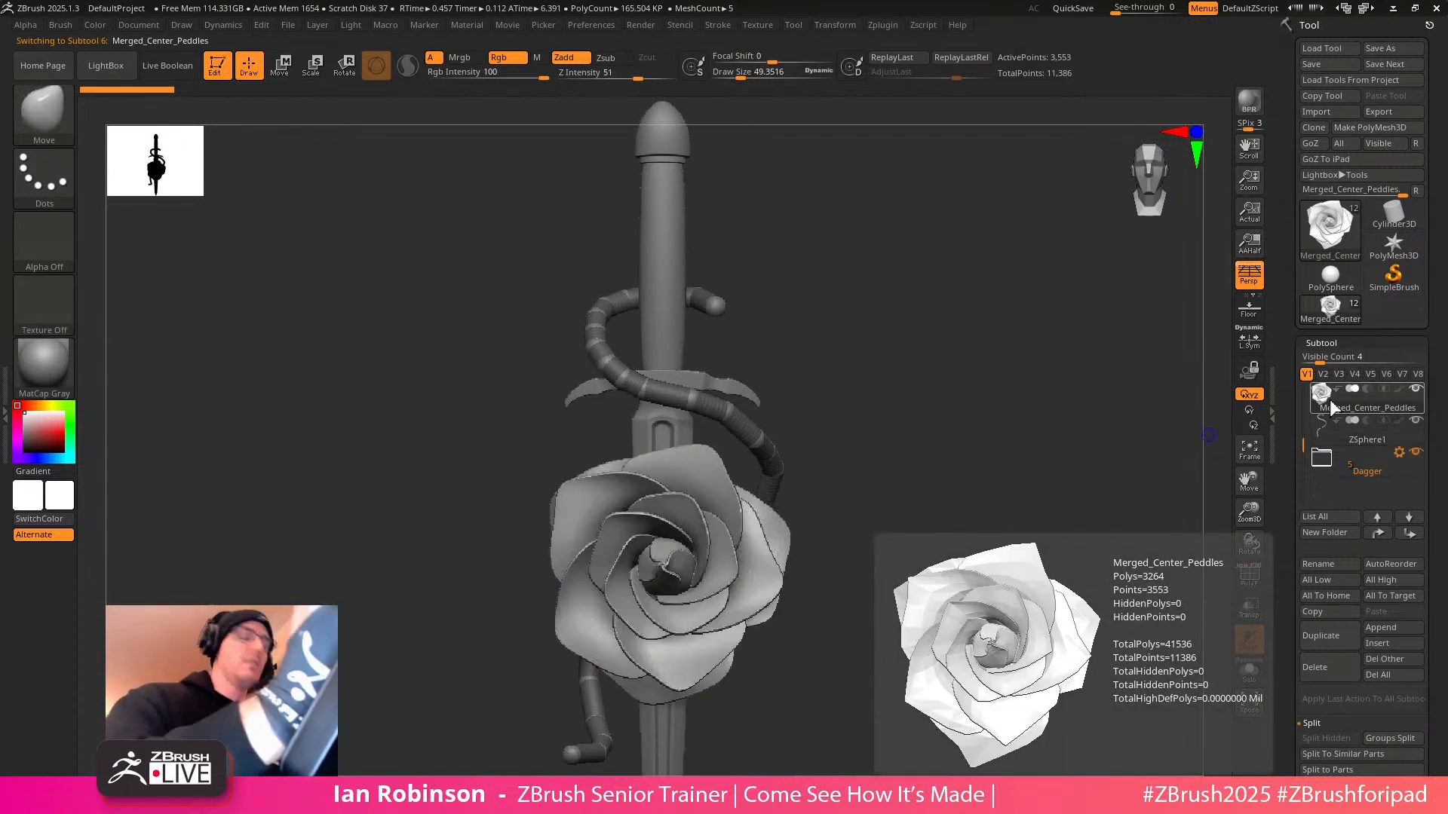
click(1320, 635)
key(w)
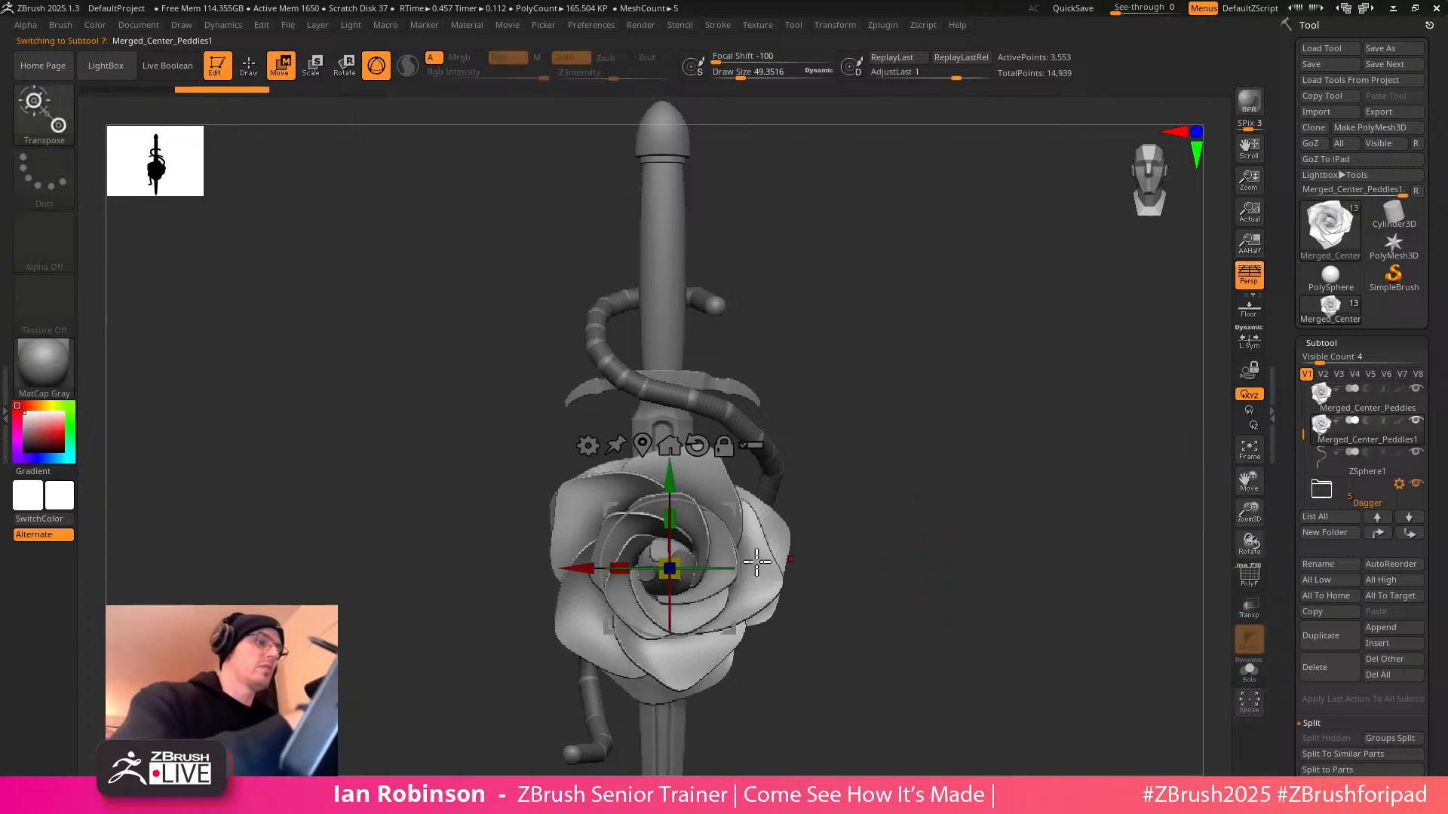
drag(678, 567, 745, 270)
alt+drag(888, 309, 1127, 412)
drag(935, 444, 935, 461)
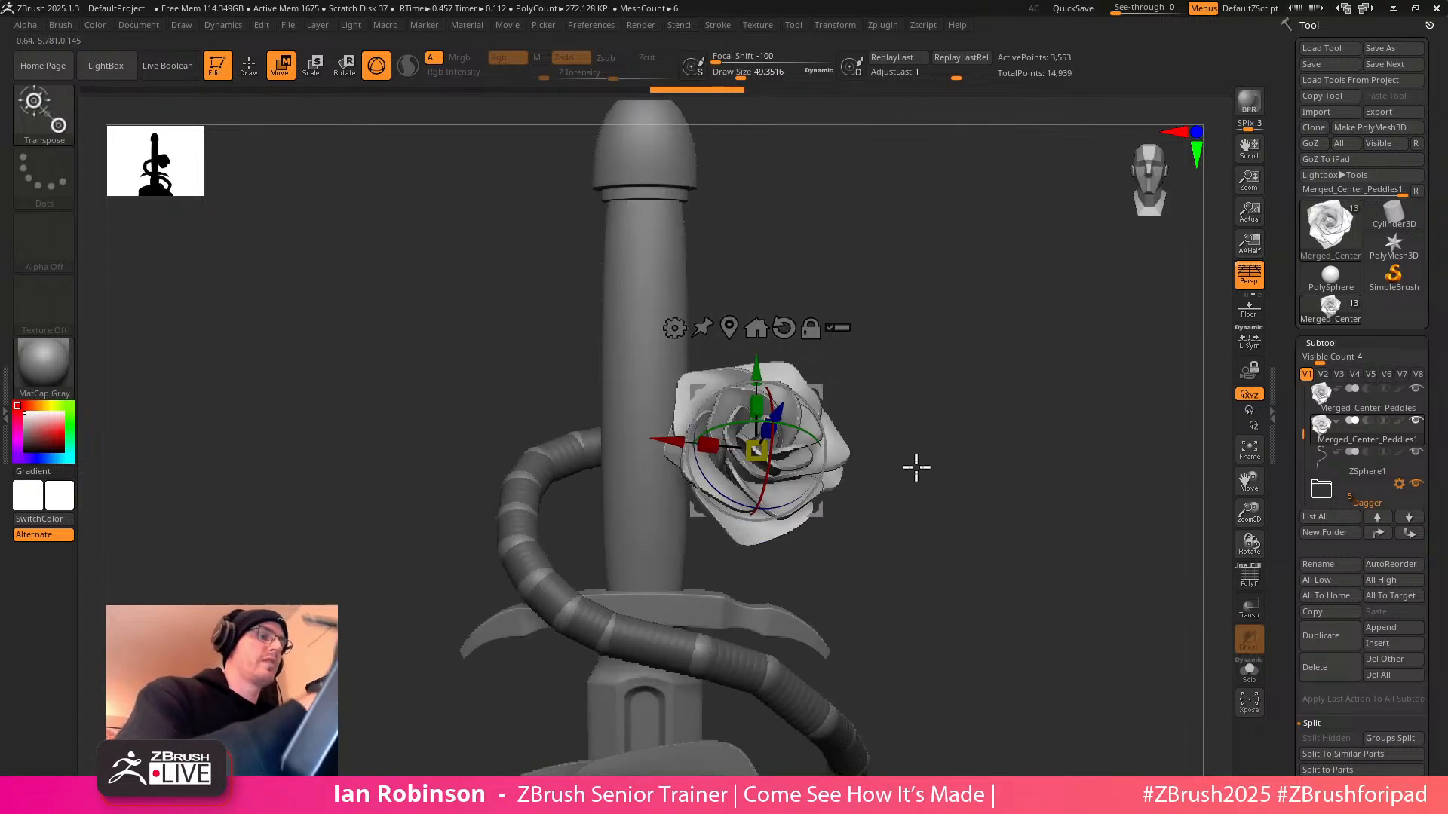
Rotate, resize and shift the small rose so it faces outward beside the grip at the branch's upper end
drag(765, 507, 802, 532)
key(q)
mouse_move(934, 453)
mouse_down()
mouse_move(988, 359)
mouse_move(1018, 388)
mouse_move(1023, 451)
mouse_move(1018, 478)
mouse_move(965, 410)
mouse_move(1006, 581)
mouse_move(970, 527)
mouse_move(976, 598)
mouse_move(1041, 517)
mouse_move(1013, 560)
mouse_move(908, 495)
mouse_up()
key(w)
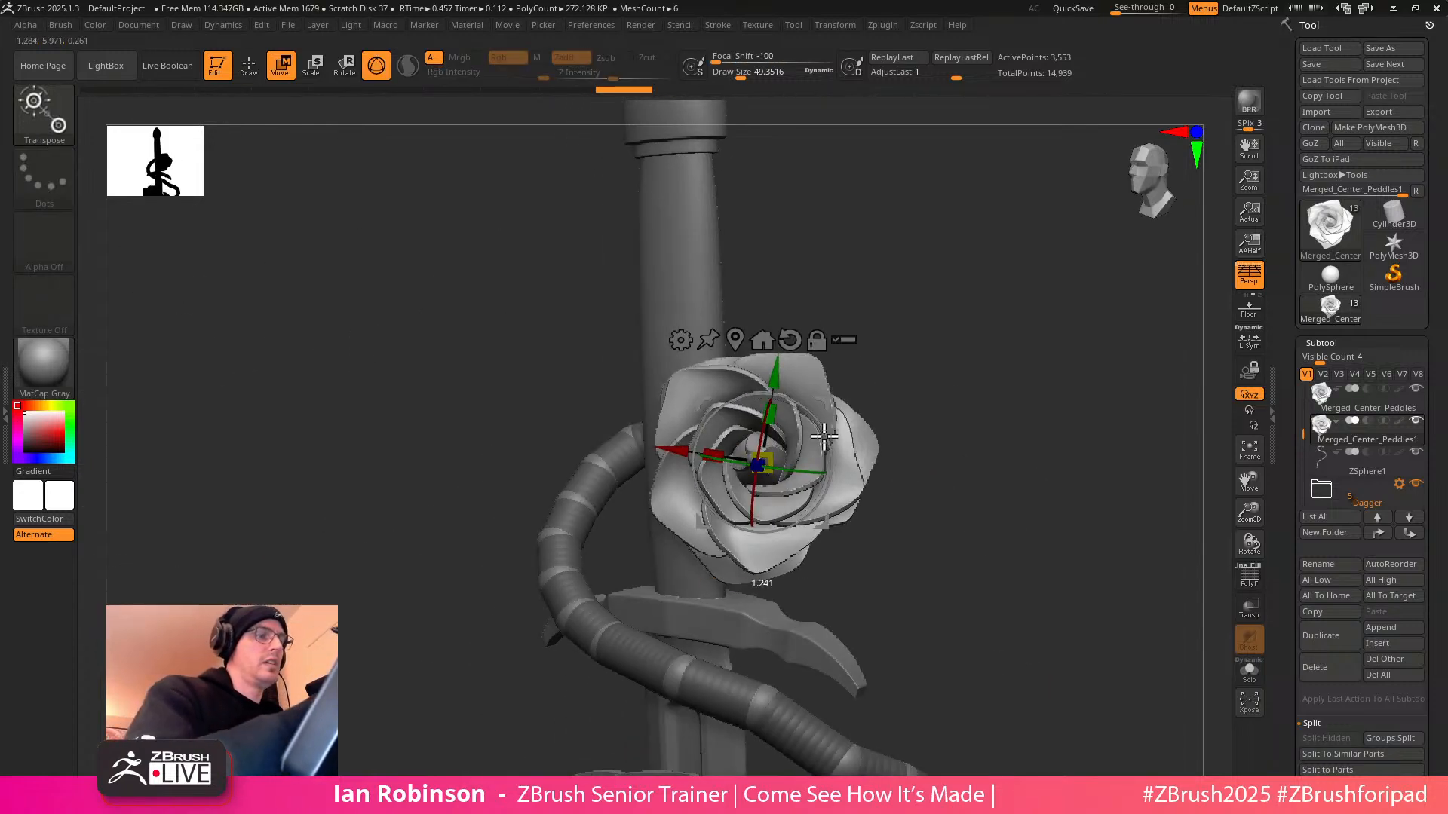
drag(810, 527, 976, 388)
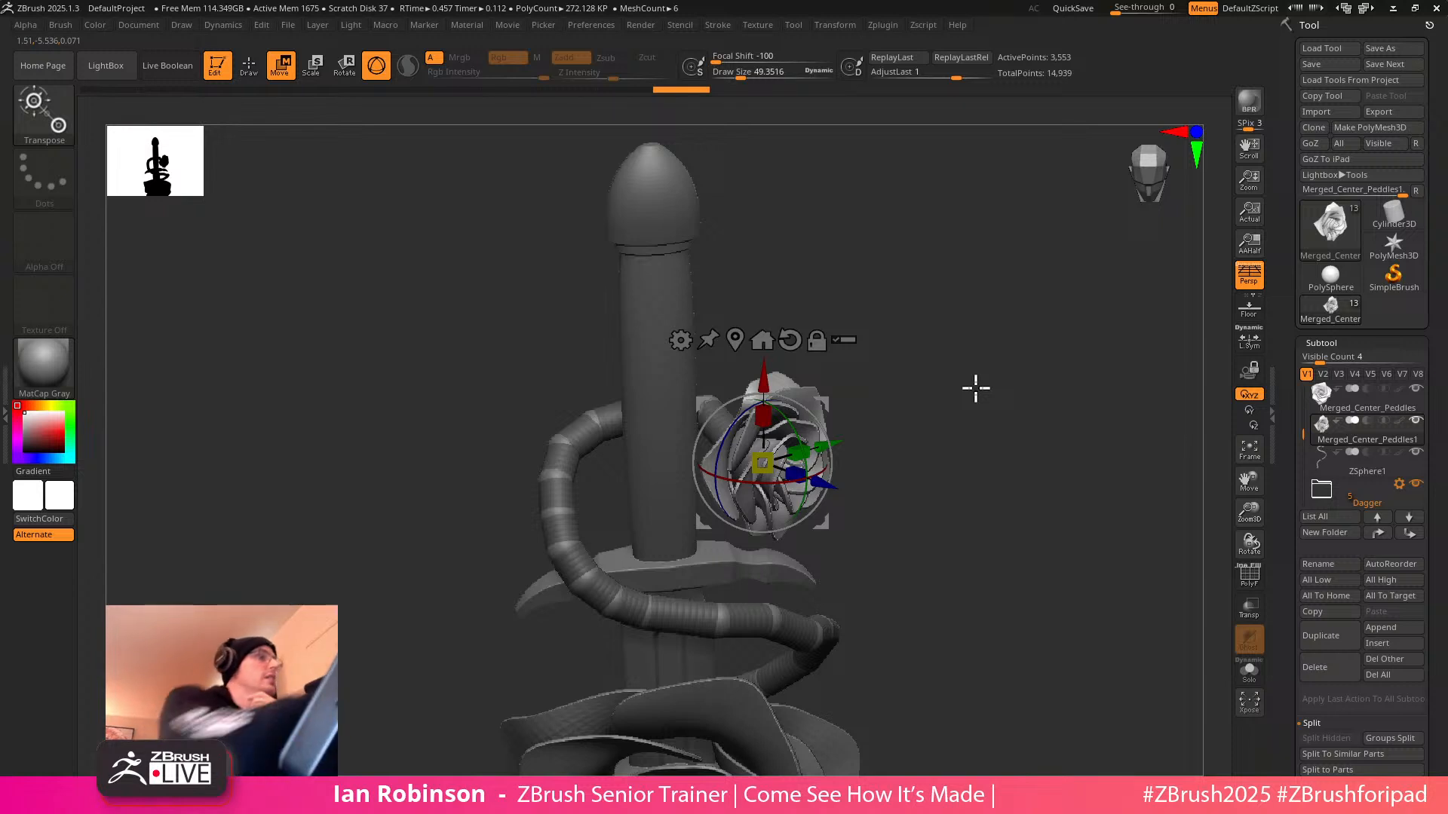
mouse_move(993, 513)
mouse_down()
mouse_move(1021, 455)
mouse_move(1021, 488)
mouse_move(989, 530)
mouse_move(999, 499)
mouse_move(1079, 498)
mouse_move(1063, 514)
mouse_move(1040, 500)
mouse_move(1027, 517)
mouse_move(1015, 504)
mouse_move(1021, 532)
mouse_move(1008, 488)
mouse_move(1021, 543)
mouse_move(995, 523)
mouse_move(1003, 533)
mouse_move(949, 438)
mouse_move(989, 510)
mouse_move(992, 449)
mouse_move(1031, 533)
mouse_move(1040, 525)
mouse_move(985, 478)
mouse_move(979, 449)
mouse_move(995, 445)
mouse_move(974, 429)
mouse_move(966, 517)
mouse_up()
key(q)
key(w)
drag(720, 305, 707, 301)
key(q)
mouse_move(978, 384)
alt+mouse_down()
mouse_move(1007, 383)
mouse_move(959, 492)
alt+mouse_up()
Duplicate the small rose and move the copy down beside the blade to the branch's lower tip
key(ctrl+shift+d)
key(w)
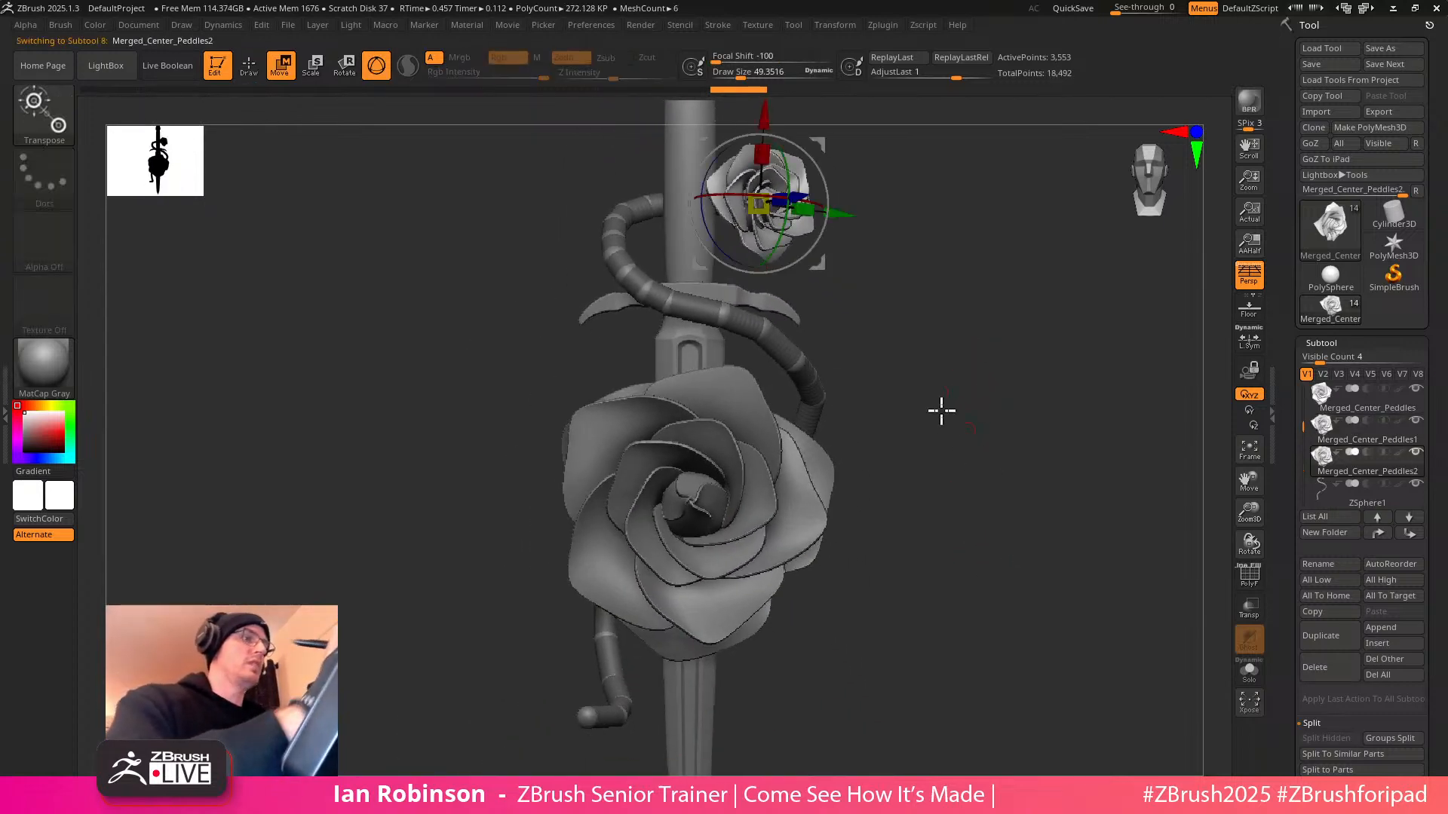
drag(820, 269, 638, 769)
drag(784, 648, 977, 626)
drag(600, 597, 658, 553)
drag(920, 577, 739, 636)
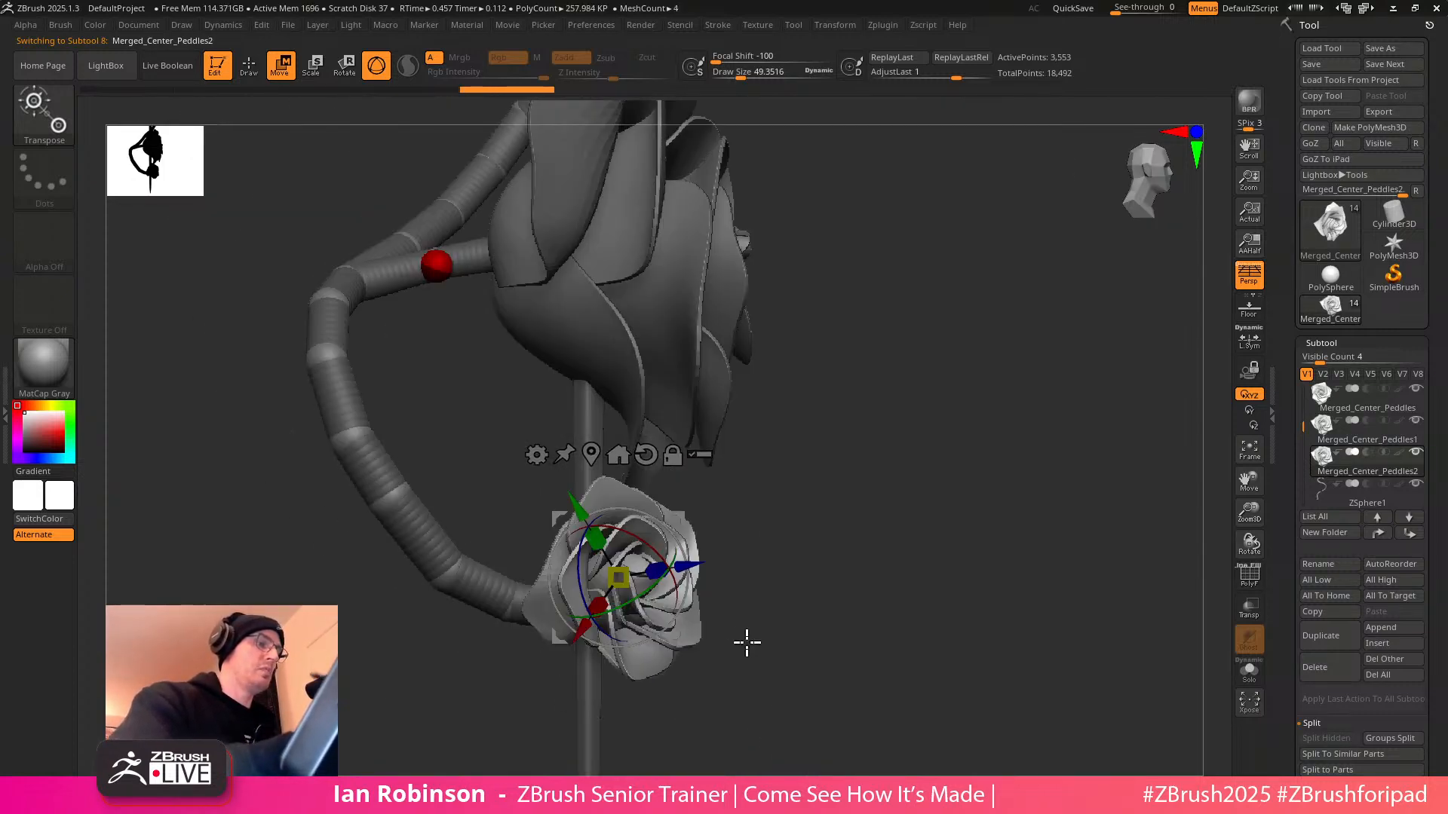
Rotate and shift the lower small rose to seat its base on the branch tip, and adjust its size
drag(852, 641, 739, 650)
drag(931, 575, 677, 607)
drag(585, 532, 594, 542)
drag(867, 528, 904, 457)
drag(678, 588, 671, 582)
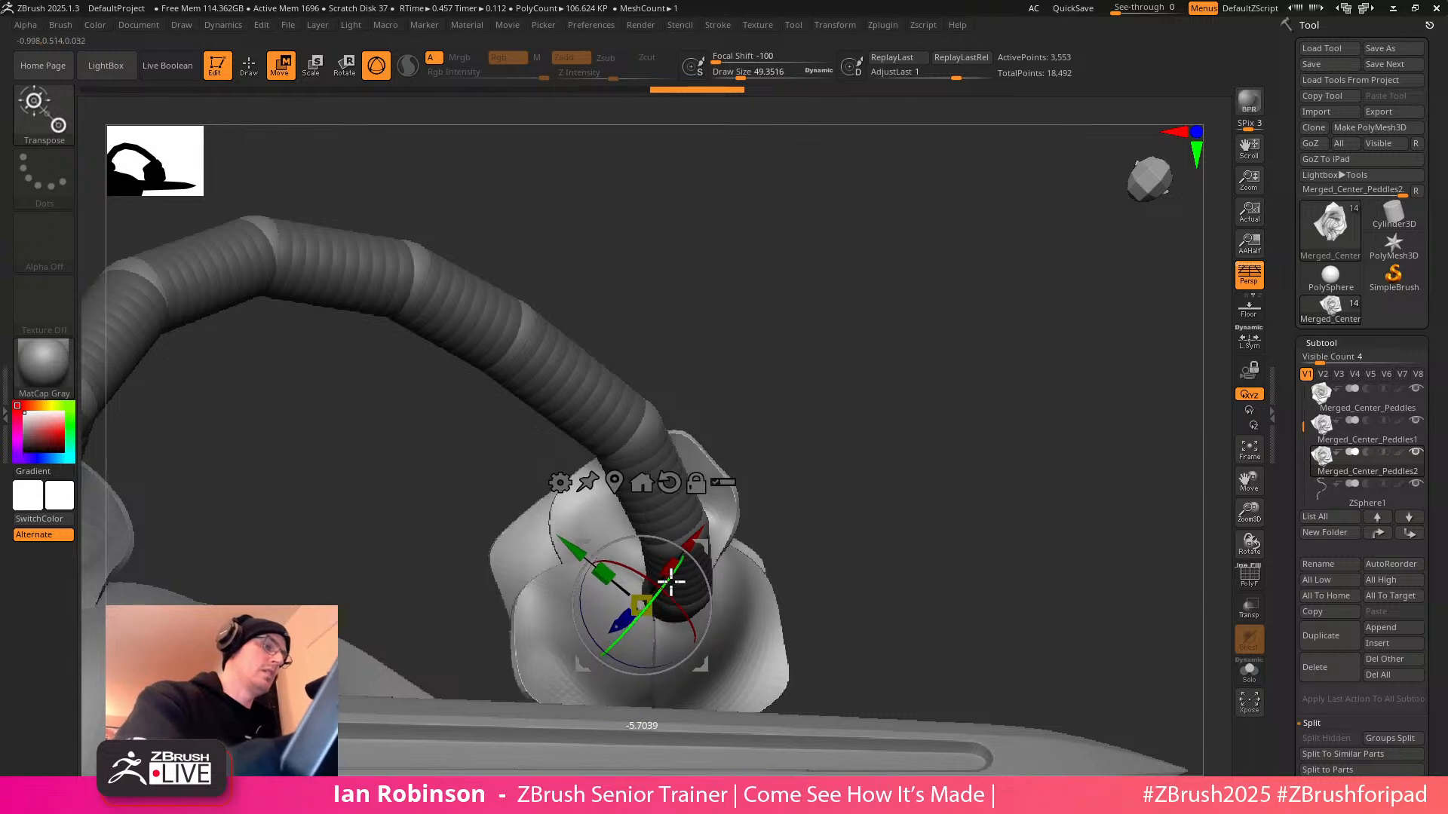
key(q)
mouse_move(799, 626)
mouse_down()
mouse_move(817, 640)
mouse_move(1009, 511)
mouse_move(986, 542)
mouse_move(1118, 543)
mouse_move(1038, 460)
mouse_move(942, 534)
mouse_move(973, 478)
mouse_move(966, 527)
mouse_move(917, 546)
mouse_up()
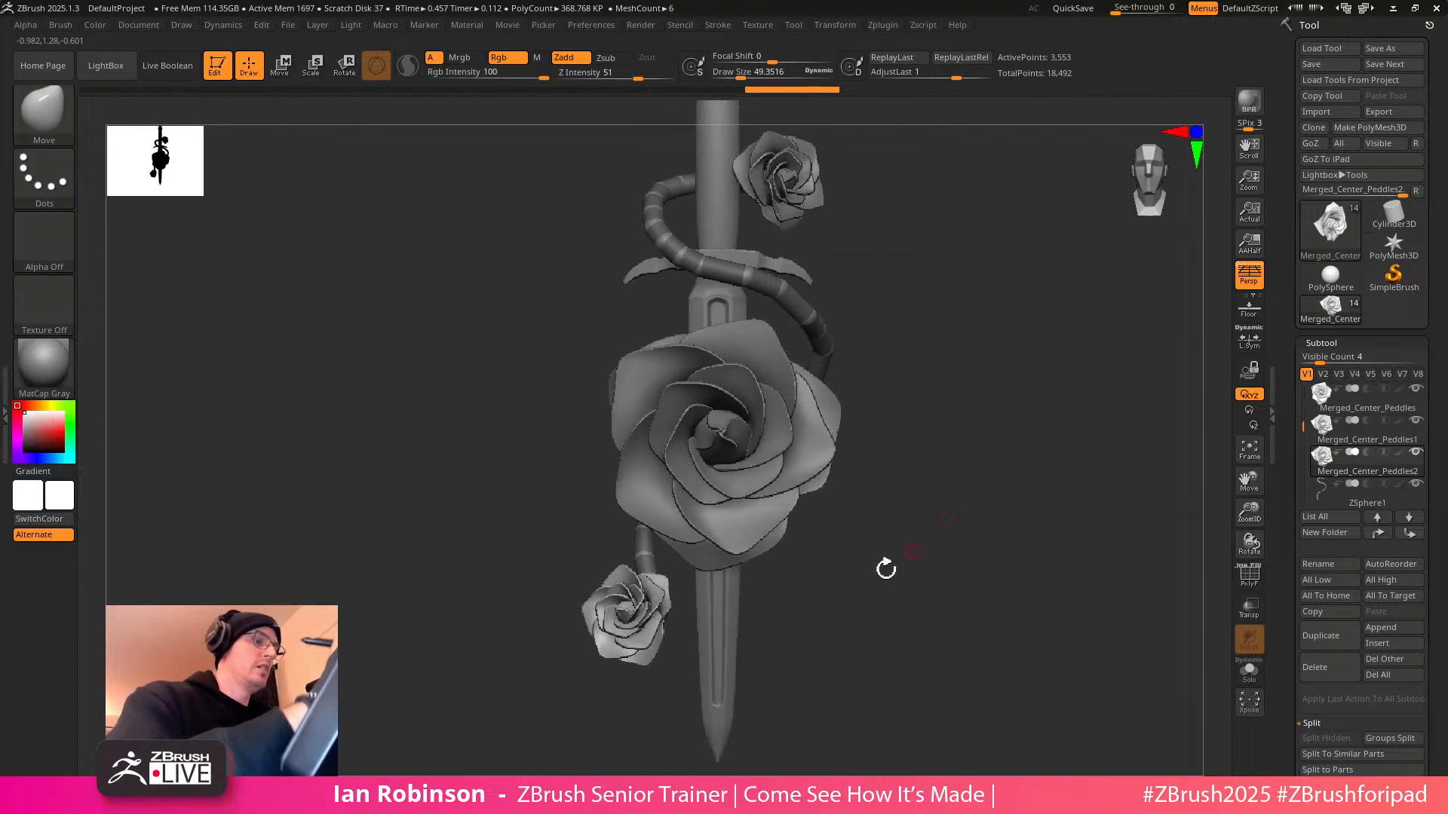
key(w)
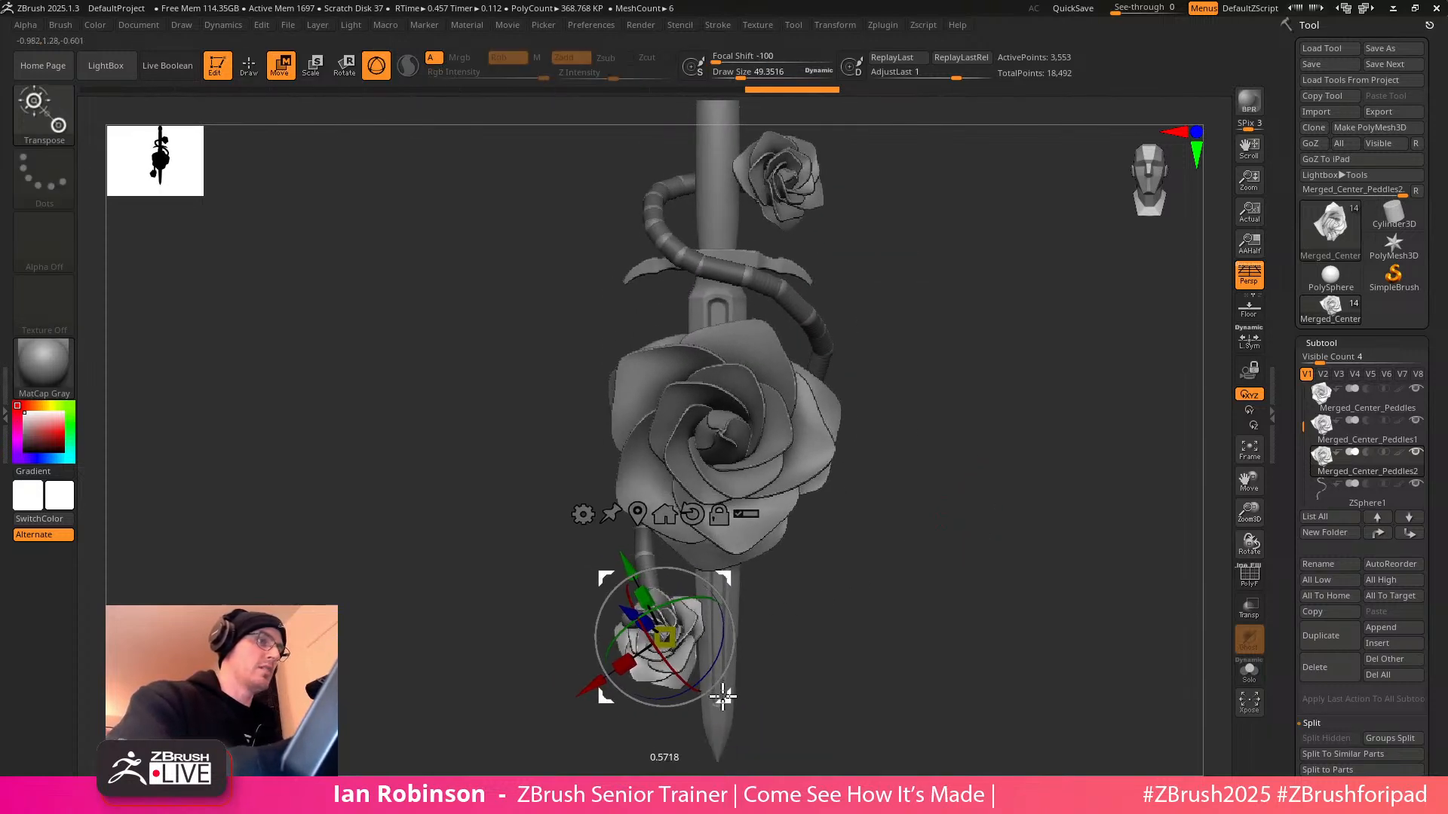
drag(724, 700, 721, 695)
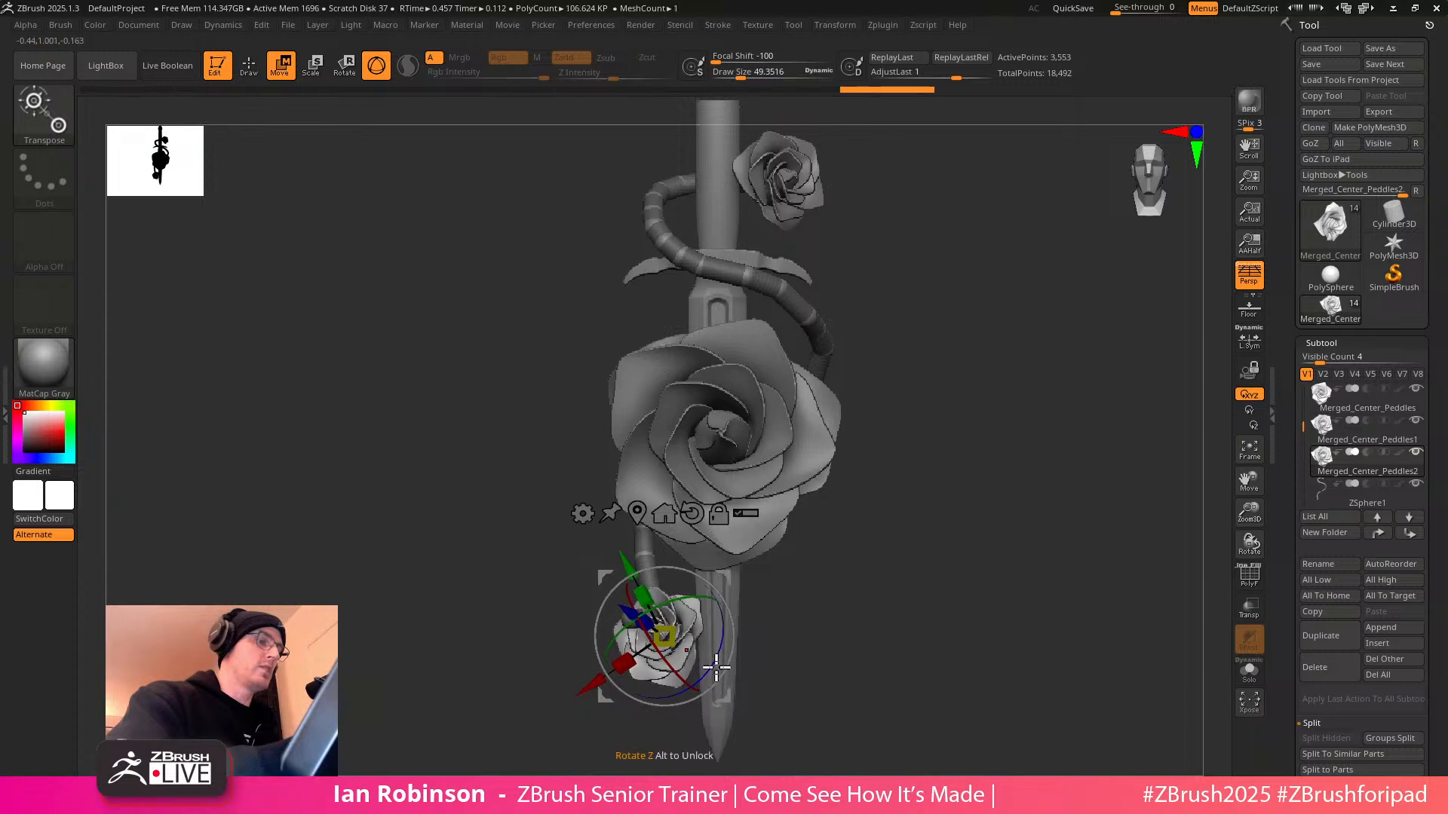
key(q)
Select the ZSphere branch and move its lower joints to form a smooth curve into the lower small rose
mouse_move(847, 559)
mouse_down()
mouse_move(970, 608)
mouse_move(1044, 543)
mouse_move(992, 533)
mouse_move(1014, 538)
mouse_up()
alt+click(717, 511)
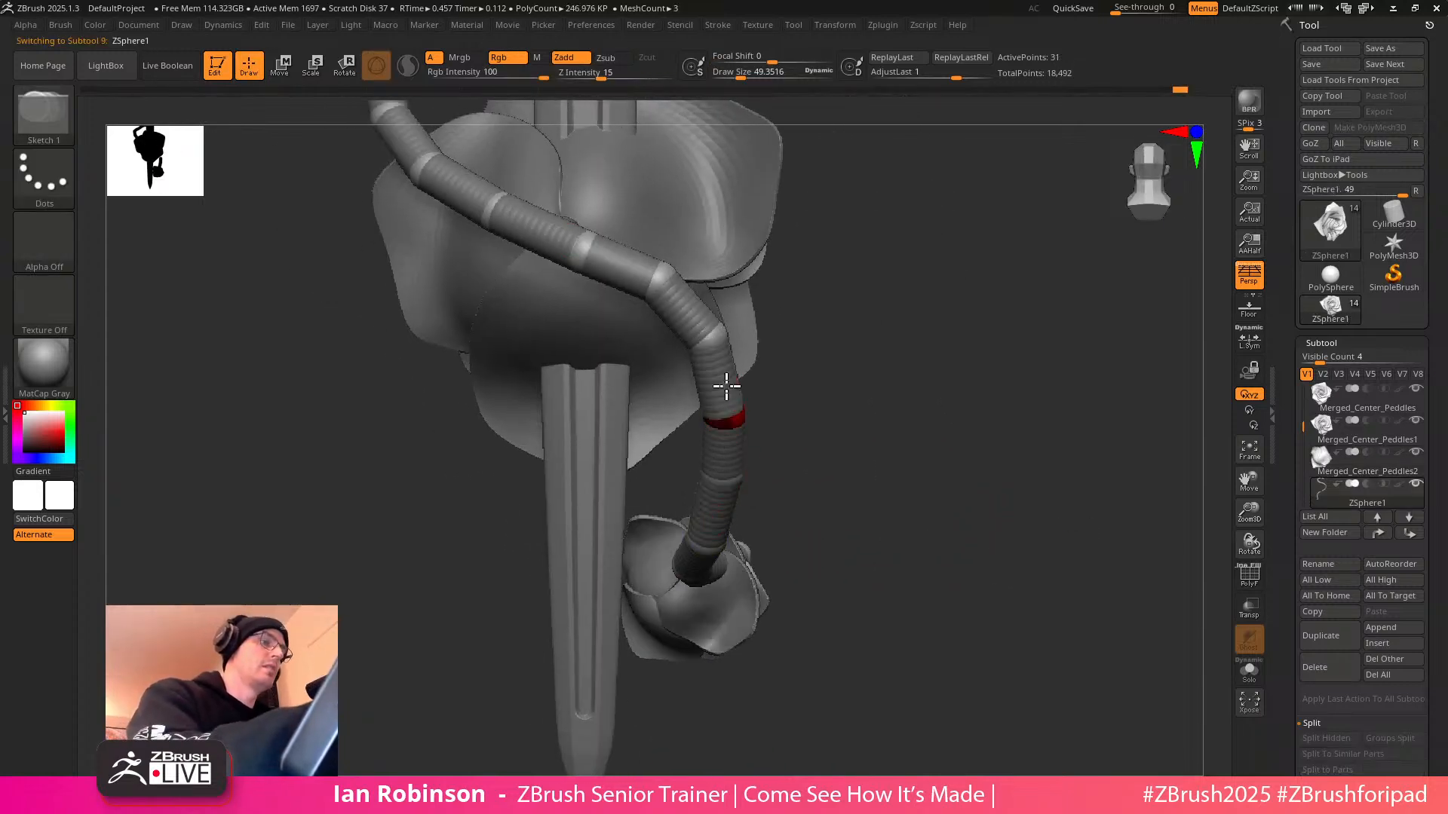
key(w)
mouse_move(714, 375)
mouse_down()
mouse_move(679, 387)
mouse_move(722, 373)
mouse_move(705, 352)
mouse_up()
drag(710, 434, 720, 420)
drag(754, 473, 797, 468)
drag(638, 594, 620, 581)
drag(712, 603, 743, 410)
Adjust the depth of the joints between the central rose and the lower small rose to even out the branch's arc
alt+drag(989, 569, 951, 429)
drag(584, 454, 555, 435)
drag(564, 494, 546, 495)
drag(601, 408, 628, 306)
drag(515, 495, 552, 517)
drag(503, 412, 509, 456)
drag(534, 379, 534, 394)
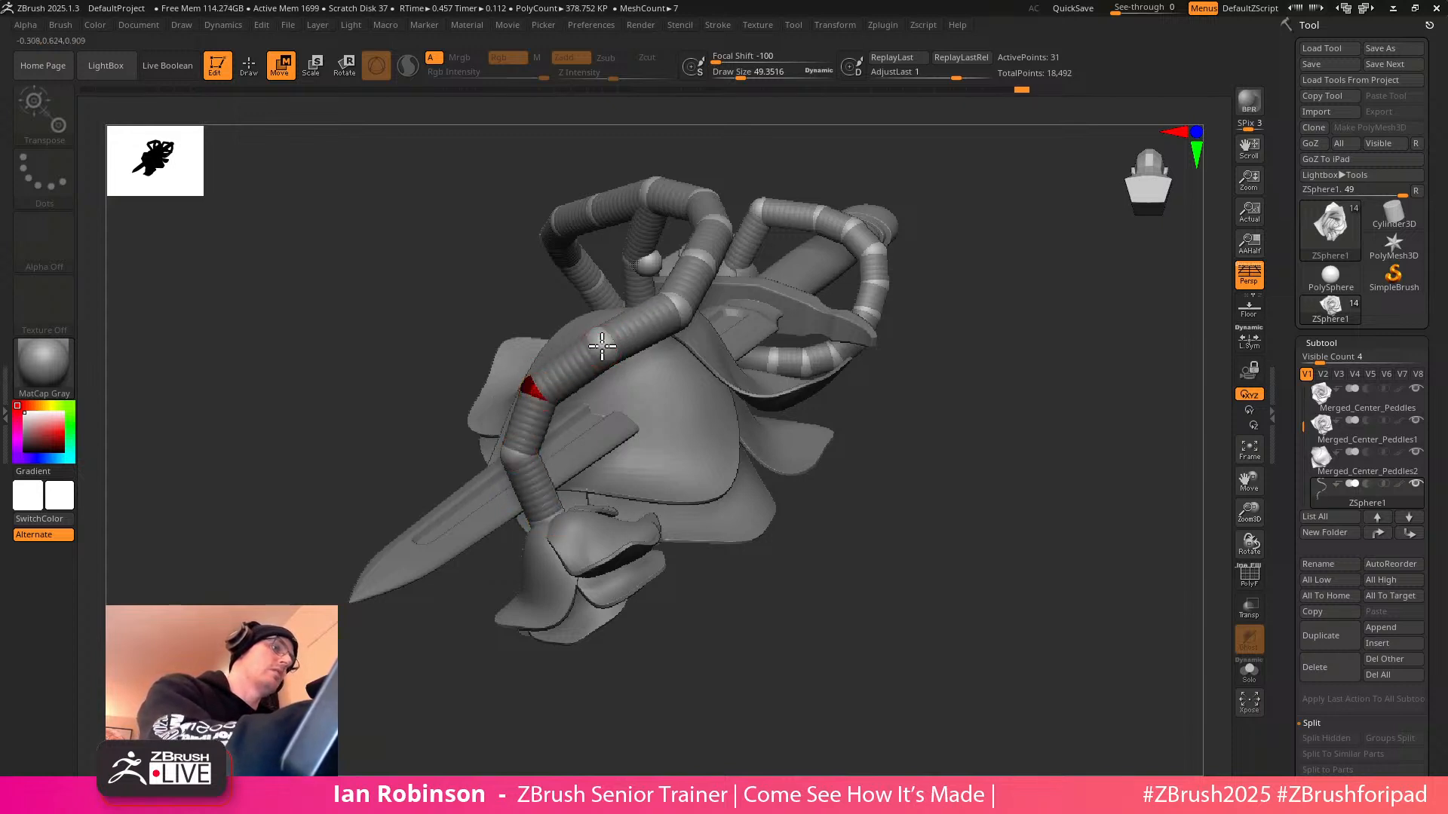
mouse_move(873, 482)
mouse_down()
mouse_move(1000, 532)
mouse_move(957, 475)
mouse_move(1025, 375)
mouse_move(1057, 400)
mouse_move(1112, 565)
mouse_move(1047, 478)
mouse_move(1015, 614)
mouse_move(1015, 518)
mouse_move(1037, 501)
mouse_move(892, 527)
mouse_move(1047, 468)
mouse_move(969, 540)
mouse_move(992, 491)
mouse_move(934, 523)
mouse_move(940, 540)
mouse_move(968, 489)
mouse_up()
key(q)
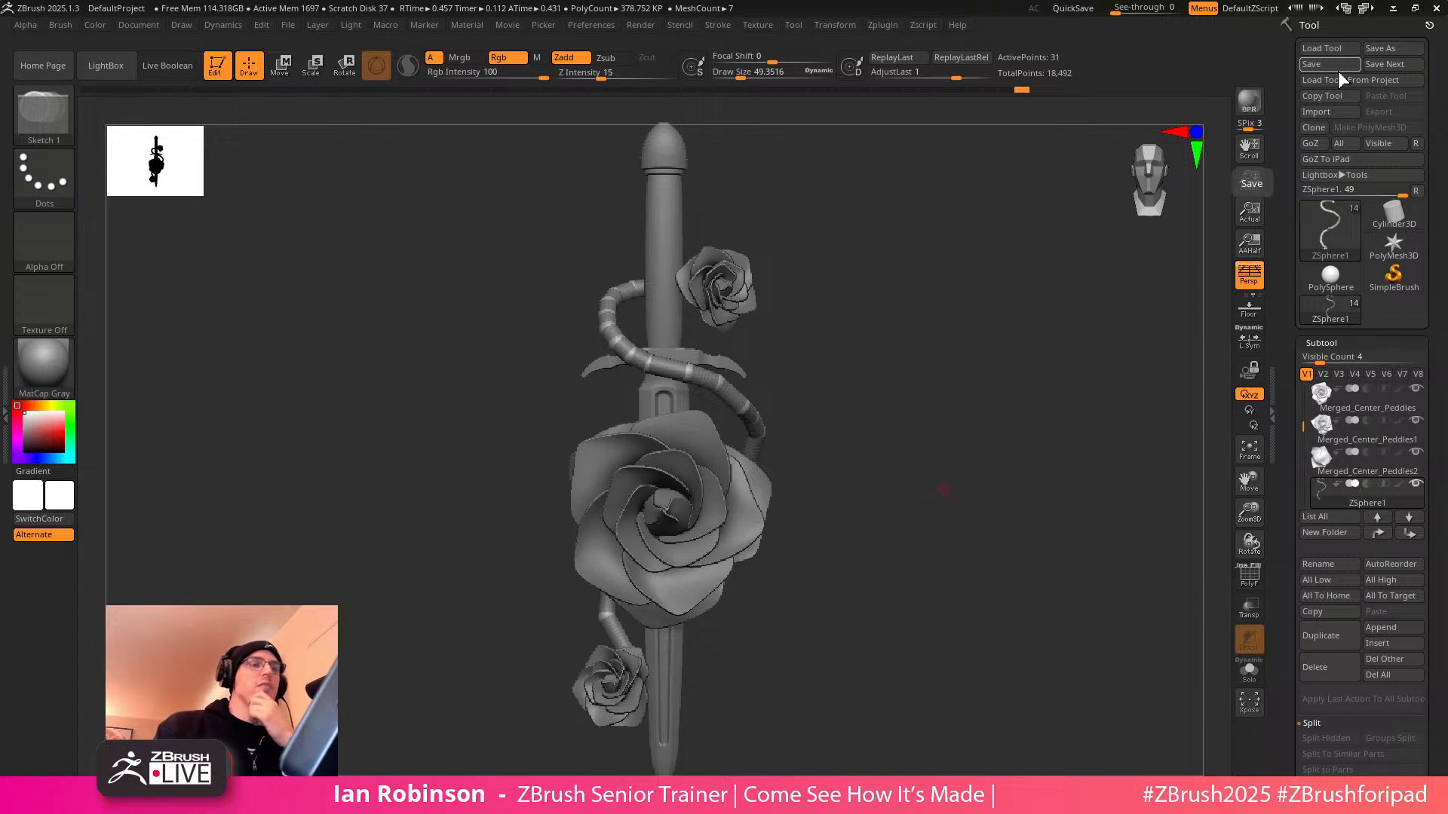
Move the branch joints between the guard and the central rose to smooth the bend, and adjust the upper joint's thickness behind the grip
mouse_move(819, 518)
mouse_down()
mouse_move(782, 510)
mouse_move(921, 468)
mouse_move(902, 414)
mouse_move(980, 487)
mouse_up()
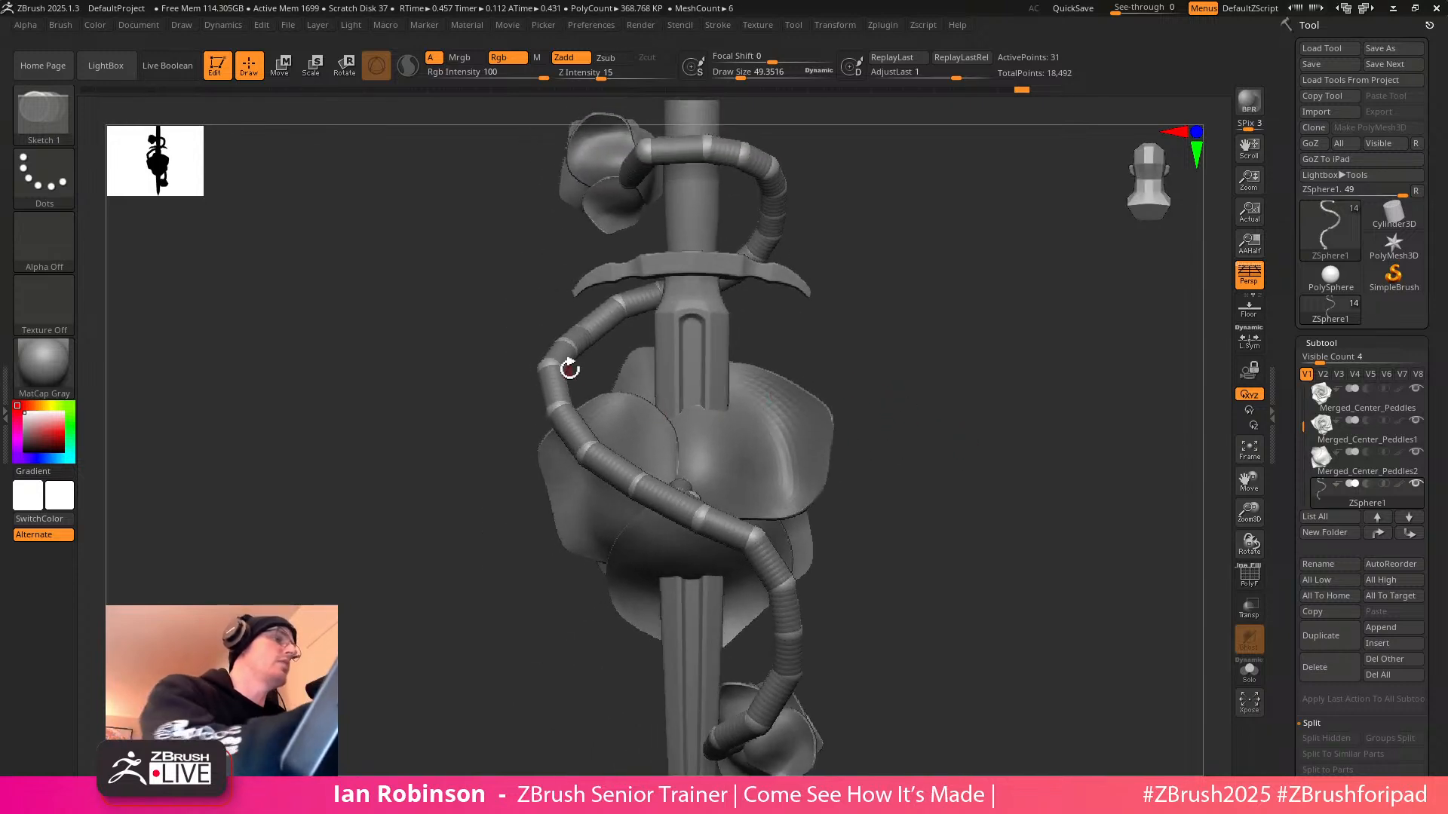
key(w)
drag(555, 364, 564, 366)
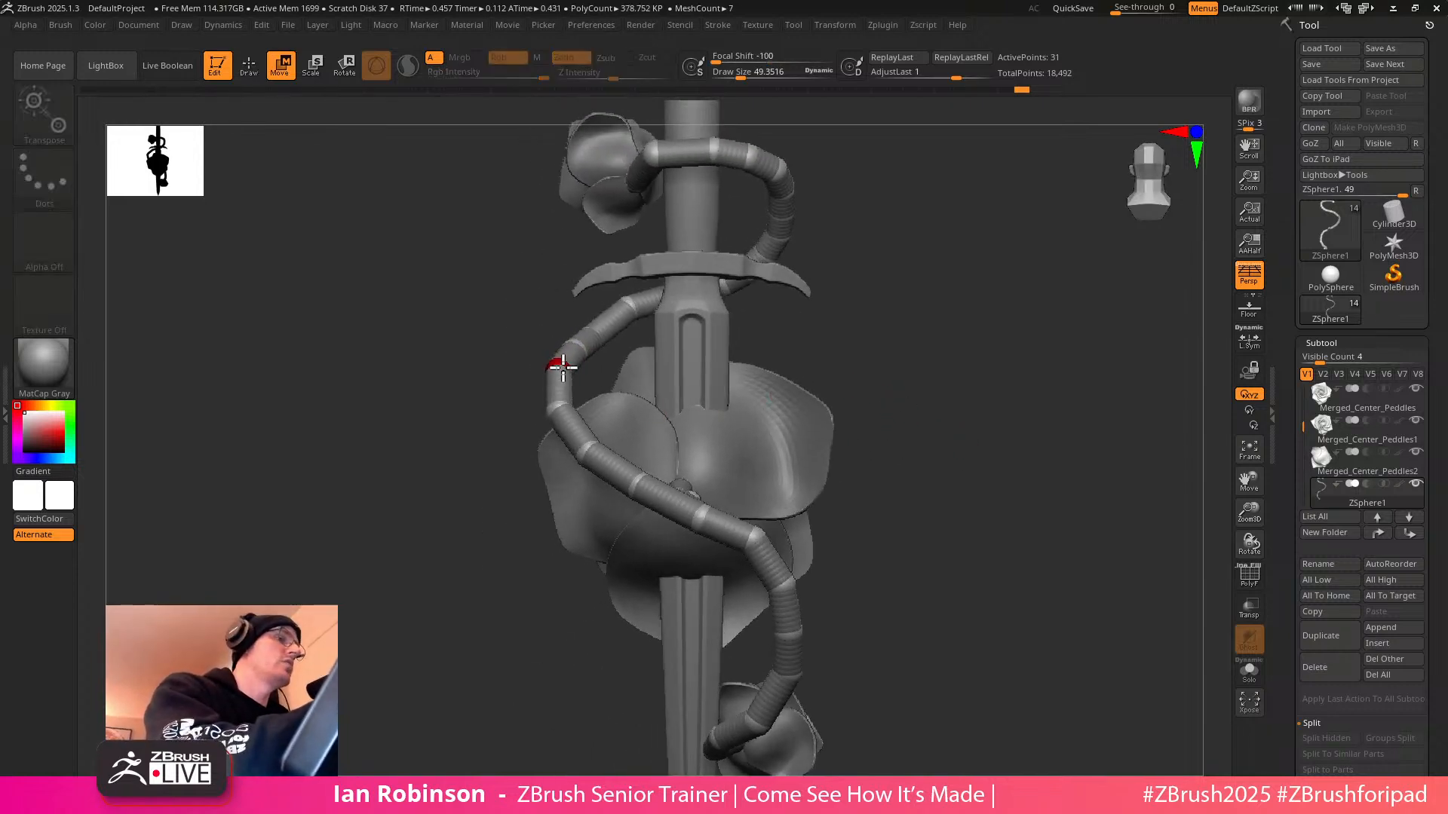
drag(935, 279, 1027, 405)
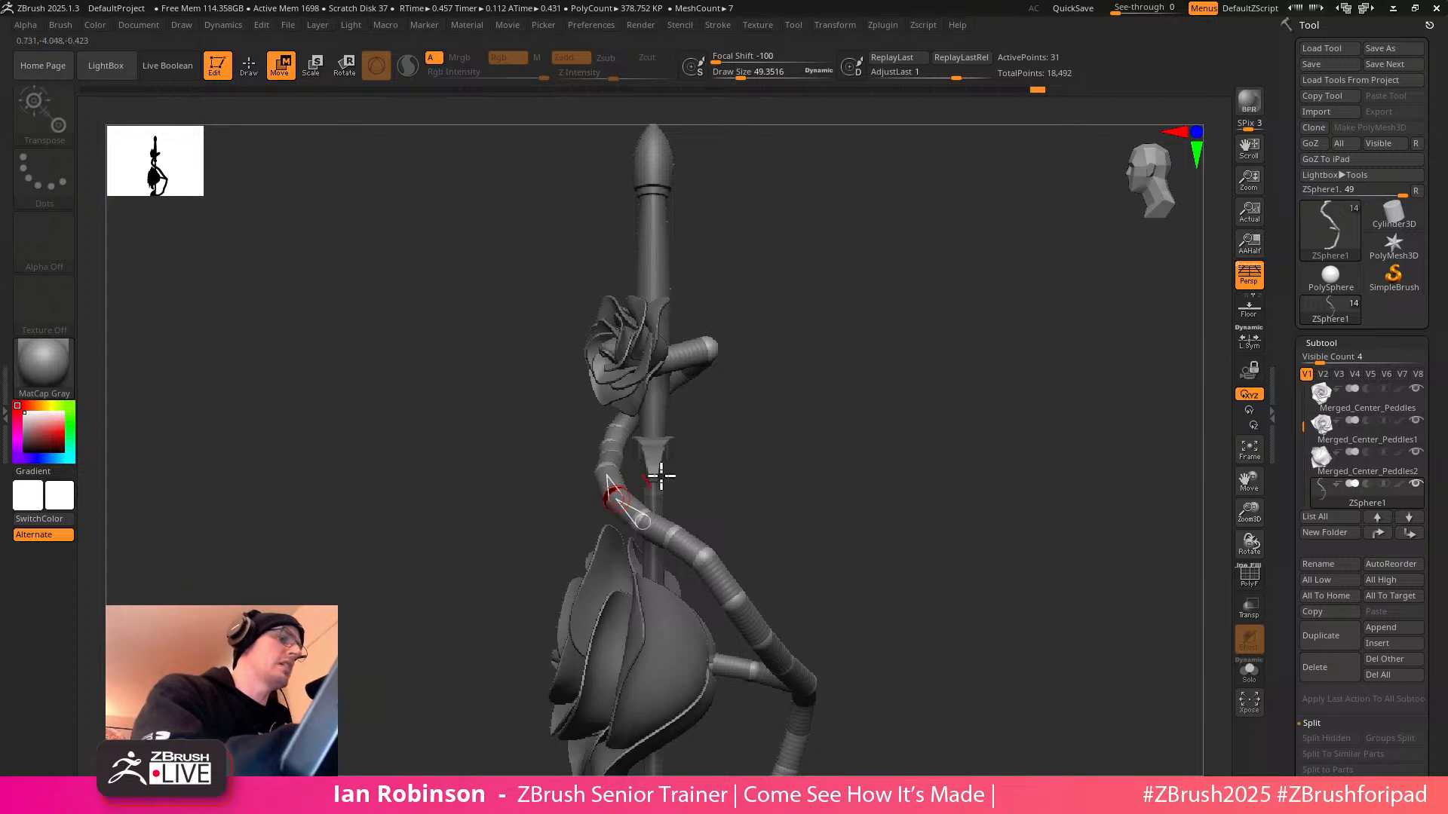
drag(670, 529, 665, 535)
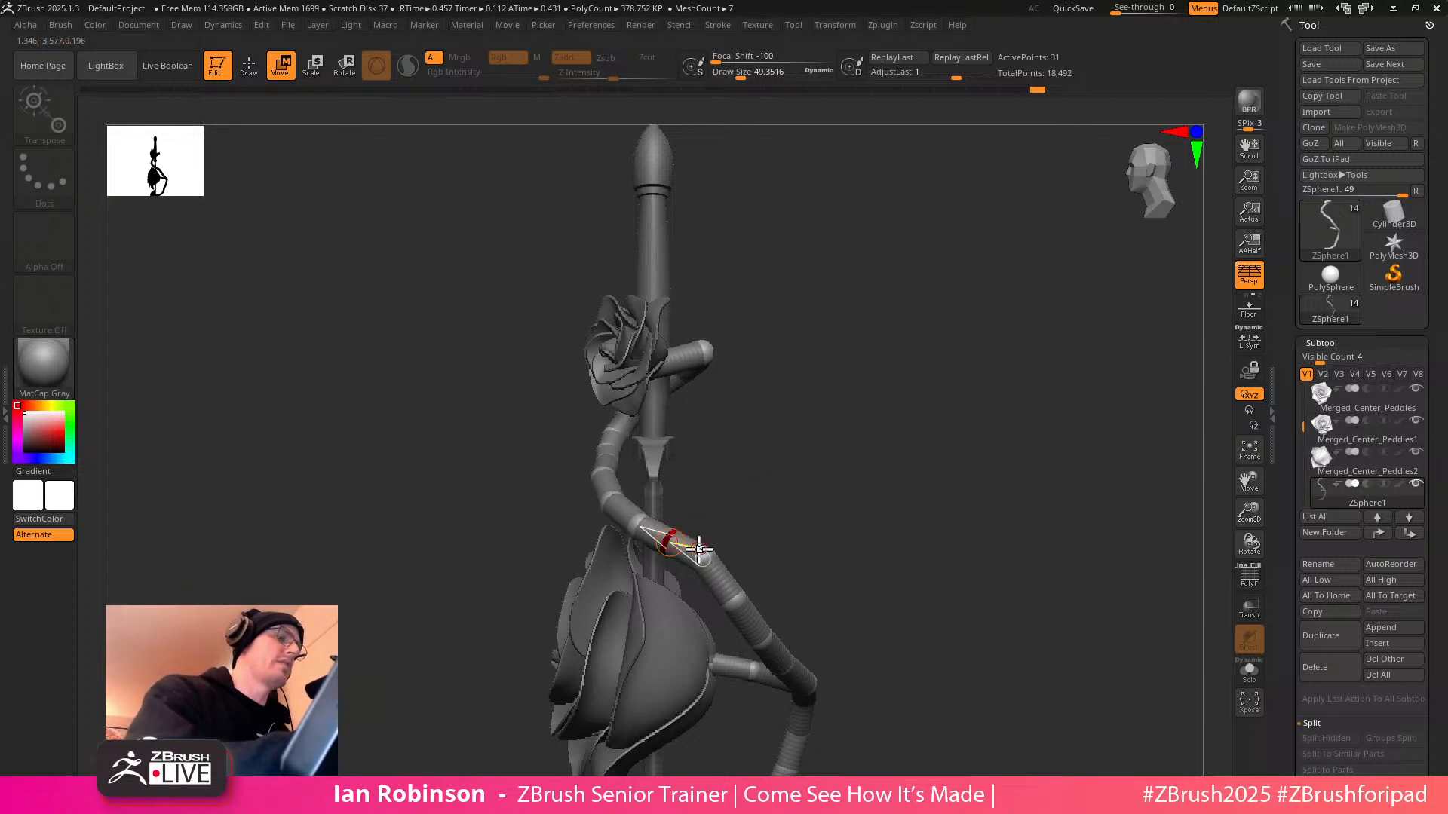
drag(724, 494, 973, 511)
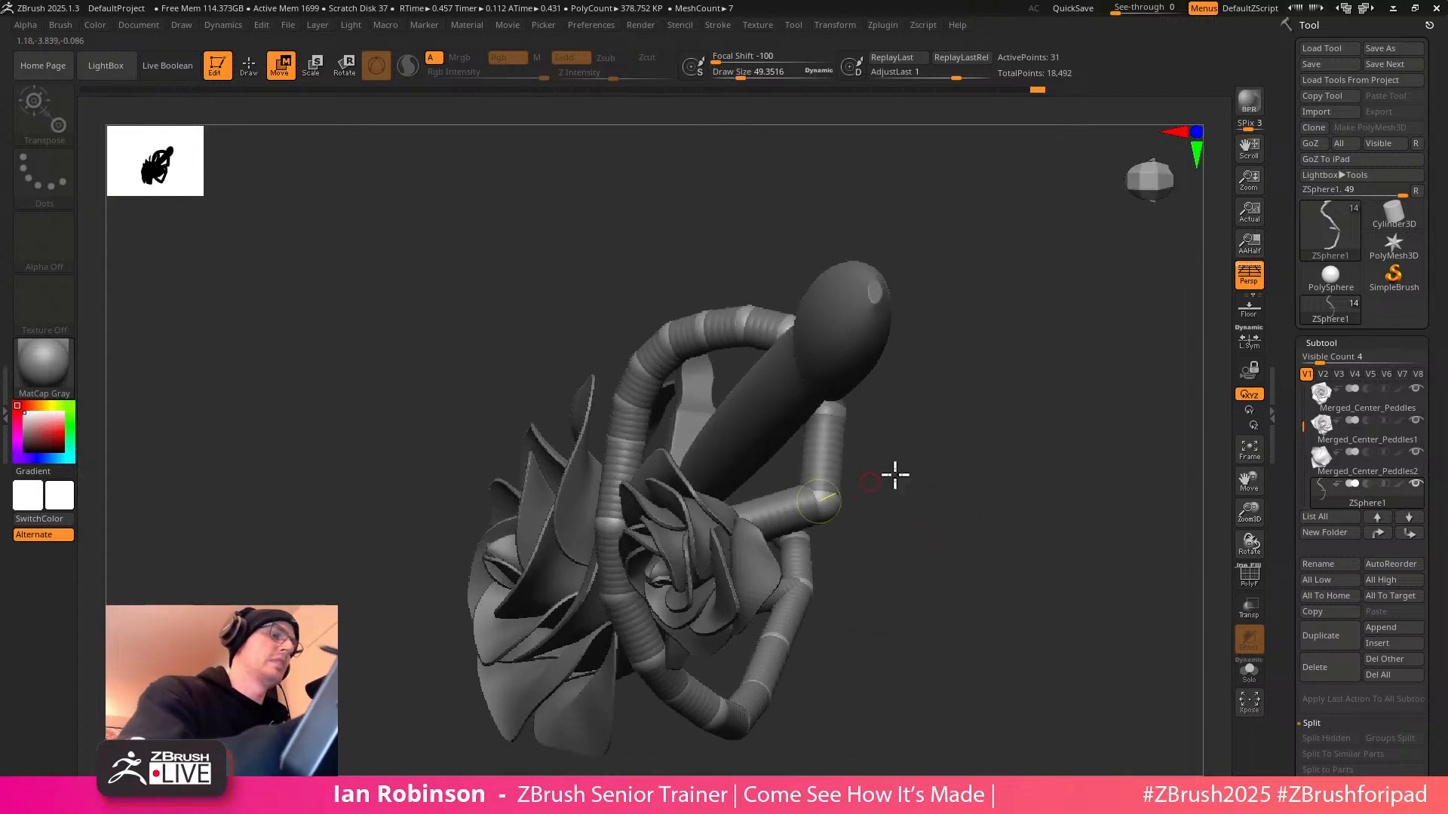
drag(867, 485, 737, 517)
drag(811, 437, 970, 410)
key(e)
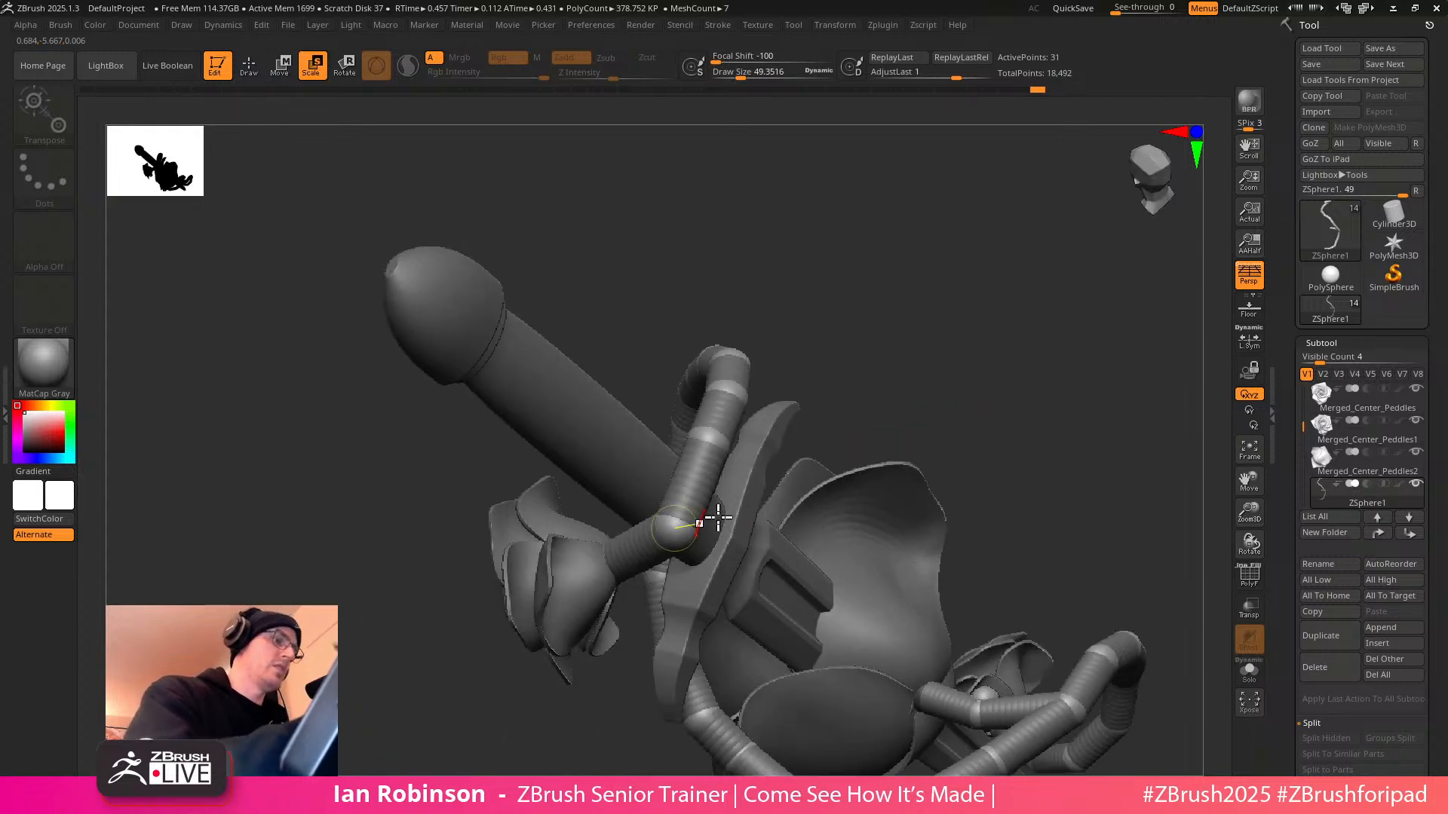
drag(695, 520, 1011, 407)
Isolate the branch, reposition the joints of its upper loop to round the curve, and show the whole model again
click(1246, 681)
drag(1044, 498, 943, 445)
drag(586, 440, 607, 310)
drag(766, 367, 667, 260)
drag(739, 279, 695, 314)
drag(649, 251, 662, 347)
click(1249, 671)
mouse_move(1041, 468)
mouse_down()
mouse_move(995, 446)
mouse_move(1028, 291)
mouse_up()
Save the tool and leave a canvas snapshot of the dagger and roses with the branch previewed as adaptive skin for reference
key(q)
click(1329, 65)
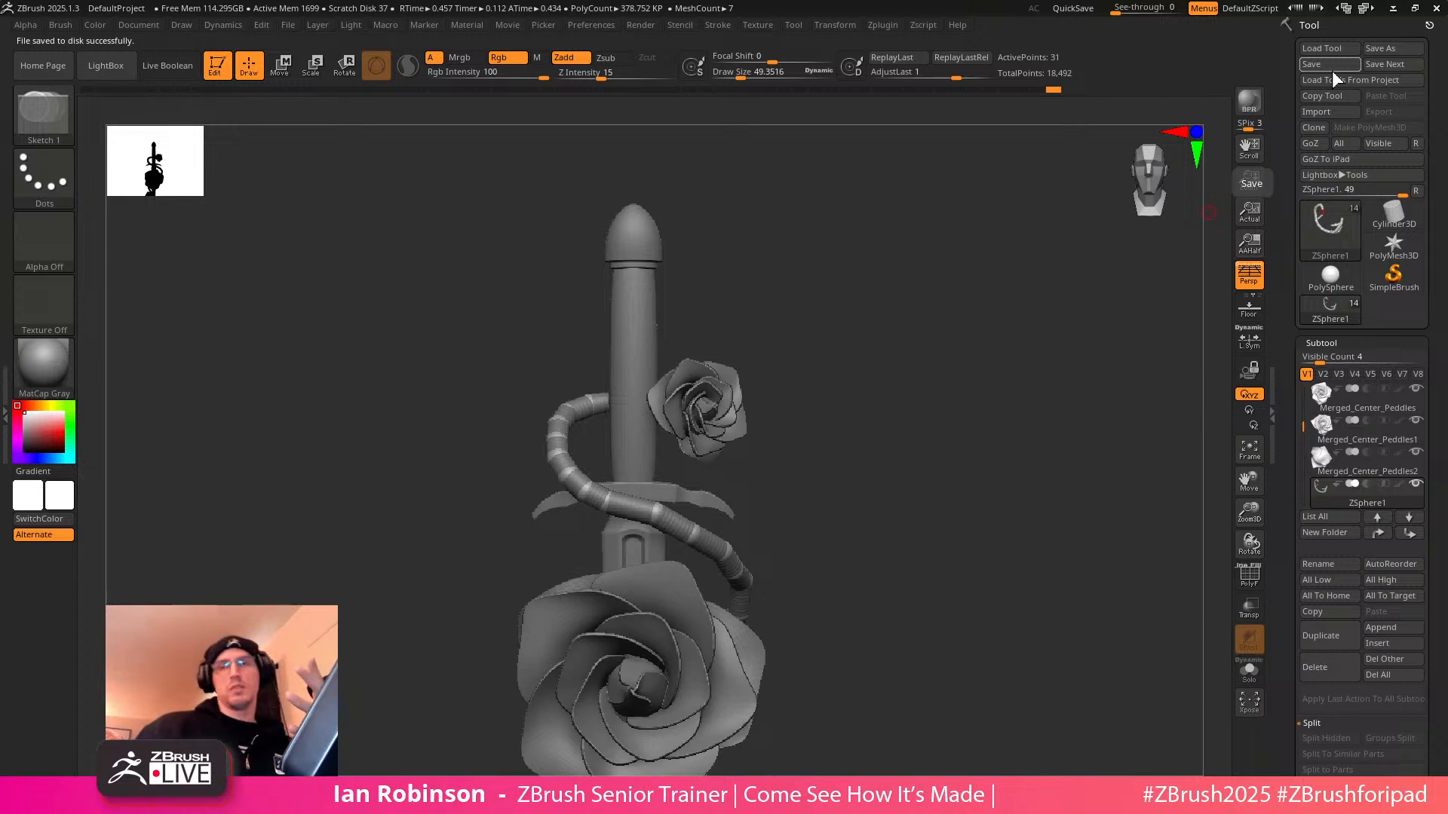
drag(912, 488, 948, 412)
mouse_move(1018, 468)
mouse_down()
mouse_move(1121, 310)
mouse_move(690, 415)
mouse_move(727, 410)
mouse_move(772, 446)
mouse_move(751, 436)
mouse_move(784, 491)
mouse_up()
key(a)
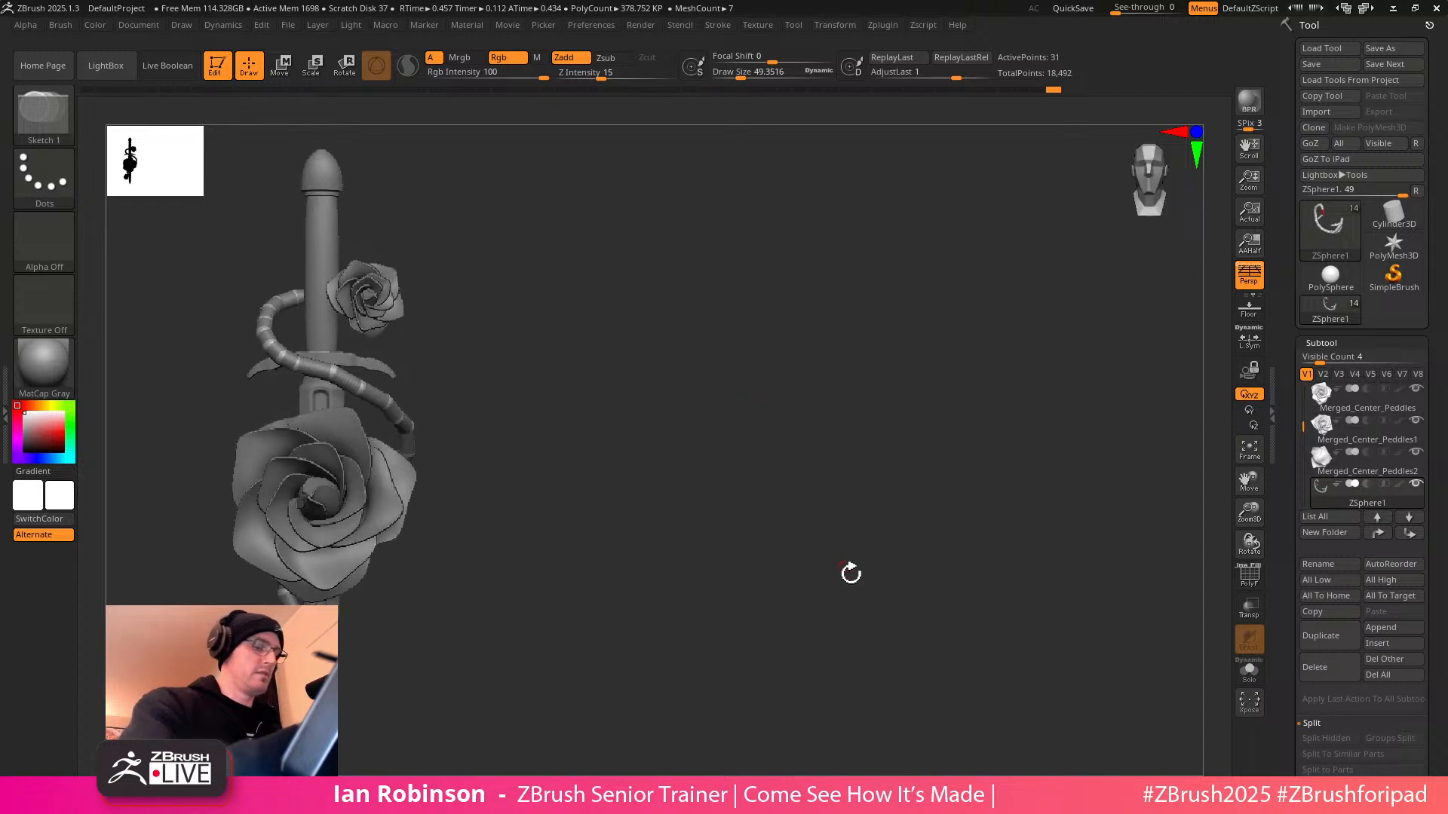
key(shift+s)
alt+drag(650, 456, 950, 437)
key(a)
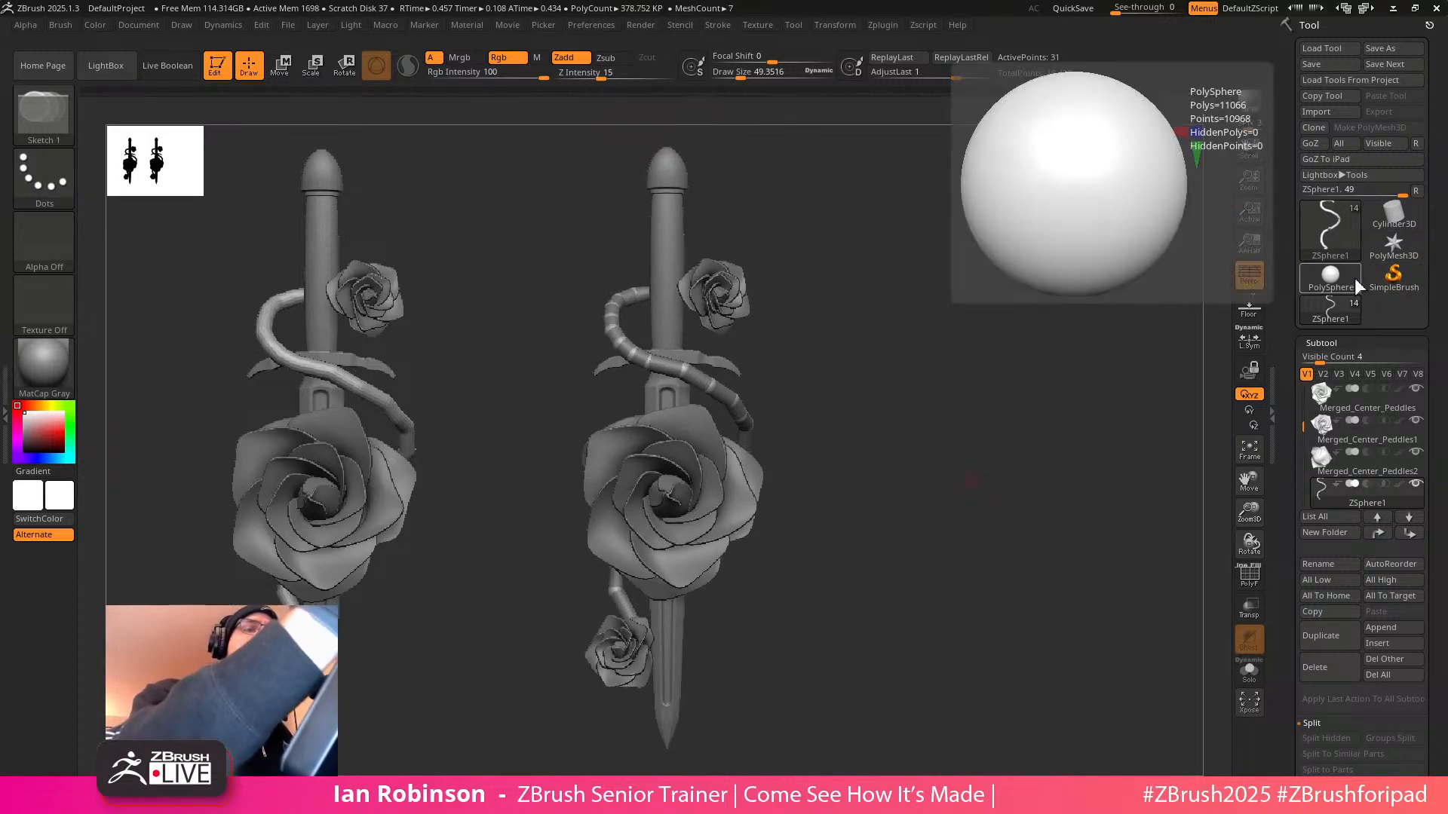
Switch to the PolySphere tool and frame the sphere beside the dagger snapshot
alt+drag(868, 435, 1259, 451)
click(1396, 283)
click(1335, 281)
alt+drag(995, 486, 668, 498)
alt+drag(1040, 371, 1009, 432)
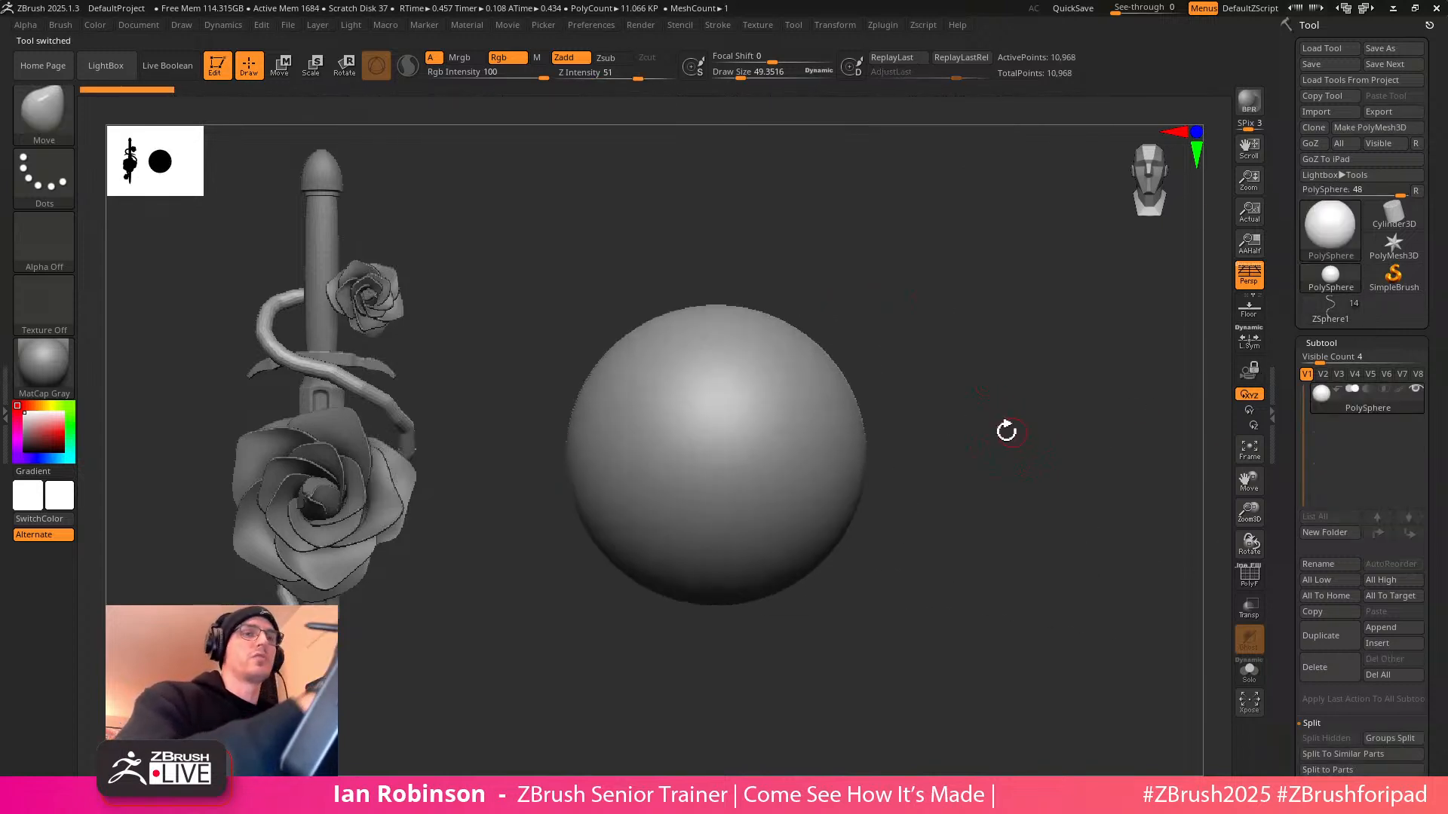
drag(1074, 513, 1039, 510)
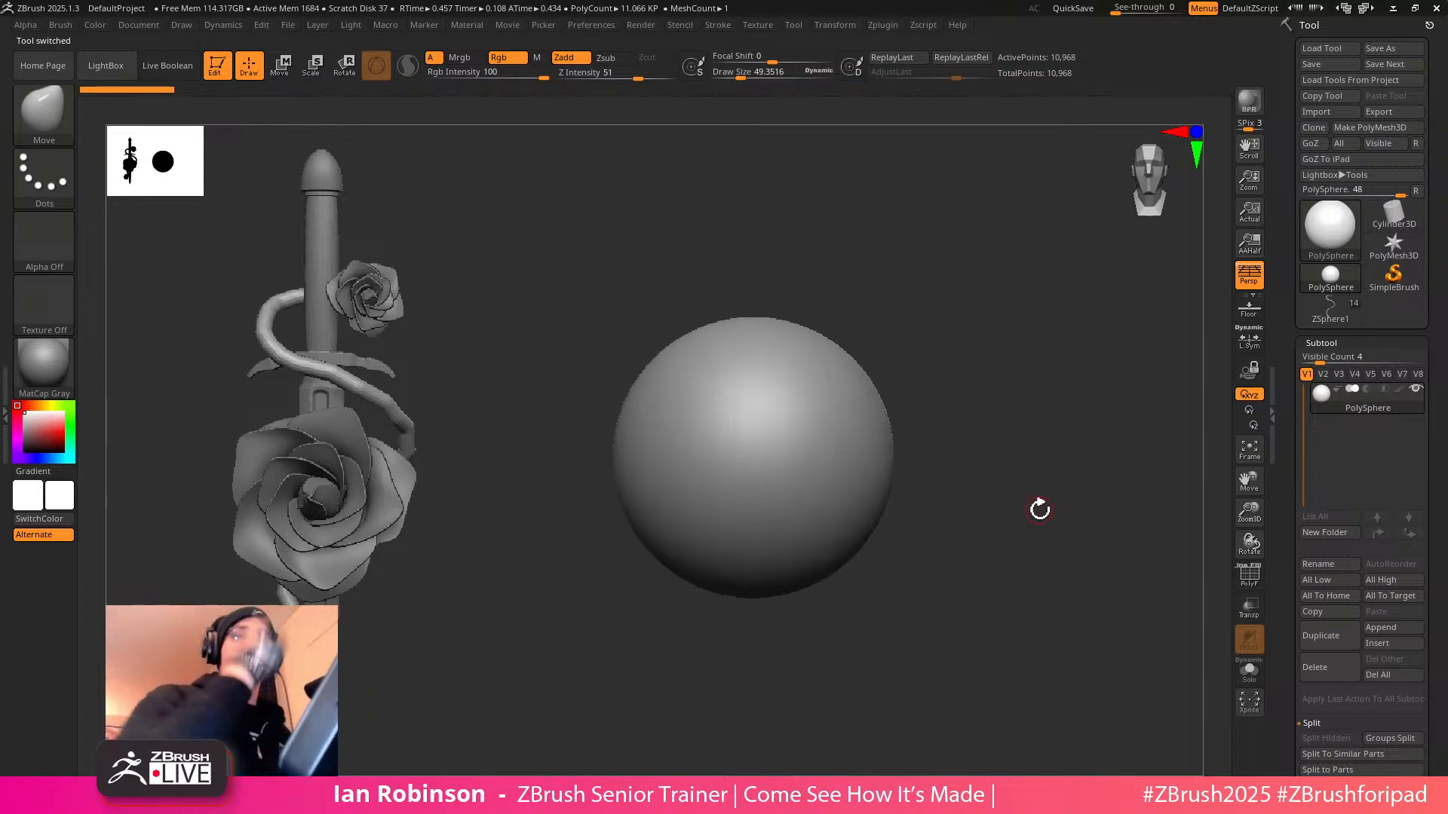
Create a subtool folder named "cut_Mer" holding the PolySphere
key(ctrl+n)
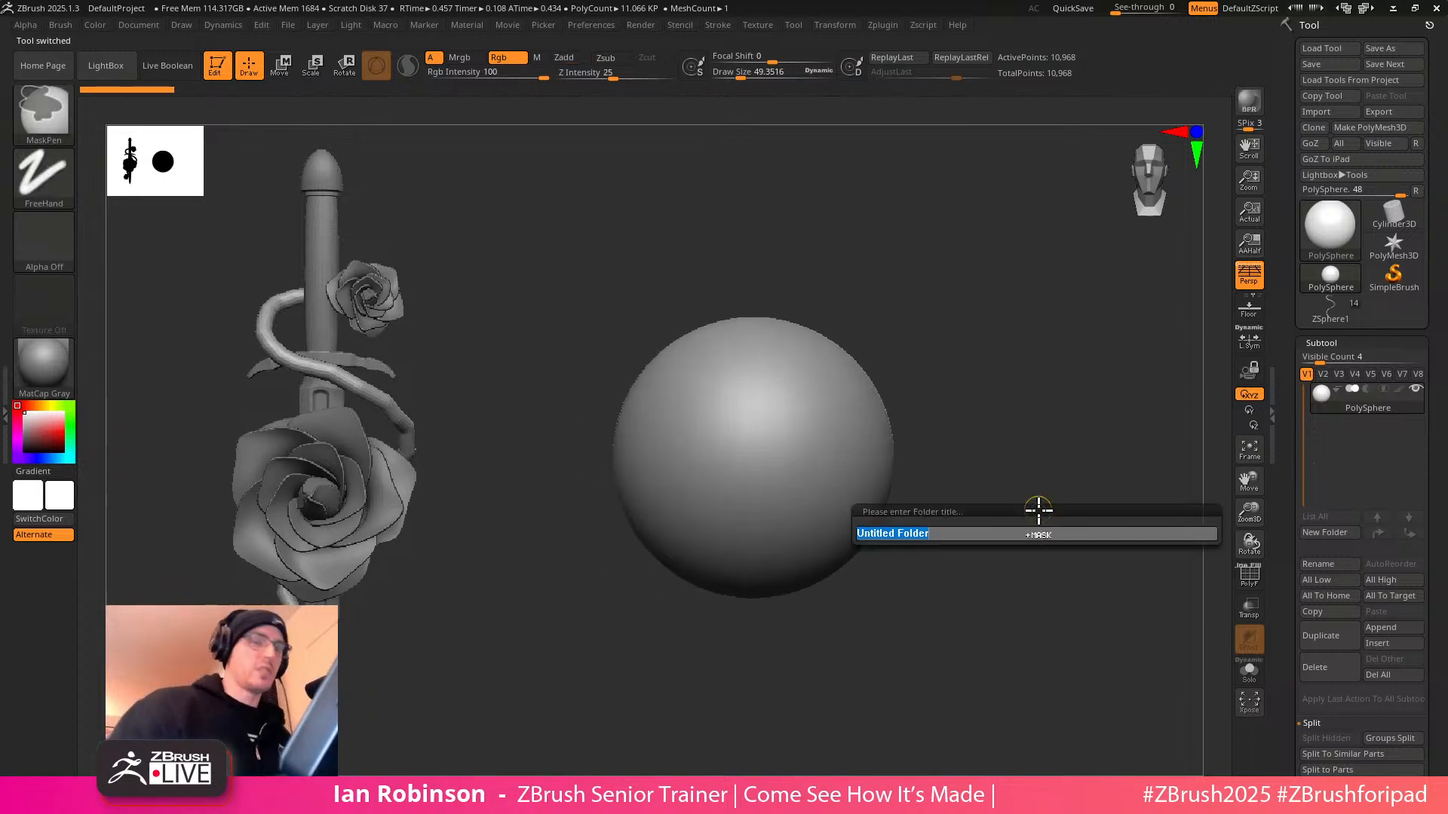
text(rose bud)
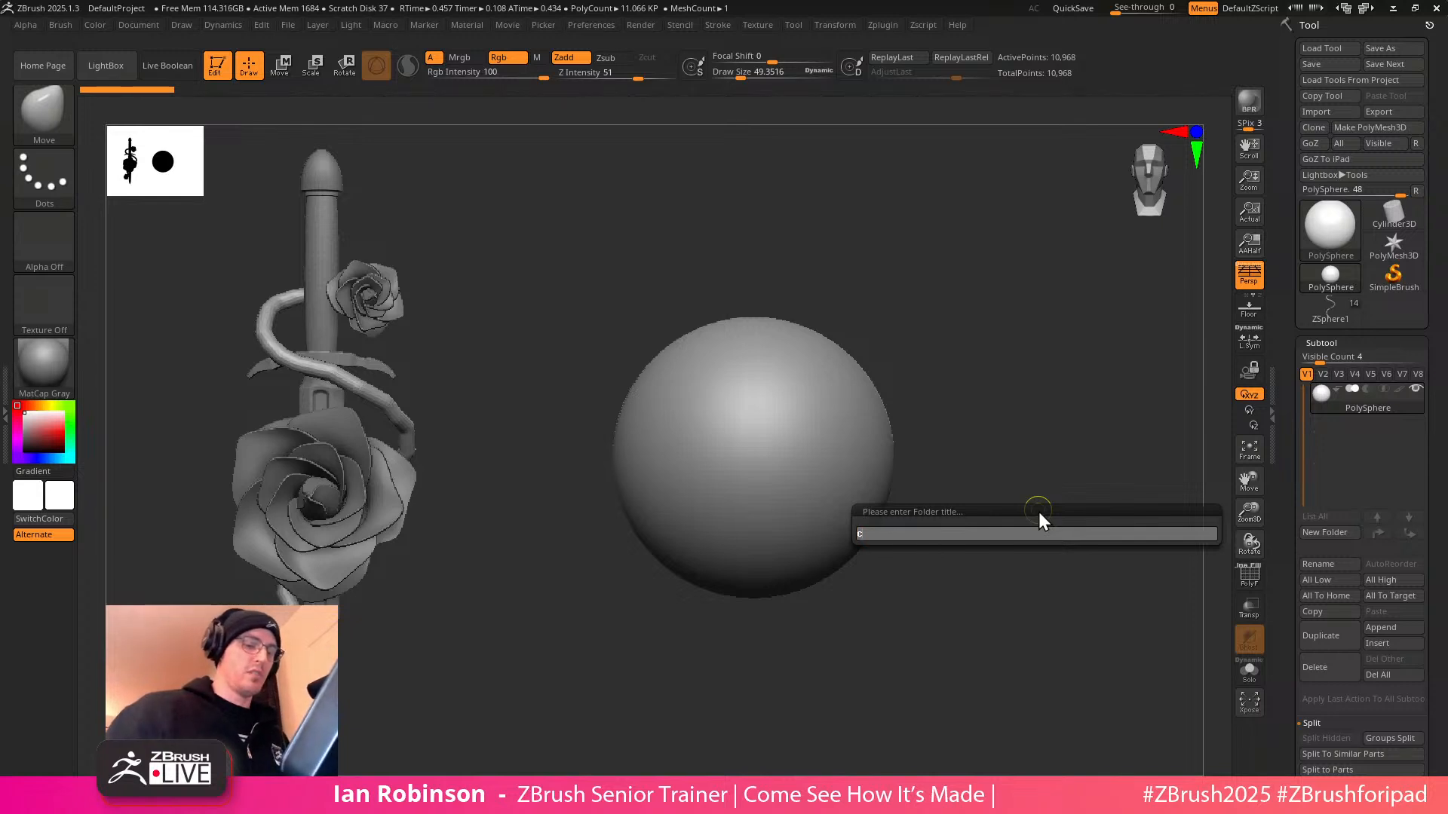
key(Return)
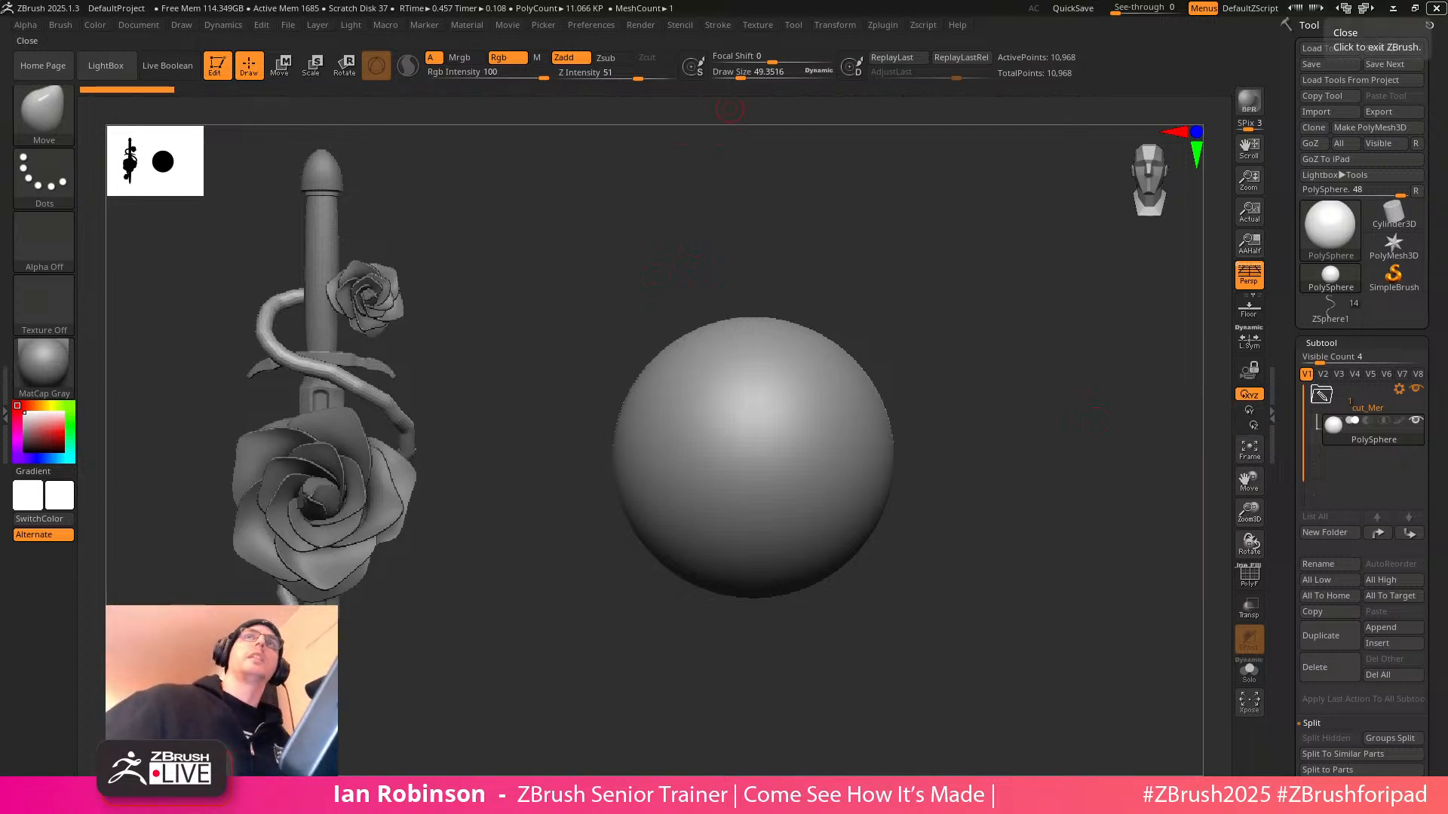
alt+drag(966, 459, 958, 457)
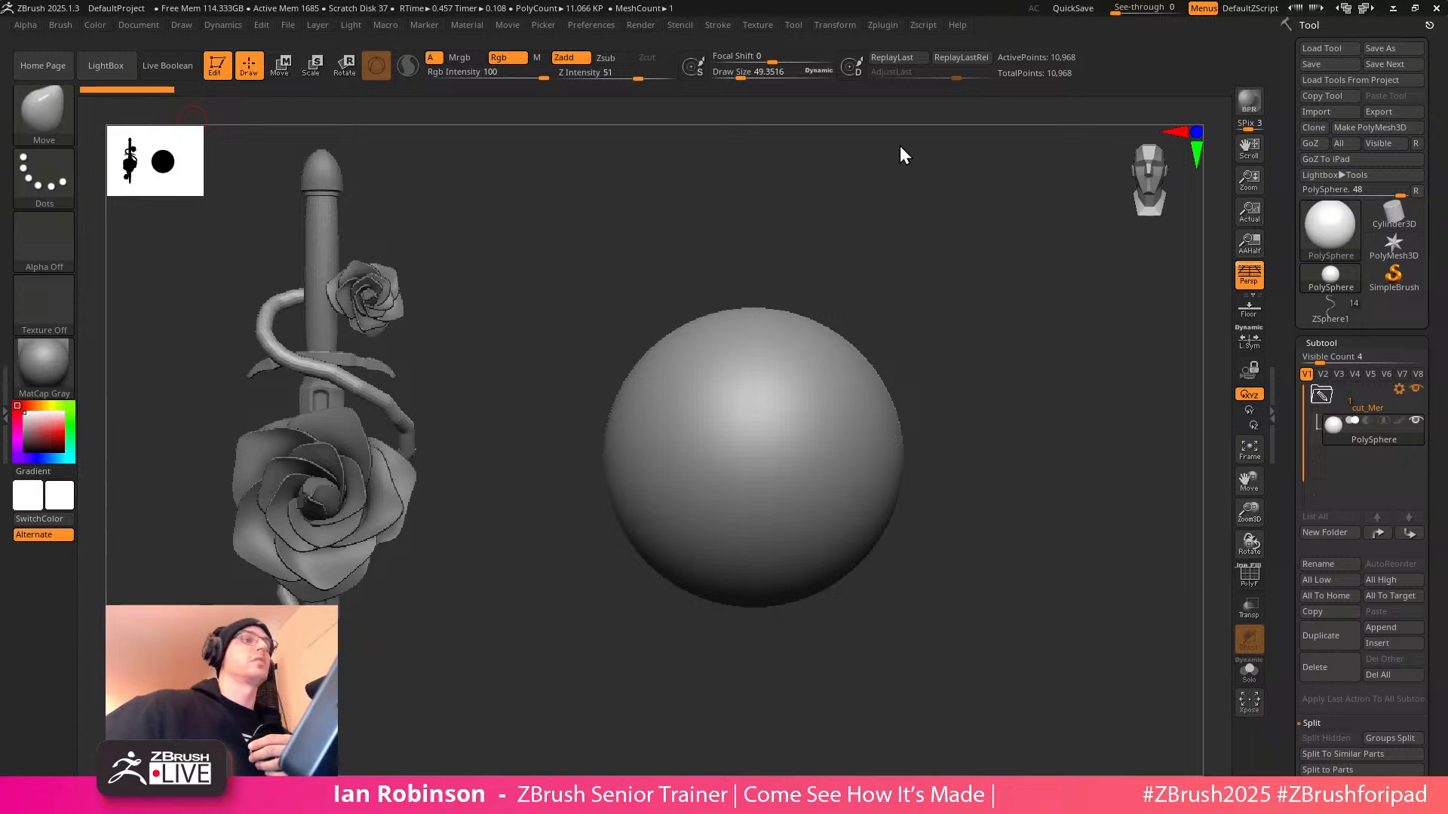
Switch to the browser, view the Rexy the Dinosaur artwork in the own ArtStation portfolio, and return to ZBrush
text(artstation.com/)
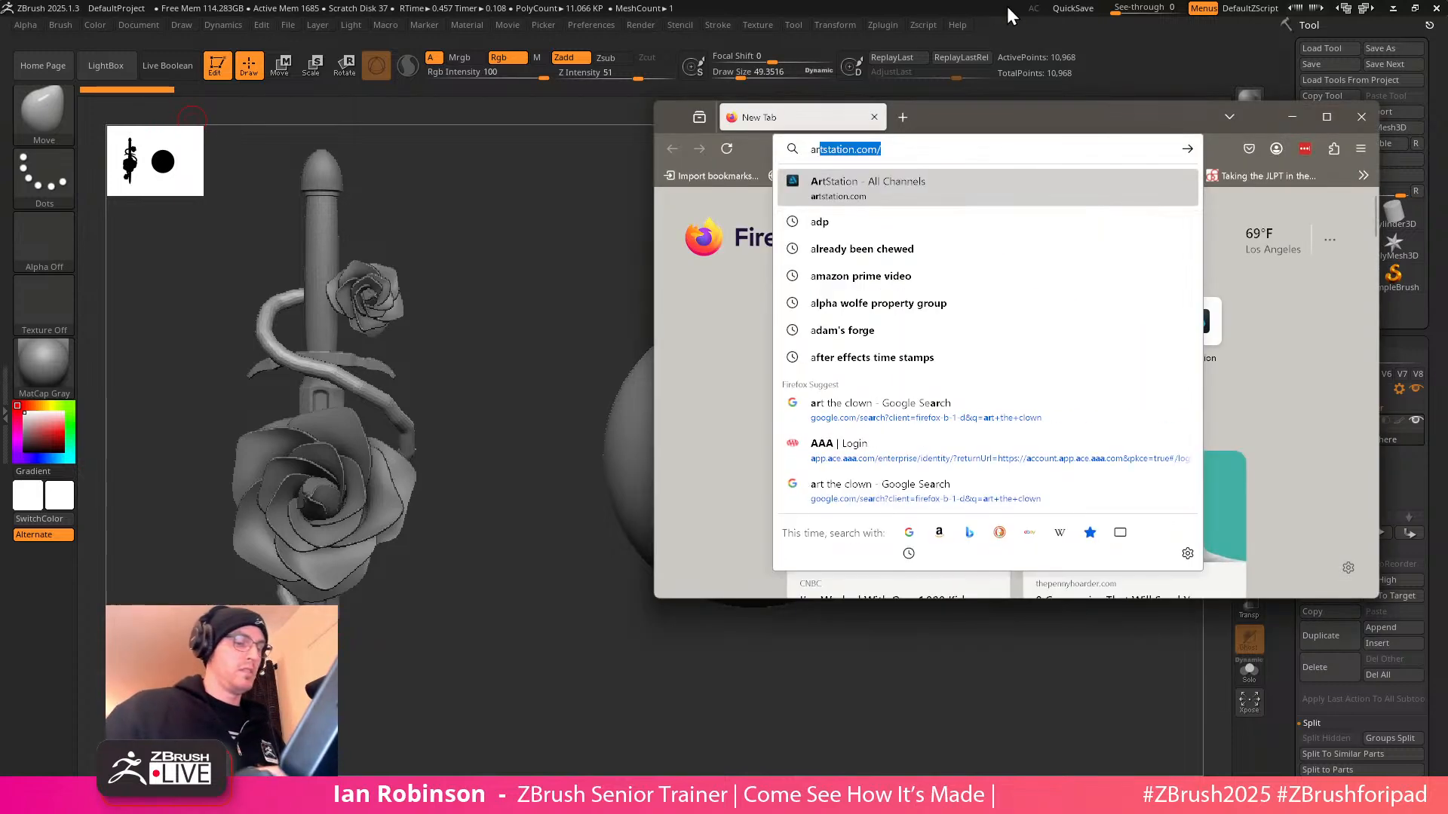
key(Return)
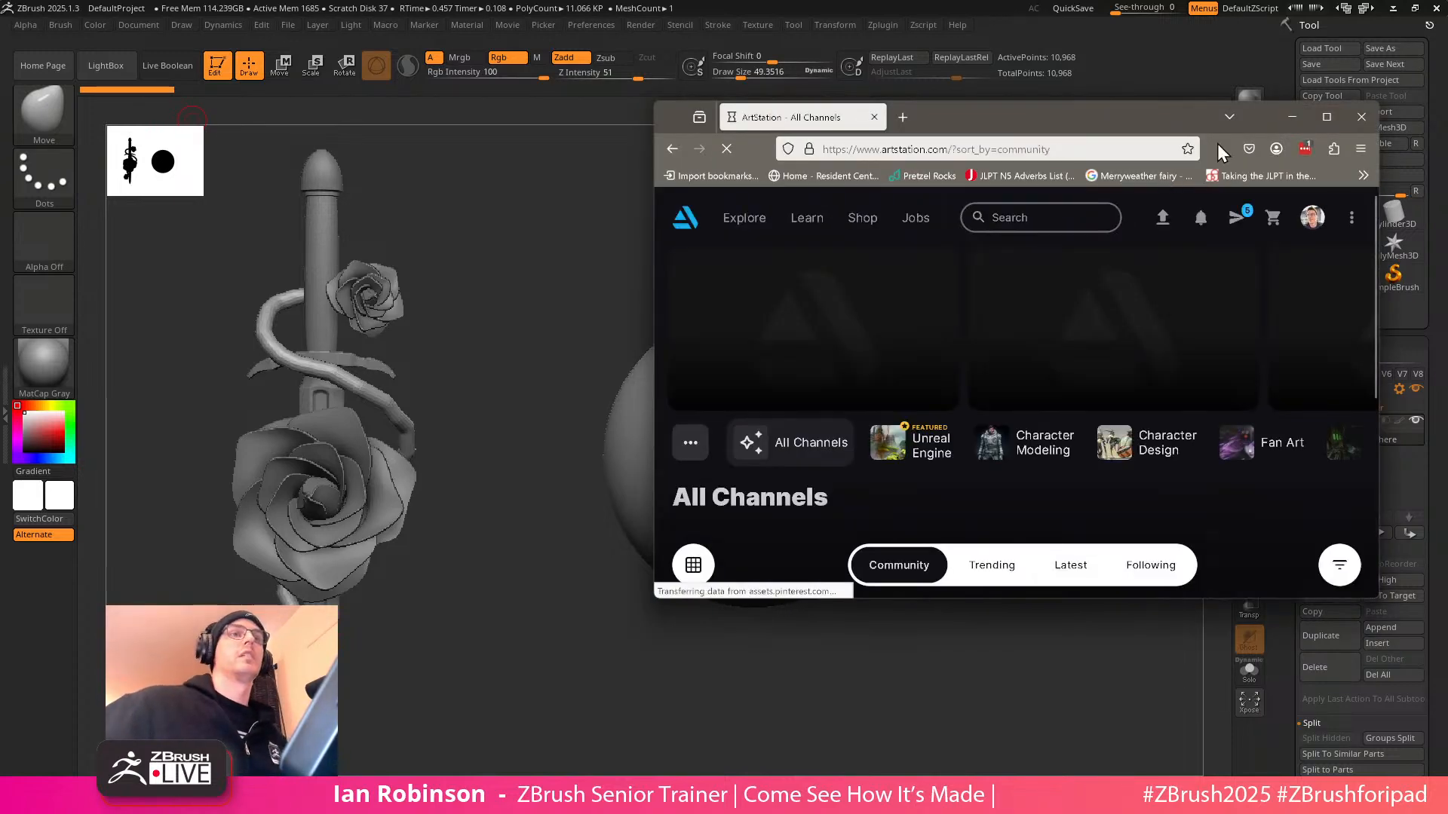
click(1326, 117)
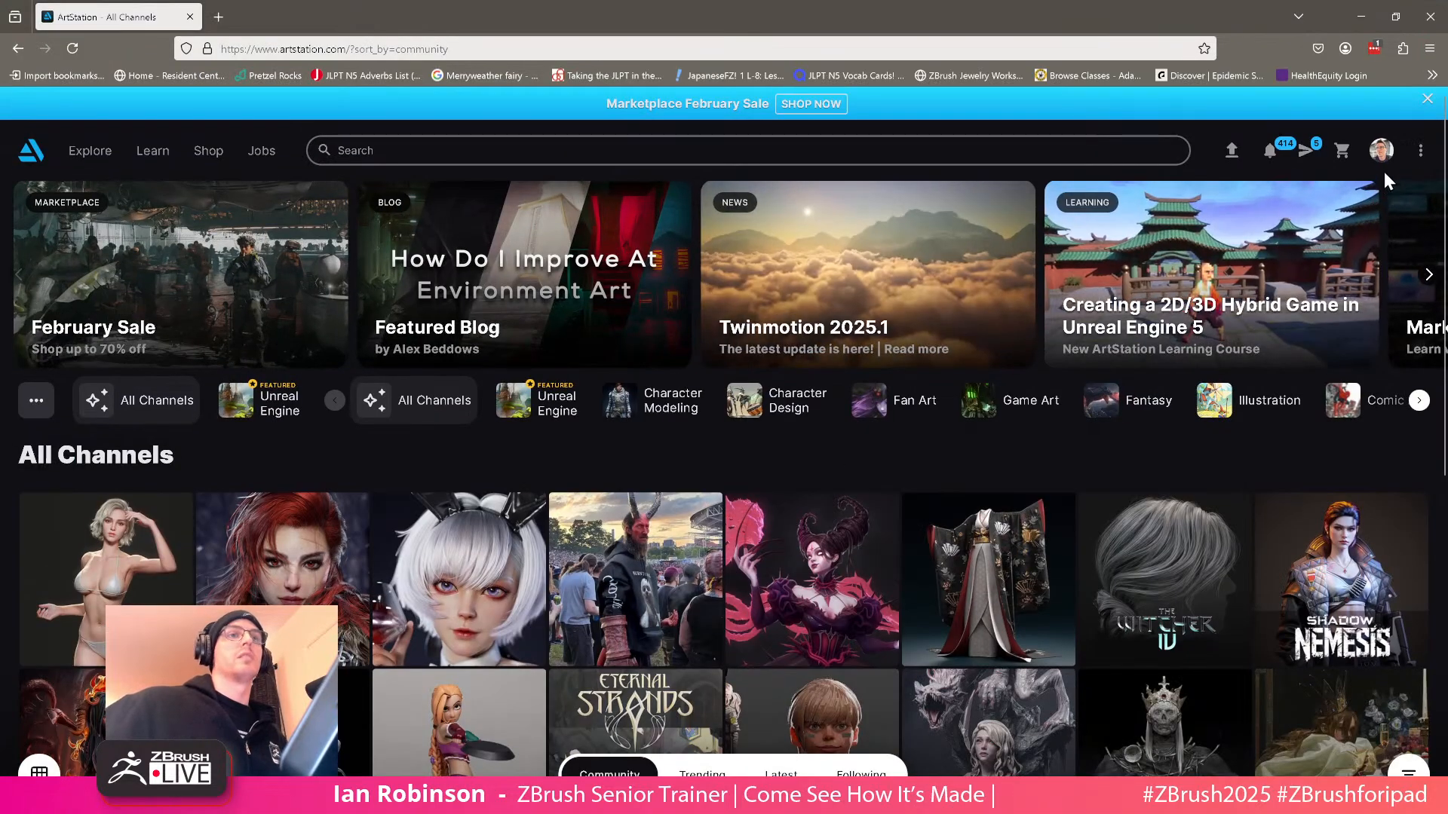
click(1382, 155)
click(1311, 214)
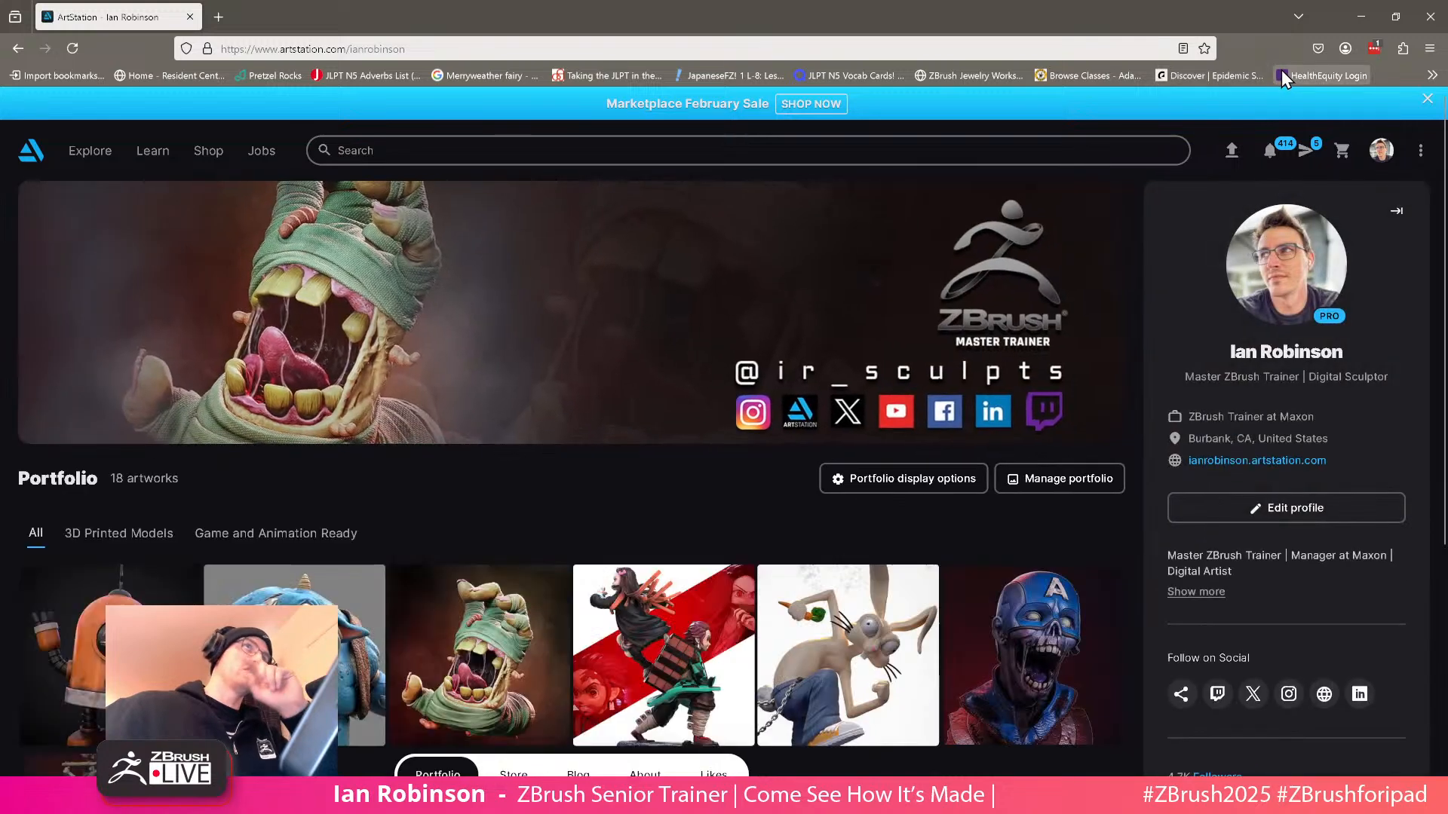
scroll(512, 472, down, 3)
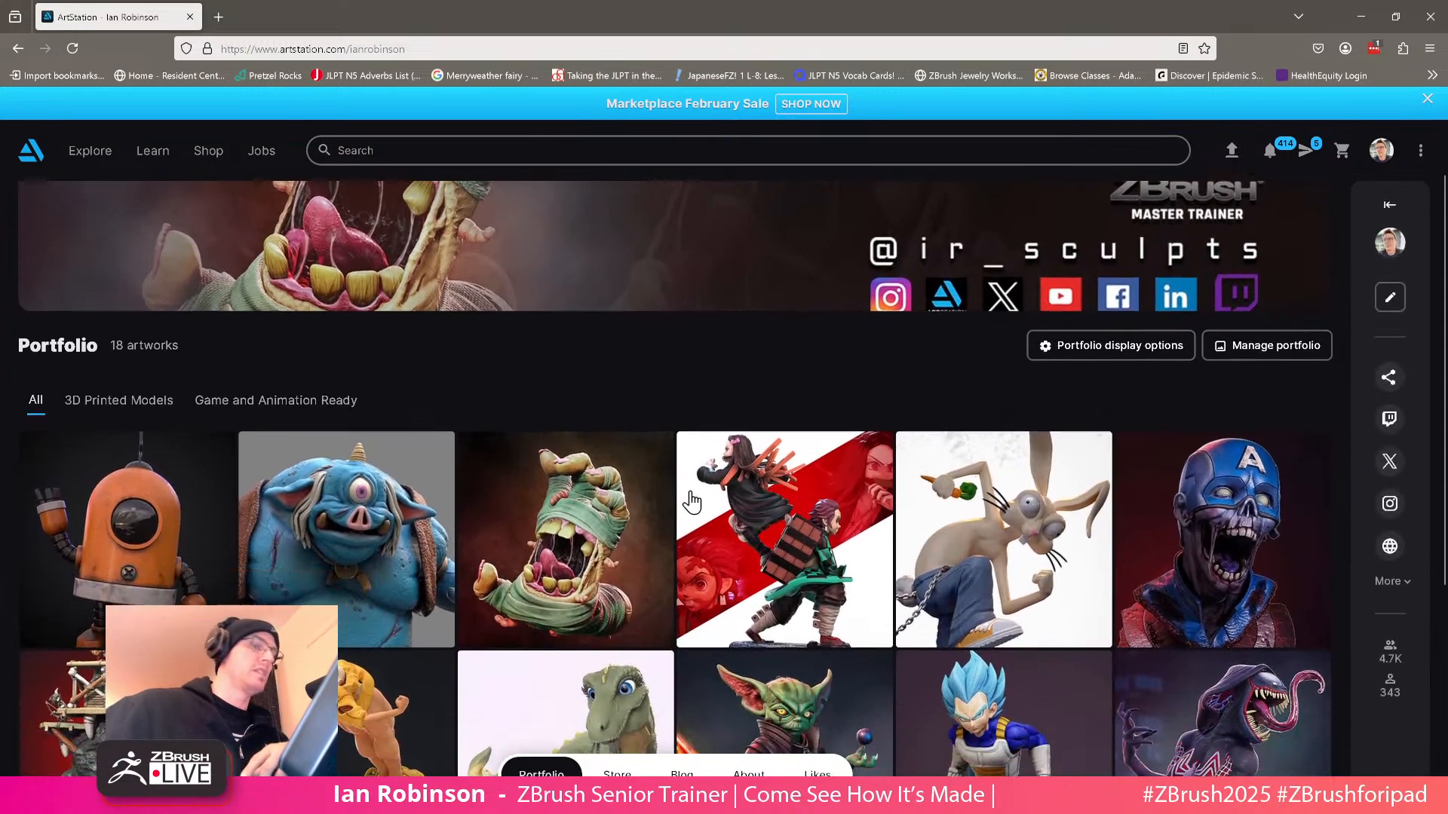
click(641, 649)
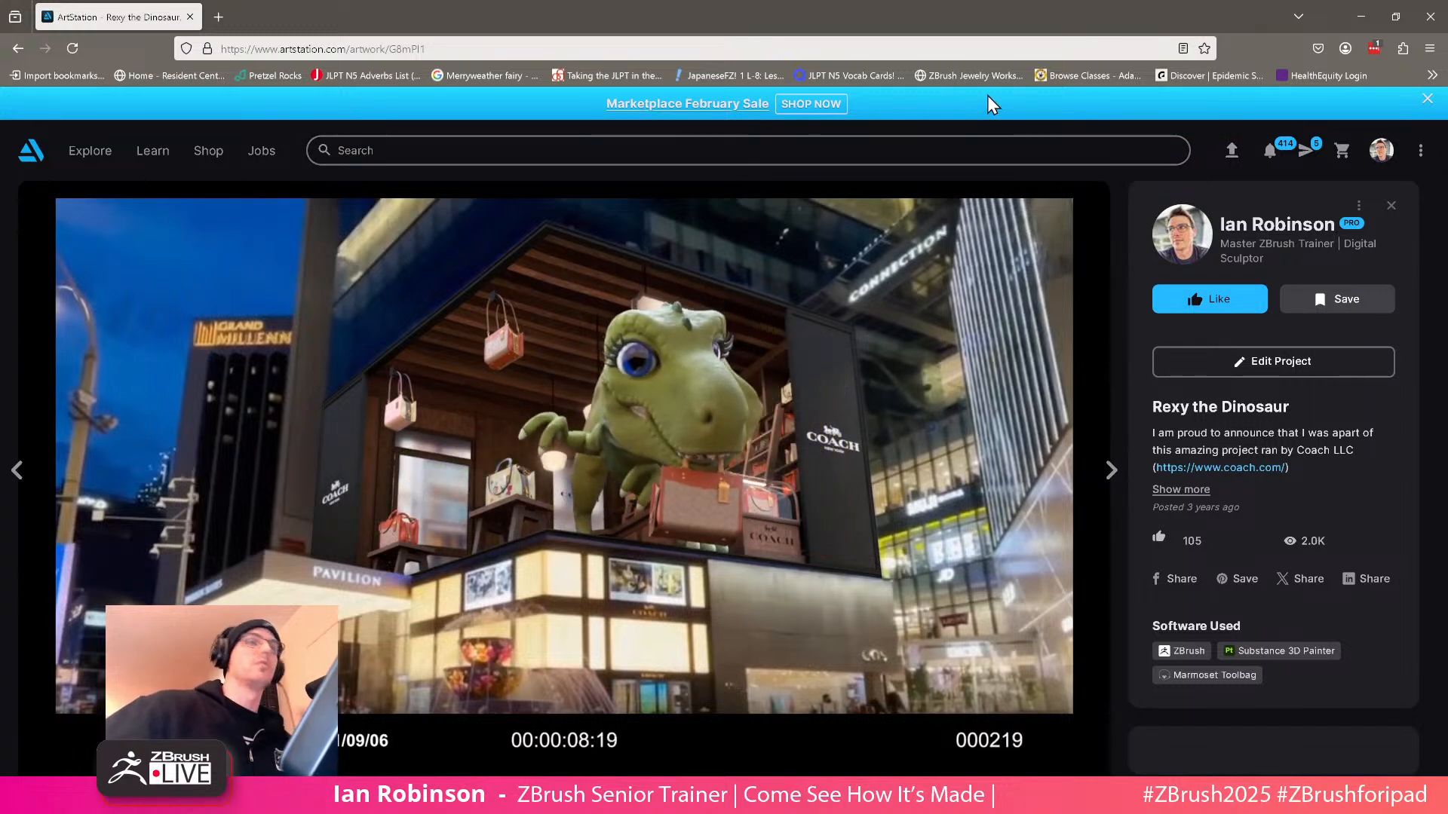
click(1368, 18)
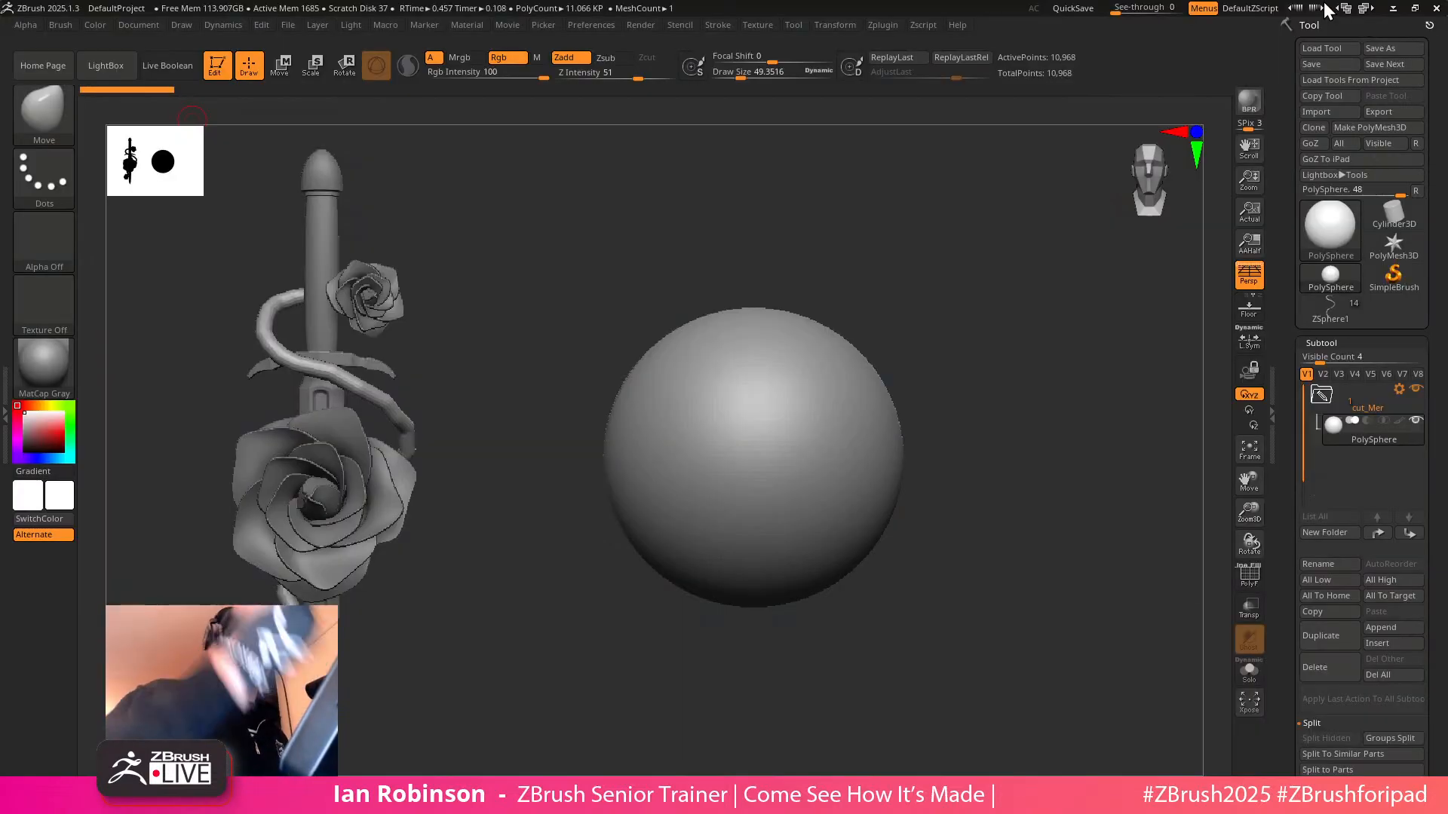
Show the polygon wireframe, insert a Ring3D subtool below the PolySphere, and enlarge the ring around the sphere's middle
mouse_move(979, 555)
alt+mouse_down()
mouse_move(960, 543)
mouse_move(981, 534)
alt+mouse_up()
key(shift+f)
key(shift+f)
key(shift+f)
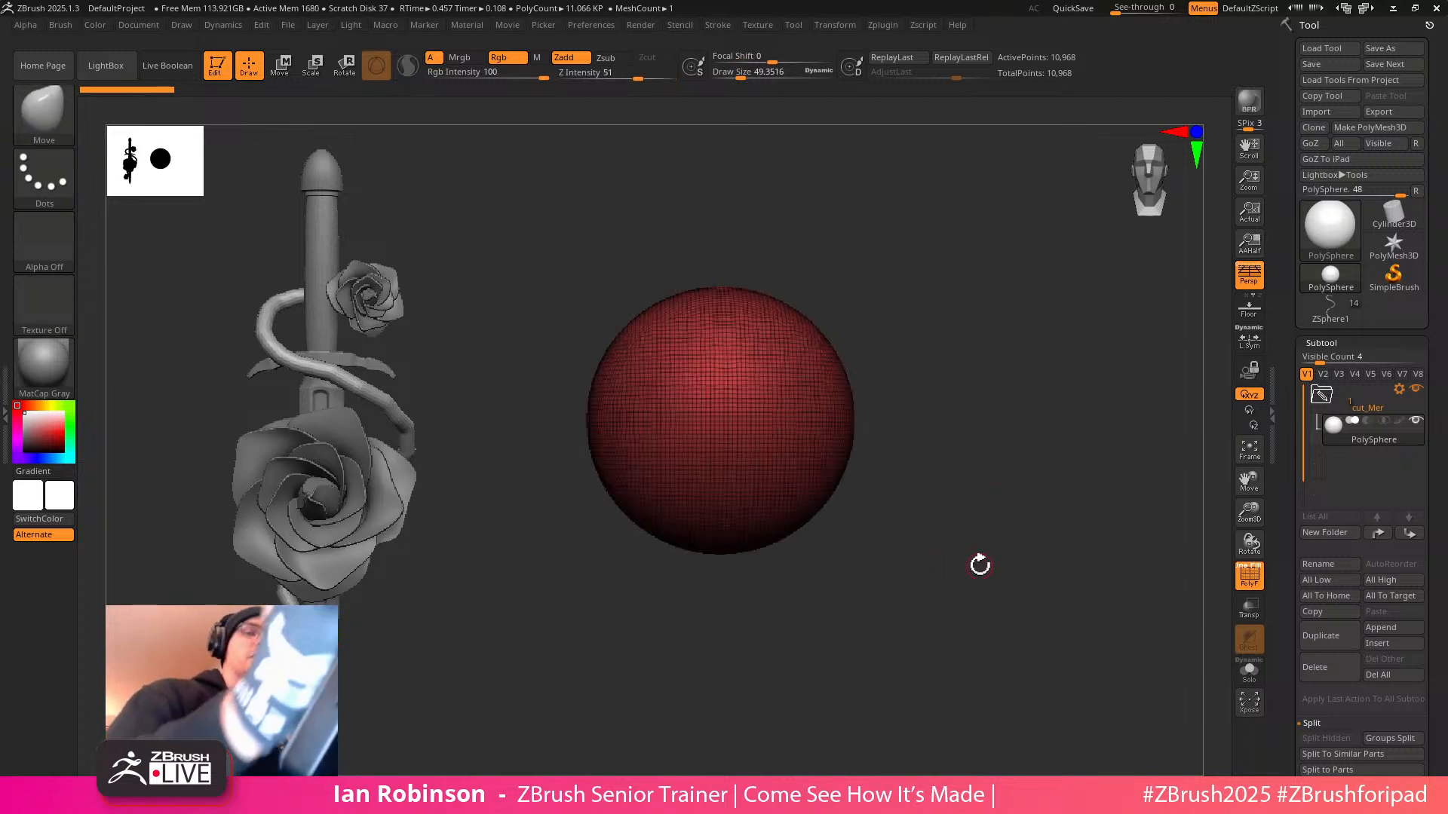
click(1383, 645)
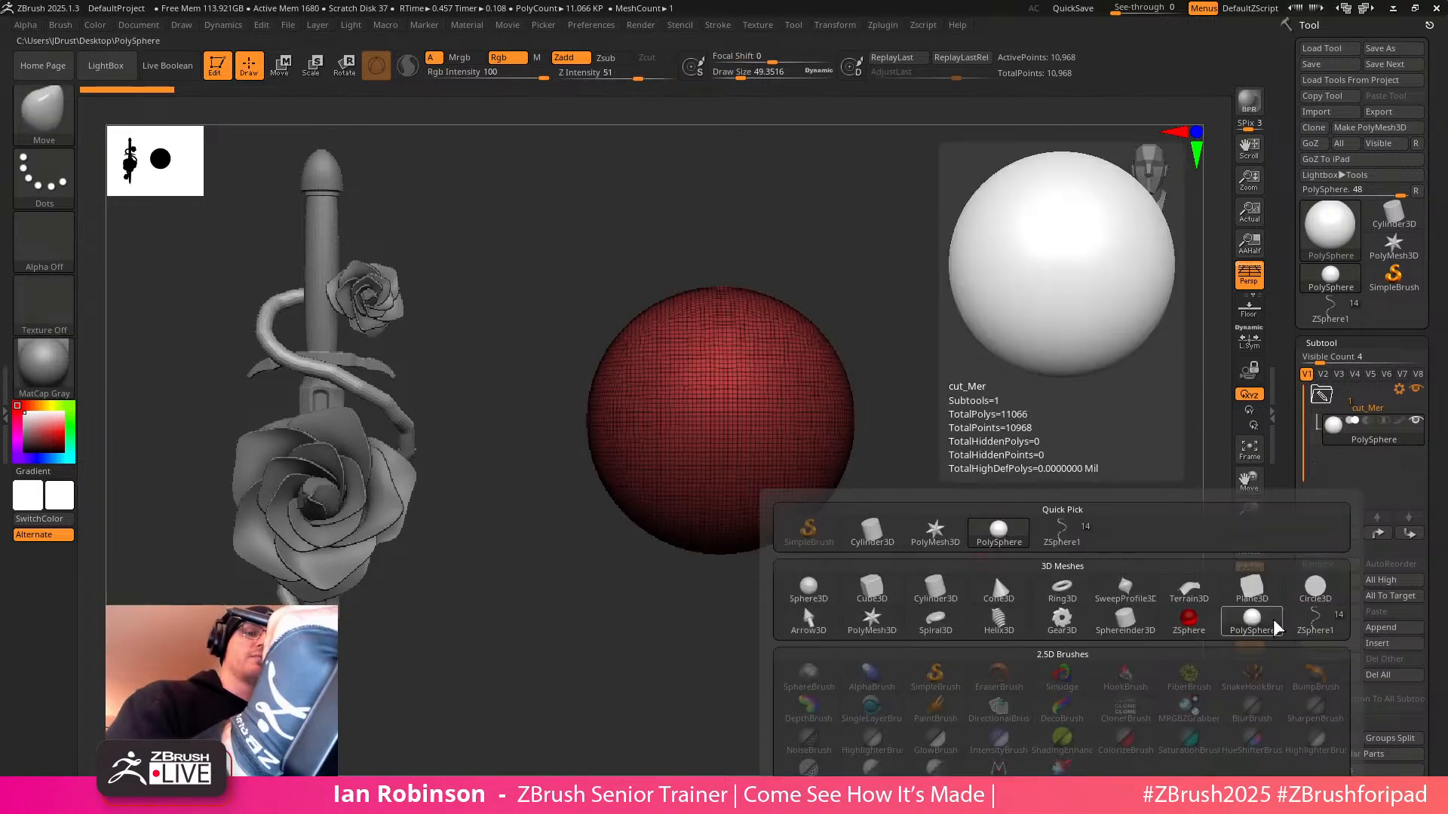
click(1062, 588)
key(w)
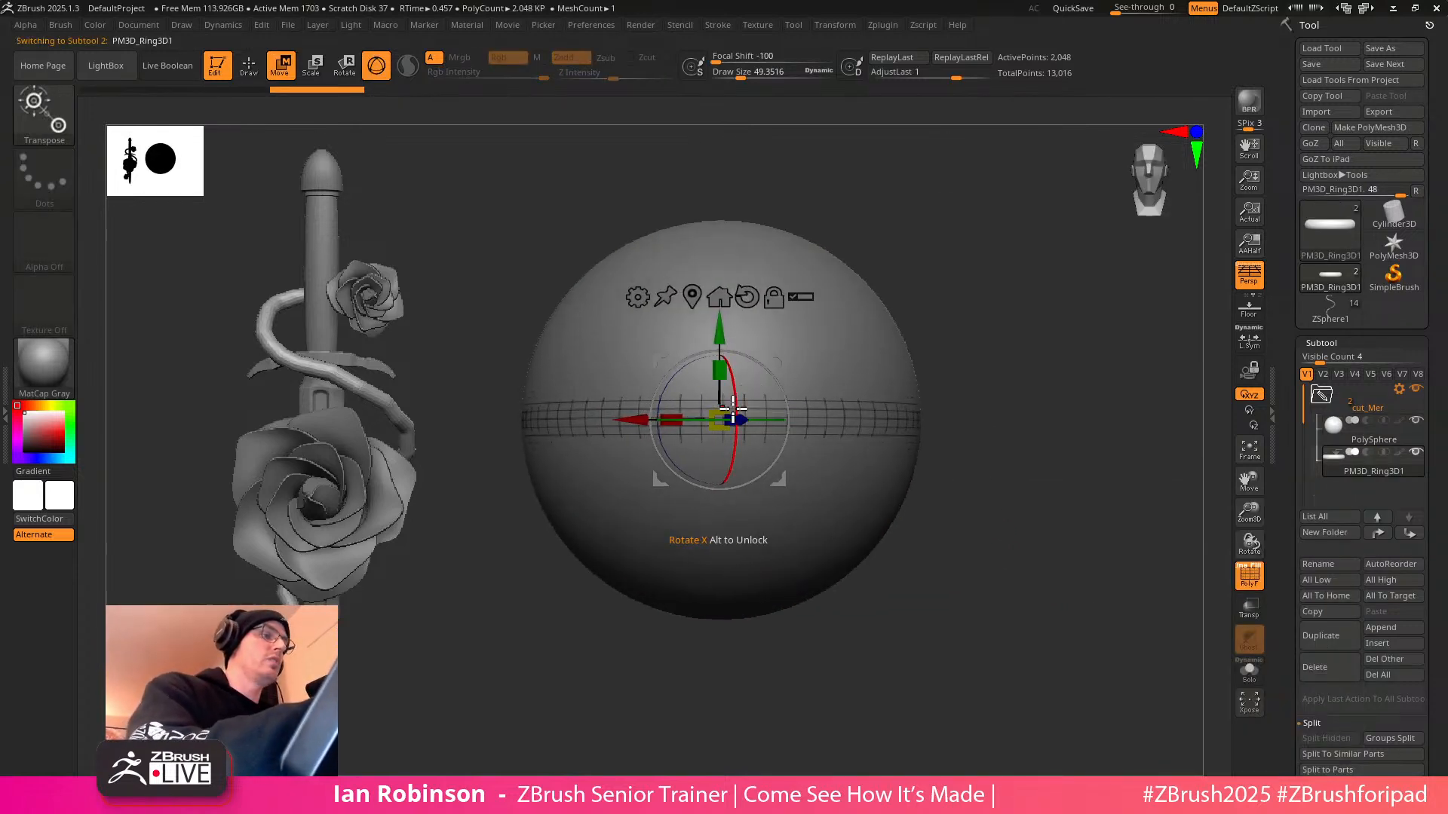
drag(728, 411, 774, 384)
key(q)
mouse_move(999, 331)
mouse_down()
mouse_move(1006, 396)
mouse_move(1053, 352)
mouse_move(1063, 407)
mouse_move(1030, 420)
mouse_up()
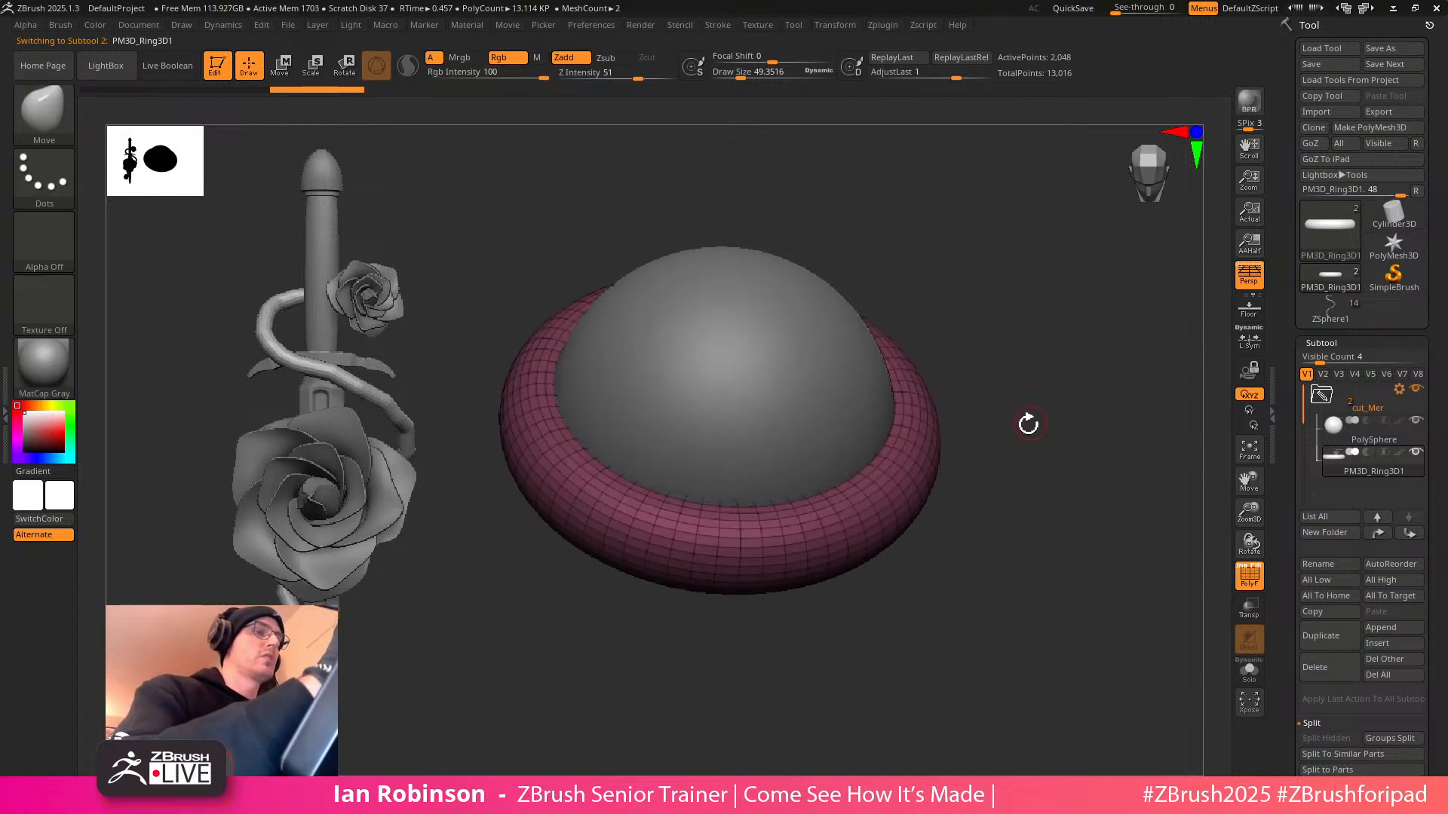
Turn on Live Boolean and set the ring subtool to subtract from the PolySphere, with the wireframe hidden
click(170, 68)
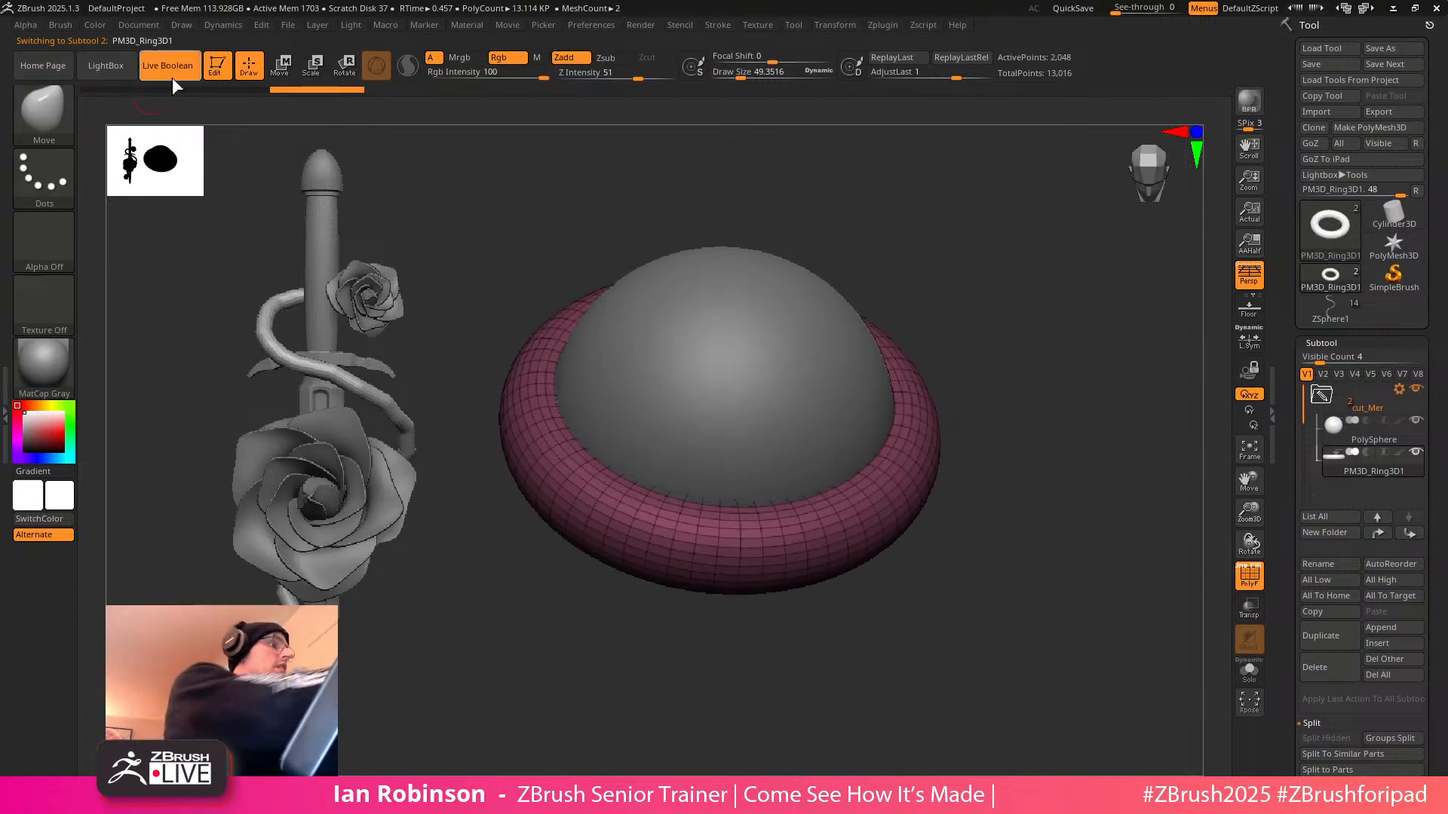
click(1367, 452)
mouse_move(1043, 430)
mouse_down()
mouse_move(1079, 459)
mouse_move(1068, 434)
mouse_up()
key(shift+f)
key(shift+f)
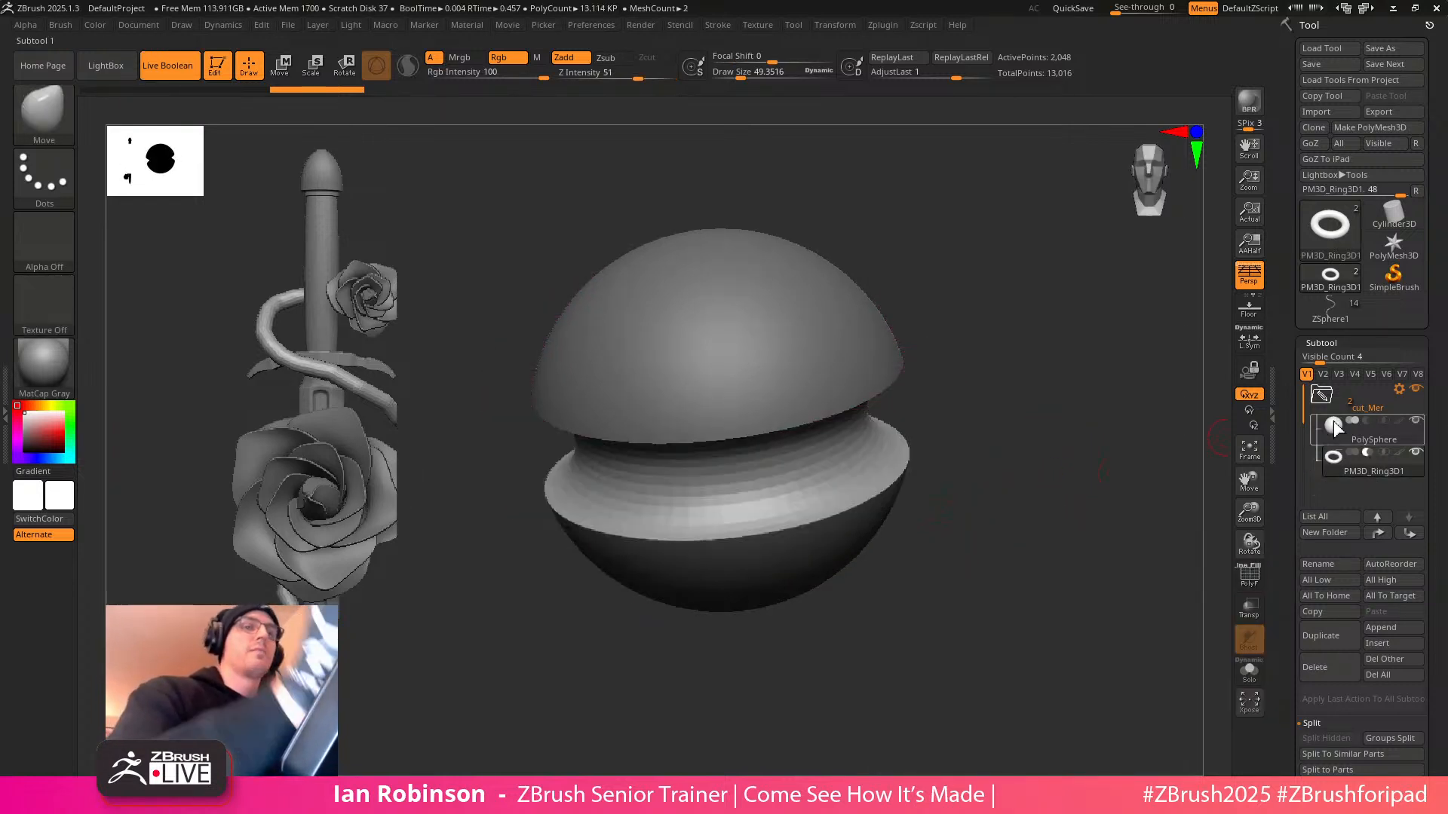
Inspect the wireframes of the PolySphere and the ring one at a time in isolation, then examine the boolean cut
click(1340, 430)
click(1248, 670)
key(shift+f)
drag(1046, 506, 1006, 652)
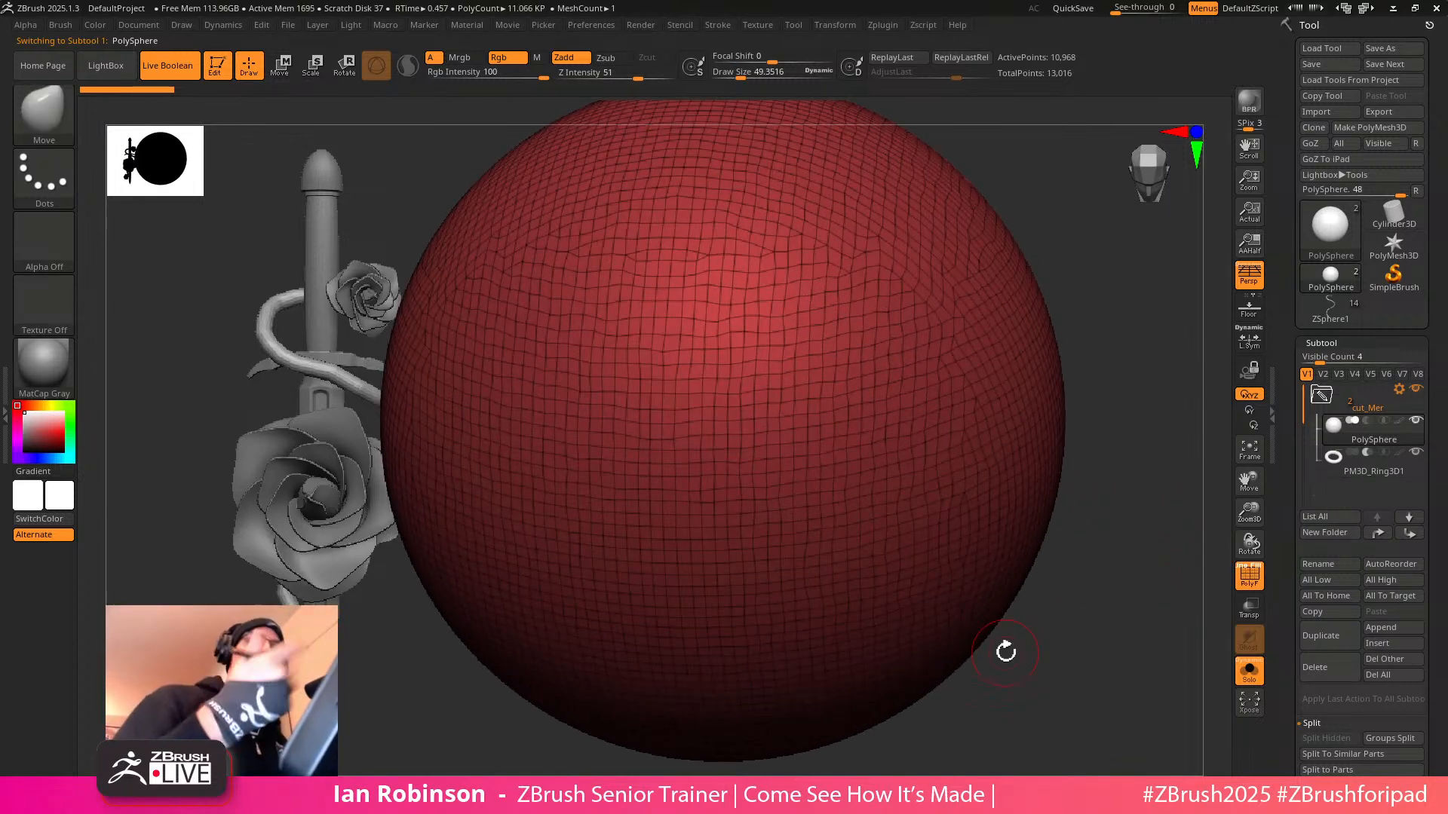
click(1373, 463)
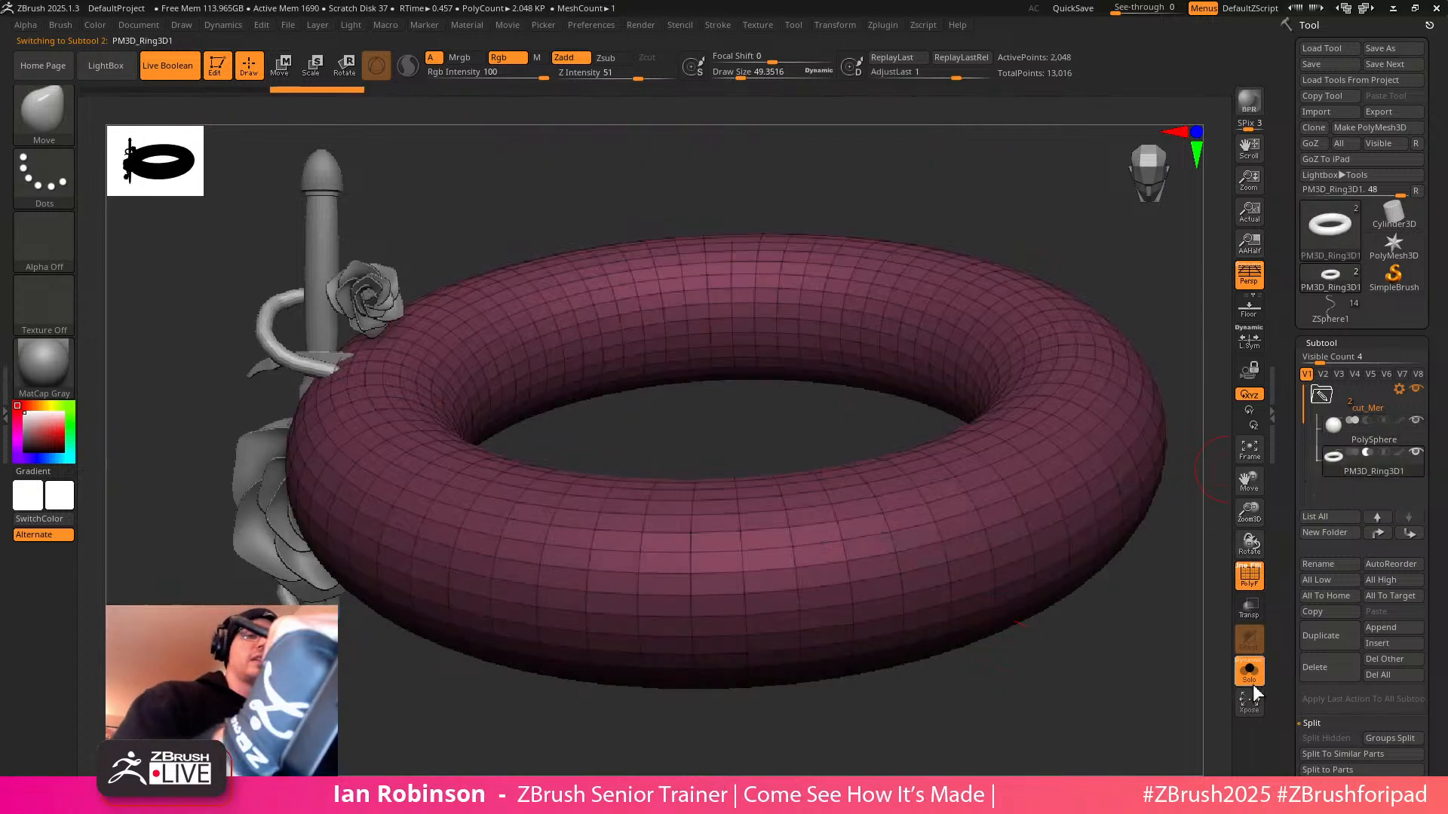
click(1249, 669)
key(shift+f)
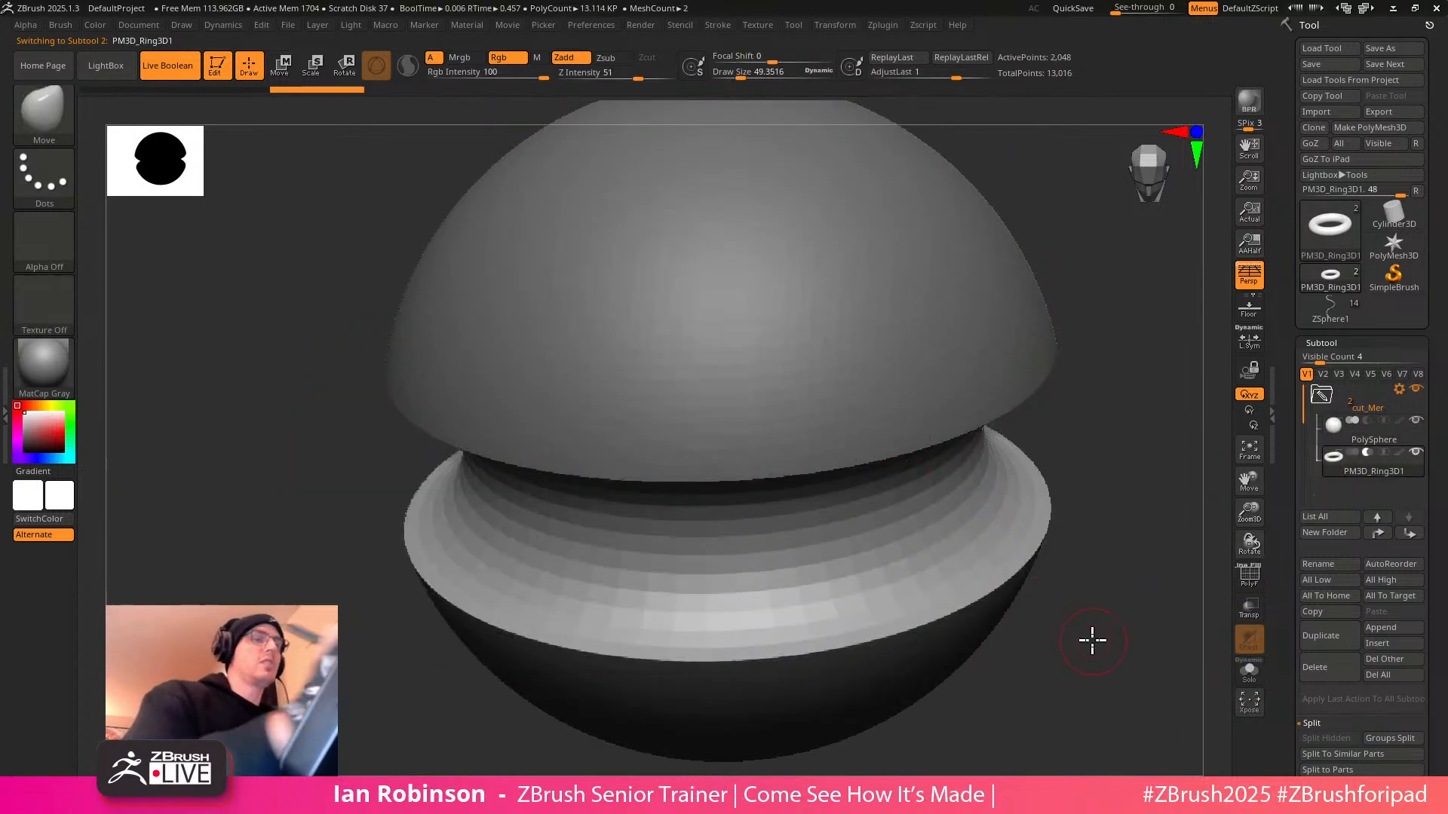
drag(1088, 637, 1074, 576)
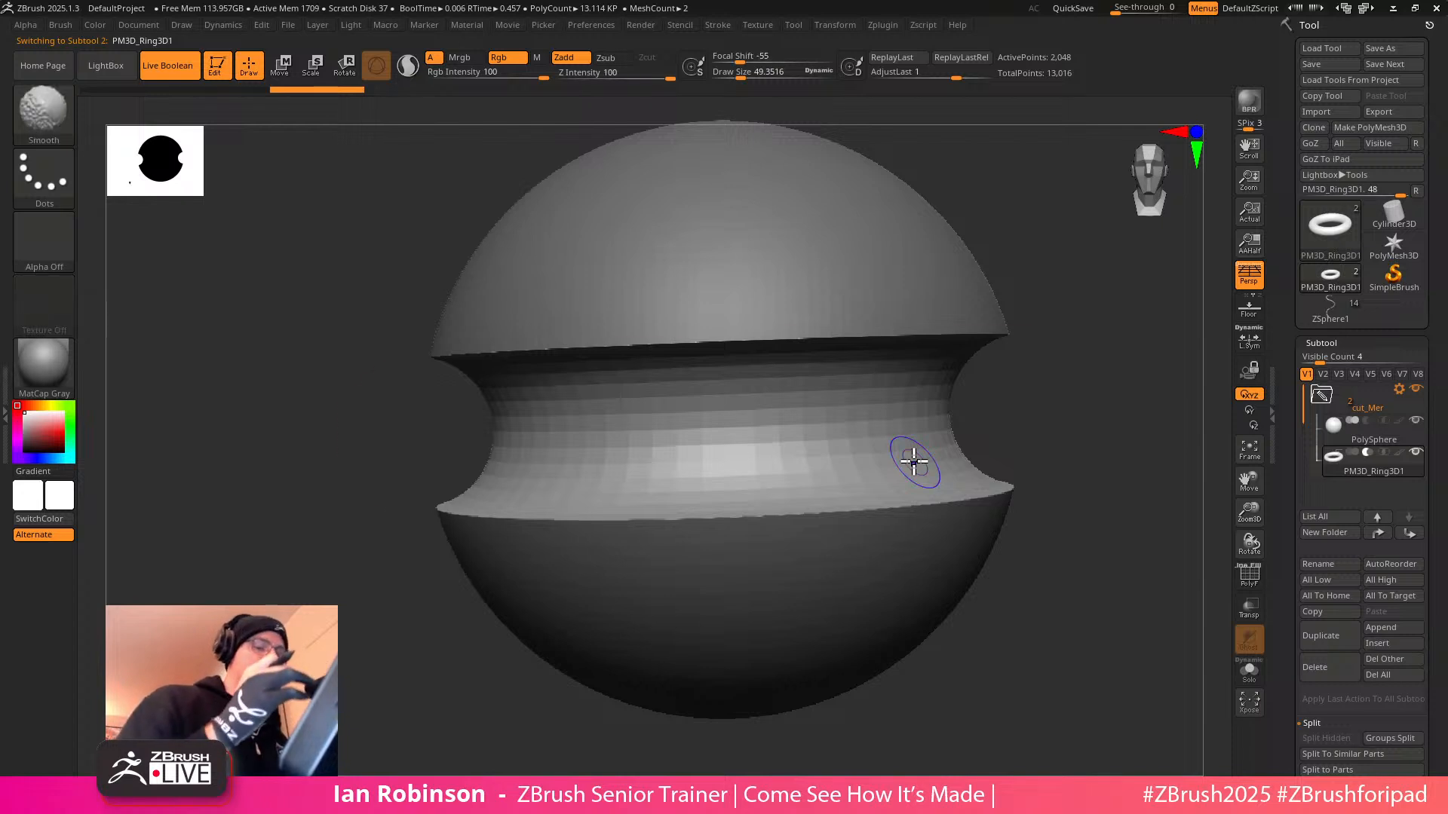
Select the PolySphere, isolate it with its wireframe shown, and turn off perspective
key(shift+f)
key(Up)
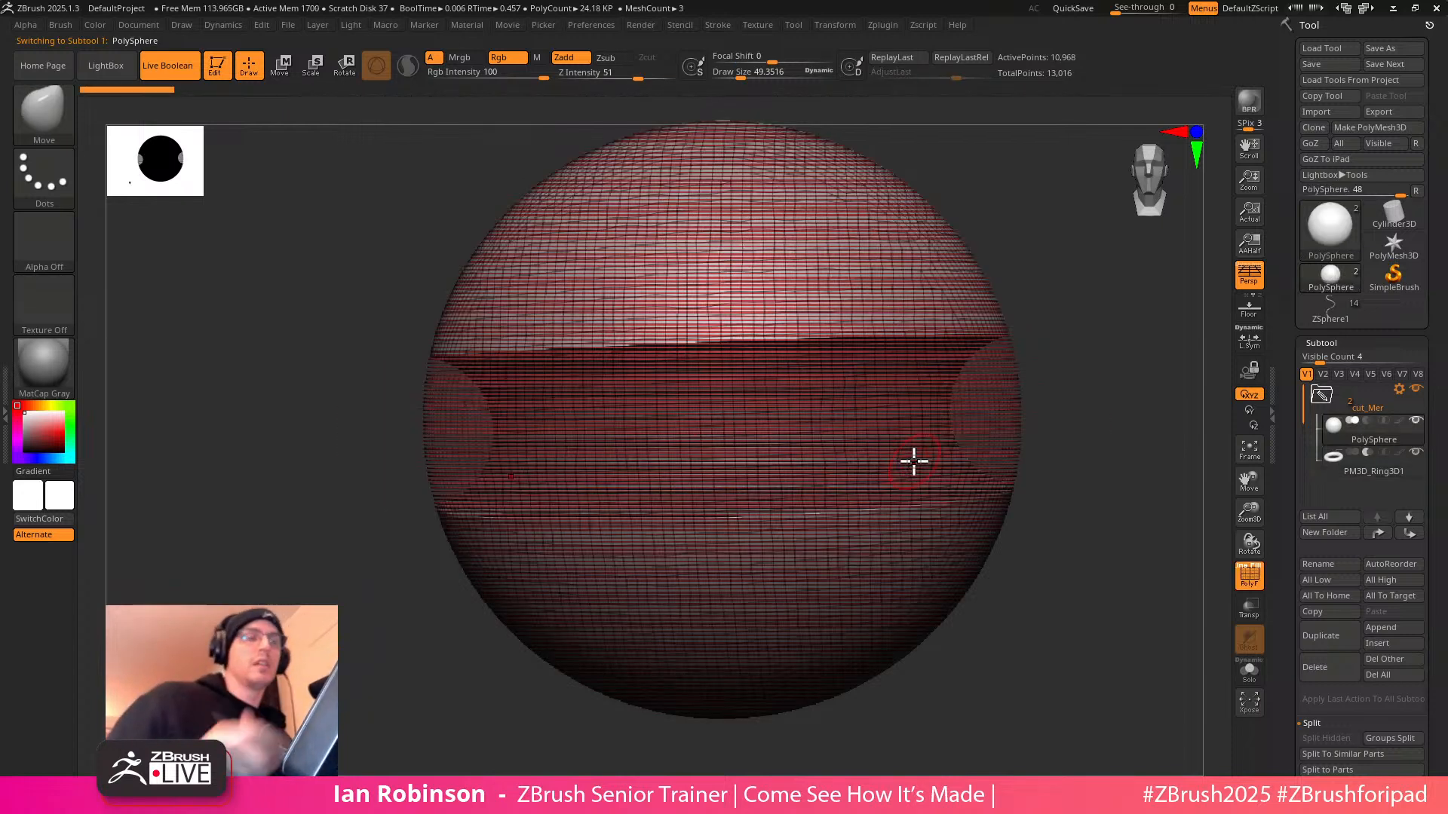
key(shift+f)
click(1249, 681)
key(shift+f)
mouse_move(1189, 656)
alt+mouse_down()
mouse_move(1057, 567)
mouse_move(789, 595)
mouse_move(1096, 549)
mouse_move(1067, 522)
mouse_move(1088, 524)
mouse_move(1086, 508)
alt+mouse_up()
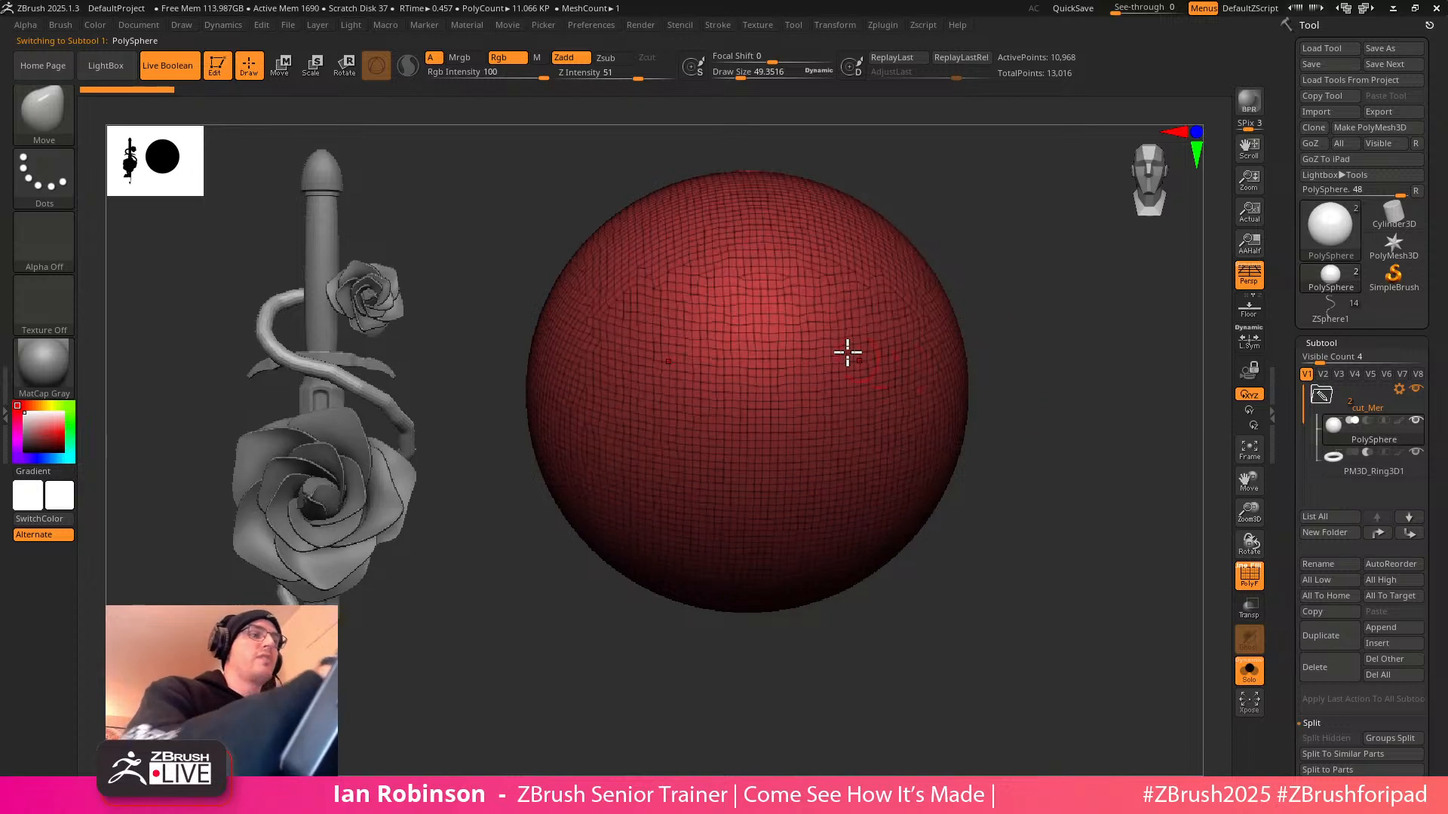
drag(977, 355, 818, 413)
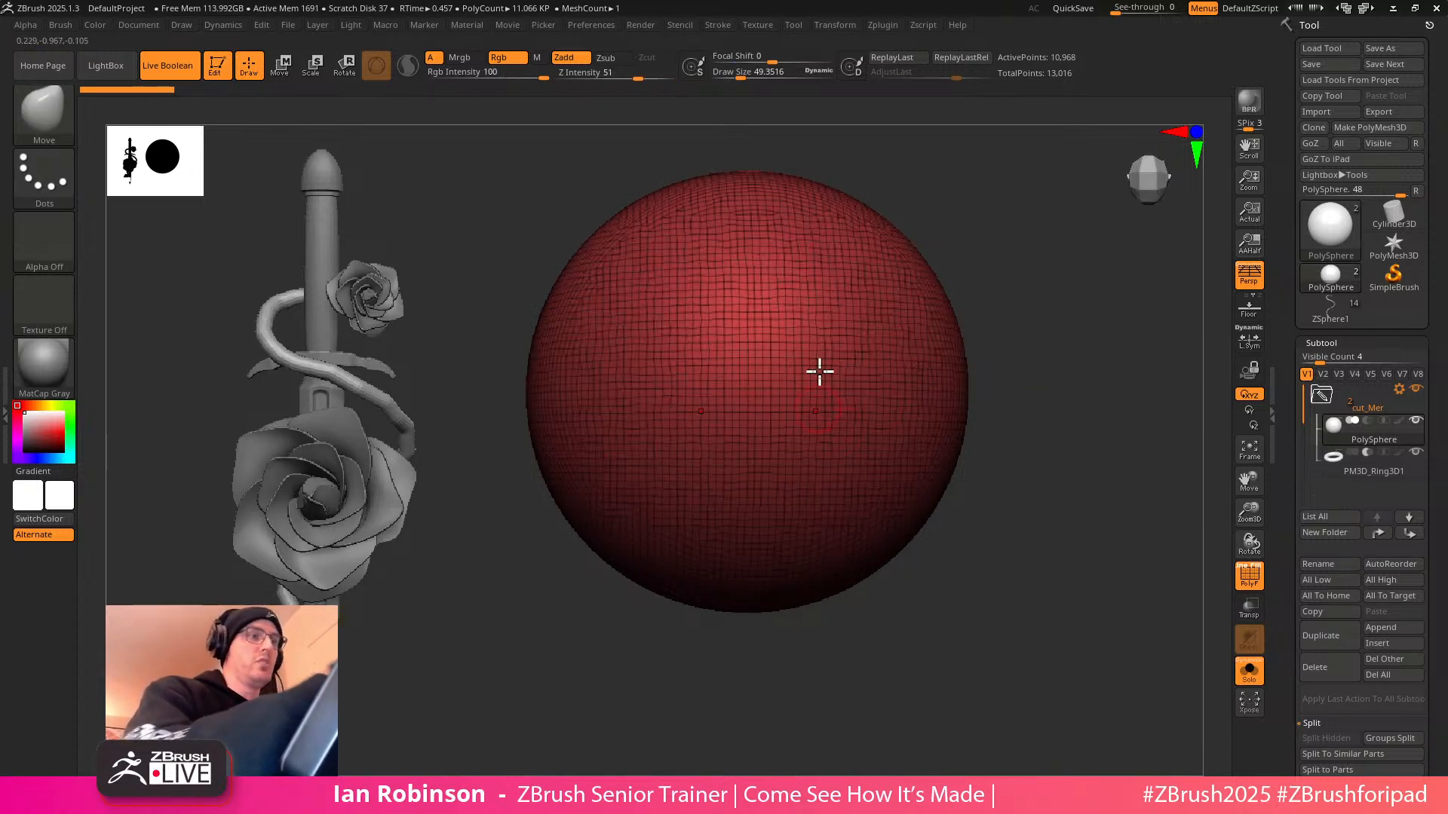
click(1250, 279)
Enable Y and Z symmetry on the PolySphere in addition to X, and check the mirrored brush points
click(882, 25)
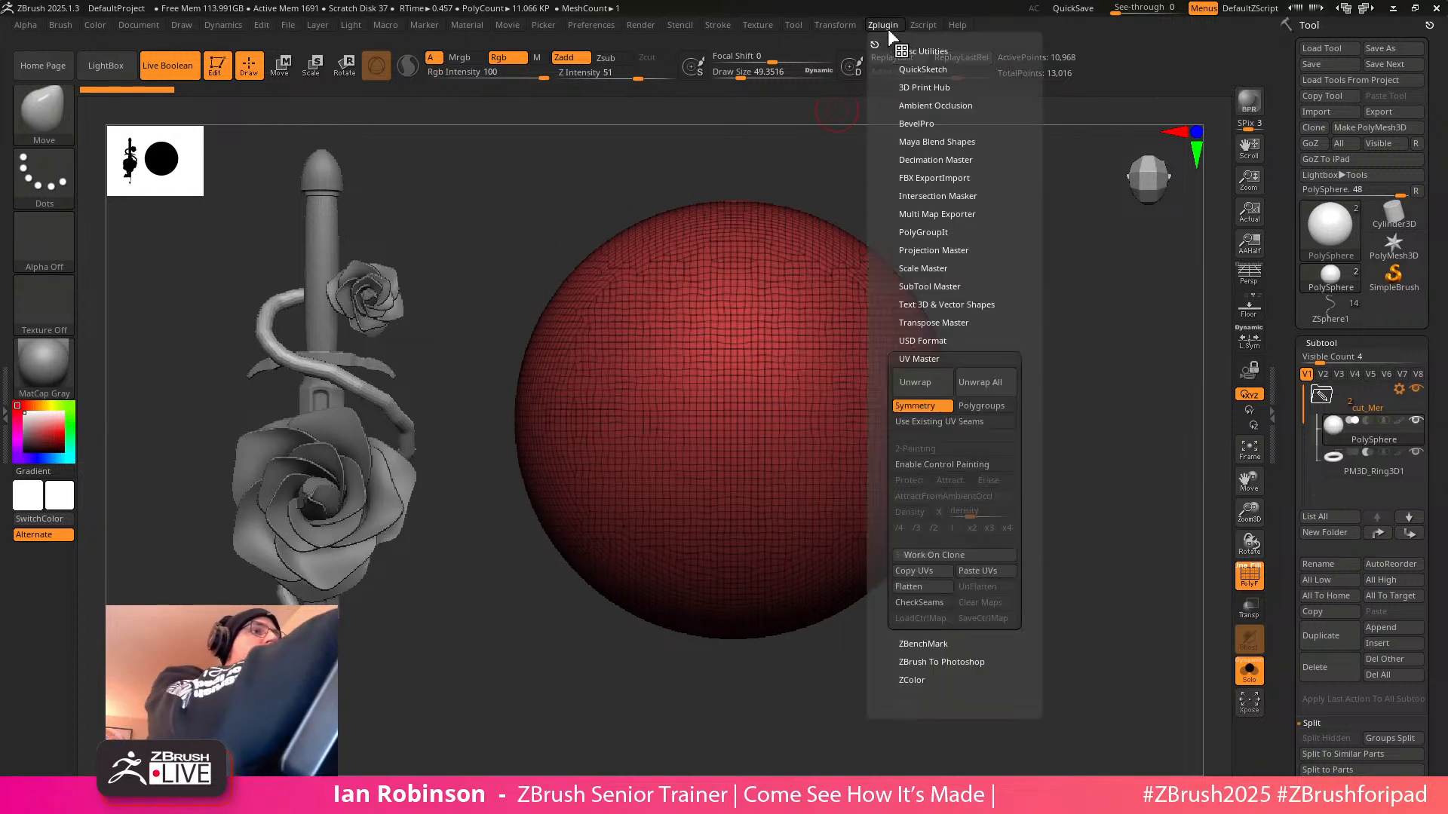
click(933, 358)
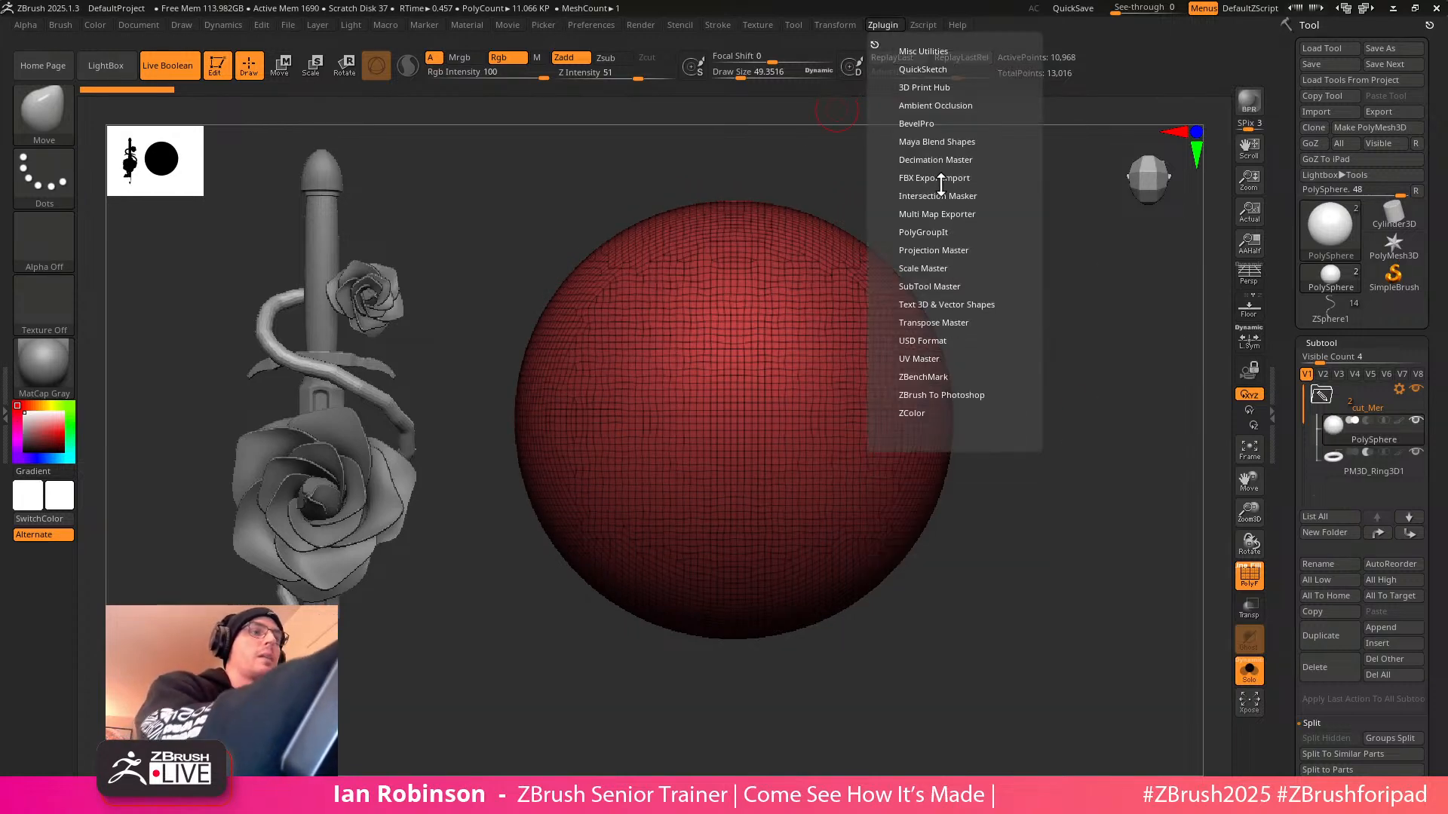
click(835, 25)
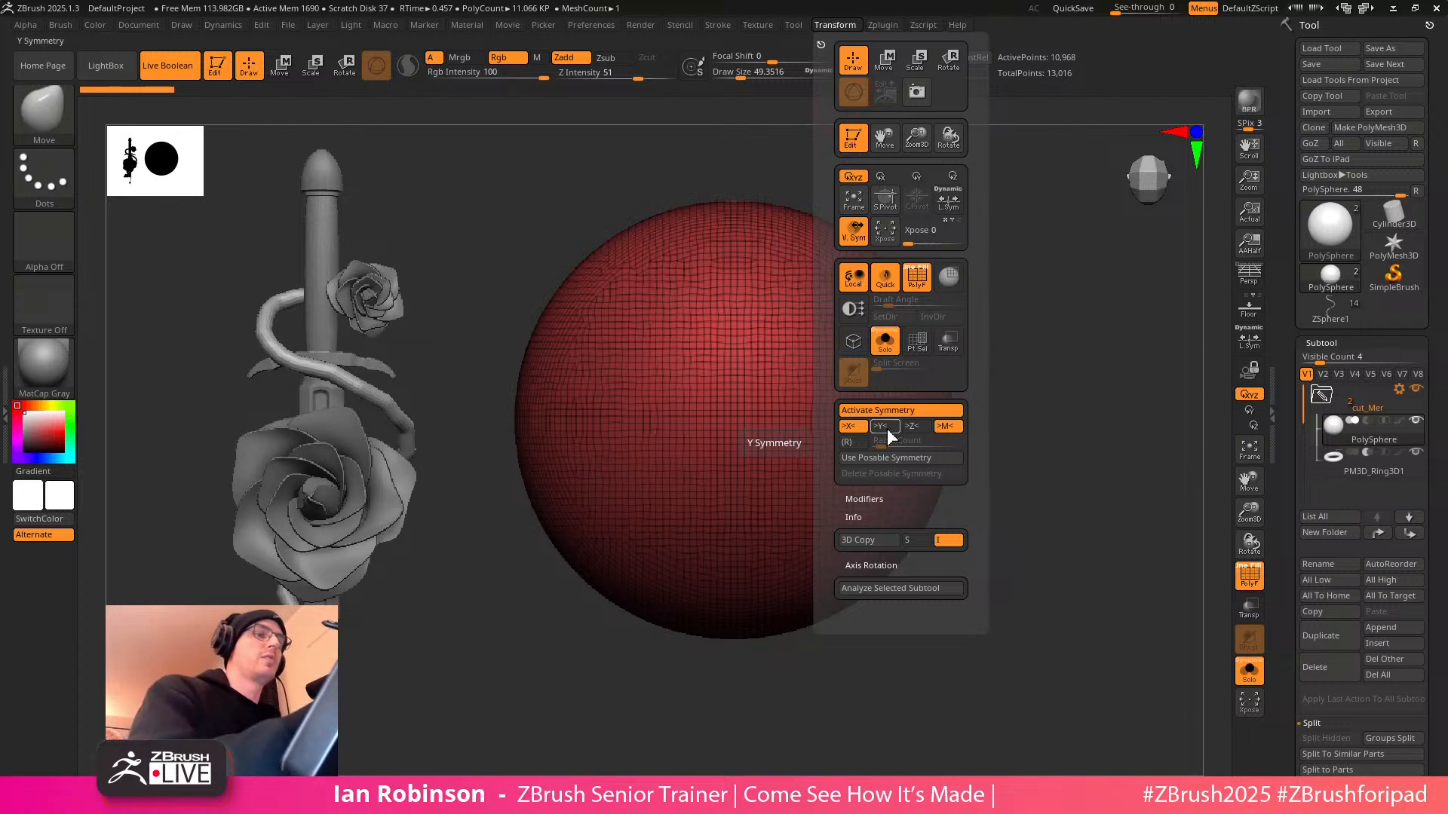
click(913, 428)
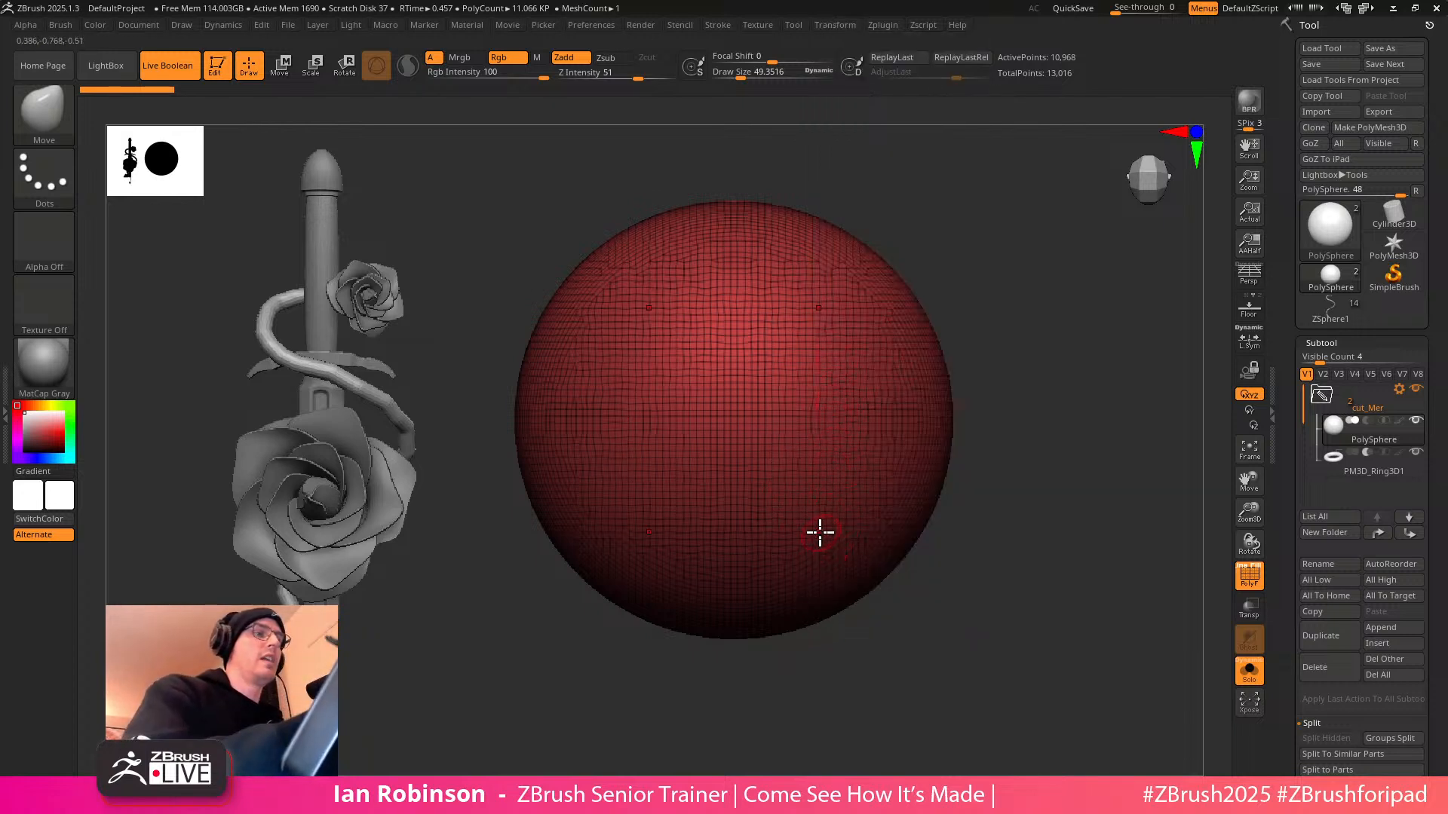
shift+drag(1036, 400, 1032, 332)
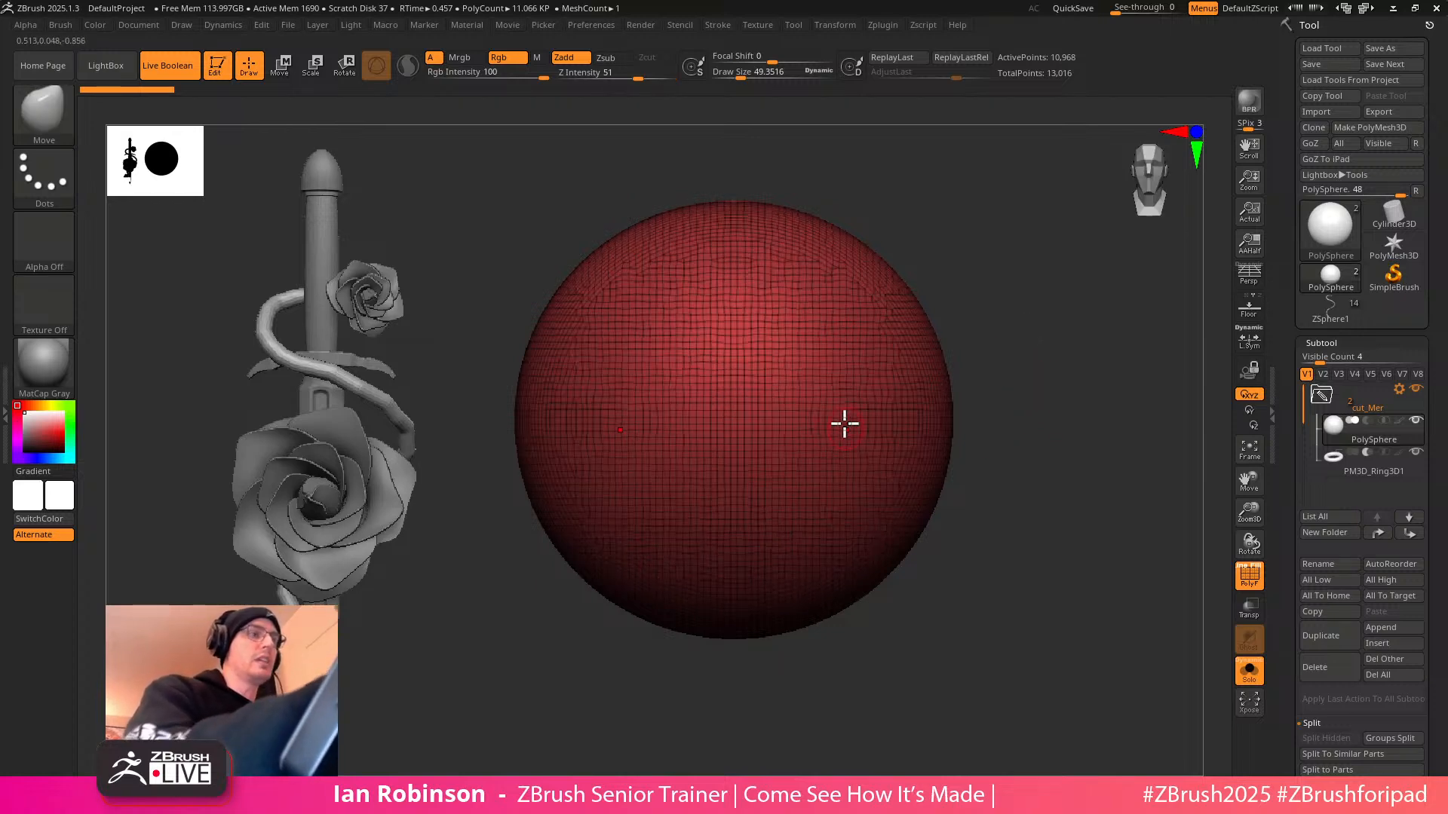
click(835, 24)
click(888, 430)
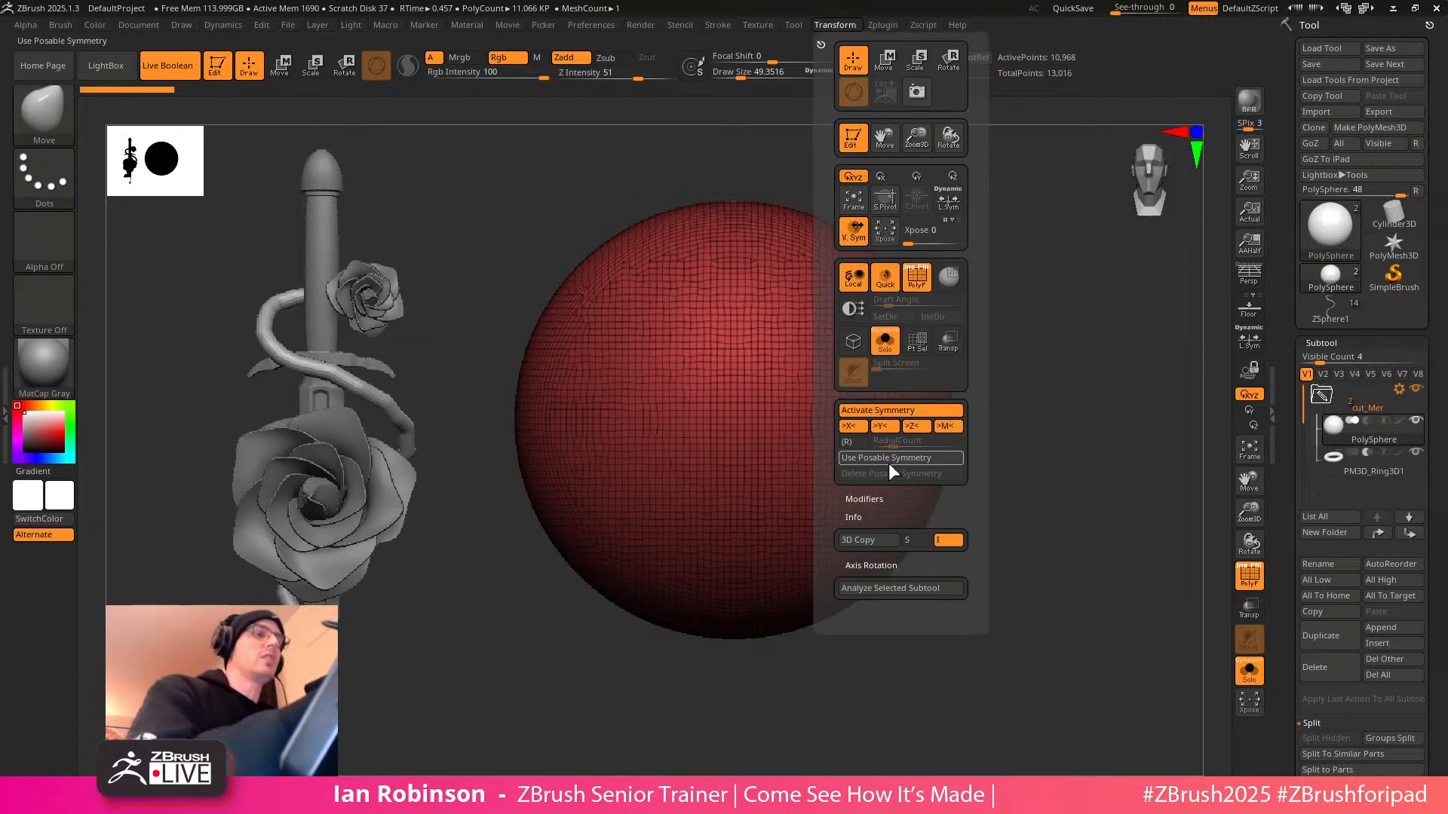
shift+drag(947, 272, 945, 339)
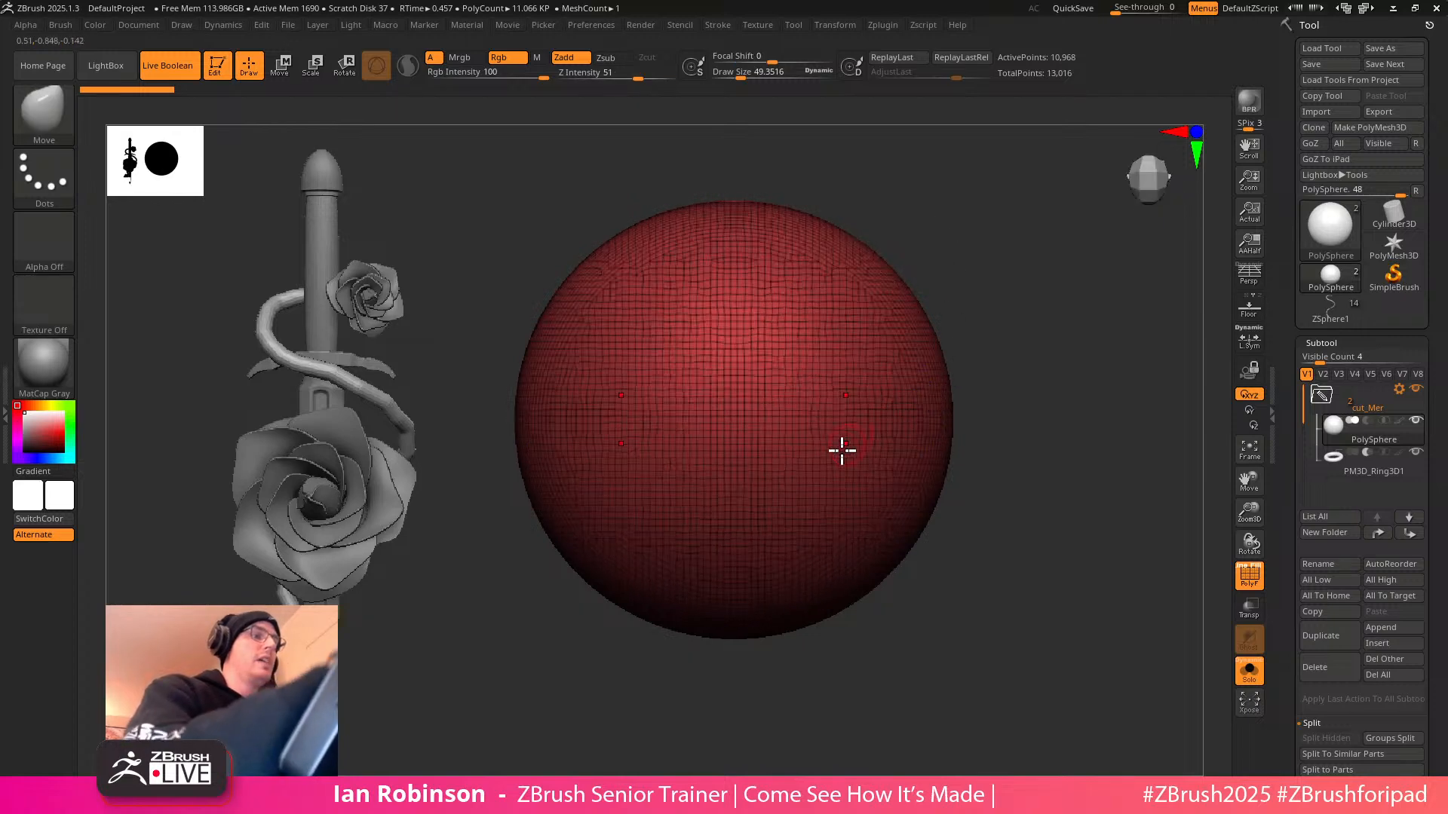
shift+drag(1031, 381, 1031, 399)
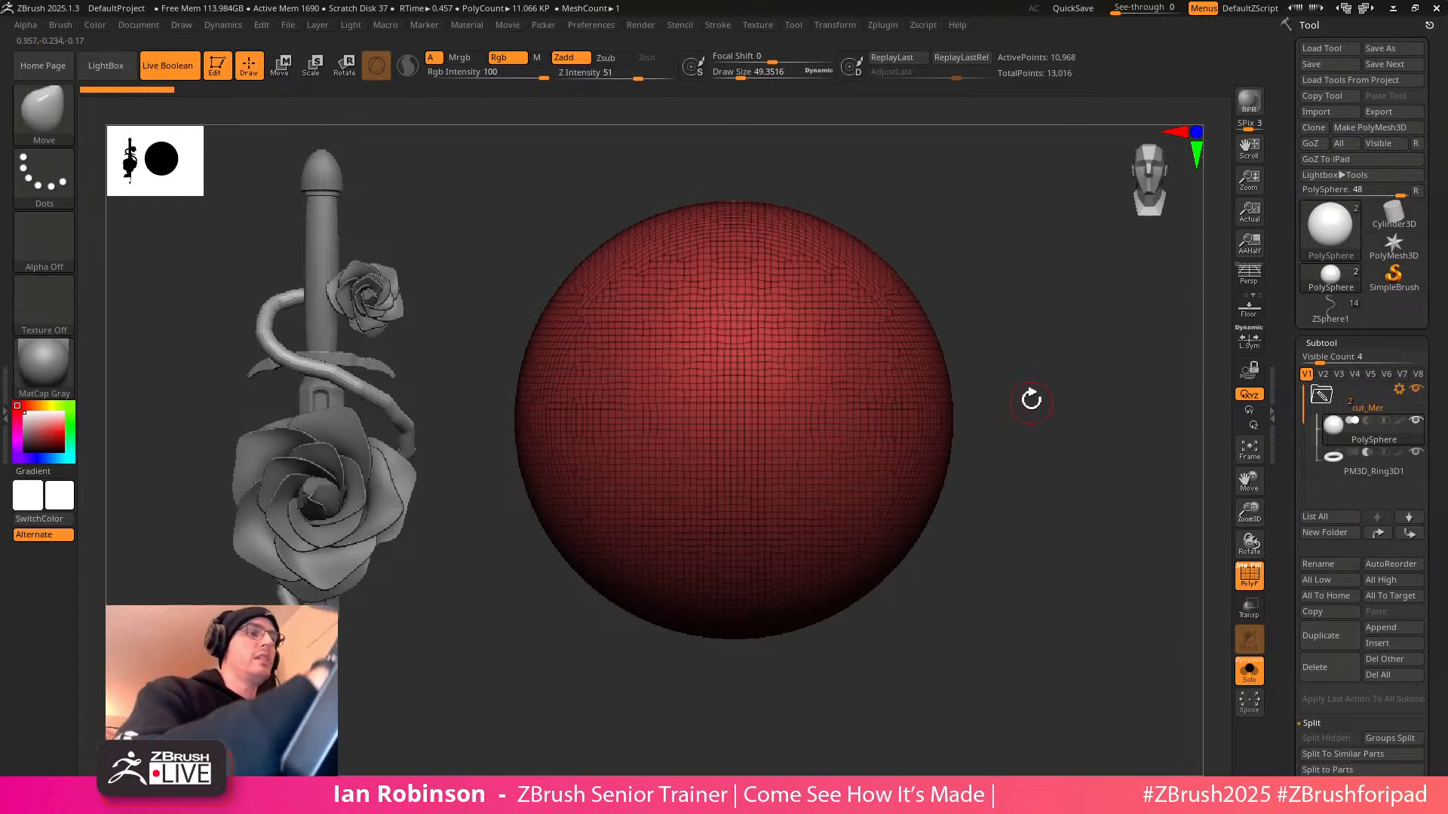
Set the ZRemesher target polygon count for the PolySphere to 2 and enable KeepGroups
click(1338, 342)
click(1327, 207)
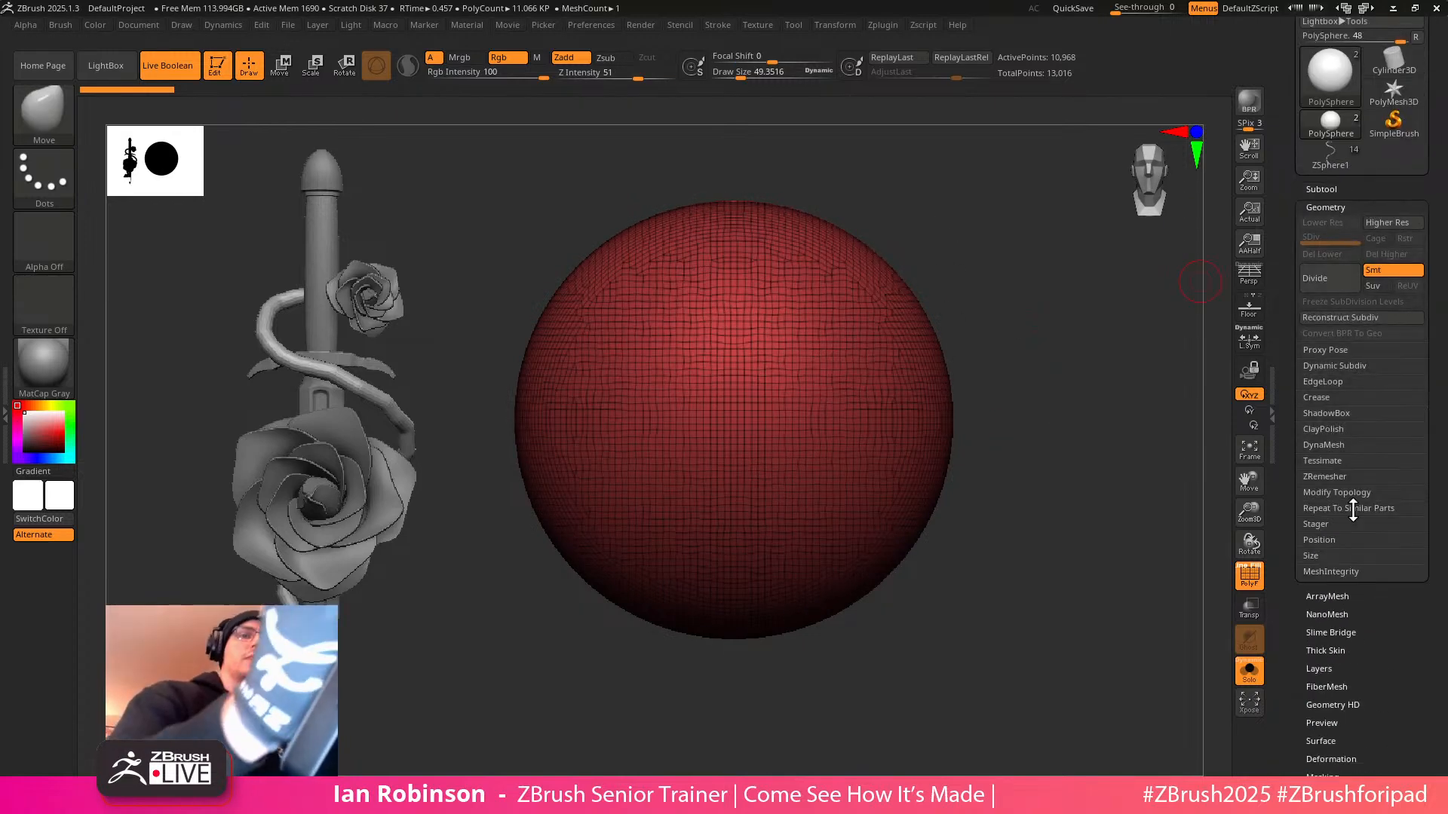
click(1339, 476)
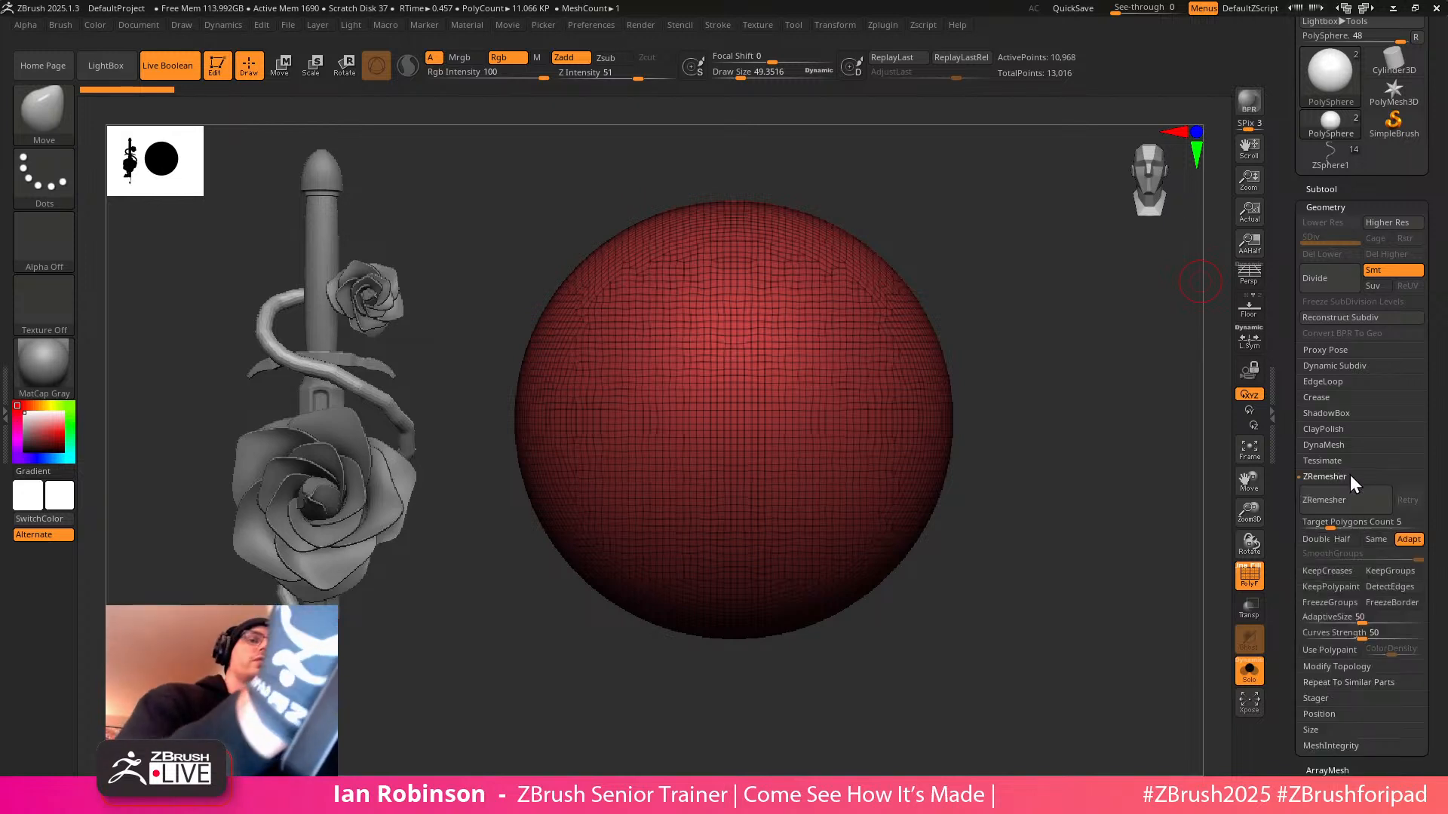
key(super+plus)
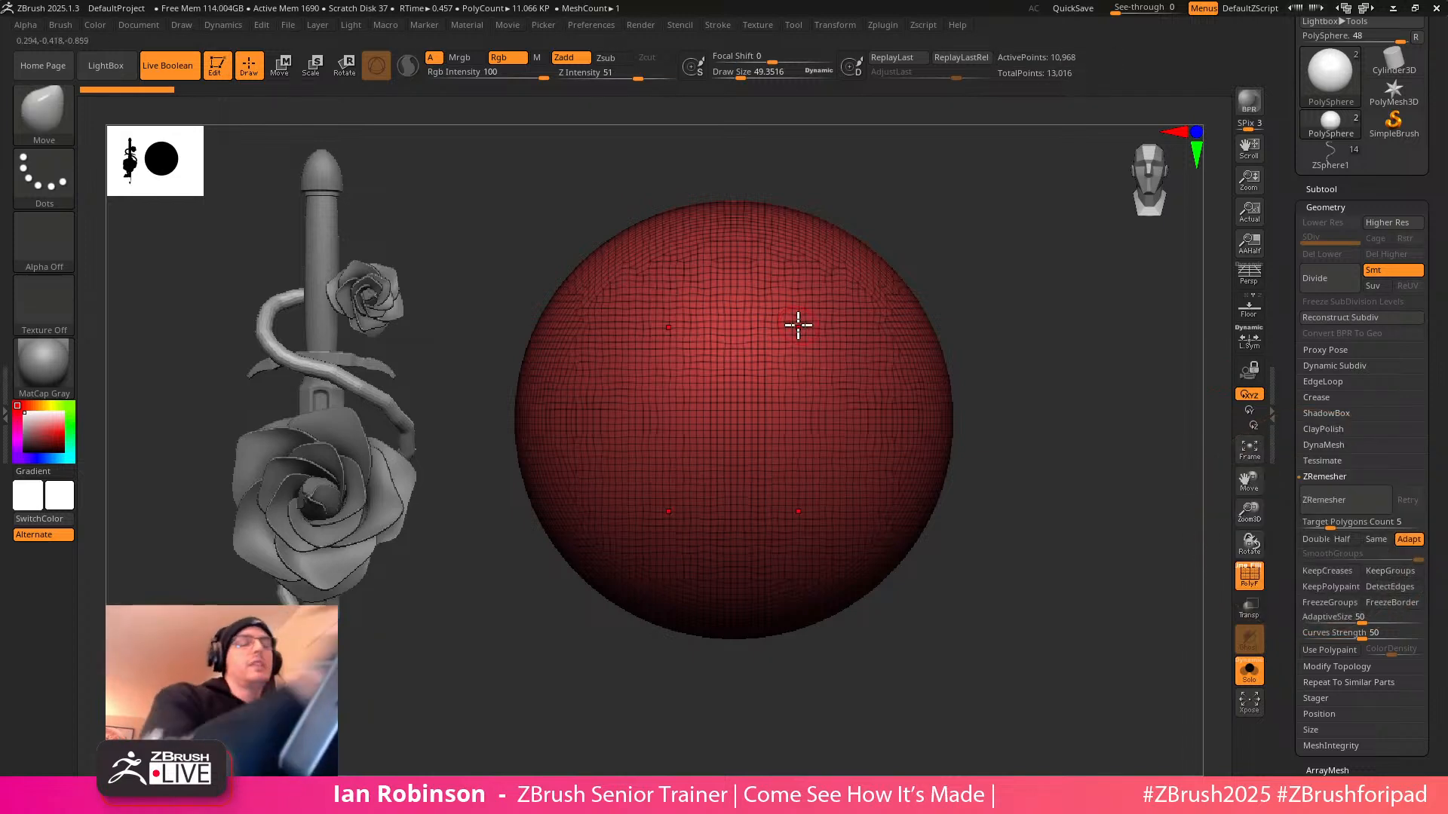
click(1362, 521)
text(2)
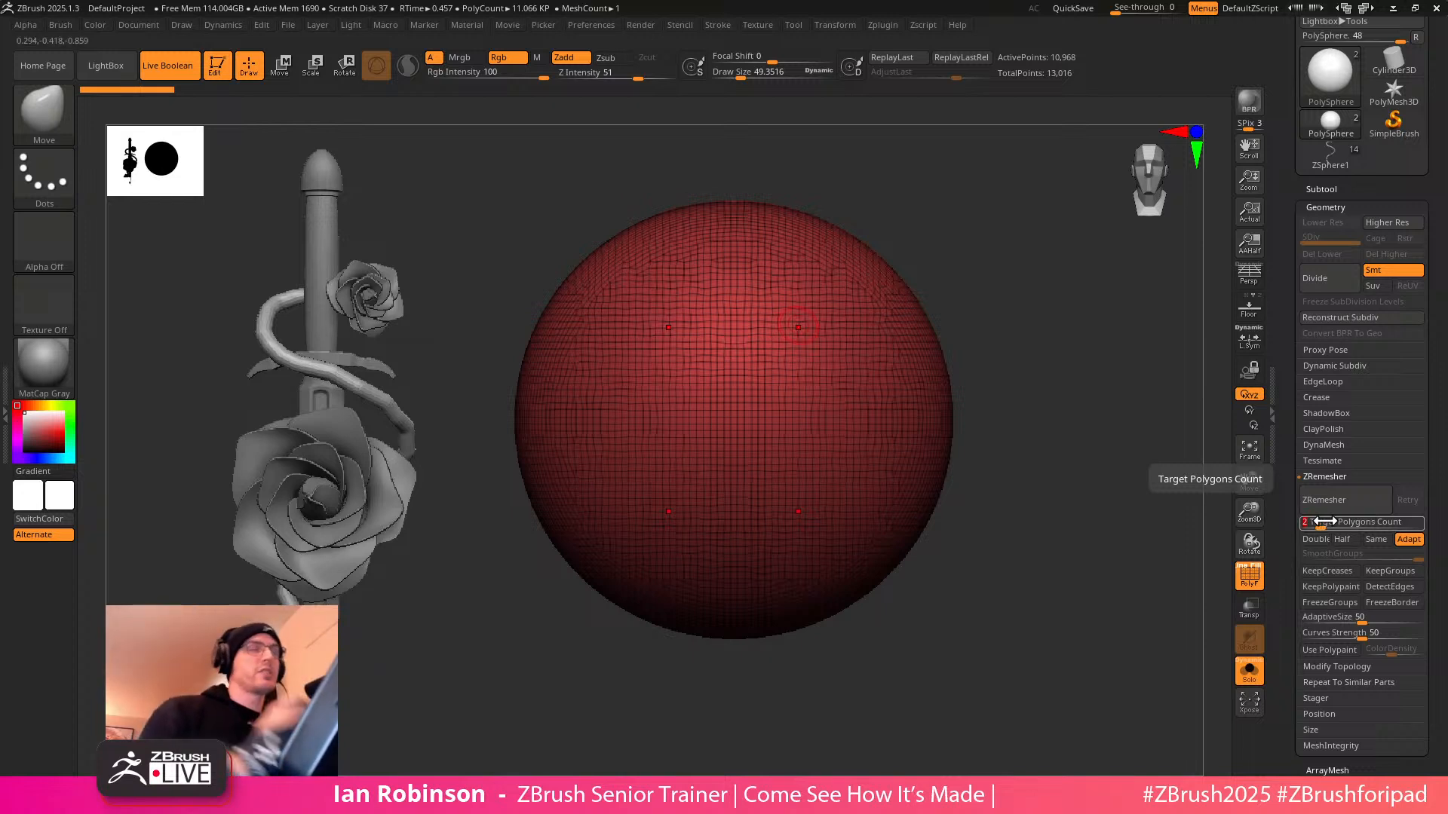
drag(1324, 521, 1397, 519)
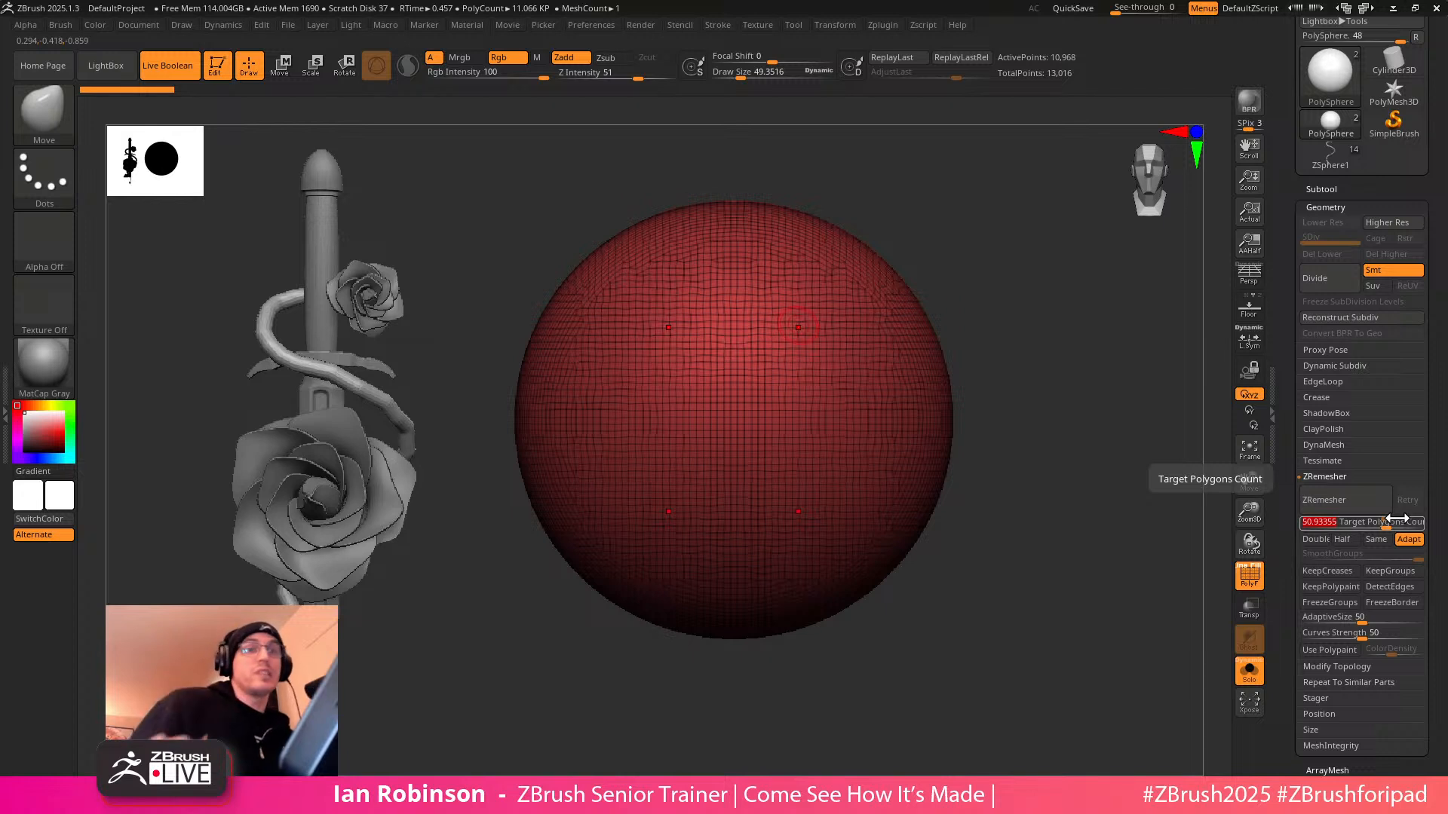
text(2)
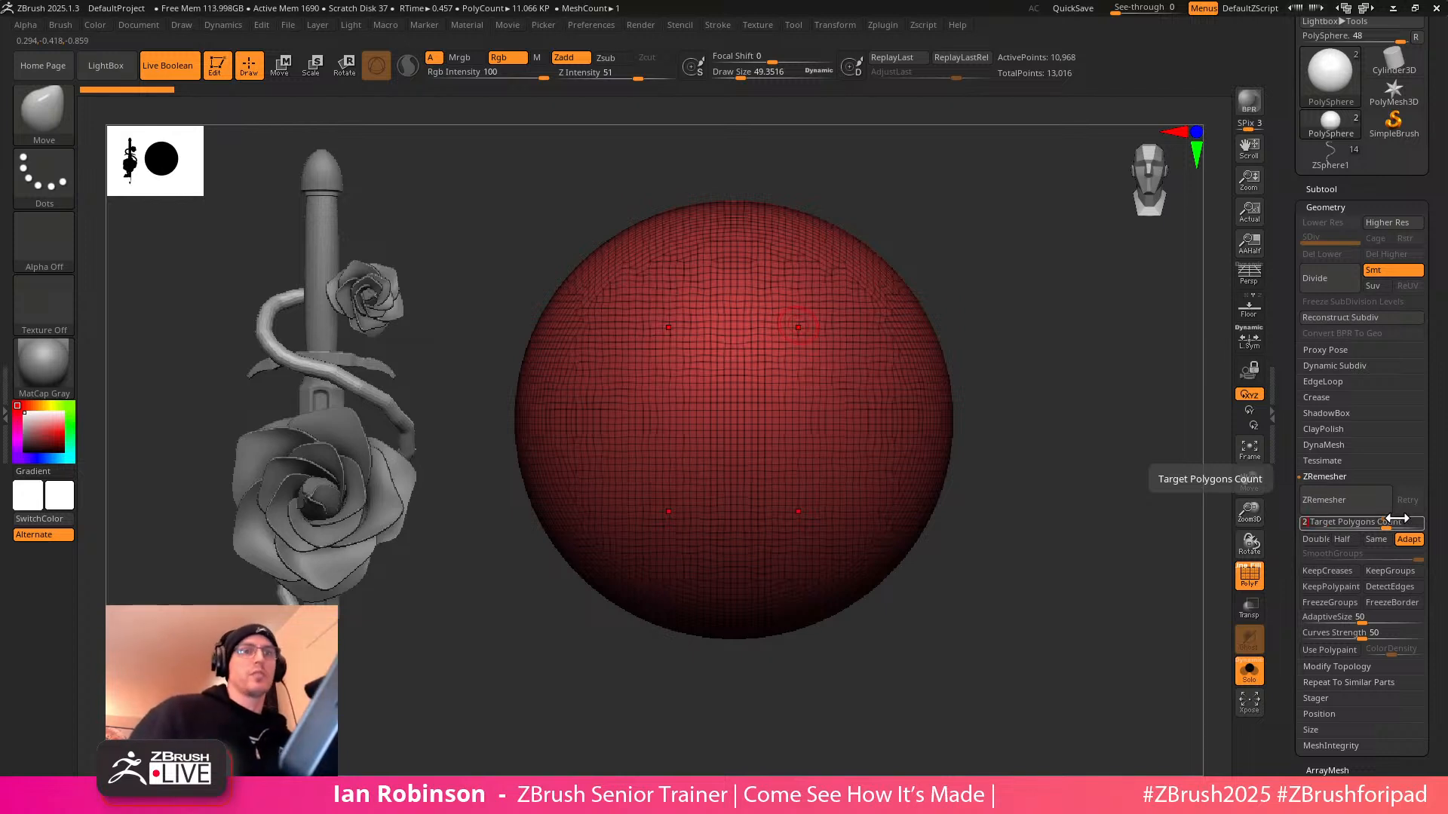
click(1389, 571)
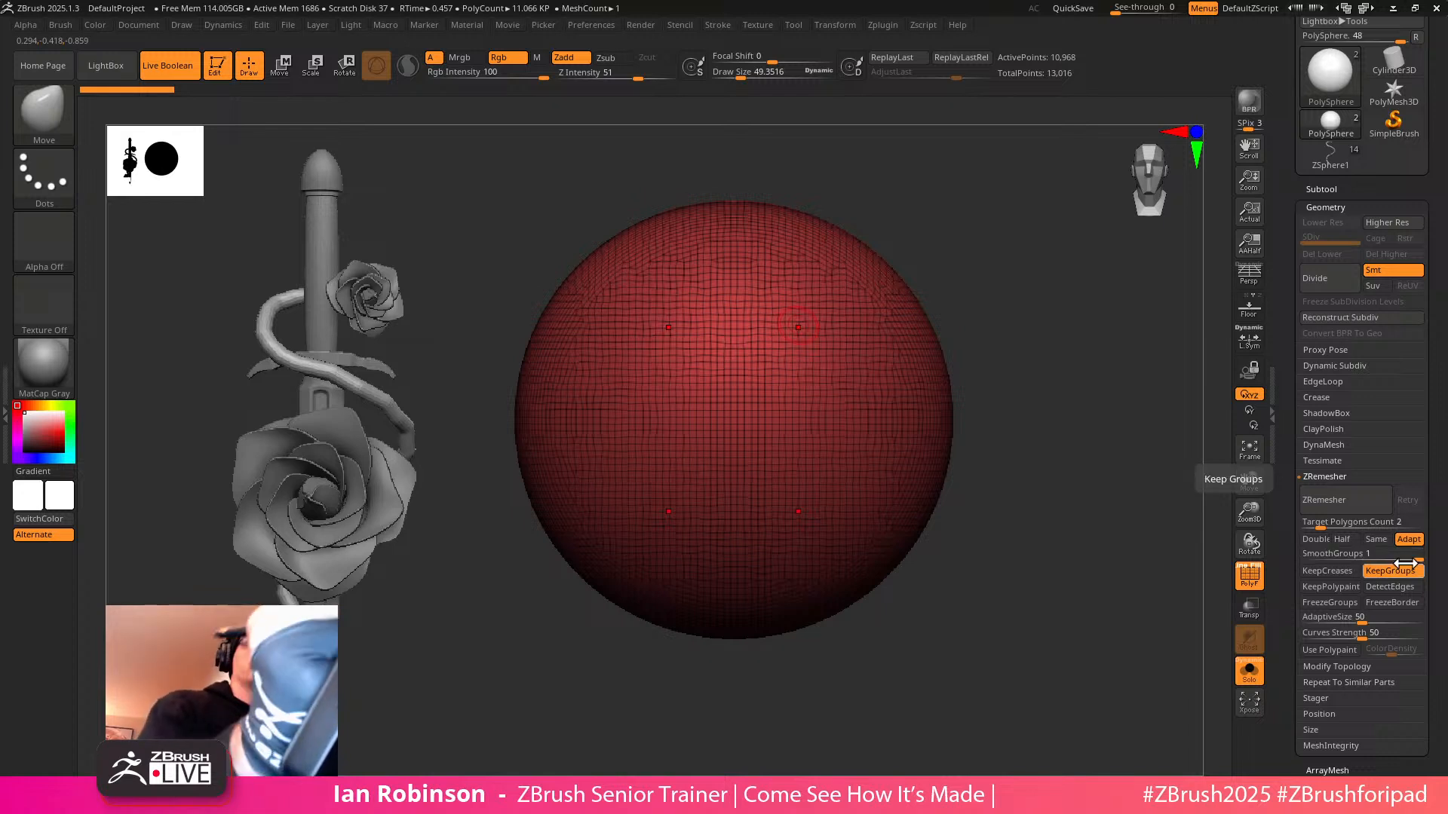
Set the ZRemesher SmoothGroups and AdaptiveSize to 0 and ZRemesh the PolySphere
drag(1407, 554, 1293, 556)
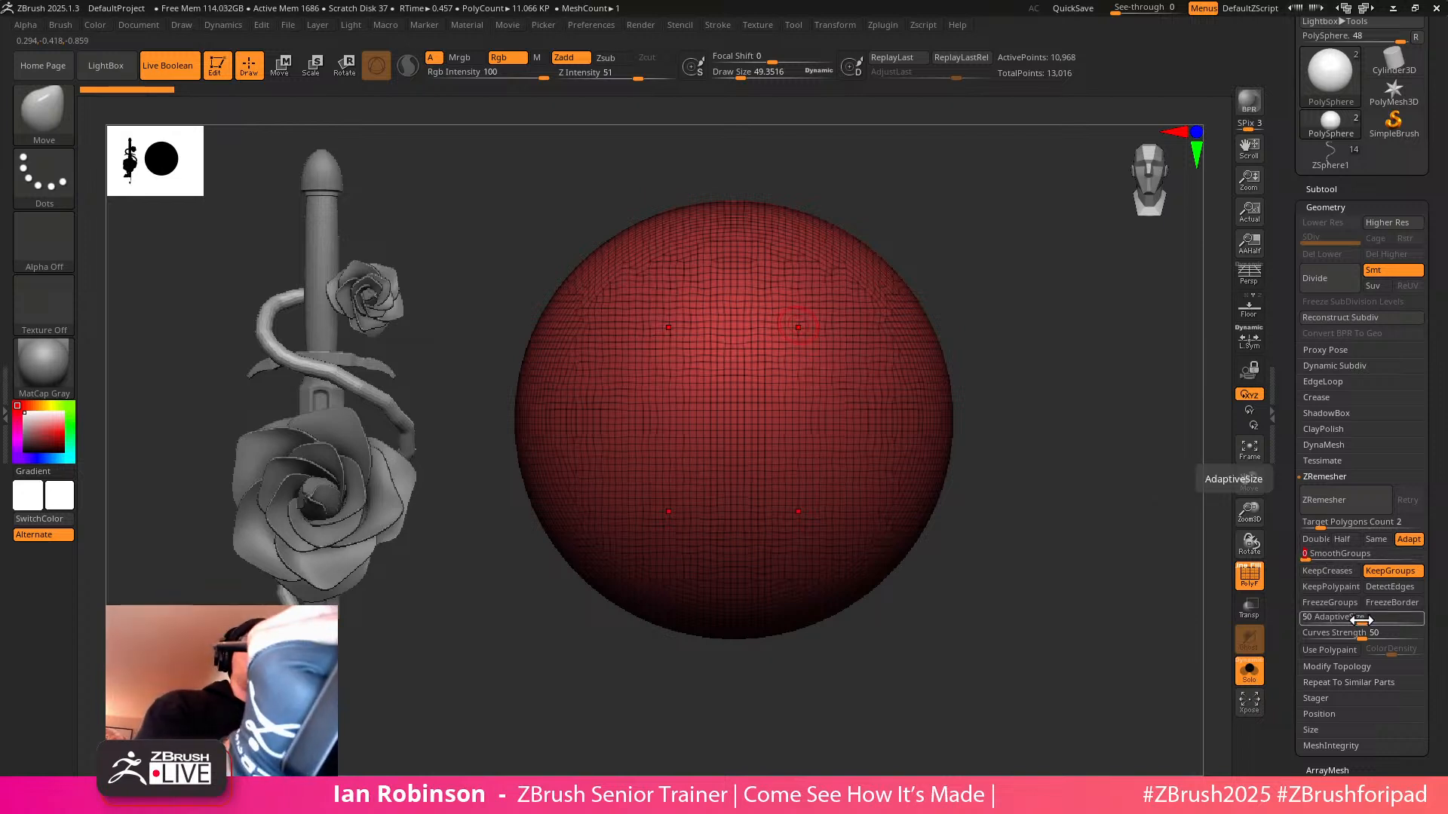
drag(1360, 620, 1298, 619)
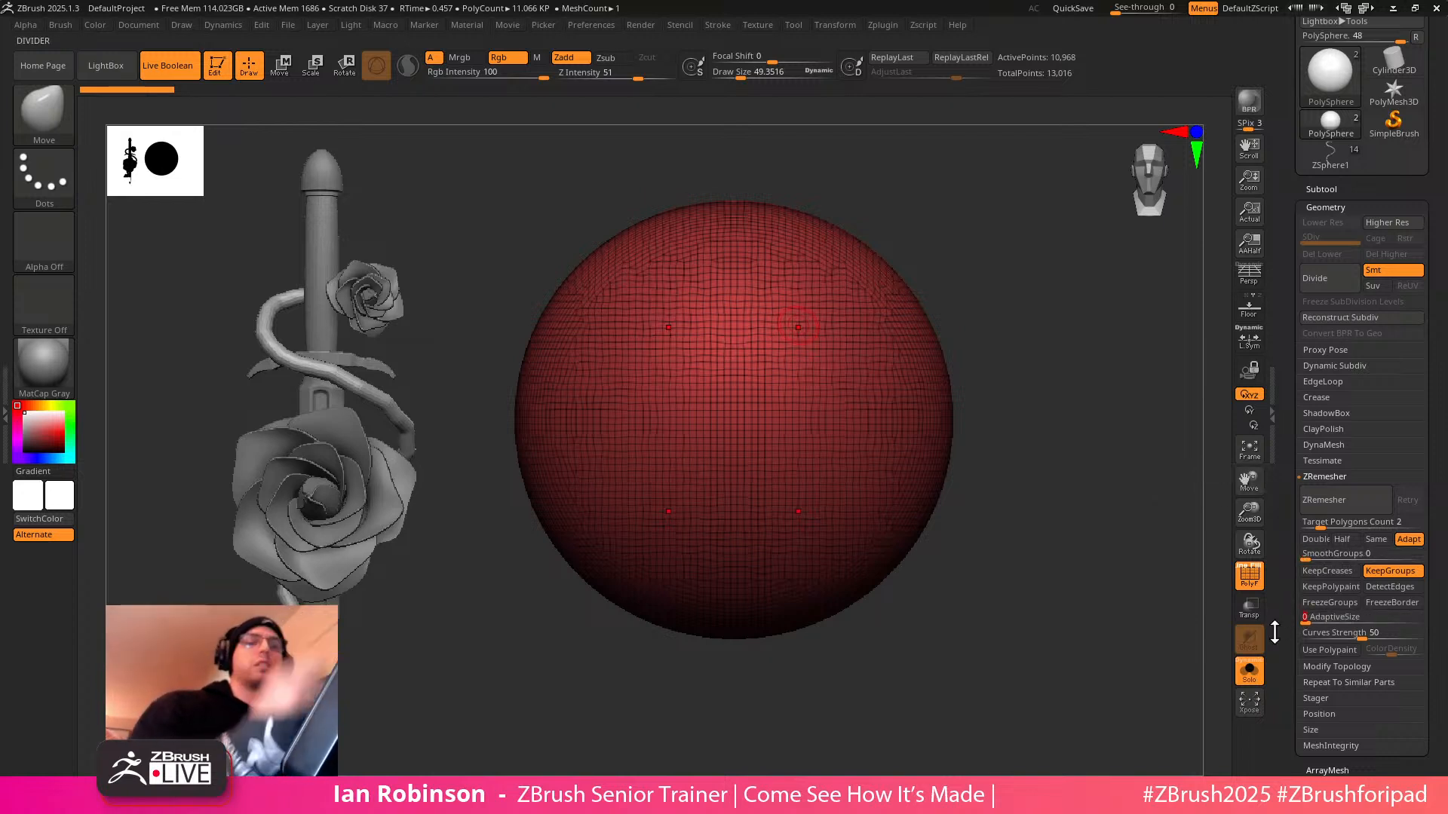
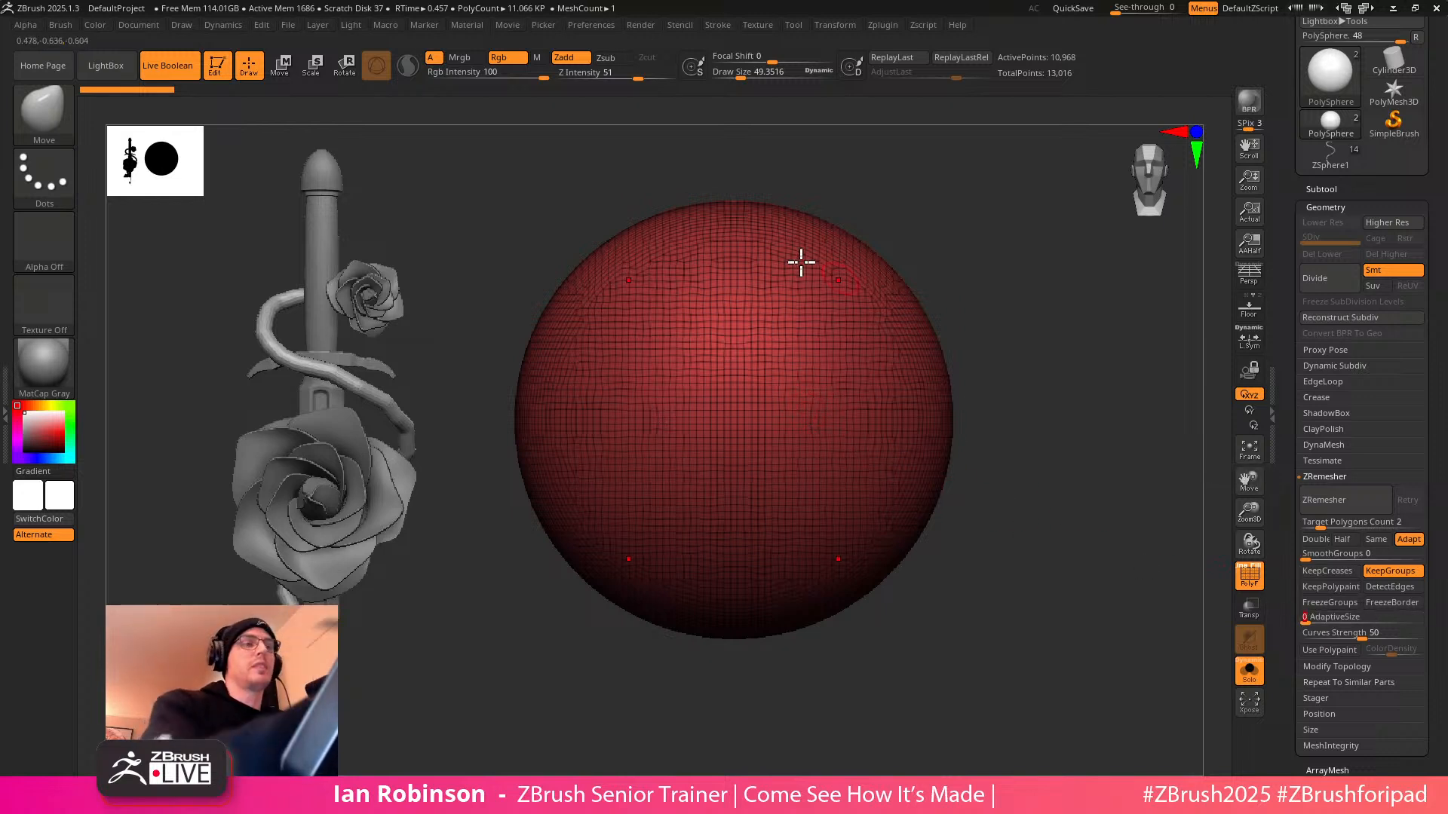
click(1338, 499)
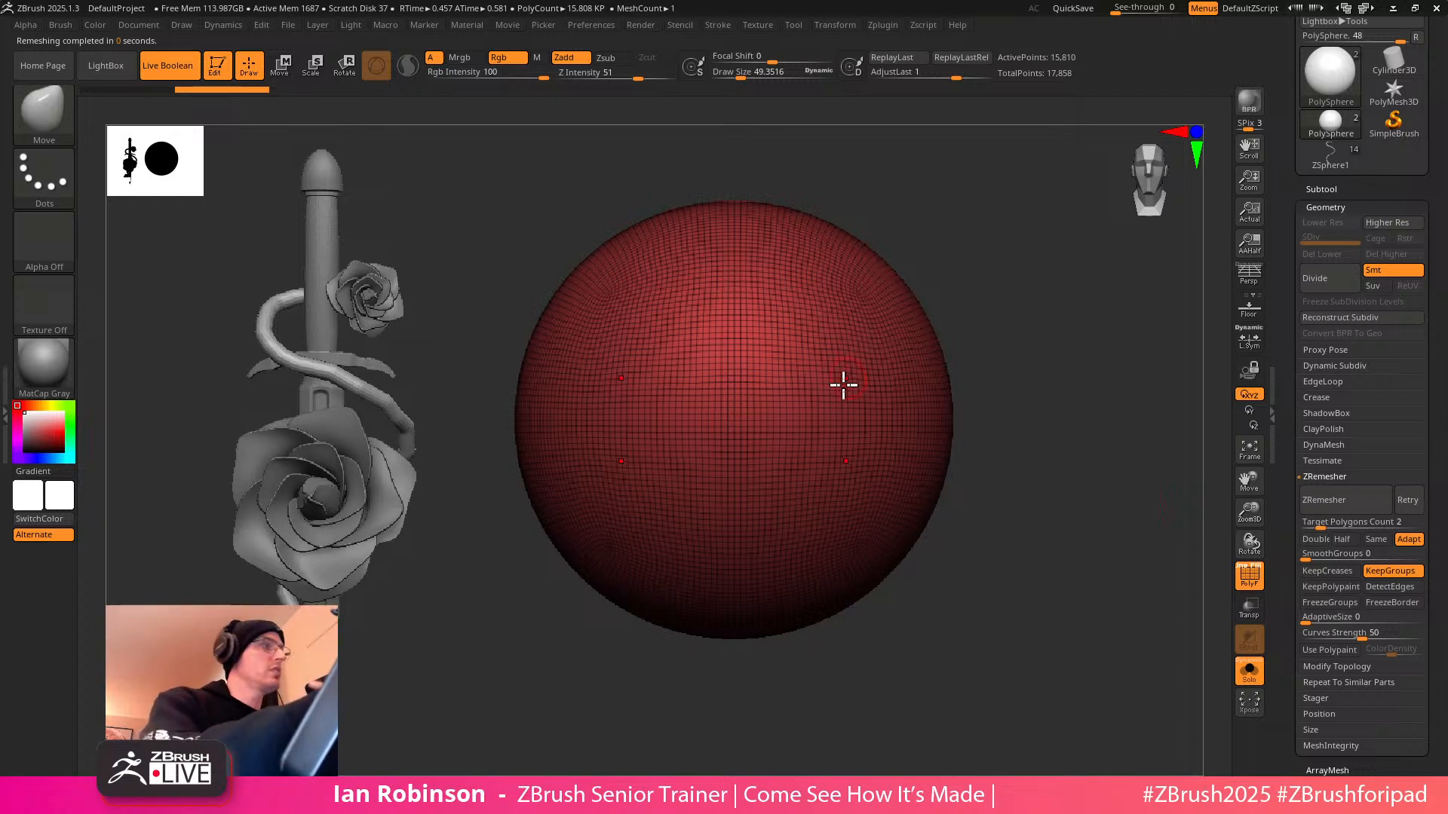
ZRemesh the PolySphere repeatedly with the Half option enabled to reduce it to a coarse, even grid
click(1336, 499)
click(1333, 501)
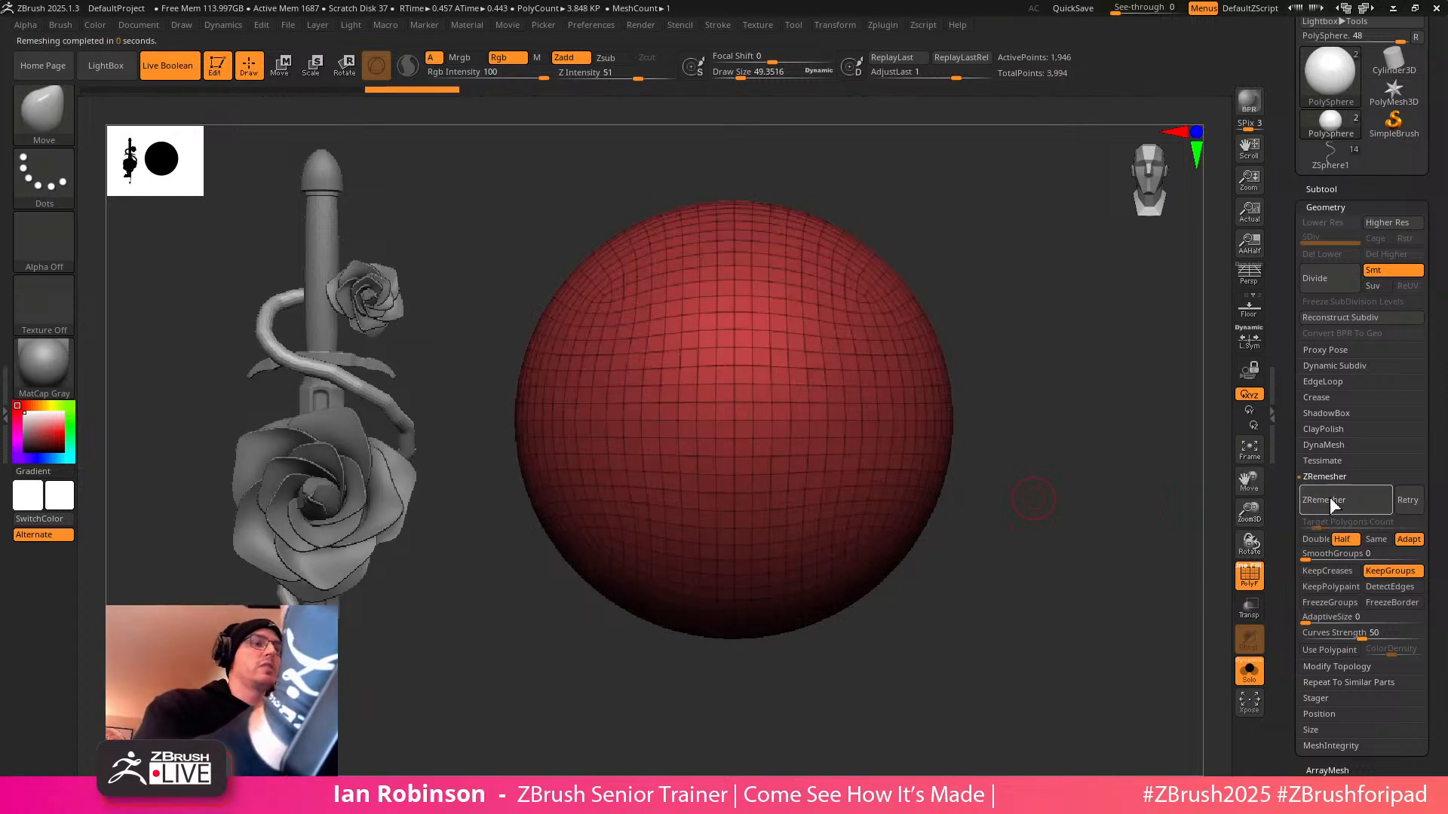
click(1333, 511)
mouse_move(1061, 492)
mouse_down()
mouse_move(1002, 543)
mouse_move(1076, 495)
mouse_move(1063, 511)
mouse_up()
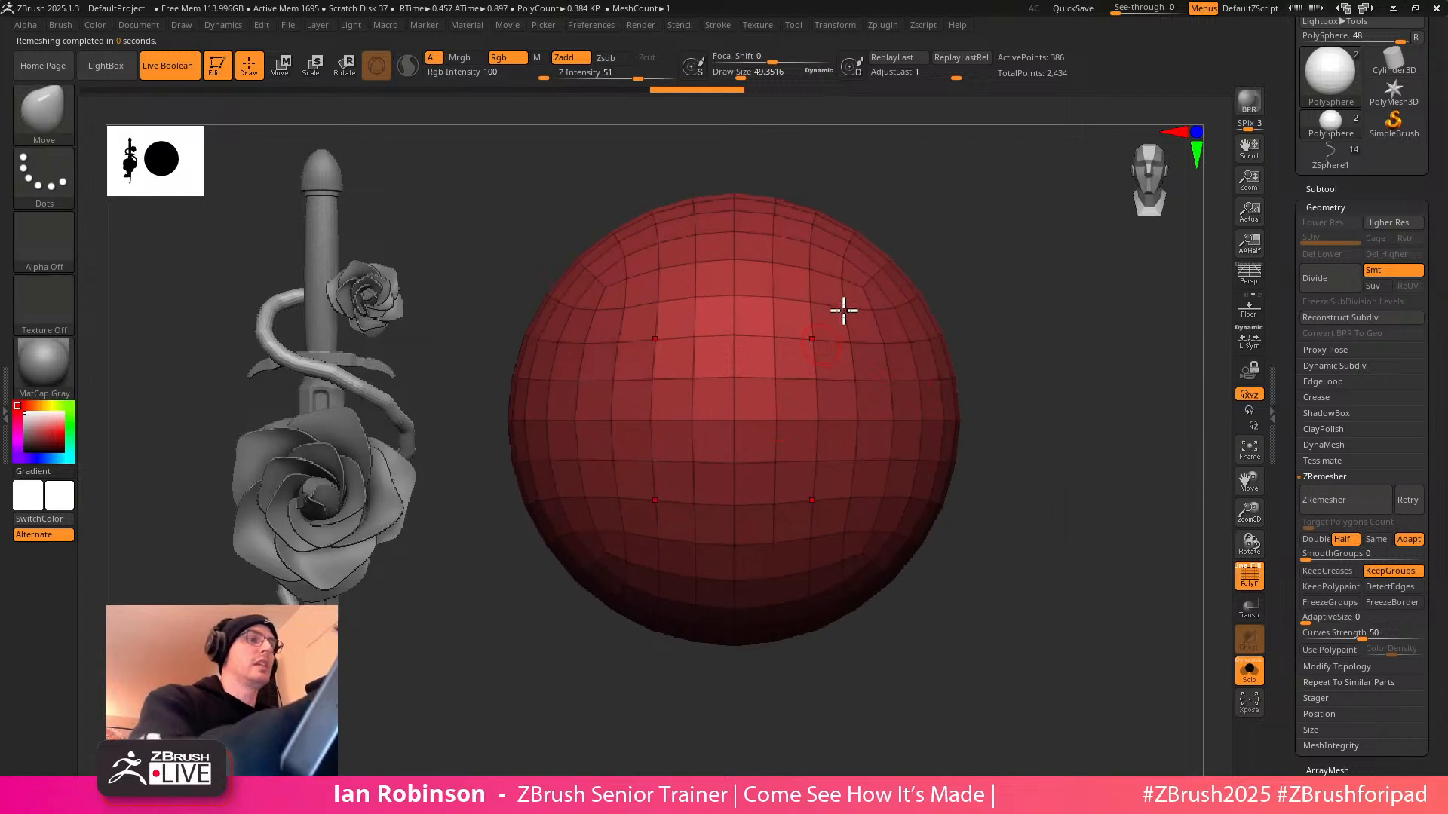
mouse_move(1036, 464)
alt+mouse_down()
mouse_move(1038, 442)
mouse_move(1057, 475)
mouse_move(1030, 492)
alt+mouse_up()
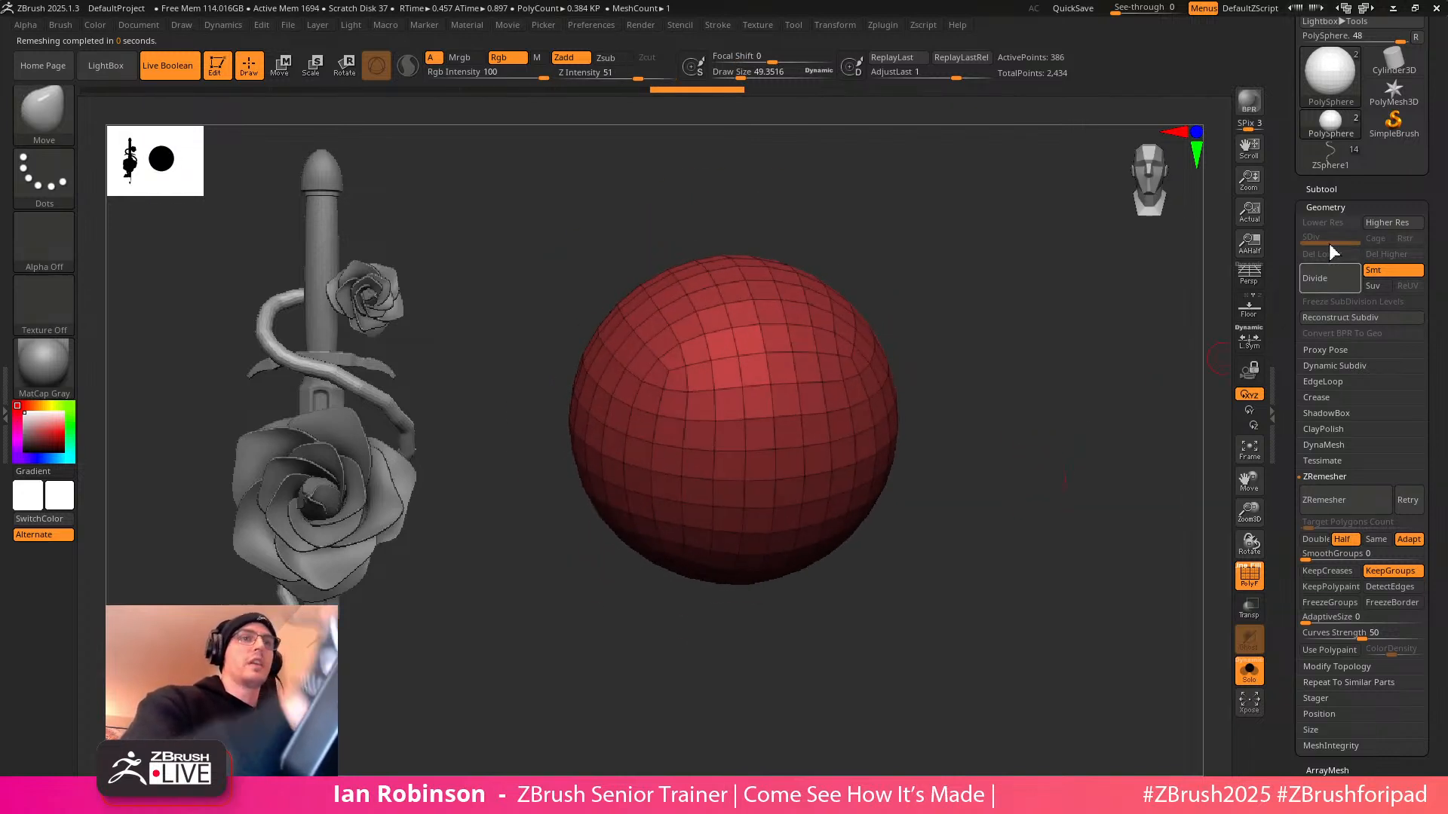
Leave isolation, select the ring subtool, and turn off Live Boolean
click(1248, 669)
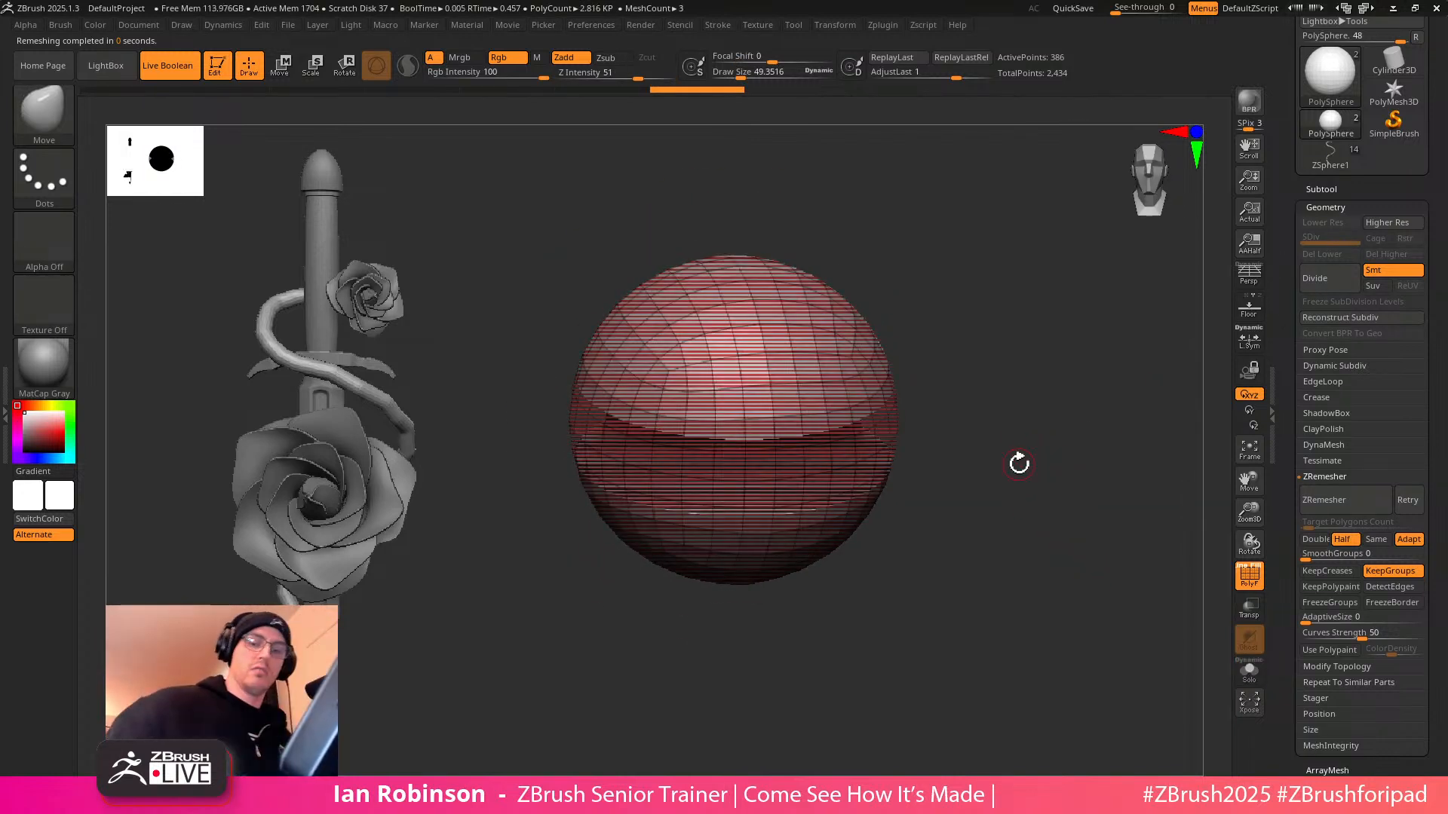
key(Down)
alt+drag(1018, 462, 980, 630)
key(shift+f)
key(shift+f)
drag(1109, 499, 1088, 556)
click(167, 66)
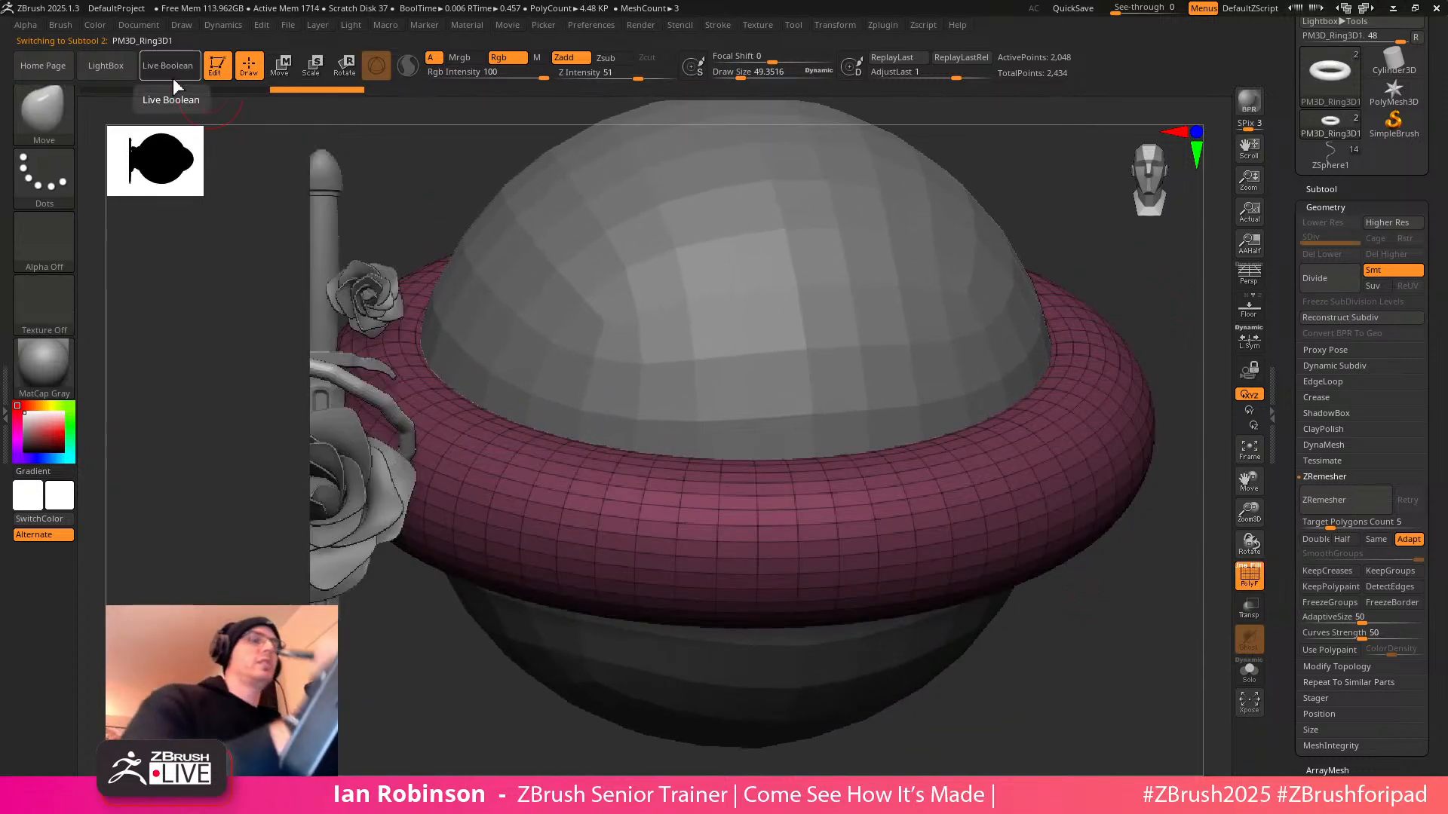
Select the PolySphere, subdivide it once, and delete its lower subdivision level
ctrl+right_drag(910, 452, 917, 538)
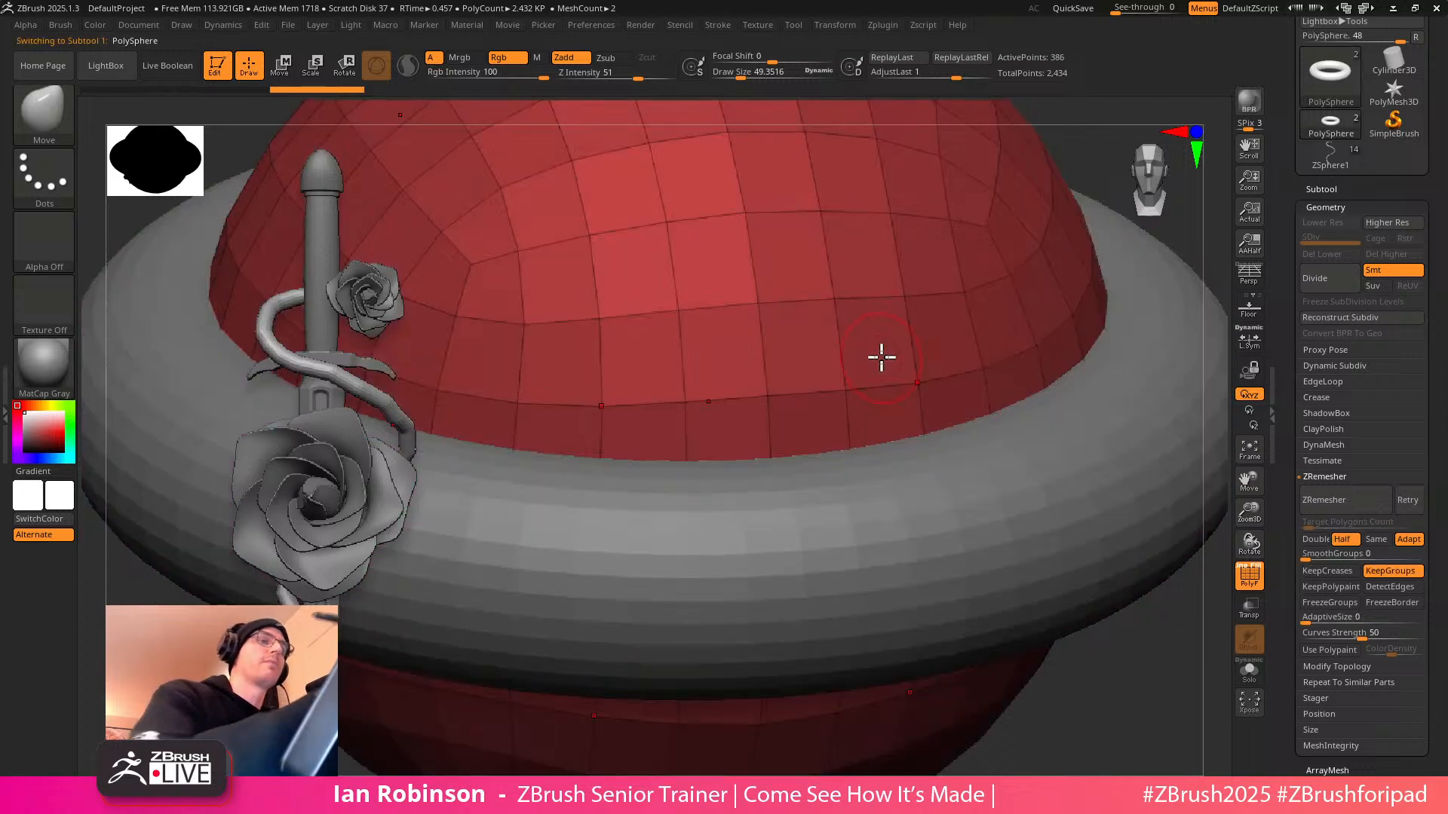
alt+click(879, 356)
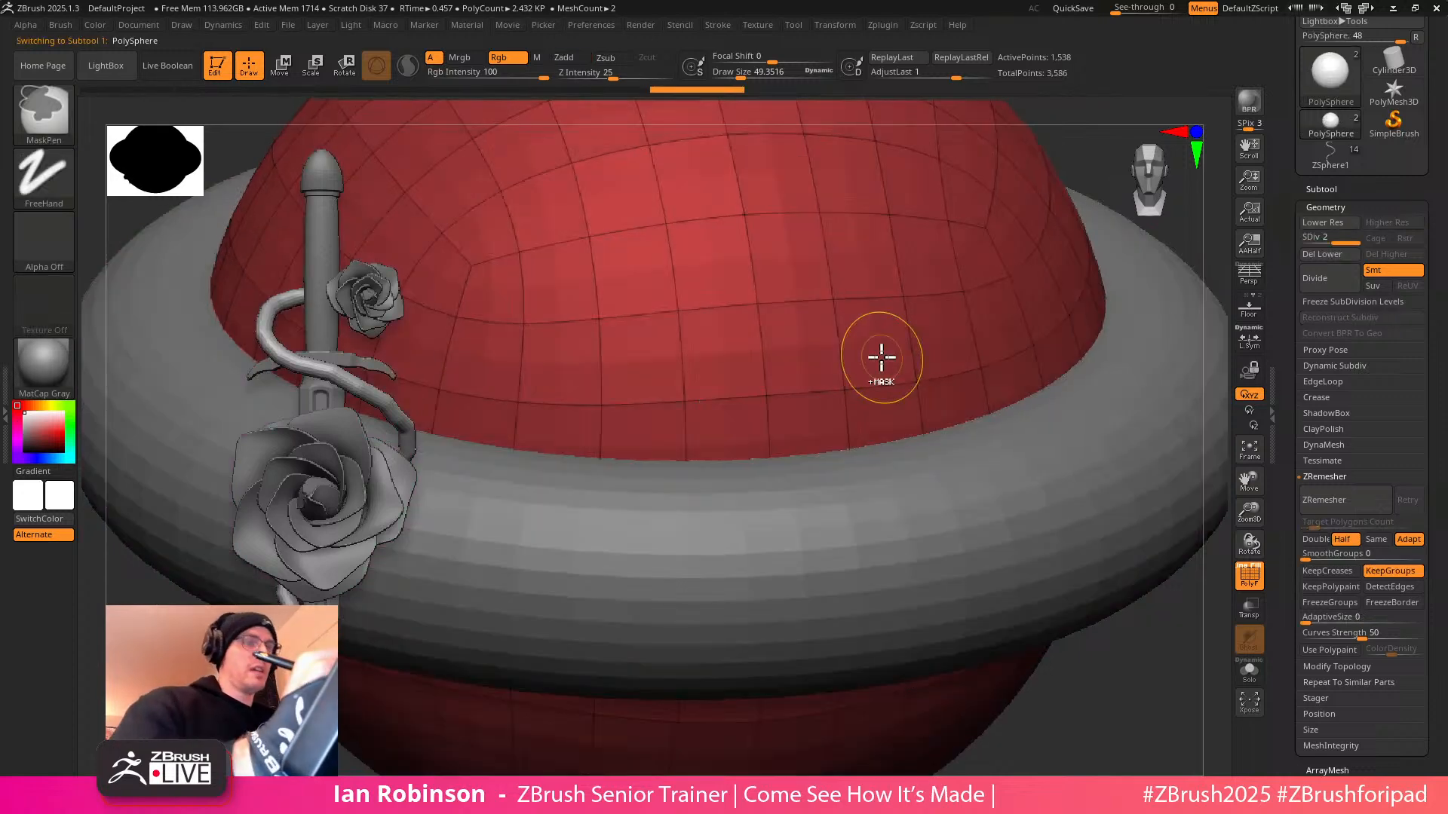
click(1314, 278)
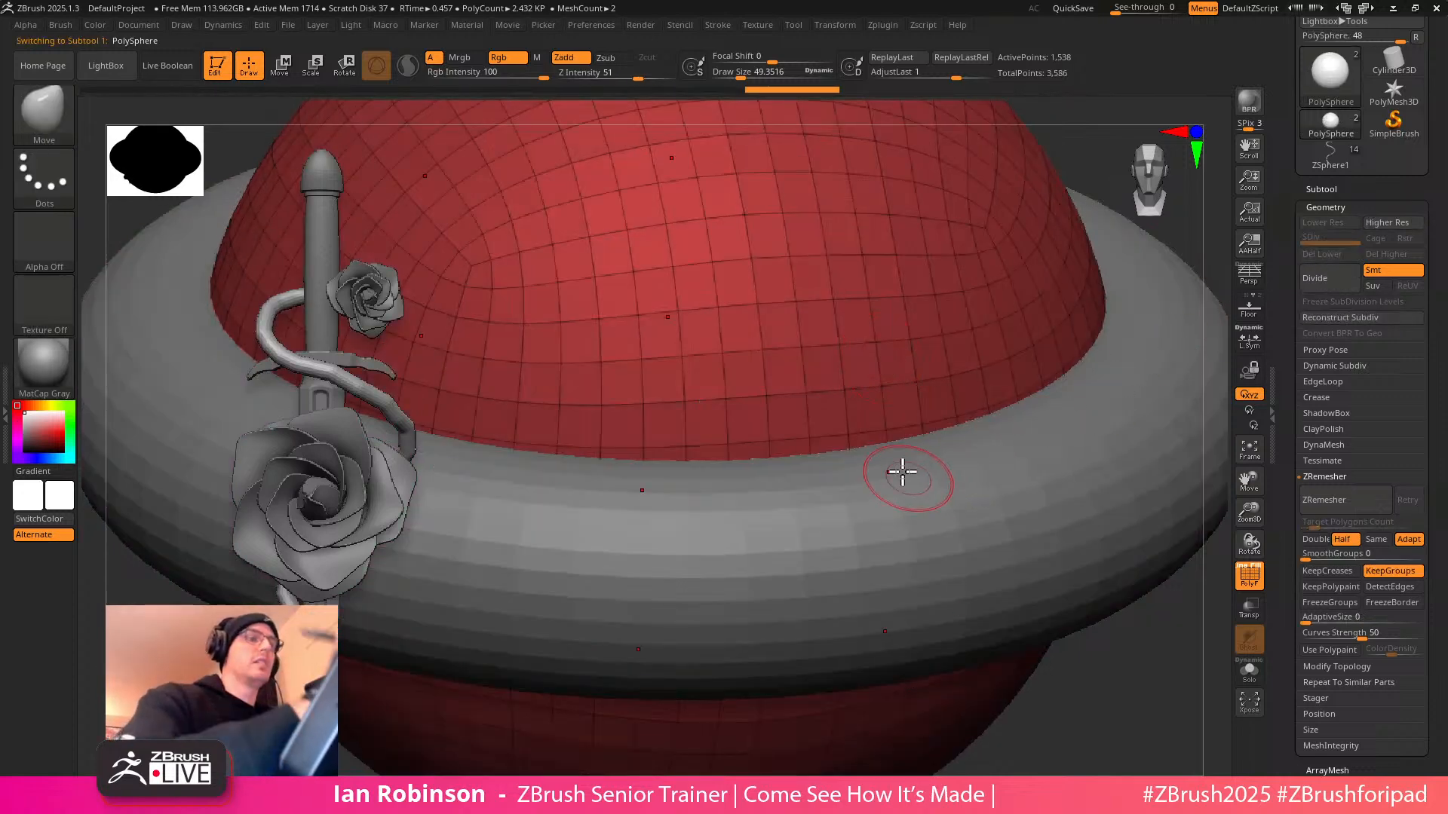
Compare the wireframe density of the ring and the PolySphere by viewing each in isolation
alt+click(937, 511)
key(f)
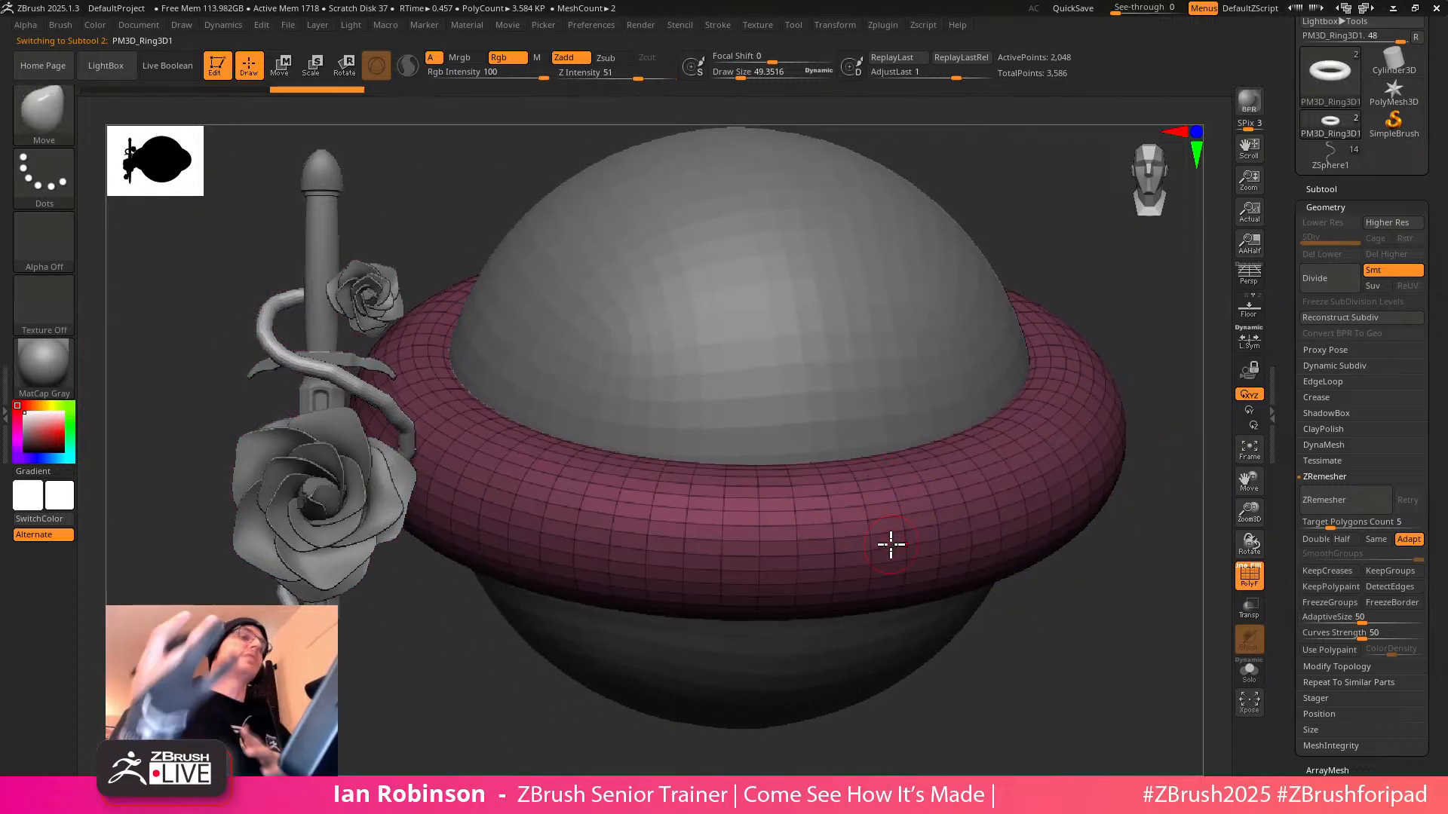
click(1251, 671)
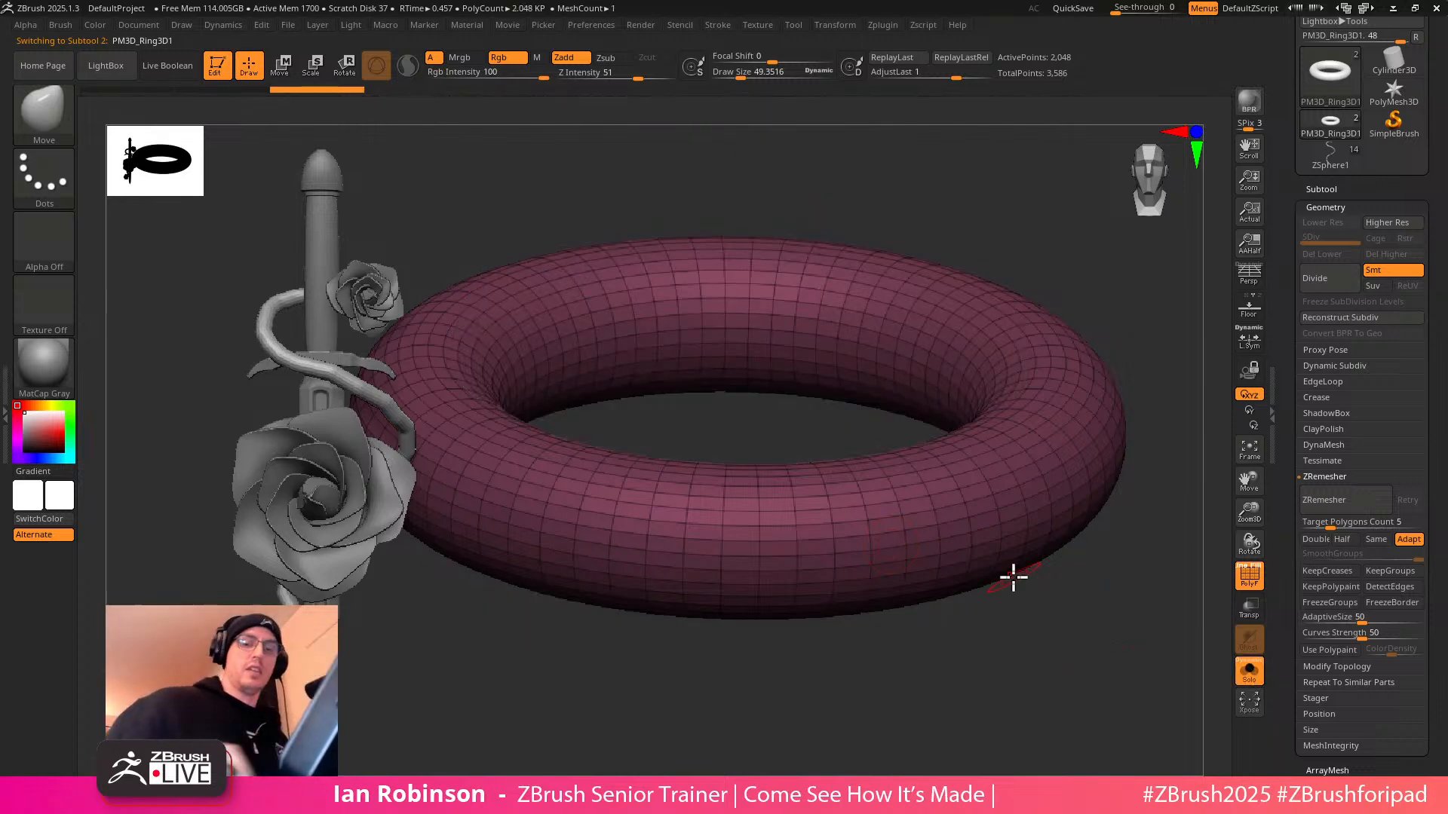
key(Up)
key(shift+f)
key(shift+f)
alt+drag(1013, 576, 1060, 514)
alt+drag(1116, 317, 1107, 276)
shift+drag(1106, 276, 919, 257)
drag(964, 352, 960, 399)
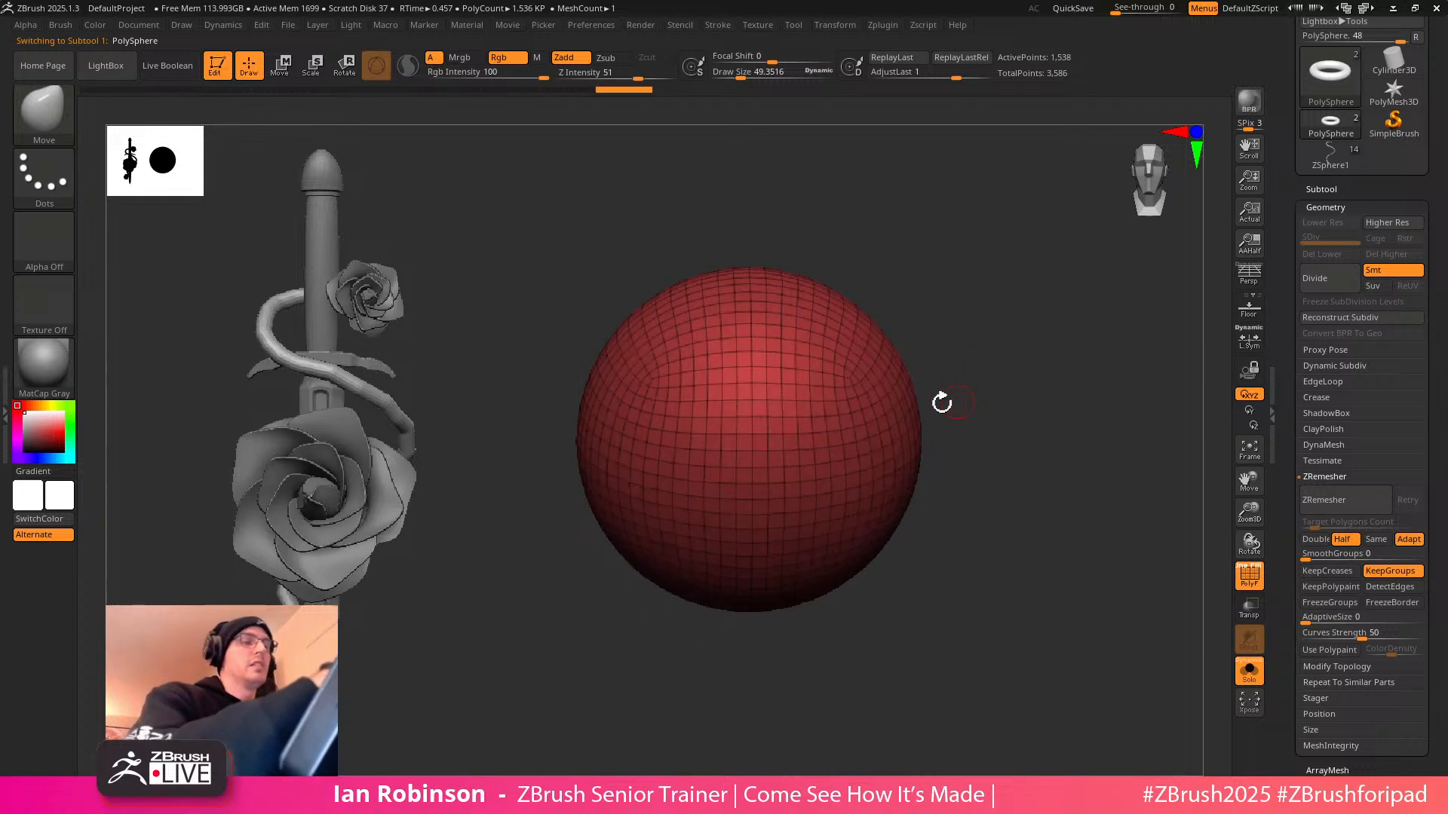
Turn off Y and Z symmetry on the PolySphere, keeping X symmetry
click(835, 25)
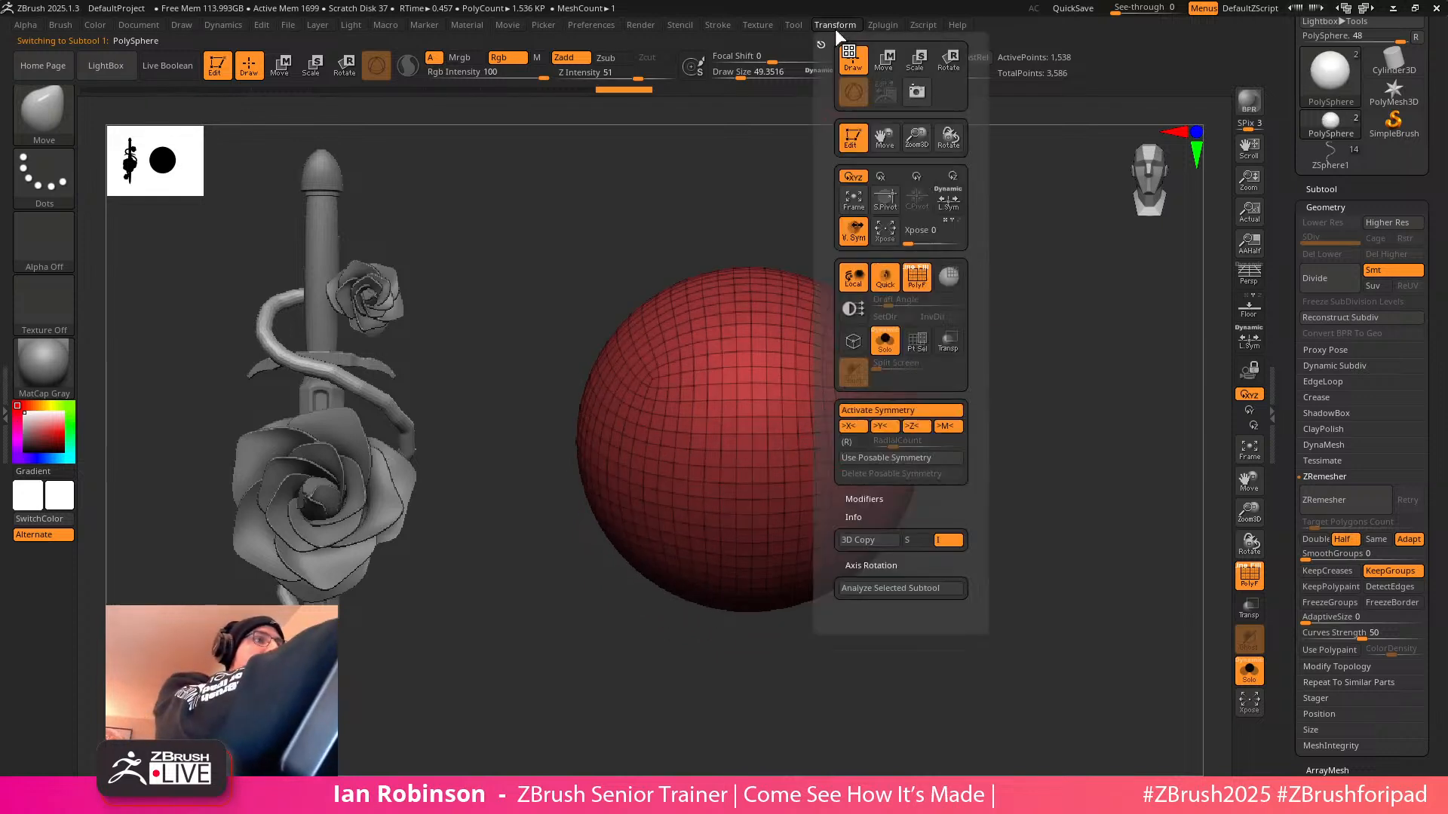
click(882, 426)
click(916, 426)
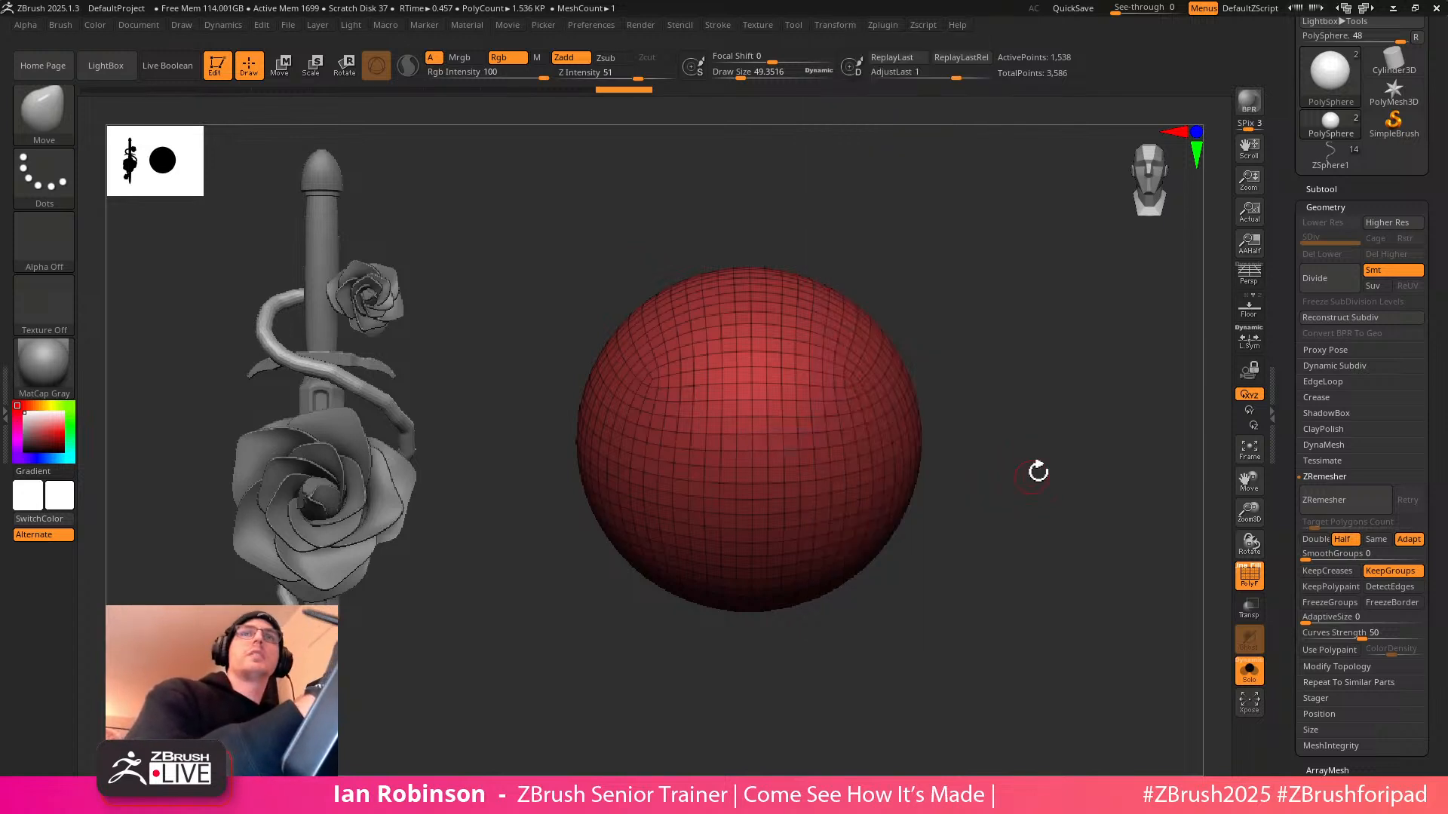
mouse_move(1011, 459)
mouse_down()
mouse_move(1040, 491)
mouse_move(1028, 453)
mouse_move(1026, 469)
mouse_up()
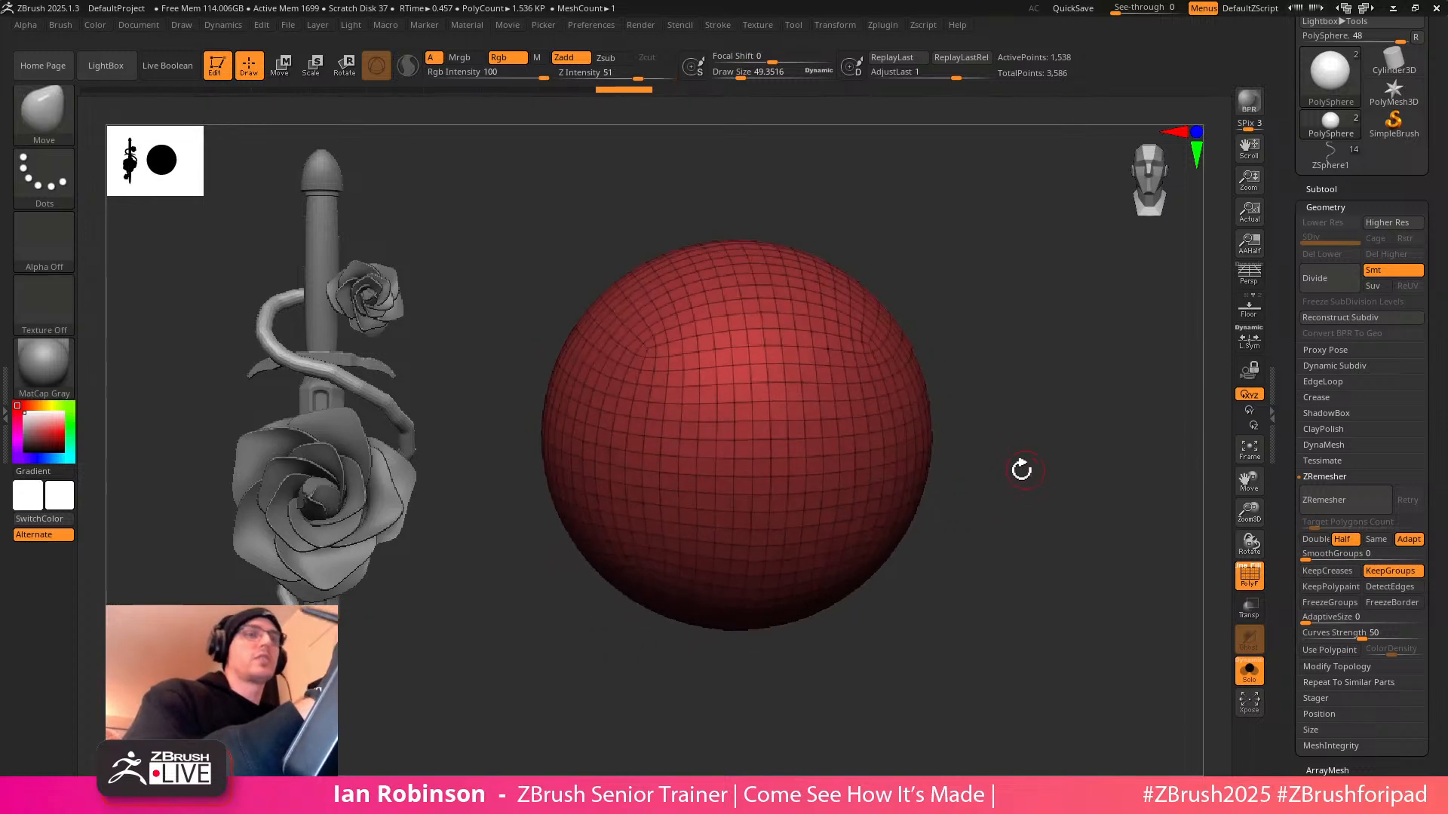
Select the ring in the subtool list, show both subtools again, and turn Live Boolean back on
click(1322, 189)
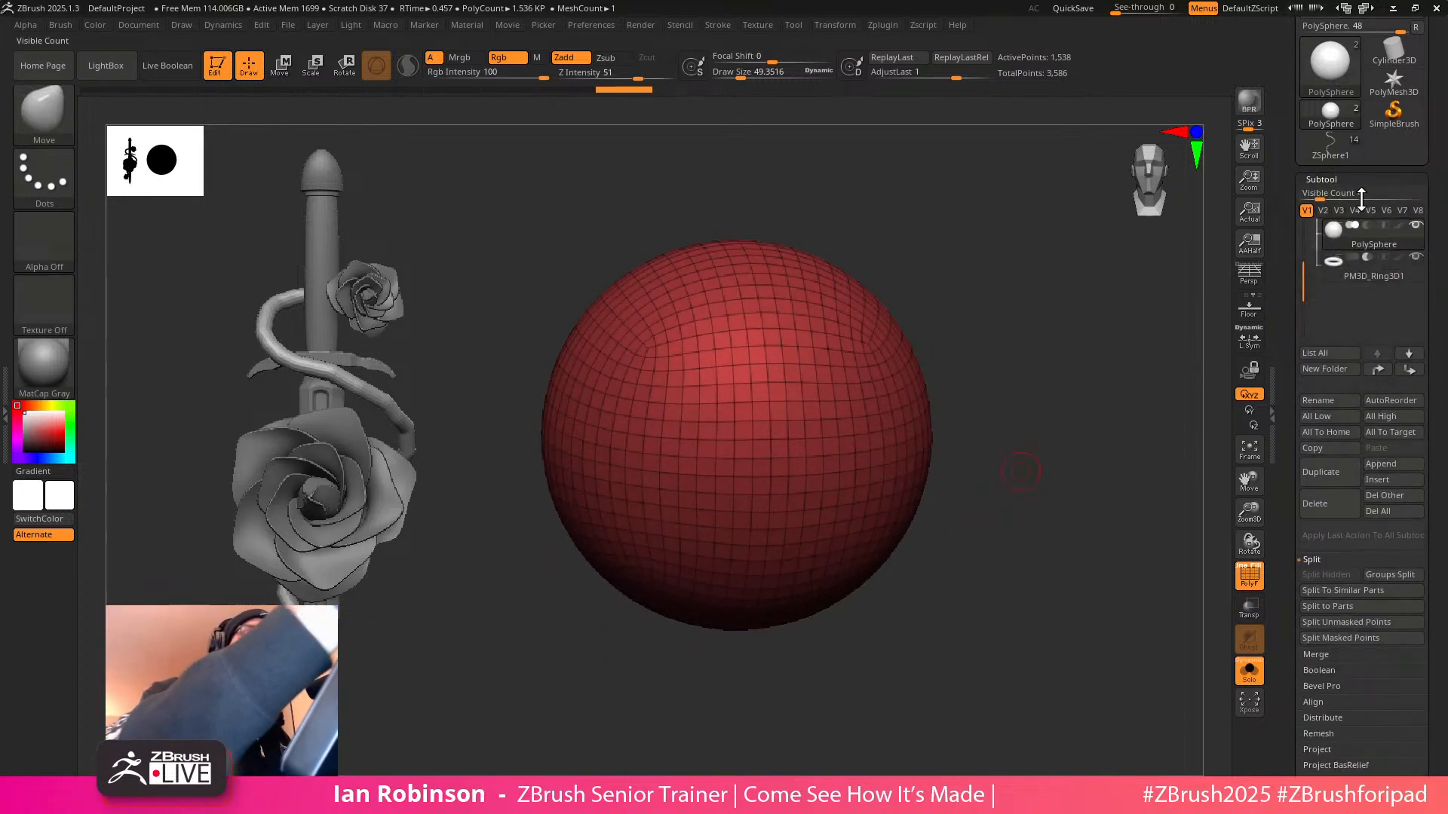
click(1361, 273)
click(1248, 670)
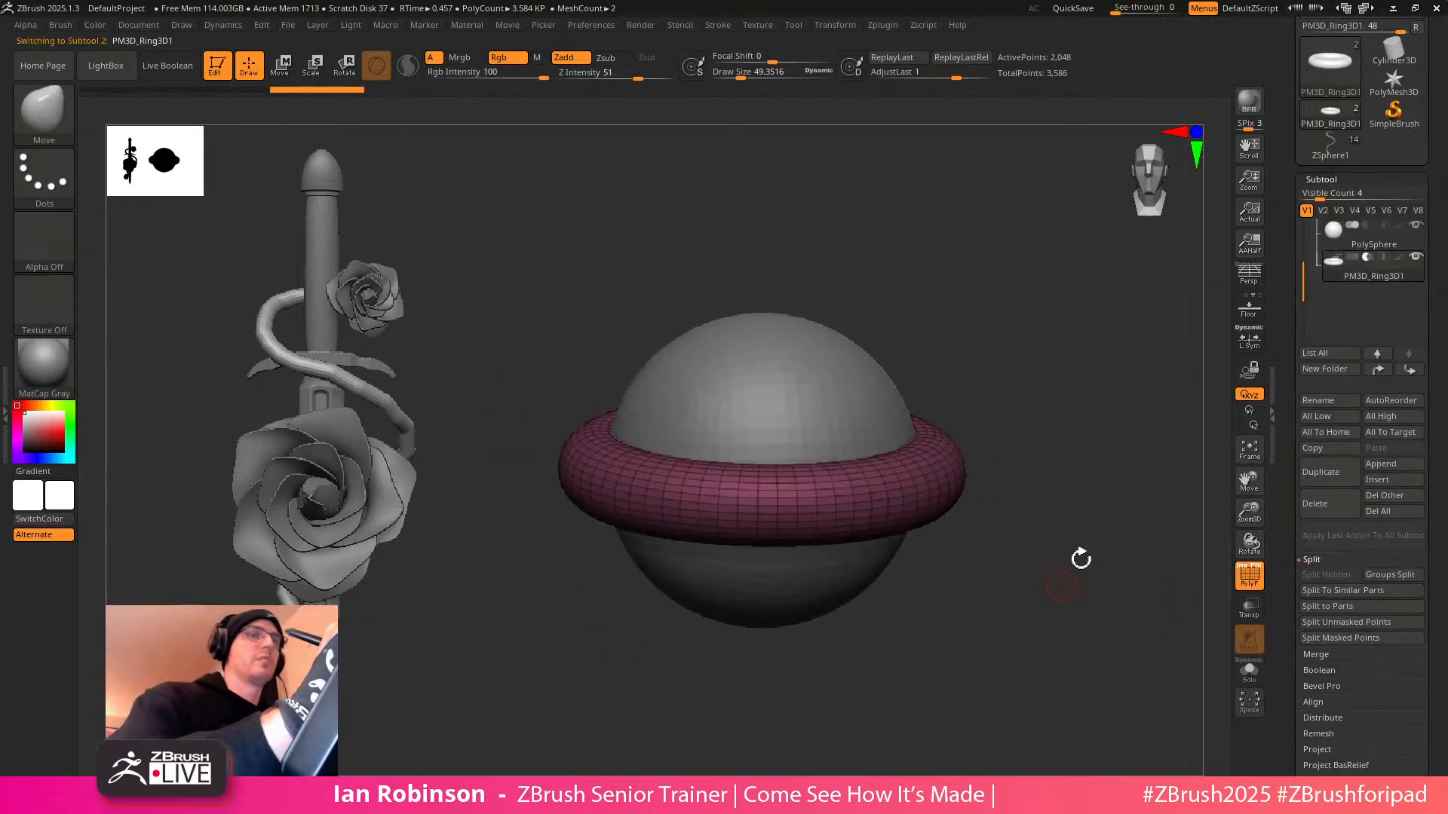
click(174, 68)
ctrl+right_drag(1083, 521, 1058, 502)
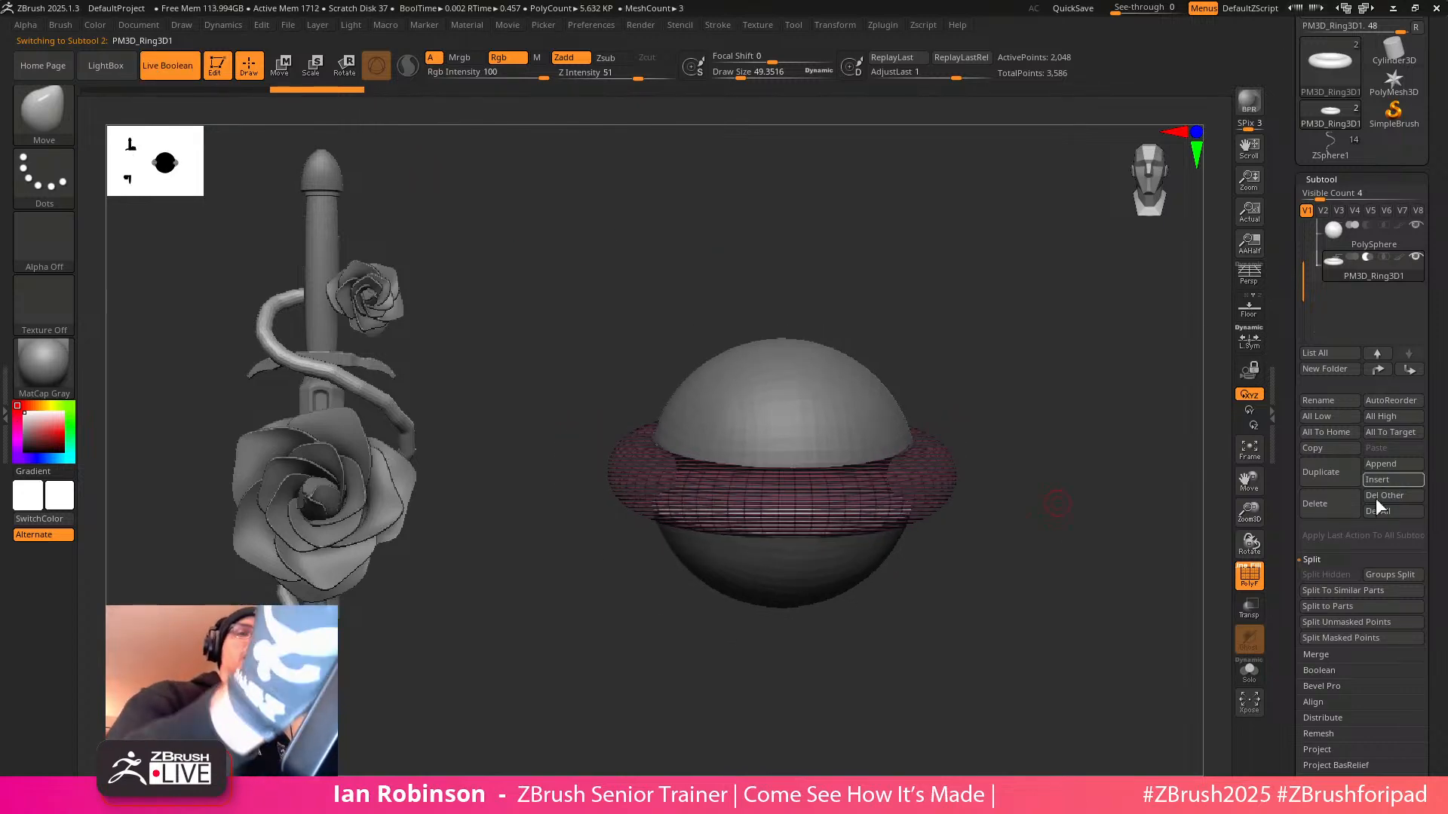
Insert a Cube3D subtool below the ring and view it in isolation
click(1381, 485)
click(1381, 482)
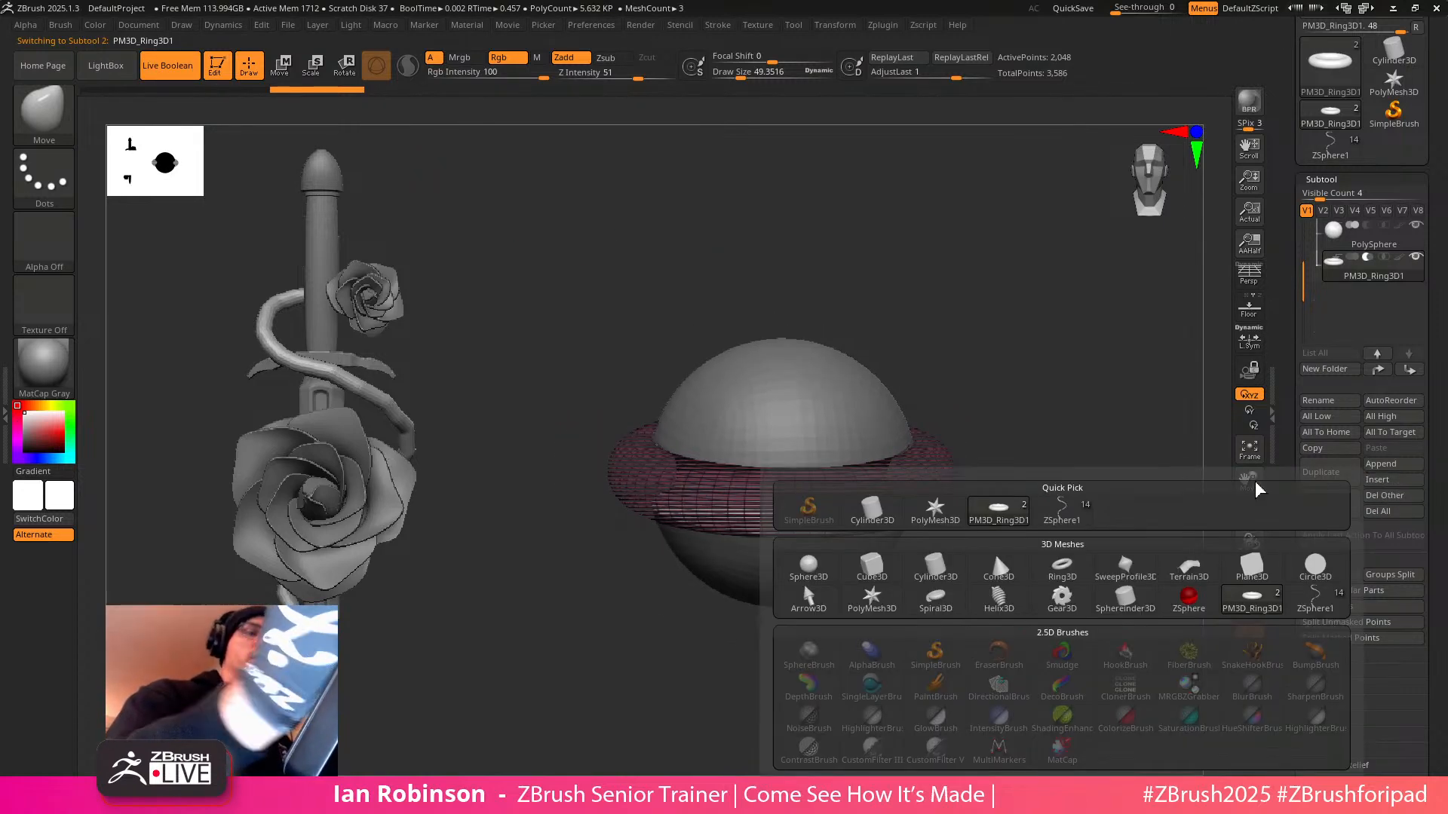
click(872, 565)
drag(947, 517, 1153, 398)
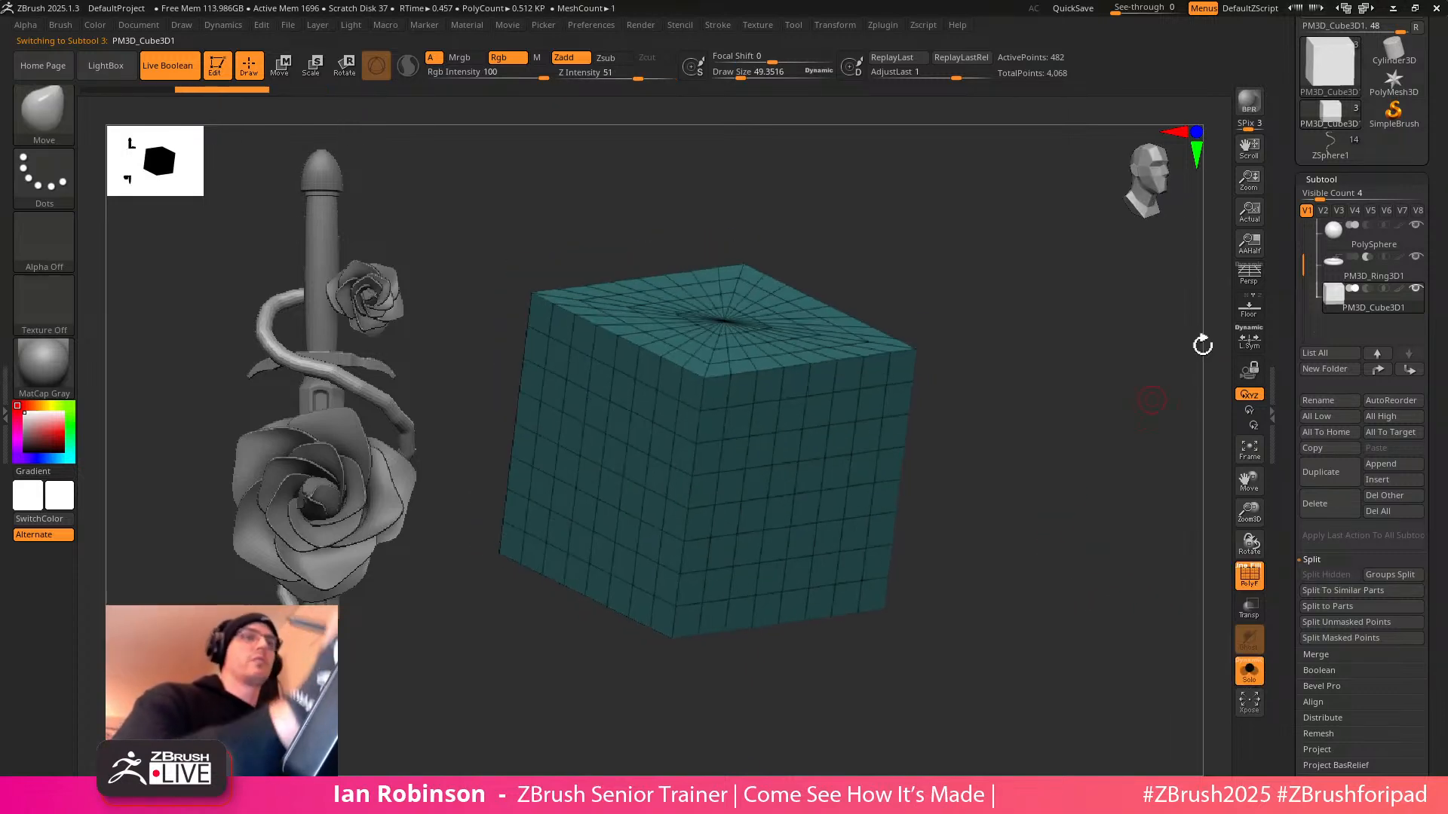
Set ZRemesher for the cube to target polygon count 2, SmoothGroups 0 and AdaptiveSize 0, with KeepGroups and DetectEdges enabled
click(1322, 179)
click(1334, 195)
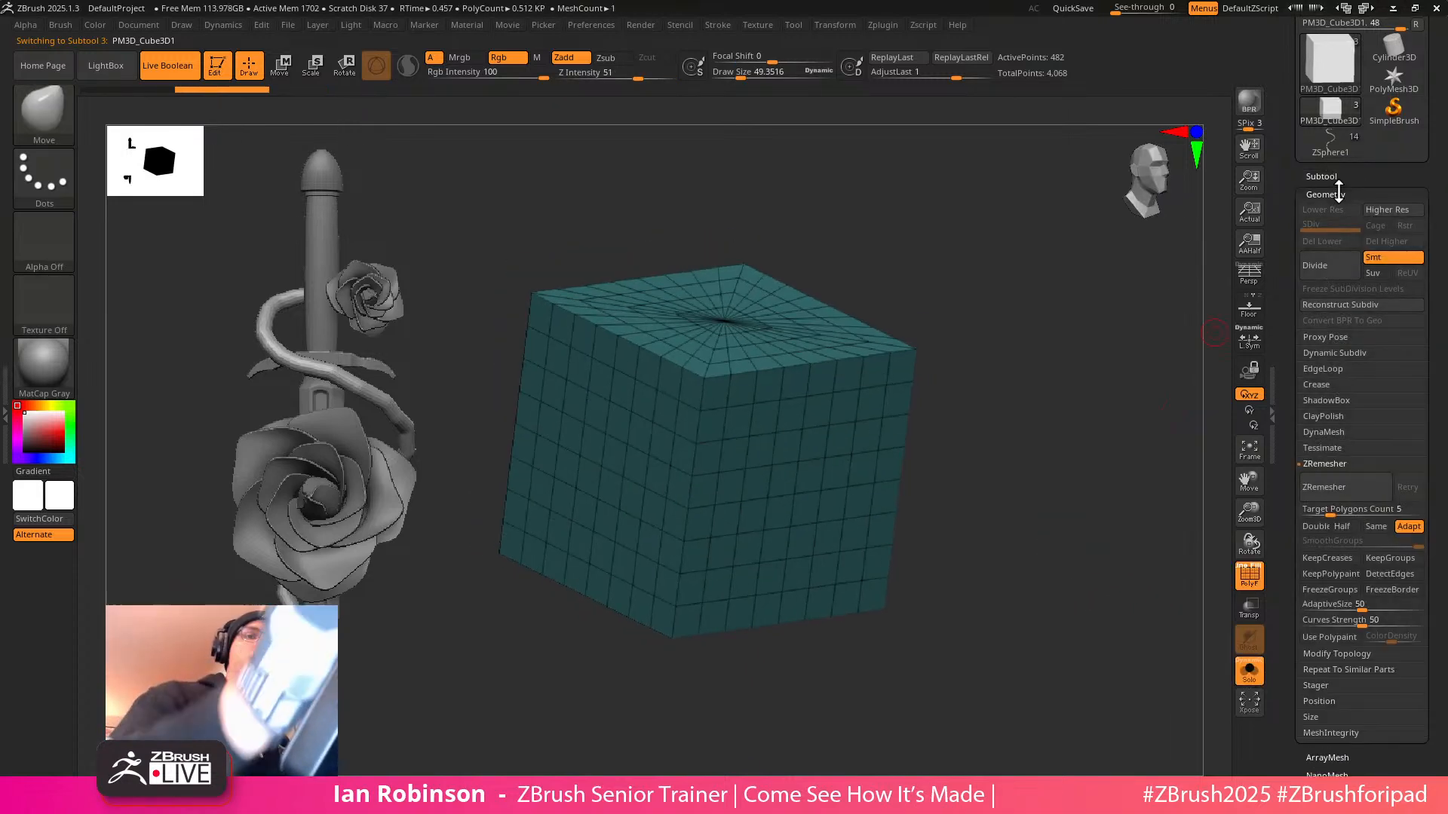
drag(1056, 453, 962, 411)
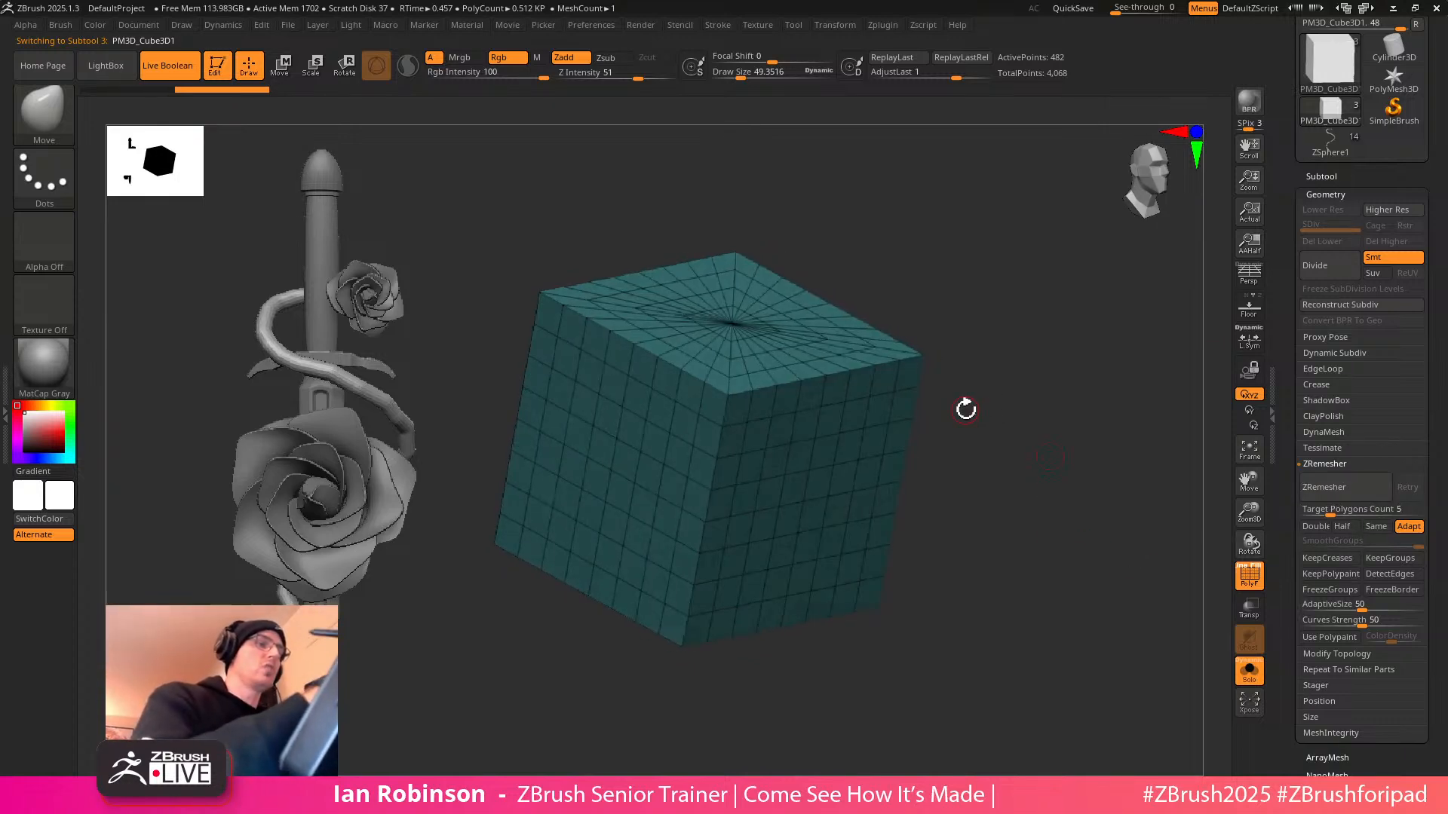
drag(1327, 510, 1334, 508)
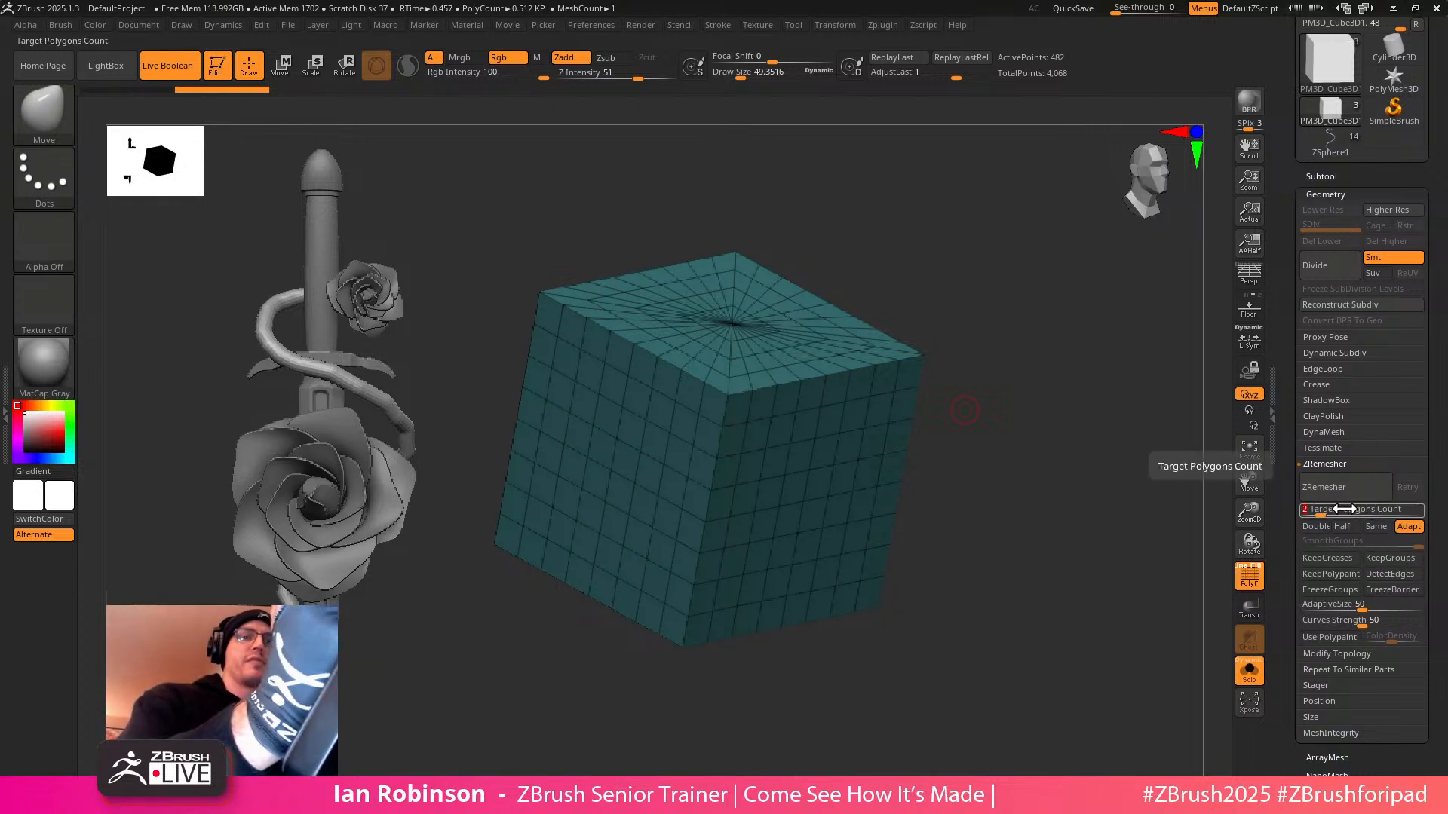
click(1389, 558)
drag(1327, 540, 1258, 556)
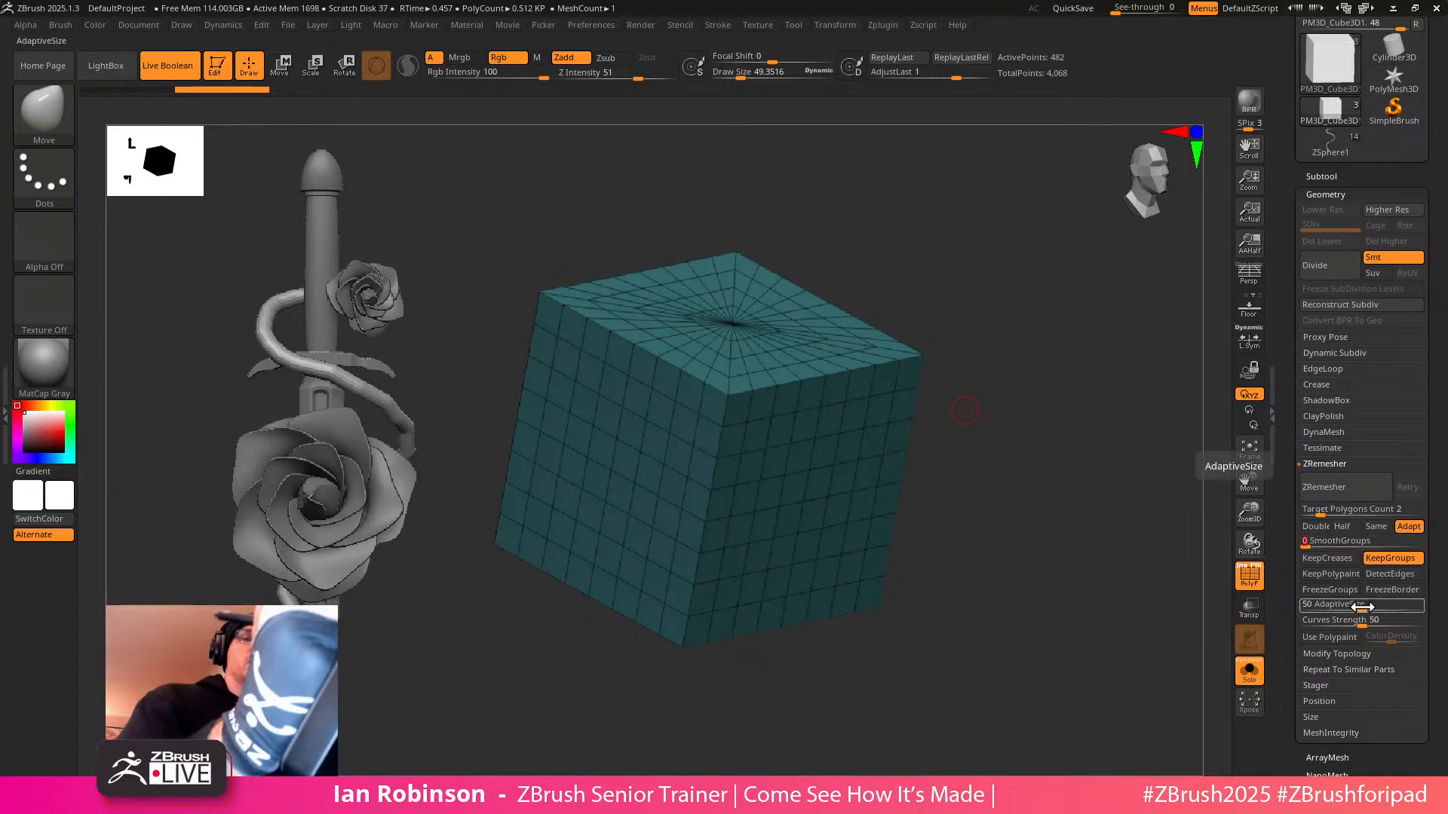
drag(1361, 606, 1293, 608)
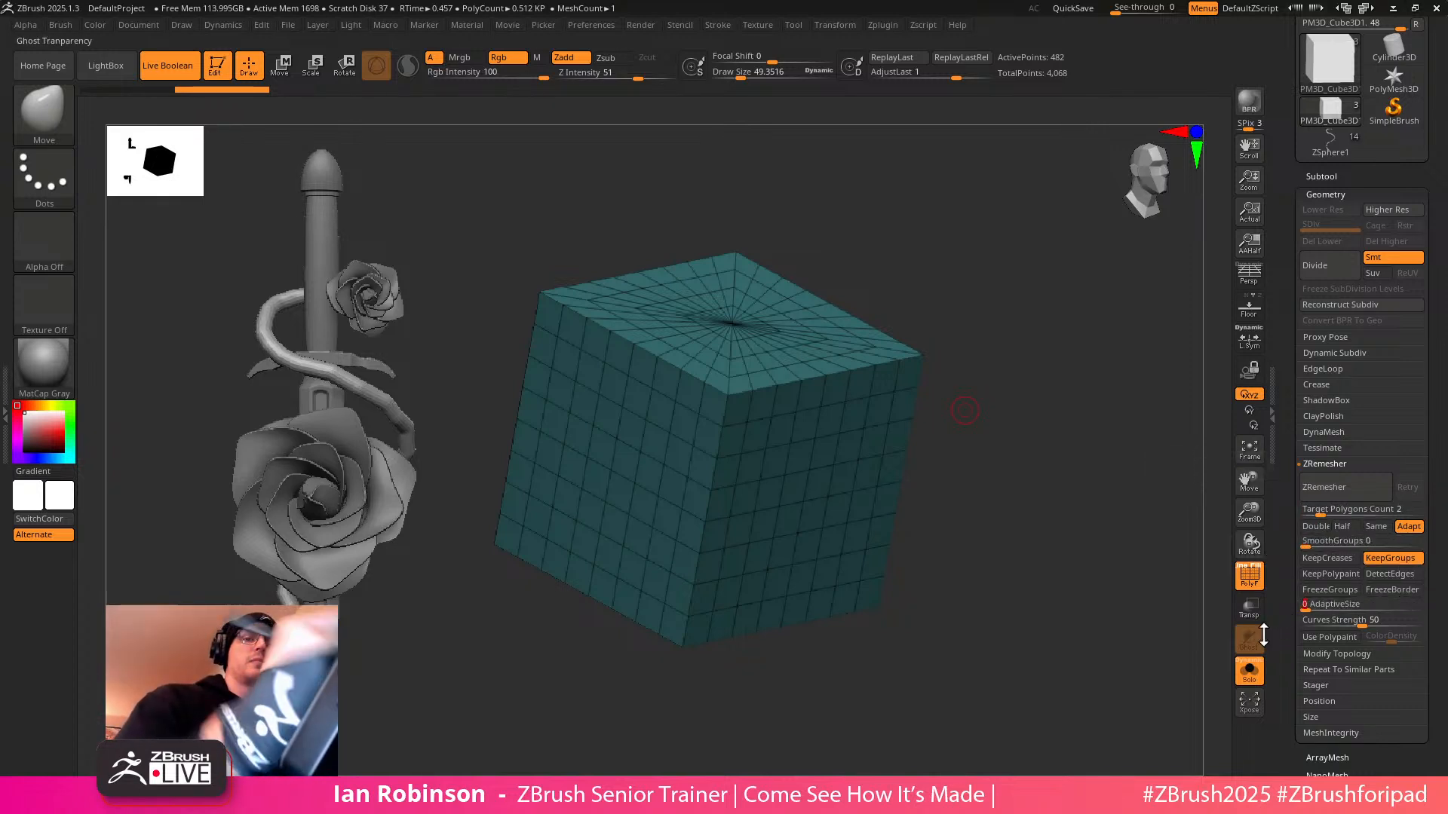
click(1388, 577)
ZRemesh the cube, repeat the remesh twice with Half enabled, and inspect its topology
click(1331, 491)
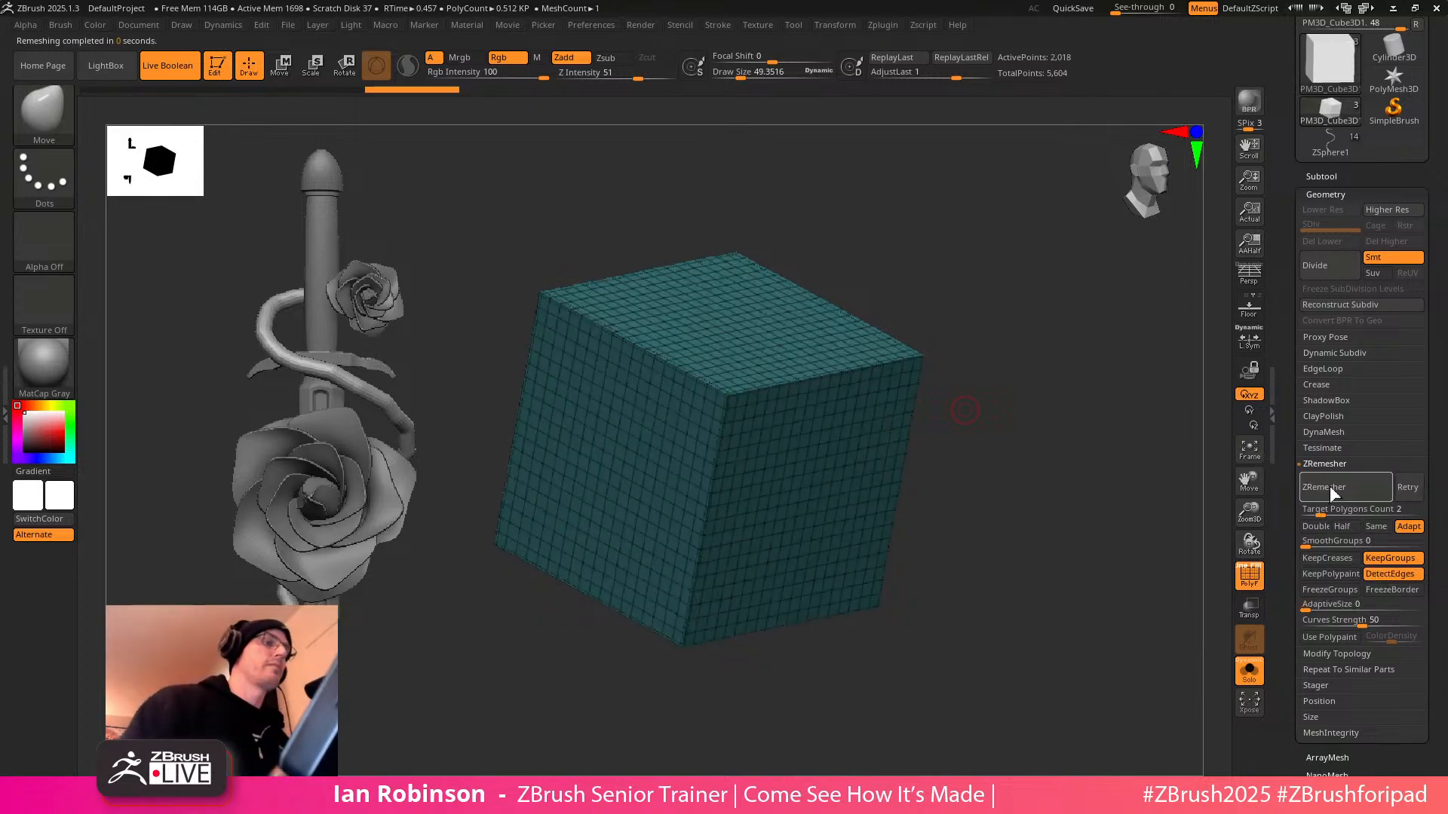
drag(1093, 513, 1099, 476)
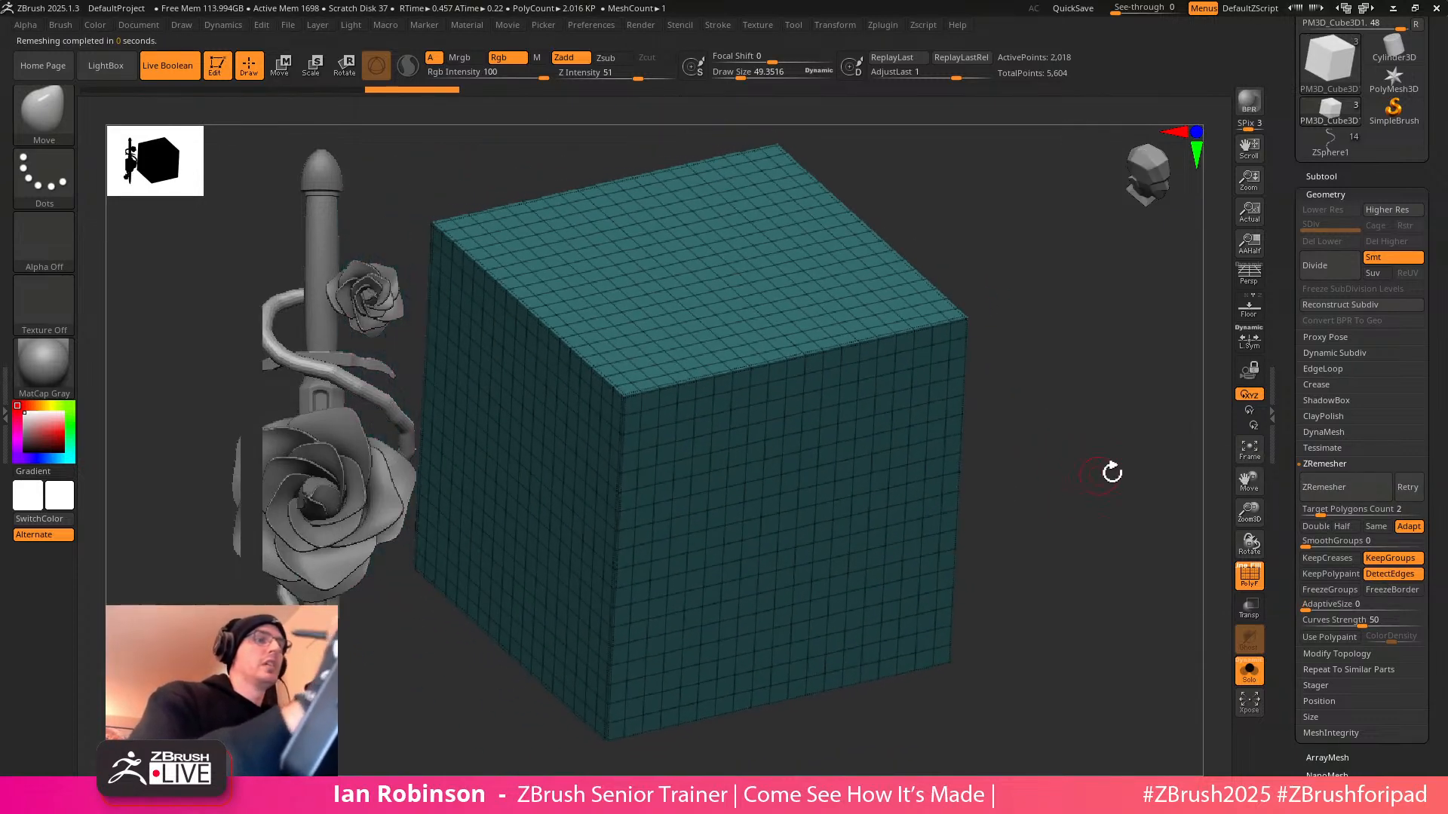
click(1347, 492)
click(1346, 494)
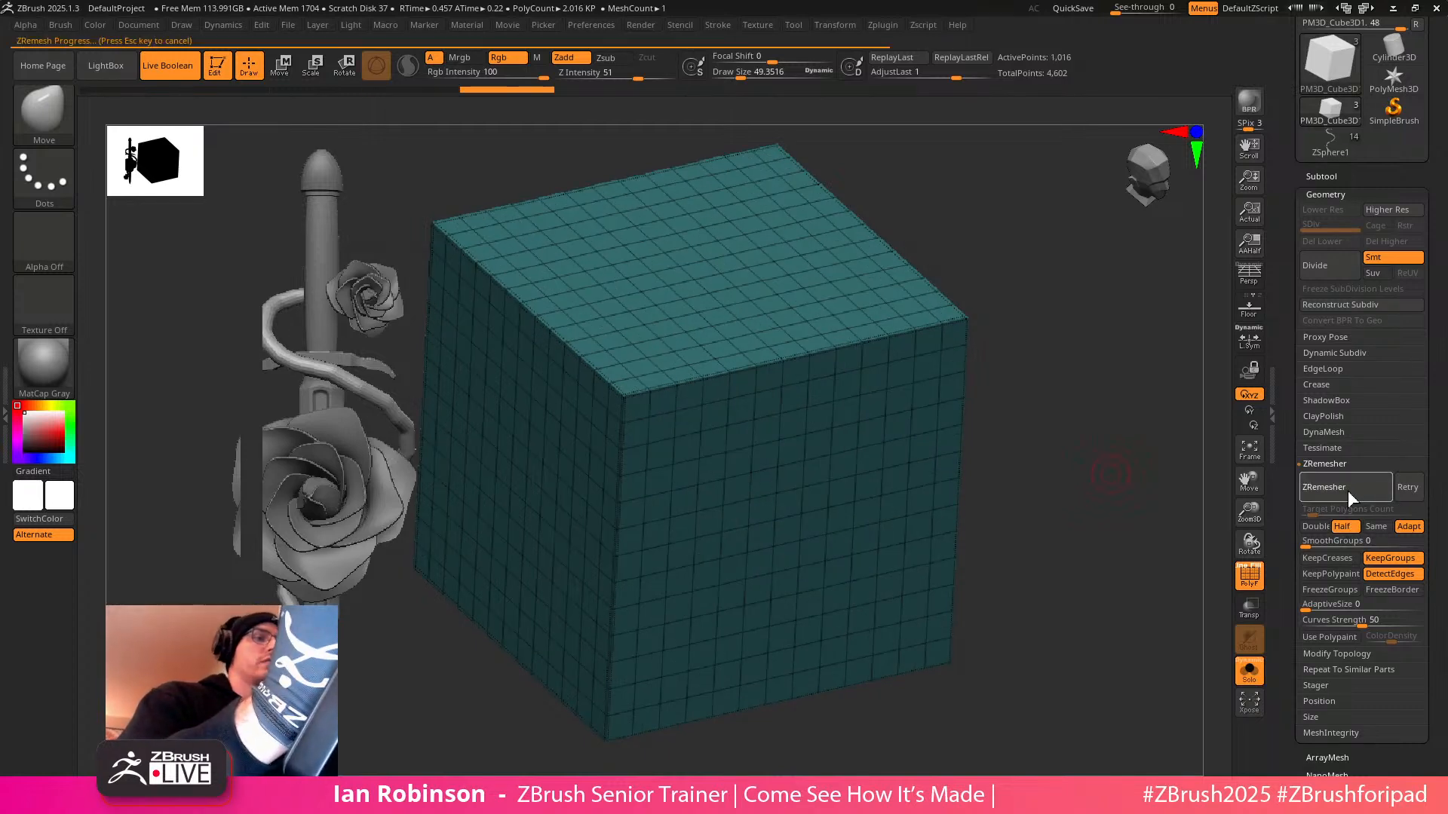
drag(1095, 481, 1059, 459)
mouse_move(1061, 388)
mouse_down()
mouse_move(1114, 414)
mouse_move(870, 439)
mouse_up()
mouse_move(1070, 355)
mouse_down()
mouse_move(1041, 400)
mouse_move(1090, 383)
mouse_move(1027, 457)
mouse_up()
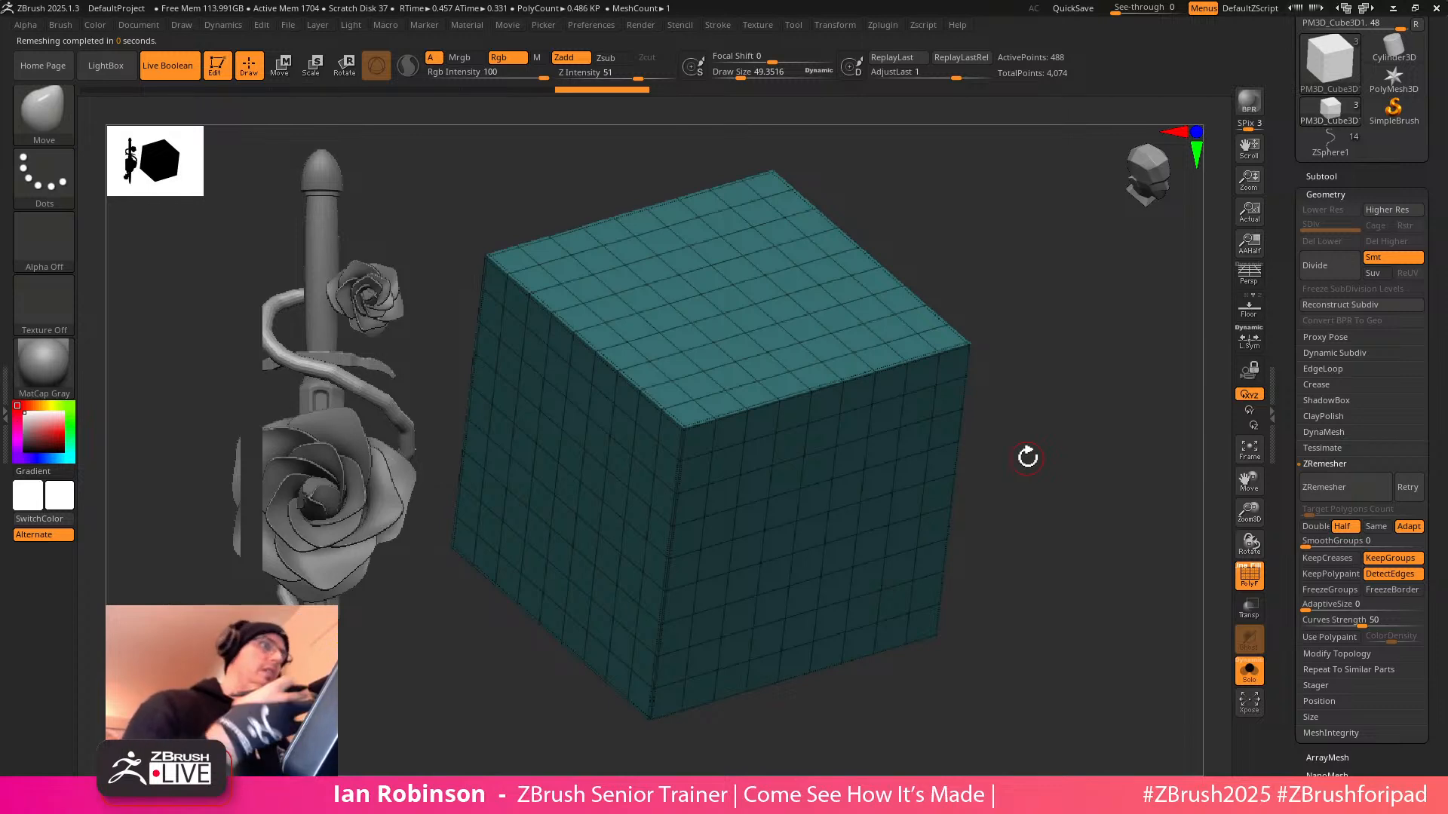
Undo and redo the cube's three remeshes to compare its original topology with the remeshed version
key(ctrl+z)
key(ctrl+z)
key(ctrl+z)
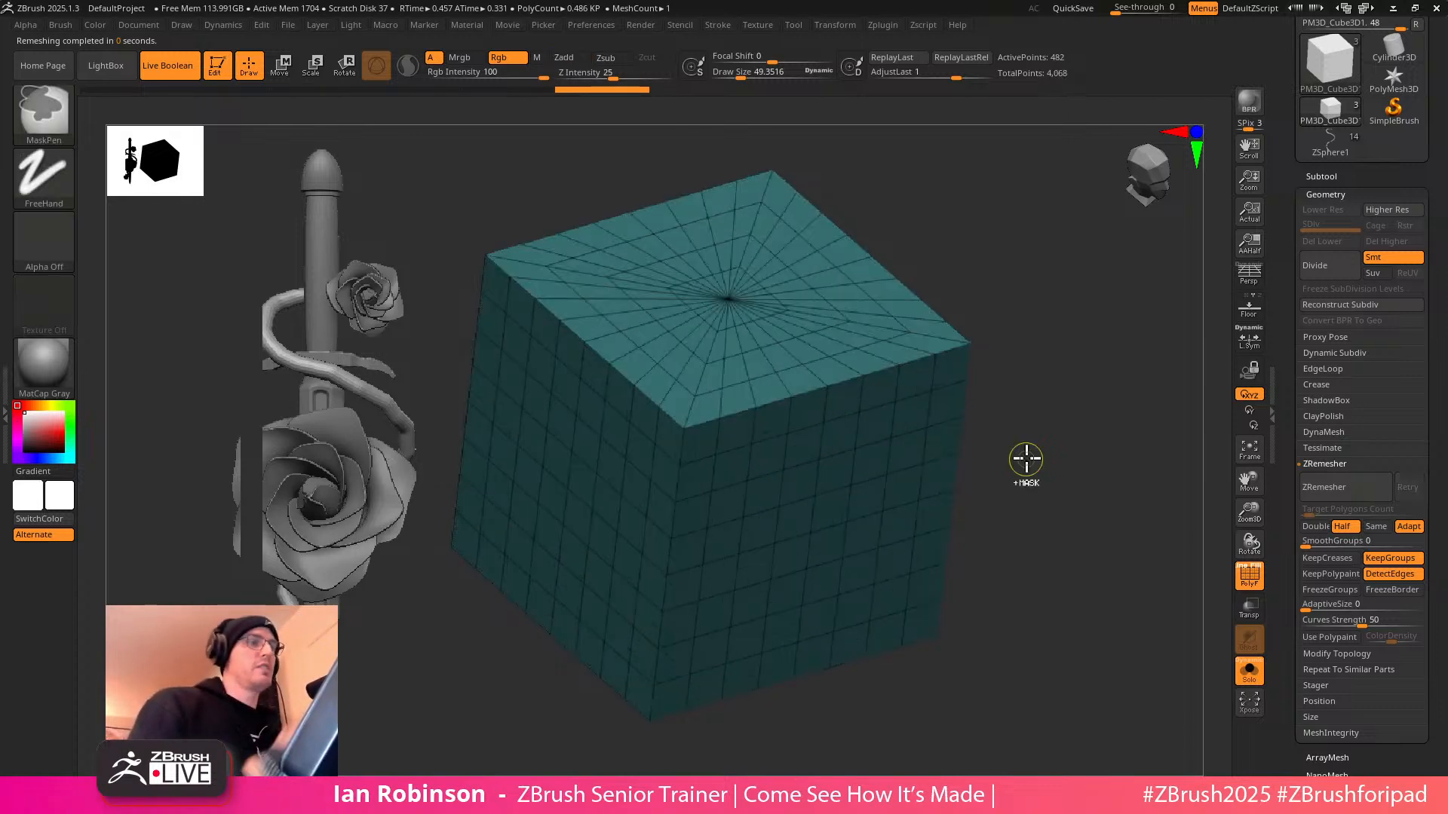
key(ctrl+shift+z)
key(ctrl+shift+z)
key(ctrl+shift+z)
drag(1093, 536, 1127, 579)
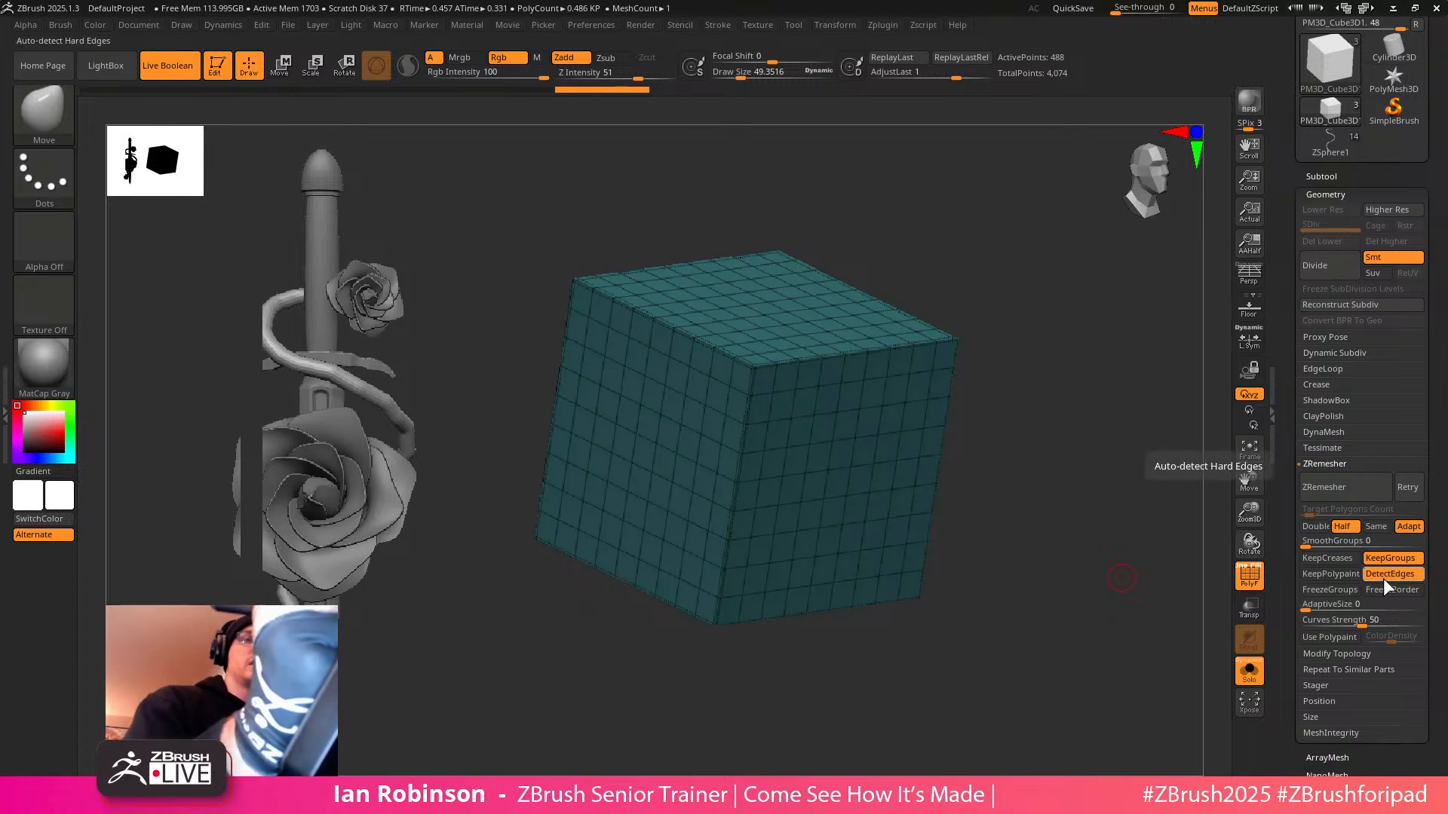
Open the Crease settings and examine the remeshed cube's edges from several angles and straight from the front
click(1333, 383)
drag(1027, 384, 780, 447)
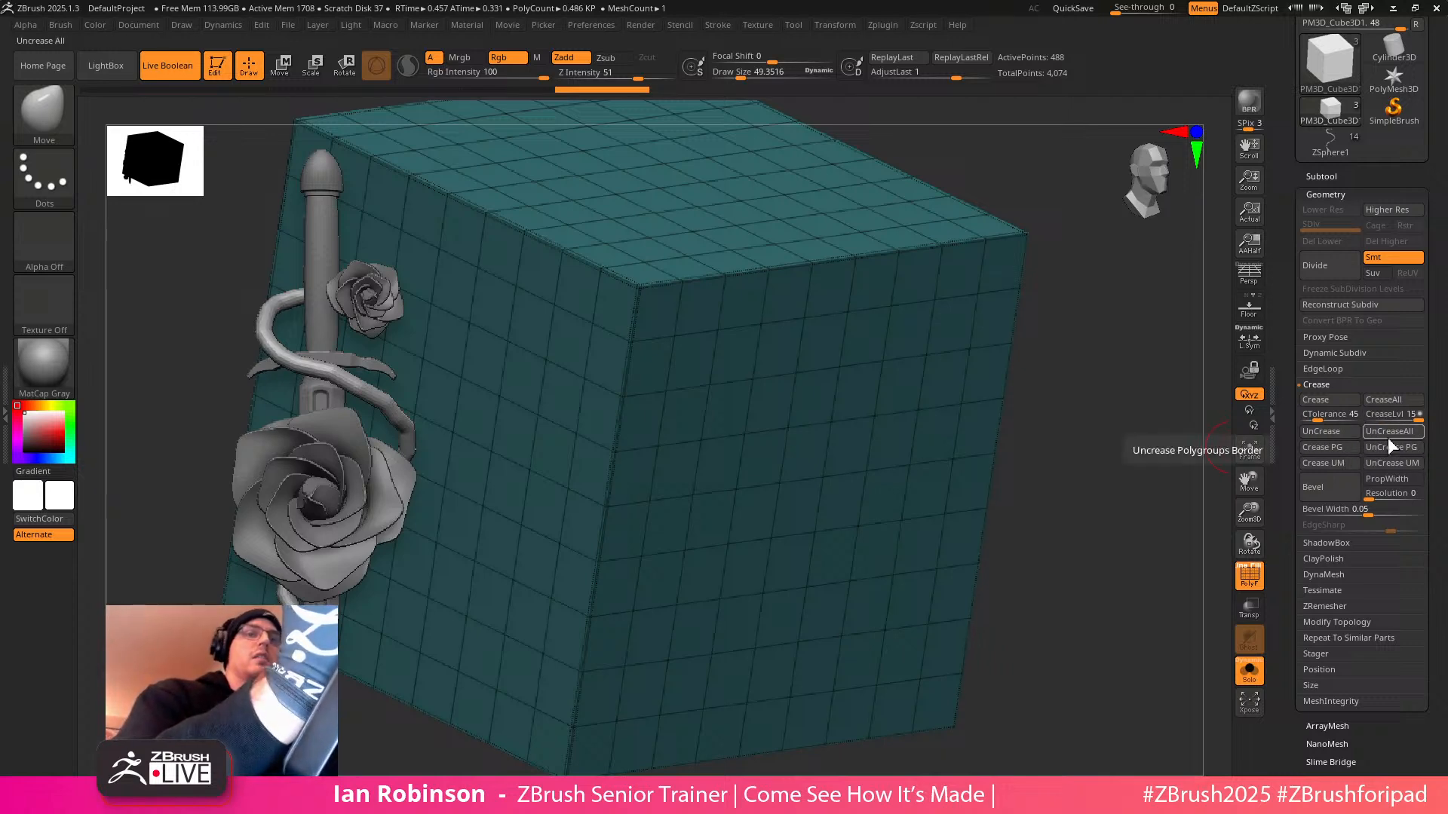
alt+drag(1141, 475, 1094, 413)
shift+drag(1094, 413, 1089, 447)
alt+drag(1107, 529, 1057, 514)
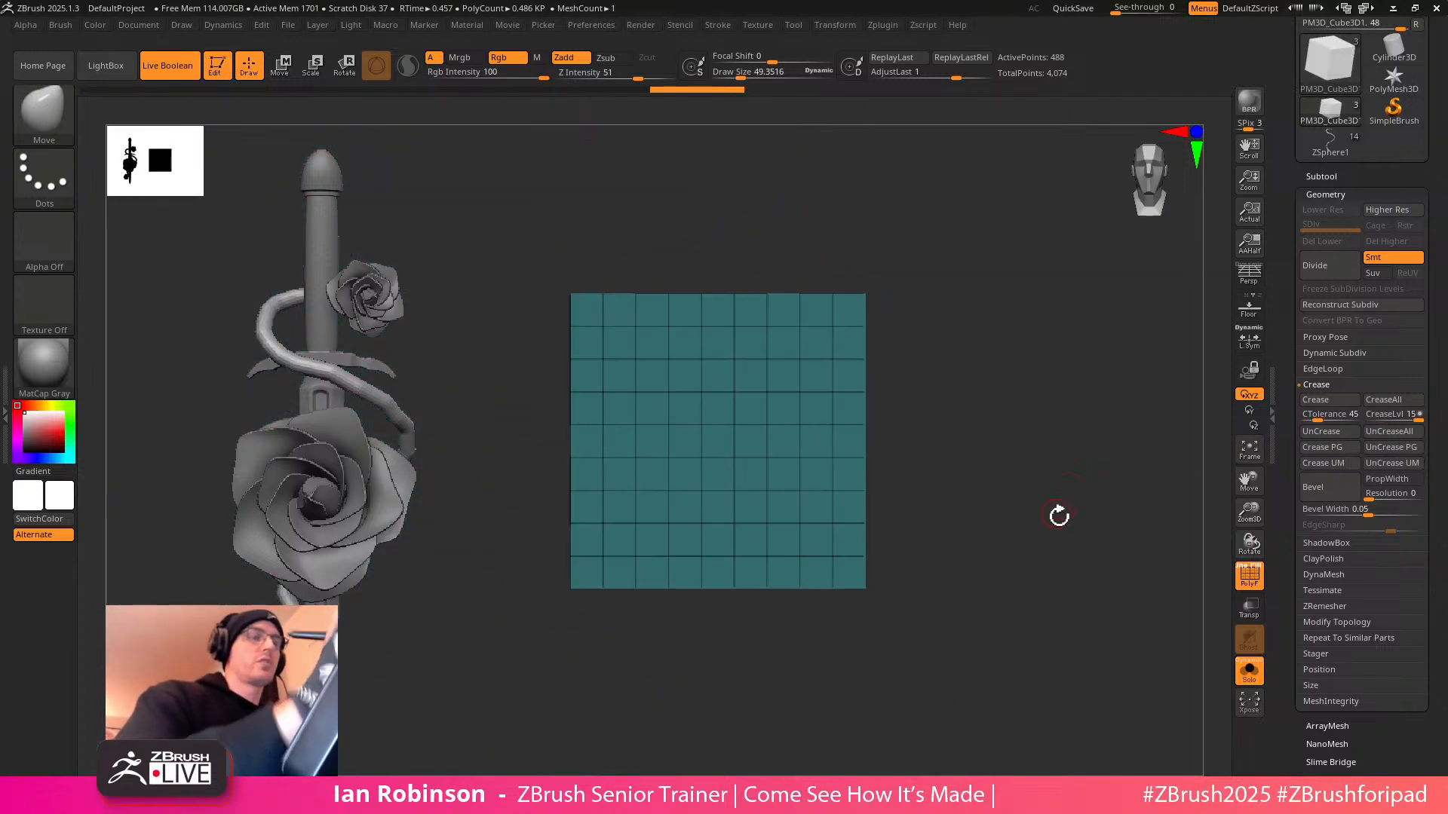
Show all subtools again and move the cube outward so that it cuts into one side of the sphere
click(1249, 673)
drag(1080, 572, 1099, 523)
key(w)
drag(708, 427, 670, 491)
shift+drag(948, 420, 1112, 343)
drag(816, 426, 940, 424)
drag(835, 393, 1015, 414)
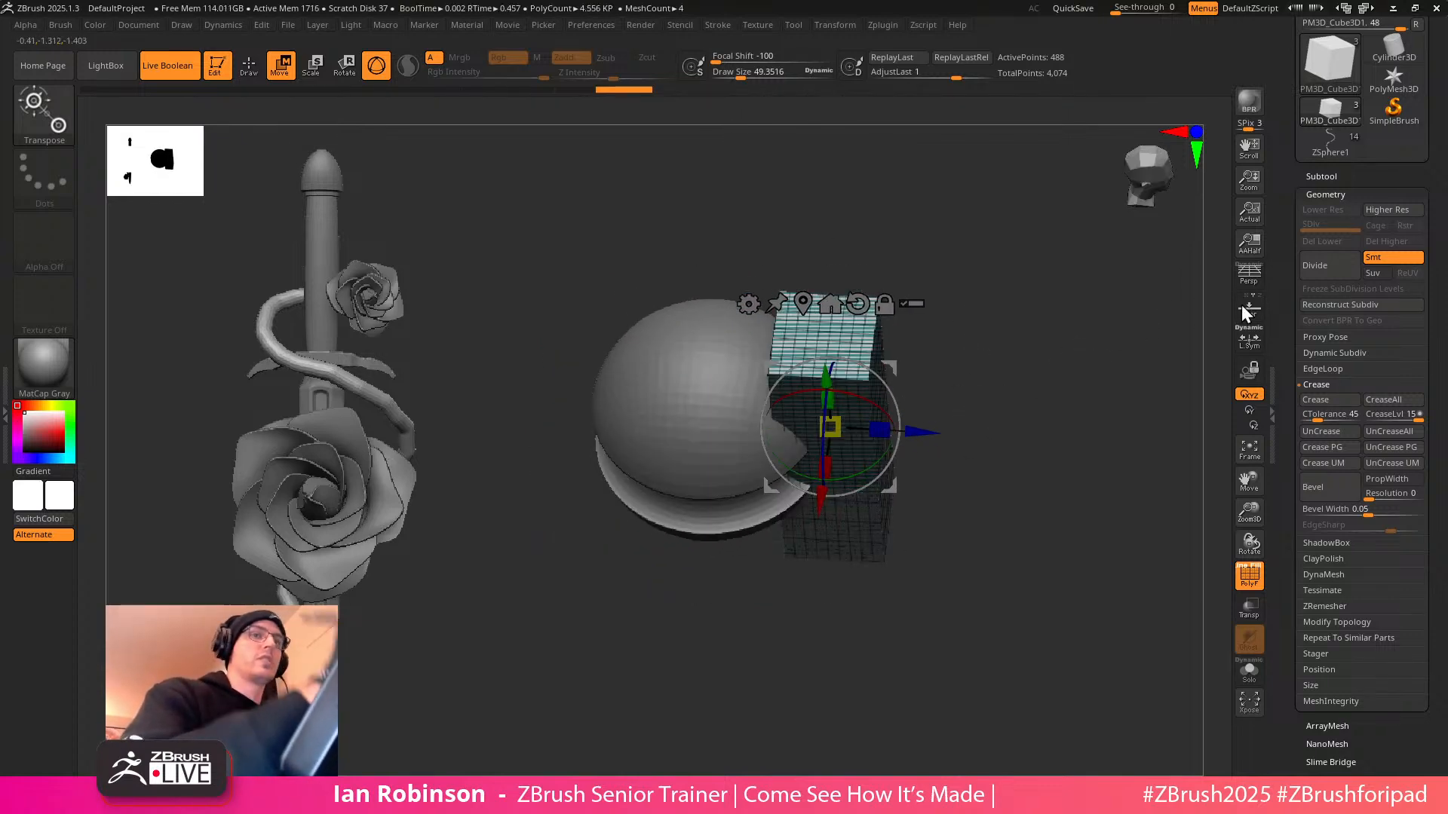
Subdivide the cube once with Smt disabled, and try deleting its lower subdivision level
click(1374, 260)
click(1332, 267)
click(1339, 244)
alt+drag(1059, 344, 1037, 435)
key(ctrl+z)
Stretch the cube and reposition it so that it cuts deeper through the sphere and the ring groove
drag(819, 466, 872, 372)
drag(918, 432, 864, 423)
key(q)
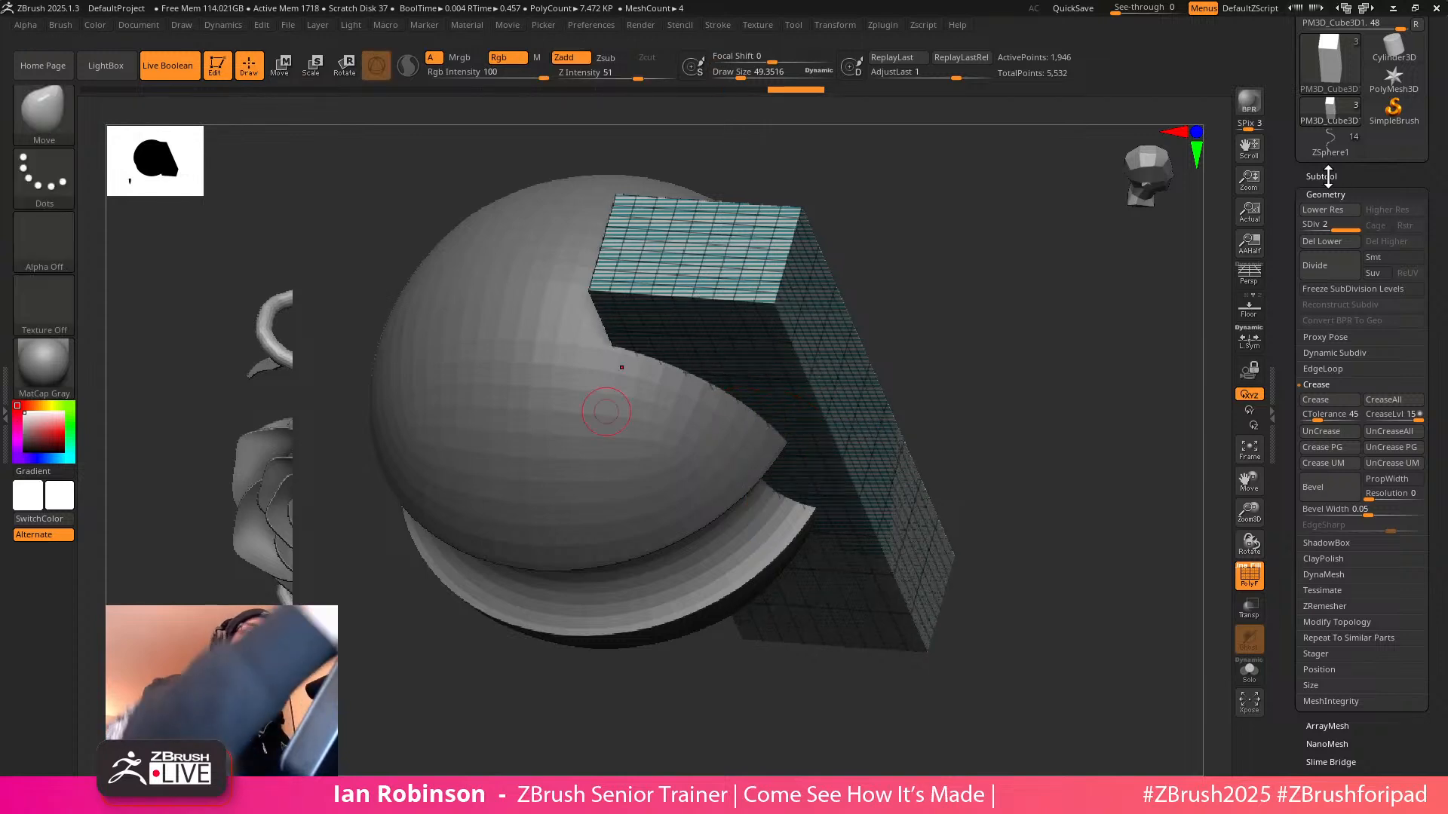
Reorder the subtools so the cube sits above the ring, and make the PolySphere the active subtool
click(1328, 176)
drag(1143, 361, 1094, 375)
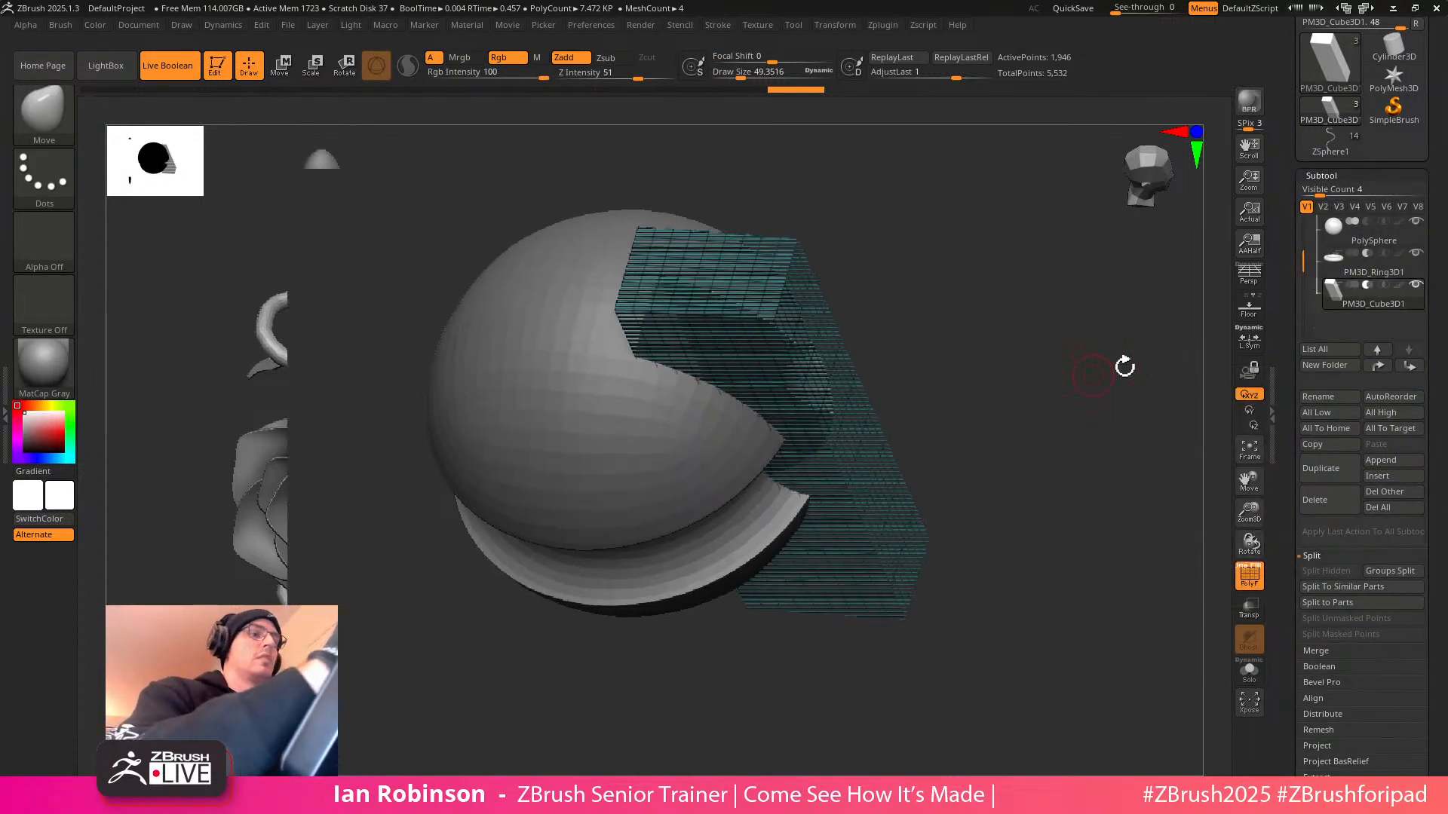
drag(1362, 288, 1371, 245)
mouse_move(1072, 487)
alt+mouse_down()
mouse_move(1012, 383)
mouse_move(1089, 407)
mouse_move(1044, 423)
mouse_move(1083, 450)
mouse_move(1050, 439)
mouse_move(1076, 442)
mouse_move(1076, 388)
mouse_move(1063, 404)
mouse_move(1047, 374)
mouse_move(1063, 472)
mouse_move(1080, 468)
mouse_move(1039, 465)
alt+mouse_up()
key(shift+f)
click(1327, 296)
click(1330, 238)
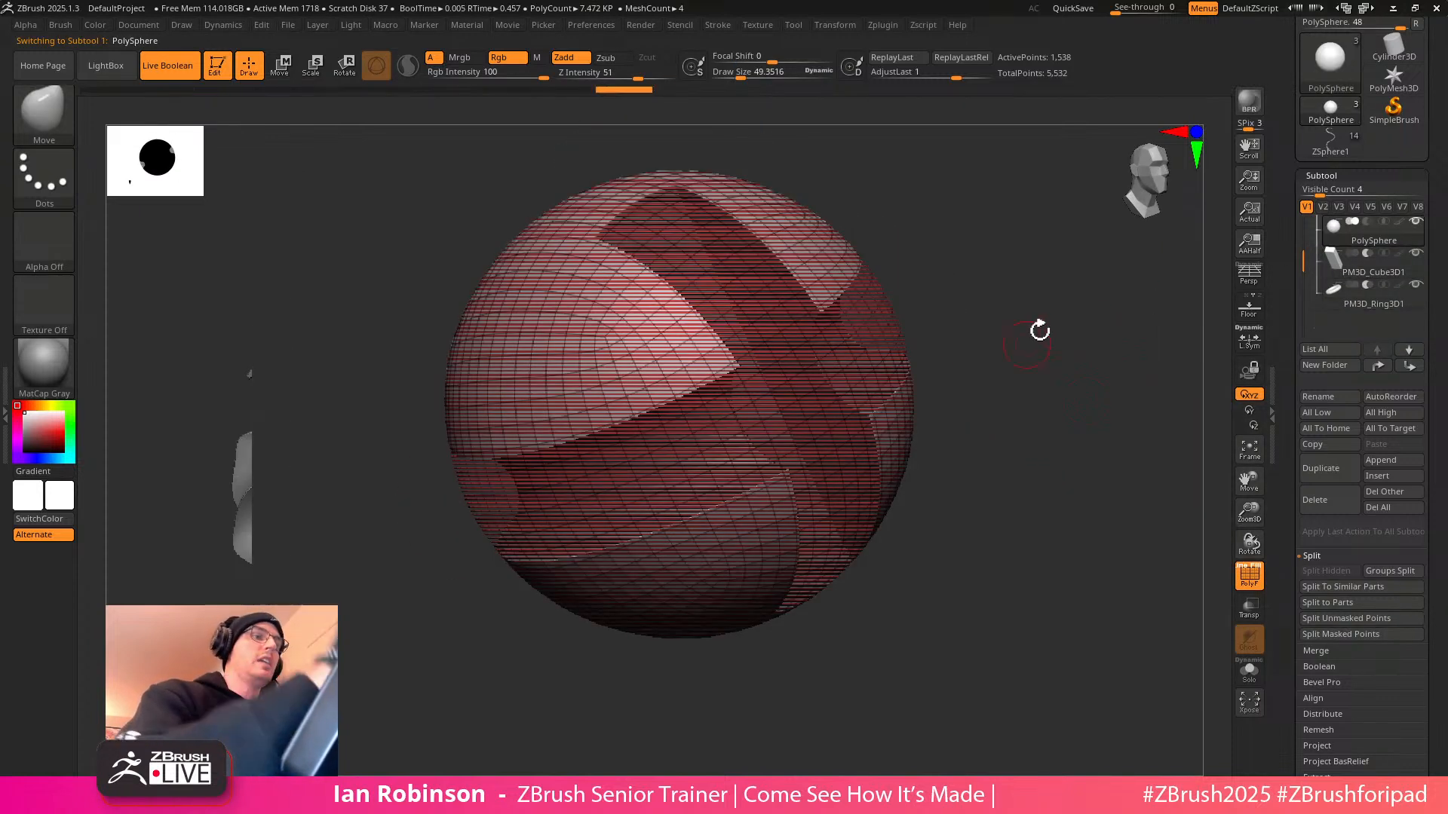
Examine the live boolean cuts in the sphere with PolyFrame switched off and on
key(shift+f)
mouse_move(1067, 414)
mouse_down()
mouse_move(1037, 365)
mouse_move(1101, 381)
mouse_move(1089, 430)
mouse_up()
drag(947, 284, 716, 294)
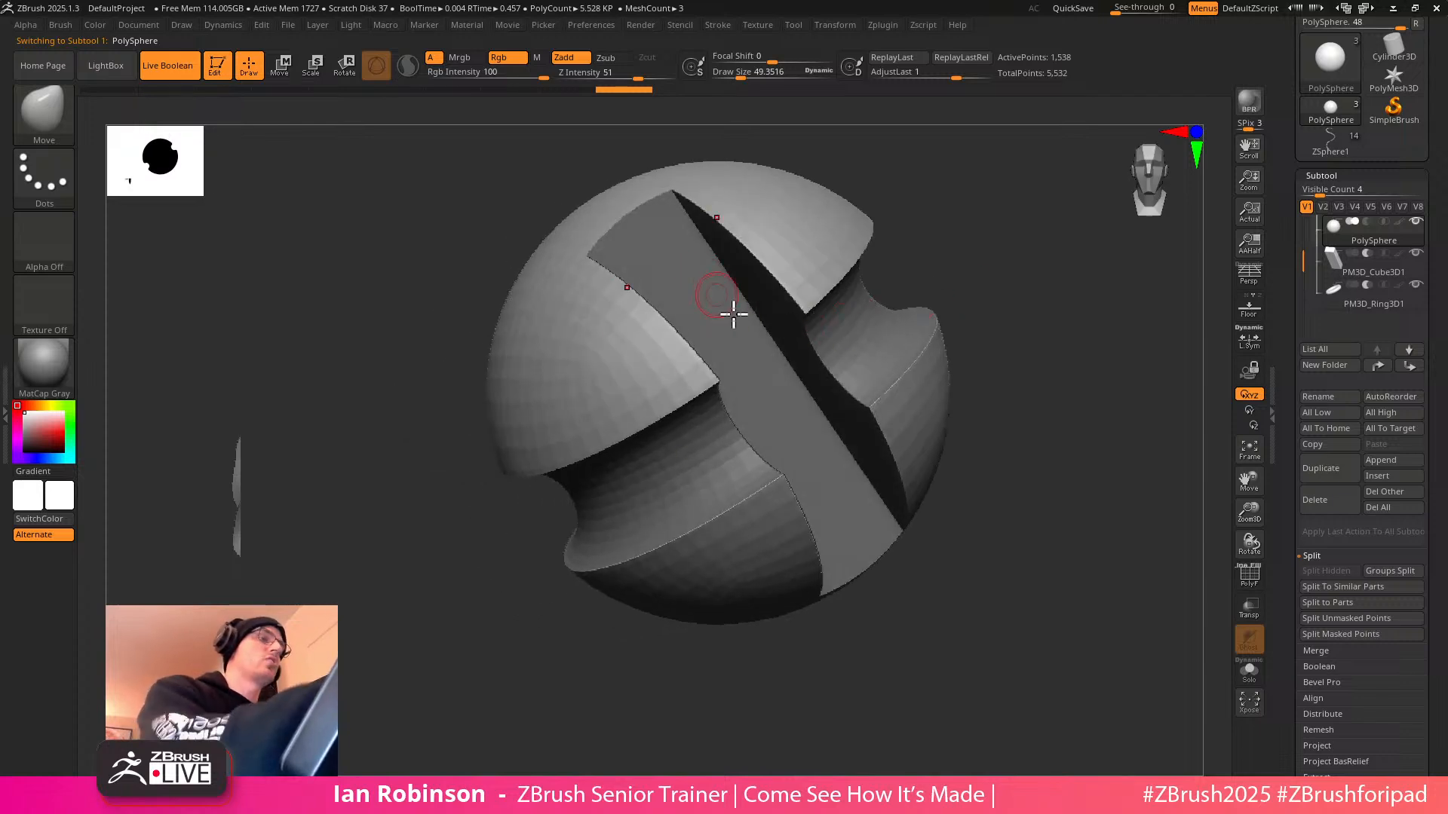
key(shift+f)
mouse_move(1020, 517)
mouse_down()
mouse_move(1089, 495)
mouse_move(1076, 463)
mouse_move(1030, 521)
mouse_move(1045, 516)
mouse_up()
key(shift+f)
Merge the cut_Mer folder's live boolean into a real mesh and select the result
drag(1300, 258, 1302, 230)
click(1324, 228)
click(1401, 223)
click(1327, 403)
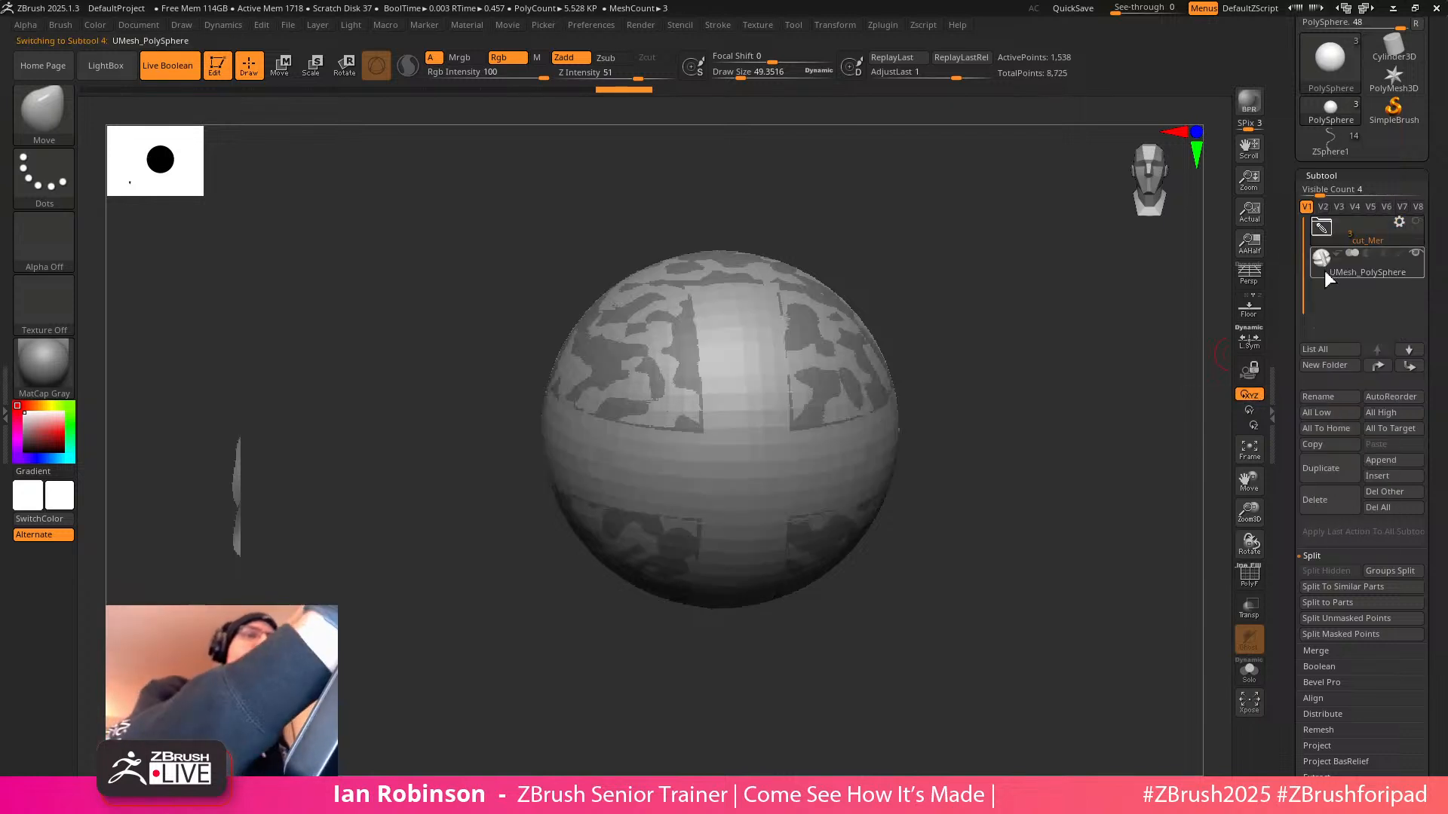
Examine the merged mesh's wireframe up close where the cube and ring cuts meet, with the draw size set to about 17
drag(1028, 446, 1049, 495)
key(shift+f)
drag(1086, 440, 790, 528)
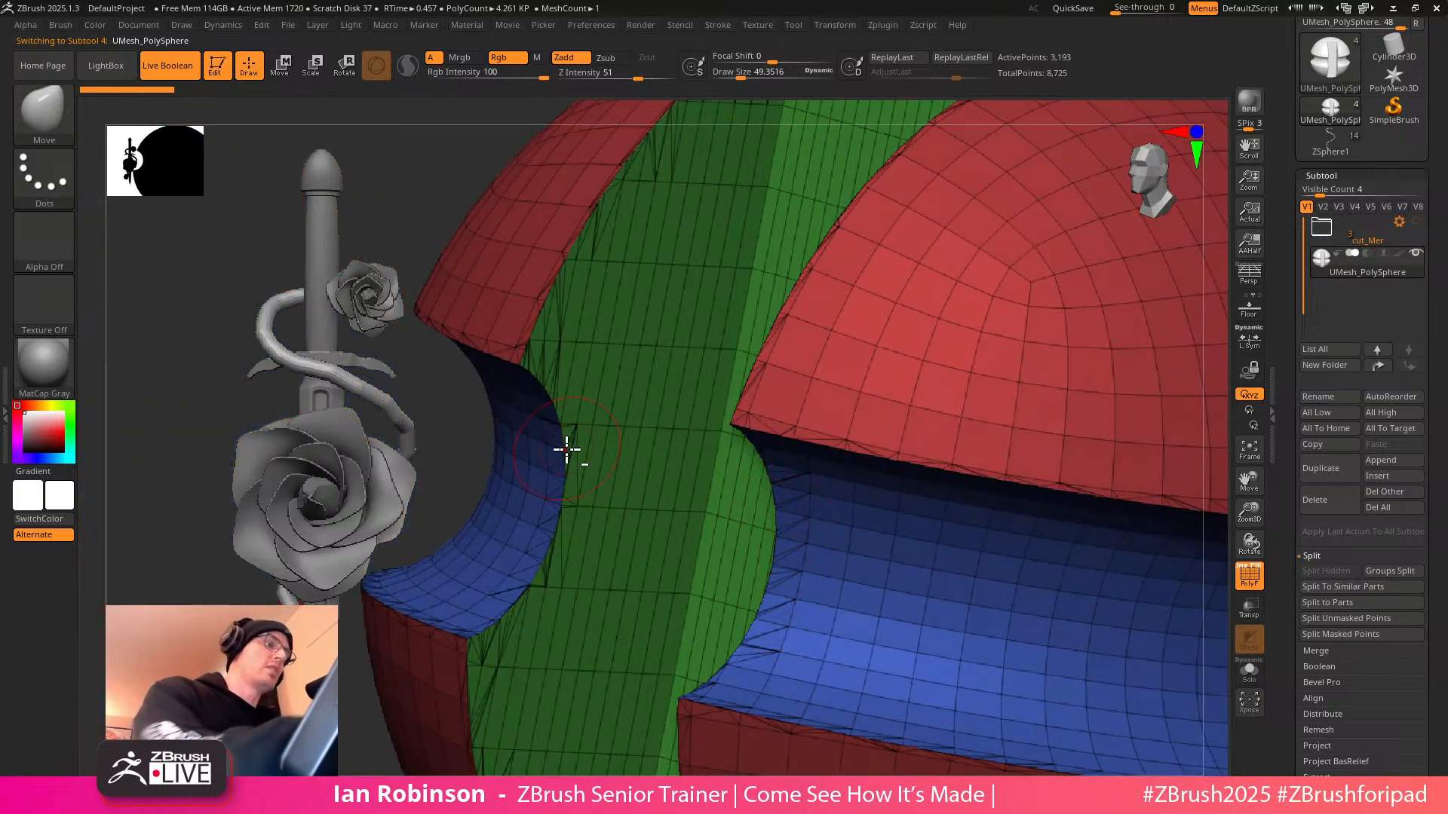
ctrl+right_drag(626, 529, 641, 494)
right_click(654, 471)
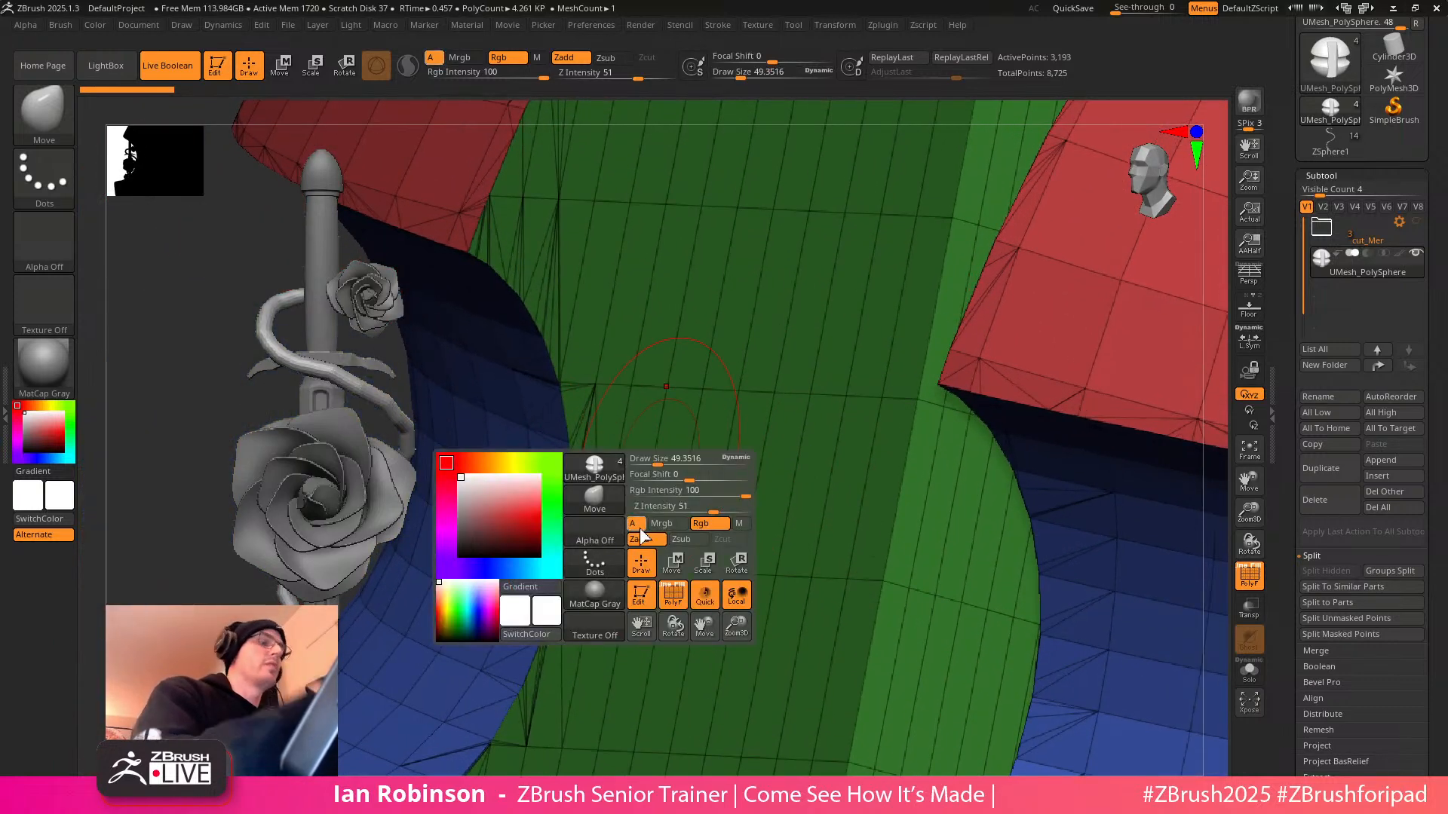
mouse_move(701, 405)
right_down()
mouse_move(740, 417)
mouse_move(692, 391)
right_up()
key(s)
drag(721, 414, 712, 414)
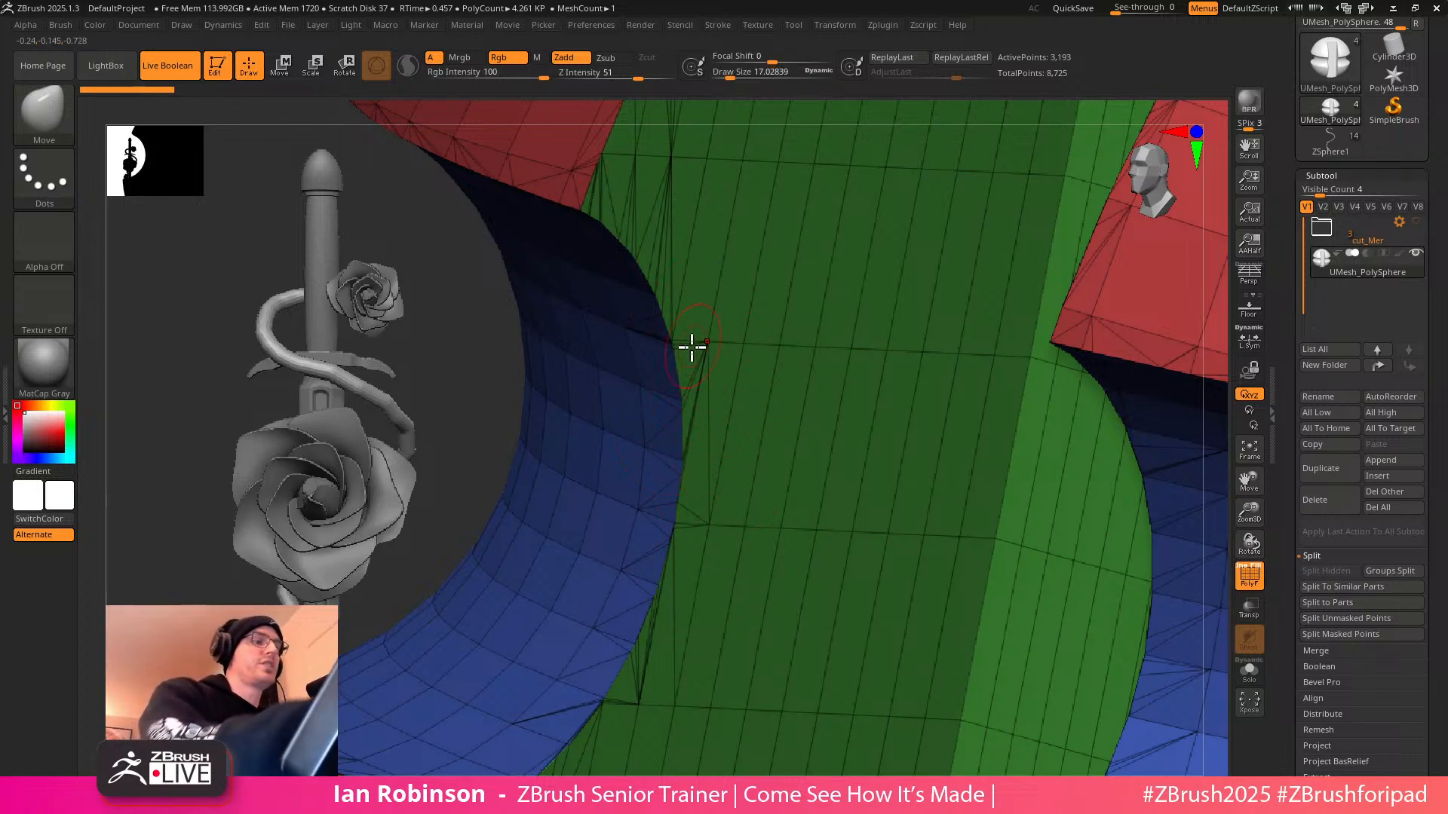
right_drag(694, 343, 543, 430)
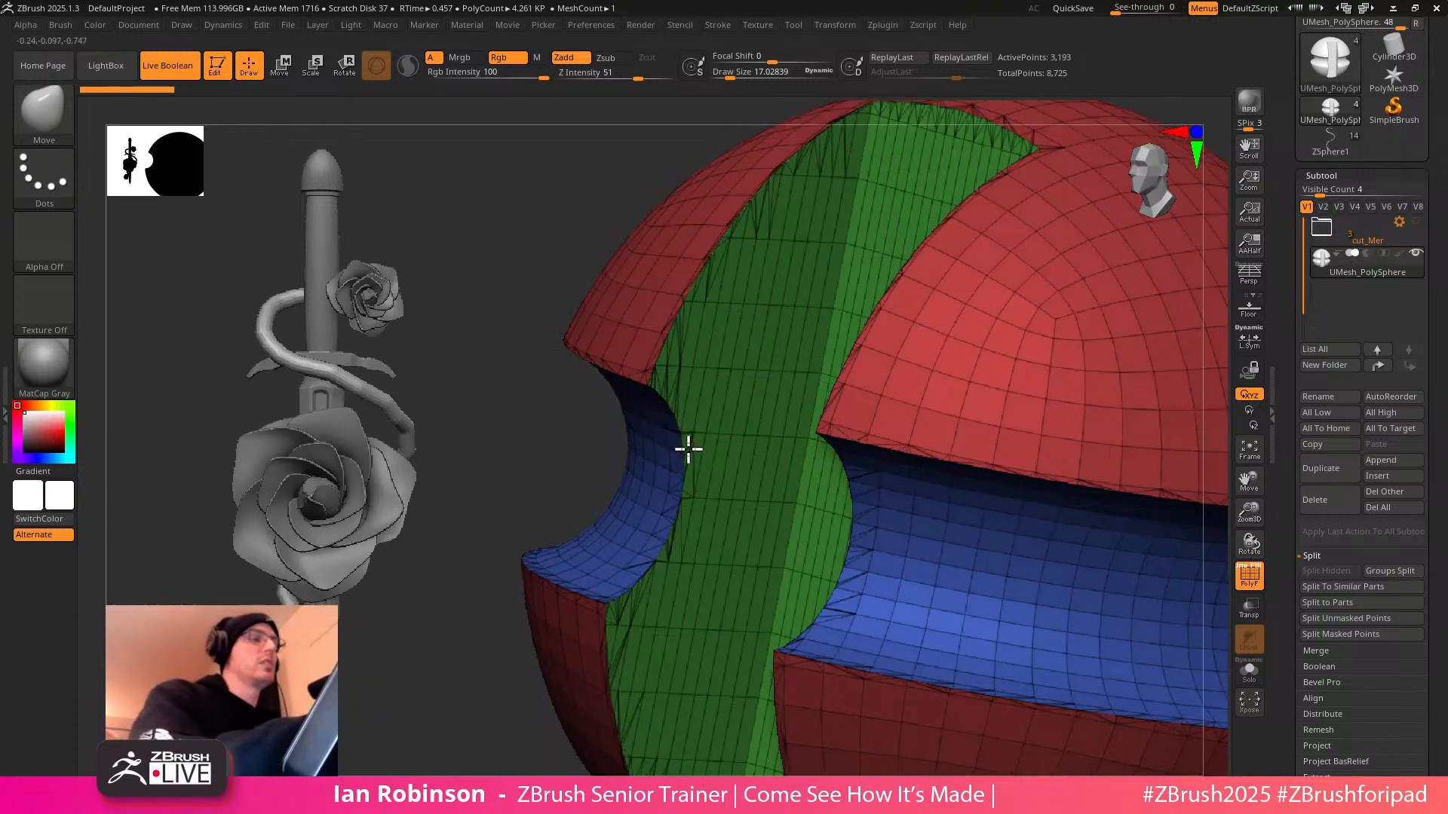
right_drag(687, 441, 669, 370)
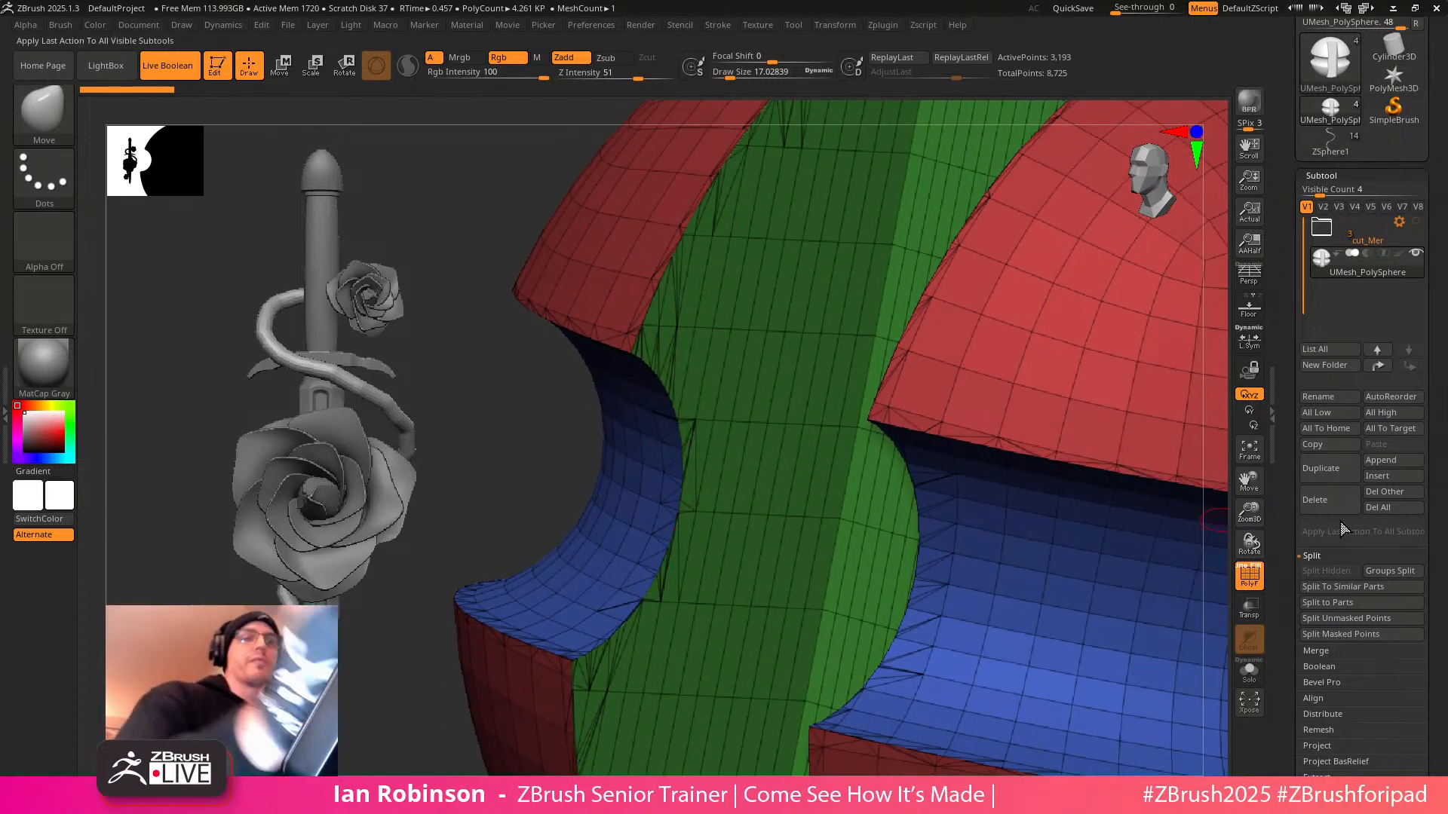
Delete the merged mesh and reopen the cut_Mer folder
click(1329, 502)
click(1190, 543)
click(1321, 236)
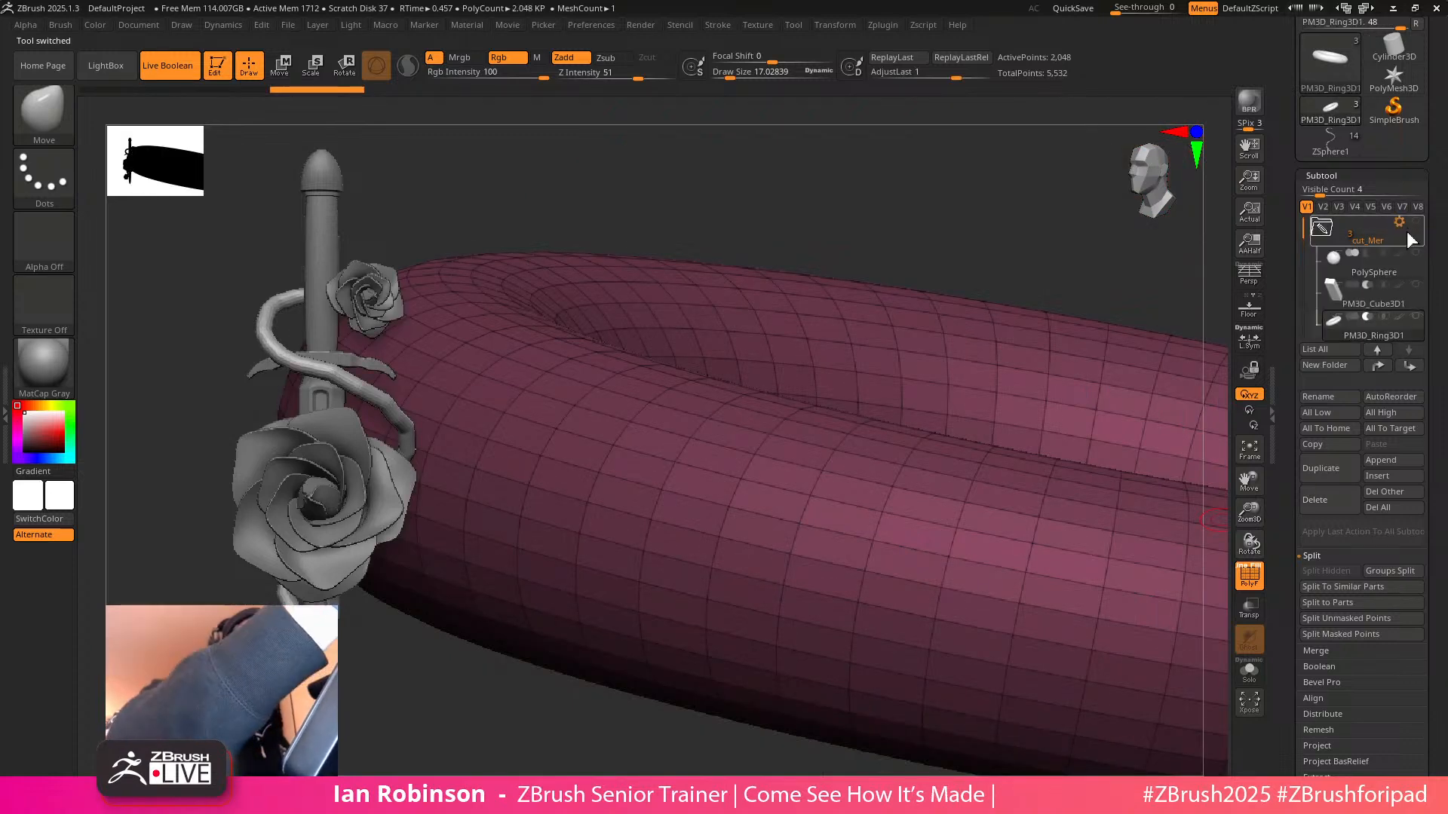
Subdivide the cube in the folder once more and delete its lower subdivision levels
click(1357, 297)
ctrl+right_drag(1156, 485, 1061, 392)
key(ctrl+d)
click(1323, 176)
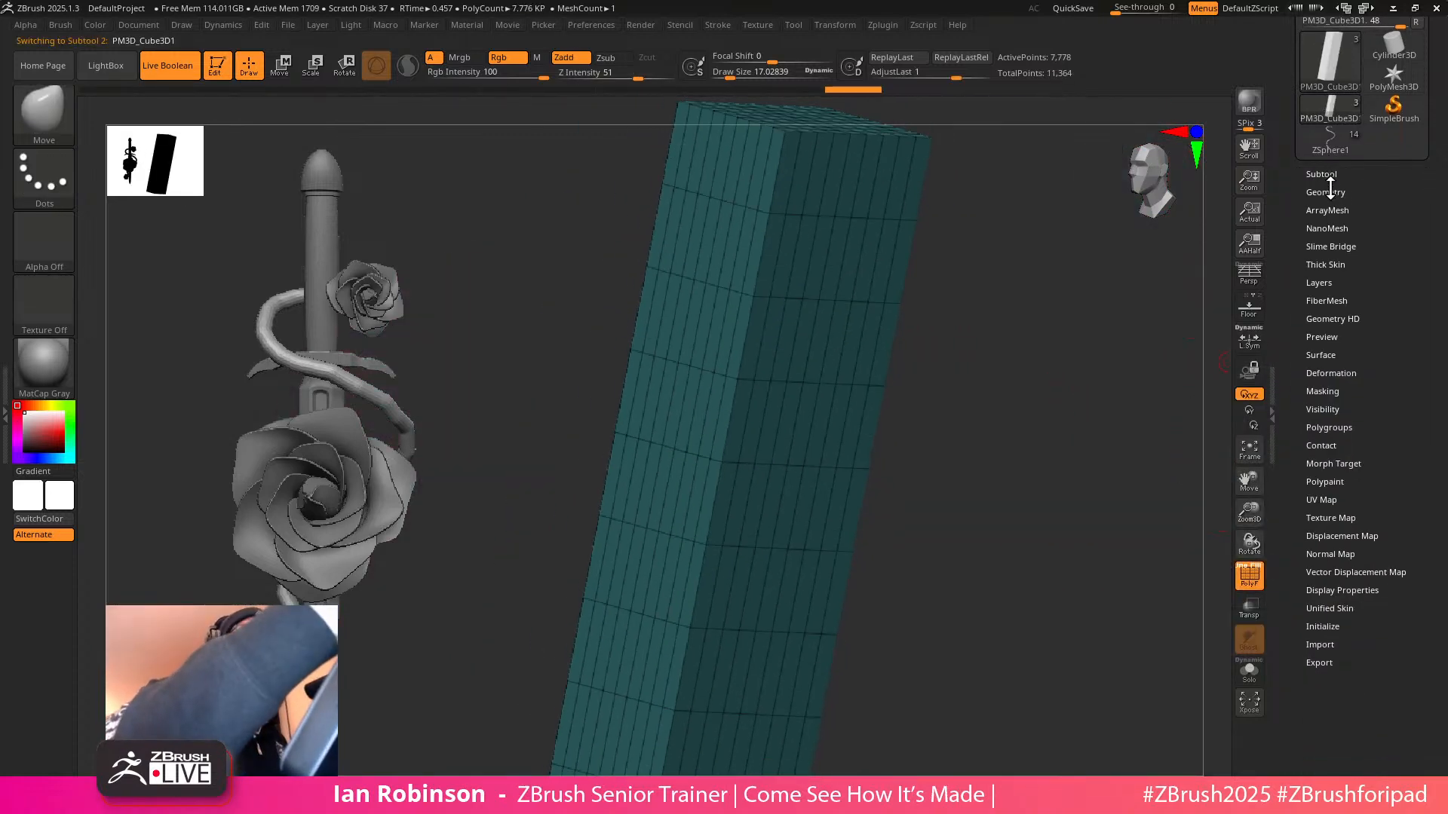
click(1340, 188)
click(1322, 237)
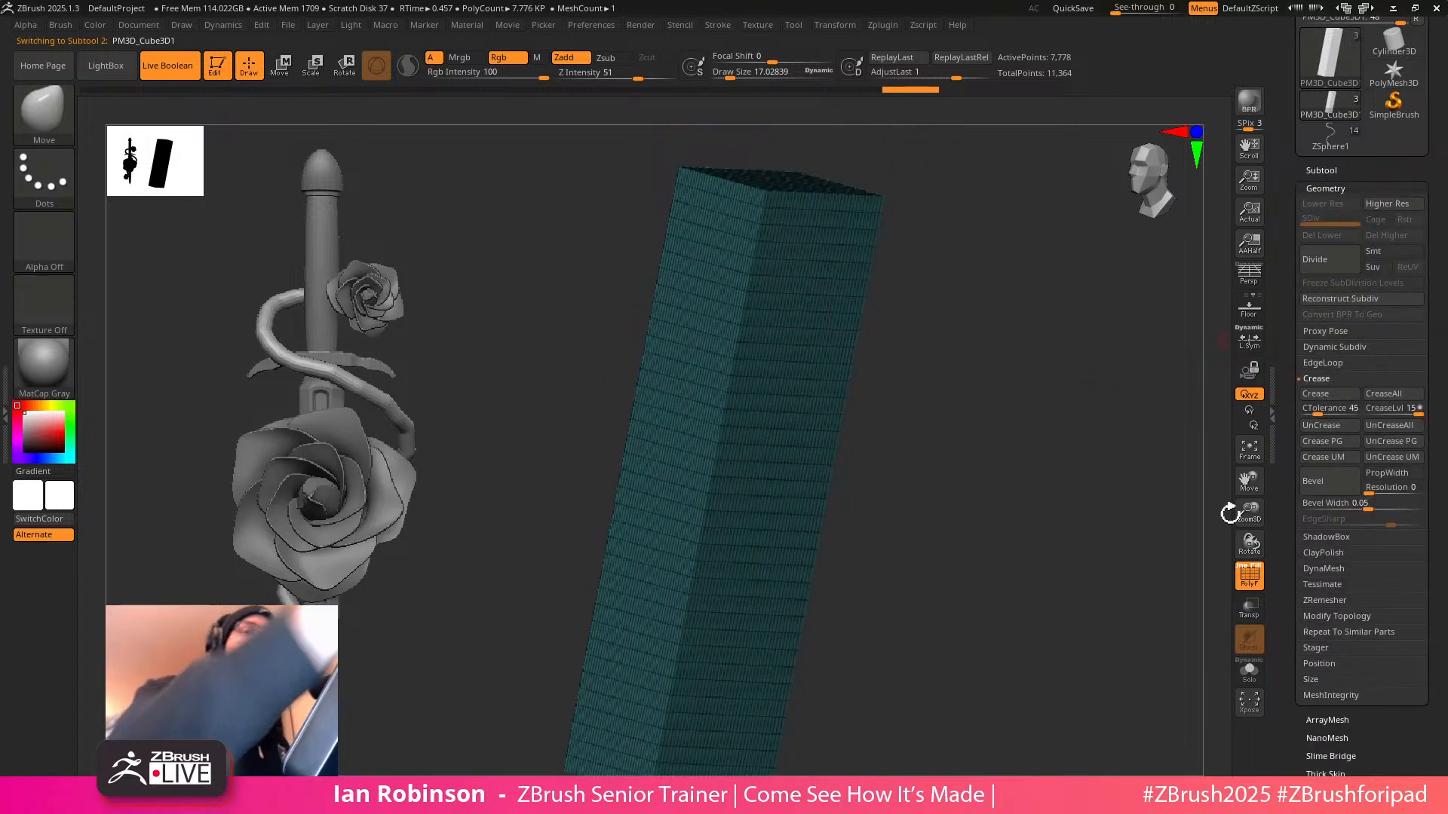
Make the folder's subtools visible and merge the folder's boolean operations into a new mesh
click(1323, 170)
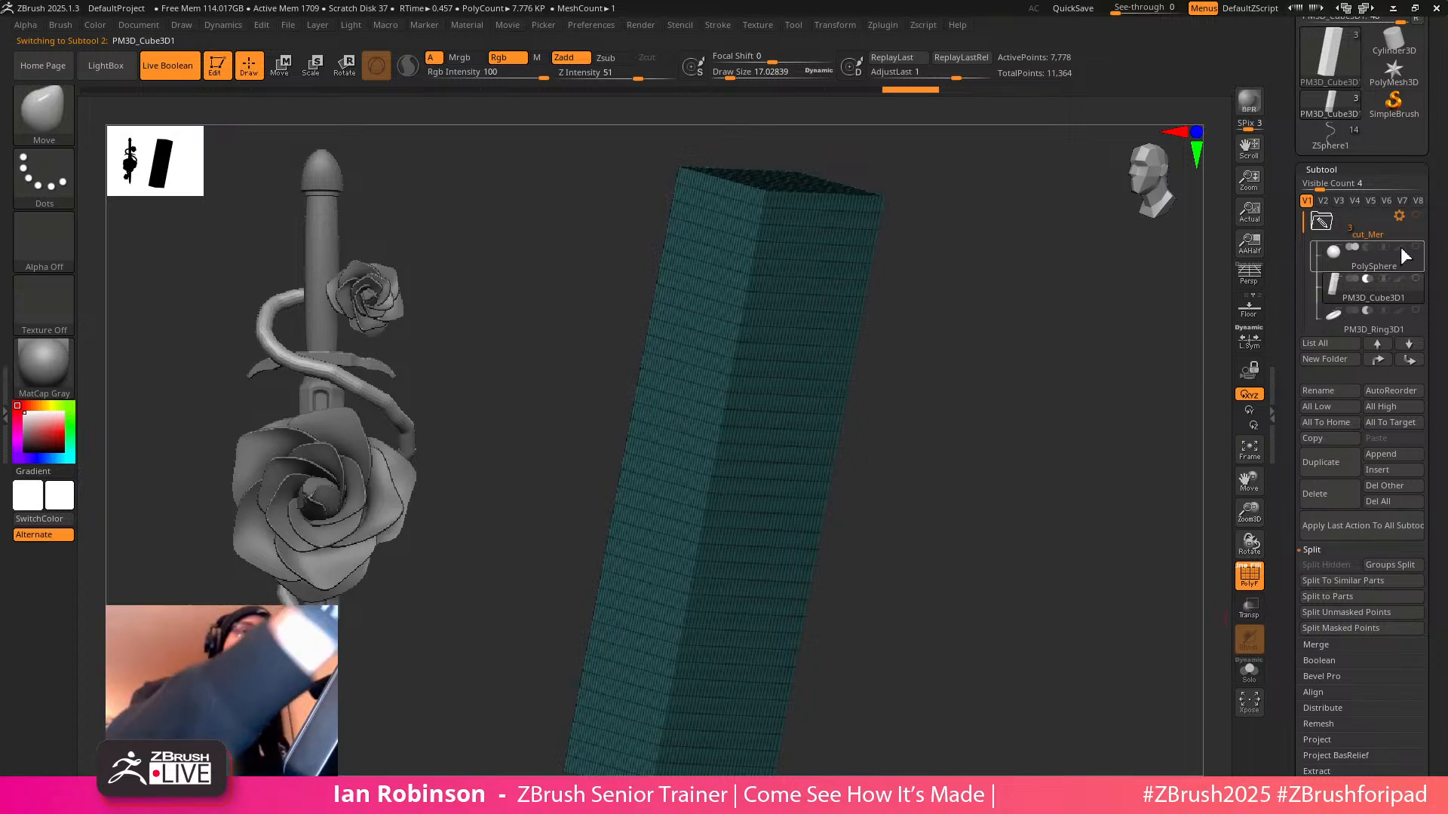
click(1415, 246)
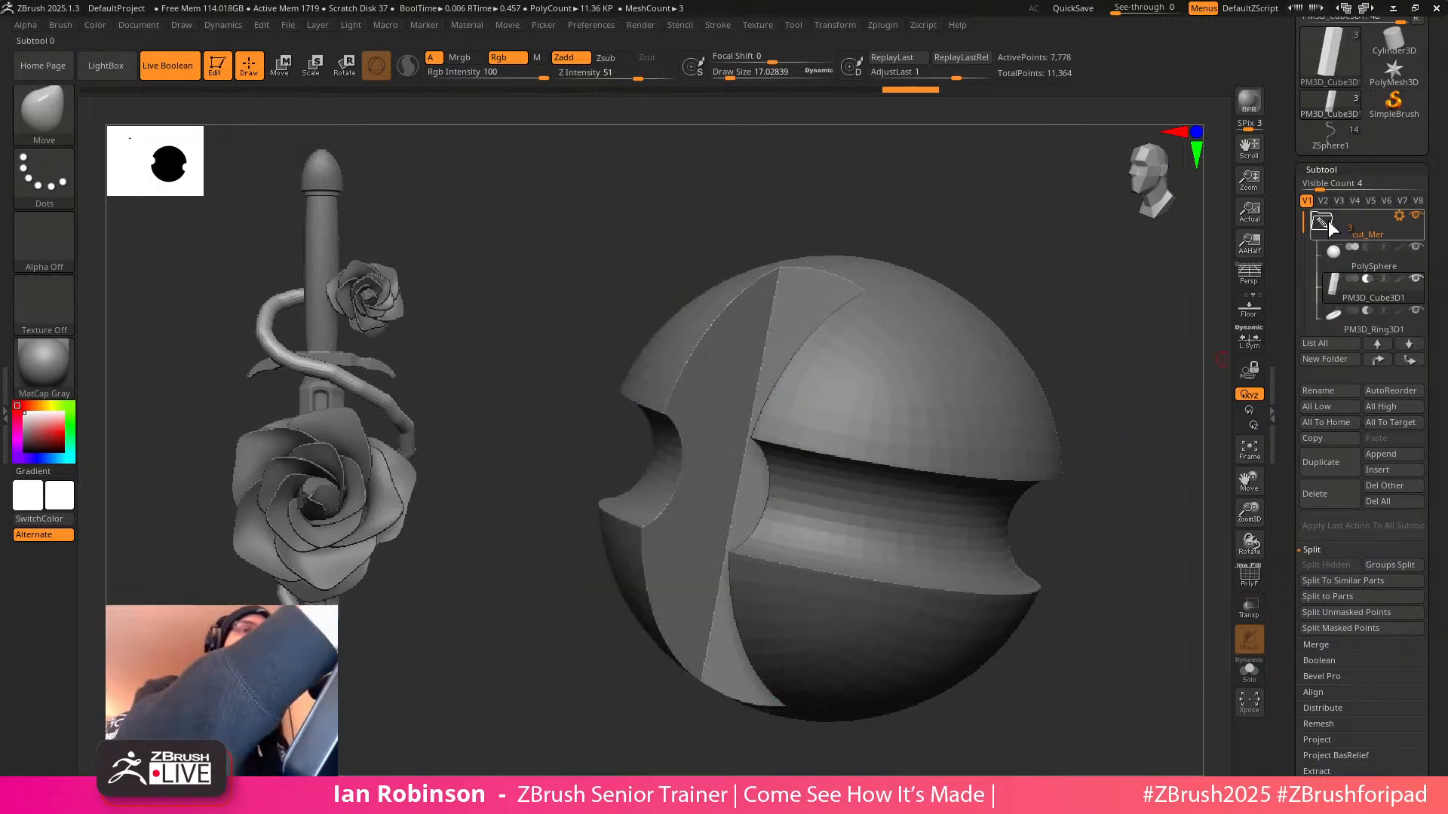
click(1399, 216)
click(1328, 401)
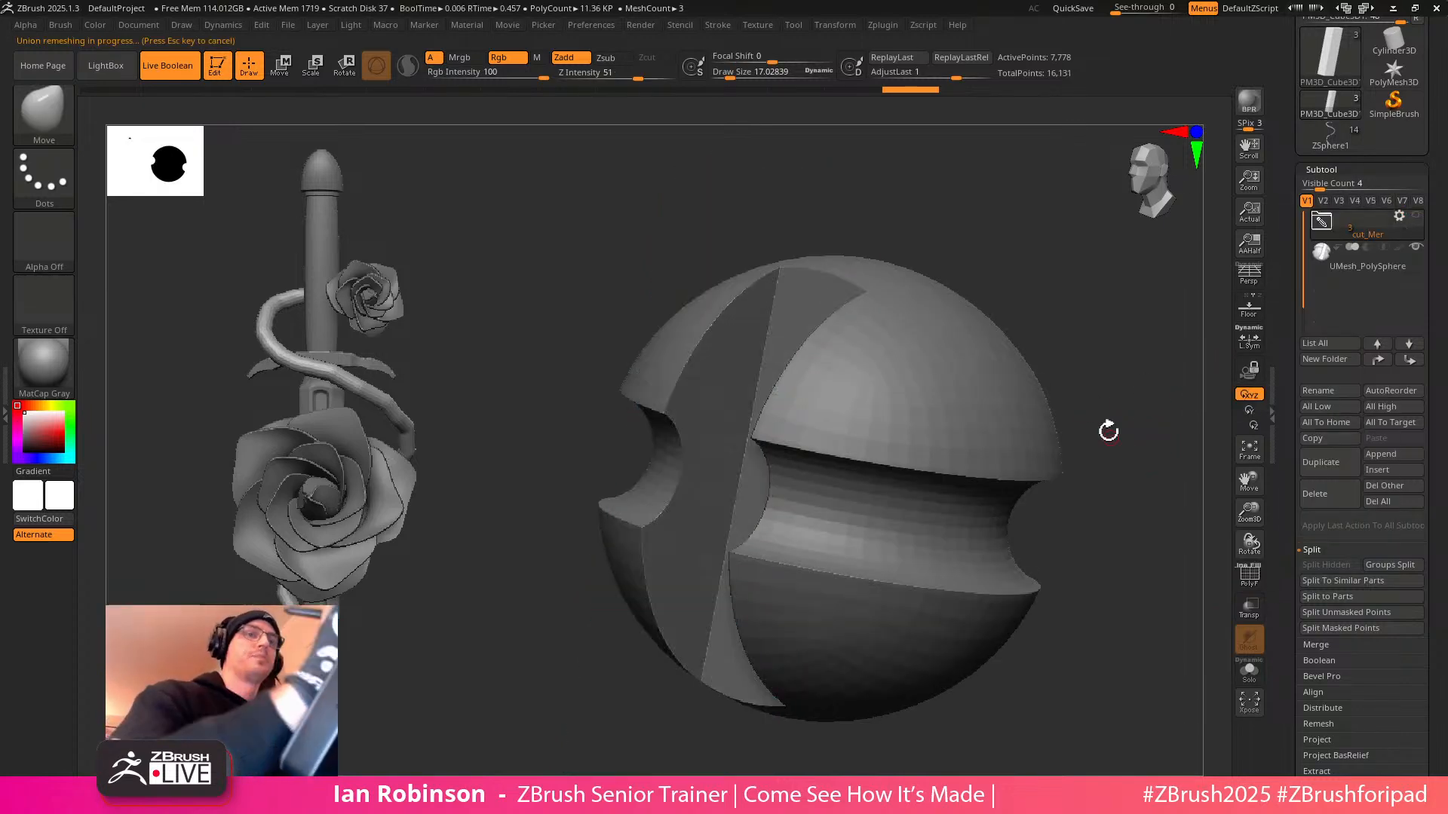
Select the new merged mesh and display its PolyFrame to check the denser cut surfaces
click(1328, 273)
drag(1131, 410, 824, 333)
key(shift+f)
Set ZRemesher for the merged mesh to AdaptiveSize 0 and SmoothGroups 0 with KeepGroups enabled
click(1333, 170)
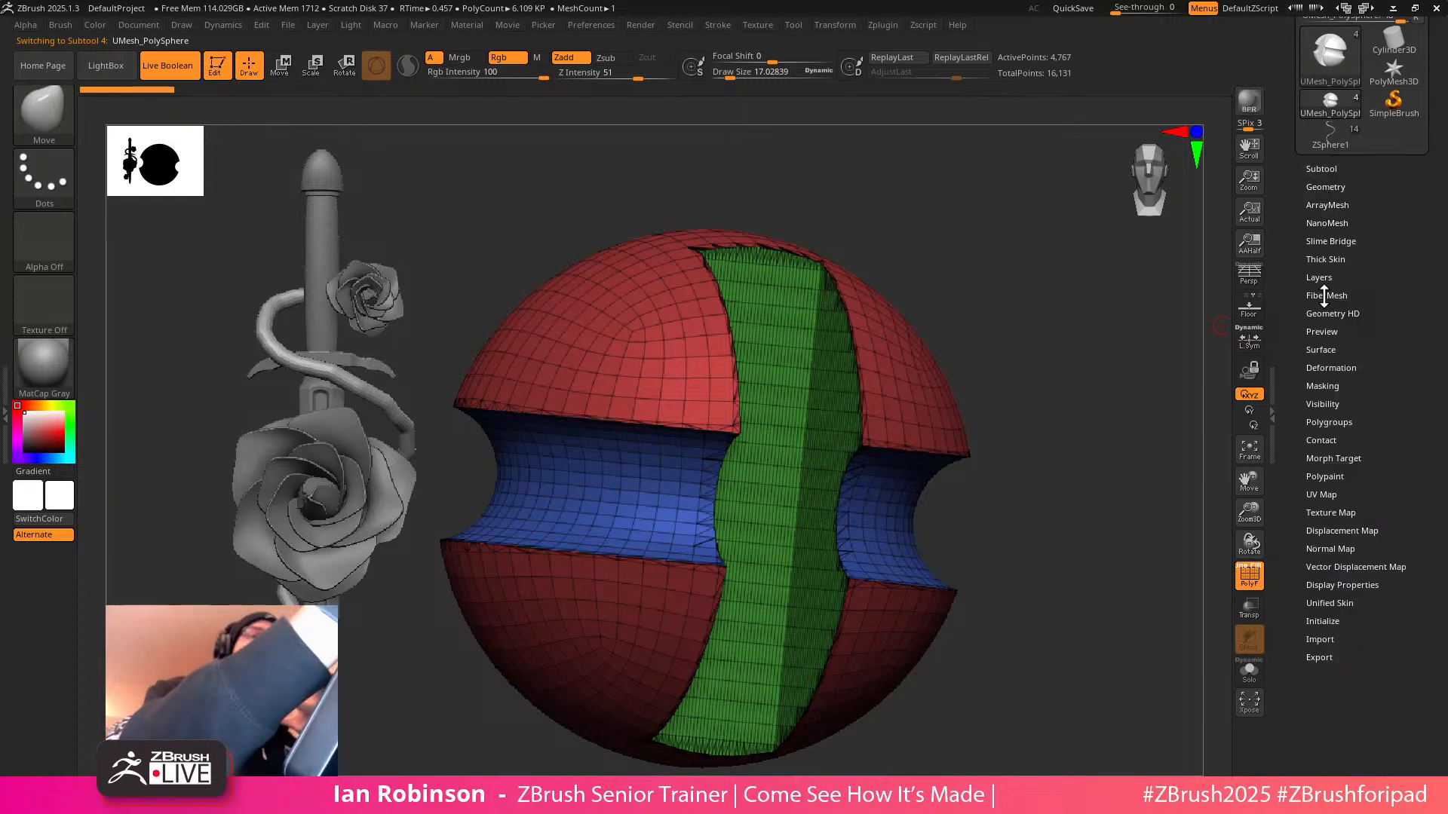
click(1326, 187)
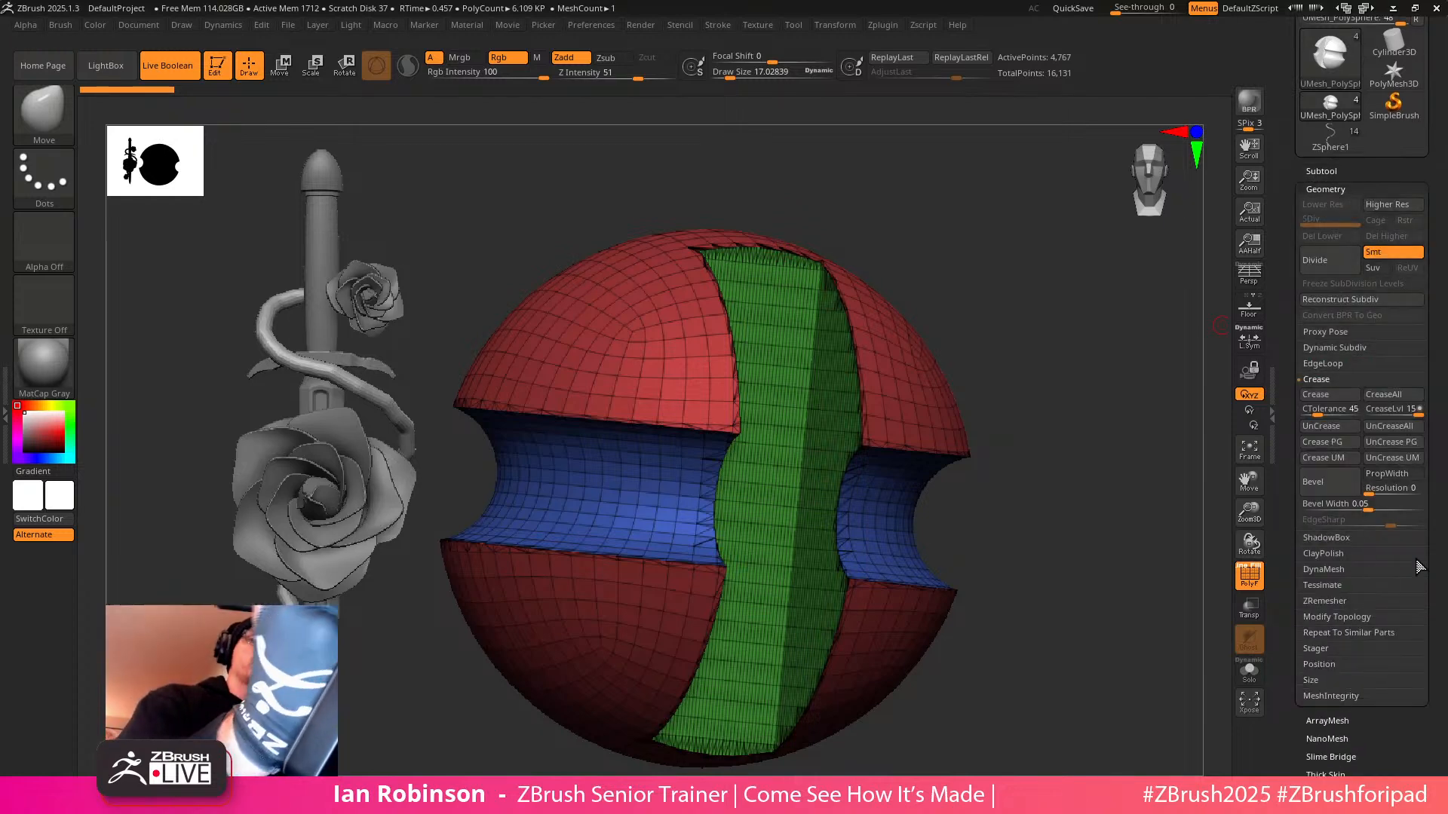
scroll(1357, 543, down, 2)
click(1329, 535)
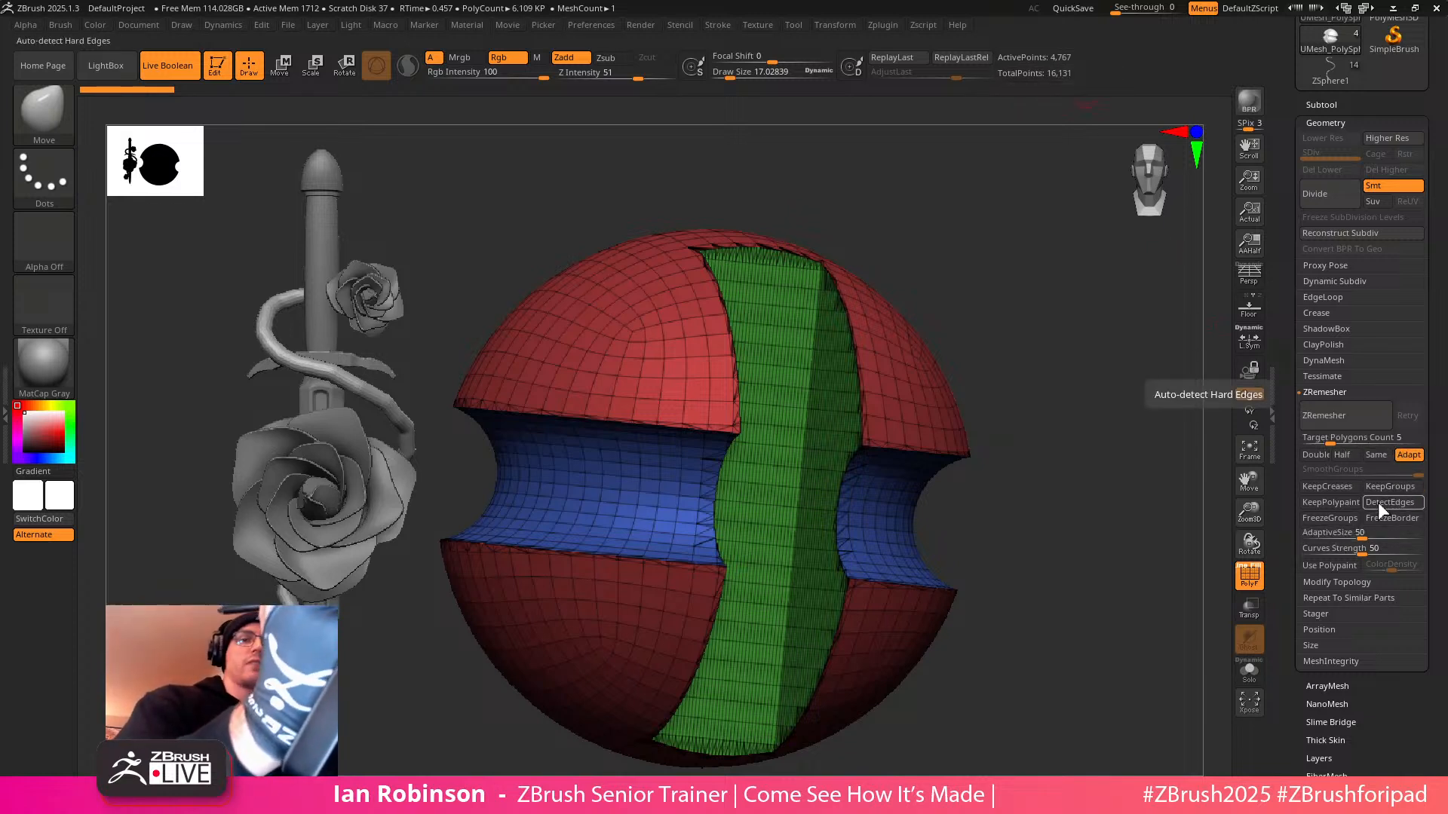
drag(1361, 536, 1292, 546)
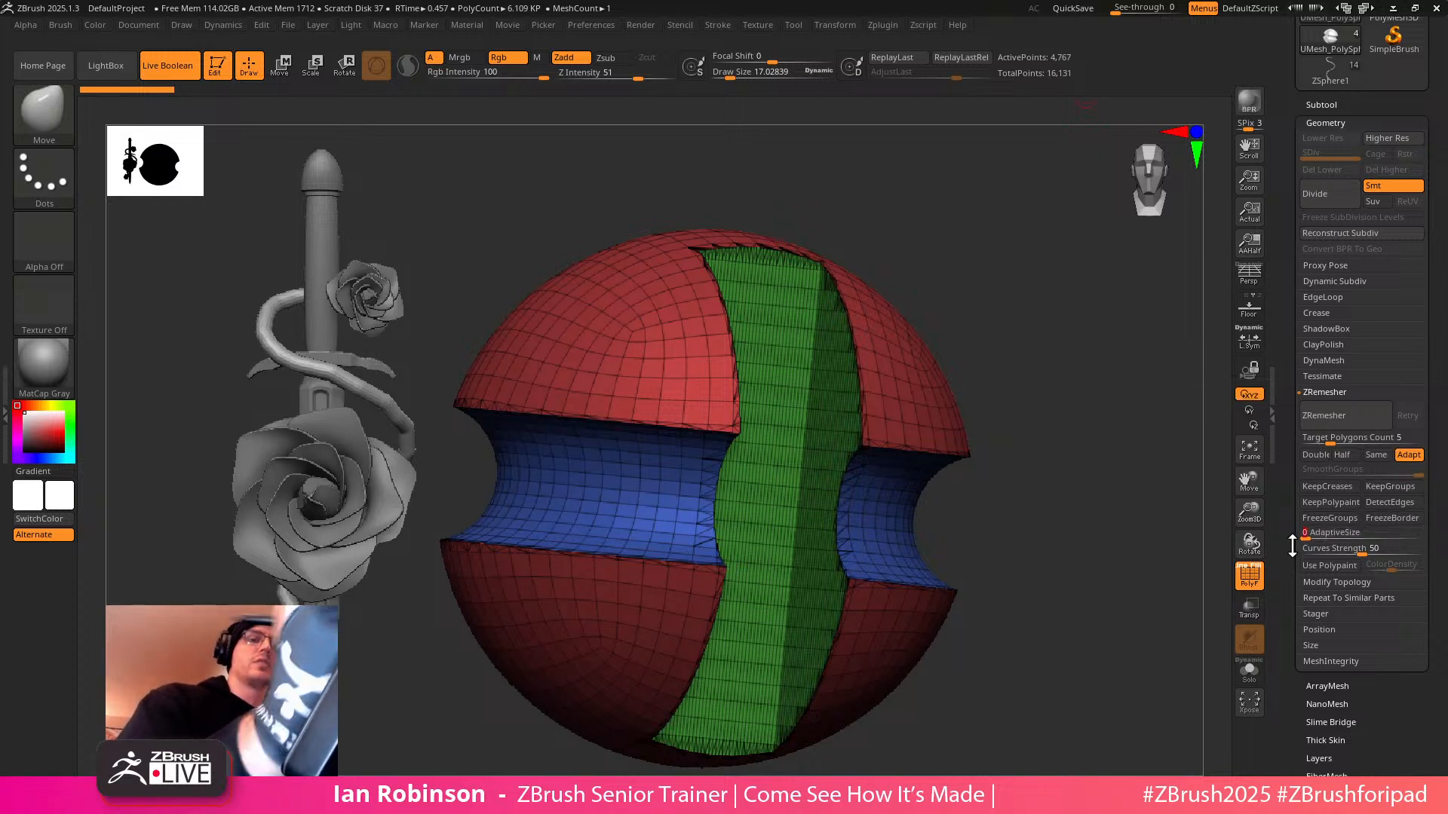
click(1393, 487)
drag(1386, 471, 1293, 484)
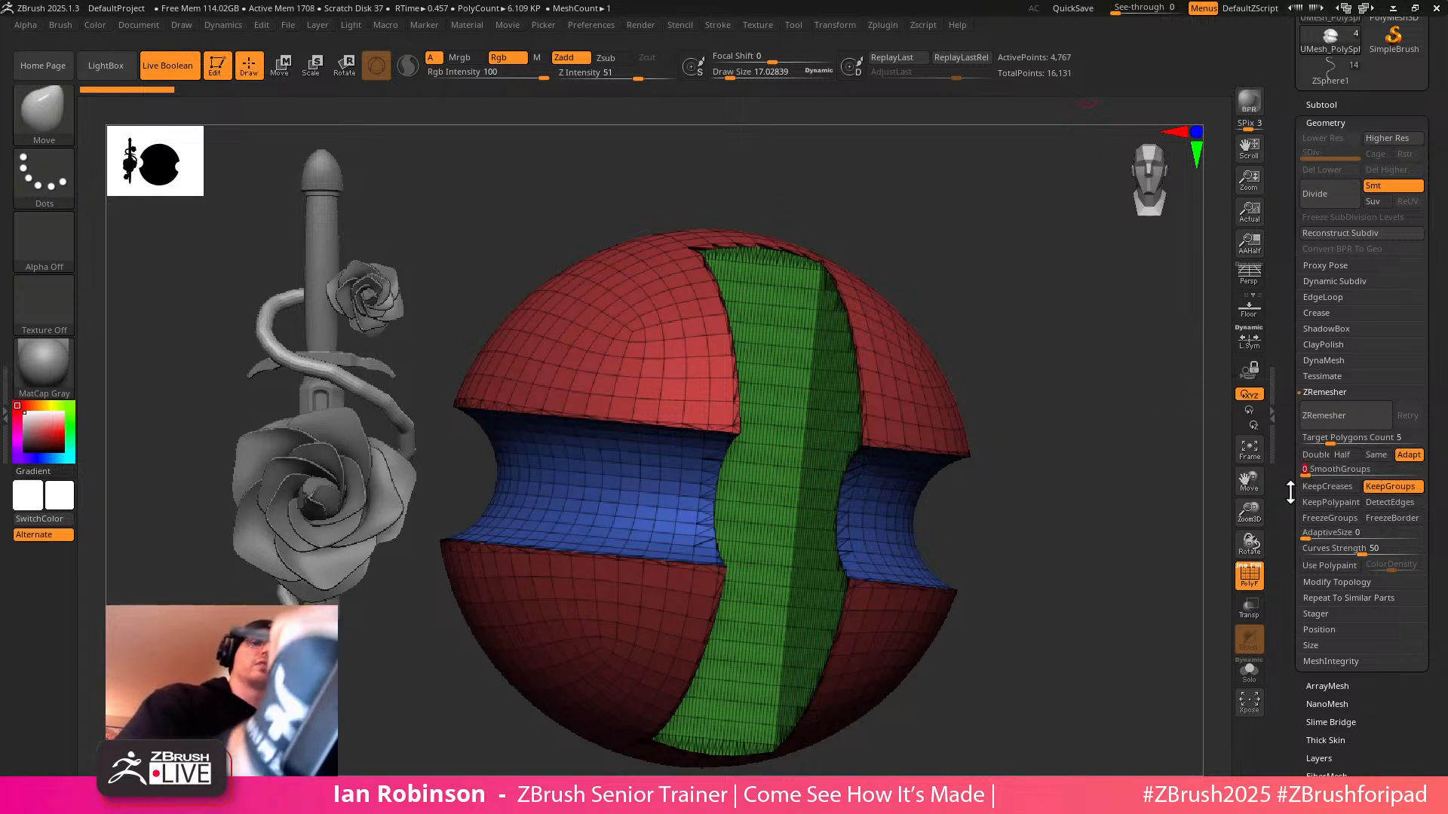
ZRemesh the merged mesh at target polygon count 5 and inspect the new topology along the cut edges
drag(1154, 445, 895, 494)
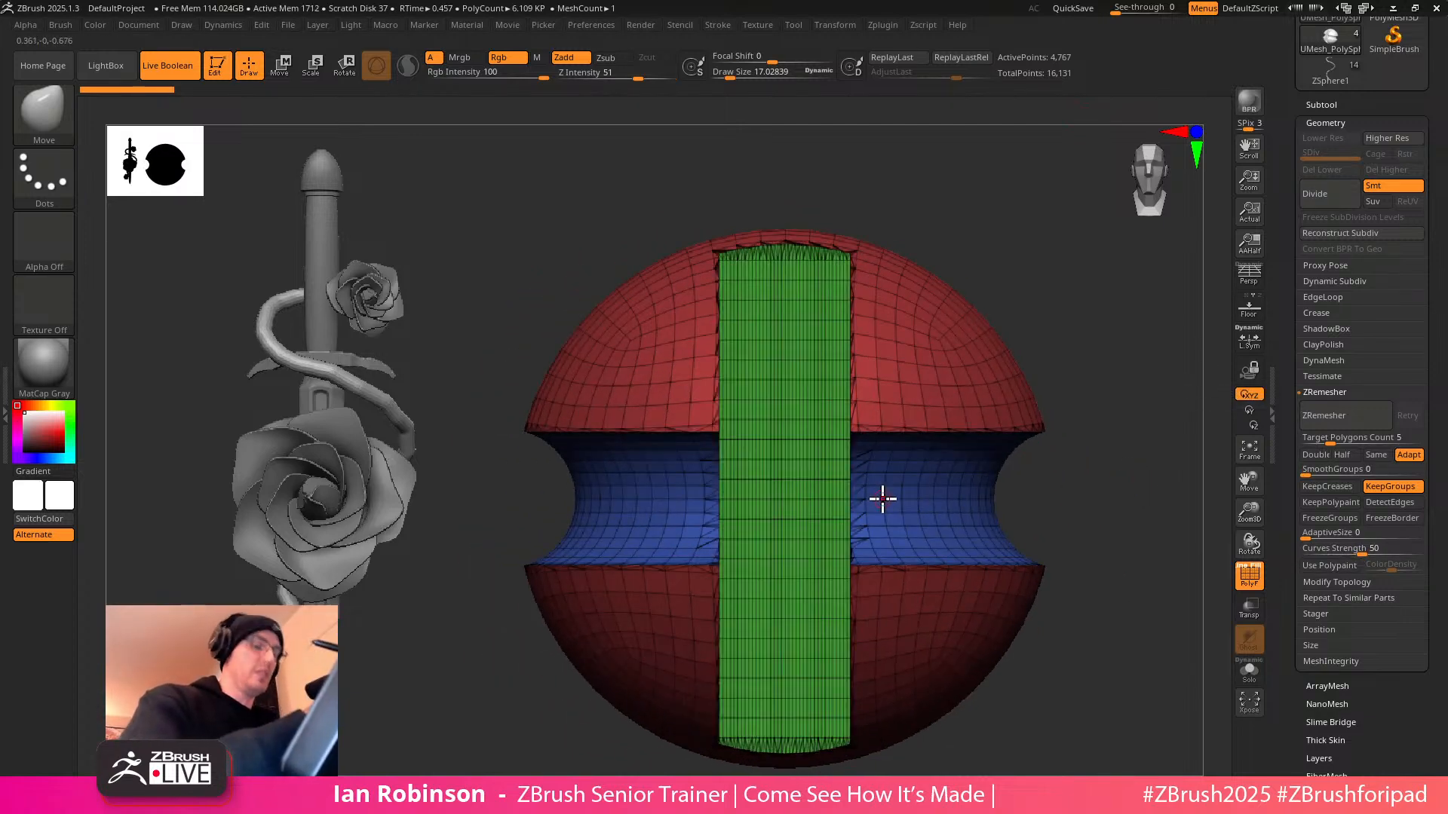
alt+drag(1131, 469, 1082, 477)
click(1353, 415)
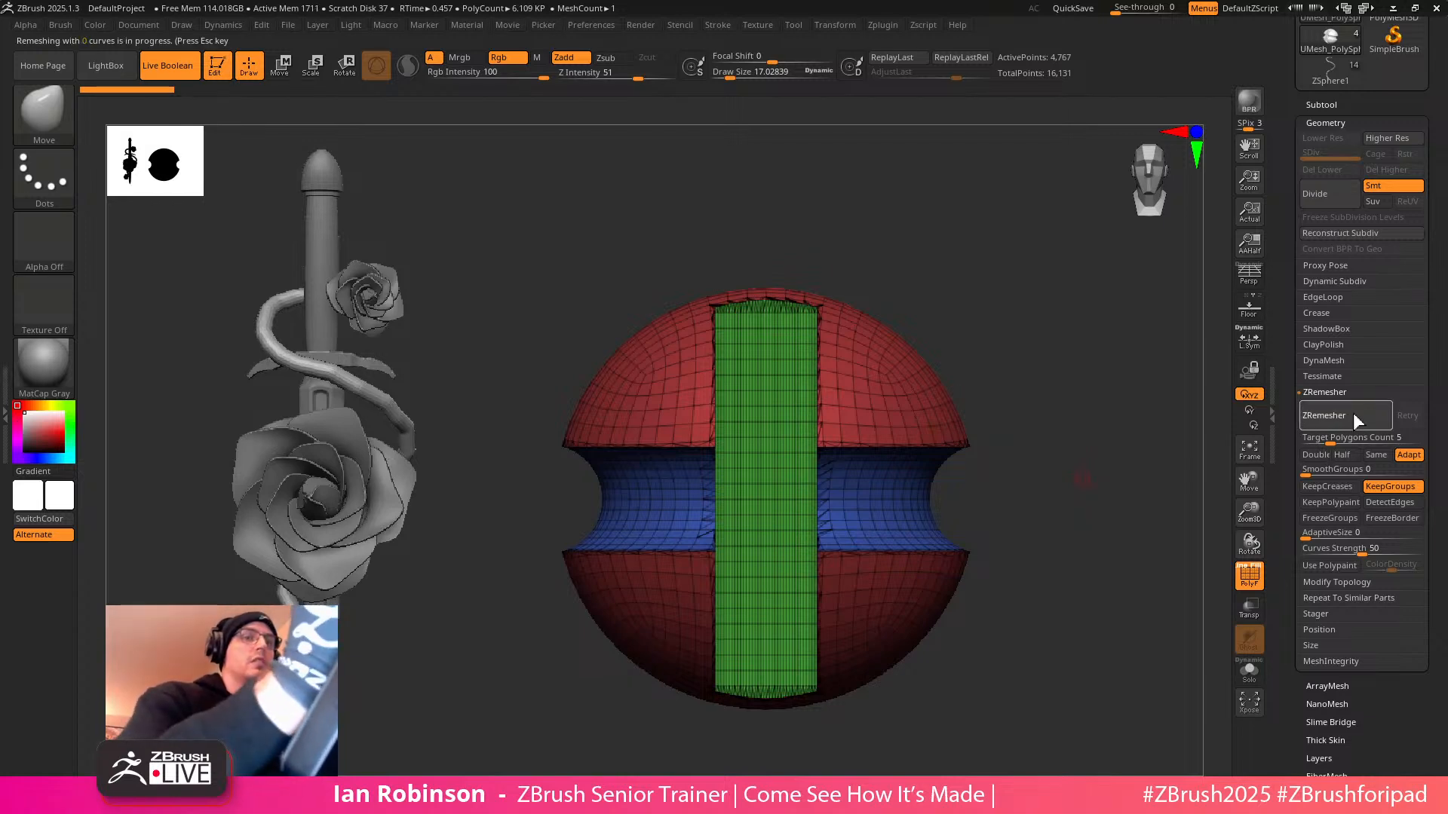
drag(1014, 418, 1015, 464)
drag(1014, 463, 1076, 424)
alt+drag(995, 481, 1018, 460)
drag(1018, 460, 1161, 460)
drag(1161, 460, 920, 455)
drag(886, 184, 1081, 379)
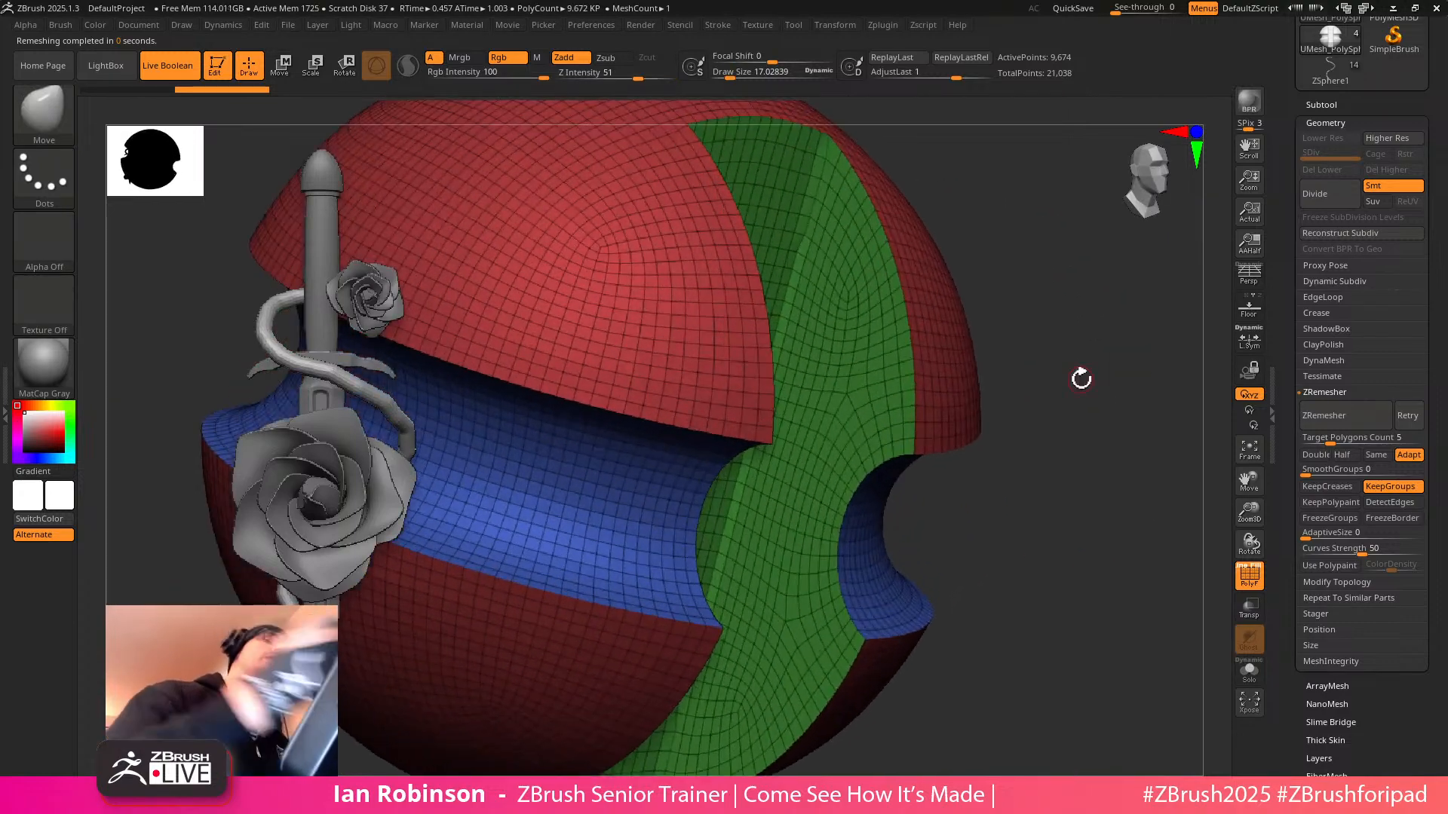
Try remeshing the merged mesh again with Half enabled, inspect its topology, and undo that remesh
click(1350, 423)
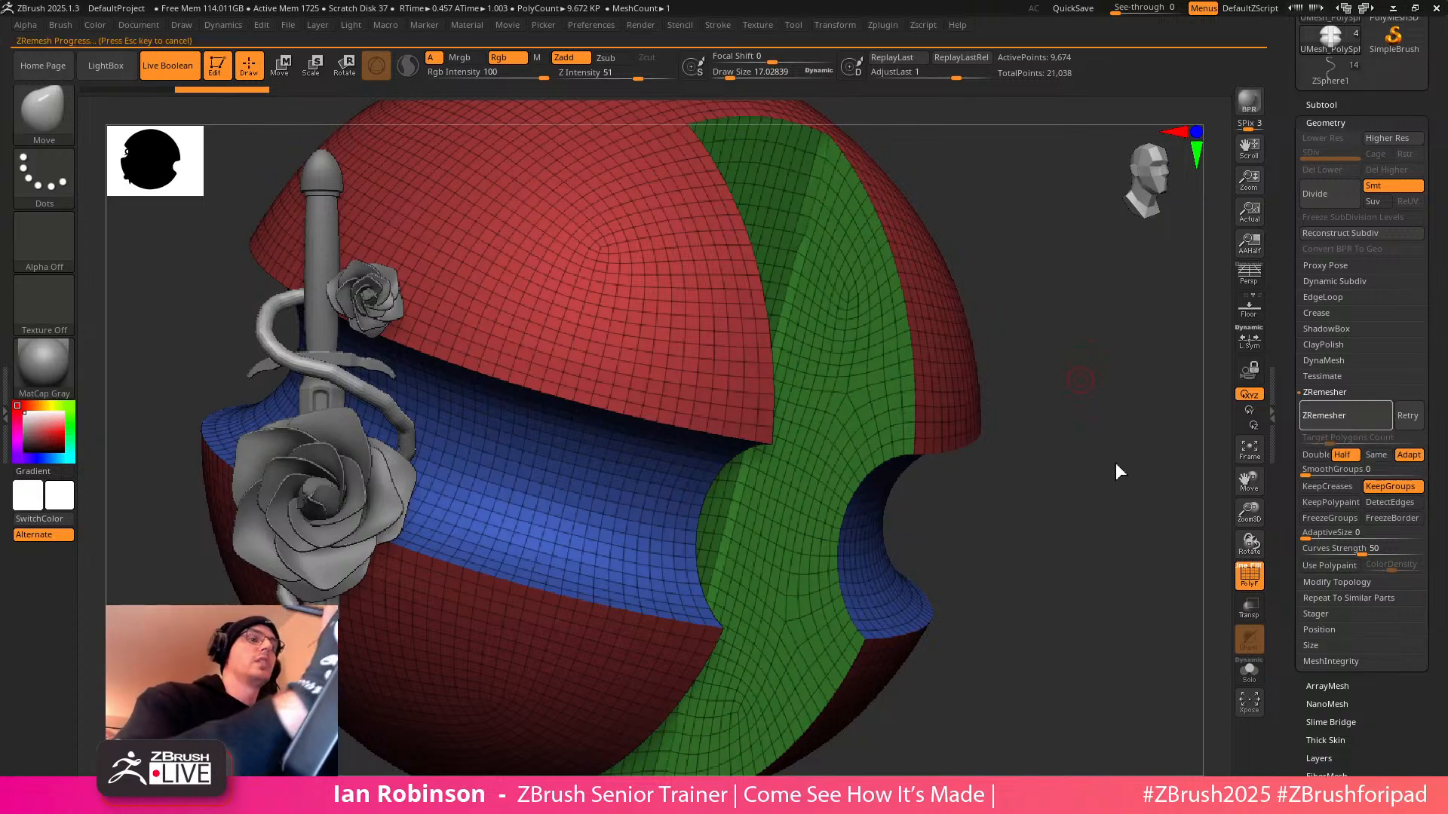
mouse_move(1092, 491)
mouse_down()
mouse_move(1079, 472)
mouse_move(1128, 478)
mouse_move(1098, 507)
mouse_up()
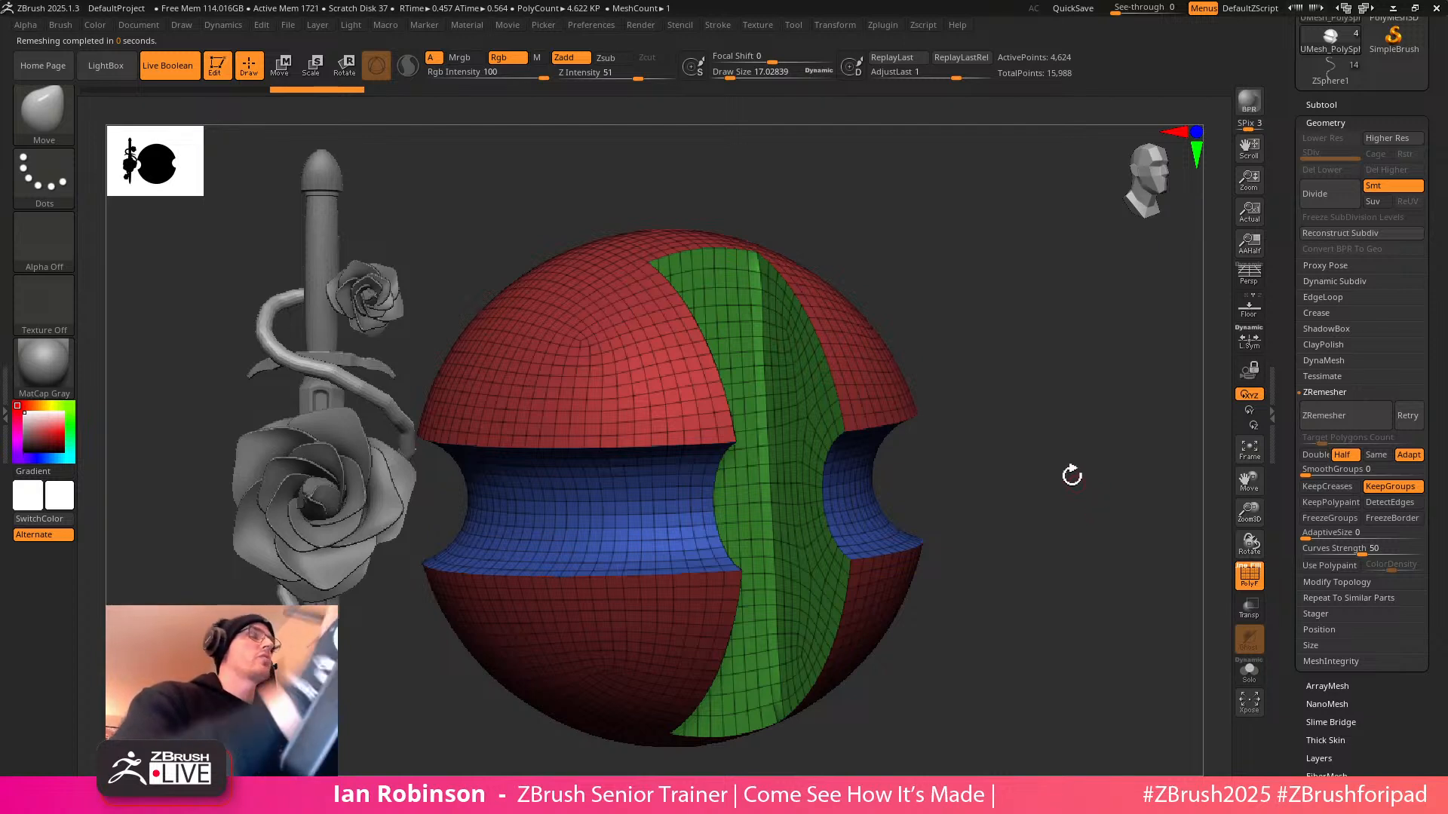
drag(1072, 476, 965, 530)
drag(800, 574, 1050, 359)
key(ctrl+z)
drag(846, 407, 1057, 386)
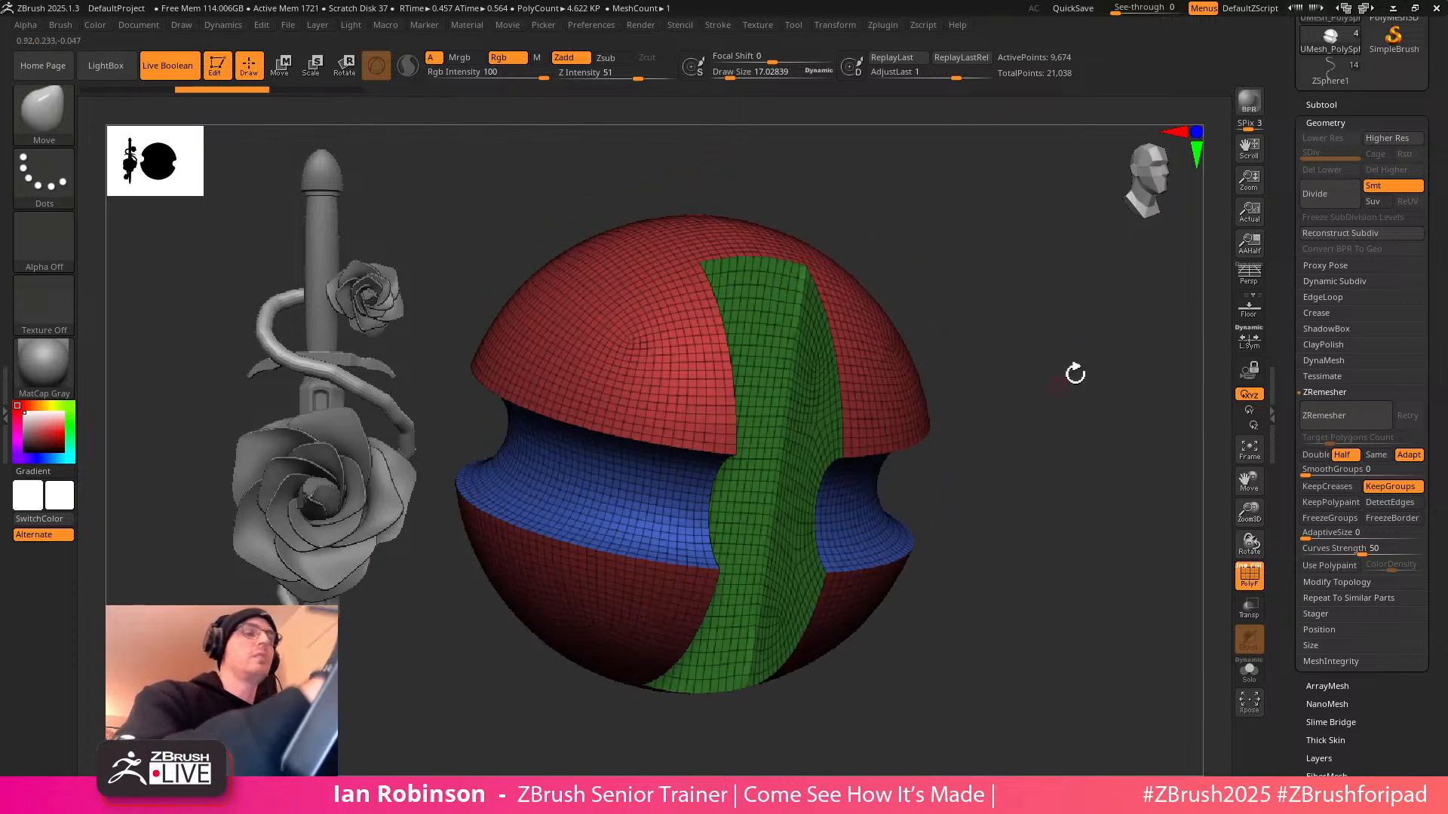
Regroup the remeshed object's polygons with Groups By Normals and inspect the new polygroups
click(1327, 122)
click(1331, 356)
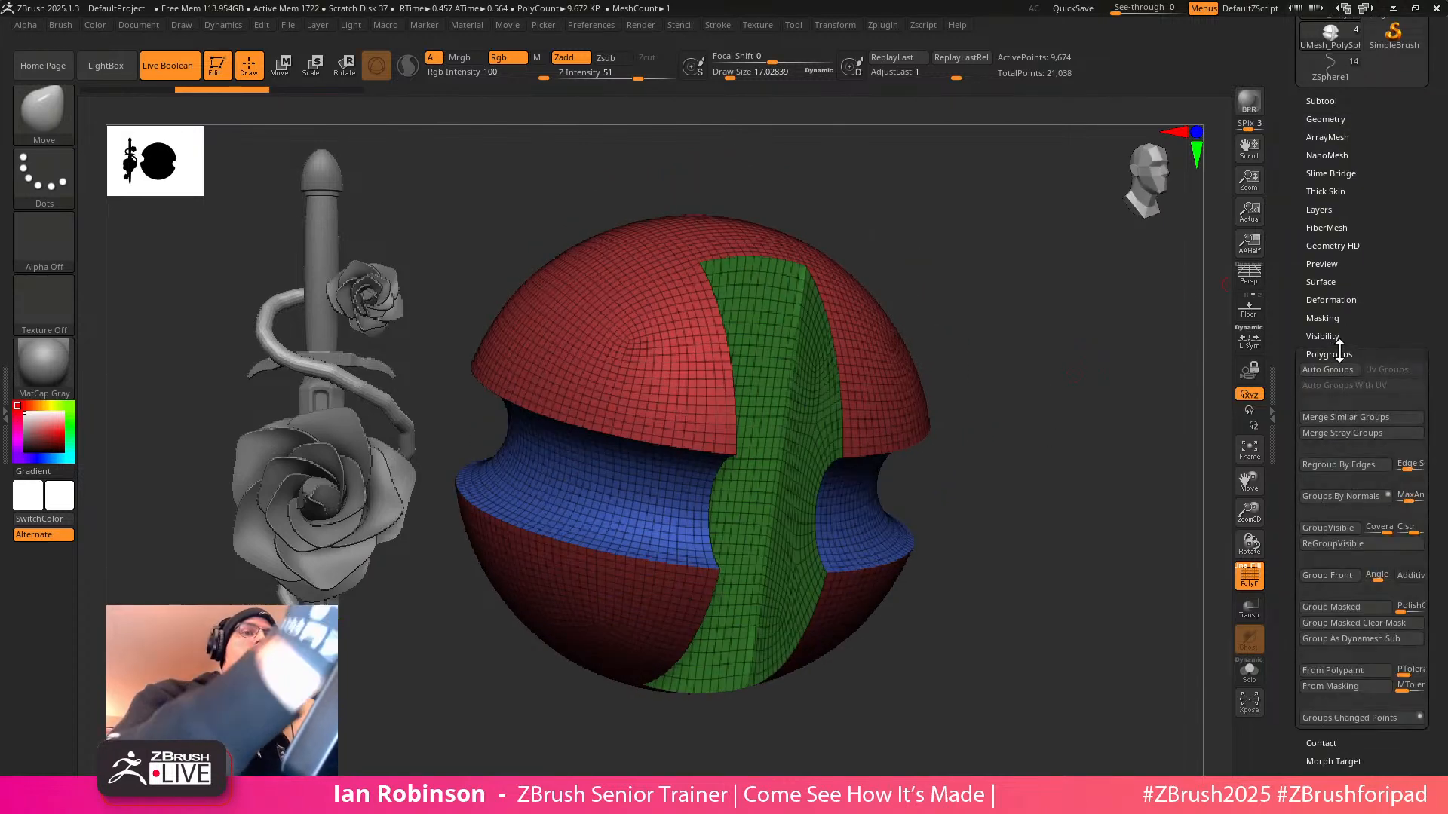
click(1355, 498)
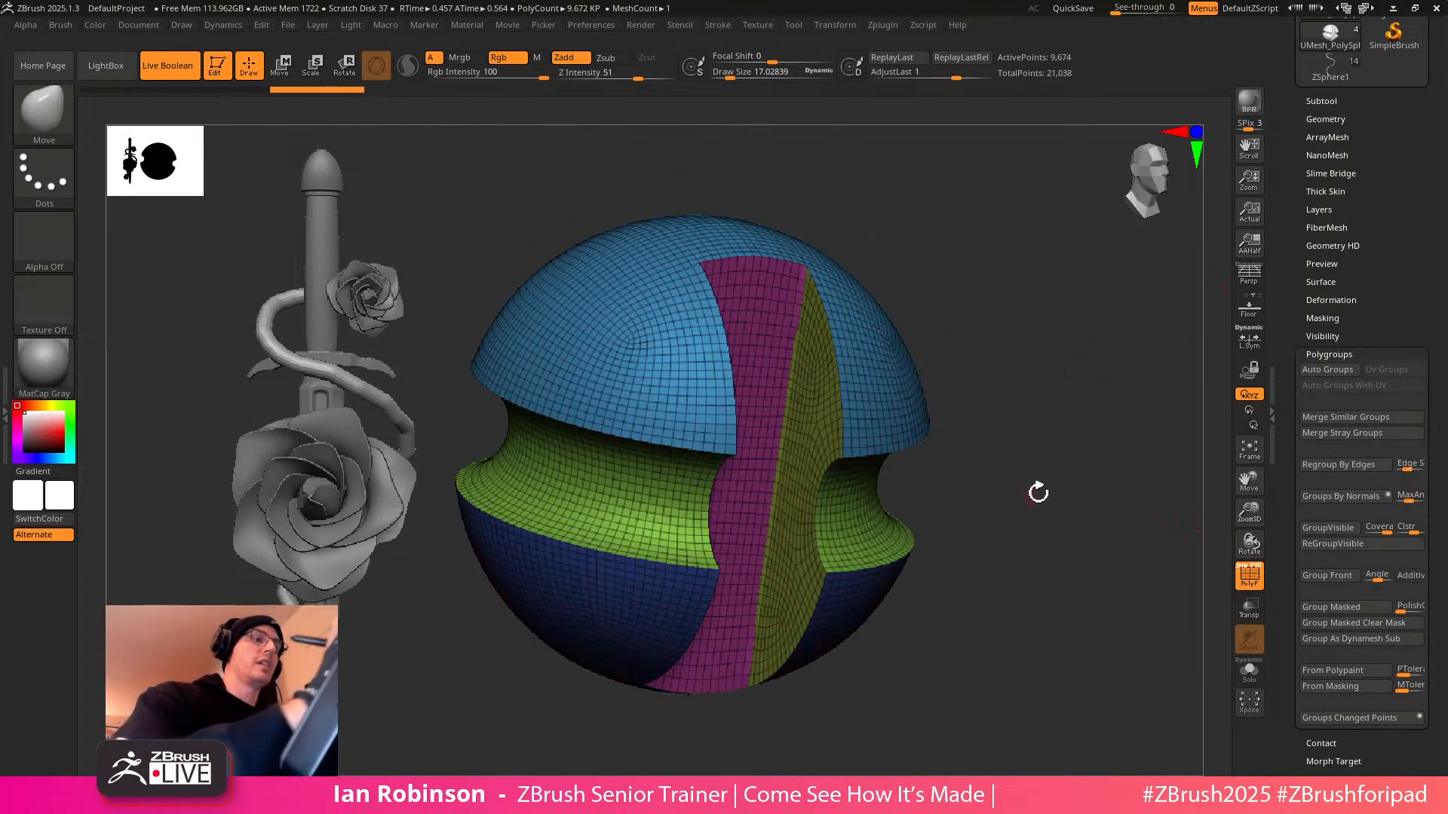
shift+drag(1034, 495, 1008, 478)
drag(1197, 482, 1212, 361)
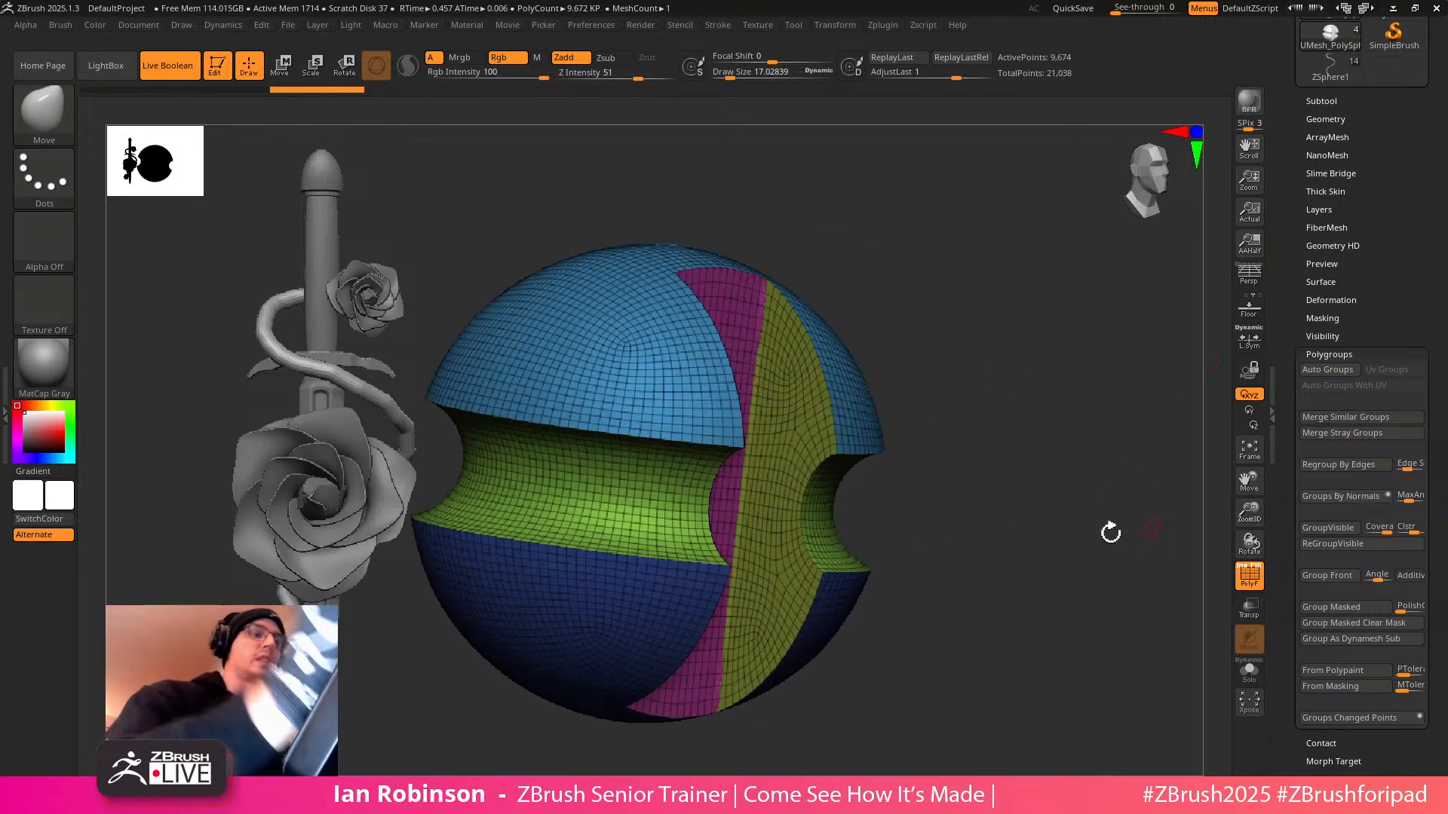
Undo back to the unremeshed merged mesh and assign its polygroups with Groups By Normals
key(ctrl+z)
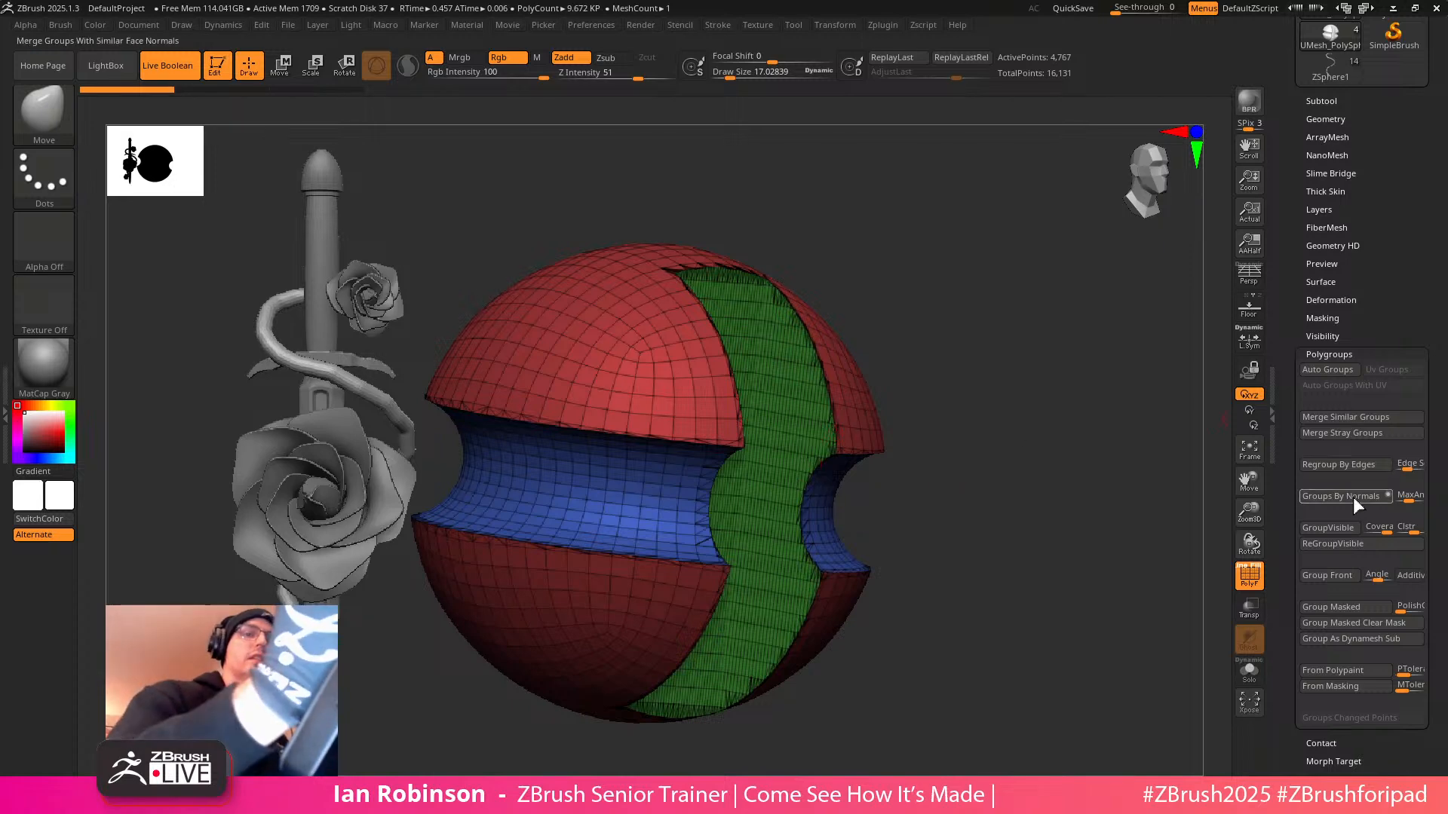
key(ctrl+z)
drag(1019, 485, 1297, 198)
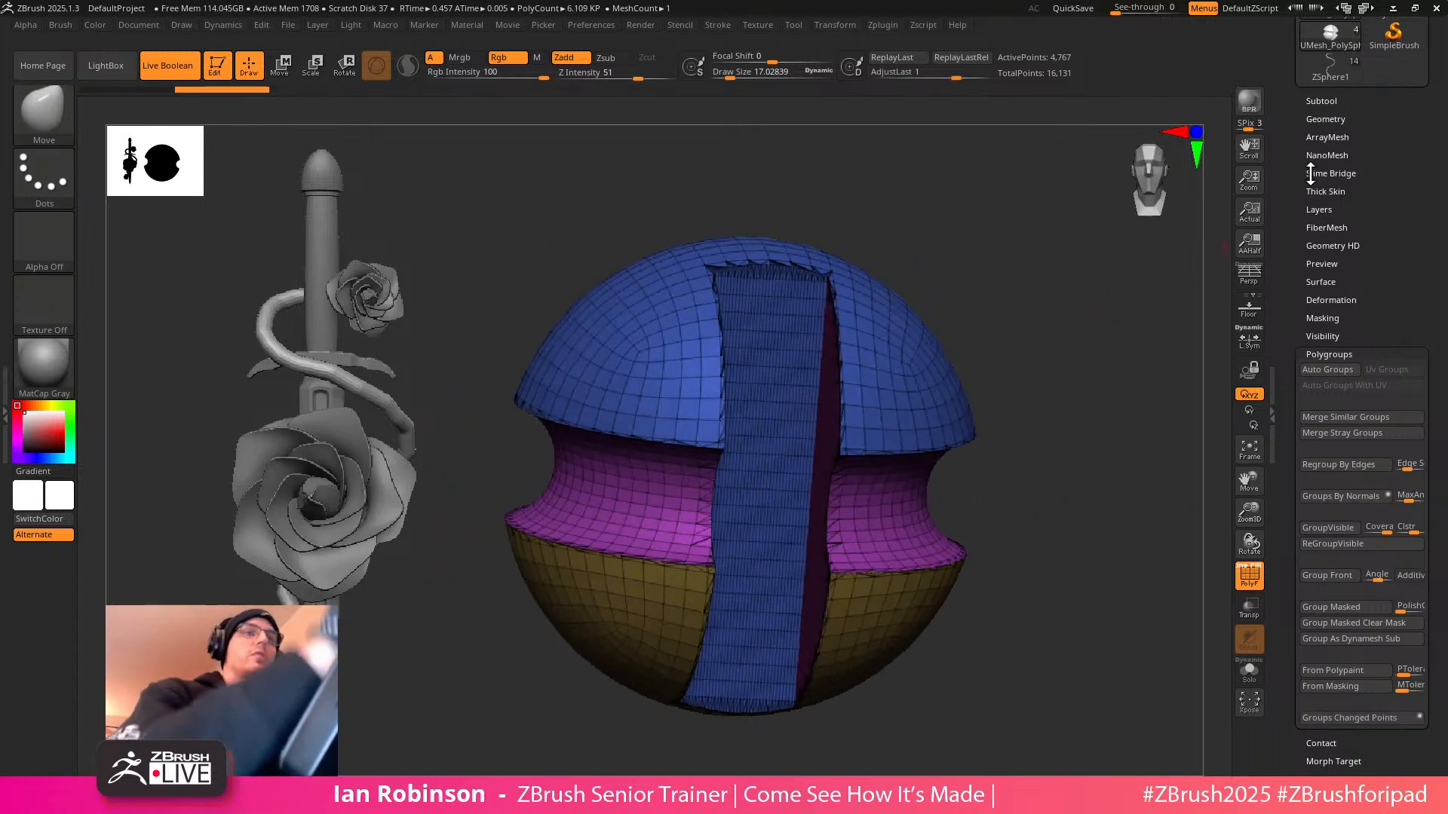
Try remeshing the merged mesh with Half and KeepGroups enabled, undo it, and isolate the upper polygroup before showing the whole mesh again
click(1326, 119)
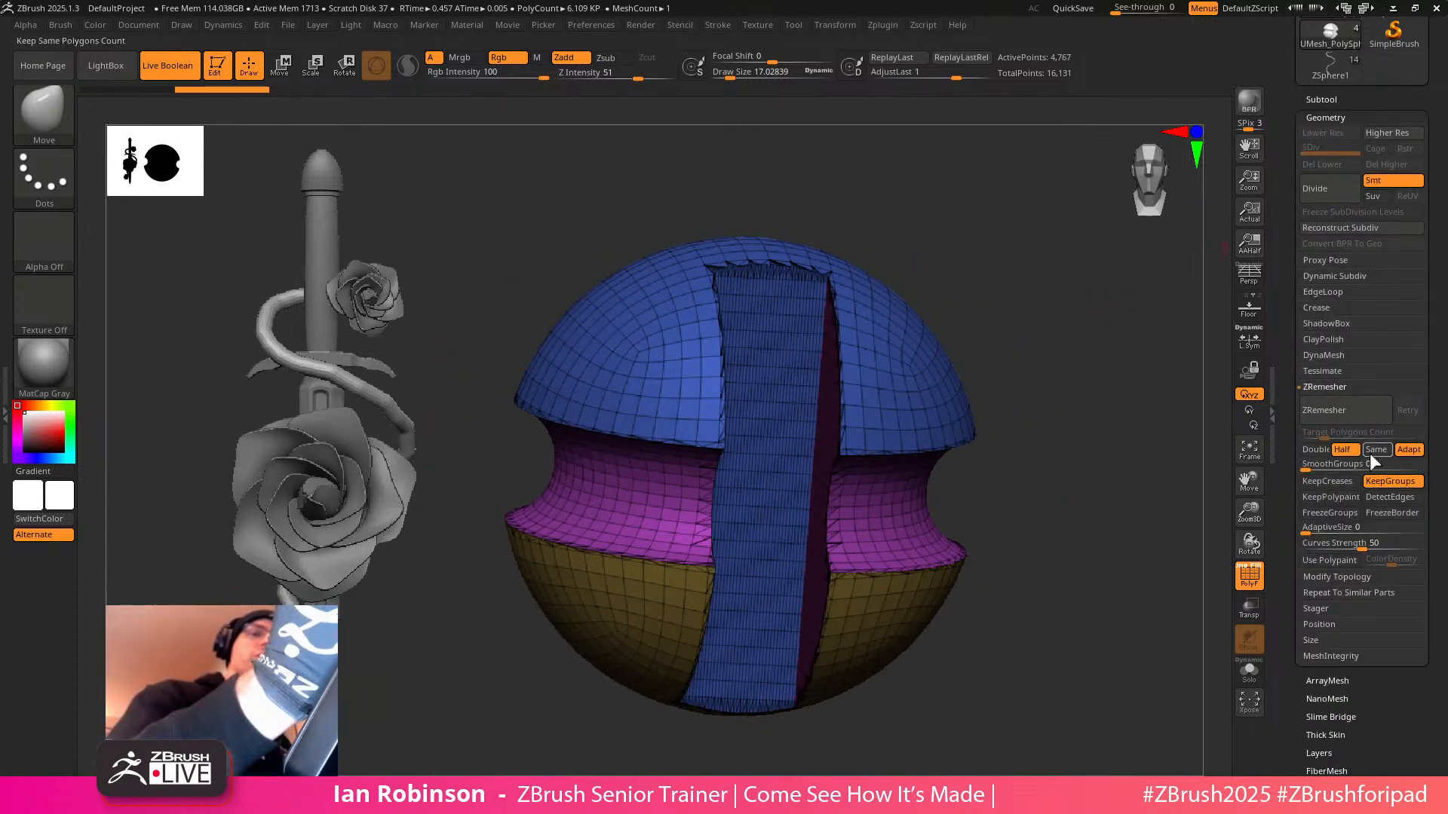
click(1337, 411)
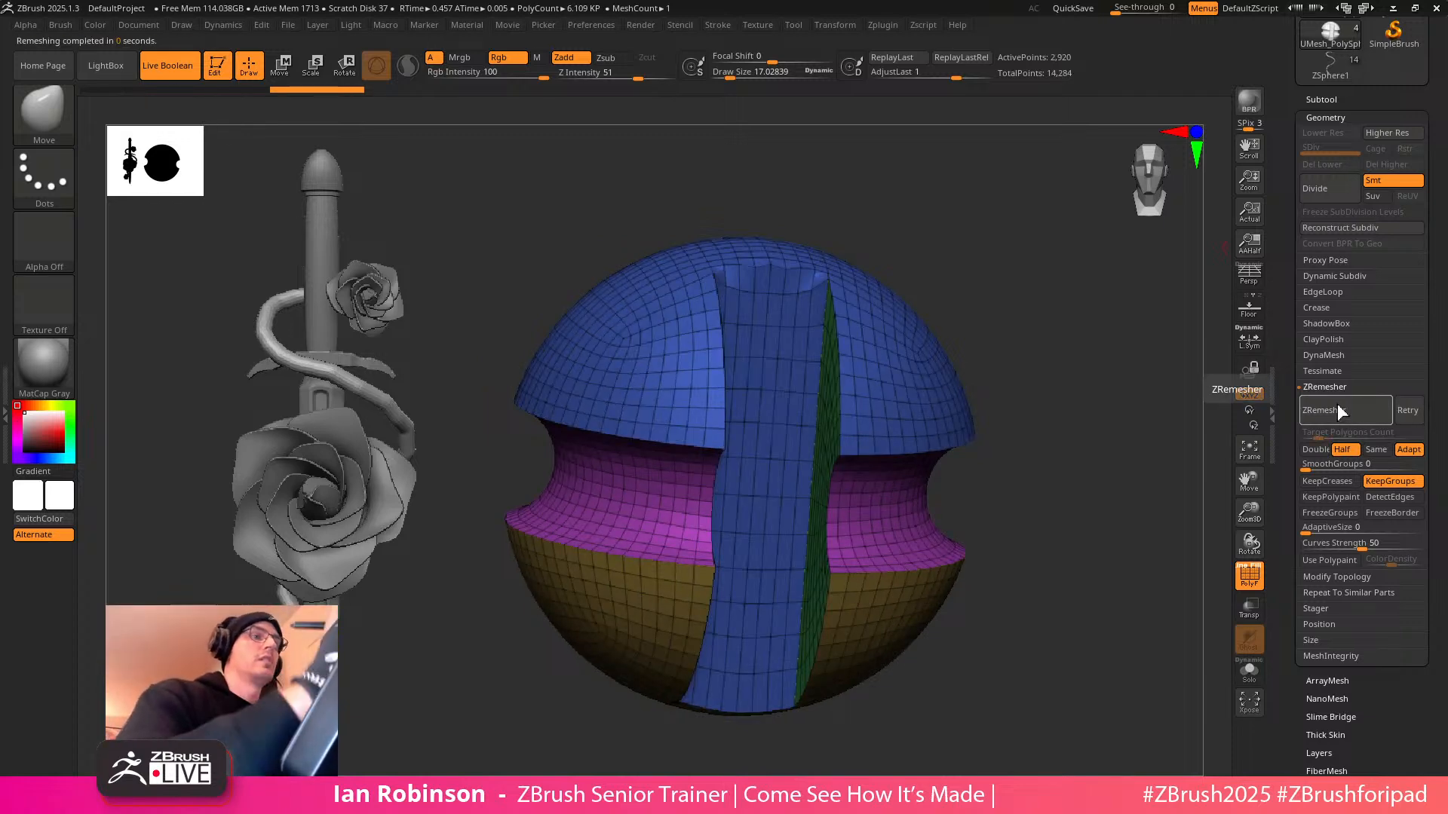
ctrl+shift+click(808, 346)
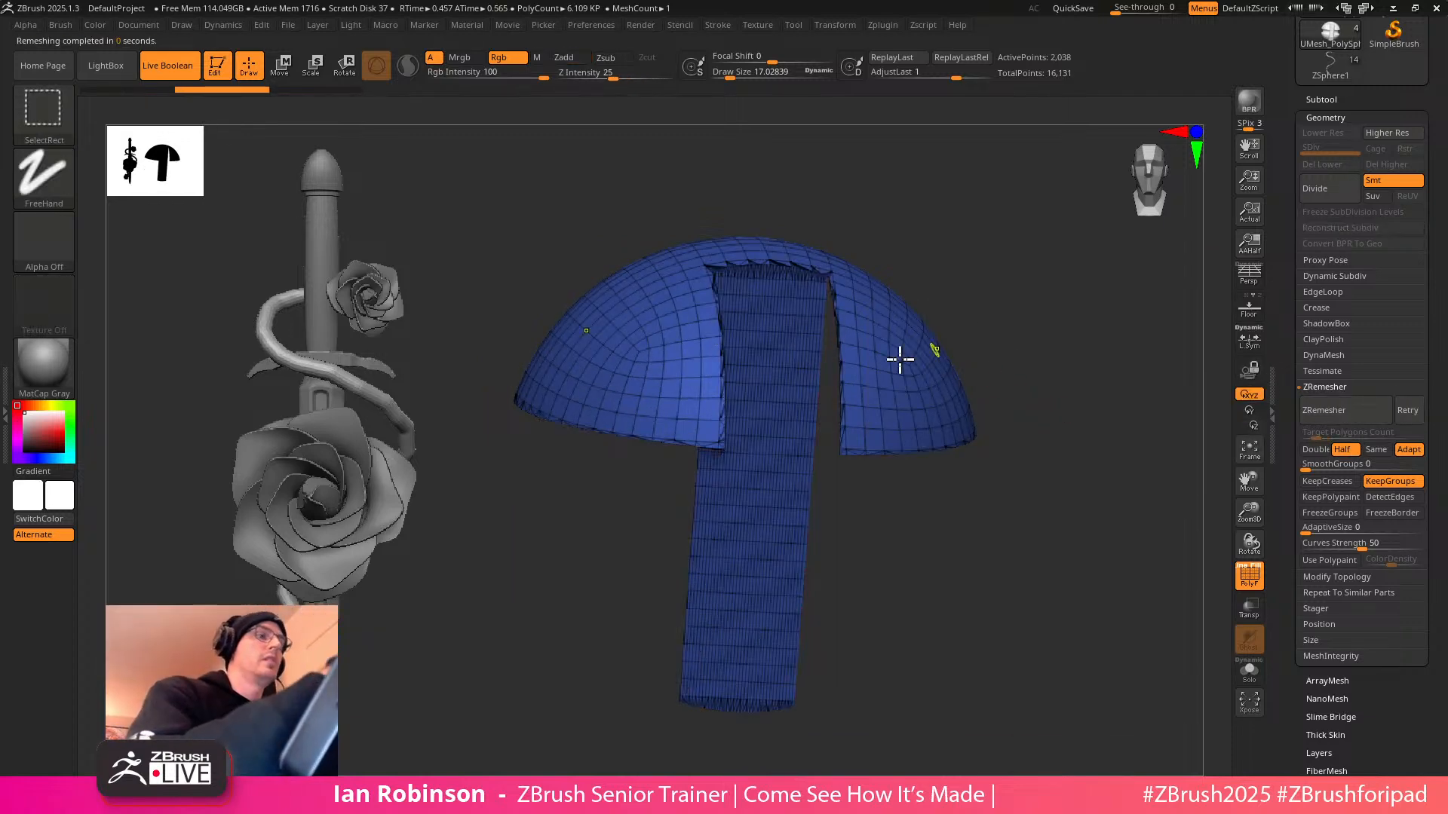
drag(953, 339, 989, 276)
ctrl+shift+click(1008, 291)
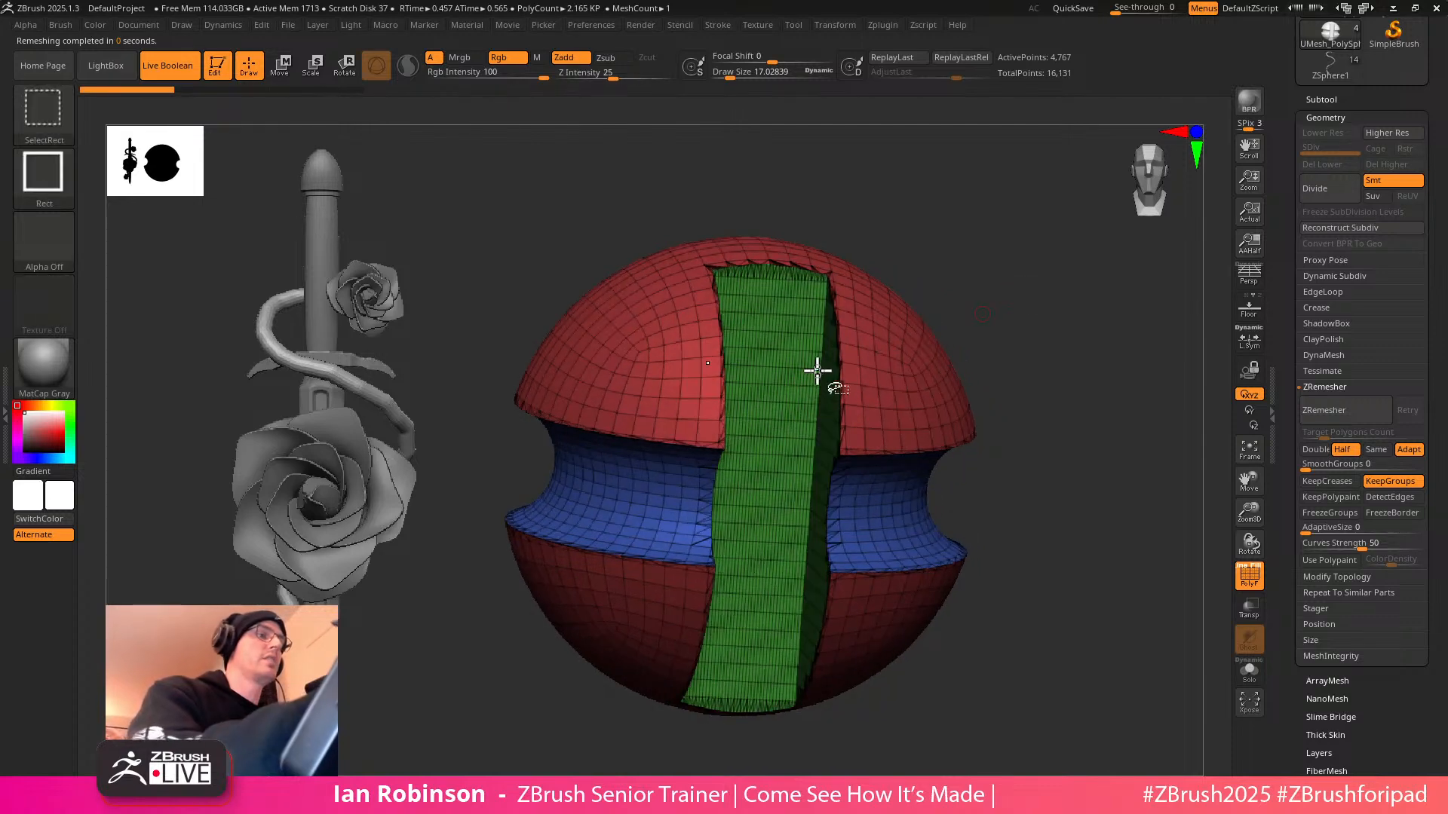
Isolate individual polygroups of the merged mesh to examine them, and bring the full mesh back into view
ctrl+shift+click(878, 352)
ctrl+shift+click(830, 427)
ctrl+shift+click(830, 427)
mouse_move(1024, 388)
mouse_down()
mouse_move(987, 391)
mouse_move(1040, 380)
mouse_up()
ctrl+shift+click(1024, 401)
ctrl+shift+click(1000, 421)
ctrl+shift+click(1001, 418)
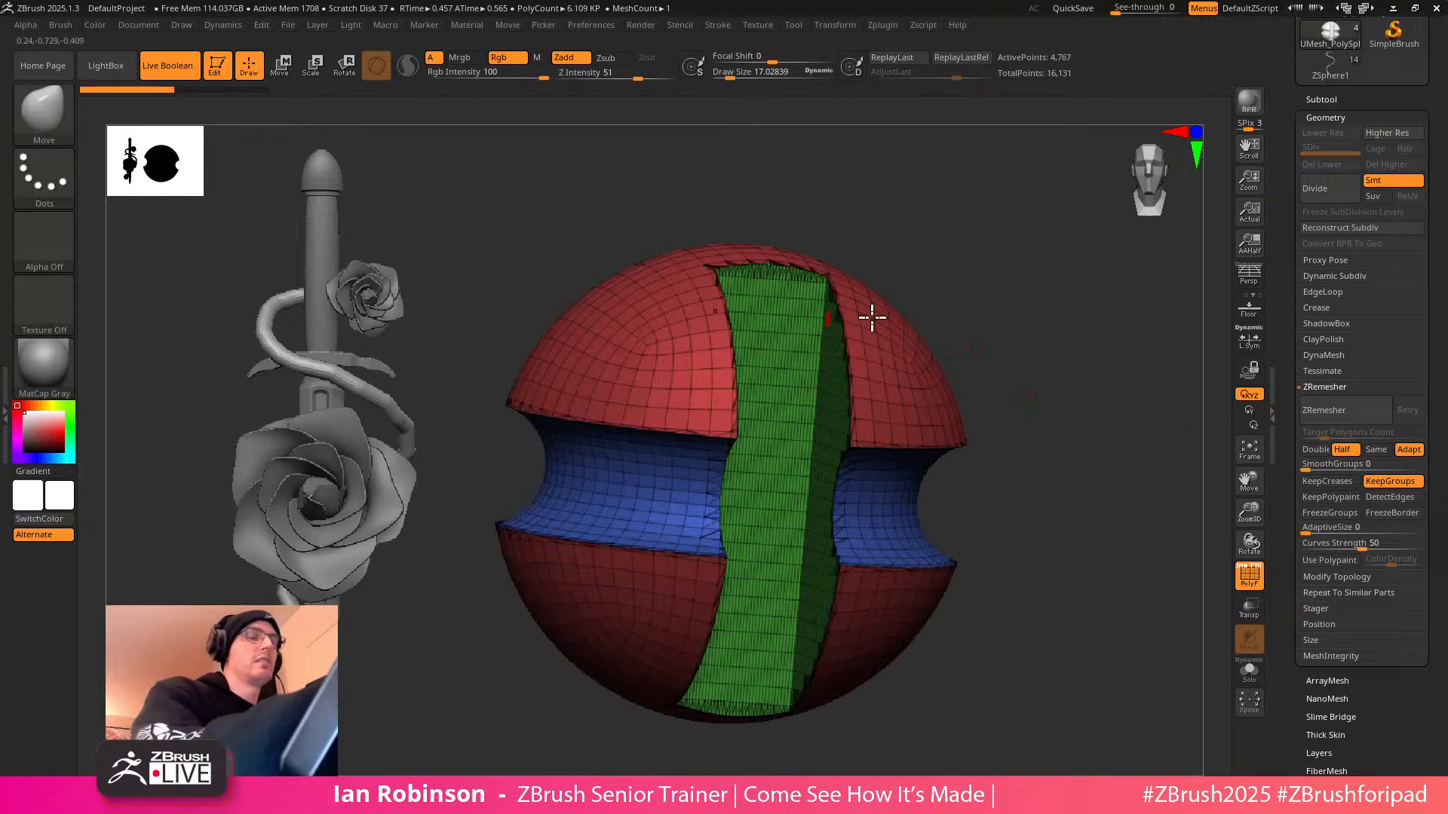
Try Groups By Normals on the merged mesh, isolate the group at the cube cut, and undo the grouping
click(1332, 386)
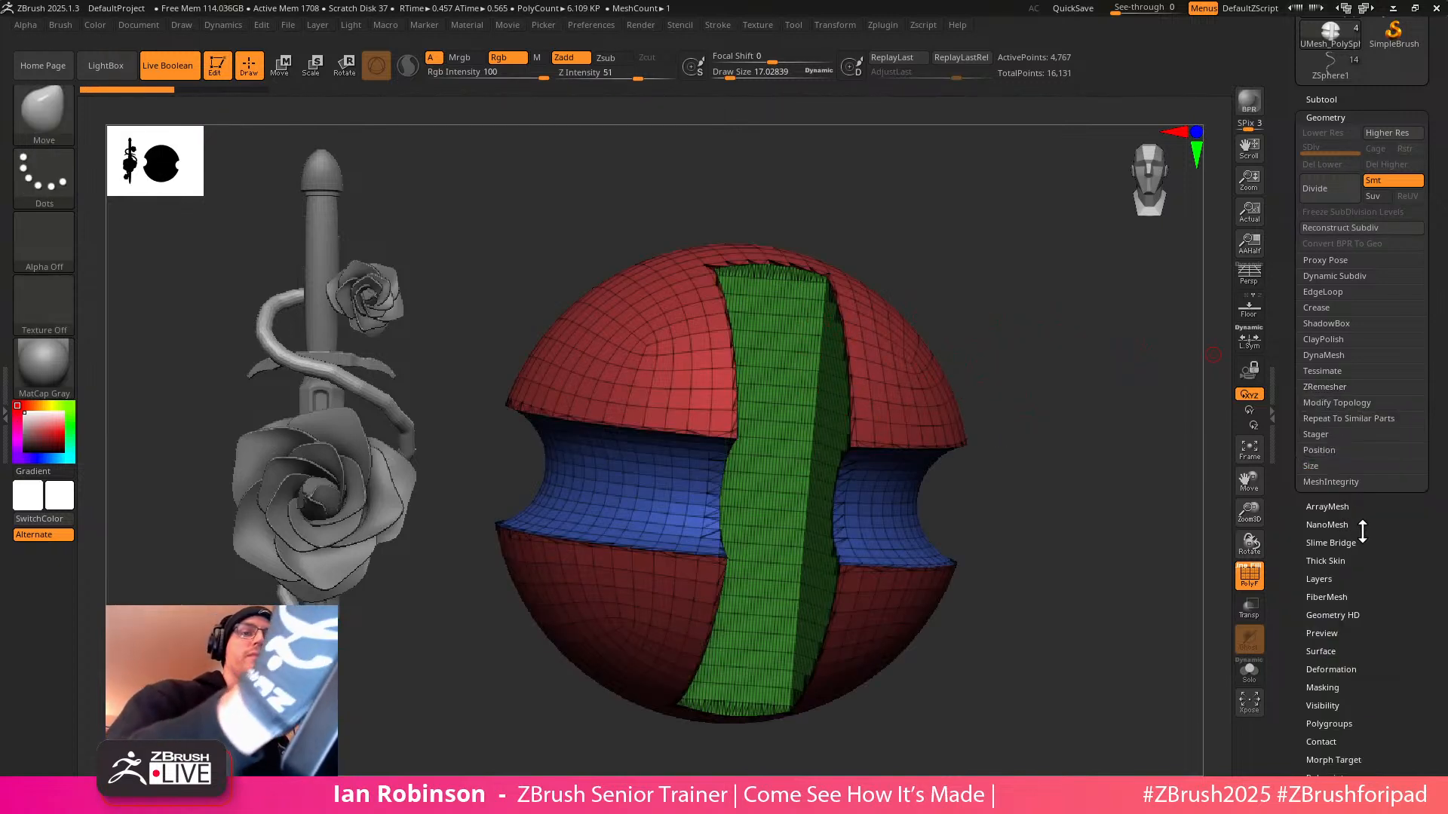
scroll(1344, 528, down, 2)
scroll(1376, 572, down, 3)
click(1338, 555)
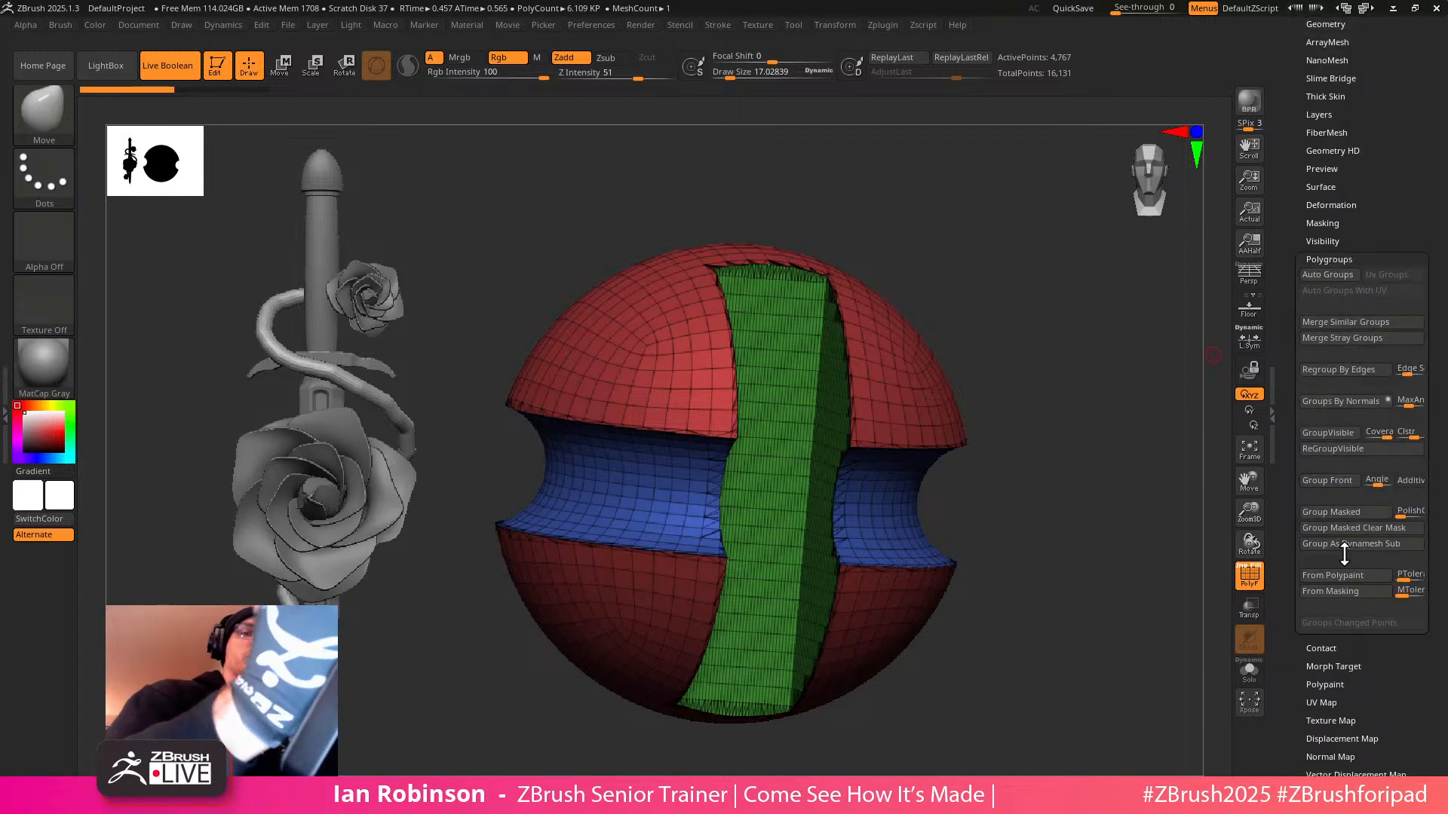
click(1364, 401)
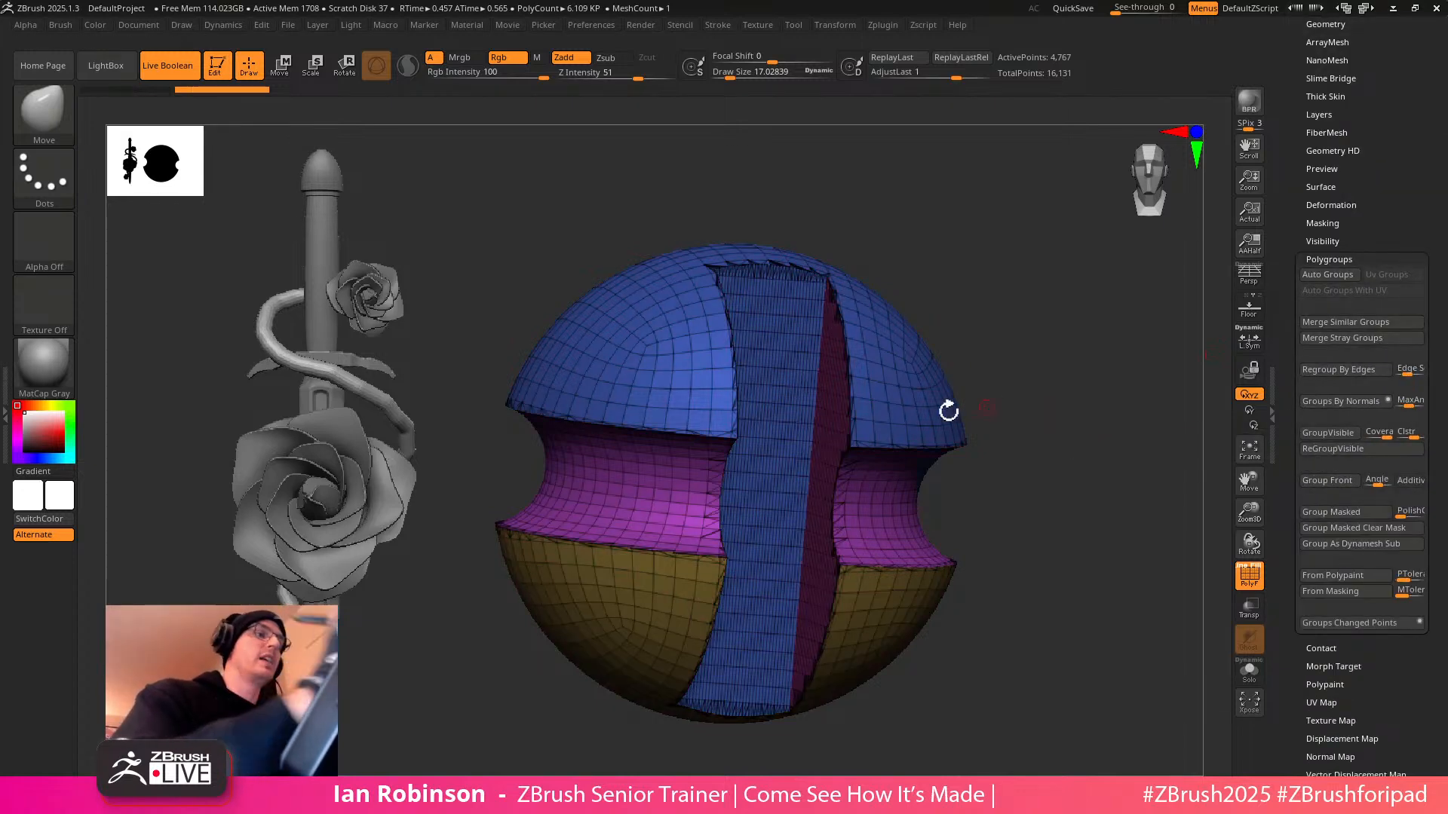
ctrl+shift+click(801, 327)
ctrl+shift+click(946, 290)
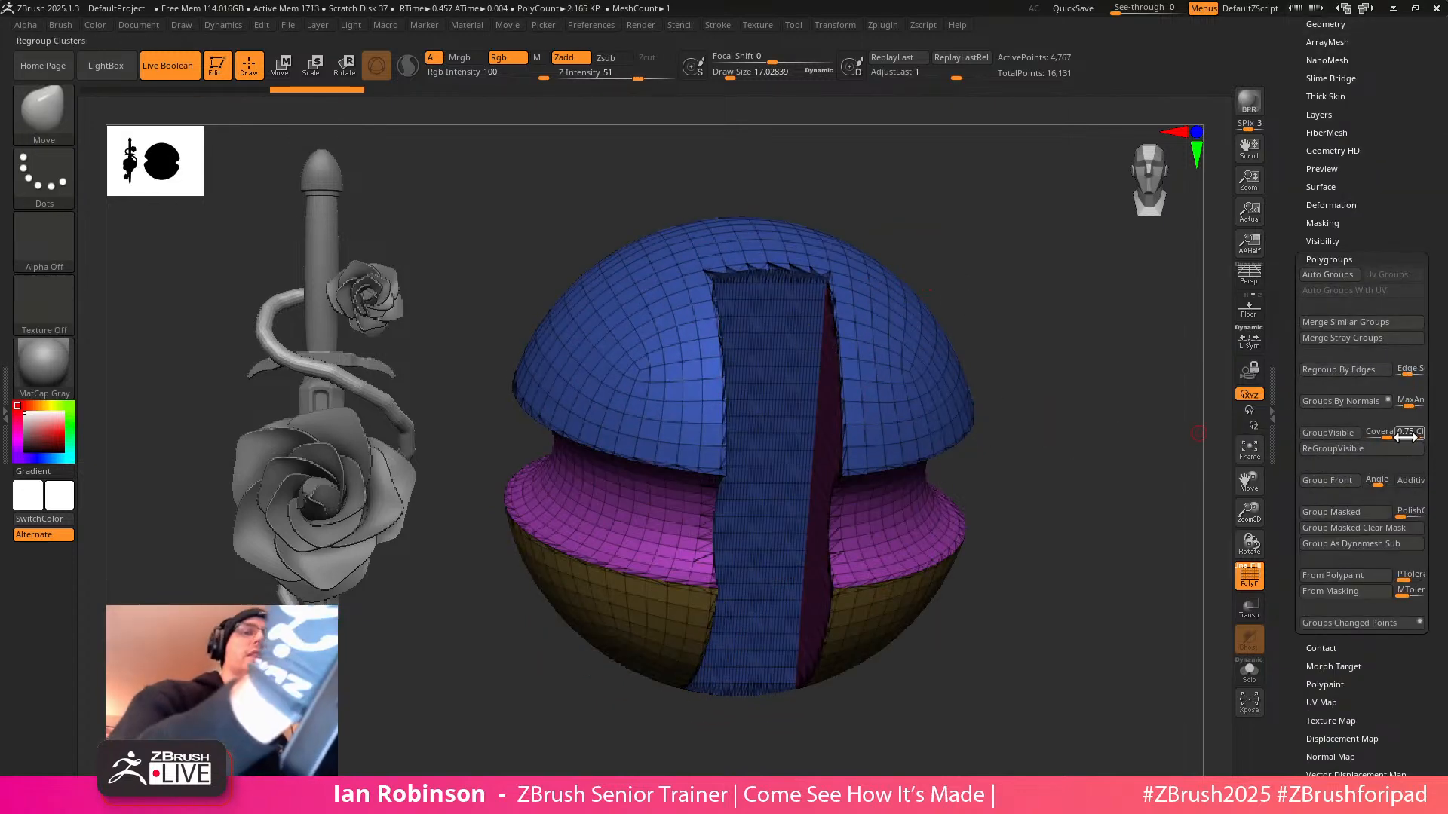
key(ctrl+z)
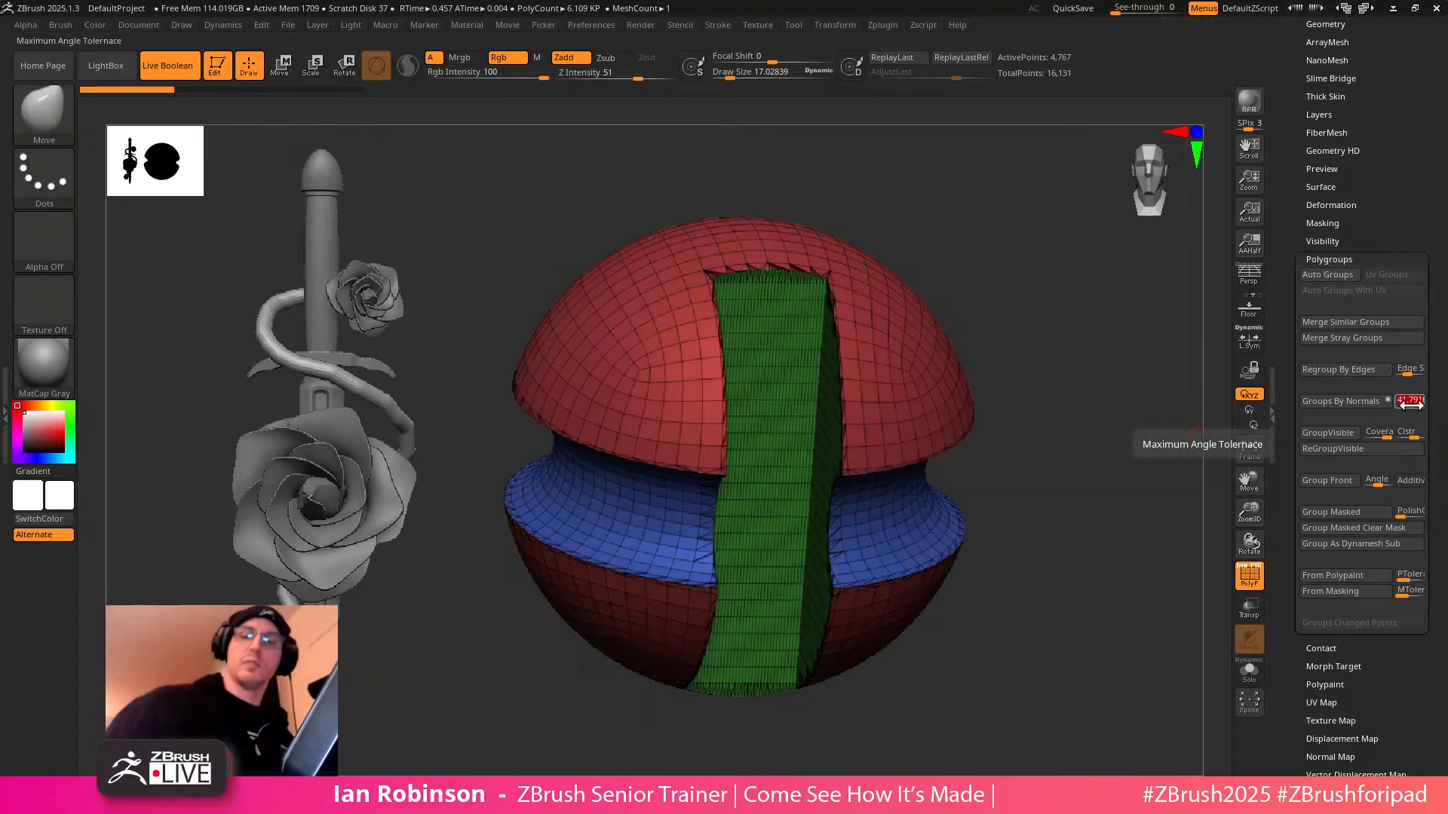
Adjust the maximum angle tolerance, regroup the merged mesh with Groups By Normals, and inspect the groups around the cut
click(1357, 401)
drag(1057, 397, 712, 343)
drag(999, 349, 1228, 288)
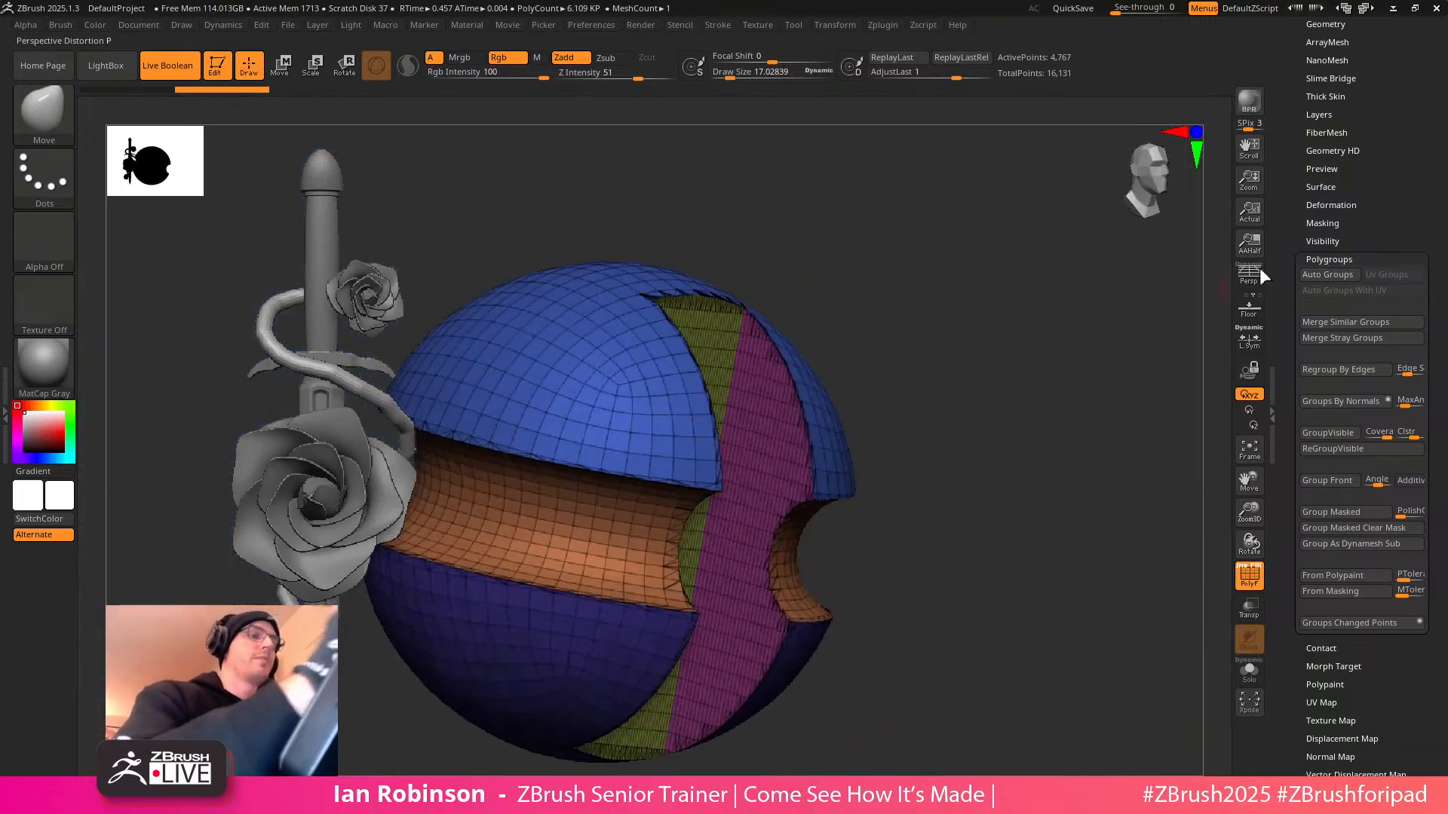
ZRemesh the regrouped mesh with Half, Adapt and KeepGroups enabled, and inspect the topology from the front
drag(1373, 192, 1373, 431)
click(1326, 263)
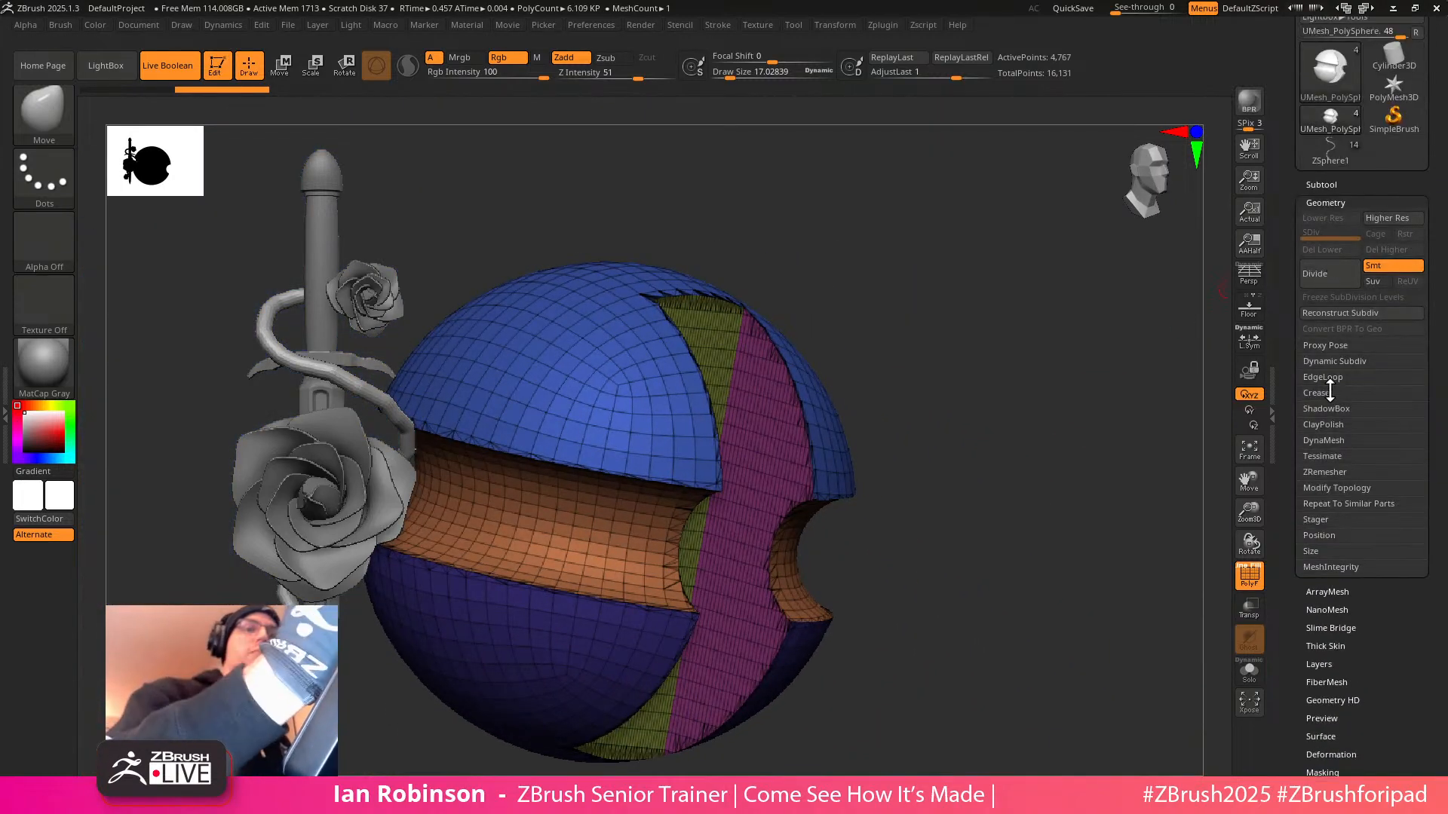
click(1330, 472)
click(1327, 495)
drag(834, 701, 1063, 438)
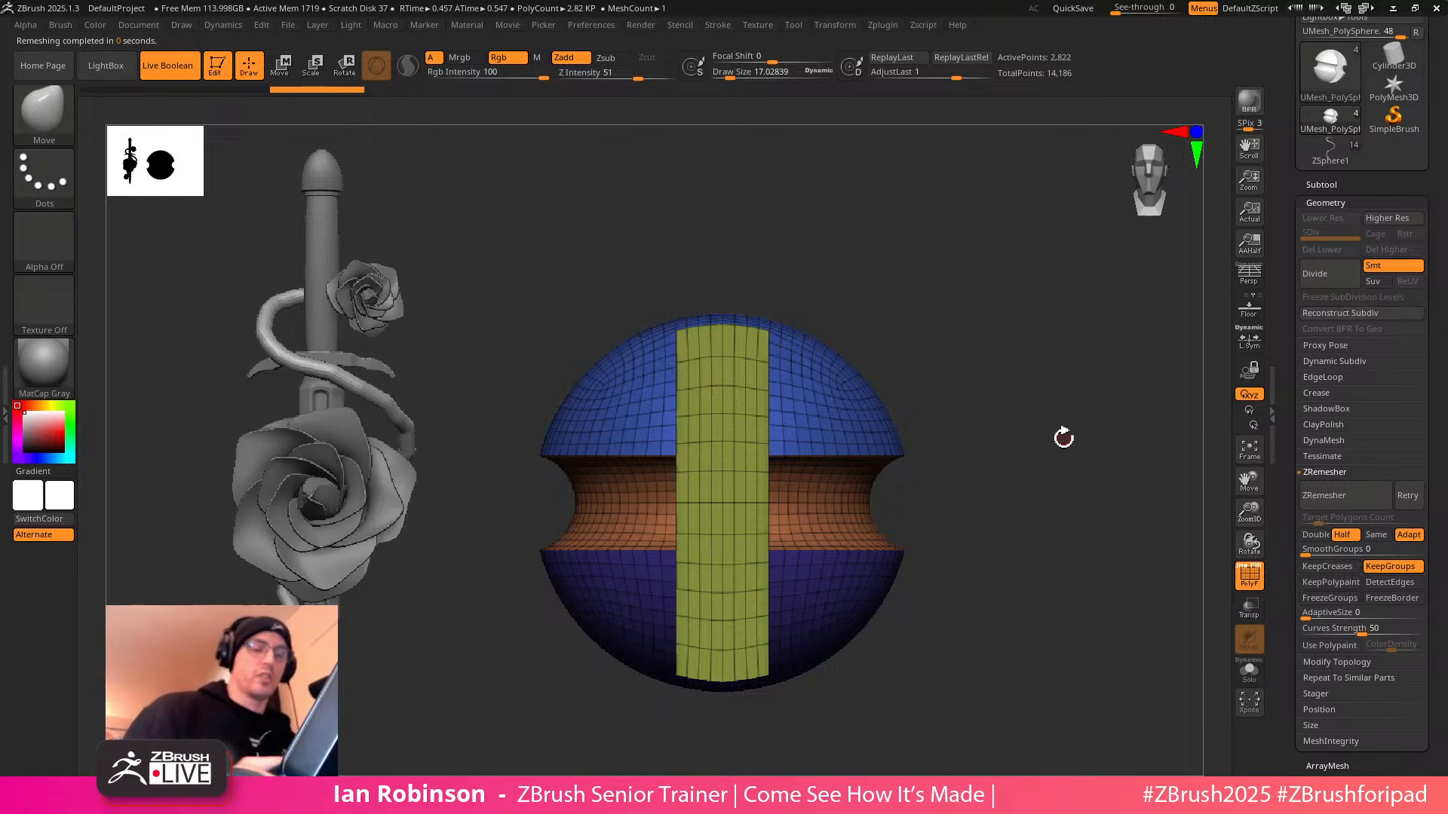
Open the Dog.ZPR sample project and view the dog model's topology
key(comma)
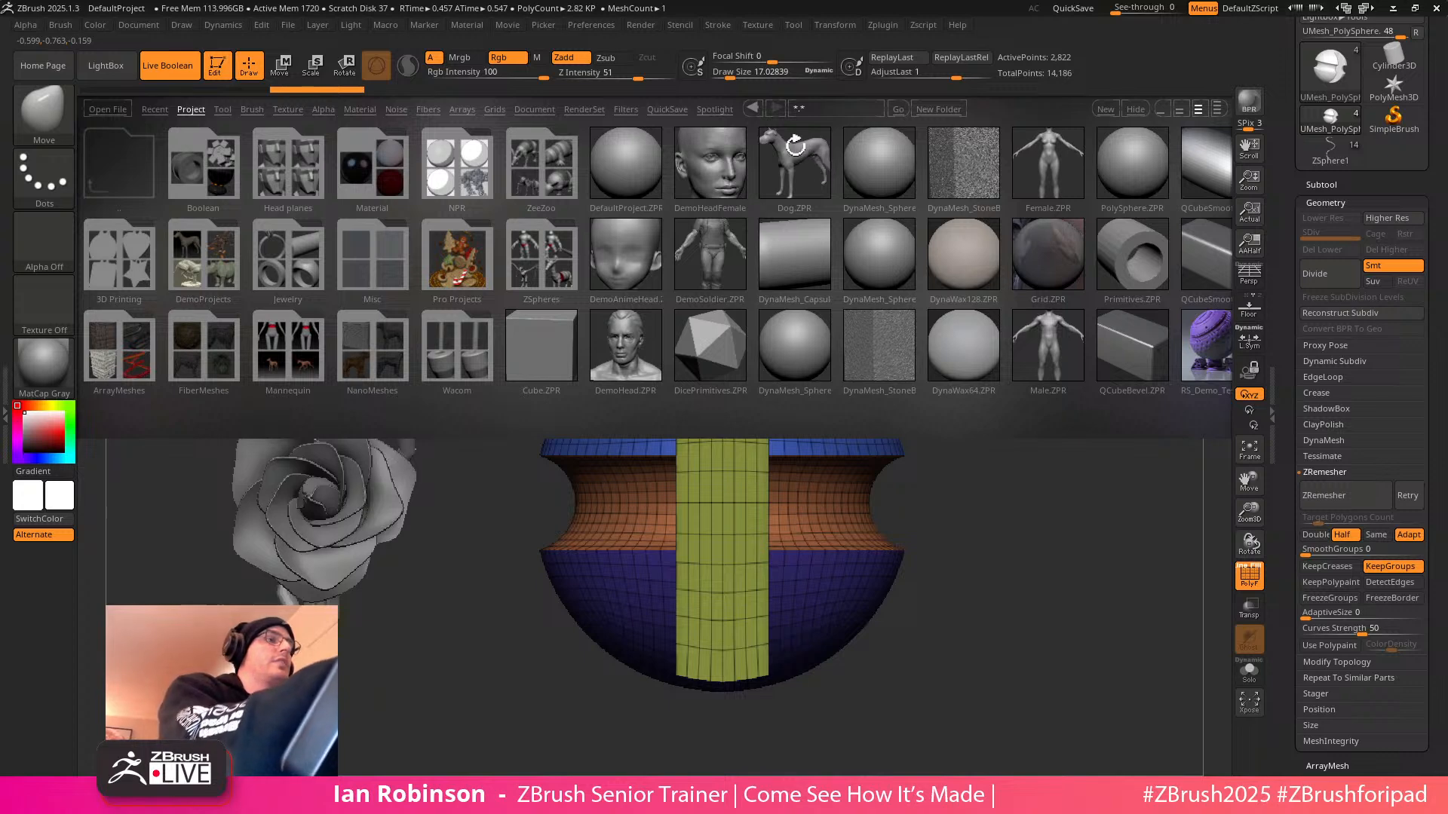
double_click(801, 173)
click(780, 469)
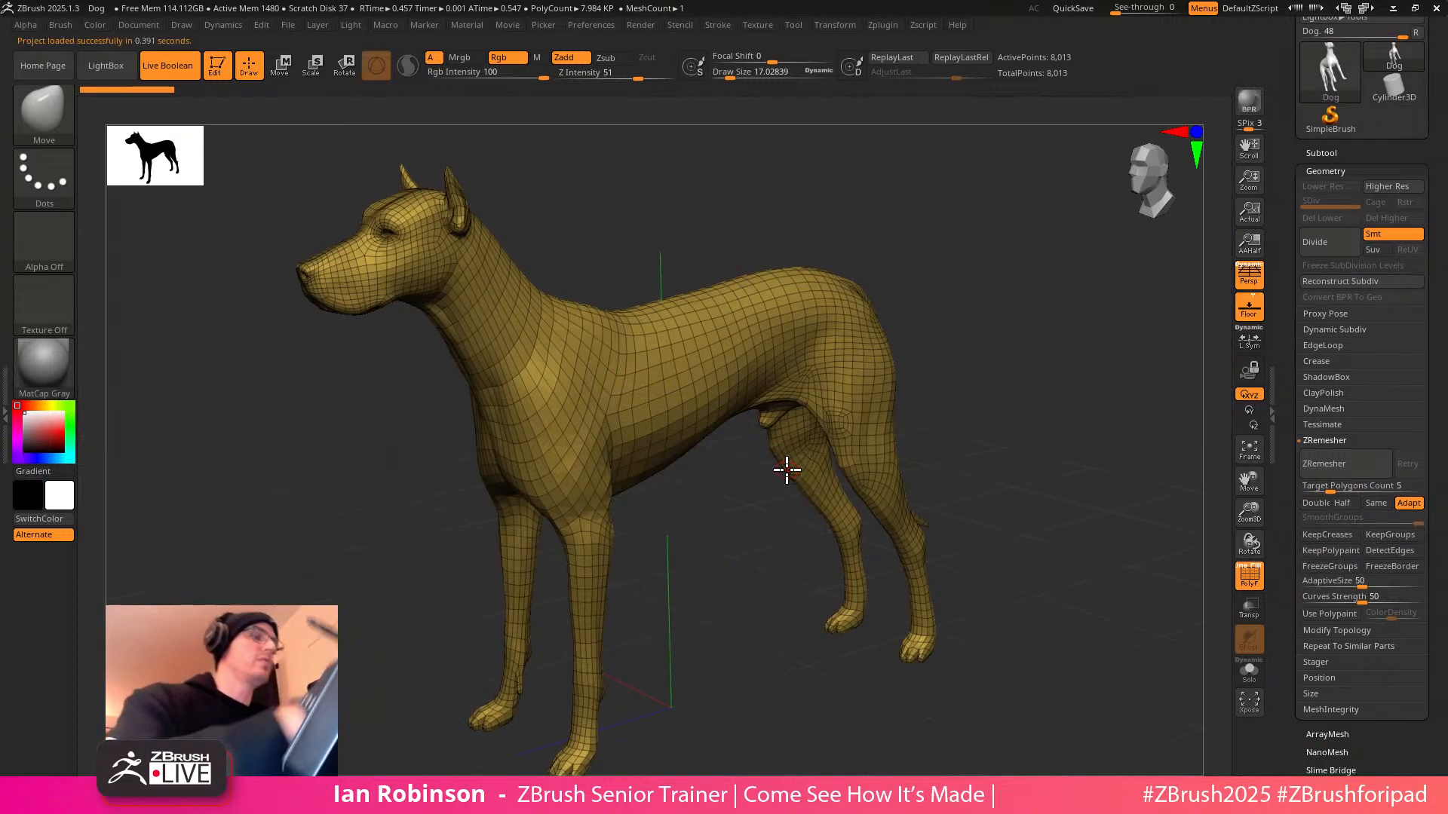
drag(994, 462, 1012, 439)
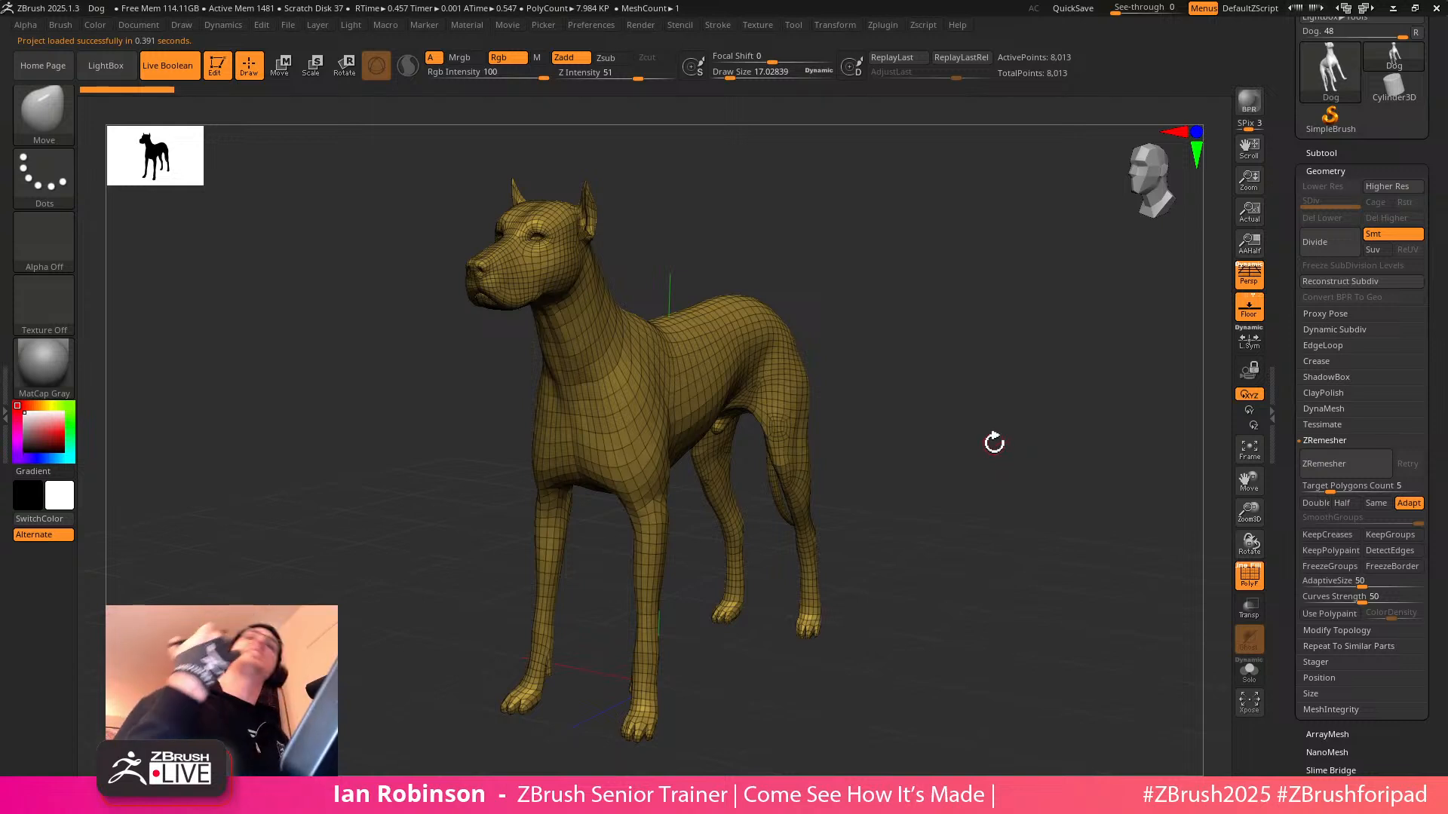
drag(994, 443, 1043, 427)
Subdivide the dog mesh twice and delete its lower subdivision levels
key(ctrl+d)
key(ctrl+d)
click(1325, 220)
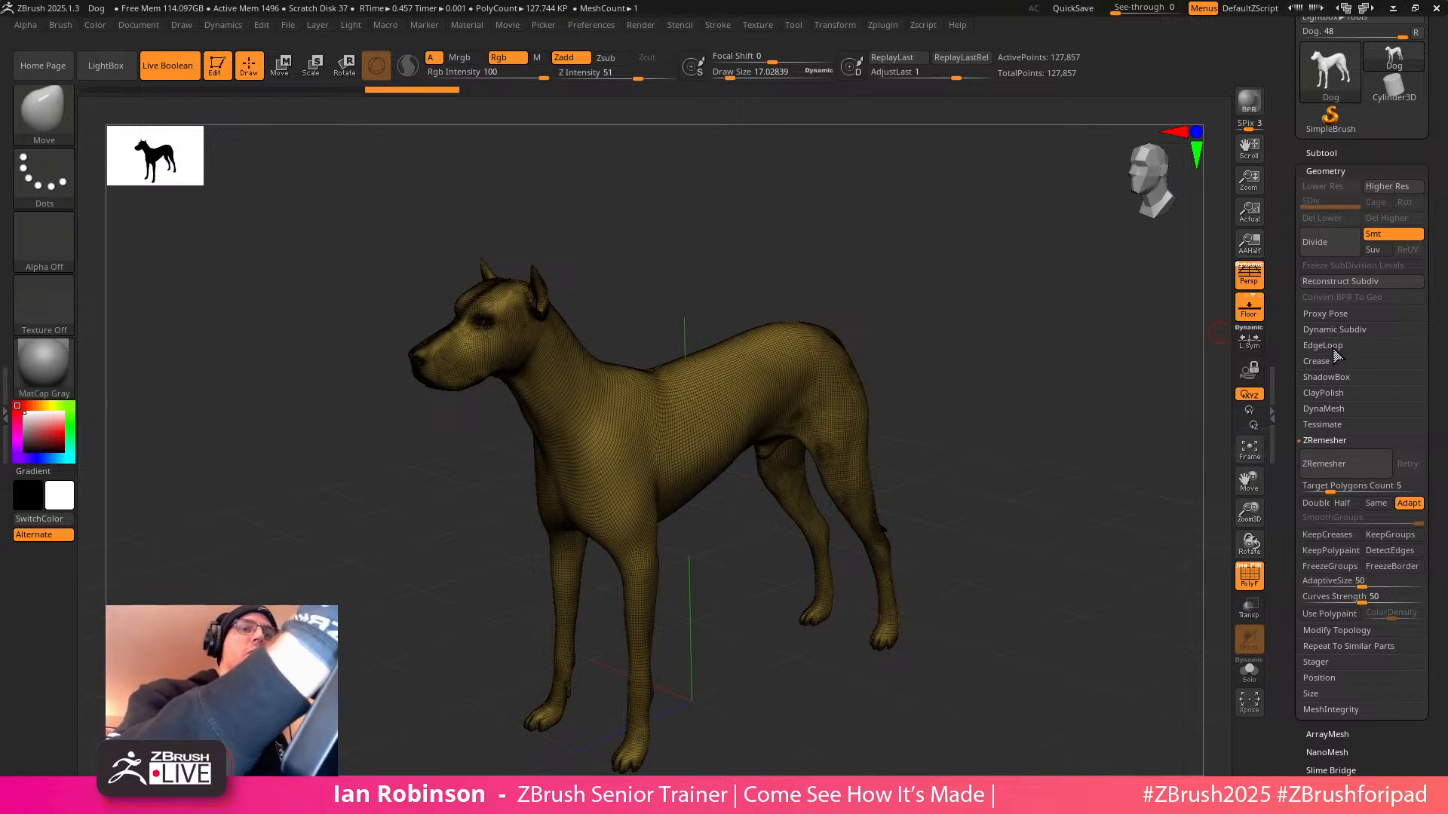
DynaMesh the dog at a resolution of 2280
click(1325, 408)
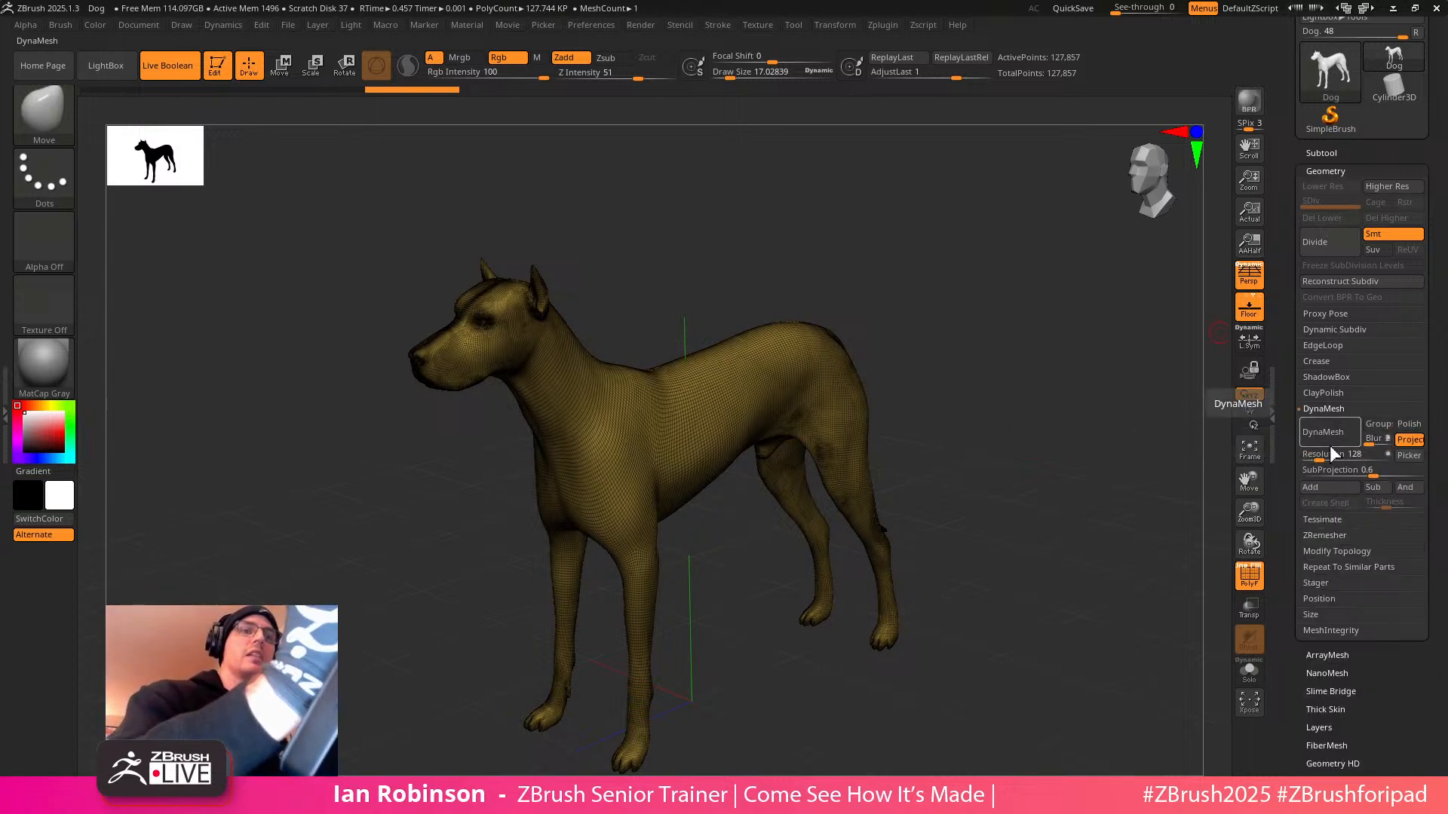
drag(1209, 452, 483, 322)
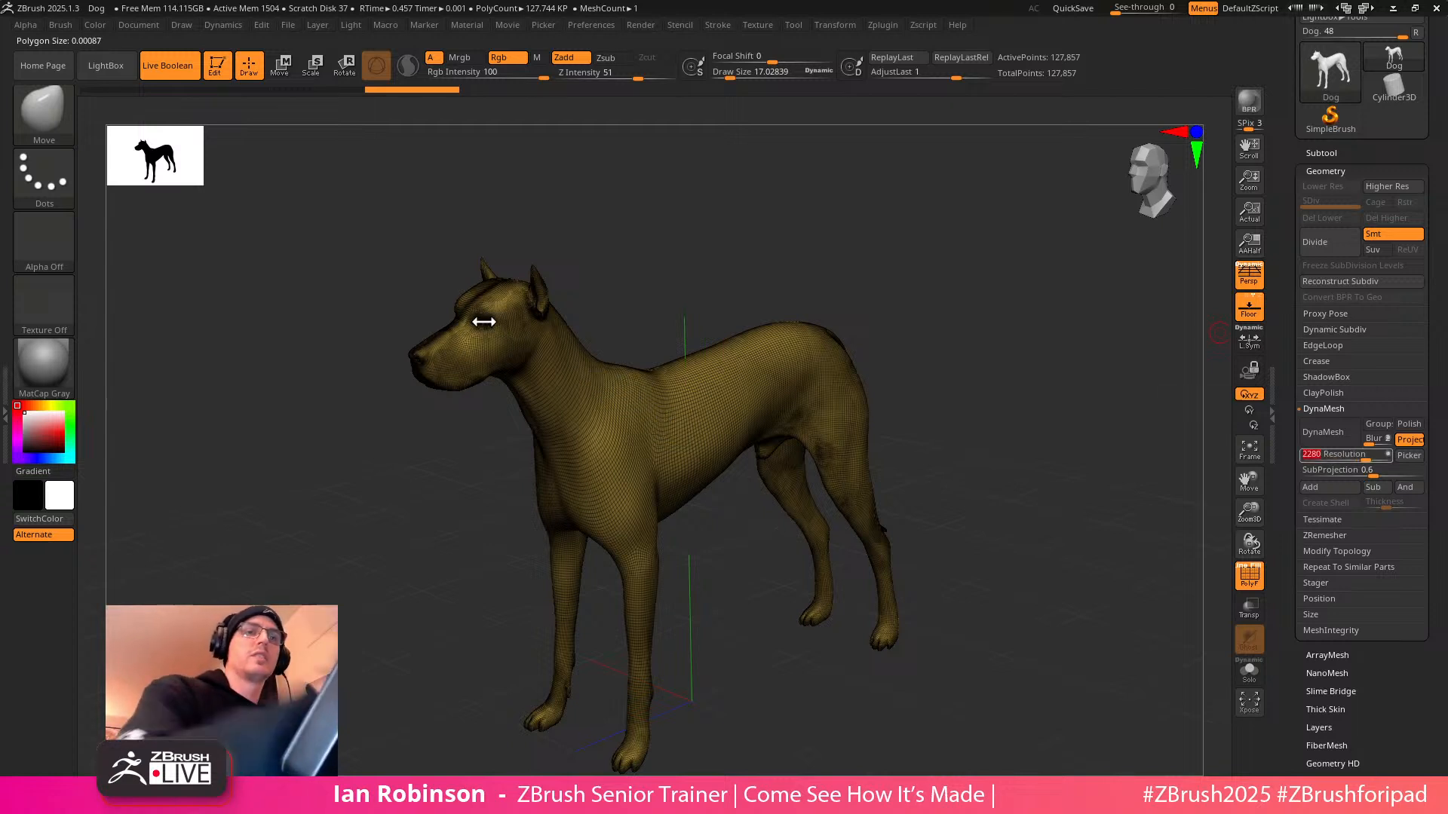
click(1344, 440)
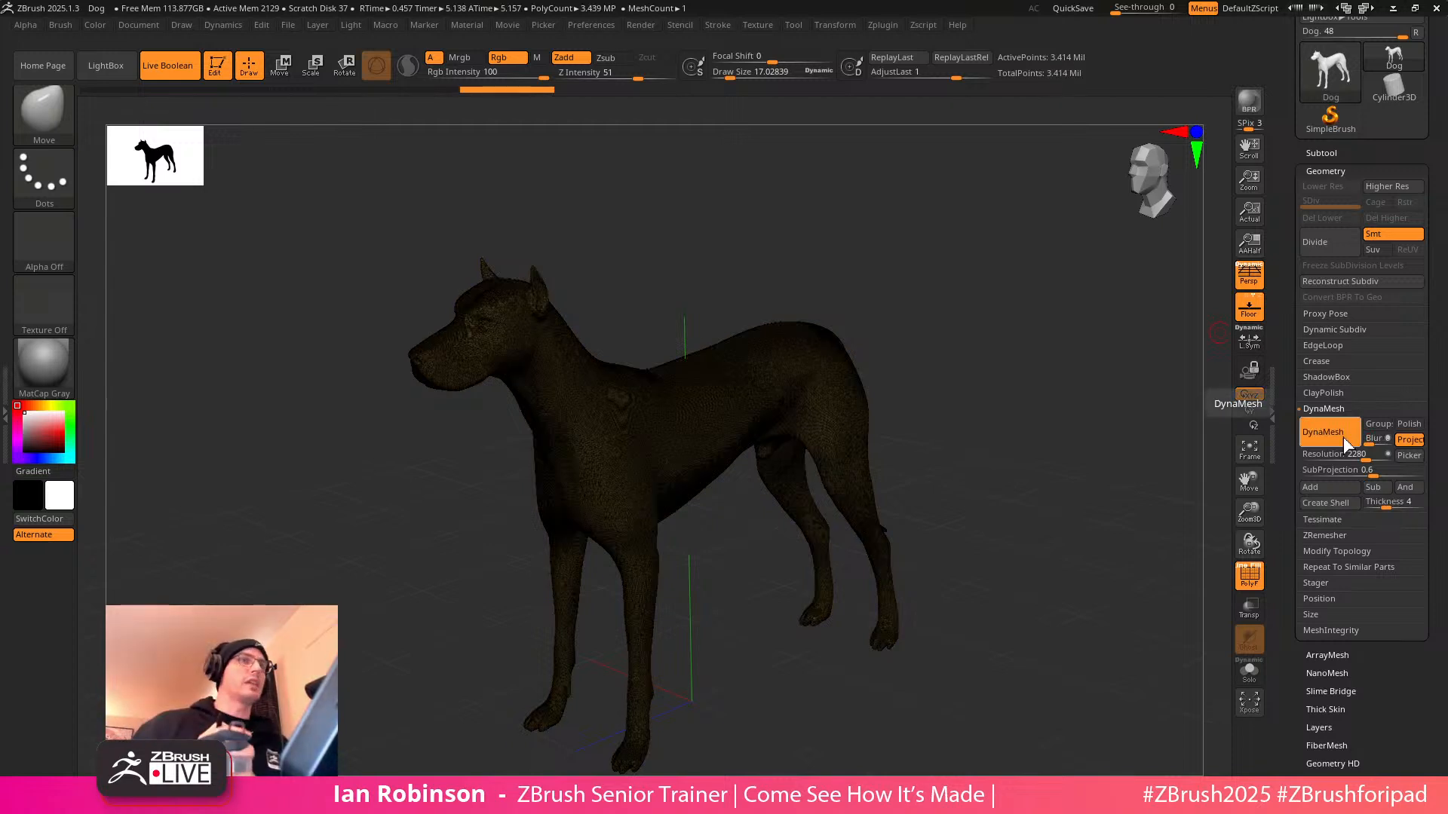
Hide the polyframe and examine the smooth surface of the DynaMeshed dog
key(shift+f)
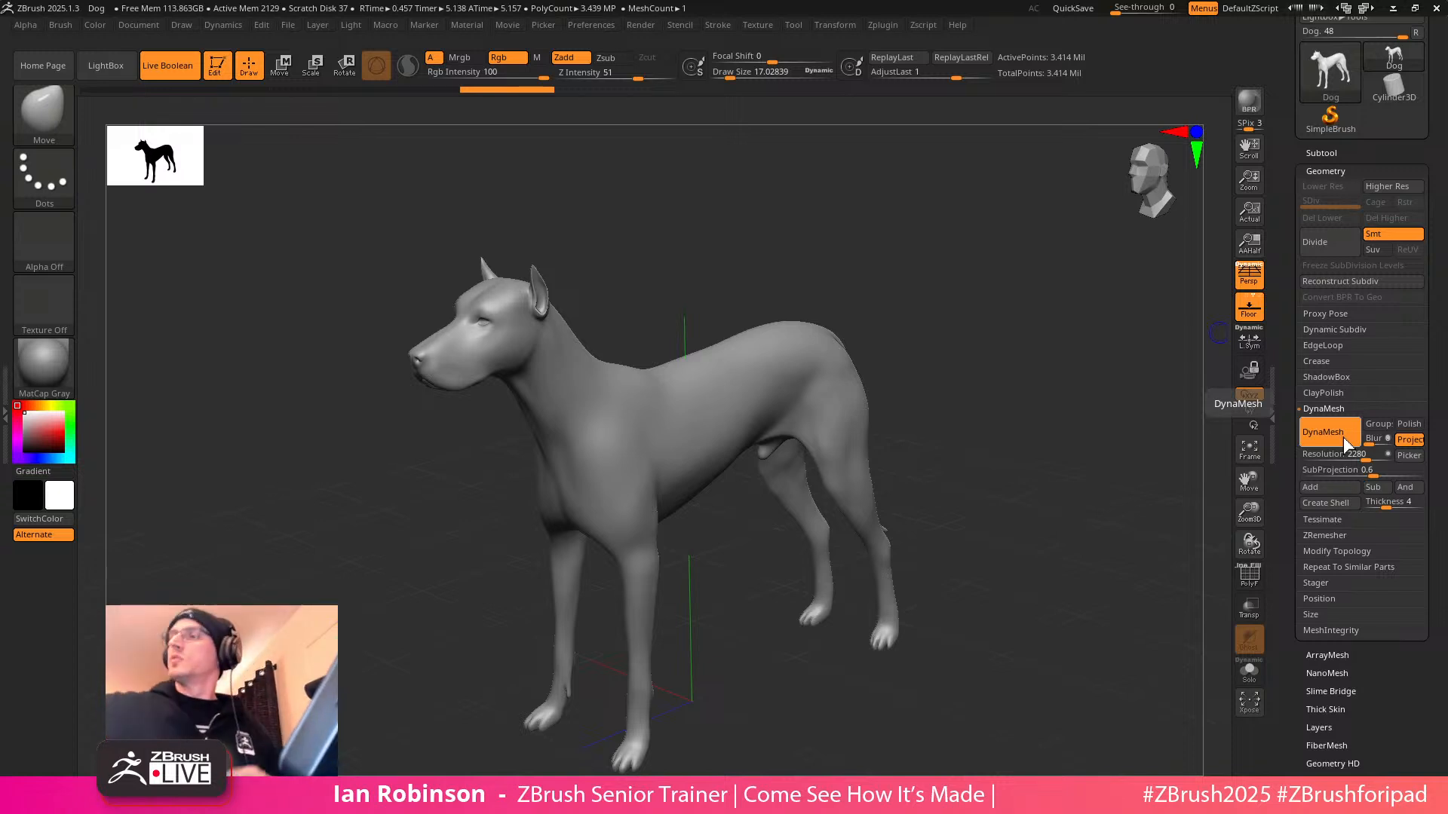
drag(1070, 457, 957, 485)
key(shift+f)
key(shift+f)
mouse_move(1056, 407)
mouse_down()
mouse_move(1030, 401)
mouse_move(1063, 420)
mouse_move(1053, 405)
mouse_up()
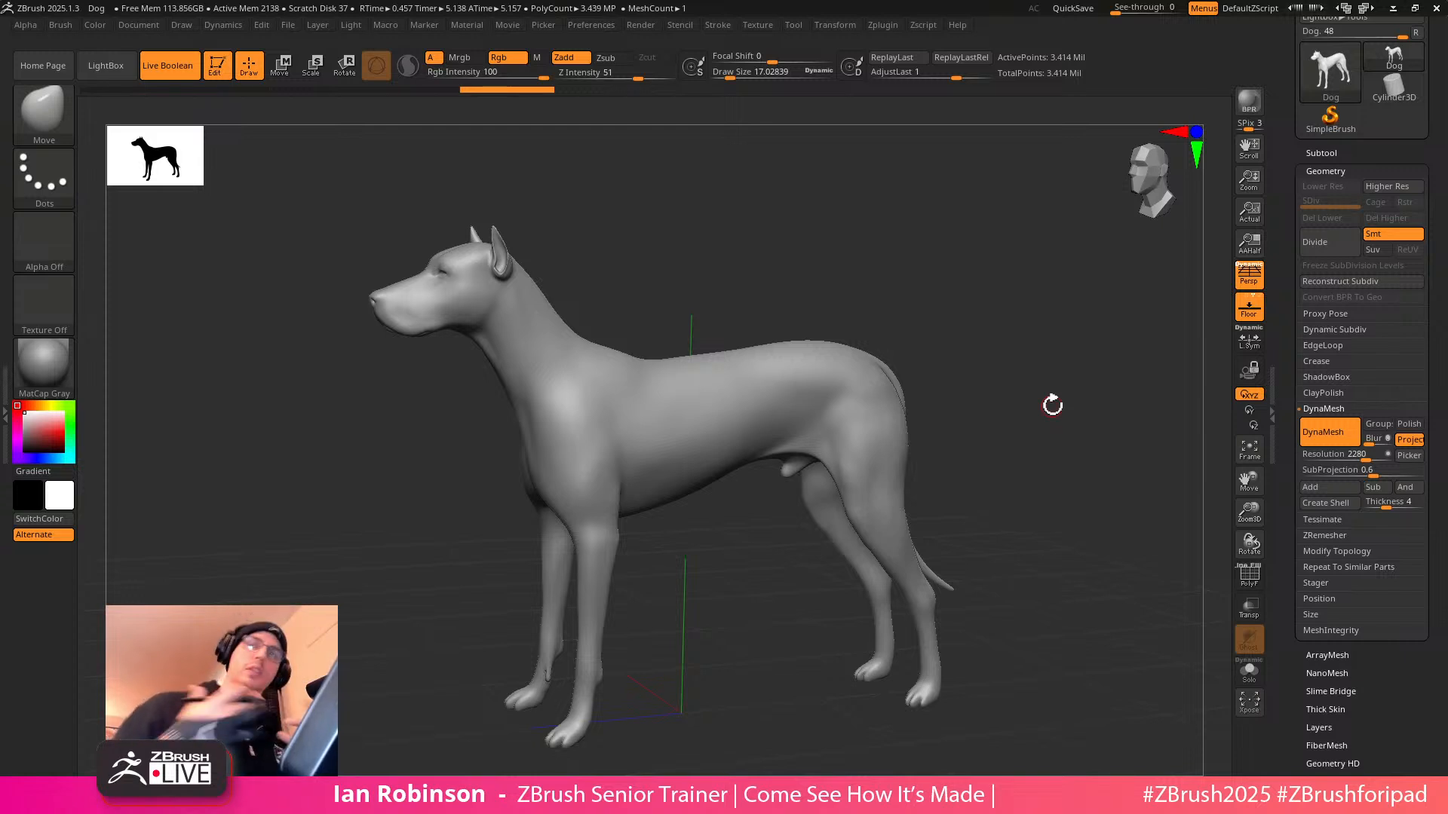
Snap the dog to a front view and turn off perspective and the floor grid
shift+drag(1053, 405, 1048, 374)
key(p)
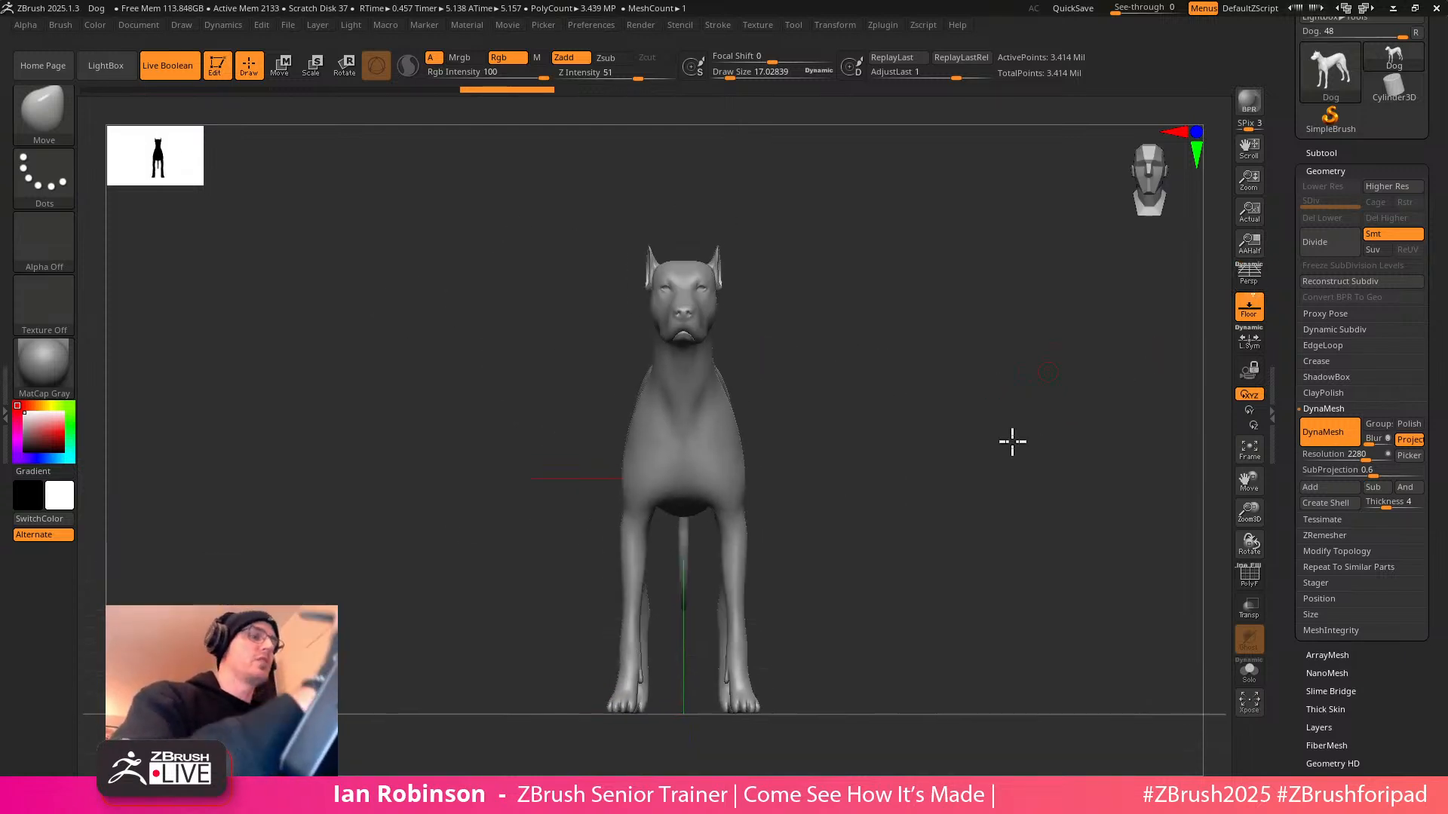
alt+drag(1023, 426, 991, 448)
click(1258, 308)
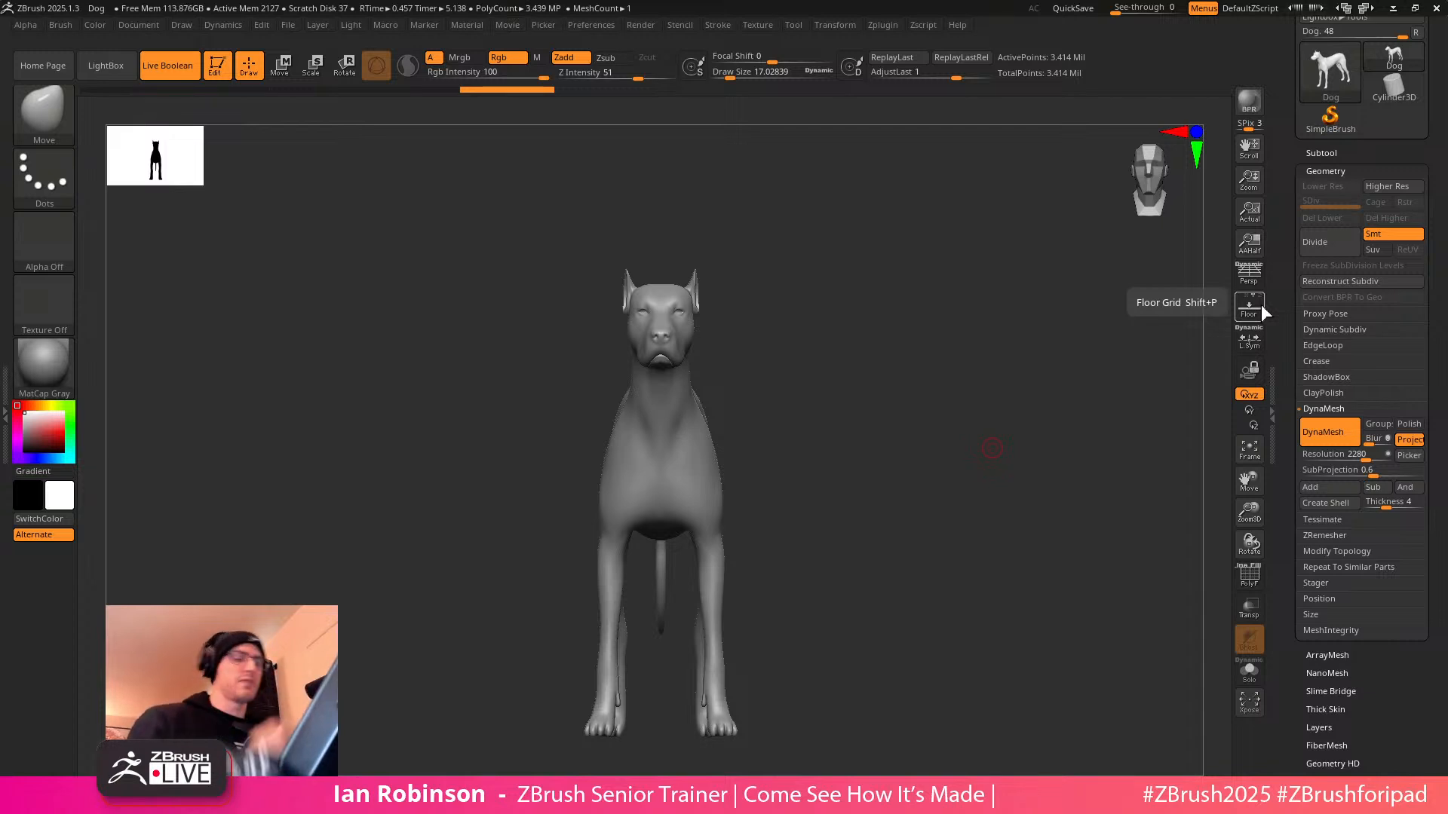
Show the polyframe and examine the dog's dense topology on the head and body in side view
drag(991, 447, 957, 449)
key(shift+f)
drag(968, 346, 1093, 342)
alt+drag(867, 339, 935, 369)
alt+drag(762, 291, 931, 563)
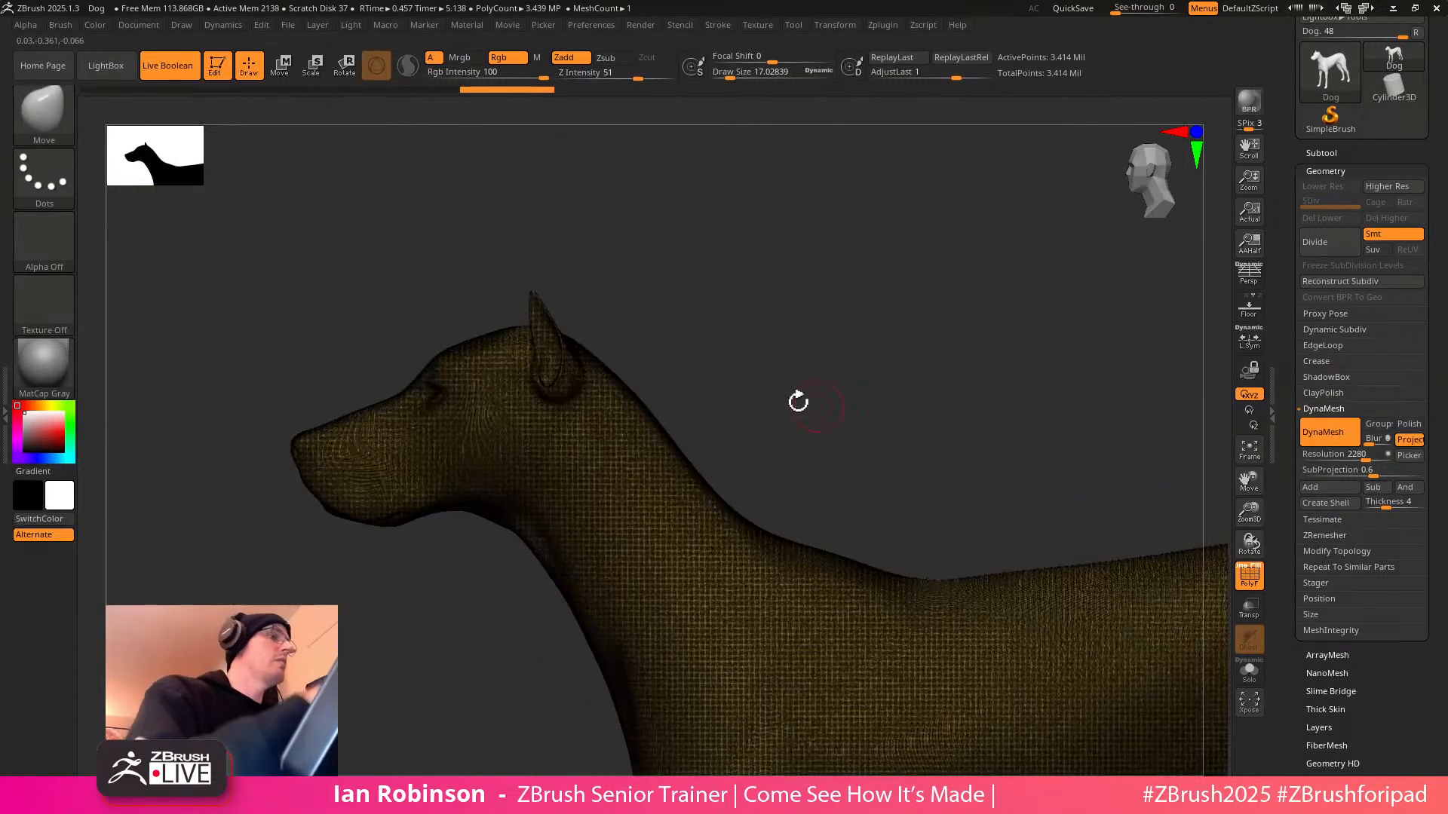
alt+drag(889, 389, 812, 265)
alt+drag(1016, 409, 835, 243)
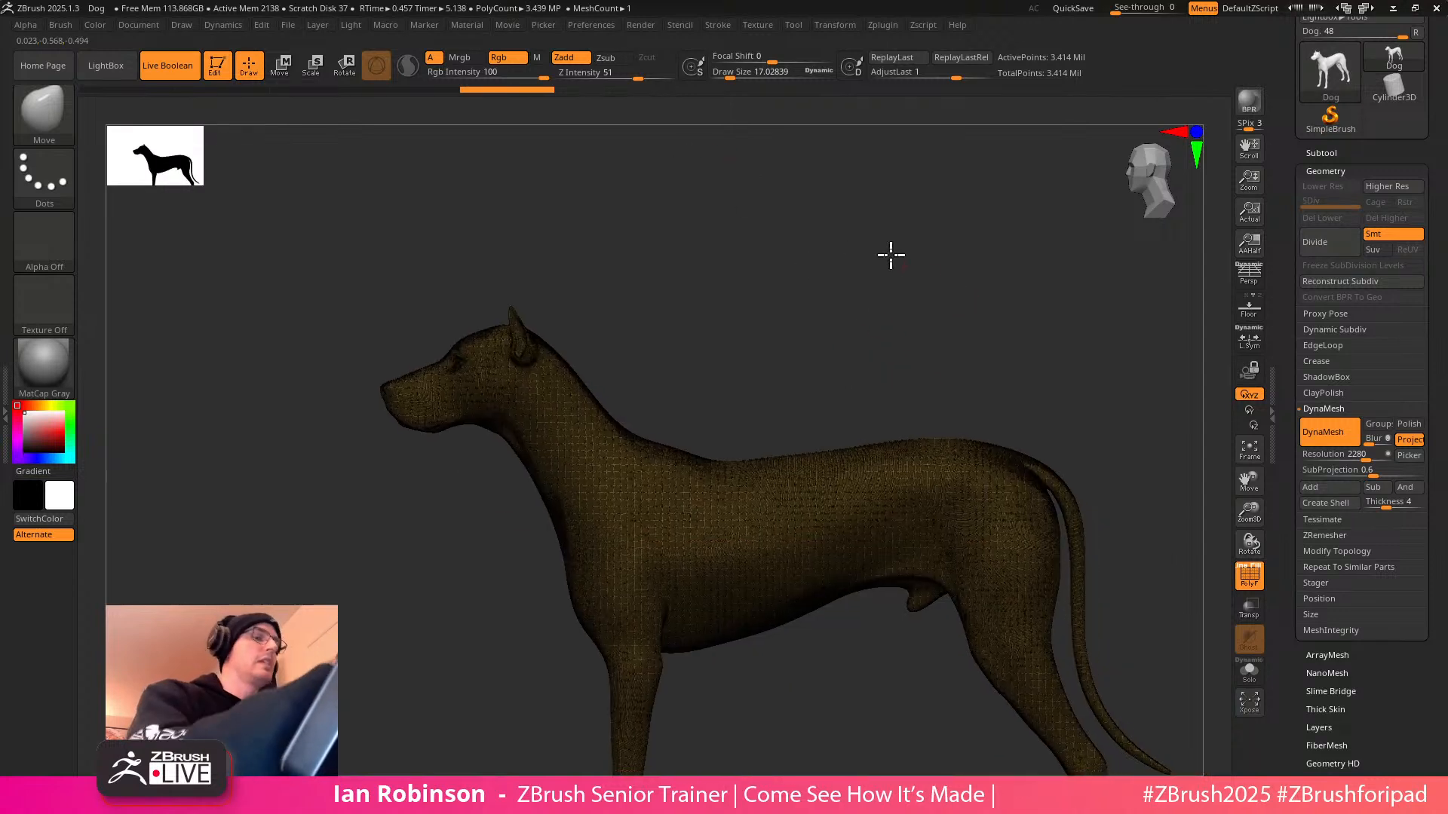
alt+drag(1045, 319, 940, 257)
alt+drag(785, 245, 863, 269)
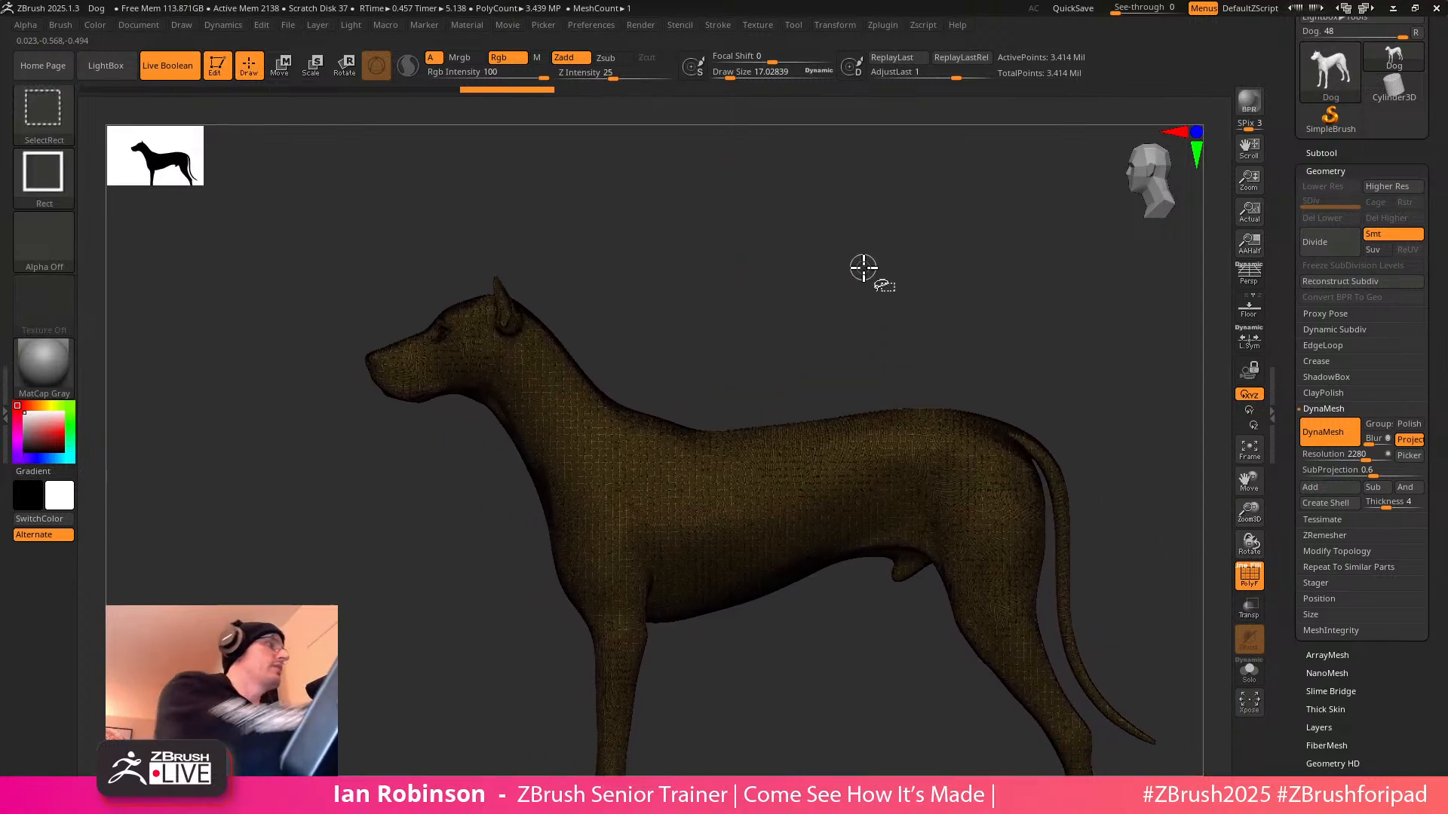
Choose the MaskLasso brush and mask the dog's head and upper neck
ctrl+shift+click(63, 118)
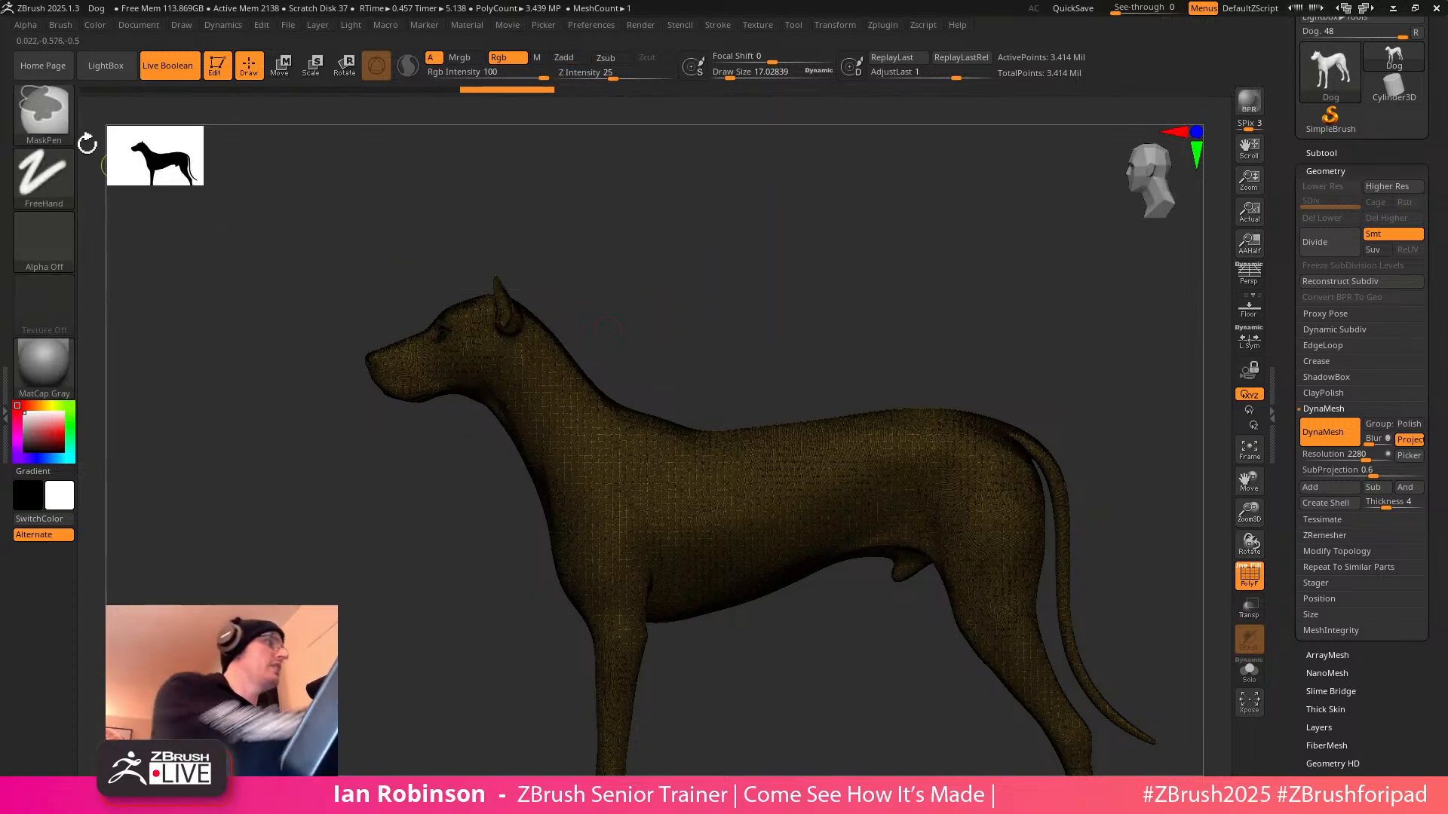
ctrl+click(64, 125)
click(318, 190)
mouse_move(446, 459)
ctrl+mouse_down()
mouse_move(690, 270)
mouse_move(699, 283)
ctrl+mouse_up()
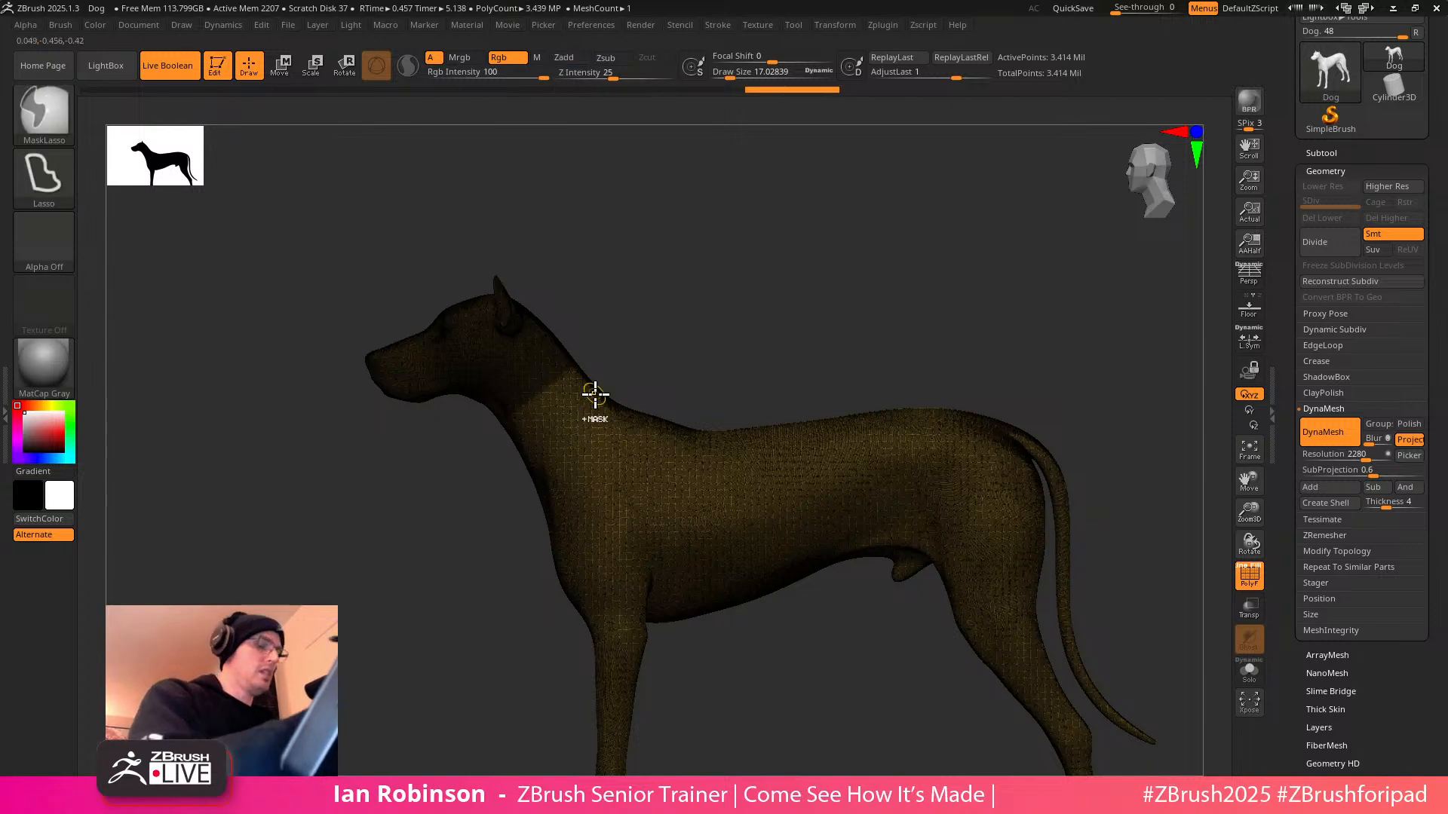
Examine the mask edge across the neck from different sides, ending in the opposite side view
drag(841, 328, 830, 294)
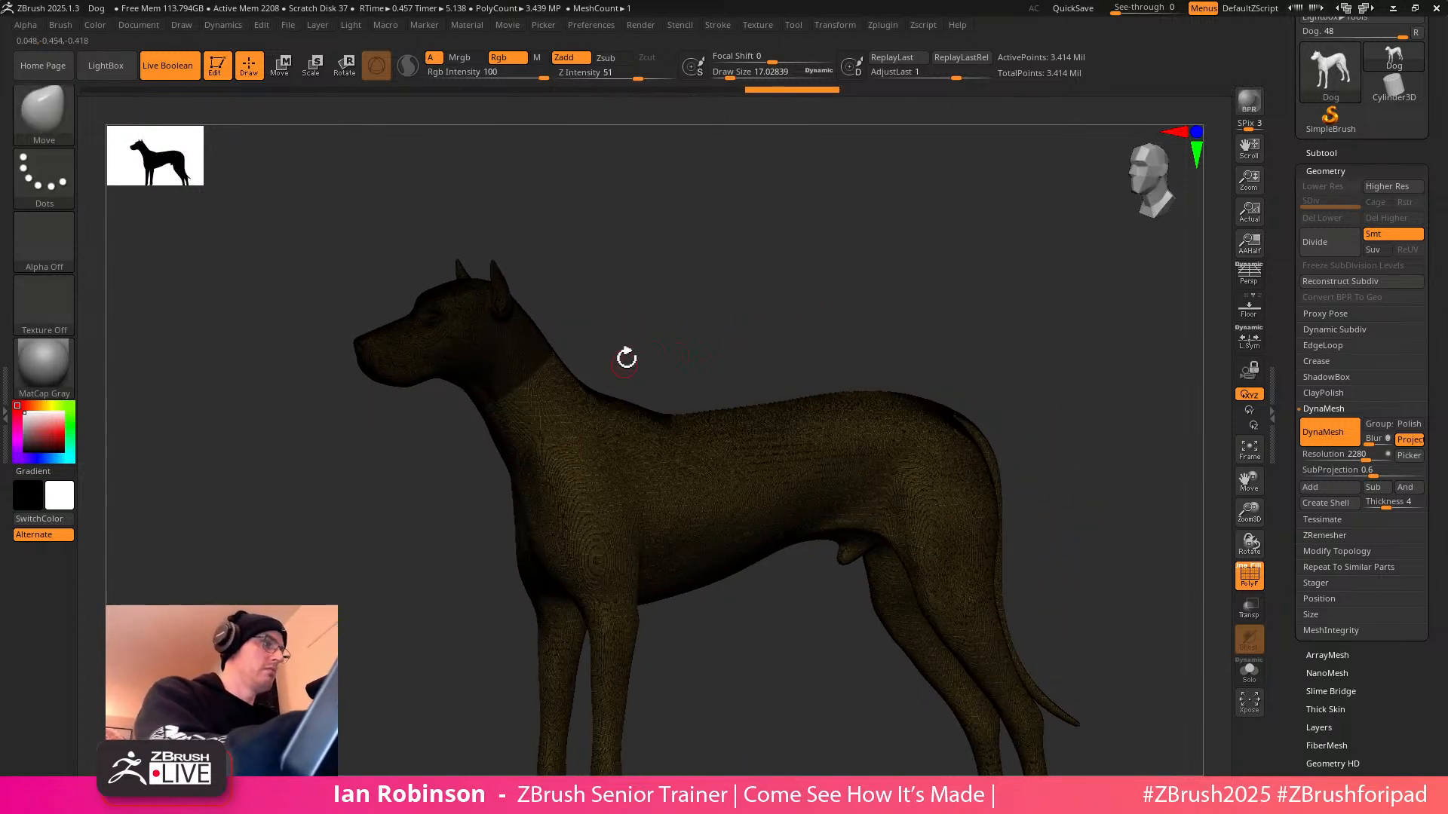
drag(626, 361, 732, 337)
ctrl+right_drag(732, 338, 595, 340)
alt+drag(594, 340, 668, 396)
key(shift+f)
drag(778, 329, 980, 335)
shift+drag(924, 511, 920, 530)
key(shift+f)
ctrl+right_drag(935, 521, 920, 488)
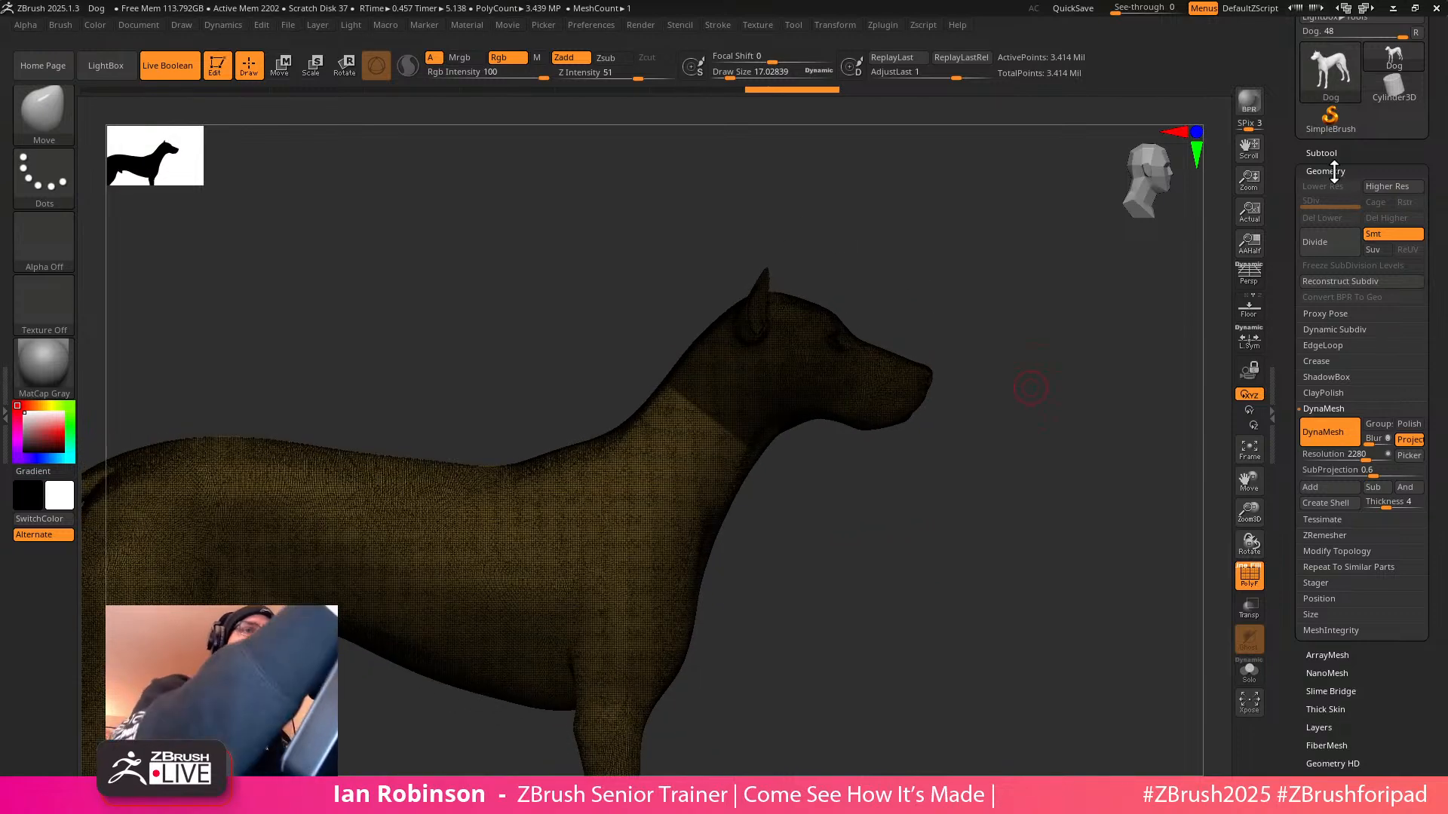
Clear the mask and lasso-mask the dog's head and upper neck again from the opposite side
click(1337, 167)
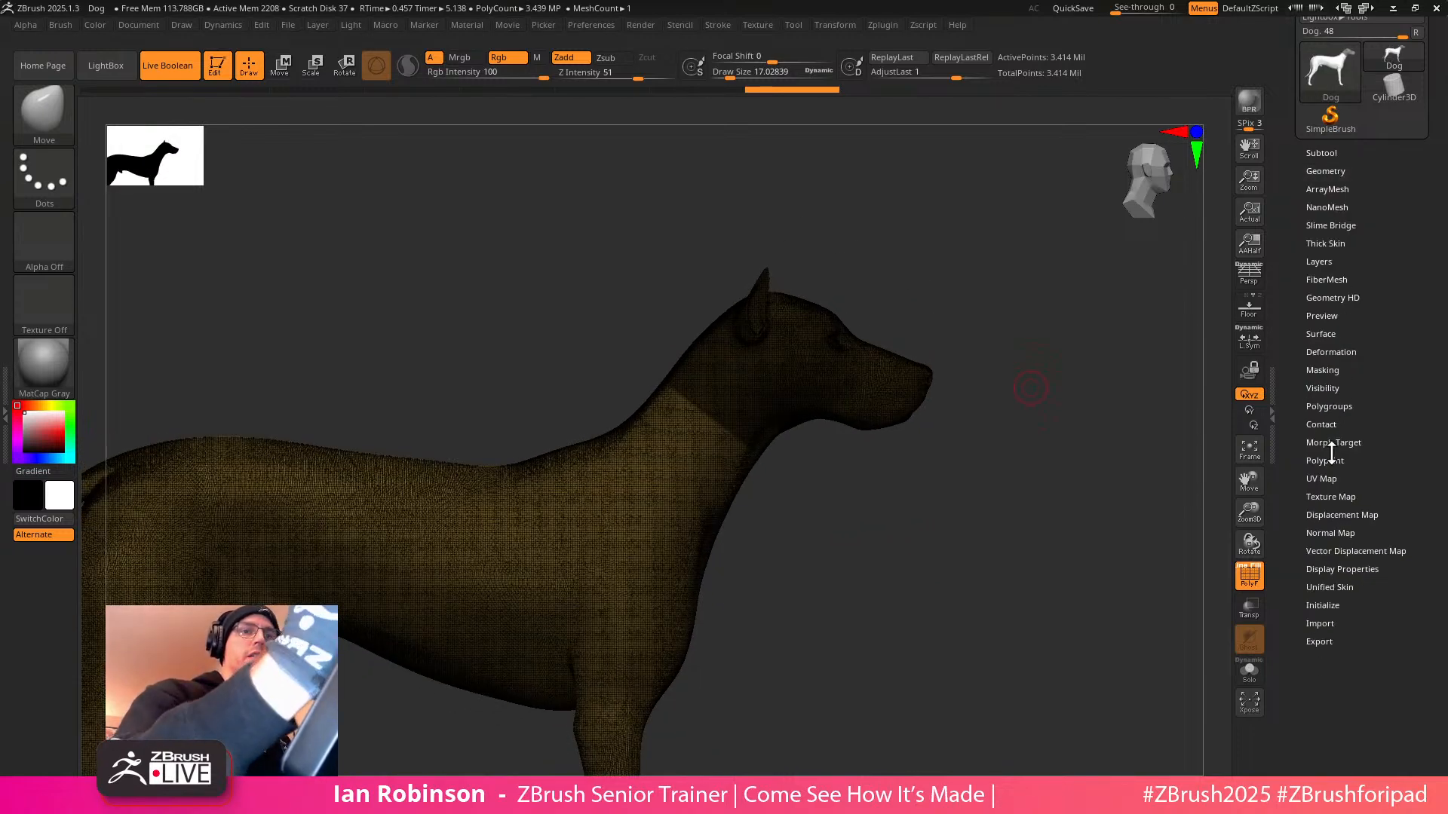
drag(1086, 466, 1072, 520)
ctrl+click(1049, 481)
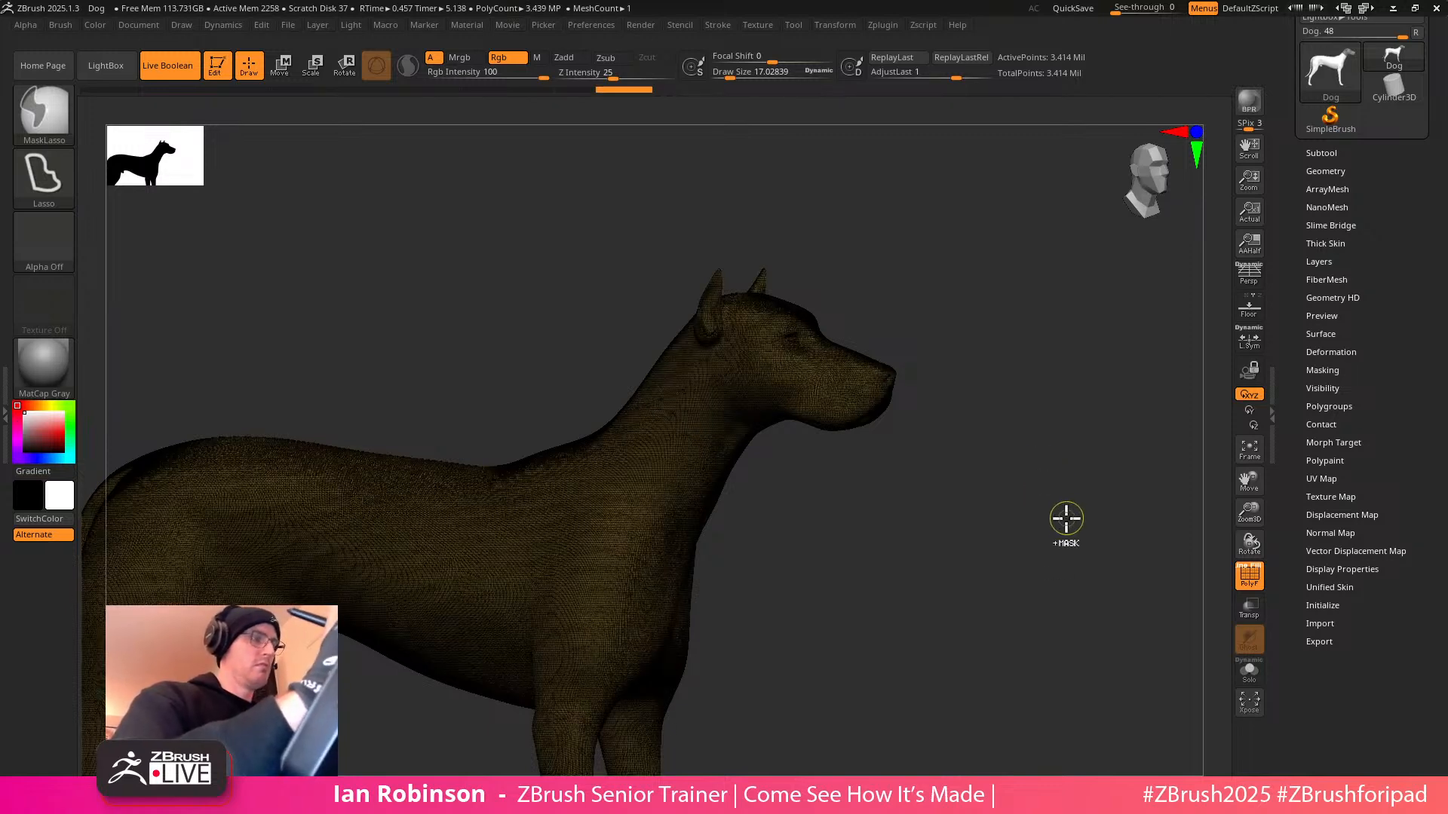
drag(1008, 442, 983, 410)
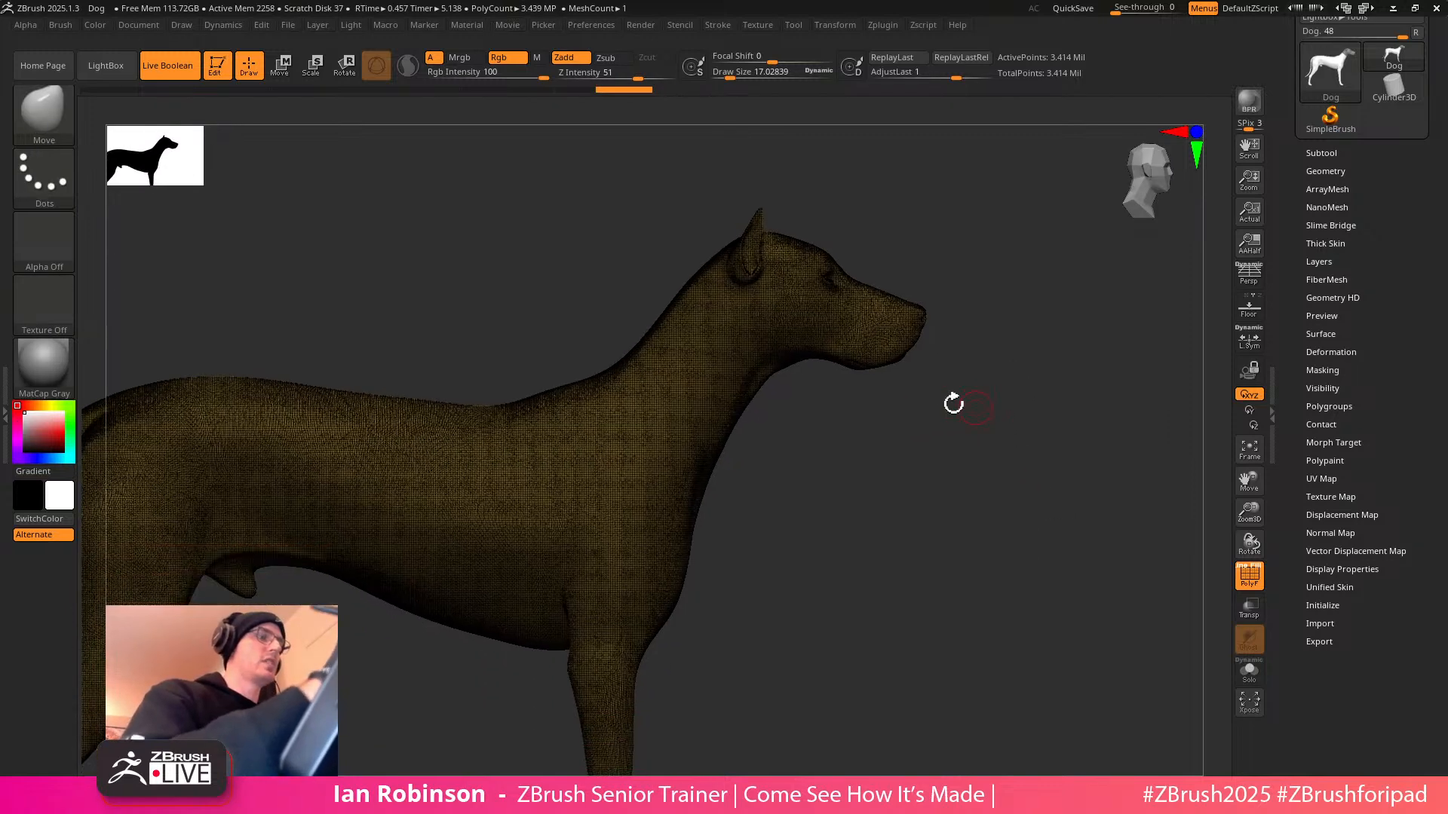
ctrl+drag(726, 163, 897, 509)
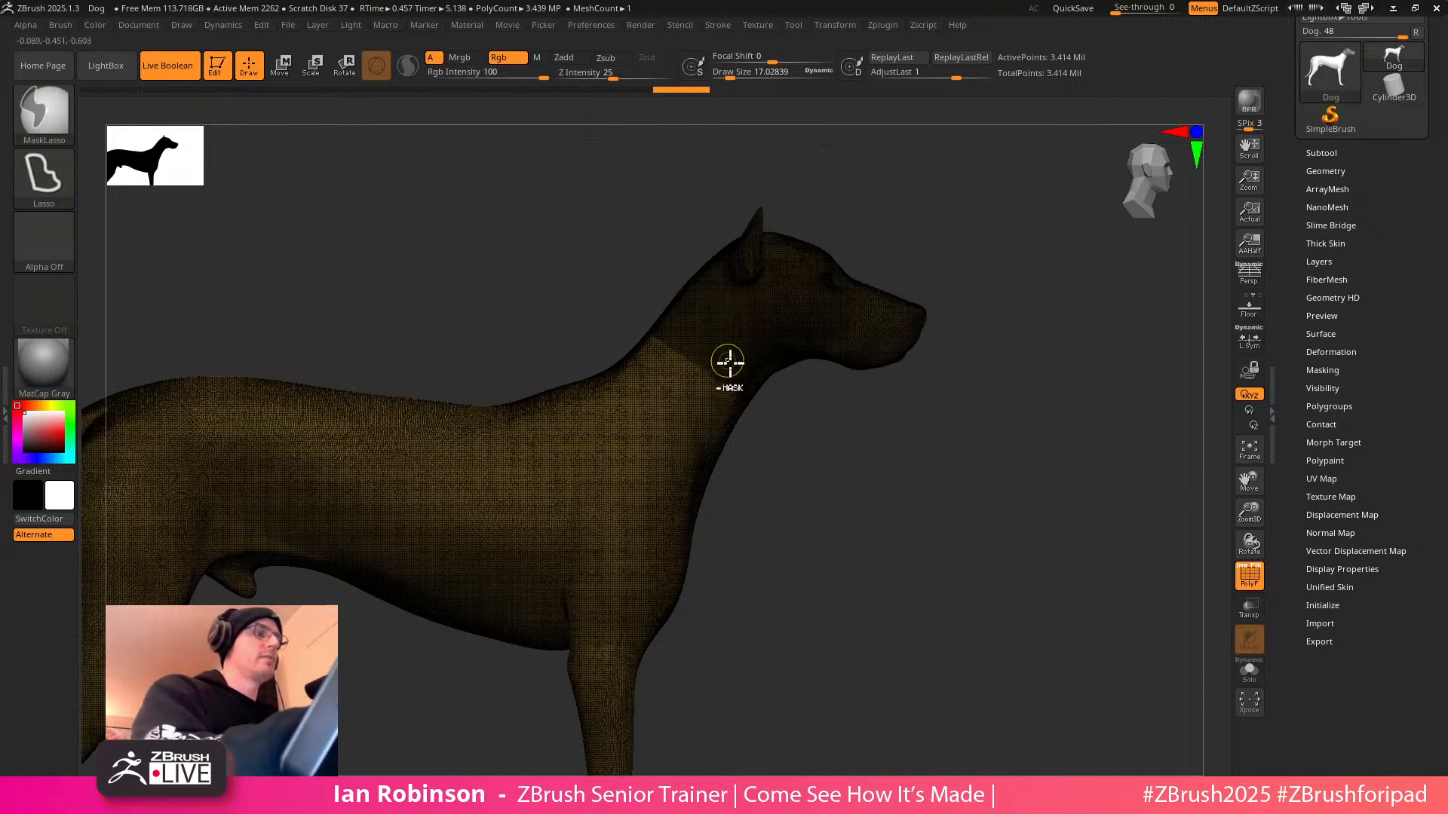
Invert the mask onto the dog's body and turn the masked area into its own polygroup, clearing the mask
ctrl+click(804, 417)
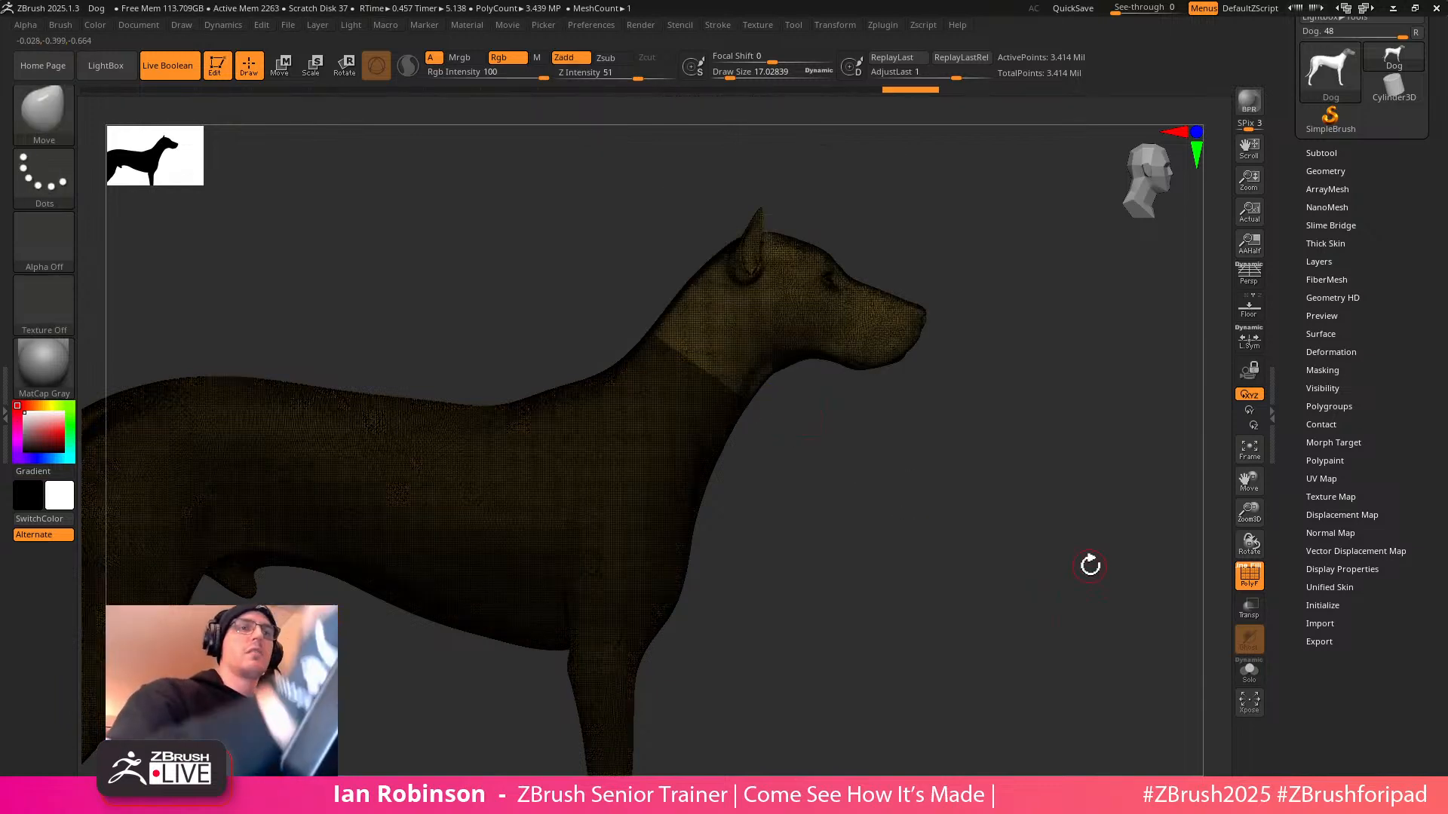
click(1340, 406)
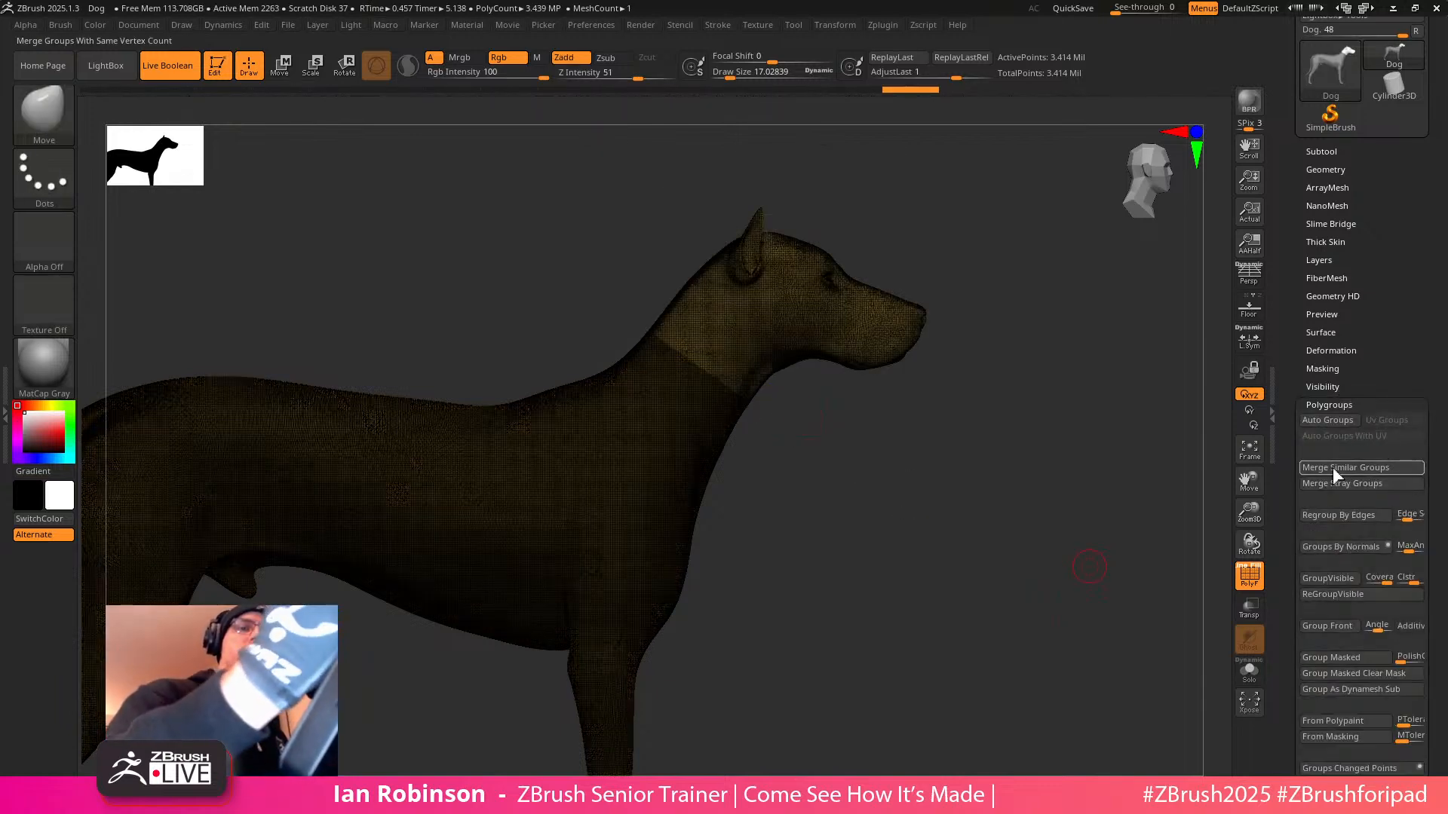
scroll(1433, 424, down, 3)
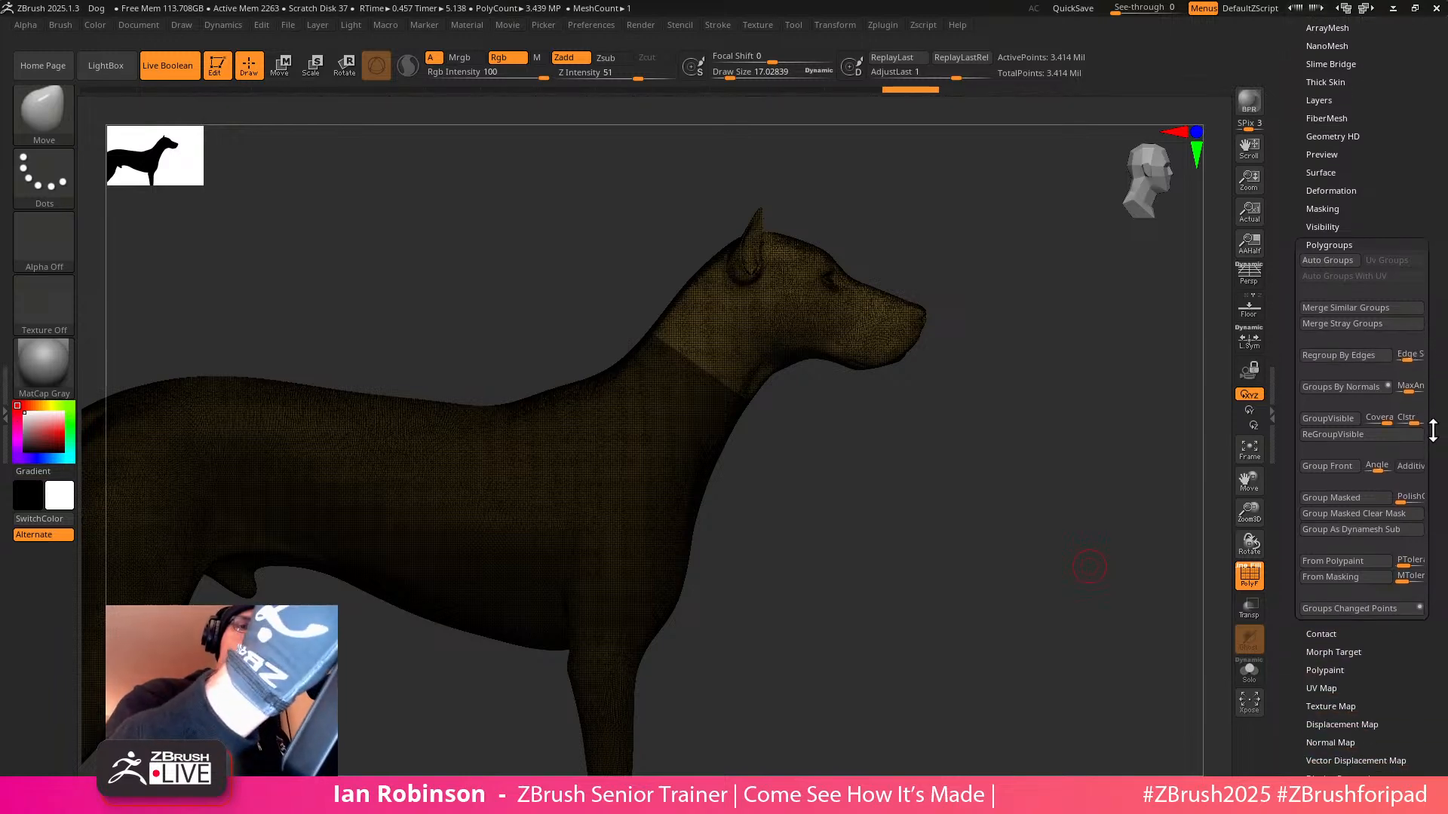
click(1351, 501)
drag(940, 472, 892, 521)
key(ctrl+w)
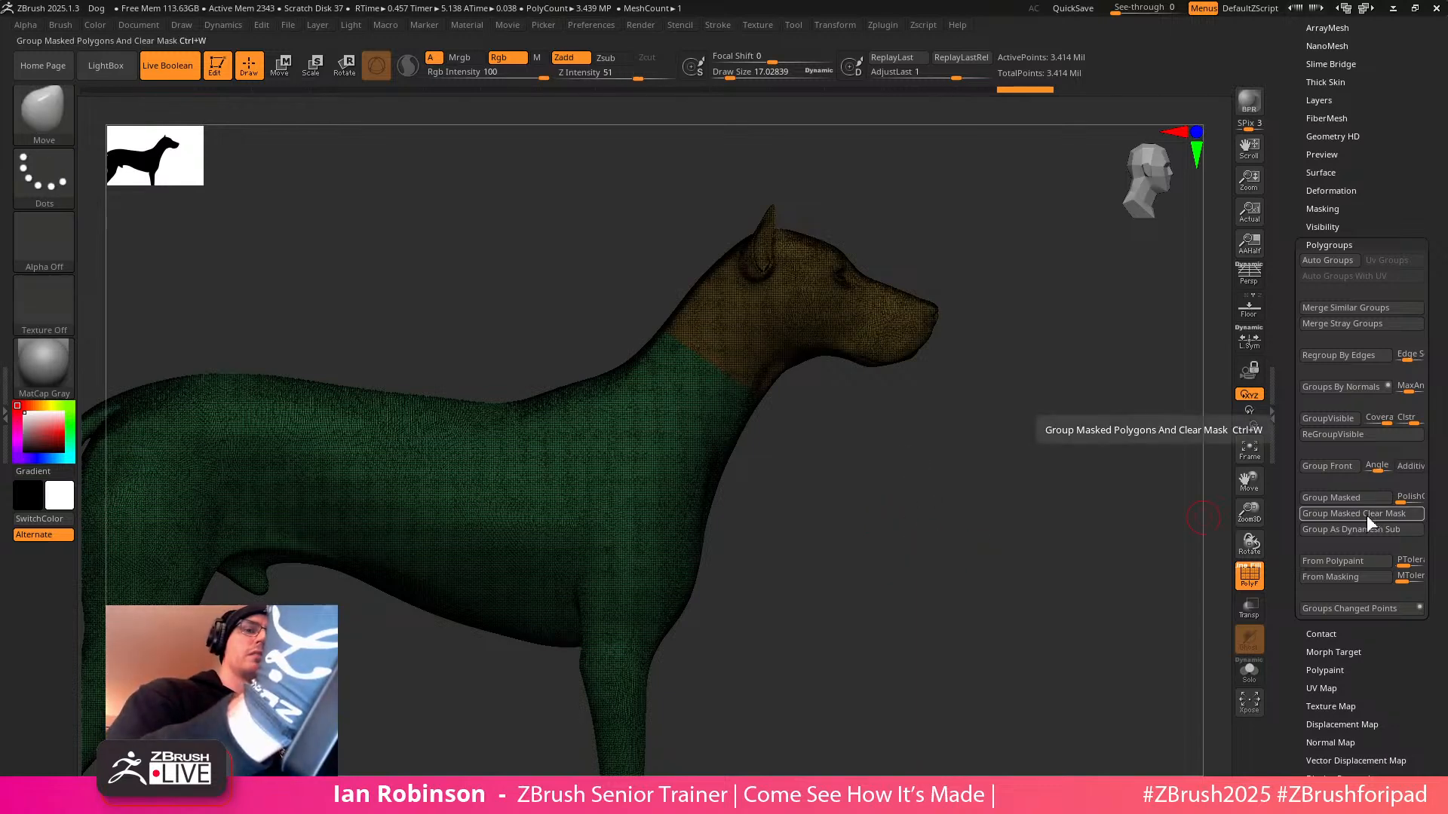
Isolate the dog's body polygroup so the head and upper neck are hidden
drag(1153, 510, 792, 506)
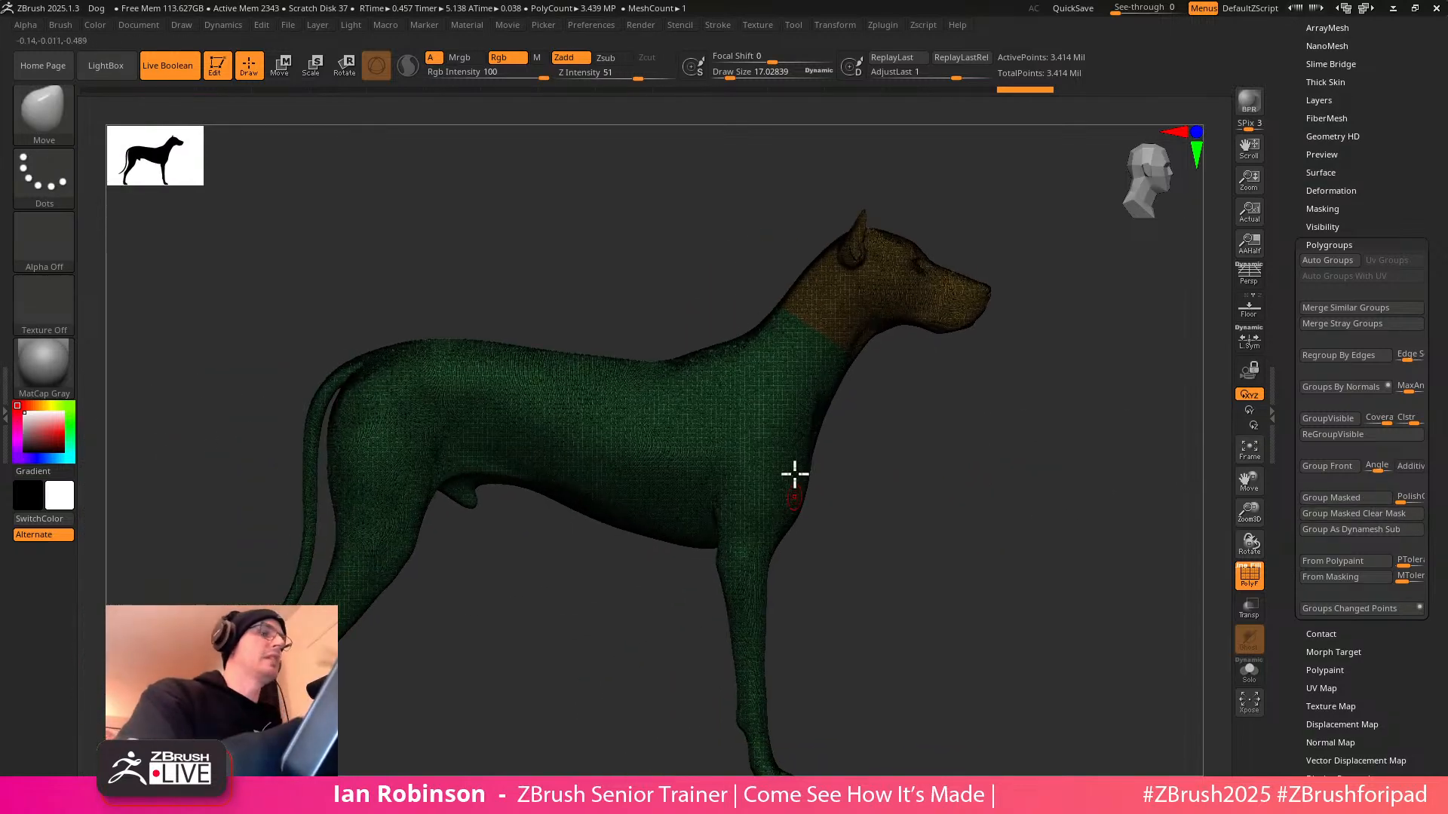
ctrl+shift+click(814, 375)
alt+drag(919, 495, 917, 397)
Lasso-mask the front legs below the chest and turn them into a separate polygroup, clearing the mask
key(ctrl)
mouse_move(682, 461)
ctrl+mouse_down()
mouse_move(907, 533)
mouse_move(892, 488)
mouse_move(867, 501)
ctrl+mouse_up()
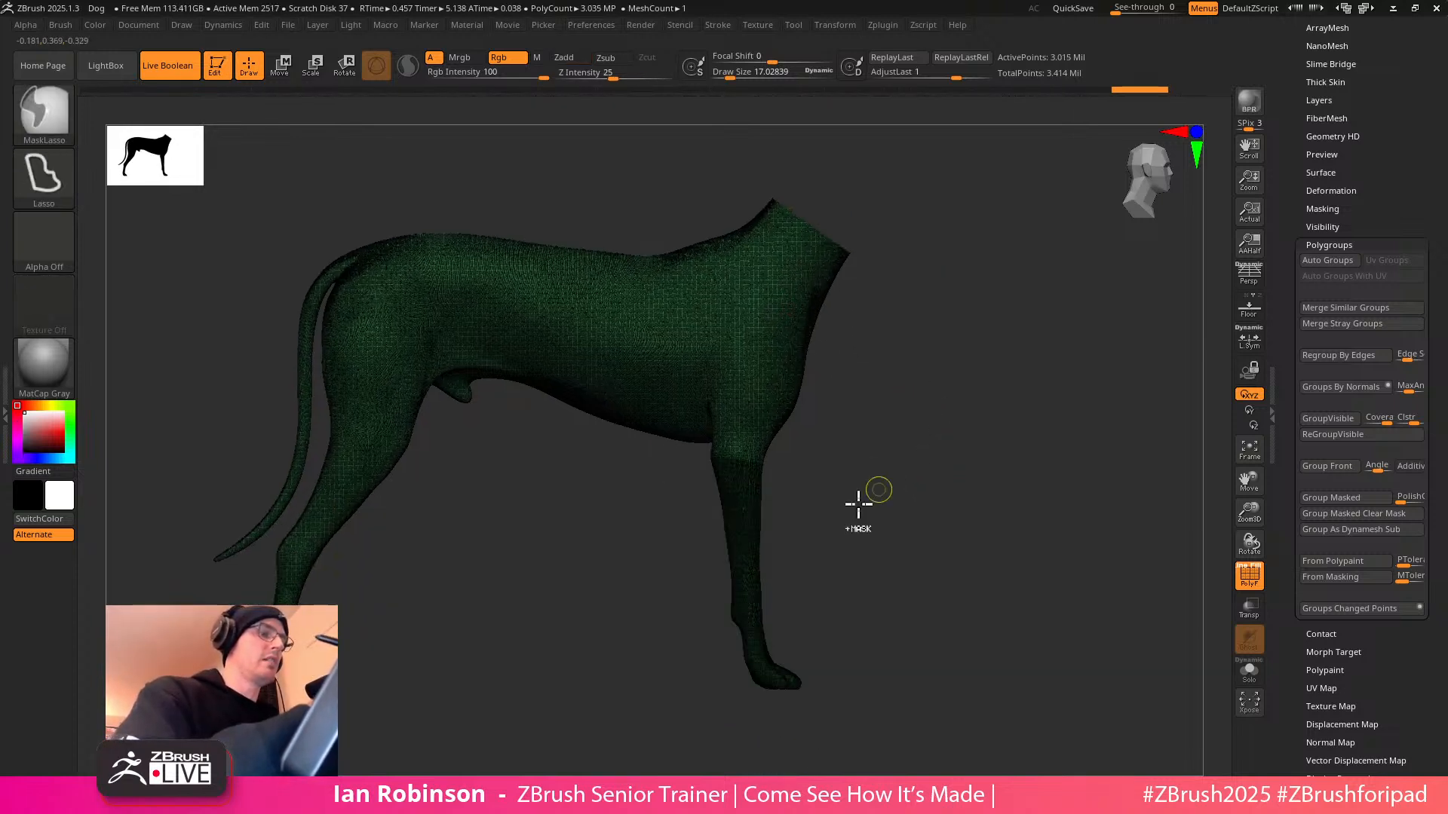
click(1377, 513)
Lasso-mask the dog's hind legs from the thighs down to the paws, leaving the tail unmasked
alt+drag(900, 511, 1013, 489)
alt+drag(636, 468, 753, 461)
mouse_move(545, 428)
ctrl+mouse_down()
mouse_move(472, 563)
mouse_move(656, 575)
mouse_move(698, 417)
ctrl+mouse_up()
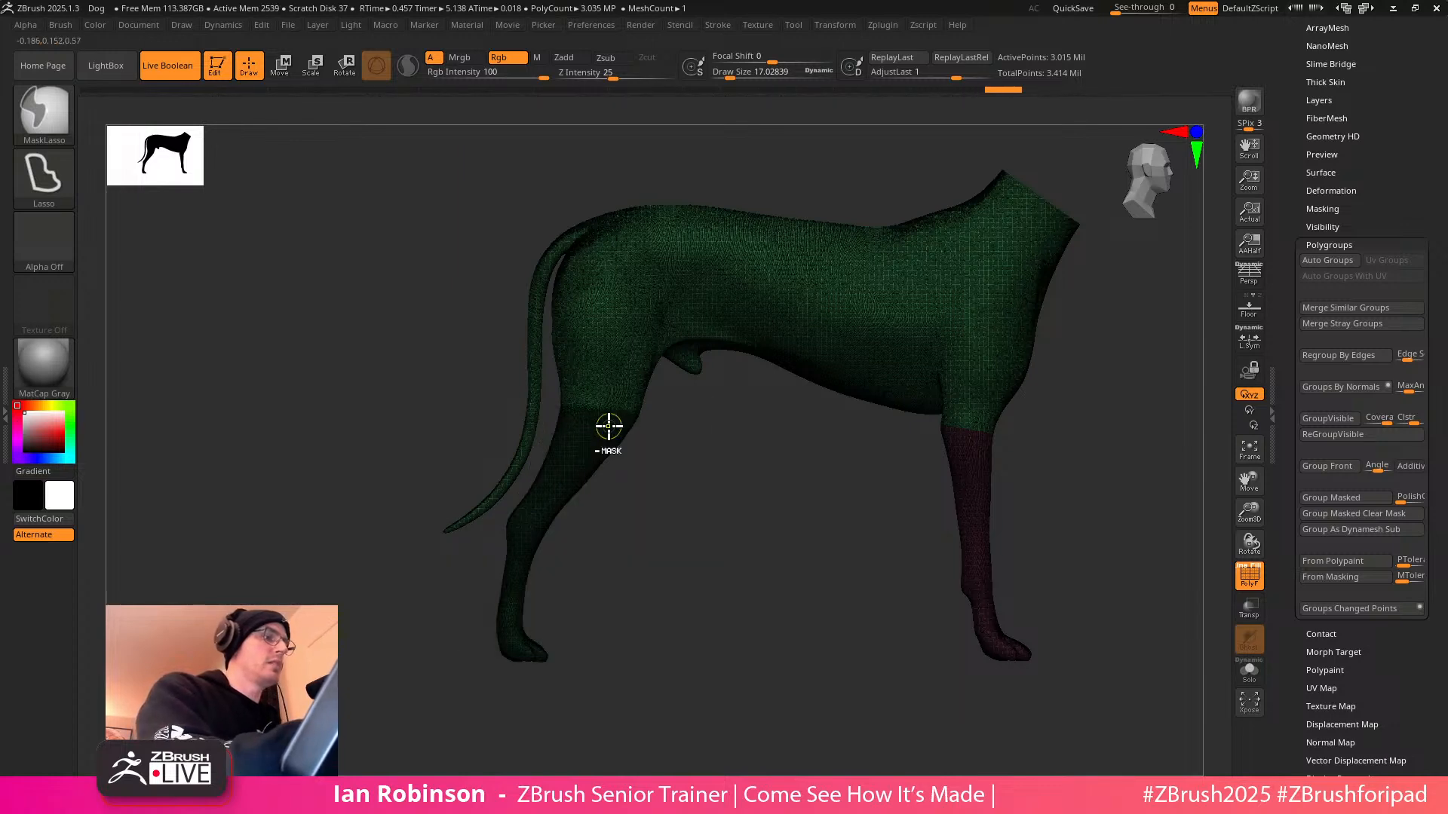
Convert the masked lower hind leg into its own polygroup and clear the mask
click(1365, 513)
alt+drag(799, 507, 815, 578)
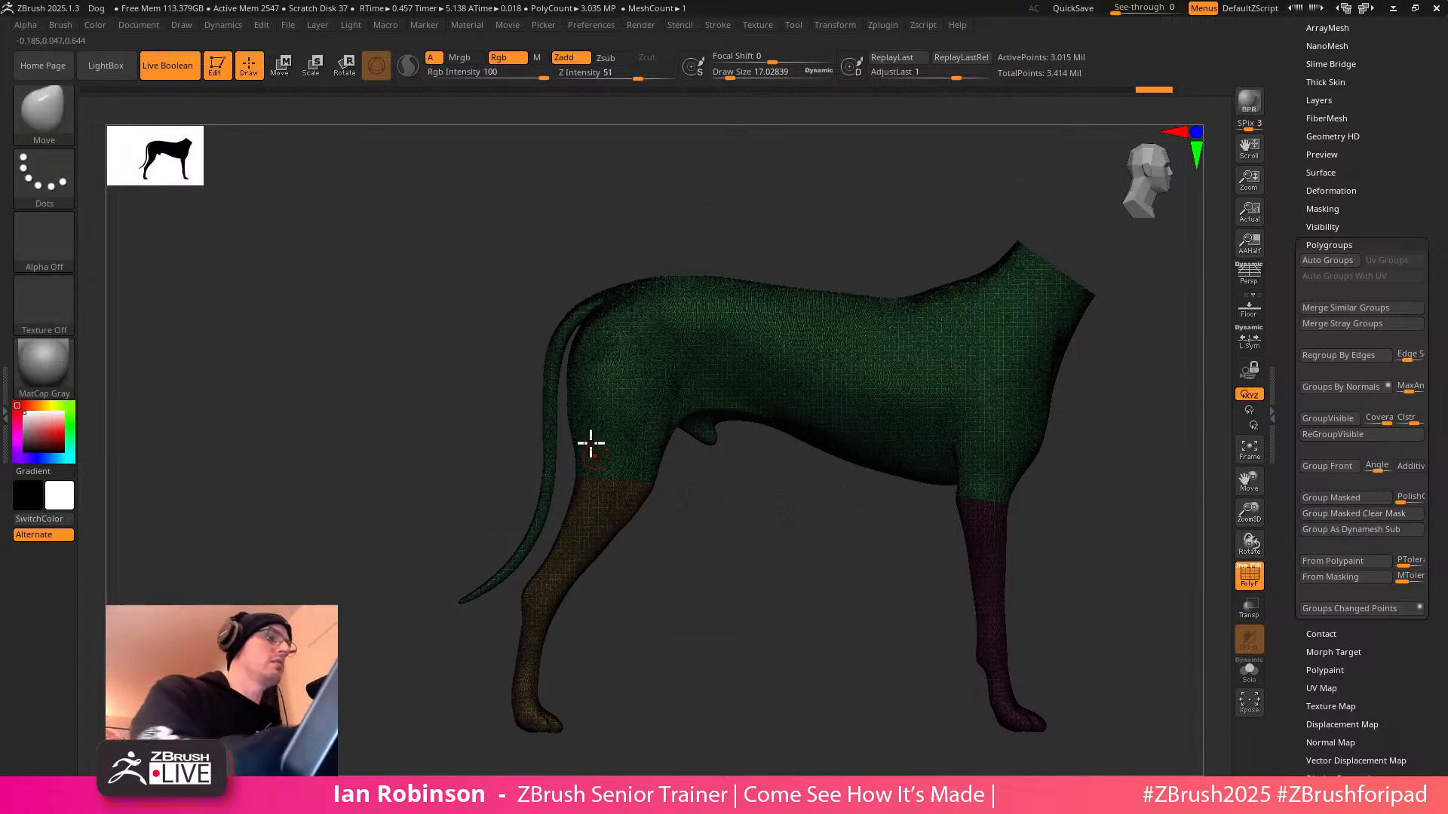
alt+drag(770, 525, 772, 596)
Isolate the dog's torso polygroup, mask its front half and convert that mask into a separate polygroup with the full body shown
ctrl+shift+double_click(888, 352)
ctrl+shift+click(809, 532)
ctrl+shift+click(902, 377)
drag(840, 527, 802, 466)
mouse_move(728, 226)
ctrl+mouse_down()
mouse_move(1056, 252)
mouse_move(757, 610)
mouse_move(735, 607)
ctrl+mouse_up()
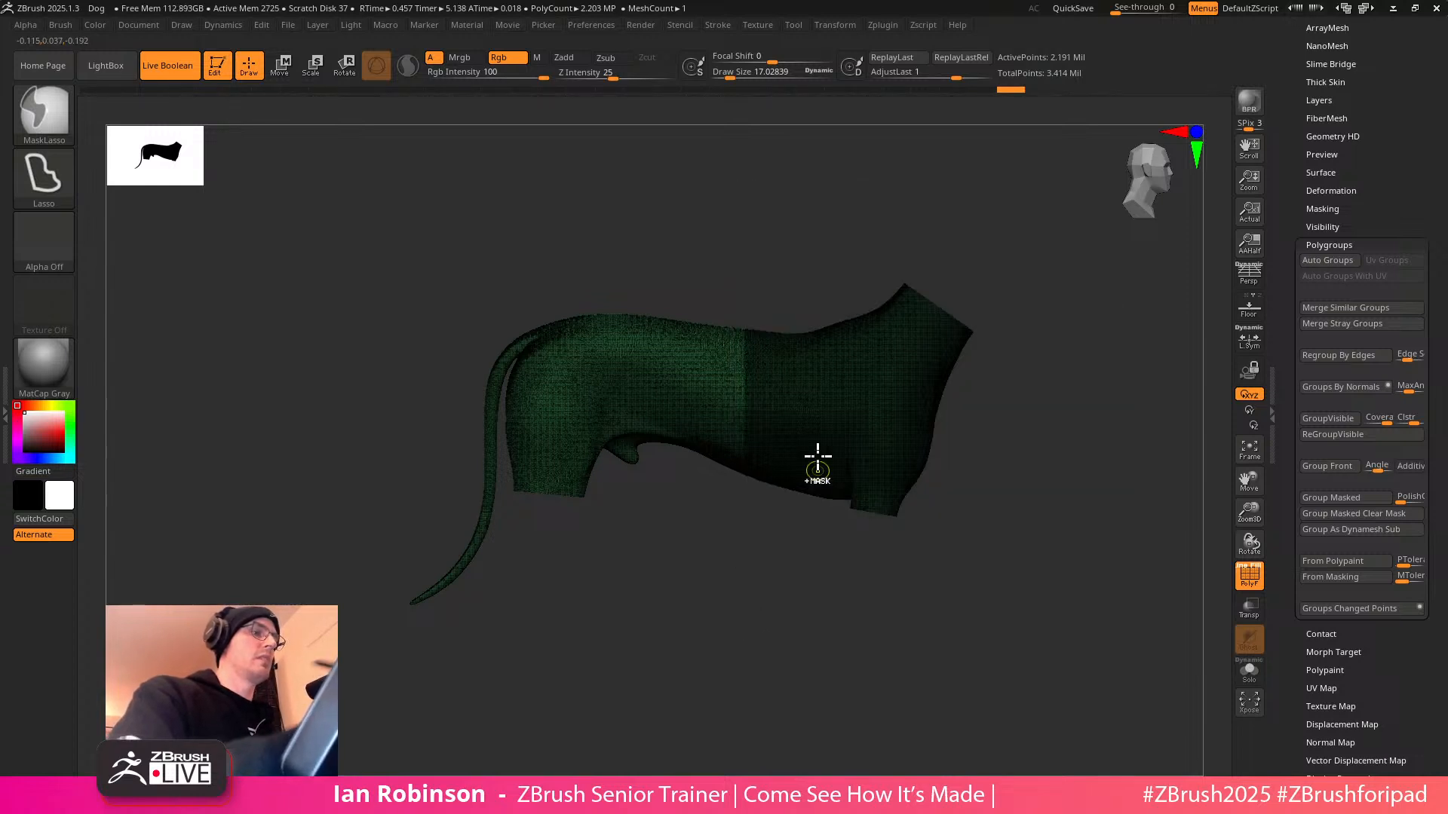
ctrl+shift+click(820, 430)
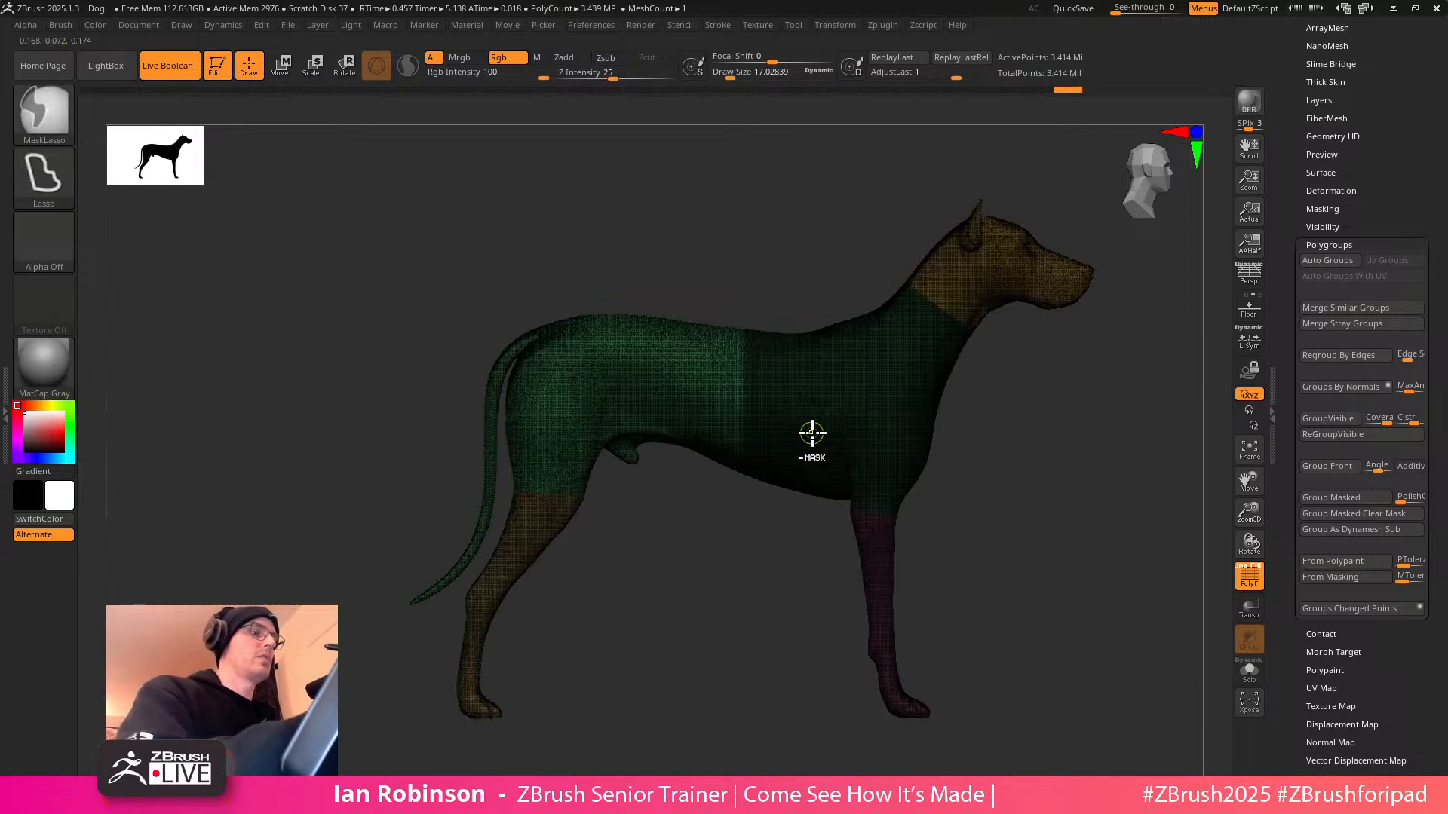
click(1371, 514)
Change the polyframe display to show the polygroup colors without wireframe lines
drag(1131, 503, 1031, 509)
key(shift+f)
key(shift+f)
drag(1131, 503, 865, 344)
Try to mask the tail from its base using the Transpose tool's masking
mouse_move(782, 281)
ctrl+mouse_down()
mouse_move(935, 747)
mouse_move(744, 522)
mouse_move(740, 359)
mouse_move(716, 283)
ctrl+mouse_up()
key(w)
alt+drag(845, 306, 932, 306)
ctrl+drag(771, 260, 802, 285)
alt+drag(875, 295, 825, 322)
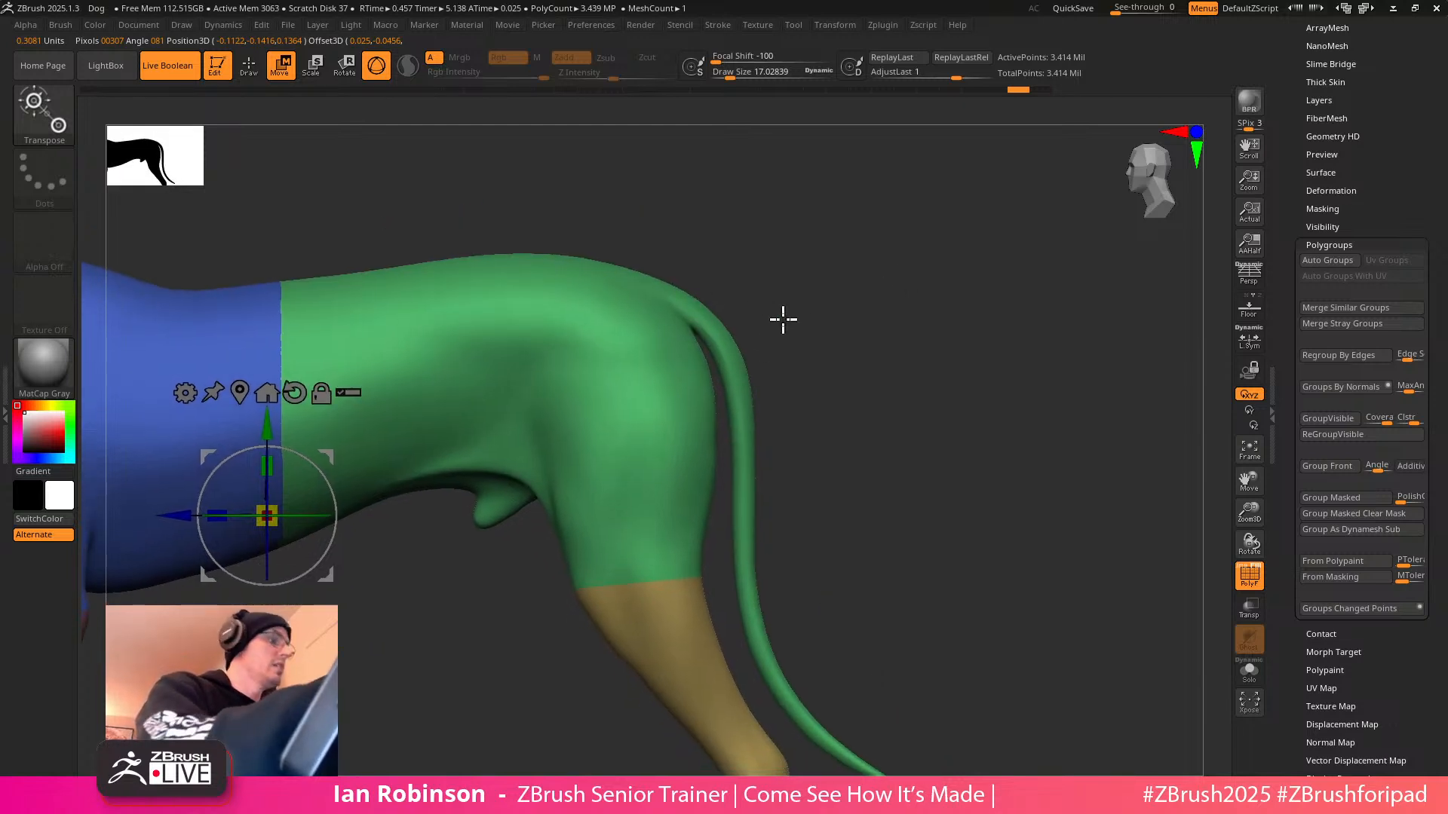
ctrl+click(683, 299)
ctrl+click(695, 310)
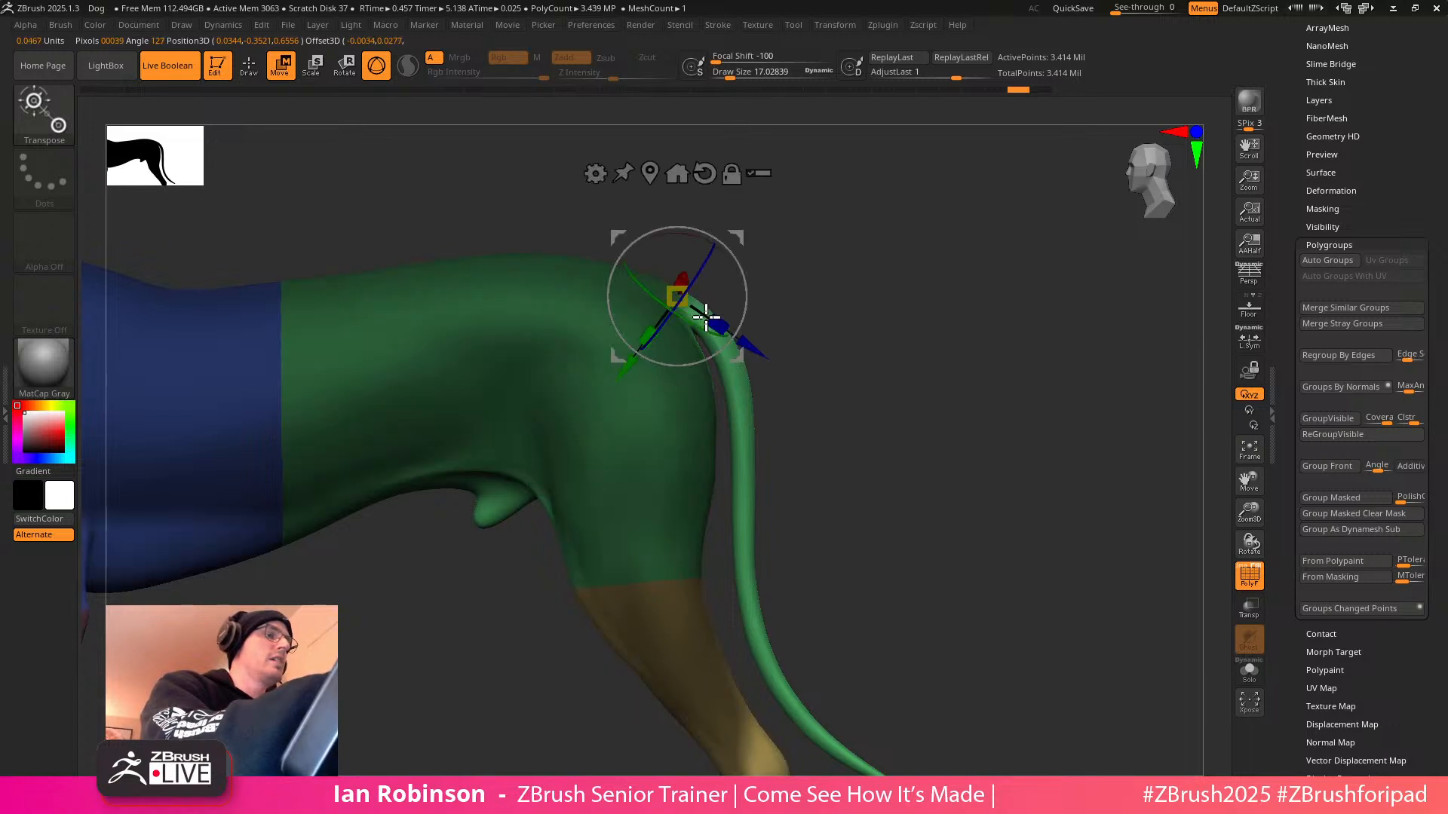
mouse_move(705, 316)
mouse_down()
mouse_move(702, 294)
mouse_move(728, 320)
mouse_up()
mouse_move(939, 407)
mouse_down()
mouse_move(842, 448)
mouse_move(930, 365)
mouse_move(1021, 317)
mouse_move(863, 371)
mouse_move(890, 423)
mouse_up()
key(q)
Lasso-mask the tail from just below its base to the tip and convert the mask into a separate polygroup
mouse_move(754, 297)
alt+mouse_down()
mouse_move(924, 365)
mouse_move(897, 339)
alt+mouse_up()
mouse_move(805, 348)
ctrl+mouse_down()
mouse_move(785, 337)
mouse_move(865, 275)
ctrl+mouse_up()
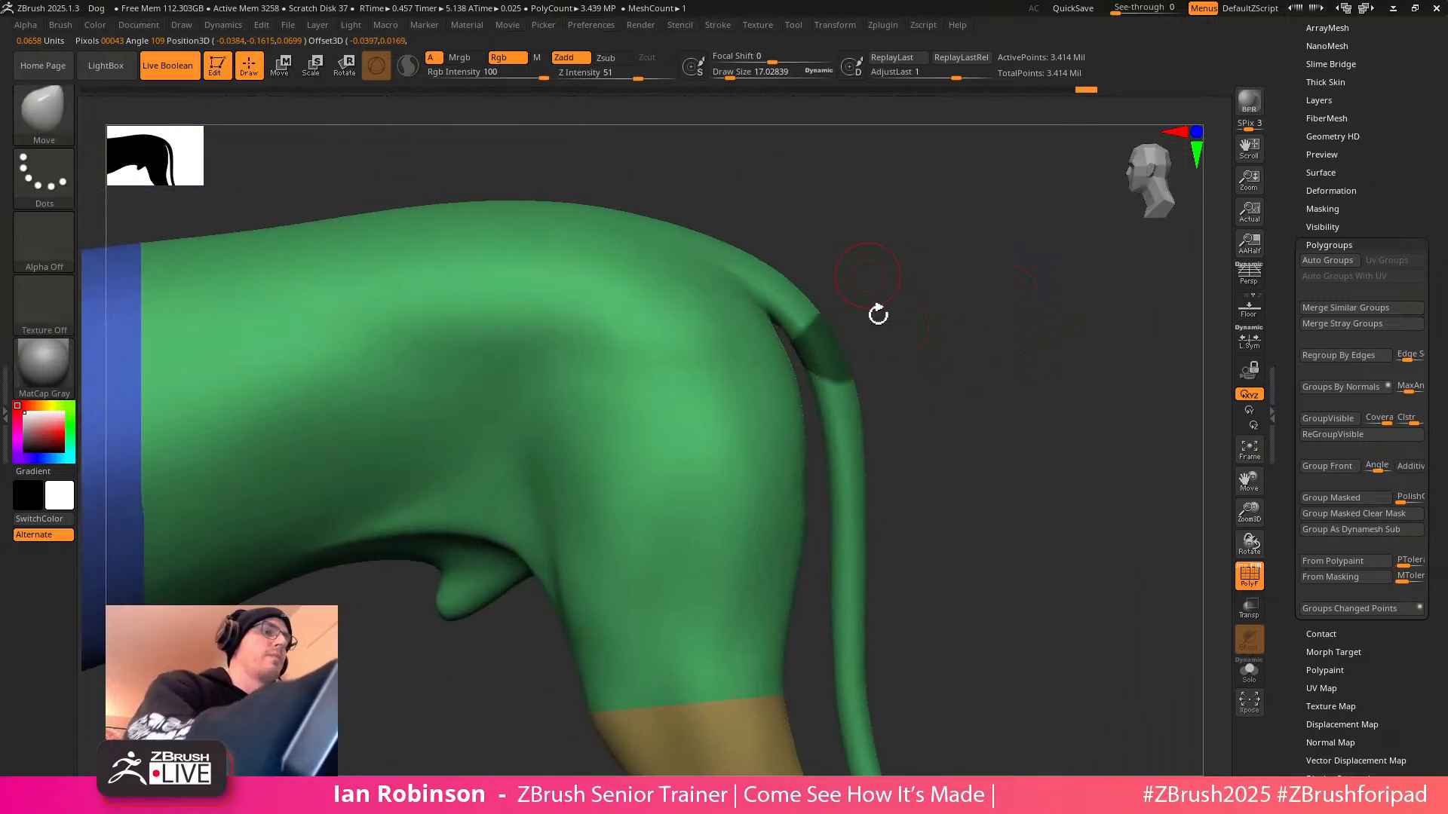
mouse_move(785, 342)
ctrl+mouse_down()
mouse_move(876, 343)
mouse_move(873, 284)
mouse_move(795, 341)
ctrl+mouse_up()
alt+drag(957, 339, 875, 310)
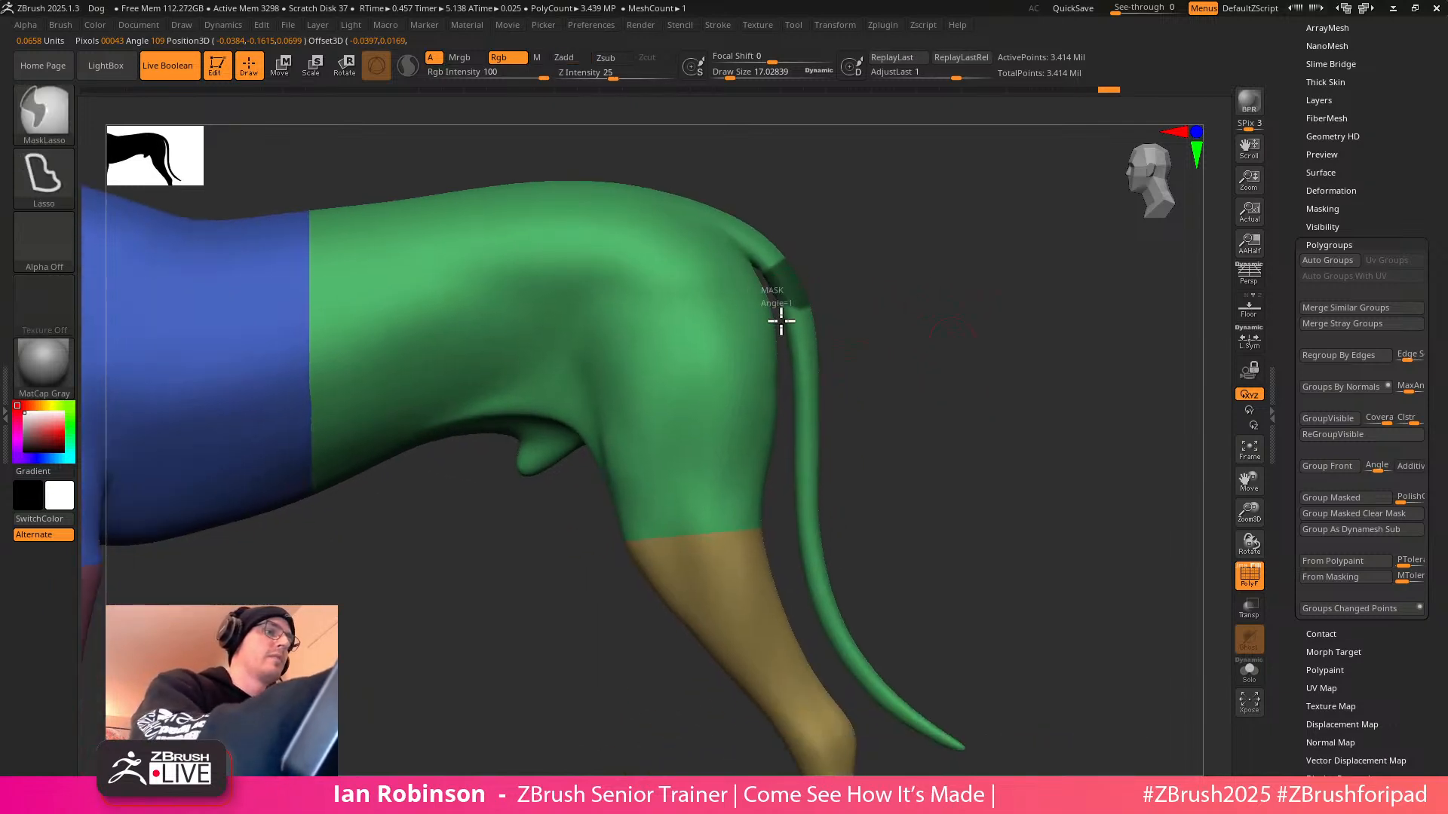
mouse_move(783, 445)
ctrl+mouse_down()
mouse_move(895, 278)
mouse_move(810, 263)
ctrl+mouse_up()
alt+drag(943, 423, 933, 317)
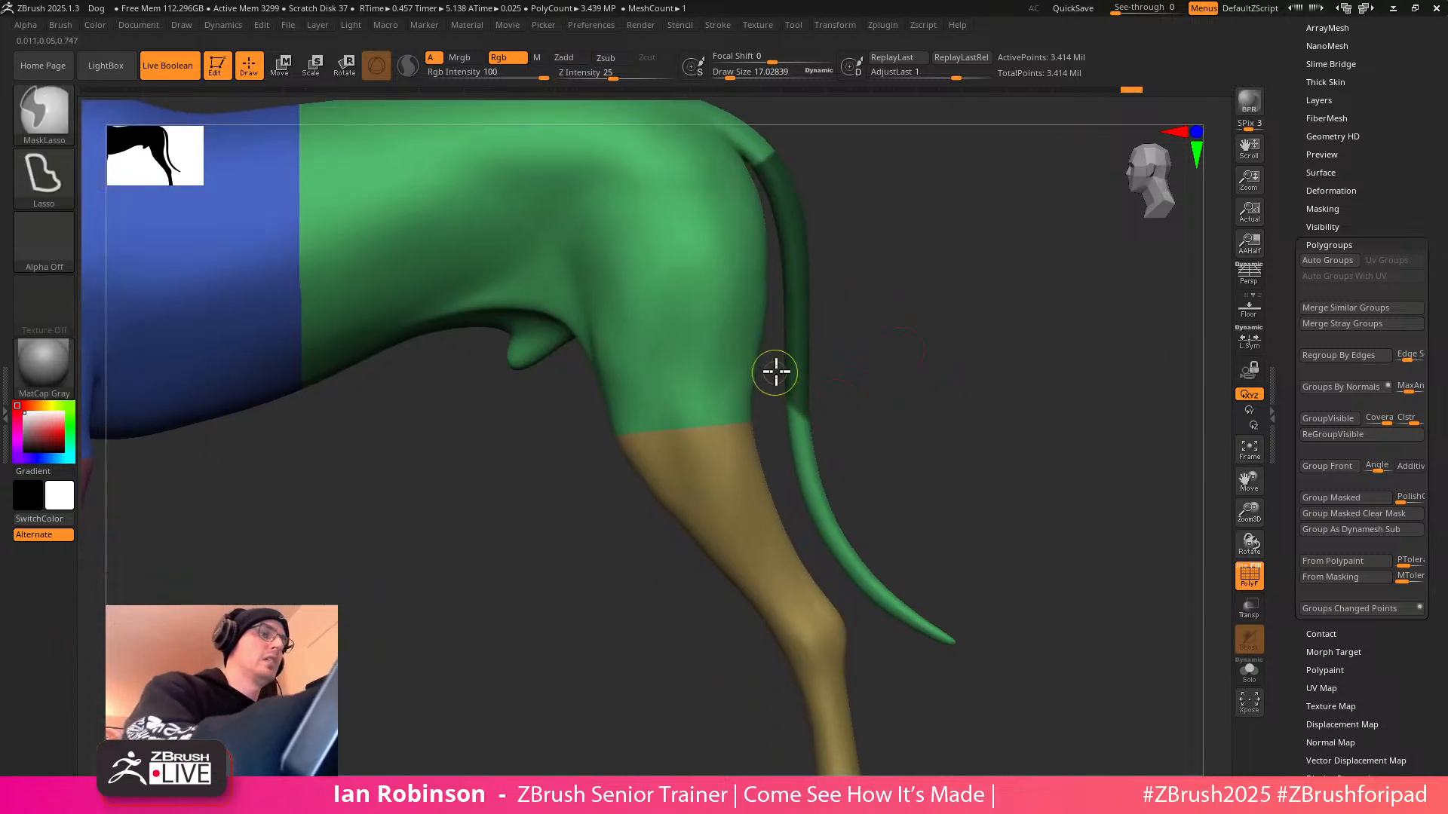
mouse_move(810, 538)
ctrl+mouse_down()
mouse_move(1028, 562)
mouse_move(903, 320)
mouse_move(895, 445)
ctrl+mouse_up()
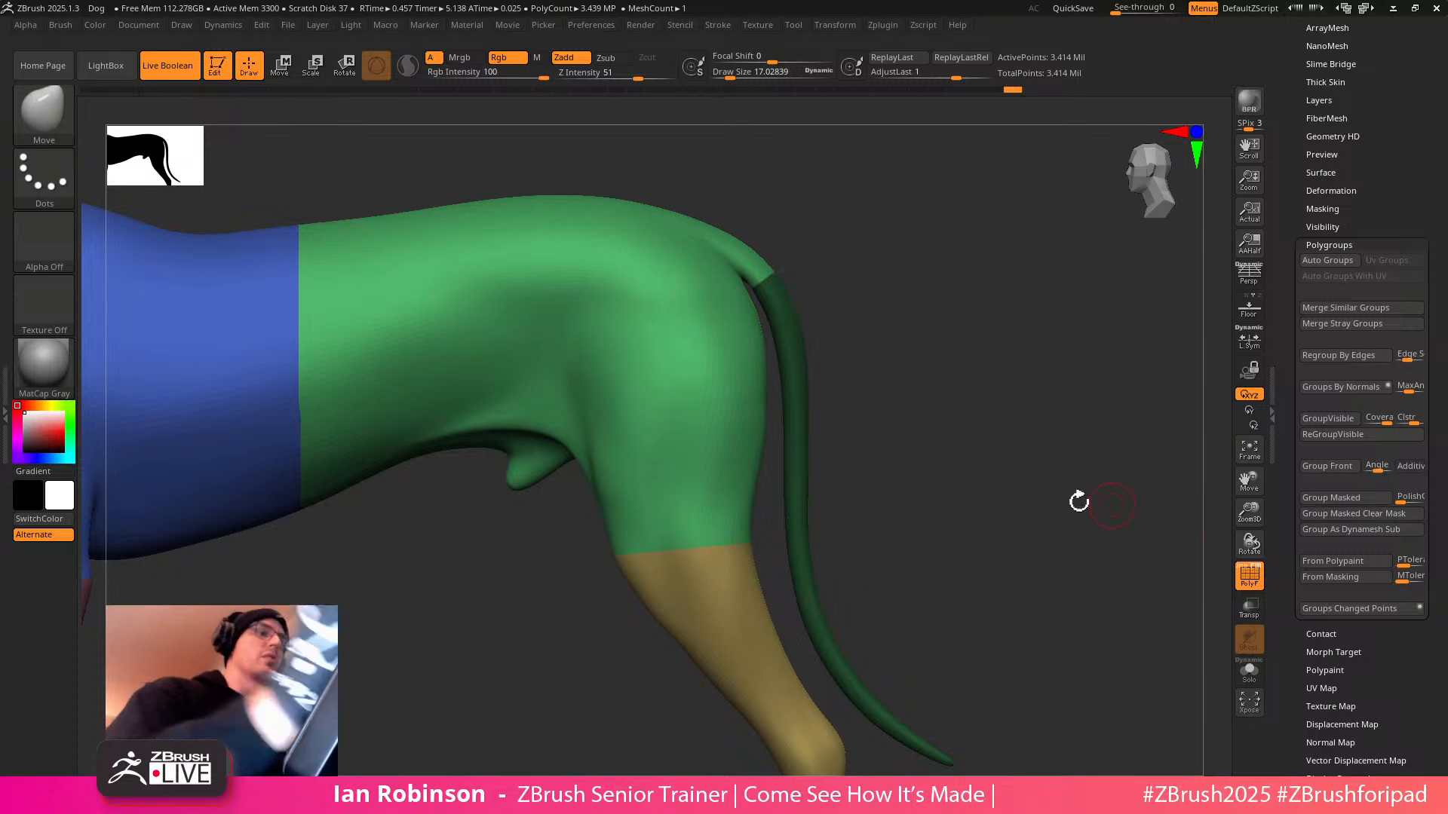
click(1364, 513)
key(f)
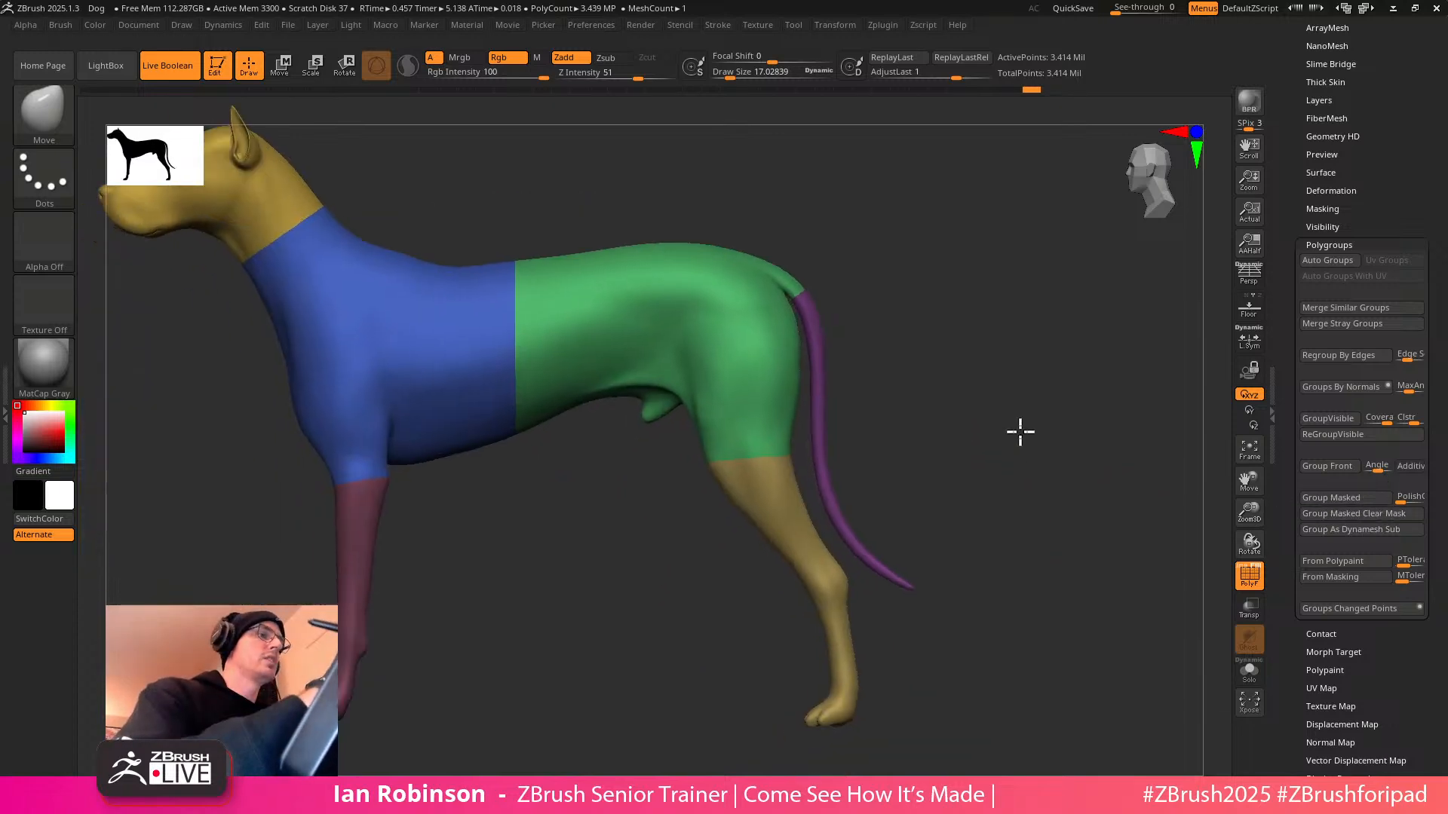
Reduce the brush draw size to about 3.84 for a close-up of the border between rump and tail polygroups
alt+drag(625, 492, 776, 763)
alt+drag(964, 305, 943, 246)
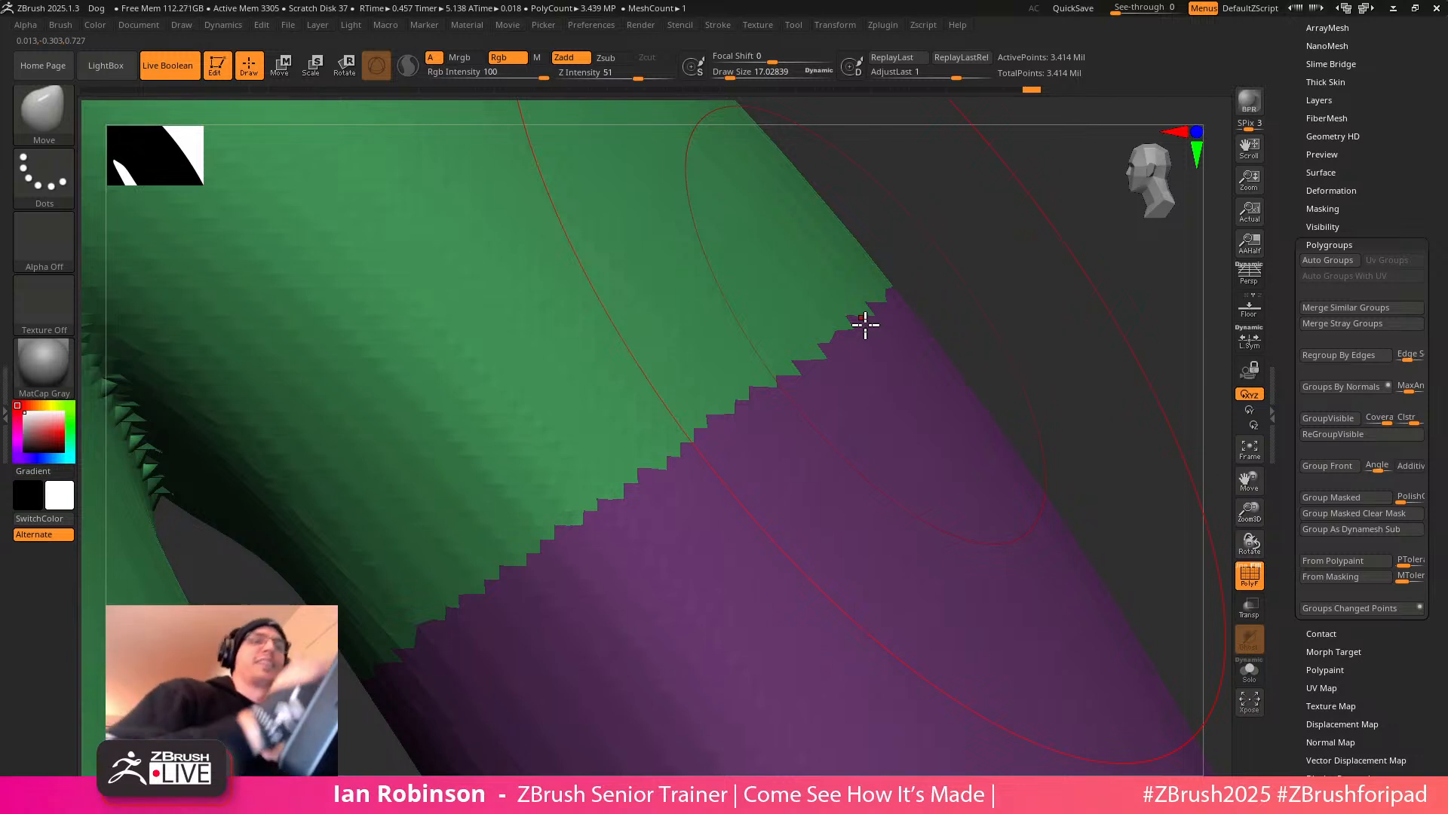
key(s)
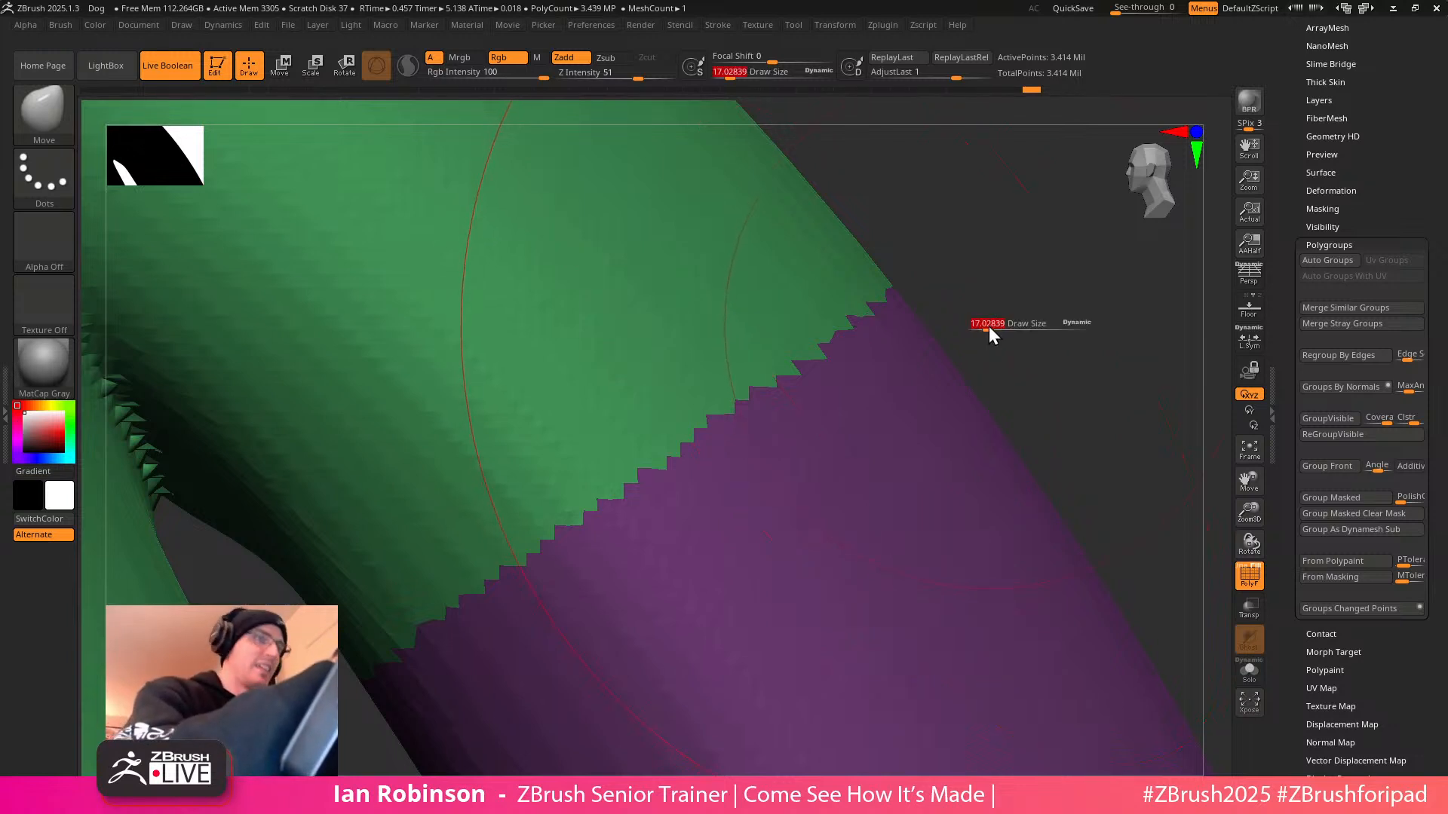
drag(973, 323, 938, 310)
key(s)
drag(838, 332, 832, 333)
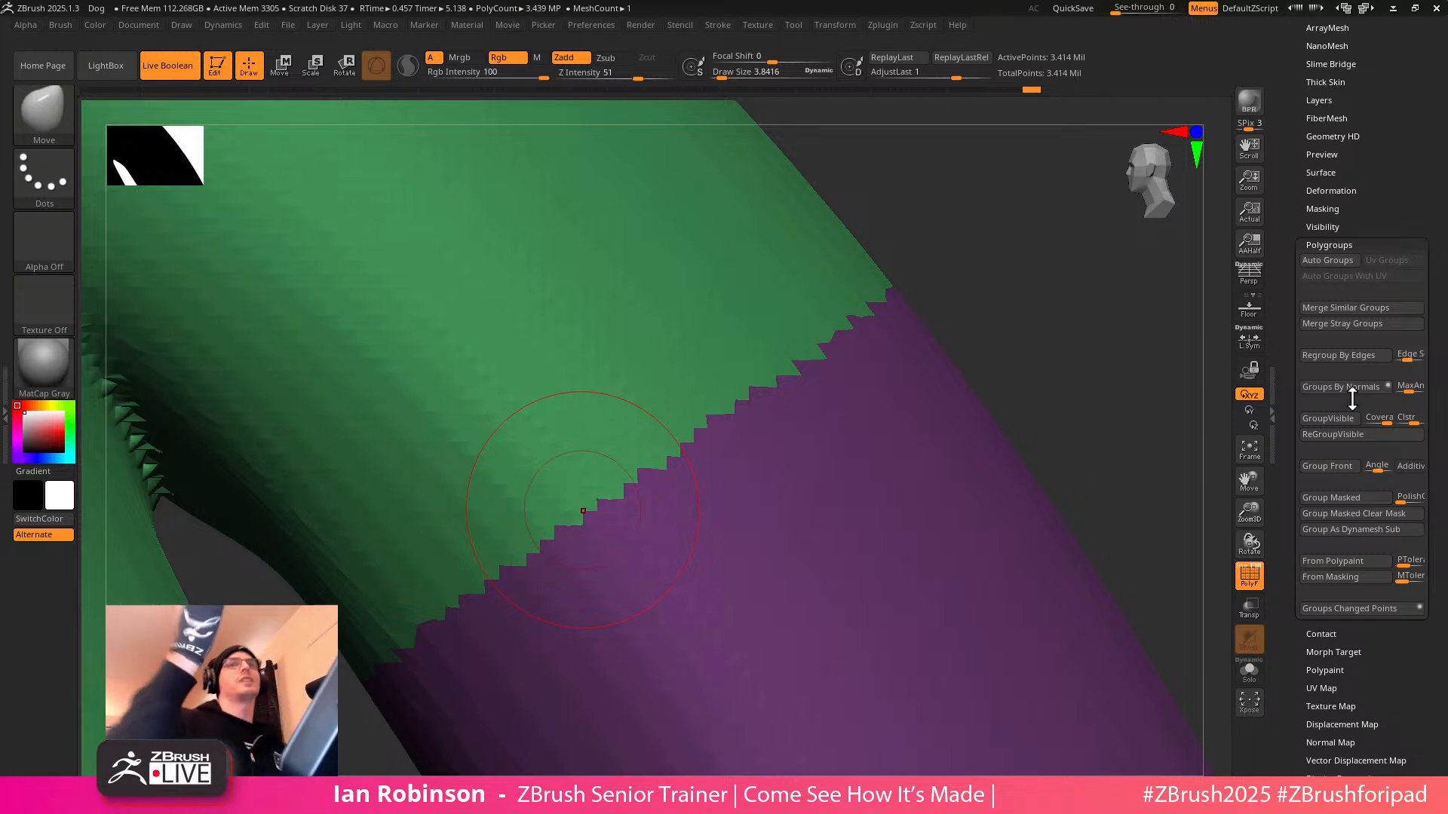
Smooth the jagged polygroup borders with the Polish By Groups deformation
click(1339, 246)
drag(1393, 450, 1351, 525)
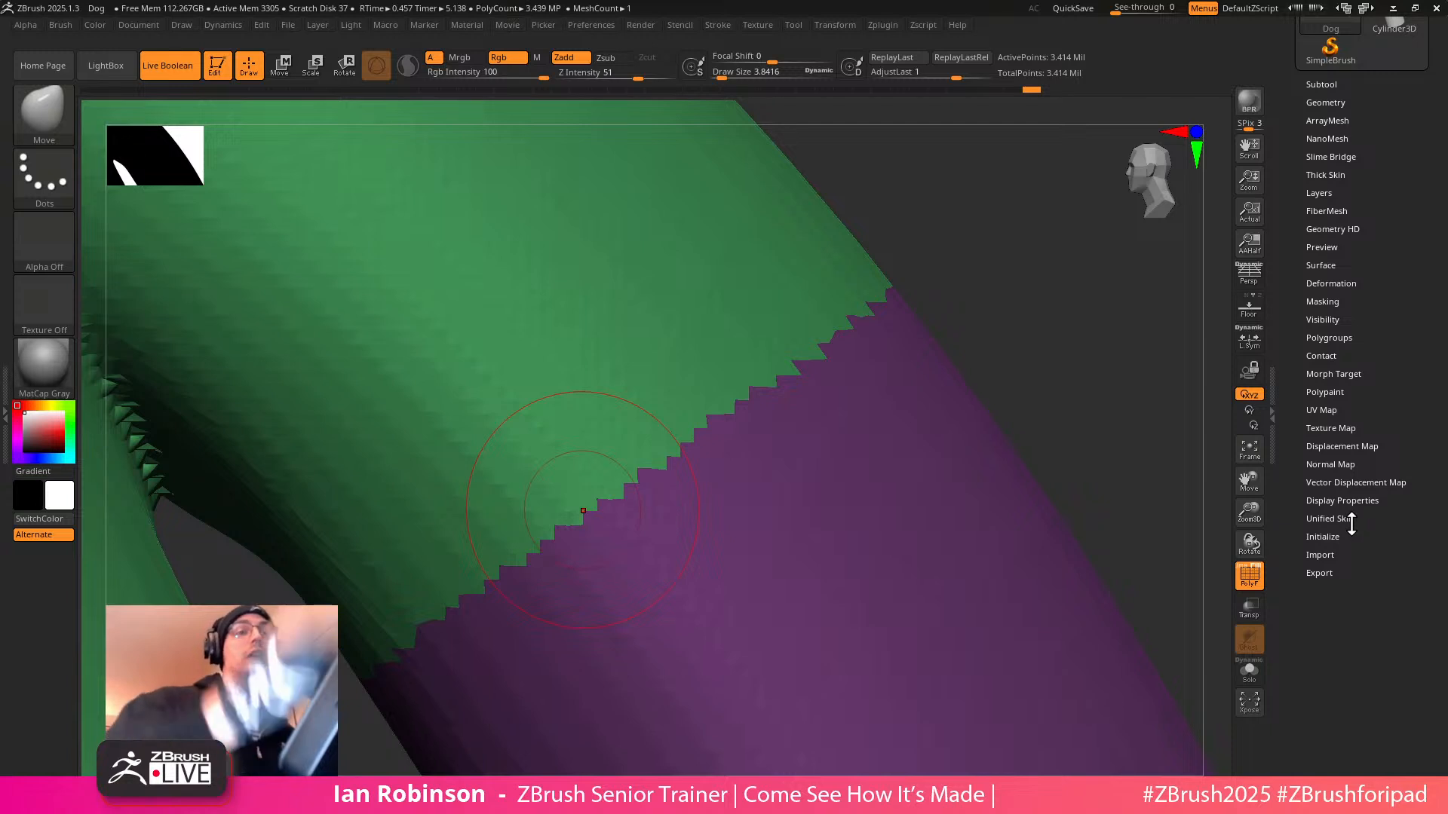
drag(1375, 396, 1396, 405)
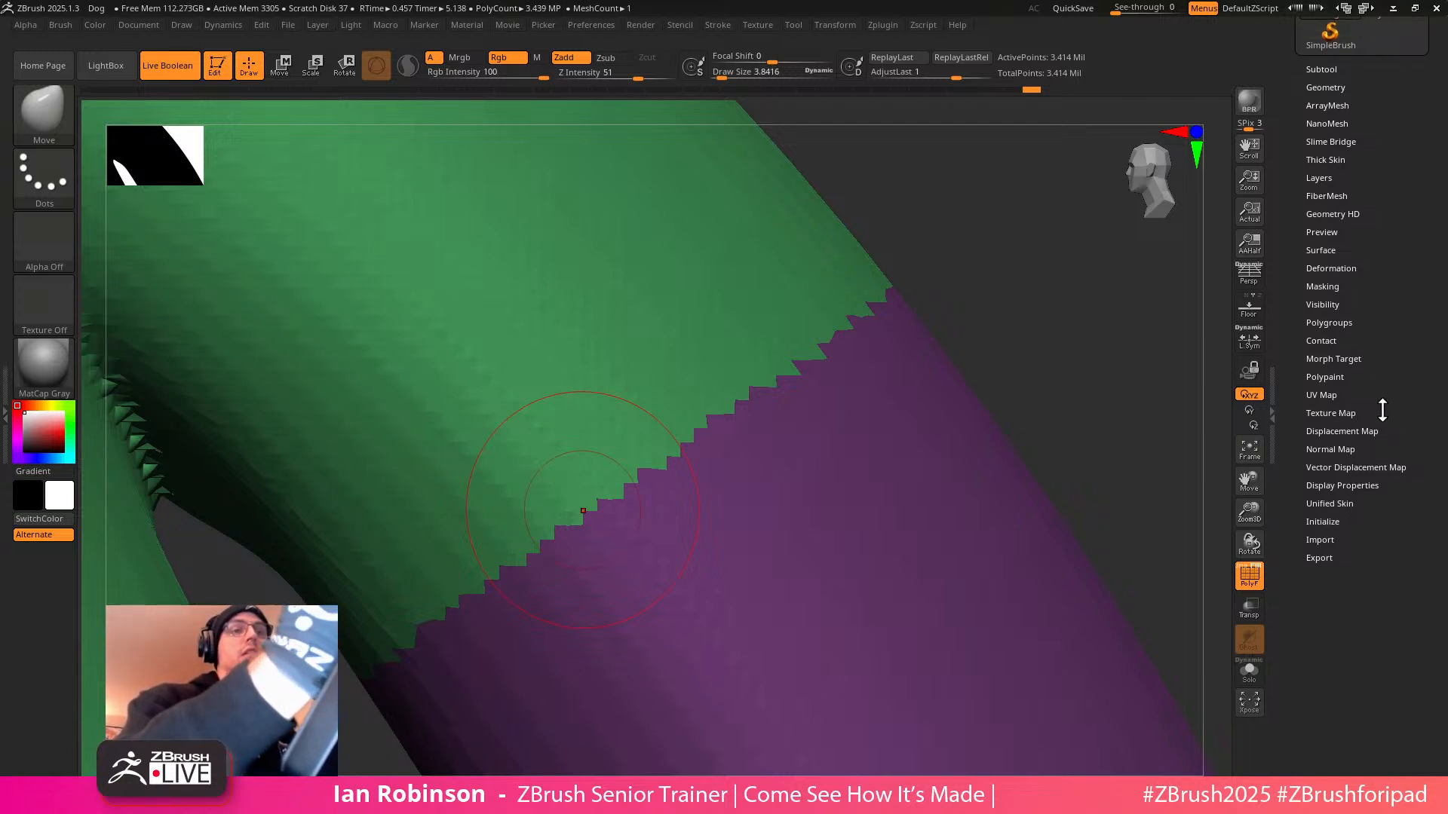
click(1350, 270)
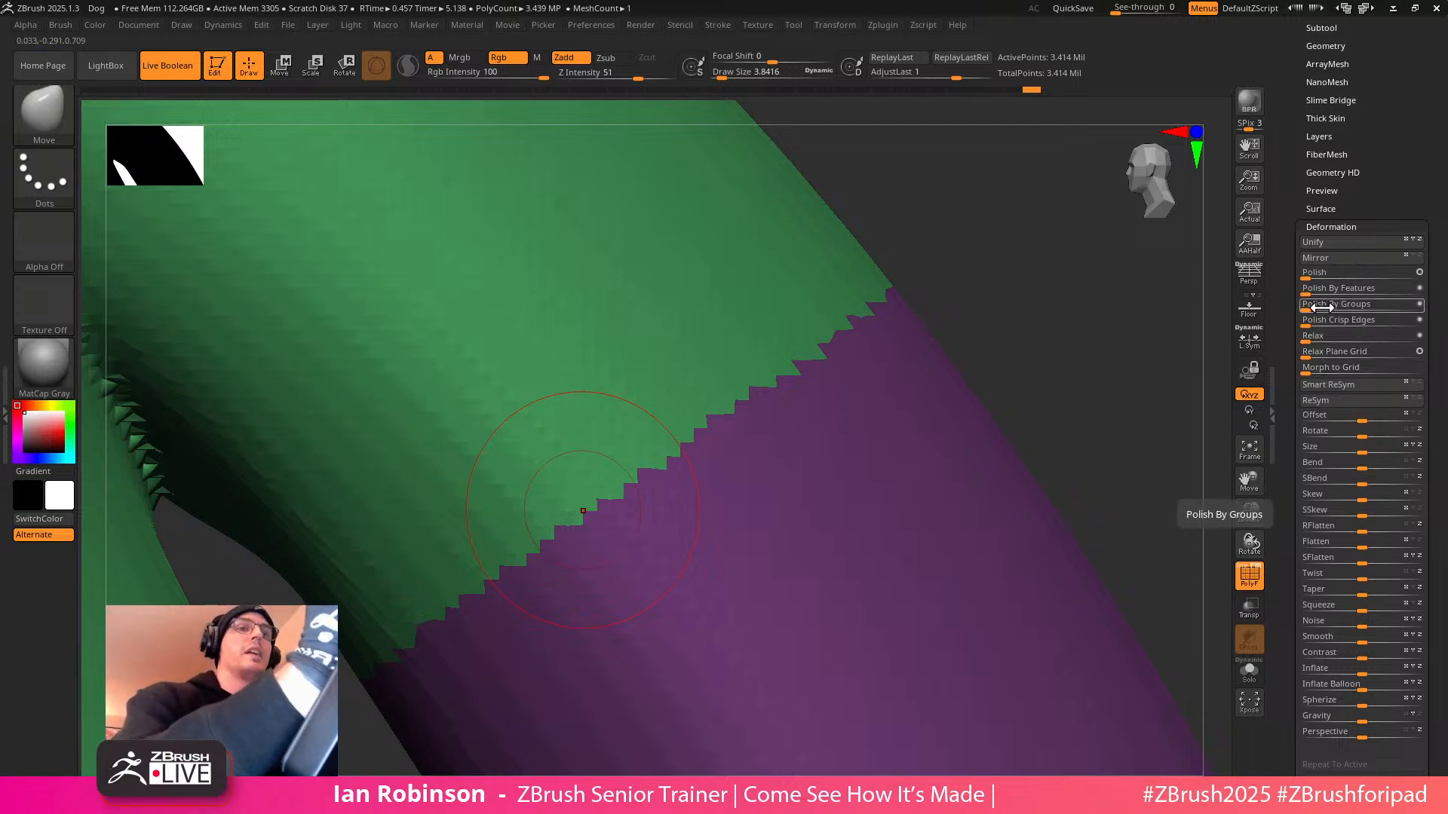
key(shift)
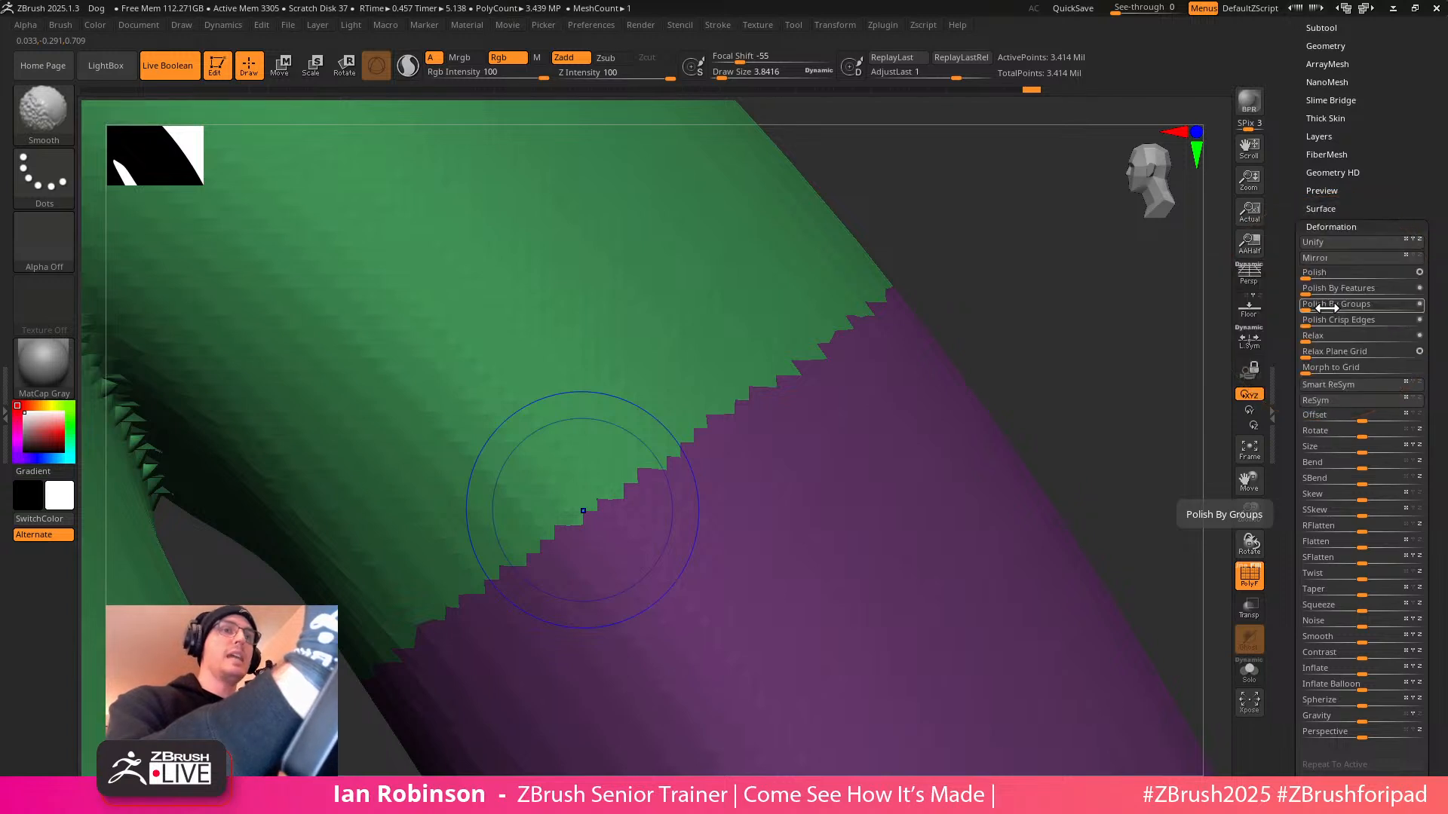
drag(1314, 309, 1391, 307)
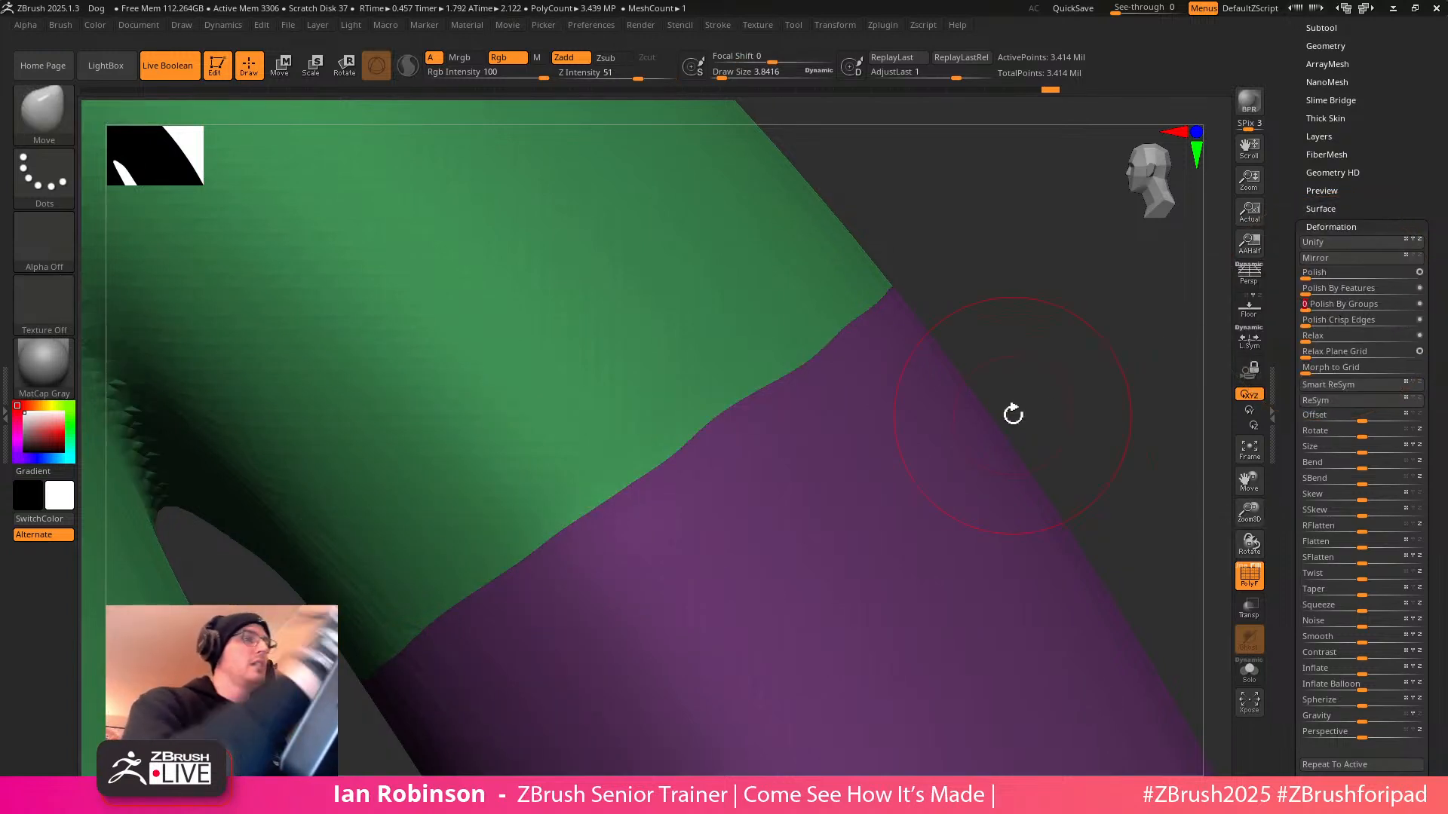
Display the wireframe lines with the polygroup colors and examine the border across the upper hind leg
drag(889, 213, 1060, 317)
alt+right_drag(482, 690, 399, 449)
ctrl+right_drag(765, 537, 920, 622)
ctrl+right_drag(814, 420, 834, 491)
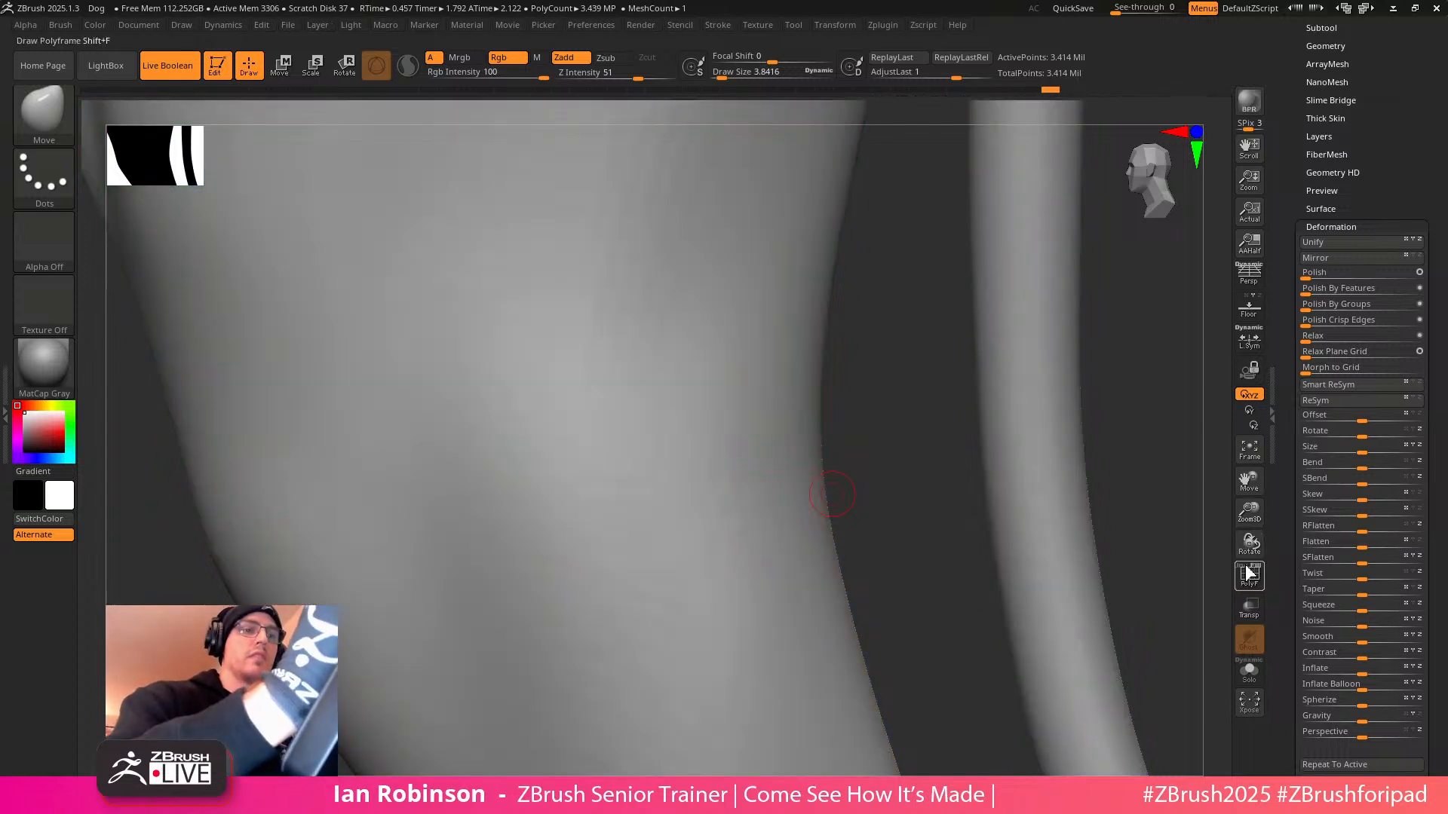
click(1248, 577)
click(1246, 579)
click(1246, 578)
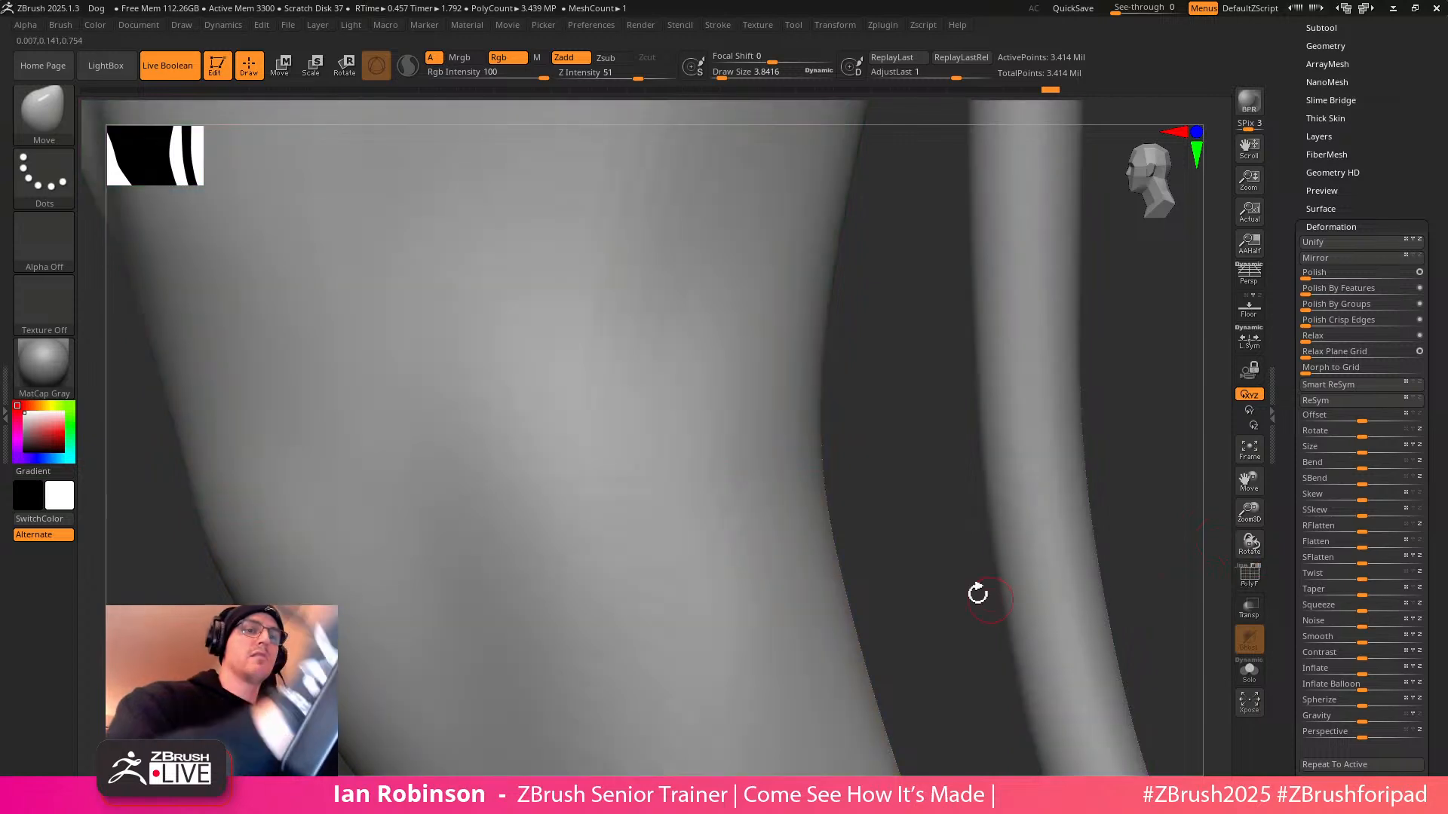
click(1247, 578)
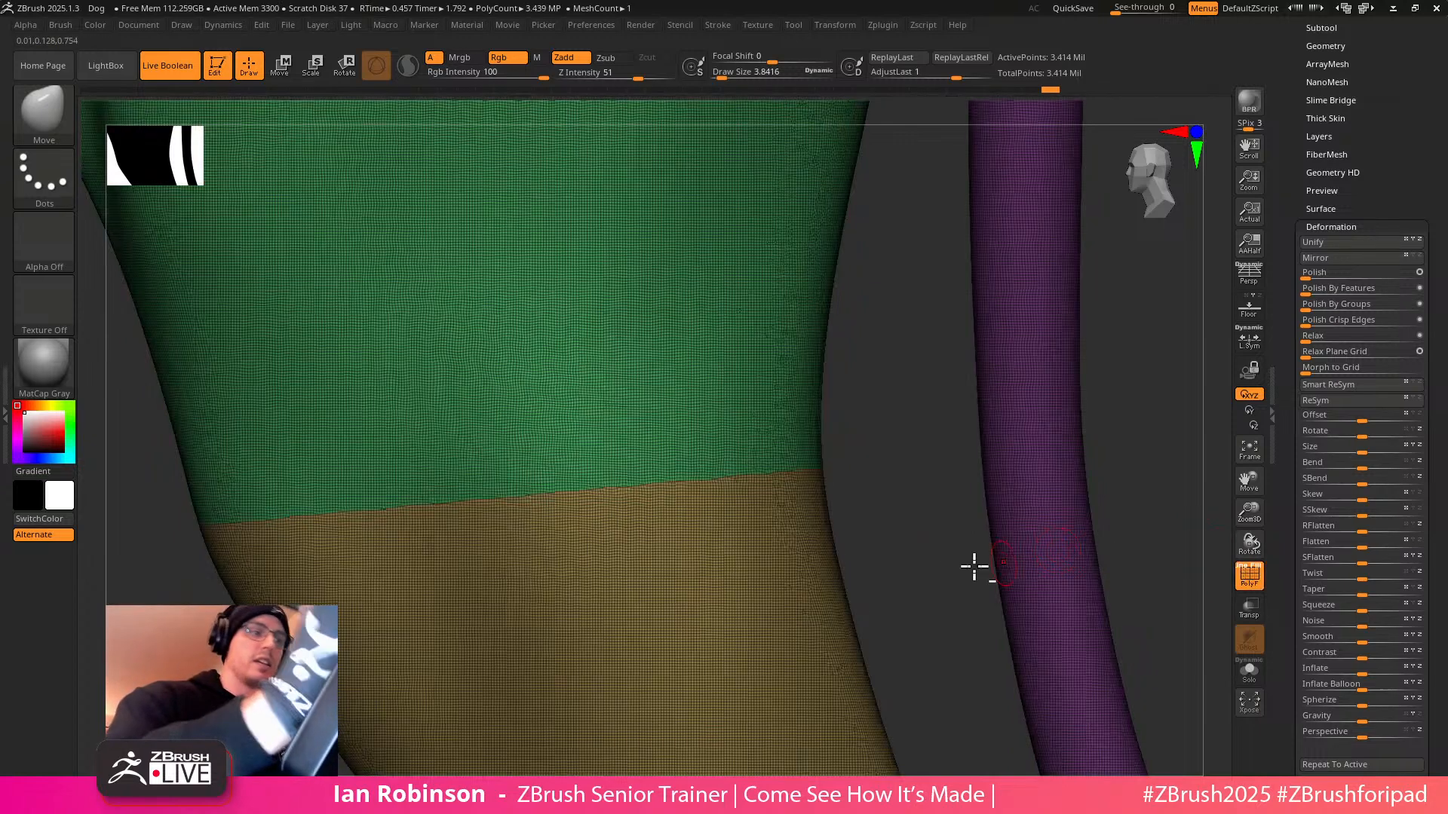
drag(902, 523, 883, 466)
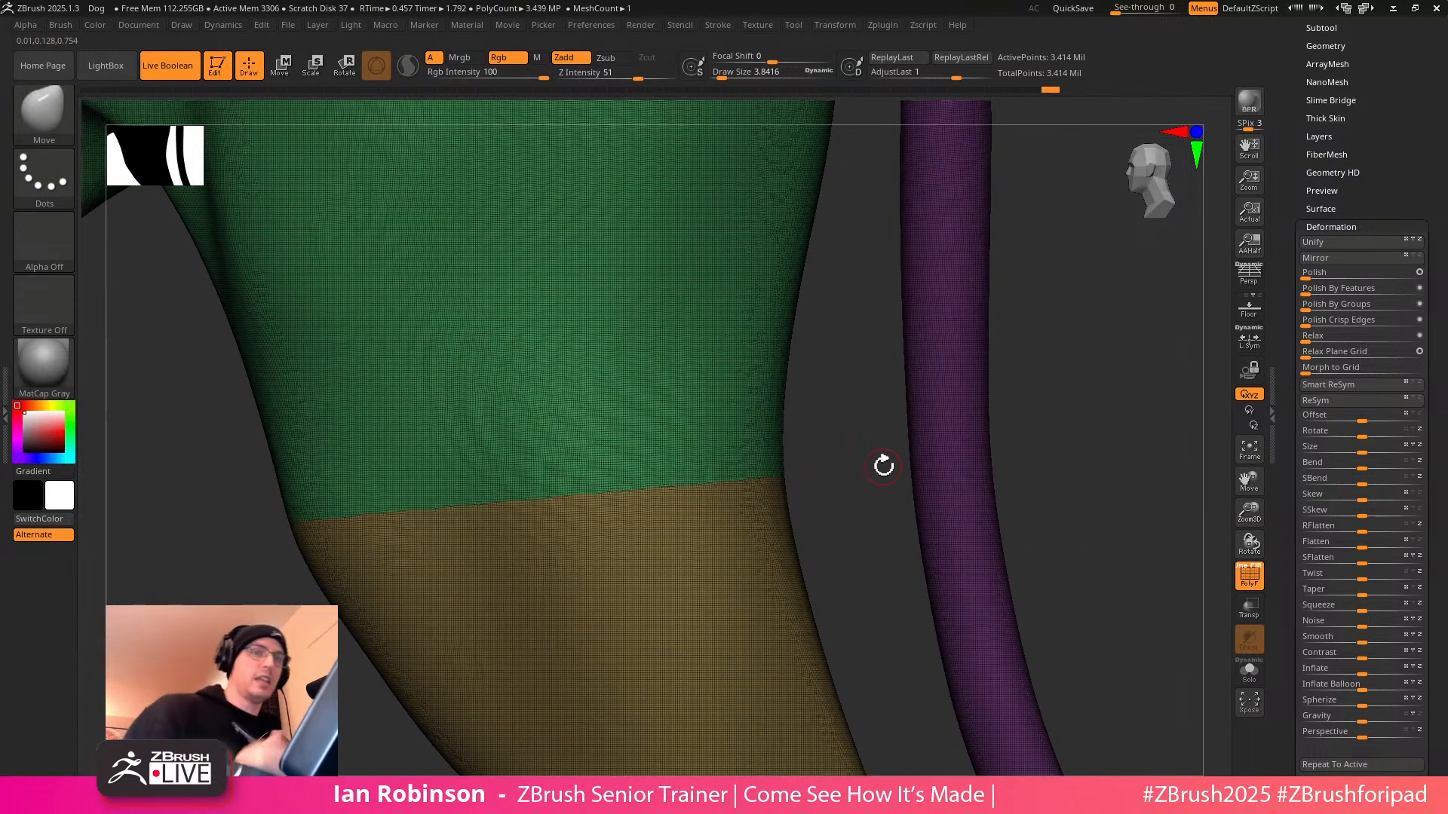
Apply Polish By Groups at 100 and inspect the edge flow along the hind leg's polygroup border
drag(1346, 303, 1422, 301)
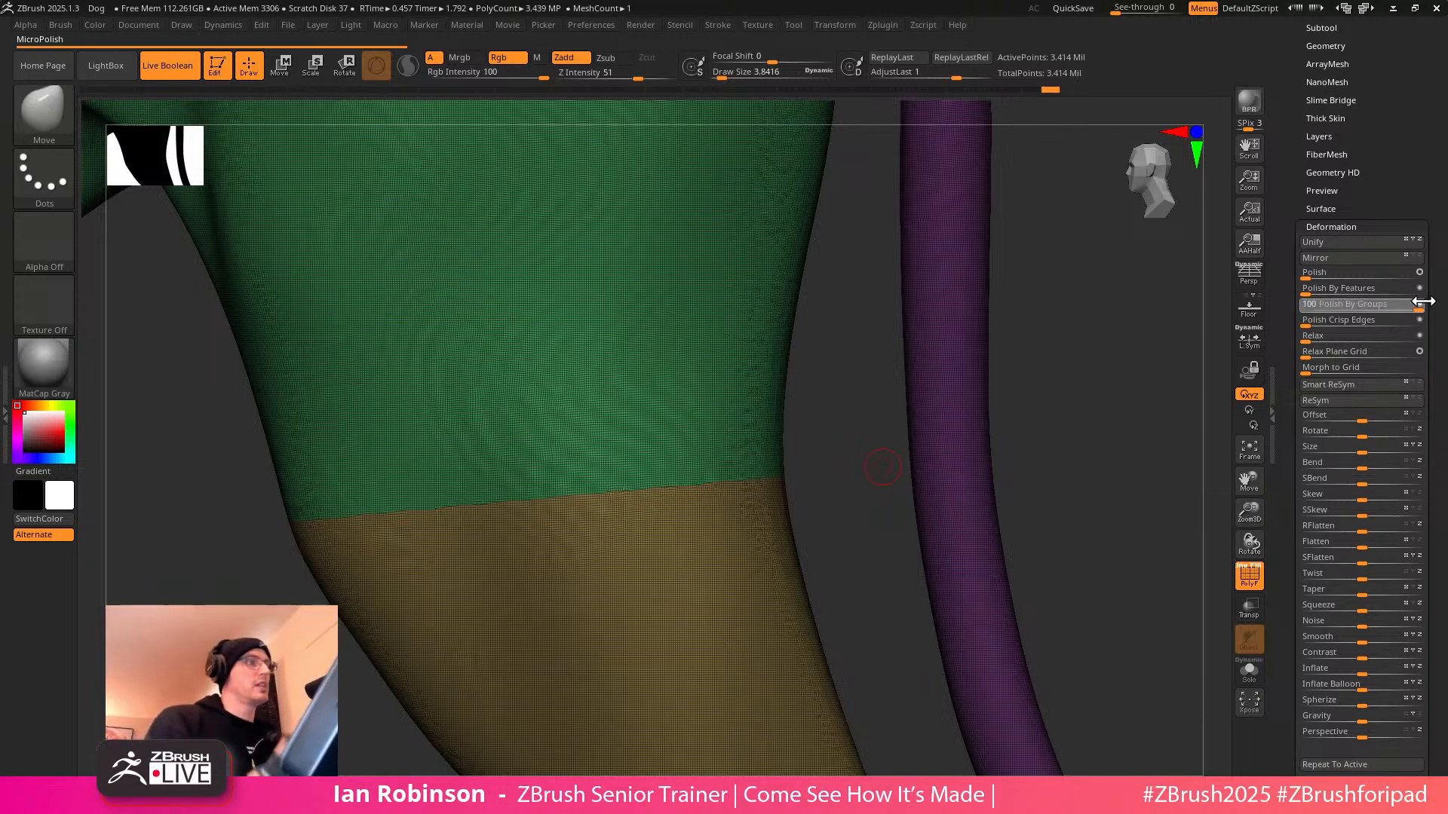
alt+drag(827, 420, 851, 547)
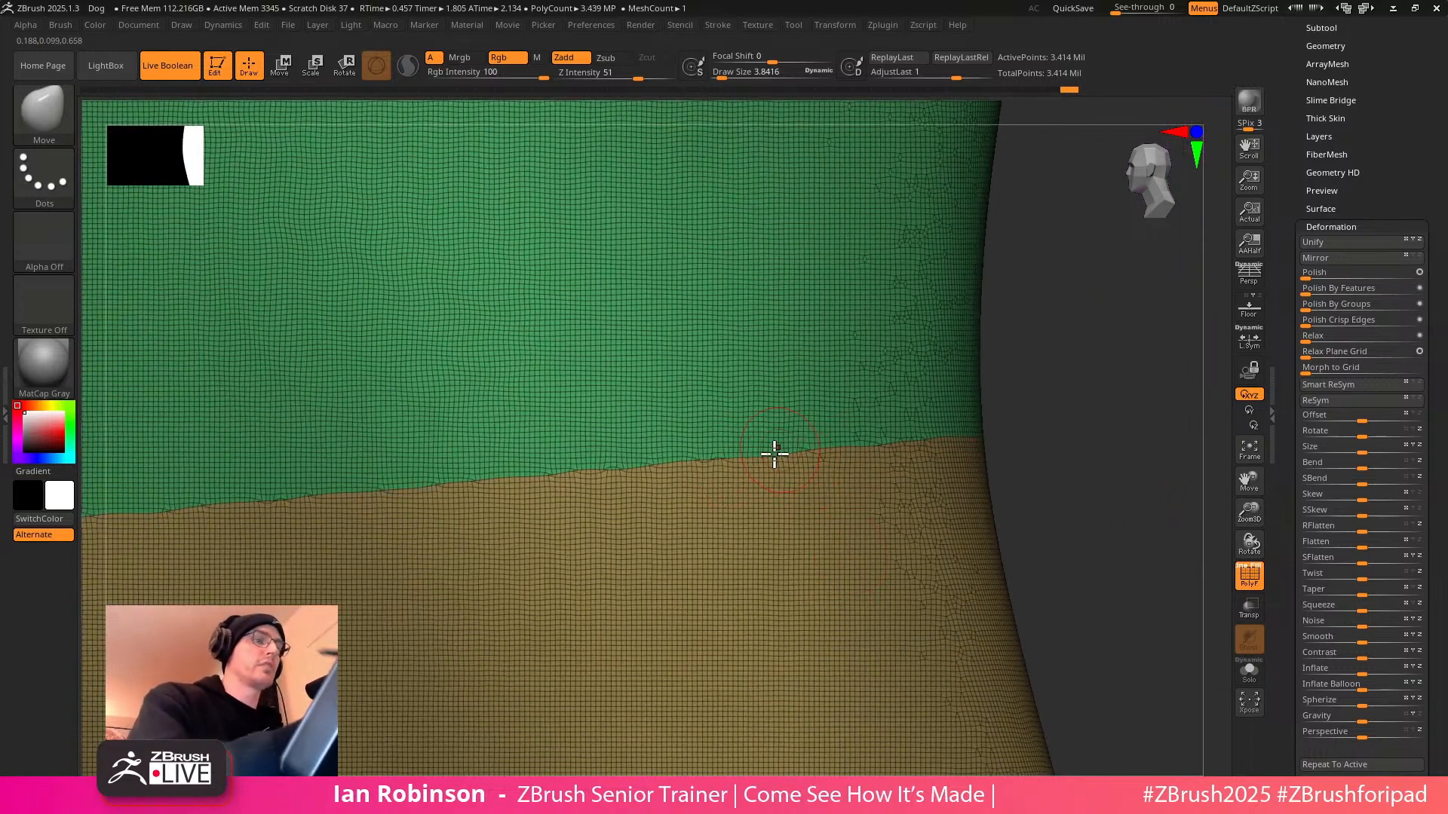
alt+drag(1038, 405, 1022, 563)
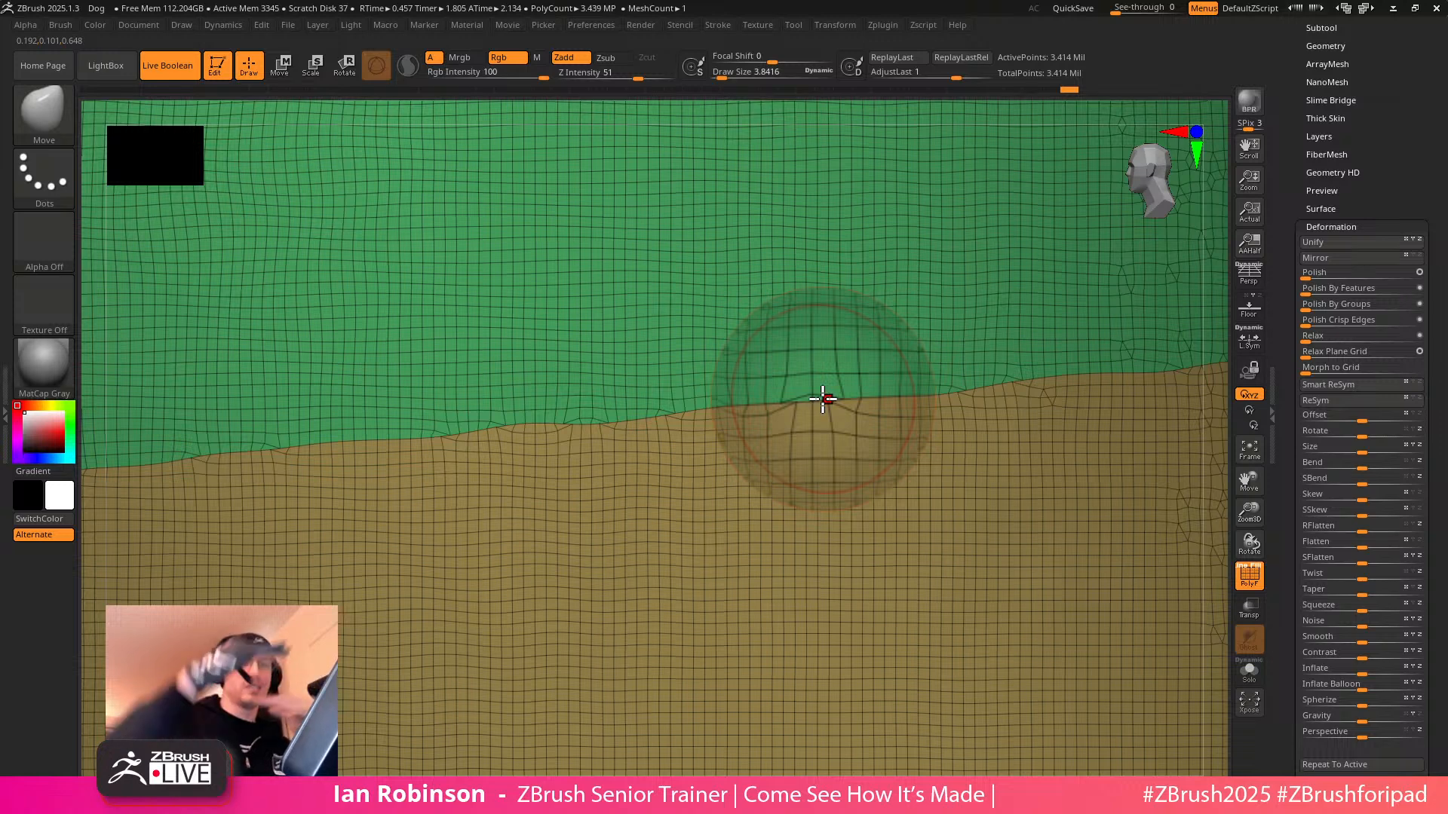
key(f)
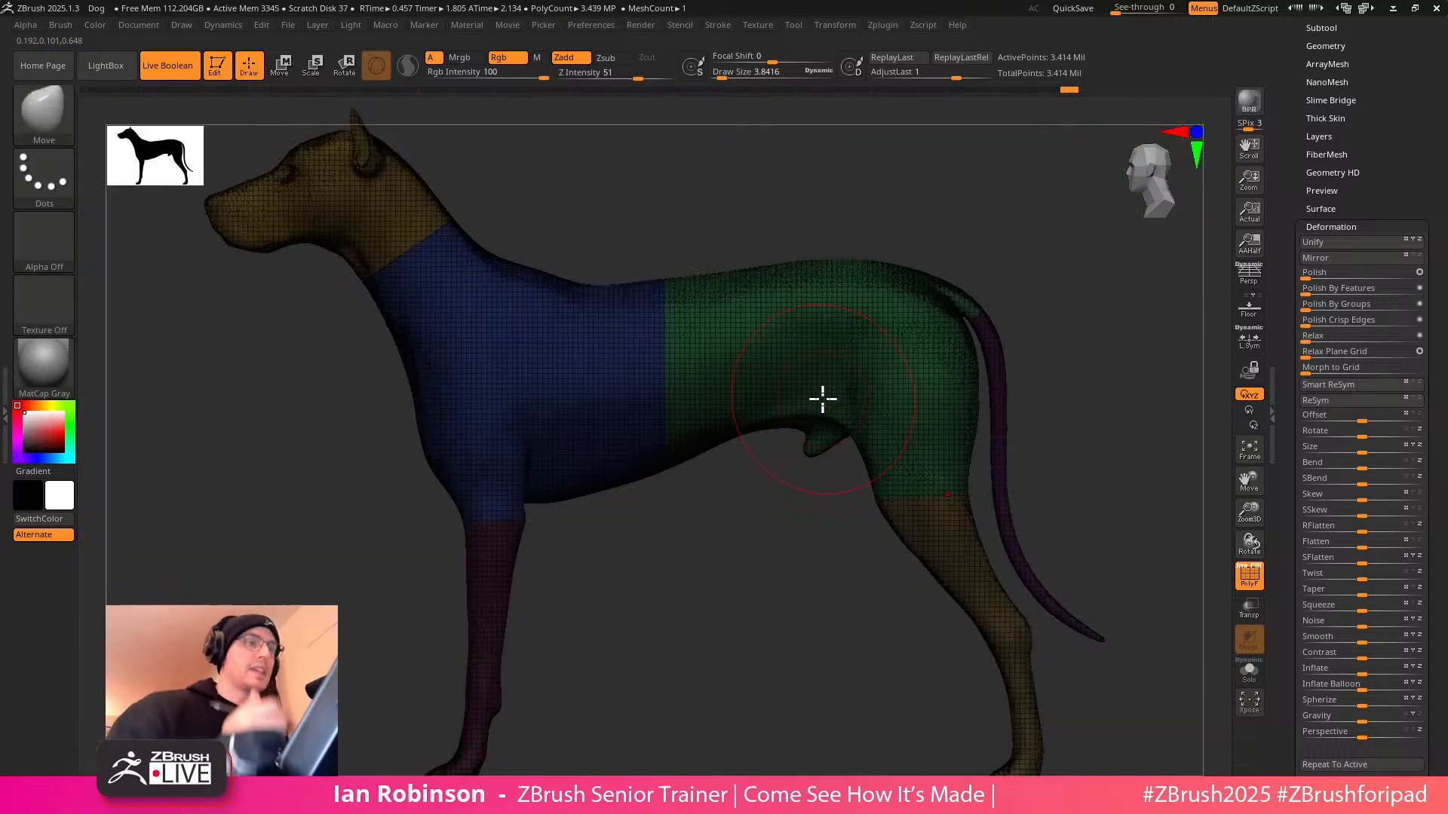
alt+drag(1071, 377, 1025, 393)
Set the ZRemesher target polygon count to 40
drag(1389, 213, 1374, 259)
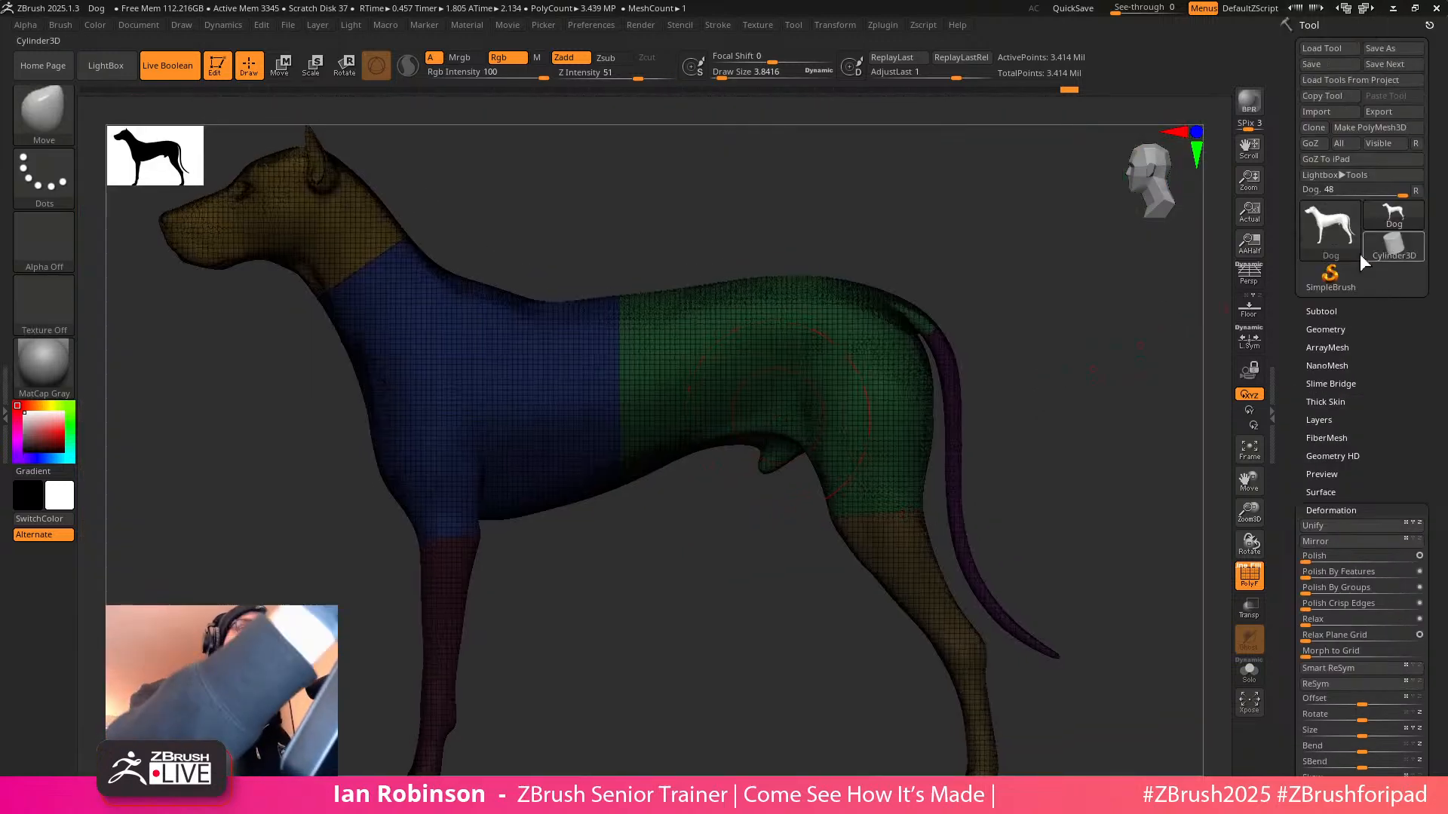
click(1334, 328)
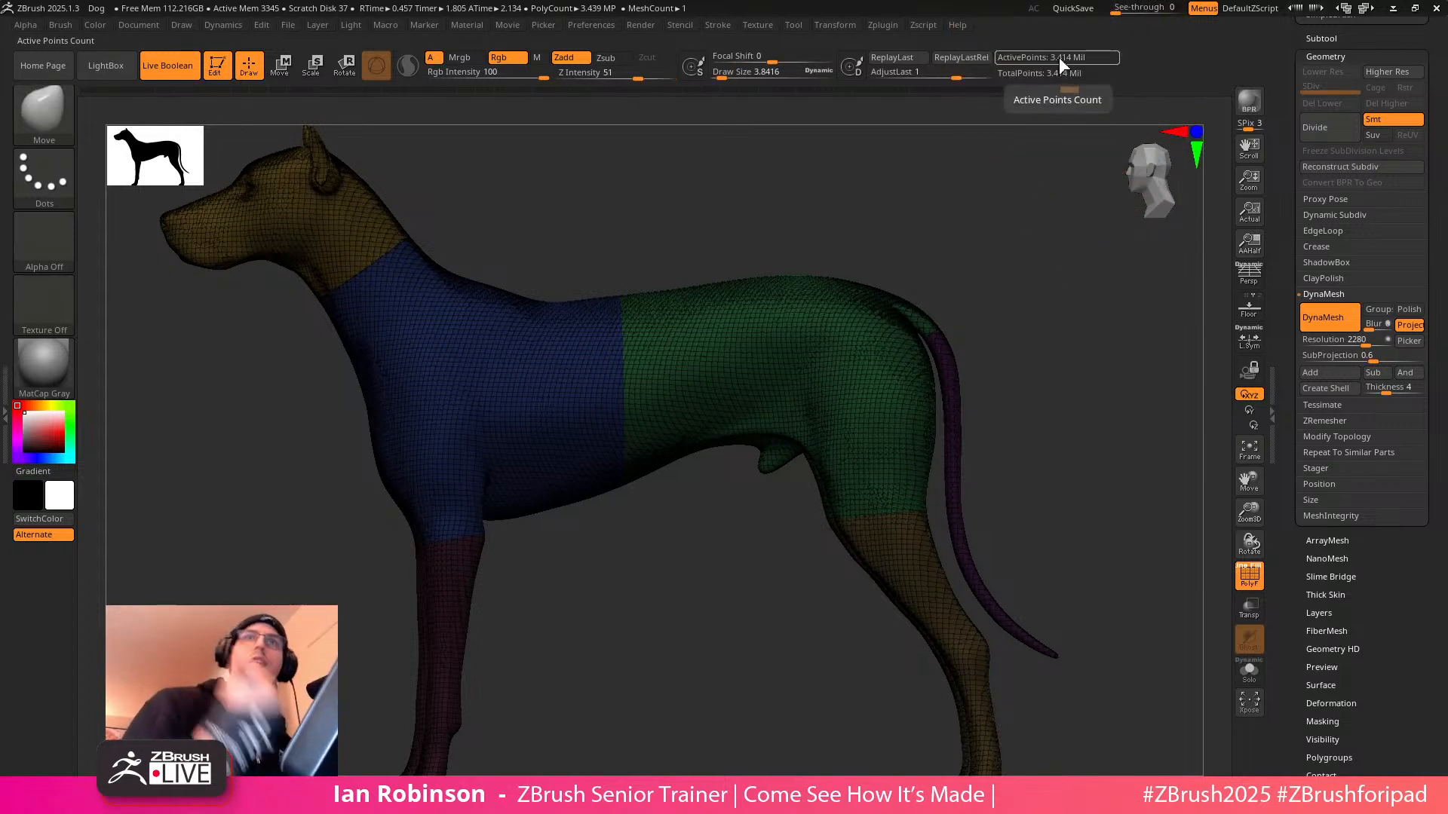
click(1337, 423)
click(1365, 377)
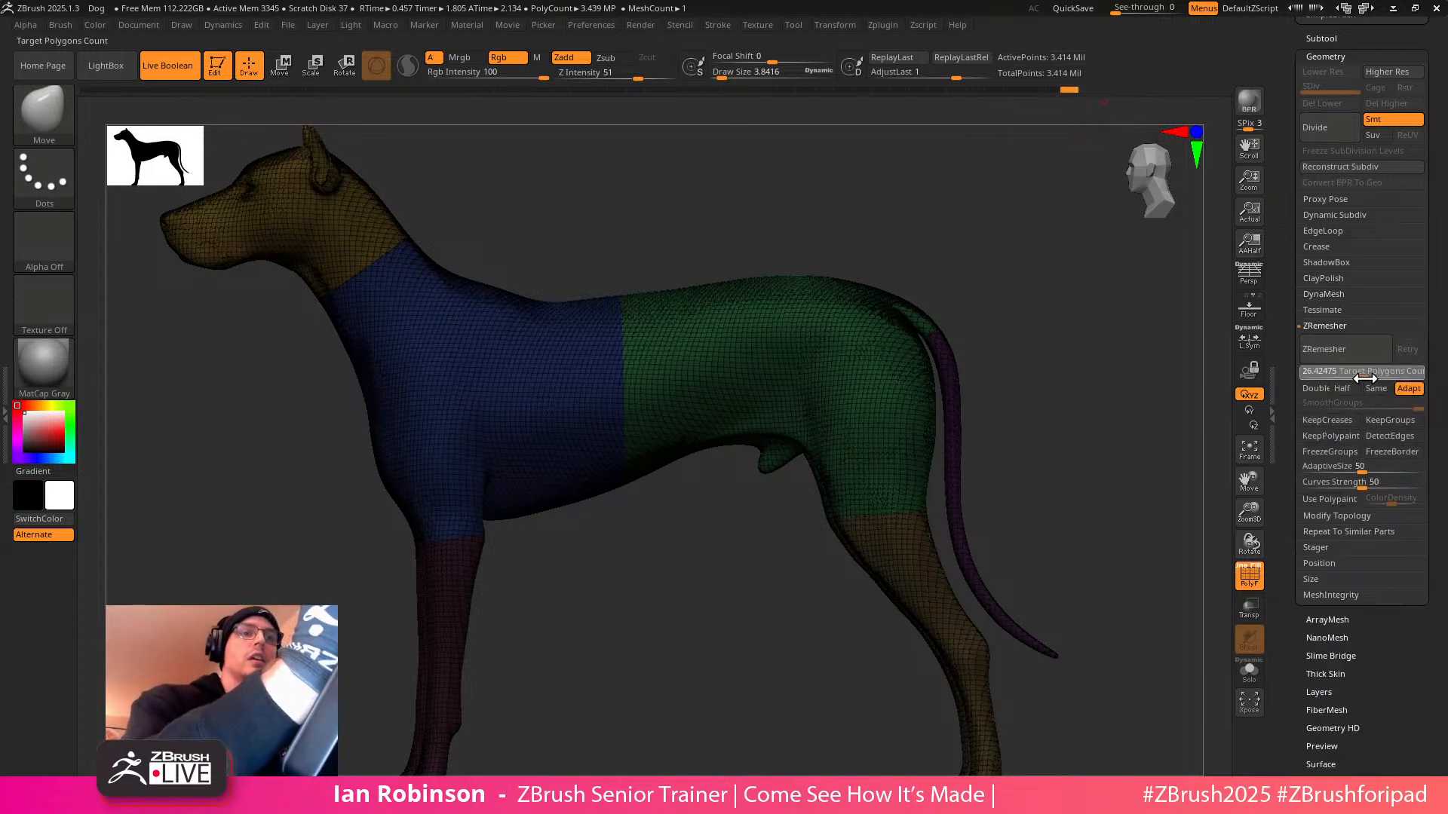
text(35)
key(BackSpace)
key(BackSpace)
text(40)
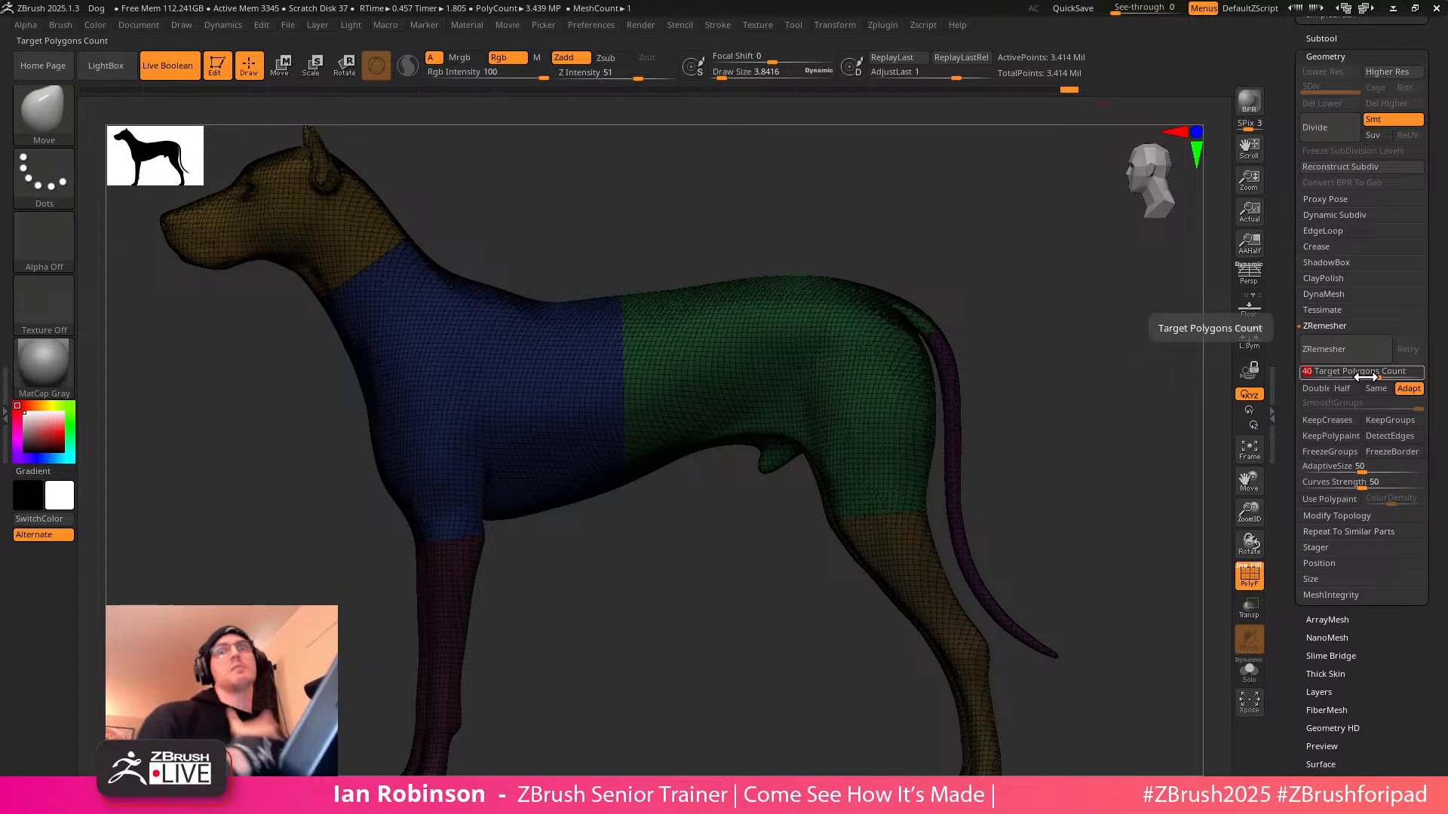
key(Return)
Configure ZRemesher to keep groups, with SmoothGroups at 0 and AdaptiveSize at 0
click(1391, 420)
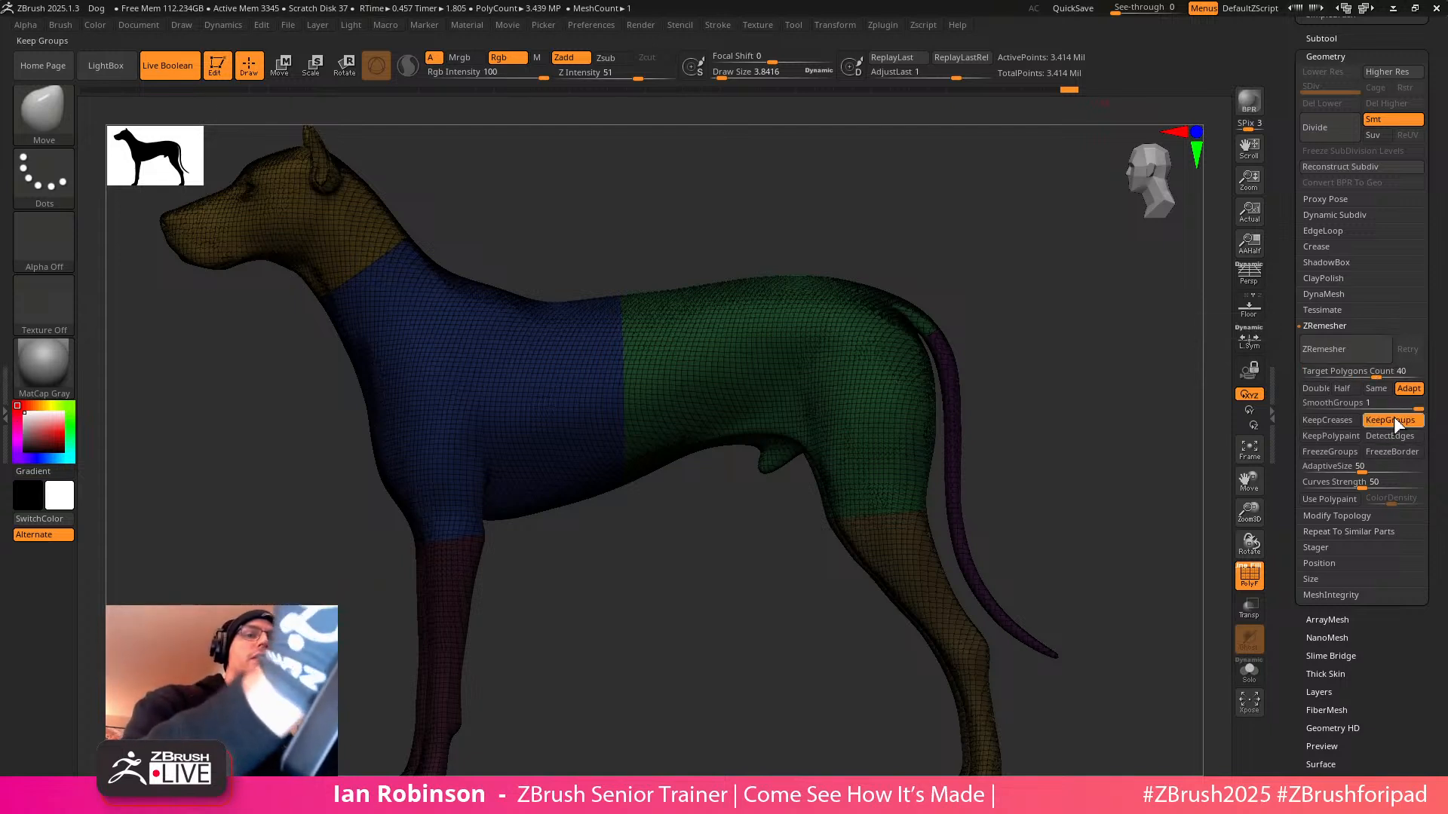
drag(1404, 406, 1256, 417)
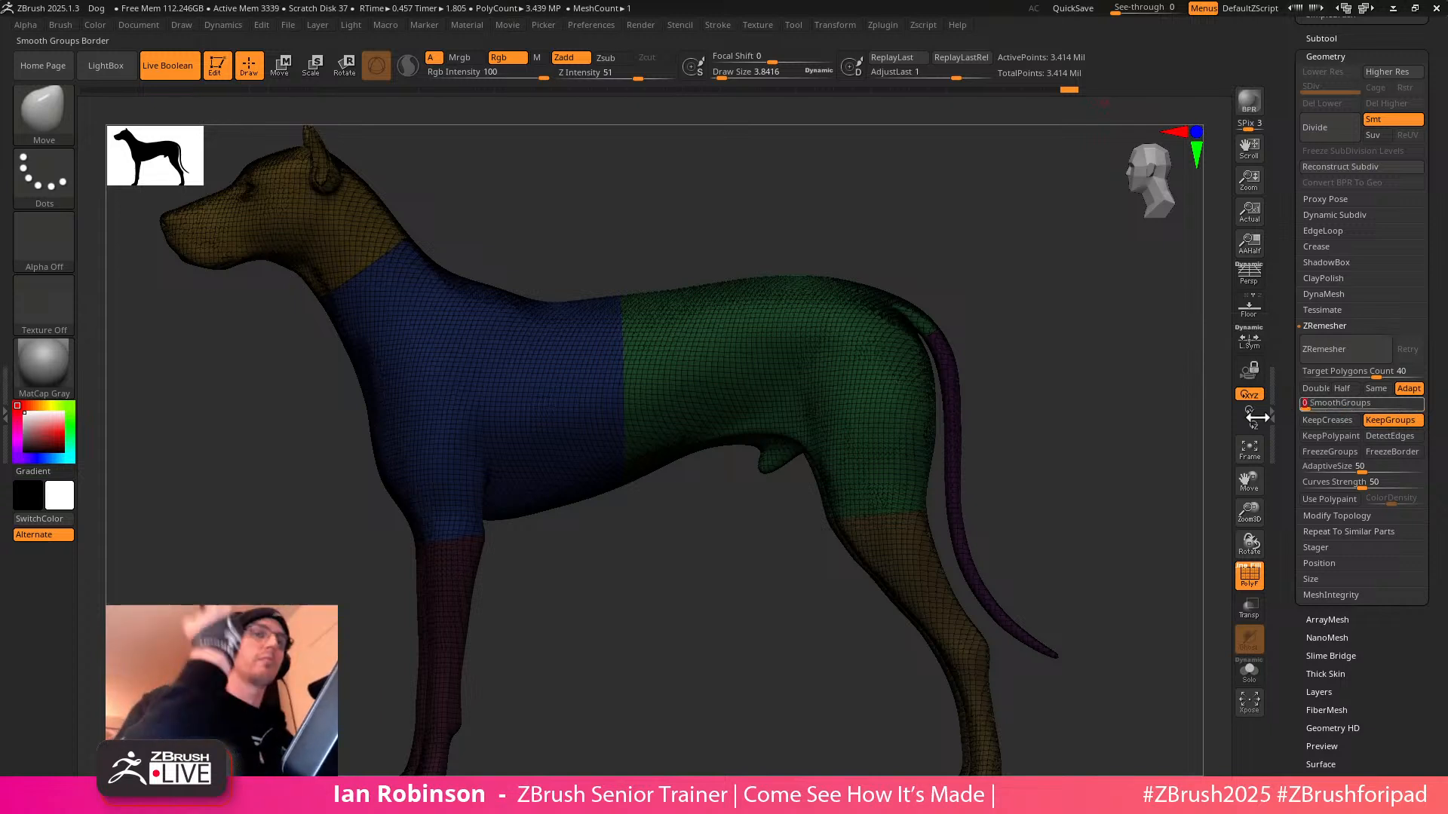
drag(1357, 466, 1282, 472)
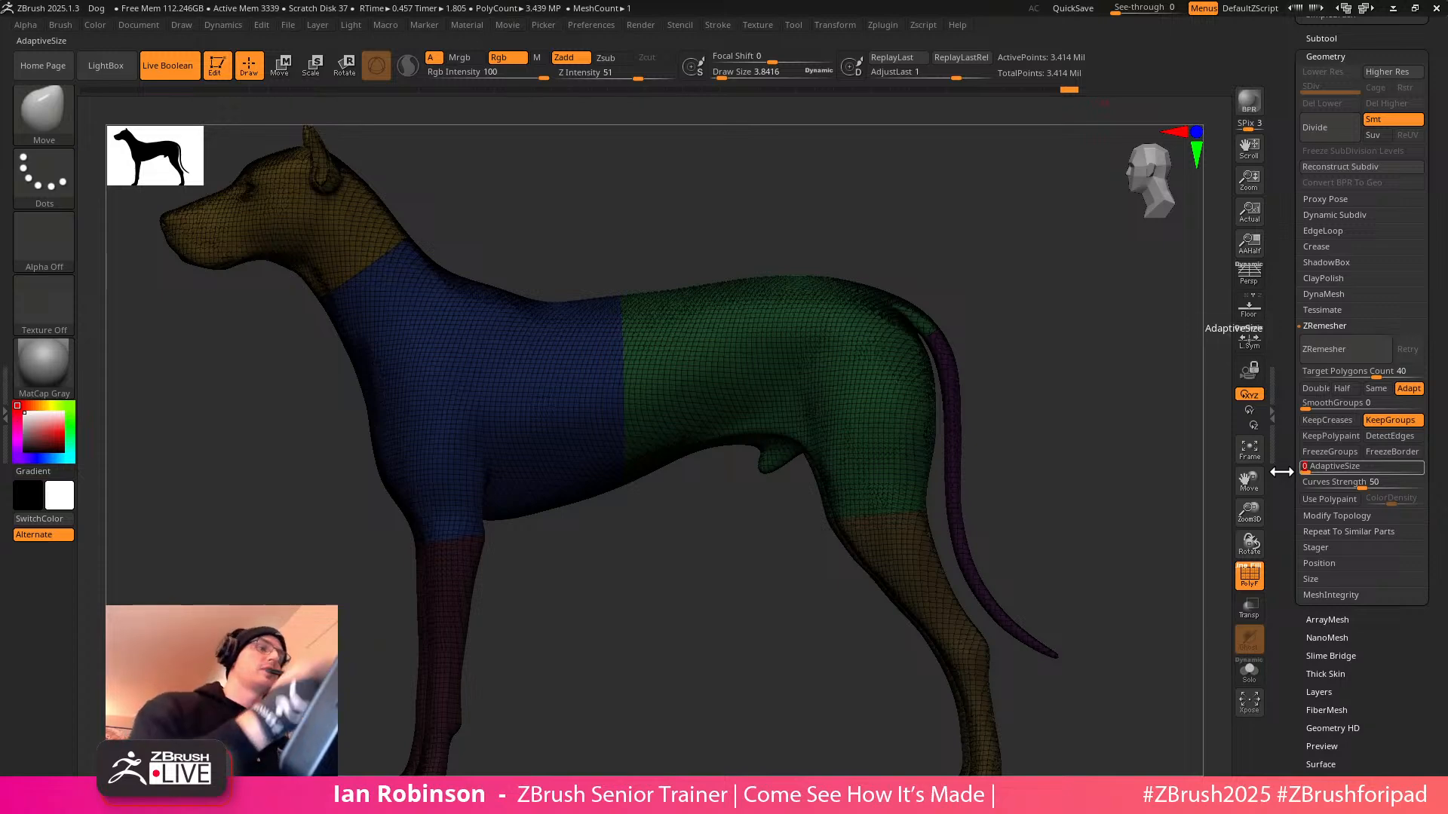
Mask both of the dog's ears with lasso masks and remove the excess mask from the head in front of them
alt+drag(993, 283, 664, 452)
alt+drag(811, 297, 743, 458)
alt+drag(787, 315, 775, 218)
drag(775, 260, 789, 325)
mouse_move(550, 322)
ctrl+mouse_down()
mouse_move(601, 459)
mouse_move(660, 176)
mouse_move(591, 170)
ctrl+mouse_up()
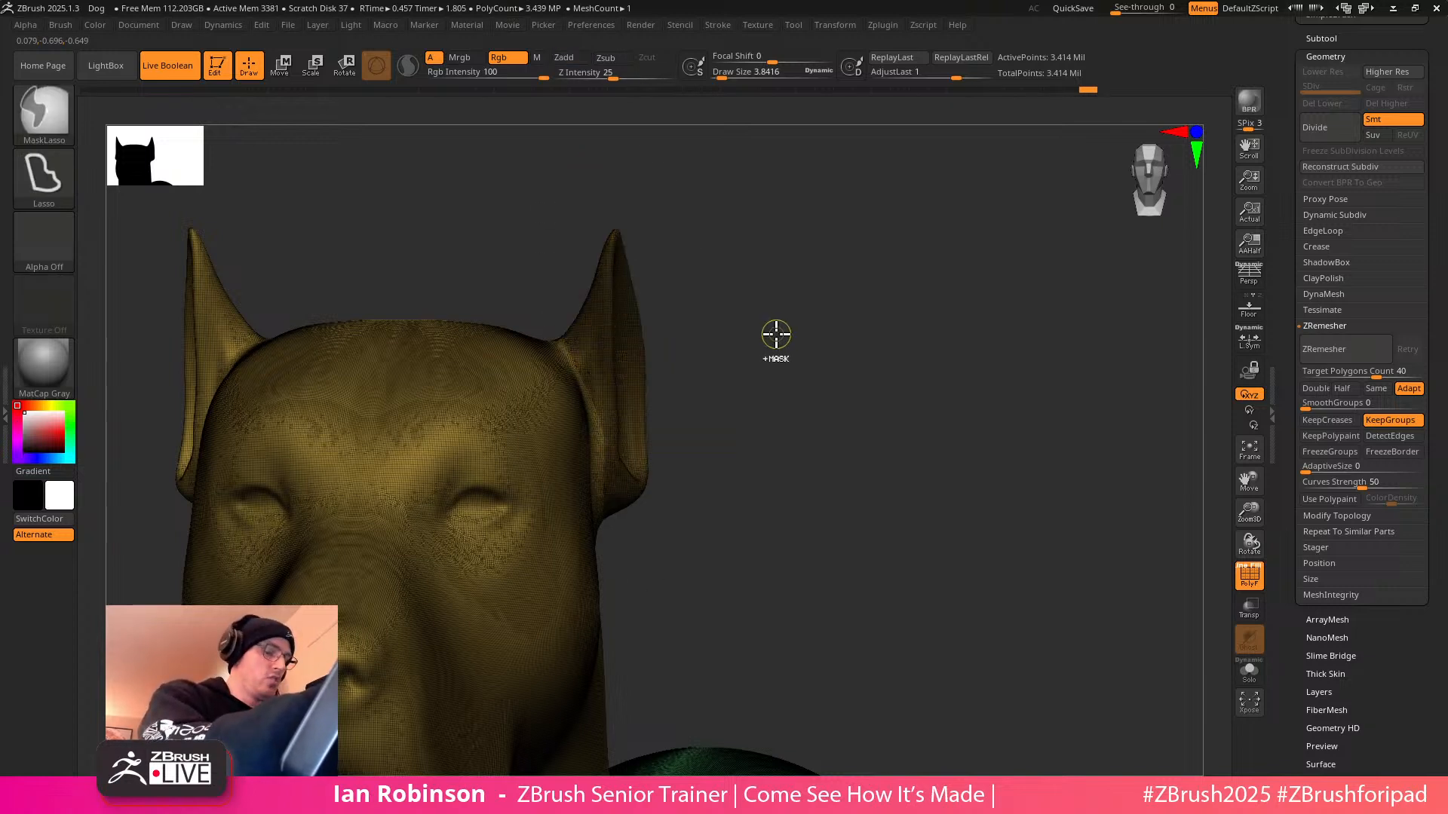
key(ctrl+z)
mouse_move(542, 303)
ctrl+mouse_down()
mouse_move(581, 371)
mouse_move(624, 556)
mouse_move(662, 161)
mouse_move(605, 153)
mouse_move(762, 322)
mouse_move(837, 307)
mouse_move(821, 316)
ctrl+mouse_up()
mouse_move(604, 581)
mouse_down()
mouse_move(578, 636)
mouse_move(598, 578)
mouse_up()
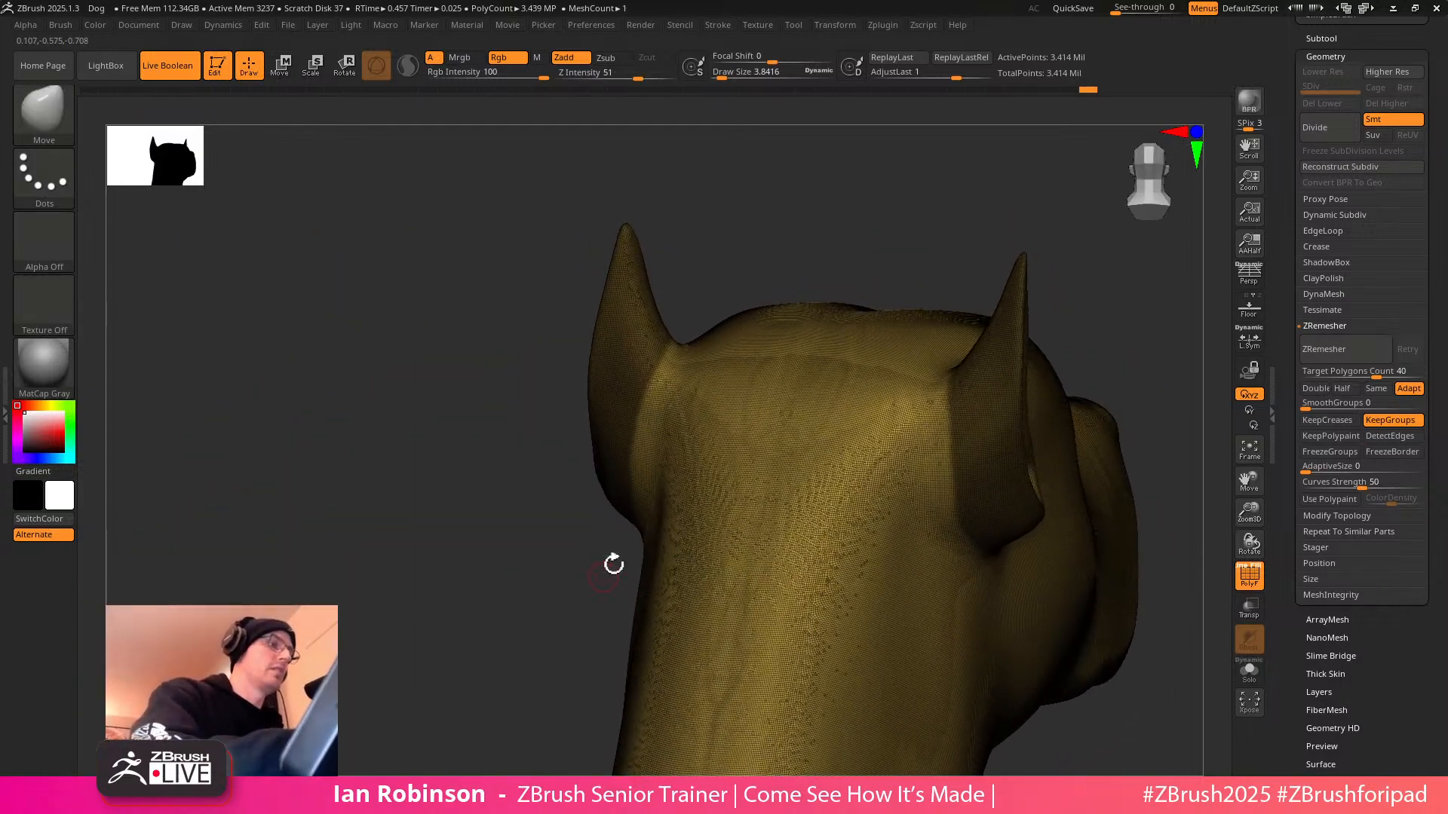
mouse_move(643, 281)
mouse_down()
mouse_move(565, 604)
mouse_move(815, 481)
mouse_move(824, 462)
mouse_move(792, 442)
mouse_up()
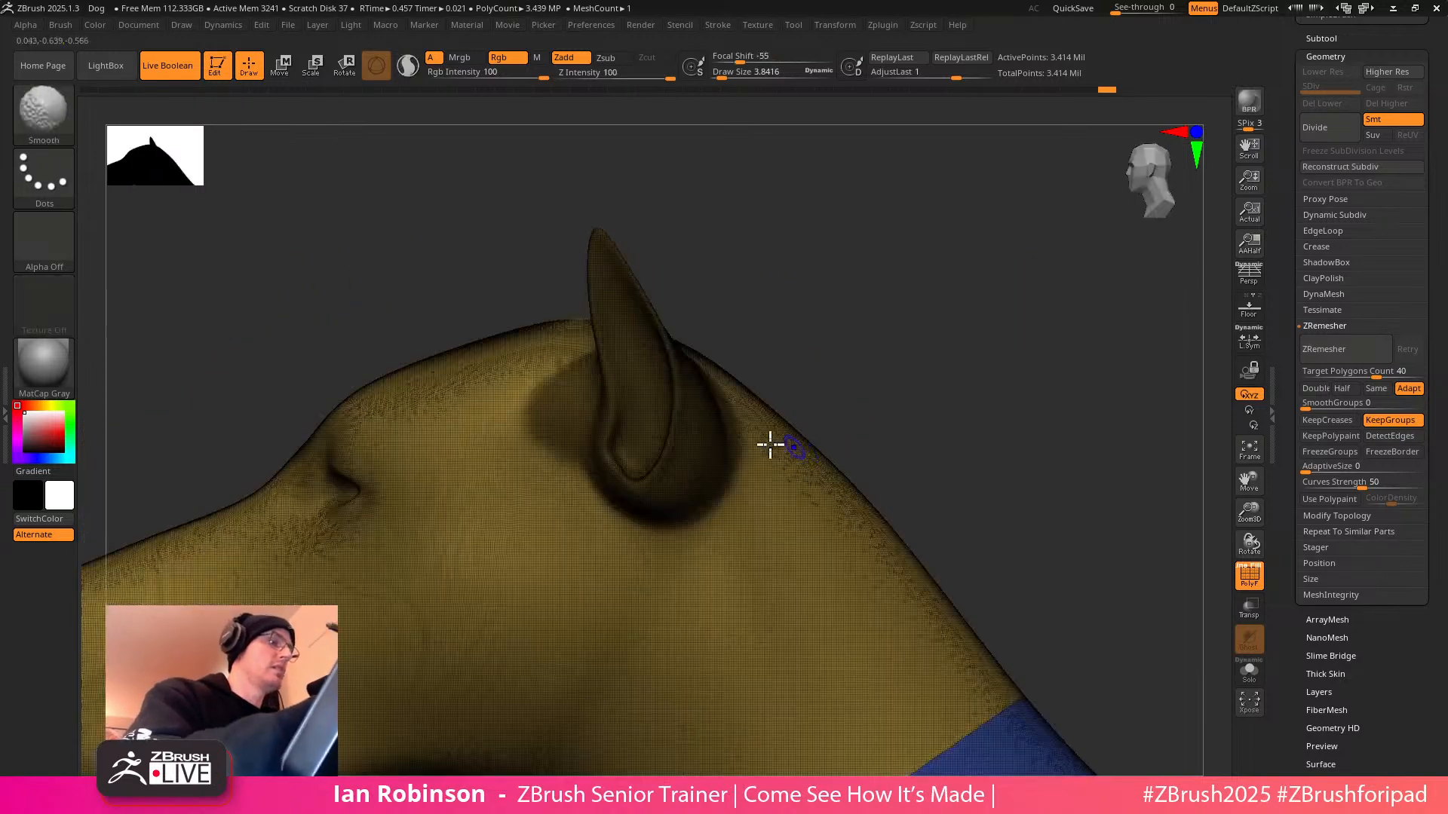
key(ctrl)
ctrl+drag(579, 384, 565, 550)
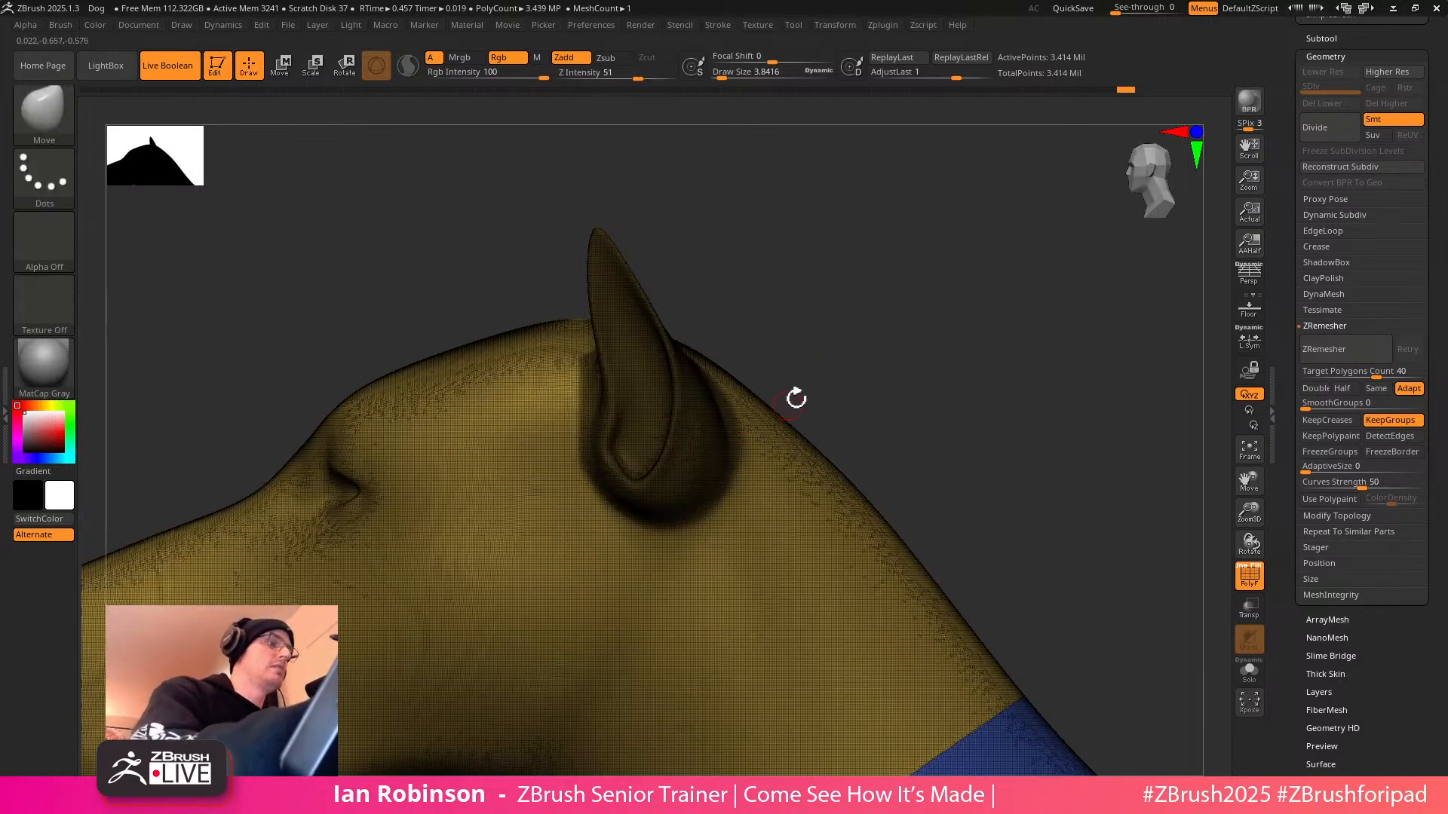
Turn the masked ears into their own polygroup and clear the mask
mouse_move(929, 382)
alt+mouse_down()
mouse_move(935, 342)
mouse_move(968, 351)
alt+mouse_up()
drag(1435, 490, 1432, 188)
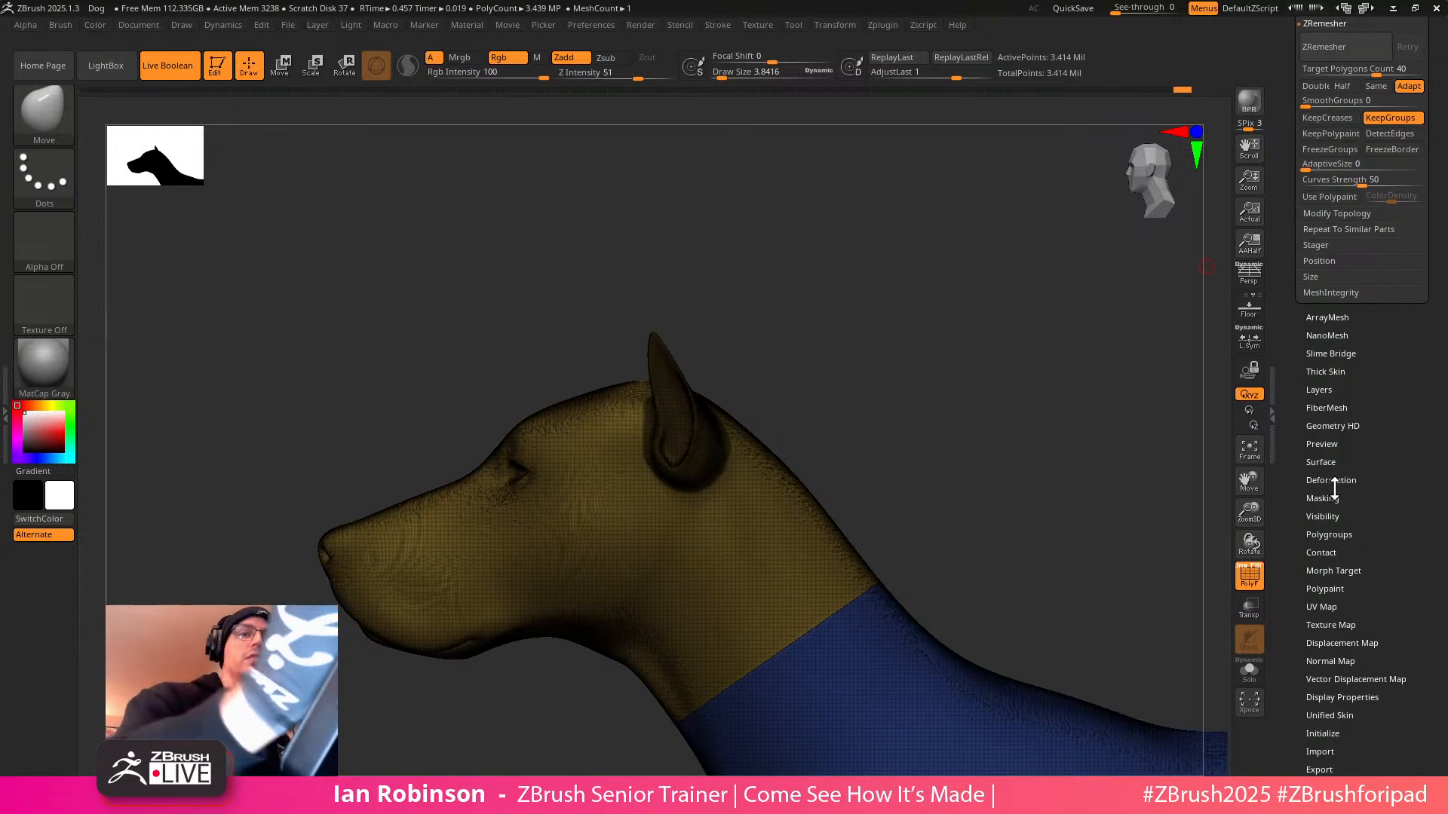
click(1333, 535)
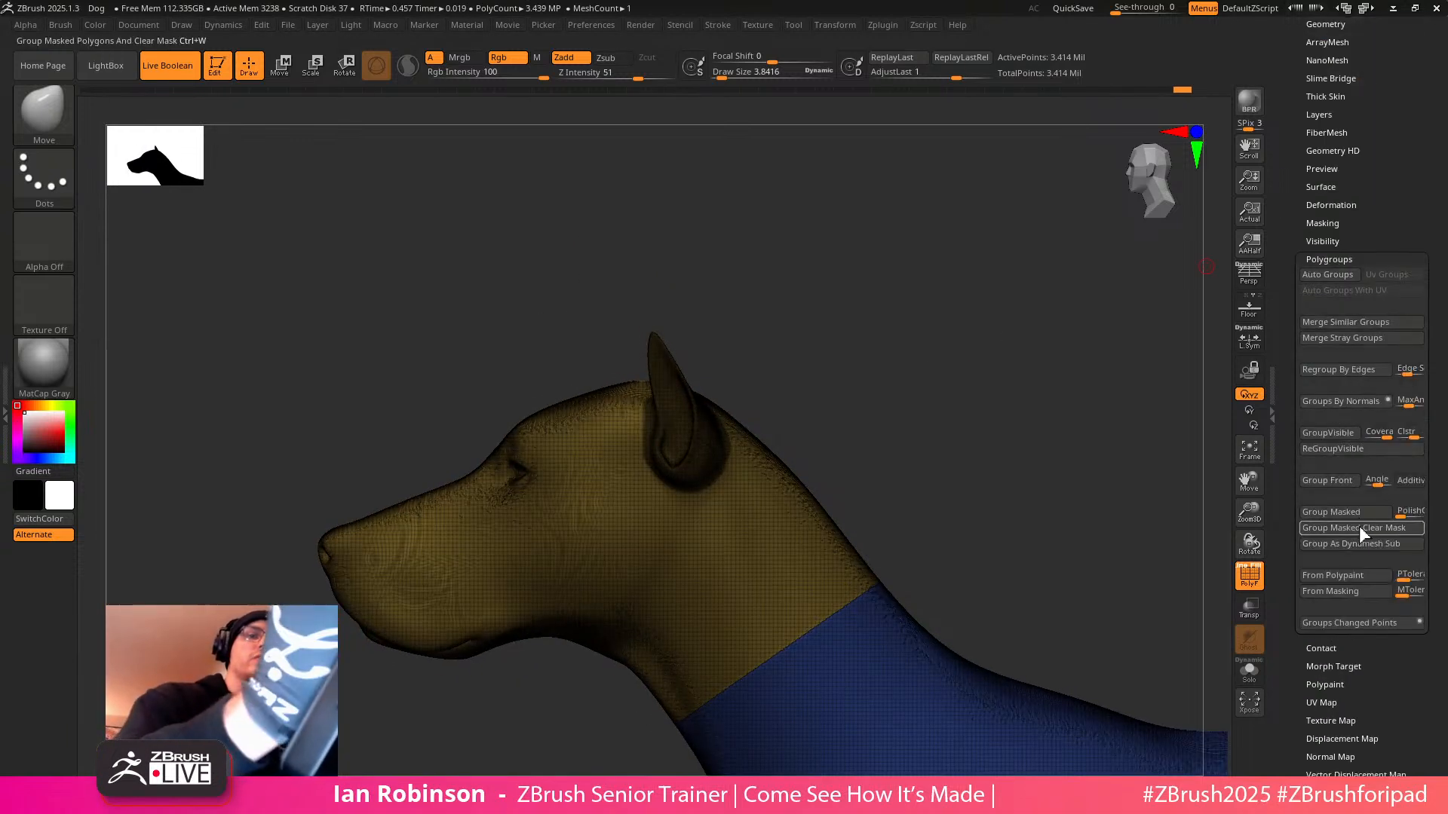
click(1354, 527)
drag(992, 433, 853, 397)
alt+drag(854, 396, 878, 655)
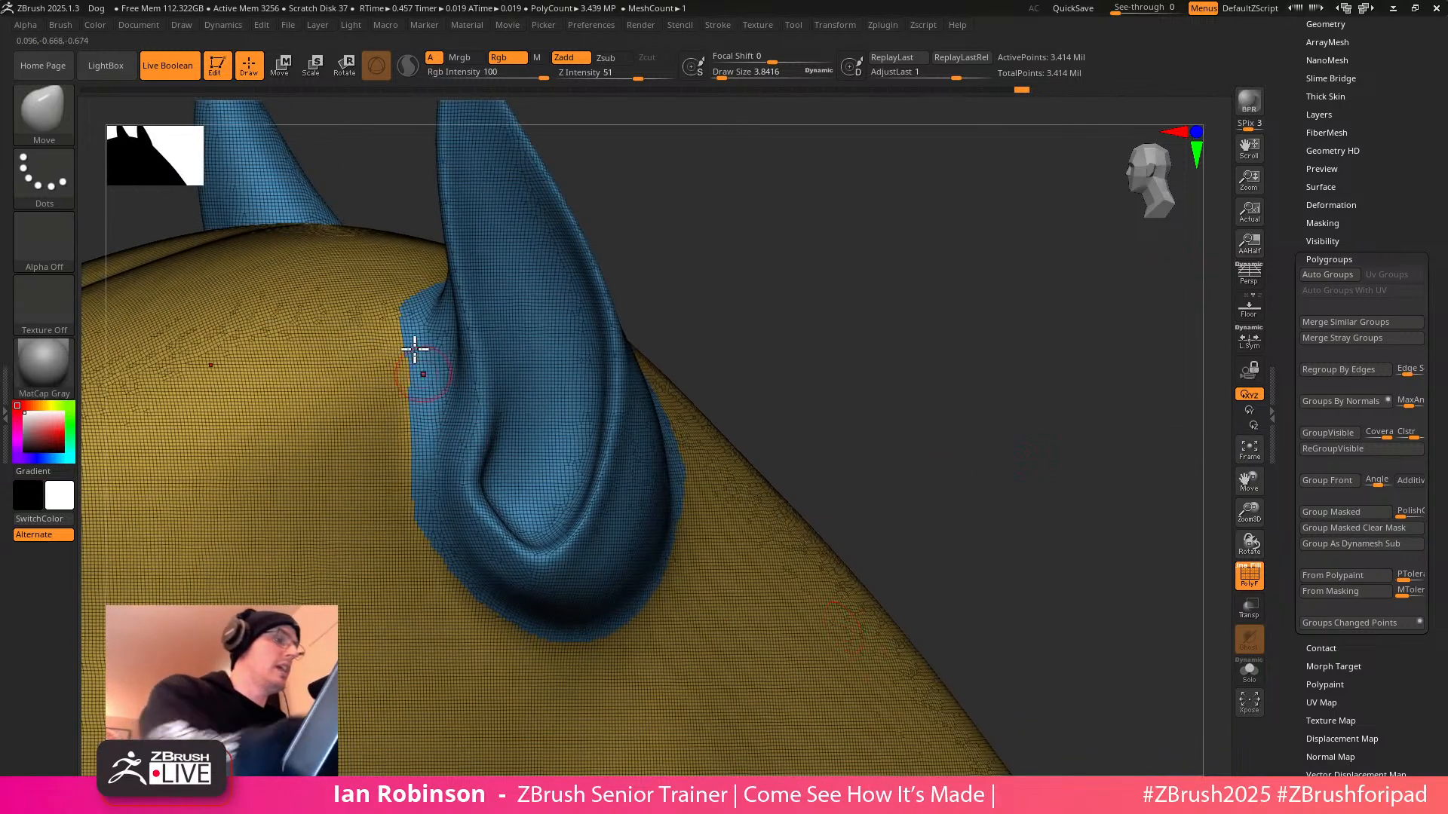
Smooth the borders of the new ear polygroup with Polish By Groups at 100
click(1349, 202)
drag(1346, 276, 1411, 278)
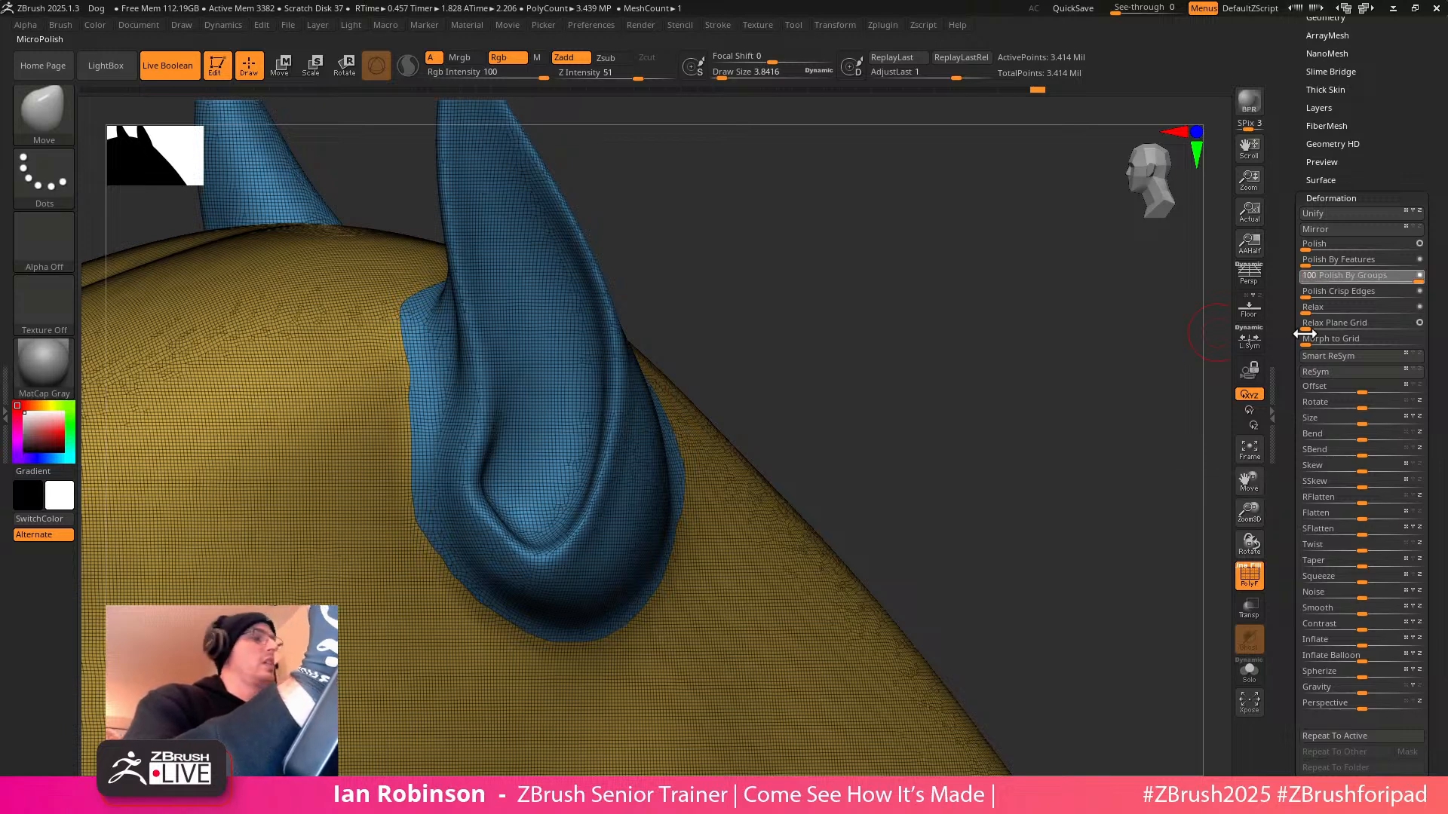
drag(948, 432, 995, 404)
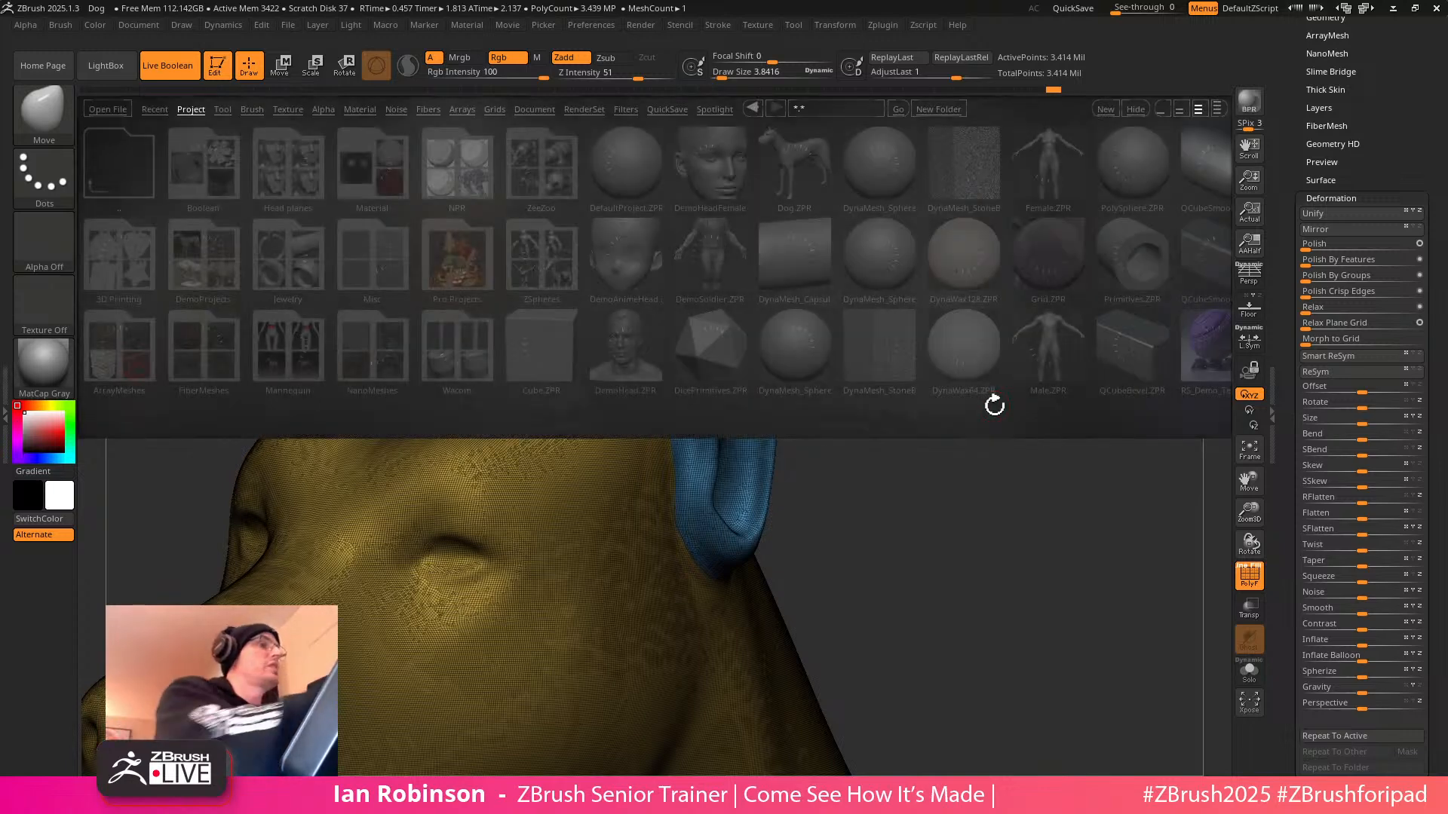
Look through the Smooth brush variants in the LightBox brush library
click(252, 110)
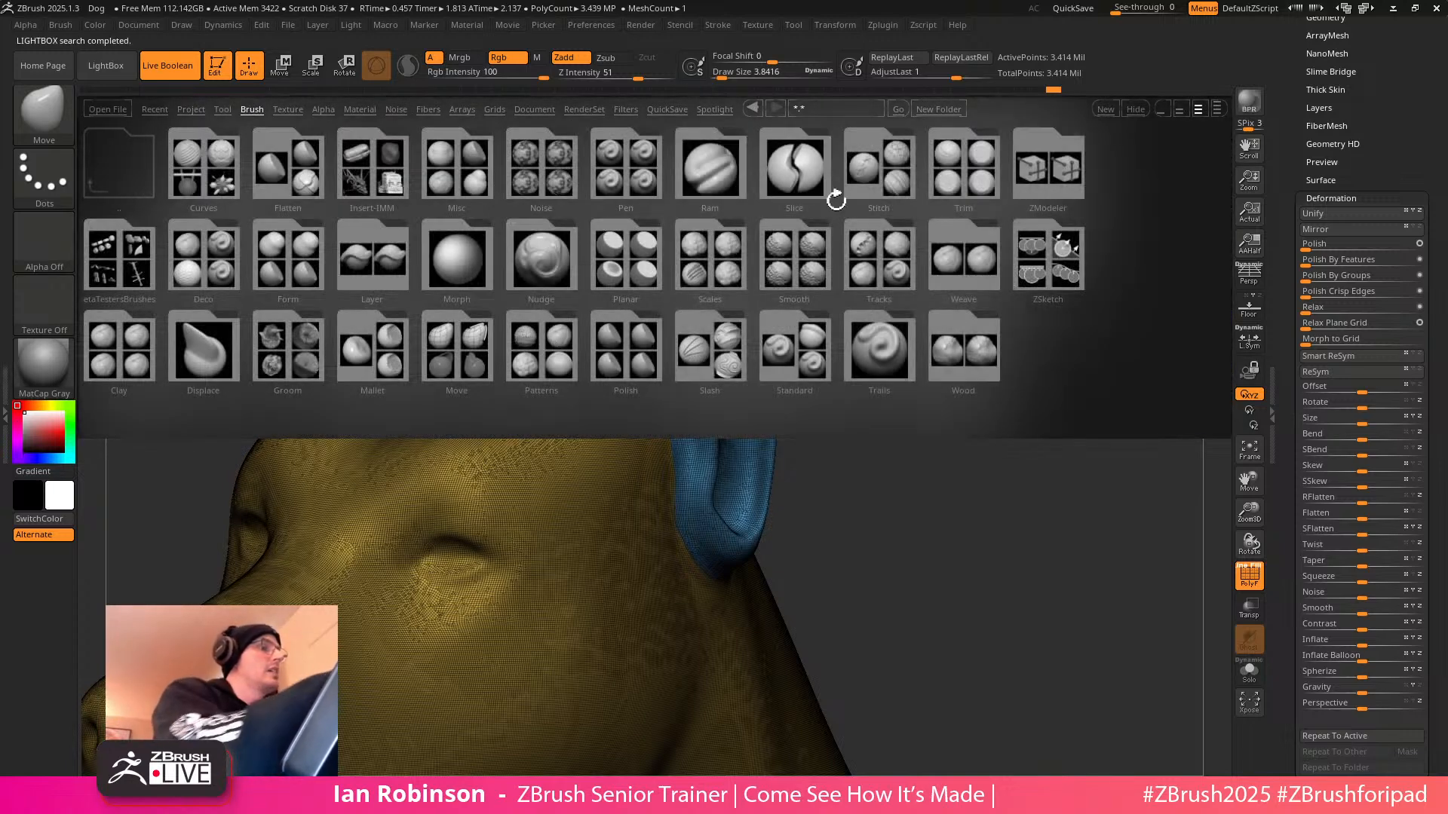
click(803, 260)
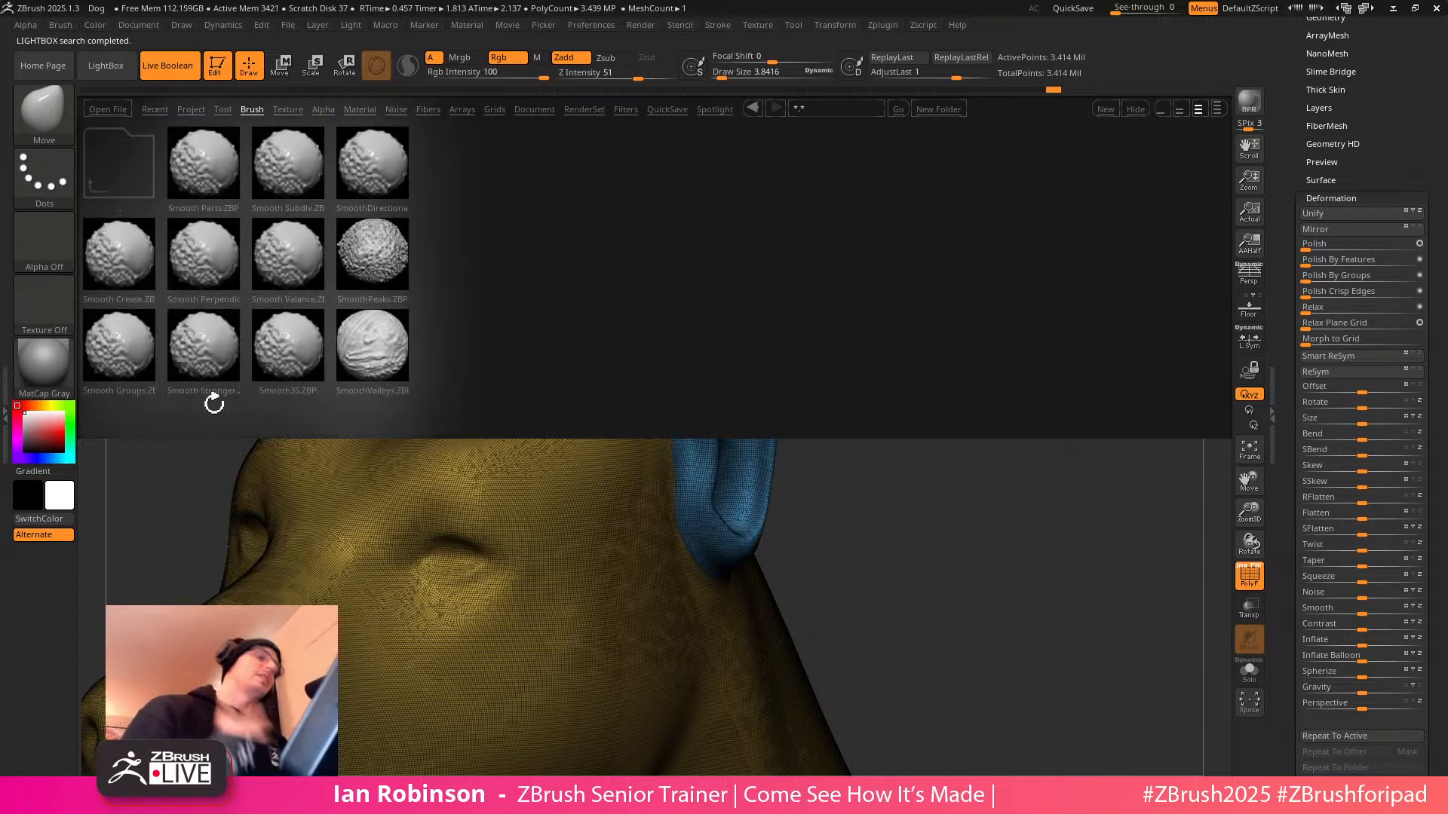
key(comma)
Compare the dog's head and neck surface with the polyframe display on and off
alt+drag(934, 439, 916, 205)
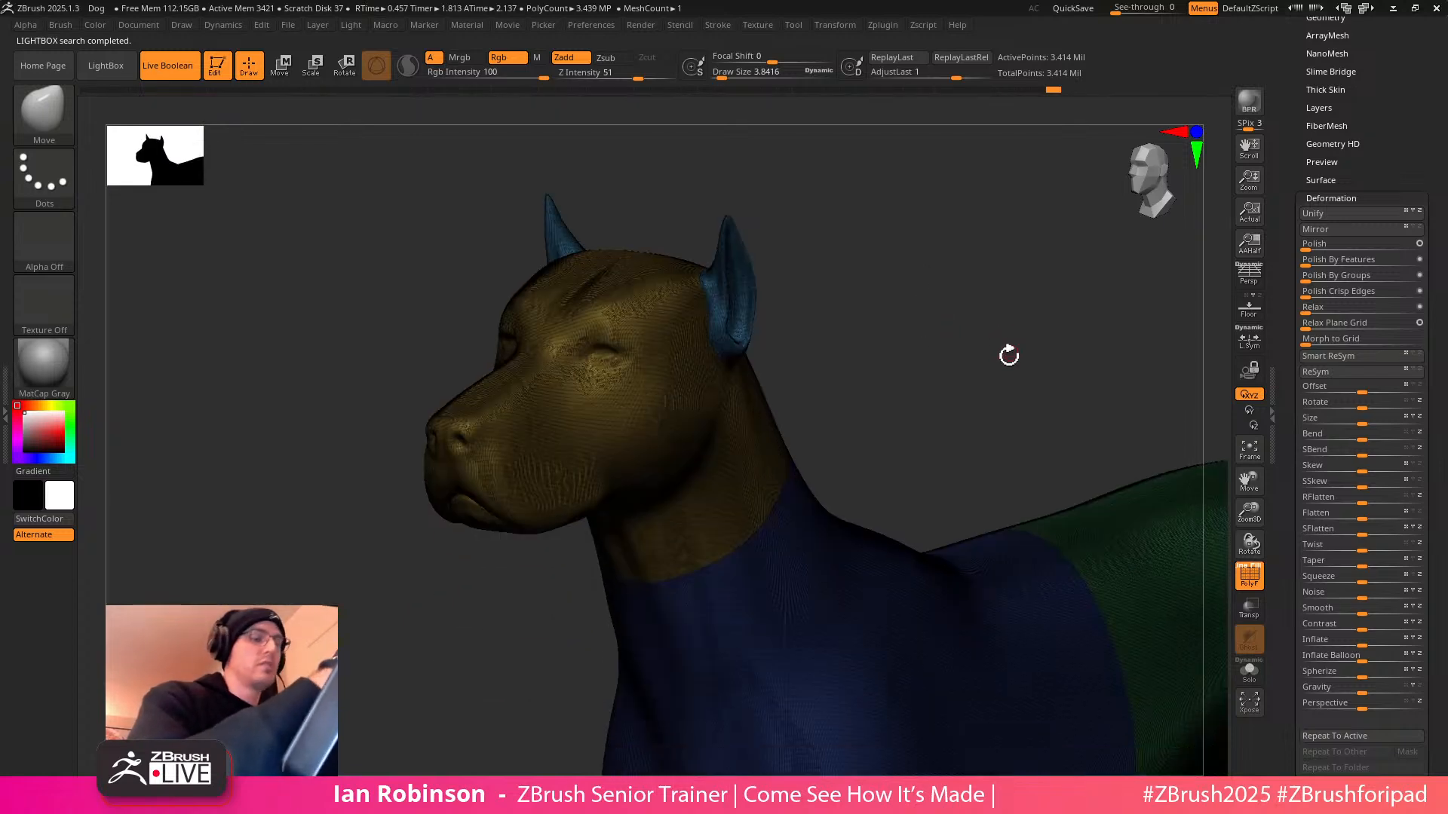
key(shift+f)
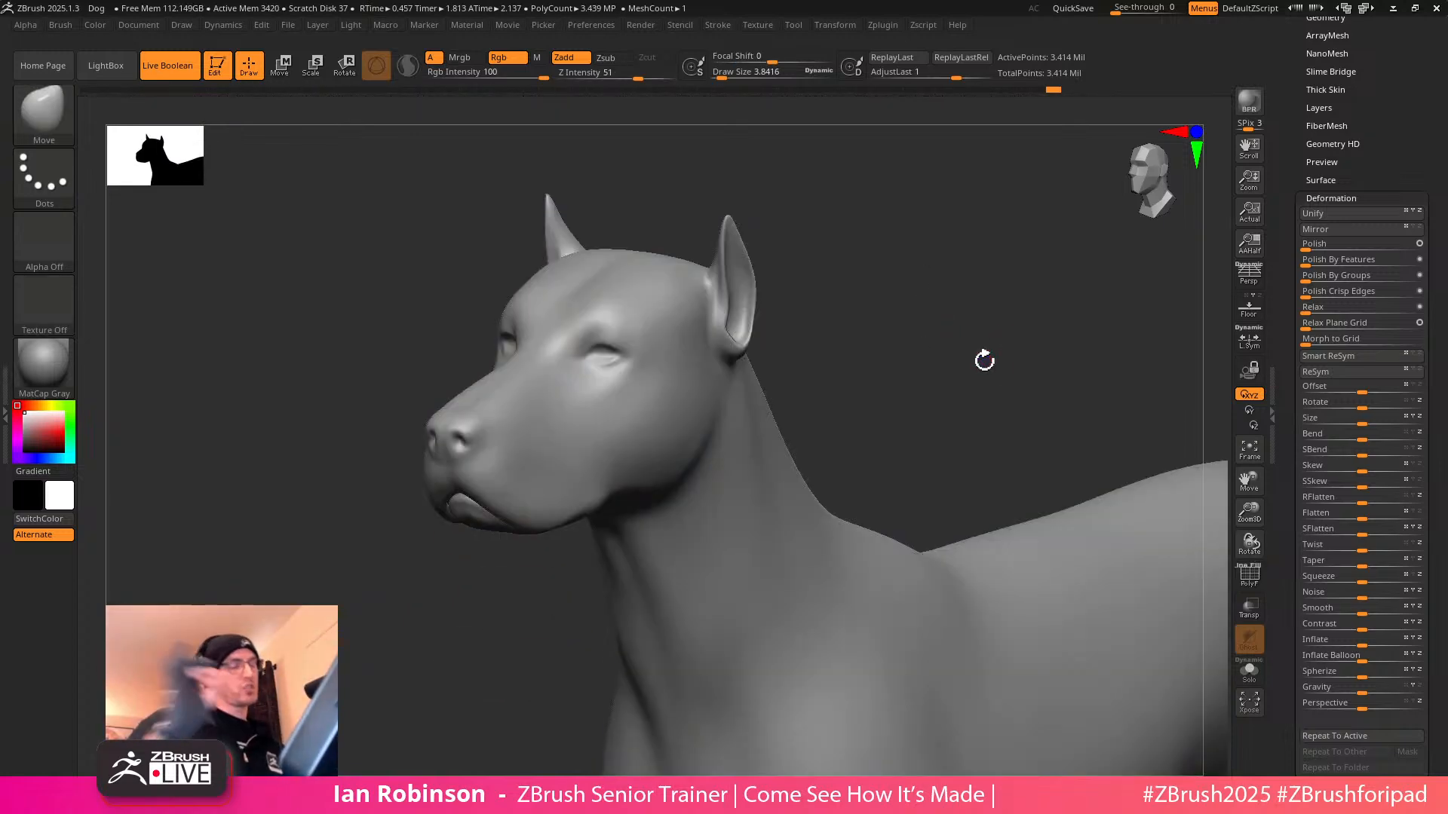
key(shift+f)
alt+drag(985, 358, 885, 277)
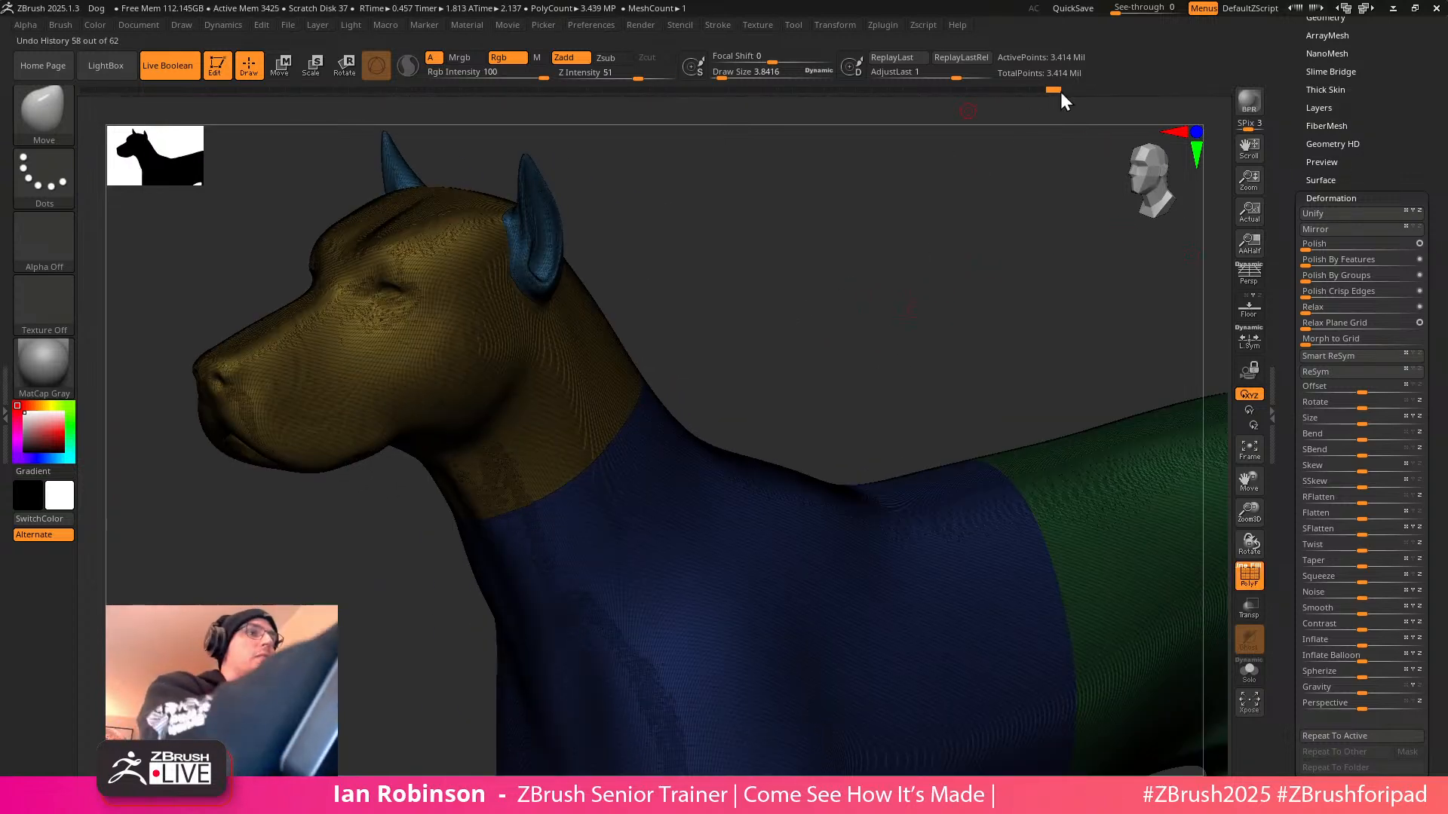
key(ctrl)
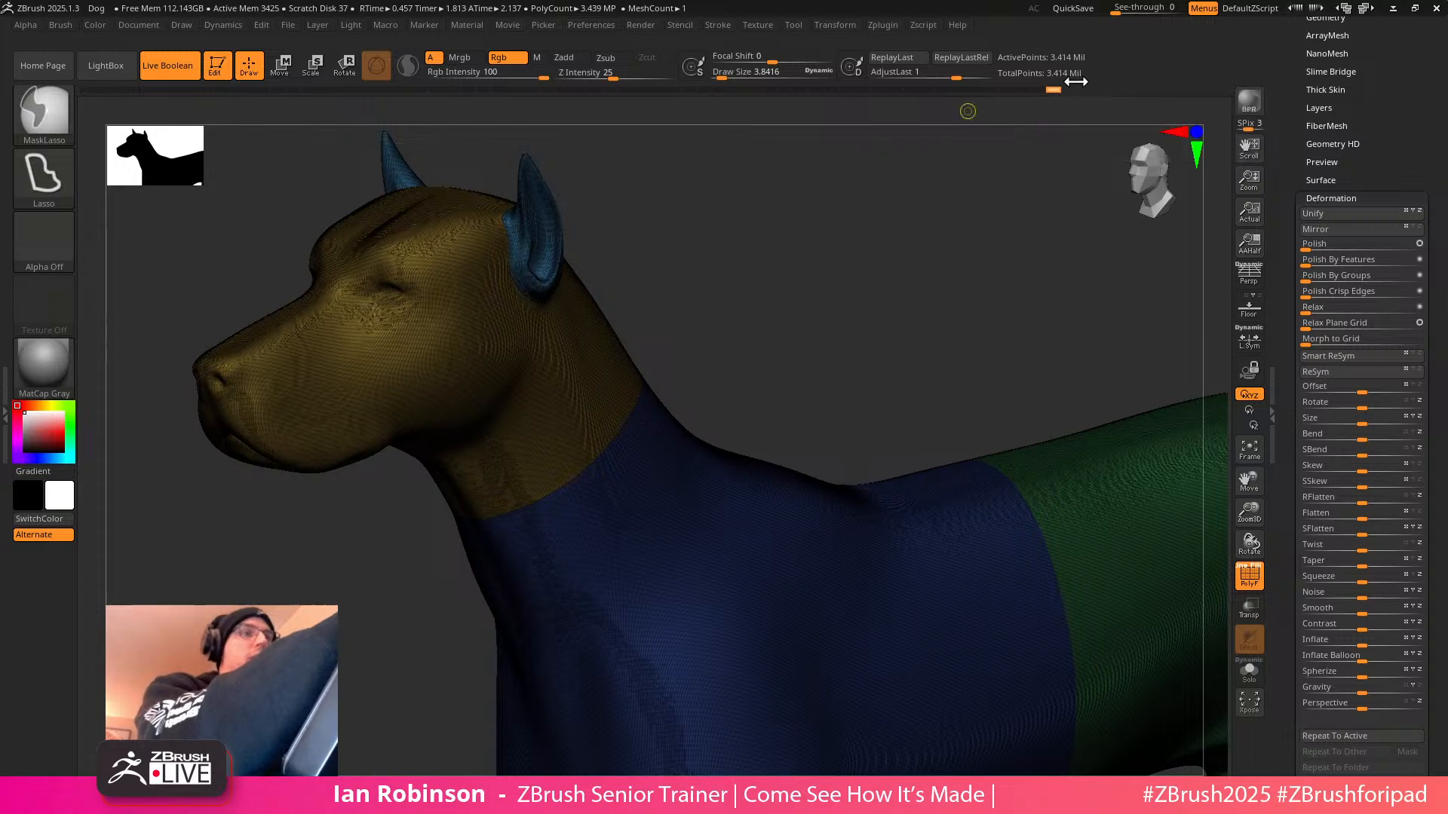
key(shift+f)
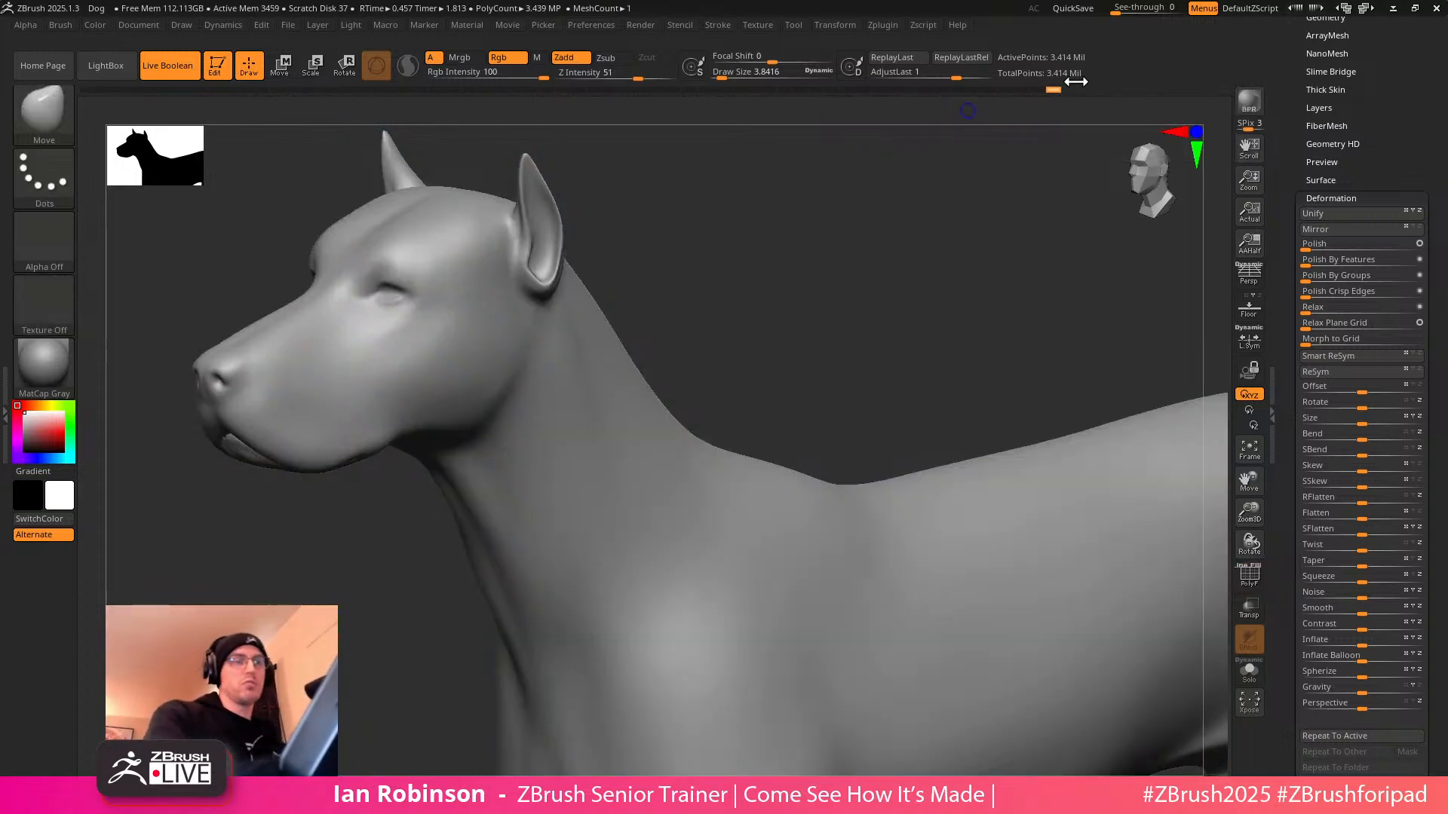
Leave a canvas snapshot of the whole dog with its polygroup colors and place the live model beside it
alt+drag(924, 384, 892, 284)
alt+drag(1089, 311, 992, 307)
alt+drag(1072, 411, 957, 420)
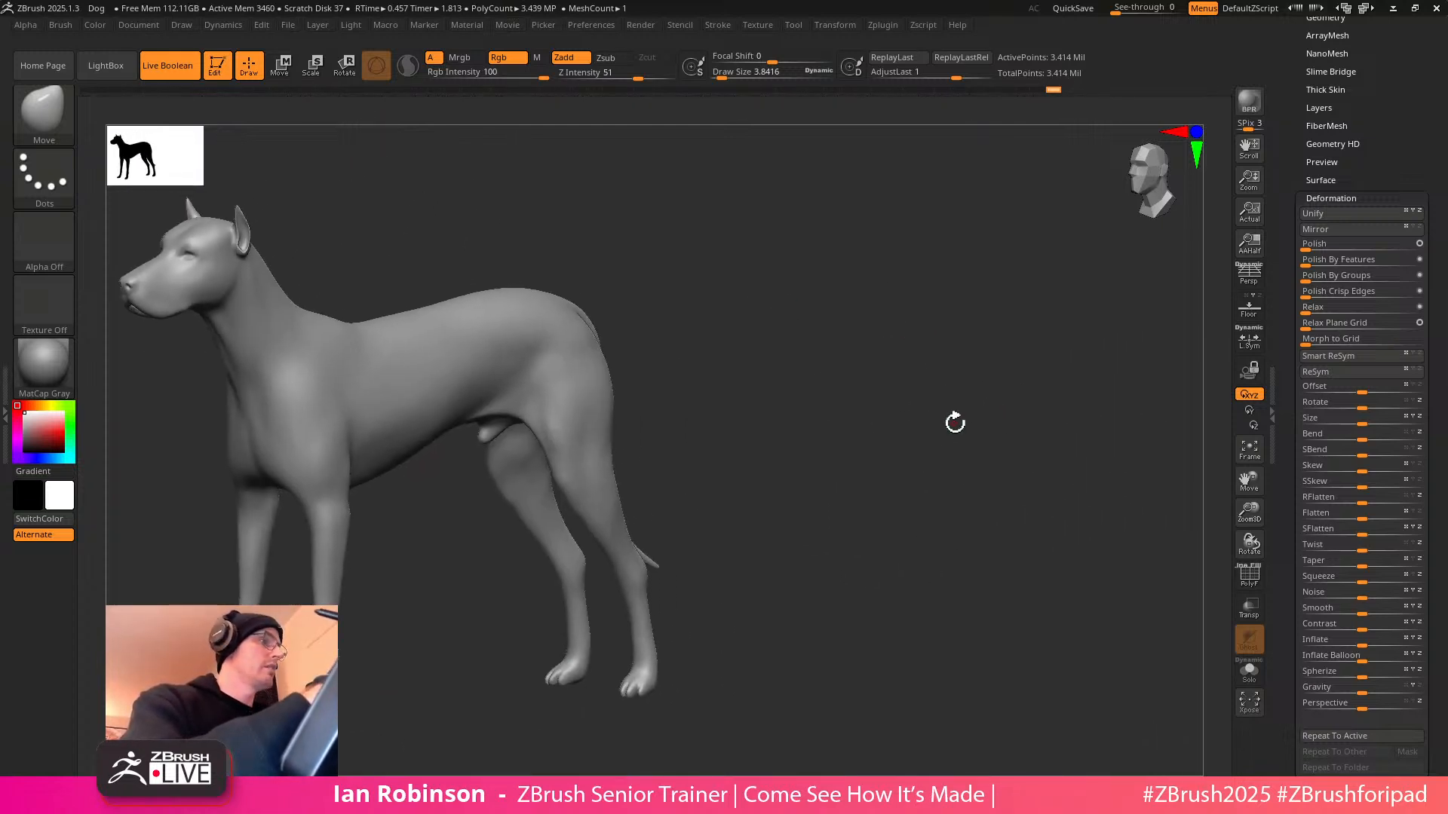
key(shift+f)
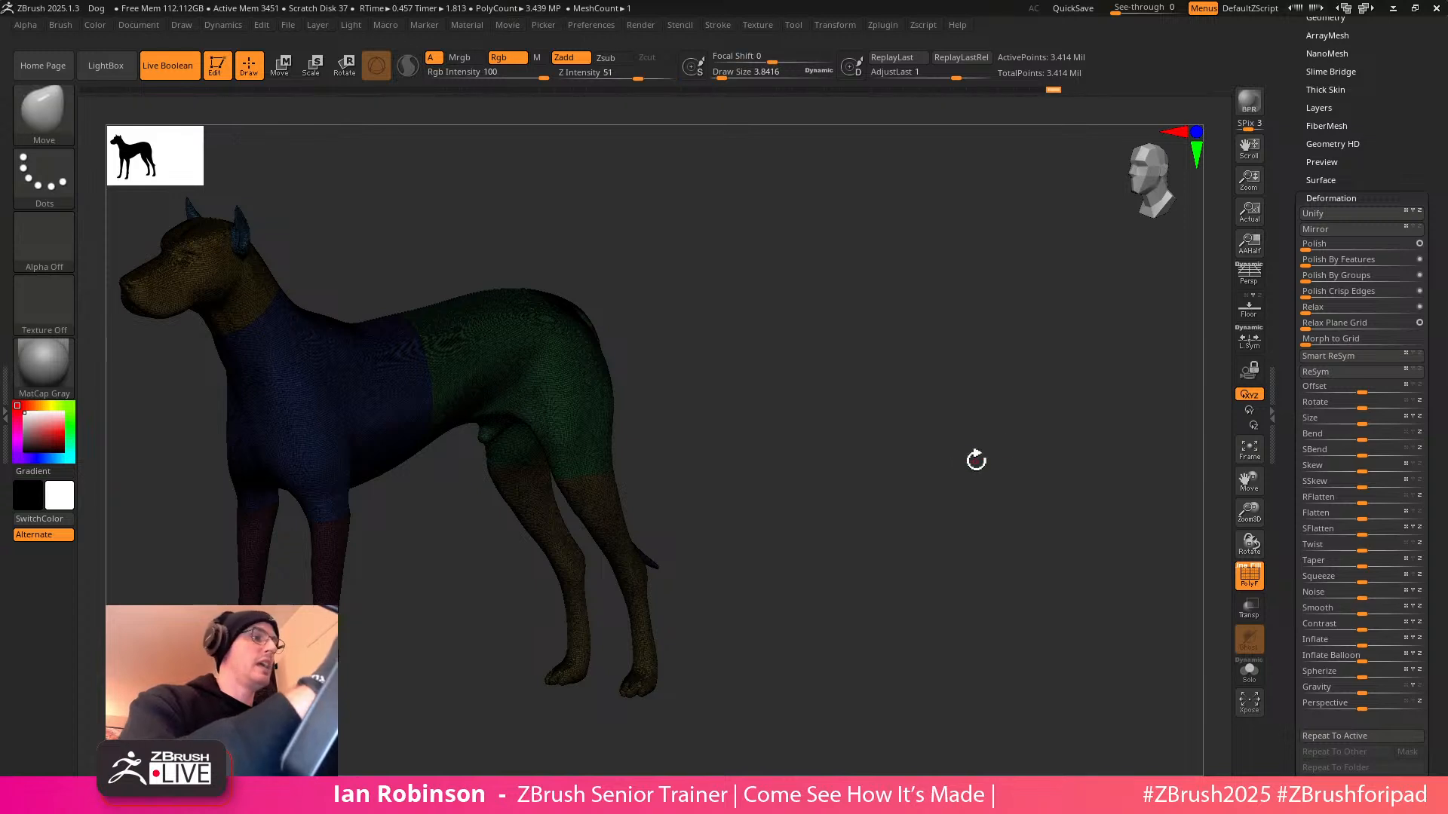
key(shift+s)
alt+drag(981, 460, 1160, 434)
alt+drag(1101, 382, 1186, 371)
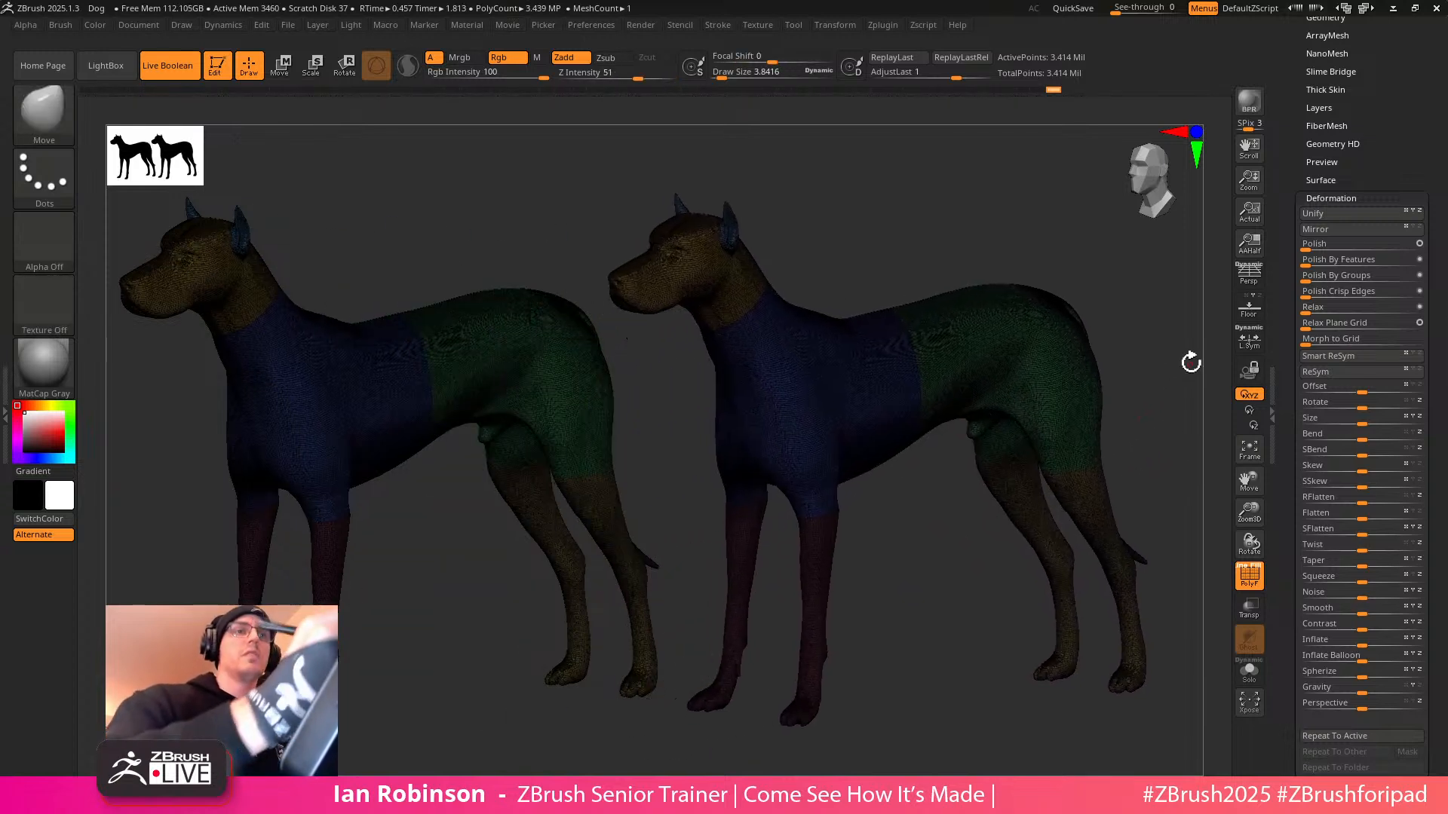
Retopologize the dog with ZRemesher
scroll(1385, 222, up, 5)
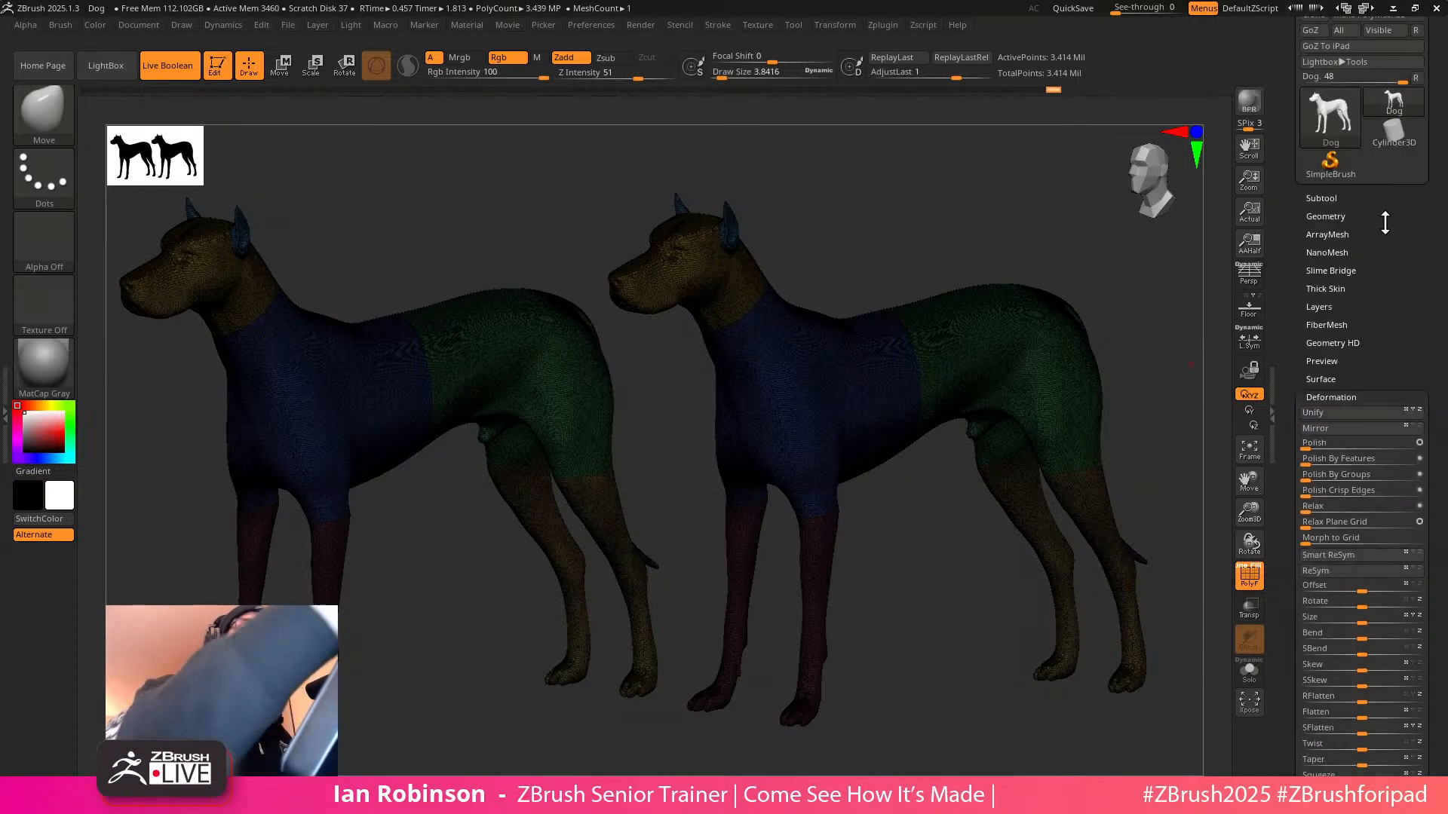
click(1342, 217)
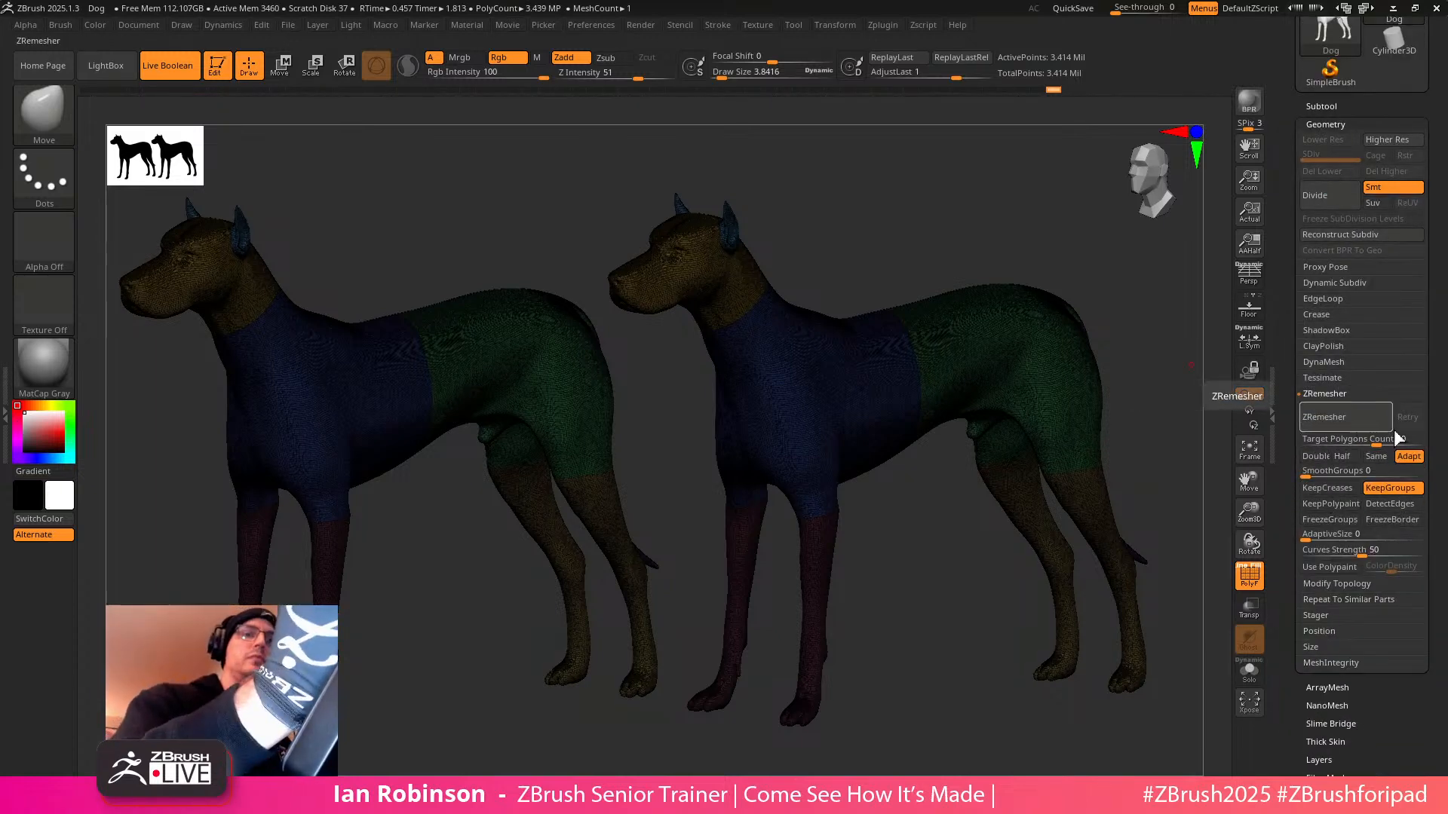
click(1357, 417)
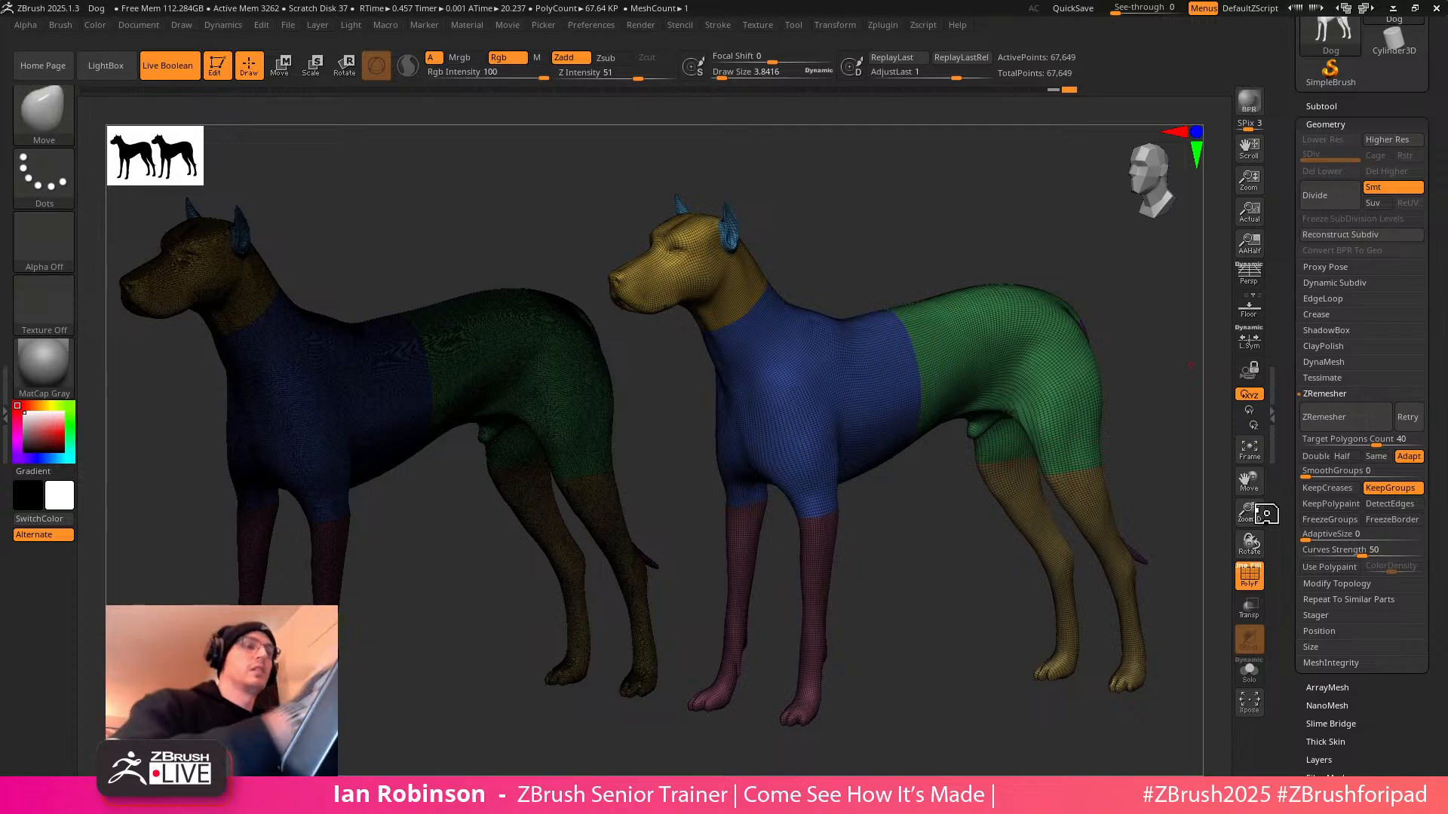
Inspect the remeshed topology around the dog's ears, eyes, muzzle and mouth
drag(1190, 365, 870, 417)
alt+drag(835, 221, 873, 482)
drag(894, 252, 967, 329)
mouse_move(882, 360)
mouse_down()
mouse_move(883, 333)
mouse_move(895, 430)
mouse_move(953, 462)
mouse_move(921, 327)
mouse_move(888, 353)
mouse_up()
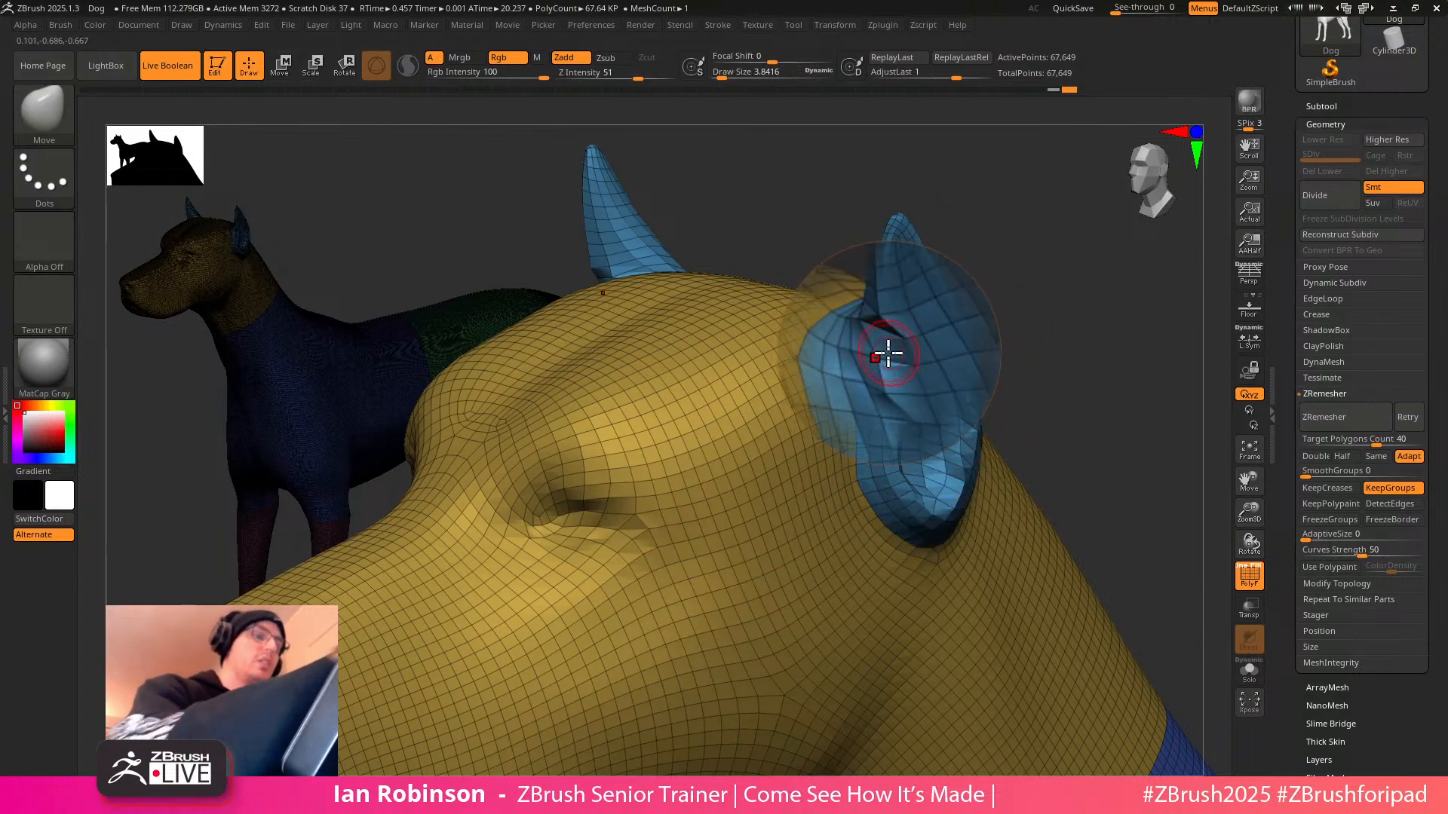
key(ctrl+z)
alt+drag(1056, 430, 1043, 367)
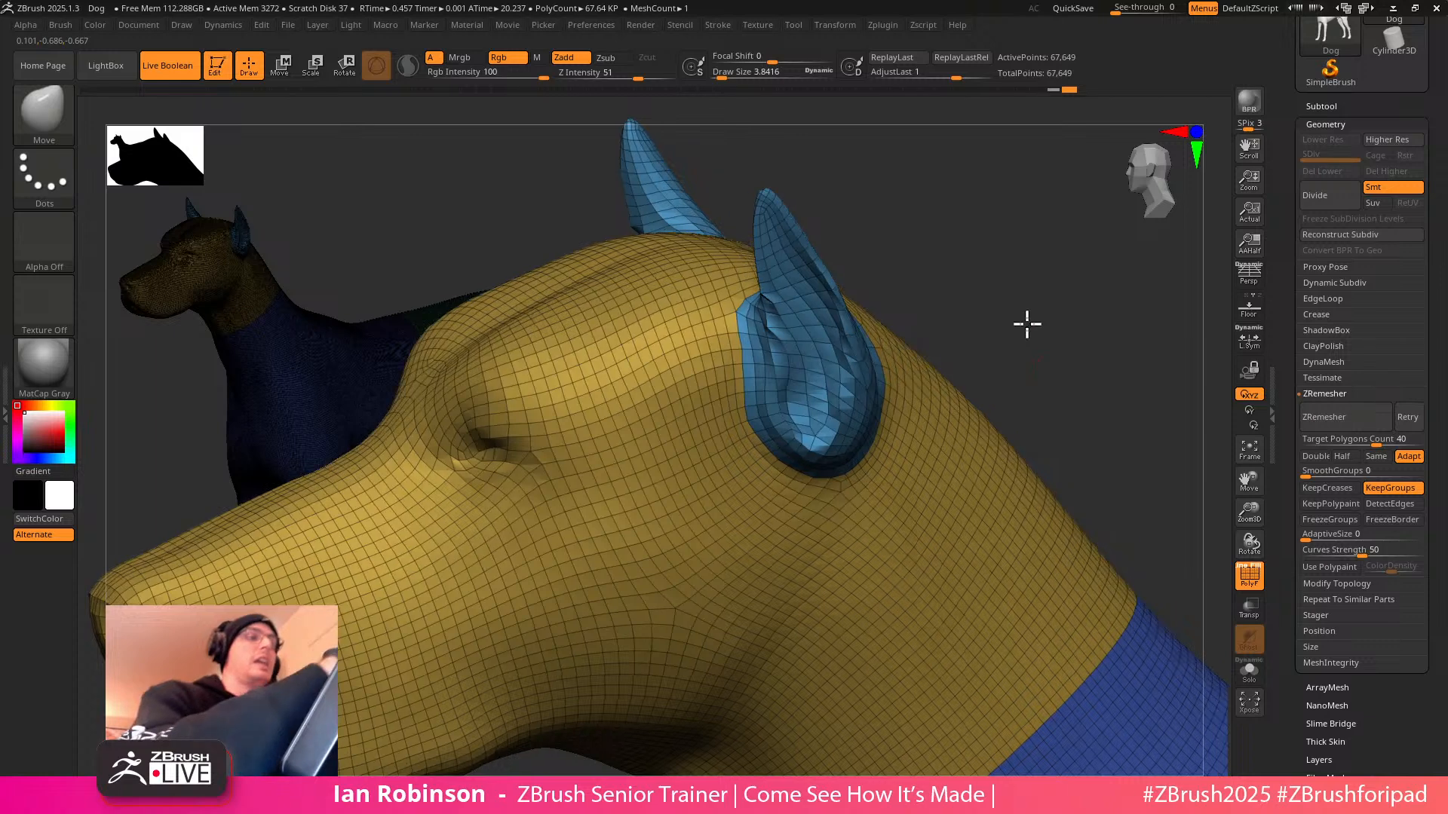
drag(1018, 323, 1066, 319)
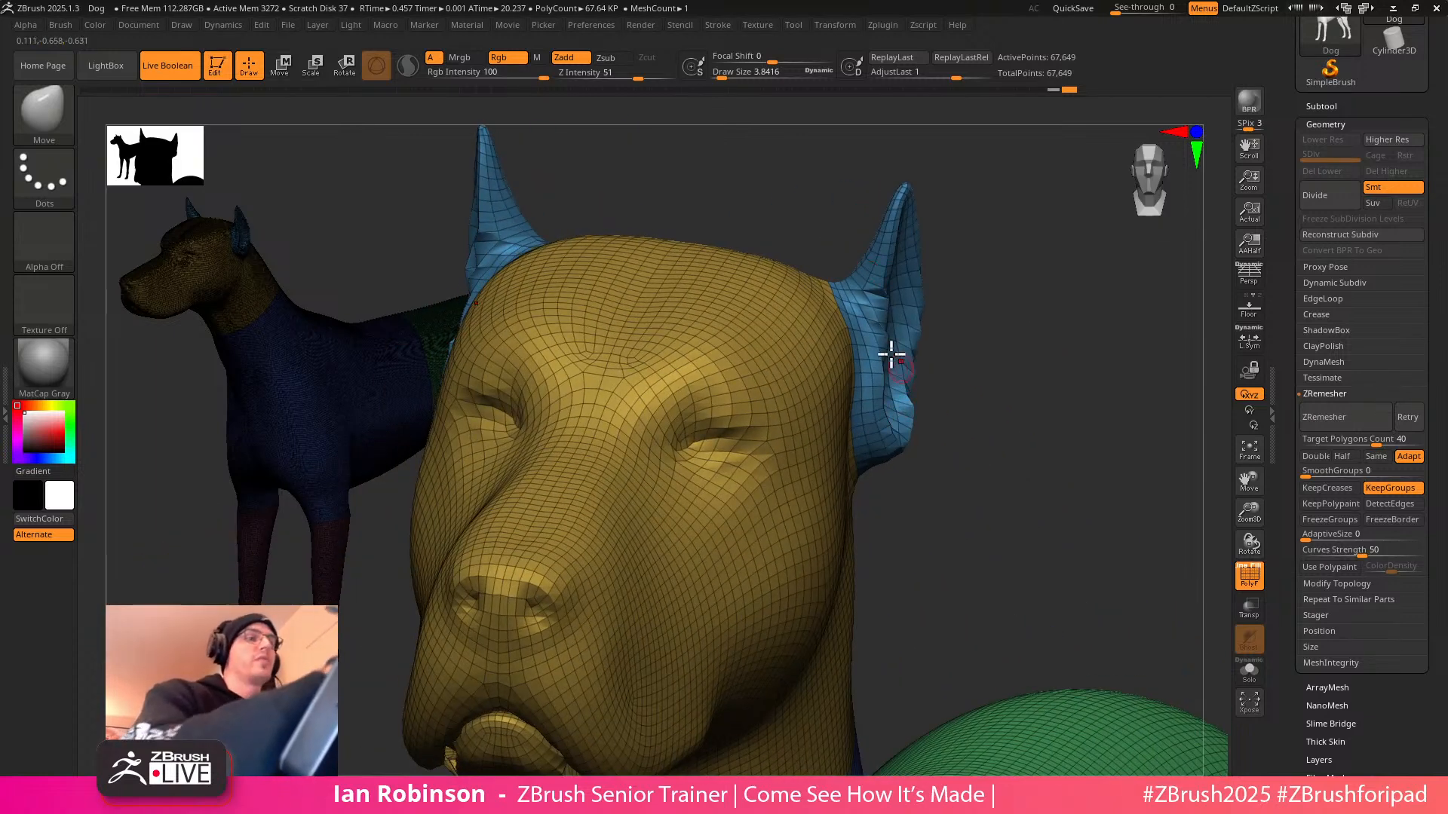
drag(954, 350, 947, 291)
drag(832, 607, 1050, 442)
drag(1136, 236, 820, 433)
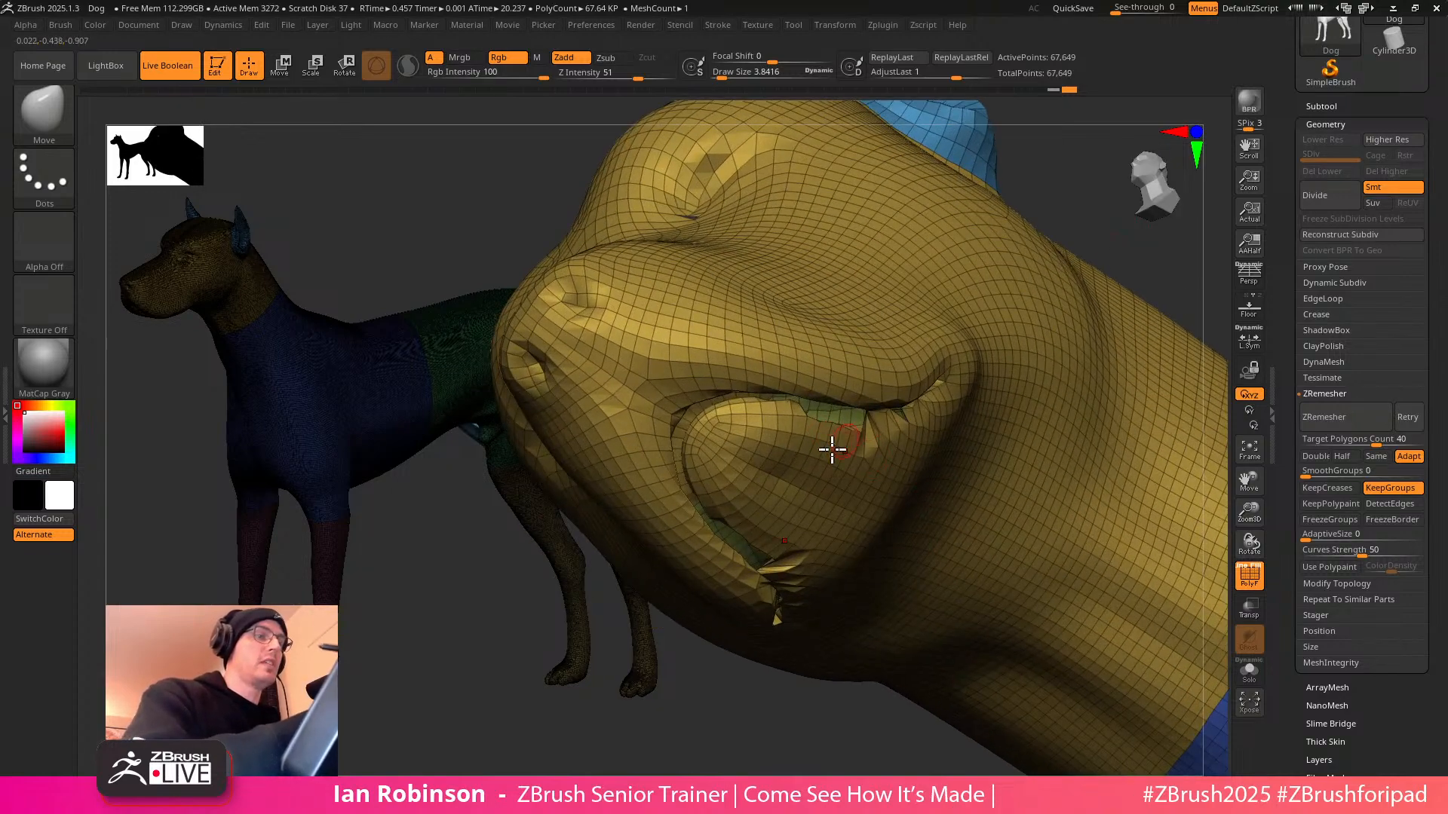
Undo the ZRemesher retopology and check the original mouth area with the polyframe off and on
right_drag(876, 437, 892, 591)
key(ctrl+z)
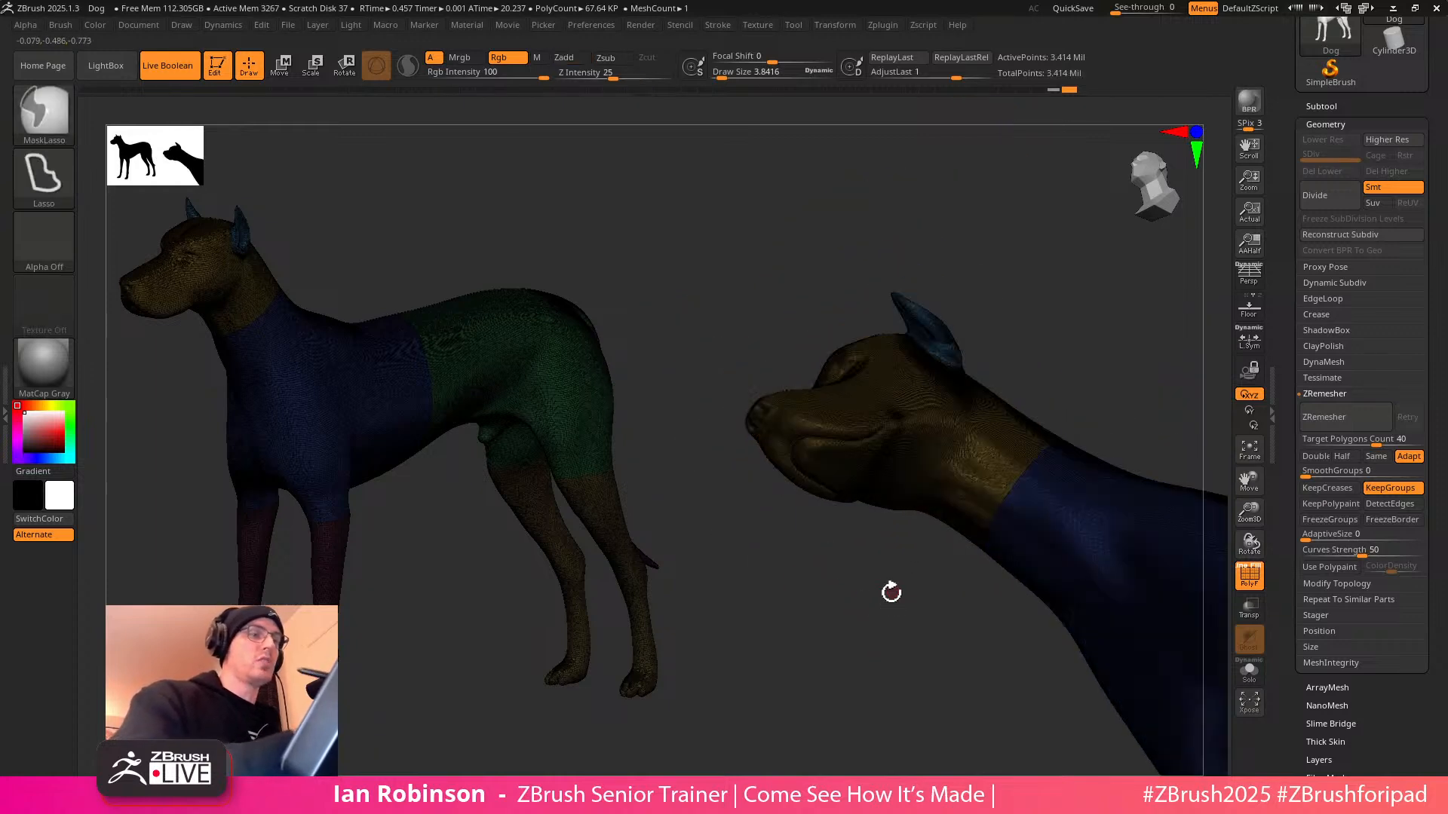
key(shift+f)
alt+right_drag(817, 423, 727, 388)
key(shift+f)
Hide the small polygroup inside the dog's mouth and isolate the head polygroup
ctrl+shift+click(736, 365)
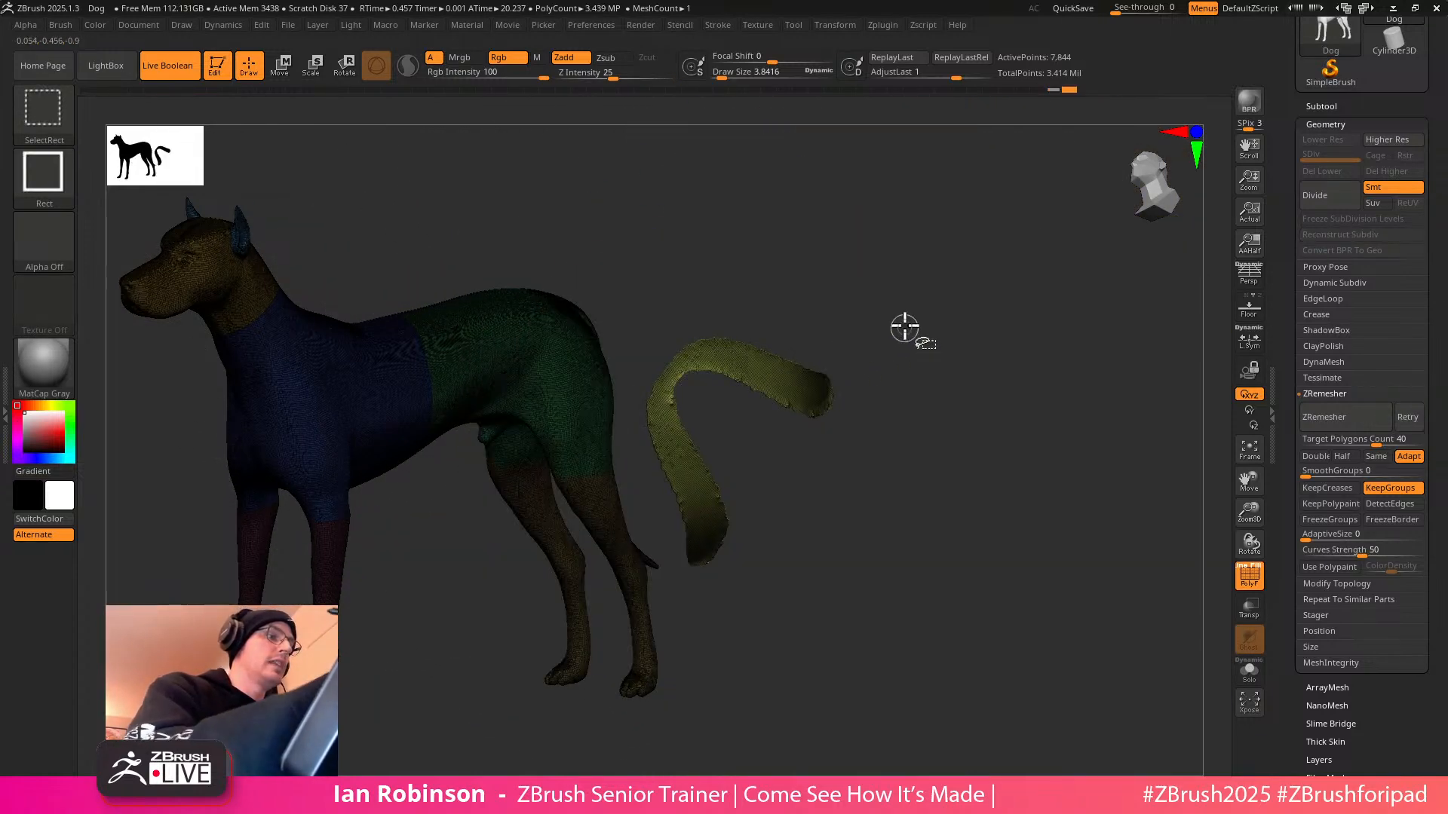
ctrl+shift+click(963, 391)
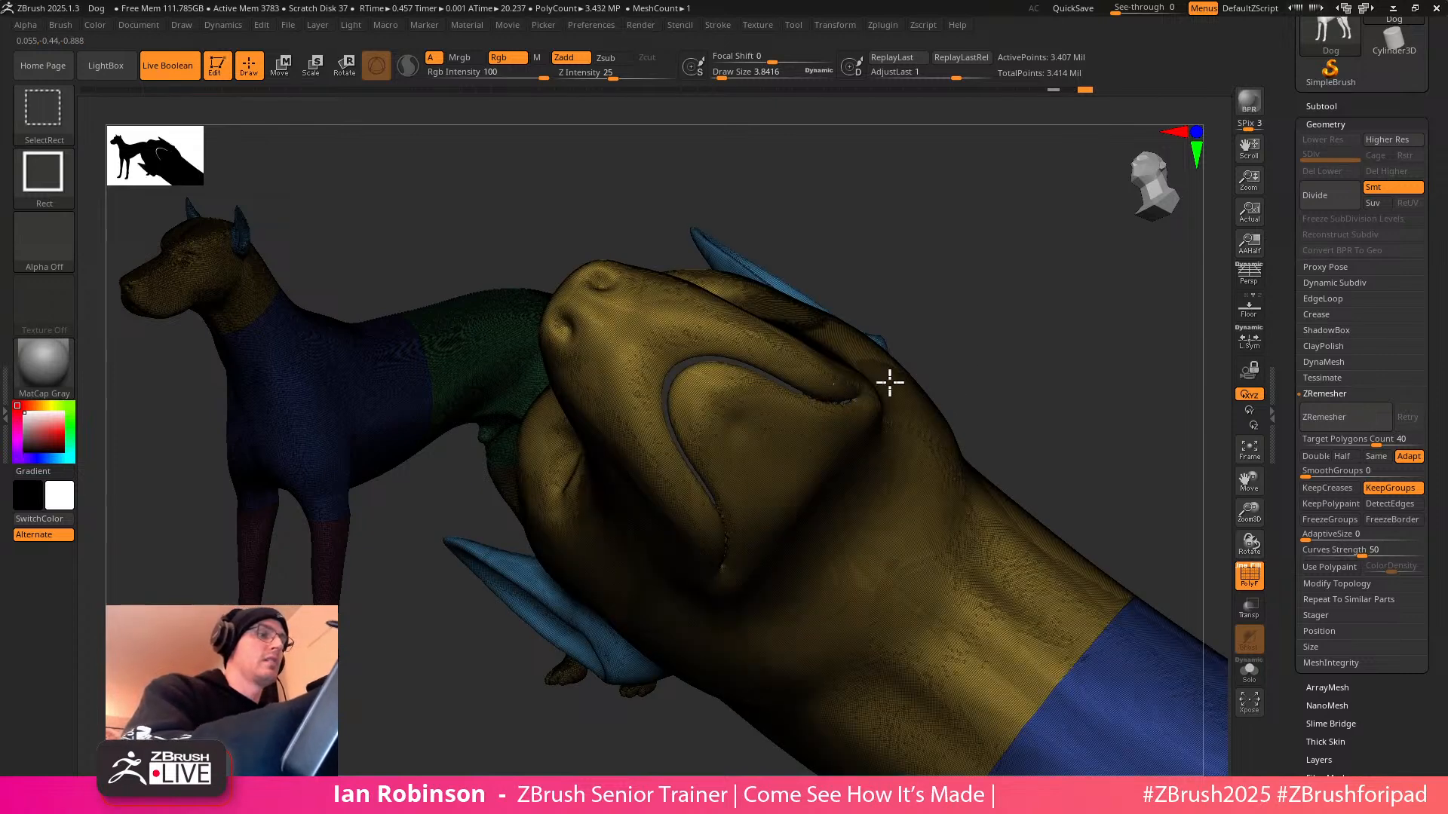
ctrl+shift+click(873, 386)
mouse_move(984, 305)
ctrl+shift+mouse_down()
mouse_move(1021, 374)
mouse_move(1040, 342)
ctrl+shift+mouse_up()
mouse_move(1040, 342)
right_down()
mouse_move(1031, 405)
mouse_move(1050, 314)
right_up()
ctrl+shift+drag(1050, 313, 1061, 439)
mouse_move(1060, 439)
right_down()
mouse_move(1086, 463)
mouse_move(1030, 350)
right_up()
key(ctrl+shift)
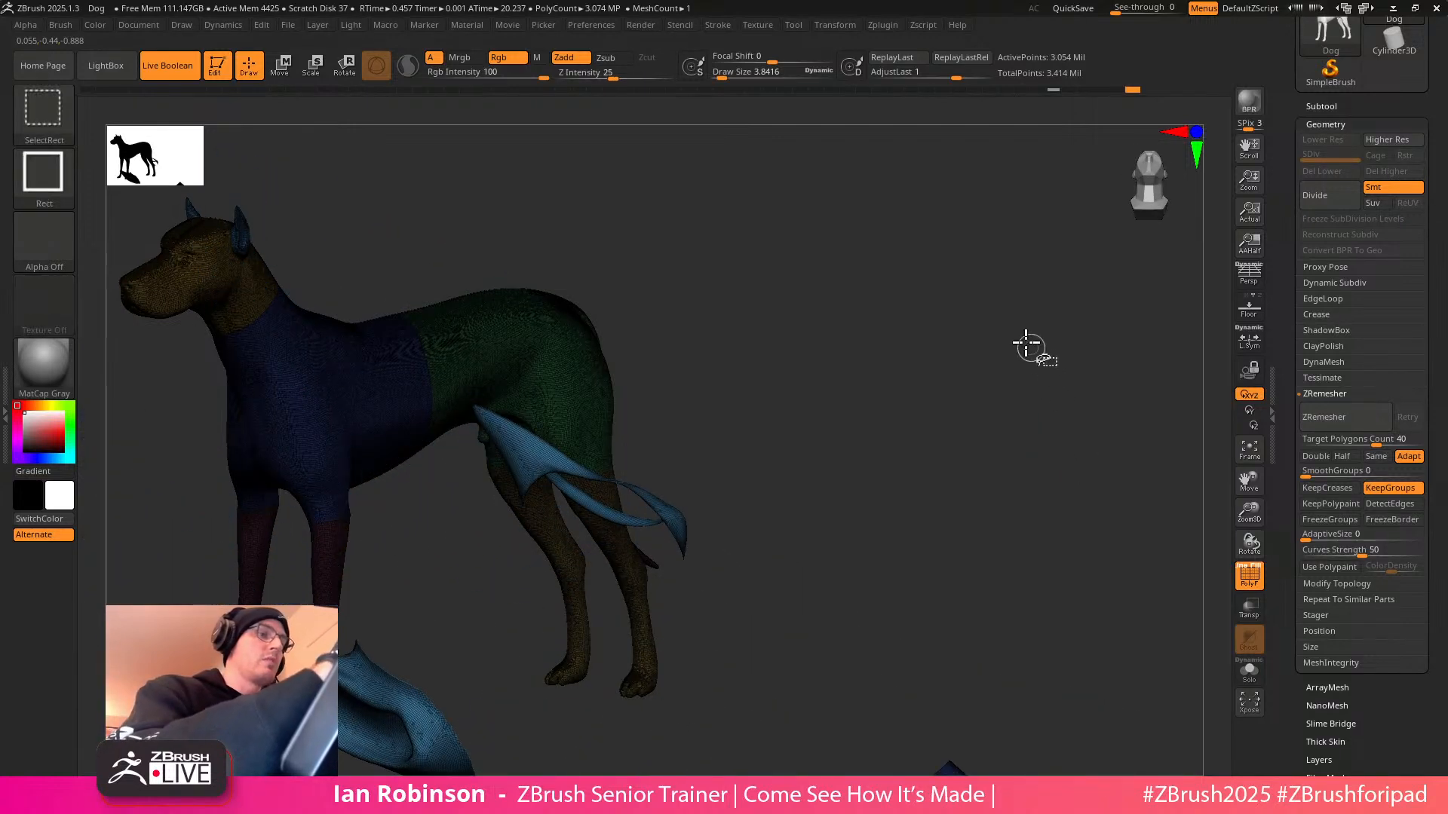
ctrl+shift+drag(1029, 350, 1069, 449)
mouse_move(1070, 450)
right_down()
mouse_move(1043, 437)
mouse_move(1043, 452)
mouse_move(1021, 394)
right_up()
click(1350, 394)
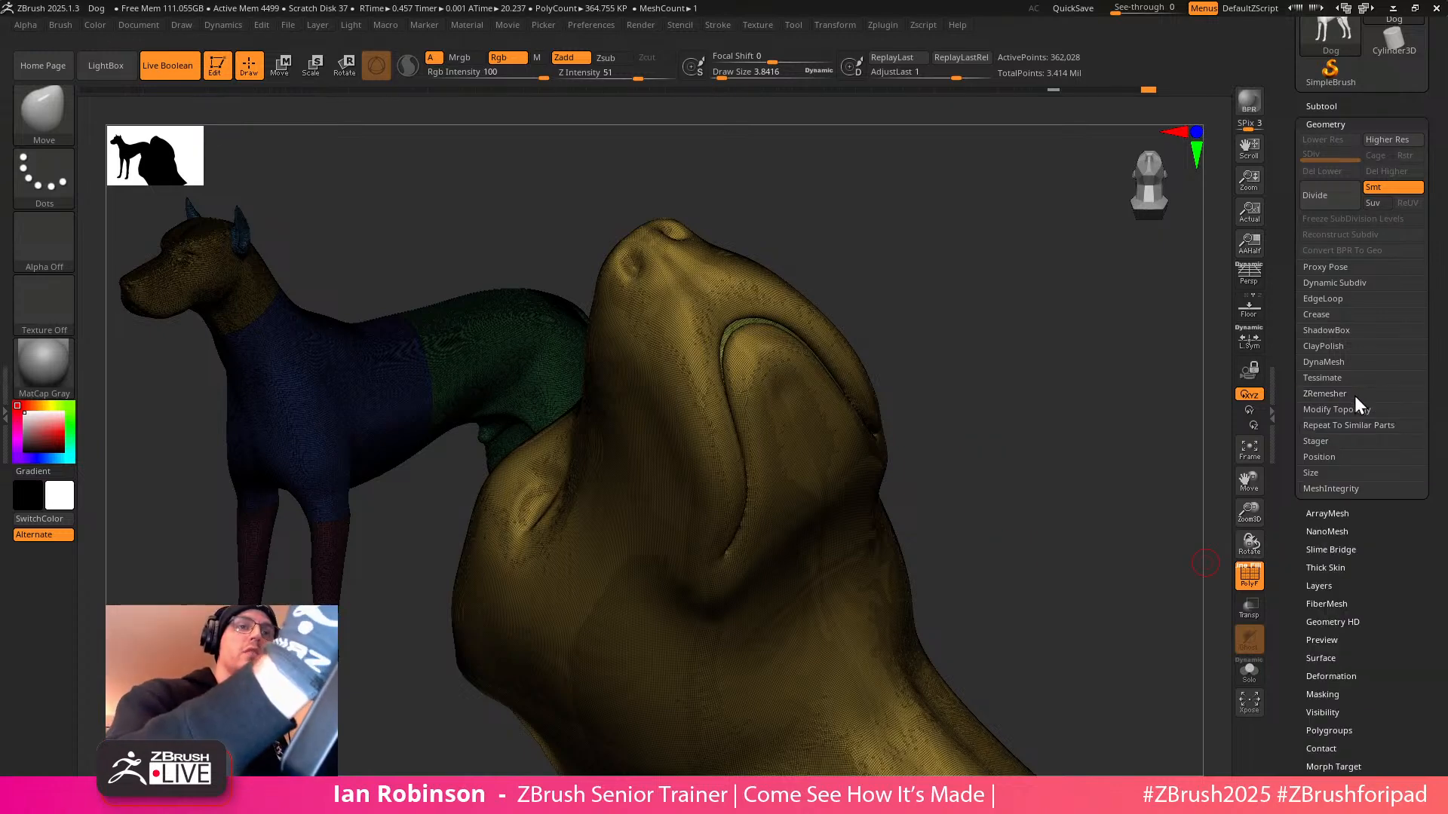
Mask the isolated head polygroup, show the whole dog again and turn off the polyframe display
mouse_move(1116, 490)
ctrl+right_down()
mouse_move(995, 433)
mouse_move(1003, 392)
ctrl+right_up()
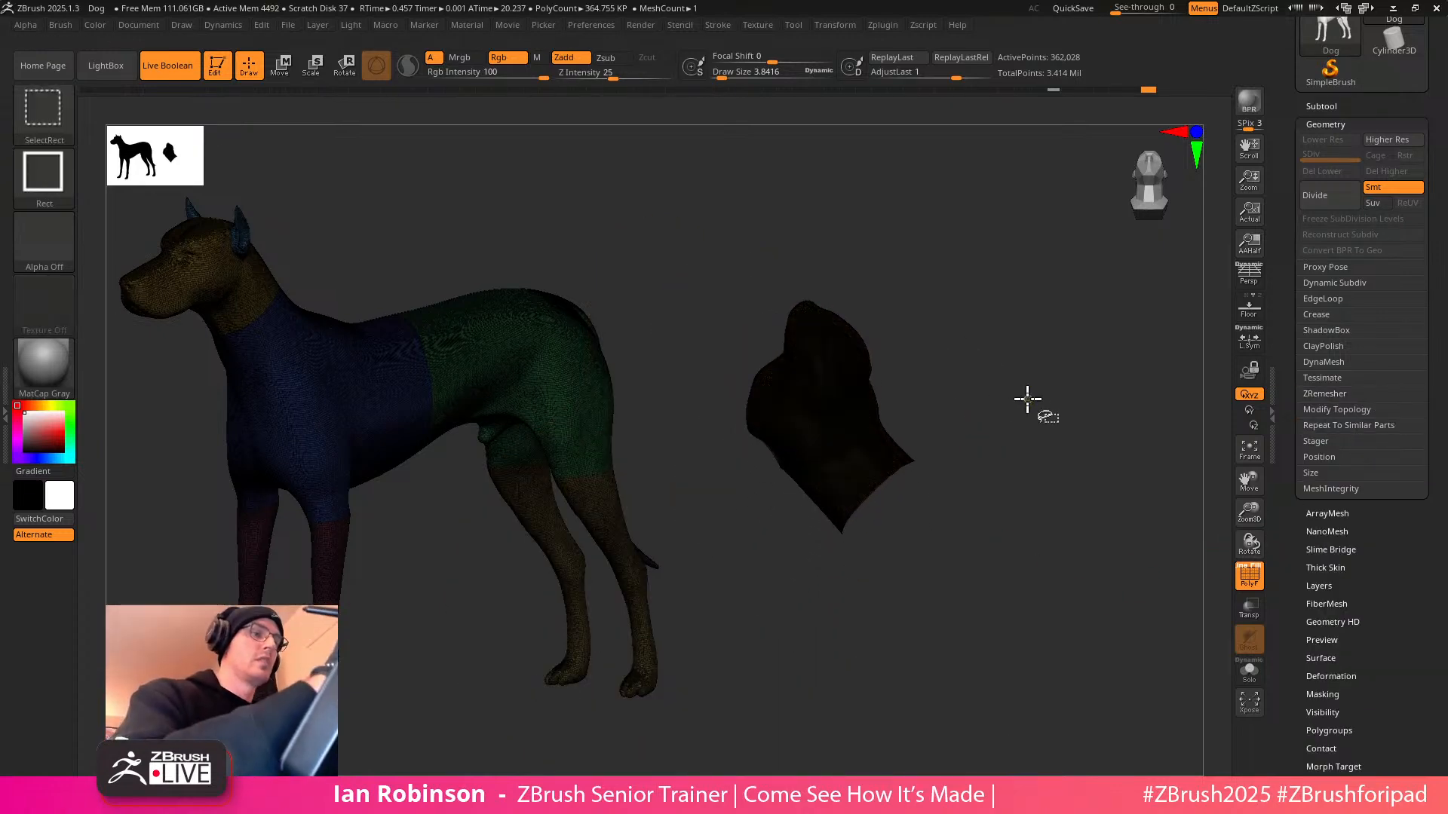
ctrl+shift+click(1038, 404)
ctrl+click(1037, 404)
key(shift+f)
ctrl+right_drag(1082, 443, 1105, 483)
ctrl+click(1092, 453)
Turn the masked head of the dog into its own polygroup and clear the mask
drag(1379, 520, 1379, 341)
right_drag(1001, 510, 1009, 468)
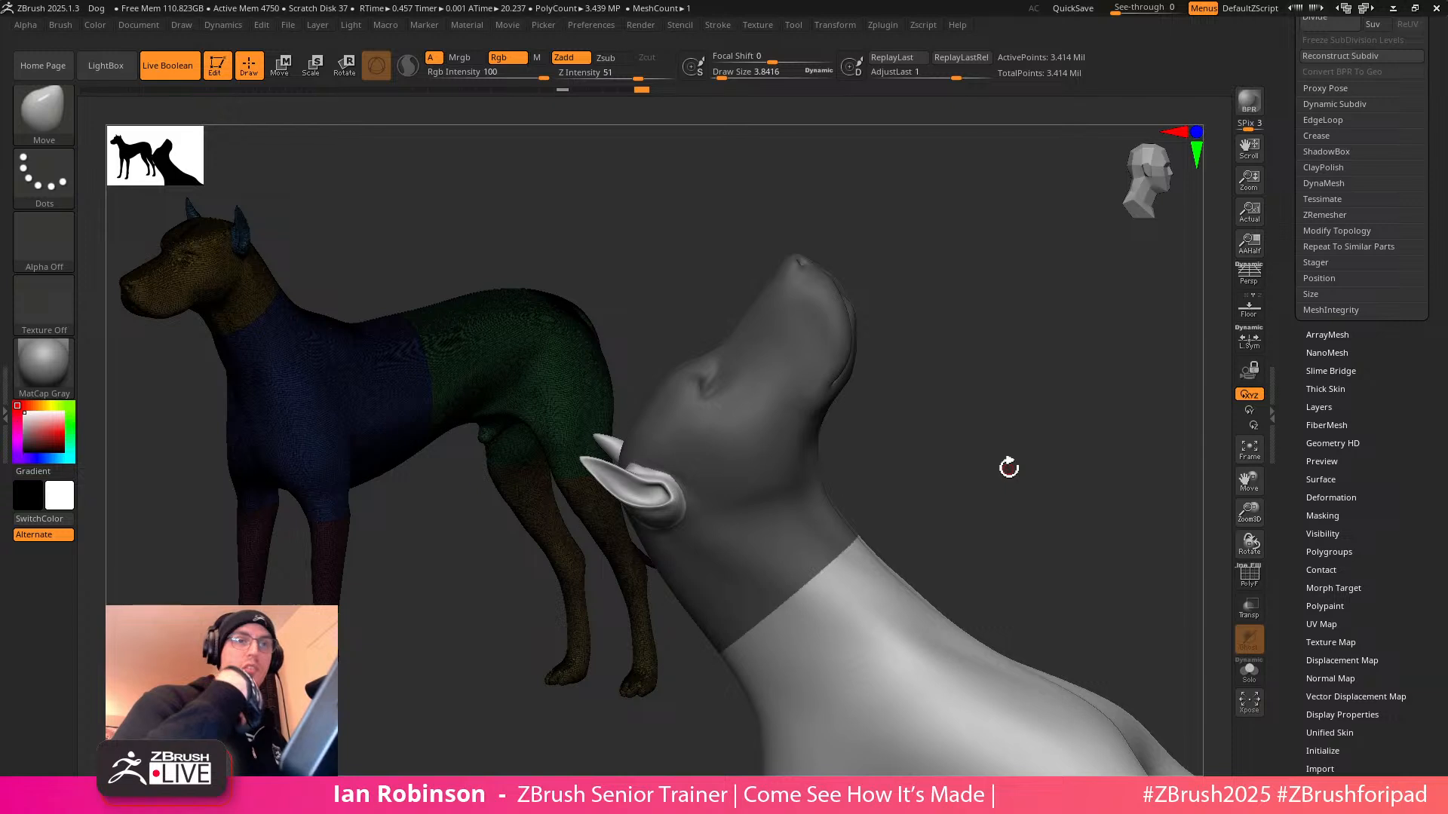
drag(1024, 485, 1093, 457)
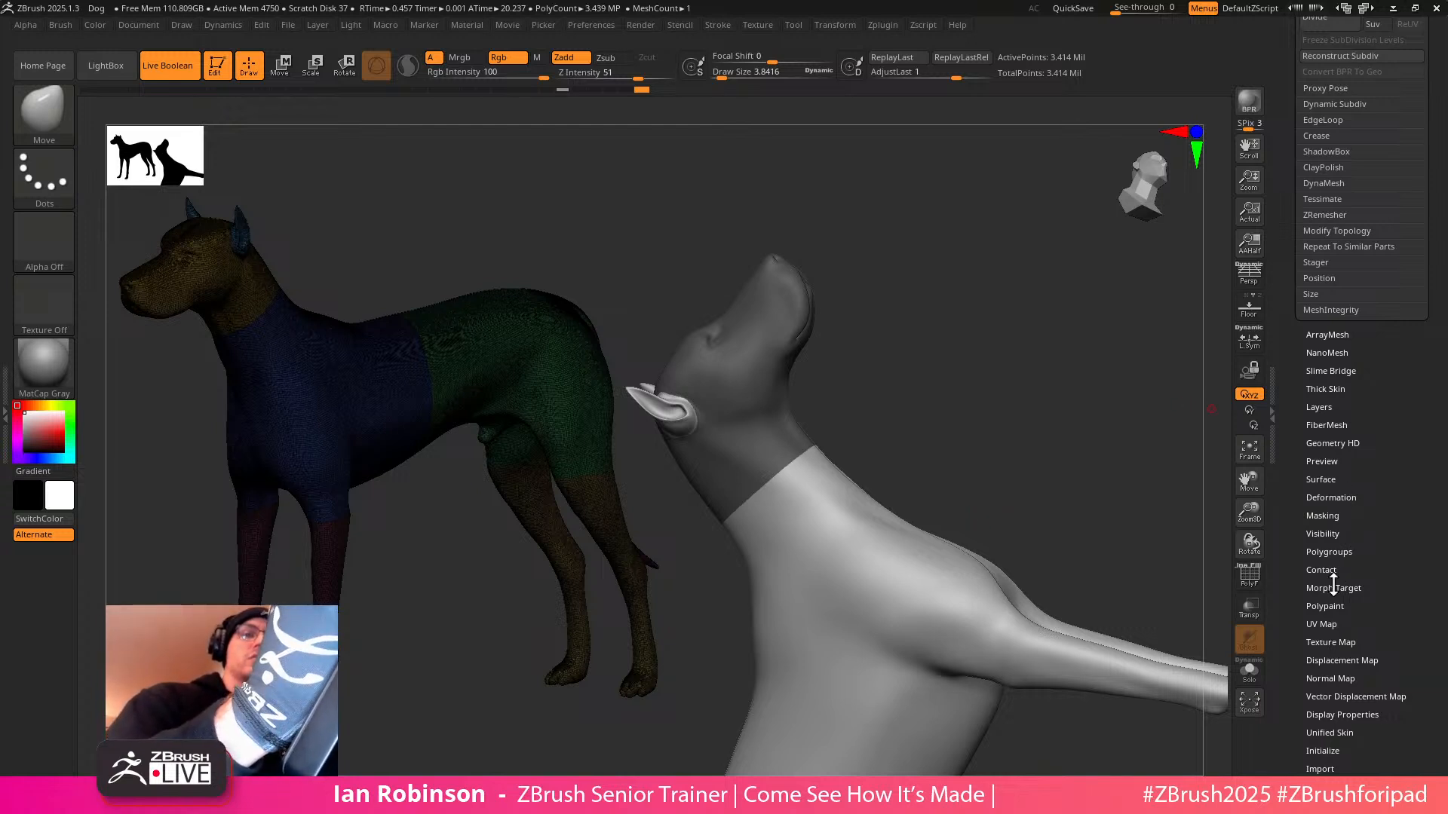
drag(1373, 483, 1371, 429)
click(1336, 464)
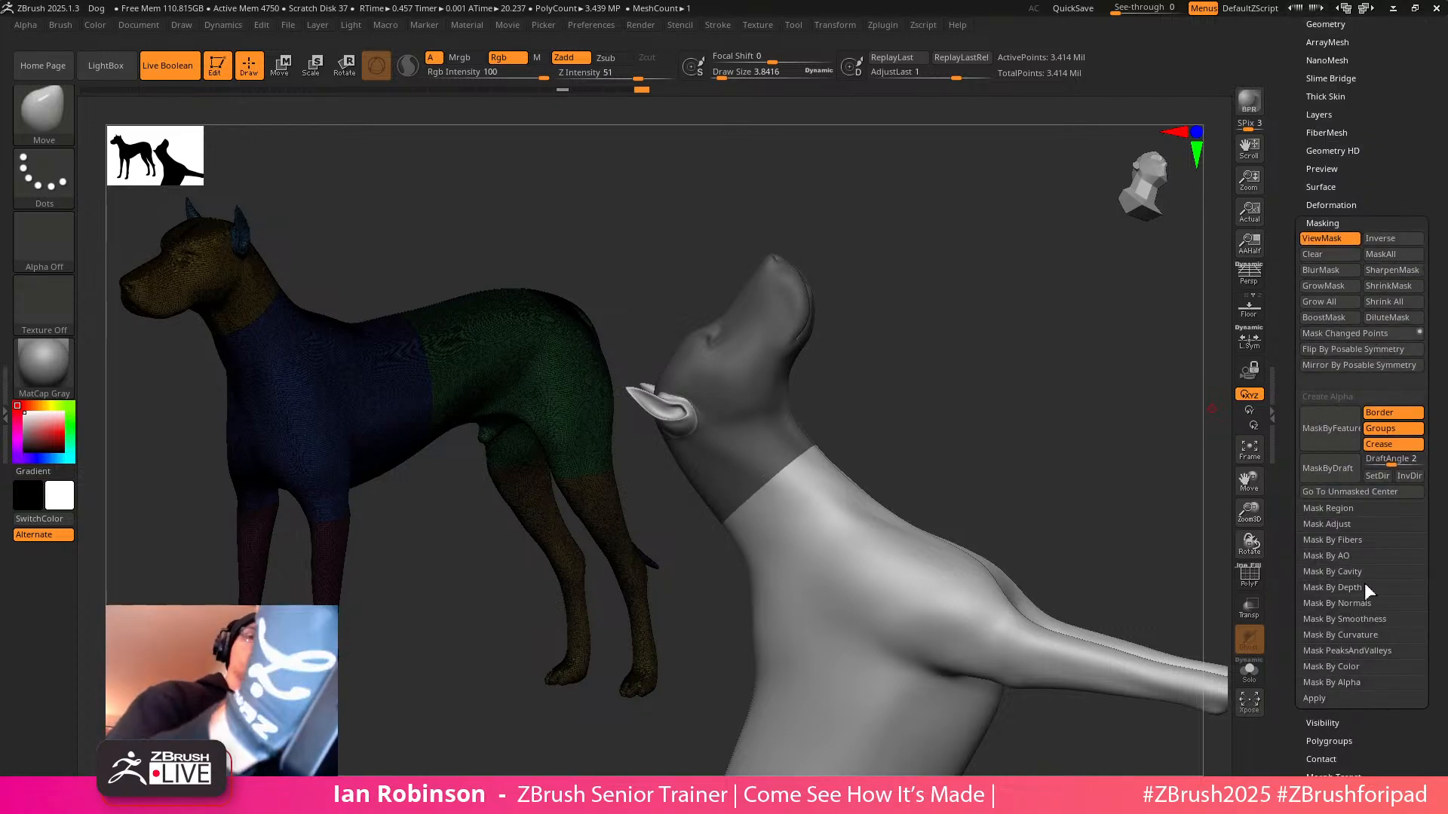
click(1348, 224)
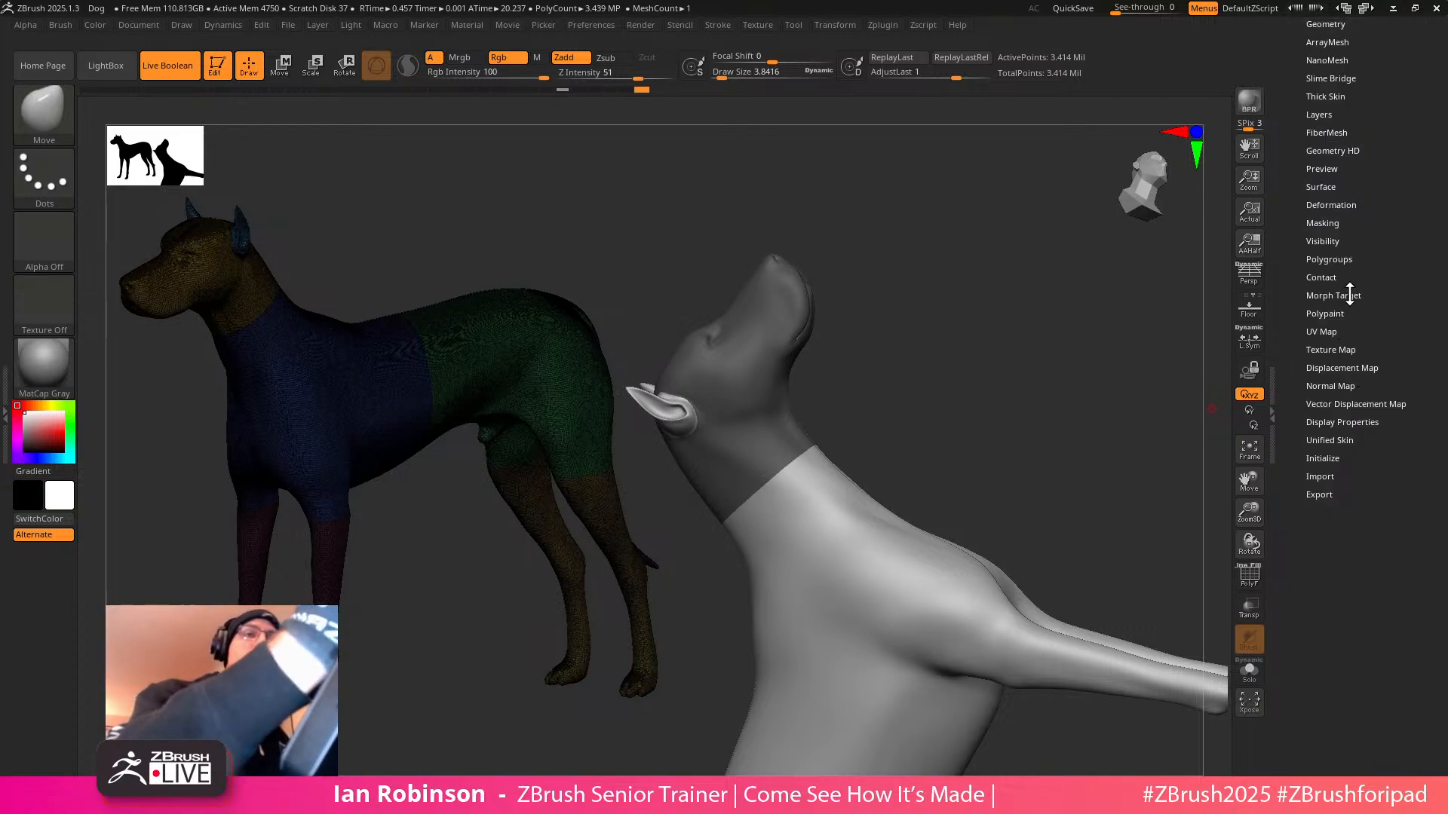
click(1346, 260)
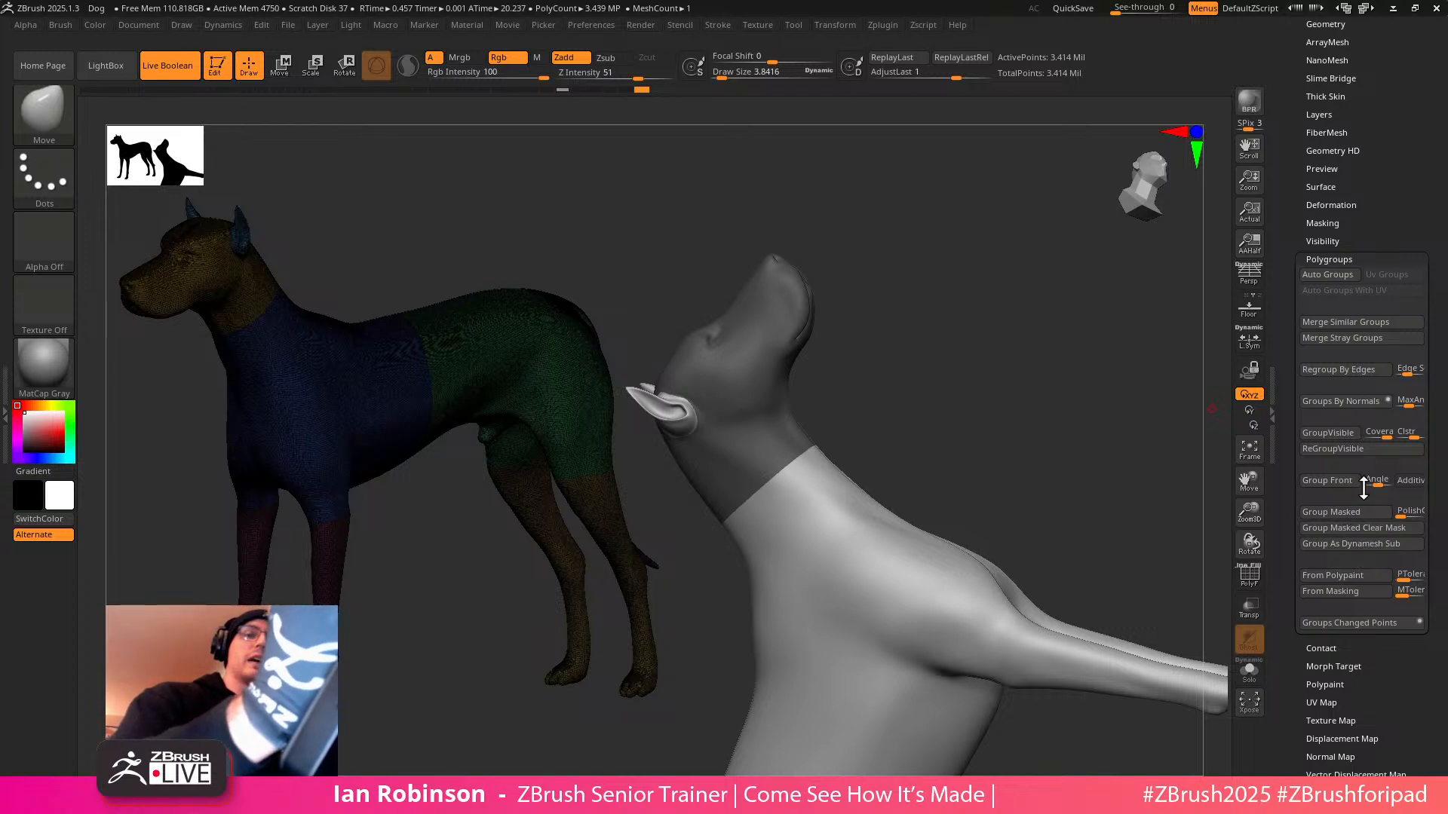
click(1353, 528)
Show the polyframe and check the new head polygroup against the rest of the dog
drag(1048, 377, 1105, 404)
key(shift+f)
key(shift+f)
key(shift+f)
drag(1070, 343, 1176, 324)
Retopologize the dog with ZRemesher using a target polygons count of 75 and AdaptiveSize 2, keeping the groups
drag(1375, 218, 1373, 272)
click(1325, 212)
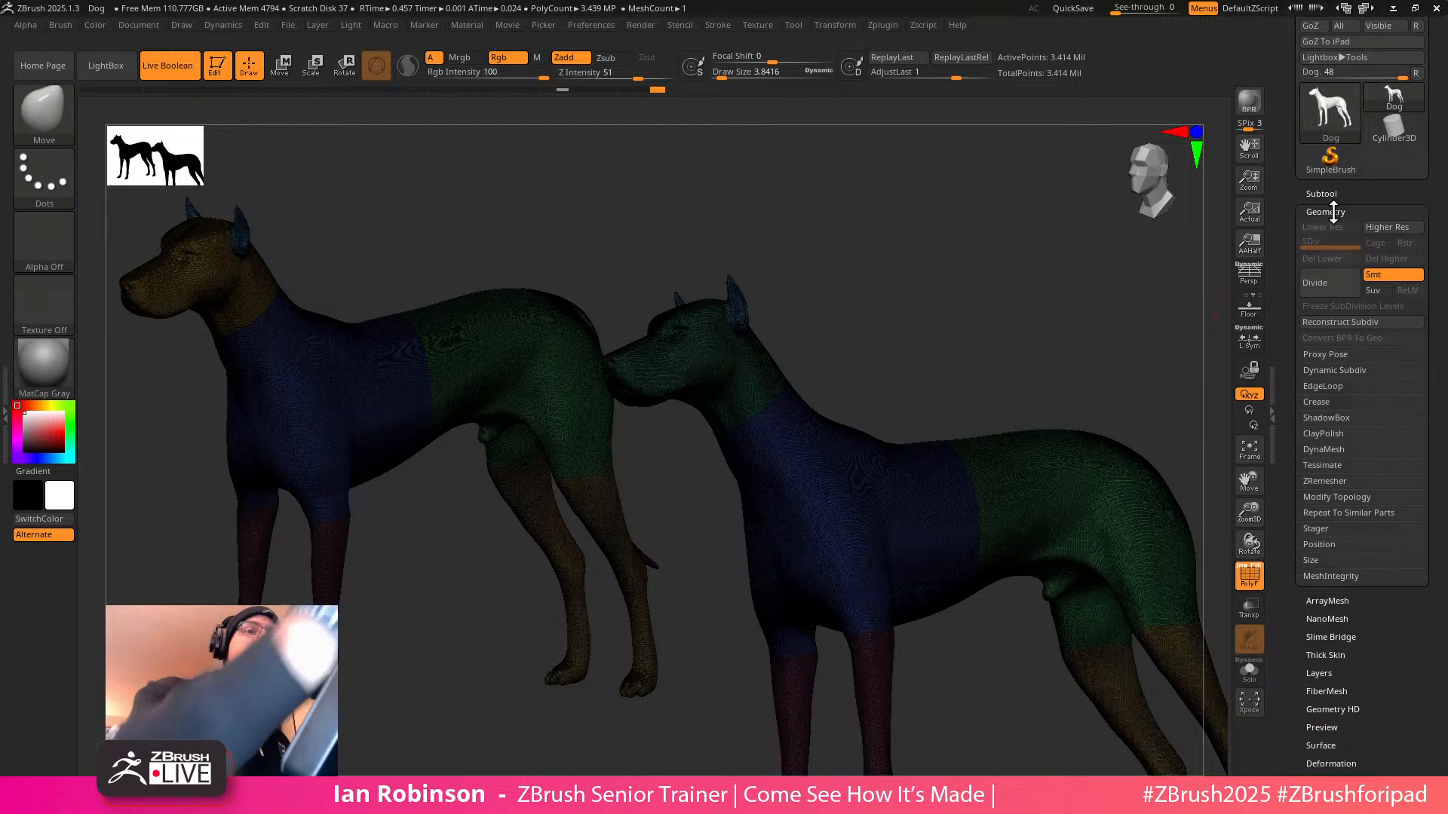
click(1341, 480)
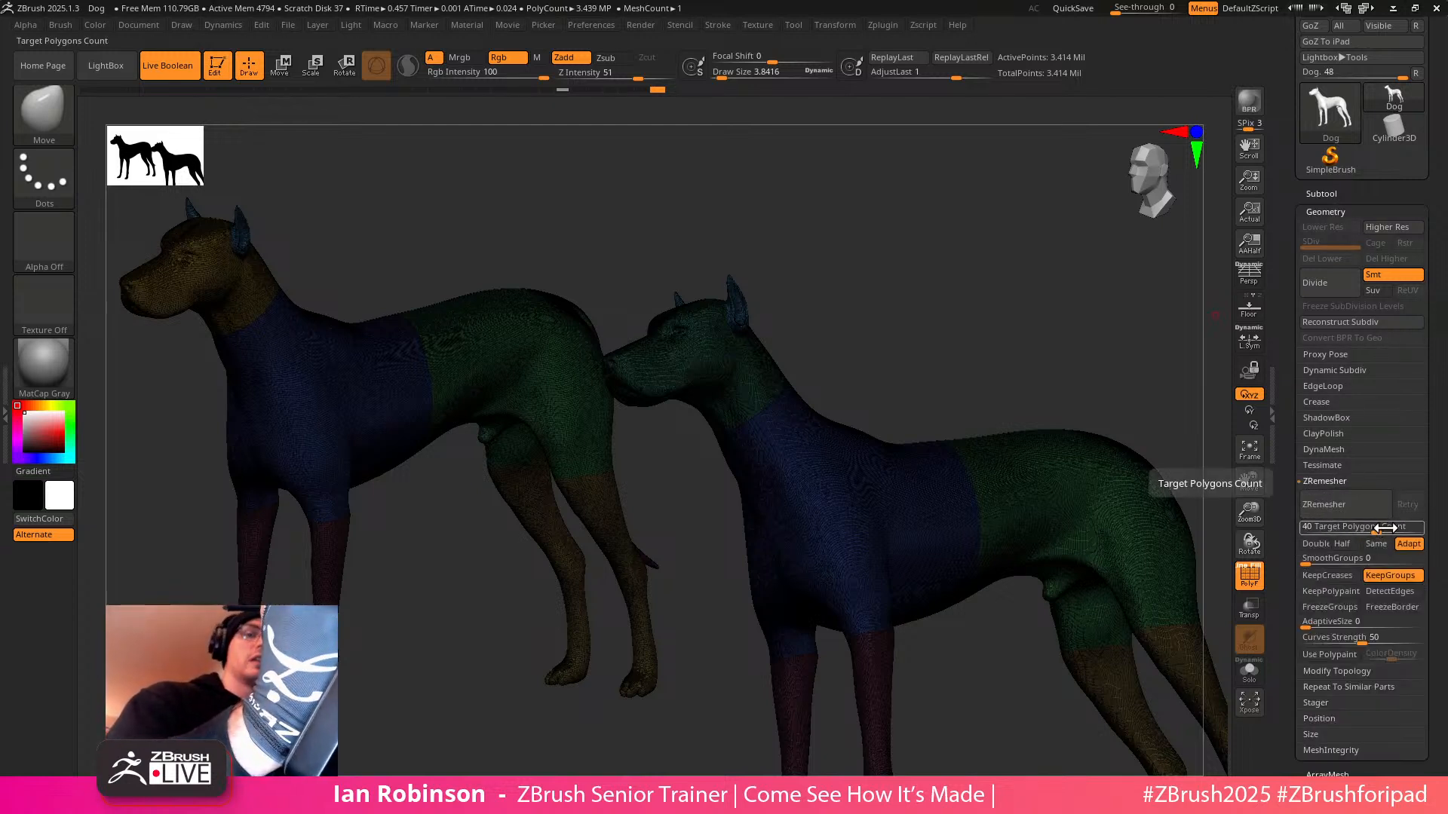
drag(1385, 527, 1400, 528)
drag(1005, 355, 1010, 314)
key(shift+f)
key(shift+f)
alt+drag(898, 284, 869, 469)
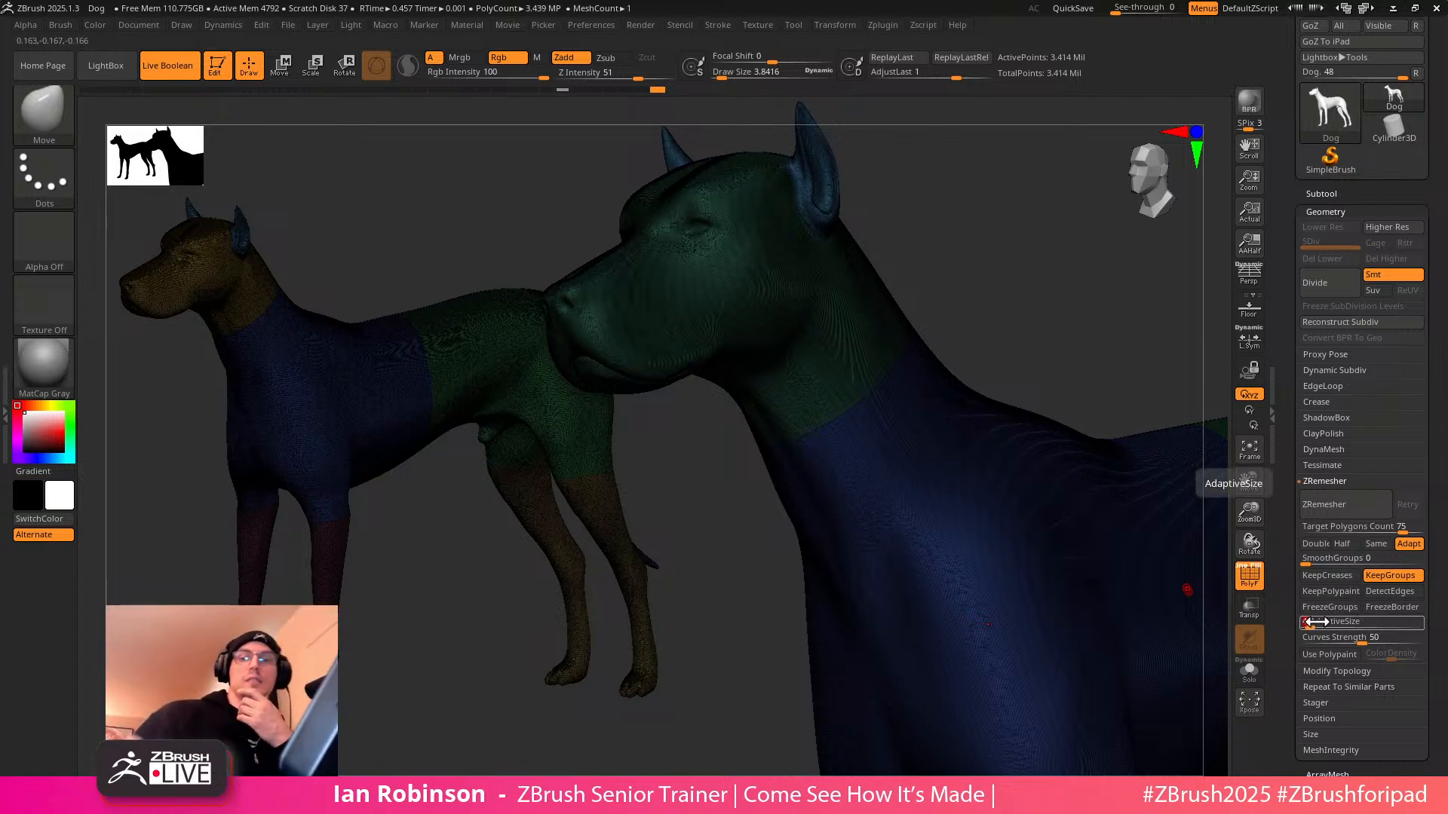
drag(1041, 333, 1043, 330)
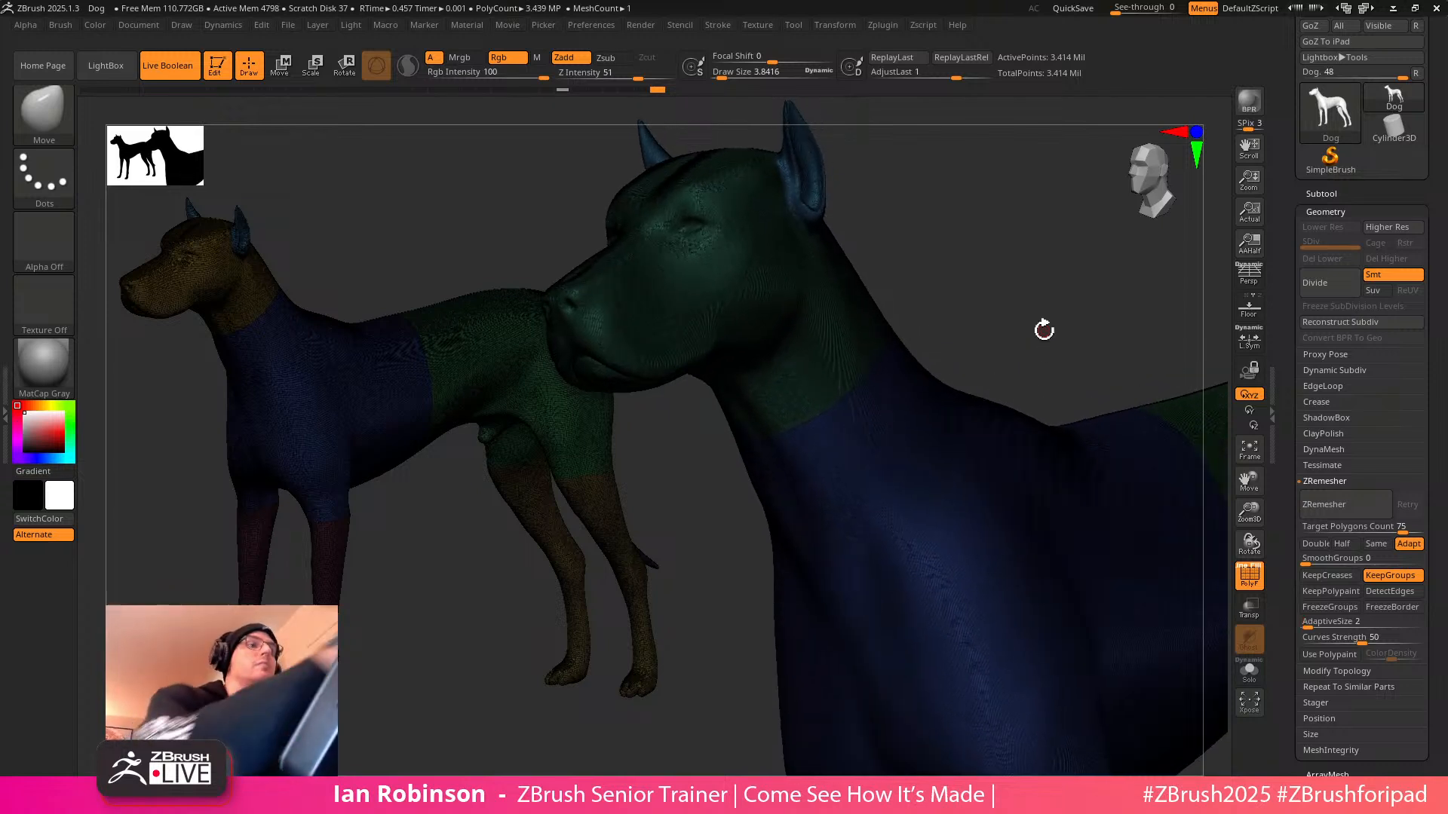
alt+drag(993, 311, 1155, 399)
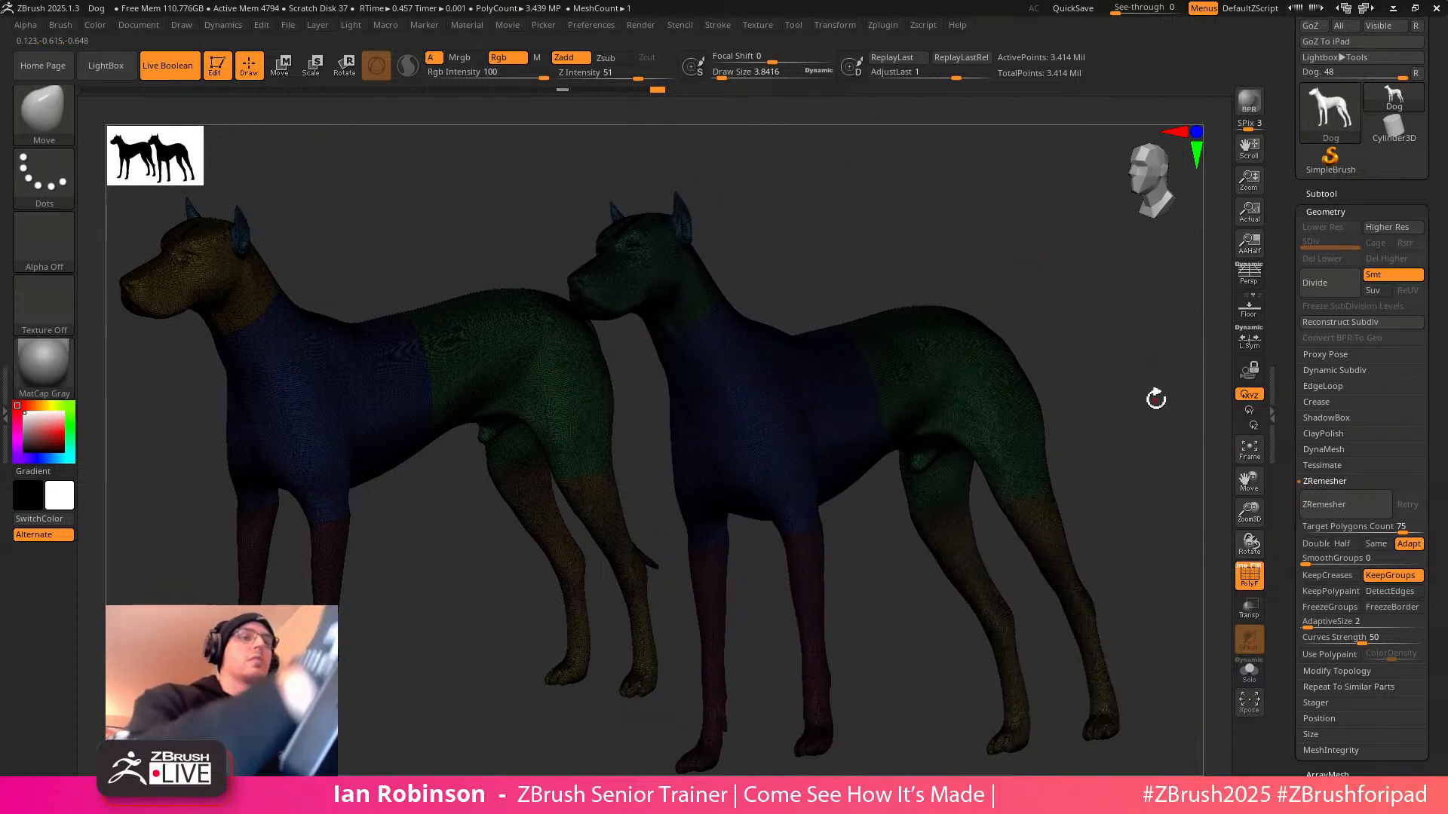
click(1361, 510)
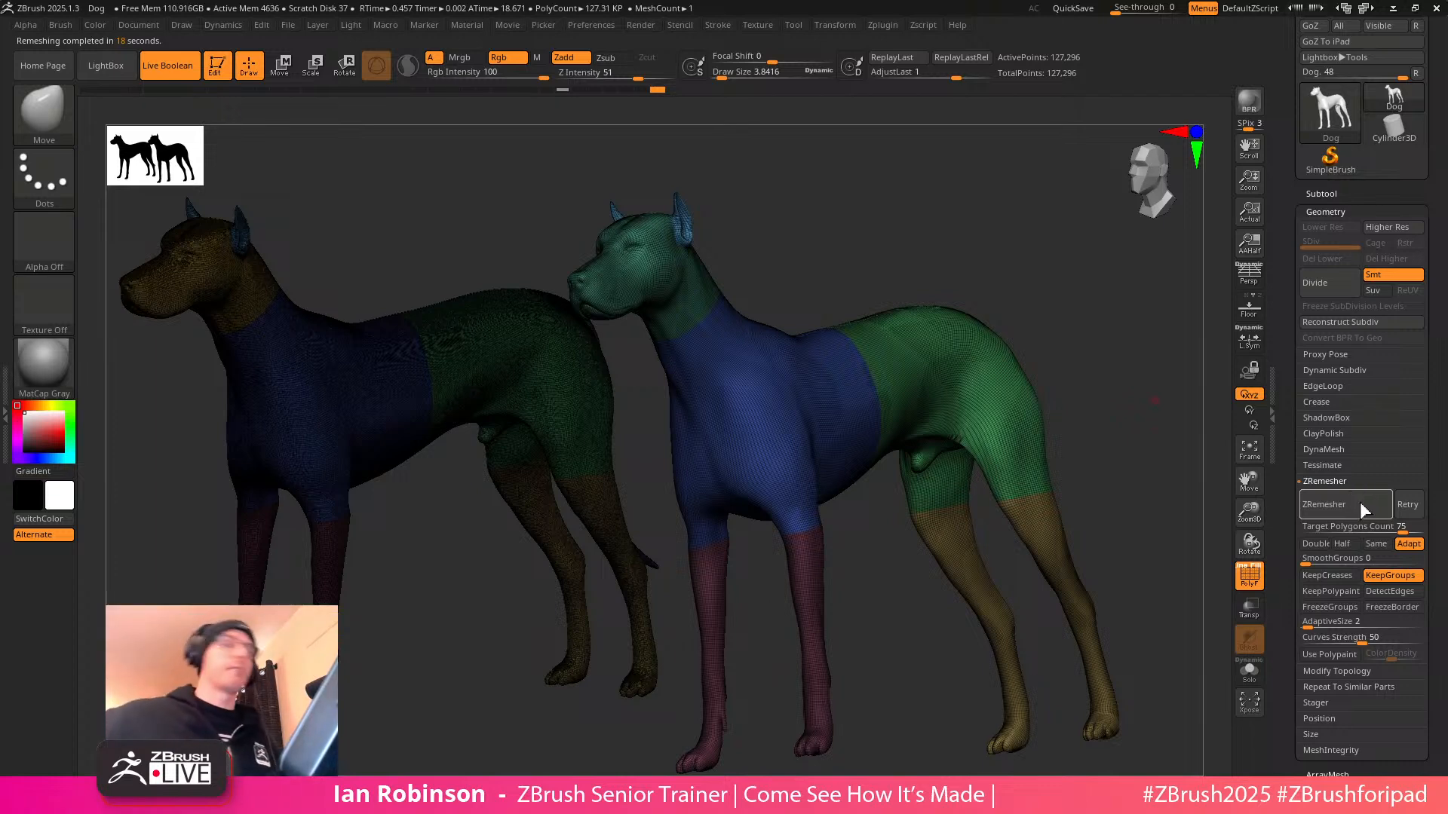
Raise the target polygons count to 100 and retry the ZRemesher retopology on the same original mesh
drag(1078, 241, 974, 259)
alt+drag(1064, 155, 1014, 310)
alt+right_drag(620, 366, 719, 332)
key(f)
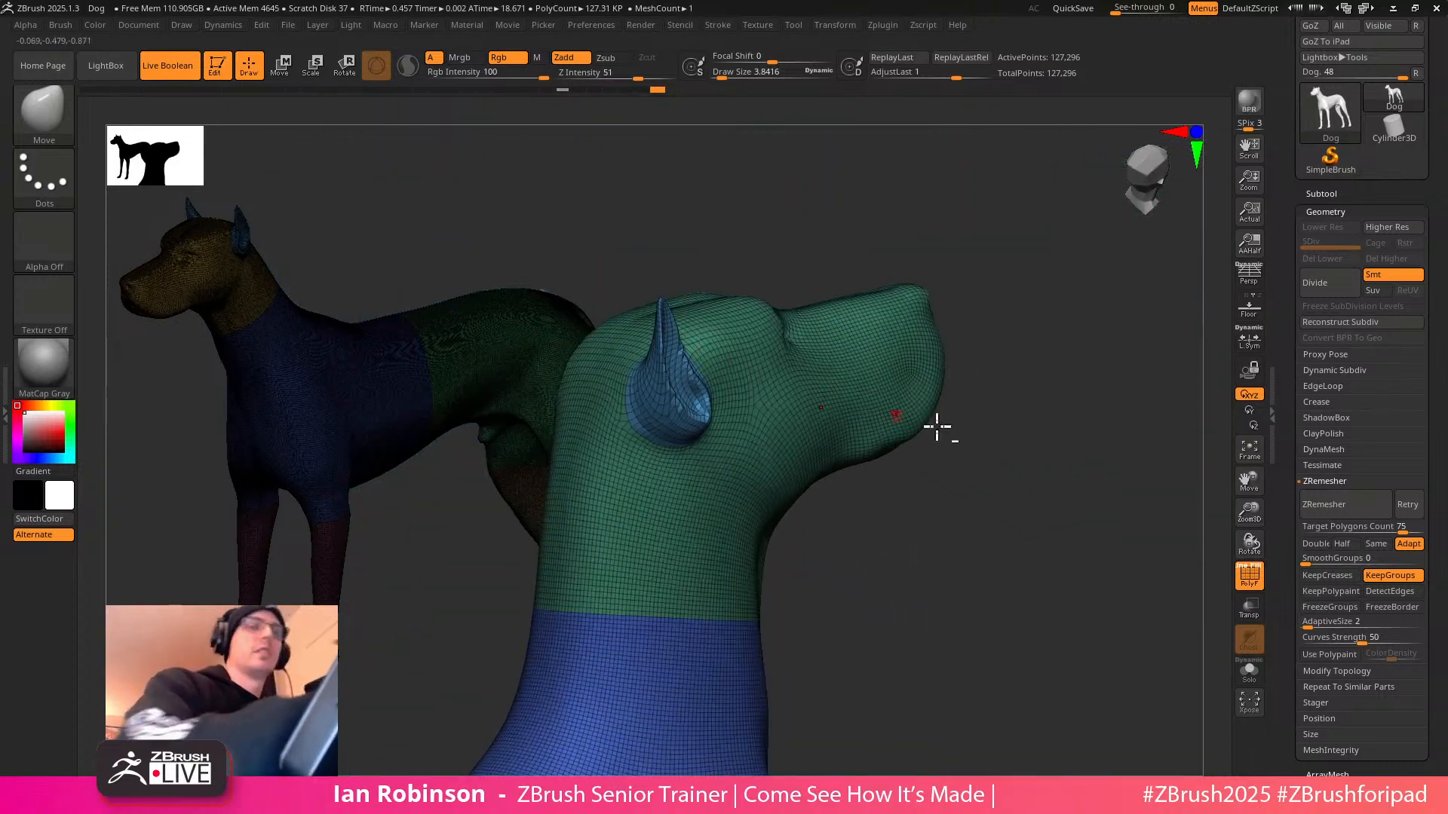
drag(1401, 527, 1431, 523)
ctrl+right_drag(1091, 592, 1086, 498)
alt+right_drag(1086, 498, 1128, 444)
click(1410, 510)
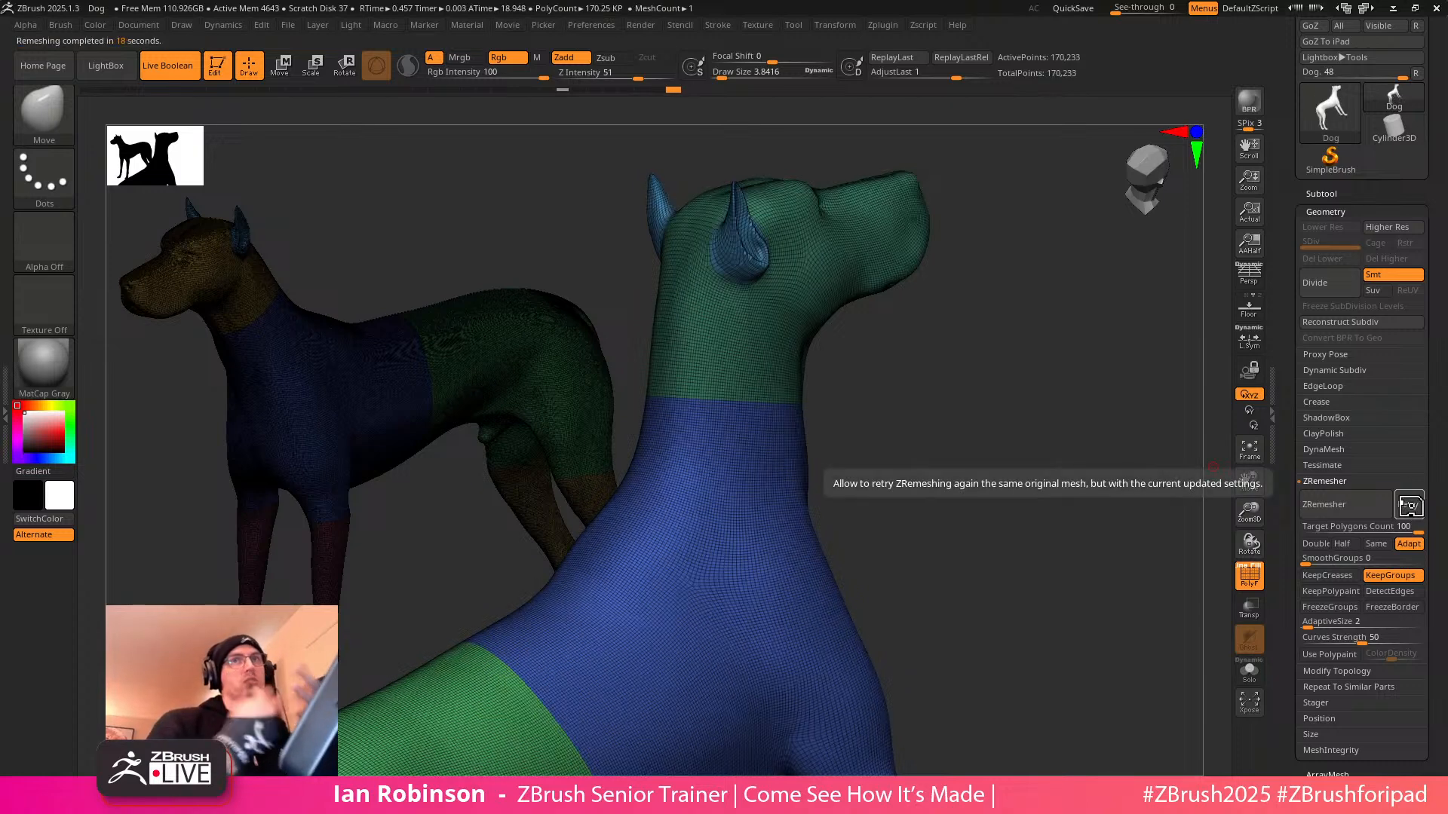
Inspect the remeshed topology around the dog's head and the thin edges of its ears
mouse_move(897, 337)
mouse_down()
mouse_move(1008, 329)
mouse_move(1008, 371)
mouse_up()
key(s)
drag(1014, 388, 1029, 389)
mouse_move(1137, 411)
mouse_down()
mouse_move(1010, 401)
mouse_move(957, 433)
mouse_move(730, 323)
mouse_up()
ctrl+right_drag(753, 363, 778, 388)
mouse_move(746, 327)
ctrl+right_down()
mouse_move(757, 307)
mouse_move(750, 372)
mouse_move(776, 365)
ctrl+right_up()
key(d)
key(s)
drag(734, 437, 729, 437)
Return to the original high-resolution sculpt with the polyframe off and select the Inflat brush for the ears
key(shift+f)
mouse_move(722, 440)
mouse_down()
mouse_move(781, 423)
mouse_move(791, 445)
mouse_up()
ctrl+right_drag(992, 181, 1002, 290)
right_drag(830, 406, 722, 367)
key(b)
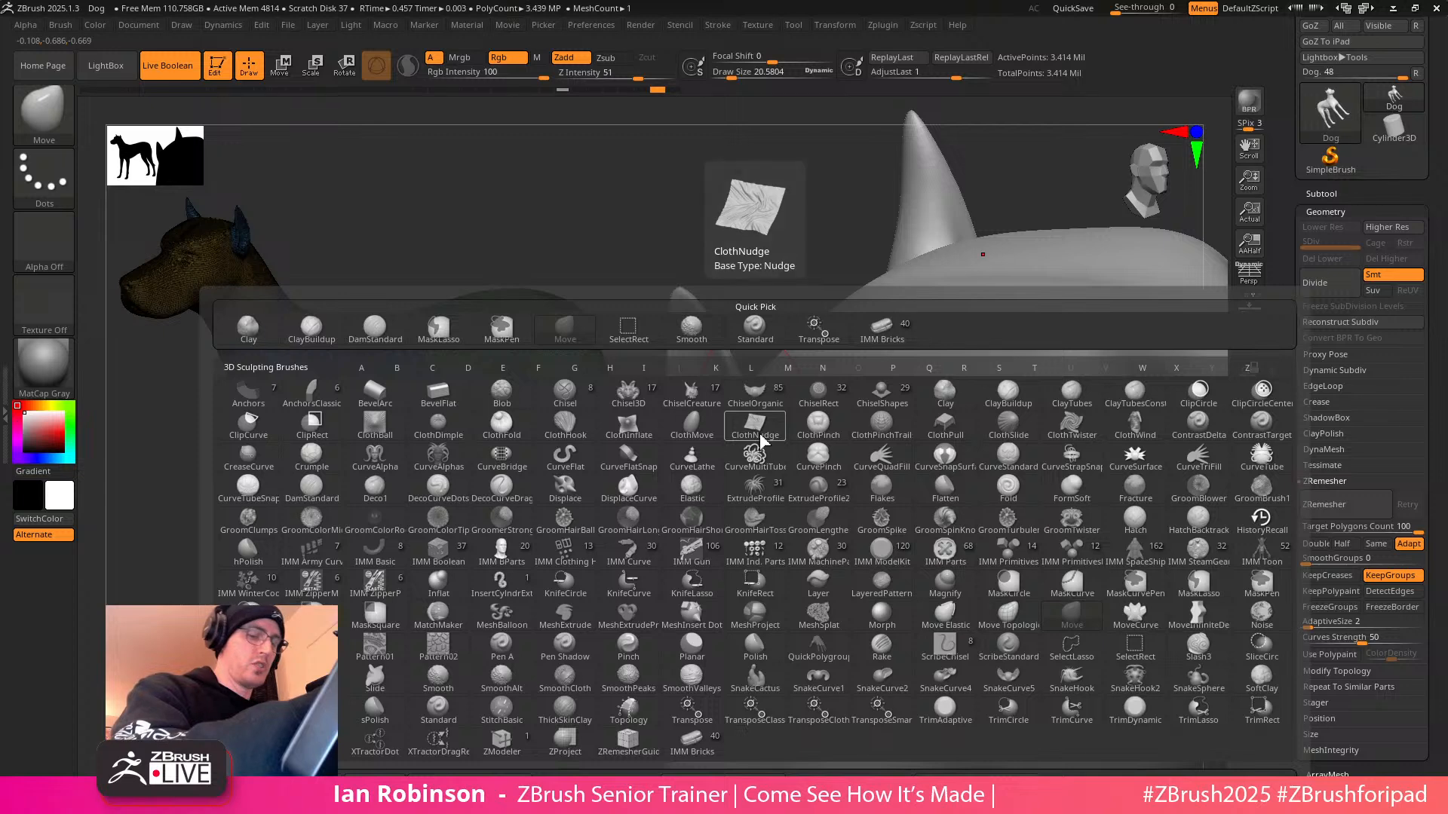
key(i)
key(n)
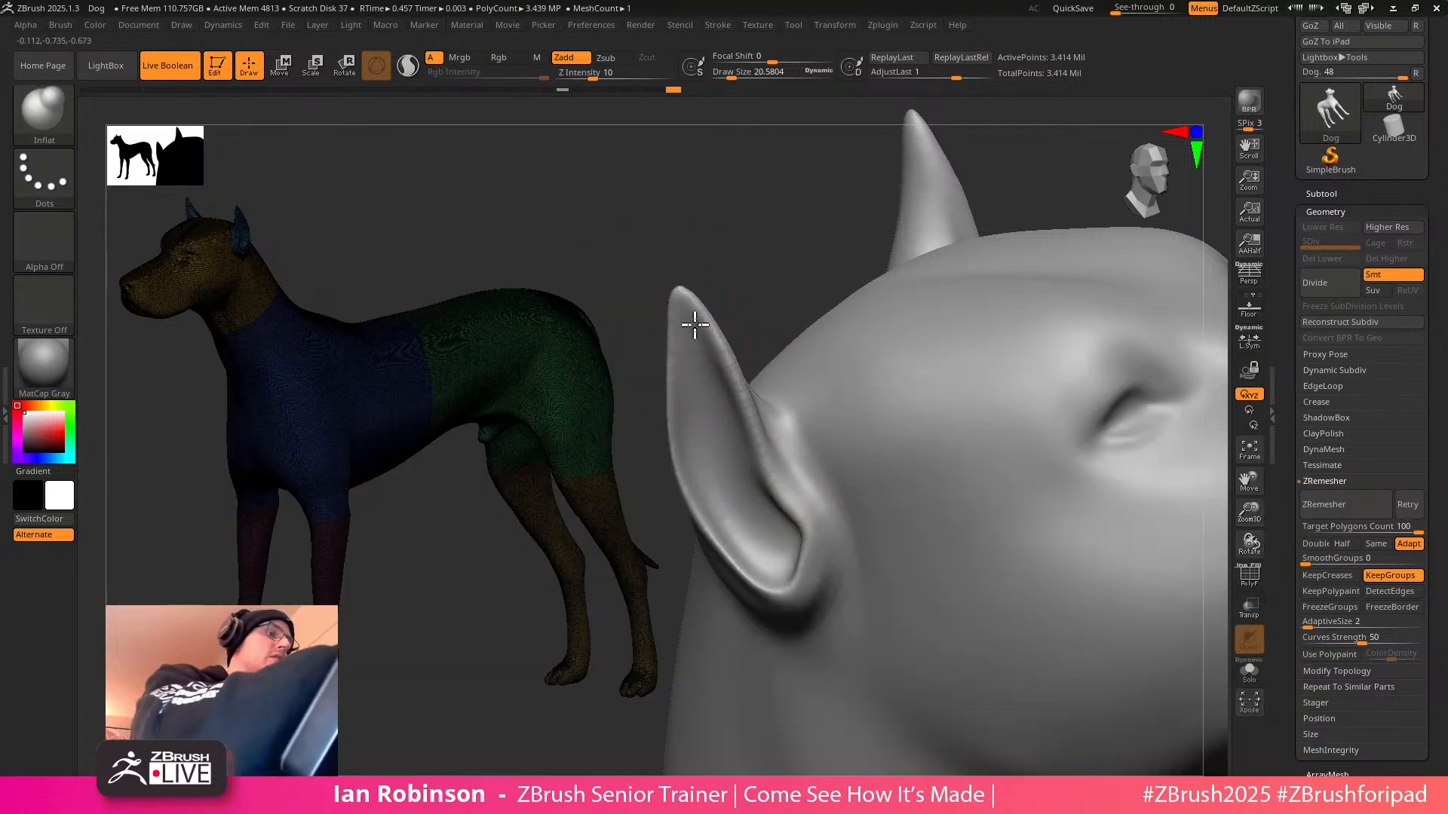
Thicken the dog's ears with Inflat strokes along their outer and inner rims at draw size 20.58
right_drag(775, 498, 779, 285)
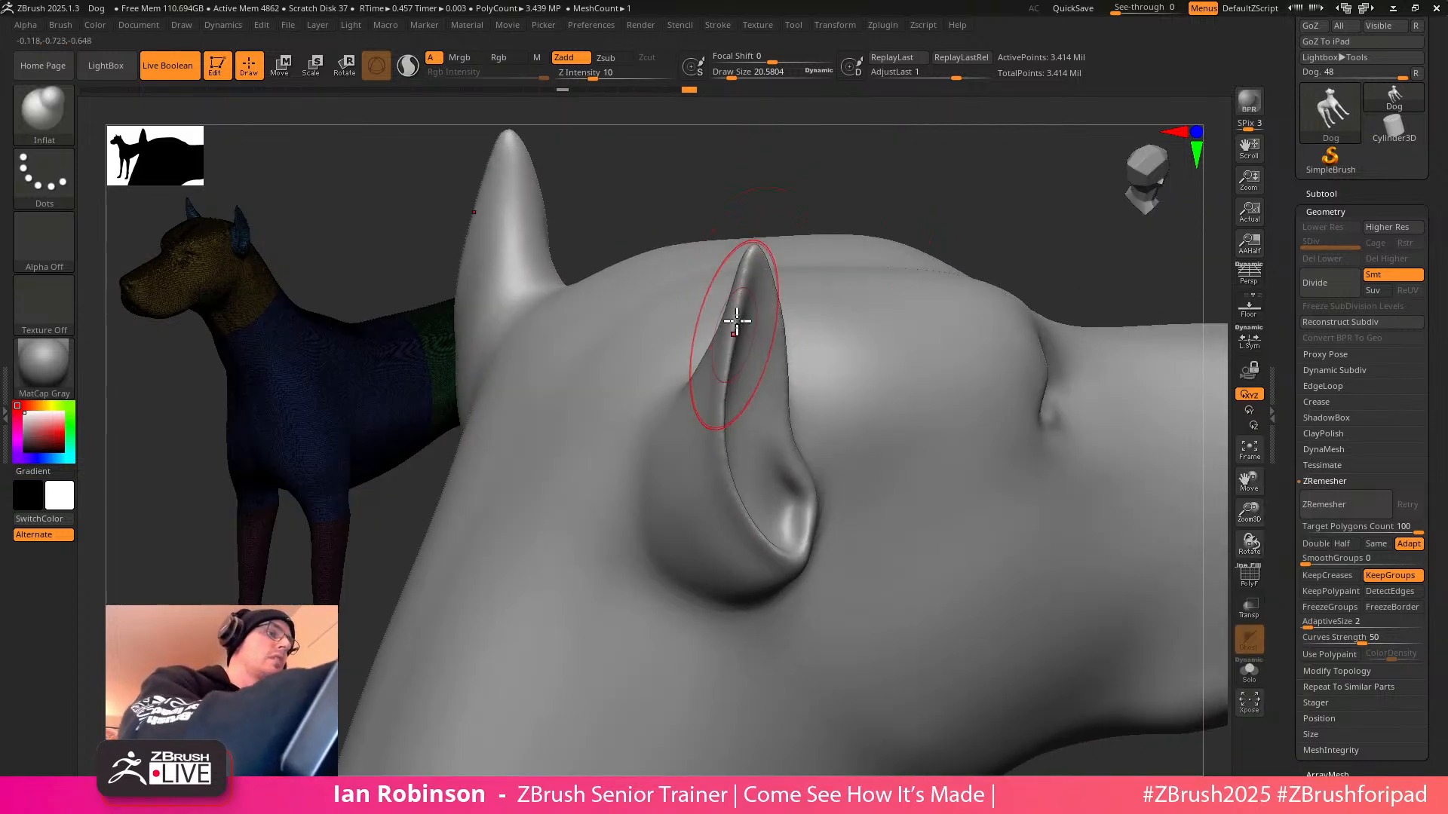
drag(722, 405, 735, 526)
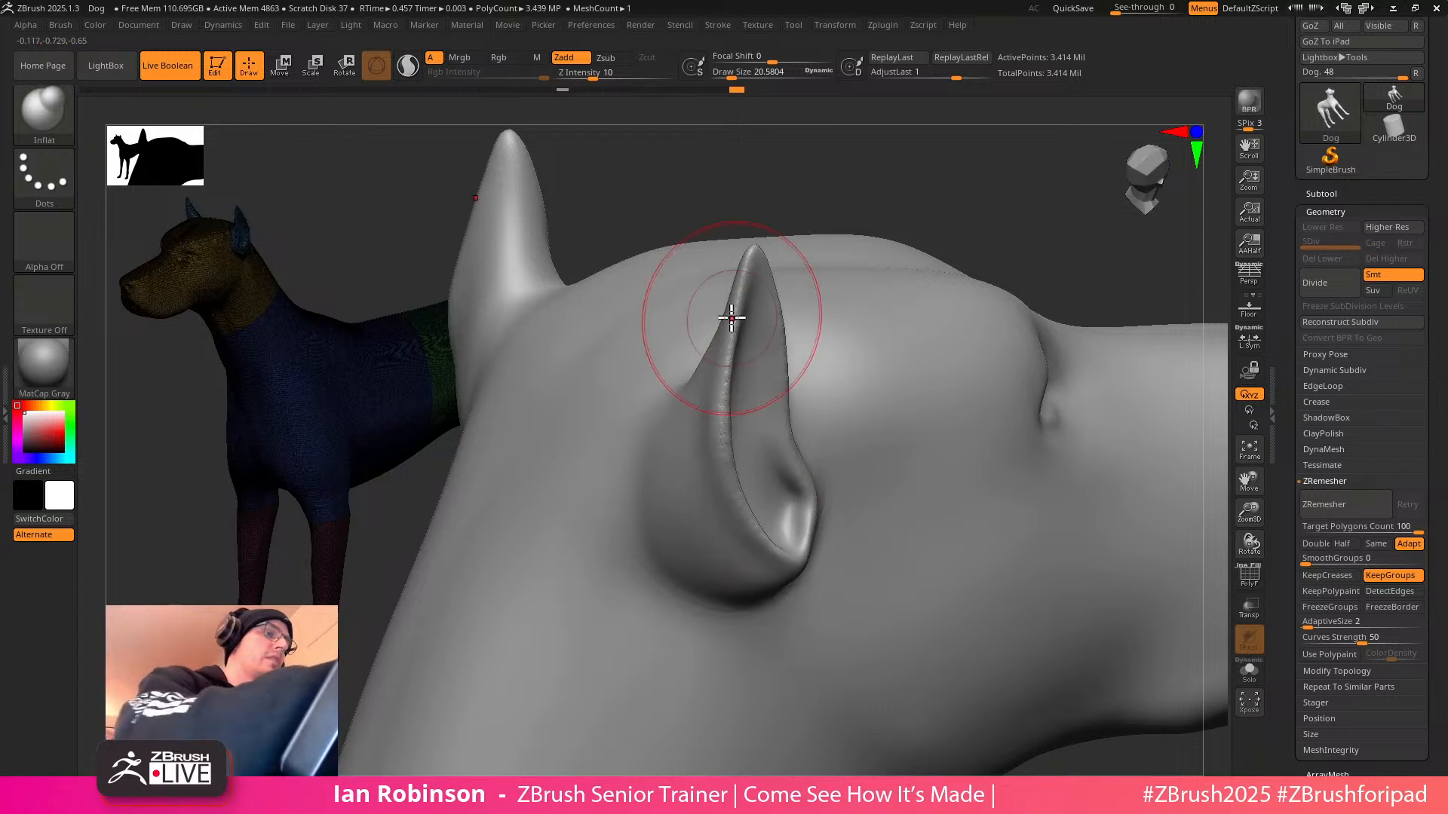
right_drag(714, 417, 762, 473)
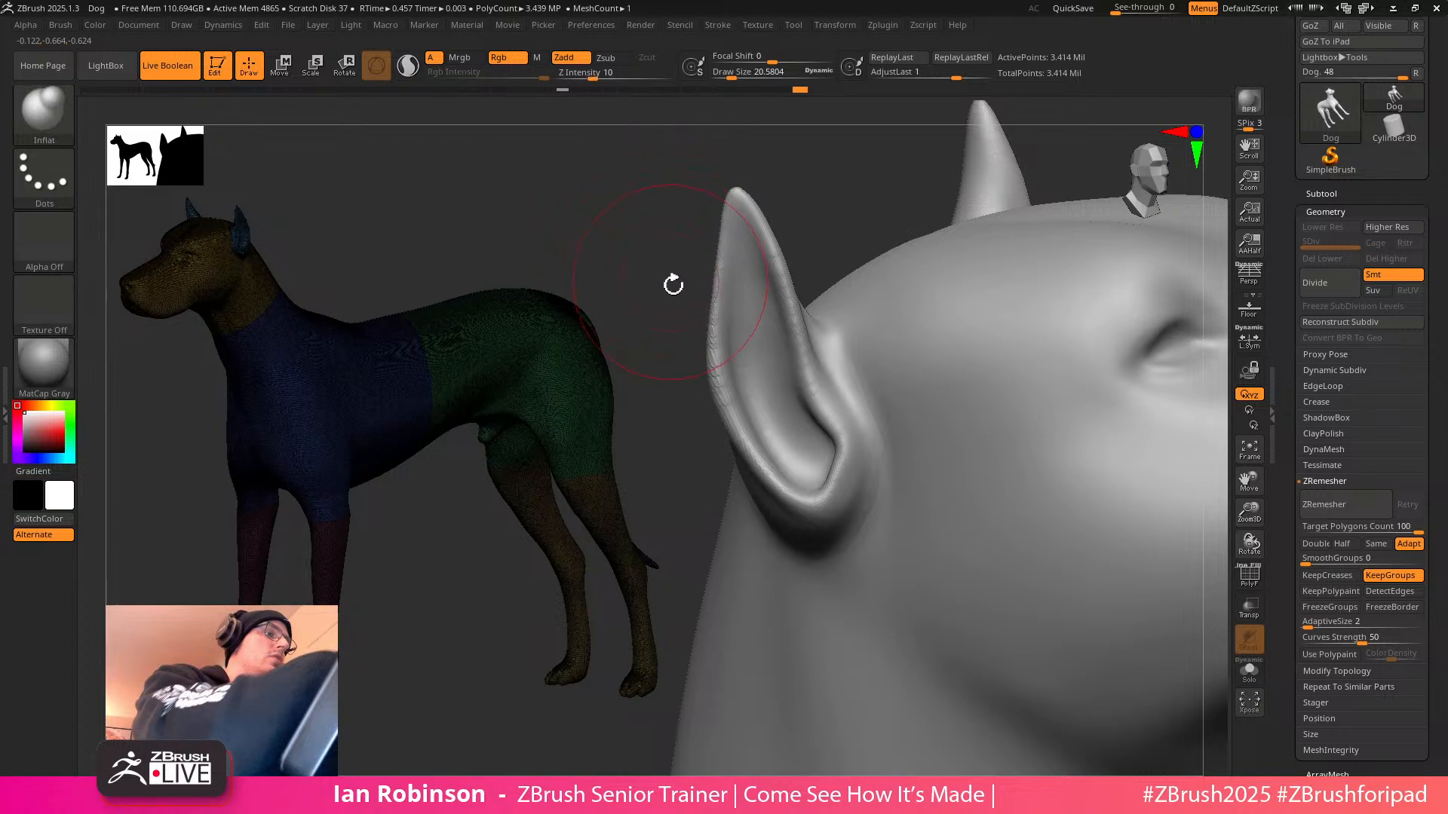
right_drag(847, 210, 817, 209)
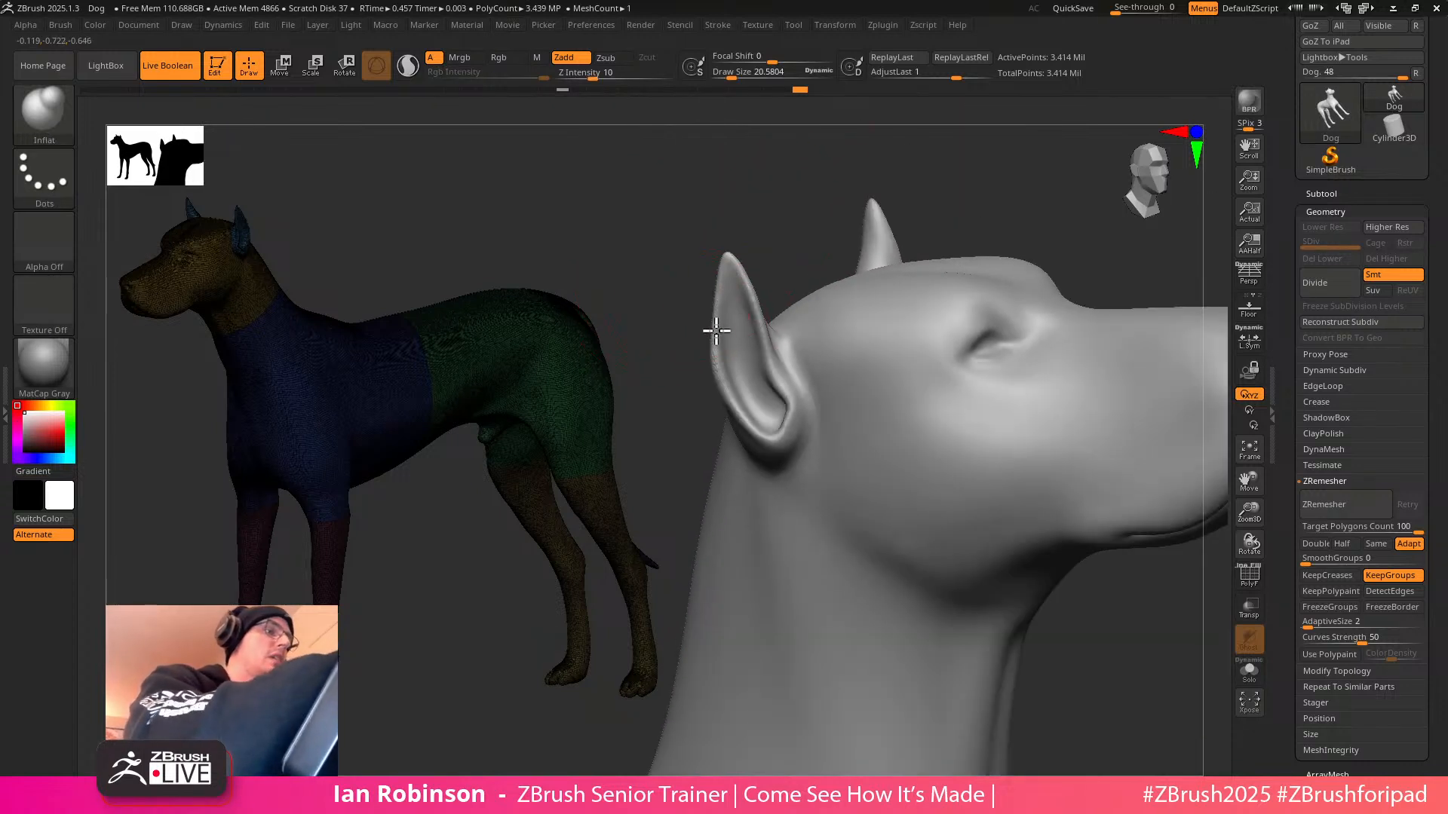
mouse_move(953, 145)
mouse_down()
mouse_move(963, 136)
mouse_move(1054, 168)
mouse_move(1046, 369)
mouse_move(998, 378)
mouse_move(1011, 342)
mouse_move(1043, 436)
mouse_move(1061, 620)
mouse_move(694, 307)
mouse_move(866, 184)
mouse_move(895, 216)
mouse_move(761, 384)
mouse_move(790, 212)
mouse_up()
drag(766, 368, 573, 362)
drag(798, 319, 814, 318)
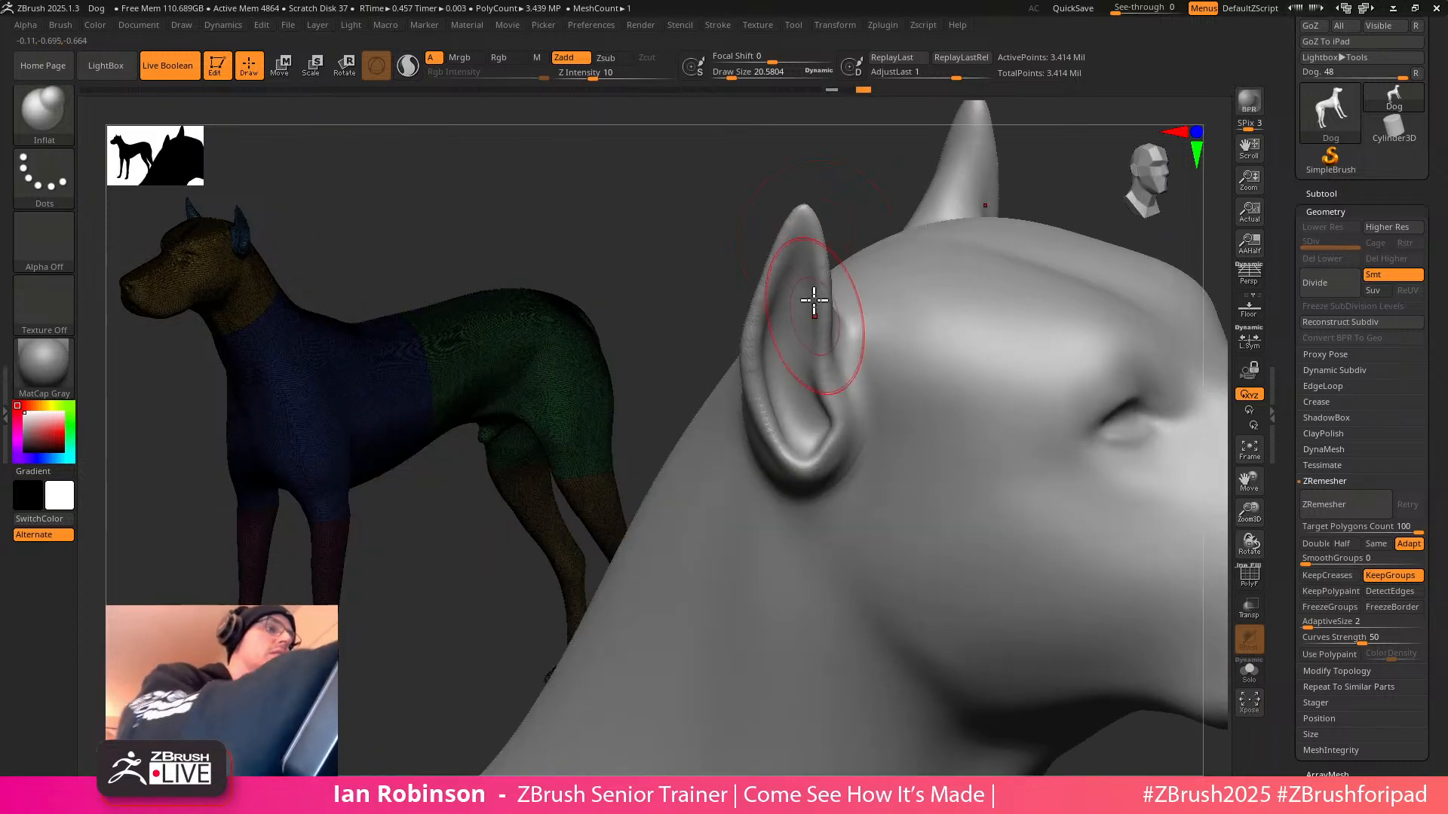
drag(822, 375, 822, 271)
right_drag(706, 490, 673, 305)
drag(771, 377, 785, 458)
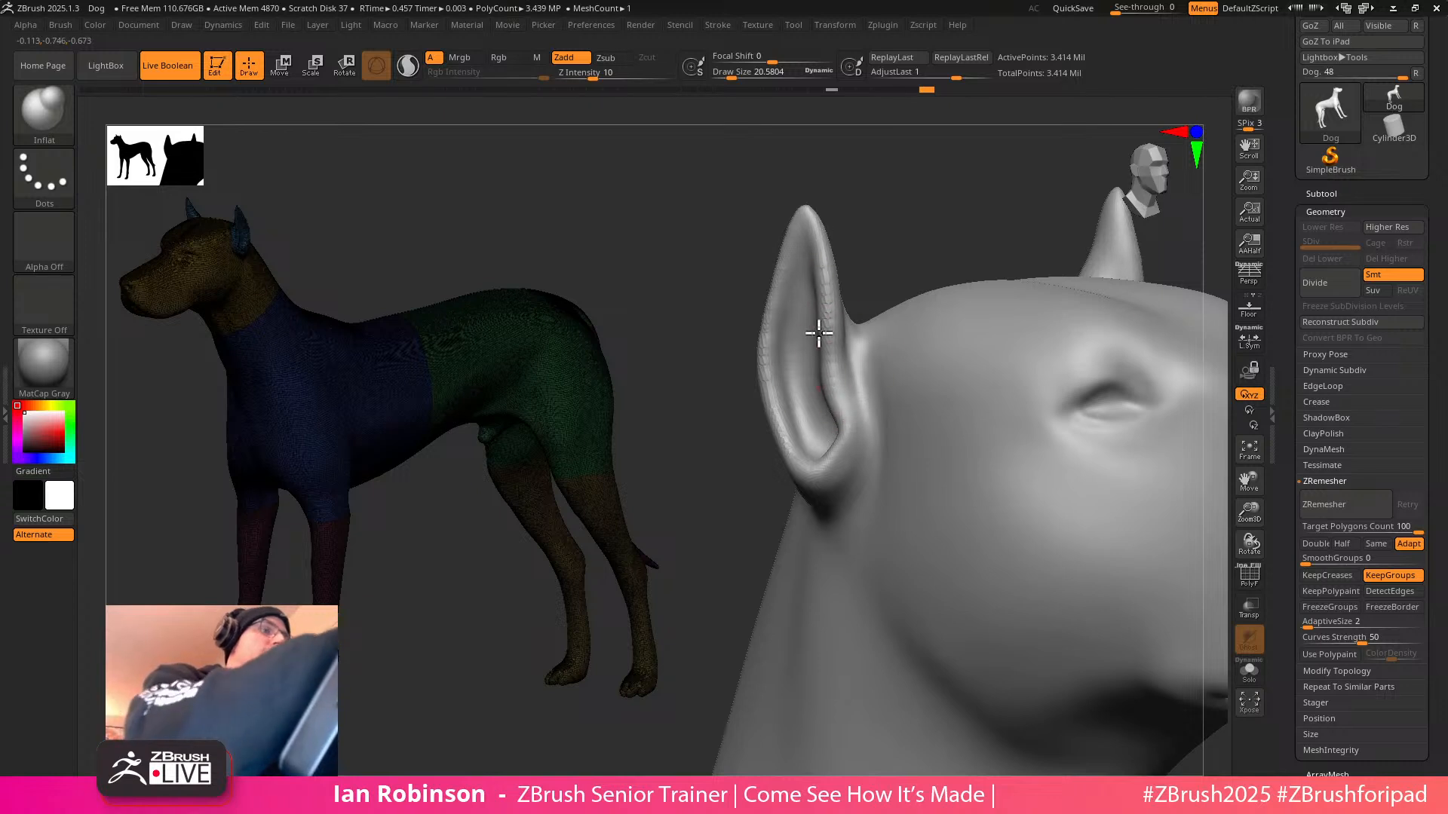
right_drag(817, 297, 870, 171)
alt+right_drag(1120, 253, 1115, 309)
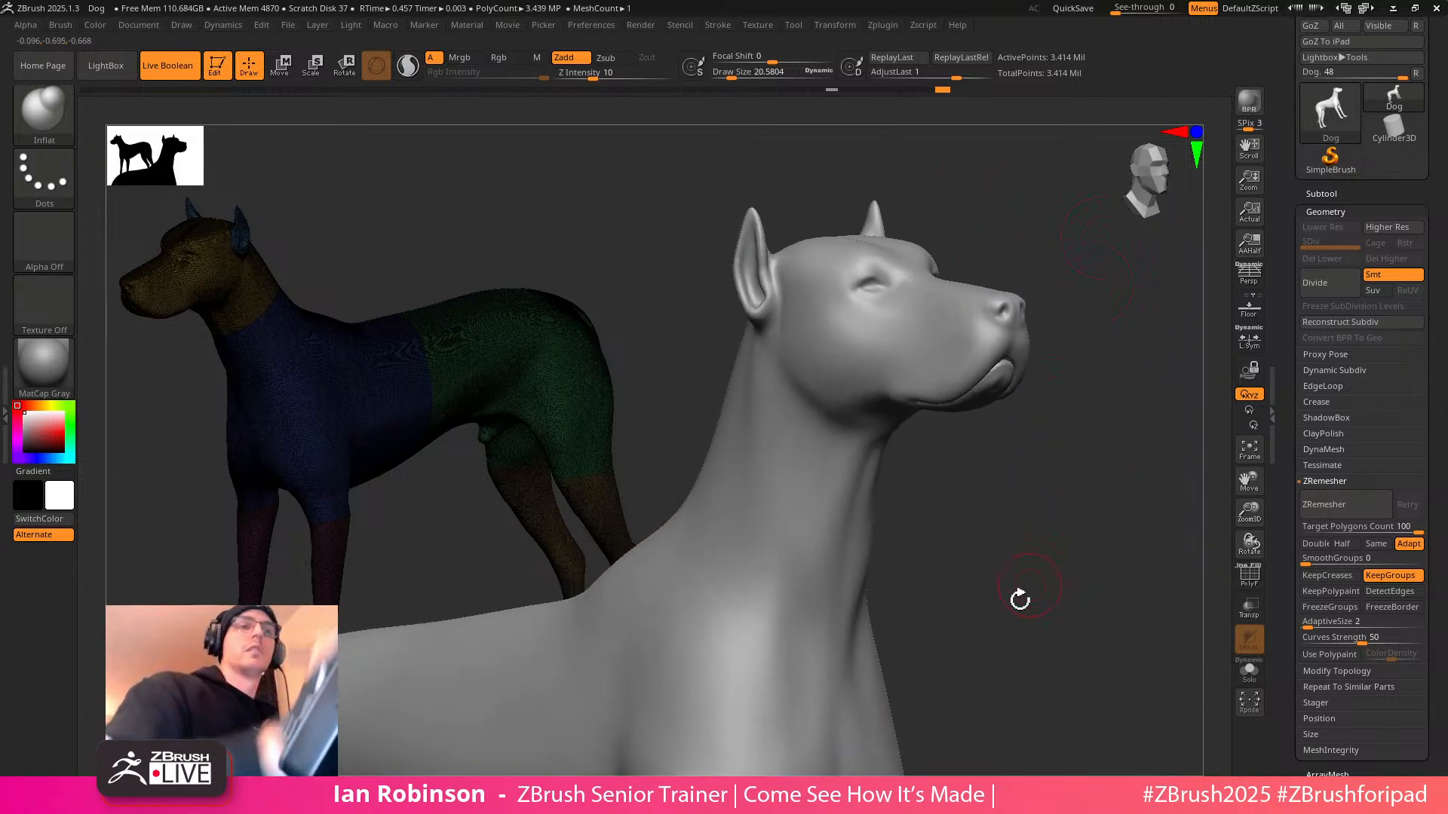
click(1361, 511)
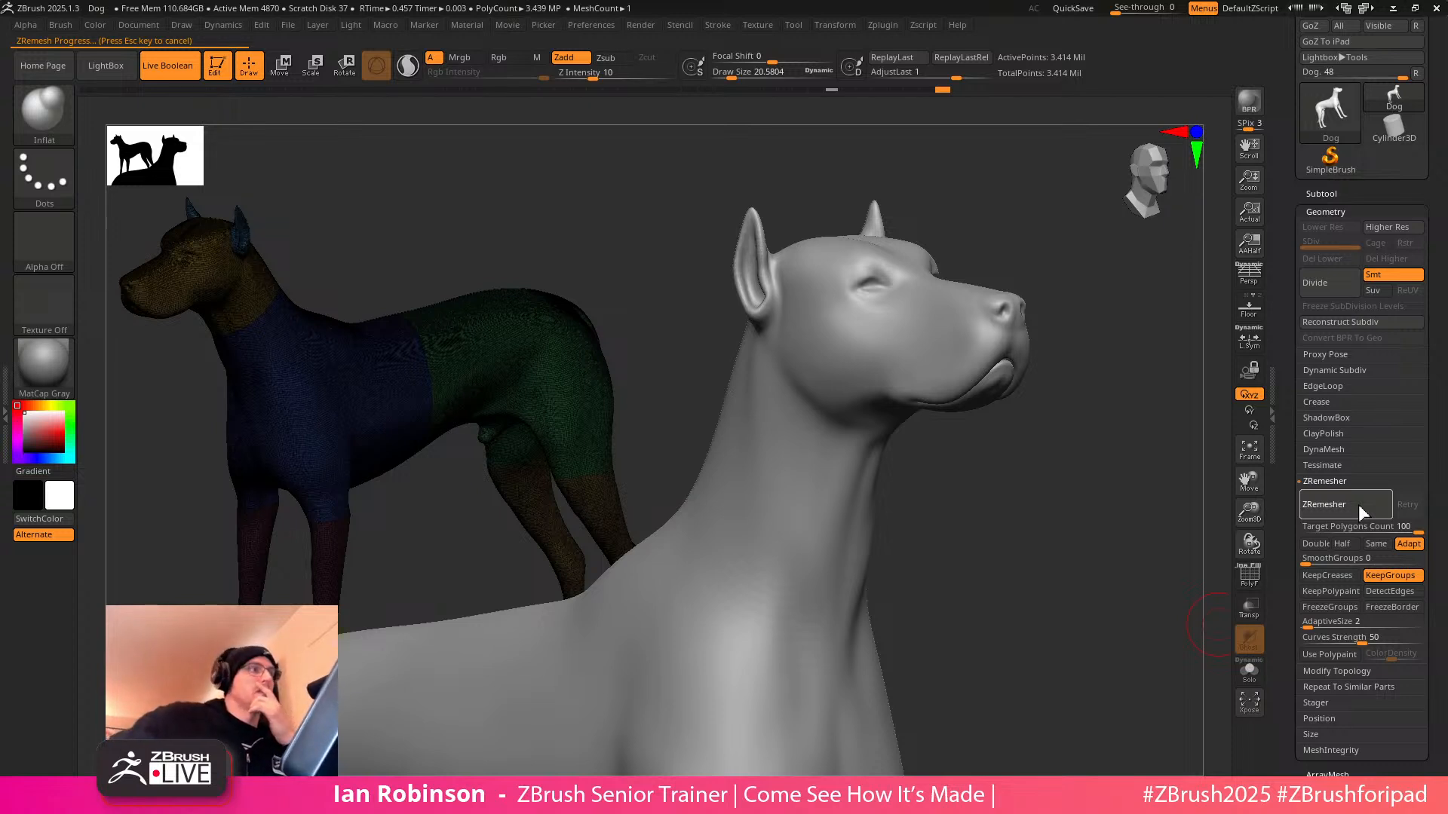
key(Escape)
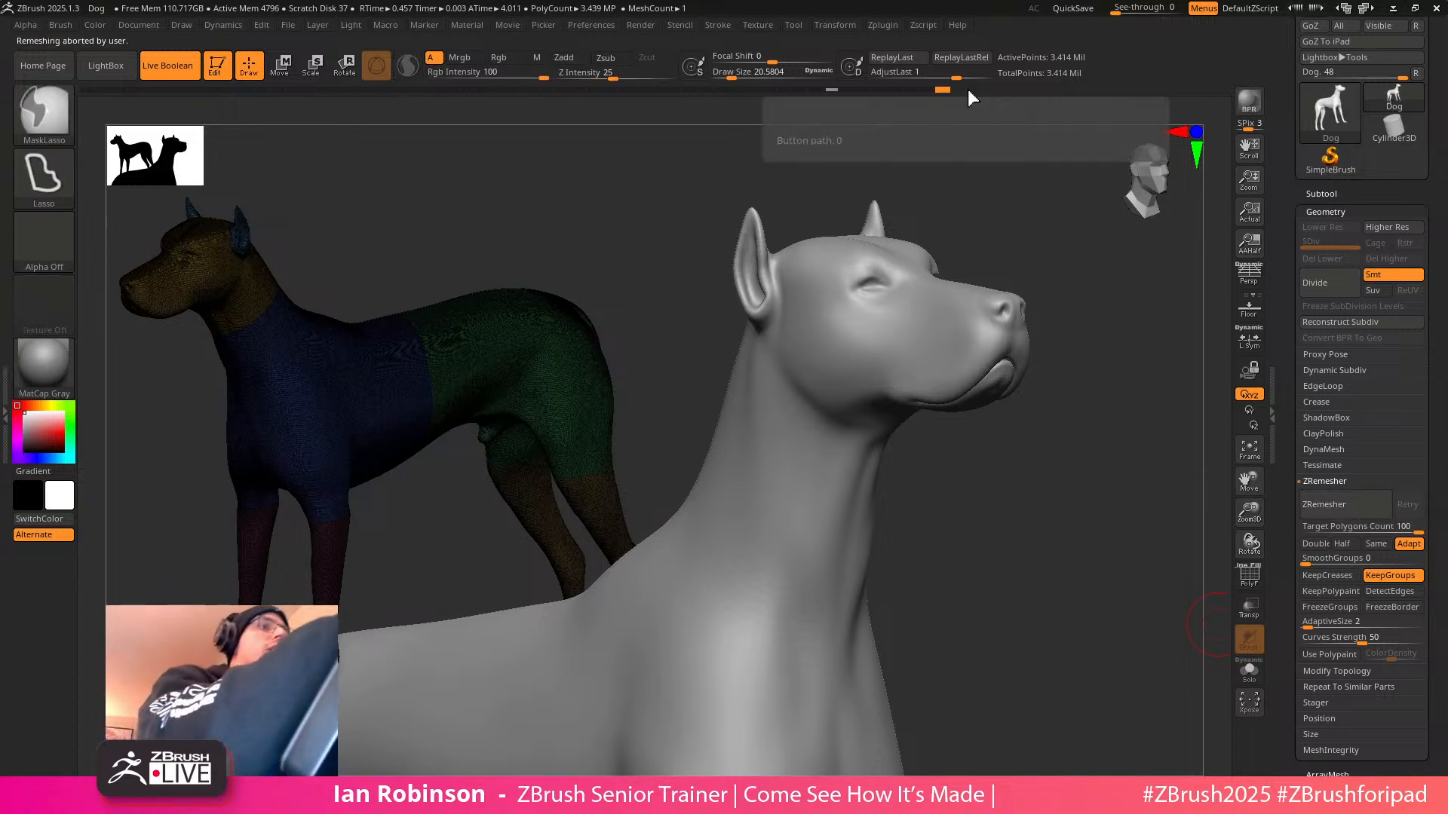
key(shift)
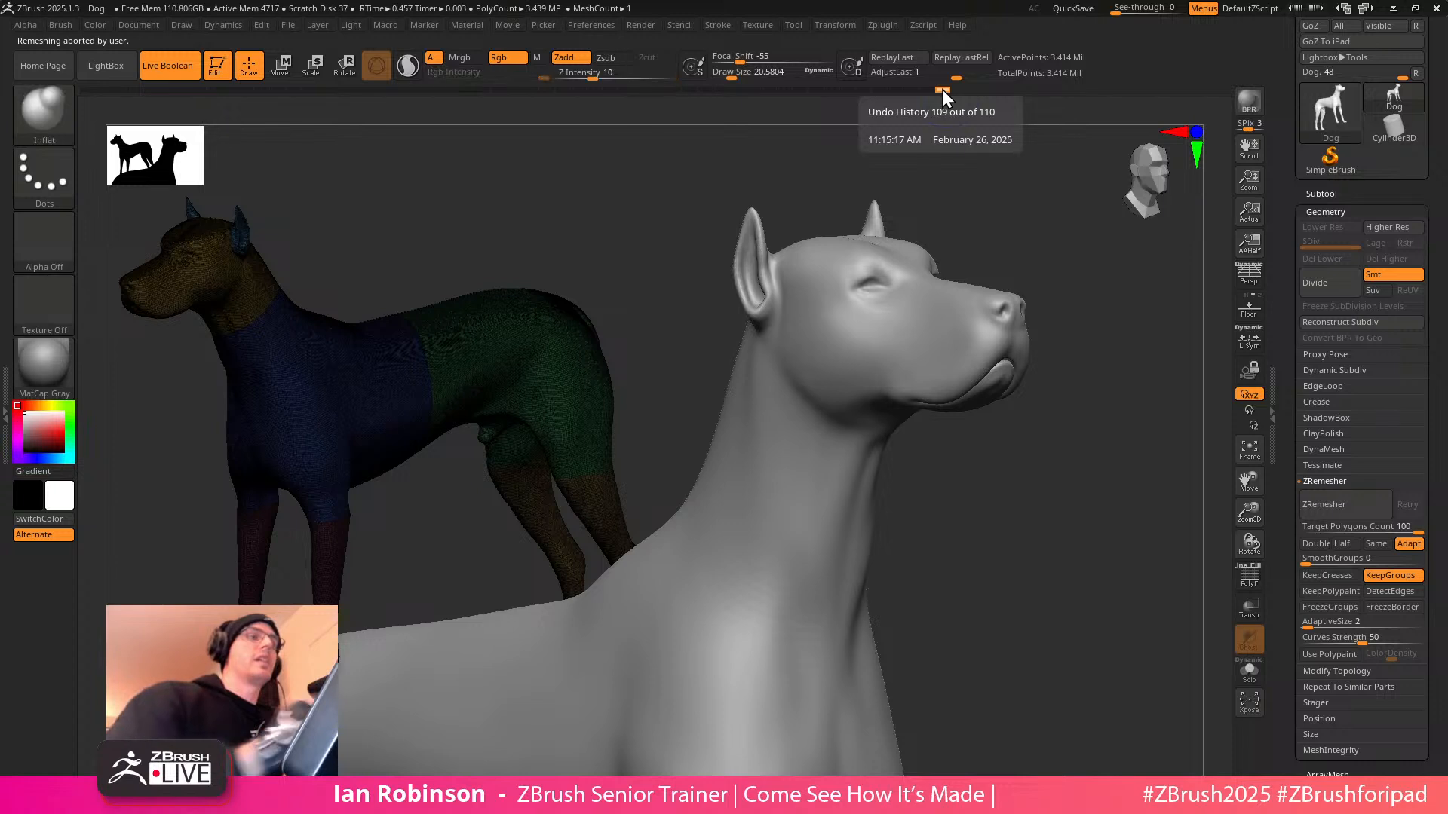
Retopologize the thickened-ear dog with ZRemesher at a target polygons count of 100 and show the polyframe
click(1340, 503)
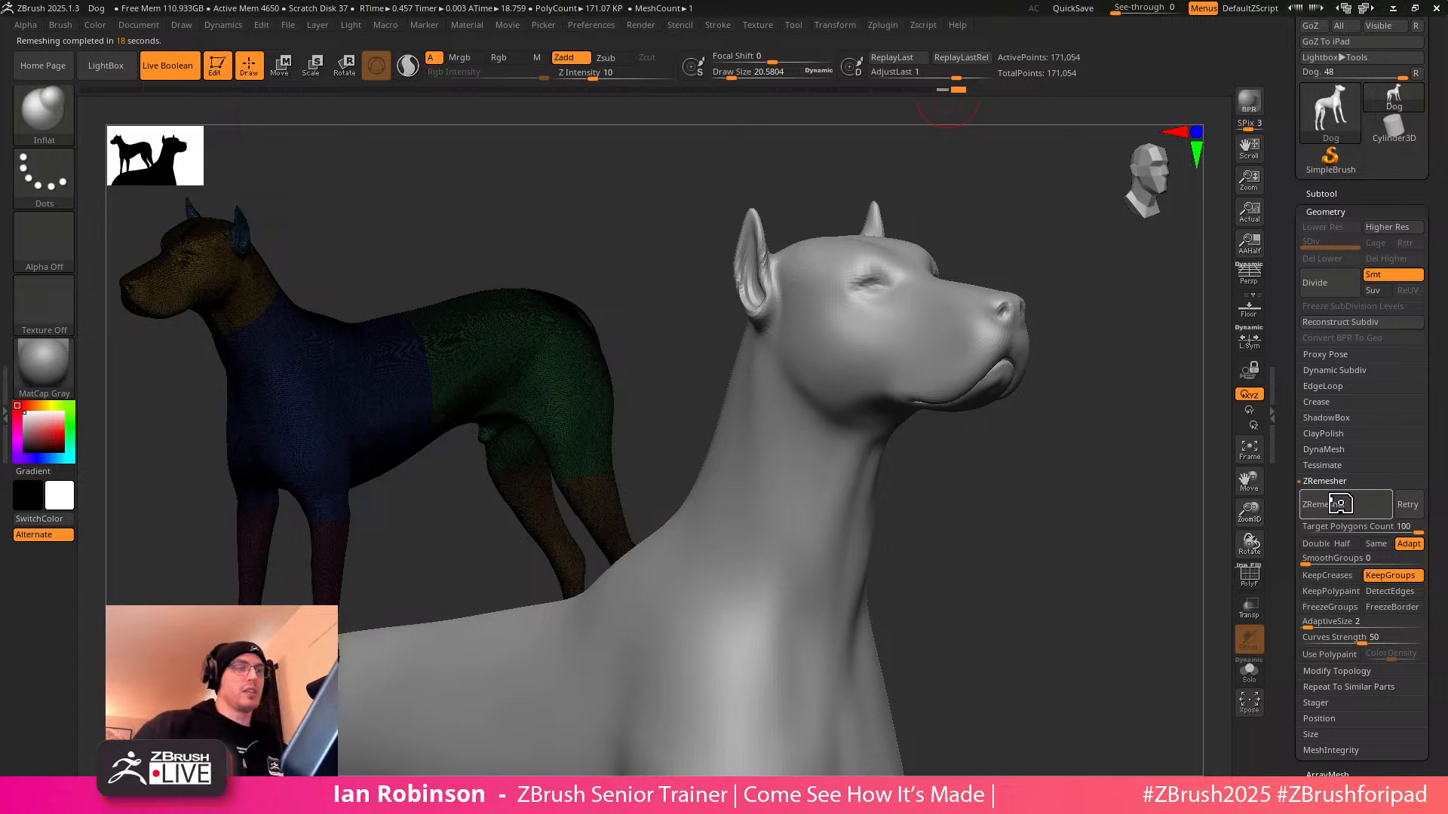
key(shift+f)
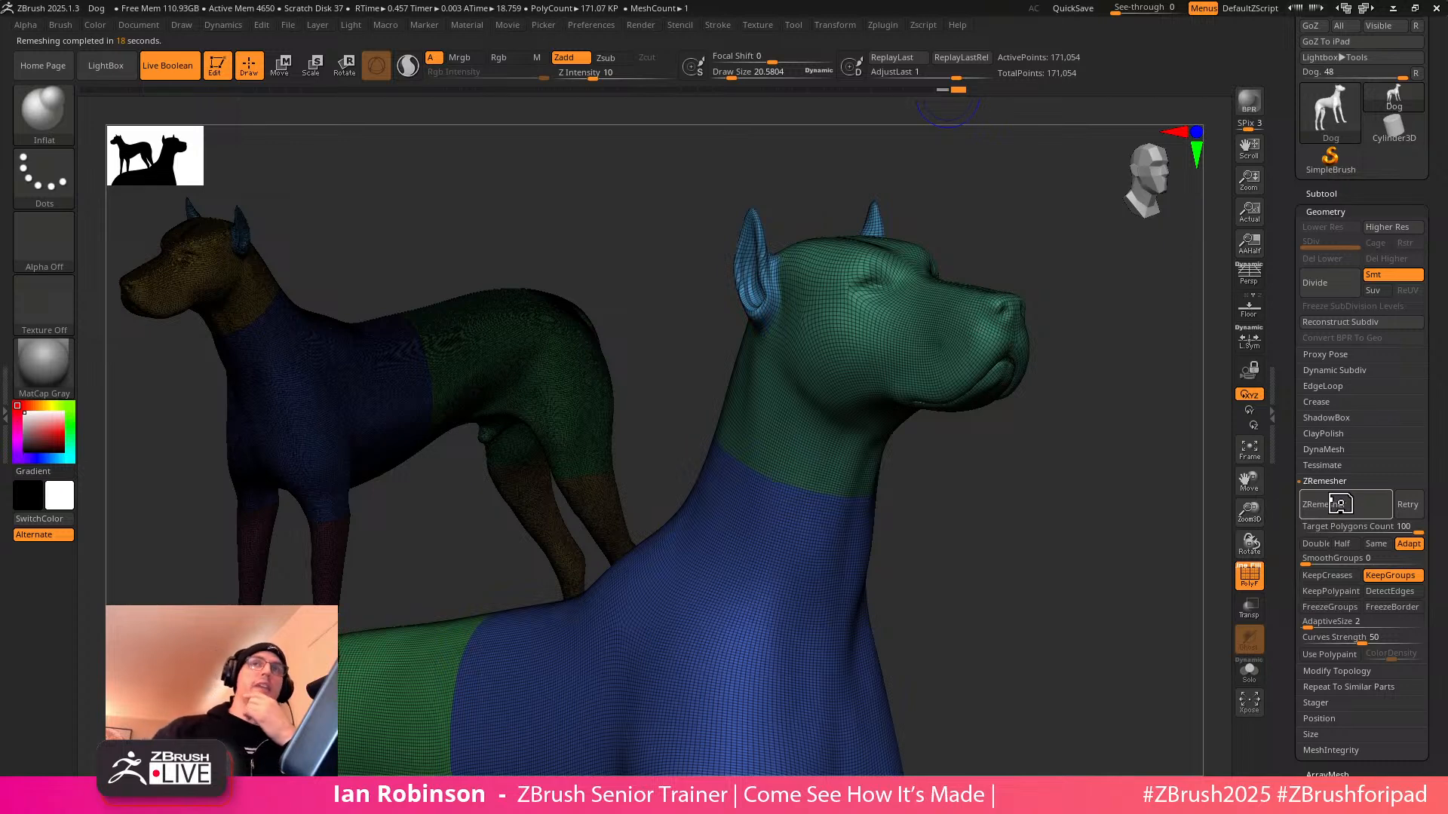
Store a morph target of the remeshed dog
click(1328, 208)
drag(1381, 418, 1380, 317)
mouse_move(1147, 436)
mouse_down()
mouse_move(1041, 459)
mouse_move(1083, 459)
mouse_move(1162, 413)
mouse_move(1169, 427)
mouse_move(1076, 445)
mouse_move(1146, 422)
mouse_up()
click(1349, 381)
click(1318, 395)
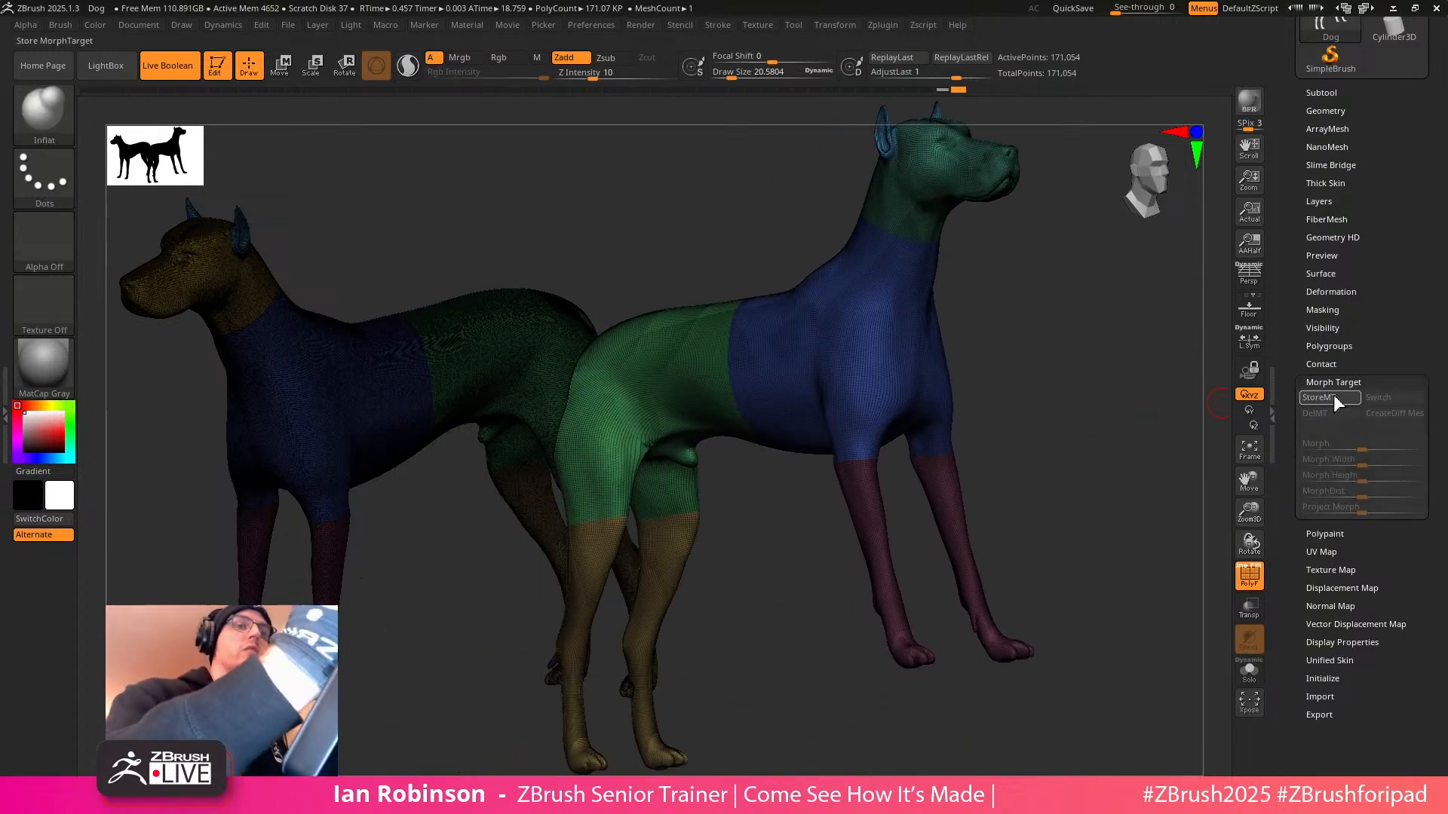
Try a ClayBuildup stroke on the dog's chest at draw size 75.6364 and switch to the stored morph target
key(s)
drag(1018, 391, 1035, 392)
drag(1070, 396, 1018, 421)
mouse_move(1116, 354)
alt+mouse_down()
mouse_move(938, 336)
mouse_move(998, 314)
mouse_move(1002, 355)
alt+mouse_up()
key(s)
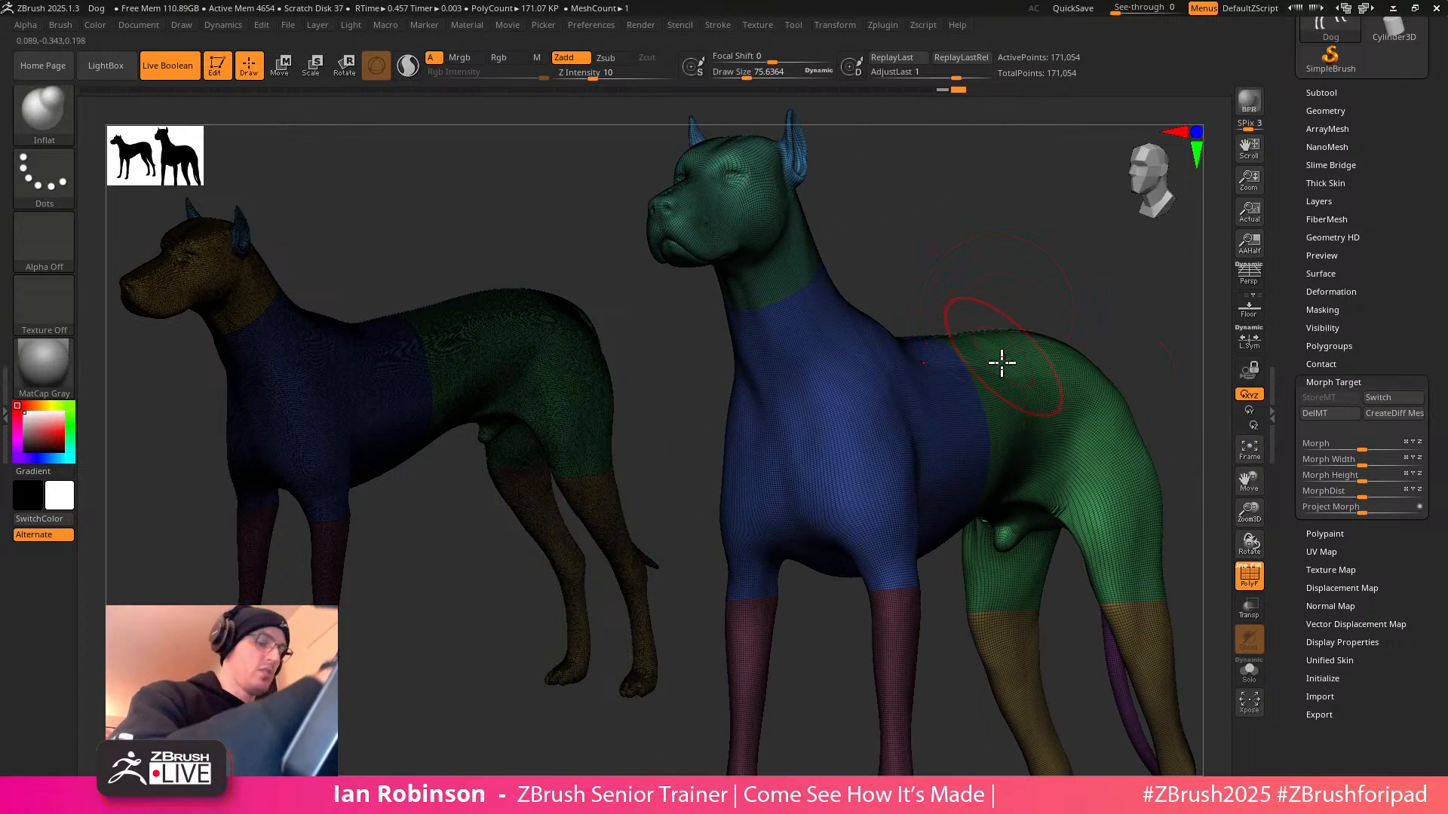
key(b)
key(c)
key(b)
mouse_move(869, 423)
mouse_down()
mouse_move(908, 472)
mouse_move(840, 433)
mouse_move(867, 441)
mouse_up()
click(1383, 396)
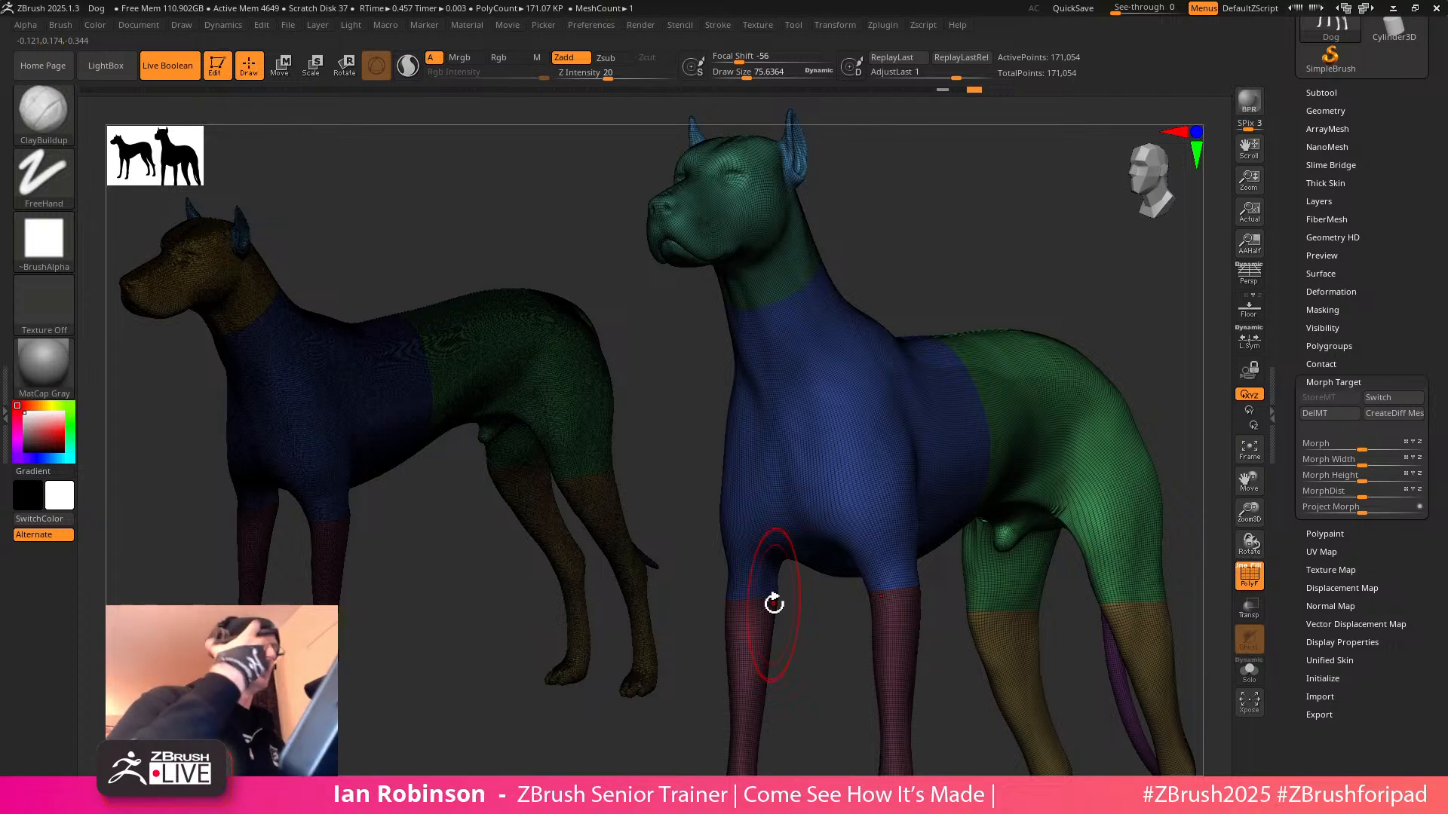
Undo the clay test and try subdividing the dog before stepping back down a level
key(ctrl+z)
key(ctrl+z)
key(ctrl+d)
key(shift+d)
Frame the ear closely and select the ZRemesherGuides brush with a smaller draw size
mouse_move(1048, 264)
mouse_down()
mouse_move(976, 349)
mouse_move(885, 320)
mouse_move(1011, 420)
mouse_move(877, 340)
mouse_move(966, 291)
mouse_move(1051, 414)
mouse_move(1030, 438)
mouse_move(947, 297)
mouse_move(875, 242)
mouse_move(977, 410)
mouse_move(967, 380)
mouse_up()
key(s)
mouse_move(975, 292)
mouse_down()
mouse_move(916, 354)
mouse_move(921, 407)
mouse_move(898, 395)
mouse_move(1016, 398)
mouse_move(969, 398)
mouse_move(995, 404)
mouse_move(853, 469)
mouse_up()
key(s)
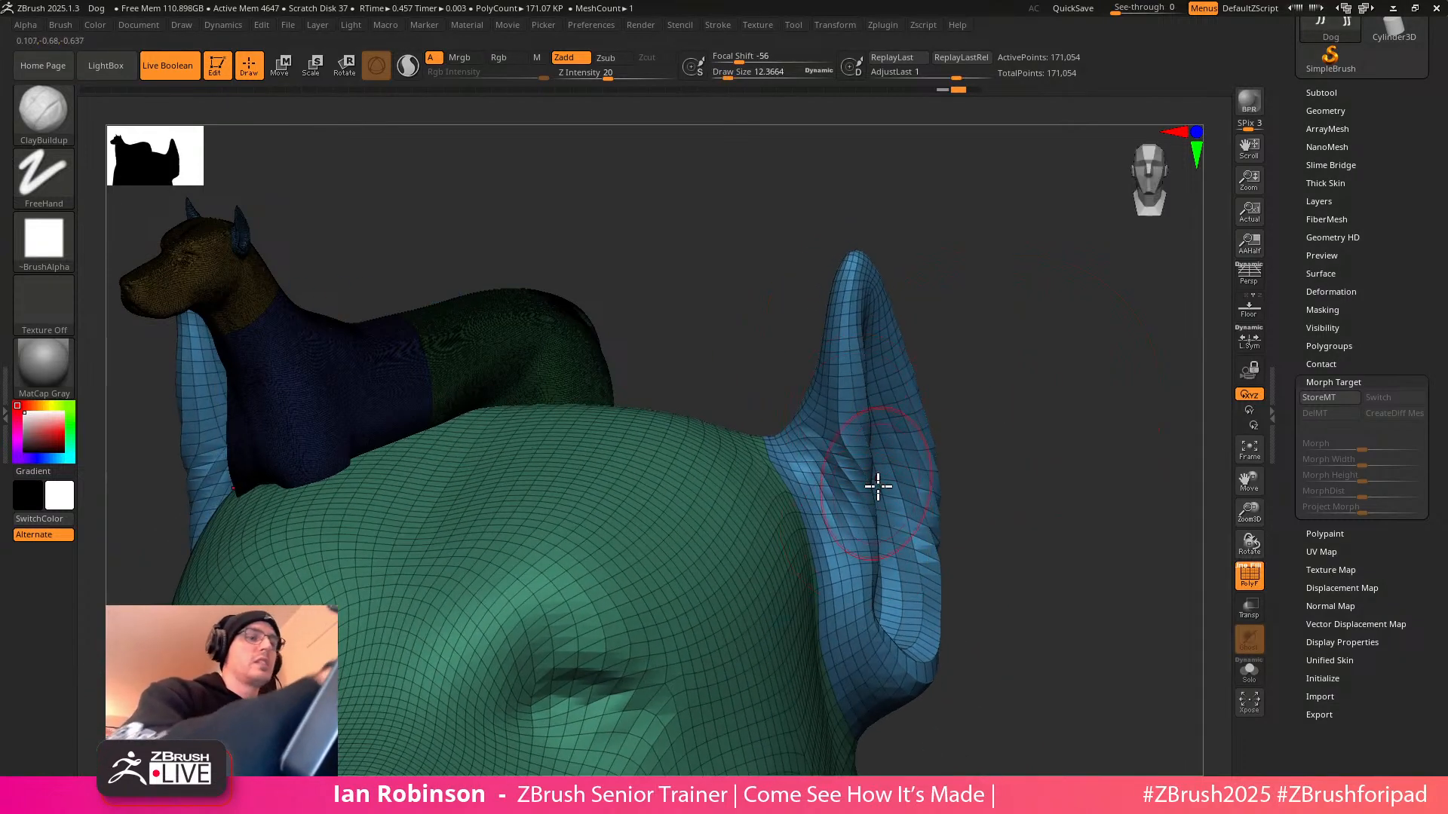
mouse_move(1078, 481)
mouse_down()
mouse_move(1011, 353)
mouse_move(979, 359)
mouse_move(1015, 326)
mouse_up()
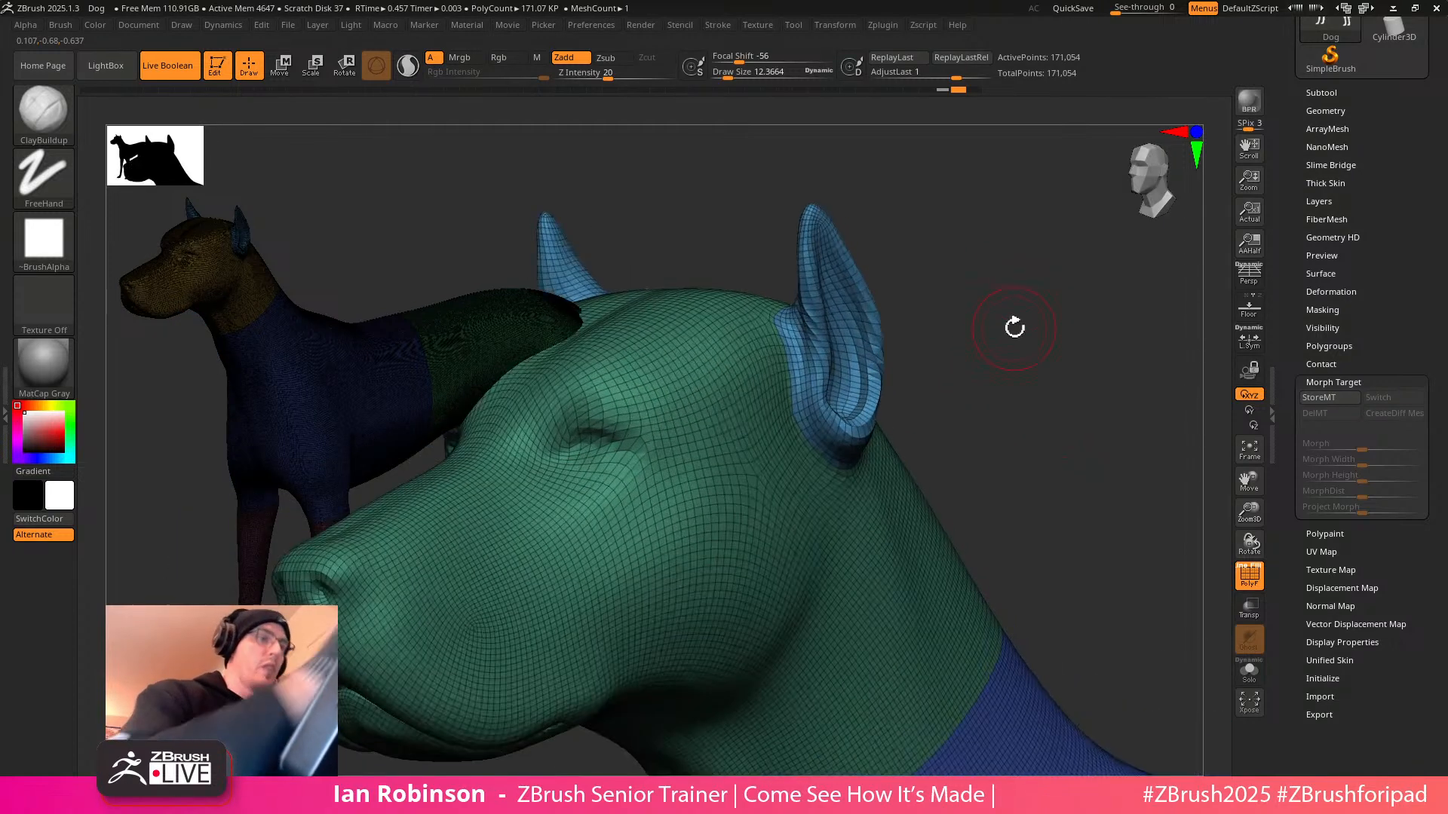
key(b)
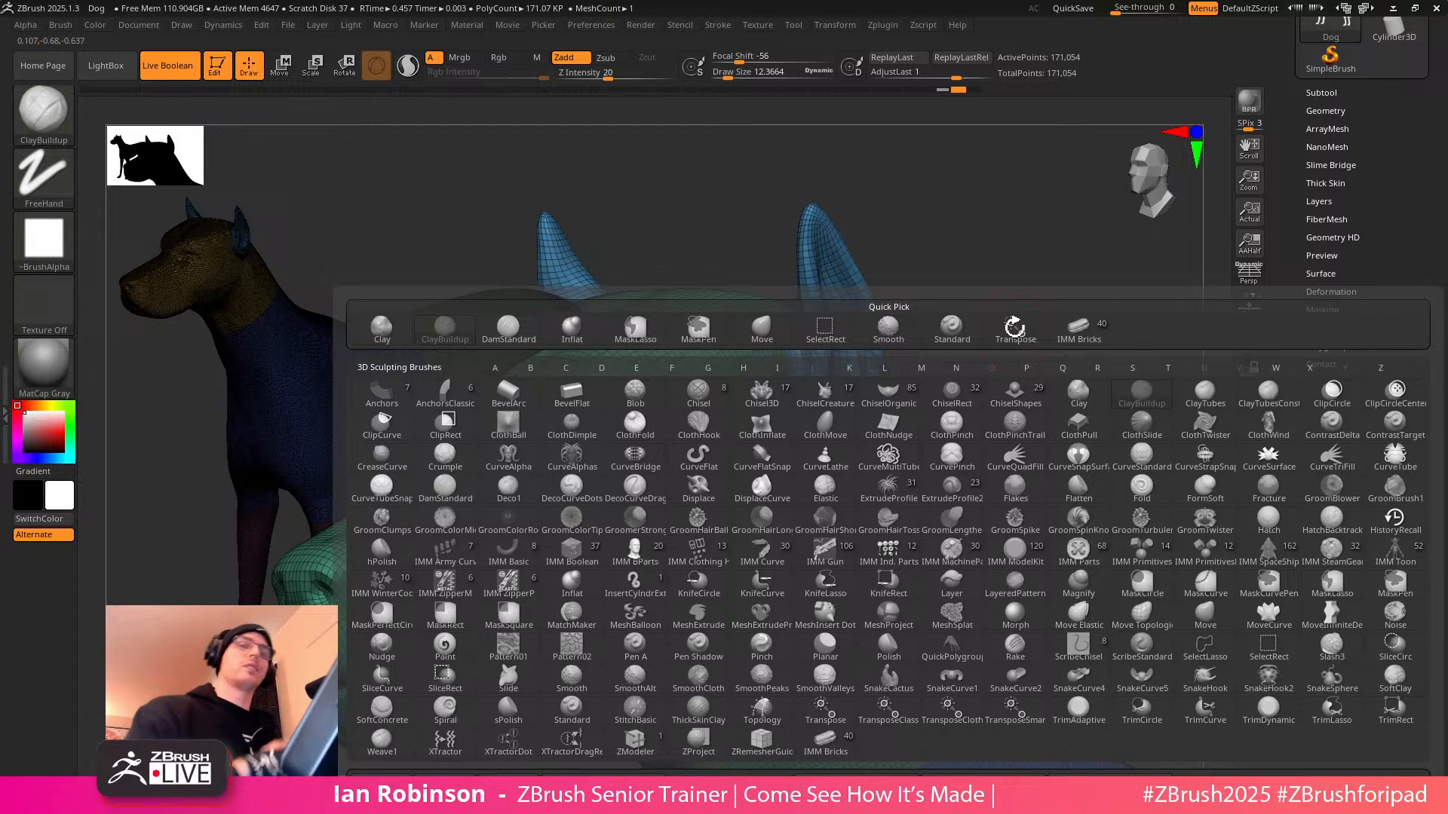
click(762, 743)
key(s)
mouse_move(972, 347)
mouse_down()
mouse_move(999, 385)
mouse_move(964, 330)
mouse_up()
Try two ZRemesher guide curves down the side of the head in front of the ear, and undo them
drag(678, 492, 698, 625)
key(s)
click(605, 504)
drag(585, 441, 643, 692)
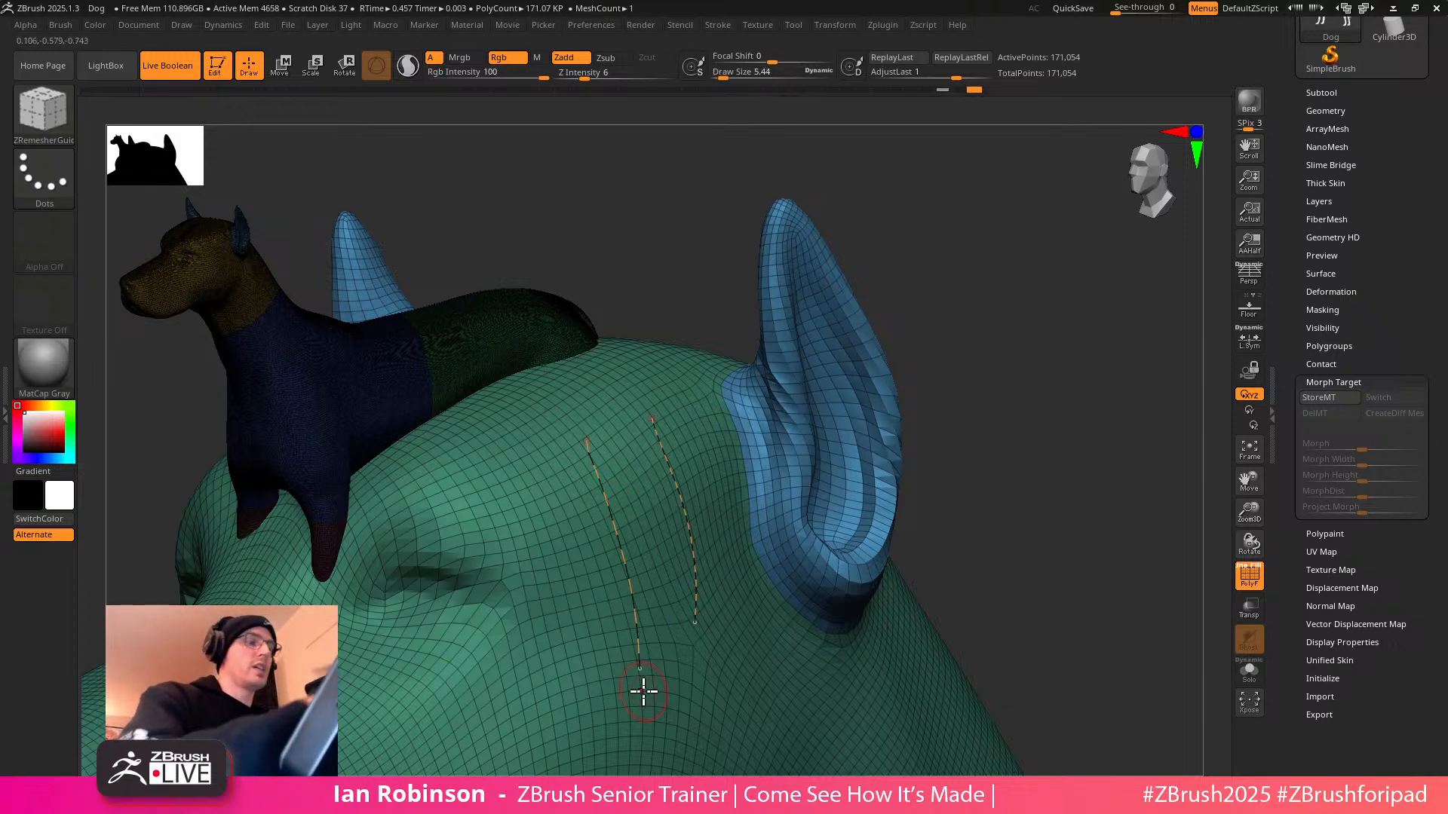
key(ctrl+z)
Draw ZRemesher guide curves down the inner ear and around its lower rim at draw size 3.1756
key(s)
drag(968, 368, 963, 371)
drag(999, 281, 925, 291)
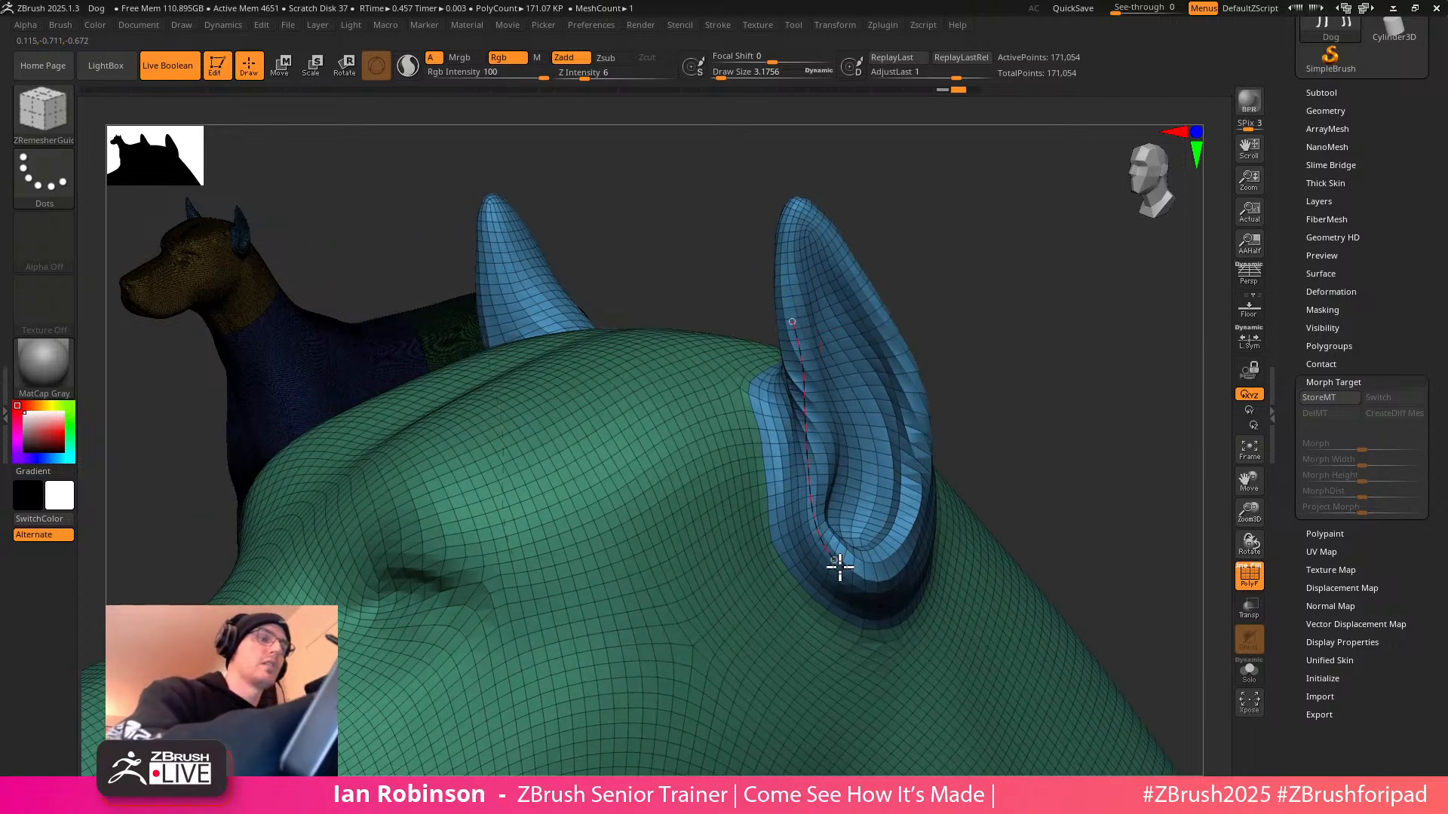
drag(1045, 413, 948, 411)
Draw ZRemesher guide curves arching above and below the dog's eye
mouse_move(1130, 336)
mouse_down()
mouse_move(1079, 284)
mouse_move(1122, 307)
mouse_move(1083, 323)
mouse_move(1098, 332)
mouse_move(760, 410)
mouse_move(827, 403)
mouse_up()
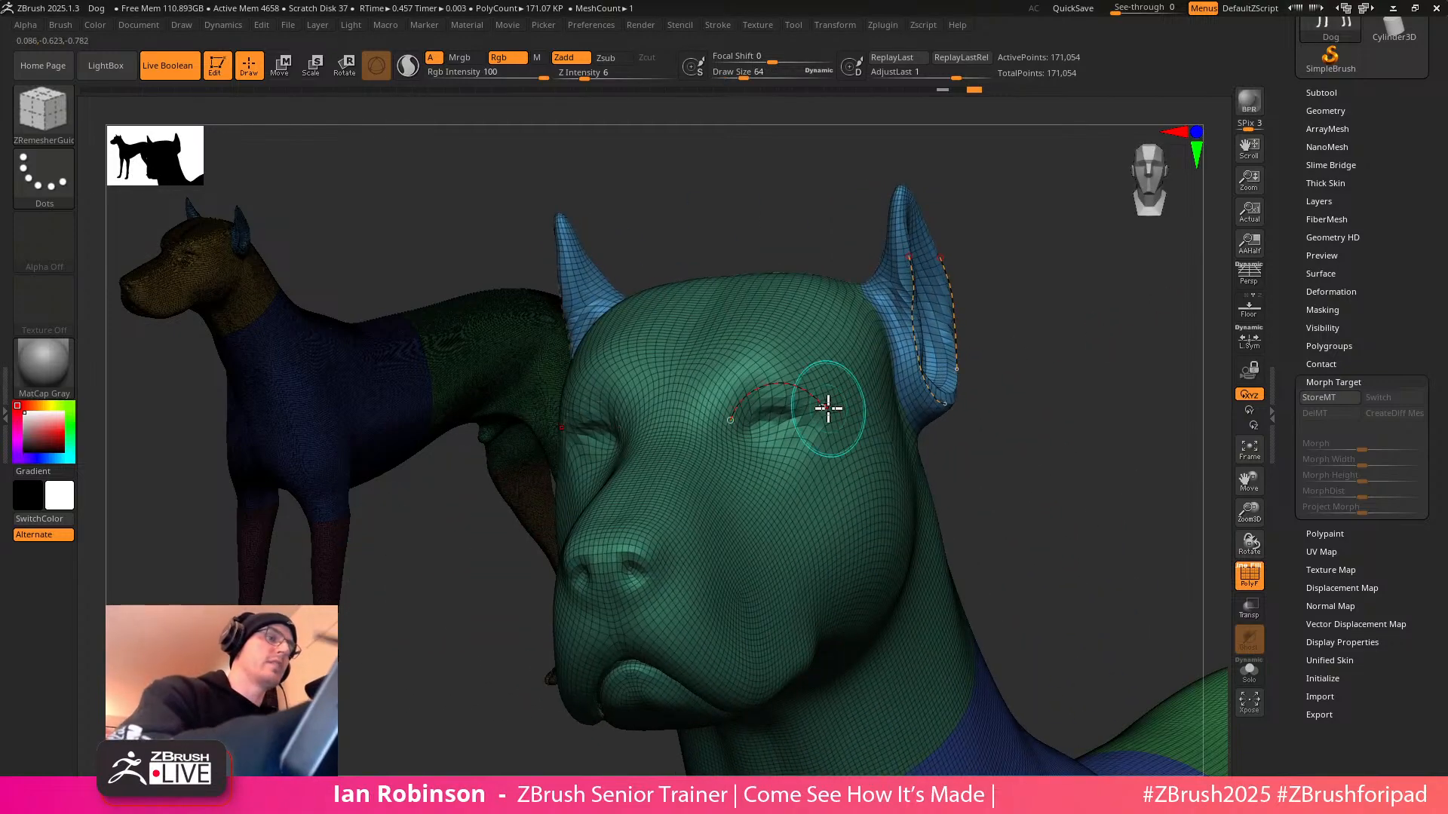
drag(1033, 401, 979, 442)
drag(1116, 354, 1125, 489)
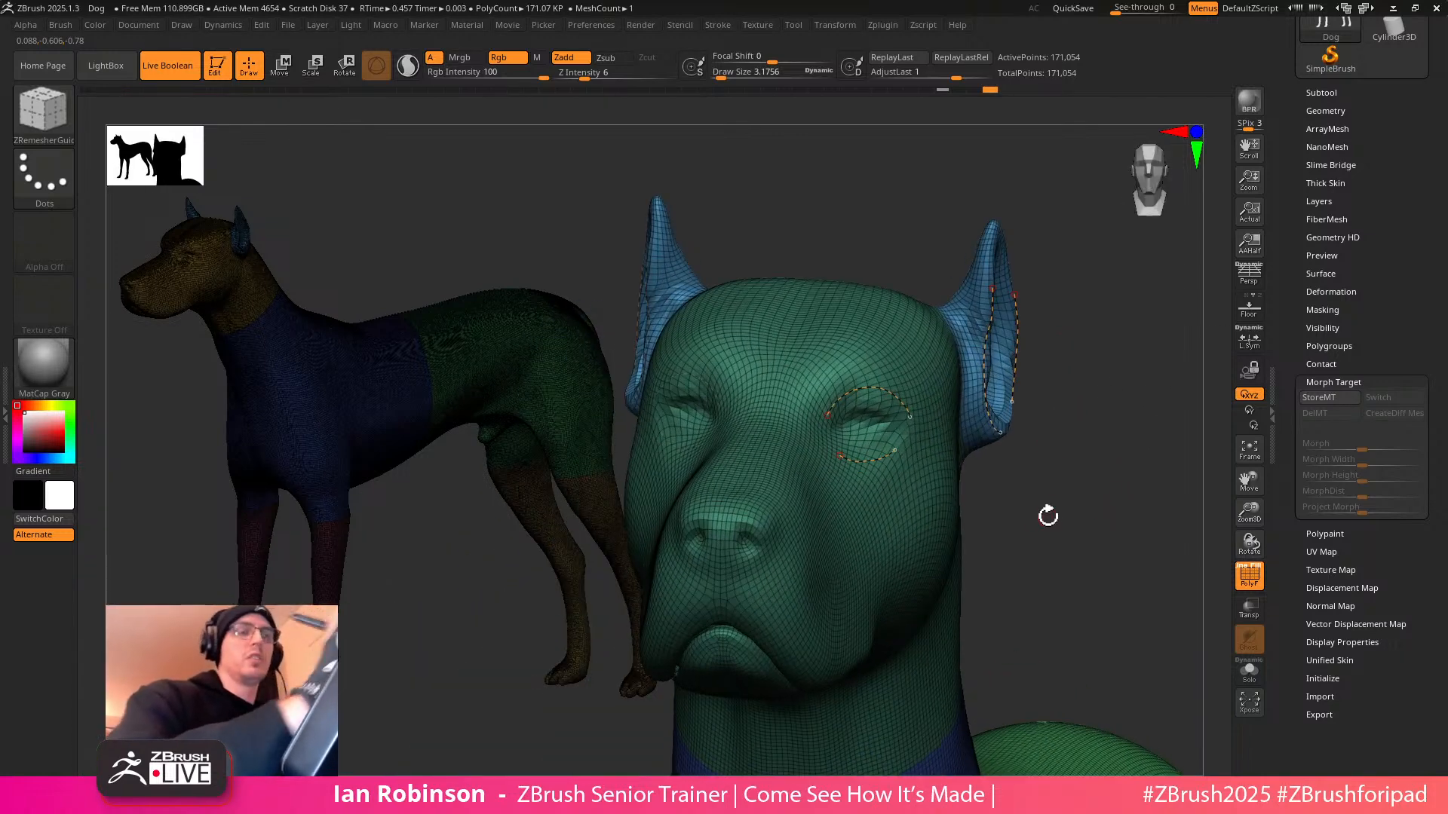
mouse_move(1094, 429)
mouse_down()
mouse_move(1115, 430)
mouse_move(1103, 427)
mouse_up()
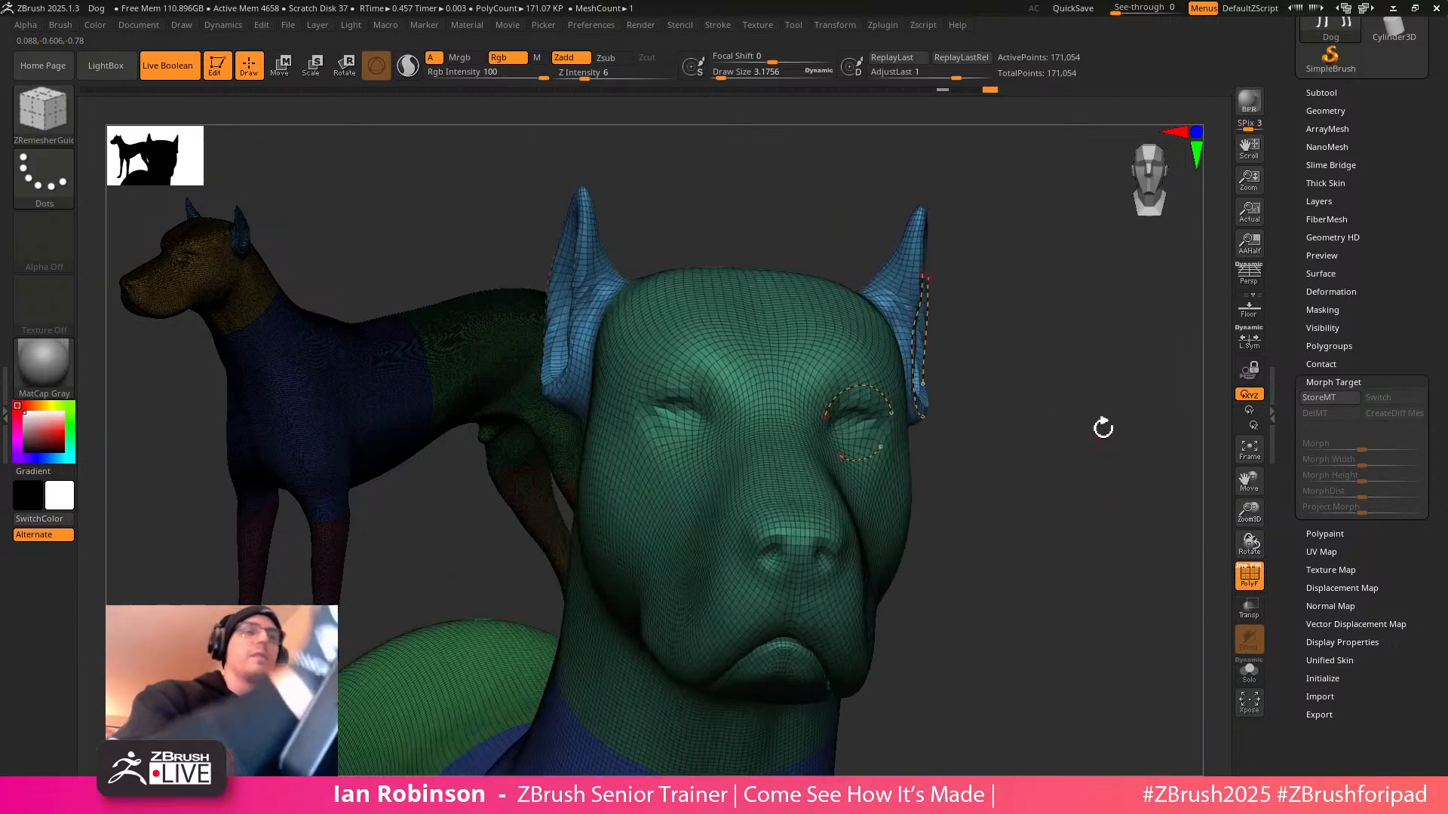
Remesh the dog with ZRemesher using the Same polygon target and a Curves Strength of 80
click(1335, 110)
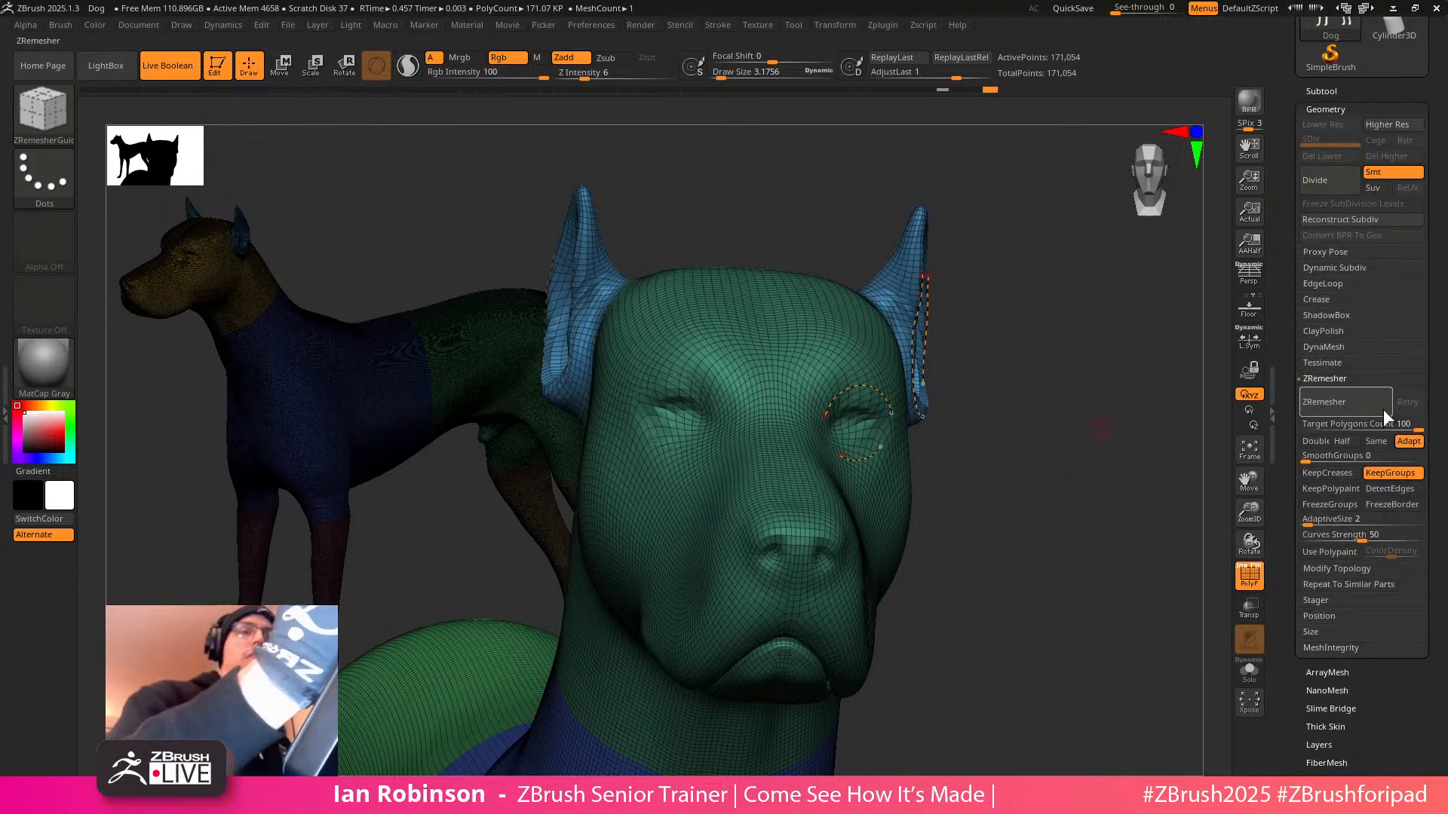
drag(1347, 540, 1421, 540)
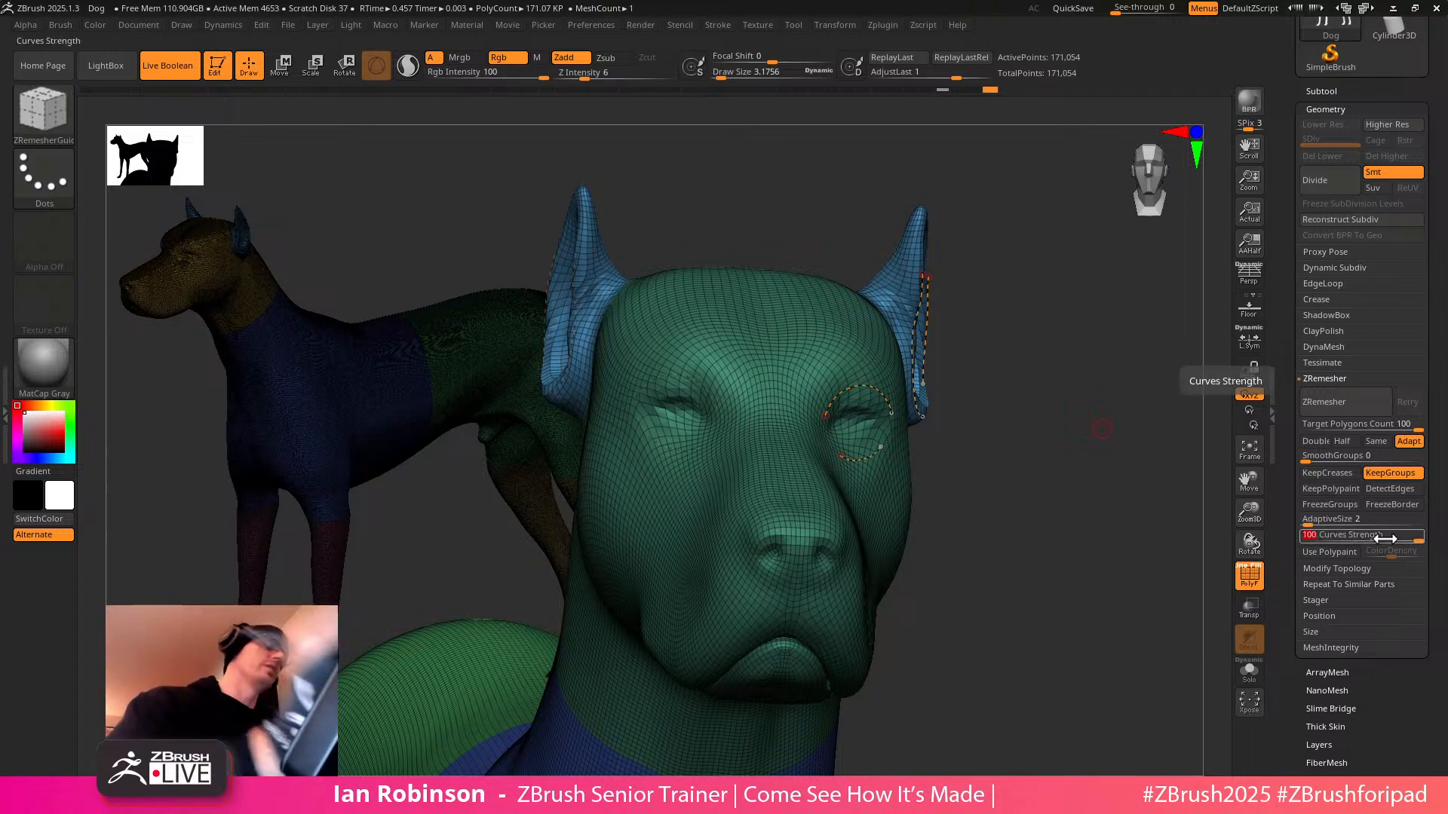
click(1395, 539)
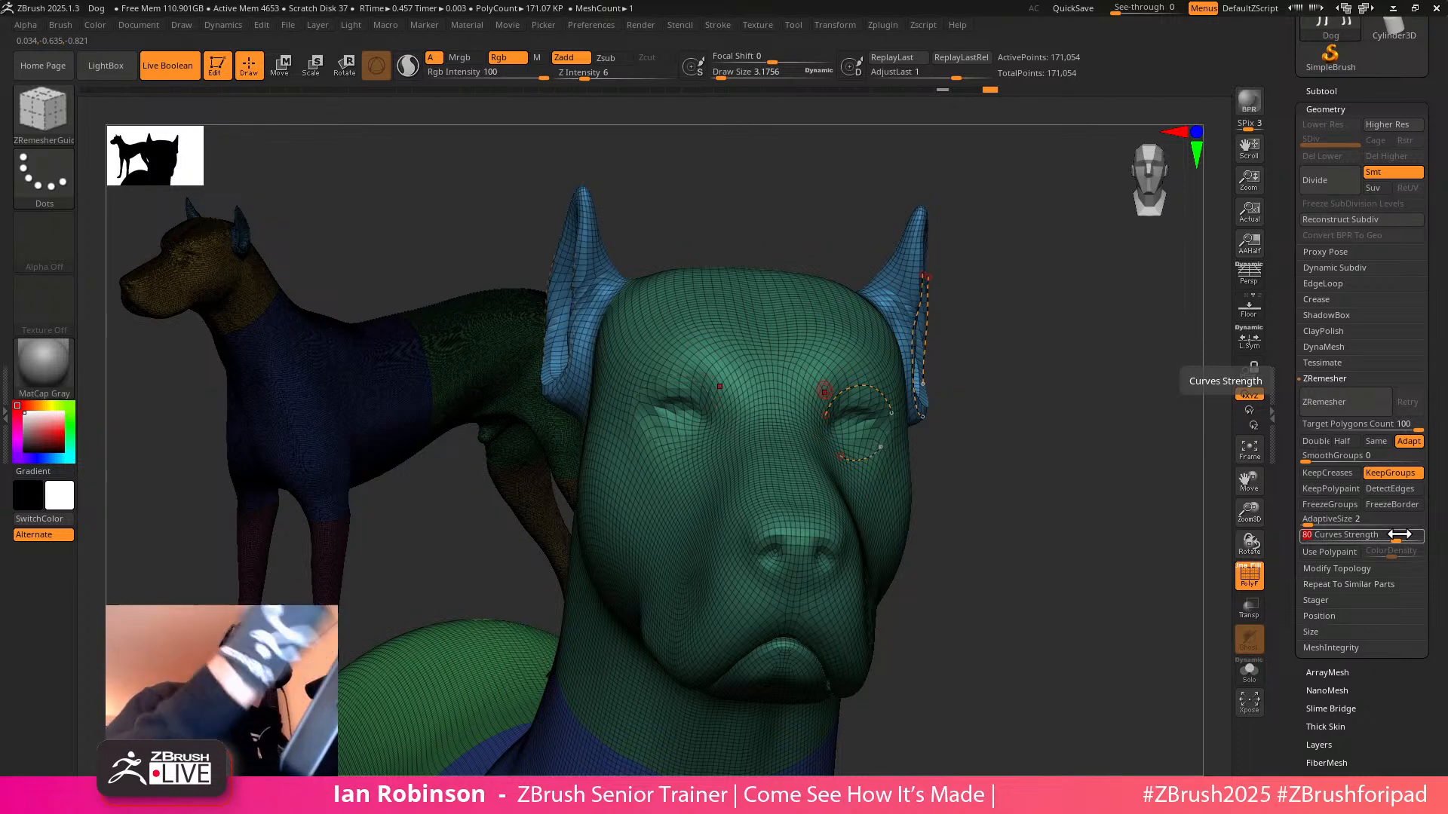
click(1360, 411)
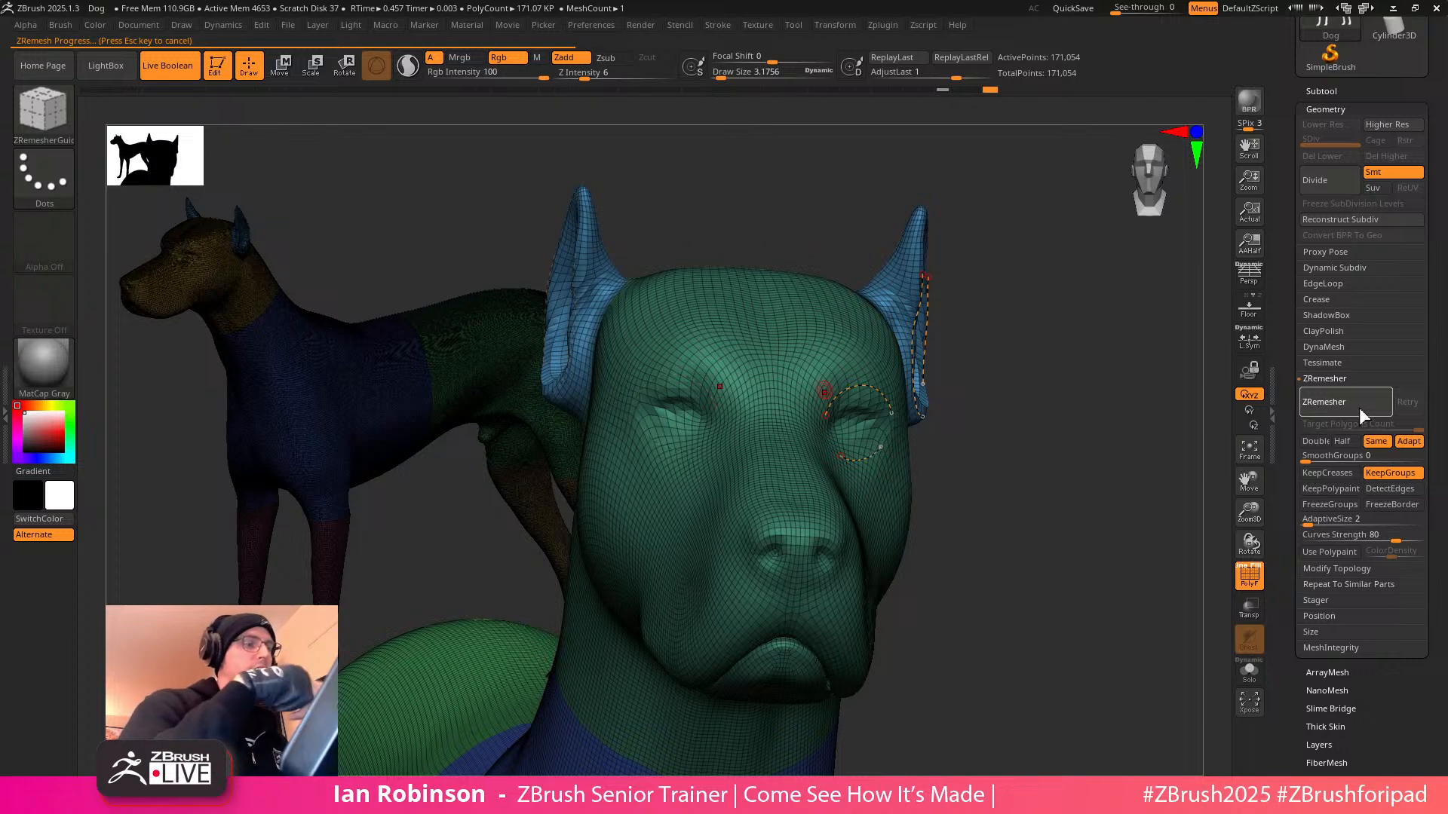
Smooth the remeshed ear's surfaces with the Smooth brush, working around it from several angles
drag(1050, 475, 1142, 425)
mouse_move(759, 302)
mouse_down()
mouse_move(1050, 264)
mouse_move(880, 378)
mouse_up()
key(s)
drag(1060, 251, 1062, 251)
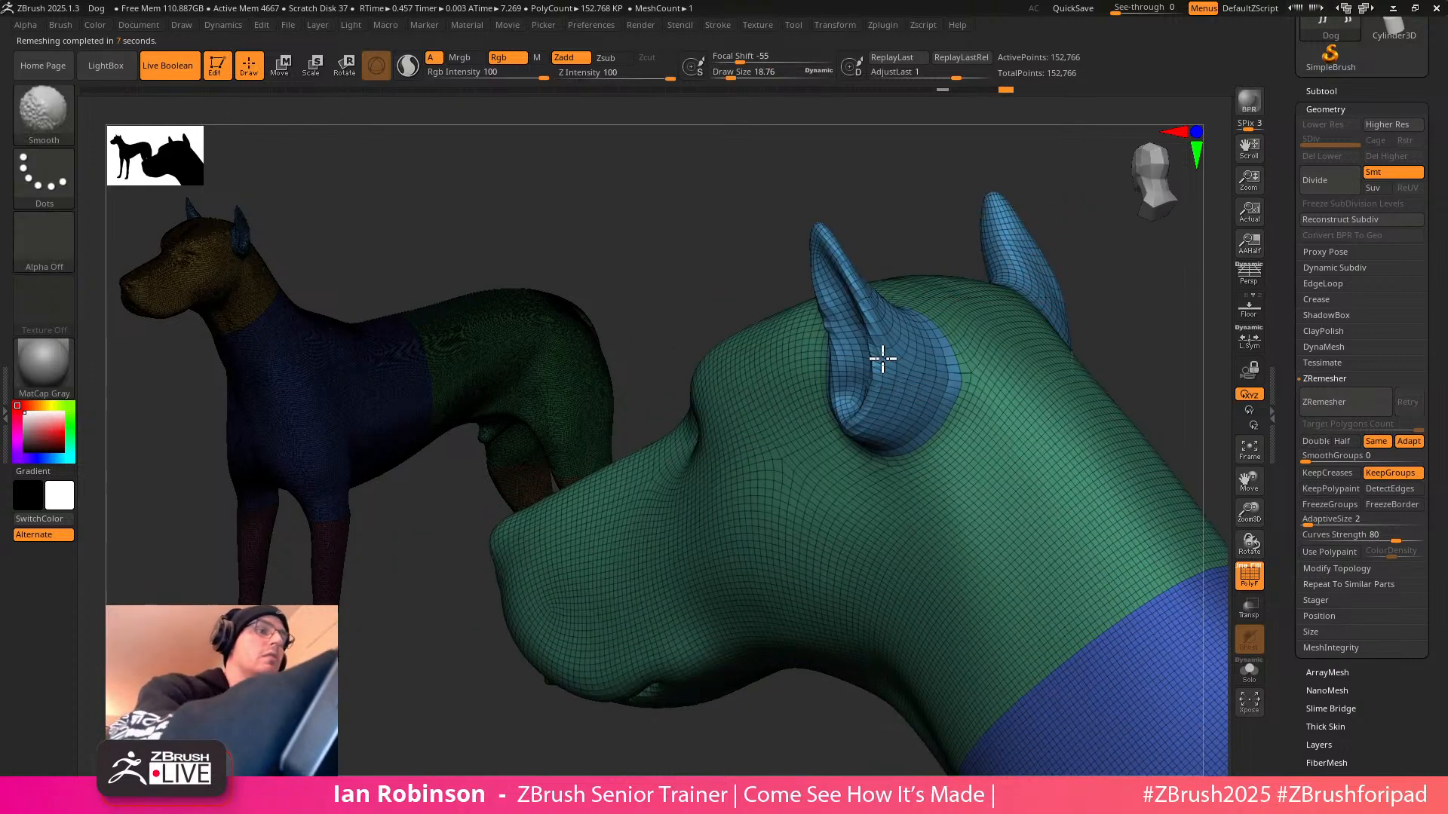
drag(901, 229, 1044, 244)
alt+drag(963, 268, 1047, 334)
key(s)
shift+drag(833, 354, 839, 265)
mouse_move(943, 407)
mouse_down()
mouse_move(1011, 381)
mouse_move(998, 342)
mouse_move(805, 428)
mouse_move(818, 418)
mouse_move(840, 528)
mouse_up()
drag(960, 508, 884, 581)
drag(1054, 430, 1019, 379)
drag(928, 422, 966, 151)
mouse_move(947, 689)
alt+mouse_down()
mouse_move(931, 527)
mouse_move(976, 501)
mouse_move(975, 568)
mouse_move(921, 520)
mouse_move(897, 440)
mouse_move(960, 333)
mouse_move(950, 400)
mouse_move(1001, 401)
alt+mouse_up()
Adjust the ear's edge with the Move brush at draw size 15.3856
key(s)
drag(1034, 411, 968, 417)
drag(1002, 307, 769, 491)
key(b)
key(m)
key(v)
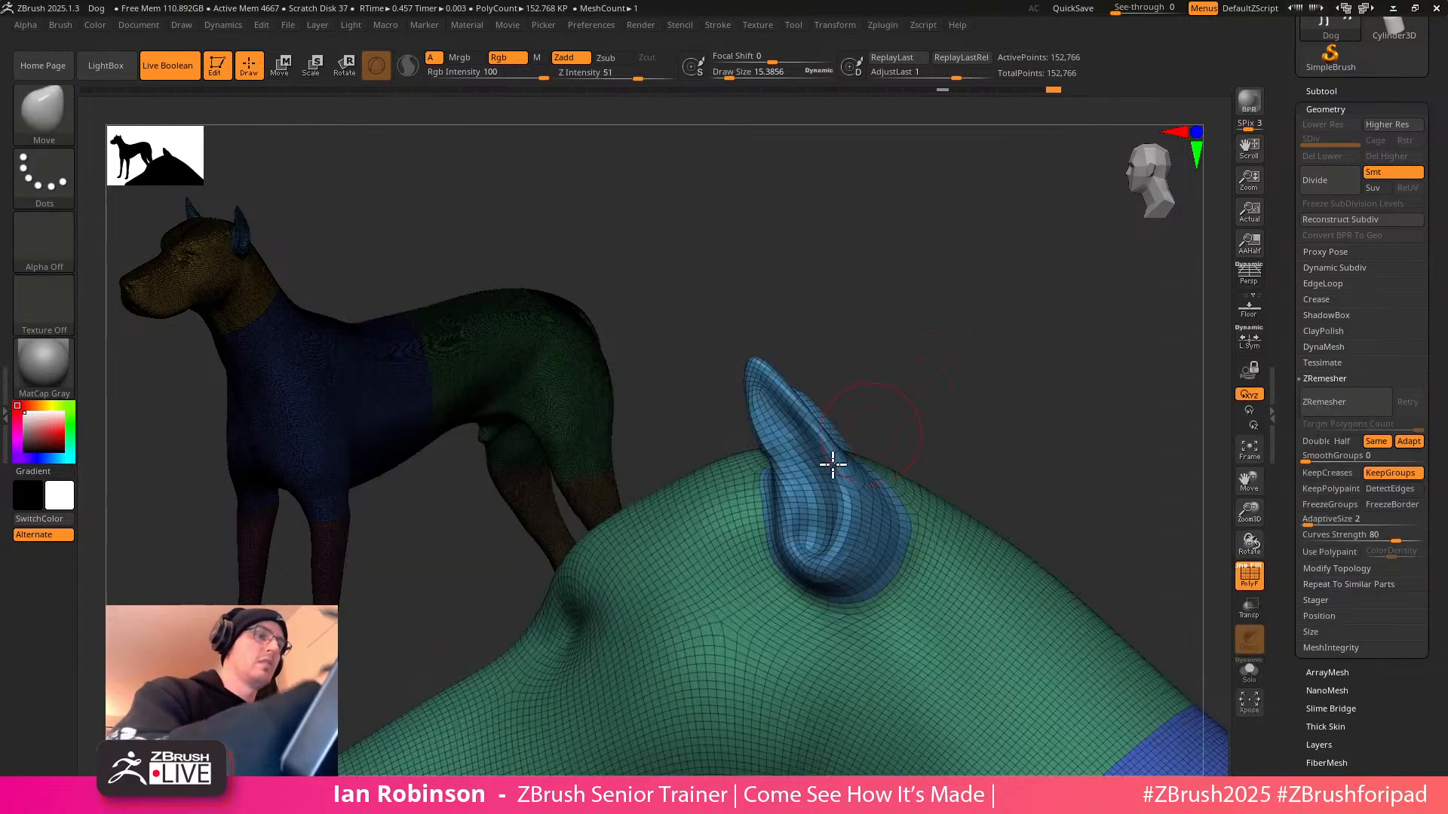
drag(799, 458, 805, 455)
drag(957, 422, 986, 439)
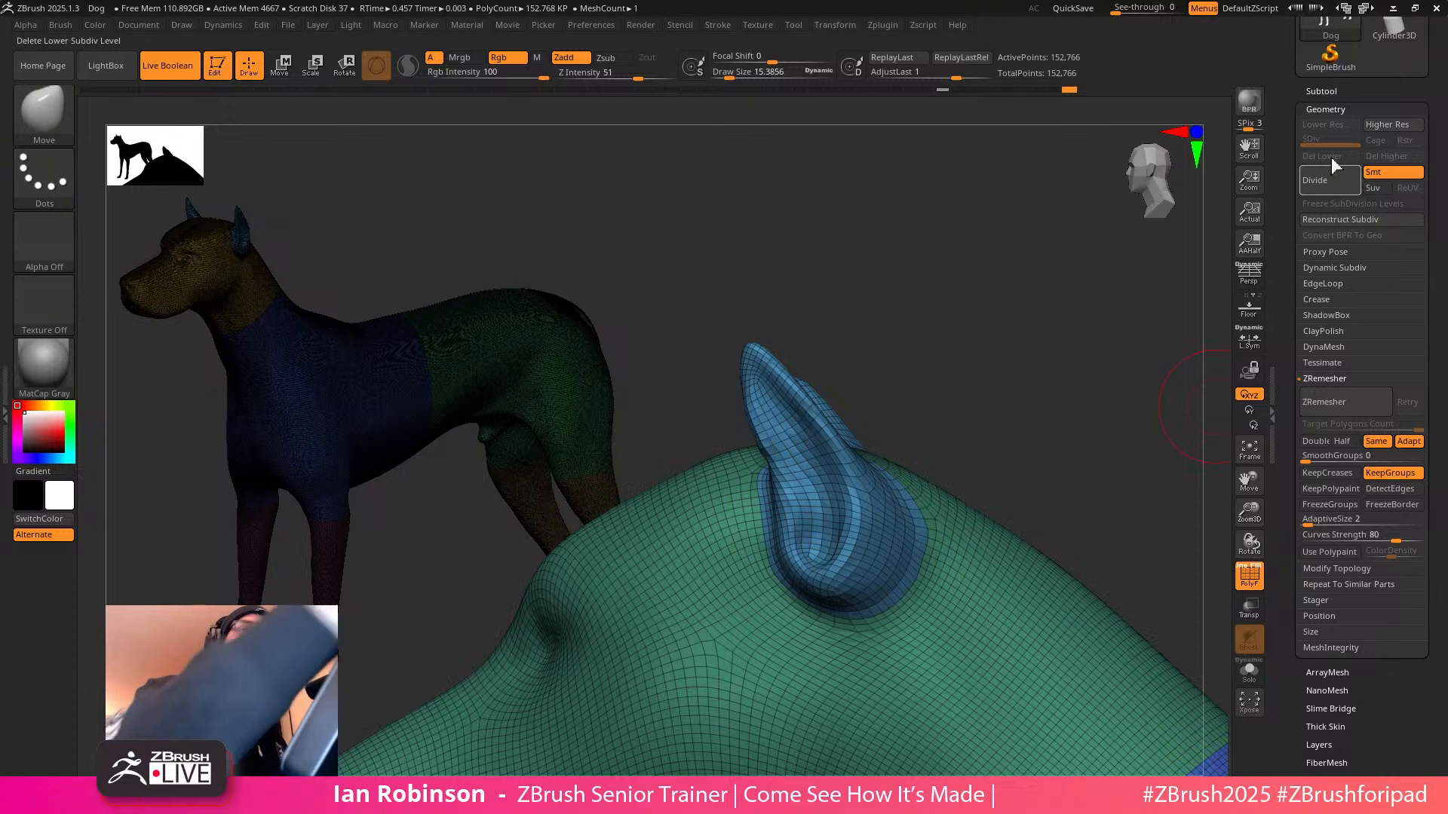
Project the original detail from the undo history onto the remeshed dog
click(1335, 91)
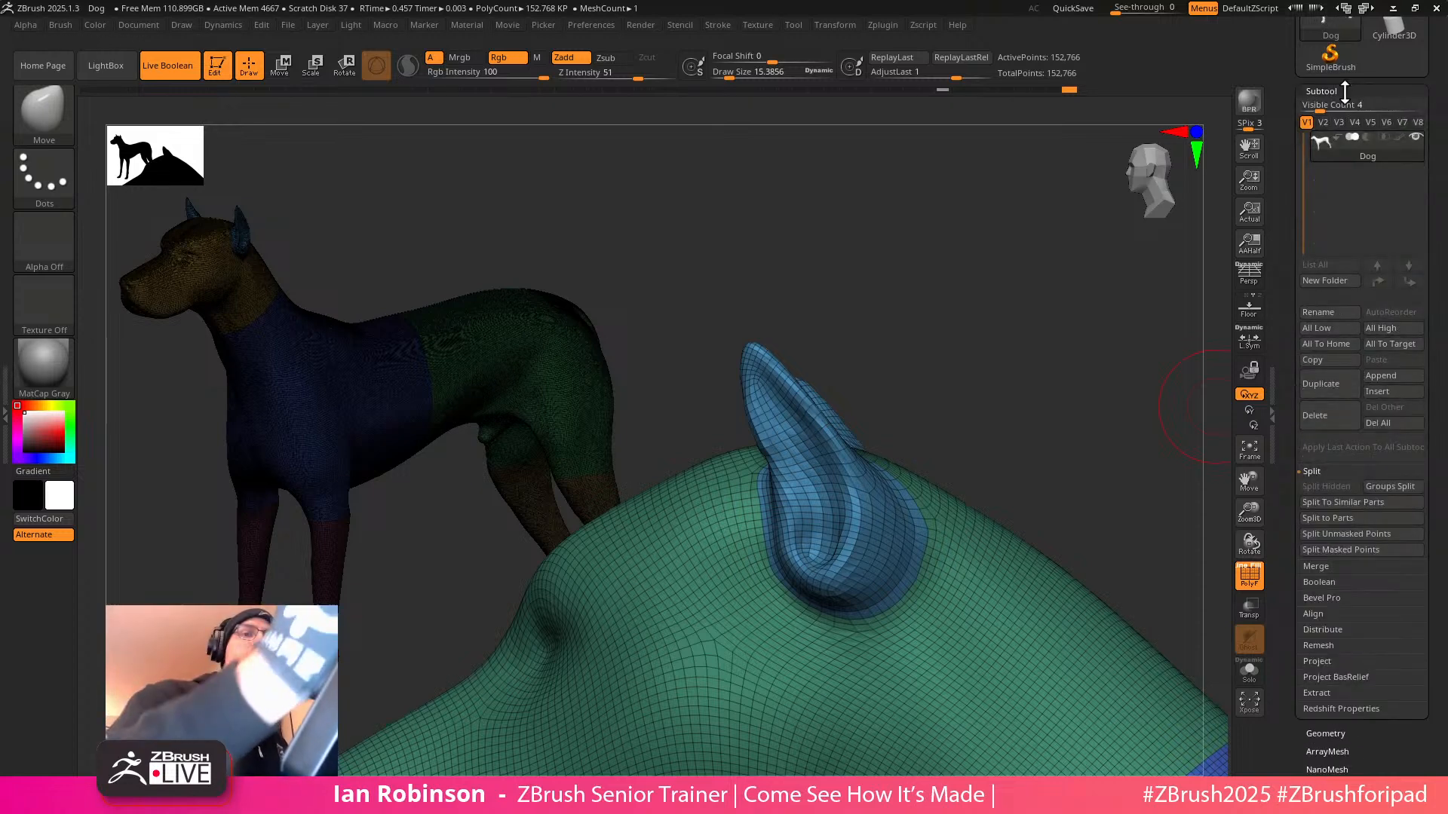
click(1318, 661)
click(1387, 595)
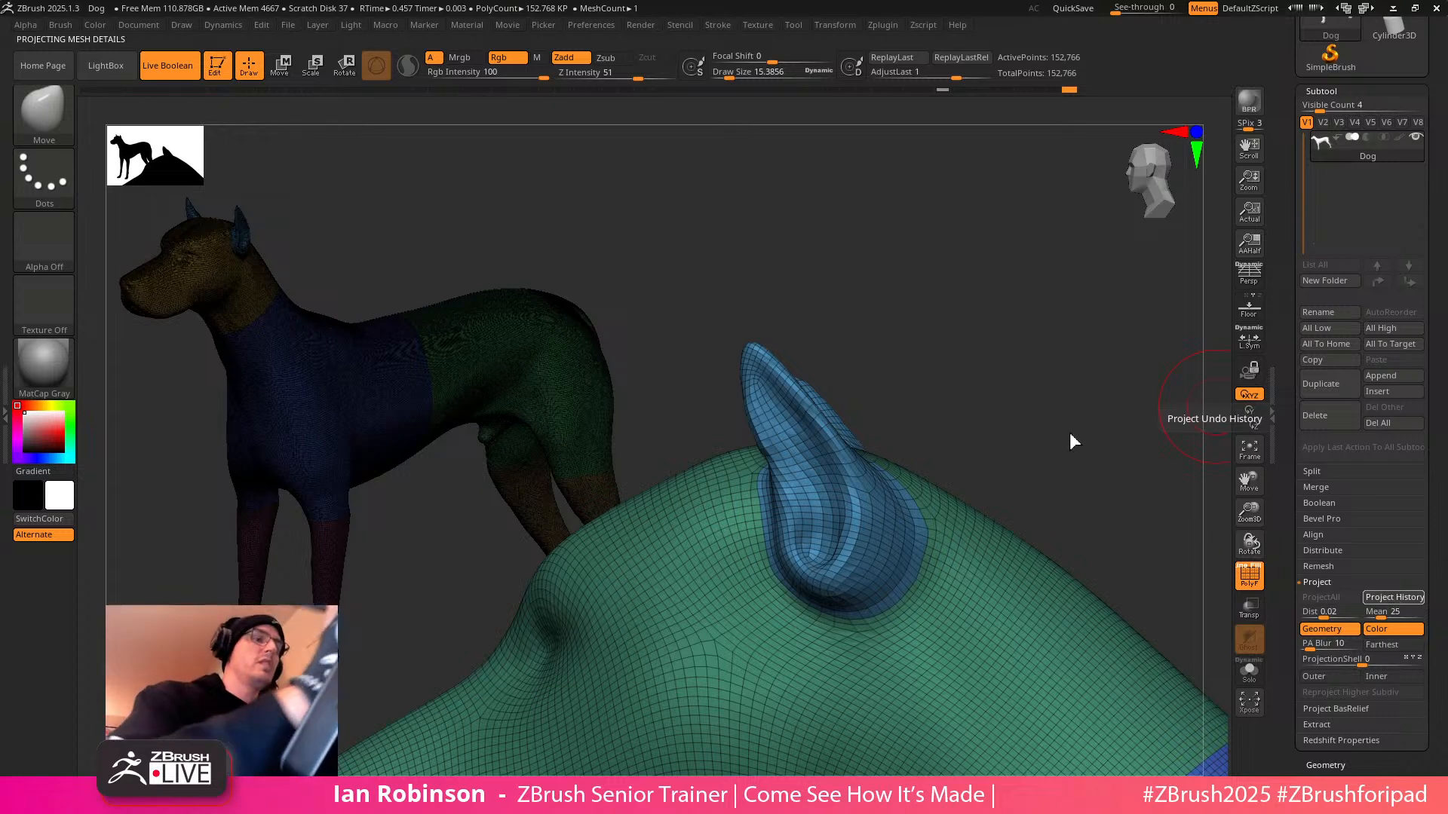
mouse_move(947, 515)
right_down()
mouse_move(985, 410)
mouse_move(1008, 420)
right_up()
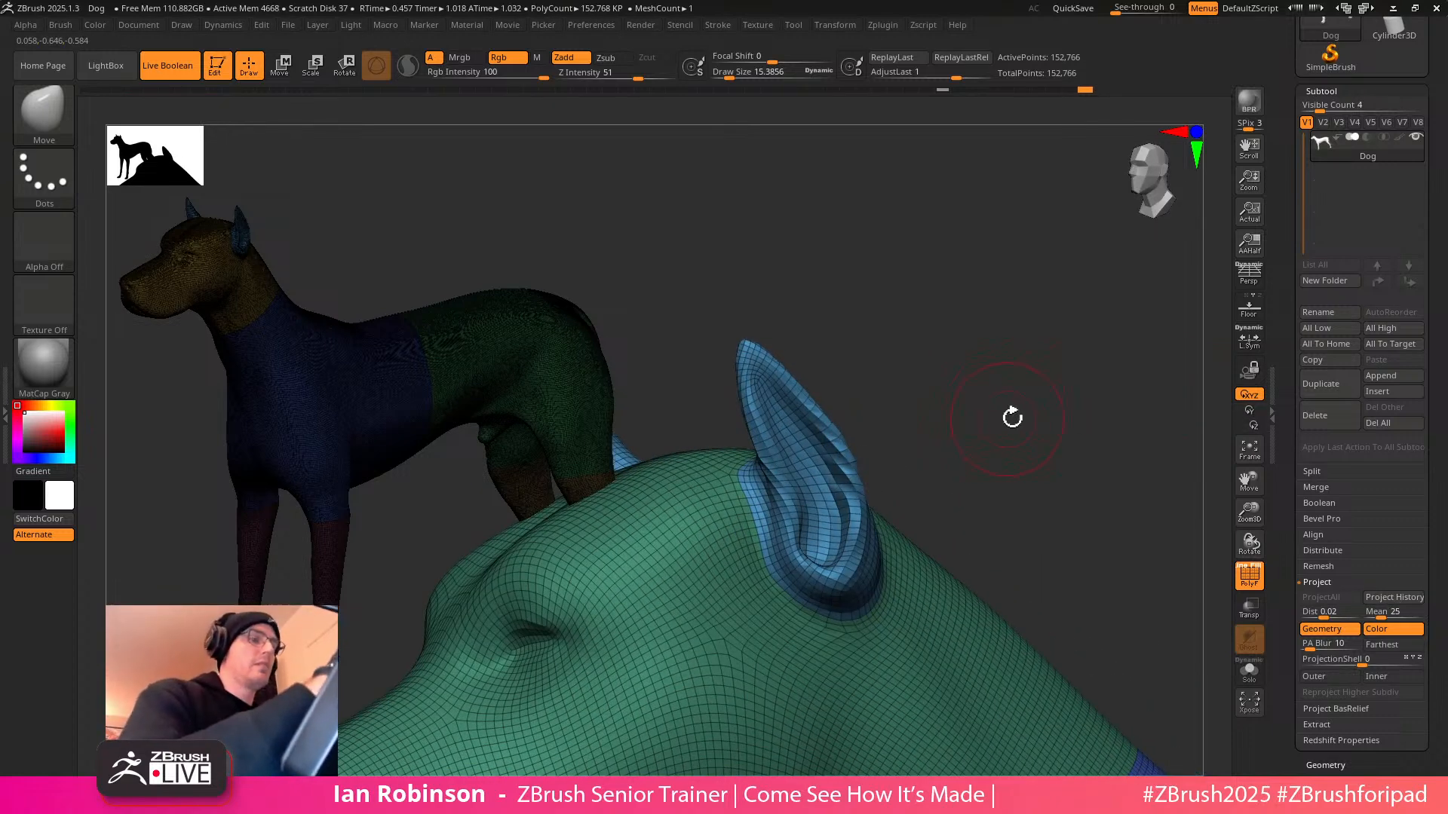
Subdivide the dog three times, inspect the body from the other side, and turn the polyframe display back on
key(ctrl+d)
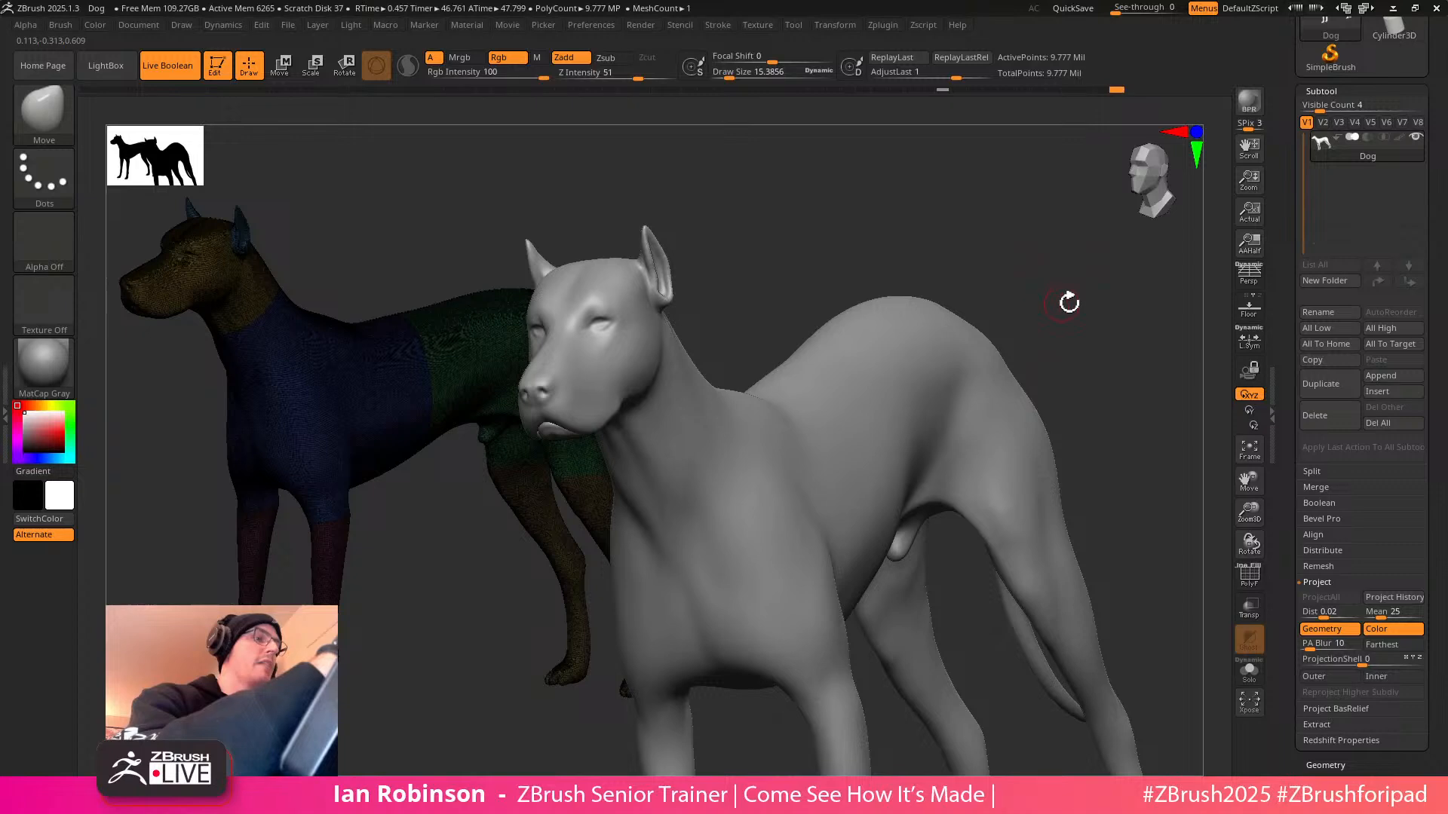
mouse_move(1067, 300)
mouse_down()
mouse_move(1044, 245)
mouse_move(1067, 287)
mouse_move(1125, 307)
mouse_move(1121, 336)
mouse_up()
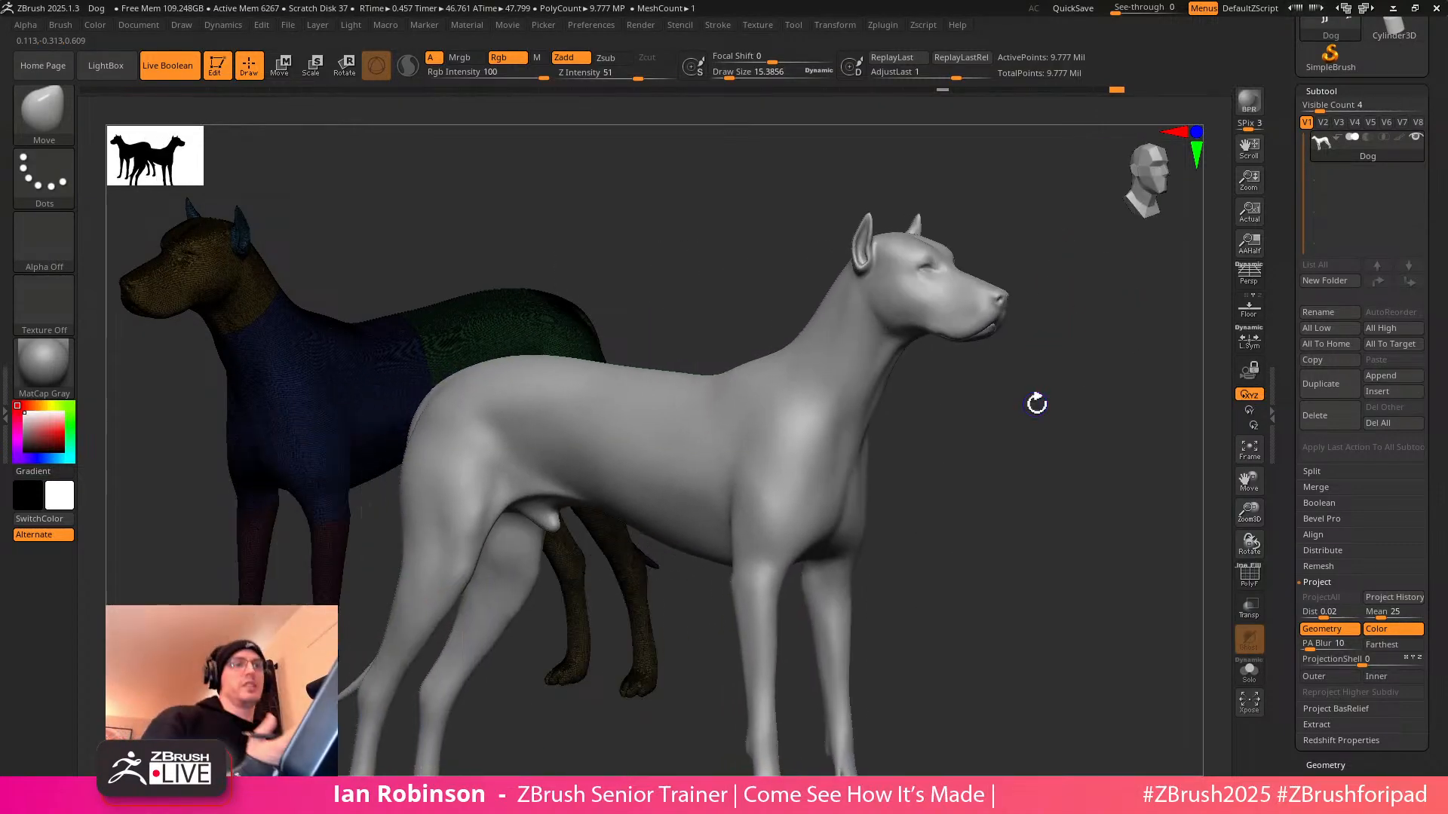
key(shift+f)
alt+drag(1038, 401, 968, 256)
Step the dog down three subdivision levels and delete the higher levels
key(shift+d)
key(shift+d)
key(shift+d)
alt+drag(767, 615, 917, 314)
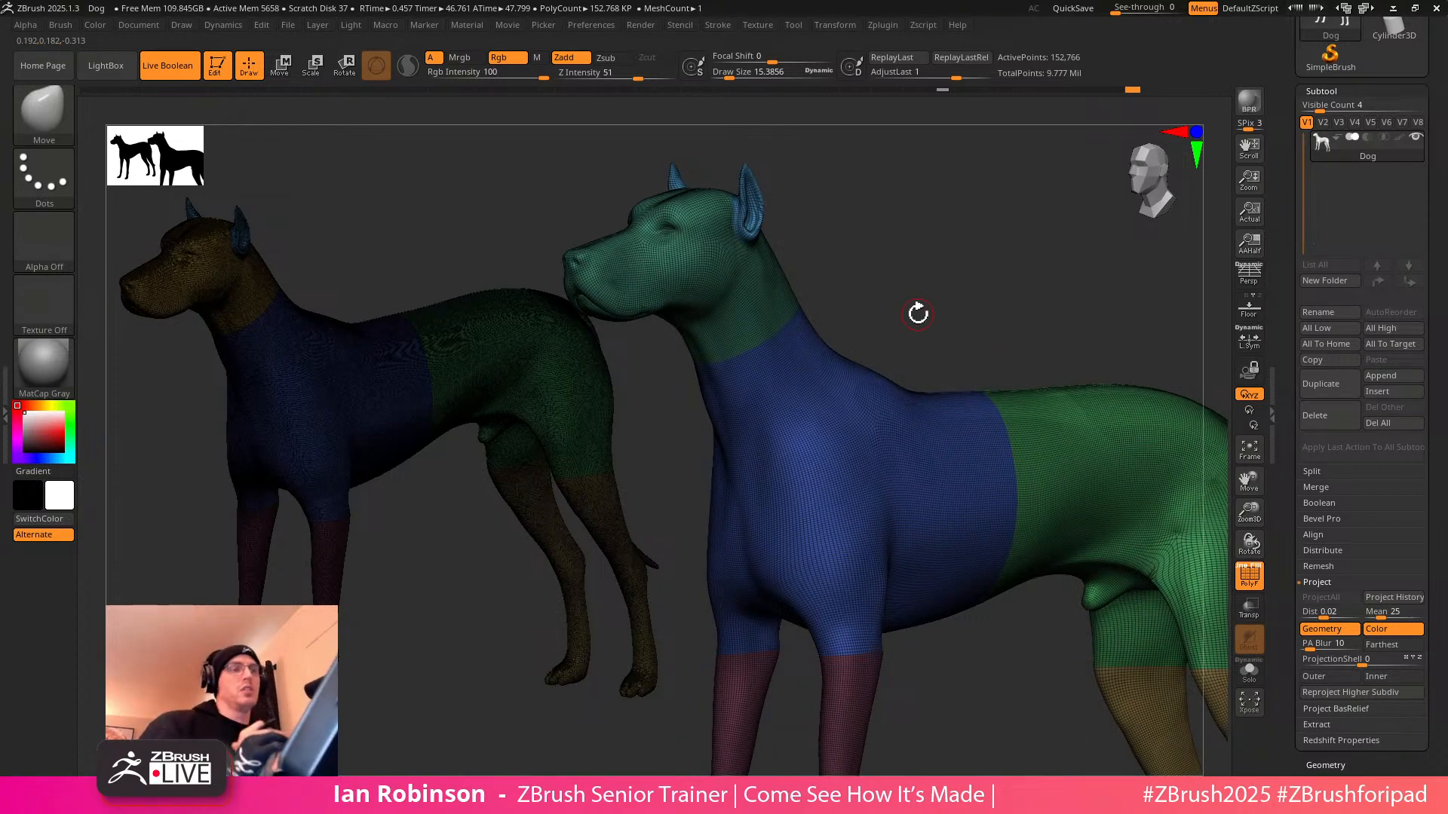
alt+drag(1012, 654, 963, 679)
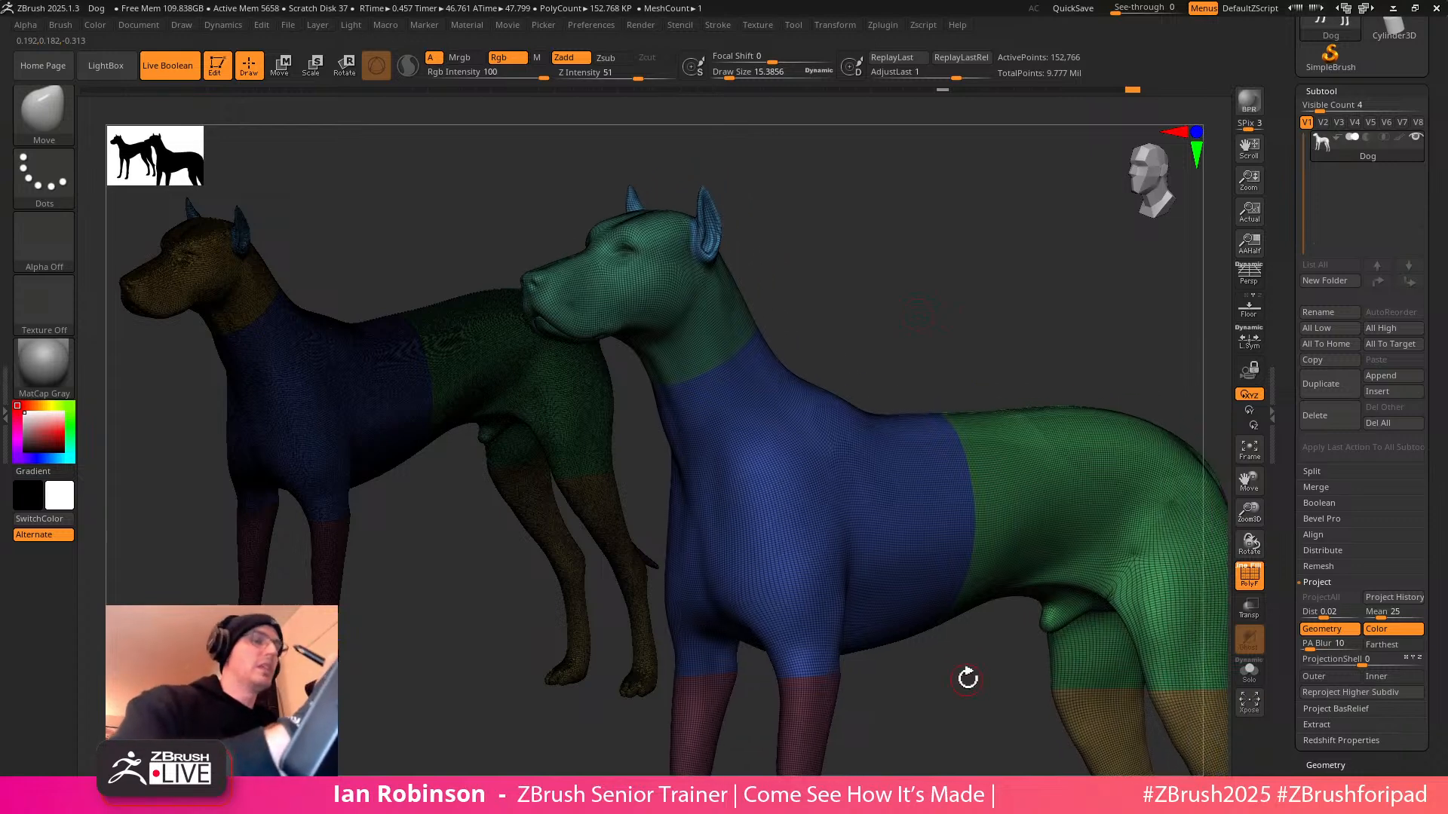
click(1322, 92)
click(1325, 110)
click(1385, 156)
Switch to the Topology brush at draw size 7.3936 and frame the blue torso group
mouse_move(1026, 241)
mouse_down()
mouse_move(988, 239)
mouse_move(985, 224)
mouse_move(1020, 272)
mouse_move(960, 240)
mouse_up()
key(s)
click(959, 243)
key(shift+f)
key(shift+f)
alt+drag(1010, 295, 954, 284)
key(s)
click(957, 285)
key(b)
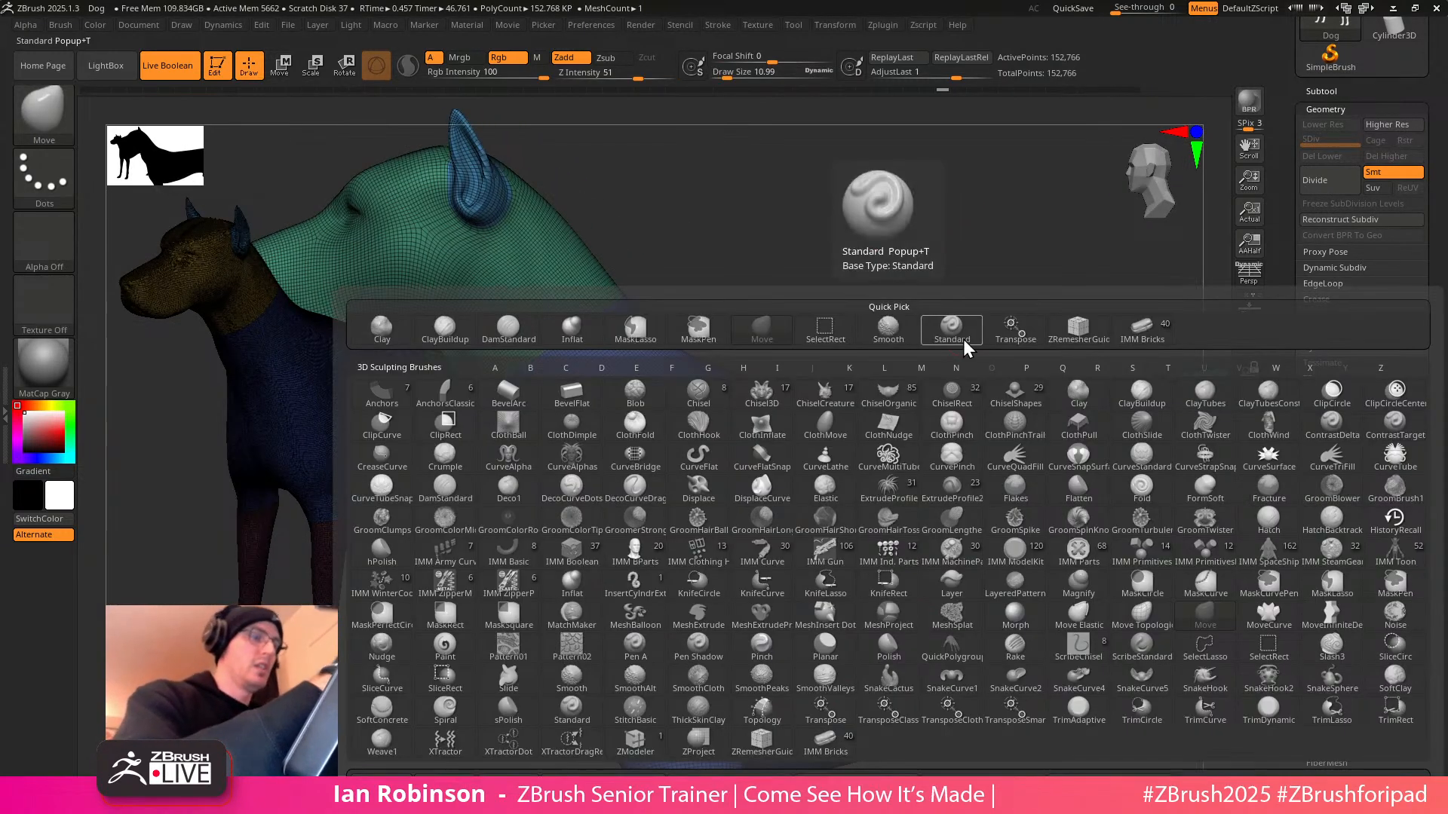
key(t)
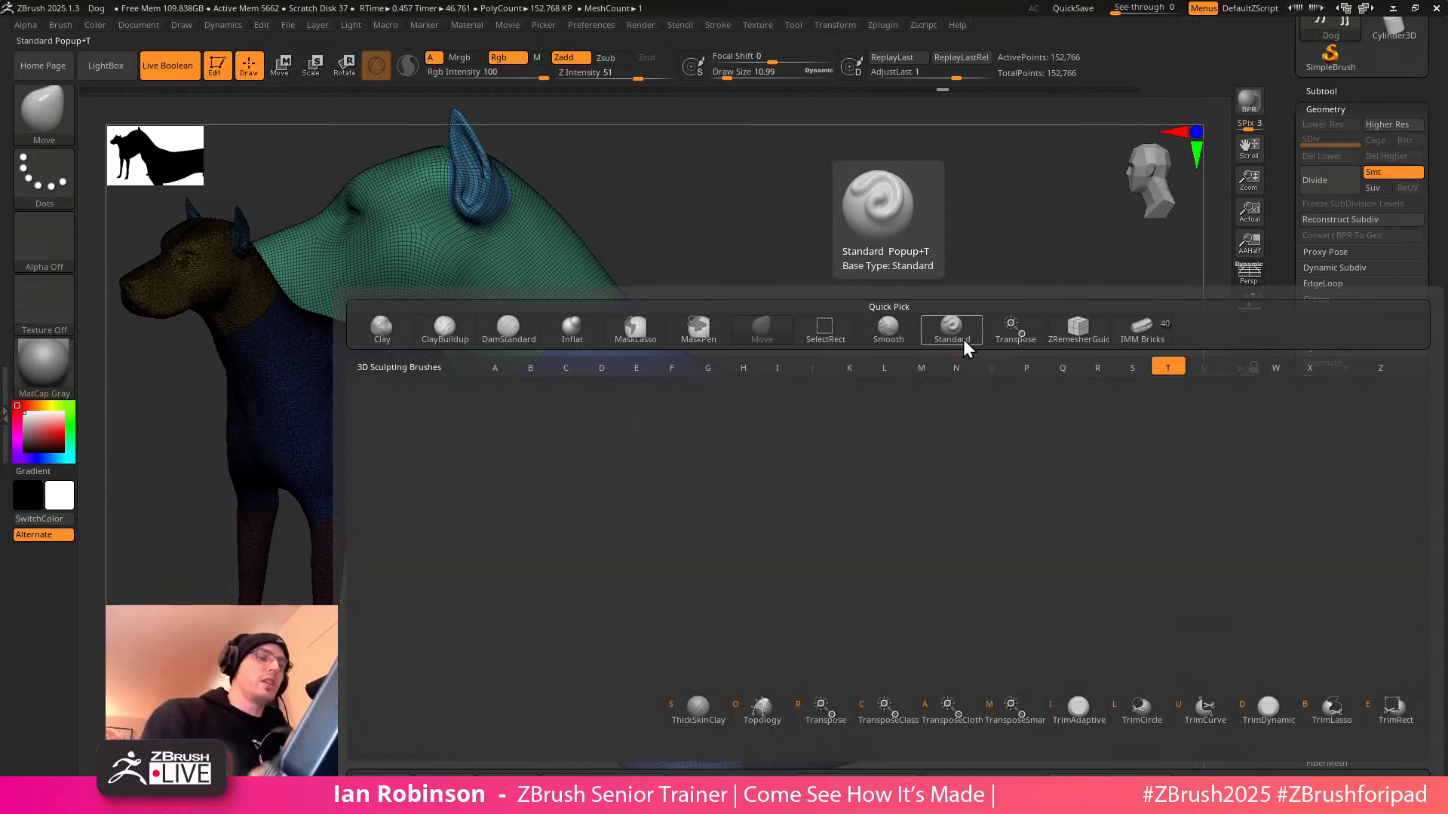
key(o)
mouse_move(916, 243)
alt+mouse_down()
mouse_move(918, 261)
mouse_move(930, 183)
alt+mouse_up()
key(s)
click(918, 232)
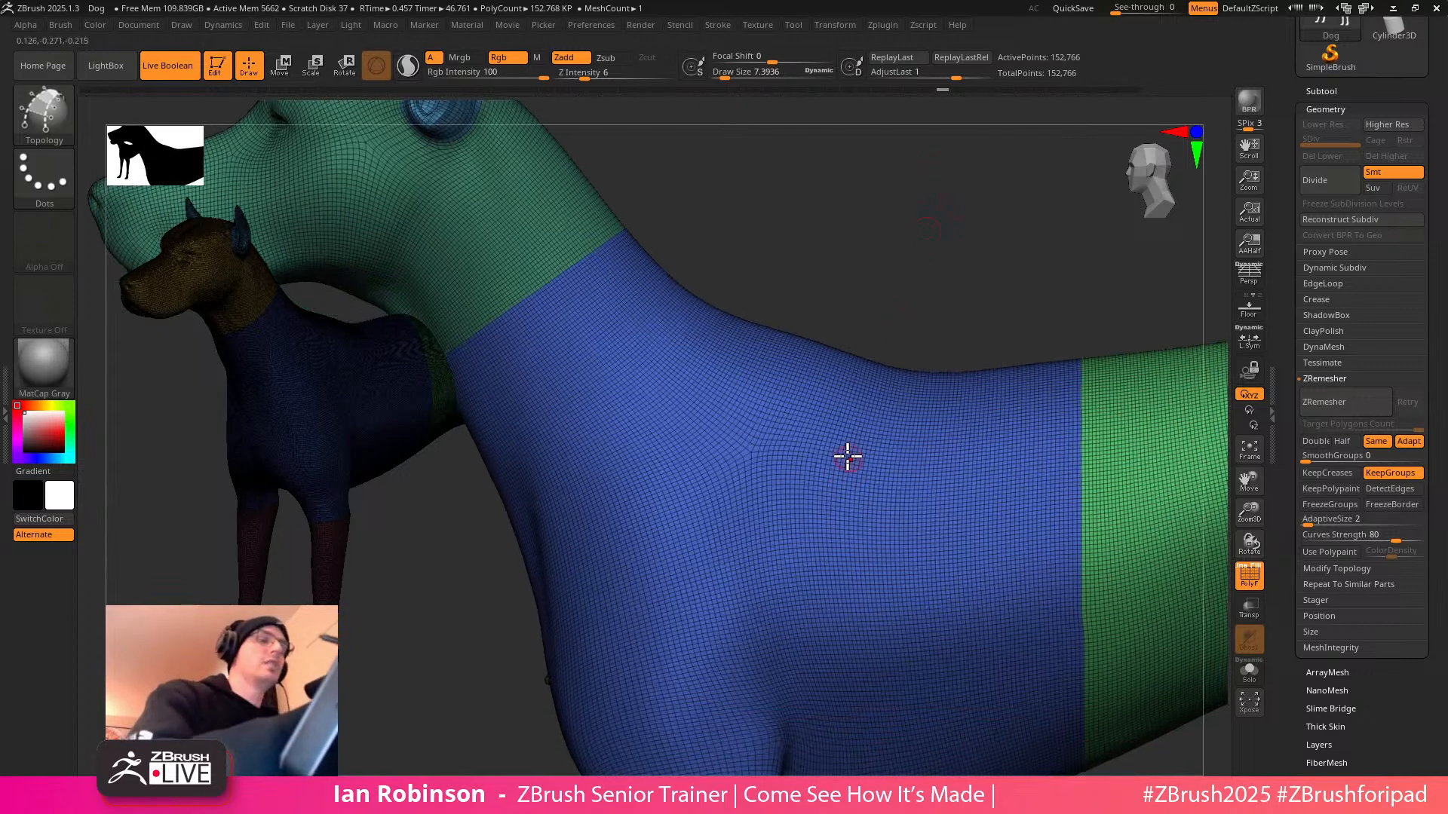
Draw two vertical and two horizontal Topology curves enclosing a four-sided patch on the blue torso group
drag(845, 462, 835, 633)
mouse_move(812, 459)
mouse_down()
mouse_move(1082, 436)
mouse_move(1043, 441)
mouse_up()
drag(806, 611, 1098, 601)
drag(1061, 279, 836, 192)
drag(1041, 235, 869, 252)
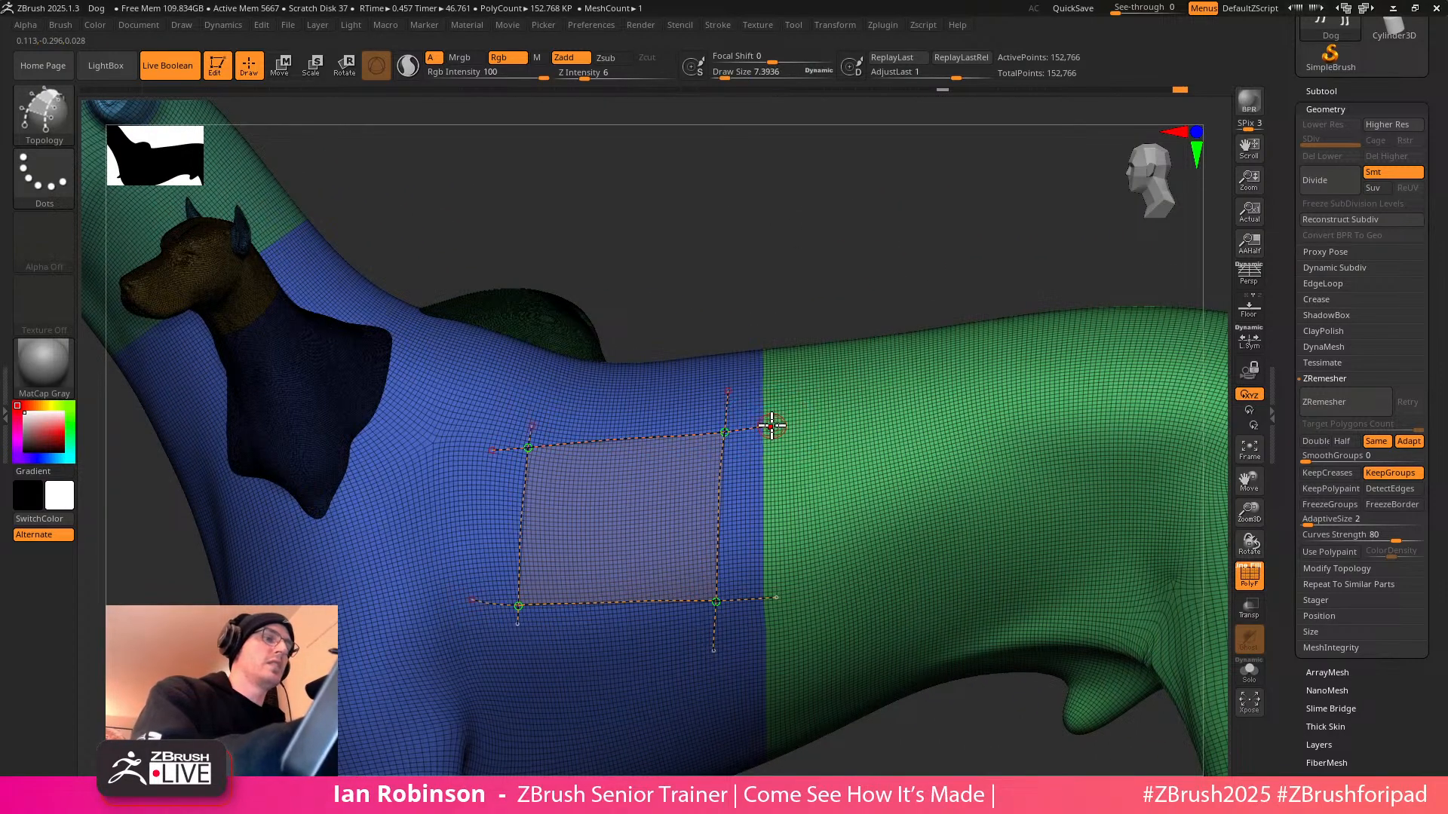
ctrl+right_drag(804, 382, 840, 417)
alt+right_drag(935, 419, 740, 502)
ctrl+right_drag(885, 410, 897, 219)
Divide the torso patch into a four-by-four grid with additional vertical and horizontal Topology curves
drag(765, 319, 760, 594)
drag(720, 320, 709, 584)
drag(611, 403, 959, 393)
drag(612, 455, 972, 429)
drag(875, 480, 942, 476)
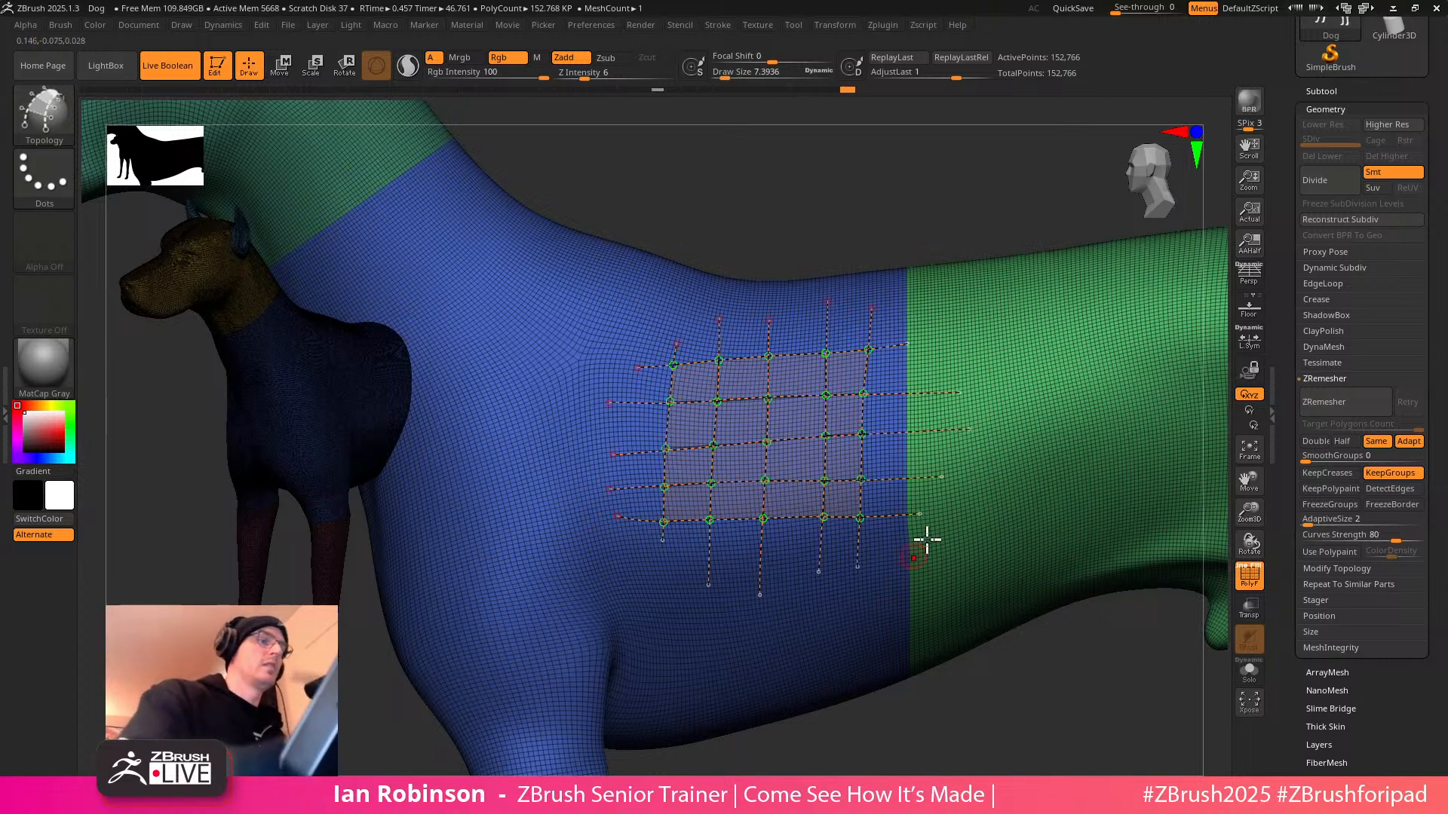
Try generating a thick mesh patch from the Topology curves at draw size 7.3936 and undo it
click(980, 475)
drag(955, 693, 1041, 601)
drag(985, 275, 962, 320)
key(ctrl+z)
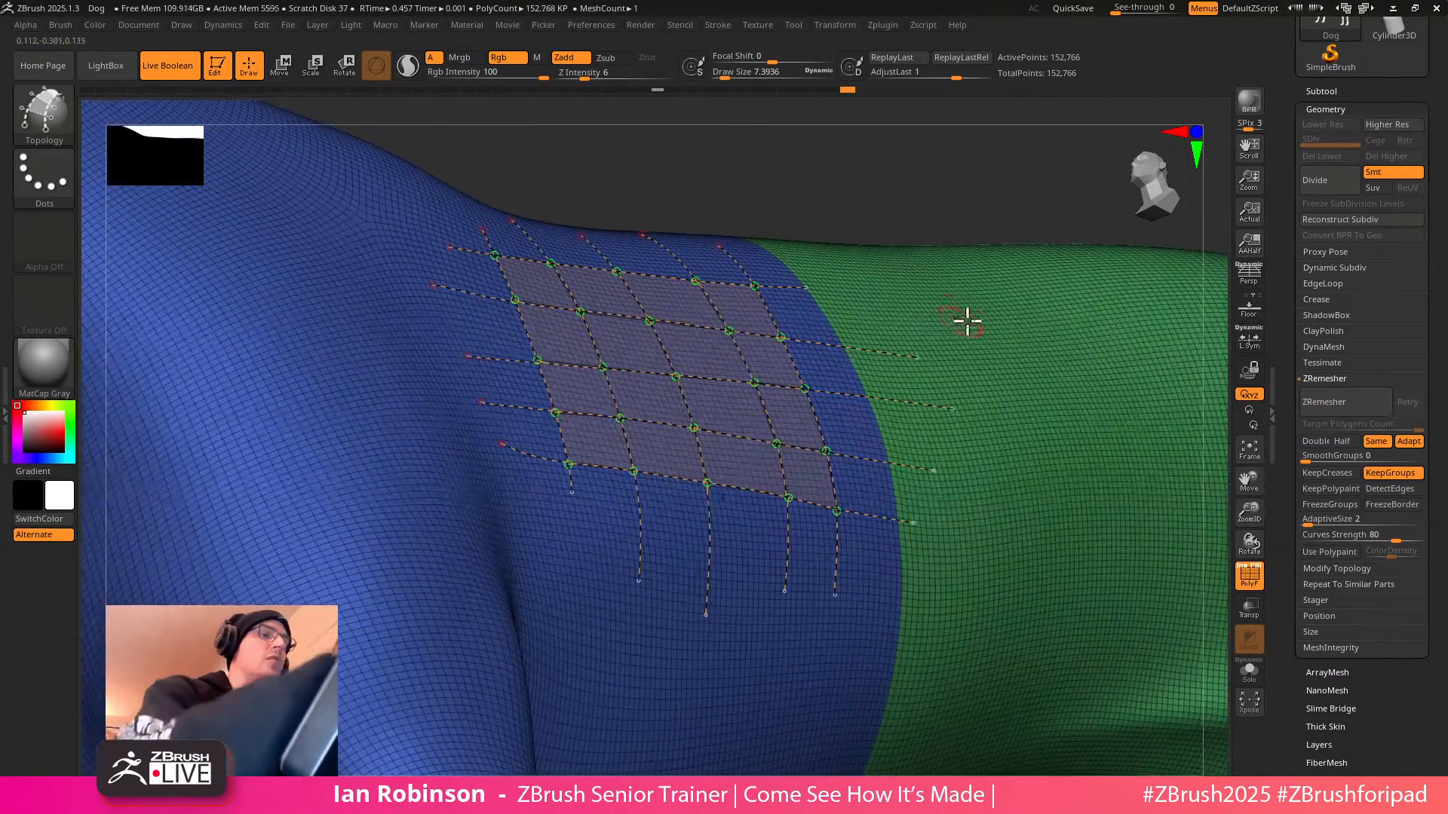
click(983, 330)
drag(978, 219, 798, 365)
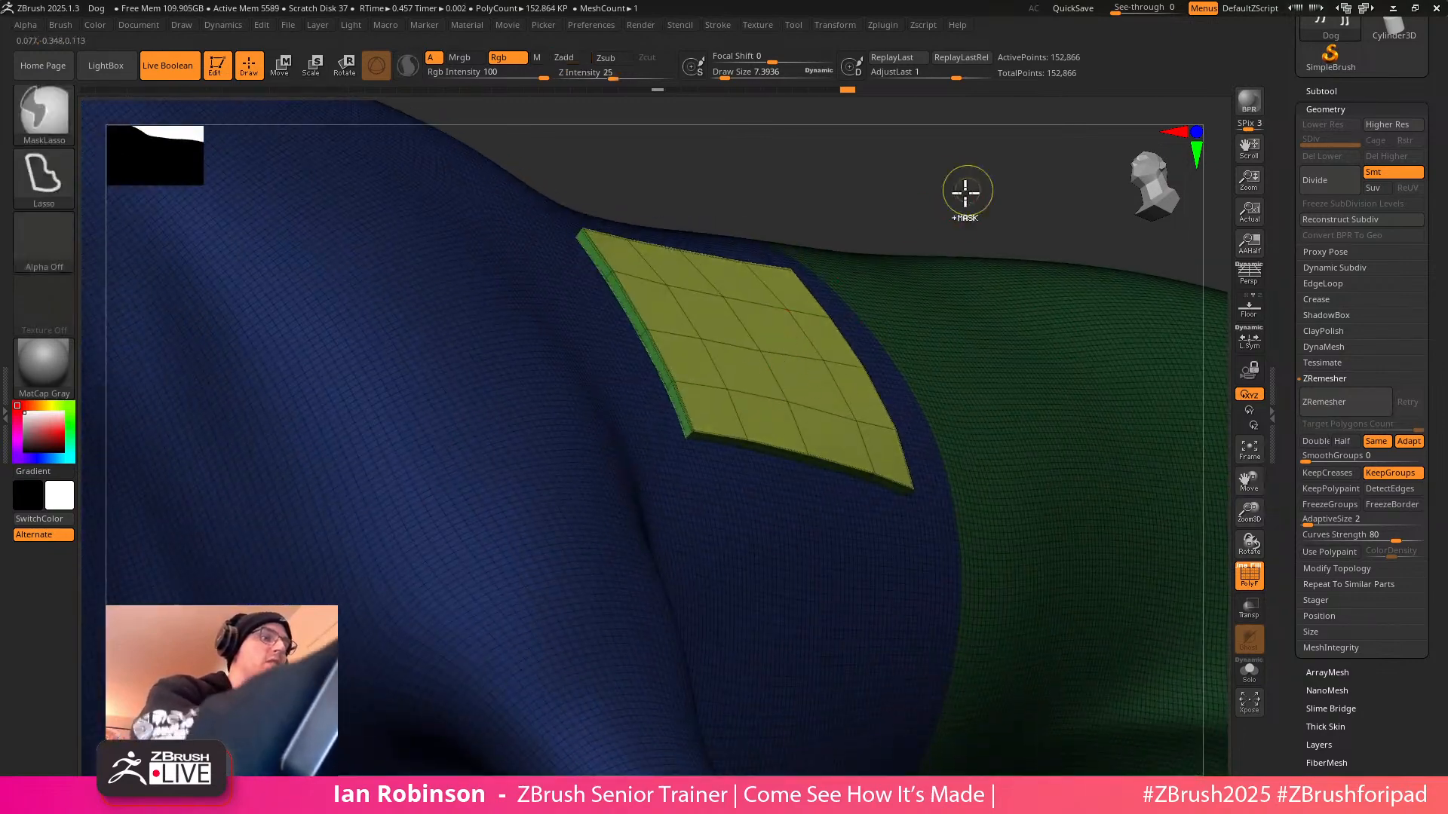
key(ctrl+z)
Generate the mesh patch from the Topology curves at draw size 1
key(s)
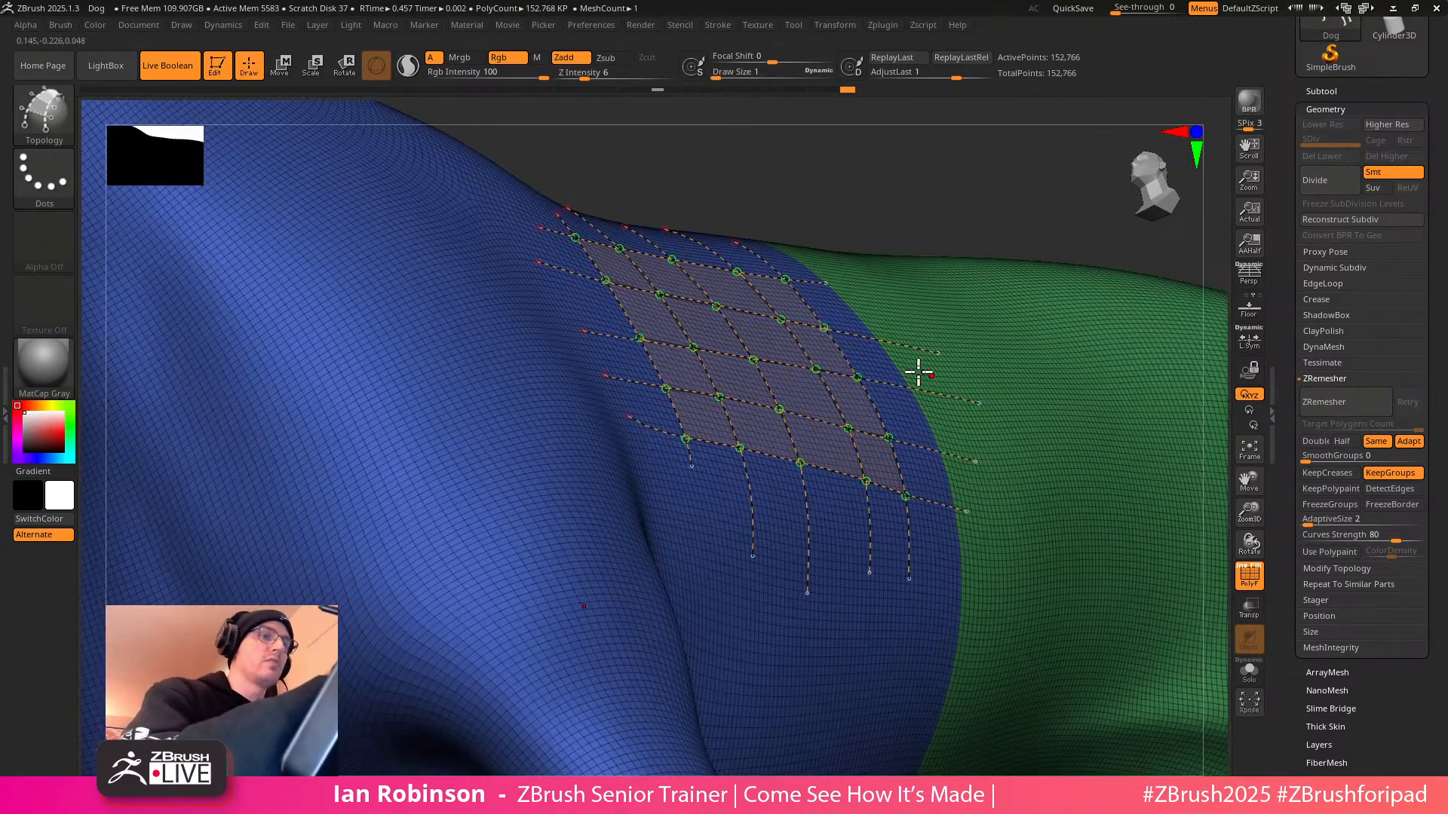
click(966, 347)
drag(983, 254, 983, 241)
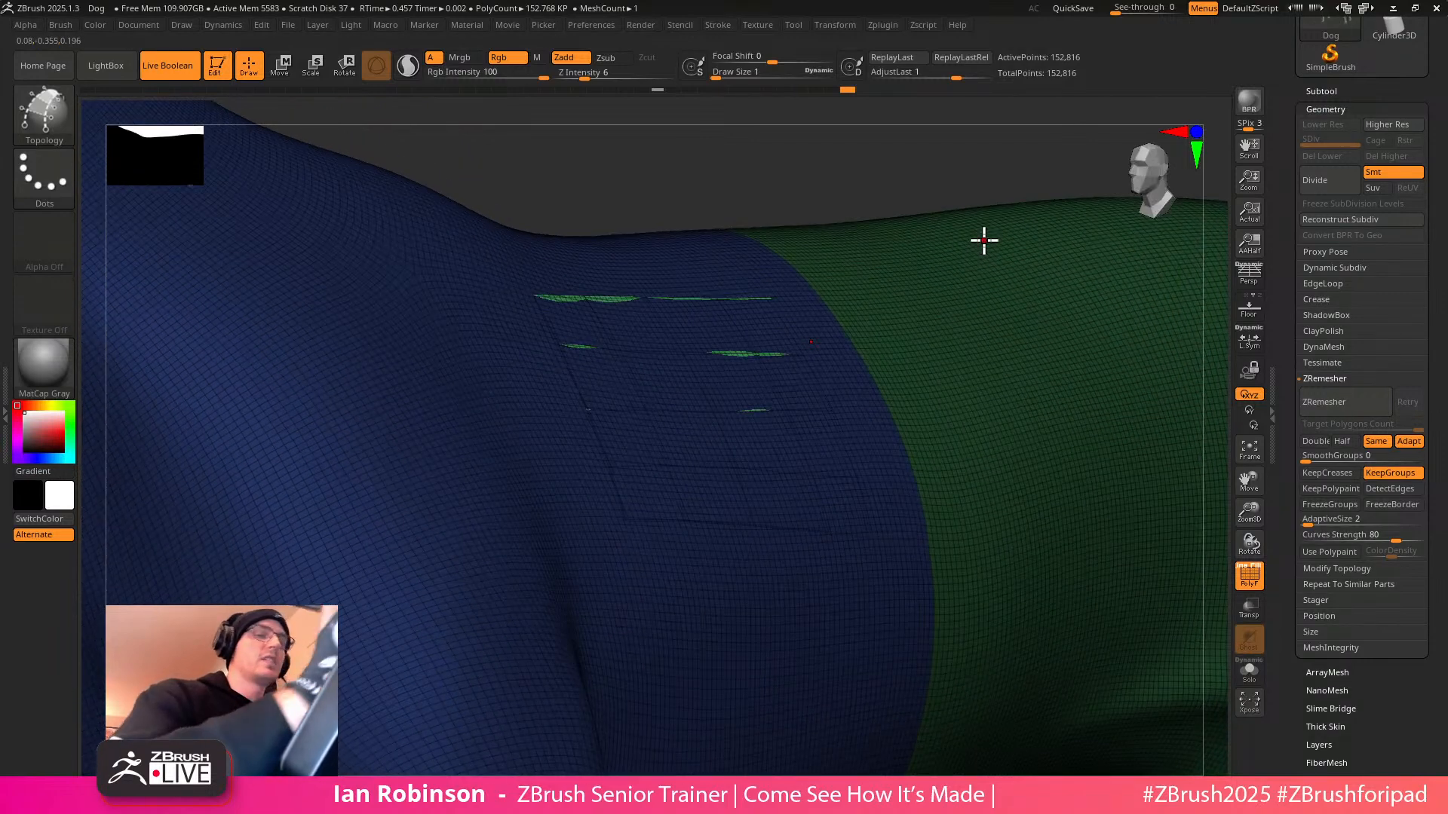
Split the unmasked topology patch from the dog into its own subtool
click(1330, 91)
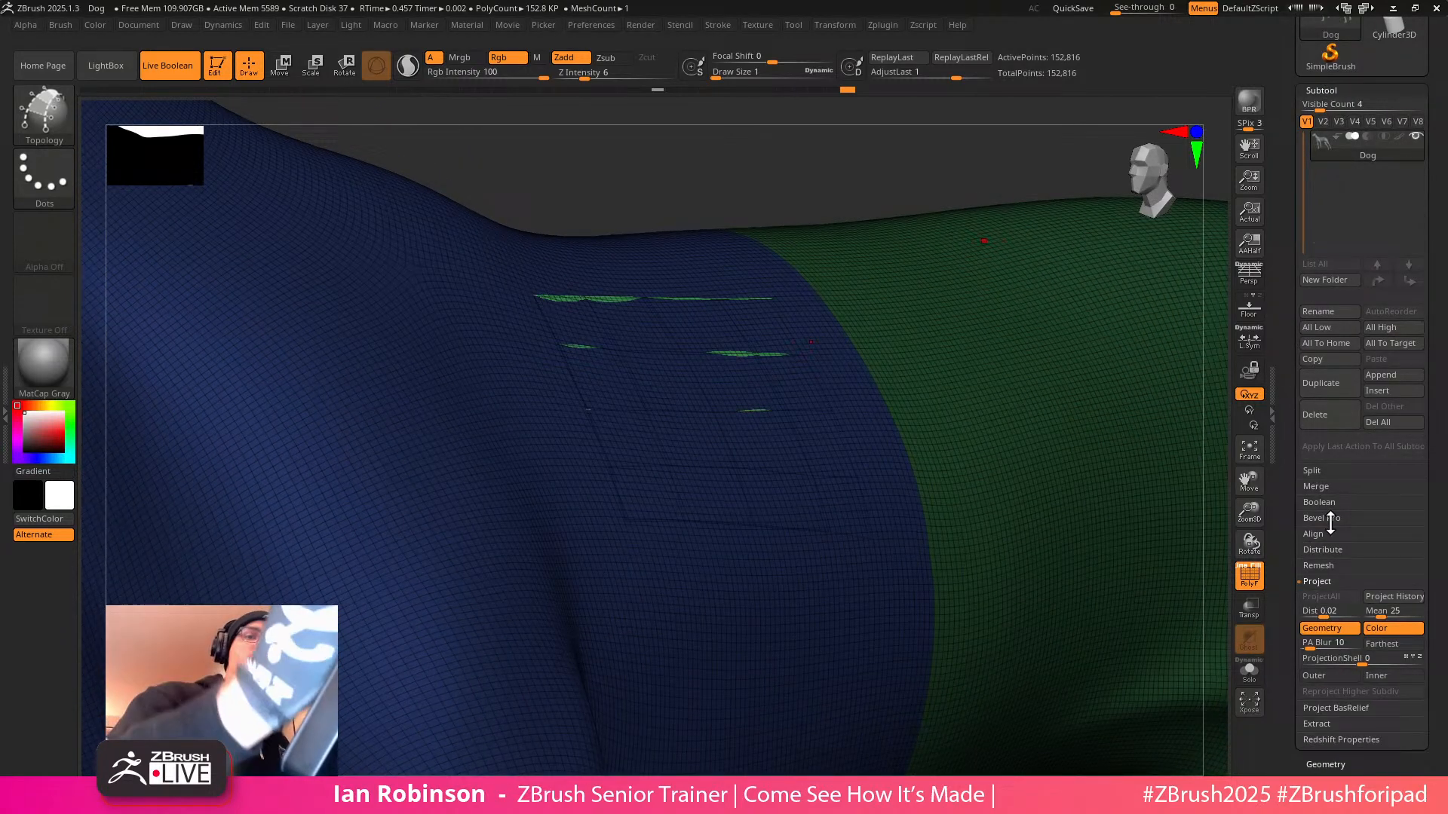
click(1329, 474)
alt+drag(902, 153, 818, 252)
drag(852, 691, 749, 712)
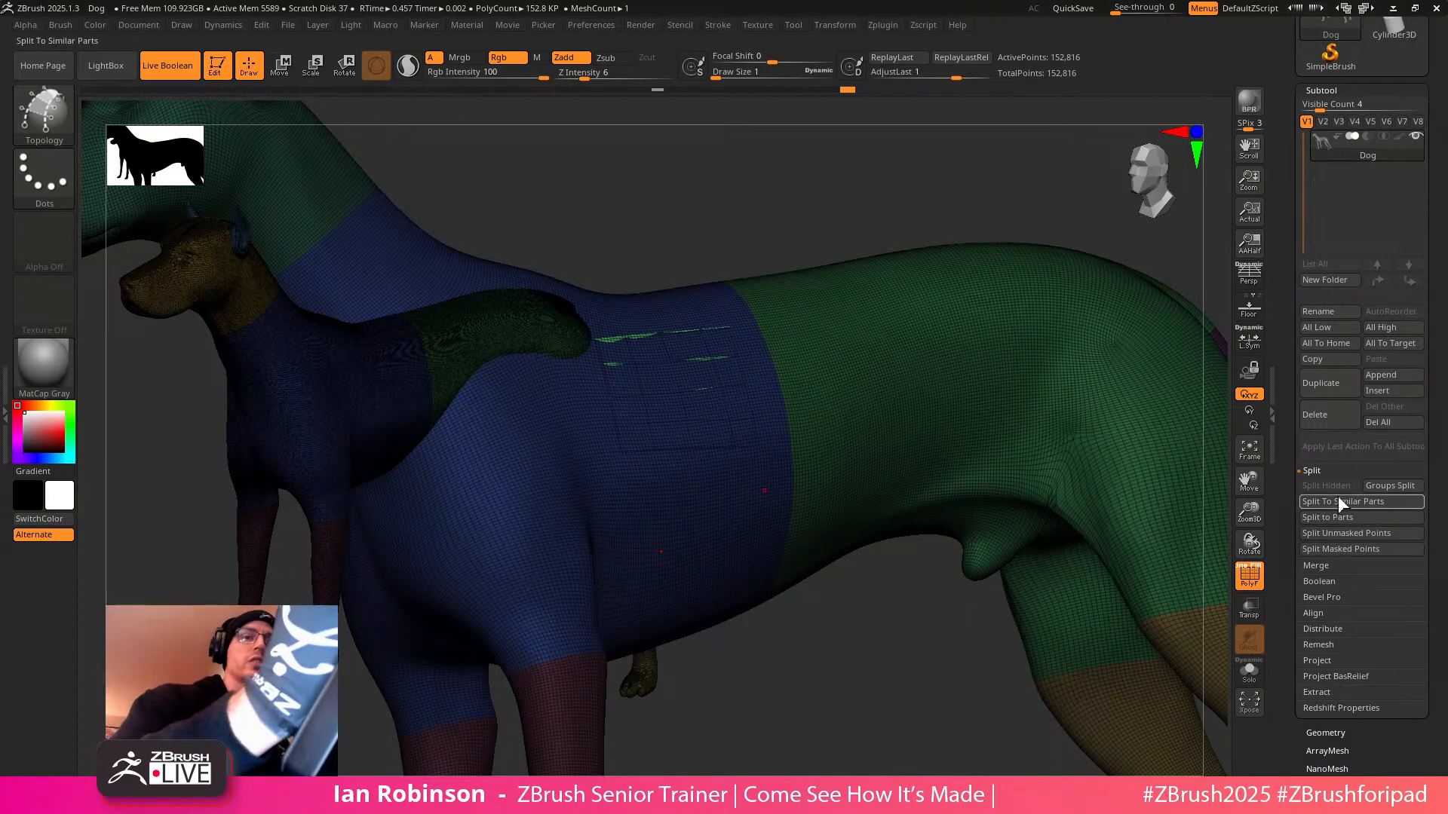
click(1362, 532)
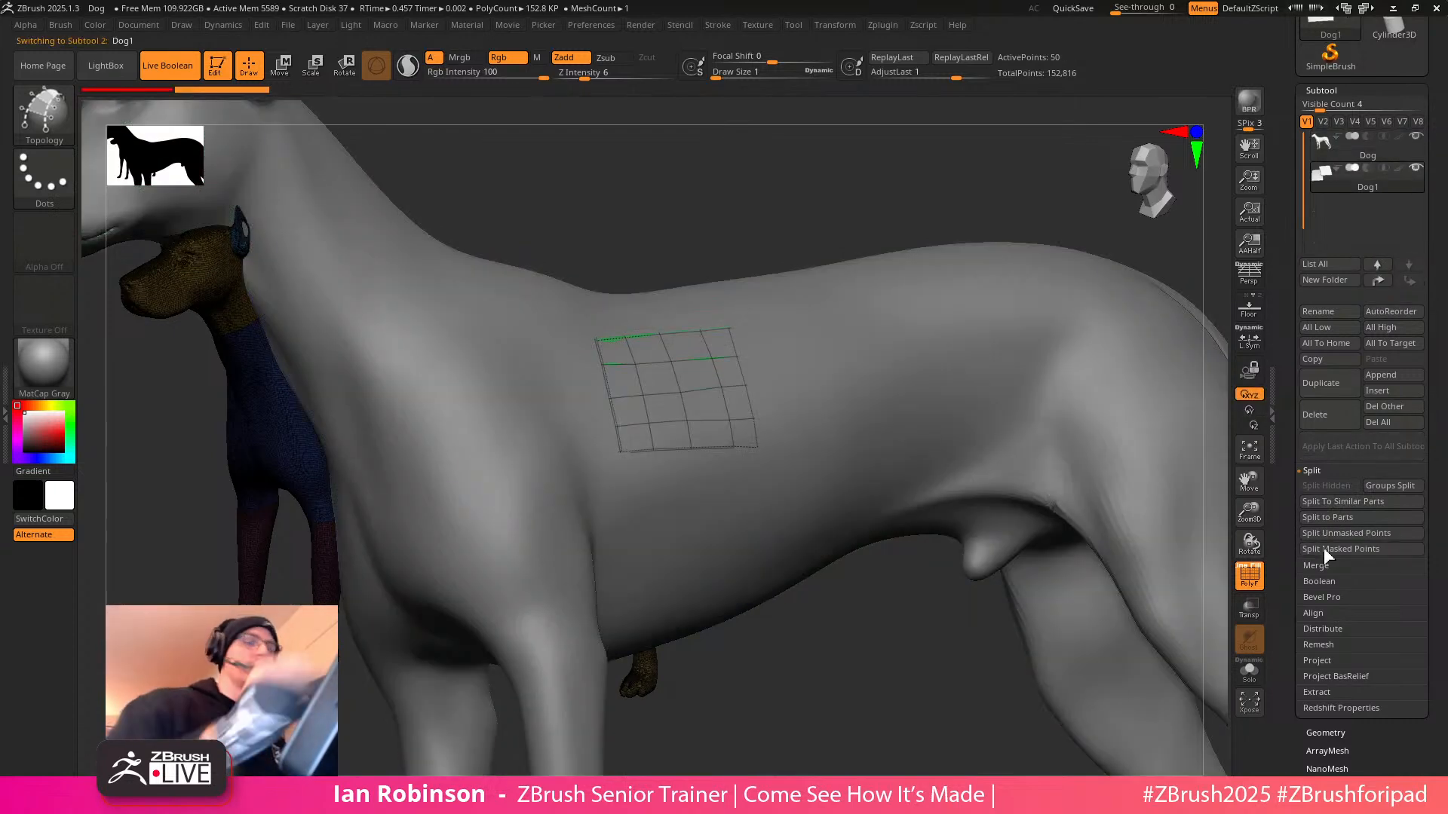
Isolate and frame the split patch, examine its polygon grid from several angles, and show the whole dog again
click(1249, 676)
key(f)
drag(962, 588, 1059, 567)
mouse_move(1006, 460)
alt+mouse_down()
mouse_move(1034, 436)
mouse_move(913, 449)
mouse_move(963, 413)
alt+mouse_up()
key(s)
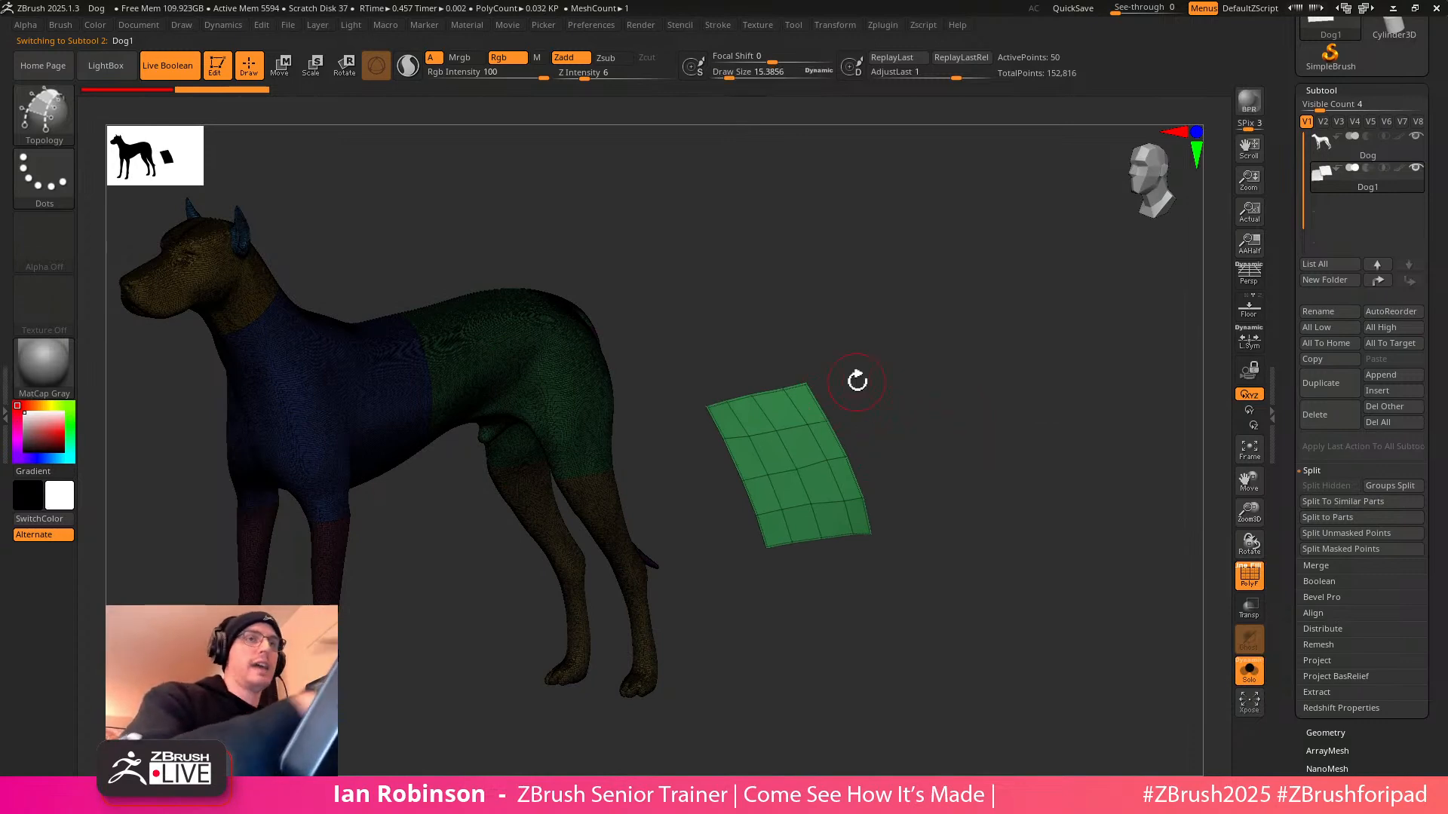
drag(1074, 454, 985, 463)
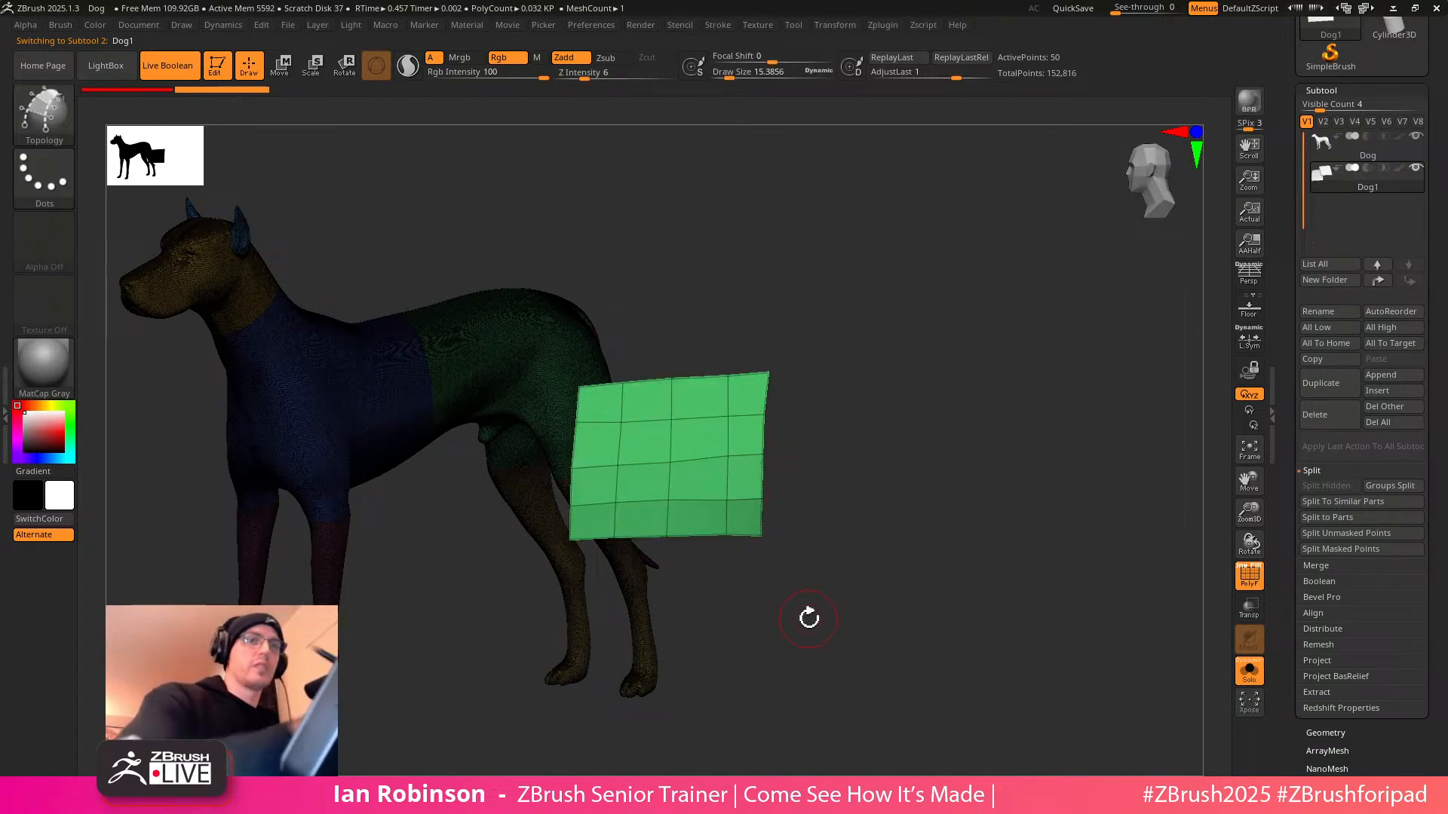
click(1249, 676)
Draw upper and lower Topology curves along the hindquarters, bending down over the rump, at draw size 15.3856
alt+drag(1019, 590, 914, 702)
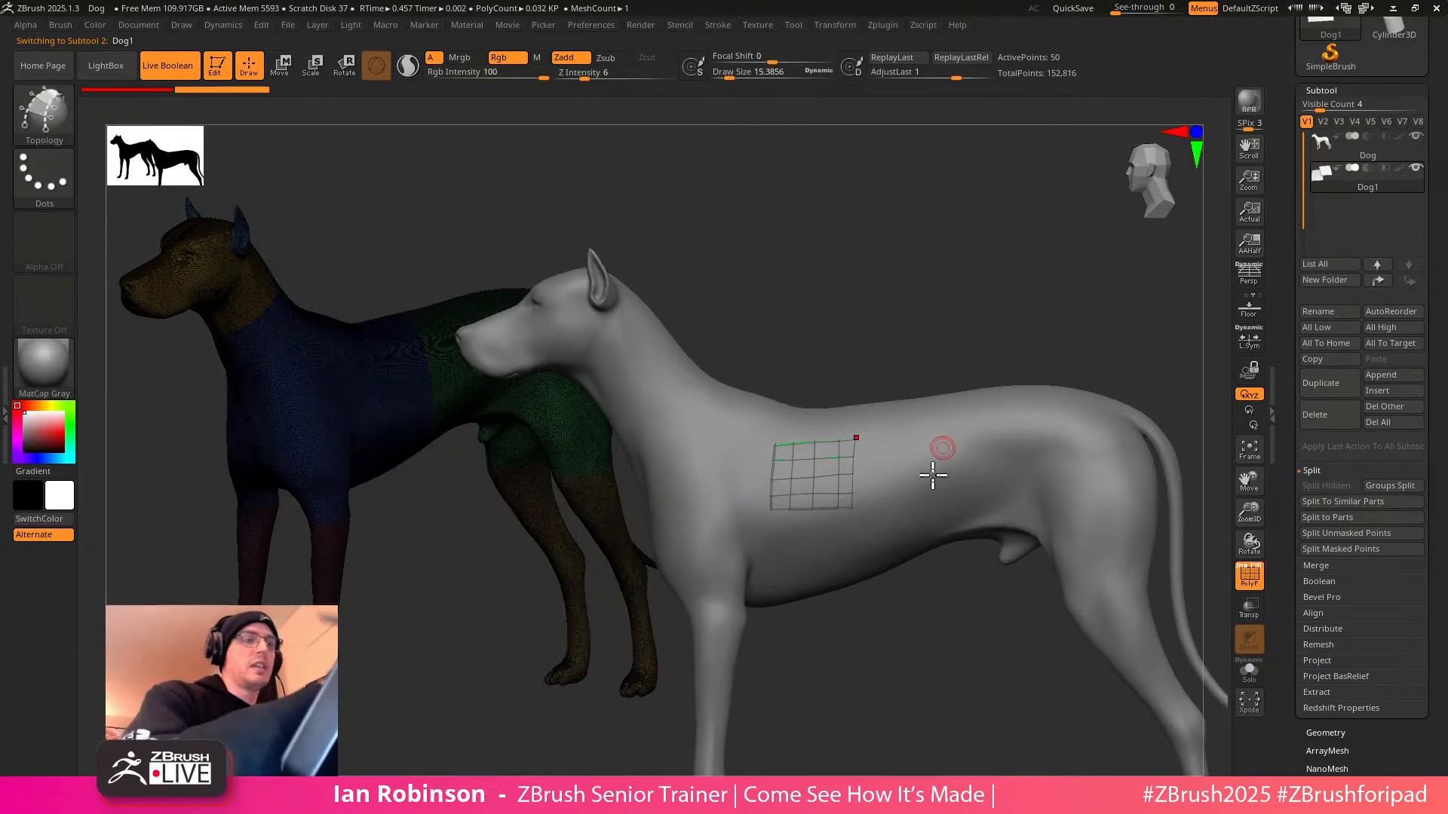
alt+drag(988, 648, 854, 676)
mouse_move(961, 339)
alt+mouse_down()
mouse_move(1034, 347)
mouse_move(980, 317)
mouse_move(1041, 346)
mouse_move(1011, 372)
alt+mouse_up()
mouse_move(823, 435)
mouse_down()
mouse_move(823, 510)
mouse_move(878, 442)
mouse_up()
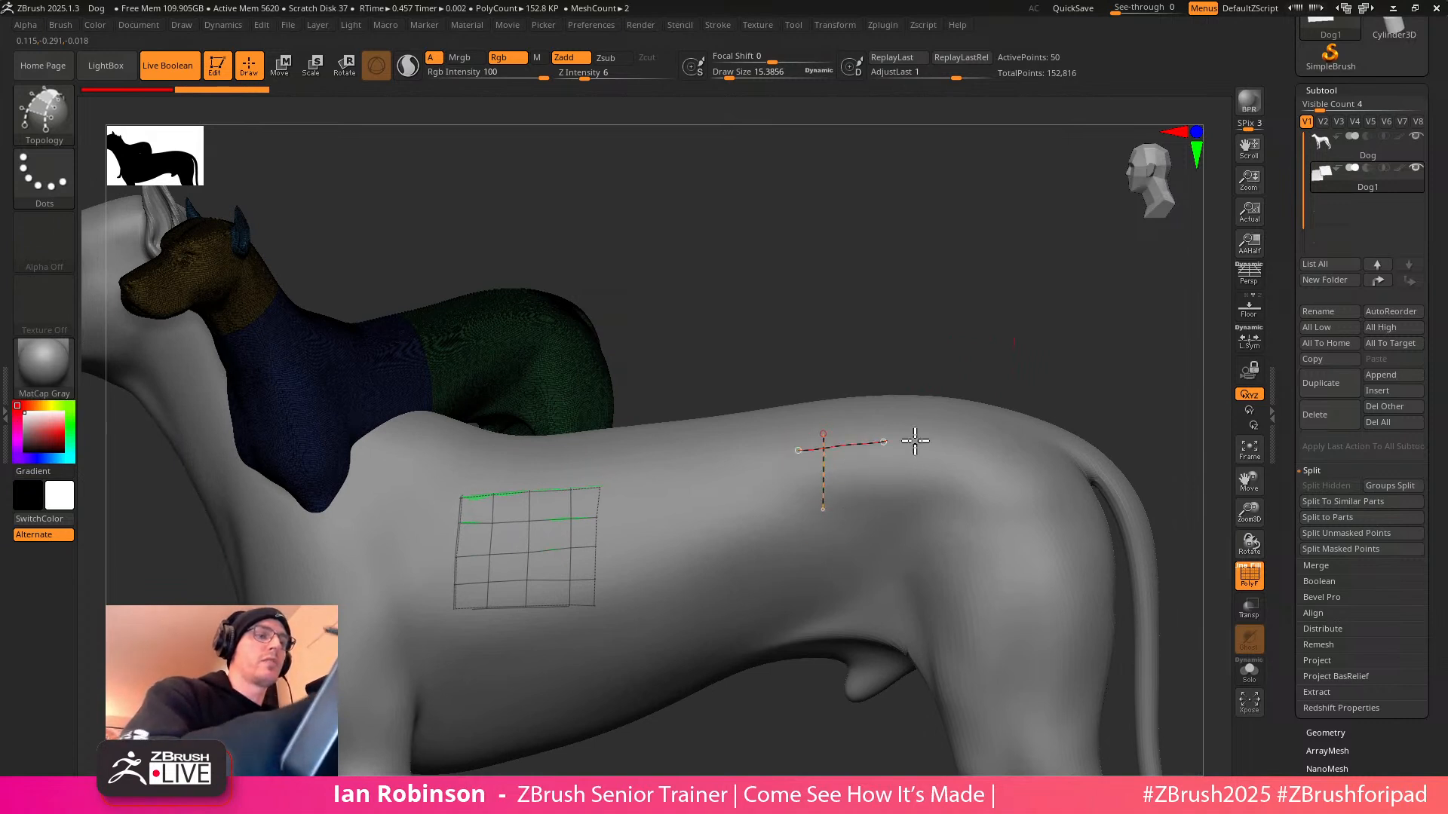
drag(1041, 498, 1068, 546)
drag(782, 487, 863, 491)
drag(1056, 583, 1056, 579)
Draw crossing Topology curves between the upper and lower hindquarter curves to form a strip of quads, and trim the stray curve ends
drag(1077, 520, 1009, 583)
drag(1055, 484, 982, 565)
drag(1018, 442, 952, 543)
drag(971, 425, 933, 525)
drag(926, 418, 890, 531)
mouse_move(882, 394)
mouse_down()
mouse_move(855, 536)
mouse_move(996, 537)
mouse_up()
drag(835, 414, 871, 419)
mouse_move(1062, 503)
alt+mouse_down()
mouse_move(1086, 567)
mouse_move(1012, 567)
alt+mouse_up()
alt+drag(866, 499, 766, 501)
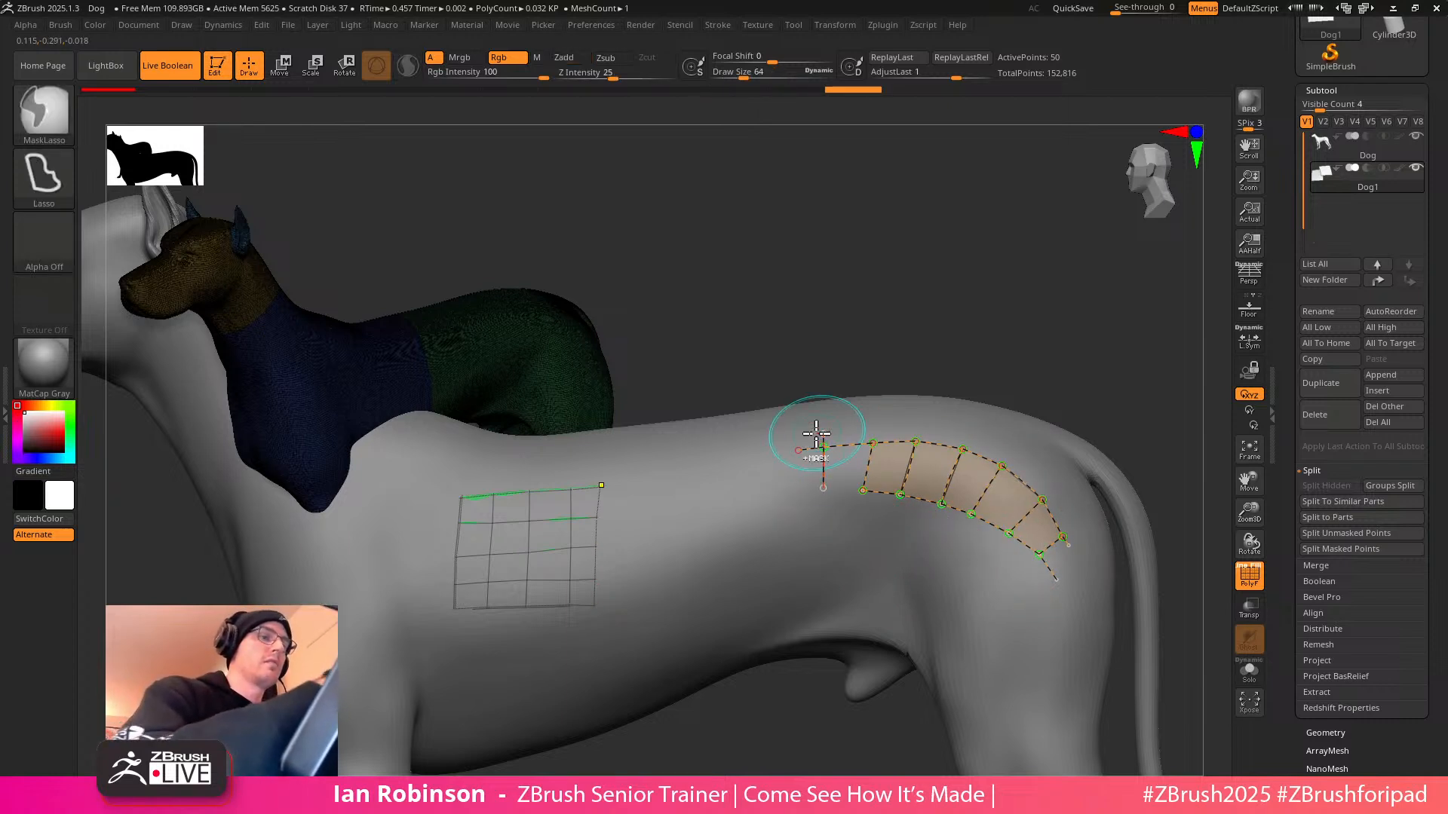
Restore the strip's front quad, and try generating the mesh from the hindquarter curves before undoing it
key(ctrl+z)
alt+drag(1034, 597, 952, 533)
alt+drag(769, 504, 771, 503)
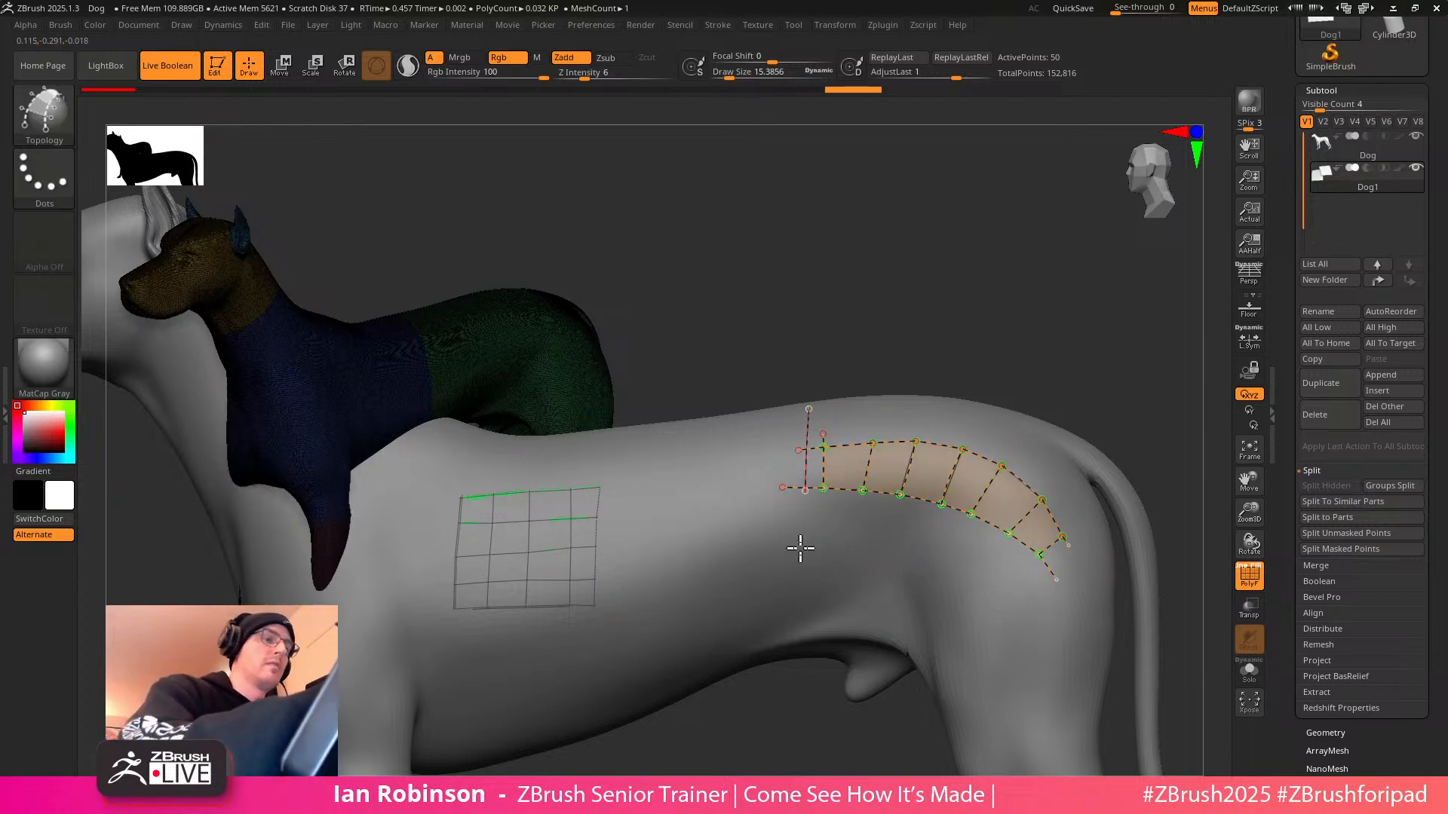
click(949, 572)
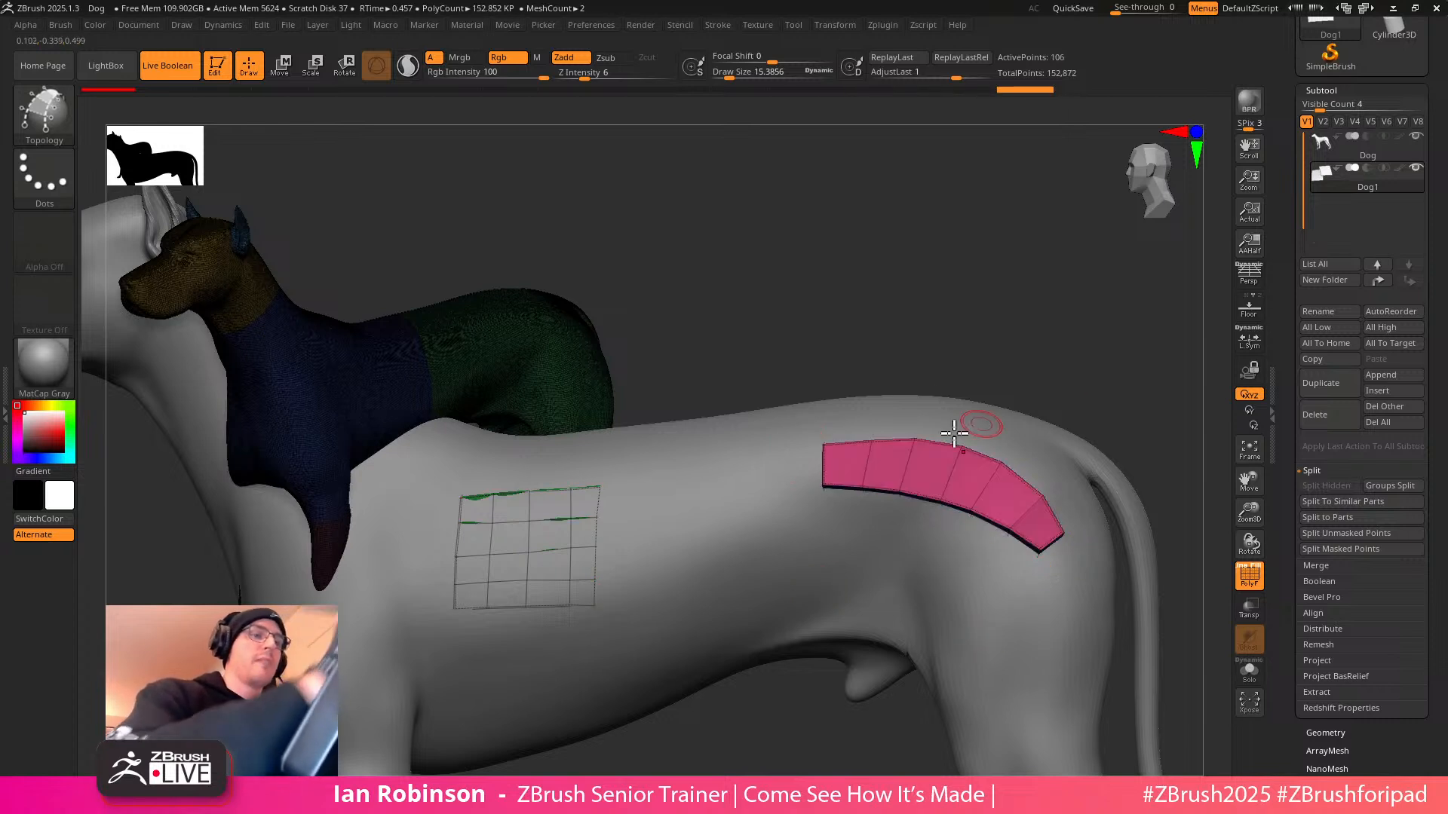
key(ctrl+z)
Delete the Dog1 subtool and turn off the polygon wireframe display
alt+drag(1068, 324, 1154, 356)
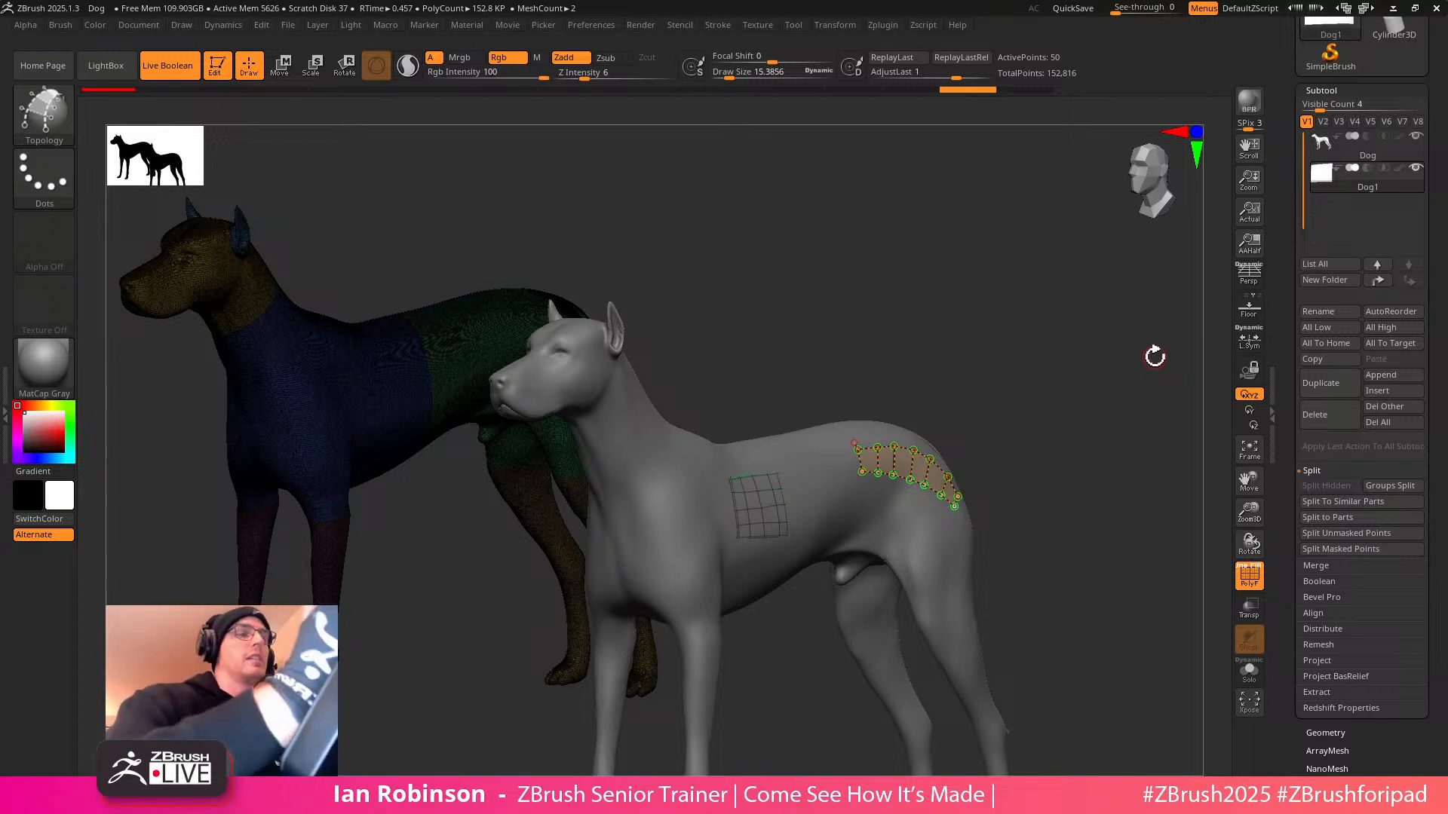
click(1315, 414)
click(1116, 445)
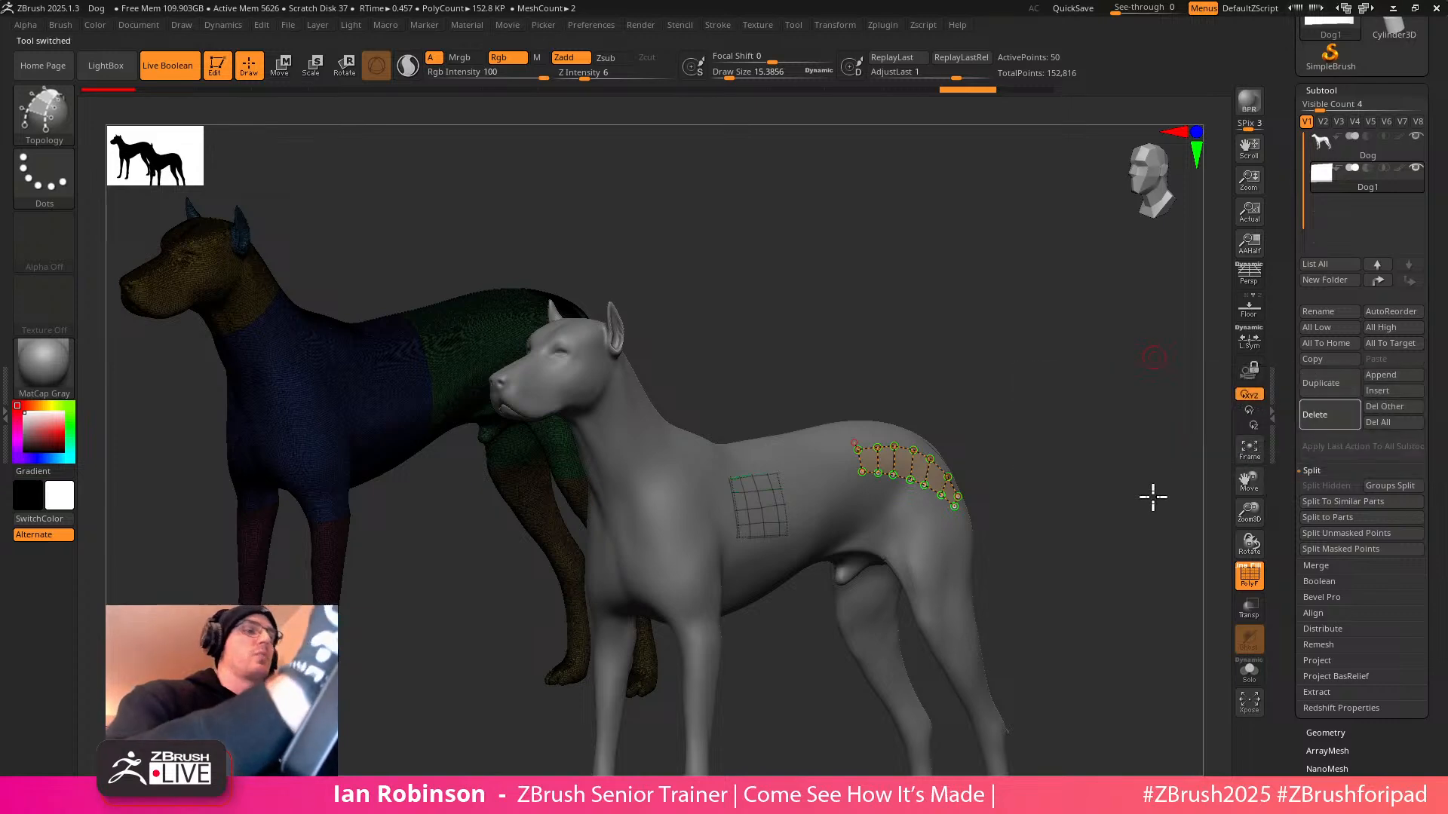
drag(1070, 428, 1004, 572)
key(shift+f)
drag(1116, 431, 1044, 368)
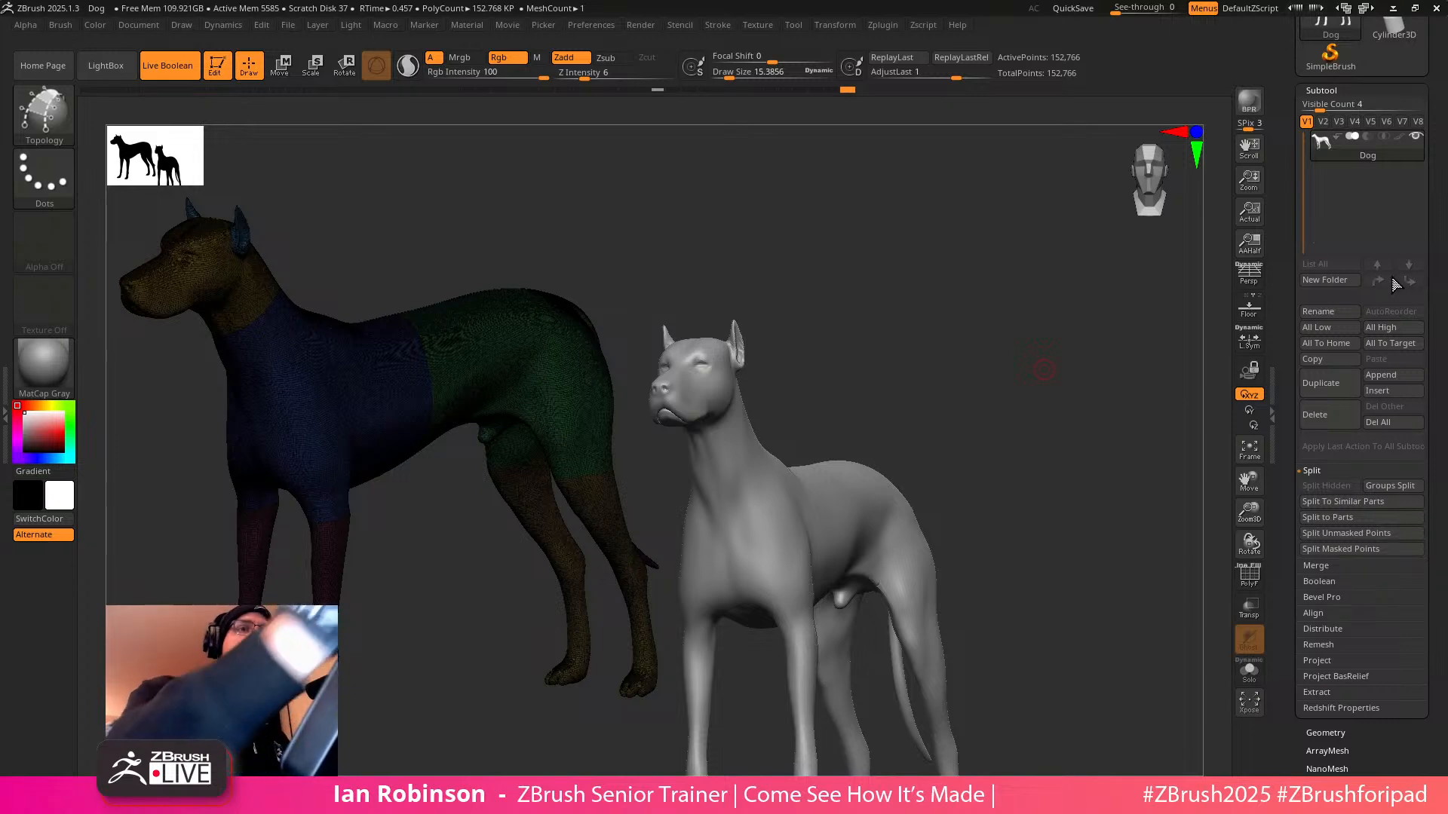
Insert a ZSphere as a new subtool and scale it down until it is hidden inside the dog
click(1384, 389)
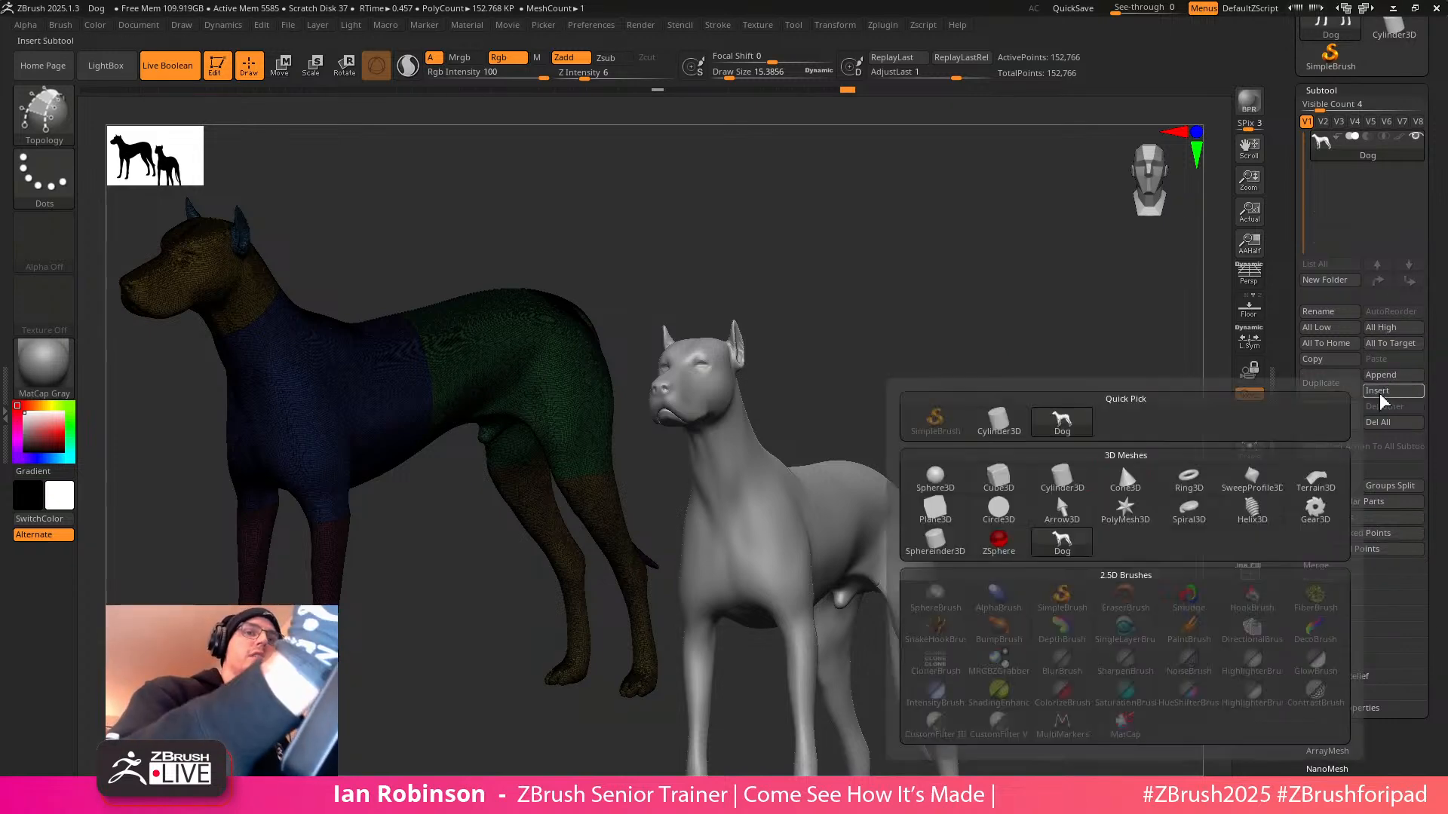
click(998, 539)
drag(1011, 527, 1059, 405)
key(e)
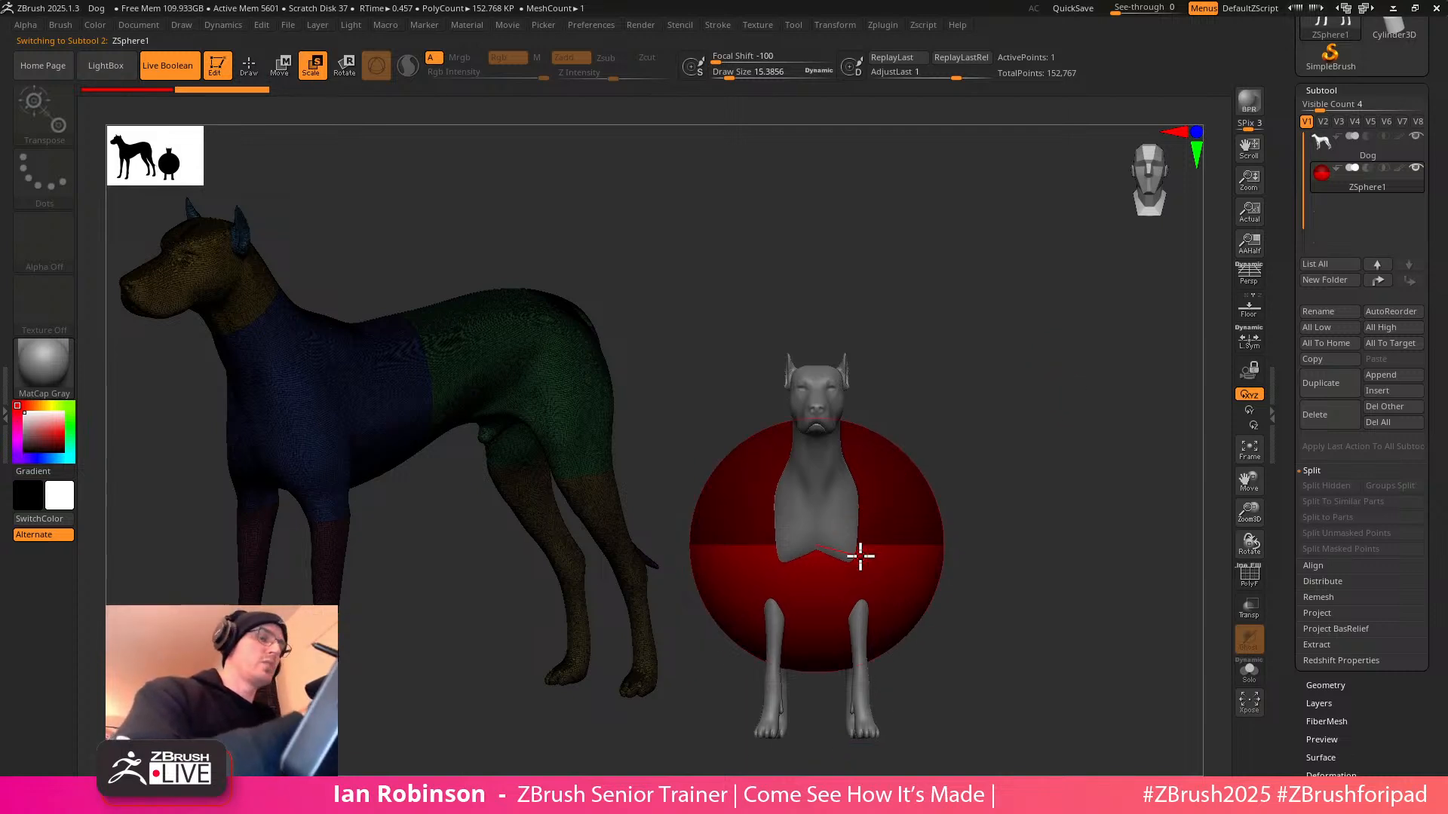
drag(896, 529, 772, 355)
mouse_move(1007, 419)
shift+mouse_down()
mouse_move(941, 426)
mouse_move(1020, 422)
shift+mouse_up()
drag(993, 316, 992, 283)
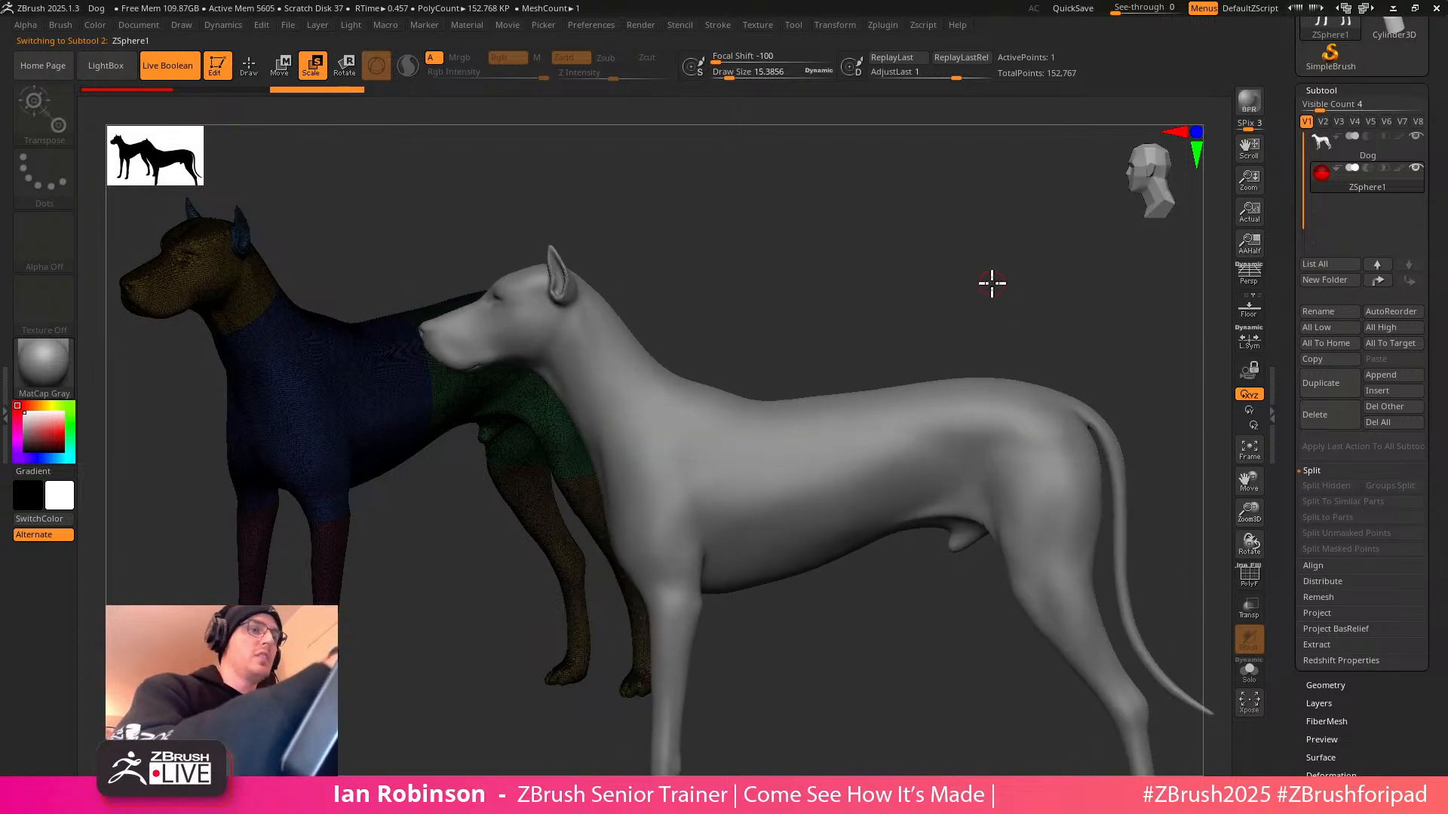
Check the ZSphere inside the dog with temporary transparency, return to Draw mode, and turn off Live Boolean
click(1252, 605)
key(w)
key(q)
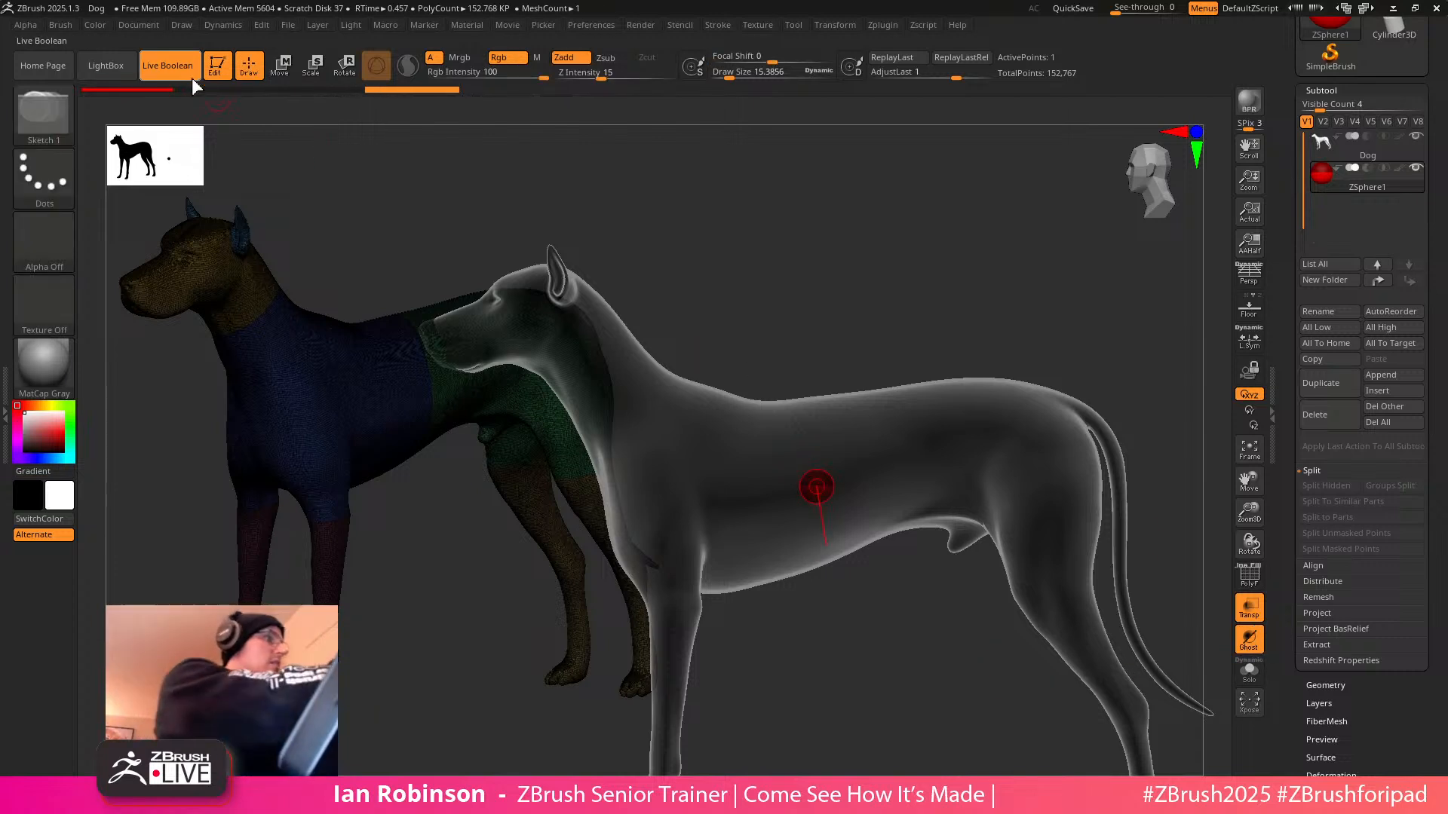
click(1248, 607)
drag(937, 646, 941, 628)
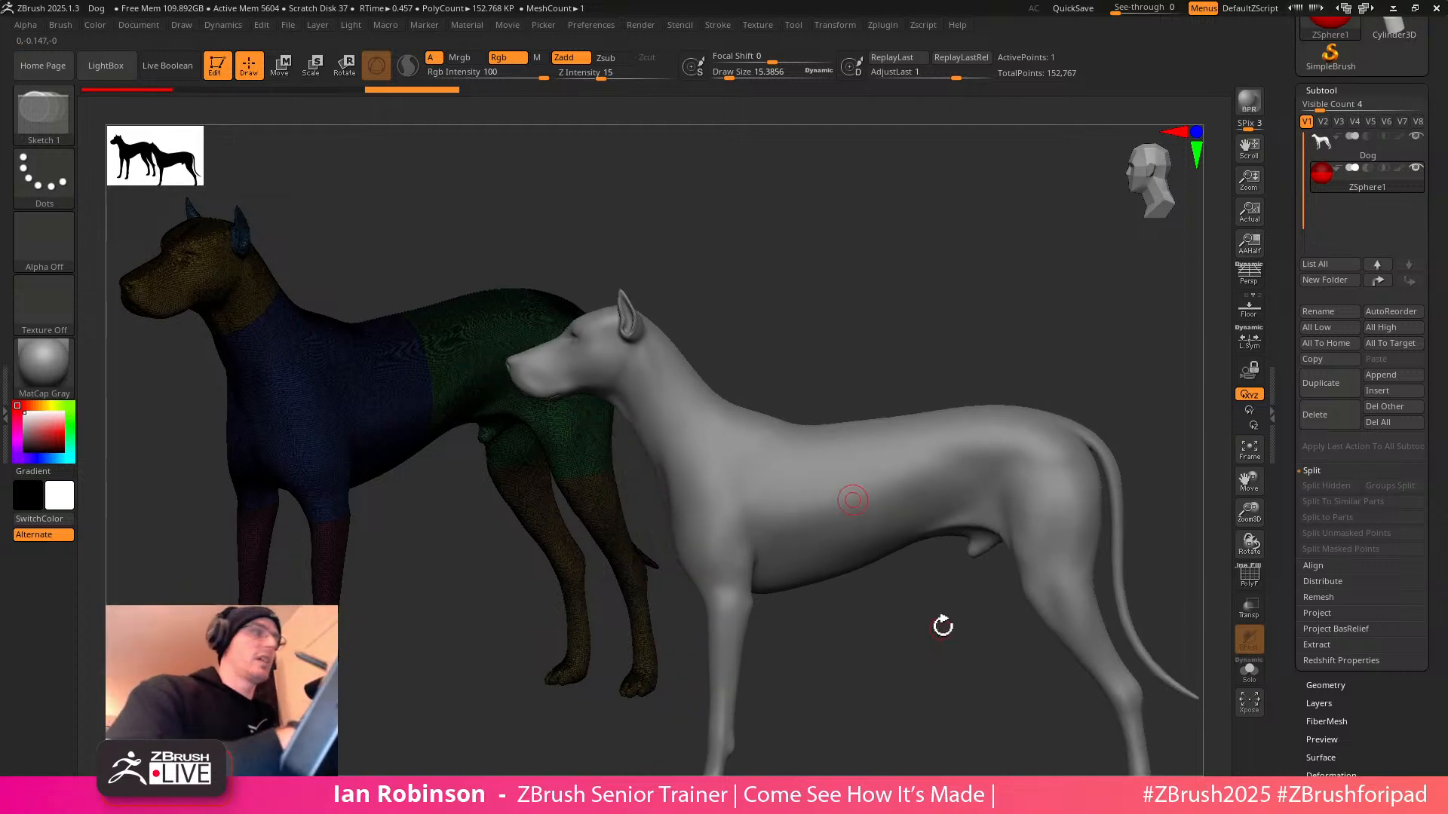
Enable Edit Topology for the ZSphere and set the draw size to 8.50359
scroll(1384, 503, down, 5)
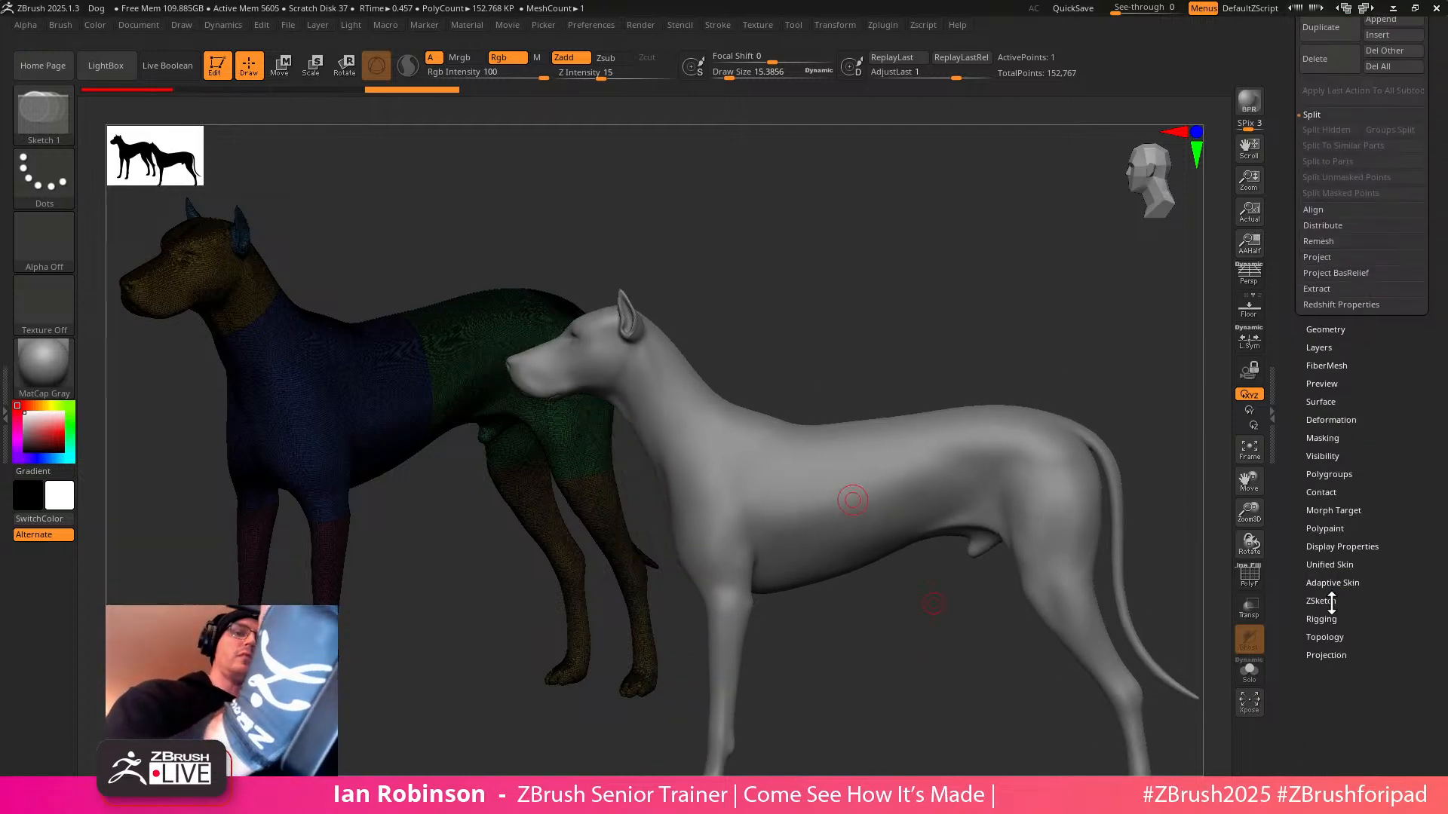
click(1326, 636)
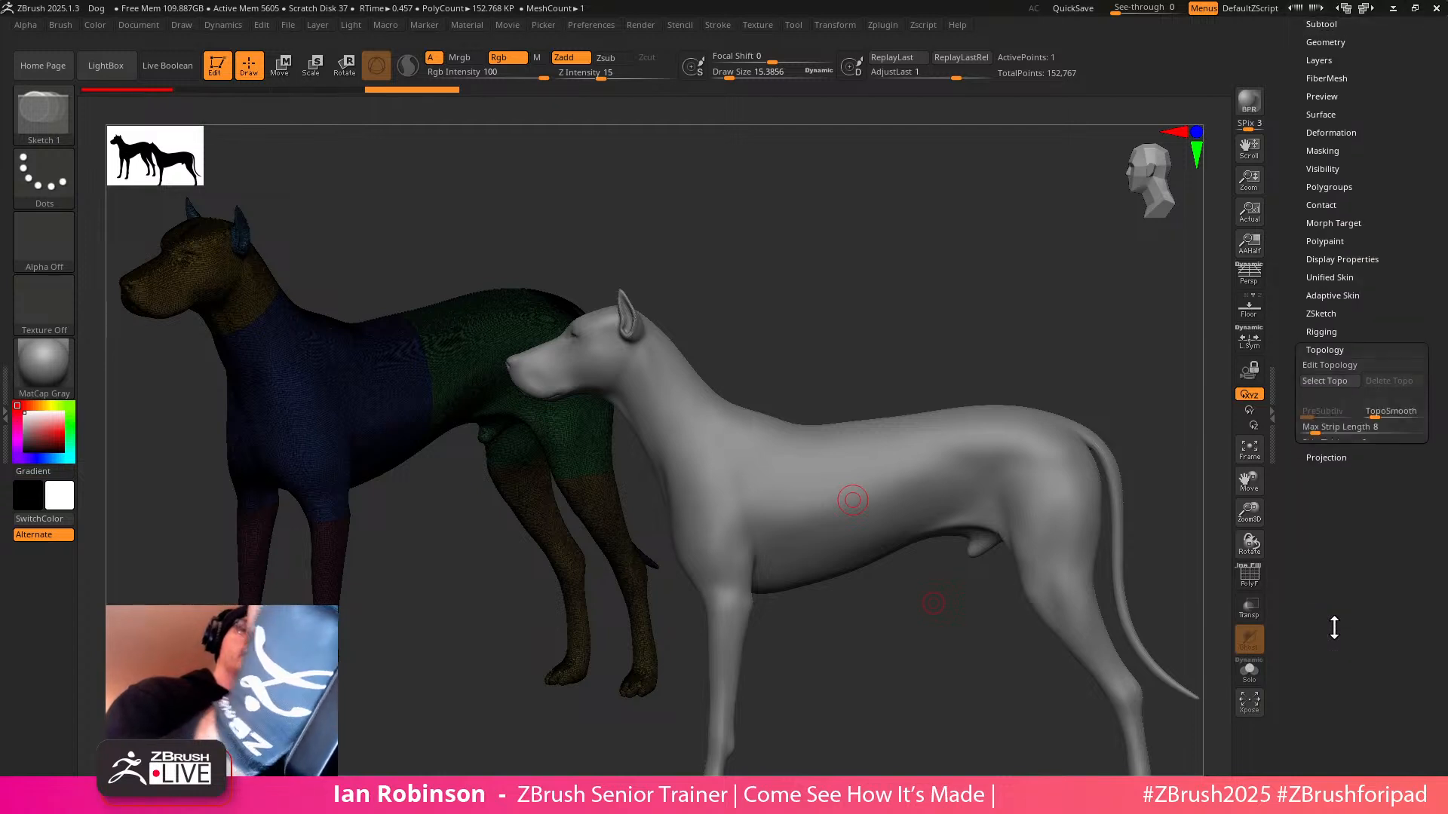
click(1341, 365)
mouse_move(879, 581)
mouse_down()
mouse_move(876, 624)
mouse_move(892, 577)
mouse_up()
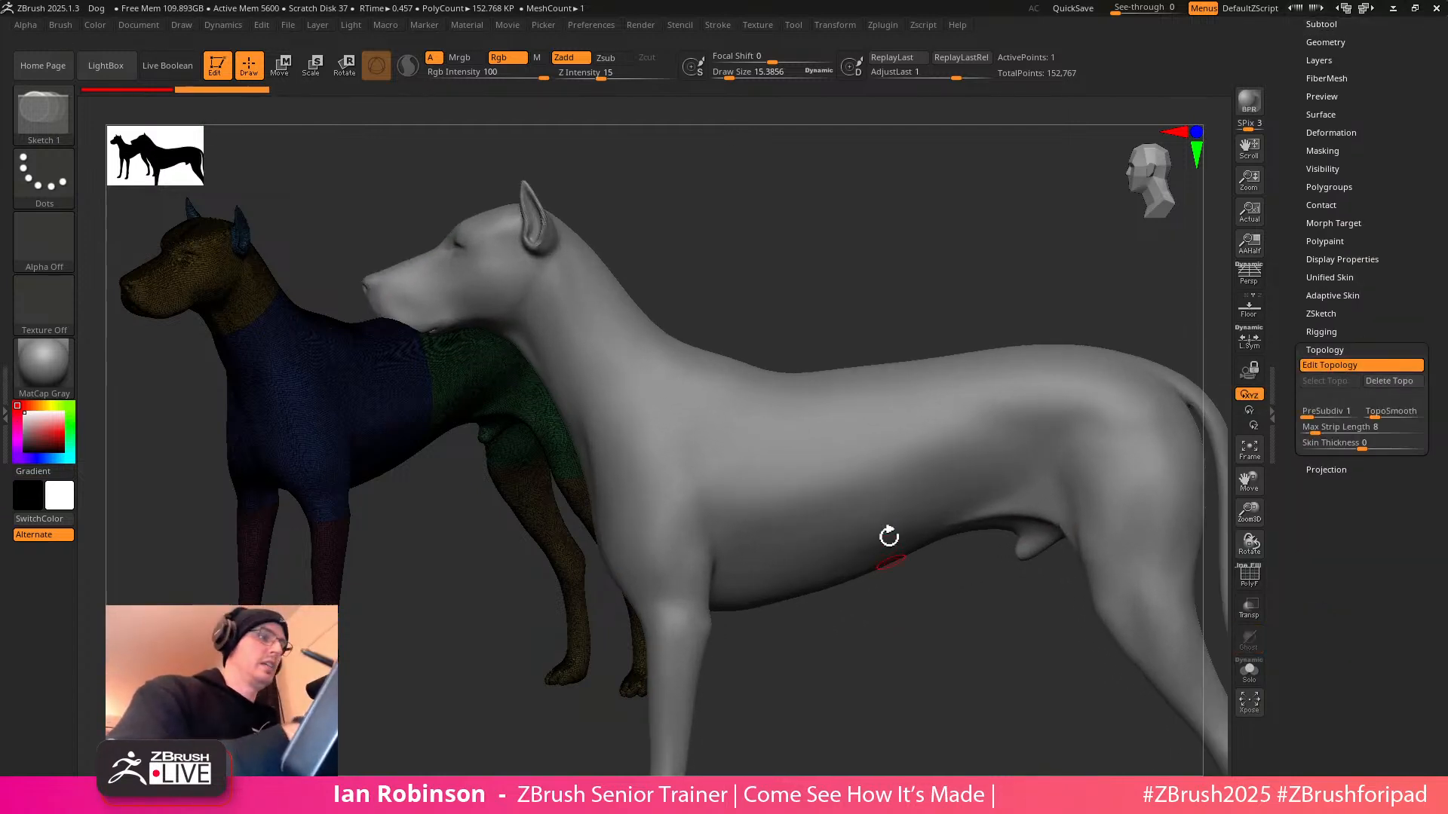
key(s)
drag(865, 332, 857, 336)
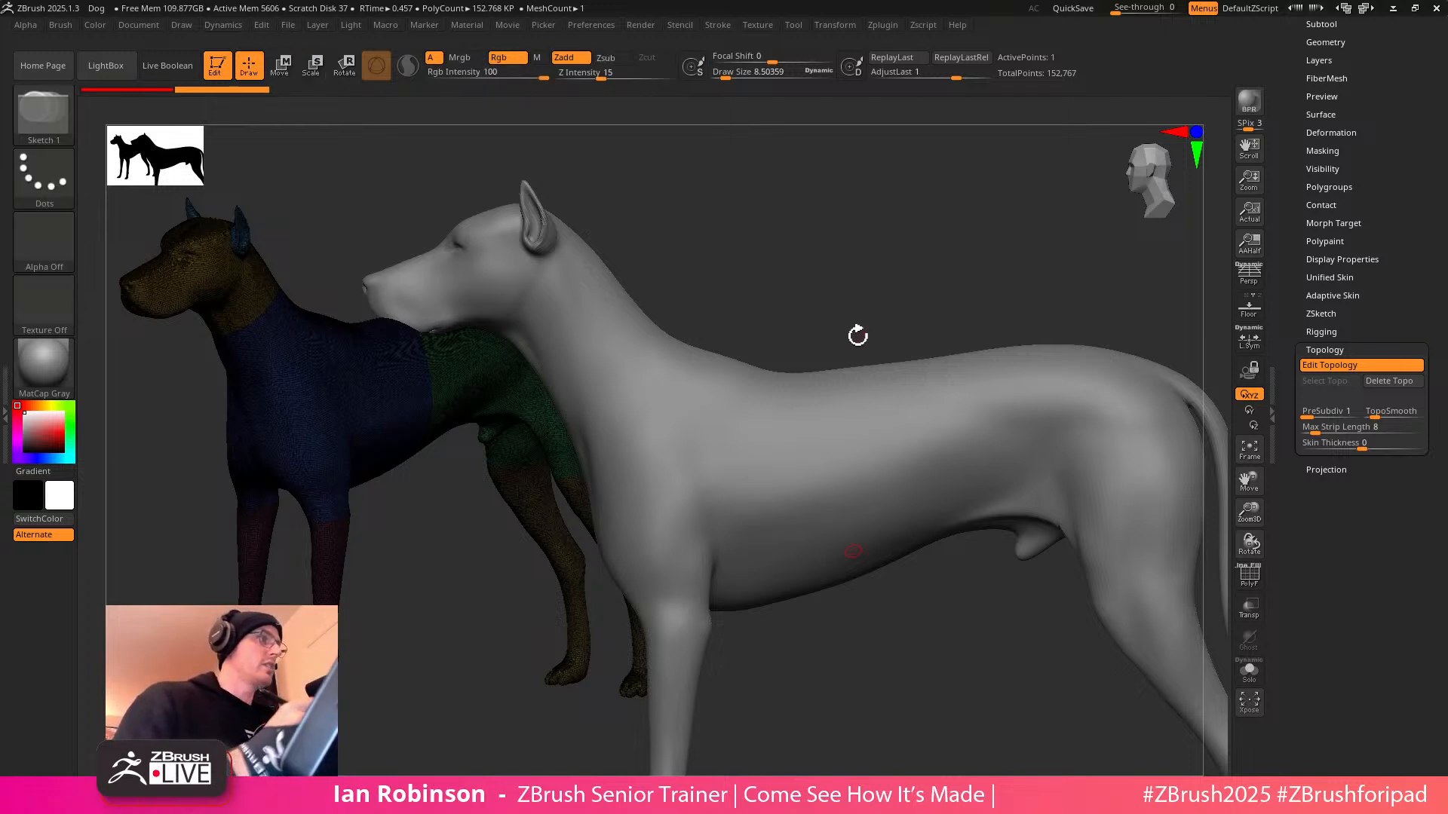
Place four connected topology points on the dog's upper side behind the shoulder to form the first quad
alt+drag(858, 336, 876, 313)
alt+drag(925, 669, 940, 695)
click(733, 390)
click(732, 455)
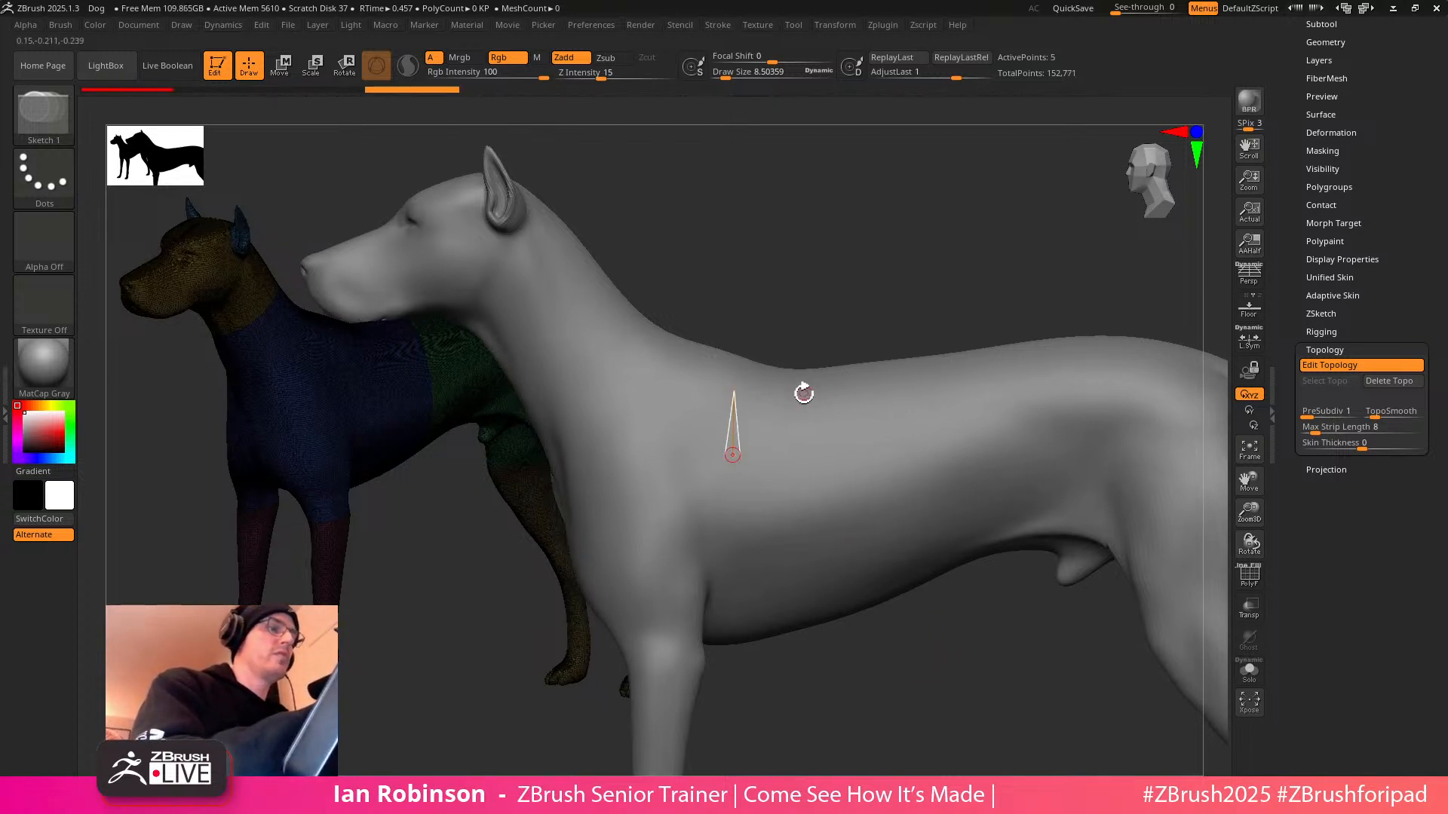
click(799, 448)
click(803, 393)
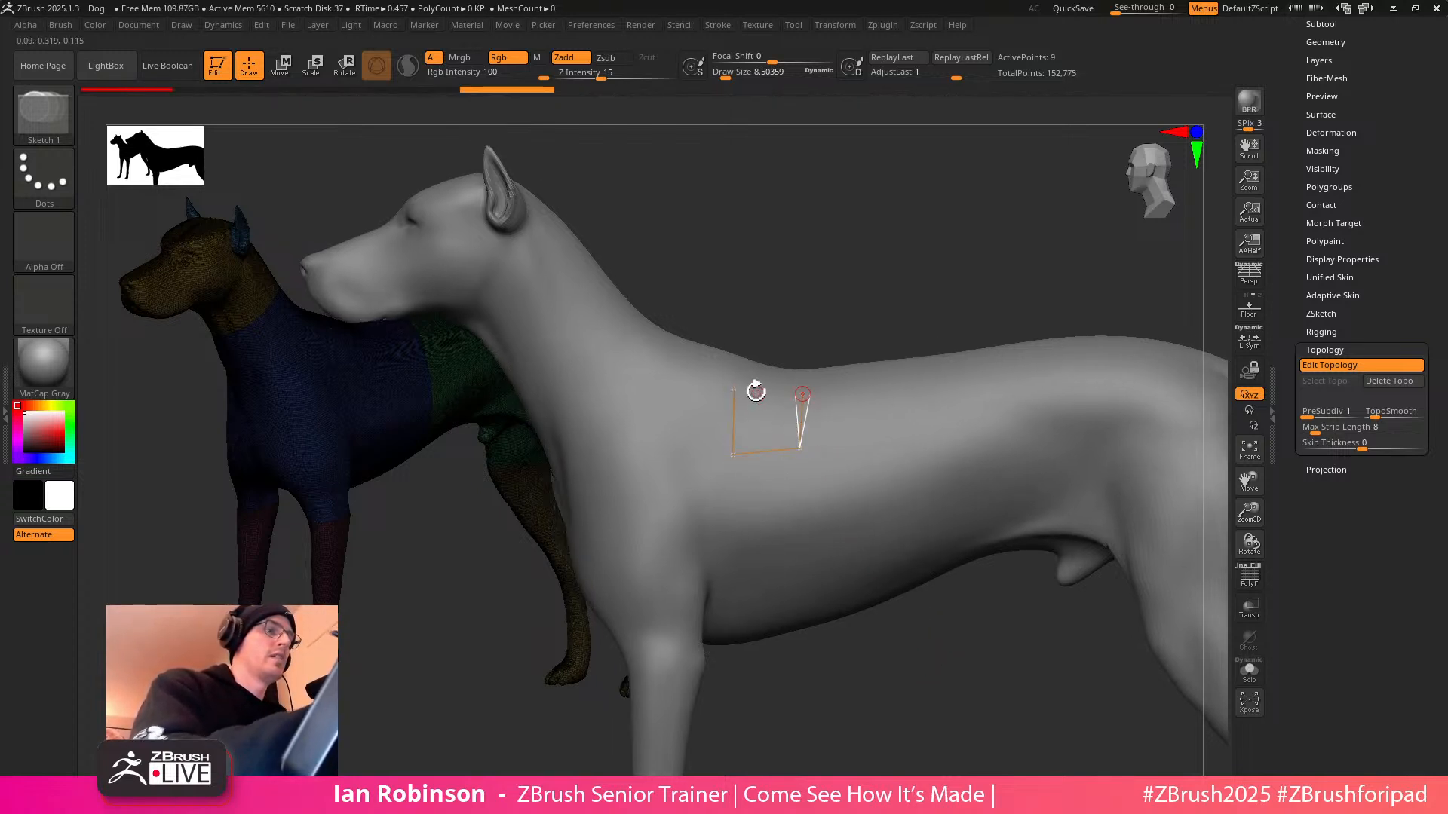
click(735, 390)
Extend the topology from the first quad toward the hindquarters with two more adjoining quads
drag(951, 666, 855, 580)
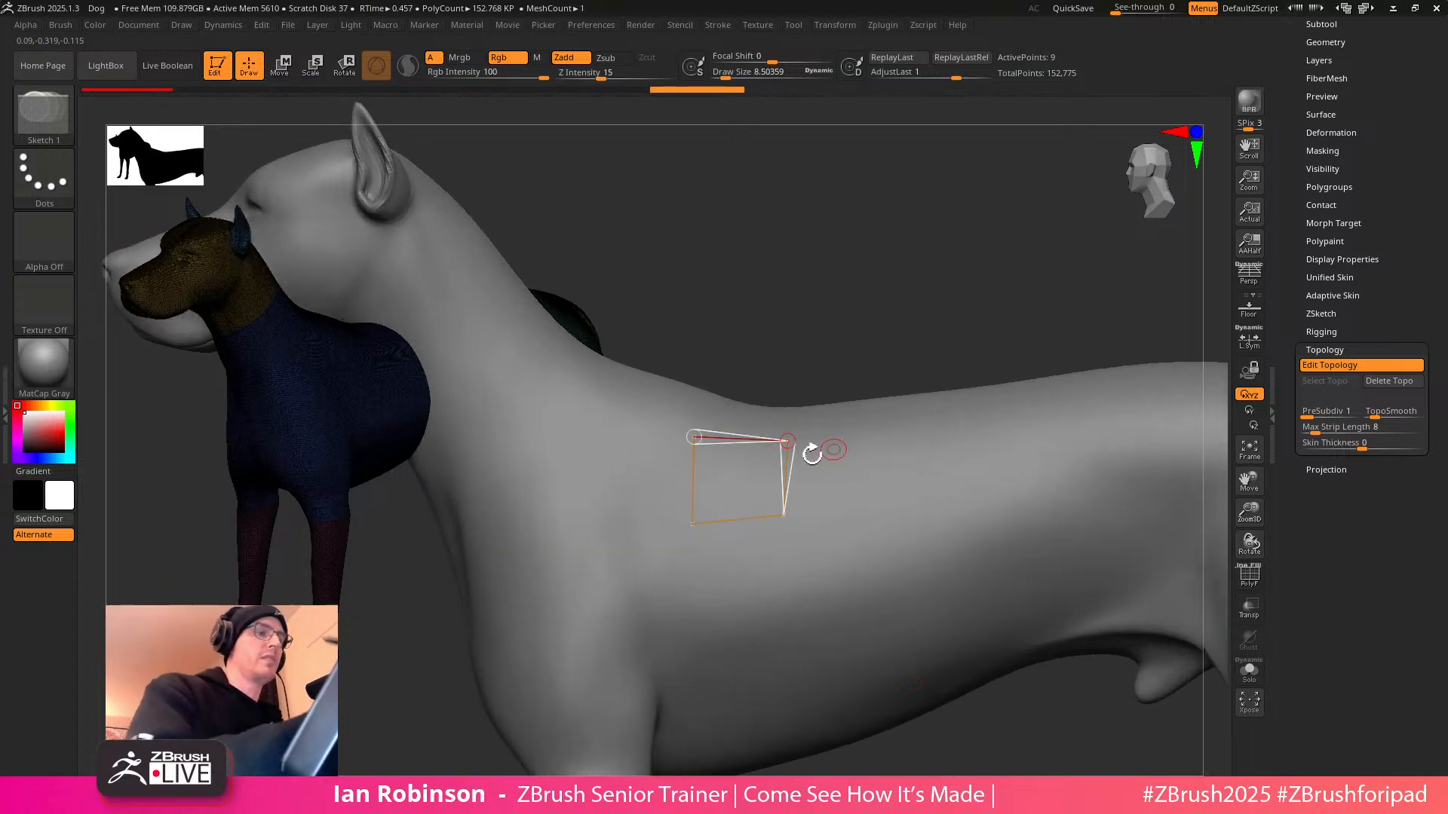
drag(930, 297, 886, 330)
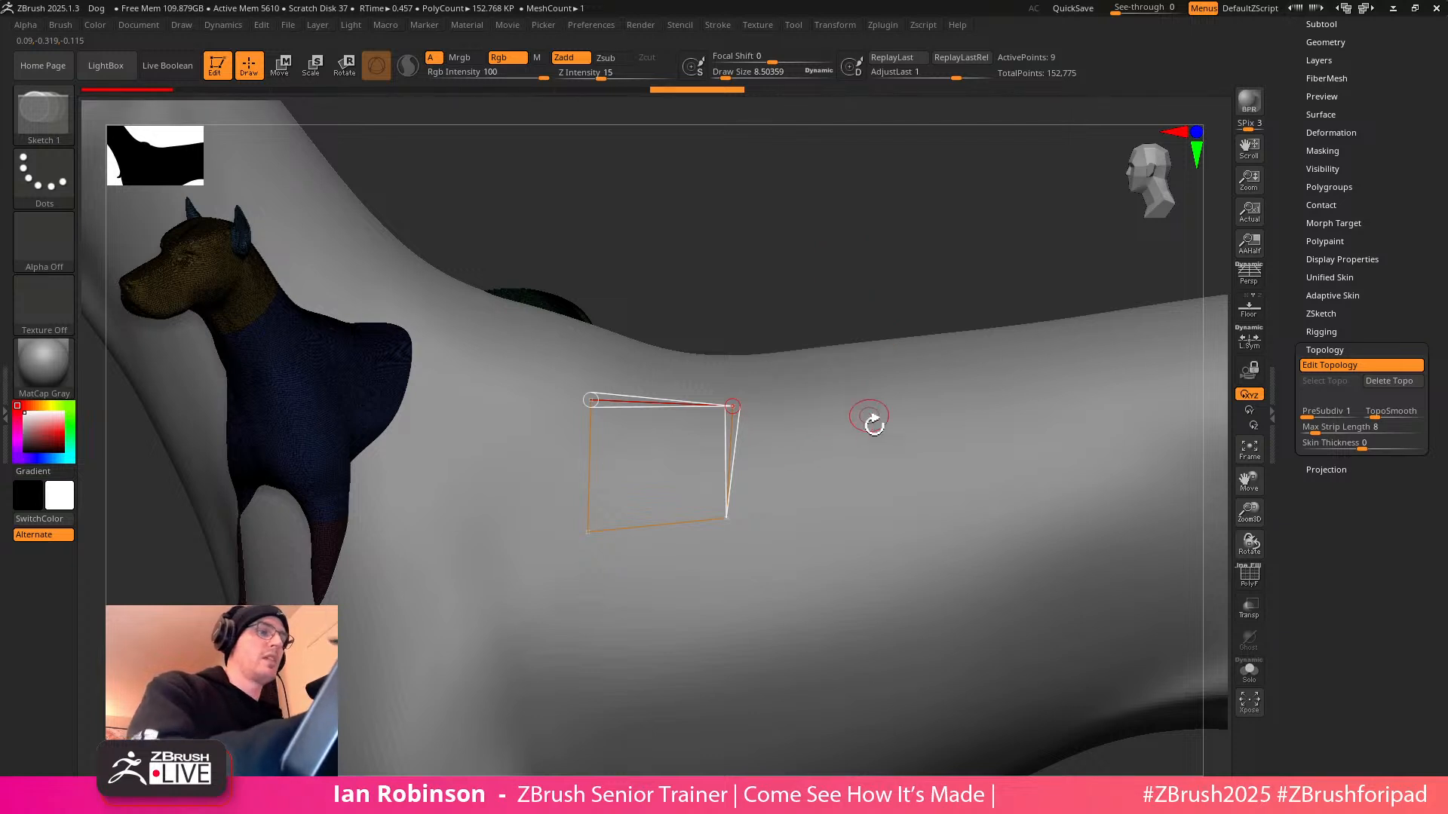
click(865, 399)
click(867, 518)
click(727, 519)
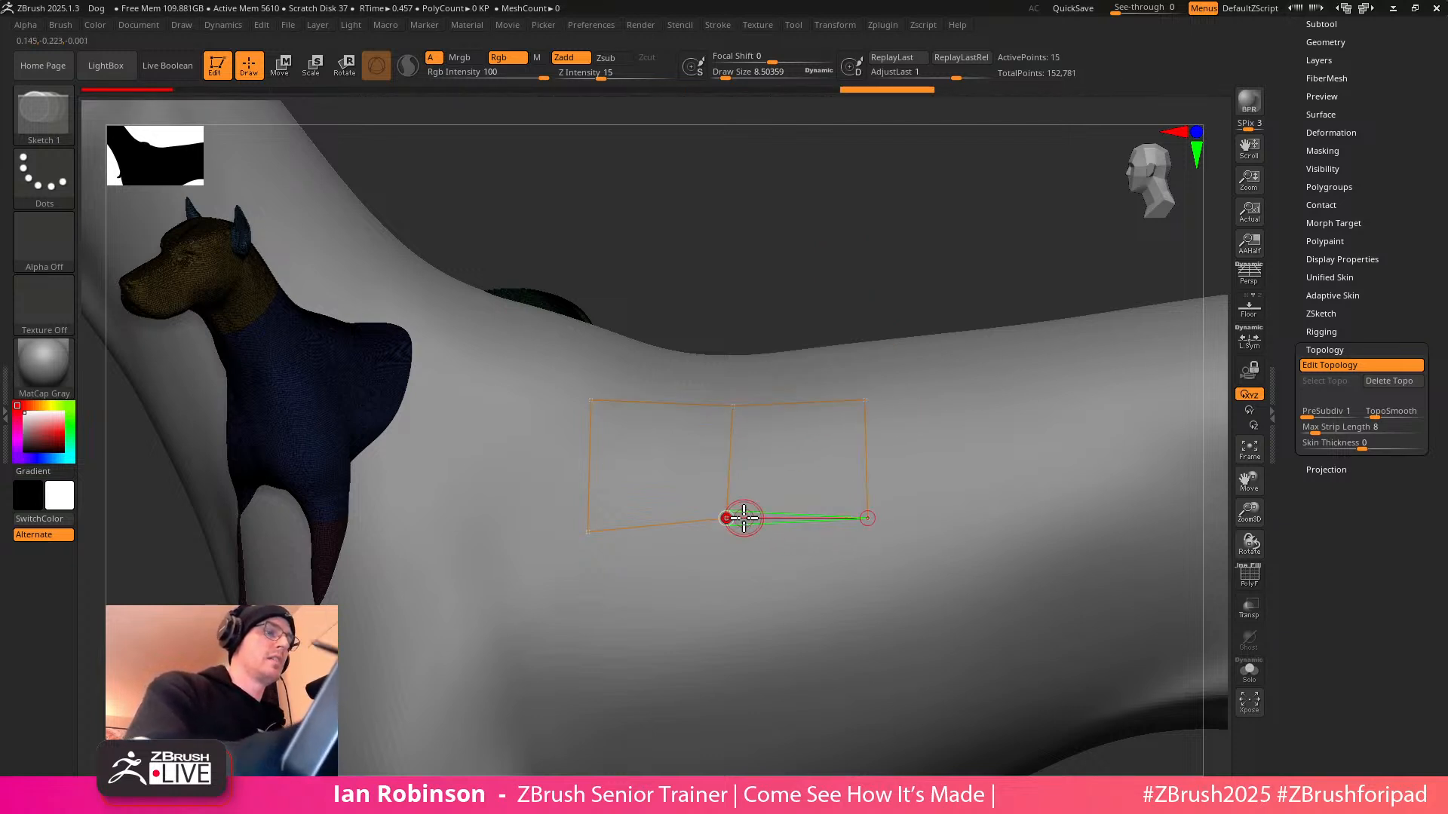
click(1005, 515)
click(993, 388)
click(865, 400)
alt+drag(1068, 265, 915, 255)
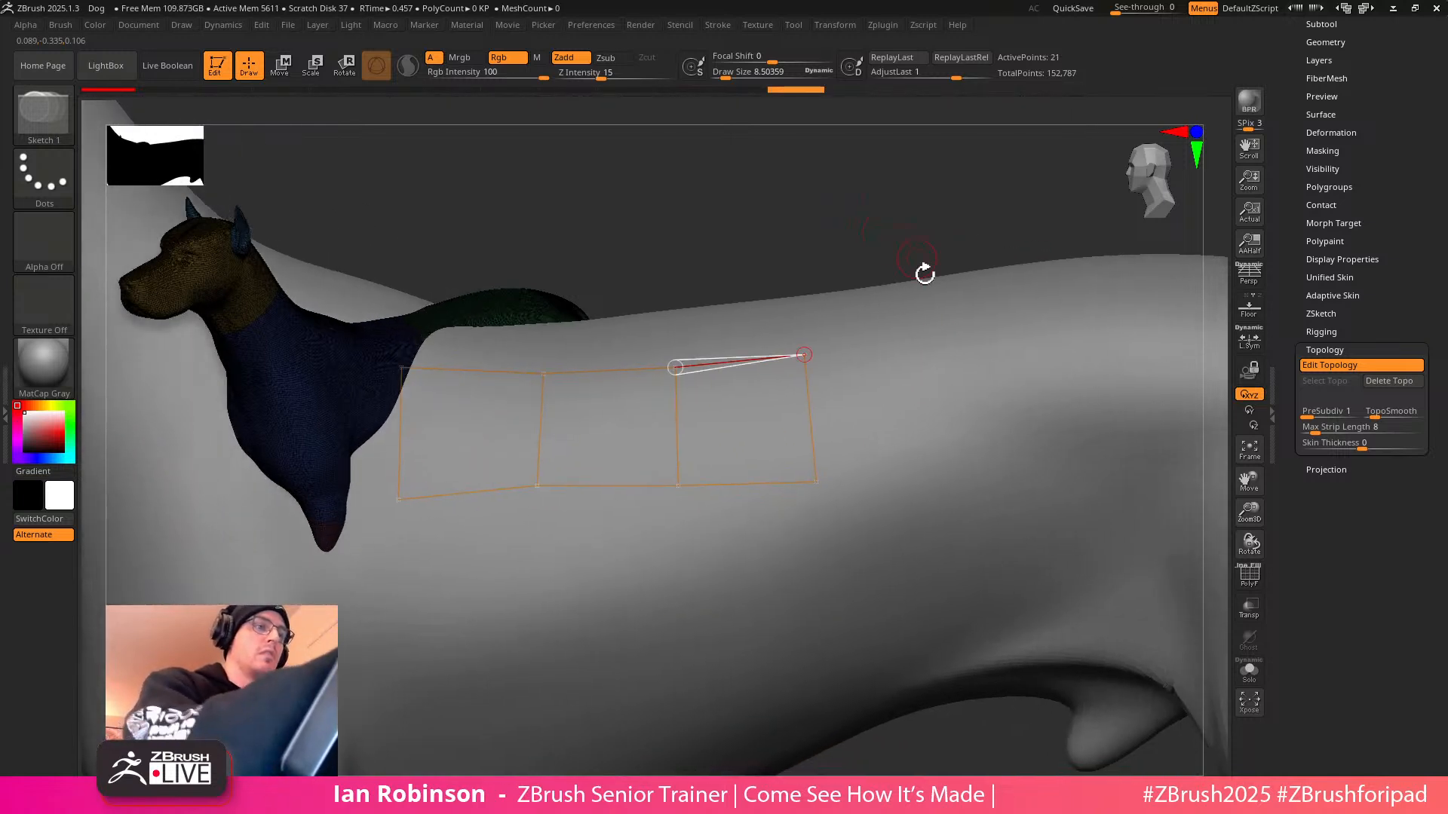
Continue the upper topology row along the dog's back with three more quads, ending above the flank
click(927, 469)
key(ctrl+z)
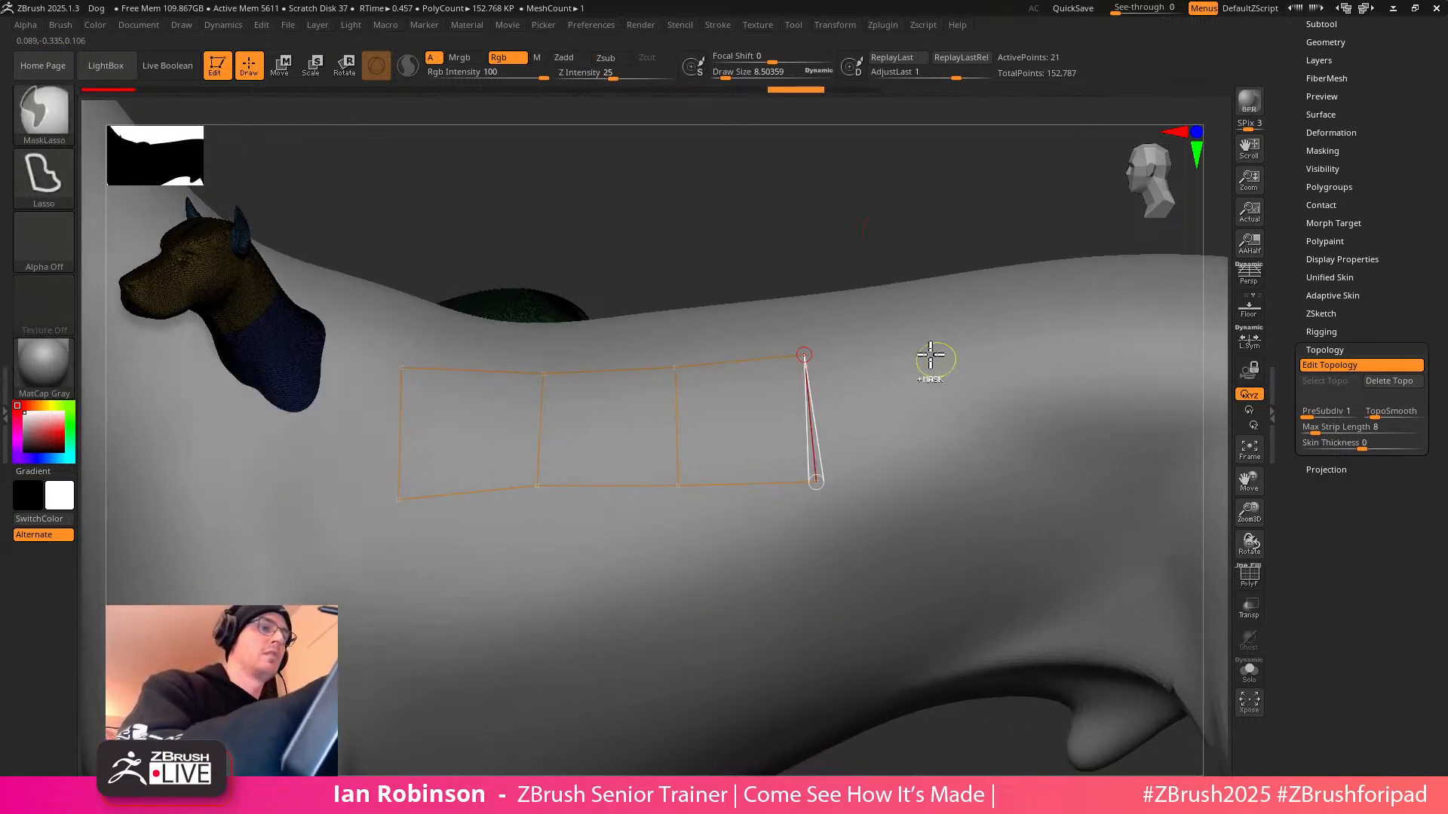
click(935, 343)
click(947, 463)
click(816, 481)
click(1067, 453)
click(1065, 320)
click(940, 342)
click(1154, 317)
click(1163, 463)
click(1066, 452)
Build a second row of six quads beneath the upper row, working from the flank forward to the shoulder
click(1165, 551)
click(1076, 558)
click(1067, 453)
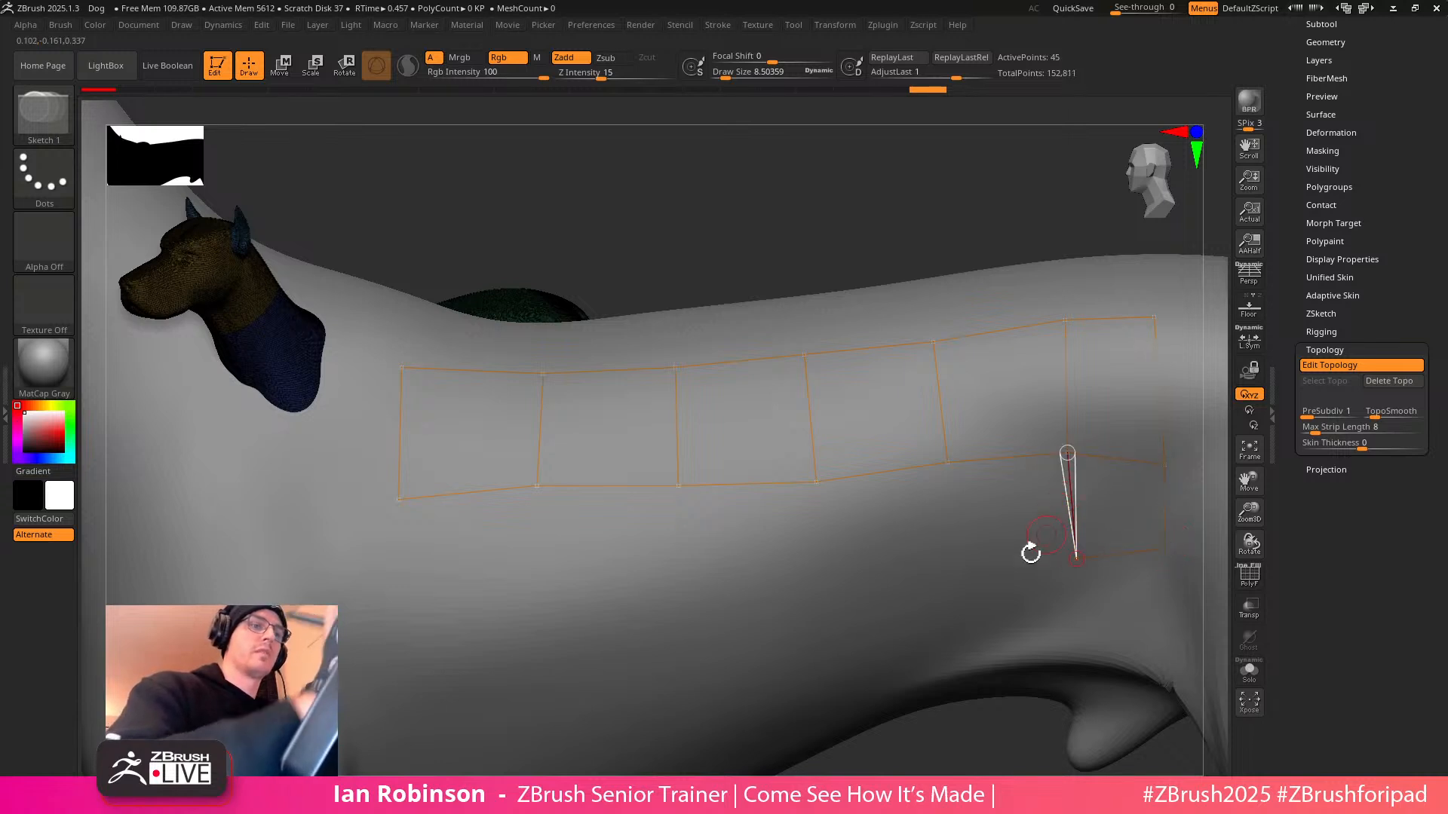
click(959, 573)
click(947, 463)
click(833, 589)
click(817, 481)
click(680, 614)
click(679, 486)
click(539, 625)
click(537, 487)
click(406, 641)
click(398, 500)
Reposition the front points of the lower and middle topology edges to even out the quads
key(w)
drag(402, 640, 395, 635)
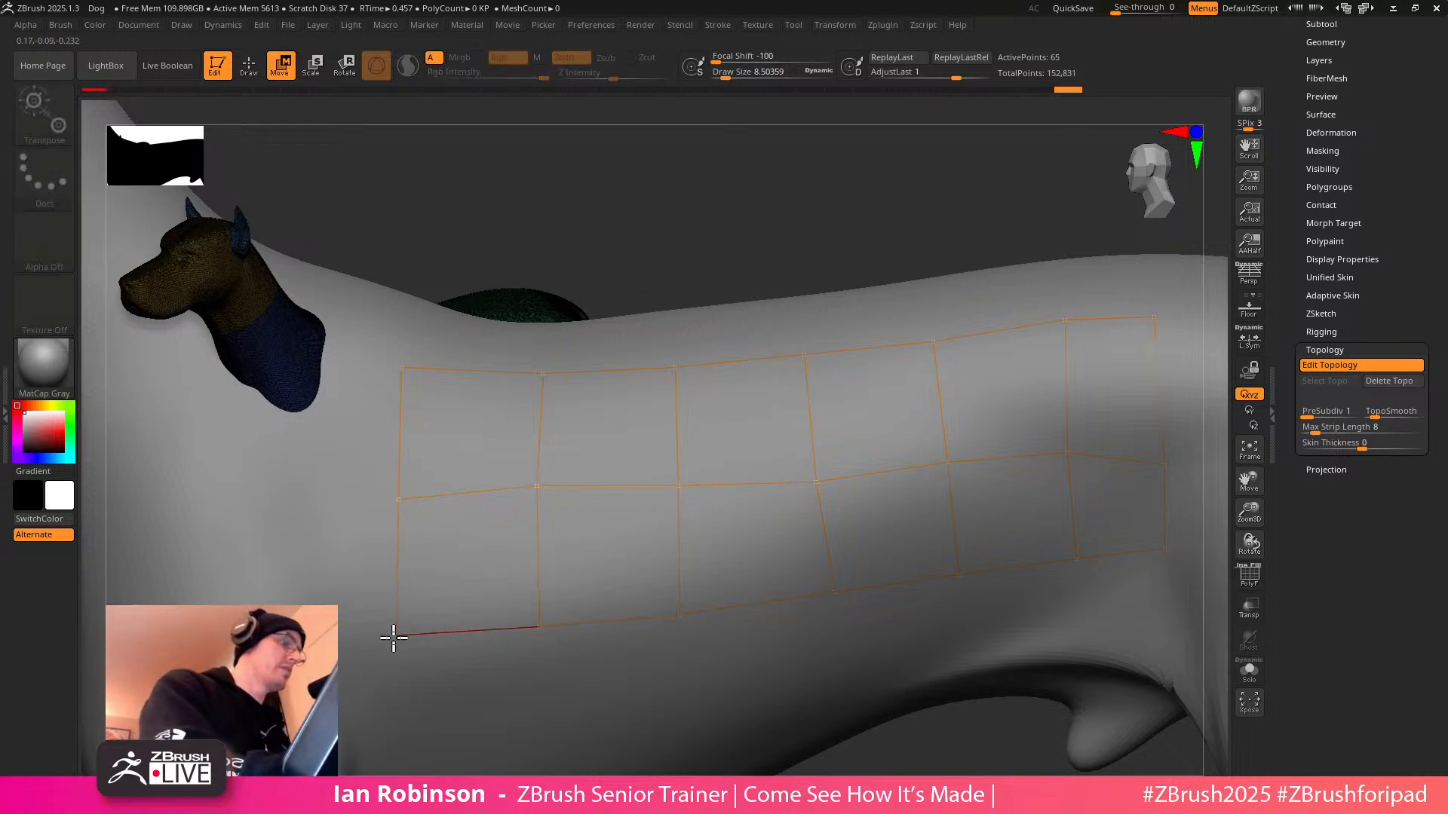
drag(540, 626, 531, 631)
drag(677, 485, 675, 488)
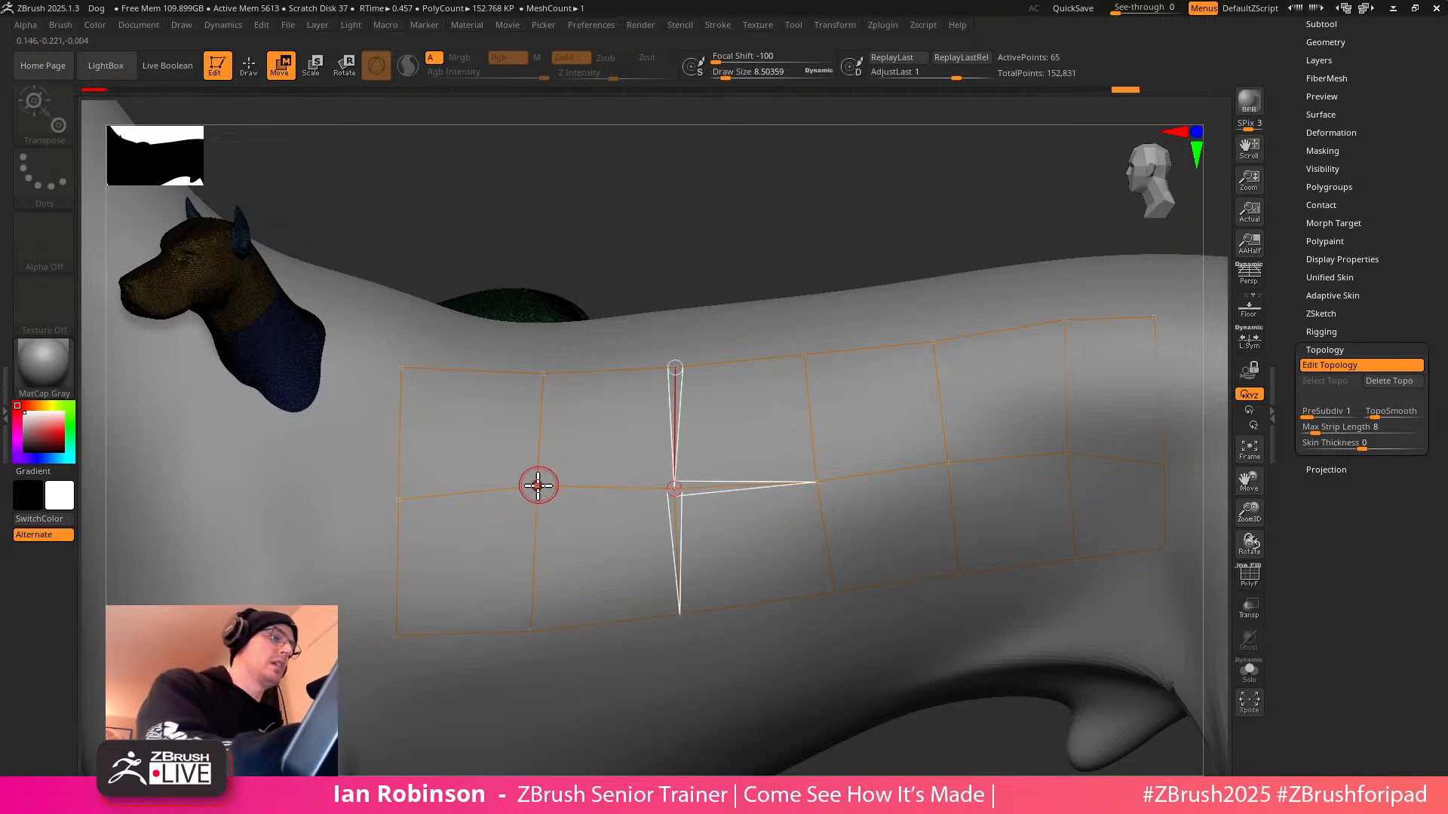
drag(537, 487, 535, 490)
Set the Adaptive Skin to Density 1 and DynaMesh Resolution 0, and preview the resulting mesh
alt+drag(769, 214, 767, 191)
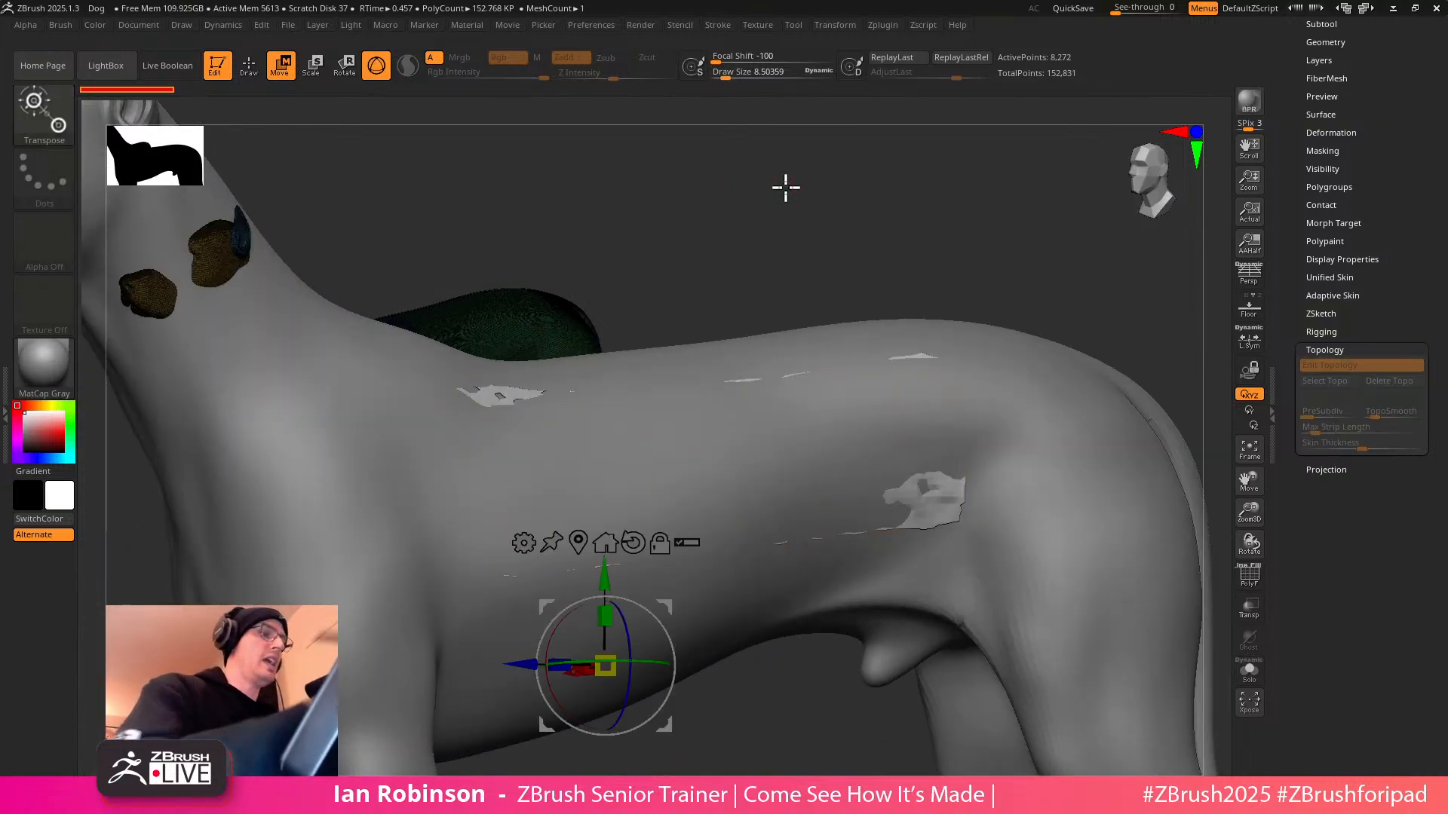
click(1336, 364)
click(1350, 295)
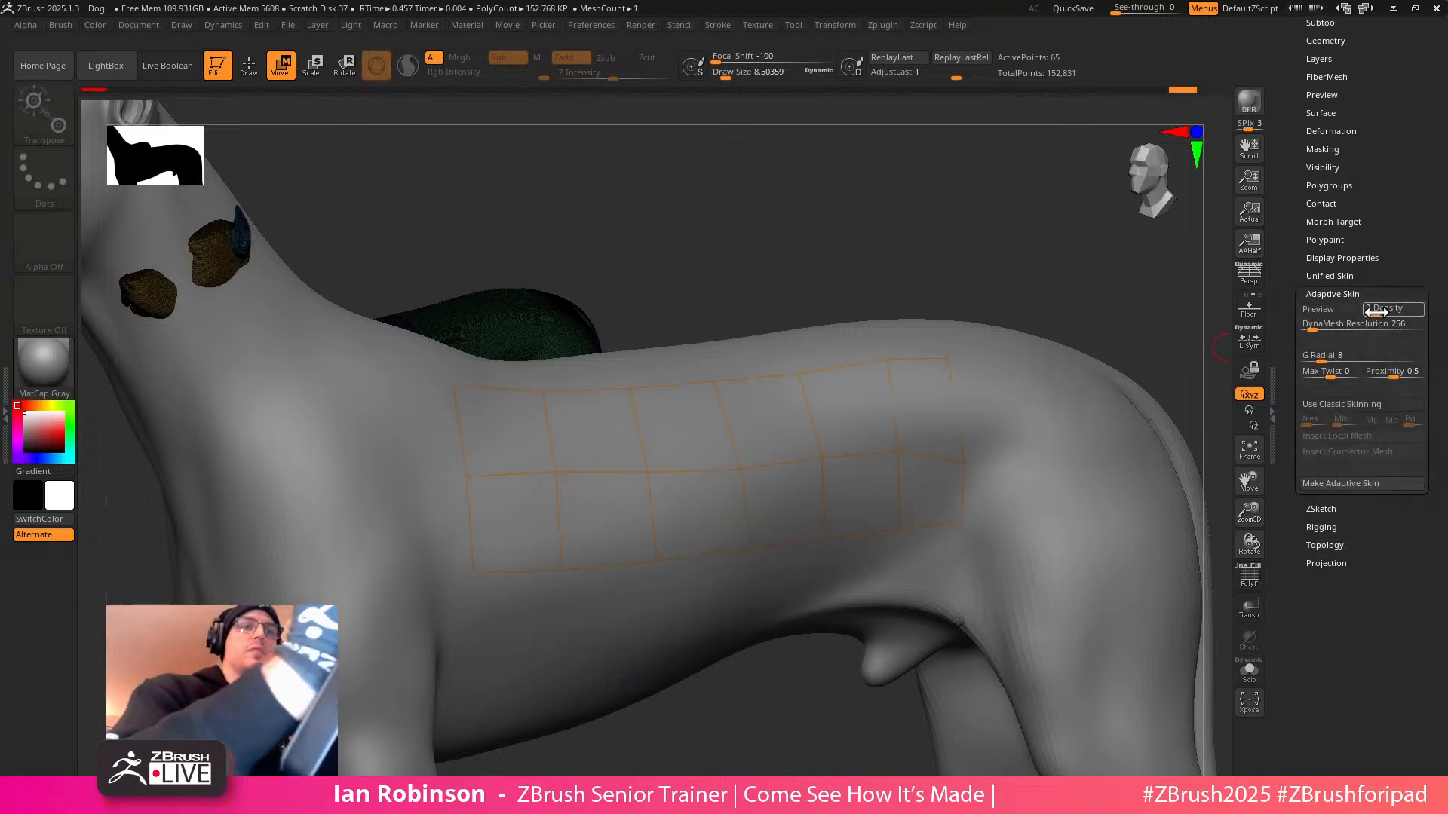
drag(1357, 323, 1303, 325)
key(a)
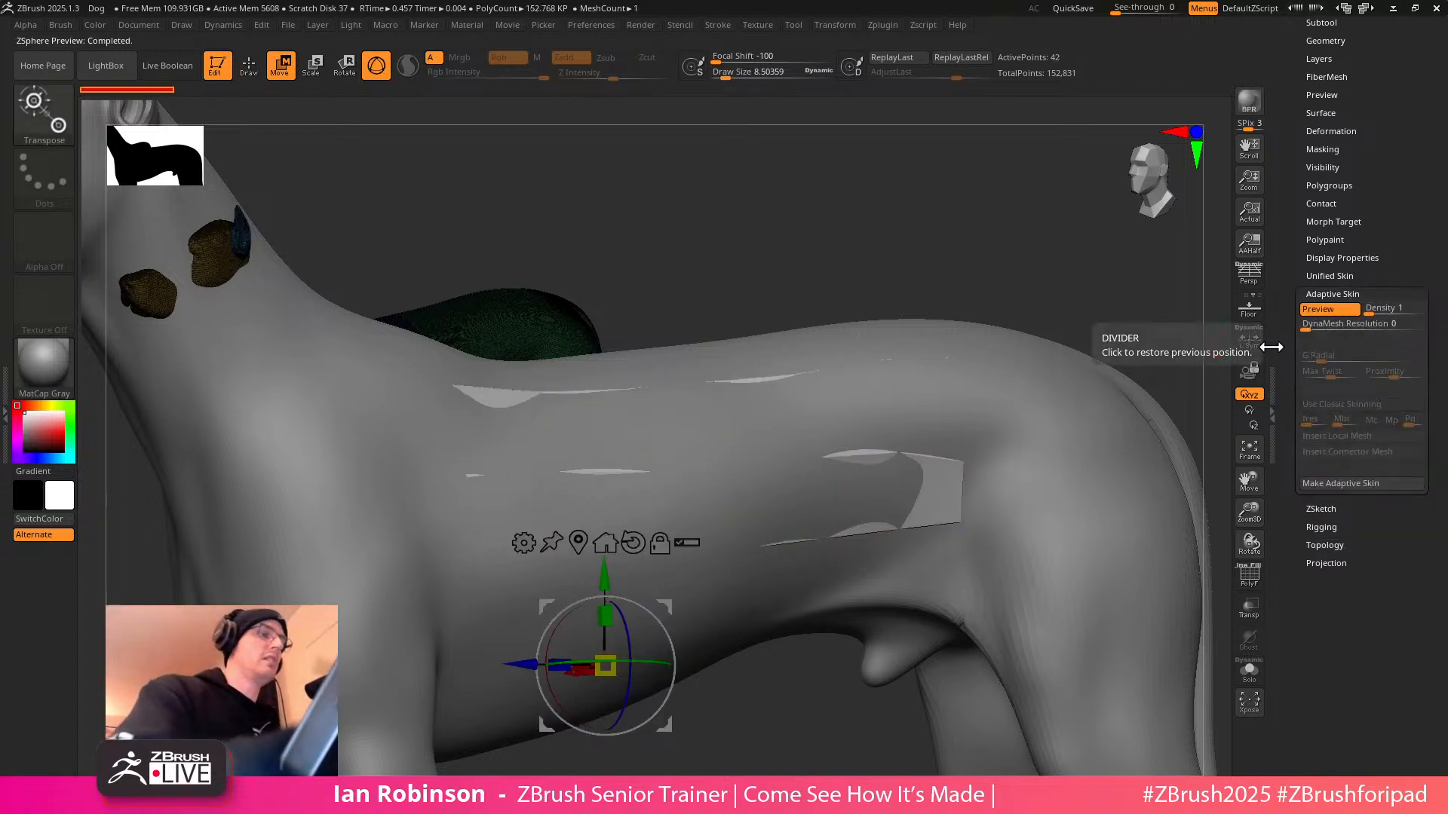
Isolate the skin preview with its wireframe, examine it from another angle, and return to topology editing with the dog shown
click(1249, 575)
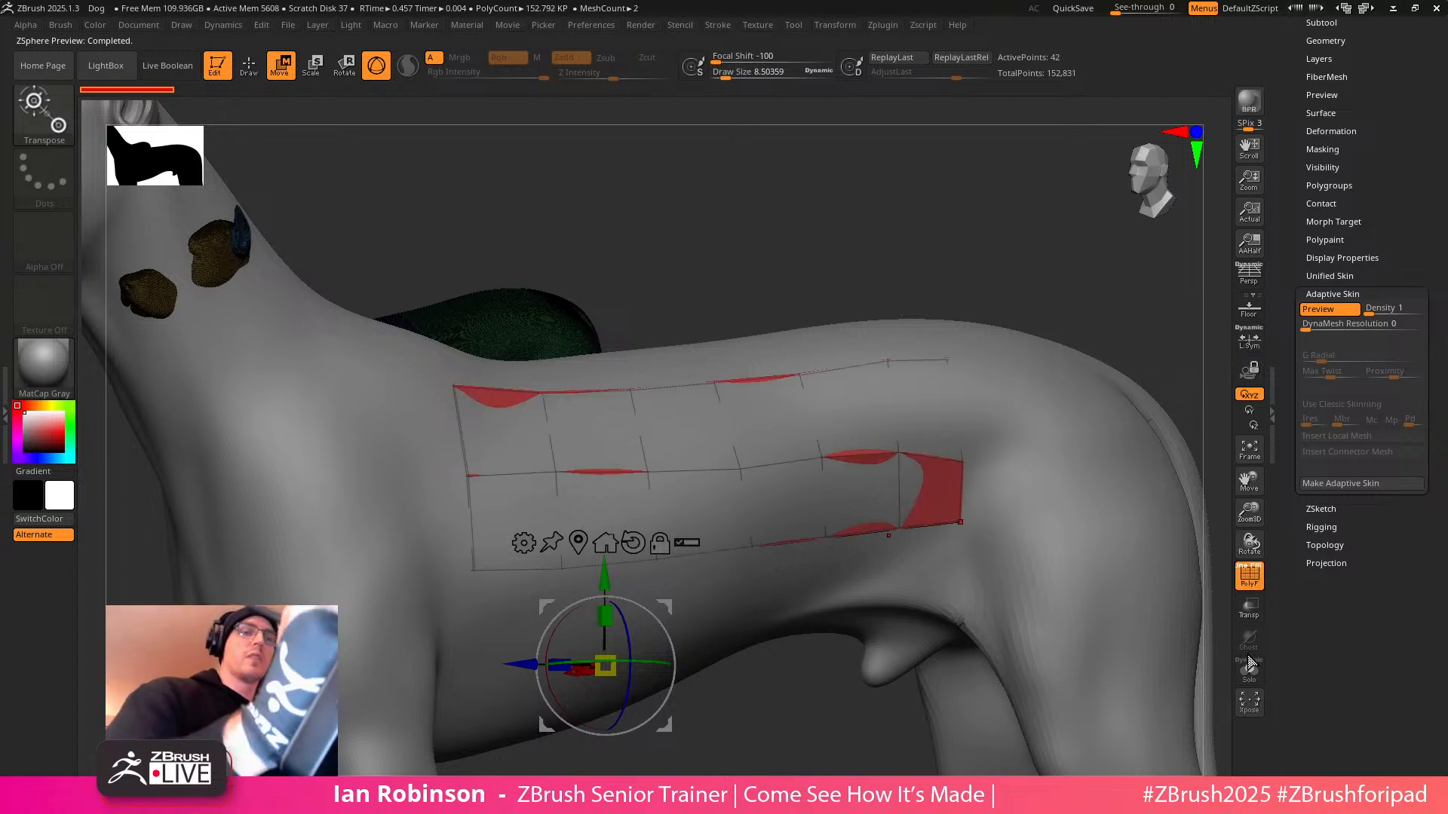
click(1249, 669)
key(q)
mouse_move(904, 620)
mouse_down()
mouse_move(1018, 649)
mouse_move(996, 669)
mouse_up()
click(1248, 670)
drag(1098, 575, 1177, 498)
key(s)
key(a)
Select the grid's upper rear corner point and add a quad extending the upper row onto the haunch
mouse_move(1026, 279)
mouse_down()
mouse_move(986, 267)
mouse_move(972, 320)
mouse_up()
key(w)
click(897, 274)
key(q)
alt+drag(1053, 179, 968, 186)
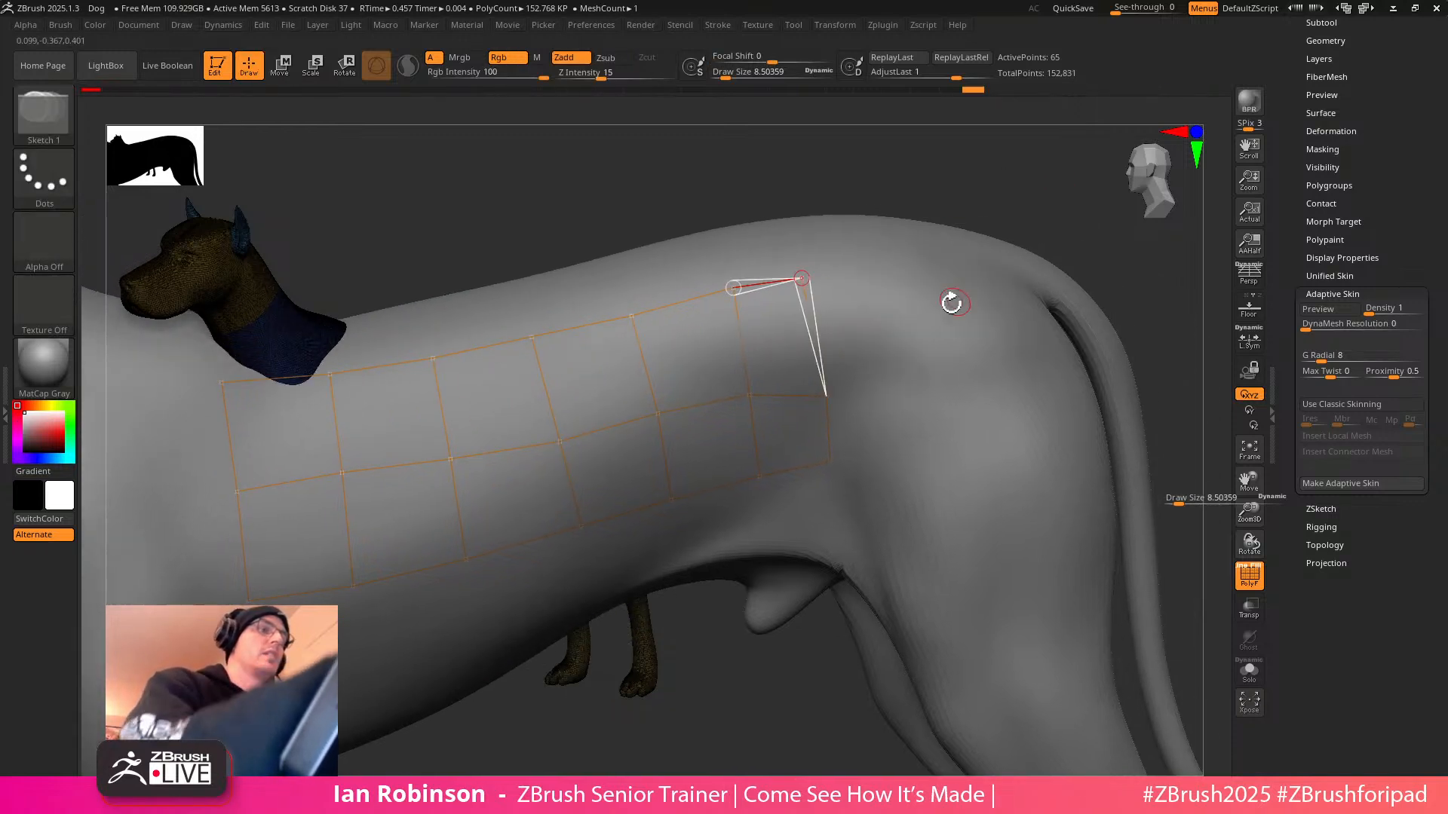
click(937, 277)
click(951, 392)
click(828, 398)
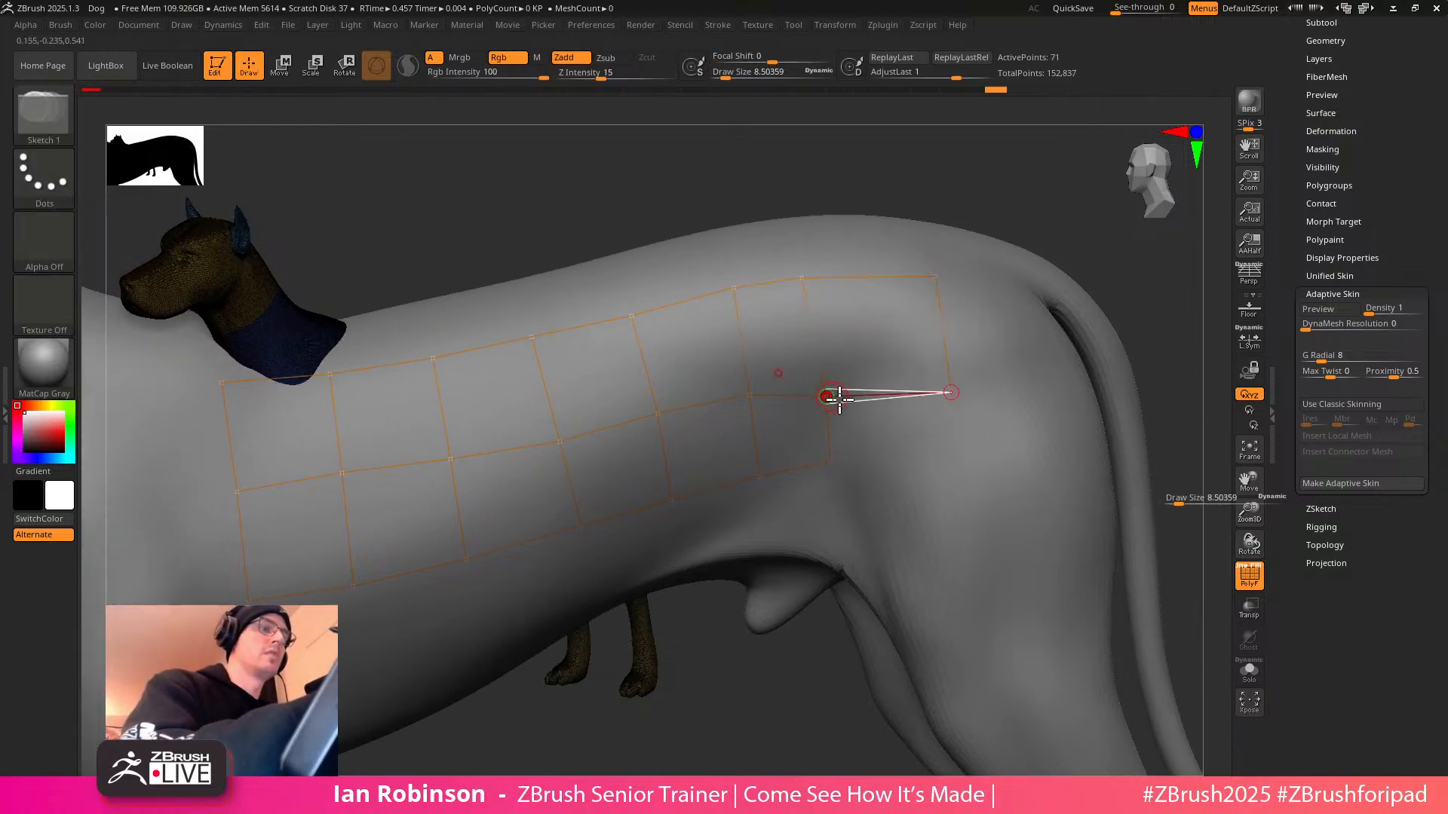
Extend the new rear column downward toward the thigh with two more quads
click(954, 465)
click(831, 462)
click(960, 540)
click(835, 520)
click(830, 462)
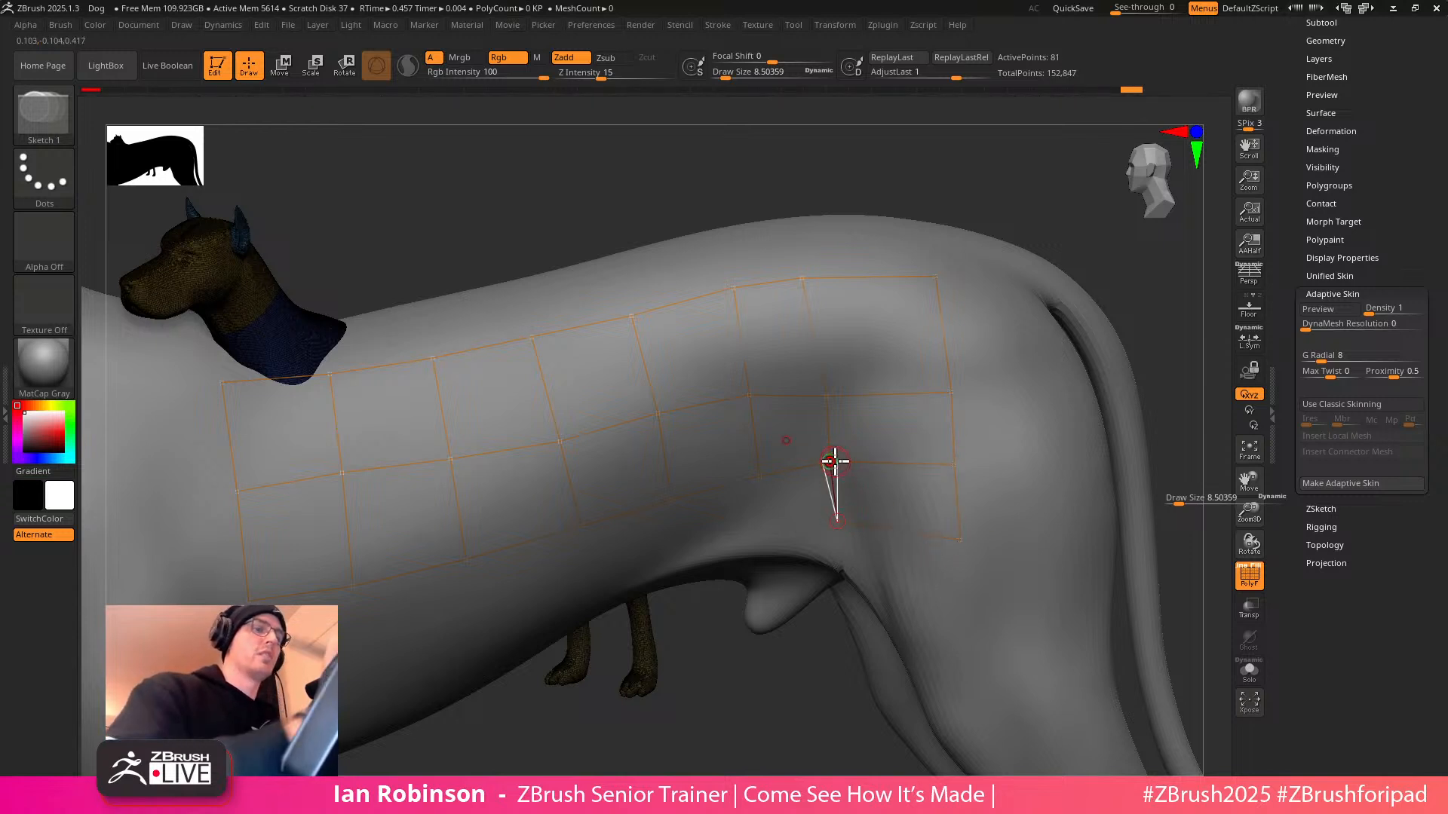
Move the rear column's outer points forward to narrow its quads and follow the haunch
key(w)
drag(957, 539, 929, 550)
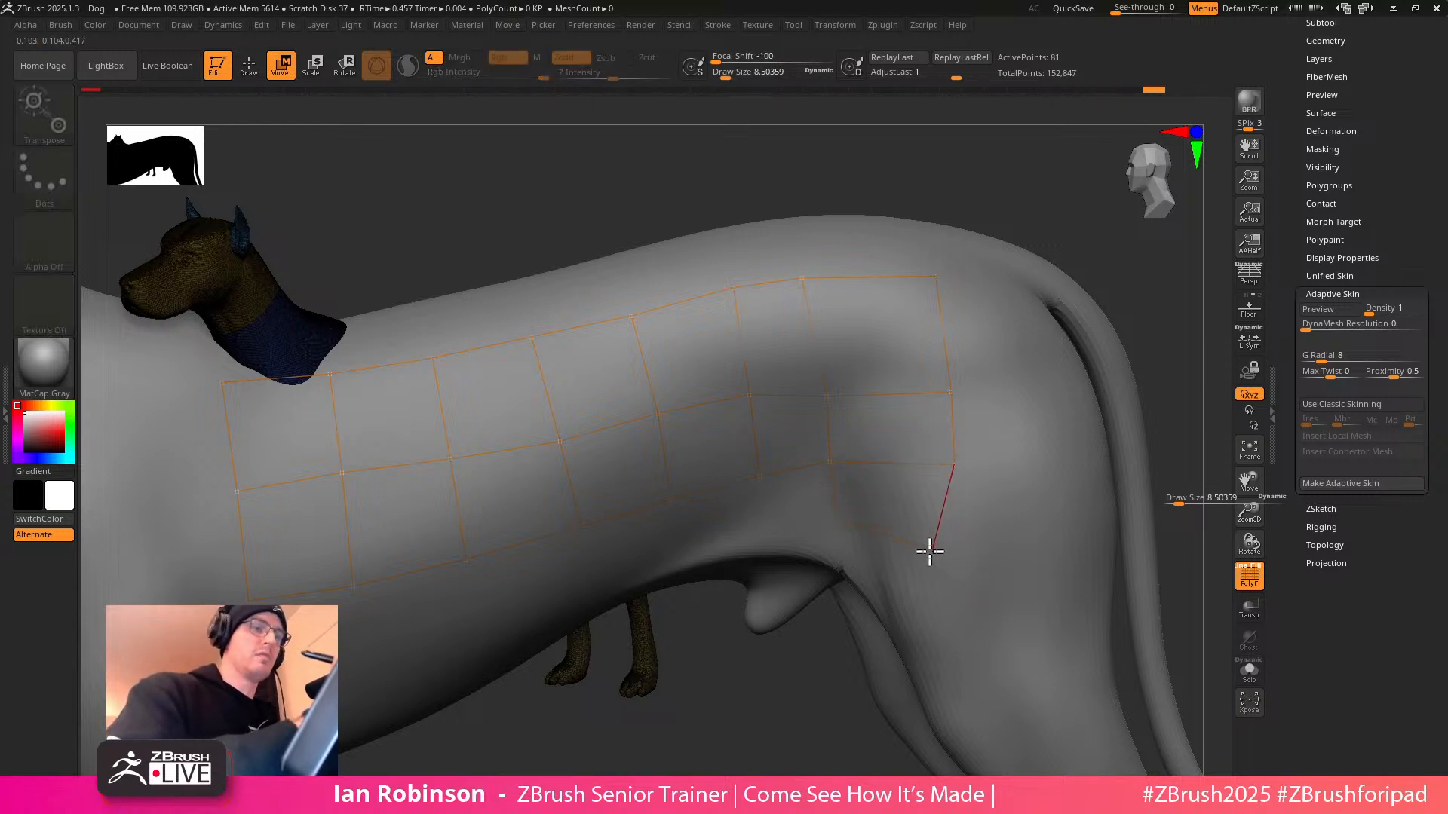
drag(956, 466, 955, 475)
drag(936, 277, 929, 271)
drag(951, 394, 956, 390)
drag(954, 474, 919, 462)
drag(953, 391, 921, 383)
drag(928, 285, 901, 270)
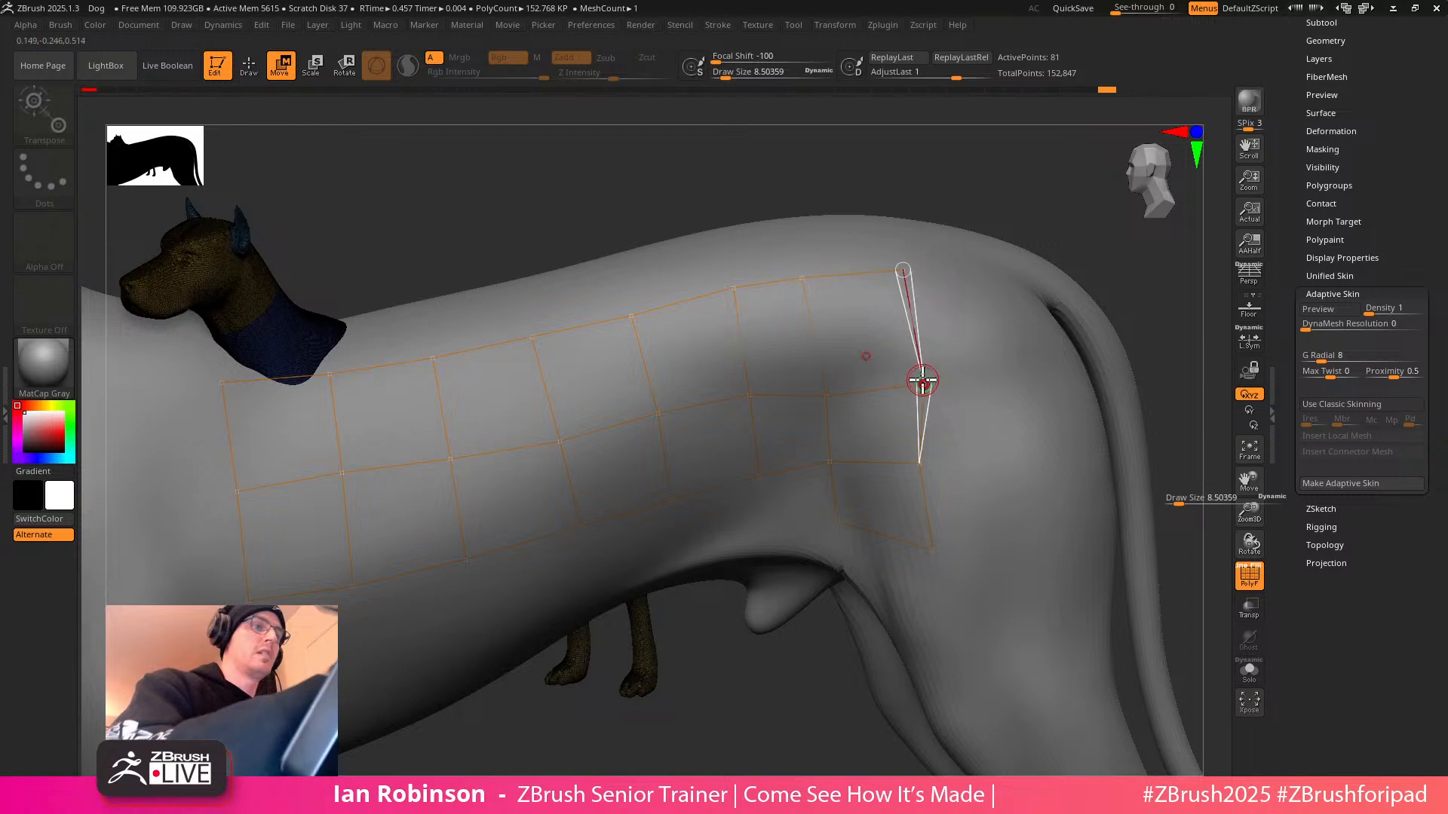
Add a rear column of three quads over the haunch, running from the grid's middle row down the thigh
key(q)
click(1006, 386)
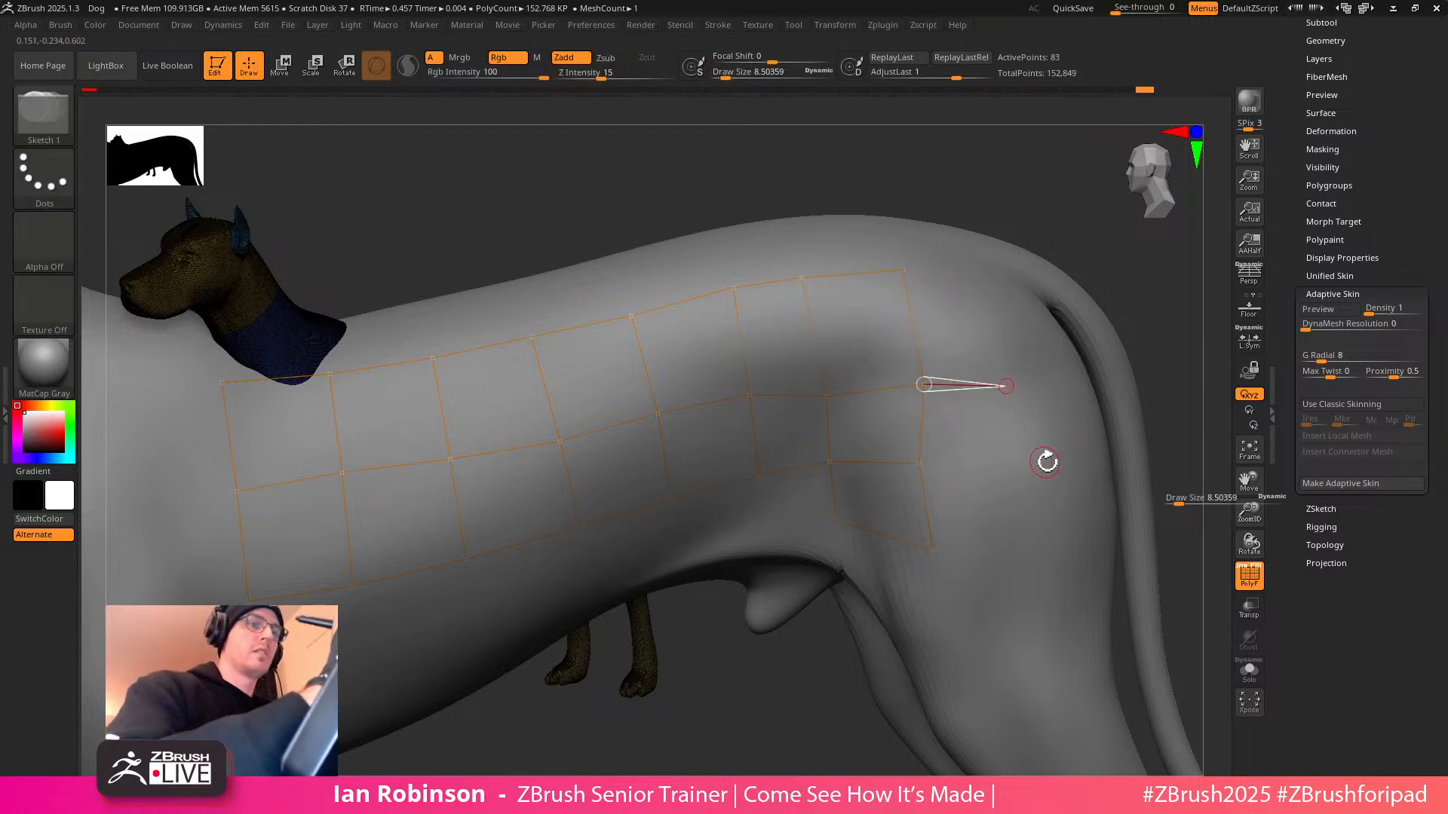
click(1039, 464)
click(920, 463)
click(1048, 550)
click(933, 550)
click(1052, 614)
click(937, 612)
click(932, 551)
Toggle the adaptive skin preview on and off, then examine the dog's topology grid from both sides
alt+drag(1168, 329, 1044, 407)
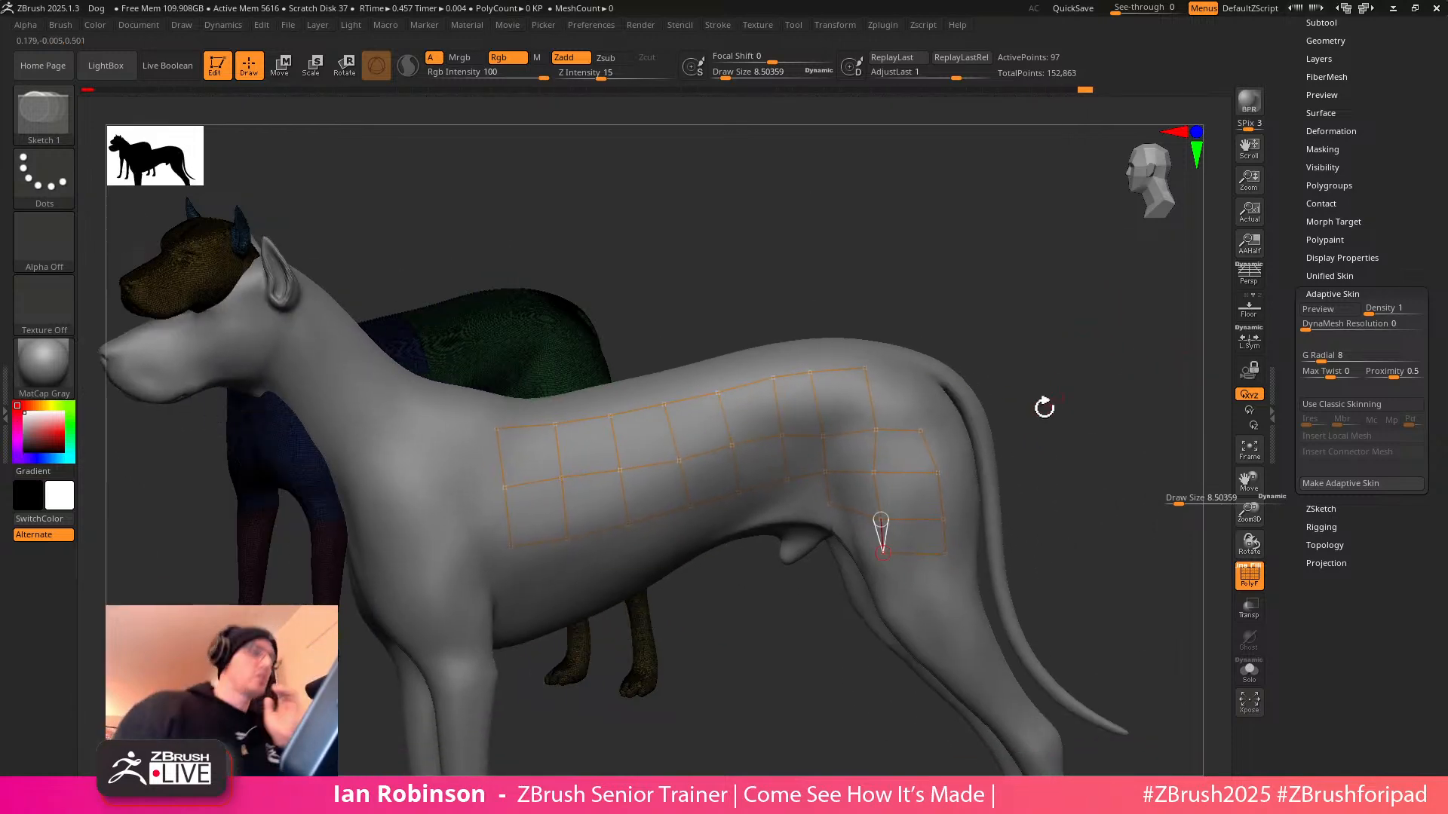
drag(1044, 408, 850, 649)
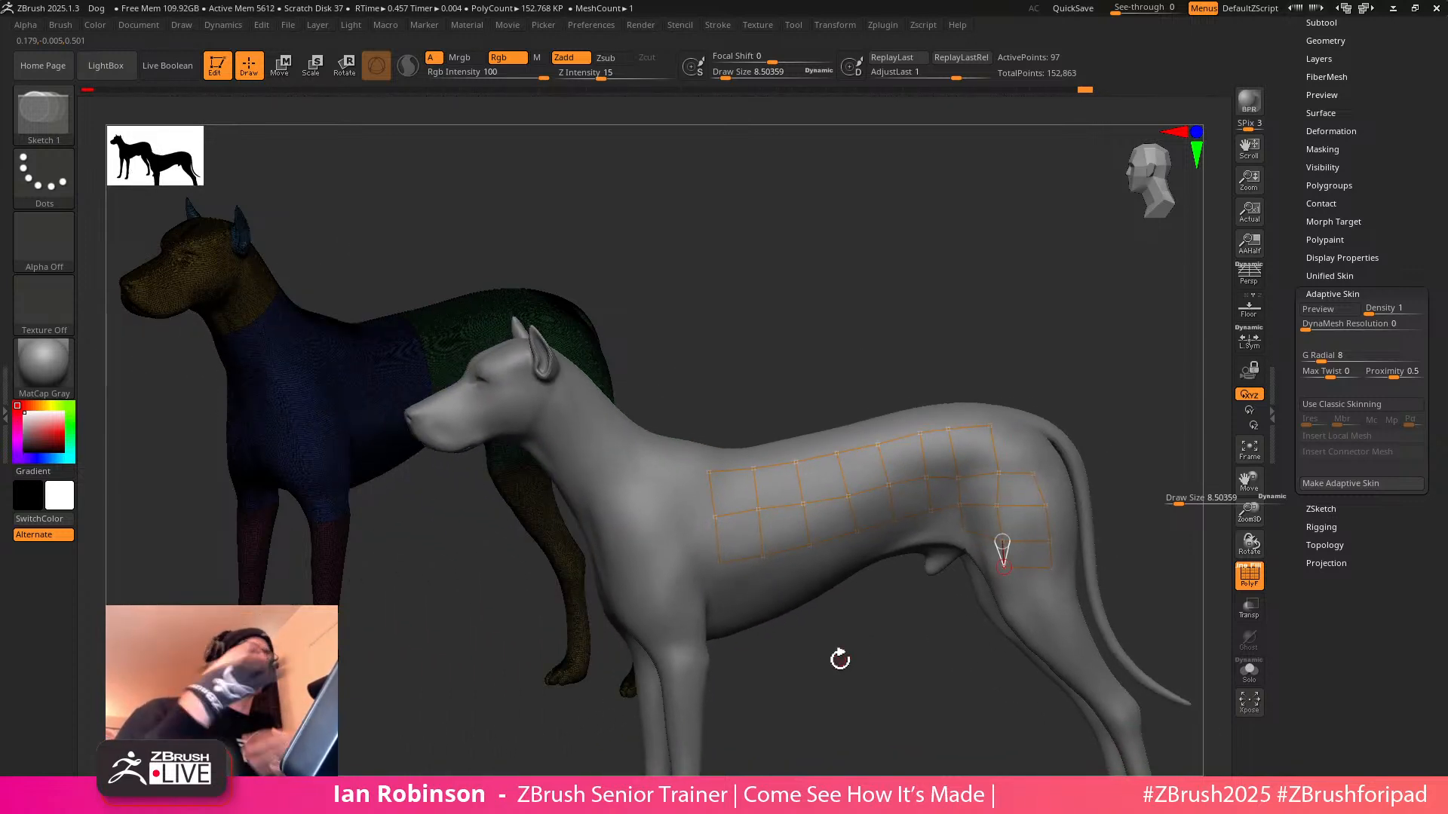
key(a)
mouse_move(895, 675)
mouse_down()
mouse_move(998, 678)
mouse_move(912, 685)
mouse_move(899, 648)
mouse_move(900, 681)
mouse_move(921, 694)
mouse_move(902, 707)
mouse_up()
key(a)
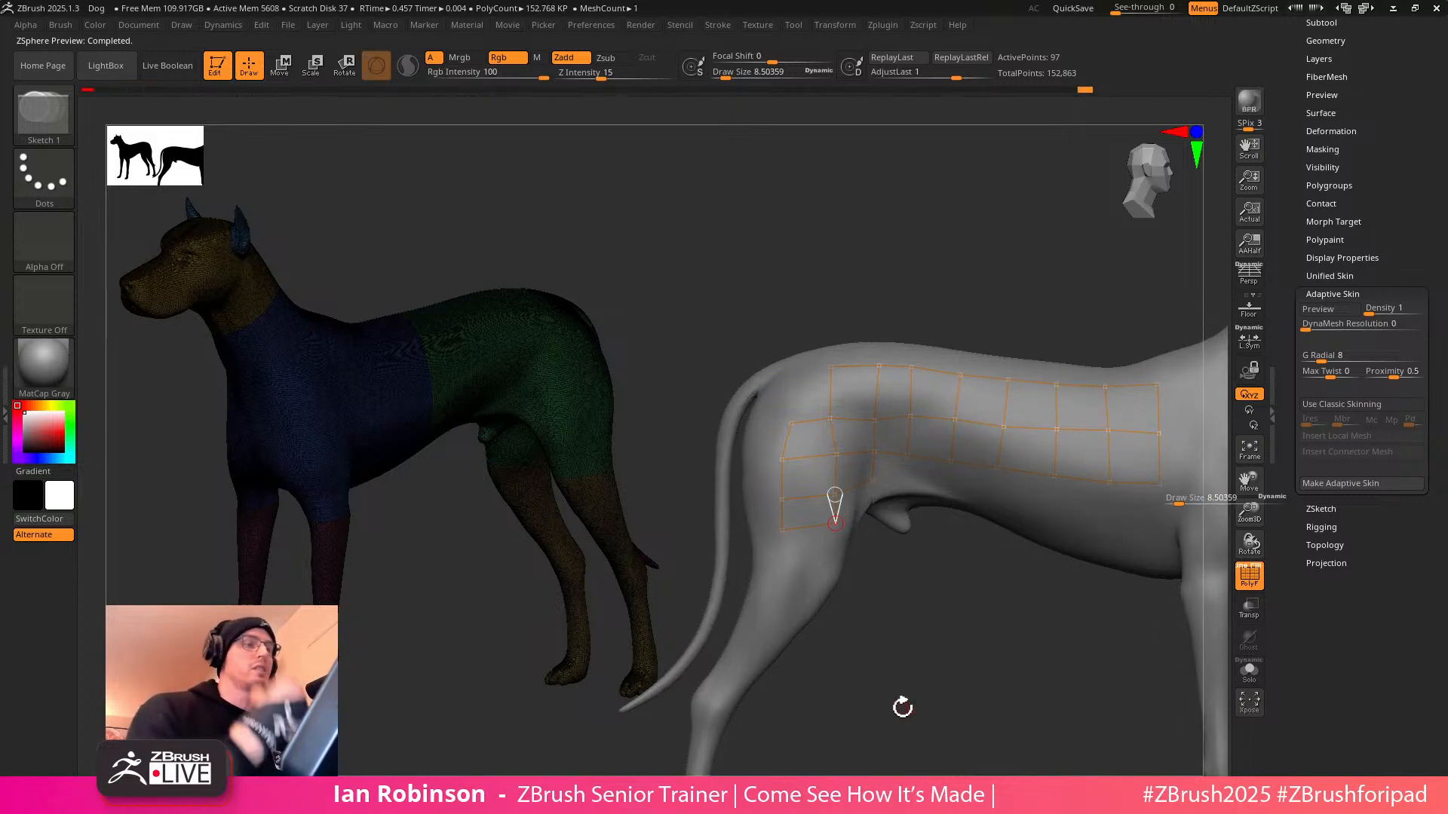
drag(903, 707, 1098, 581)
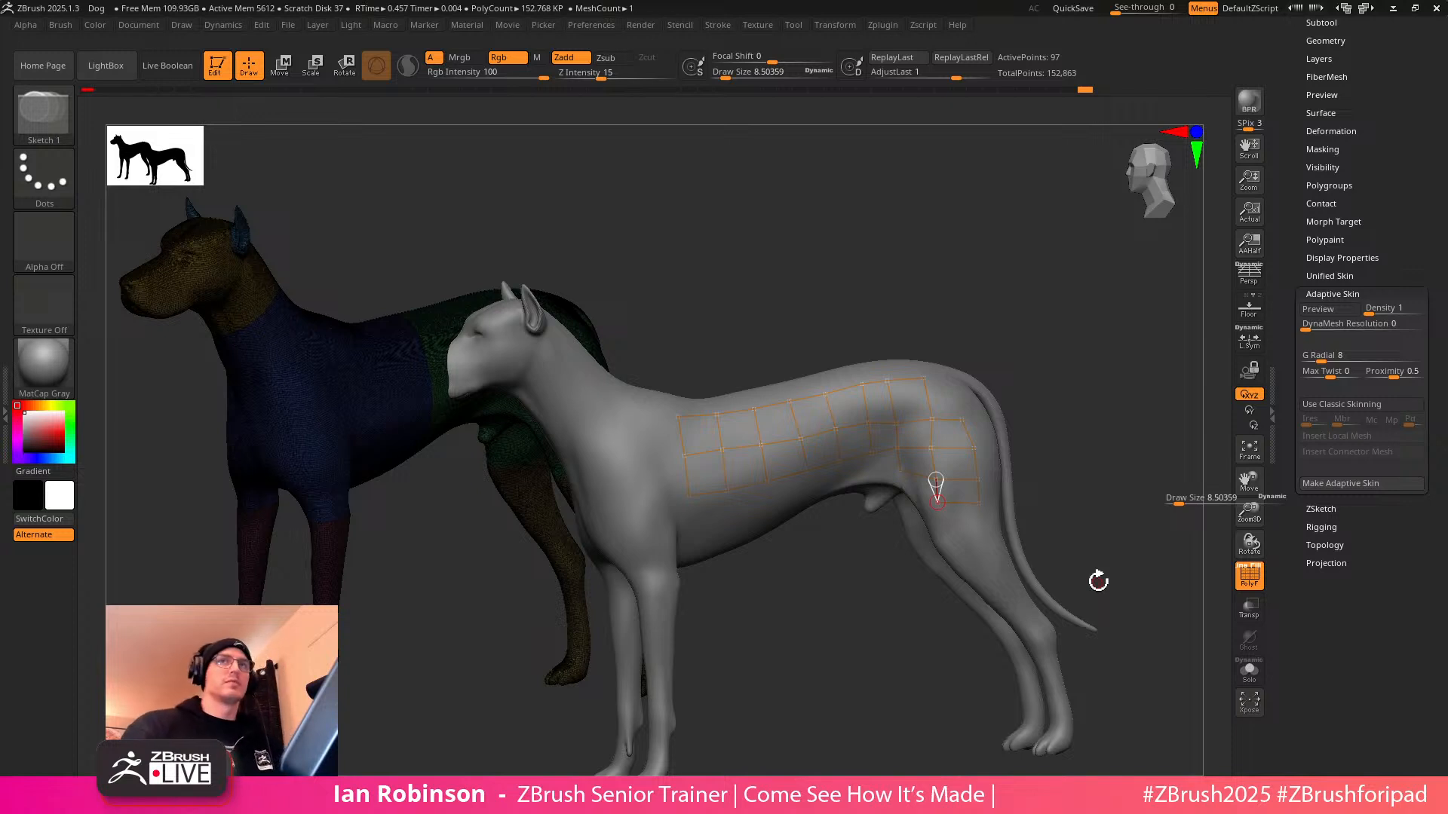
Clear the leftover dog drawing from the canvas and delete the ZSphere1 subtool
scroll(1335, 340, up, 5)
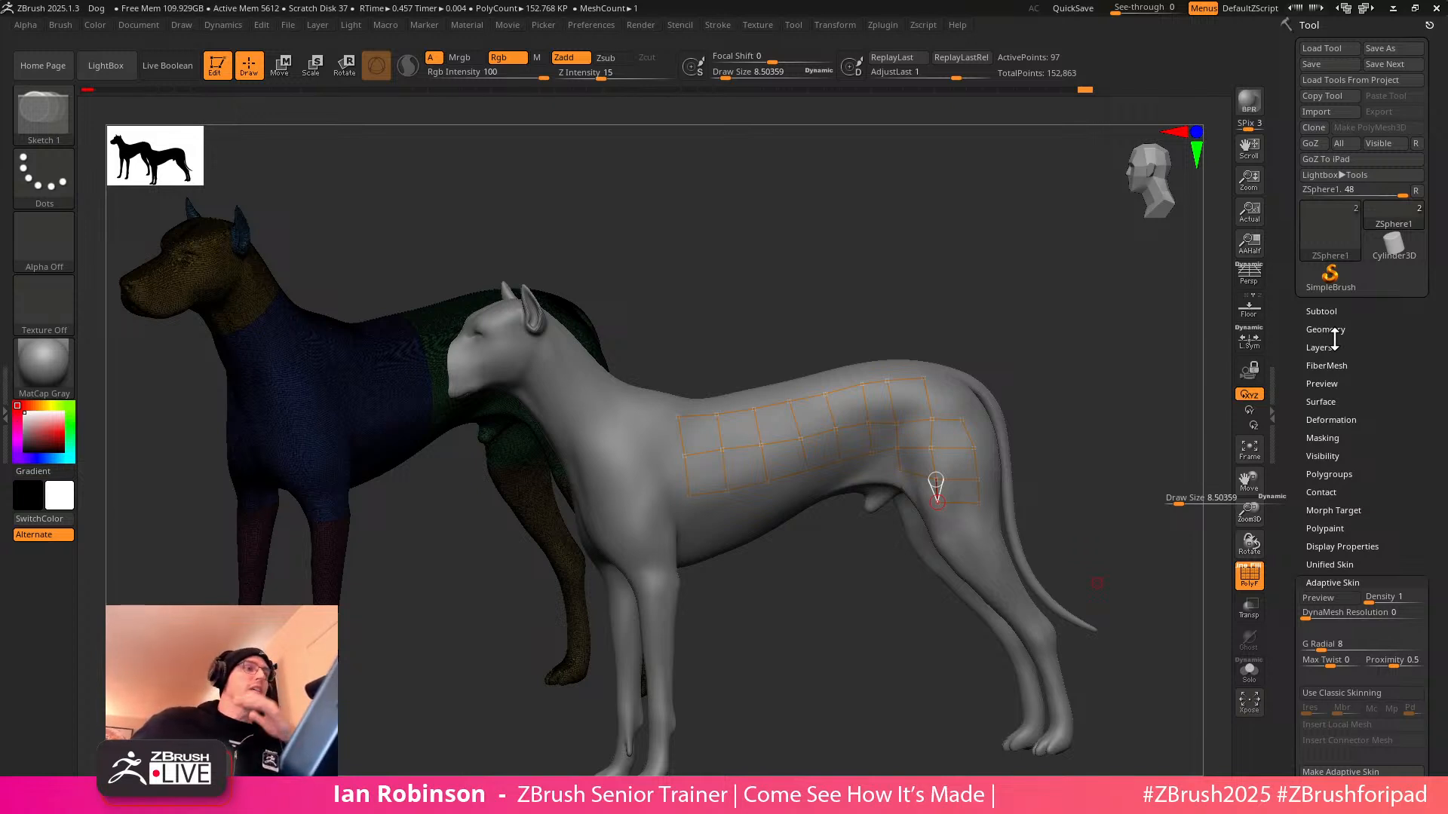
key(ctrl+n)
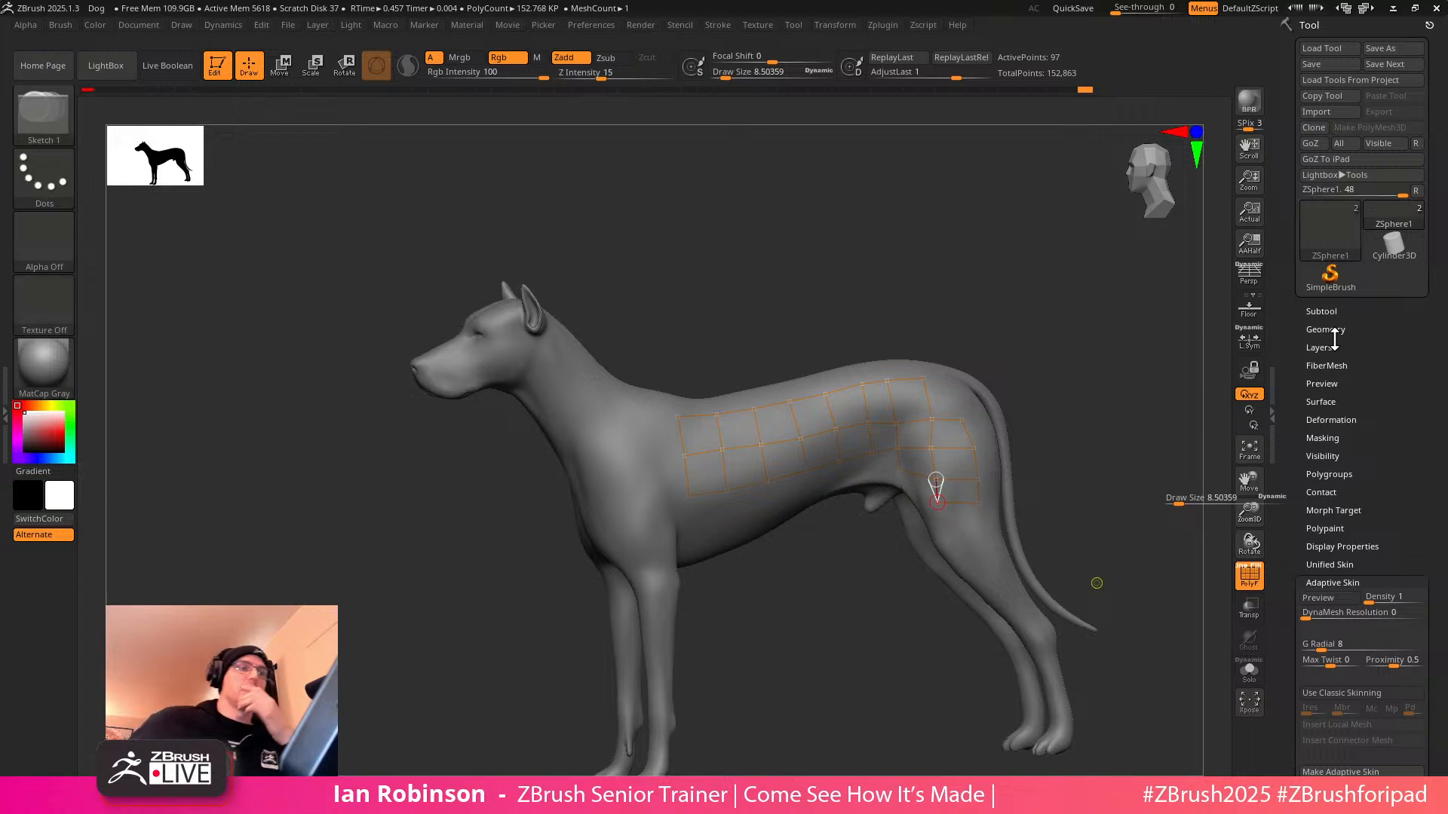
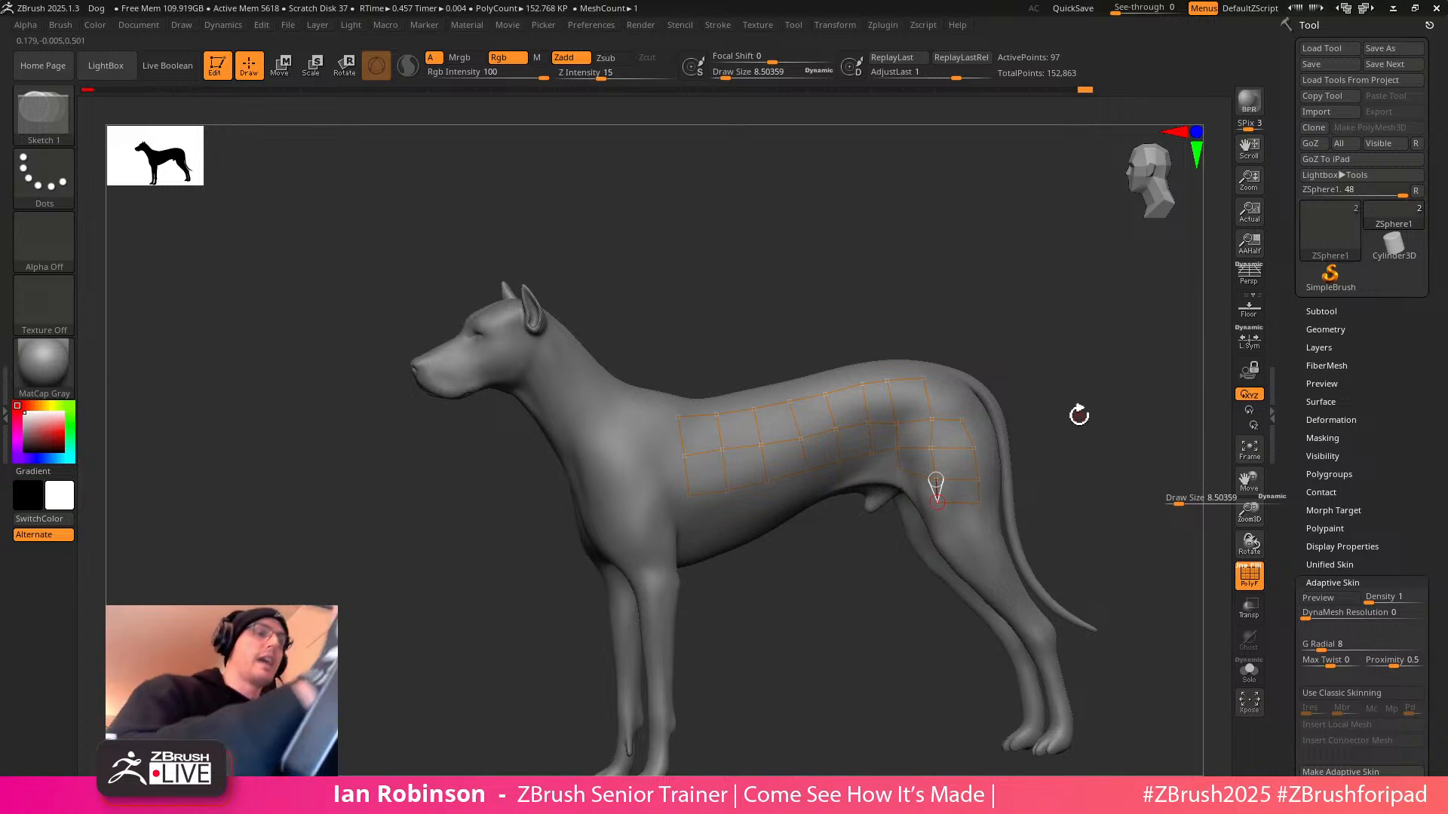
click(1324, 311)
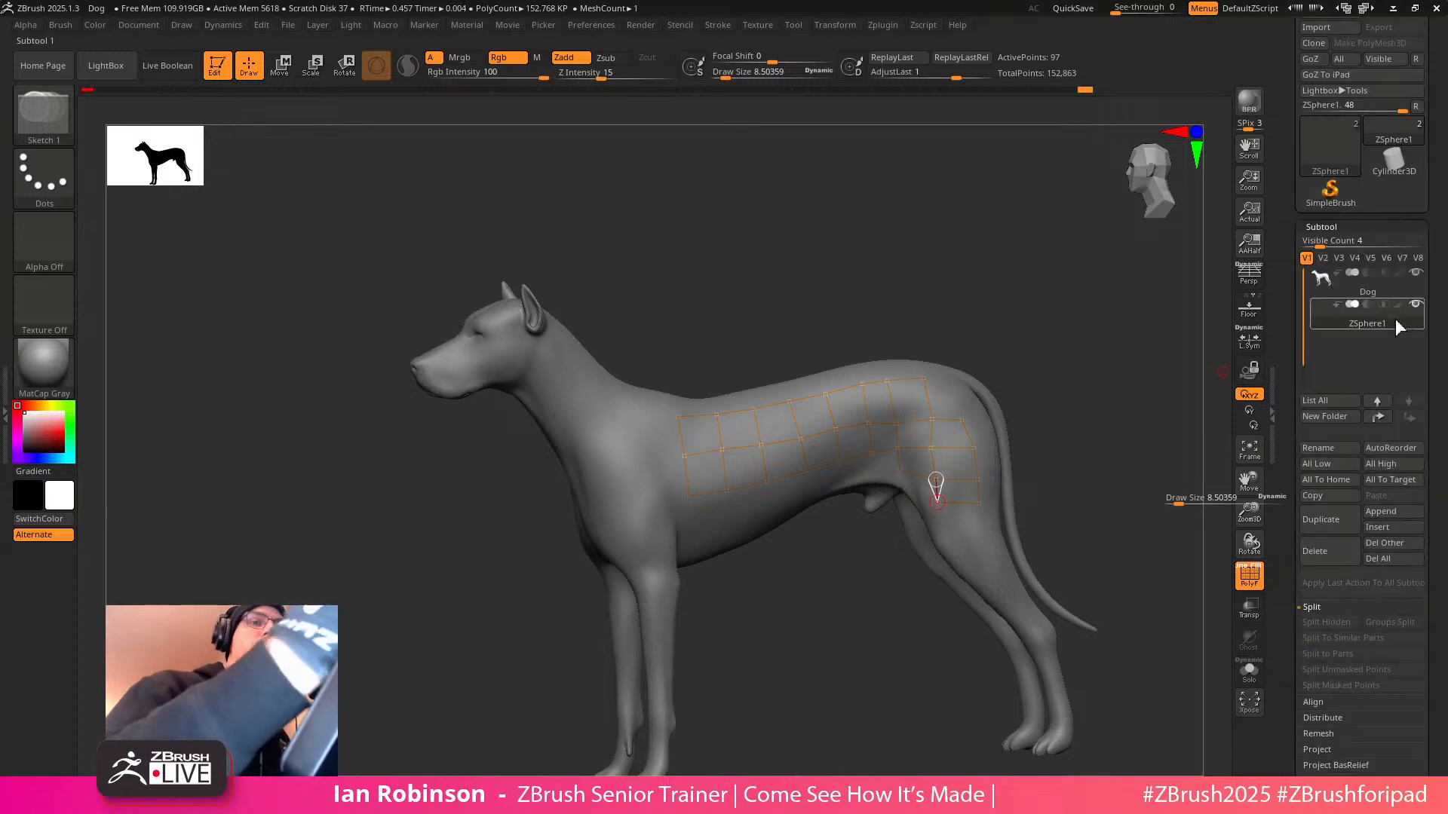
click(1315, 551)
click(1158, 583)
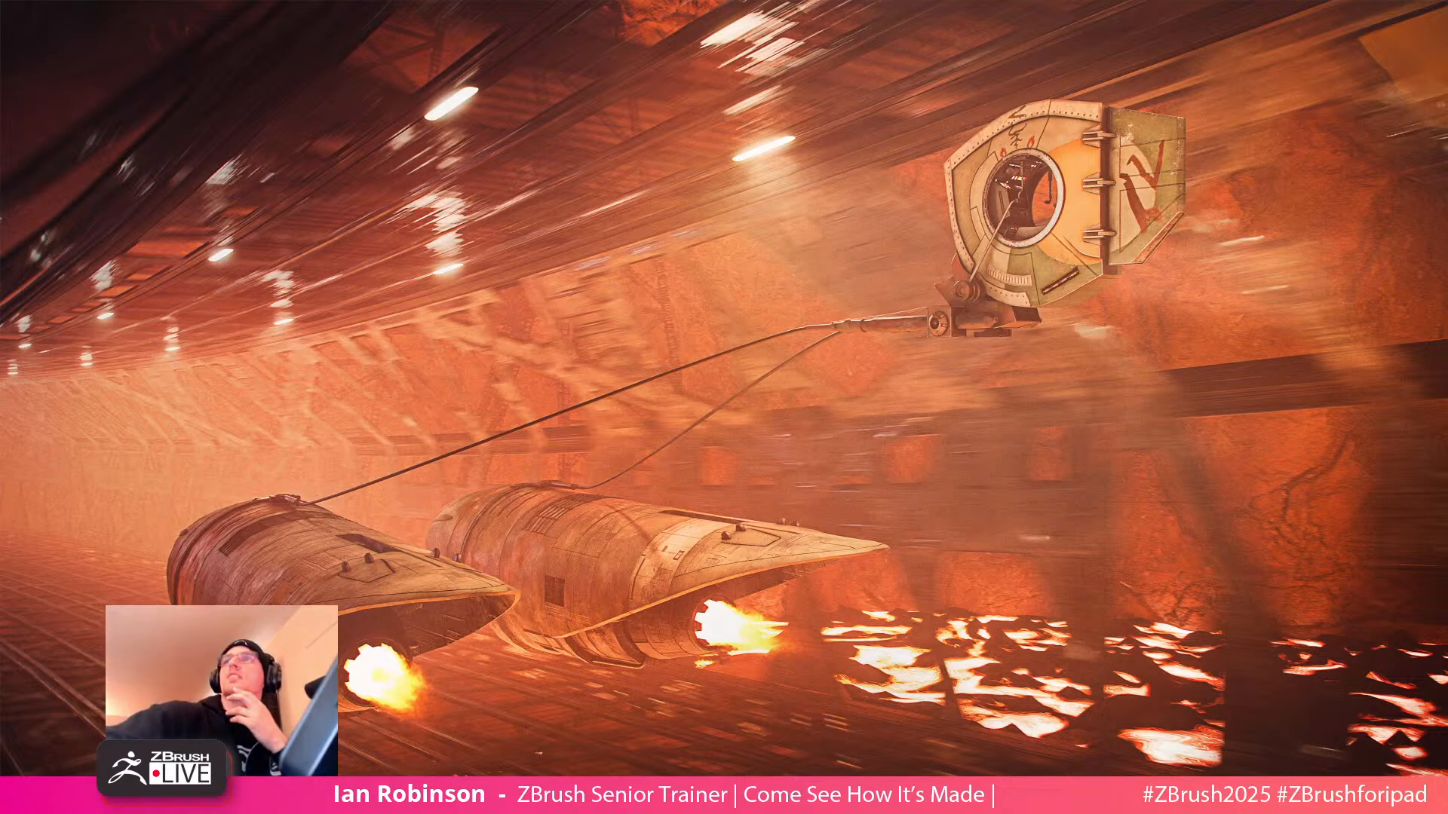
Load the DemoAnimeHead project in the relaunched, maximized window and frame the head with perspective and floor off
drag(1447, 188, 533, 117)
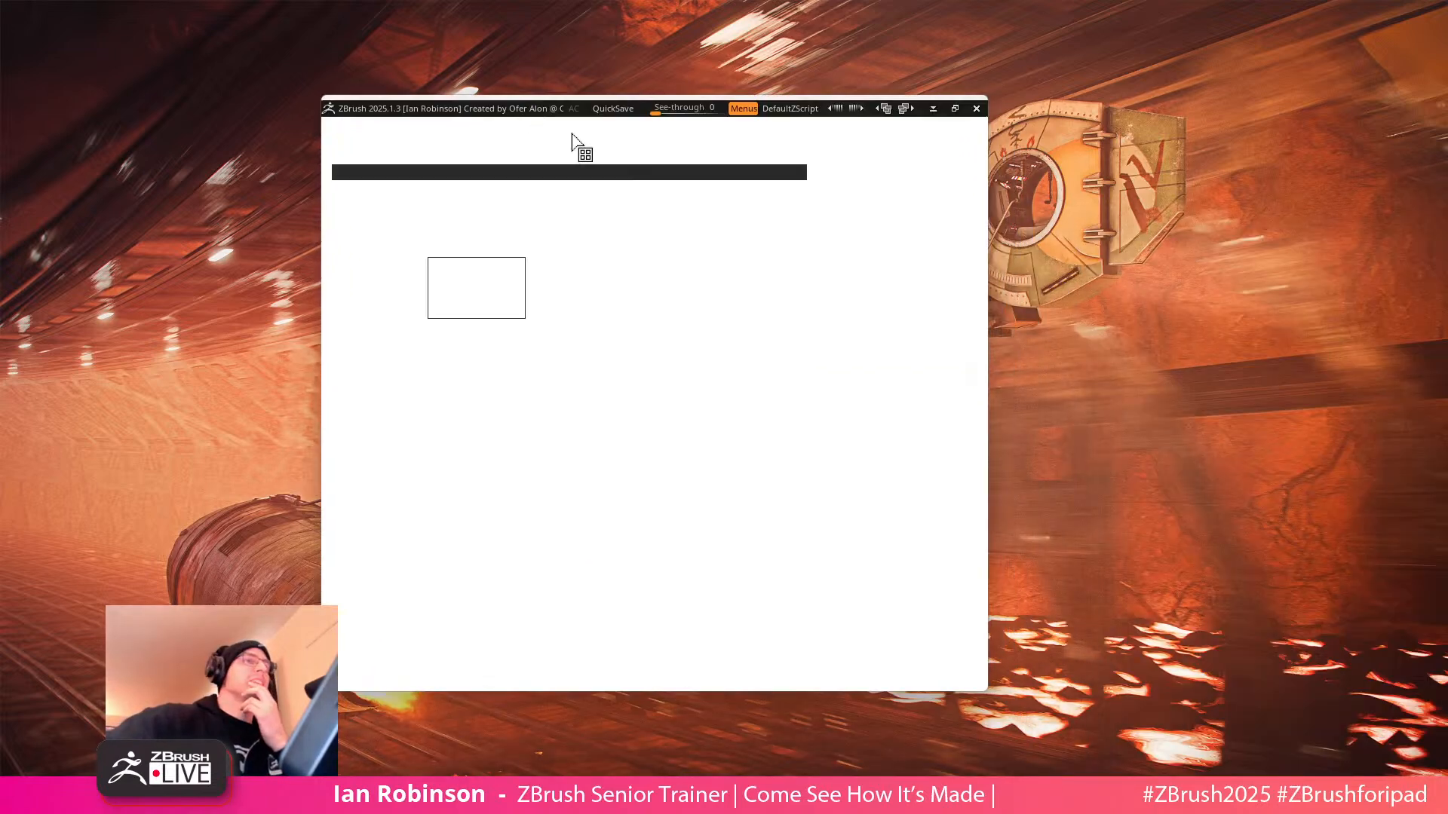
click(955, 109)
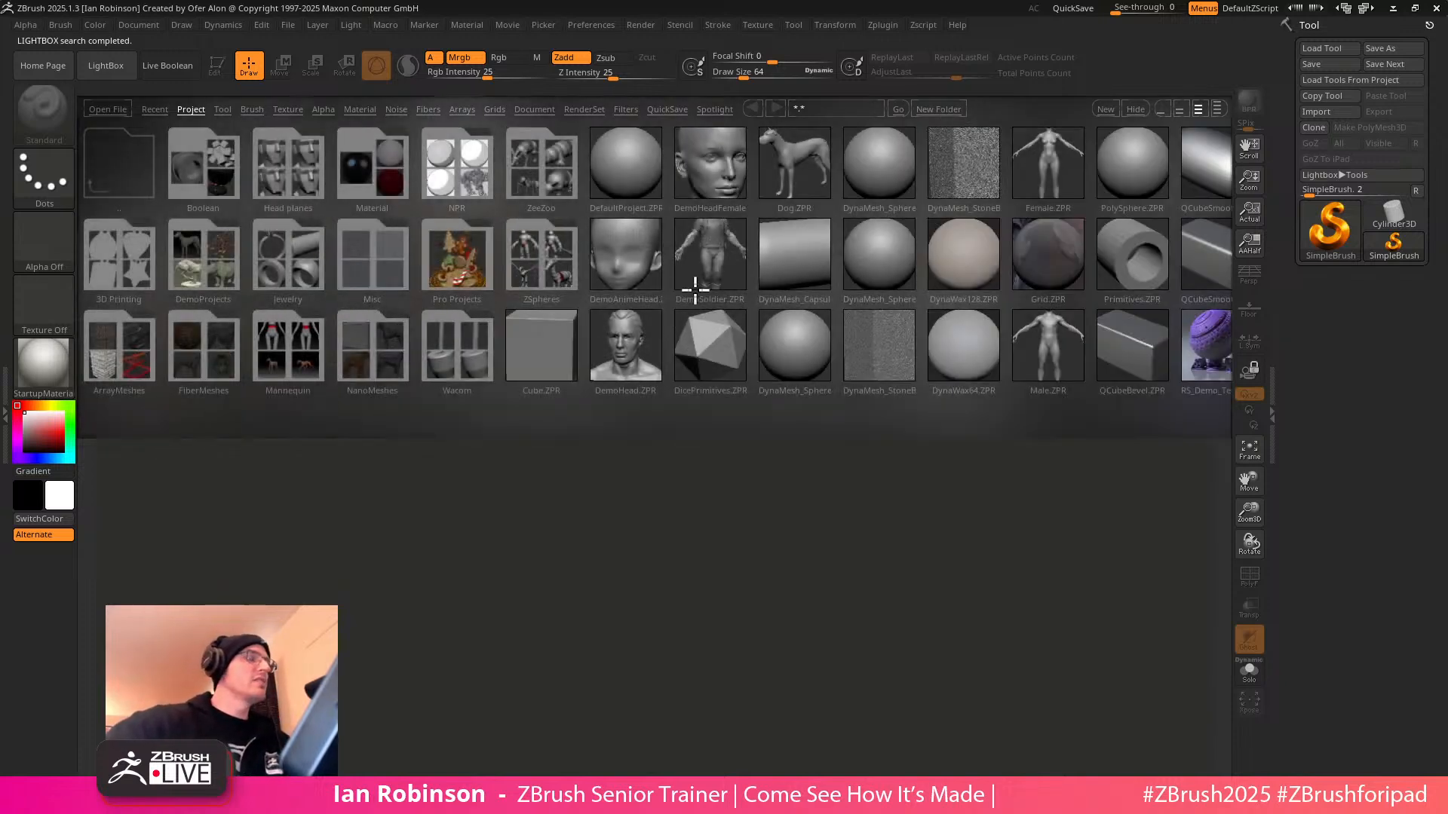
double_click(619, 260)
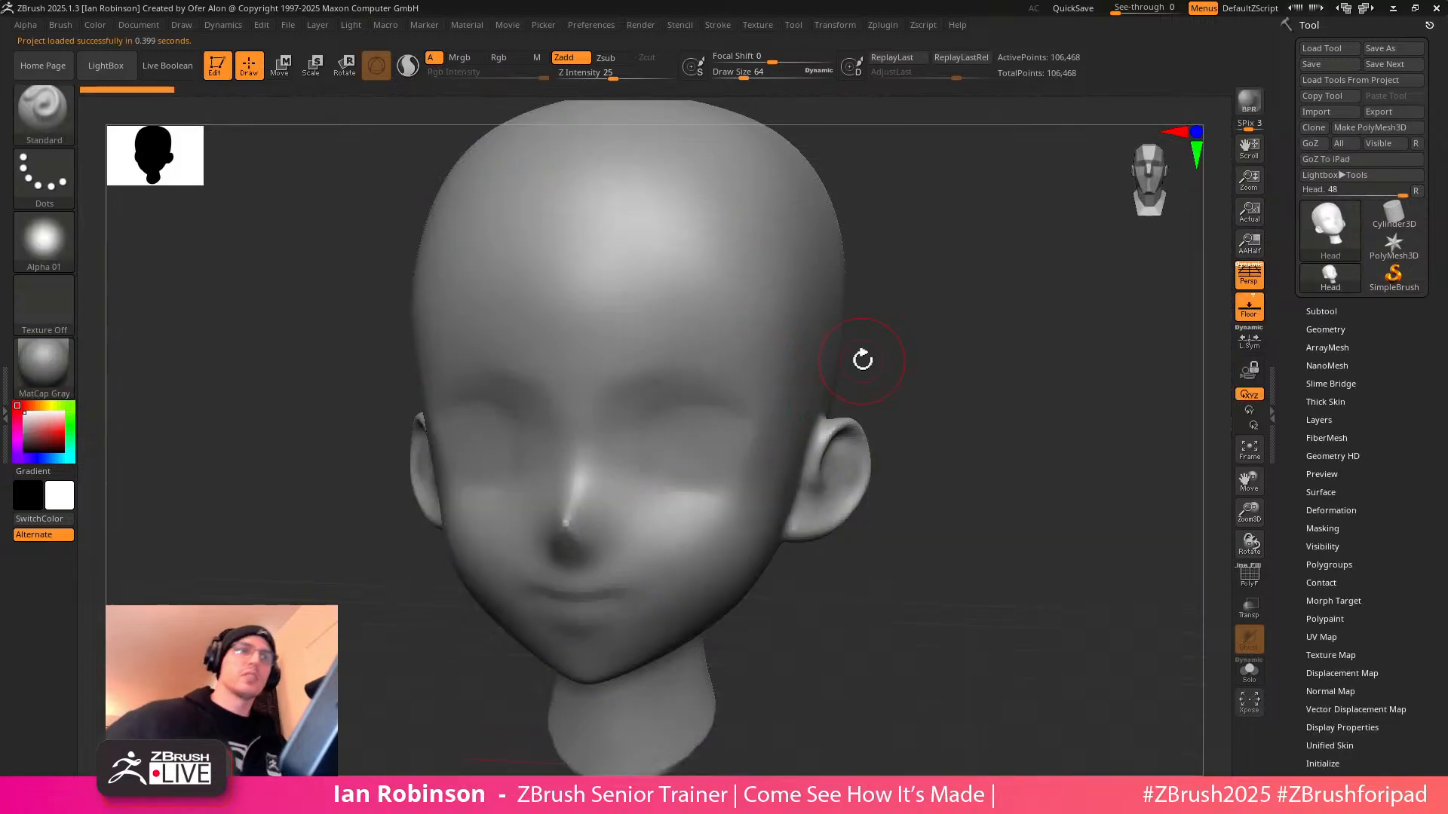
key(p)
key(f)
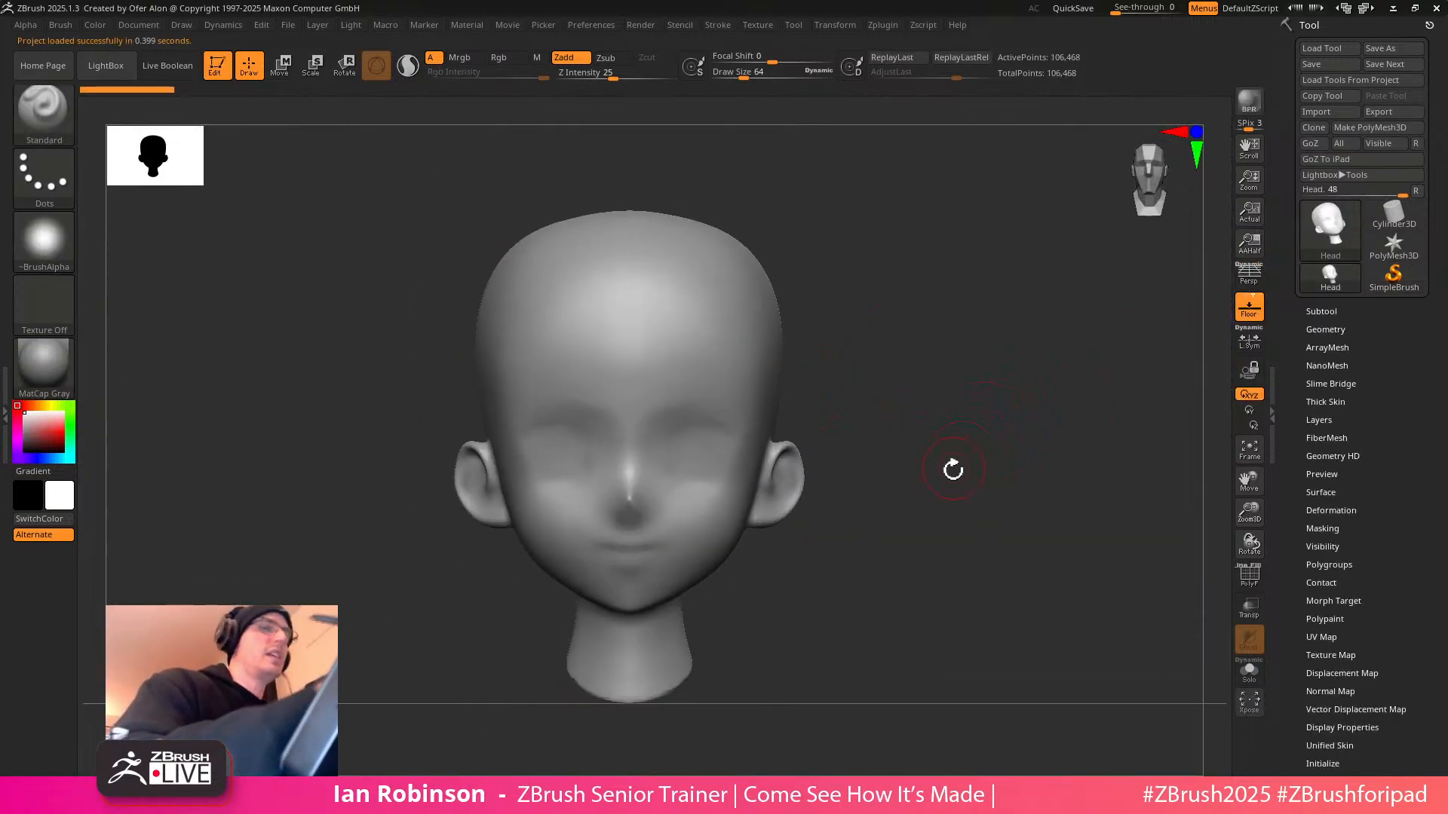
key(shift+p)
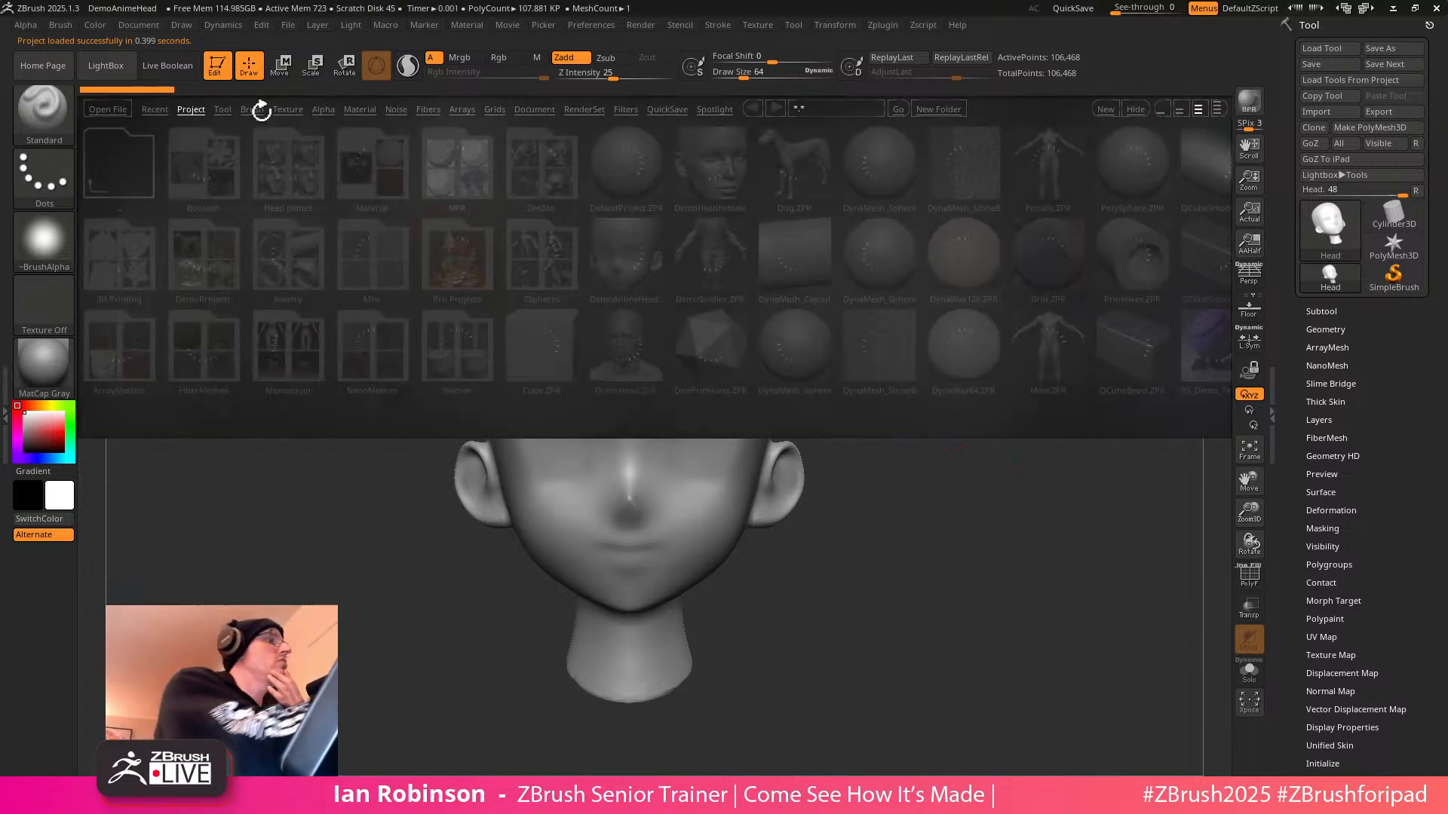
Load the ZModeler Topology brush from the ZModeler folder of the LightBox brush library
click(251, 111)
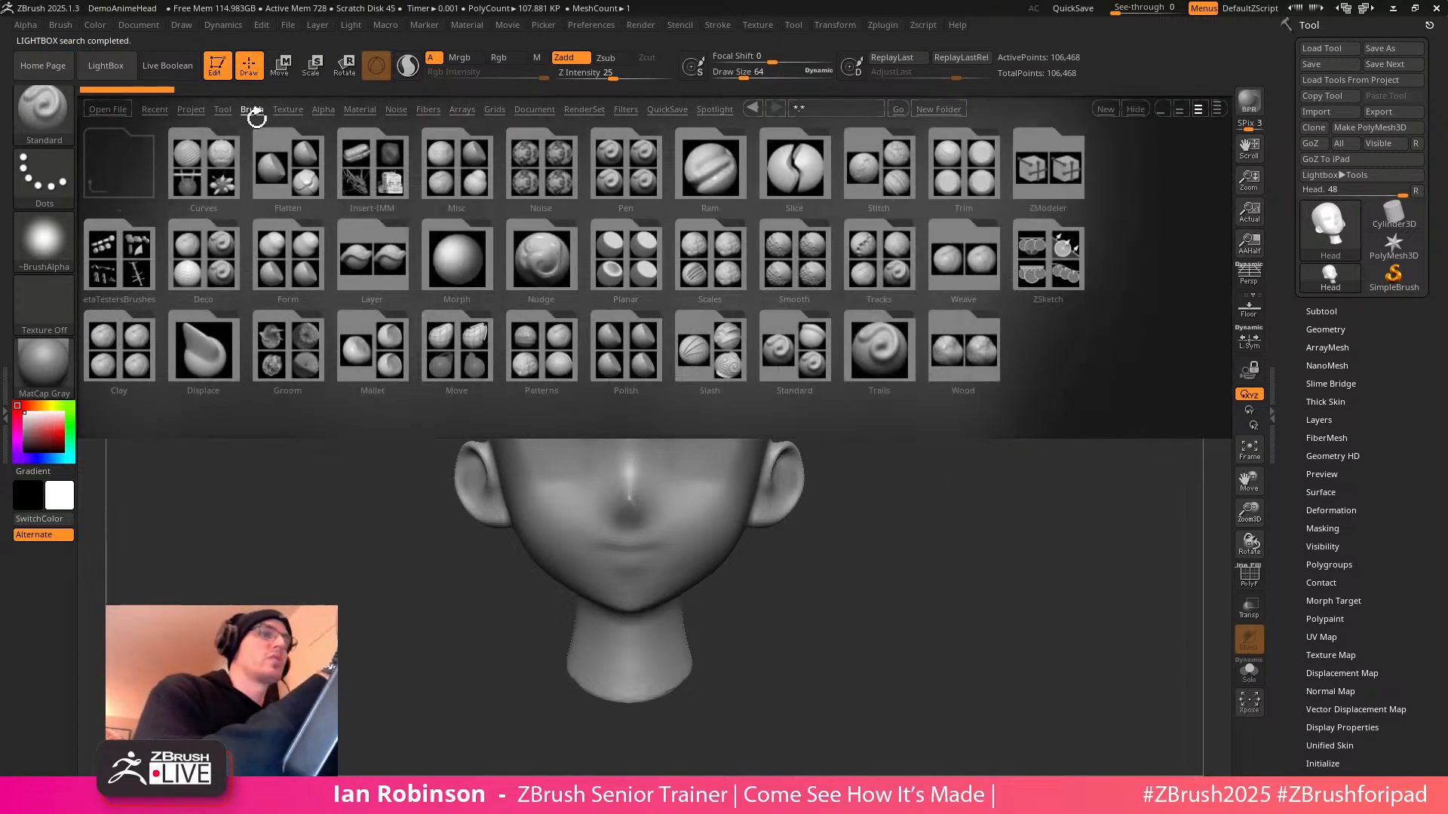
double_click(1044, 185)
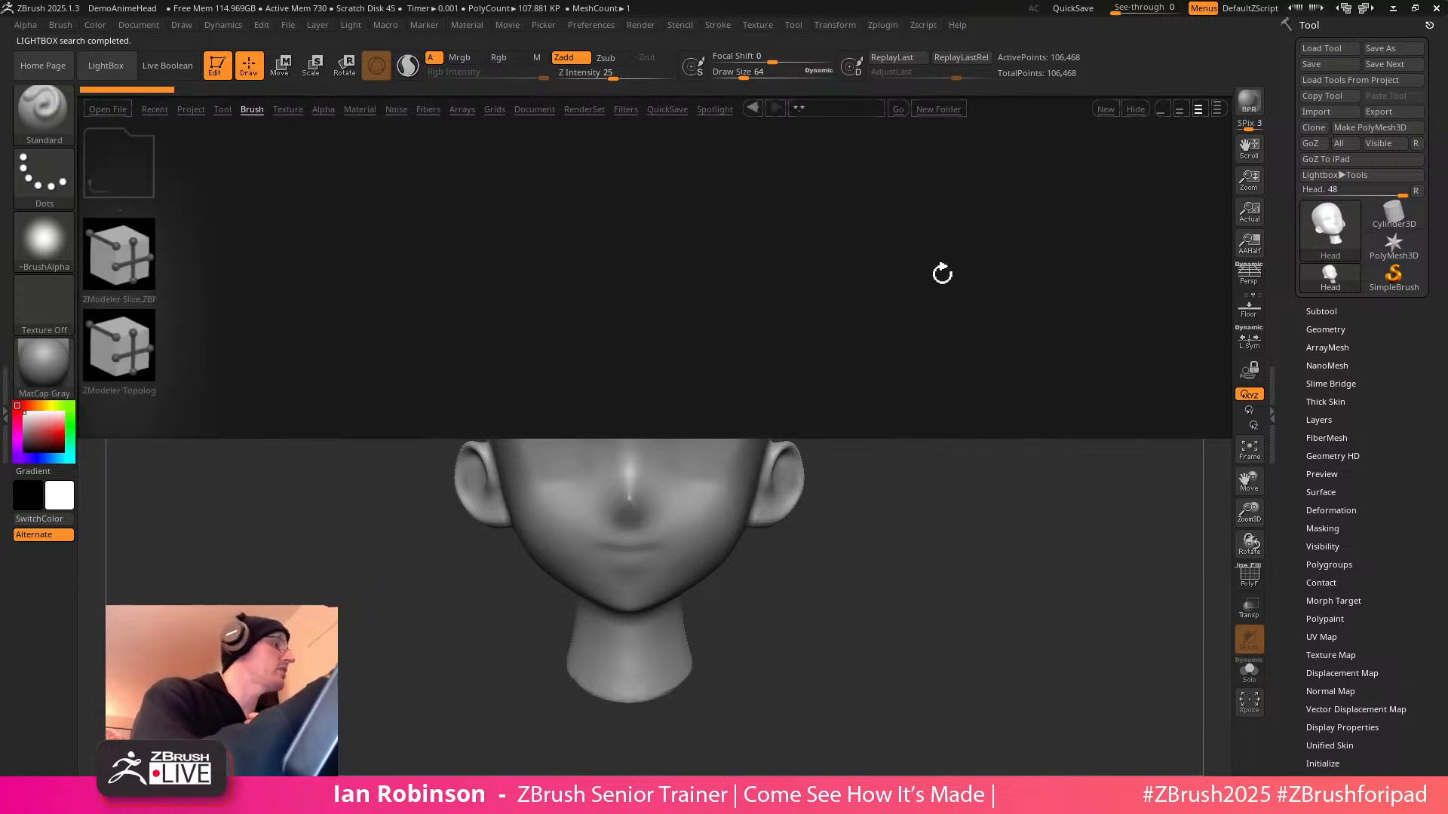
double_click(140, 341)
mouse_move(972, 385)
mouse_down()
mouse_move(983, 401)
mouse_move(1016, 390)
mouse_up()
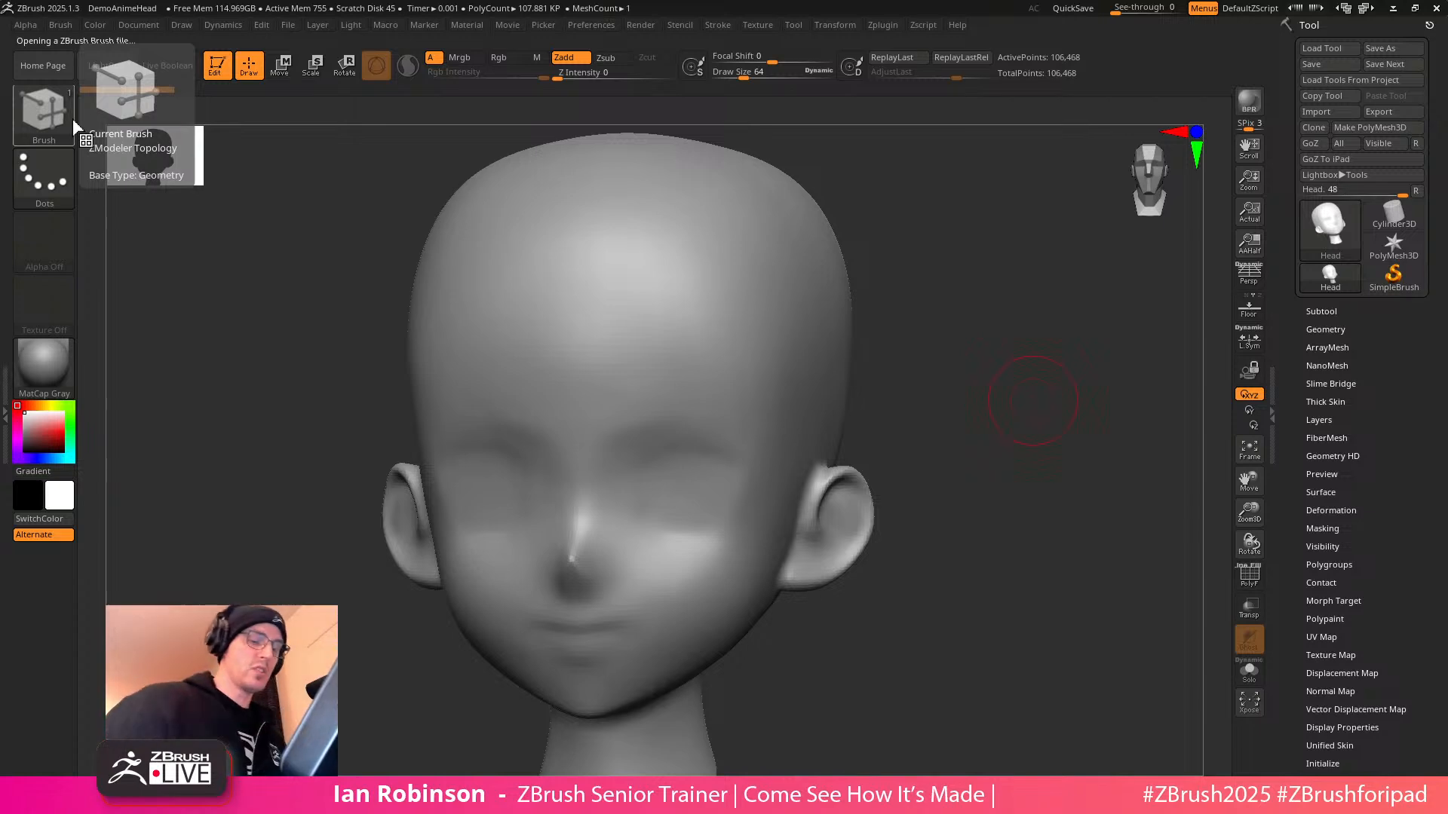
Switch to the IMM Primitives brush with H OctaSphere selected and show the head's polyframe
key(b)
key(i)
key(p)
mouse_move(1033, 432)
mouse_down()
mouse_move(947, 491)
mouse_move(957, 455)
mouse_move(981, 448)
mouse_up()
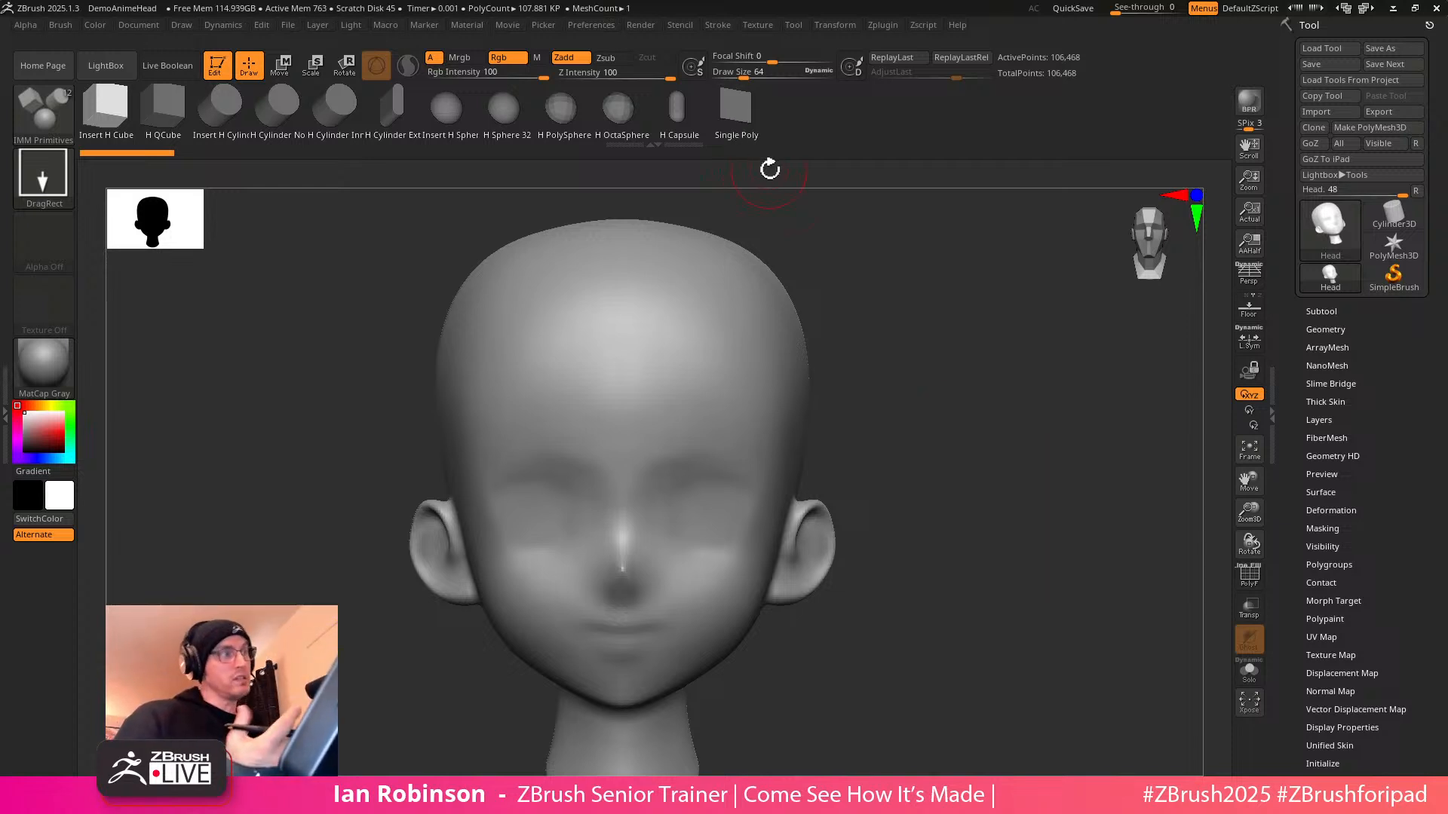
key(shift+f)
drag(1011, 420, 903, 436)
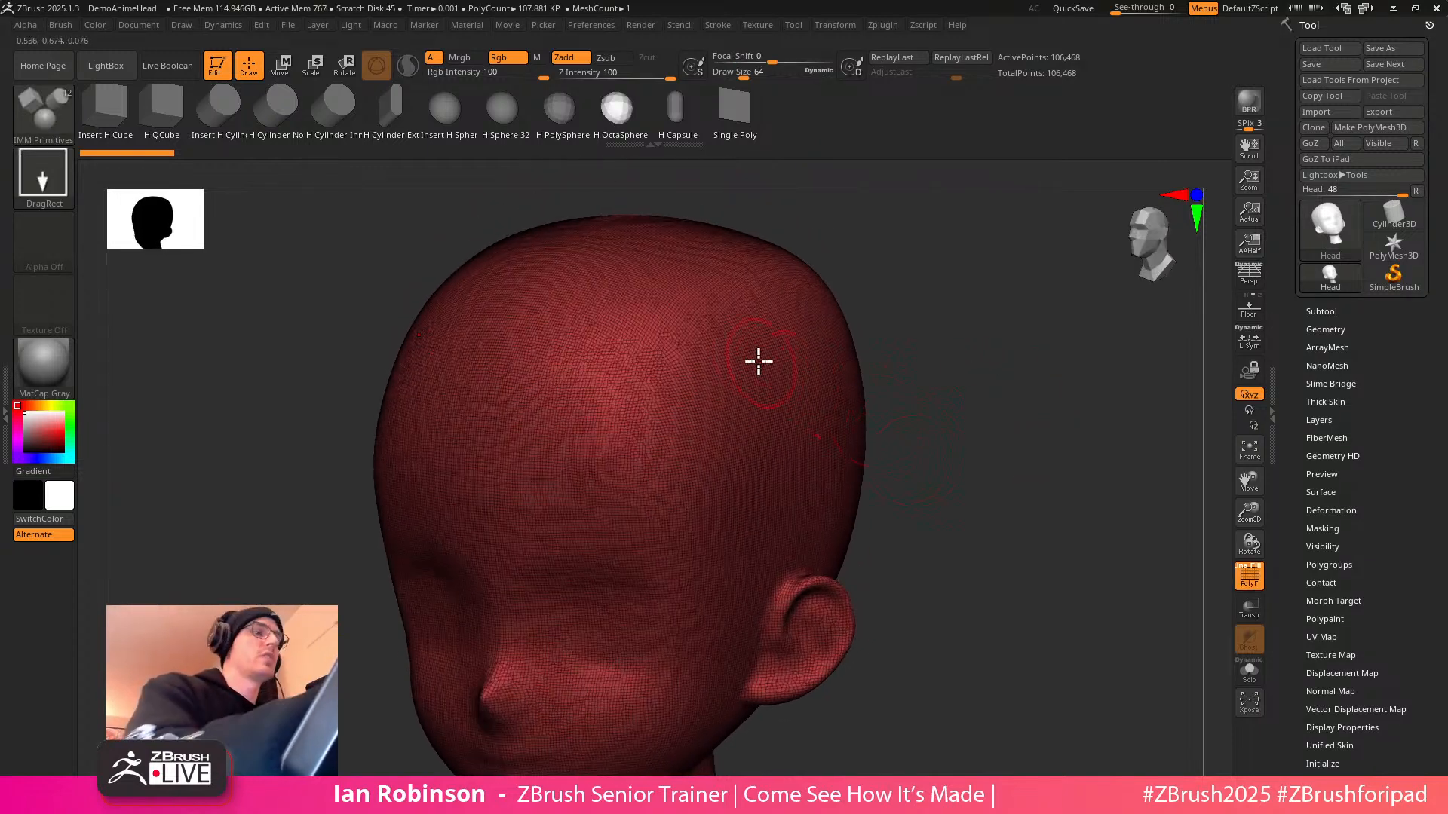
Try inserting mirrored octaspheres on the sides of the head and fusing them with DynaMesh, then undo it all
drag(749, 360, 771, 424)
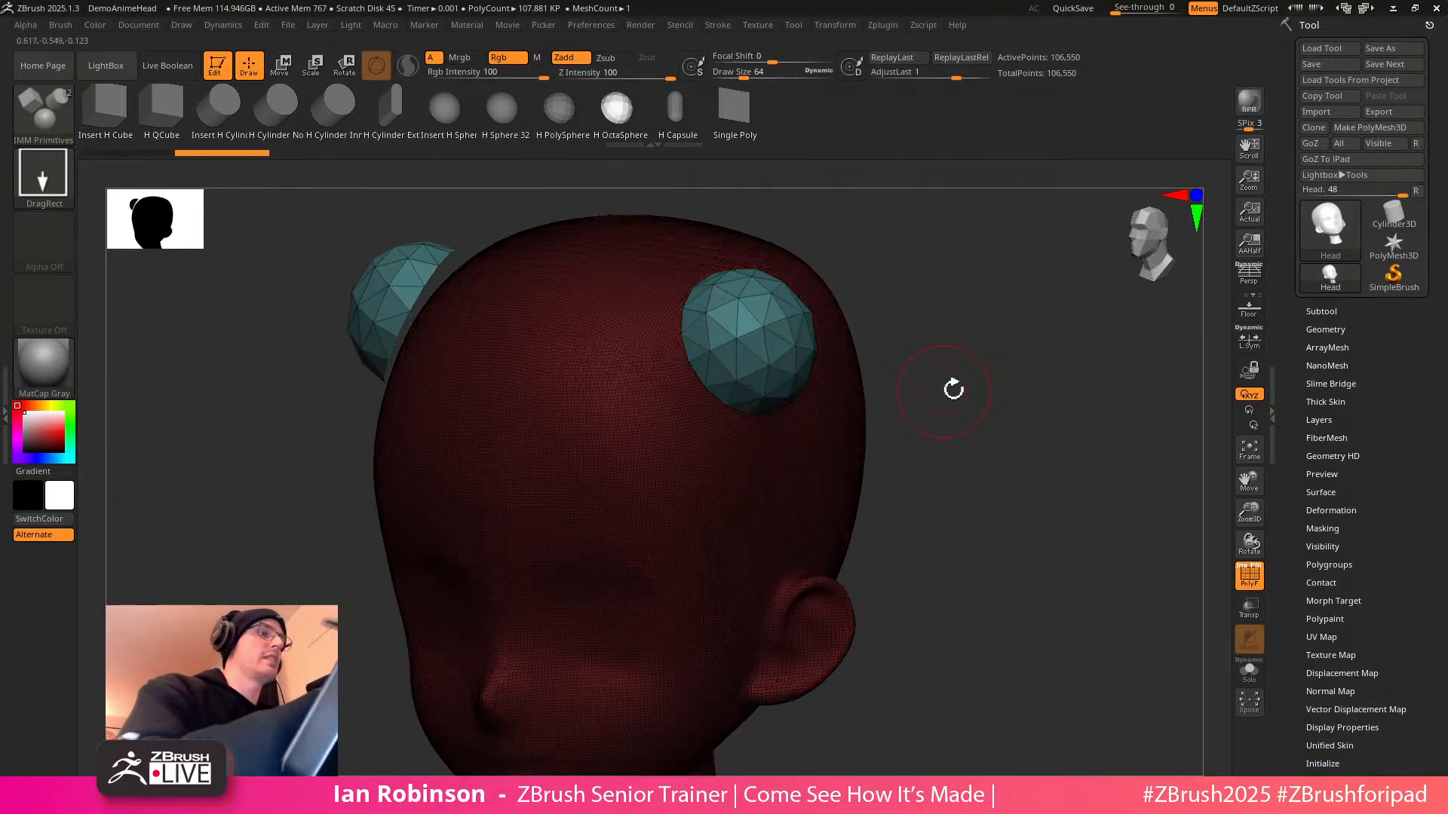
ctrl+drag(942, 392, 990, 435)
ctrl+drag(960, 320, 988, 497)
drag(947, 404, 996, 391)
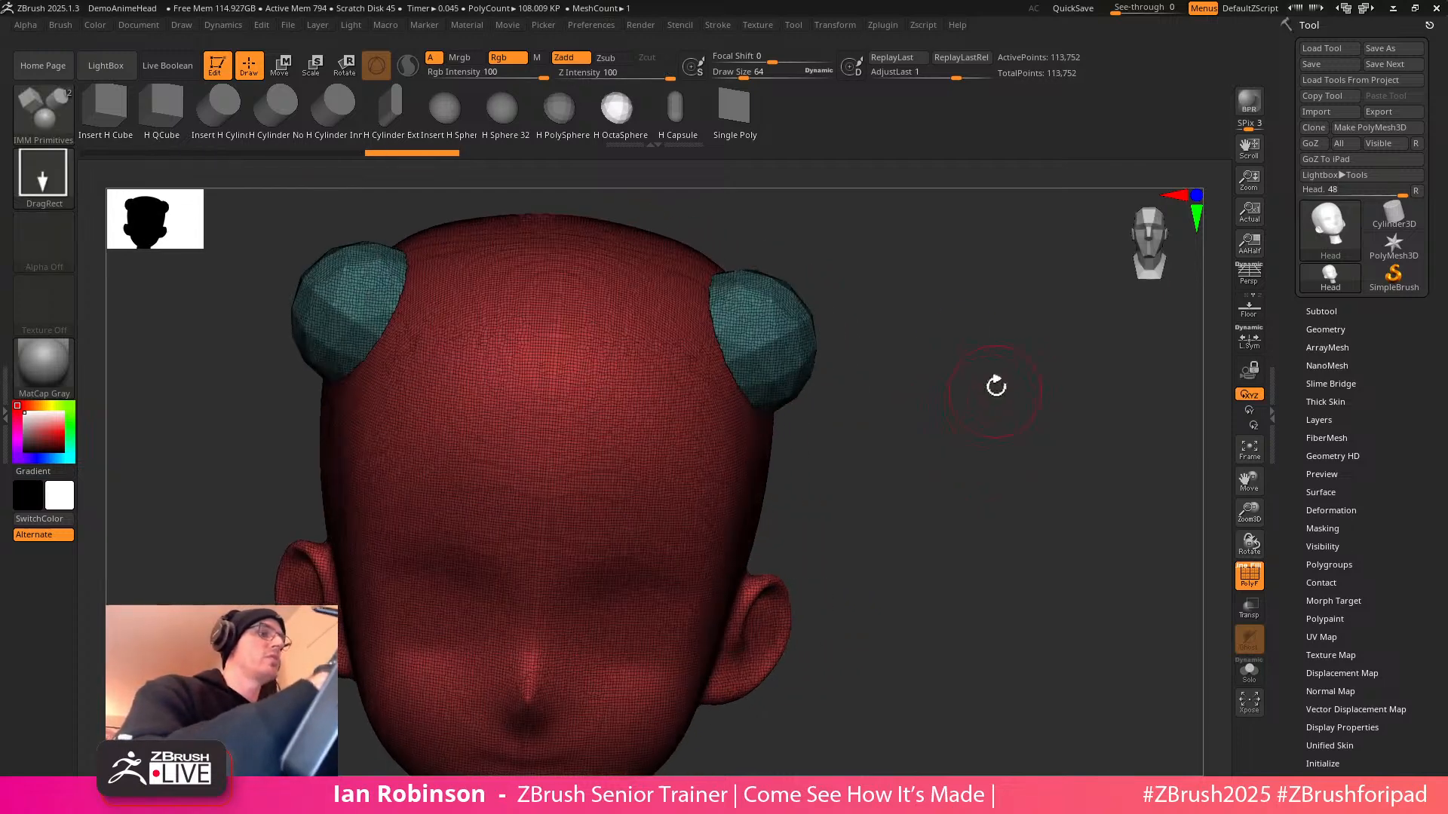
key(ctrl+z)
key(ctrl+z)
key(ctrl+z)
ZRemesh the head with Same polygon count, KeepGroups on, SmoothGroups 0 and AdaptiveSize 0
click(1328, 330)
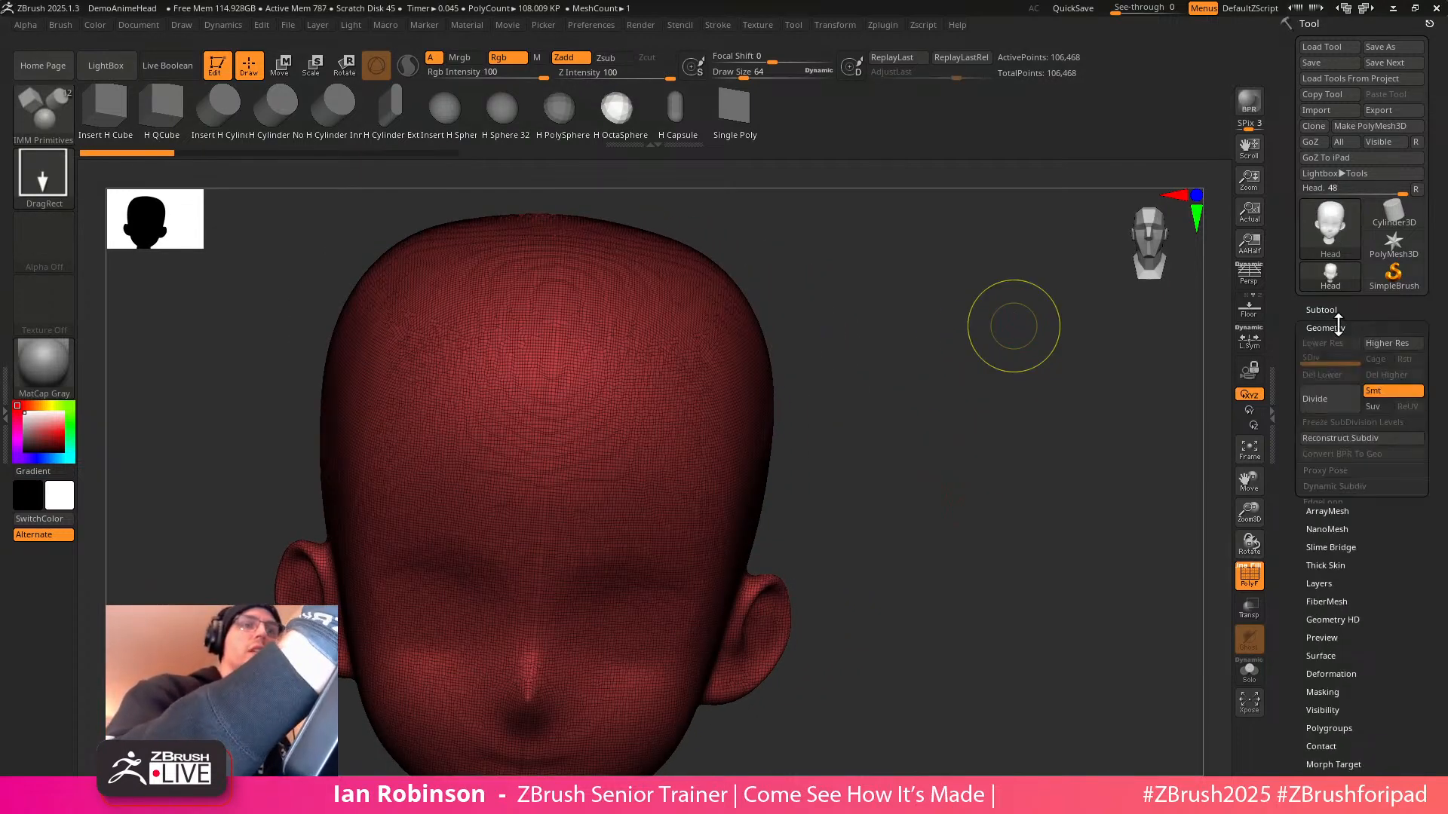
click(1335, 599)
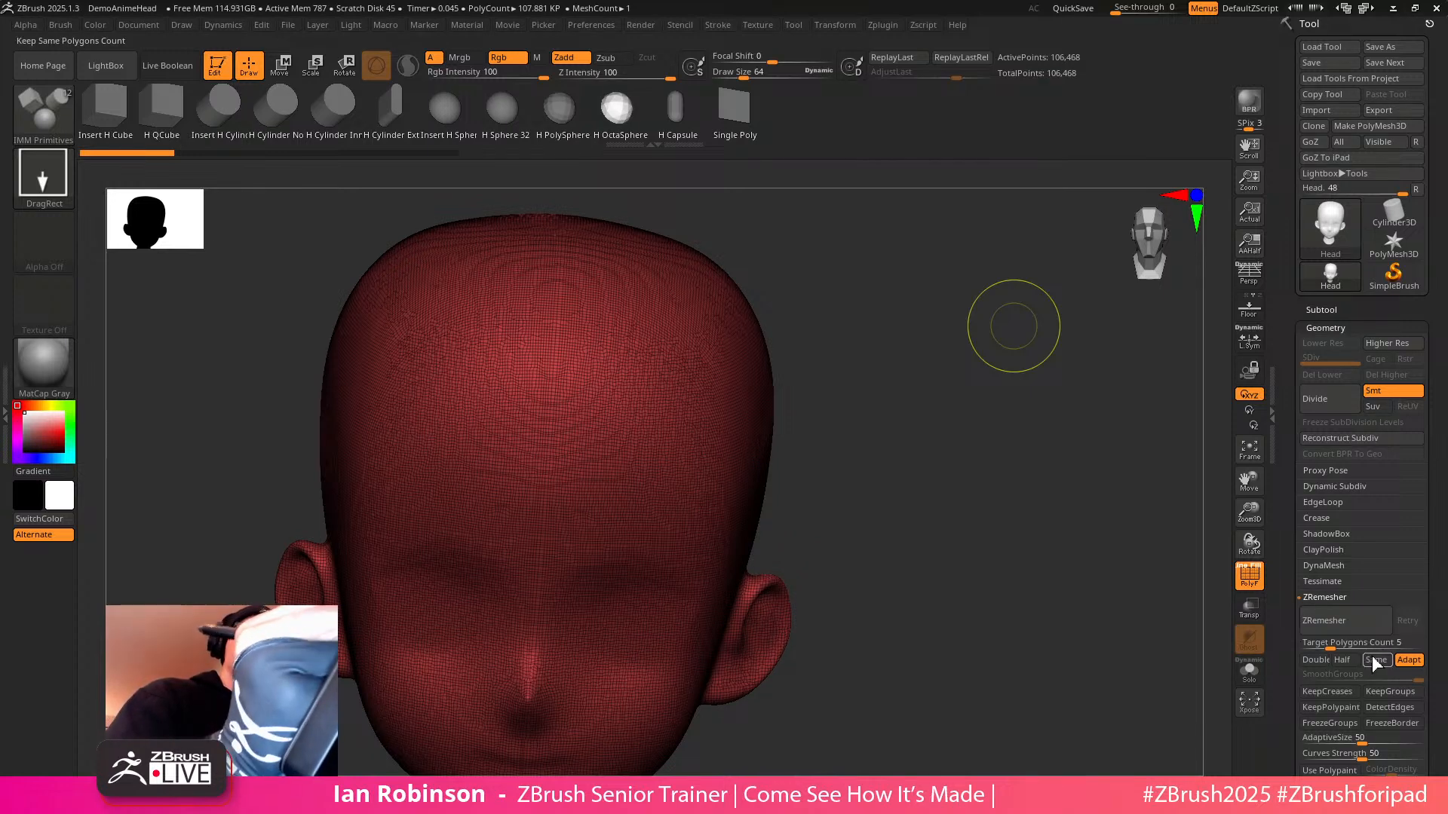
click(1389, 692)
drag(1329, 675, 1321, 682)
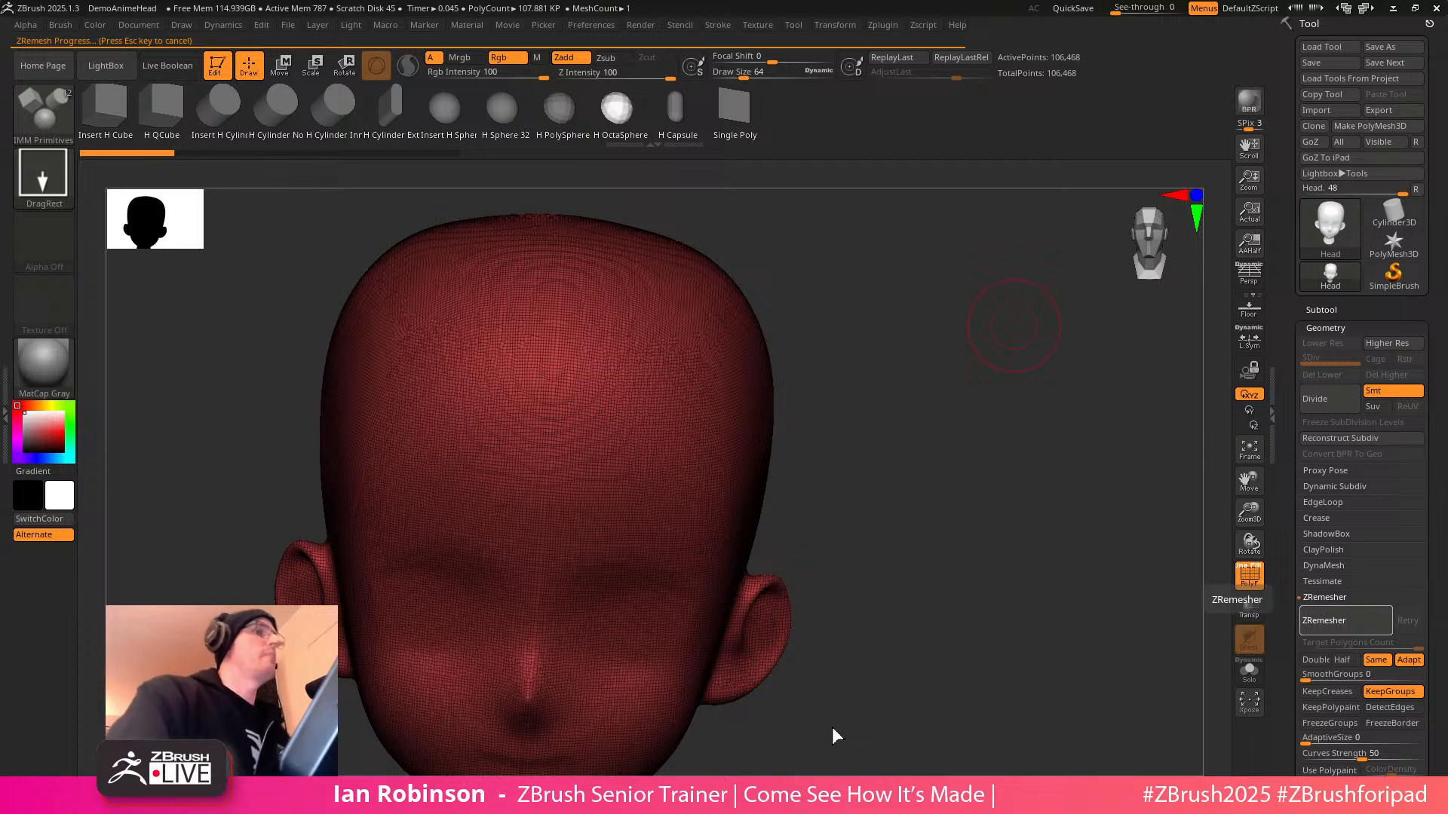
drag(832, 726, 927, 519)
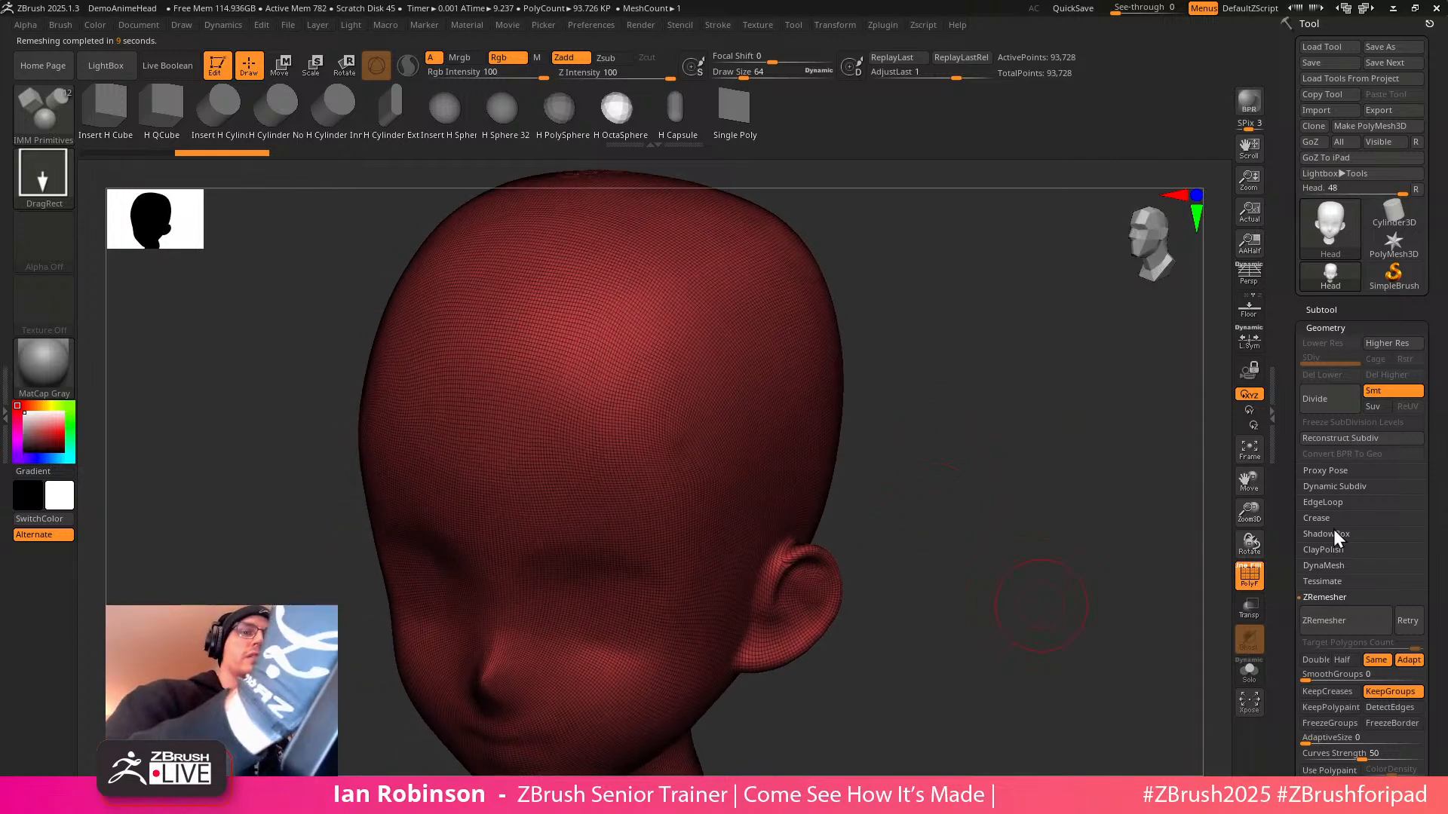
click(1326, 566)
click(1333, 567)
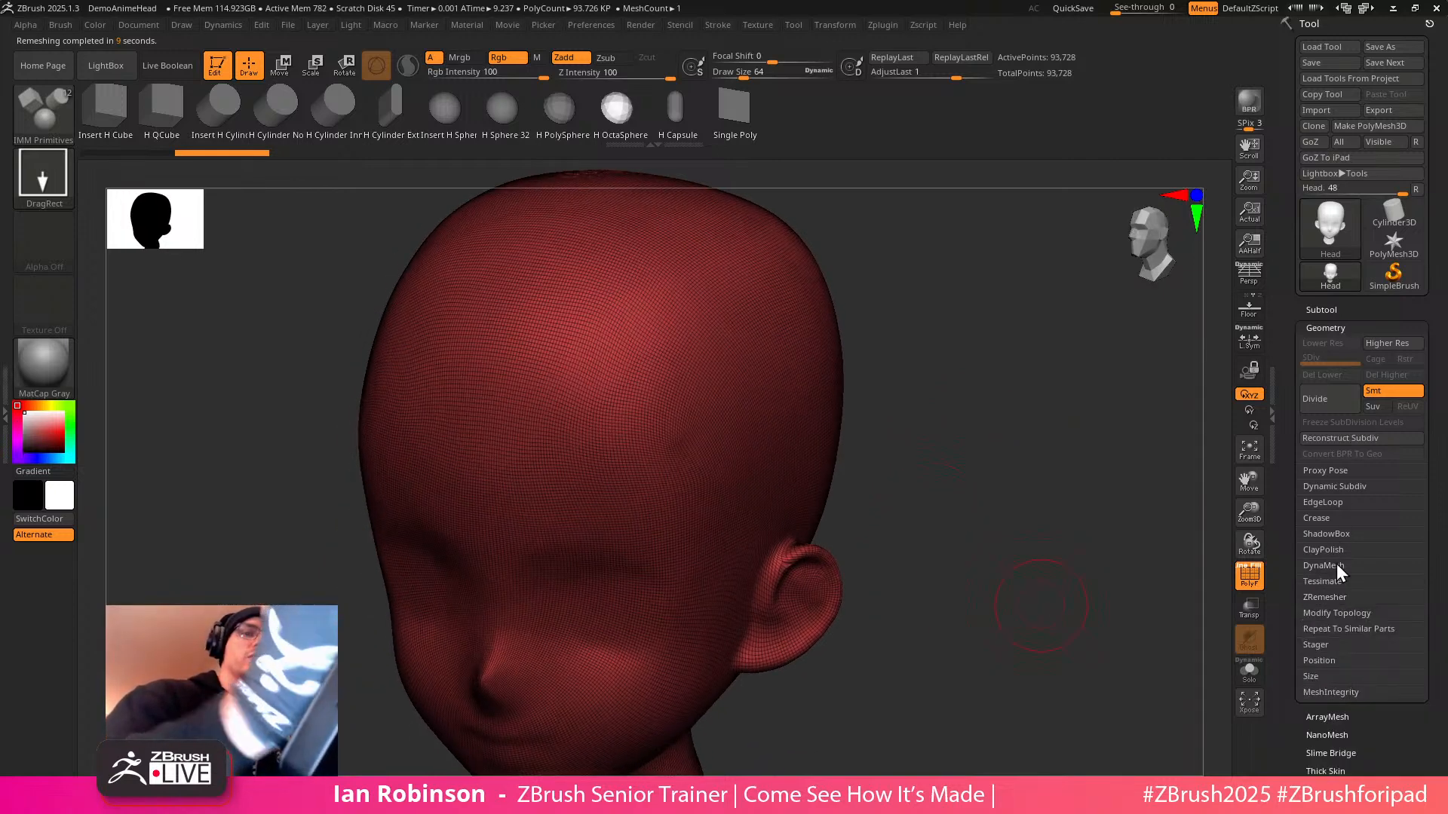
Try inserting an octasphere on the remeshed head, clearing the mask and moving with the gizmo, then undo these changes
drag(973, 377, 907, 358)
drag(744, 358, 779, 420)
key(ctrl)
ctrl+click(1005, 387)
mouse_move(989, 472)
mouse_down()
mouse_move(1005, 407)
mouse_move(1024, 400)
mouse_move(1002, 401)
mouse_up()
key(w)
drag(844, 316, 832, 322)
key(ctrl+z)
key(ctrl+z)
key(ctrl+z)
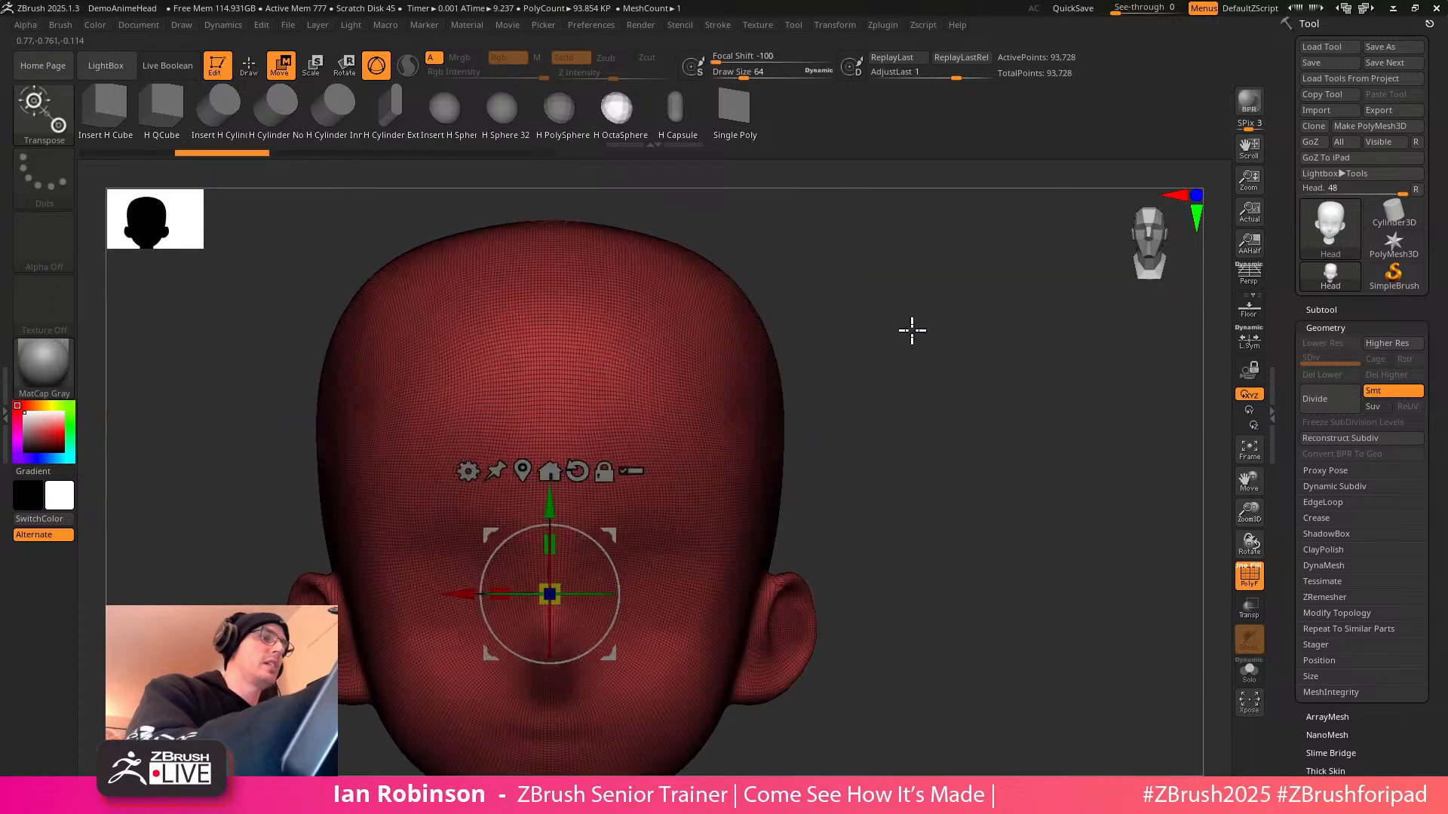
Try inserting a single octasphere on one side of the head and repositioning it with the gizmo, then undo it
key(q)
drag(967, 353, 828, 367)
right_drag(708, 372, 711, 382)
drag(711, 371, 769, 414)
key(w)
drag(776, 346, 756, 354)
drag(879, 366, 926, 469)
key(Tab)
key(ctrl+z)
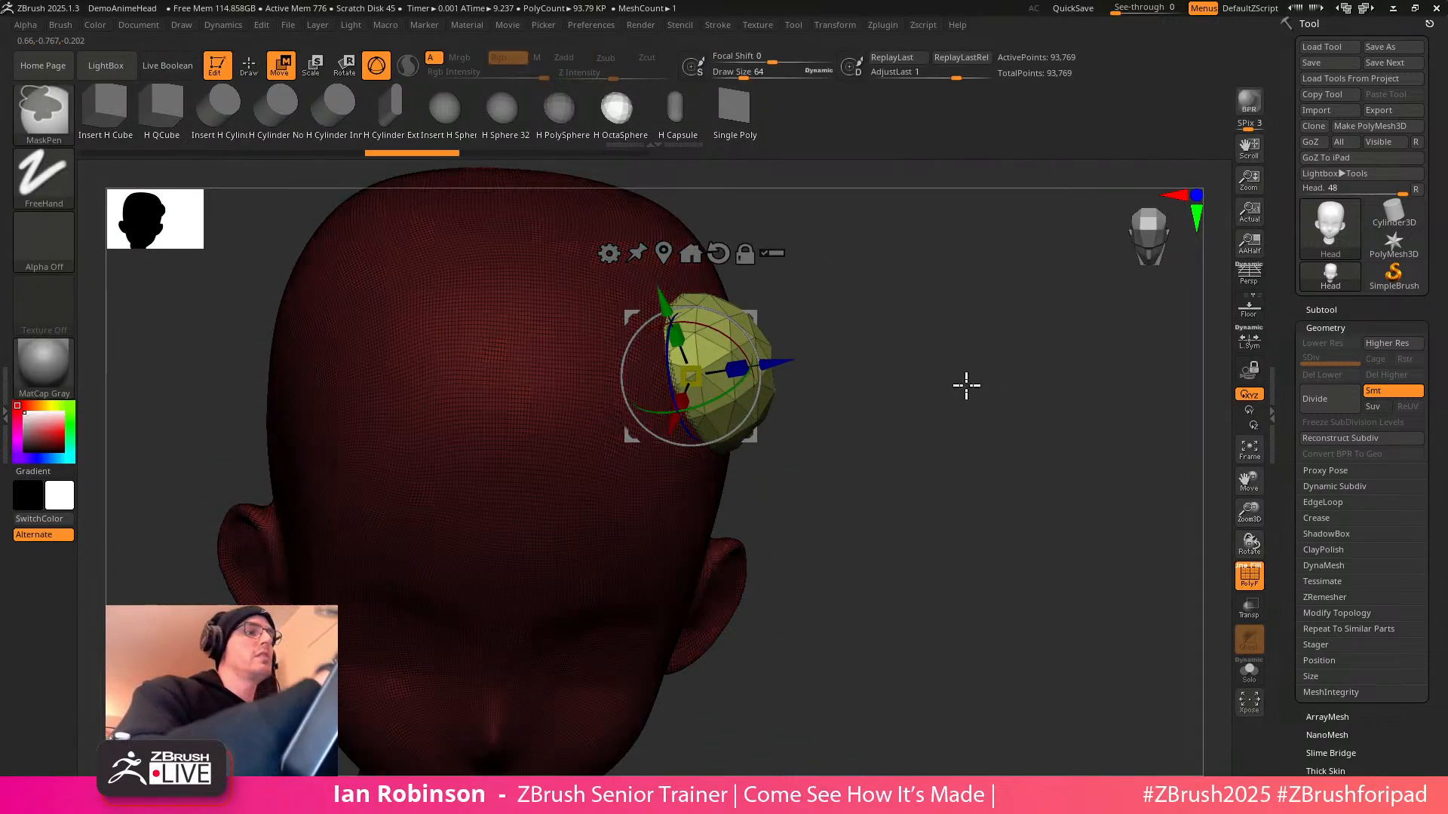
key(Tab)
key(Tab)
mouse_move(979, 436)
mouse_down()
mouse_move(977, 398)
mouse_move(1055, 336)
mouse_up()
key(ctrl+z)
key(ctrl+z)
key(q)
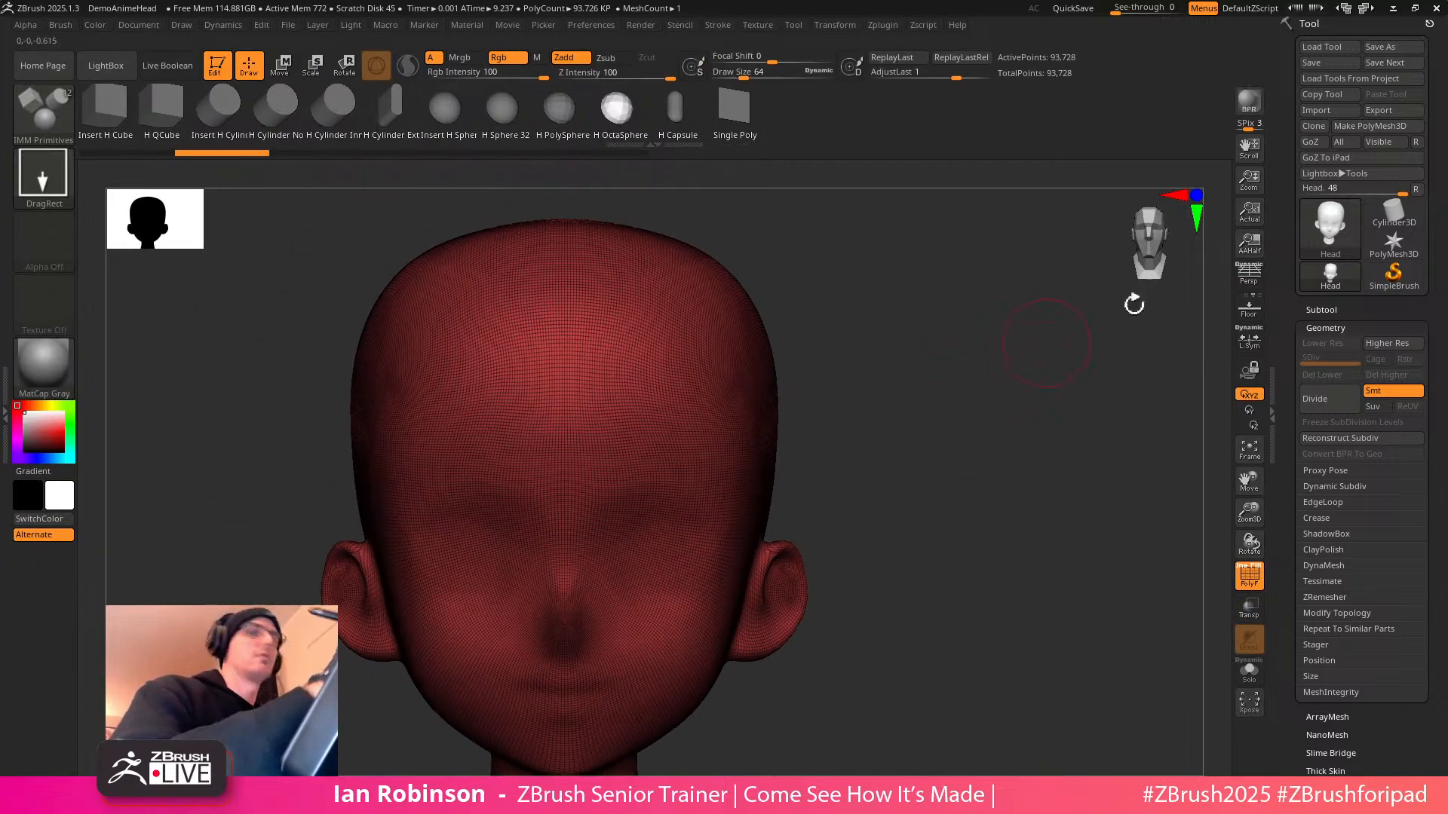
Append a Cylinder3D as a new subtool and view it on its own
click(1336, 310)
click(1377, 562)
click(1060, 523)
ctrl+right_drag(1007, 476, 976, 420)
drag(975, 420, 1025, 423)
Split the cylinder's caps and side into separate polygroups with Groups By Normals
click(1327, 259)
click(1346, 511)
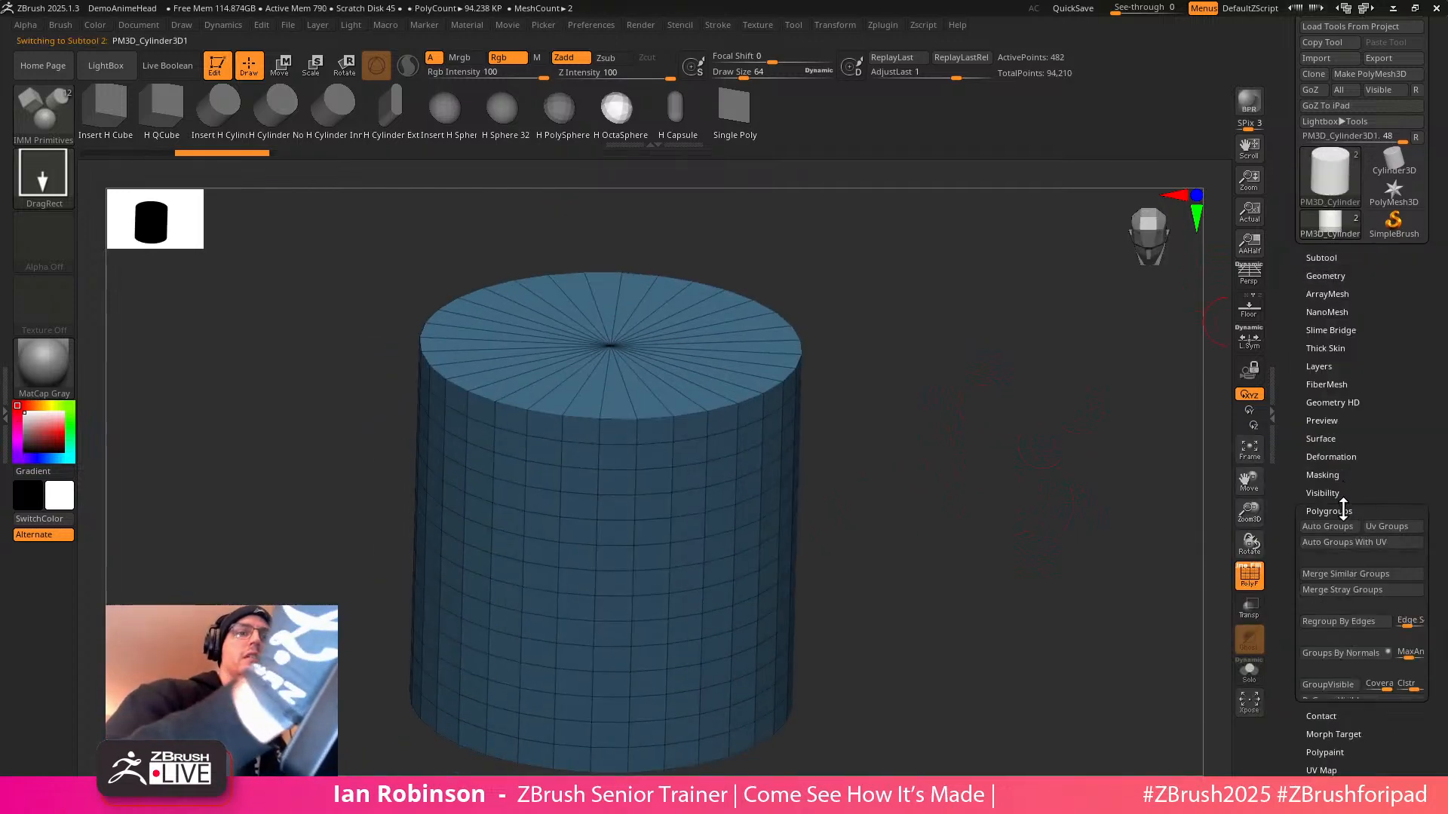
drag(1441, 457, 1434, 413)
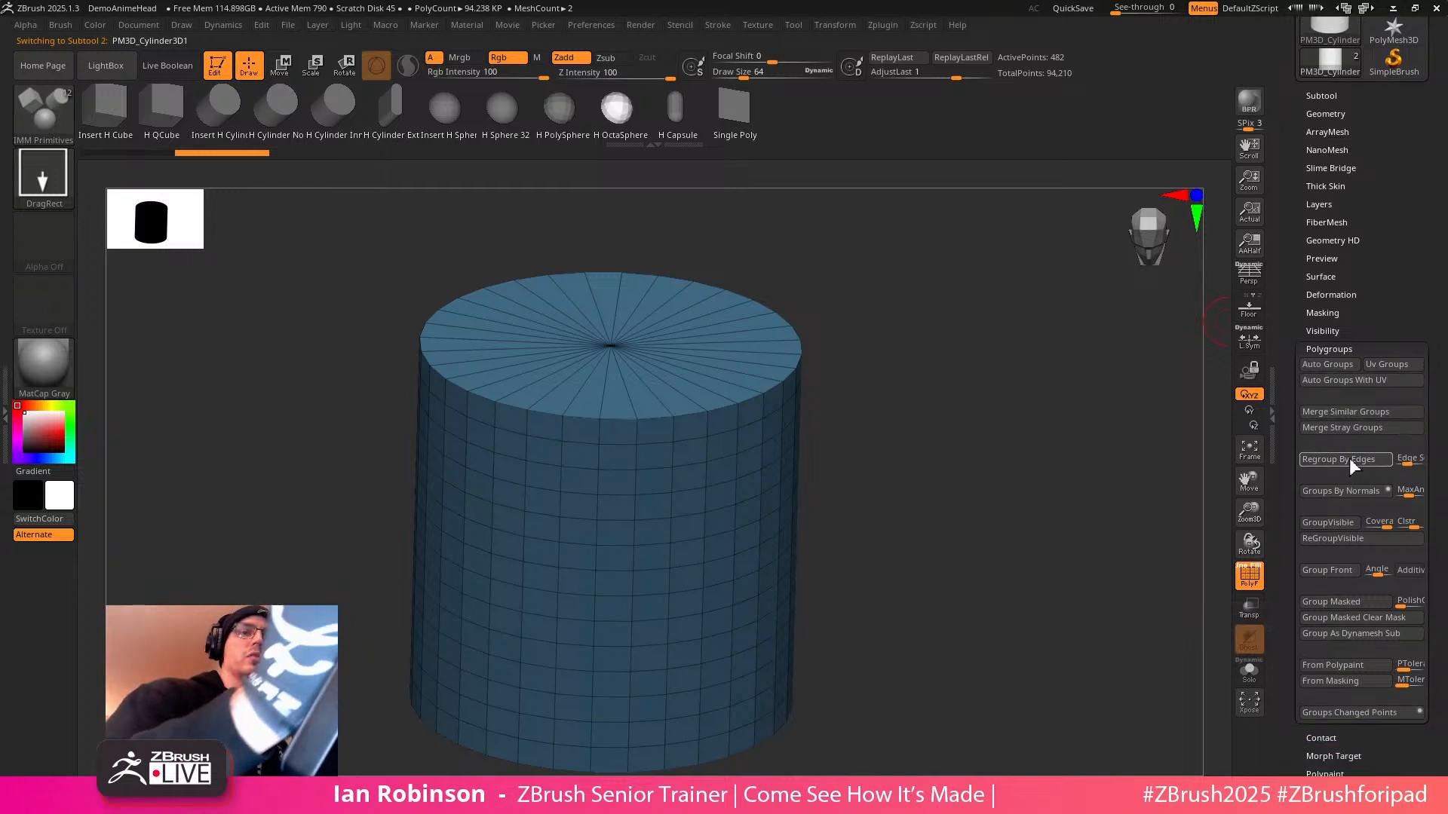
click(1357, 492)
Try inserting an octasphere at the centre of the cylinder's cap, then undo the last three changes
drag(1037, 459, 1018, 520)
drag(607, 520, 614, 603)
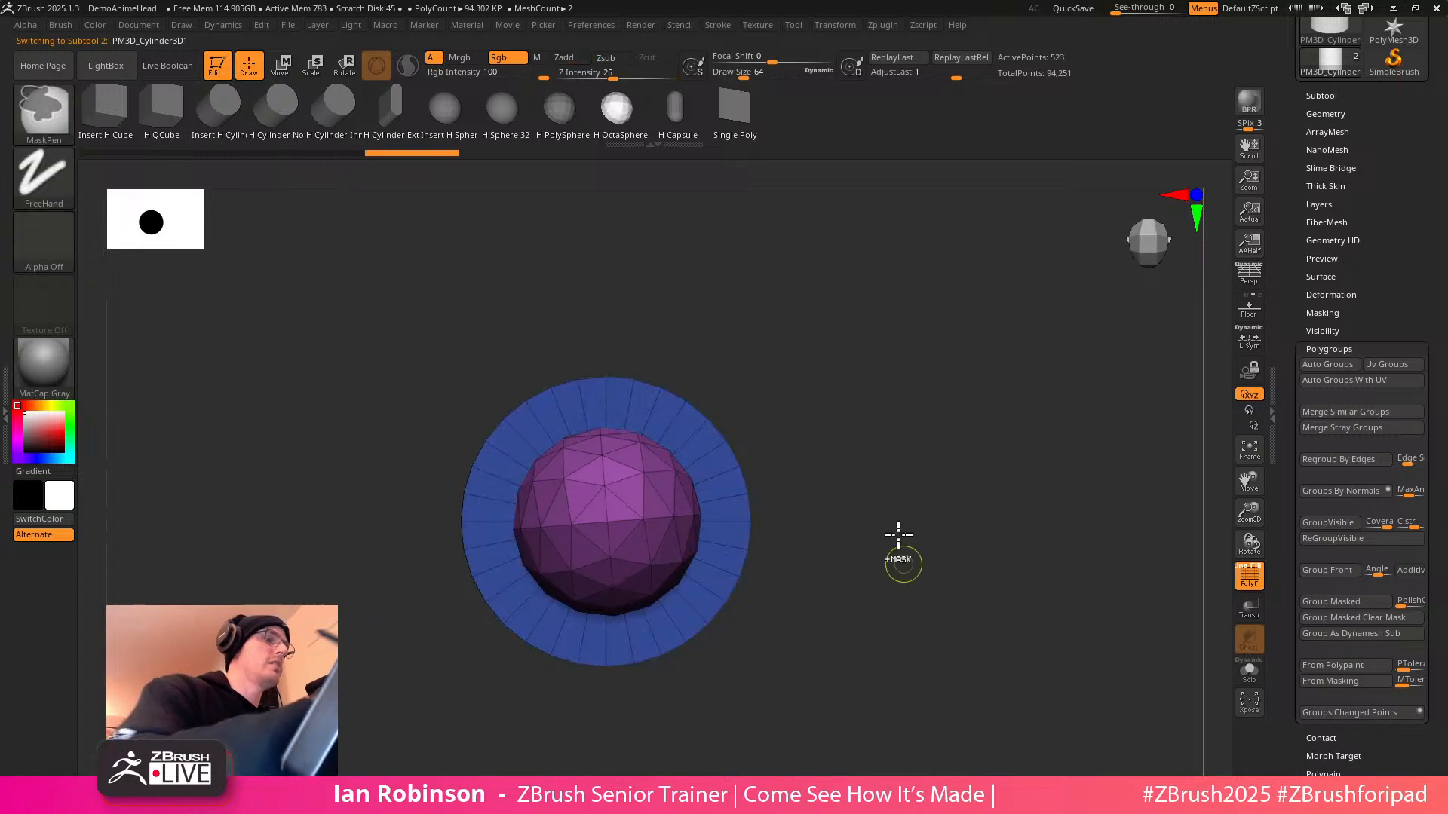
drag(925, 562, 999, 459)
key(ctrl+z)
key(ctrl+z)
key(ctrl+z)
Make the Head subtool active, hide the cylinder, and face the head from the front
drag(1373, 182, 1375, 328)
click(1325, 239)
click(1361, 258)
shift+drag(1050, 456, 1137, 362)
click(1417, 284)
shift+drag(1023, 349, 873, 533)
alt+drag(944, 448, 971, 342)
Mask the head from the crown down to about nose level
ctrl+drag(369, 233, 965, 457)
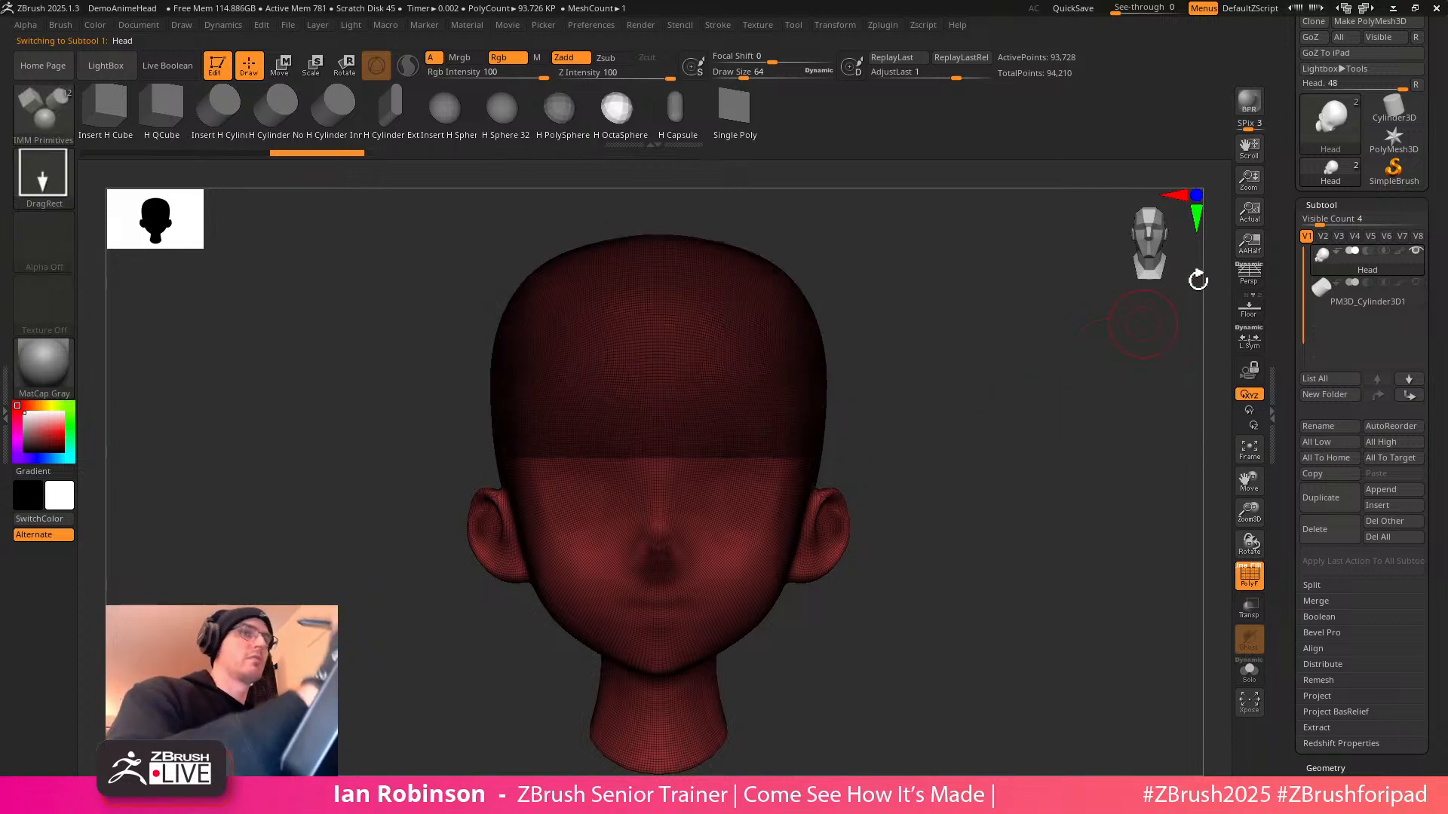
alt+drag(1027, 475, 1009, 400)
ctrl+drag(430, 252, 939, 462)
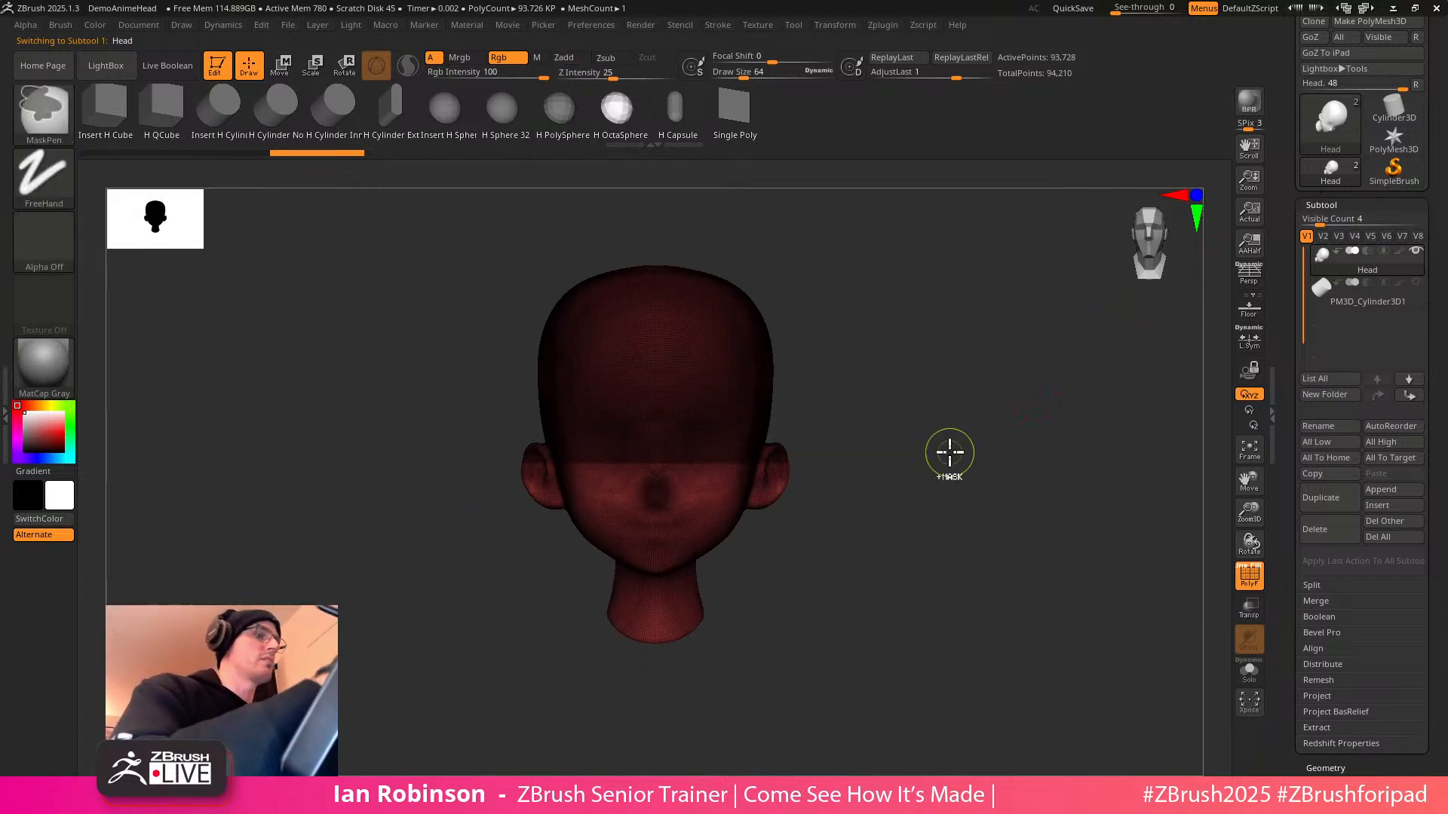
Mask the head from the crown down to the brow and turn the masked area into its own polygroup, clearing the mask
ctrl+drag(985, 336, 972, 332)
ctrl+drag(430, 269, 822, 321)
ctrl+drag(357, 230, 941, 399)
click(1321, 205)
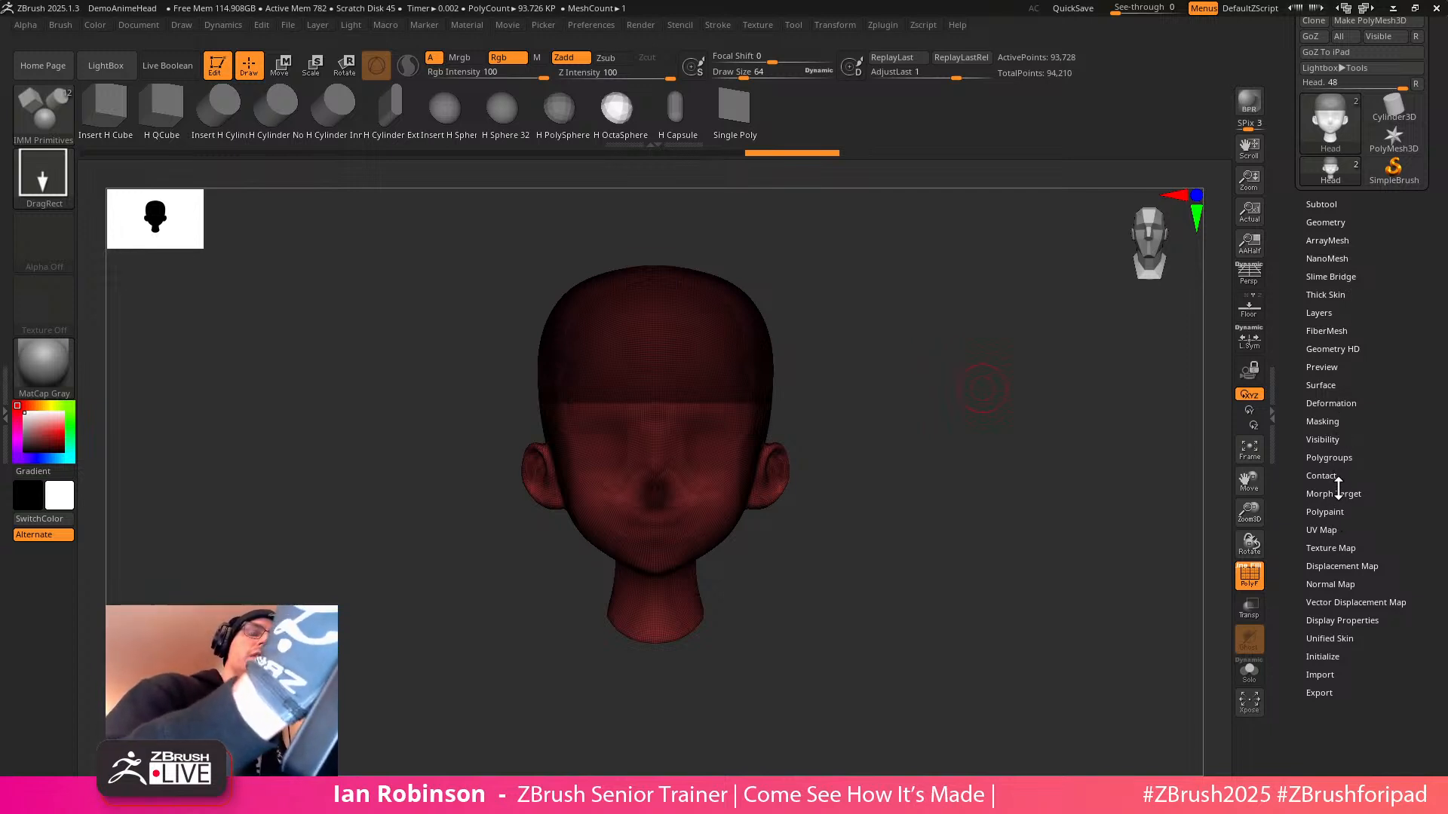
drag(1350, 457, 1350, 454)
click(1342, 455)
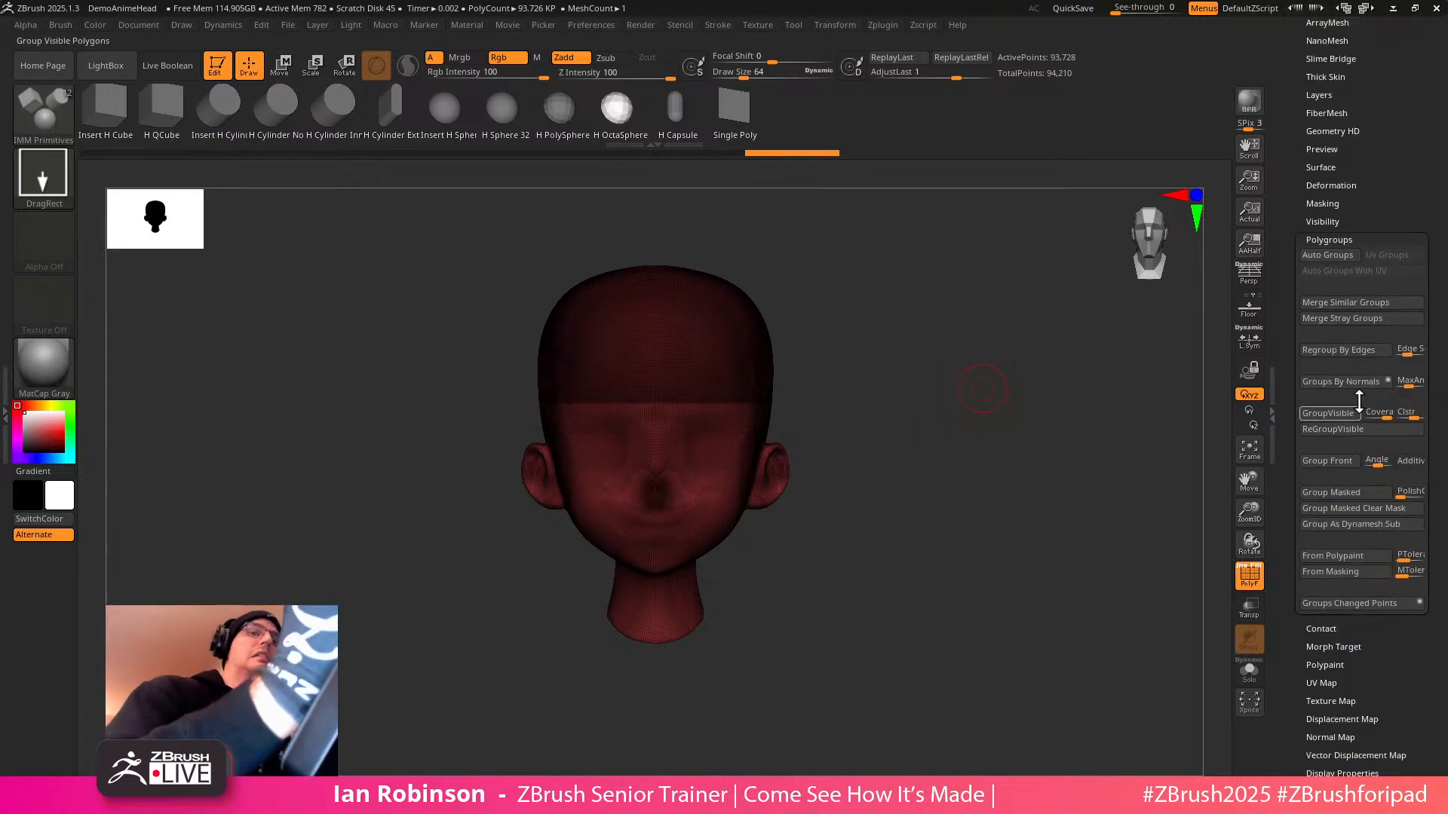
click(1365, 508)
Try inserting an octasphere into the crown polygroup on top of the head, then undo it
drag(935, 454, 933, 545)
drag(845, 393, 892, 385)
ctrl+drag(973, 355, 992, 438)
ctrl+drag(975, 314, 1011, 570)
alt+drag(1008, 465, 720, 410)
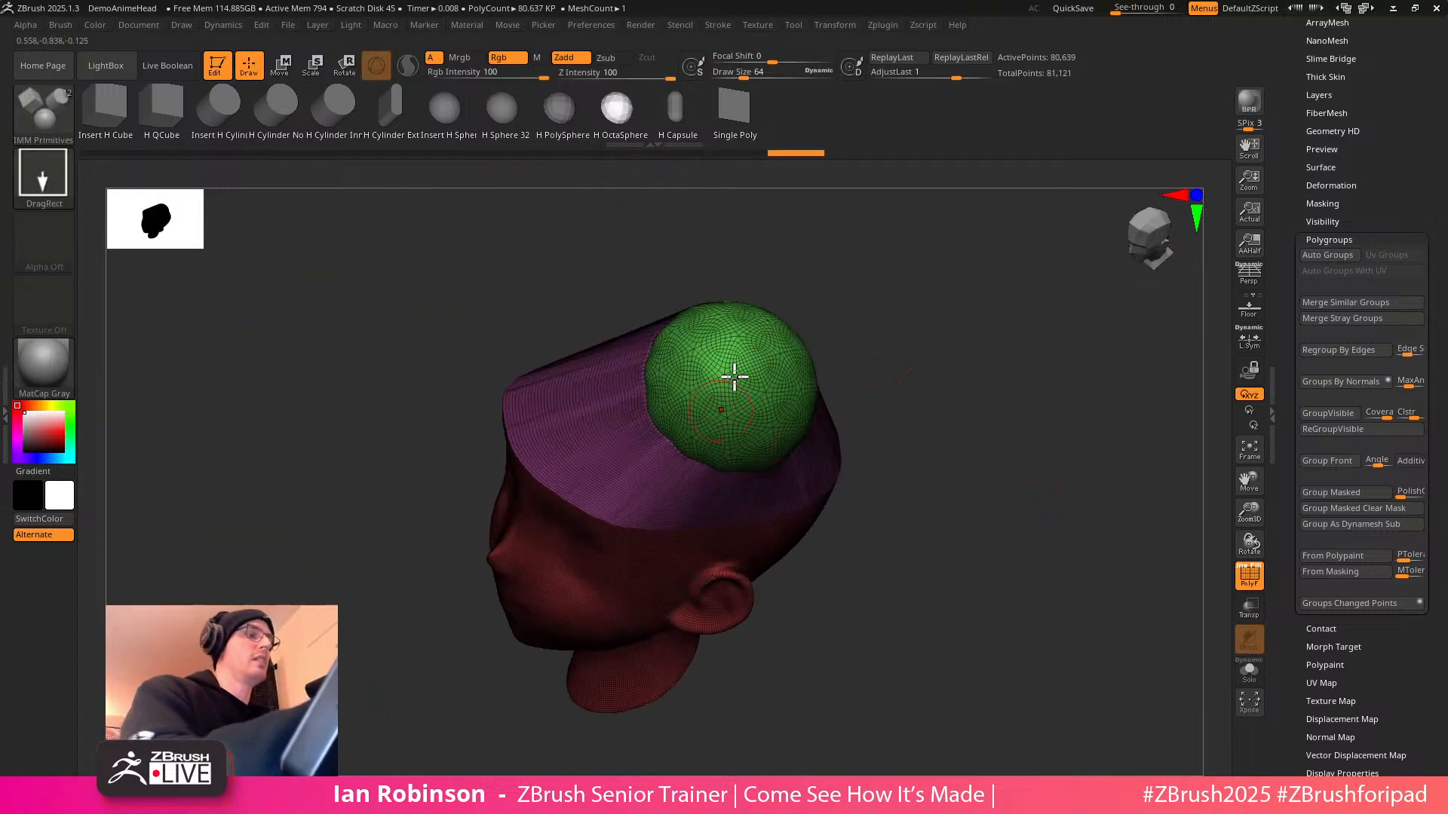
drag(963, 414, 1027, 483)
key(ctrl+z)
drag(1008, 427, 1031, 398)
key(ctrl+z)
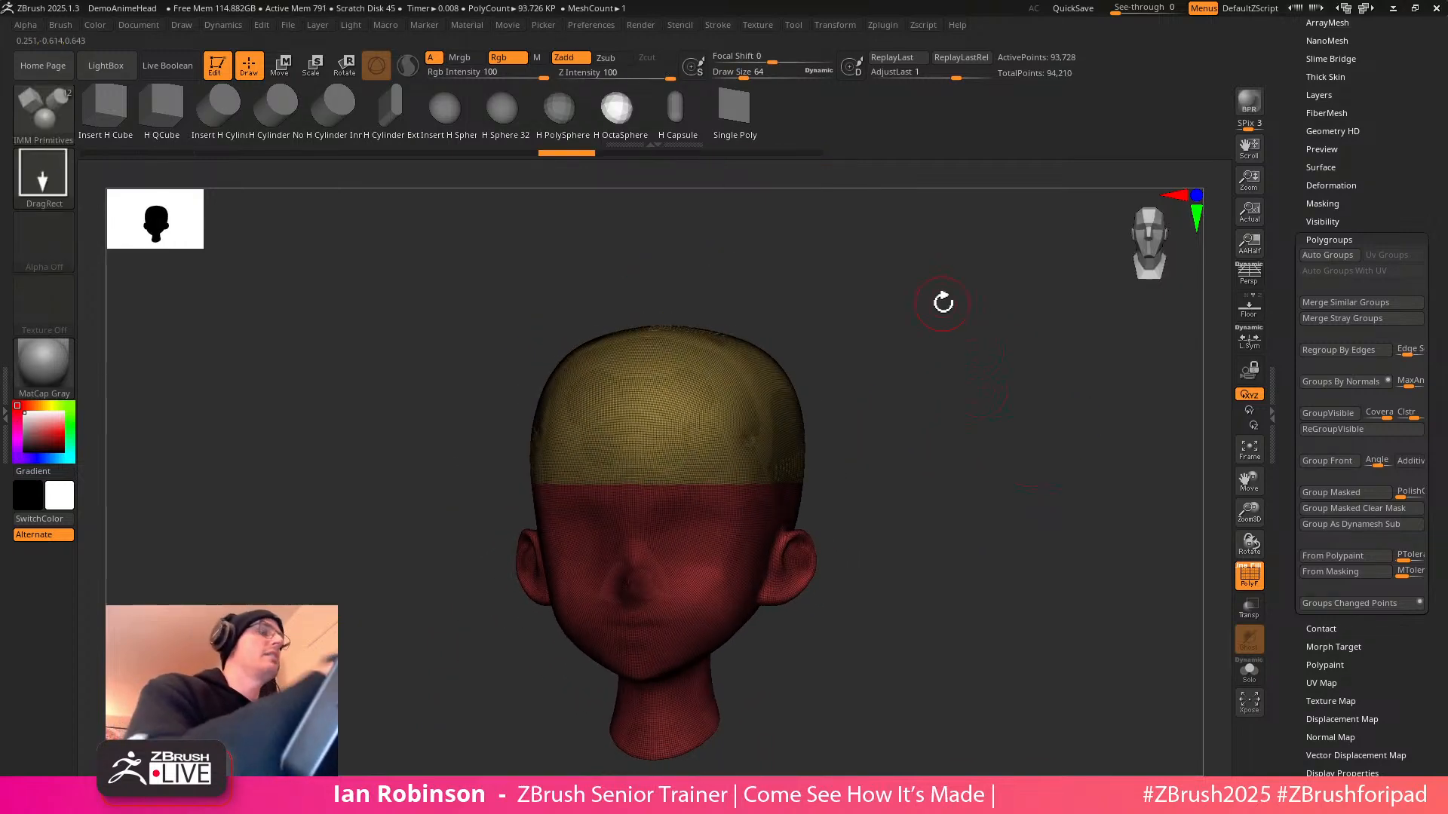
Choose the Single Poly insert mesh and regroup the whole head into one polygroup with Auto Groups
drag(940, 301, 880, 230)
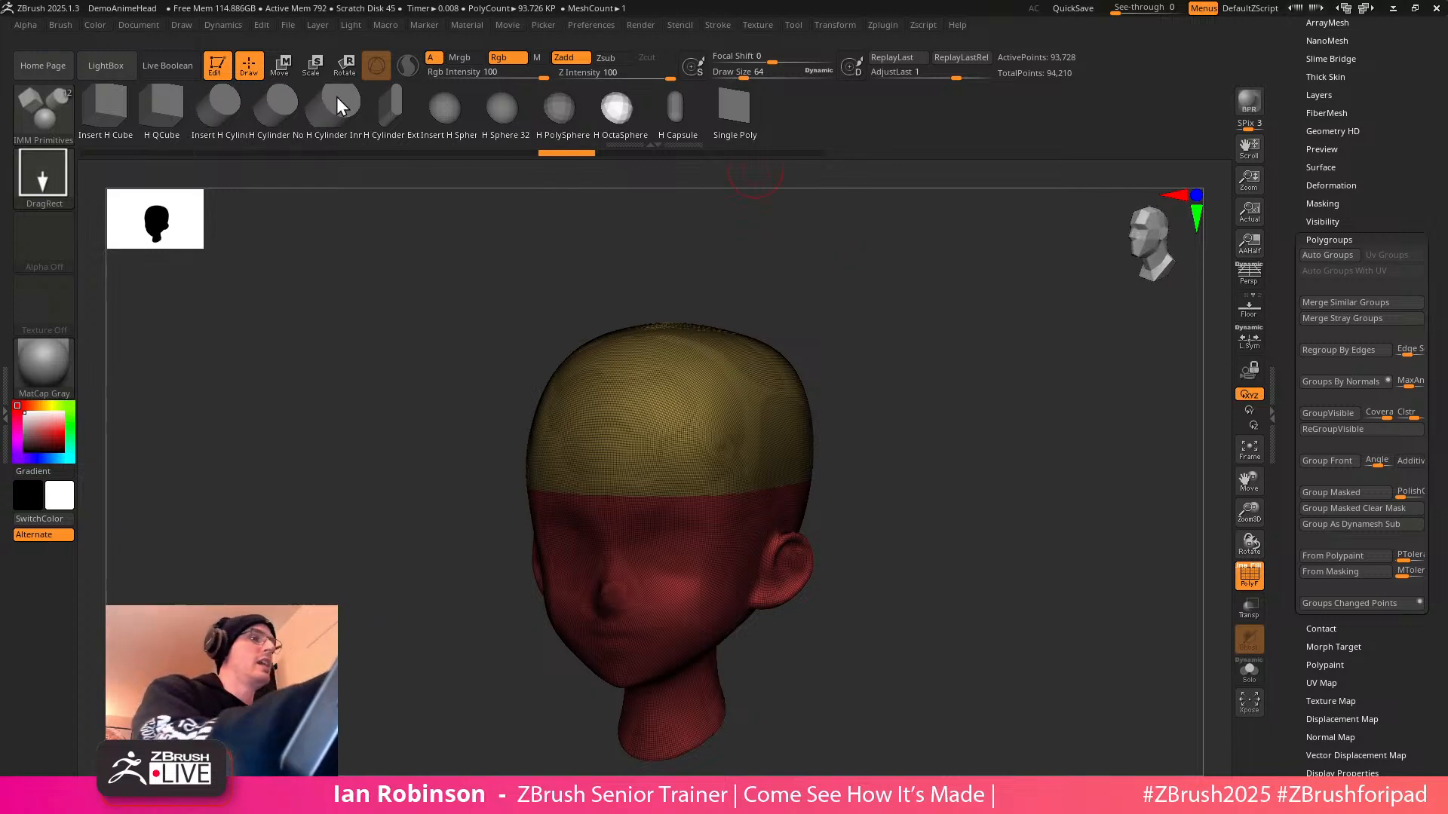
mouse_move(996, 351)
mouse_down()
mouse_move(1002, 395)
mouse_move(1027, 411)
mouse_up()
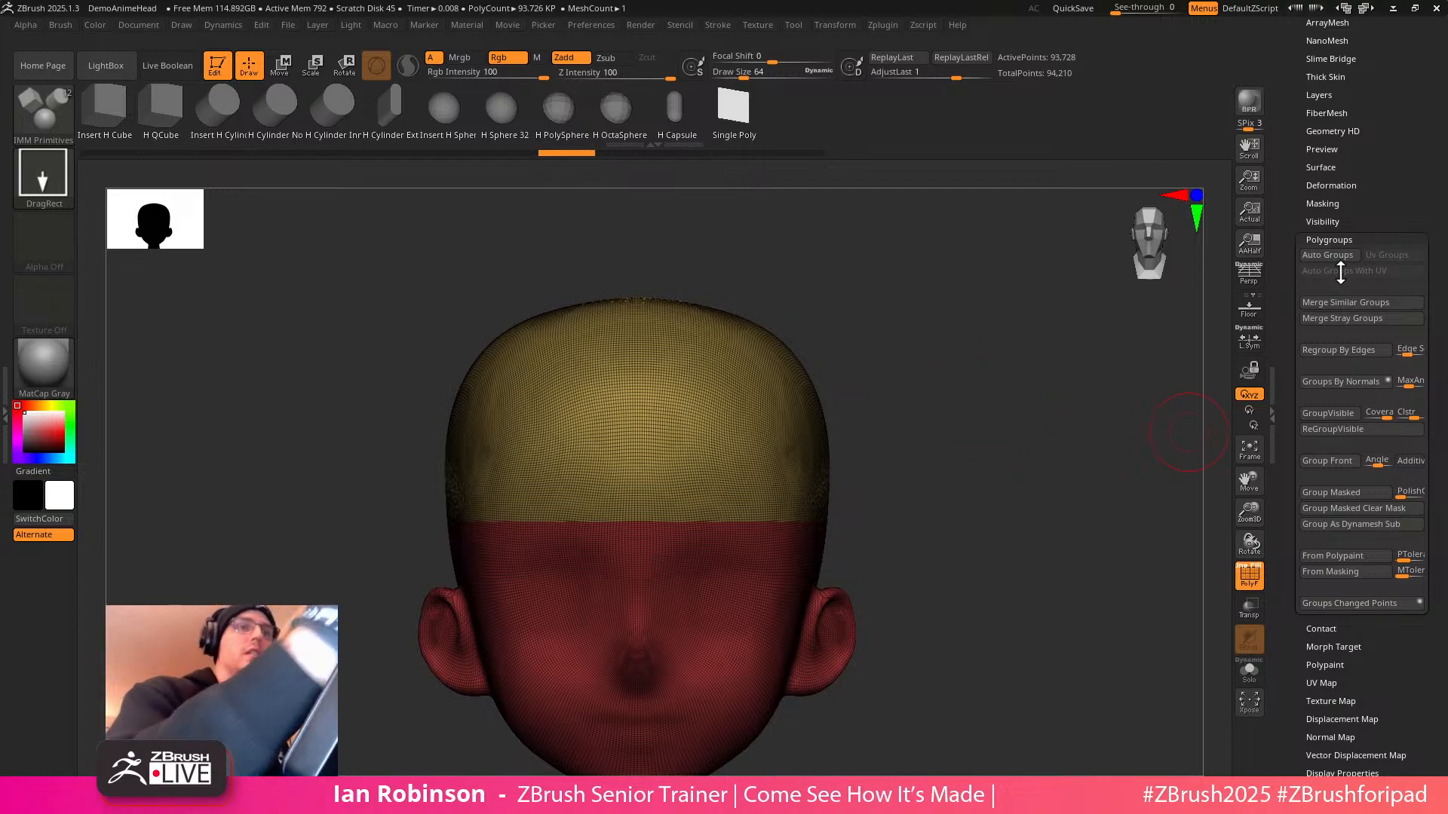
click(1332, 257)
drag(1134, 334, 1060, 359)
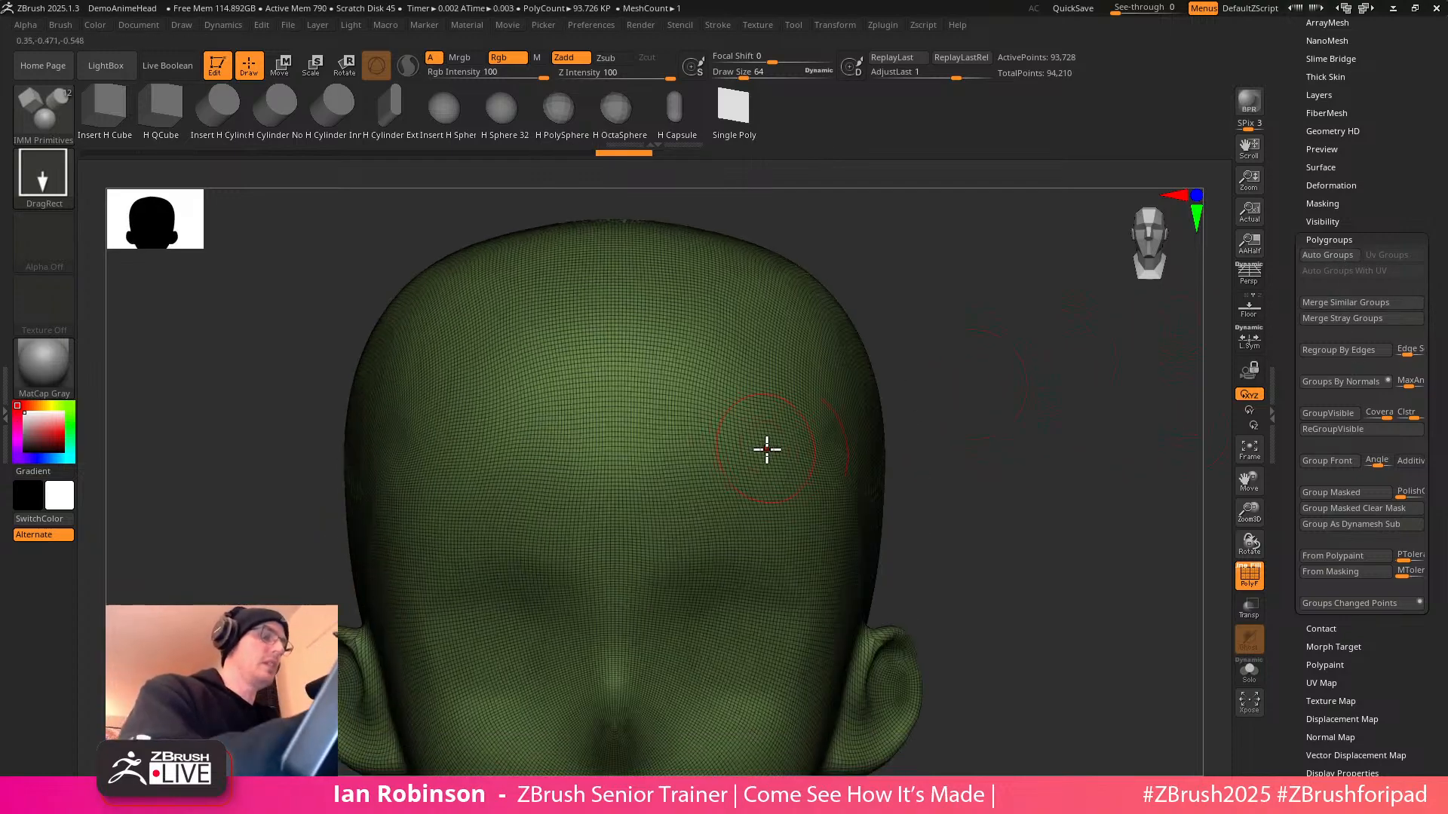
Insert a single polygon symmetrically on the side of the head above the ear
drag(1004, 401, 935, 411)
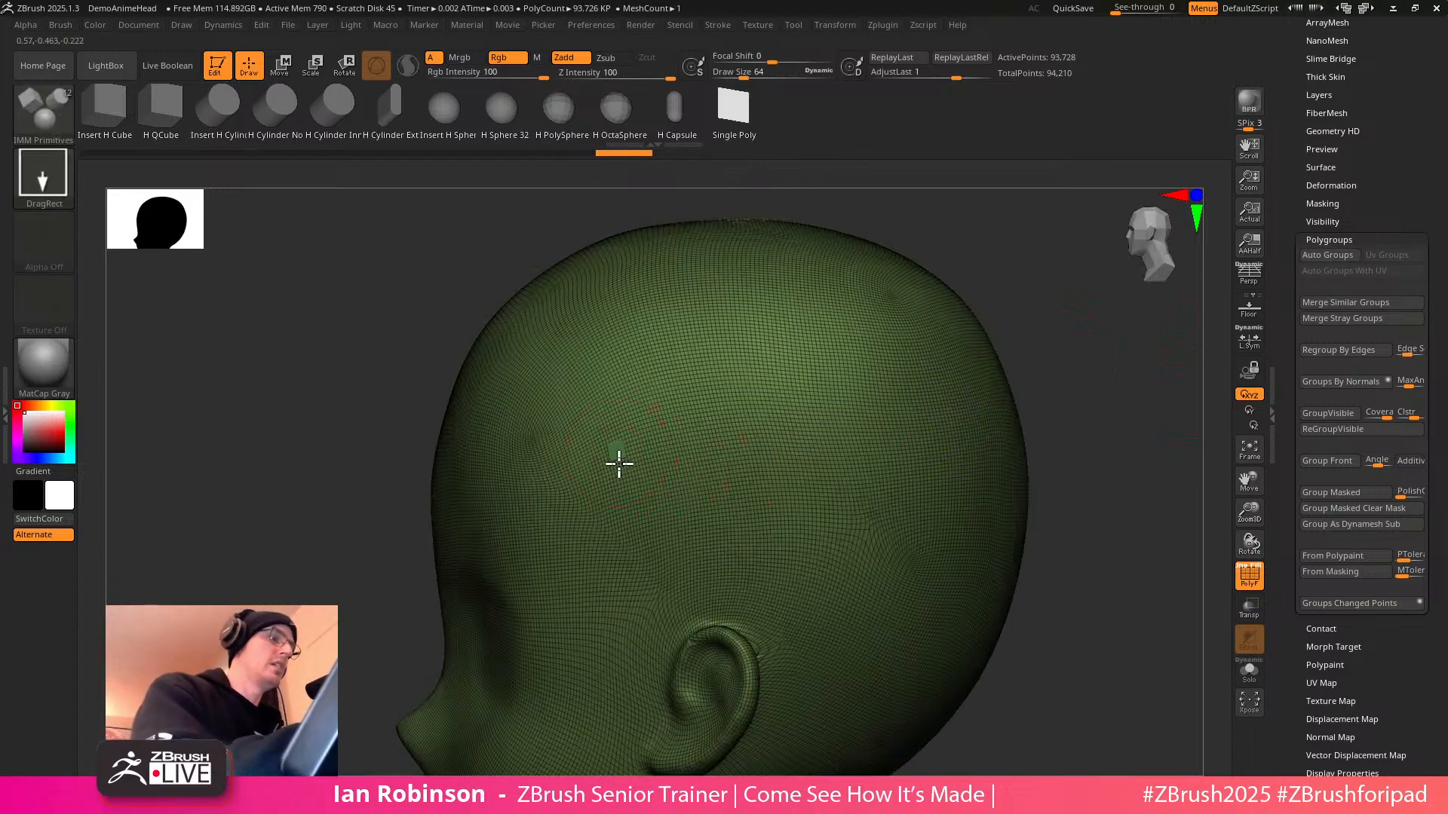
drag(625, 490, 625, 493)
shift+drag(1044, 427, 1130, 430)
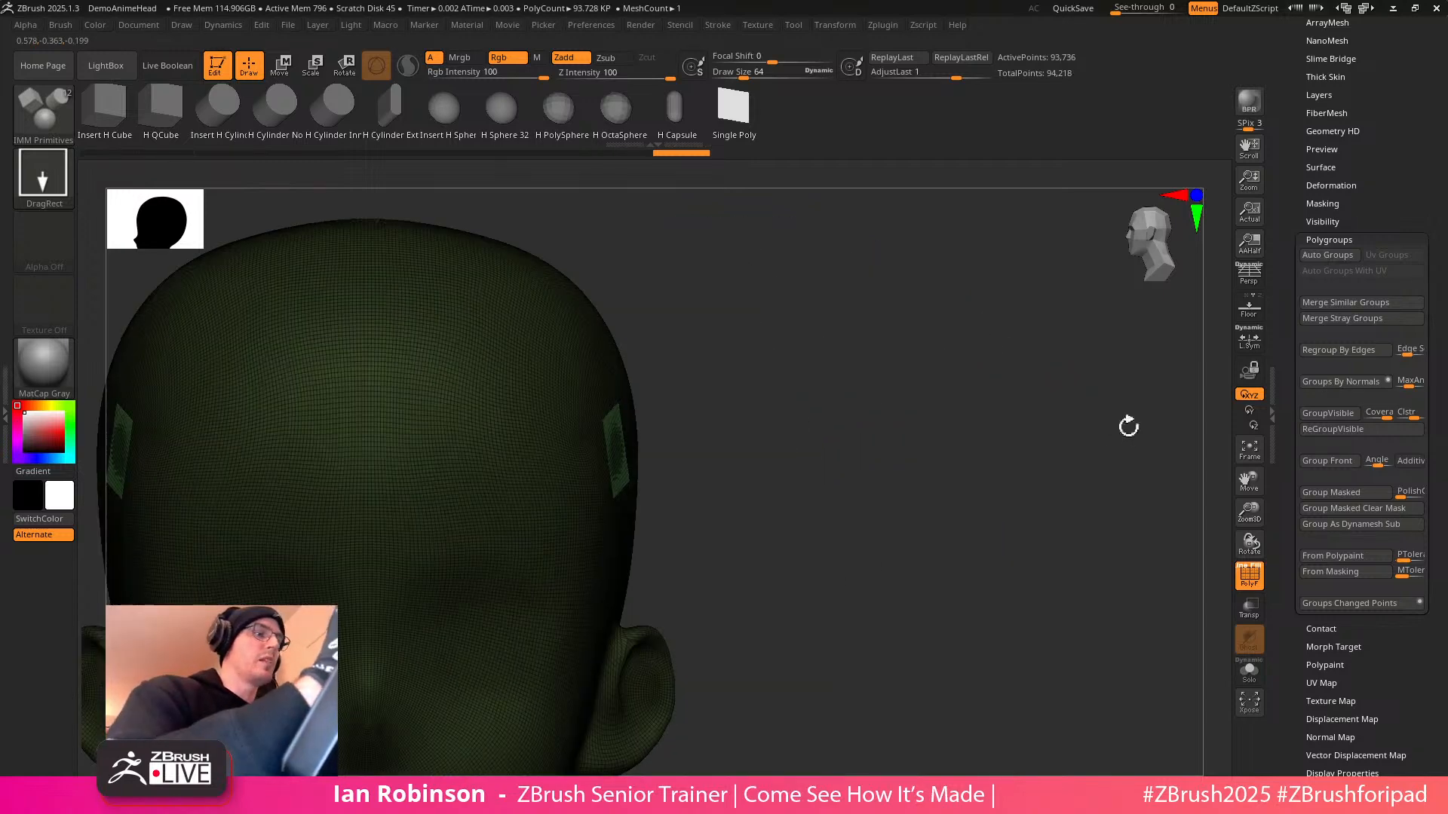
Split the unmasked inserted polygons into a separate subtool and make that subtool active
drag(1366, 160, 1371, 219)
click(1344, 198)
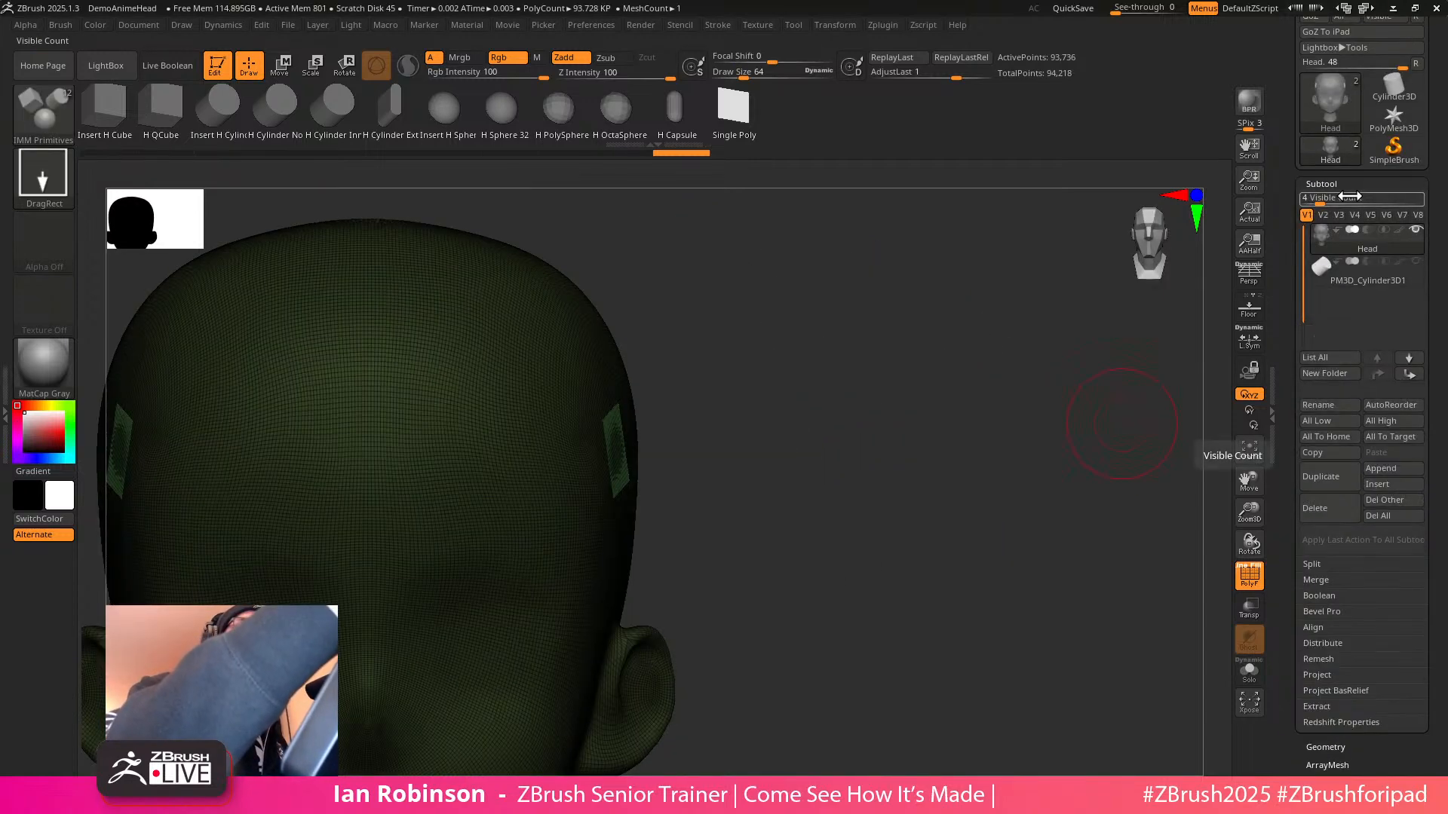
click(1325, 567)
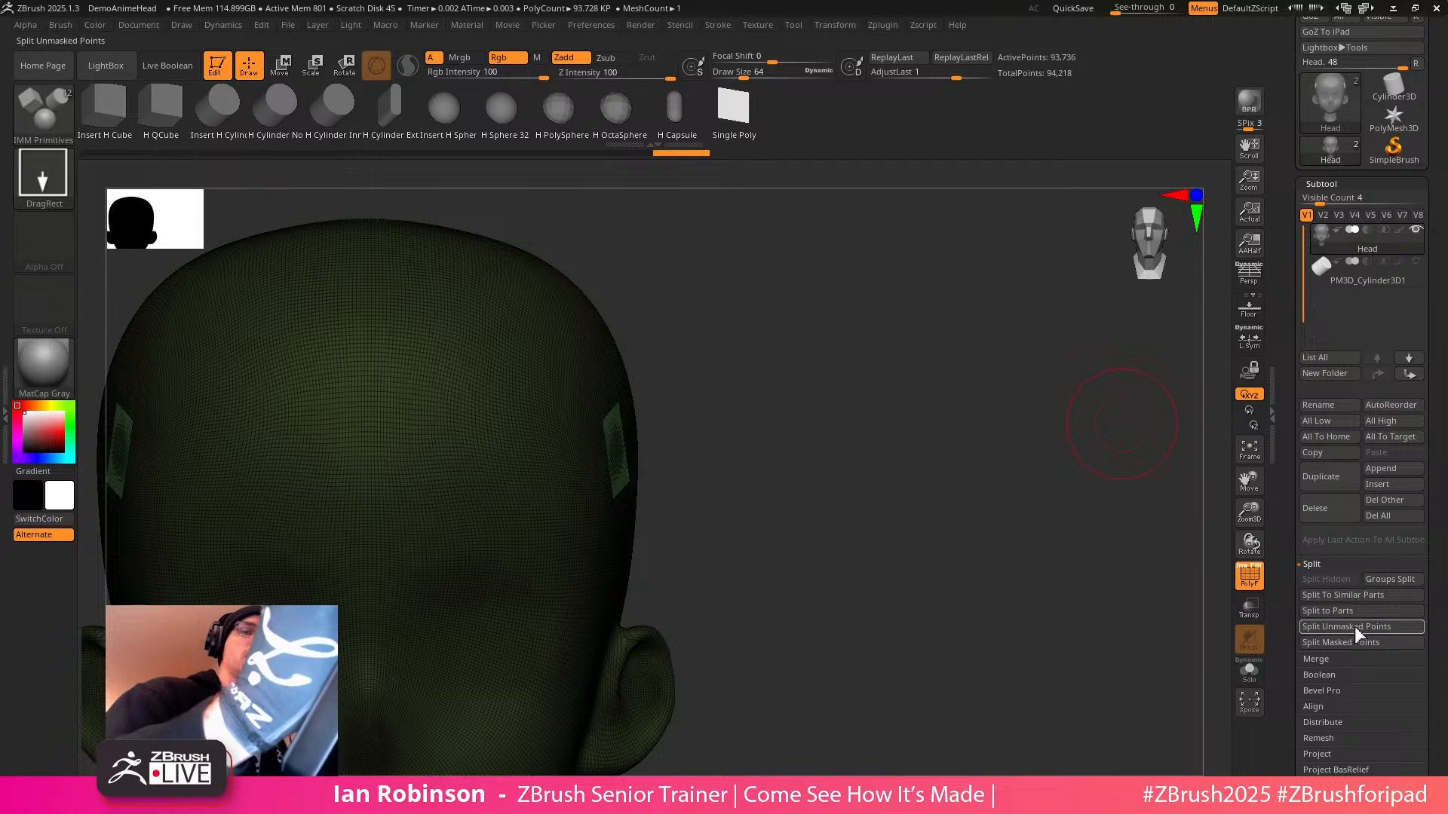
click(1353, 627)
drag(1093, 453, 1023, 393)
Switch to the ZModeler Topo brush and extrude the polygon's rear edge two quads toward the back of the head
key(b)
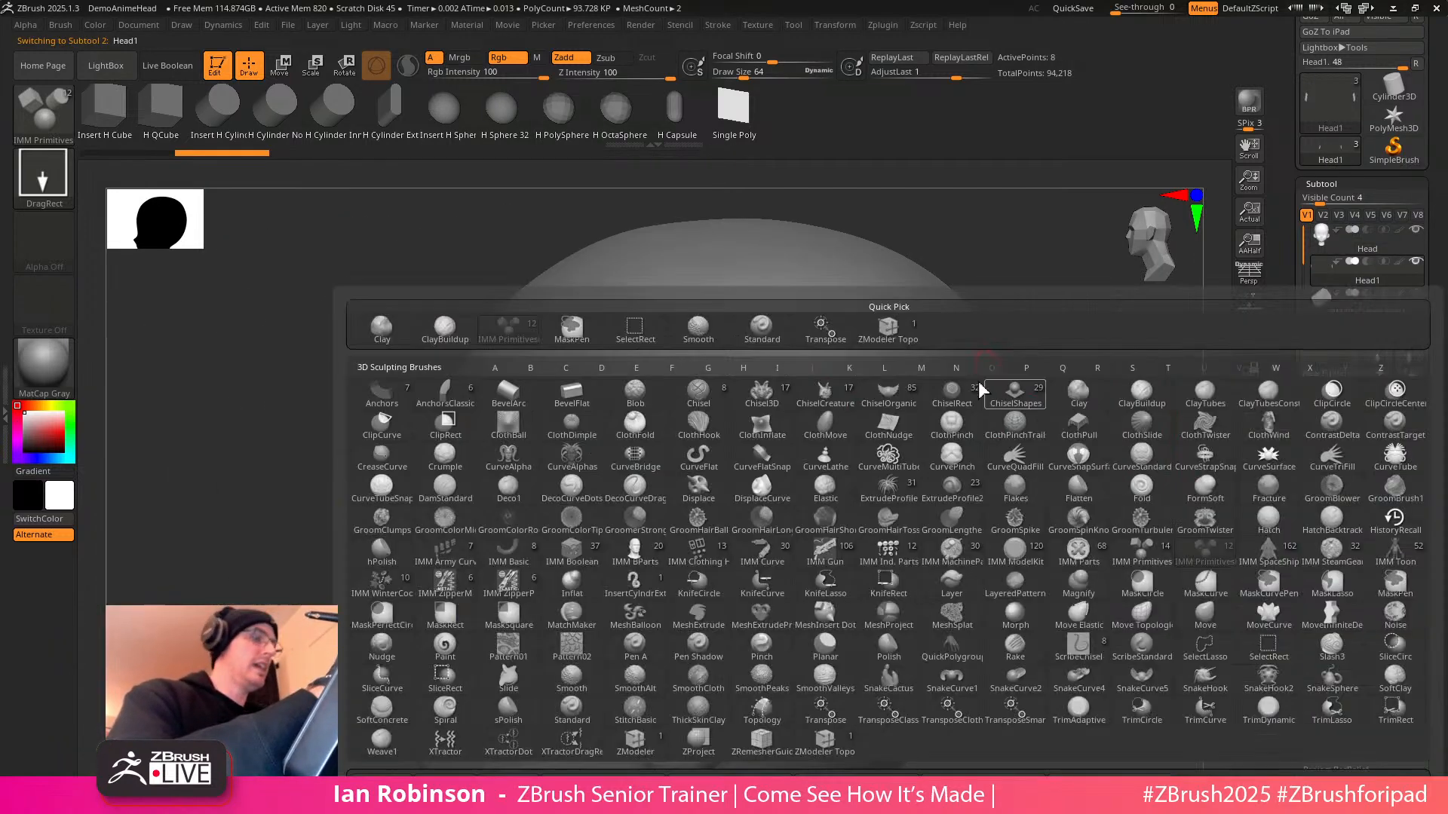
click(826, 743)
drag(1086, 375, 1051, 407)
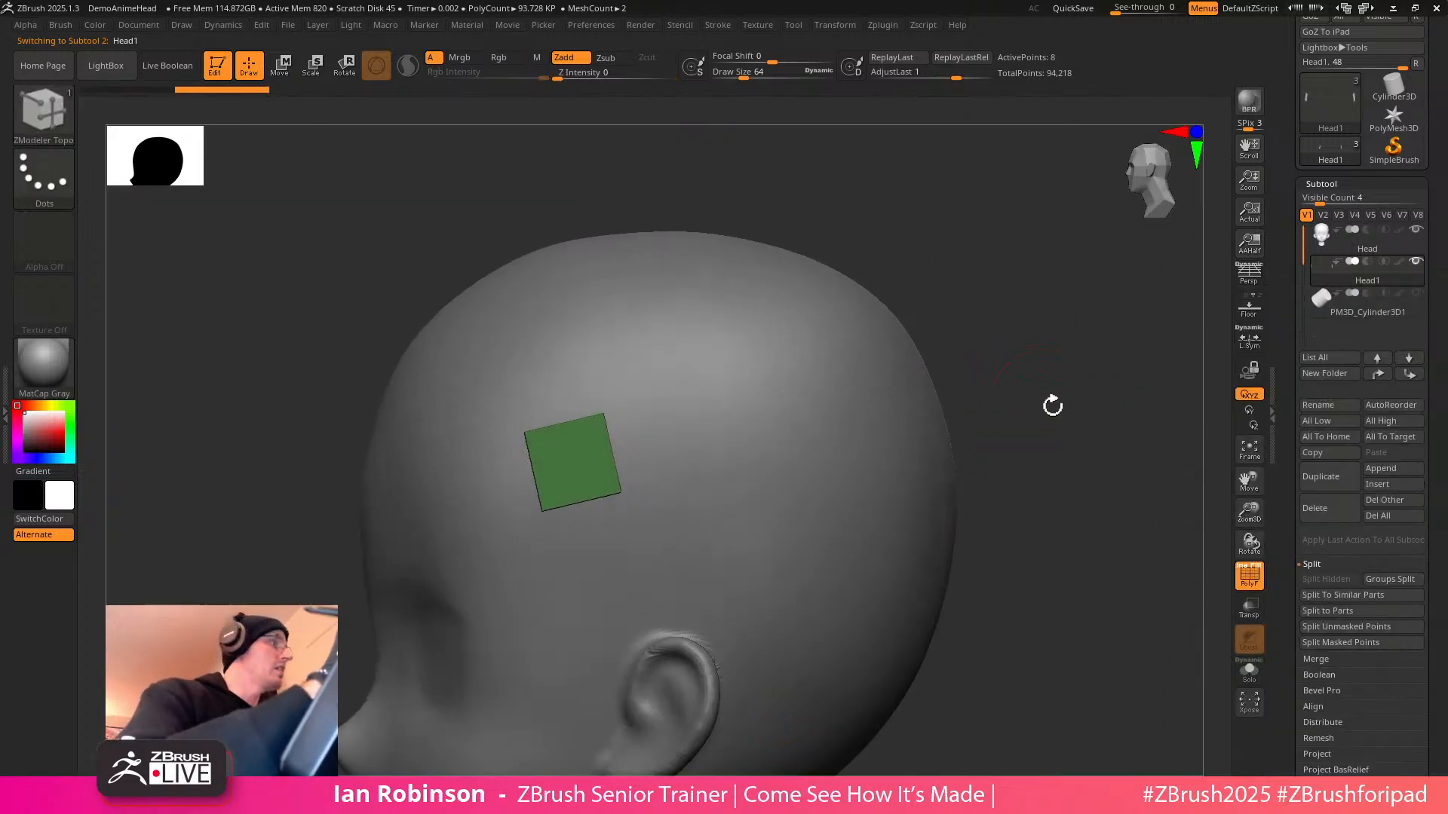
drag(613, 443, 808, 414)
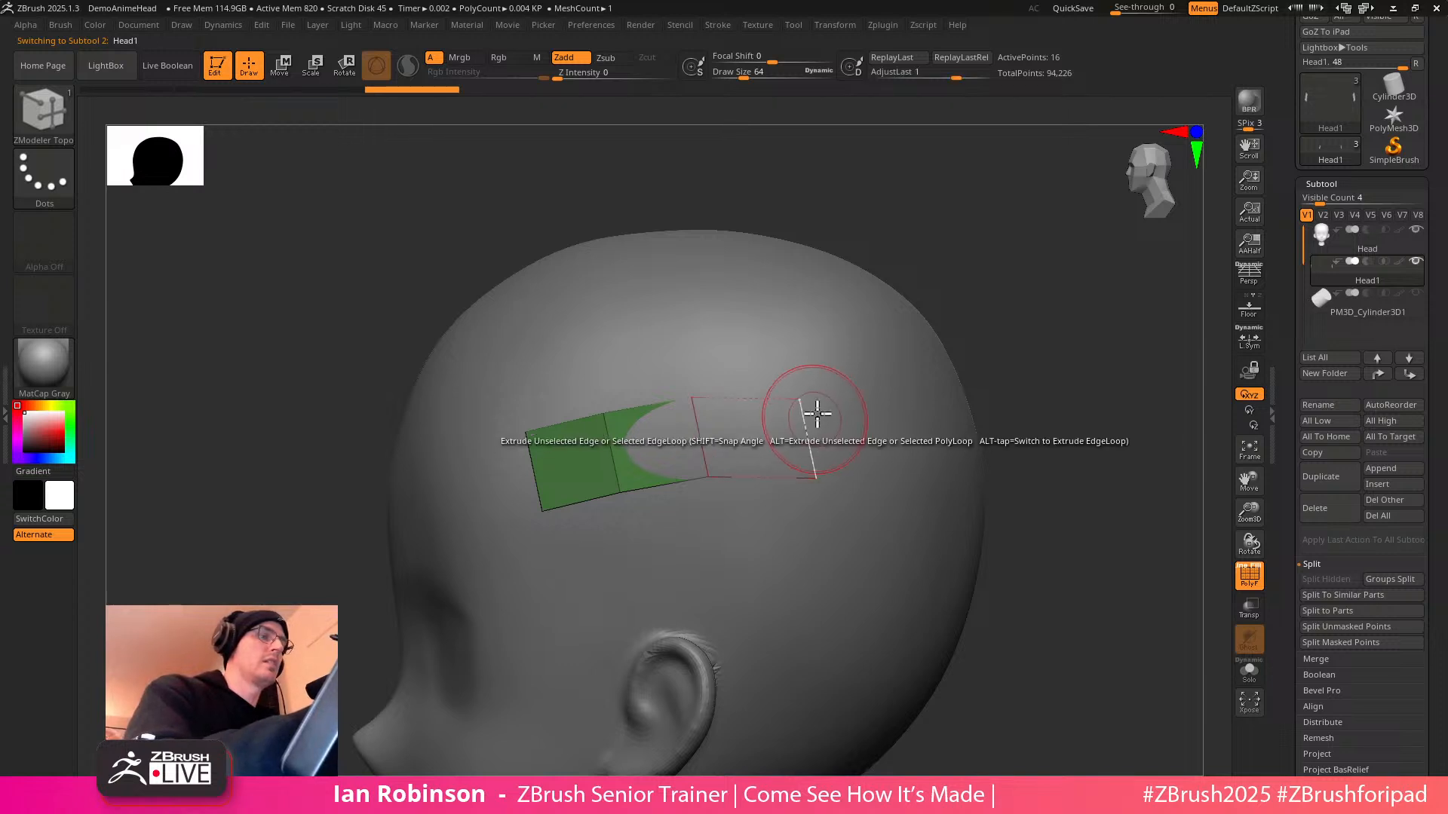
drag(1005, 291, 1045, 320)
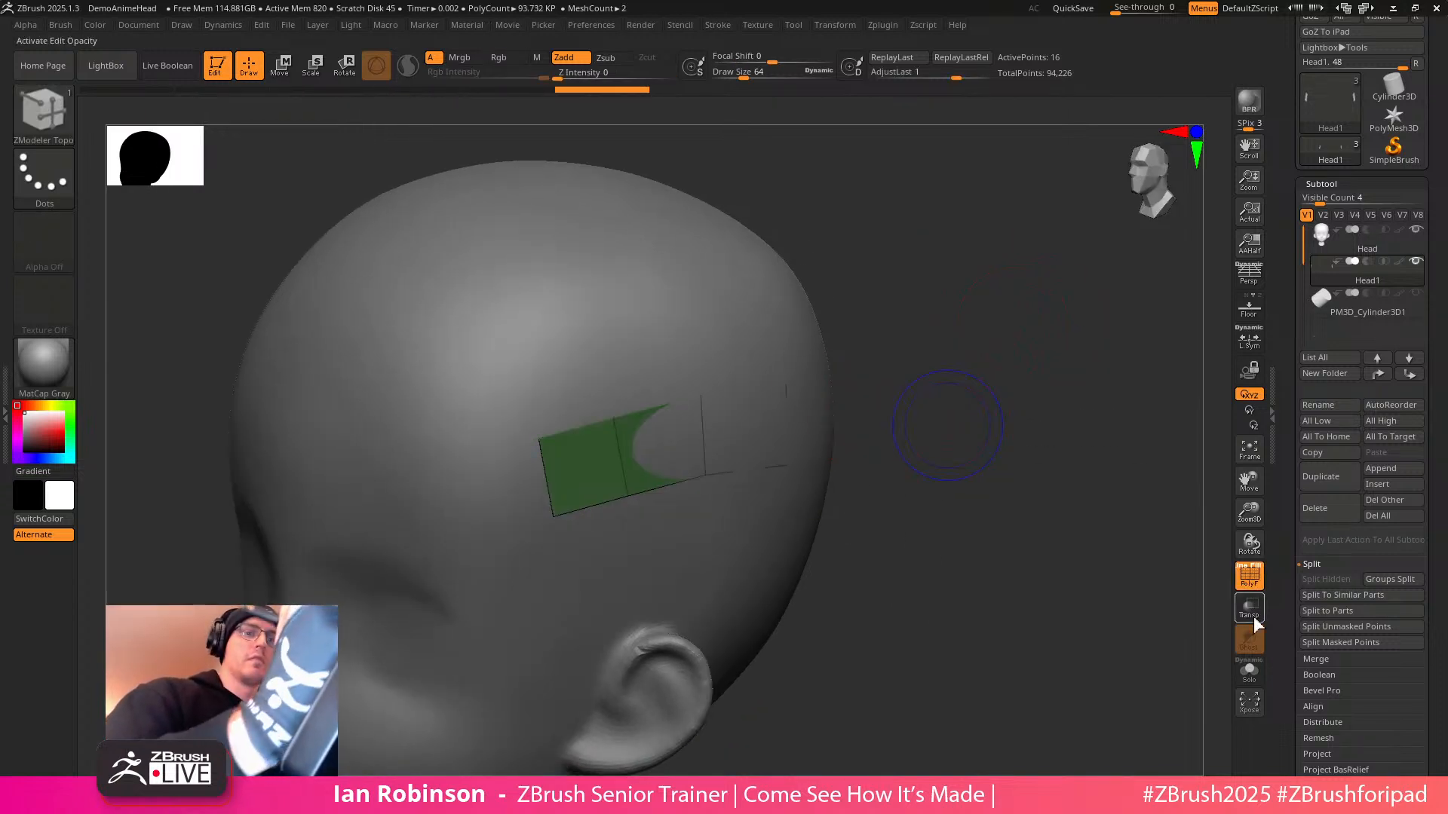
Turn on ghosted transparency and extend the strip two more quads around the back of the head
click(1252, 606)
drag(1041, 527, 1063, 475)
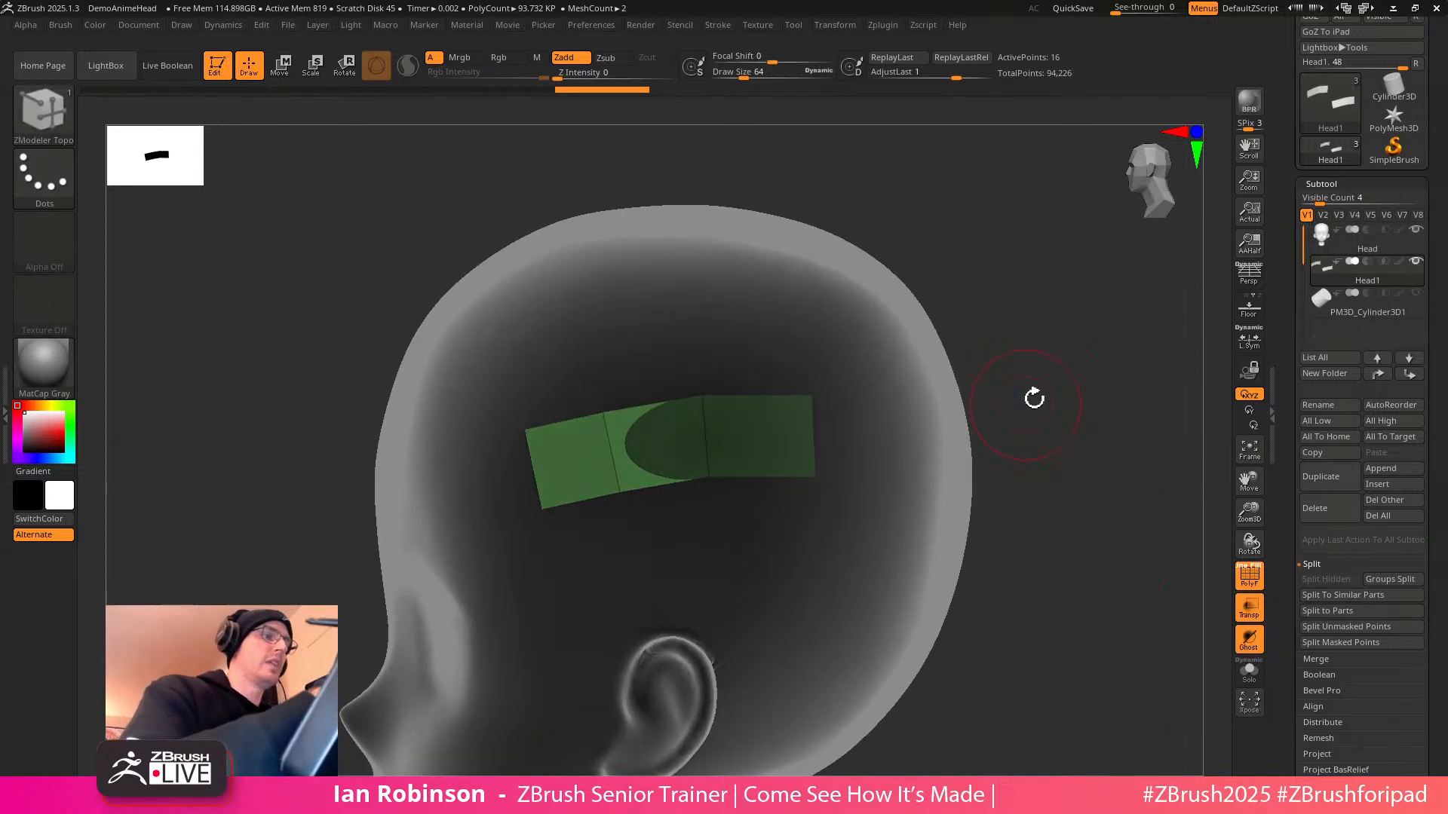
drag(1022, 361, 983, 404)
drag(810, 431, 896, 448)
drag(1112, 528, 1124, 480)
drag(928, 425, 988, 414)
drag(1187, 483, 963, 532)
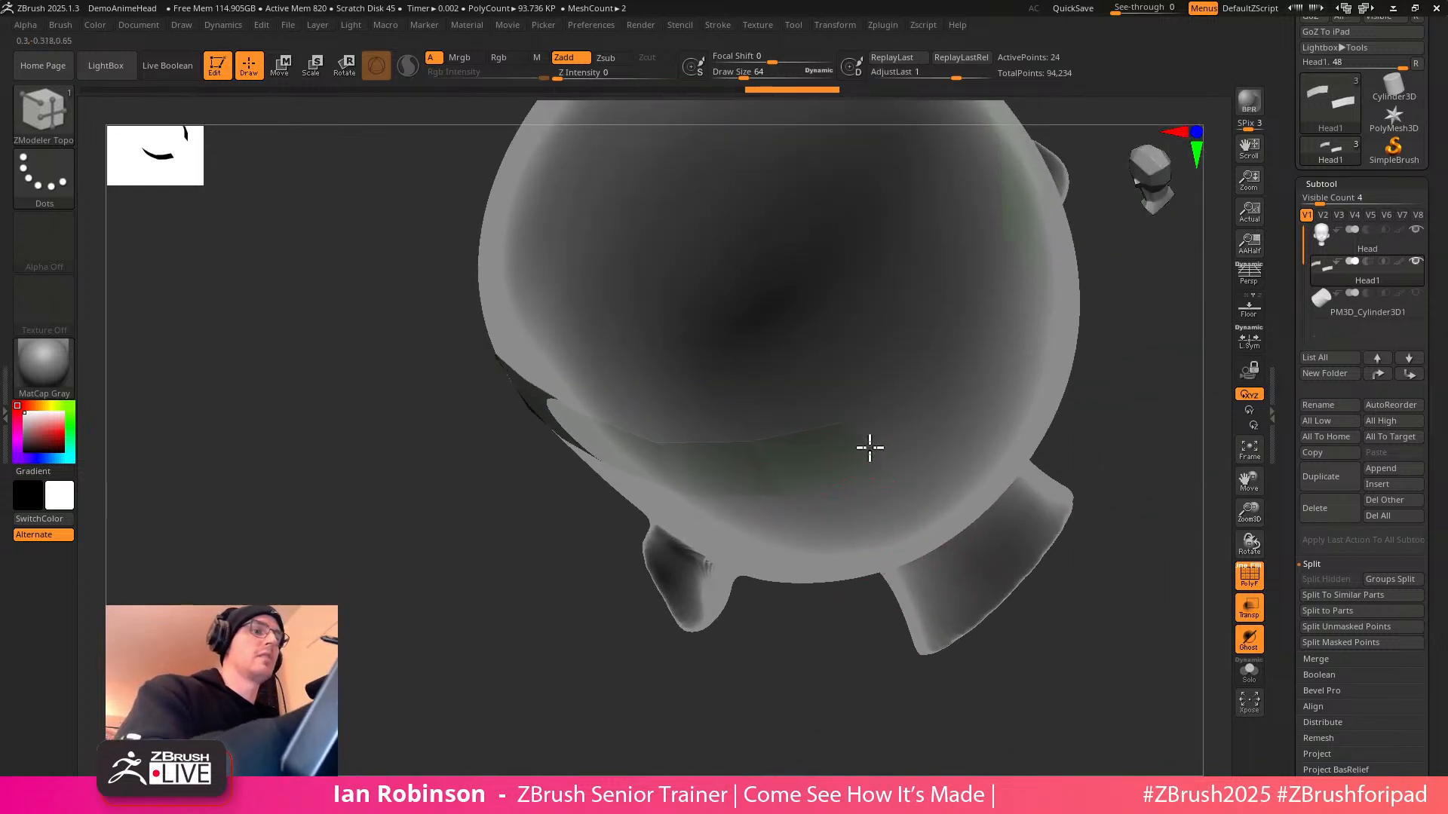
Undo the last two changes and extend the strip to meet its mirrored half across the back of the head
drag(921, 397, 956, 352)
key(ctrl+z)
key(ctrl+z)
drag(852, 739, 866, 637)
alt+drag(1134, 459, 1018, 430)
drag(1018, 430, 969, 426)
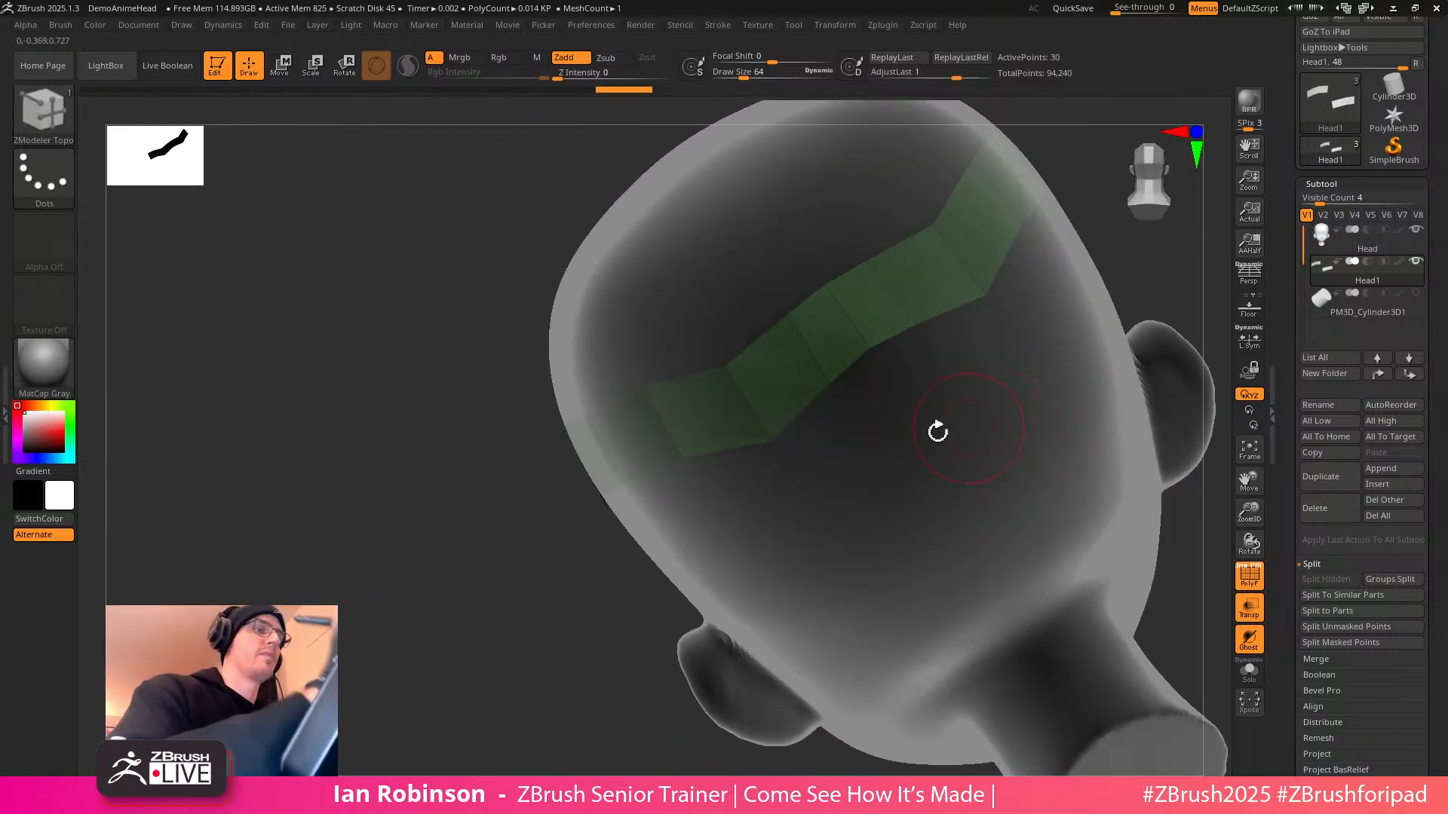
Extrude a second row of quads below the strip, running from the back of the head toward the temple
mouse_move(852, 372)
mouse_down()
mouse_move(896, 442)
mouse_move(805, 462)
mouse_up()
drag(604, 643, 713, 629)
drag(795, 469, 618, 525)
drag(1010, 490, 910, 454)
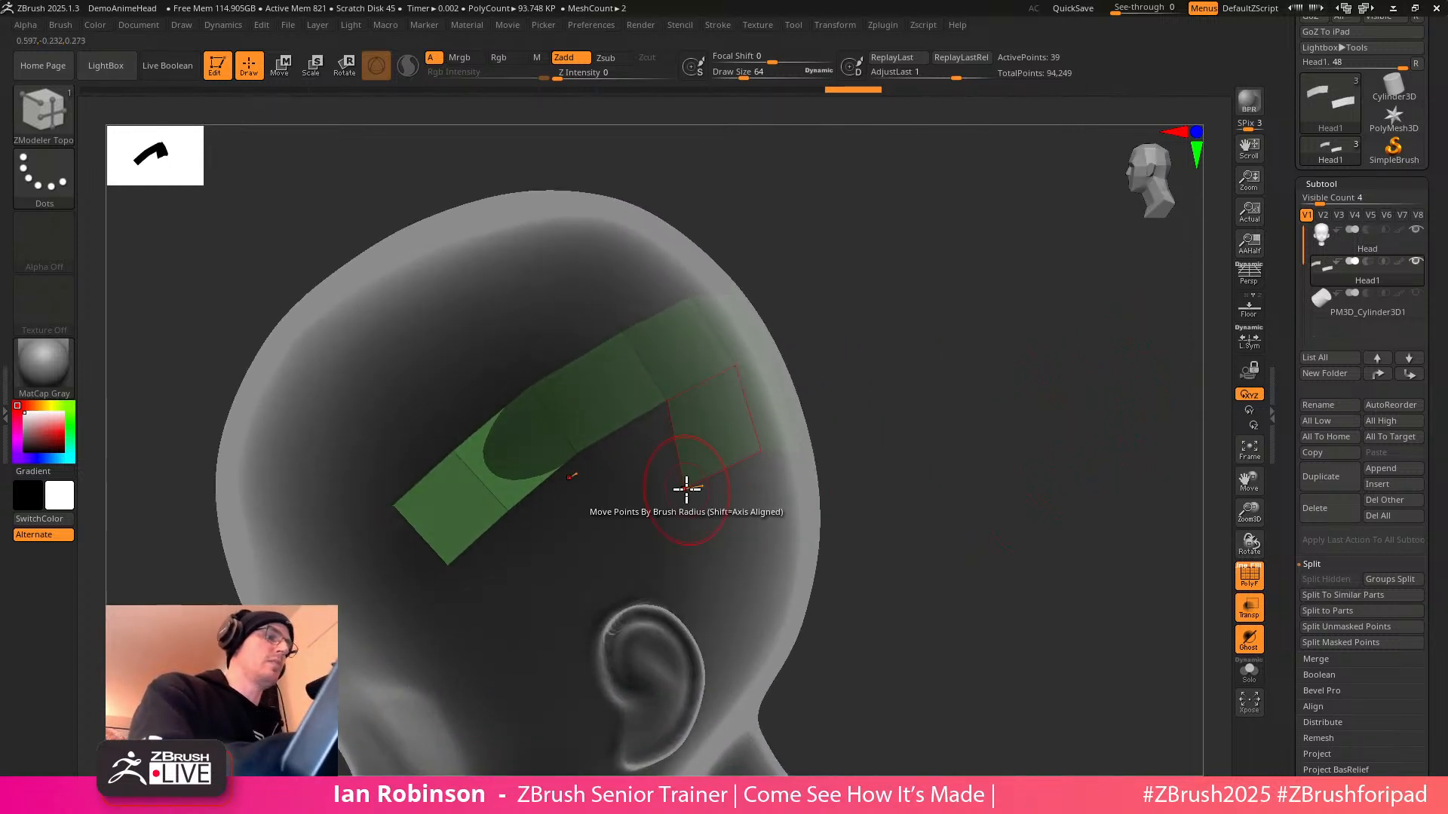
drag(737, 463, 478, 605)
Extrude another row of quads along the strip's upper edge with Extrude EdgeLoop
drag(980, 392, 1086, 460)
drag(1033, 412, 810, 275)
drag(543, 427, 497, 378)
key(alt)
drag(914, 271, 1025, 365)
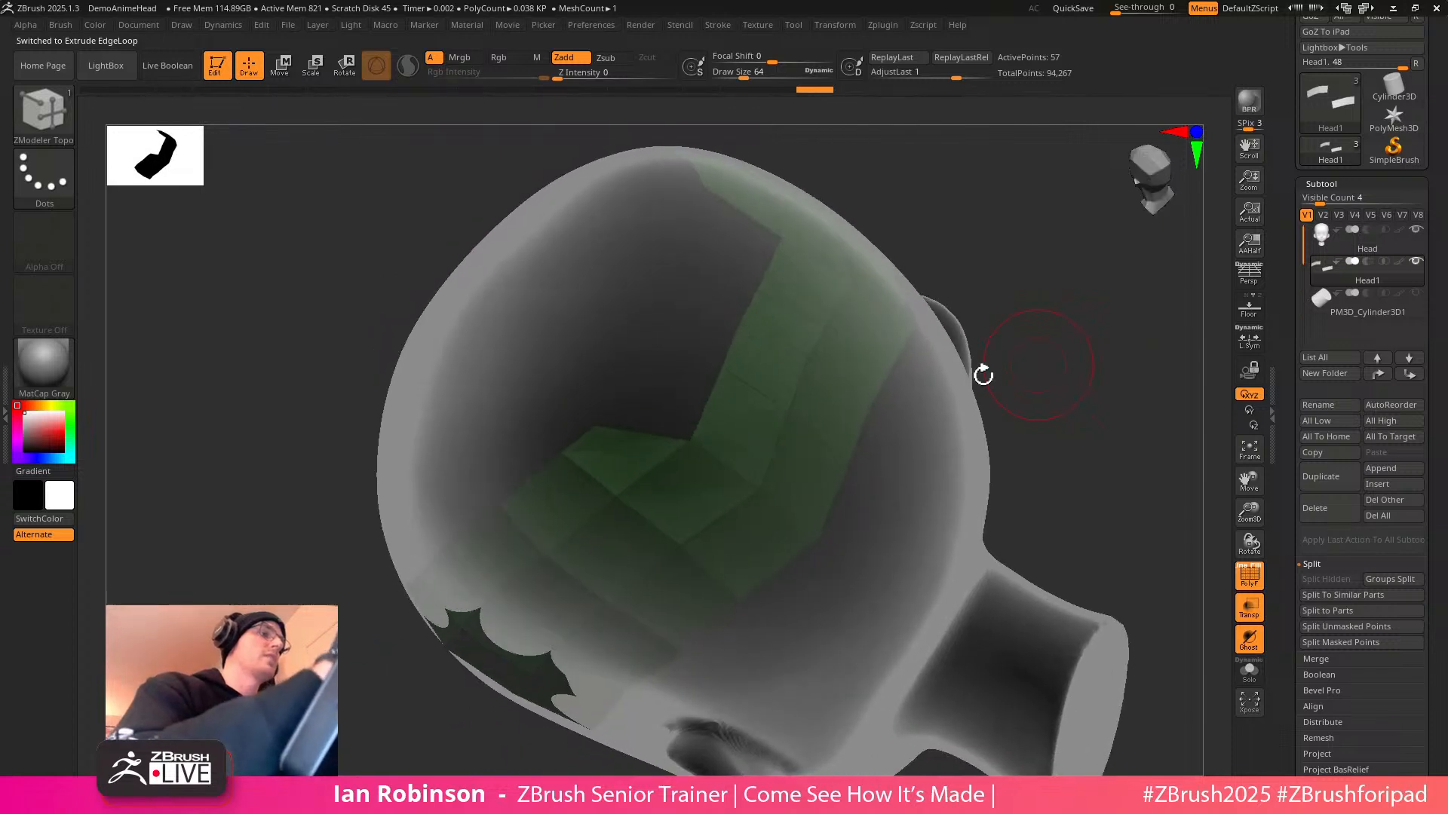
drag(702, 406, 623, 374)
Reduce the draw size to about 11 and weld the loose corner points to close the gaps in the new row
key(s)
click(604, 415)
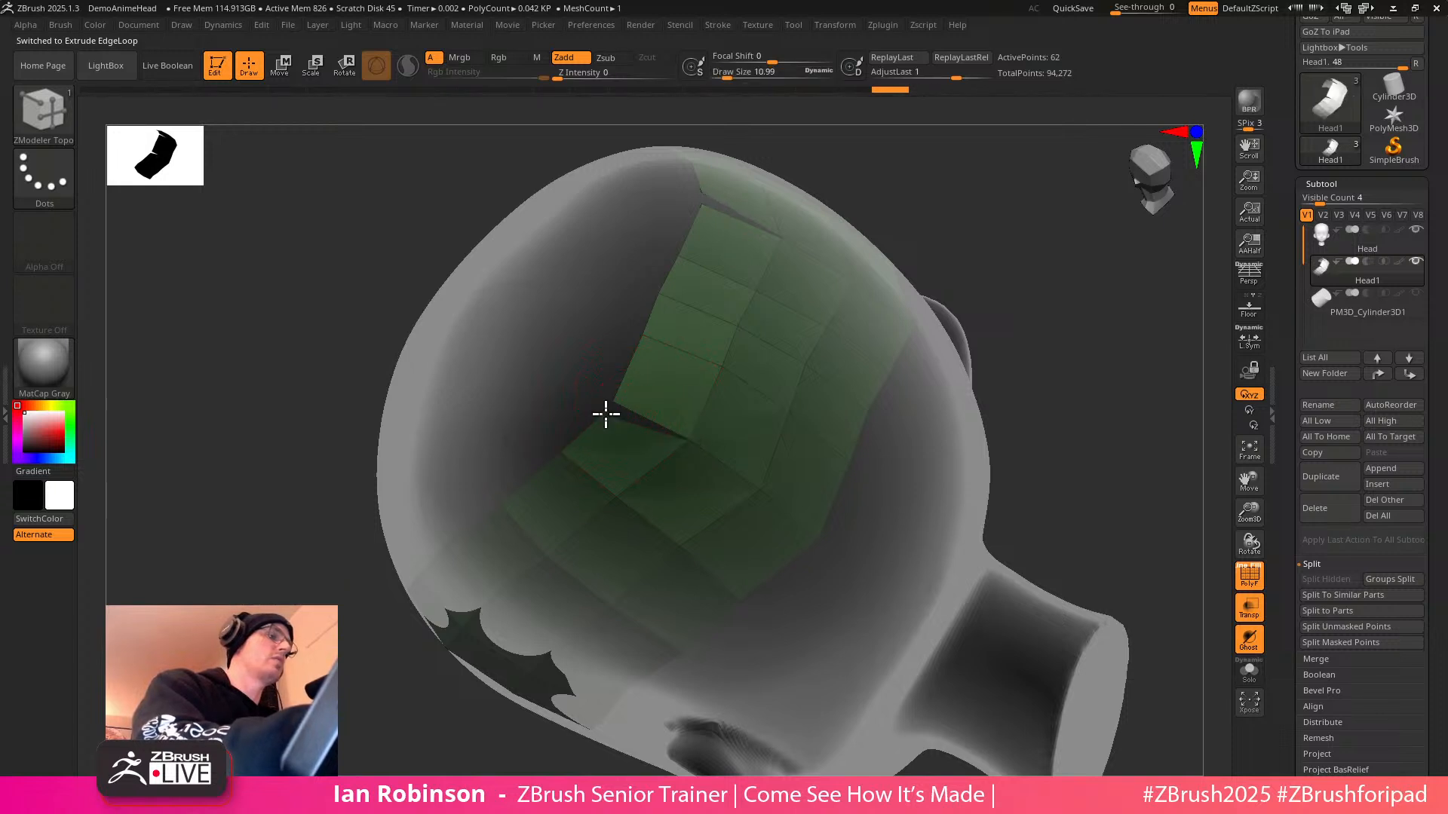
drag(616, 407, 603, 401)
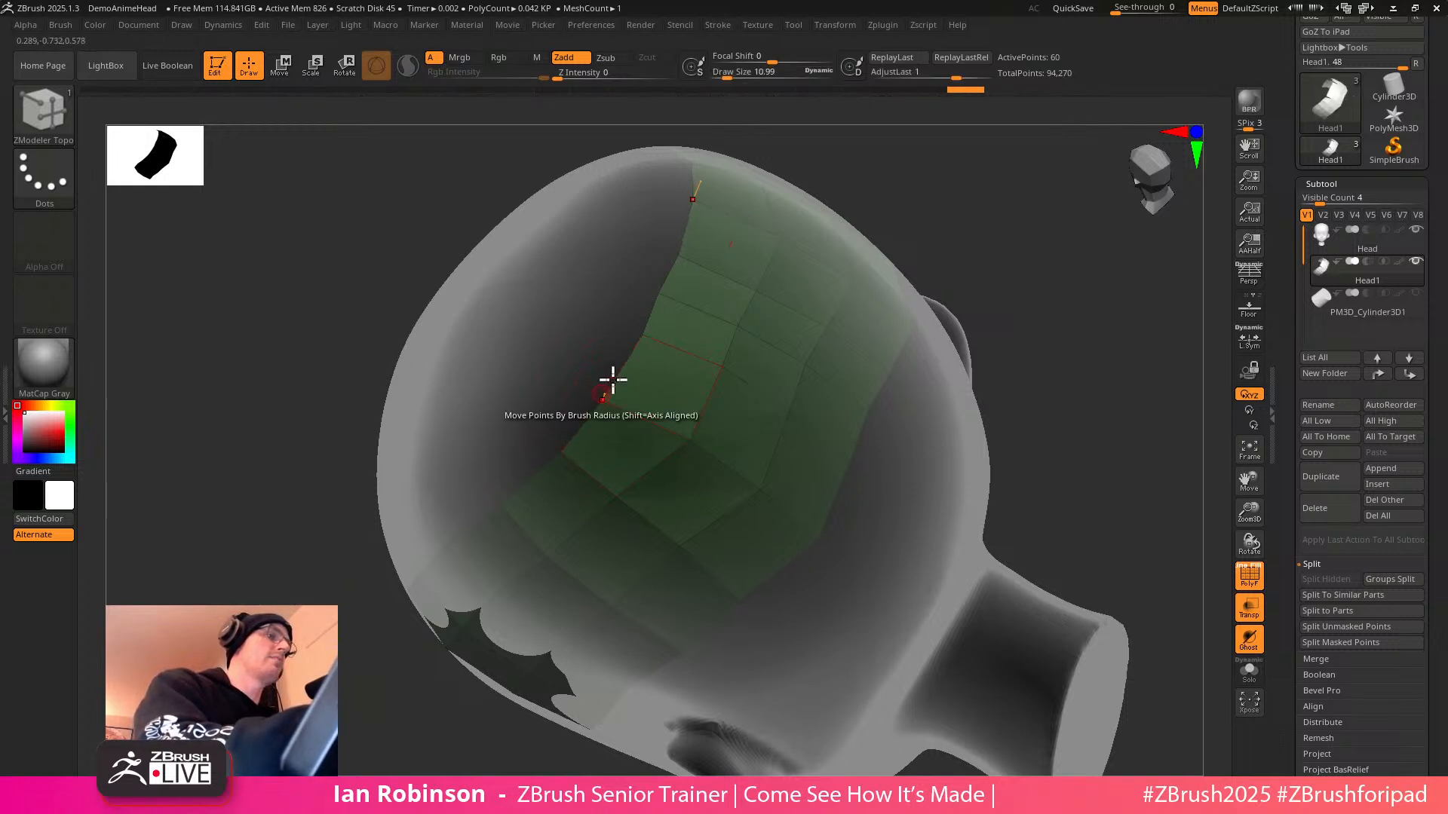
Raise the draw size to about 55 and smooth the quad patch from the back of the head to the temple
key(s)
mouse_move(1044, 260)
alt+mouse_down()
mouse_move(1034, 303)
mouse_move(1046, 304)
alt+mouse_up()
mouse_move(1047, 304)
mouse_down()
mouse_move(1053, 288)
mouse_move(916, 332)
mouse_up()
key(s)
shift+drag(705, 414, 696, 413)
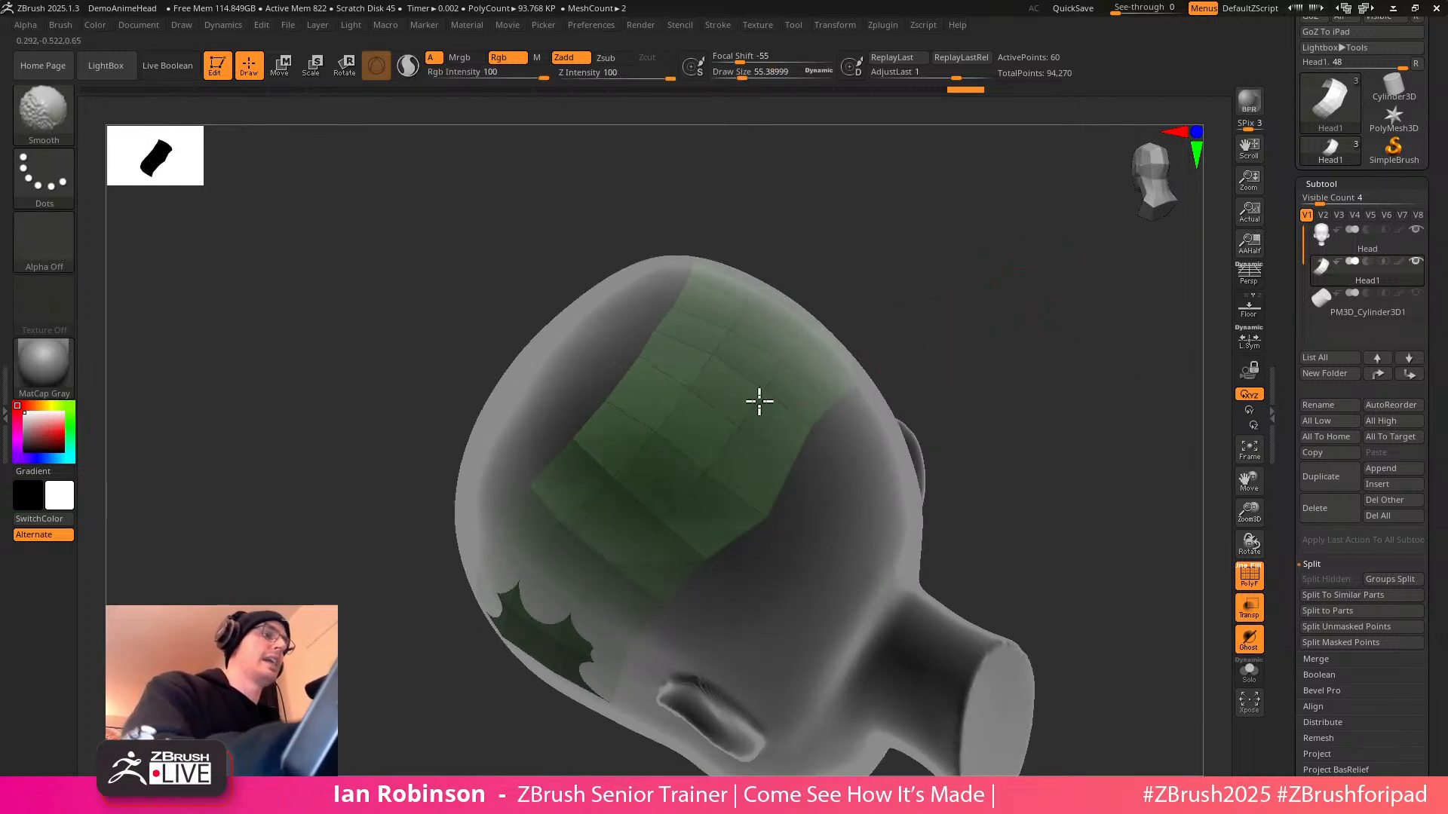
drag(1013, 362, 744, 511)
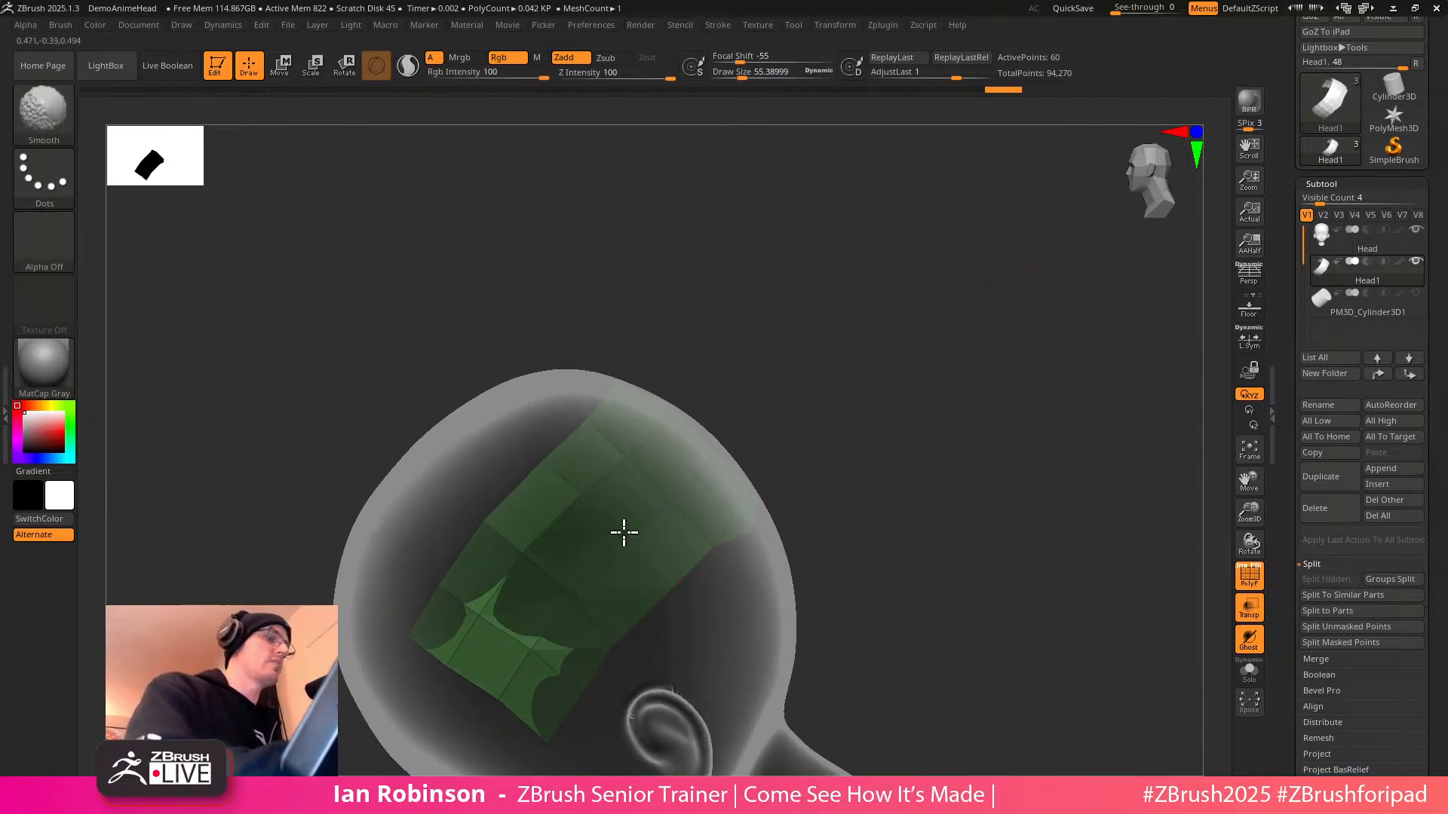
shift+drag(635, 527, 501, 595)
Extrude another edge loop along the patch and set the brush draw size to about 36
mouse_move(926, 494)
alt+mouse_down()
mouse_move(983, 414)
mouse_move(1002, 422)
alt+mouse_up()
mouse_move(1003, 422)
alt+mouse_down()
mouse_move(1023, 474)
mouse_move(1079, 453)
mouse_move(885, 489)
alt+mouse_up()
click(843, 478)
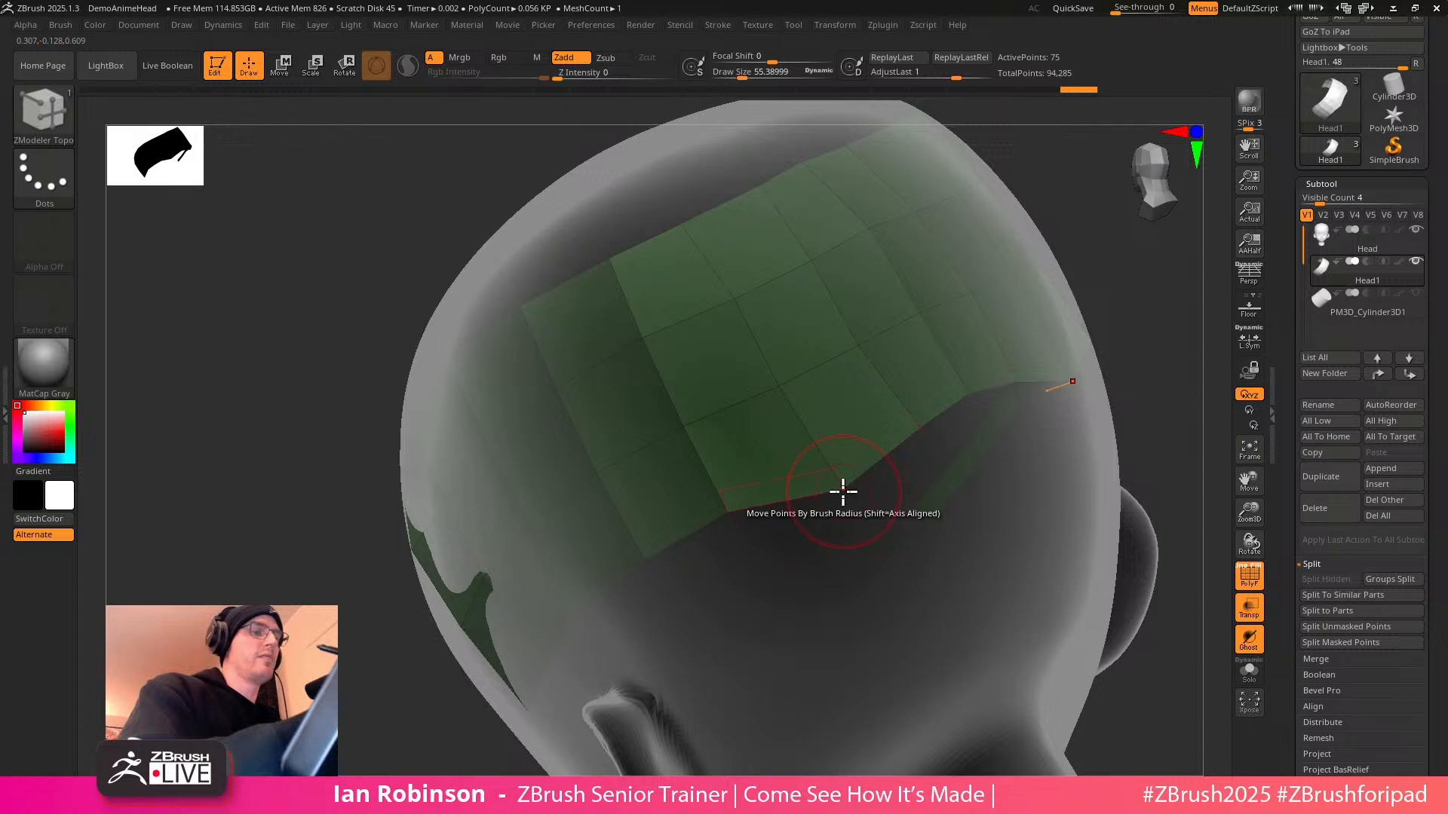
key(s)
drag(858, 505, 852, 494)
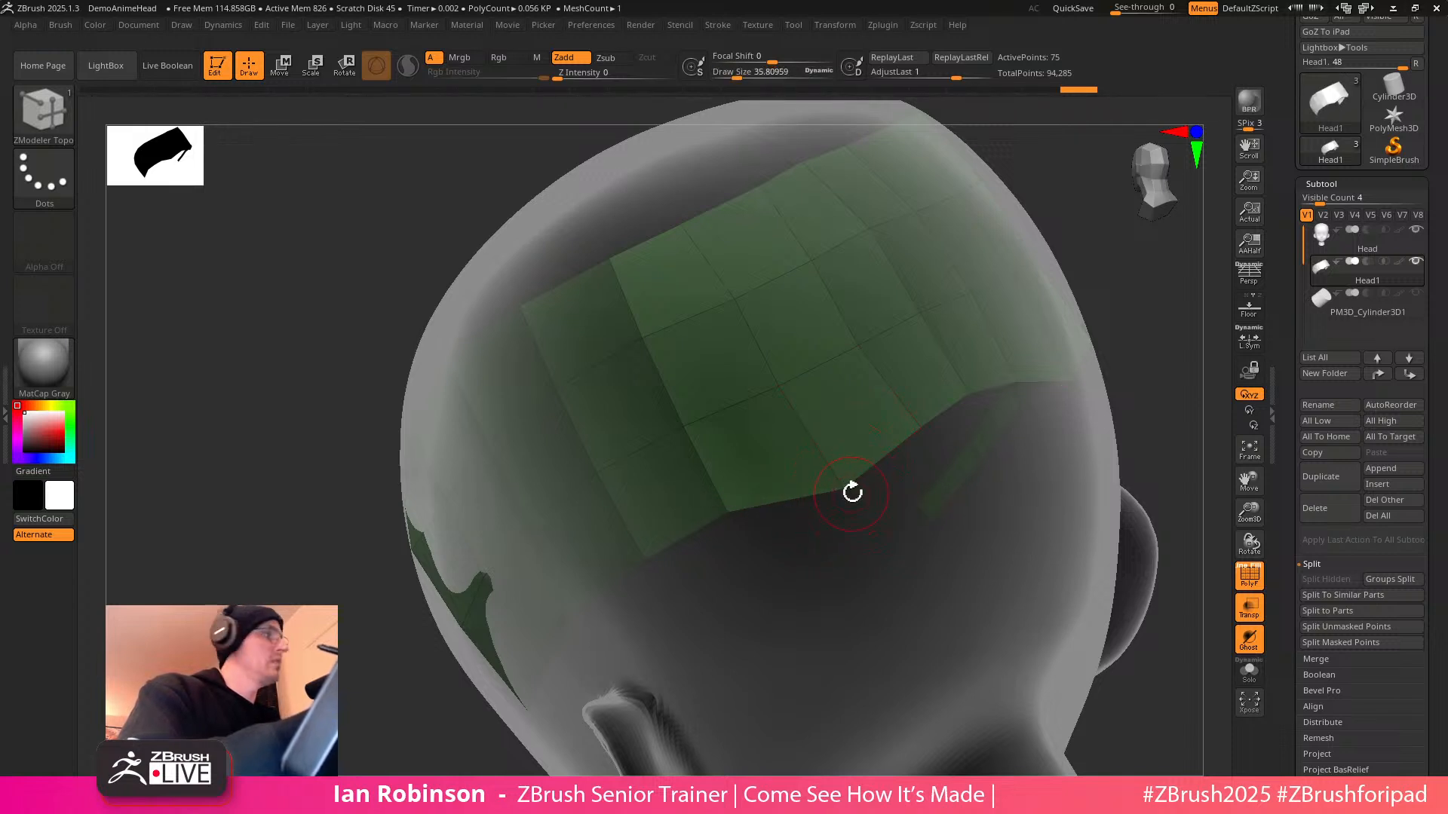
Shape the patch's lower edge and extrude a column of quads down behind the ear
alt+drag(1156, 426, 793, 514)
drag(973, 419, 729, 493)
key(shift)
drag(724, 411, 761, 477)
drag(939, 421, 905, 445)
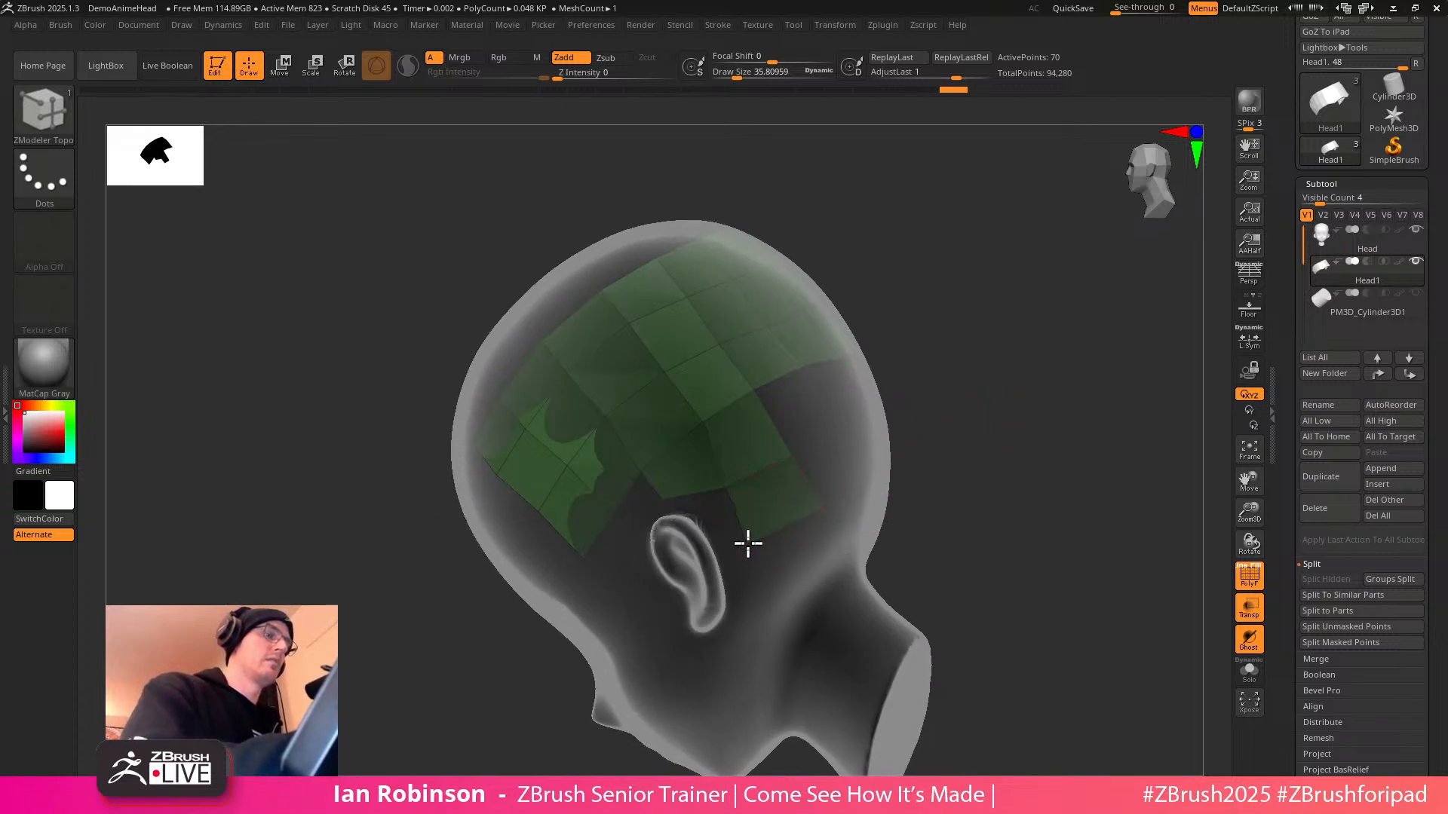
drag(827, 510, 783, 537)
drag(985, 459, 814, 522)
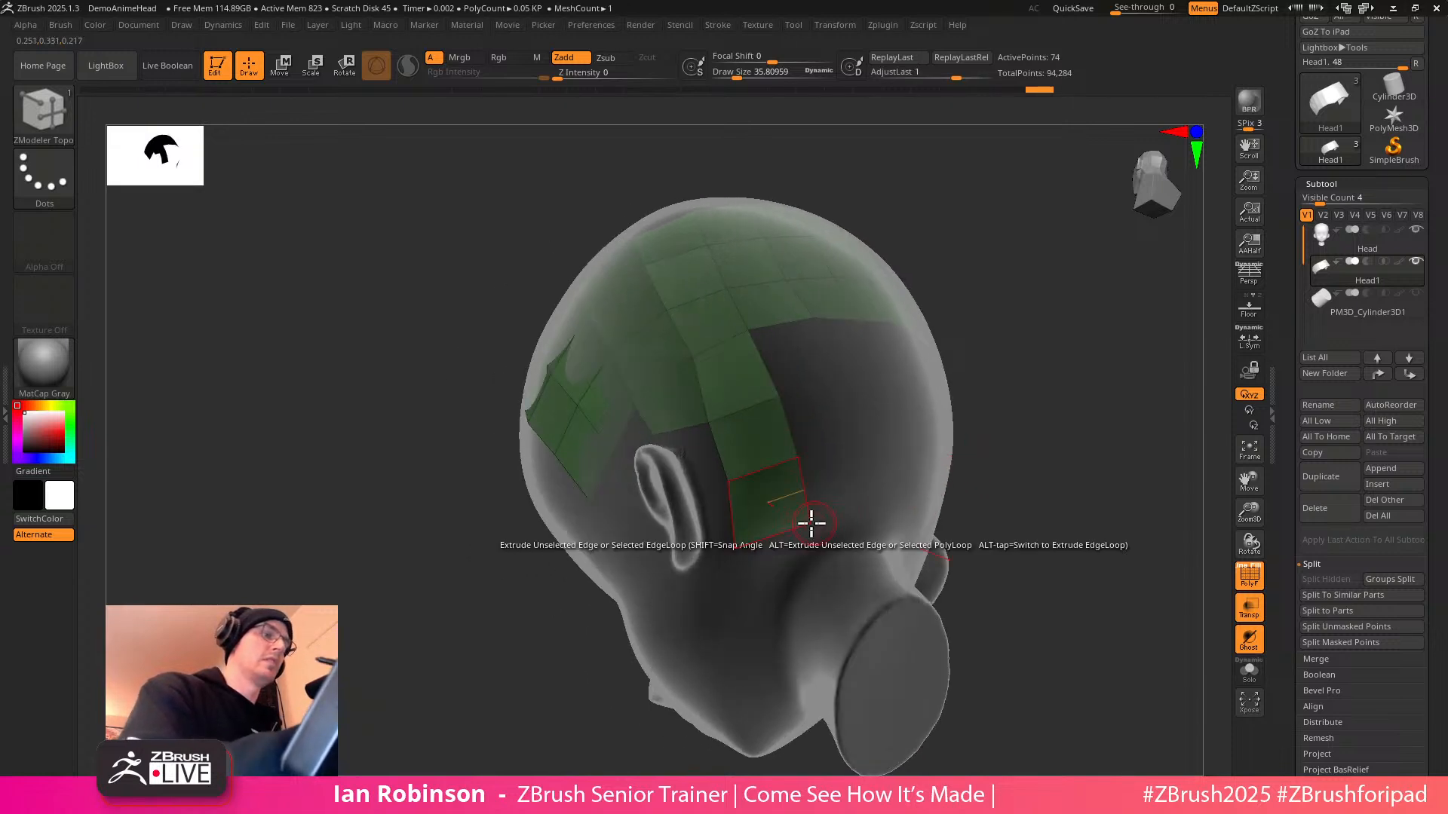
Extrude a band of quads from the column behind the ear across the back of the head to the centreline
drag(782, 394, 834, 411)
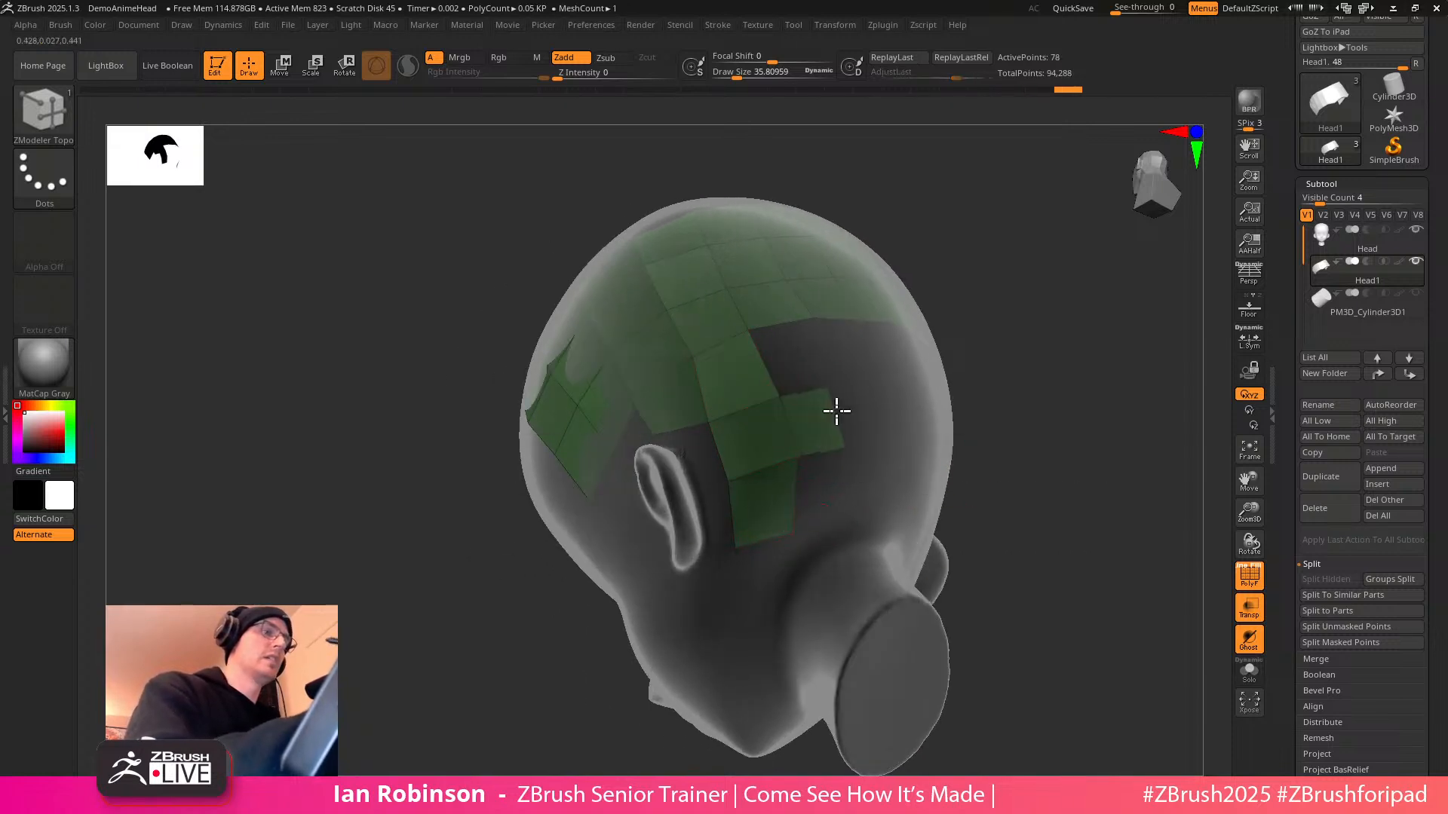
drag(1061, 365, 837, 420)
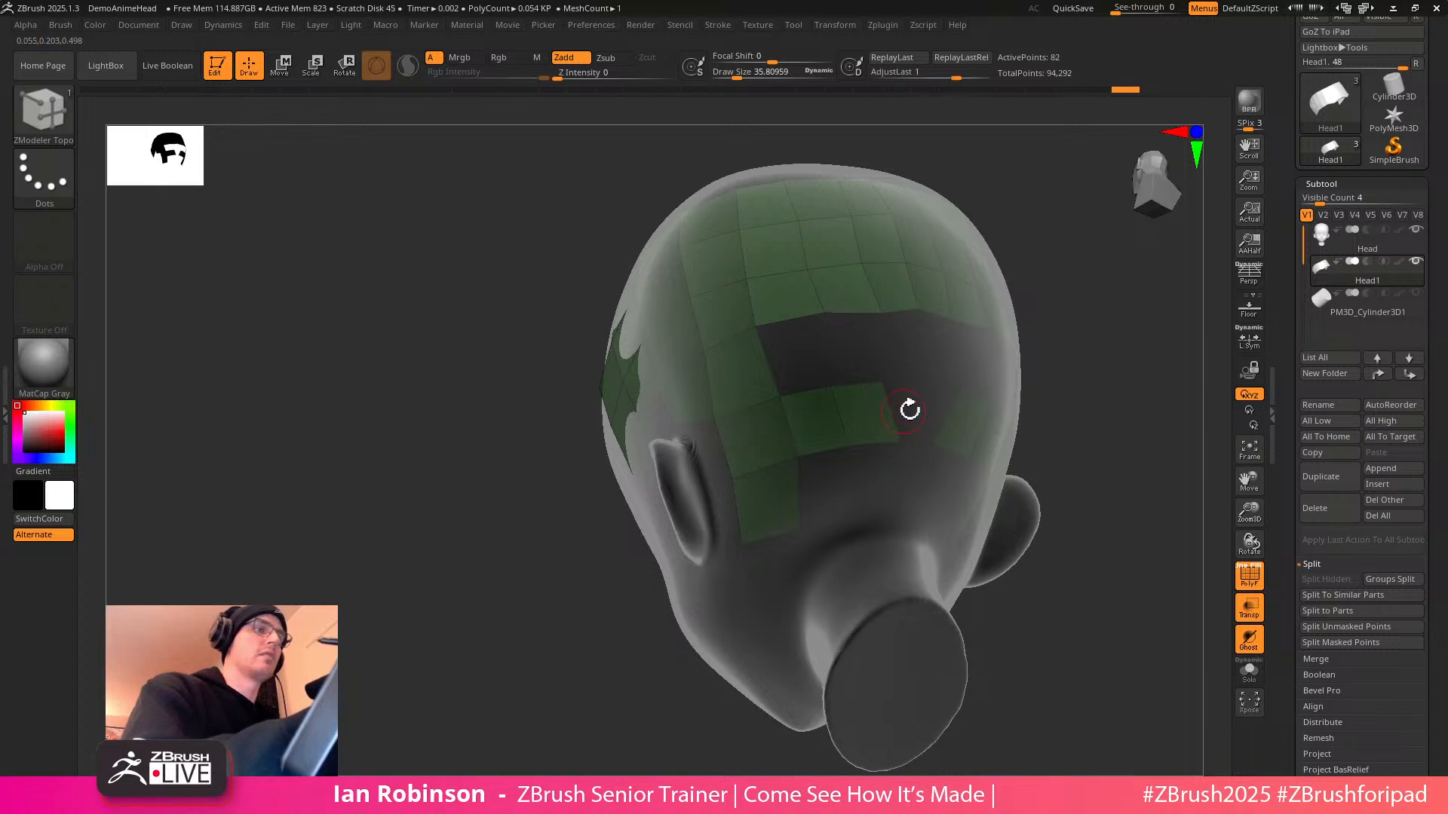
click(911, 410)
drag(1122, 355, 1076, 355)
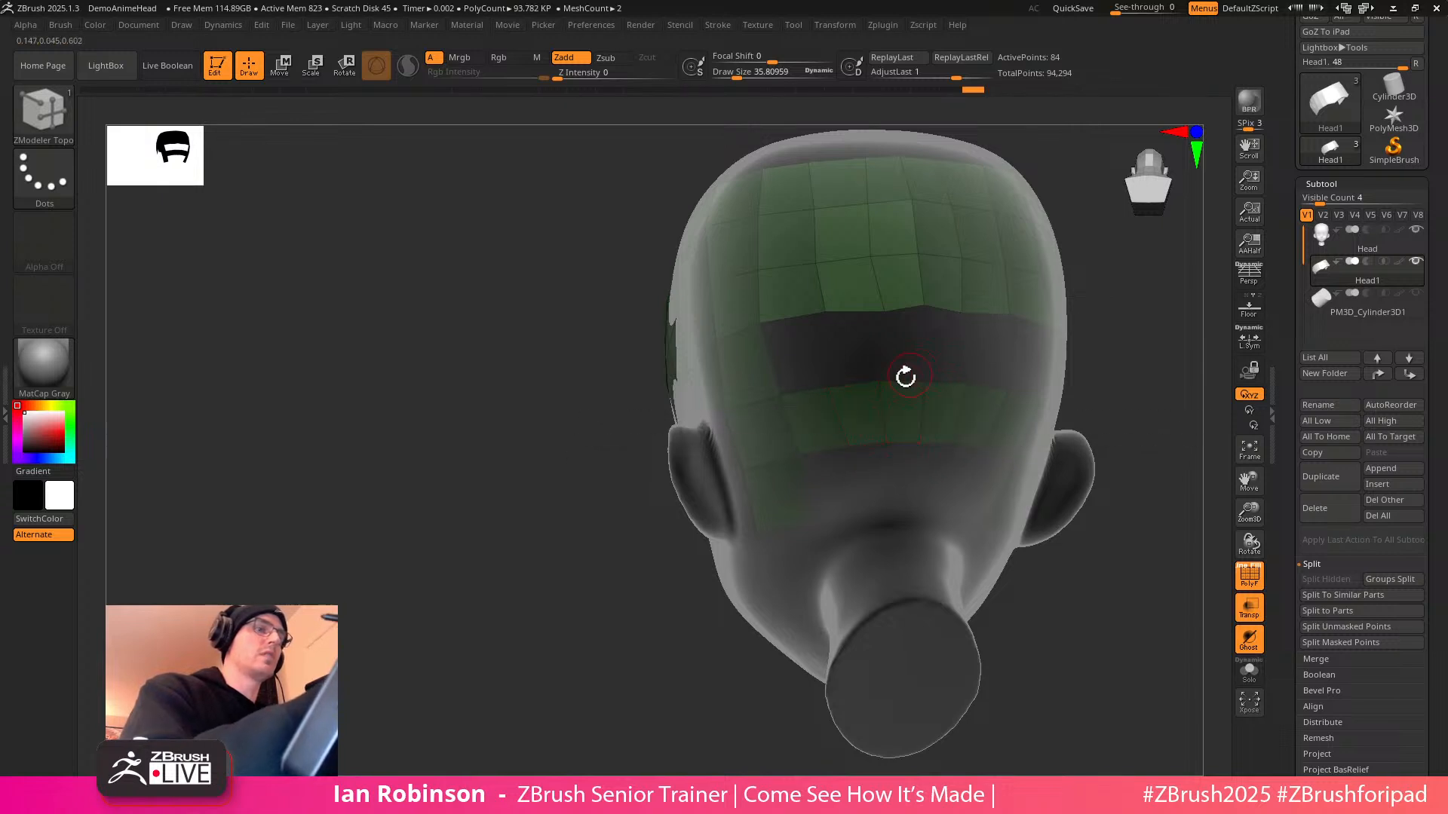
Fill the gap between the lower band and the upper patch by bridging quads at the back of the head
drag(898, 381, 900, 309)
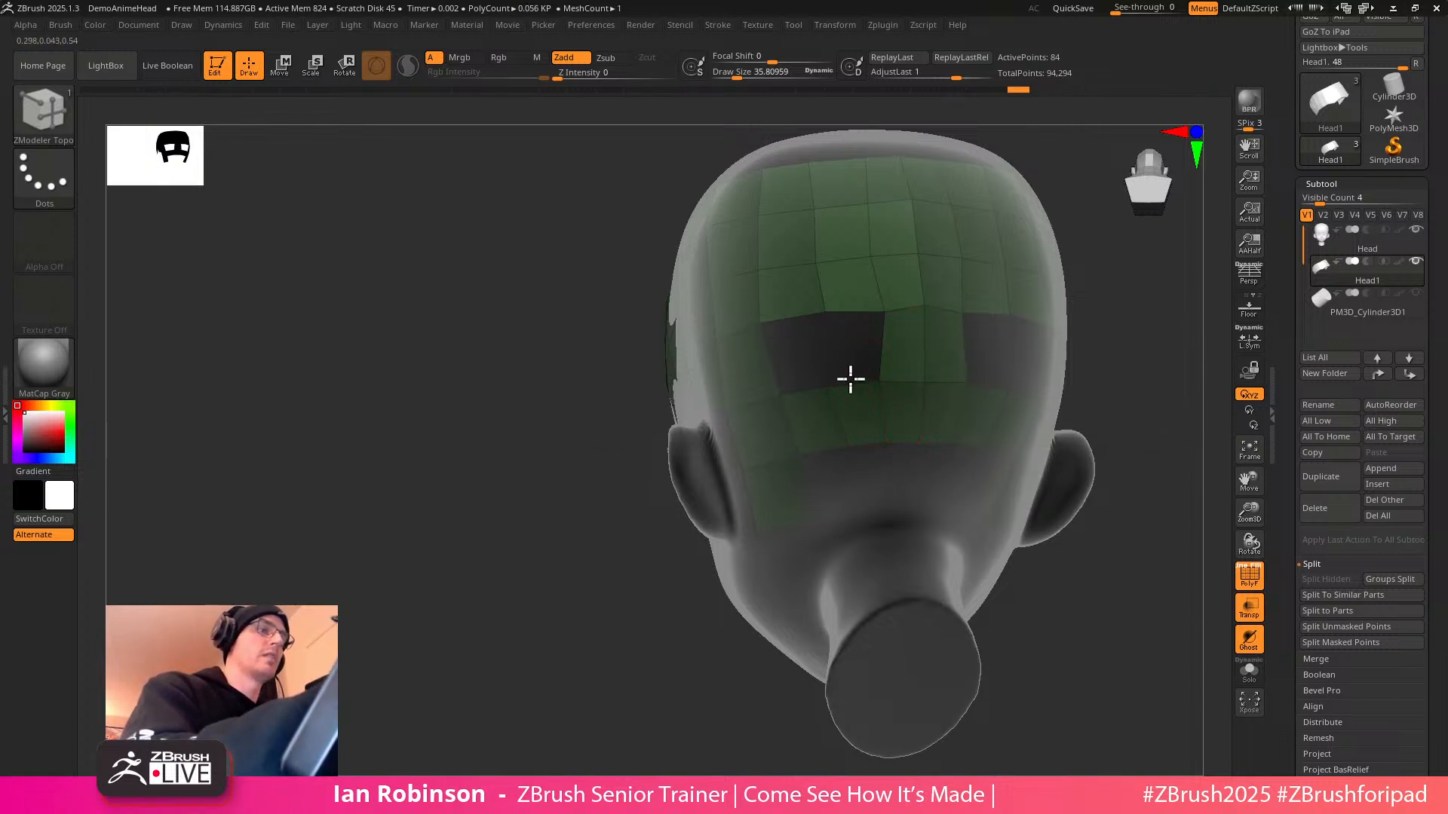
drag(851, 385, 853, 317)
drag(801, 394, 795, 319)
Isolate the new topology patch to inspect its quad flow from the side, then show the head again
mouse_move(584, 550)
alt+mouse_down()
mouse_move(656, 636)
mouse_move(1002, 491)
mouse_move(1007, 462)
alt+mouse_up()
key(s)
mouse_move(1004, 479)
mouse_down()
mouse_move(1056, 485)
mouse_move(978, 616)
mouse_up()
mouse_move(979, 615)
alt+mouse_down()
mouse_move(1042, 608)
mouse_move(1040, 563)
mouse_move(1063, 534)
alt+mouse_up()
click(989, 641)
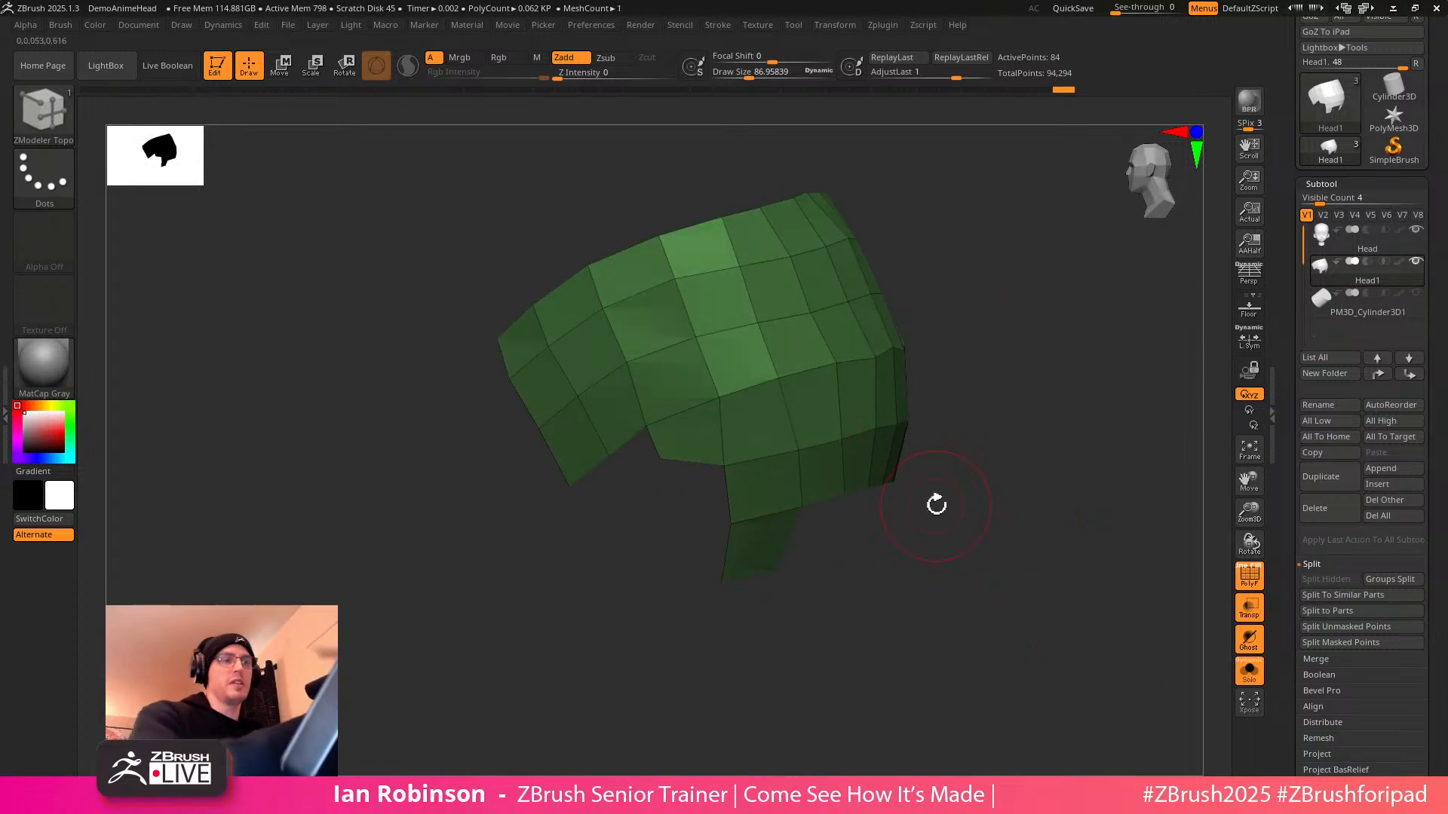
click(1248, 669)
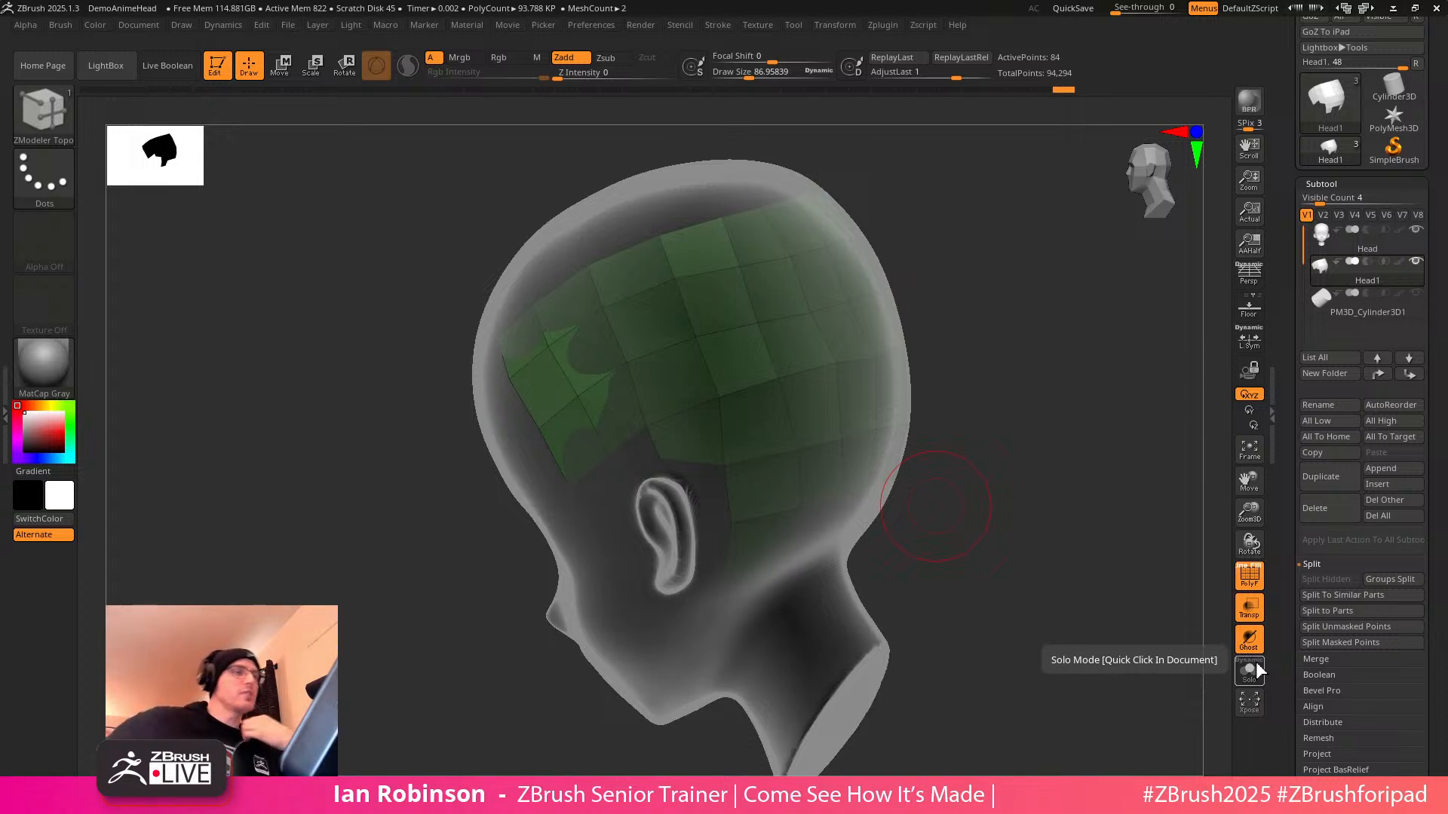
mouse_move(987, 462)
mouse_down()
mouse_move(992, 440)
mouse_move(981, 448)
mouse_up()
key(s)
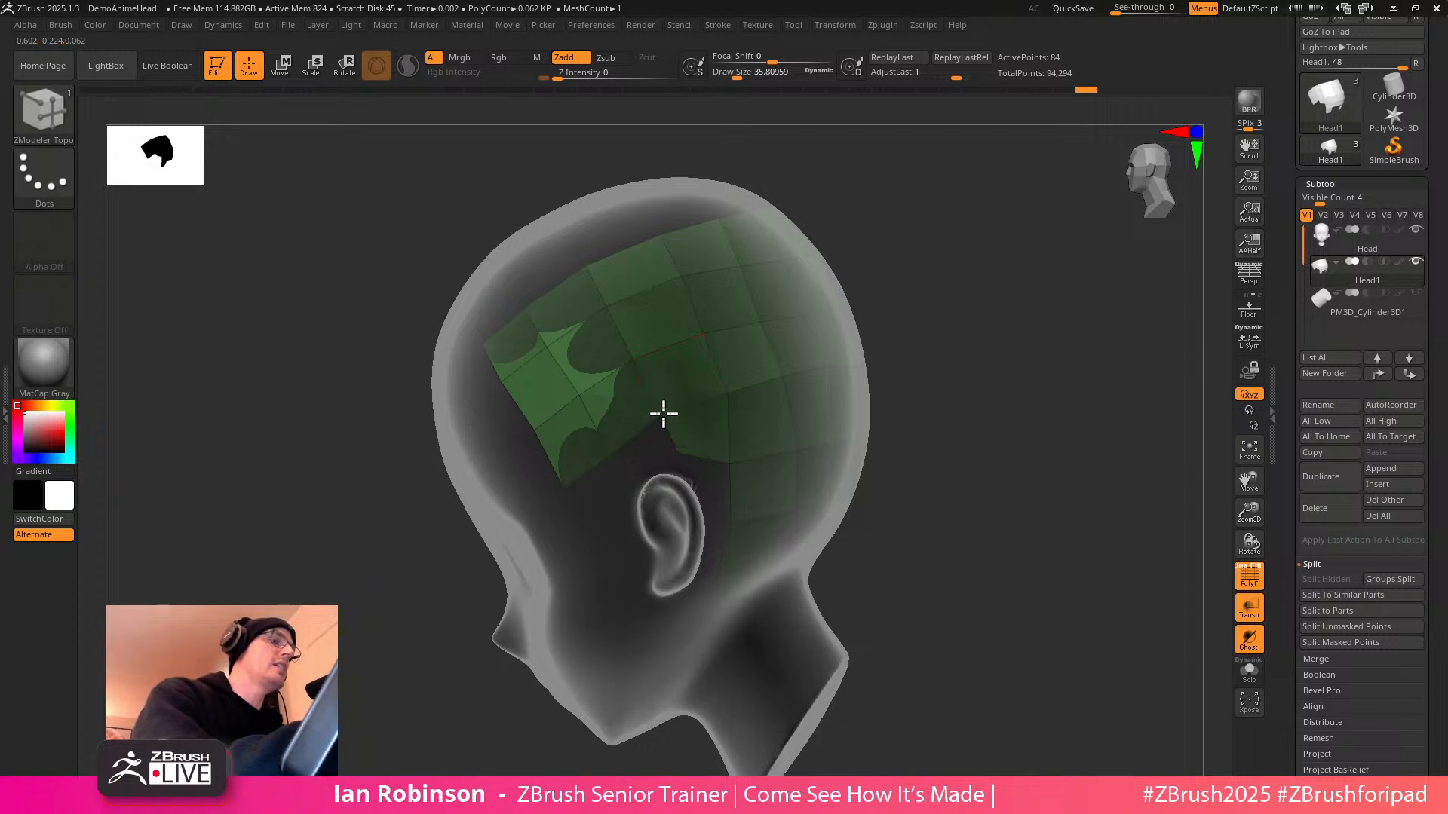
alt+drag(935, 451, 970, 436)
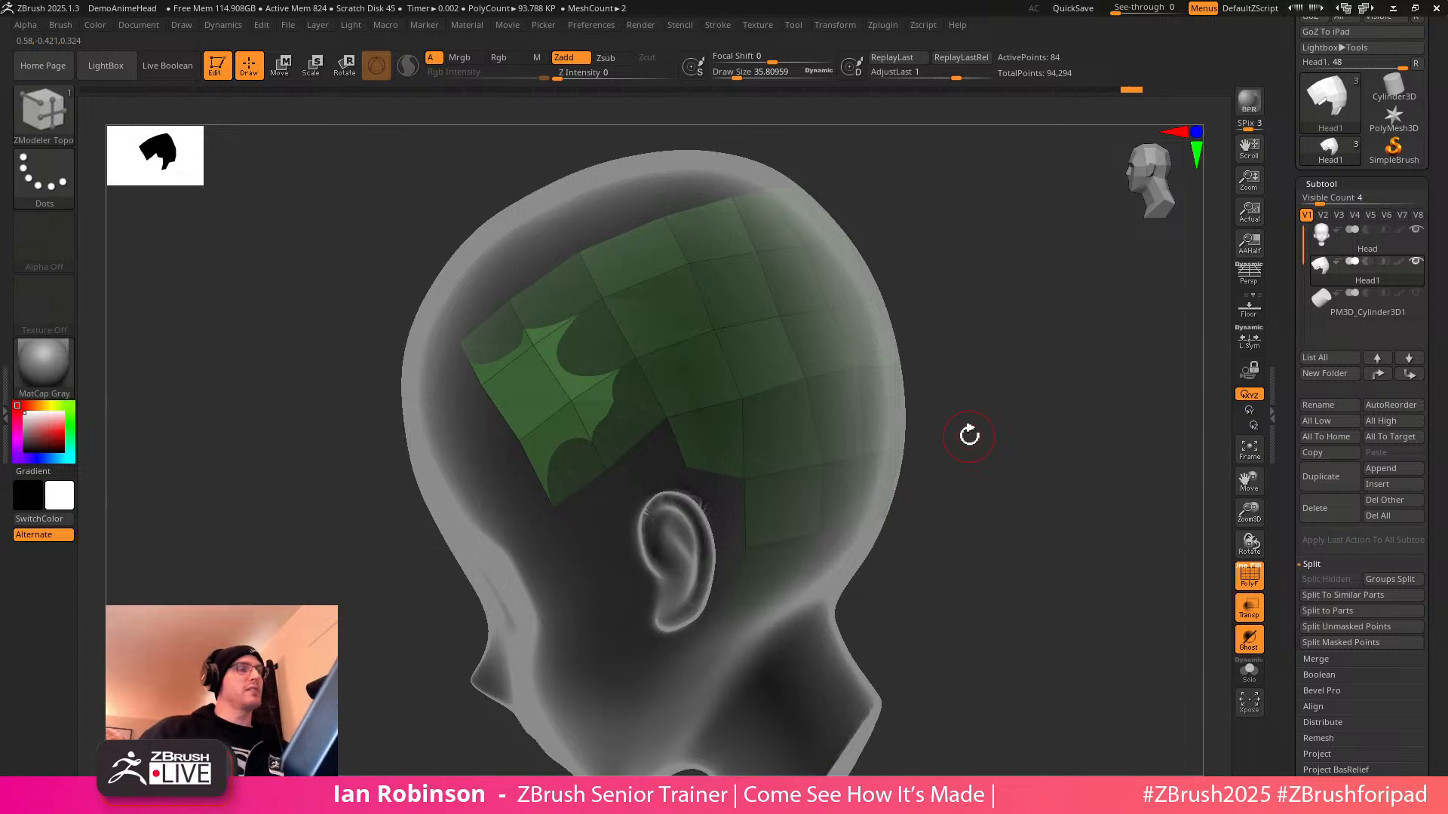
drag(1018, 533, 1056, 501)
Delete the Head1 and PM3D_Cylinder3D1 subtools so that only the Head subtool is left
key(Up)
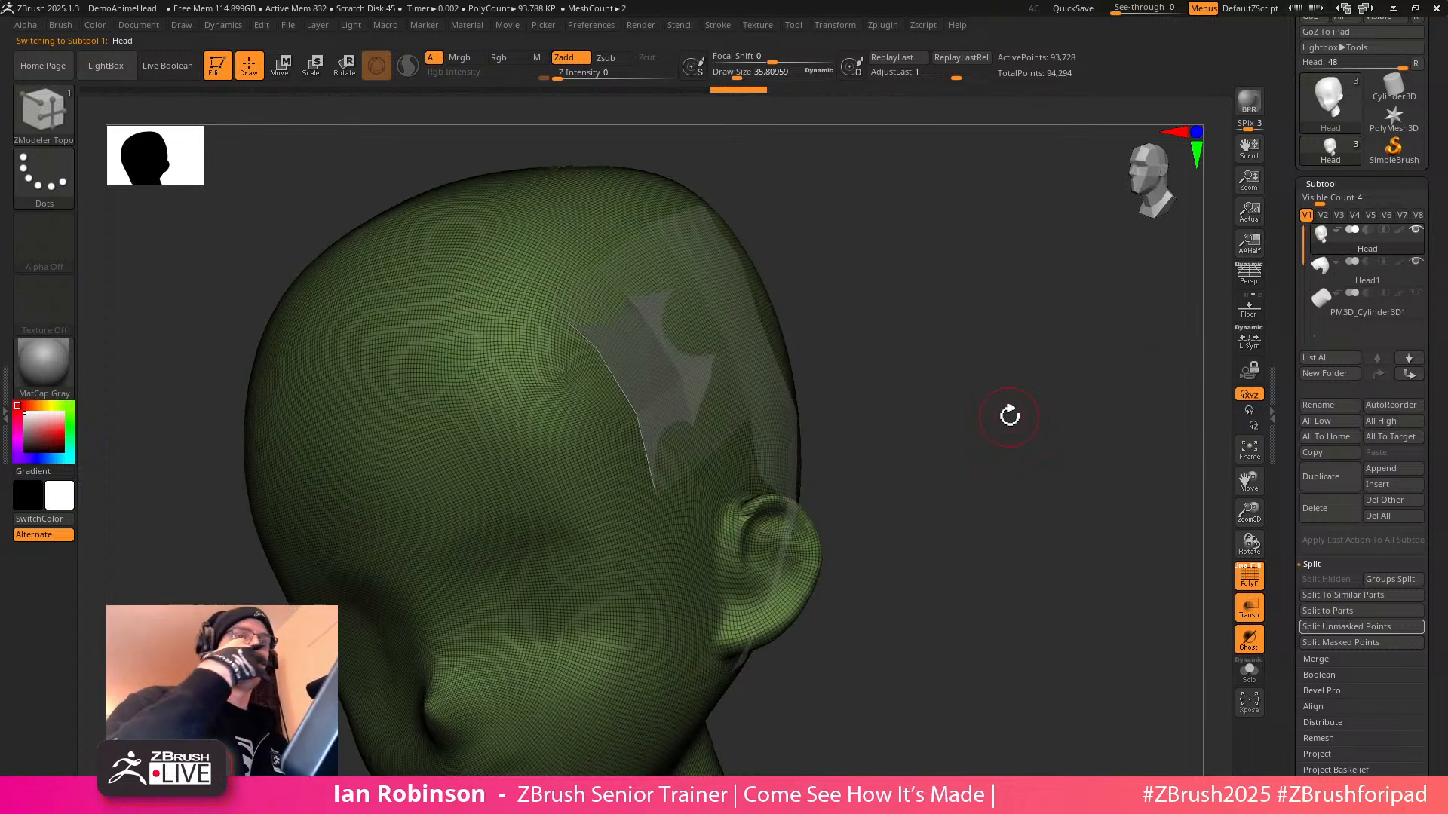
click(1341, 282)
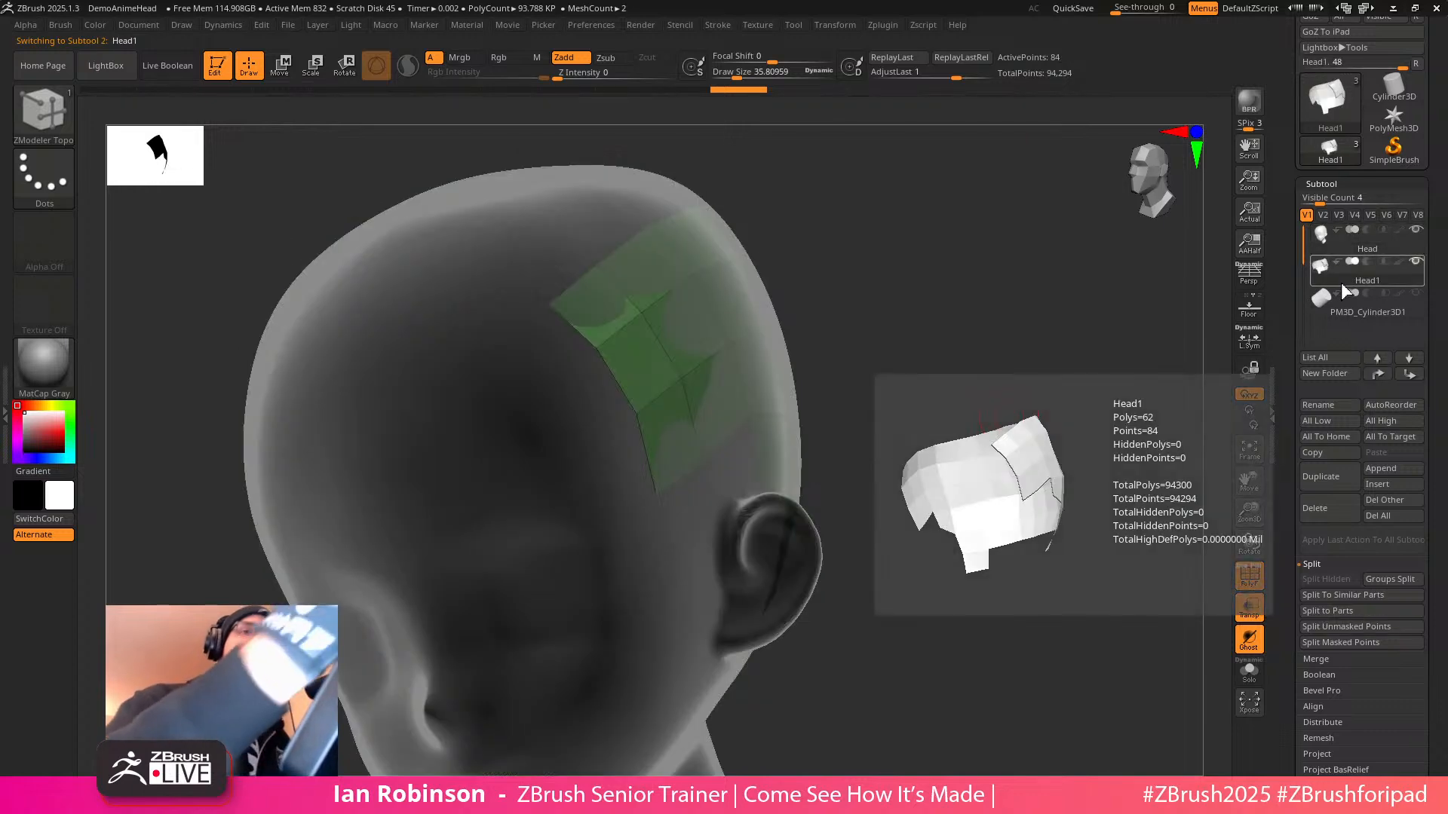
click(1314, 509)
click(1186, 536)
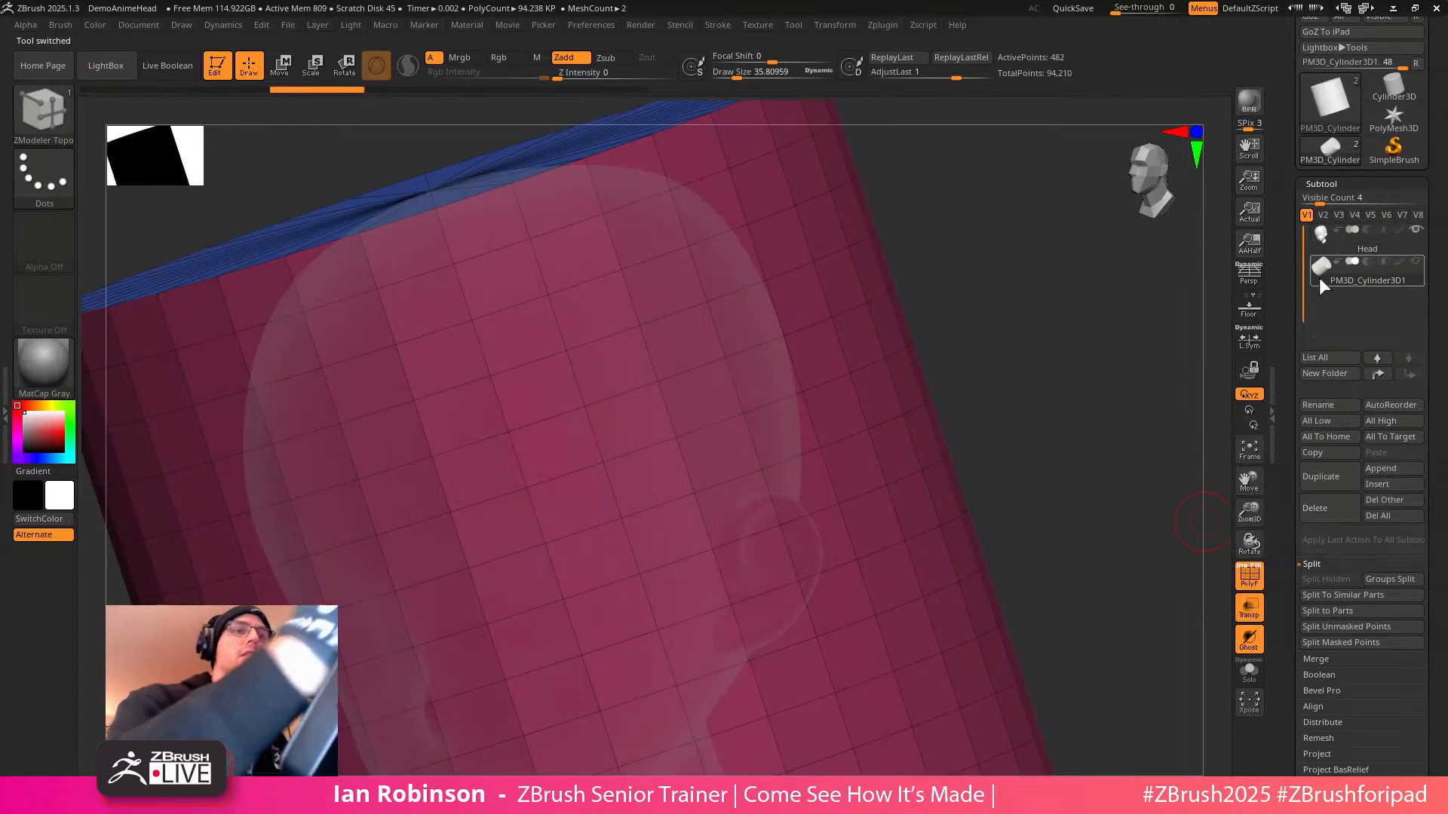
click(1314, 508)
click(1190, 533)
Frame the head in a straight front view and insert a ZSphere as a new subtool
key(f)
shift+drag(1066, 417, 1097, 445)
key(f)
click(1391, 485)
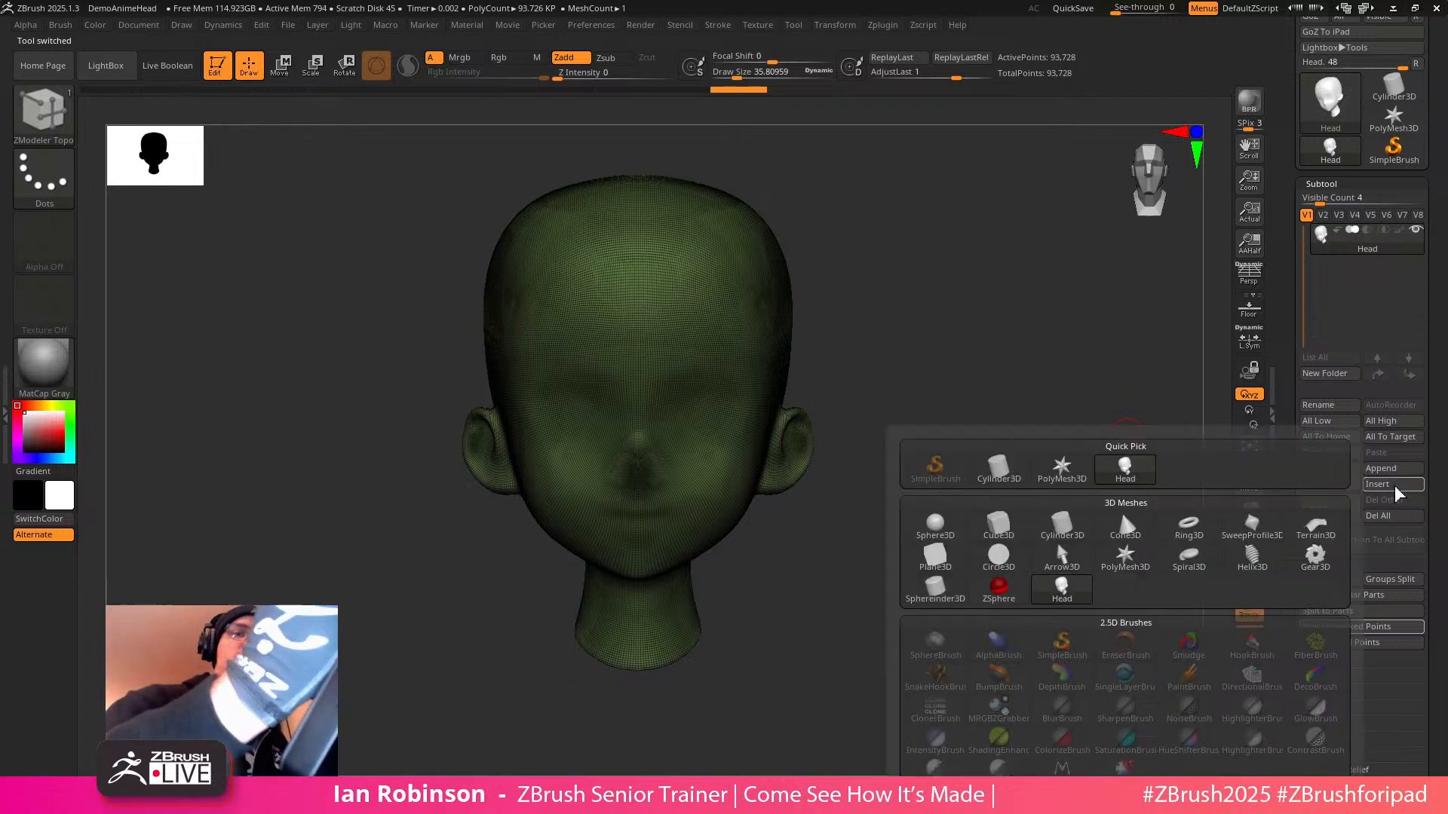
click(1379, 491)
click(1003, 592)
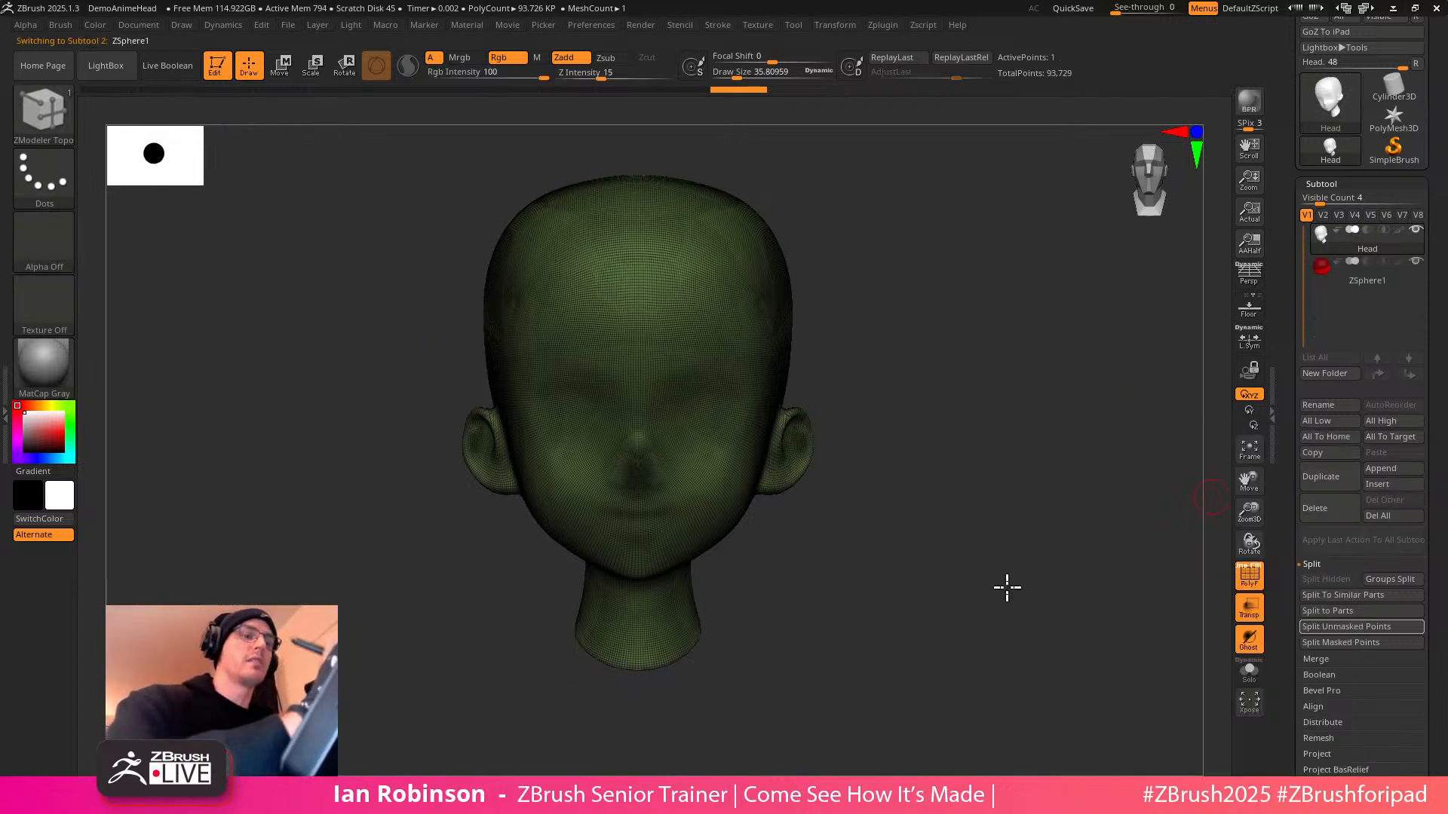
Select the ZSphere subtool, scale the sphere down and move it up to between the eyes inside the head
key(w)
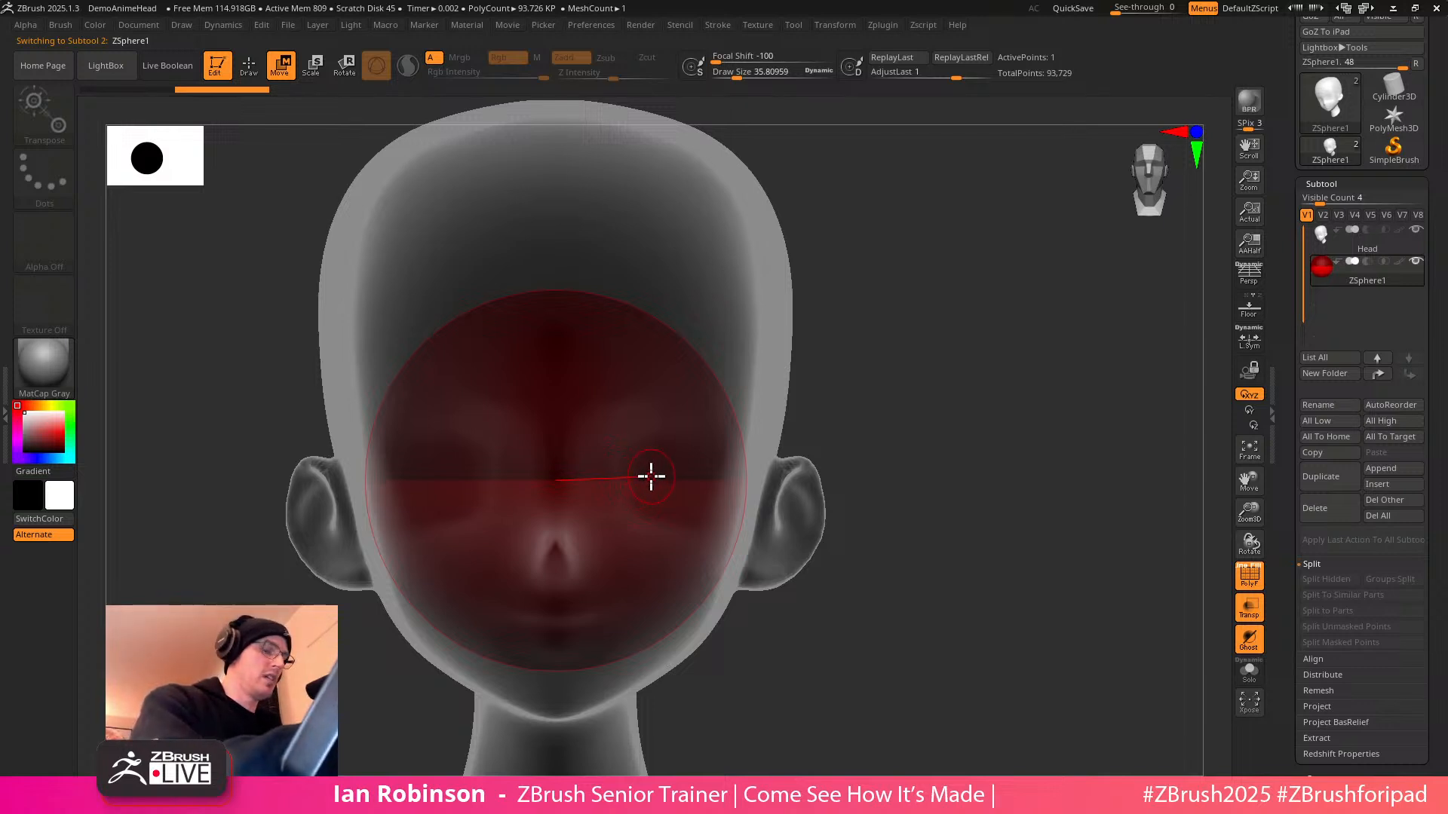
key(e)
drag(632, 497, 550, 375)
key(w)
drag(572, 494, 585, 437)
key(q)
alt+drag(939, 347, 953, 390)
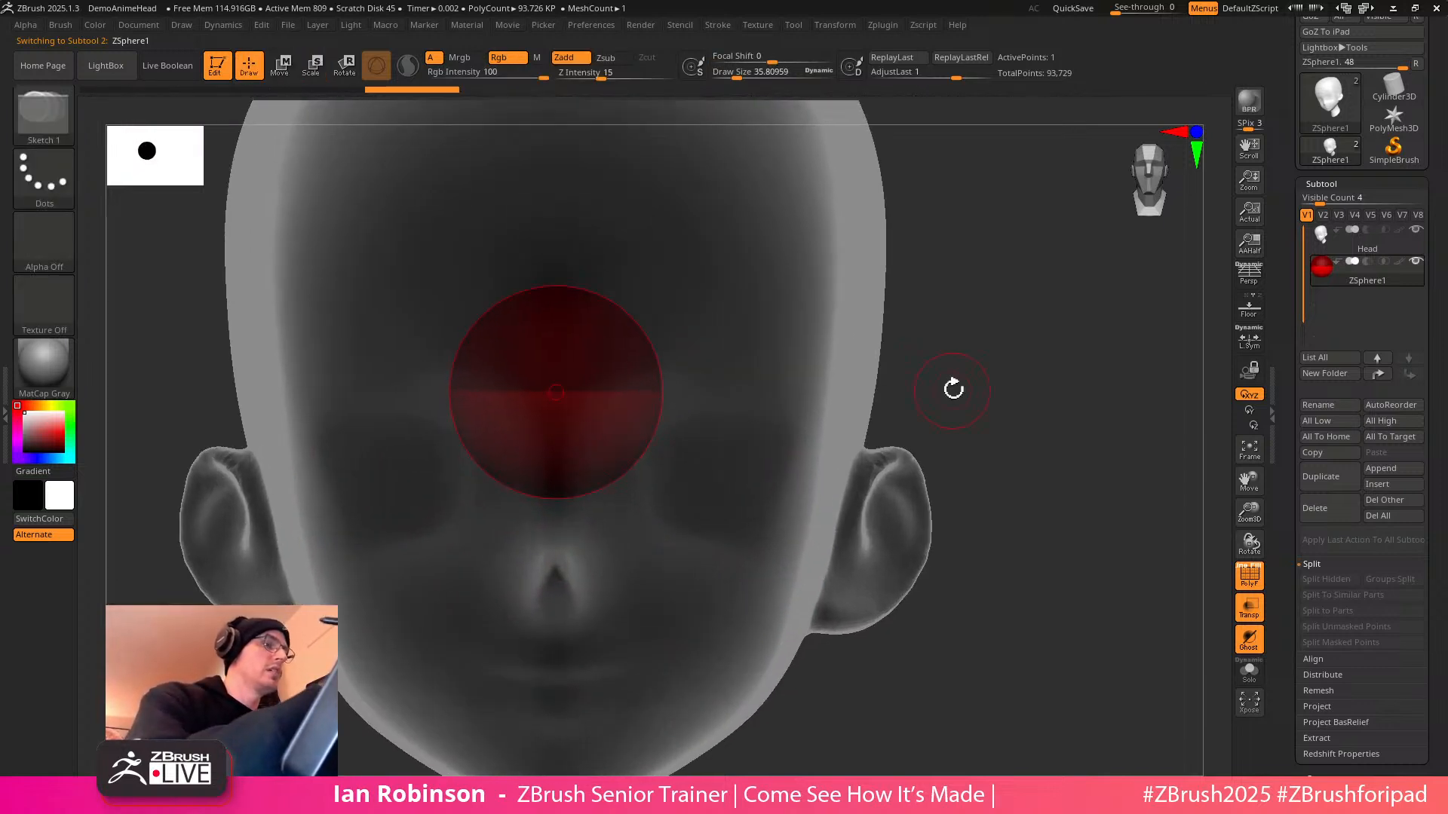
Turn off transparency so the head shows solid while the ZSphere subtool stays selected
click(1321, 251)
click(1321, 268)
click(1249, 606)
alt+drag(1086, 471, 1080, 442)
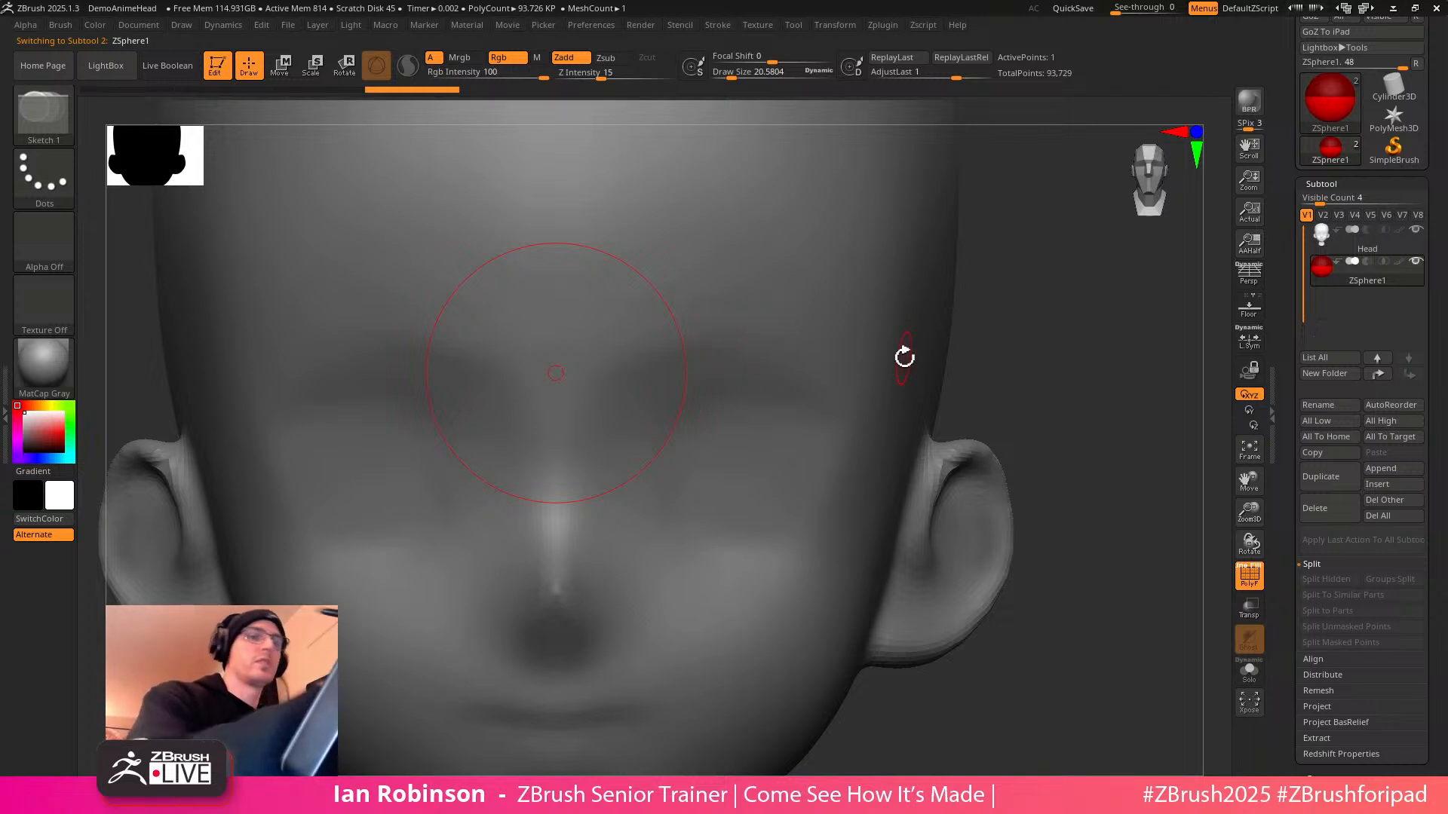
Enable Edit Topology for the ZSphere and get close to the eye area of the face
scroll(1407, 469, down, 5)
drag(1340, 690, 1341, 687)
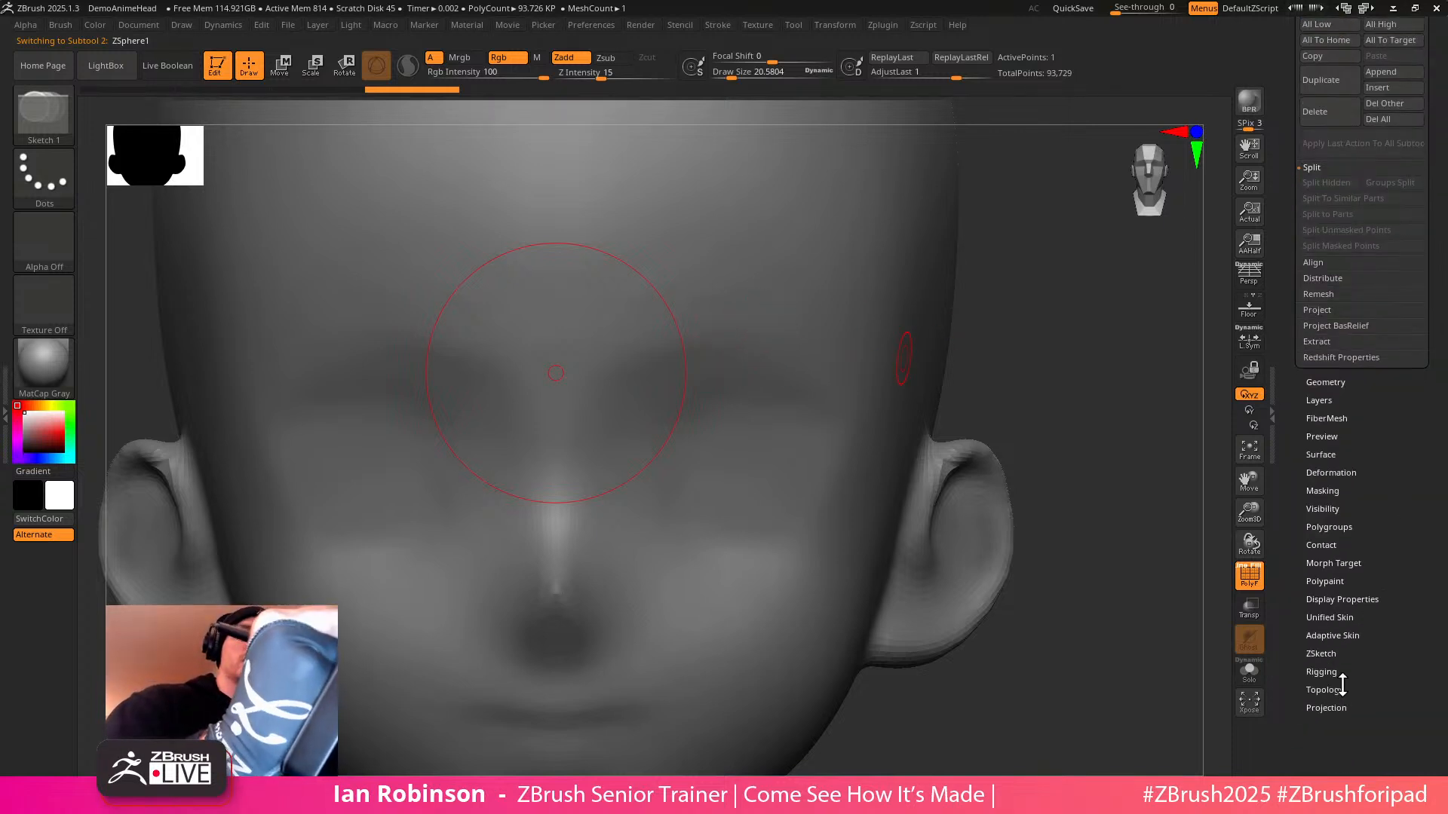
click(1346, 635)
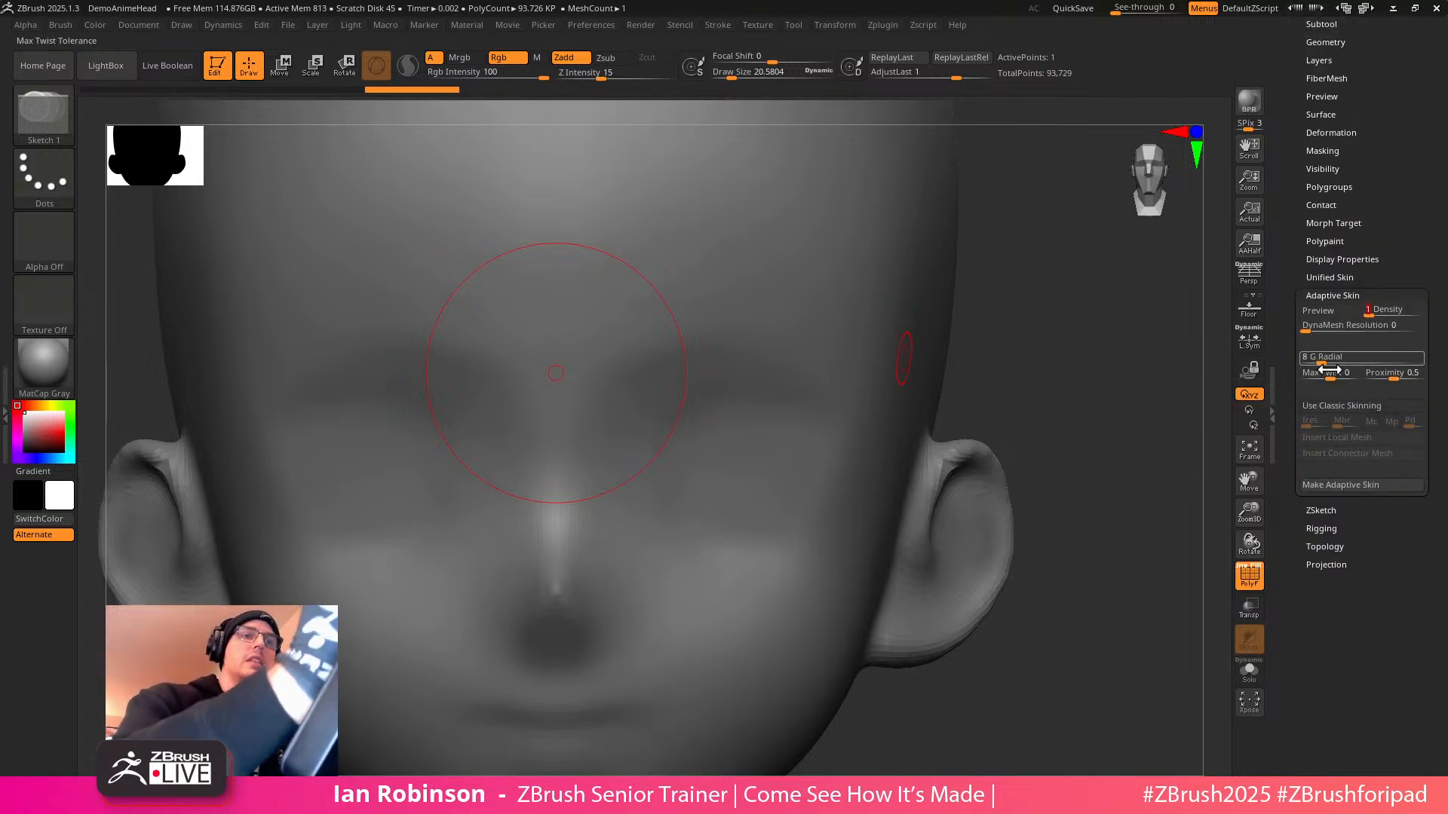
click(1325, 546)
click(1333, 367)
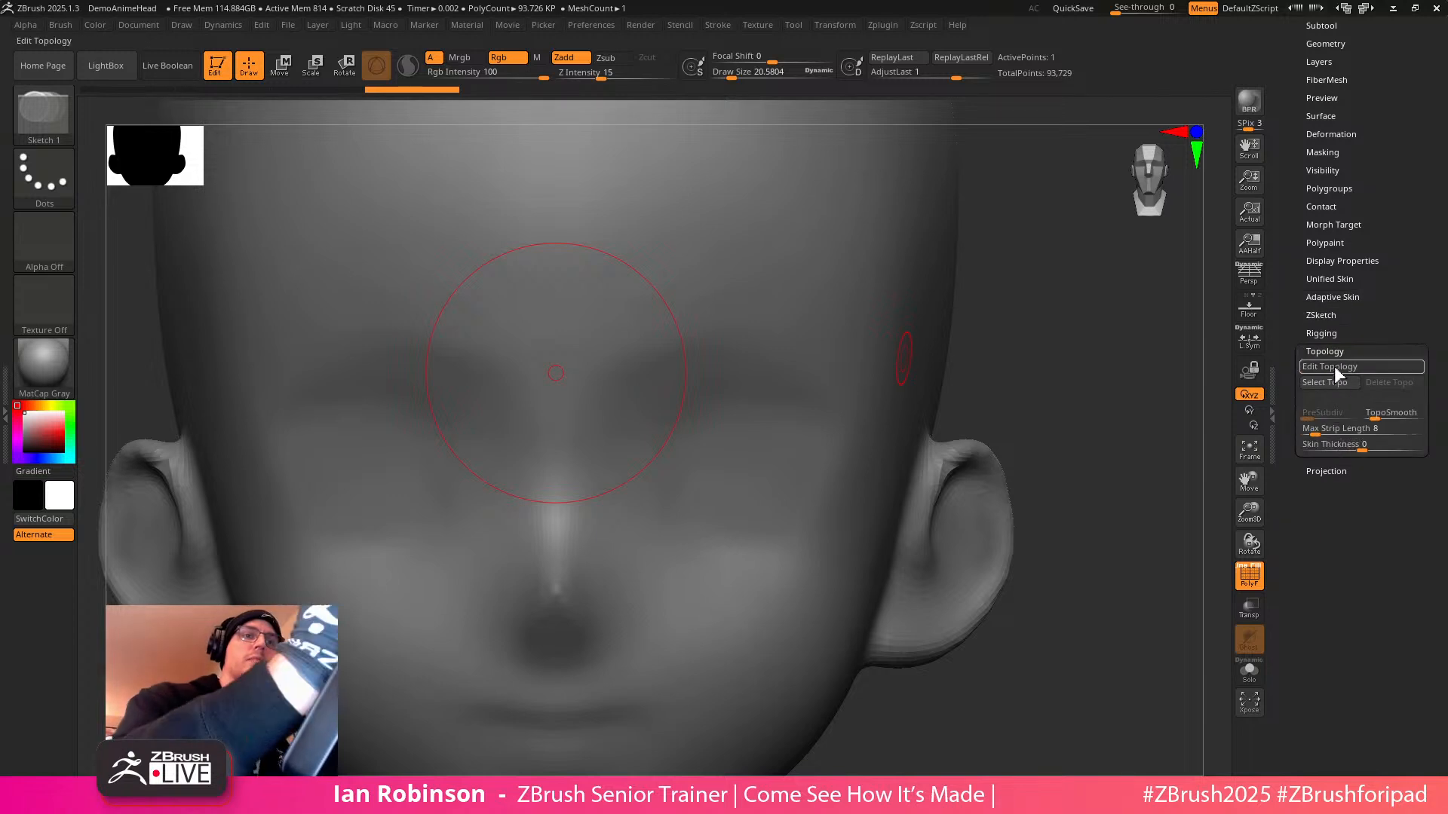
drag(1116, 393, 675, 338)
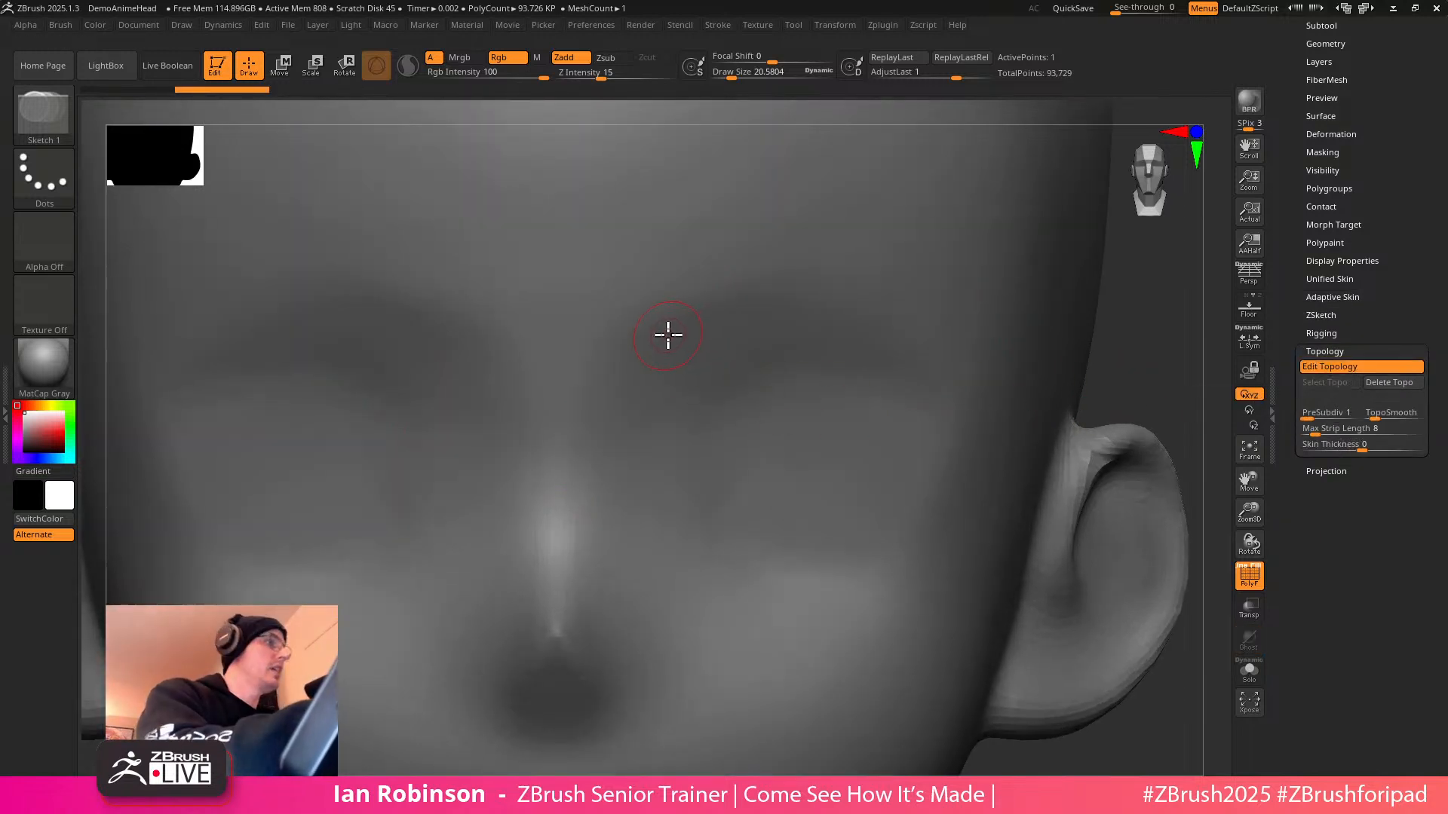
Try to draw a one-sided strip of topology quads along the brow from the temple to the nose bridge
click(672, 329)
click(764, 289)
click(884, 302)
click(963, 348)
click(1012, 241)
click(931, 206)
click(884, 302)
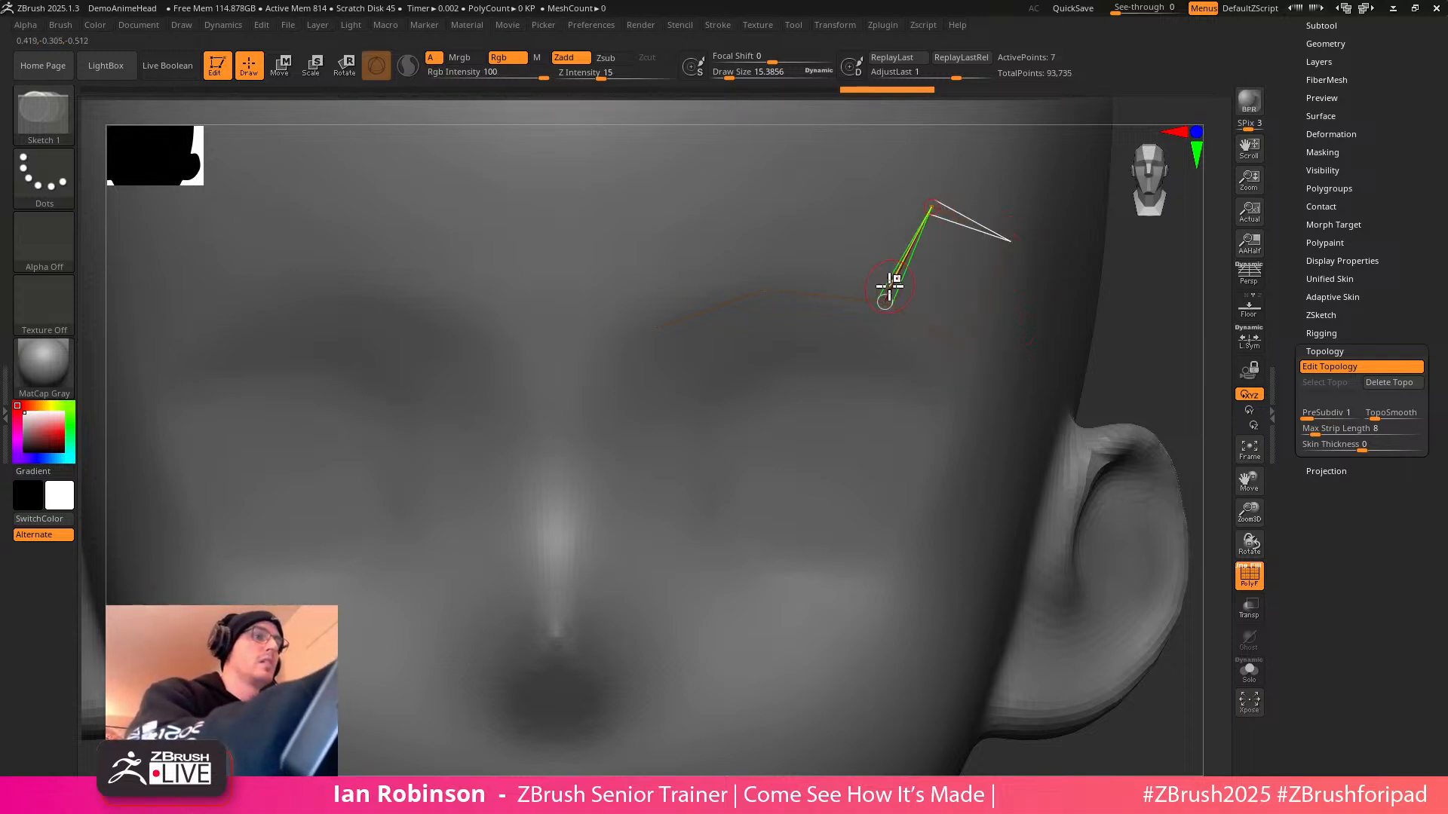
click(768, 184)
click(766, 287)
click(635, 218)
click(659, 325)
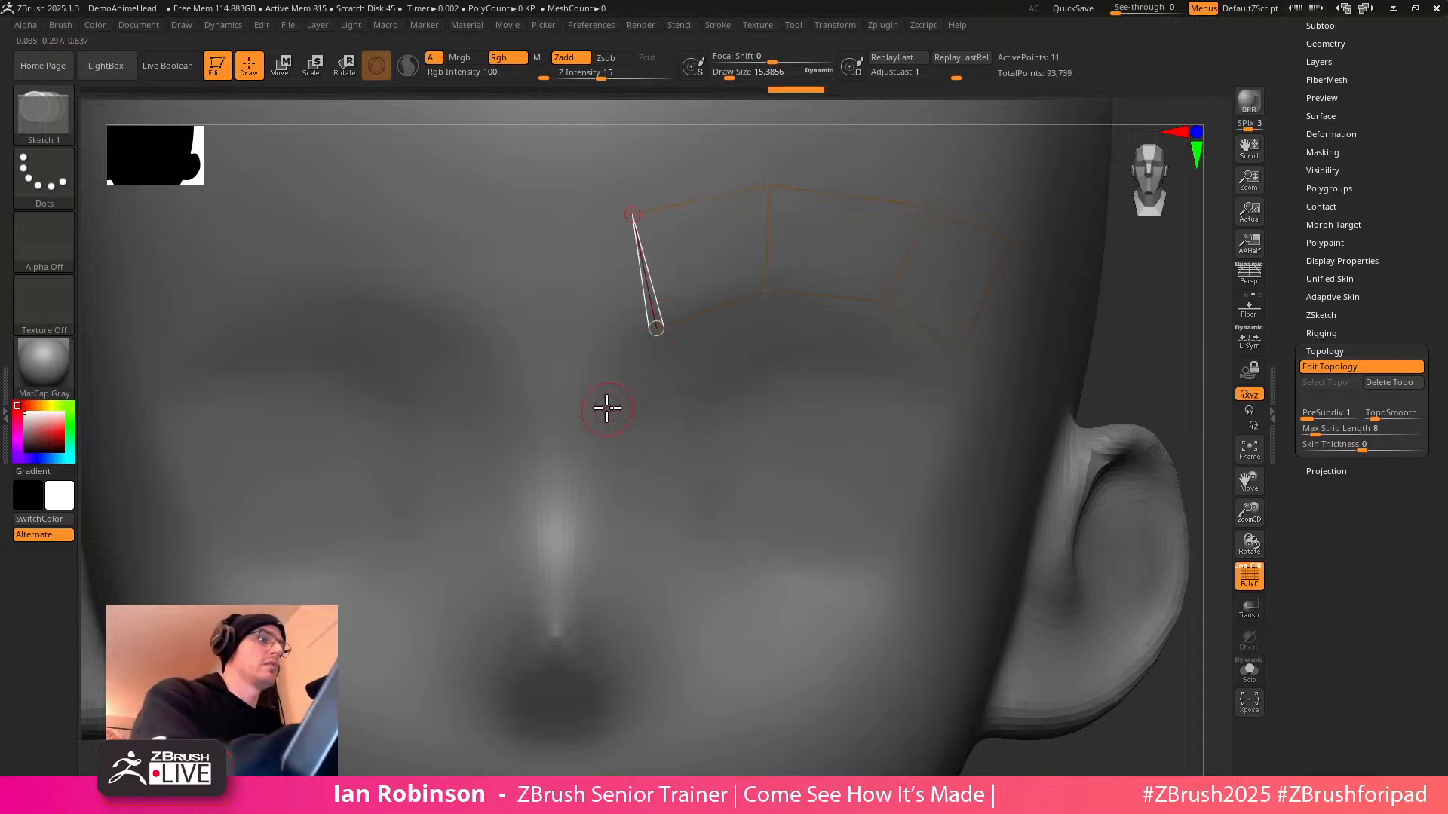
click(528, 305)
click(586, 378)
click(656, 329)
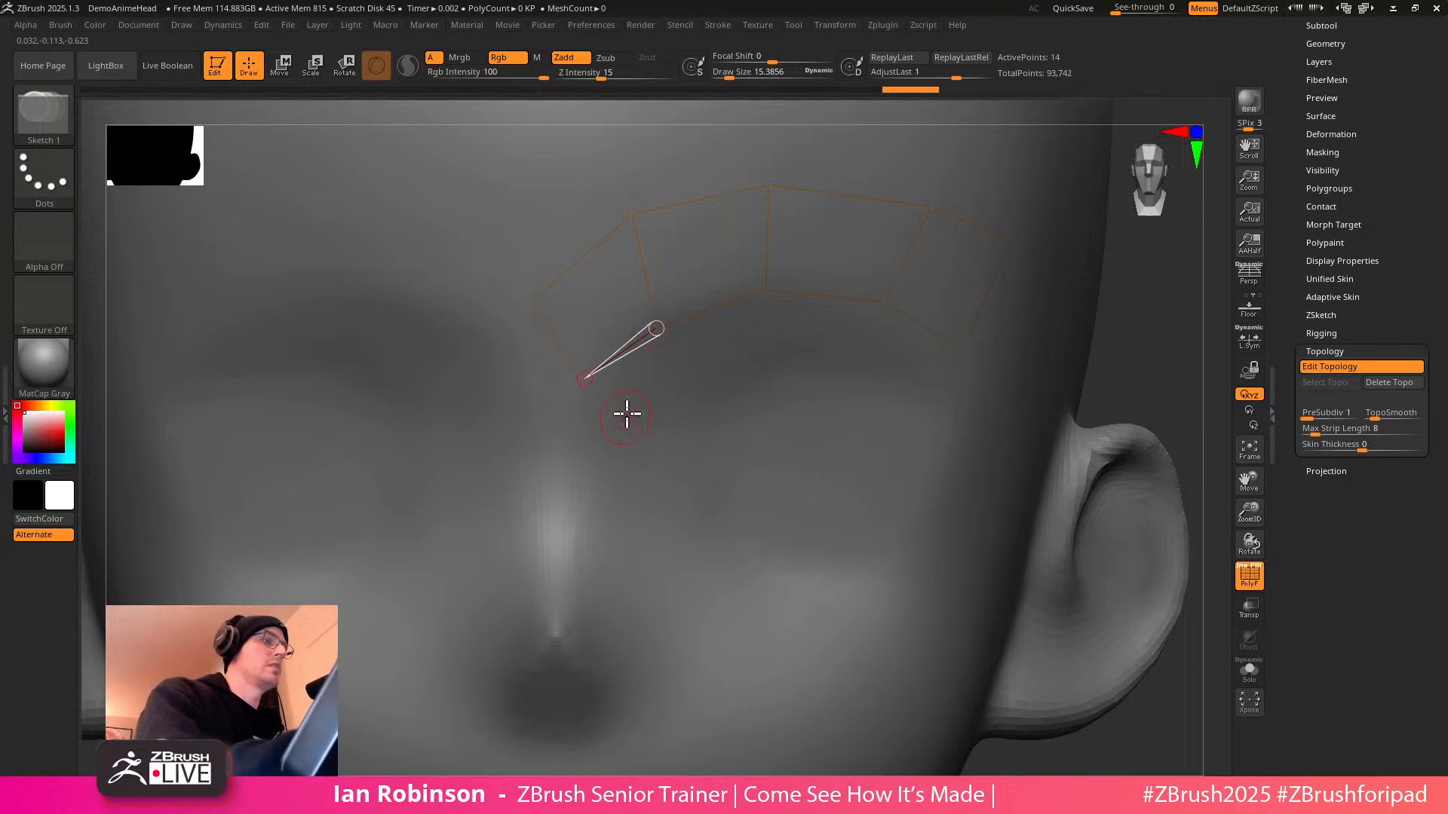
Undo all points of the one-sided brow strip
key(ctrl+z)
key(ctrl+z)
key(ctrl+z)
key(ctrl+z)
key(ctrl+z)
key(ctrl+z)
key(ctrl+z)
key(ctrl+z)
key(ctrl+z)
key(ctrl+z)
key(ctrl+z)
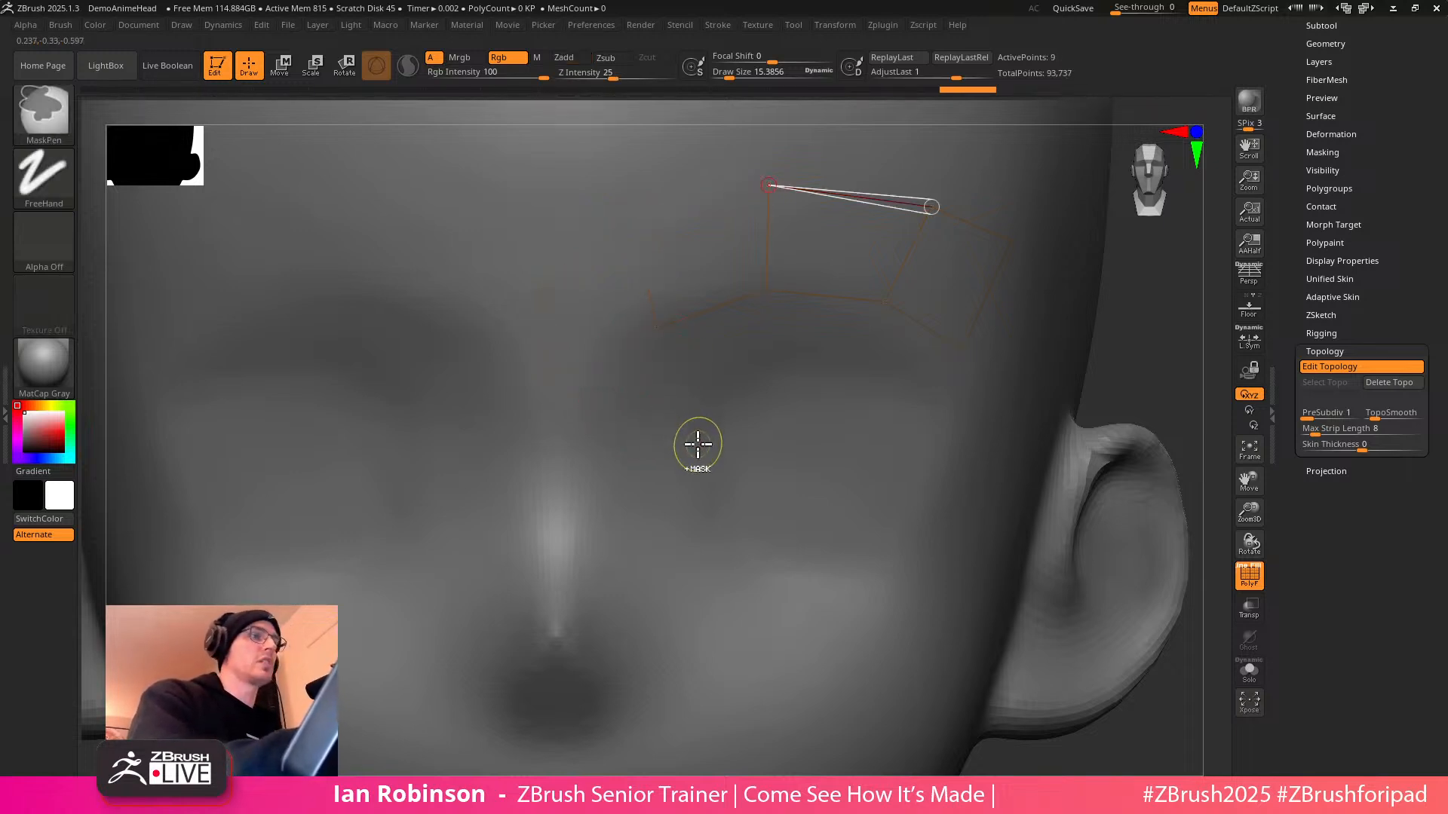
key(ctrl+z)
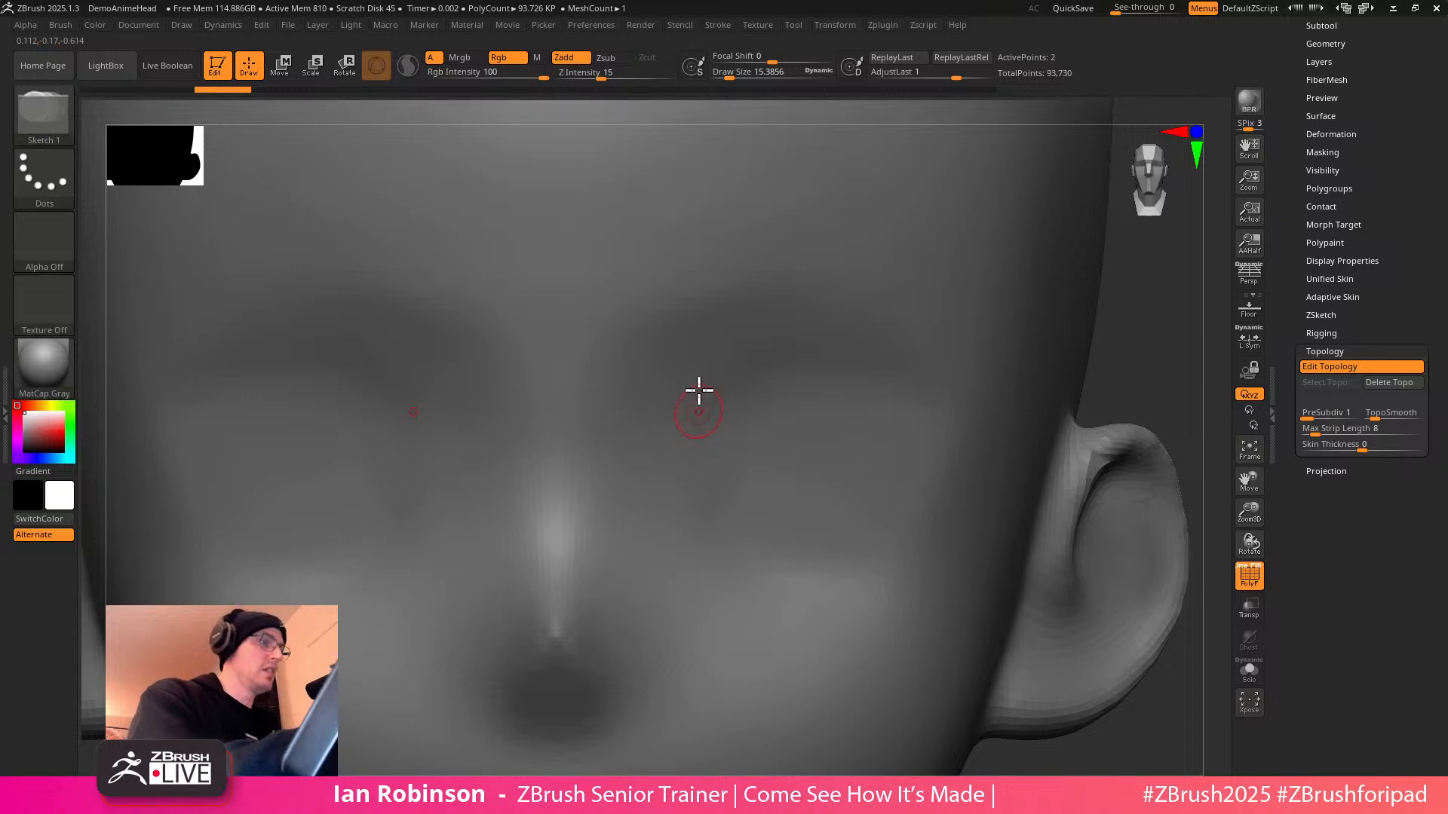
key(ctrl+shift+z)
key(ctrl+shift+z)
key(ctrl+shift+z)
key(ctrl+shift+z)
key(ctrl+shift+z)
key(ctrl+shift+z)
Draw two connected topology quads above the inner half of the eye, mirrored on both sides of the face
click(704, 212)
click(602, 242)
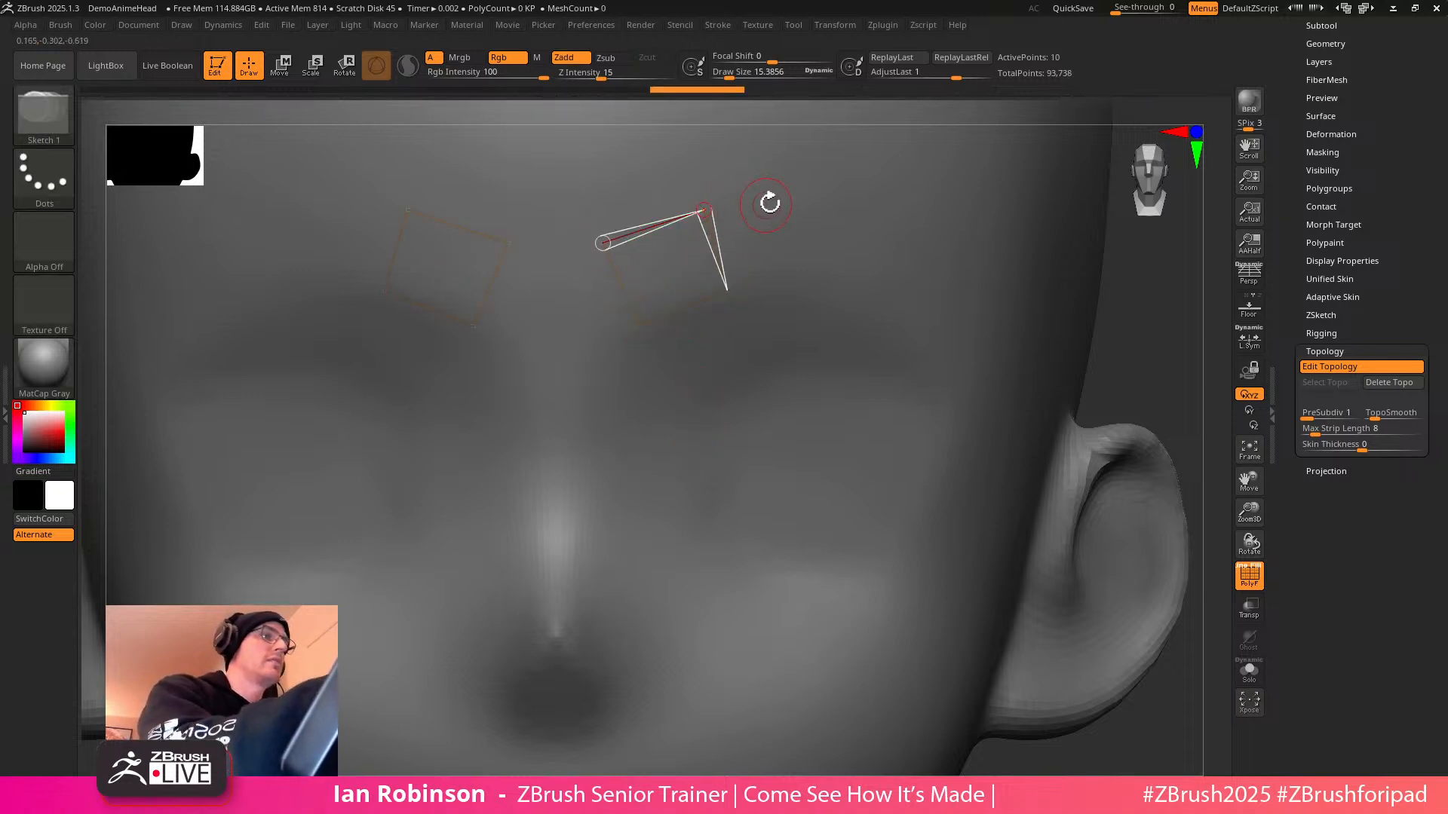
click(802, 199)
click(813, 293)
click(727, 290)
Extend the mirrored brow strip outward to the temple and shift its outermost corner point inward
click(914, 319)
click(977, 390)
click(1041, 323)
click(973, 242)
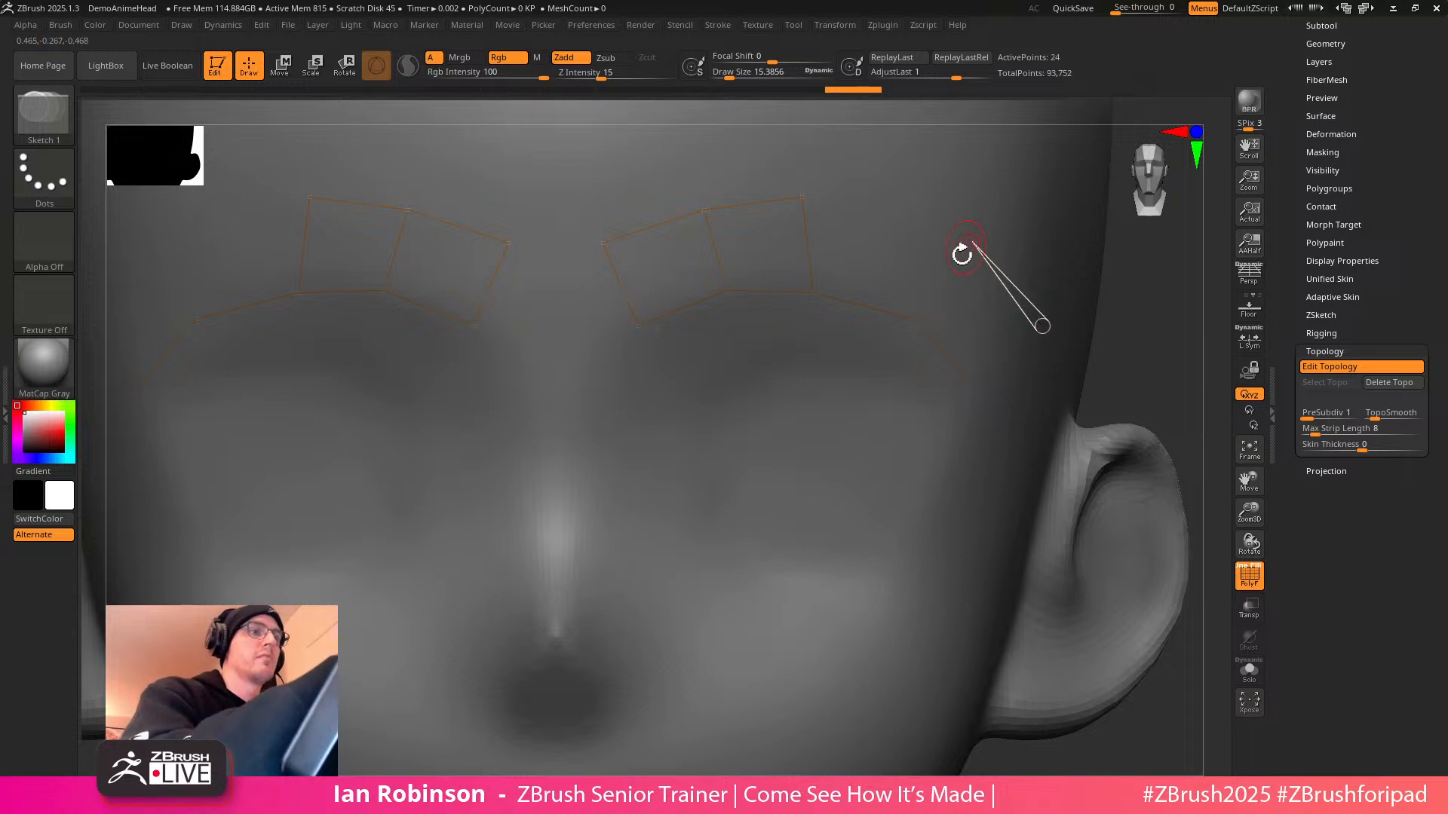
click(914, 319)
click(801, 198)
right_drag(801, 198, 1068, 367)
key(w)
drag(865, 327, 830, 320)
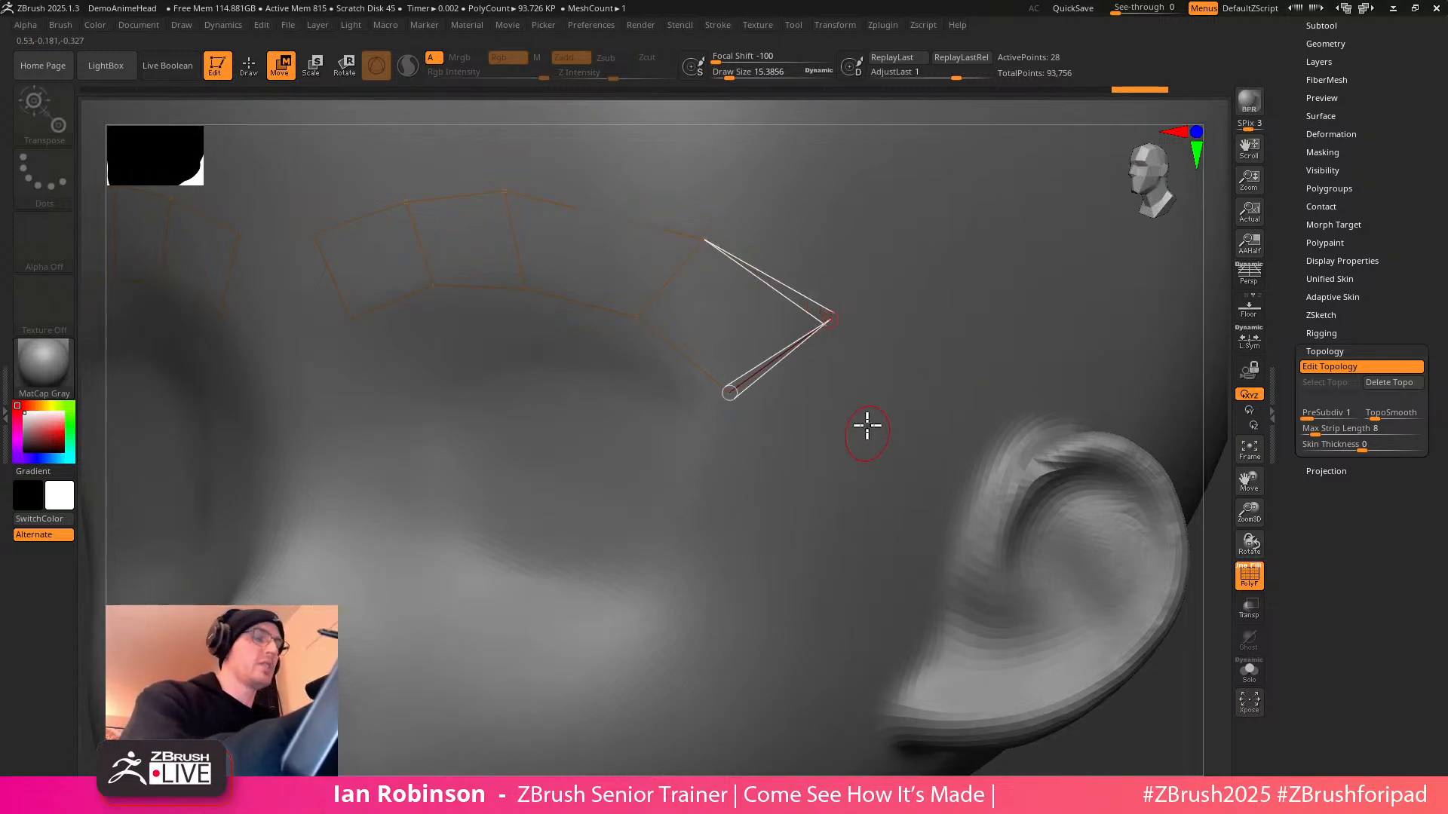
key(q)
Continue the strip with two quads running down beside the outer corner of the eye
click(850, 441)
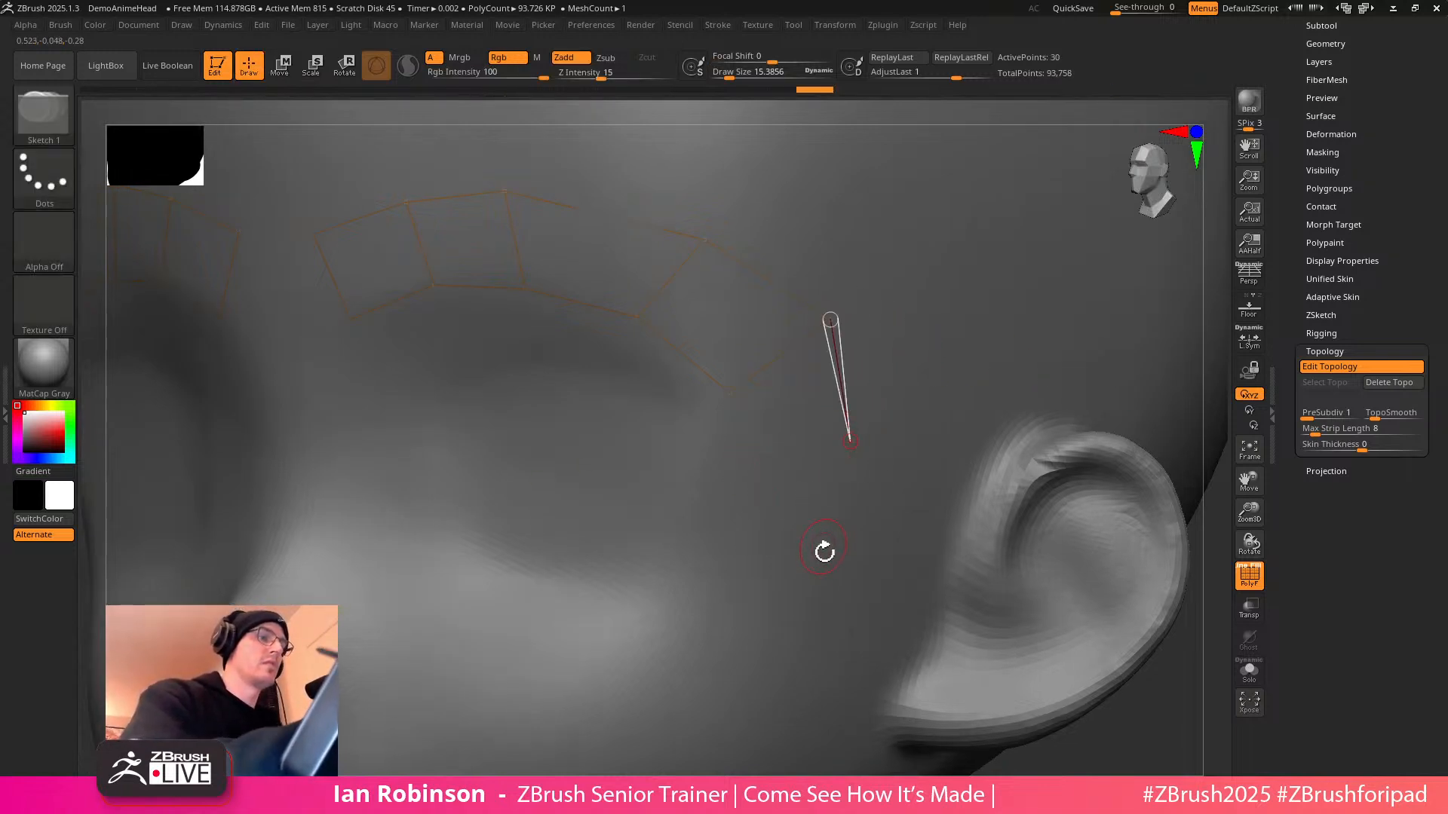
click(824, 571)
click(715, 555)
click(727, 472)
click(850, 443)
click(729, 394)
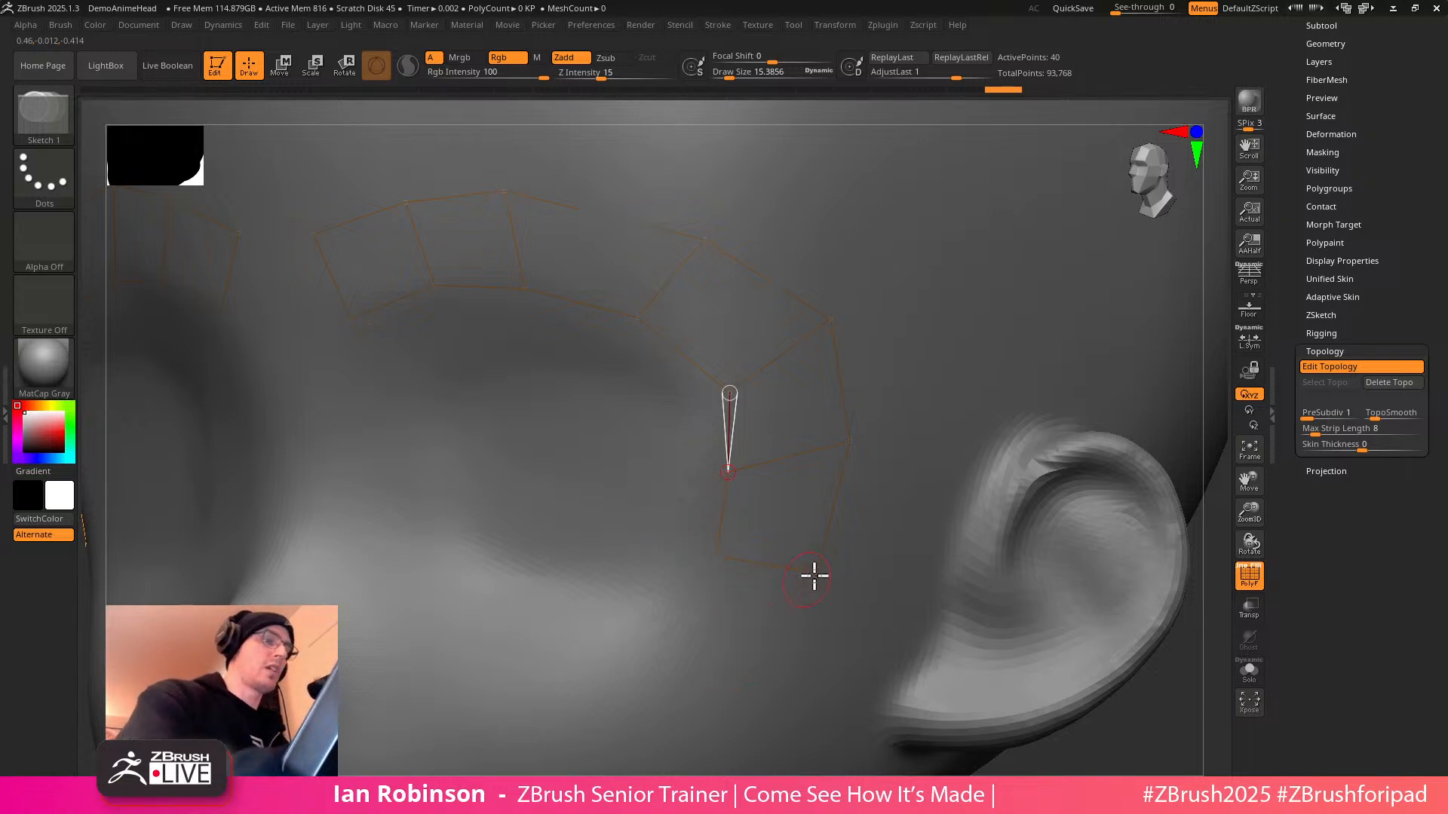
Try to add a quad turning the strip inward below the outer eye corner, and undo its points
click(716, 556)
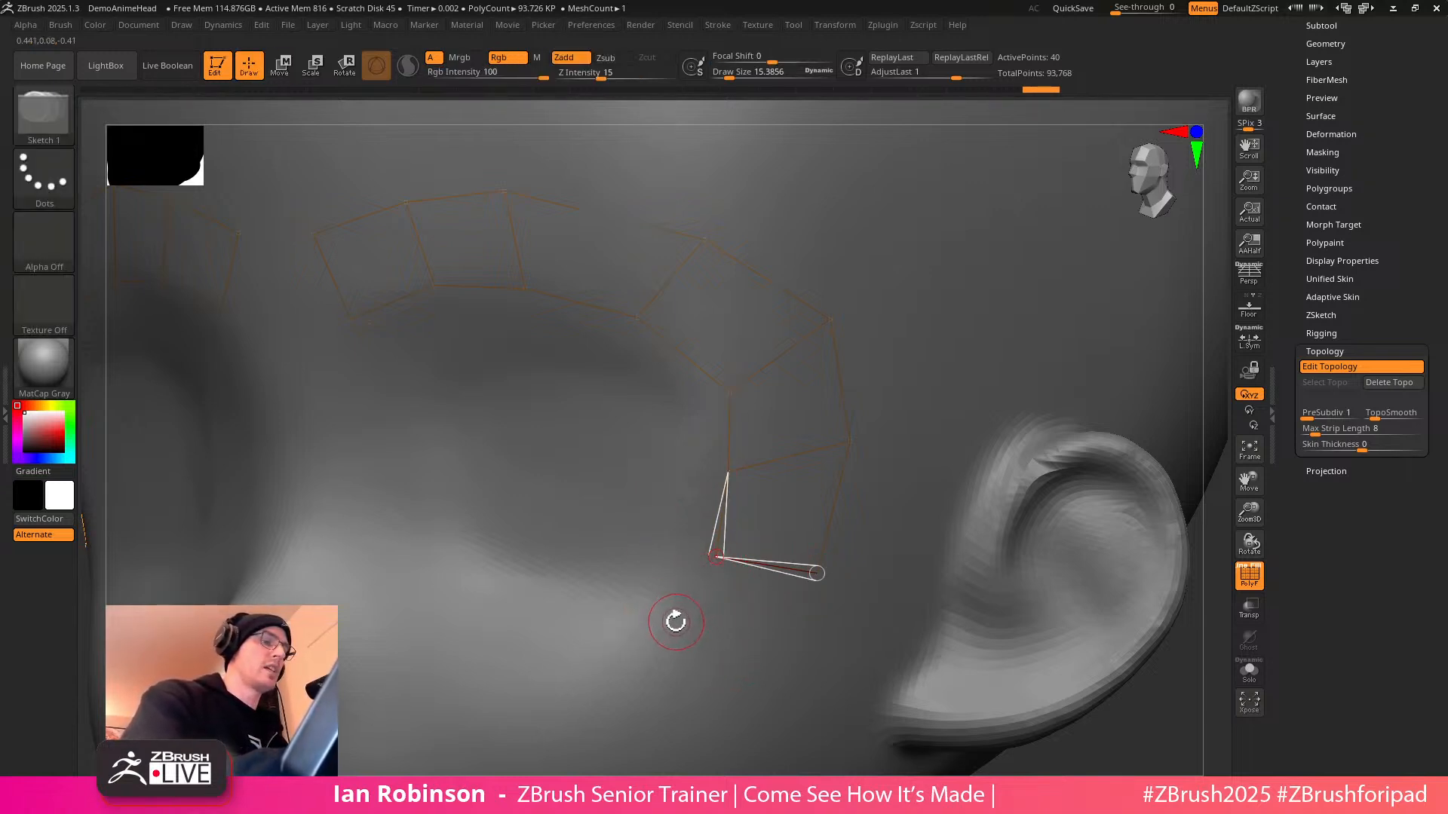
click(655, 607)
click(694, 689)
click(816, 582)
key(ctrl+z)
click(817, 575)
key(ctrl+z)
key(ctrl+z)
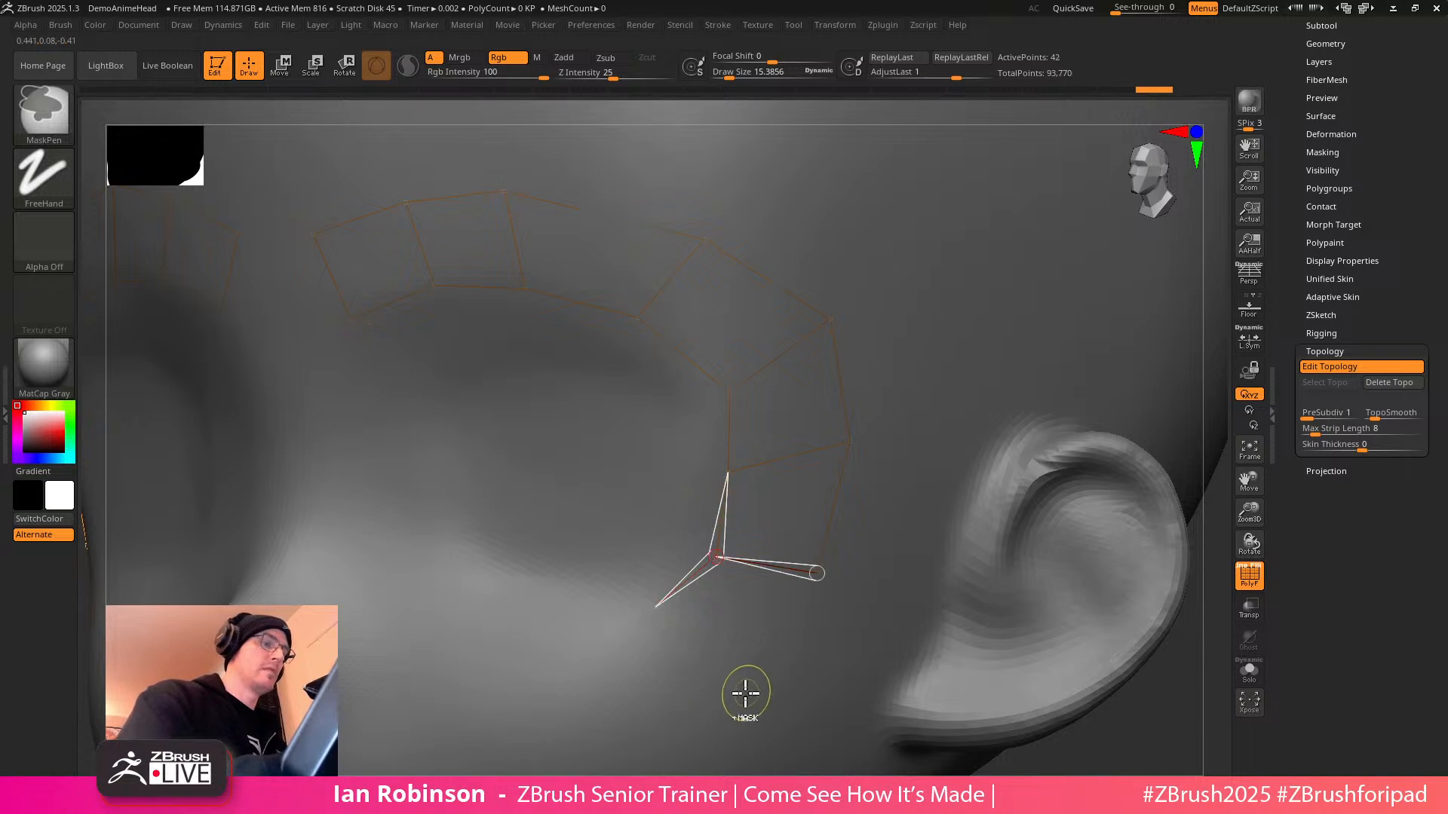
key(ctrl+z)
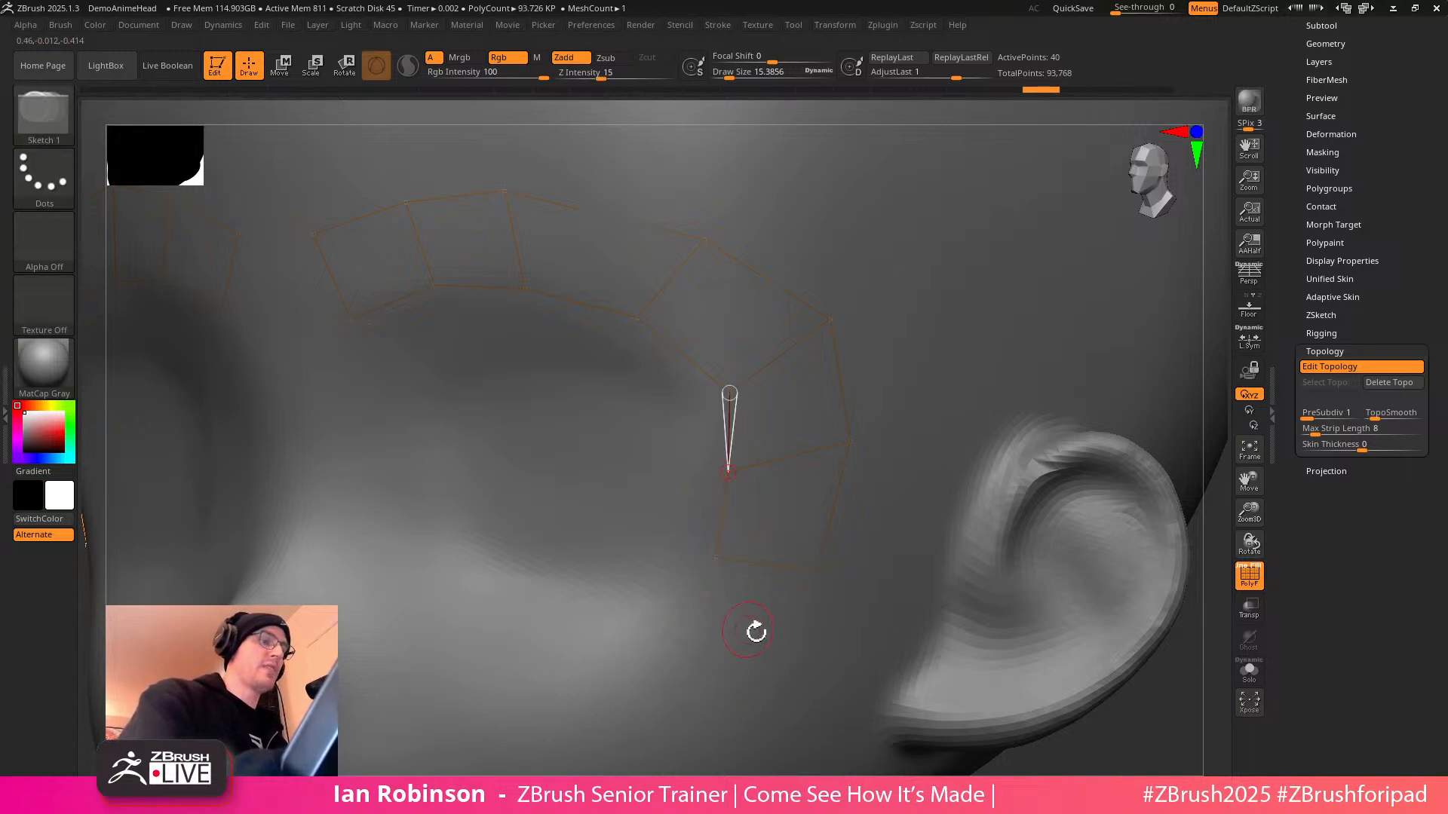
Draw the quad that turns the strip below the outer eye corner and another quad on the cheek beneath the eye
click(717, 558)
click(647, 607)
click(676, 681)
click(816, 574)
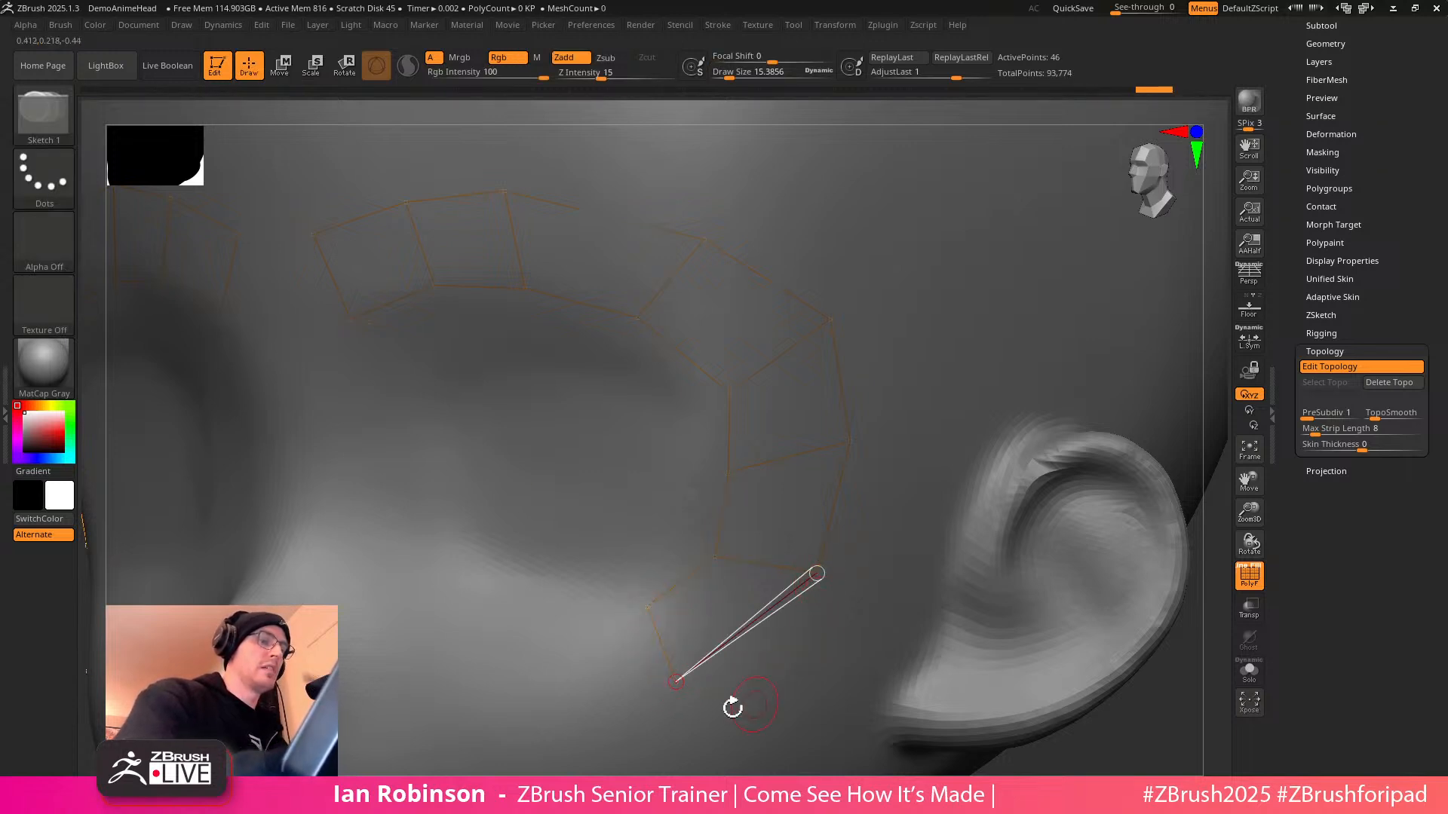
click(548, 705)
click(547, 606)
click(647, 607)
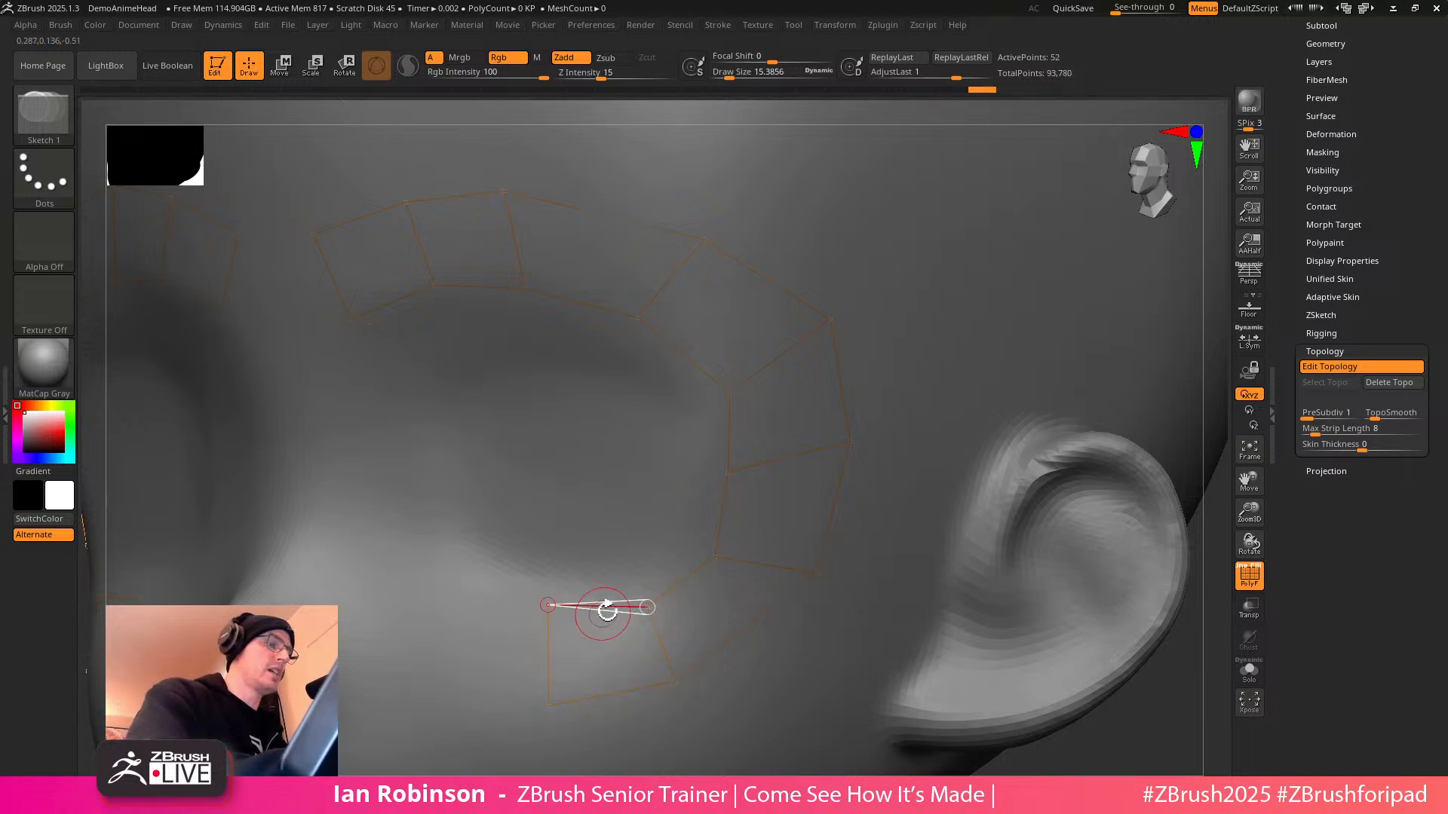
Delete and redraw the inner upper point of the cheek quad, and reposition the two points of its inner edge
alt+click(548, 606)
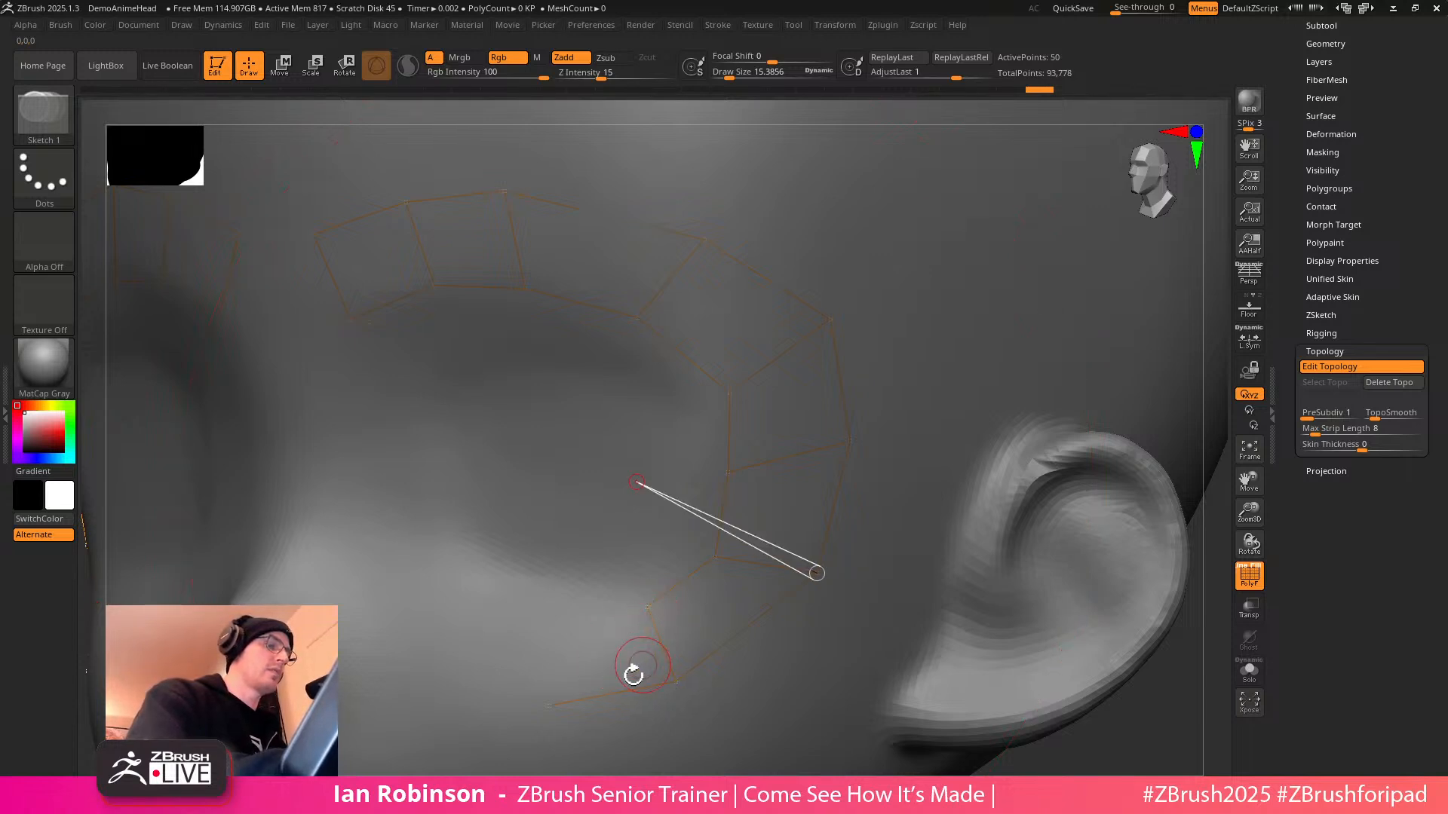
key(q)
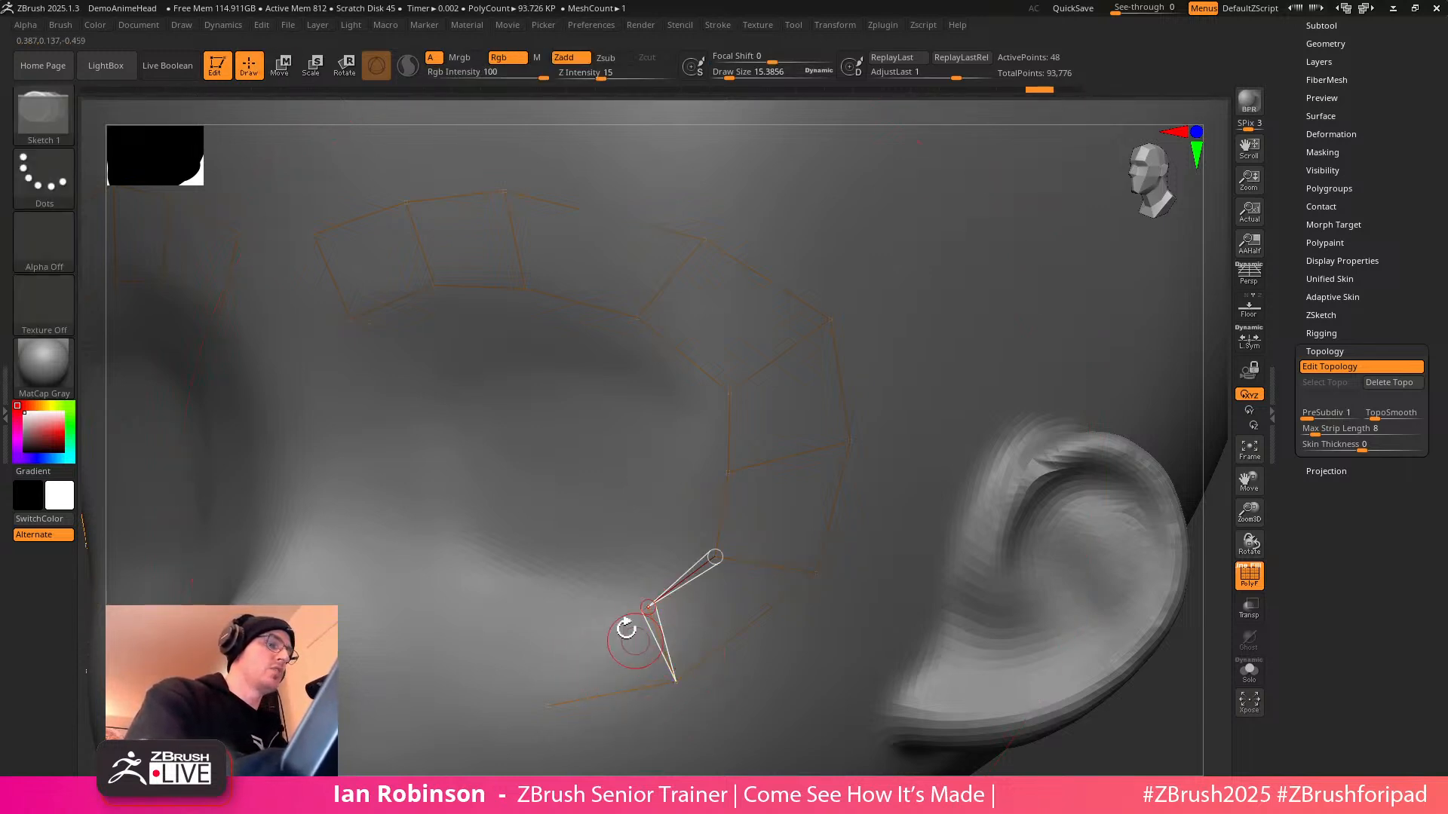
click(540, 607)
click(549, 704)
key(w)
drag(548, 705, 537, 683)
drag(539, 607, 541, 601)
Preview the skin made from the drawn topology, isolate the ZSphere subtool and switch back to the wire points
alt+drag(1100, 748, 1031, 552)
key(a)
drag(1411, 215, 1393, 285)
click(1327, 316)
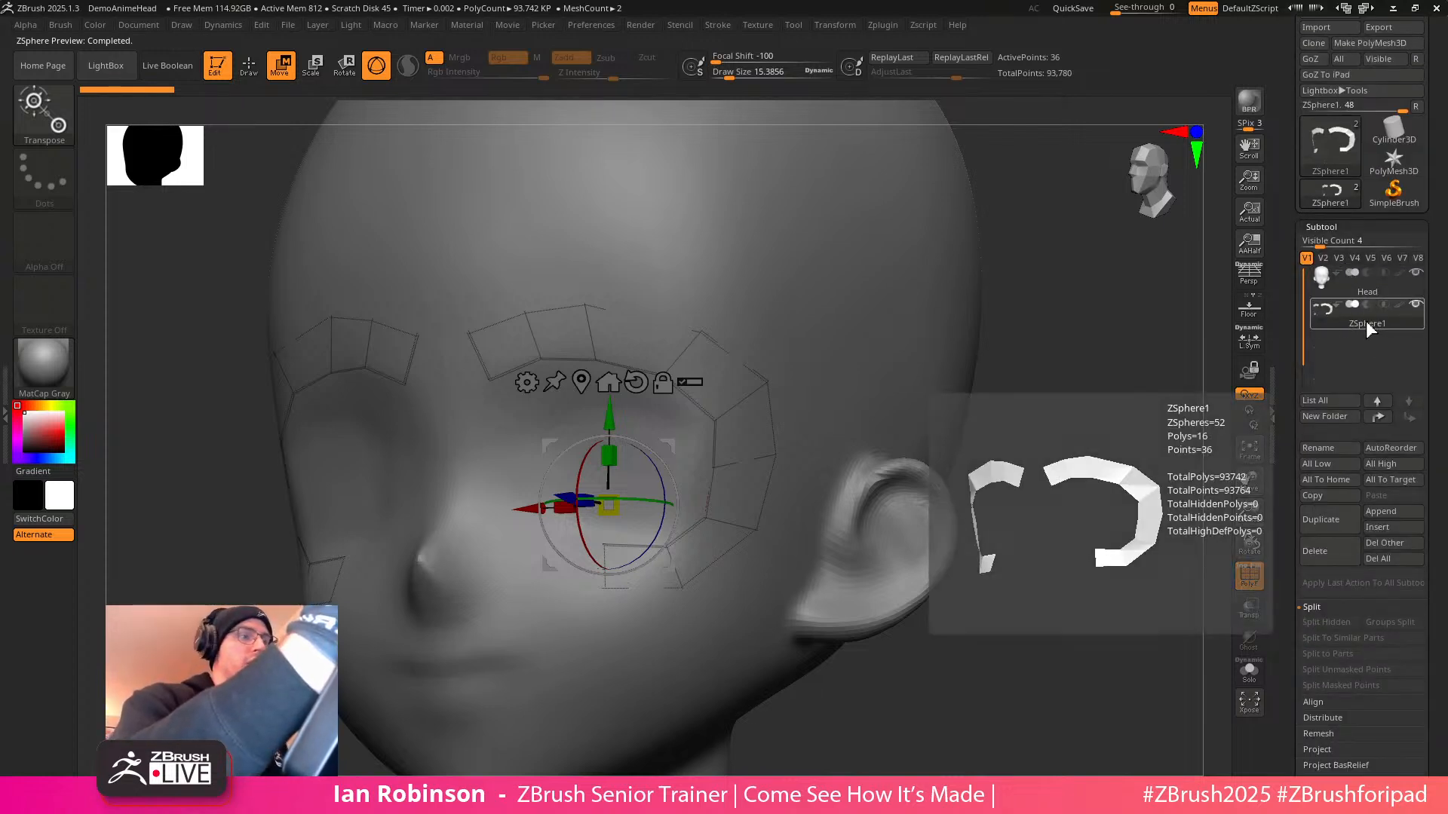
click(1249, 670)
key(a)
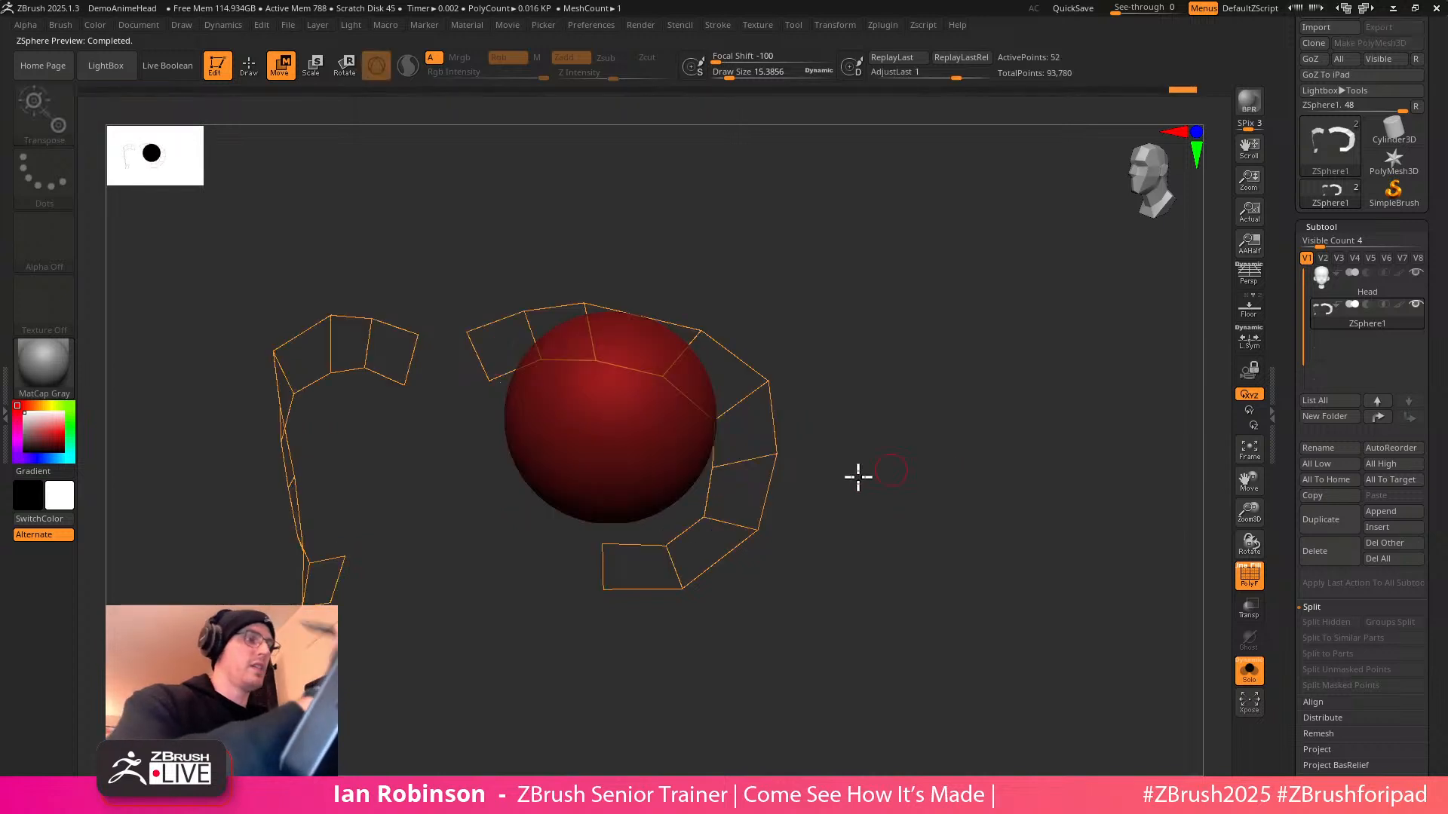
Make an adaptive skin mesh from the ZSphere eye-strip topology
drag(1440, 384, 1437, 330)
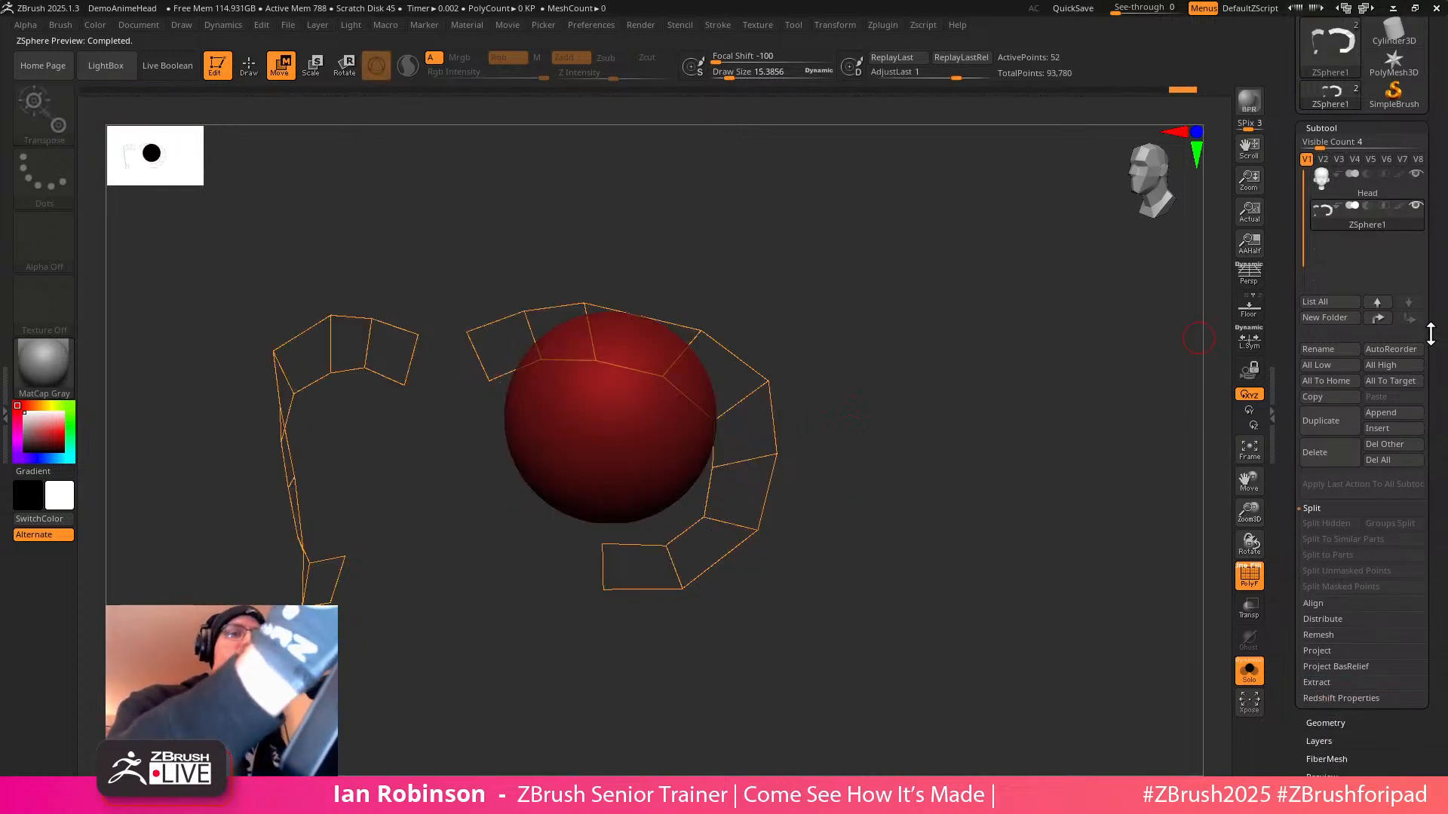
drag(1424, 632, 1419, 365)
scroll(1387, 630, down, 1)
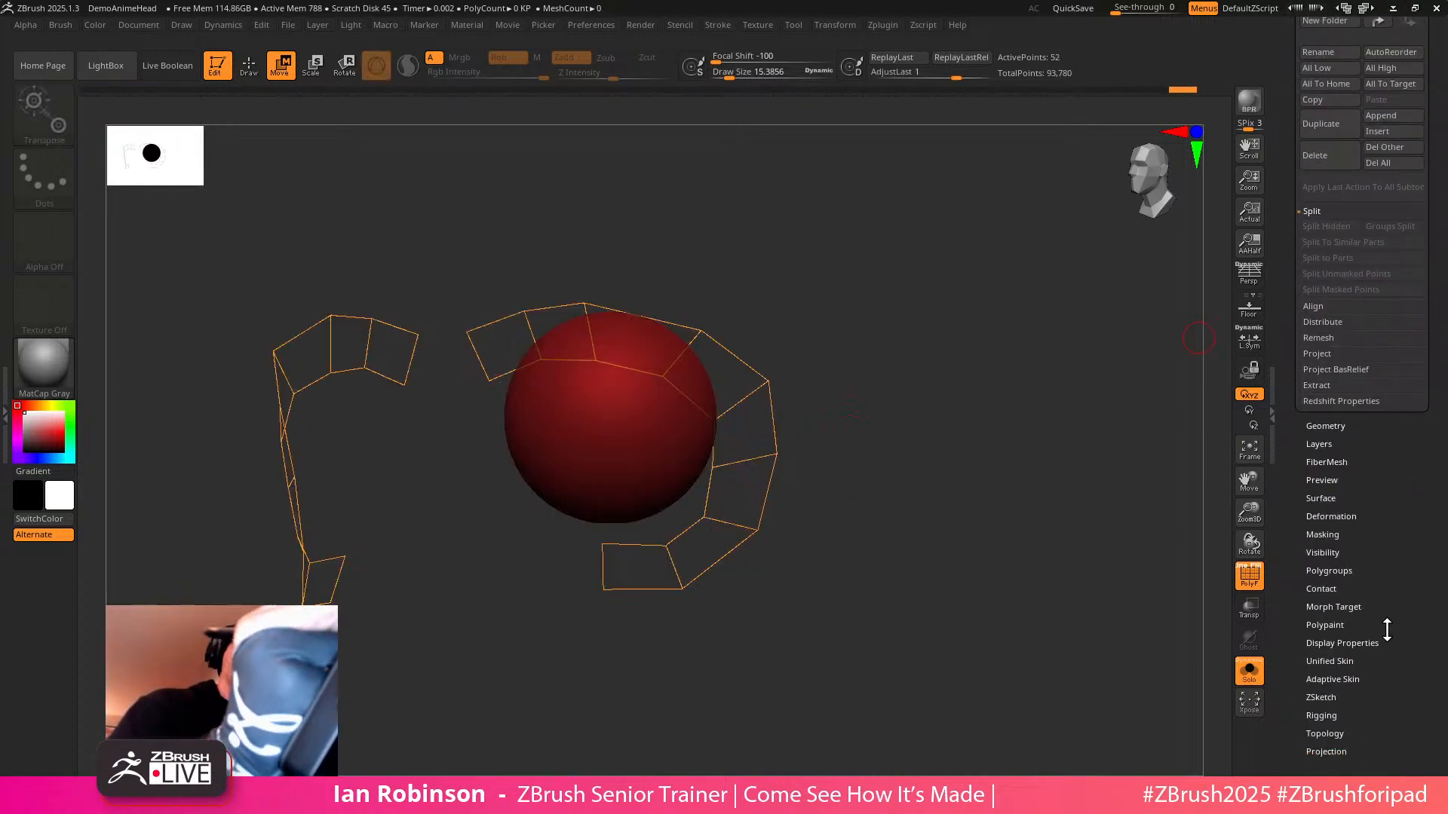
click(1347, 678)
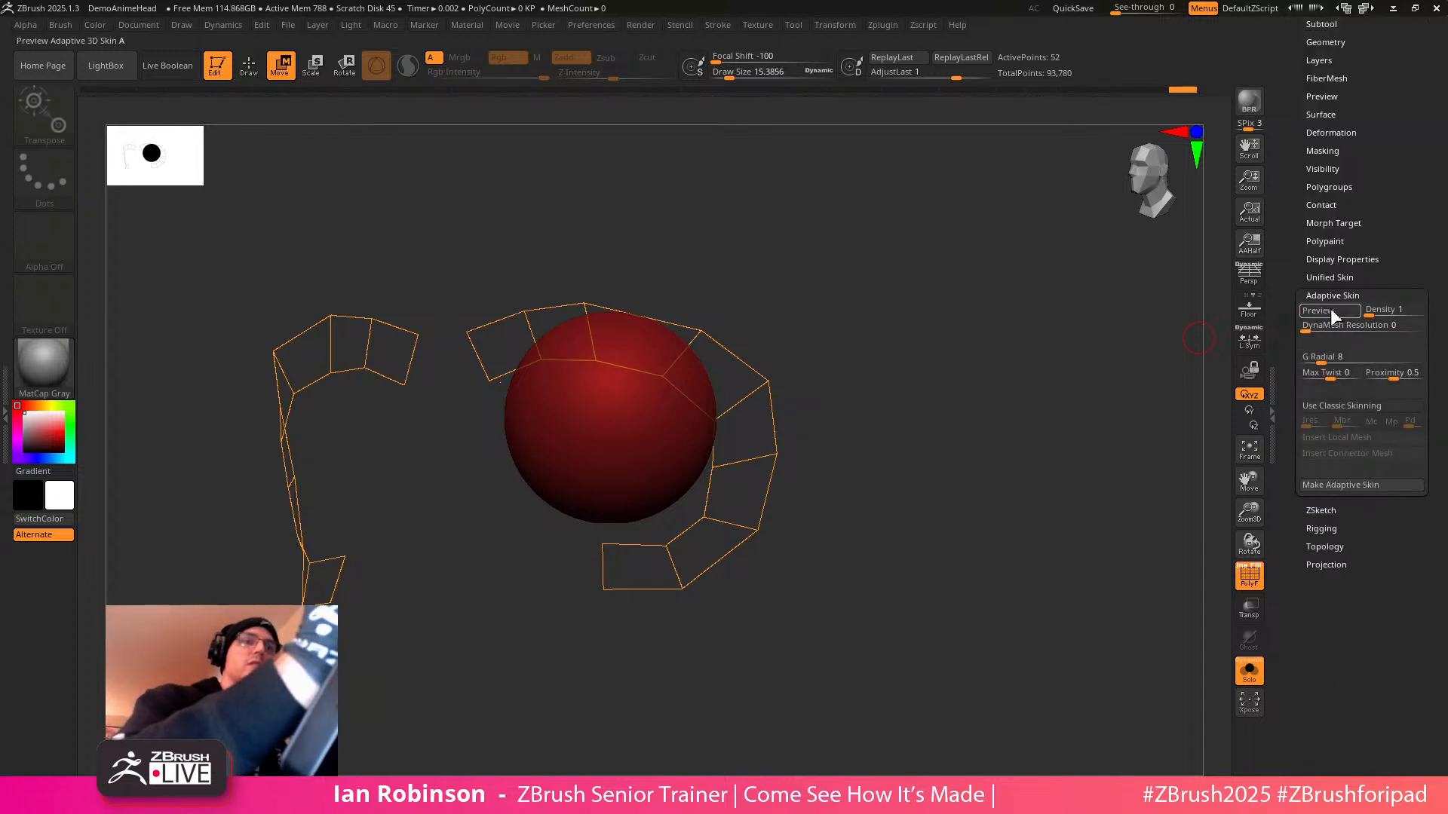
click(1364, 484)
Inspect the generated Skin_ZSphere1 mesh as its own tool, and return to the ZSphere tool
drag(1412, 273, 1407, 454)
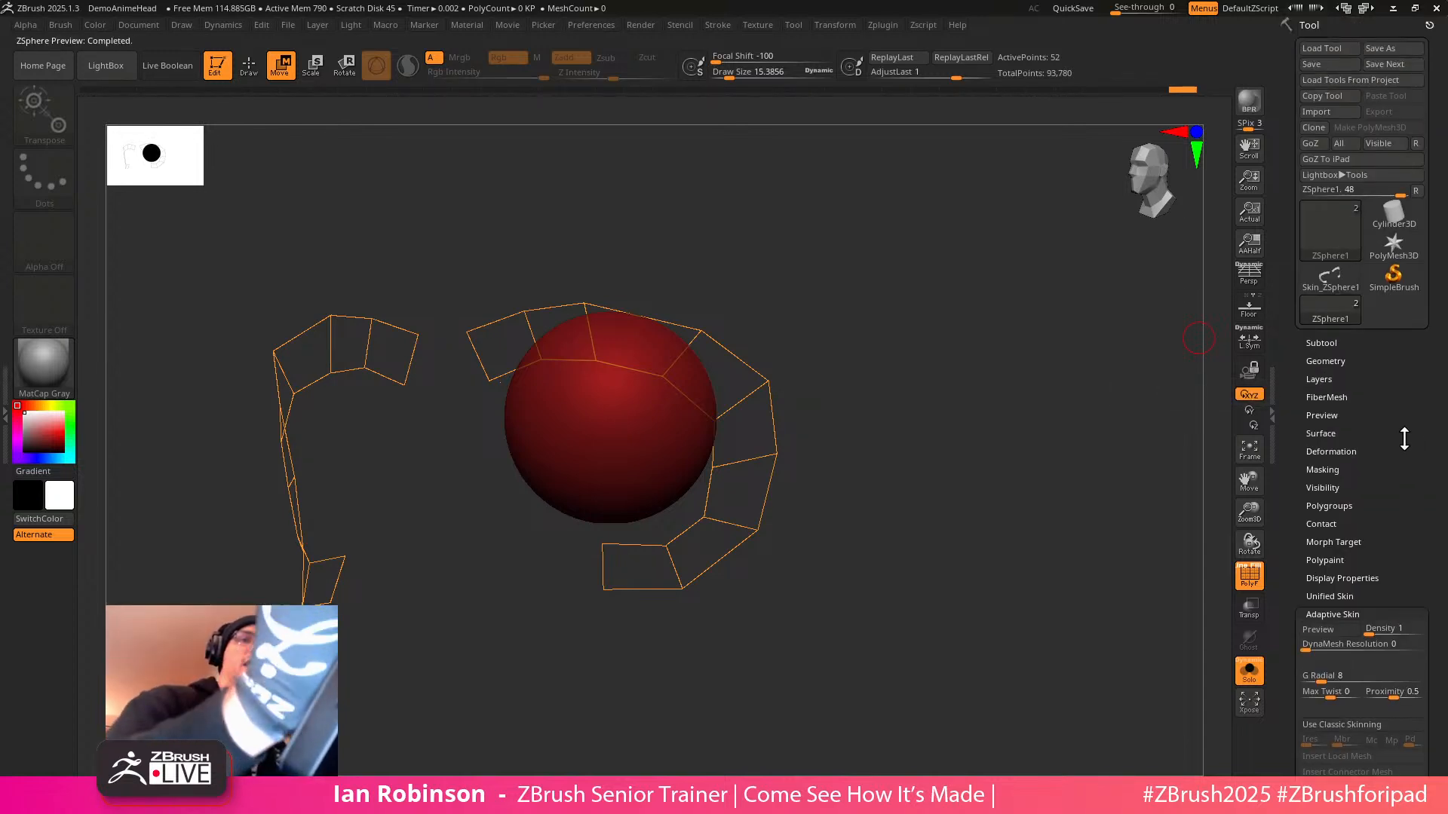
mouse_move(1339, 276)
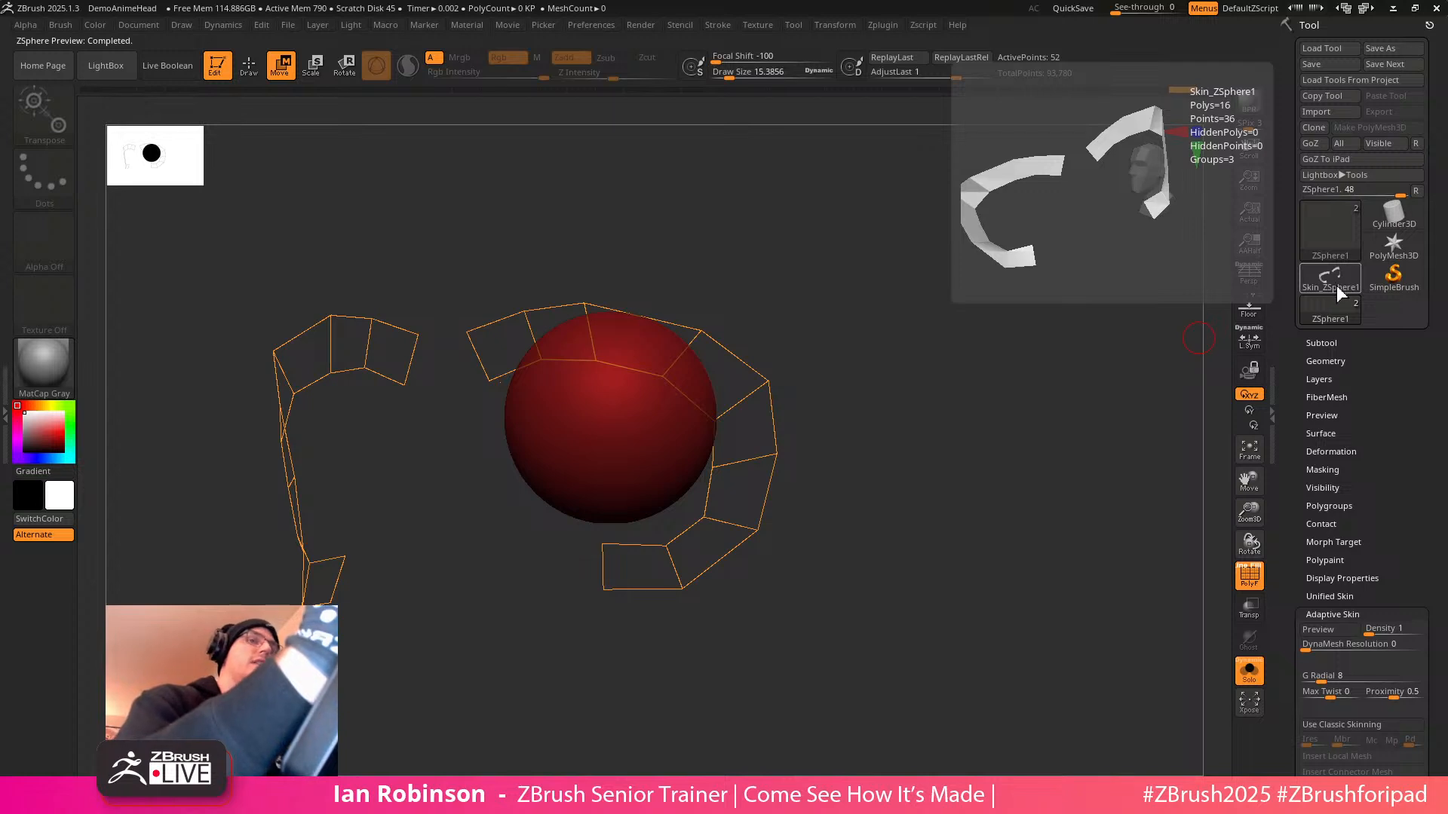
click(1328, 282)
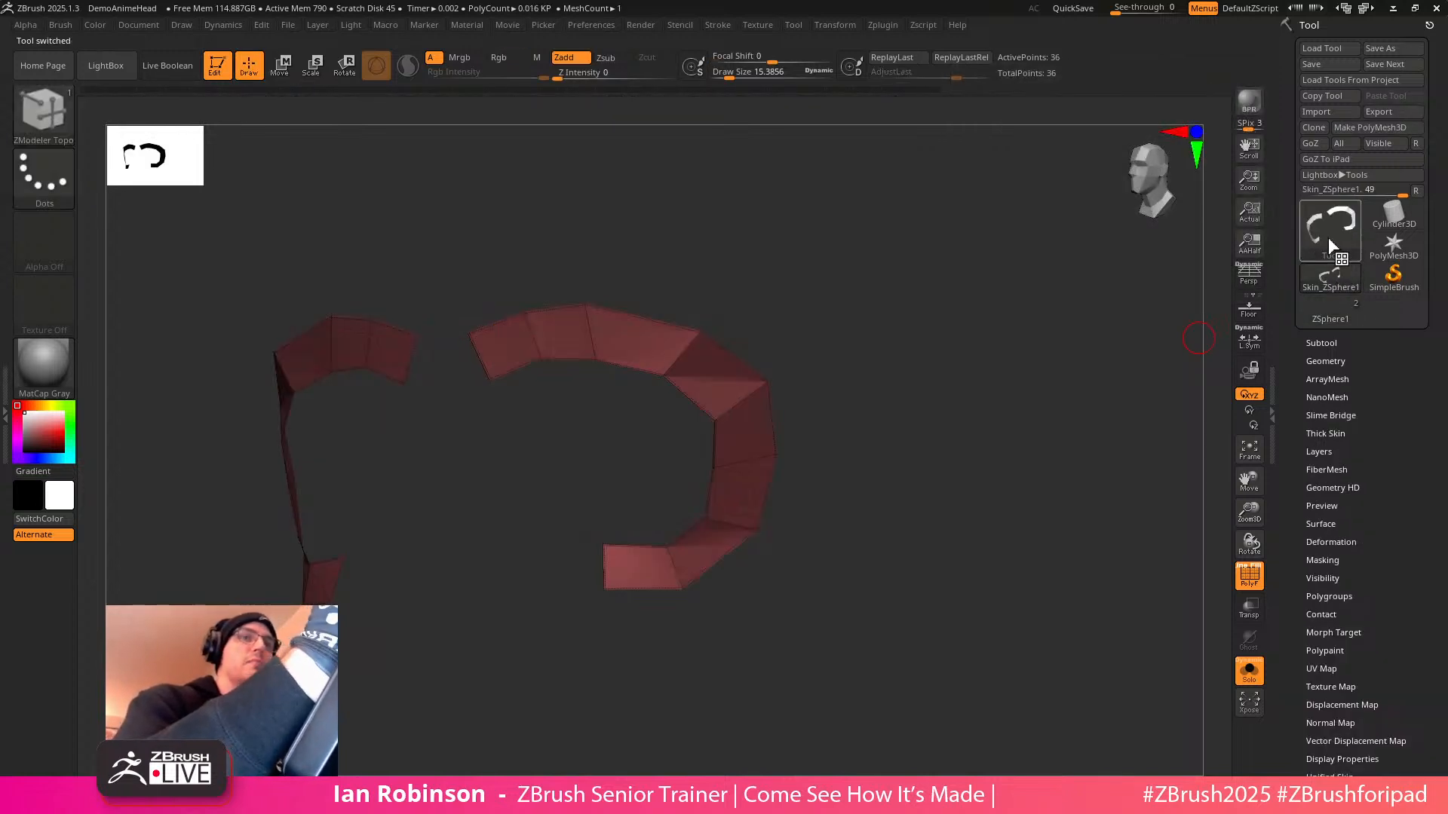
click(1341, 316)
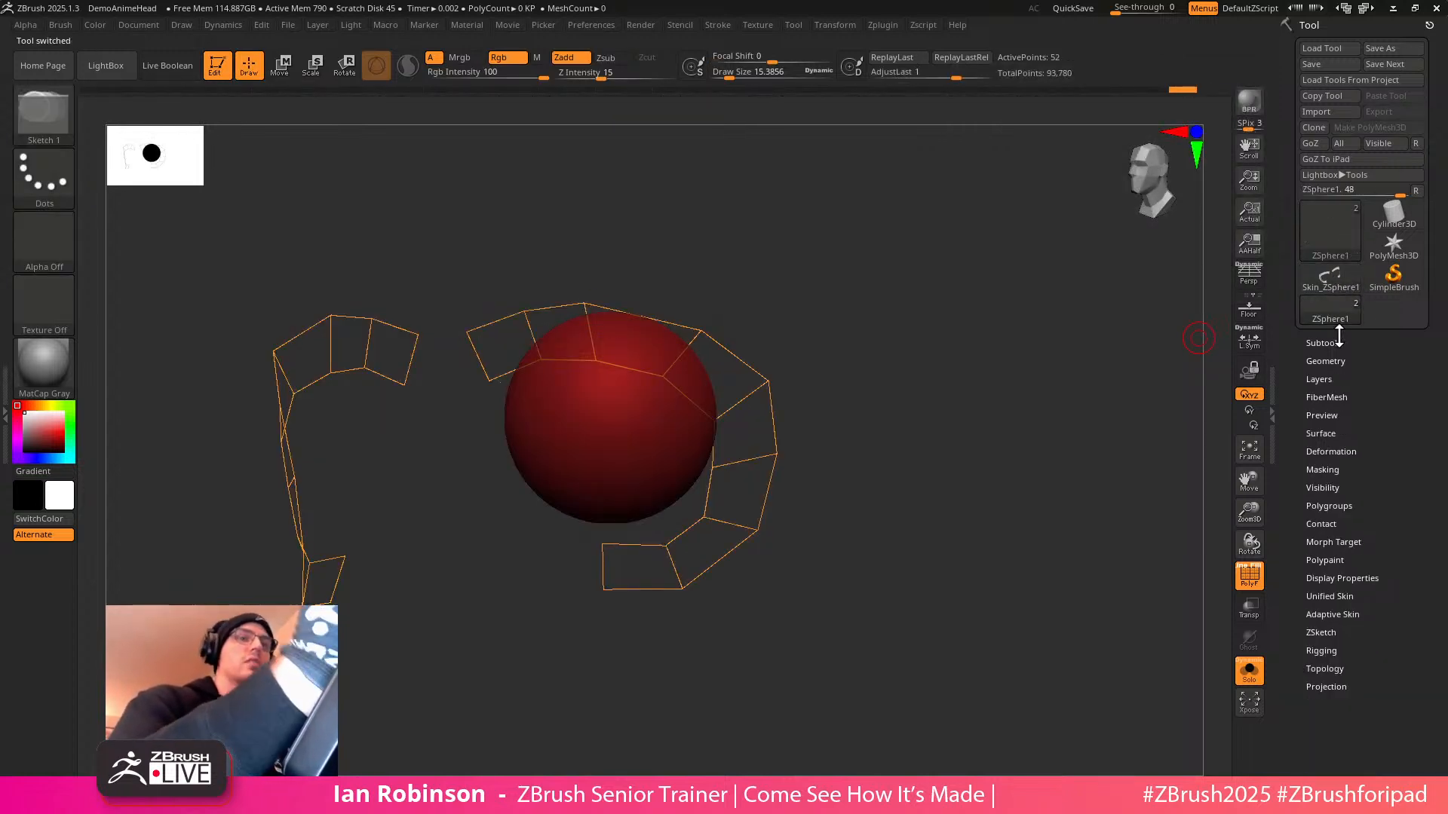
Insert the generated Skin_ZSphere1 mesh as a subtool below the ZSphere
click(1335, 343)
click(1416, 305)
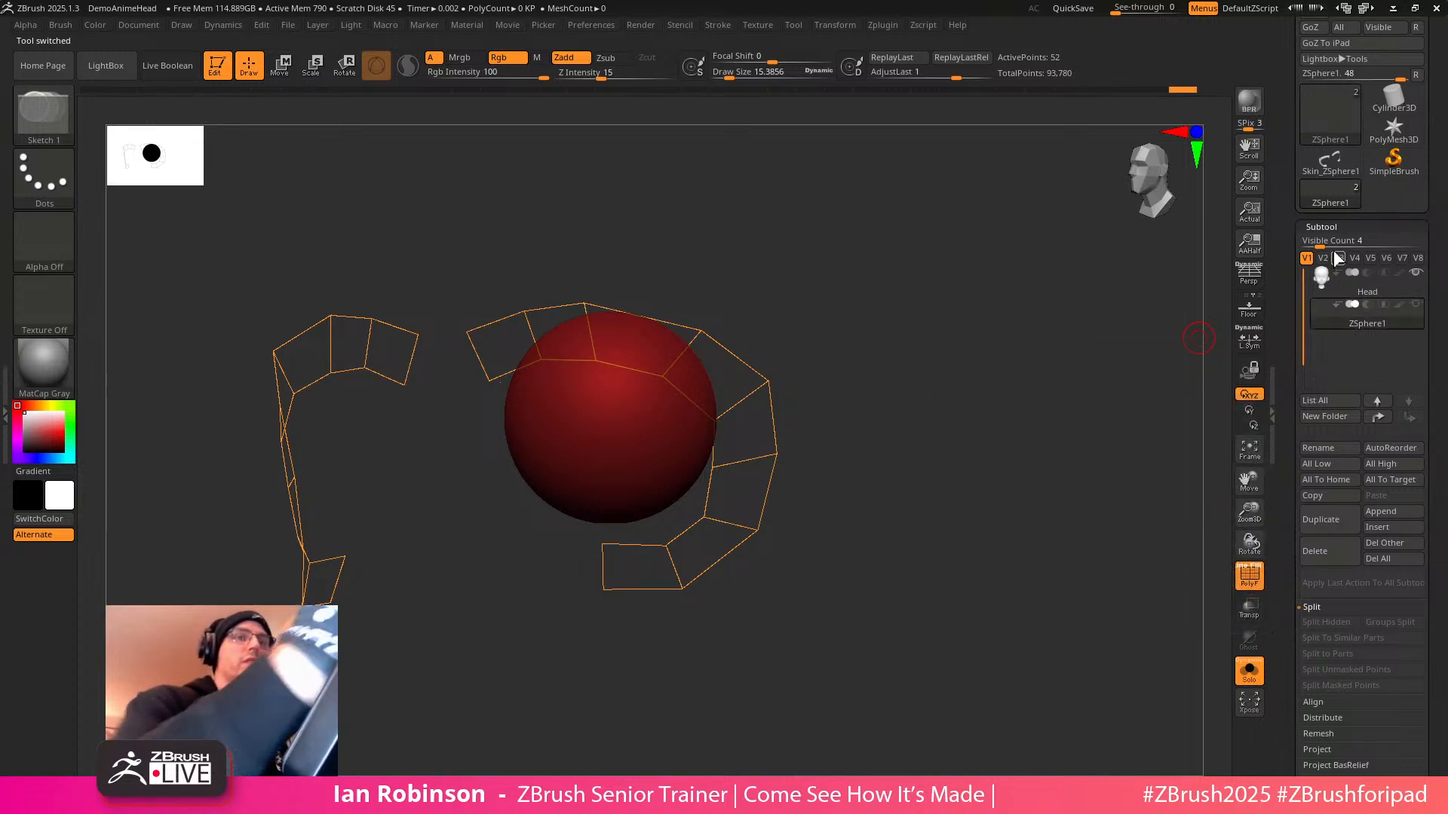
click(1383, 519)
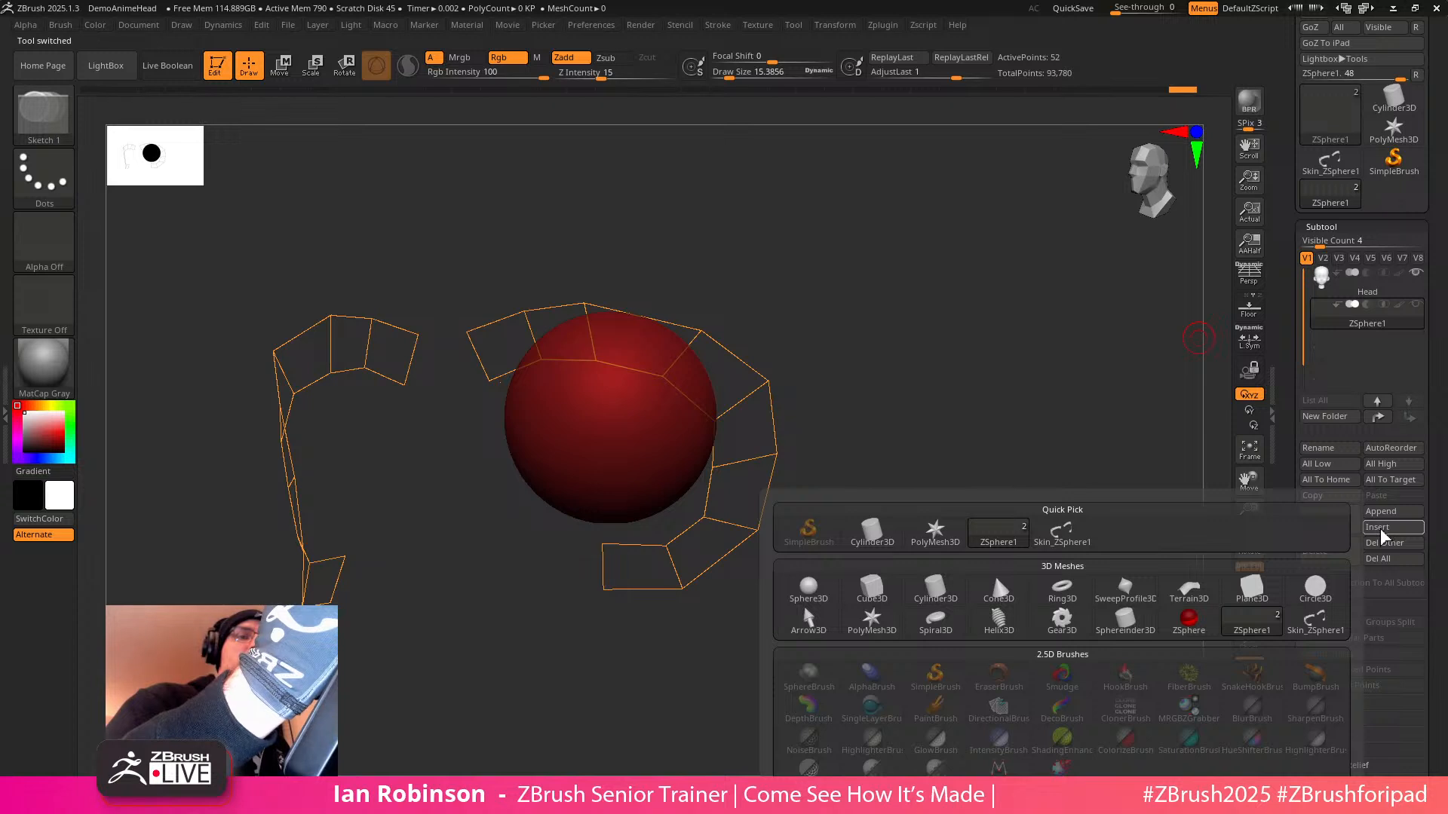
click(1061, 532)
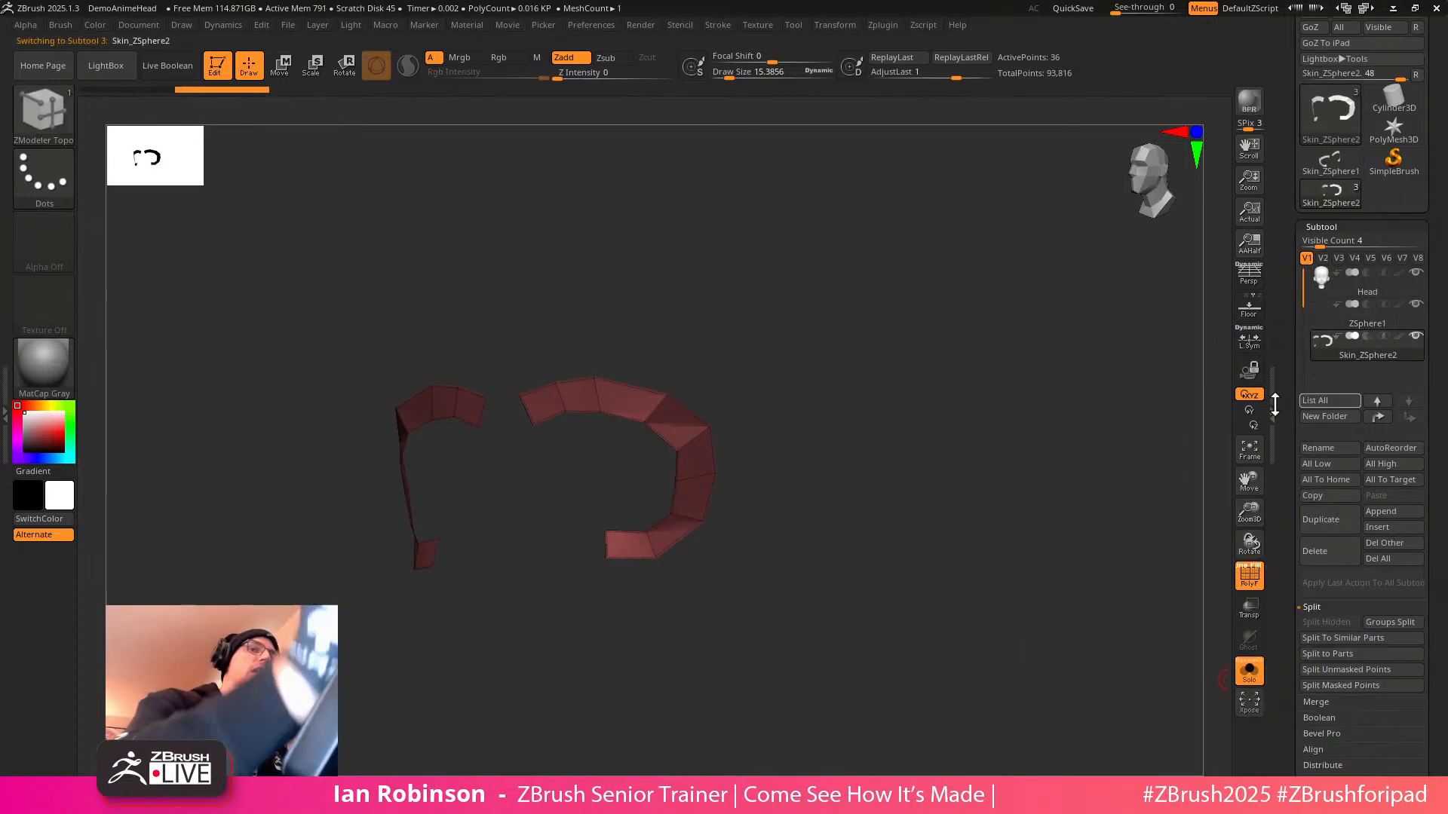
Reselect the ZSphere1 subtool, check its topology as a skin preview, and turn Edit Topology off and back on
click(1339, 319)
ctrl+right_drag(918, 459, 944, 578)
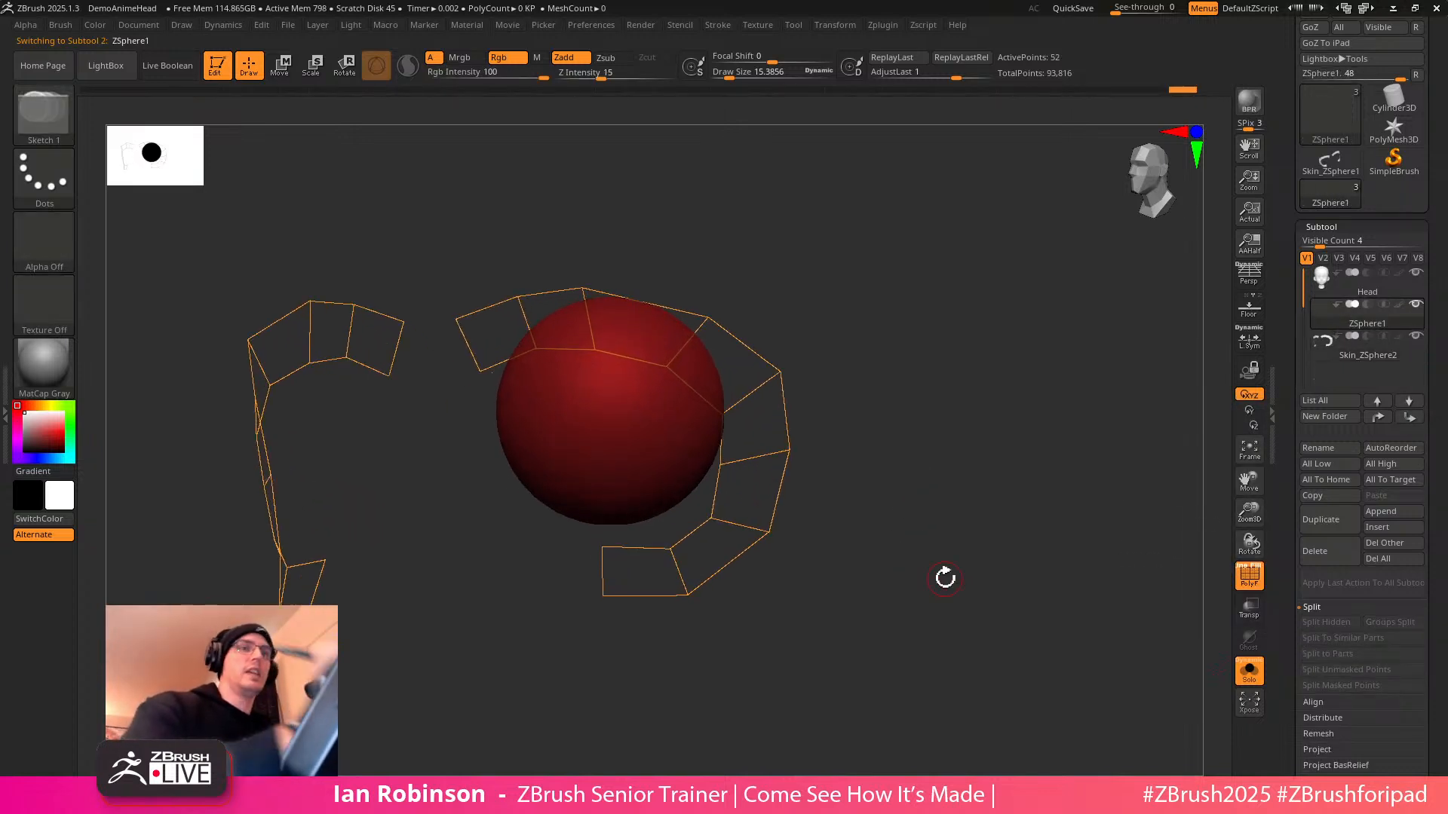
scroll(1405, 560, down, 10)
click(1325, 516)
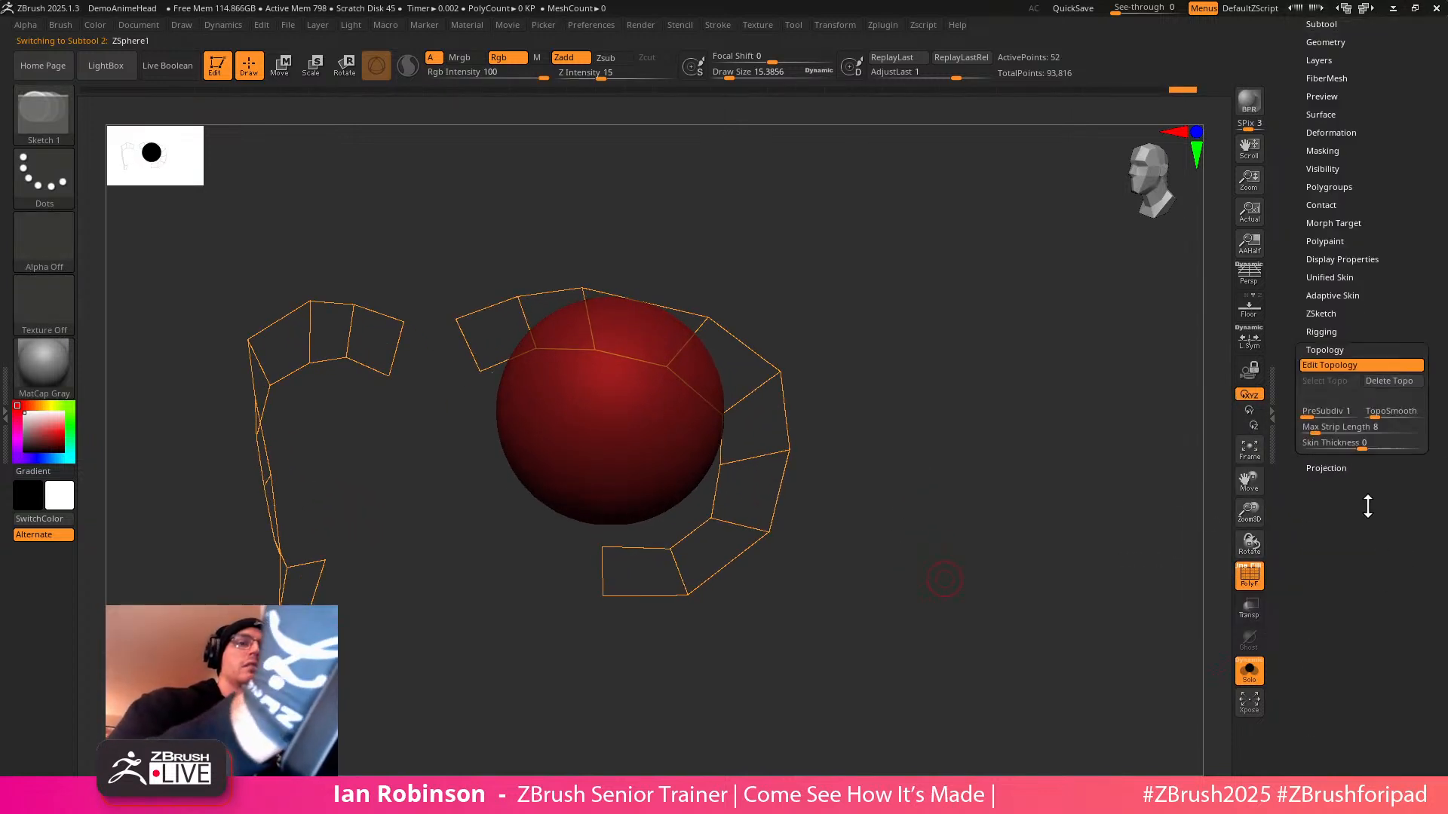
key(a)
alt+right_drag(1006, 460, 1027, 507)
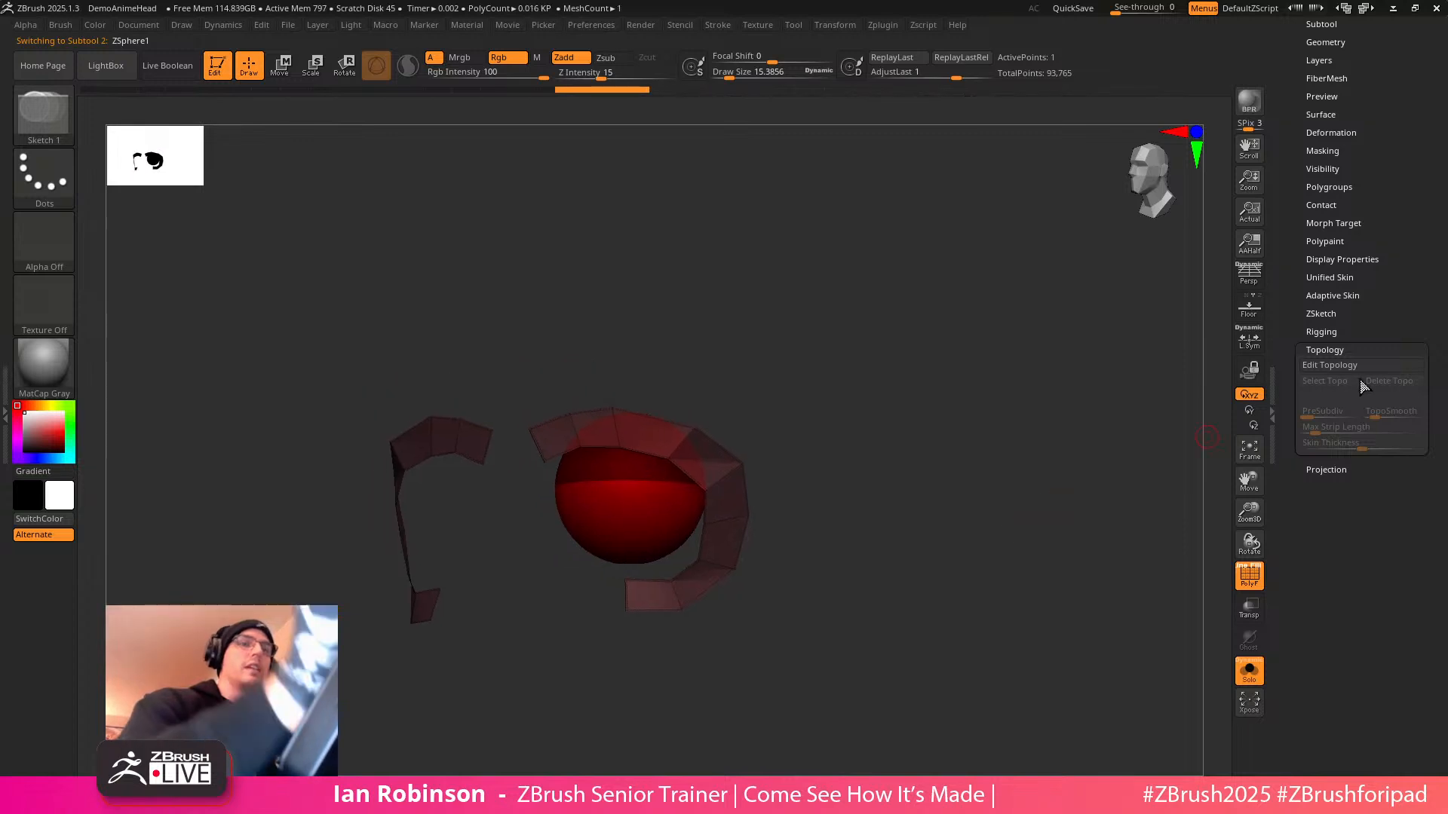
click(1335, 364)
scroll(1342, 377, up, 5)
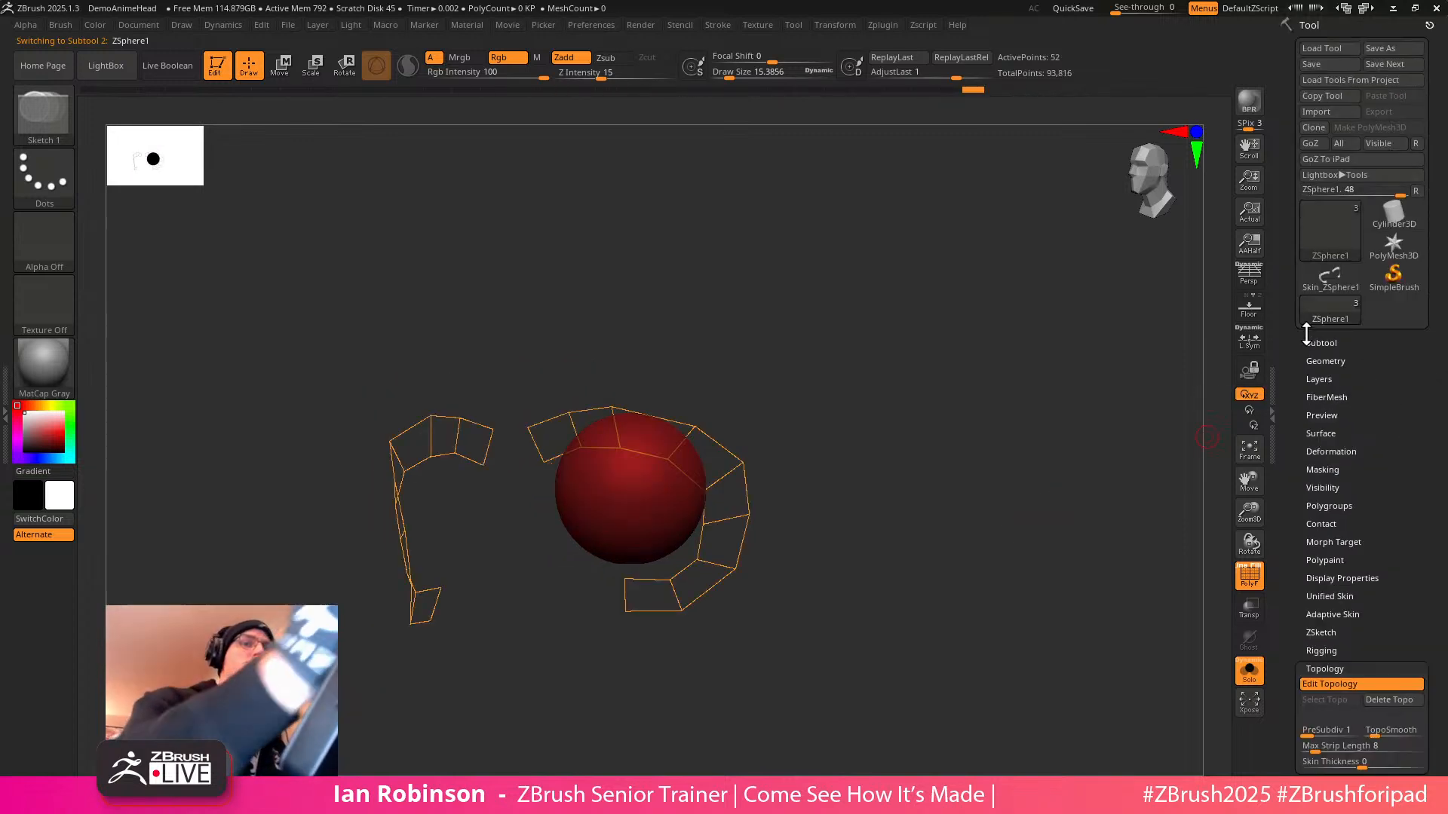
Turn off solo mode to show the head behind the topology wires, and face the head toward the front
click(1318, 346)
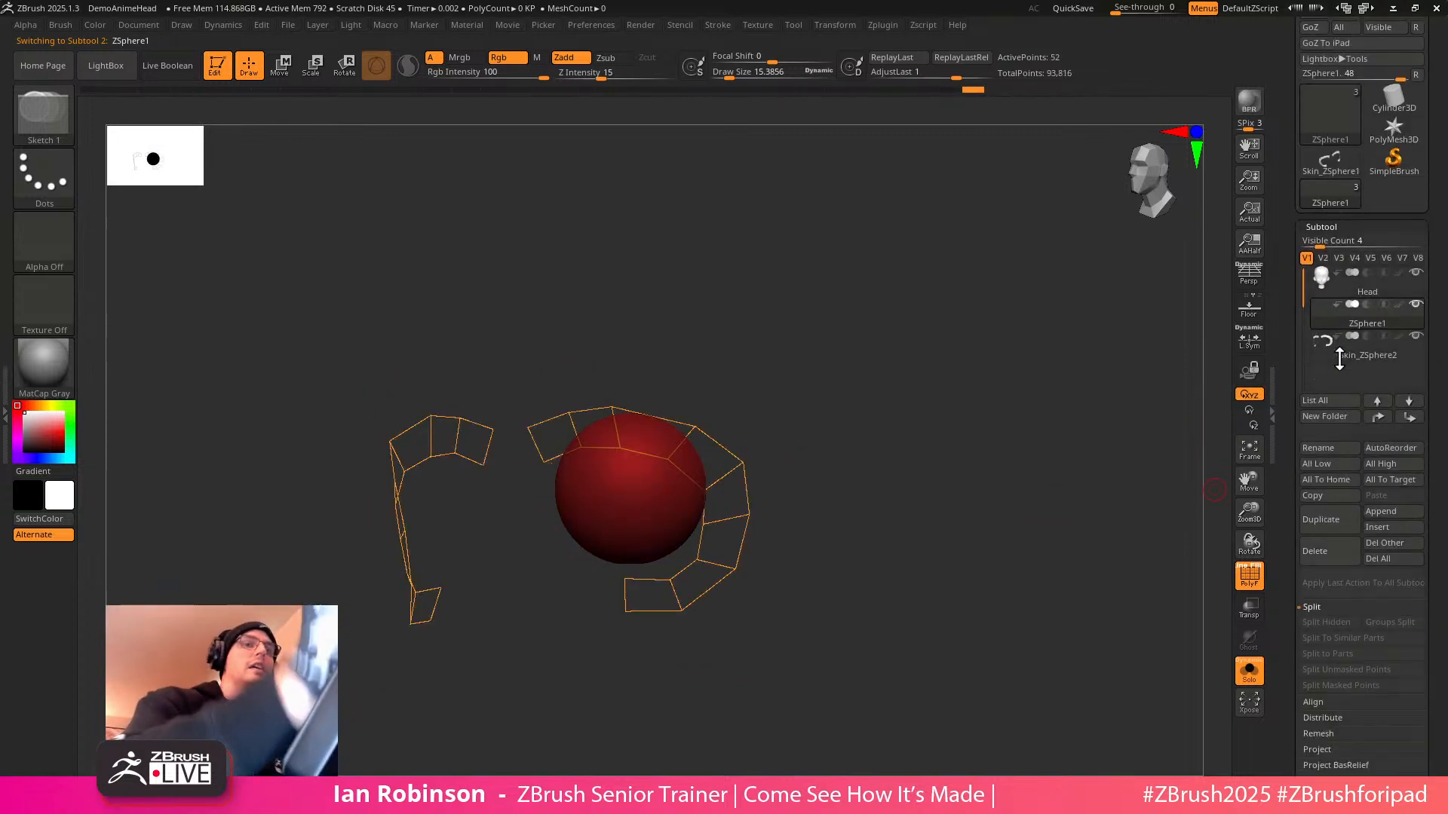
click(1249, 671)
drag(1015, 550, 890, 502)
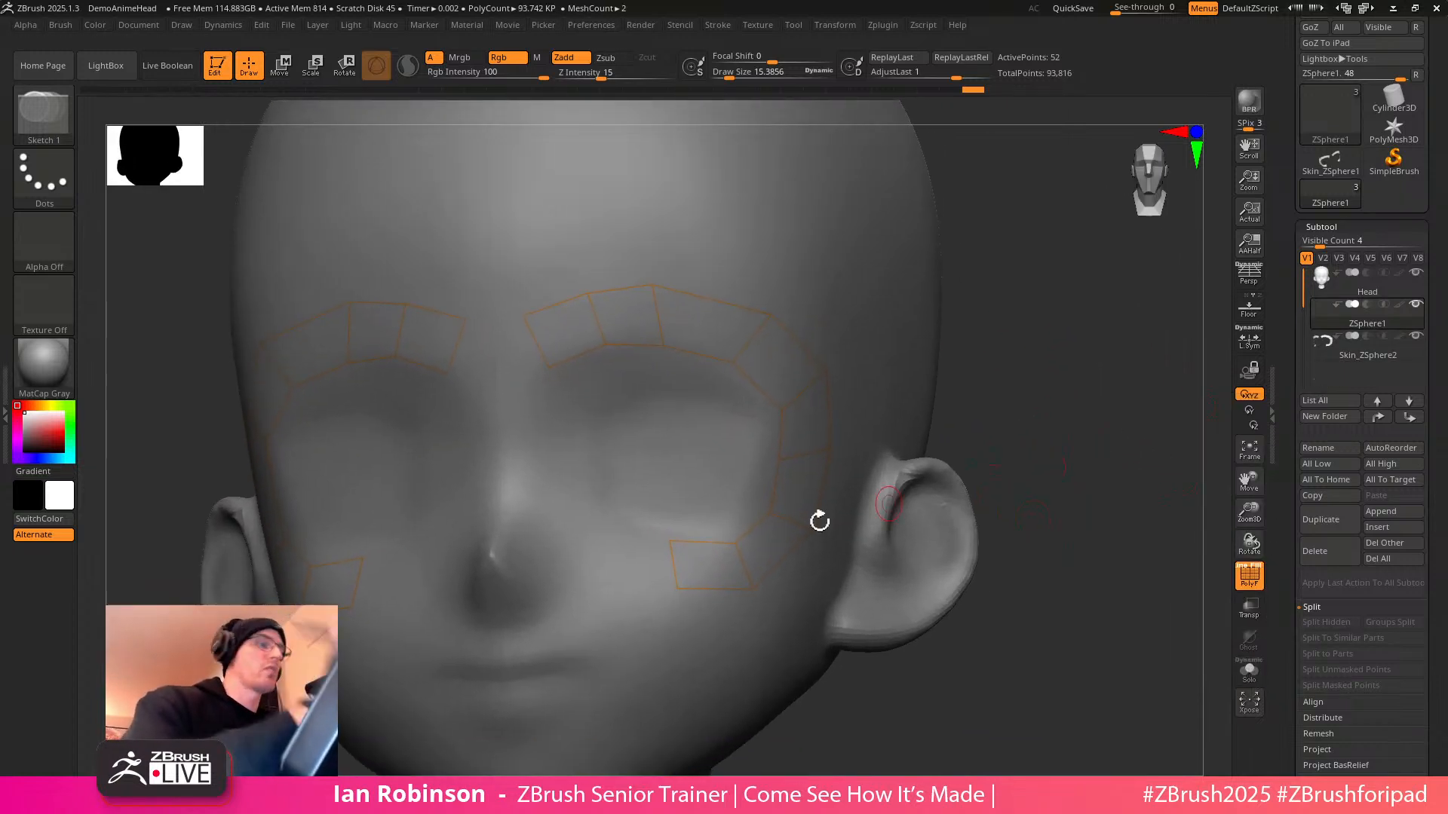
Try to extend the cheek strip beneath the eye by one quad toward the nose, and undo its points
key(w)
click(670, 546)
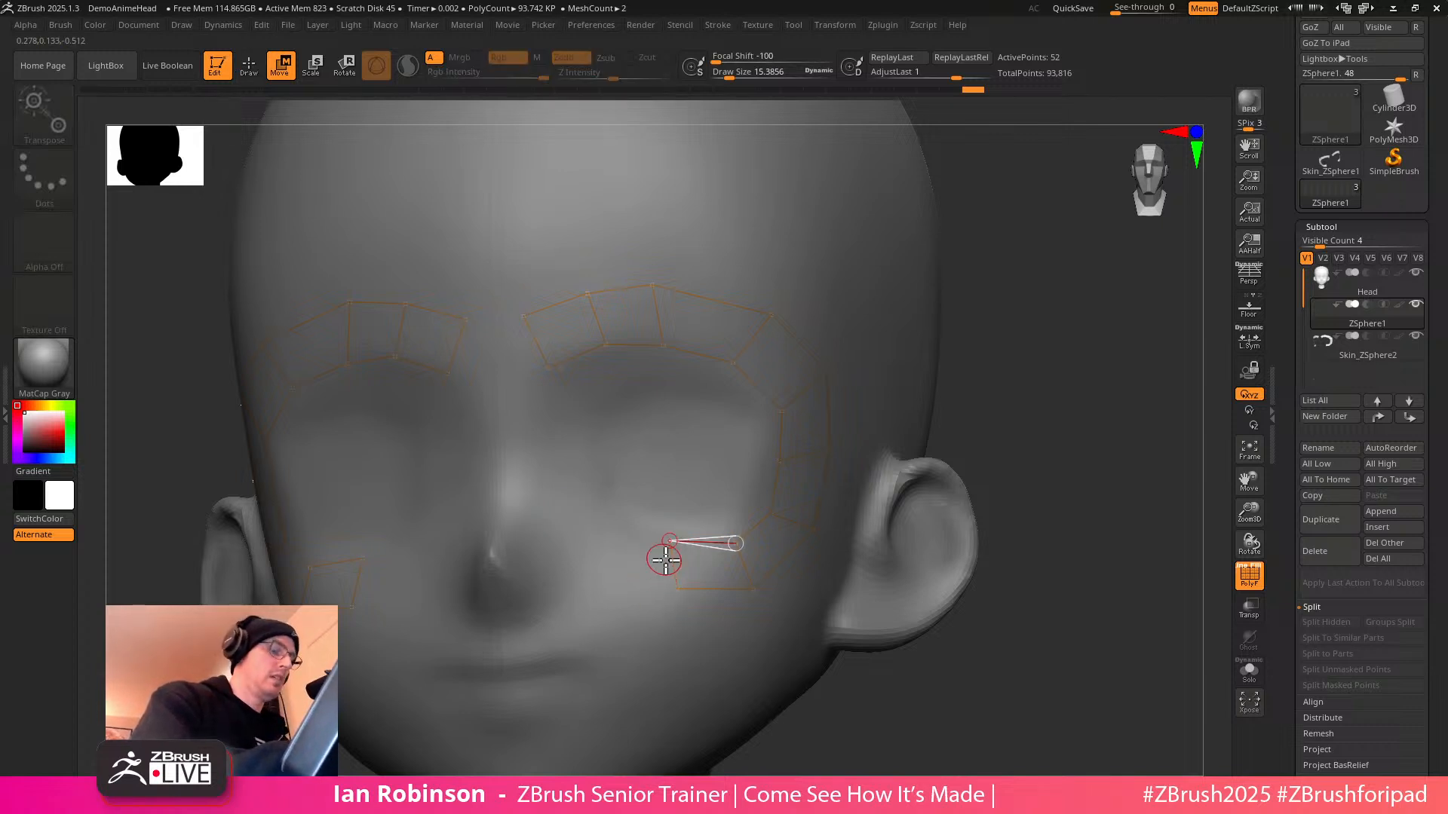
key(q)
click(627, 537)
click(612, 591)
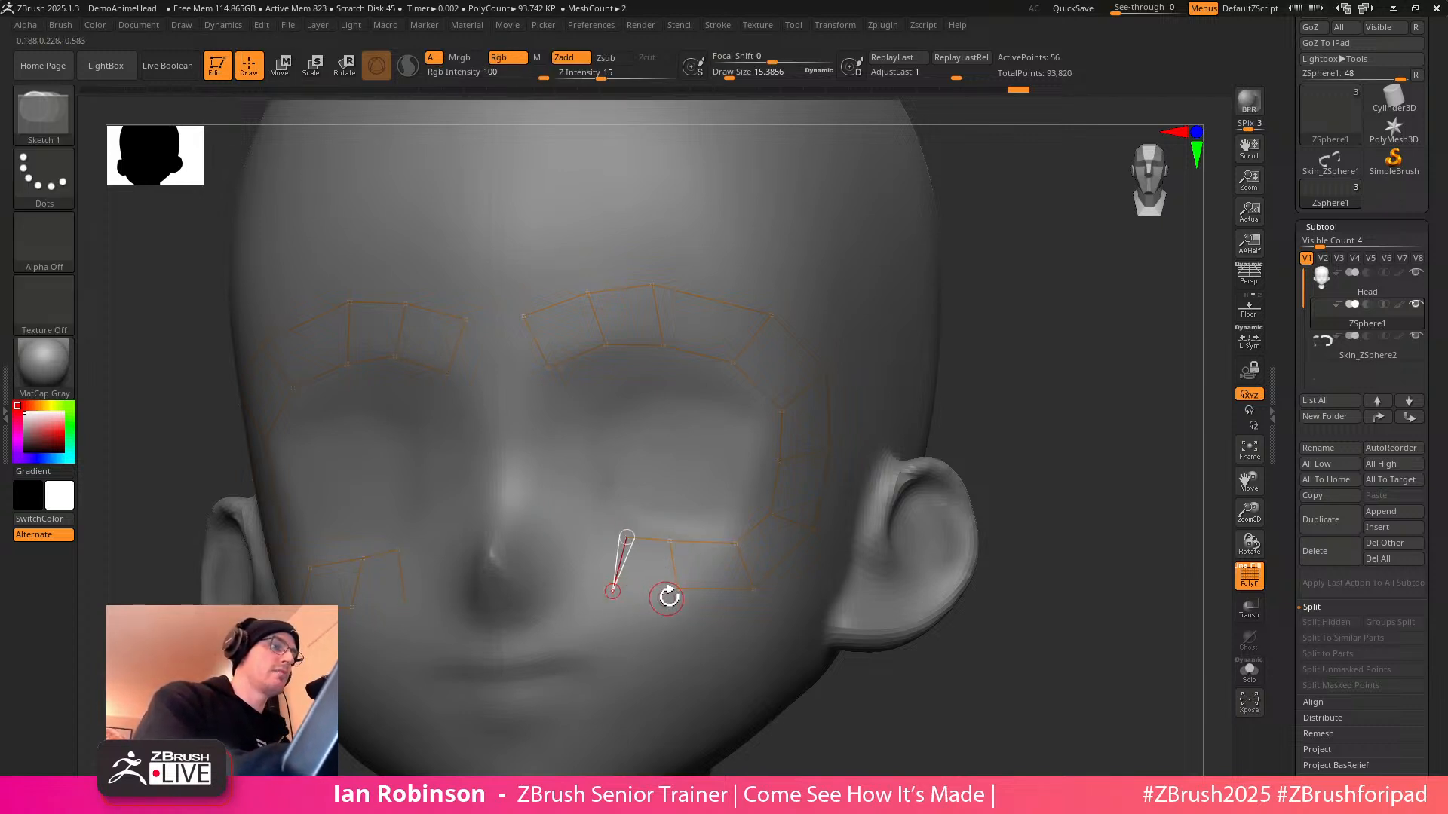
key(ctrl+z)
key(ctrl+z)
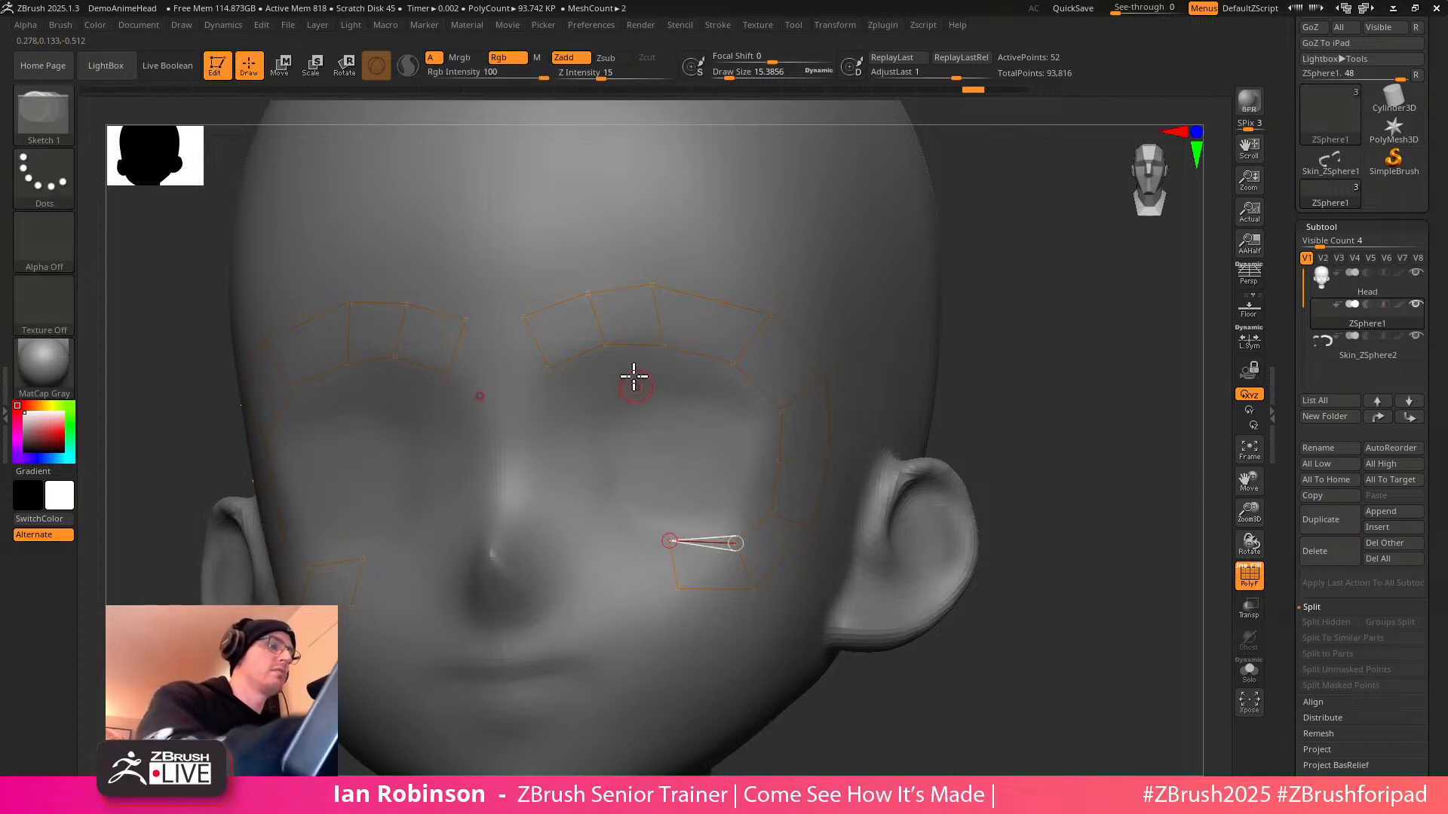
Draw a quad extending the cheek strip beneath the eye toward the nose
click(623, 538)
click(613, 581)
click(578, 501)
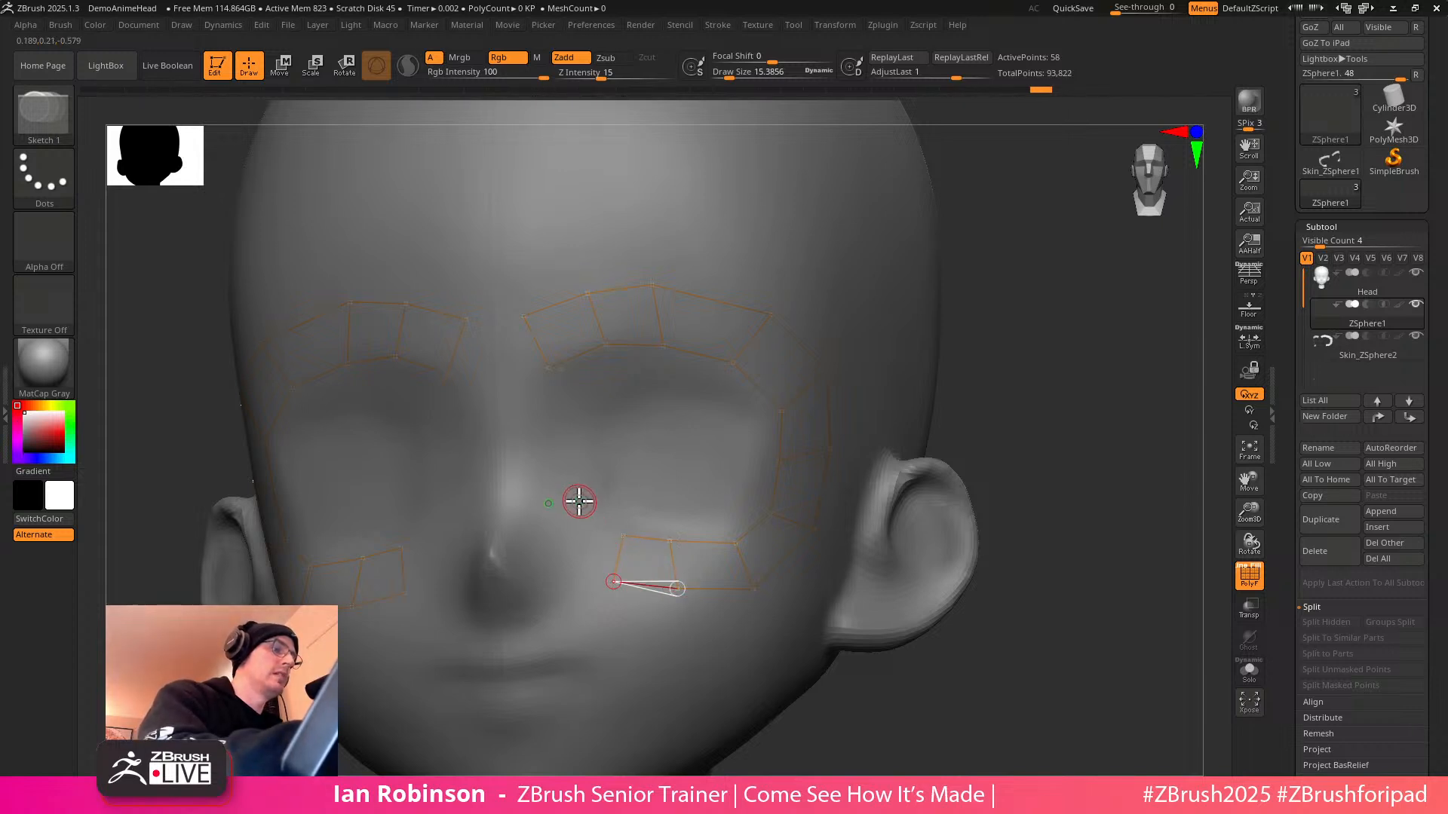
key(ctrl+z)
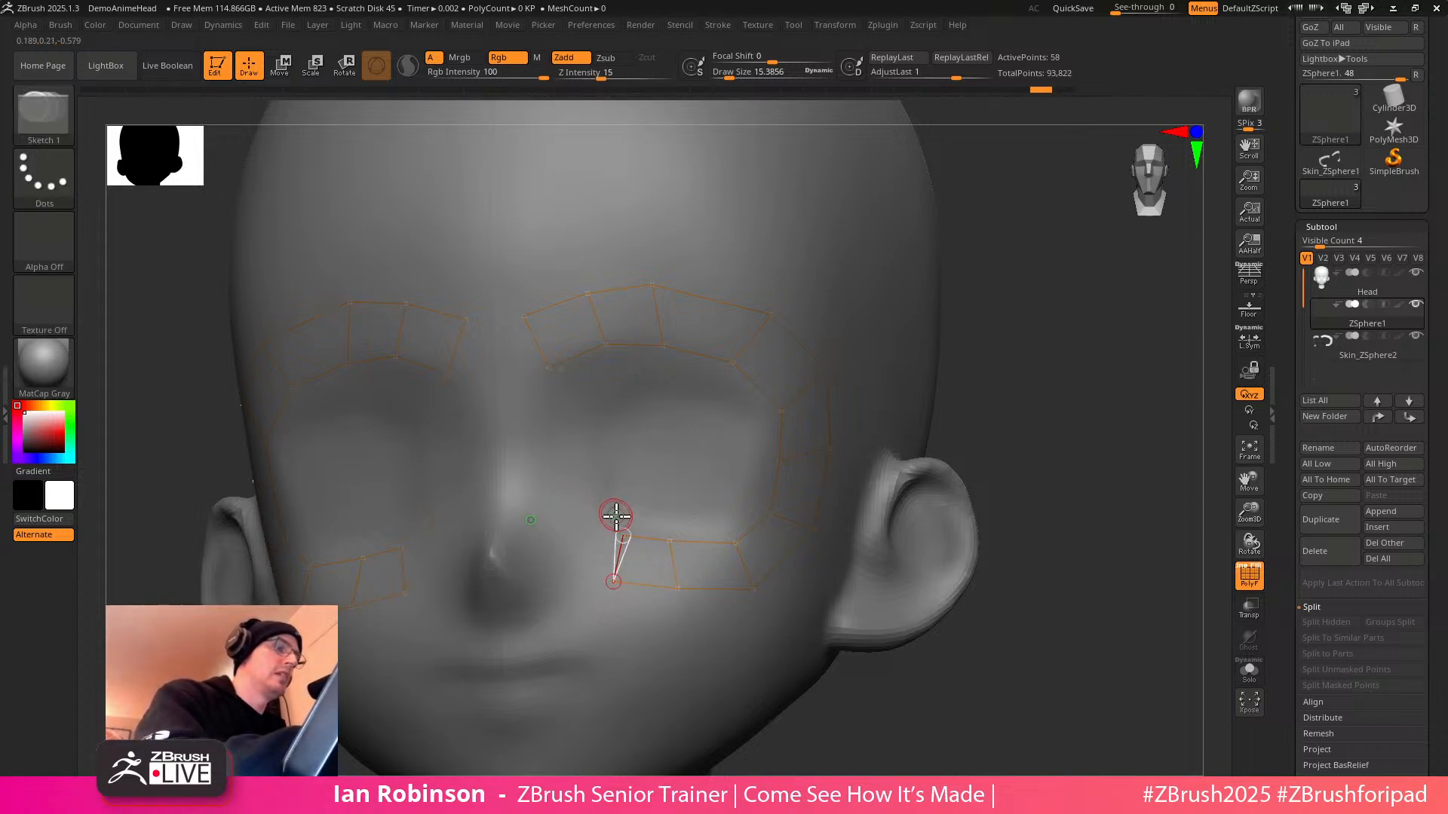
Draw the next quad turning the strip up beside the nose, and reposition its inner points
click(562, 561)
click(578, 513)
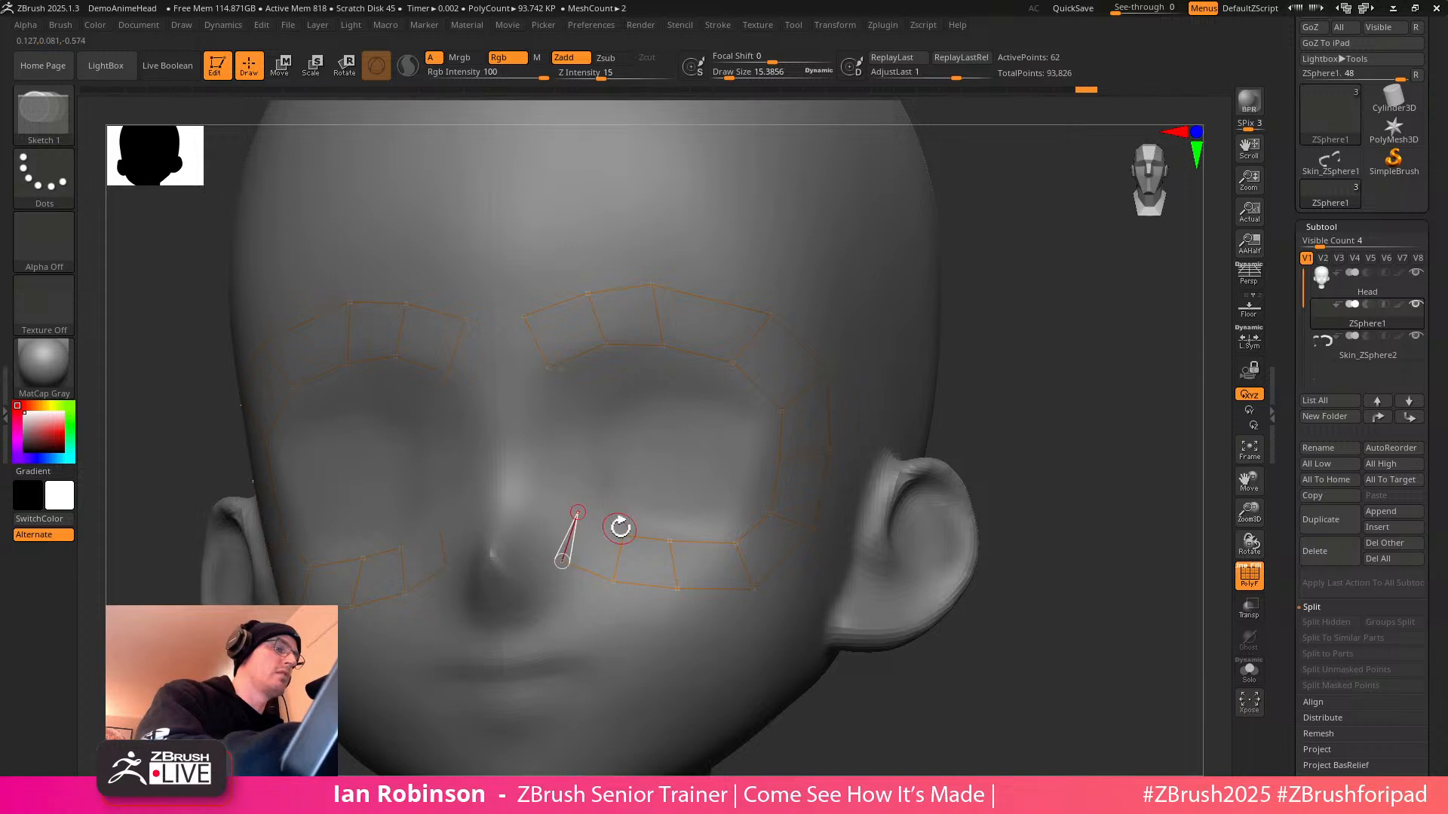
key(w)
drag(575, 510, 551, 529)
key(q)
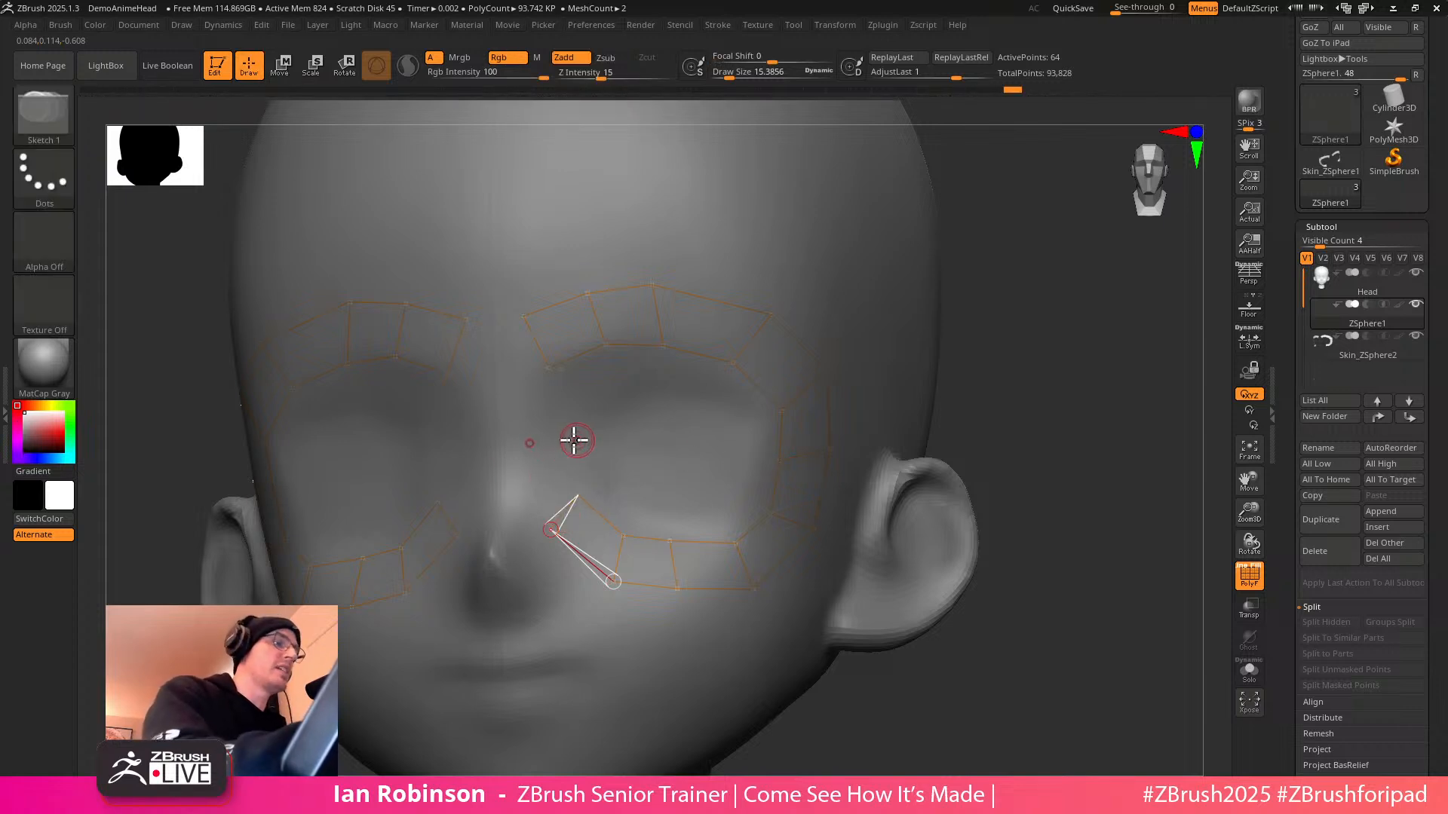
Draw another quad running up the side of the nose toward the inner eye corner
click(569, 448)
key(ctrl+z)
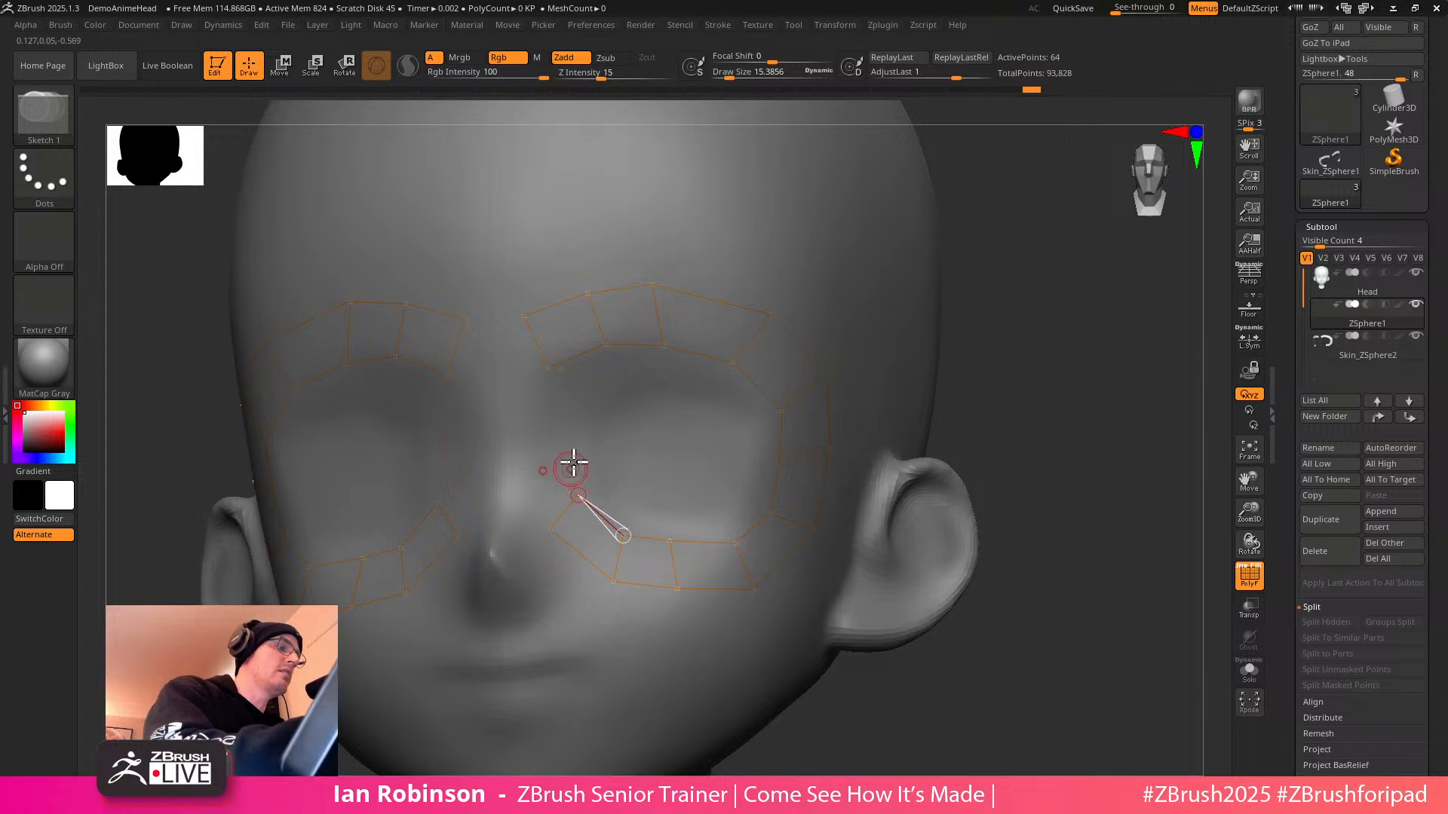
click(569, 447)
click(530, 459)
click(549, 526)
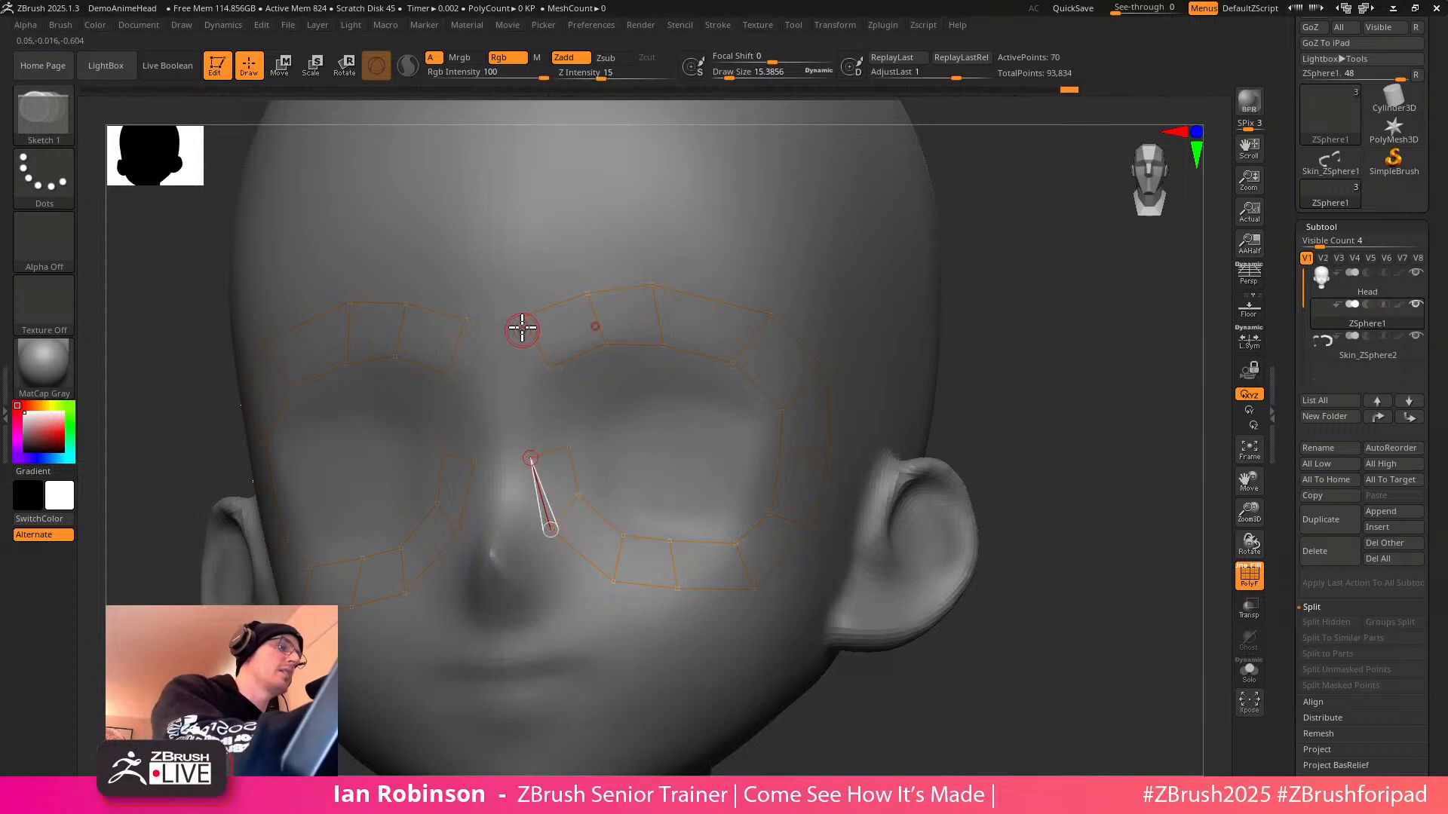
Close the eye loop by connecting the nose-side strip to the inner brow quad, and adjust the joining points
click(523, 317)
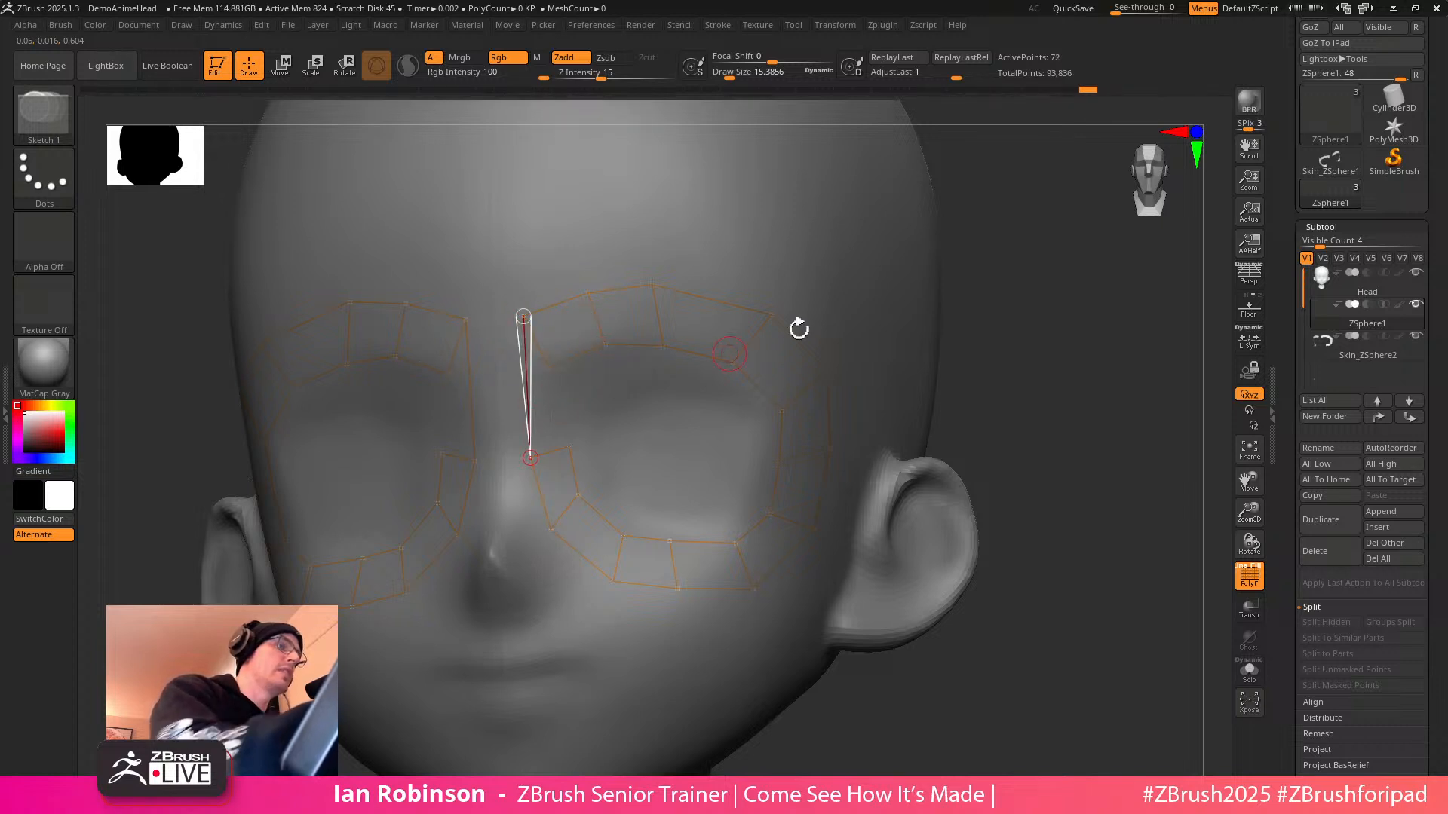
click(548, 368)
key(w)
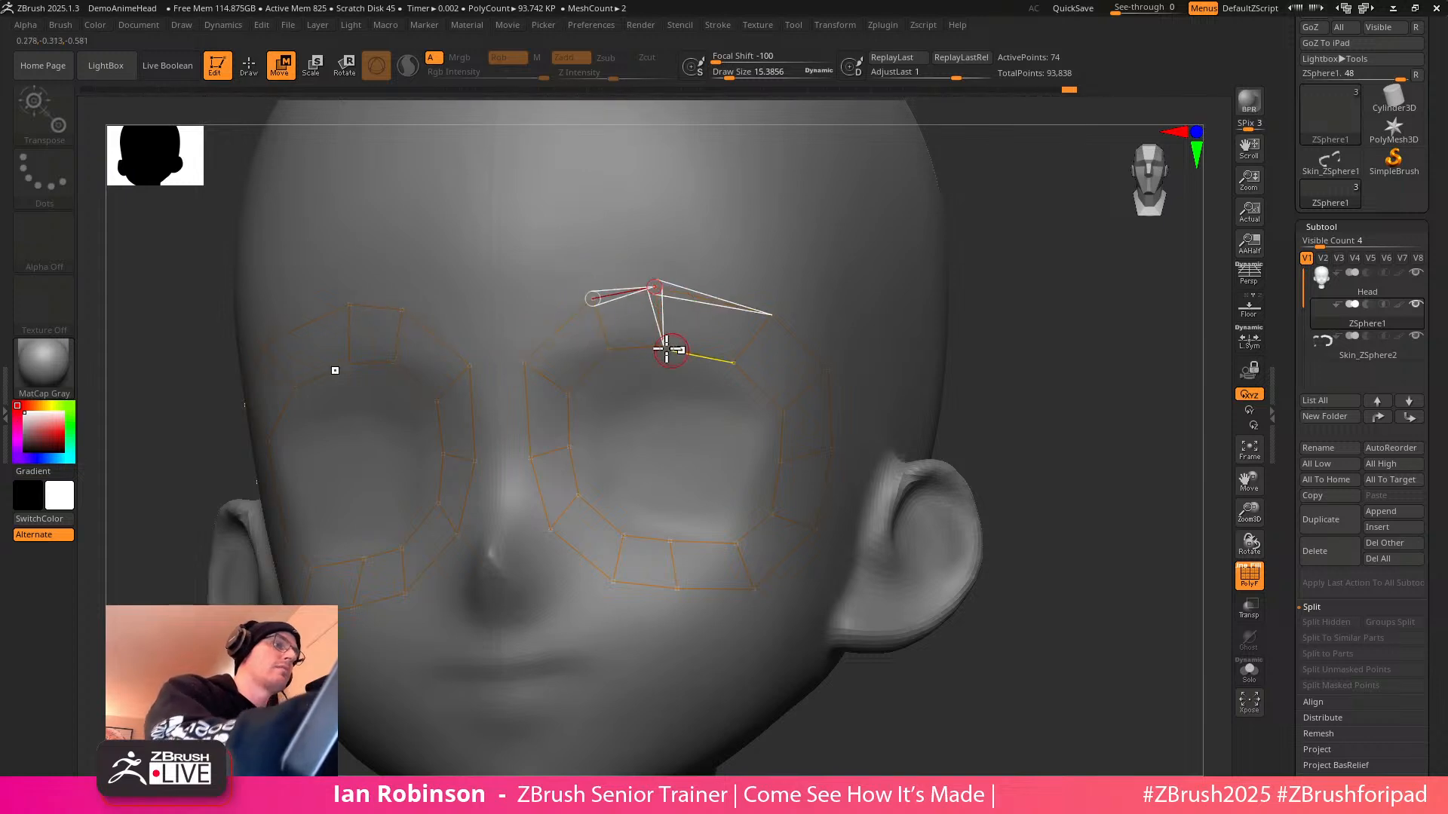
key(q)
key(f)
drag(1075, 430, 1105, 448)
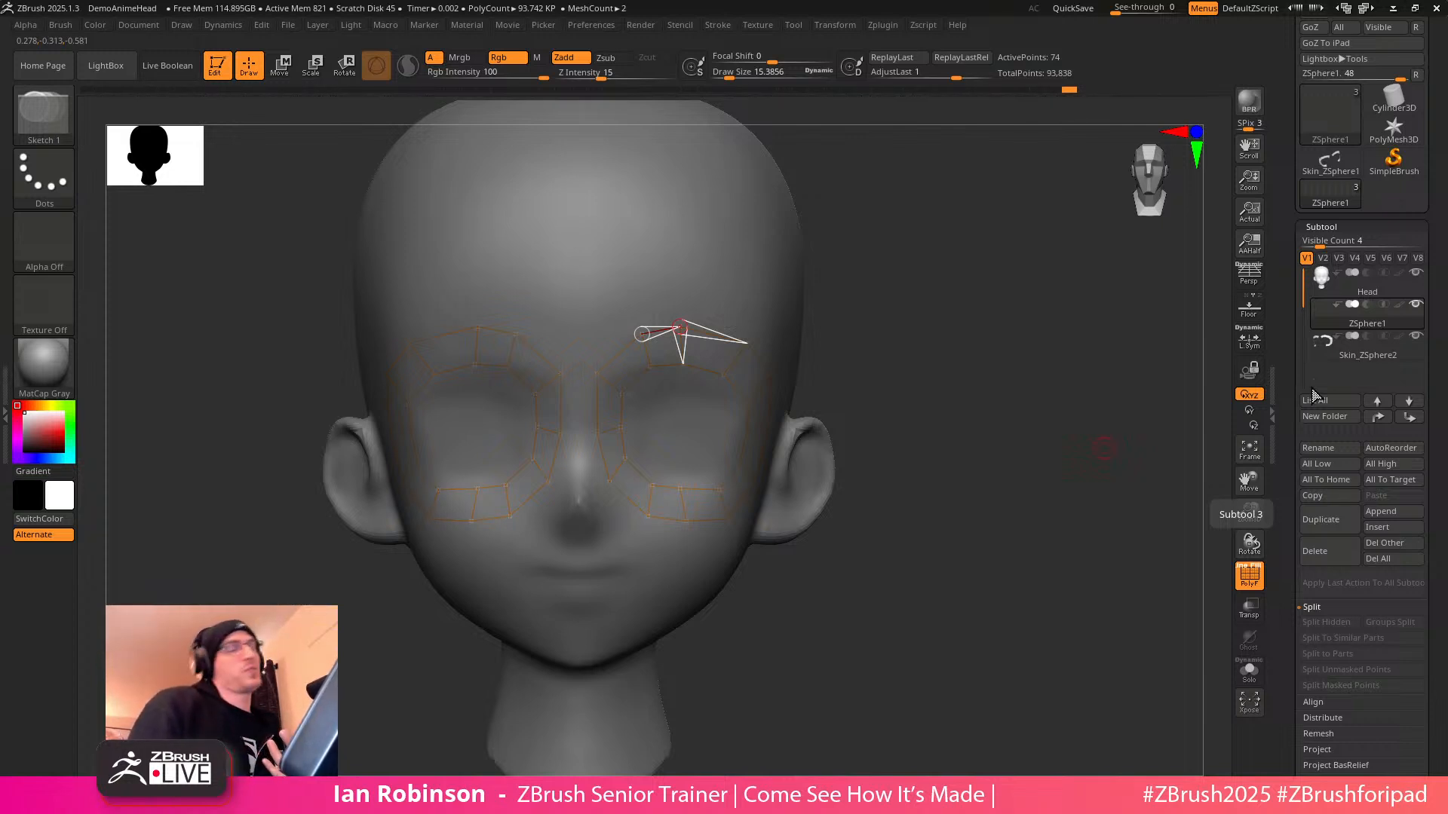
drag(946, 354, 953, 342)
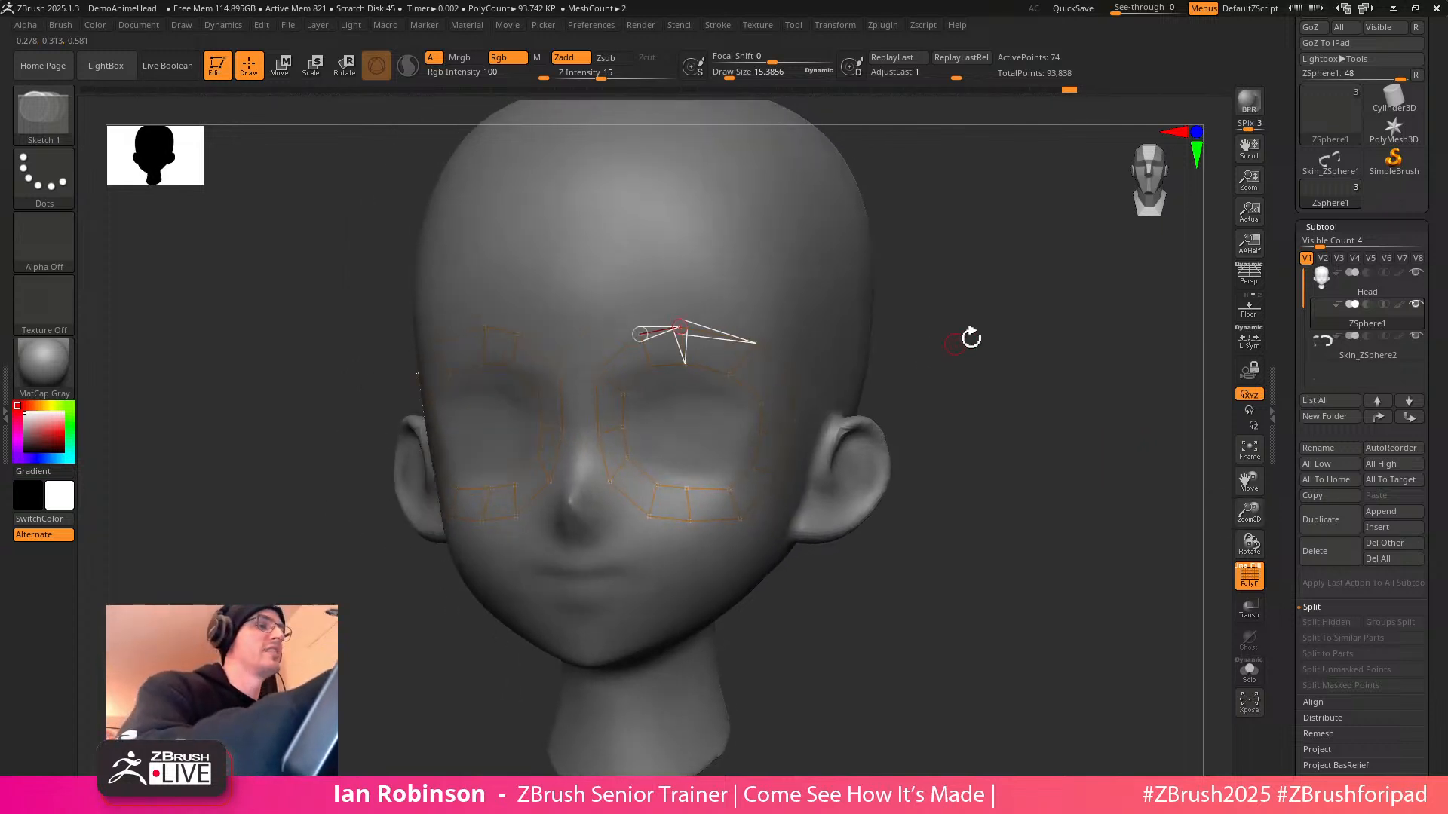
Load the Dagger_Rose_002.ztl tool from the Dagger_Rose_Tattoo_Design folder
drag(1440, 133, 1438, 252)
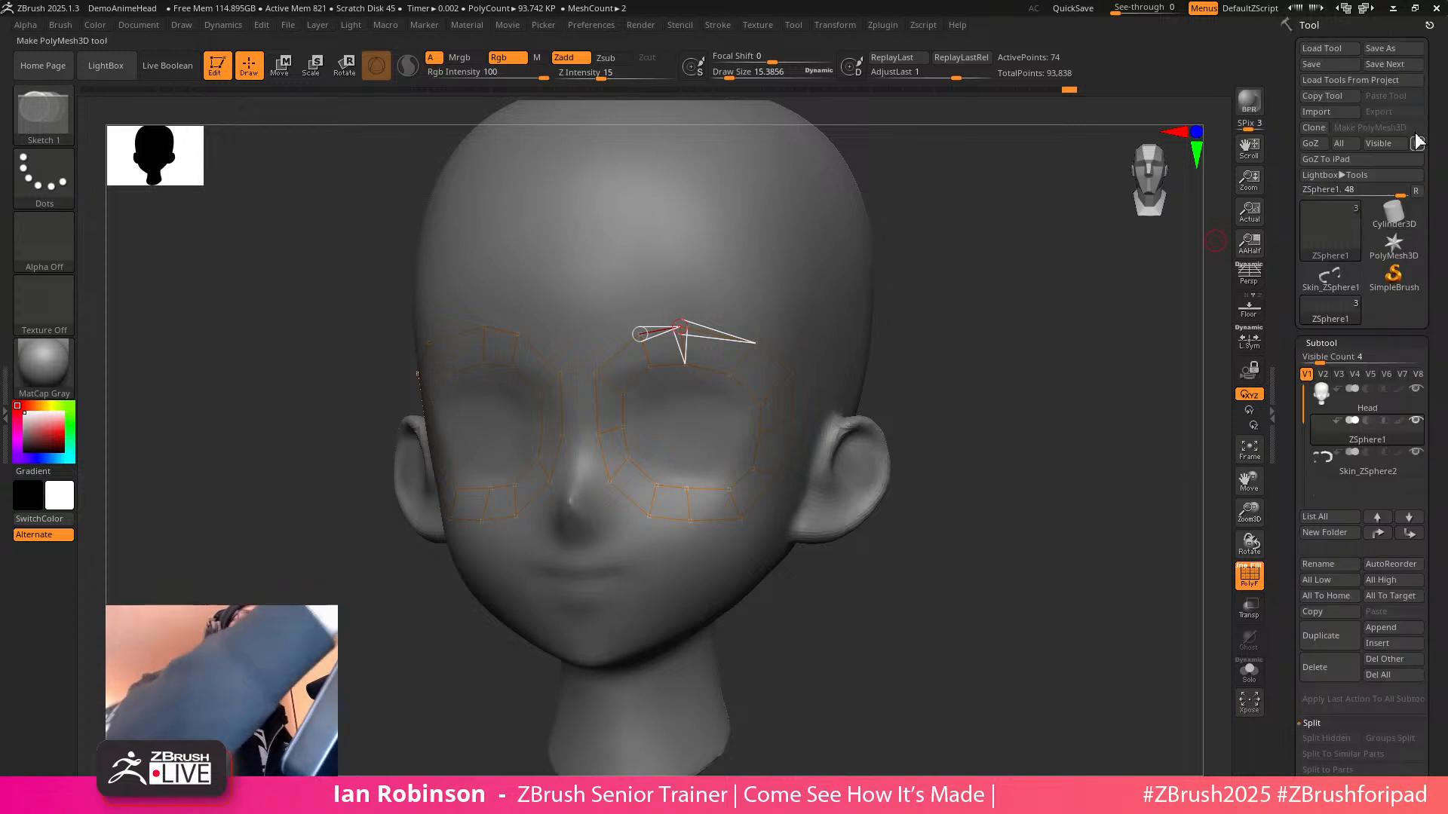
click(1346, 48)
click(474, 130)
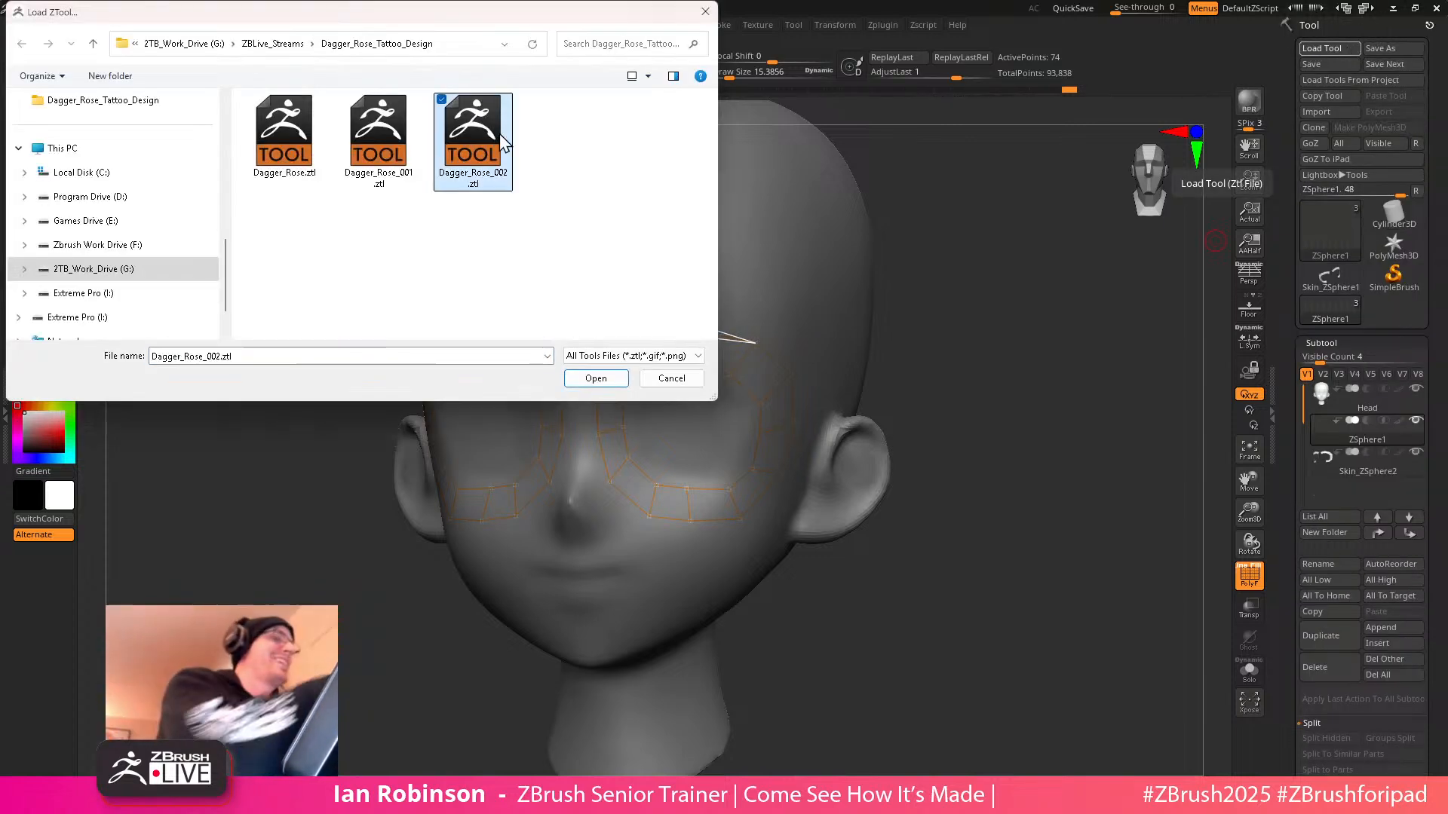
click(596, 378)
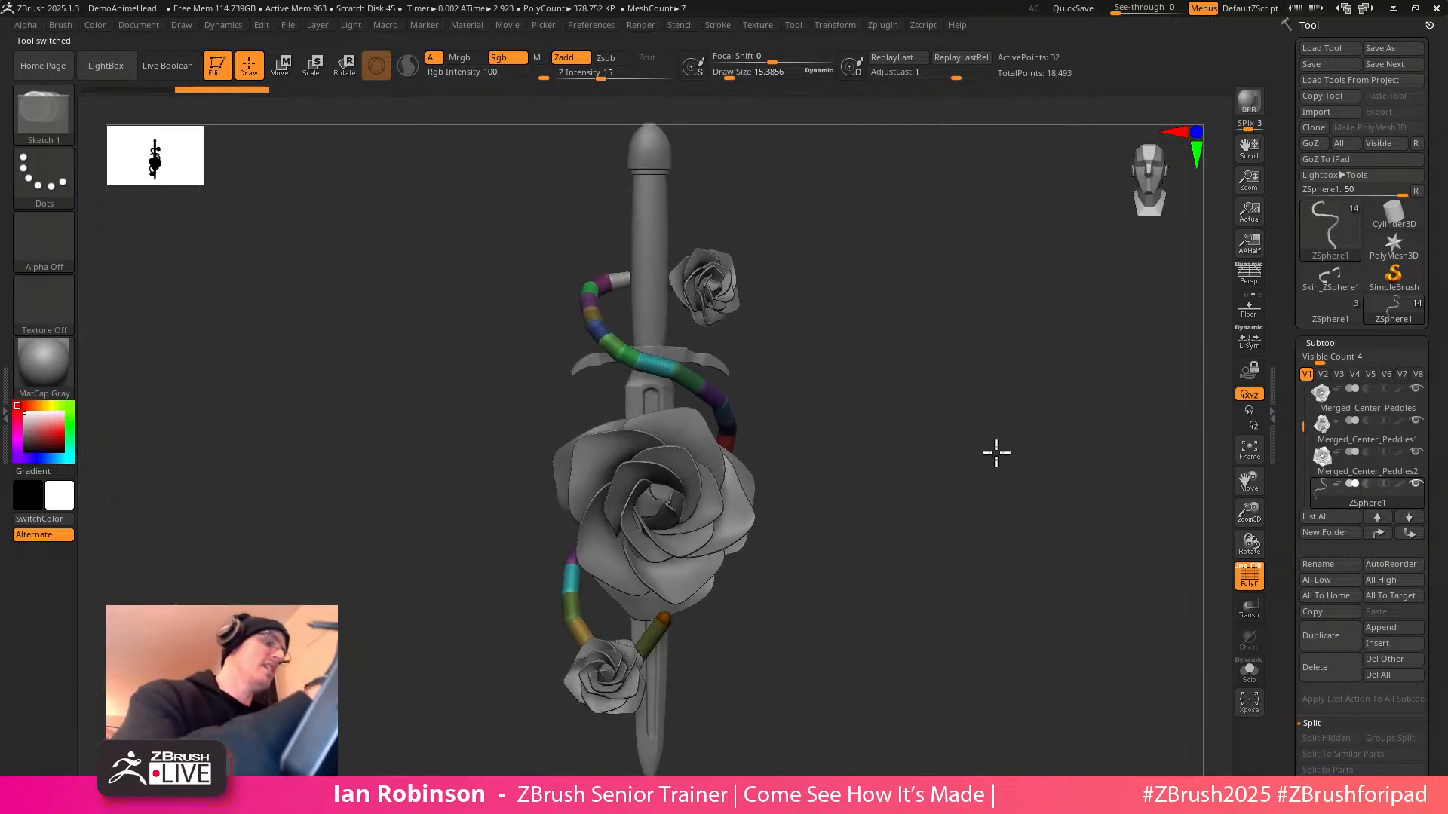
Examine the ZSphere vine wrapped around the dagger and roses from several sides, with and without the PolyFrame display
mouse_move(992, 449)
mouse_down()
mouse_move(953, 481)
mouse_move(956, 438)
mouse_move(982, 491)
mouse_move(990, 478)
mouse_move(960, 459)
mouse_move(976, 459)
mouse_move(960, 495)
mouse_move(1001, 469)
mouse_up()
key(w)
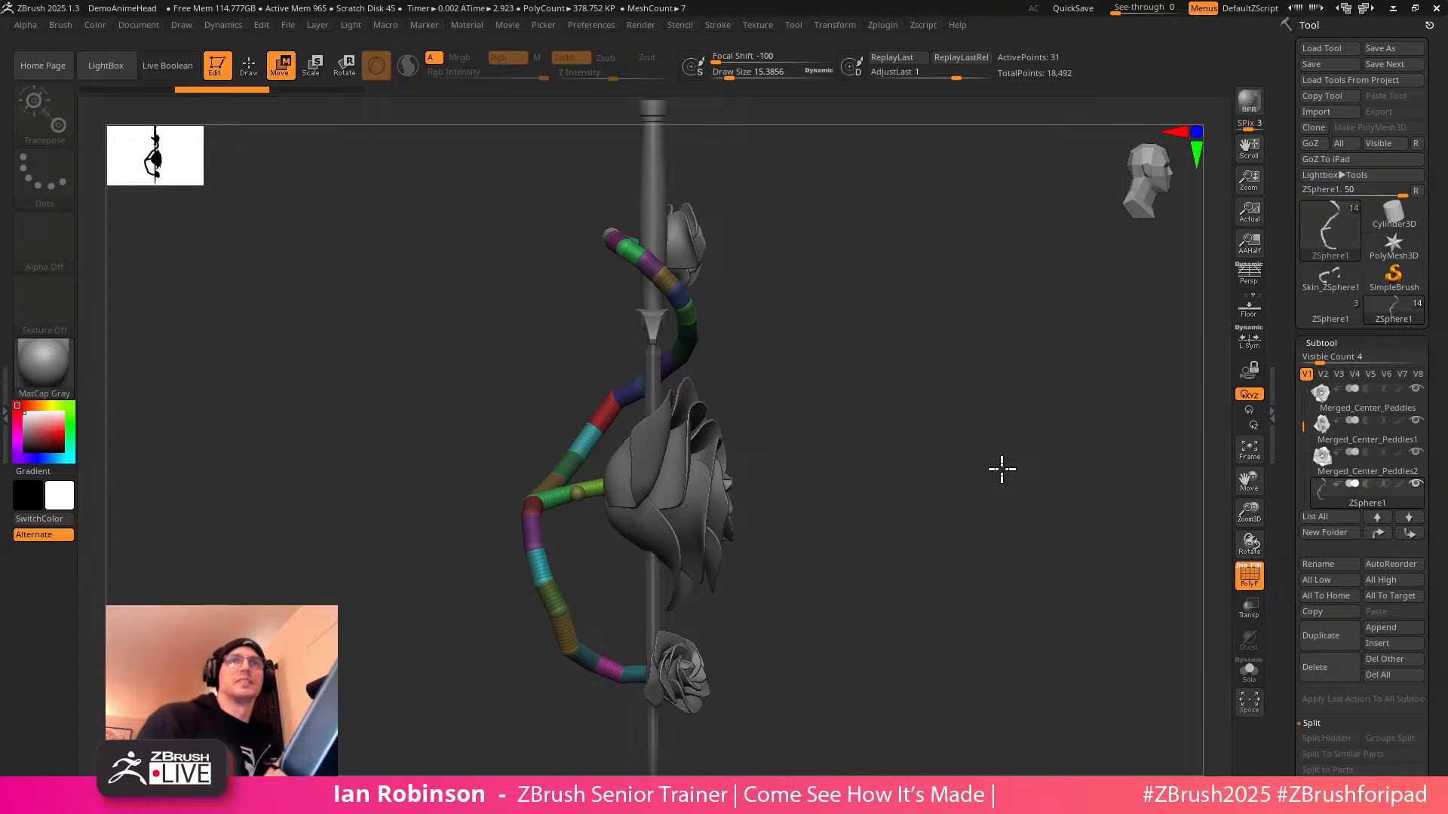
drag(1001, 469, 774, 419)
drag(946, 527, 1024, 477)
key(shift+f)
alt+drag(1021, 553, 1042, 504)
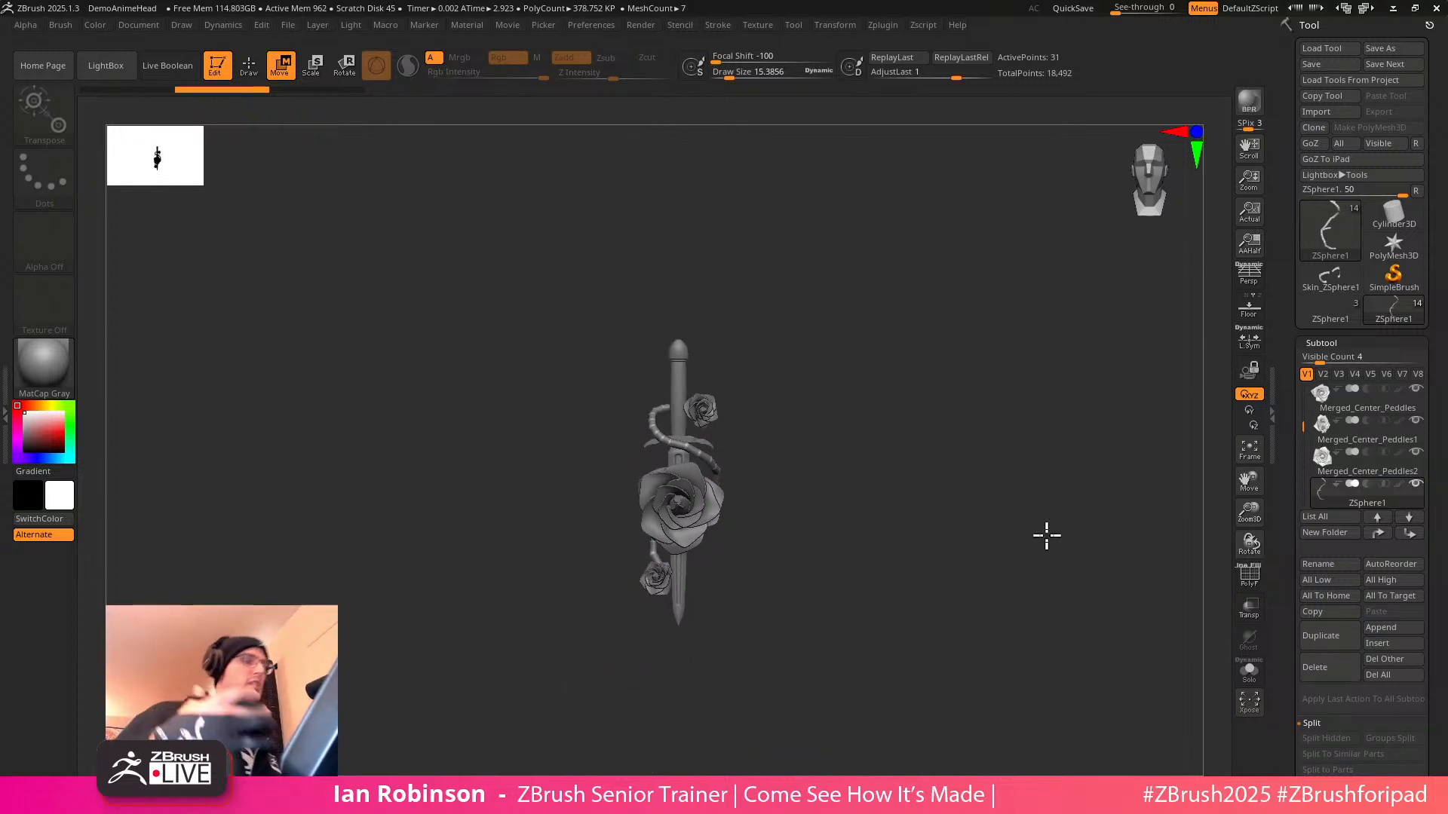
alt+drag(1046, 535, 698, 365)
drag(867, 458, 785, 432)
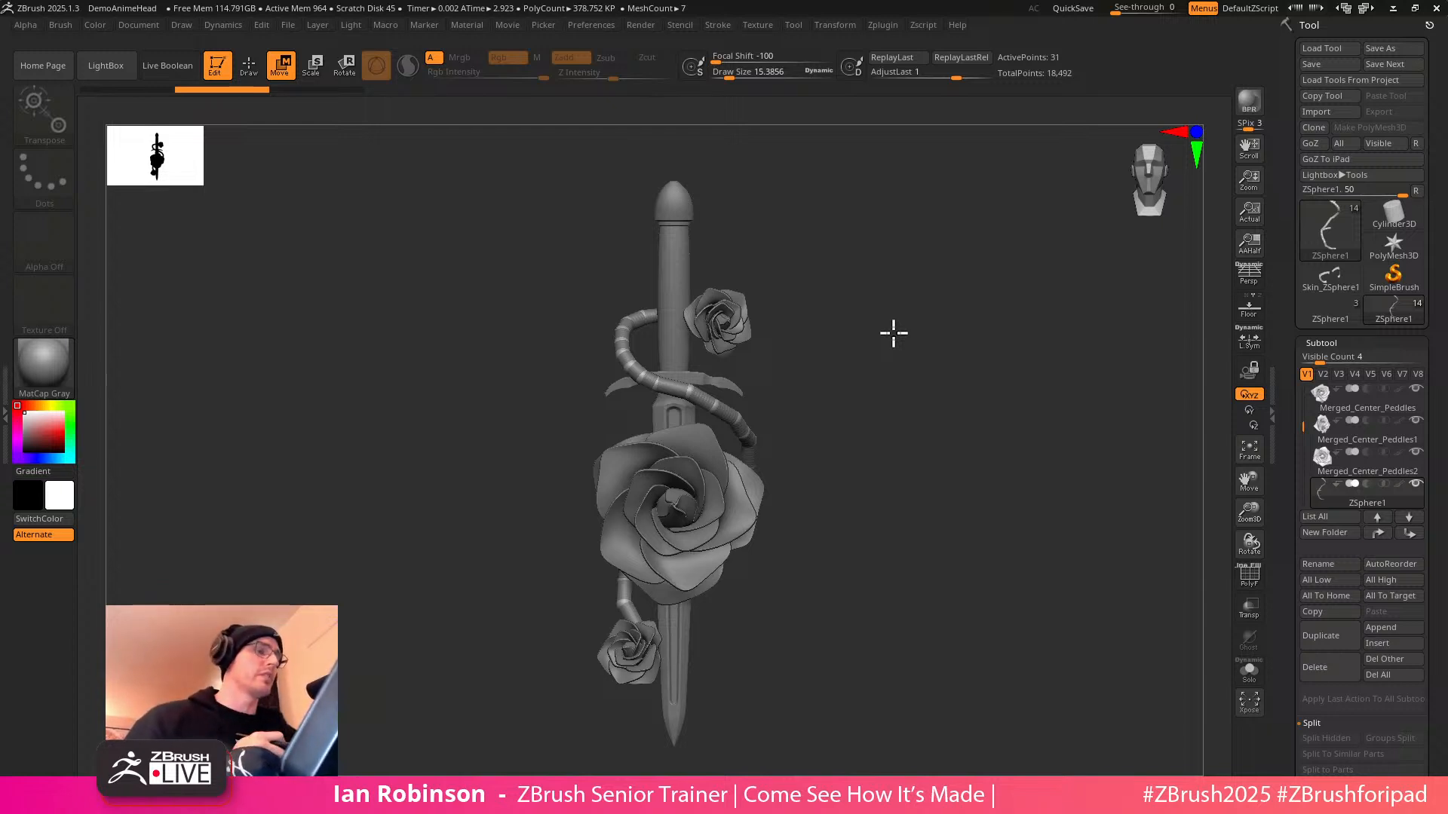
Select the small rose near the blade tip and reposition it so its base sits on the vine's lower end
drag(893, 332, 1003, 571)
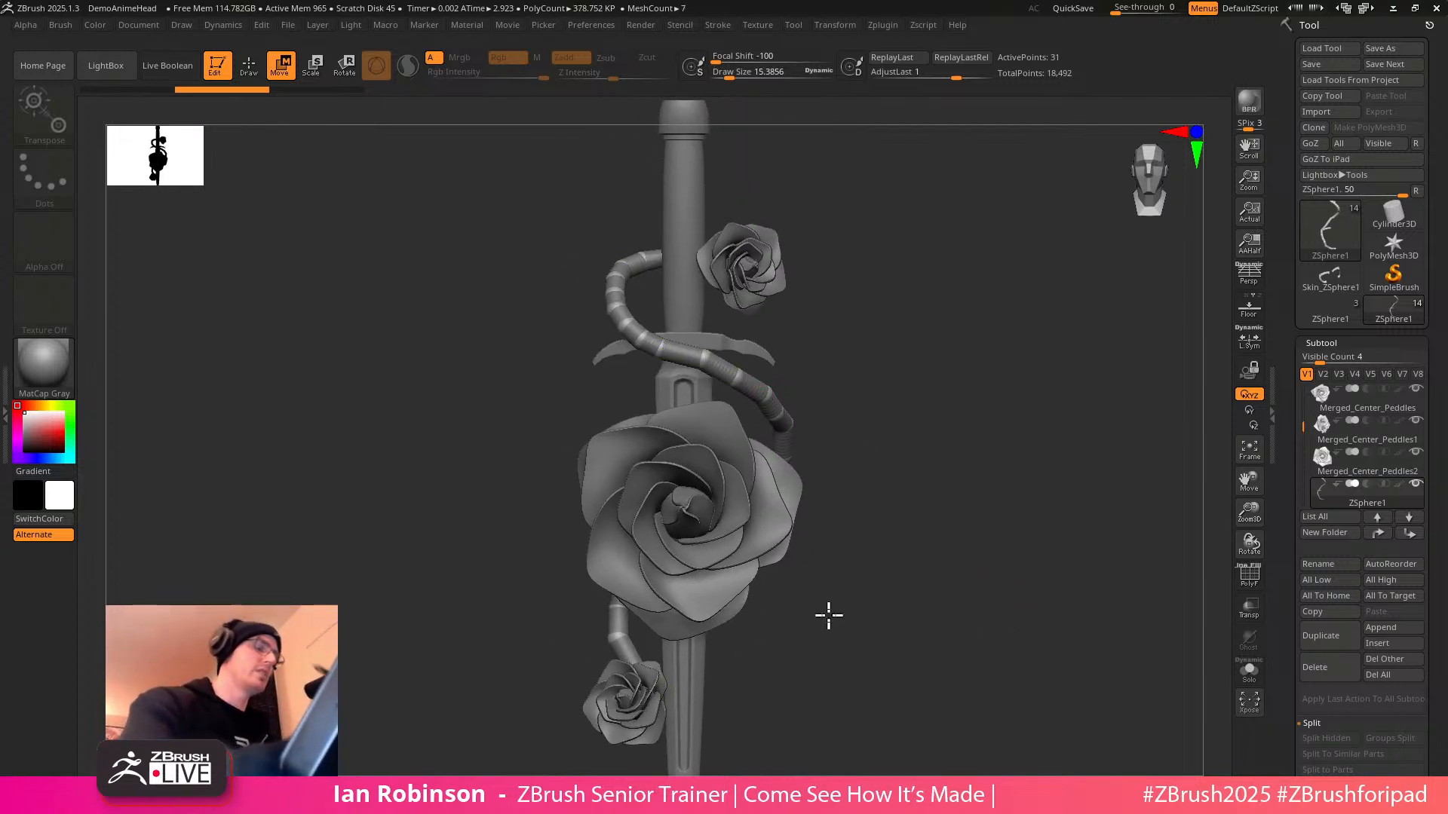
click(648, 708)
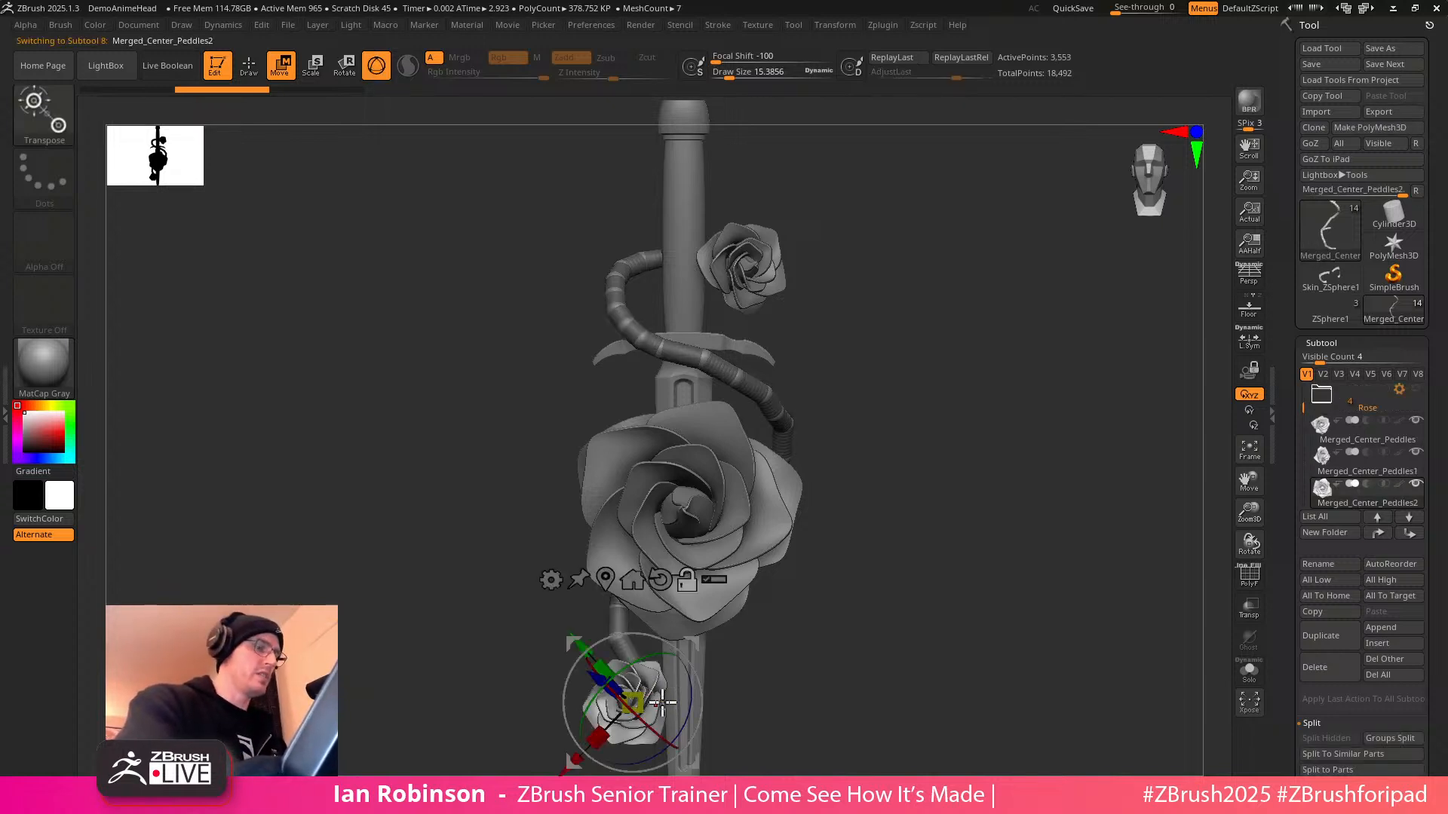
drag(656, 729, 978, 414)
mouse_move(695, 664)
mouse_down()
mouse_move(800, 667)
mouse_move(722, 705)
mouse_move(720, 663)
mouse_move(714, 689)
mouse_move(704, 680)
mouse_up()
drag(774, 588, 891, 598)
drag(725, 592, 707, 593)
drag(689, 685, 683, 683)
drag(836, 527, 838, 563)
drag(707, 606, 712, 606)
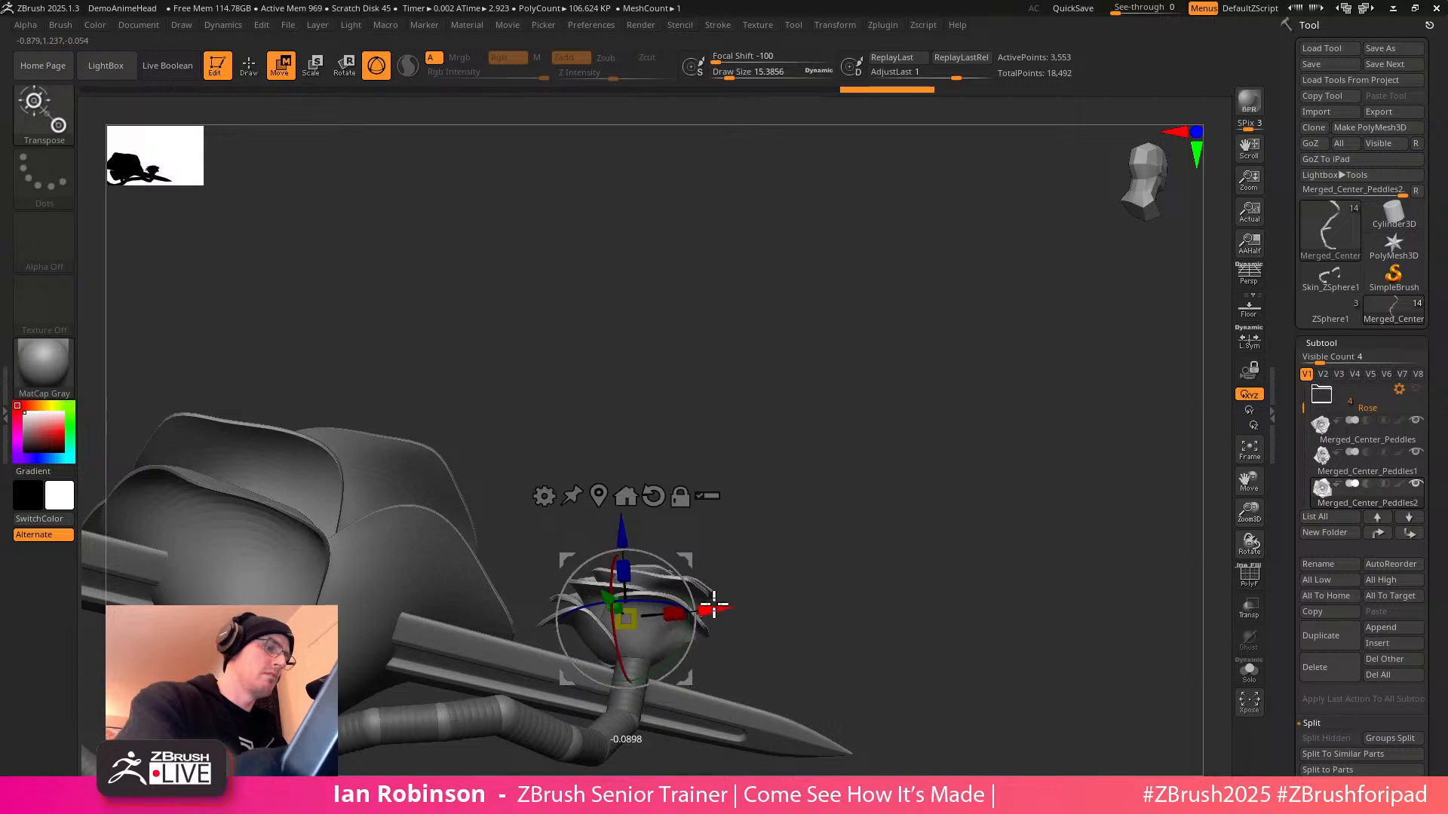
drag(689, 682, 687, 671)
Make the ZSphere vine the active subtool and adjust the ZSpheres of its bend beside the crossguard
key(q)
mouse_move(814, 581)
mouse_down()
mouse_move(819, 613)
mouse_move(905, 608)
mouse_move(977, 569)
mouse_move(944, 587)
mouse_move(937, 559)
mouse_move(1002, 497)
mouse_move(970, 487)
mouse_up()
drag(855, 555, 867, 490)
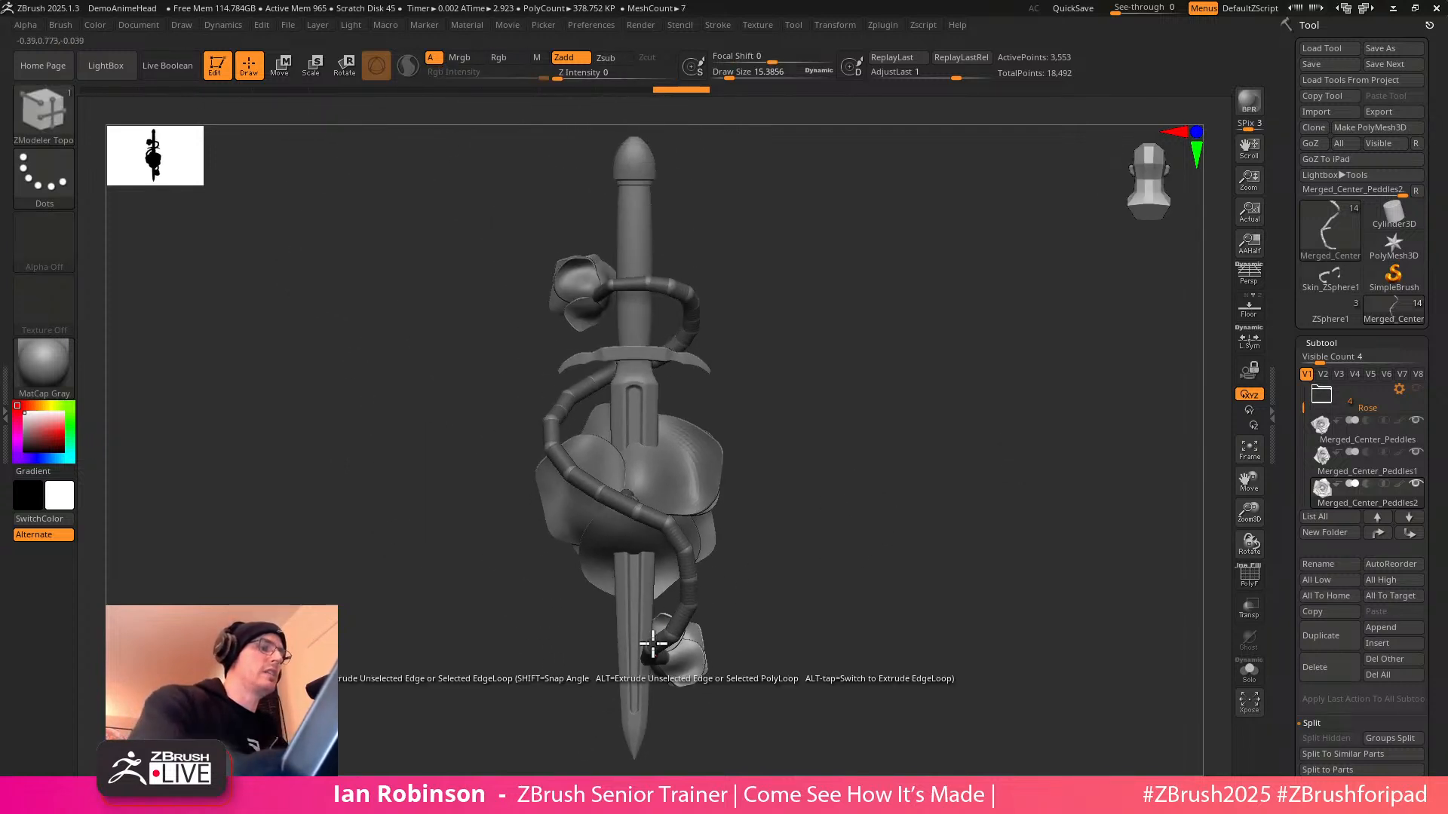
drag(940, 446, 867, 453)
drag(835, 338, 900, 336)
alt+click(784, 269)
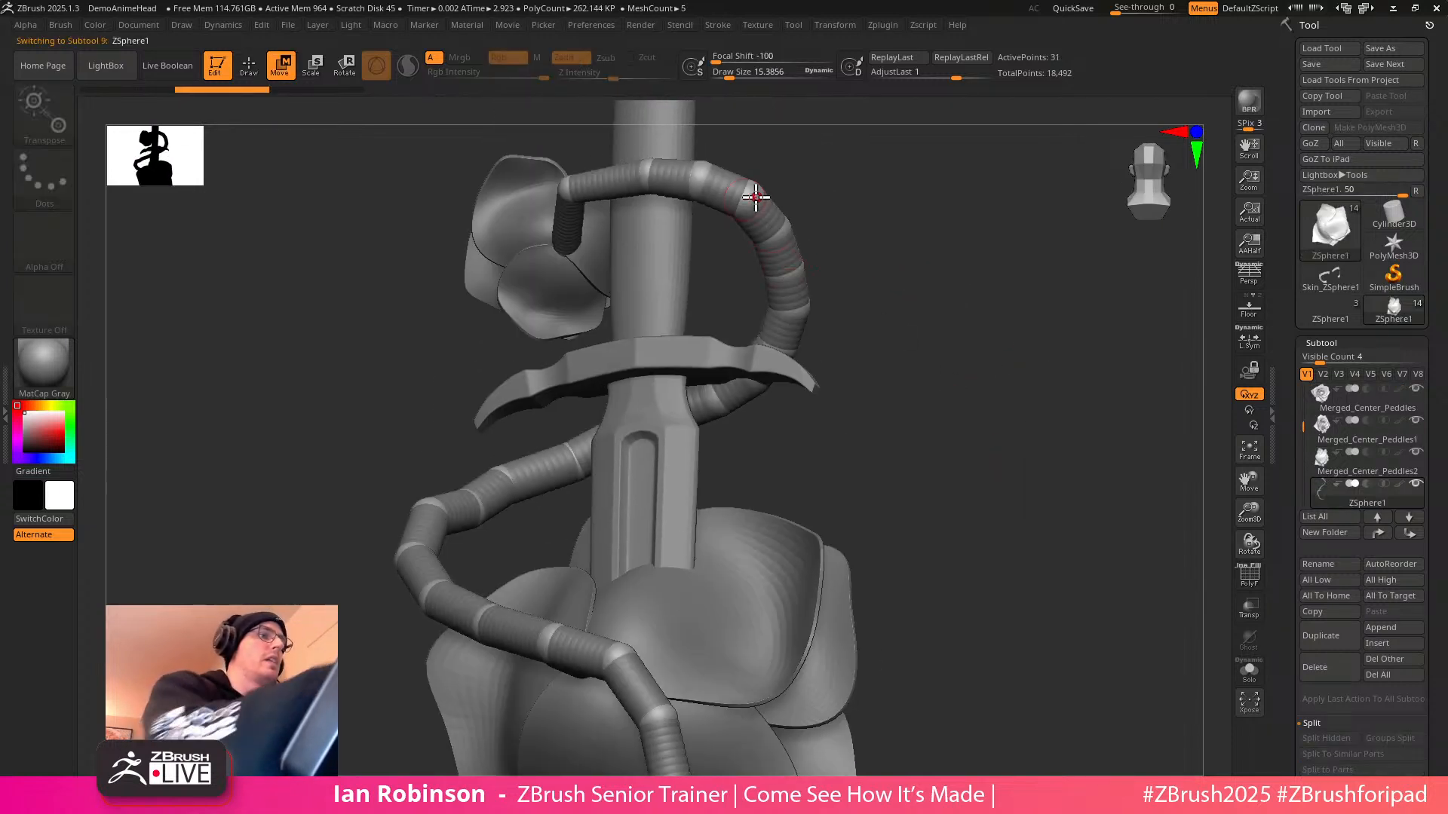
key(w)
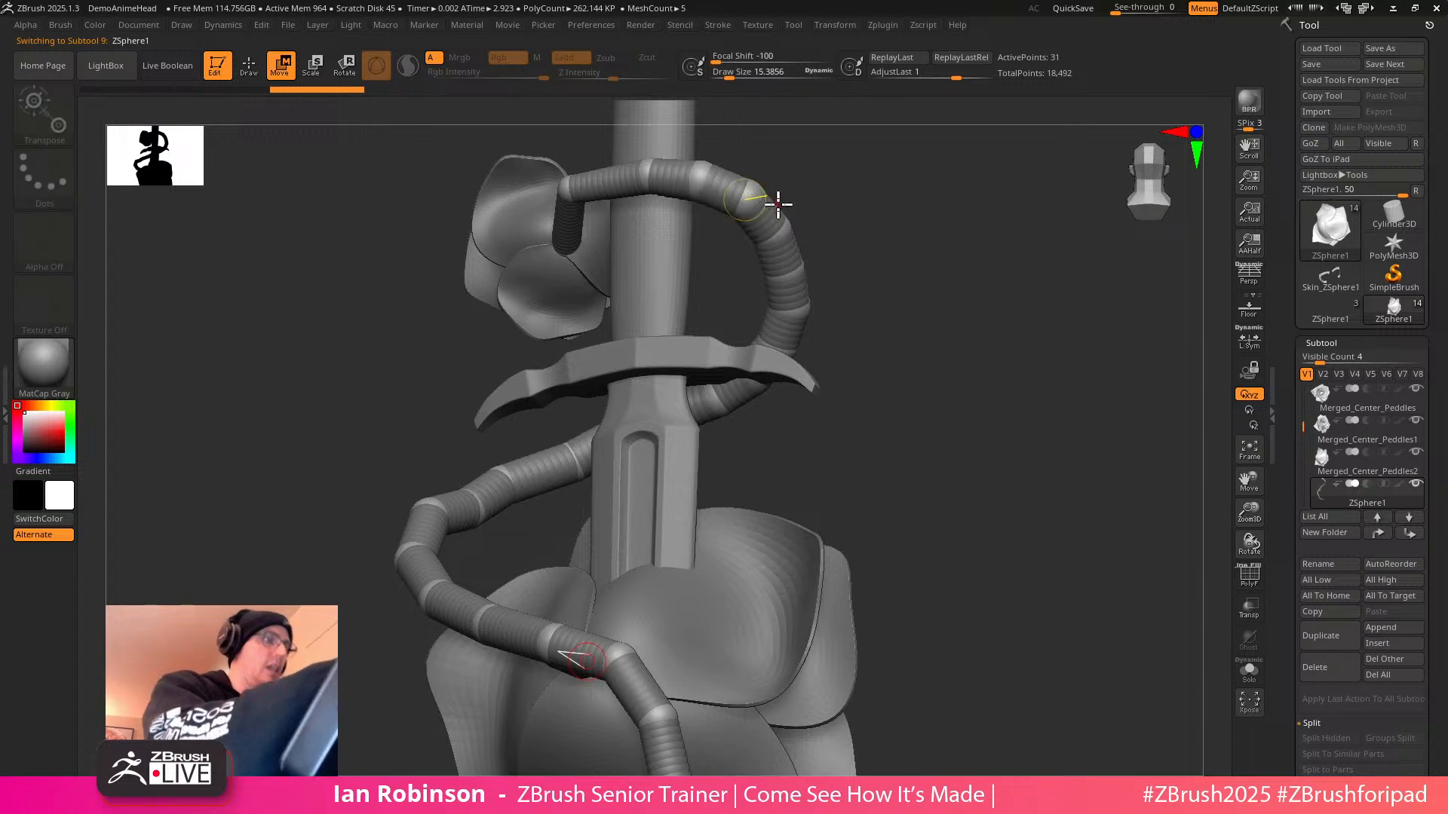
key(e)
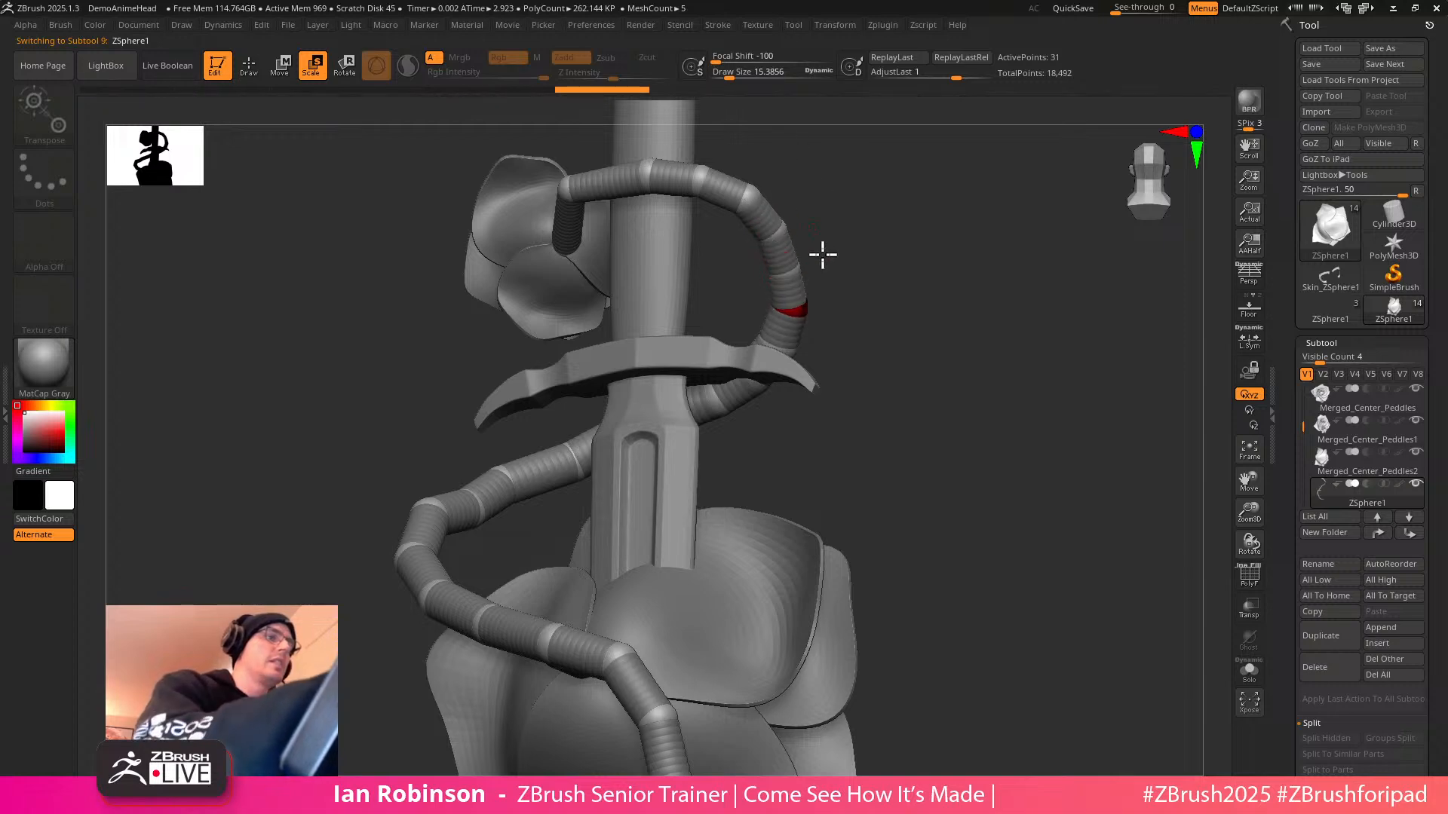
drag(879, 310, 818, 336)
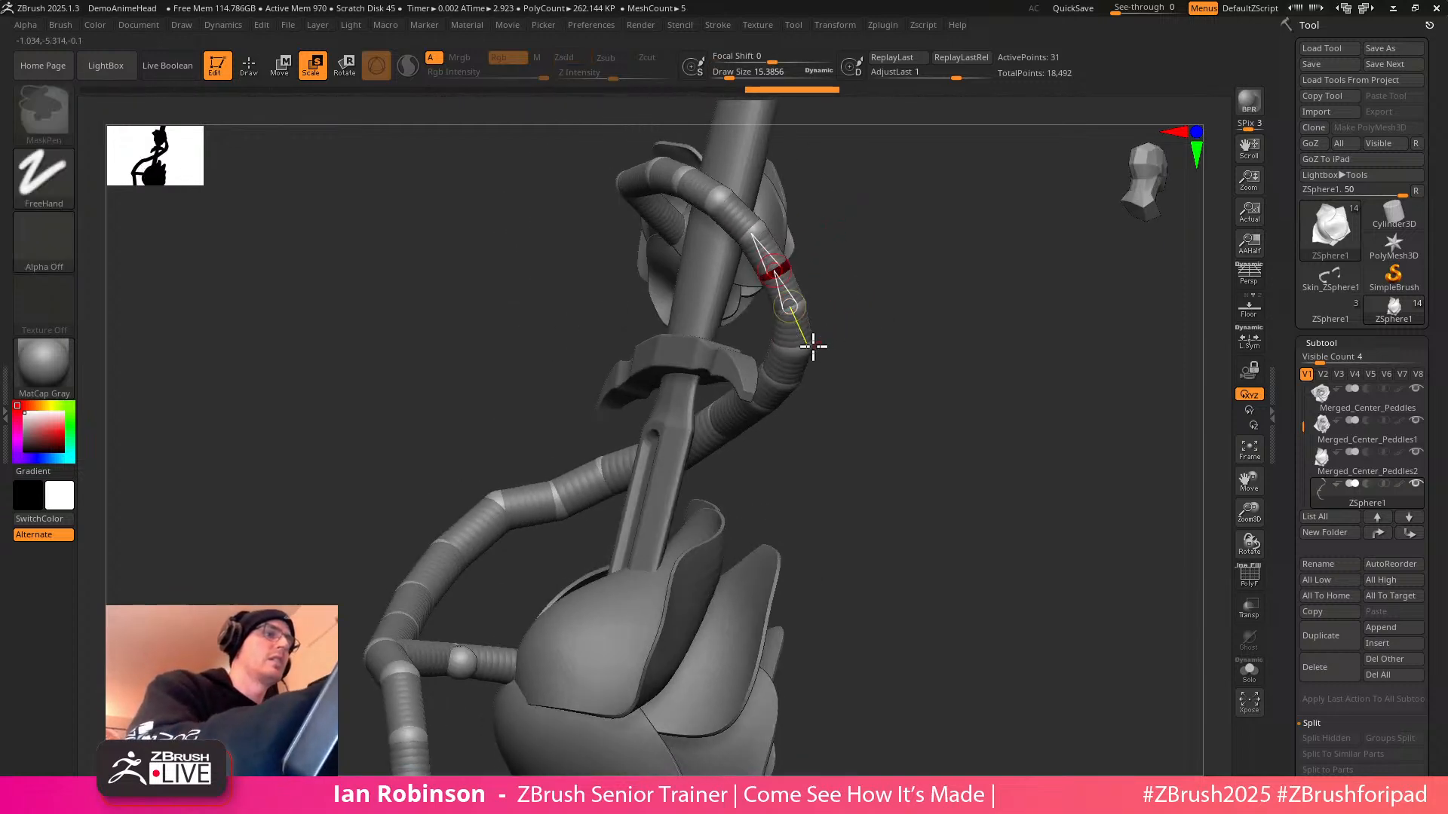
drag(898, 297, 847, 443)
Move and scale the ZSpheres on the vine section that runs between the crossguard and the large rose
drag(1104, 358, 755, 425)
key(w)
drag(643, 390, 648, 381)
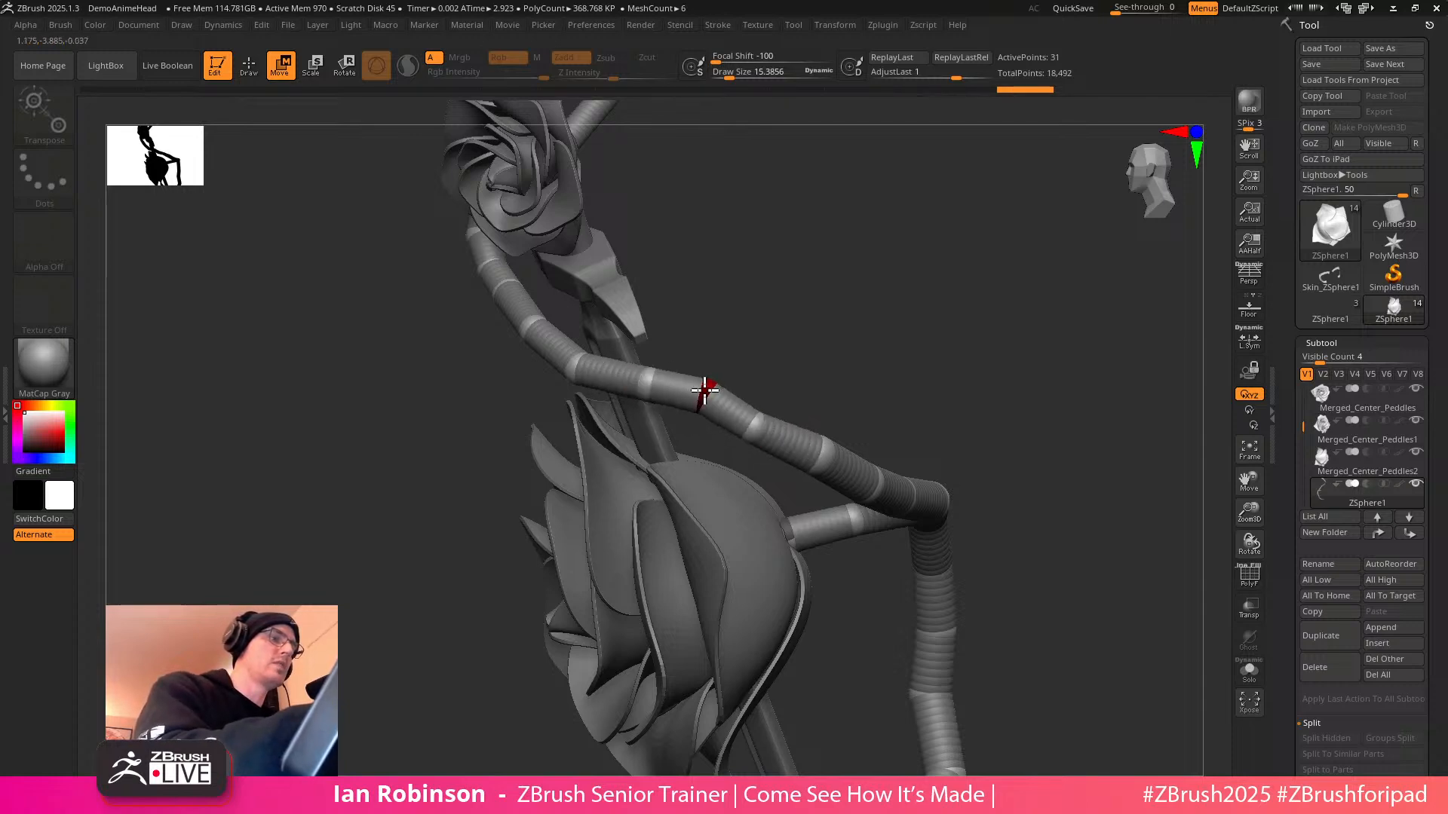
drag(844, 385, 868, 279)
key(e)
mouse_move(853, 455)
mouse_down()
mouse_move(960, 439)
mouse_move(912, 420)
mouse_move(905, 445)
mouse_up()
Refine the ZSpheres around the junction where the short branch leaves the vine toward the back of the large rose
key(q)
drag(837, 530, 813, 539)
alt+click(834, 526)
key(w)
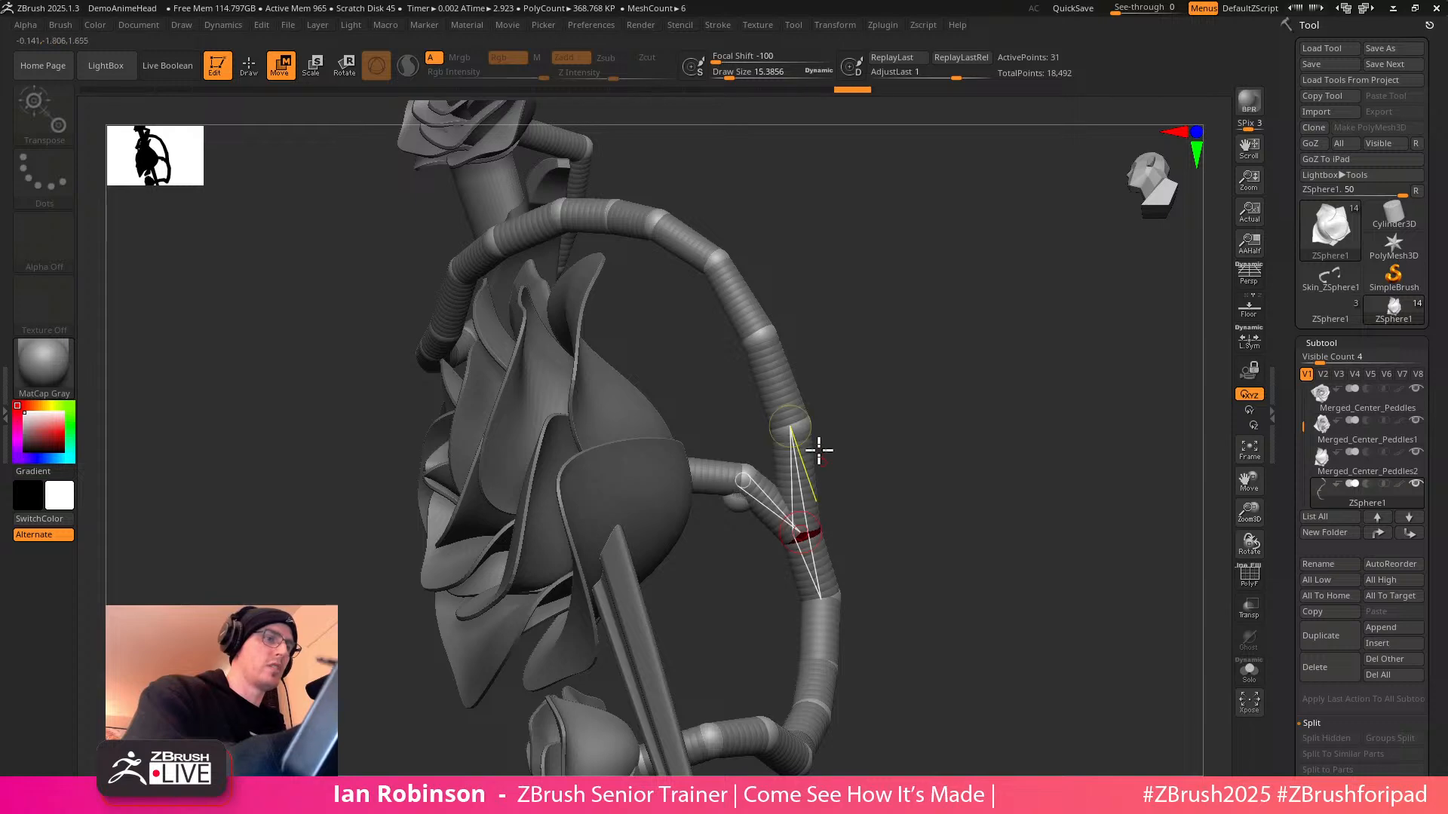
key(e)
drag(801, 429, 829, 352)
drag(840, 598, 717, 517)
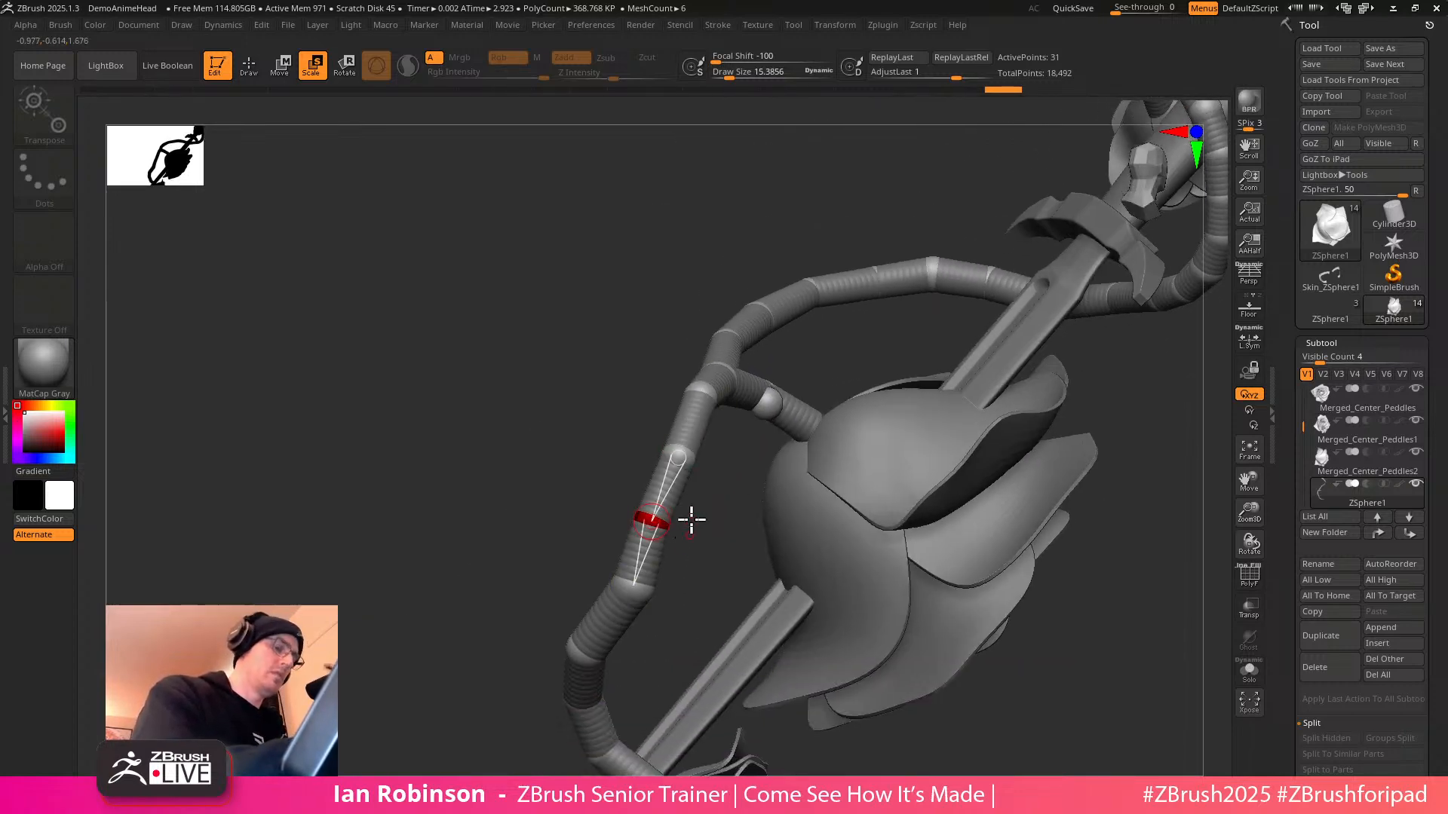
Adjust the position and size of the ZSpheres along the vine's descent from the branch junction toward the lower rose
key(w)
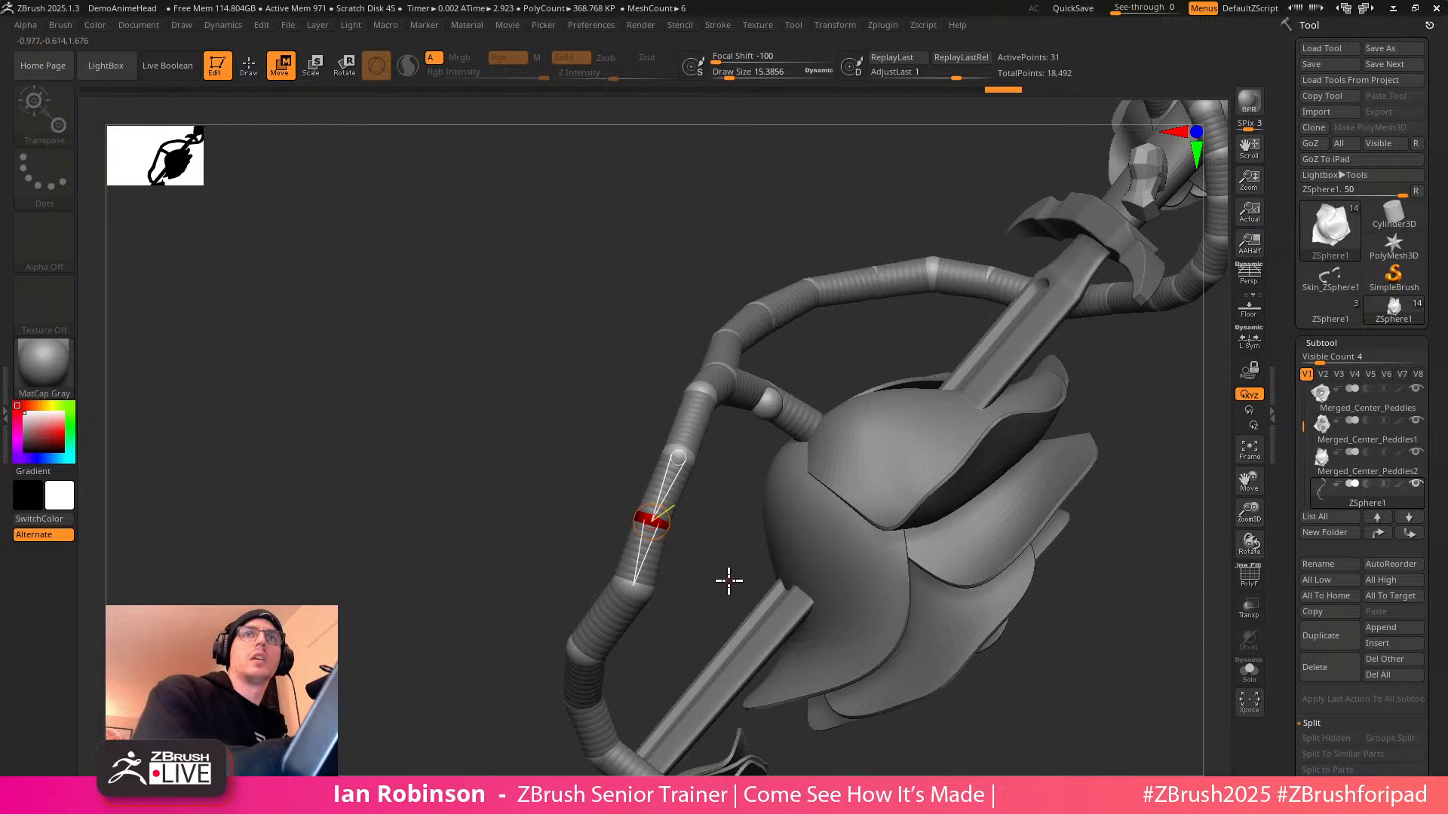
drag(728, 582, 640, 507)
key(e)
key(w)
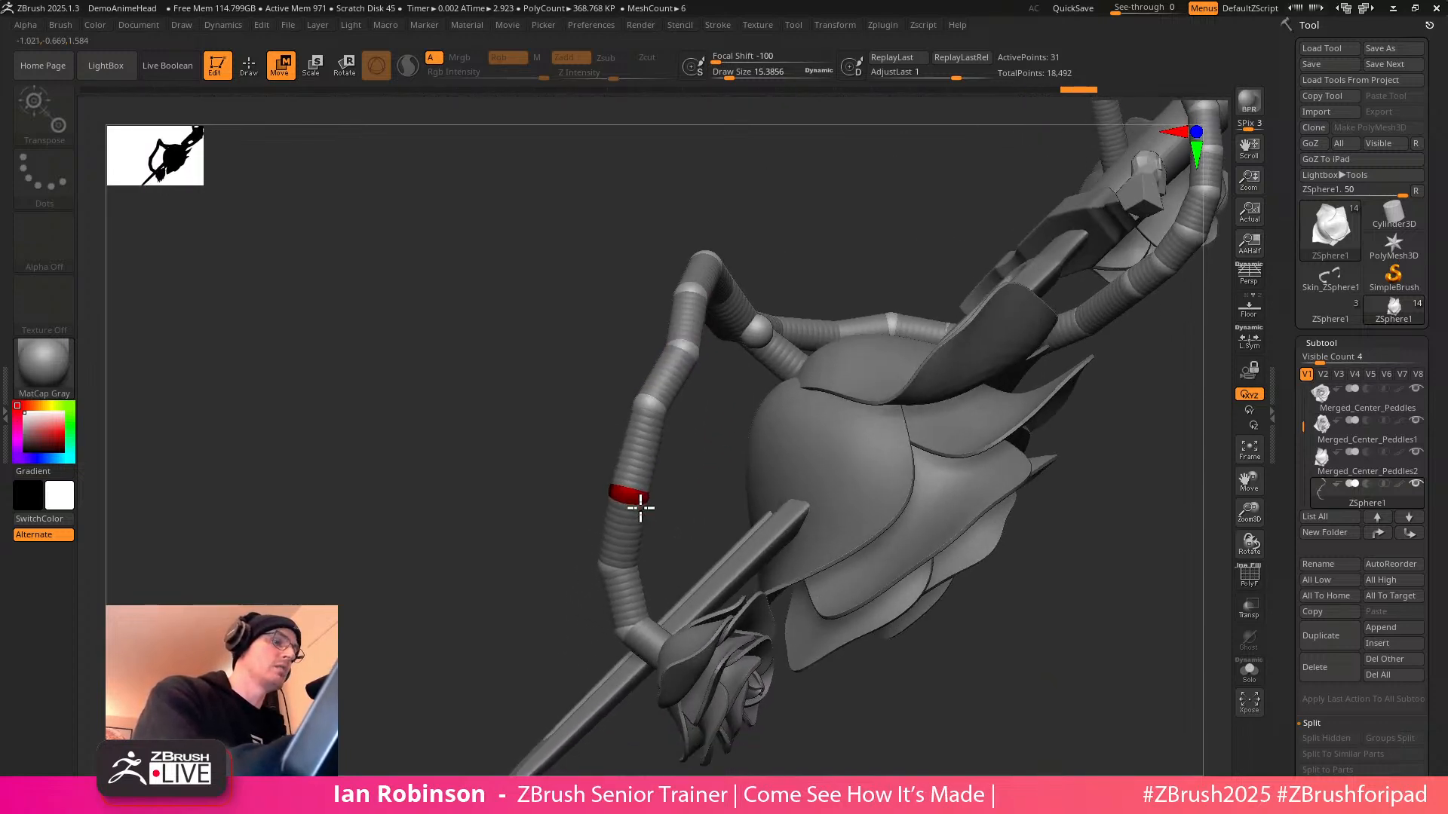
drag(684, 462, 685, 423)
key(e)
mouse_move(631, 558)
mouse_down()
mouse_move(701, 462)
mouse_move(779, 430)
mouse_move(817, 443)
mouse_move(639, 563)
mouse_up()
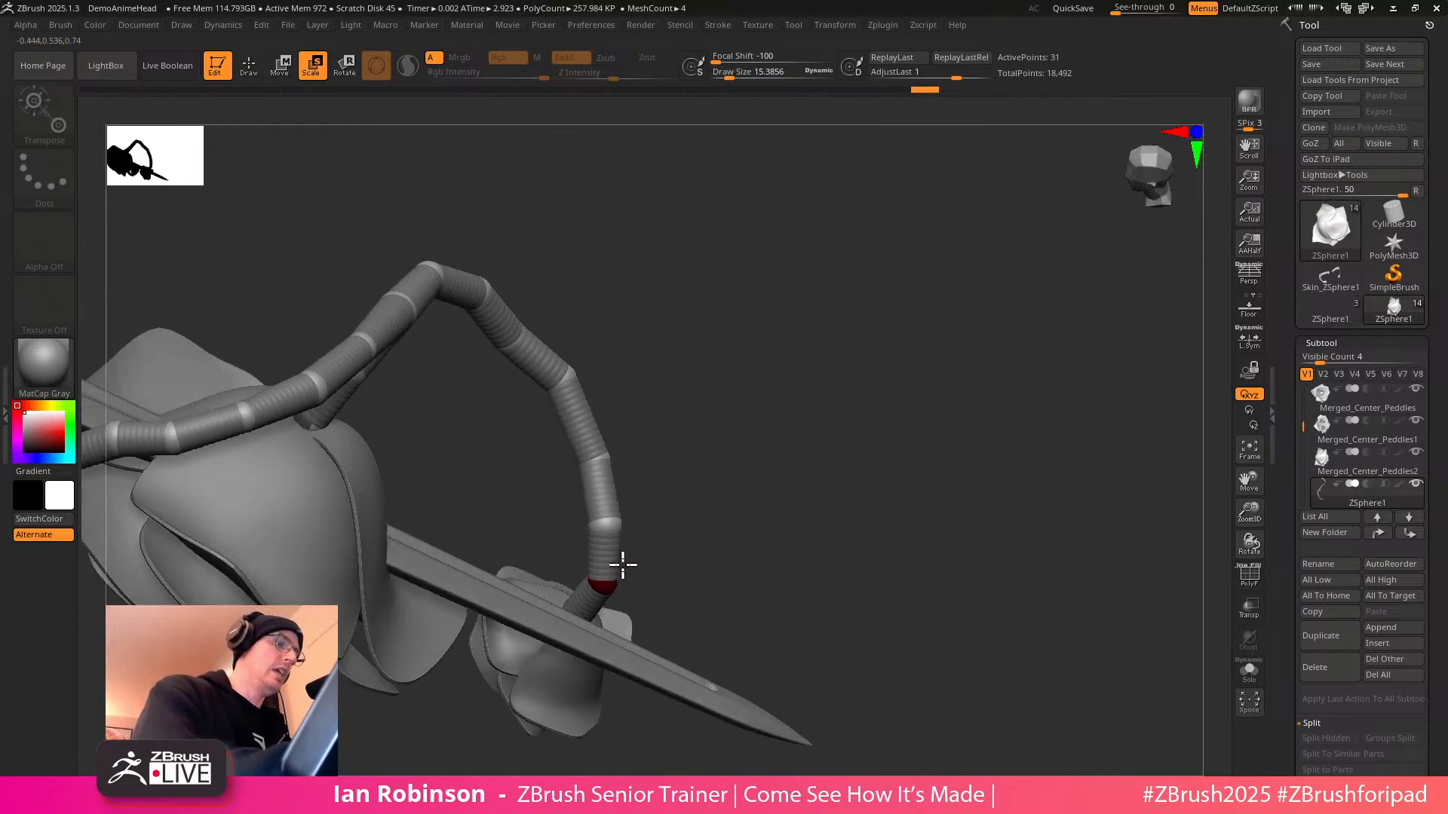
Adjust the ZSpheres of the vine's last bend, where it crosses the blade and meets the lower rose
drag(717, 495, 636, 573)
key(w)
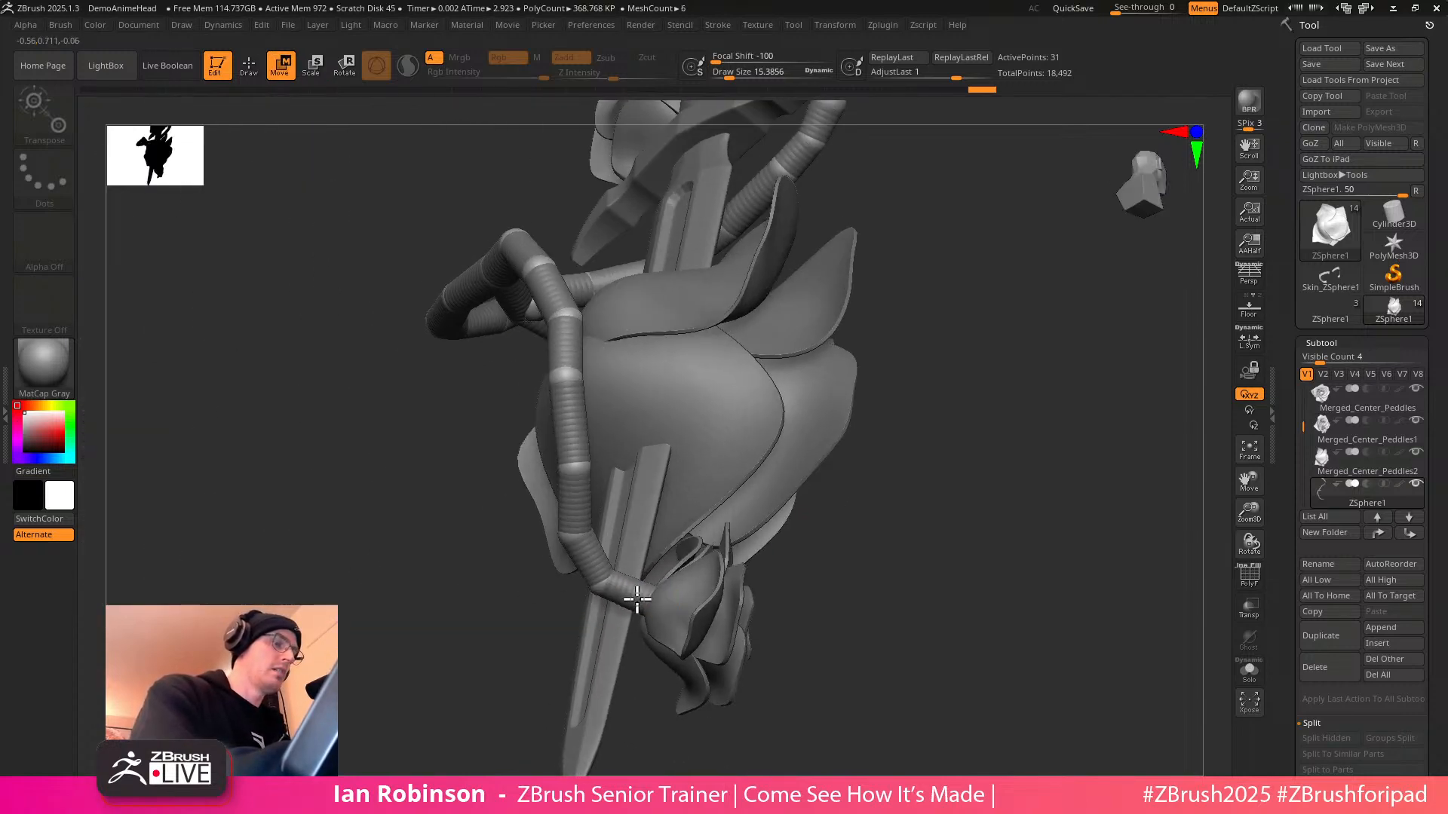
alt+drag(900, 499, 925, 567)
key(e)
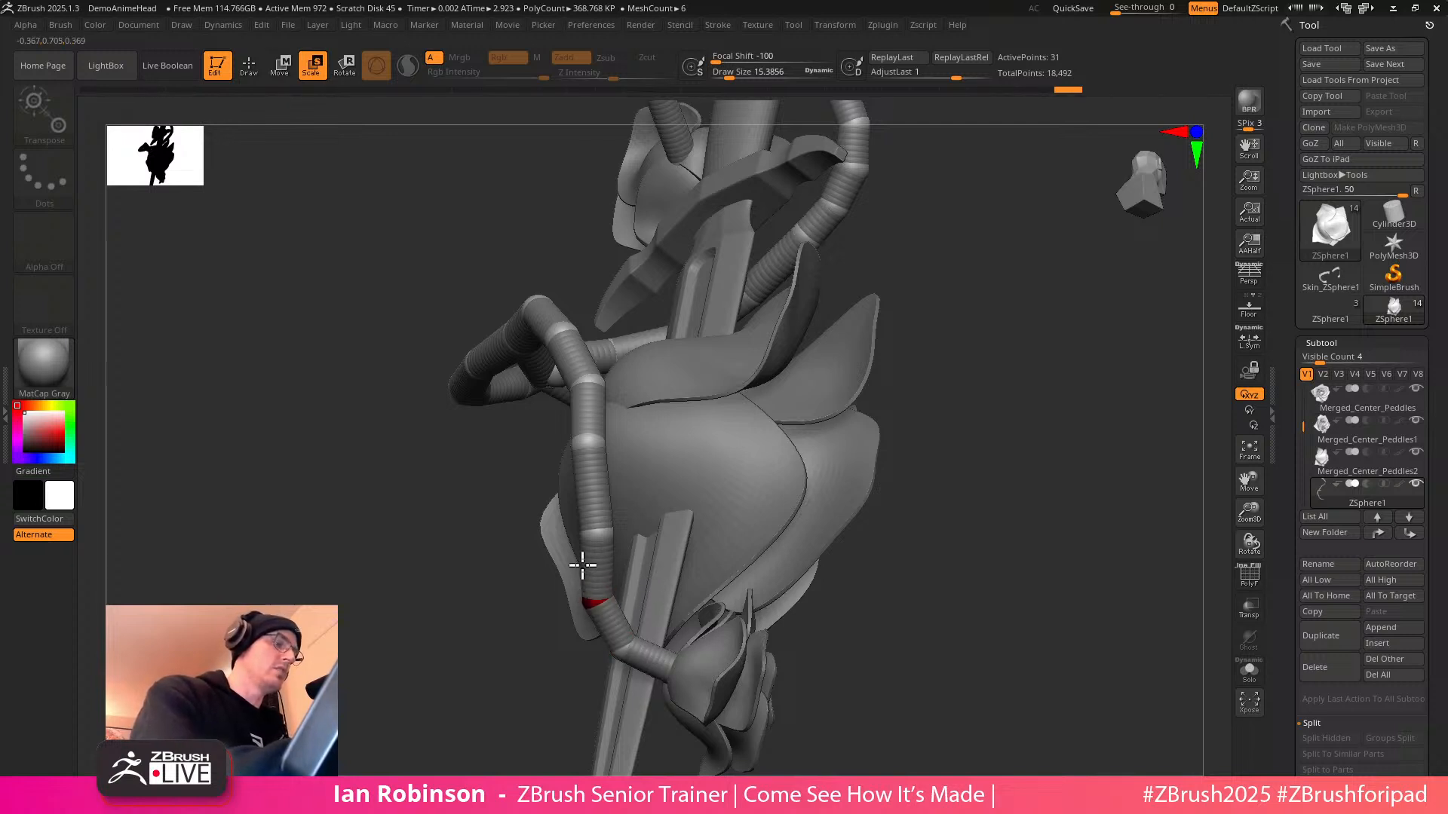
Adjust the size of ZSpheres along the lower stem and nudge two on its outer bend to smooth the curve
drag(580, 548, 580, 534)
alt+drag(933, 455, 985, 487)
drag(985, 487, 917, 435)
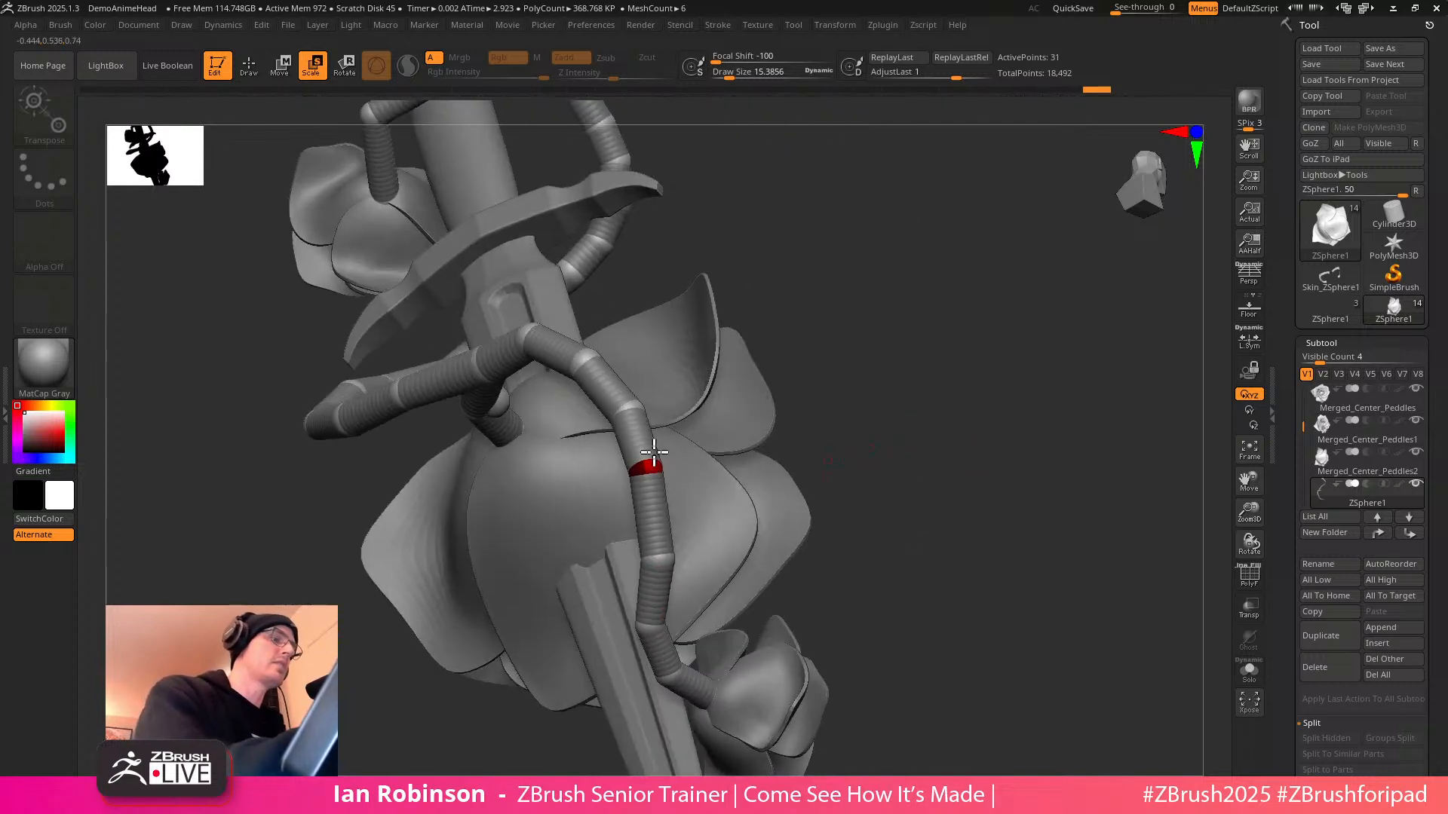
drag(737, 407, 558, 413)
key(w)
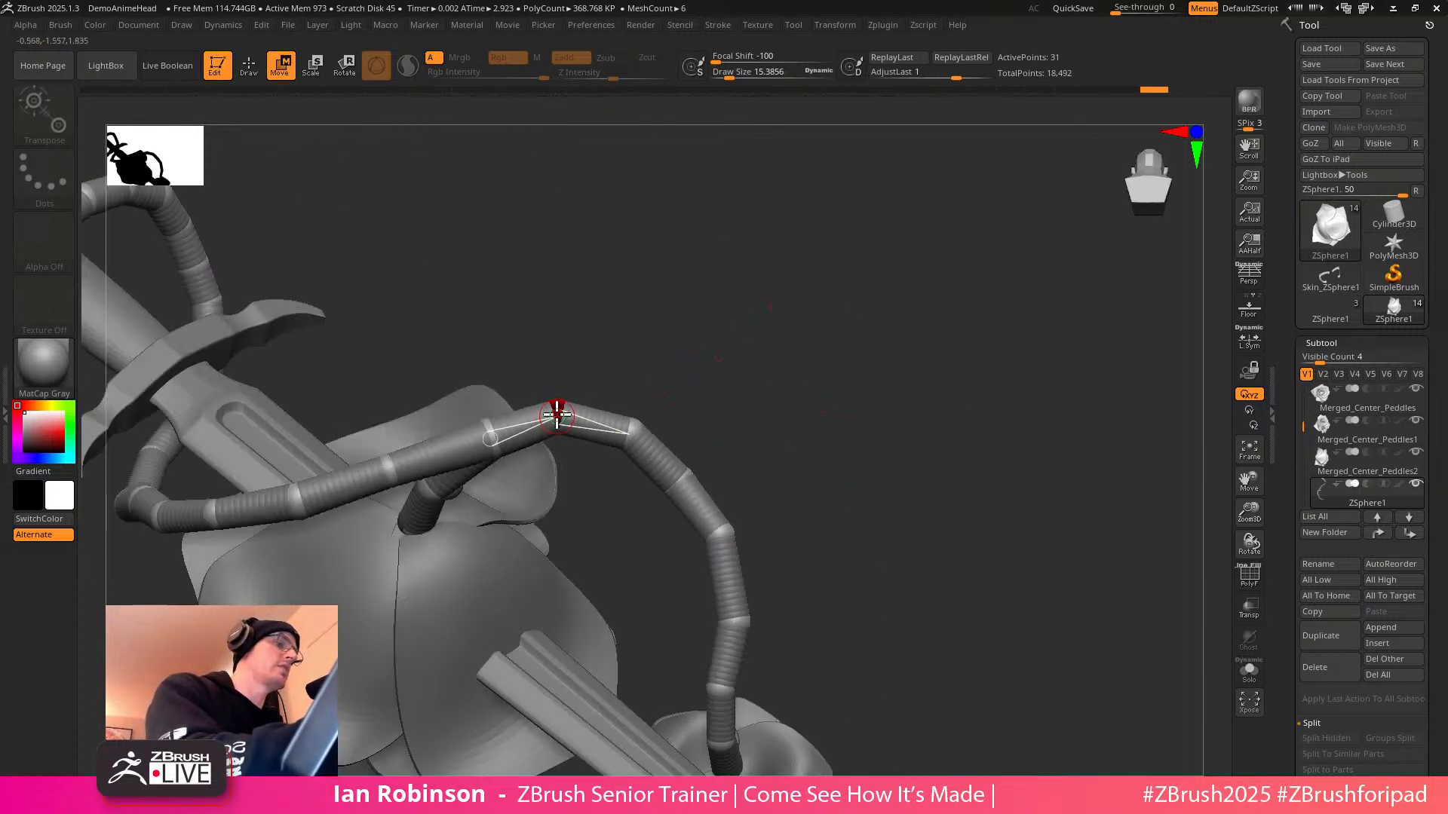
drag(684, 475, 681, 480)
drag(638, 433, 641, 439)
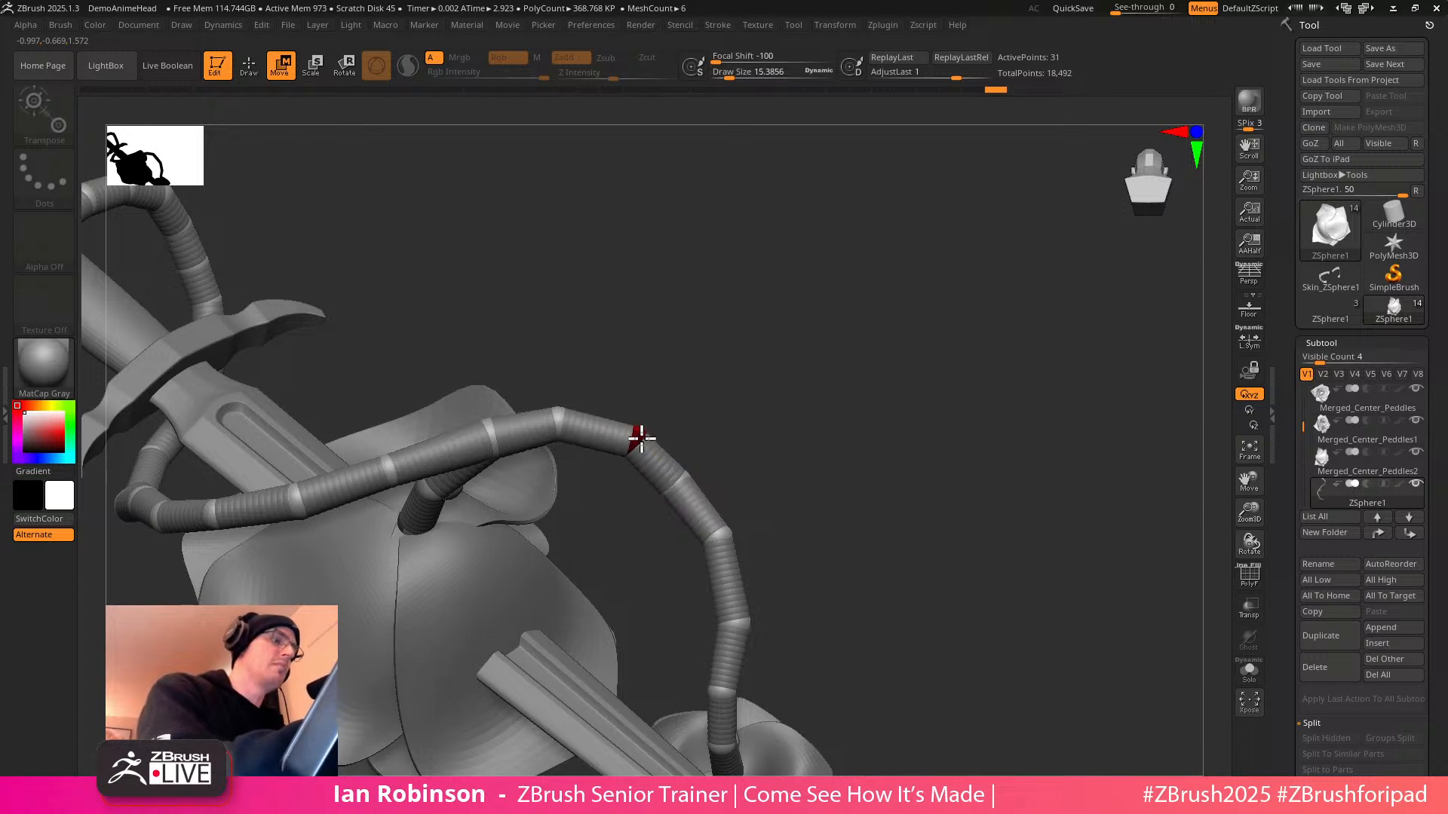
key(e)
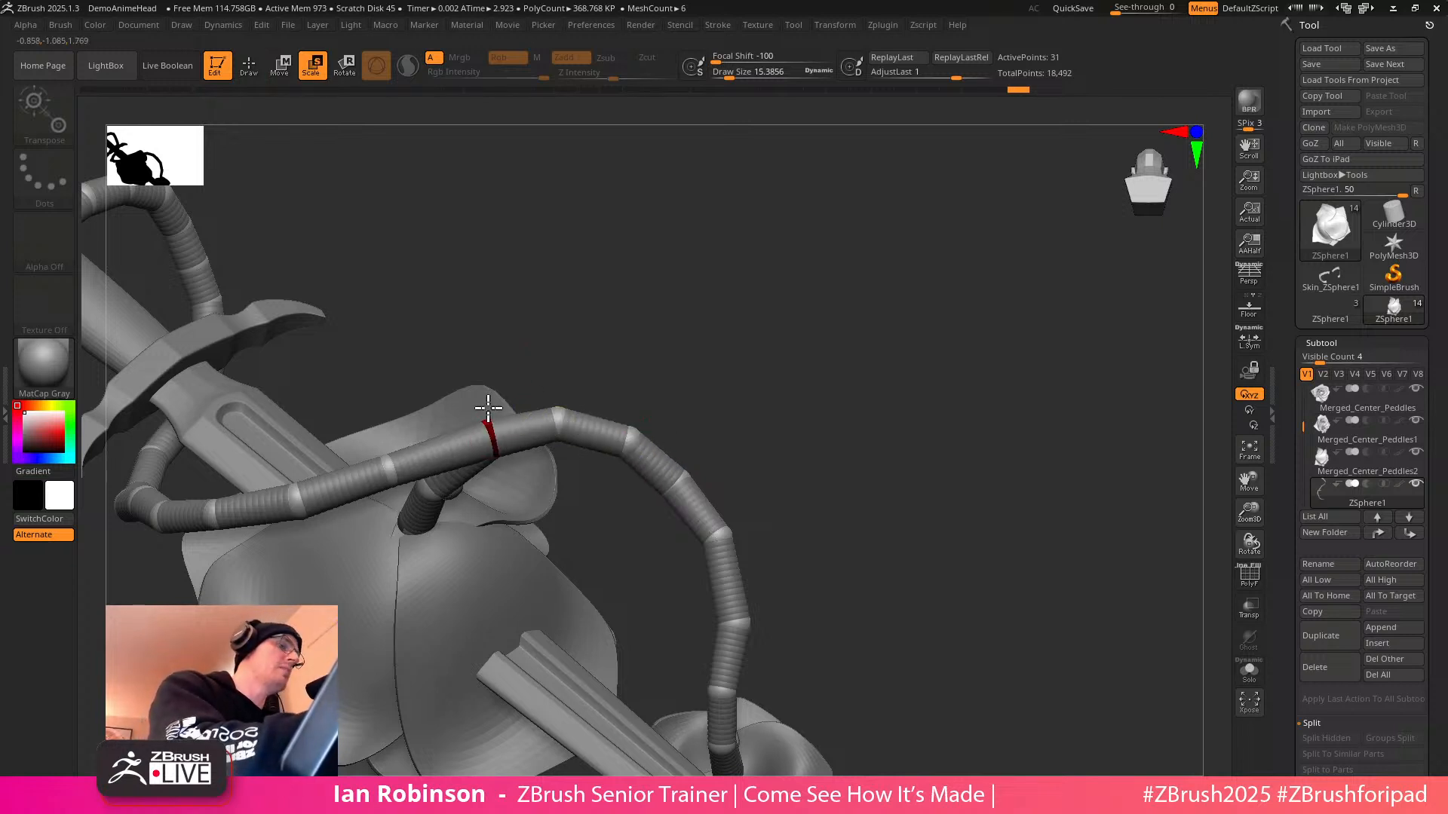
drag(487, 386, 824, 407)
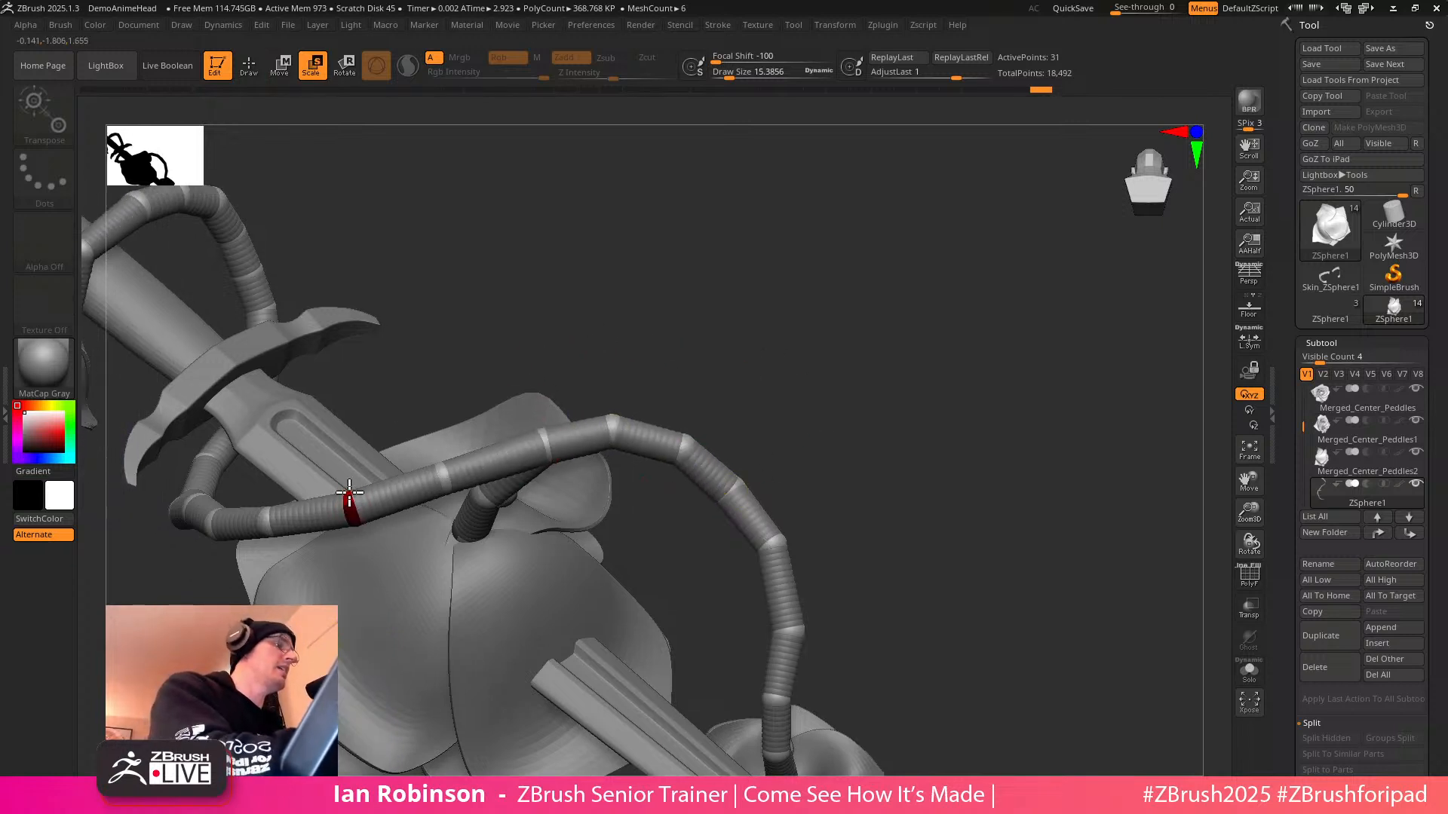
alt+drag(830, 488, 827, 437)
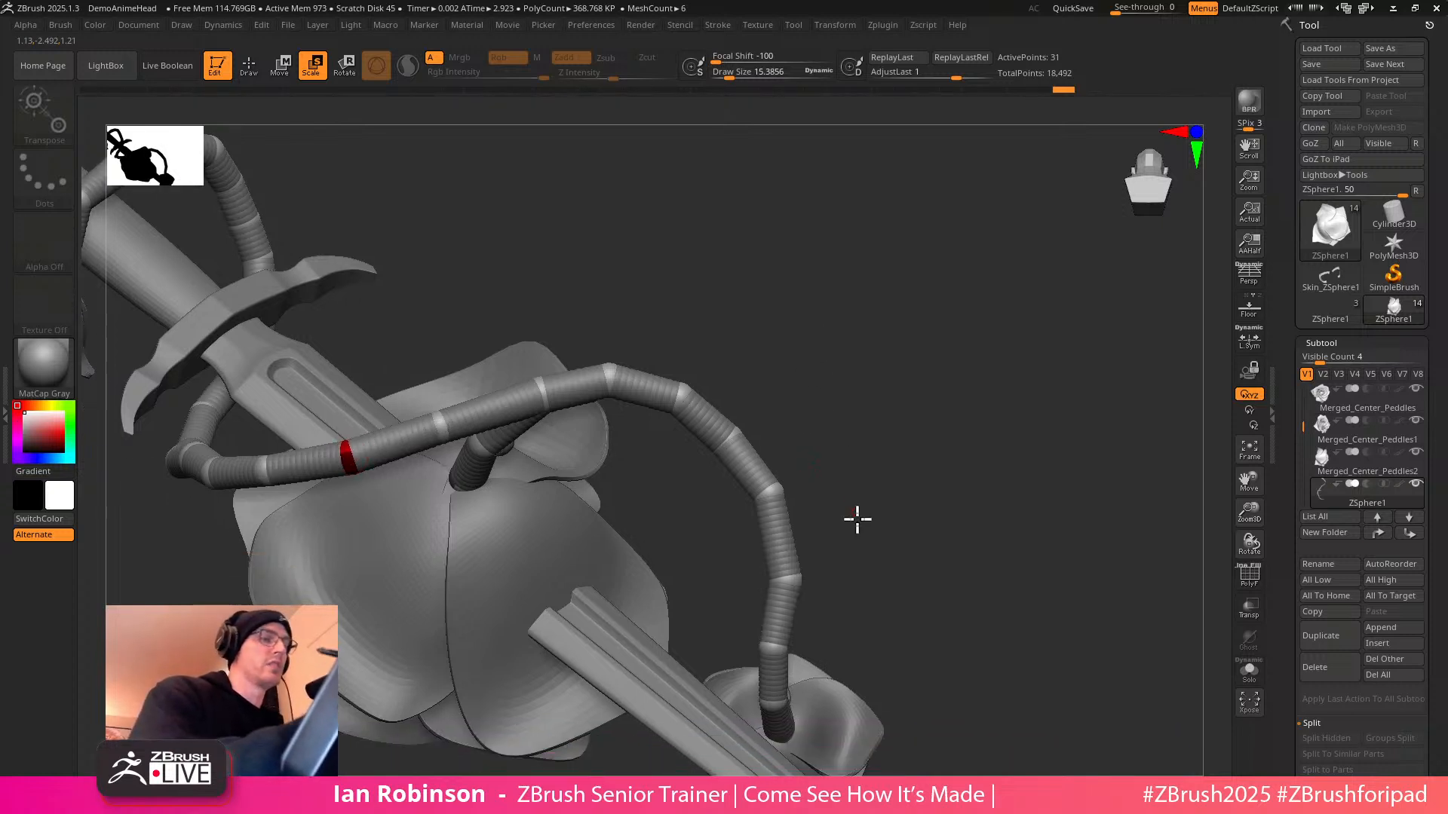
alt+drag(855, 511, 847, 446)
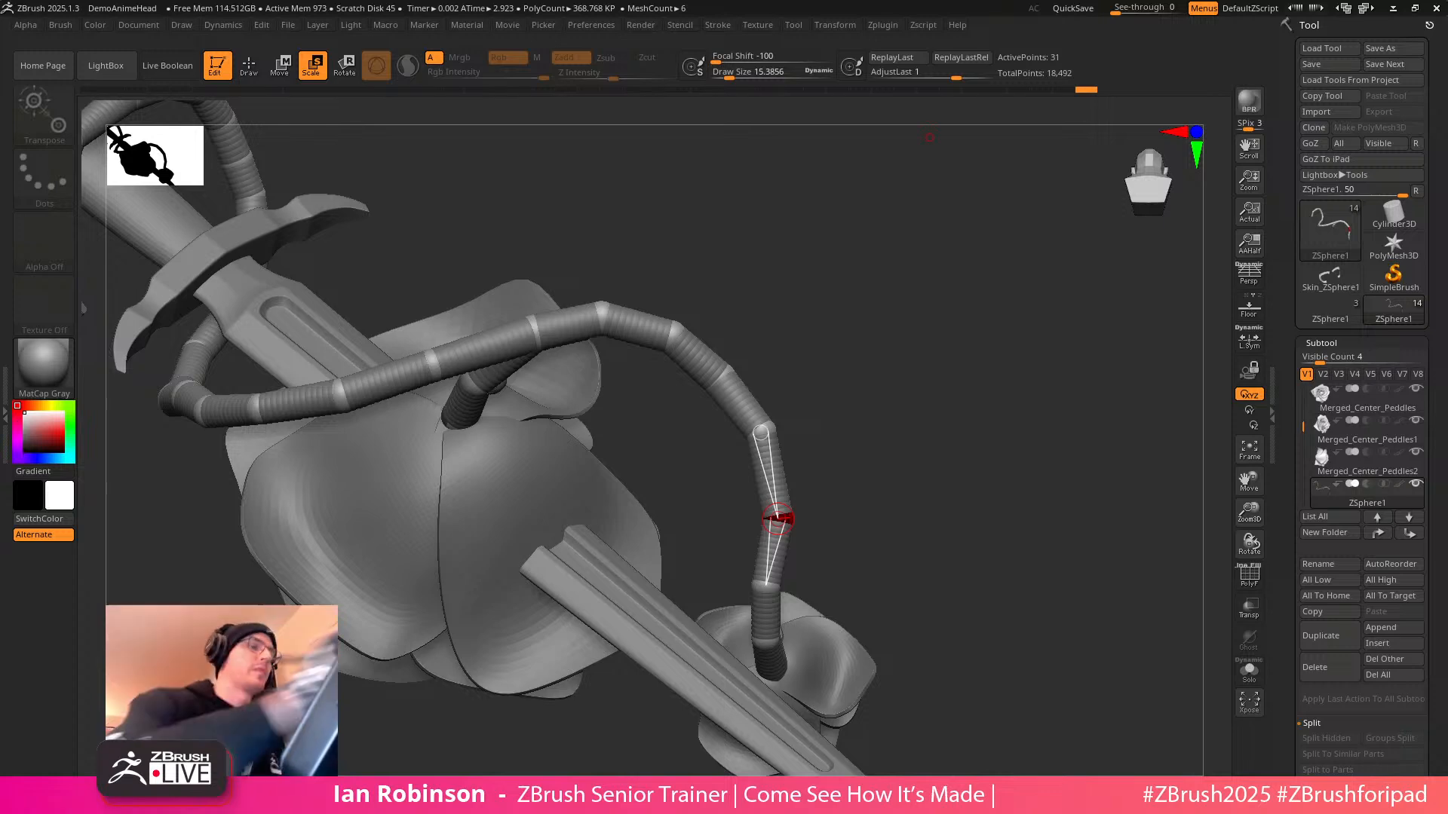
Preview the stem's adaptive skin and view it with the whole rose dagger from the front
mouse_move(905, 502)
mouse_down()
mouse_move(925, 423)
mouse_move(1013, 374)
mouse_move(953, 437)
mouse_move(977, 406)
mouse_move(947, 493)
mouse_move(948, 472)
mouse_up()
key(q)
key(a)
key(shift+f)
key(shift+f)
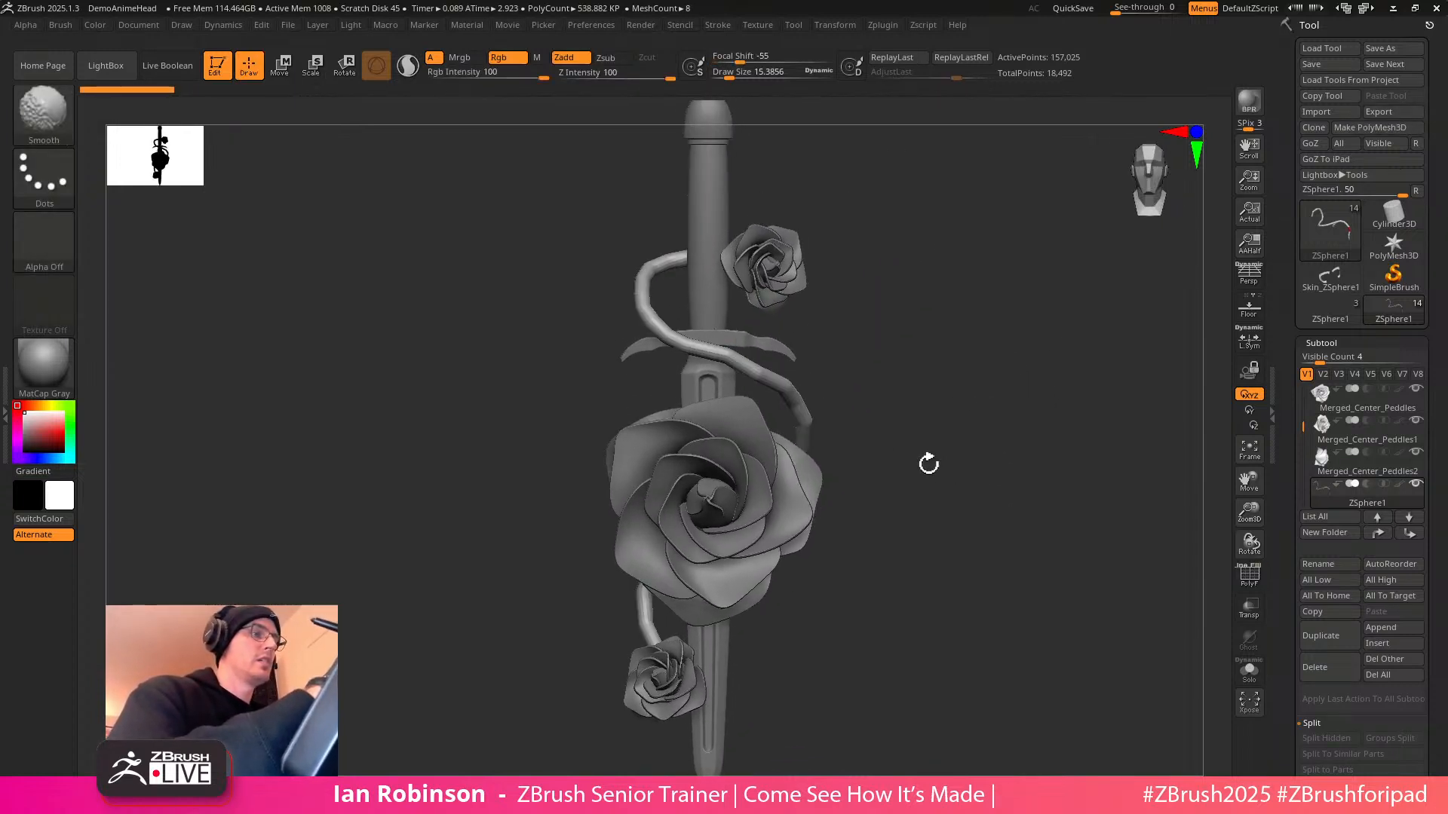
alt+drag(883, 388, 888, 370)
Preview the stem's adaptive skin at density 1 and DynaMesh resolution 0, with its polyframe shown
click(1335, 341)
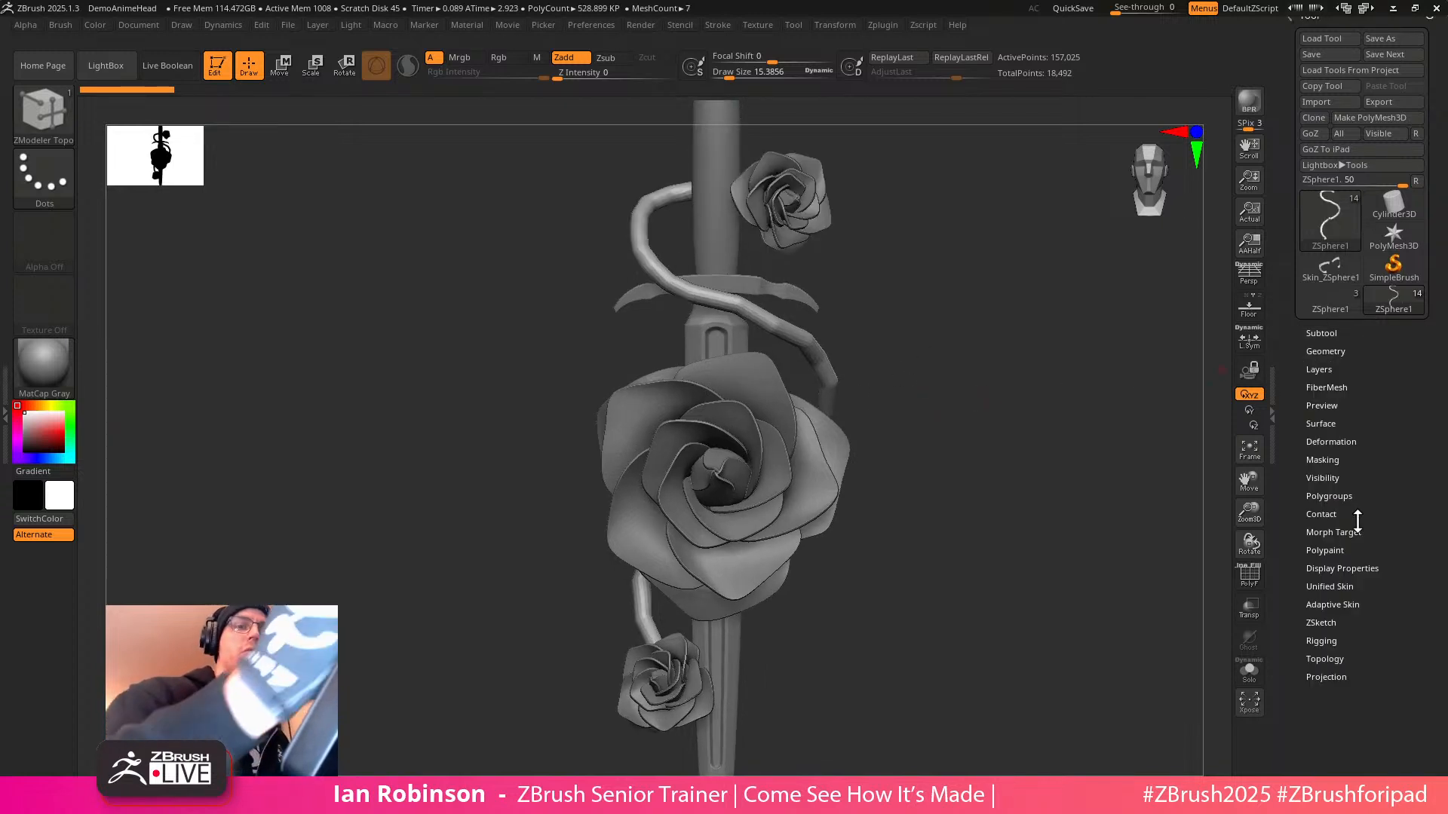
click(1347, 494)
click(1346, 430)
drag(1348, 544, 1282, 575)
click(1342, 535)
click(1323, 552)
click(1323, 552)
mouse_move(1124, 536)
alt+mouse_down()
mouse_move(1073, 518)
mouse_move(1043, 527)
alt+mouse_up()
key(shift+f)
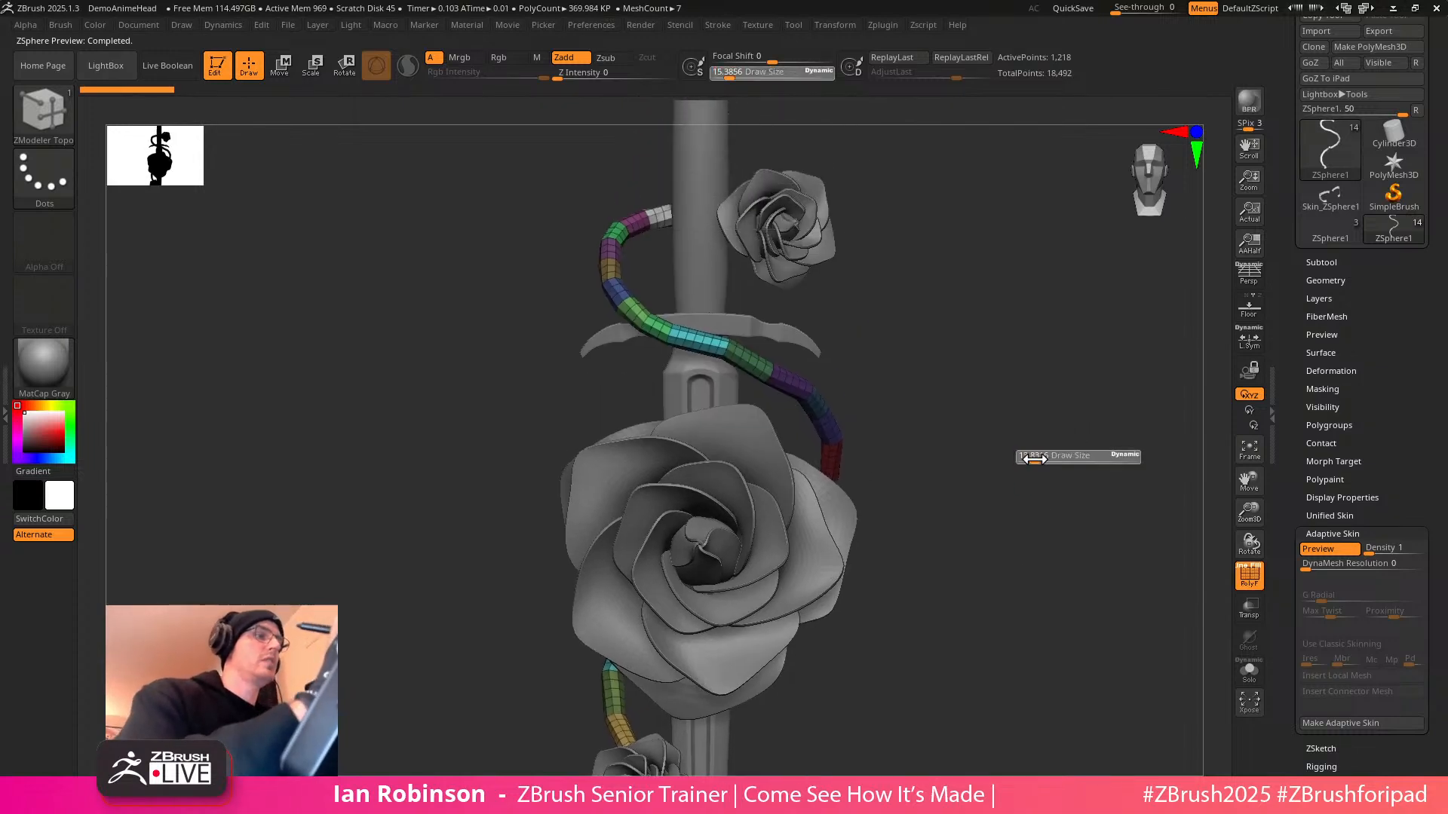
Examine the stem closely along its length, comparing its ZSphere structure with the adaptive skin topology
alt+drag(1048, 460, 928, 765)
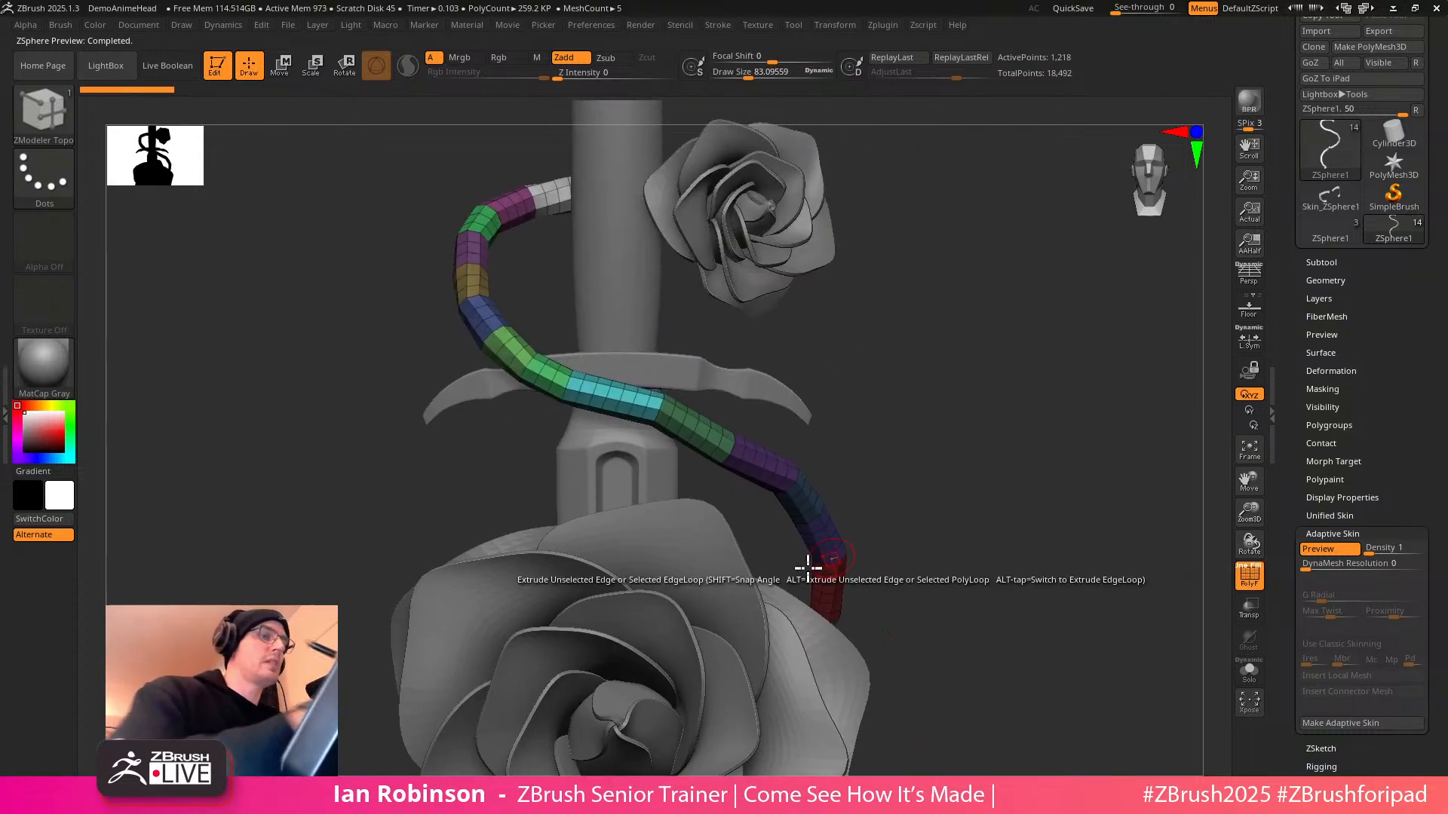
alt+drag(914, 445, 947, 527)
alt+drag(1151, 324, 1079, 521)
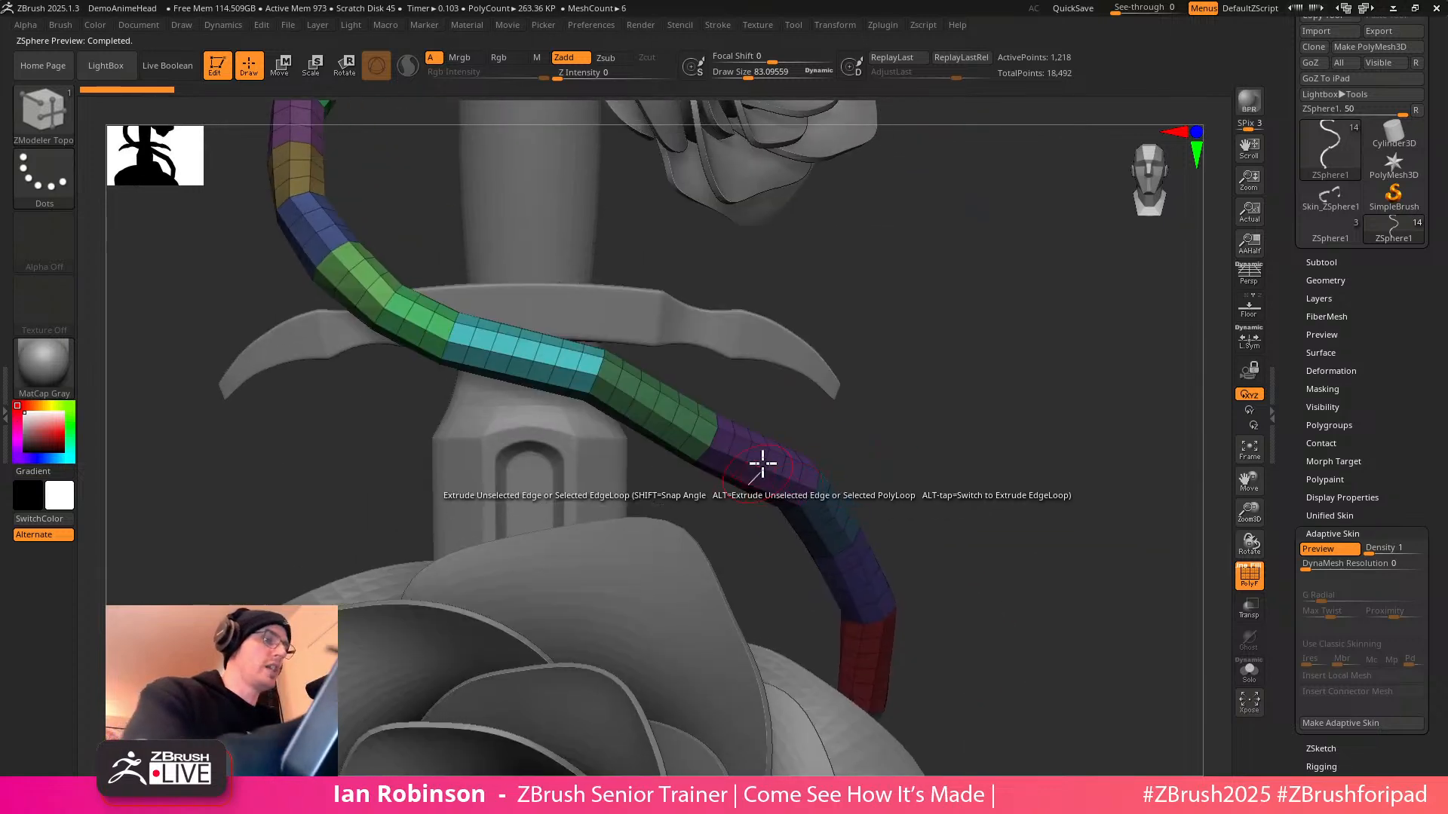
key(a)
key(w)
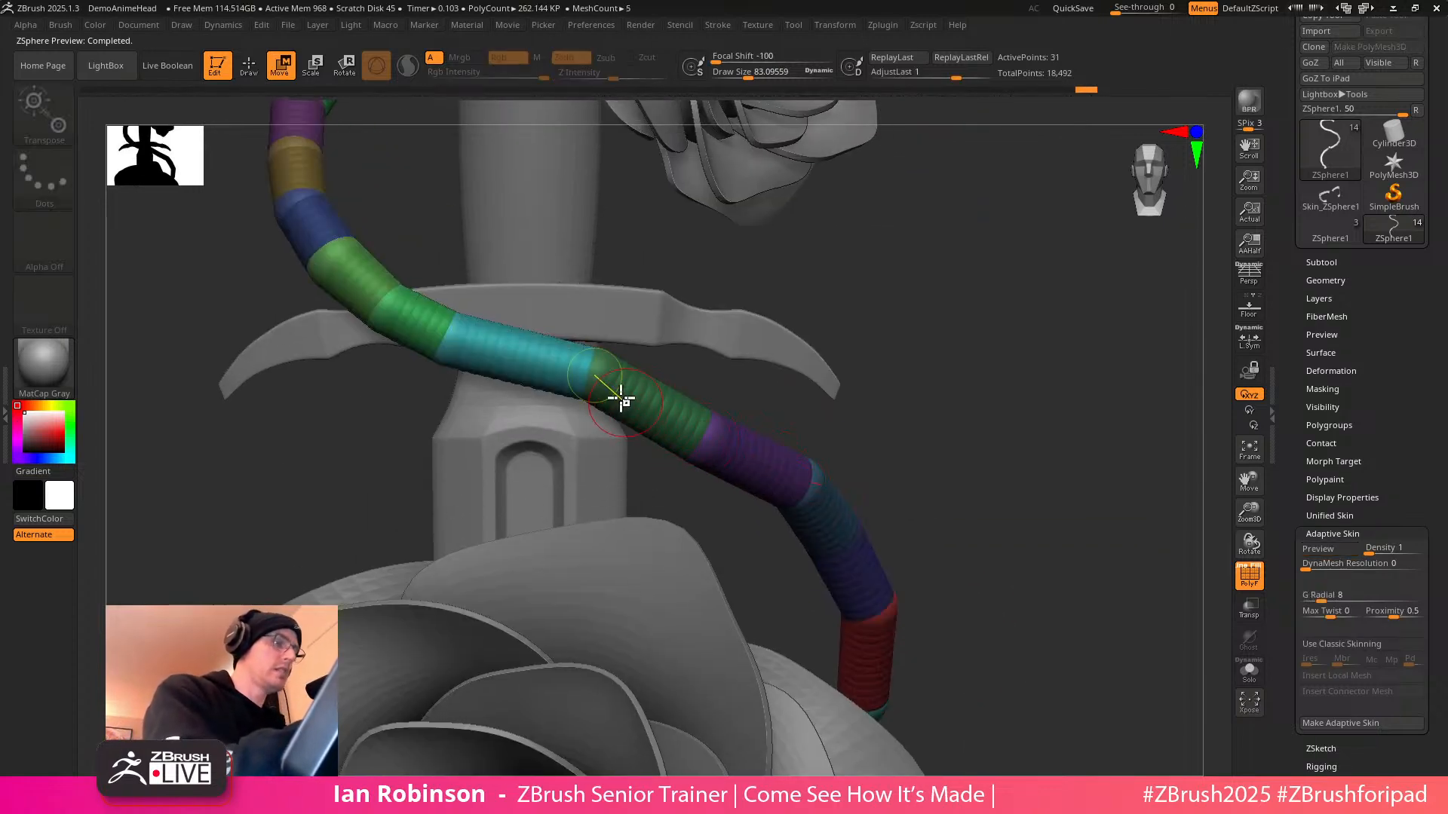
key(a)
key(a)
drag(880, 461, 866, 450)
key(a)
key(a)
key(a)
alt+drag(943, 475, 925, 394)
key(a)
key(a)
drag(958, 458, 957, 368)
key(a)
key(a)
drag(998, 510, 859, 449)
key(a)
key(a)
key(a)
drag(1008, 527, 977, 440)
drag(834, 481, 978, 499)
key(a)
key(a)
Slim the end and bend of the short side branch on the isolated stem and delete the extra ZSphere at the bend
click(1249, 668)
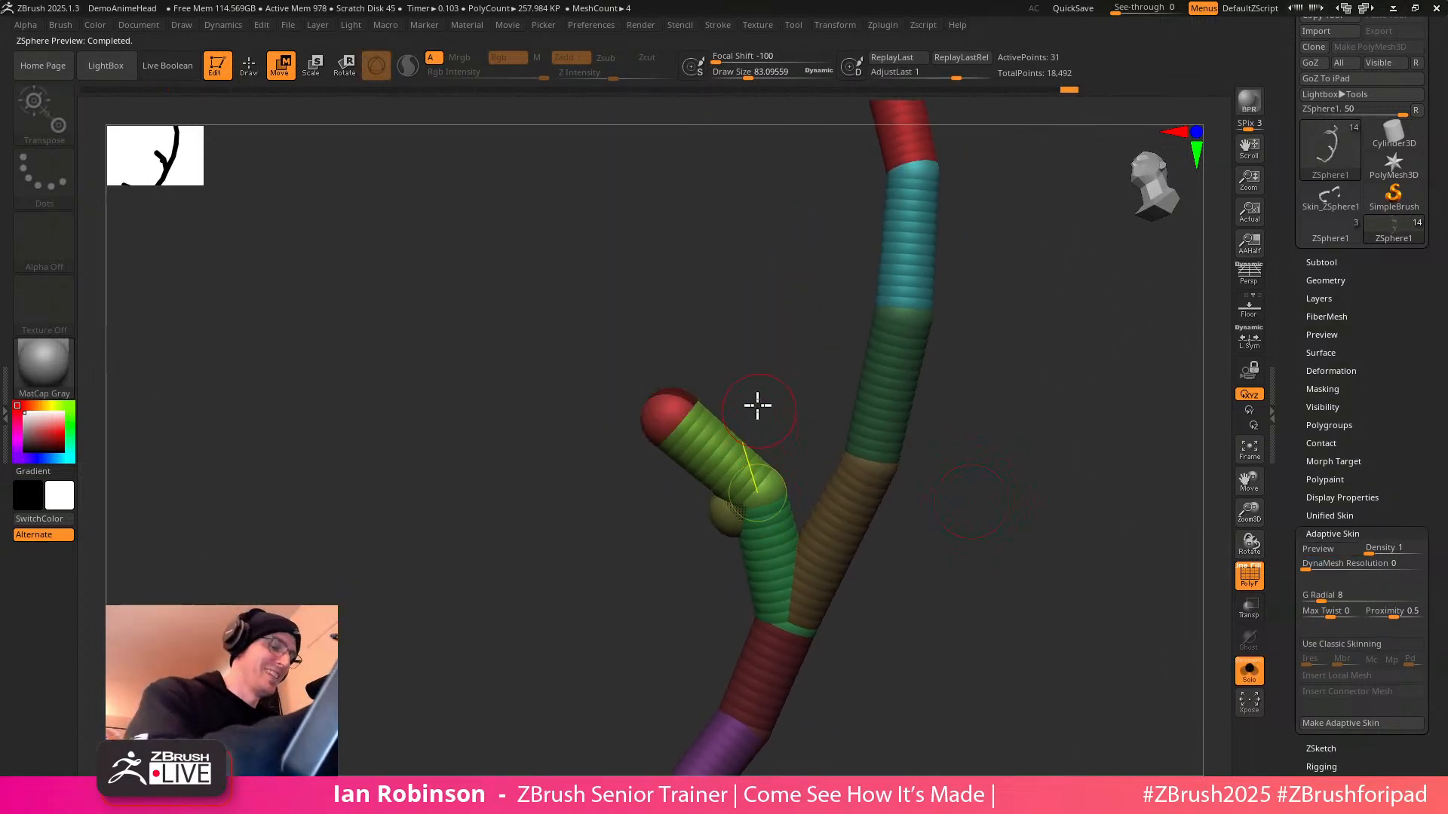
key(e)
drag(676, 408, 700, 306)
drag(761, 488, 789, 442)
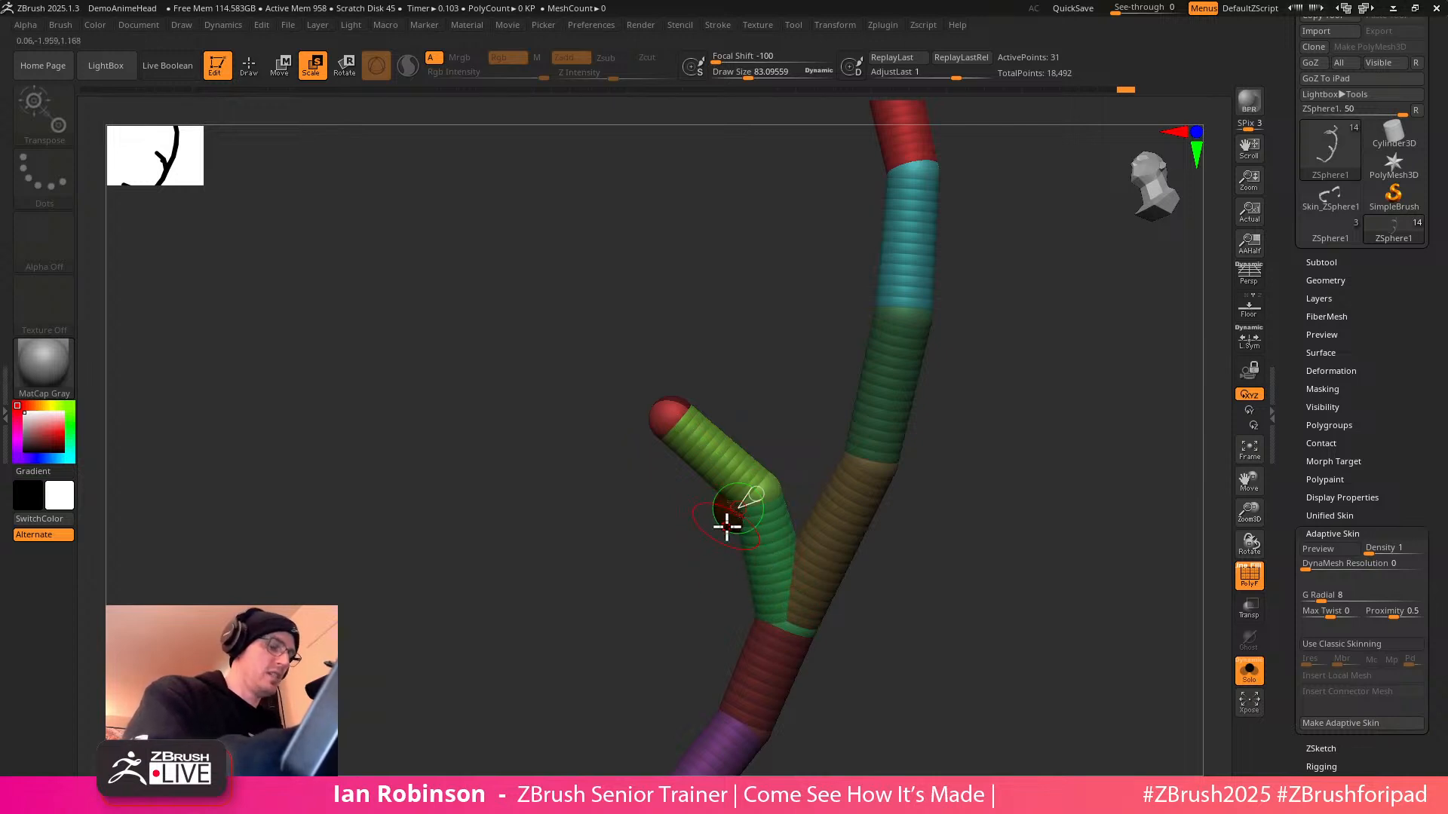
key(q)
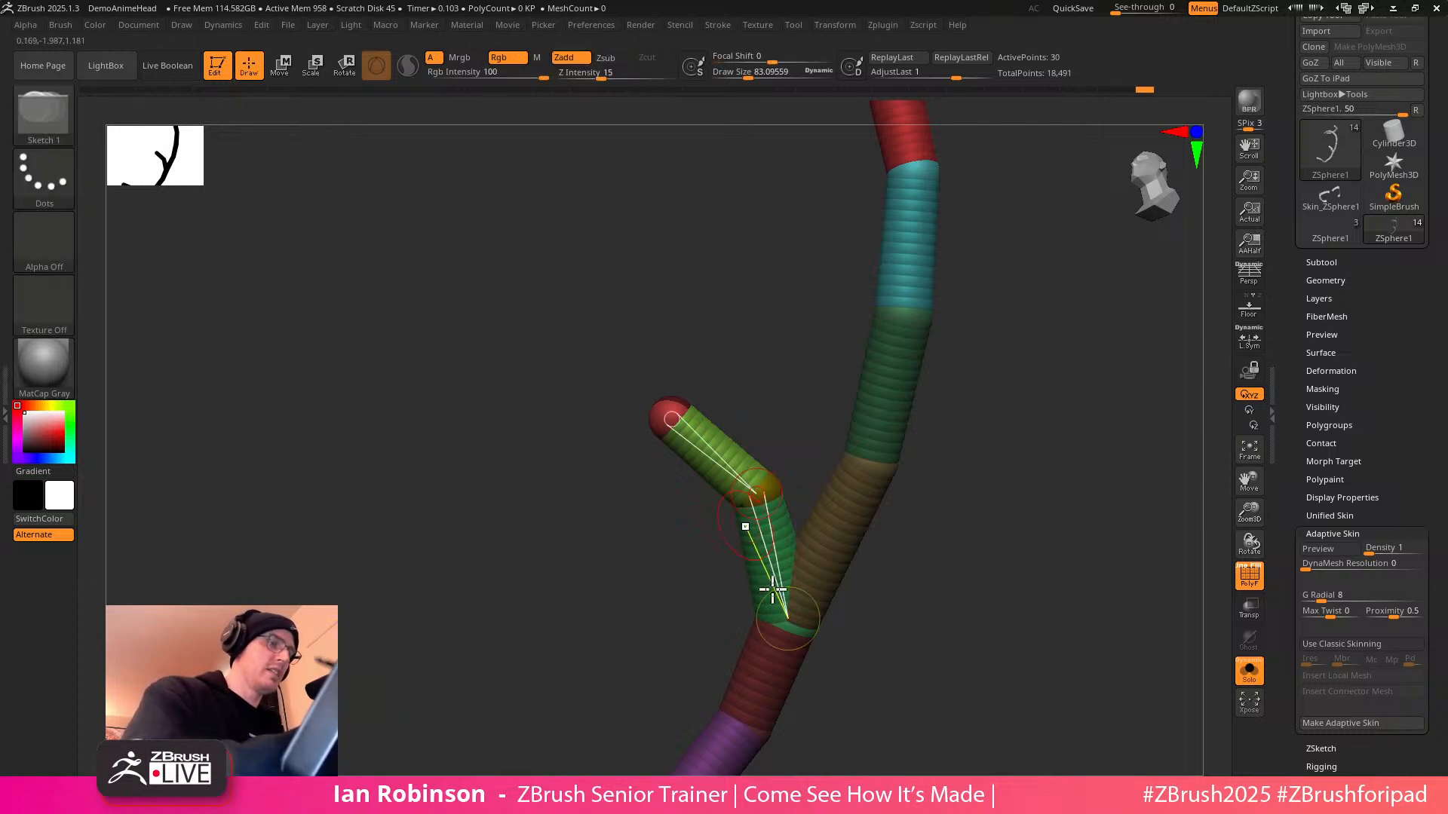
key(e)
Inspect the curved lower stem both as ZSpheres and as an adaptive skin preview
alt+right_drag(813, 627, 872, 465)
right_drag(872, 554, 705, 543)
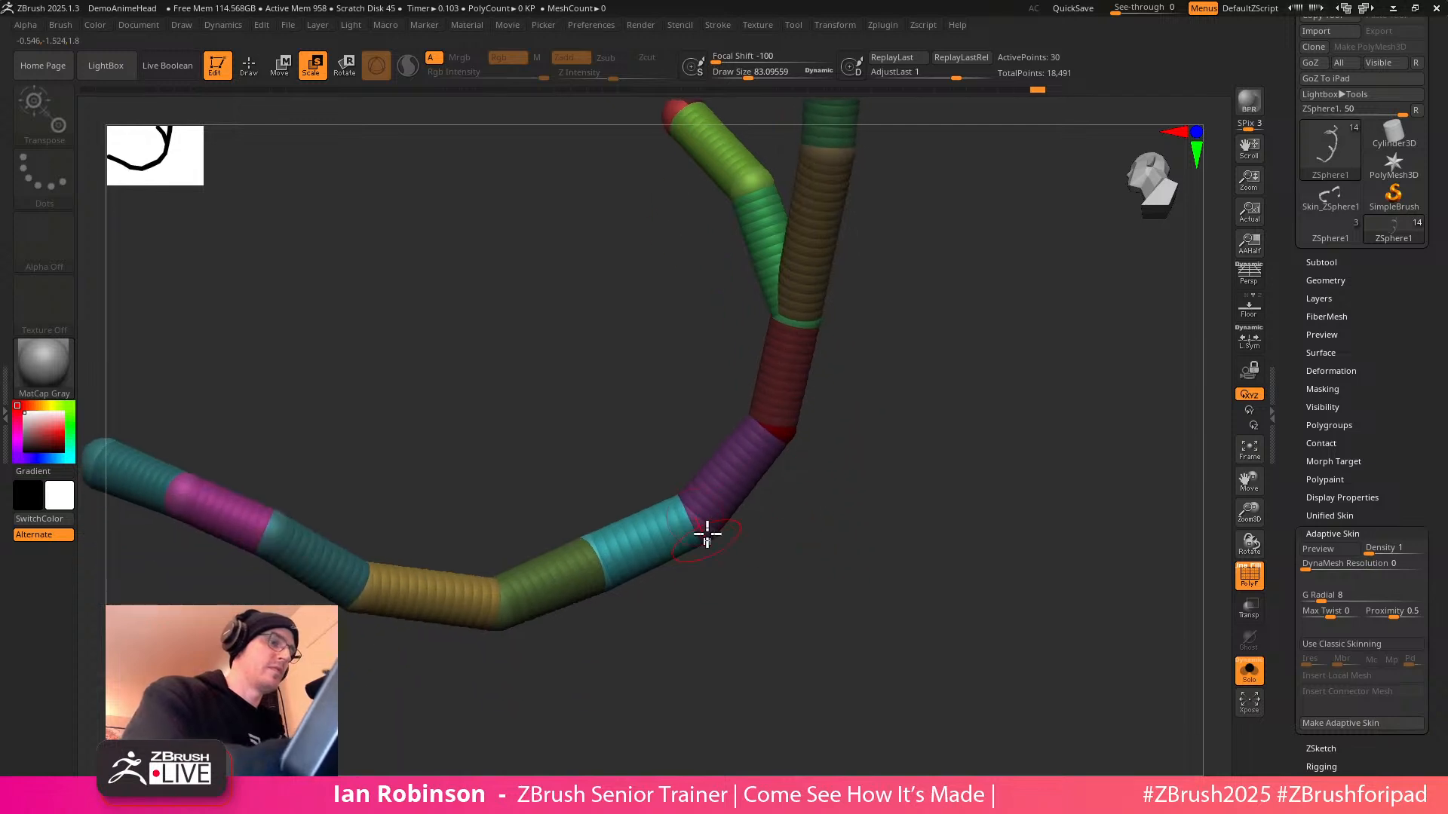
key(w)
key(a)
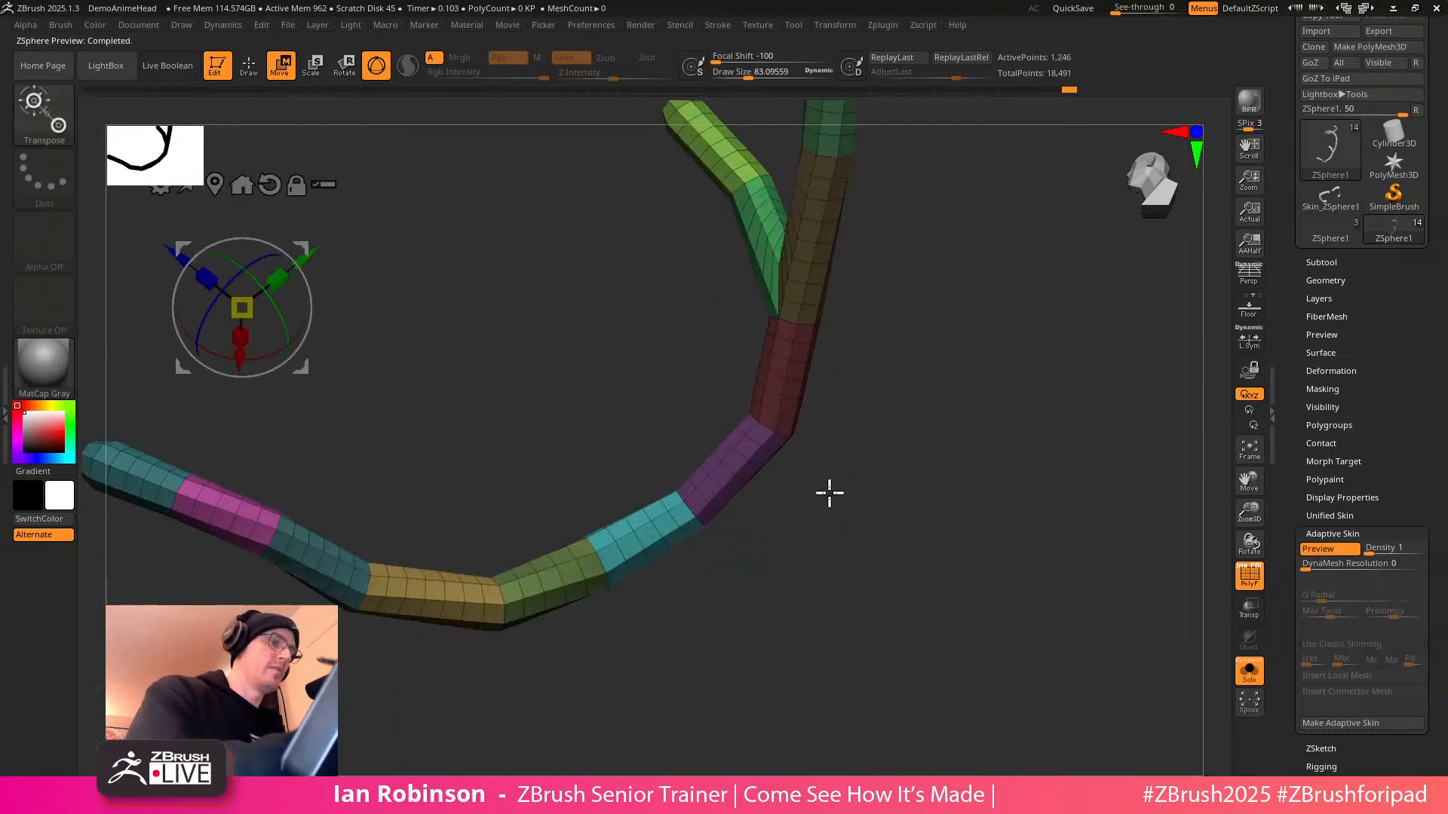
key(a)
right_drag(788, 518, 666, 591)
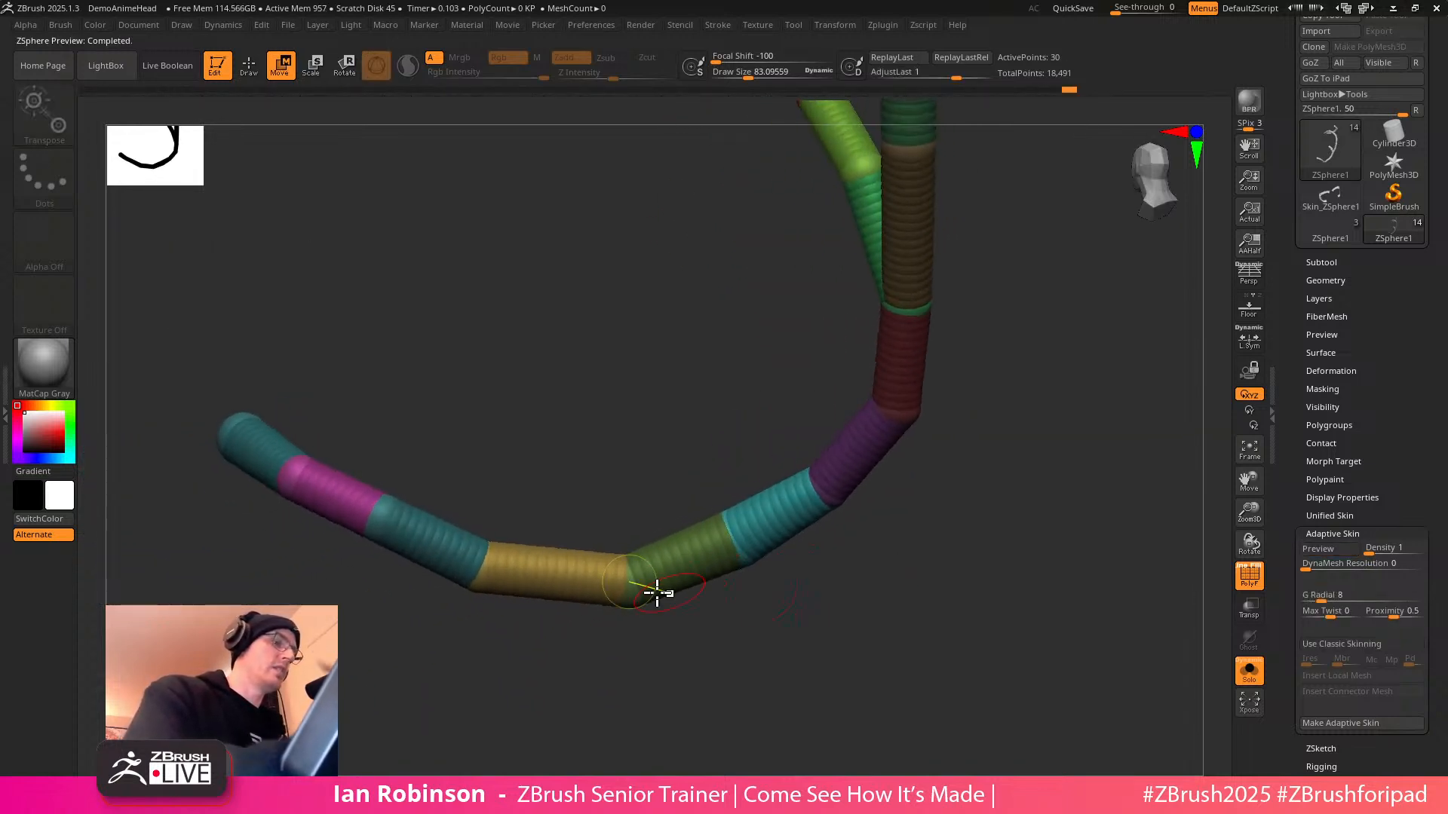
key(a)
alt+right_drag(651, 656, 731, 666)
key(a)
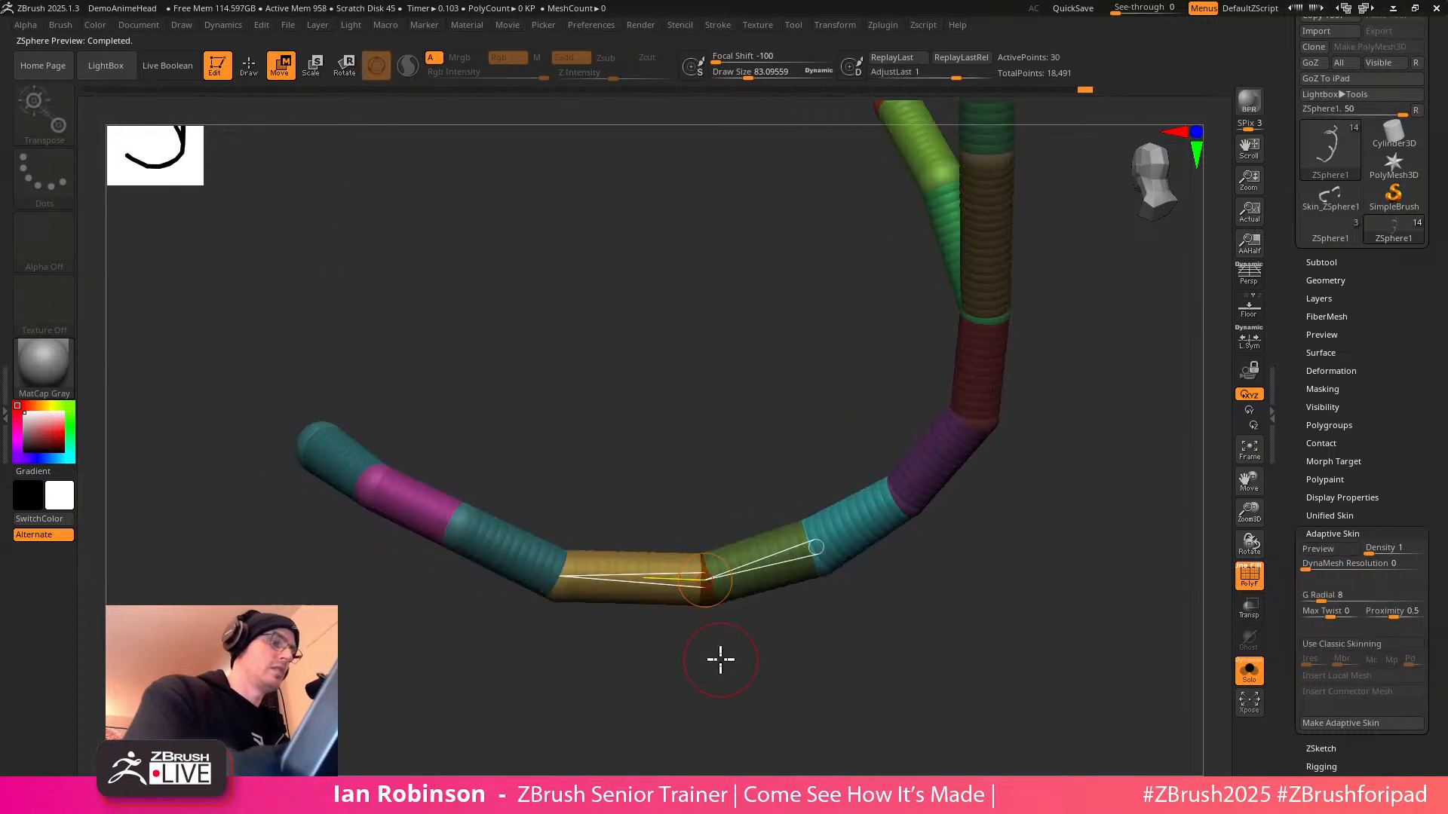
Insert two ZSpheres into the long segments at the lowest part of the stem's curve and check the resulting skin
key(q)
click(643, 573)
key(w)
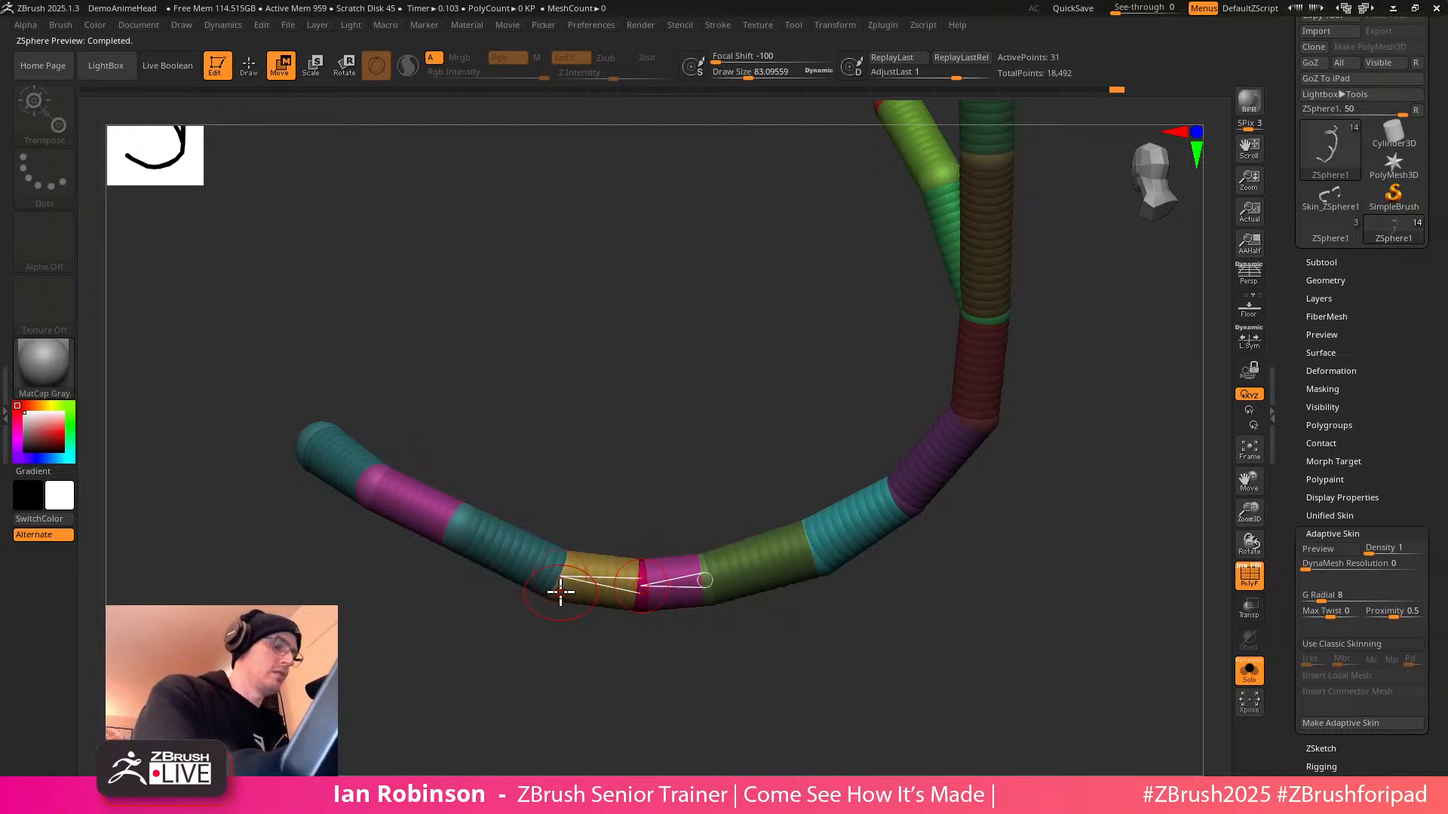
key(q)
click(518, 558)
key(w)
alt+drag(621, 457, 575, 527)
key(a)
key(a)
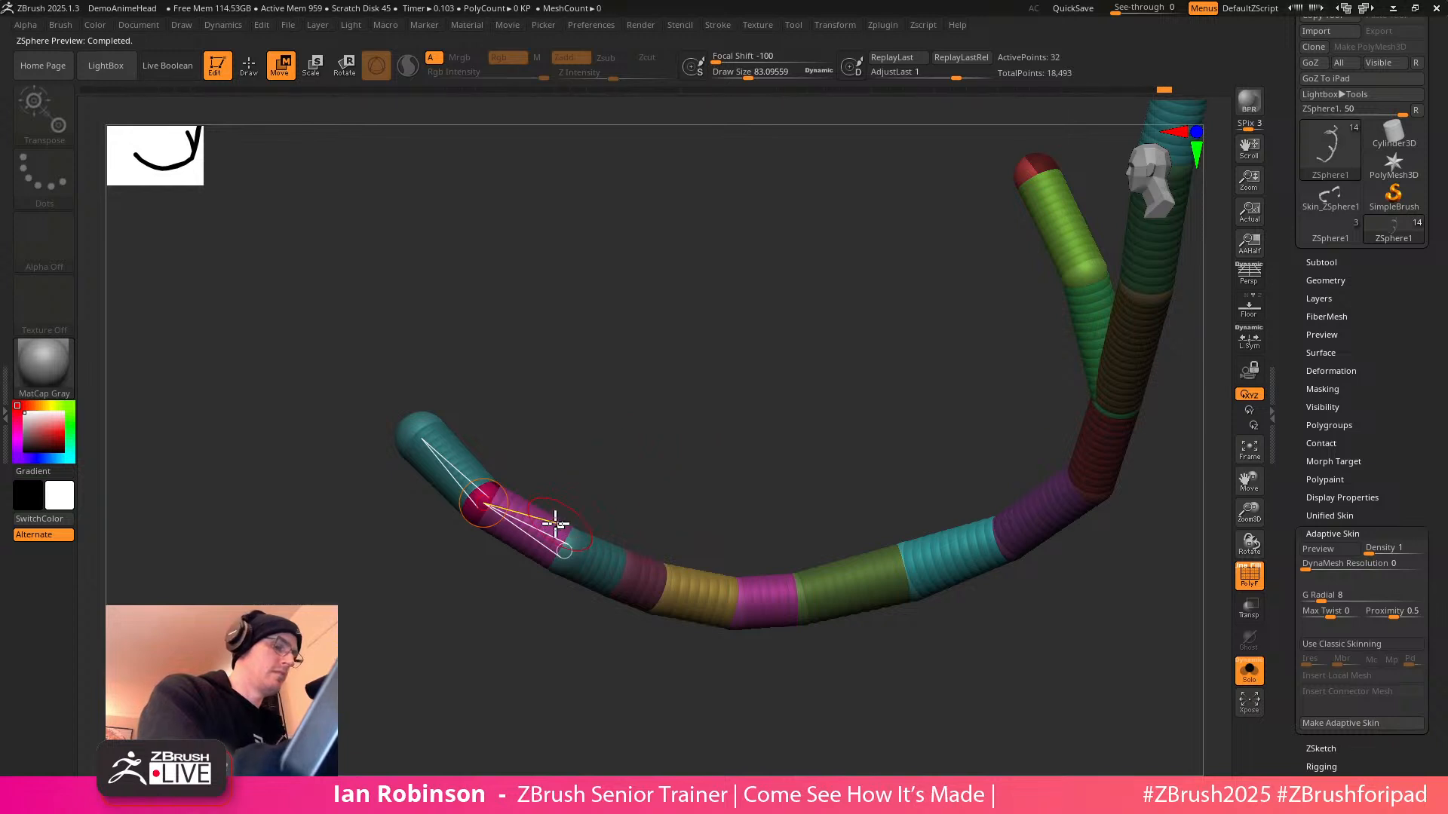
Insert two more ZSpheres into the last two segments before the stem's free end
key(q)
click(527, 524)
drag(634, 475, 529, 520)
key(w)
key(ctrl+z)
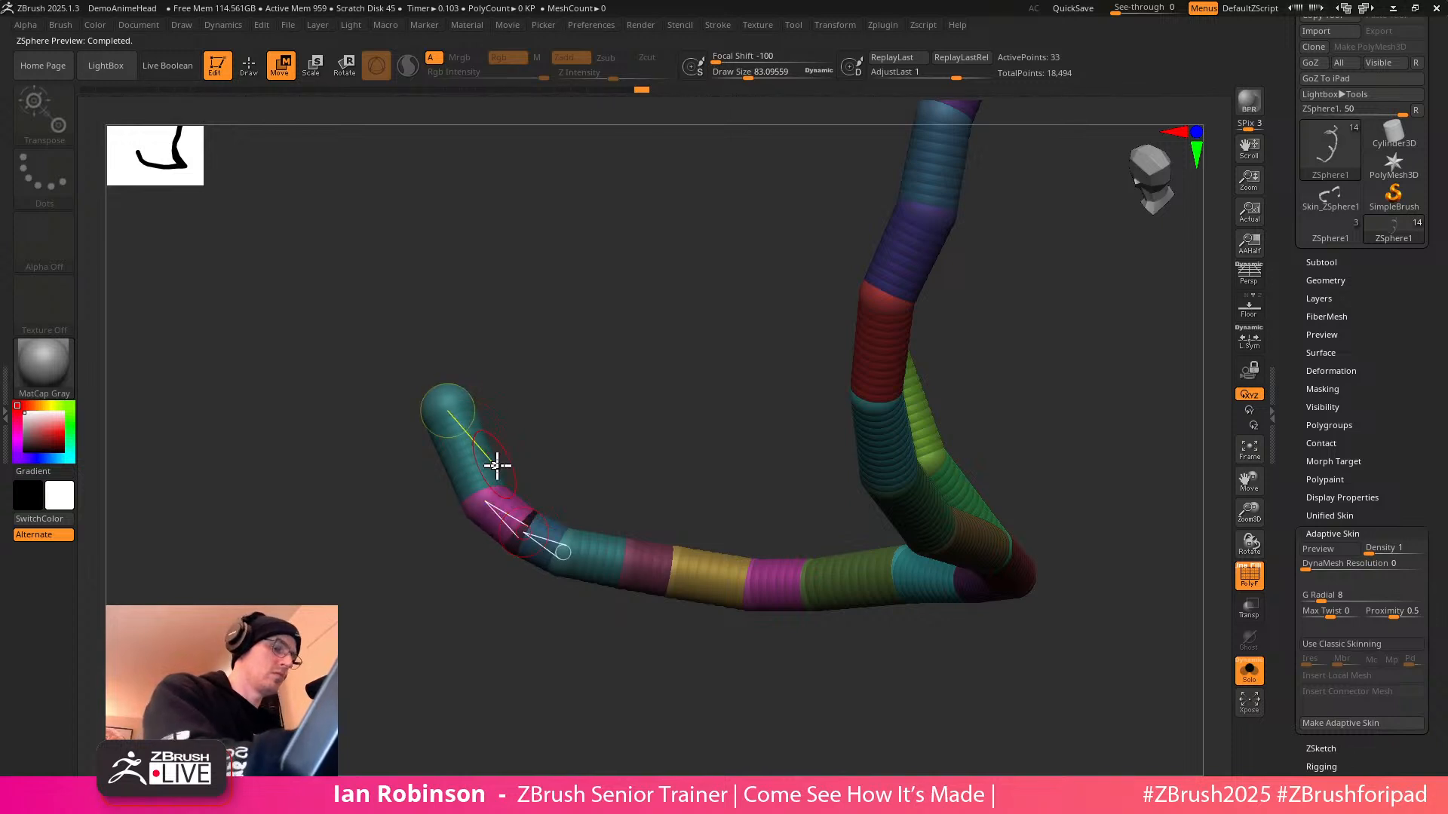
key(a)
key(a)
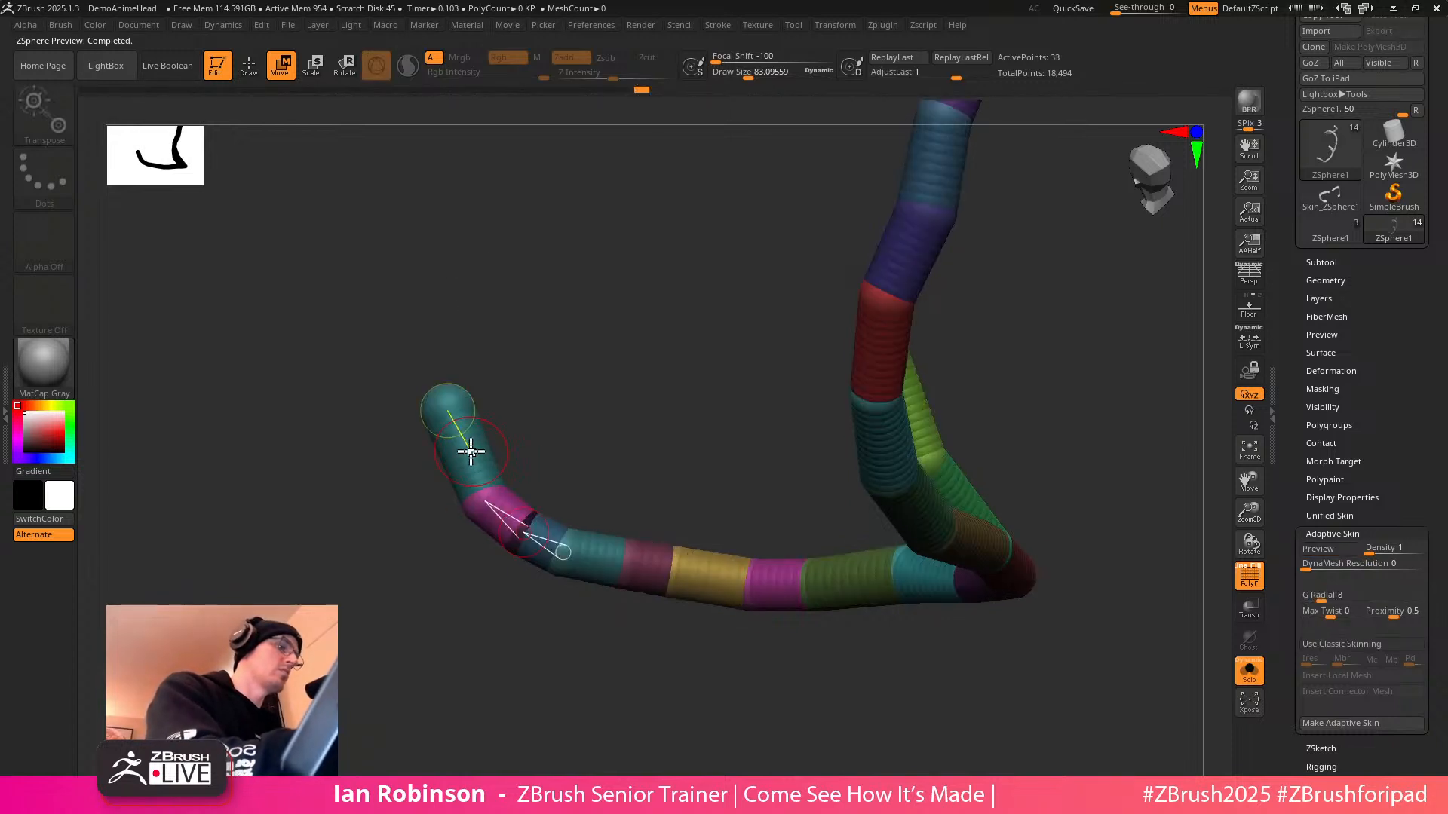
click(472, 449)
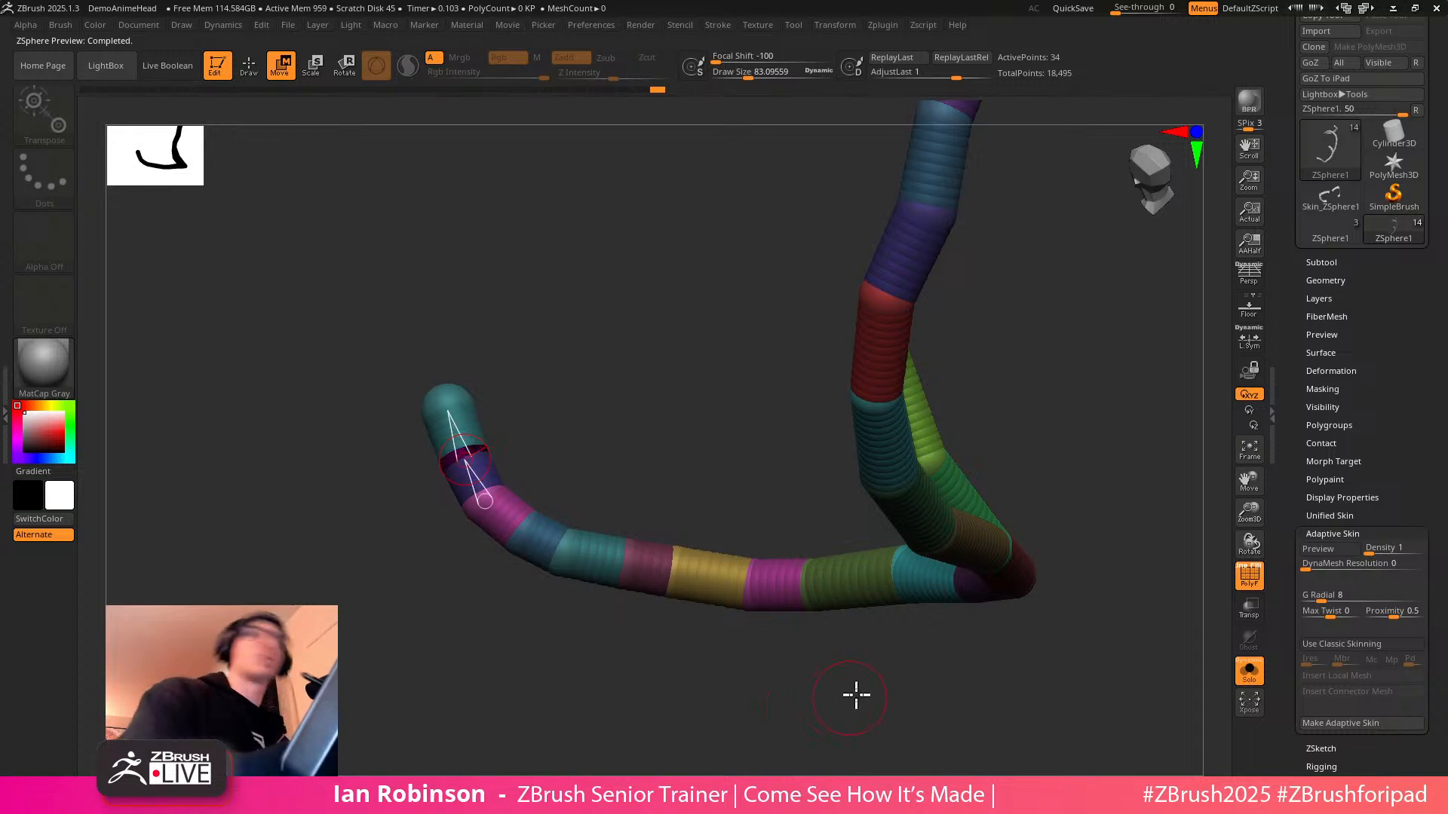
key(q)
Show the whole dagger again and check the refined stem's adaptive skin against it, with the polyframe hidden
drag(924, 711, 913, 659)
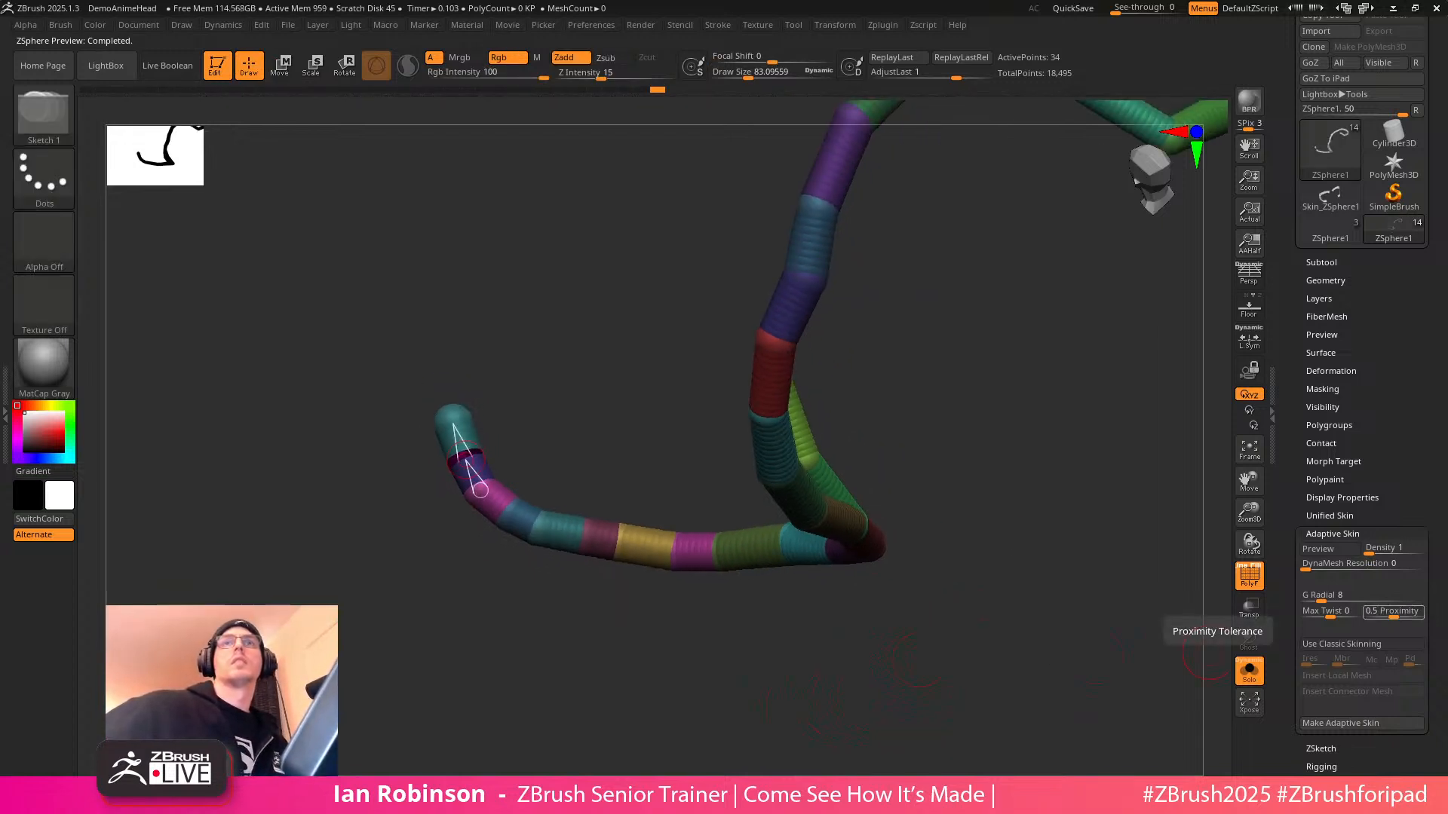
drag(997, 421, 976, 516)
key(a)
key(a)
click(1249, 671)
key(a)
key(a)
key(shift+f)
Save the tool and insert a Plane3D subtool directly below the stem's ZSphere subtool
scroll(1357, 57, up, 3)
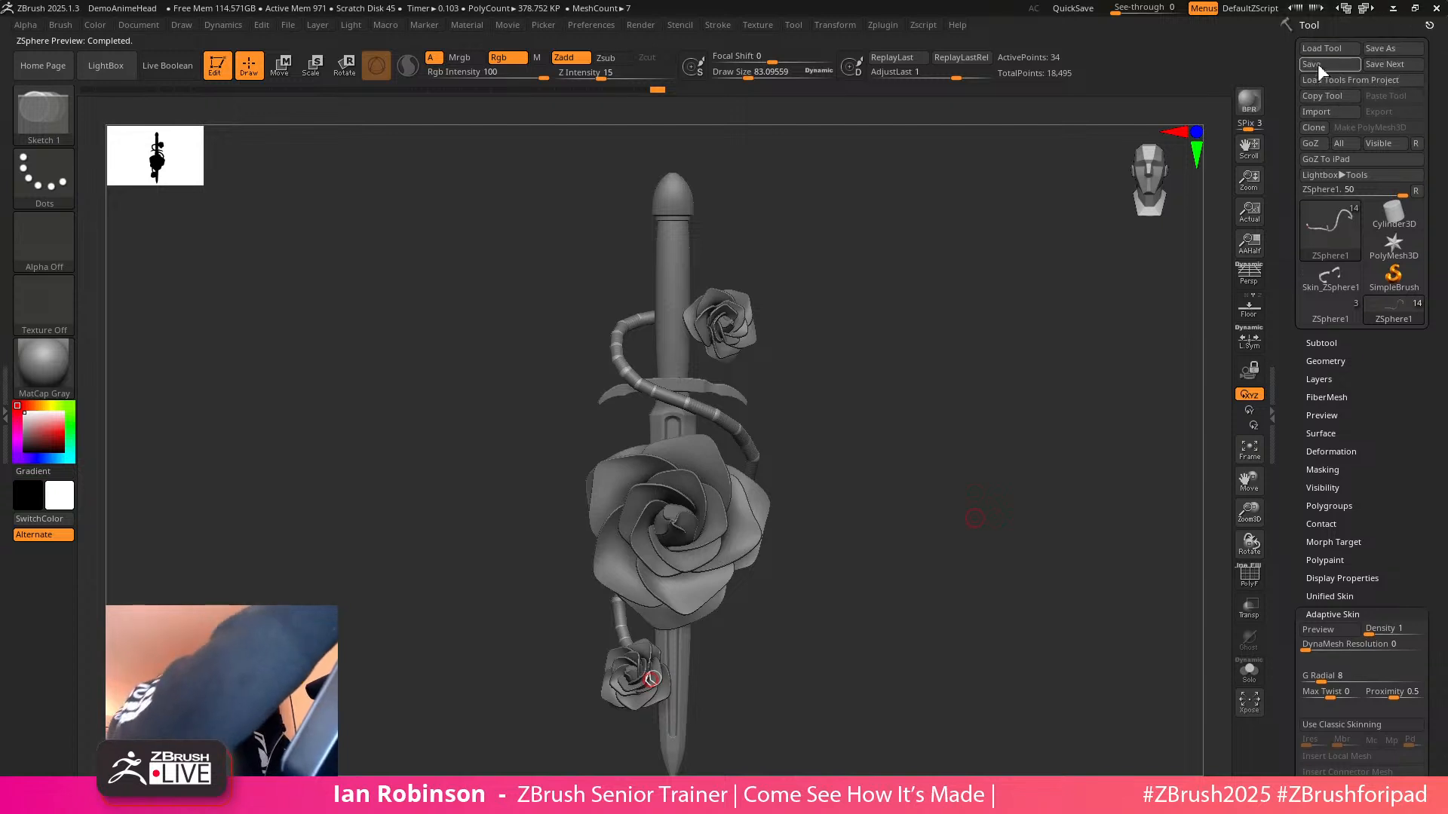
click(1320, 61)
click(1323, 343)
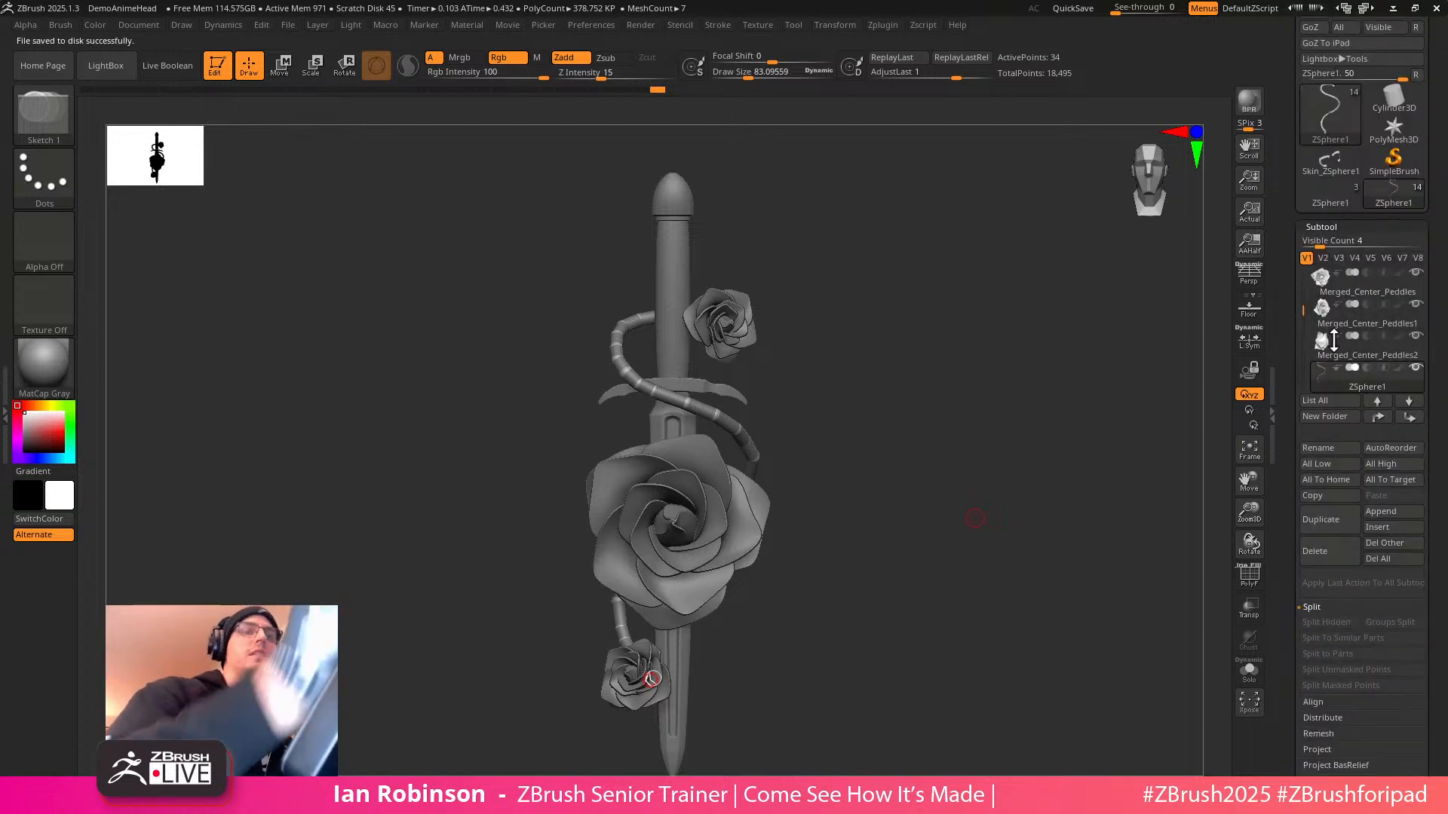
drag(1304, 312, 1303, 342)
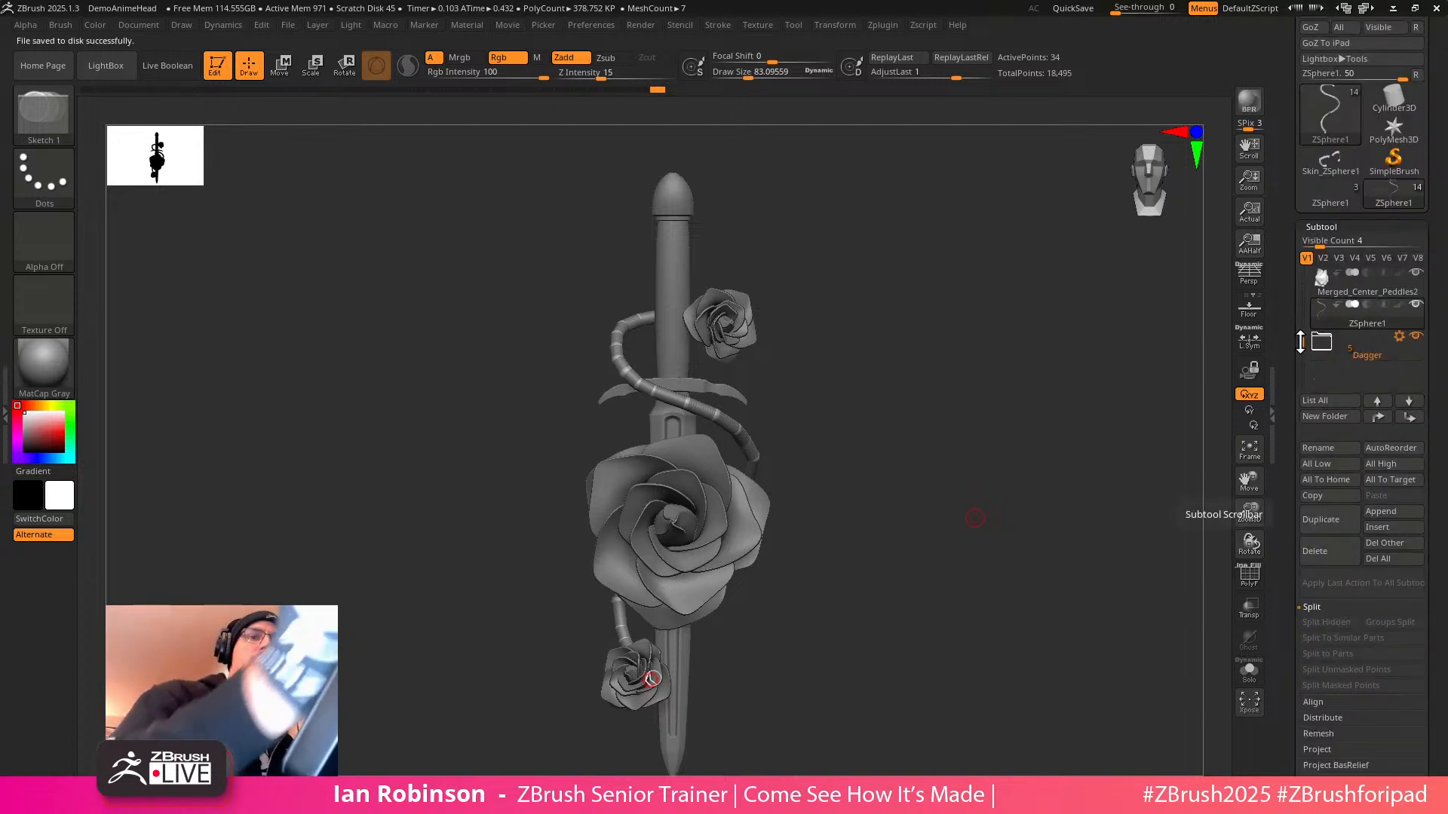
click(1382, 530)
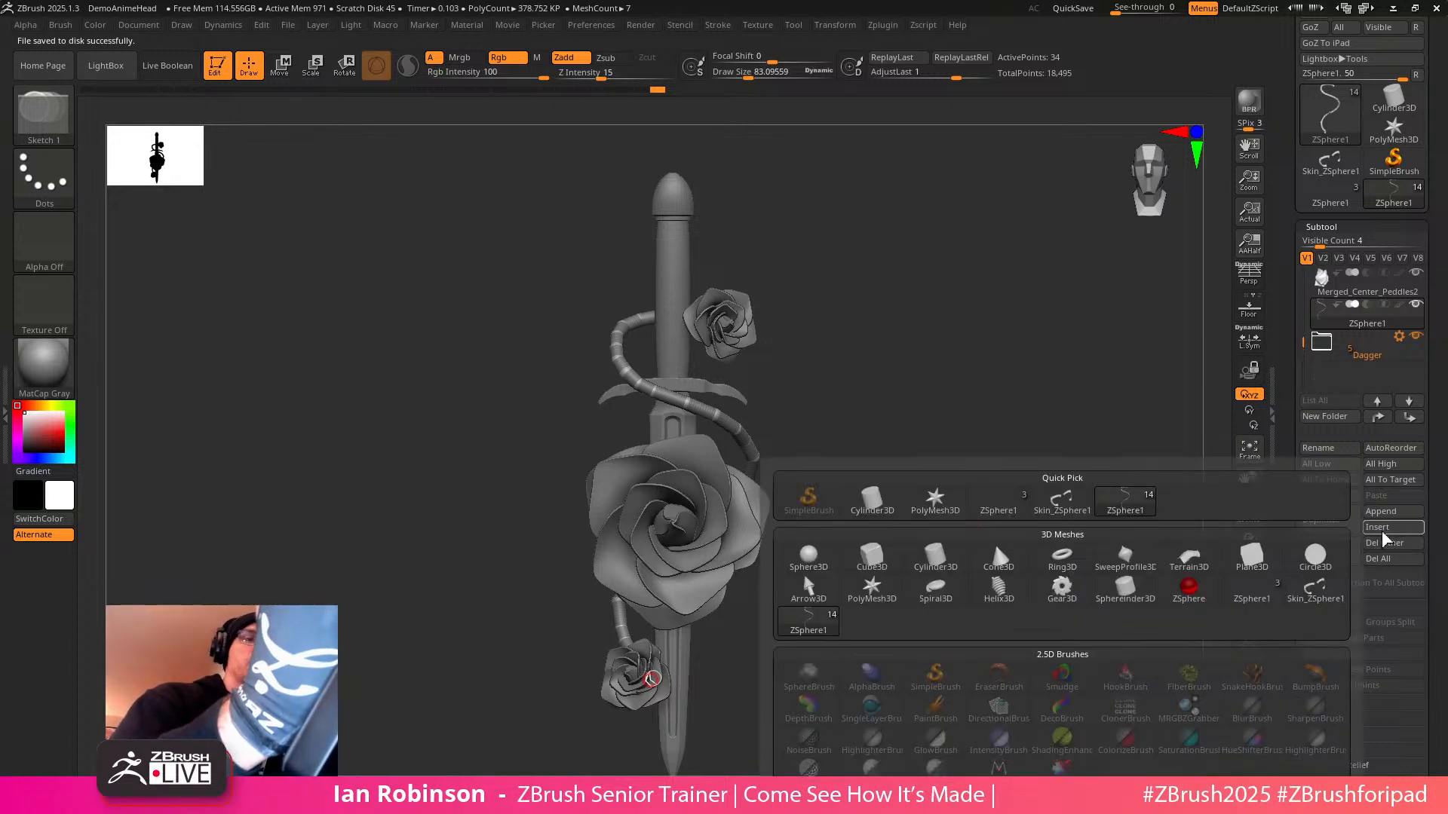
click(1248, 561)
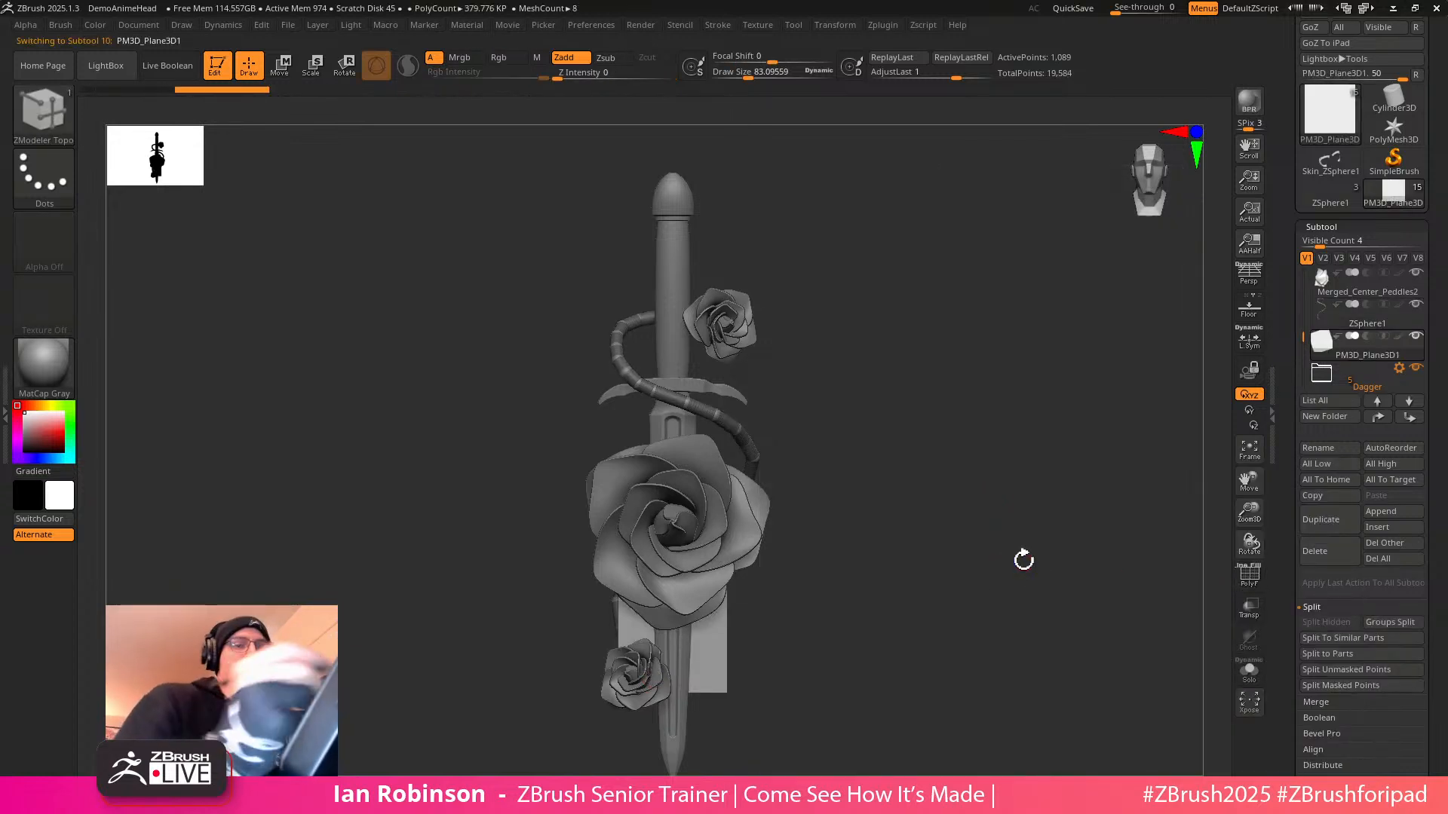
Isolate the new plane with its polyframe shown and move it straight upward
click(1249, 672)
alt+drag(975, 528, 963, 643)
key(shift+f)
key(w)
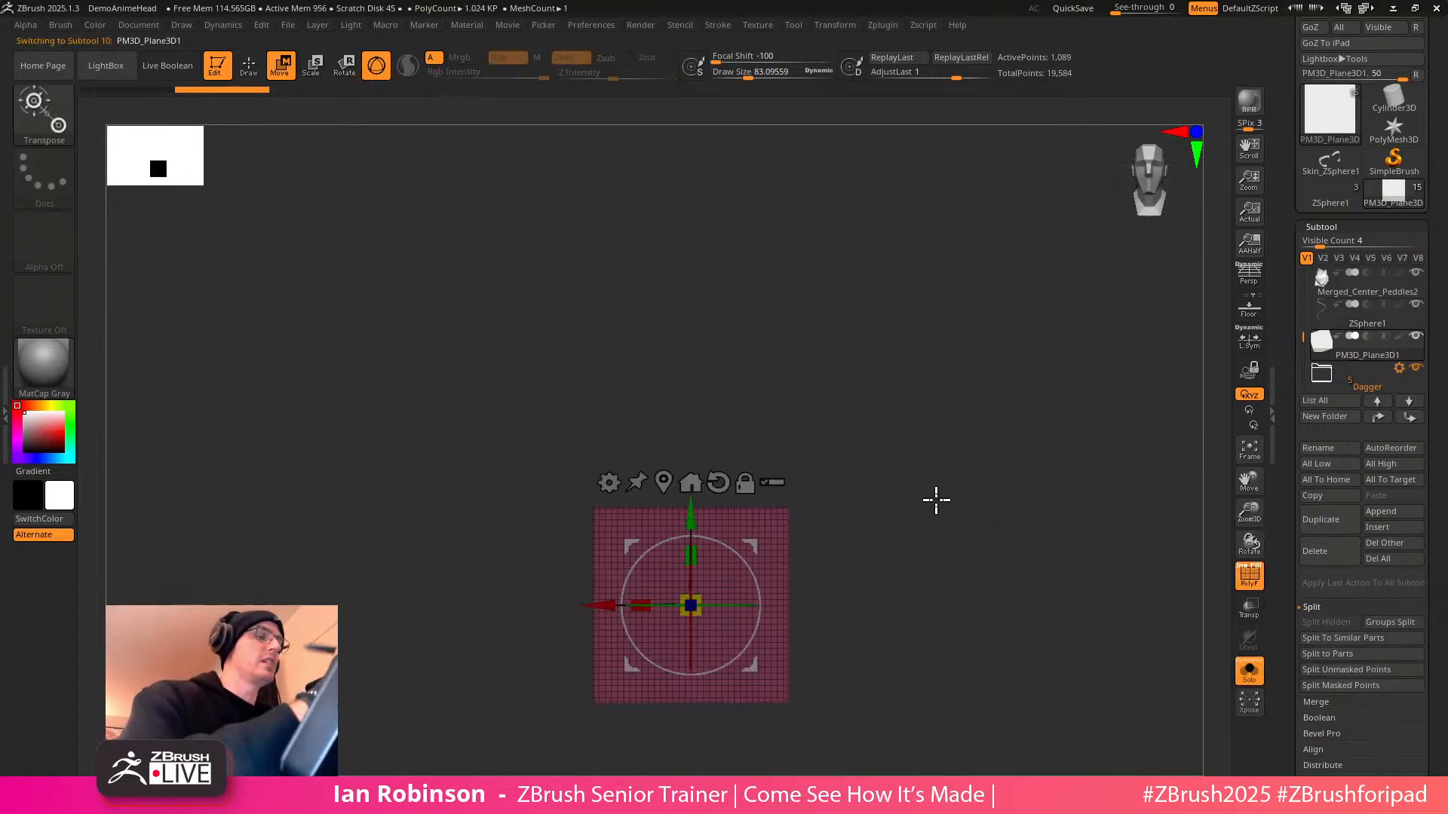
alt+drag(926, 497, 926, 547)
drag(690, 513, 691, 382)
key(q)
Subdivide the plane three times and try a mask stroke down its middle at a draw size of about 58.5
alt+drag(942, 315, 990, 391)
key(s)
key(shift+f)
key(shift+f)
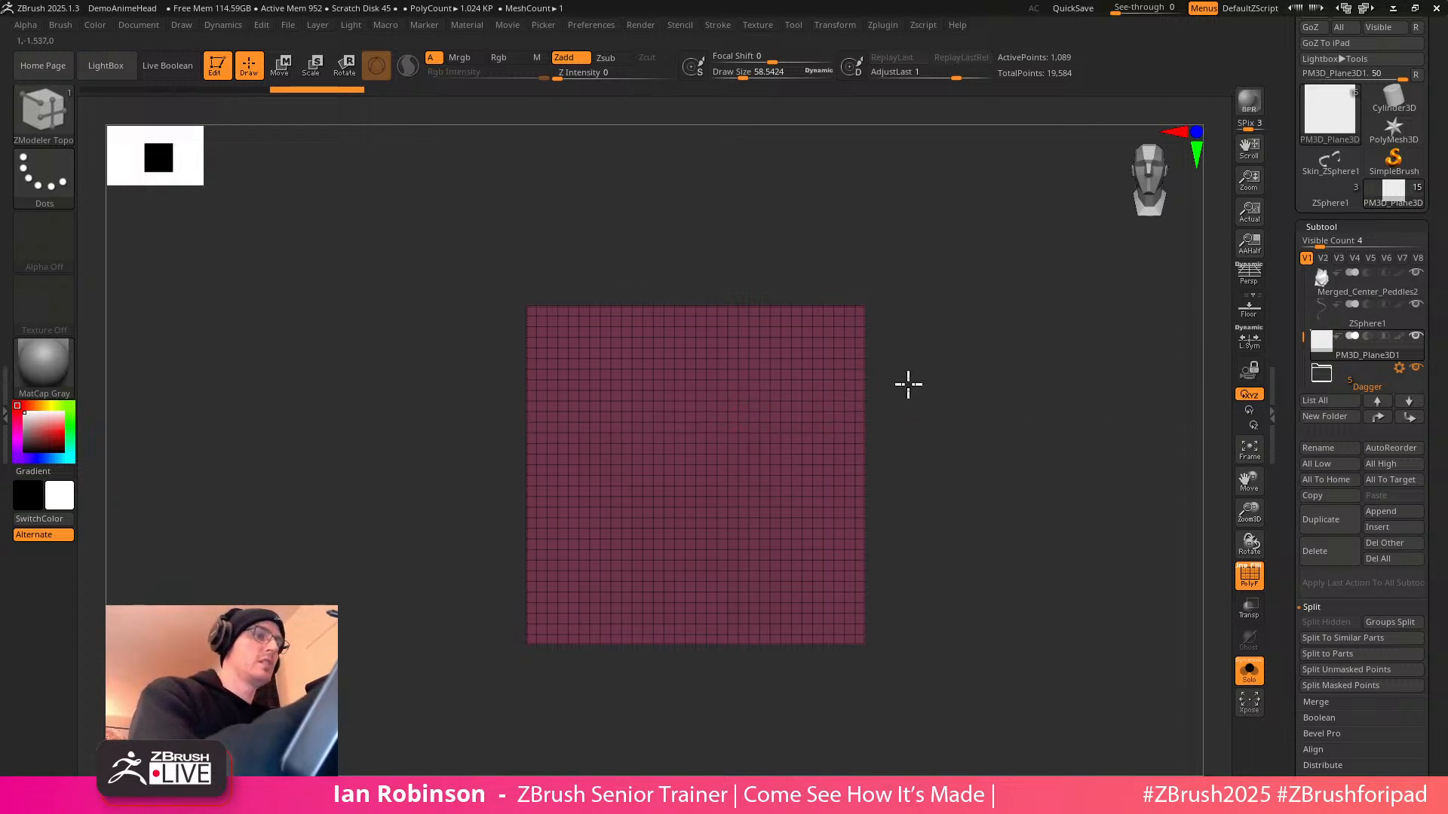
key(ctrl)
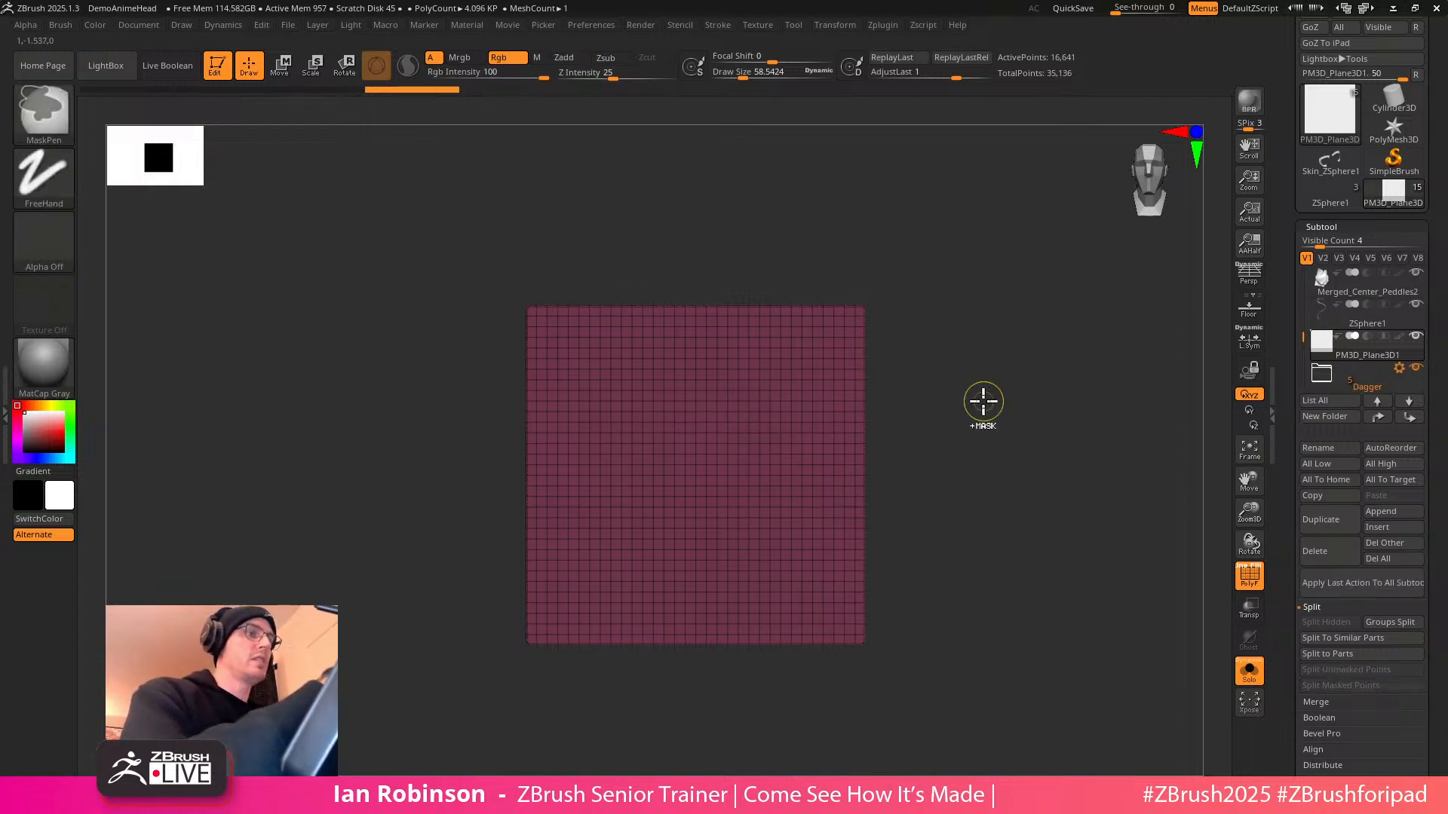
key(ctrl+d)
ctrl+drag(738, 367, 701, 597)
key(ctrl+z)
Switch to the Move brush for reshaping the plane
alt+drag(952, 429, 1008, 397)
key(b)
key(m)
key(v)
drag(965, 367, 966, 370)
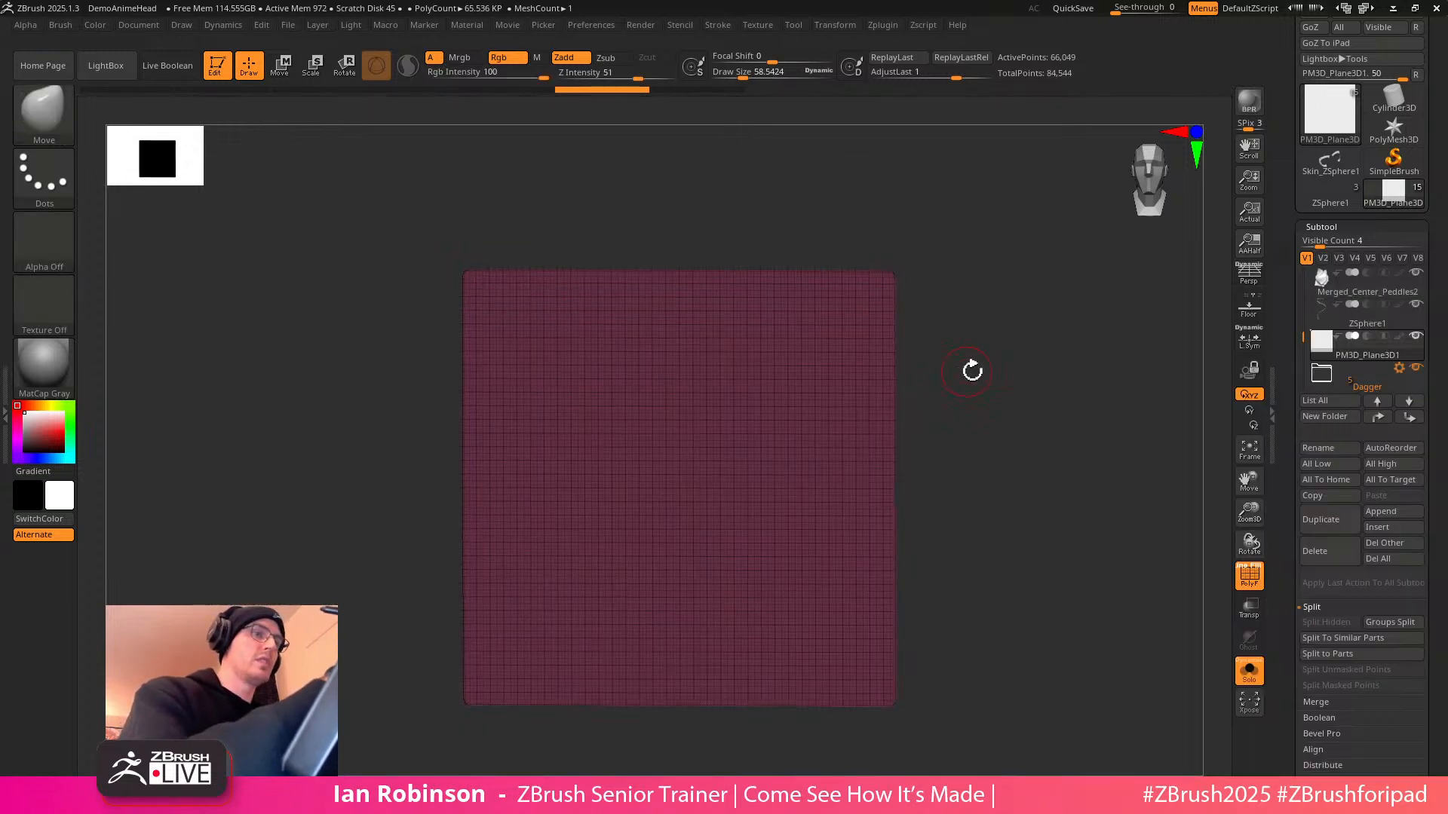
Delete the plane's lower subdivision levels and hide its polyframe
click(1321, 226)
click(1327, 206)
key(shift+f)
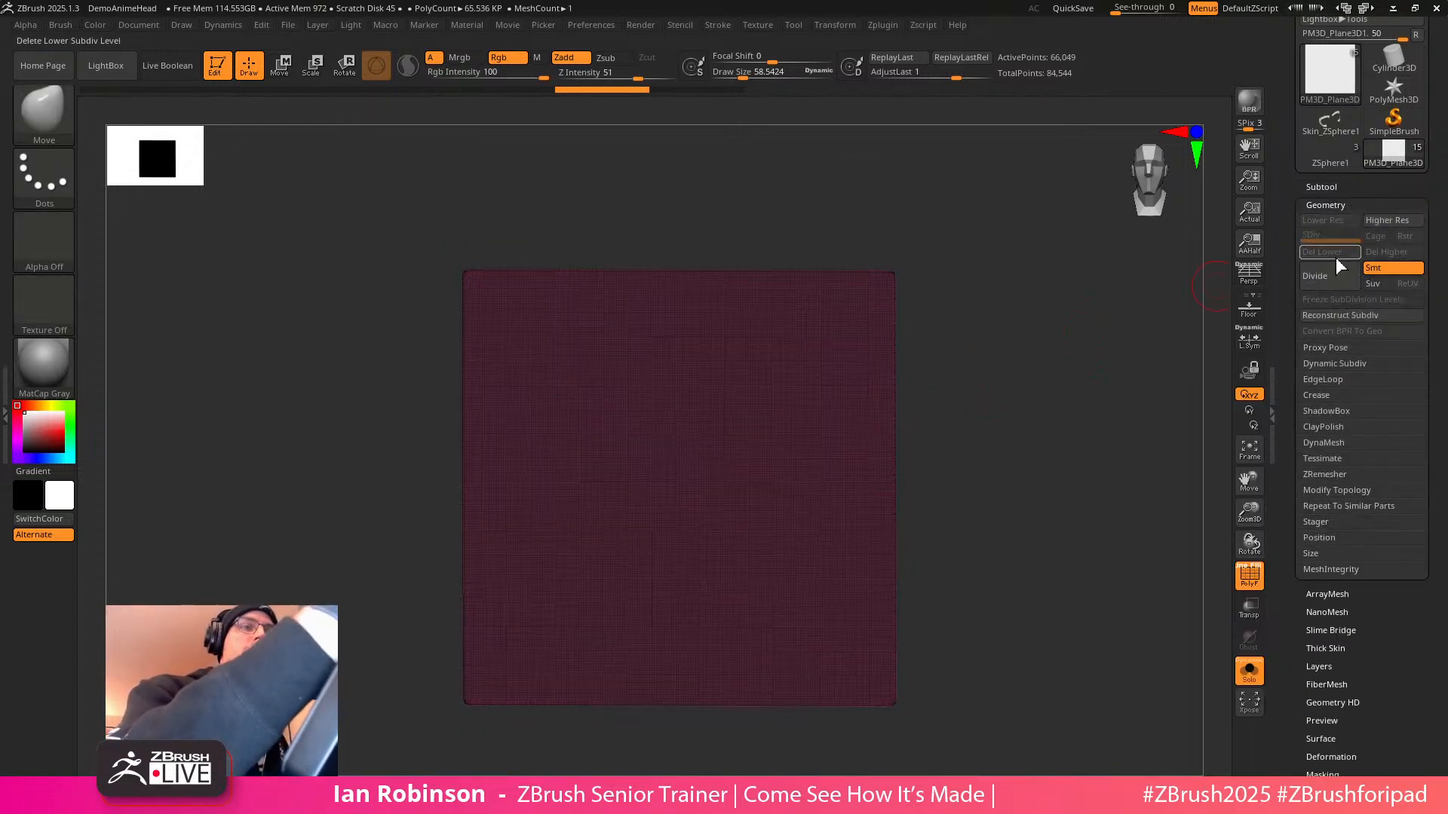
Mask a symmetrical teardrop petal outline down the plane's centre at a draw size of about 36
key(s)
click(942, 373)
key(ctrl)
mouse_move(693, 364)
ctrl+mouse_down()
mouse_move(754, 486)
mouse_move(757, 551)
mouse_move(716, 611)
mouse_move(679, 630)
mouse_move(693, 623)
ctrl+mouse_up()
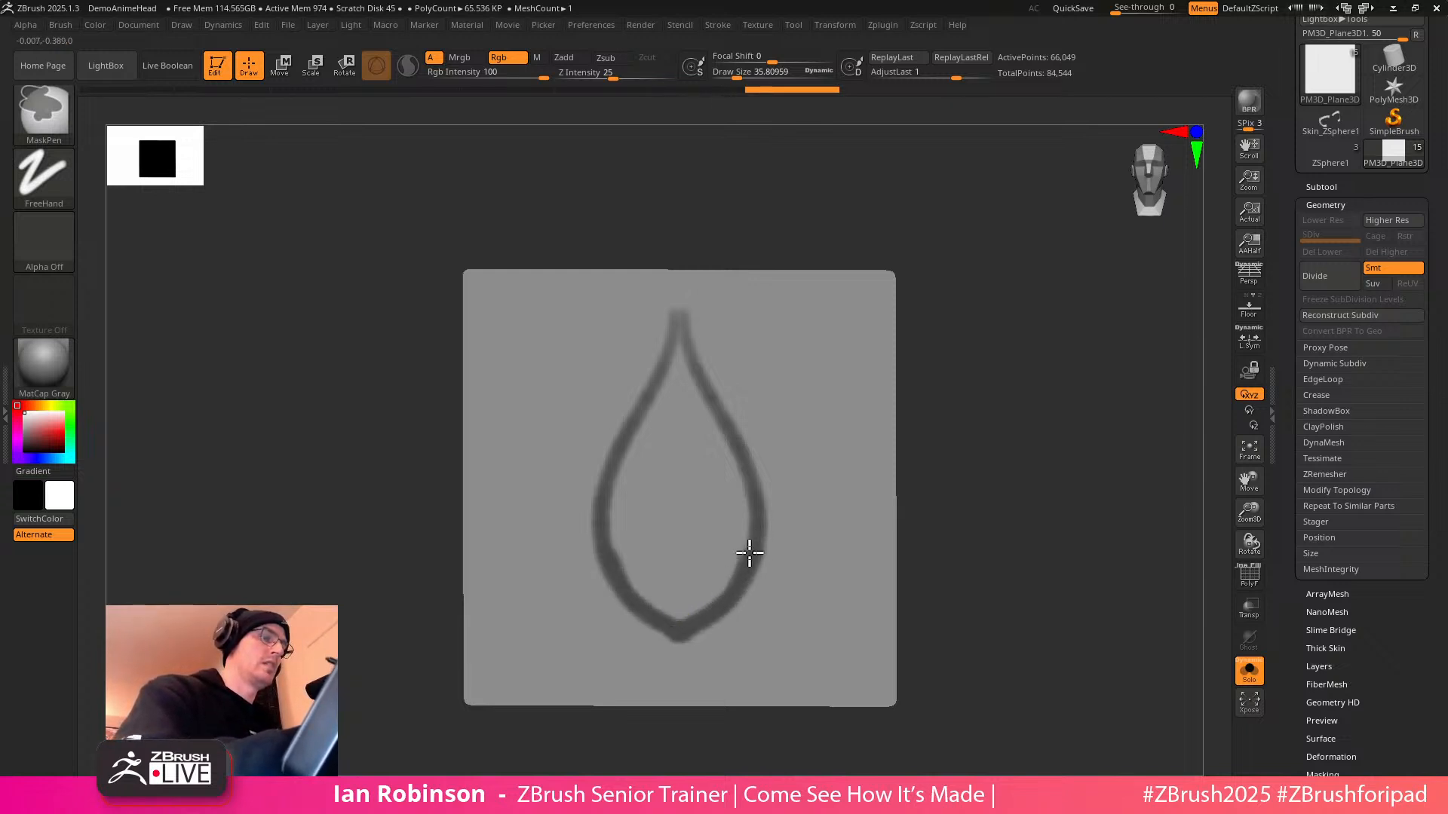
ctrl+drag(752, 490, 681, 320)
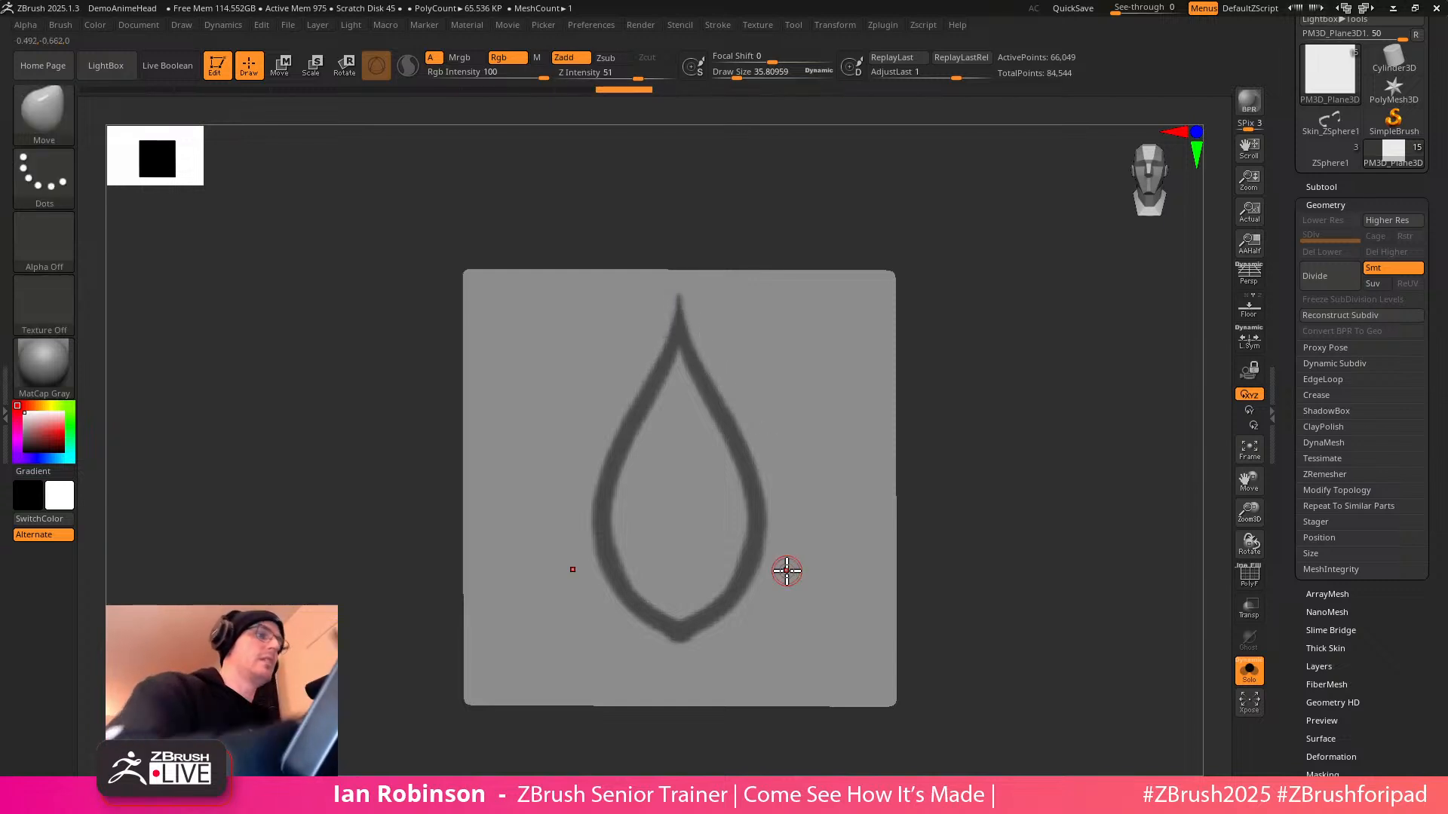
Fill the inside of the teardrop mask outline using the Auto Region masking option
click(1324, 204)
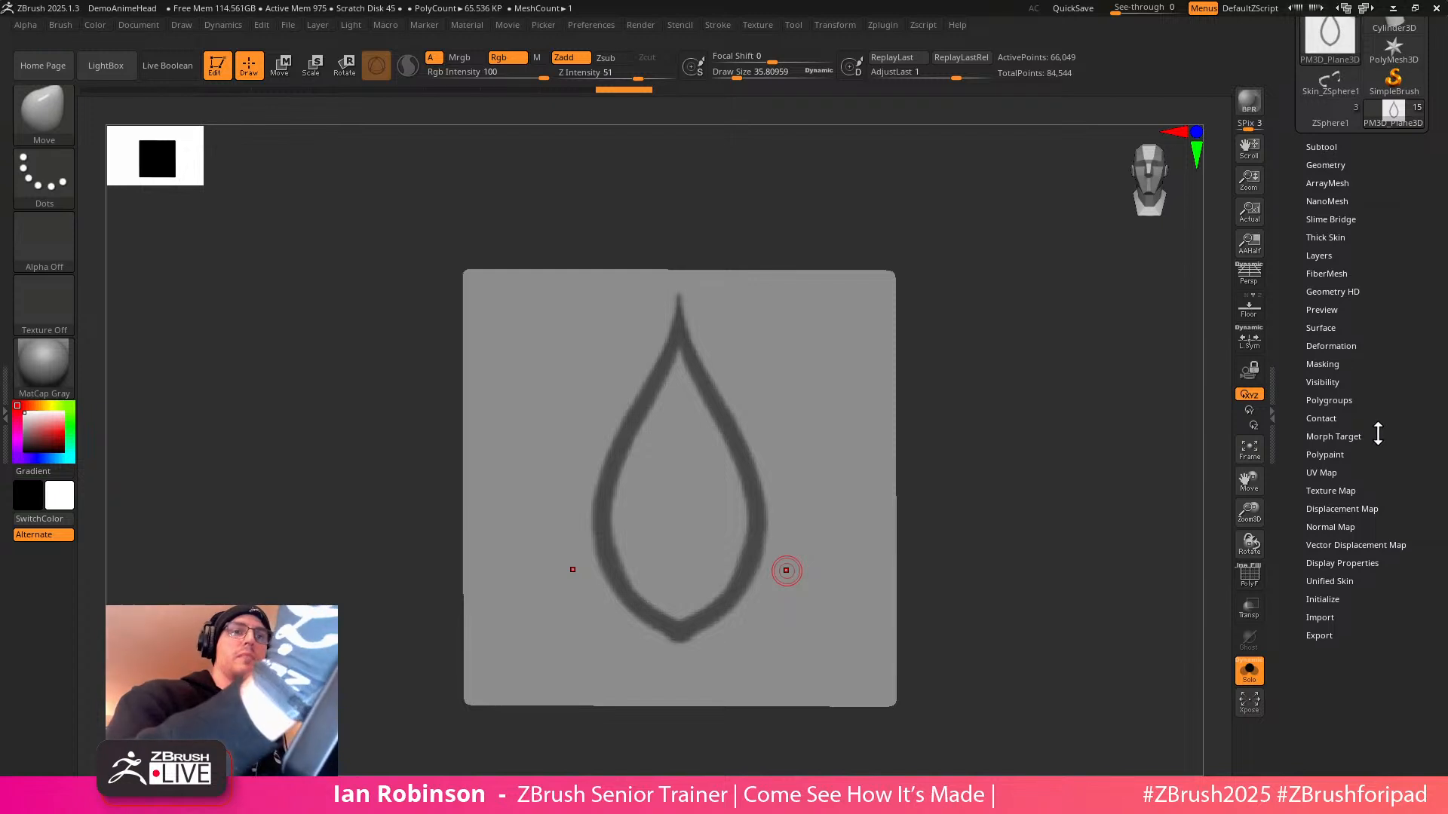
click(1339, 401)
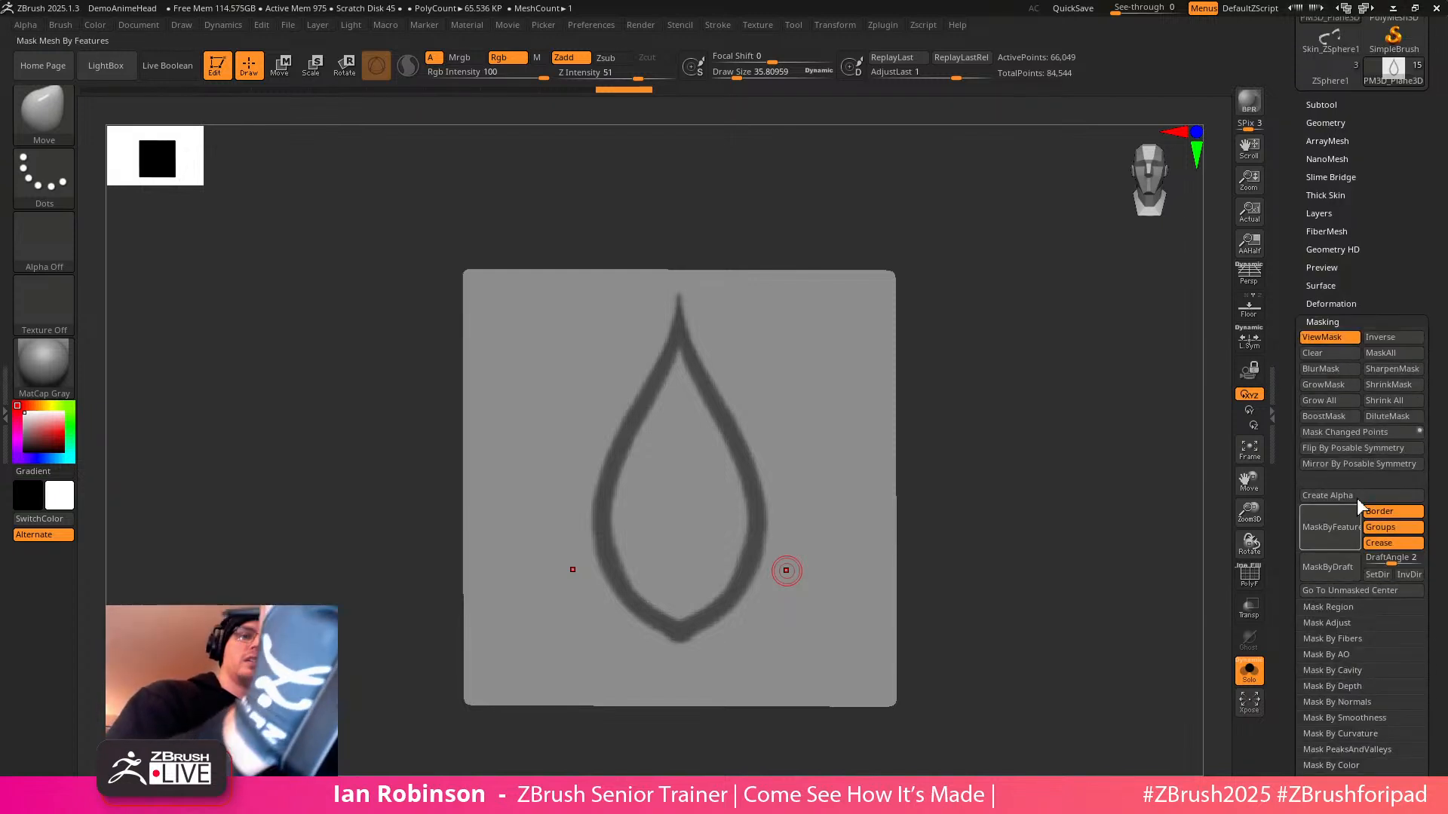
click(1345, 608)
click(1329, 627)
mouse_move(1003, 498)
mouse_down()
mouse_move(1018, 475)
mouse_move(1003, 502)
mouse_move(1034, 517)
mouse_up()
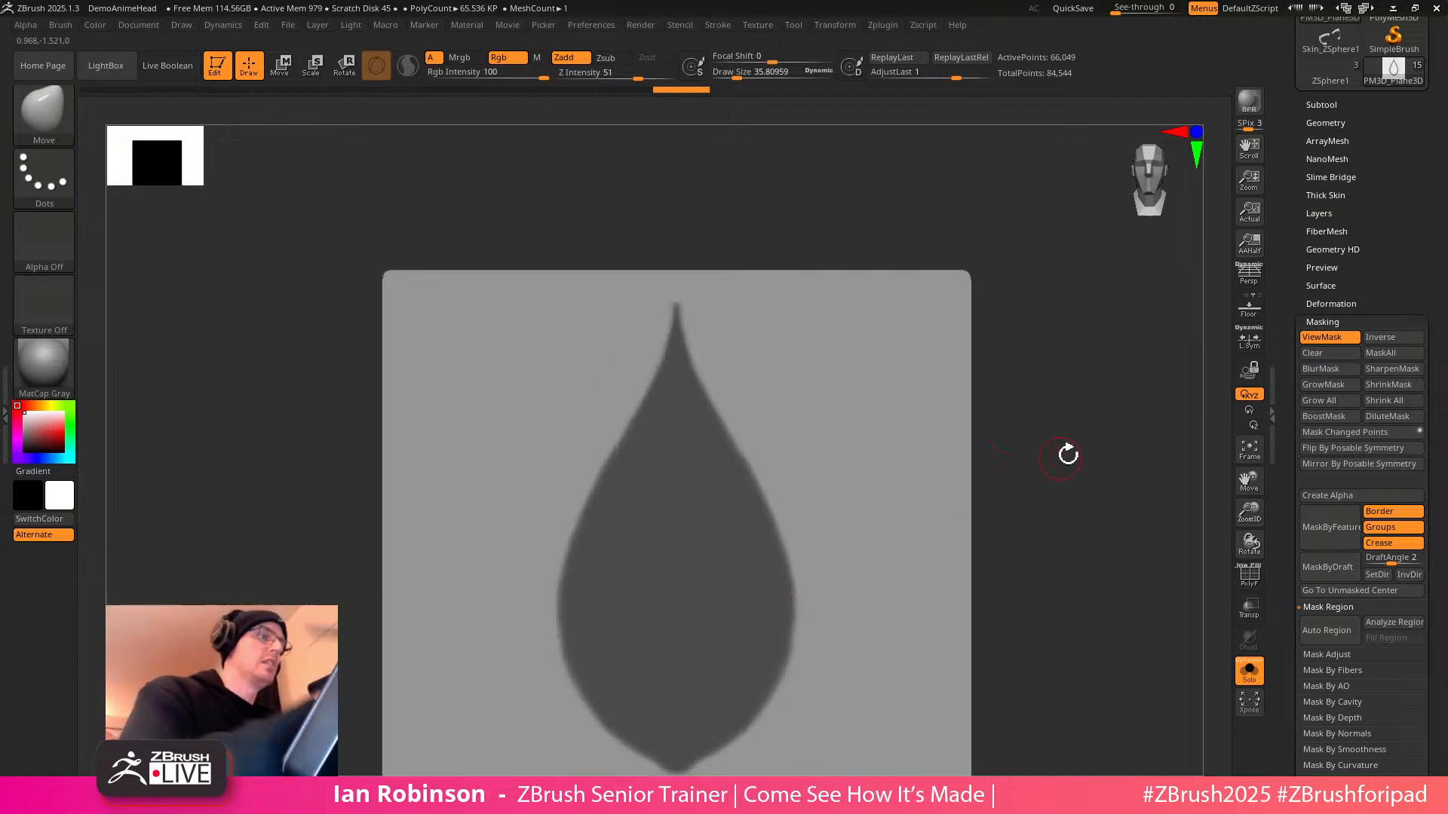
Sharpen the teardrop mask's edge and extend its base with a short, narrow stub
alt+drag(1060, 455, 1059, 374)
ctrl+alt+click(863, 500)
alt+drag(1044, 451, 994, 431)
mouse_move(1005, 453)
mouse_down()
mouse_move(1039, 443)
mouse_move(989, 485)
mouse_move(1013, 377)
mouse_up()
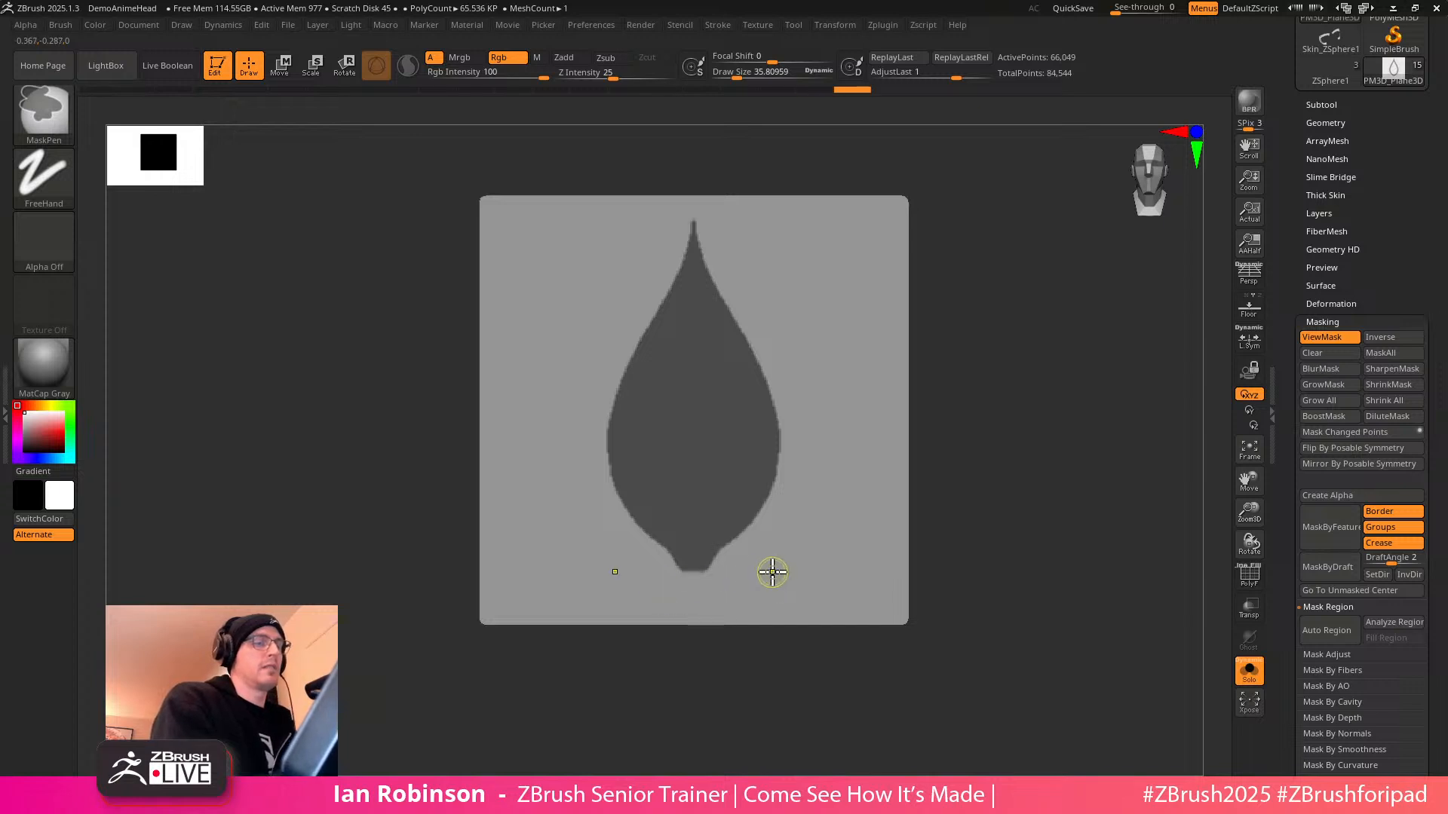
mouse_move(776, 568)
ctrl+right_down()
mouse_move(995, 426)
mouse_move(963, 472)
mouse_move(1048, 369)
ctrl+right_up()
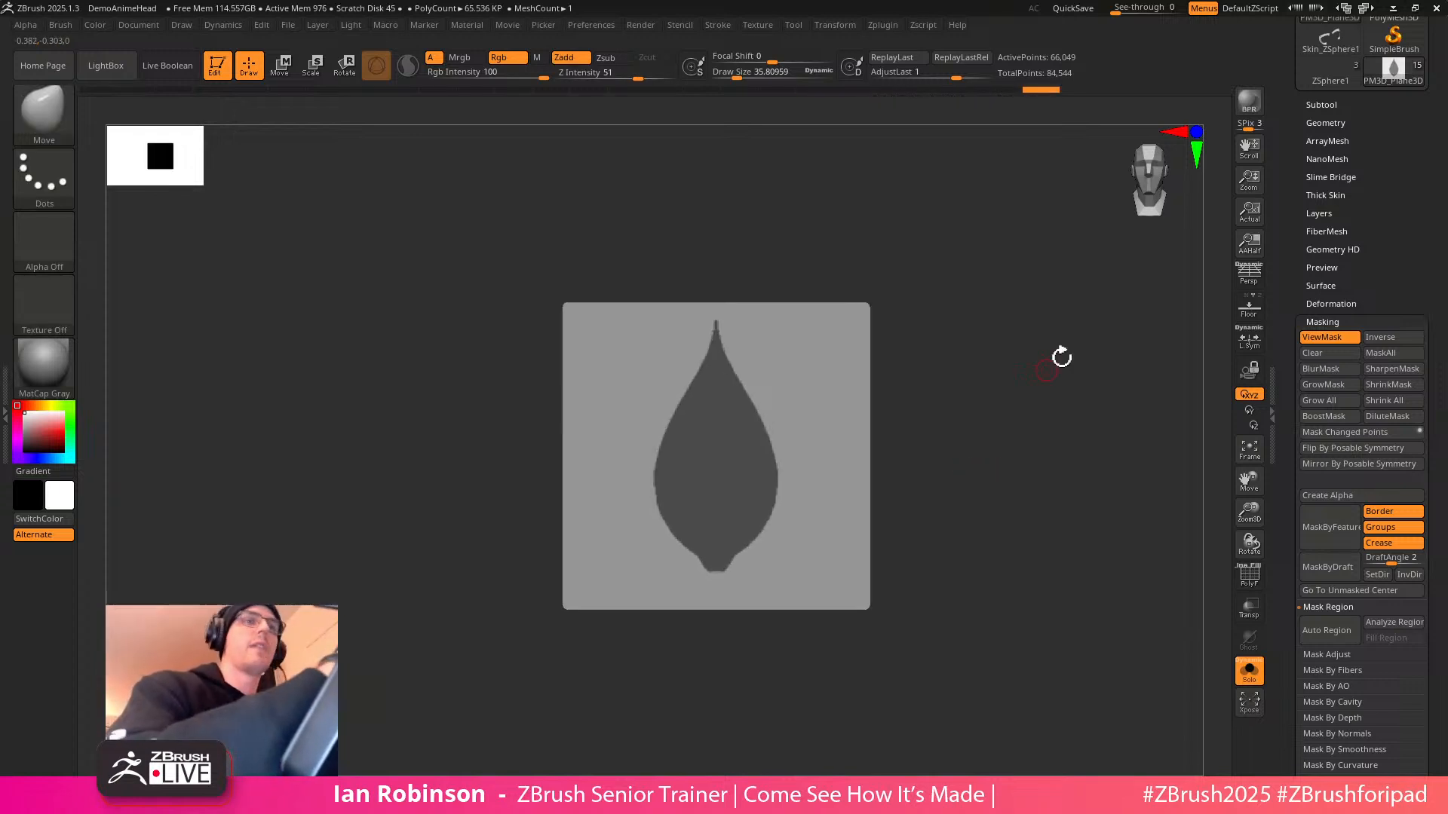
Extract the masked shape as a new subtool with thickness 0 and view it alone with its polyframe shown
click(1326, 106)
scroll(1346, 587, down, 2)
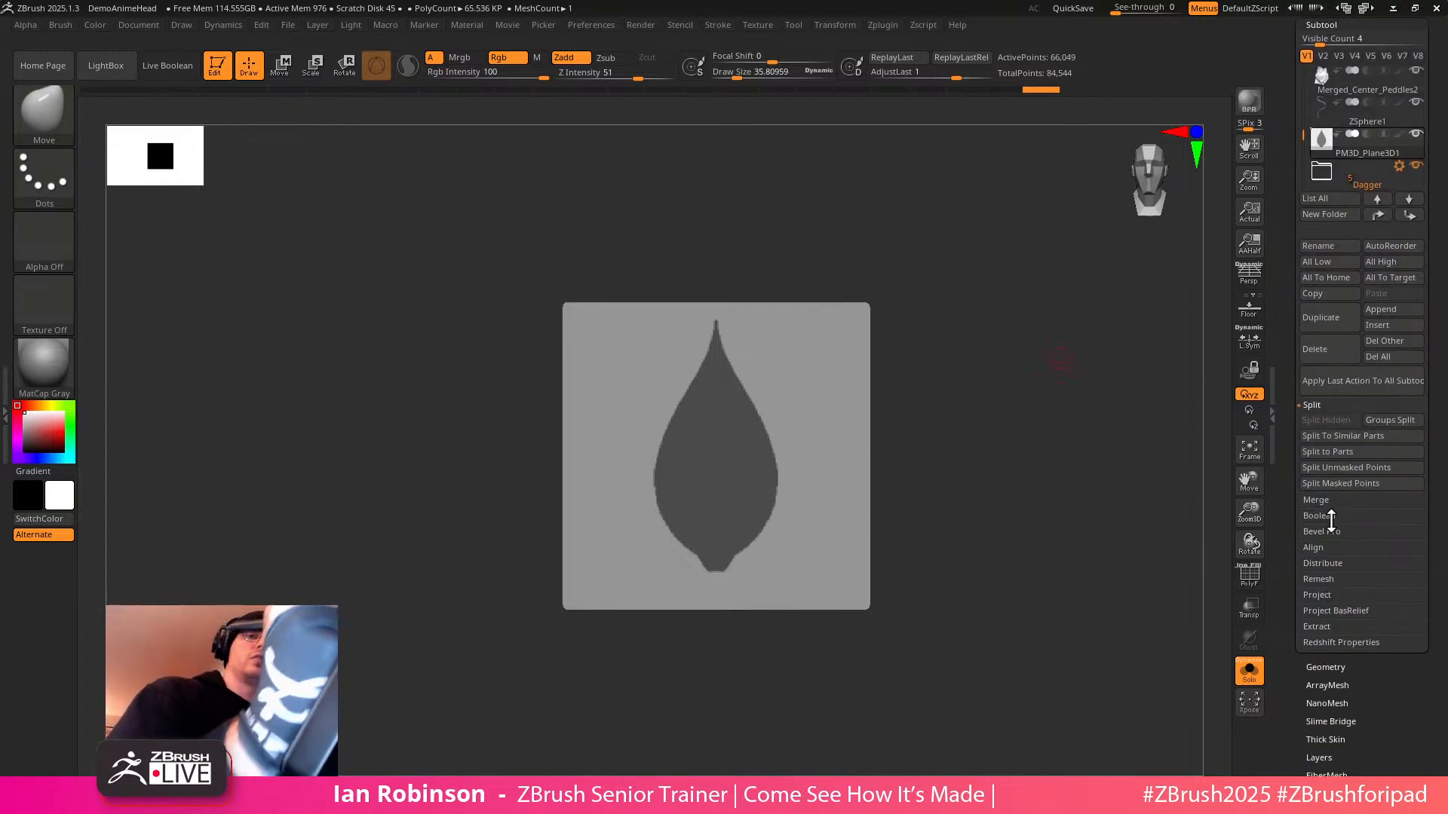
click(1316, 627)
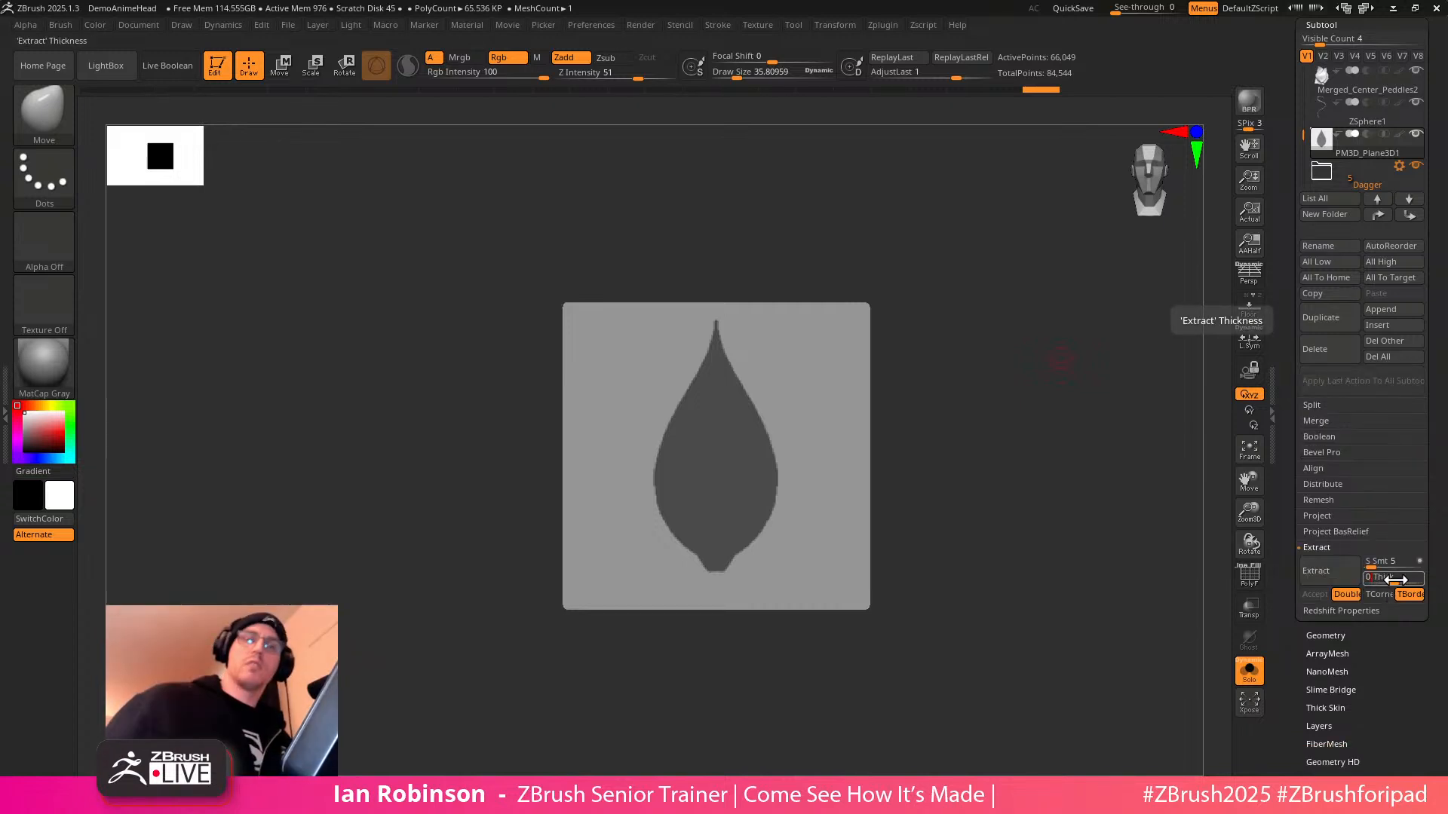
click(1327, 579)
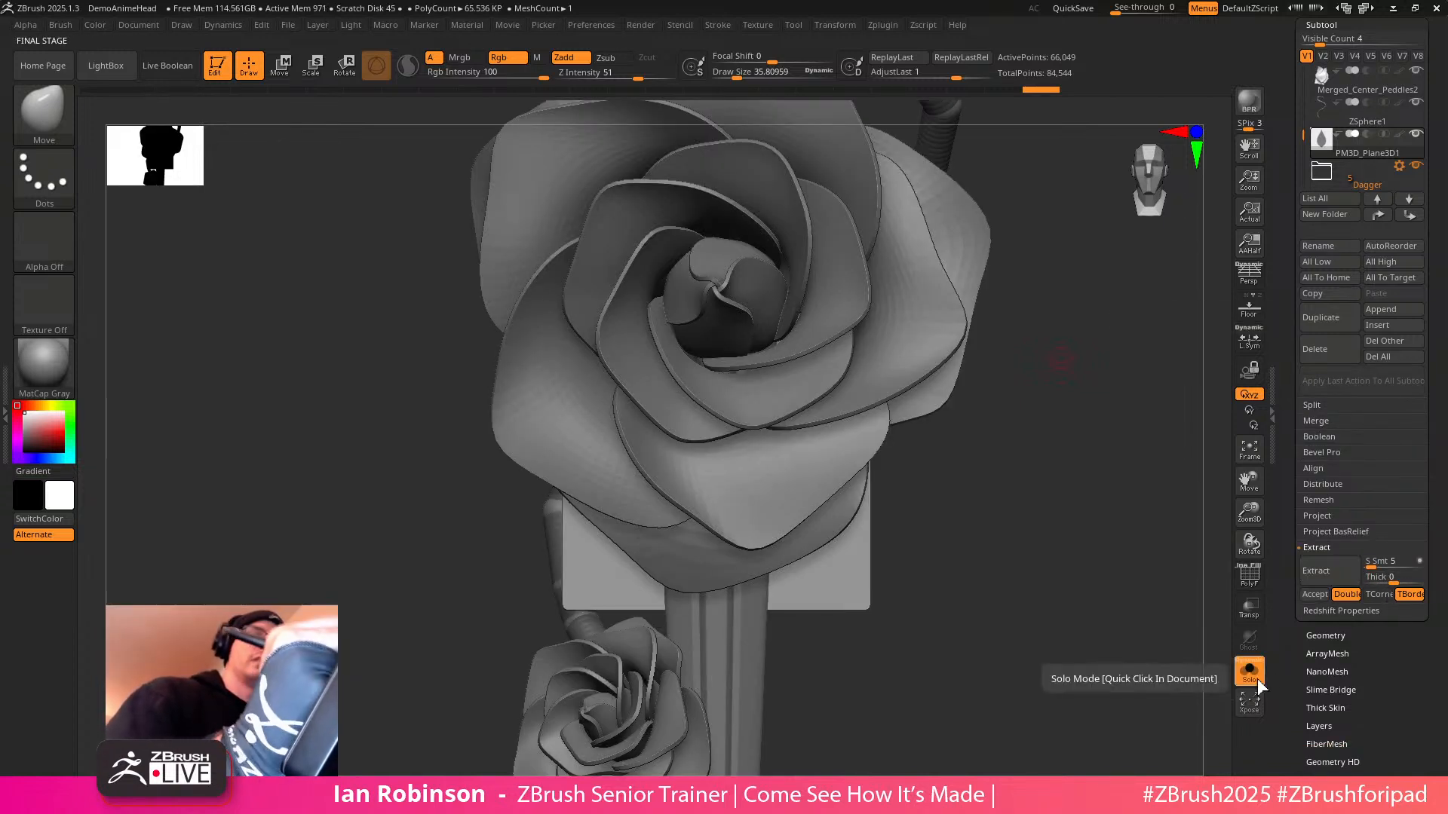
click(1314, 595)
drag(1024, 510, 937, 500)
key(shift+f)
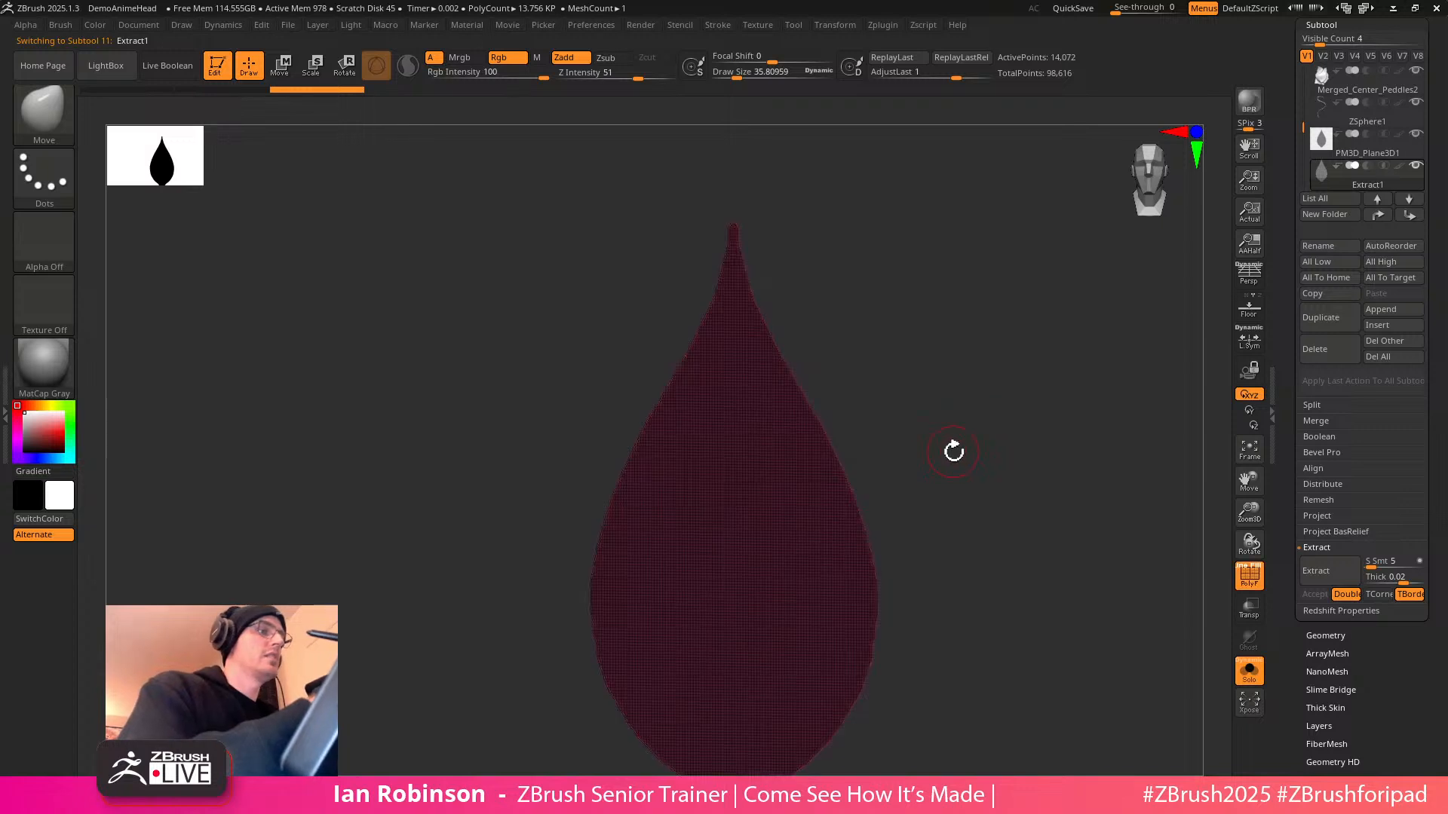
Blur the mask on the extracted leaf shape and set the draw size to about 24.5
ctrl+click(799, 541)
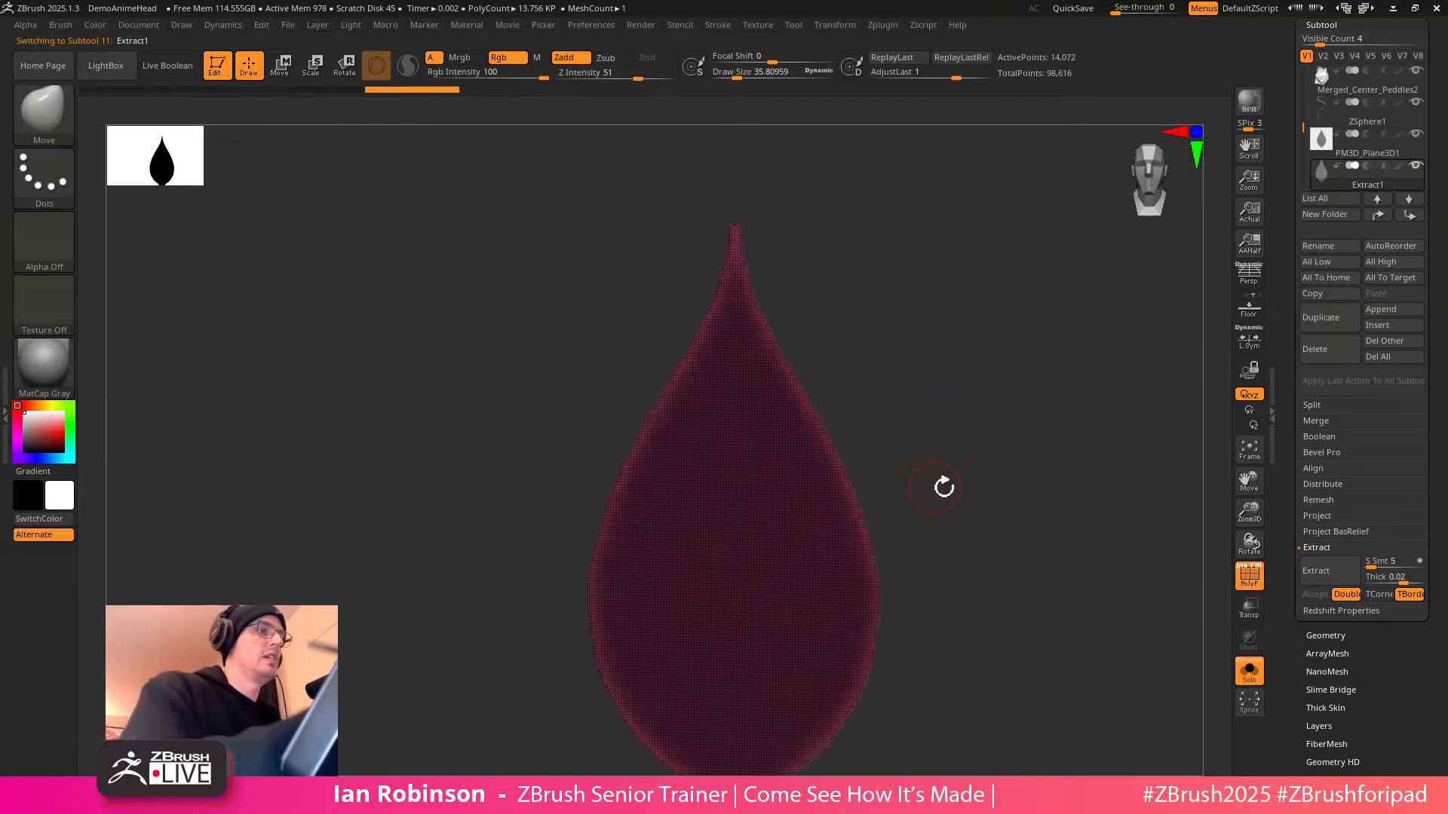
alt+drag(949, 486, 939, 462)
mouse_move(912, 412)
alt+mouse_down()
mouse_move(905, 375)
mouse_move(943, 440)
mouse_move(917, 300)
mouse_move(713, 458)
mouse_move(754, 500)
alt+mouse_up()
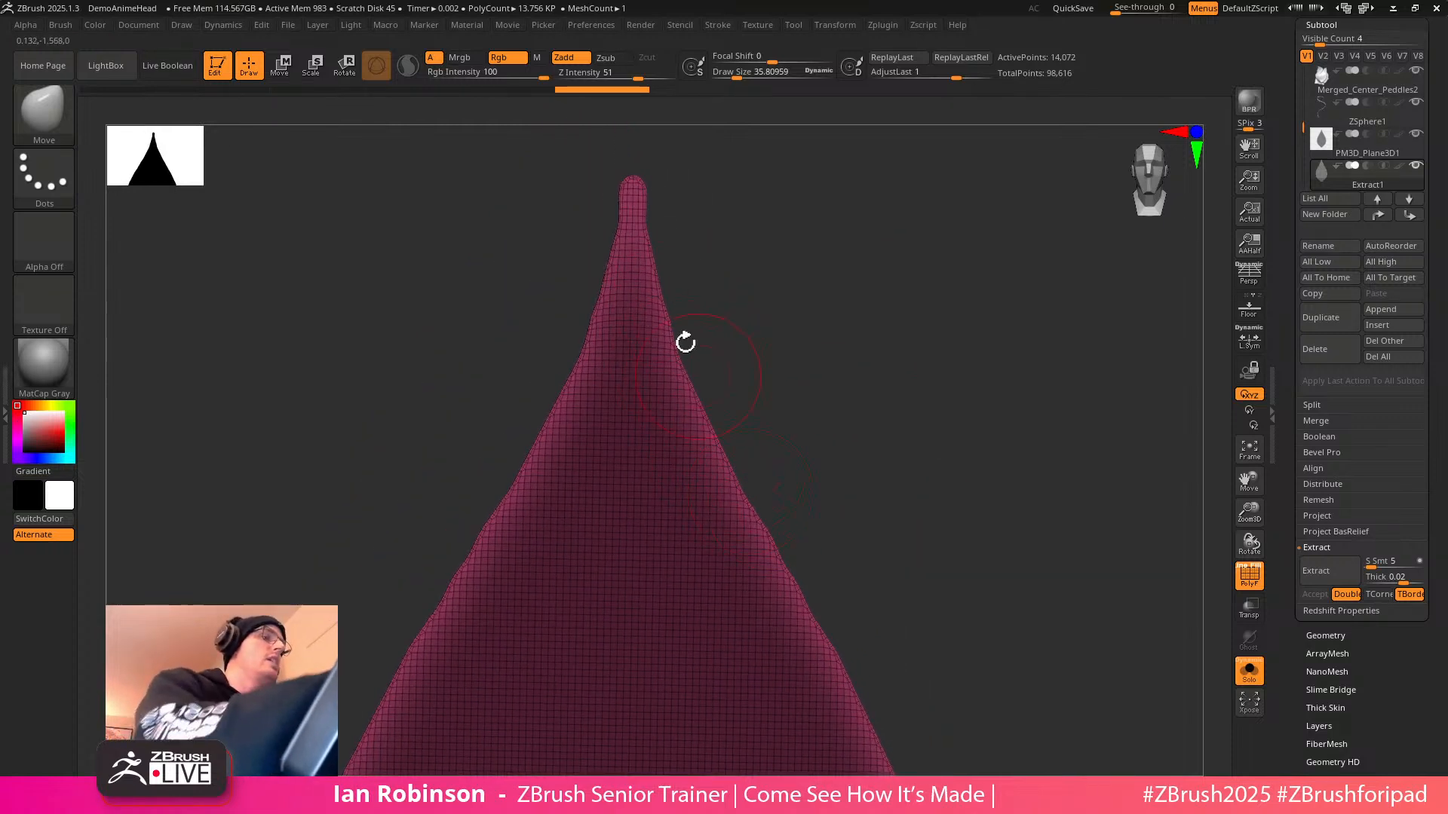
key(s)
drag(806, 359, 799, 358)
mouse_move(813, 300)
shift+mouse_down()
mouse_move(785, 320)
mouse_move(837, 326)
mouse_move(819, 359)
shift+mouse_up()
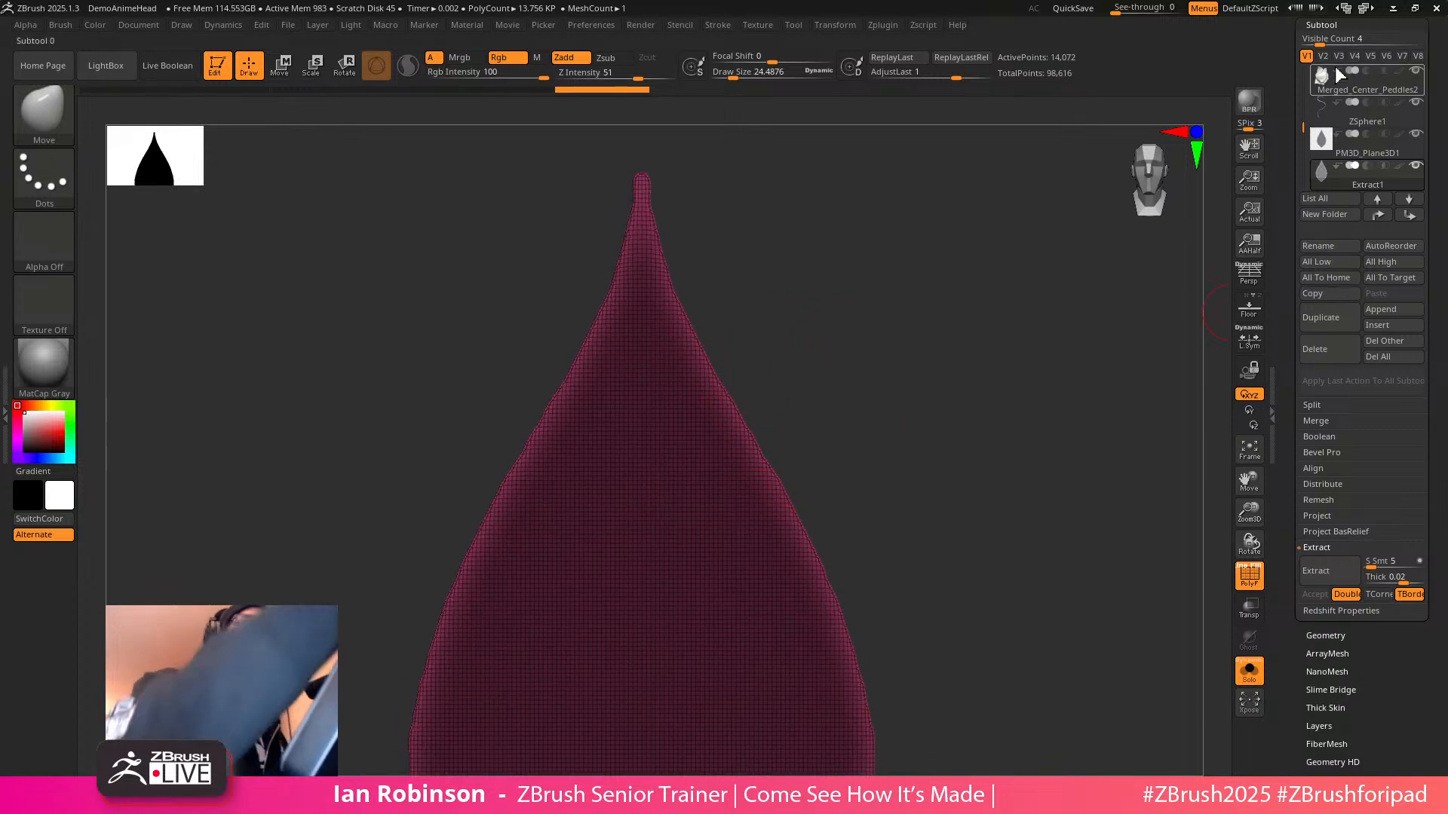
Smooth the leaf's outline with the Polish By Features and Polish By Groups deformations
click(1324, 24)
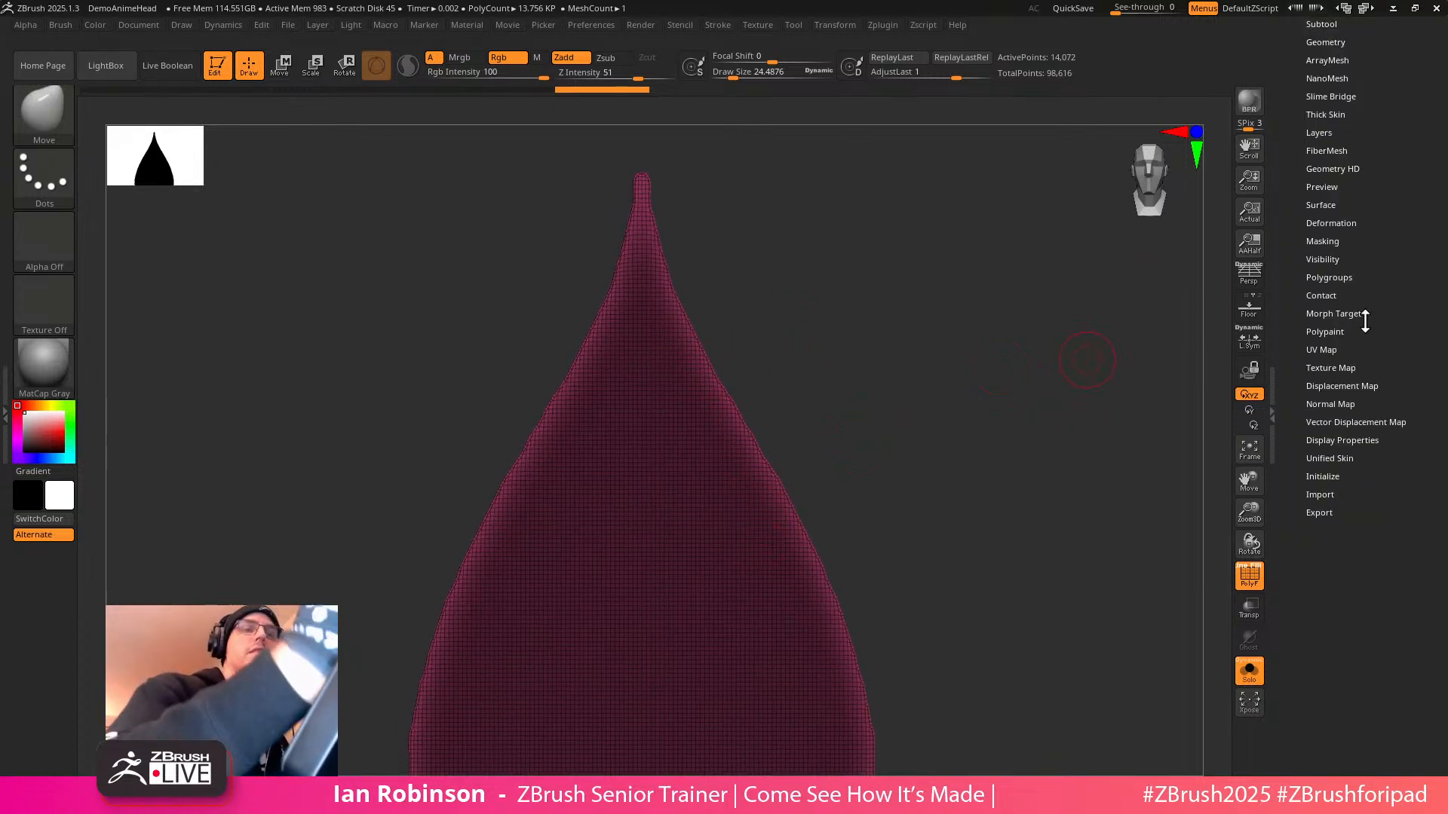
click(1347, 226)
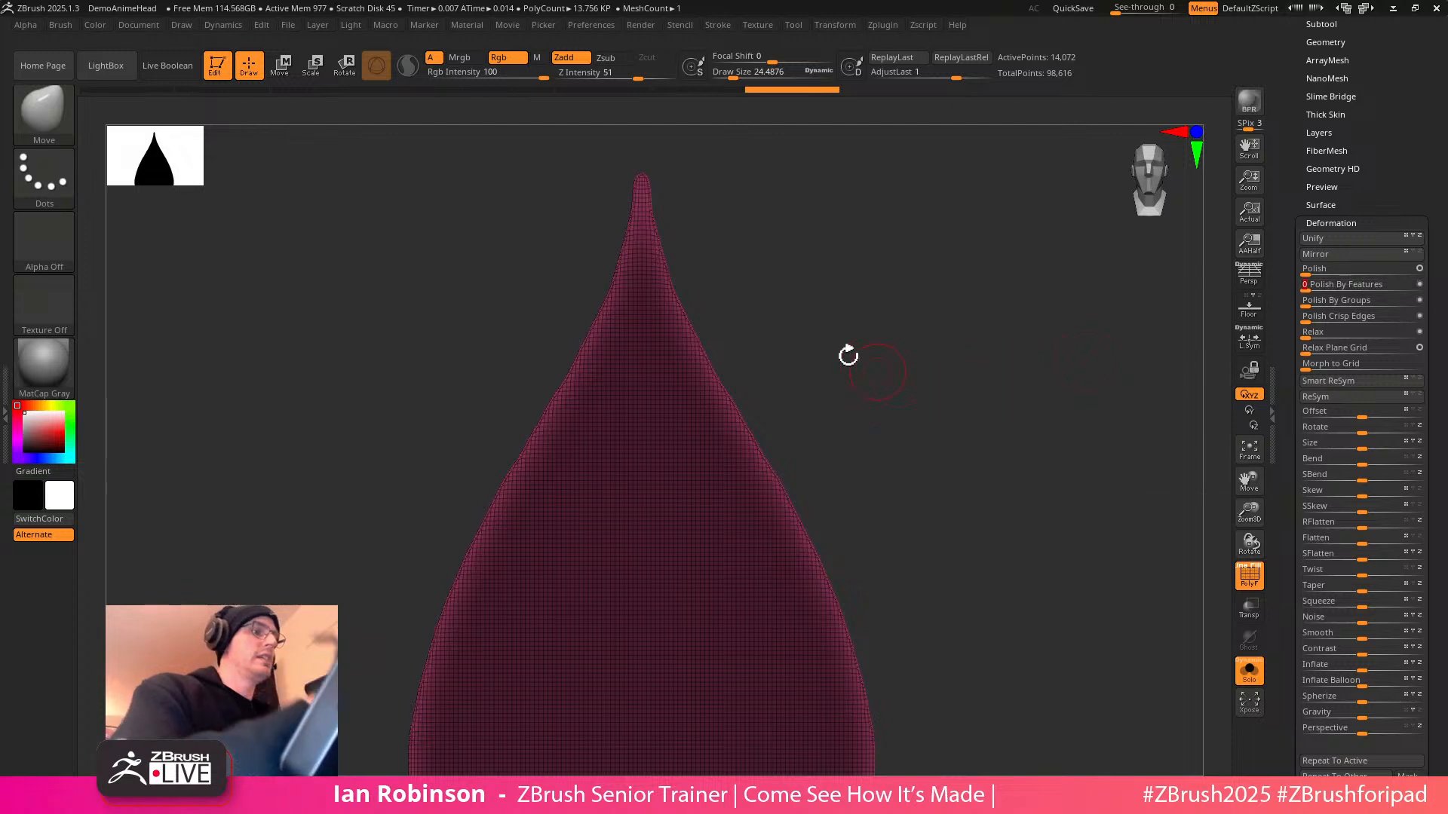
drag(1324, 300, 1394, 300)
drag(896, 415, 957, 395)
Configure ZRemesher with KeepGroups on, SmoothGroups at 0 and AdaptiveSize at 0
drag(1385, 166, 1370, 238)
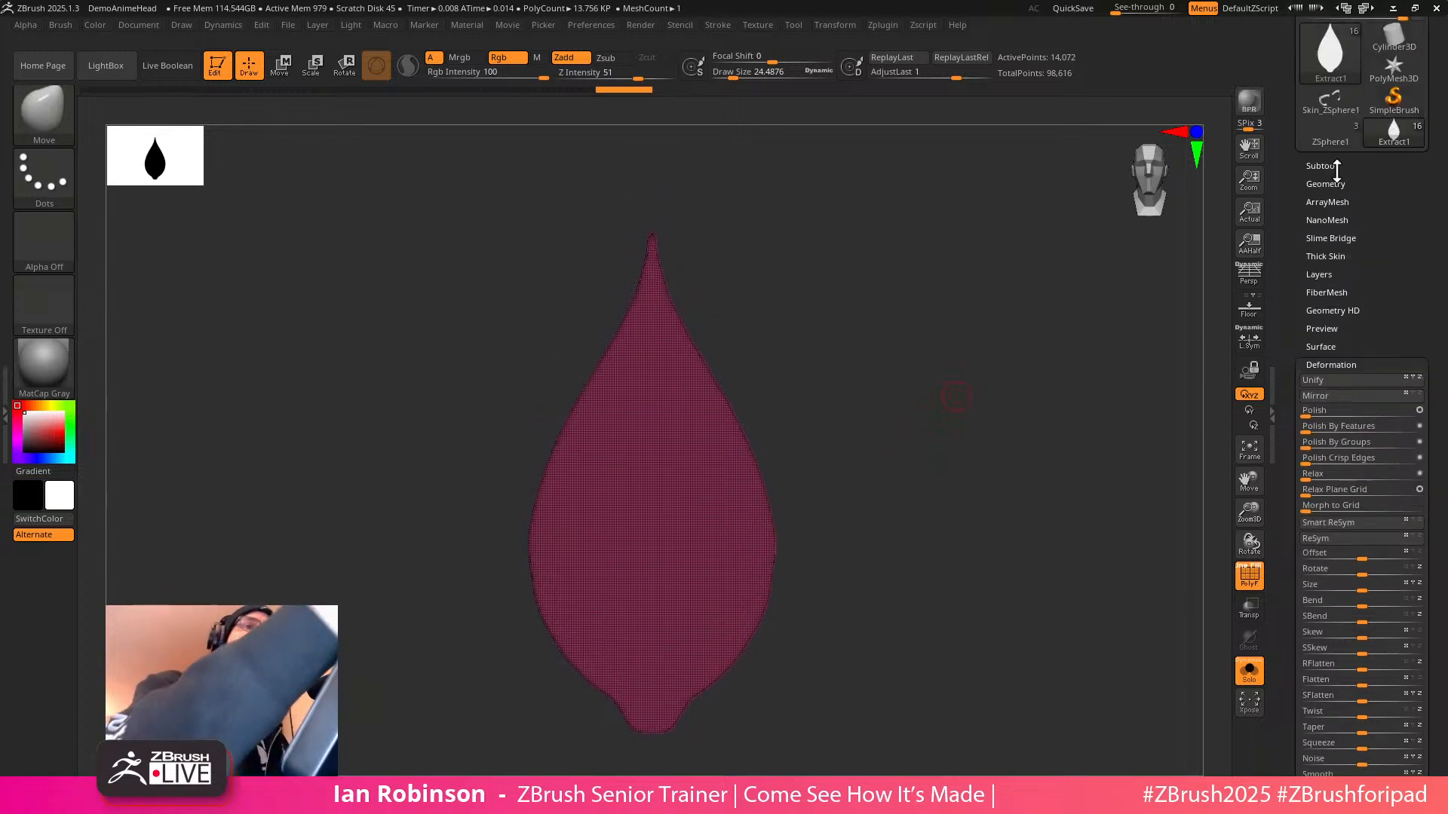
click(1334, 178)
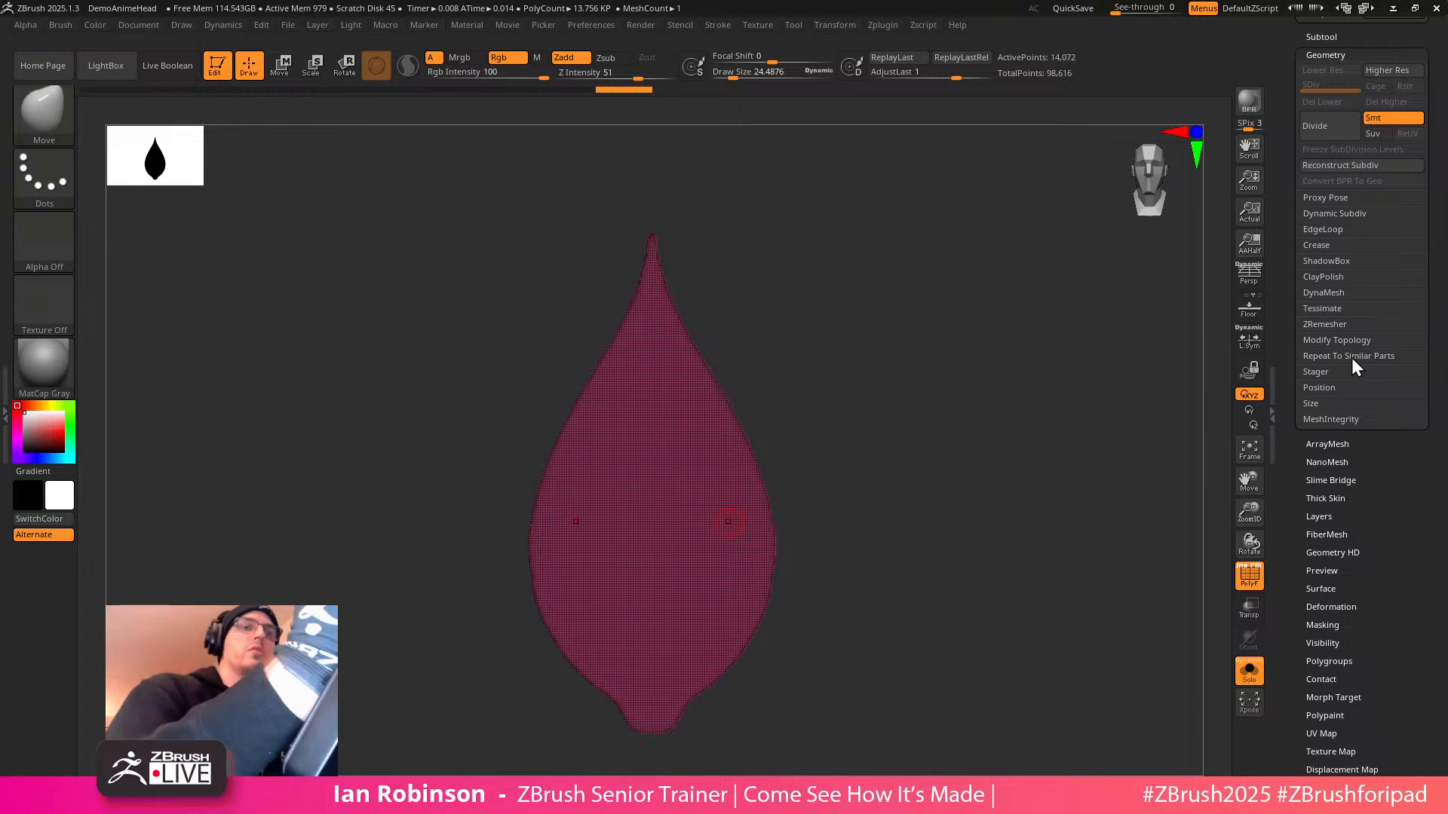
click(1357, 326)
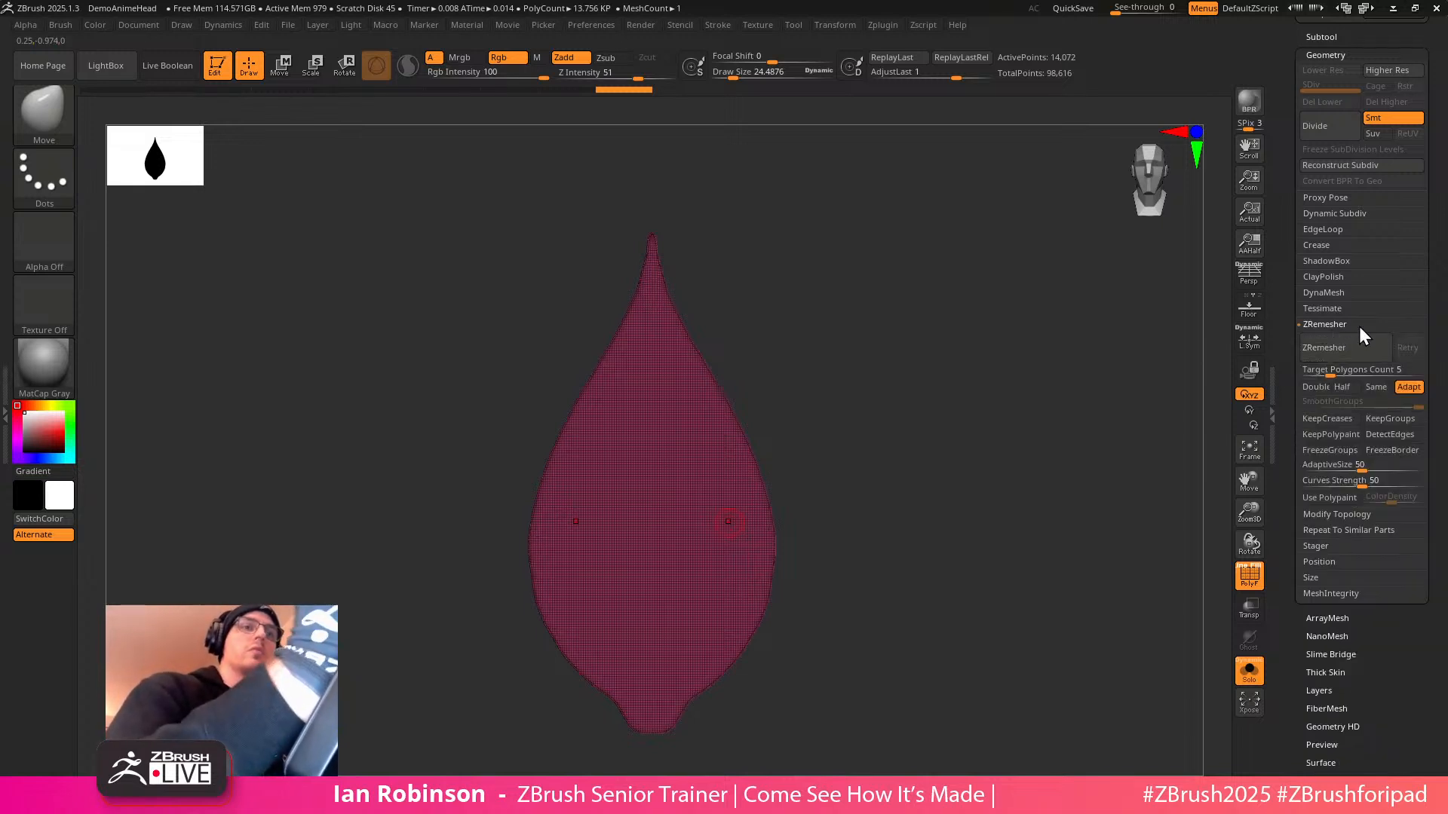
drag(1384, 402, 1308, 403)
drag(1358, 467, 1303, 467)
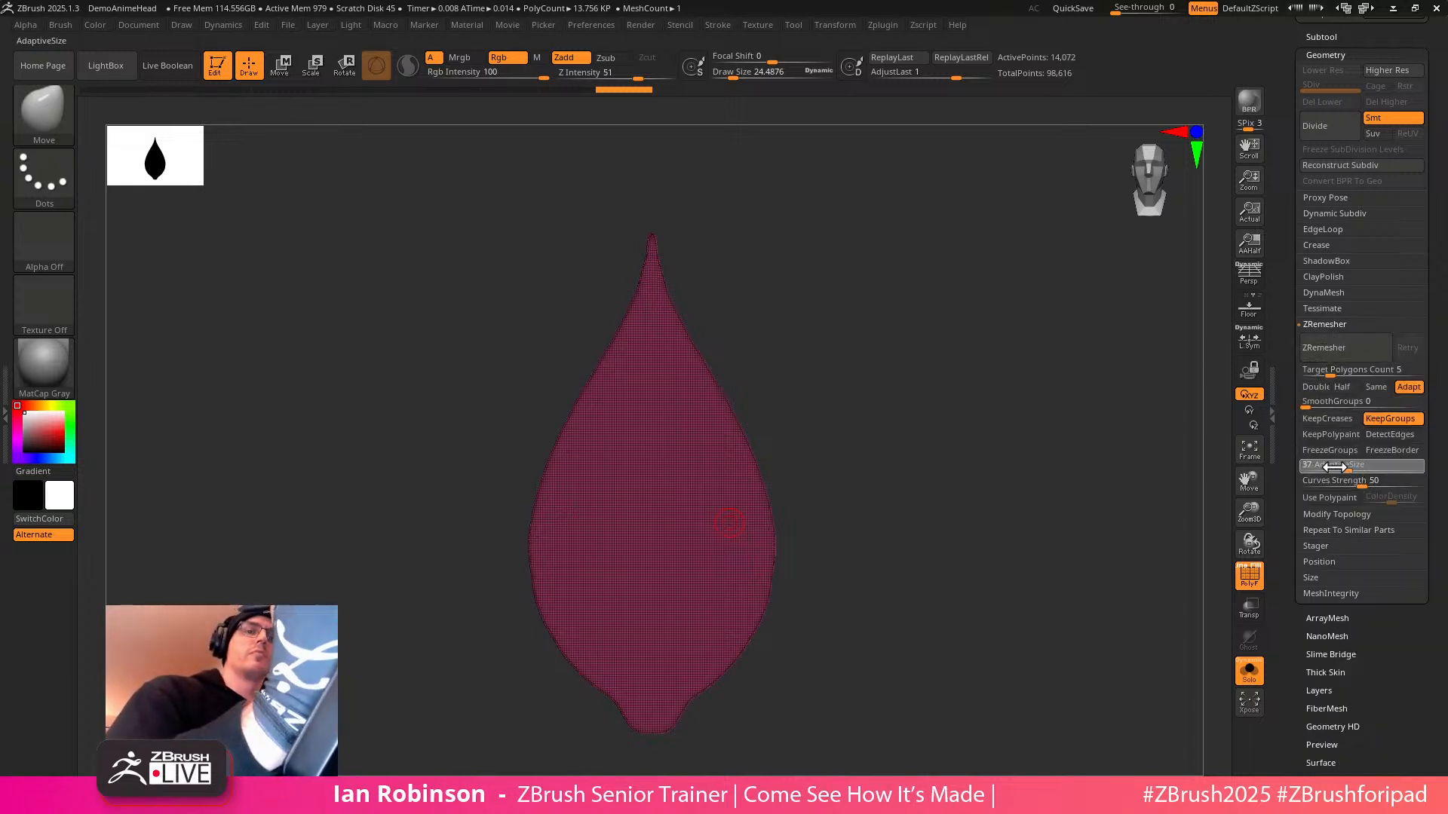
Remesh the leaf with ZRemesher, then reduce its density by remeshing with Half on
click(1344, 352)
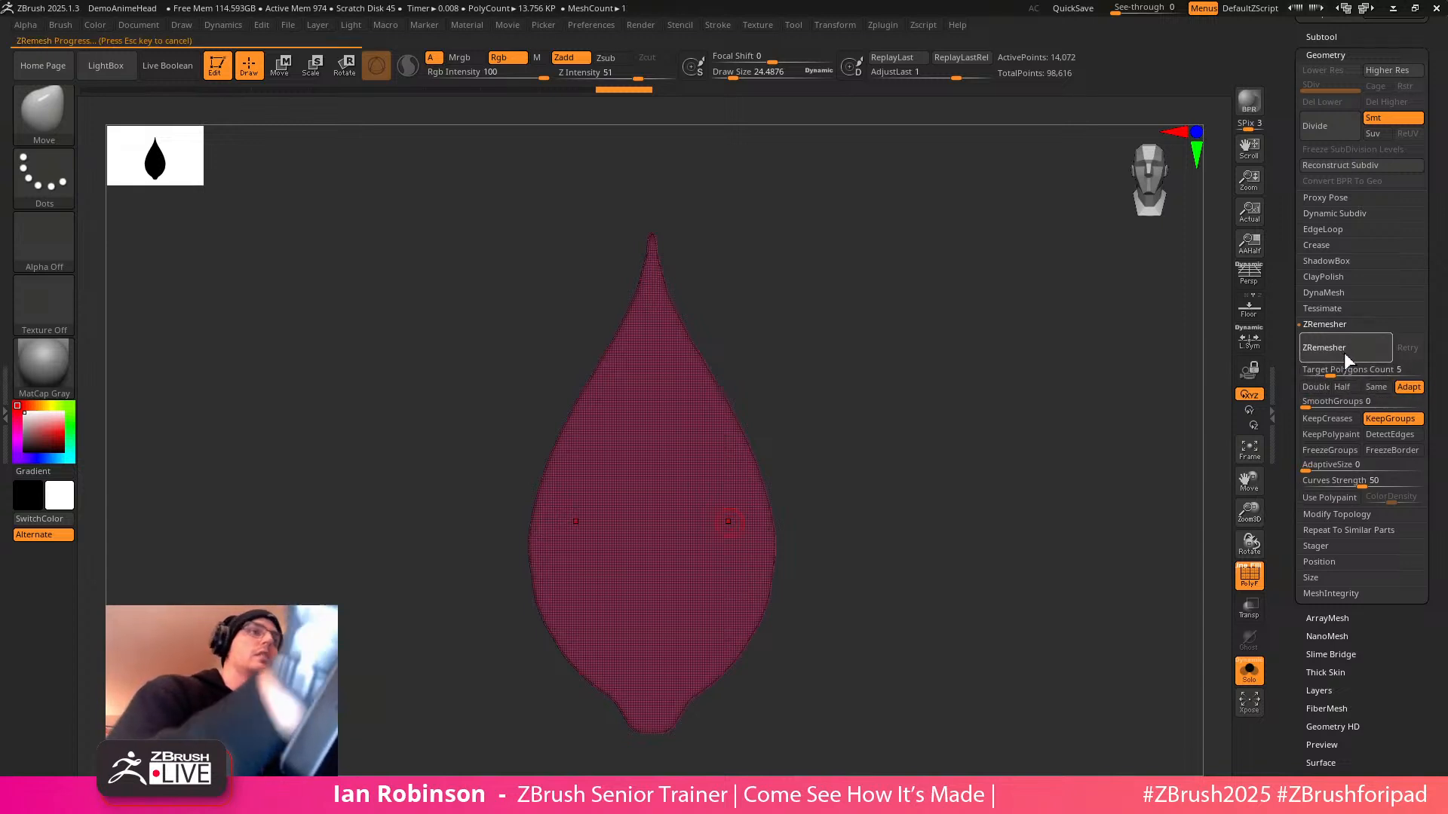
click(1342, 387)
click(1351, 345)
click(1348, 344)
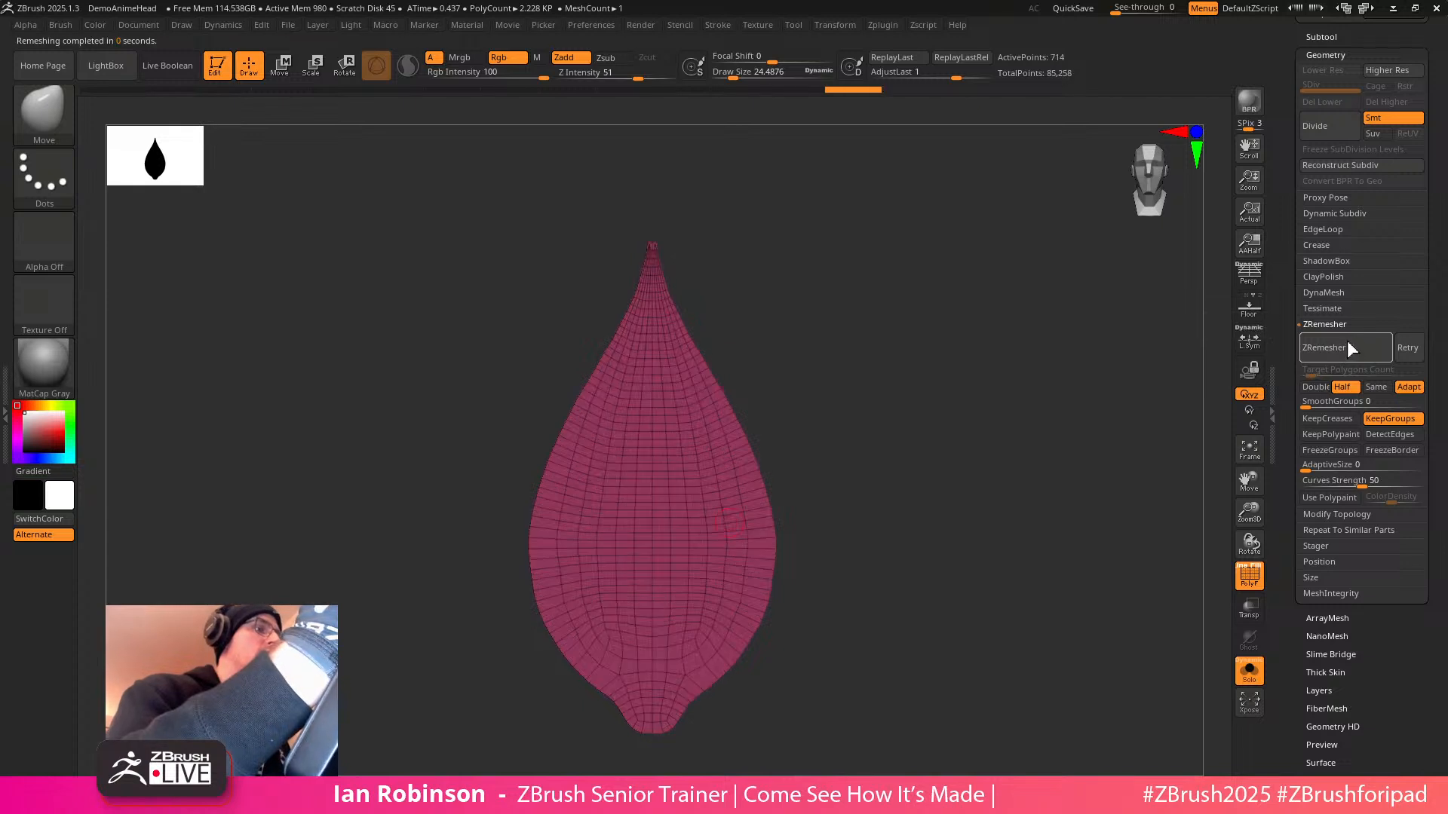
Remesh the leaf at half density two more times, checking the topology at its tip
click(1347, 347)
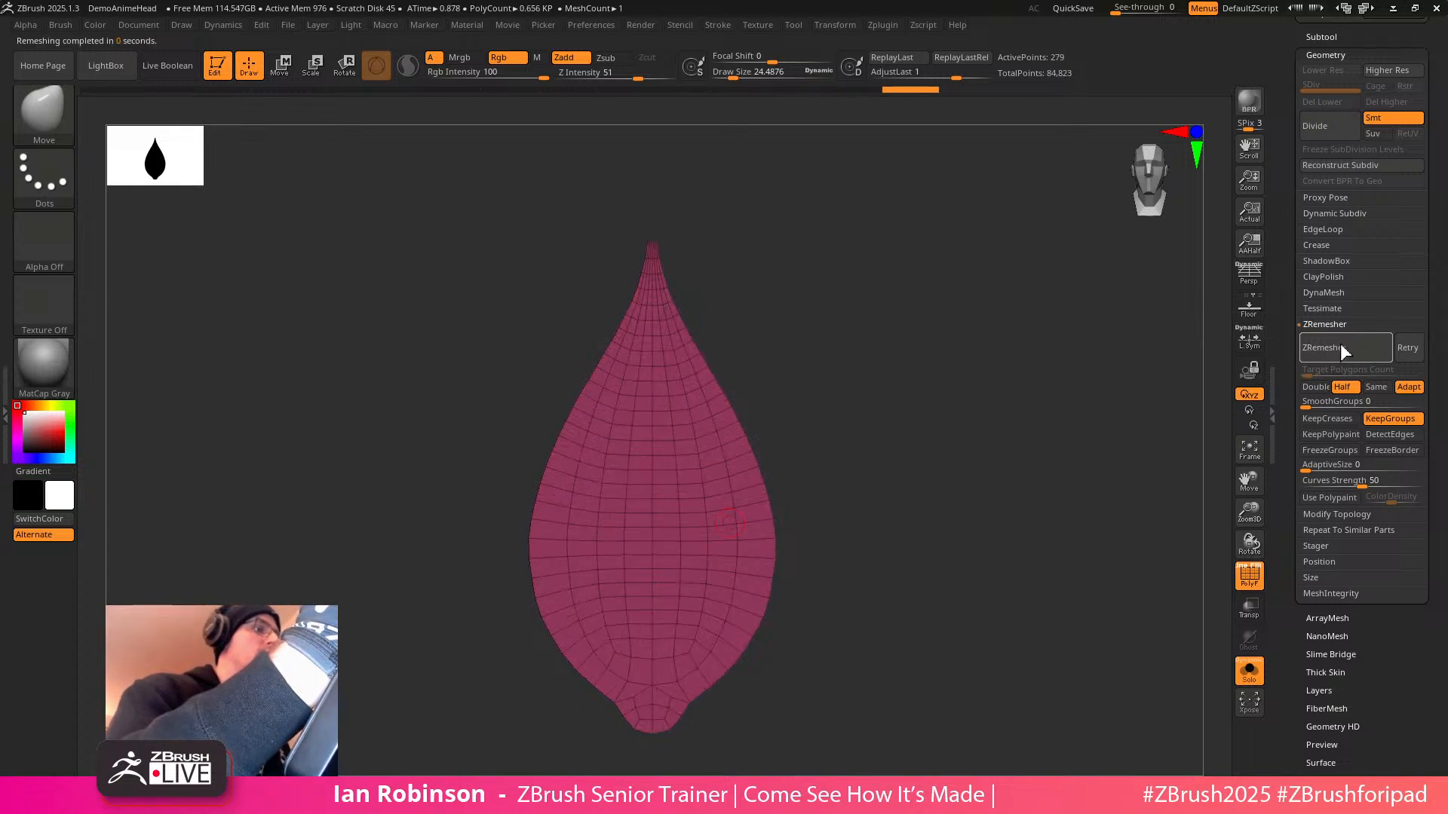
alt+drag(818, 220, 896, 398)
alt+drag(818, 314, 835, 451)
click(1349, 350)
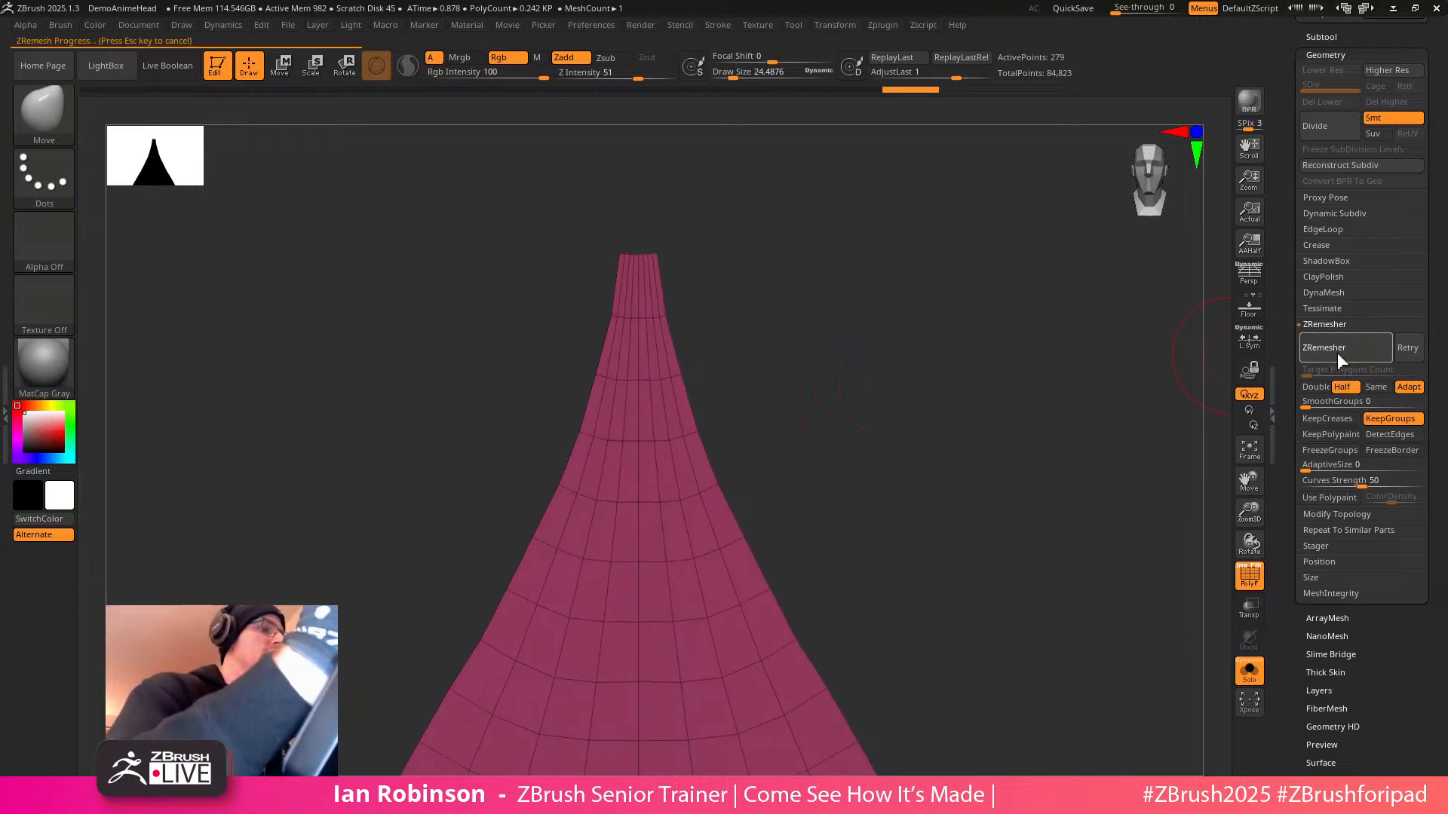
Pull the leaf tip's end vertices into a sharp point with the Move brush at a draw size of about 3.8
key(s)
mouse_move(952, 339)
mouse_down()
mouse_move(941, 334)
mouse_move(930, 357)
mouse_move(963, 460)
mouse_up()
mouse_move(912, 417)
alt+mouse_down()
mouse_move(886, 334)
mouse_move(966, 475)
alt+mouse_up()
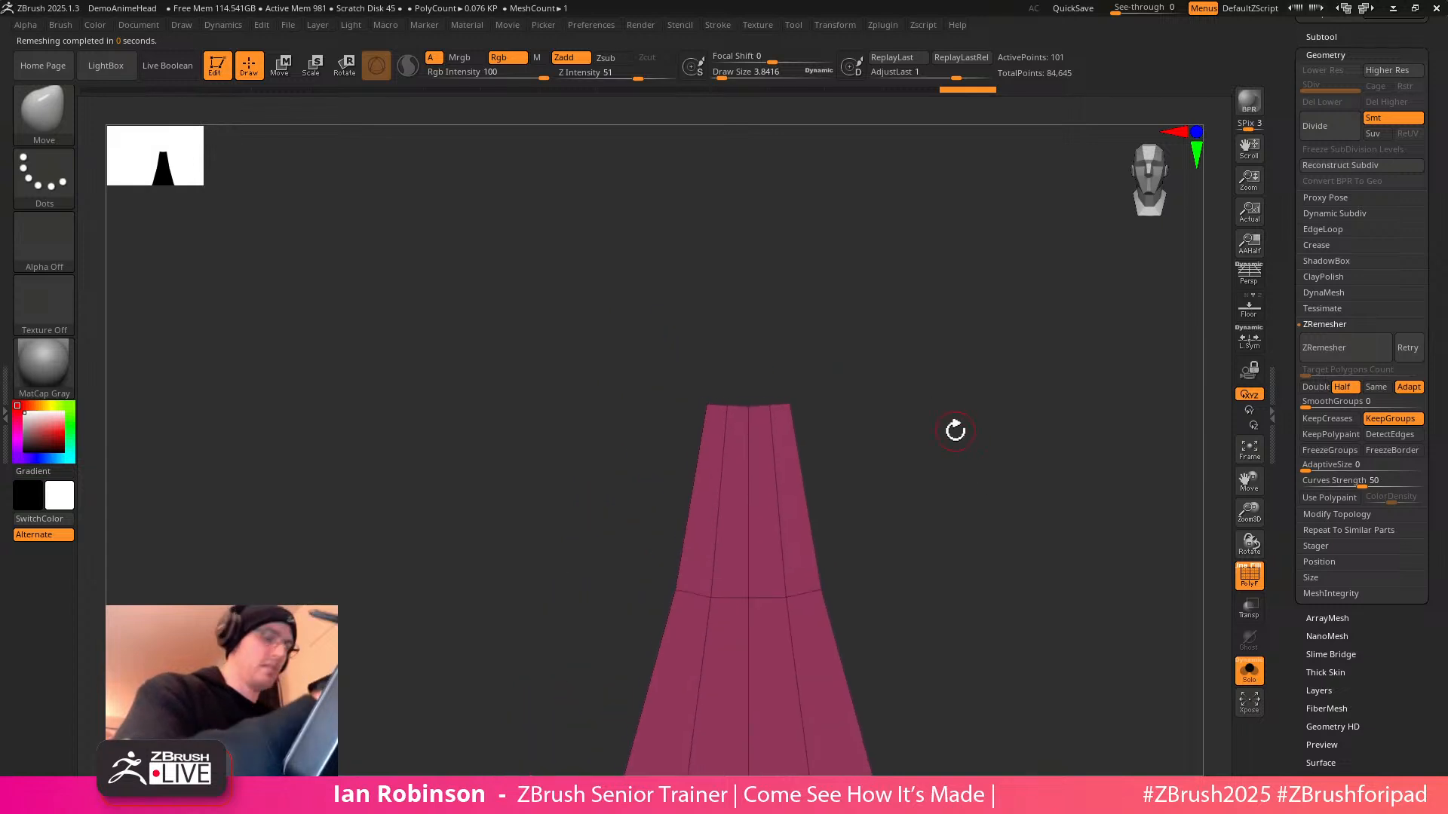
key(b)
key(m)
key(v)
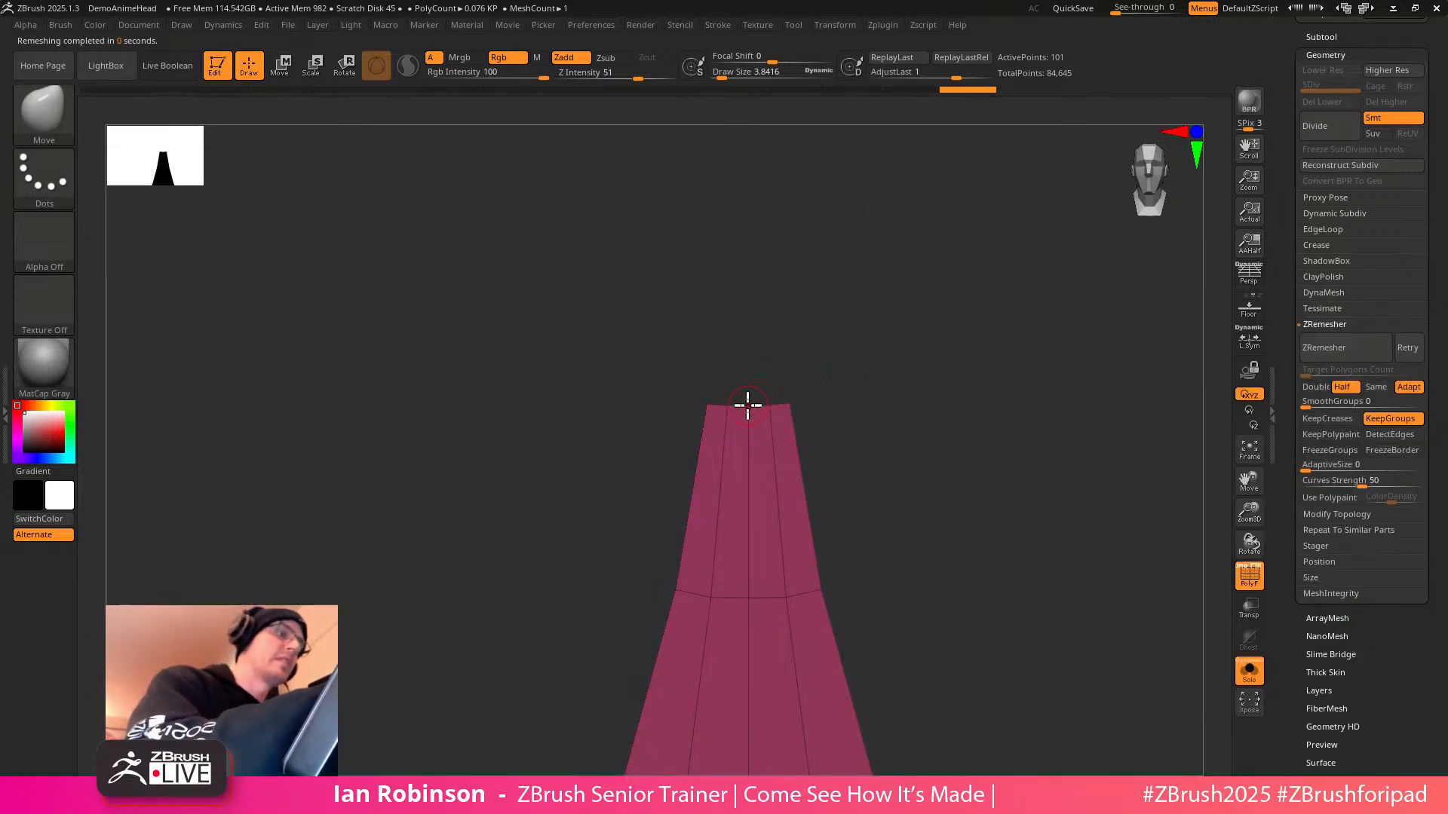
drag(750, 307, 750, 303)
drag(768, 404, 777, 367)
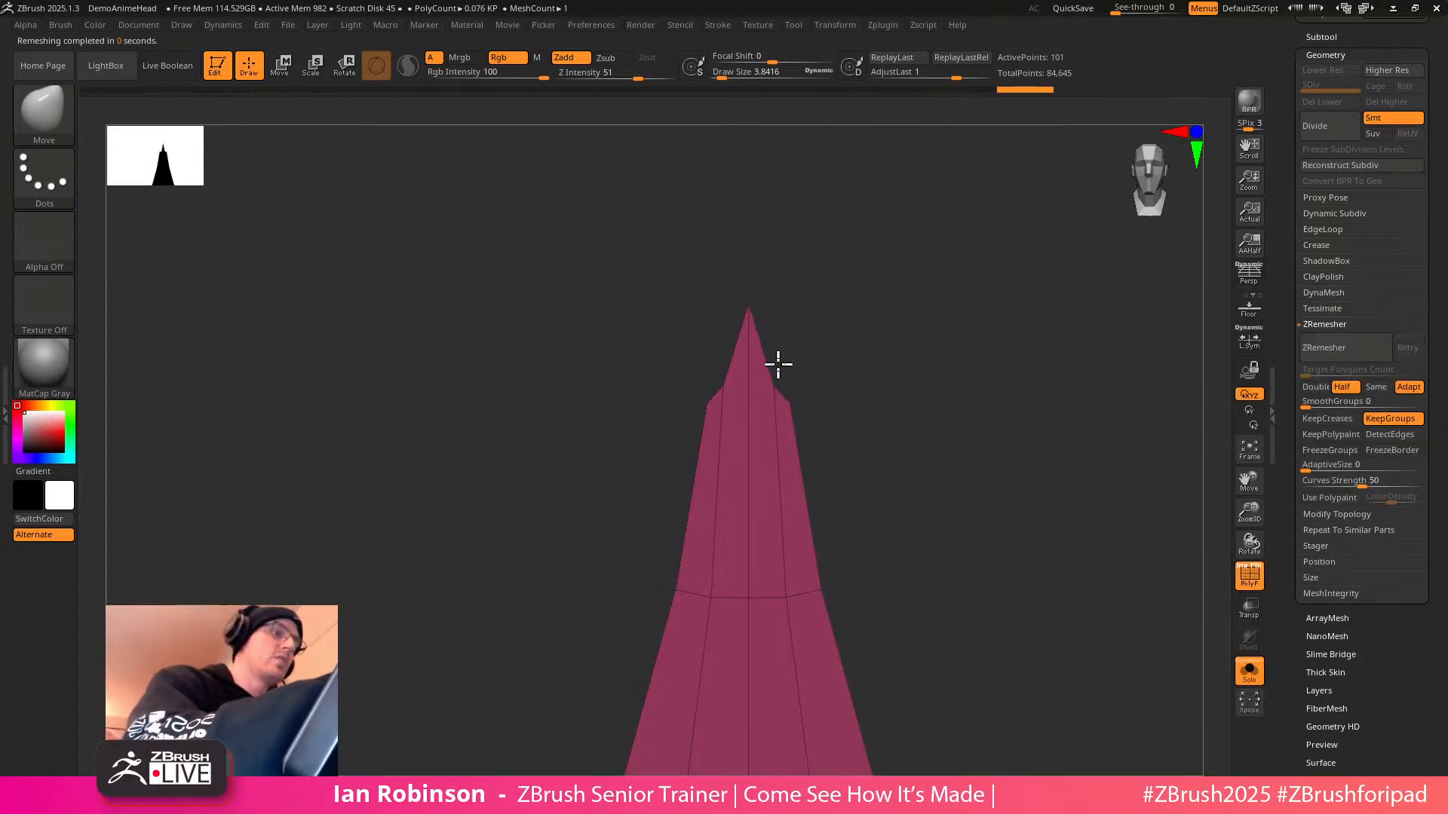
Restore the draw size to about 24.5, then undo the tip reshaping and the last two half-density remeshes
mouse_move(800, 448)
mouse_down()
mouse_move(799, 436)
mouse_move(876, 424)
mouse_move(895, 433)
mouse_up()
key(s)
key(s)
mouse_move(808, 507)
mouse_down()
mouse_move(895, 443)
mouse_move(889, 369)
mouse_move(915, 435)
mouse_up()
mouse_move(814, 418)
mouse_down()
mouse_move(966, 407)
mouse_move(932, 326)
mouse_up()
drag(935, 388, 967, 301)
key(ctrl)
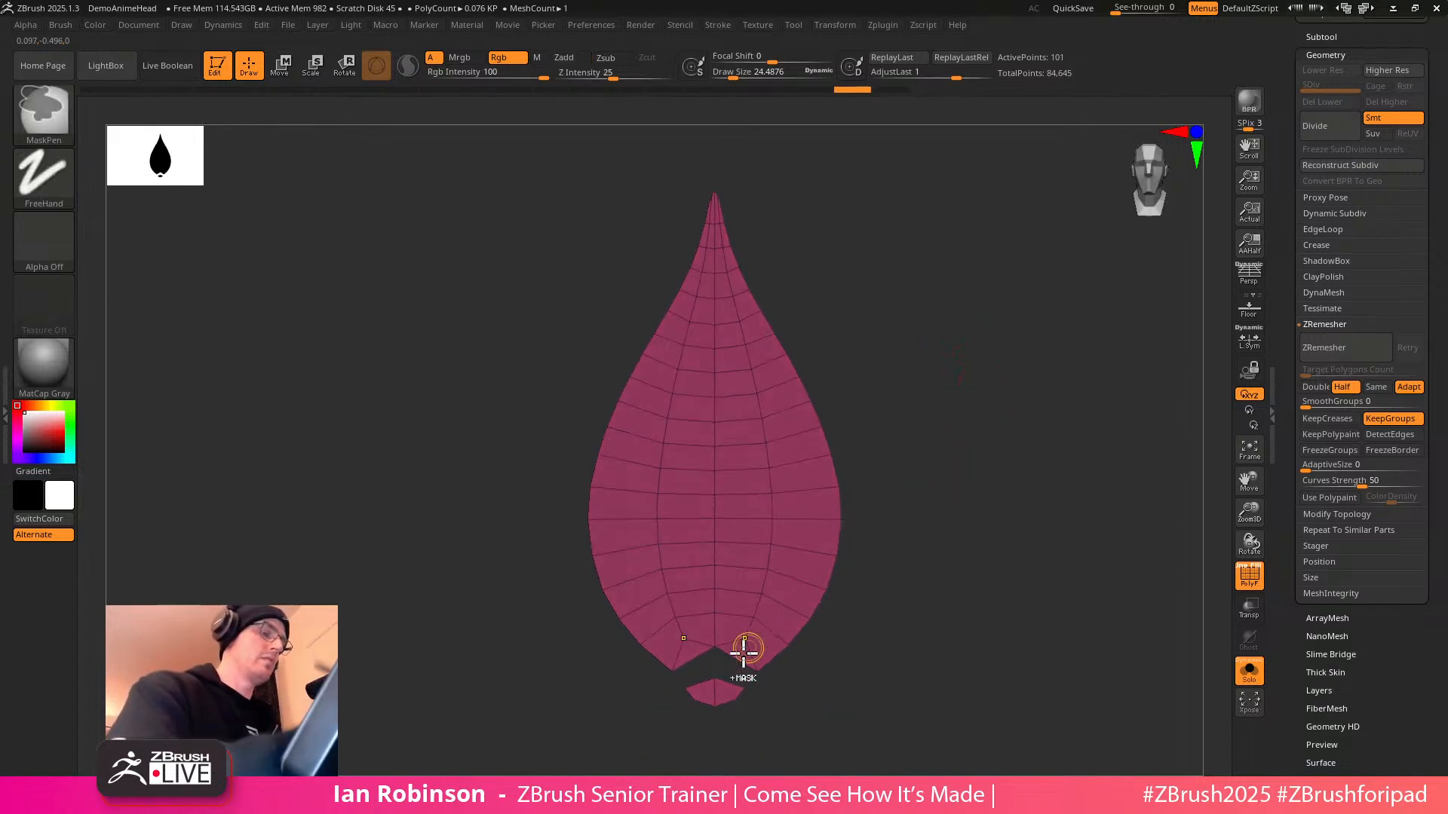
ctrl+drag(730, 681, 734, 686)
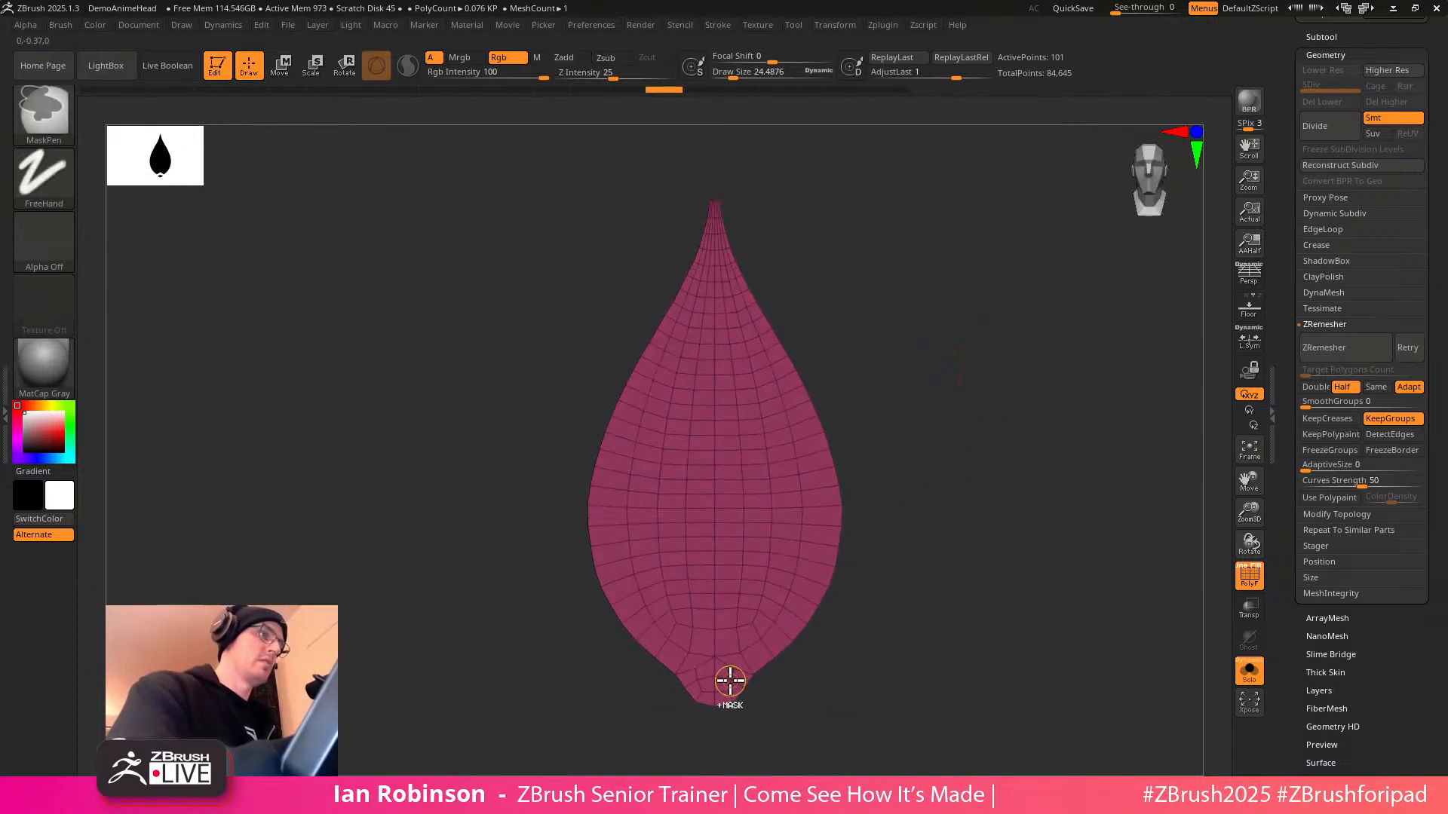
mouse_move(949, 499)
ctrl+mouse_down()
mouse_move(934, 516)
mouse_move(960, 517)
mouse_move(962, 483)
ctrl+mouse_up()
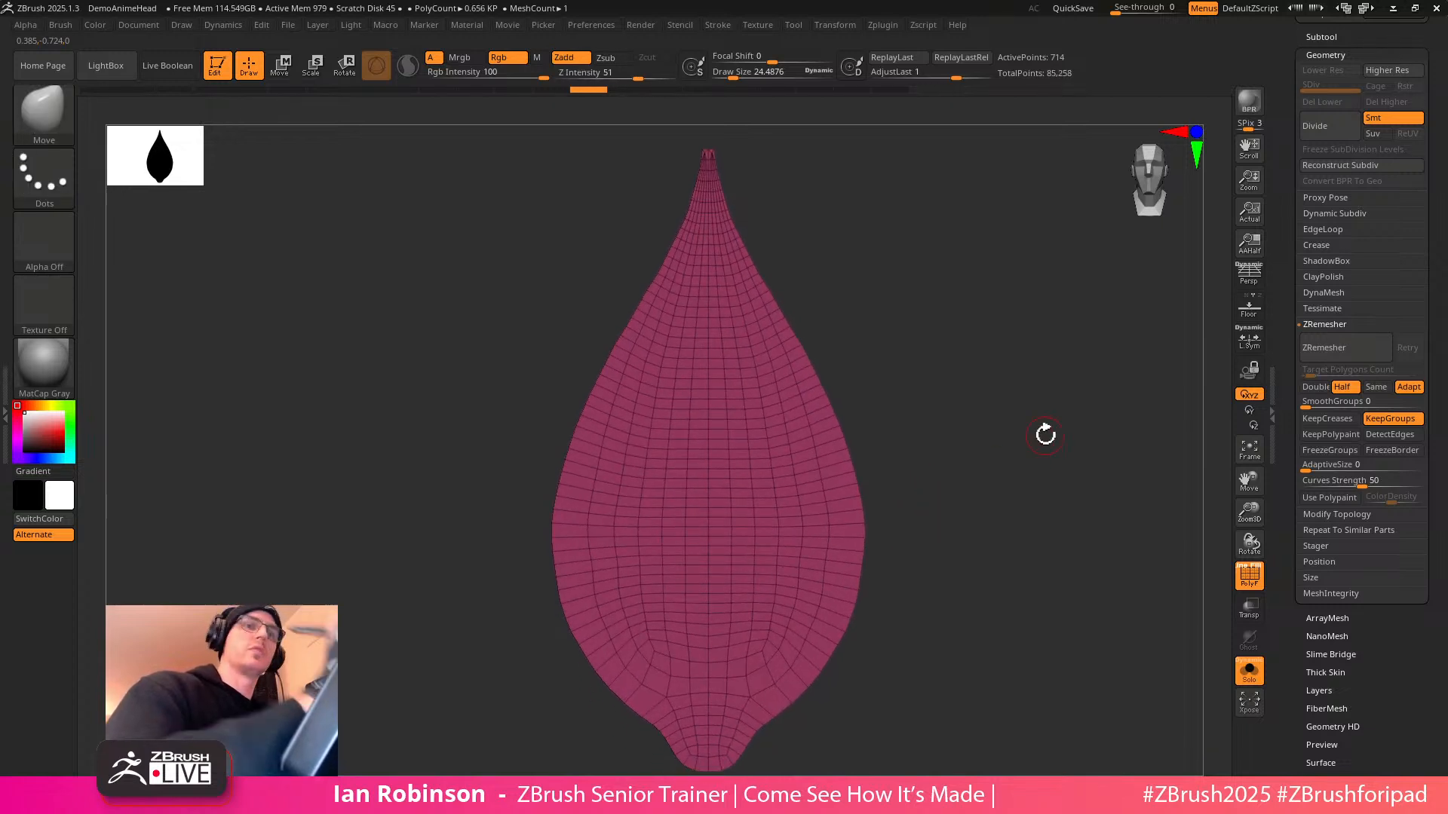
Remesh the leaf once with the Same option, then twice more with Half
click(1349, 351)
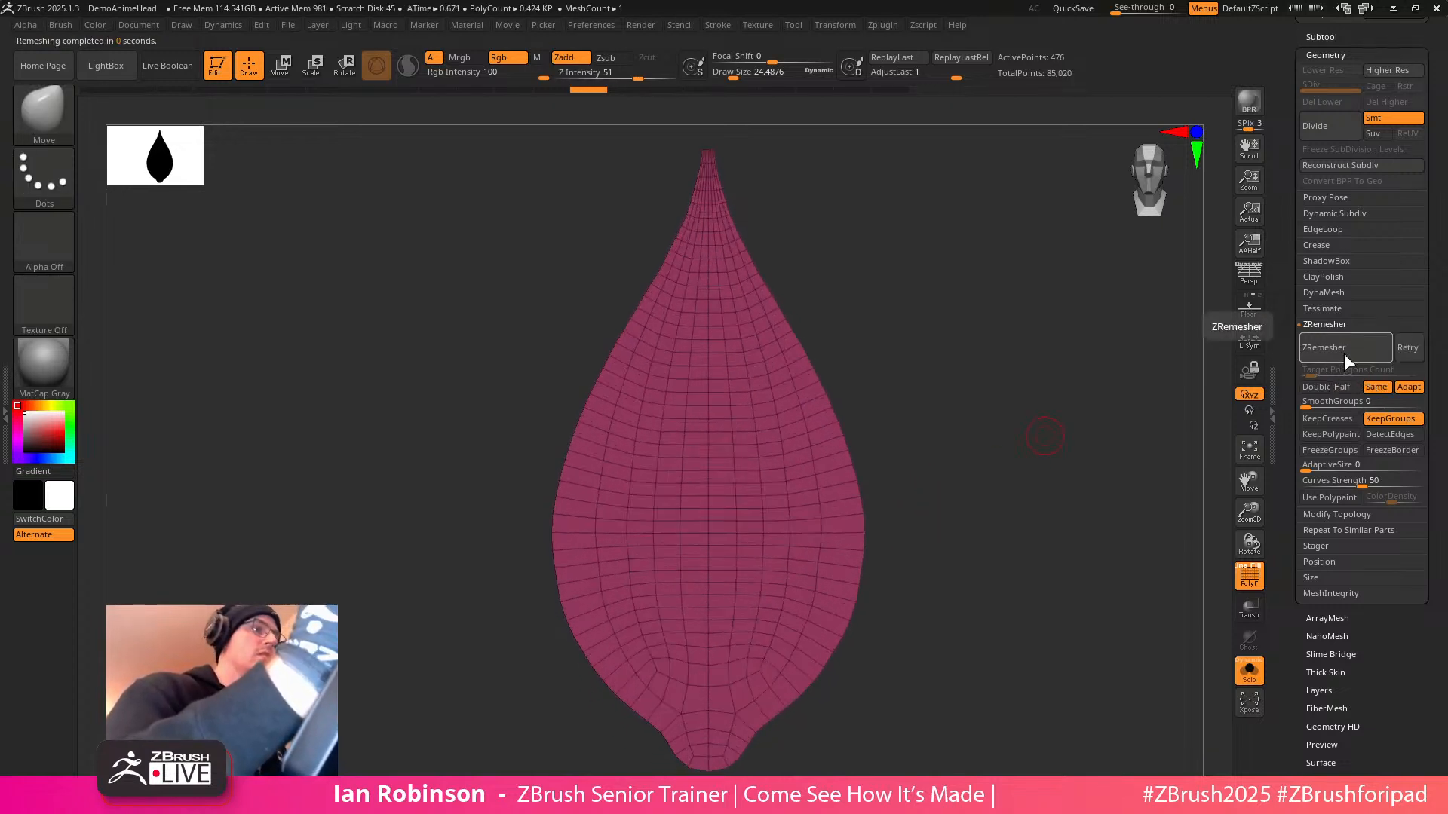
click(1340, 384)
click(1349, 356)
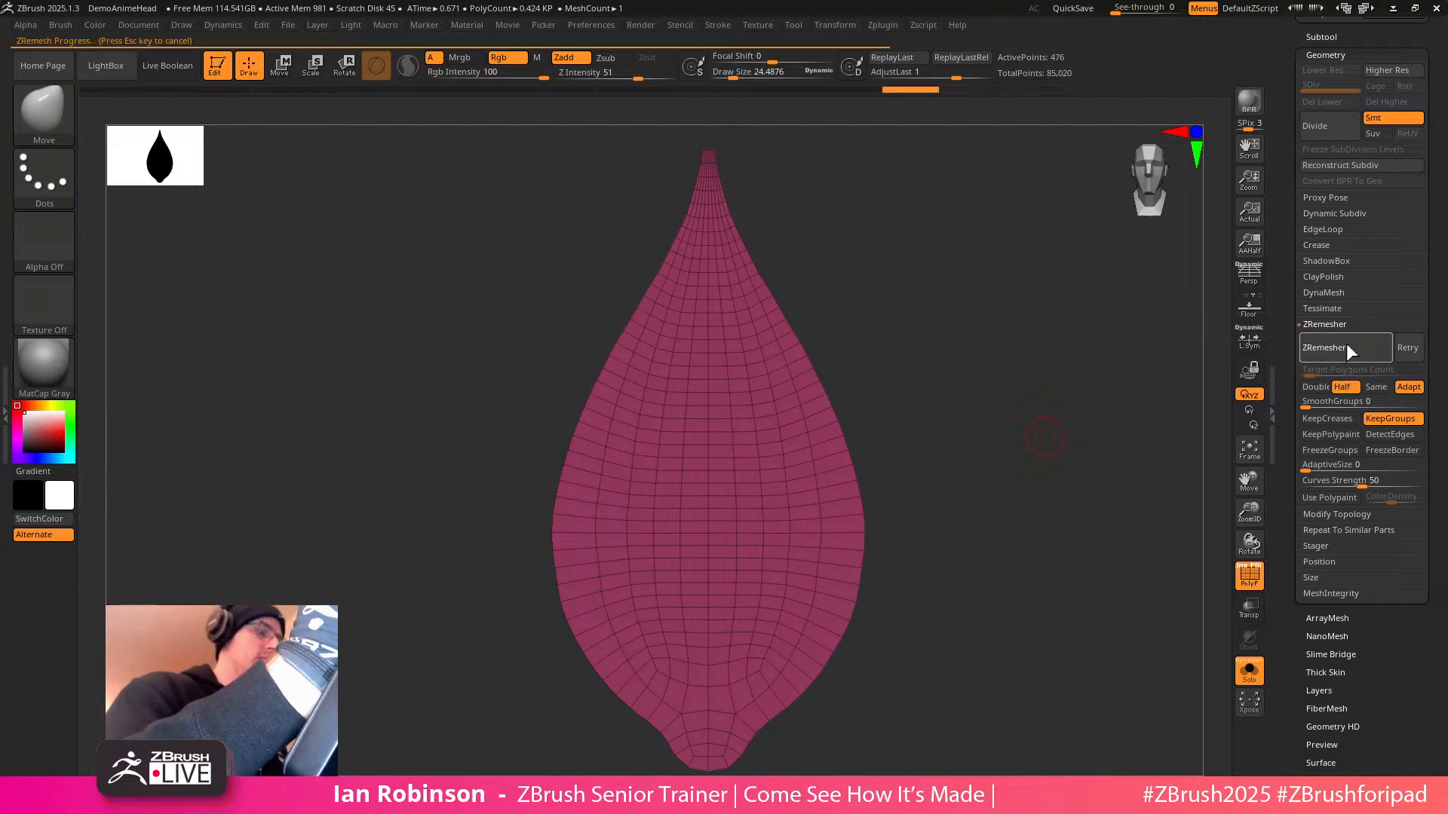
drag(1005, 544, 704, 609)
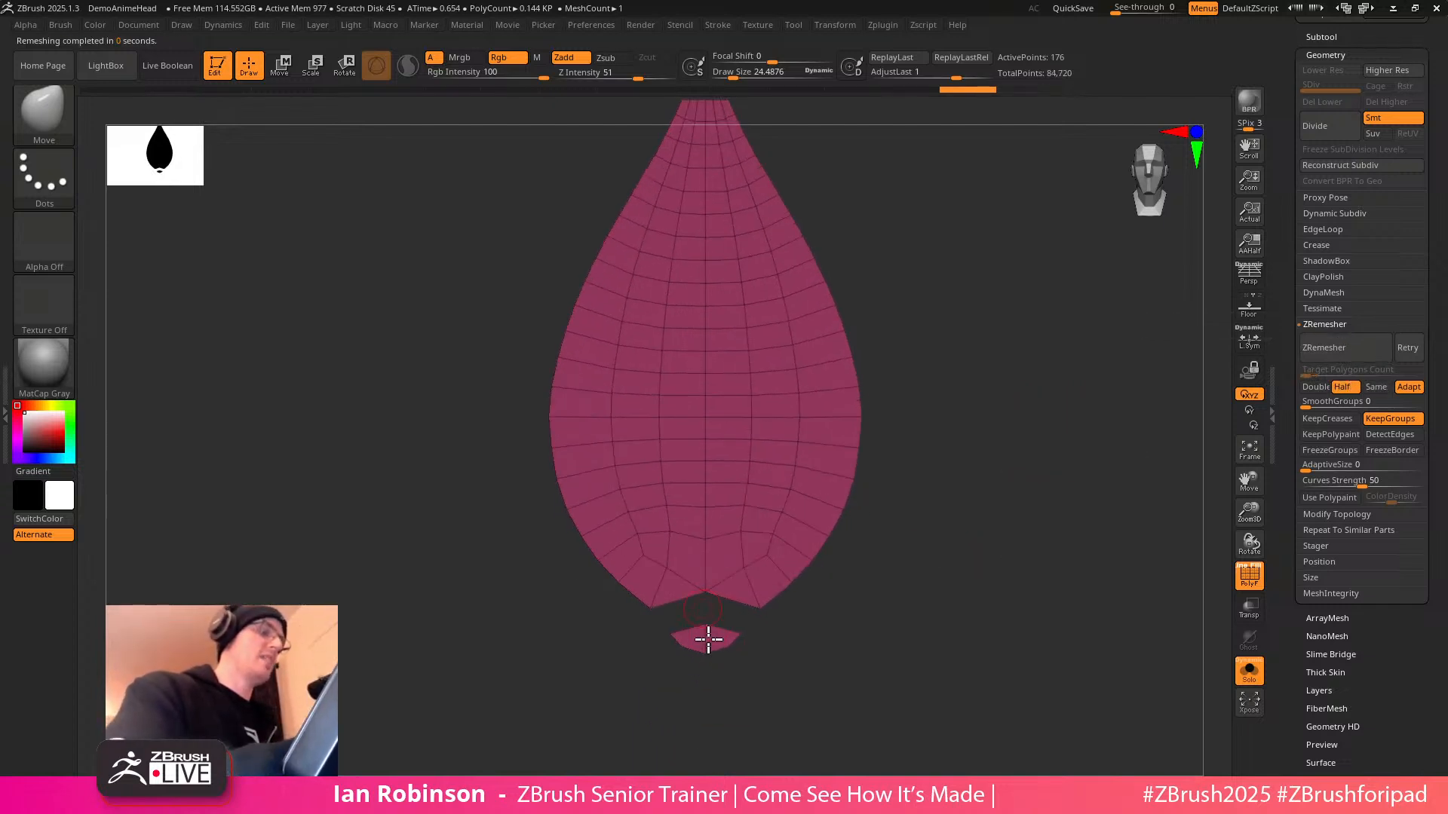
click(1346, 348)
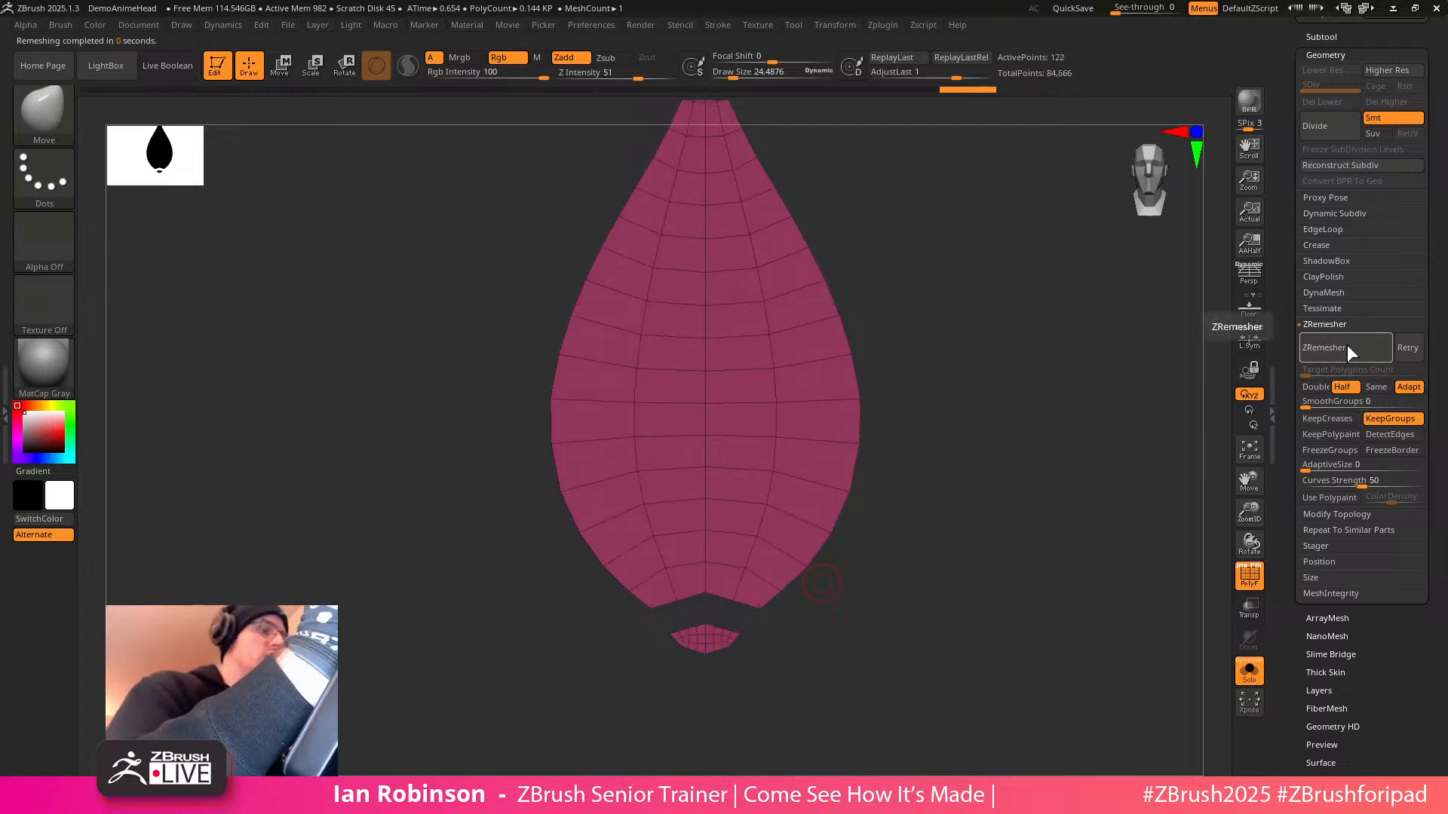
Remesh the leaf at half density once more and give its separate pieces their own polygroups with Auto Groups
click(1346, 355)
drag(865, 580, 760, 515)
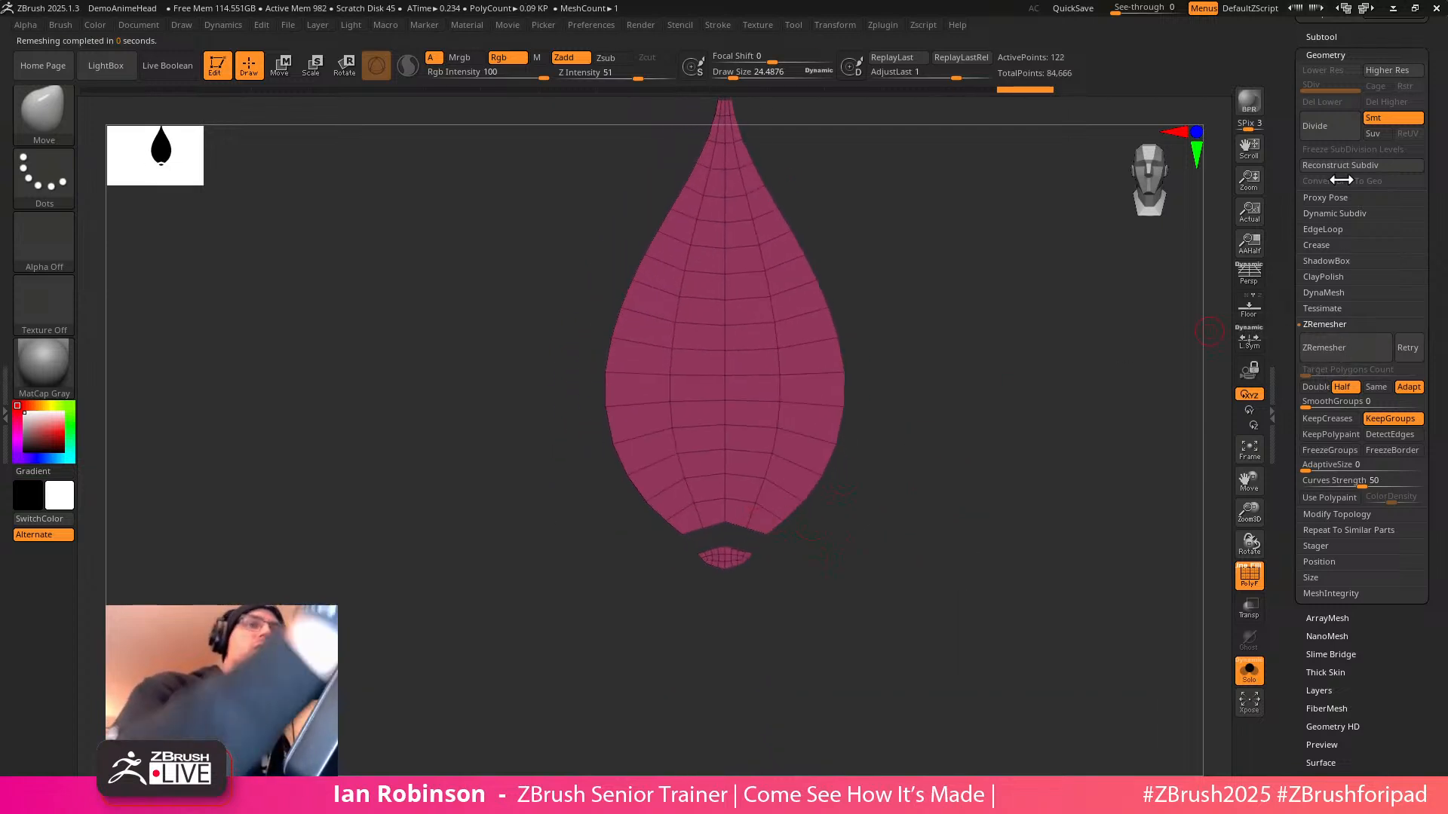
click(1330, 54)
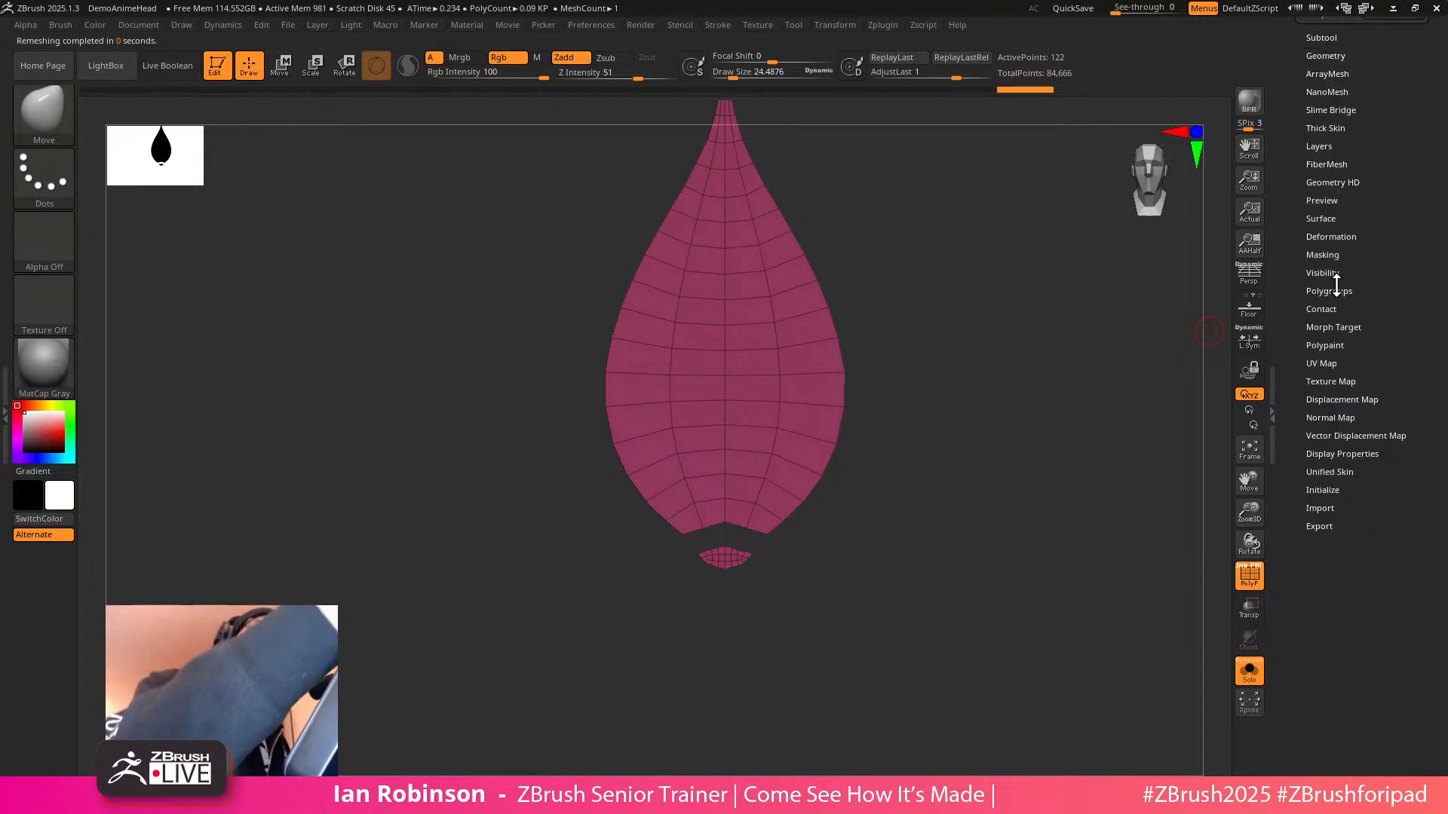
drag(942, 270, 937, 338)
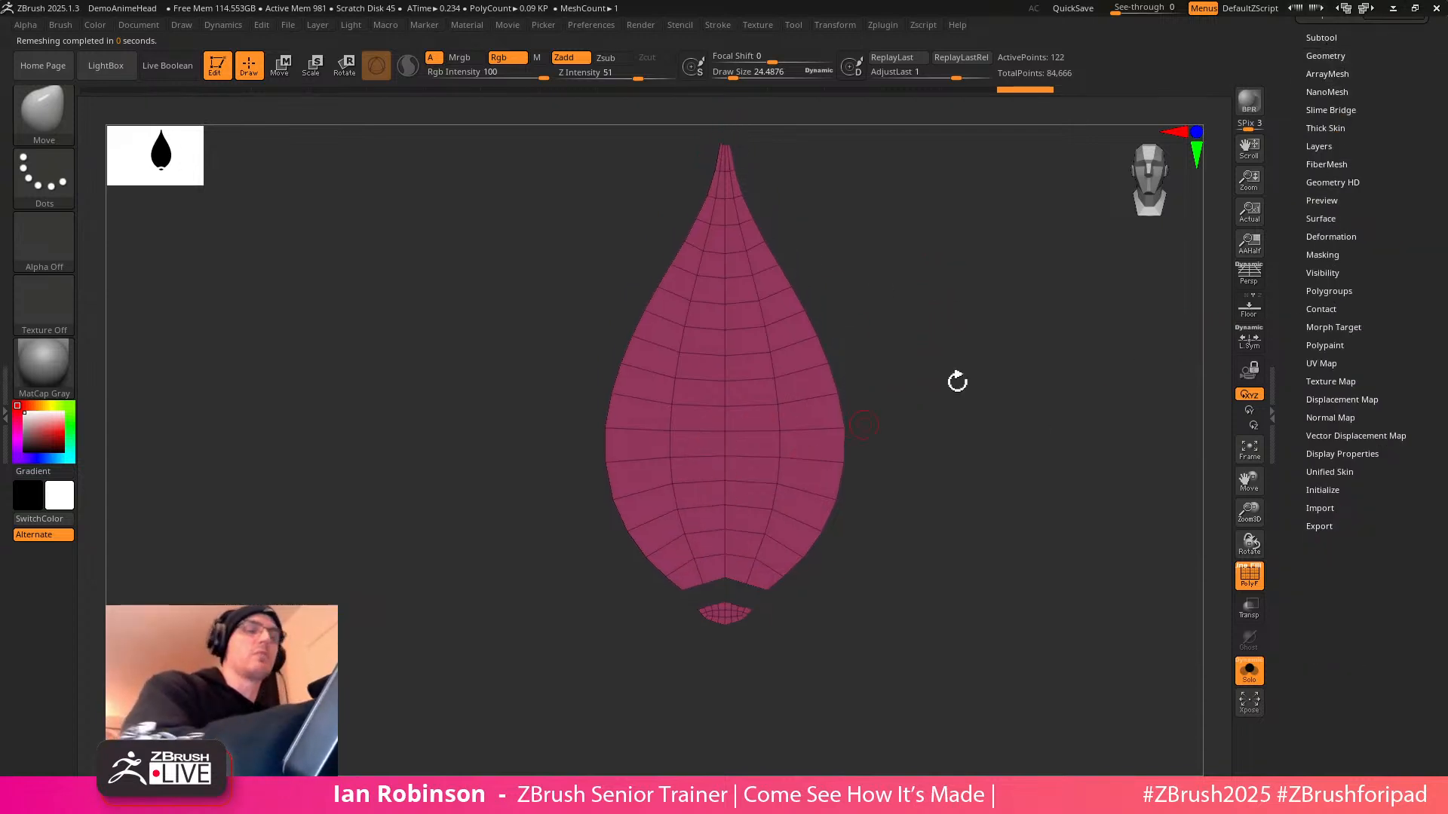
click(1329, 291)
click(1327, 306)
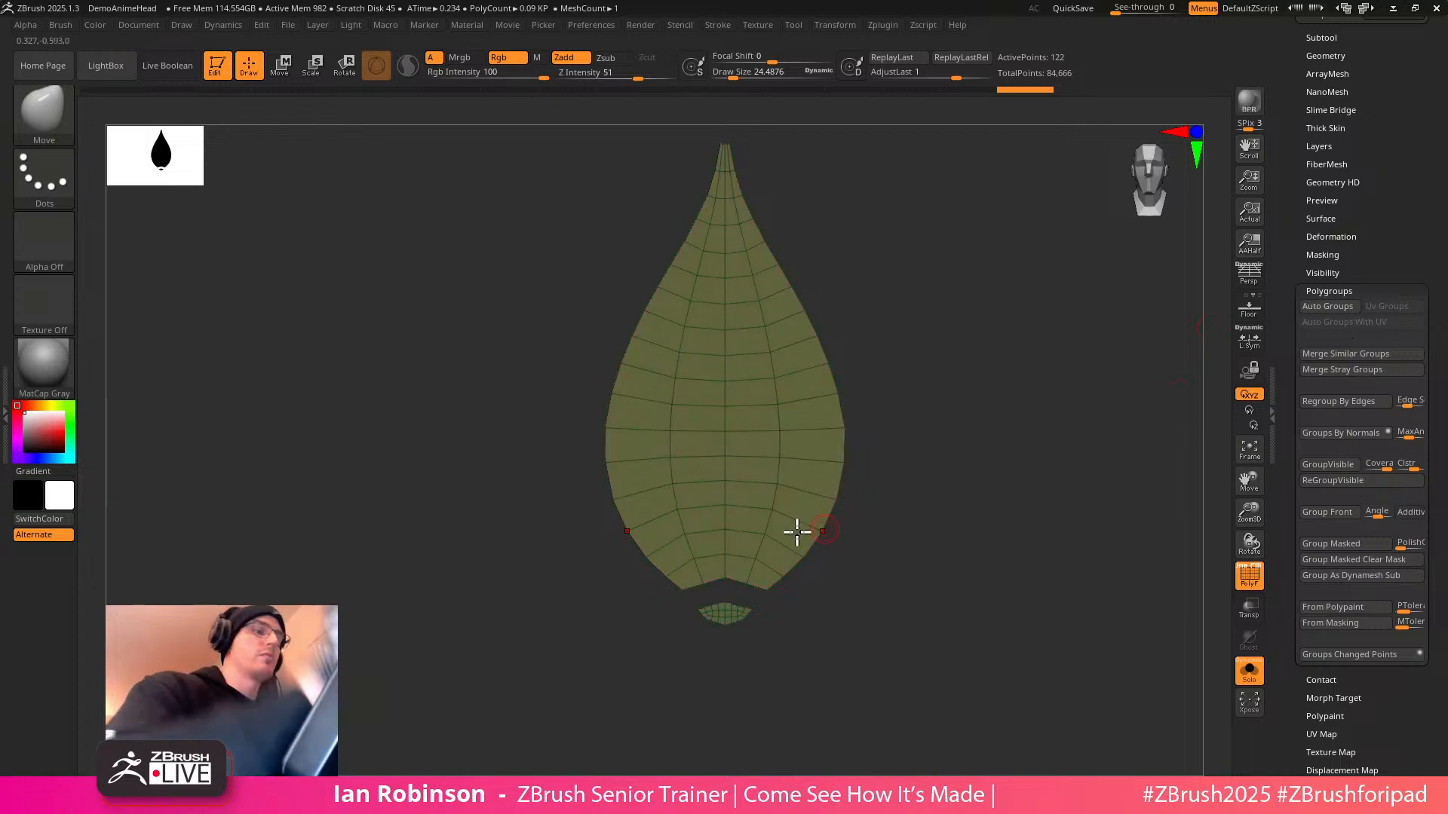
Isolate the main leaf polygroup and delete the hidden stray piece below its base
ctrl+shift+click(779, 478)
drag(1341, 45, 1337, 196)
click(1339, 207)
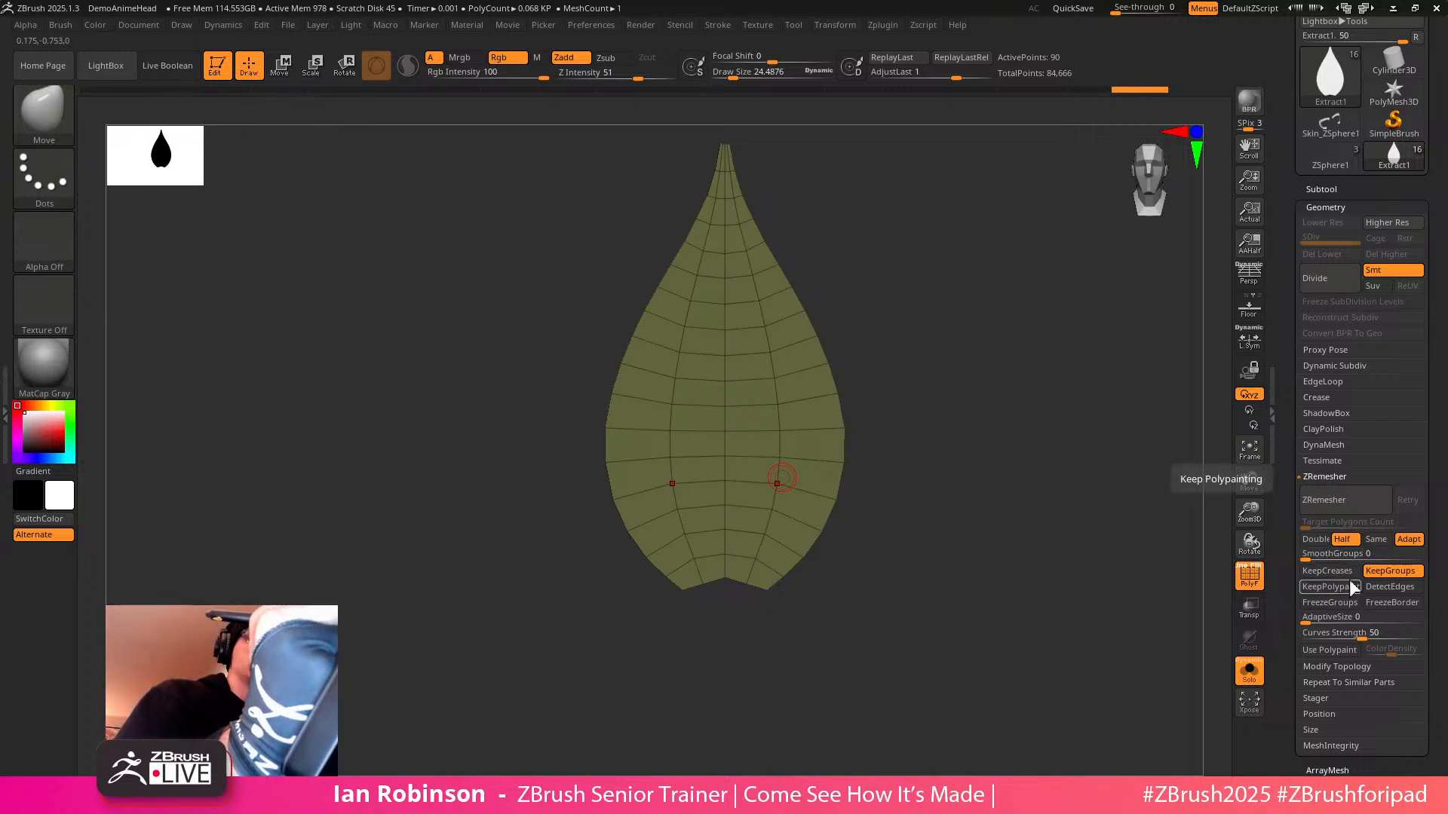
click(1349, 479)
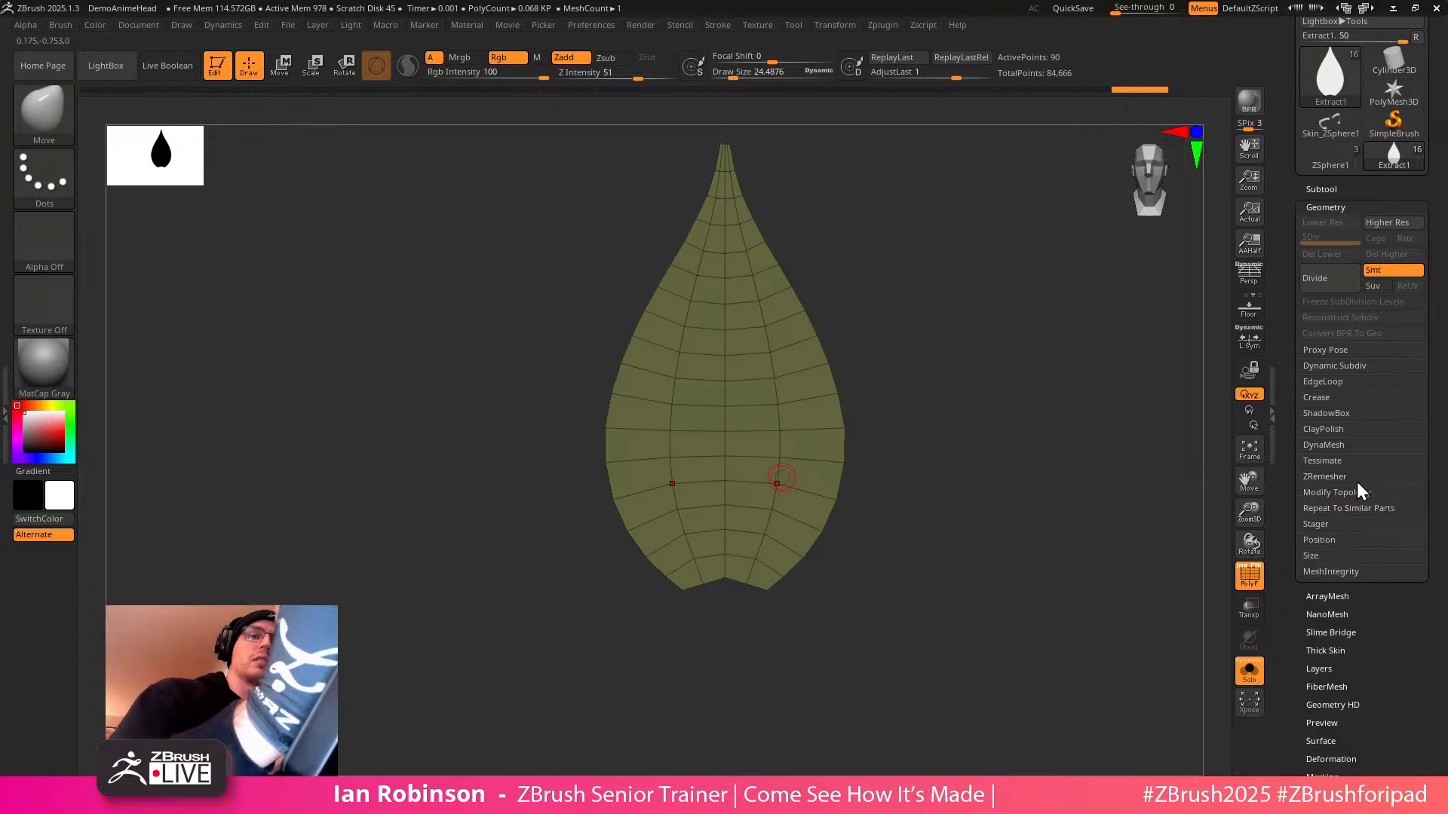
click(1349, 493)
click(1334, 555)
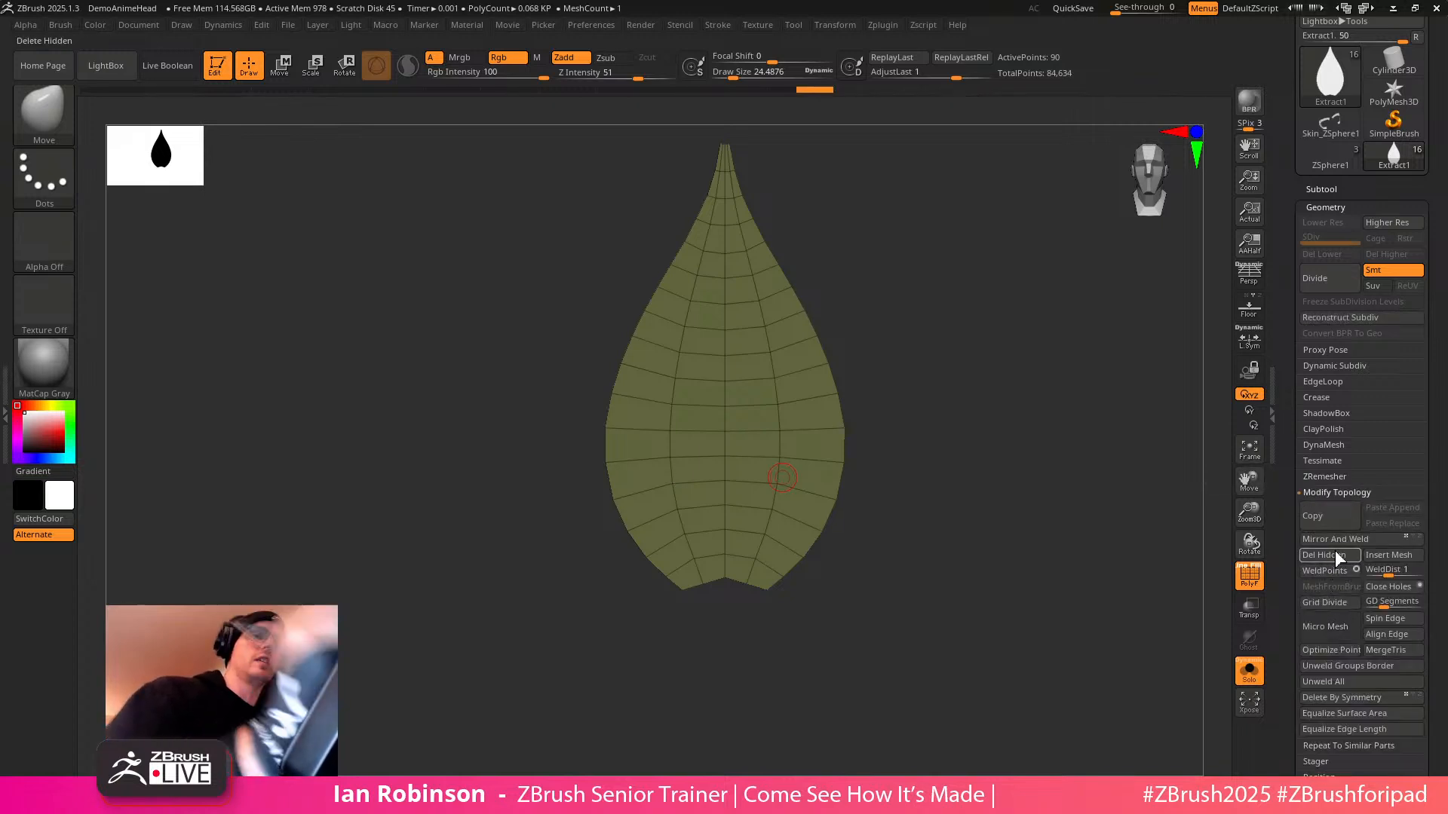
Reshape the notched outline at the leaf's base by pulling its end vertices outward with the Move brush
ctrl+right_drag(1006, 428, 741, 552)
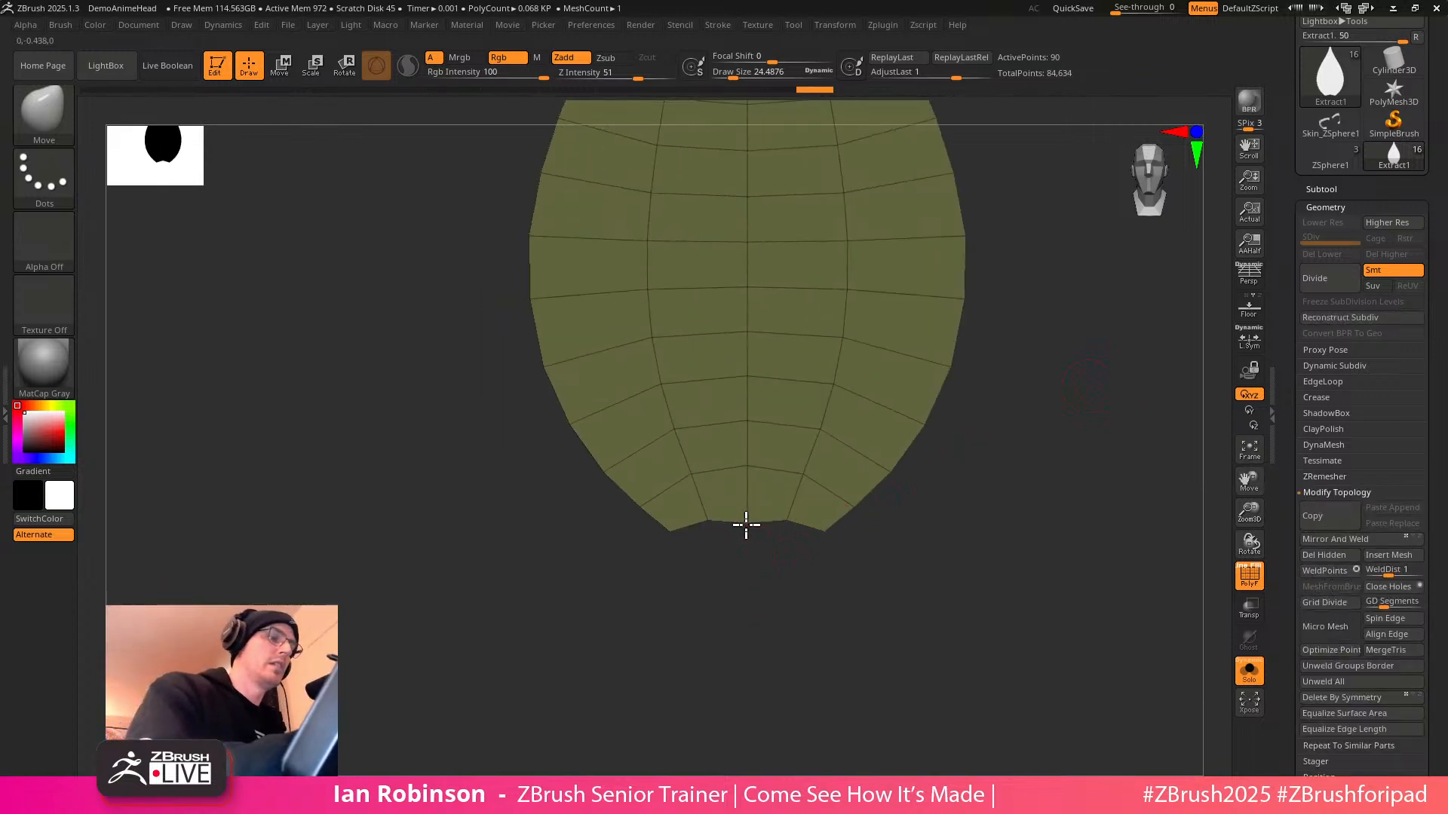
drag(785, 526, 749, 600)
drag(788, 538, 794, 567)
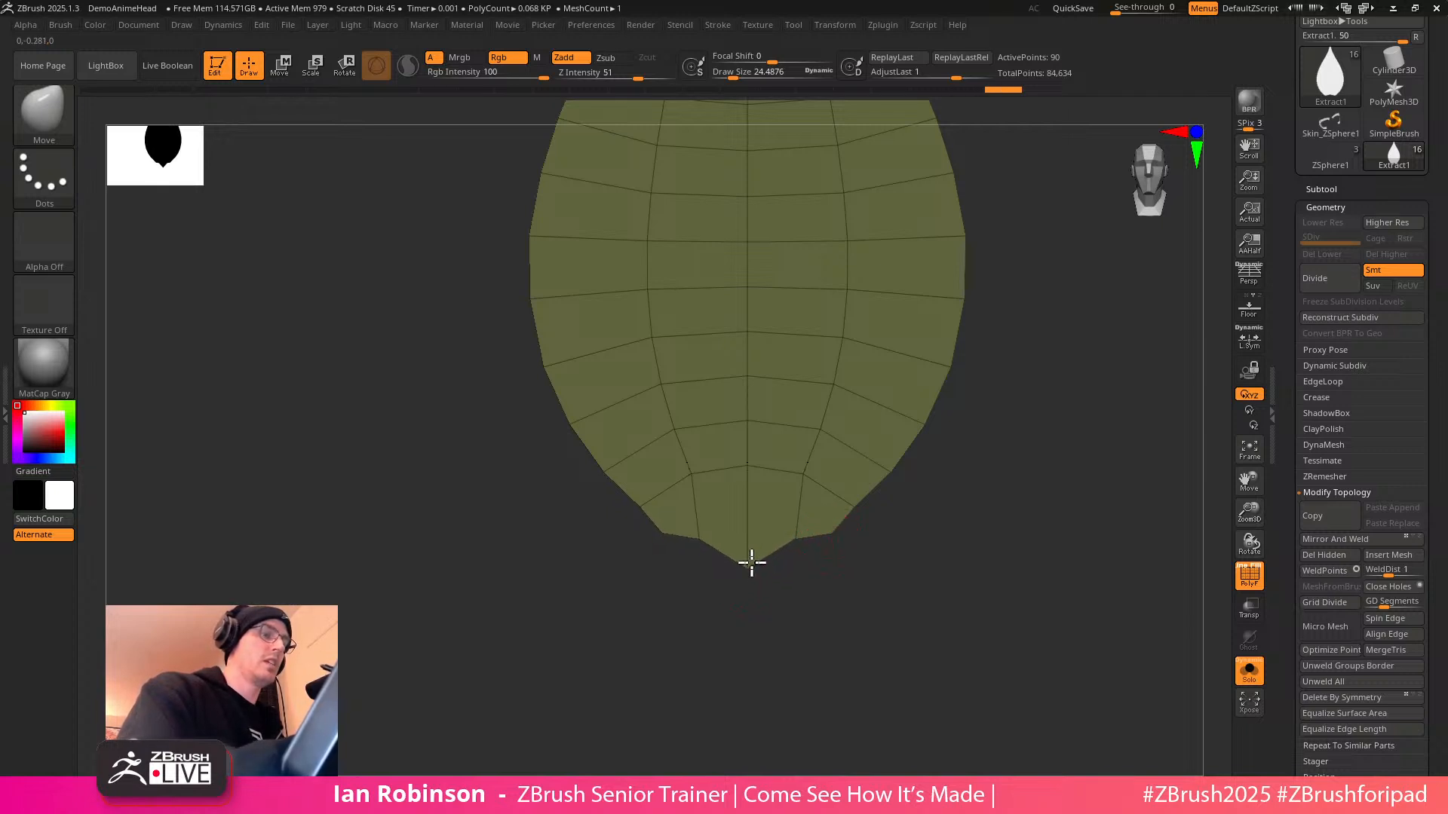
drag(752, 536, 984, 784)
Reduce the draw size to about 7.4 and pull the leaf's narrow tip into a smooth, sharp point
key(space)
mouse_move(845, 265)
alt+mouse_down()
mouse_move(837, 468)
mouse_move(857, 433)
mouse_move(996, 359)
mouse_move(911, 594)
alt+mouse_up()
key(space)
key(s)
key(s)
drag(677, 465, 671, 445)
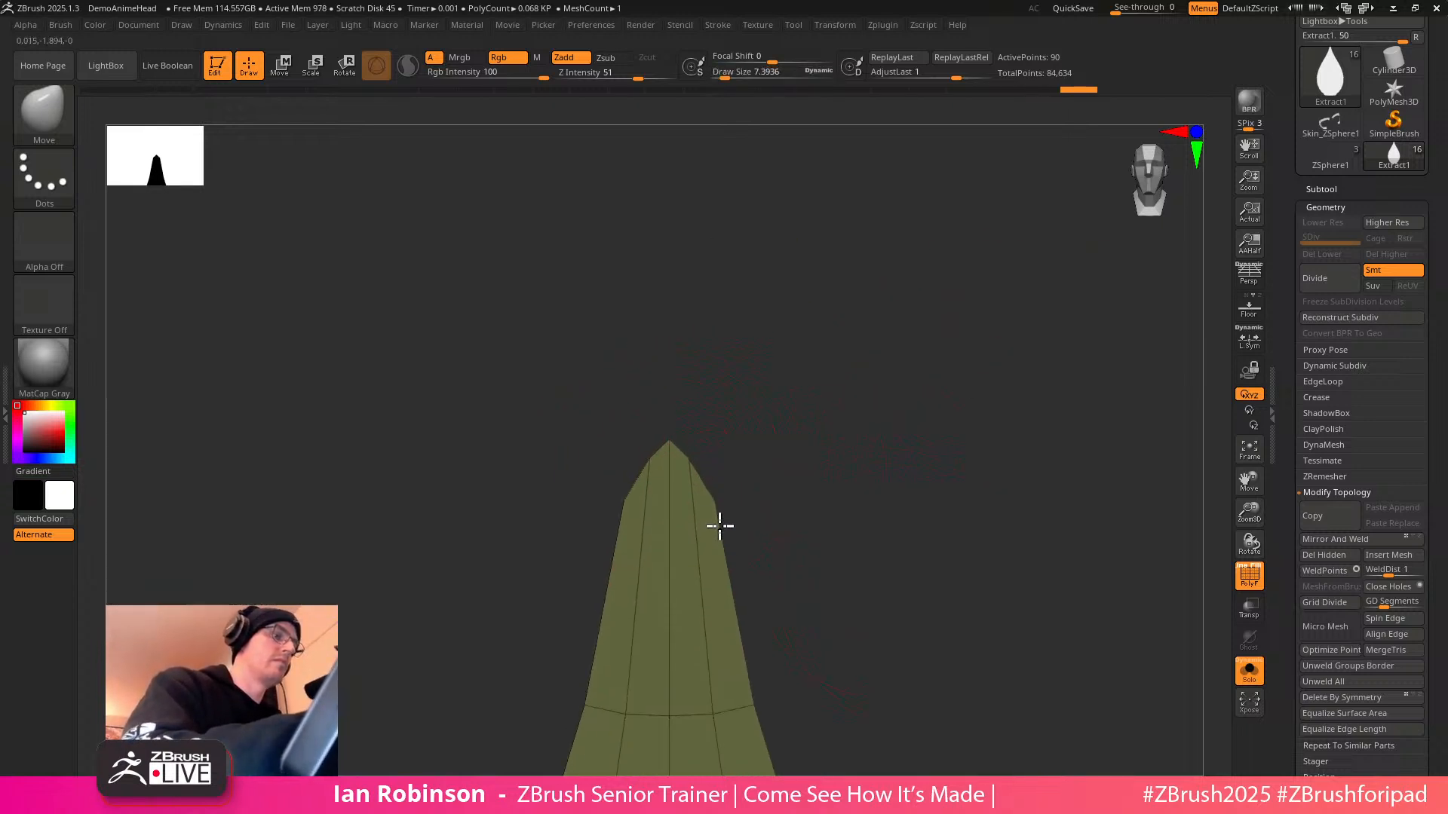
drag(712, 501, 728, 586)
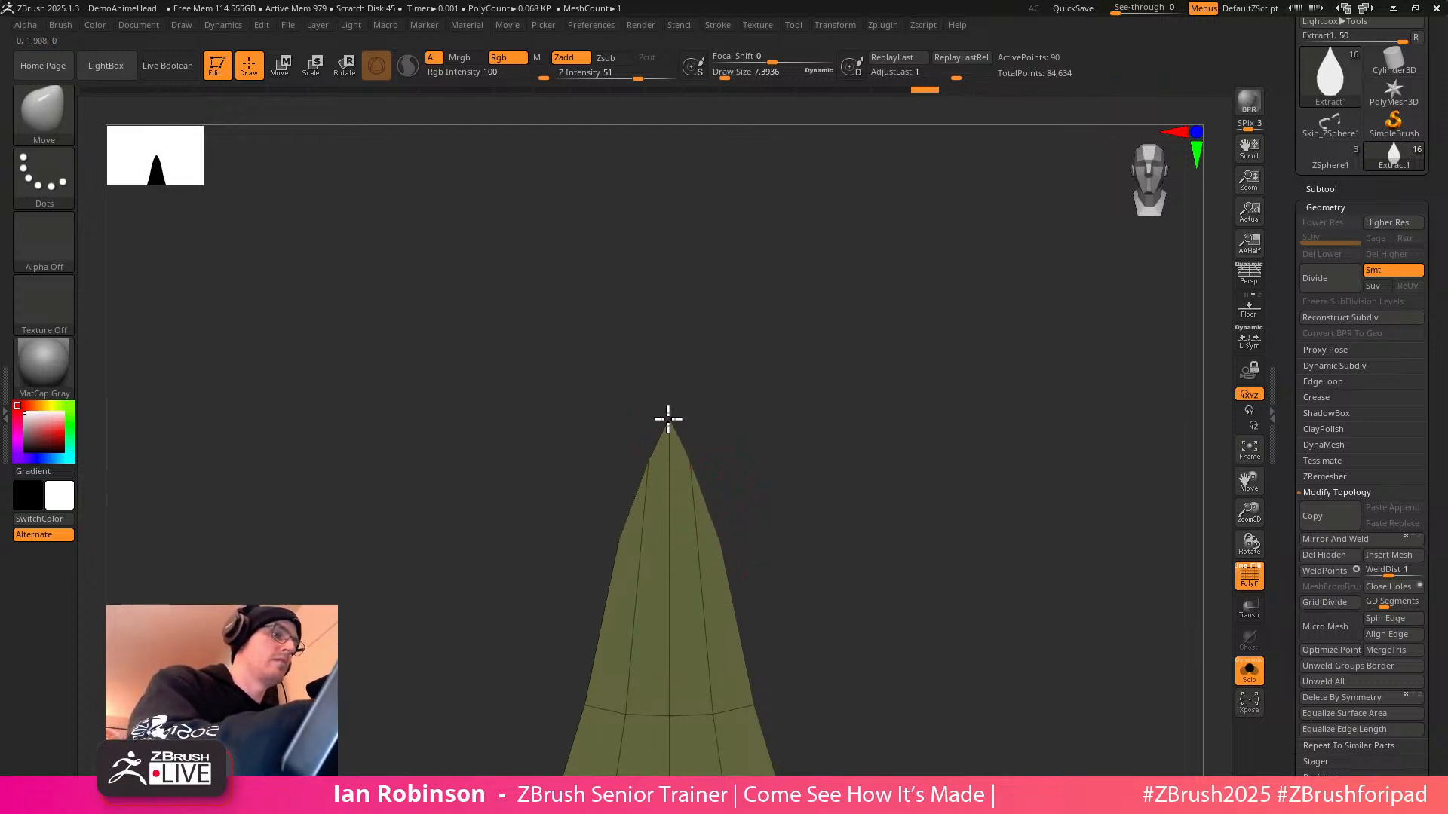
alt+drag(695, 461, 844, 445)
Mask the leaf's central lengthwise edge loop with the ZModeler edge action Mask, targeting EdgeLoop Complete
key(b)
key(z)
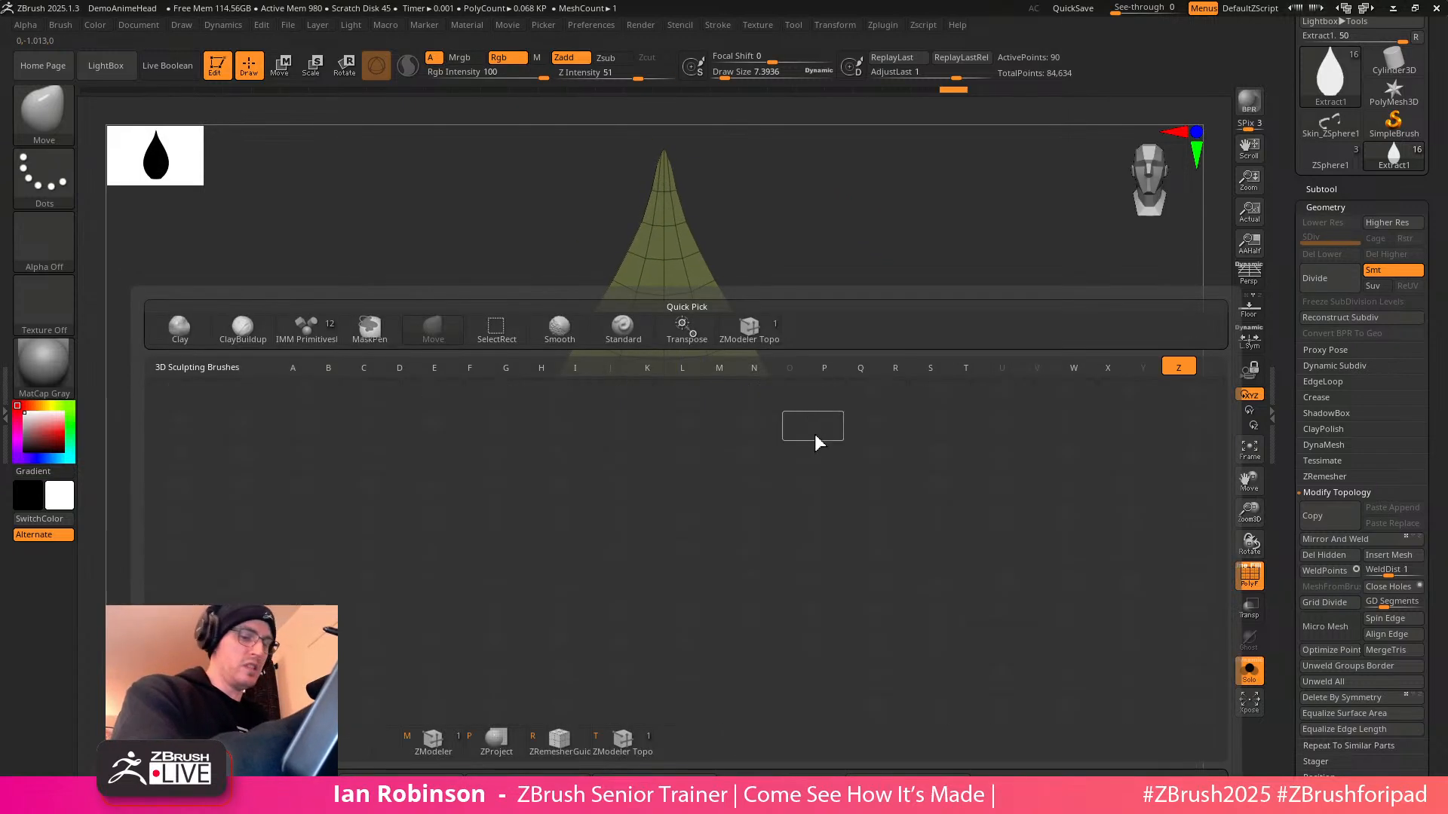
key(m)
key(space)
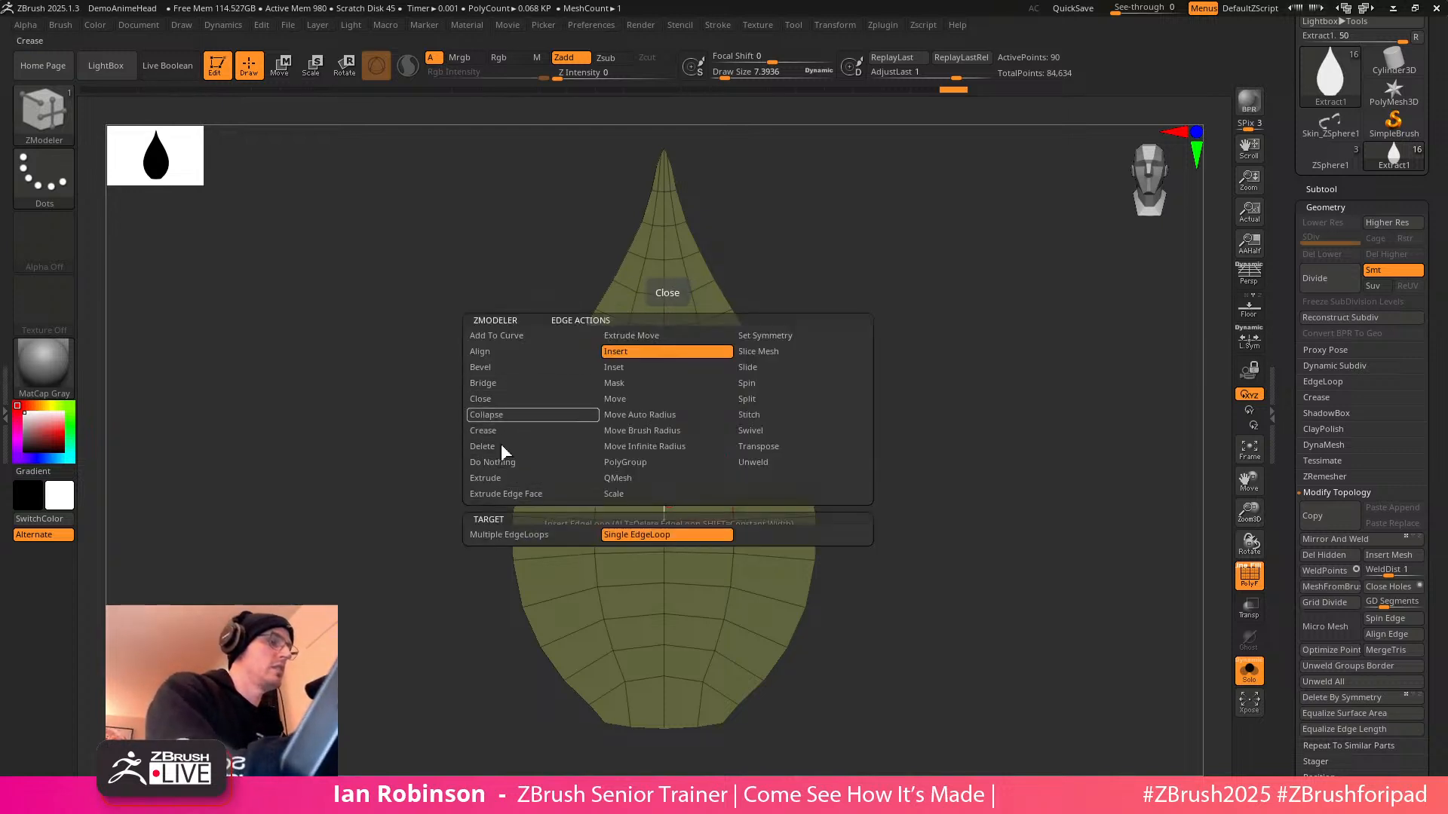
click(639, 382)
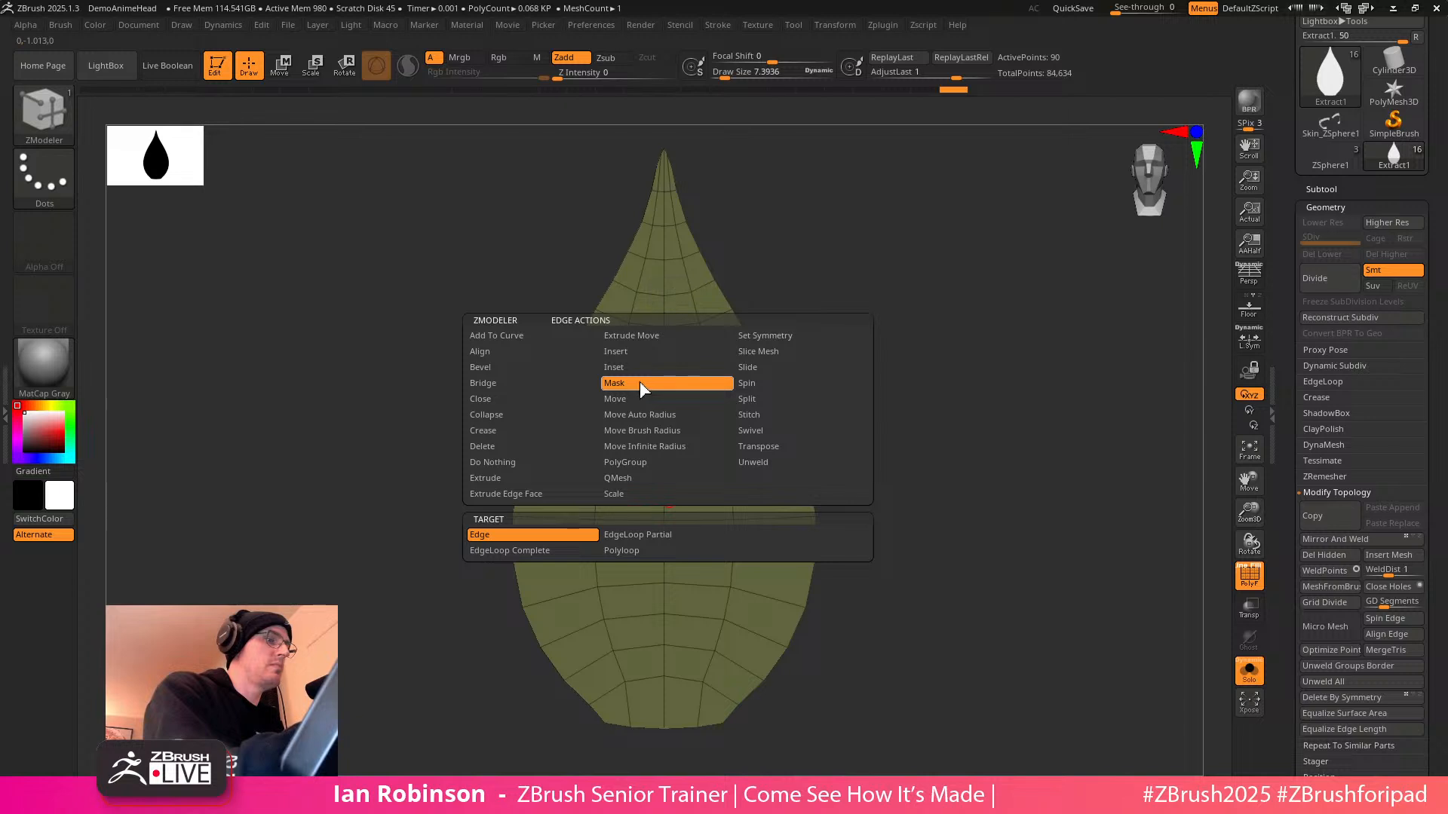
click(581, 554)
click(663, 508)
Offset the leaf's central edge loop and sides from each other along Z to fold a lengthwise crease, undoing a stray edit
drag(898, 430, 944, 378)
key(w)
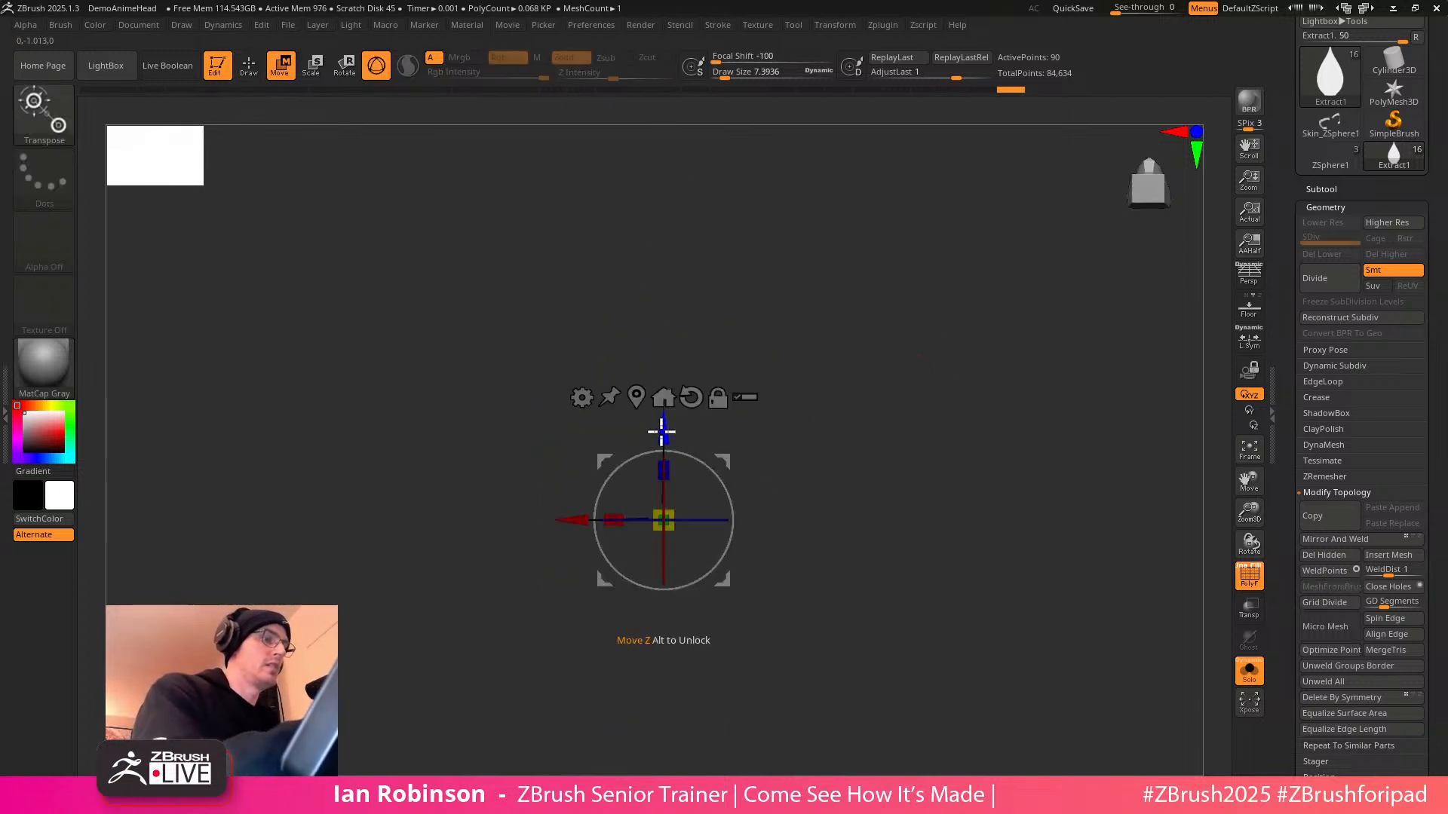
drag(662, 434, 664, 448)
drag(845, 453, 1002, 397)
key(ctrl+z)
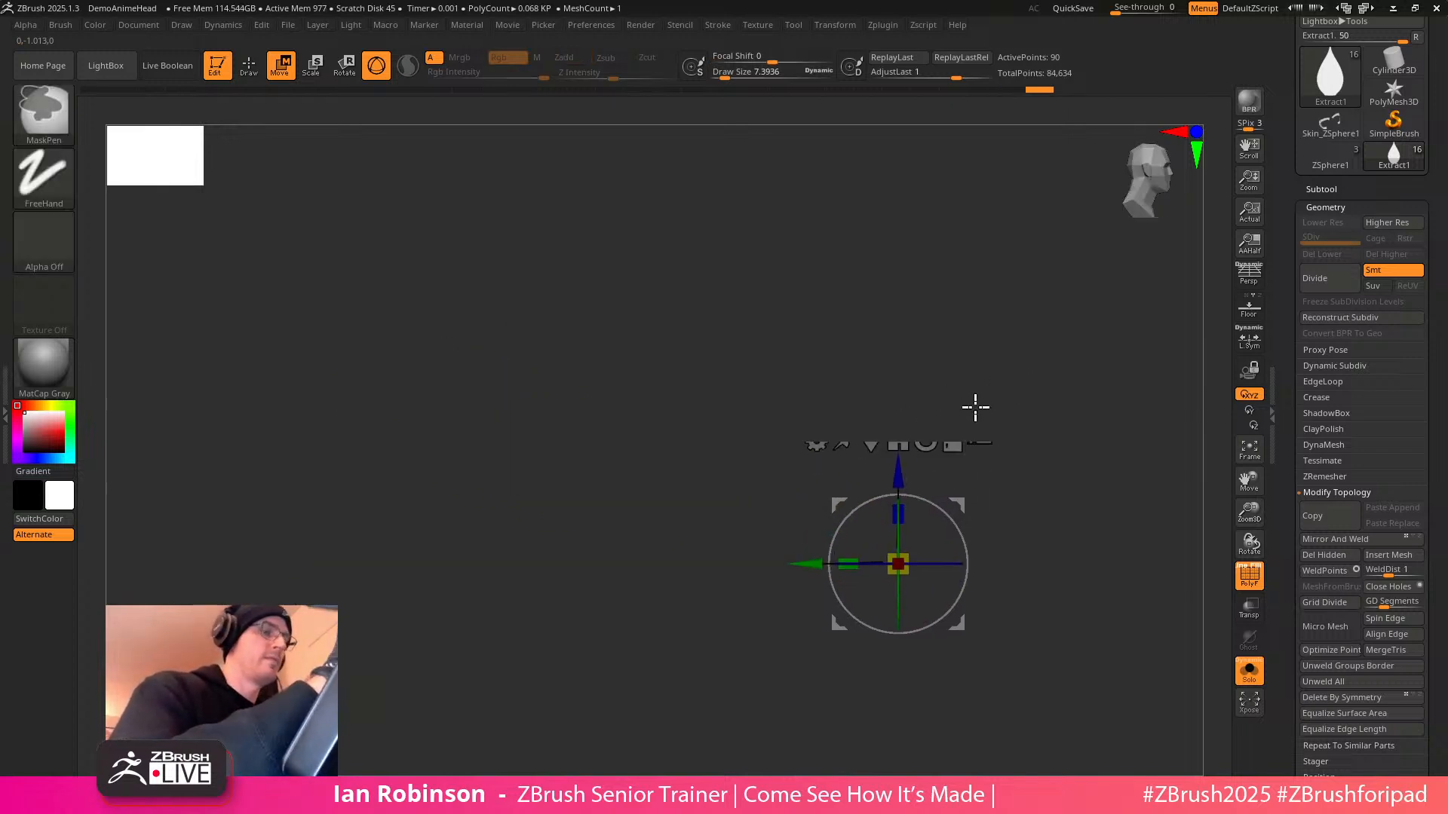
click(872, 440)
mouse_move(897, 420)
mouse_down()
mouse_move(1008, 407)
mouse_move(882, 420)
mouse_up()
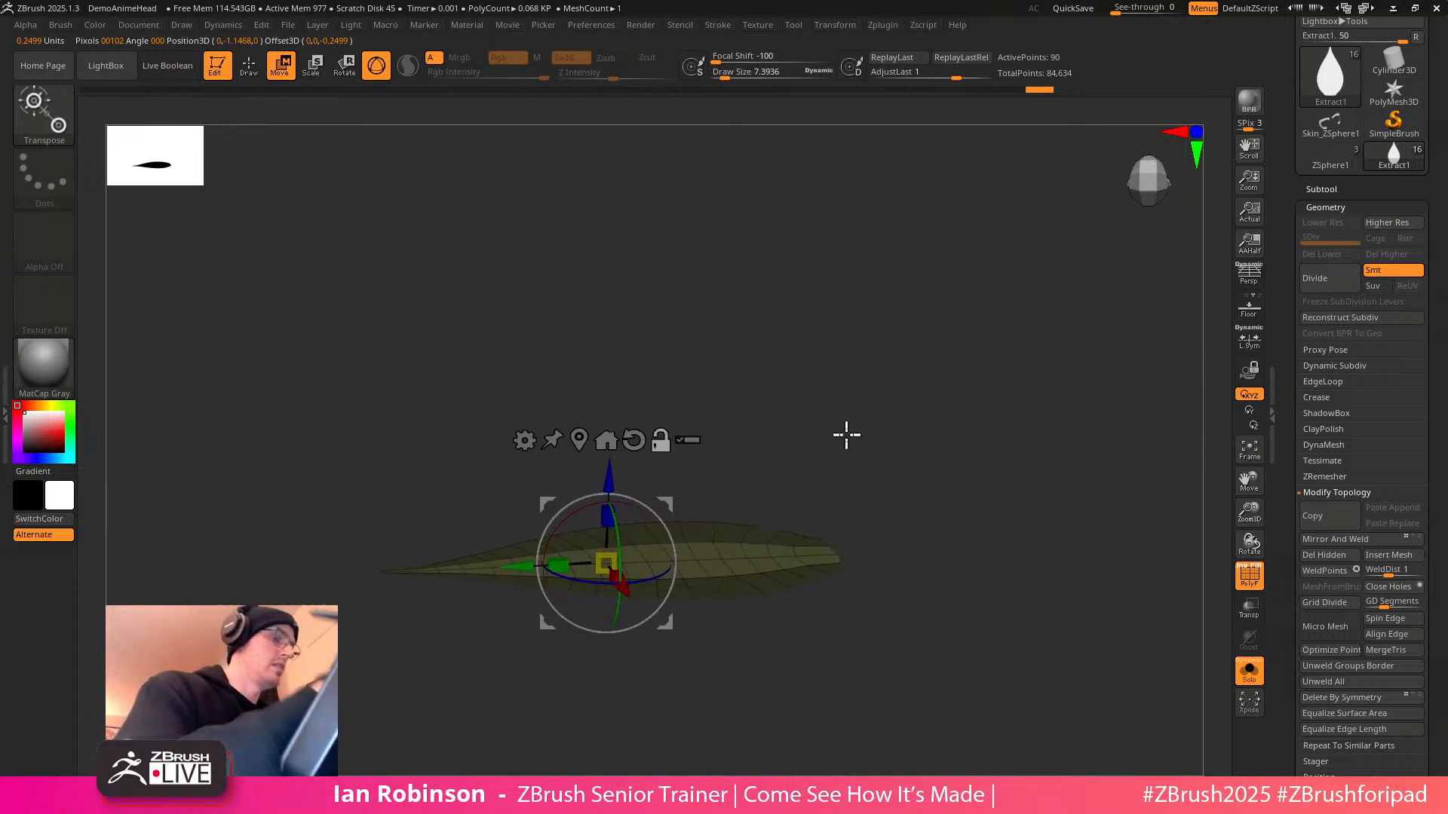
drag(604, 478, 608, 483)
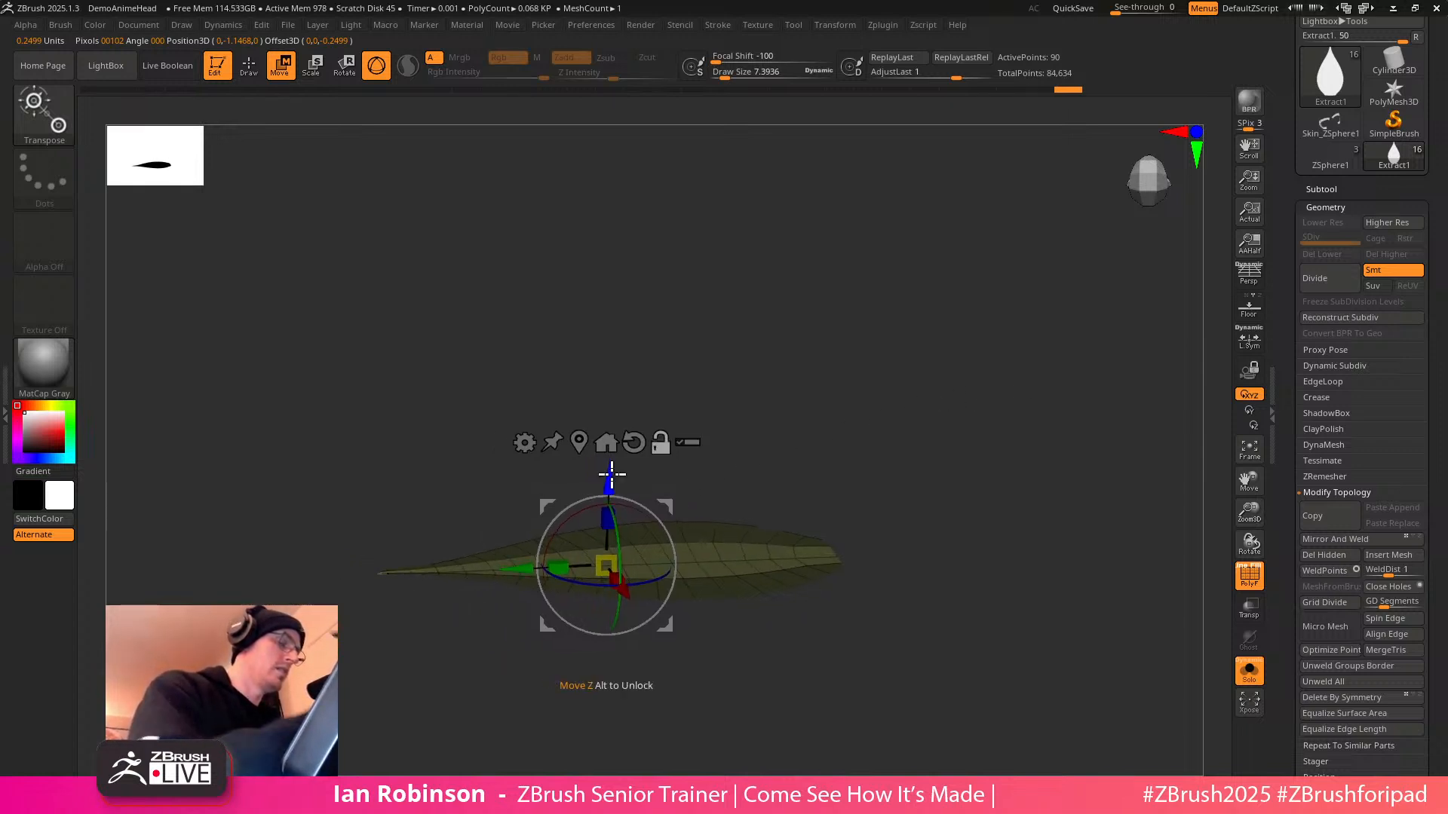
Fine-tune the crease depth and the leaf's cross-section with the gizmo, then return to Draw mode
alt+drag(941, 371, 979, 375)
drag(653, 493, 653, 491)
drag(944, 349, 962, 416)
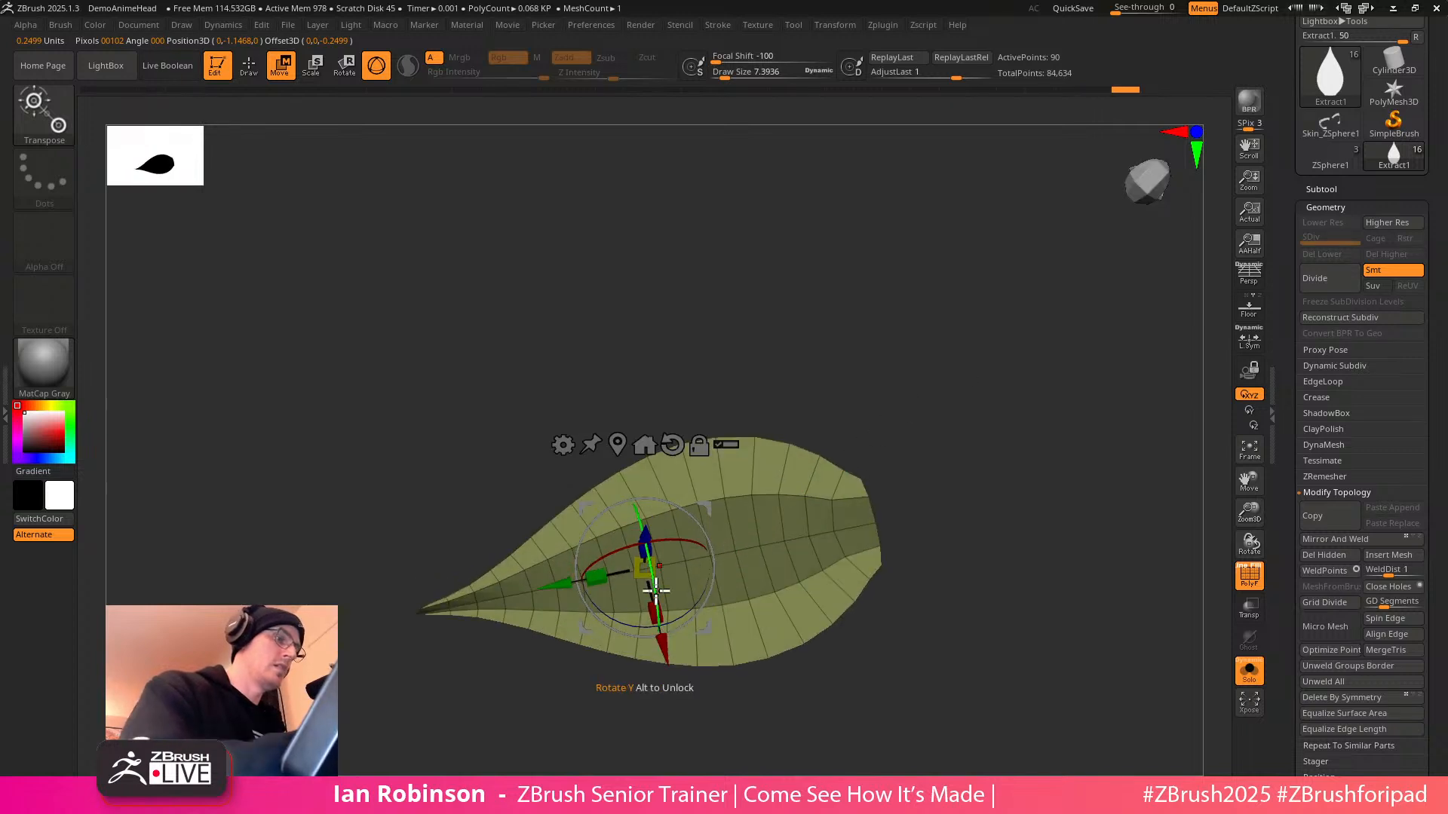
drag(656, 614, 658, 626)
key(q)
Widen the outline near the leaf's creased tip using the Move brush at a draw size of about 41
mouse_move(990, 420)
alt+mouse_down()
mouse_move(1060, 355)
mouse_move(1054, 377)
alt+mouse_up()
mouse_move(598, 636)
alt+mouse_down()
mouse_move(635, 634)
mouse_move(641, 676)
alt+mouse_up()
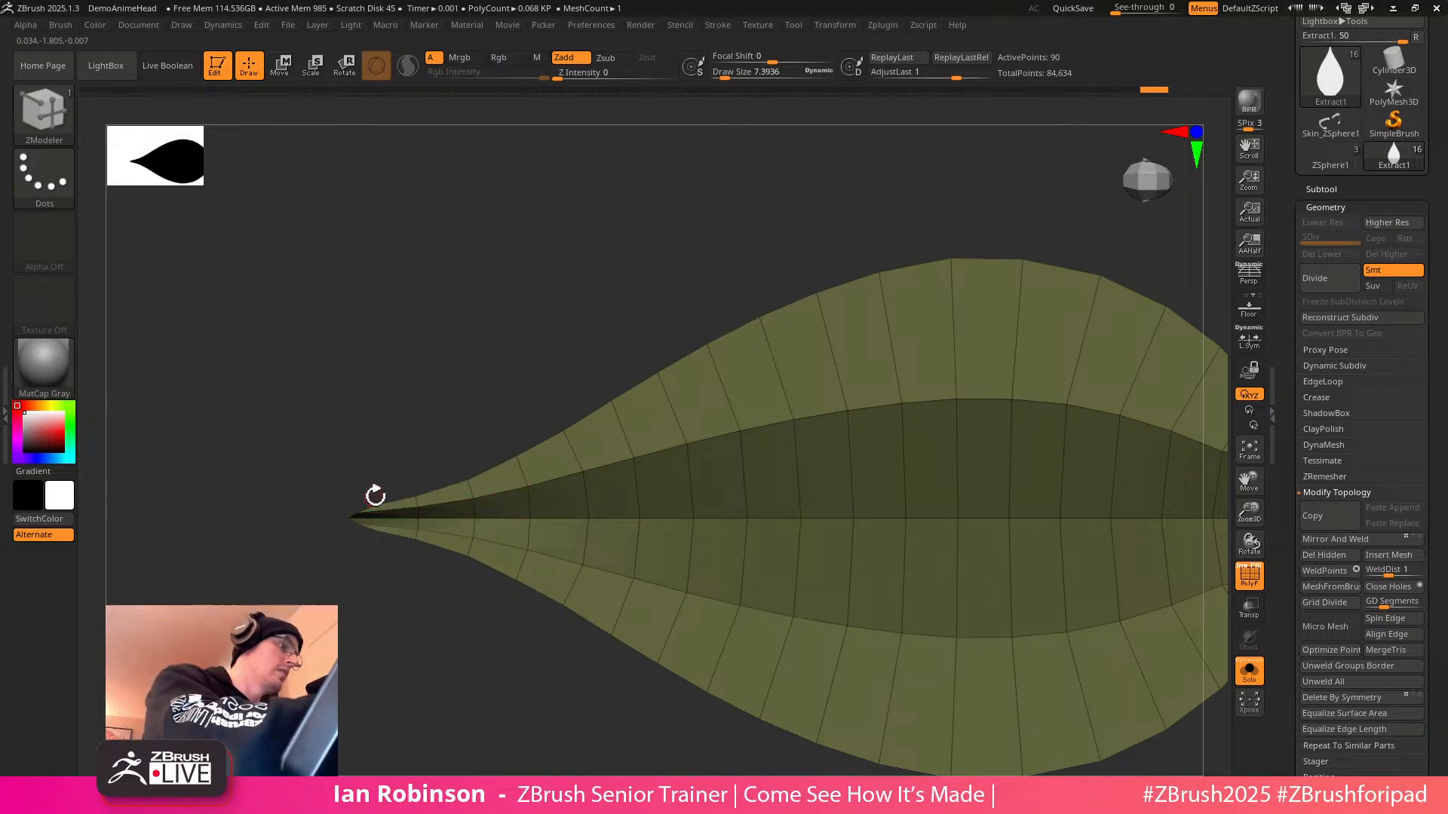
key(b)
key(m)
key(v)
key(s)
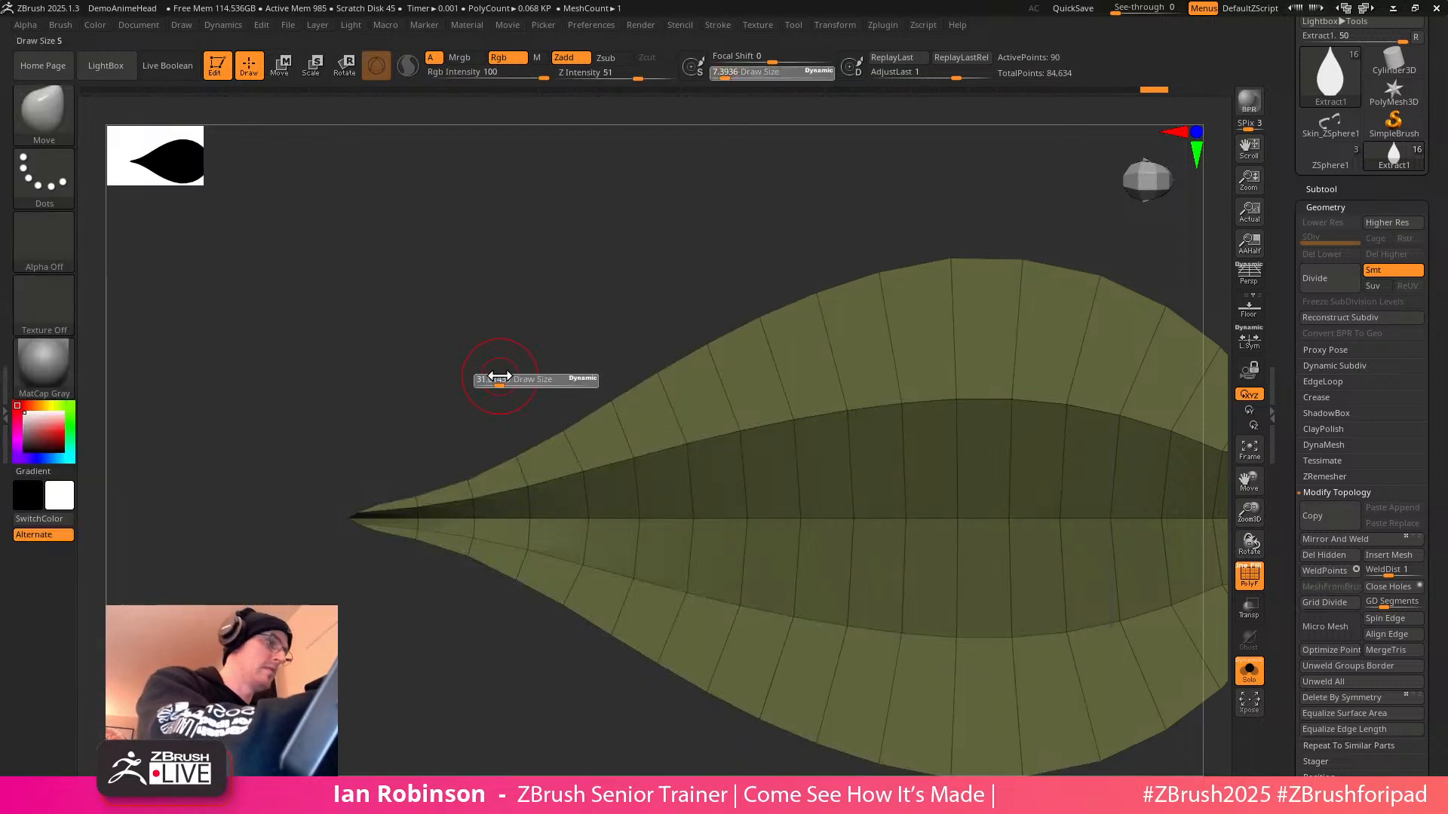
mouse_move(413, 487)
mouse_down()
mouse_move(410, 472)
mouse_move(466, 449)
mouse_up()
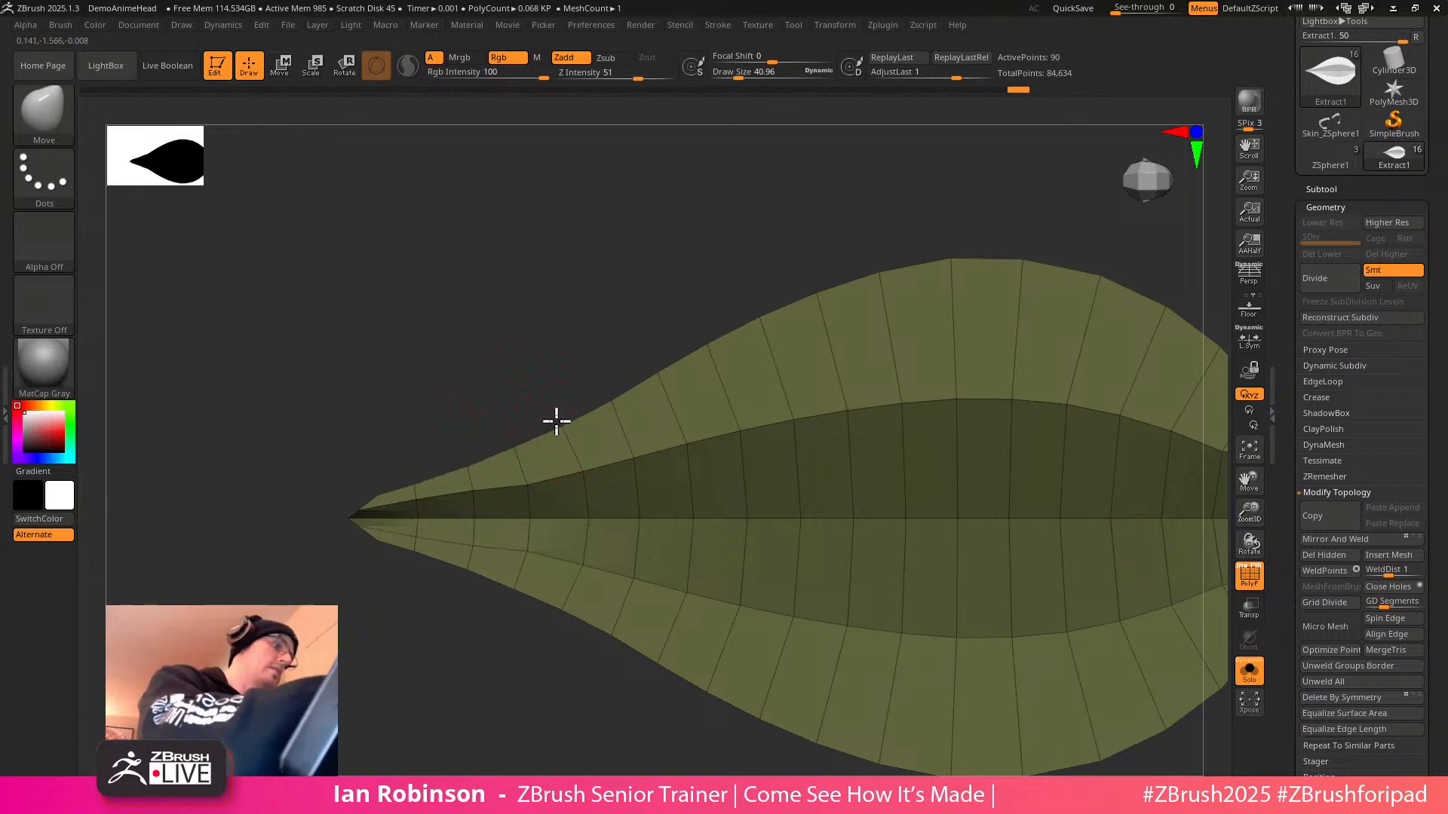
mouse_move(607, 328)
mouse_down()
mouse_move(649, 329)
mouse_move(572, 346)
mouse_move(576, 259)
mouse_move(578, 357)
mouse_move(497, 411)
mouse_move(497, 460)
mouse_up()
alt+drag(512, 603, 663, 648)
alt+drag(689, 671, 517, 720)
Switch back to the ZModeler brush and turn on dynamic subdivision for the leaf
key(b)
key(z)
key(m)
mouse_move(1025, 376)
mouse_down()
mouse_move(1126, 372)
mouse_move(1027, 407)
mouse_move(1015, 397)
mouse_move(998, 423)
mouse_move(973, 376)
mouse_move(988, 374)
mouse_move(995, 411)
mouse_move(977, 410)
mouse_up()
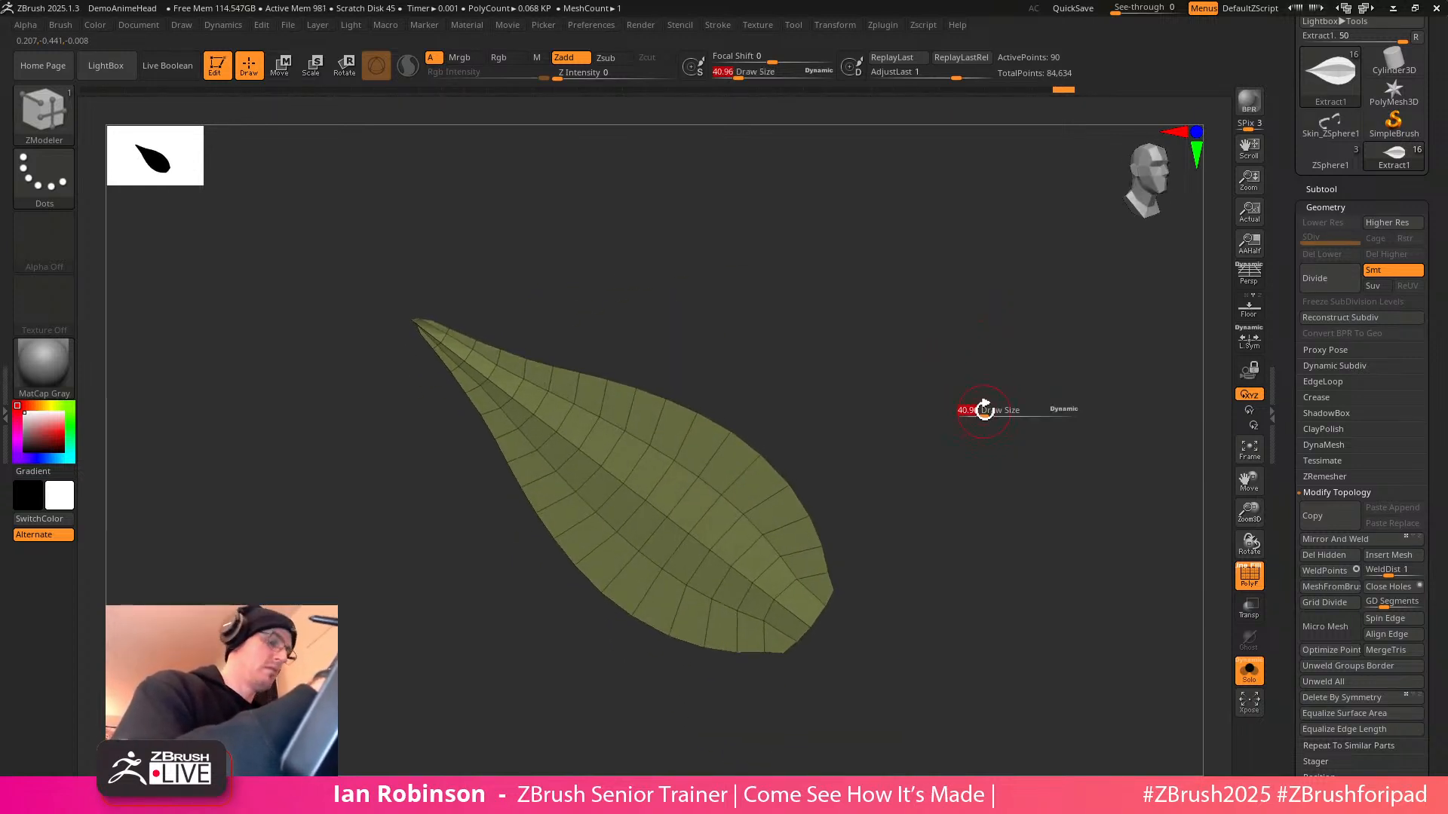
key(s)
key(d)
click(909, 503)
mouse_move(912, 495)
mouse_down()
mouse_move(966, 478)
mouse_move(976, 495)
mouse_move(957, 426)
mouse_move(996, 387)
mouse_up()
Set the draw size to about 72 and compare the leaf with dynamic subdivision off and on, leaving it on
key(s)
mouse_move(798, 327)
mouse_down()
mouse_move(821, 329)
mouse_move(799, 328)
mouse_up()
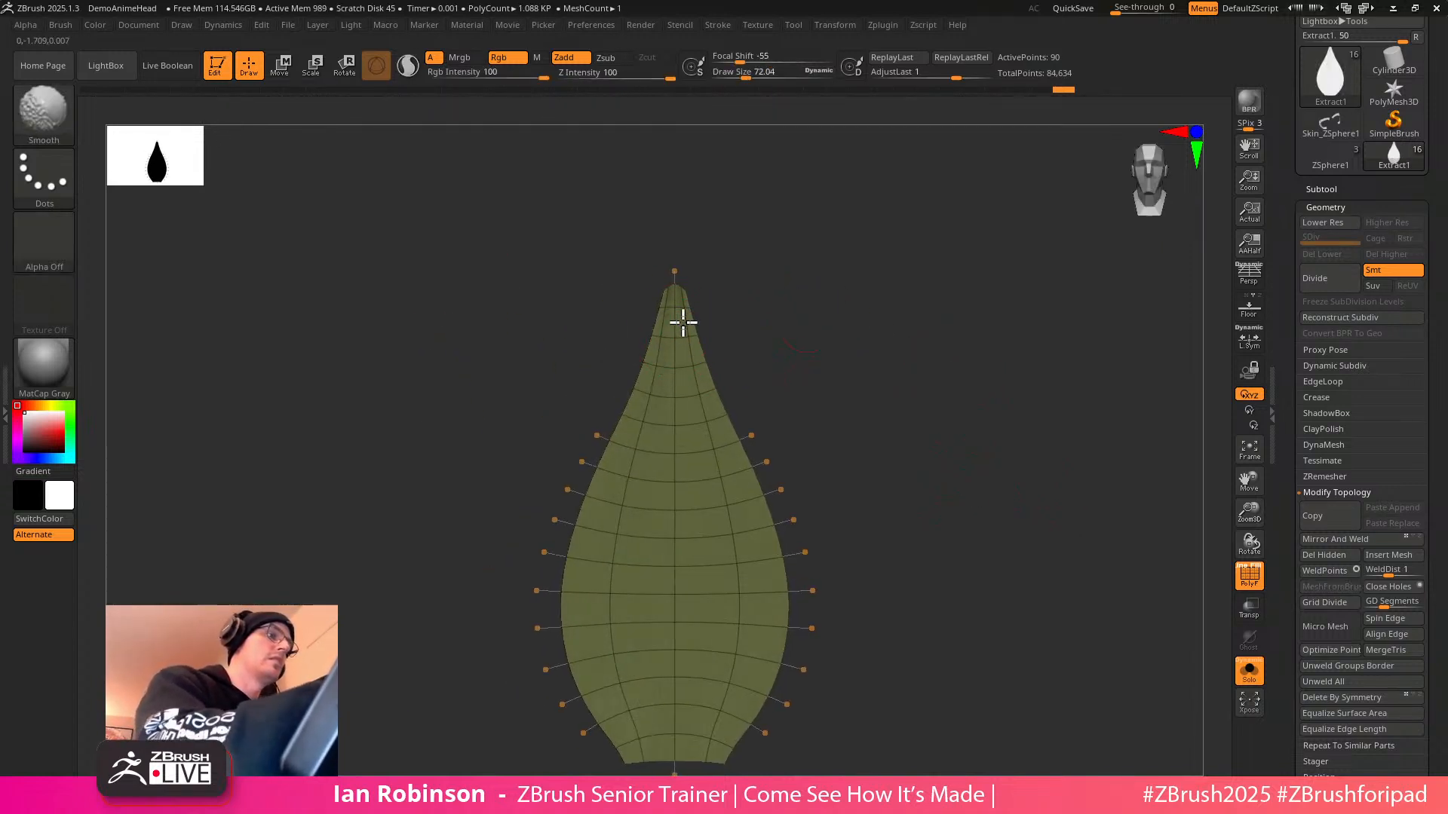
key(shift+d)
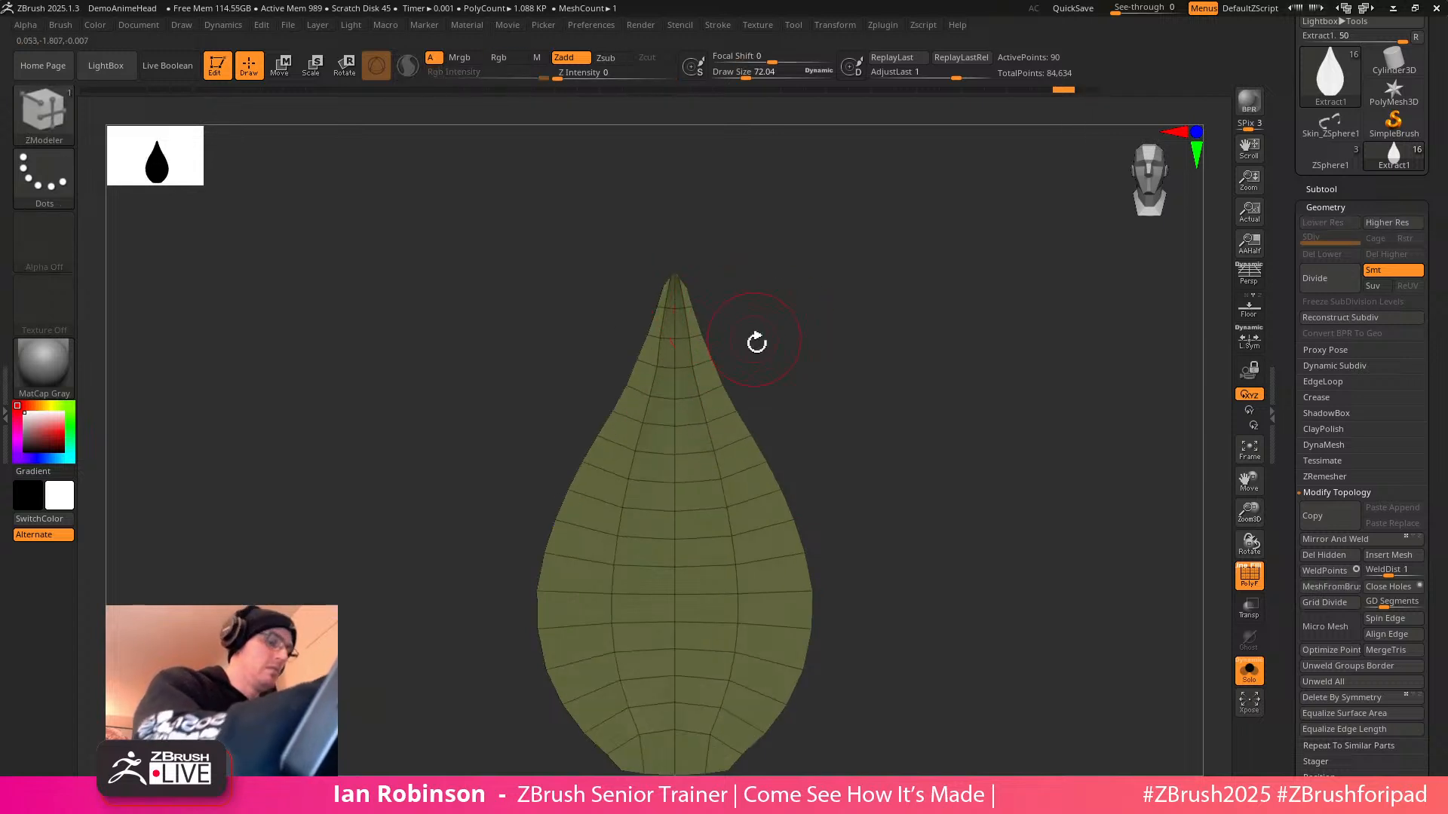
key(d)
click(885, 503)
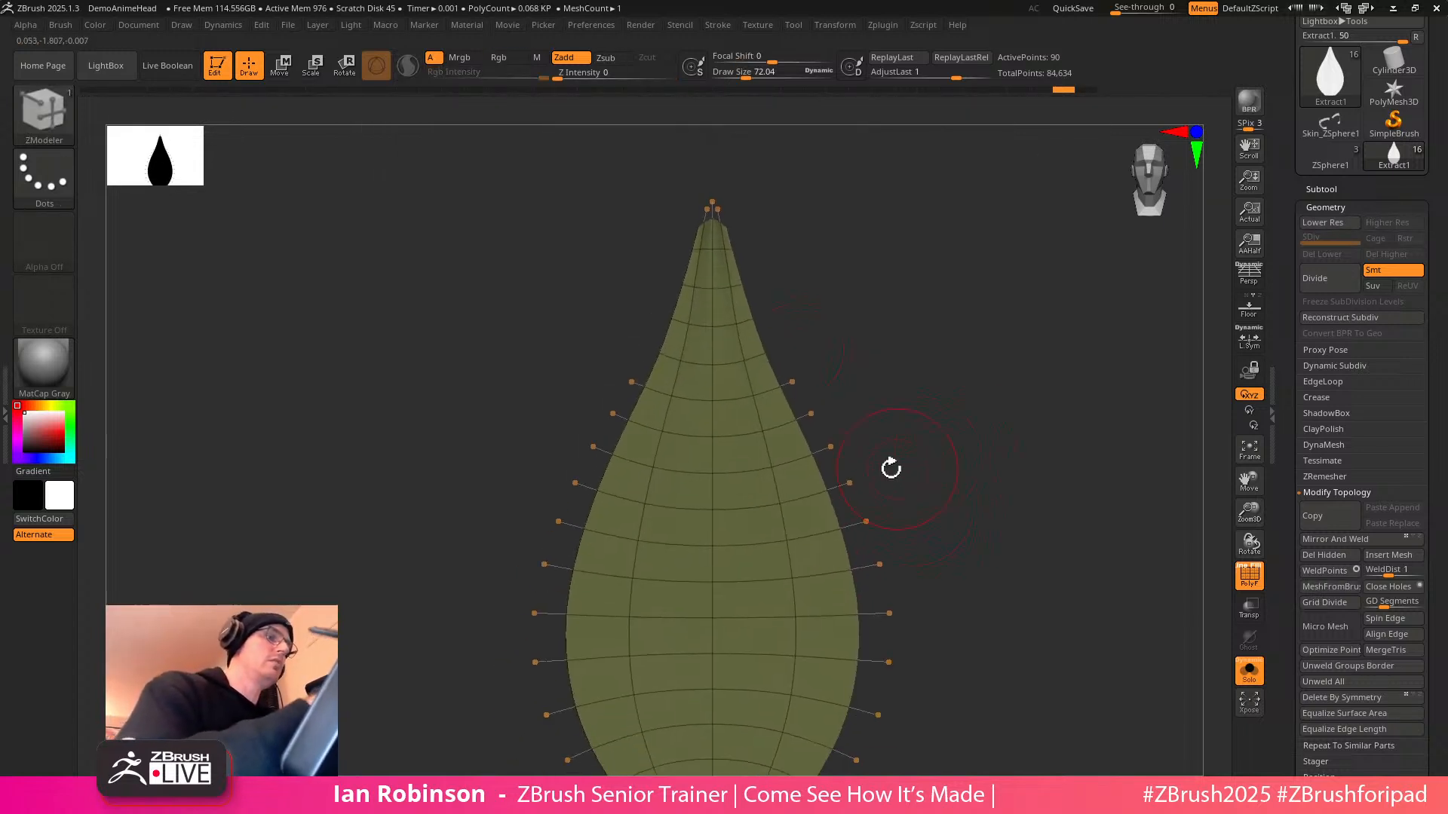
drag(928, 403, 976, 475)
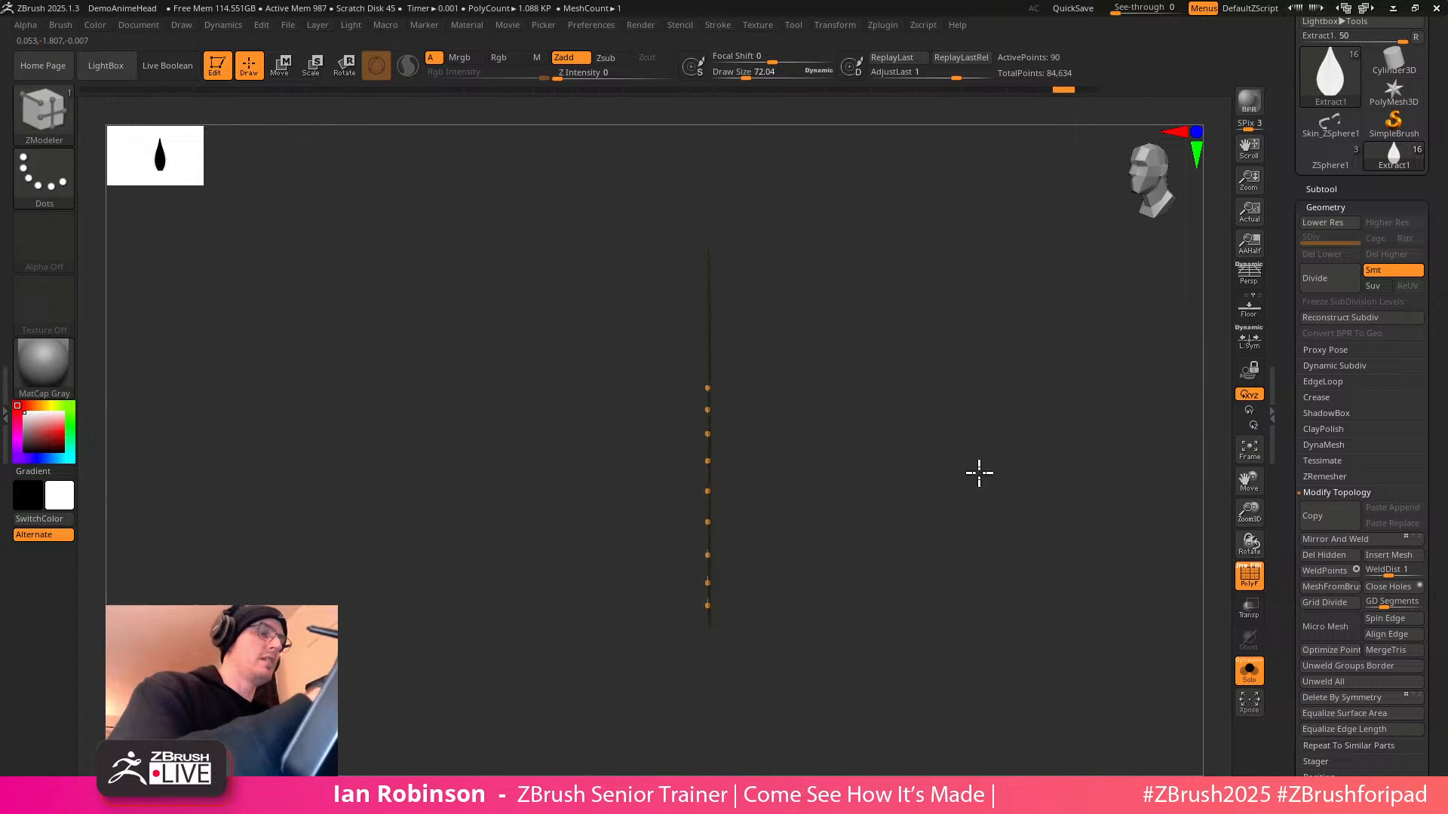
key(w)
key(q)
mouse_move(932, 527)
mouse_down()
mouse_move(1024, 517)
mouse_move(980, 582)
mouse_move(979, 467)
mouse_move(922, 485)
mouse_up()
Turn off Solo to show the whole dagger and rename the leaf's subtool to Leaf
click(1250, 678)
key(w)
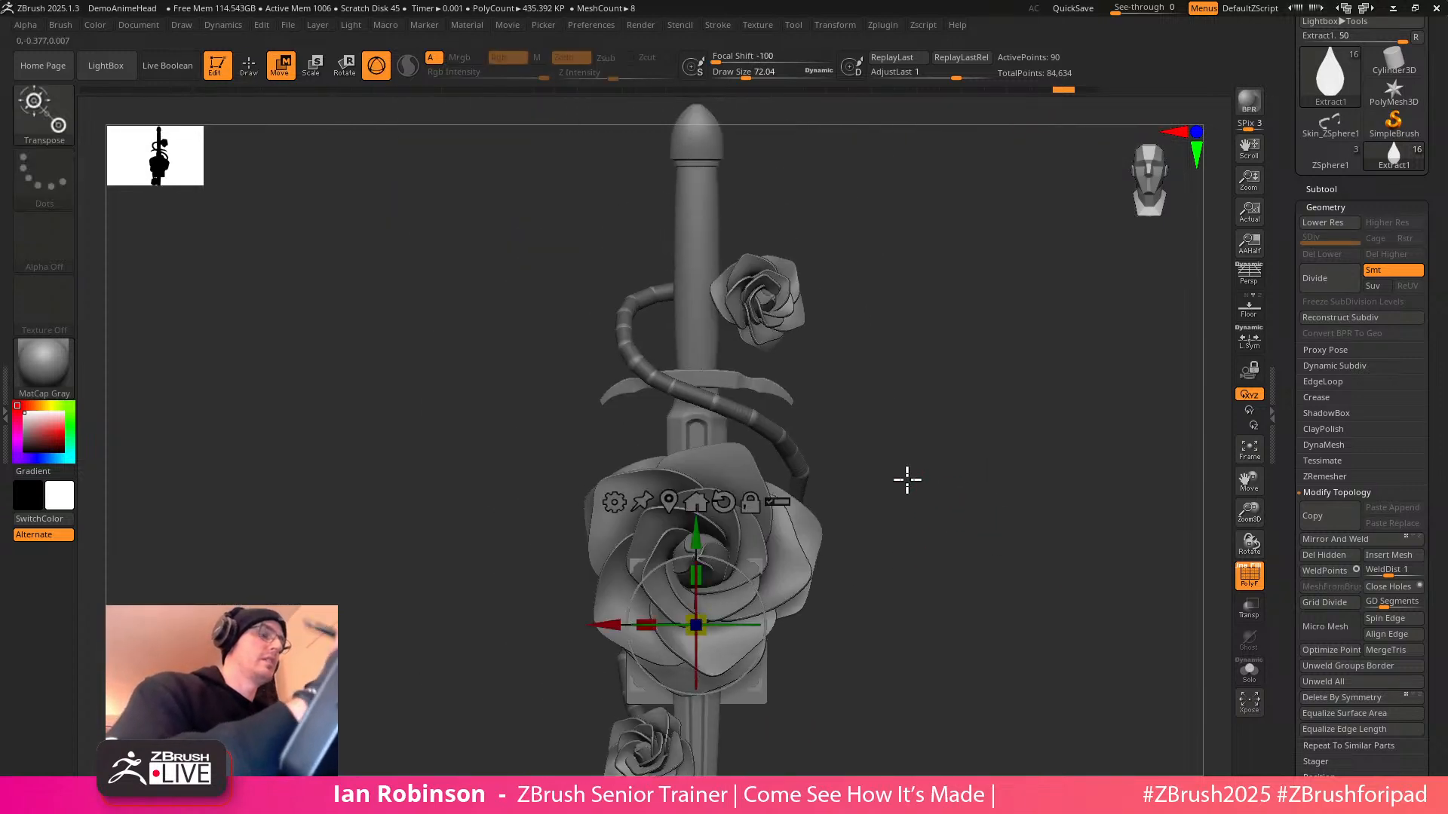
click(1322, 189)
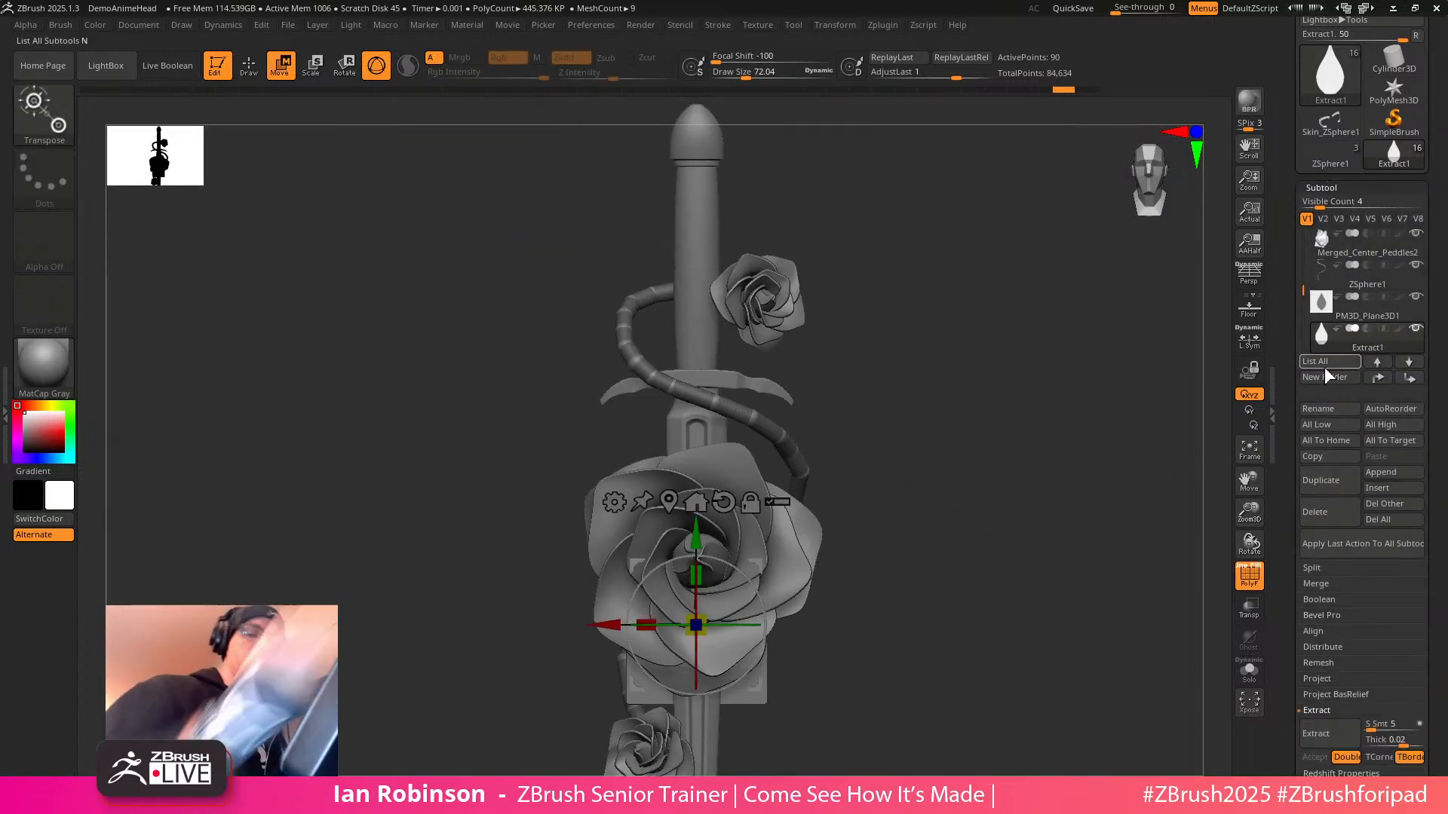
click(1330, 408)
text(Leaf)
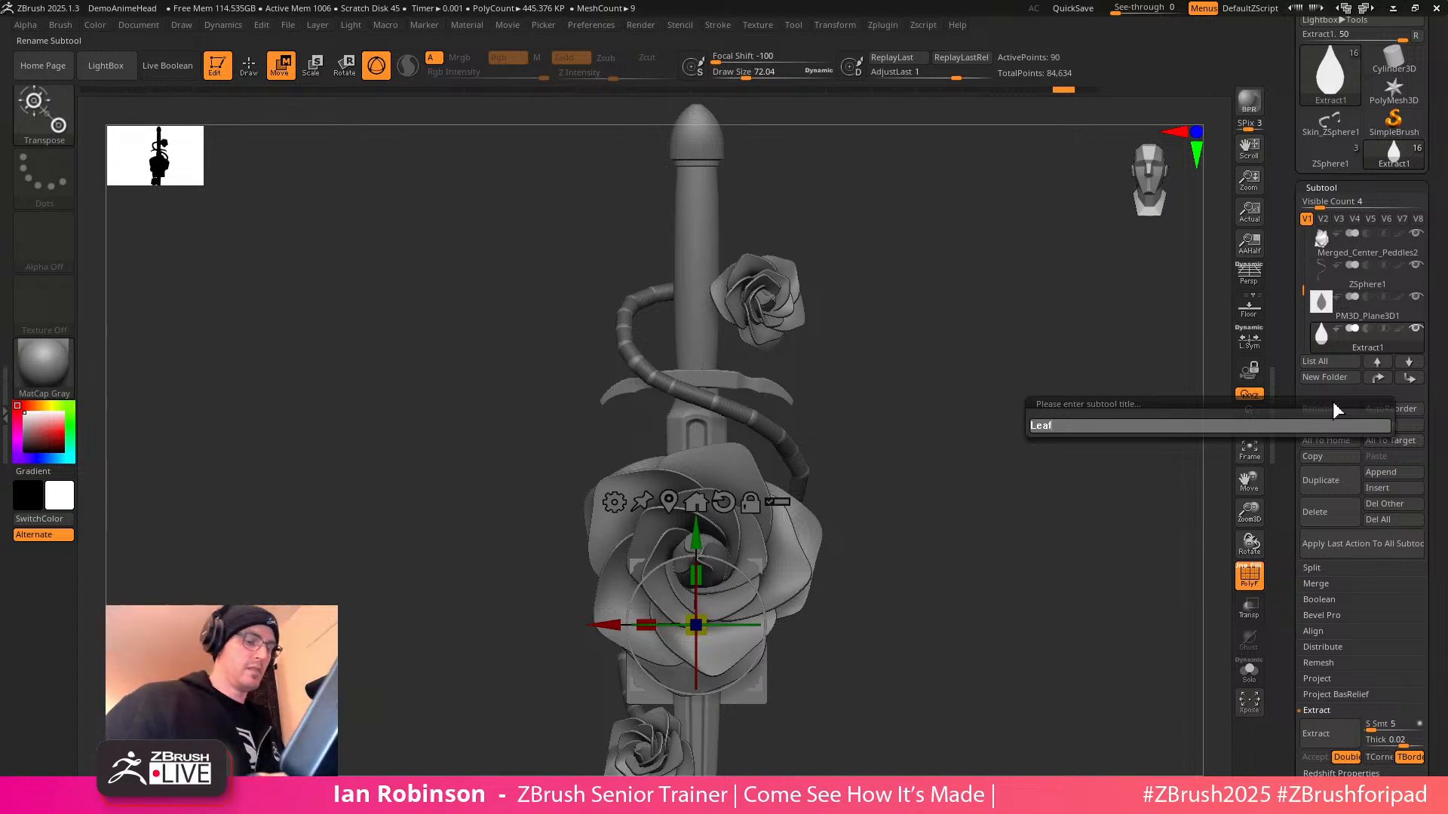
key(Return)
Move the leaf up the dagger and position it over the vine's upper loop, across from the small rose
drag(697, 535, 696, 244)
shift+drag(942, 287, 1007, 392)
drag(804, 332, 1085, 461)
drag(803, 414, 748, 414)
drag(812, 473, 704, 402)
drag(558, 592, 610, 613)
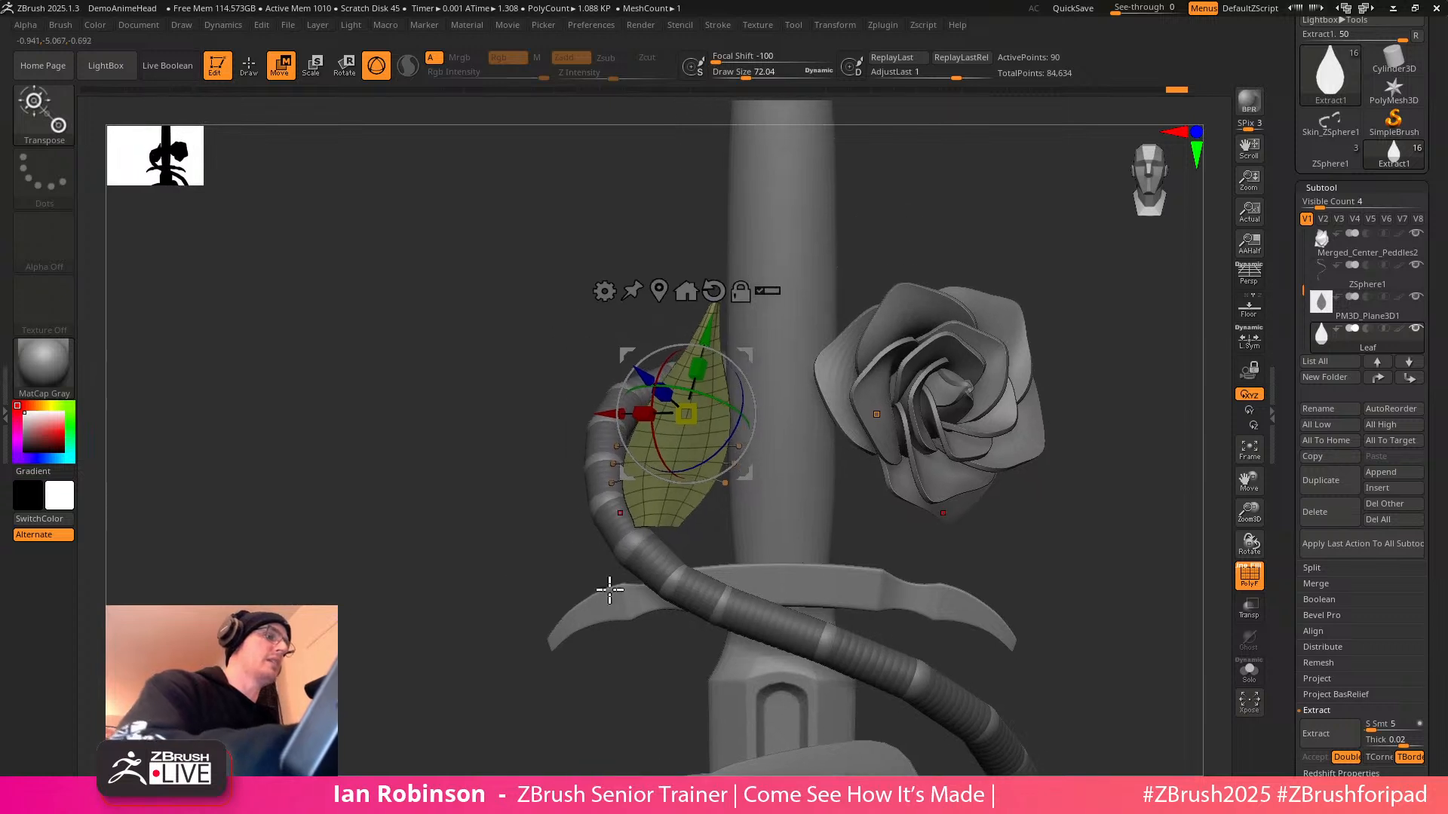
Rotate and reposition the leaf so its base meets the vine's upper loop and its tip points outward, away from the dagger
drag(745, 483, 587, 489)
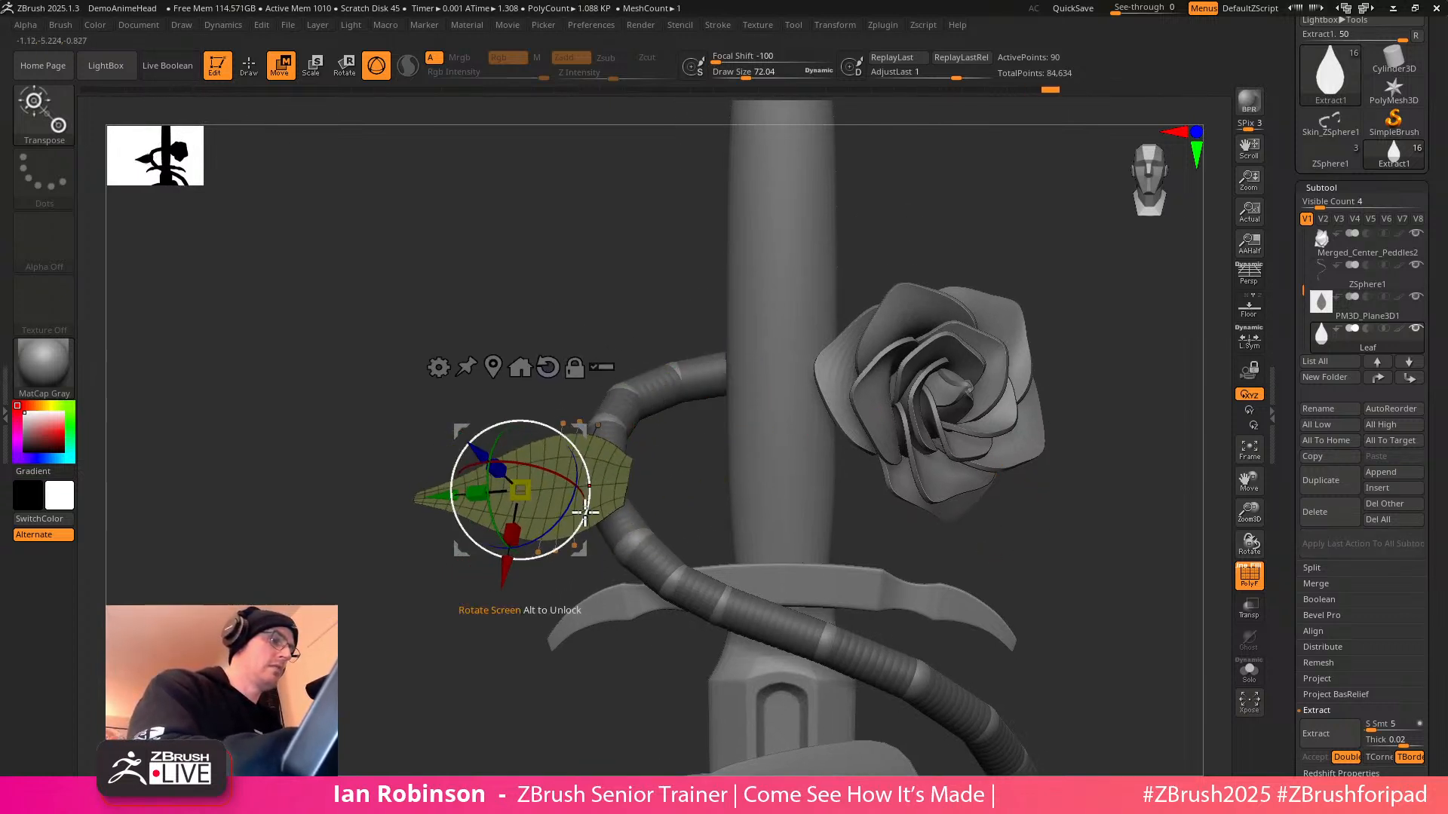
drag(576, 667, 592, 672)
drag(493, 503, 499, 453)
drag(574, 559, 546, 595)
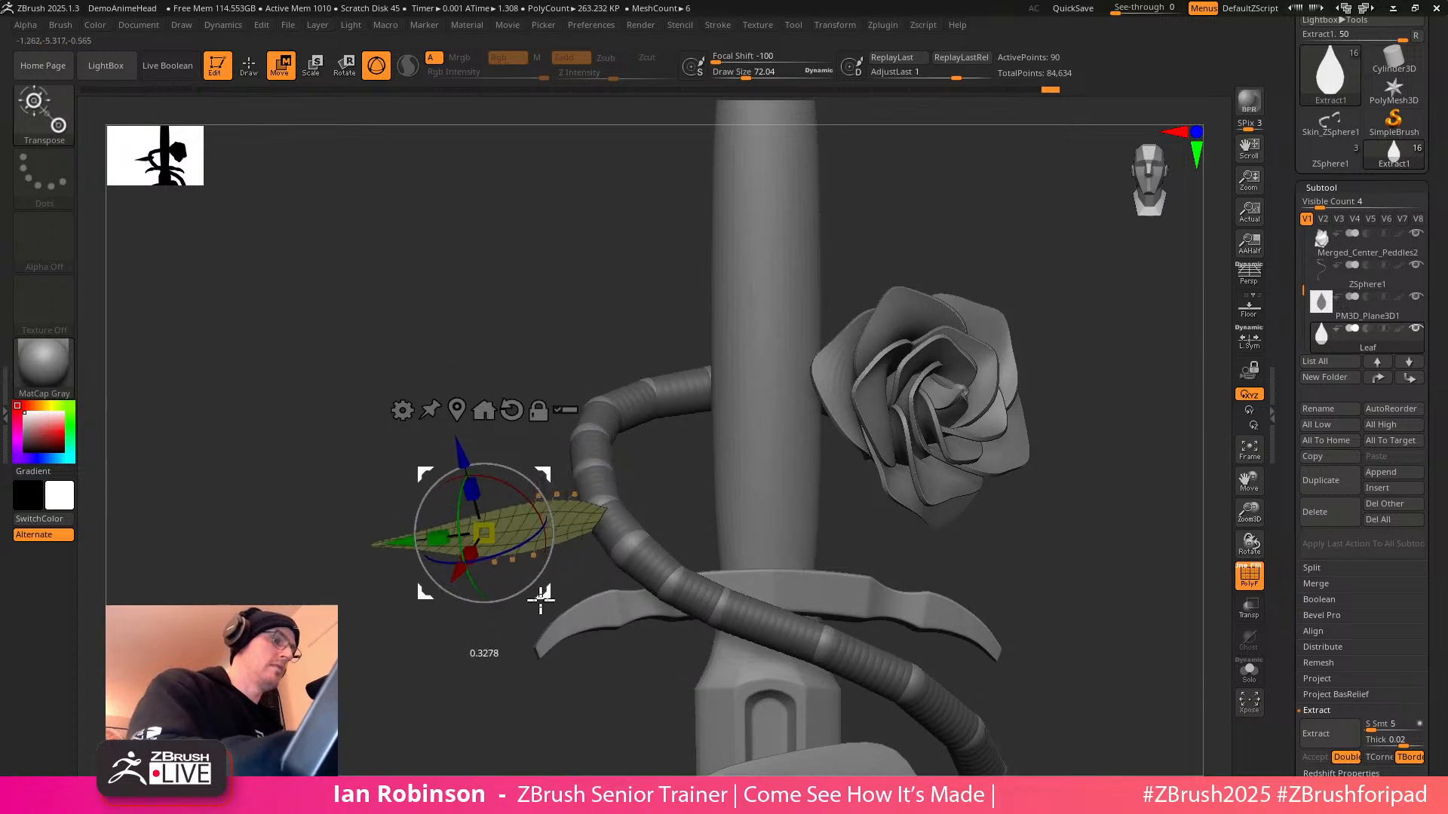
drag(666, 472, 682, 559)
drag(546, 587, 546, 405)
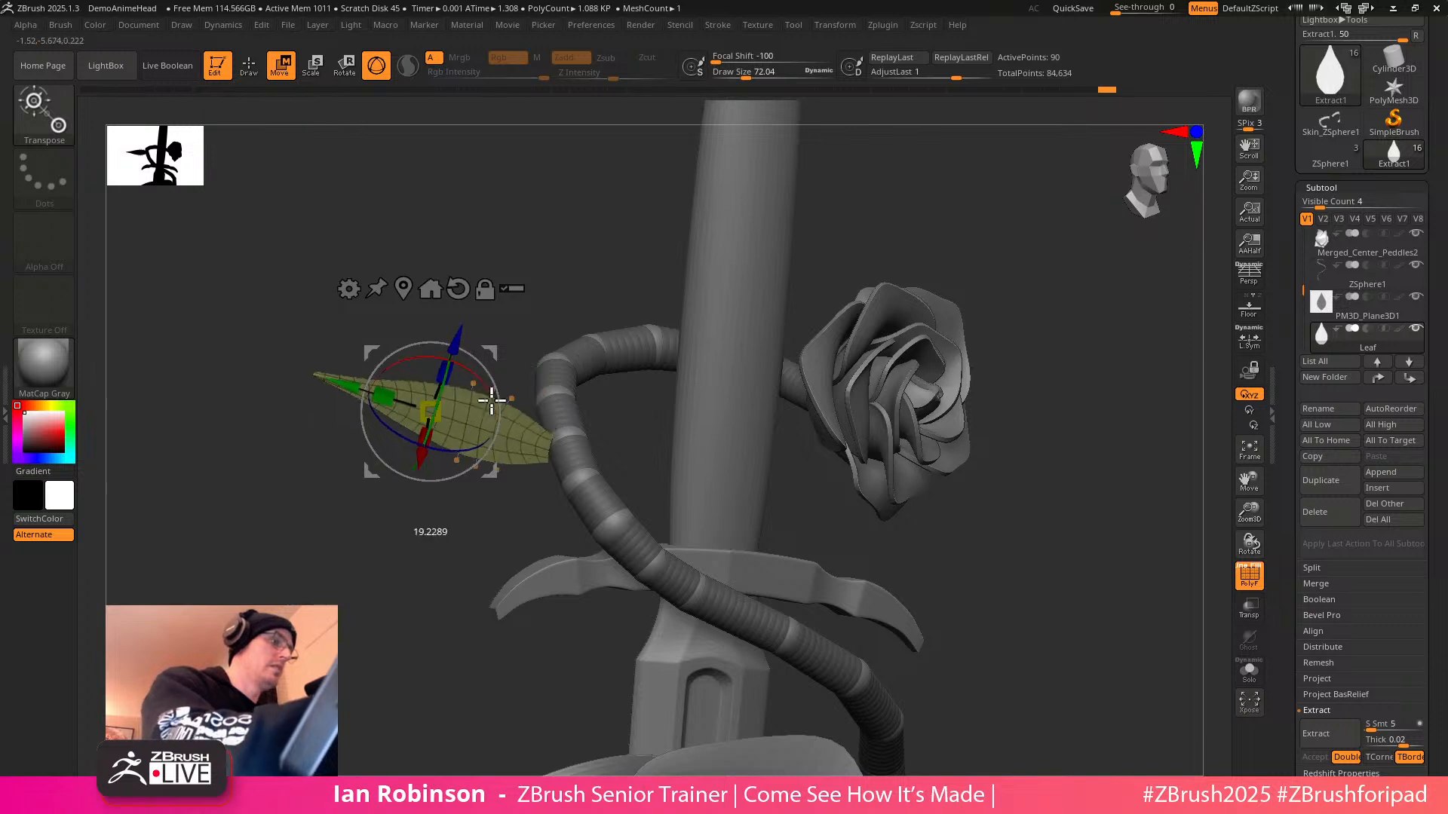
drag(494, 475, 632, 429)
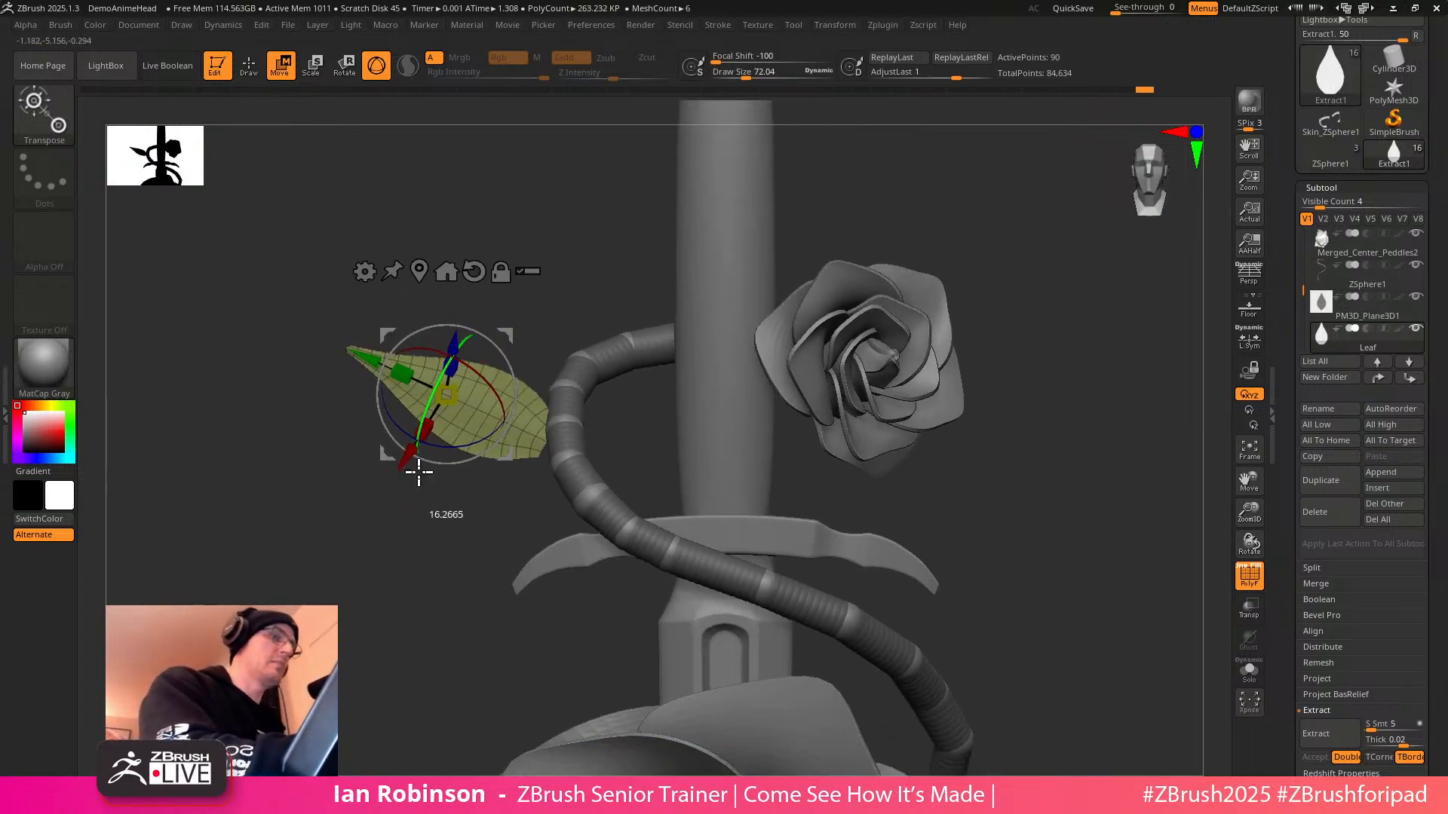
drag(488, 417, 514, 462)
Duplicate the leaf and place the copy behind the upper small rose, angled with its tip pointing up past the petals
alt+drag(947, 444, 1014, 431)
key(ctrl+shift+d)
drag(536, 491, 786, 365)
drag(1048, 264, 953, 367)
drag(1011, 377, 904, 426)
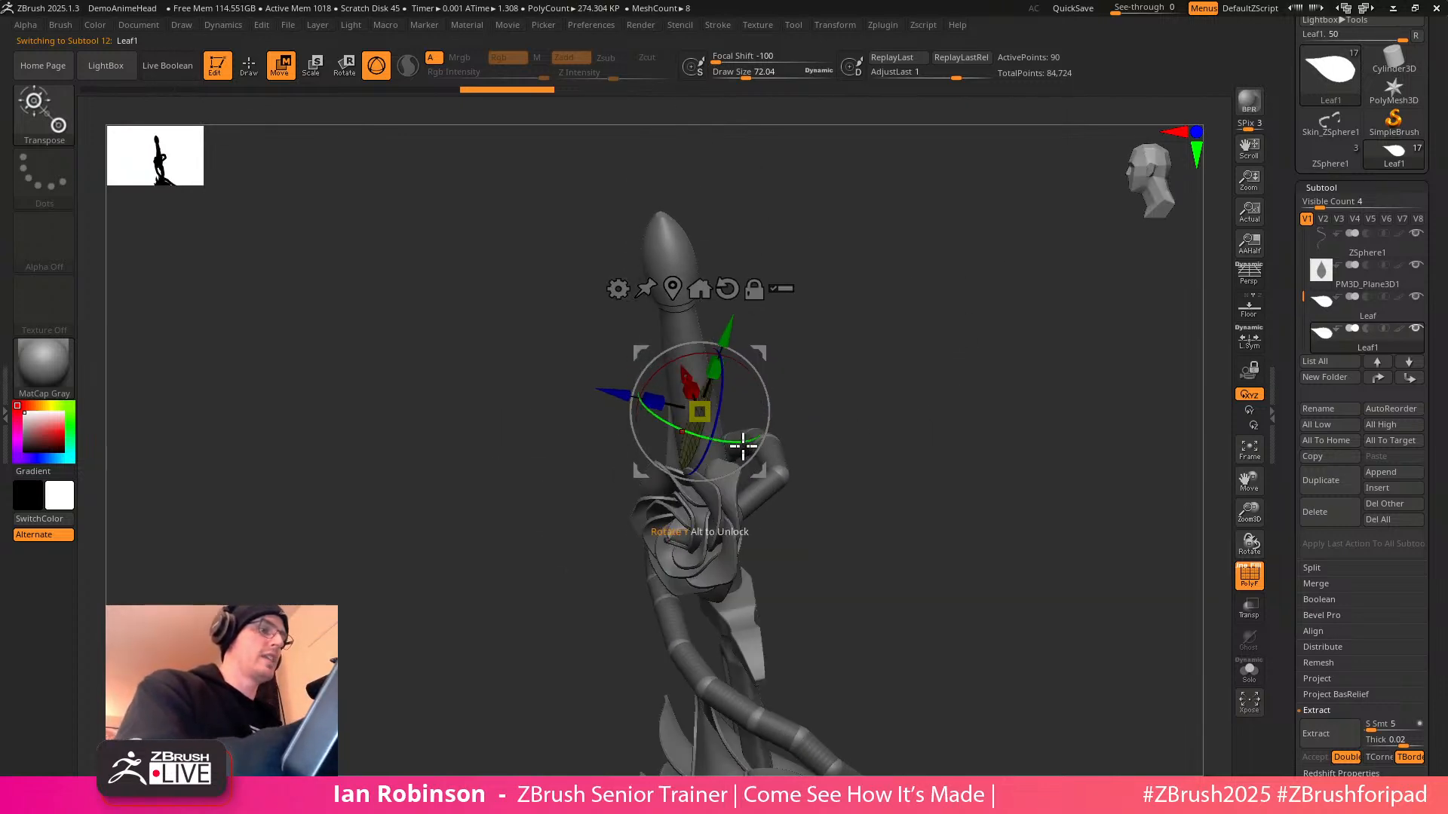
drag(766, 462, 835, 530)
alt+drag(973, 404, 924, 494)
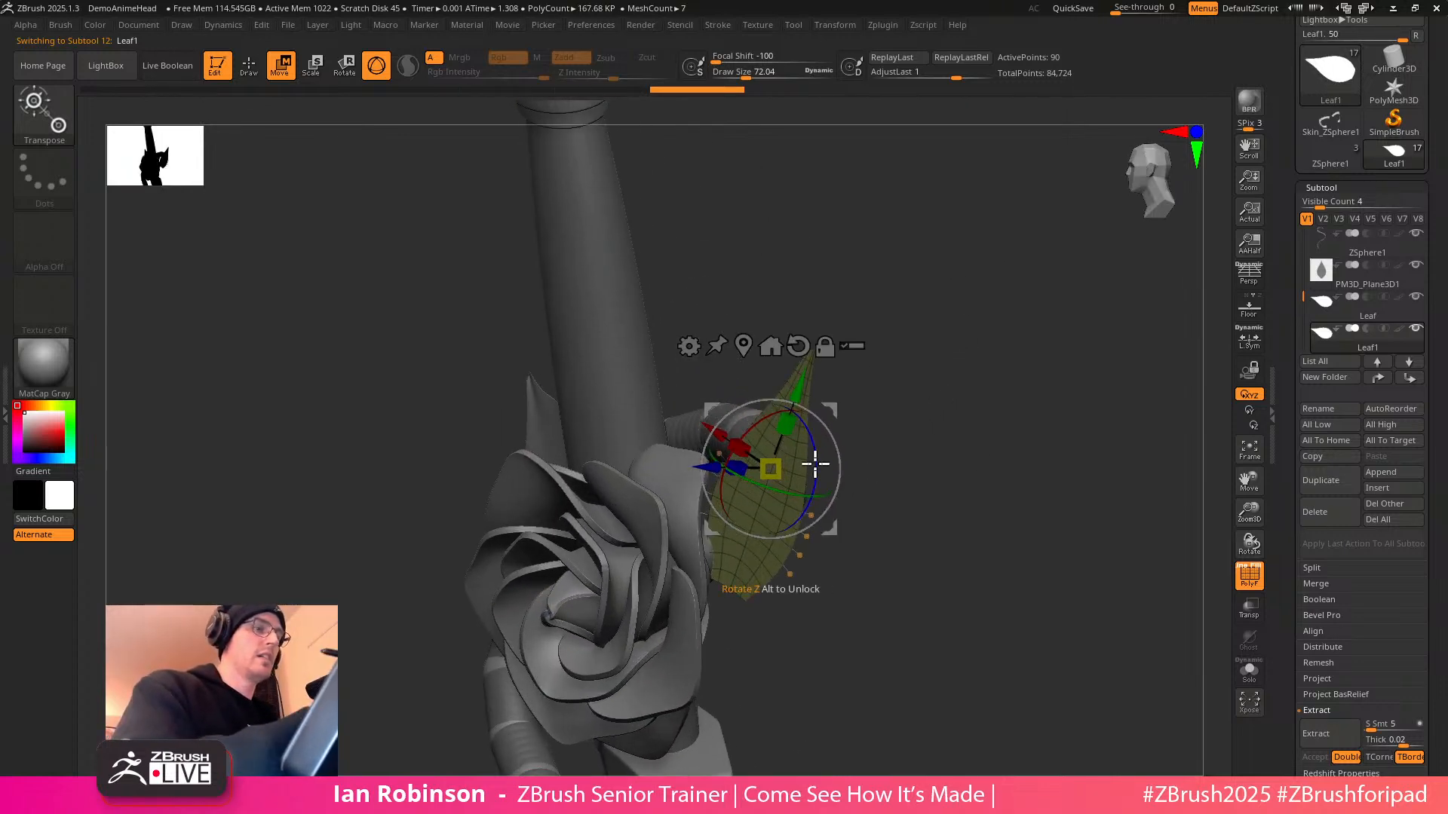
drag(959, 392, 973, 505)
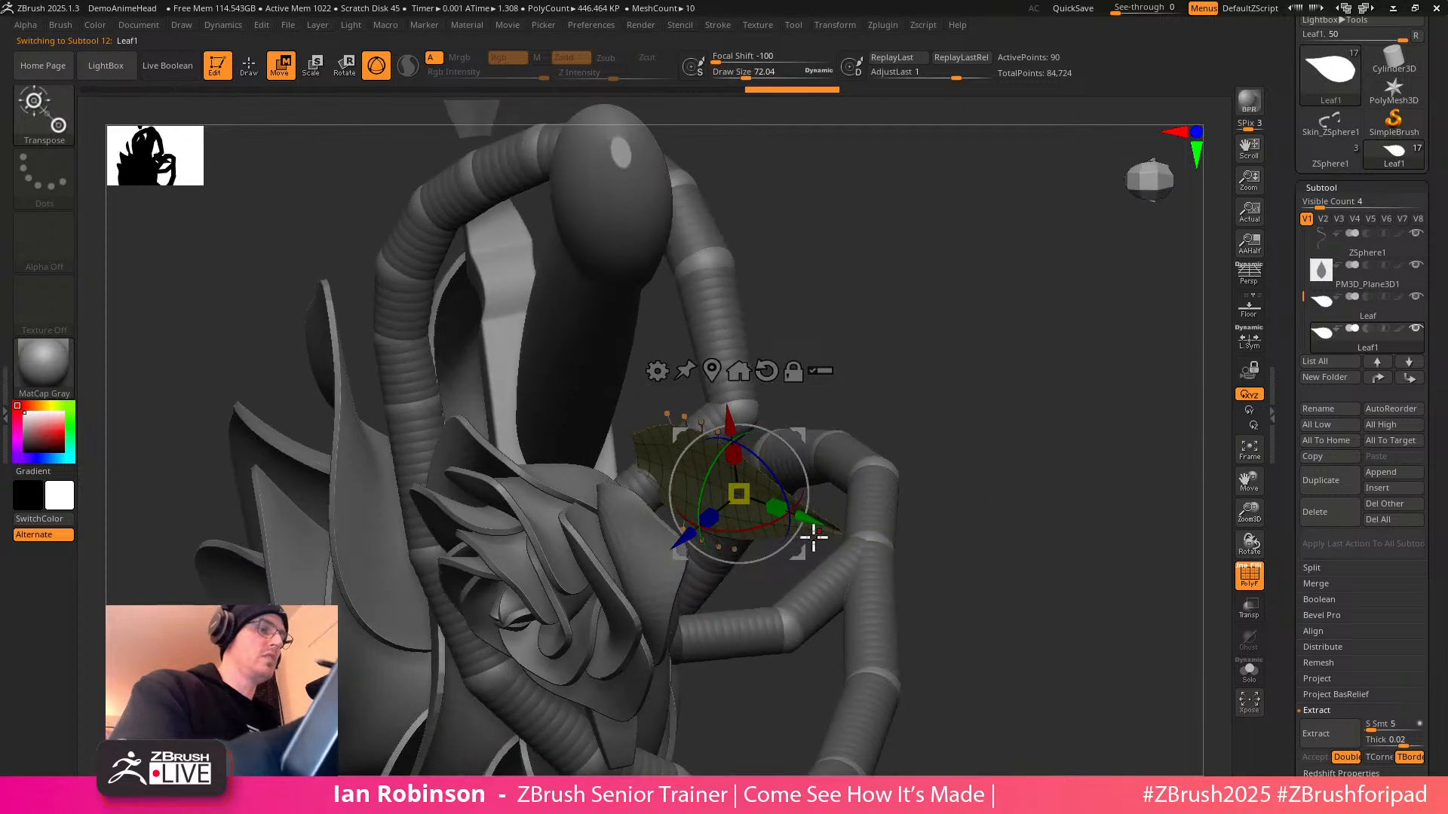
drag(990, 391, 972, 321)
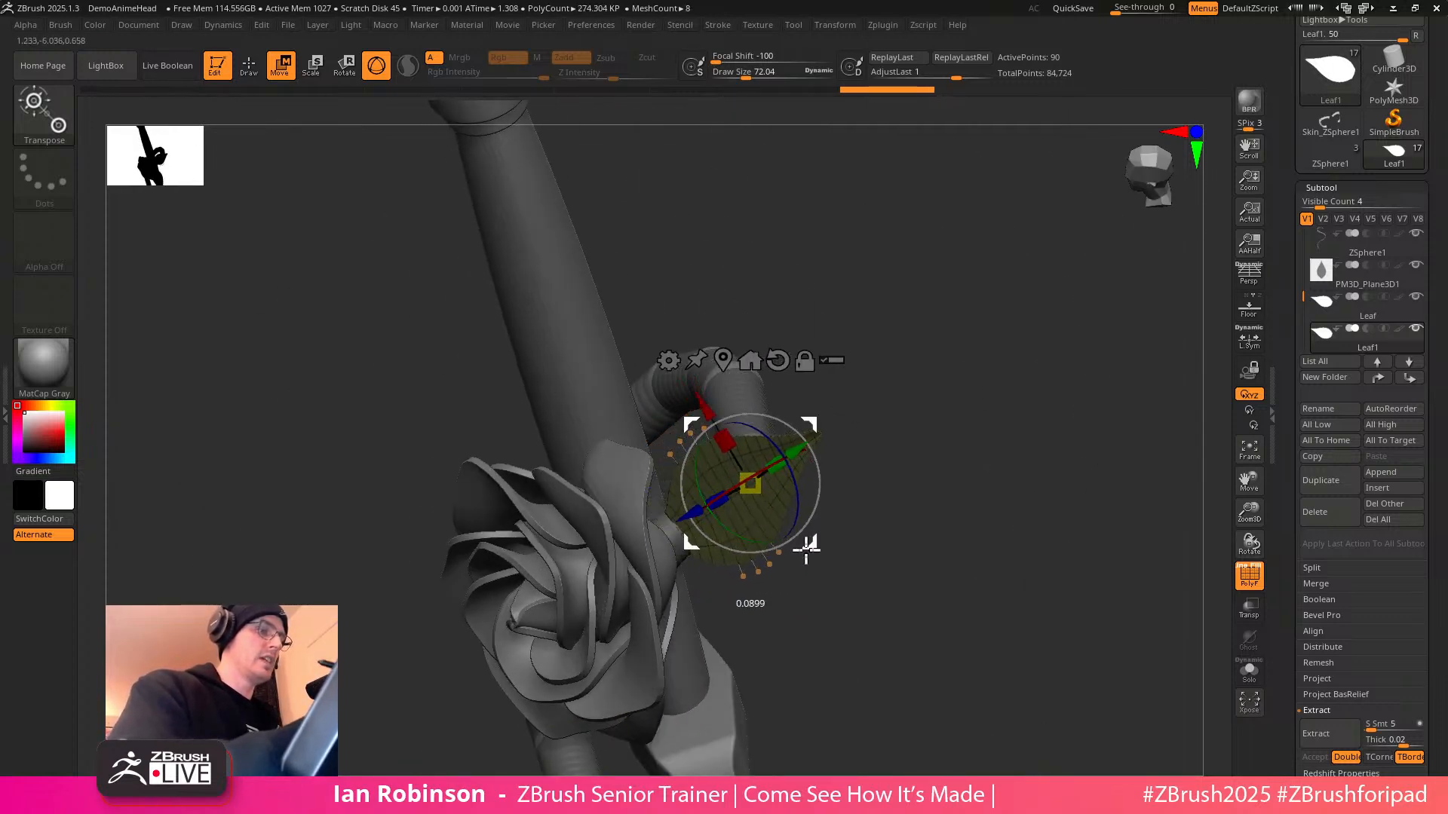
drag(861, 513, 964, 394)
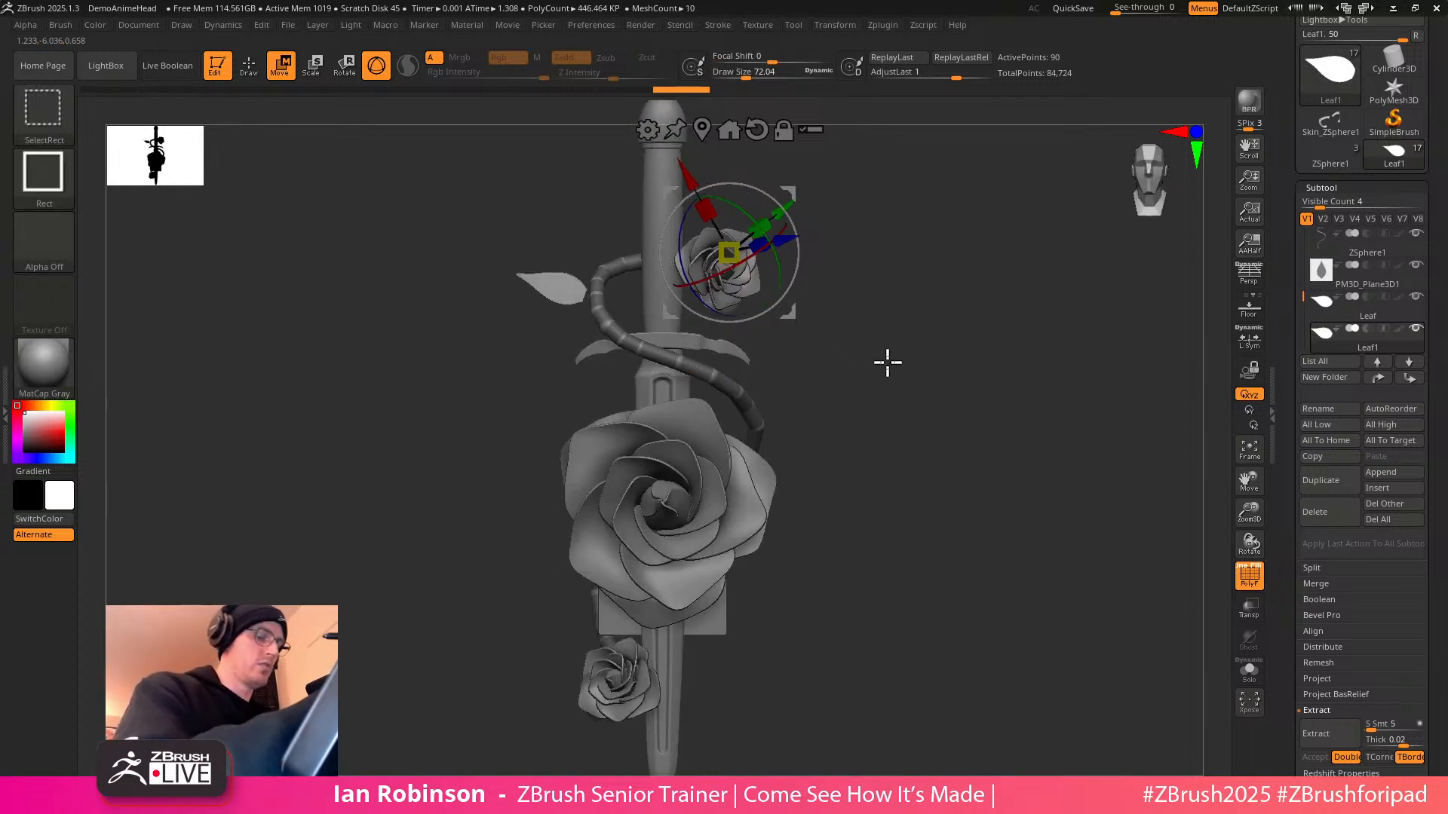
Duplicate the upper rose's leaf and attach the copy to the vine beside the crossguard, pointing away from the dagger
key(ctrl+shift+d)
drag(791, 313, 855, 455)
alt+drag(937, 417, 882, 430)
alt+drag(882, 430, 698, 349)
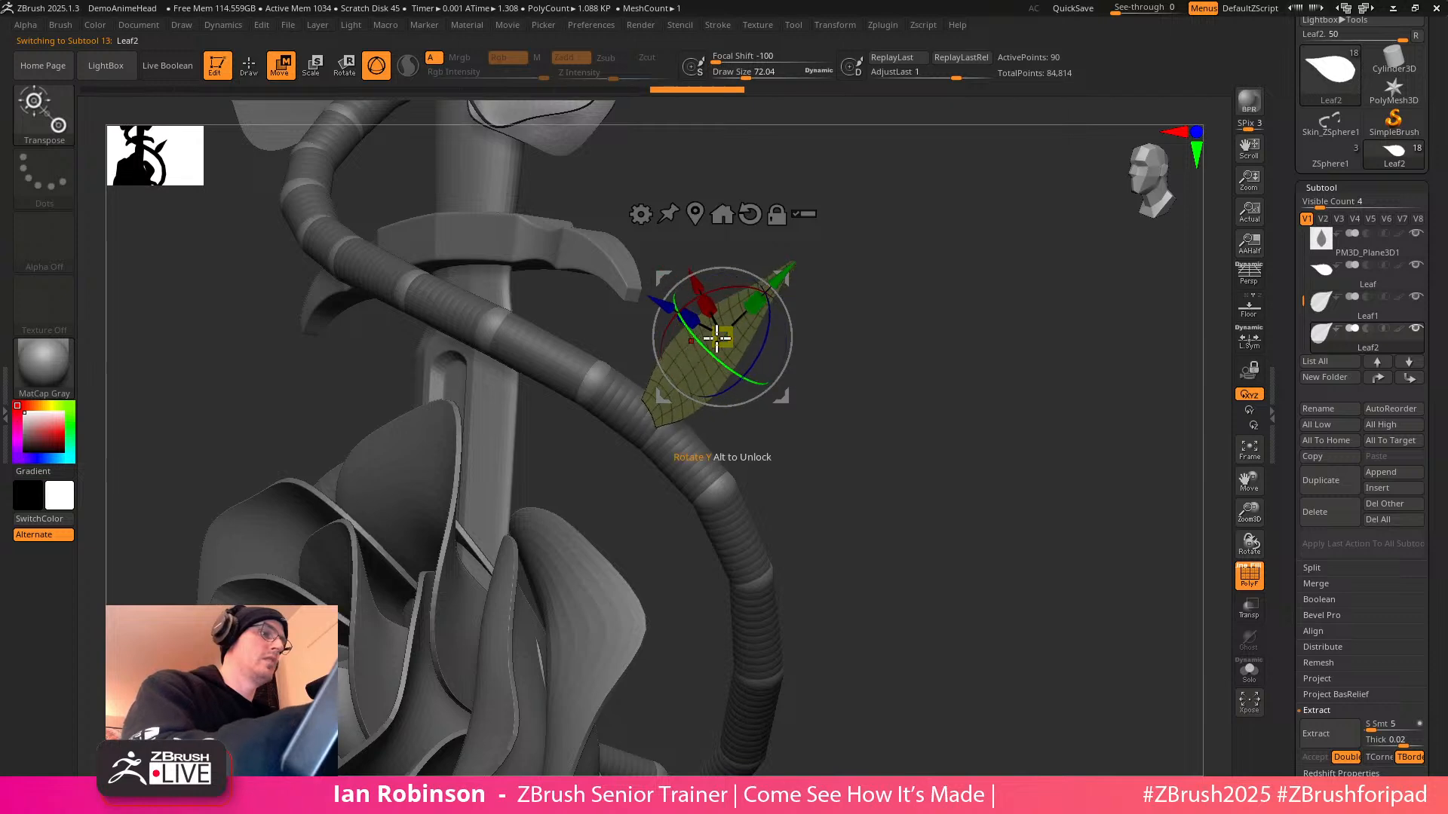
drag(808, 369, 854, 371)
drag(682, 354, 701, 307)
drag(739, 377, 709, 380)
drag(856, 371, 782, 393)
alt+drag(872, 405, 908, 397)
alt+drag(952, 465, 935, 434)
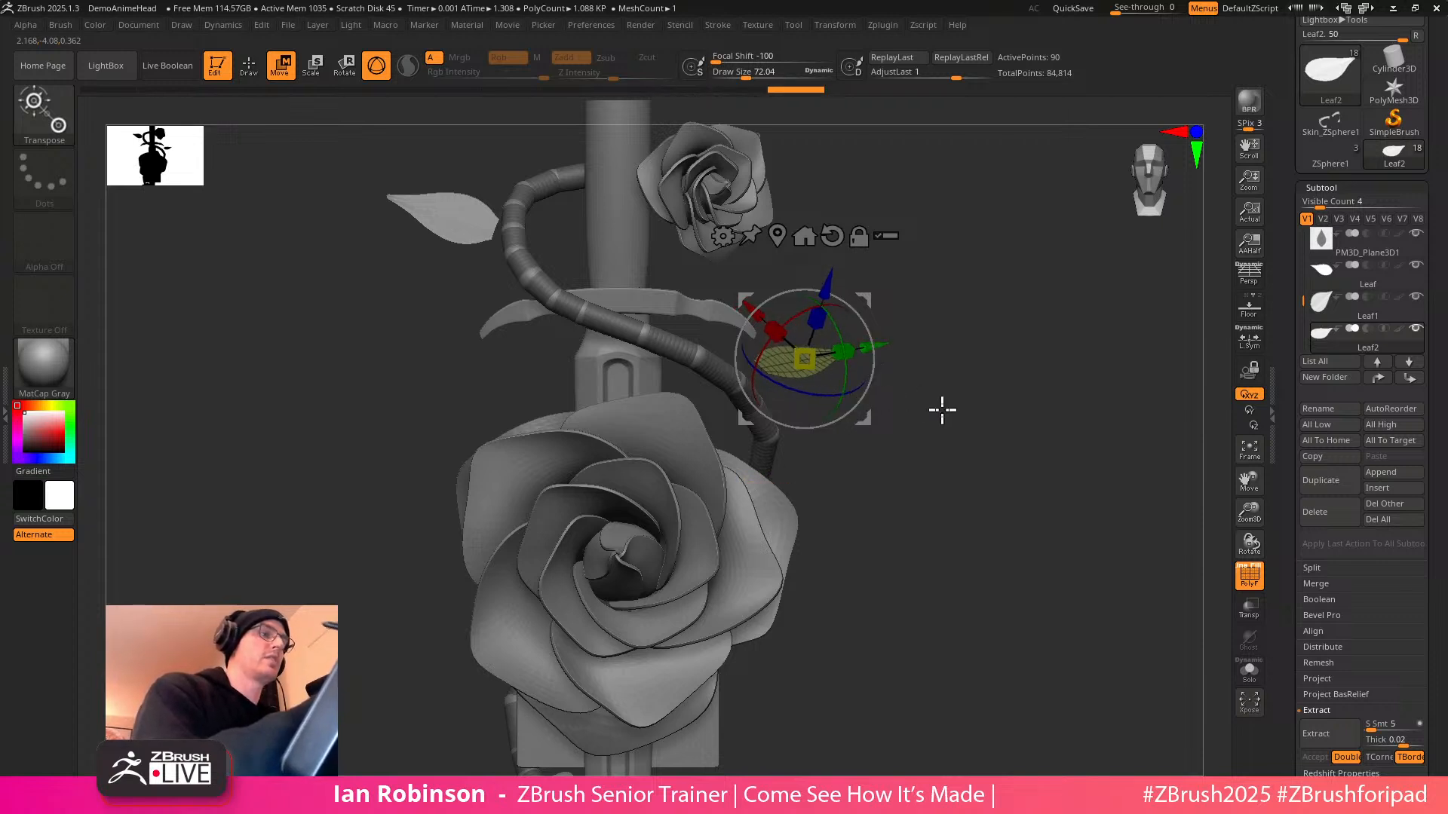
Duplicate the crossguard-side leaf, rotate the copy and move it down to the lower small rose
alt+drag(921, 405, 999, 381)
key(ctrl+shift+d)
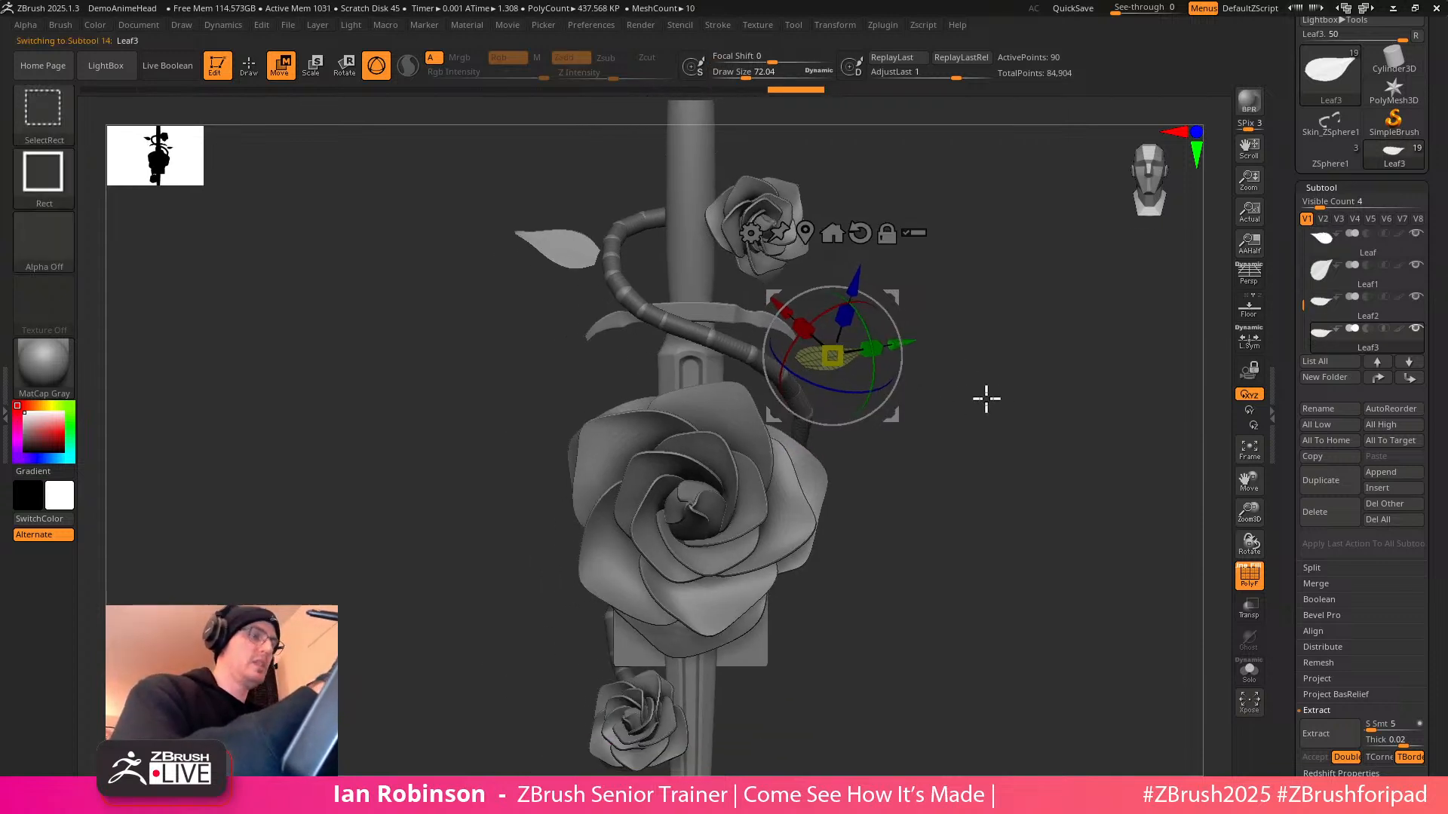
drag(890, 385, 988, 353)
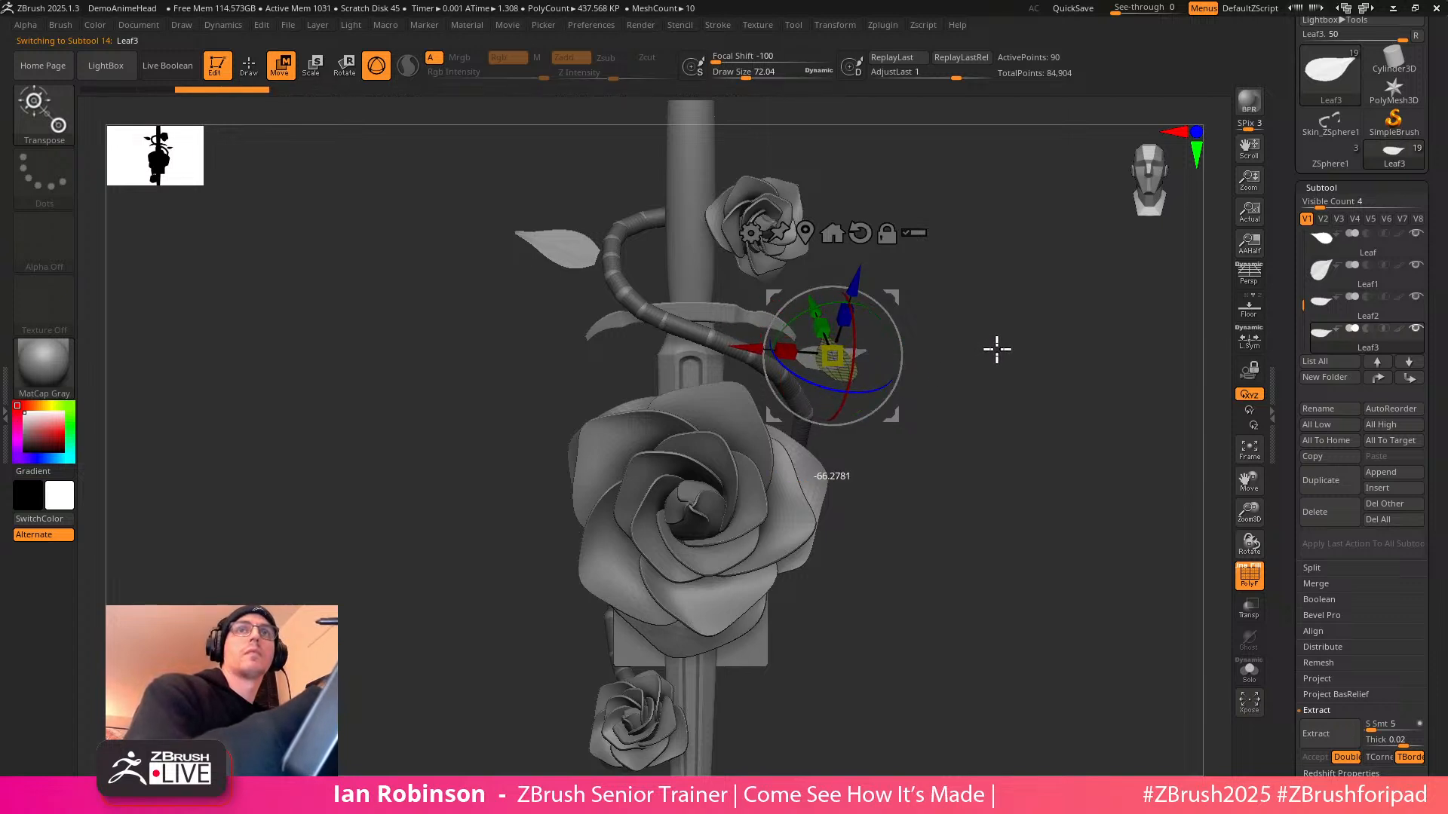
drag(999, 349, 1080, 311)
drag(893, 418, 609, 738)
drag(568, 635, 546, 724)
Turn the lower leaf tip-down and seat its base under the vine just behind the lower small rose
alt+drag(946, 483, 636, 623)
drag(897, 588, 928, 559)
alt+drag(927, 559, 983, 459)
drag(682, 530, 664, 632)
drag(875, 591, 1010, 452)
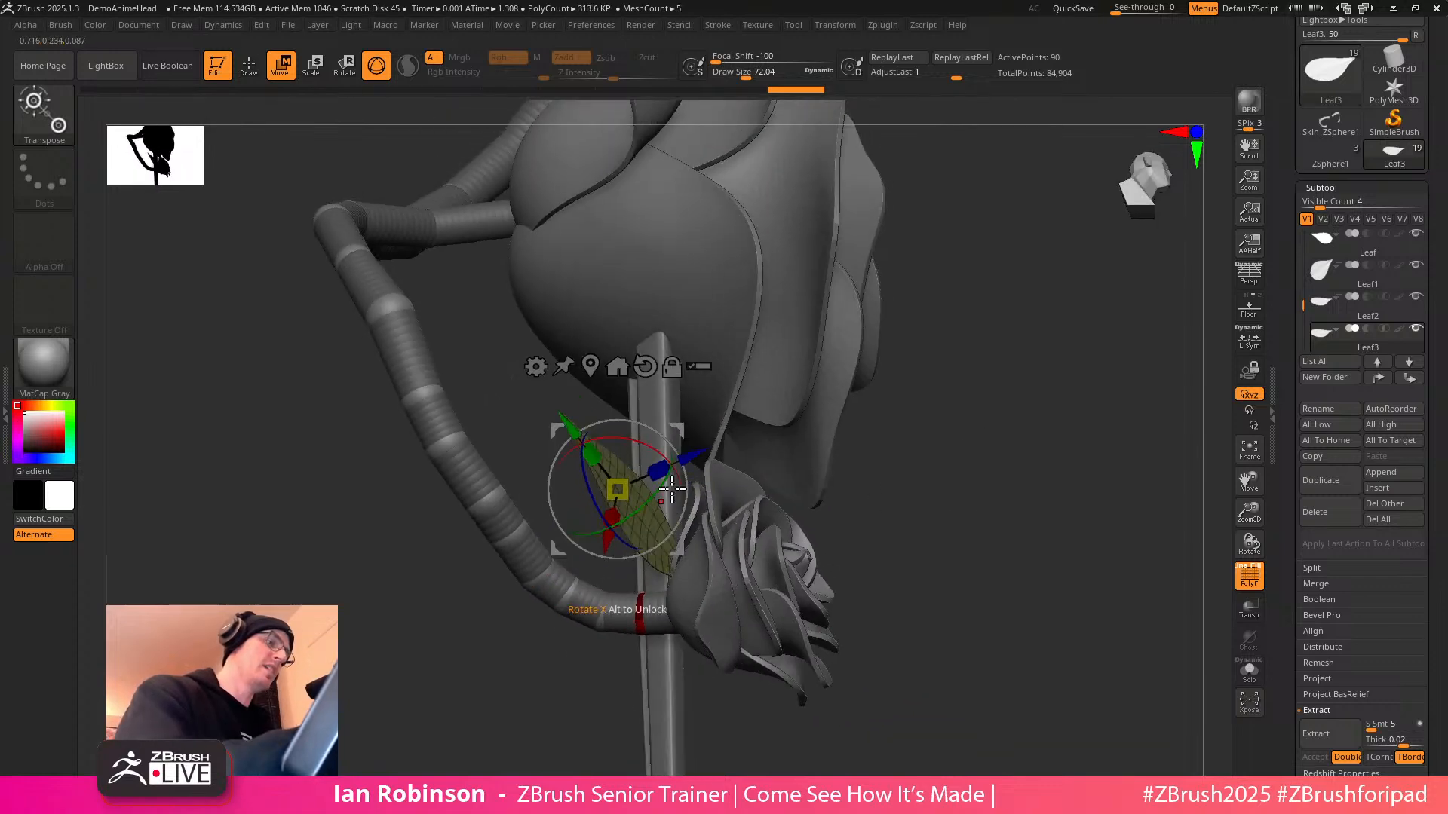
drag(675, 553, 923, 454)
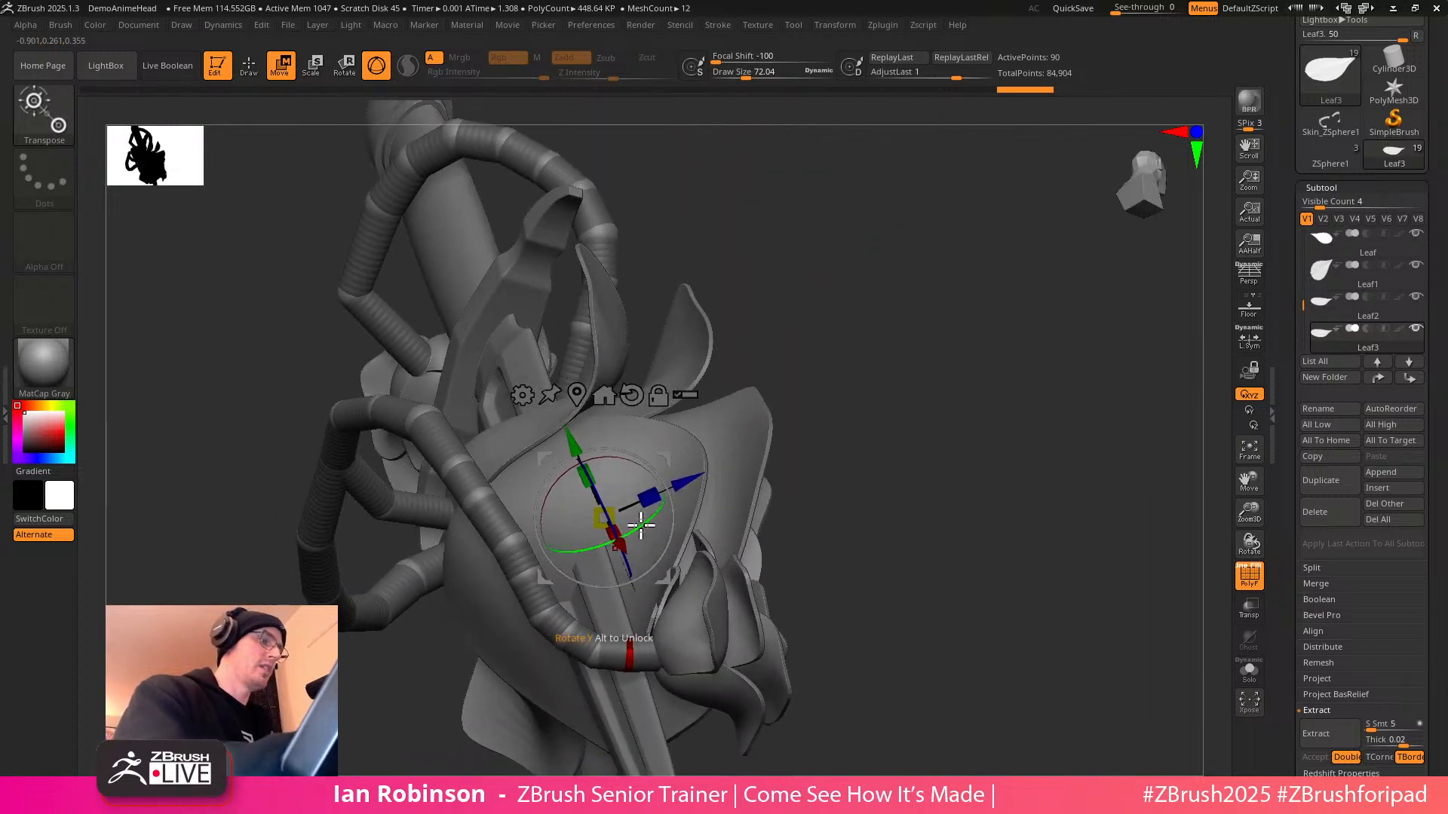
drag(644, 525, 725, 520)
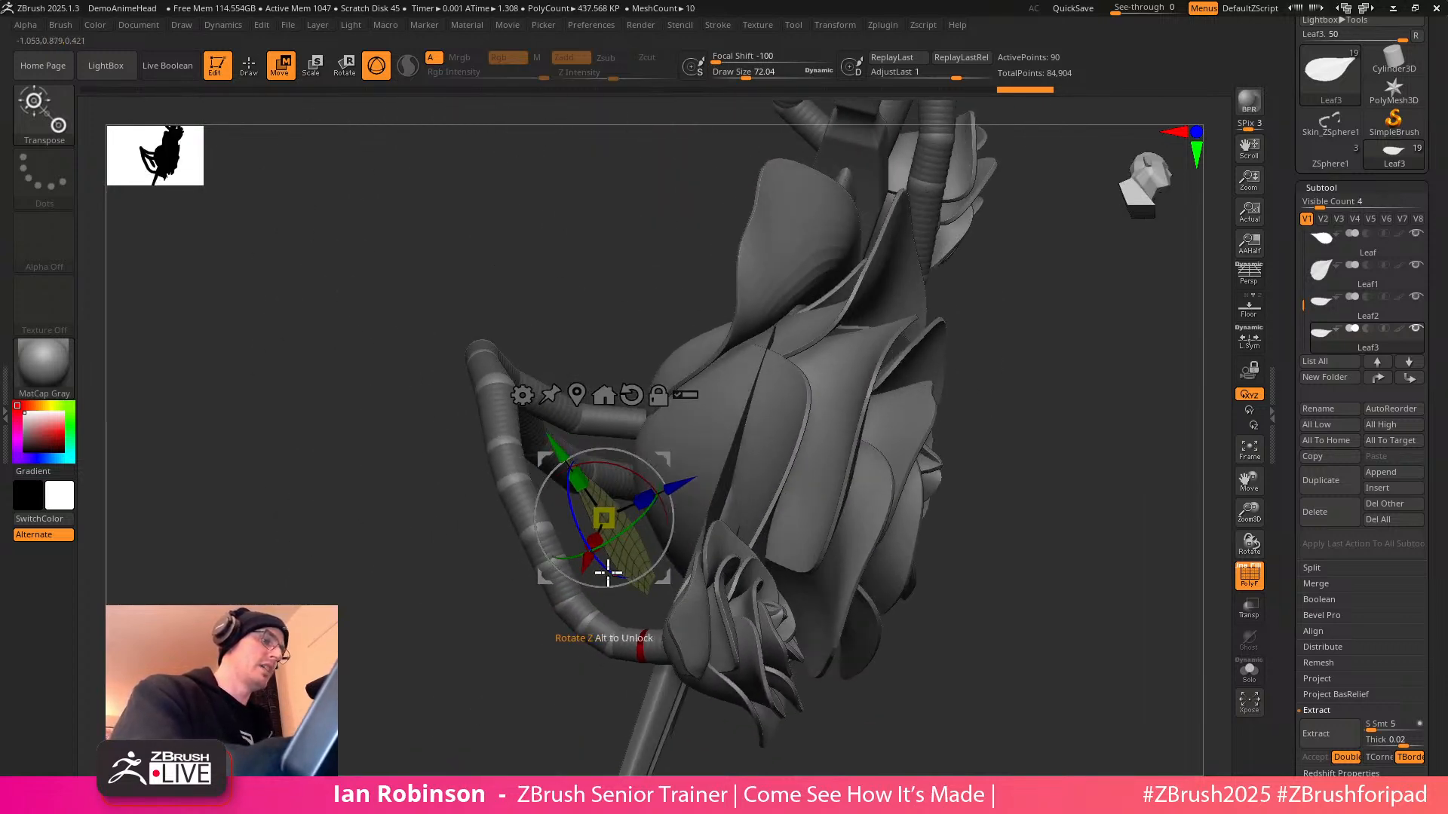
drag(718, 628, 683, 633)
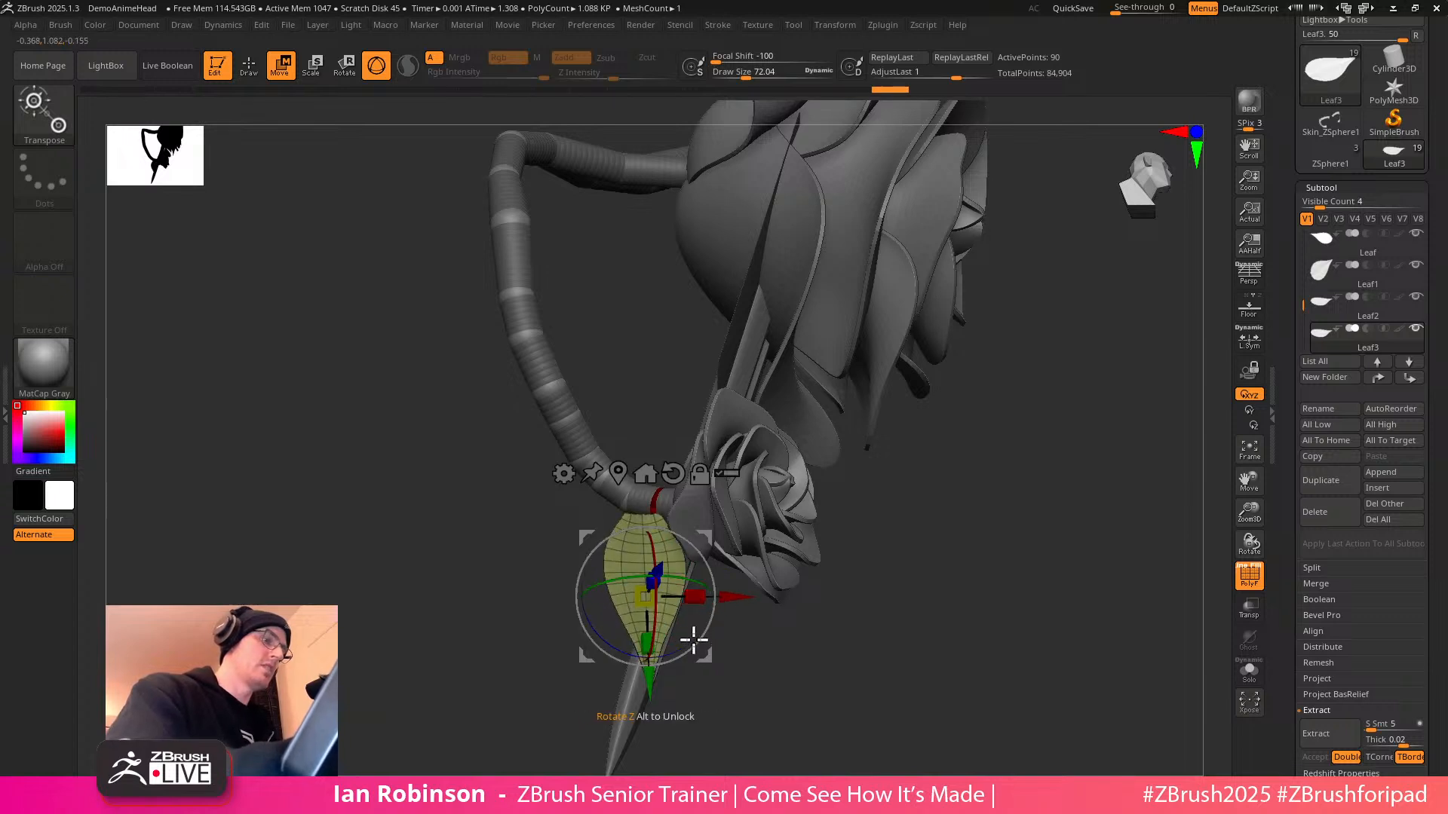
drag(678, 637, 618, 596)
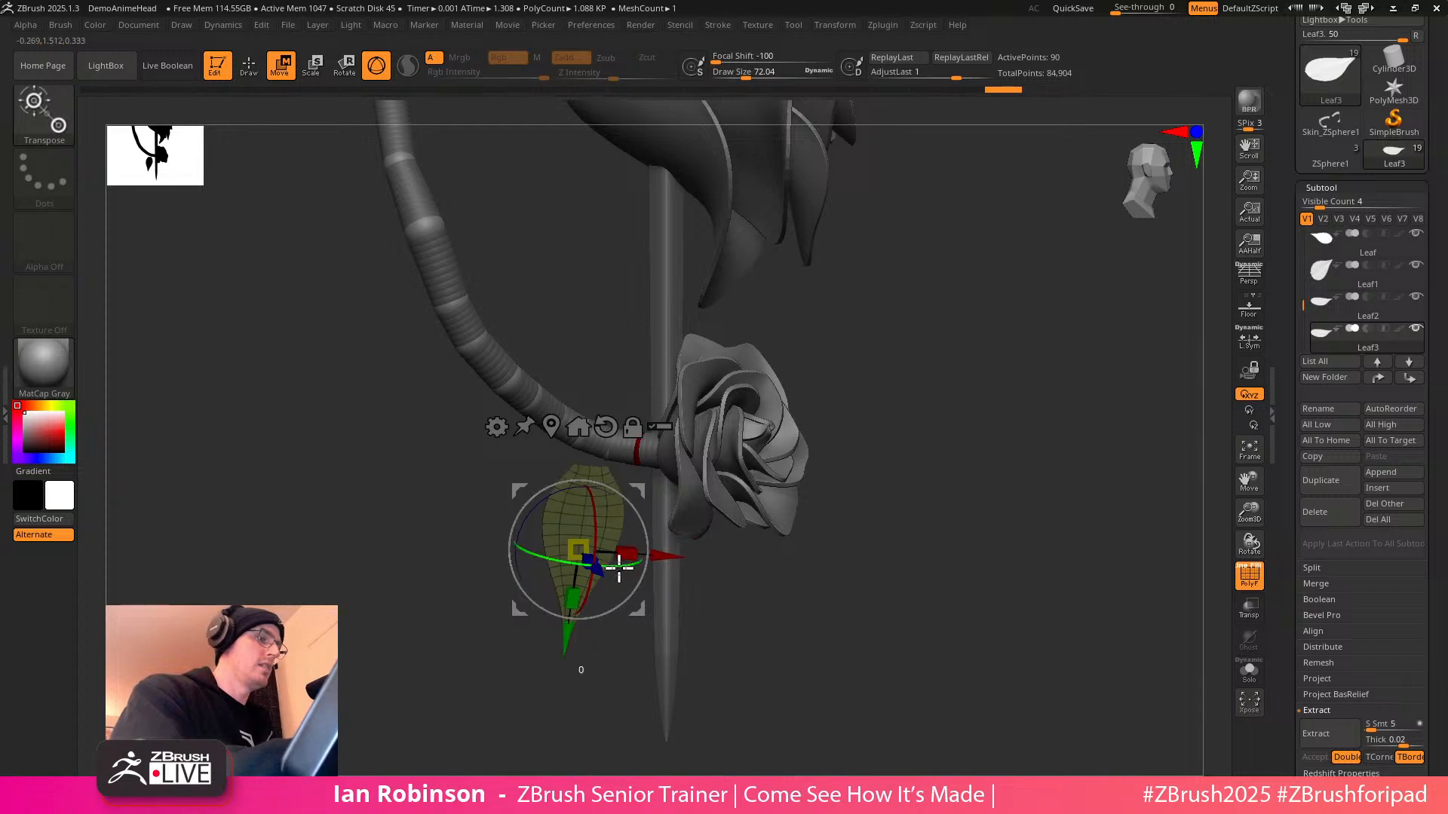
Refine the lower leaf's tilt so it angles down and outward from behind the small rose
key(q)
mouse_move(867, 460)
mouse_down()
mouse_move(950, 449)
mouse_move(911, 510)
mouse_move(930, 468)
mouse_move(973, 479)
mouse_move(979, 527)
mouse_move(963, 511)
mouse_move(1014, 542)
mouse_move(814, 685)
mouse_up()
key(w)
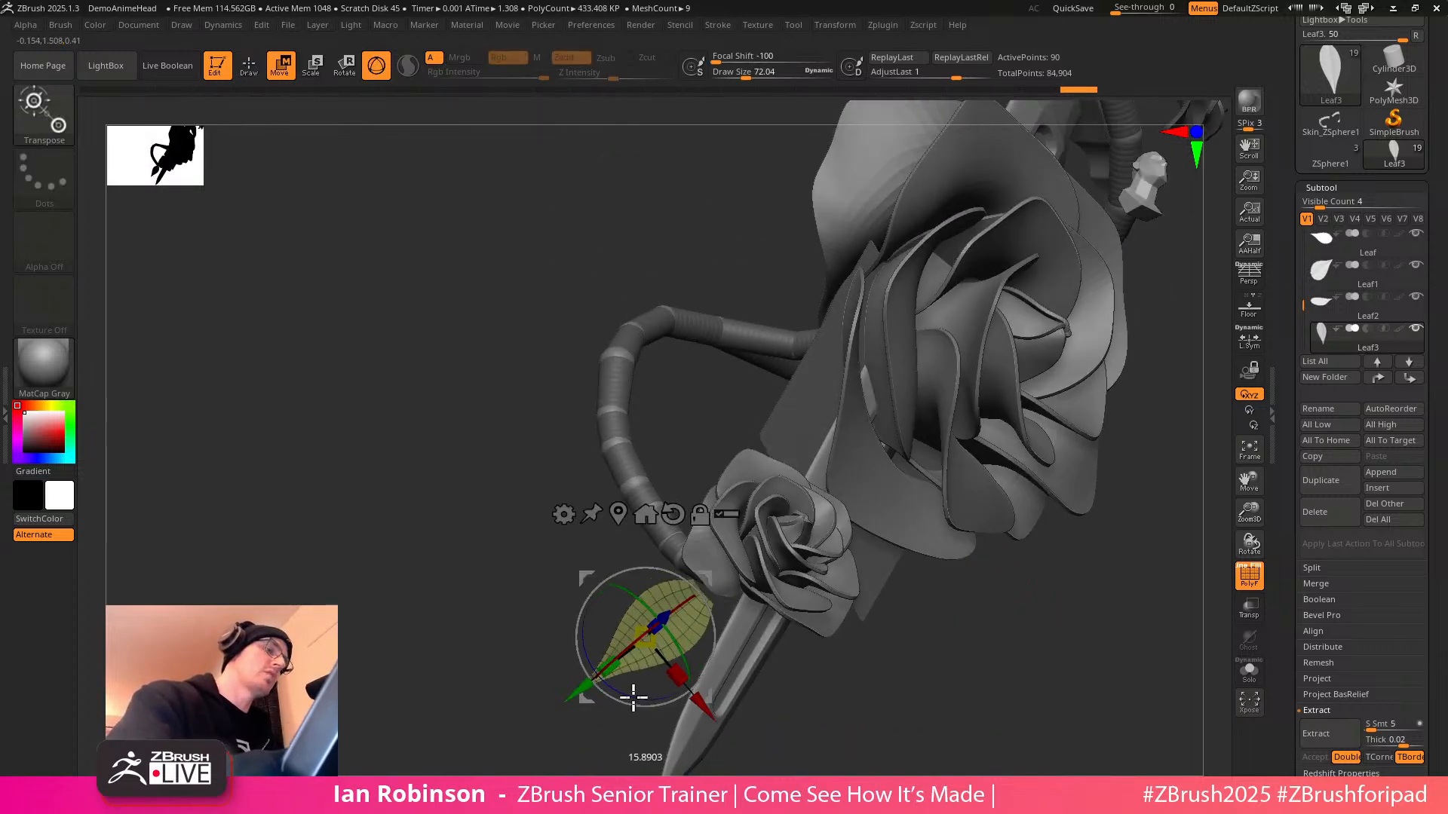
drag(714, 676, 688, 664)
key(q)
mouse_move(1011, 637)
mouse_down()
mouse_move(1021, 604)
mouse_move(998, 575)
mouse_move(965, 618)
mouse_move(1017, 607)
mouse_move(979, 569)
mouse_move(986, 672)
mouse_up()
Select the leaf behind the upper small rose and nudge it so its tip shows beyond the petals from the front
drag(1012, 424, 786, 352)
alt+click(727, 427)
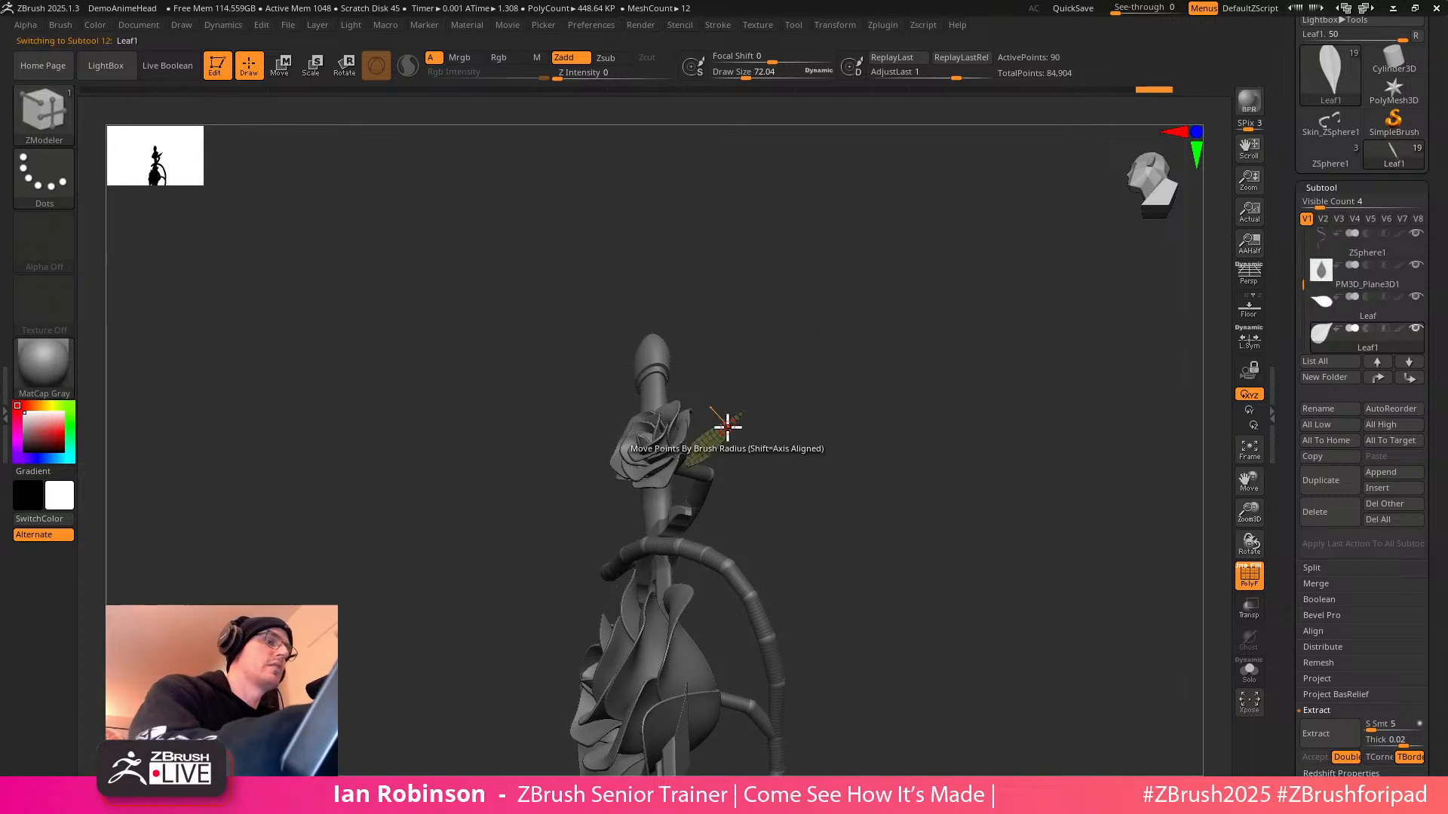
alt+drag(879, 369, 898, 443)
key(w)
alt+drag(942, 290, 937, 566)
drag(773, 379, 799, 343)
key(q)
mouse_move(917, 346)
mouse_down()
mouse_move(1036, 452)
mouse_move(1017, 478)
mouse_up()
key(f)
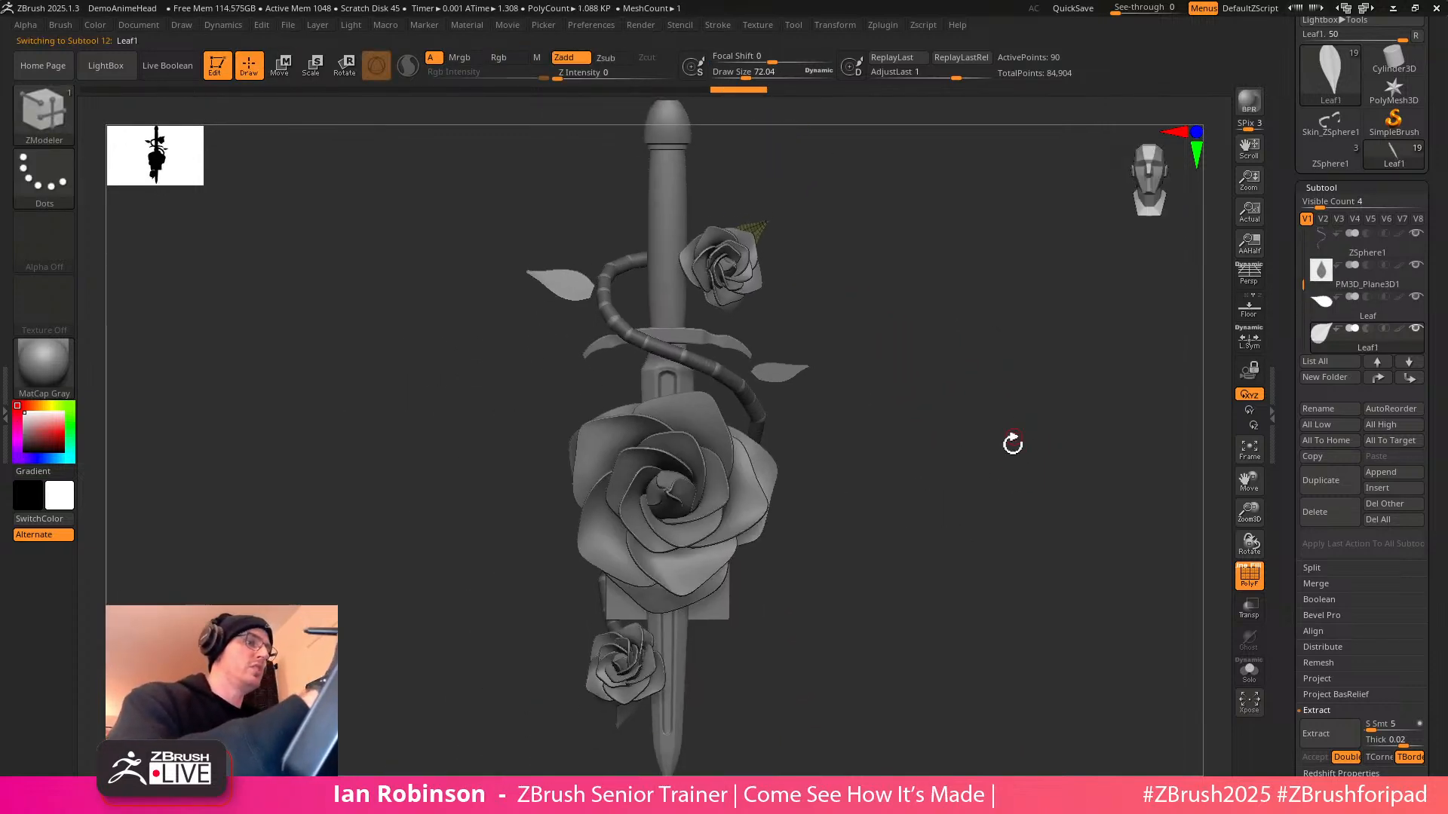
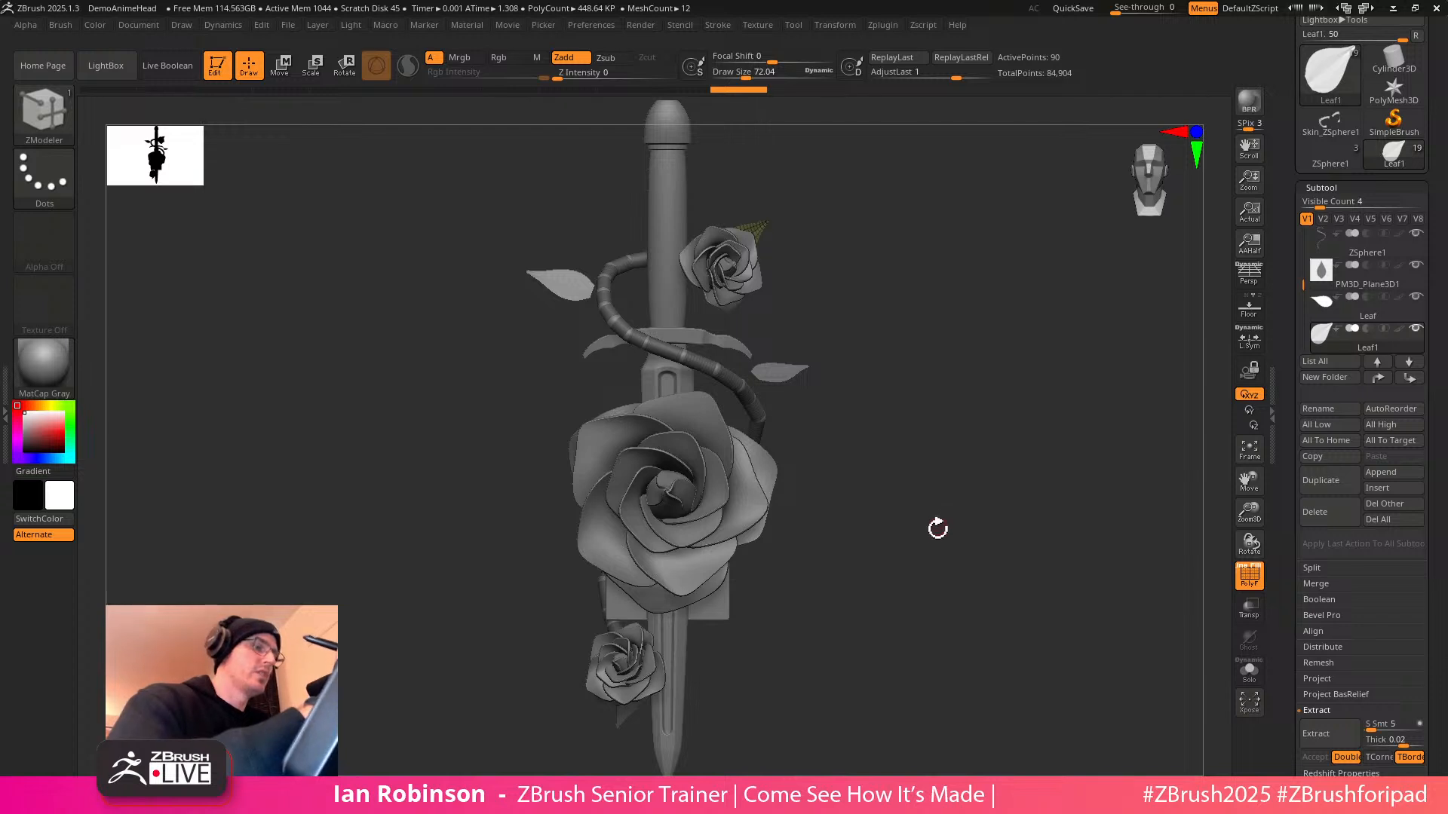
Duplicate the upper rose's leaf, move the copy down toward the large rose and hide the PM3D_Plane3D1 subtool
mouse_move(920, 554)
mouse_down()
mouse_move(892, 530)
mouse_move(908, 530)
mouse_up()
key(ctrl+shift+d)
key(w)
drag(831, 336, 789, 510)
drag(950, 407, 1010, 422)
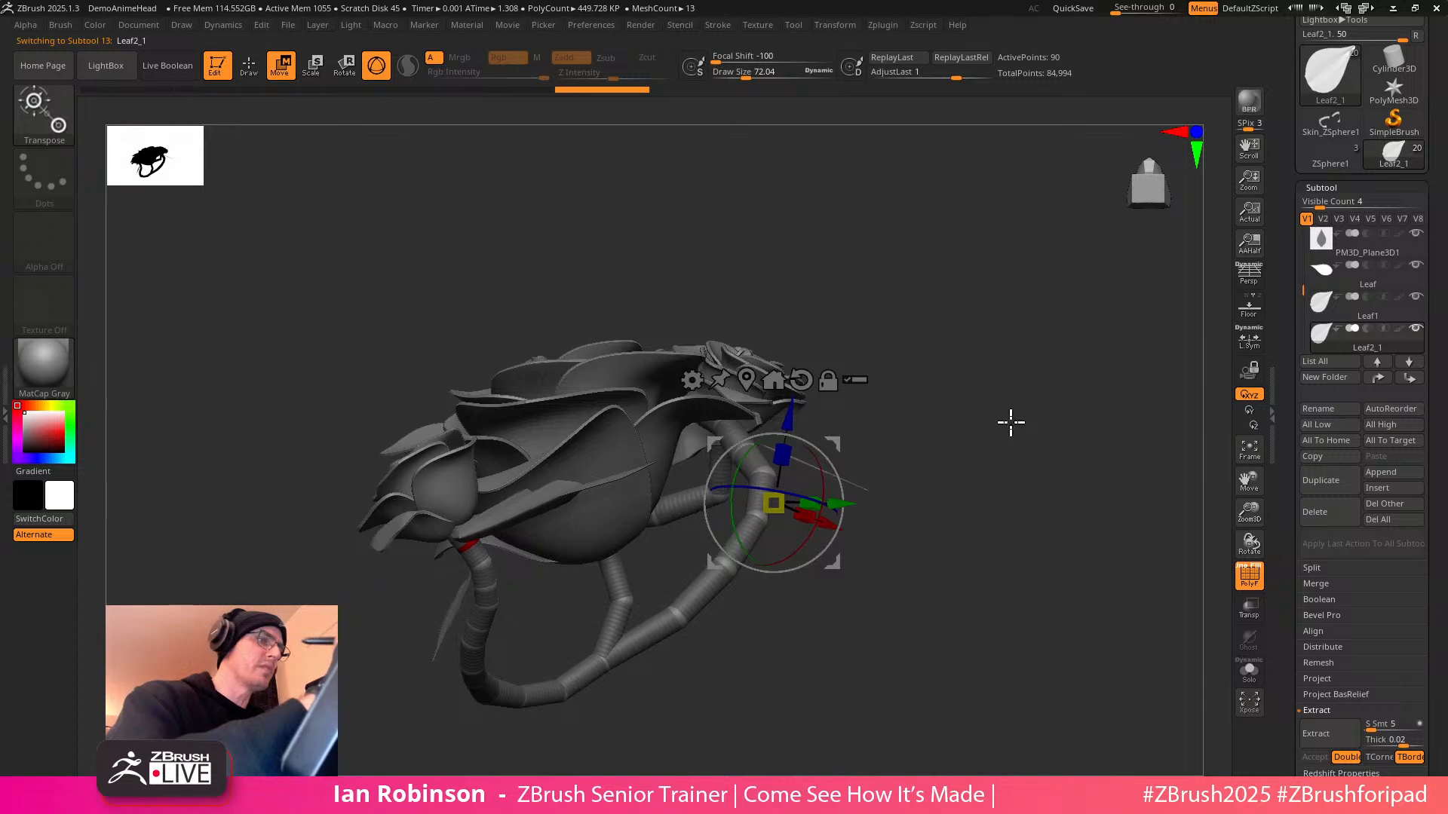
click(1416, 234)
Rotate and tuck the copied leaf behind the large rose so its tip sticks out diagonally at the lower right
alt+drag(1007, 362, 1003, 430)
drag(976, 500, 973, 536)
alt+drag(978, 476, 973, 529)
drag(861, 621, 817, 669)
drag(941, 539, 968, 411)
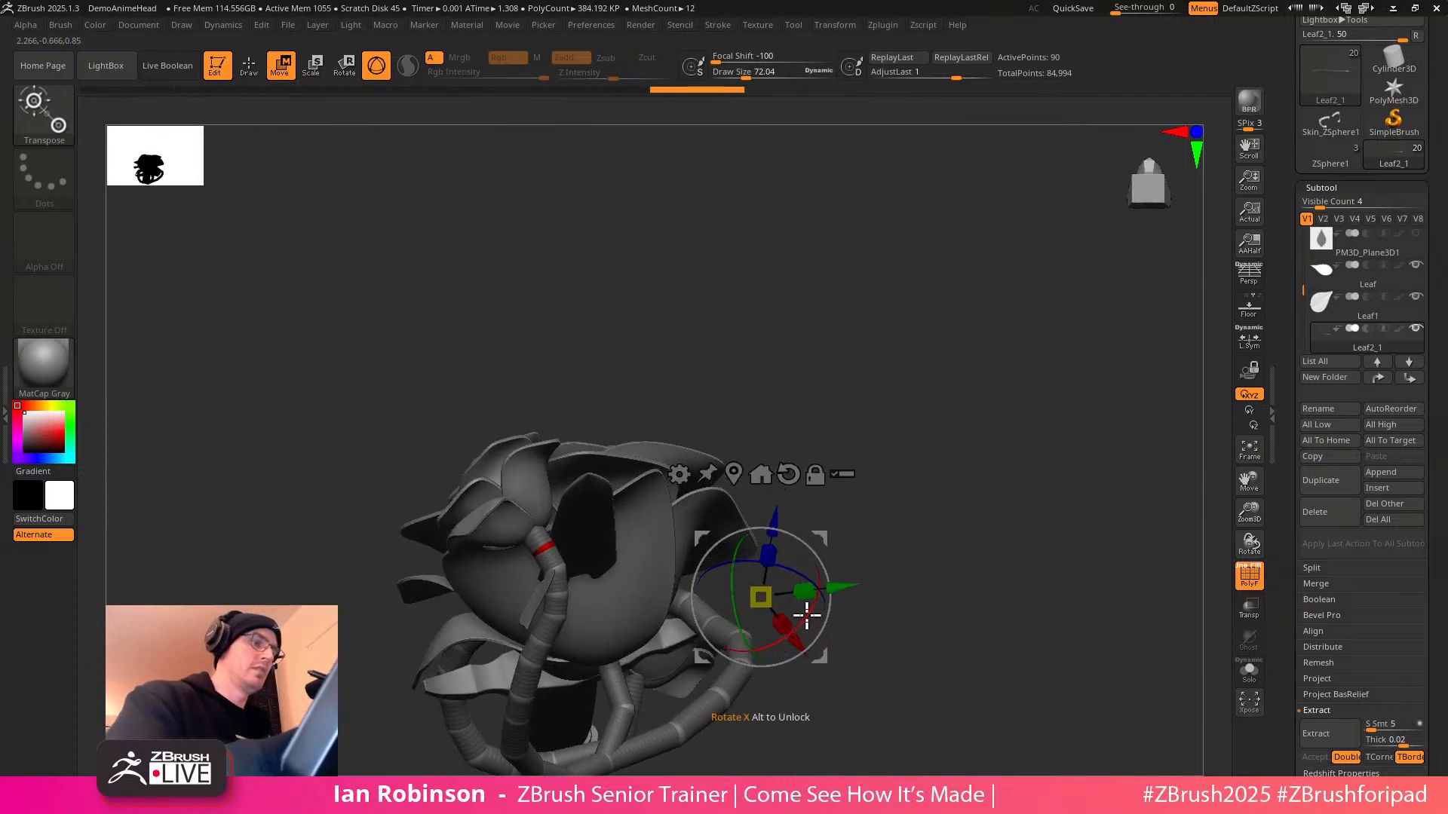
drag(784, 631, 786, 634)
drag(821, 663, 782, 713)
shift+drag(912, 578, 926, 522)
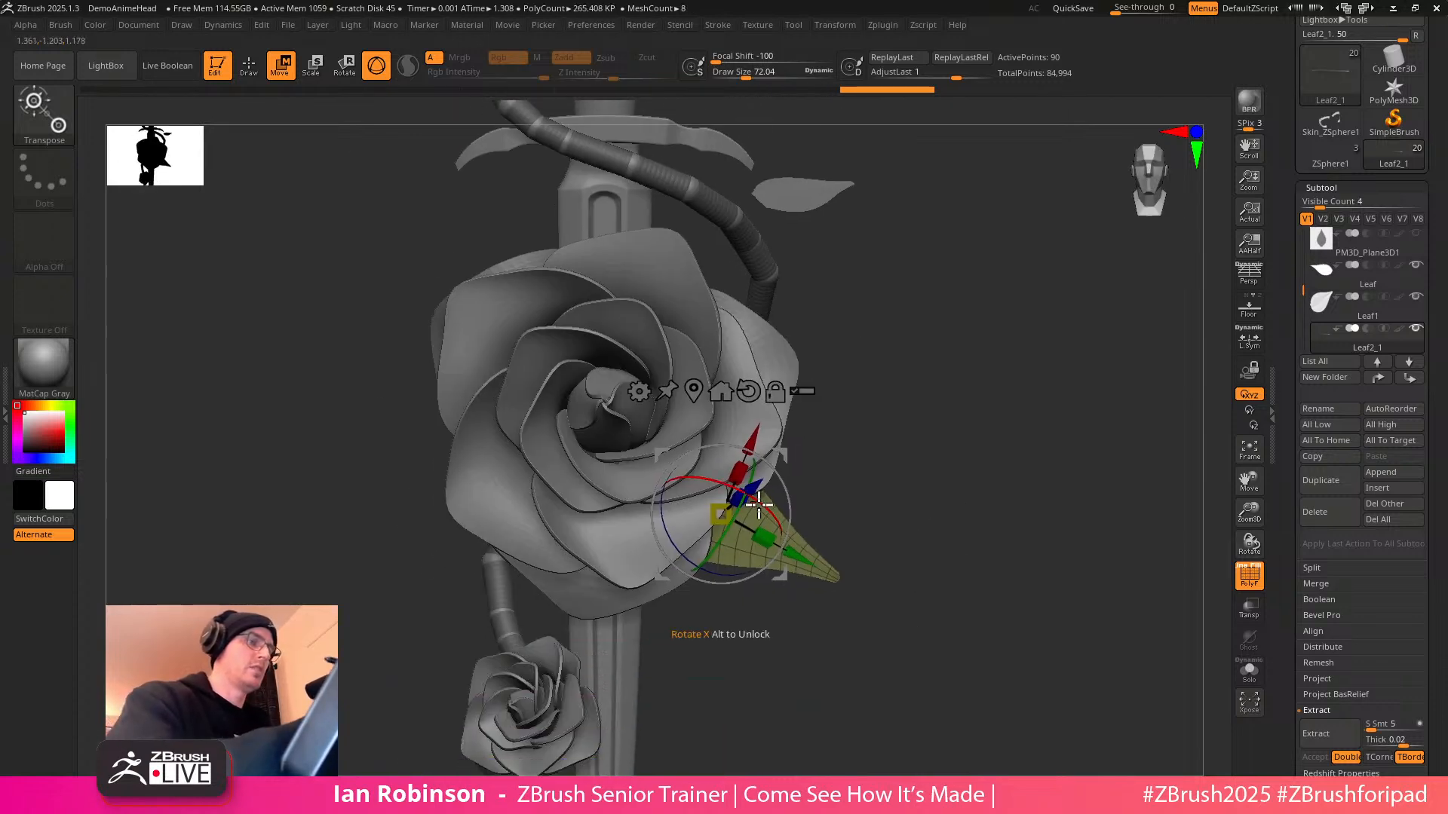
key(q)
mouse_move(953, 432)
mouse_down()
mouse_move(975, 429)
mouse_move(983, 384)
mouse_move(959, 490)
mouse_move(898, 523)
mouse_move(928, 472)
mouse_move(953, 568)
mouse_move(934, 504)
mouse_move(840, 399)
mouse_up()
key(w)
key(q)
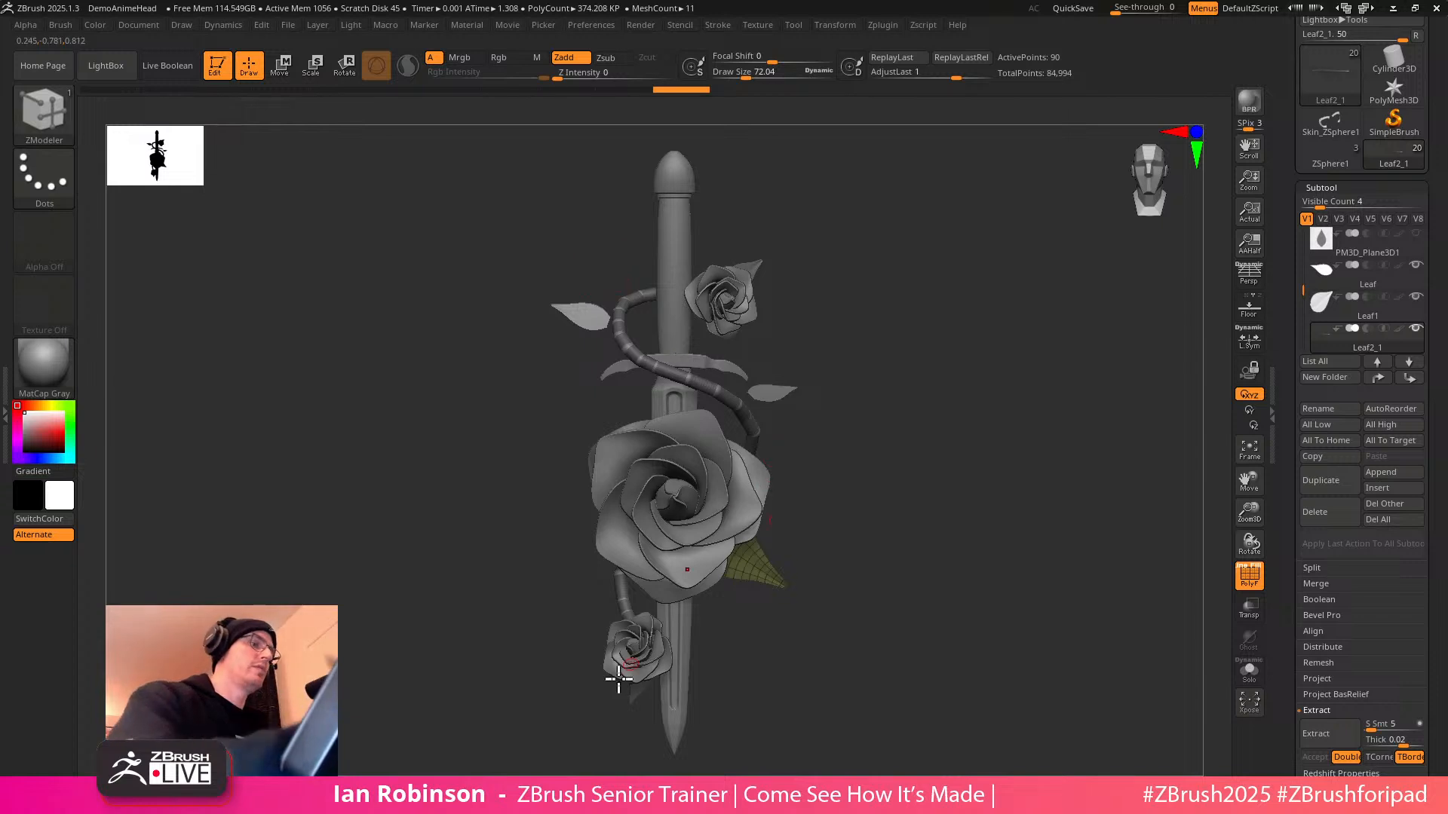
Duplicate the large rose's leaf and place the copy behind the petals at the upper left, tip pointing up and outward
alt+drag(901, 472, 962, 475)
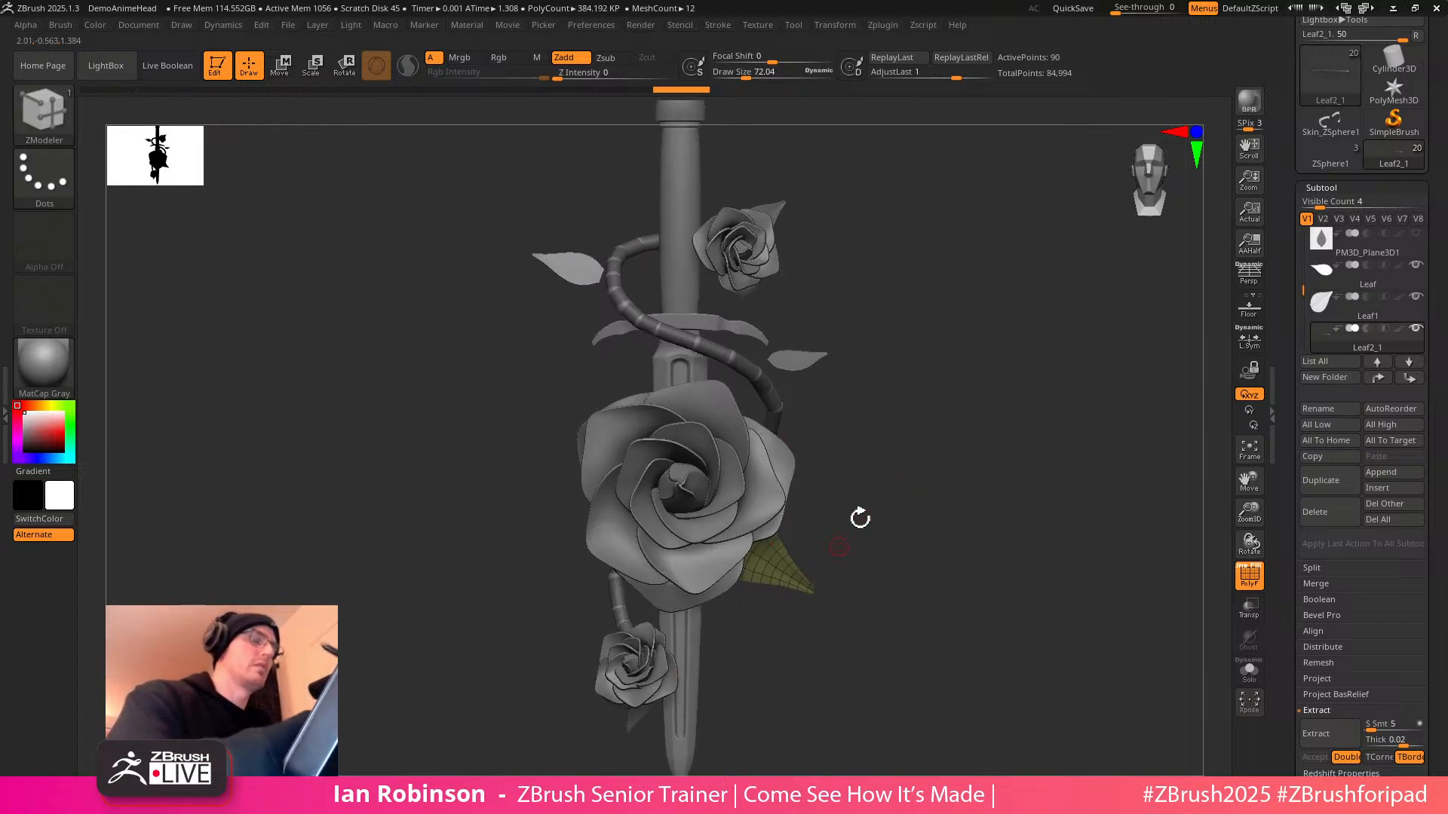
key(ctrl+shift+d)
key(w)
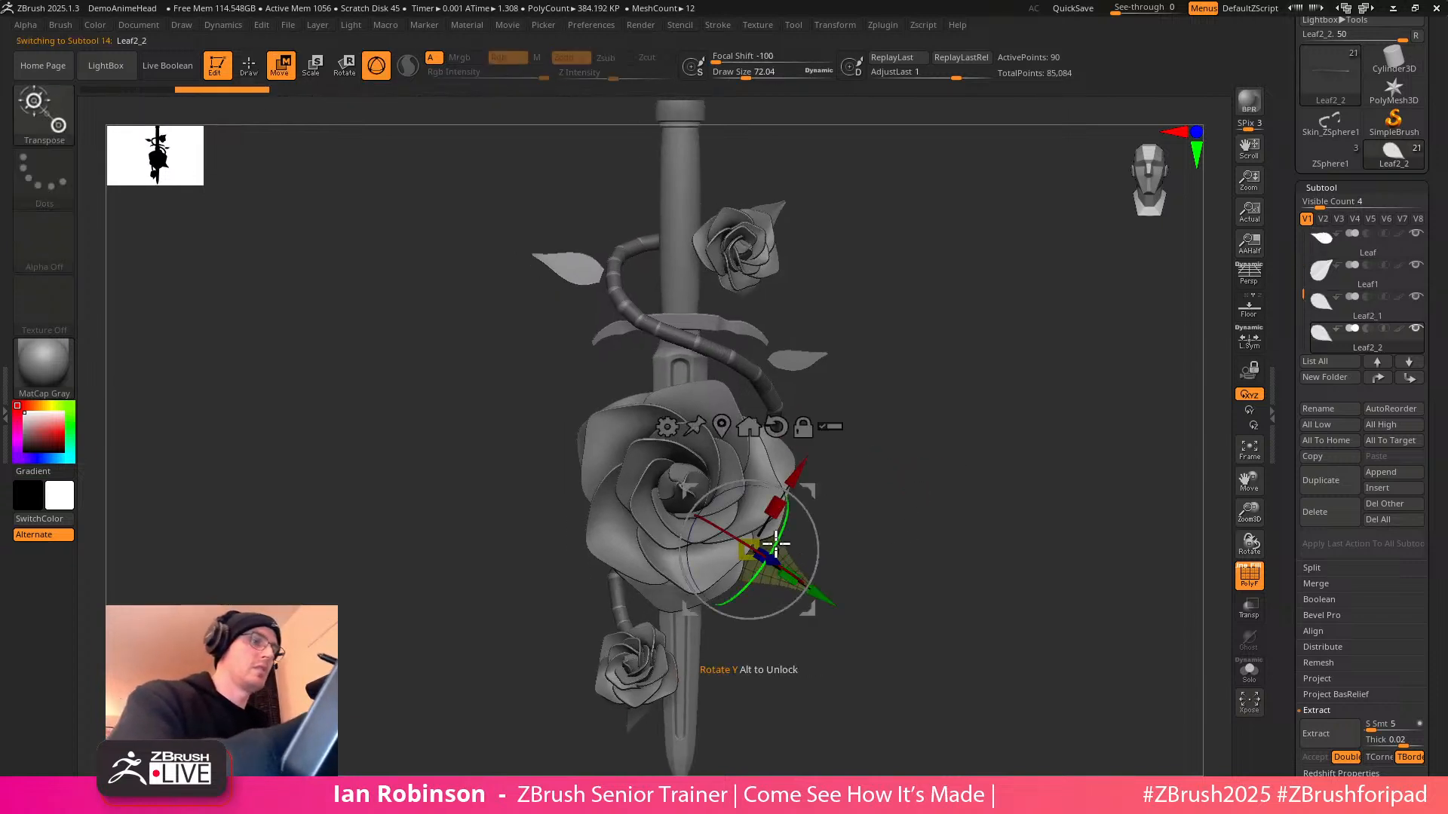
drag(866, 491, 826, 630)
drag(807, 609, 593, 516)
alt+drag(902, 449, 947, 490)
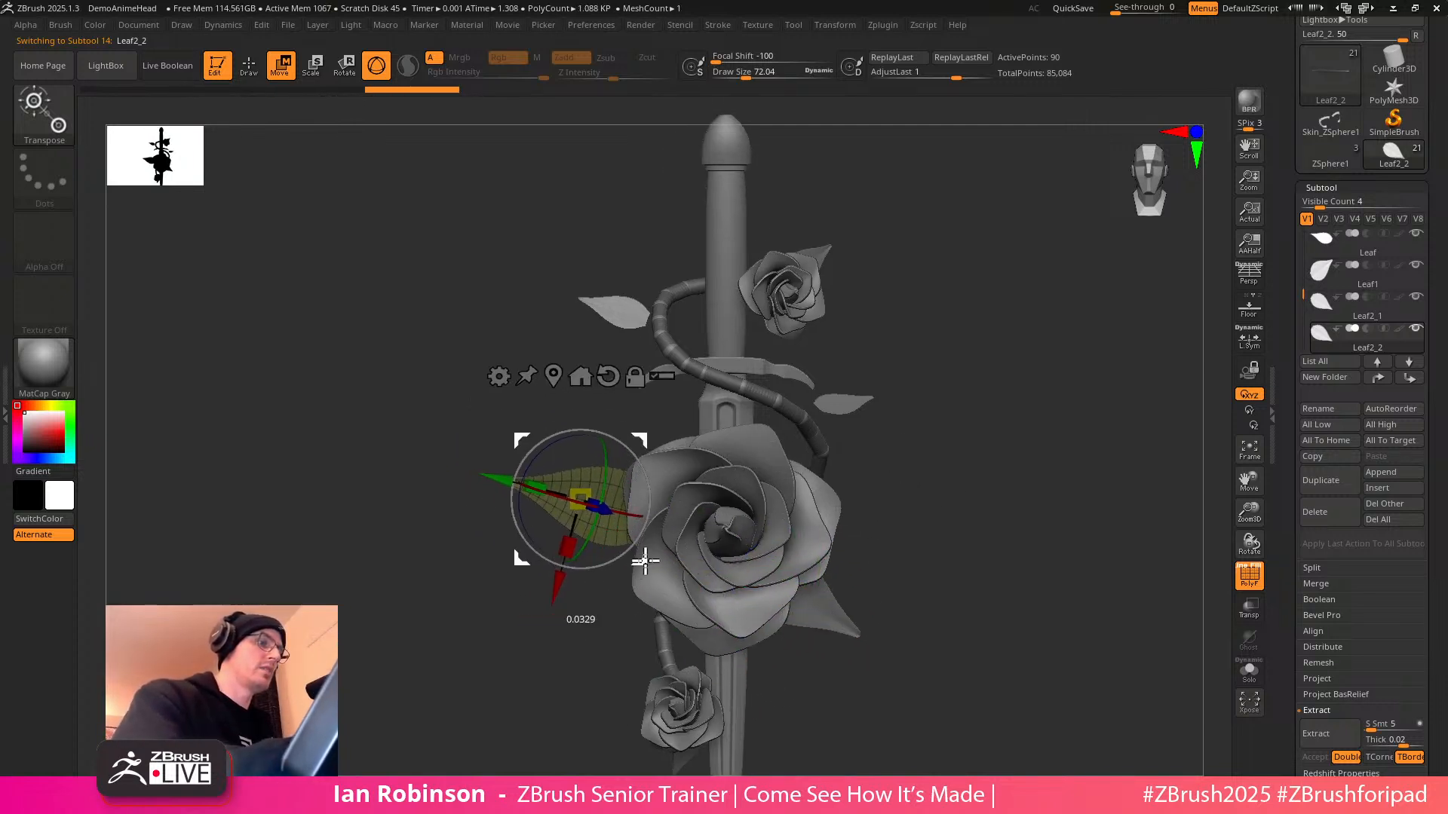
drag(642, 563, 659, 539)
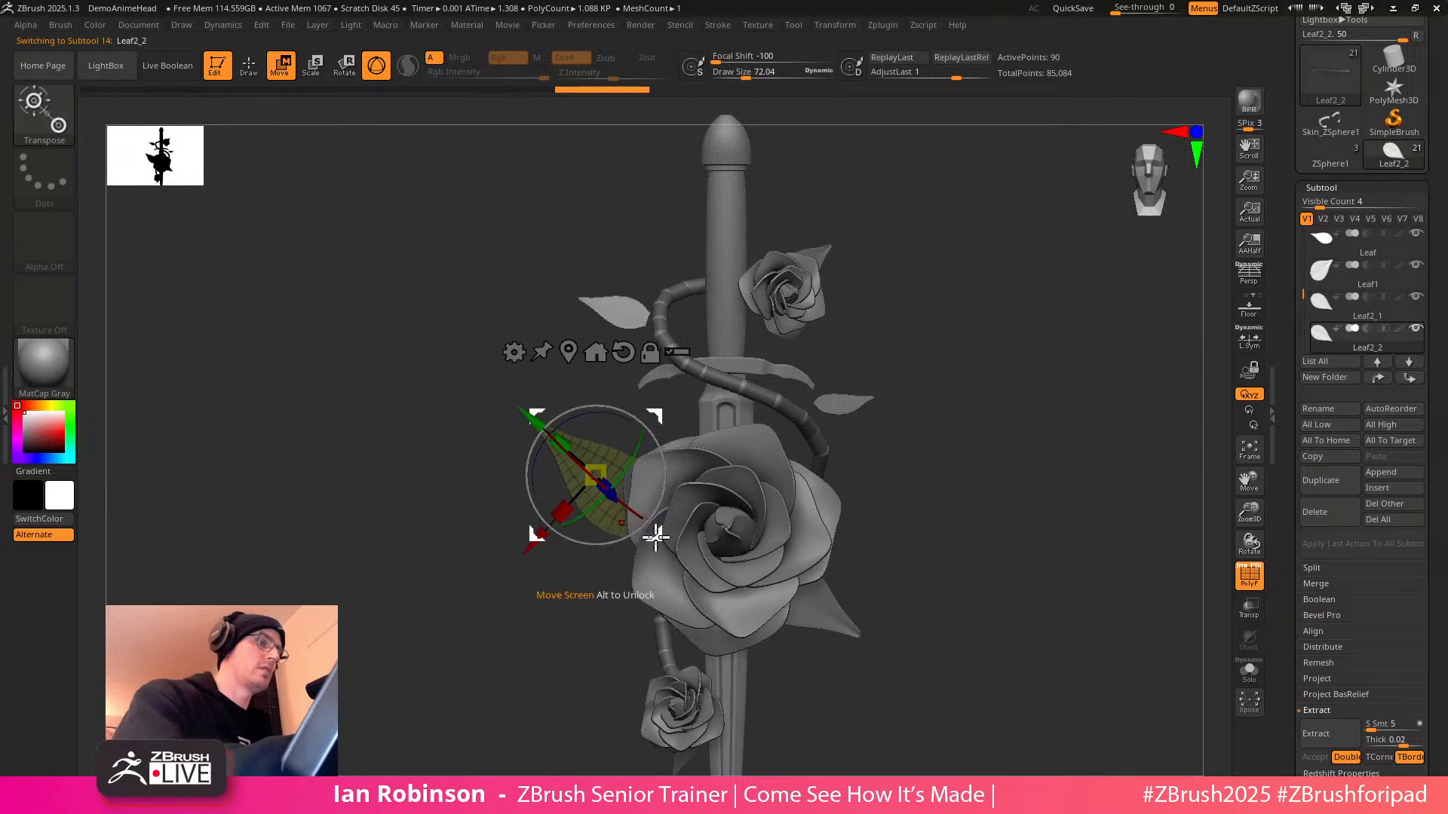
Duplicate the upper-left leaf and tuck the copy behind the large rose's lower left, tip pointing down and outward
drag(960, 436, 966, 451)
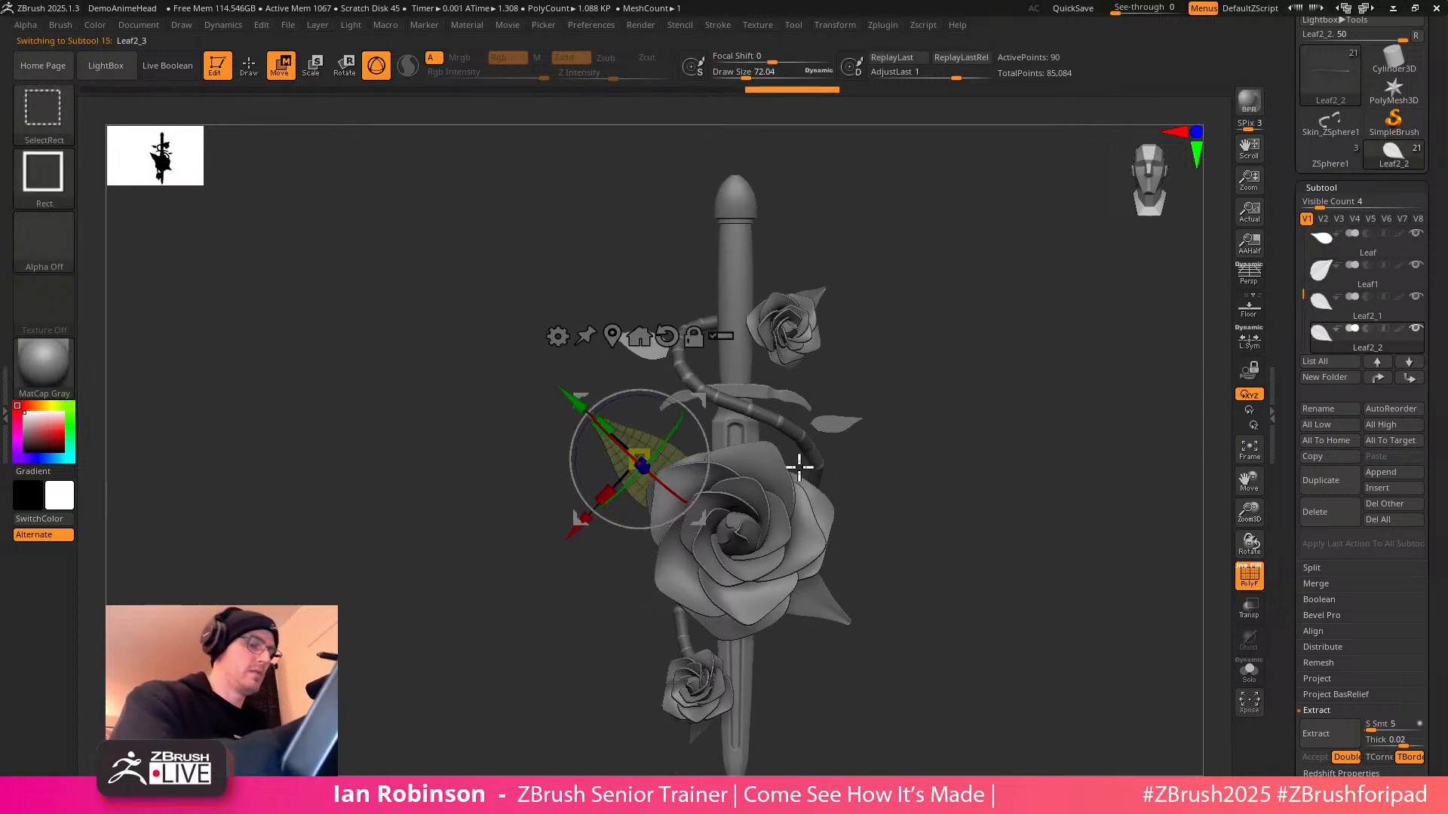
ctrl+drag(699, 518, 684, 591)
drag(845, 446, 847, 520)
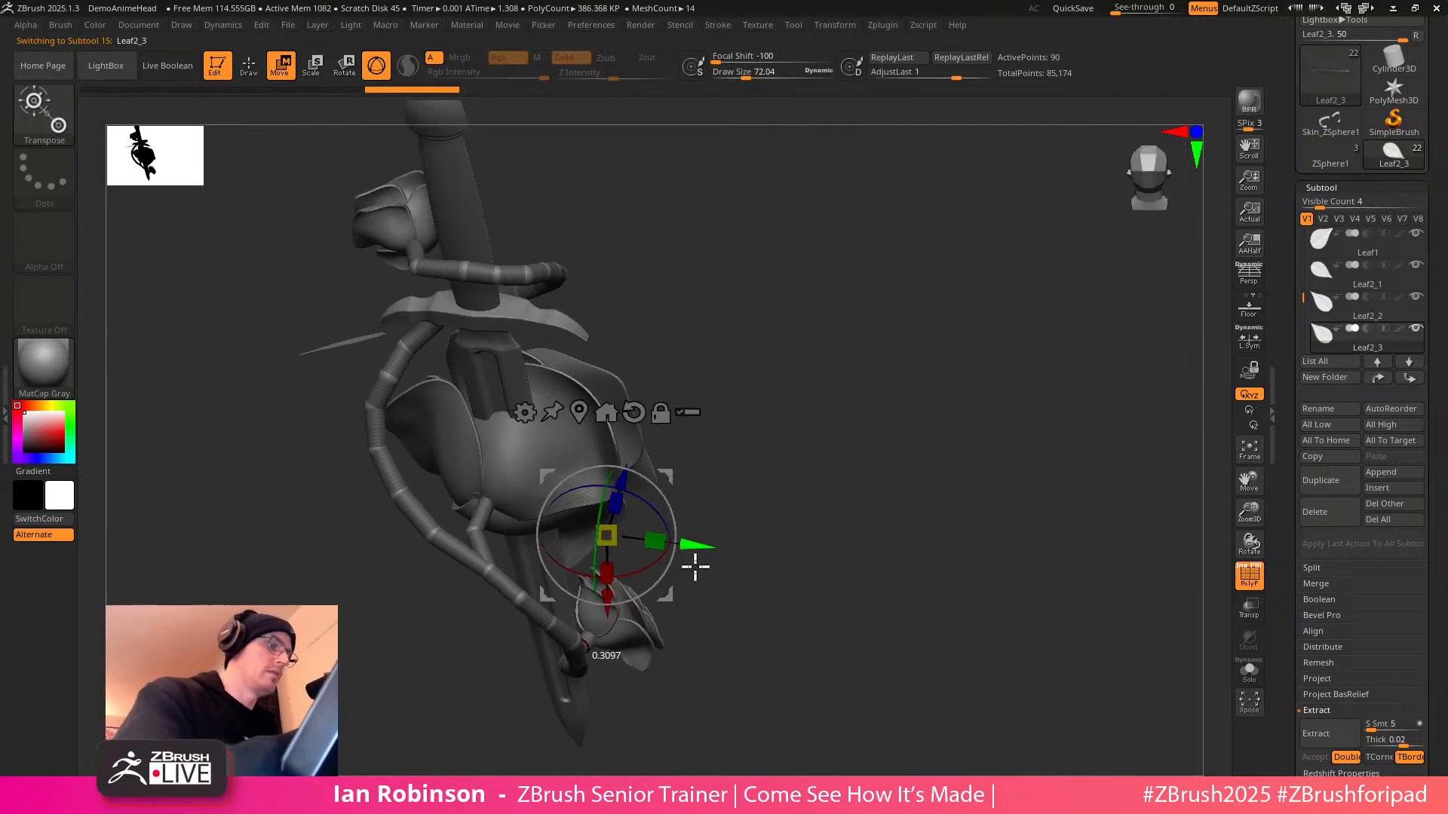
drag(656, 606, 865, 642)
drag(644, 617, 784, 527)
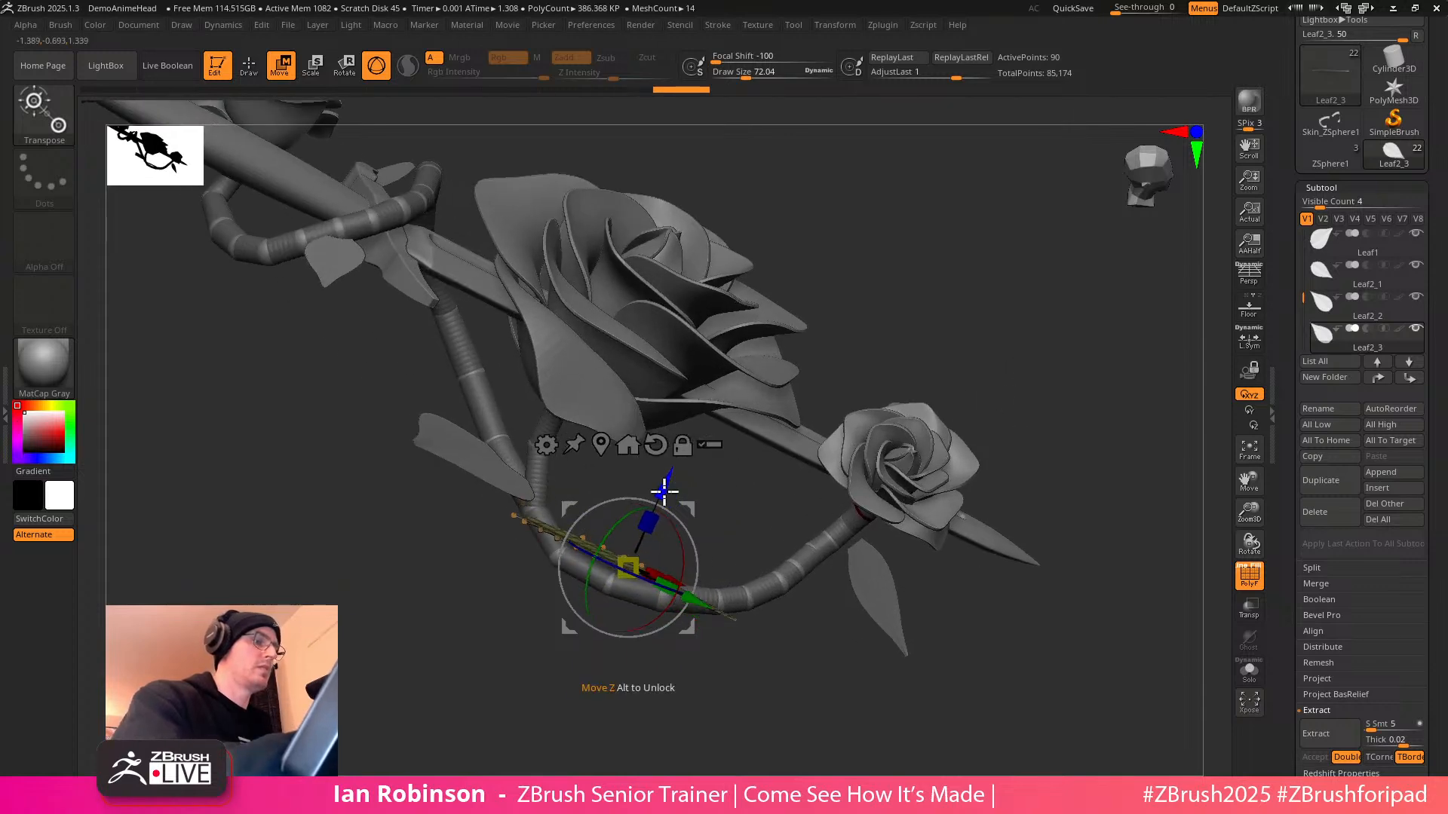
Return to the front view of the whole dagger and save the tool to disk
key(q)
mouse_move(957, 336)
mouse_down()
mouse_move(988, 370)
mouse_move(1051, 384)
mouse_move(1028, 417)
mouse_move(1050, 607)
mouse_move(983, 543)
mouse_move(1021, 465)
mouse_move(1028, 498)
mouse_move(997, 393)
mouse_up()
scroll(1439, 187, up, 3)
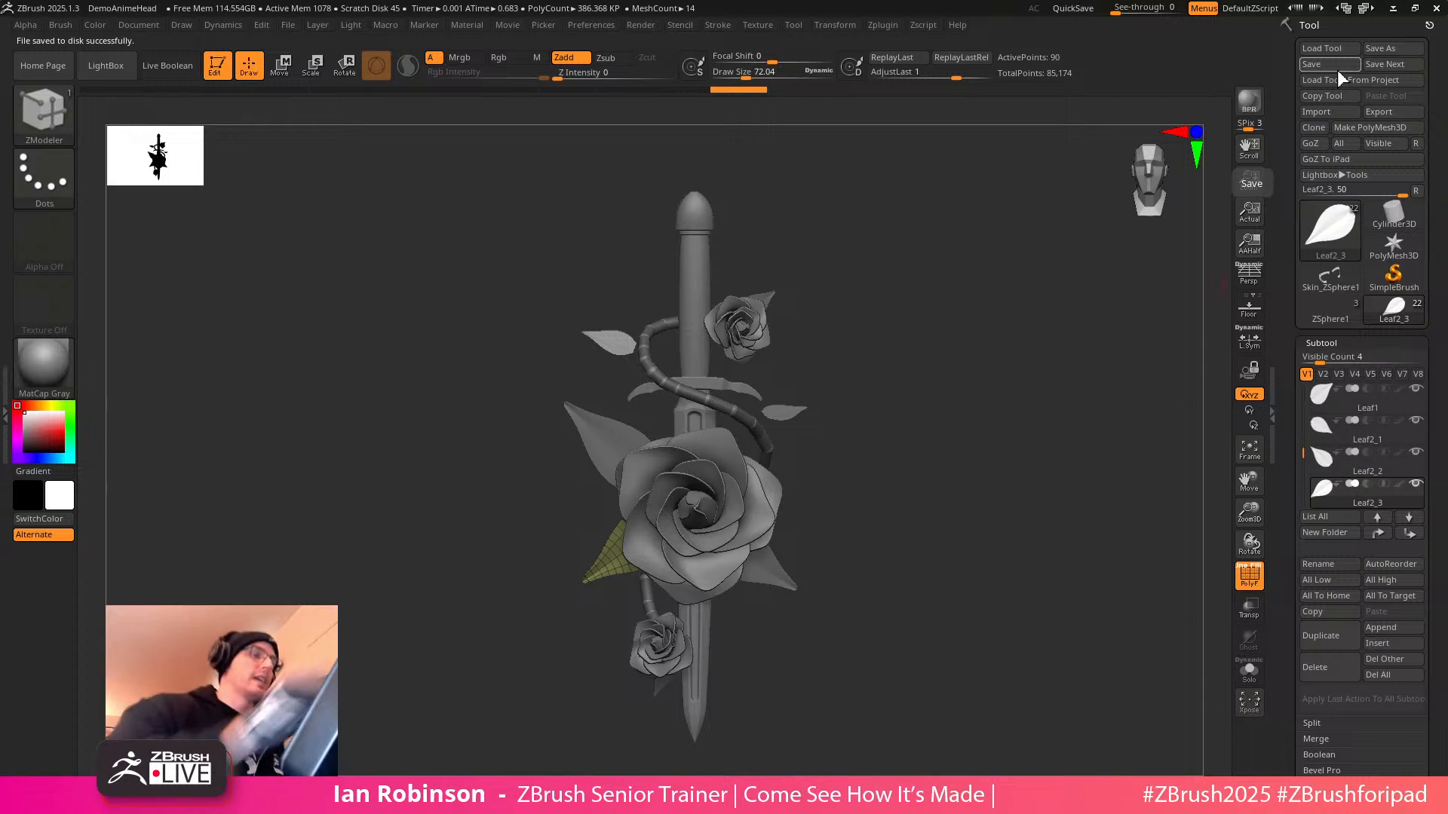
Switch from the gizmo to the transpose line and isolate the large rose's lower-left leaf with Solo
key(w)
drag(989, 613, 1047, 537)
key(y)
click(1244, 678)
shift+drag(1028, 643, 1030, 647)
alt+drag(1030, 647, 1038, 675)
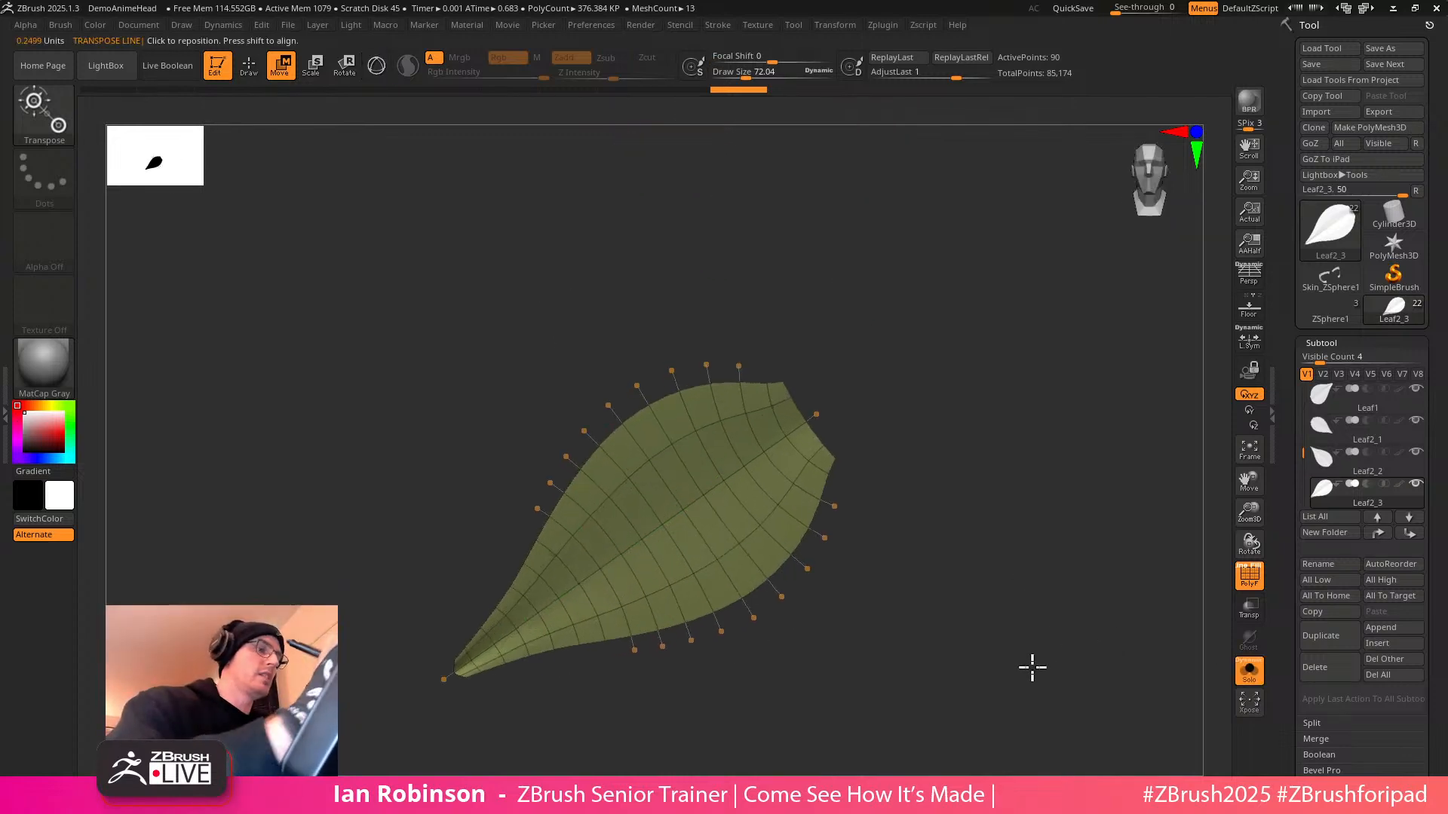
Bend the large rose's lower-left leaf along its length with transpose lines, then show the whole dagger again
drag(813, 417, 763, 451)
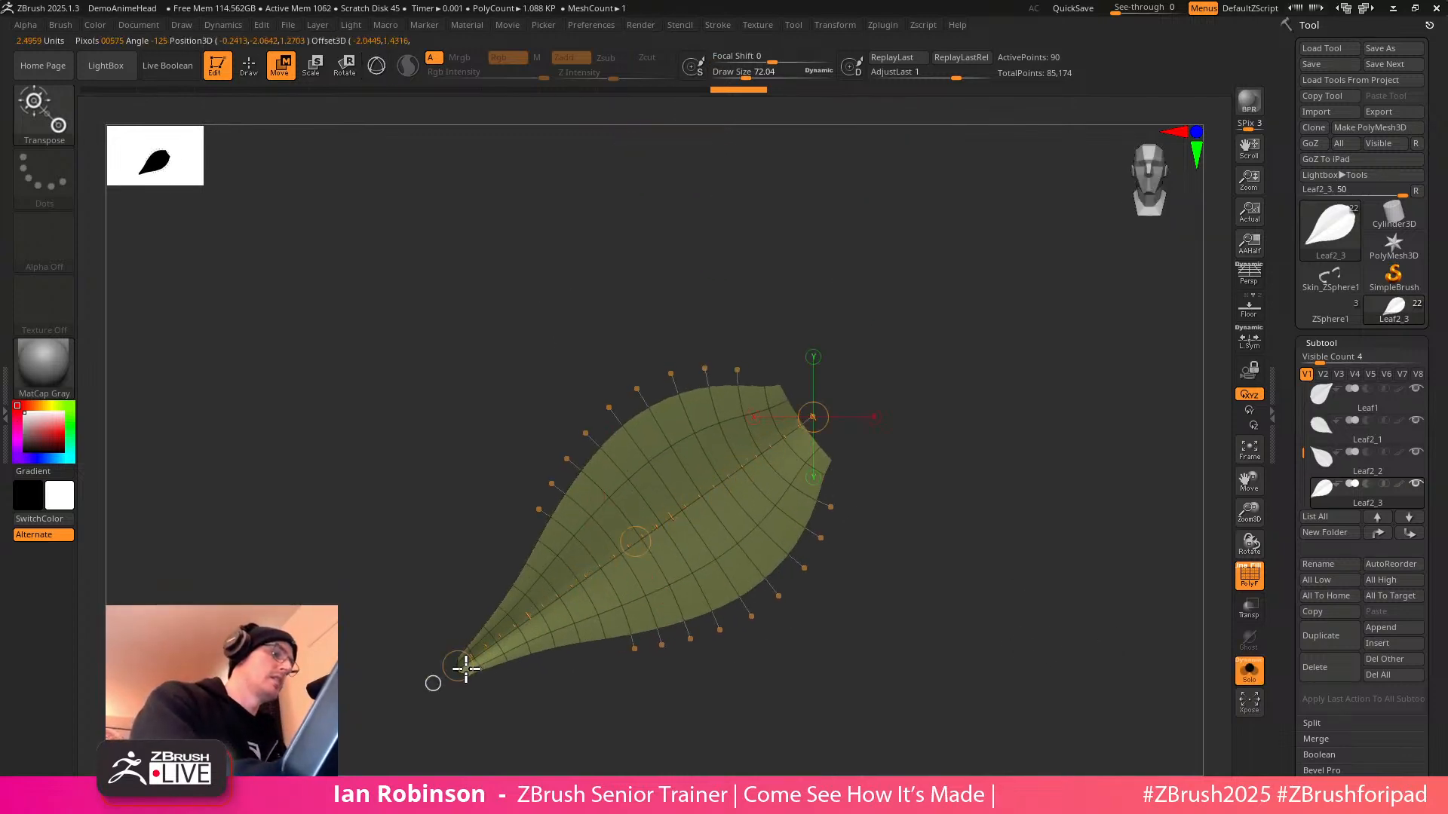
drag(995, 596, 984, 567)
drag(435, 642, 654, 496)
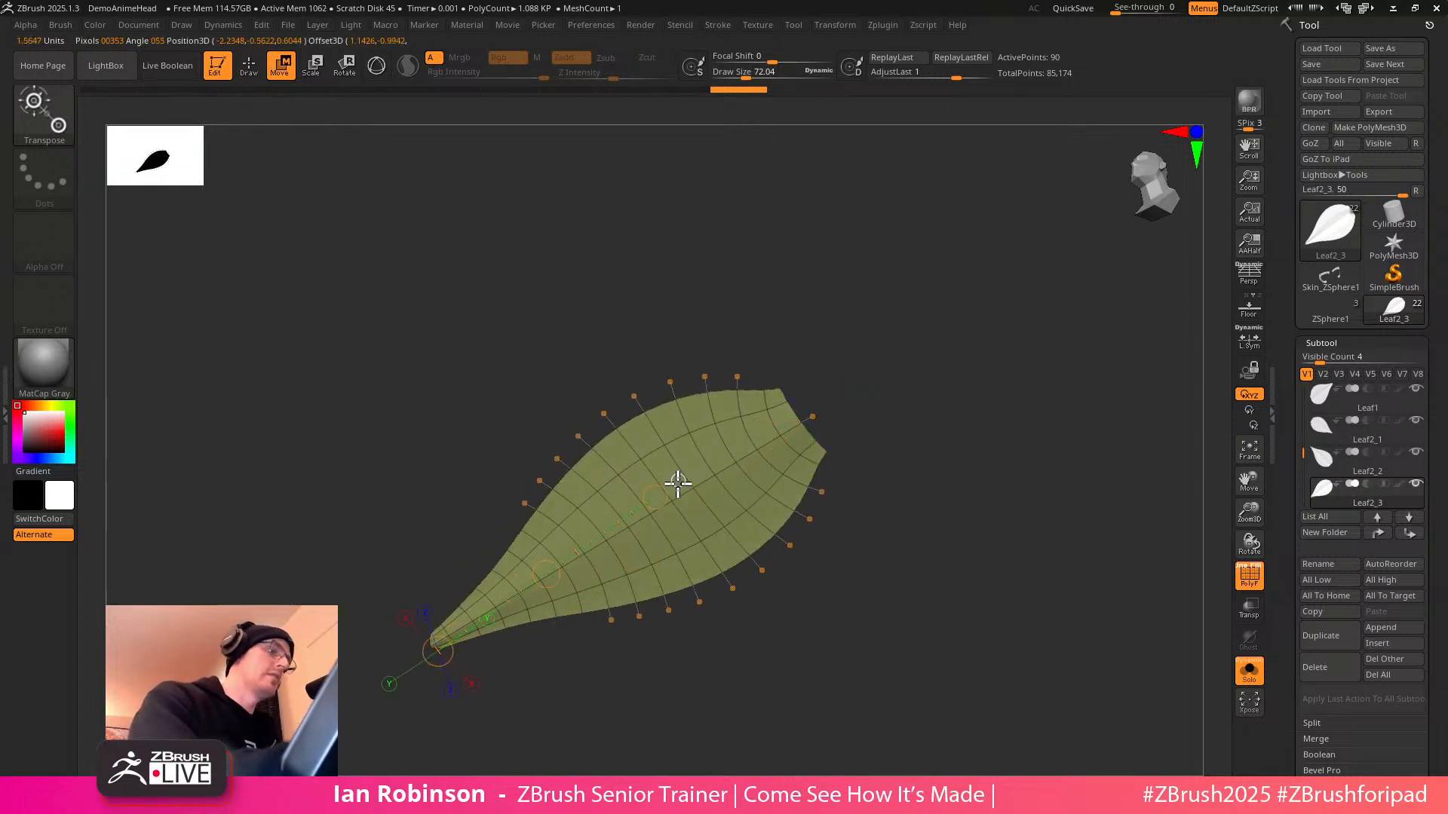
drag(799, 422, 575, 467)
drag(683, 539, 958, 531)
click(1250, 671)
alt+drag(1029, 598, 1018, 554)
drag(1018, 554, 1022, 496)
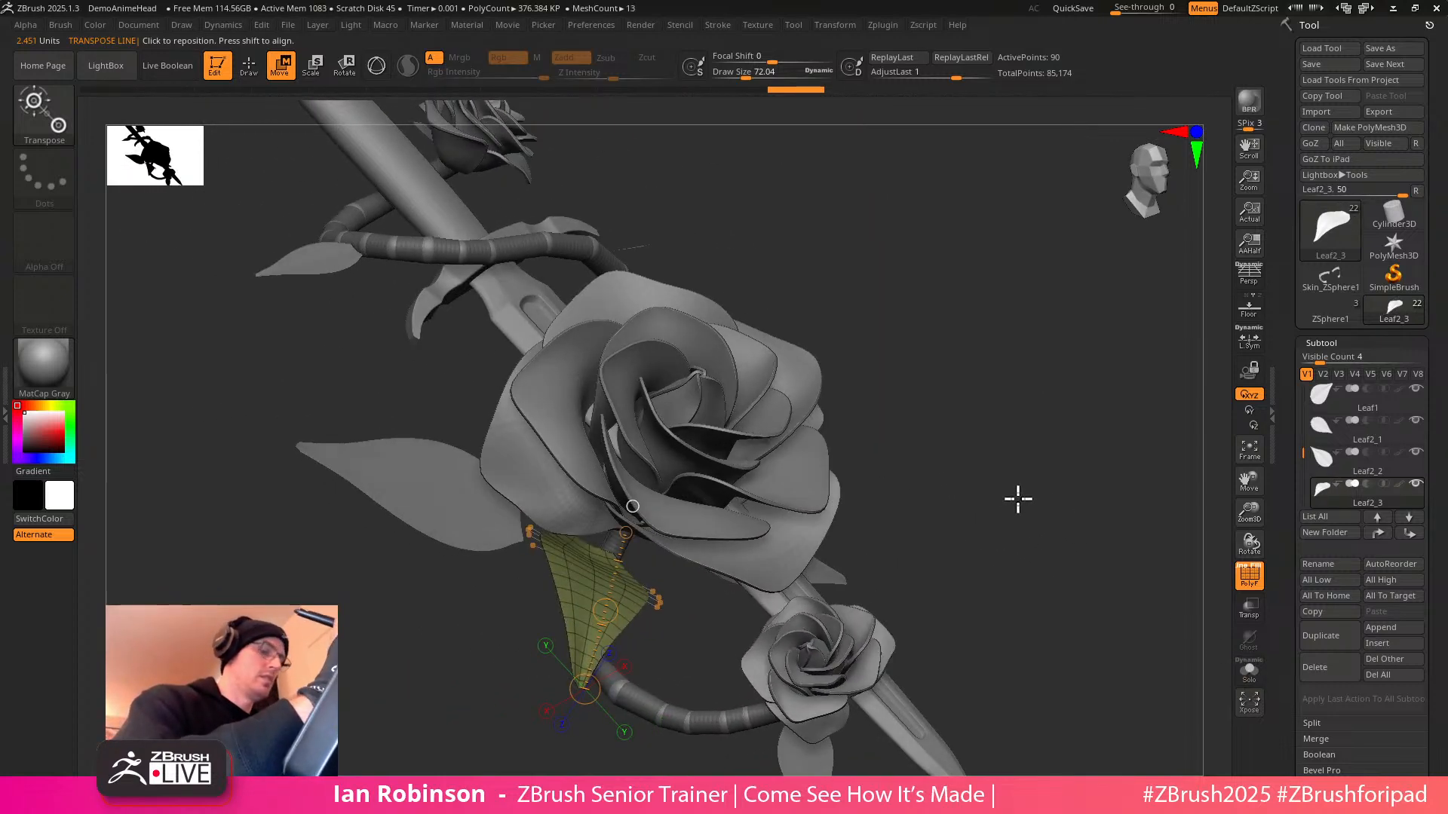
Isolate the large rose's upper-left leaf, arch its middle upward with the transpose line and bend its tip down
alt+click(487, 494)
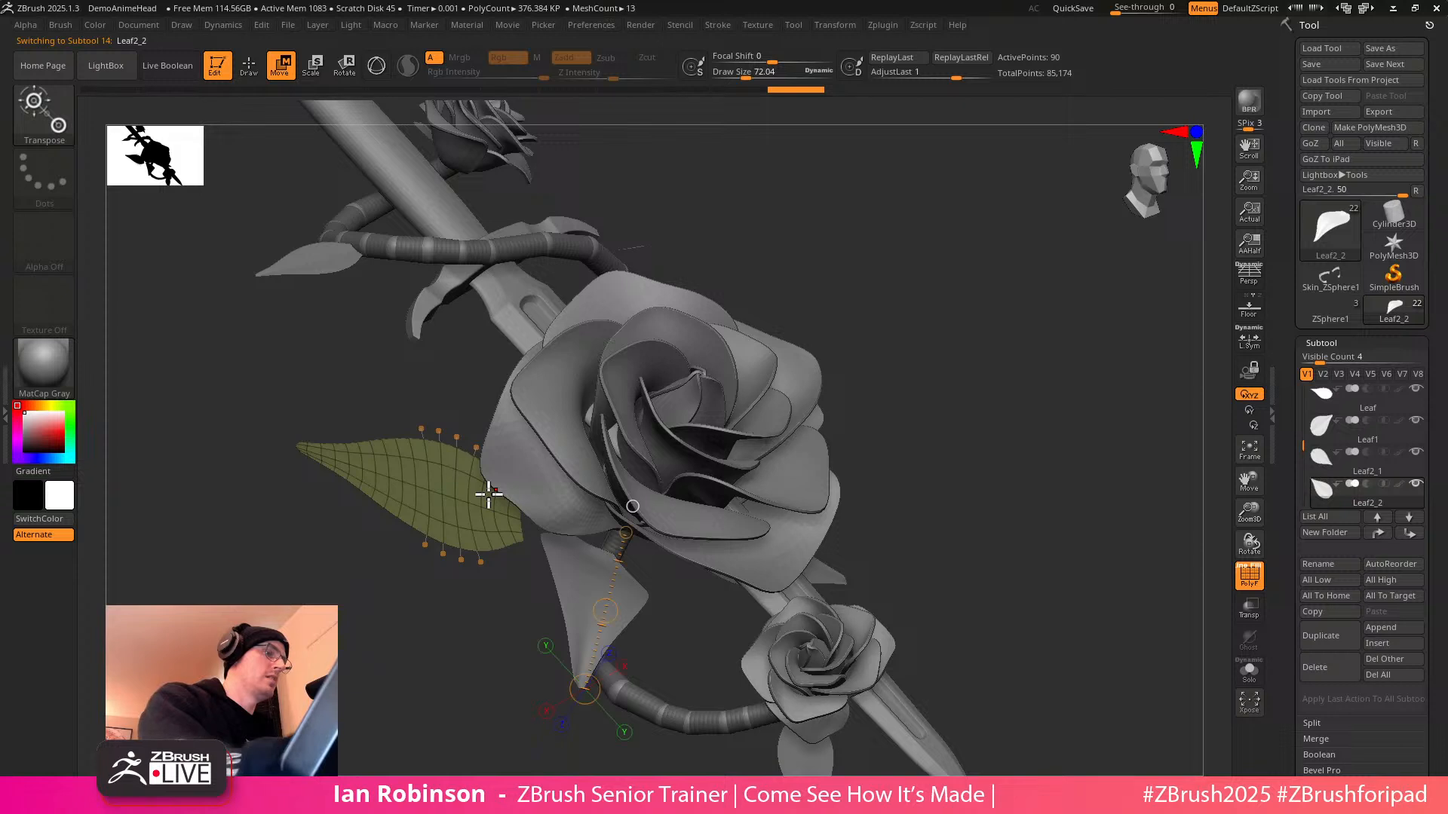
click(1244, 668)
mouse_move(973, 581)
mouse_down()
mouse_move(1008, 592)
mouse_move(980, 570)
mouse_up()
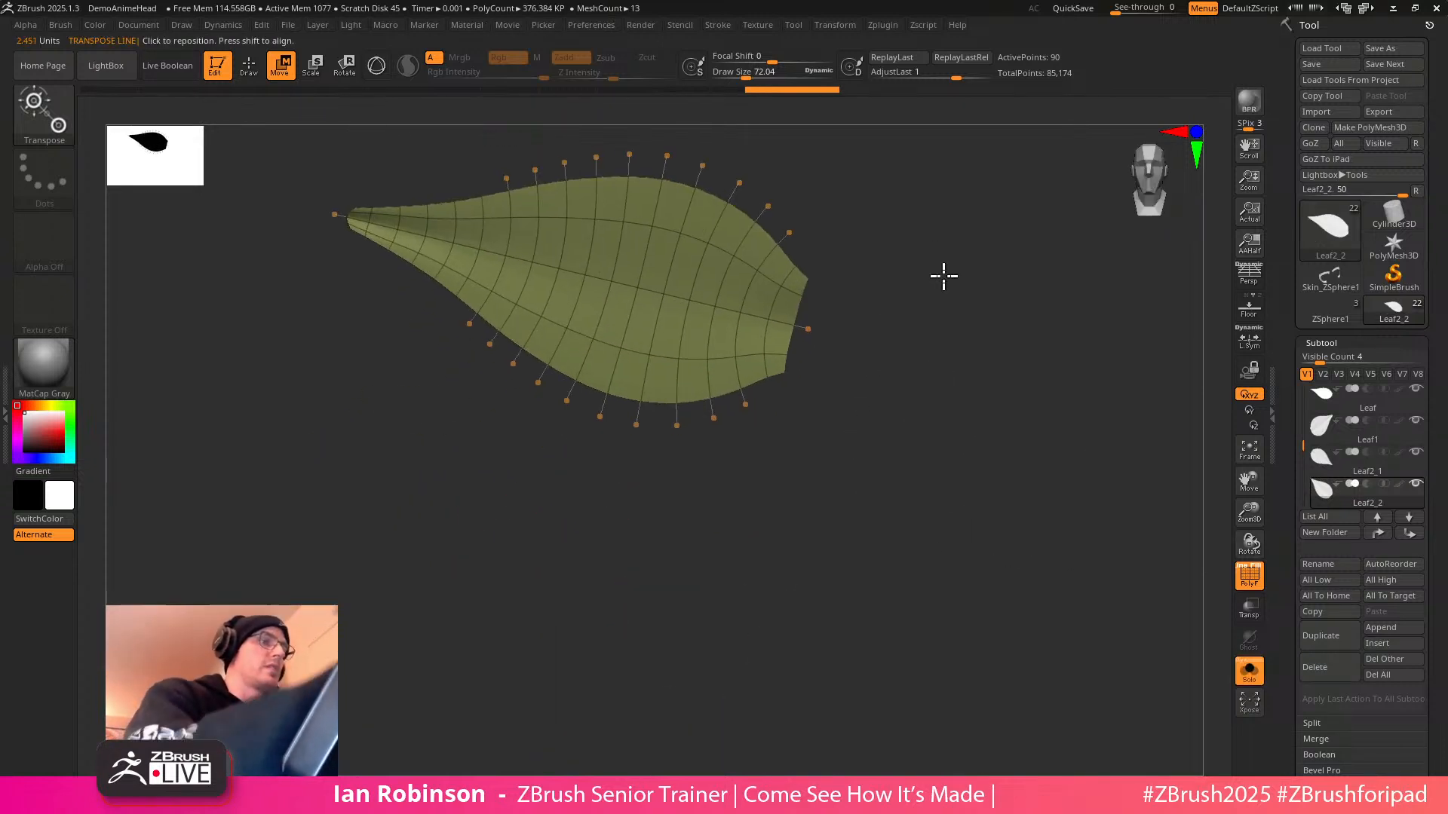
drag(826, 434, 366, 318)
alt+drag(995, 263, 1009, 345)
drag(1009, 345, 994, 260)
alt+drag(976, 323, 1039, 358)
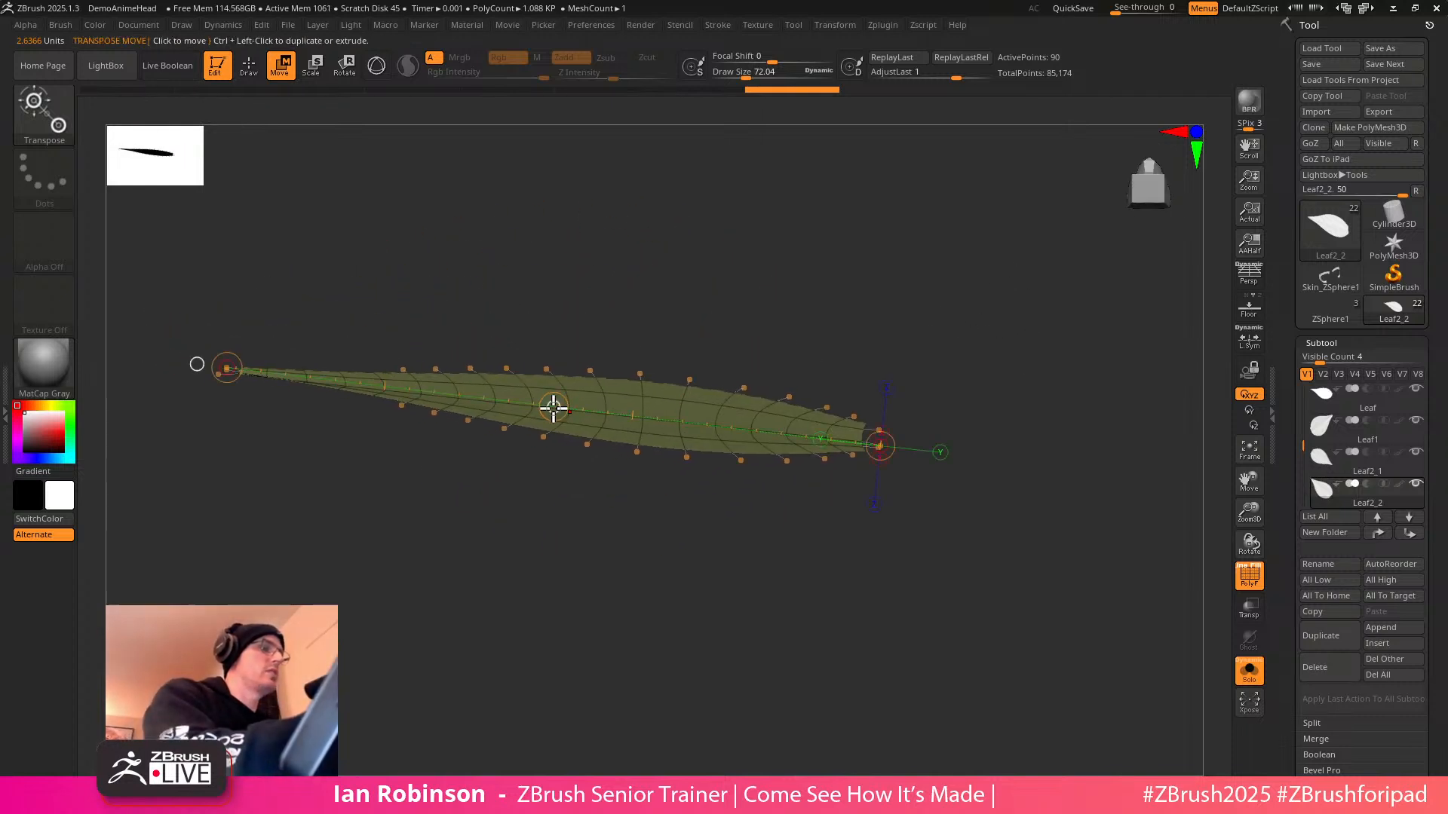
drag(553, 407, 556, 309)
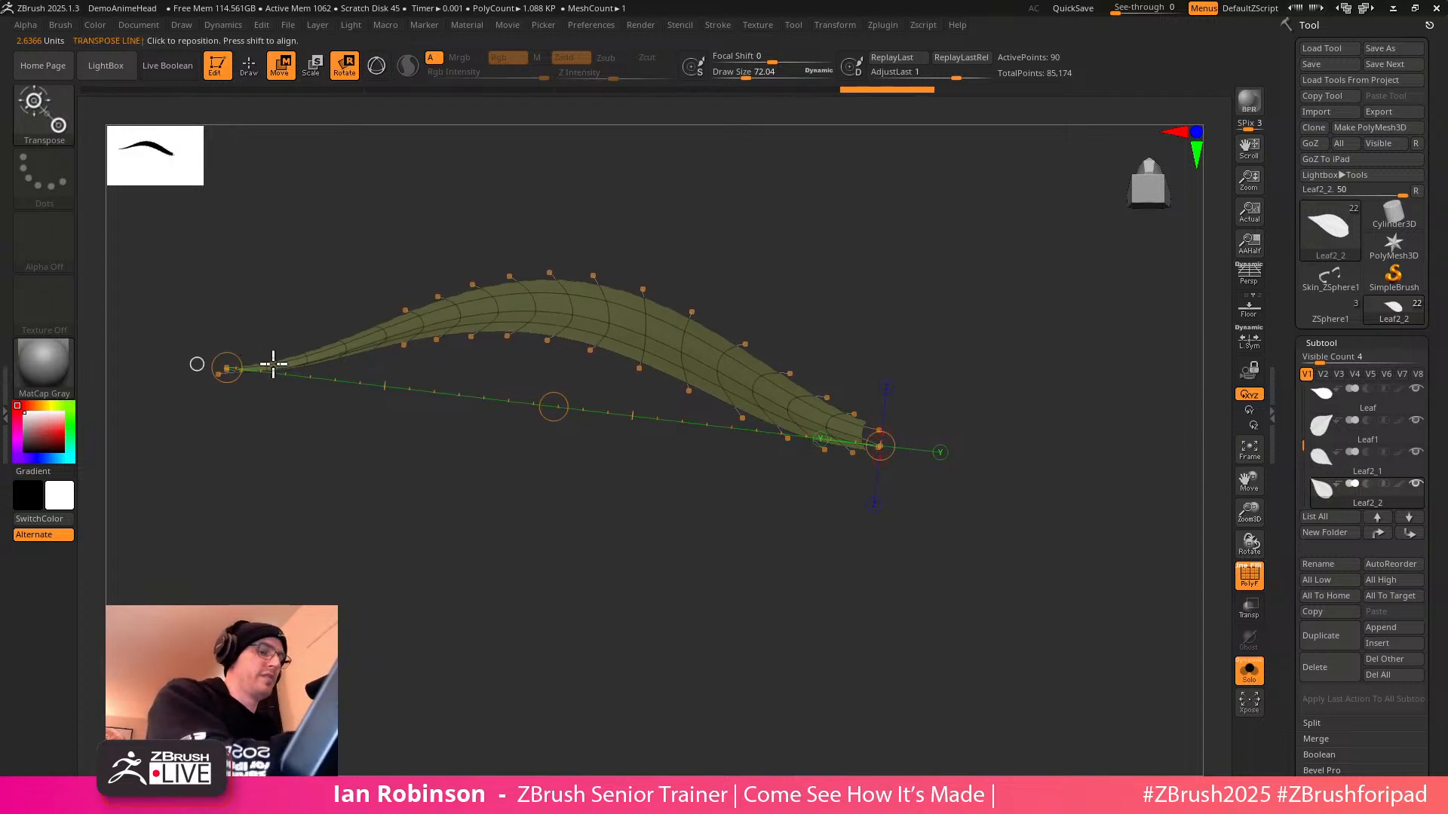
drag(227, 369, 252, 487)
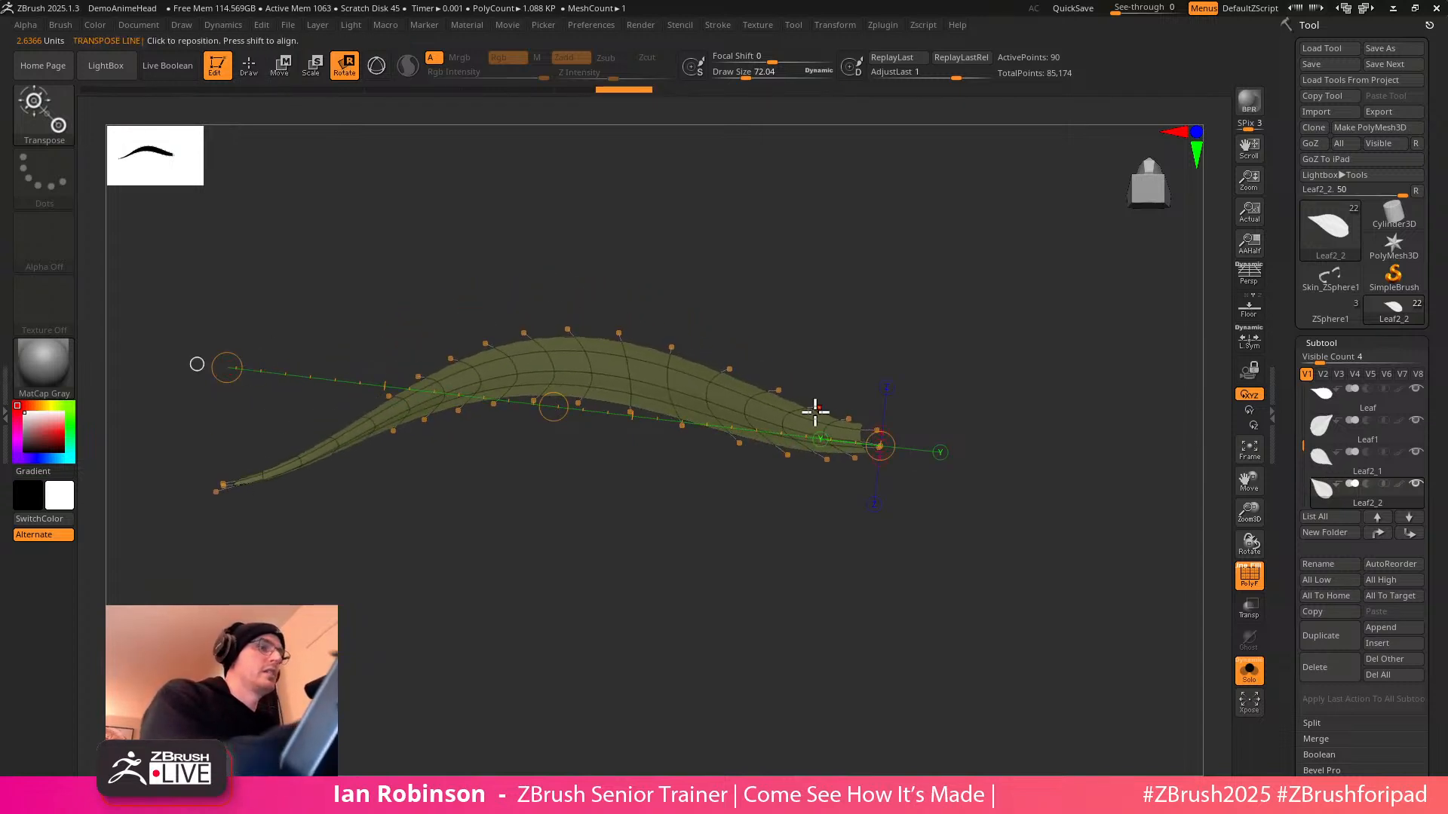
Add a reverse bend between the middle and base of the upper-left leaf, then turn Solo off
drag(663, 366, 701, 273)
drag(935, 290, 950, 356)
drag(724, 439, 722, 413)
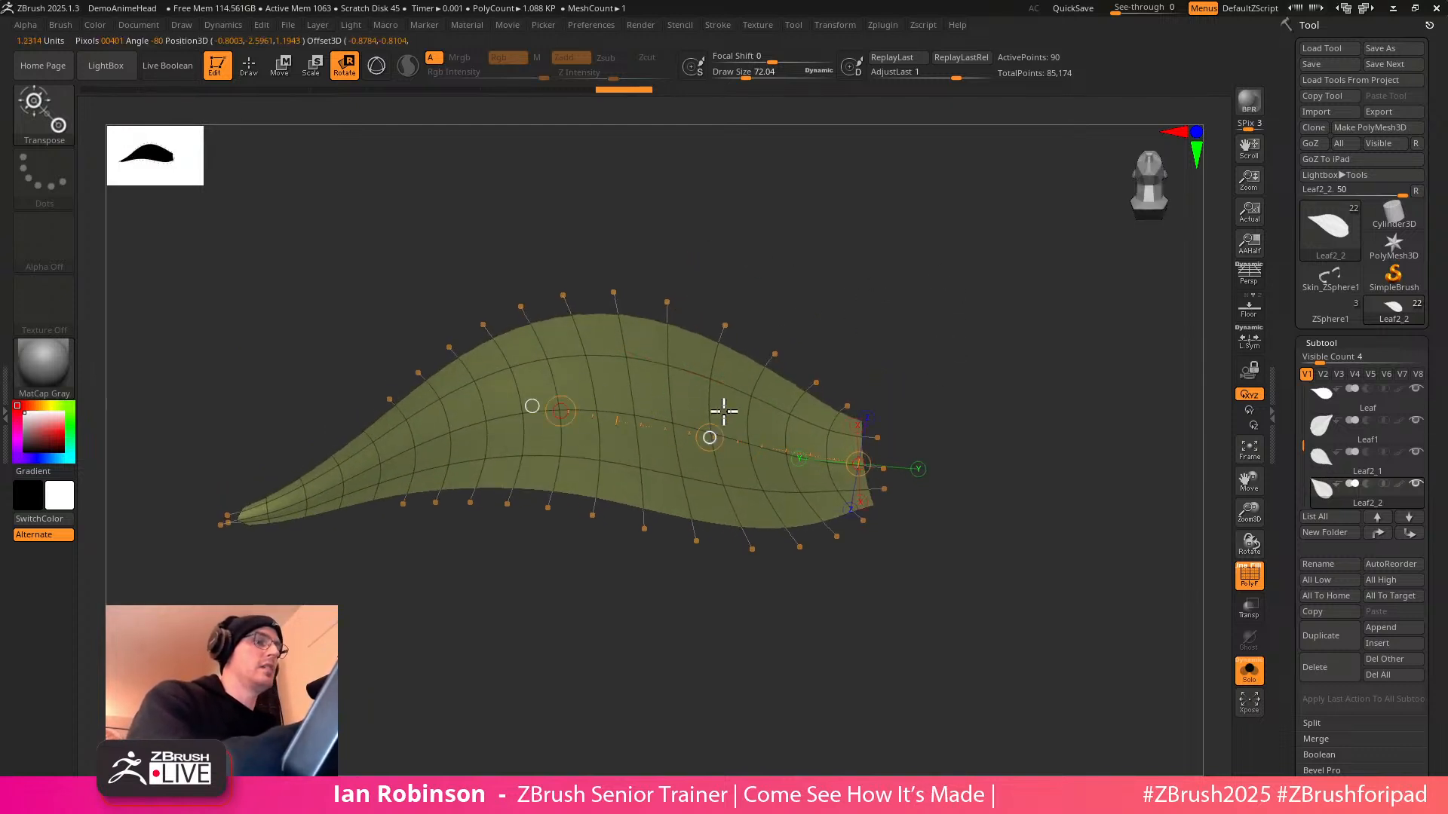
drag(887, 351, 941, 345)
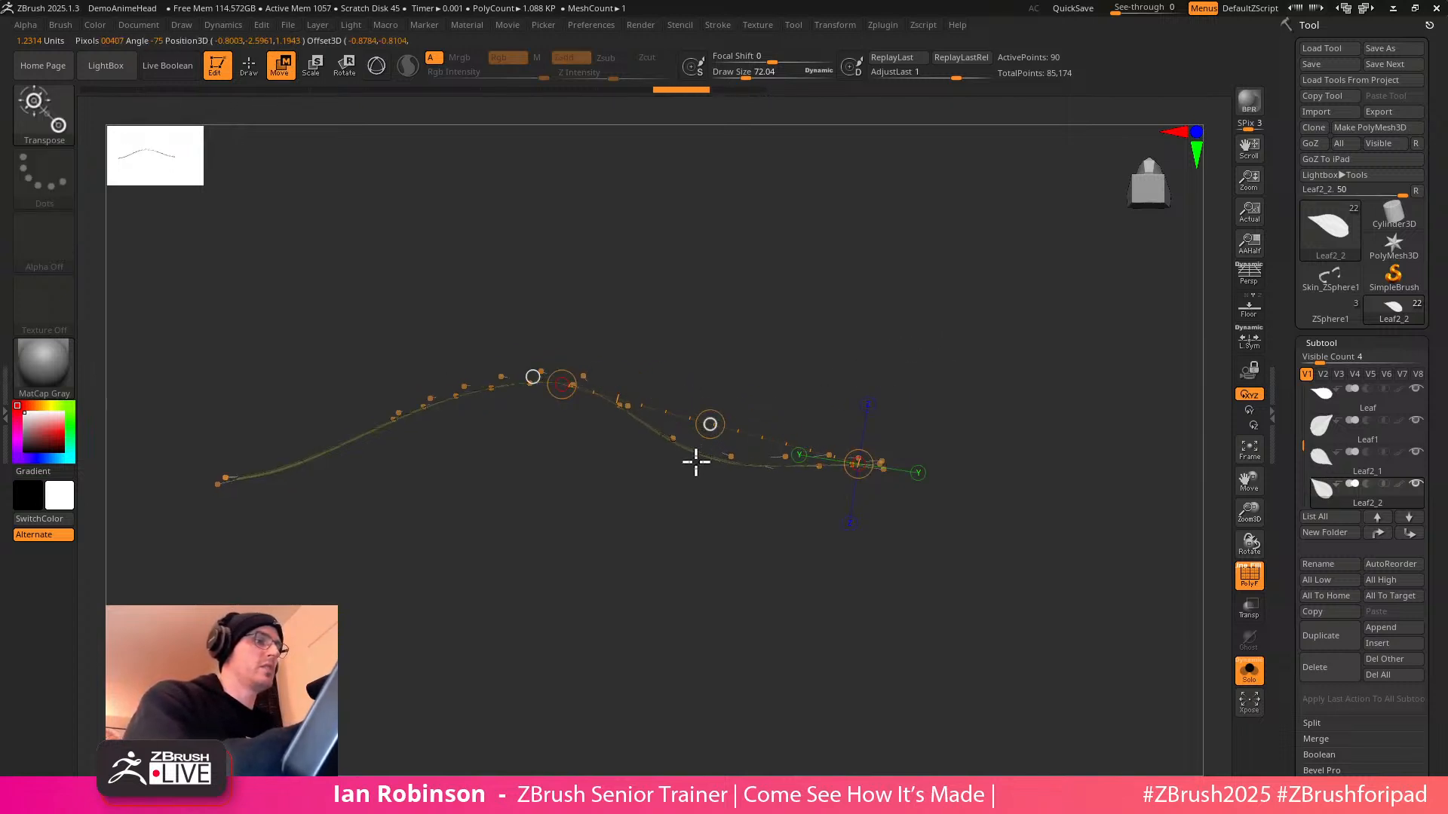
drag(944, 291, 1031, 371)
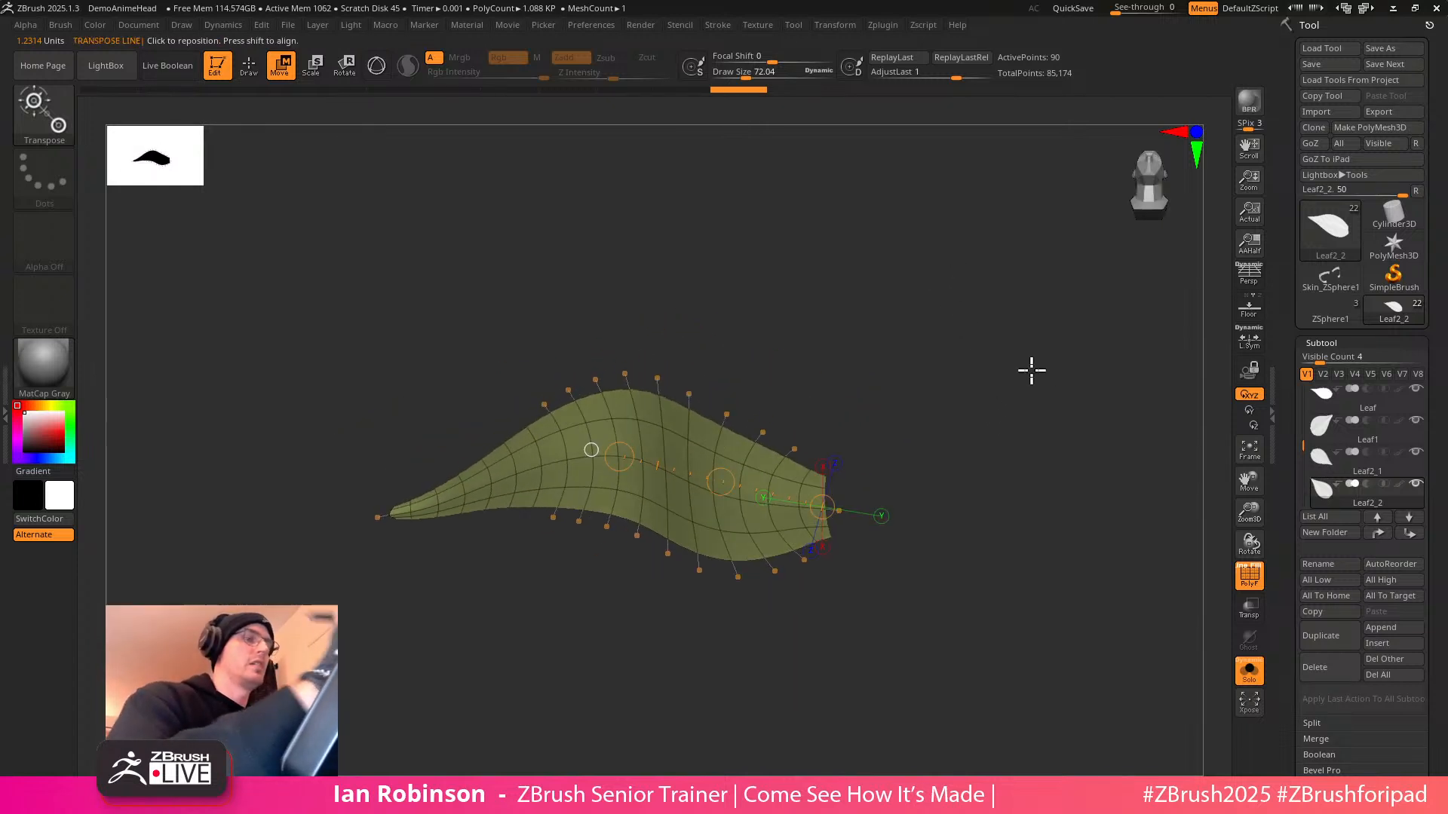
click(1250, 671)
Select the leaf on the vine just below the crossguard's right end and bend it into an S-curve with transpose lines
alt+drag(789, 705, 679, 649)
key(q)
mouse_move(1135, 448)
alt+mouse_down()
mouse_move(978, 433)
mouse_move(1031, 482)
mouse_move(889, 490)
alt+mouse_up()
alt+click(852, 472)
mouse_move(1017, 382)
alt+mouse_down()
mouse_move(1108, 520)
mouse_move(853, 528)
mouse_move(883, 553)
mouse_move(934, 459)
mouse_move(950, 562)
mouse_move(995, 417)
alt+mouse_up()
key(w)
click(624, 538)
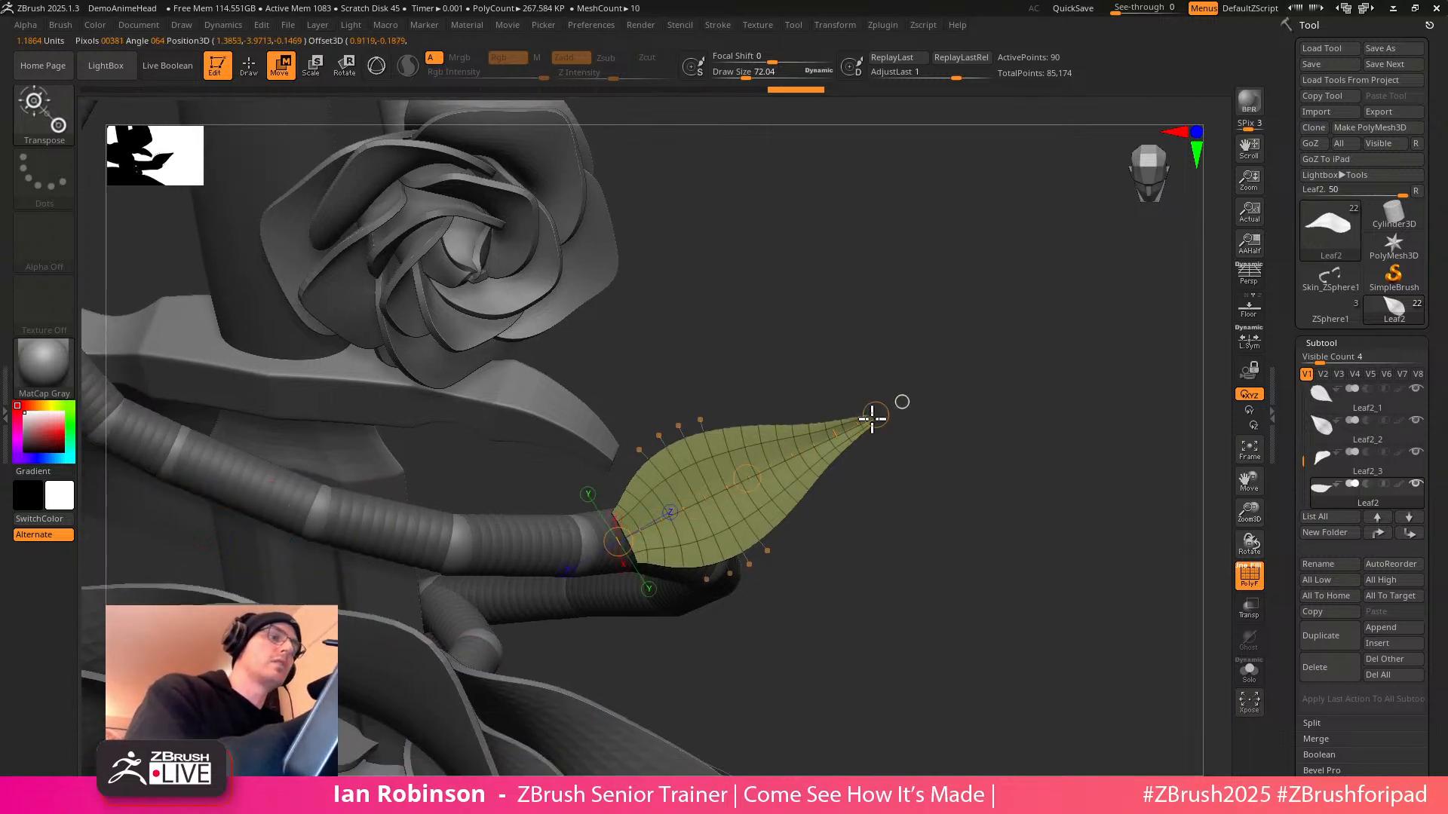
drag(941, 521, 901, 450)
mouse_move(988, 445)
mouse_down()
mouse_move(998, 482)
mouse_move(993, 377)
mouse_move(1048, 485)
mouse_move(1011, 414)
mouse_move(990, 461)
mouse_up()
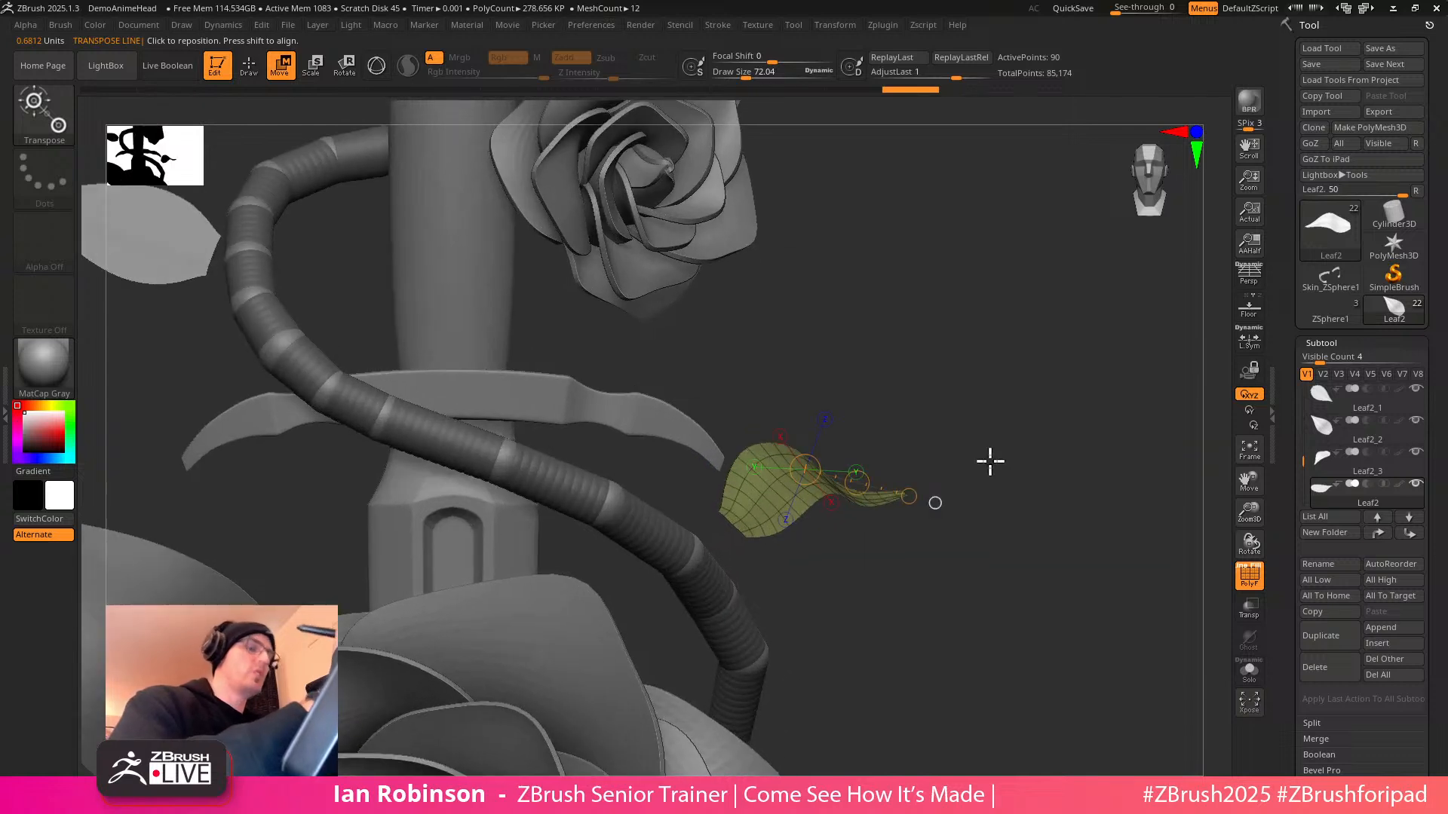
Rotate and reposition the leaf beside the crossguard with the gizmo, its base facing the vine and its tip angled outward
key(y)
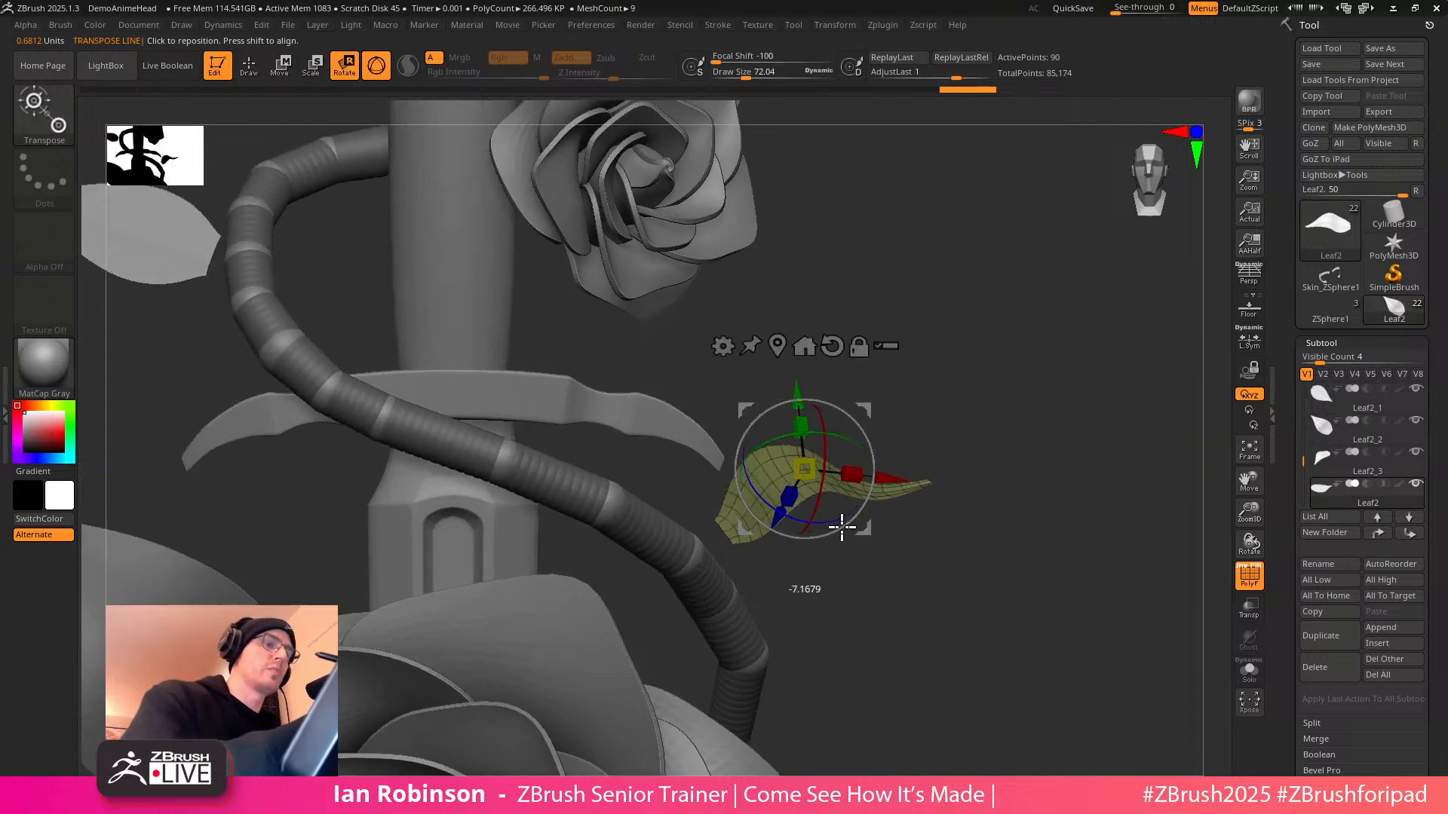
mouse_move(864, 531)
mouse_down()
mouse_move(847, 537)
mouse_move(862, 527)
mouse_up()
key(q)
mouse_move(985, 495)
alt+mouse_down()
mouse_move(982, 448)
mouse_move(889, 497)
alt+mouse_up()
key(w)
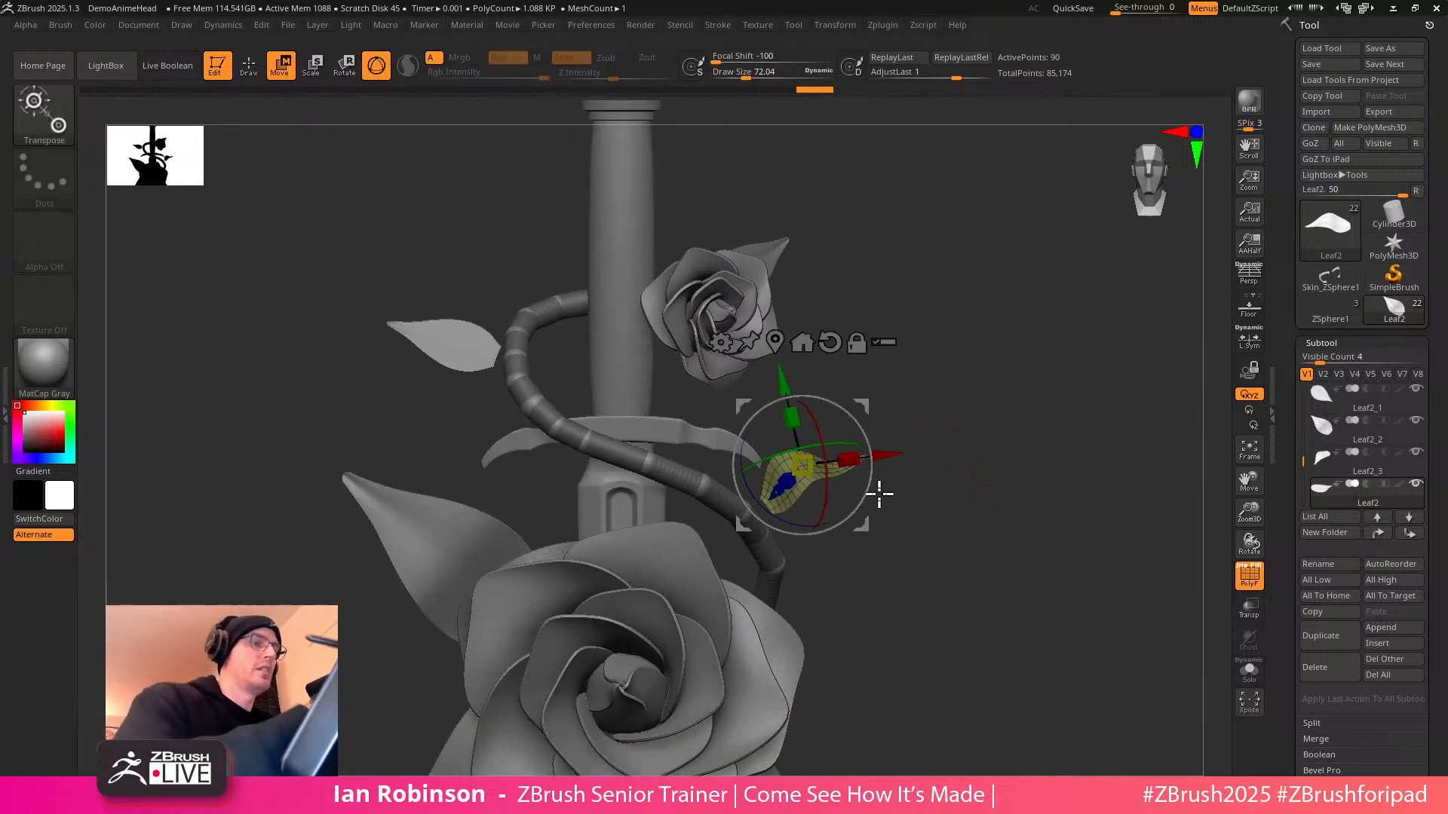
drag(875, 403, 822, 435)
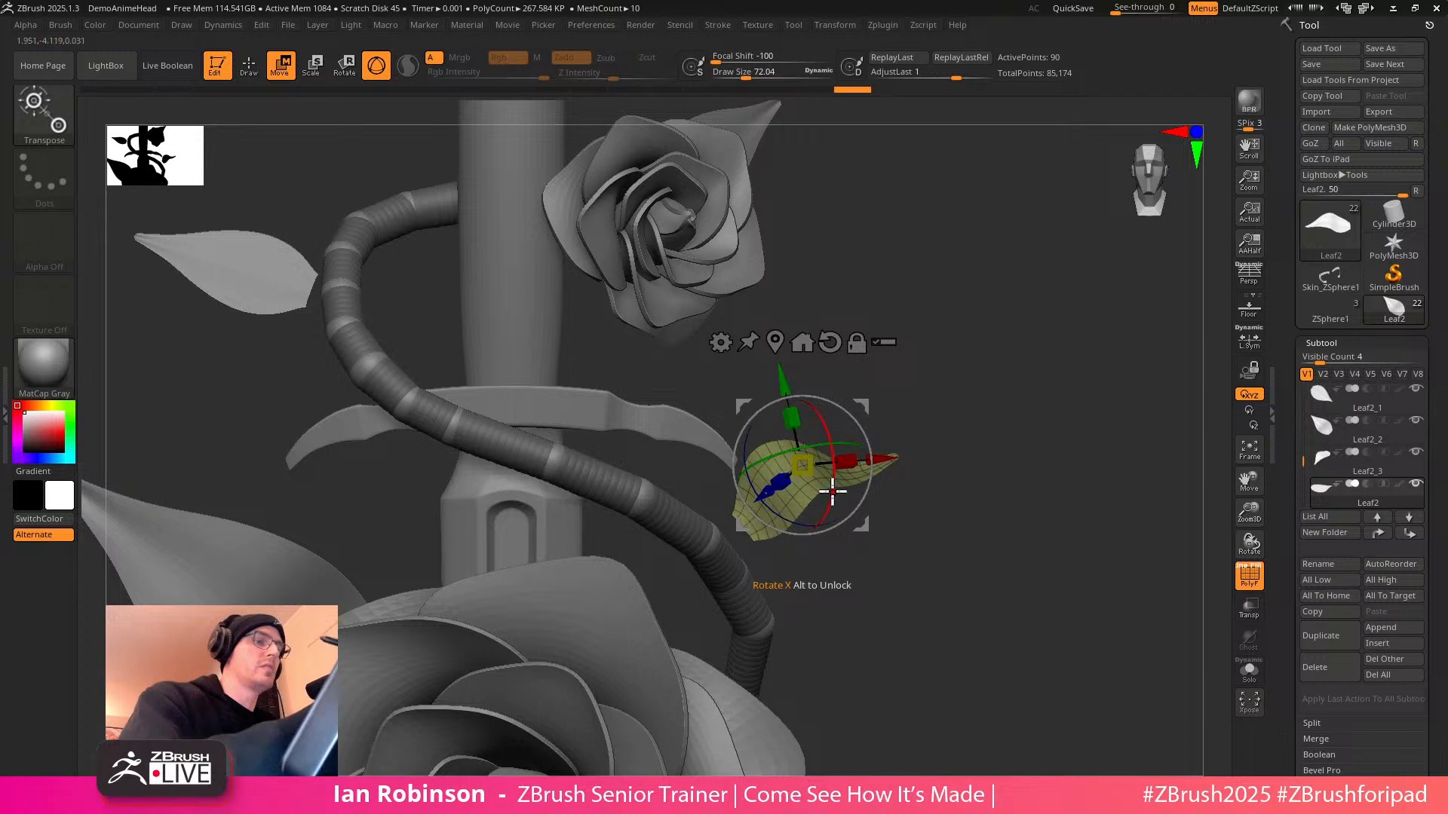
mouse_move(861, 524)
mouse_down()
mouse_move(867, 553)
mouse_move(900, 572)
mouse_move(991, 506)
mouse_move(1005, 430)
mouse_move(1016, 513)
mouse_move(1130, 566)
mouse_up()
Select the leaf on the vine left of the handle and bend its middle downward with a base-to-tip transpose line
key(q)
alt+click(601, 356)
mouse_move(603, 290)
alt+mouse_down()
mouse_move(630, 422)
mouse_move(703, 420)
mouse_move(727, 491)
mouse_move(741, 468)
mouse_move(726, 410)
mouse_move(601, 393)
mouse_move(847, 523)
alt+mouse_up()
key(w)
key(y)
key(ctrl+z)
alt+drag(908, 481, 675, 536)
drag(584, 487, 254, 391)
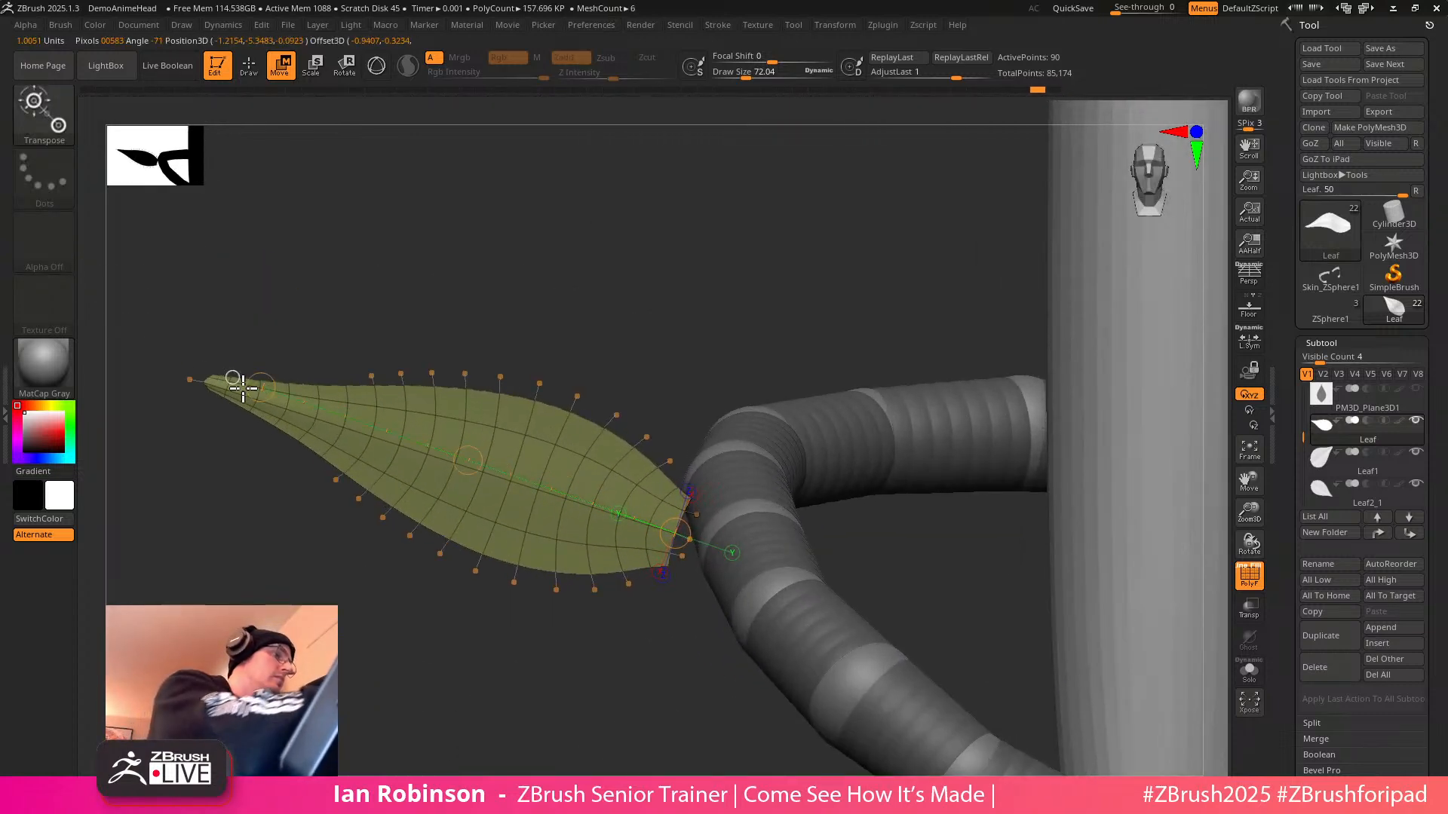
drag(655, 318, 588, 336)
drag(438, 450, 388, 517)
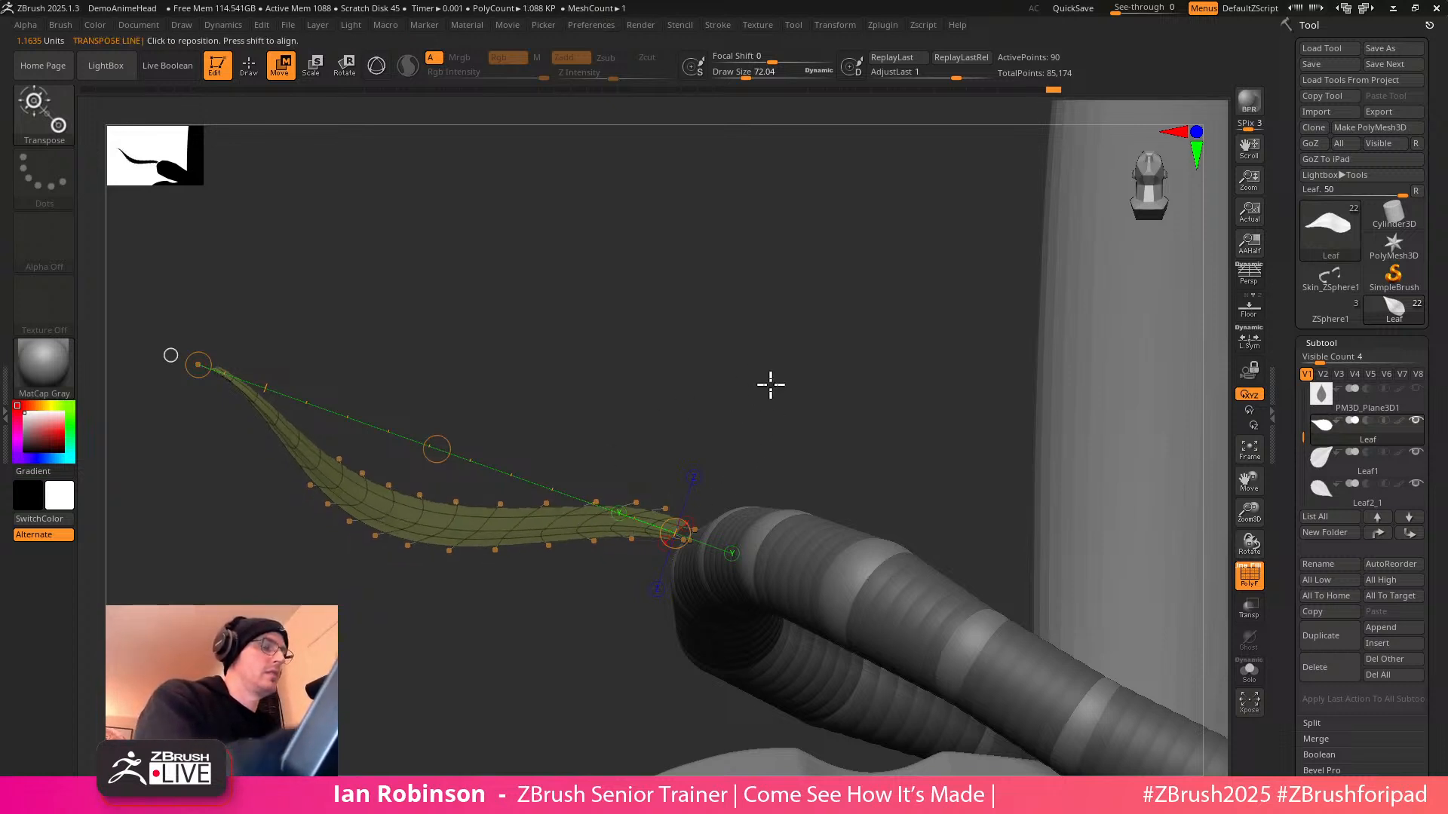
Bend the left vine leaf upward between its middle and base to form an S-curve, then return to Draw mode
drag(767, 382, 775, 430)
drag(476, 535, 558, 536)
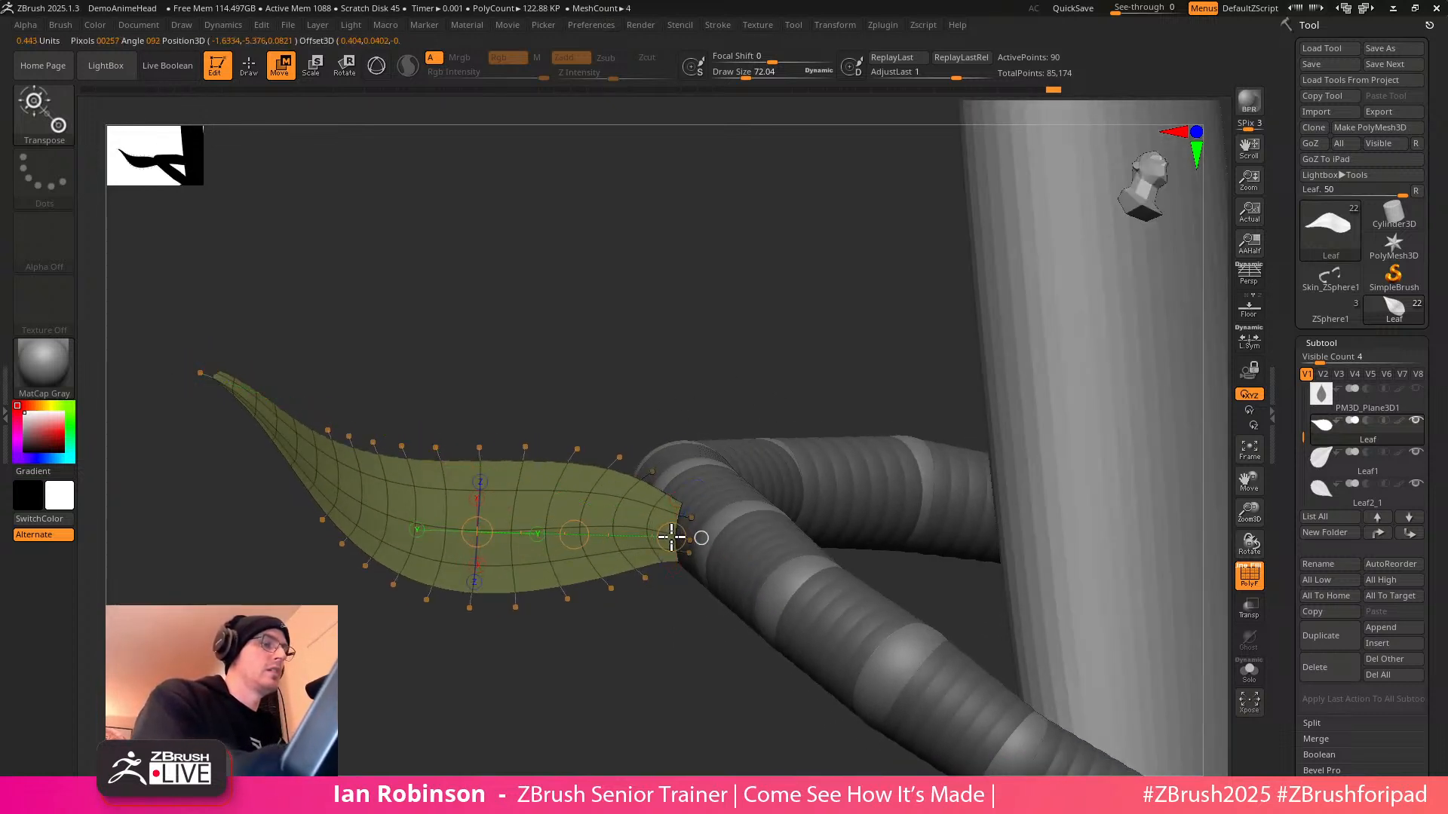
drag(737, 396, 726, 343)
drag(584, 526, 584, 493)
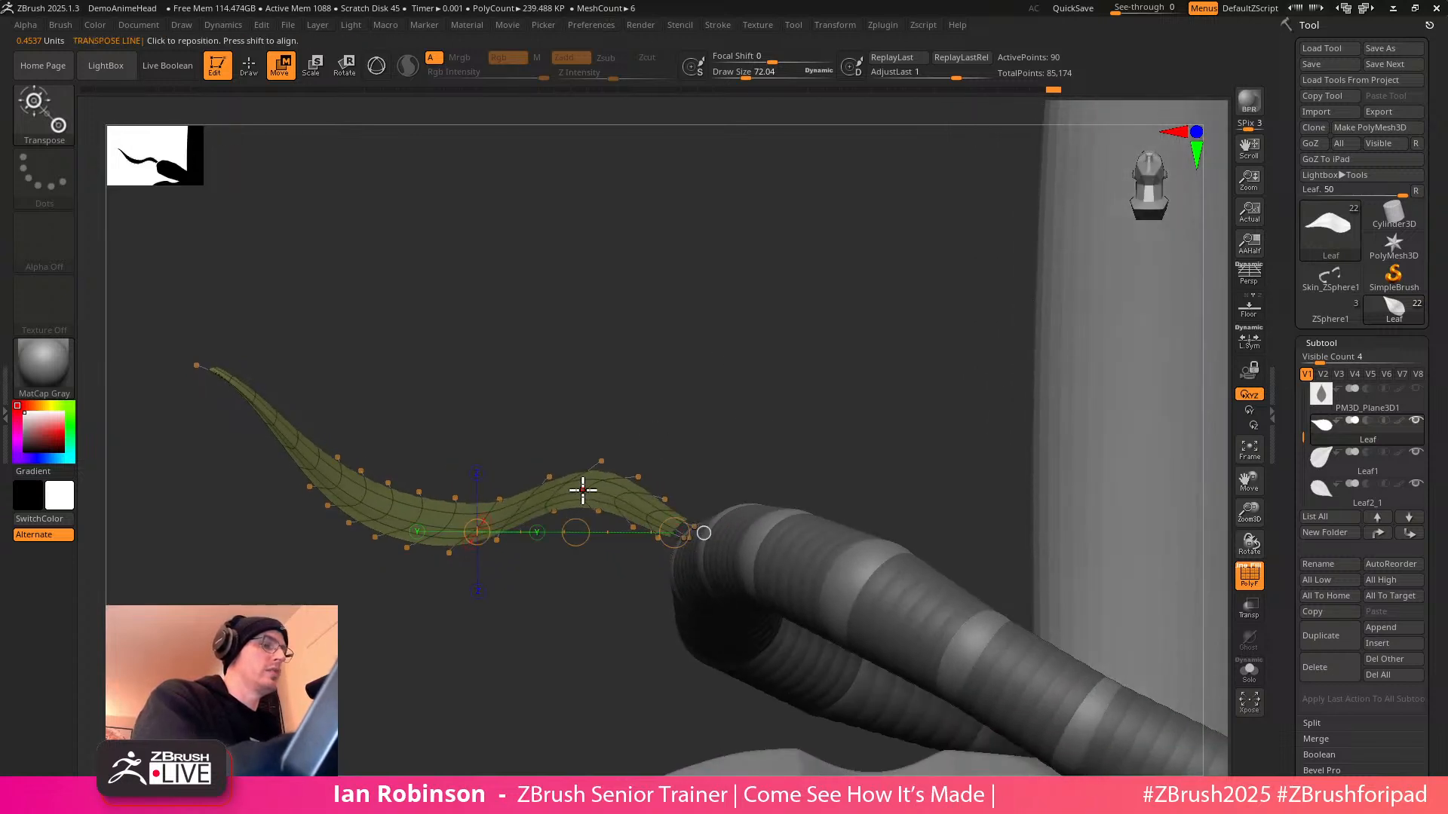
alt+drag(761, 411, 780, 355)
drag(1036, 349, 1016, 521)
mouse_move(1017, 520)
alt+mouse_down()
mouse_move(1021, 469)
mouse_move(1131, 249)
alt+mouse_up()
key(q)
alt+drag(1034, 424, 1028, 468)
alt+drag(1066, 518, 1041, 463)
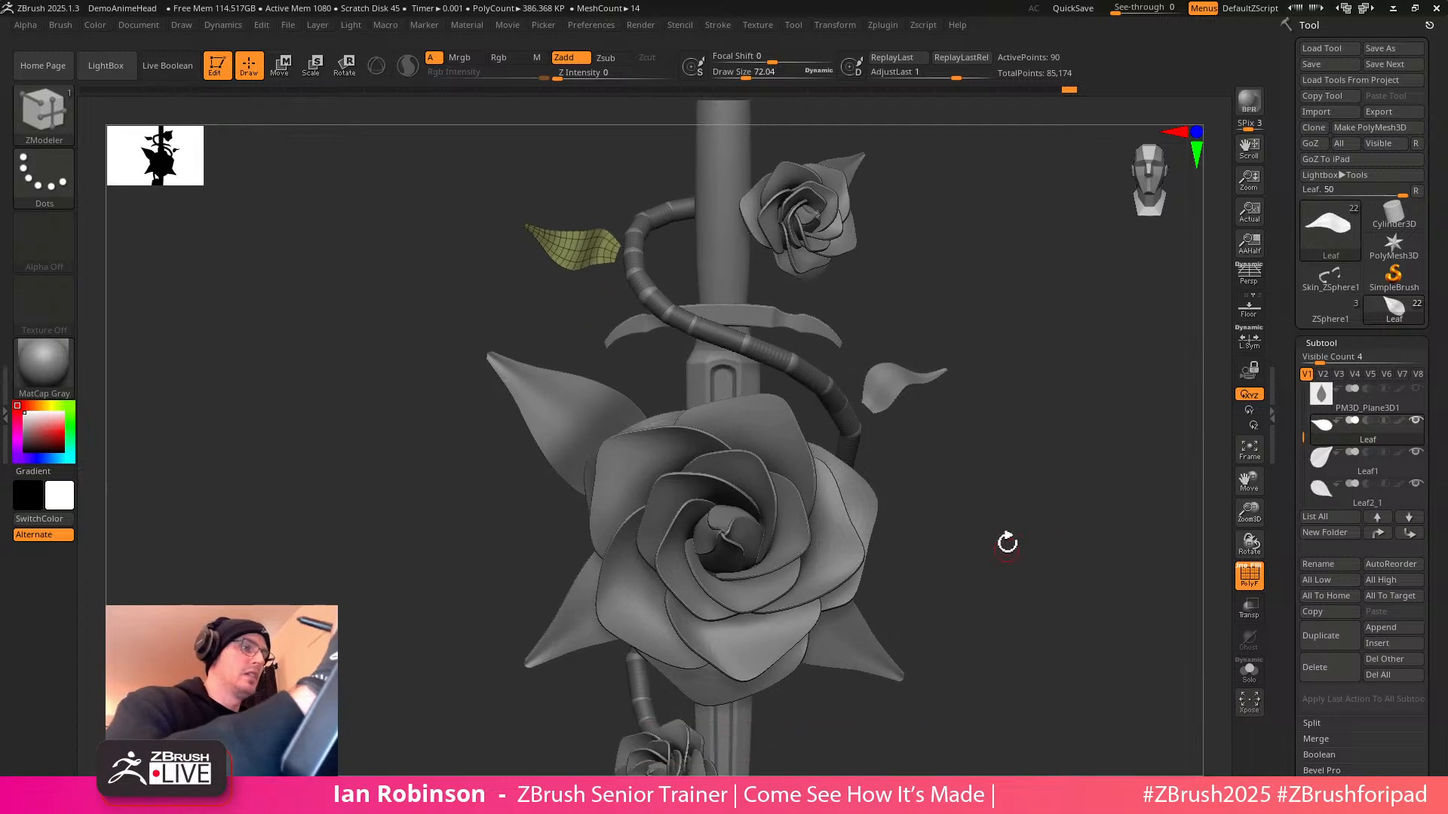
Isolate the large rose's lower-right leaf, arch it with a base-to-tip transpose line, then show all subtools in Draw mode
drag(1008, 550, 987, 422)
alt+drag(796, 512, 953, 436)
alt+click(878, 530)
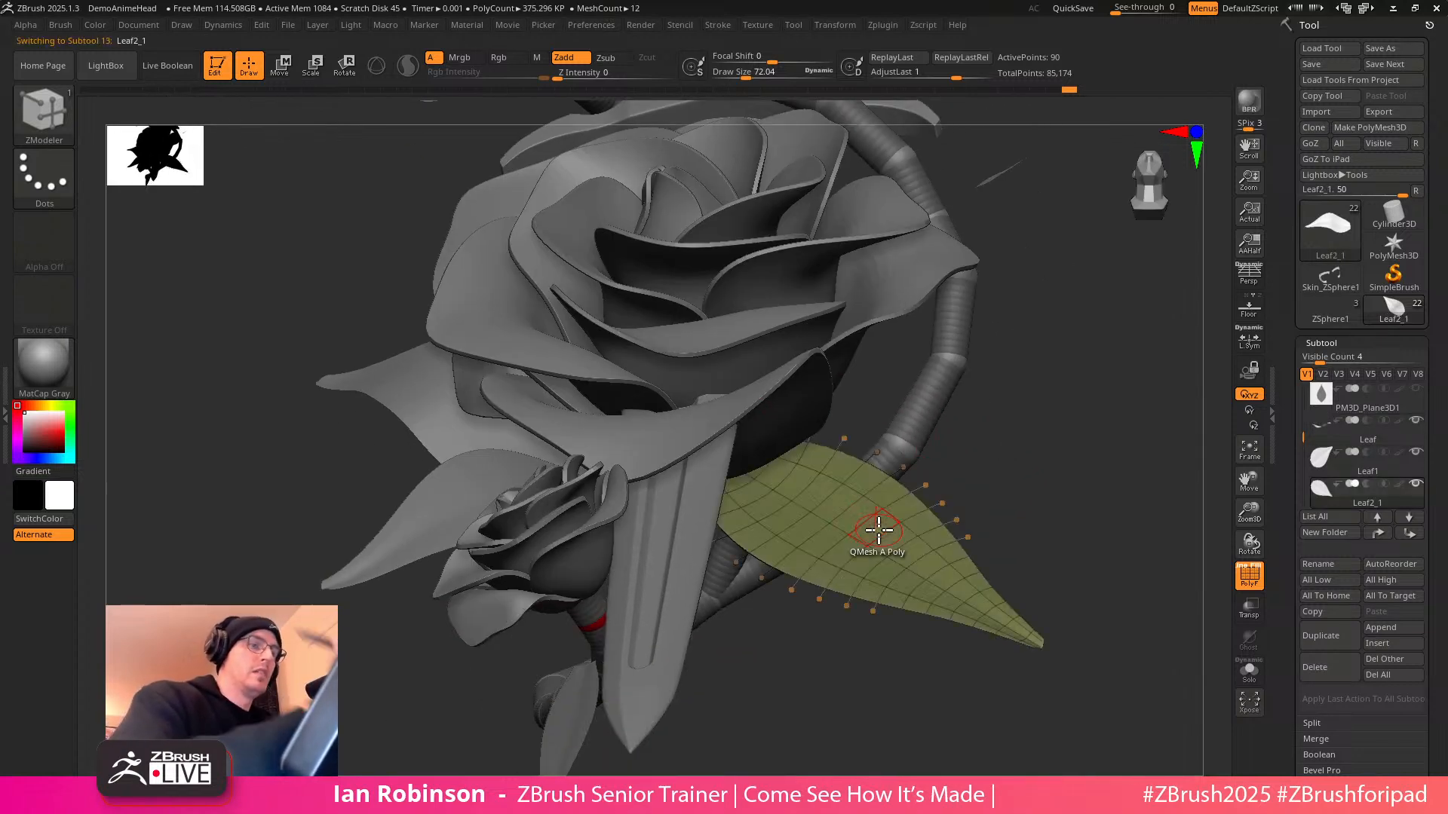
click(1249, 671)
drag(1176, 648, 863, 394)
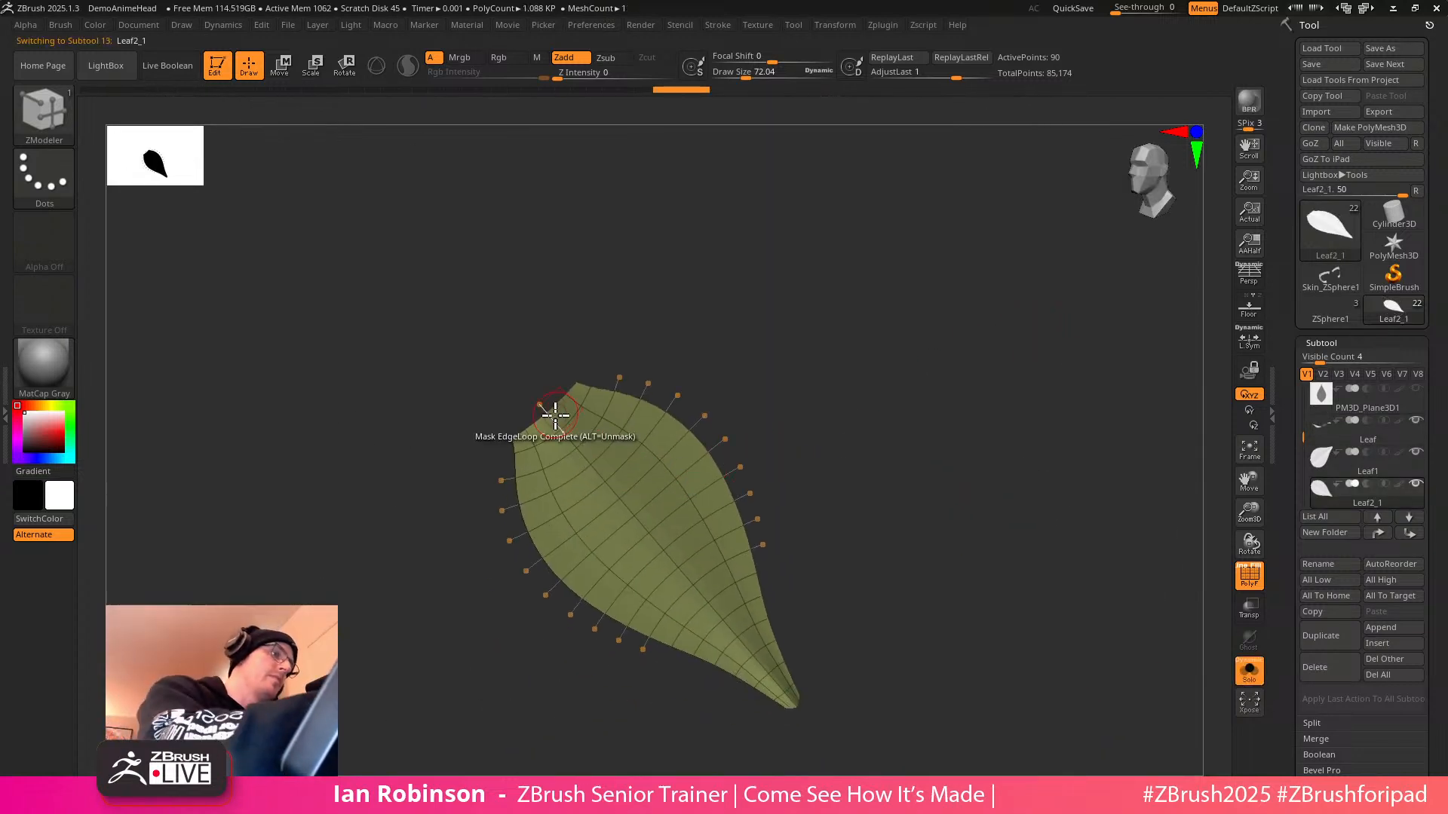
key(w)
drag(552, 413, 790, 689)
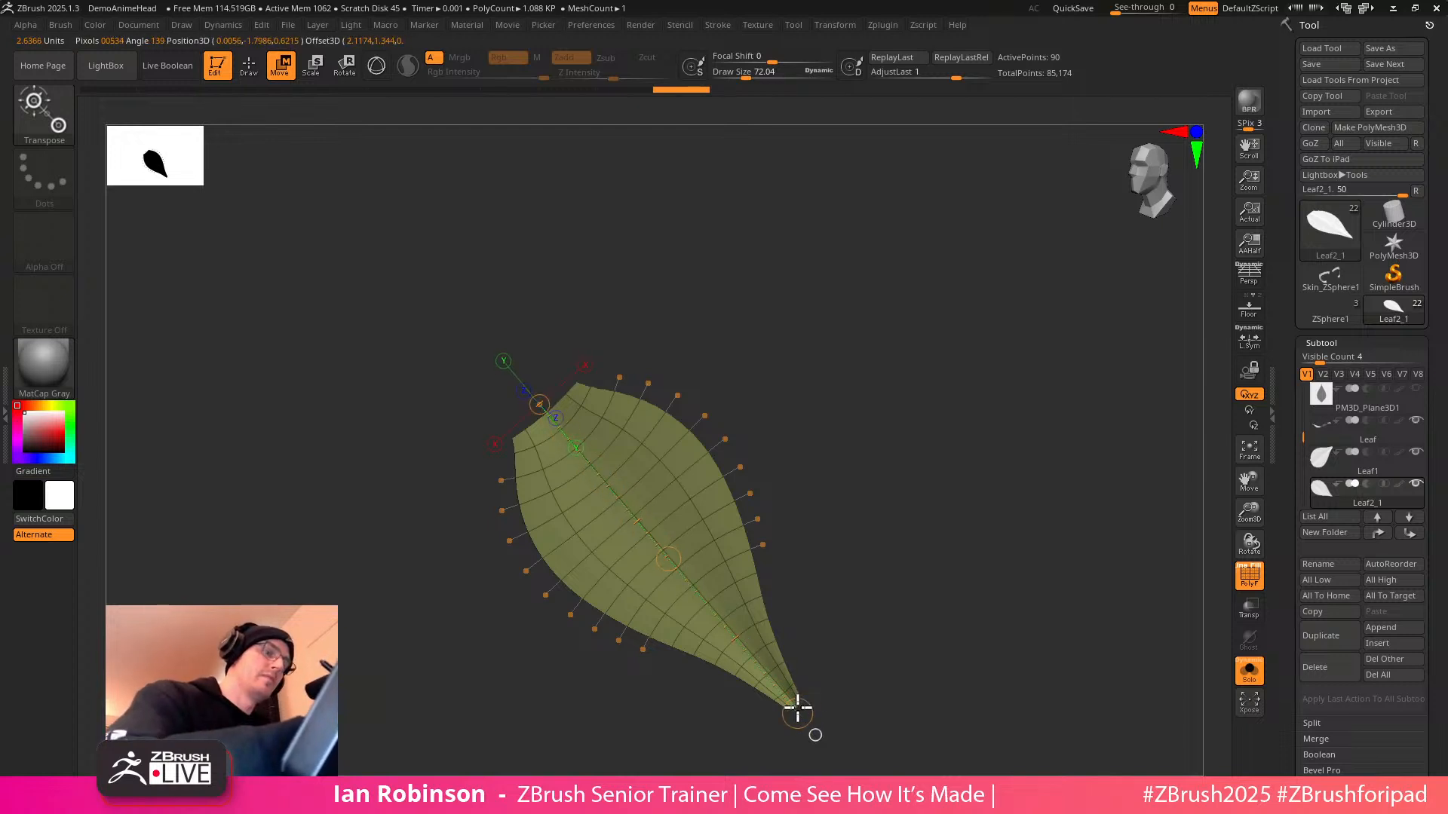
drag(851, 613, 878, 522)
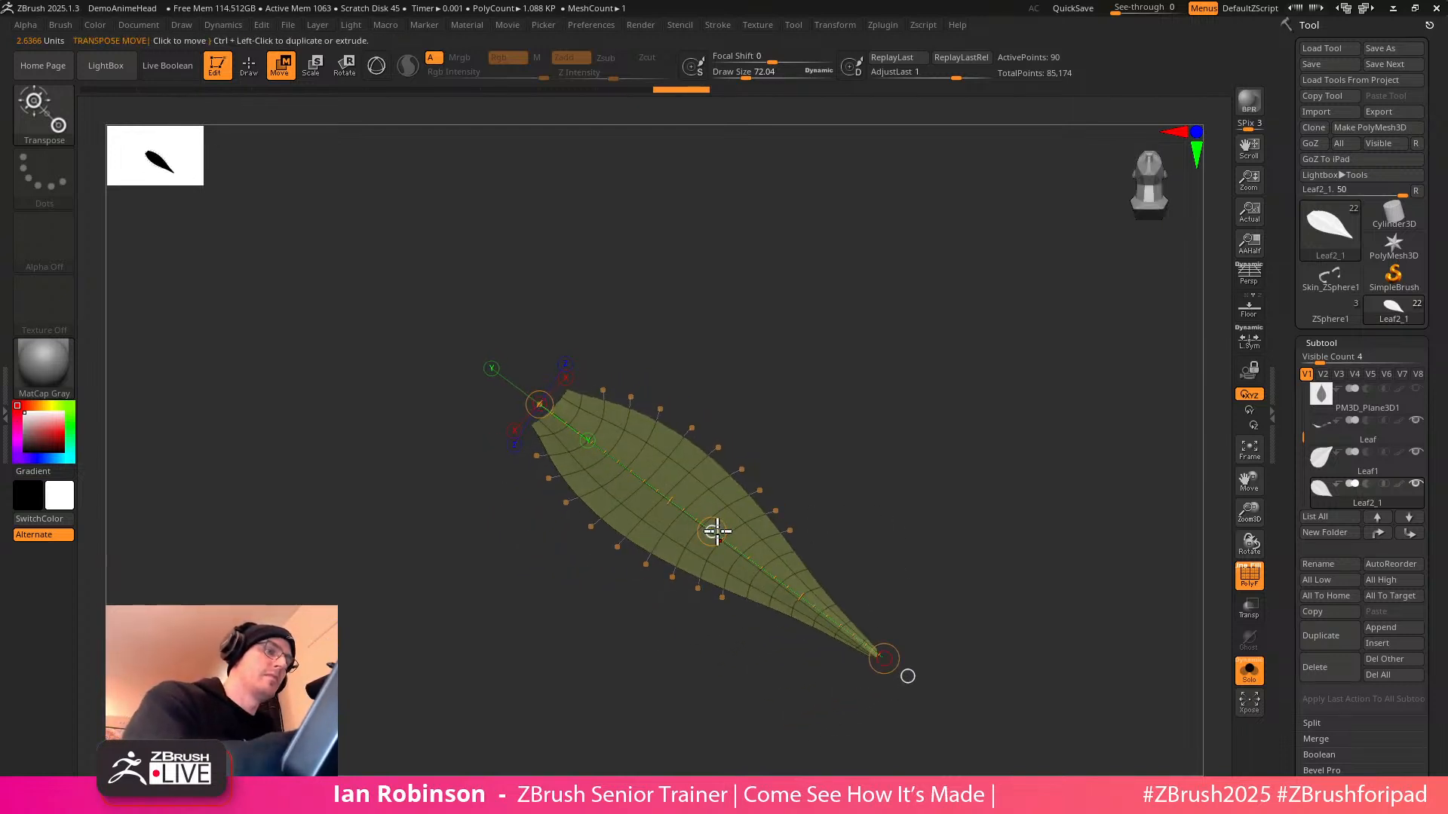
drag(714, 531, 791, 482)
drag(717, 526, 782, 449)
click(1249, 671)
key(q)
Isolate the leaf below the small lower rose with Solo and set up the transpose line instead of the gizmo
drag(958, 452, 965, 523)
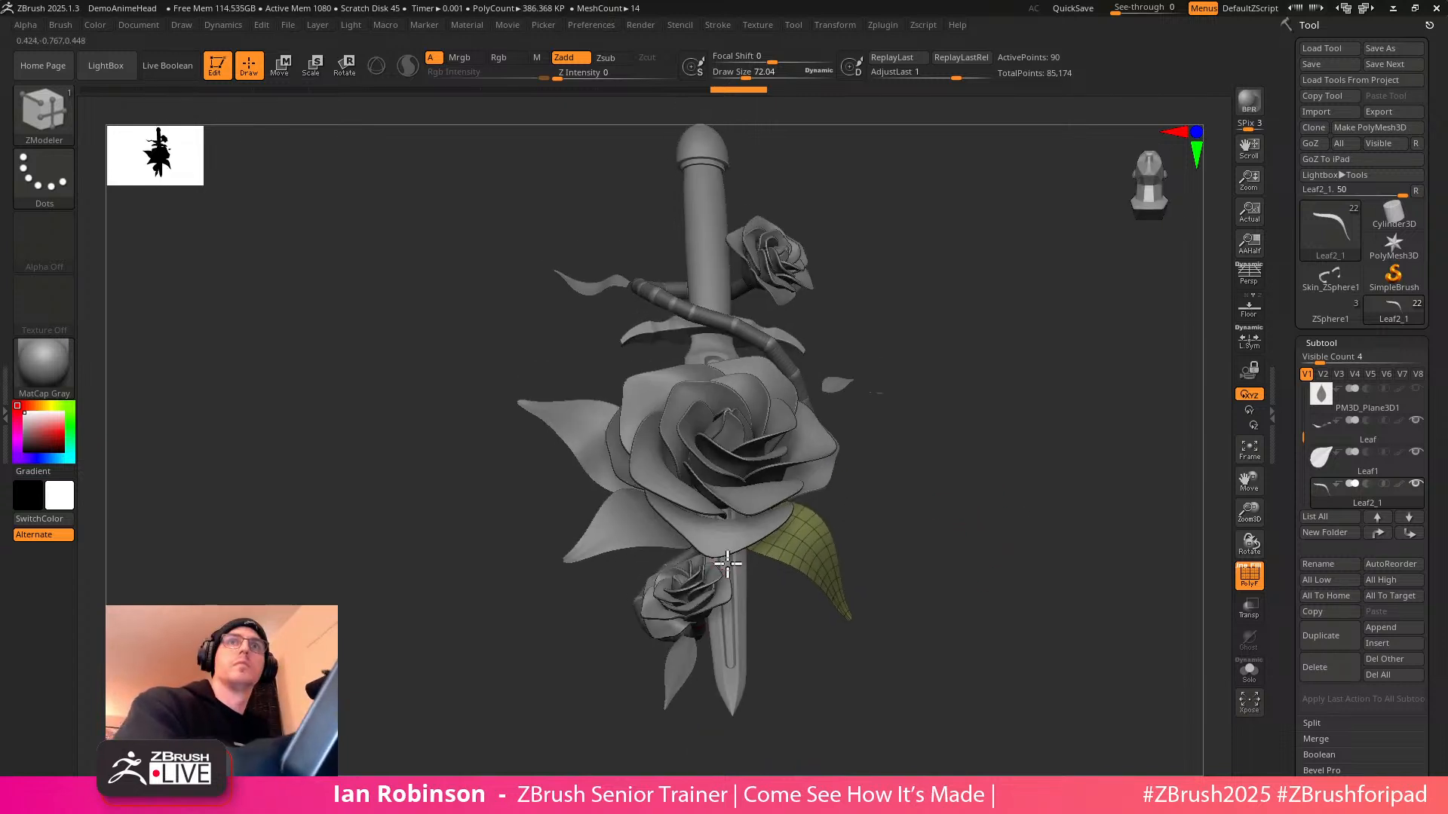
ctrl+right_drag(724, 554, 777, 660)
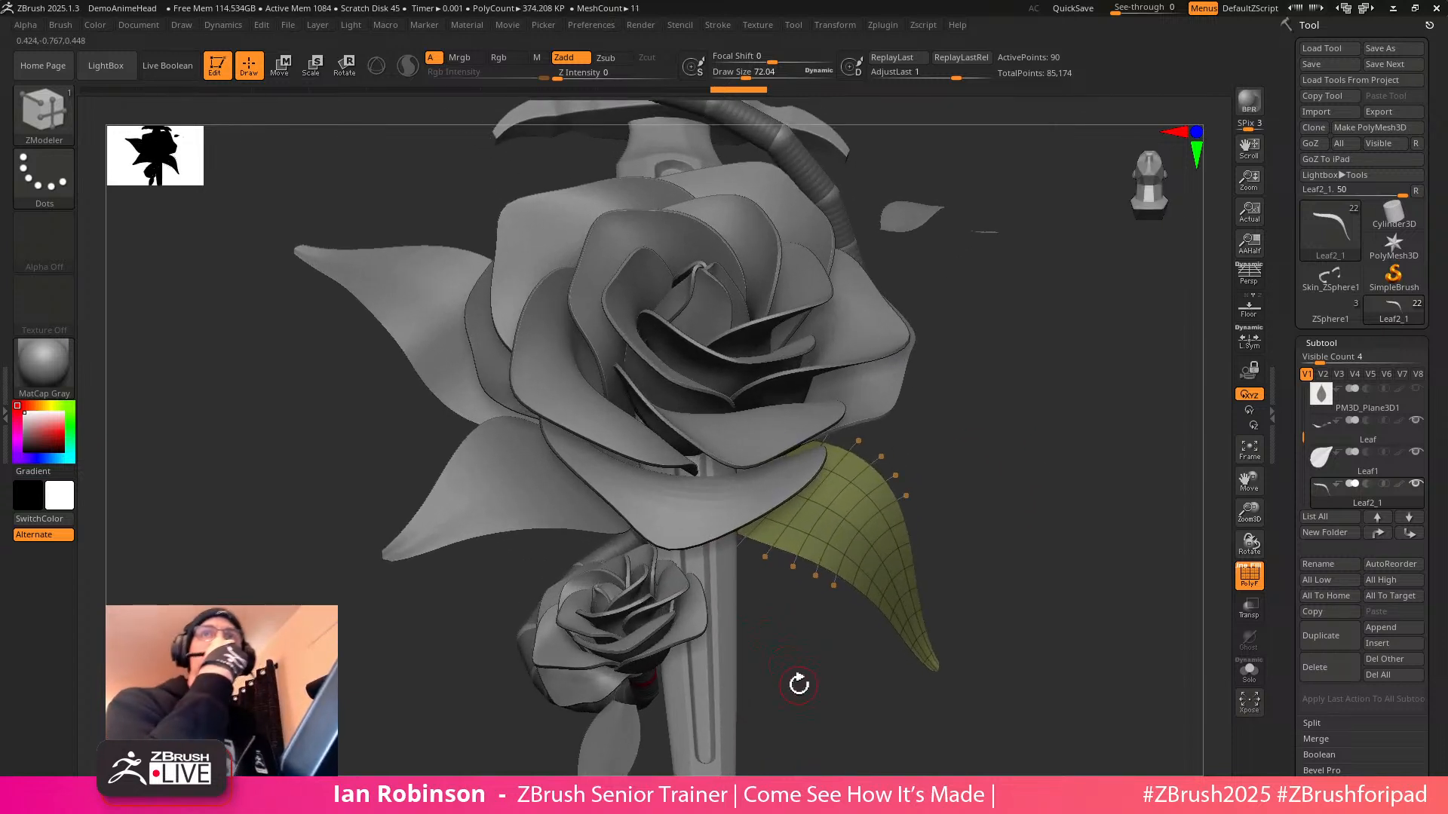
alt+right_drag(805, 663, 795, 595)
right_drag(624, 588, 656, 690)
ctrl+right_drag(796, 529, 785, 564)
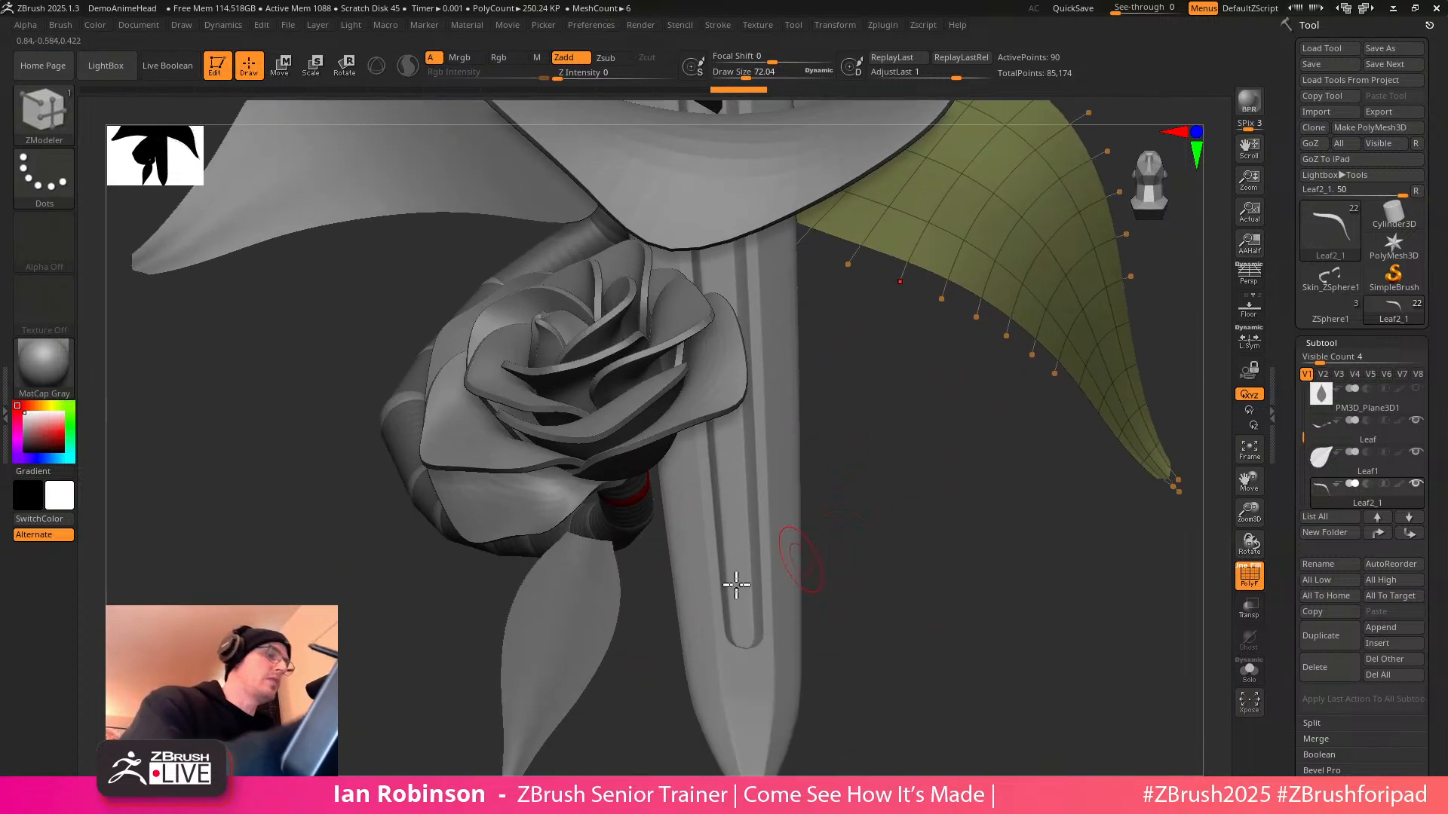
right_drag(882, 585, 845, 534)
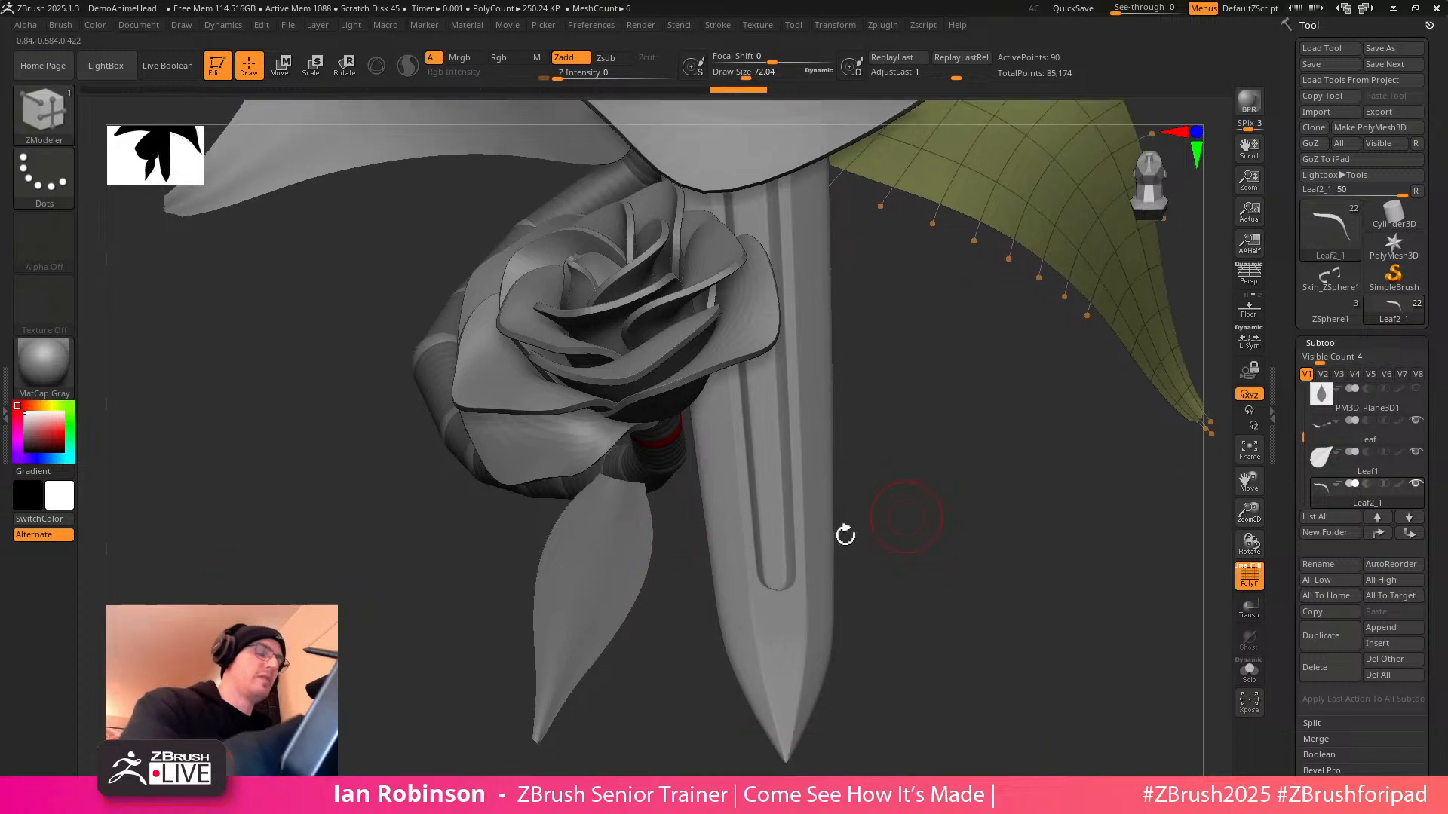
alt+click(637, 562)
click(1249, 671)
alt+right_drag(988, 601, 969, 298)
key(w)
key(y)
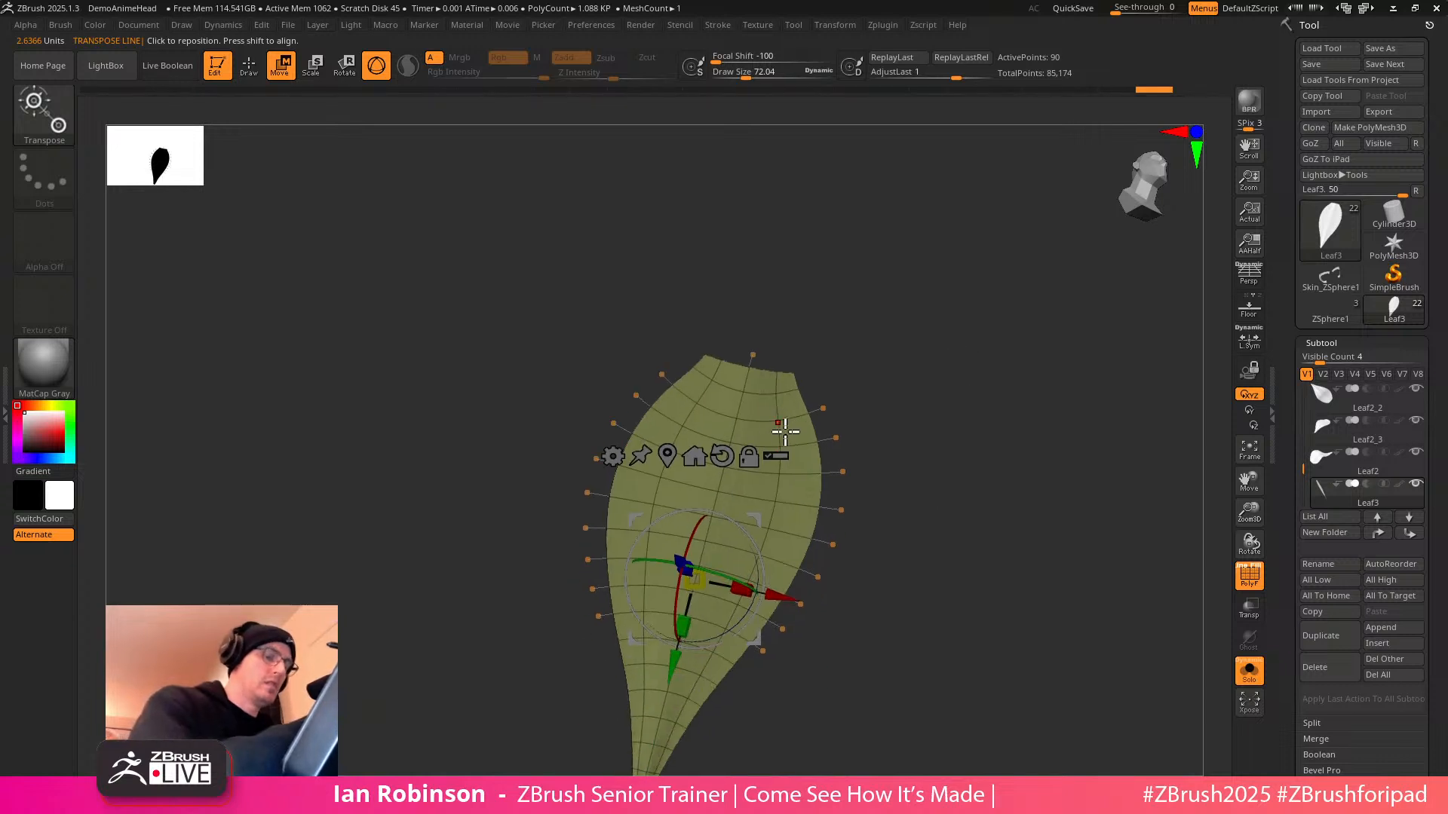
key(y)
Bend the small lower rose's leaf sideways along its length with transpose lines, then leave Solo and return to Draw mode
alt+right_drag(838, 334, 858, 249)
drag(771, 271, 691, 584)
right_drag(929, 564, 729, 514)
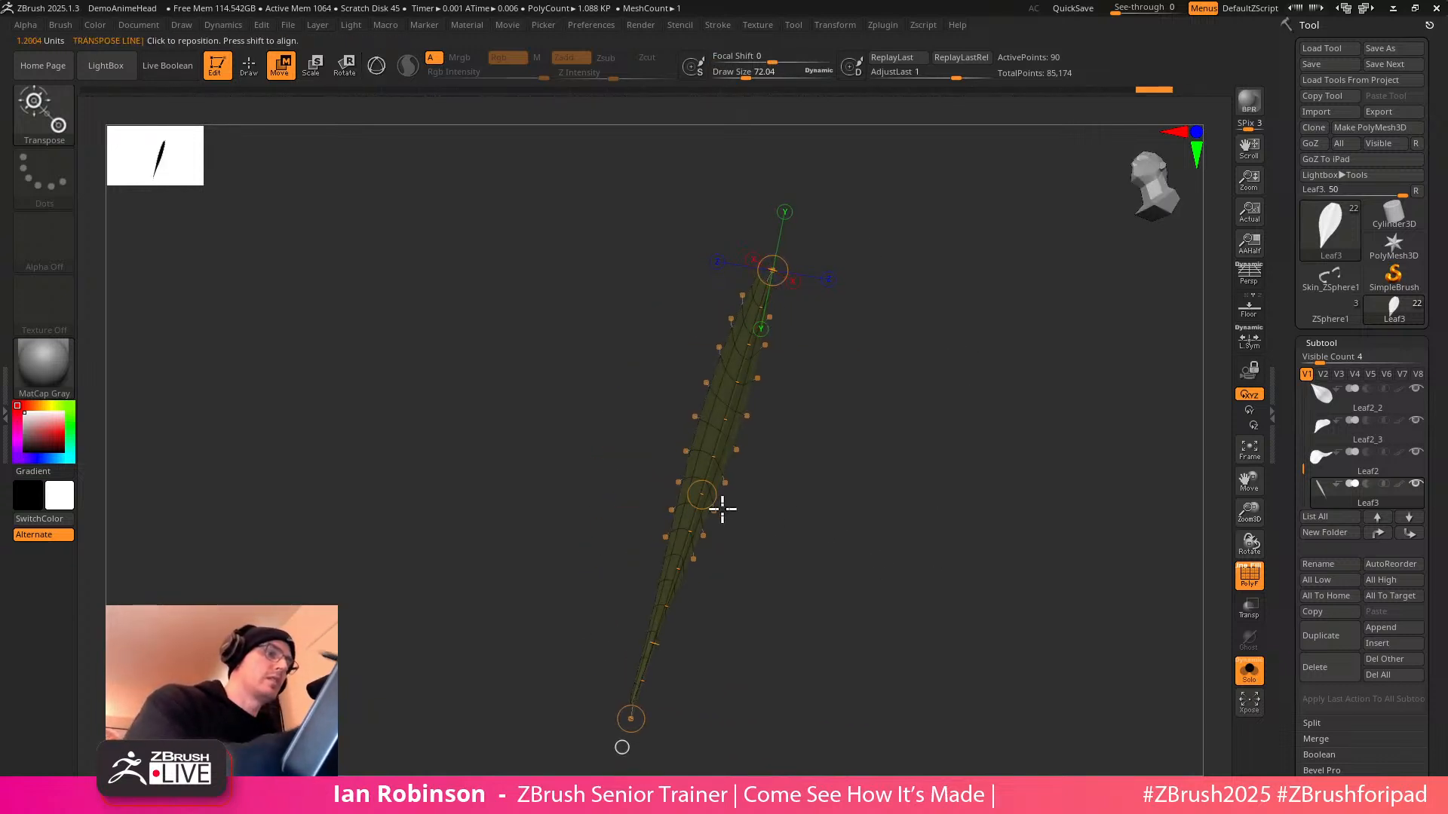
drag(698, 492, 749, 500)
right_drag(741, 498, 880, 488)
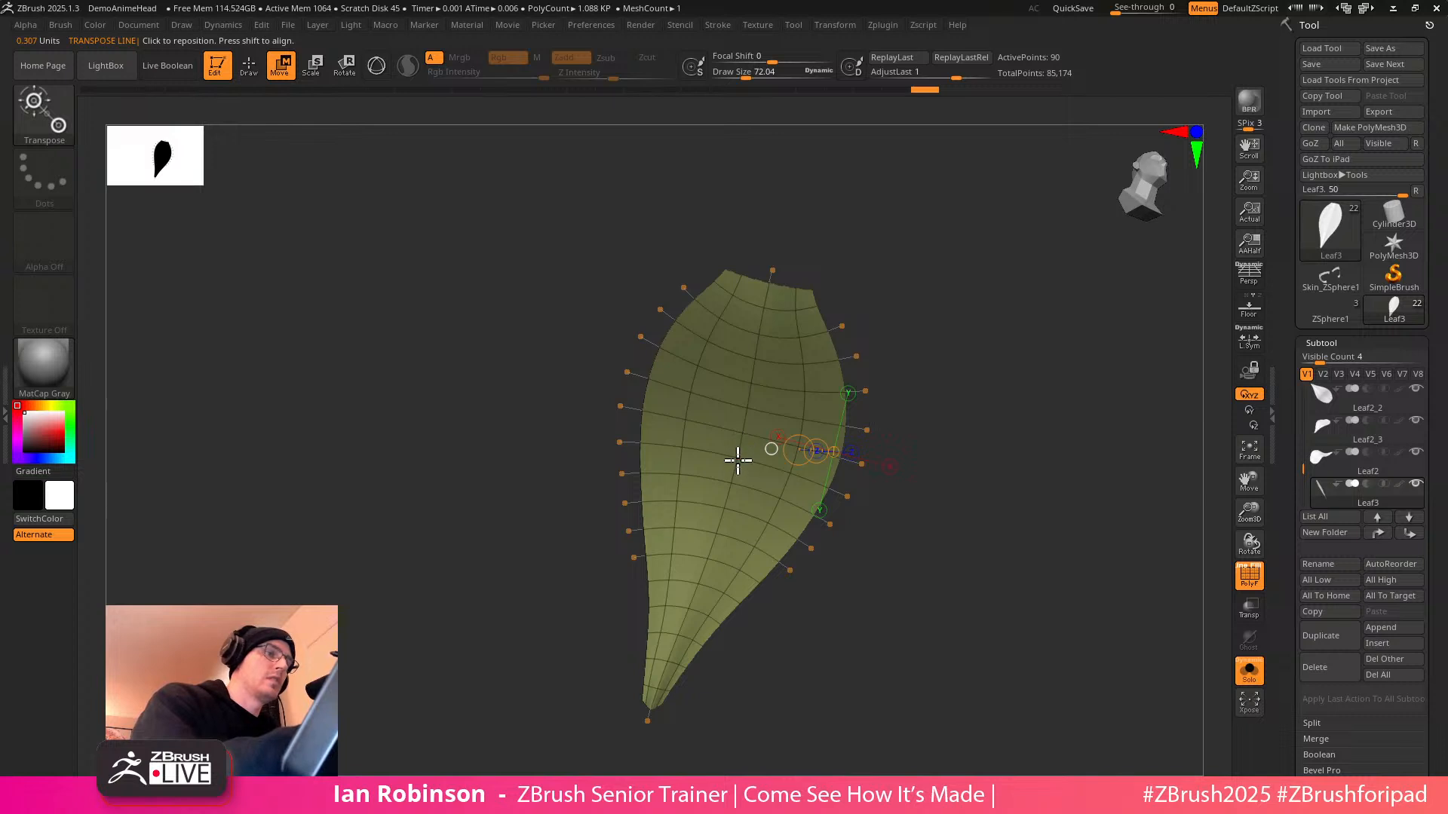
right_drag(824, 643, 927, 591)
mouse_move(1037, 567)
right_down()
mouse_move(1131, 614)
mouse_move(1066, 495)
mouse_move(1054, 553)
mouse_move(1101, 575)
mouse_move(1011, 582)
mouse_move(1026, 558)
right_up()
click(1246, 683)
key(q)
Select the leaf behind the upper rose and turn off the PolyFrame display
right_drag(1171, 450, 980, 512)
mouse_move(689, 292)
right_down()
mouse_move(957, 320)
mouse_move(776, 271)
mouse_move(889, 307)
mouse_move(905, 396)
mouse_move(935, 398)
mouse_move(998, 617)
mouse_move(982, 641)
right_up()
alt+click(873, 375)
key(shift+f)
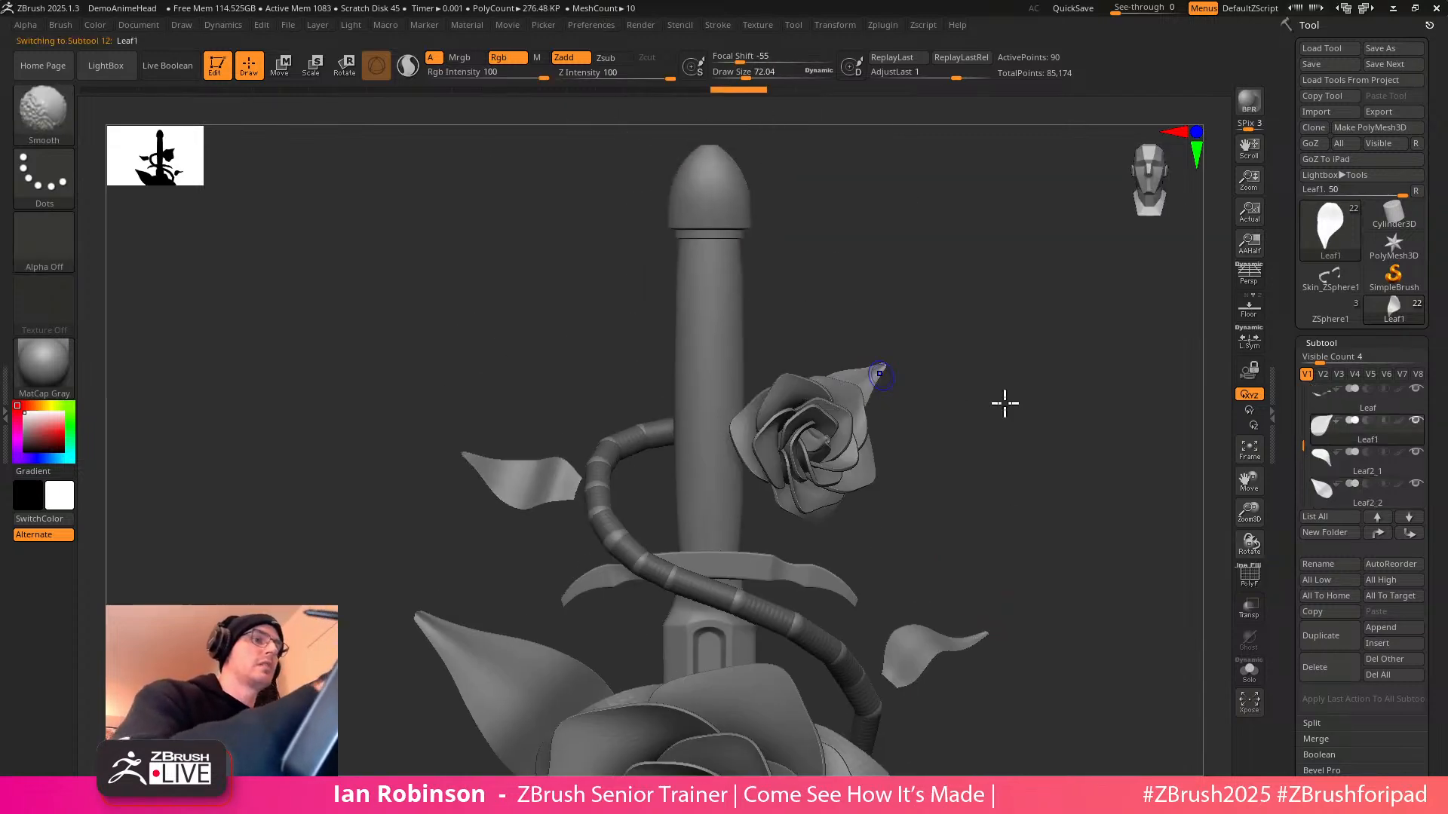
Rotate the leaf behind the upper rose to point upward and shift it so it rises from behind the petals
key(w)
key(f)
ctrl+right_drag(1023, 457, 1006, 340)
alt+right_drag(1006, 339, 1018, 472)
drag(780, 508, 651, 377)
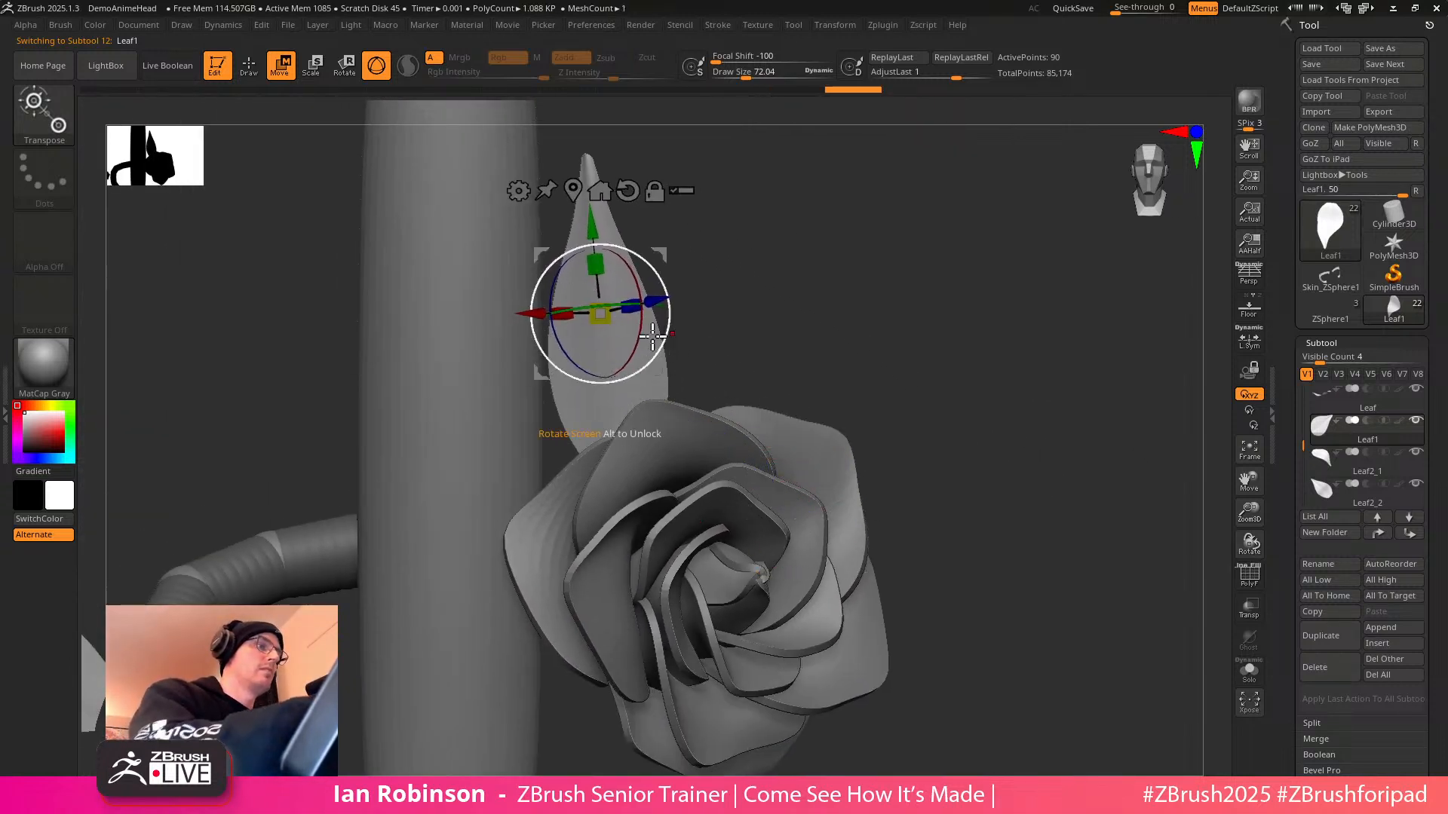
drag(589, 304, 614, 301)
alt+right_drag(859, 290, 897, 324)
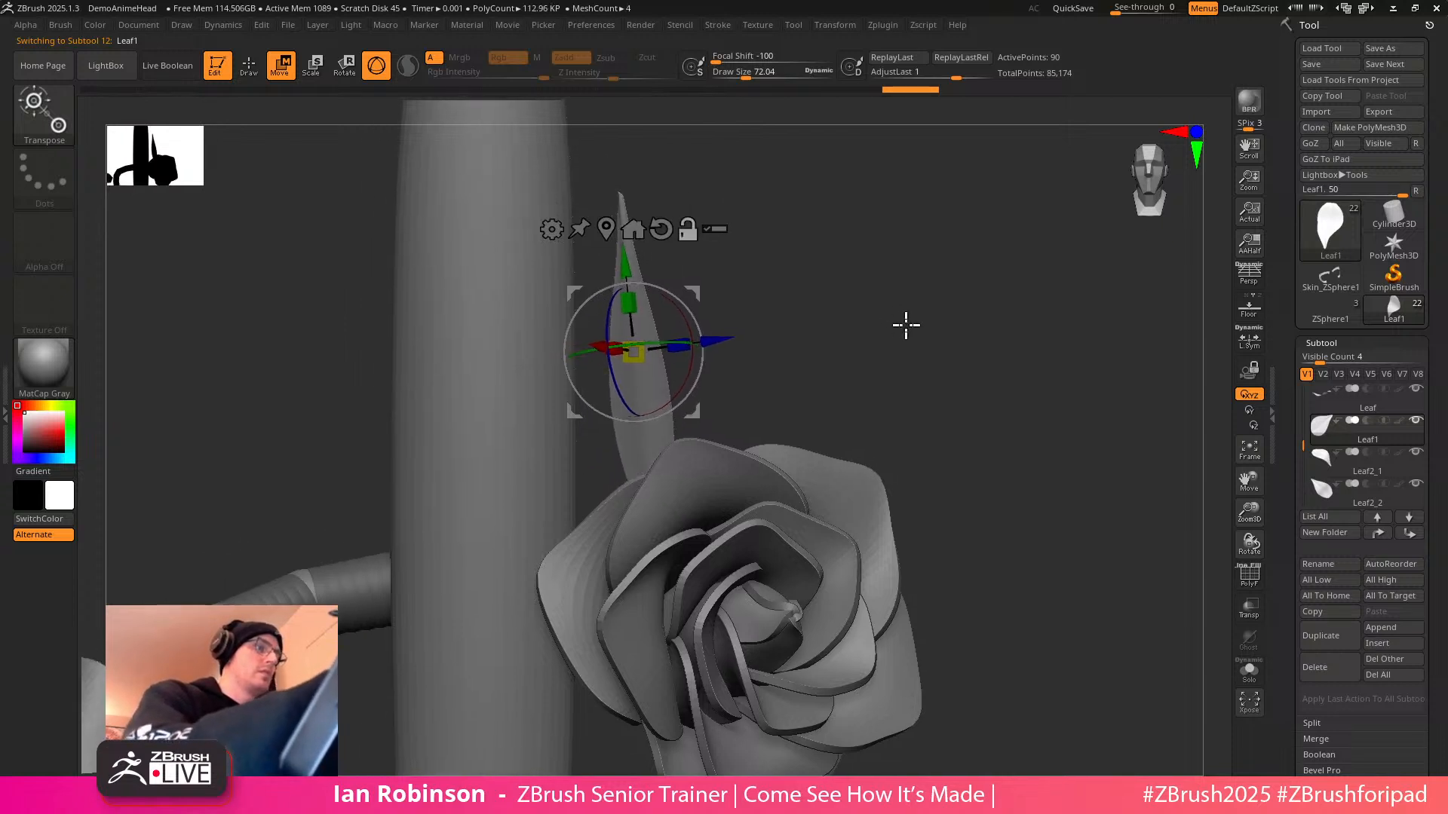
Isolate the upper rose's leaf, bend it along its length with a tip-to-base transpose line, then show all subtools
key(y)
click(1249, 679)
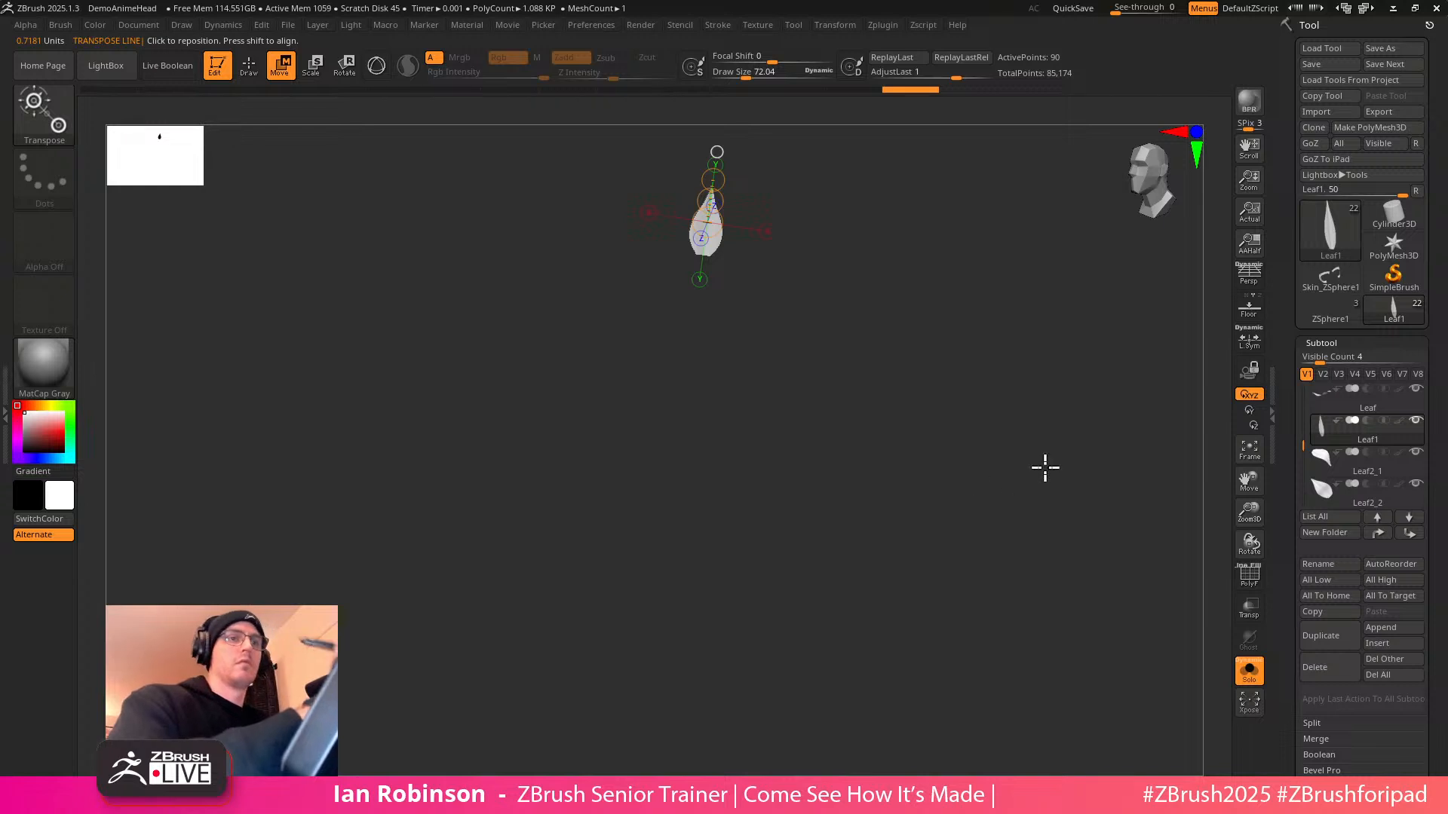
key(f)
alt+right_drag(954, 439, 959, 408)
click(809, 528)
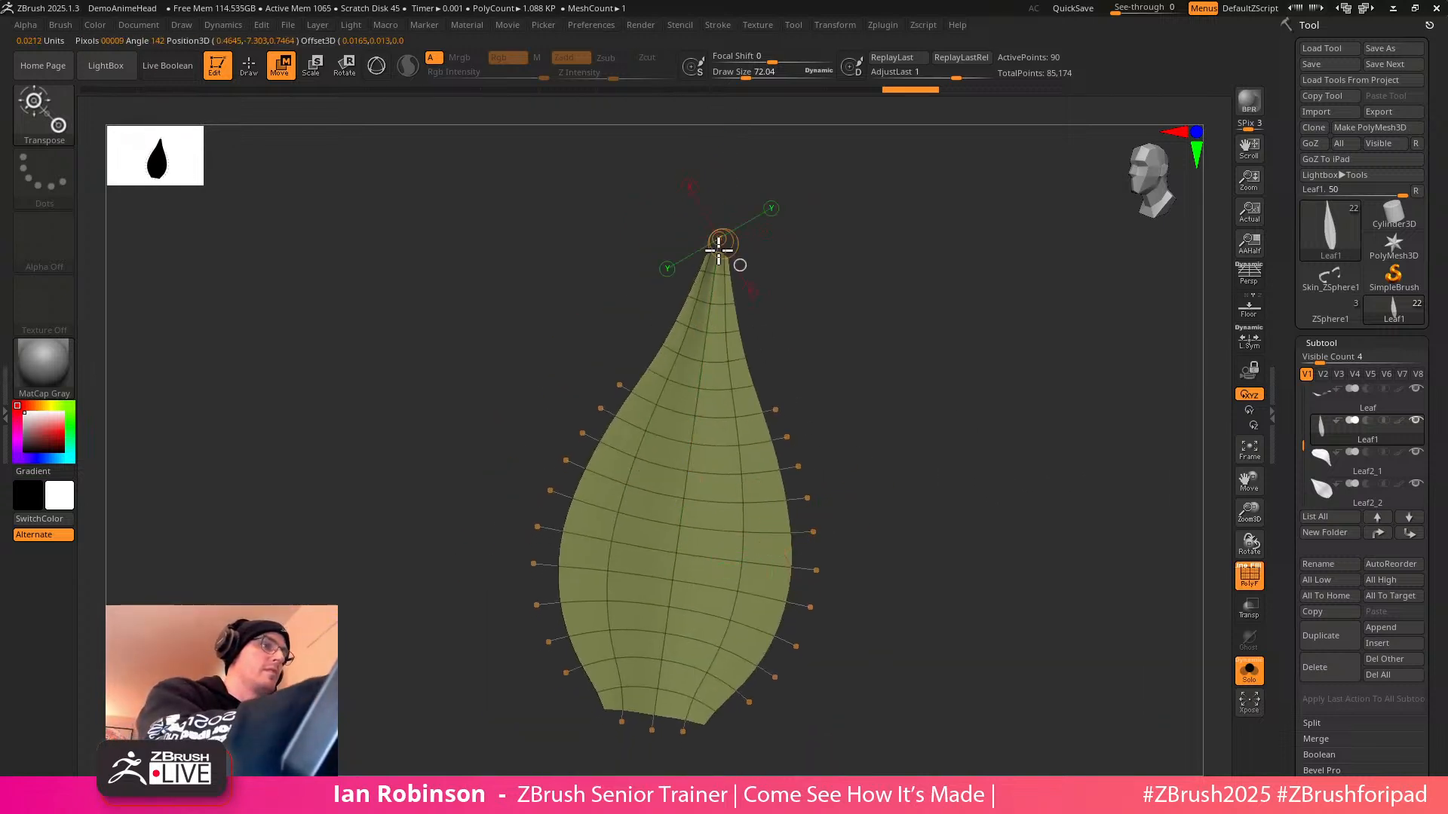
drag(719, 240, 661, 669)
mouse_move(978, 551)
mouse_down()
mouse_move(714, 495)
mouse_move(845, 477)
mouse_up()
key(q)
alt+drag(1056, 537, 972, 426)
click(1249, 671)
Turn the curved upper leaf with the gizmo so its broad side shows above the upper rose, then return to Draw mode
alt+drag(1093, 573, 1011, 481)
key(w)
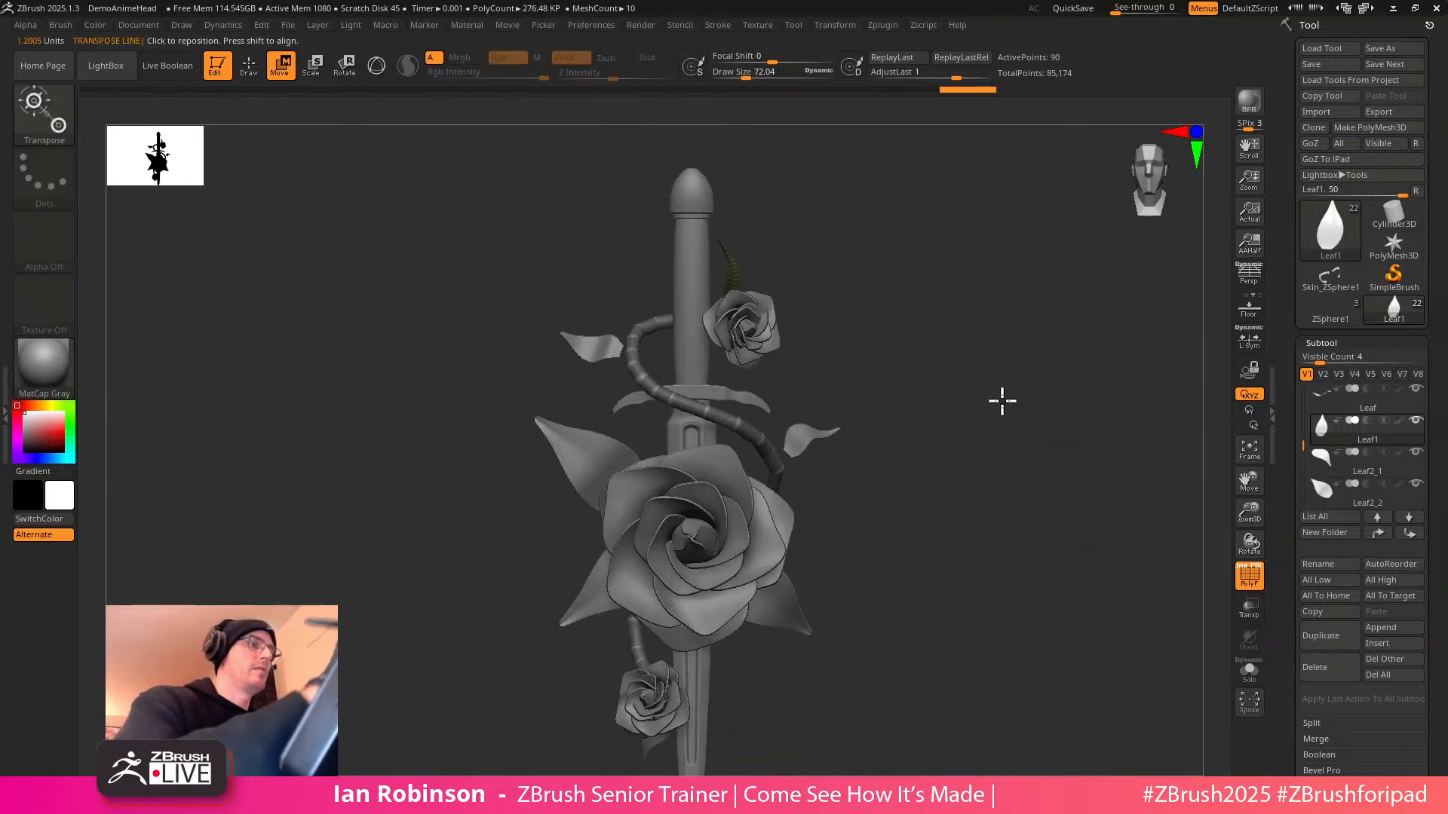
alt+drag(1005, 389, 1009, 456)
key(y)
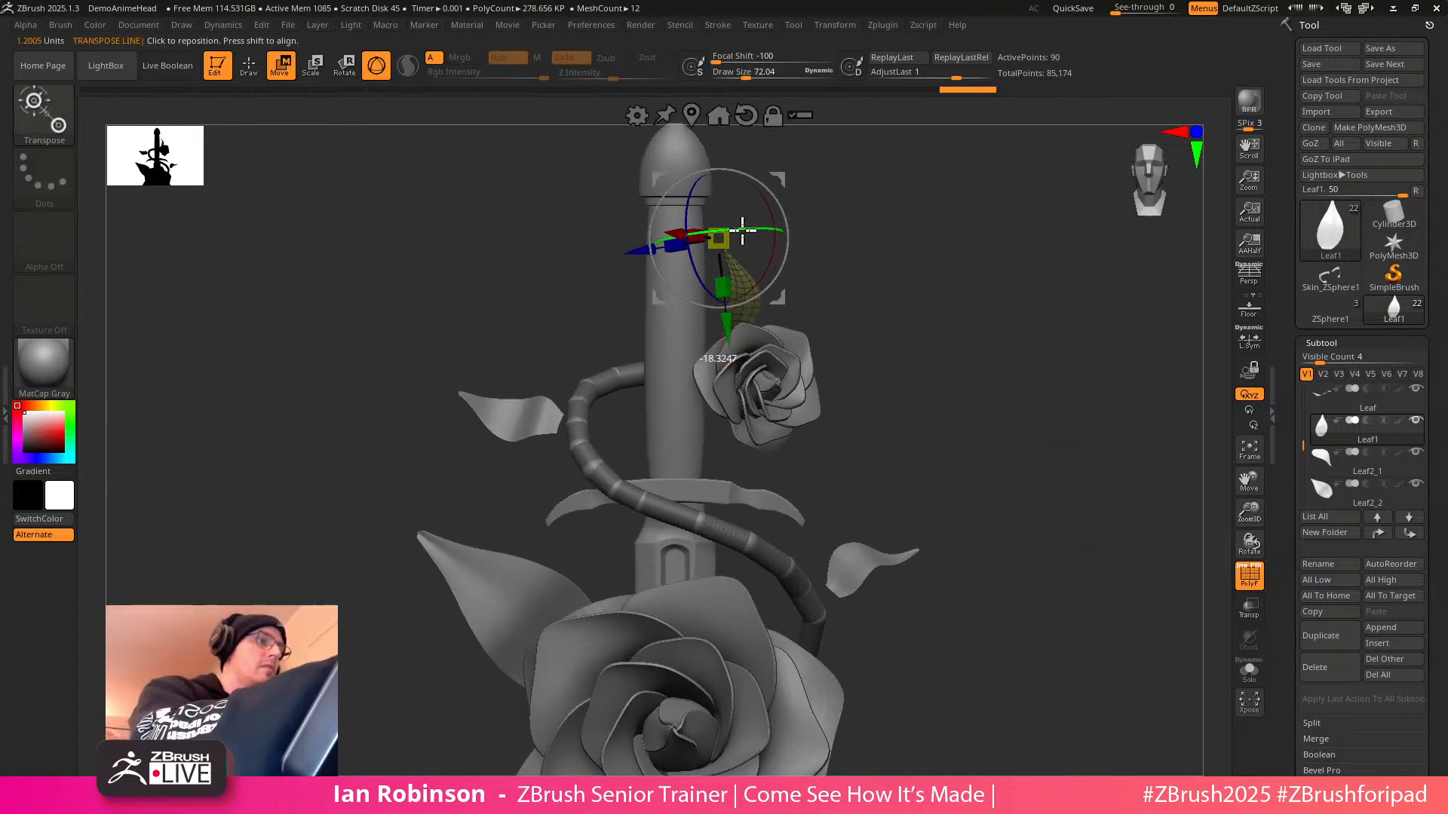
drag(785, 299, 784, 306)
key(q)
alt+drag(1012, 381, 1011, 361)
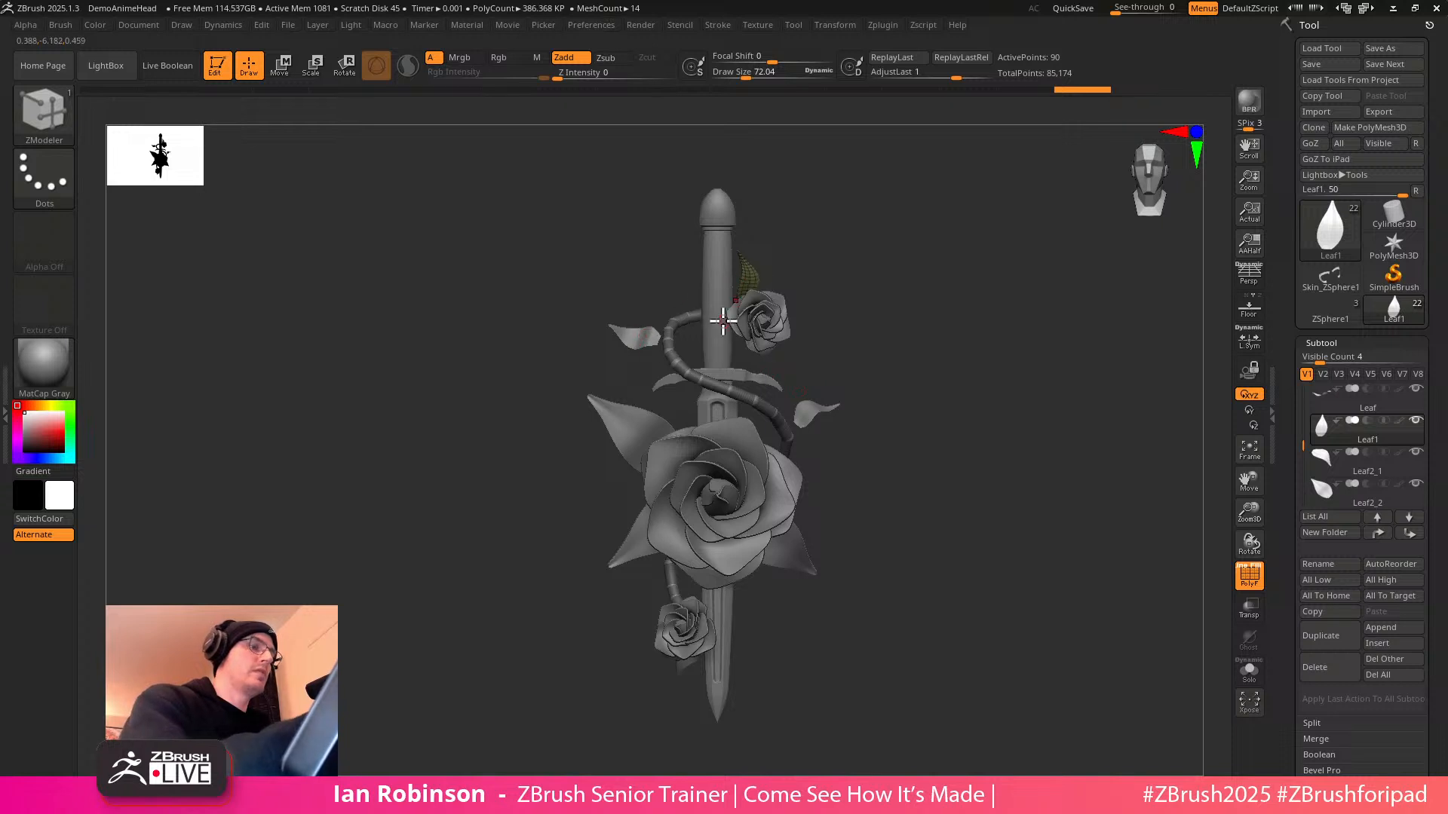
Select the leaf below the small lower rose and reposition it beneath the flower with the gizmo
ctrl+right_drag(681, 653, 983, 267)
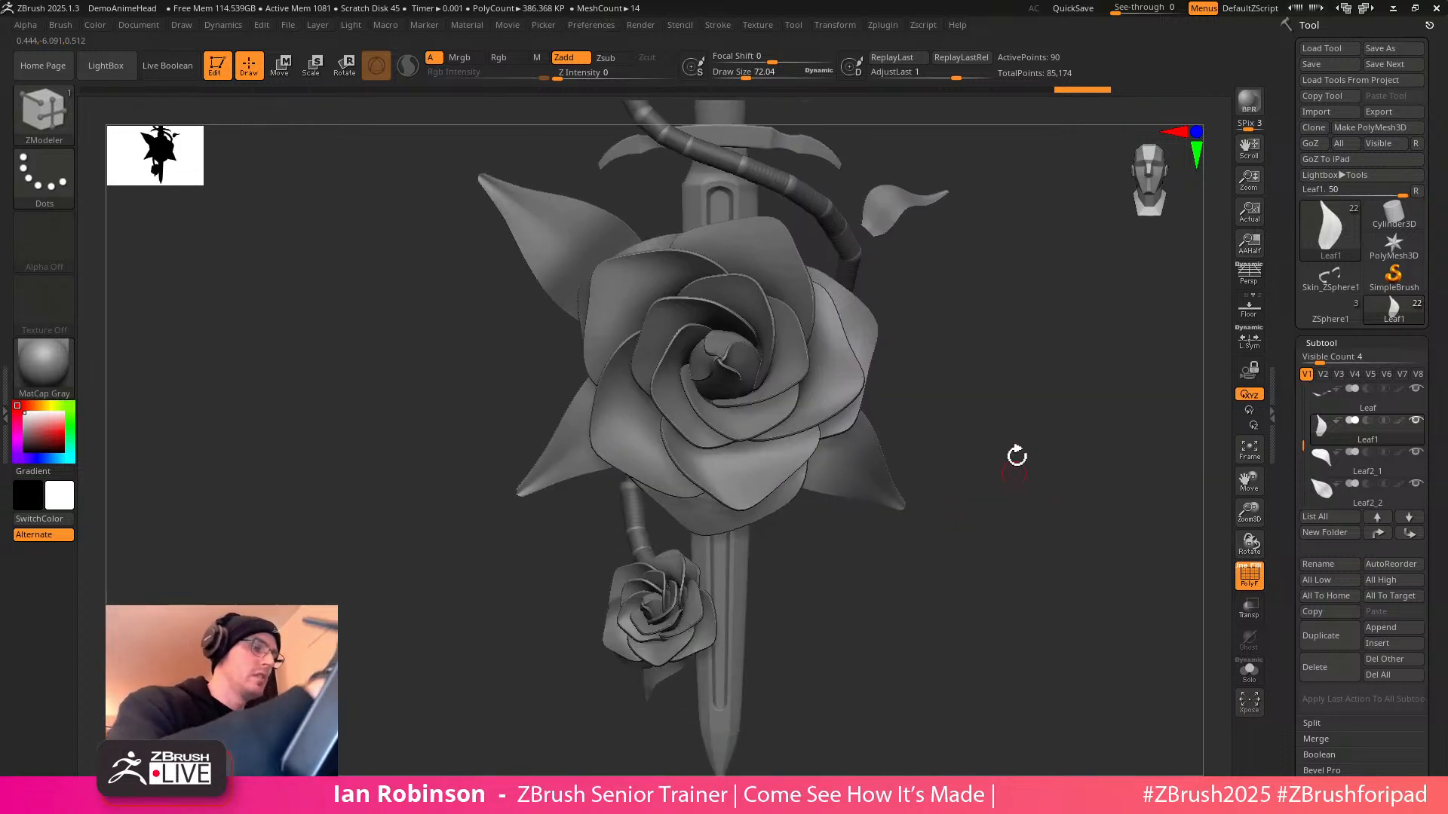
alt+right_drag(1012, 476, 1022, 440)
alt+click(686, 630)
key(w)
mouse_move(710, 656)
mouse_down()
mouse_move(735, 611)
mouse_move(720, 603)
mouse_move(729, 569)
mouse_move(740, 638)
mouse_move(748, 594)
mouse_up()
key(q)
mouse_move(870, 527)
ctrl+right_down()
mouse_move(911, 504)
mouse_move(936, 512)
ctrl+right_up()
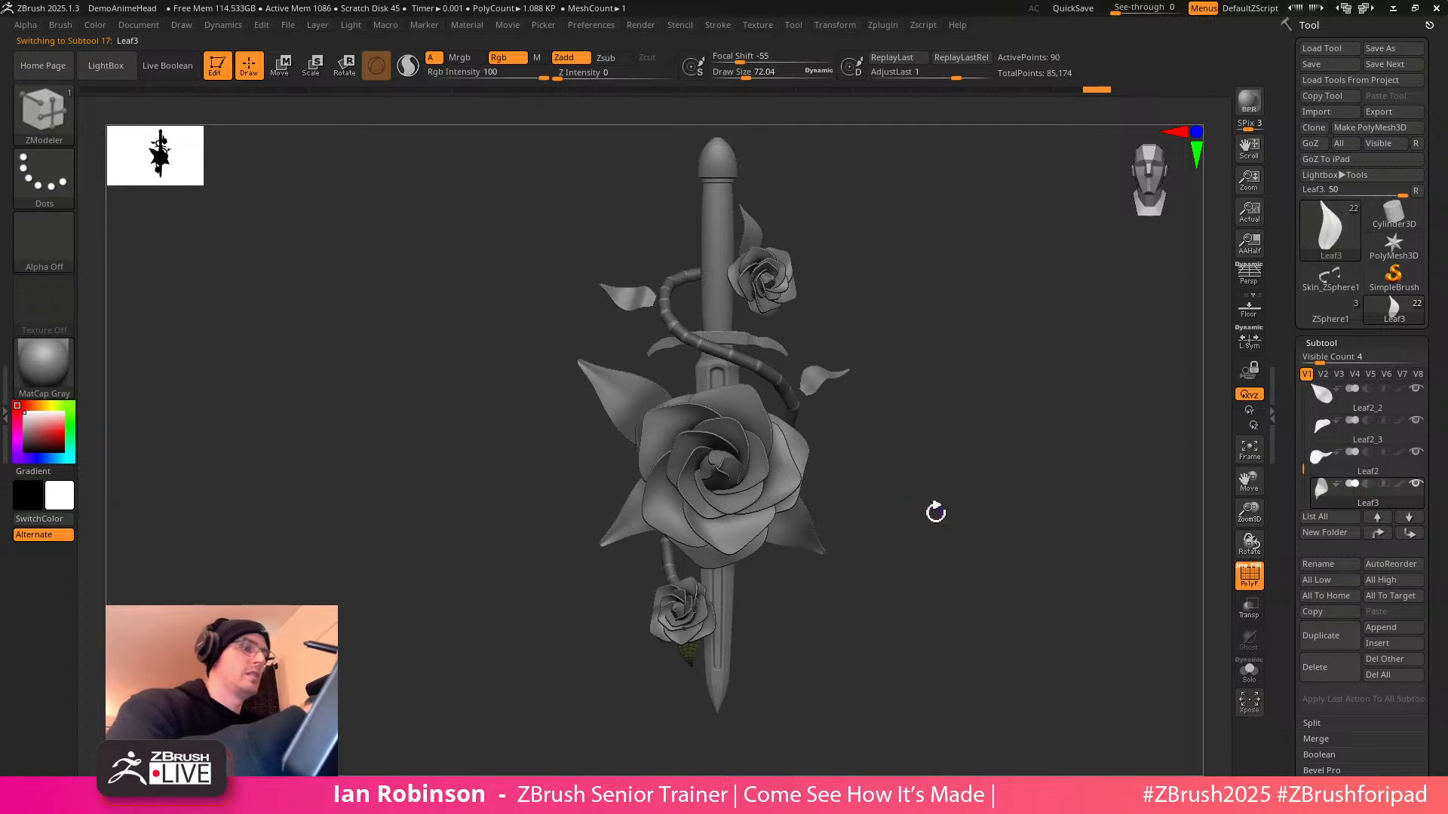
Select the large rose's upper-left leaf, rotate it more upright and tuck it closer to the petals
key(shift+f)
alt+drag(1002, 526, 1024, 484)
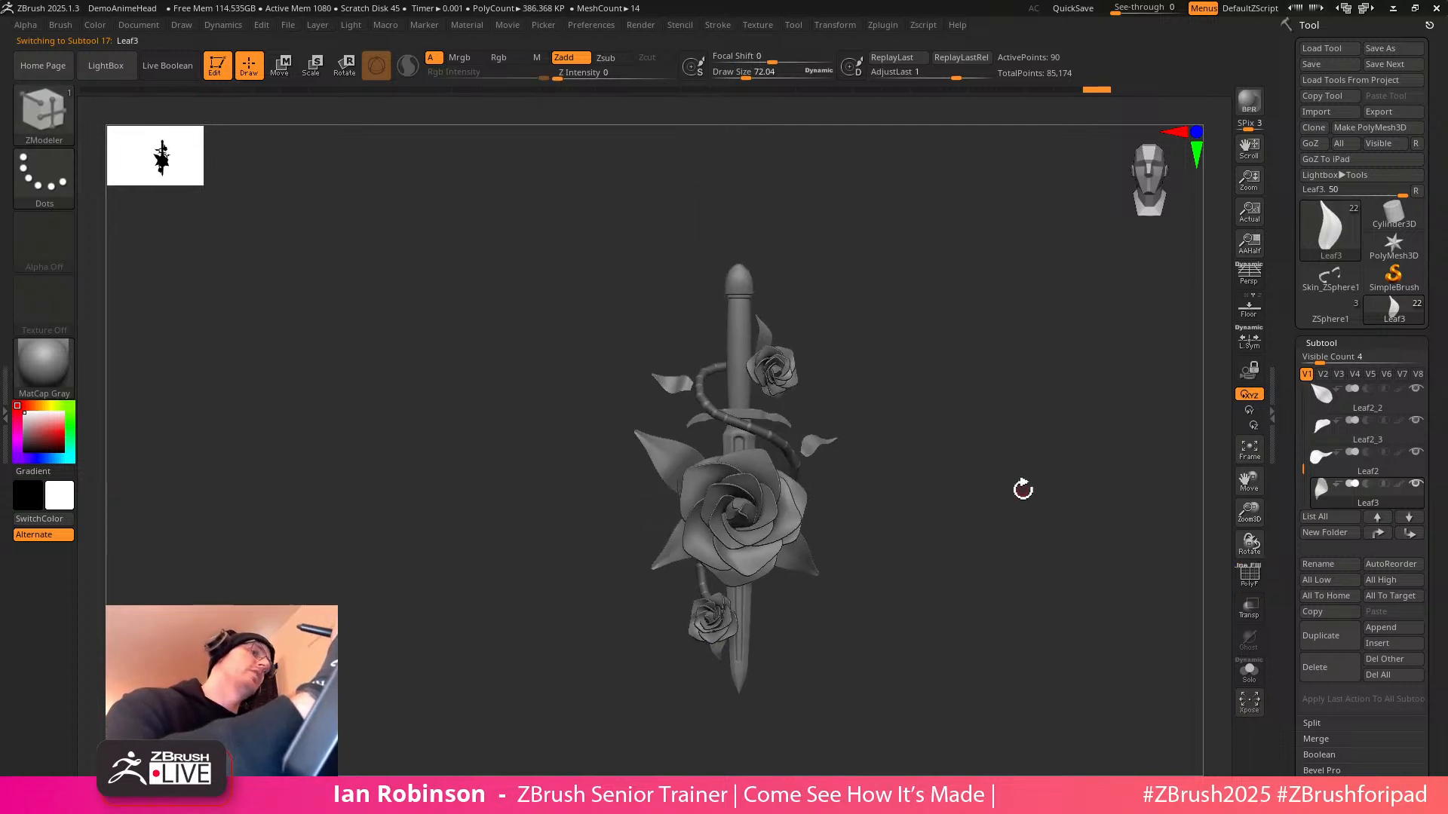
ctrl+right_drag(1013, 473, 1040, 581)
alt+click(656, 470)
key(shift+f)
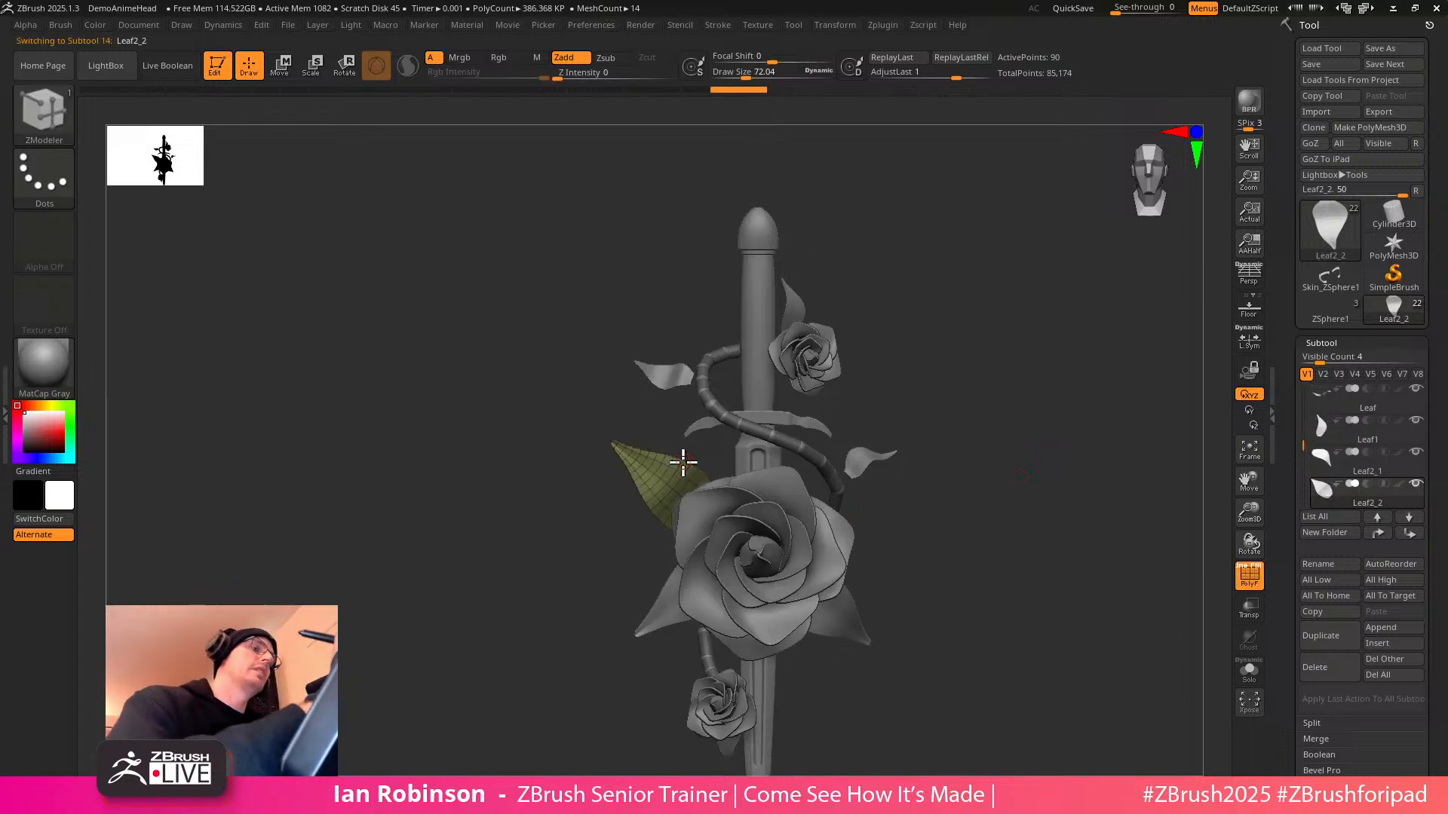
key(w)
drag(785, 518, 785, 522)
drag(772, 469, 785, 452)
drag(727, 533, 733, 501)
alt+drag(981, 361, 843, 540)
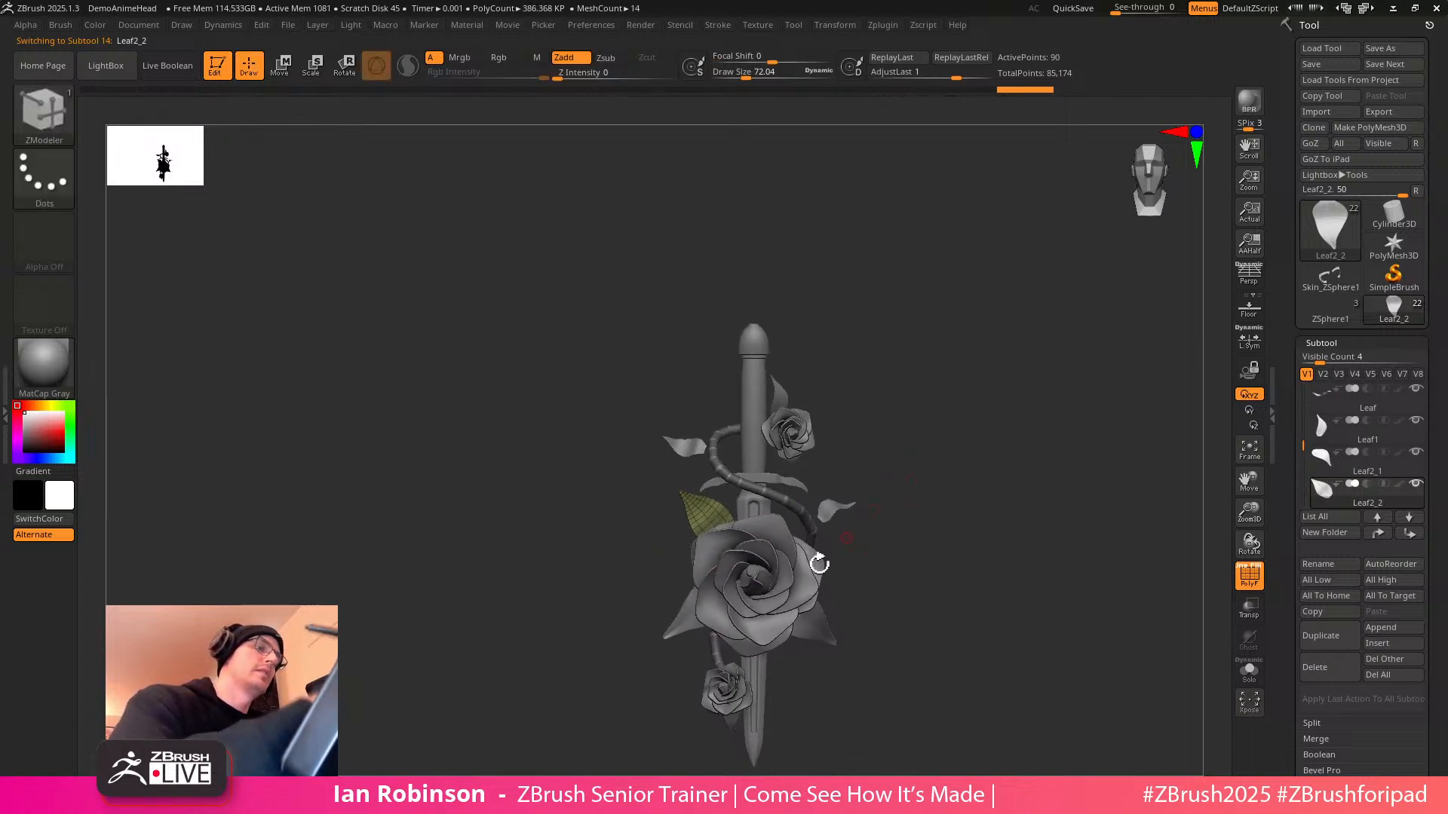
drag(781, 596, 786, 587)
Adjust the upper-left leaf's depth and angle behind the large rose from side views with the gizmo
key(q)
mouse_move(886, 490)
mouse_down()
mouse_move(1020, 474)
mouse_move(987, 483)
mouse_up()
alt+drag(987, 482, 1079, 465)
key(w)
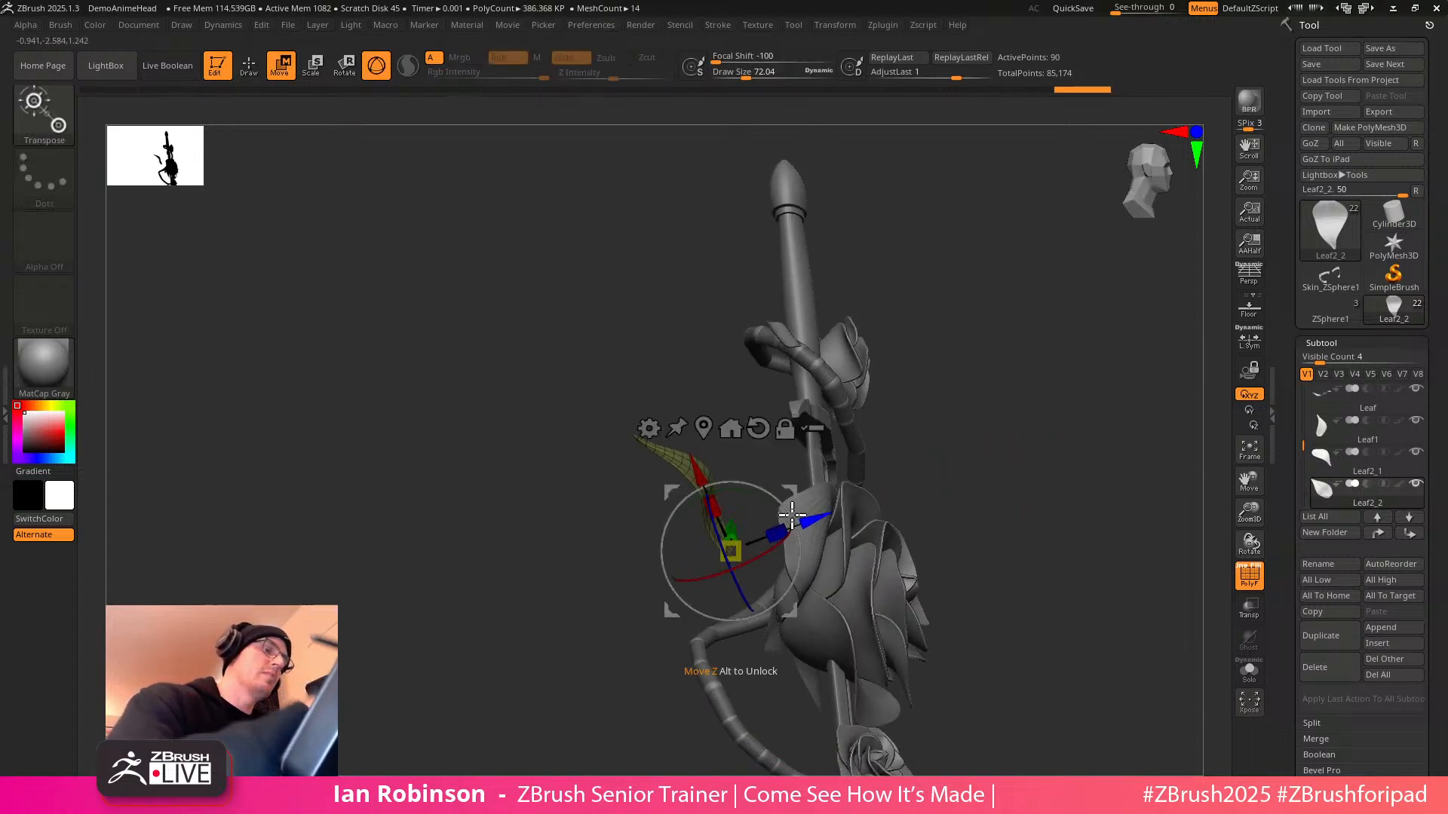
key(q)
mouse_move(943, 431)
mouse_down()
mouse_move(1057, 439)
mouse_move(1005, 507)
mouse_move(1076, 432)
mouse_move(1064, 449)
mouse_up()
drag(843, 481, 1008, 429)
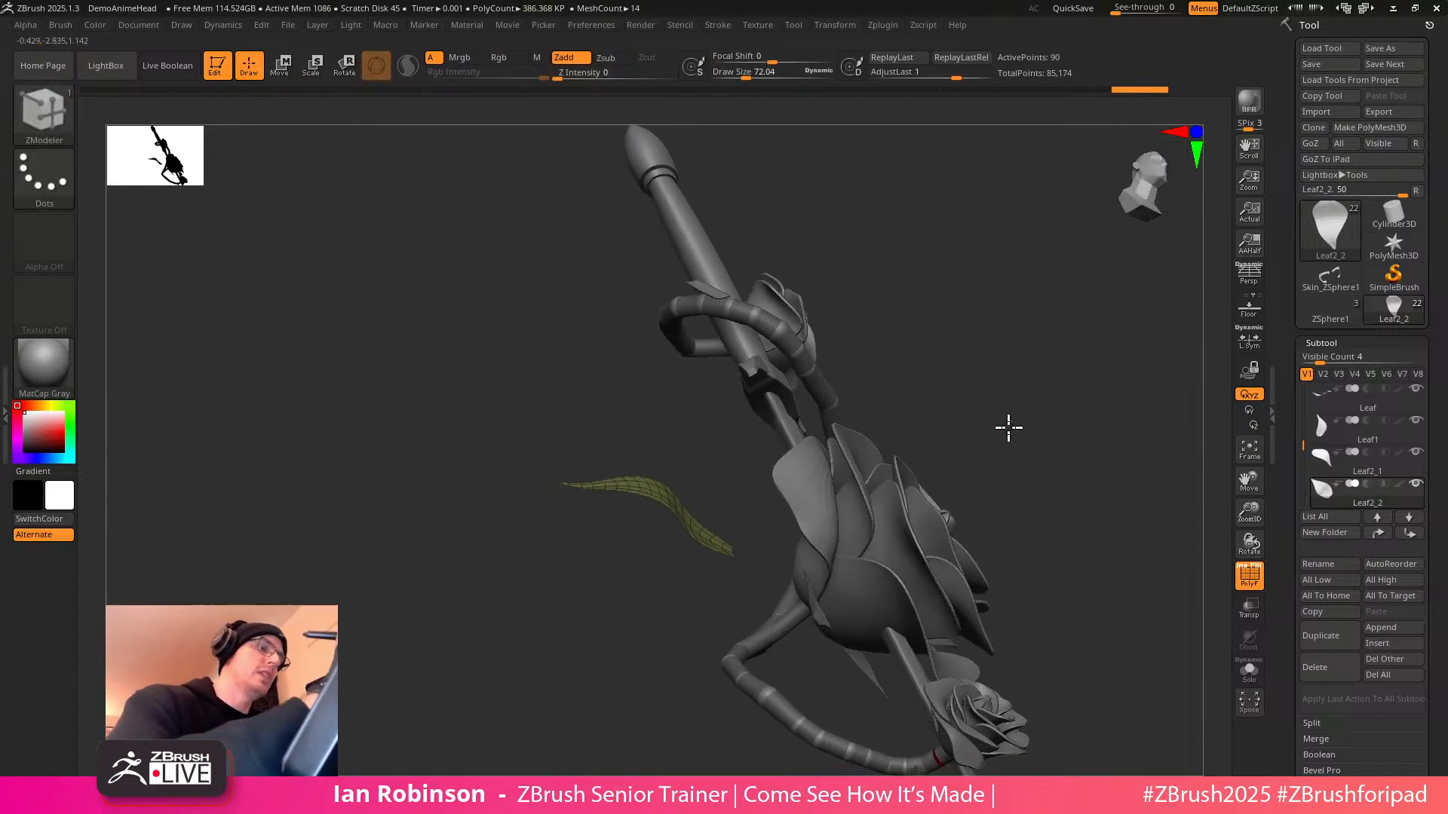
key(w)
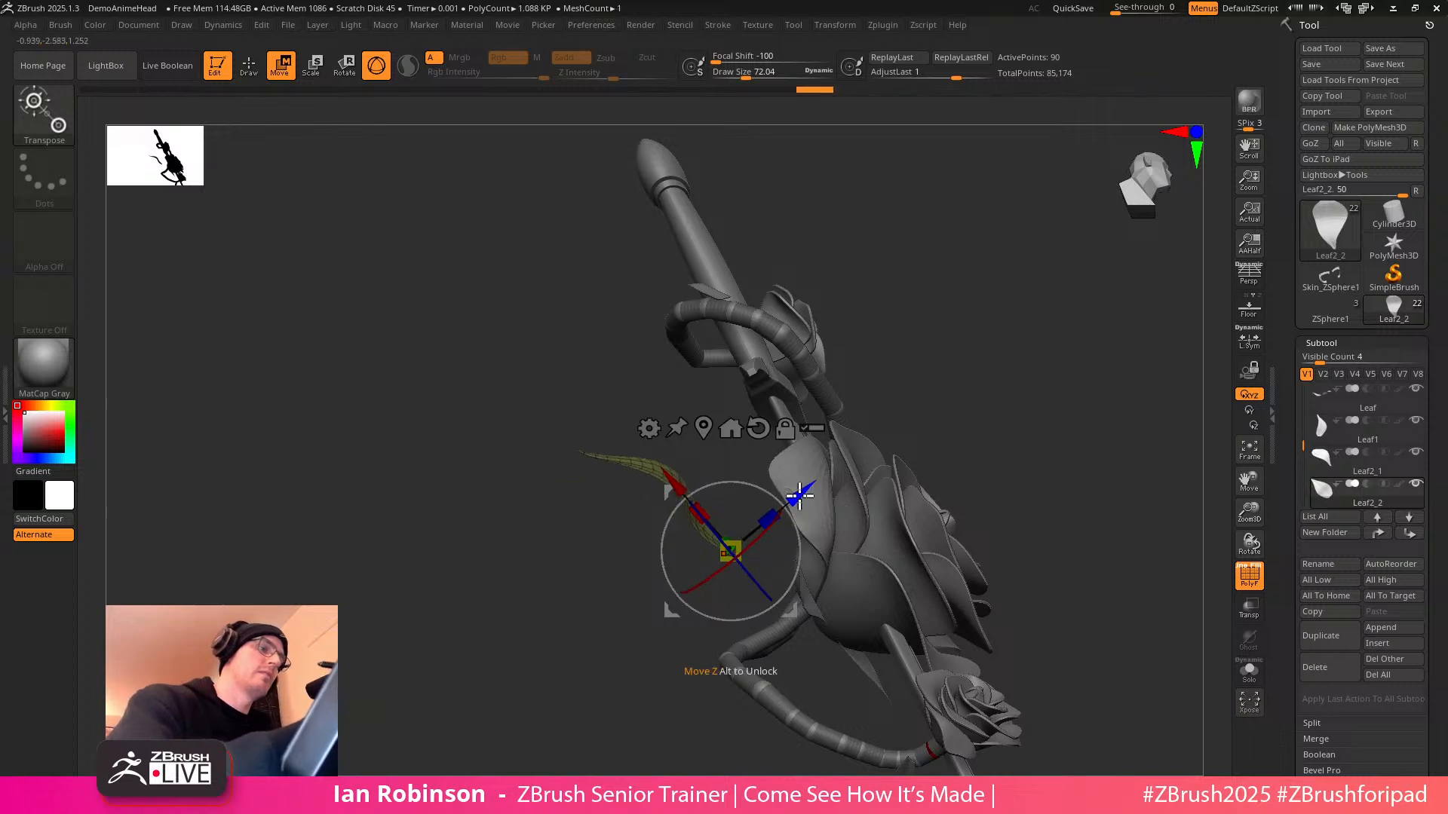
key(q)
Select the large rose's lower-left leaf and adjust its placement behind the flower with the gizmo
mouse_move(973, 468)
mouse_down()
mouse_move(1002, 423)
mouse_move(1030, 439)
mouse_move(1009, 491)
mouse_move(1020, 498)
mouse_move(998, 507)
mouse_move(1021, 512)
mouse_move(1064, 441)
mouse_move(847, 523)
mouse_up()
alt+click(650, 634)
key(w)
drag(701, 593, 711, 583)
key(q)
mouse_move(994, 494)
alt+mouse_down()
mouse_move(1028, 440)
mouse_move(1045, 464)
mouse_move(982, 456)
mouse_move(1008, 442)
alt+mouse_up()
drag(1116, 463, 1022, 483)
click(1329, 344)
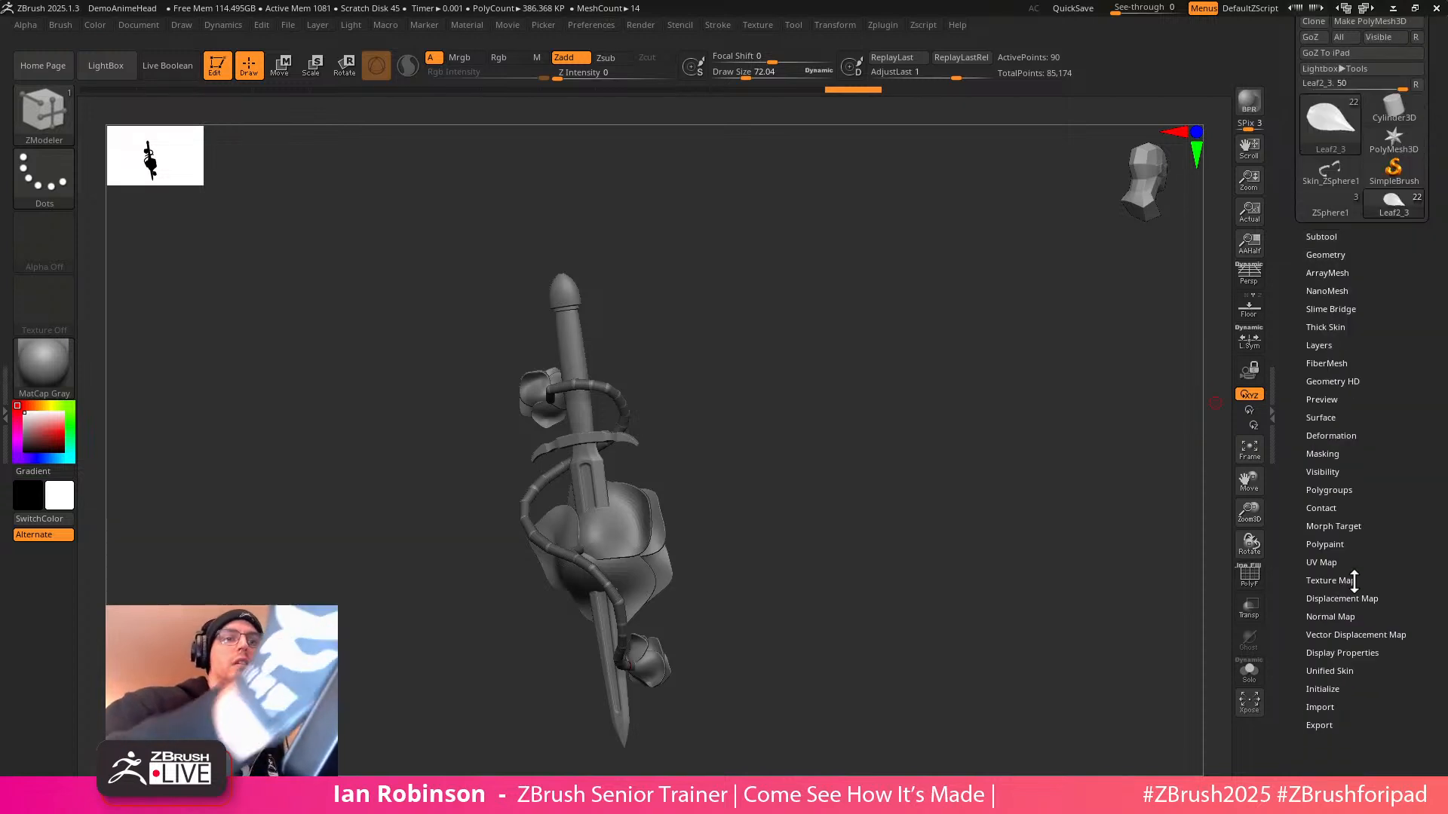
click(1331, 671)
click(1343, 653)
click(1328, 698)
drag(954, 562, 898, 604)
drag(1055, 684, 1134, 651)
Select the Leaf subtool and repeatedly merge down the leaf subtools below it until all leaves form one subtool
click(1327, 235)
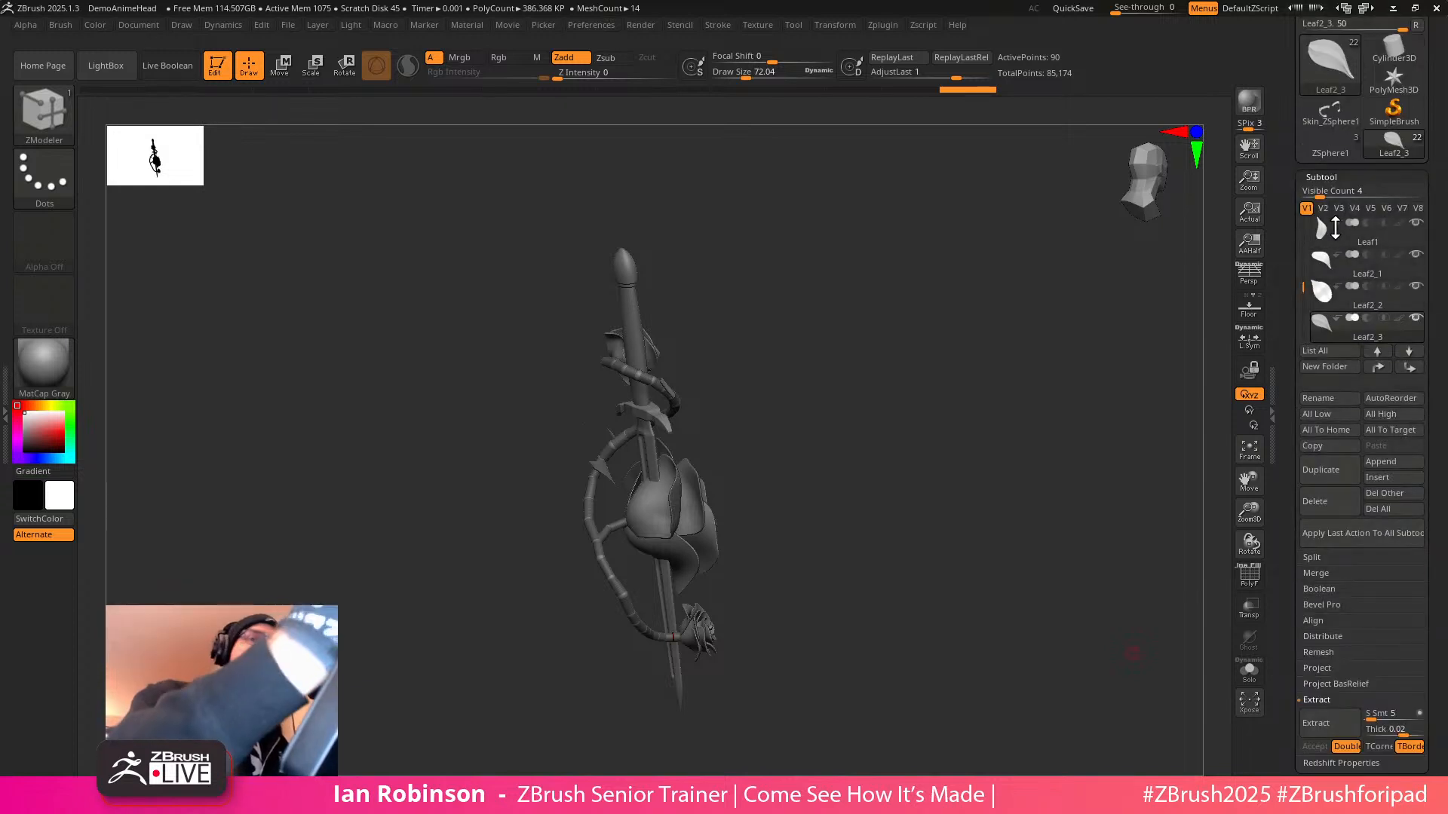
drag(1304, 290, 1304, 267)
click(1332, 274)
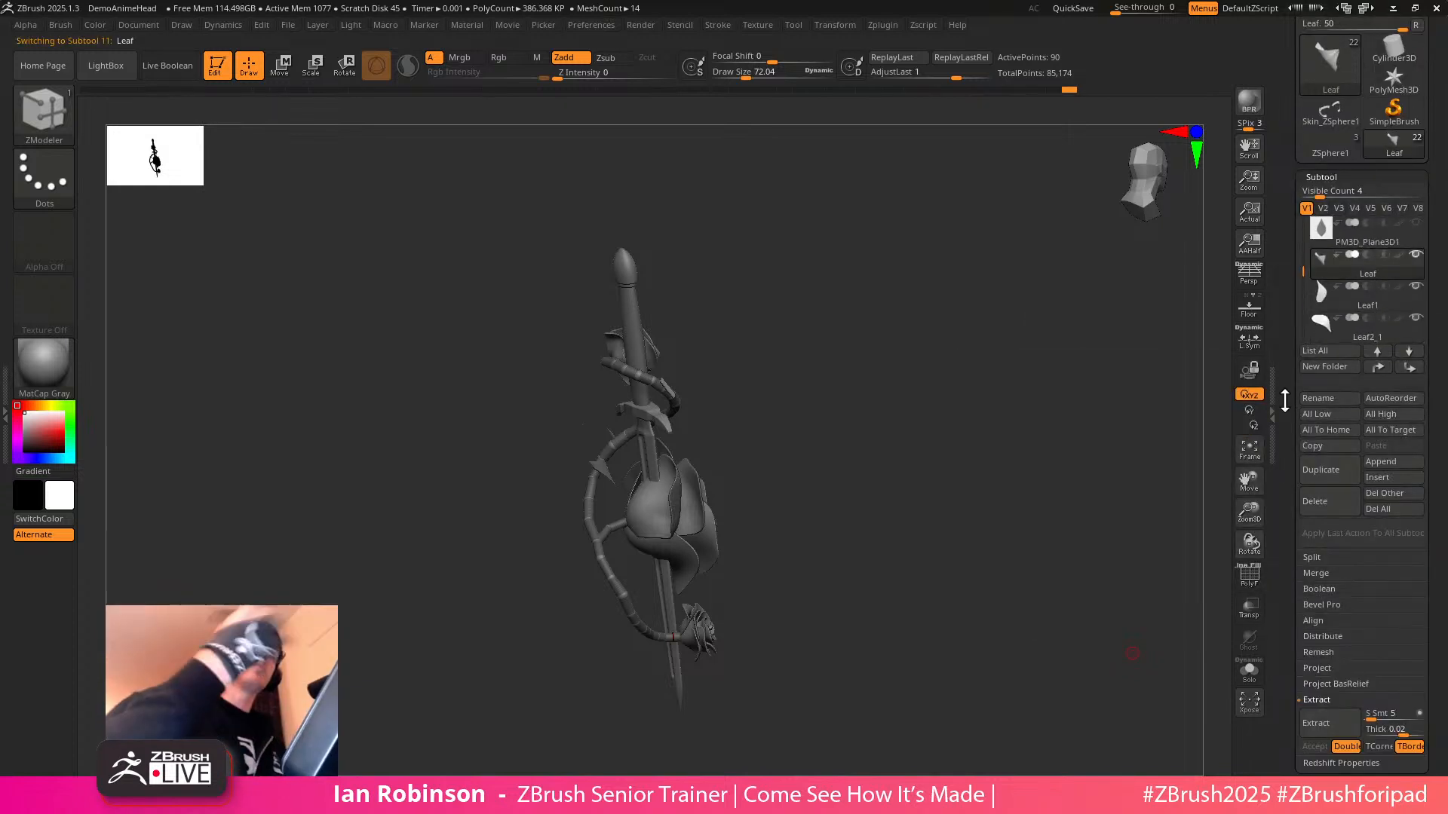
click(1326, 569)
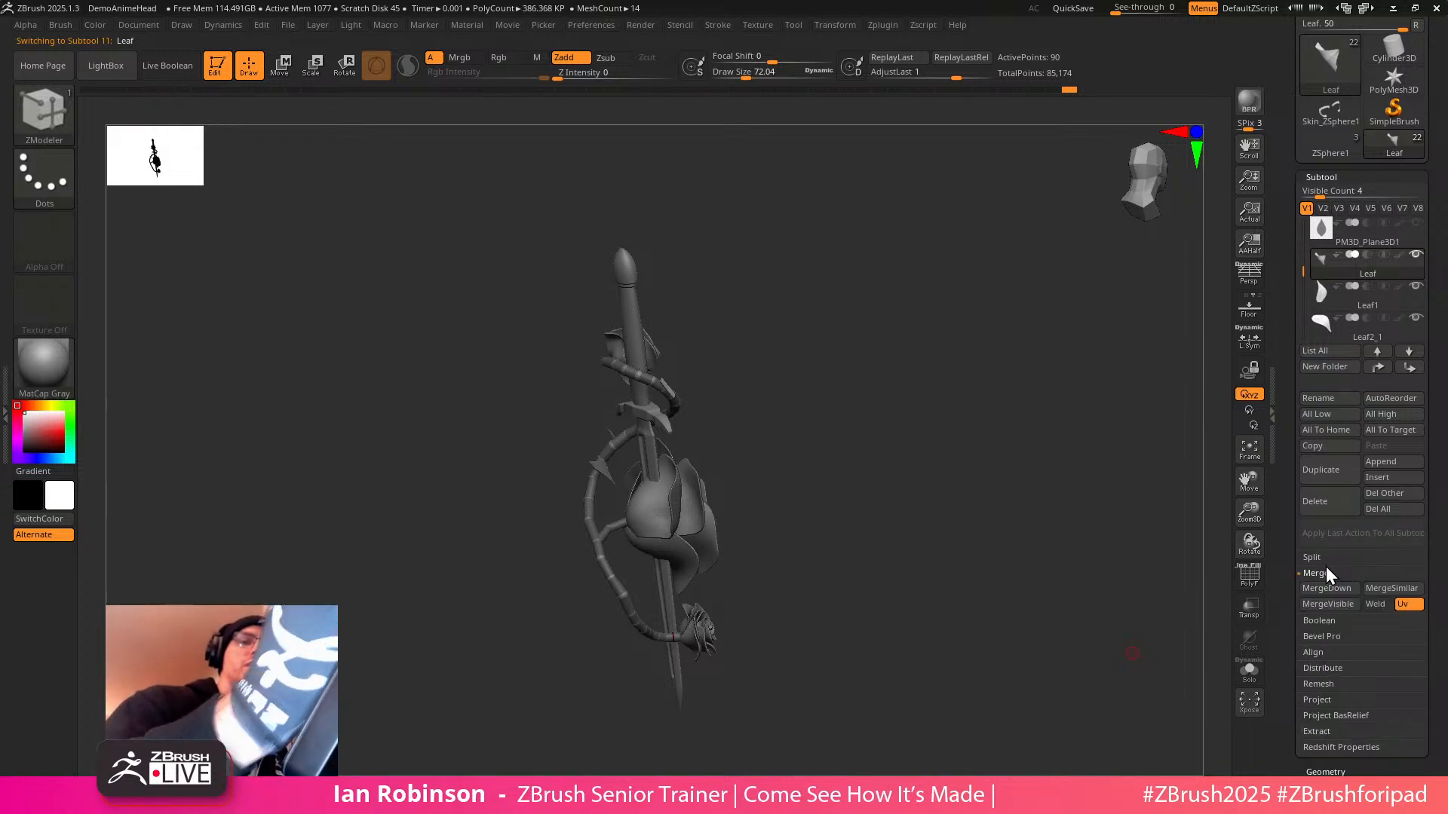
click(1328, 588)
click(1188, 616)
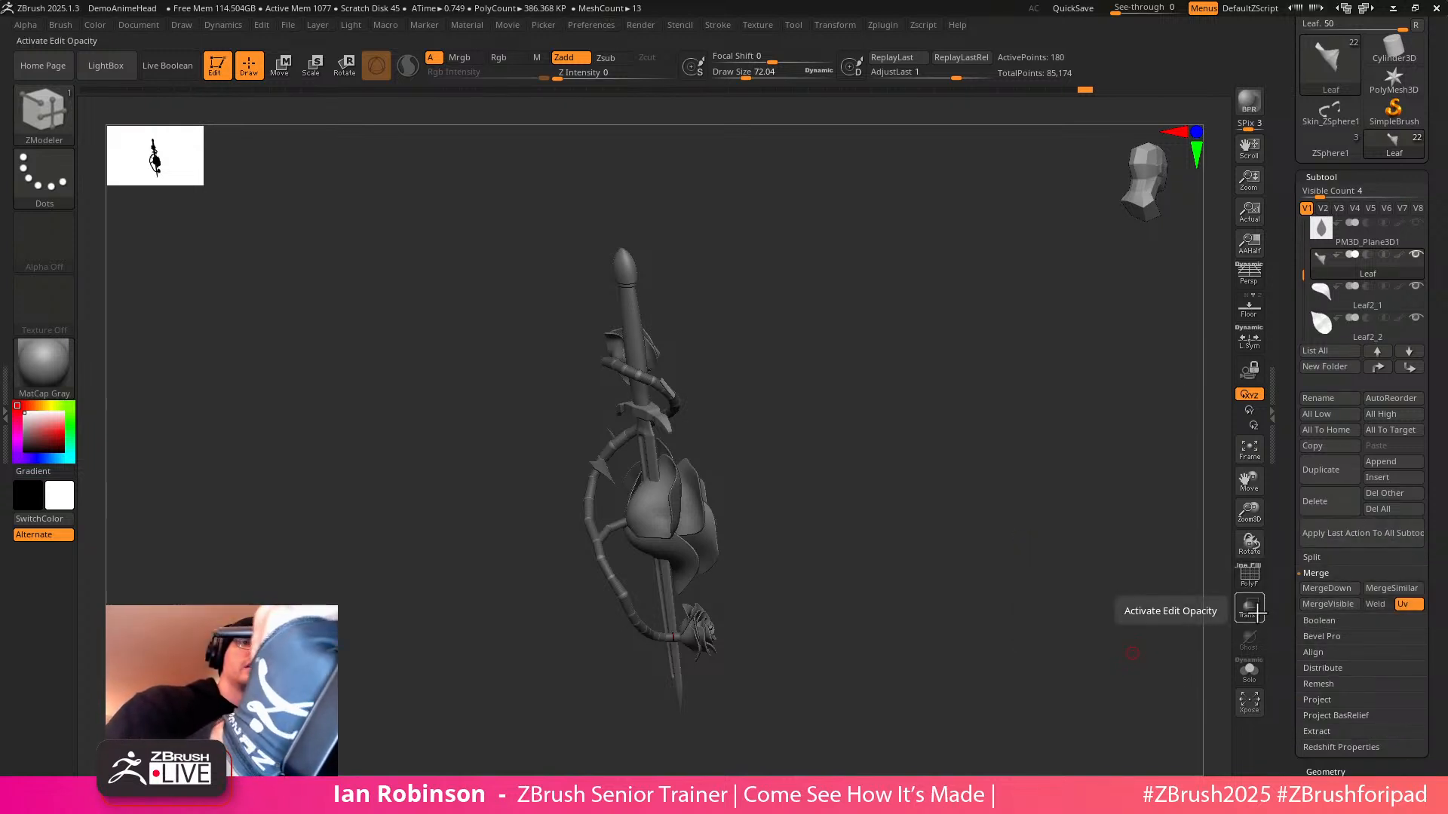
click(1331, 587)
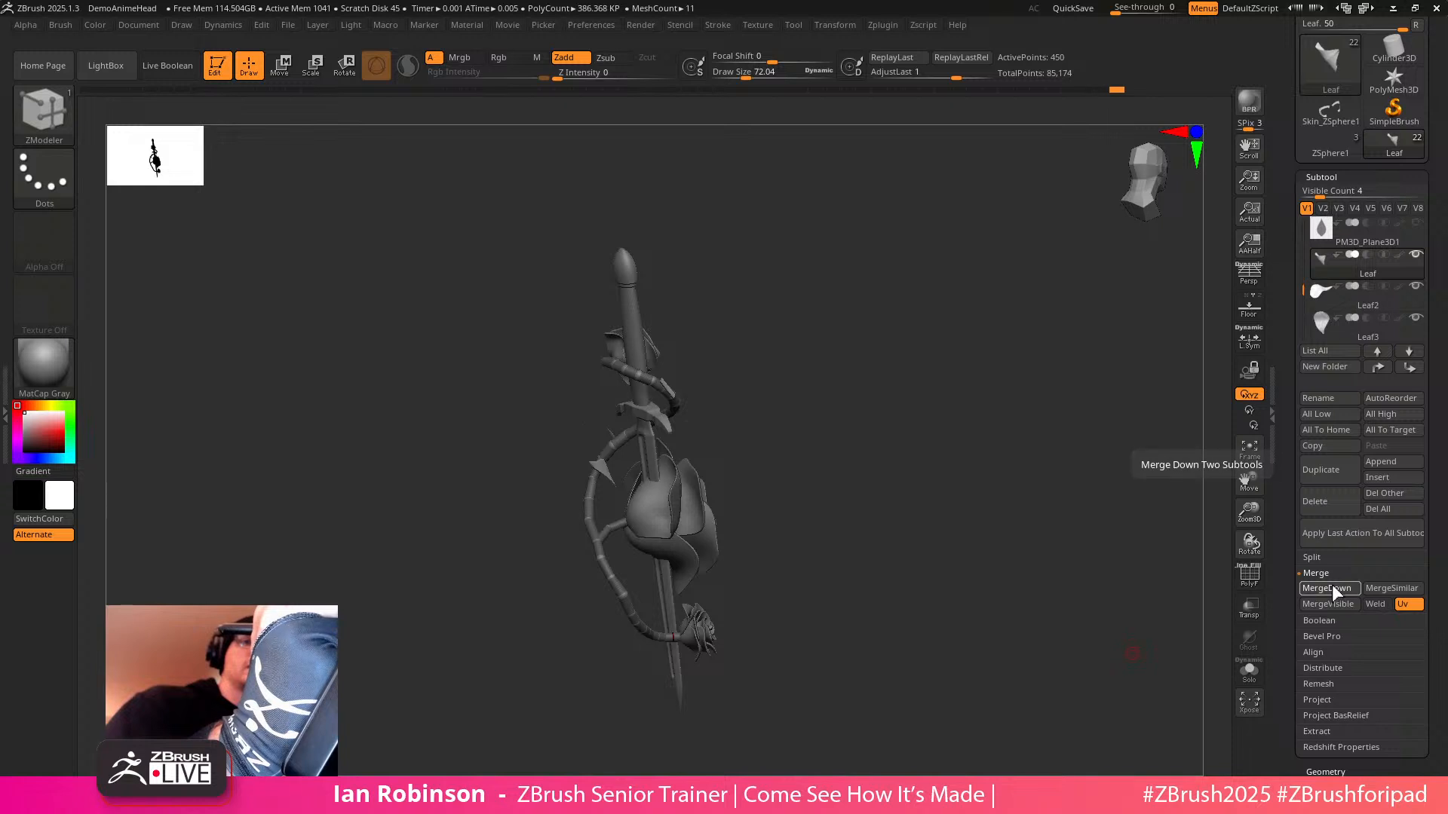
click(1331, 586)
Rename the merged leaf subtool to Leafs and turn on PolyFrame to display its polygroups
shift+drag(1025, 642, 1040, 634)
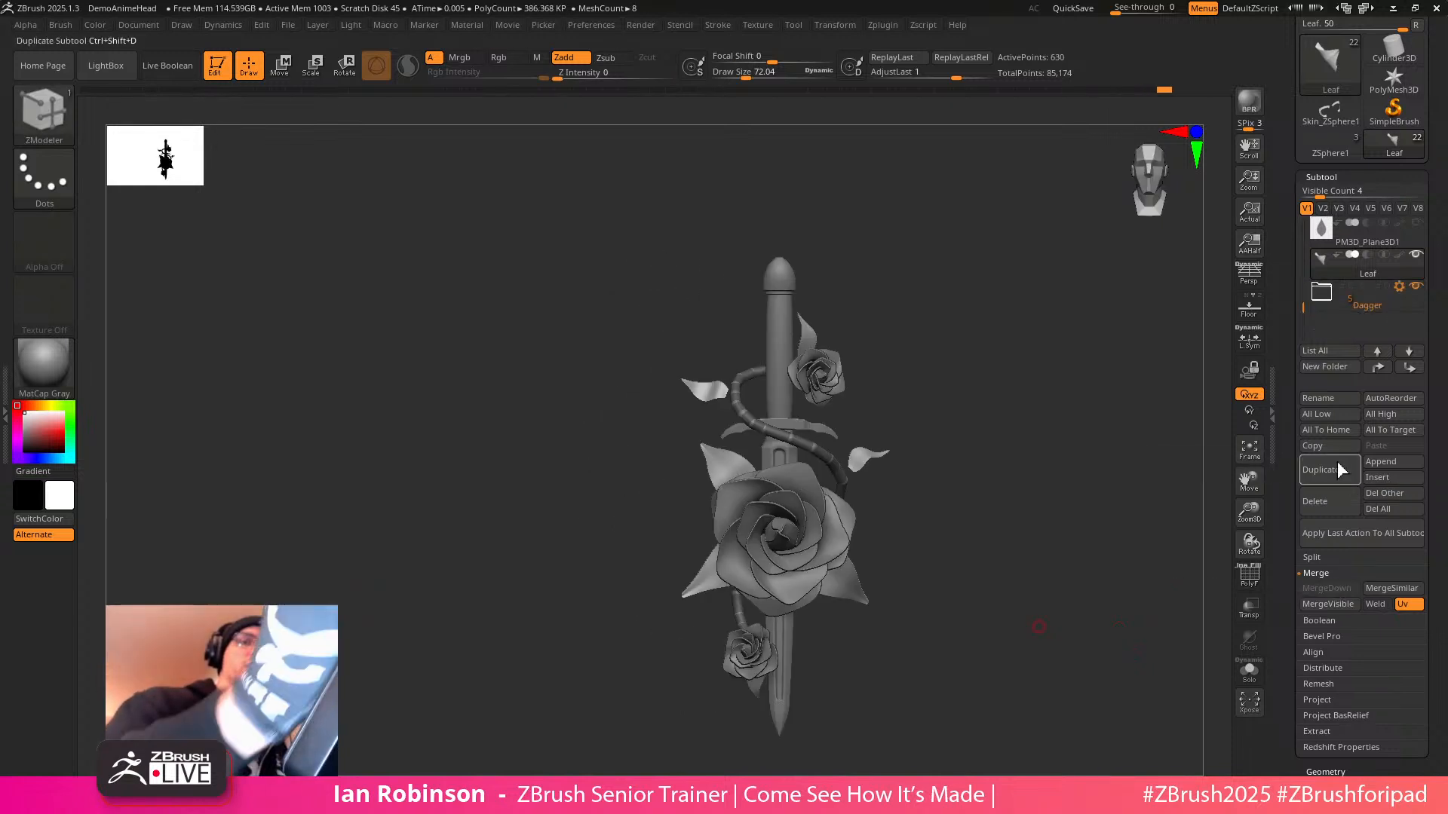
click(1330, 398)
text(s)
key(Return)
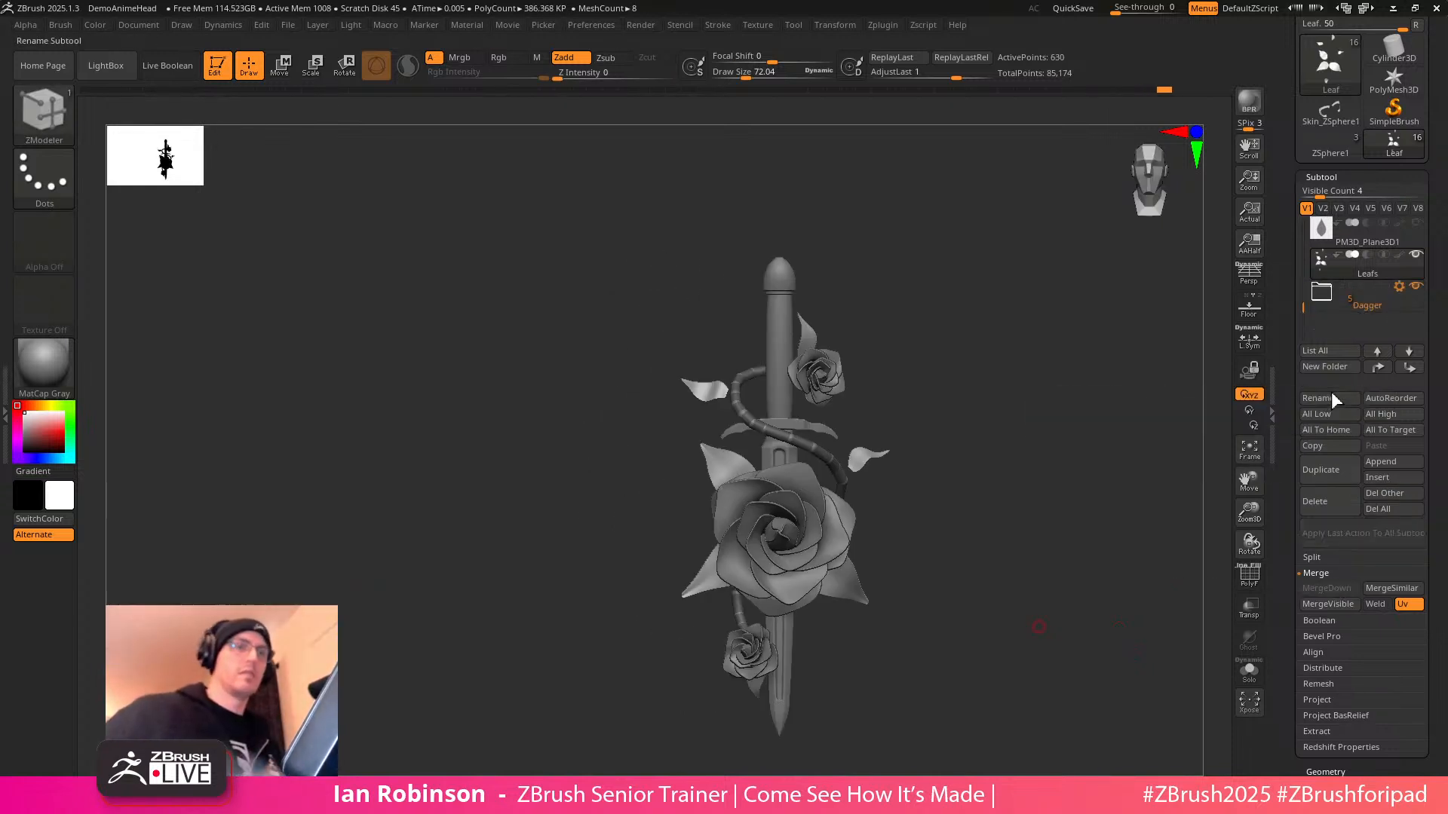
key(shift+f)
mouse_move(1073, 530)
alt+mouse_down()
mouse_move(994, 485)
mouse_move(1076, 532)
alt+mouse_up()
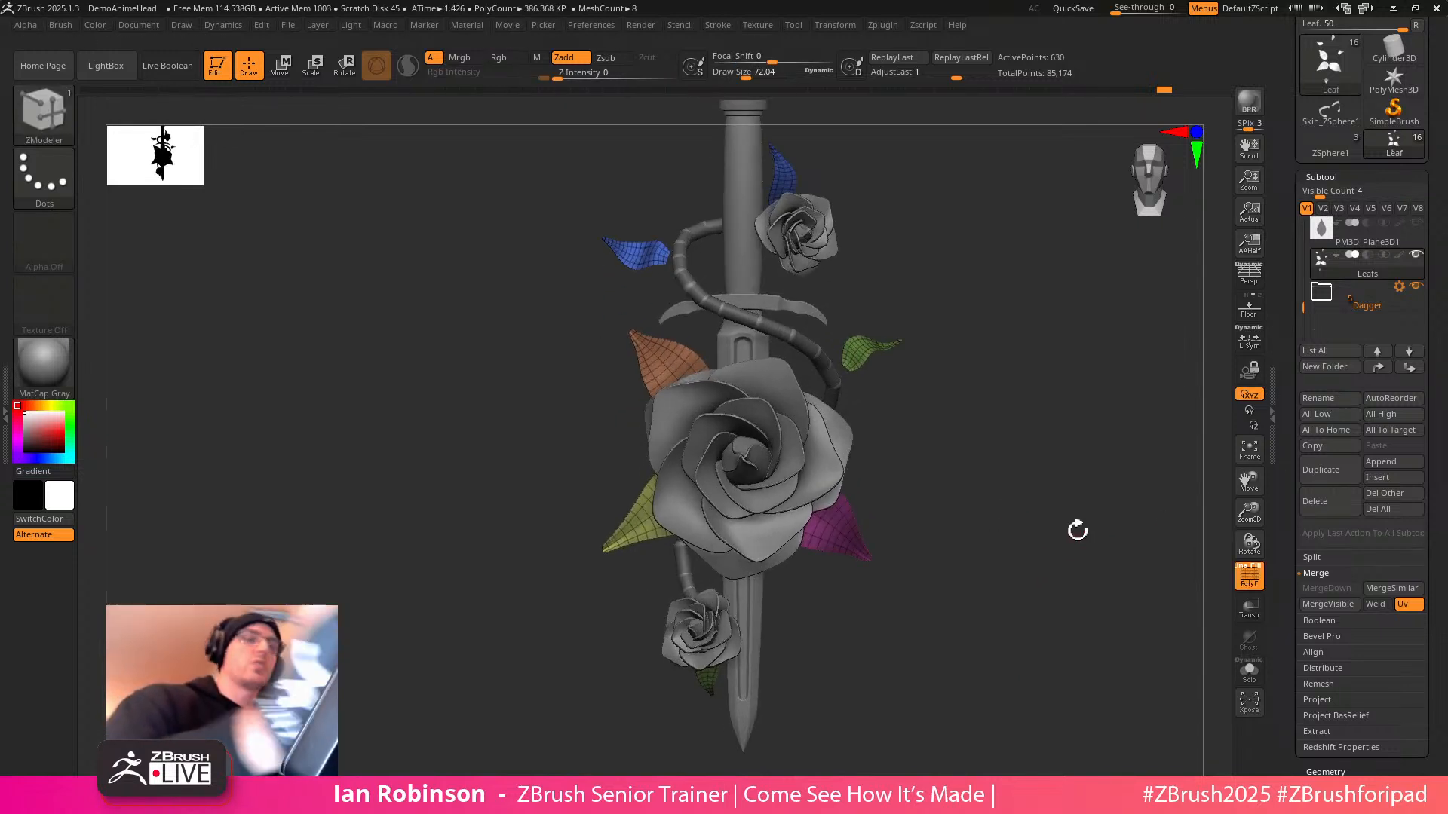
drag(1428, 563, 1417, 120)
drag(1367, 559, 1367, 596)
click(1336, 603)
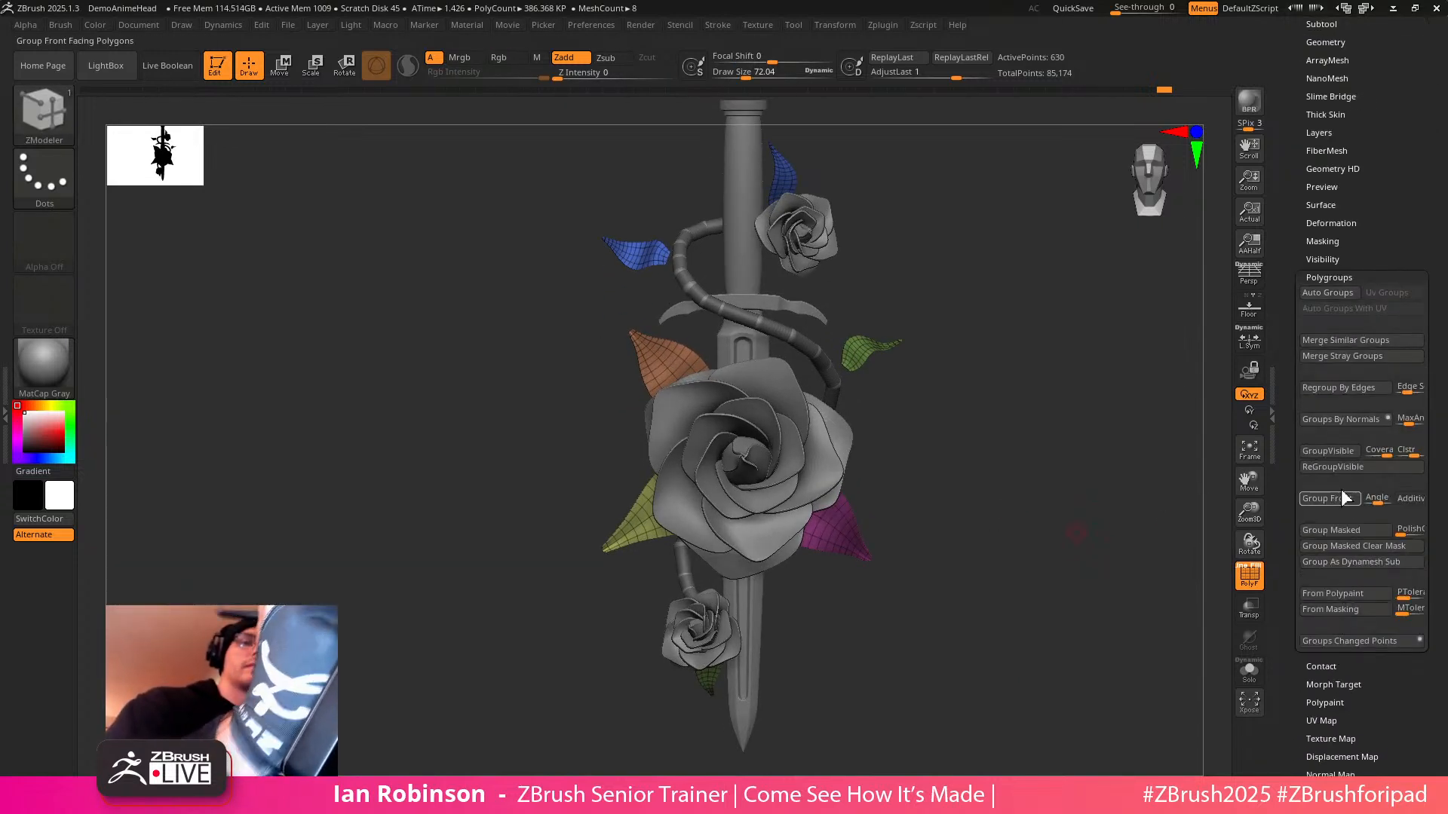
click(1331, 278)
alt+drag(1076, 395, 1032, 423)
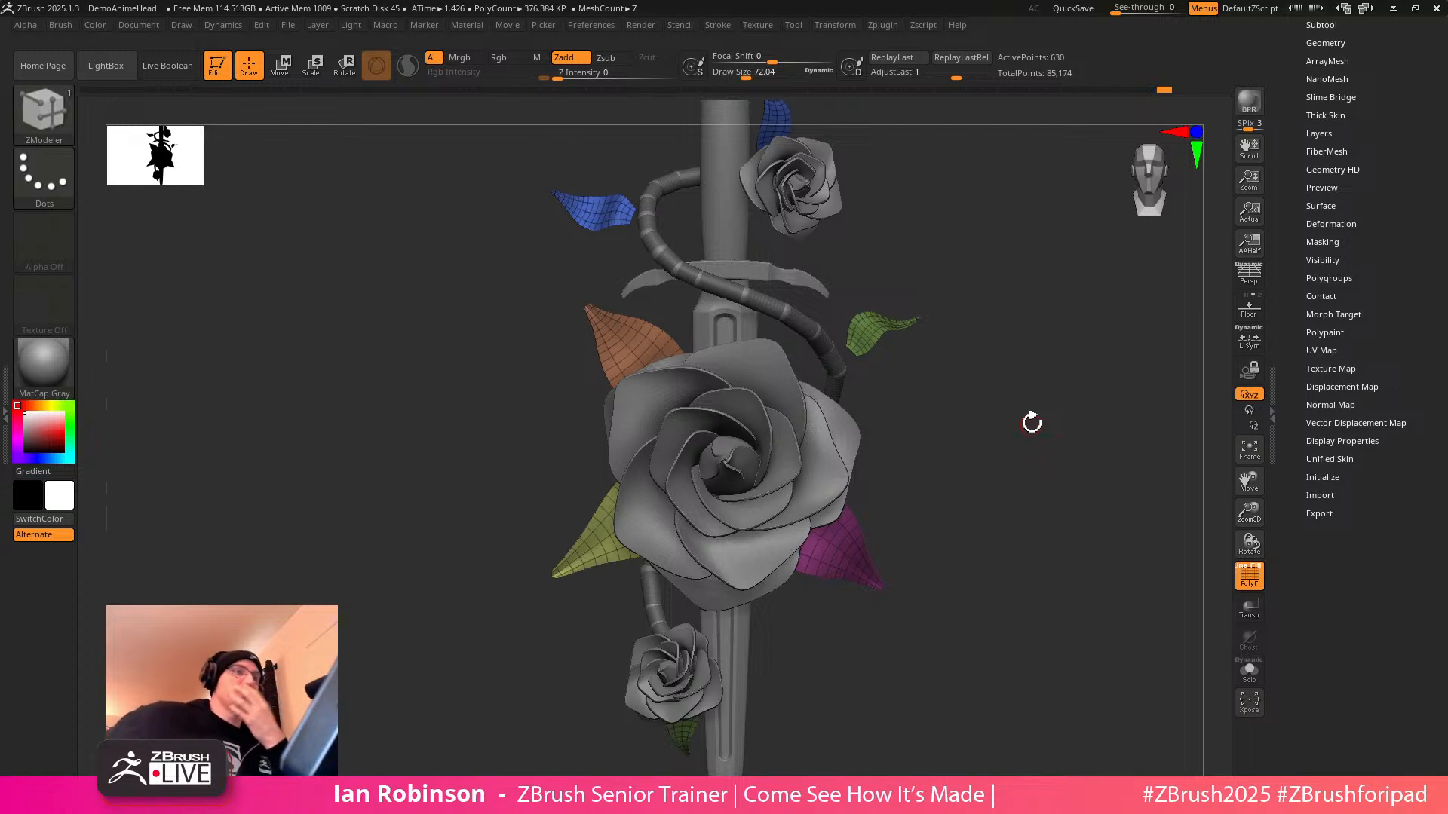
key(f)
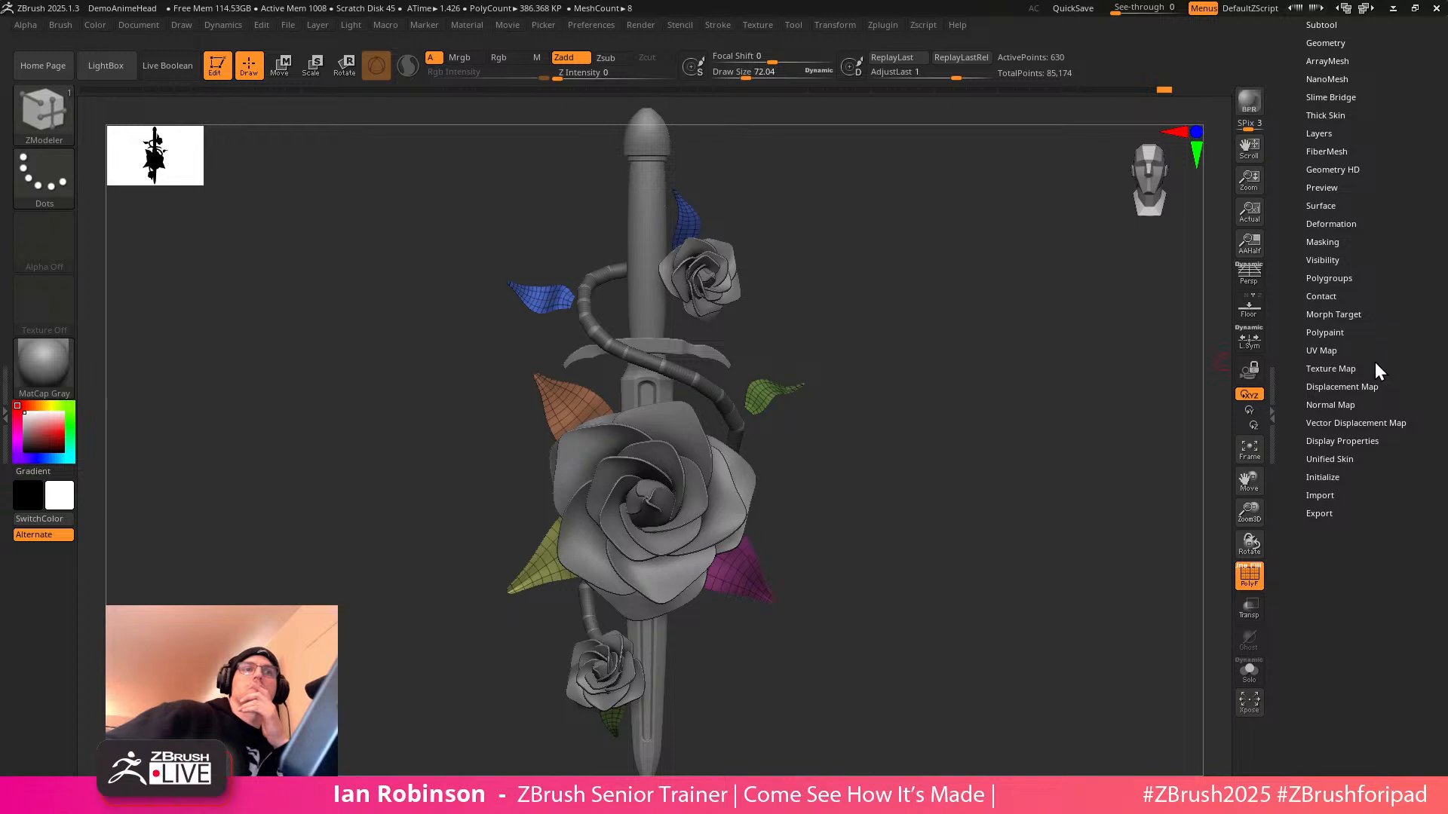
click(1364, 385)
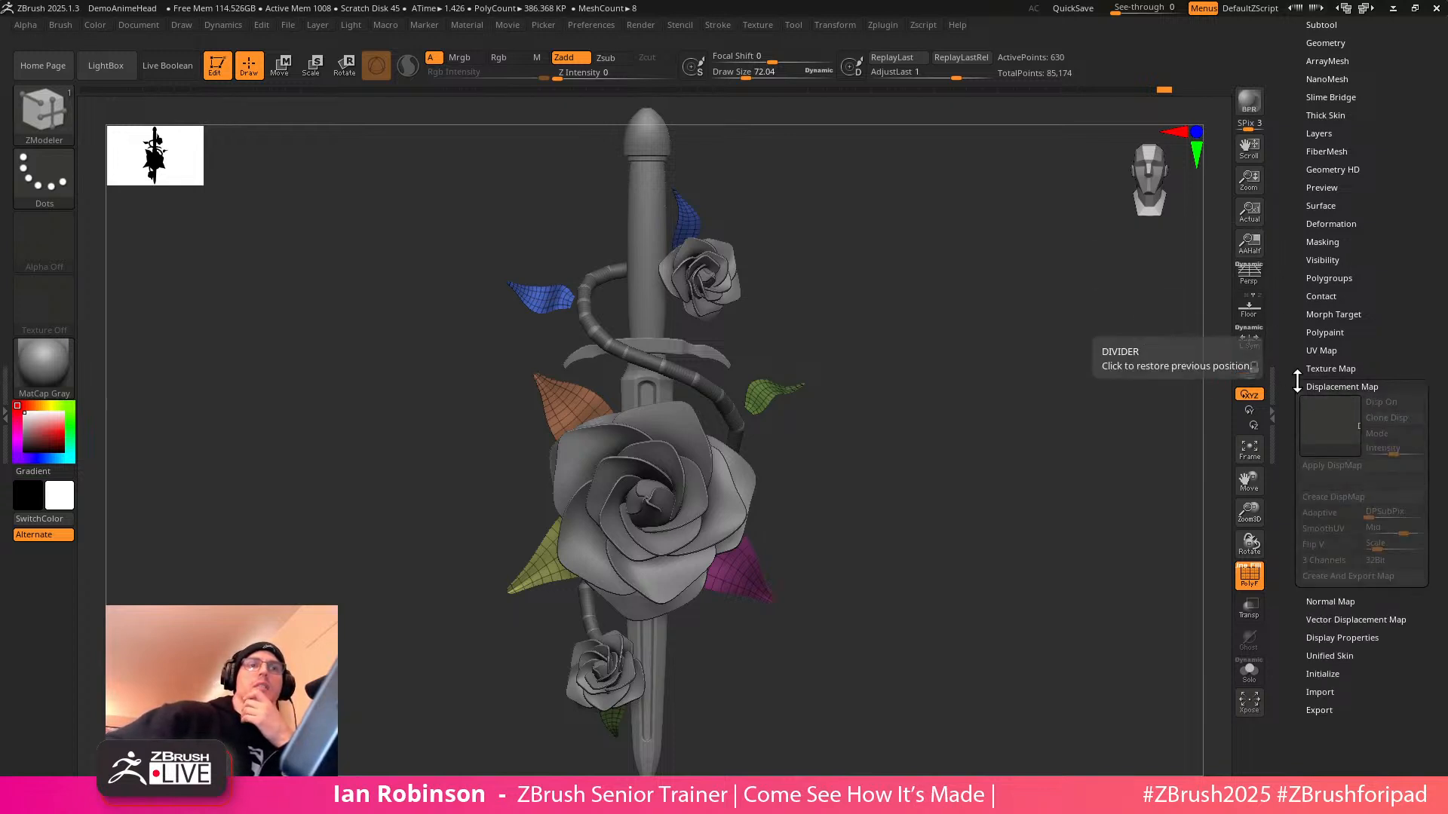
click(1368, 385)
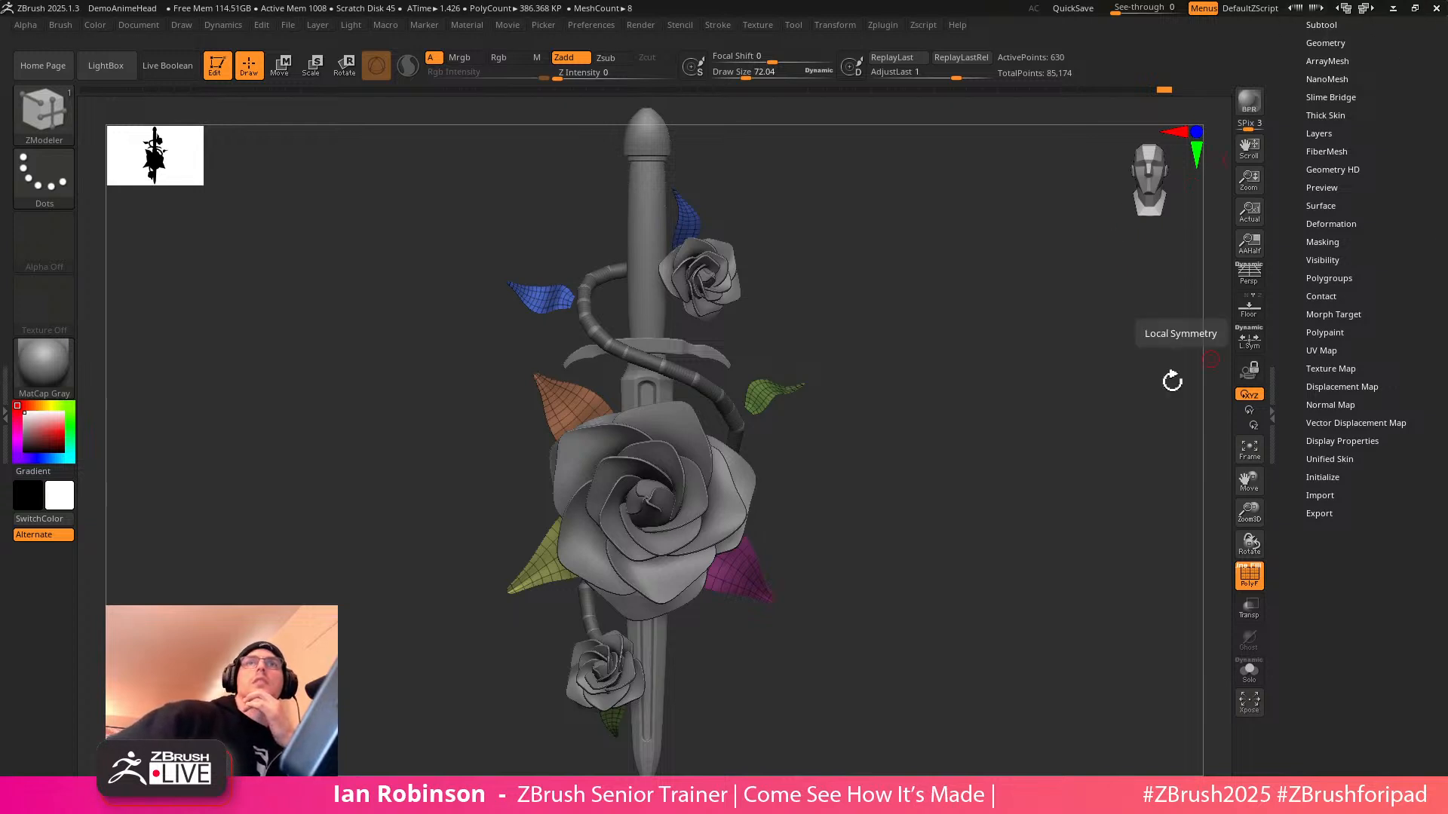
Give the merged leaves a Dynamic Subdiv thickness of 0.00077 and view them from behind without PolyFrame
drag(1031, 459, 1045, 464)
drag(1380, 216, 1372, 490)
click(1333, 317)
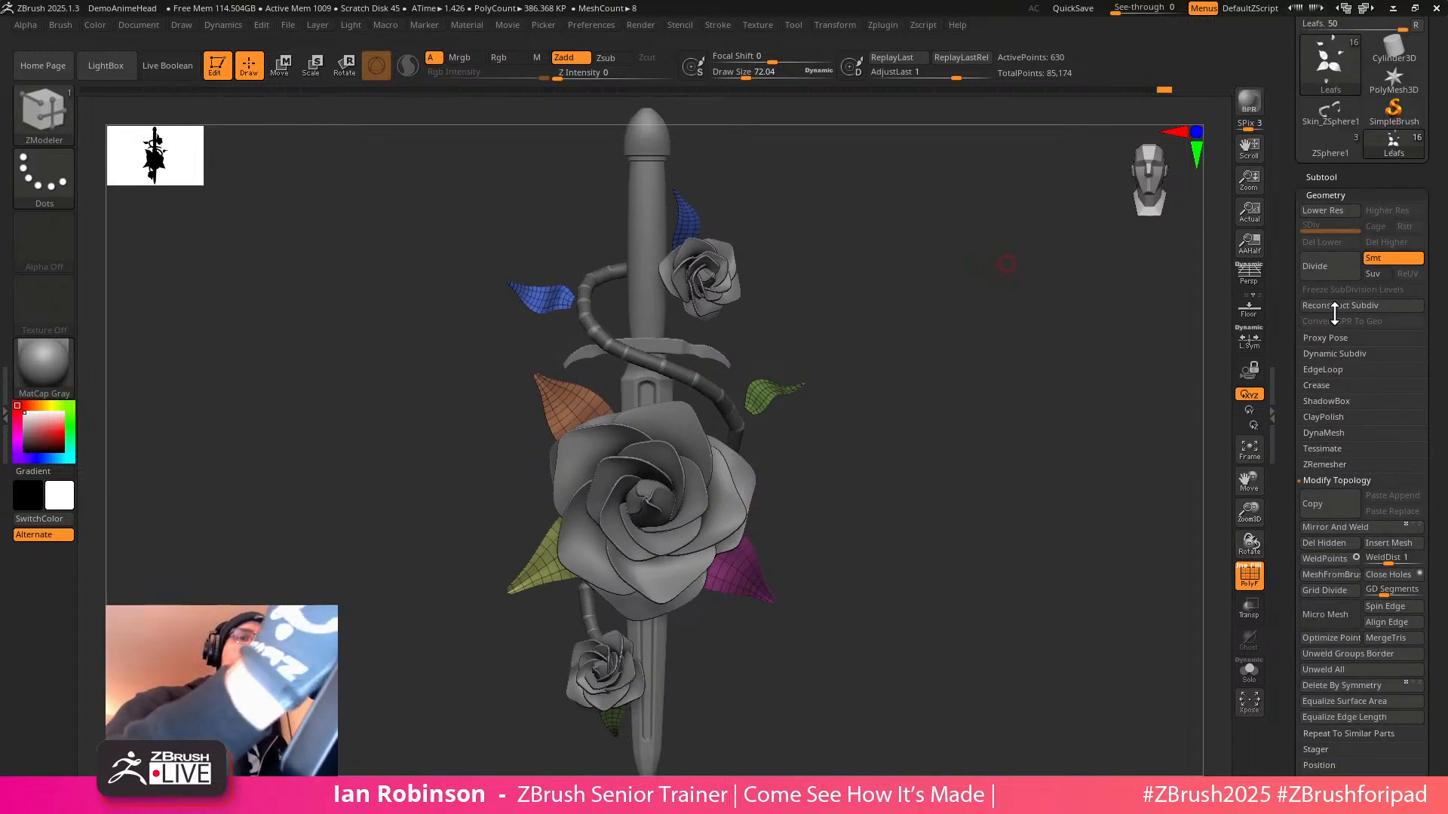
click(1341, 354)
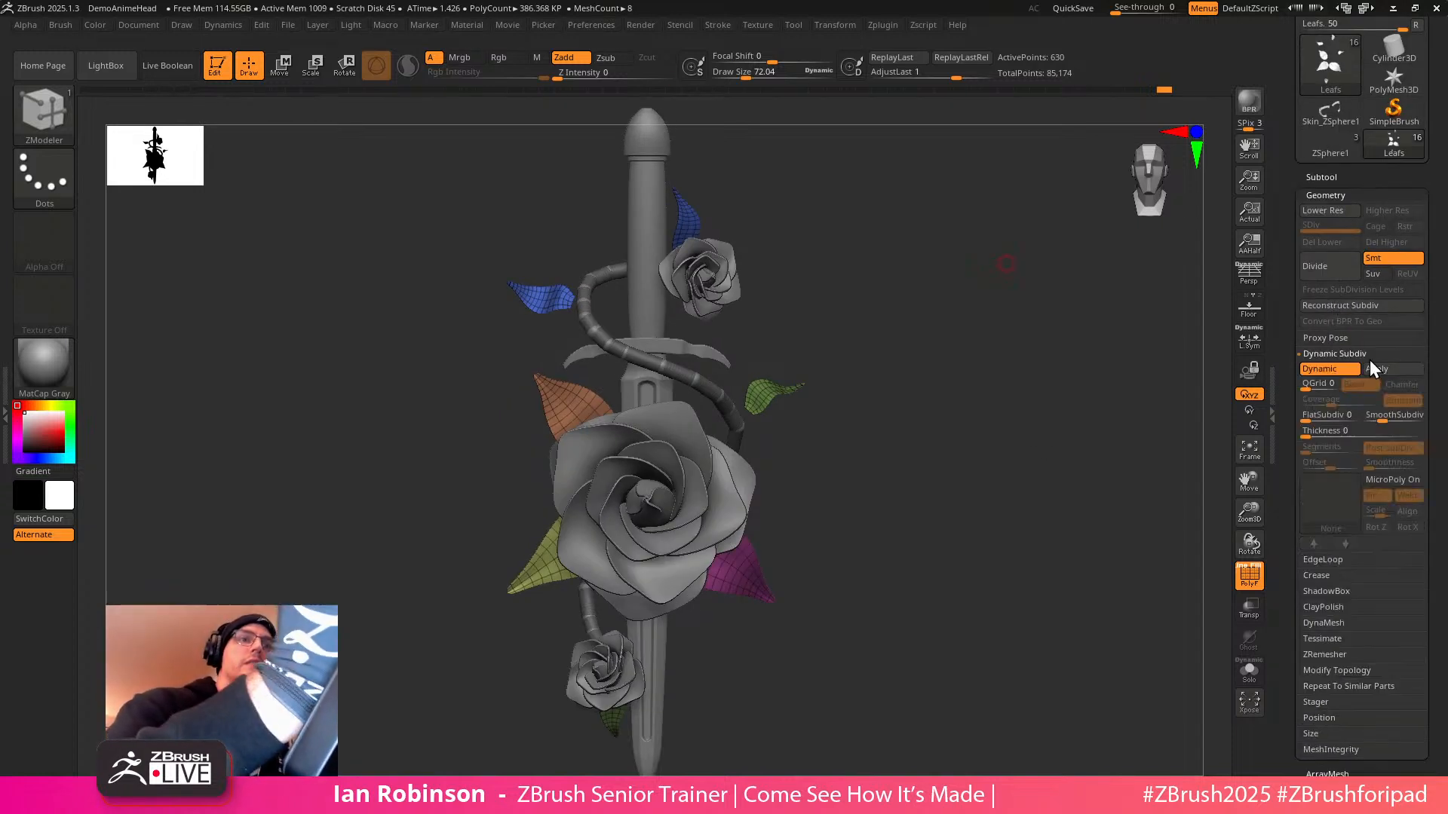
drag(1069, 460, 740, 566)
key(shift+f)
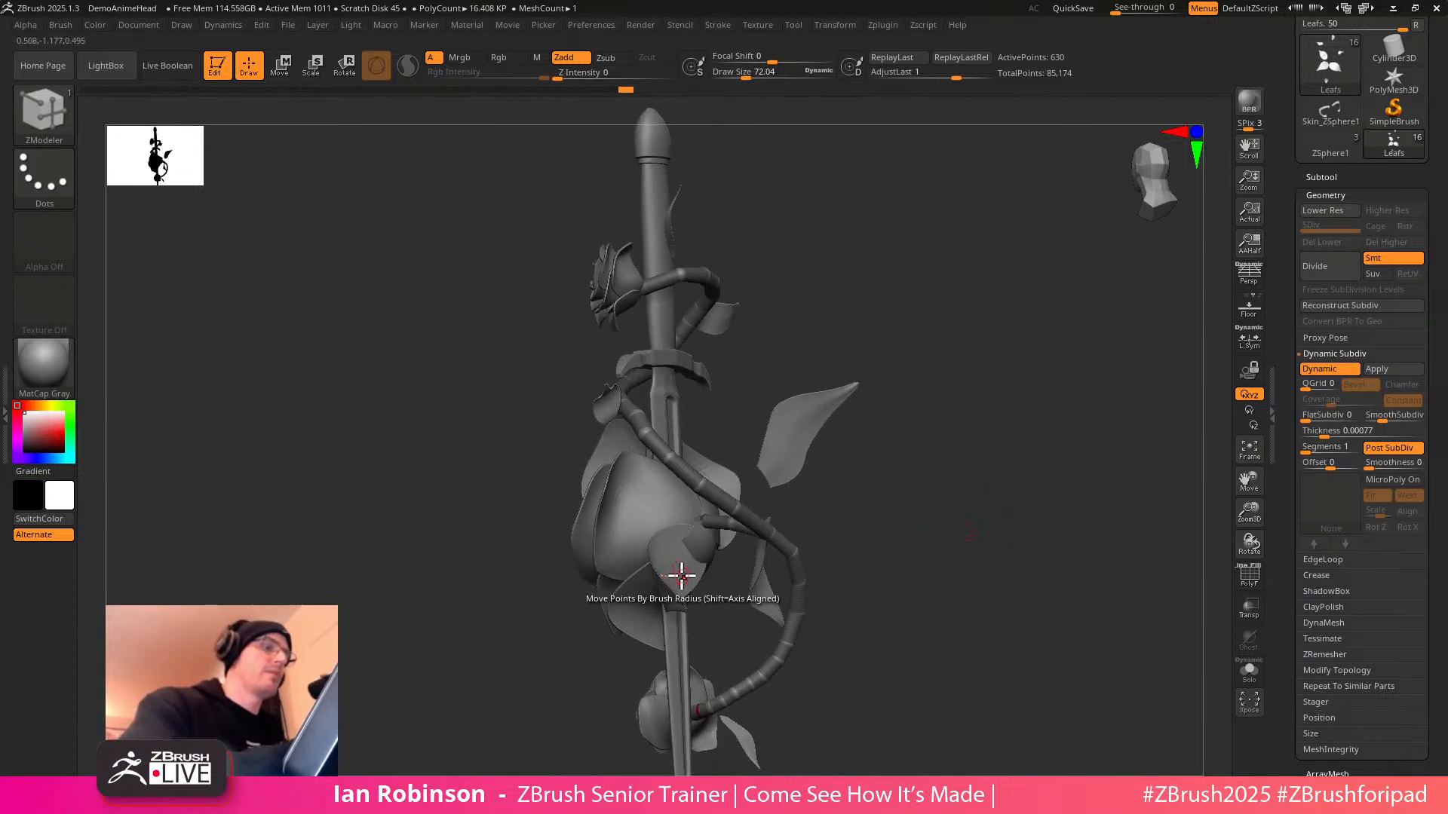
With PolyFrame on, isolate the purple leaf behind the large rose, adjust its placement with the gizmo, and clear the mask
key(shift+f)
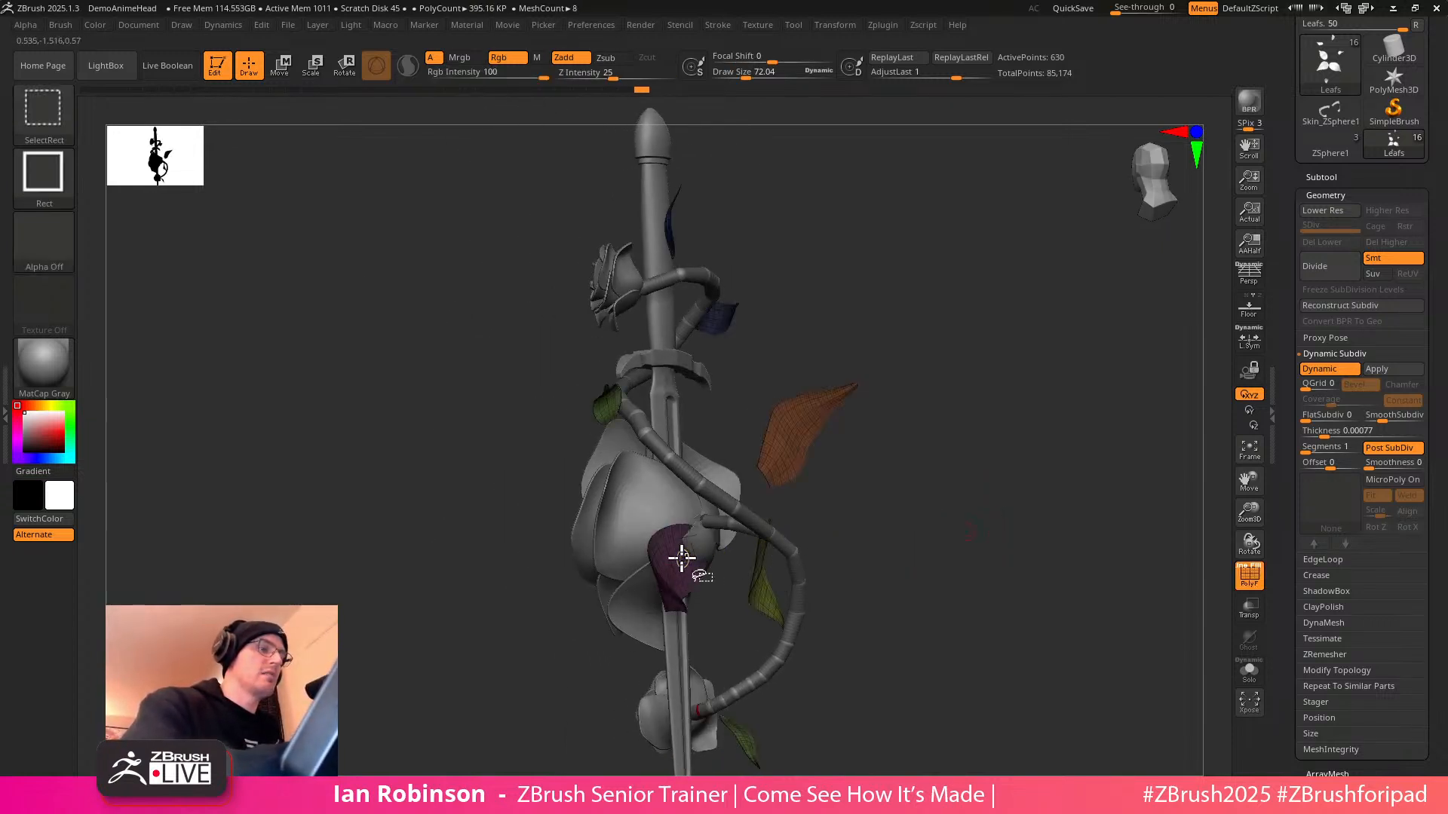
ctrl+shift+click(675, 581)
ctrl+shift+click(833, 496)
key(w)
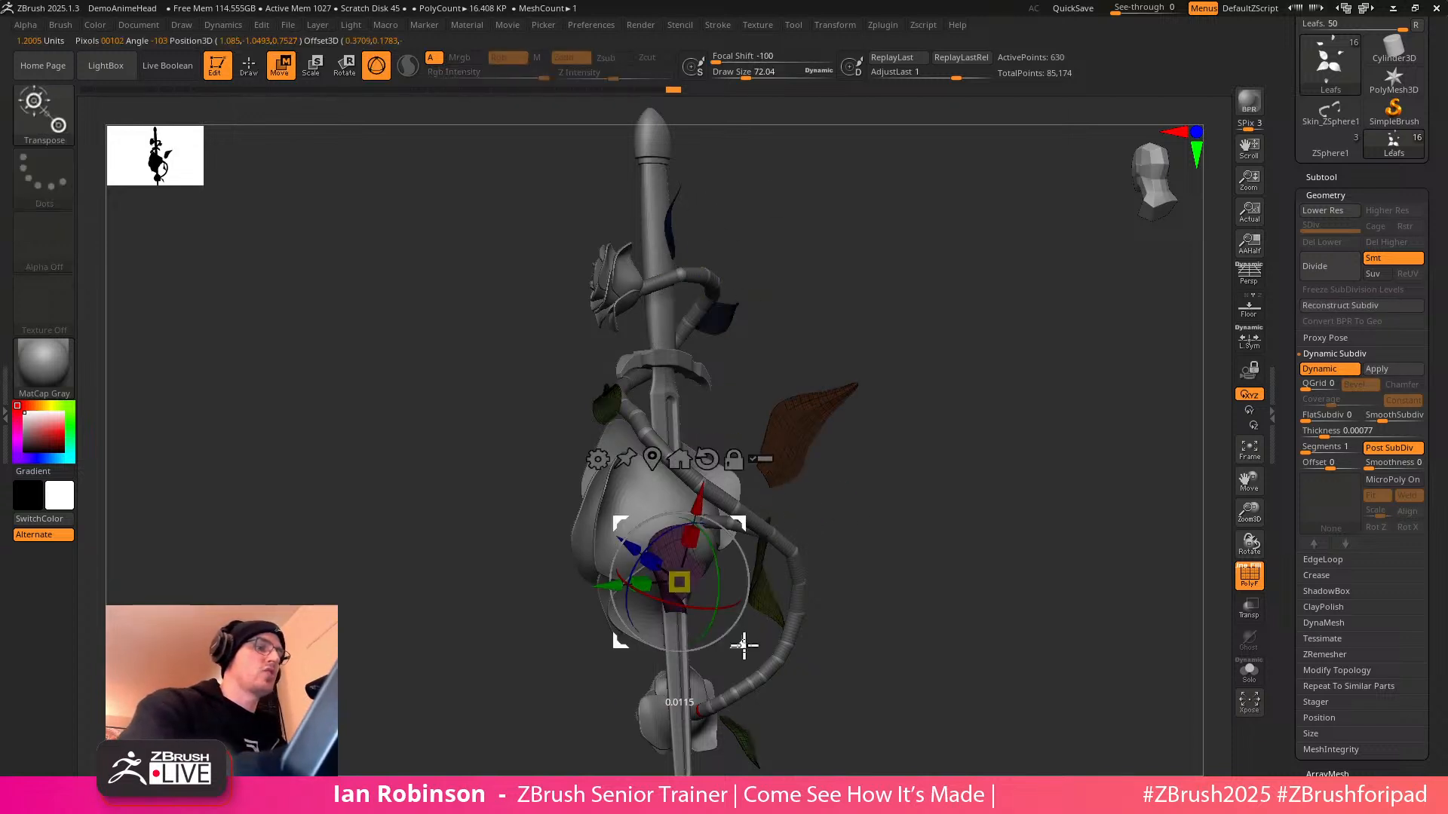
drag(743, 646, 757, 654)
drag(901, 549, 1001, 483)
key(ctrl)
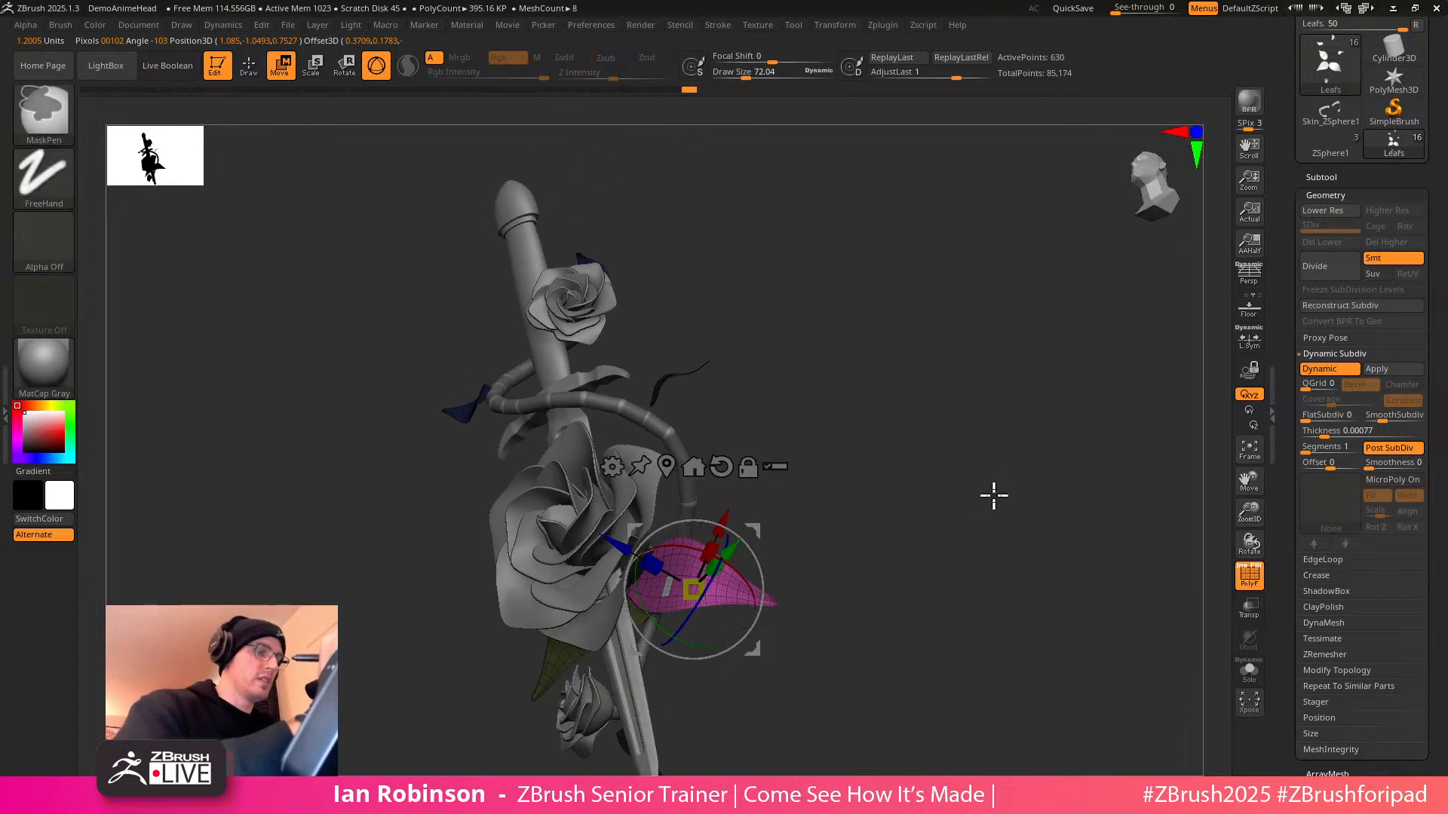
ctrl+click(991, 517)
key(q)
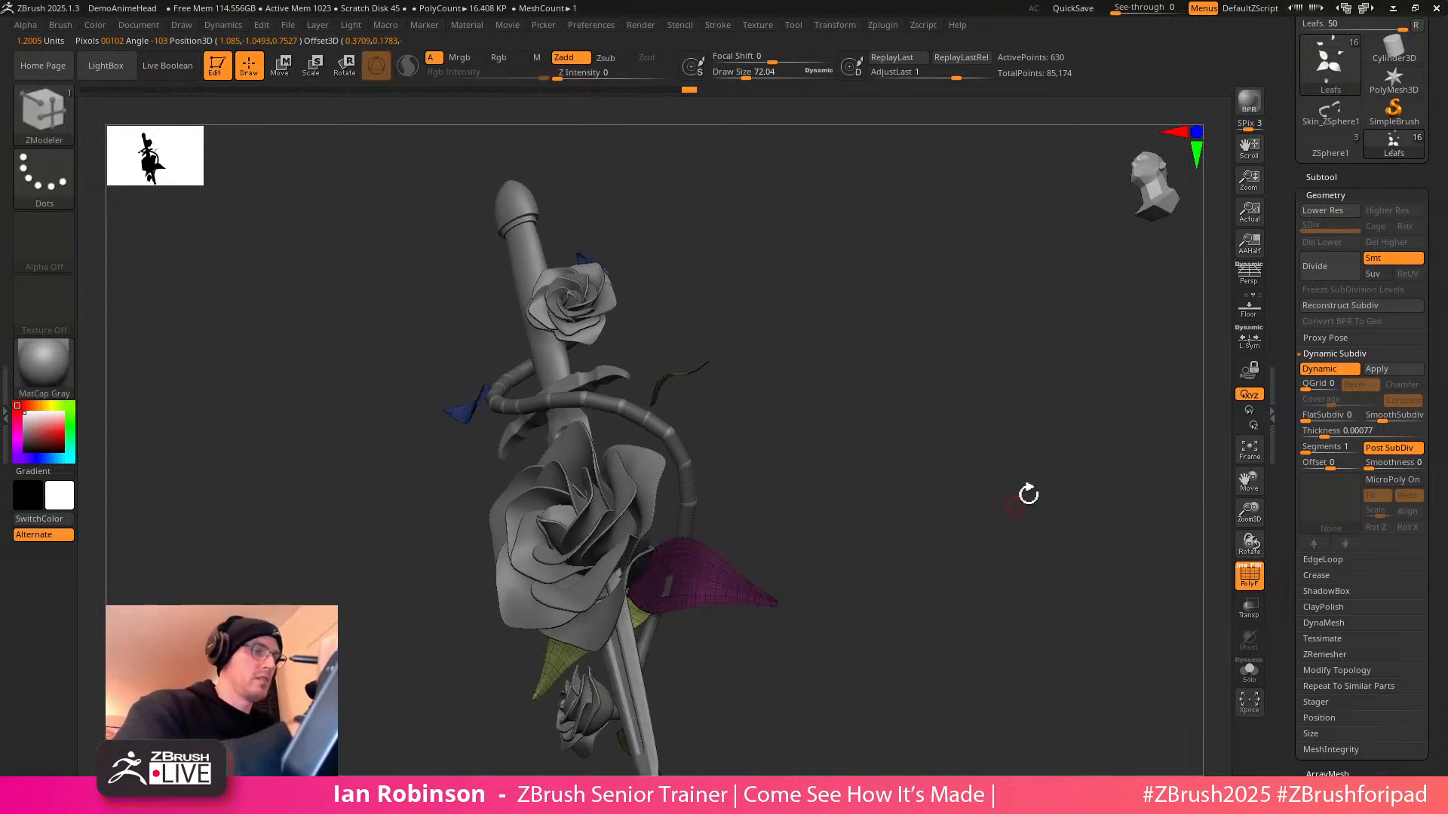
Switch to the Move brush and open the Leafs subtool's Polygroups and Display Properties settings
click(1348, 193)
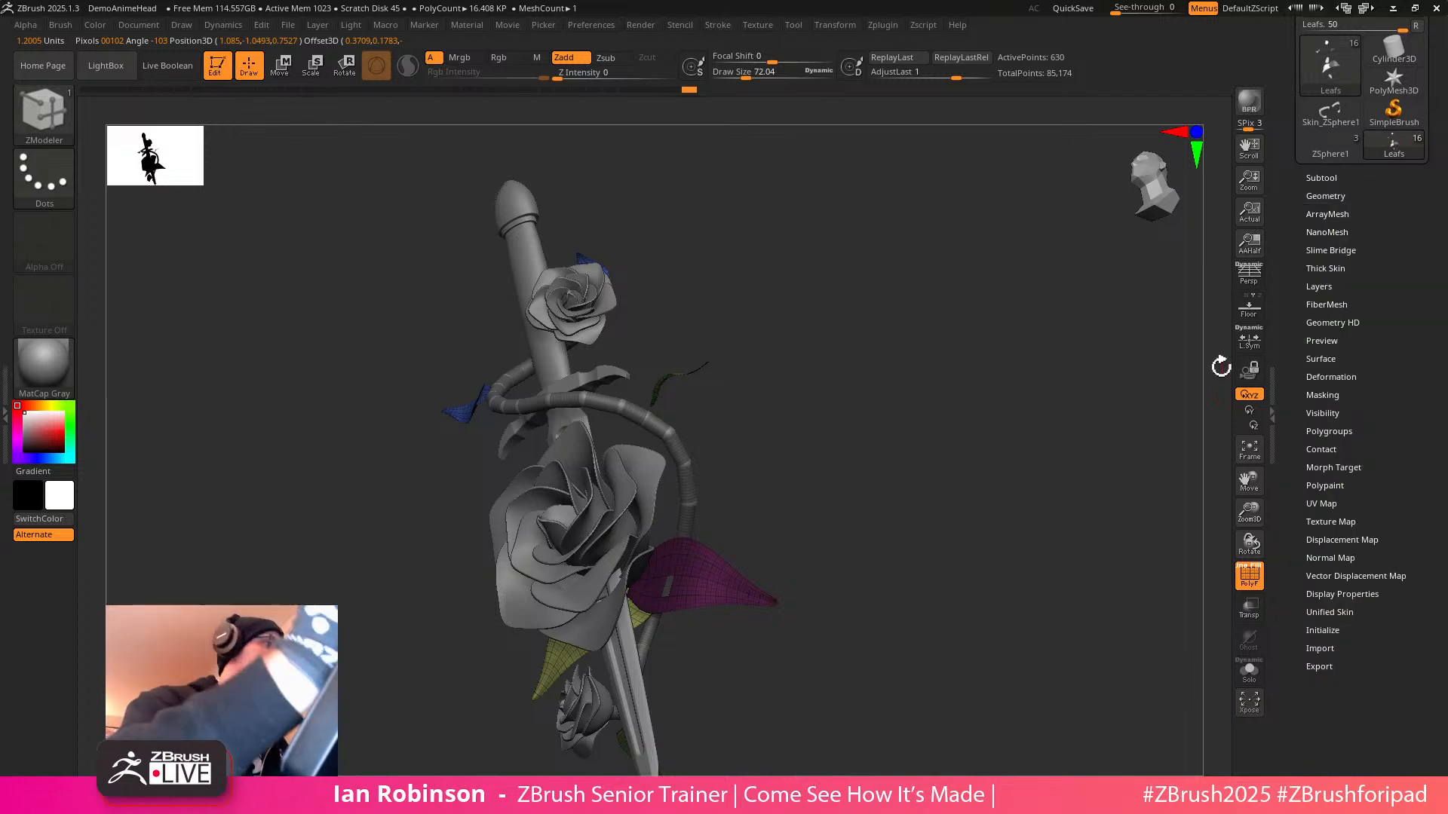
key(b)
key(m)
key(v)
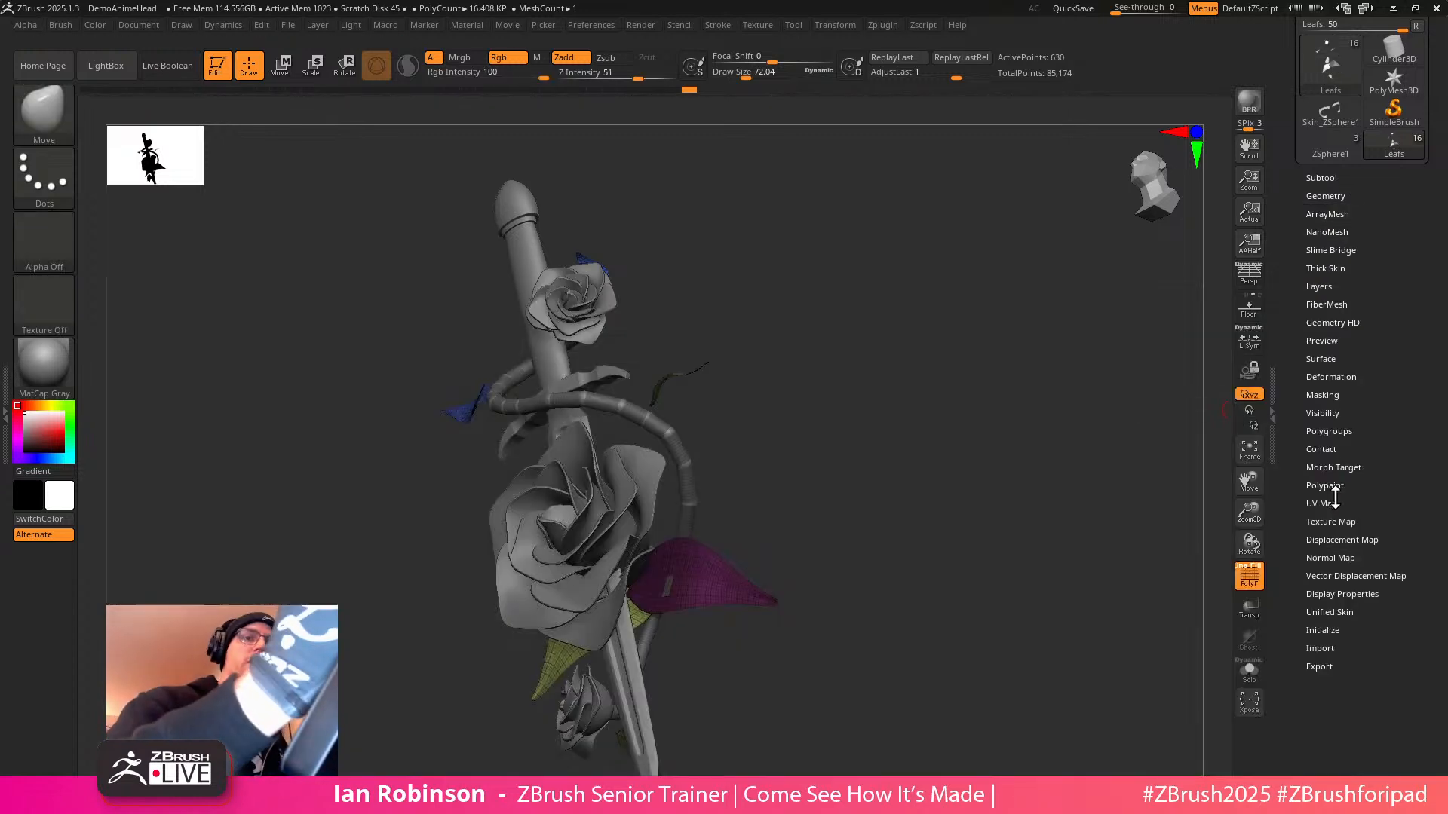
click(1341, 431)
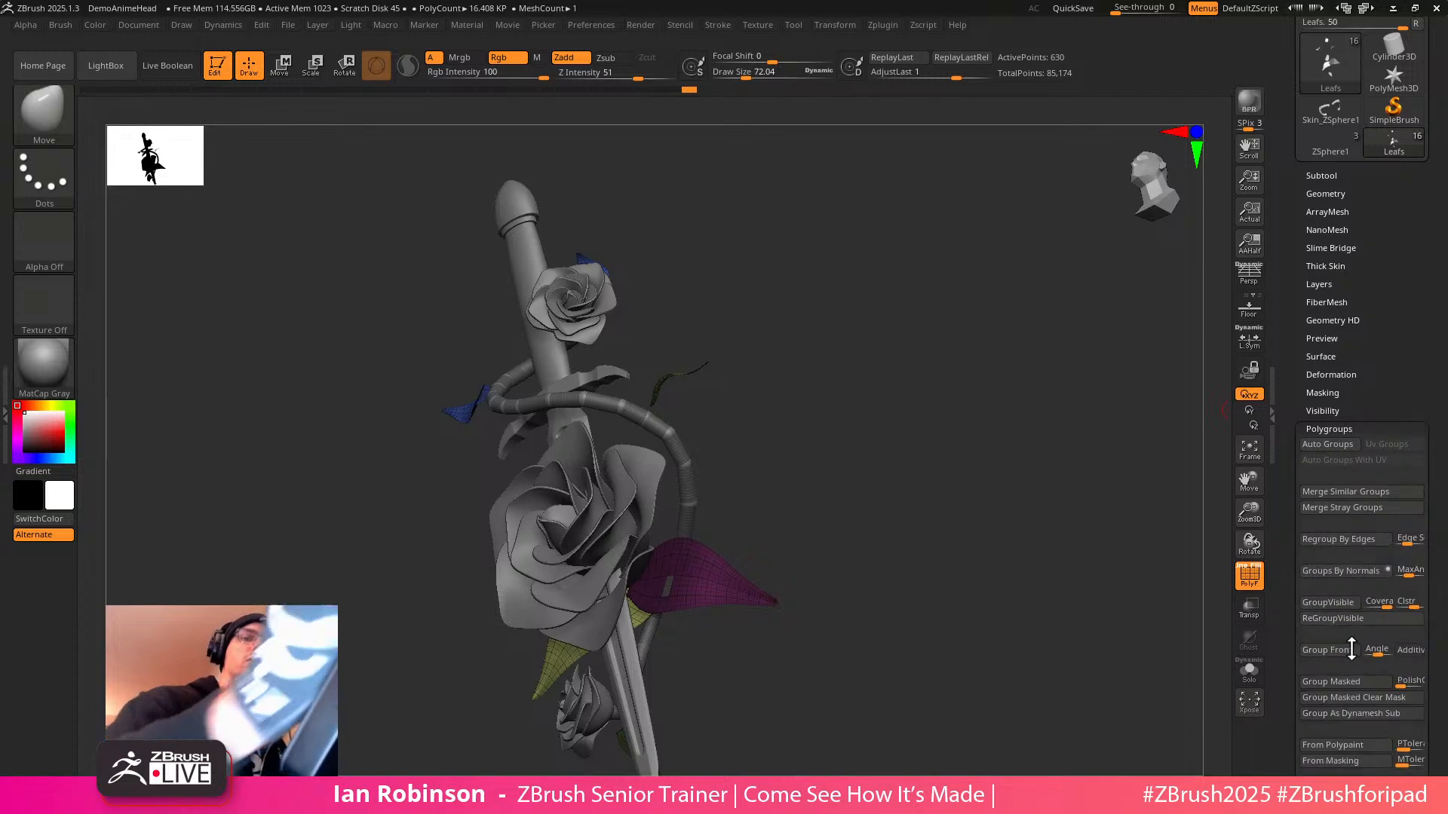
click(1356, 699)
drag(1146, 657, 904, 569)
scroll(1439, 531, down, 1)
scroll(1439, 531, down, 5)
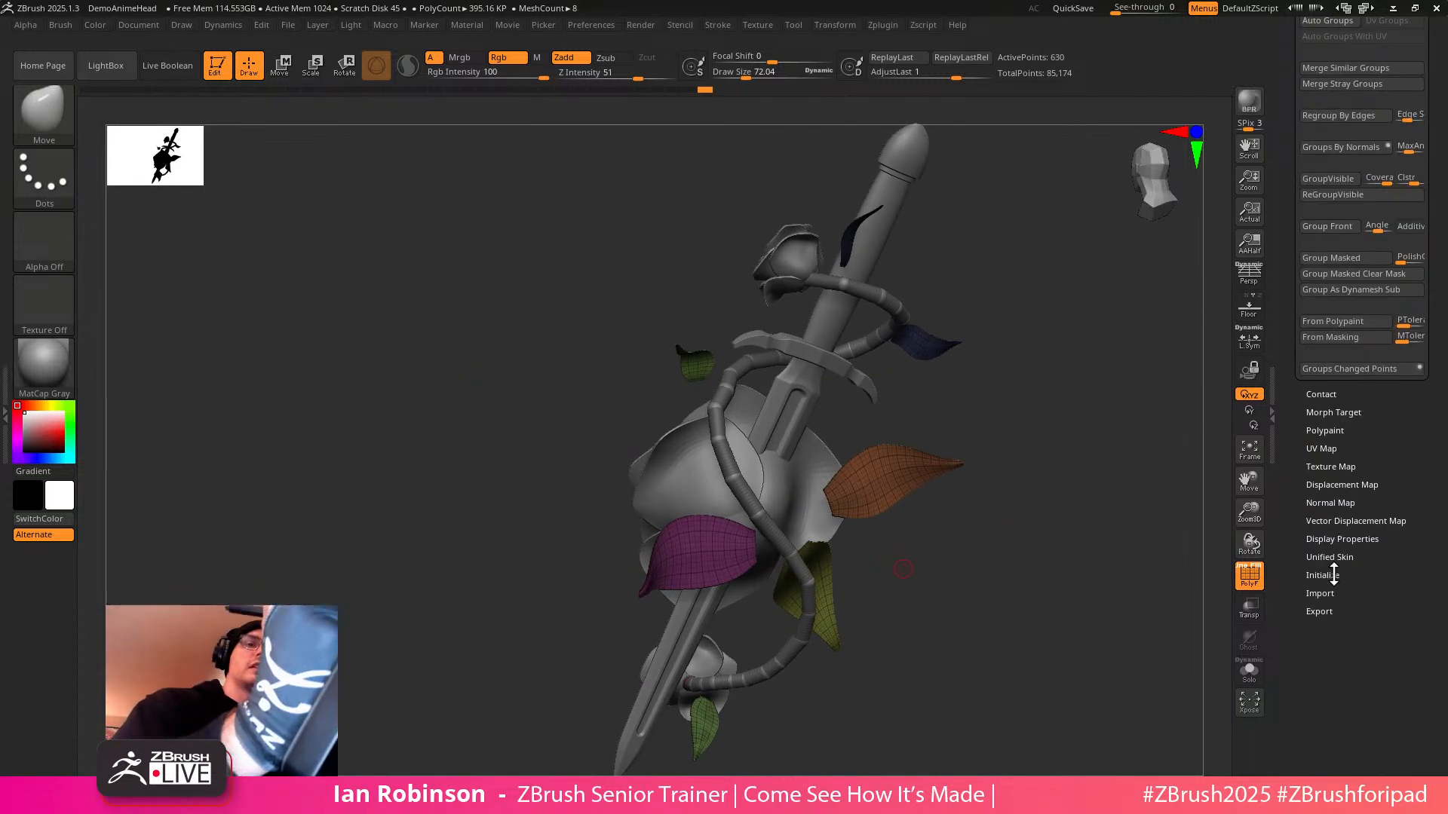
click(1349, 538)
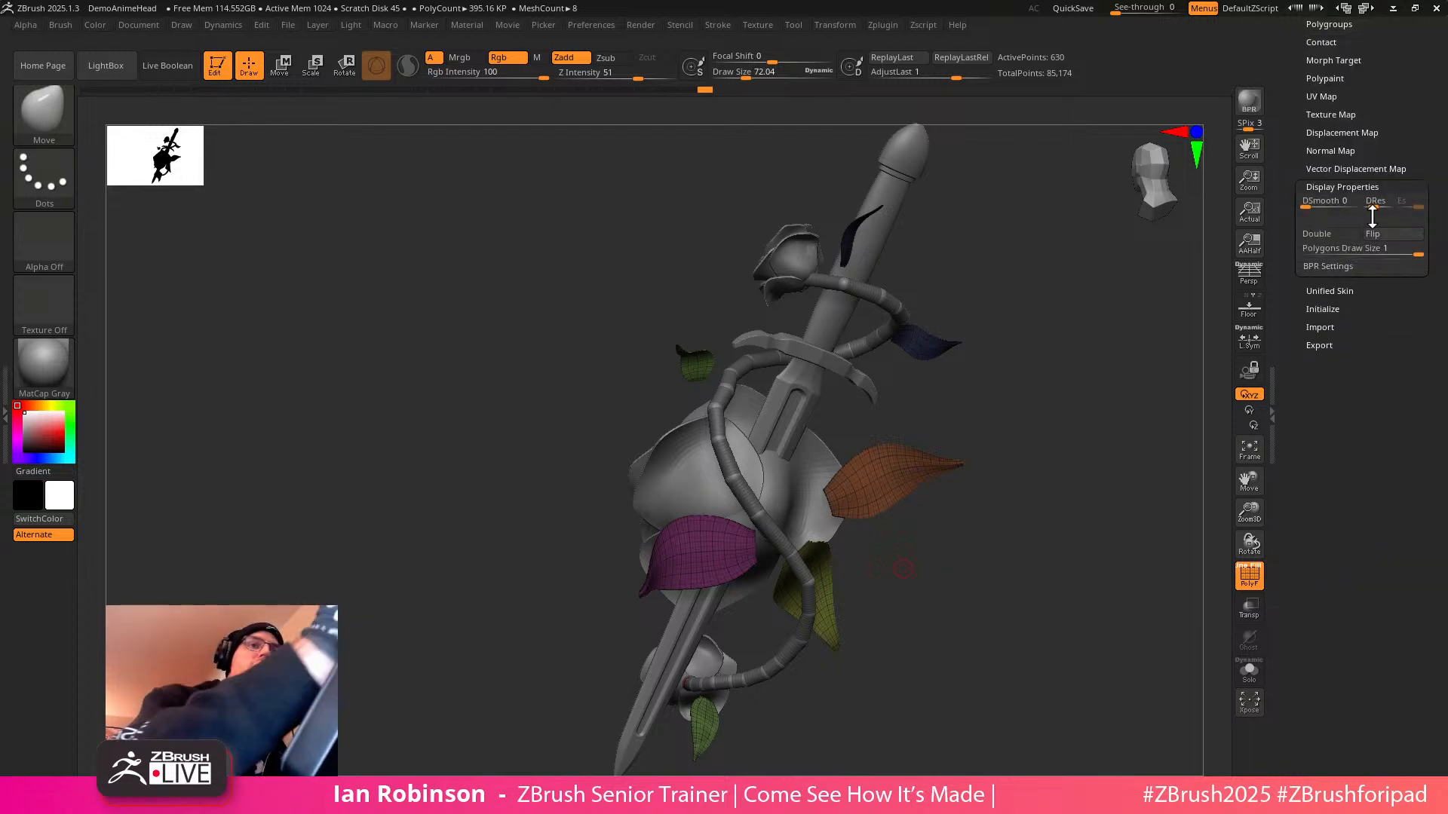
drag(1115, 362, 1058, 433)
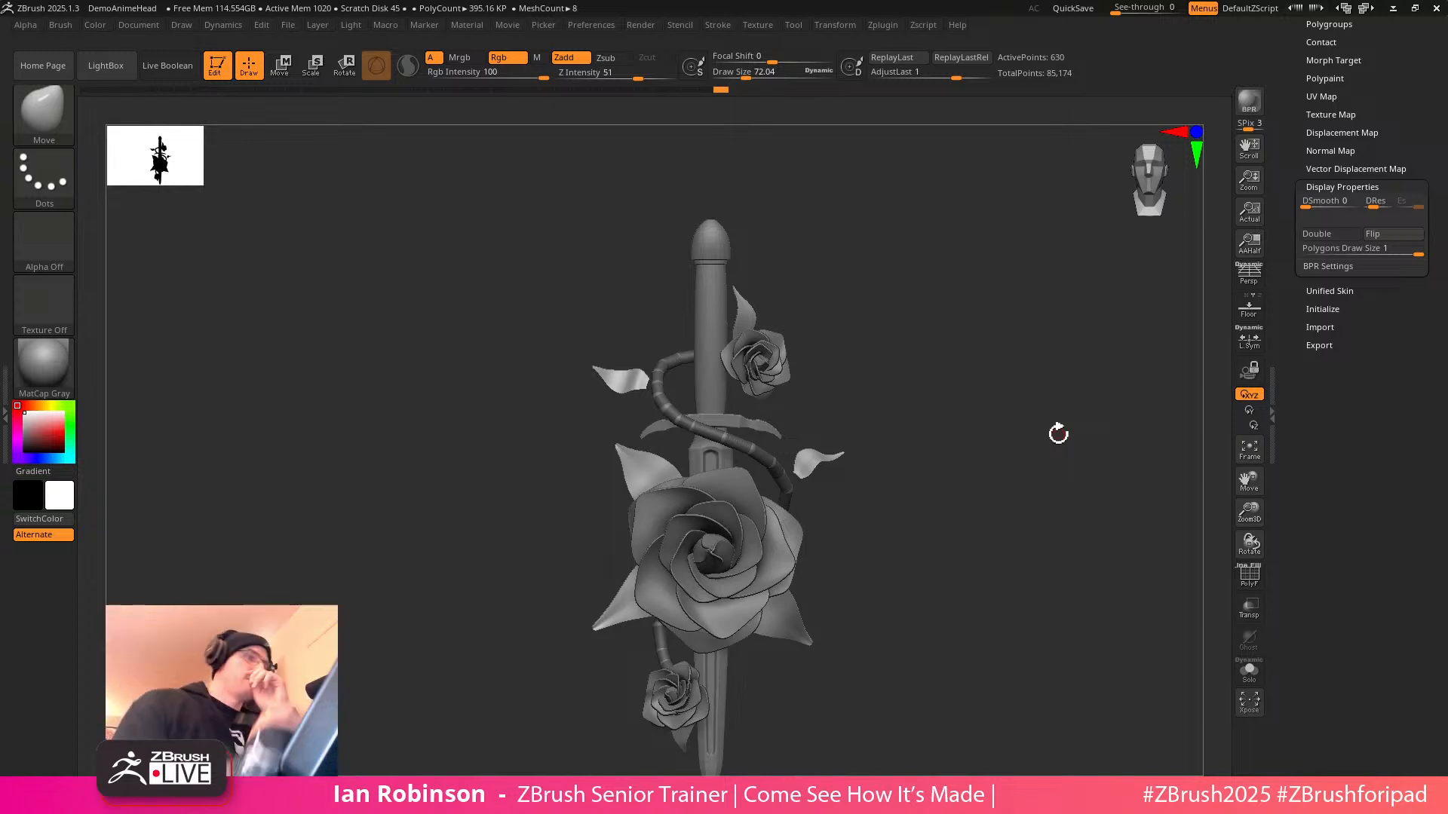
Frame the dagger from the front and leave a canvas snapshot of it beside the live model
alt+drag(961, 399, 993, 454)
drag(1363, 388, 1393, 312)
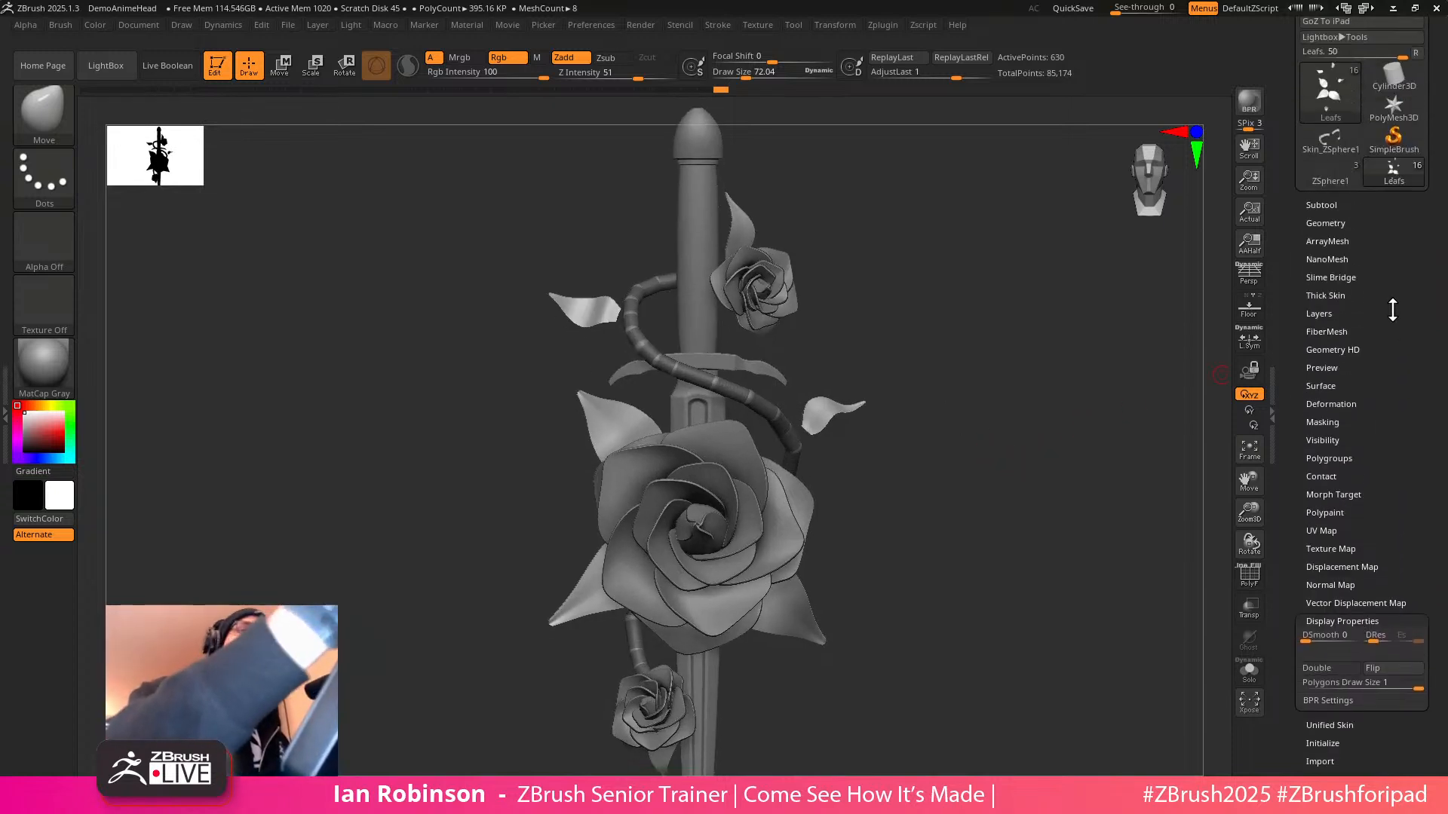
alt+drag(1054, 391, 1054, 412)
drag(1403, 226, 1401, 364)
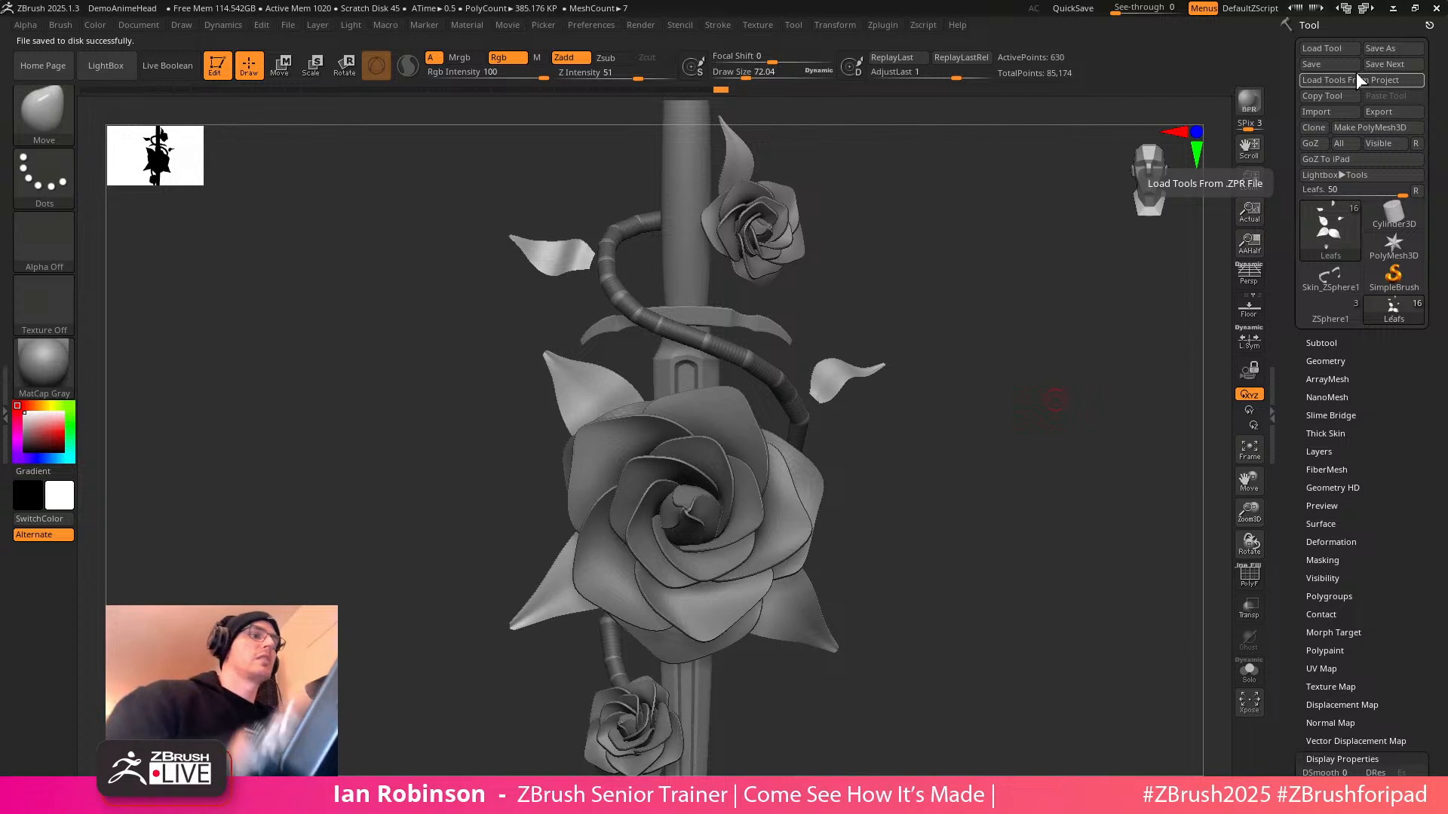
alt+drag(930, 474, 644, 425)
key(shift+s)
alt+drag(718, 479, 1037, 474)
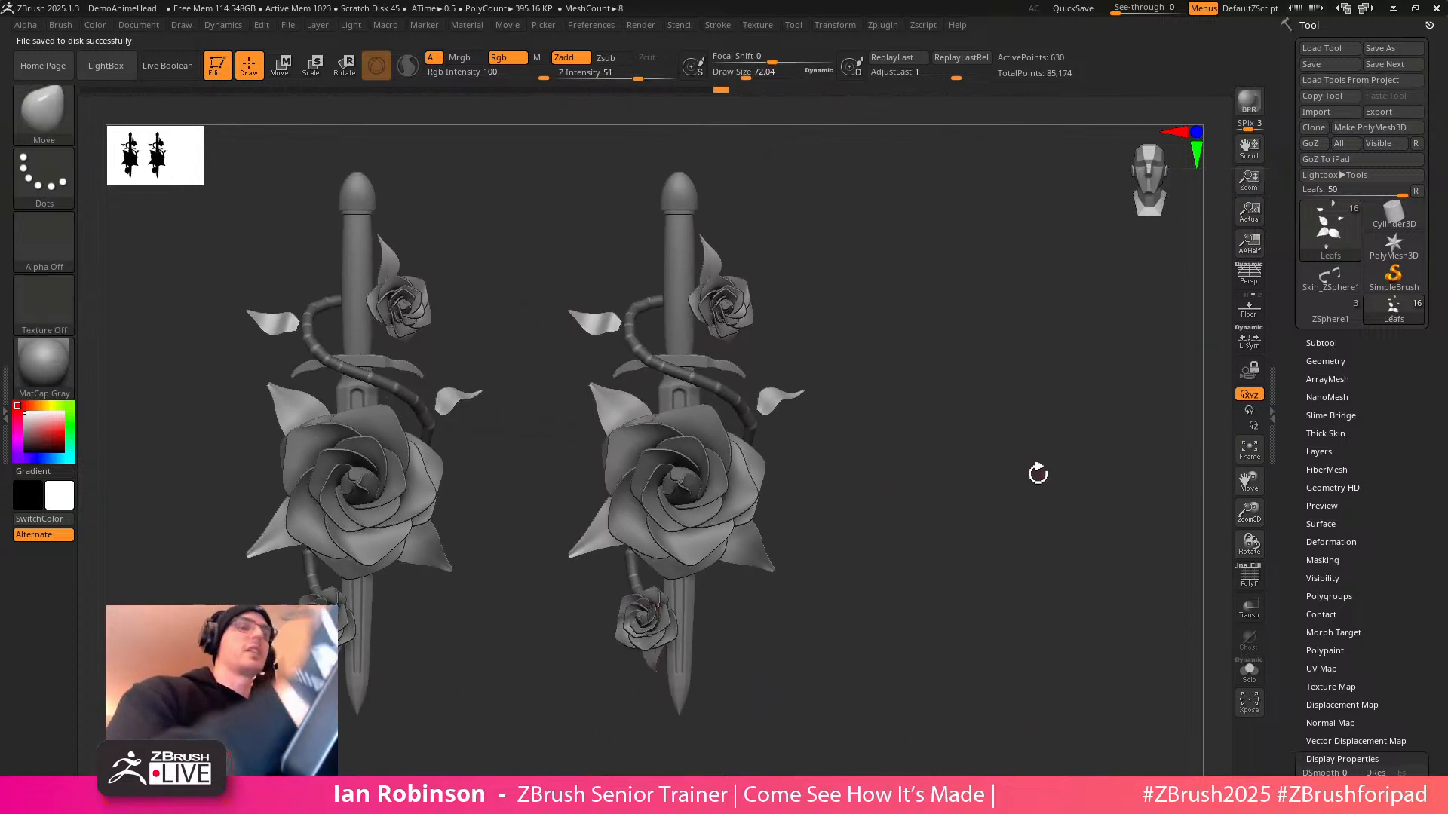
Insert a Sphere3D subtool below Leafs and show it enlarged in Solo with PolyFrame on
click(1345, 344)
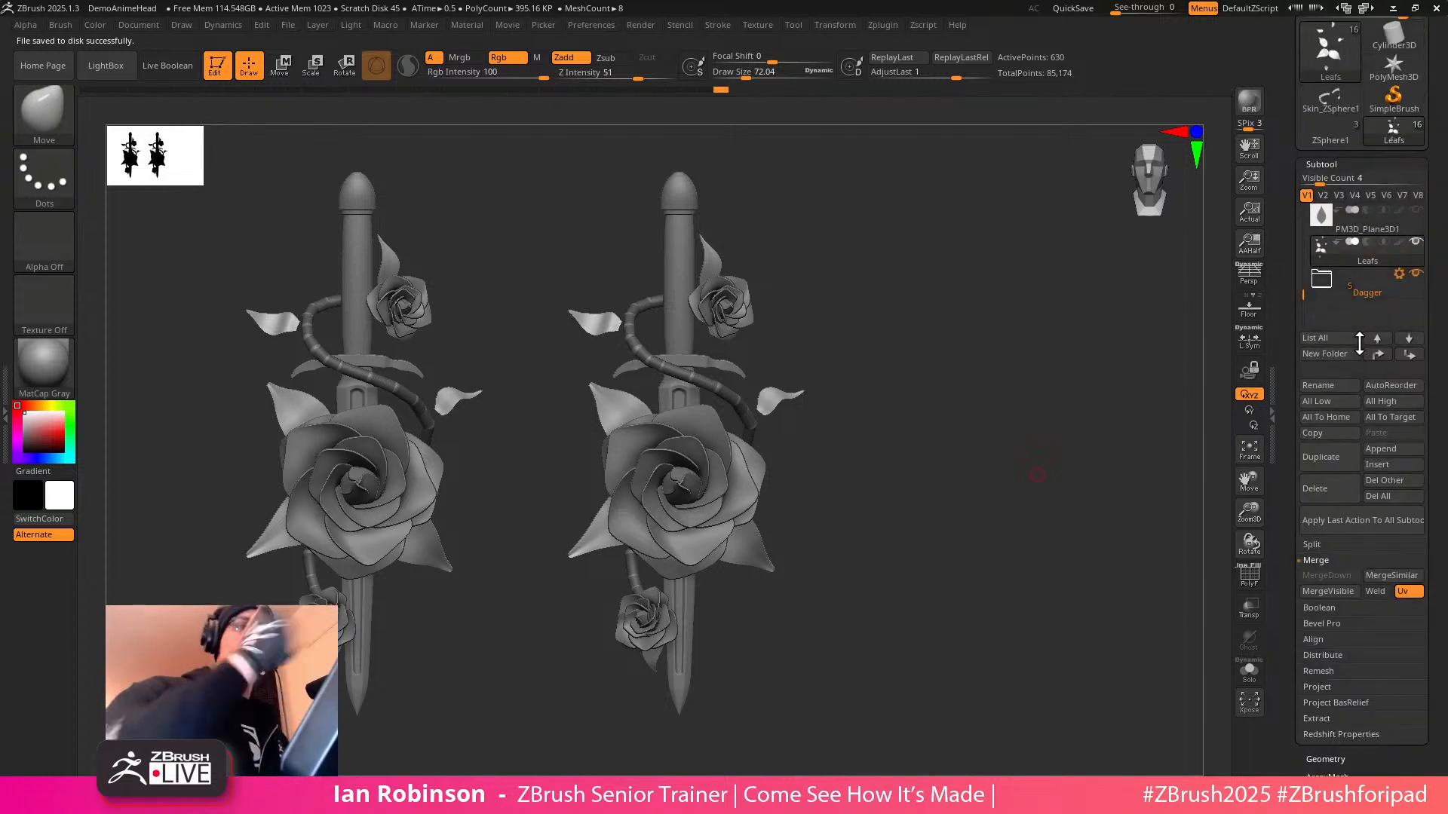
click(1384, 464)
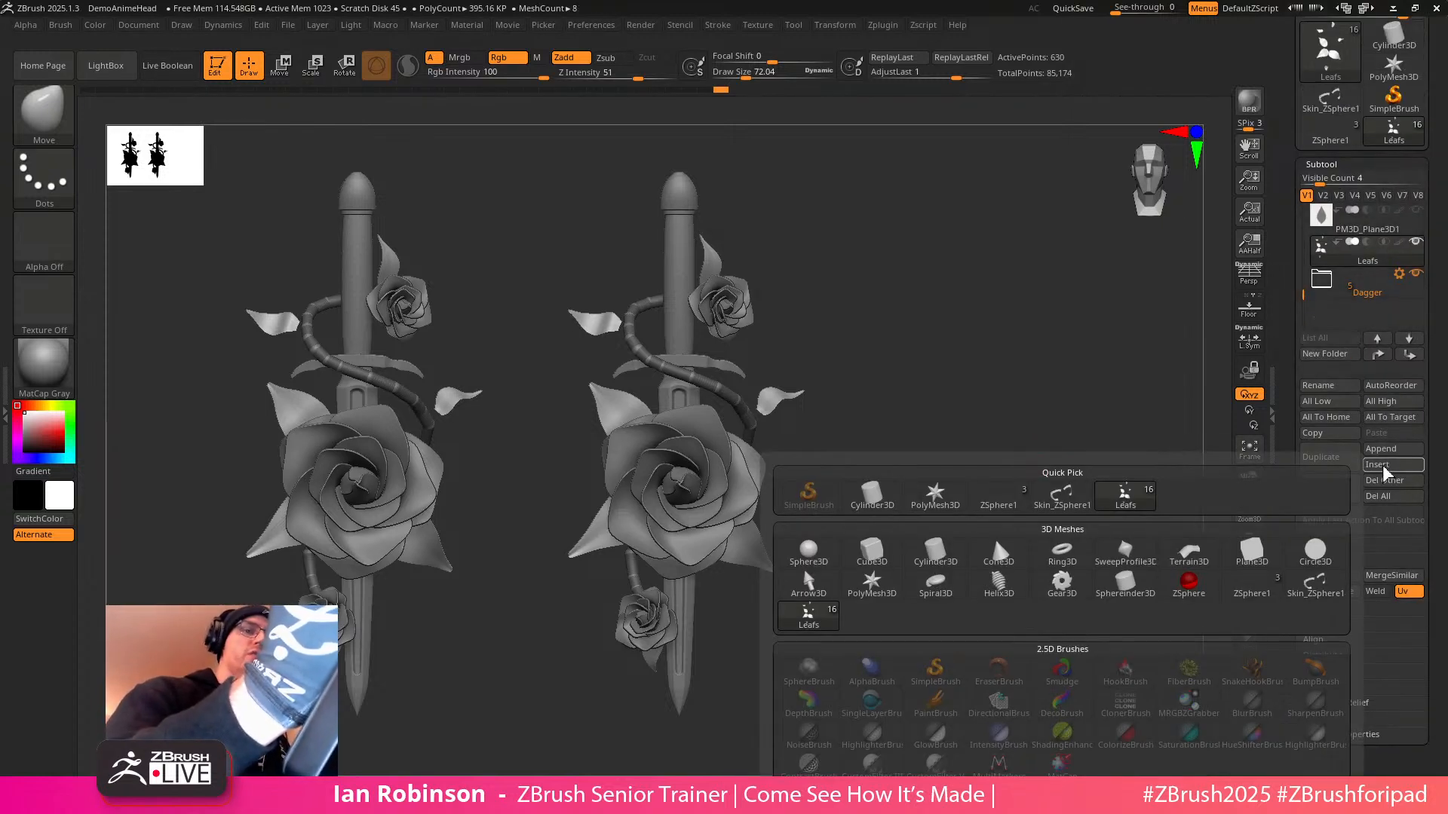
click(829, 549)
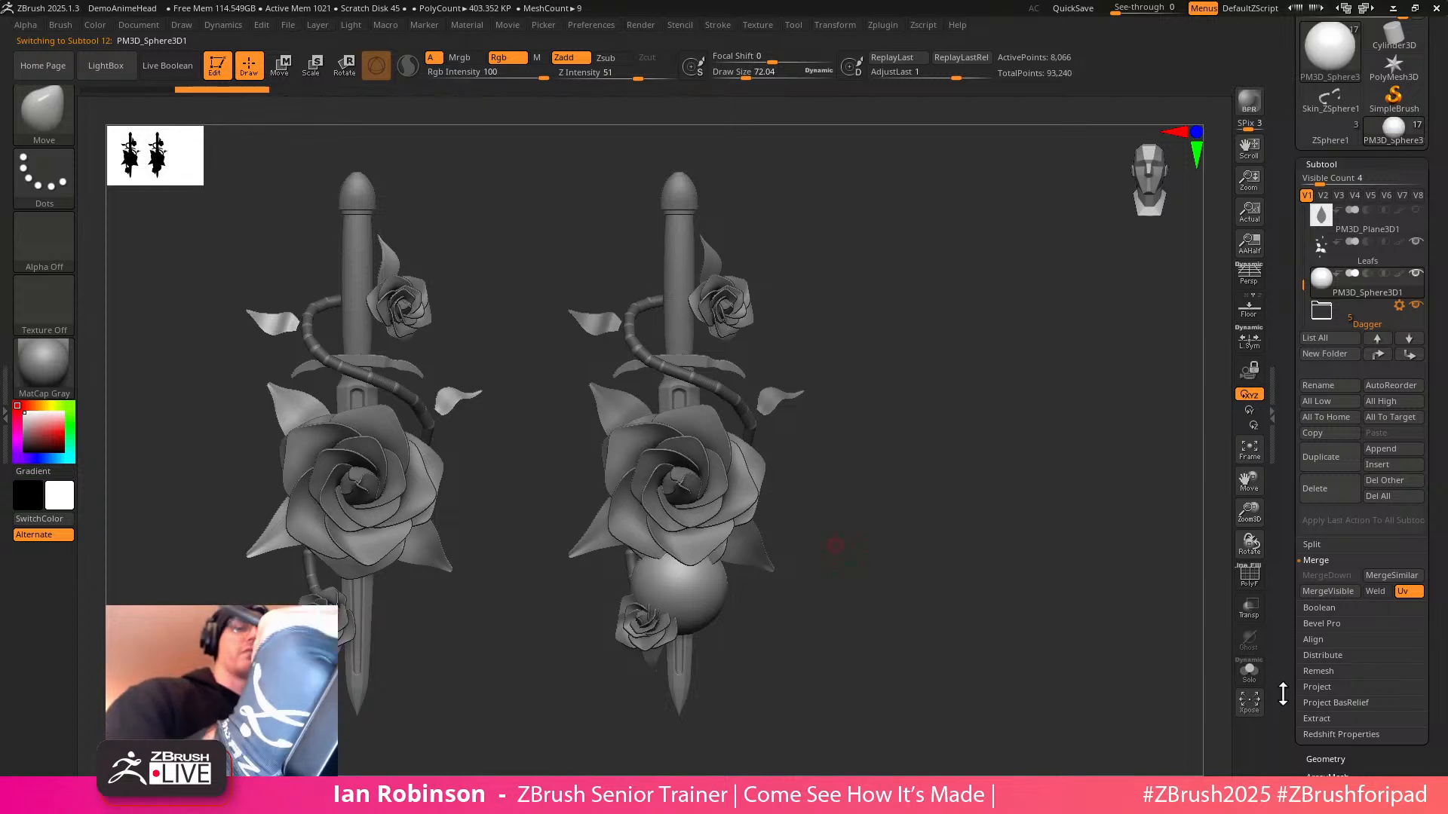
click(1249, 671)
mouse_move(948, 500)
alt+mouse_down()
mouse_move(966, 626)
mouse_move(1042, 409)
mouse_move(1033, 447)
alt+mouse_up()
key(s)
drag(1032, 447, 1057, 478)
key(shift+f)
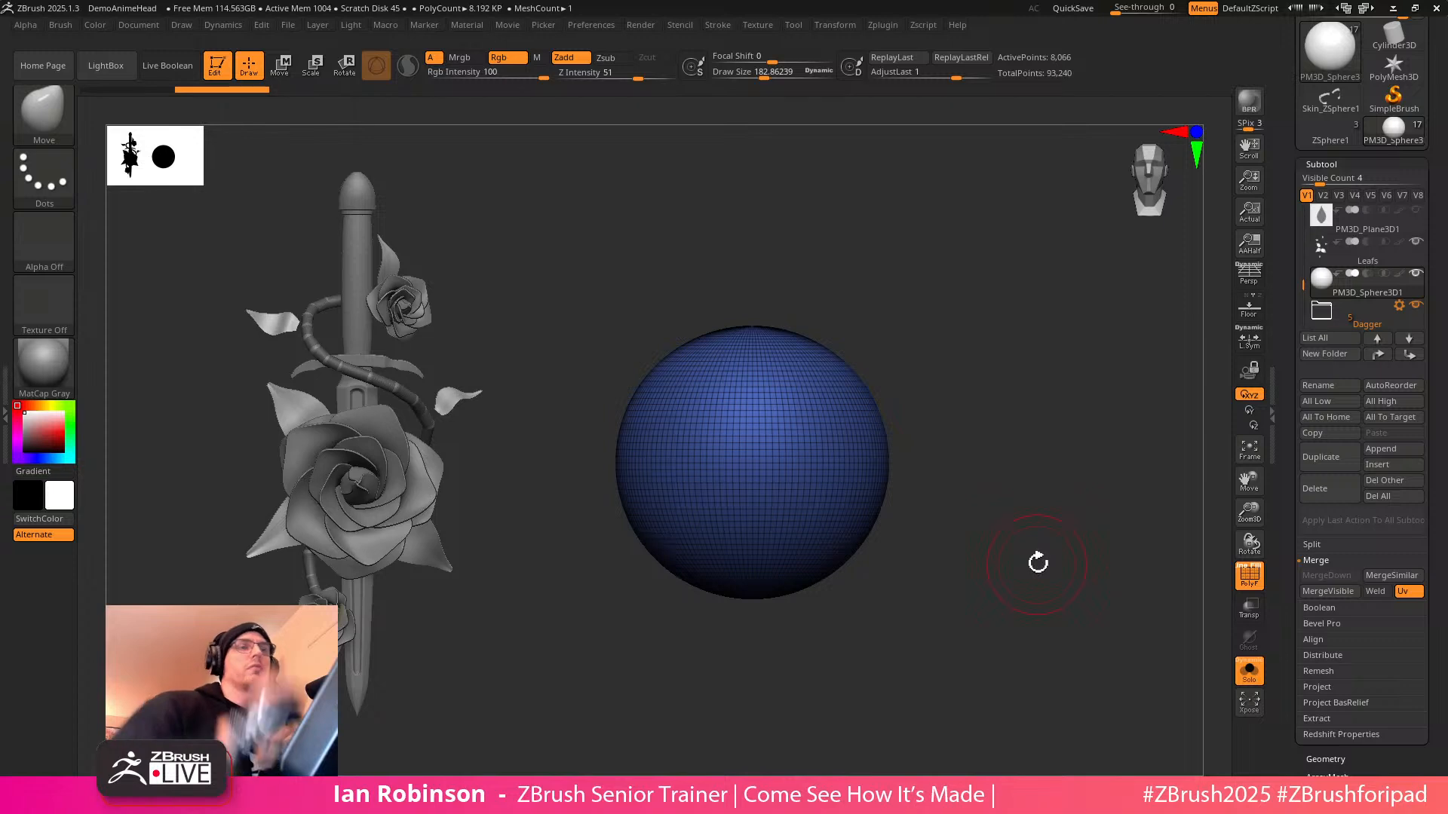
Hide the PolyFrame and load Alpha 25 as the sphere's displacement map
click(1329, 164)
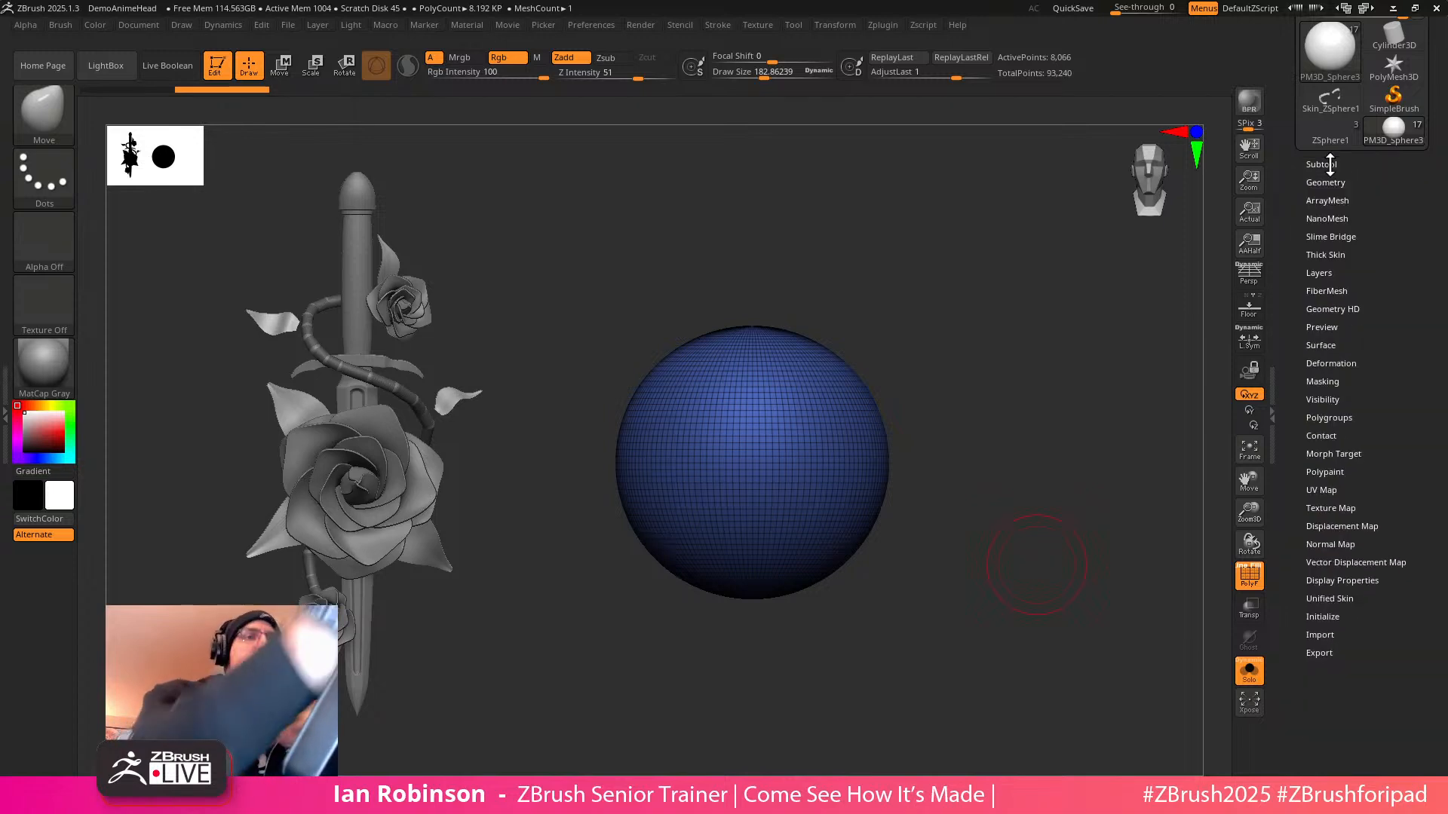
click(1358, 525)
mouse_move(1054, 468)
alt+mouse_down()
mouse_move(1073, 478)
mouse_move(1086, 429)
alt+mouse_up()
key(shift+f)
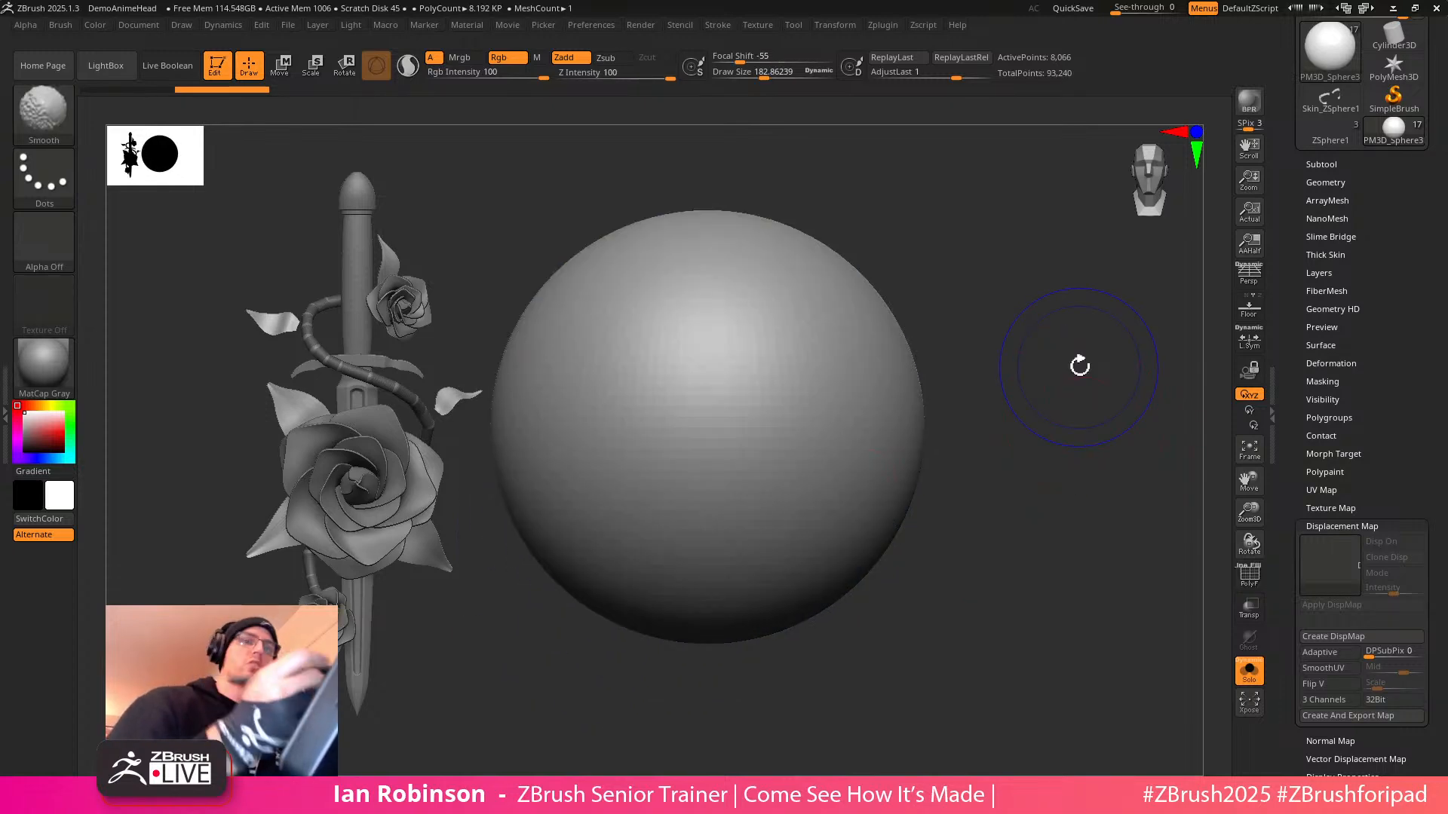
click(1331, 558)
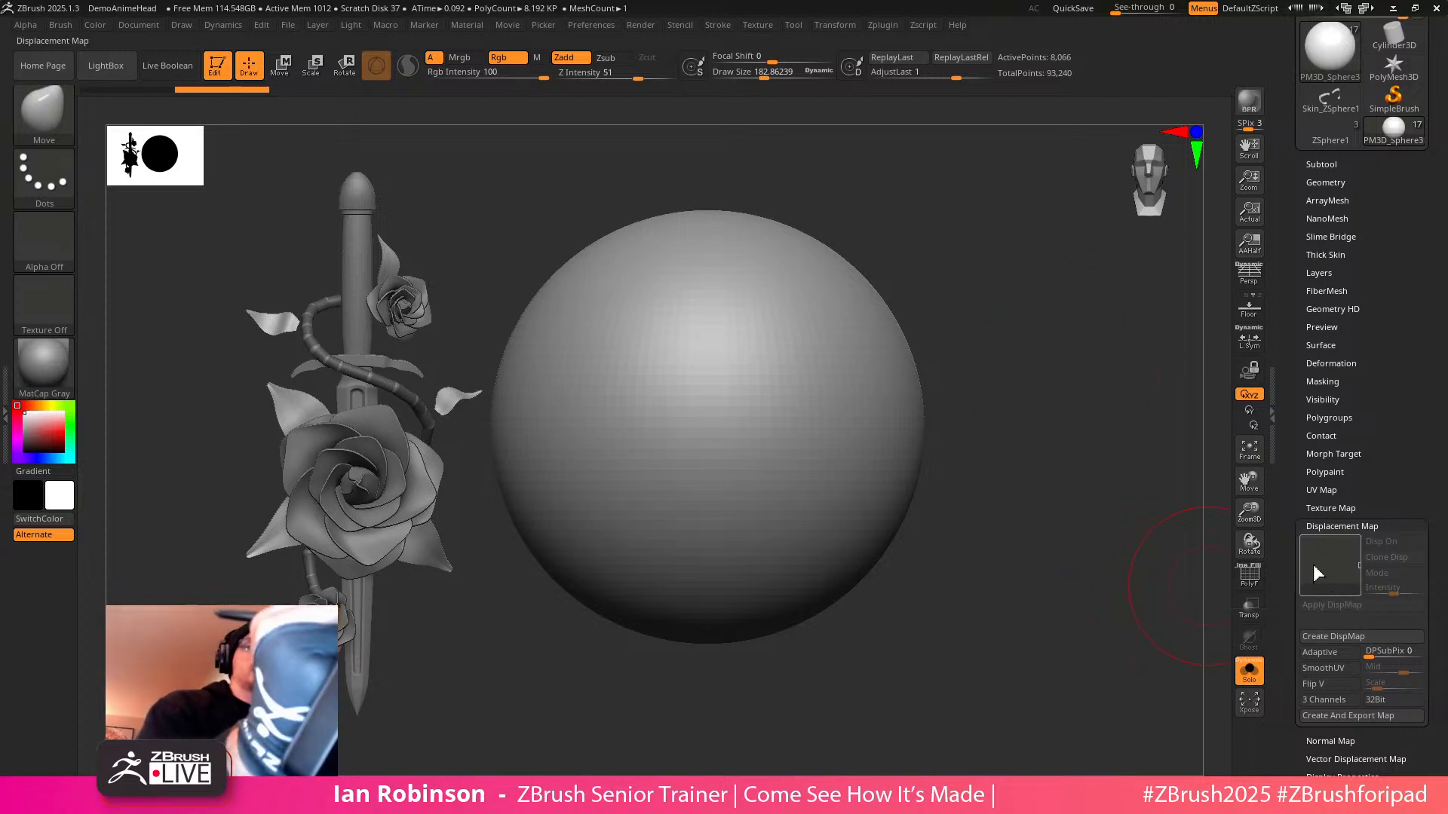
click(1308, 553)
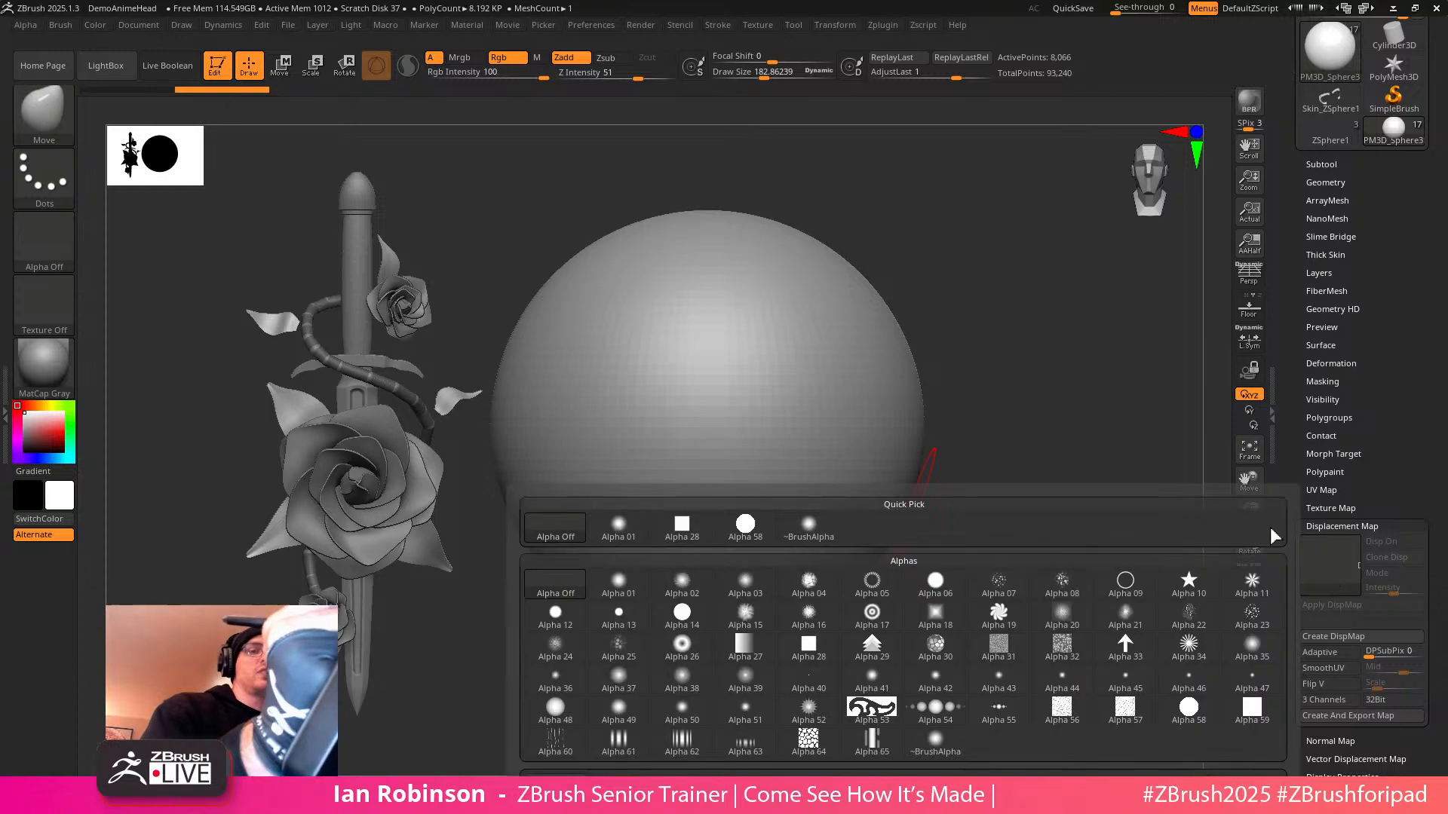
click(1320, 576)
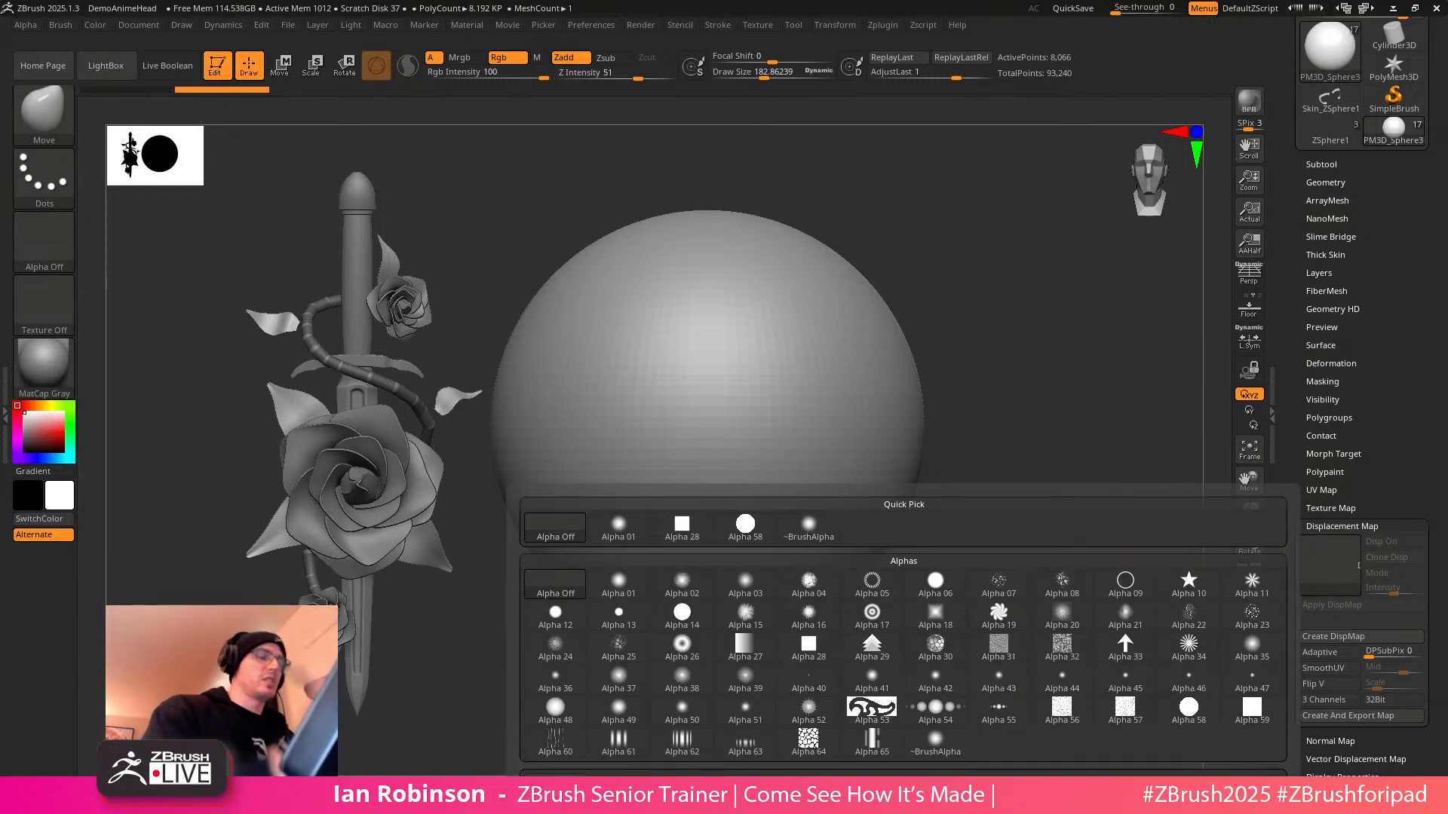
click(555, 782)
click(679, 381)
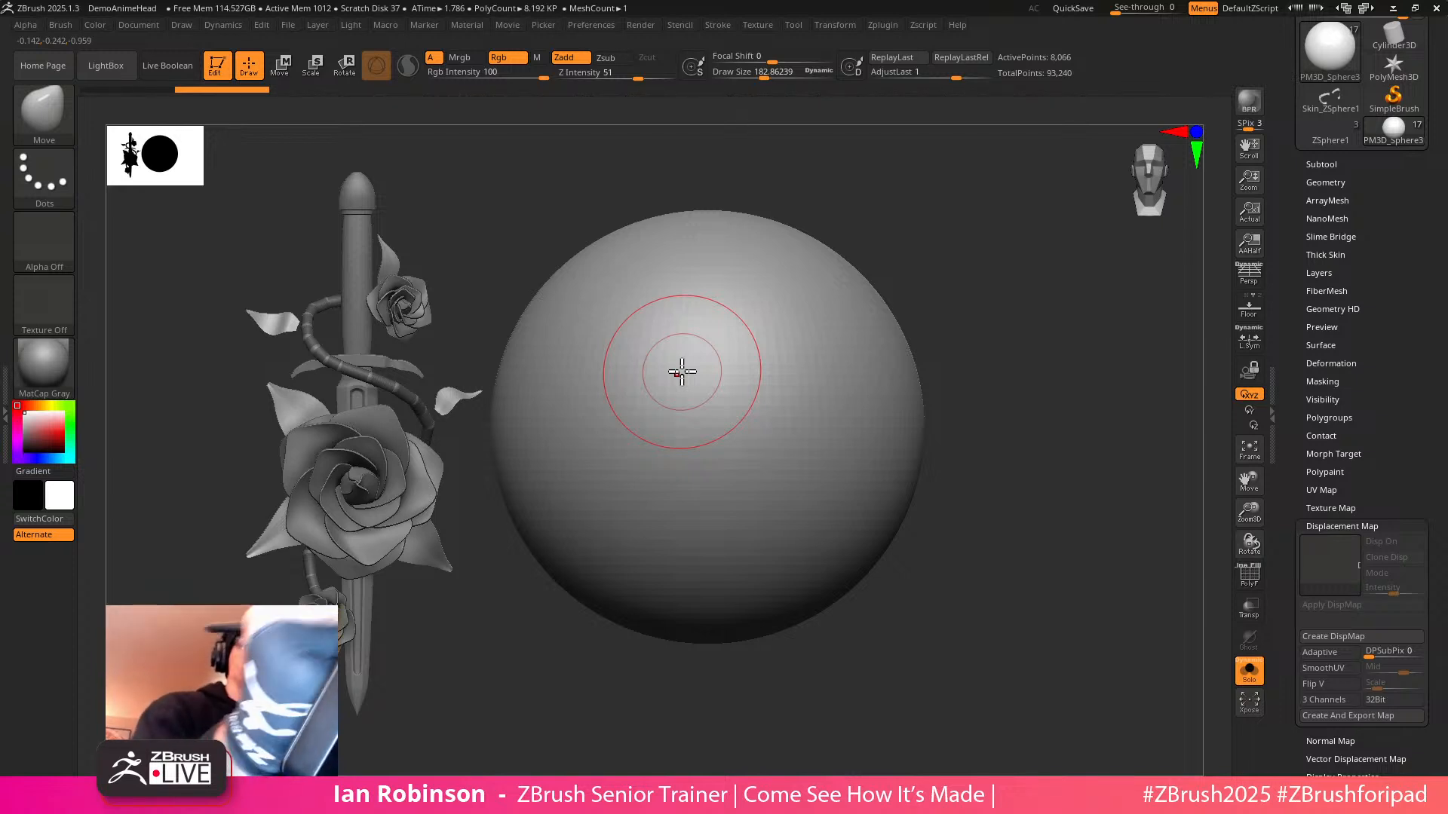
click(1337, 573)
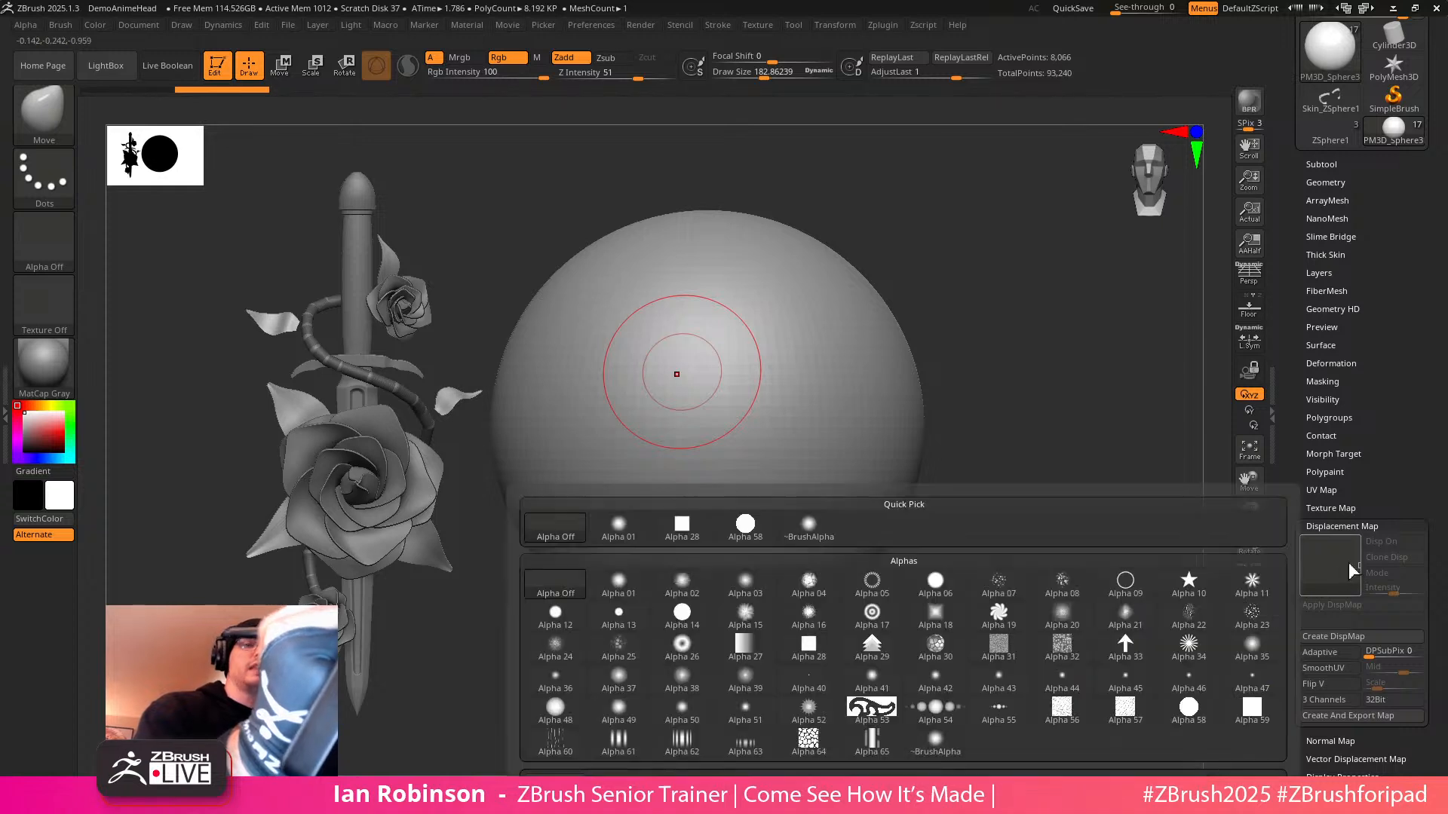
click(626, 653)
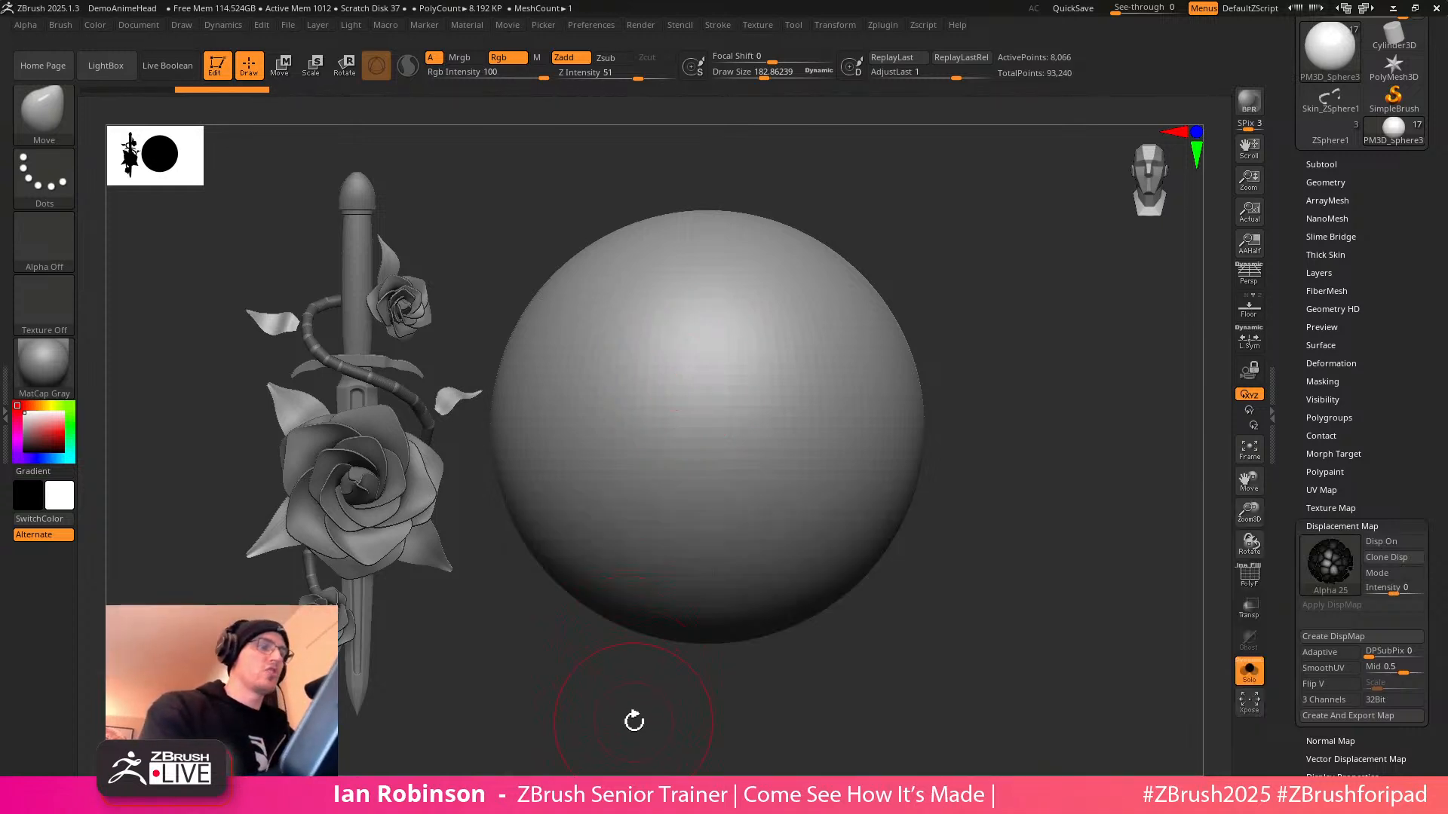
Try to turn on the sphere's displacement and create a new texture map for it
click(1402, 542)
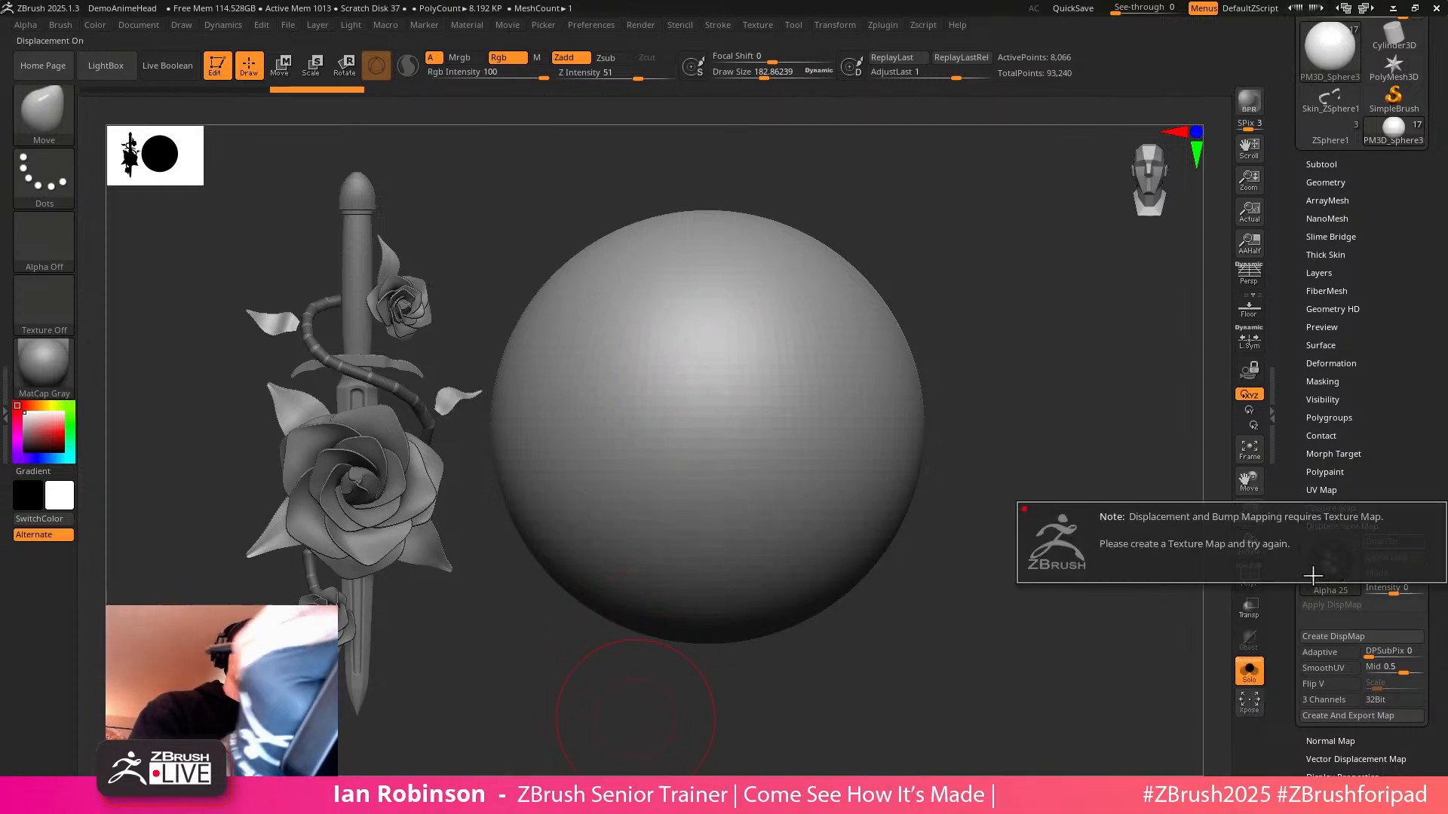
click(1332, 508)
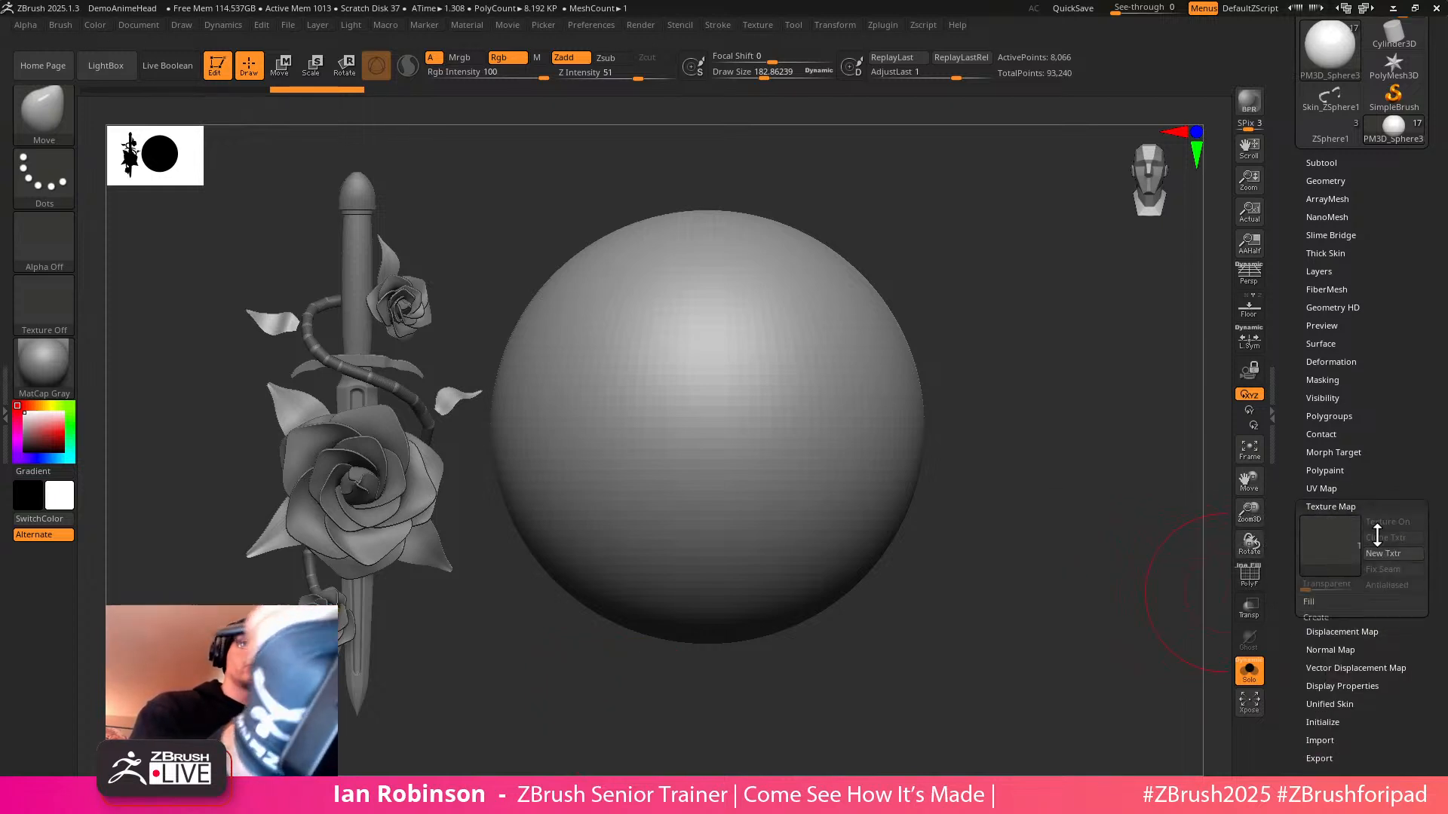
click(1349, 506)
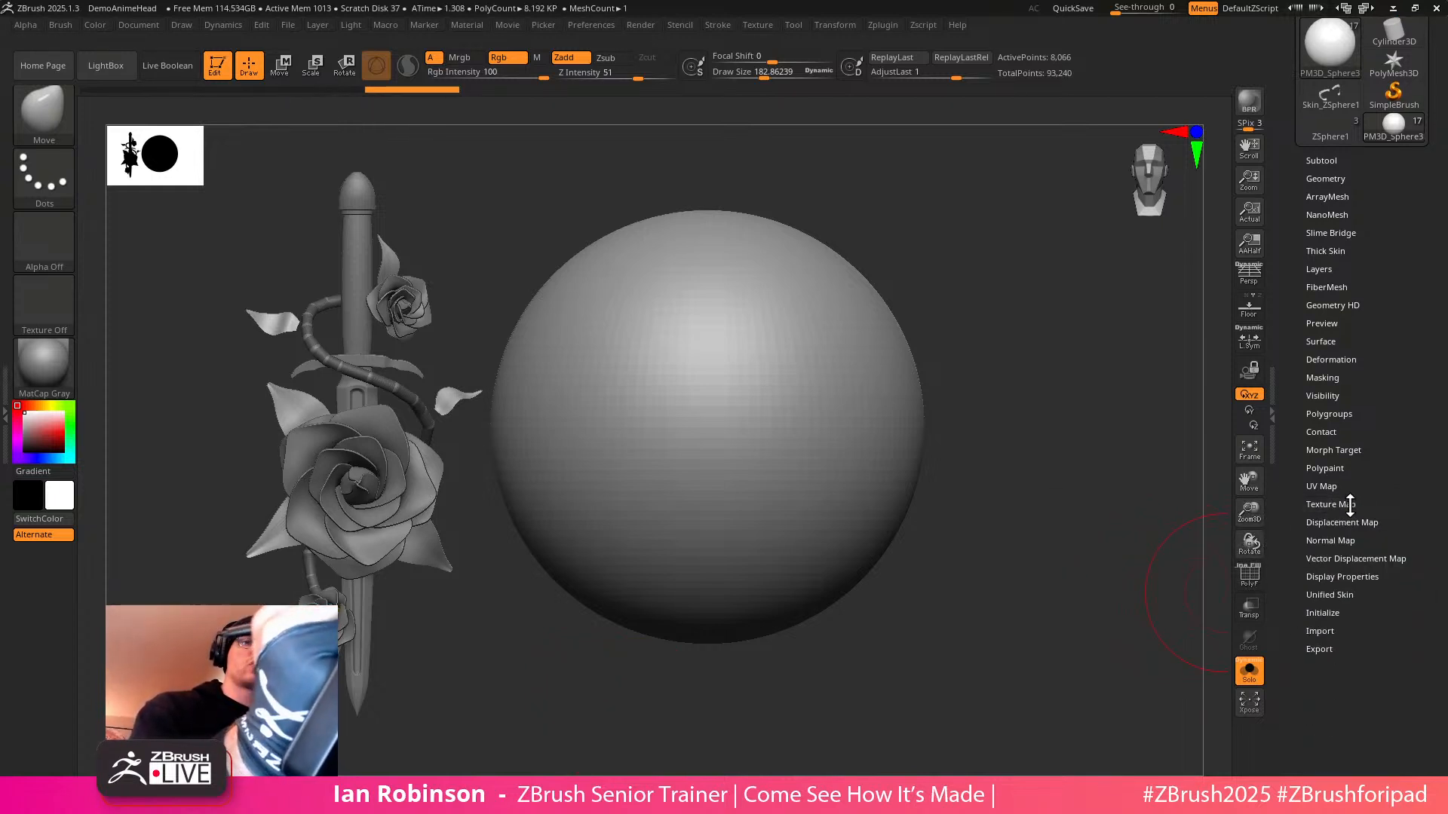
Enable the Alpha 25 displacement preview on the sphere and raise its intensity to 0.225
click(1336, 523)
click(1395, 587)
drag(1398, 587, 1403, 587)
mouse_move(1086, 603)
mouse_down()
mouse_move(1018, 630)
mouse_move(1075, 599)
mouse_up()
drag(1406, 587, 1412, 588)
Apply the displacement map to the sphere's mesh and compare it with the preview by undoing and redoing
click(1345, 599)
drag(1009, 690, 956, 717)
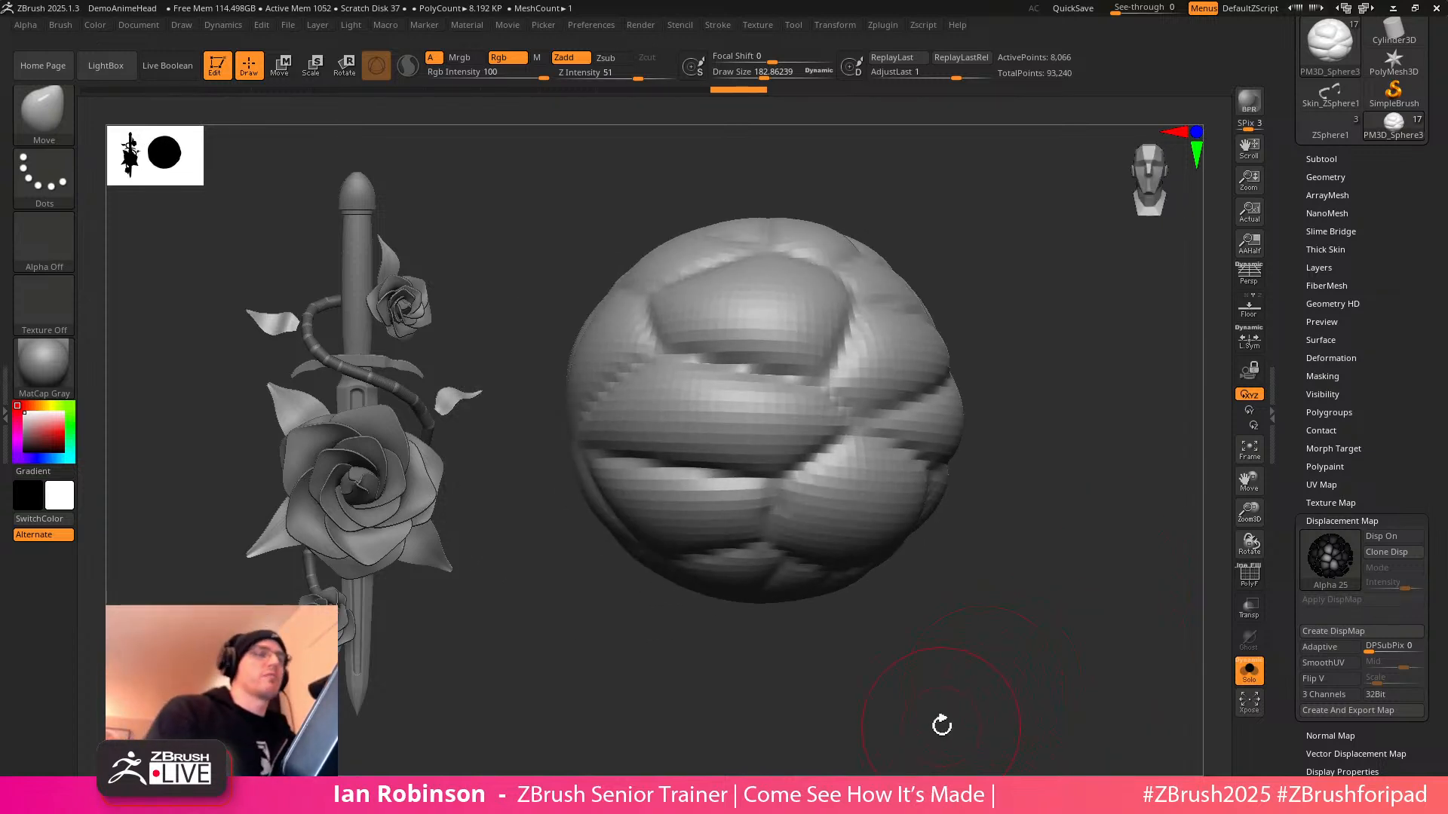
key(ctrl+z)
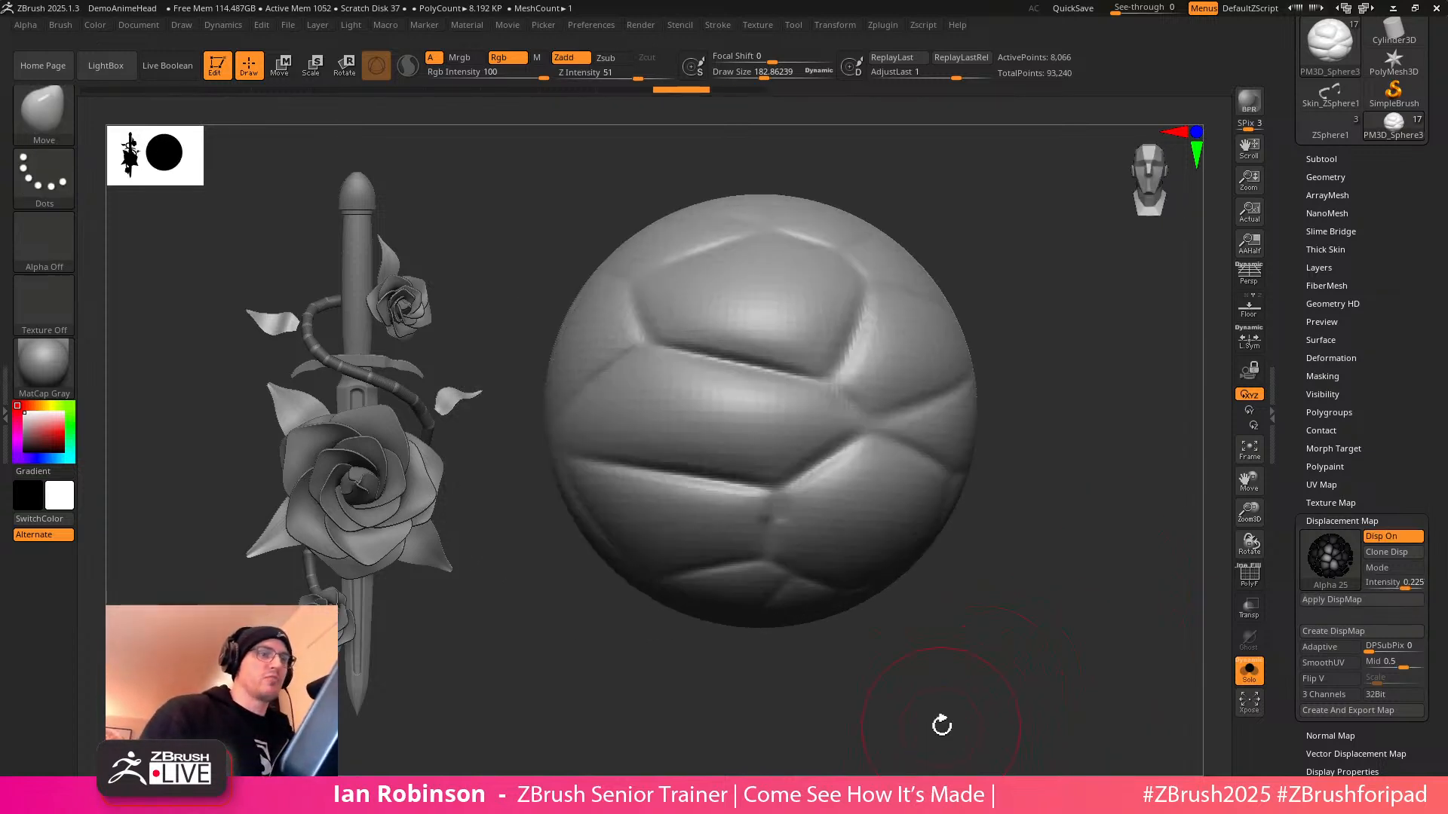
key(ctrl+shift+z)
drag(942, 725, 990, 598)
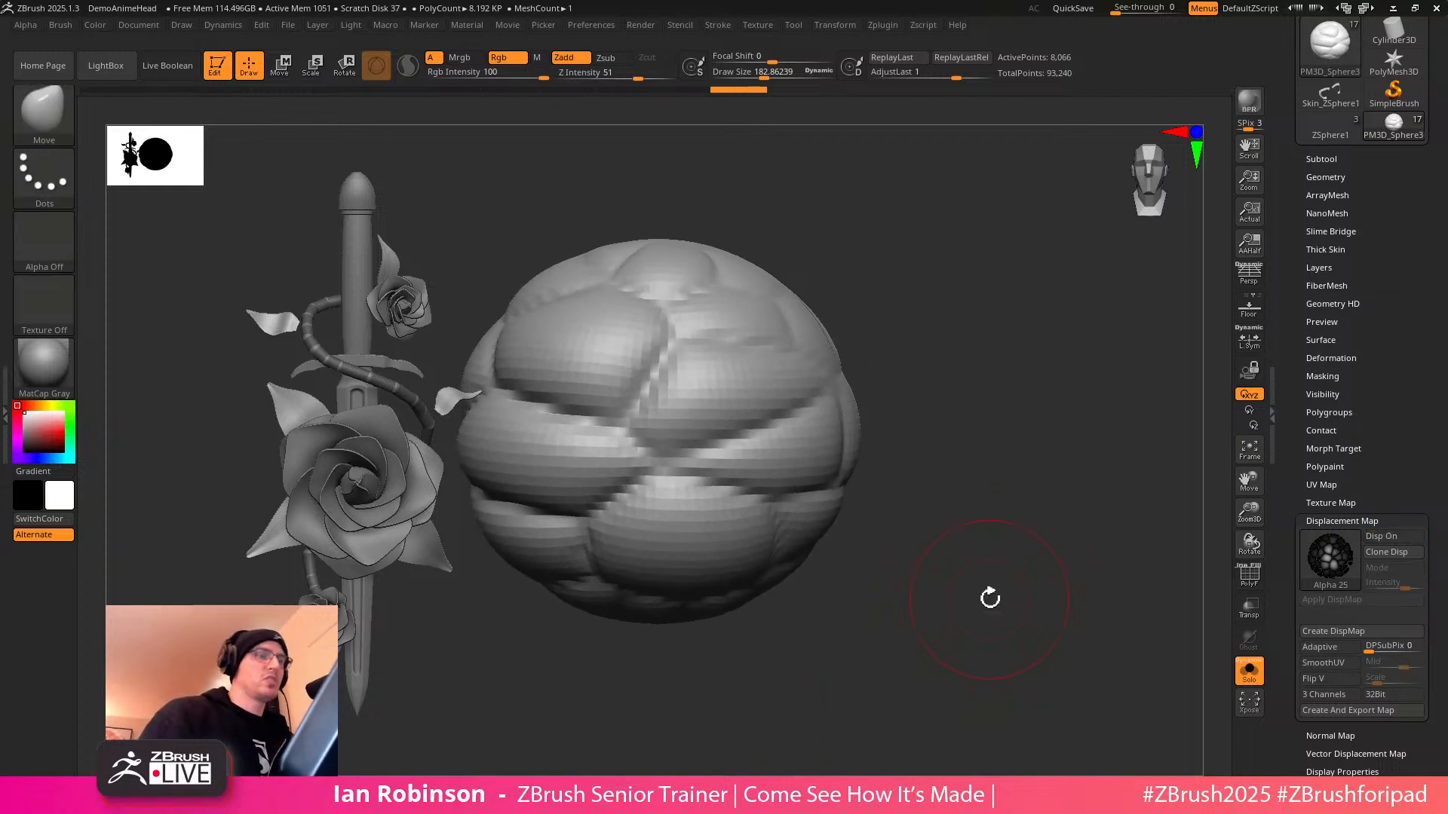
Undo the applied displacement, subdivide the sphere, and apply the displacement map to the denser mesh
key(ctrl+z)
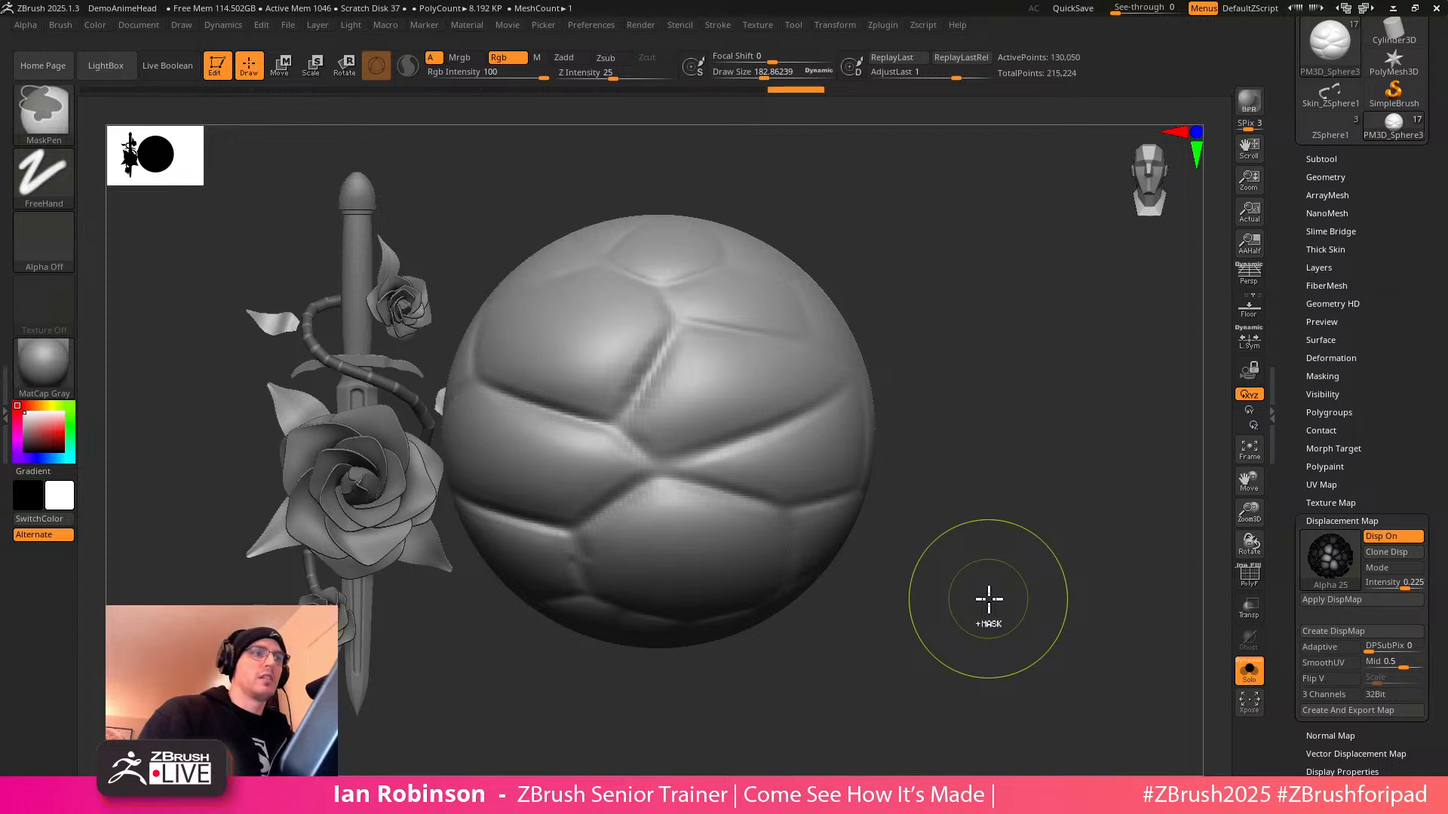
click(1354, 599)
mouse_move(956, 589)
mouse_down()
mouse_move(959, 560)
mouse_move(1028, 466)
mouse_move(1024, 525)
mouse_up()
Undo back to the smooth, undivided sphere and reduce the draw size to about 103
key(ctrl+z)
key(s)
key(s)
drag(1035, 471, 1026, 471)
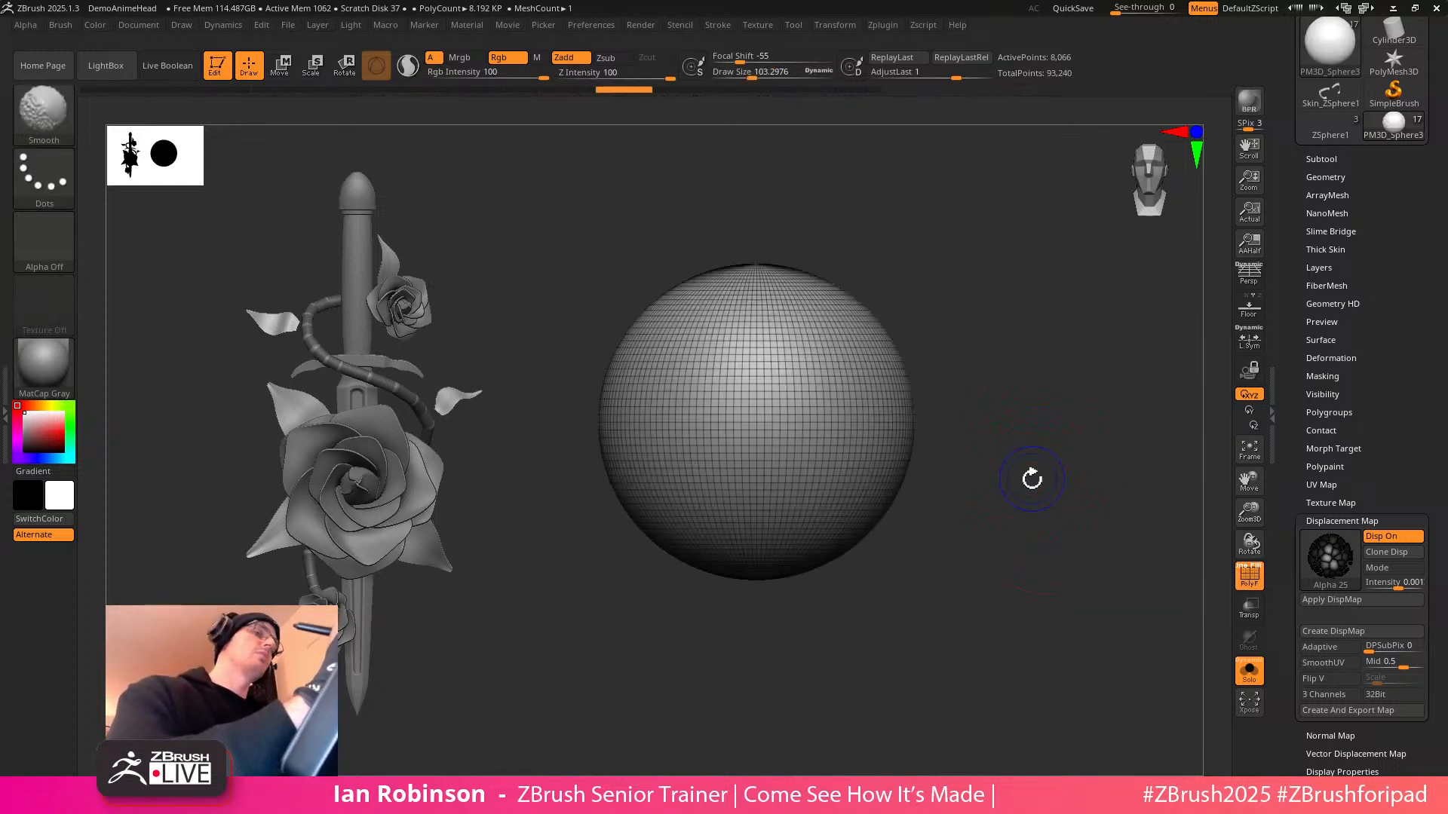
Leave the sphere's displacement settings, show its wireframe, and open its UV Map settings
click(1353, 520)
drag(1362, 533, 1367, 515)
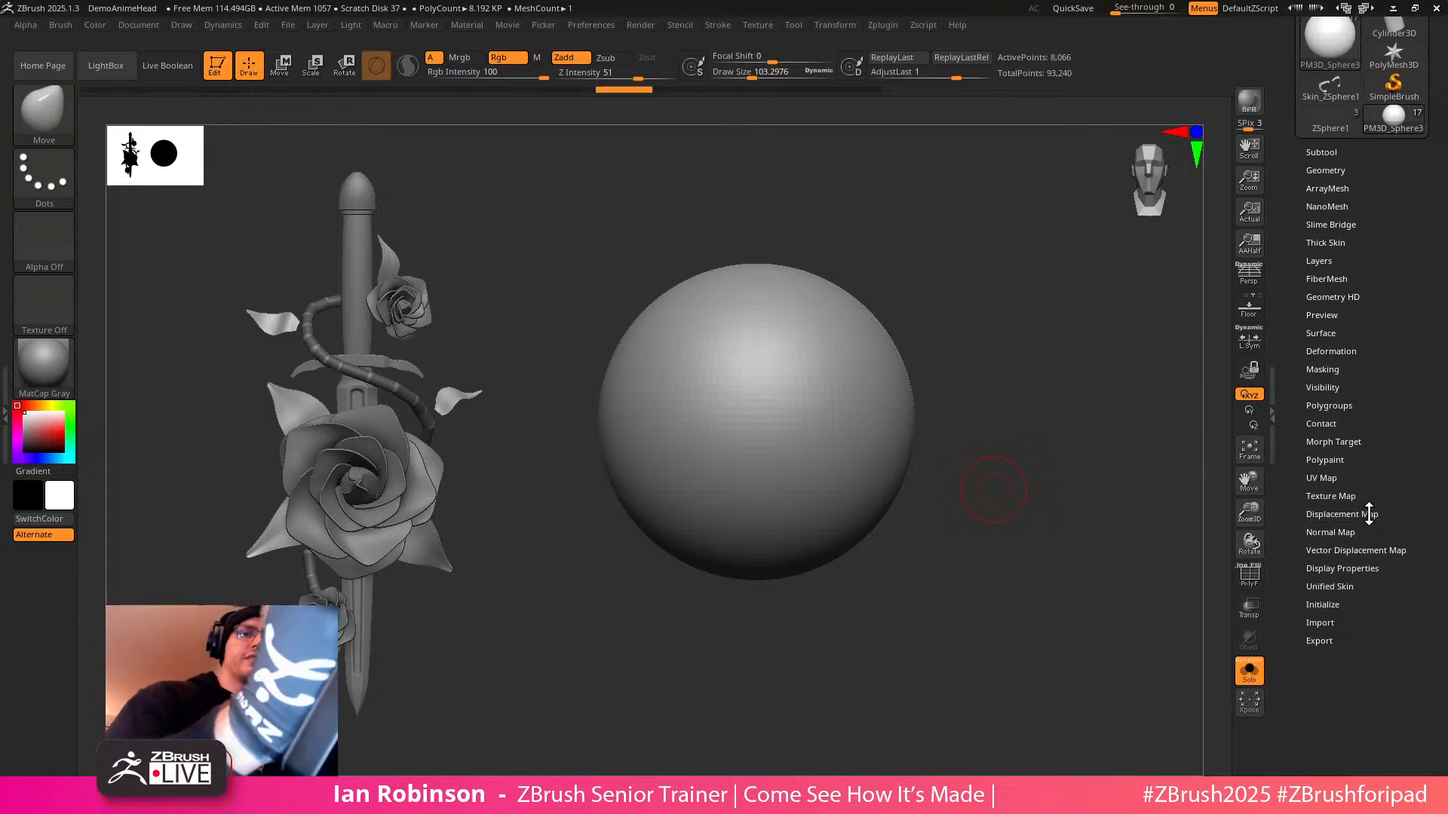
click(1368, 514)
click(1386, 532)
click(1344, 496)
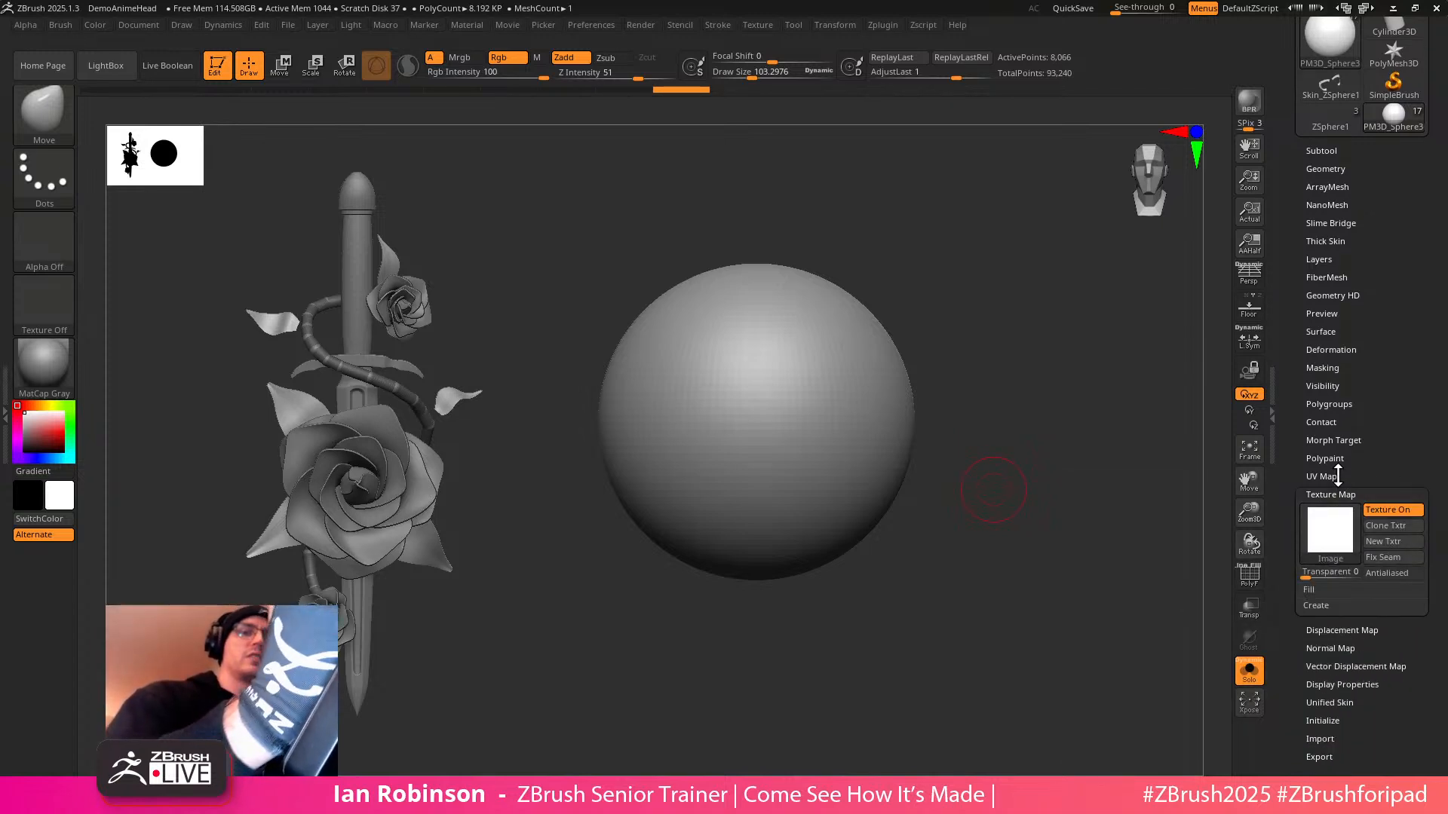
click(1339, 476)
key(shift+f)
drag(1044, 485, 1043, 422)
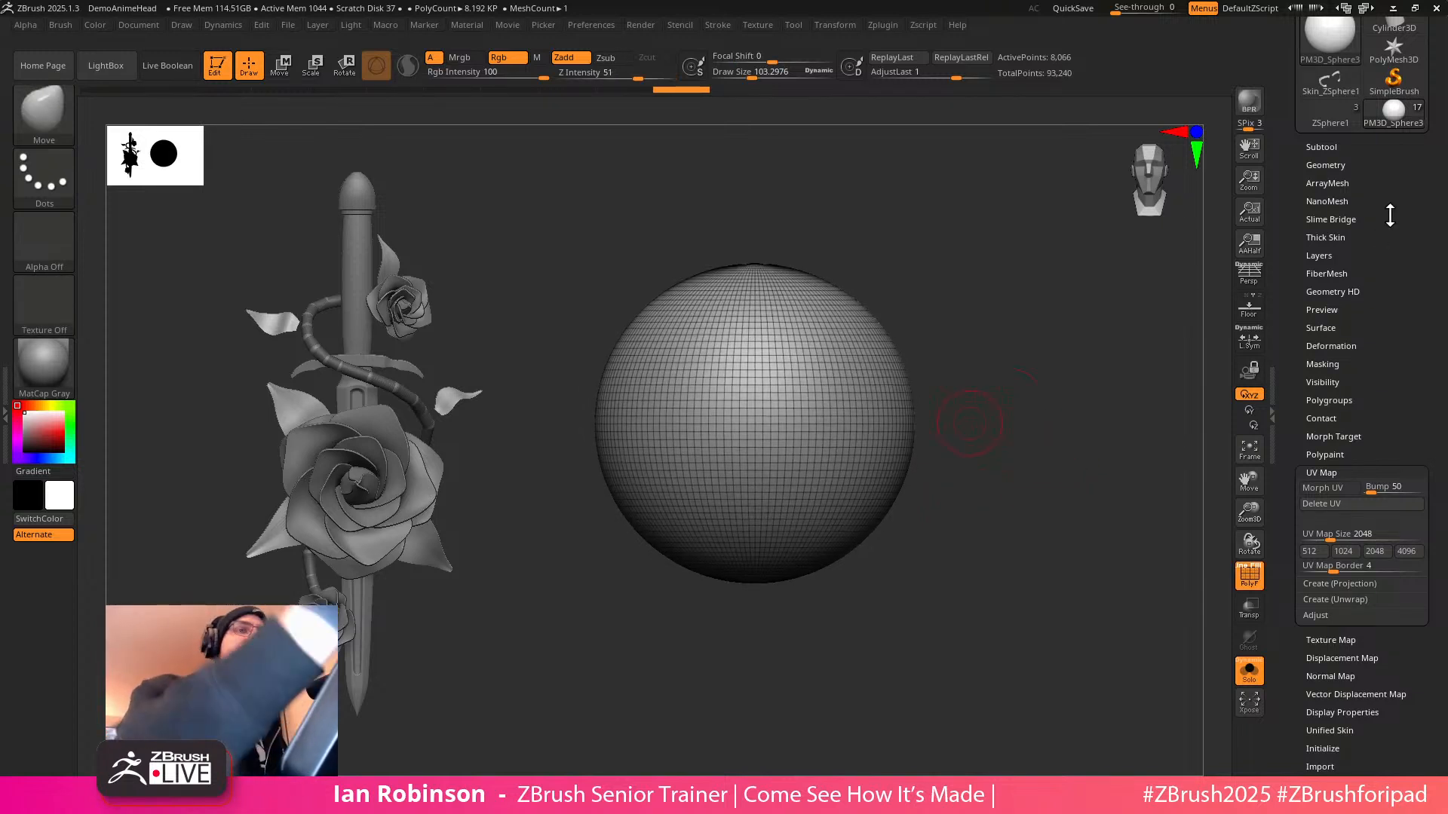
Make a separate PolyMesh3D tool from the sphere subtool and keep its wireframe displayed
drag(1381, 237, 1381, 464)
click(1391, 127)
alt+drag(931, 423, 866, 447)
key(ctrl+shift)
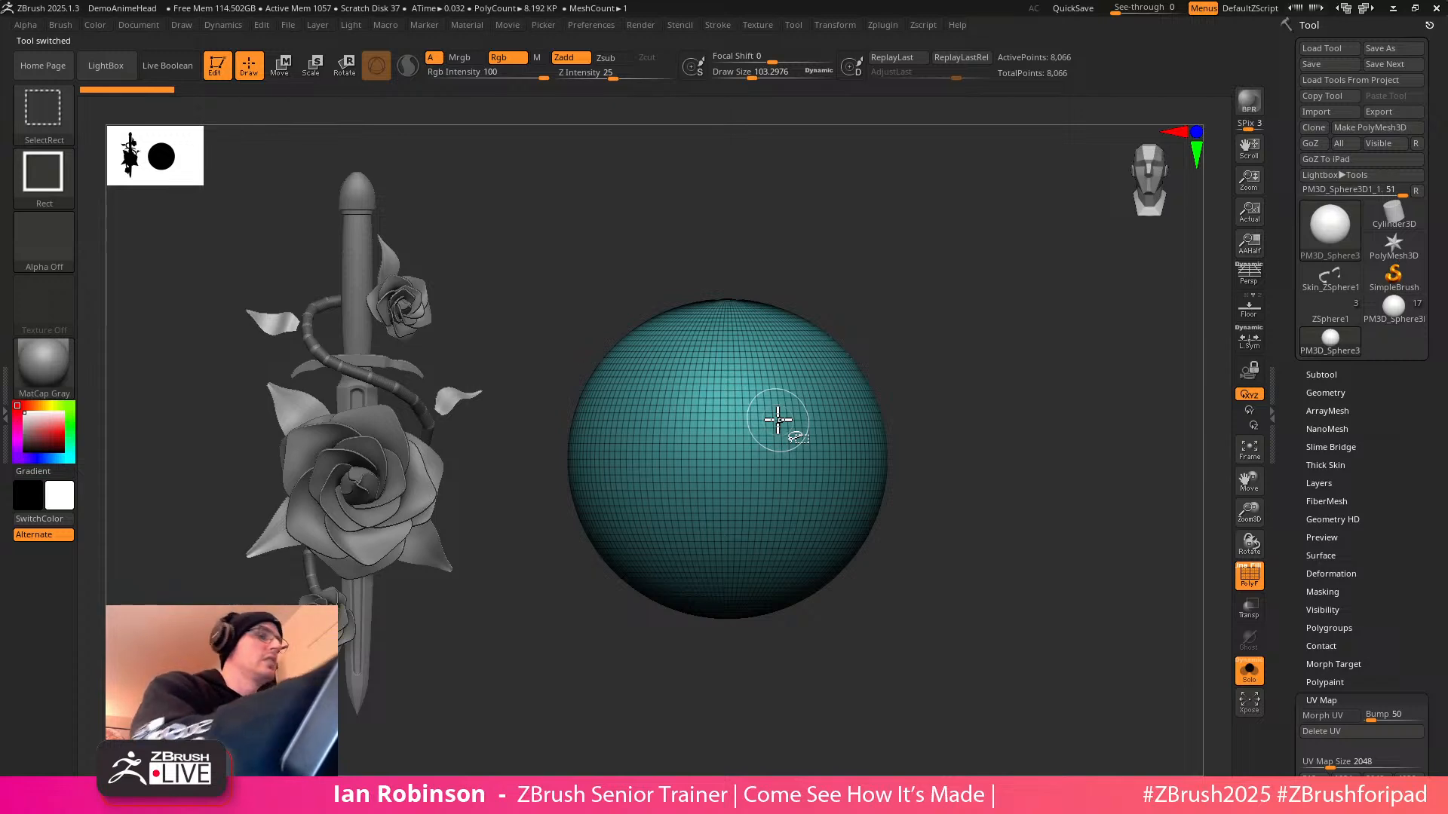
key(shift+f)
key(shift+f)
Activate symmetry on X, Y and Z, then ZRemesh the sphere with KeepGroups on and AdaptiveSize 0
click(834, 25)
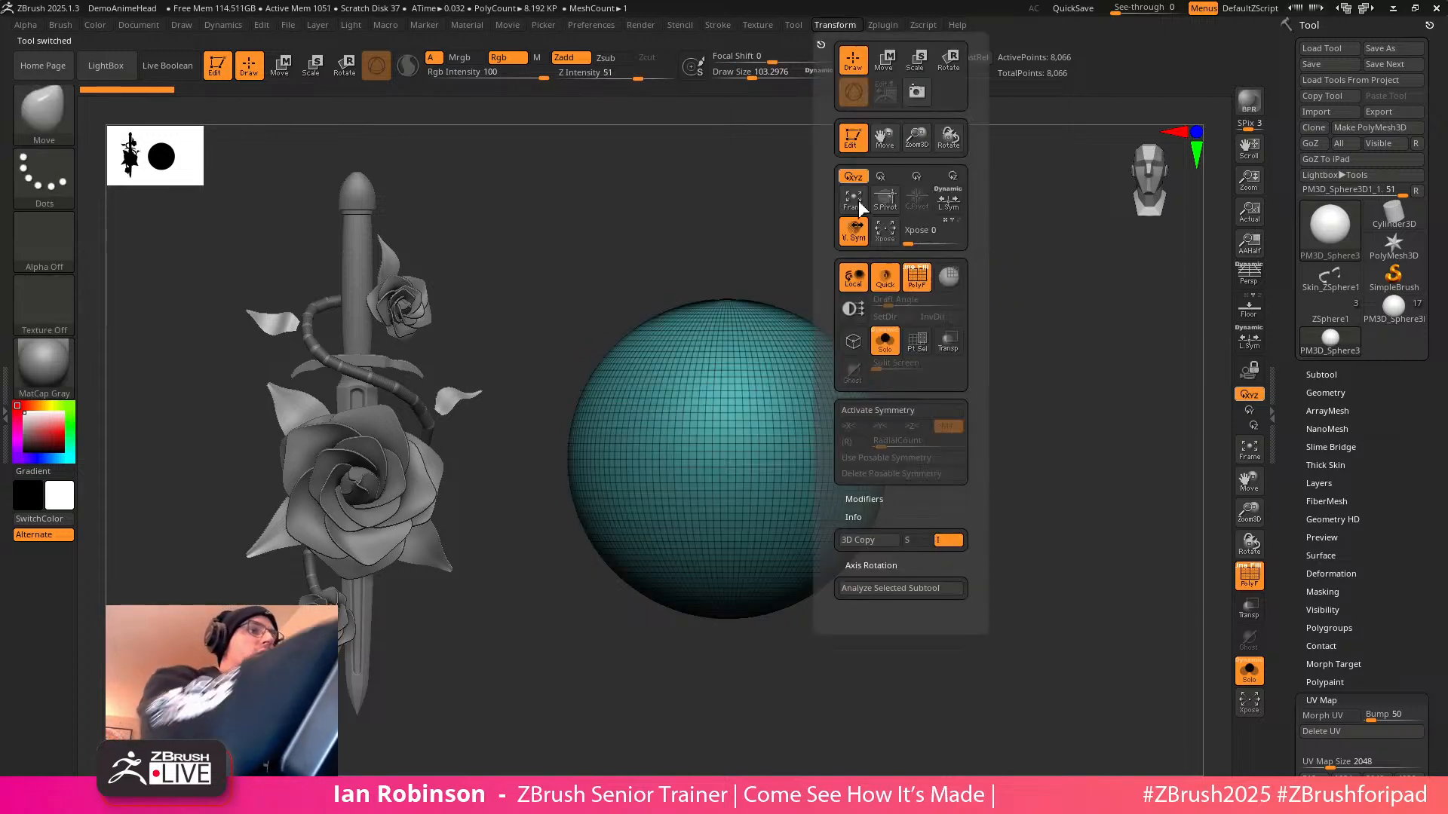
click(895, 411)
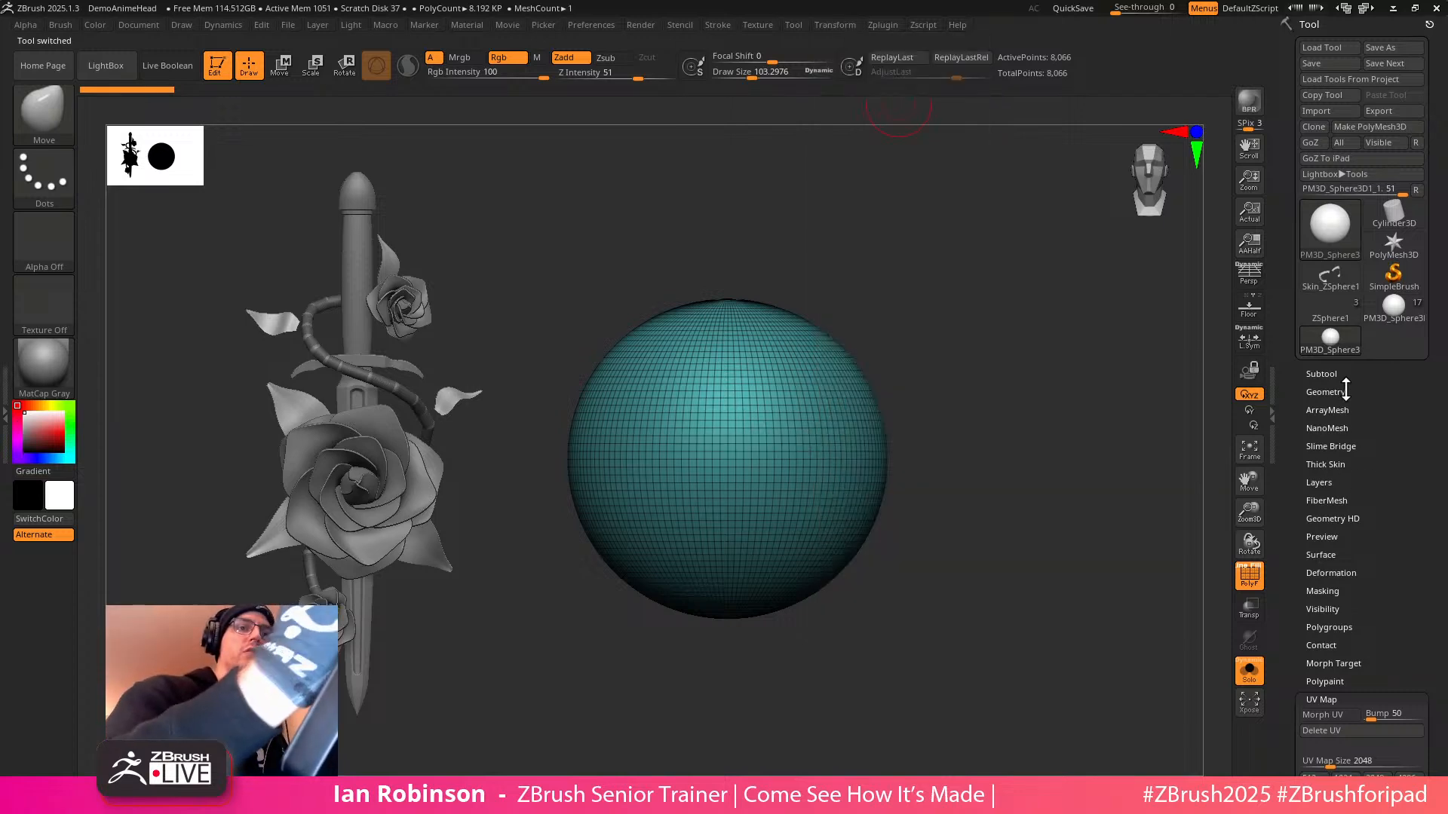
click(1344, 392)
ctrl+right_drag(1098, 575, 1092, 552)
click(1361, 403)
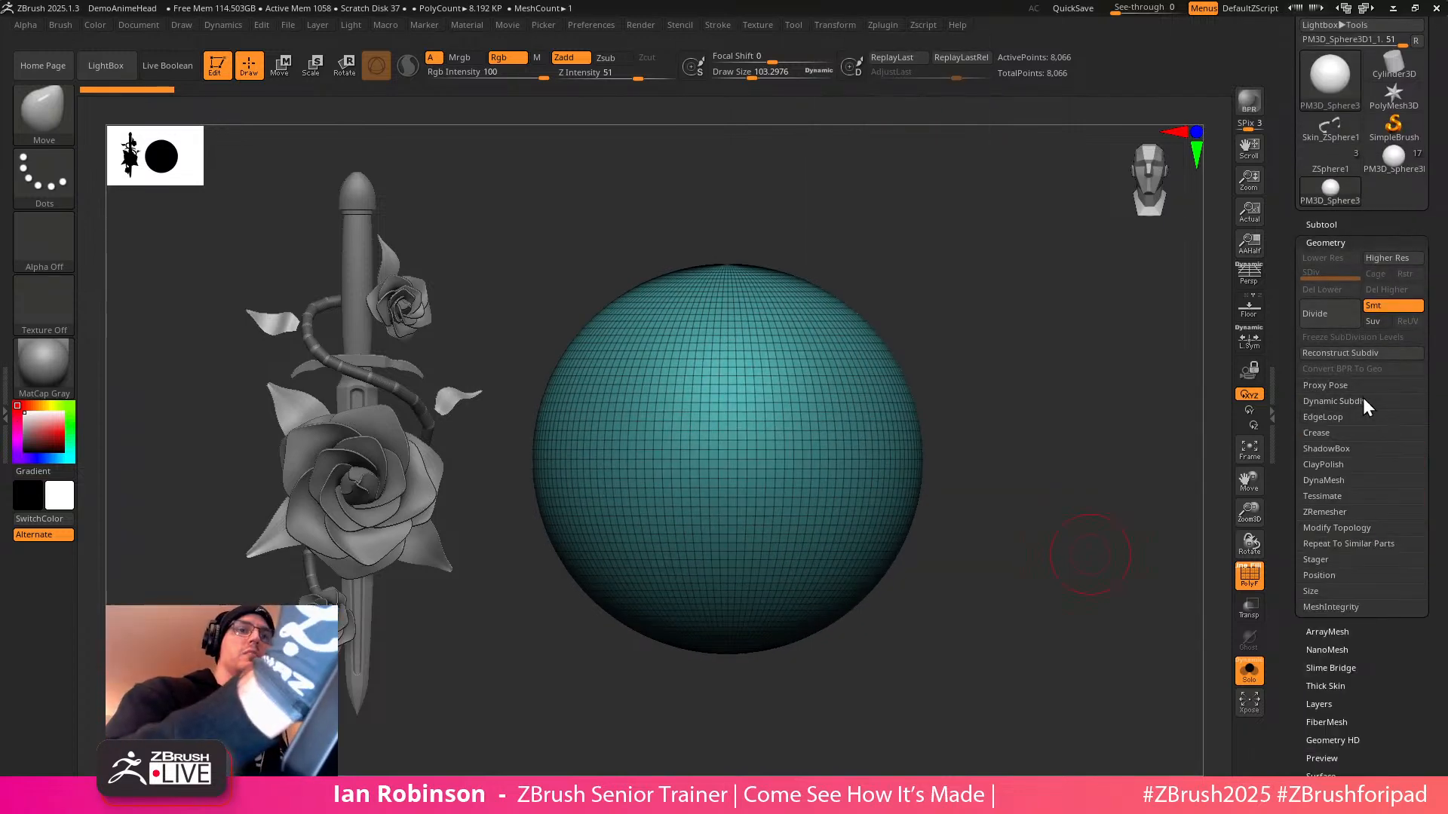
click(1345, 512)
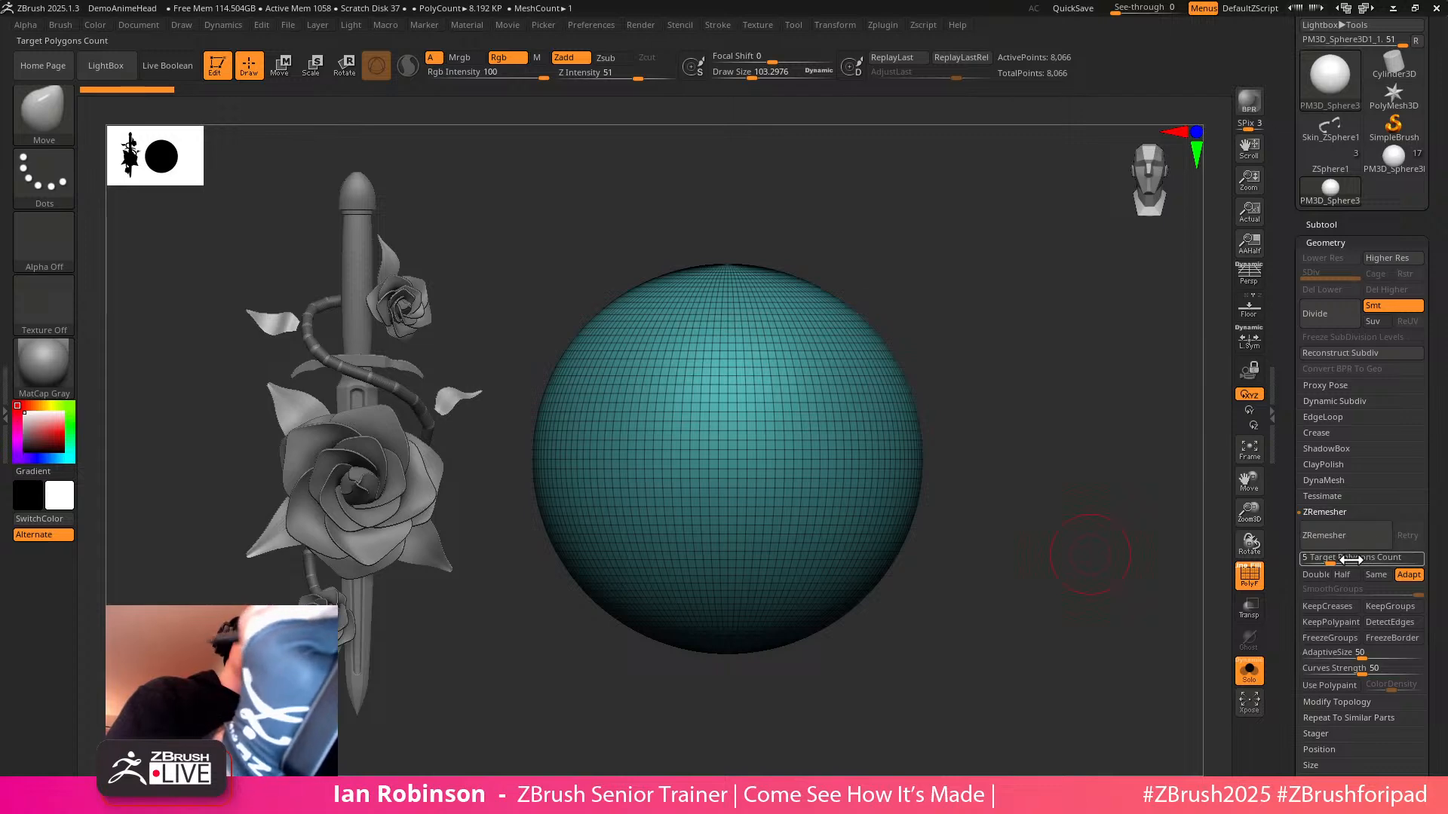
click(1392, 606)
drag(1357, 653, 1287, 656)
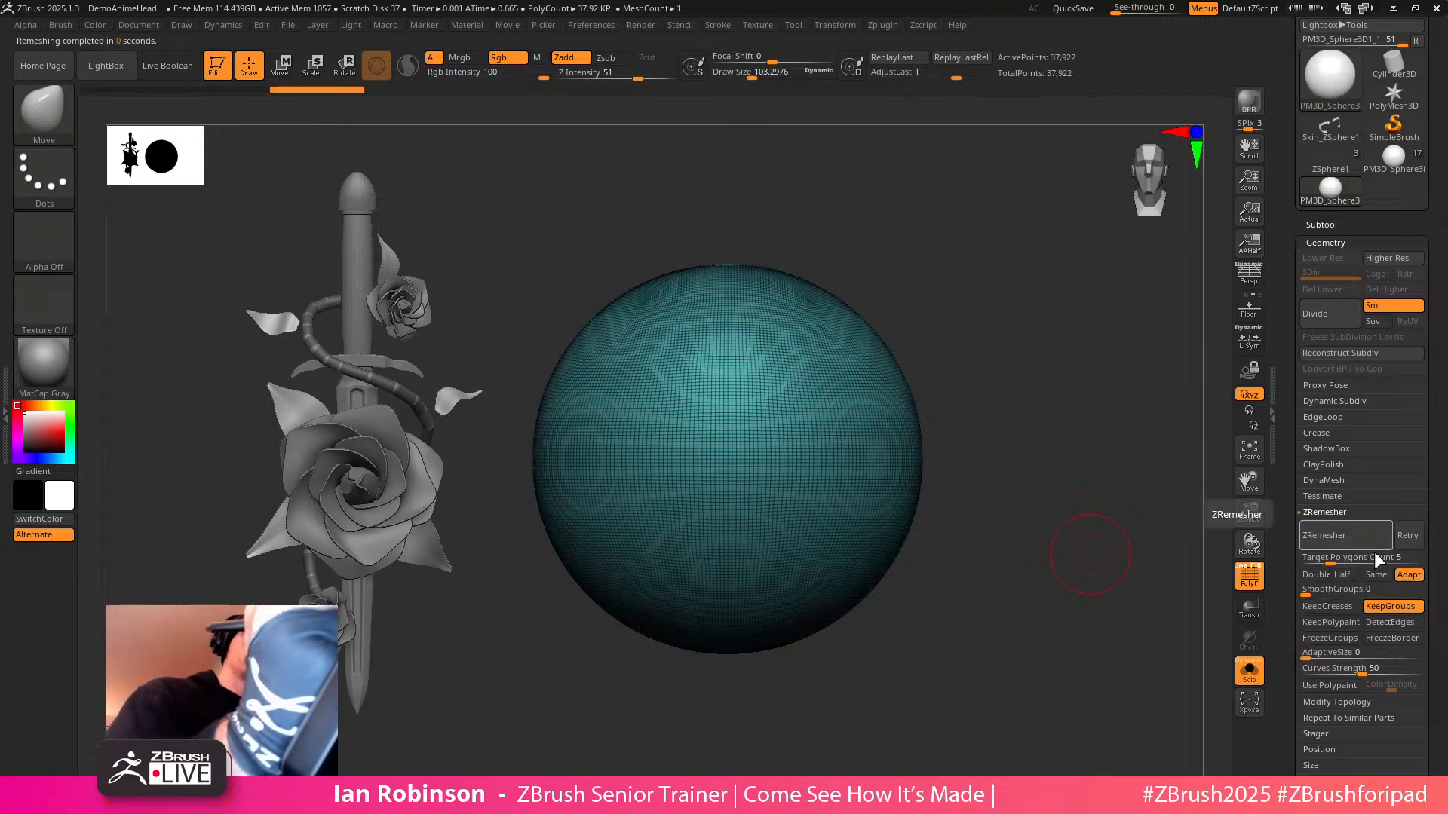
ZRemesh the sphere repeatedly with the Half option to reduce it to a coarse quad mesh
click(1345, 577)
click(1350, 543)
click(1350, 537)
click(1354, 538)
click(1353, 537)
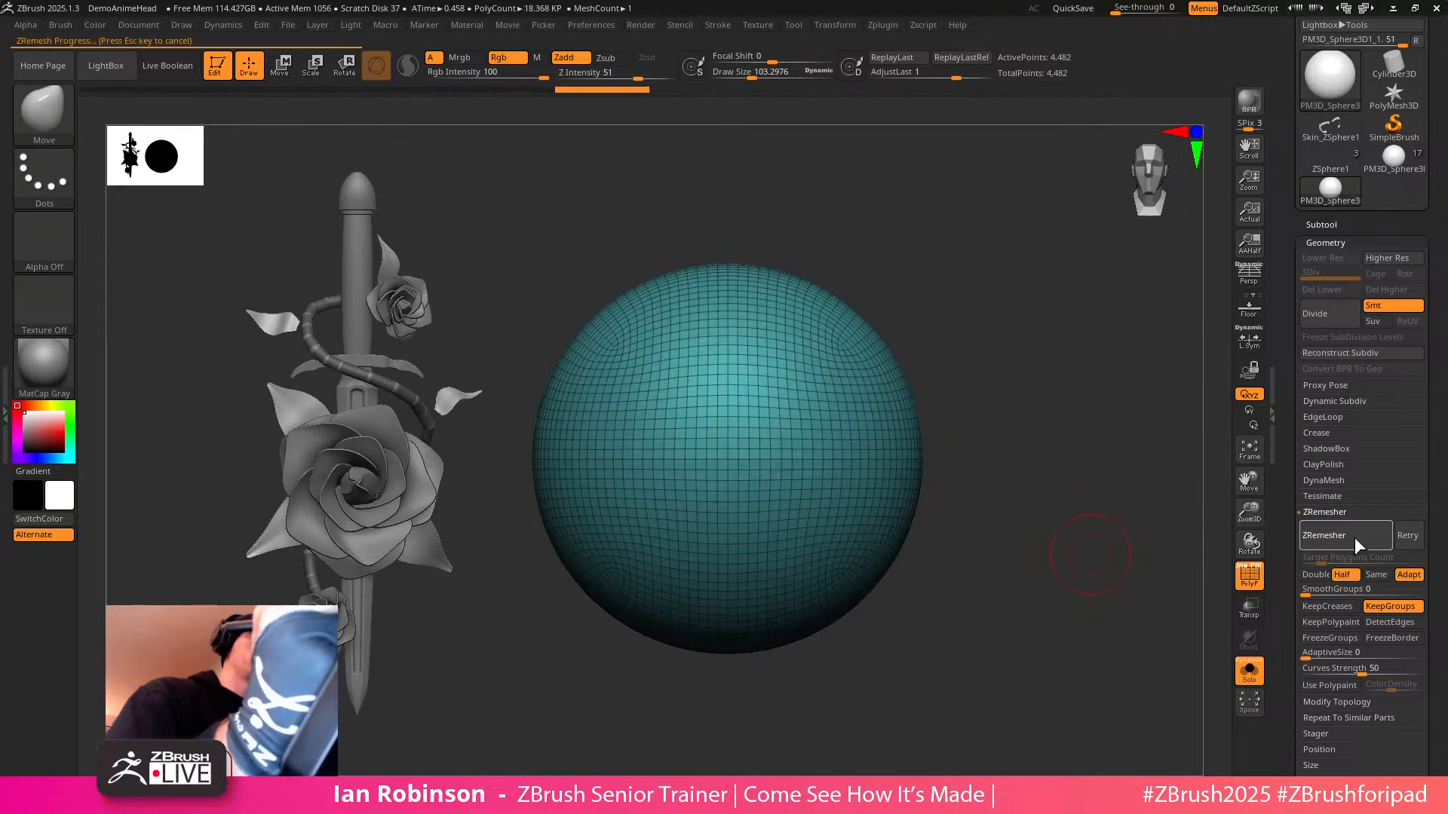
click(1352, 537)
mouse_move(1070, 491)
alt+mouse_down()
mouse_move(1037, 504)
mouse_move(1055, 480)
mouse_move(1063, 521)
alt+mouse_up()
drag(1063, 521, 1037, 540)
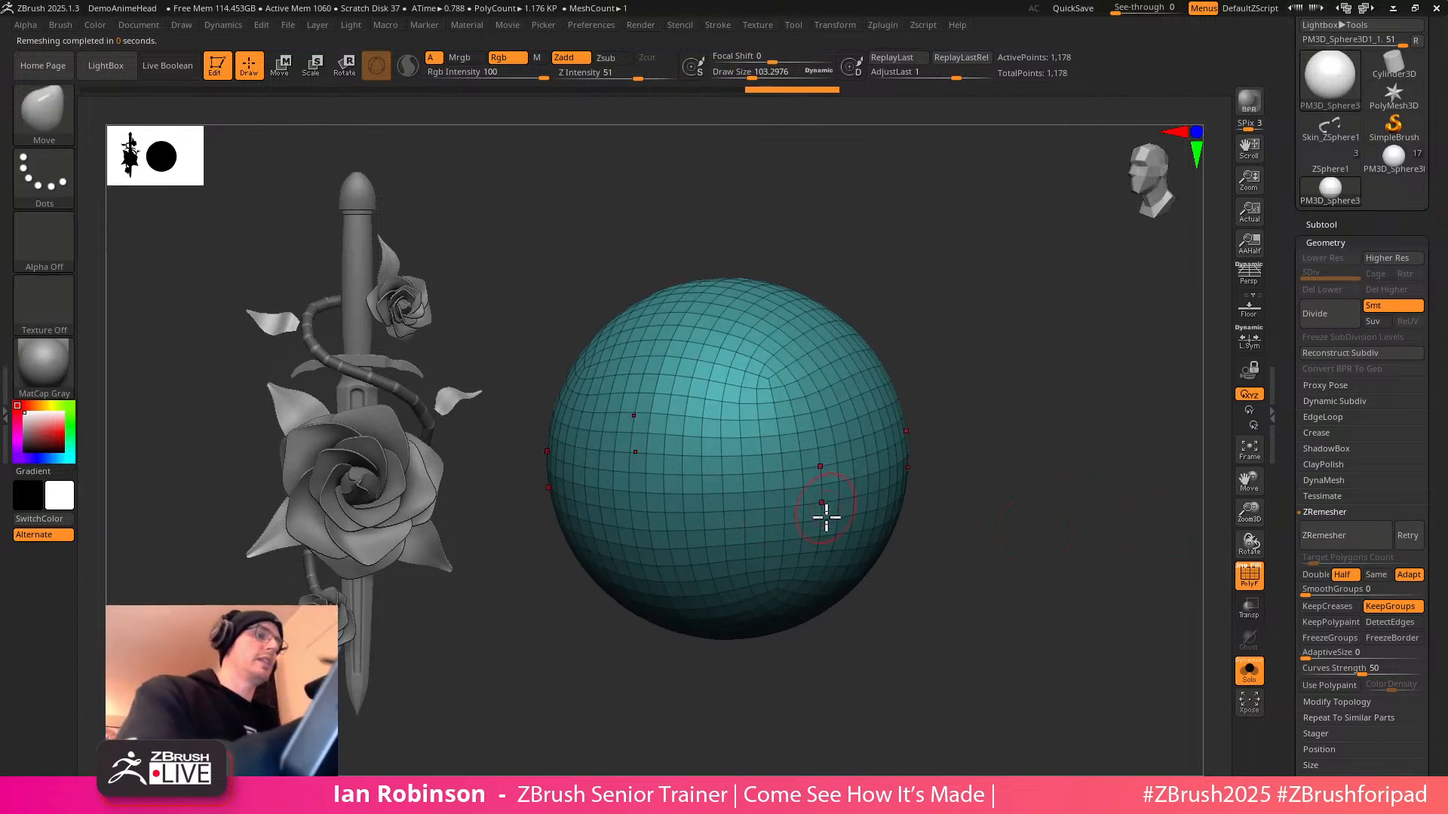
Turn off symmetry for the remeshed sphere
click(886, 25)
click(834, 25)
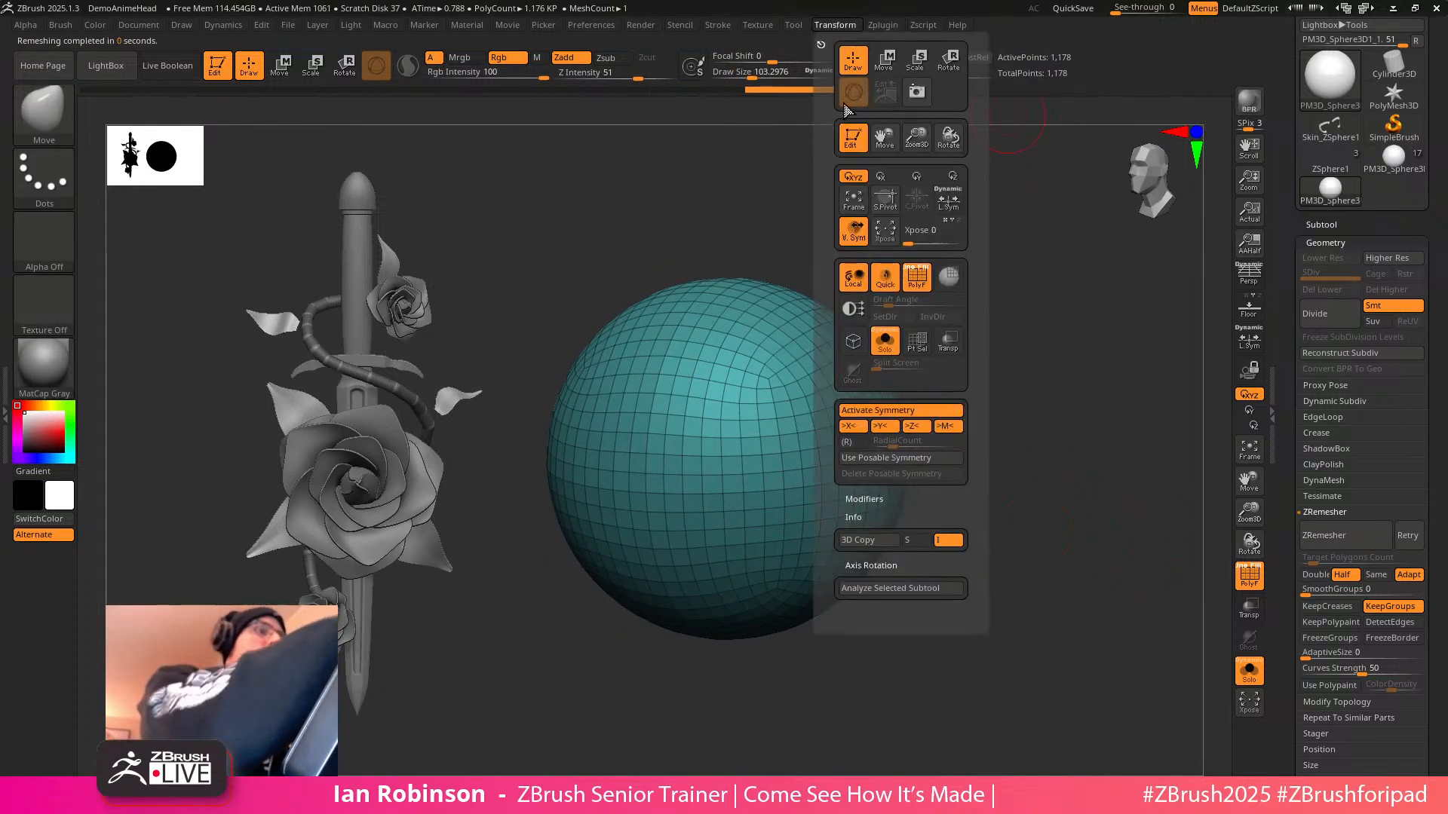
click(759, 25)
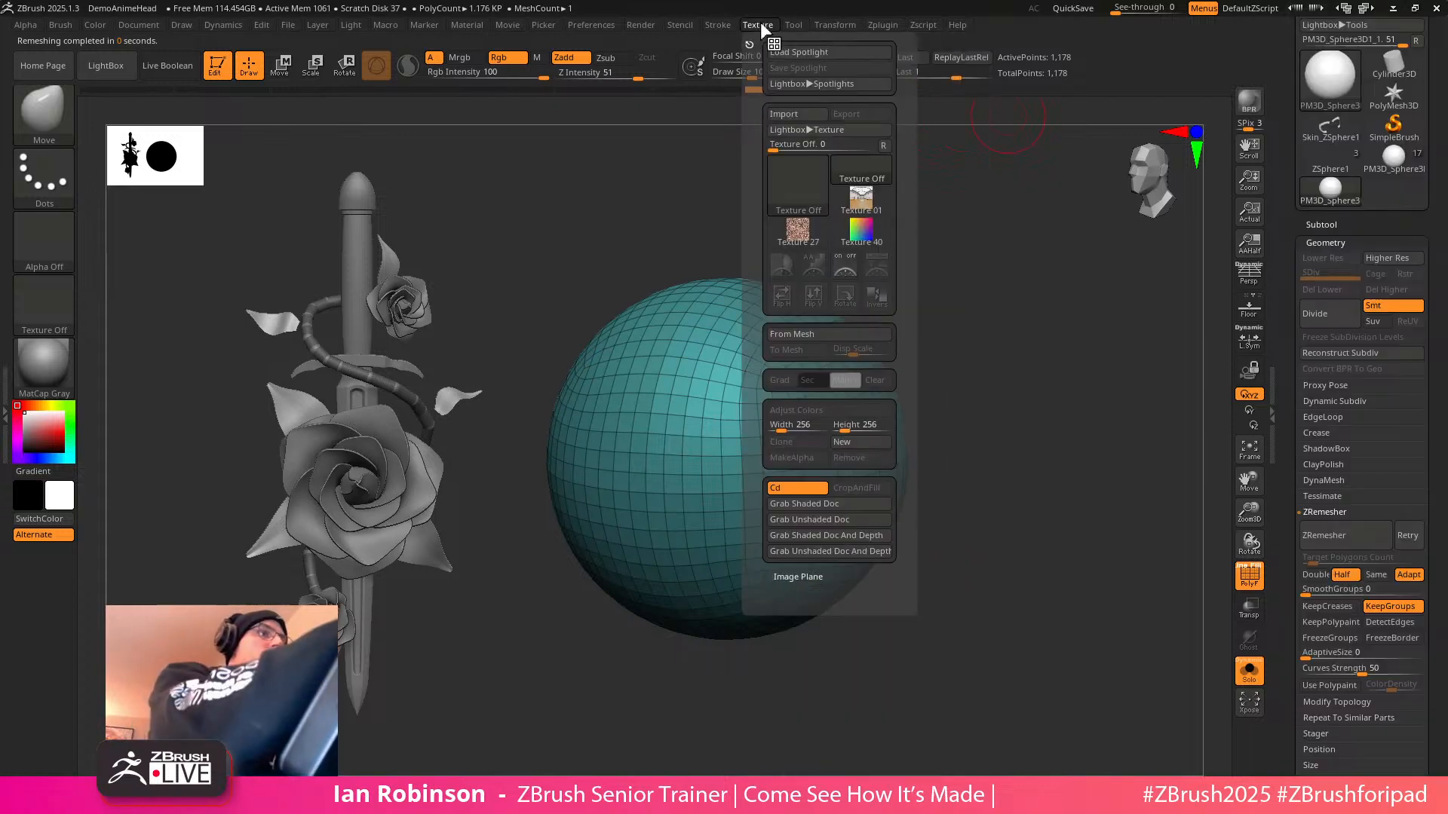
click(849, 28)
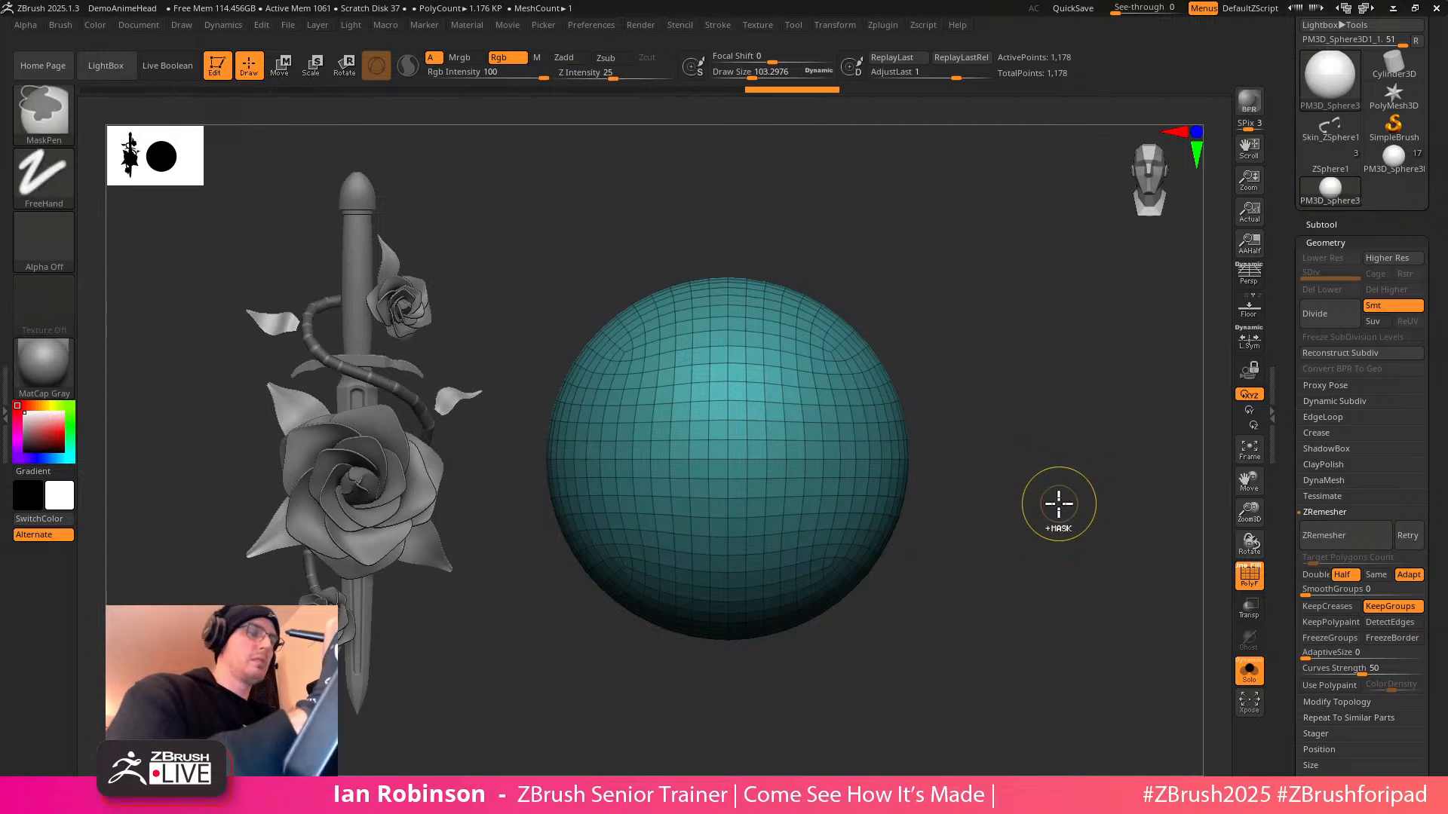
Isolate the upper half of the sphere, then show the whole mesh again
click(1340, 242)
mouse_move(476, 230)
ctrl+shift+mouse_down()
mouse_move(703, 317)
mouse_move(989, 455)
mouse_move(1002, 488)
mouse_move(1005, 475)
ctrl+shift+mouse_up()
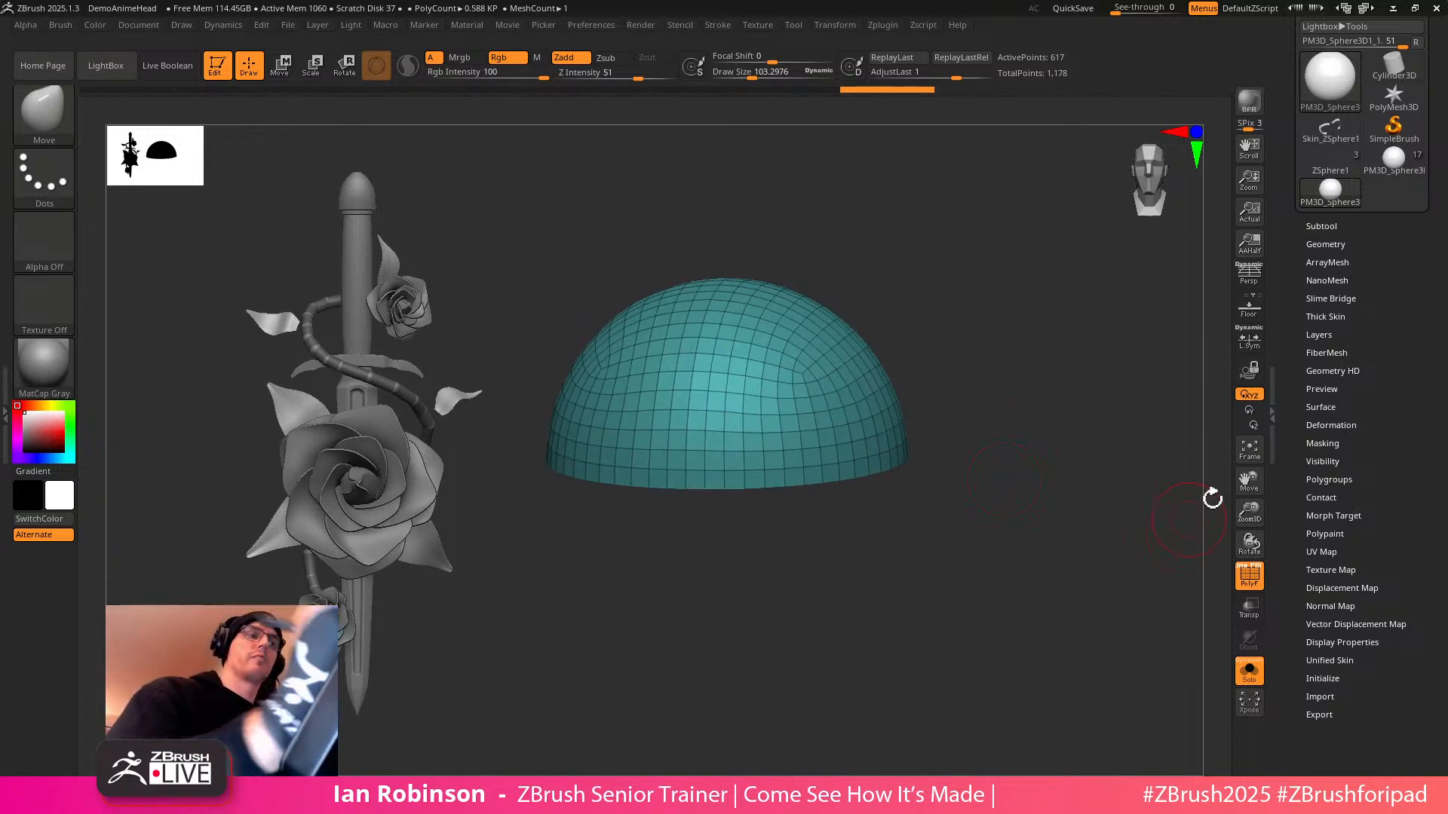
ctrl+shift+click(1068, 479)
Using ZModeler at a draw size of about 76, crease the complete horizontal edge loop around the sphere's middle
key(f)
key(b)
key(z)
key(m)
key(s)
drag(1090, 345, 1070, 345)
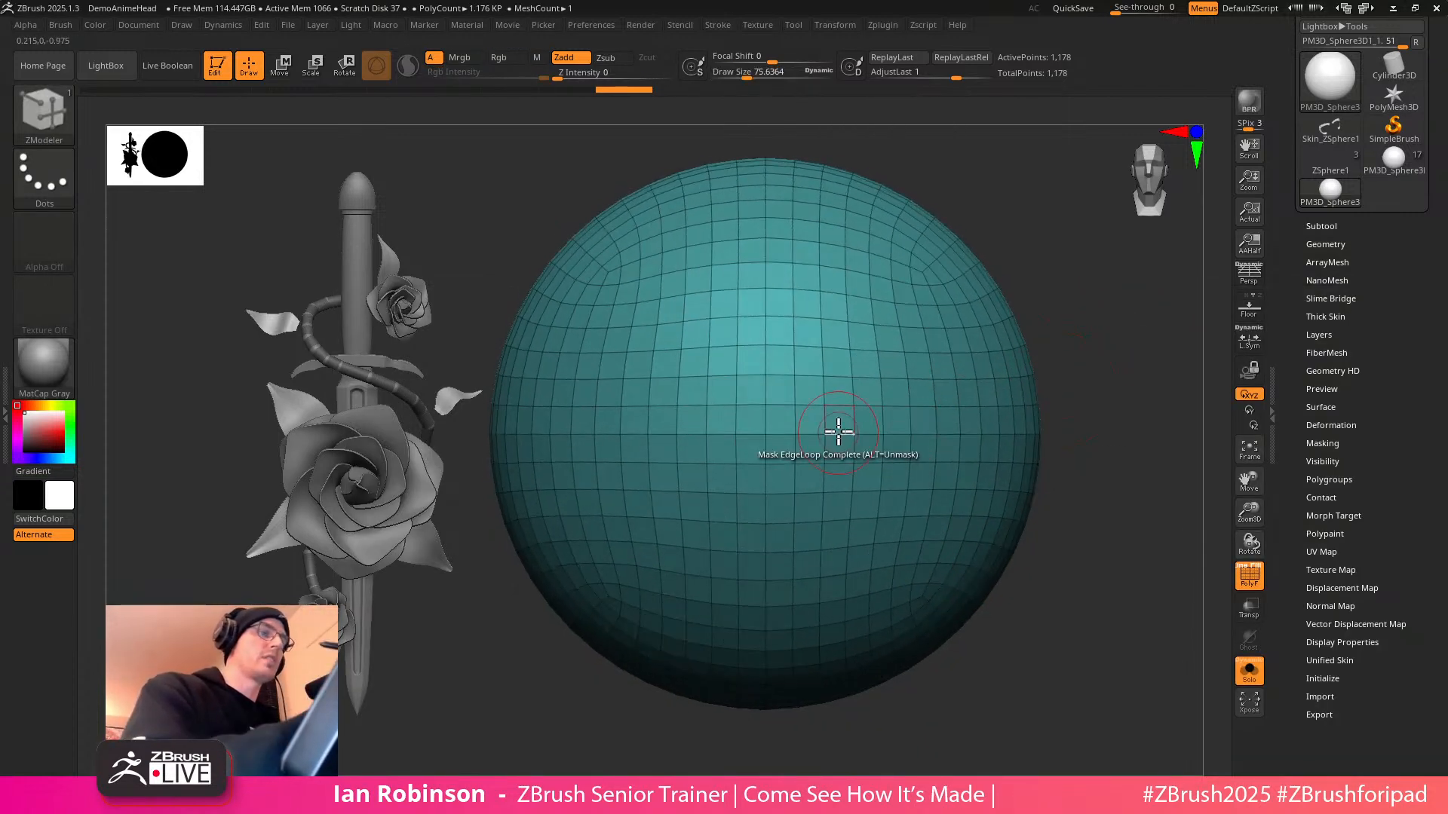
key(space)
click(690, 430)
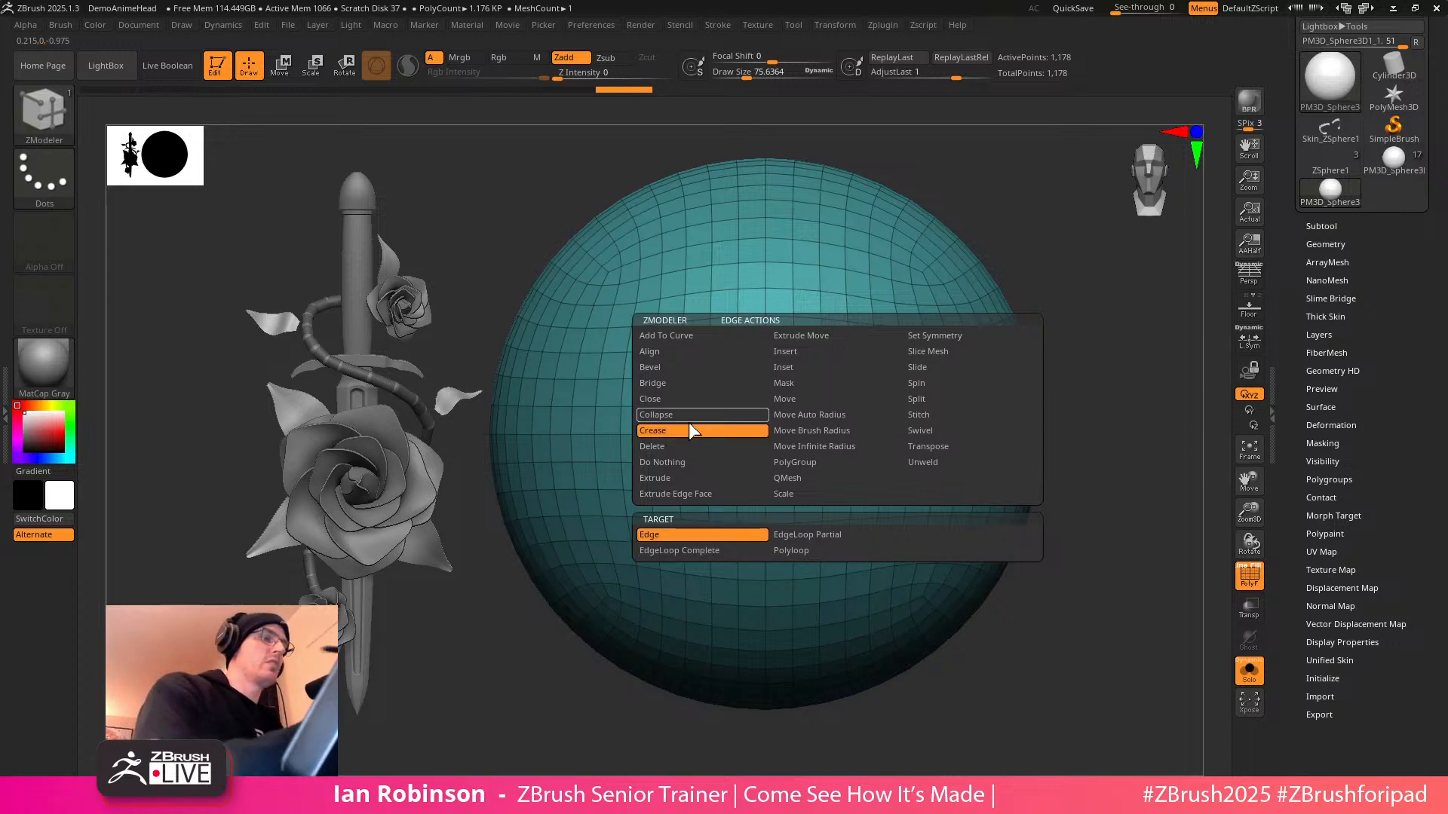
click(727, 553)
click(848, 424)
Set the ZModeler point action to Crease with the ShortestPath target and crease a vertical path up from the sphere's side midpoint
alt+drag(1131, 403, 776, 704)
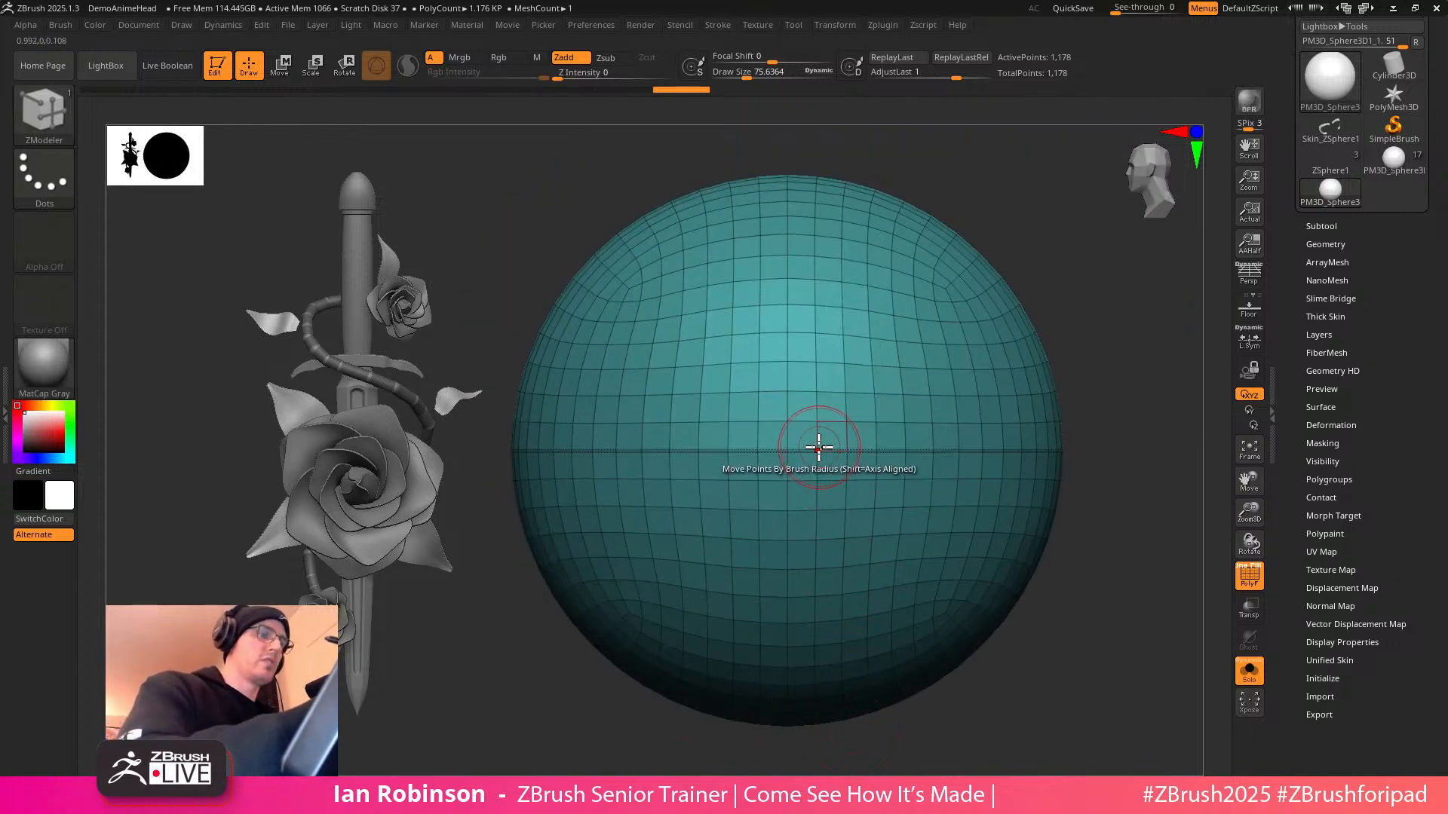
right_click(787, 449)
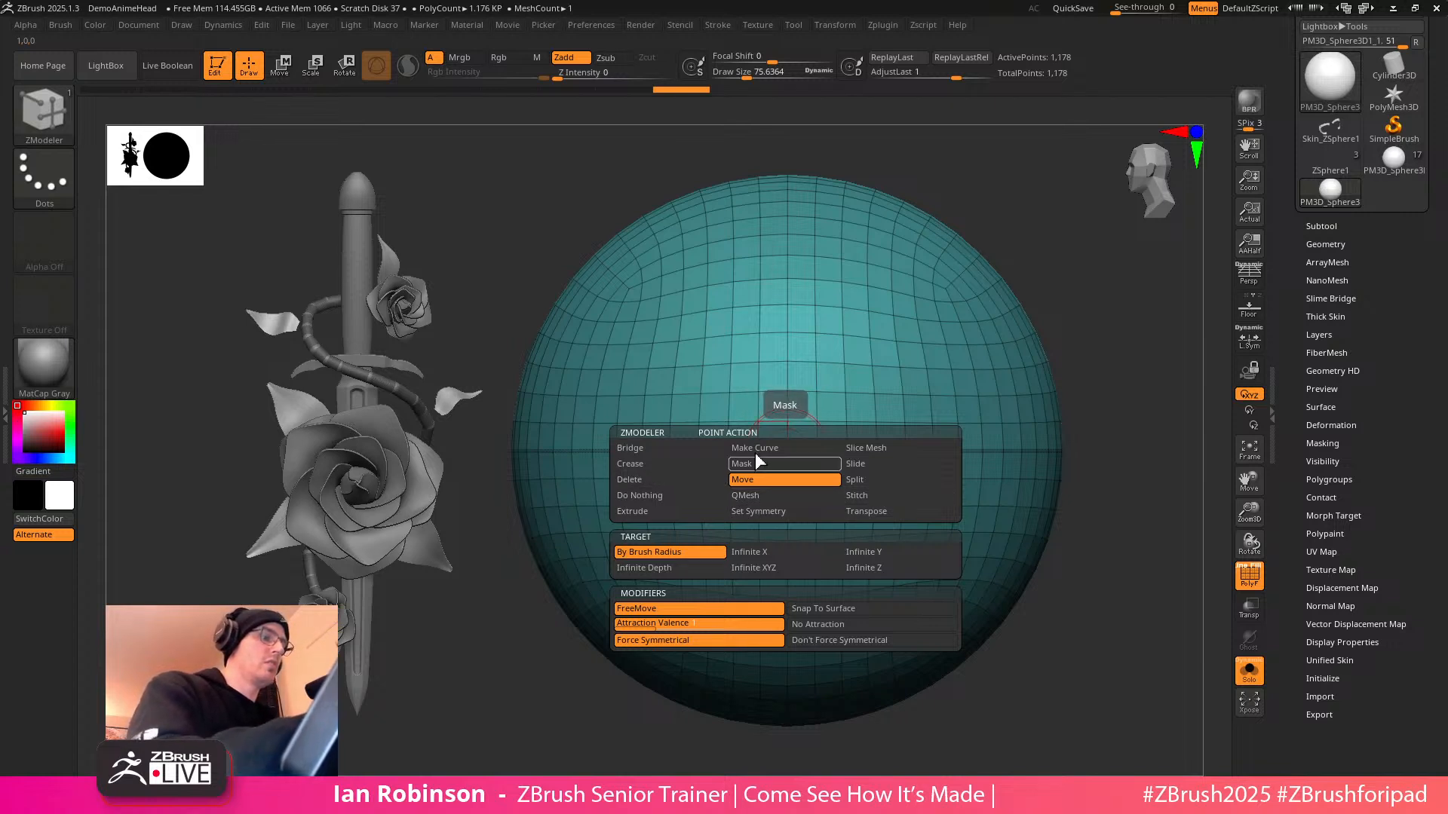
click(688, 465)
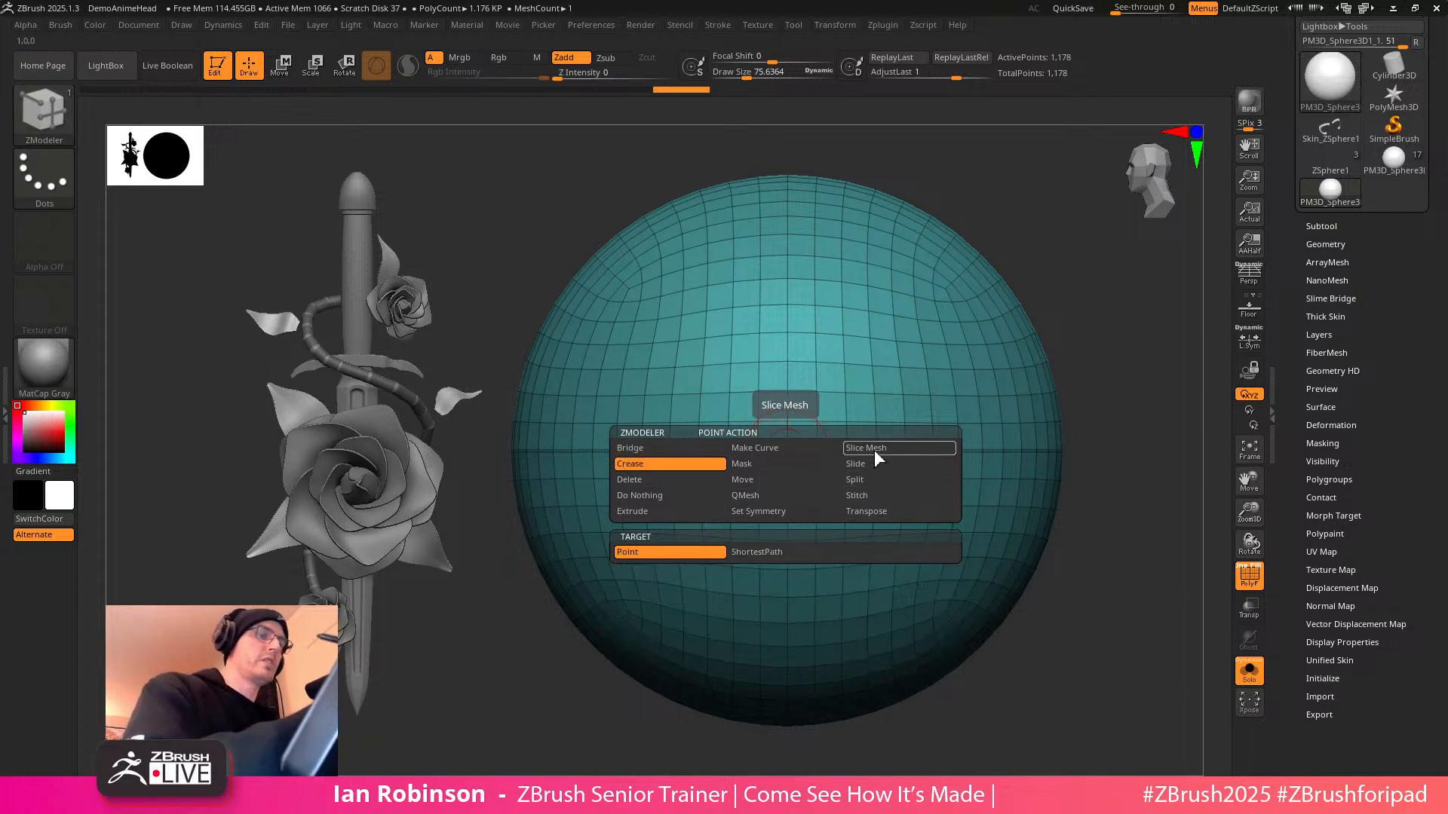
click(781, 553)
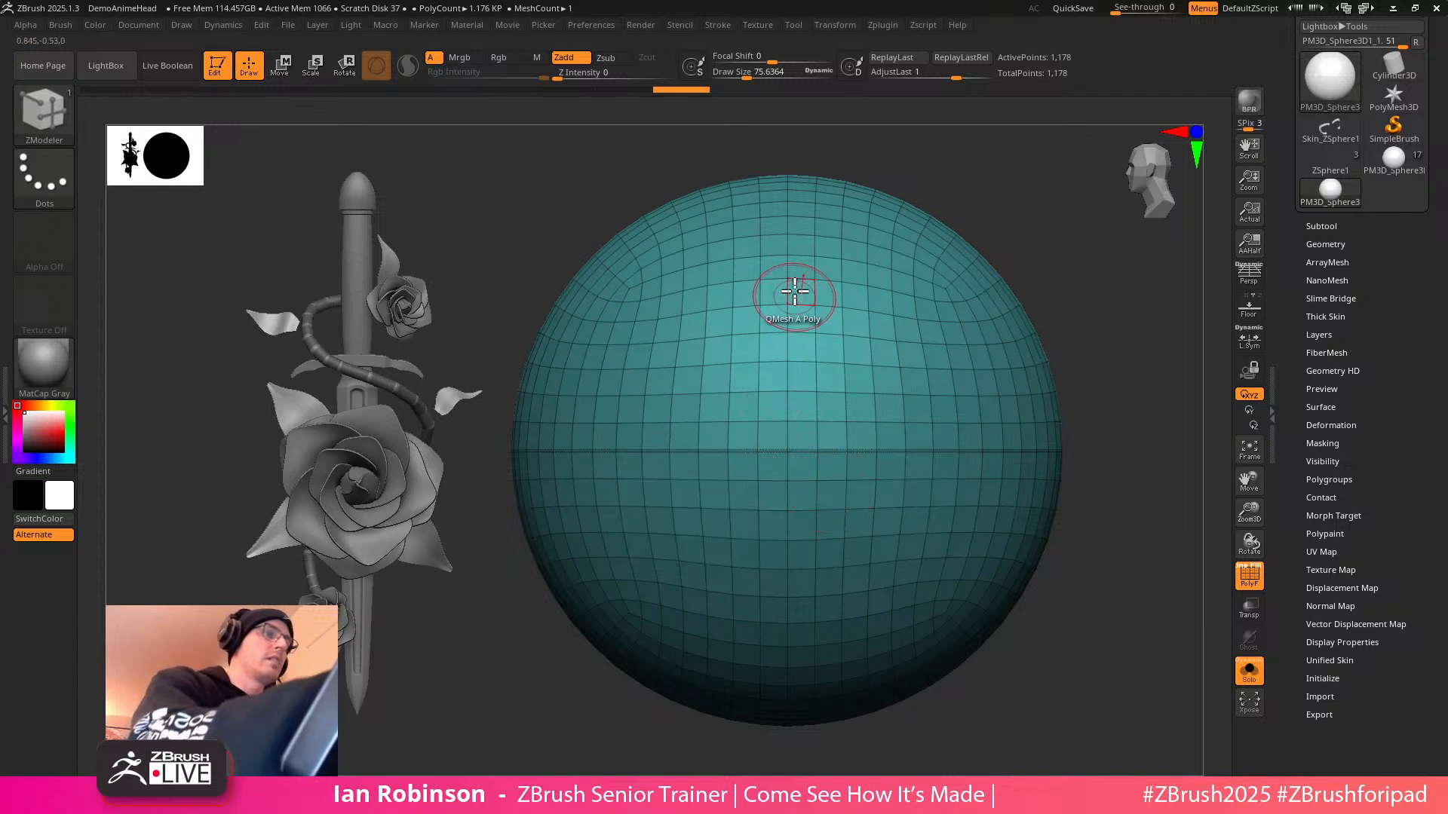
click(789, 258)
alt+drag(1120, 519, 1102, 486)
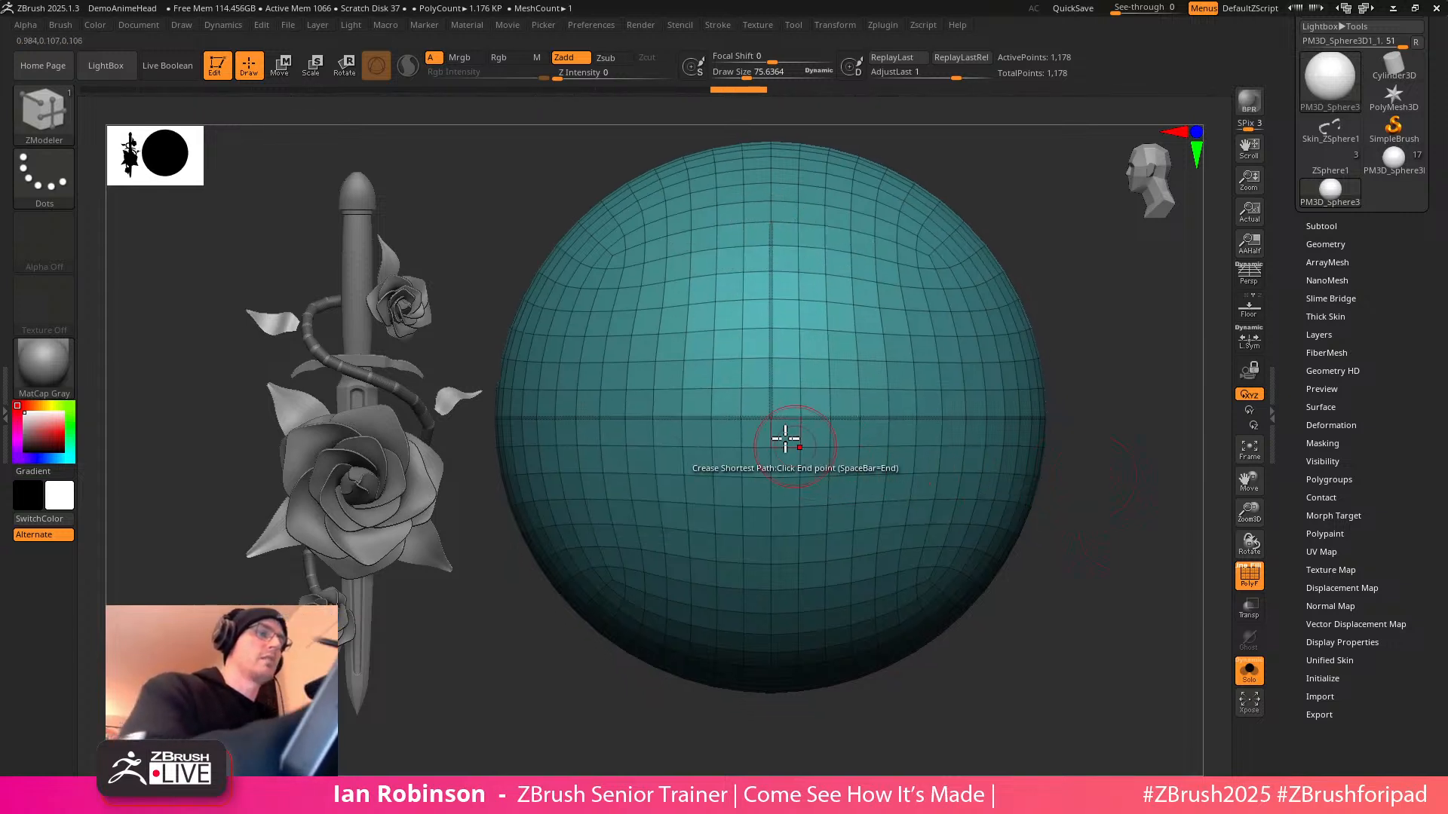
Set the edge crease target to Edge and extend the vertical crease down the sphere's lower half
key(space)
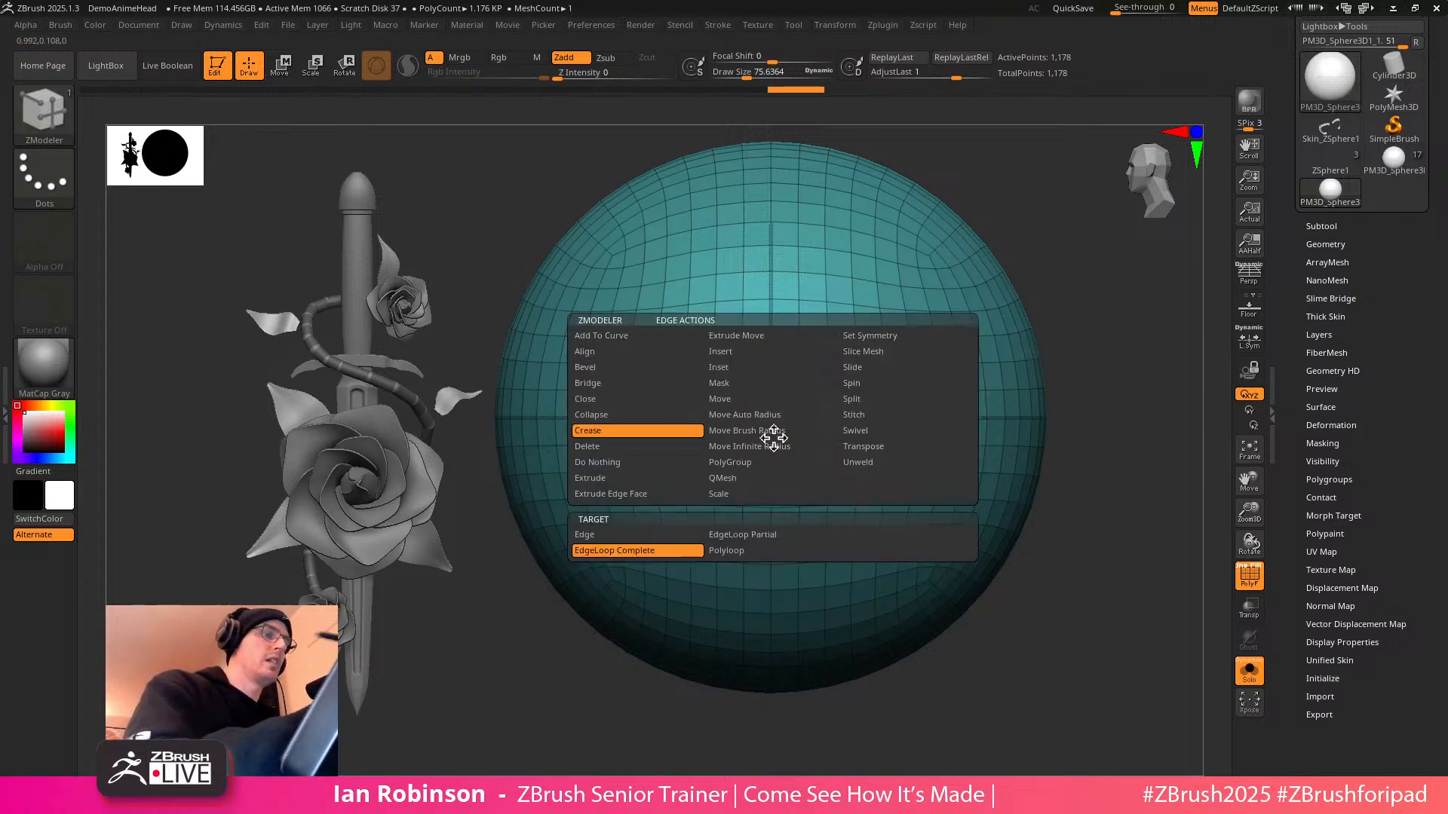
click(659, 534)
click(772, 432)
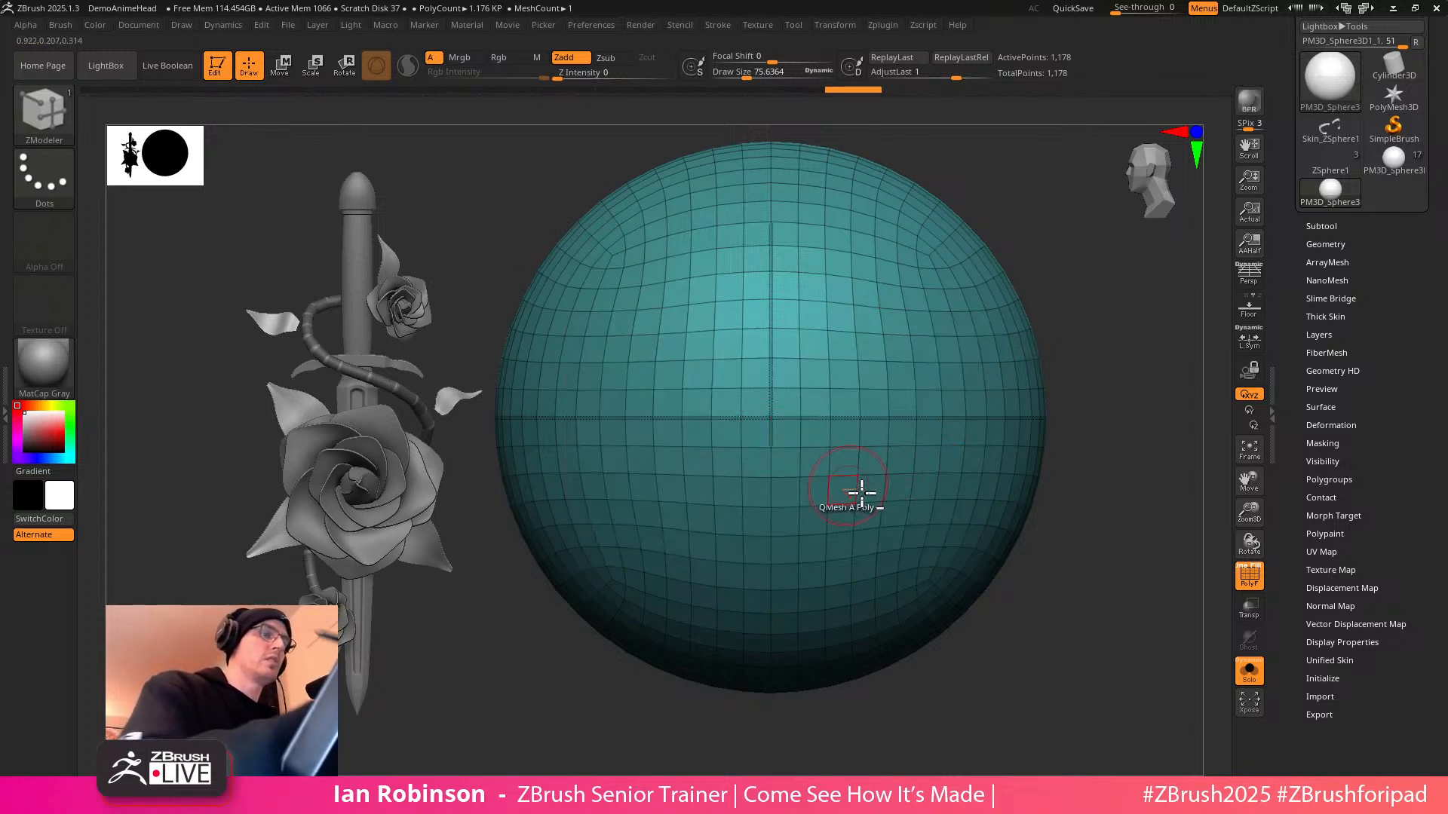
alt+drag(1087, 601, 1085, 538)
click(769, 499)
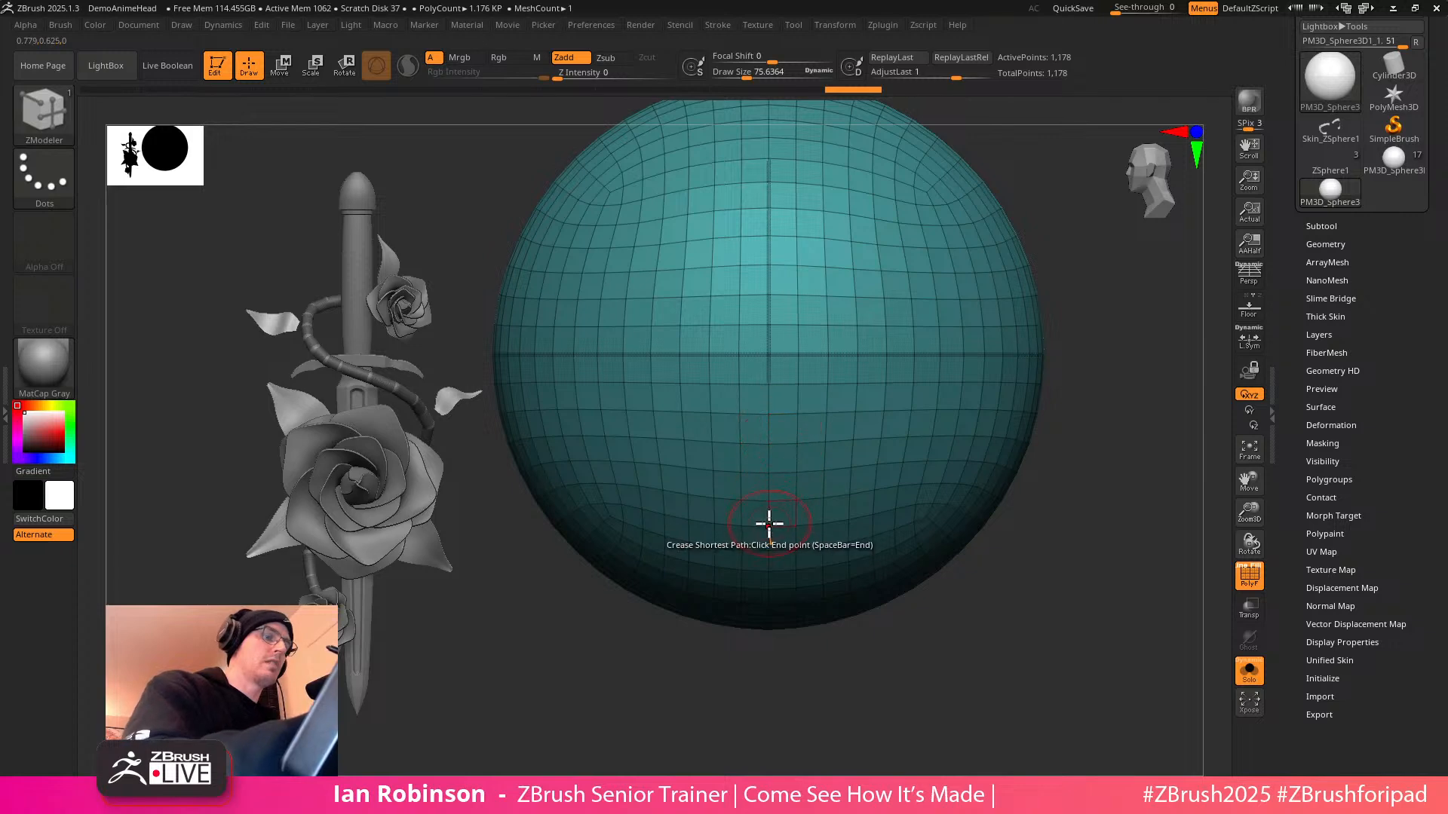
click(771, 524)
alt+drag(972, 520, 957, 558)
drag(946, 558, 1018, 546)
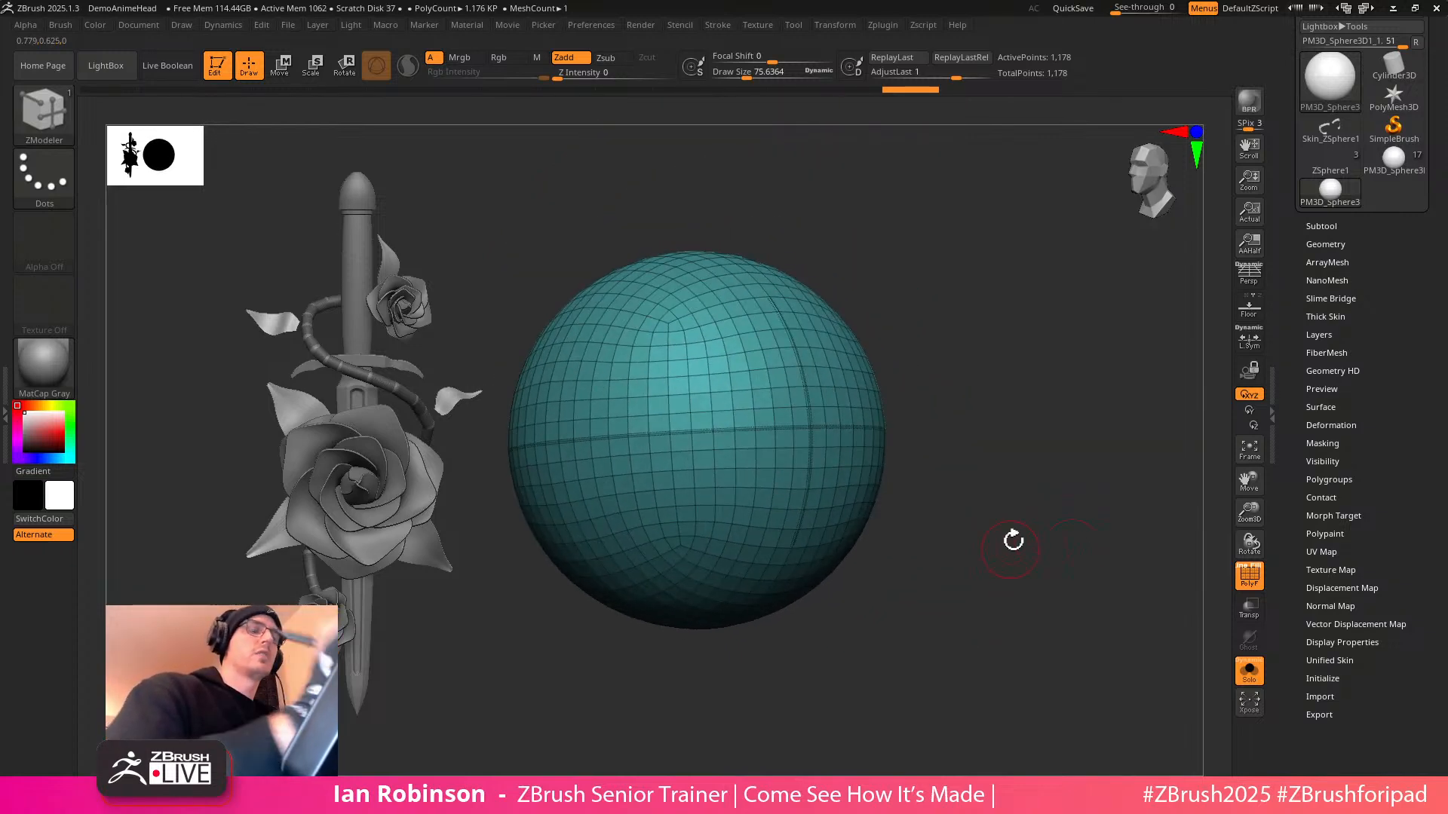
Unwrap the sphere's UVs using creased edges as seams, with the unwrap symmetry turned off
click(1332, 548)
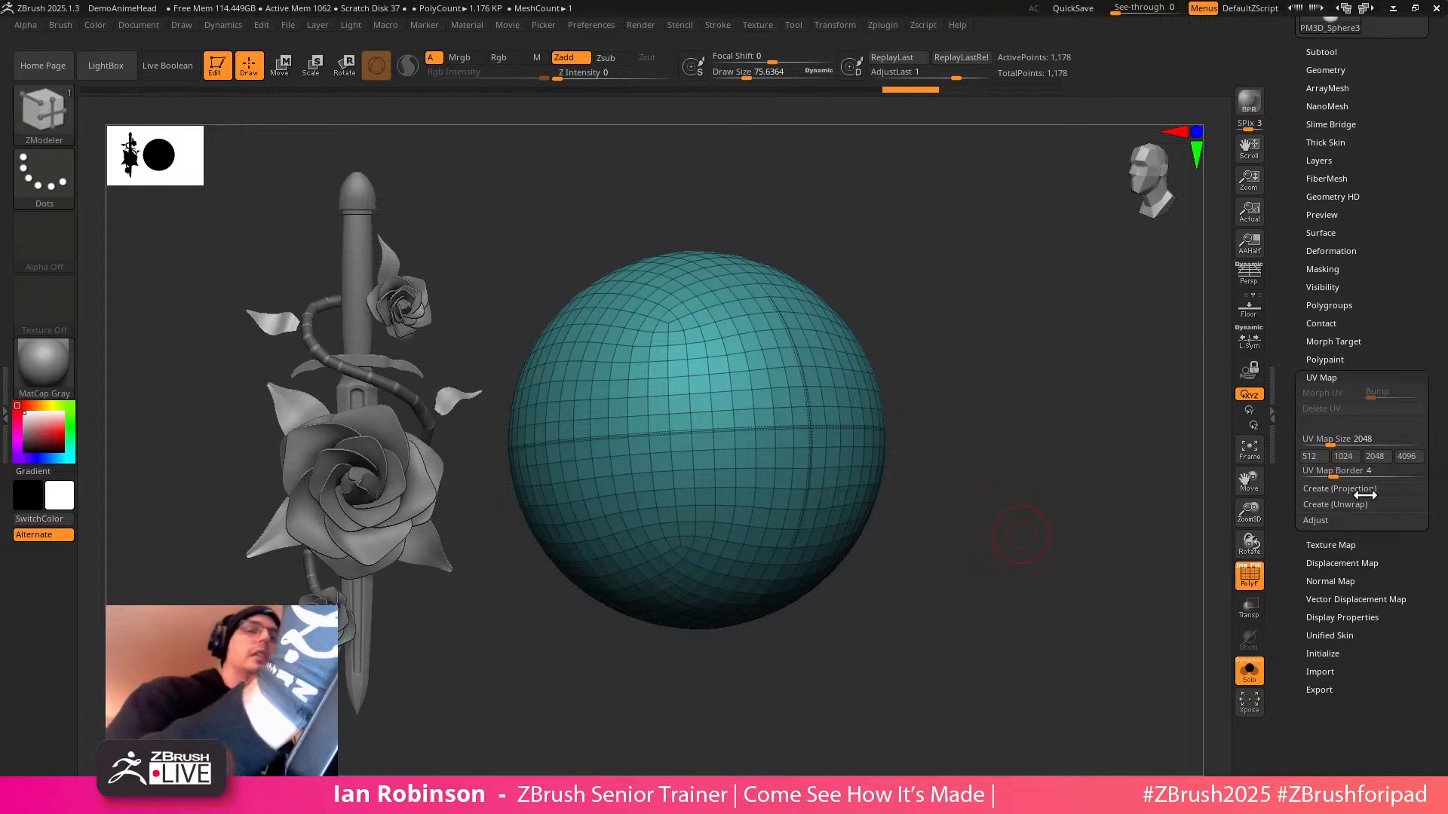
drag(1438, 463, 1444, 400)
click(1346, 428)
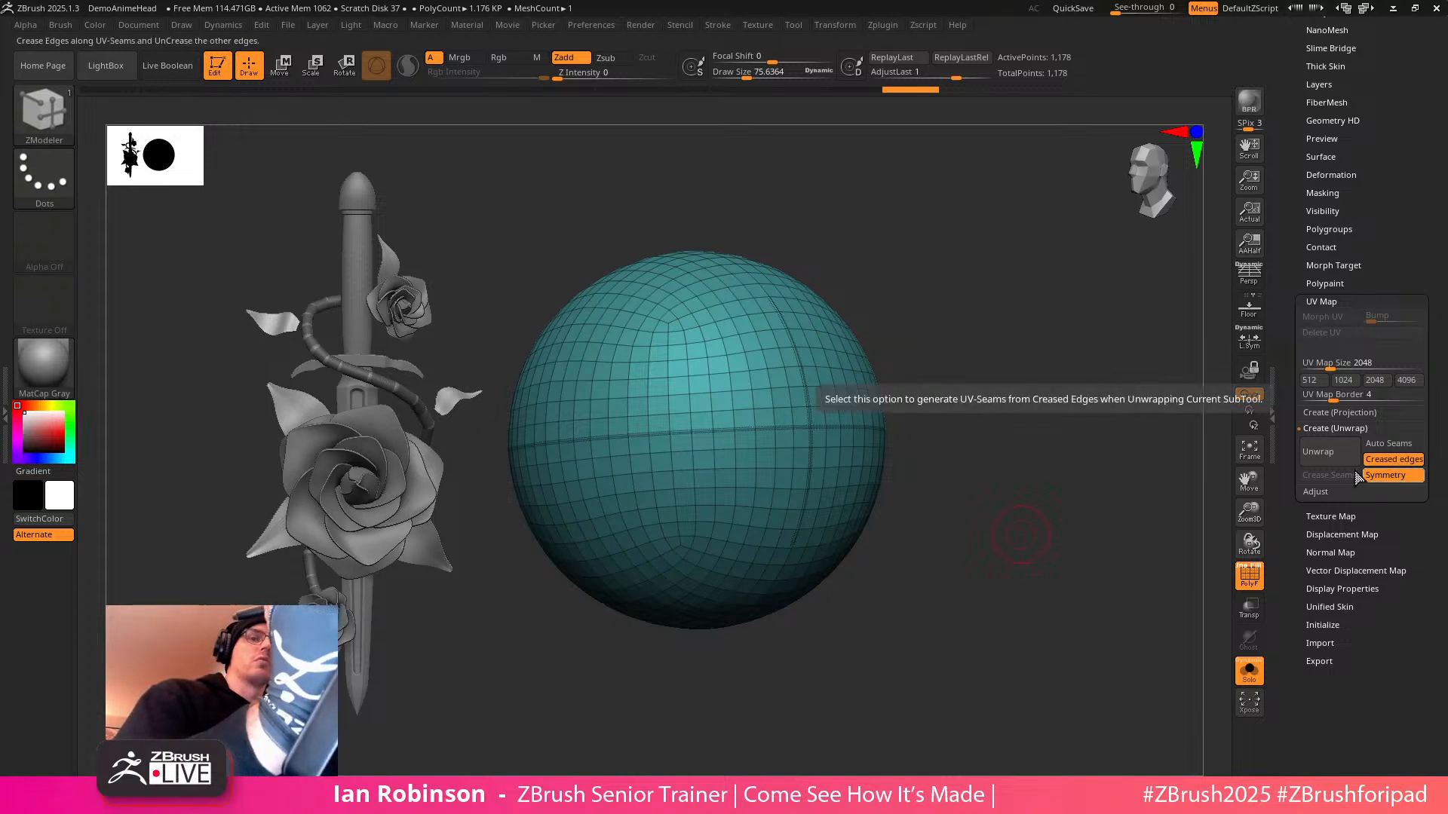
click(1394, 475)
click(1331, 456)
Morph the sphere to its flattened UV layout and back, setting the UV morph Bump to 0
click(1326, 317)
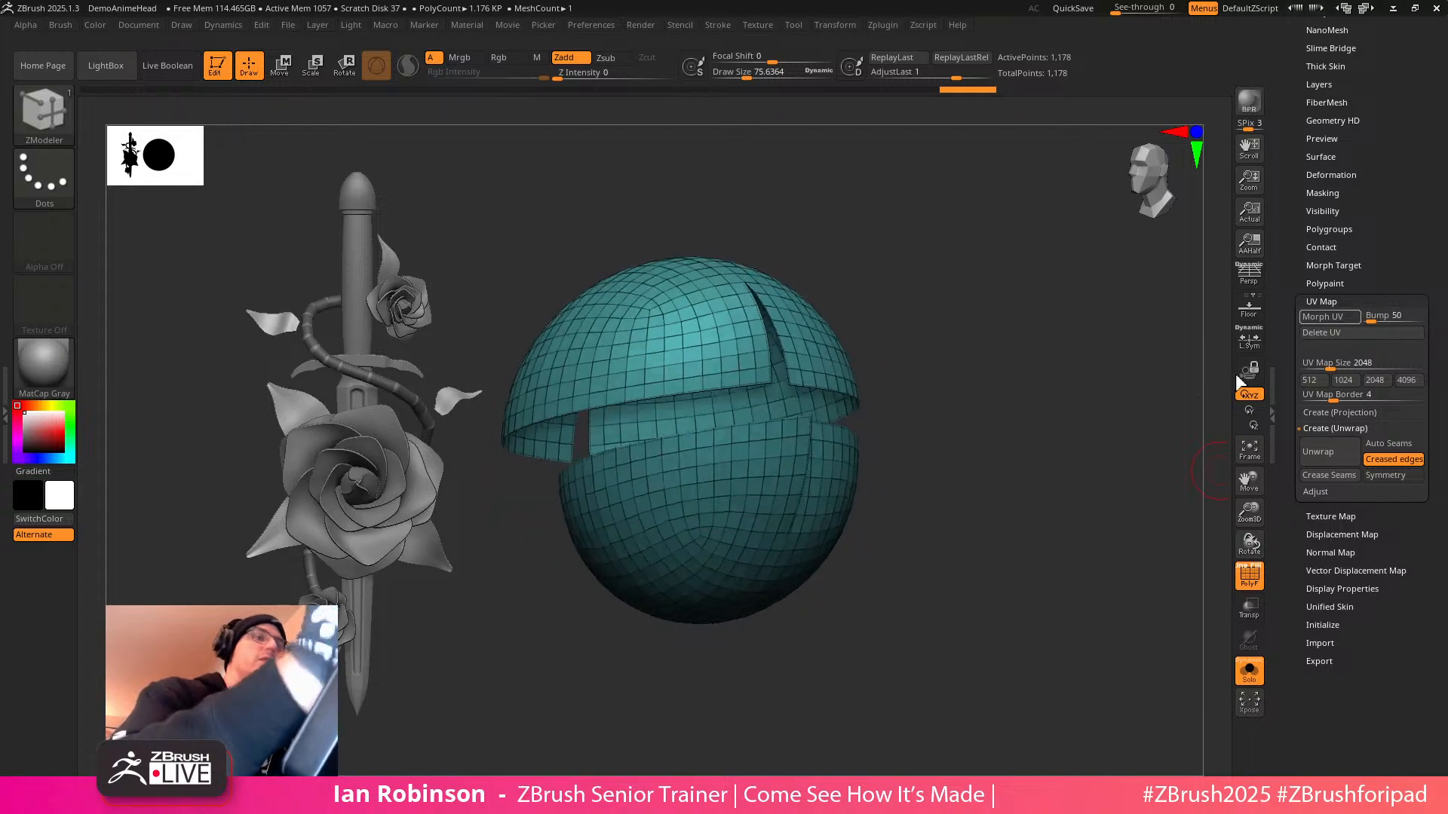
drag(1007, 486, 1060, 466)
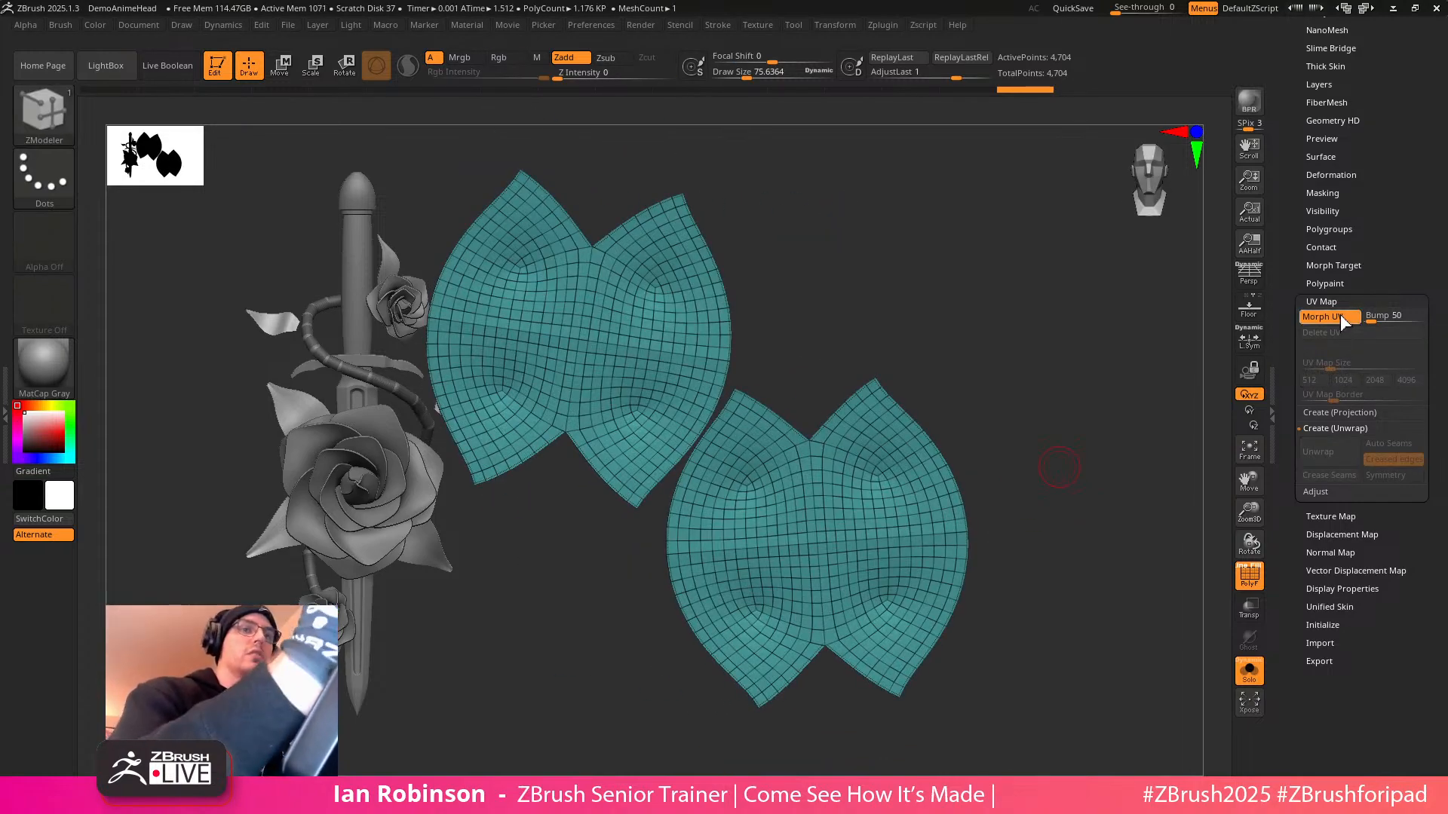
click(1341, 320)
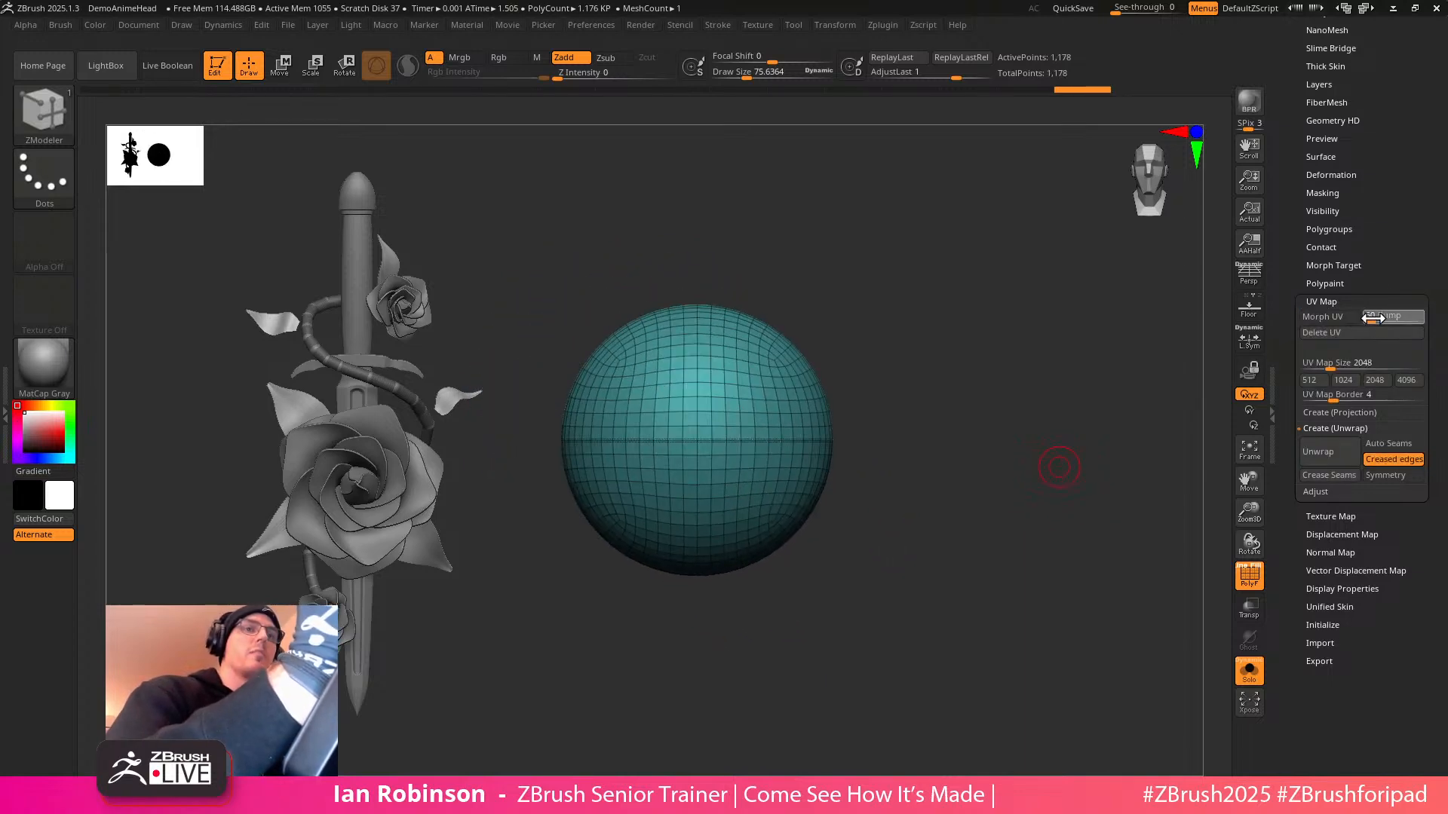
click(1322, 319)
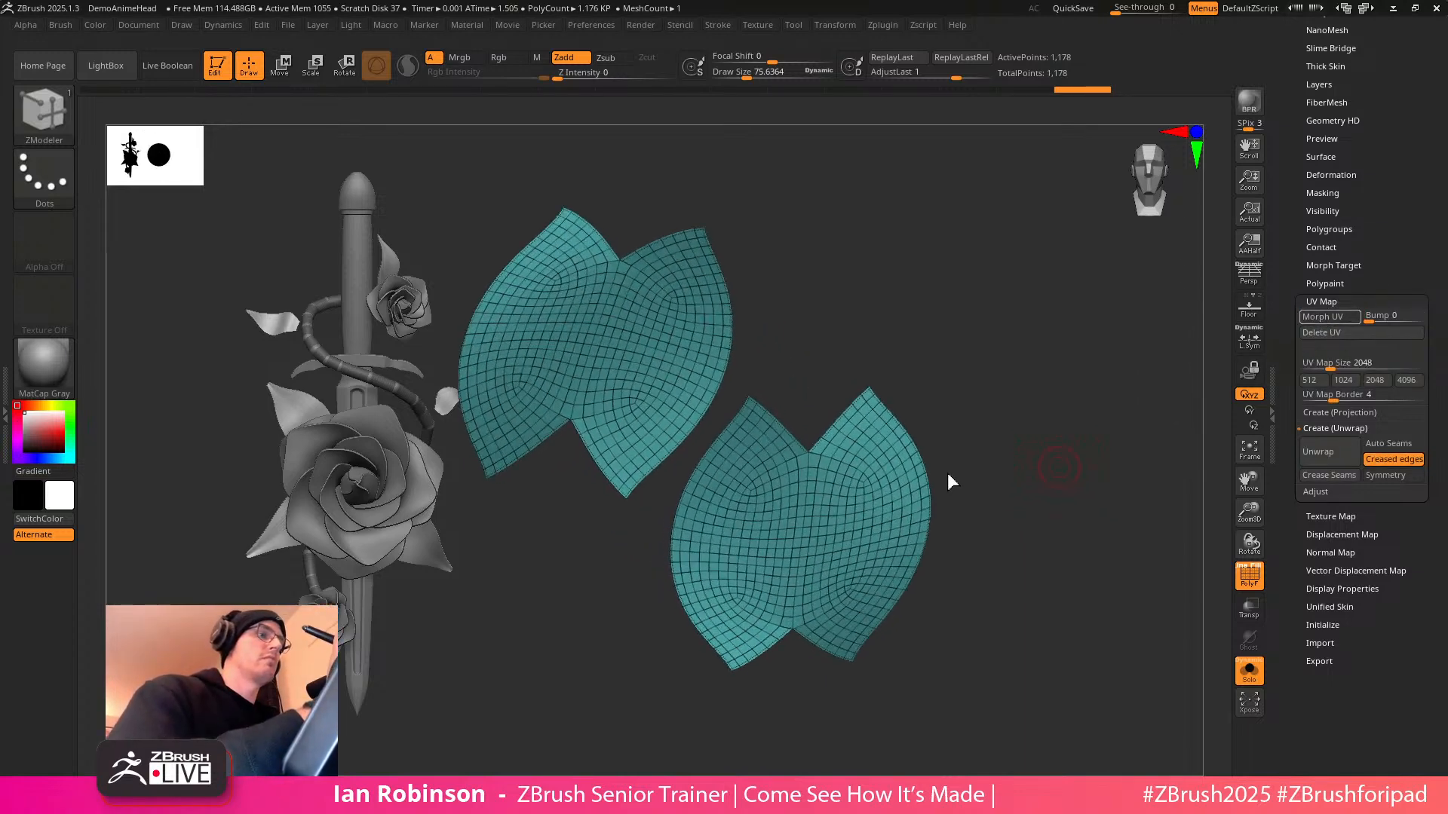
click(1336, 320)
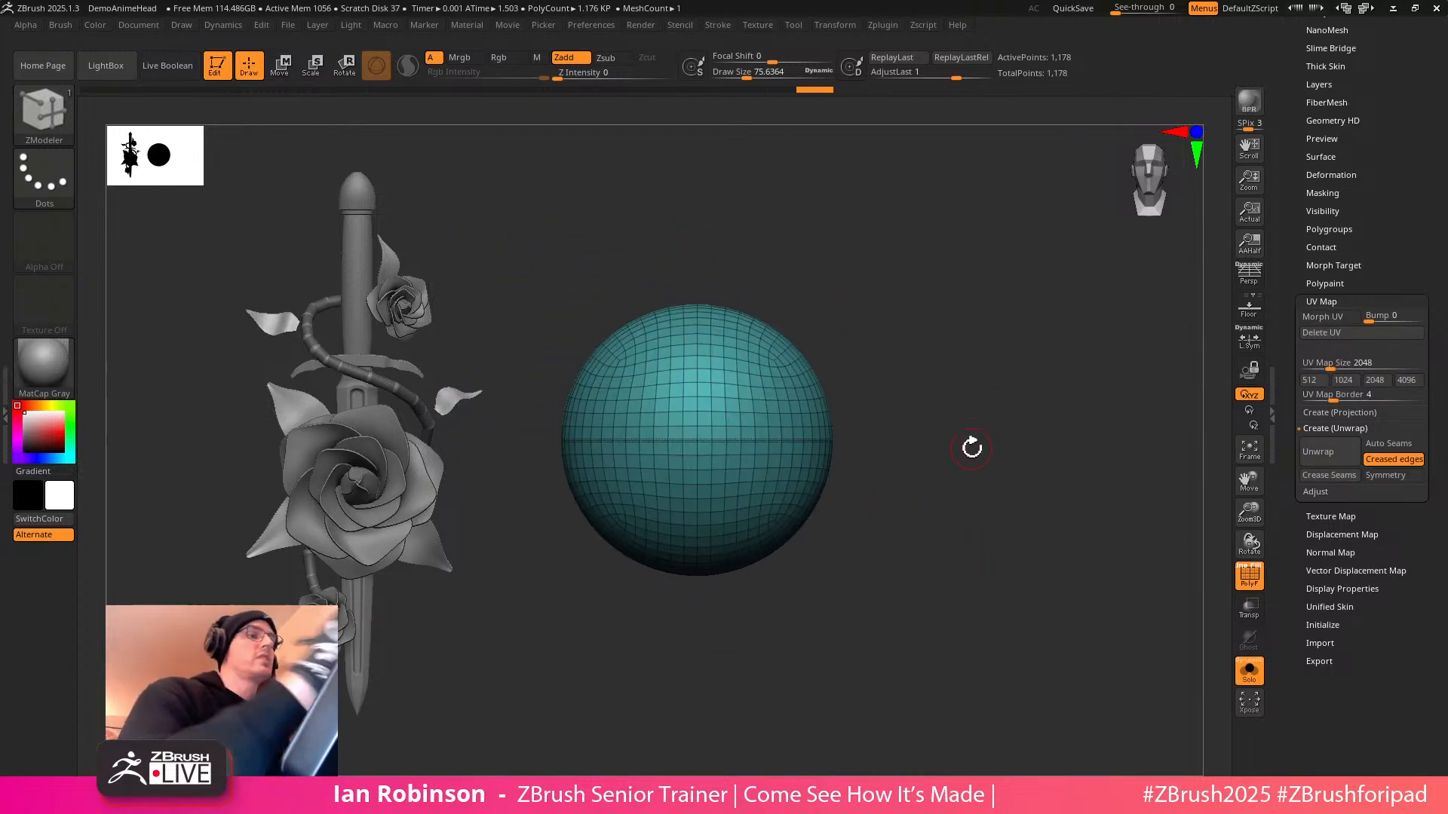
Remove all creases from the unwrapped sphere
scroll(1395, 300, up, 5)
click(1340, 225)
click(1341, 416)
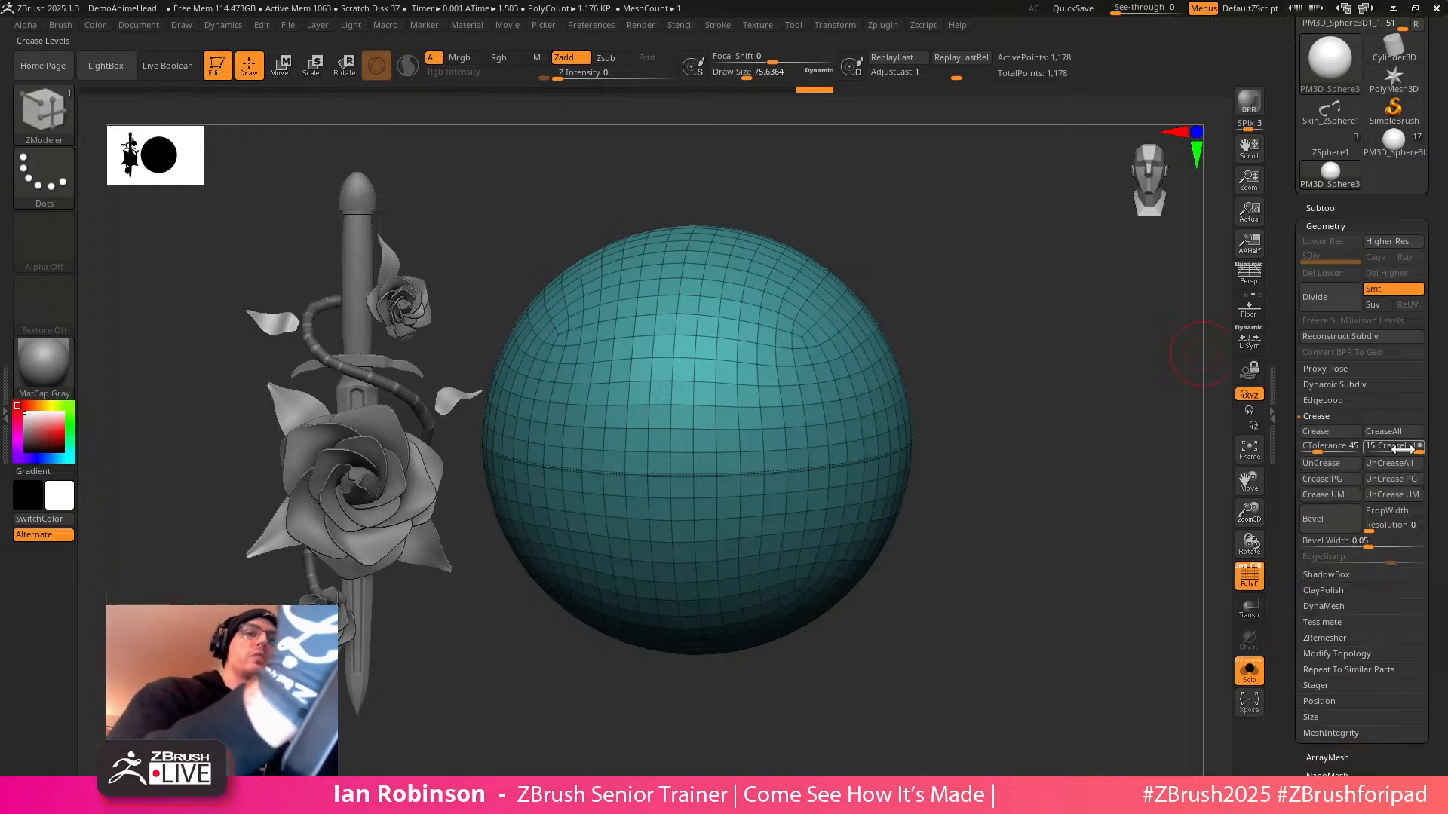
drag(1129, 518, 1082, 422)
click(1338, 227)
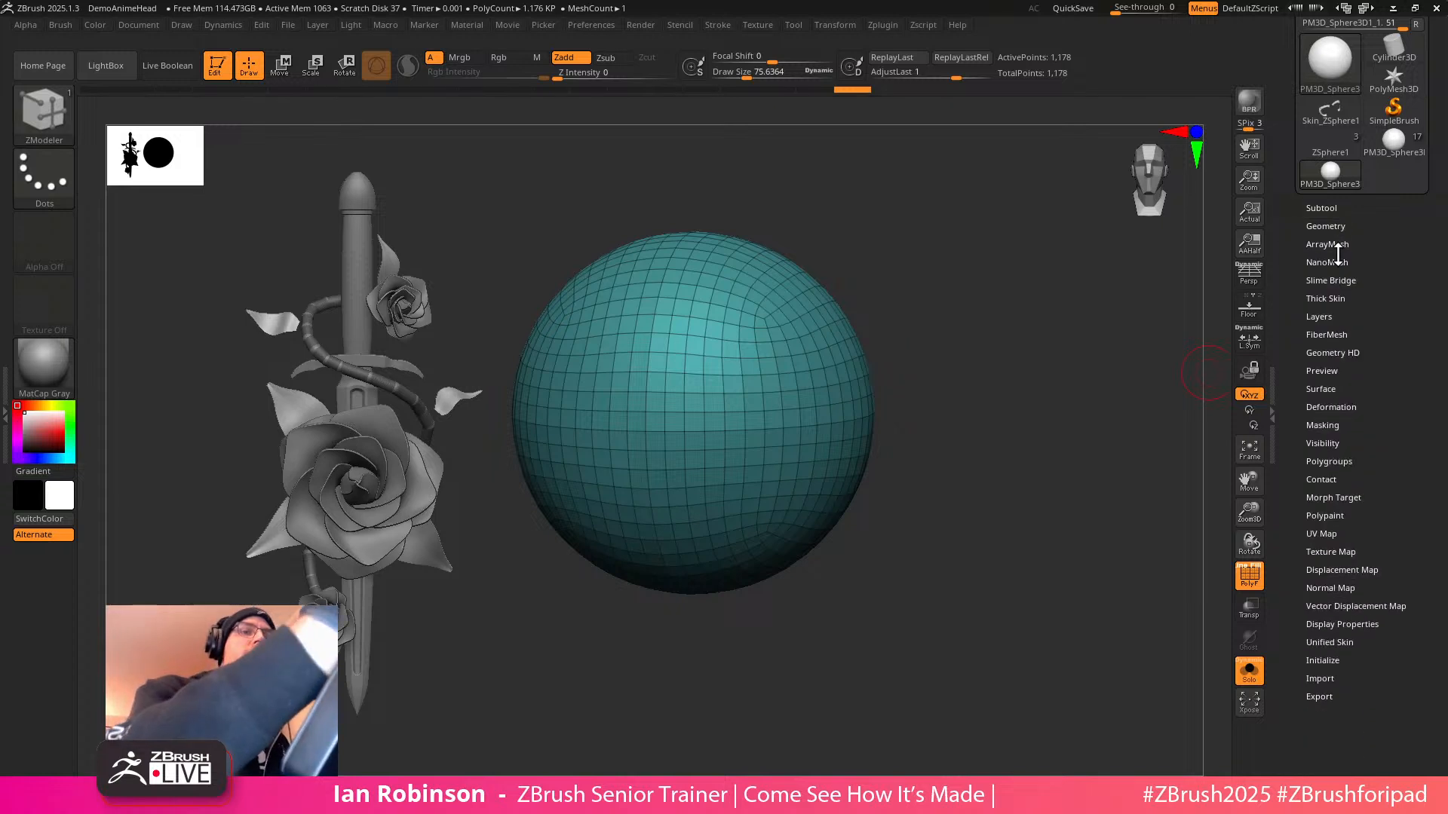
Store a morph target of the sphere's current shape
click(1340, 497)
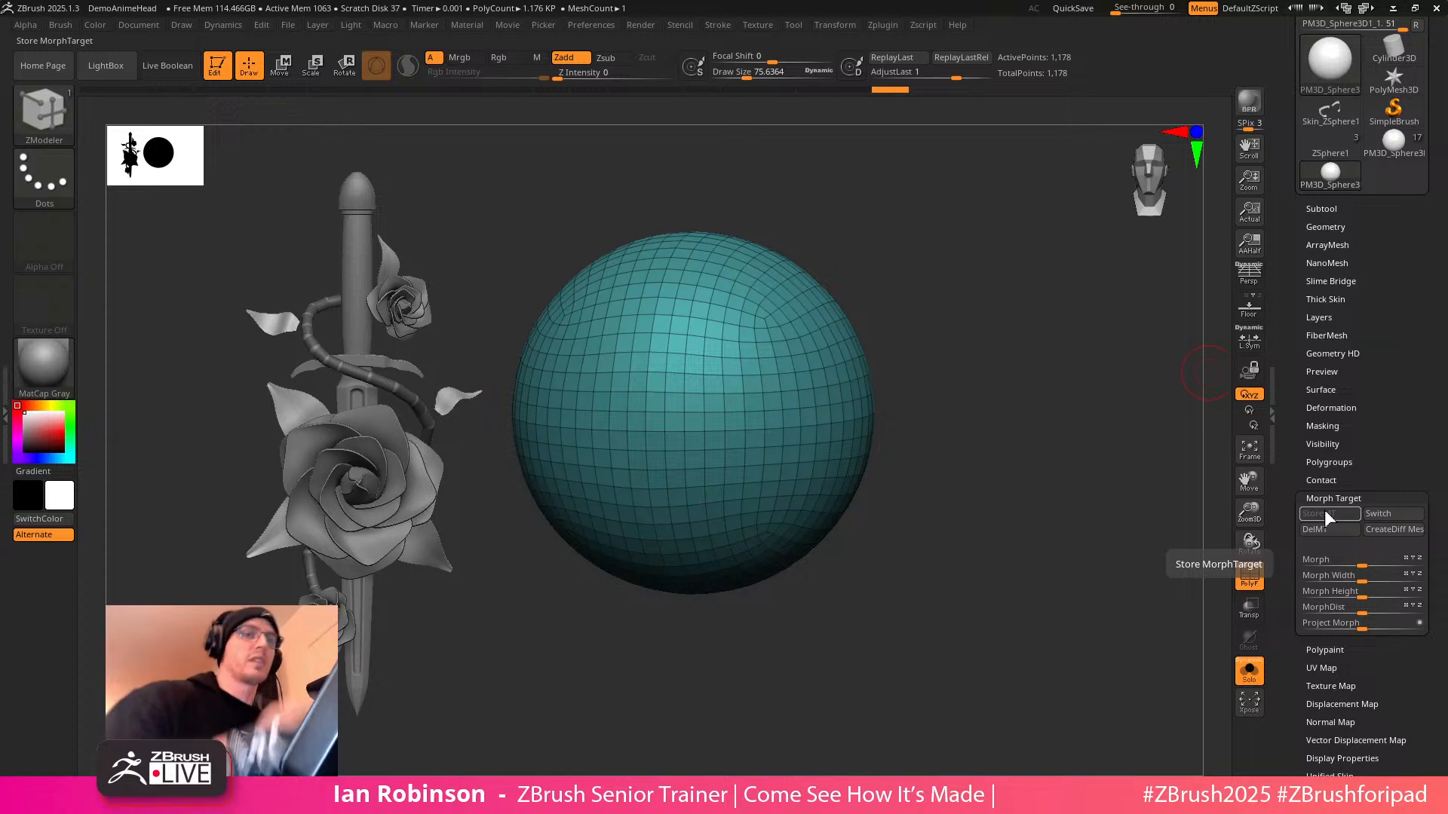
click(1325, 518)
alt+drag(960, 349, 965, 362)
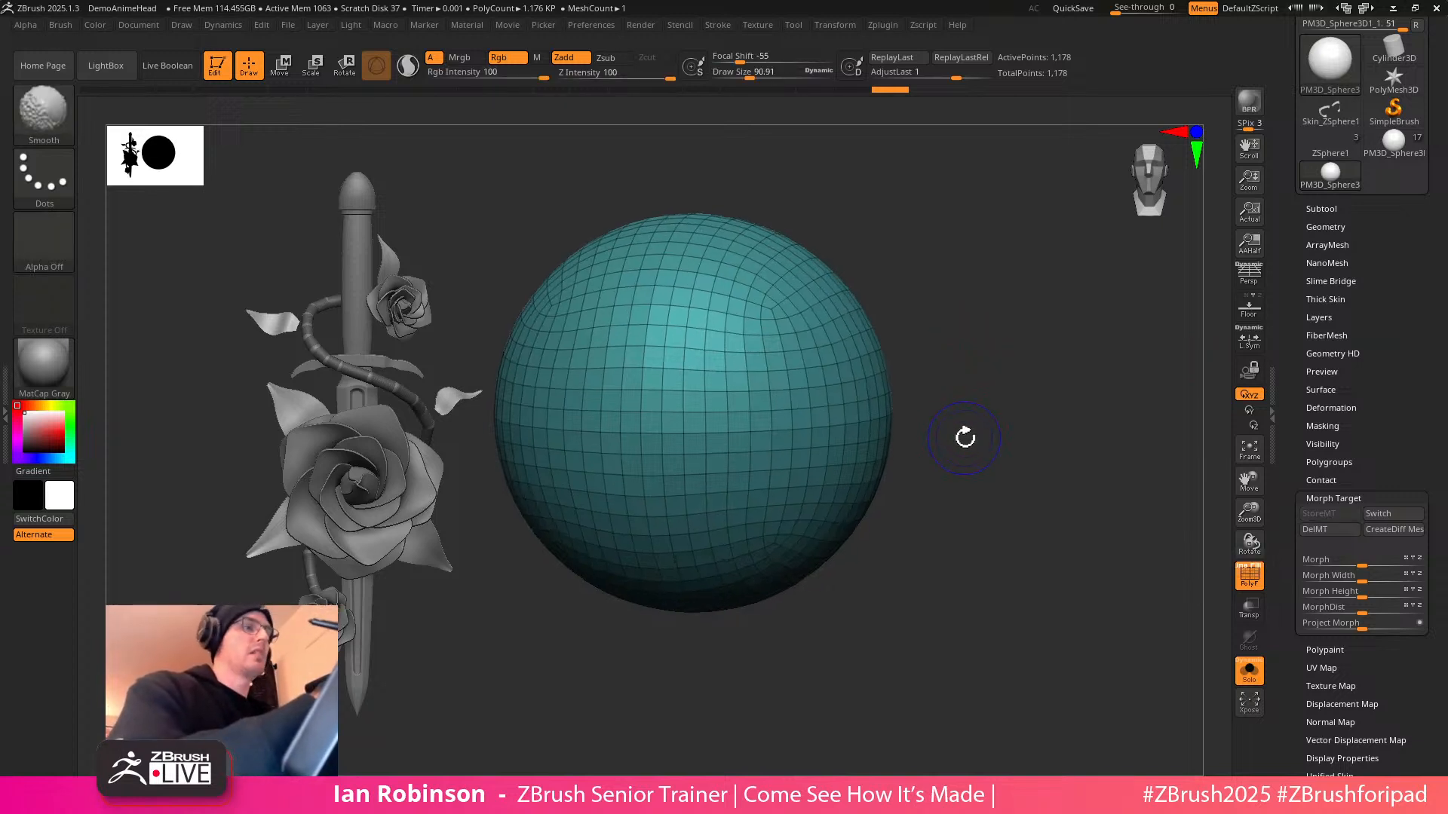
Subdivide the sphere to about 1.2 million polygons and hide its polygon wireframe
key(ctrl+d)
key(ctrl+d)
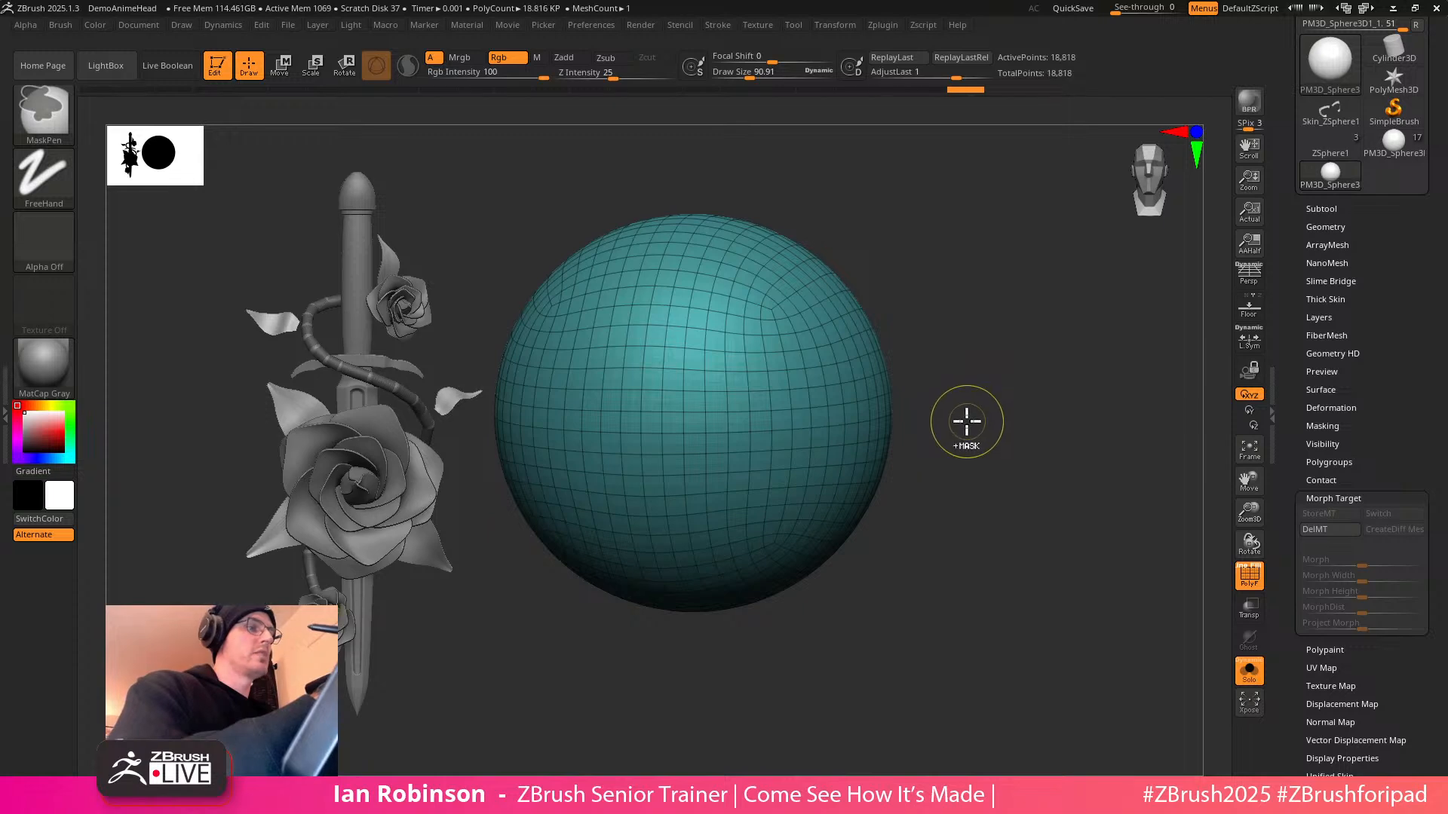
key(ctrl+d)
key(ctrl+d)
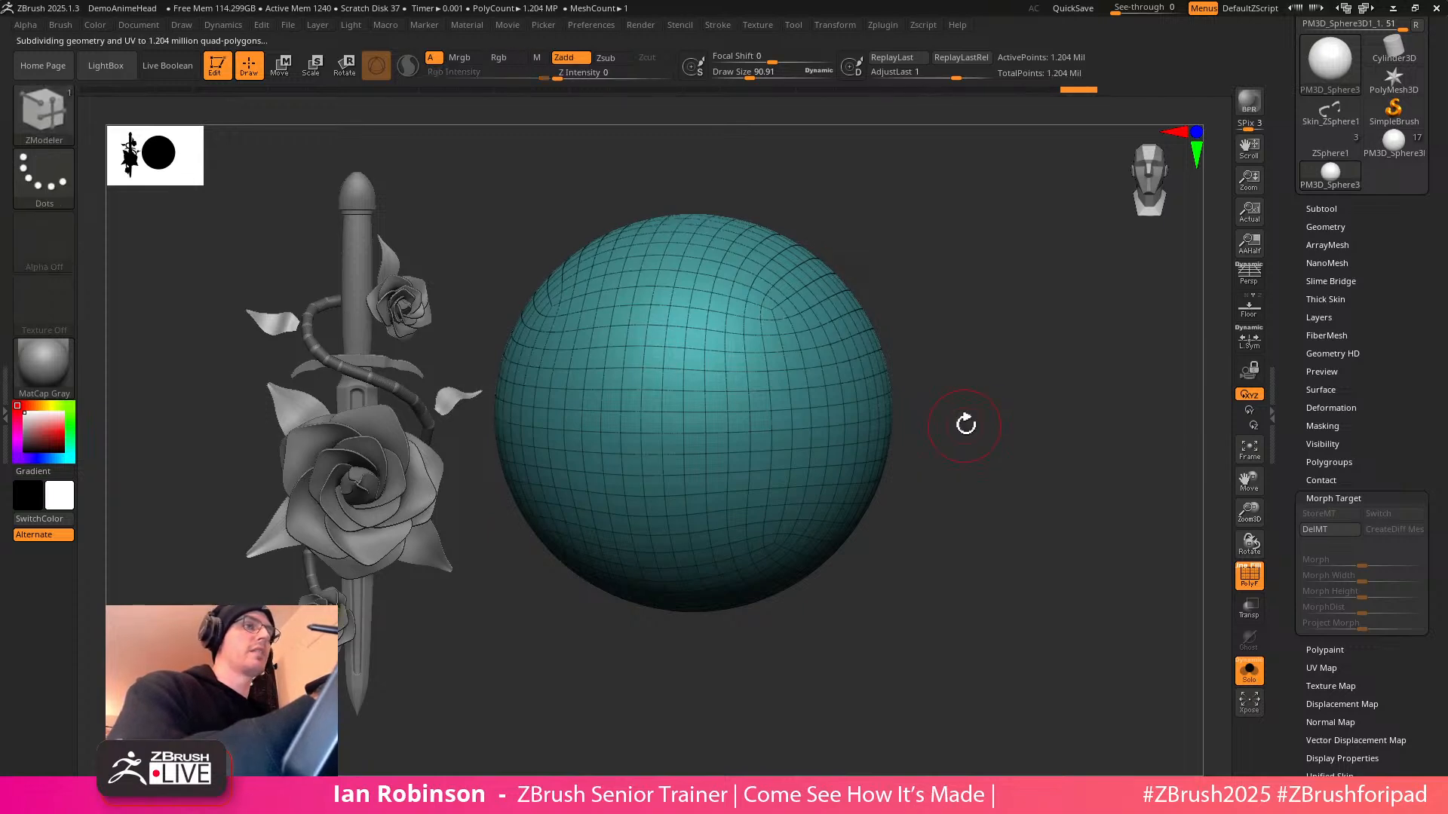
key(shift+f)
key(w)
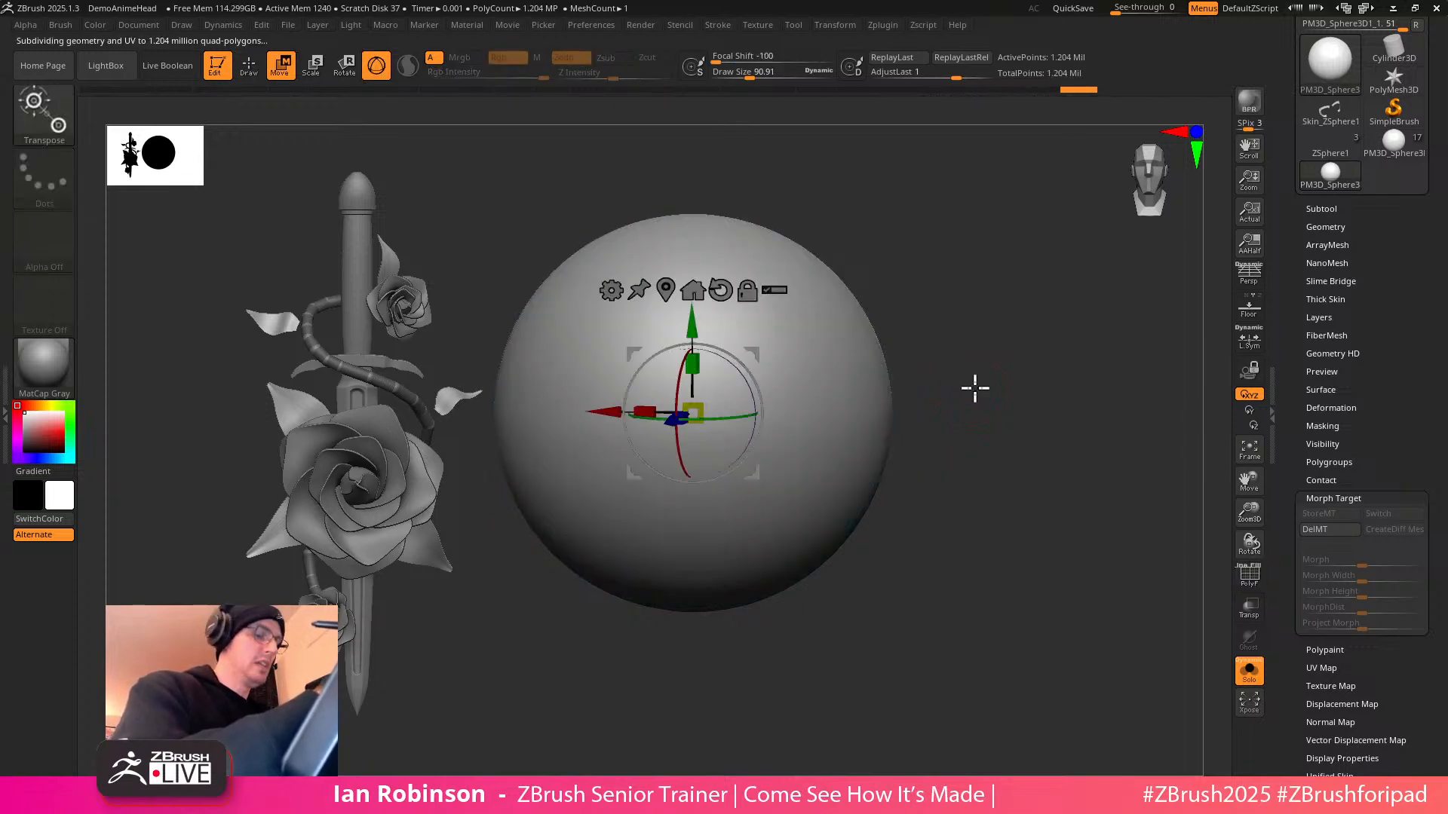
key(q)
key(shift+f)
key(shift+f)
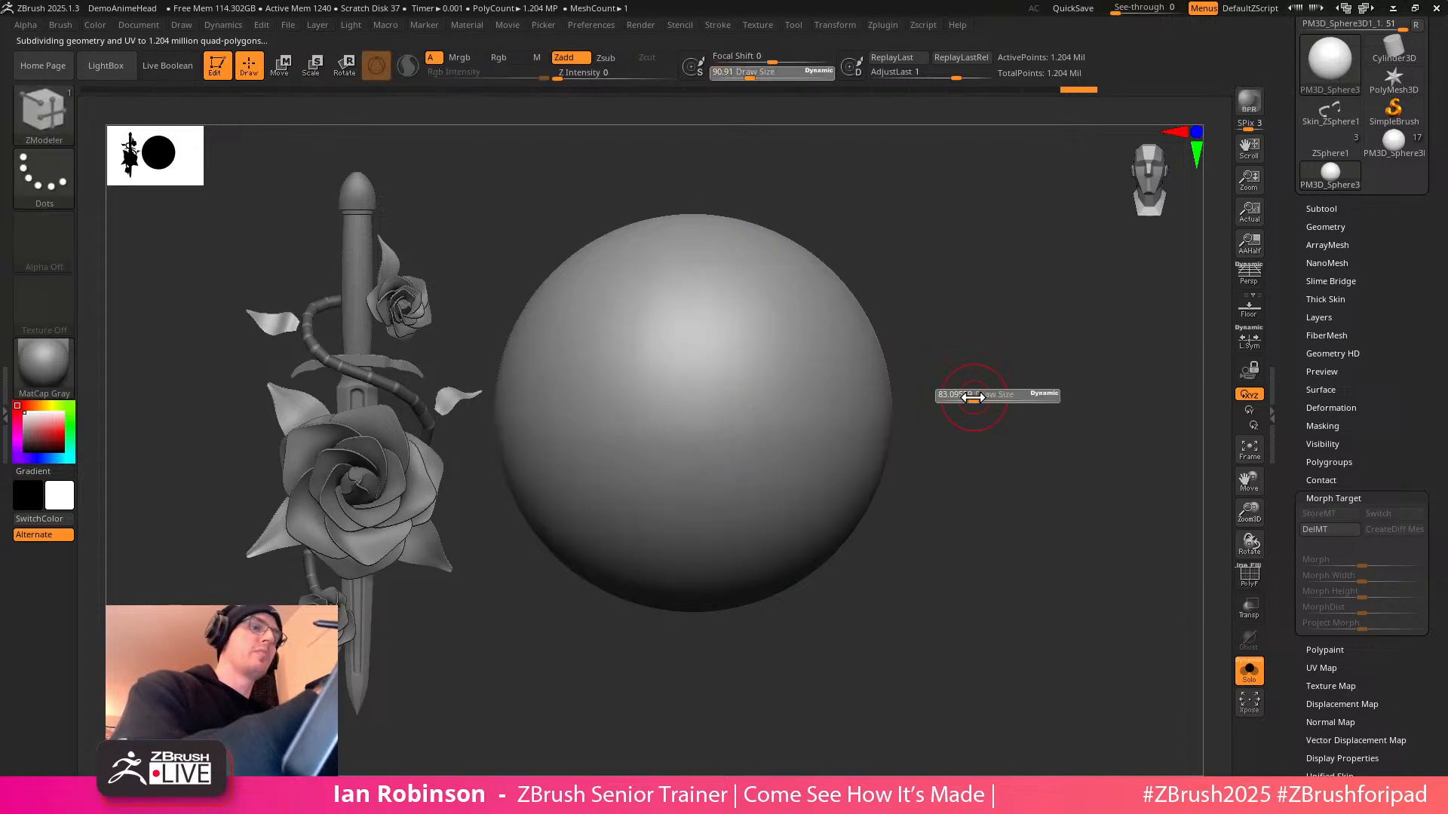
alt+drag(988, 376, 1038, 394)
Switch to the FormSoft brush and set its Focal Shift to 0
key(b)
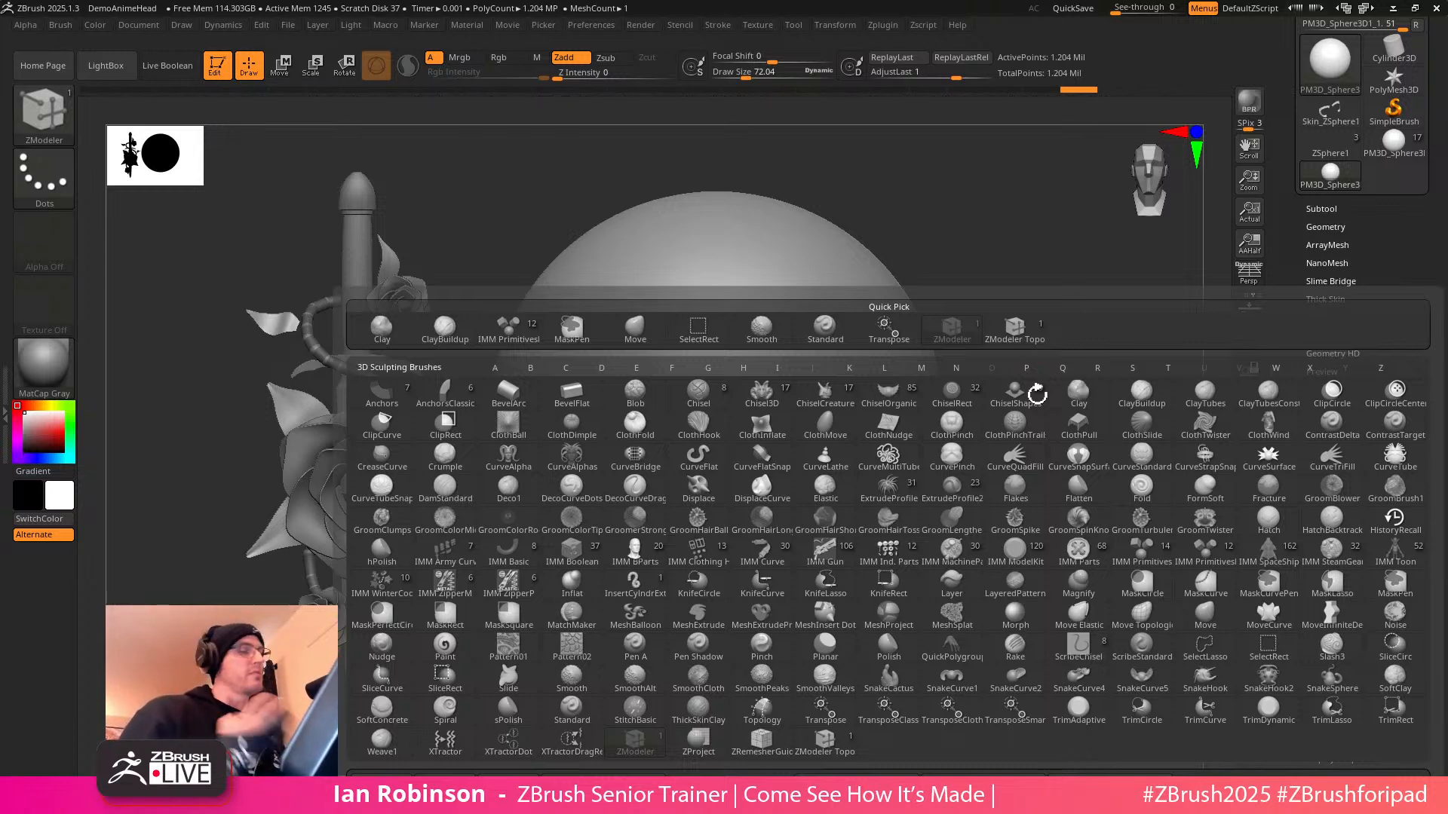
key(f)
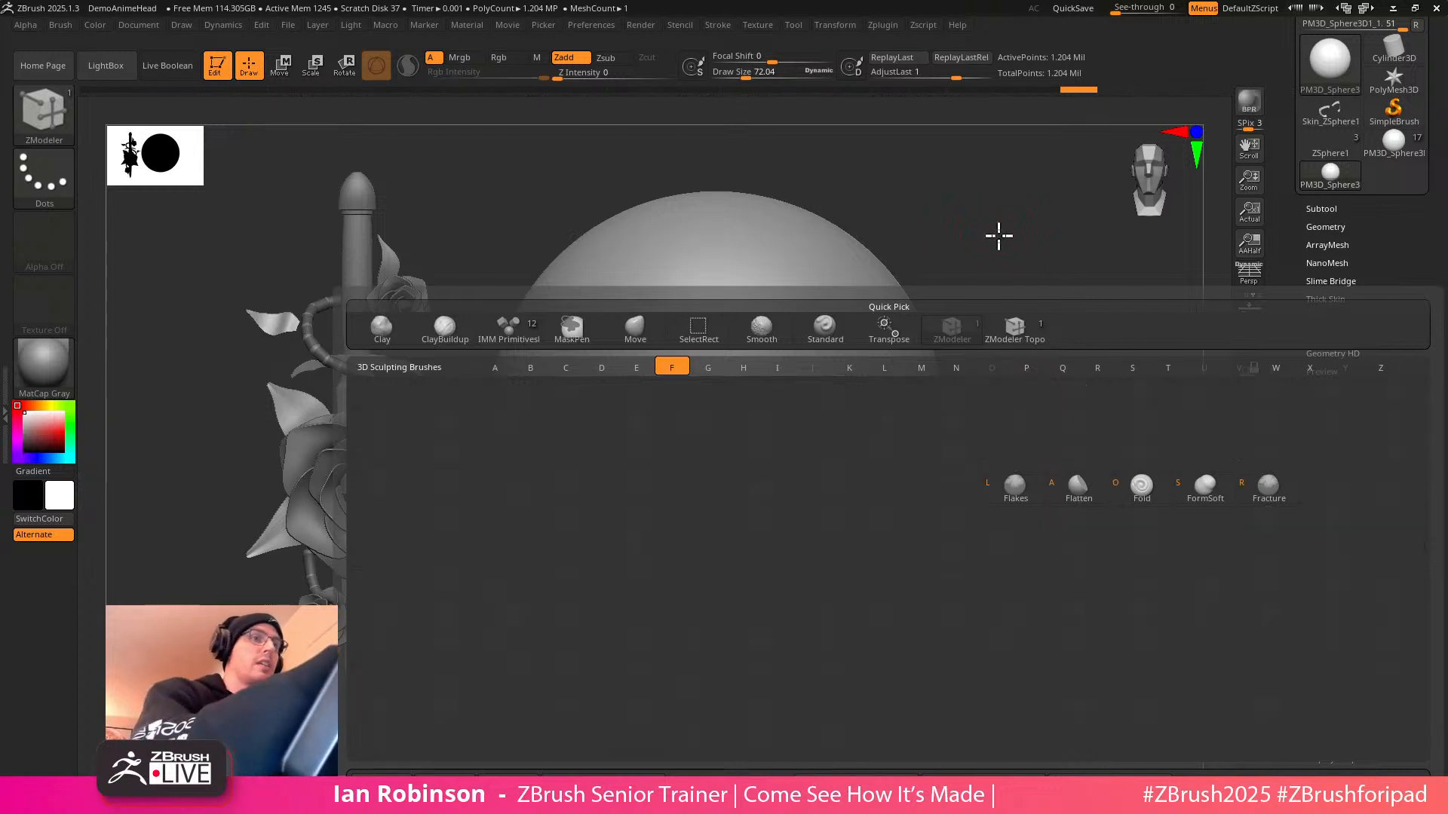
key(Escape)
key(b)
key(s)
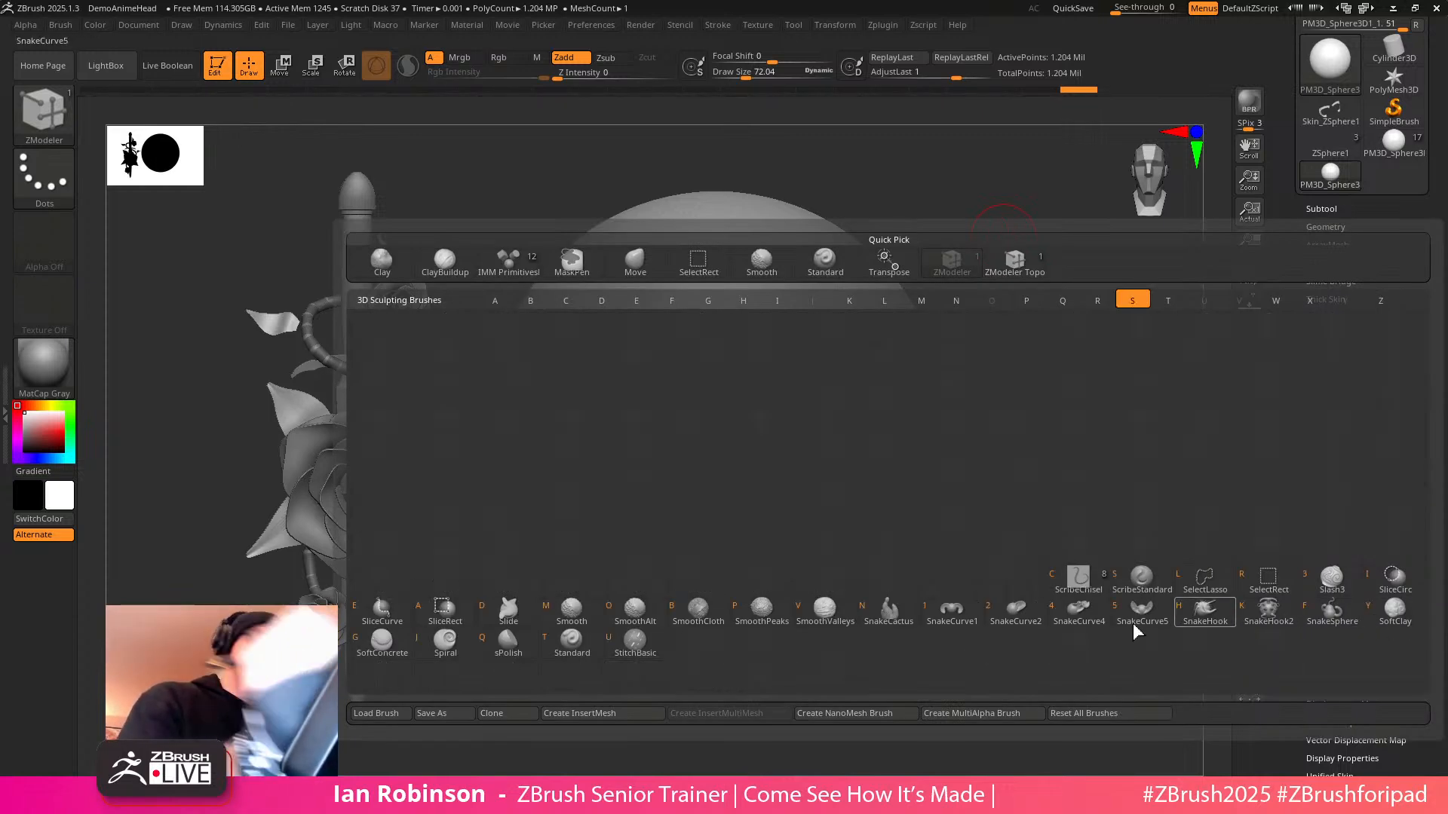
key(Escape)
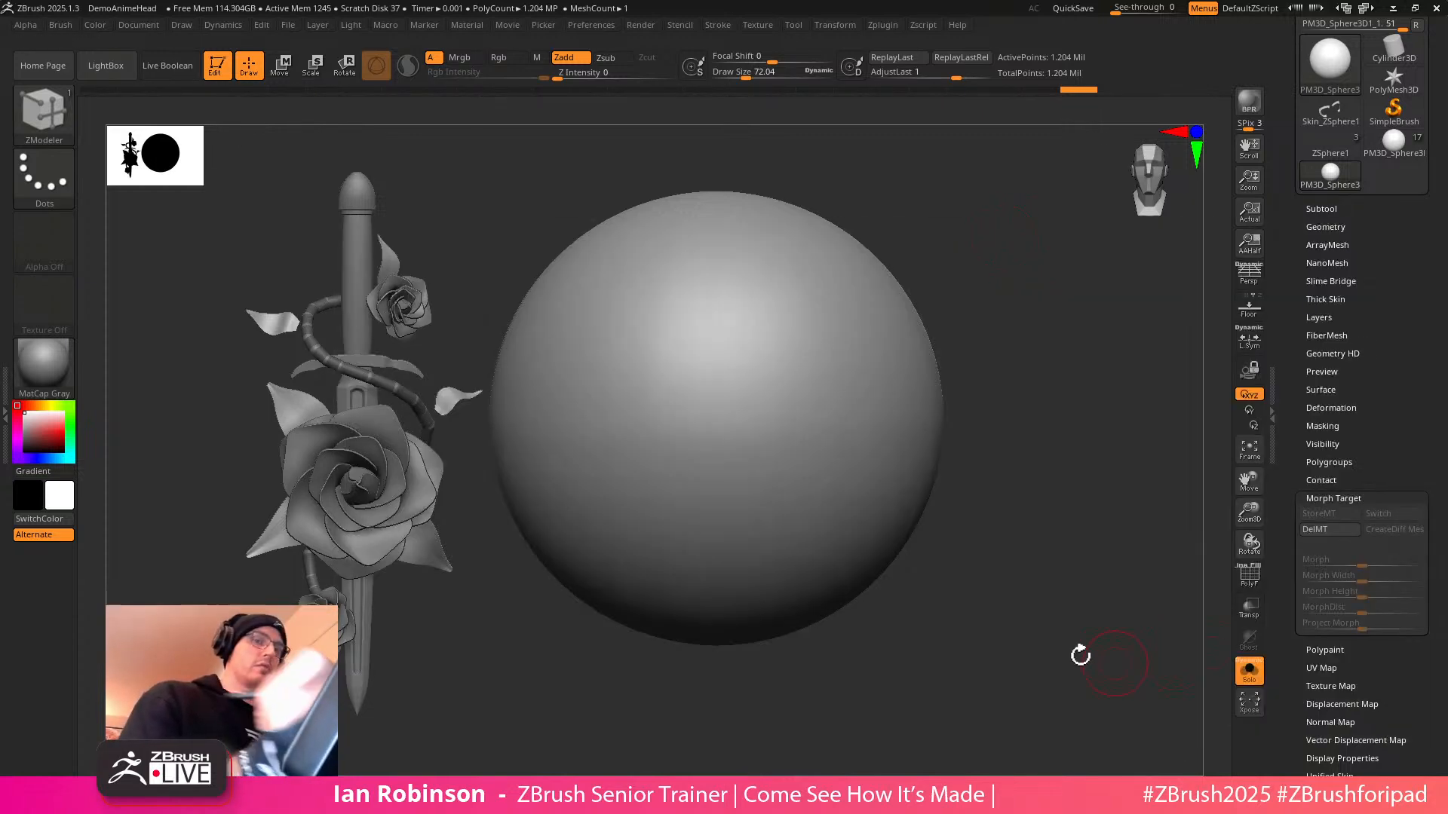
key(b)
key(f)
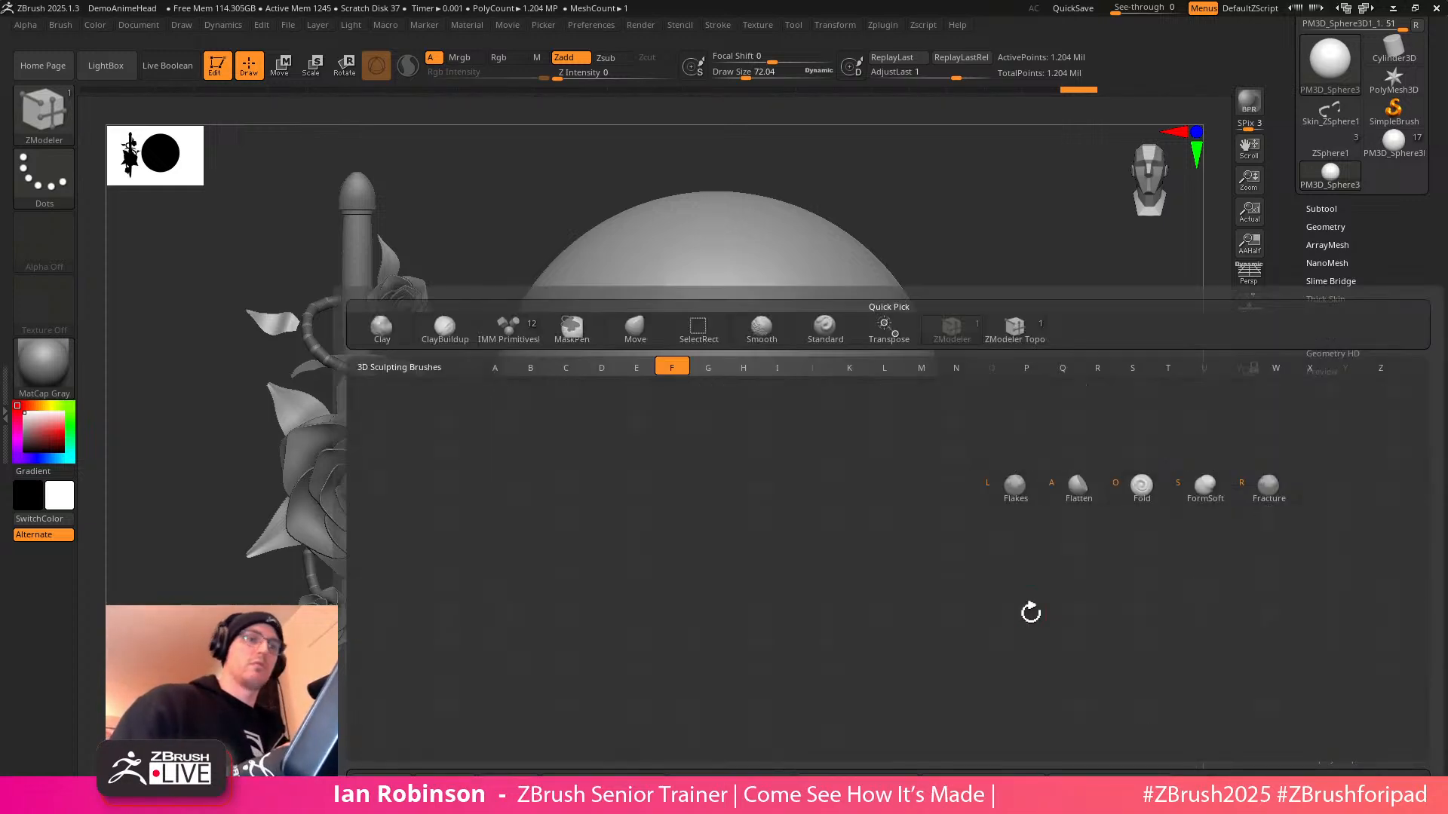
key(s)
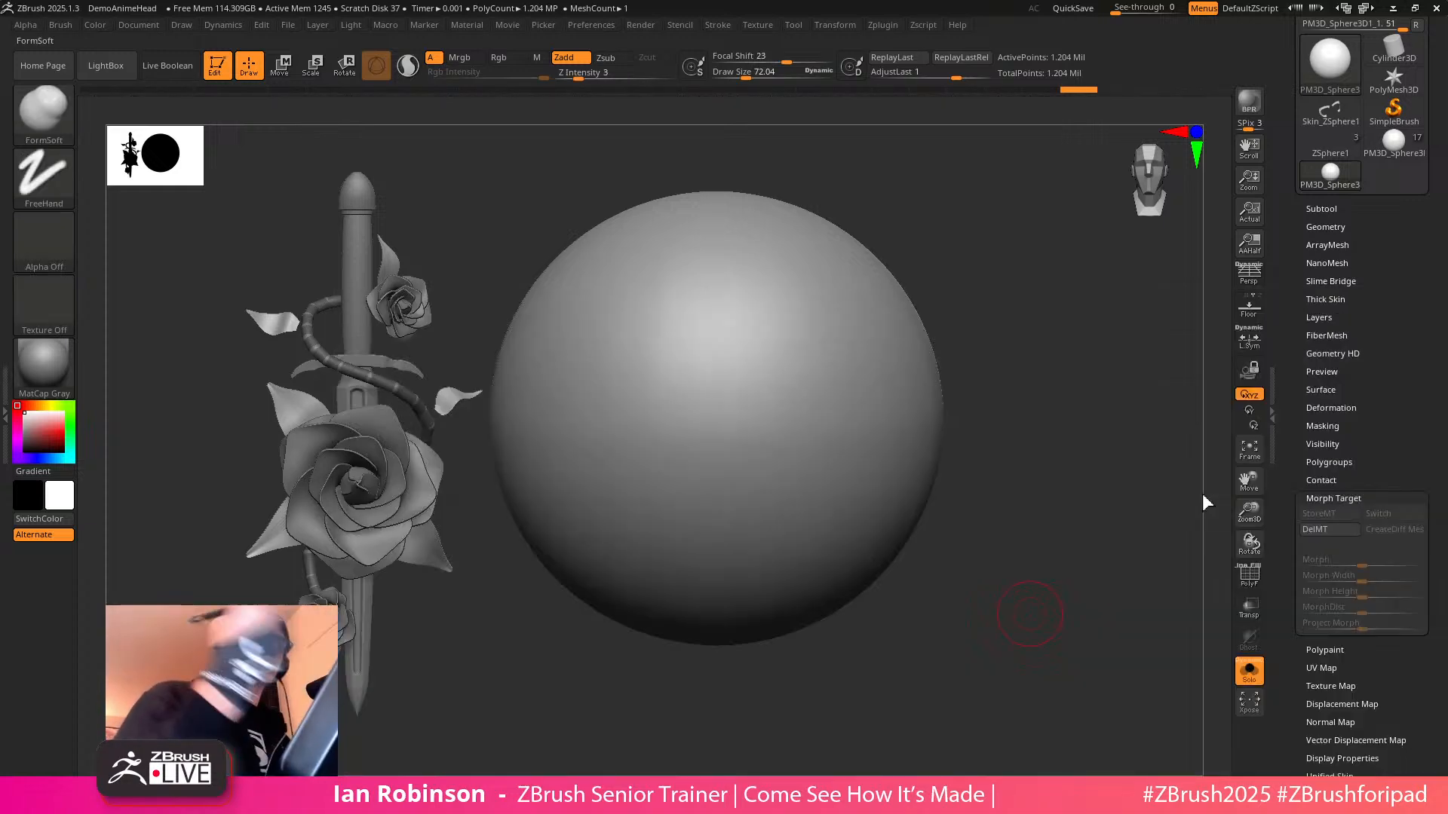
key(space)
click(1032, 343)
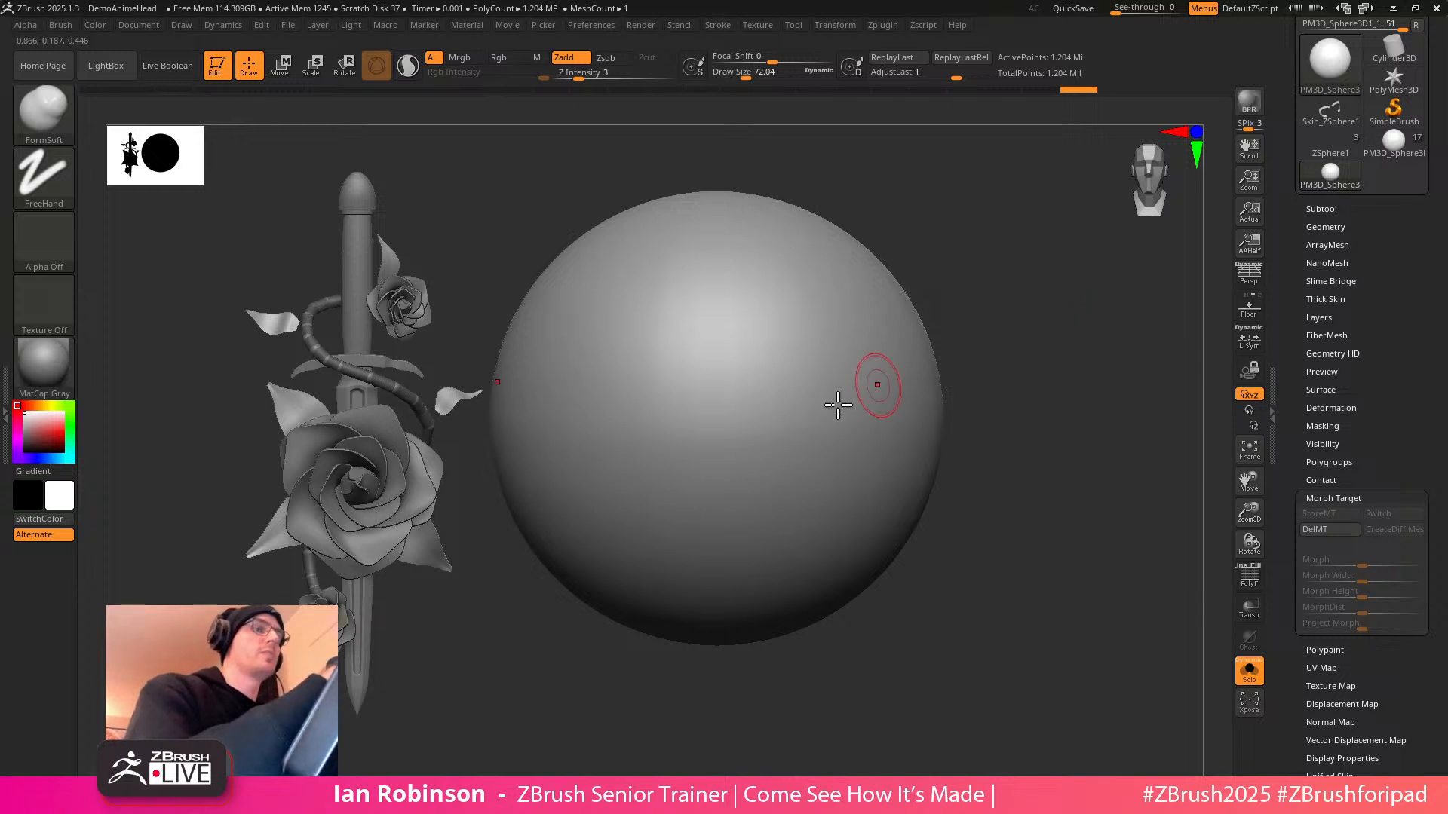
Try broad FormSoft strokes on the sphere's front with a draw size of about 145
key(s)
drag(798, 377, 824, 376)
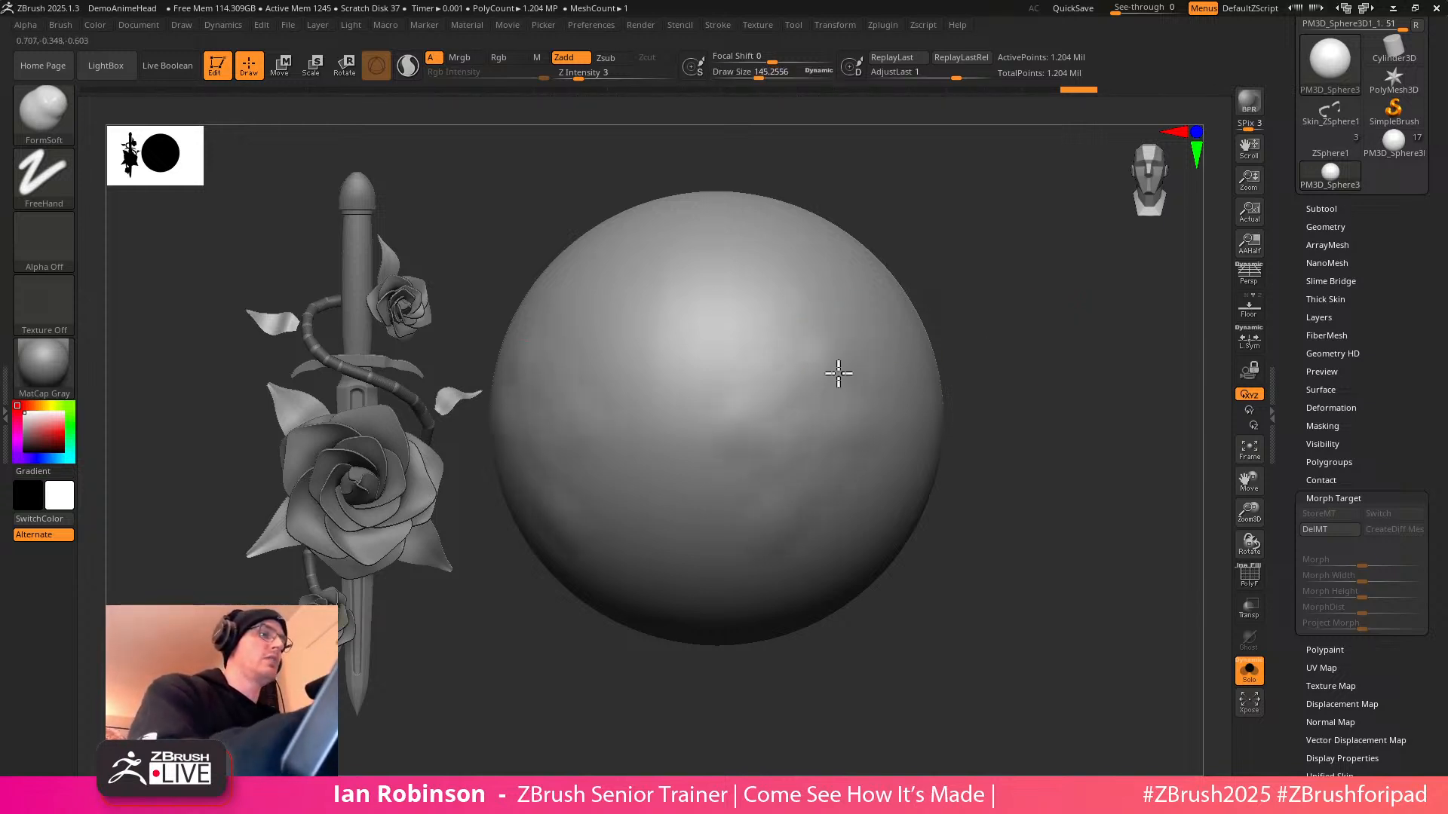
drag(879, 487, 860, 437)
mouse_move(1075, 411)
alt+mouse_down()
mouse_move(1086, 472)
mouse_move(1061, 482)
alt+mouse_up()
mouse_move(822, 452)
mouse_down()
mouse_move(756, 457)
mouse_move(762, 434)
mouse_up()
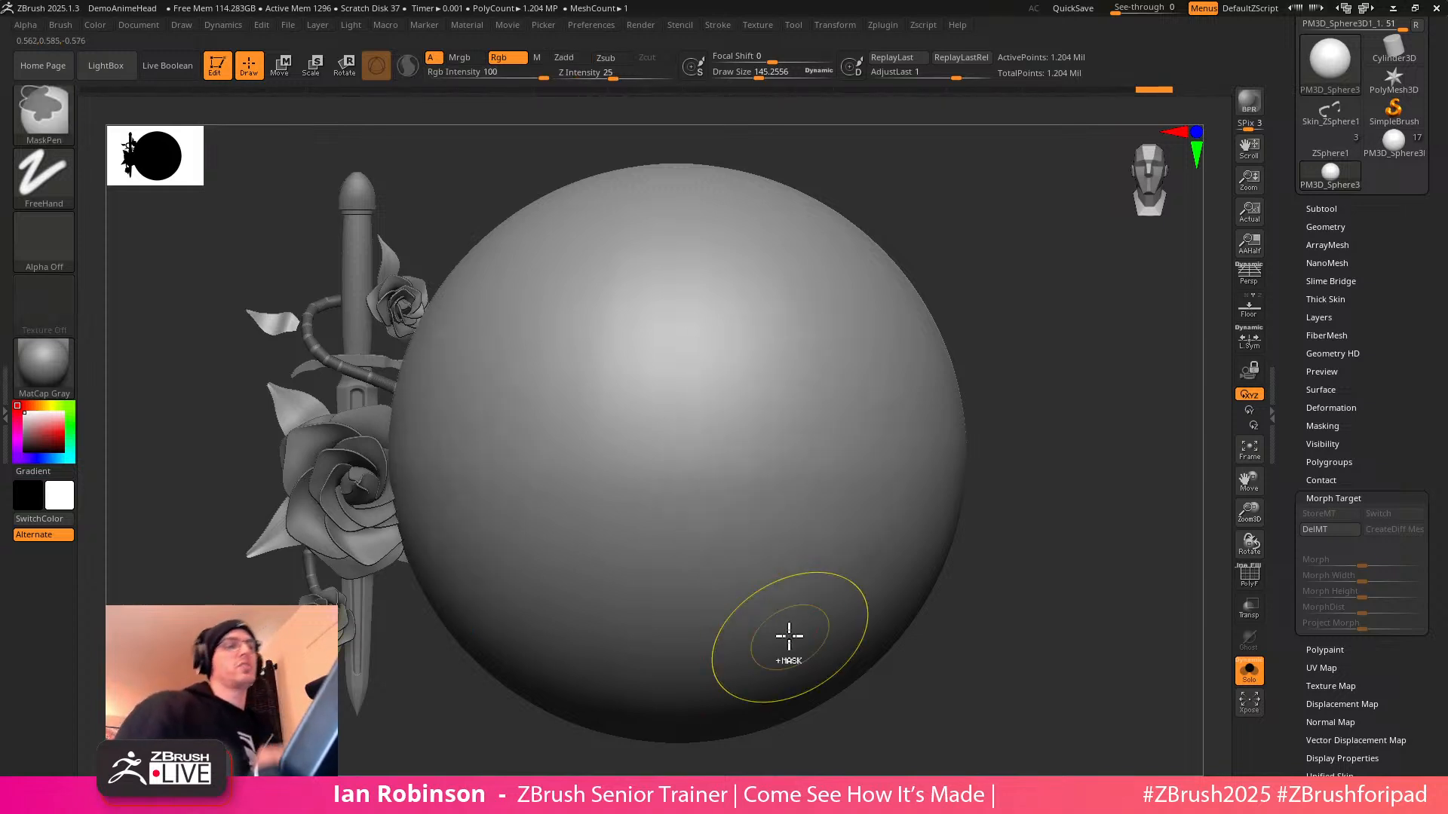
key(ctrl+z)
key(ctrl+z)
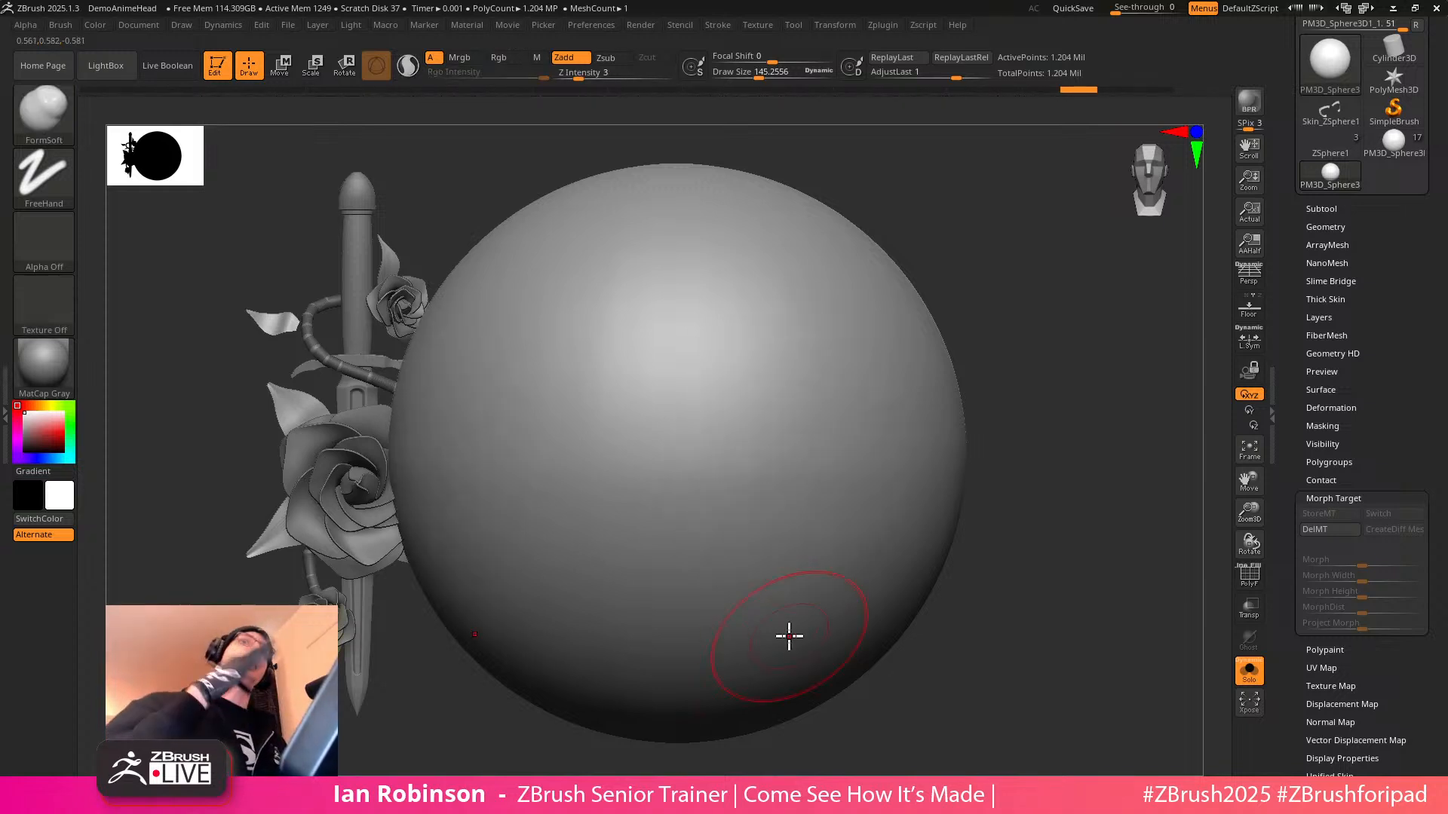
Configure FormSoft with the Spray stroke, Alpha 60, Zsub and a draw size of about 116
key(s)
drag(1025, 358, 1029, 360)
alt+drag(1033, 369, 1025, 314)
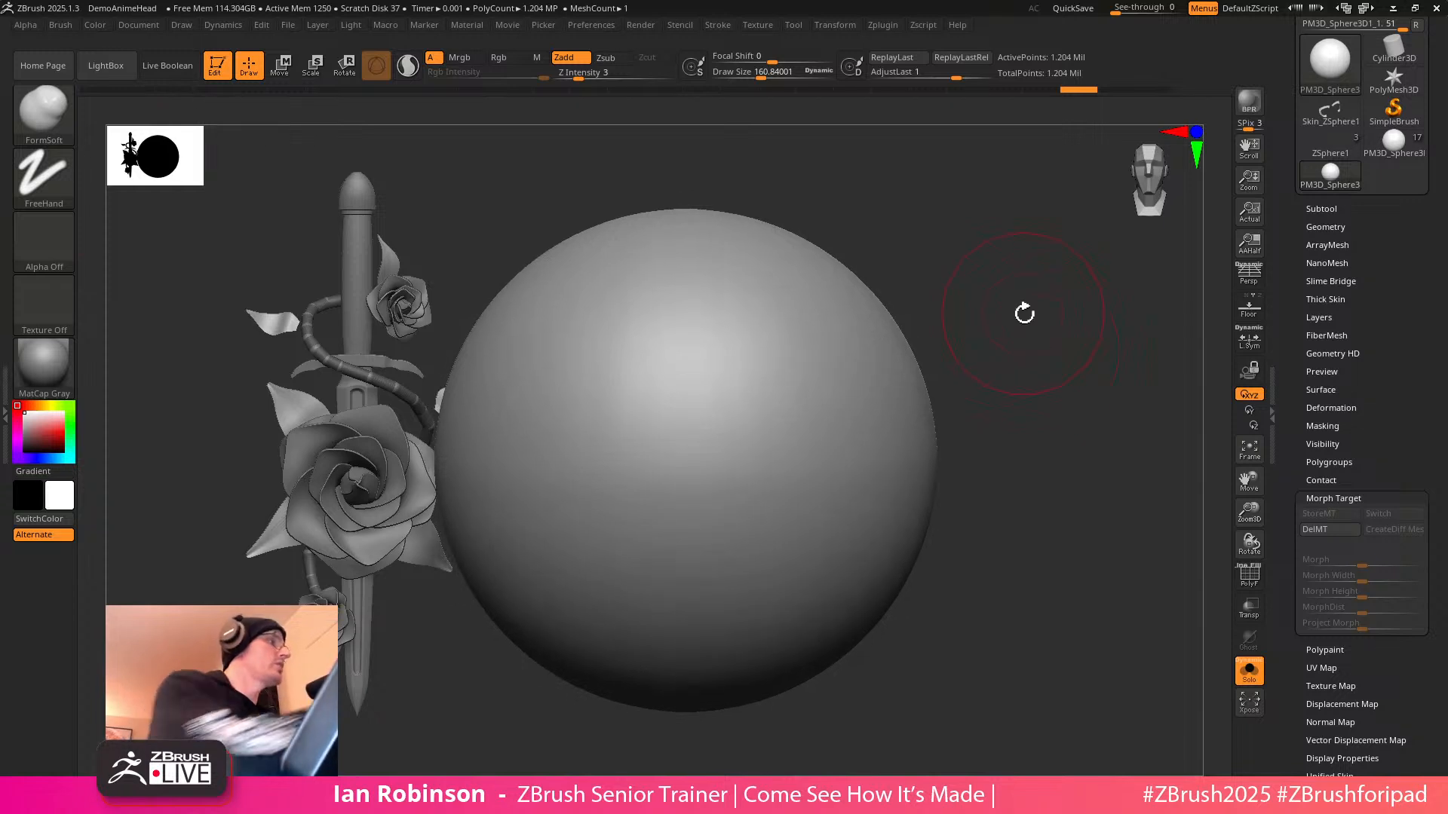
click(45, 177)
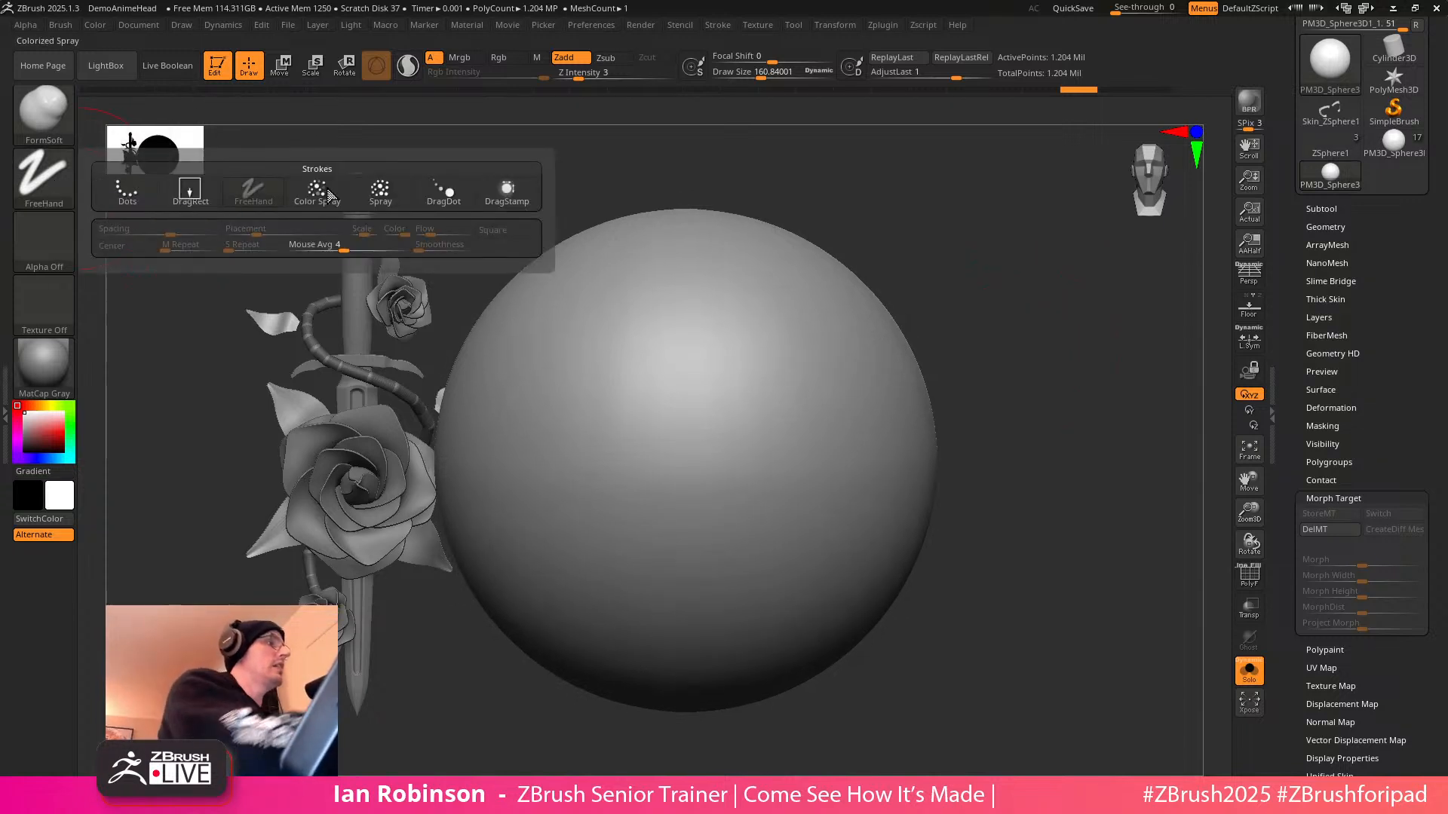
click(379, 192)
click(44, 241)
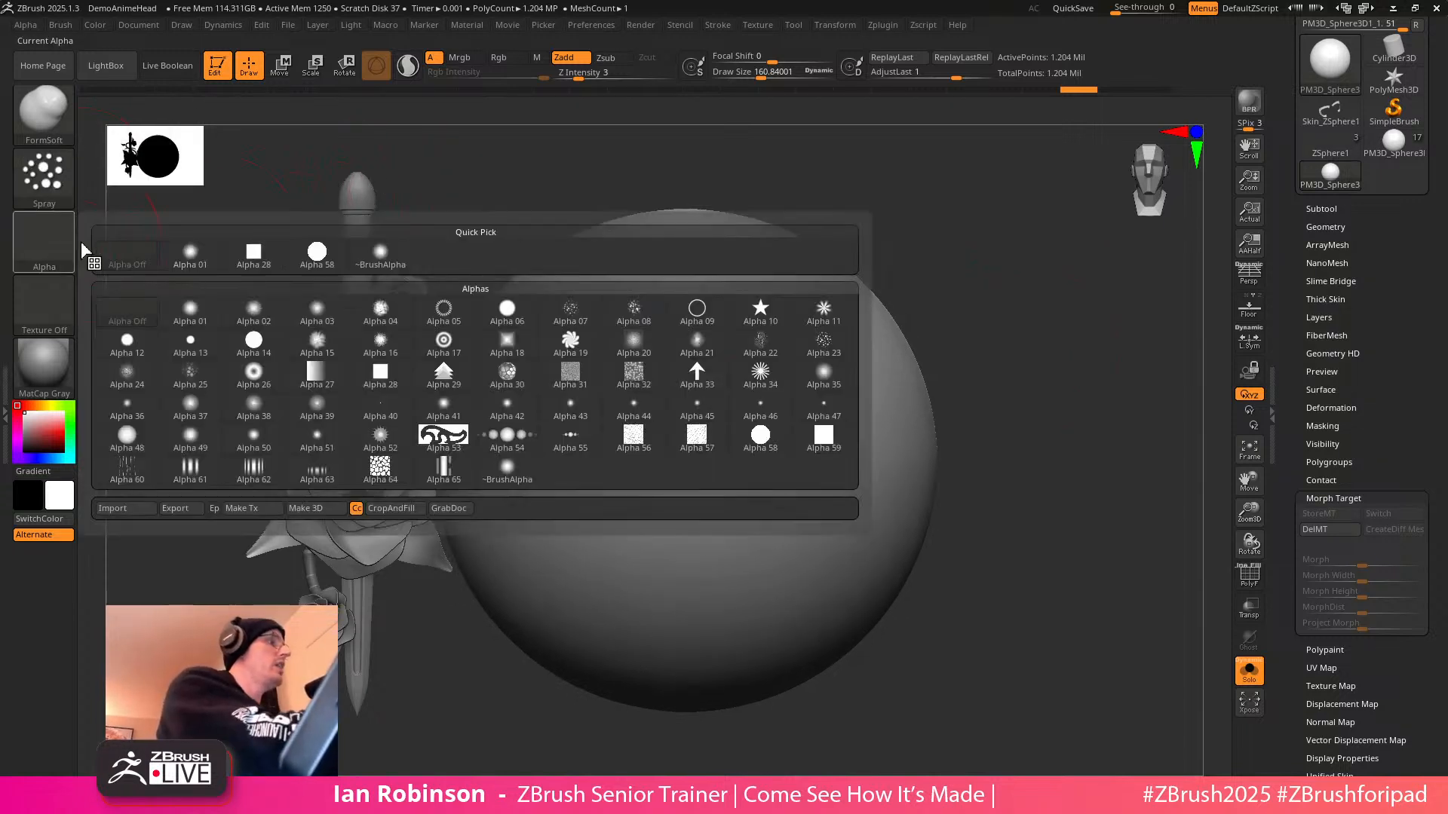
click(141, 477)
key(s)
drag(977, 277, 953, 277)
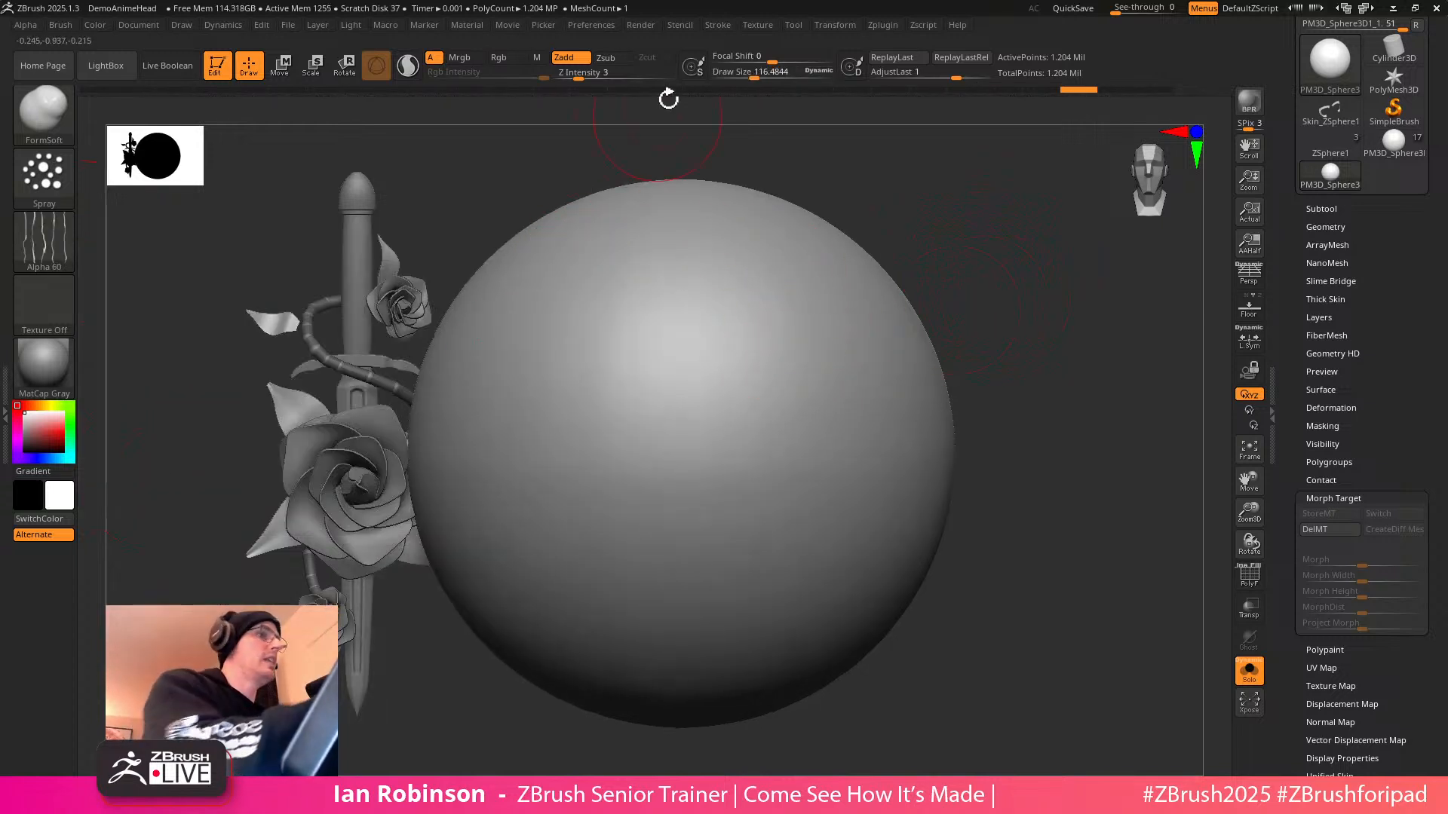
click(617, 63)
Carve crisscrossing wrinkle lines across the front of the sphere with sprayed Alpha 60 strokes
mouse_move(779, 375)
mouse_down()
mouse_move(824, 481)
mouse_move(780, 486)
mouse_up()
drag(682, 520, 837, 403)
drag(741, 360, 819, 507)
drag(669, 459, 815, 384)
drag(760, 439, 648, 549)
mouse_move(648, 549)
mouse_down()
mouse_move(754, 456)
mouse_move(860, 513)
mouse_up()
mouse_move(880, 490)
mouse_down()
mouse_move(772, 536)
mouse_move(701, 595)
mouse_up()
mouse_move(702, 480)
mouse_down()
mouse_move(769, 611)
mouse_move(736, 594)
mouse_up()
drag(659, 562, 723, 603)
mouse_move(701, 508)
mouse_down()
mouse_move(663, 495)
mouse_move(683, 422)
mouse_up()
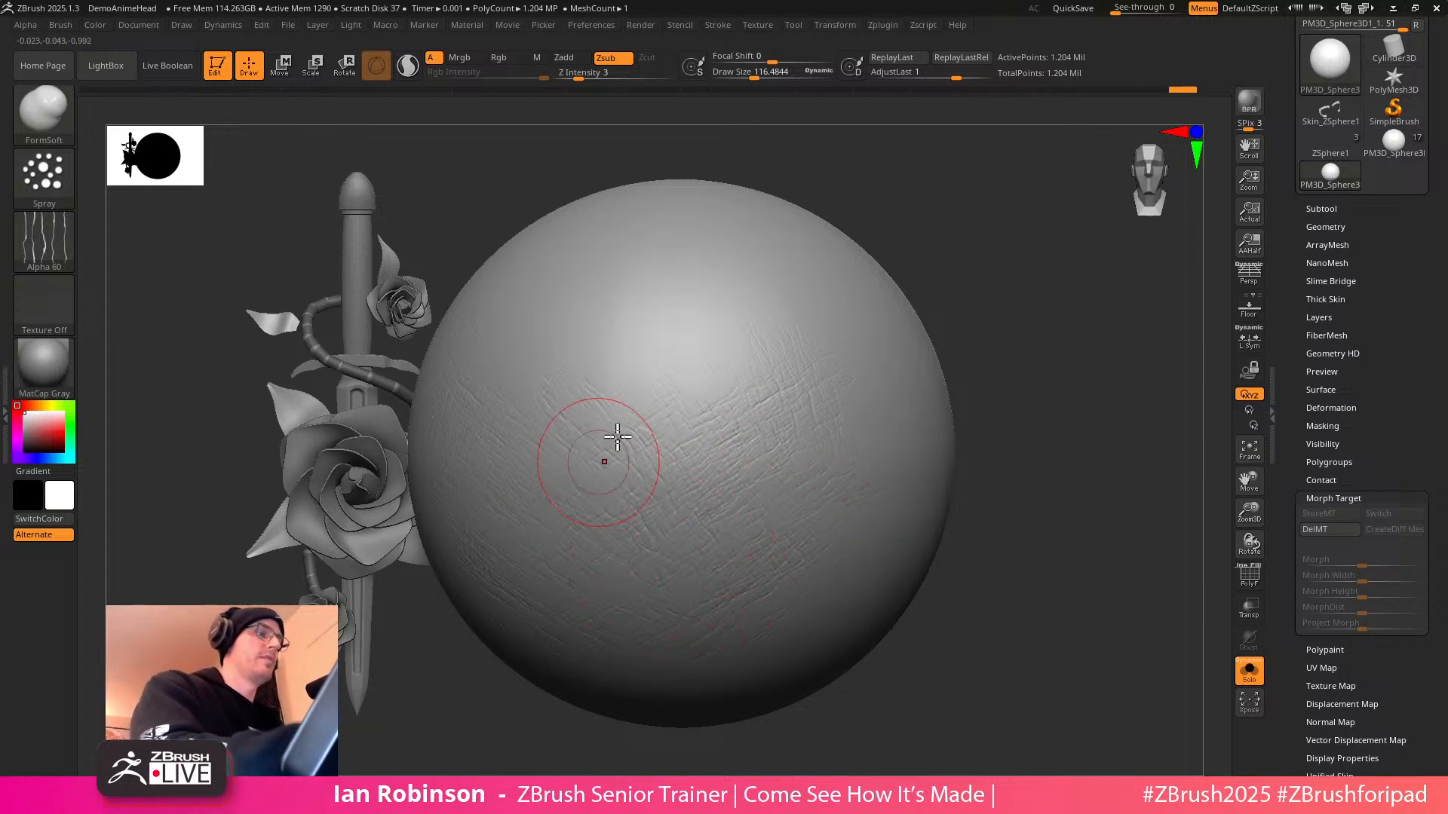
drag(588, 475, 763, 360)
Extend the sprayed wrinkles over the sphere's upper front and side, enlarging the brush to a draw size of about 166
mouse_move(1028, 362)
mouse_down()
mouse_move(935, 442)
mouse_move(817, 311)
mouse_up()
mouse_move(818, 310)
mouse_down()
mouse_move(736, 309)
mouse_move(858, 374)
mouse_up()
key(s)
mouse_move(1027, 389)
mouse_down()
mouse_move(1042, 389)
mouse_move(1044, 324)
mouse_up()
mouse_move(748, 569)
mouse_down()
mouse_move(902, 433)
mouse_move(932, 358)
mouse_up()
key(s)
mouse_move(1045, 483)
alt+mouse_down()
mouse_move(990, 442)
mouse_move(998, 469)
alt+mouse_up()
alt+drag(989, 390, 990, 465)
drag(685, 553, 928, 390)
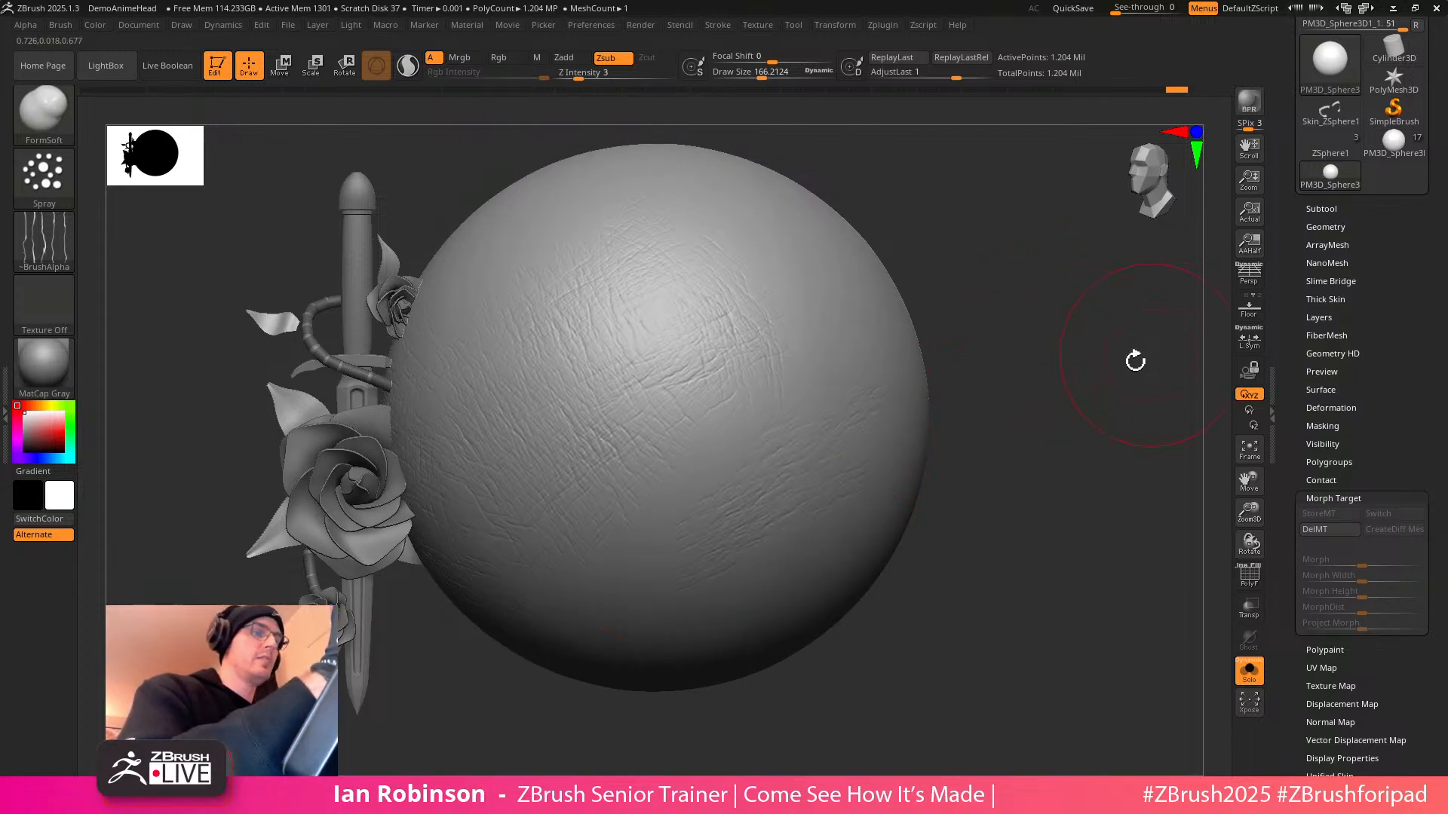
Fill in more wrinkles on the side of the sphere, reducing the draw size to about 135
key(s)
drag(729, 550, 734, 550)
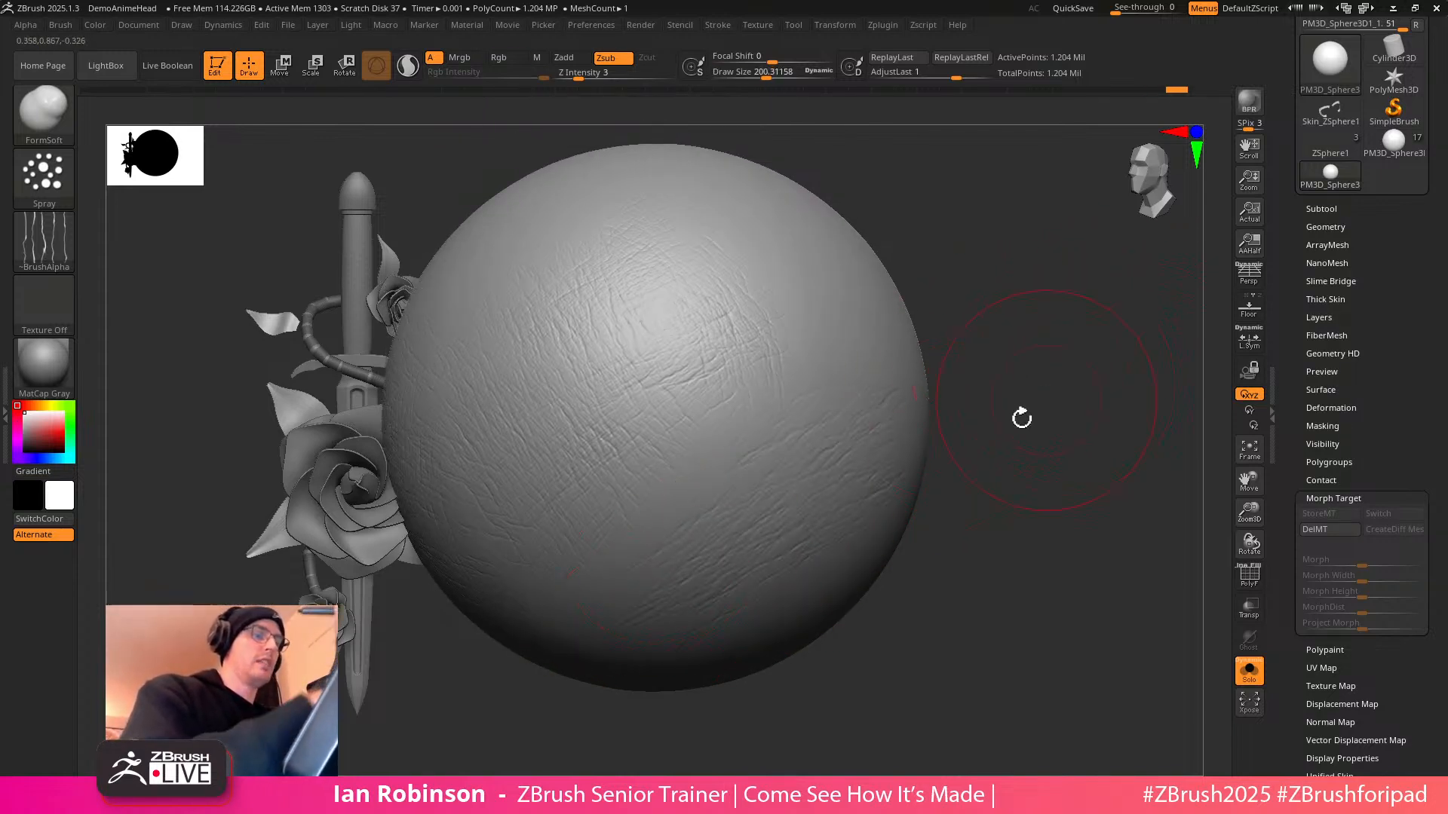
alt+drag(1077, 382, 989, 371)
key(s)
key(s)
mouse_move(768, 401)
mouse_down()
mouse_move(694, 415)
mouse_move(664, 489)
mouse_up()
drag(1086, 520, 927, 486)
mouse_move(866, 471)
mouse_down()
mouse_move(814, 523)
mouse_move(817, 490)
mouse_up()
drag(757, 400, 864, 390)
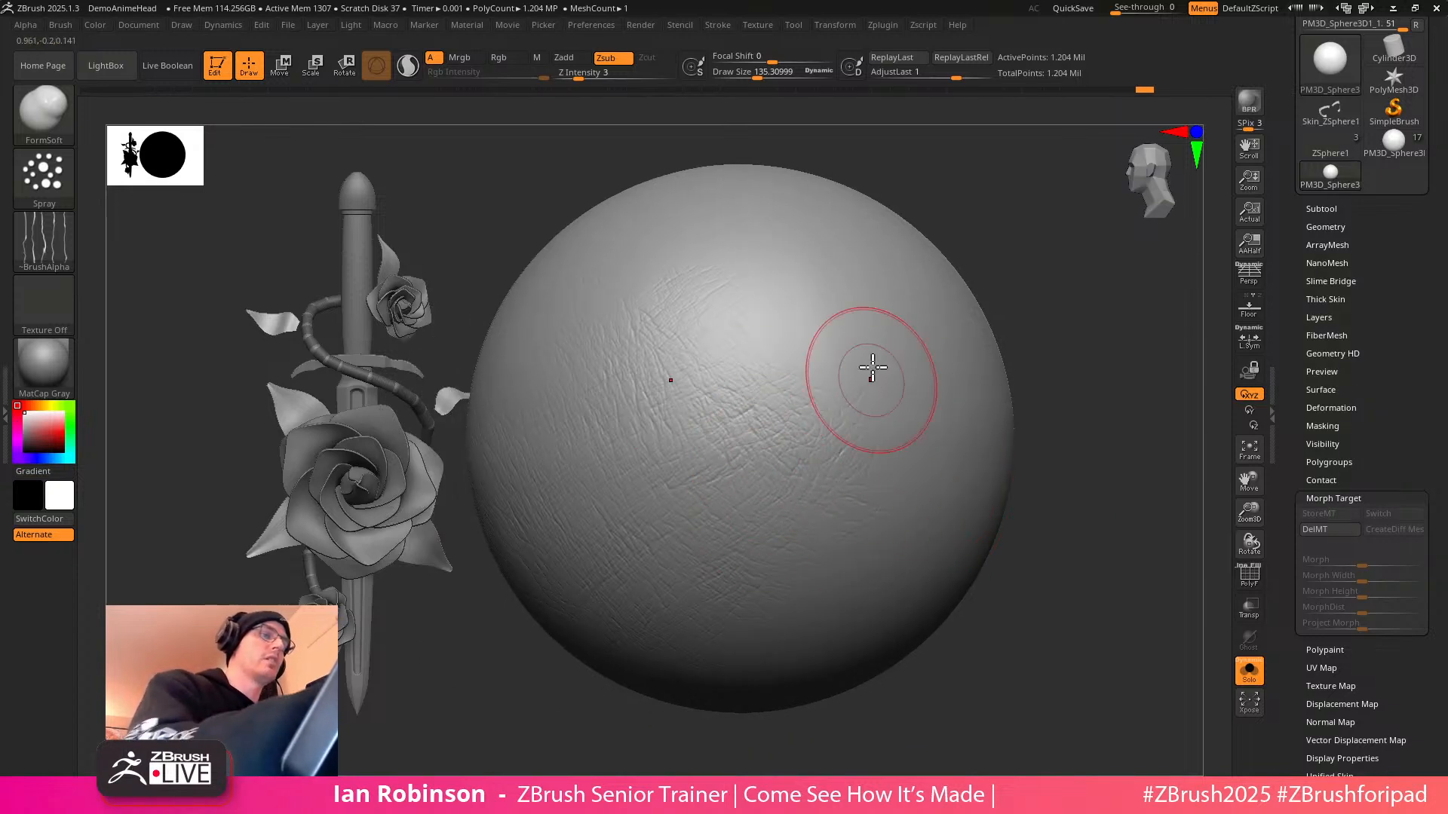
drag(1010, 258, 1015, 347)
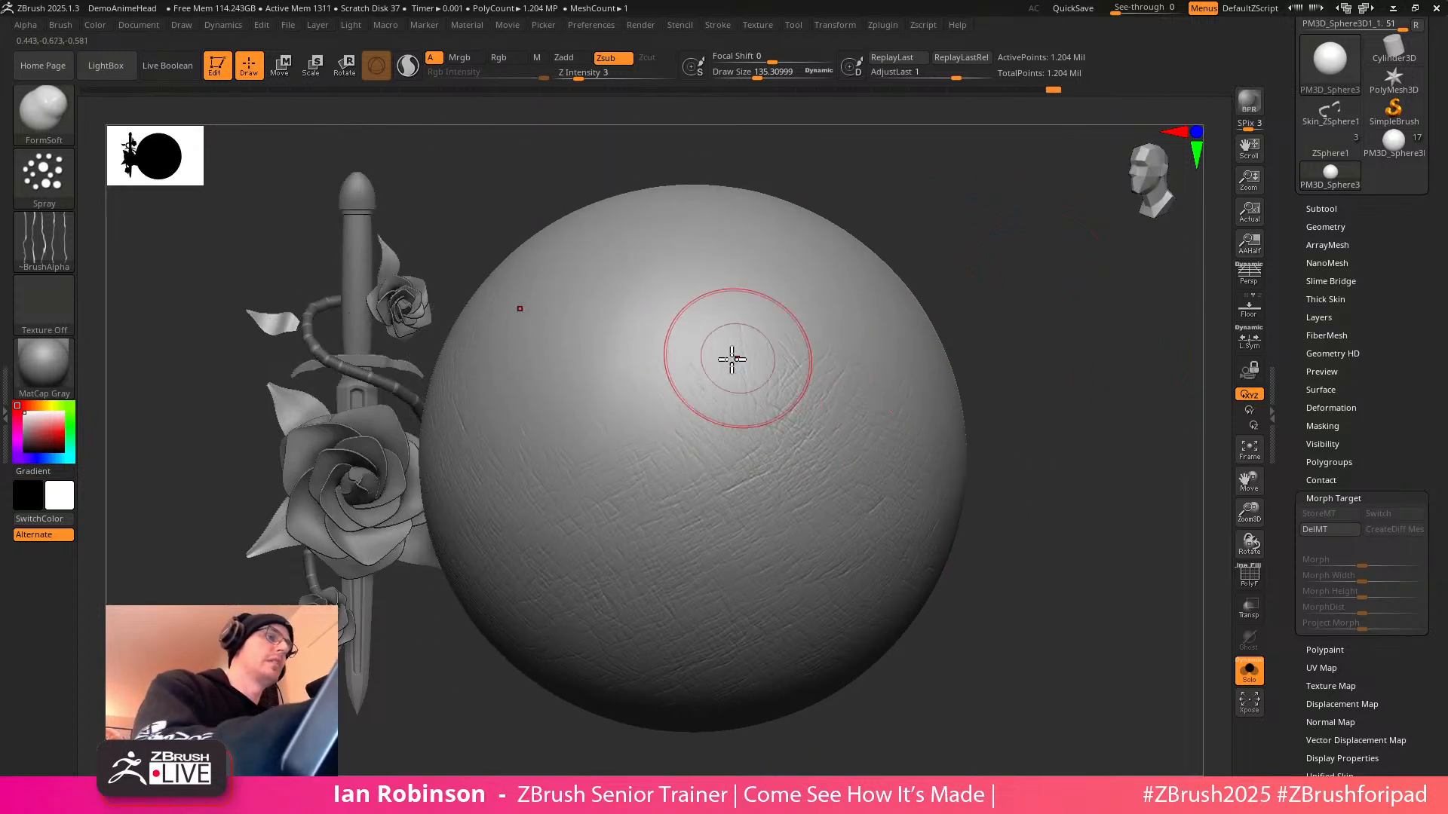
Assign SmoothPeaks as the smoothing brush with Rgb turned off and Z Intensity at 45
key(shift)
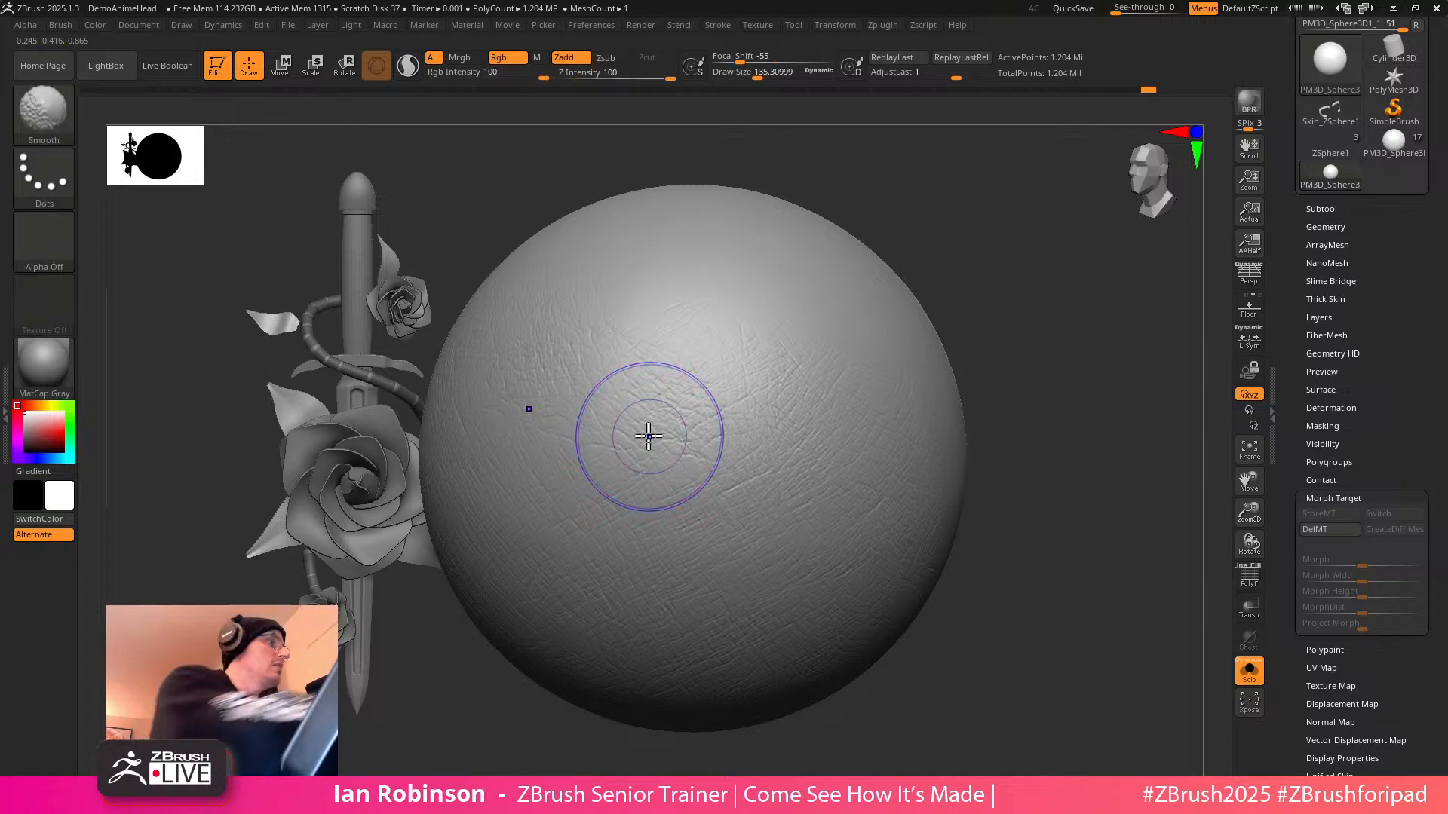
click(66, 119)
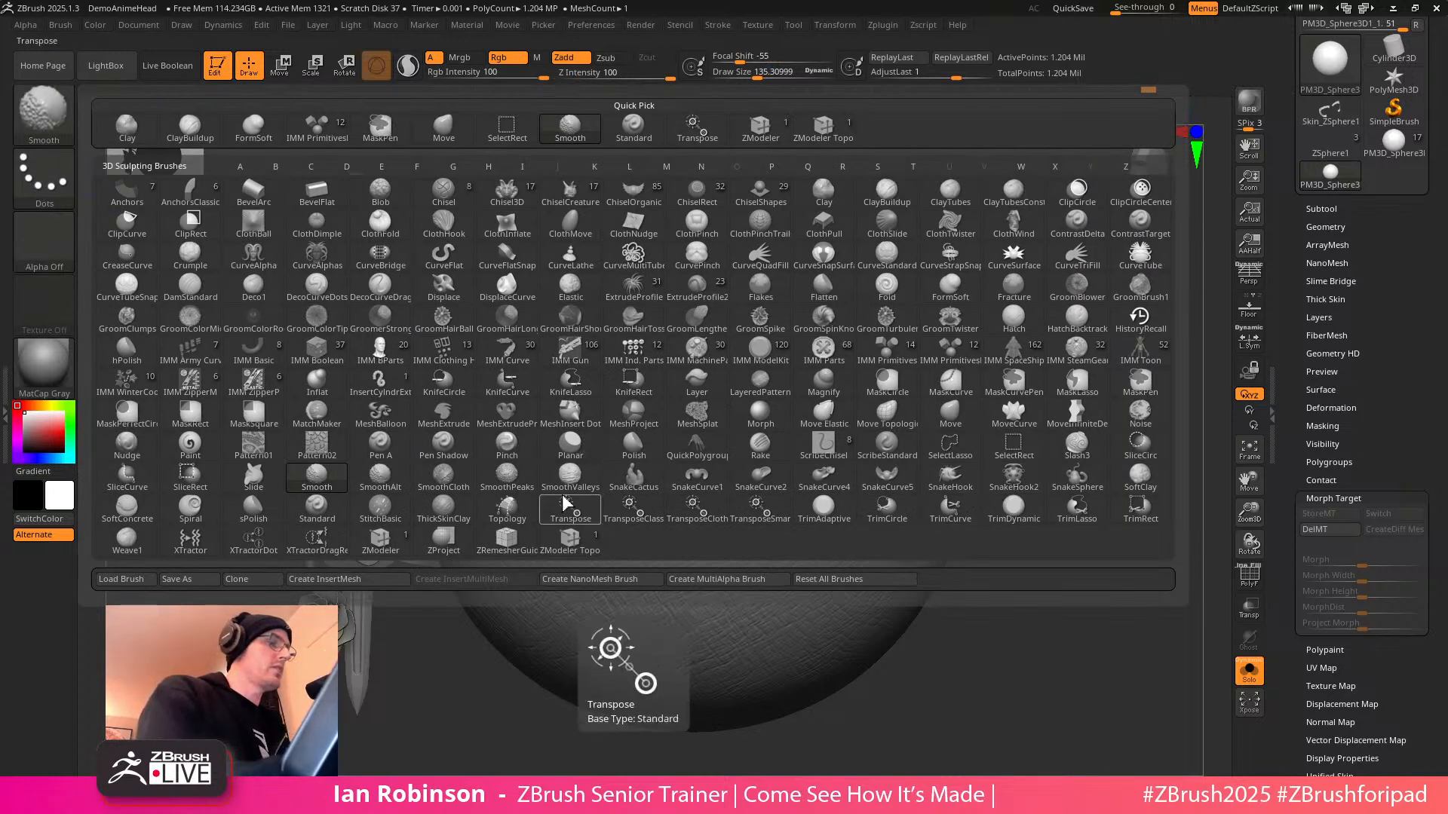
click(539, 488)
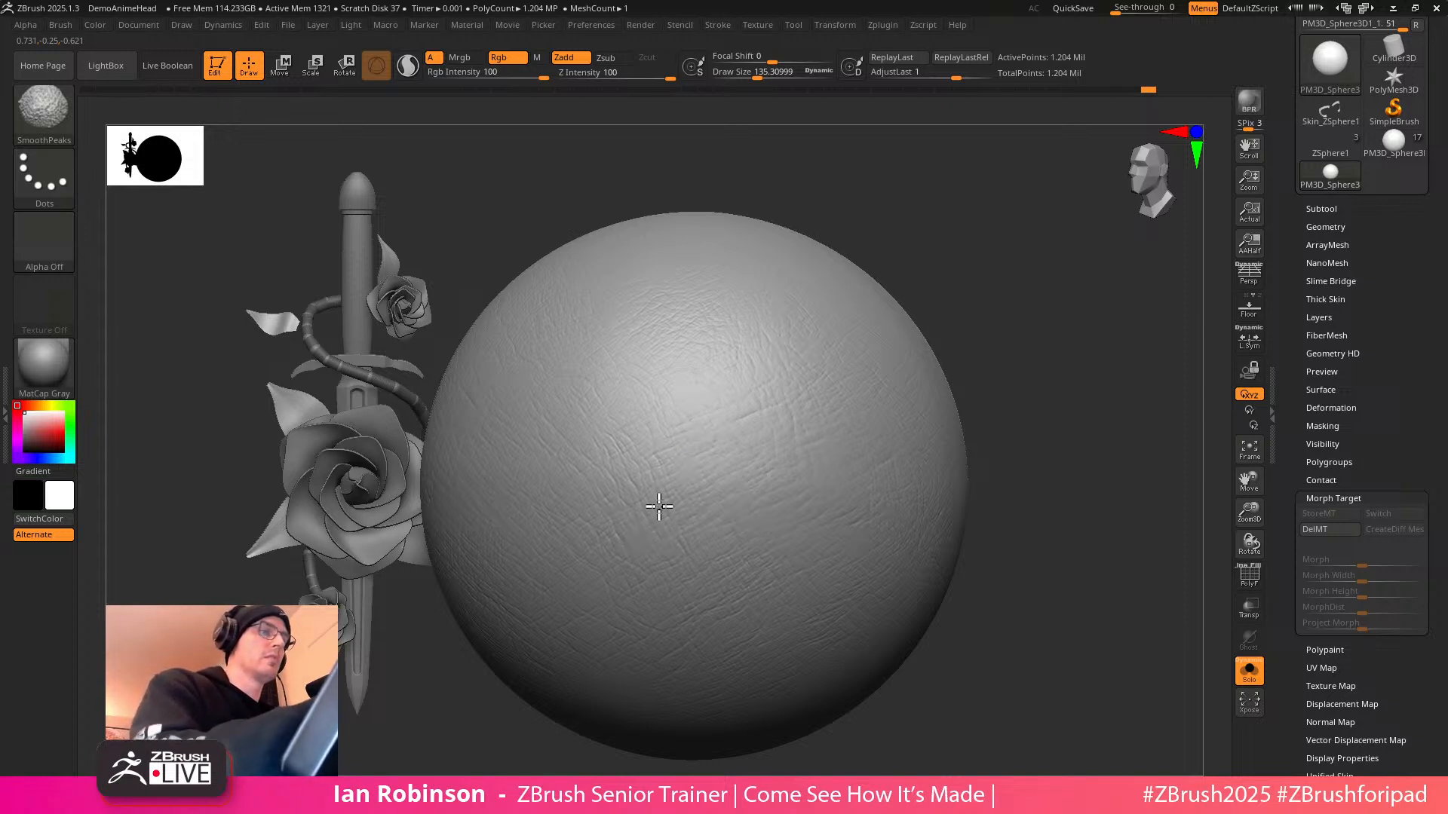
click(508, 59)
click(633, 76)
Soften the raised peaks of the wrinkles across the sphere's front and side with SmoothPeaks, enlarging the draw size to about 177
mouse_move(1098, 252)
alt+mouse_down()
mouse_move(1018, 258)
mouse_move(1094, 245)
alt+mouse_up()
shift+drag(756, 476, 707, 423)
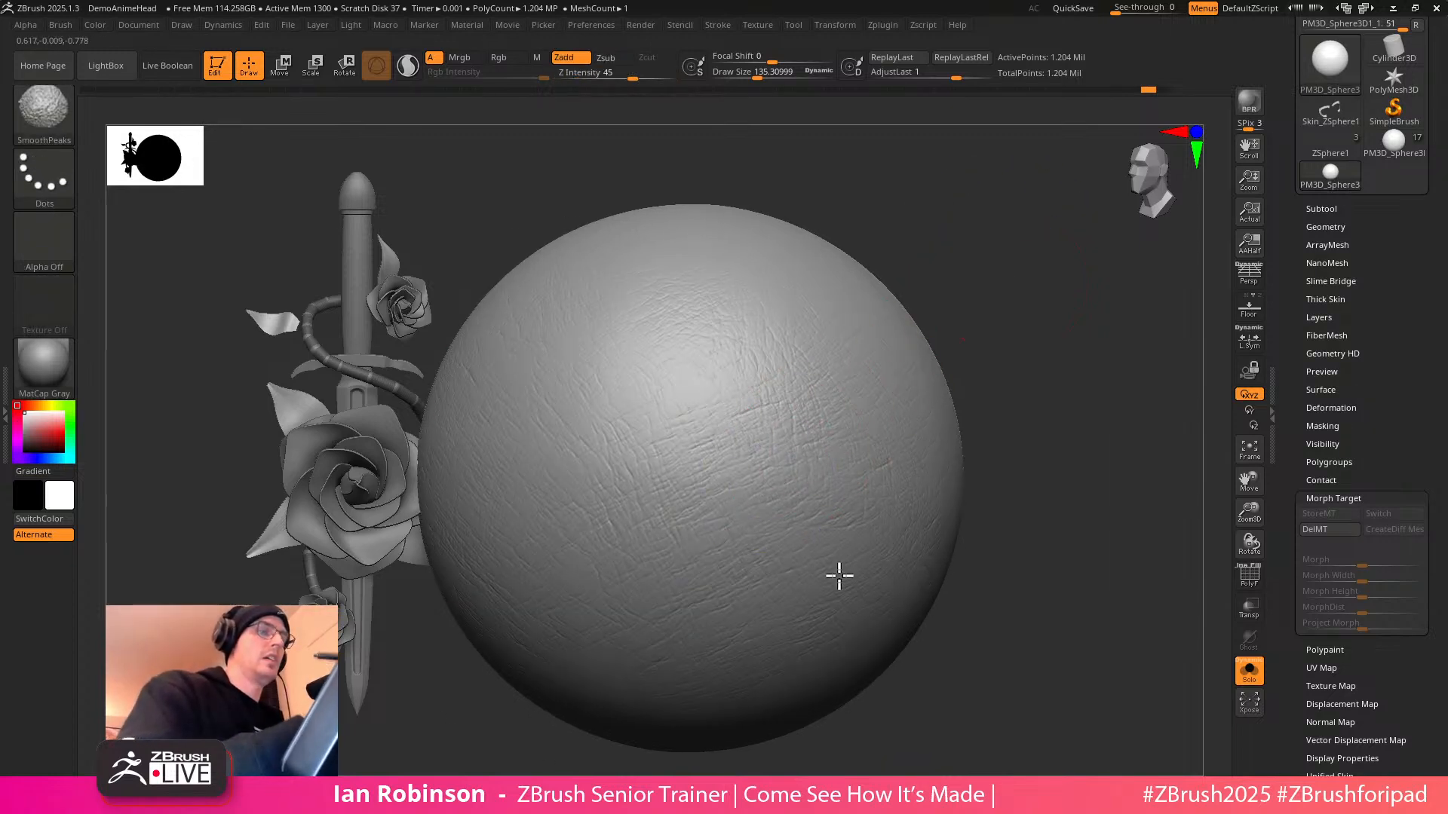
mouse_move(966, 419)
mouse_down()
mouse_move(1025, 417)
mouse_move(1024, 379)
mouse_up()
shift+drag(724, 552, 711, 565)
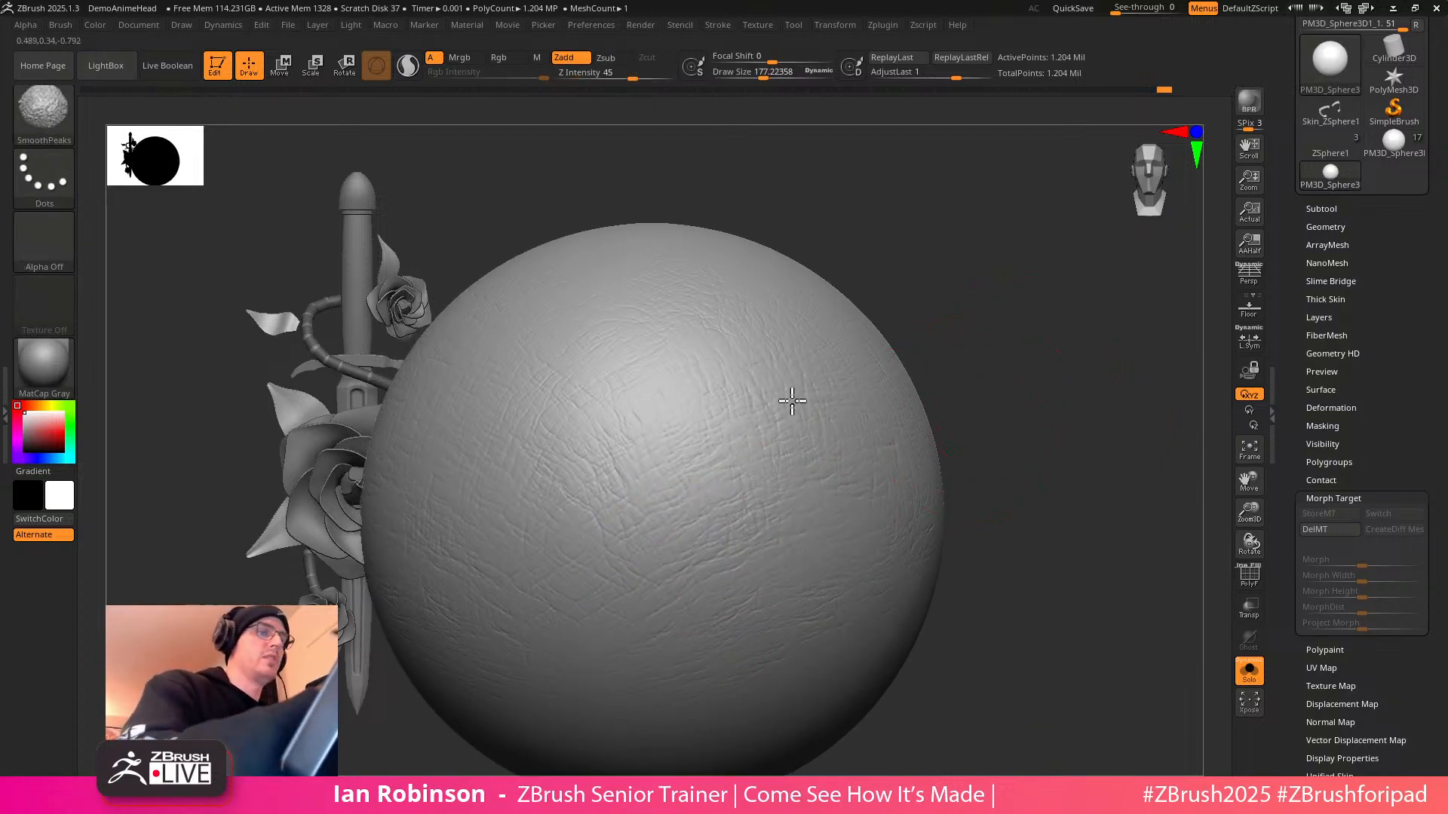
shift+drag(837, 363, 843, 370)
drag(963, 445, 1018, 456)
shift+drag(942, 487, 909, 357)
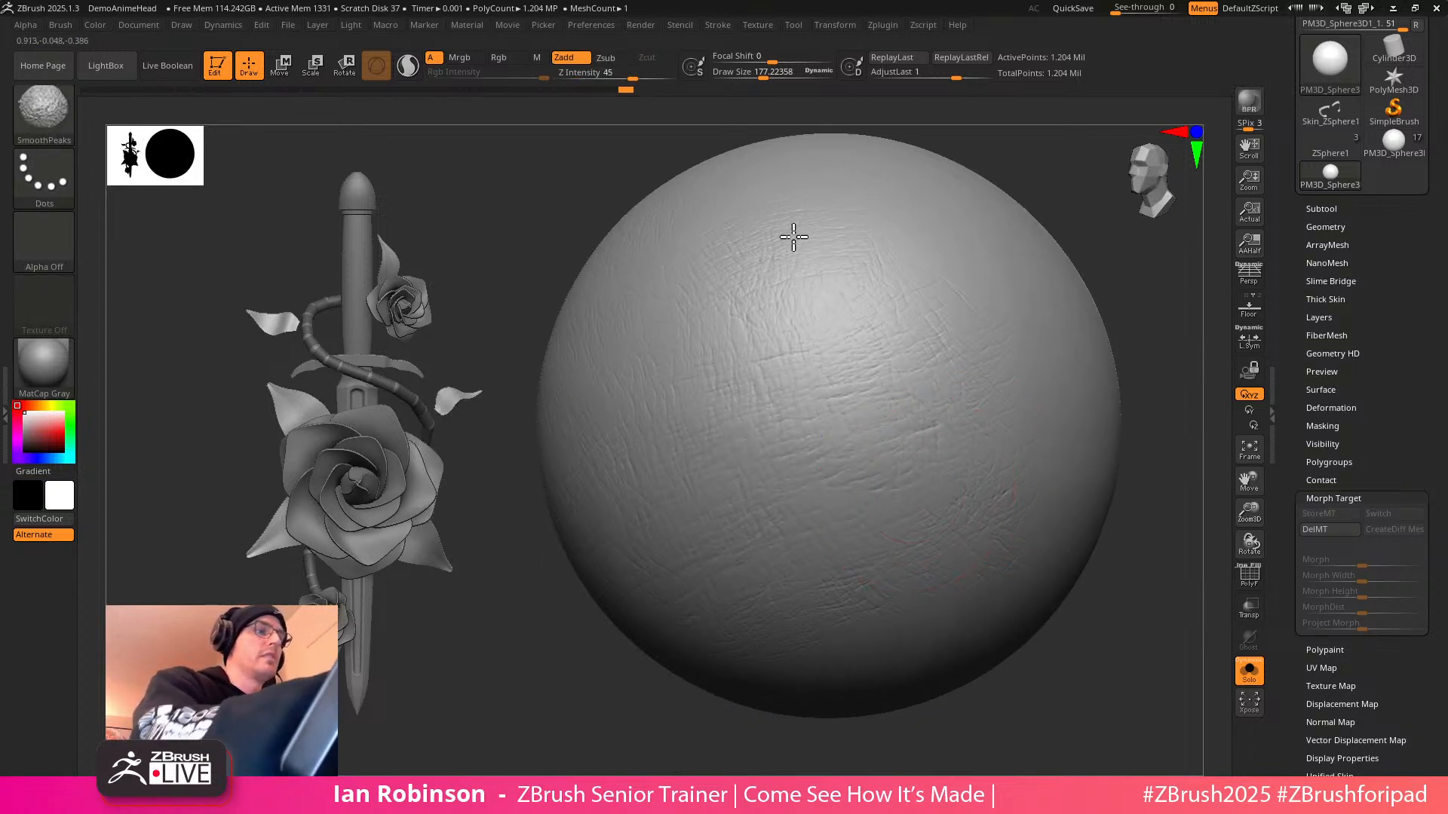
shift+drag(908, 595, 868, 594)
right_drag(995, 543, 970, 520)
shift+drag(778, 518, 640, 483)
mouse_move(1007, 562)
mouse_down()
mouse_move(992, 539)
mouse_move(1015, 488)
mouse_move(1019, 546)
mouse_up()
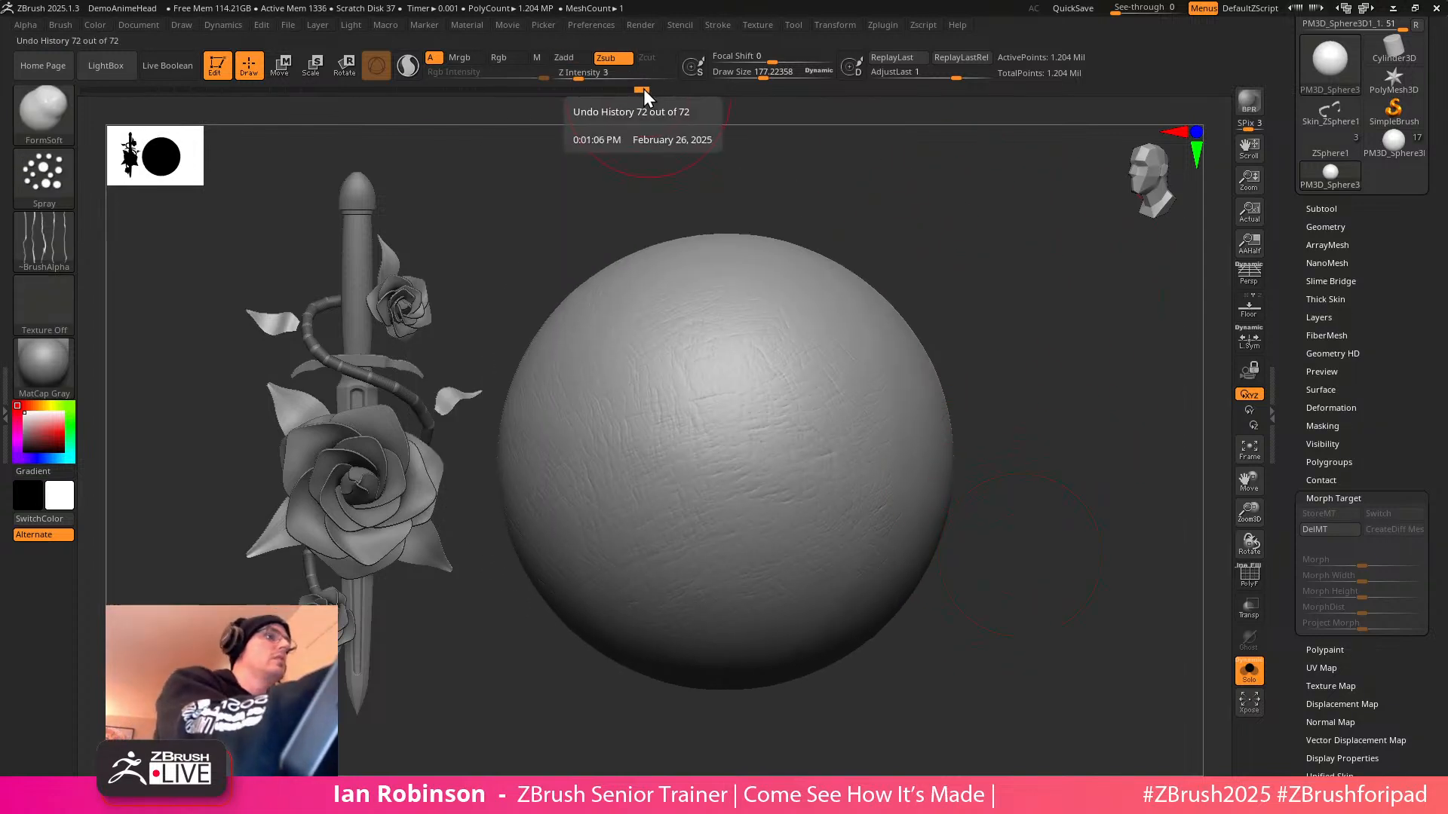
Step back through the sphere's undo history to compare the wrinkle detail before and after smoothing
drag(641, 89, 595, 90)
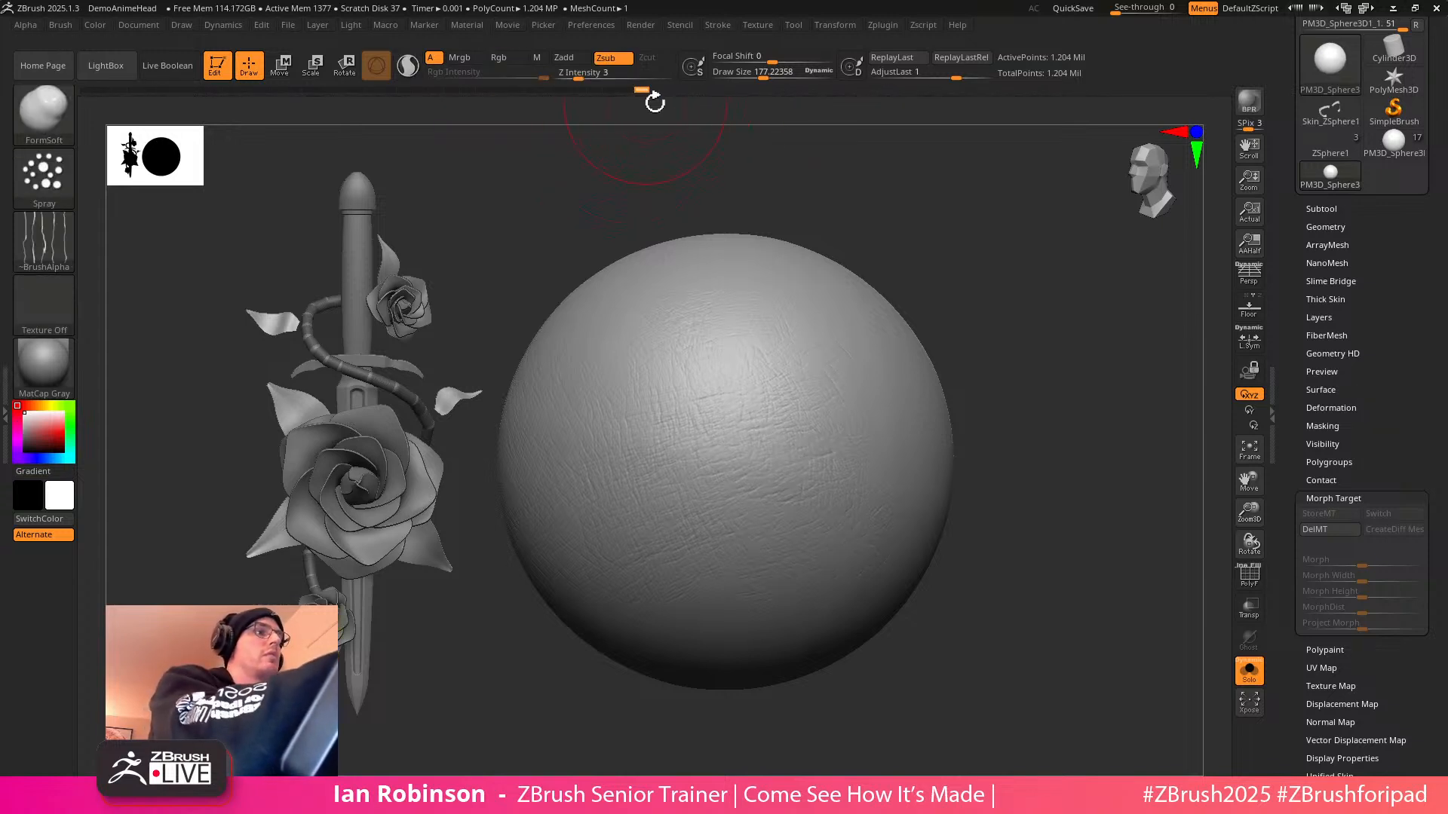
drag(644, 90, 592, 95)
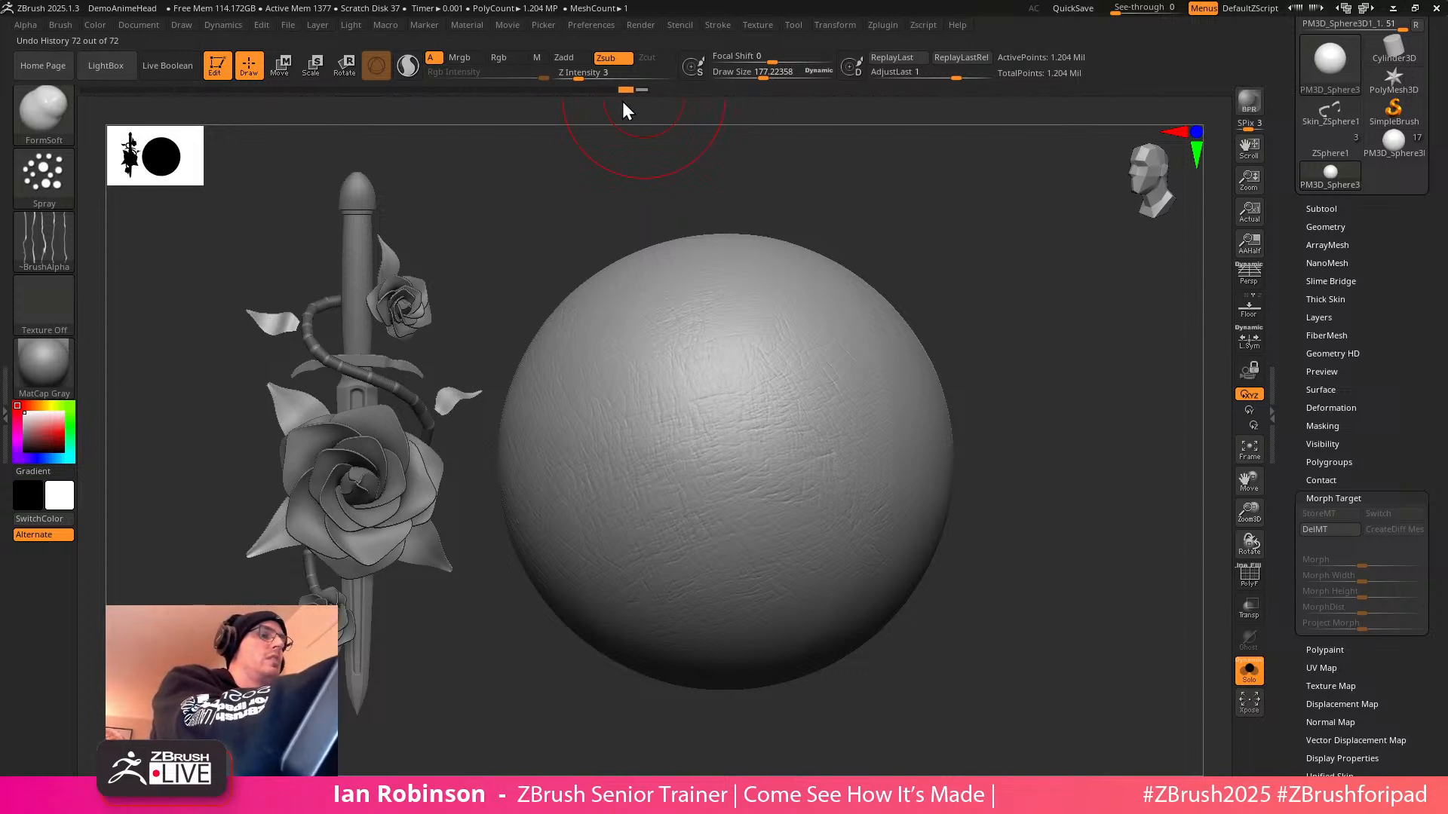
drag(646, 97, 618, 92)
click(884, 24)
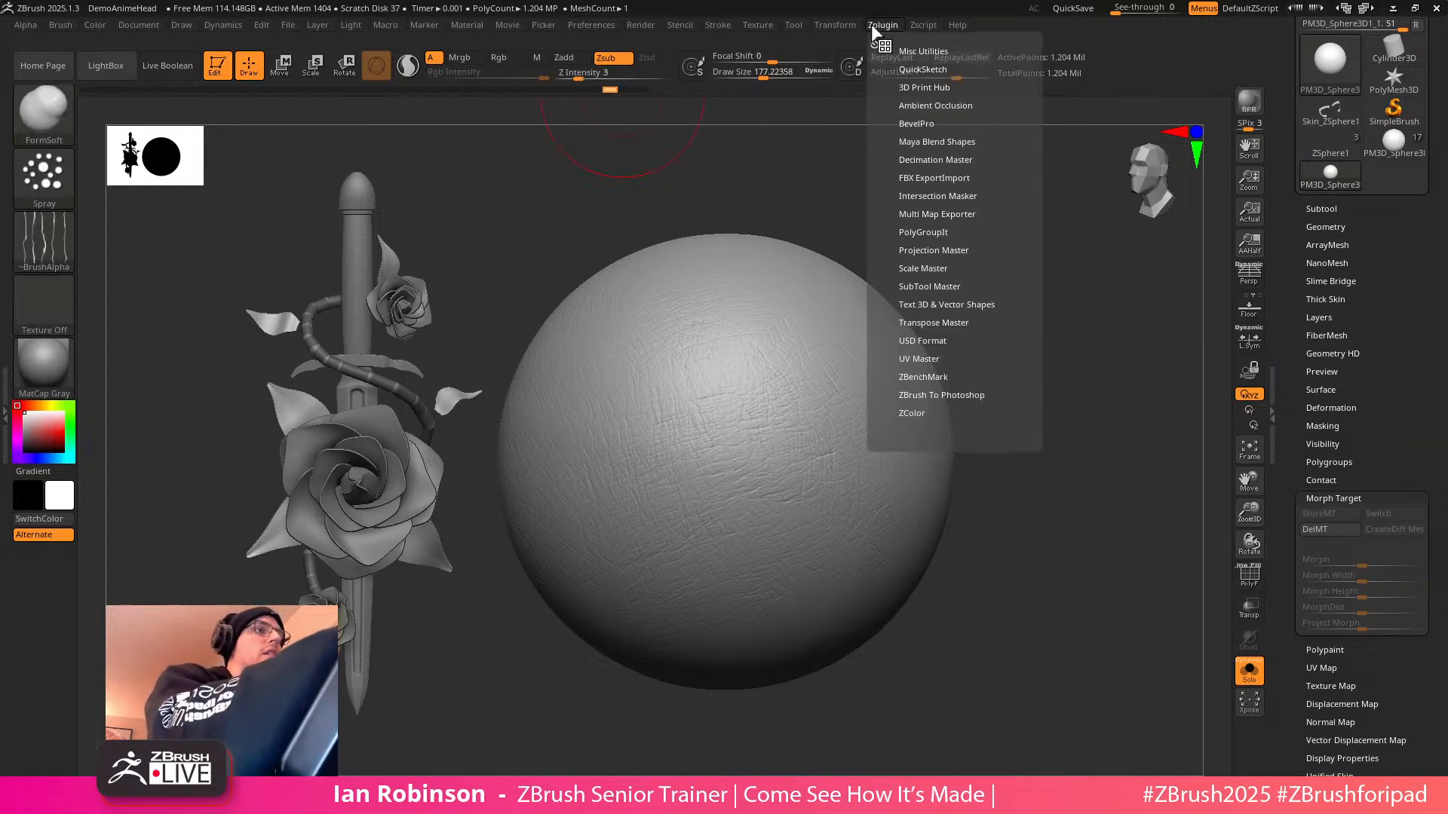
click(718, 25)
mouse_move(817, 227)
mouse_down()
mouse_move(842, 224)
mouse_move(1018, 323)
mouse_move(1008, 335)
mouse_up()
mouse_move(964, 293)
mouse_down()
mouse_move(970, 277)
mouse_move(953, 320)
mouse_up()
mouse_move(759, 440)
shift+mouse_down()
mouse_move(711, 435)
mouse_move(686, 389)
shift+mouse_up()
mouse_move(1015, 445)
mouse_down()
mouse_move(1073, 498)
mouse_move(1069, 445)
mouse_up()
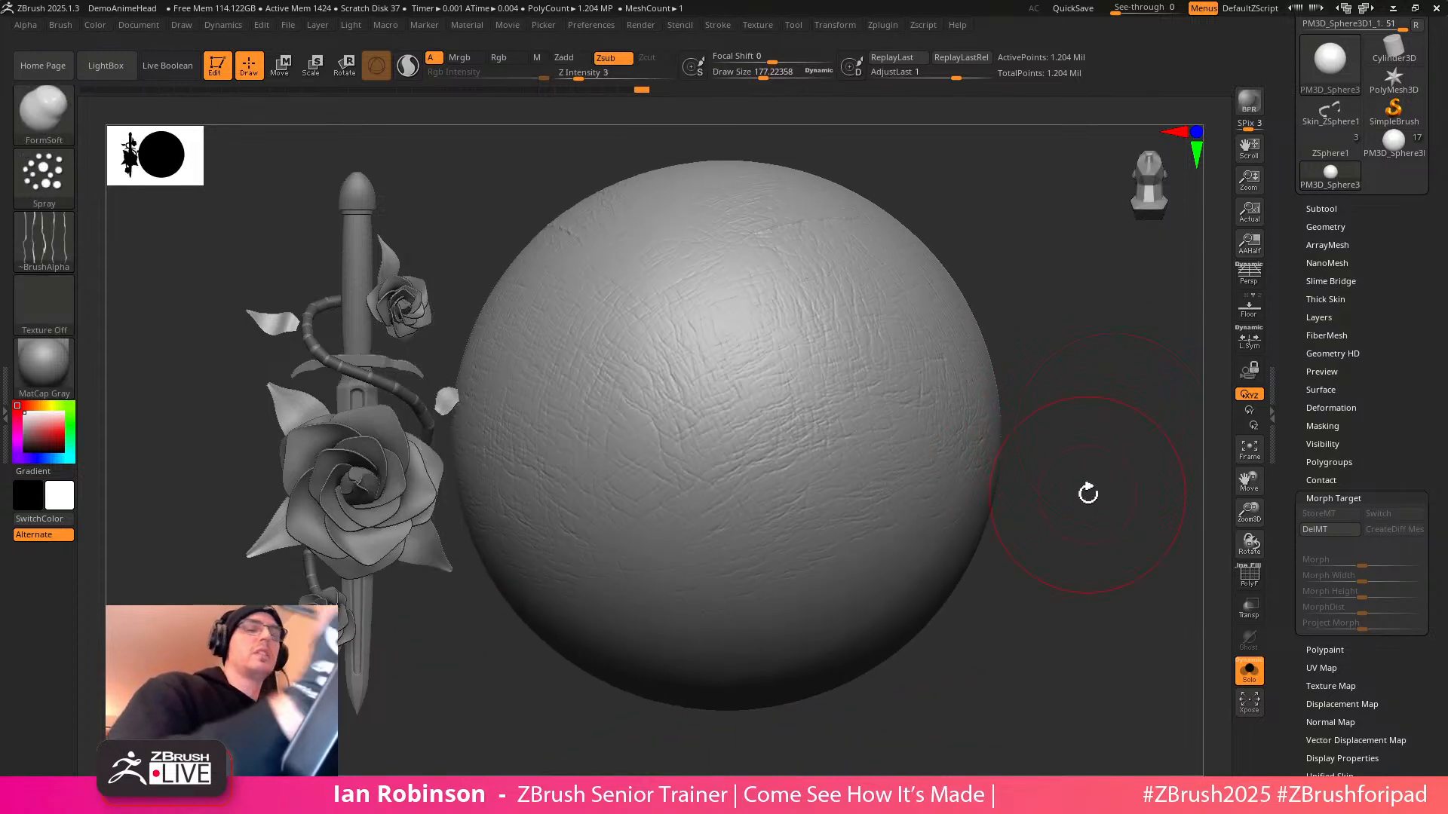
Drop the sphere to its lowest subdivision level and create a displacement map from its wrinkle detail
scroll(1370, 463, down, 1)
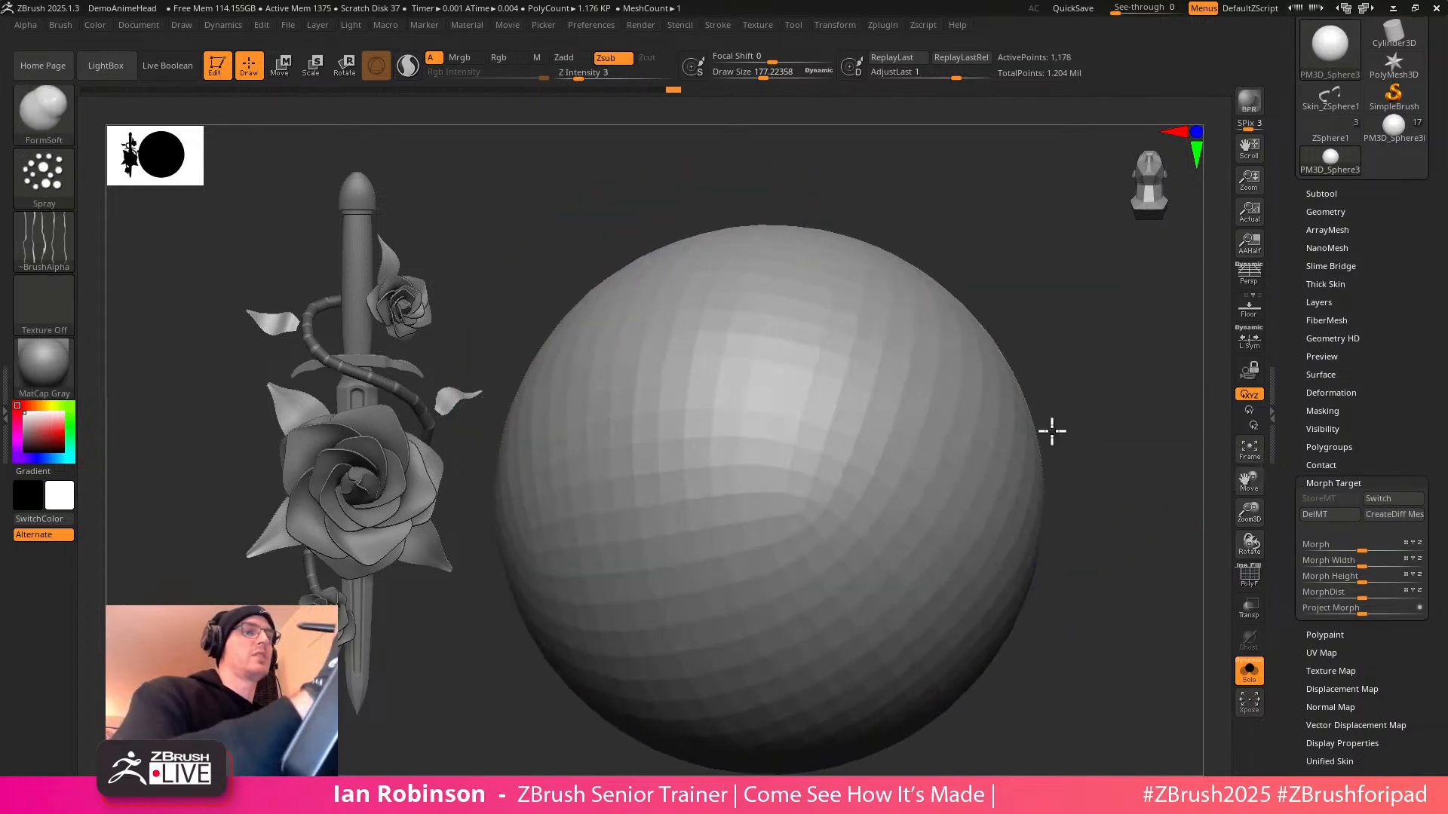
mouse_move(1050, 430)
mouse_down()
mouse_move(1111, 472)
mouse_move(1104, 540)
mouse_move(1099, 450)
mouse_up()
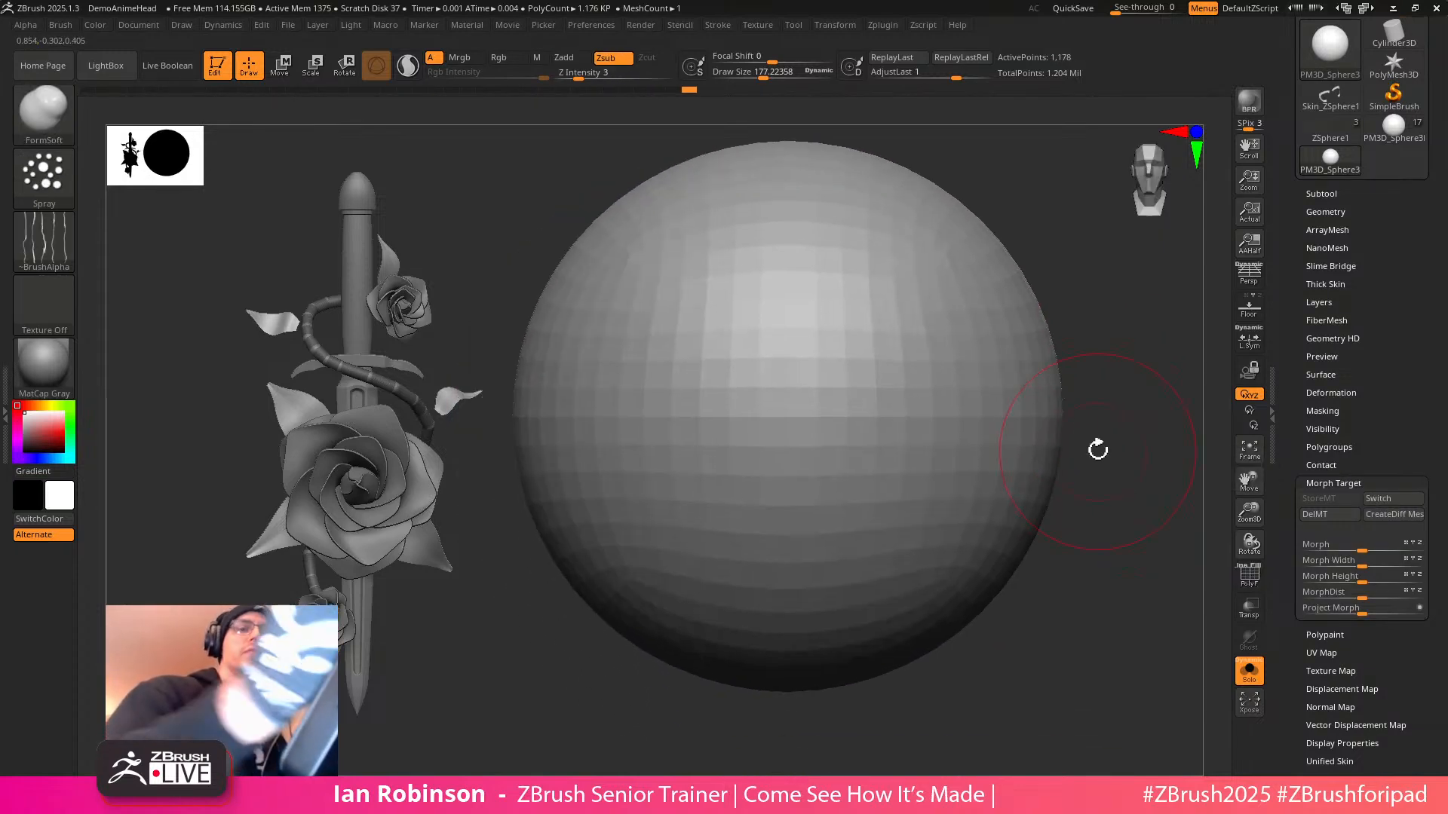
click(1352, 482)
click(1342, 553)
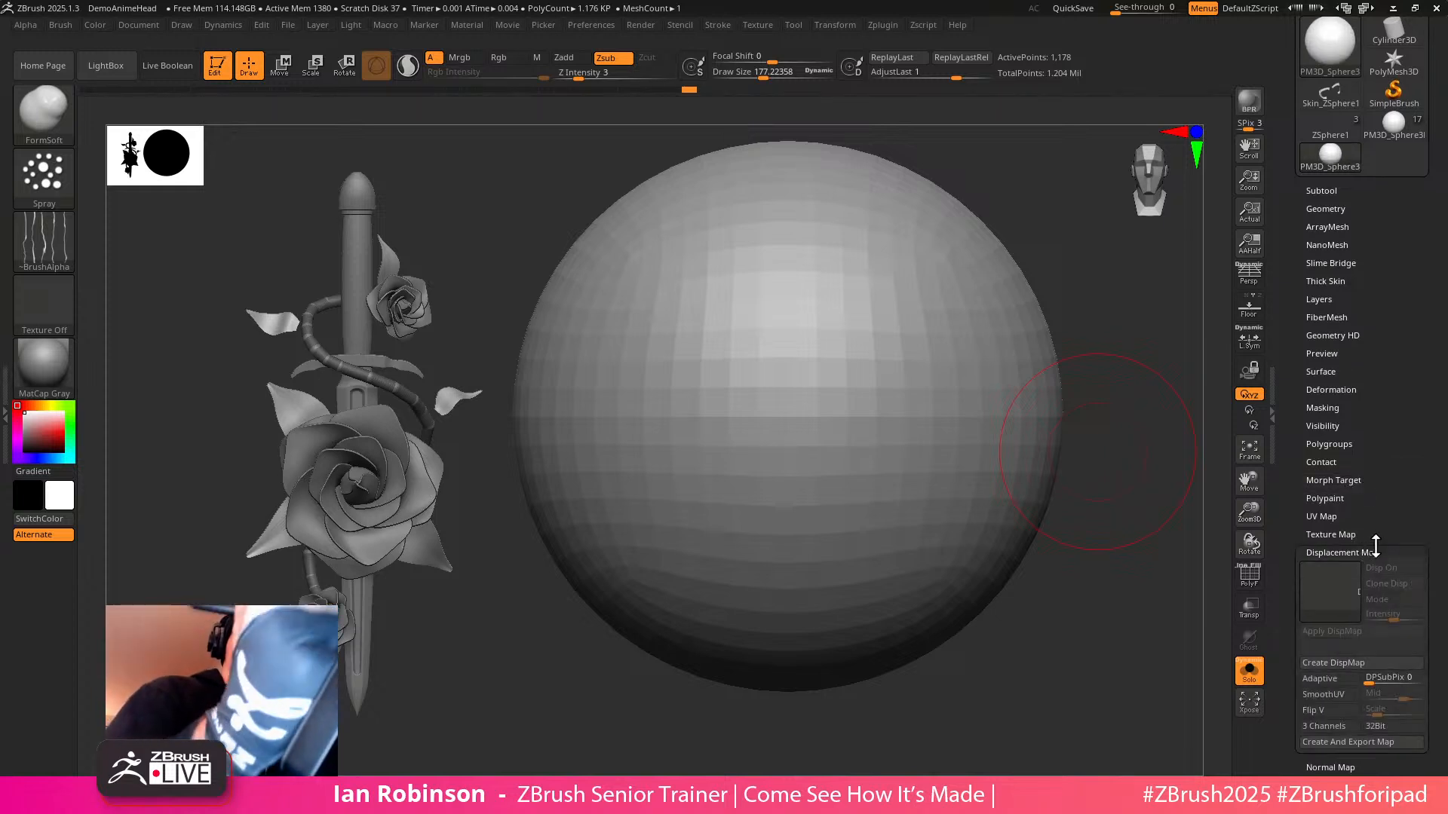
scroll(1397, 477, down, 3)
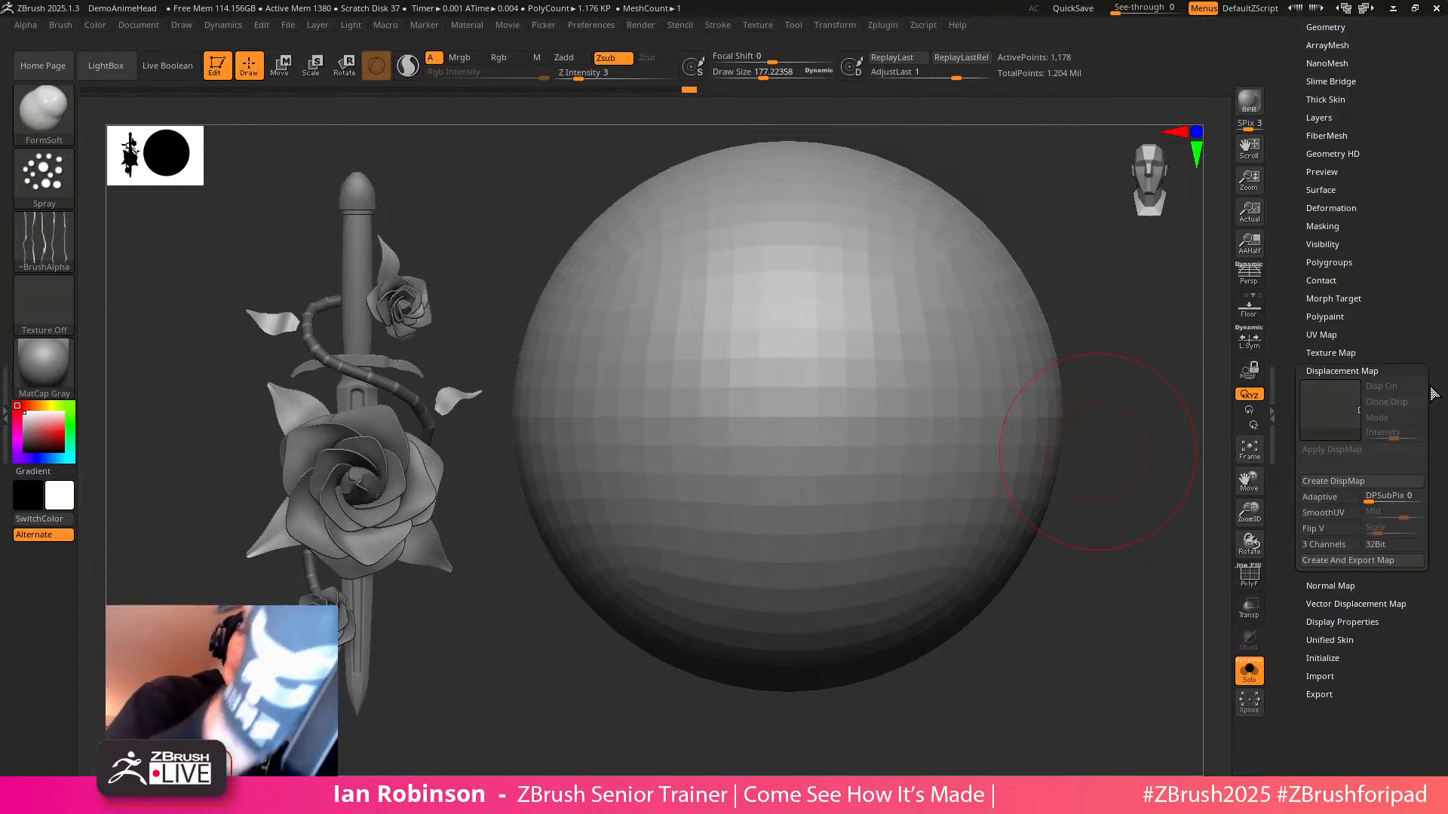
click(1346, 479)
drag(1084, 586, 1124, 622)
drag(1331, 315, 1331, 320)
drag(1157, 424, 1100, 518)
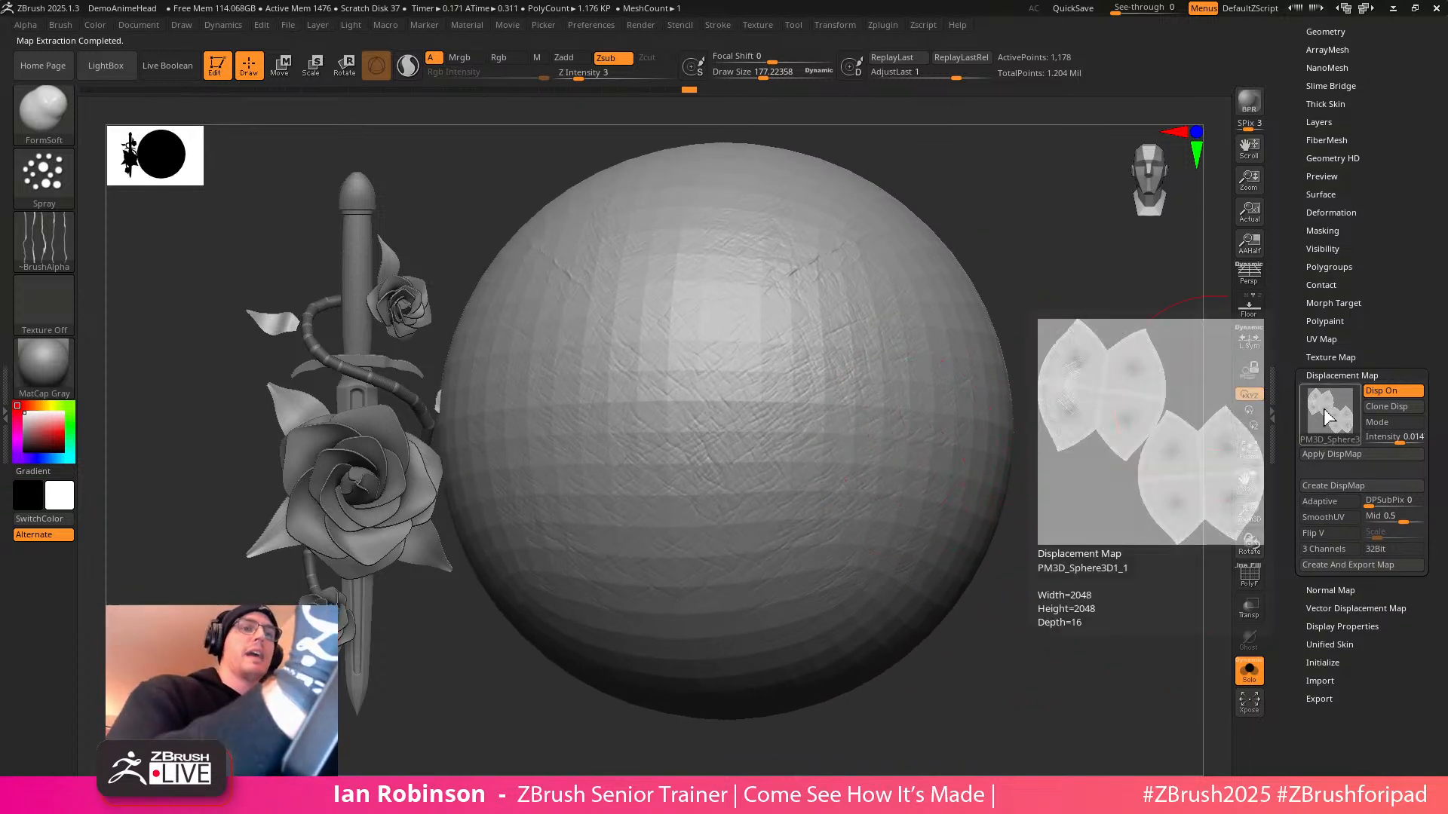
Delete the sphere's higher subdivision levels, keeping only the low-resolution base mesh
drag(1367, 33, 1367, 223)
click(1367, 223)
click(1391, 269)
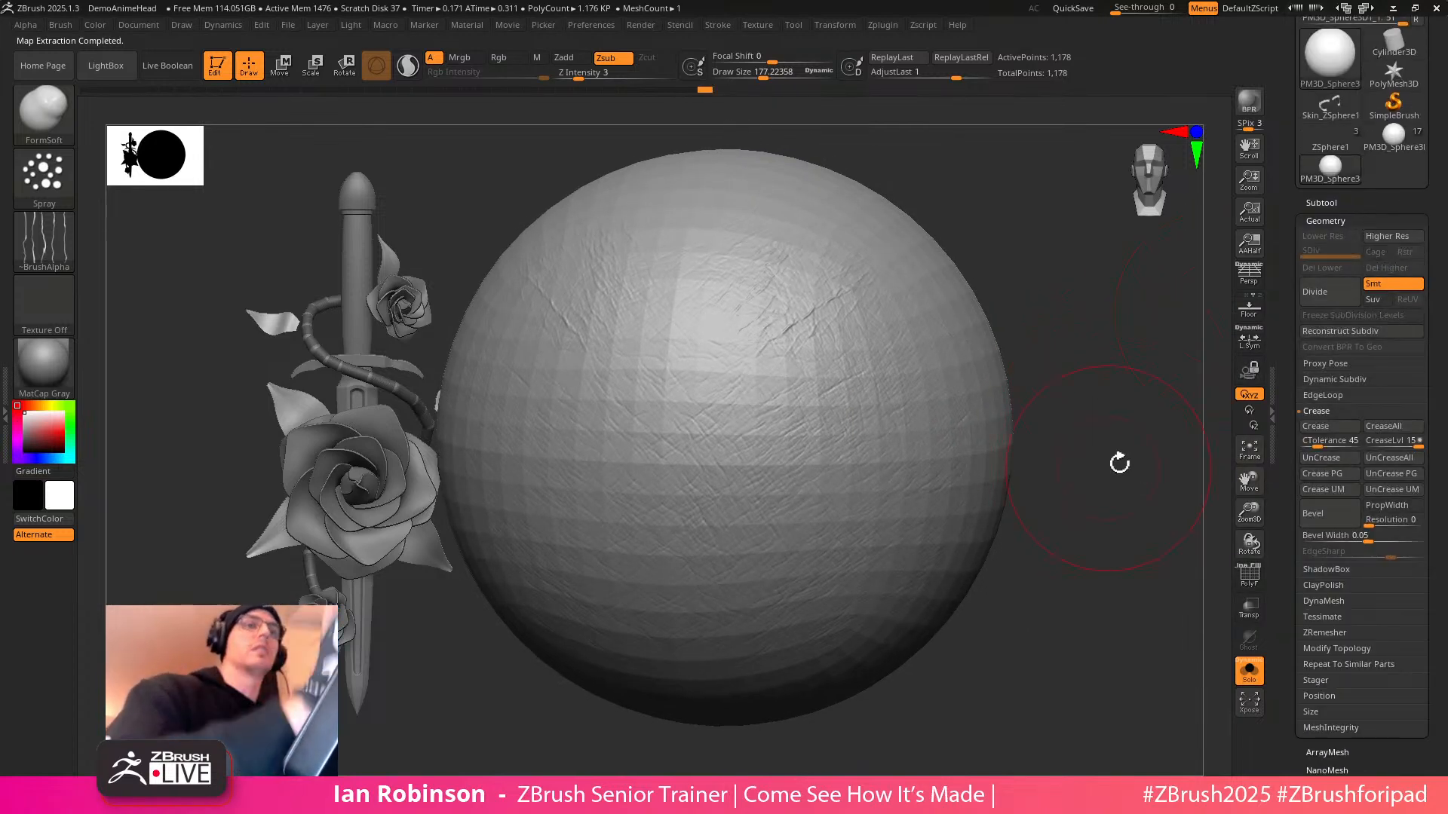
Smooth the displaced base sphere with Dynamic Subdivision and check its underlying topology with PolyFrame
alt+drag(1109, 469, 1016, 418)
key(shift+f)
key(shift+f)
alt+drag(1044, 498, 1027, 456)
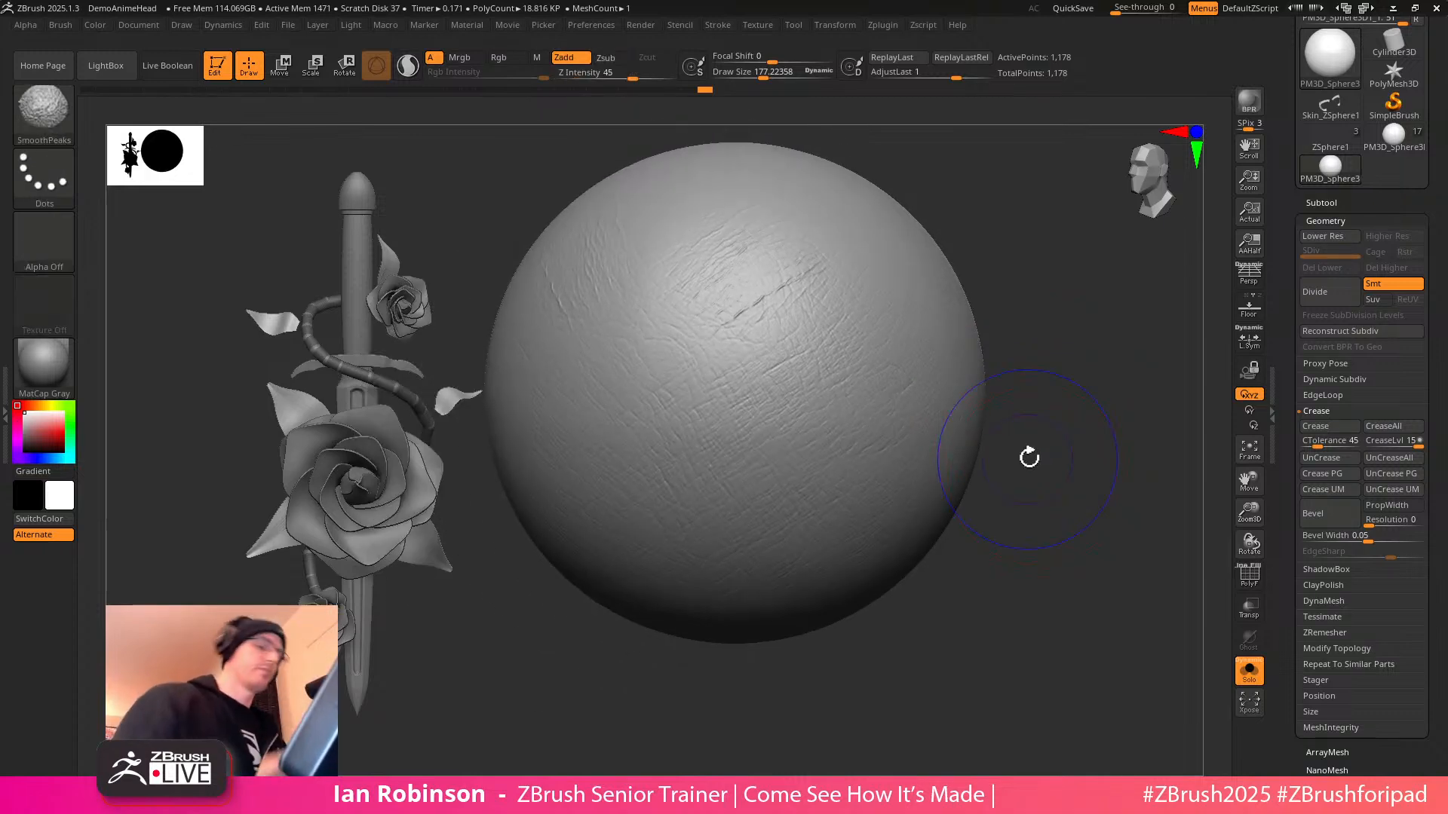
key(shift+f)
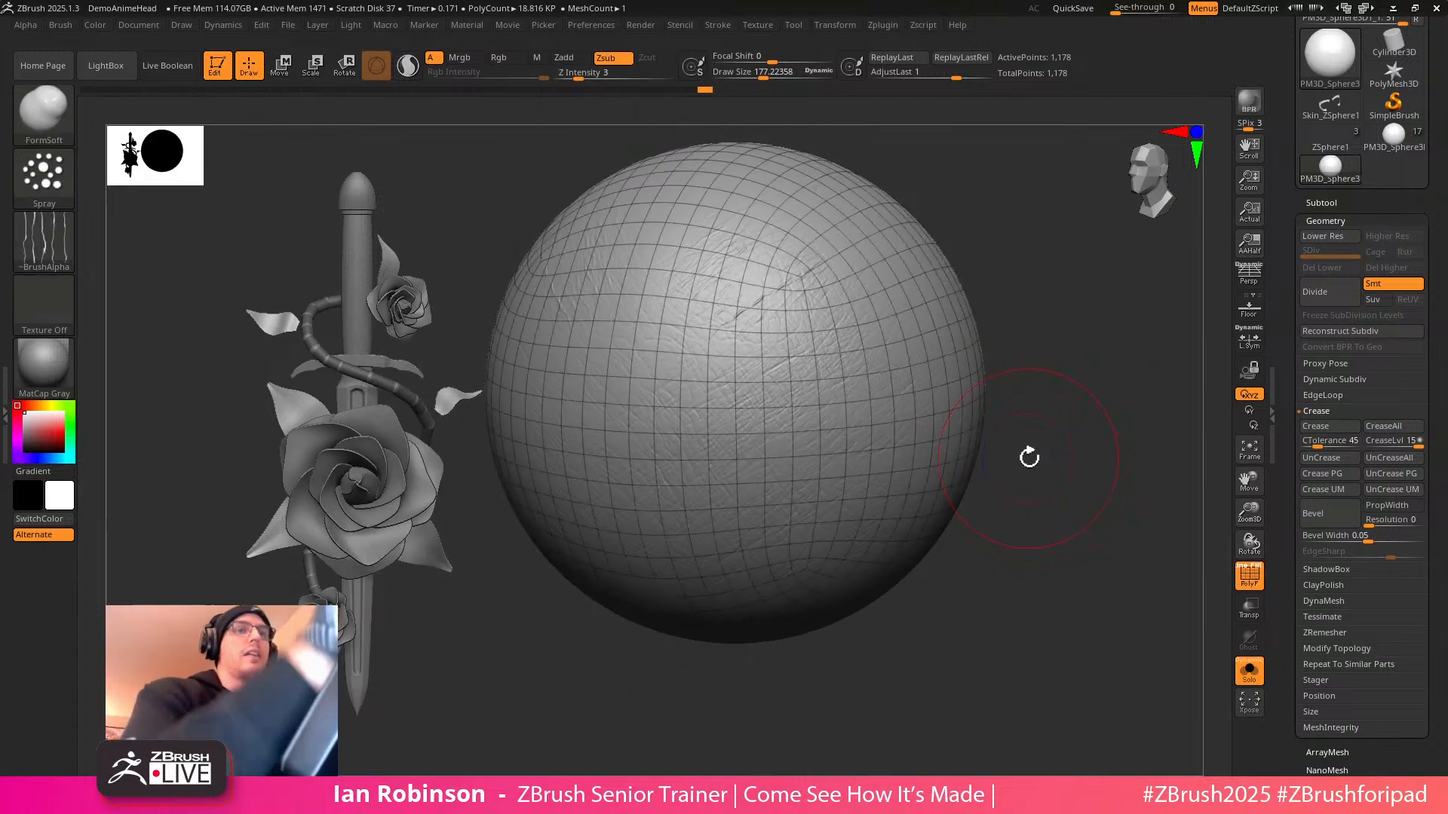
mouse_move(1048, 420)
shift+mouse_down()
mouse_move(1053, 381)
mouse_move(1059, 436)
mouse_move(1044, 453)
mouse_move(1060, 455)
shift+mouse_up()
key(shift+f)
key(s)
alt+drag(1006, 537, 1054, 587)
Review the sphere's displacement map export options, including 3 Channels and 32Bit, and open the map's alpha picker
click(1325, 220)
drag(1364, 480, 1386, 435)
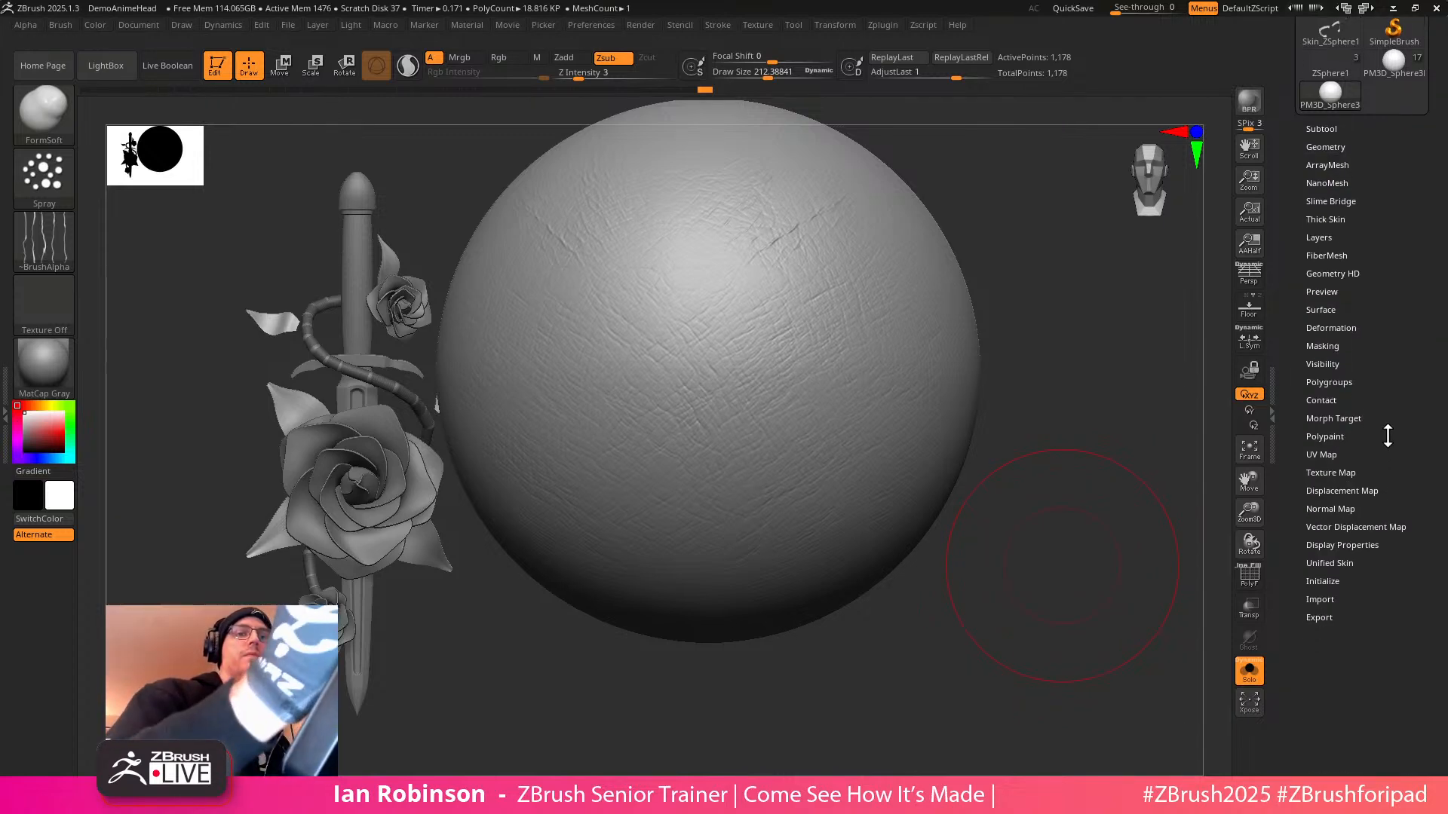
click(1343, 491)
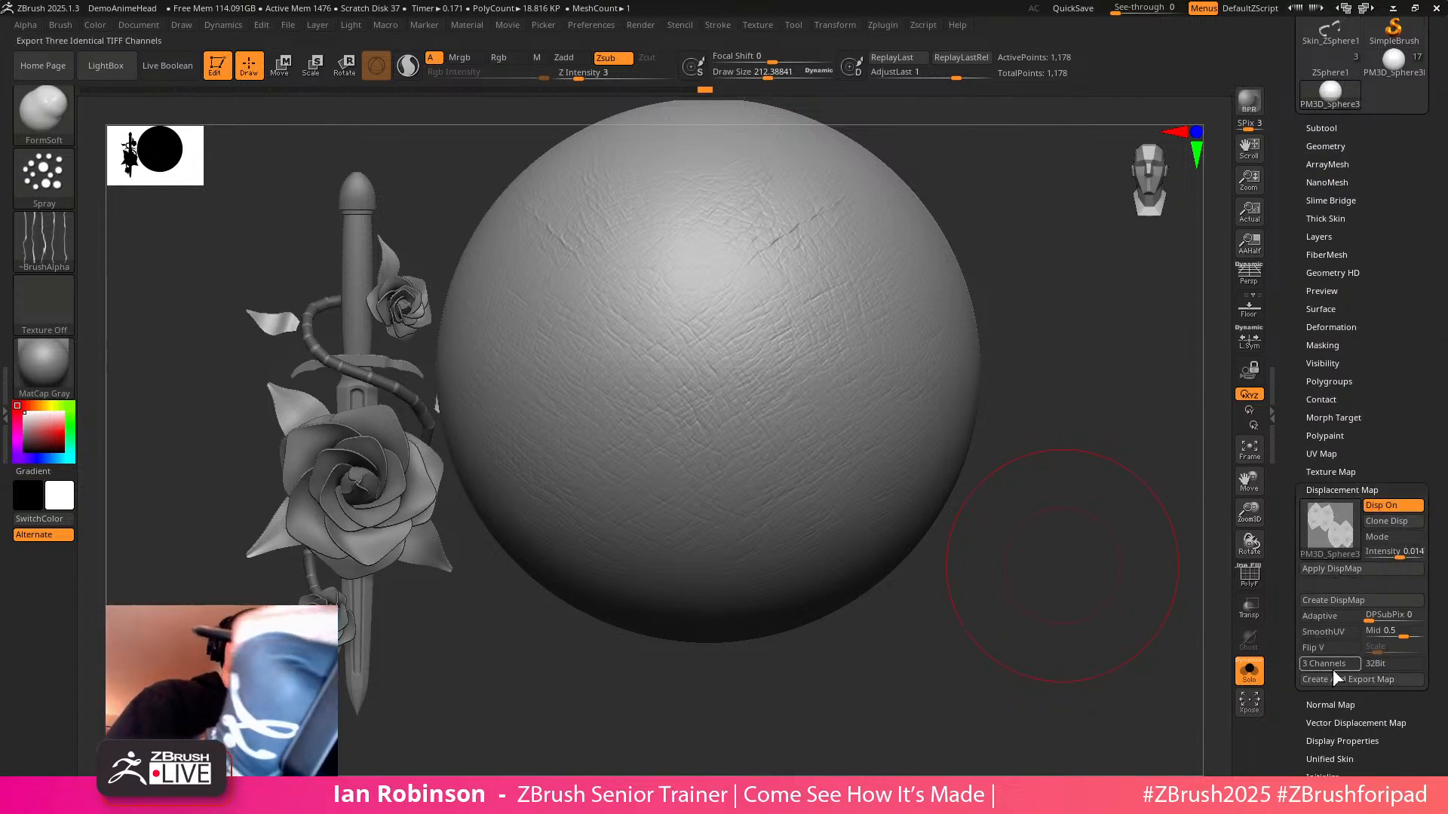
click(1343, 545)
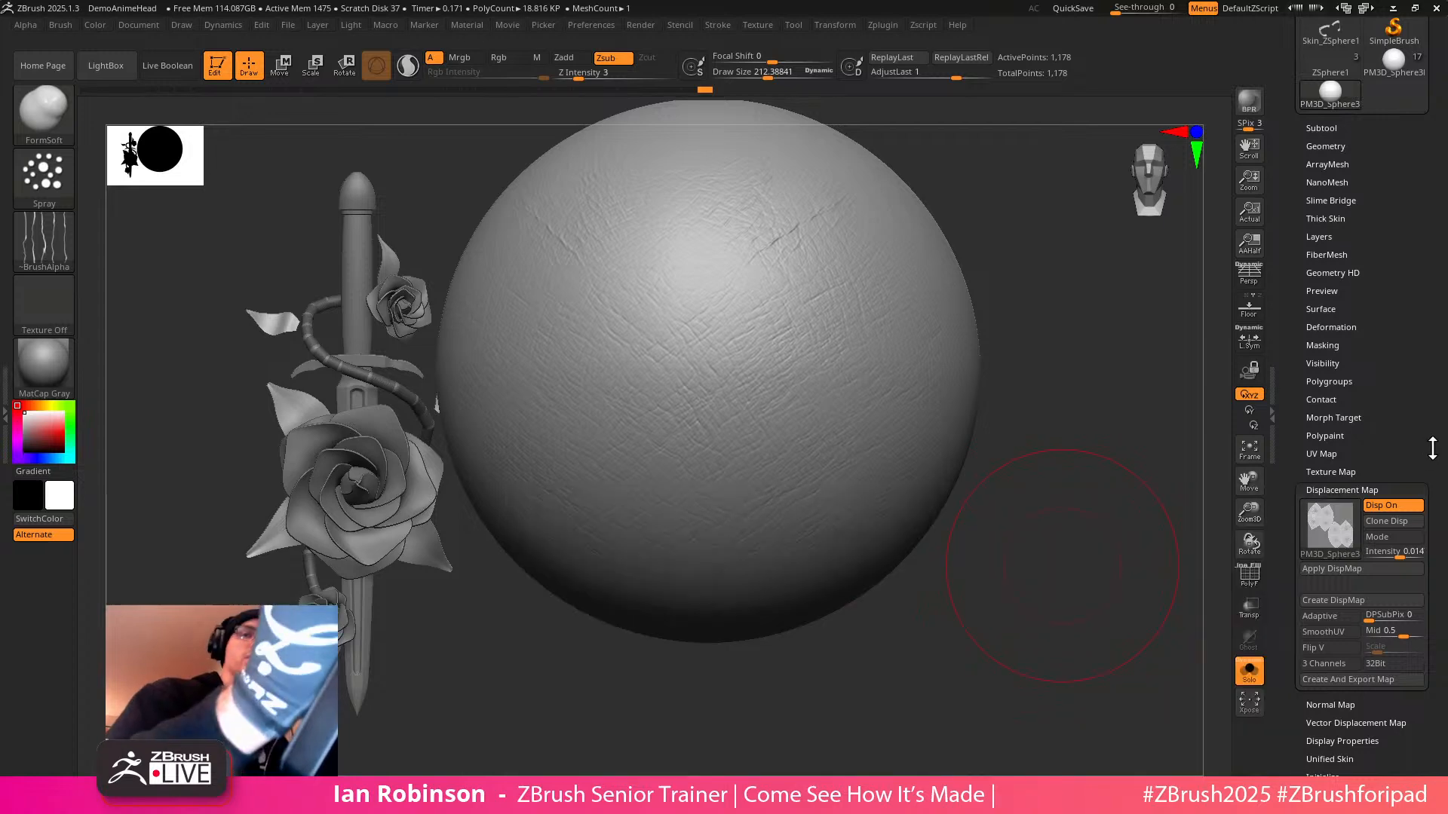
drag(1443, 525, 1443, 423)
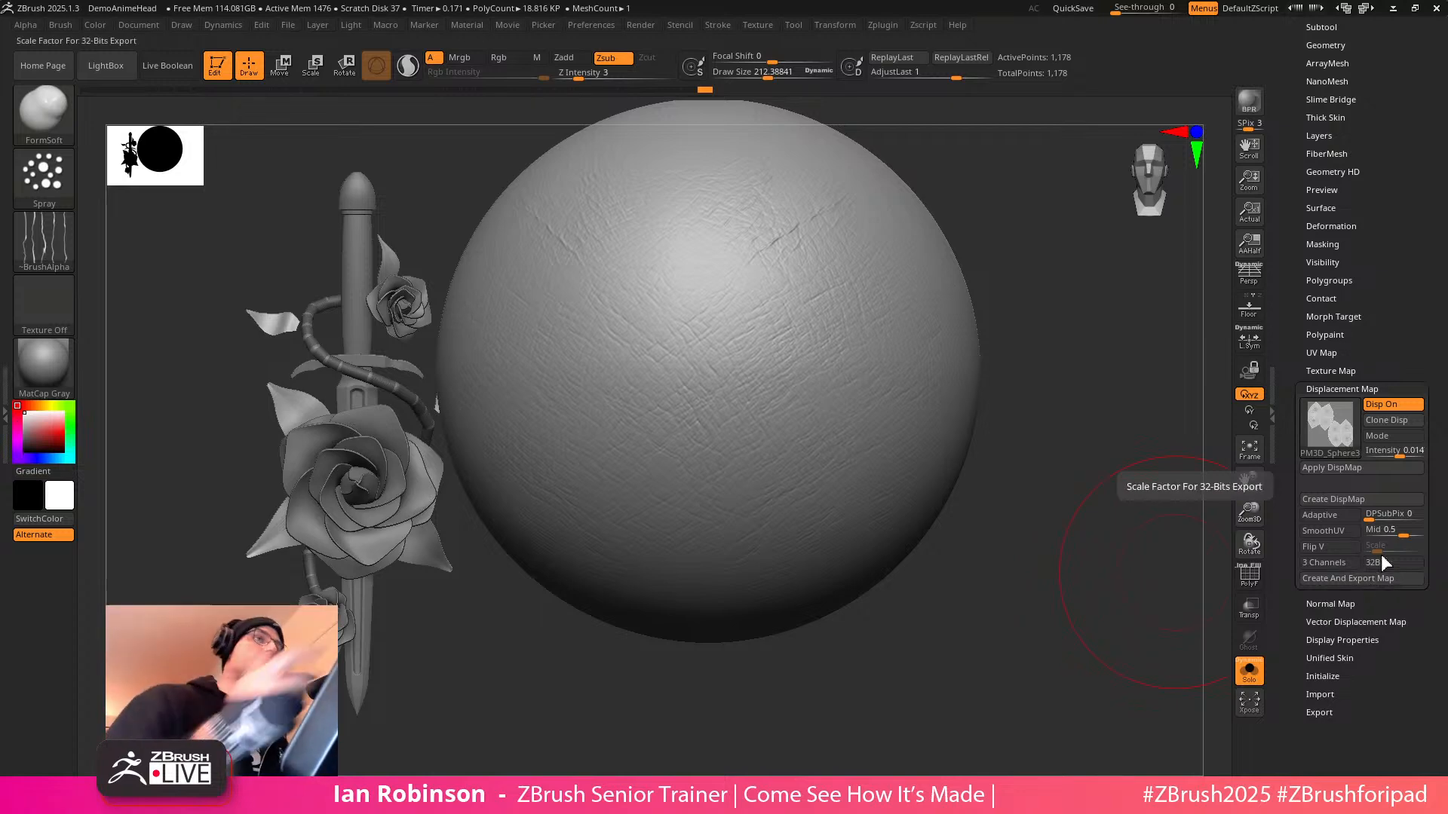
mouse_move(766, 27)
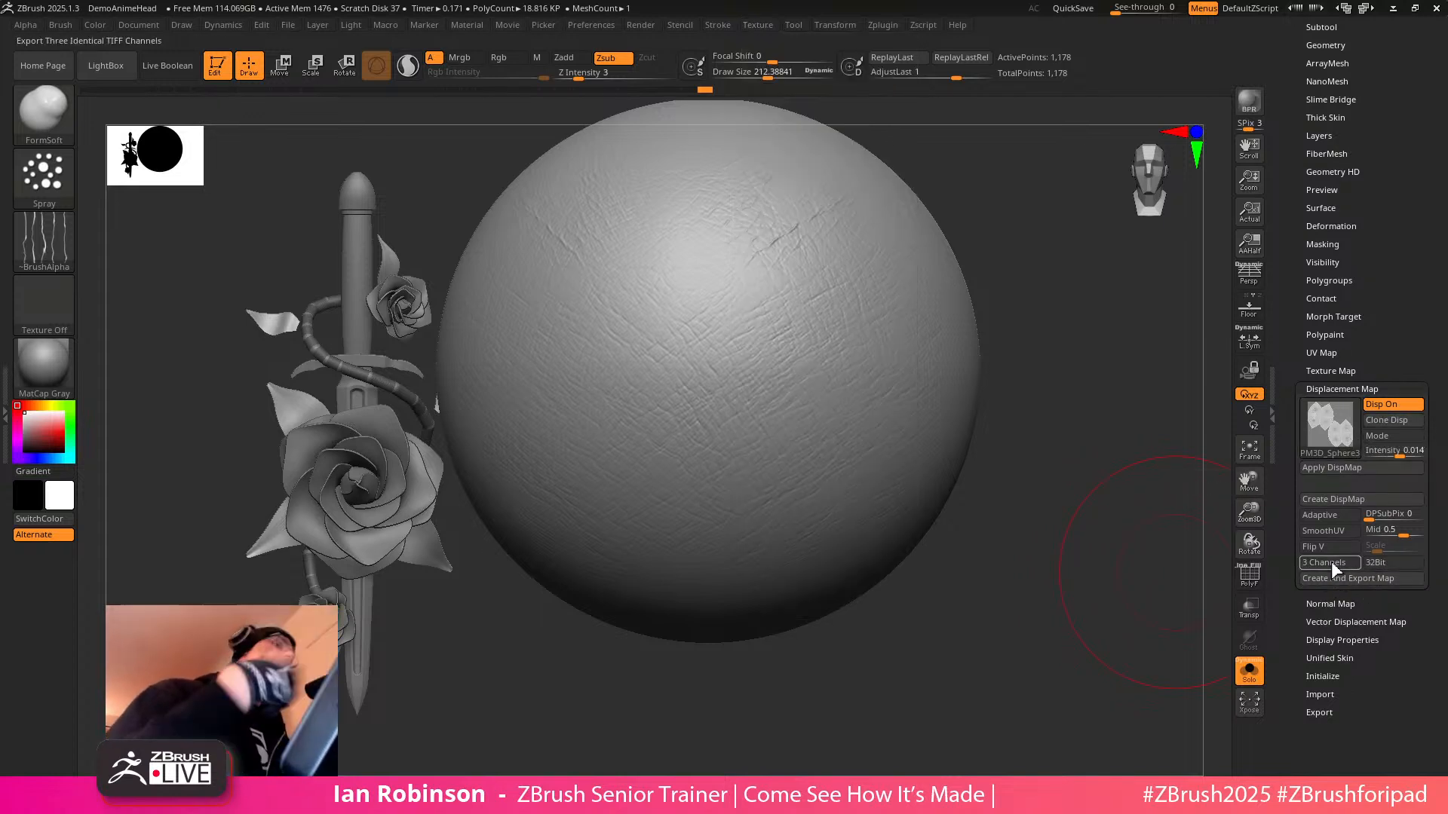
alt+drag(1067, 511, 1029, 526)
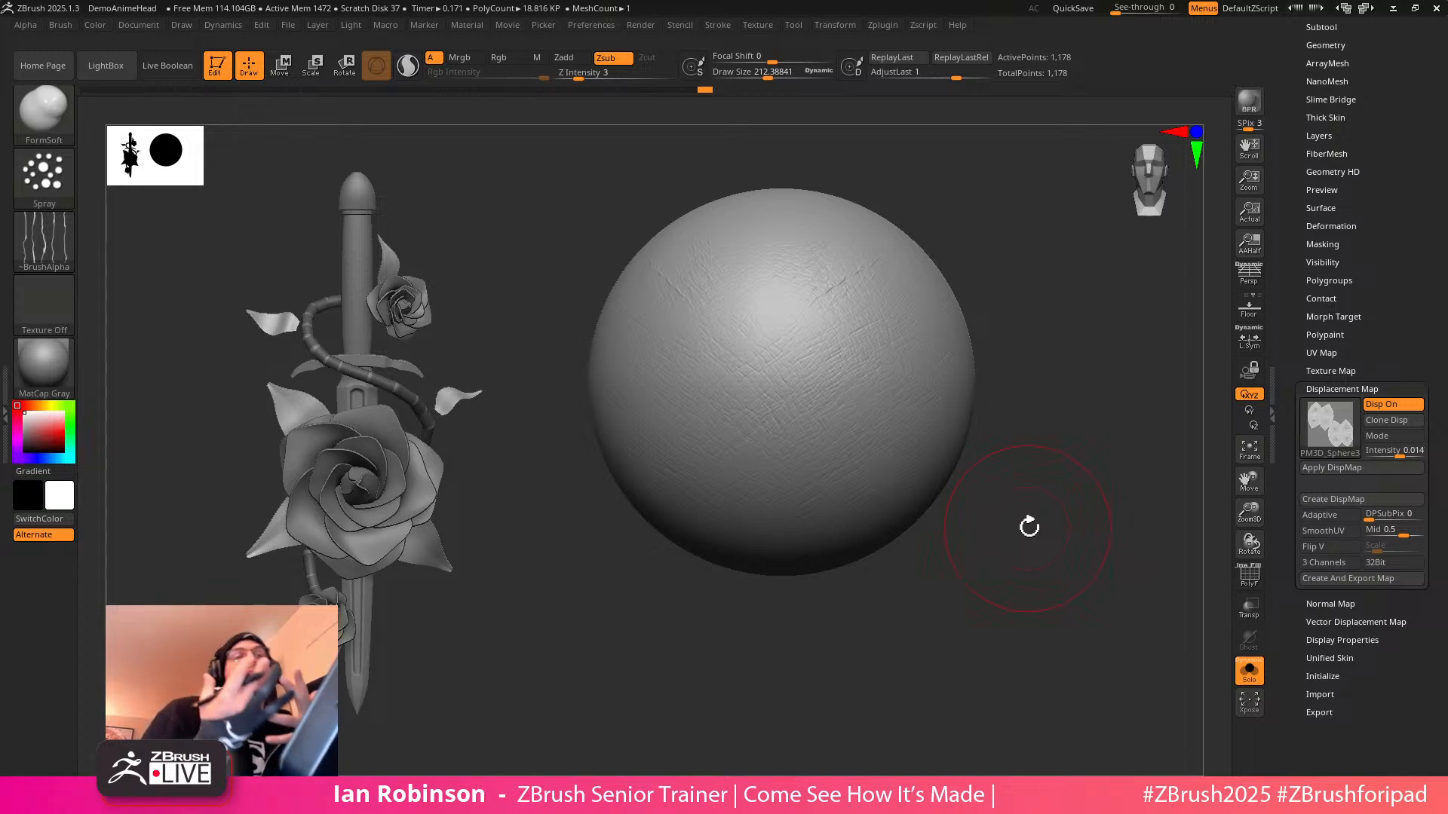
click(1331, 430)
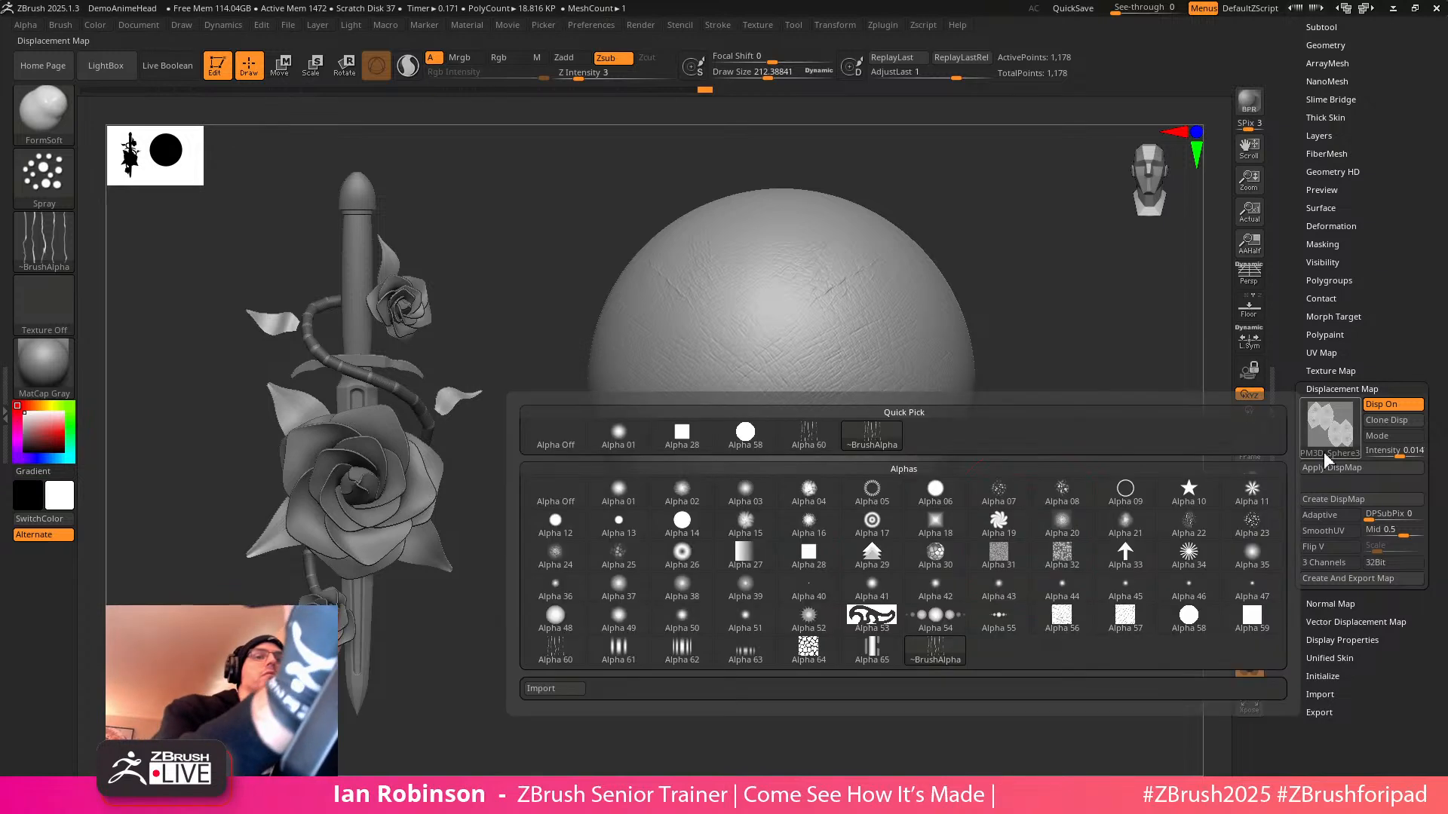